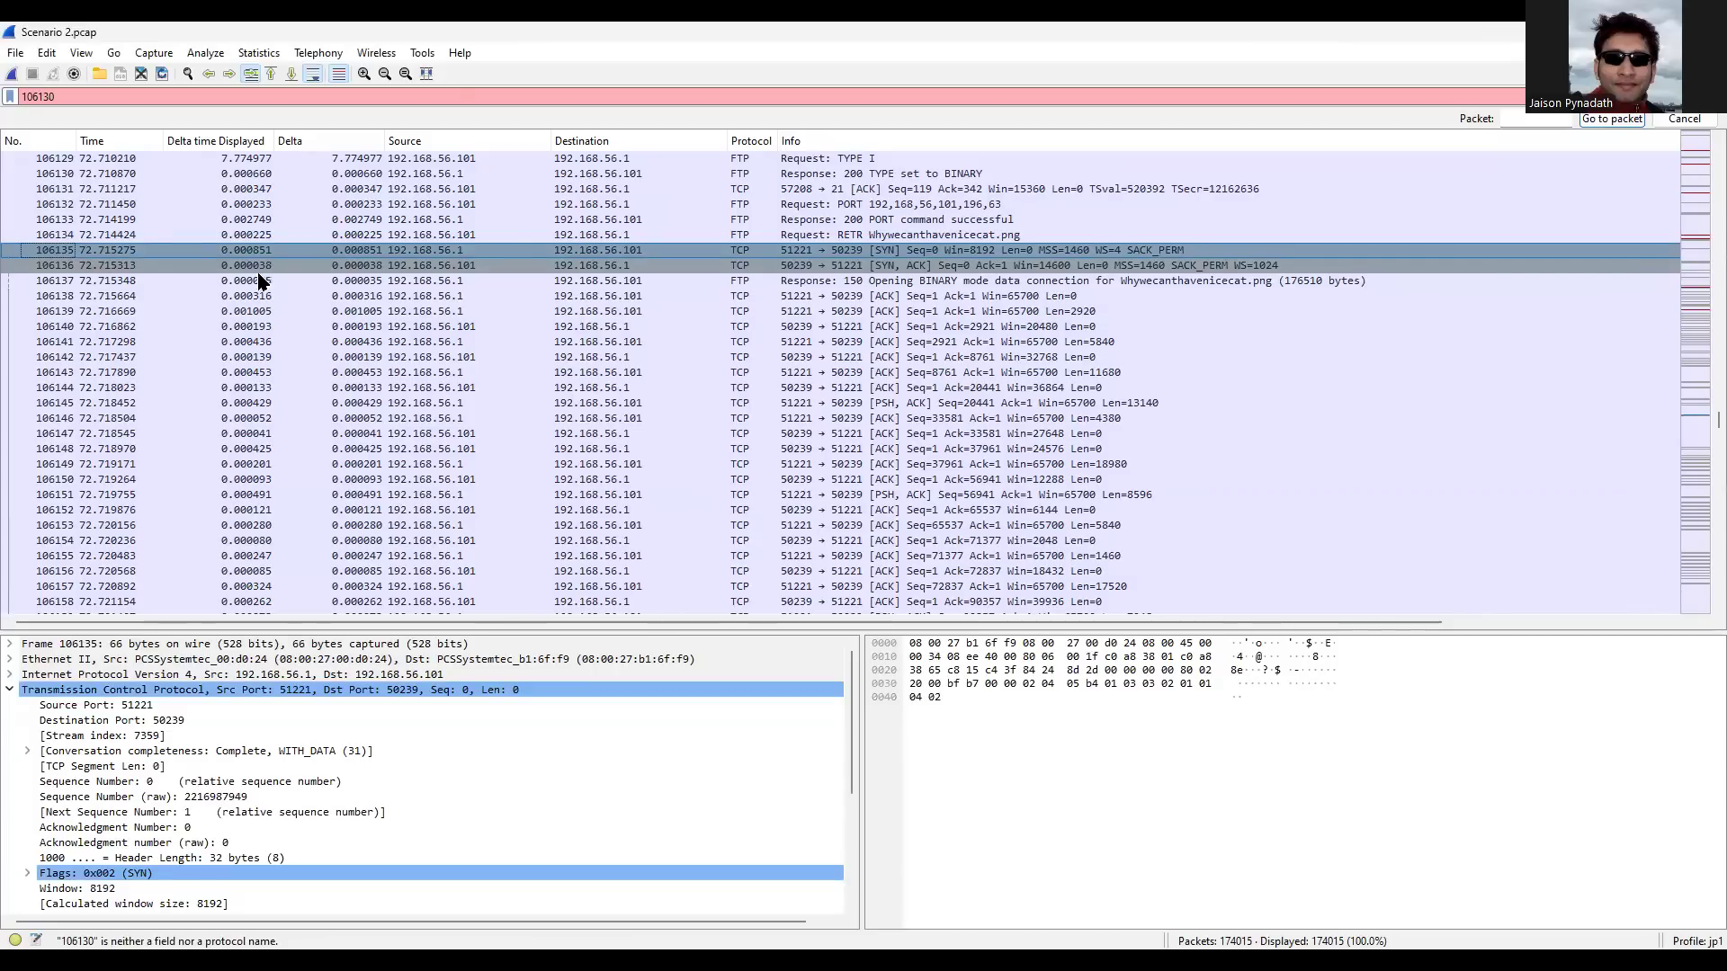
Follow the TCP stream of packet 106137, the FTP response opening the data connection for Whywecanthavenicecat.png
left_click(480, 280)
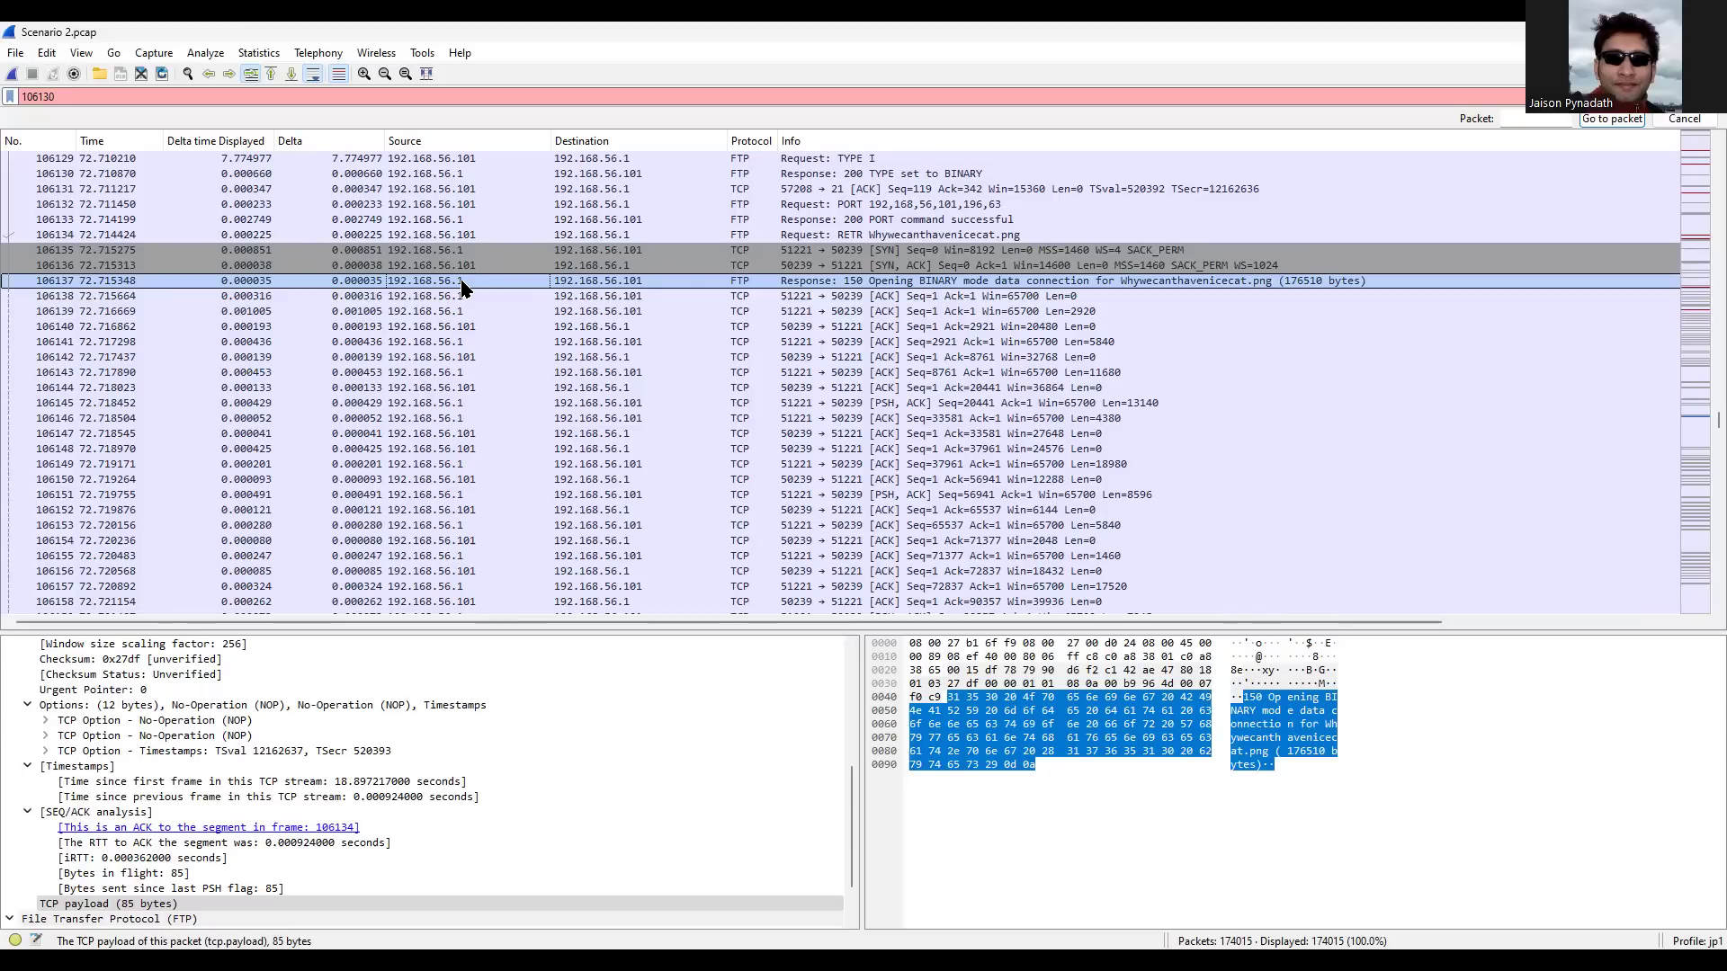
right_click(460, 288)
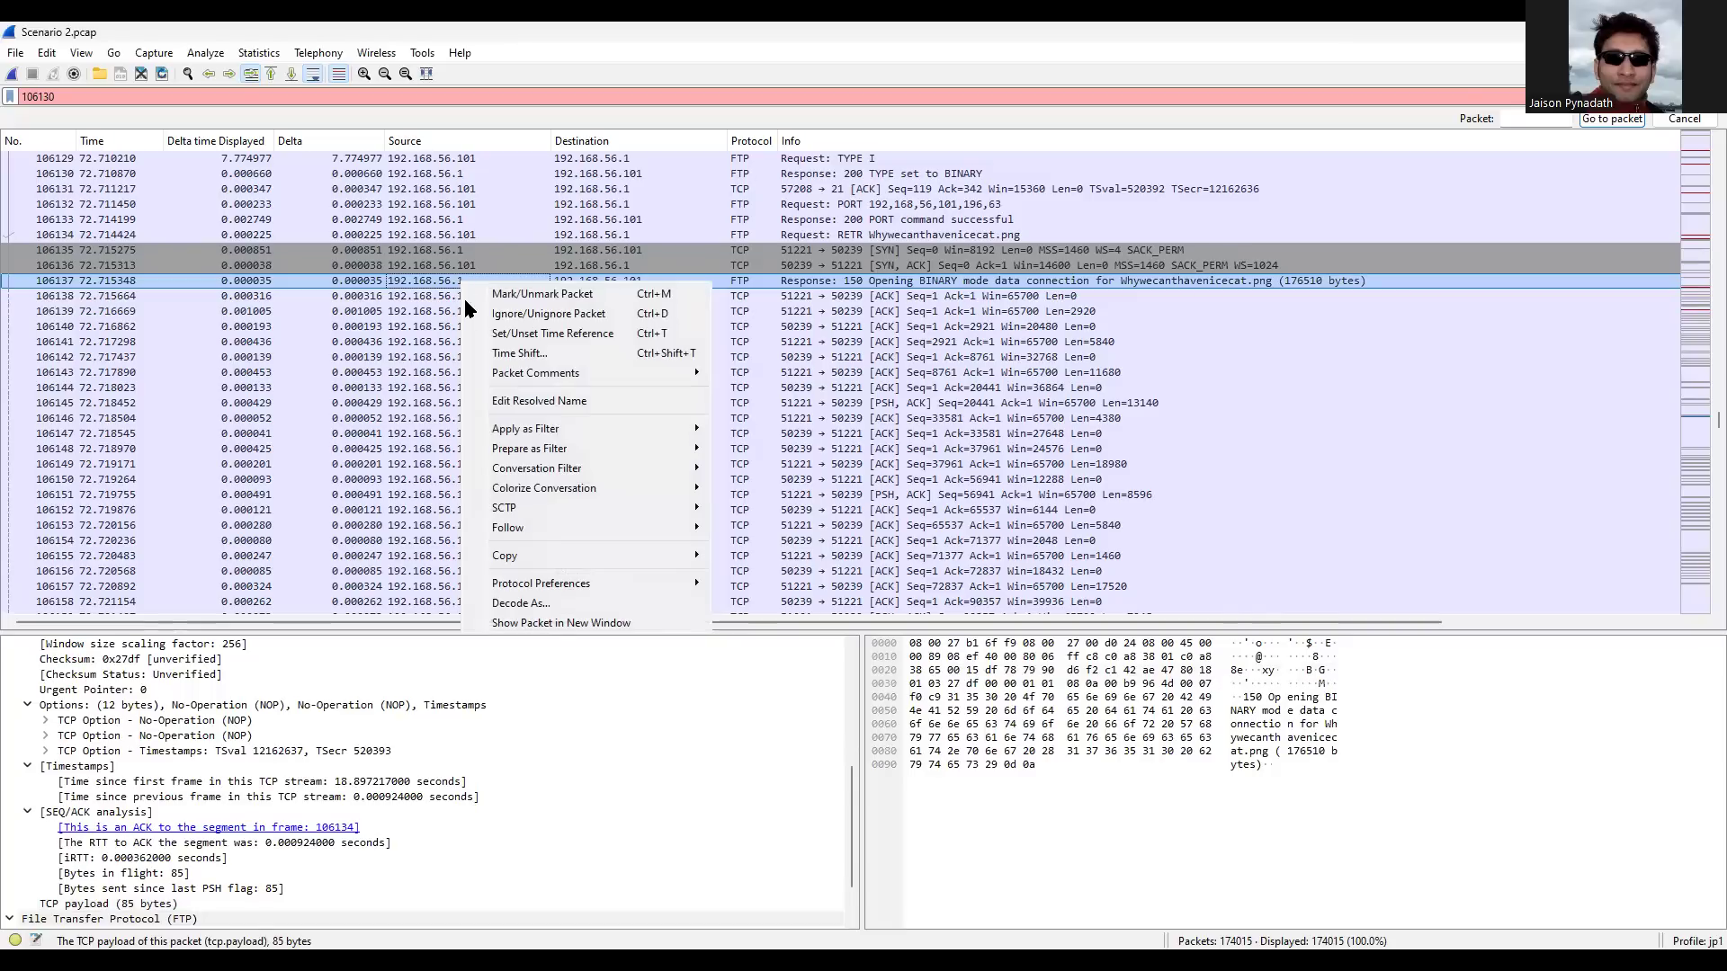
mouse_move(508, 529)
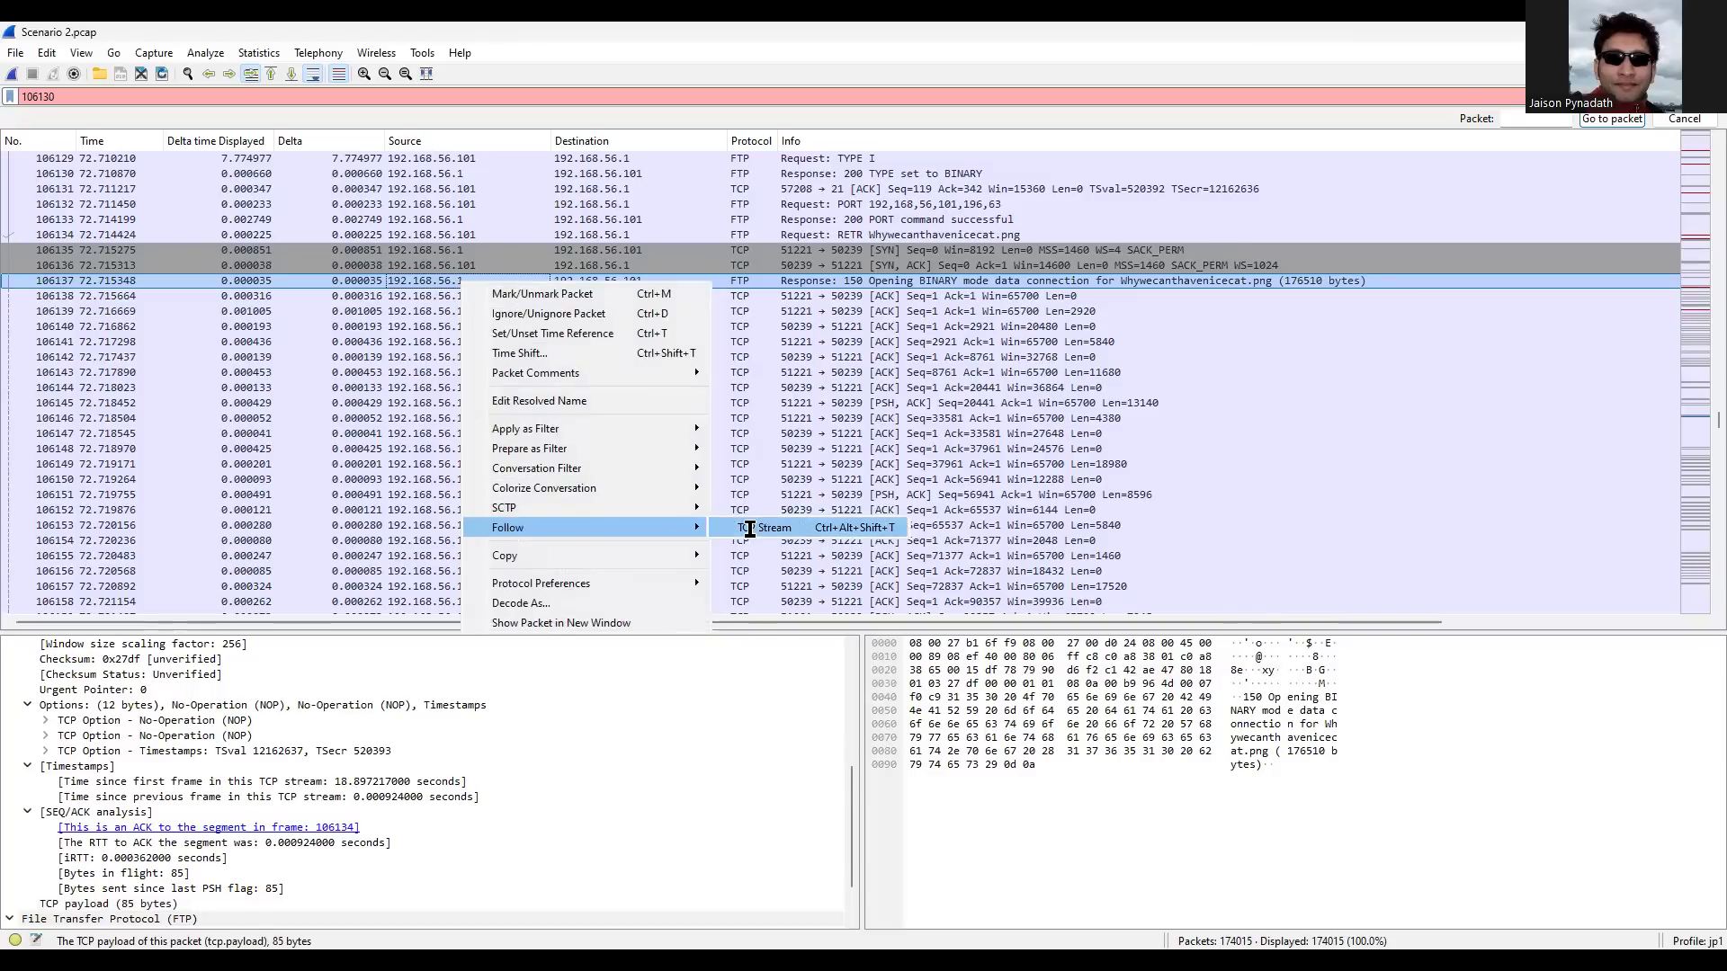
left_click(751, 529)
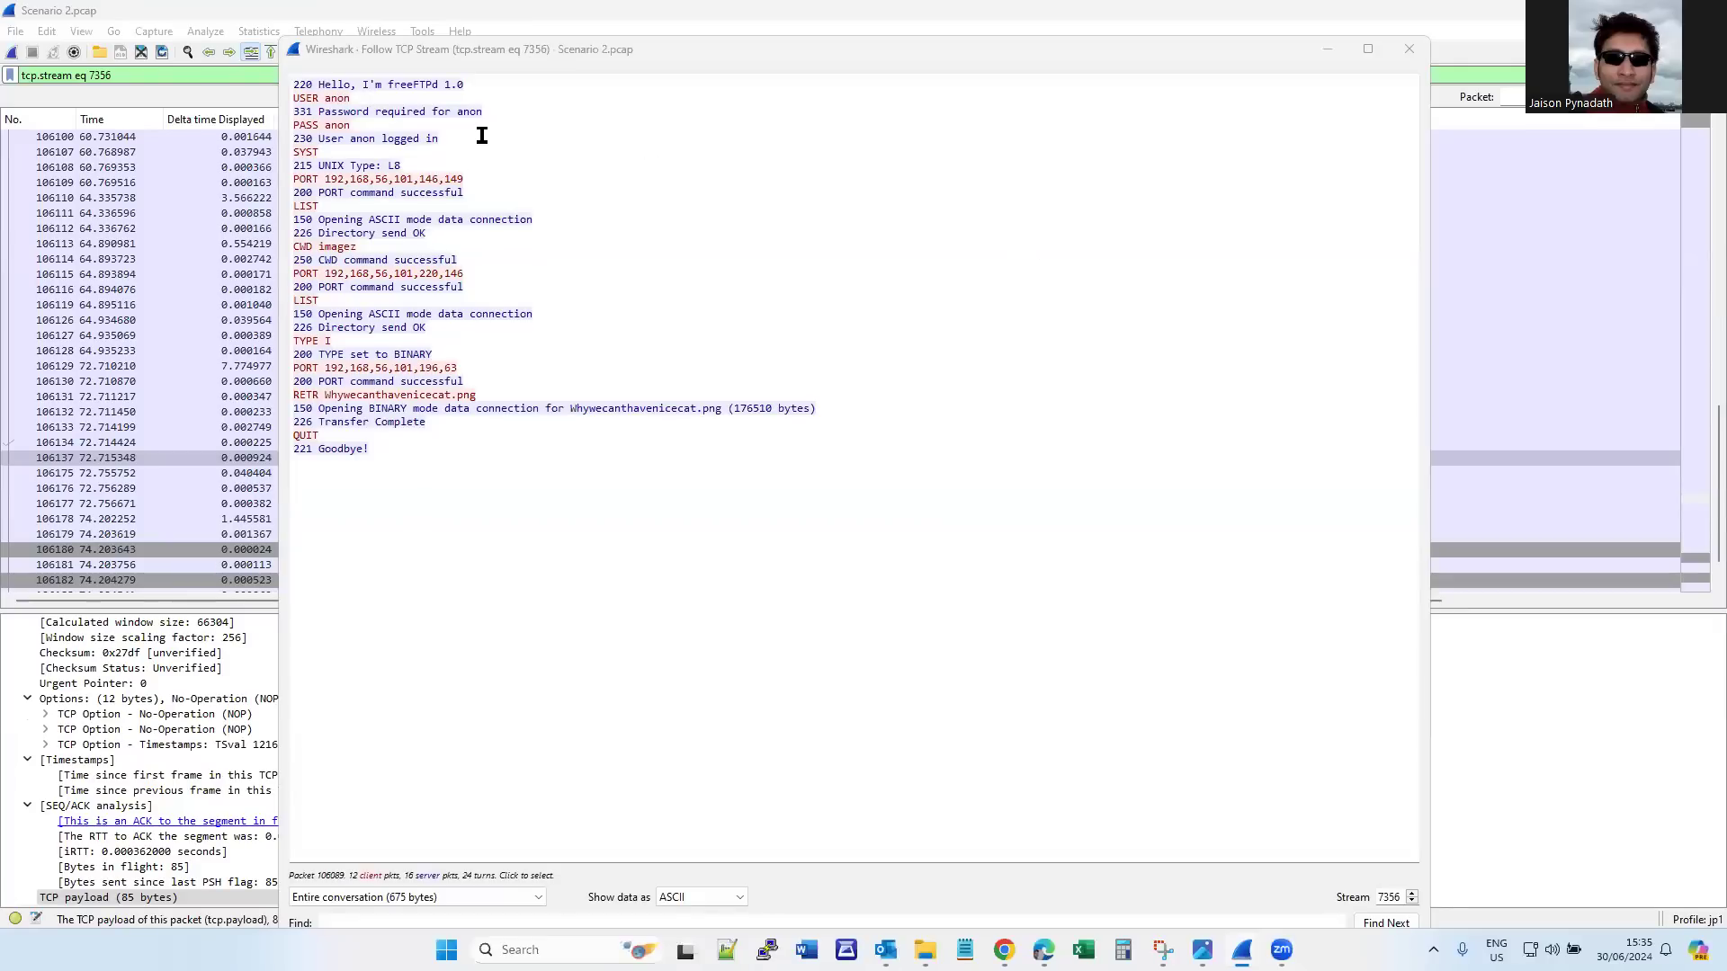
left_click(371, 50)
left_click_drag(366, 69, 368, 69)
left_click(775, 351)
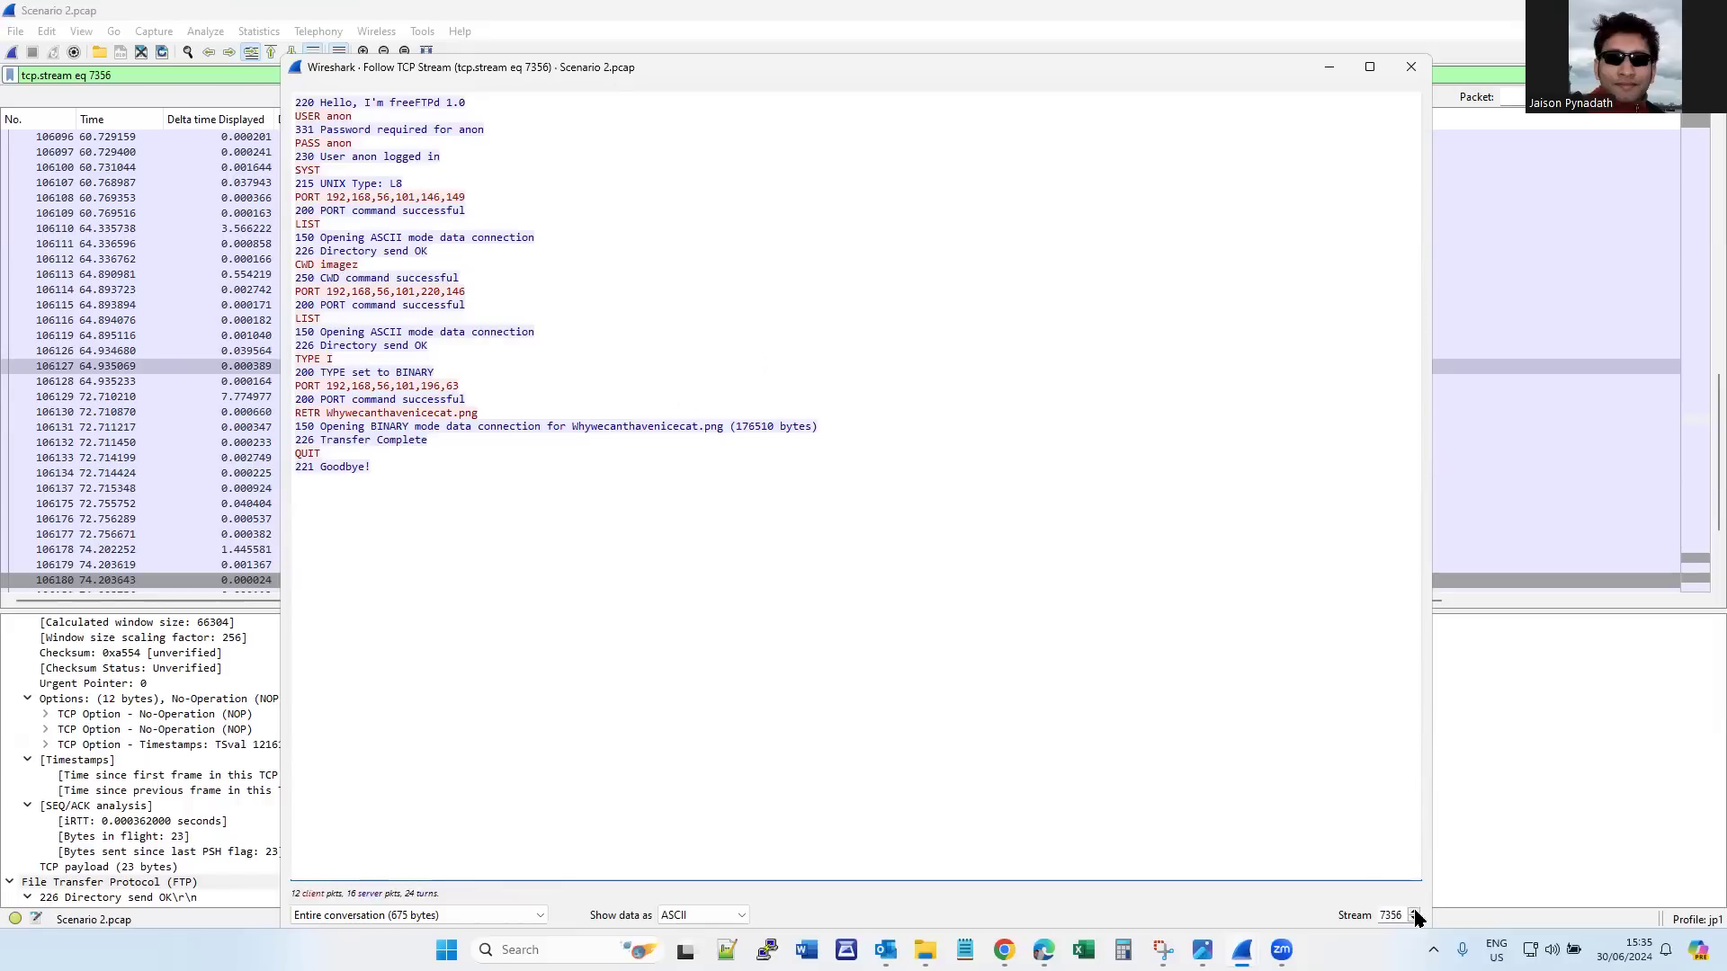
Advance the followed TCP conversation one stream at a time to stream 7359
left_click(1386, 915)
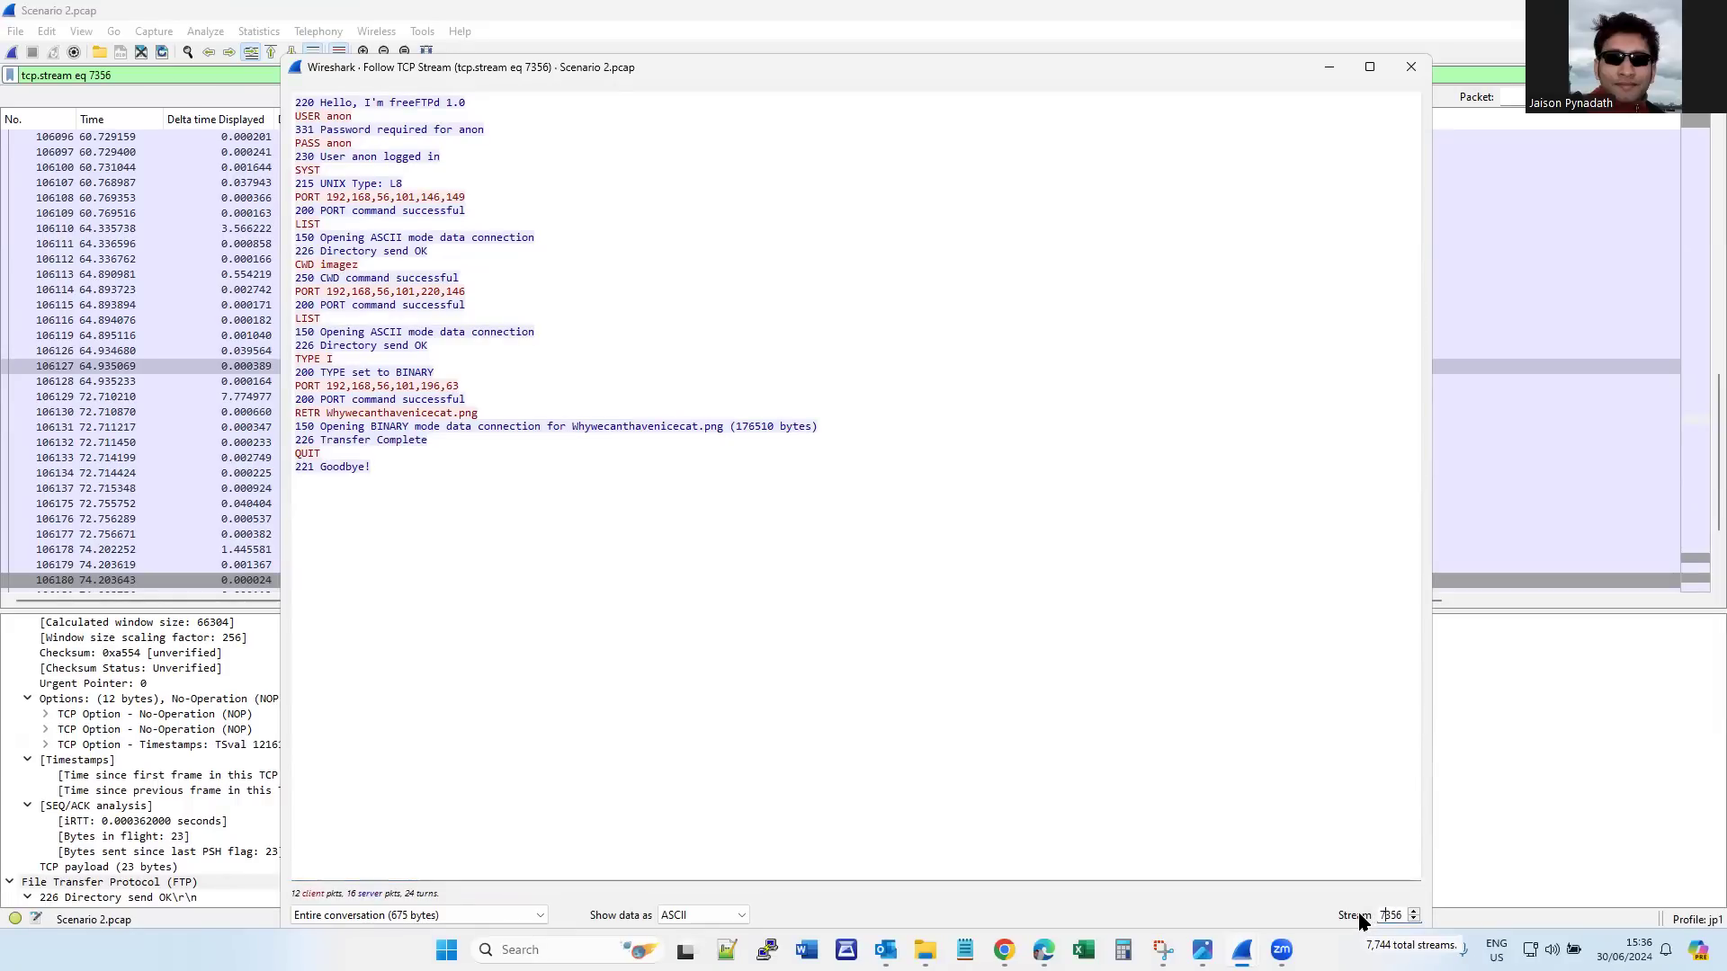
left_click(1414, 911)
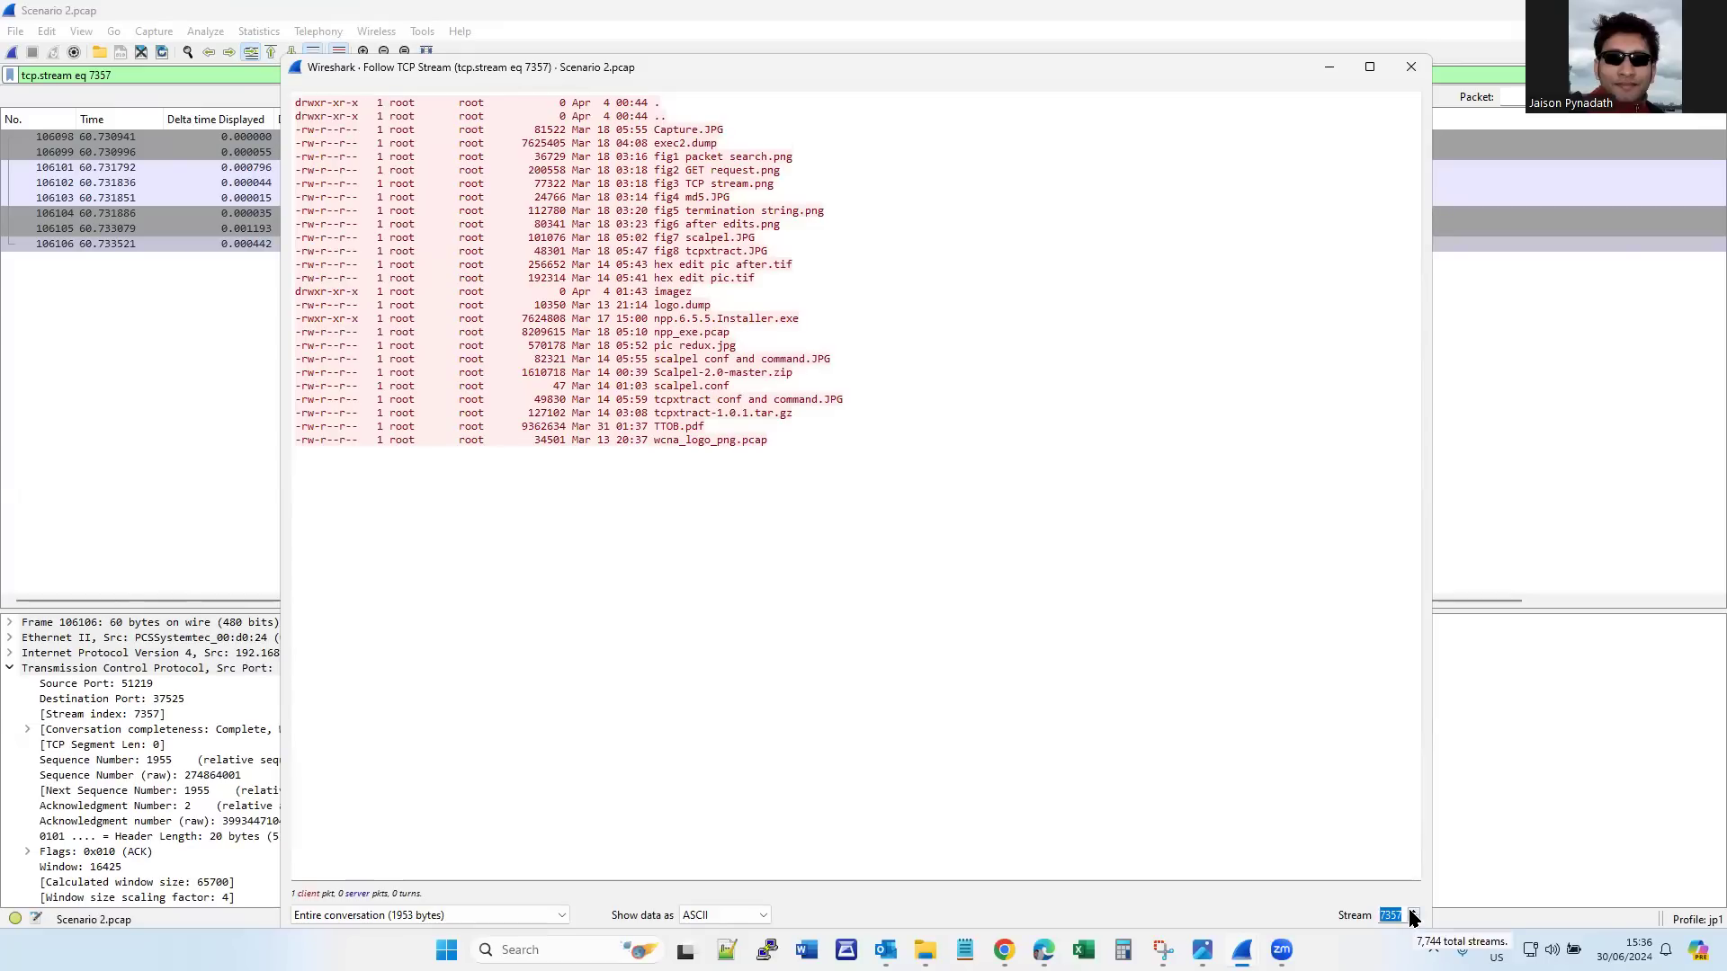
left_click(1411, 912)
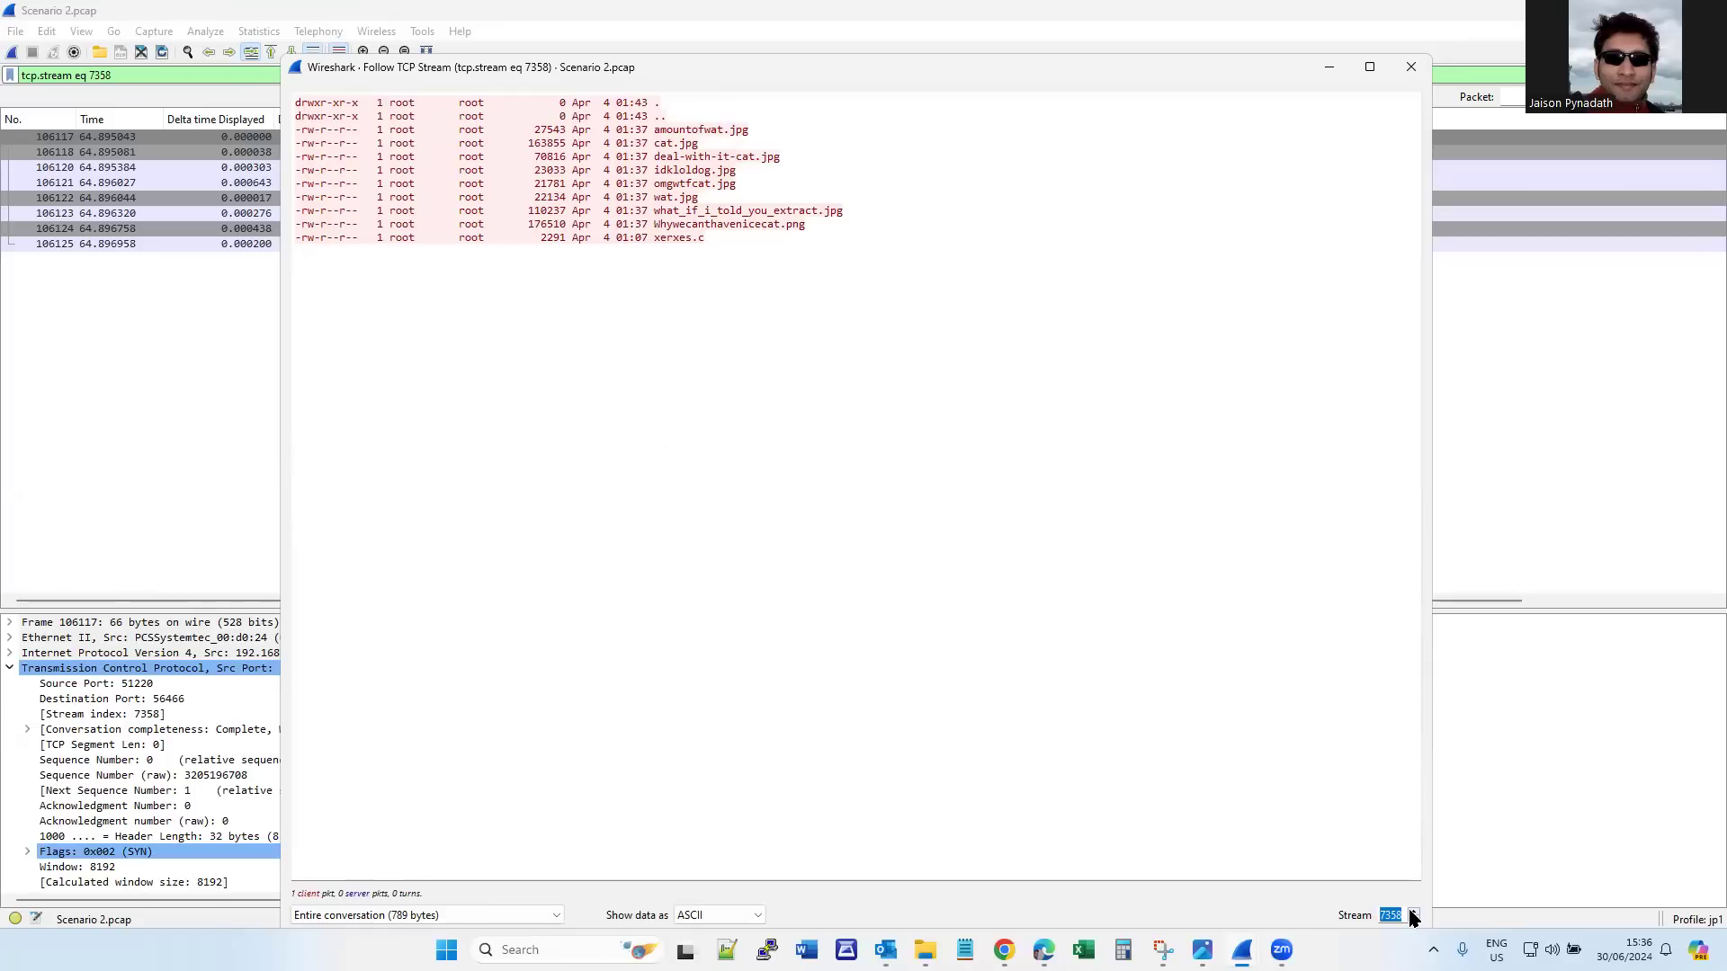
left_click(1413, 913)
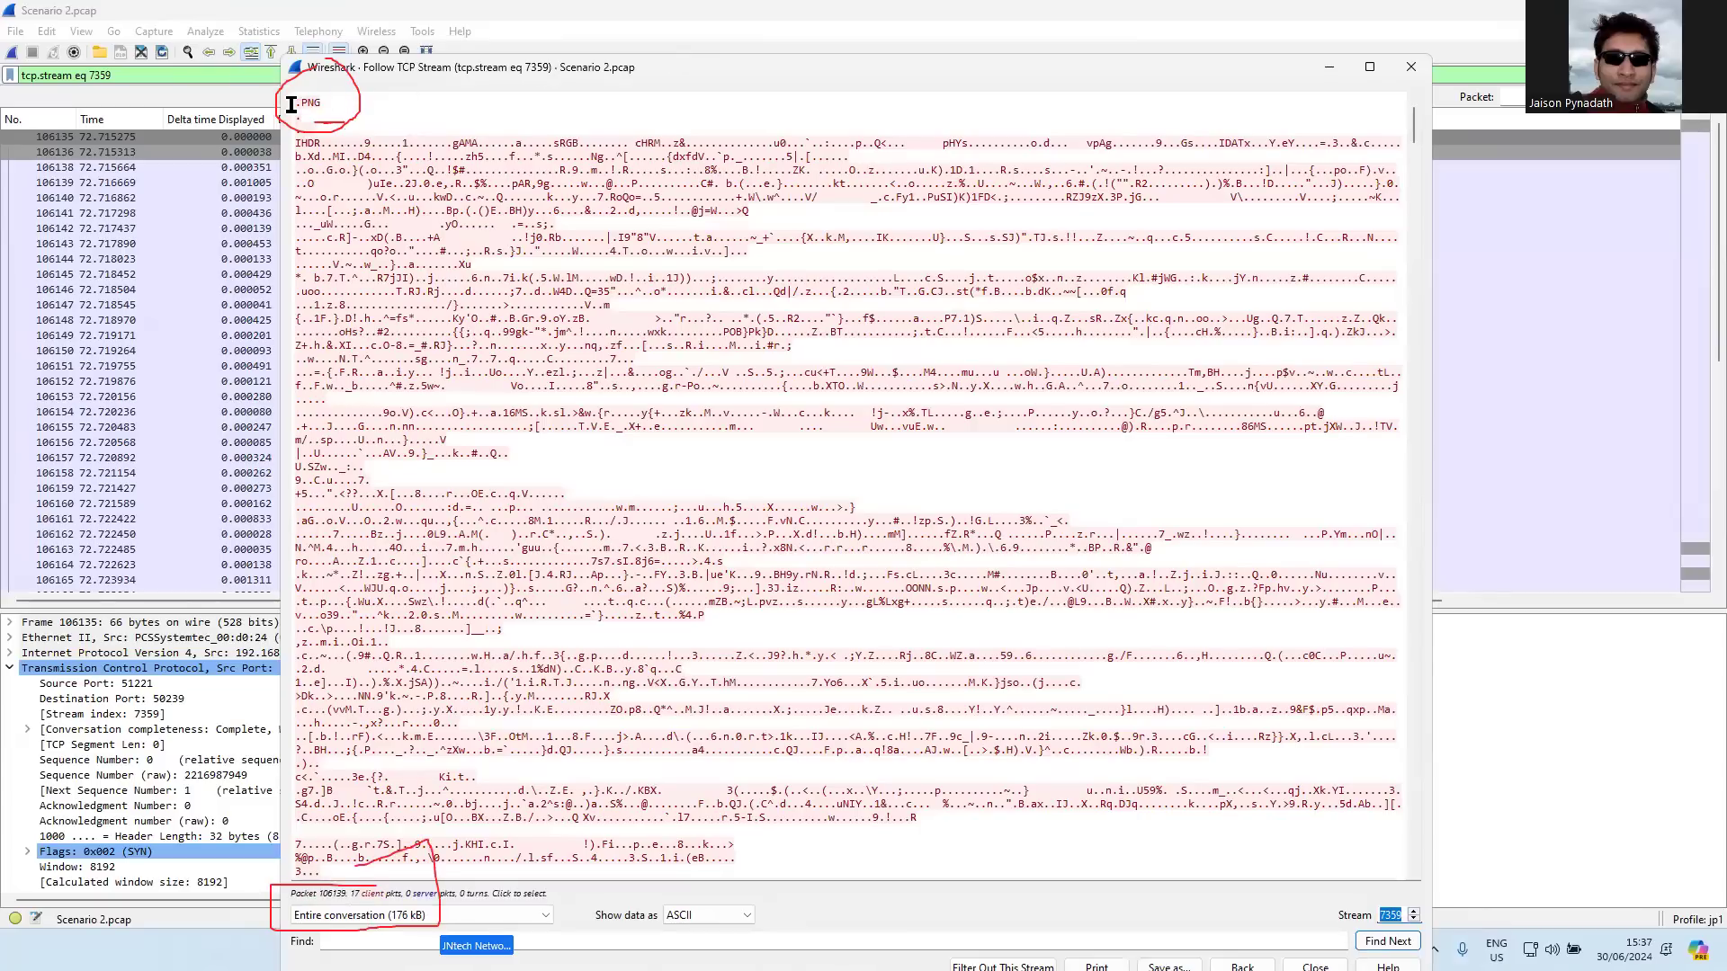
Limit the stream to the 192.168.56.1:51221 → 192.168.56.101:50239 direction and show its data as Raw
left_click(543, 924)
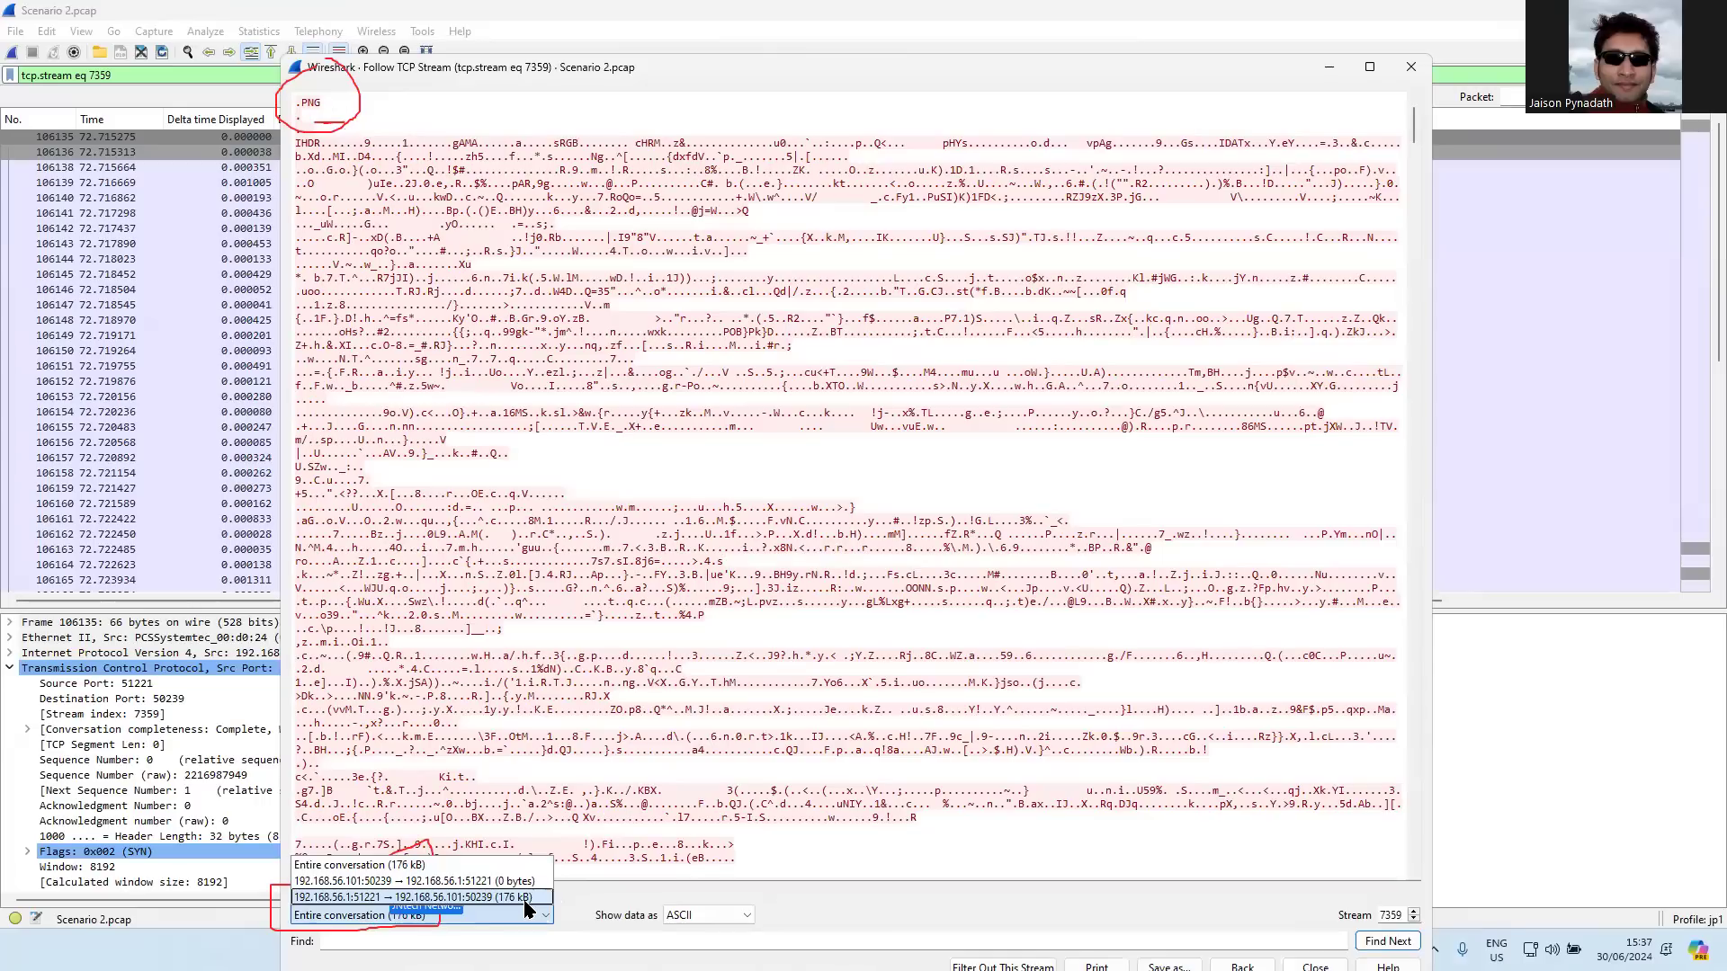
left_click(525, 898)
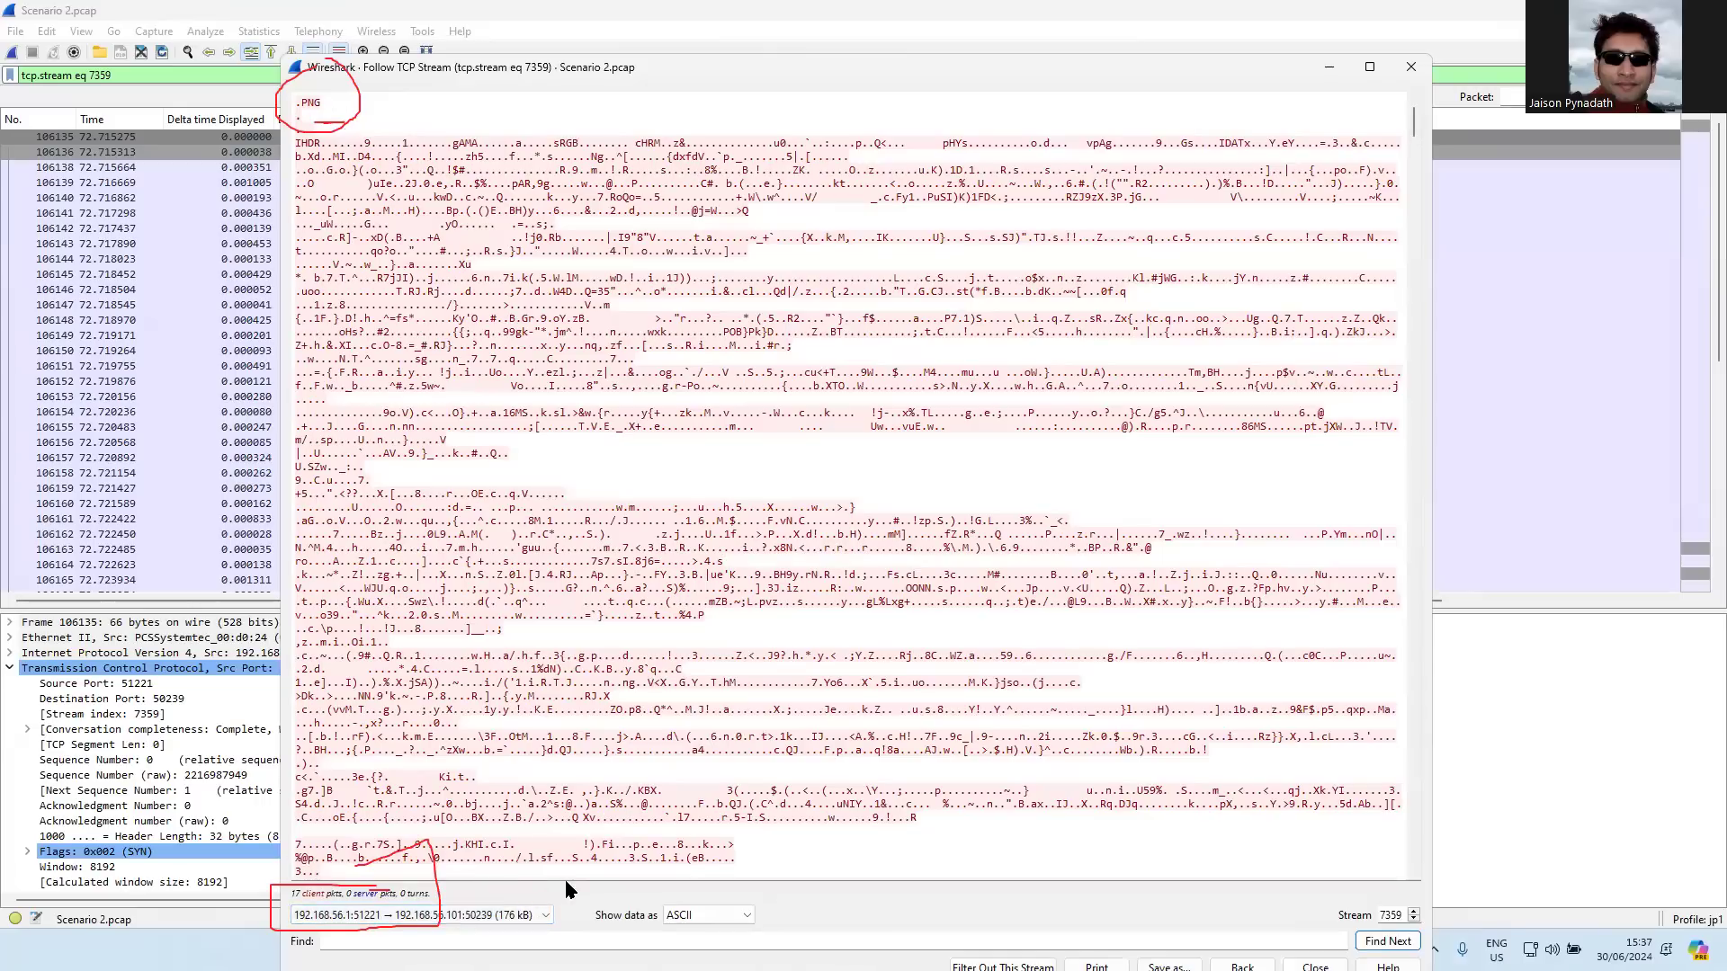
left_click_drag(653, 912, 730, 902)
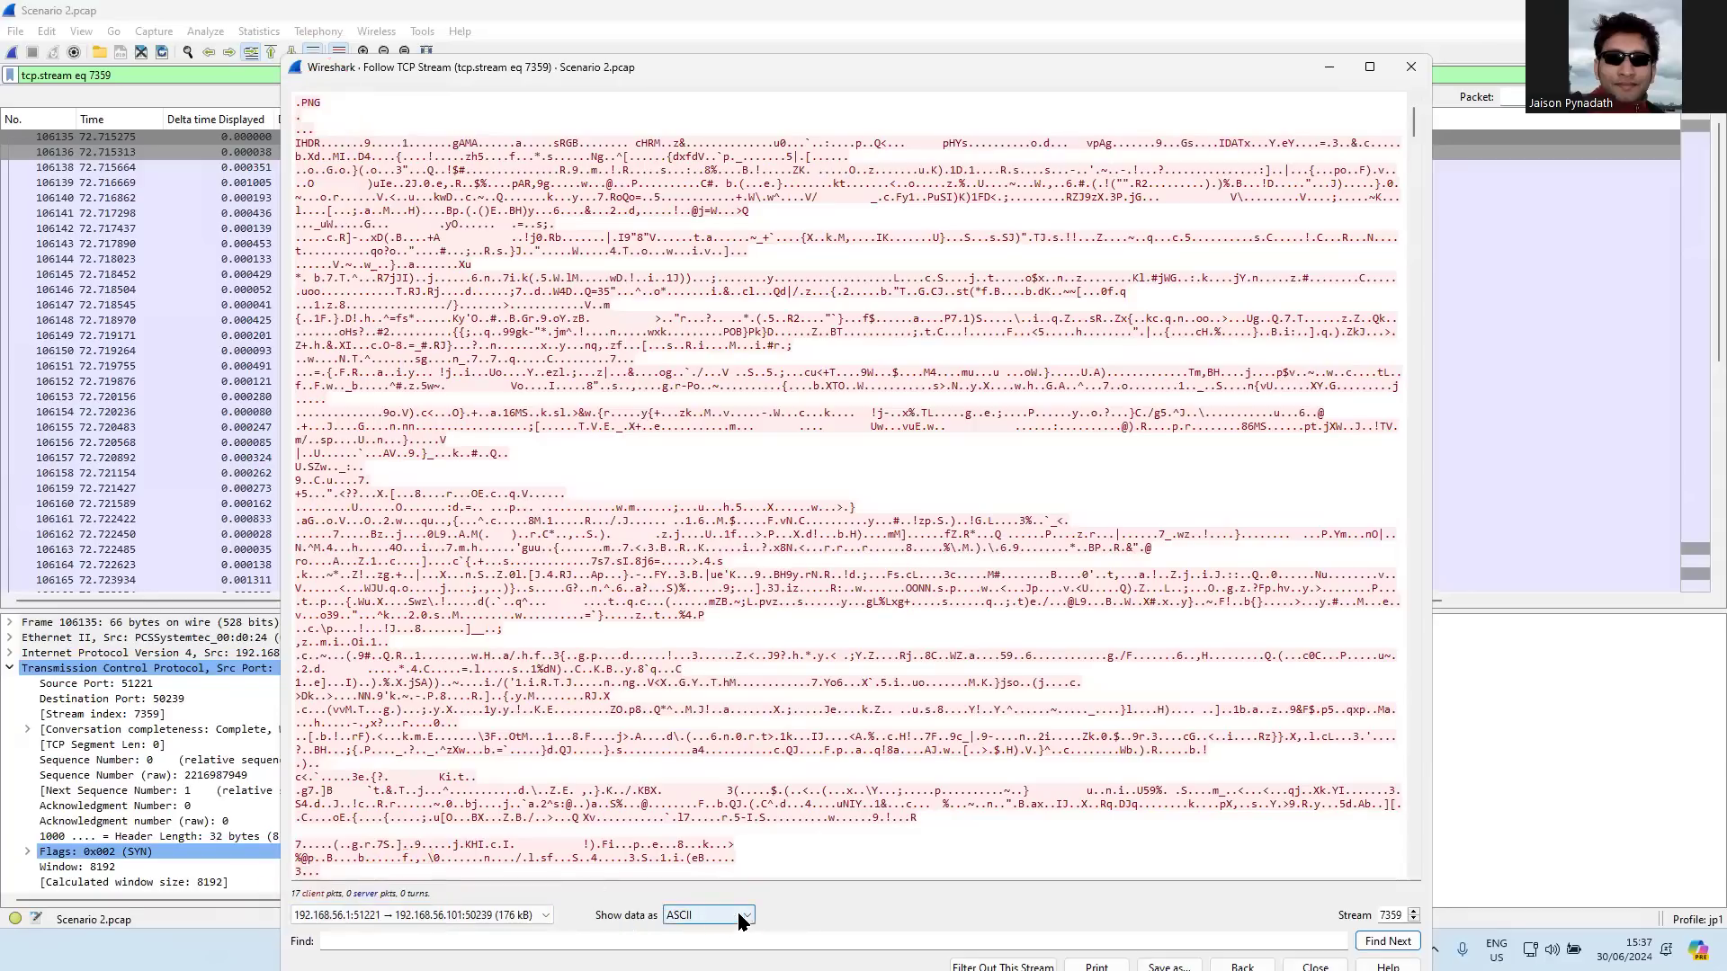
left_click(752, 918)
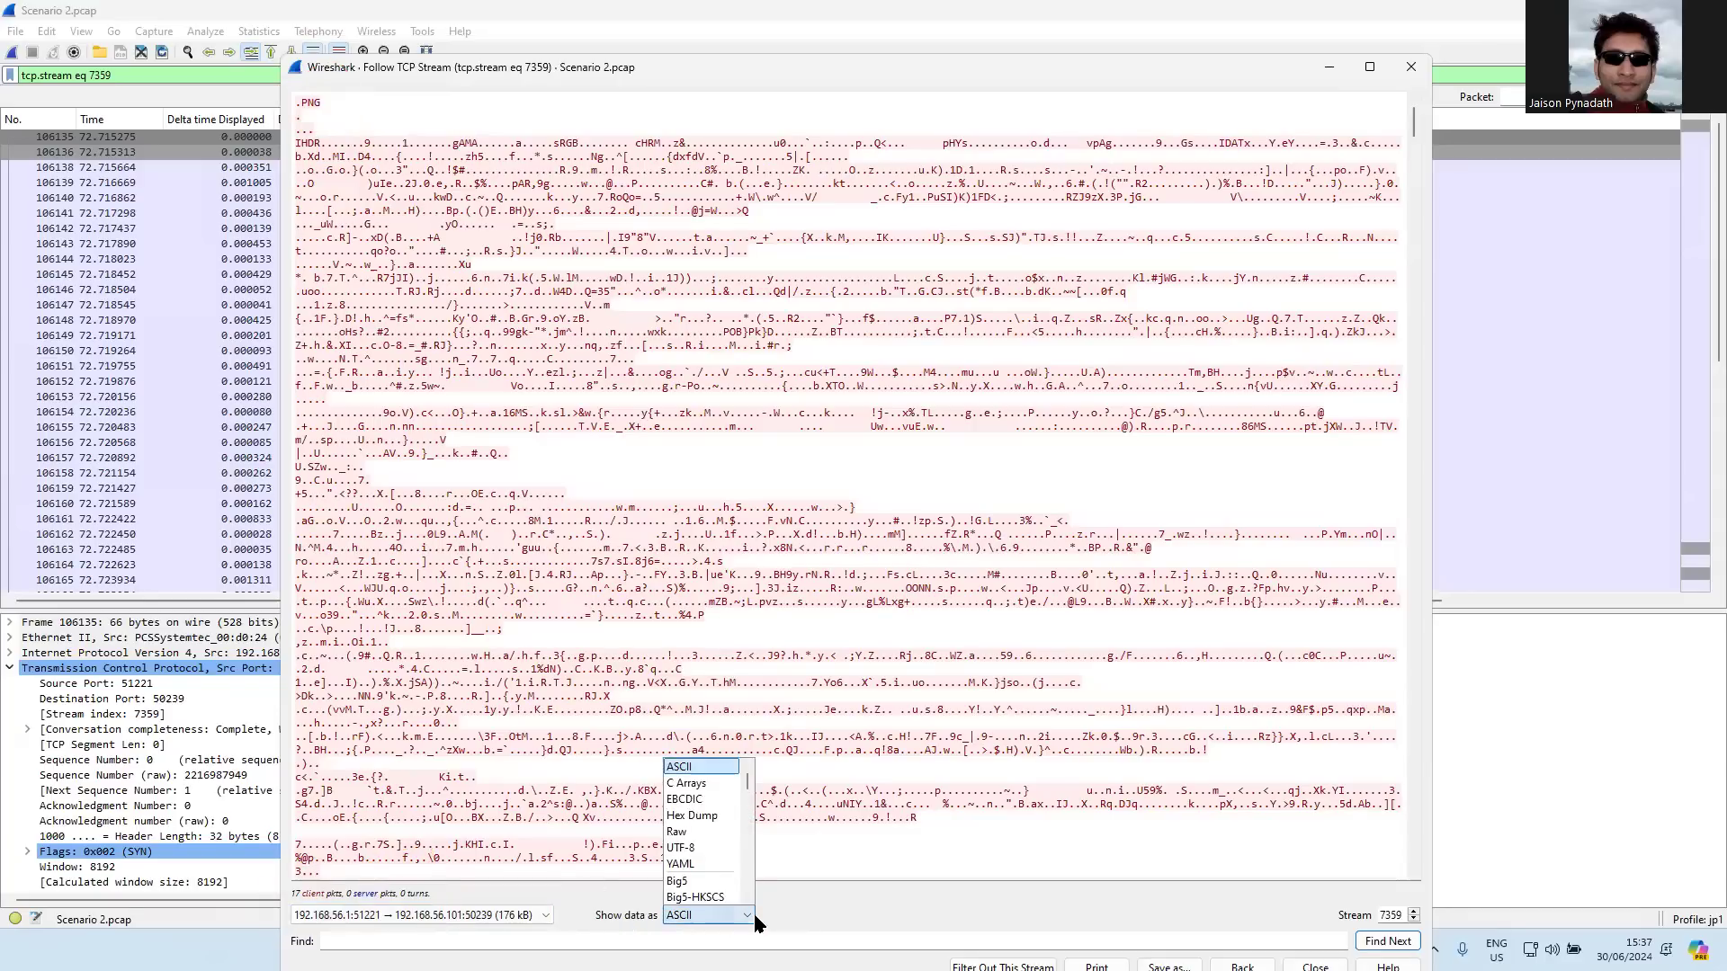
left_click(682, 831)
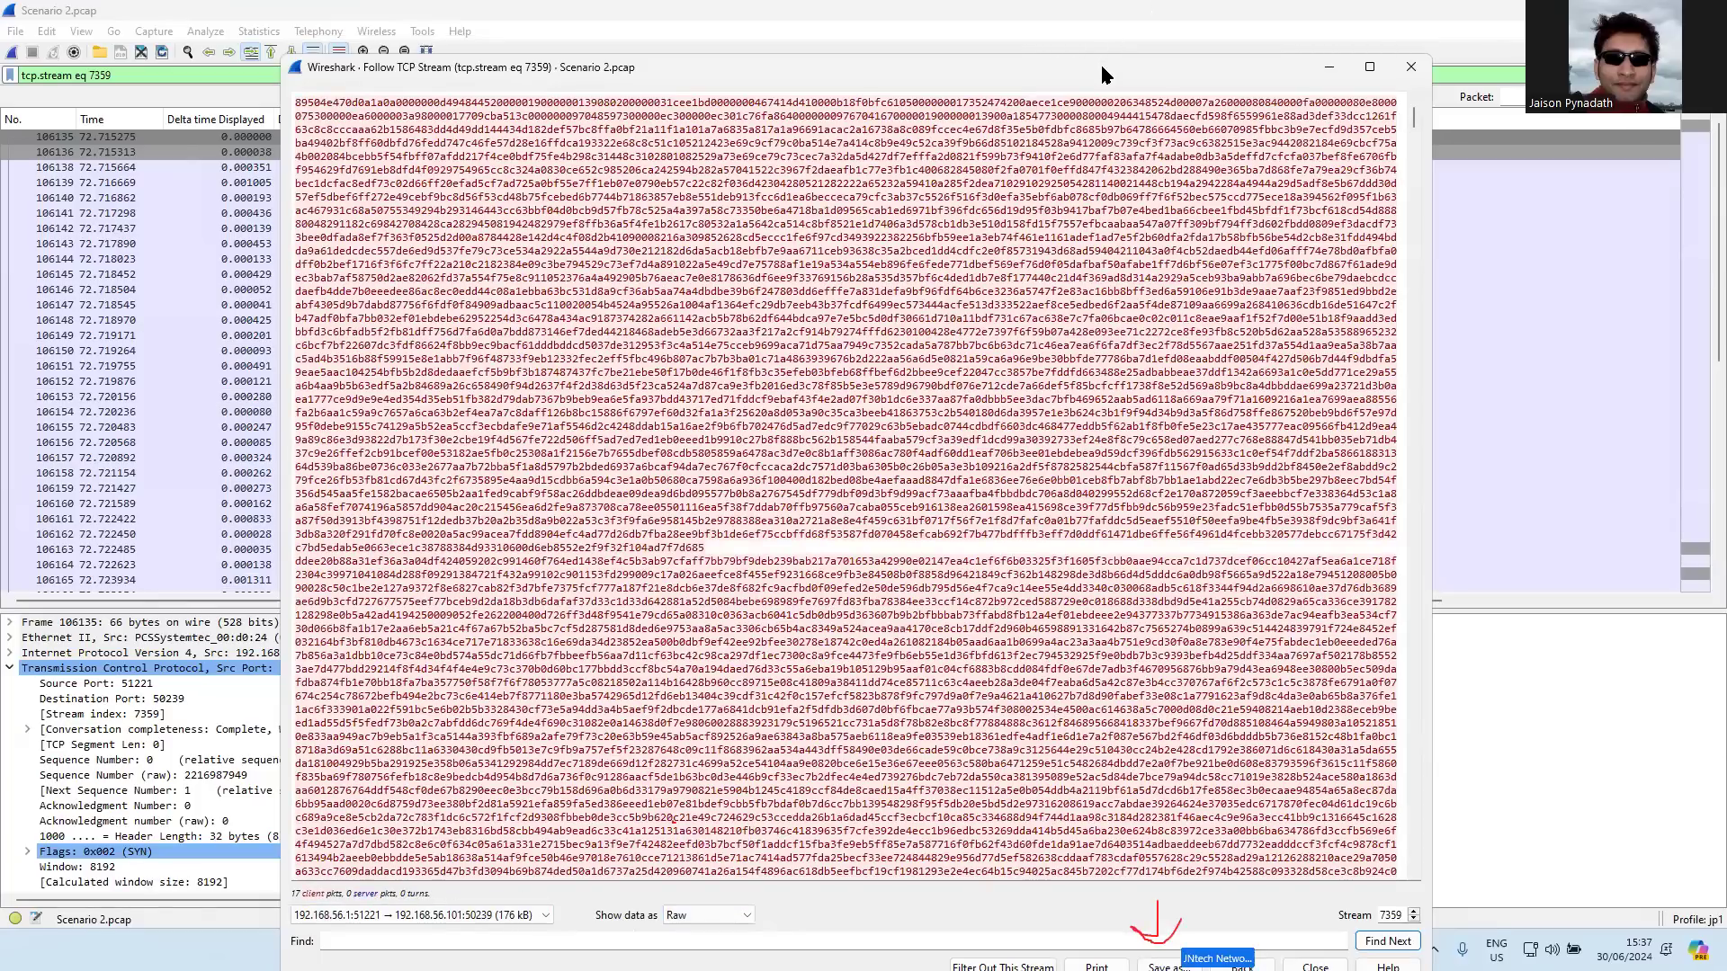
Save the raw stream content as file.png in the Wireshark training folder
left_click_drag(1101, 67, 1108, 27)
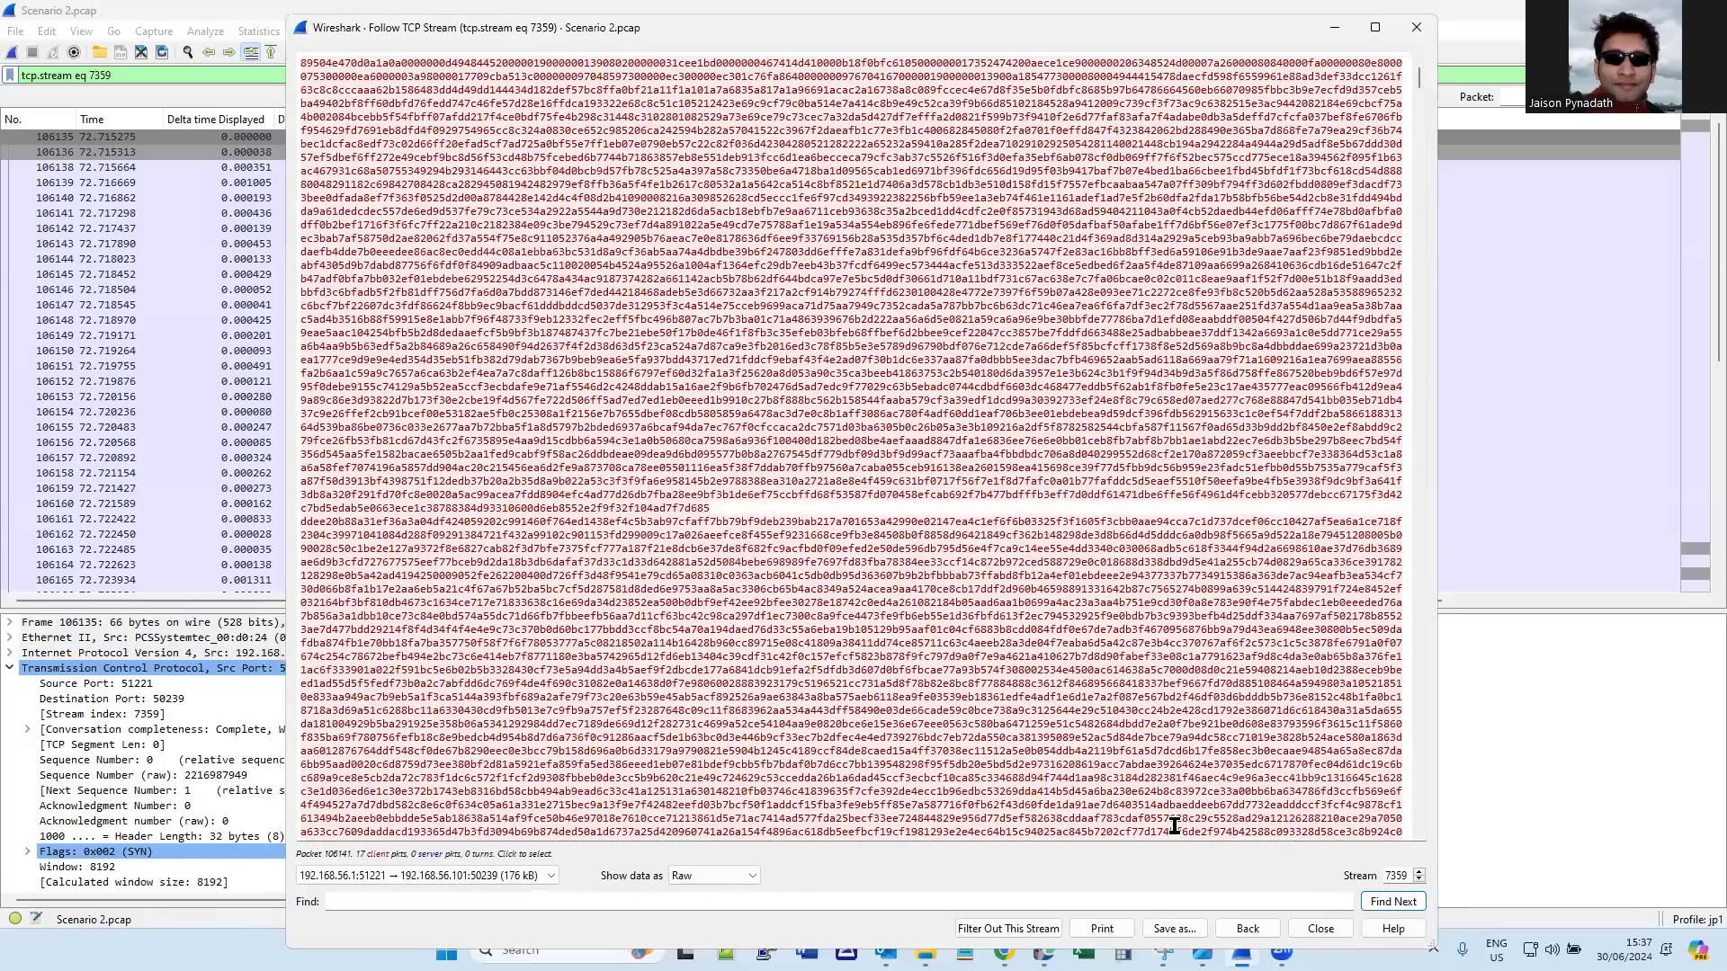
left_click(1175, 929)
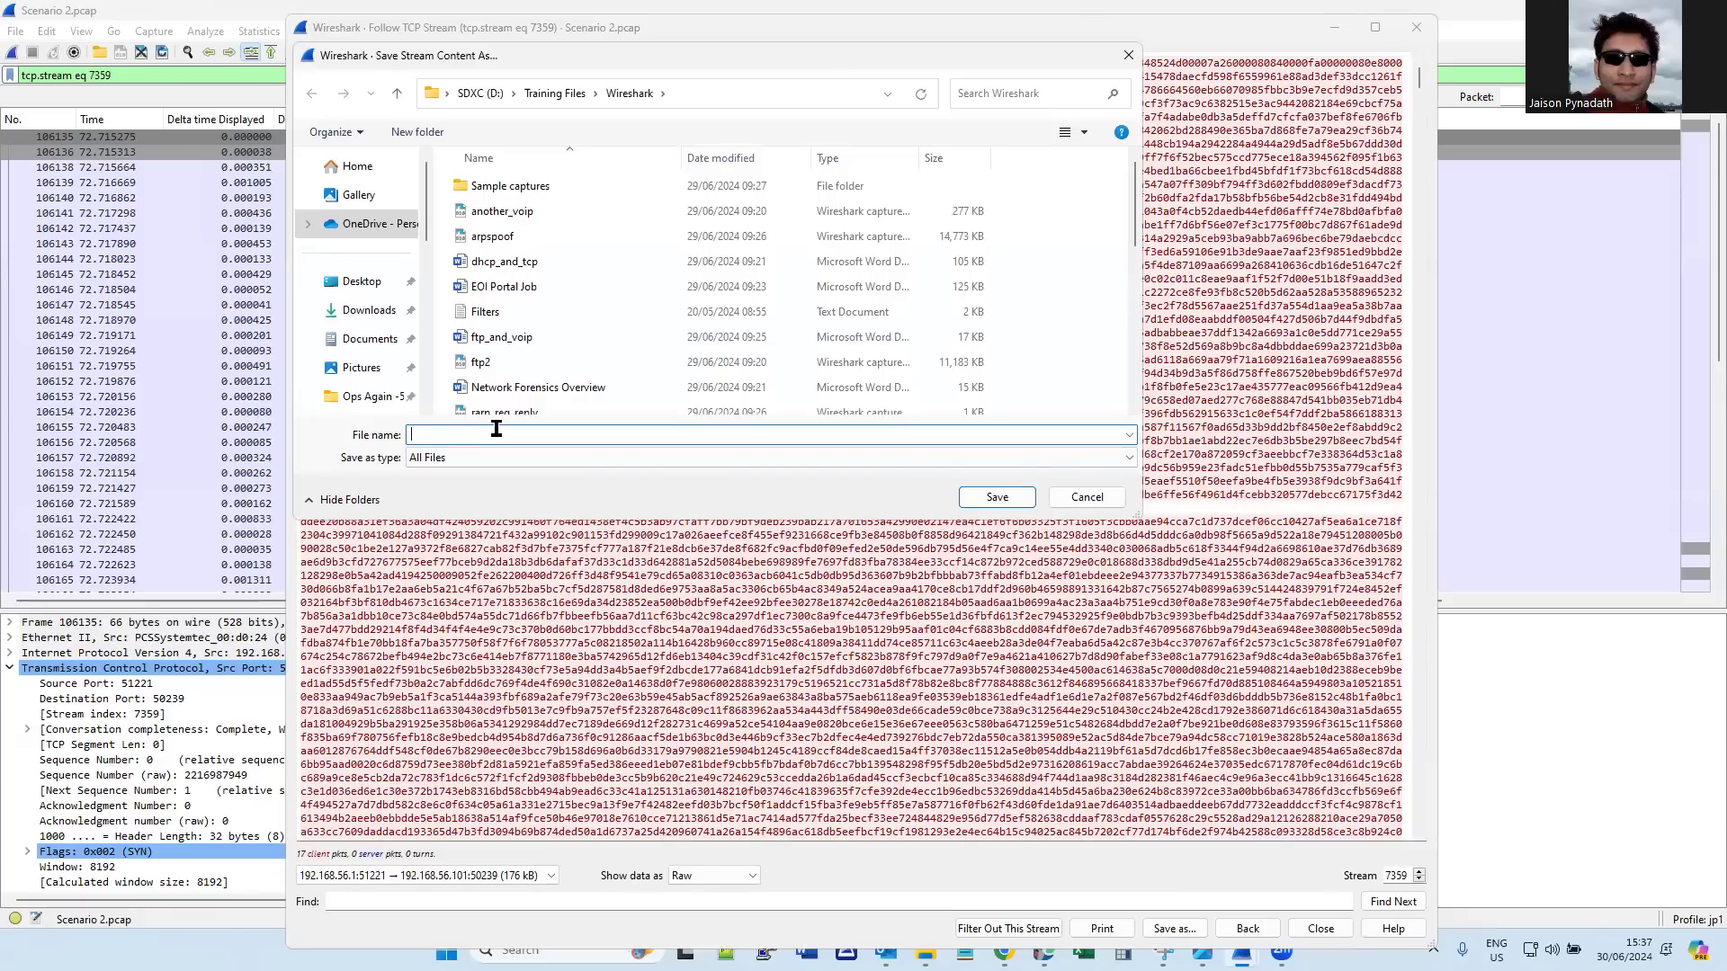
type("file.pl")
key("BackSpace")
type("ng")
left_click(998, 496)
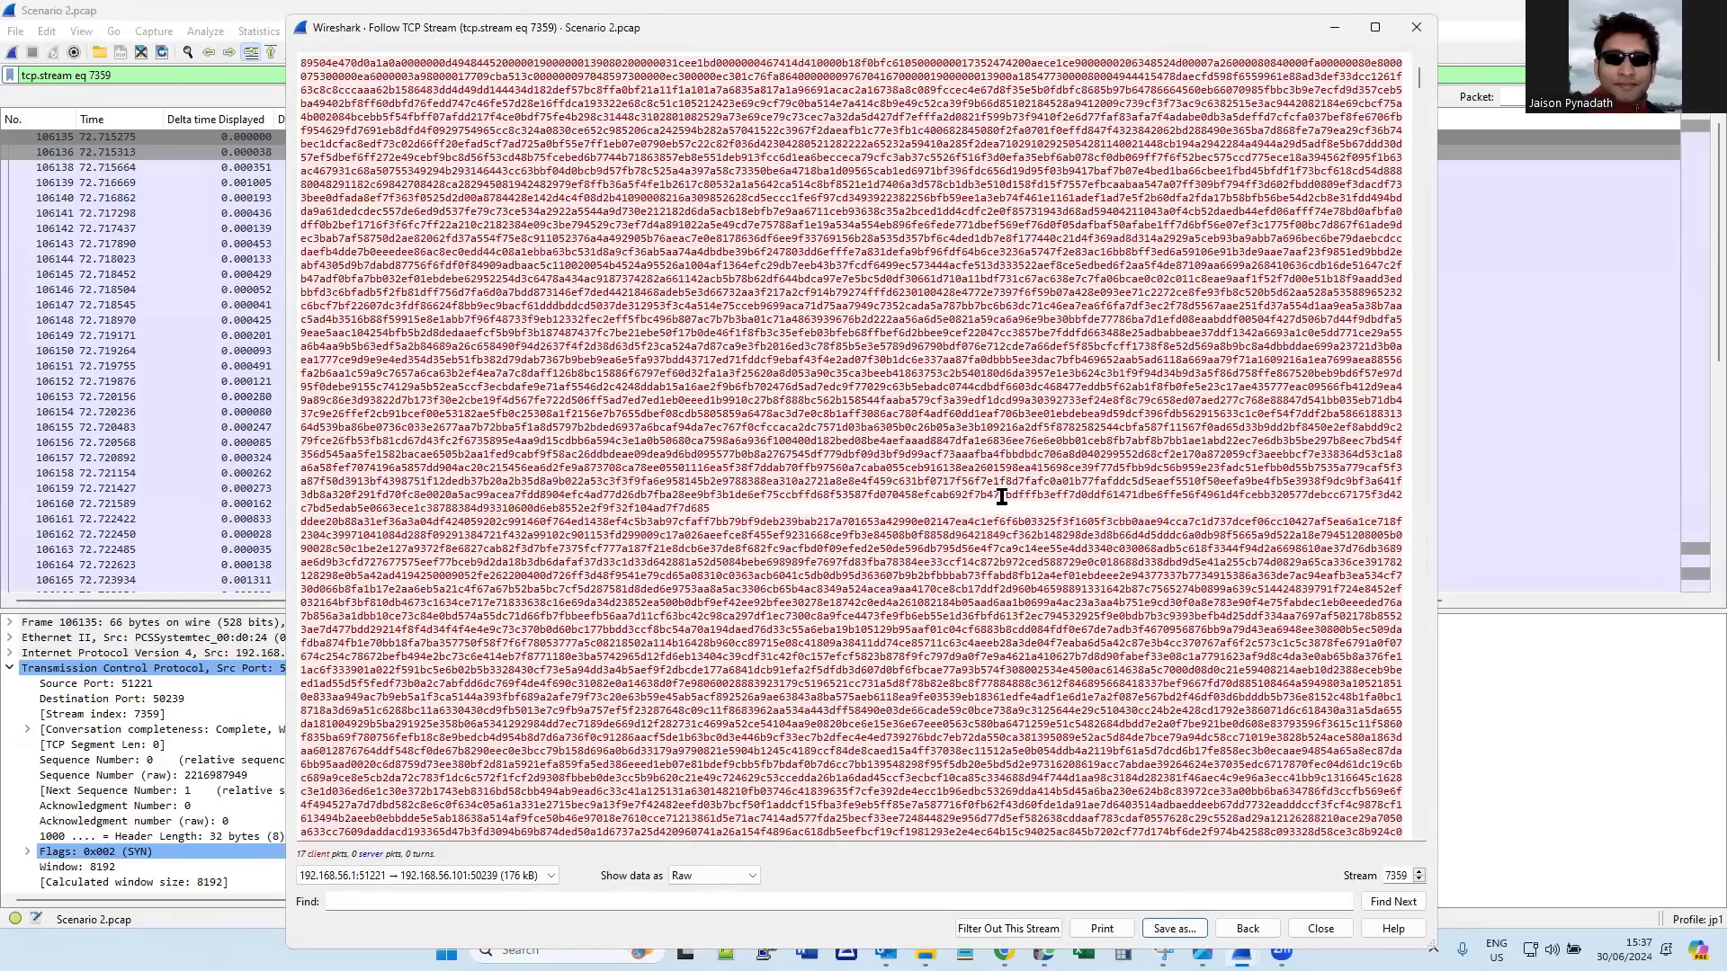
View the saved file.png image and close the image viewer
mouse_move(926, 952)
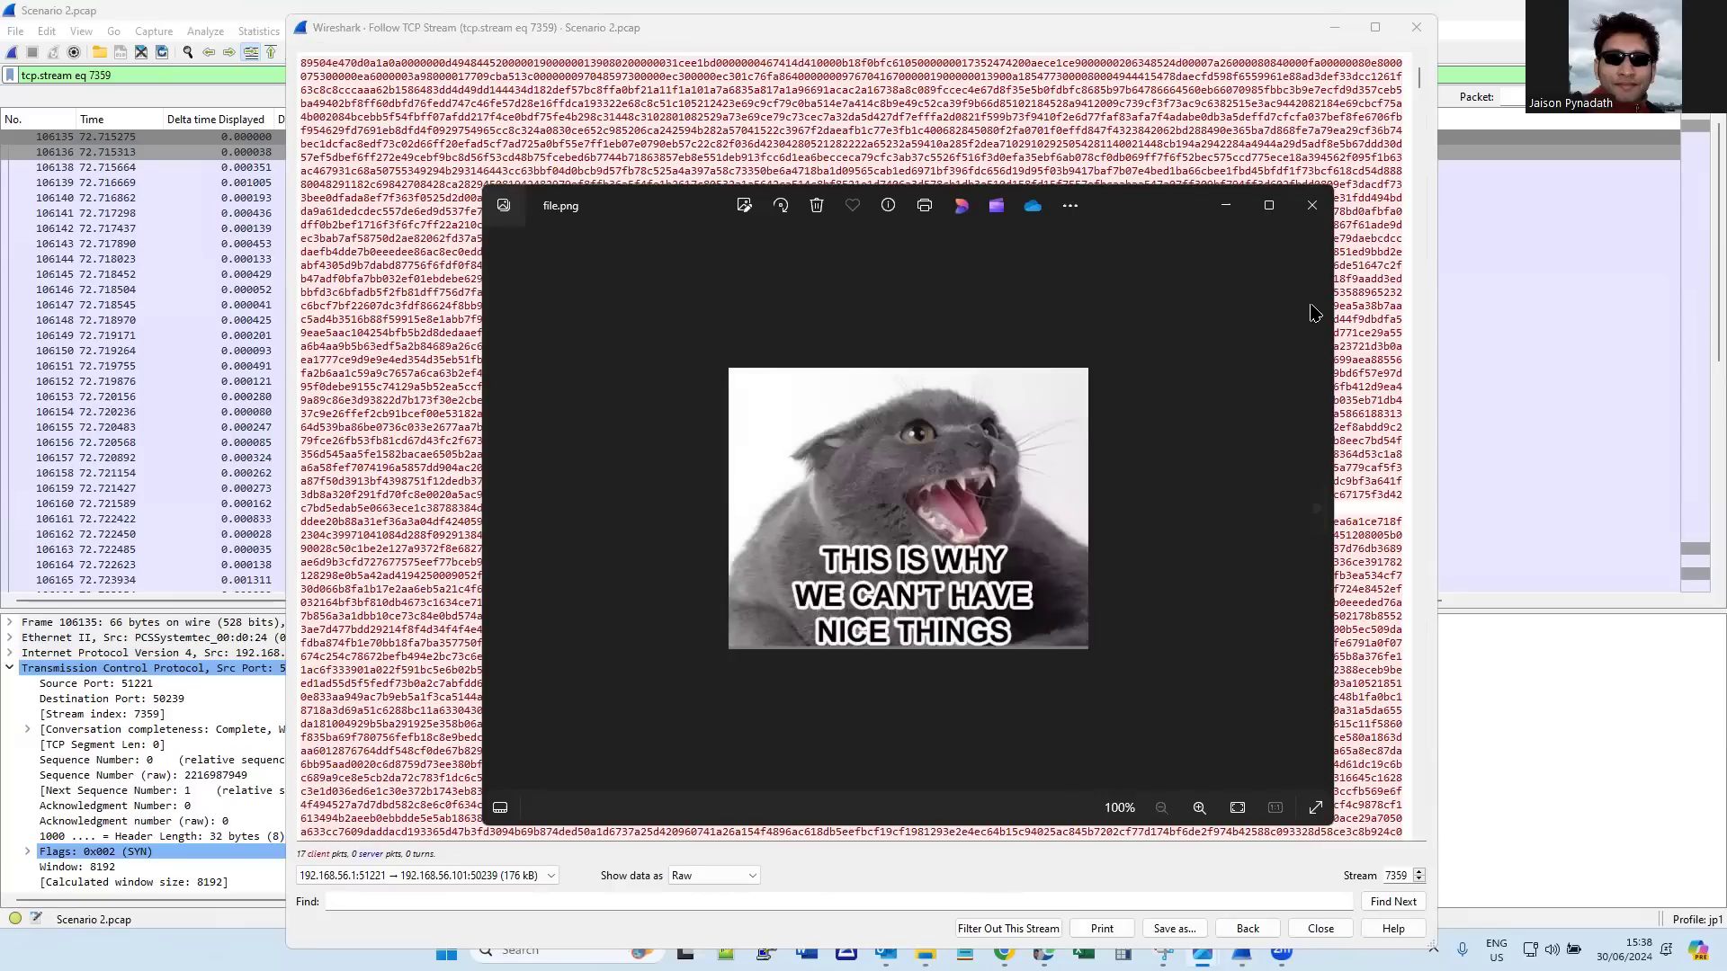
left_click(1317, 209)
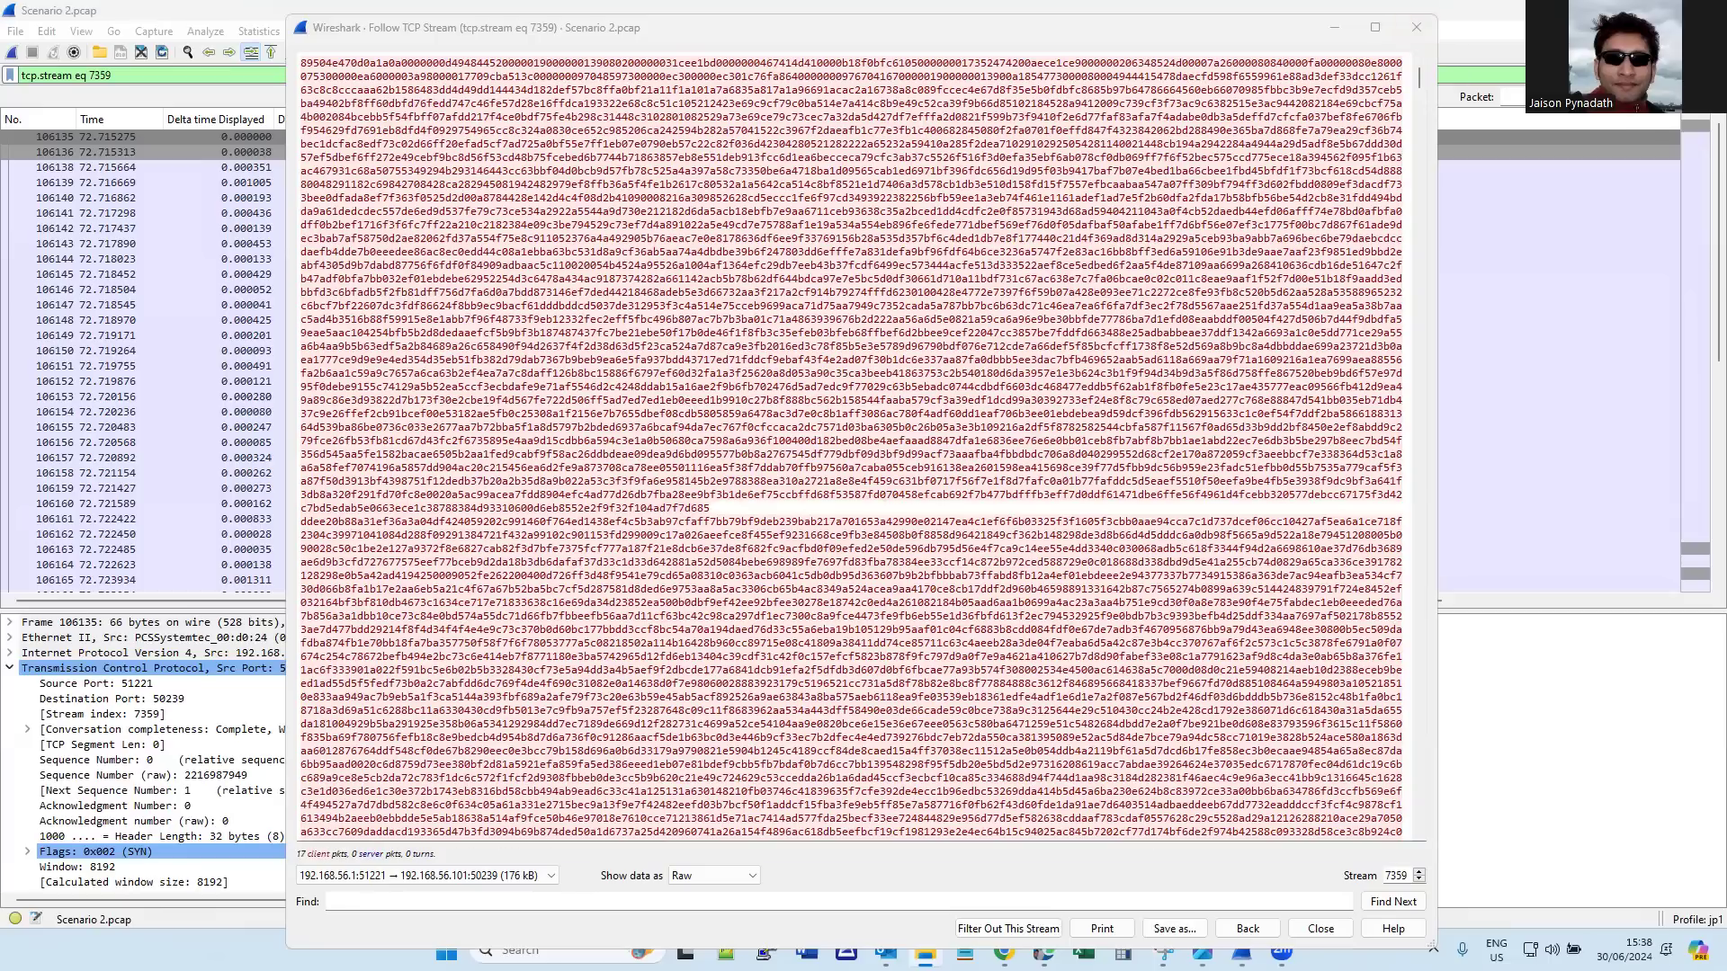
Raise the system volume and close the Follow TCP Stream window
left_click(1552, 950)
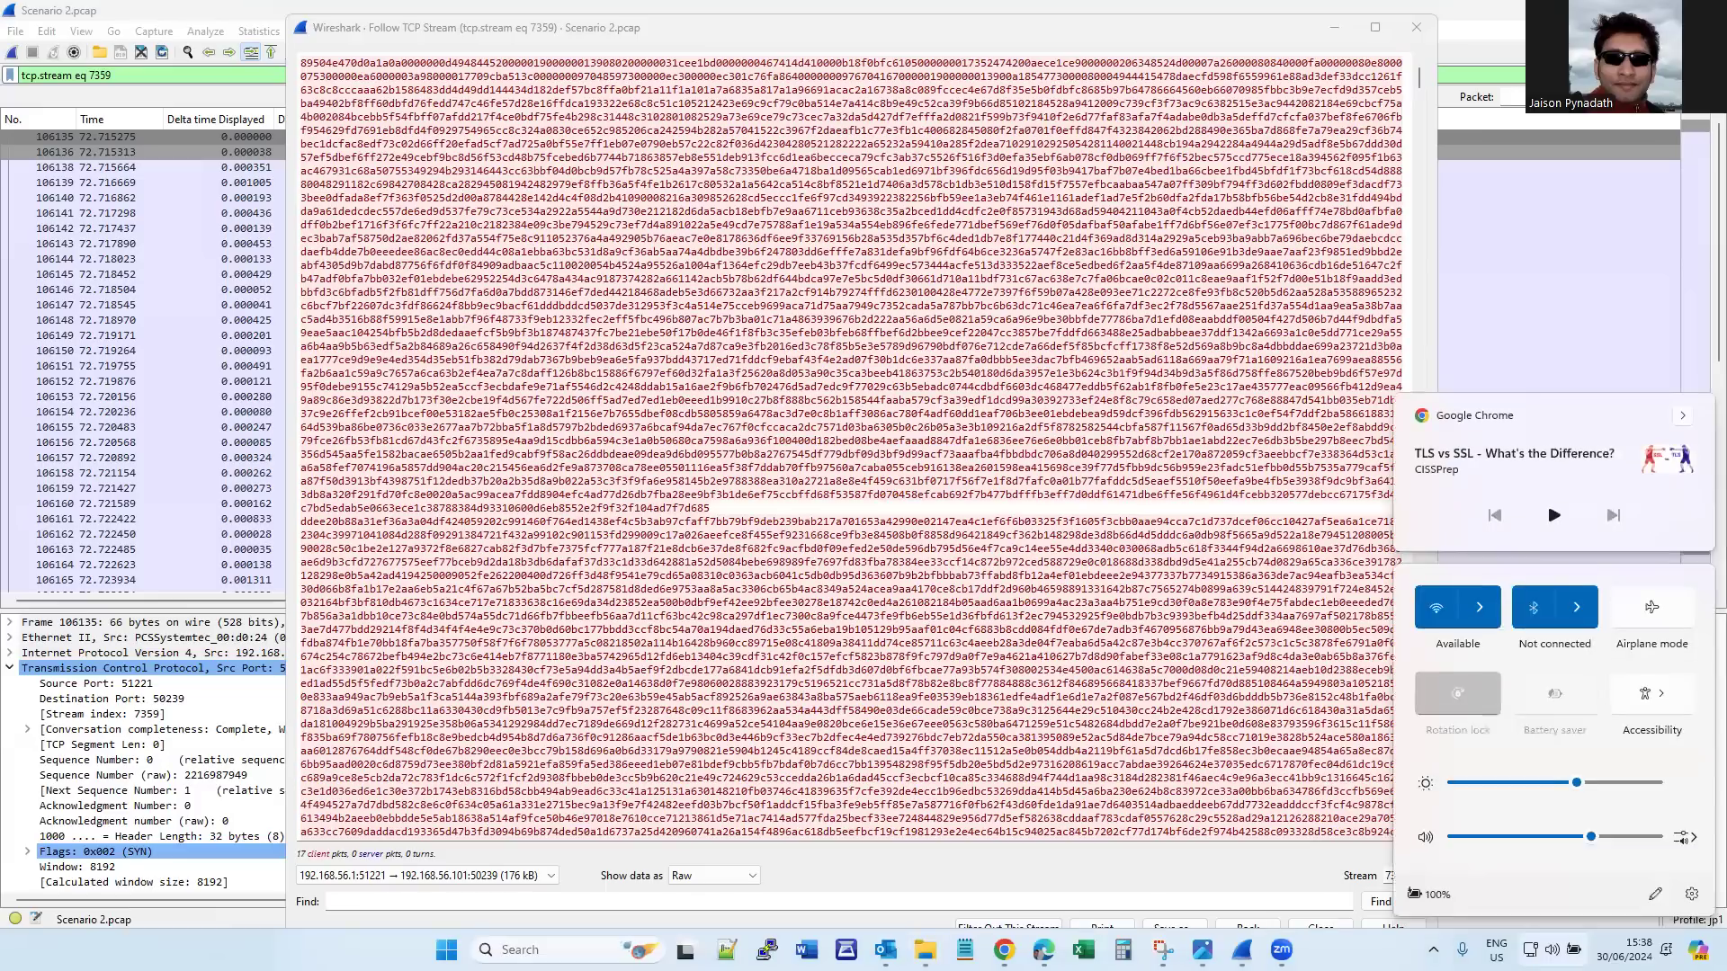
left_click(1629, 837)
left_click(1014, 38)
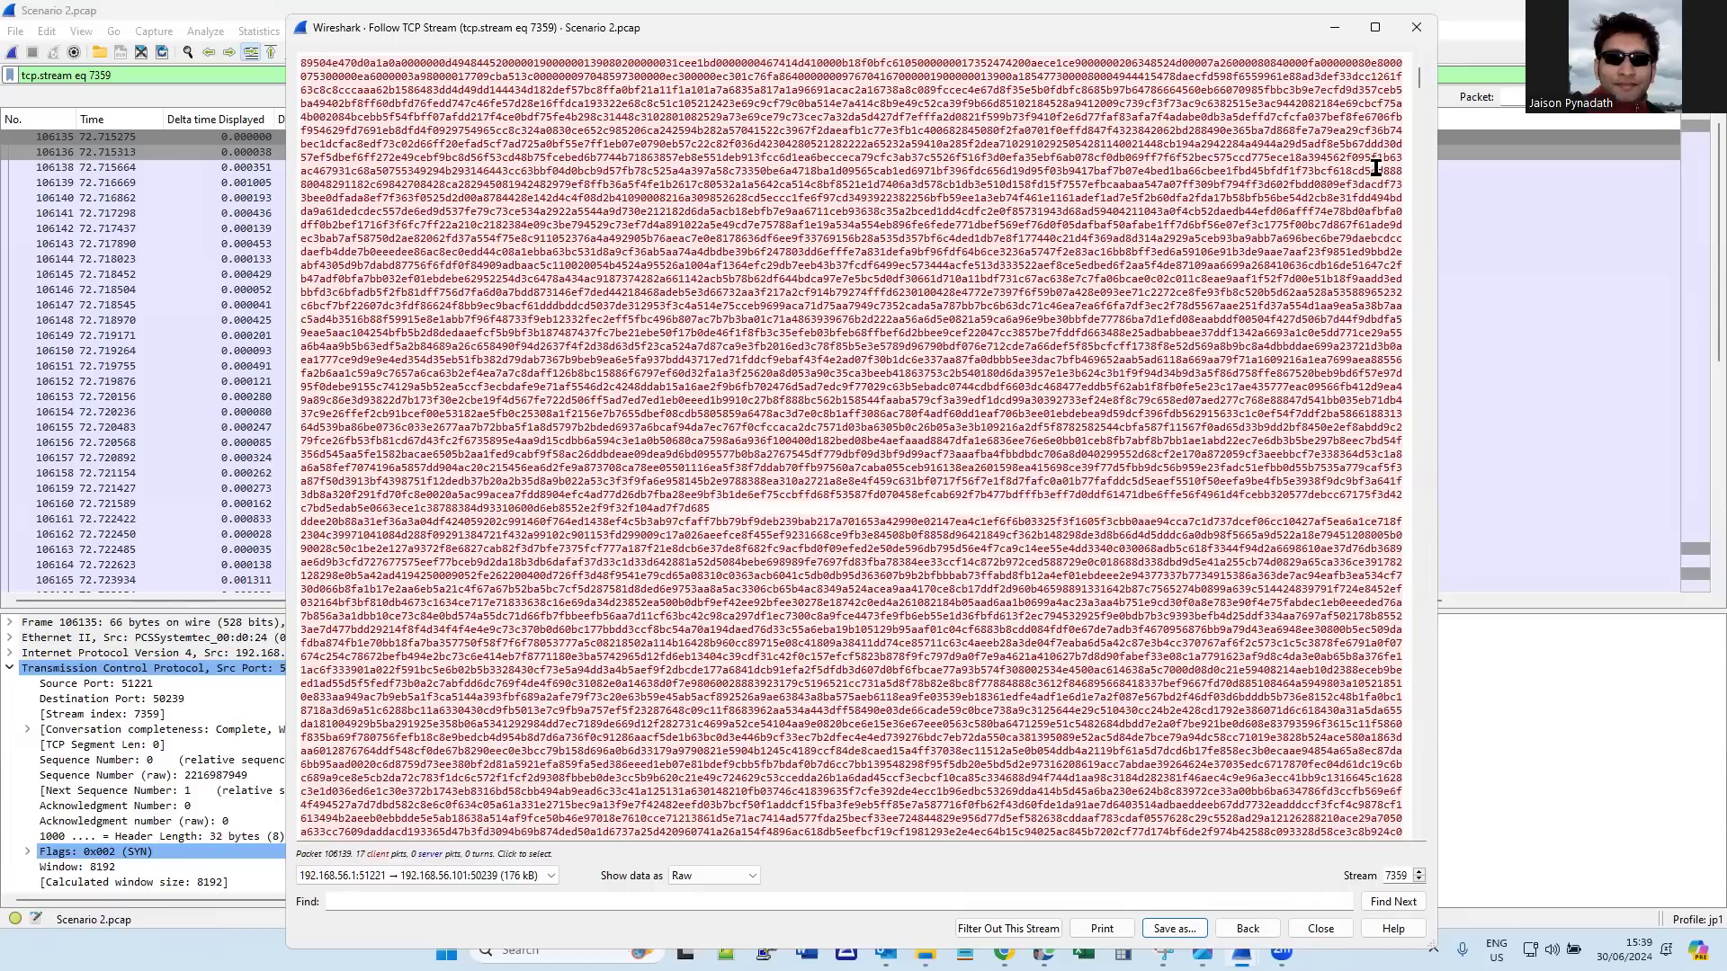
left_click(1418, 35)
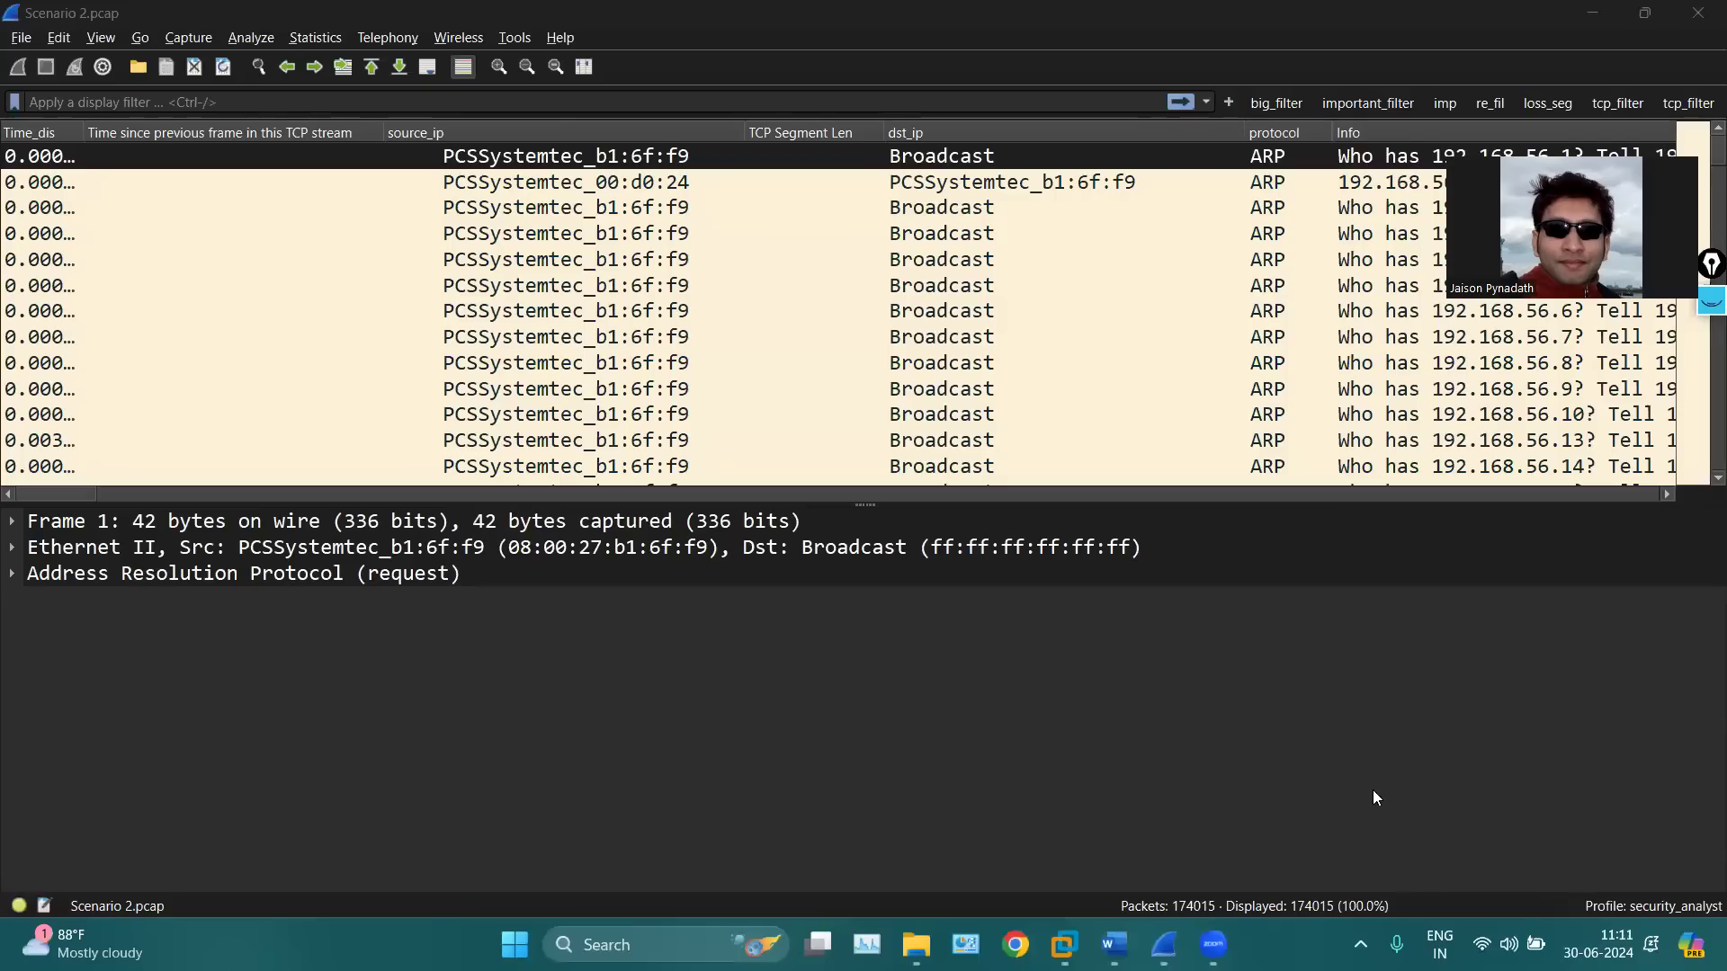
Minimize the Scenario 2.pcap window, switch to the Kali Linux machine in VMware Workstation and bring up the dns.pcap capture
left_click(1699, 7)
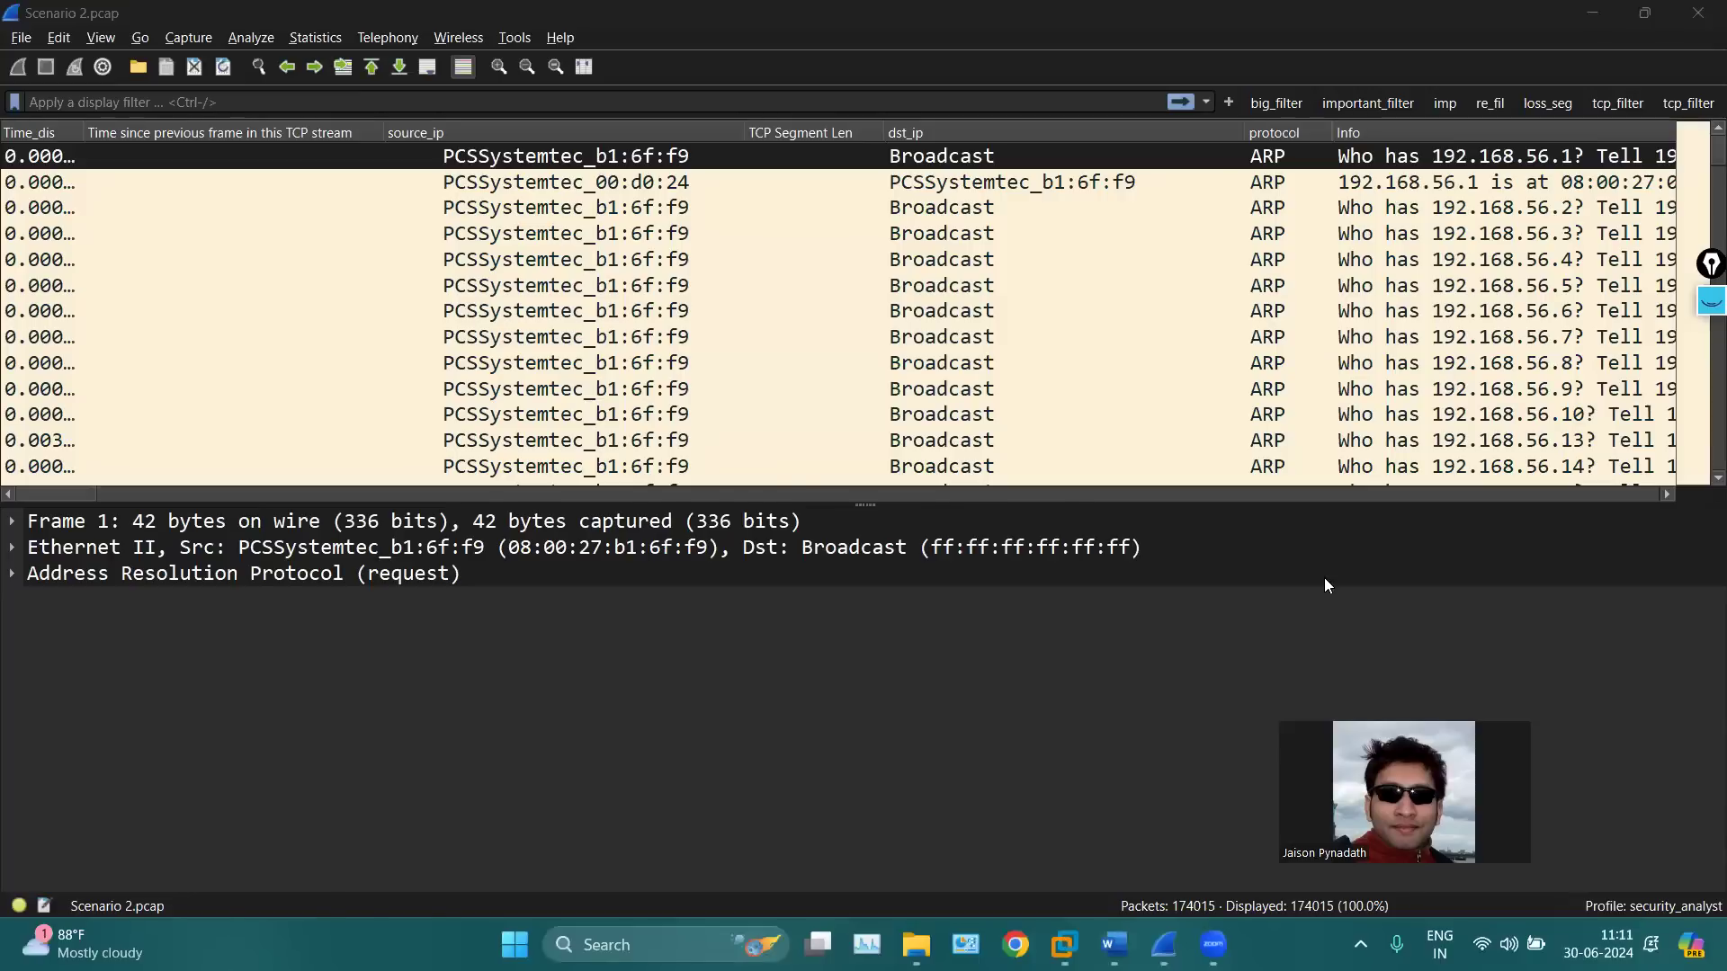
left_click(1594, 8)
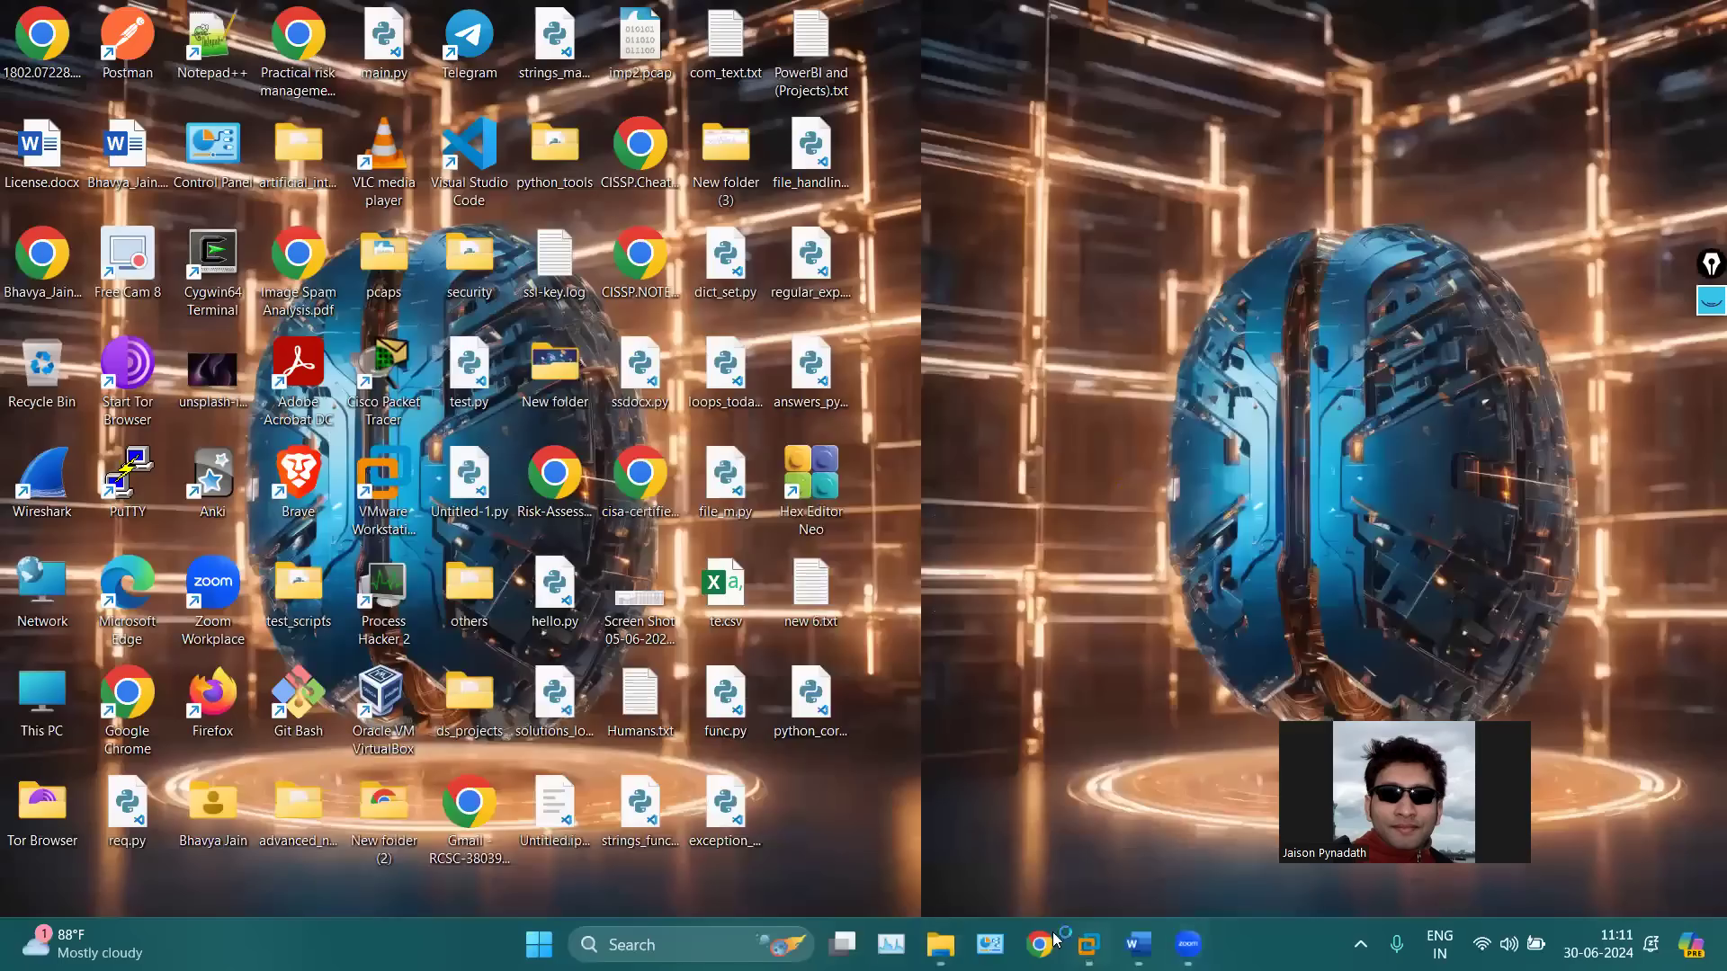
left_click(1088, 944)
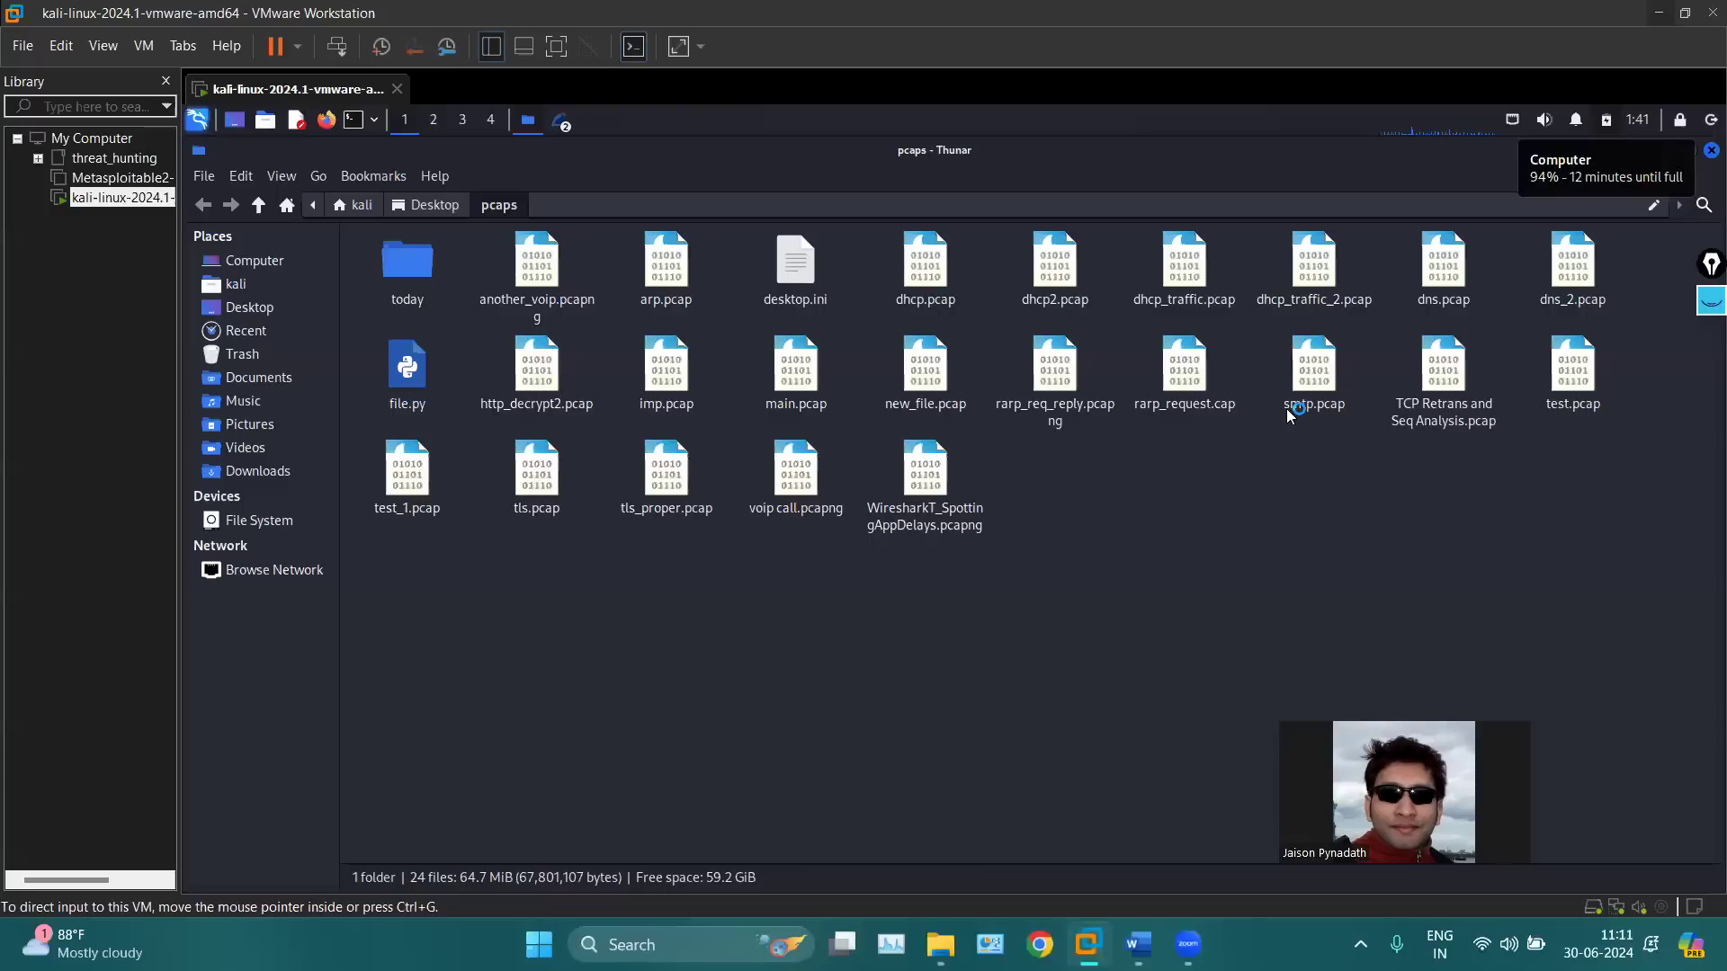
left_click(563, 123)
left_click(586, 153)
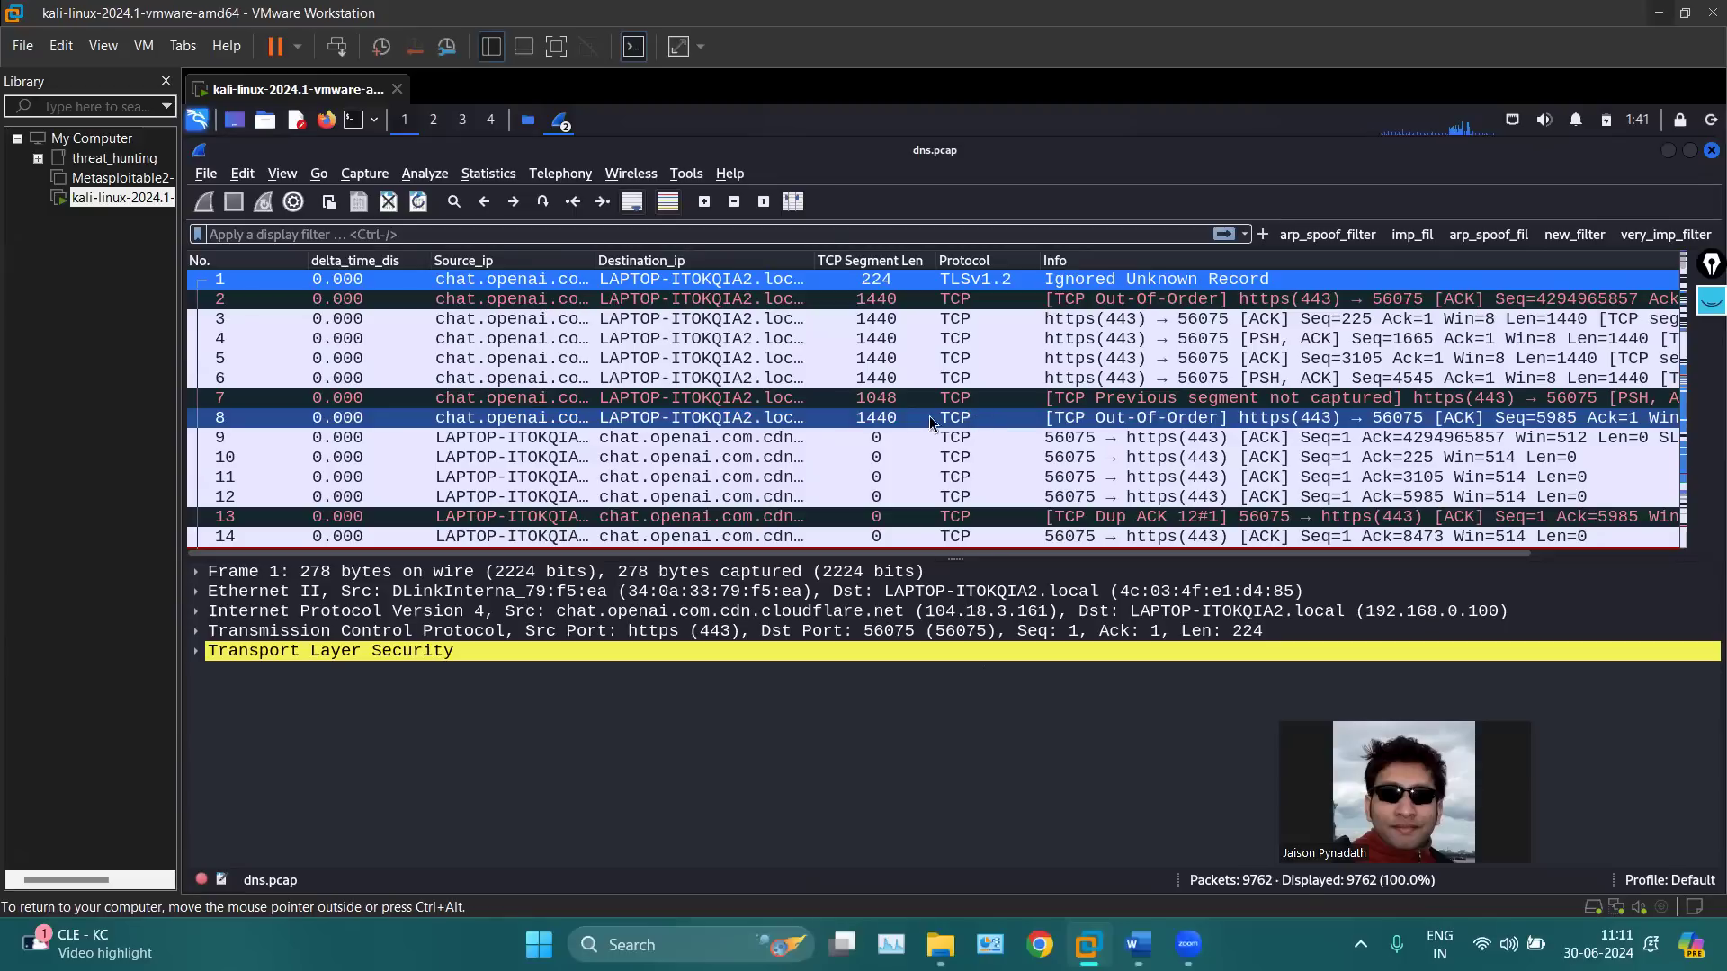
Filter the dns.pcap packet list with the display filter dns
left_click(830, 236)
type("dns")
key("Return")
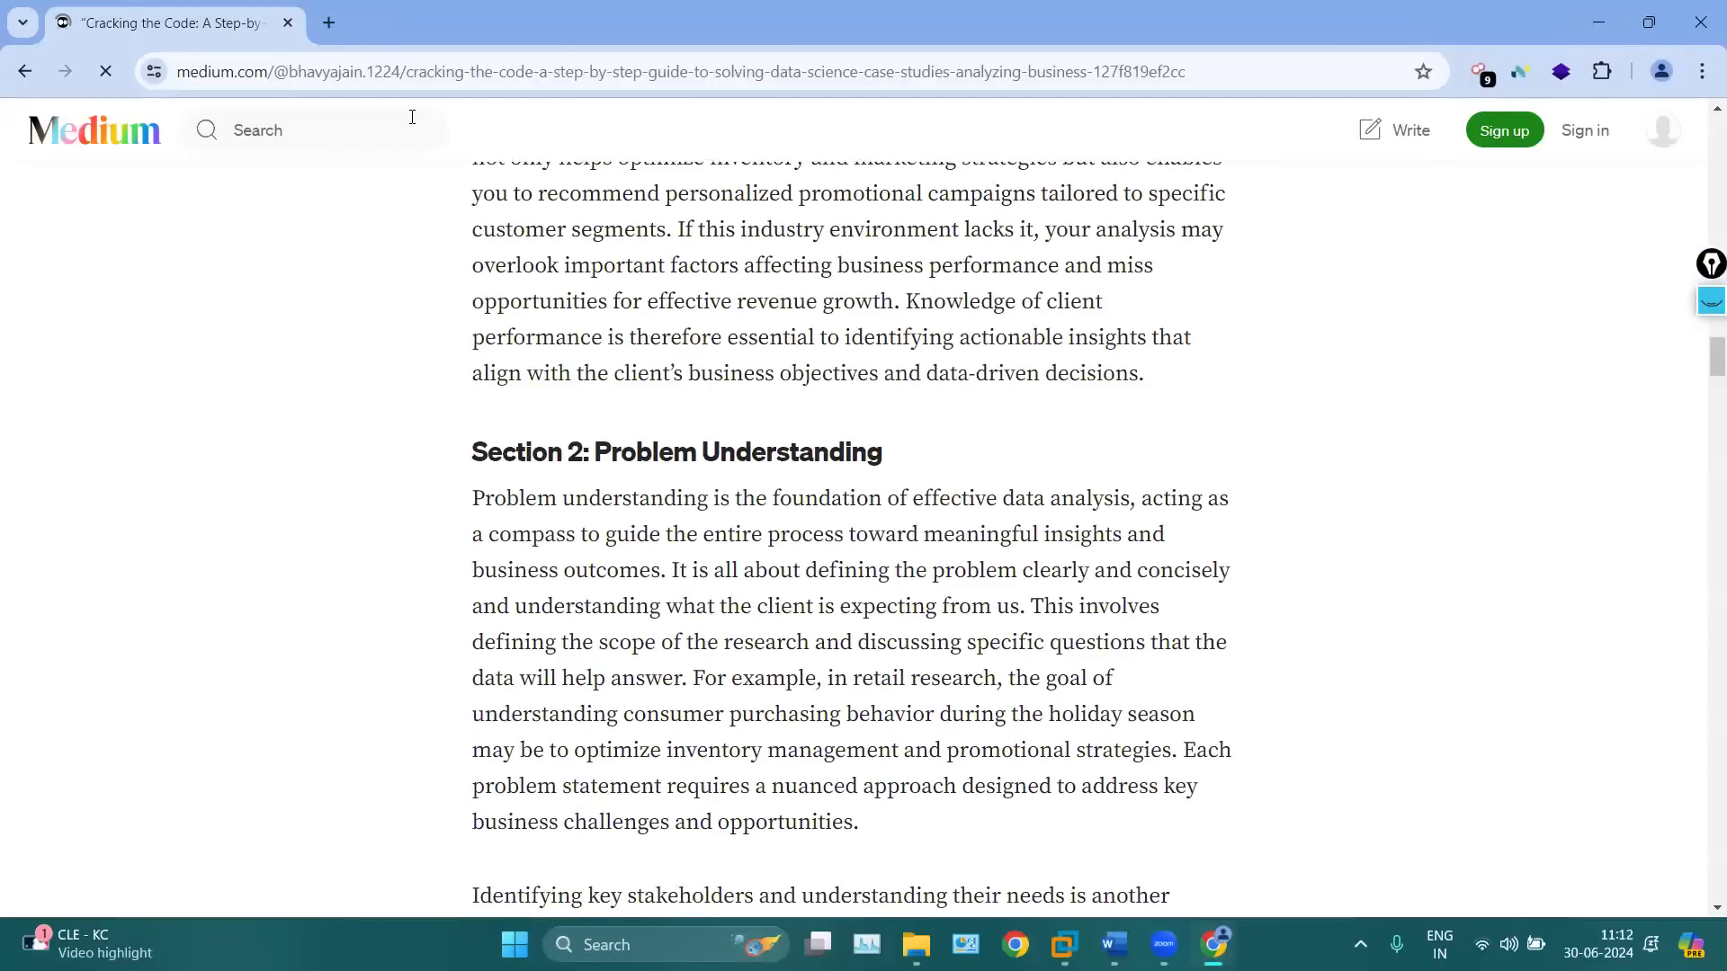
Return from the Chrome browser to the dns.pcap capture and widen the Source_ip column
left_click(329, 25)
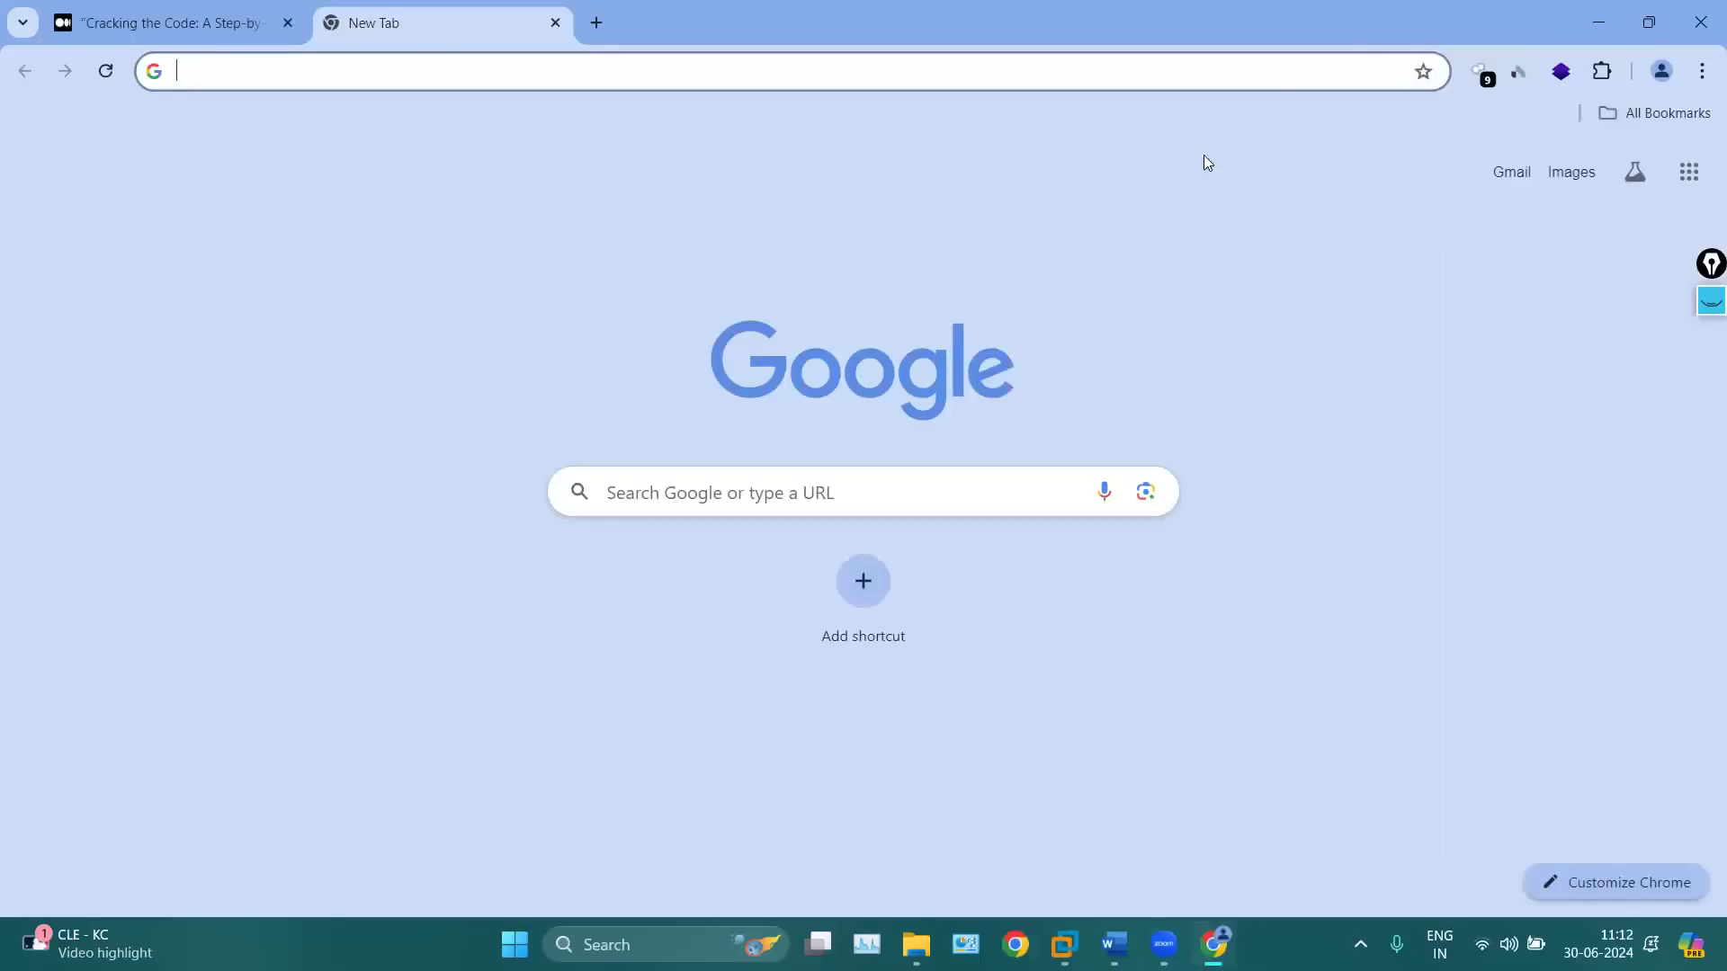
left_click(1599, 22)
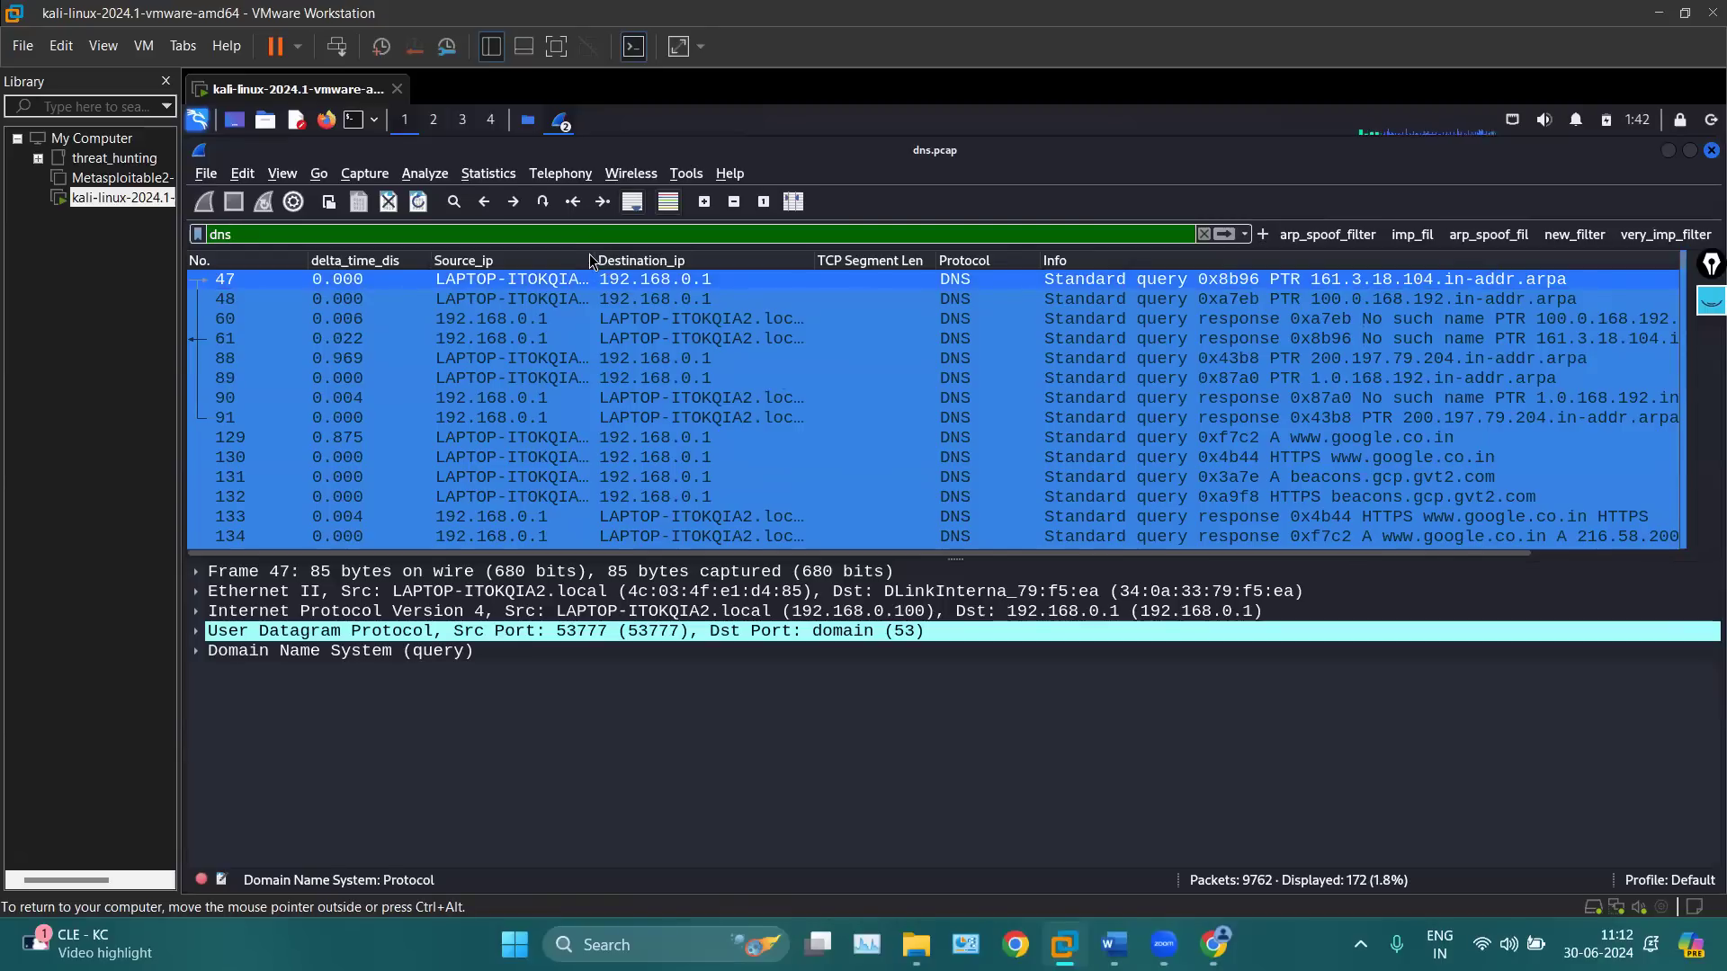
left_click_drag(592, 261, 644, 260)
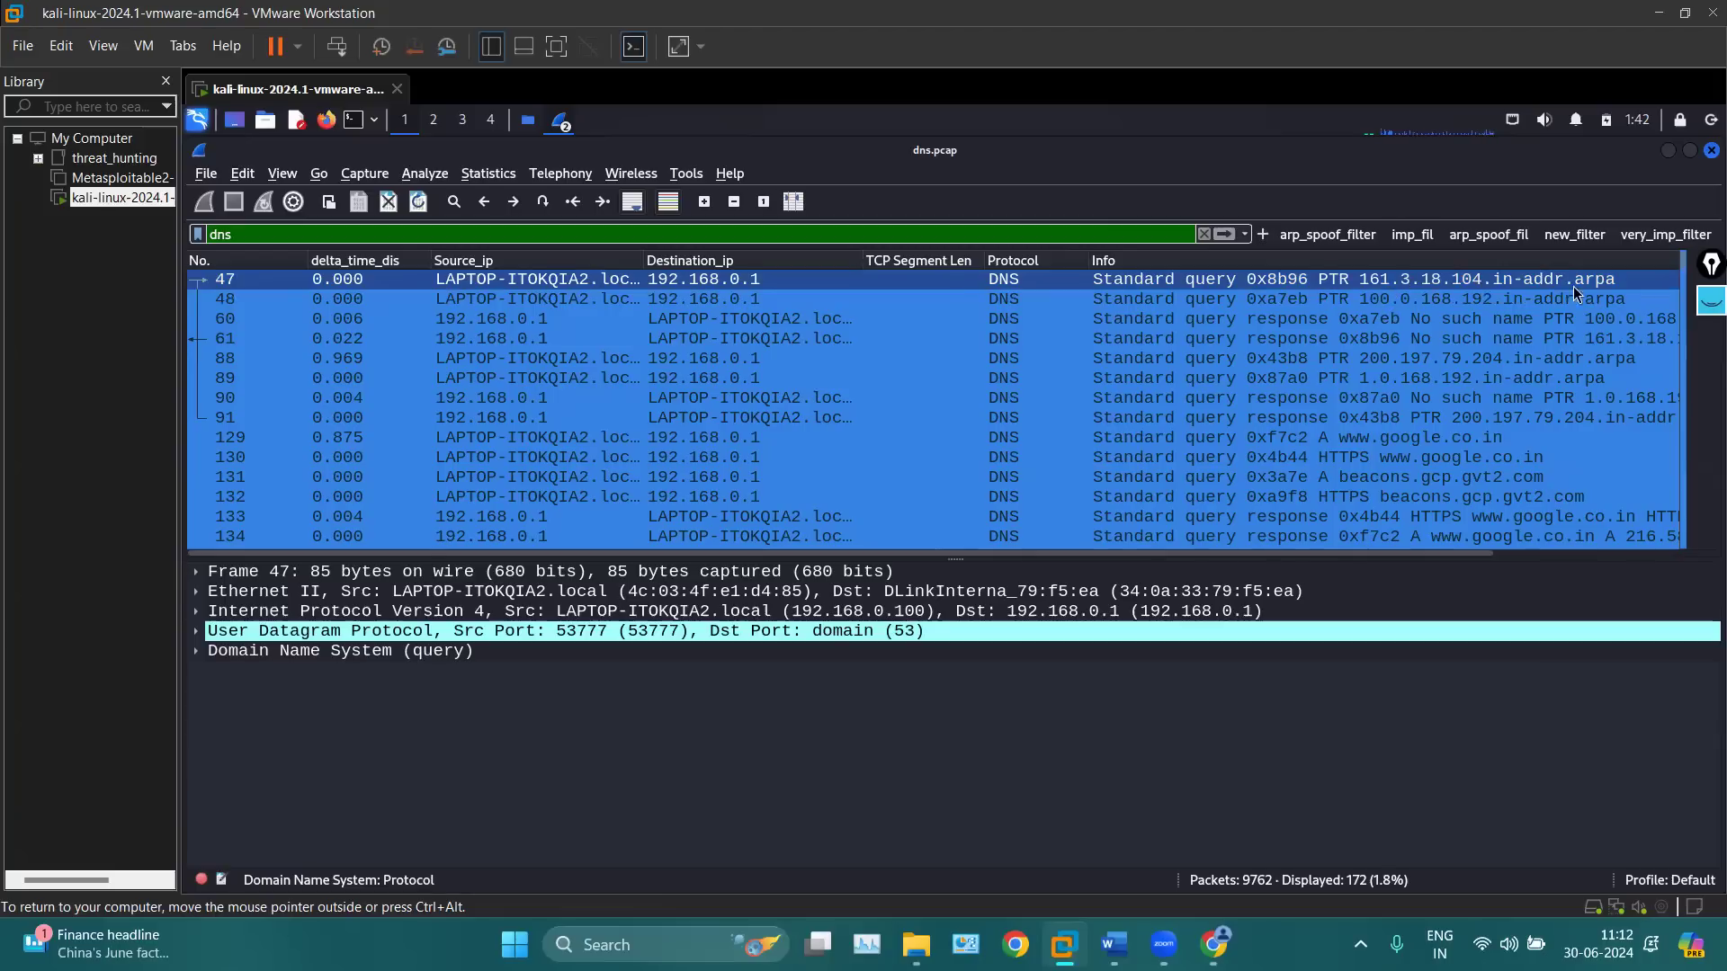
Inspect packet 47's User Datagram Protocol details, collapse them and expand its Domain Name System (query) section
left_click(1707, 307)
mouse_move(1705, 355)
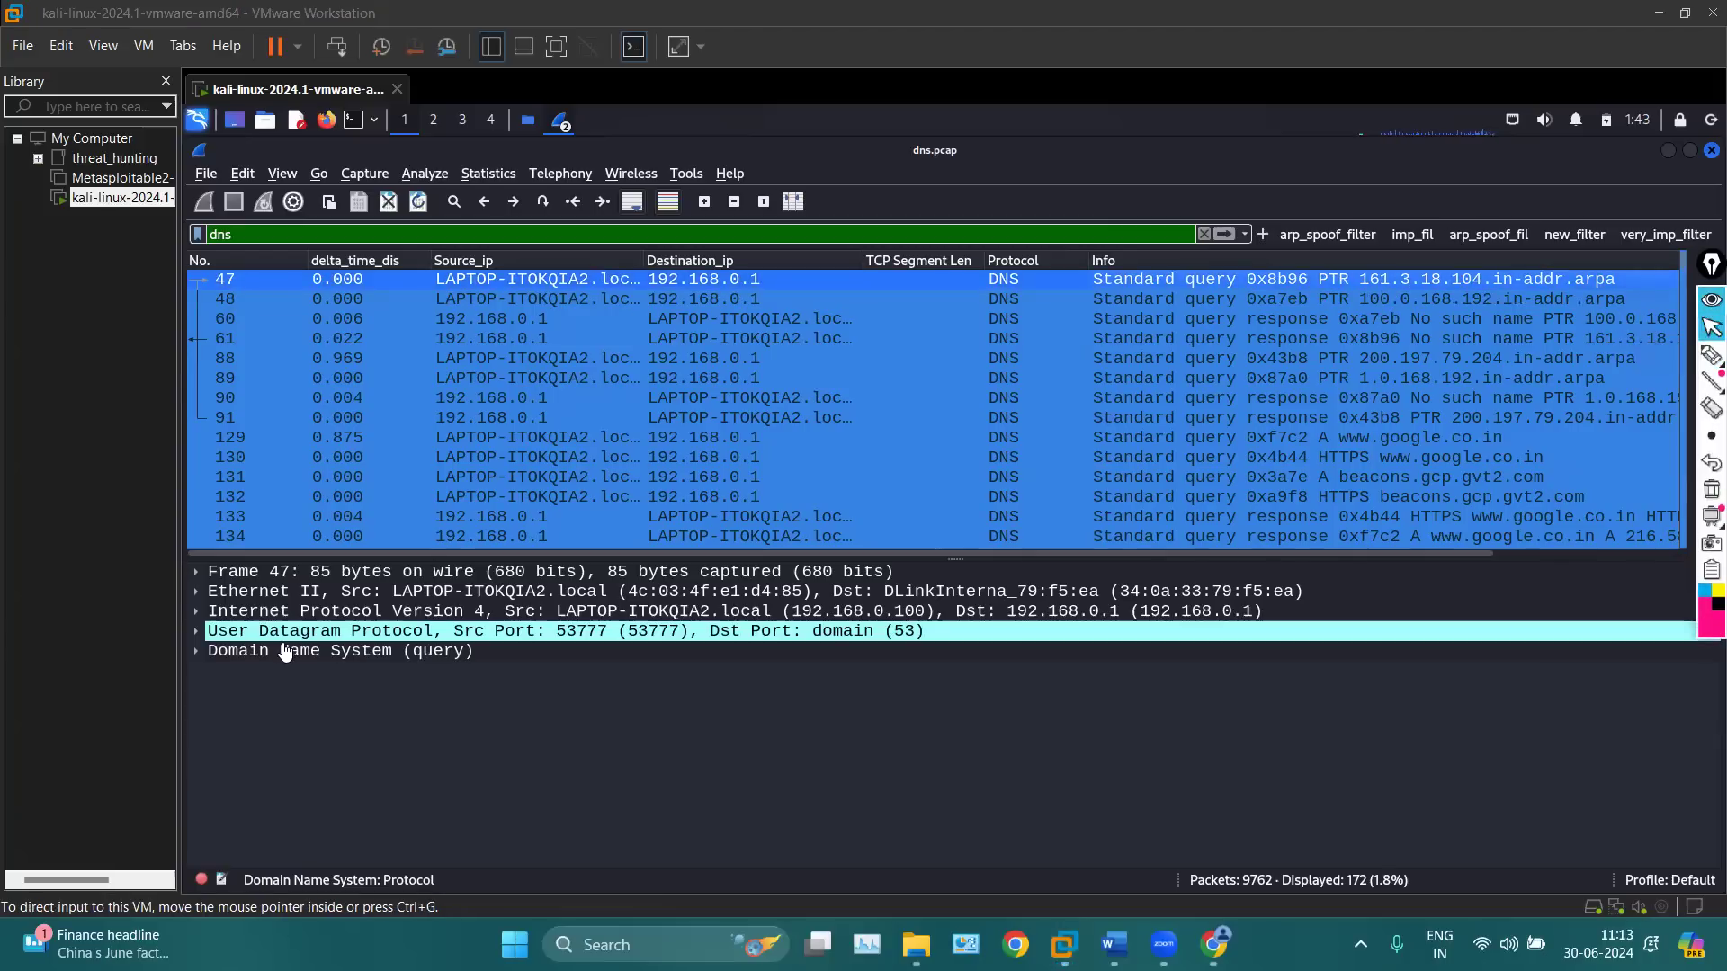
left_click(196, 641)
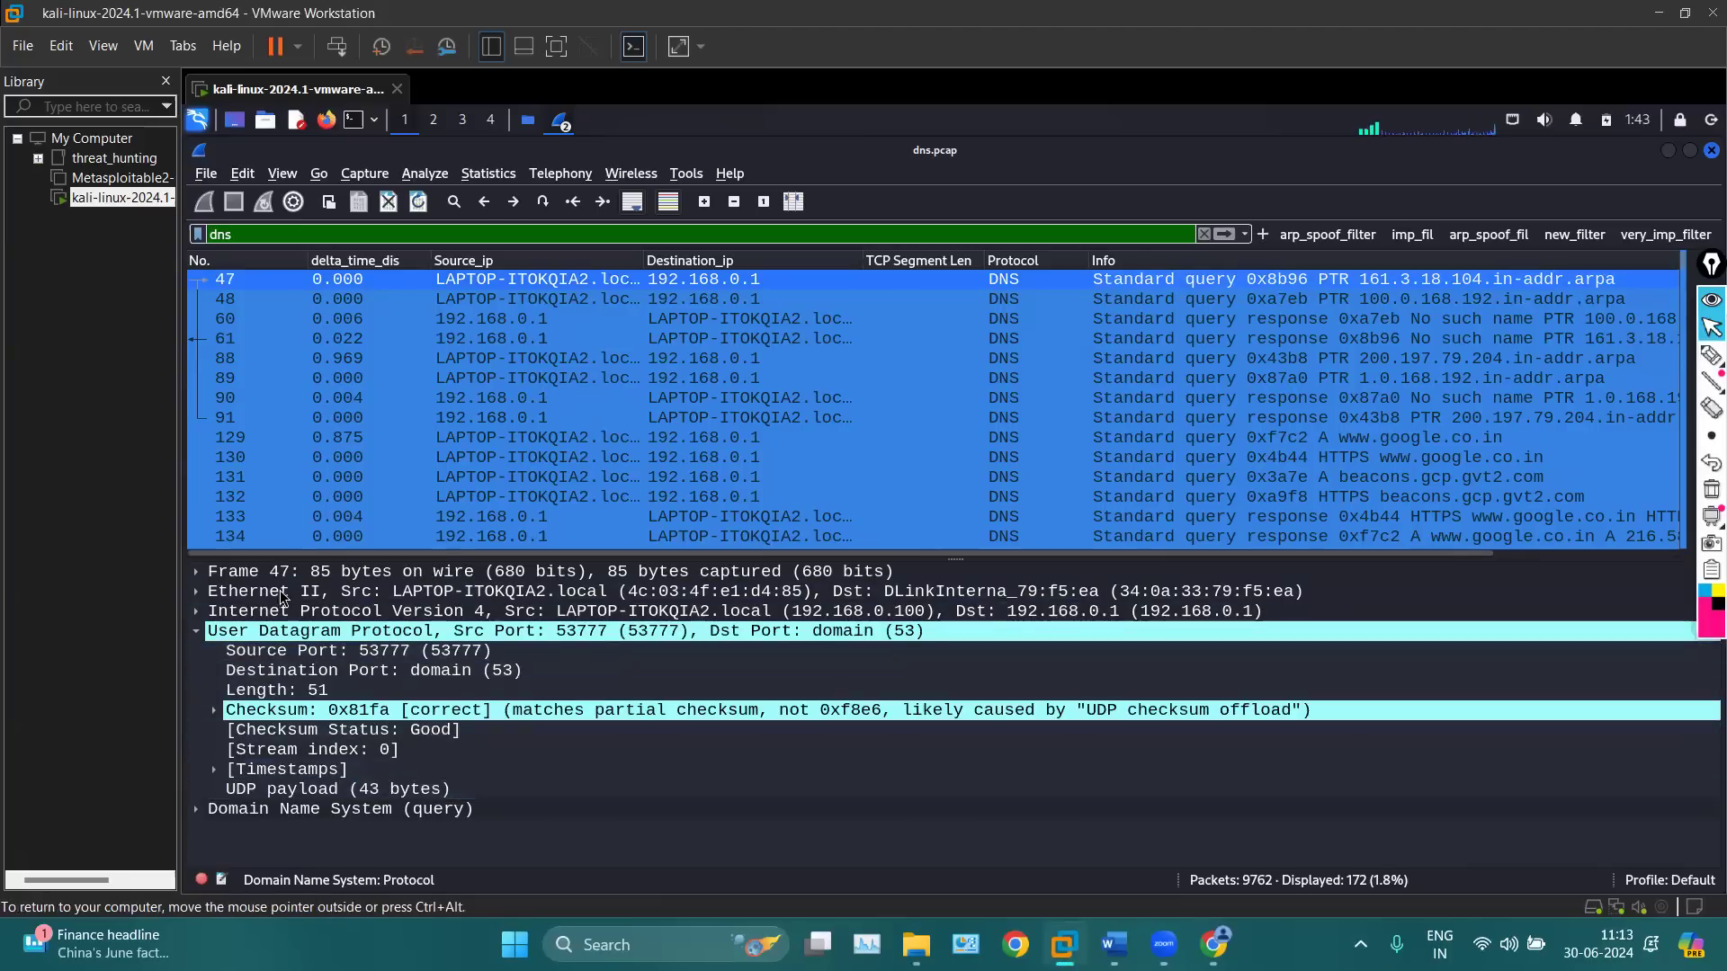
left_click(196, 631)
left_click(196, 651)
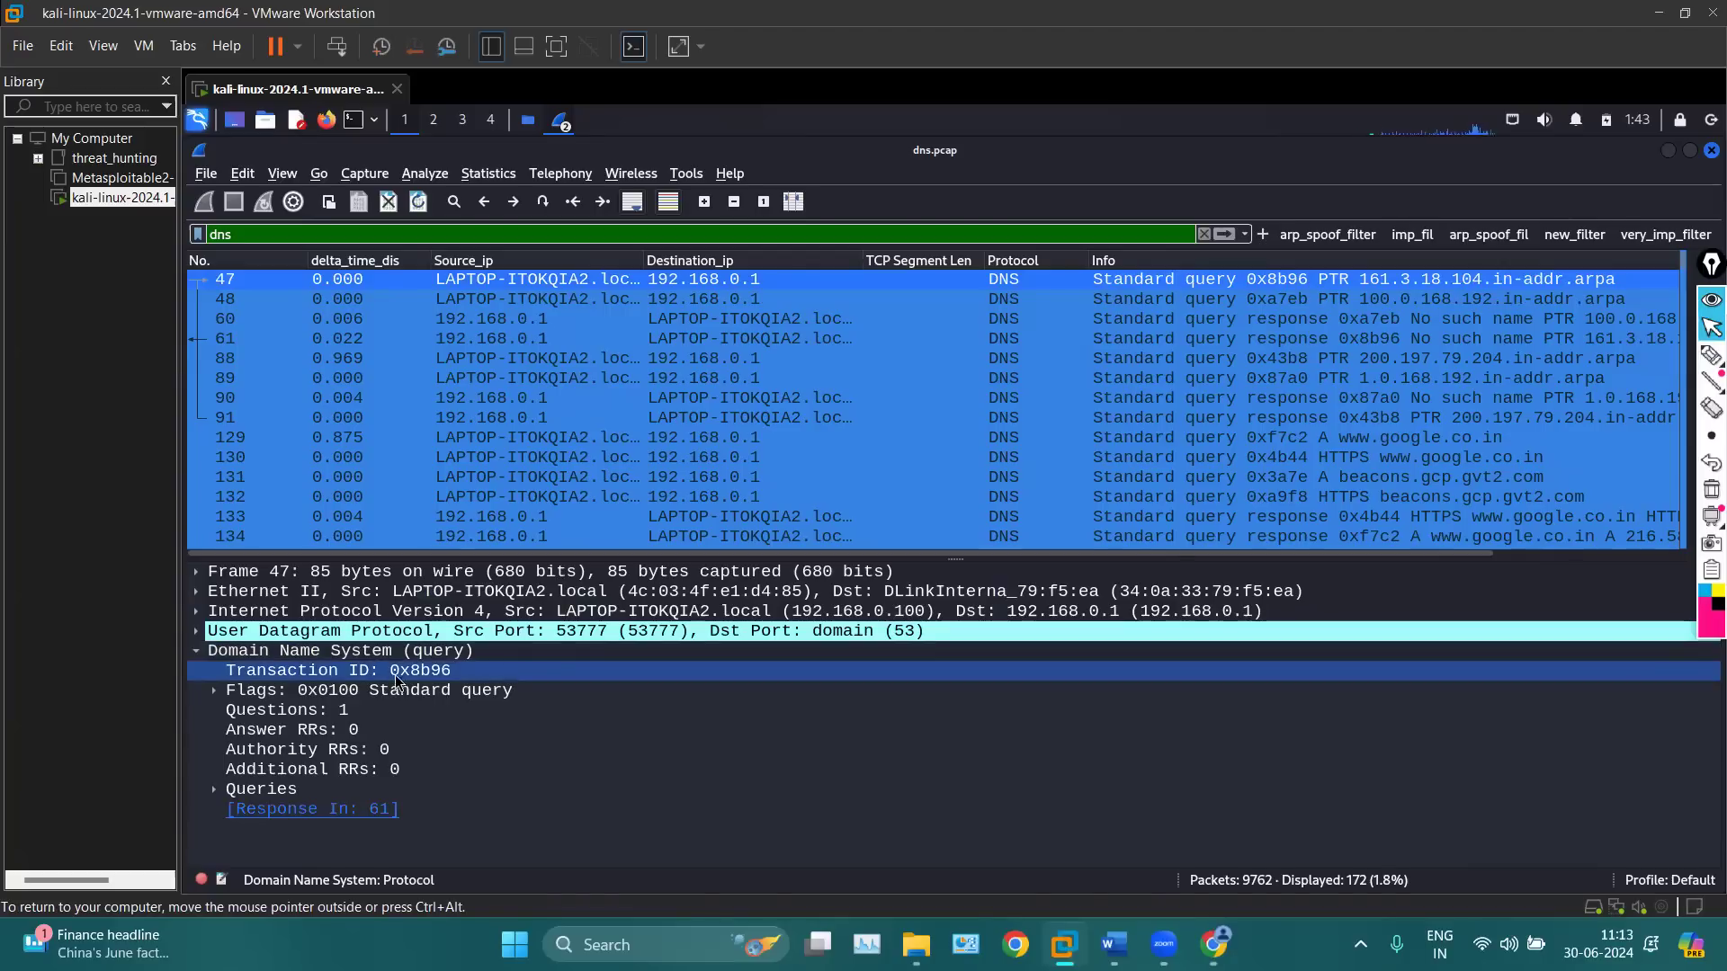
Circle the transaction ID 0x8b96 in the DNS query details with the pink annotation pen
left_click(1709, 358)
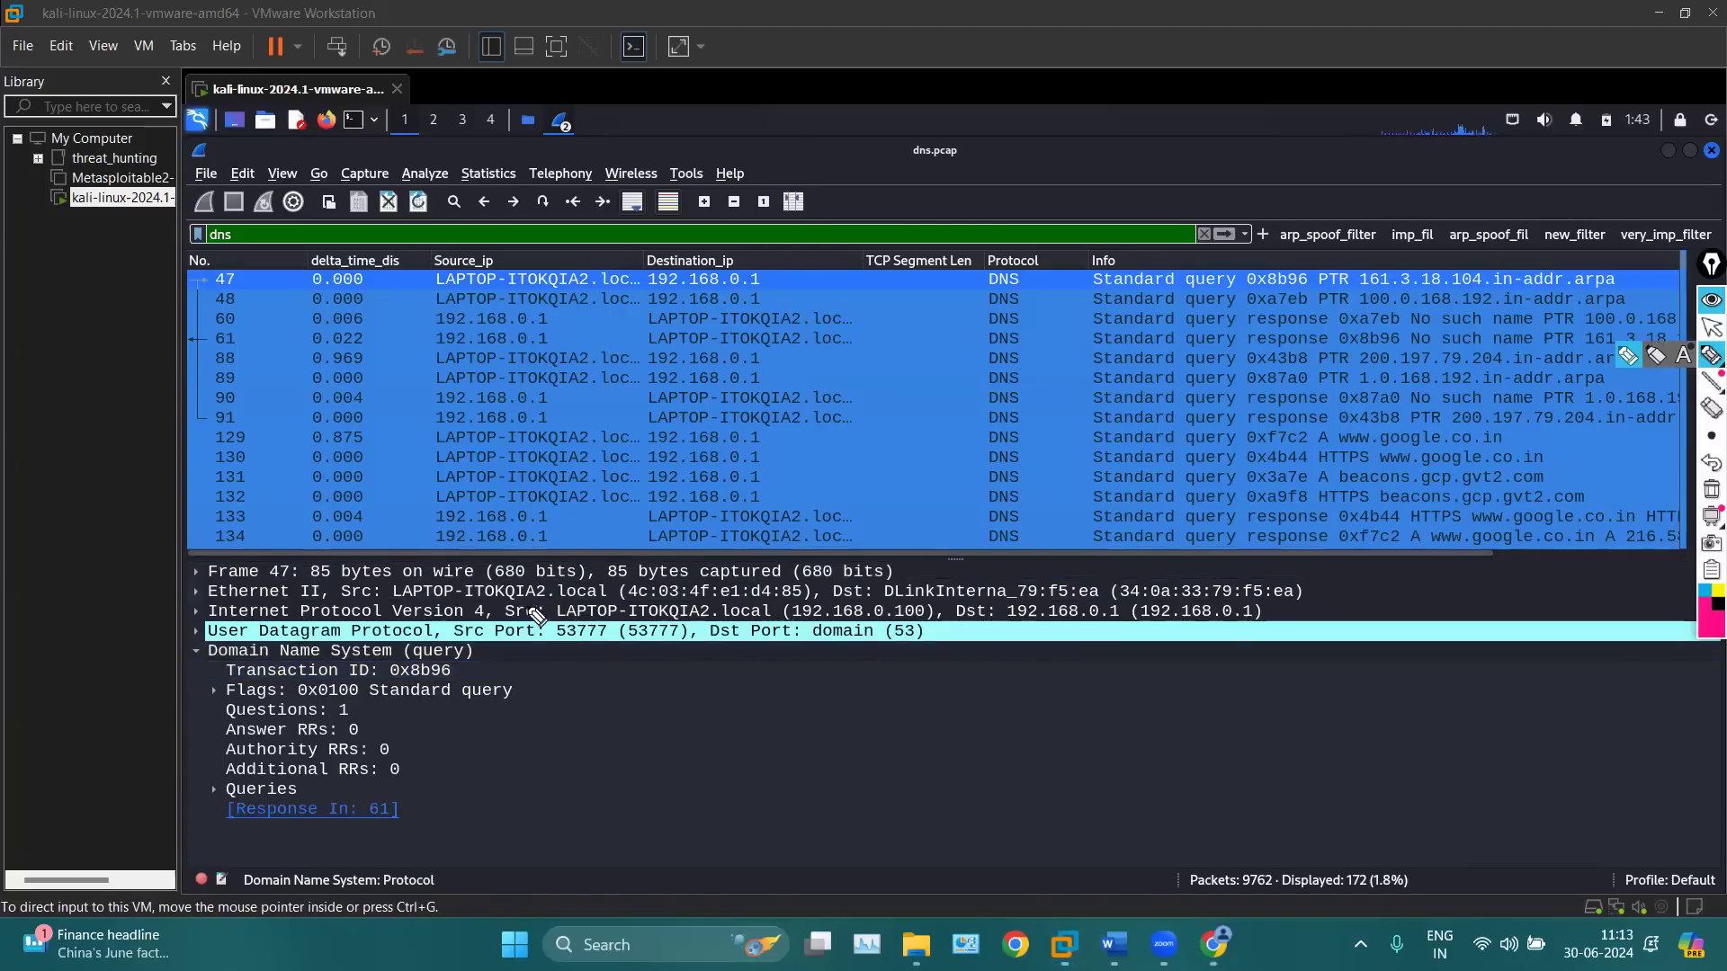
mouse_move(405, 691)
left_mouse_down()
mouse_move(364, 667)
mouse_move(460, 664)
mouse_move(409, 693)
left_mouse_up()
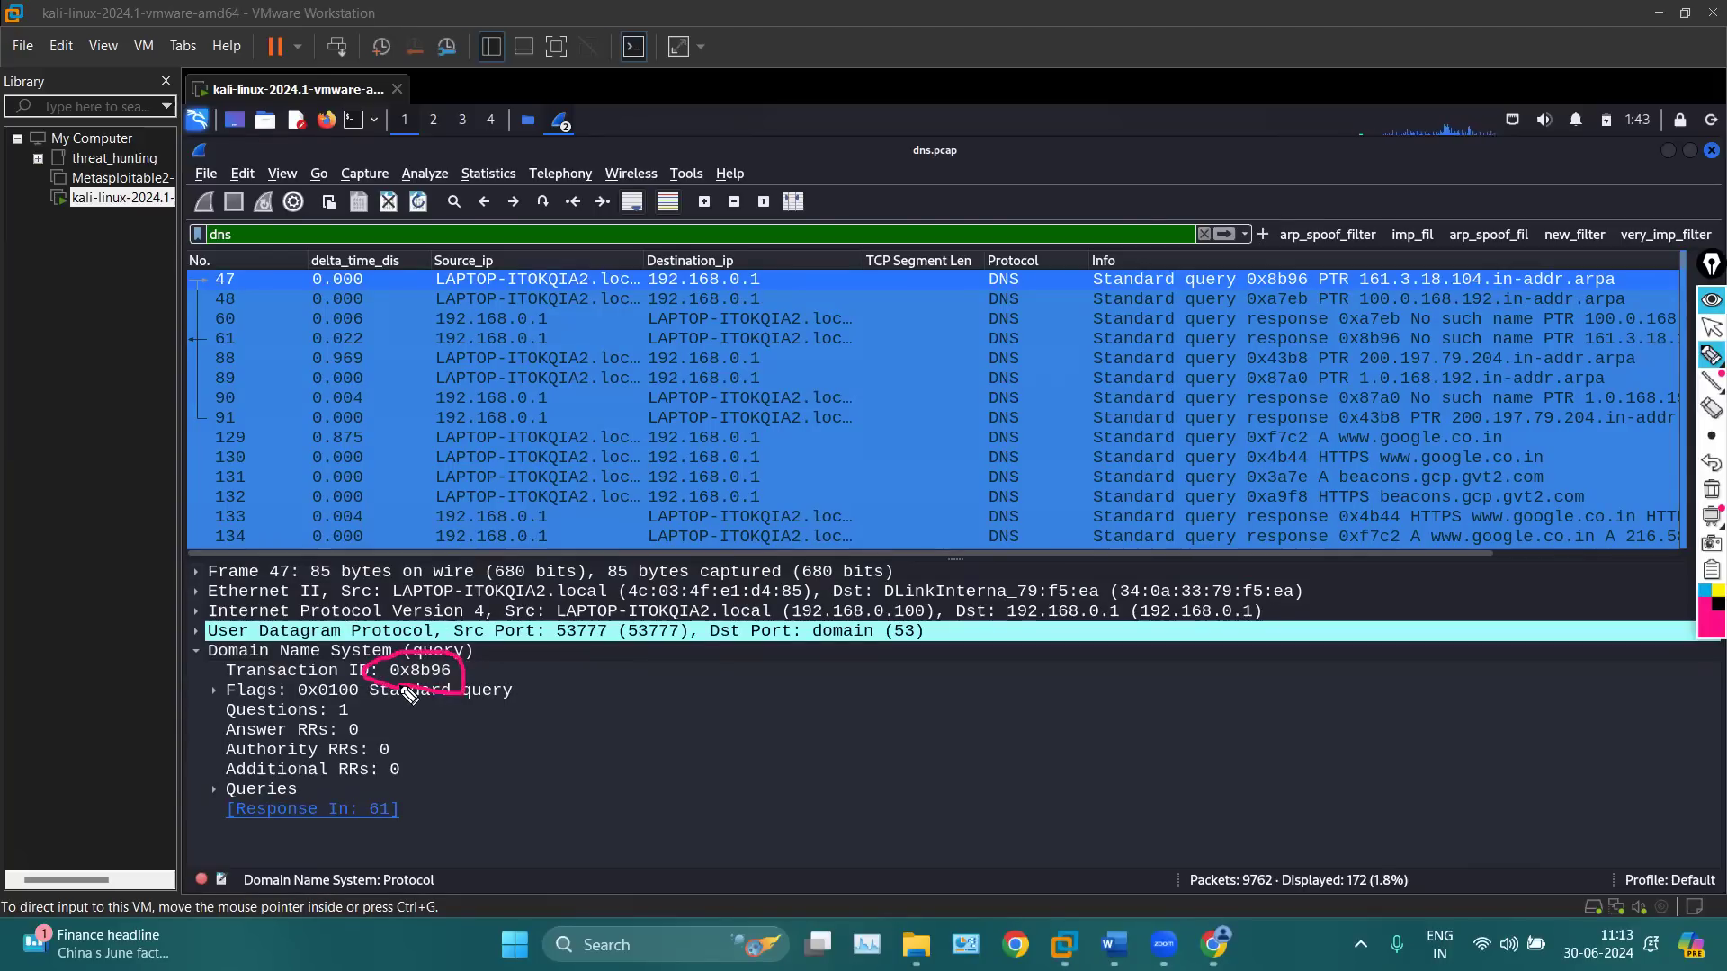
Draw two letter Rs beside the transaction ID with the pink pen, circle the second one, and clear all annotations
mouse_move(469, 662)
left_mouse_down()
mouse_move(542, 660)
mouse_move(629, 704)
mouse_move(623, 677)
mouse_move(659, 717)
left_mouse_up()
left_click(699, 687)
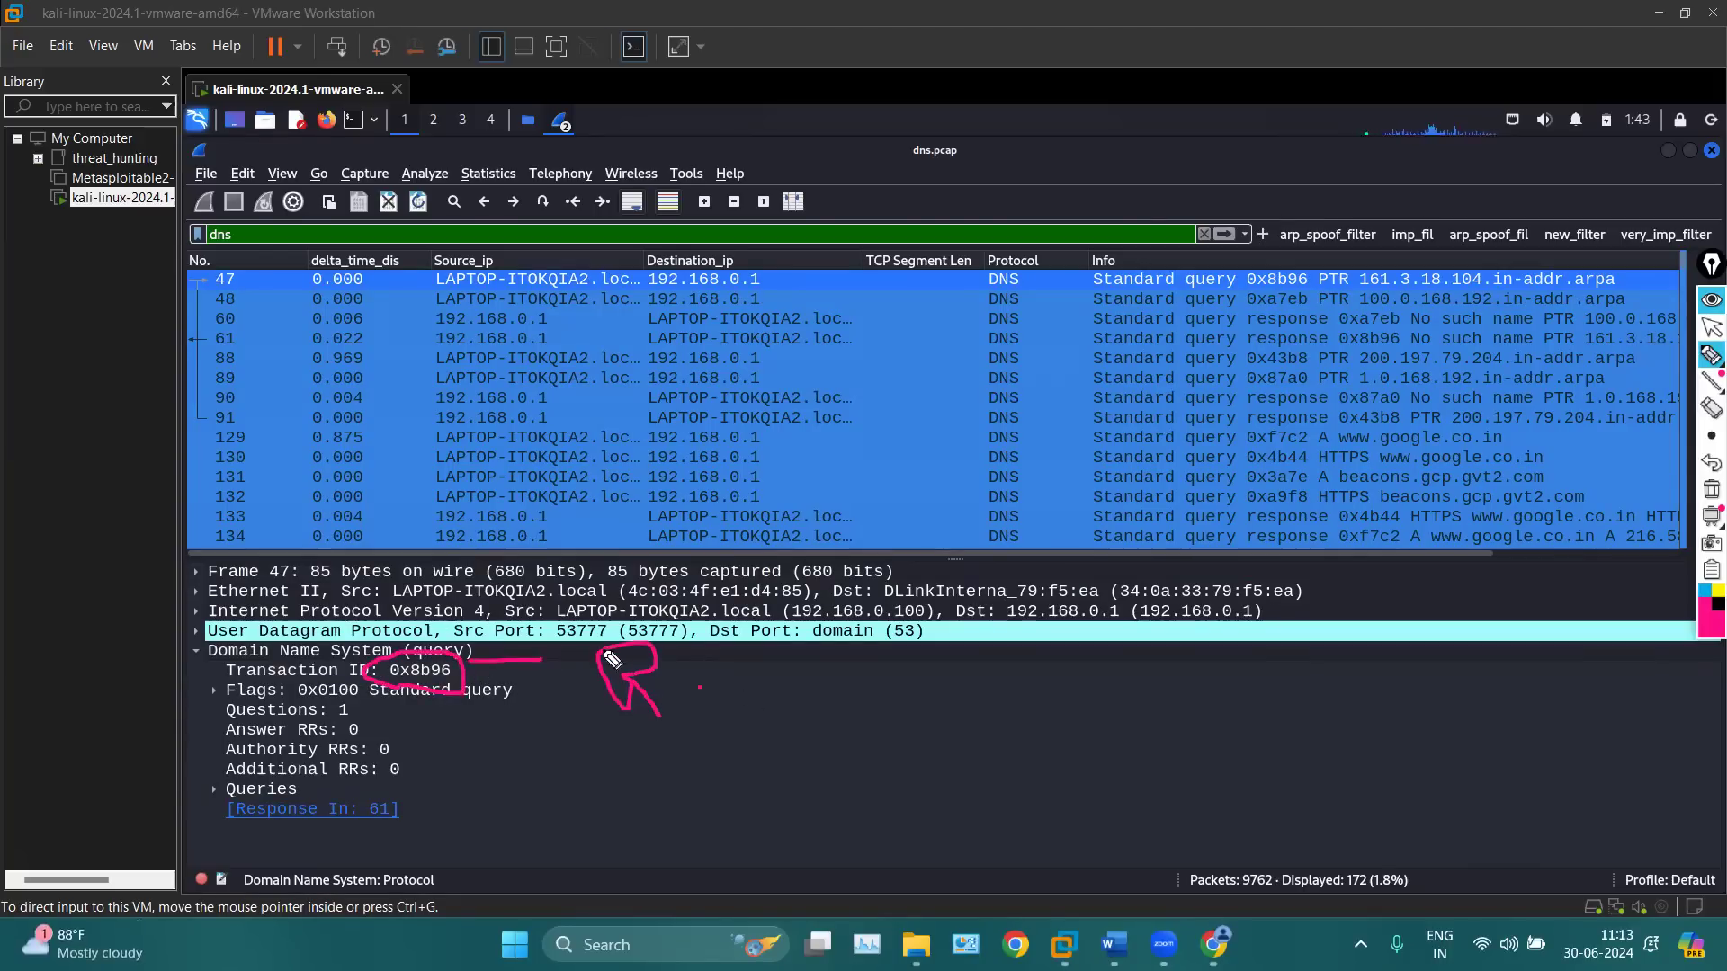
mouse_move(819, 673)
left_mouse_down()
mouse_move(820, 751)
mouse_move(817, 690)
mouse_move(851, 749)
mouse_move(832, 630)
mouse_move(836, 769)
mouse_move(859, 680)
left_mouse_up()
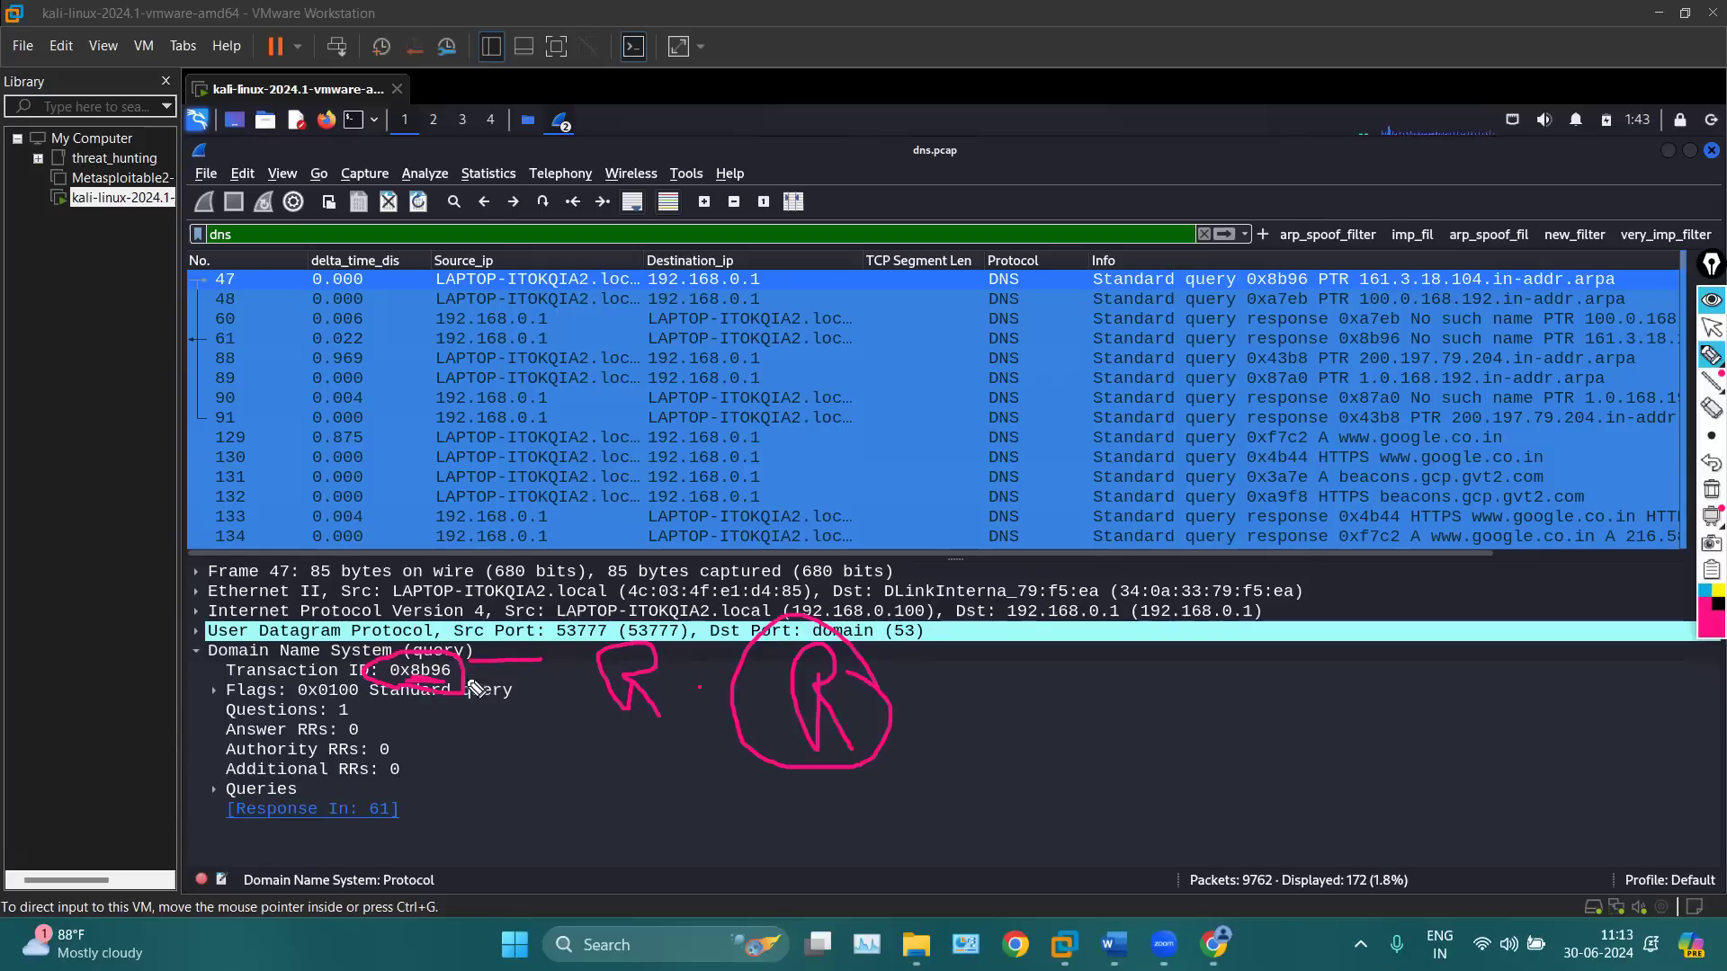
left_click(1710, 489)
Underline transaction ID 0x8b96 in the DNS details, mark it in packet 47's Info entry, clear the annotations and leave pen mode
left_click_drag(380, 671, 447, 686)
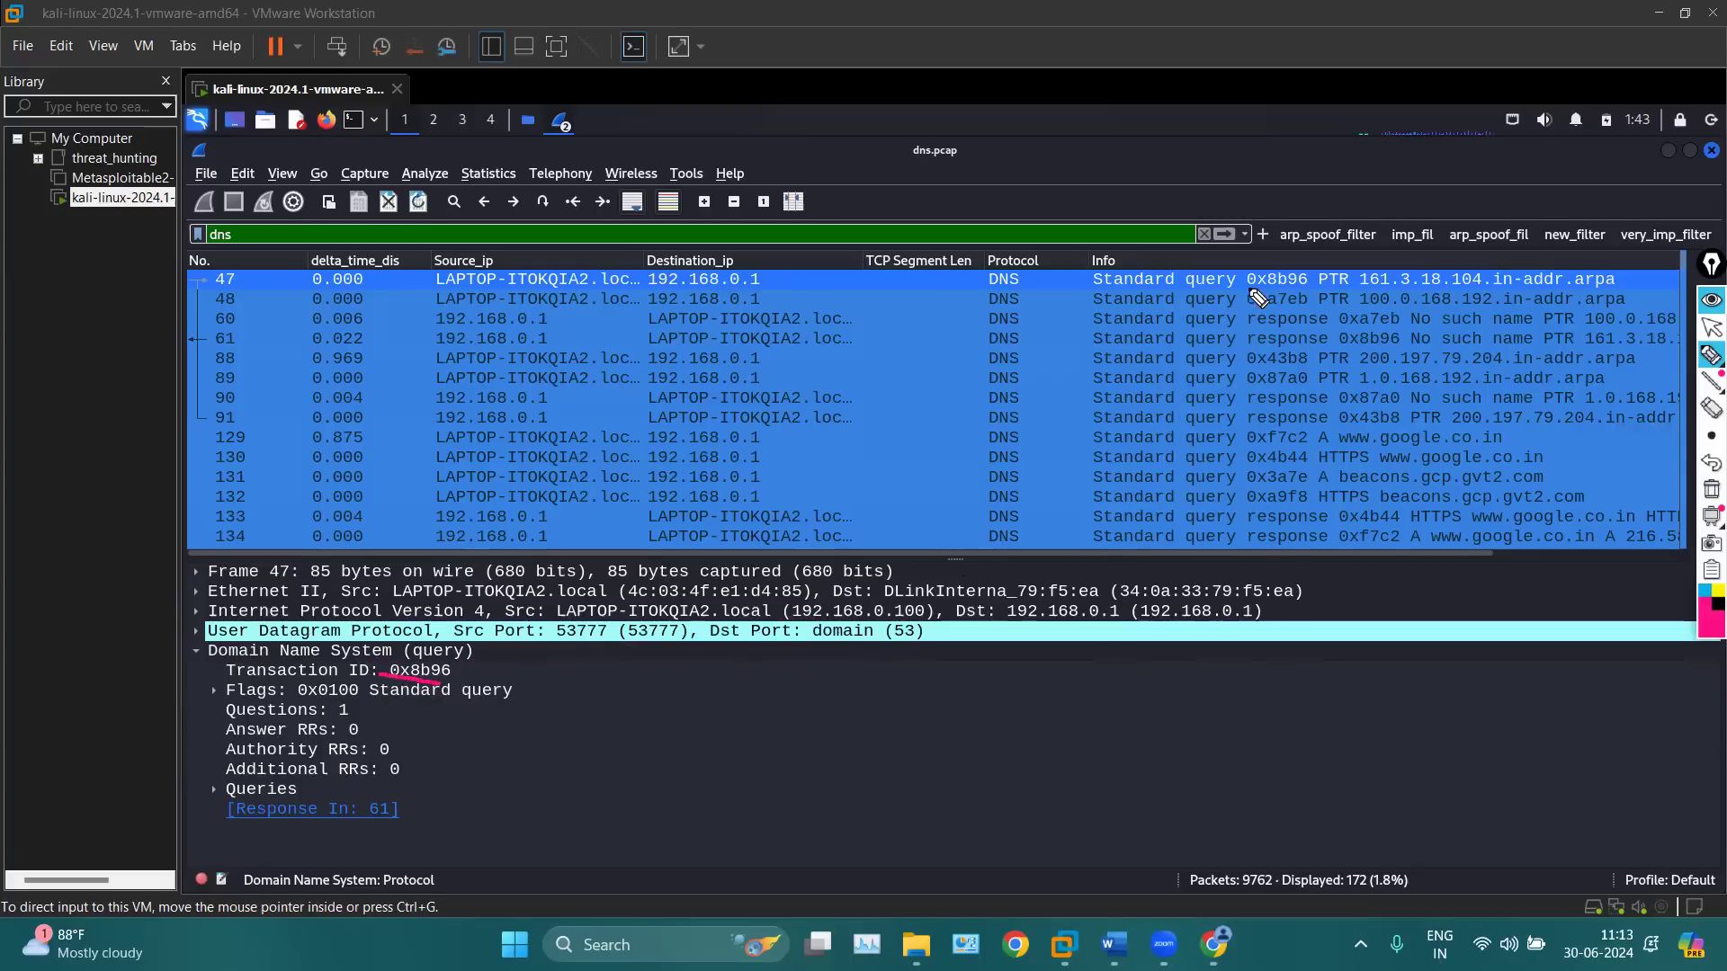
mouse_move(1259, 264)
left_mouse_down()
mouse_move(1229, 277)
mouse_move(1322, 286)
mouse_move(1299, 258)
mouse_move(1258, 263)
left_mouse_up()
left_click(1710, 490)
left_click(1711, 328)
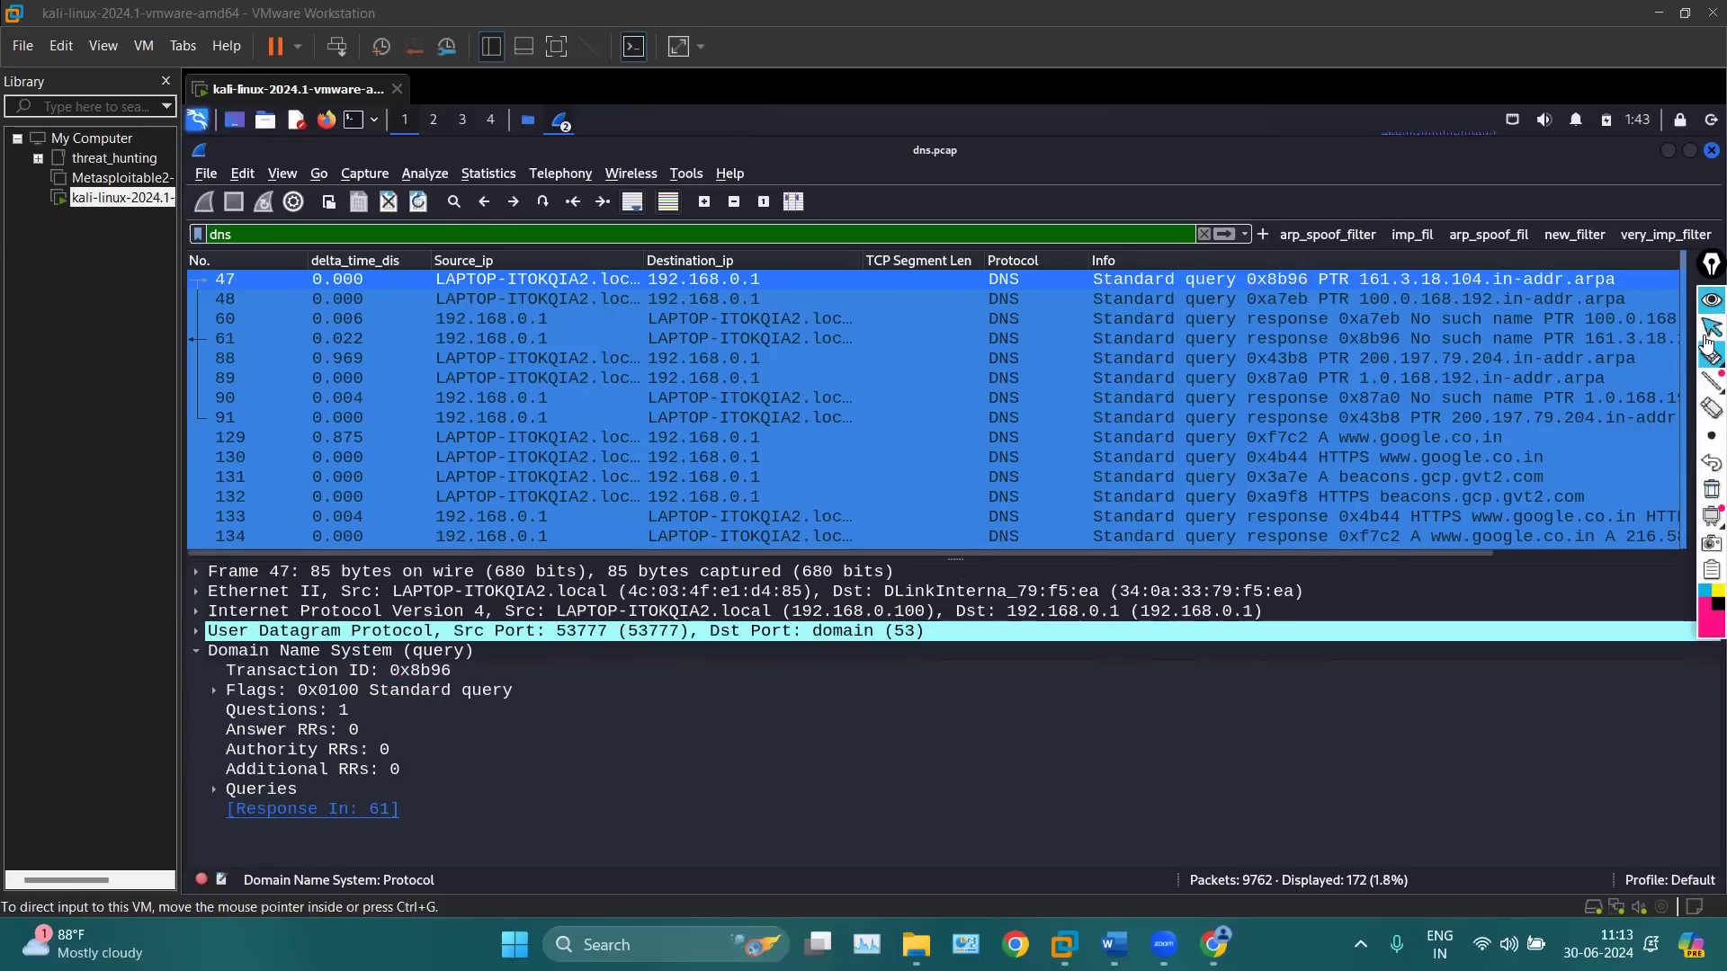
Apply the transaction ID of packet 47 as the display filter dns.id == 0x8b96
left_click(339, 673)
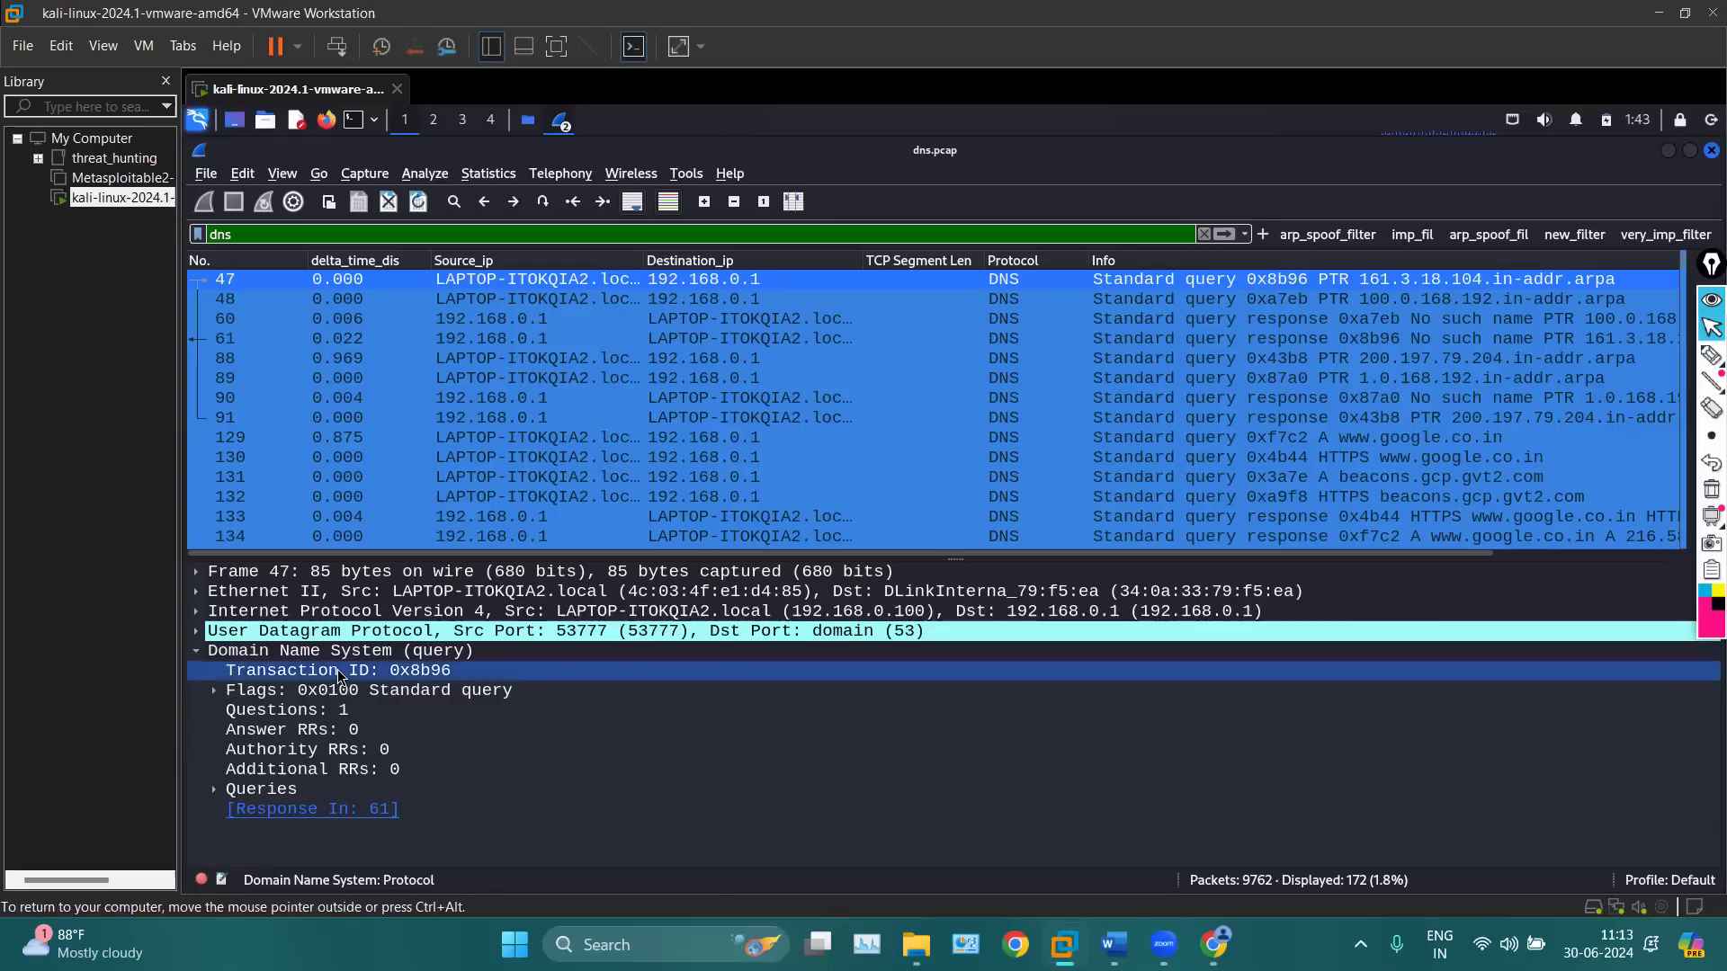
right_click(339, 673)
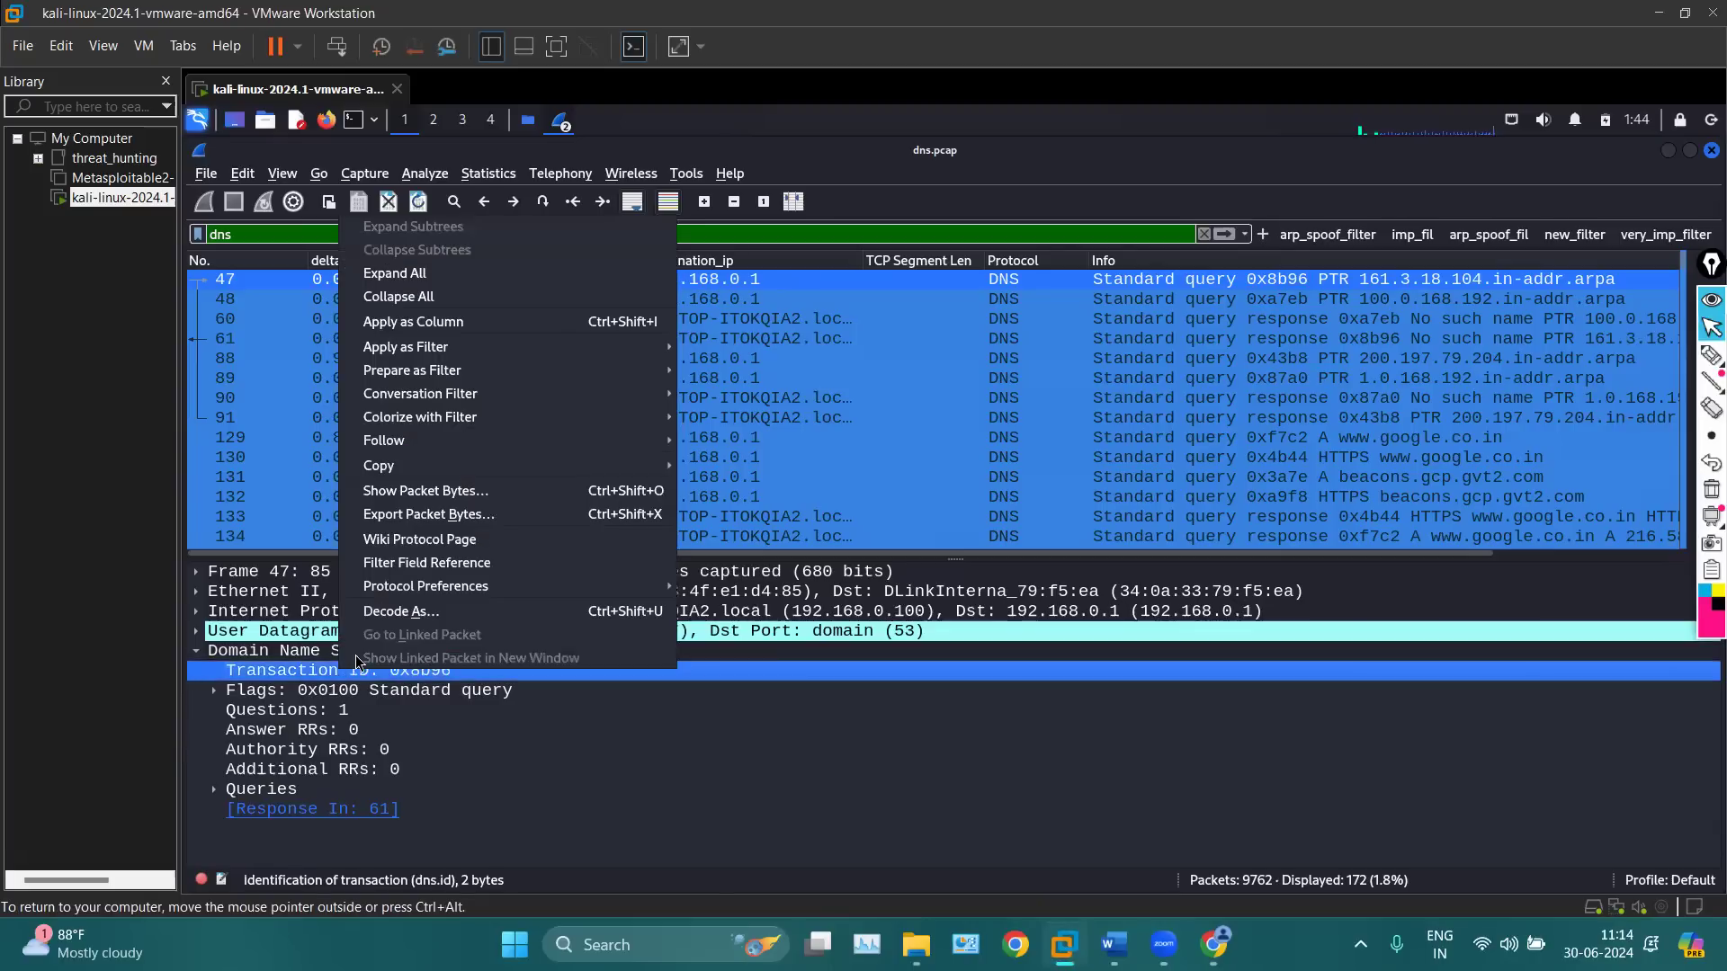
mouse_move(486, 355)
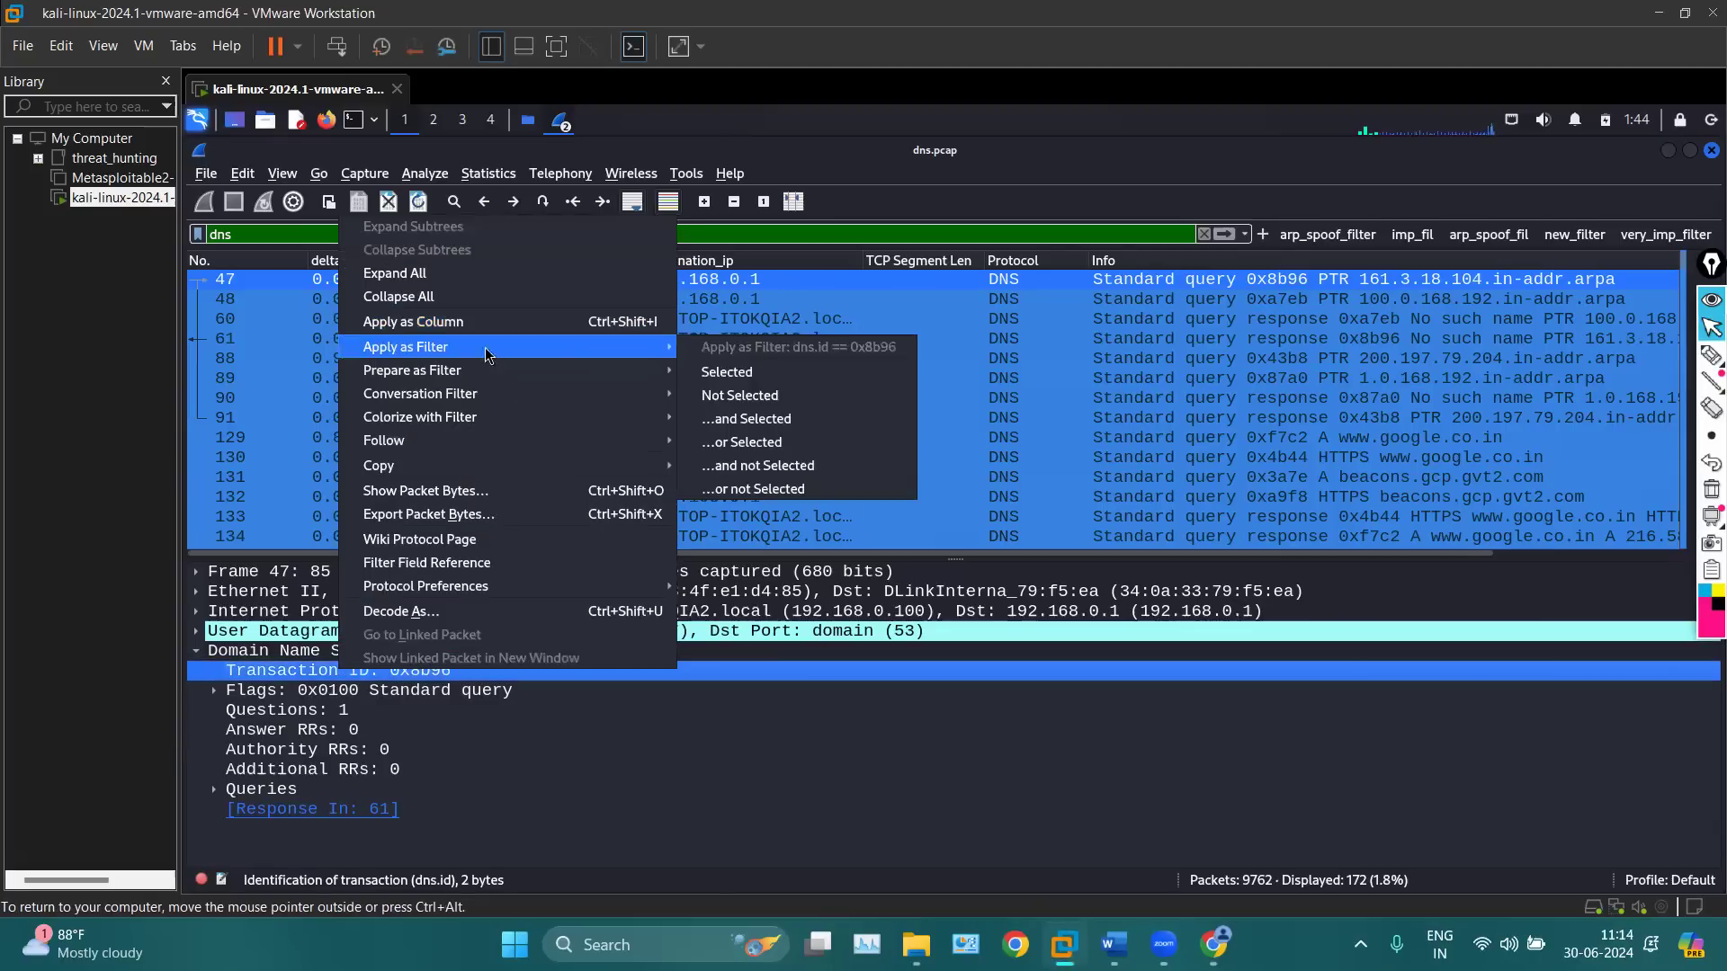
left_click(763, 376)
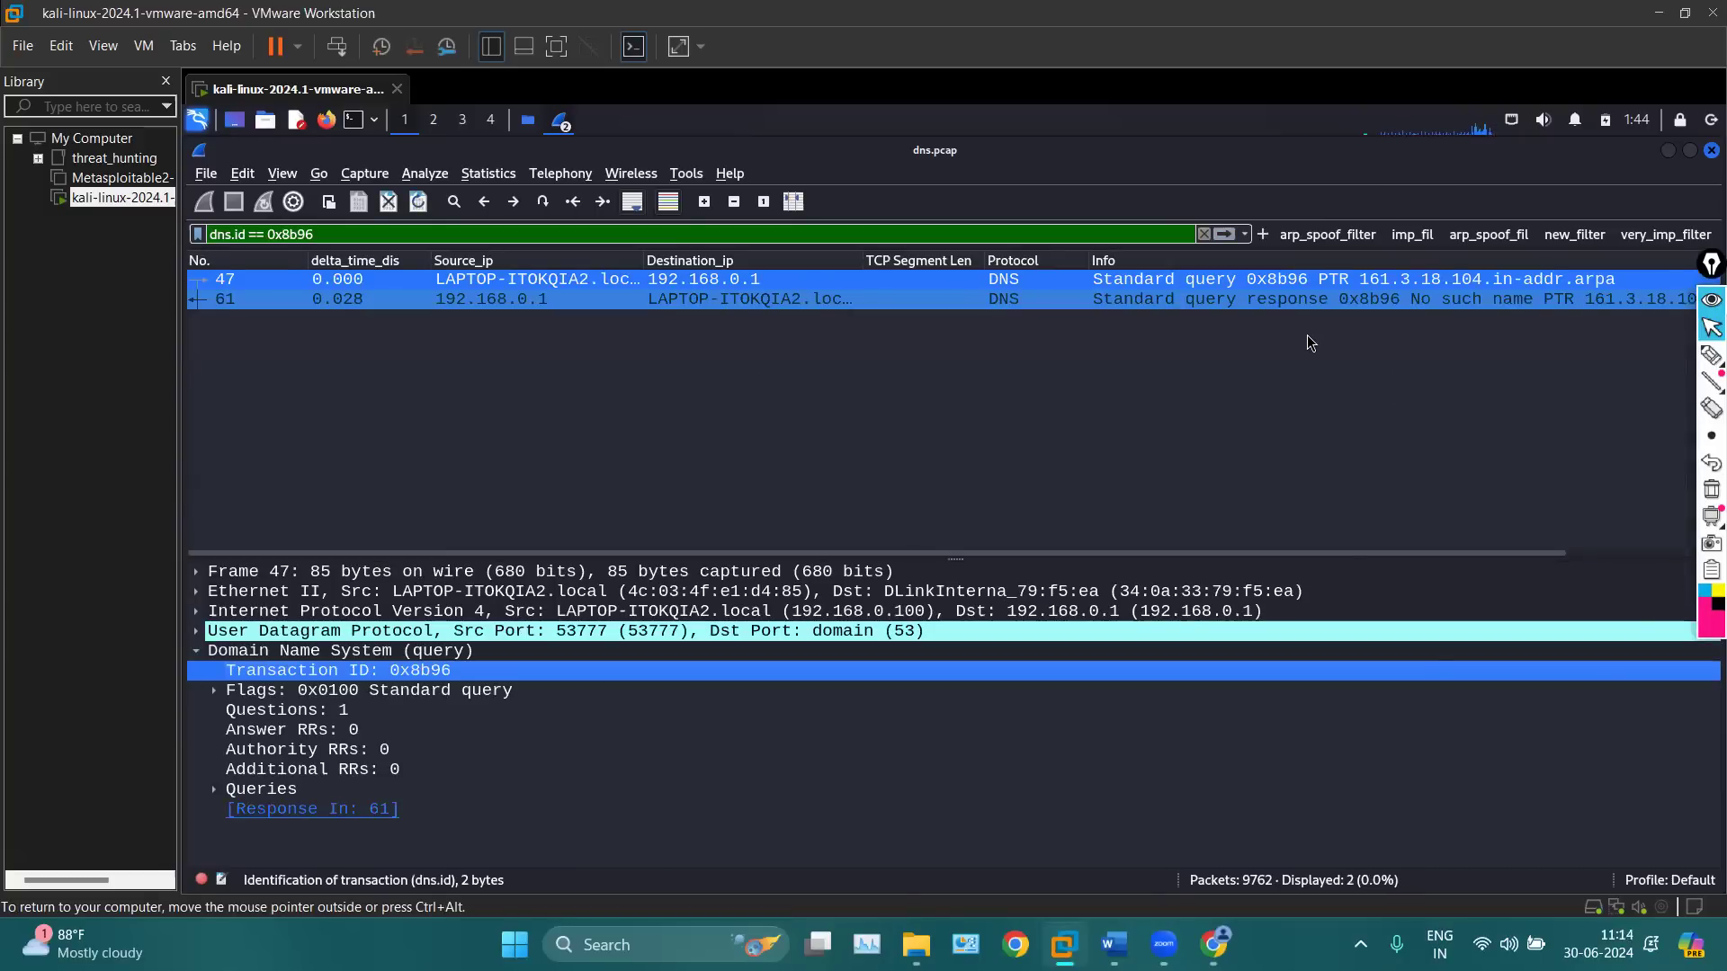
Mark the matching 0x8b96 IDs of packets 47 and 61 with pink lines and arrows, clear them and leave pen mode
left_click(1712, 355)
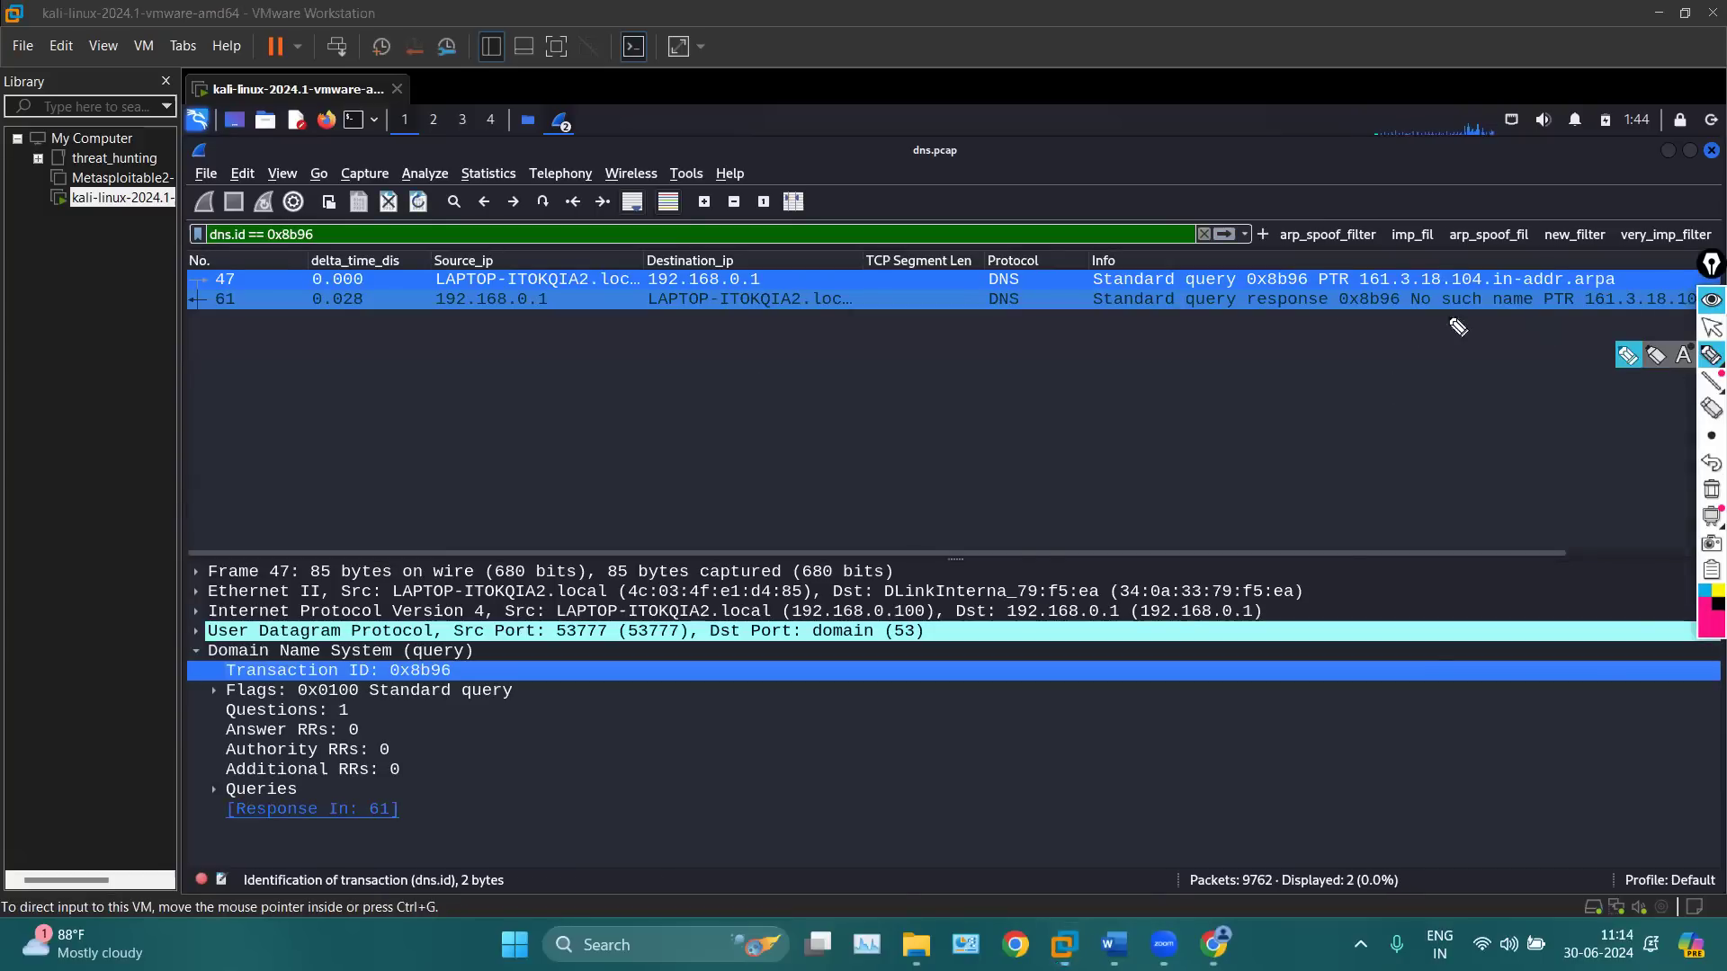
mouse_move(1280, 258)
left_mouse_down()
mouse_move(1229, 260)
mouse_move(1230, 297)
mouse_move(1267, 290)
left_mouse_up()
left_click_drag(1181, 321, 1402, 313)
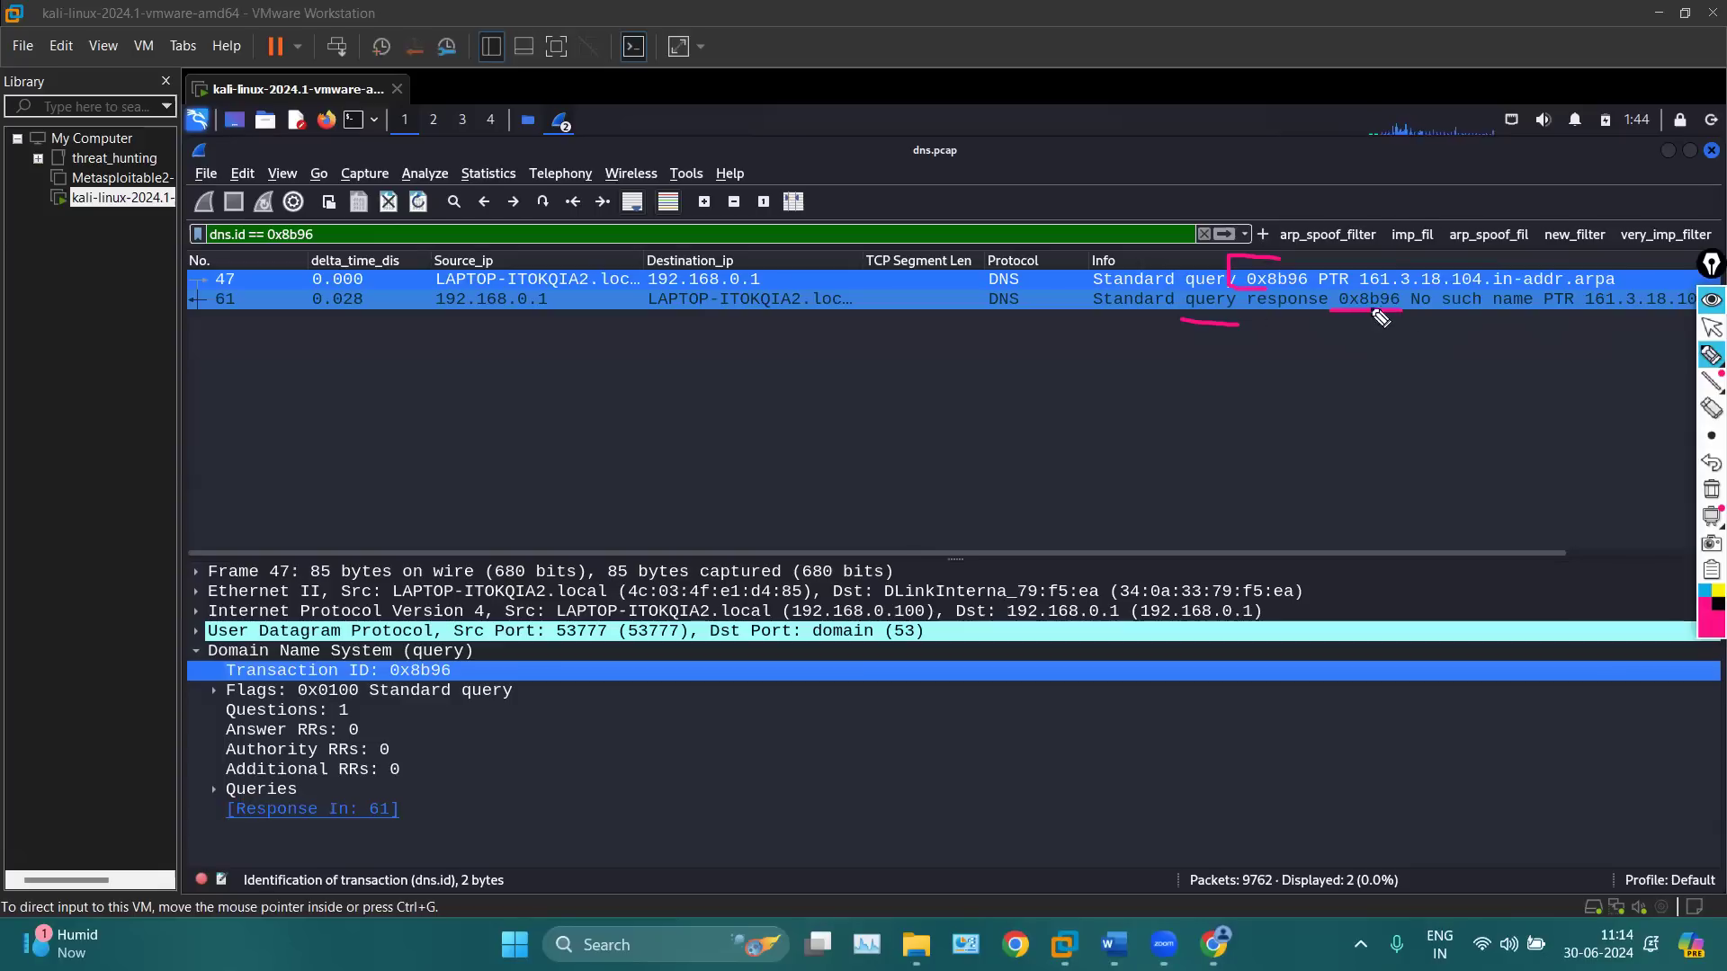
mouse_move(1302, 165)
left_mouse_down()
mouse_move(1296, 236)
mouse_move(1317, 225)
left_mouse_up()
mouse_move(1092, 268)
left_mouse_down()
mouse_move(1046, 331)
mouse_move(1099, 351)
mouse_move(1063, 385)
left_mouse_up()
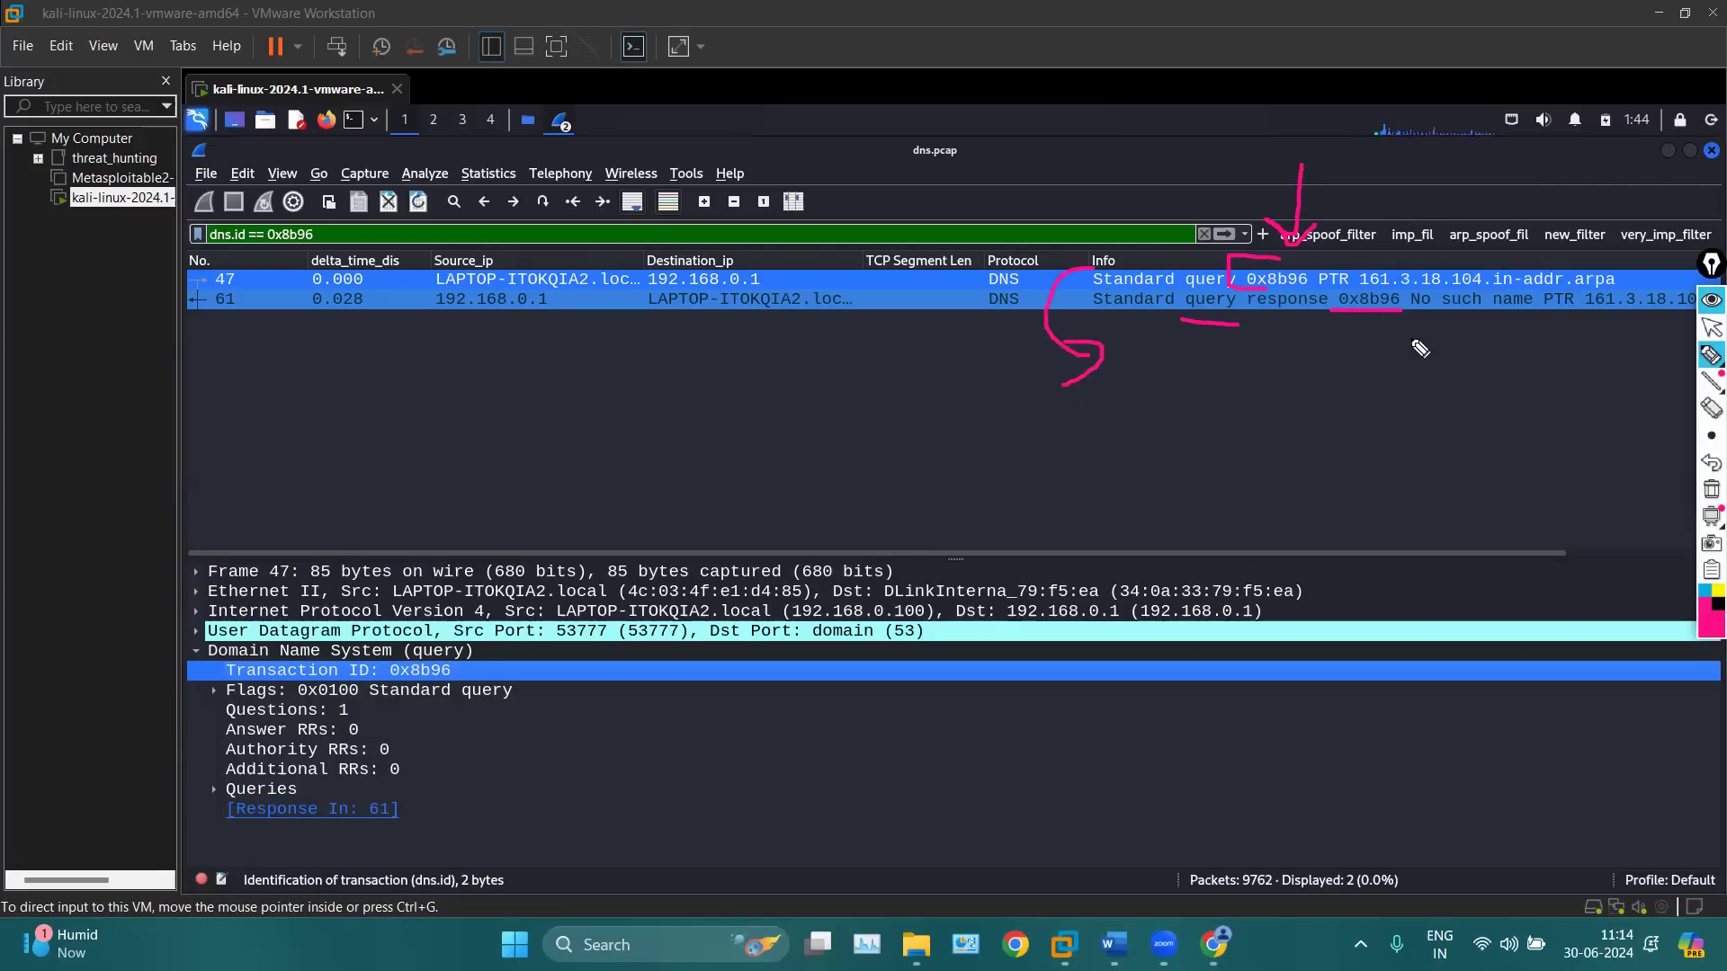
left_click_drag(1287, 331, 1350, 344)
mouse_move(1275, 315)
left_mouse_down()
mouse_move(1209, 317)
mouse_move(1269, 319)
left_mouse_up()
left_click(1708, 491)
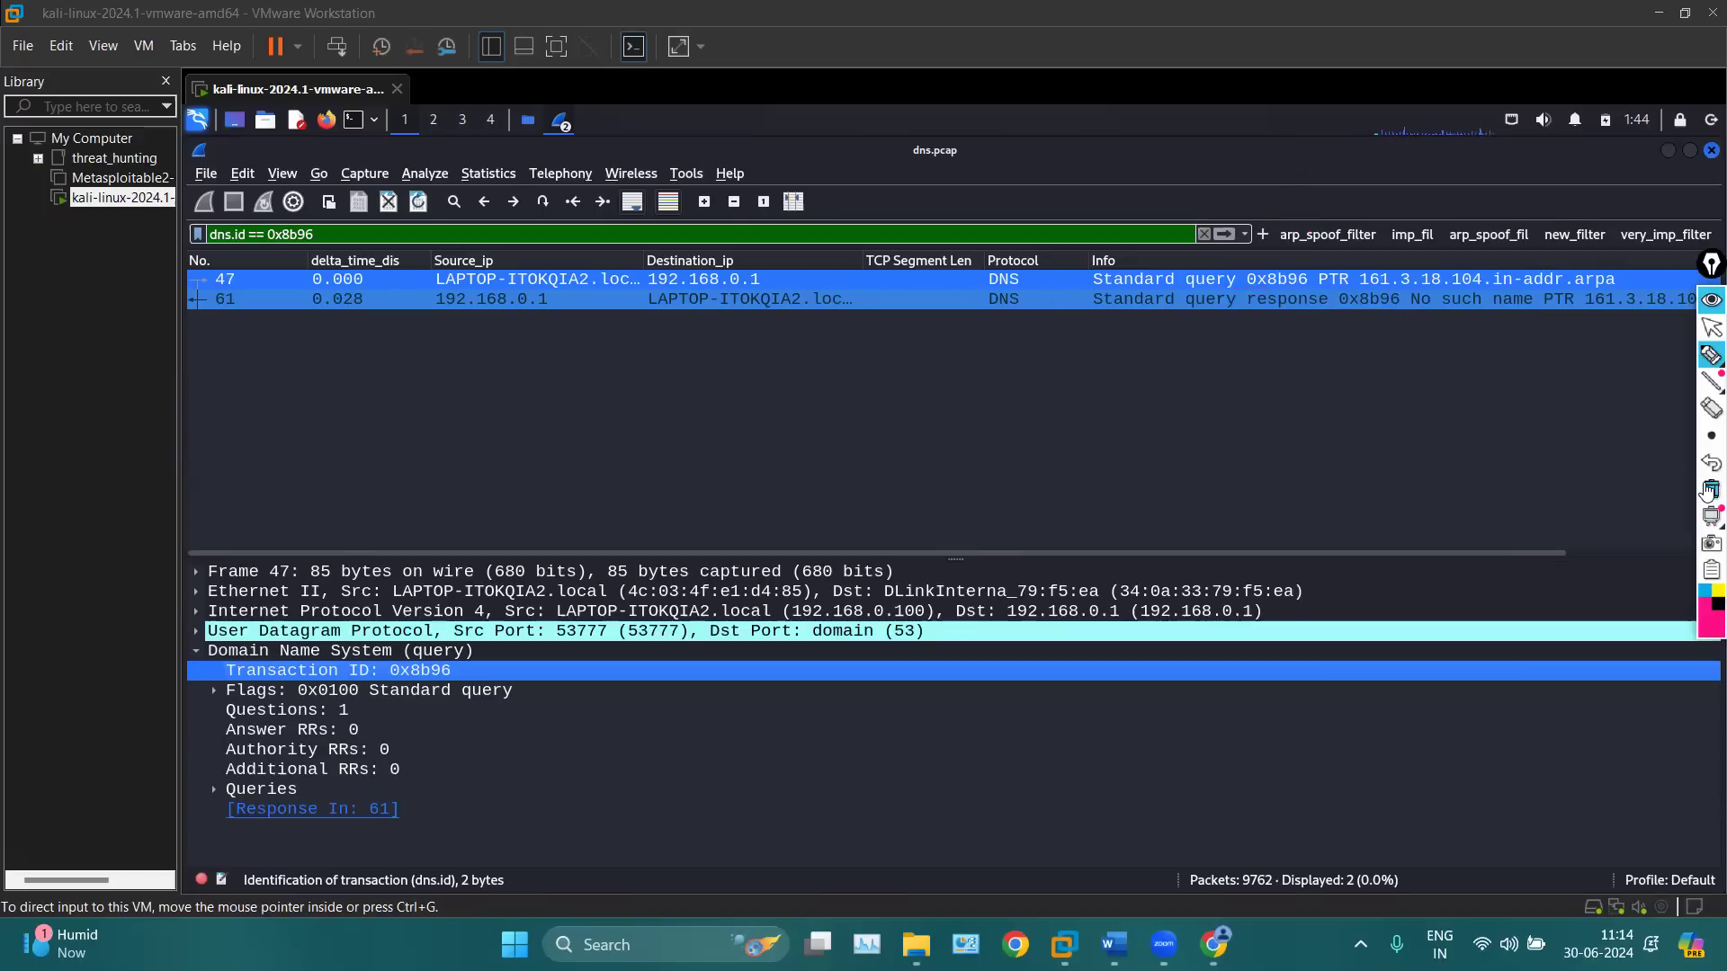
left_click(1712, 328)
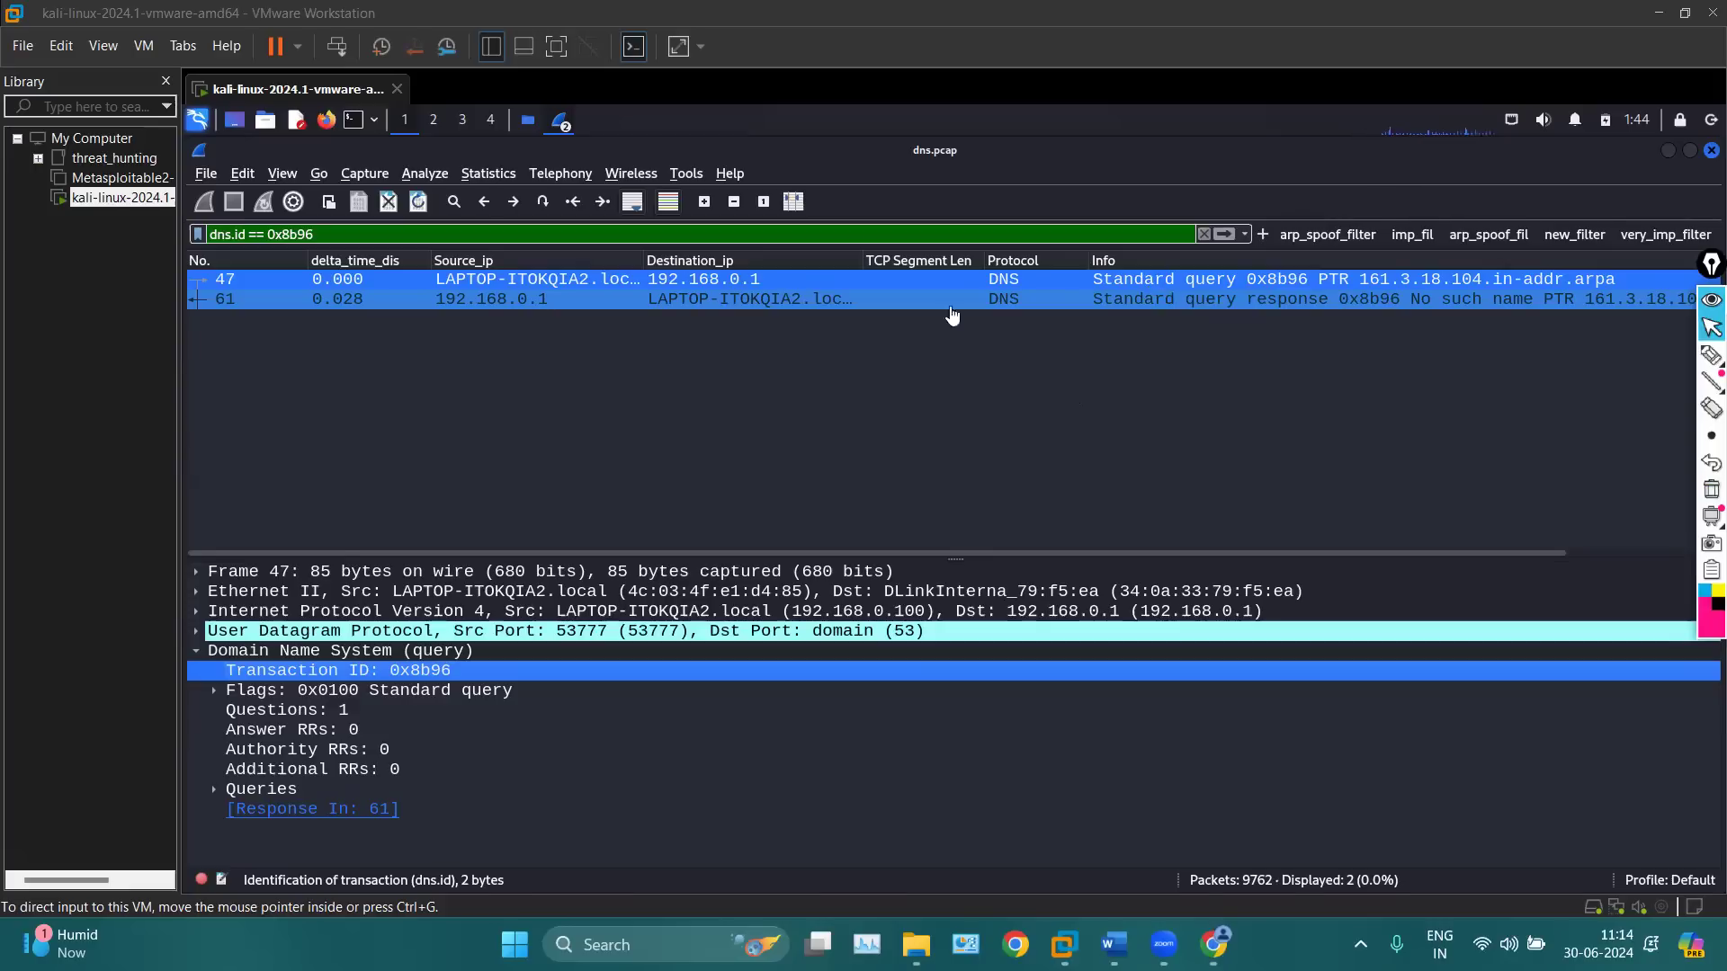
Examine the query's Flags bits, collapse them, and inspect the Questions, Answer RRs, Authority RRs and Additional RRs fields
left_click(216, 689)
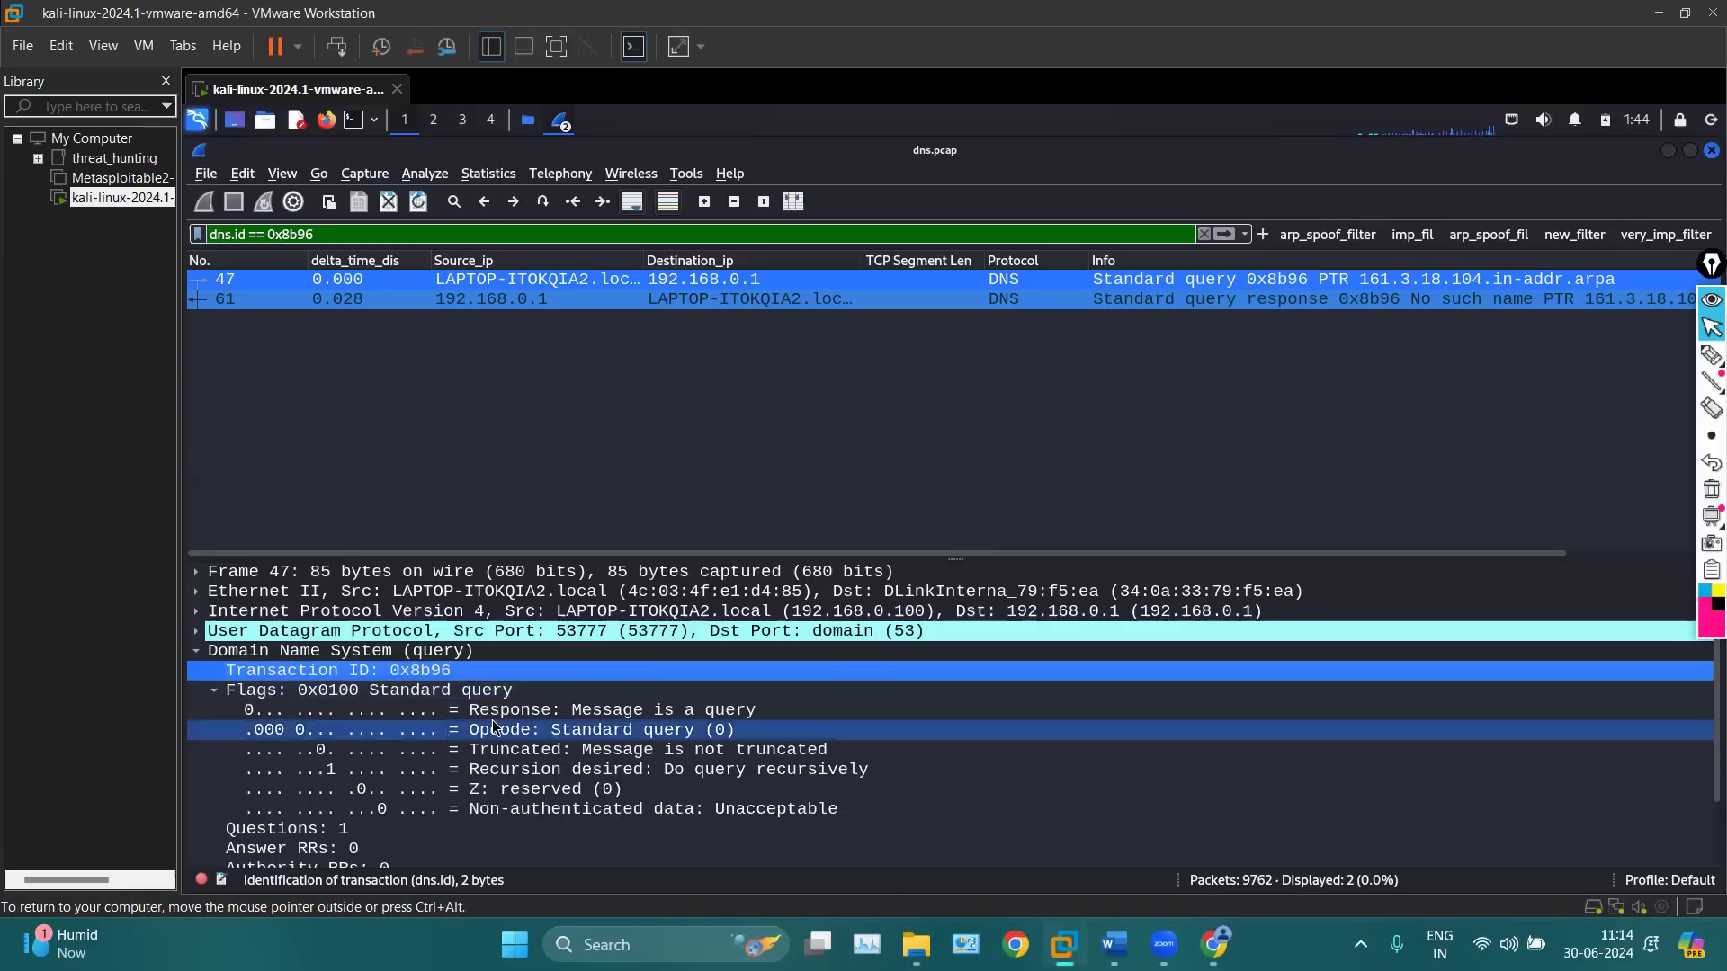
left_click(225, 688)
left_click(209, 689)
left_click(301, 711)
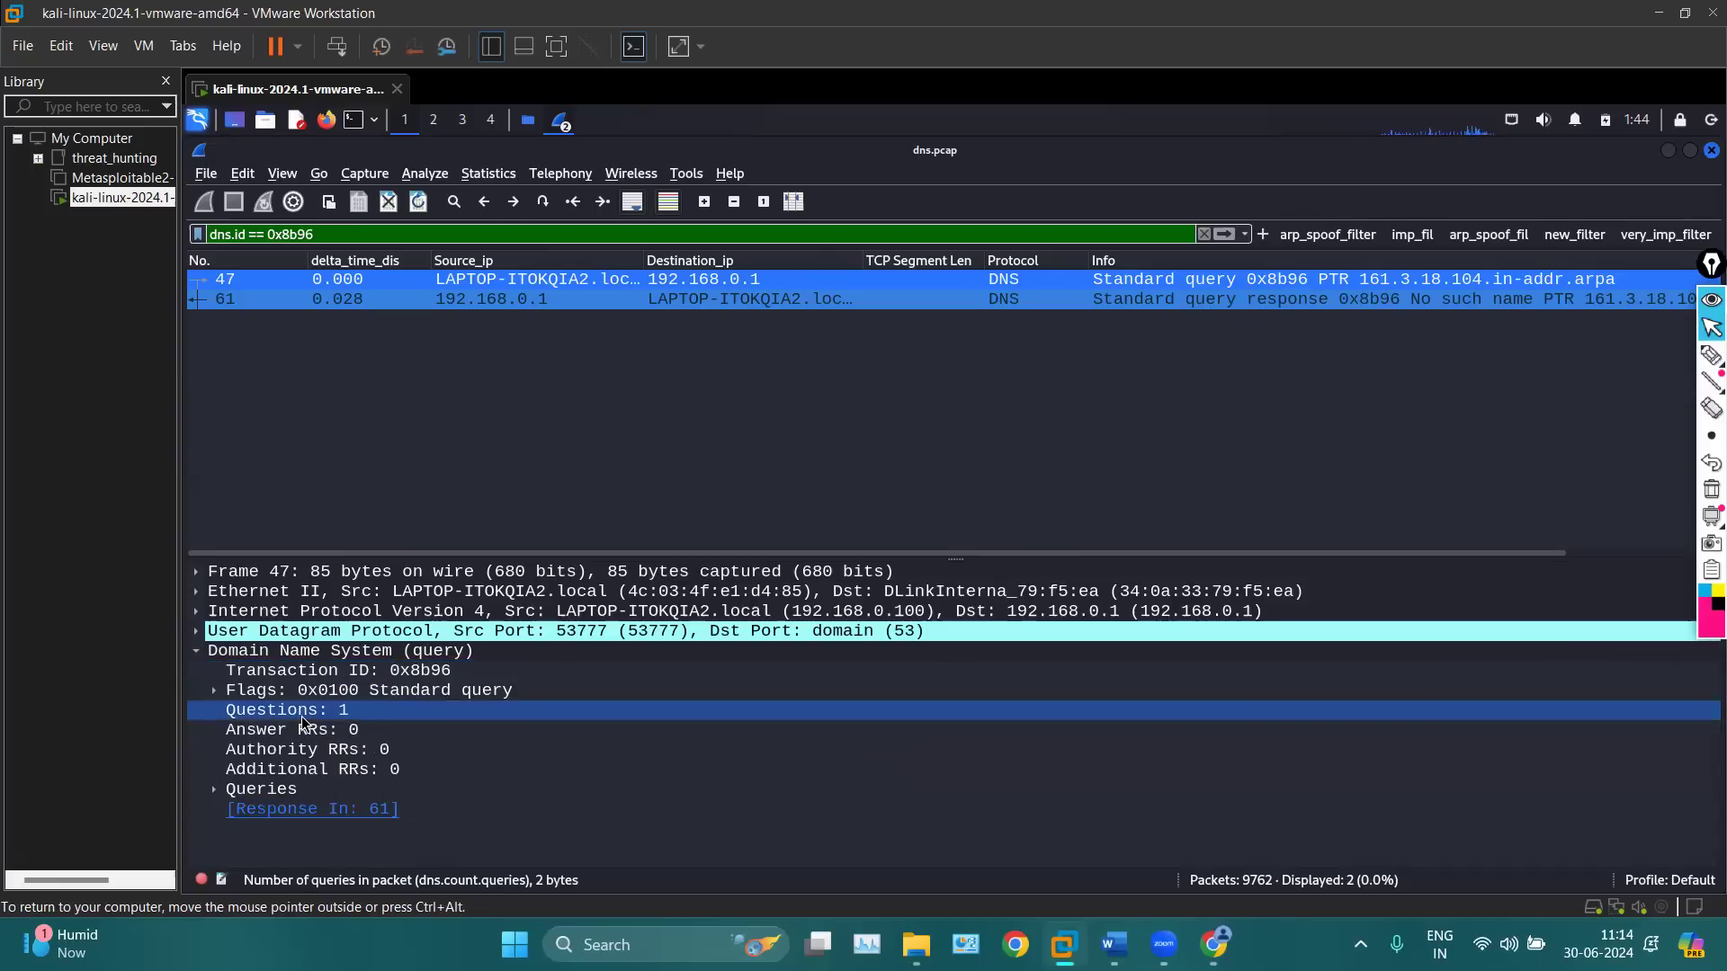
left_click(300, 727)
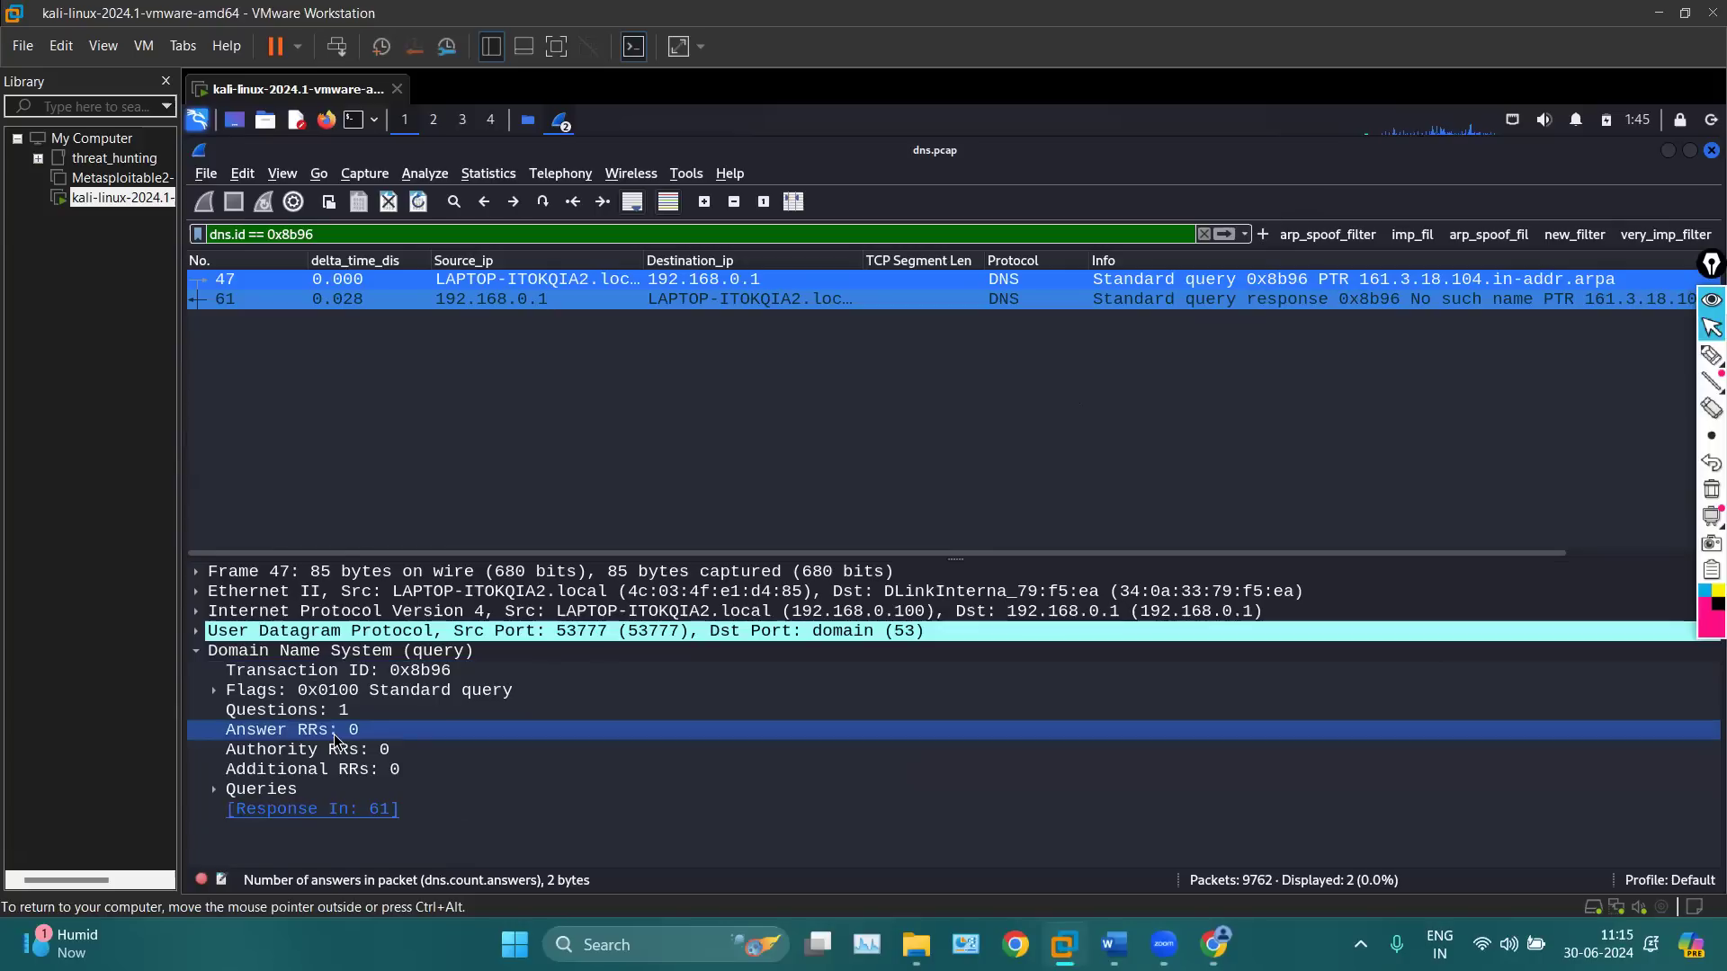
left_click(323, 750)
left_click(251, 777)
Expand the Queries section and its 161.3.18.104.in-addr.arpa entry to show the name, type and class
left_click(212, 790)
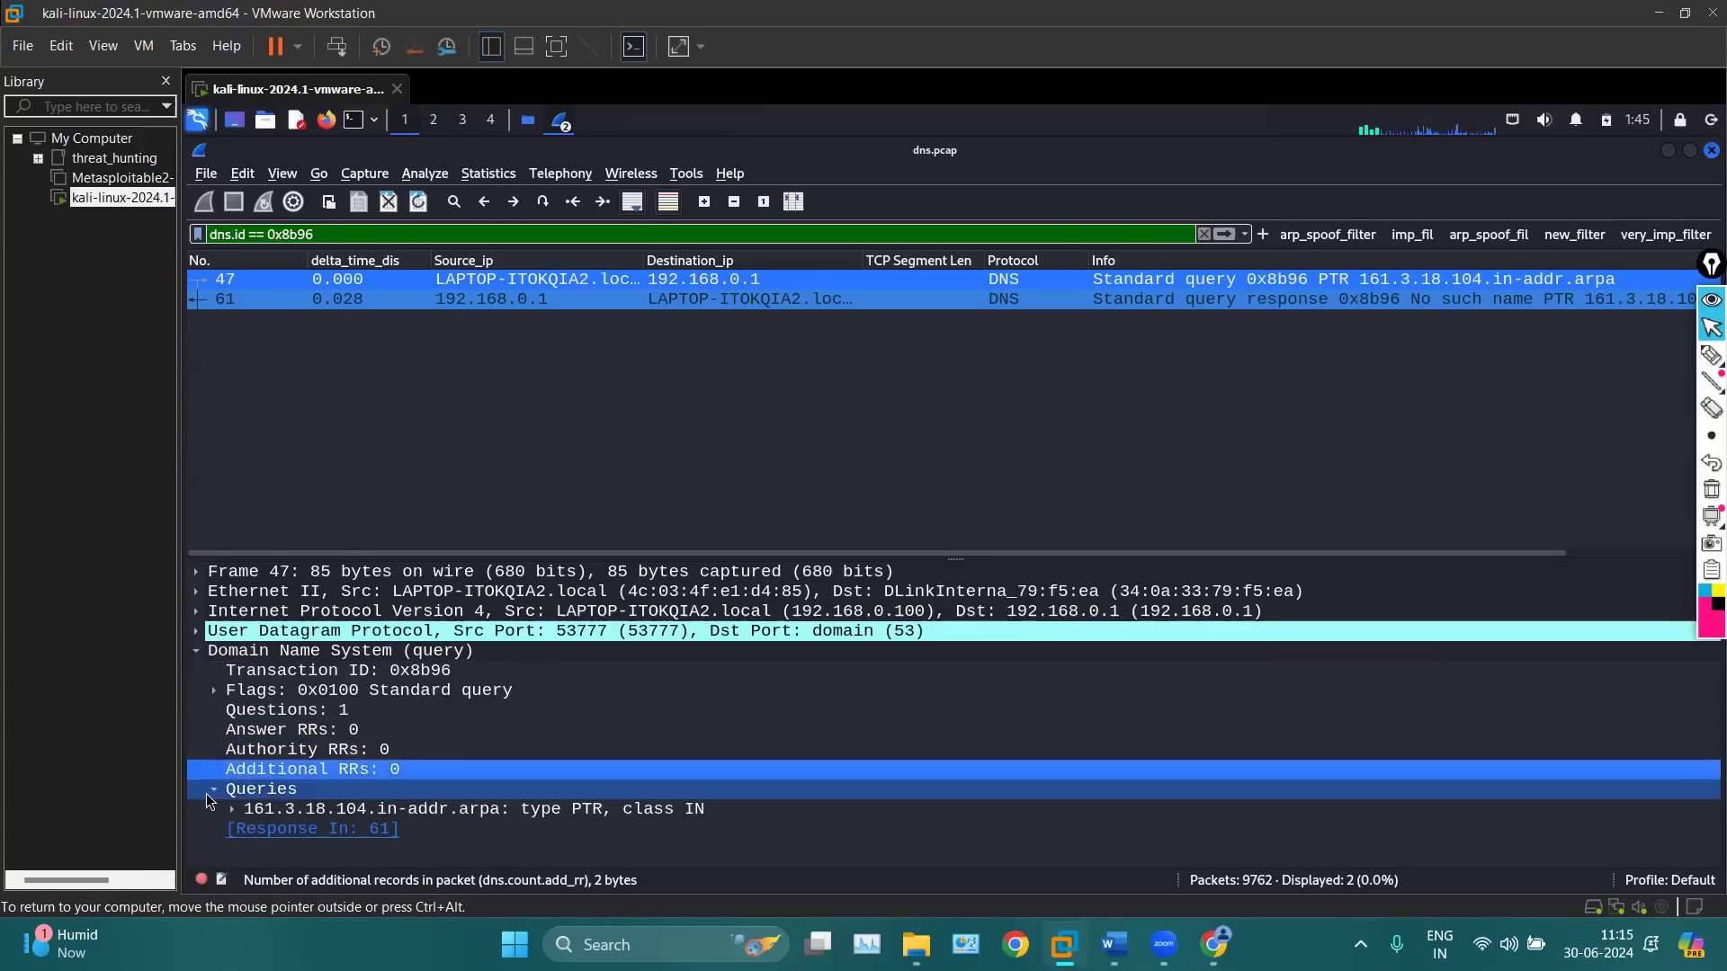
left_click(249, 814)
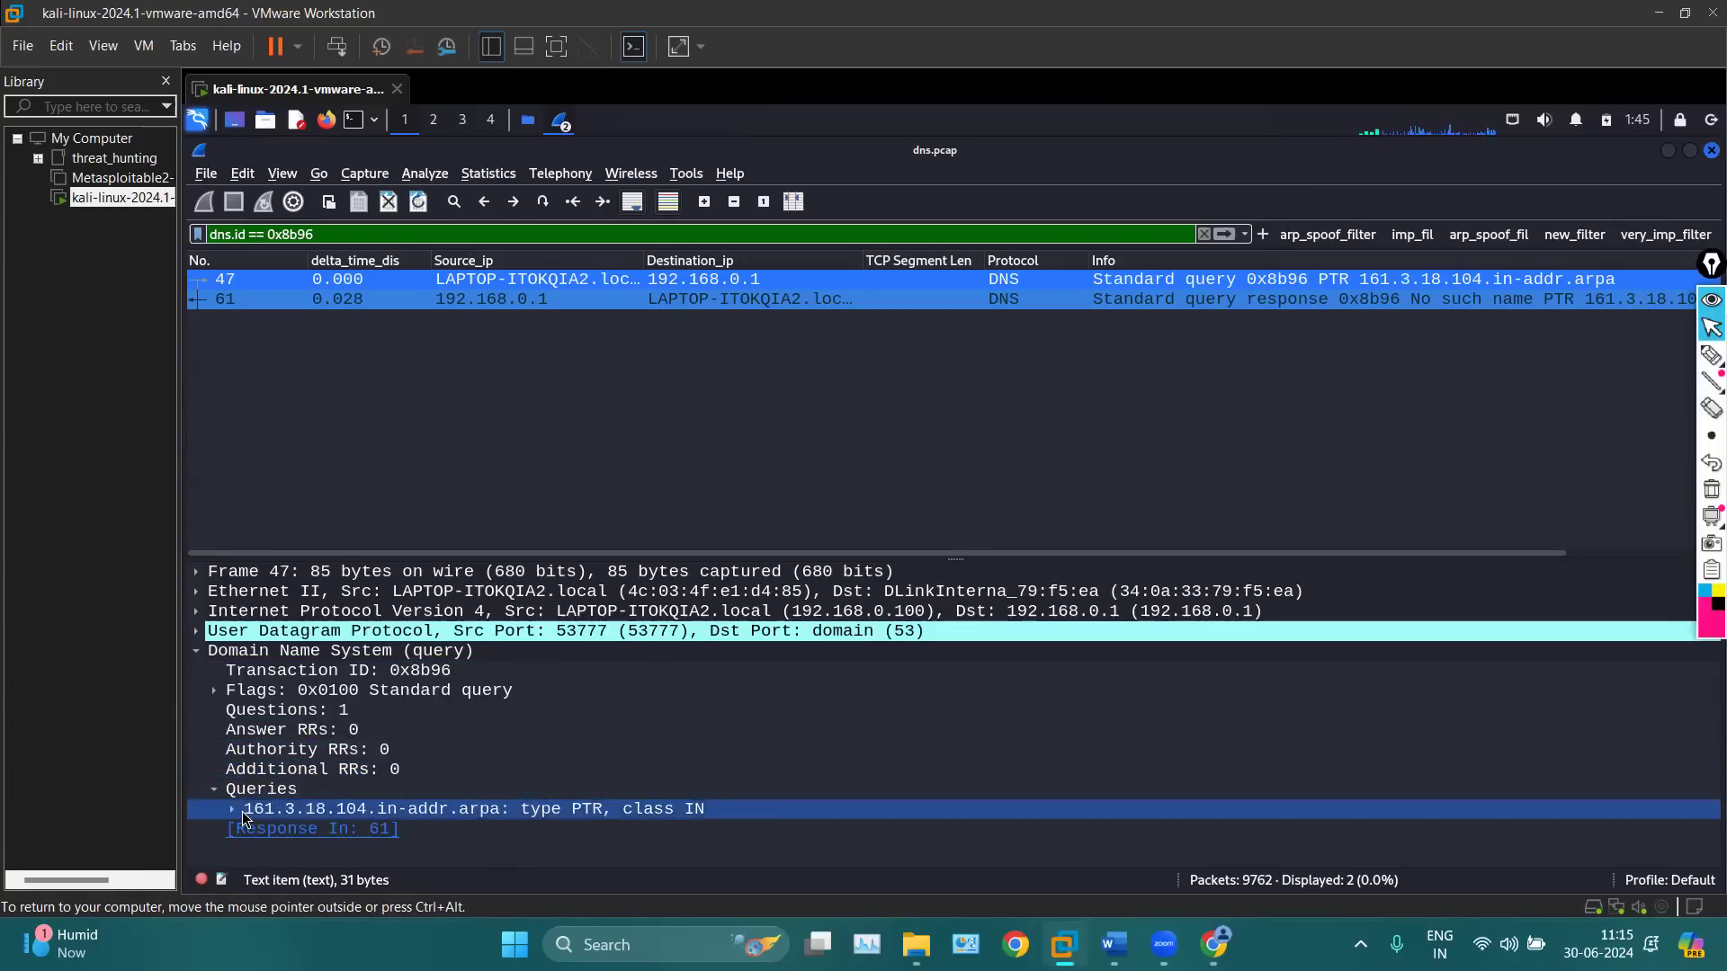
left_click(230, 810)
scroll(230, 812, "down", 2)
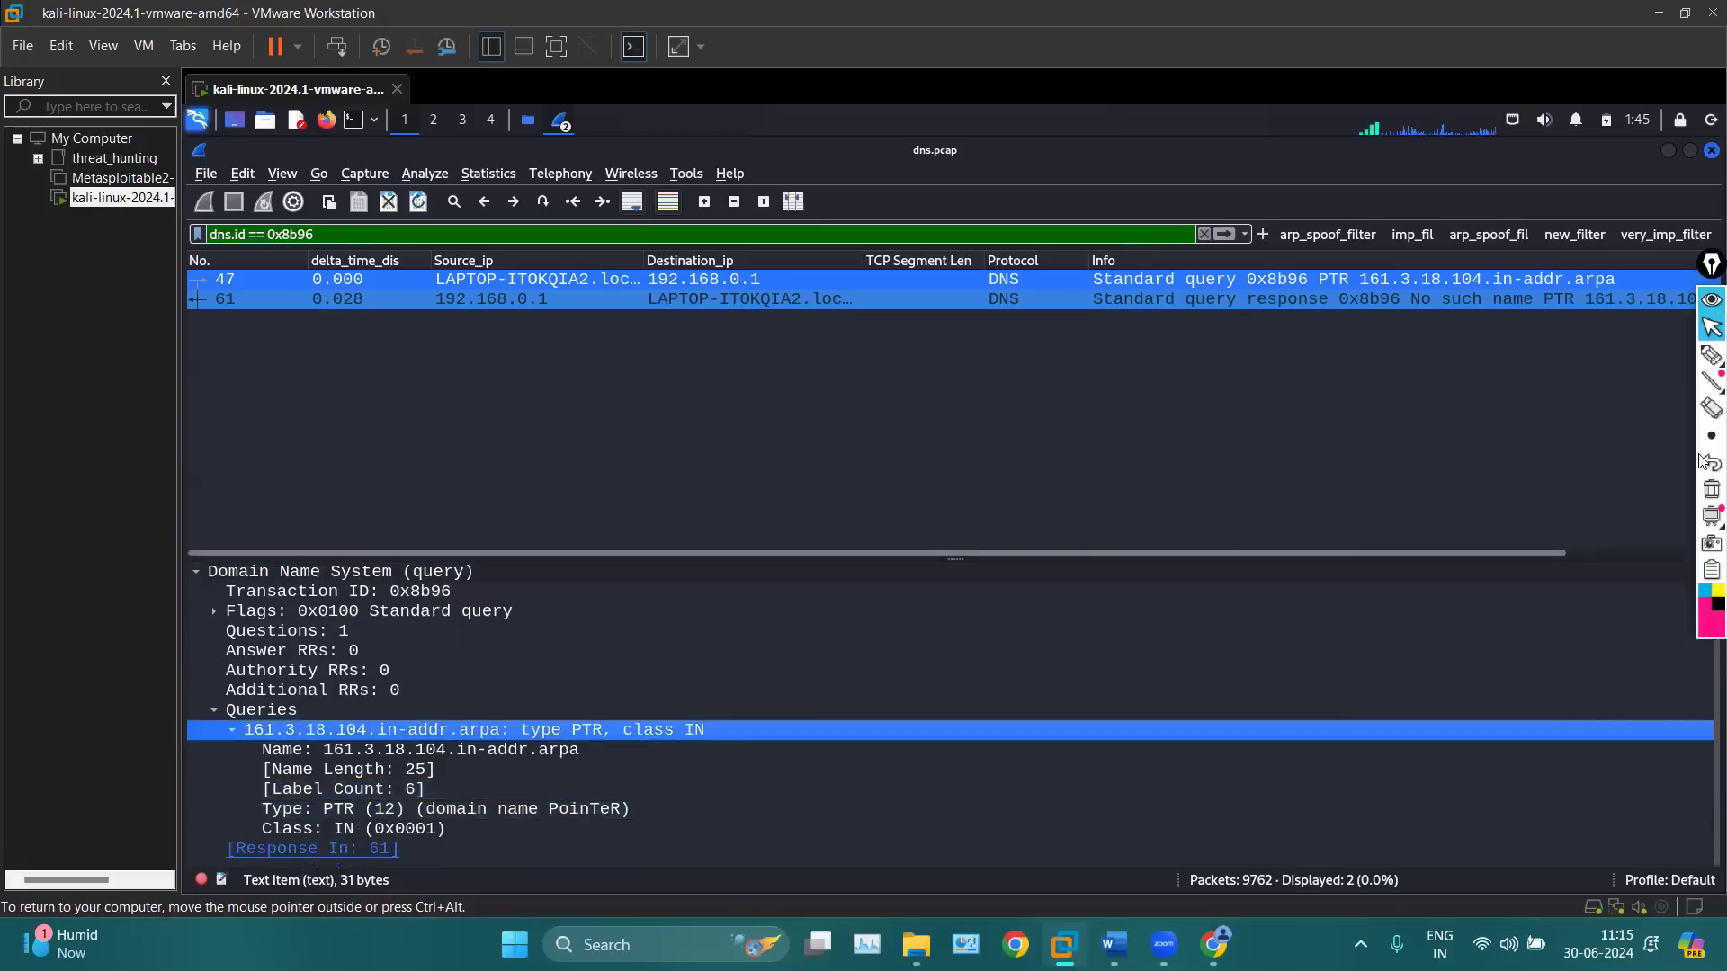
Underline the query's address, type PTR, class IN and Name value with the pink pen, add arrows, and clear the annotations
left_click(1707, 360)
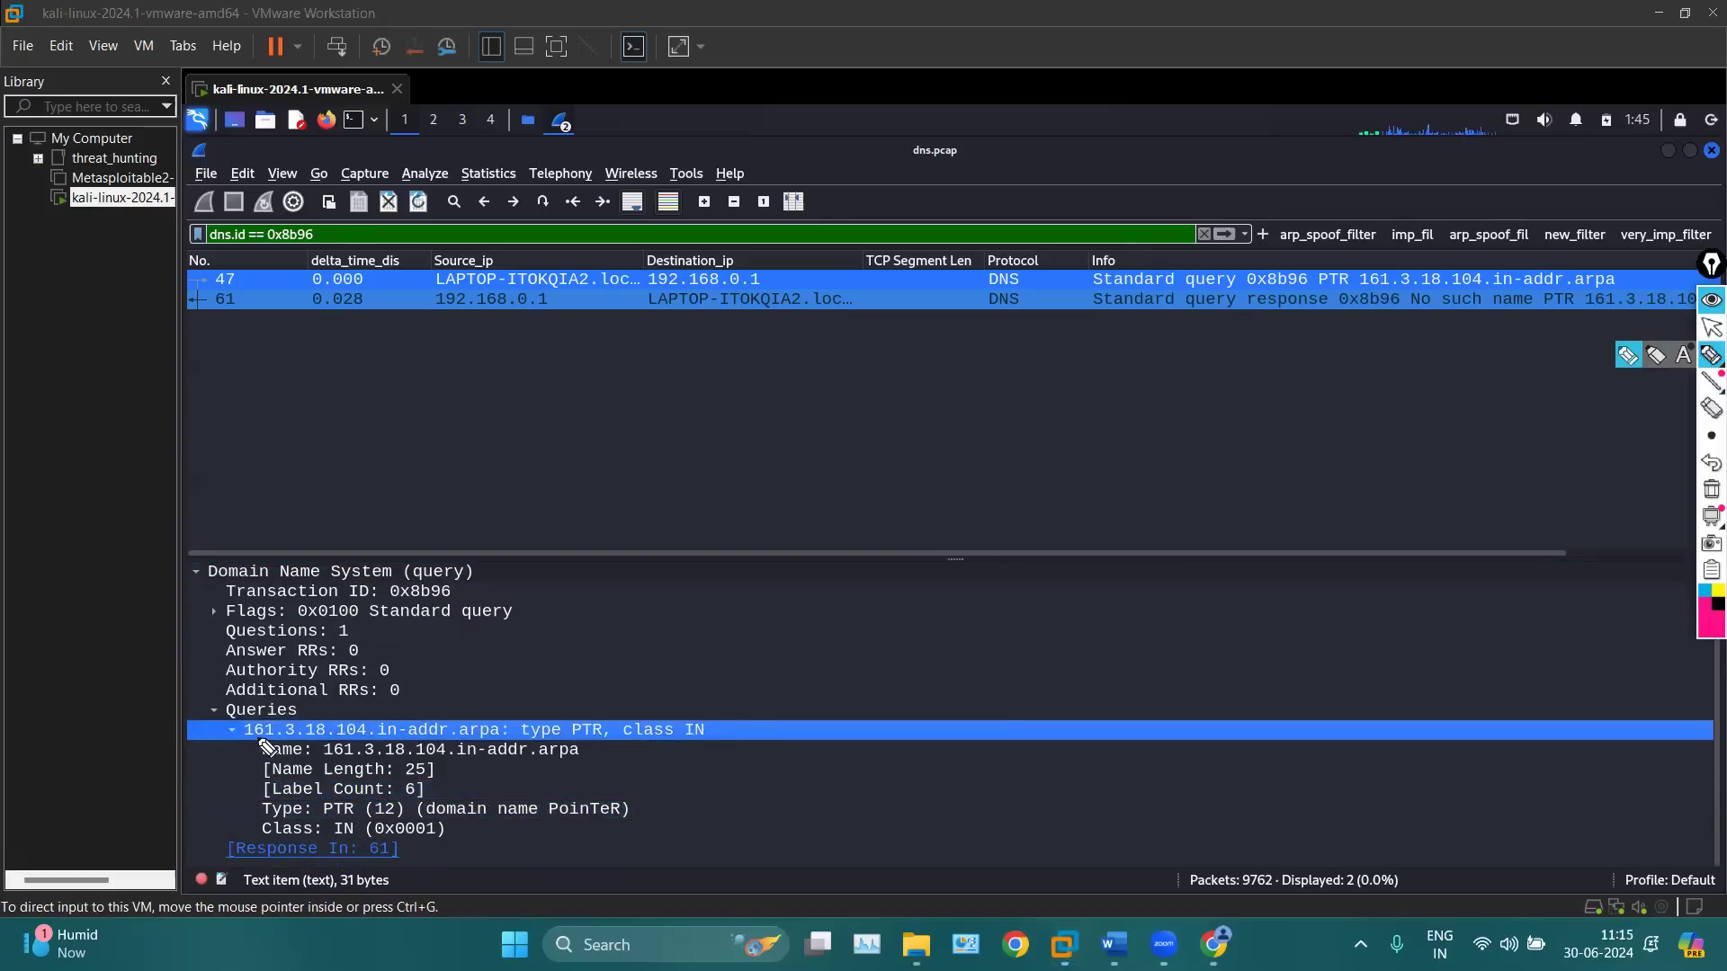
left_click_drag(236, 738, 386, 736)
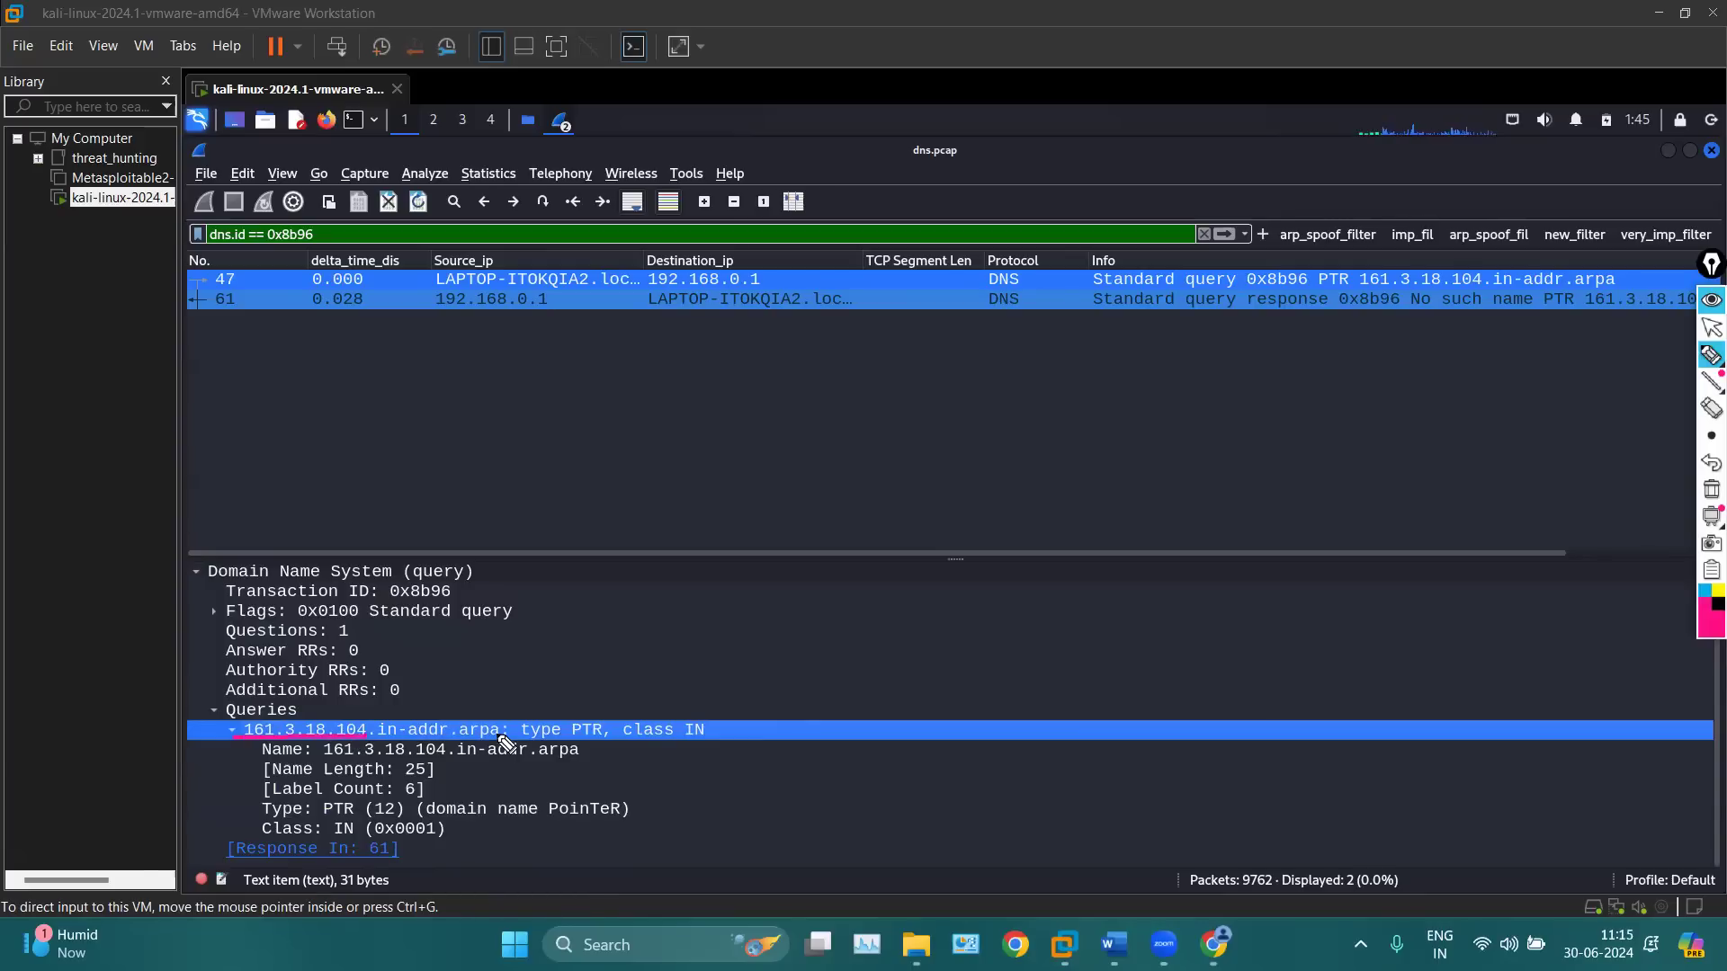
left_click_drag(522, 734, 594, 743)
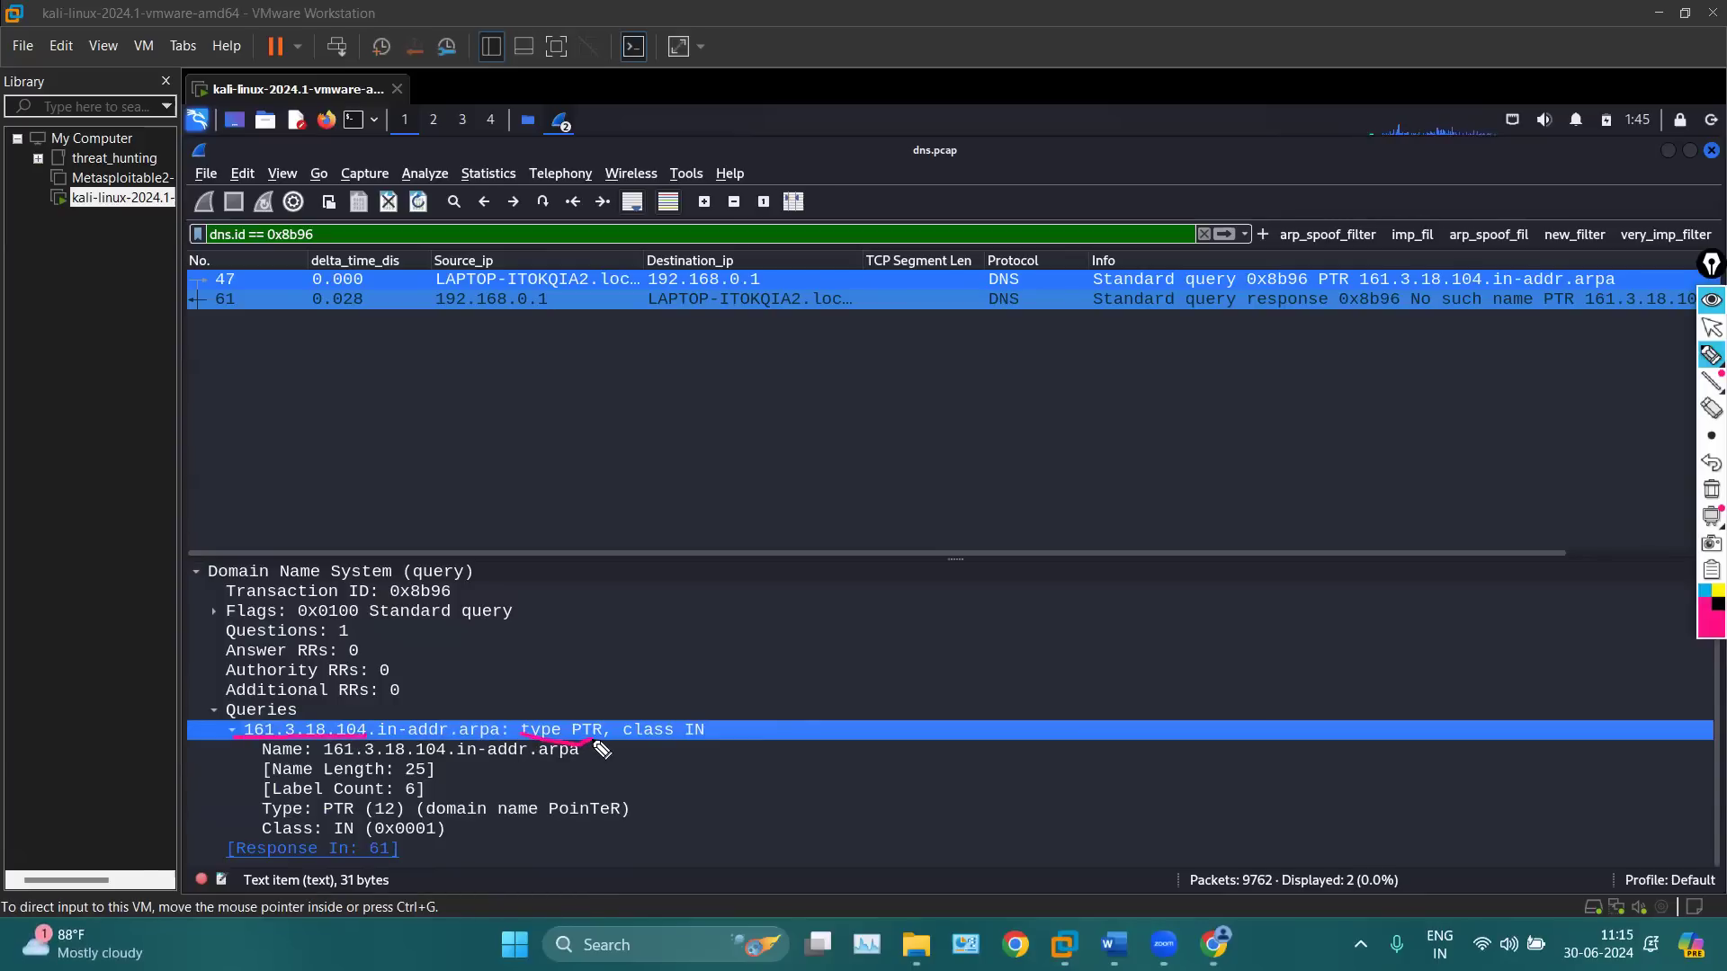
mouse_move(566, 652)
left_mouse_down()
mouse_move(565, 696)
mouse_move(537, 670)
mouse_move(593, 666)
left_mouse_up()
mouse_move(623, 734)
left_mouse_down()
mouse_move(702, 745)
mouse_move(682, 669)
mouse_move(703, 701)
left_mouse_up()
left_click_drag(288, 767, 491, 760)
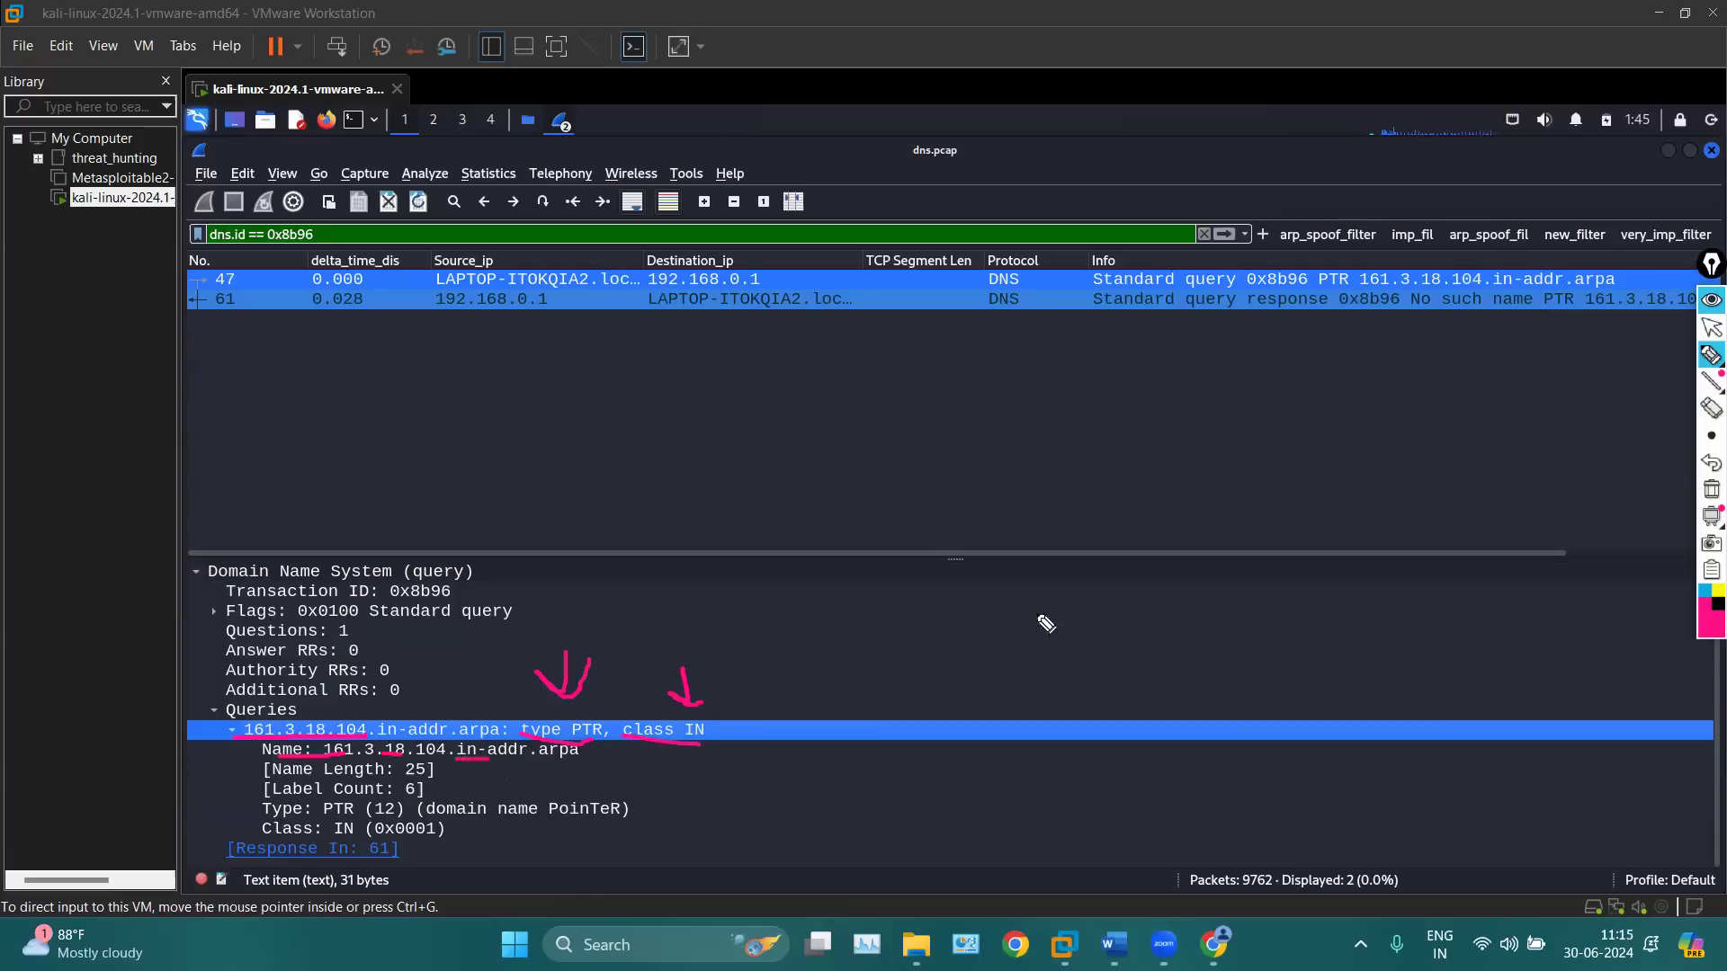
left_click(1712, 489)
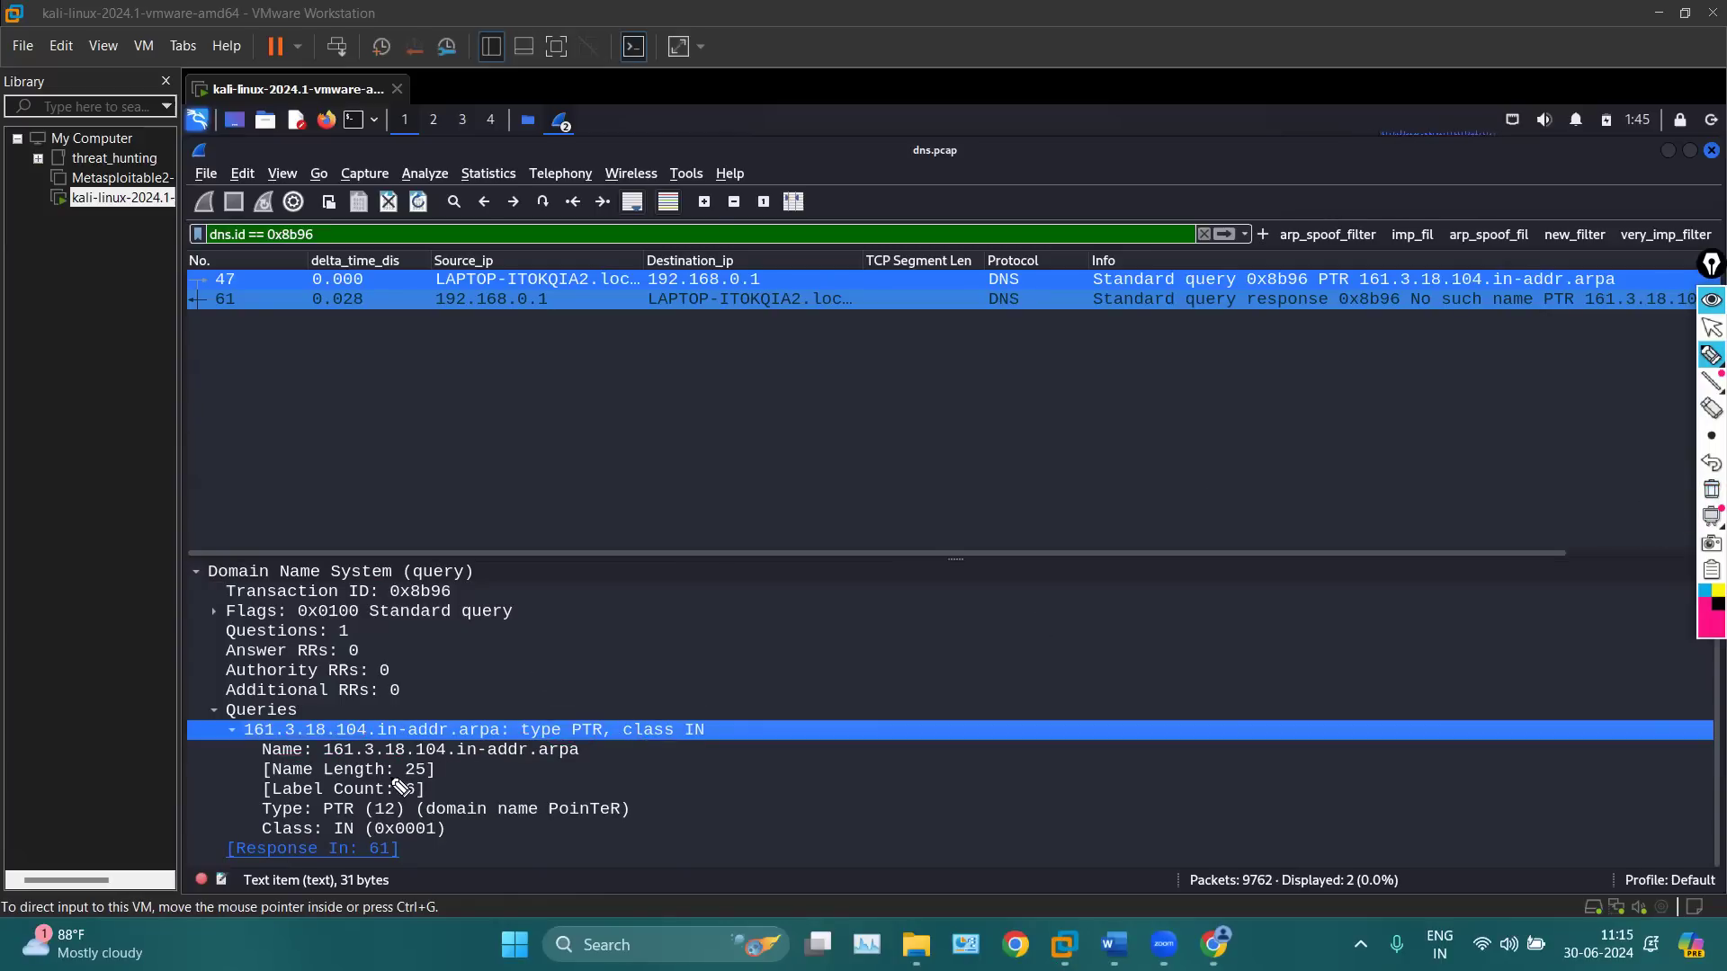
Bracket and underline the query's Name value, underline Name Length and Label Count, and clear the annotations
left_click_drag(307, 739, 333, 763)
left_click_drag(574, 725, 595, 739)
left_click_drag(382, 767, 598, 772)
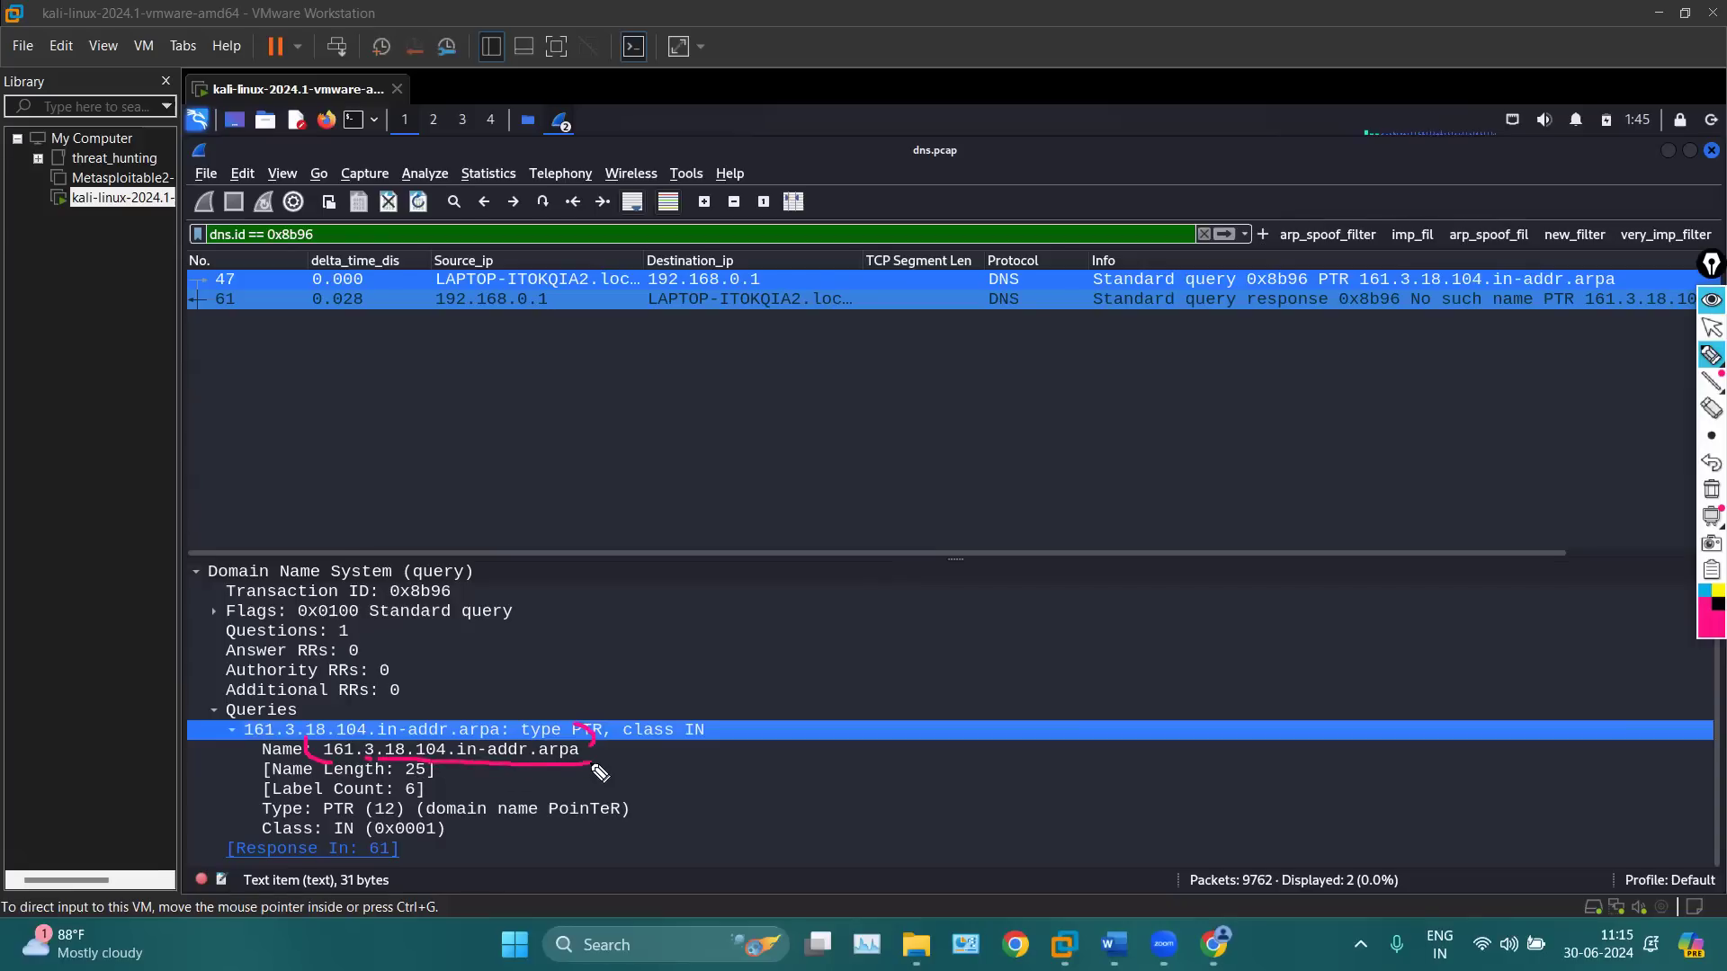
left_click_drag(342, 789, 389, 789)
left_click_drag(269, 806, 369, 807)
left_click(1709, 491)
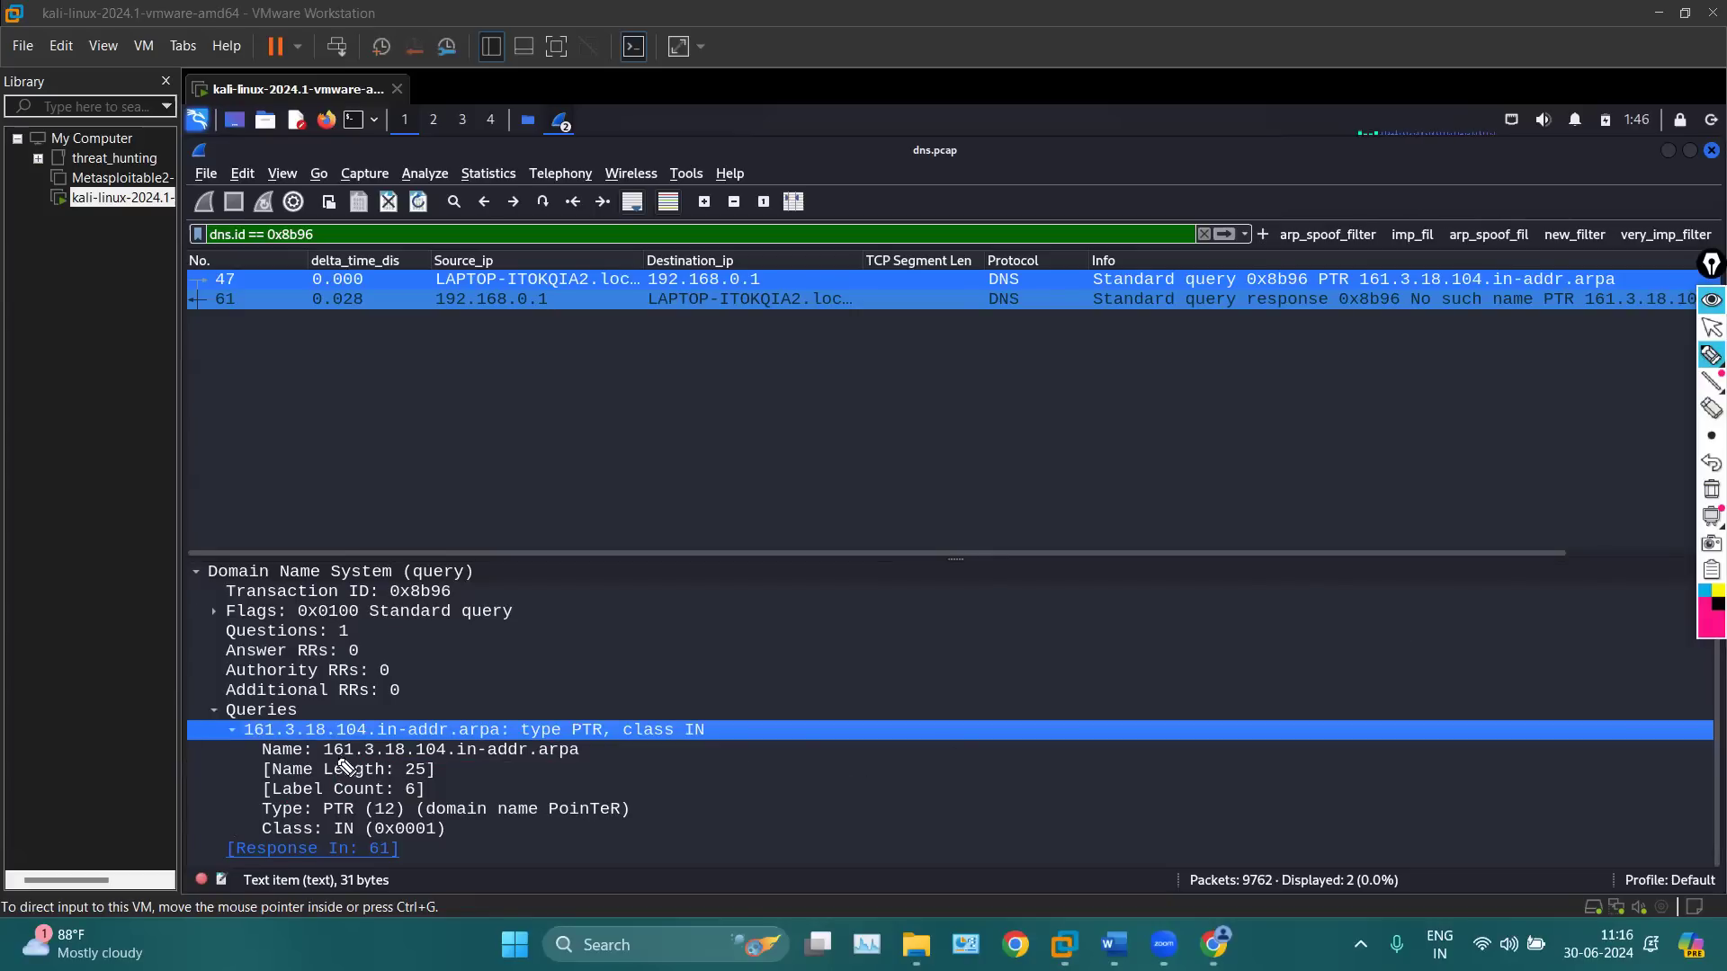
Underline each label of the query name, the Label Count, the Type and the Class in pink, and clear the annotations
left_click_drag(318, 761, 347, 761)
left_click_drag(360, 761, 581, 761)
left_click_drag(346, 799, 417, 799)
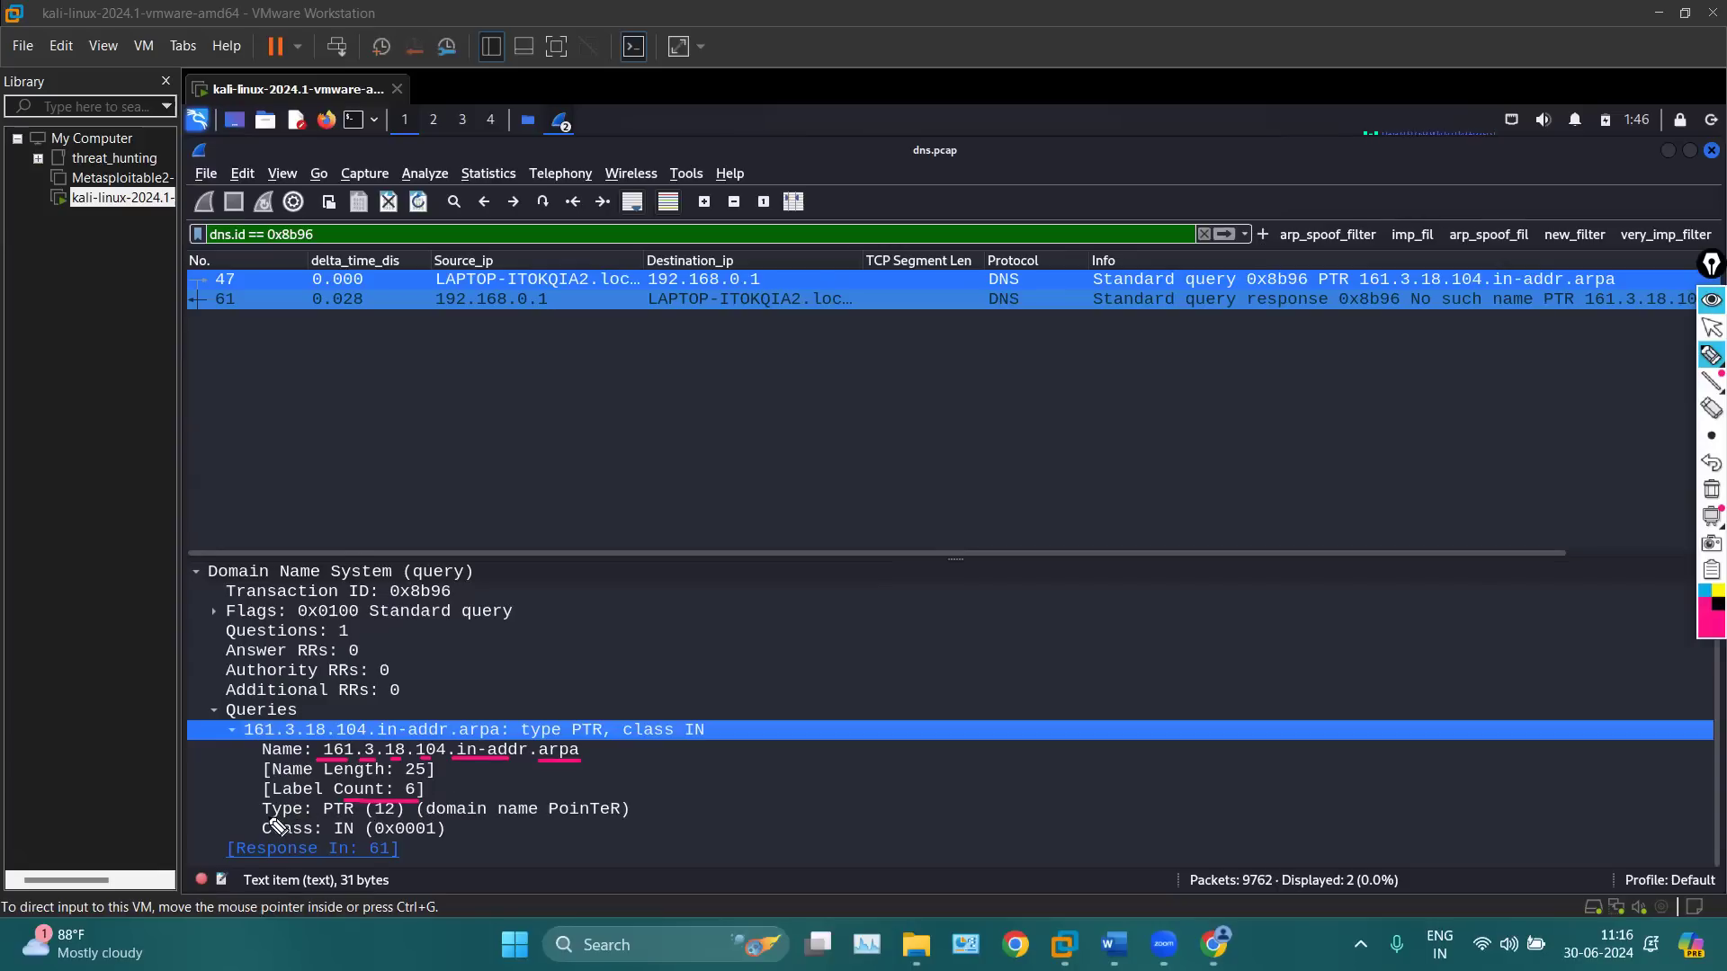
mouse_move(270, 819)
left_mouse_down()
mouse_move(590, 839)
mouse_move(709, 818)
left_mouse_up()
left_click_drag(304, 842, 357, 849)
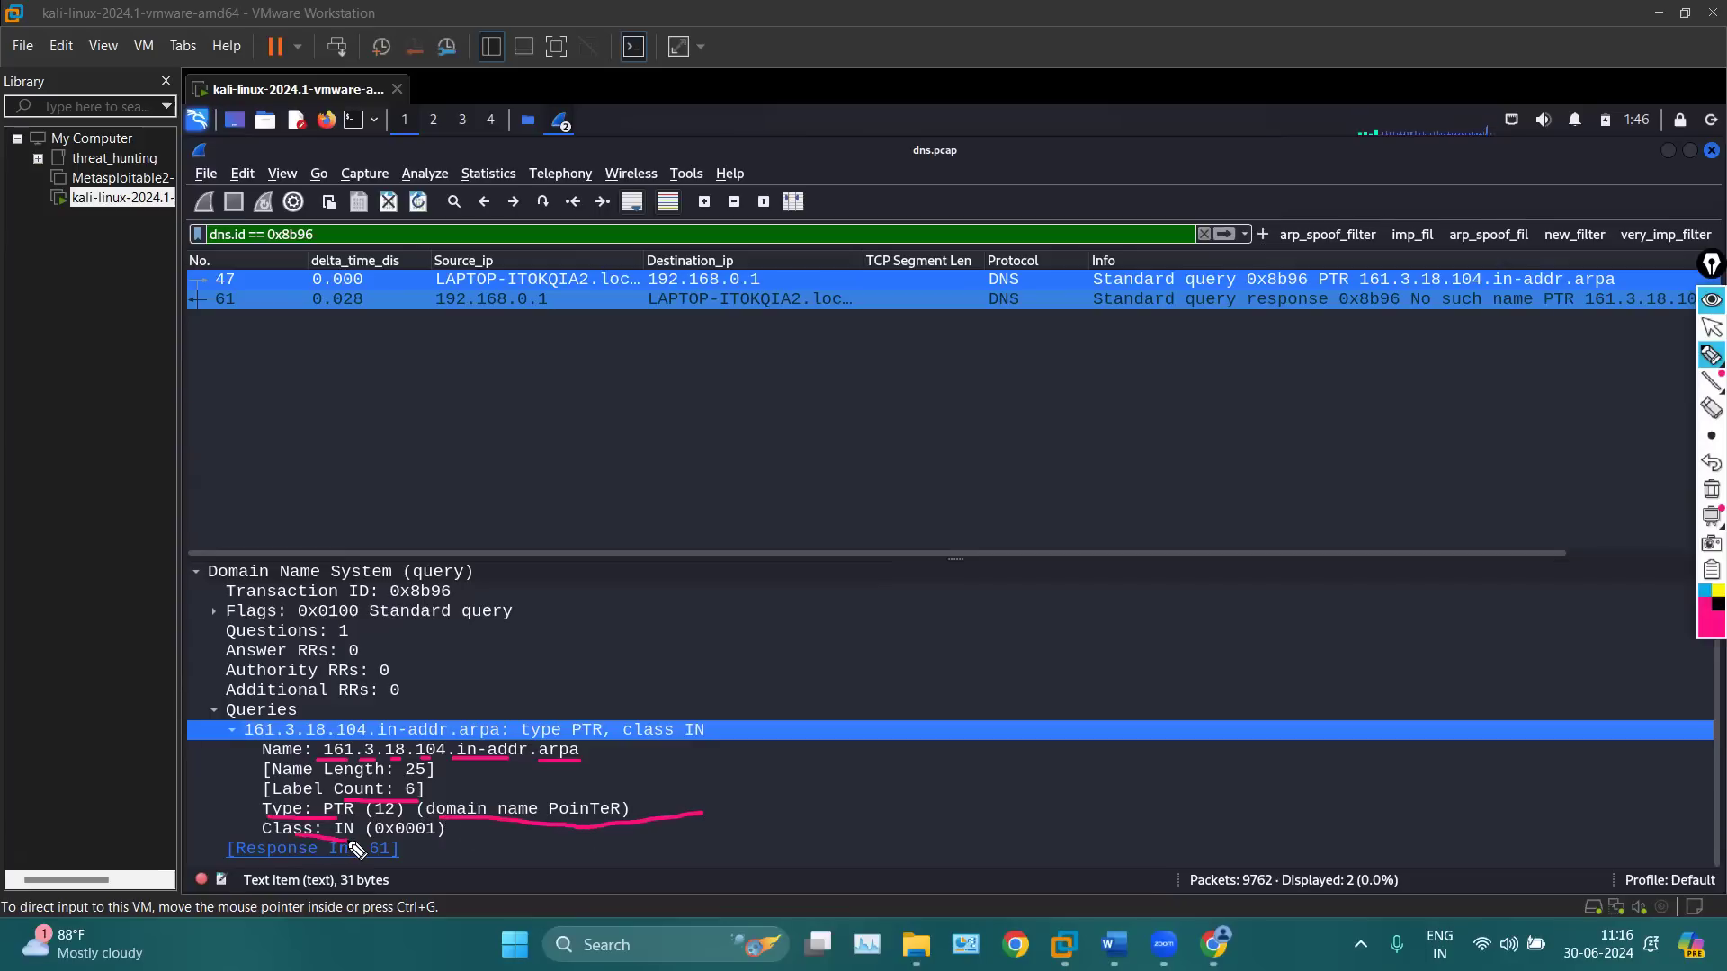
left_click(1712, 488)
Underline Response In: 61, circle packet 61, underline its source and destination, clear the annotations and leave pen mode
left_click_drag(274, 871, 398, 874)
mouse_move(286, 339)
left_mouse_down()
mouse_move(212, 339)
mouse_move(207, 282)
mouse_move(274, 337)
mouse_move(232, 339)
left_mouse_up()
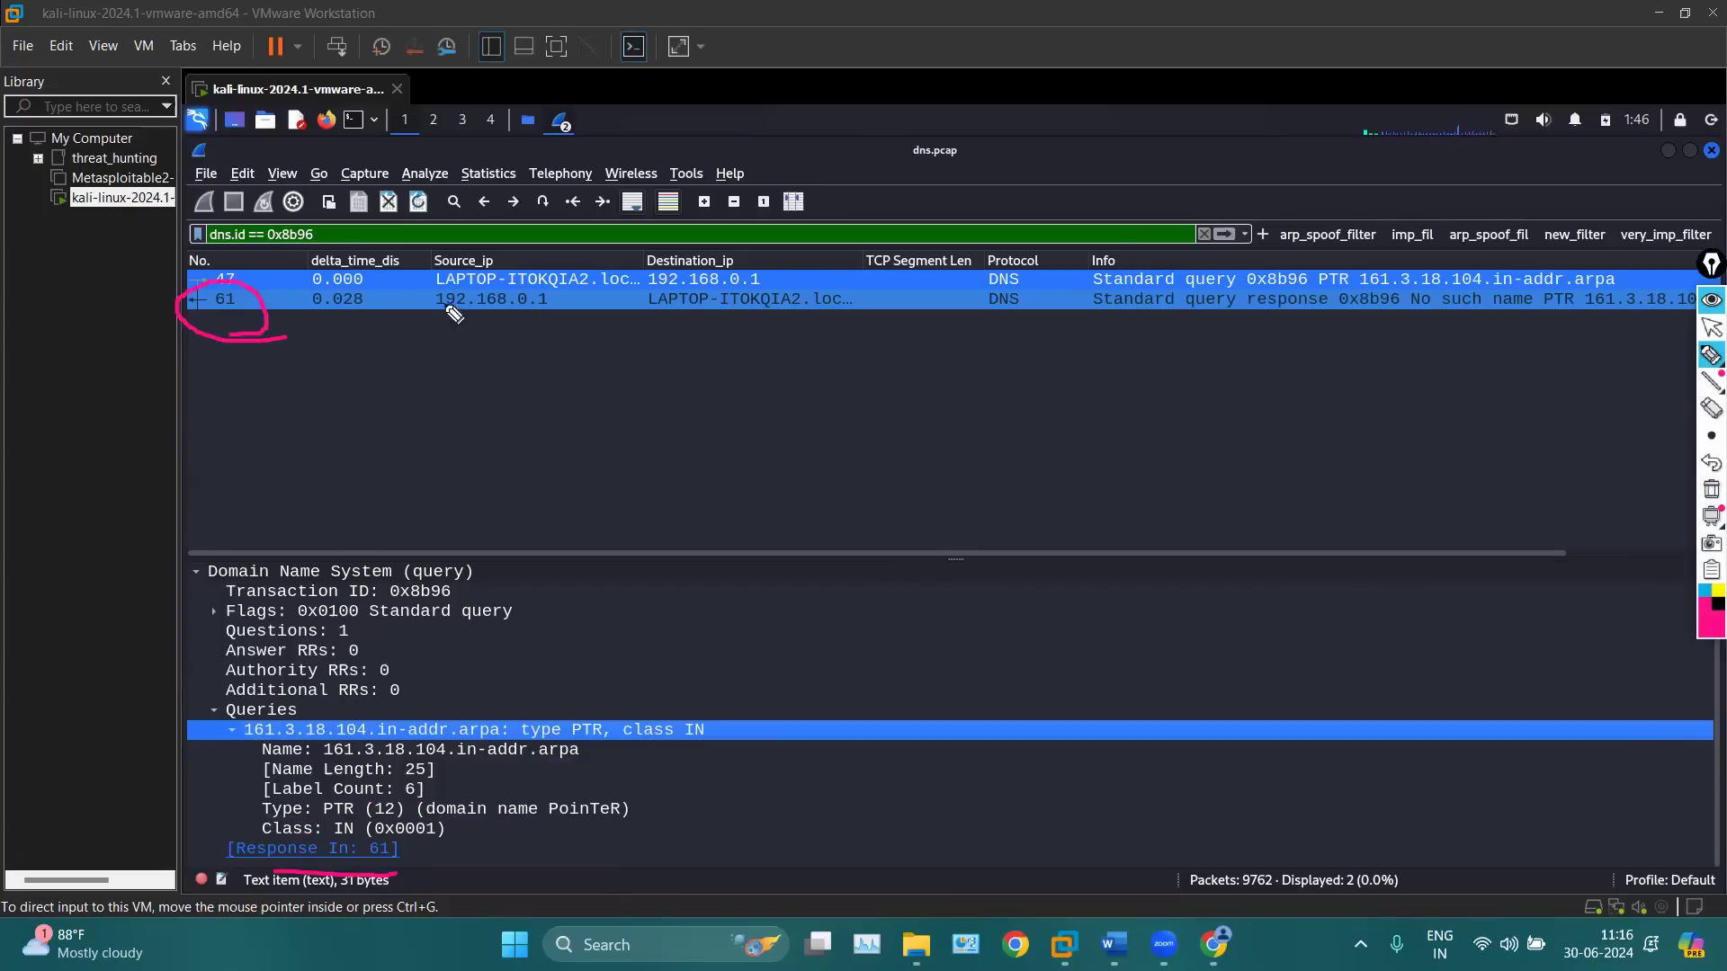
left_click_drag(435, 307, 539, 312)
left_click_drag(658, 315, 878, 303)
left_click(1712, 328)
left_click(1709, 491)
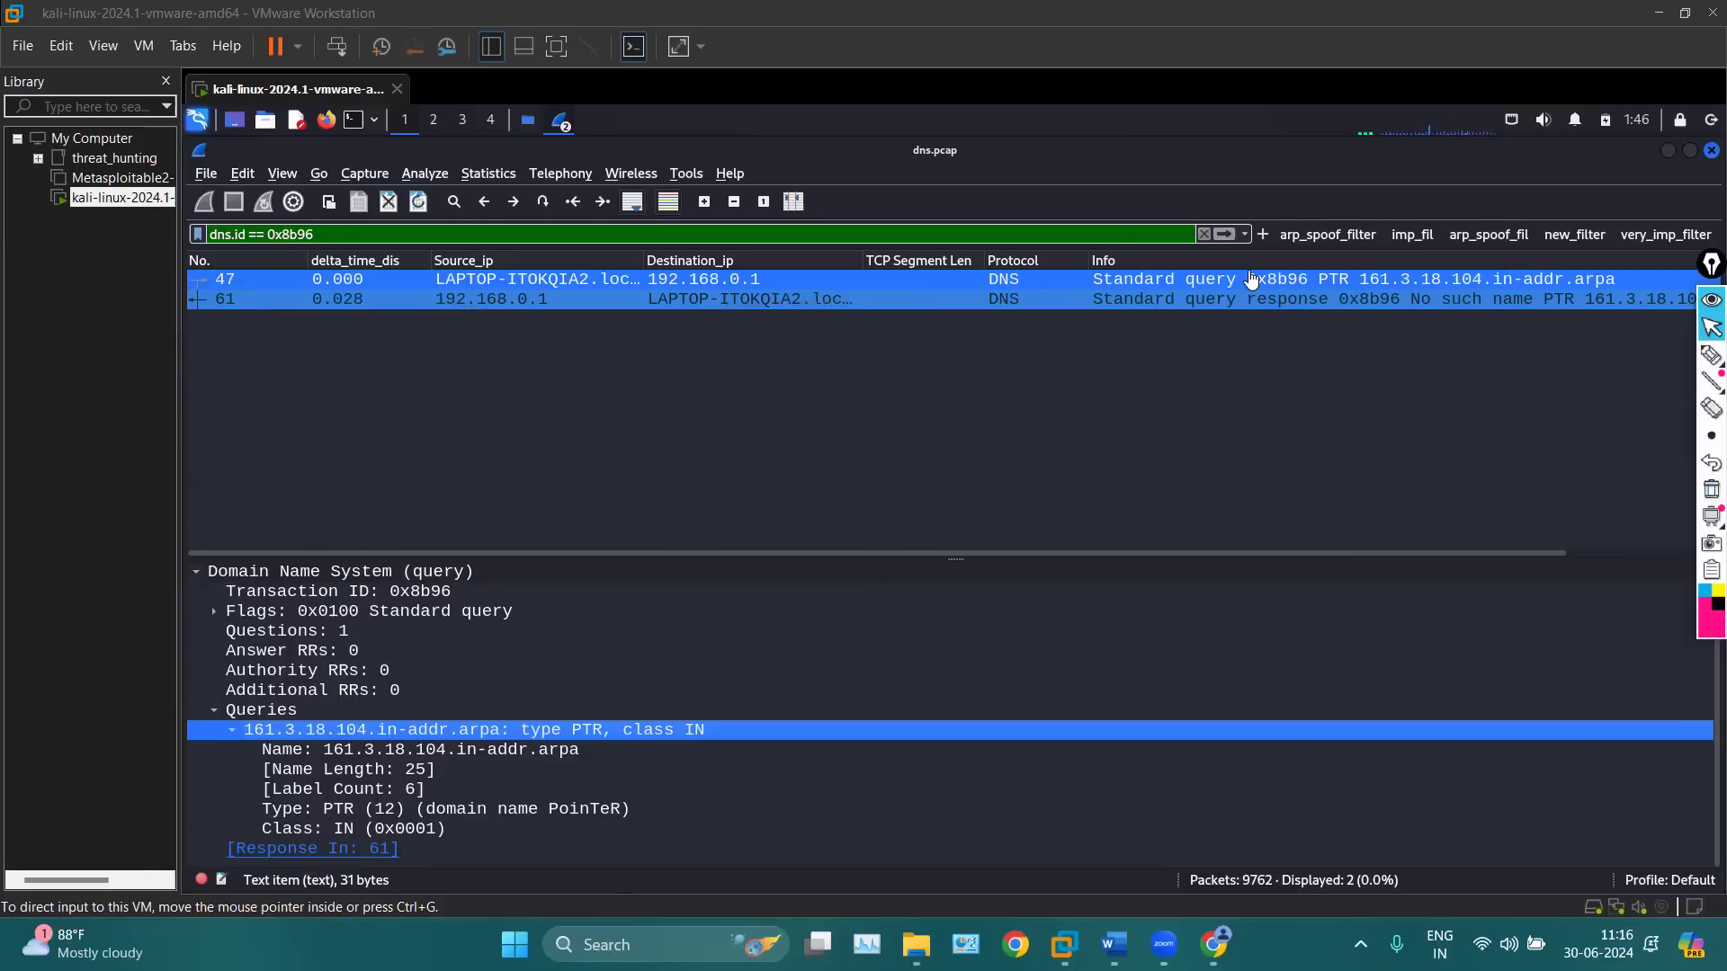
Select response packet 61 and inspect its Transaction ID, Flags and Authority RRs fields in the Domain Name System section
left_click(1254, 301)
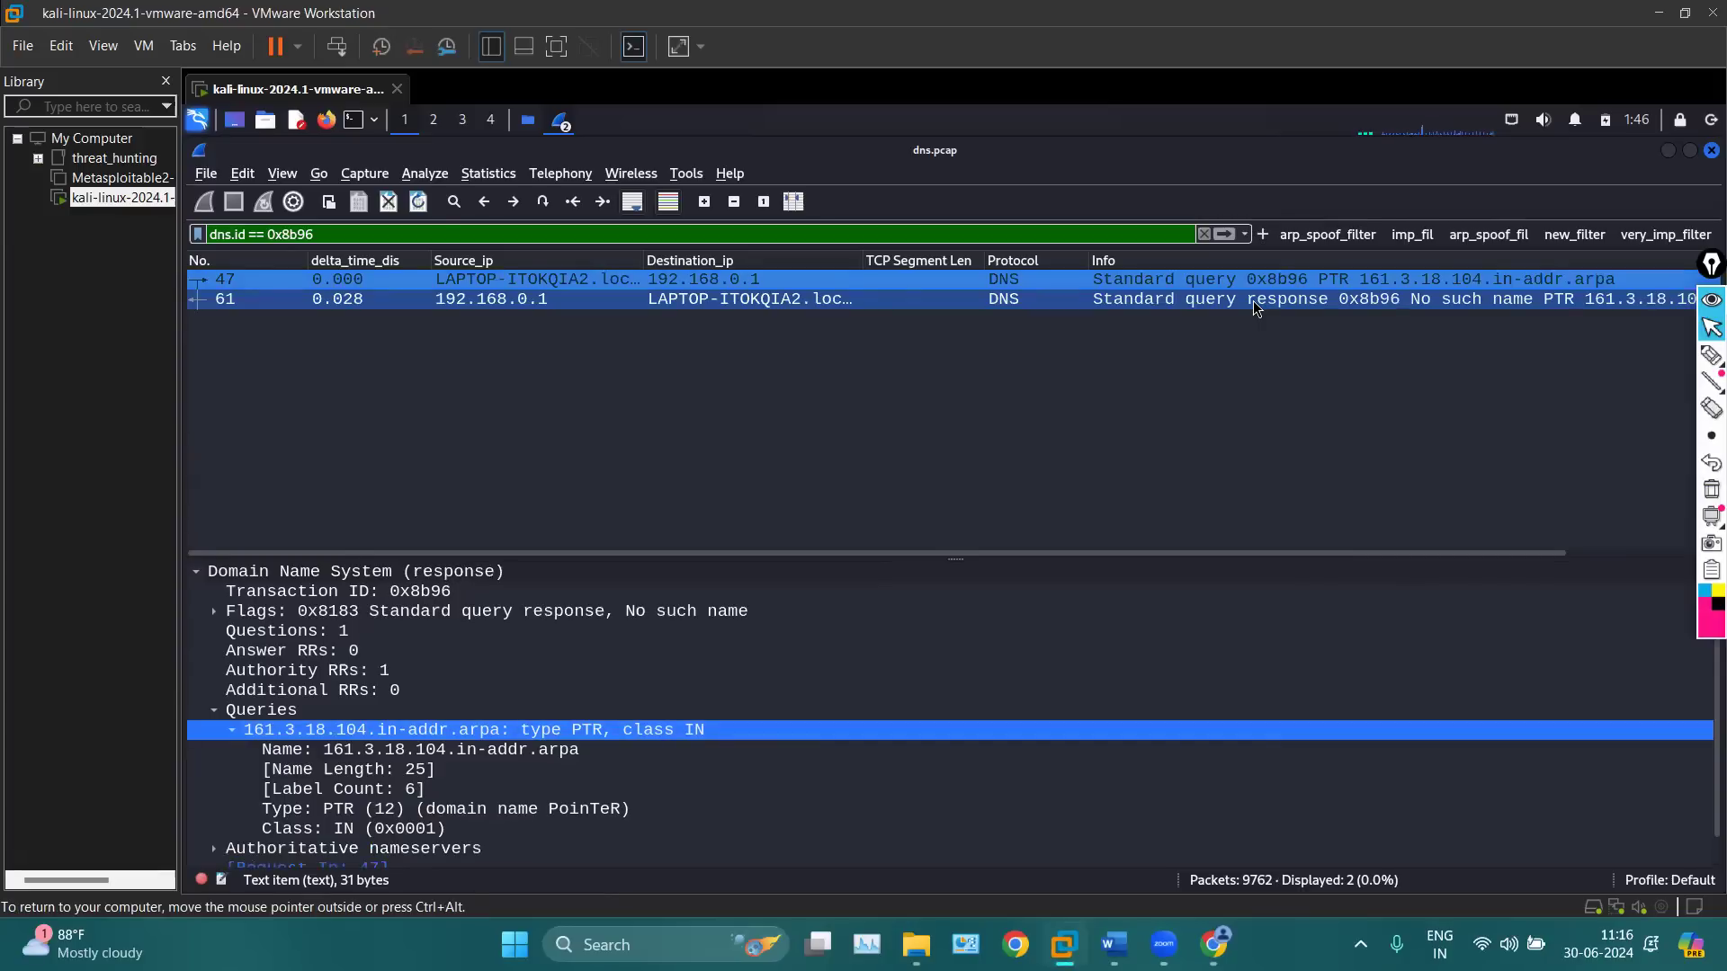
scroll(402, 598, "up", 2)
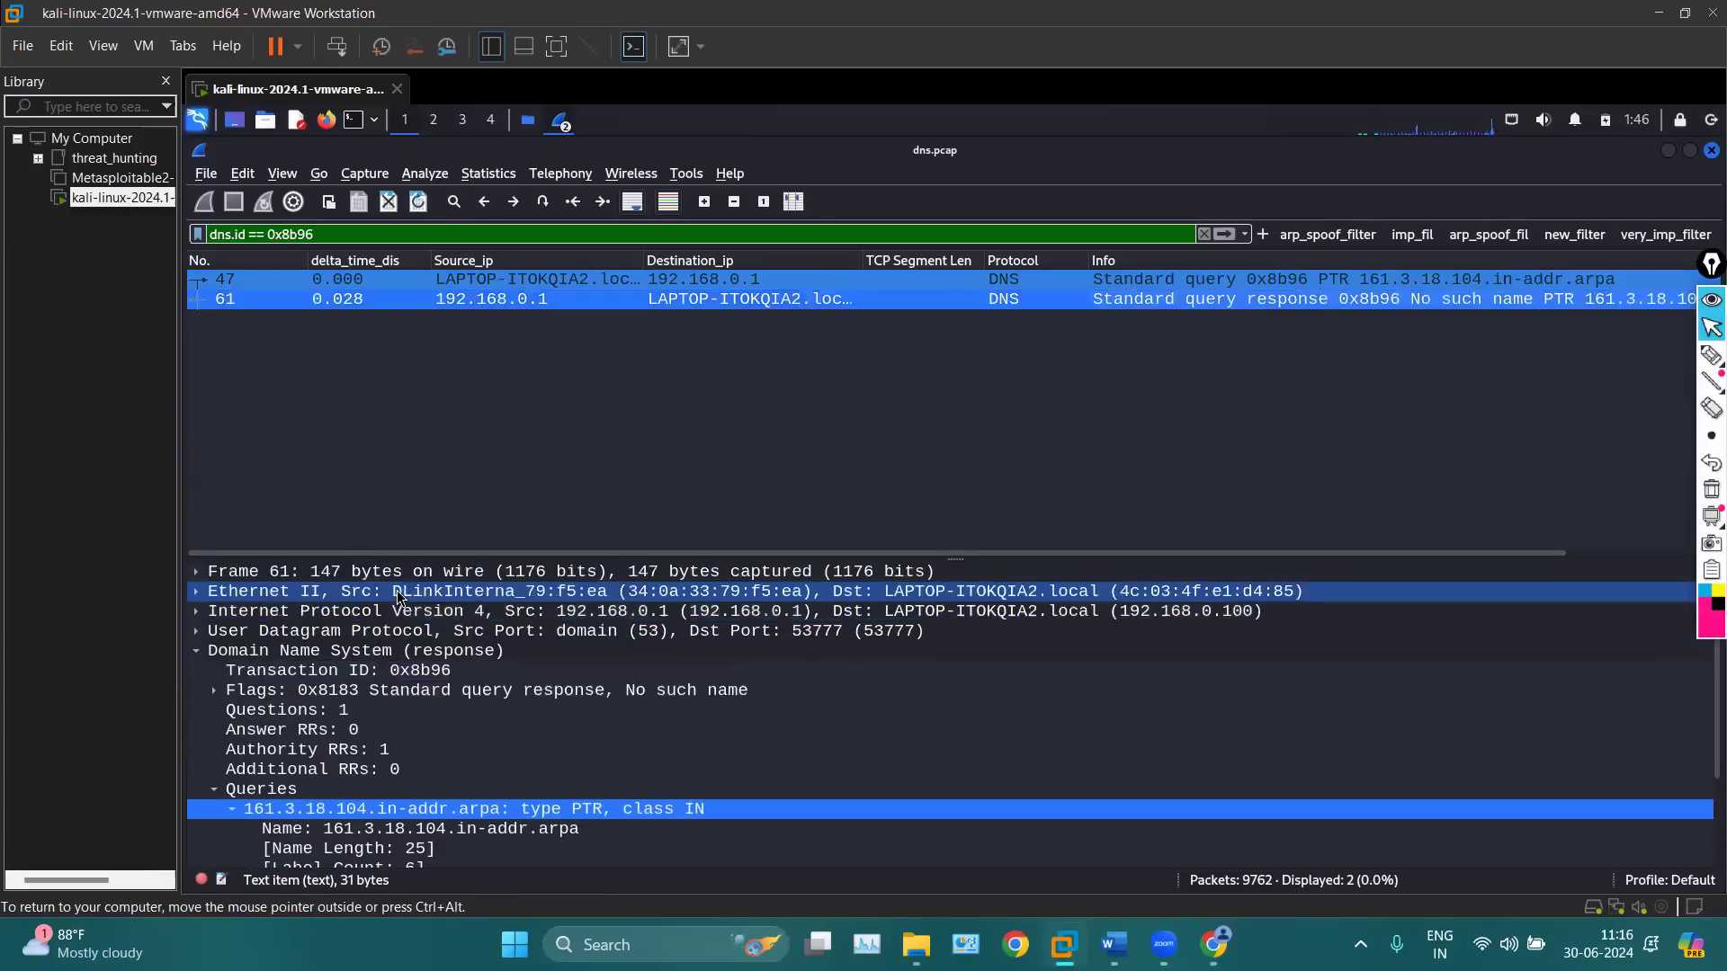
left_click(322, 676)
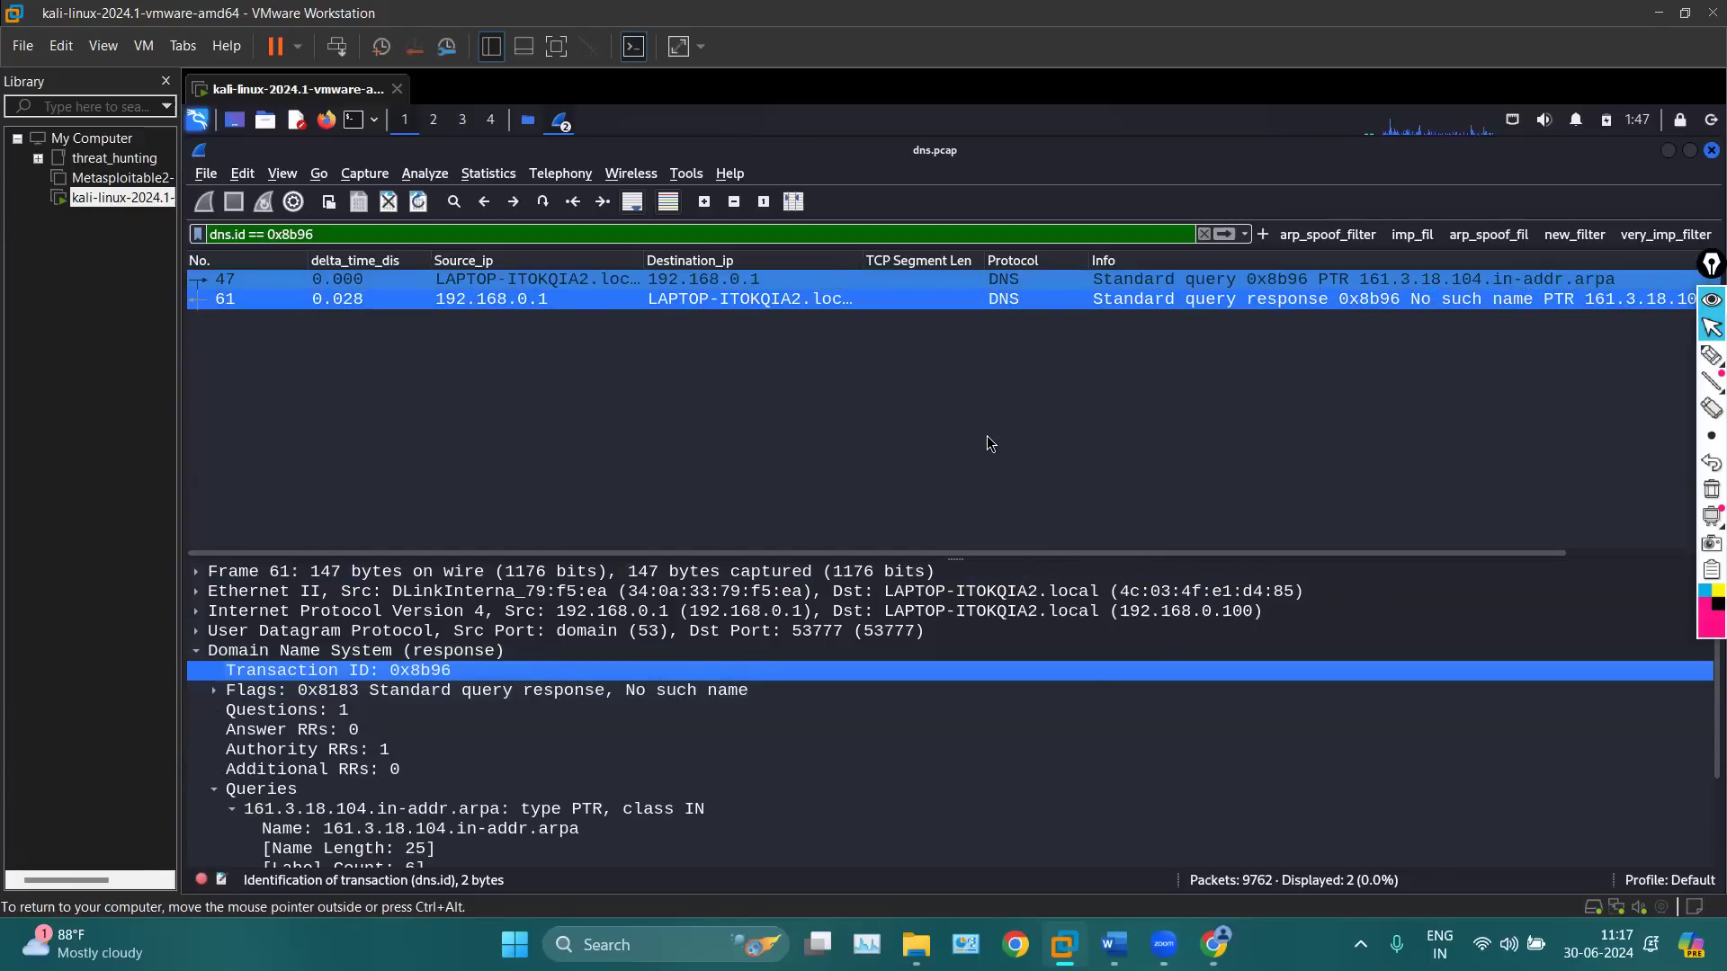
left_click(312, 697)
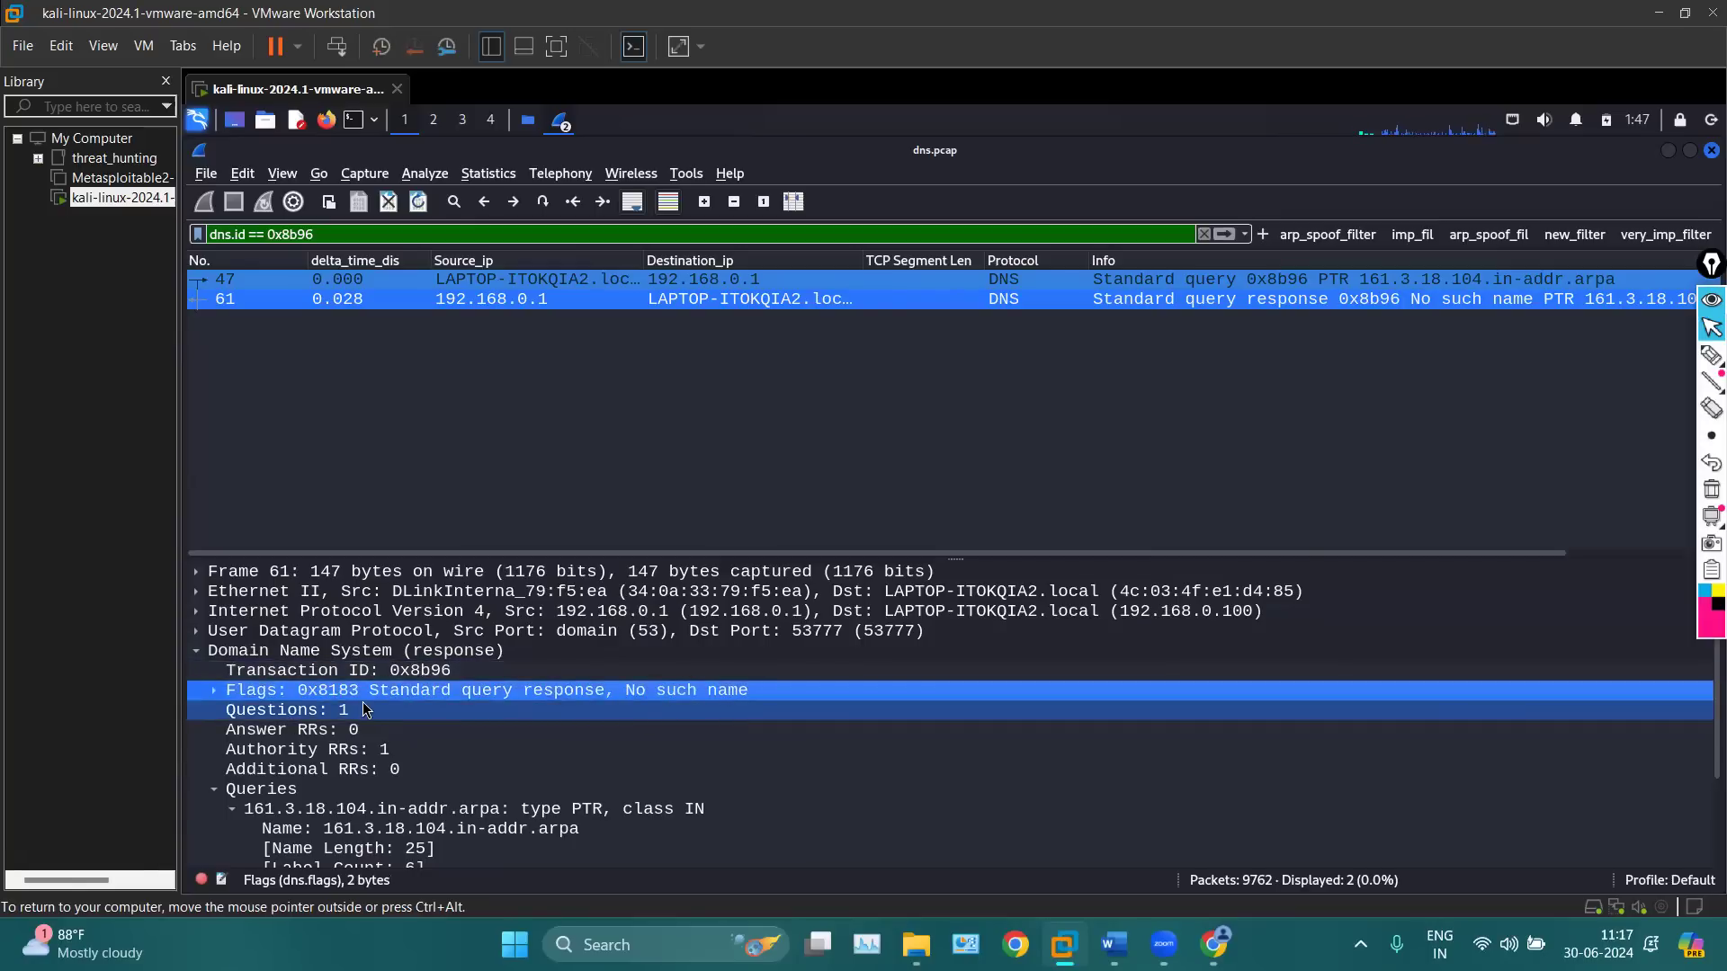
left_click(307, 752)
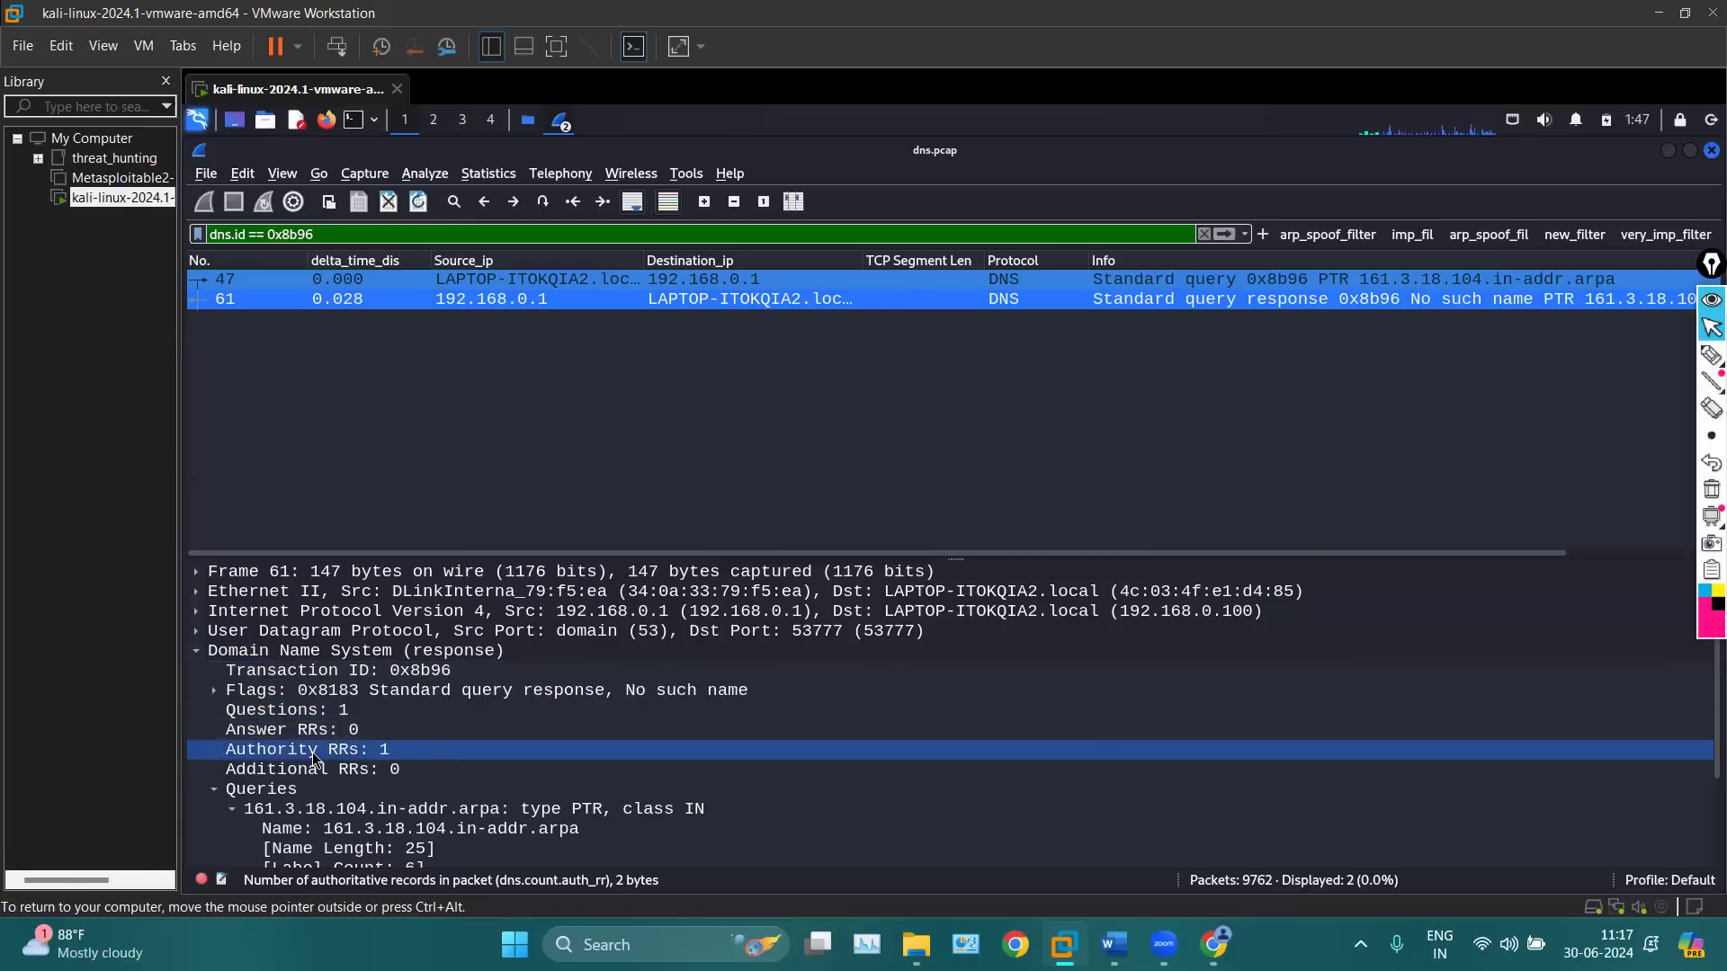
Inspect the query record for 161.3.18.104.in-addr.arpa and its Name field in the response's Queries section
scroll(376, 759, "down", 1)
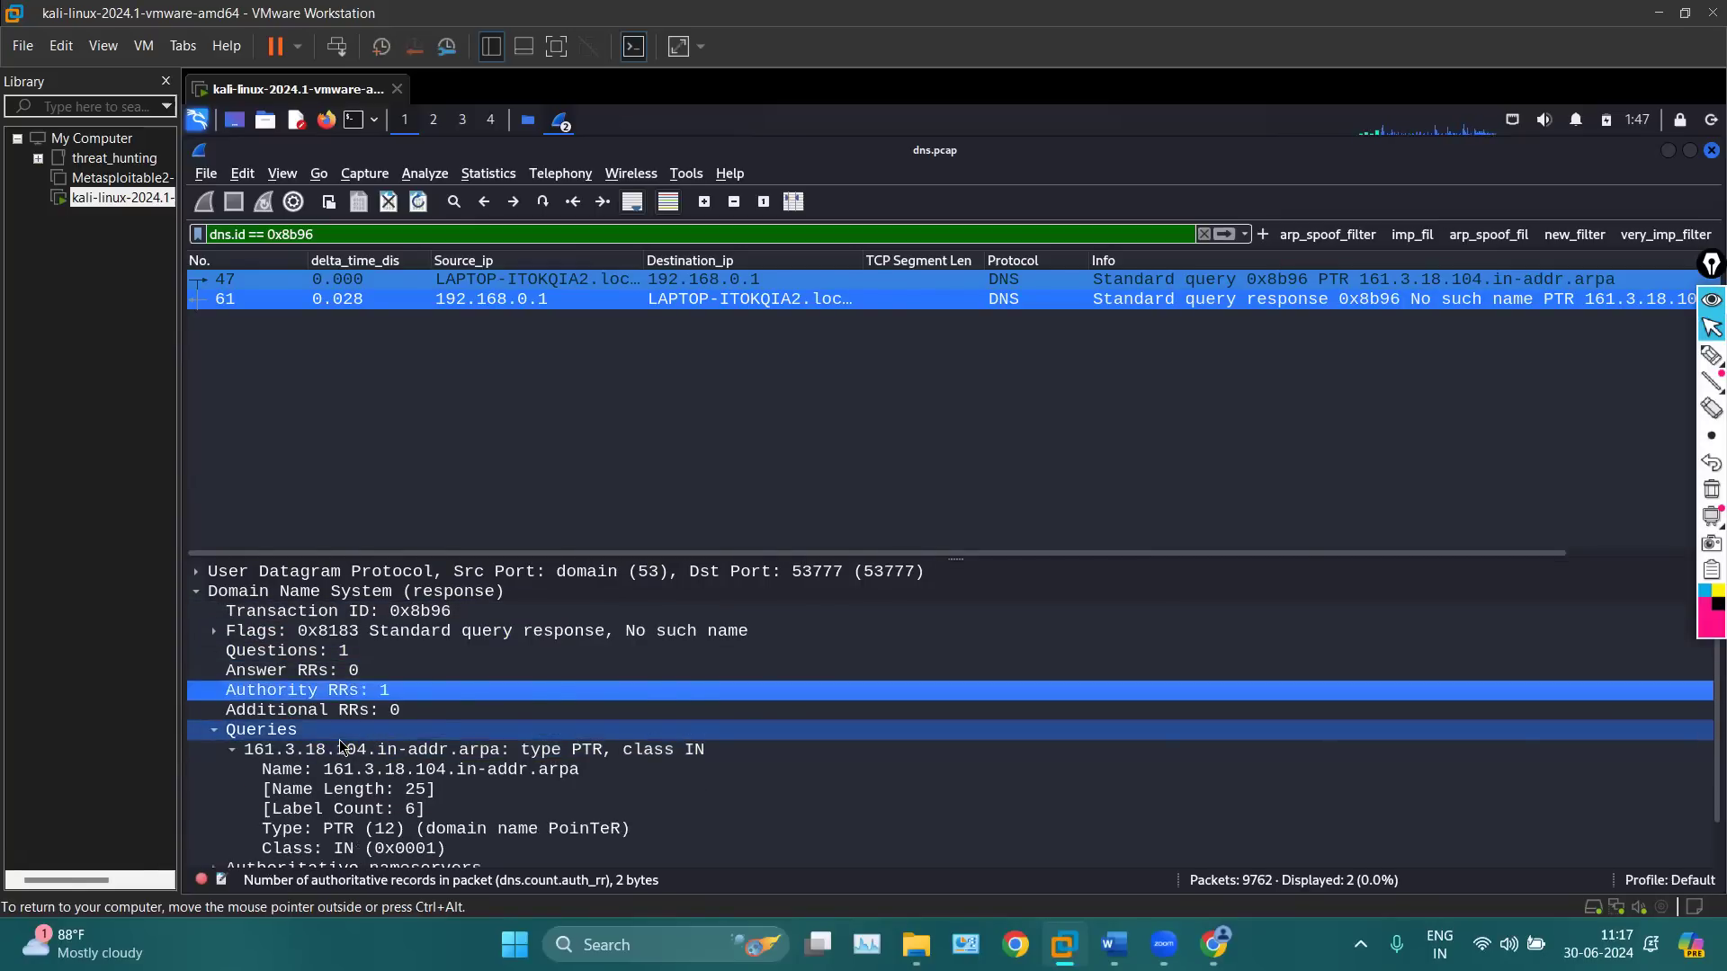
scroll(340, 745, "down", 1)
left_click(267, 690)
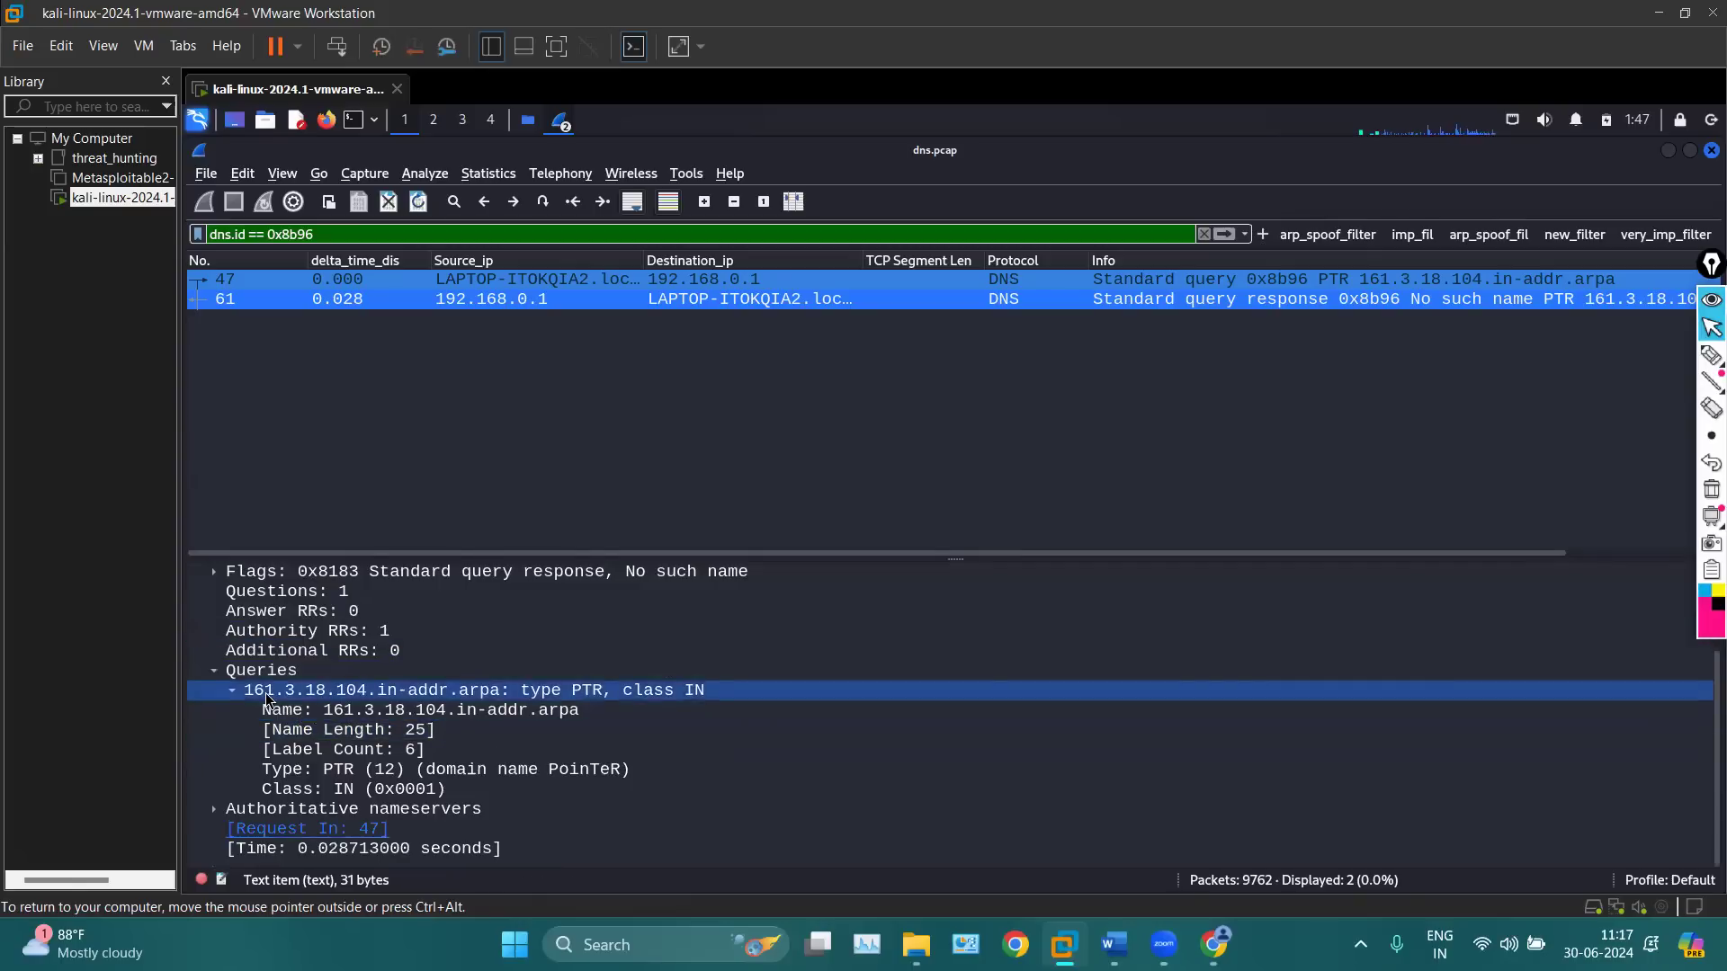
left_click(349, 711)
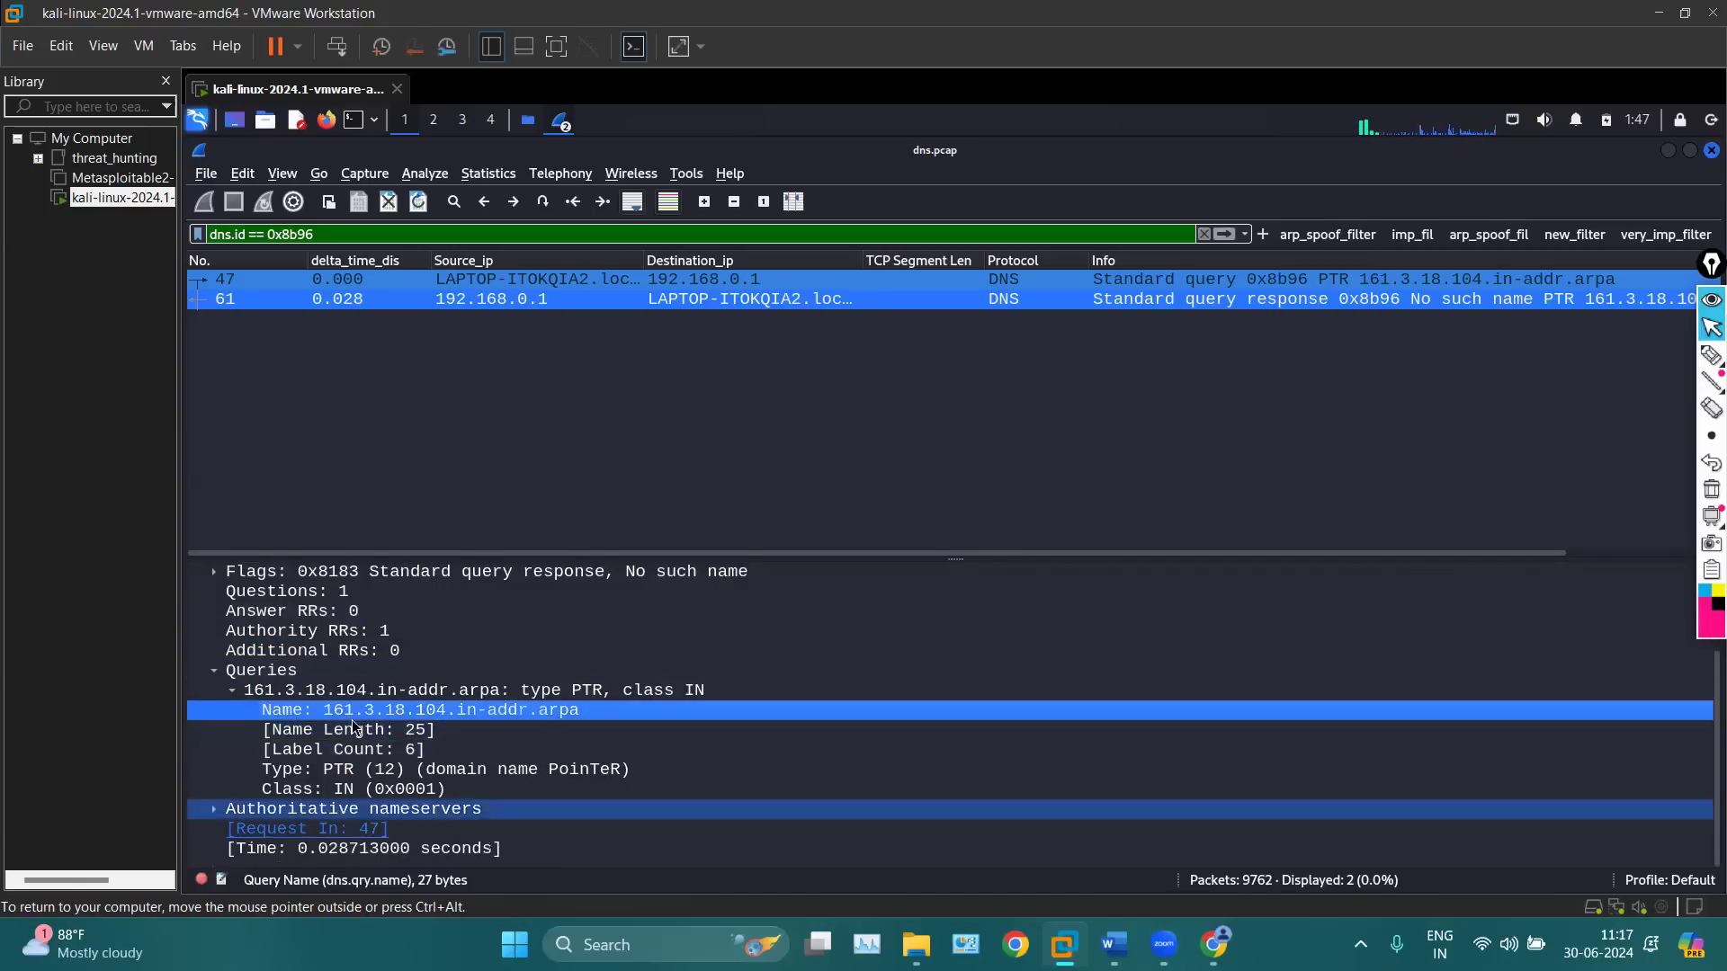
Expand Authoritative nameservers and its SOA record in the response, and inspect the Type and Primary name server fields
left_click(216, 807)
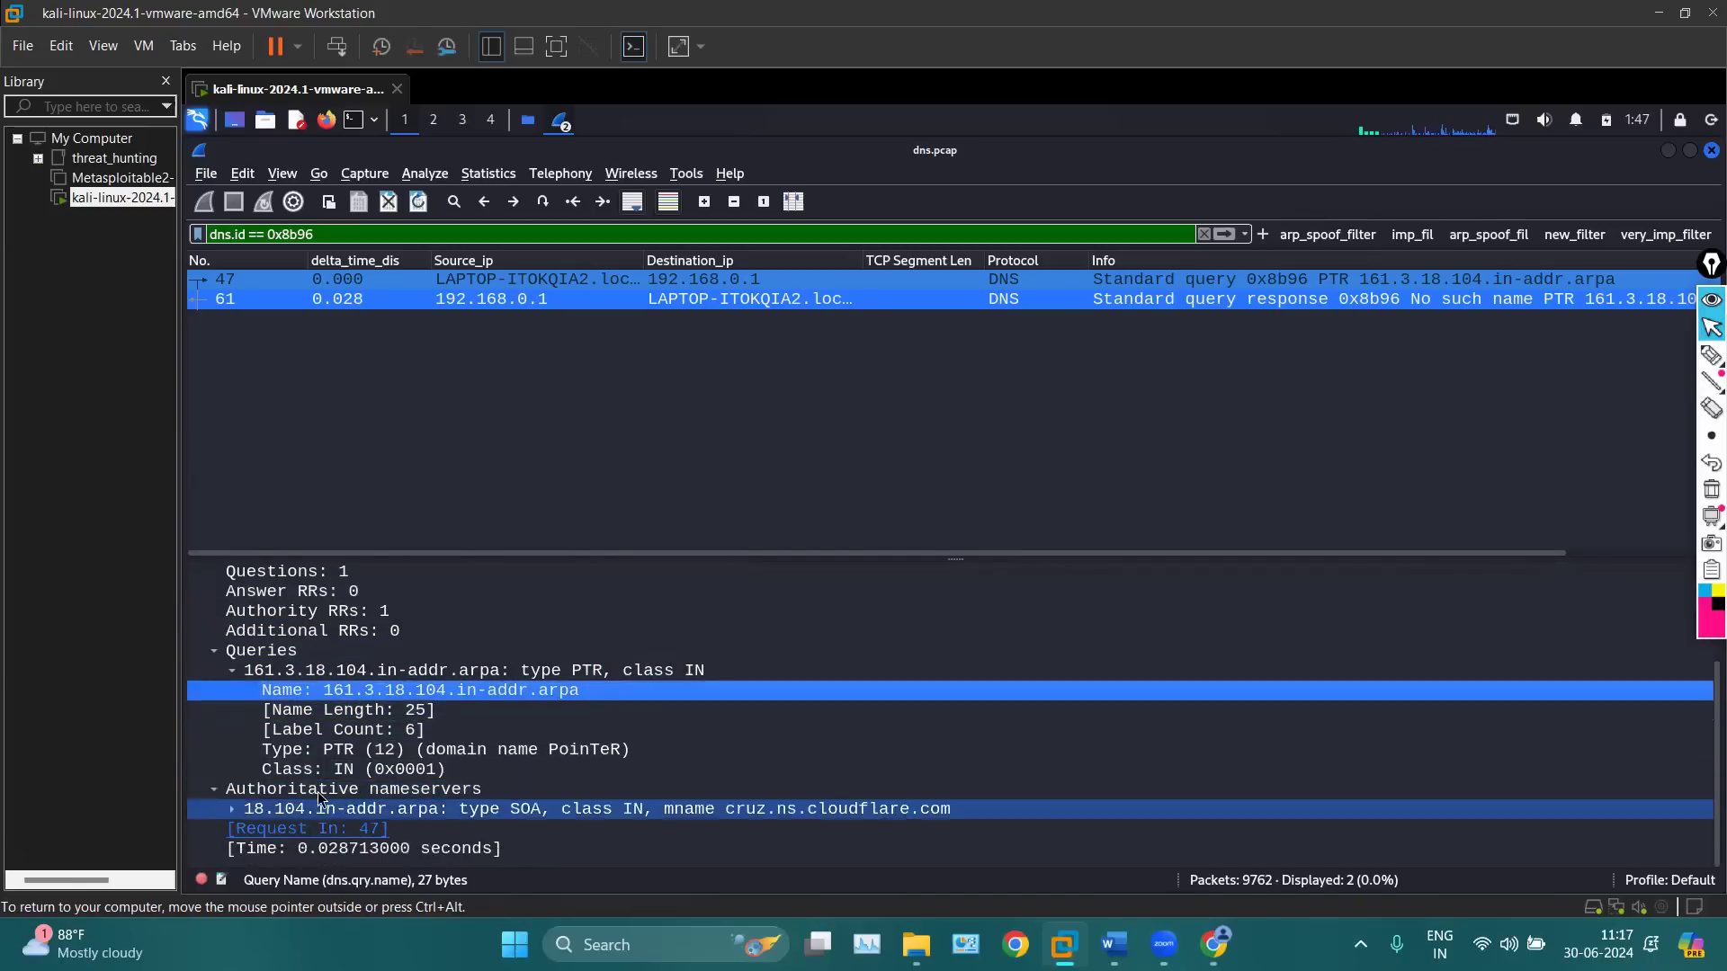
left_click(233, 810)
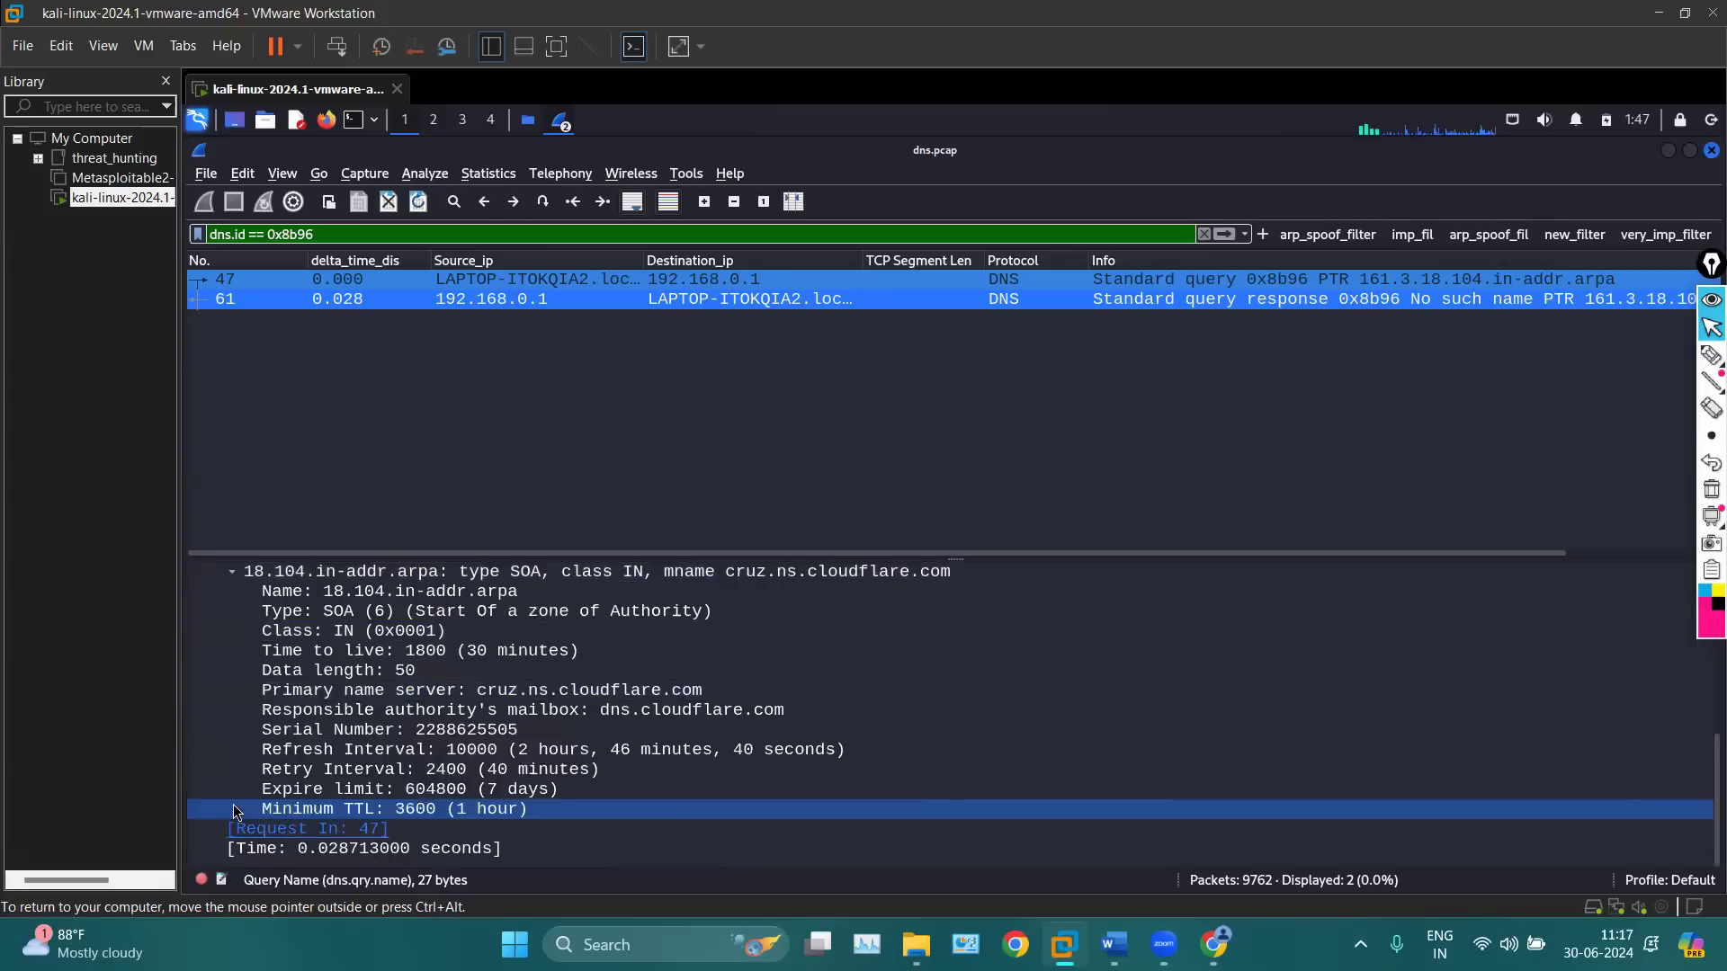
left_click(715, 614)
scroll(716, 615, "up", 1)
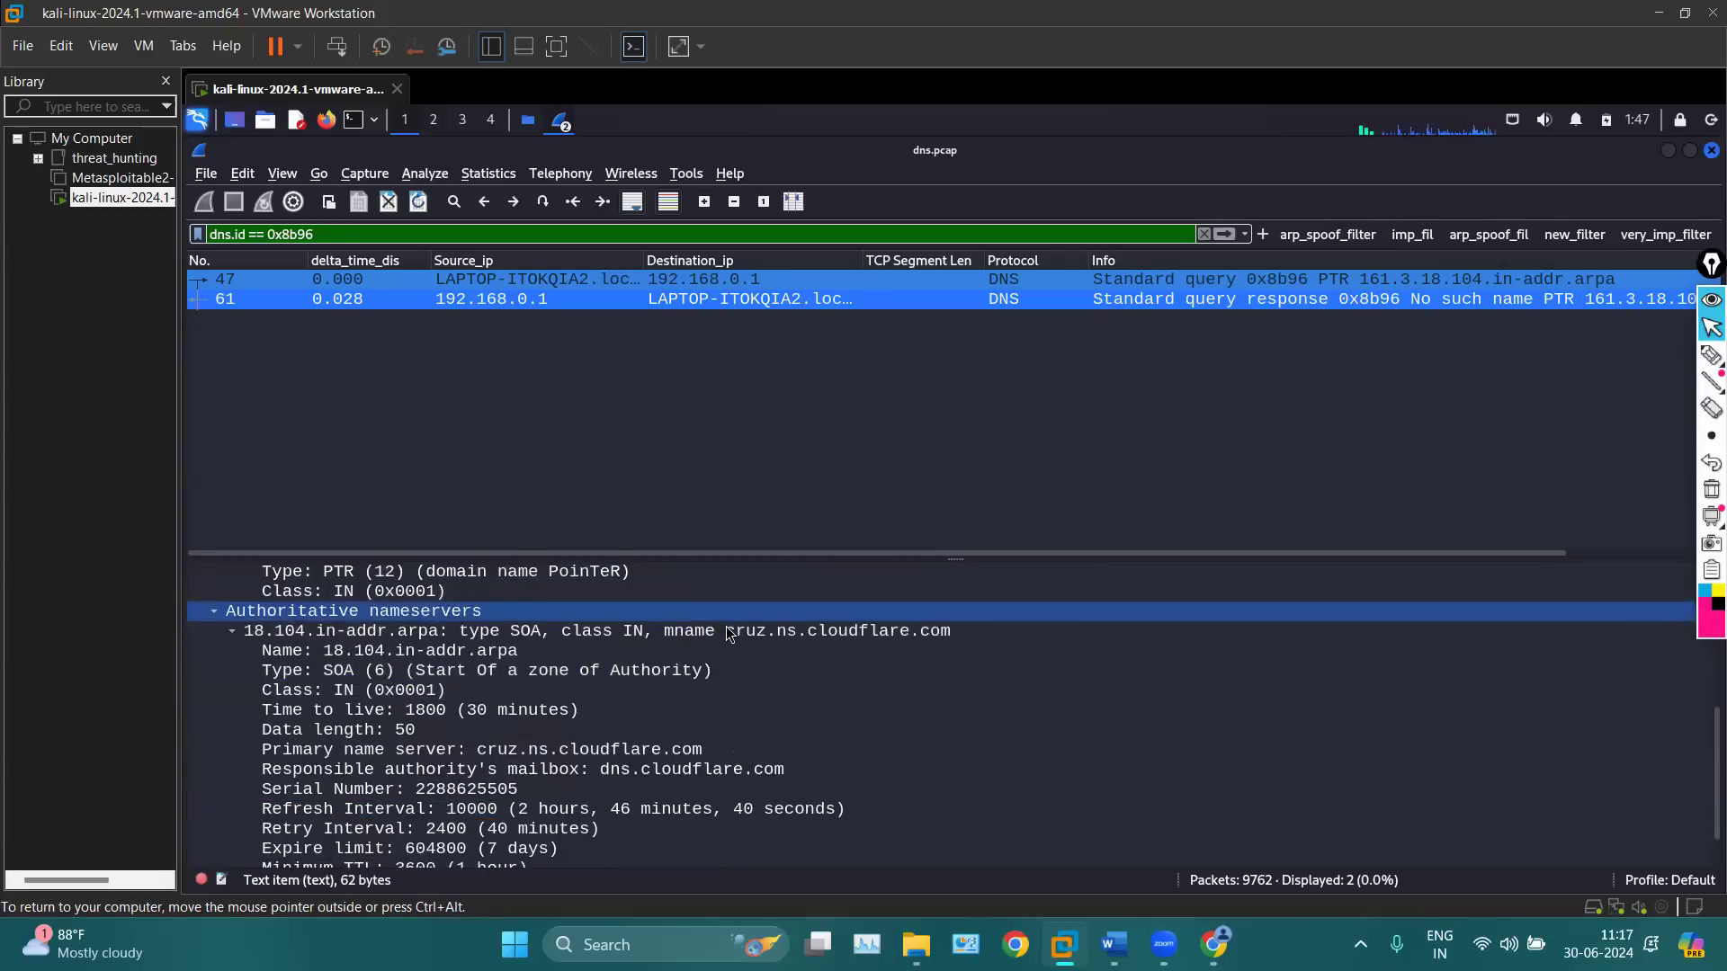
left_click(730, 632)
left_click(607, 671)
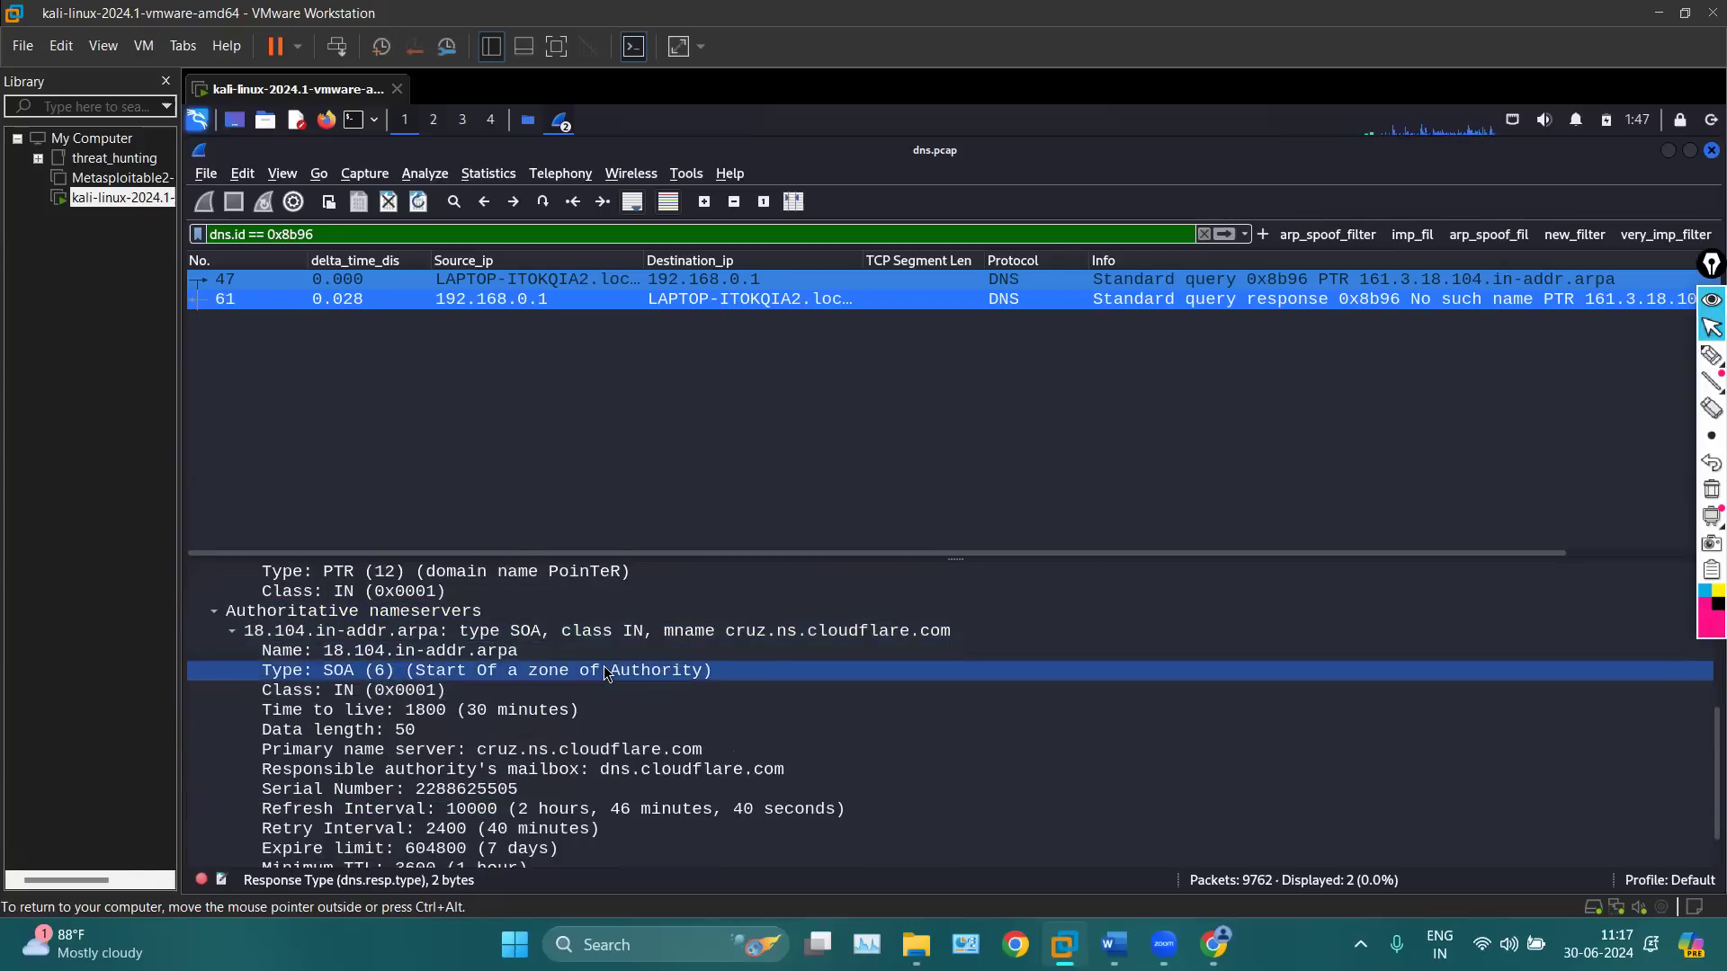
left_click(578, 748)
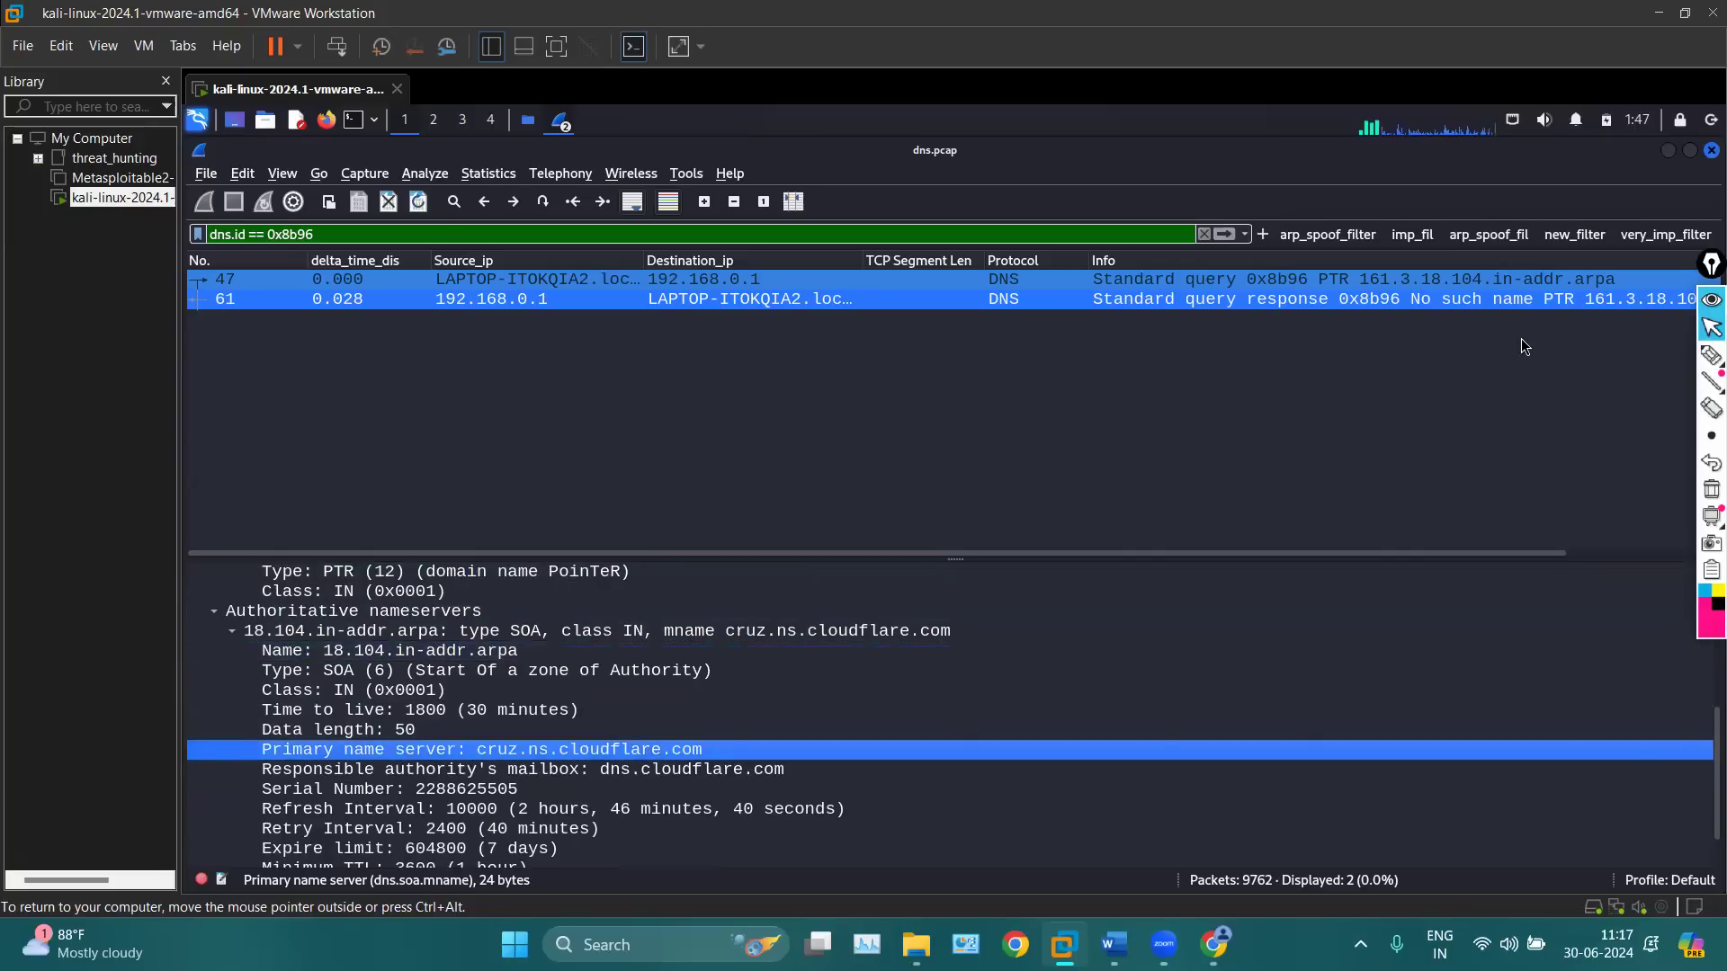
Underline "No such name" and the PTR name in pink in packet 61's Info text
left_click_drag(1361, 555, 1664, 504)
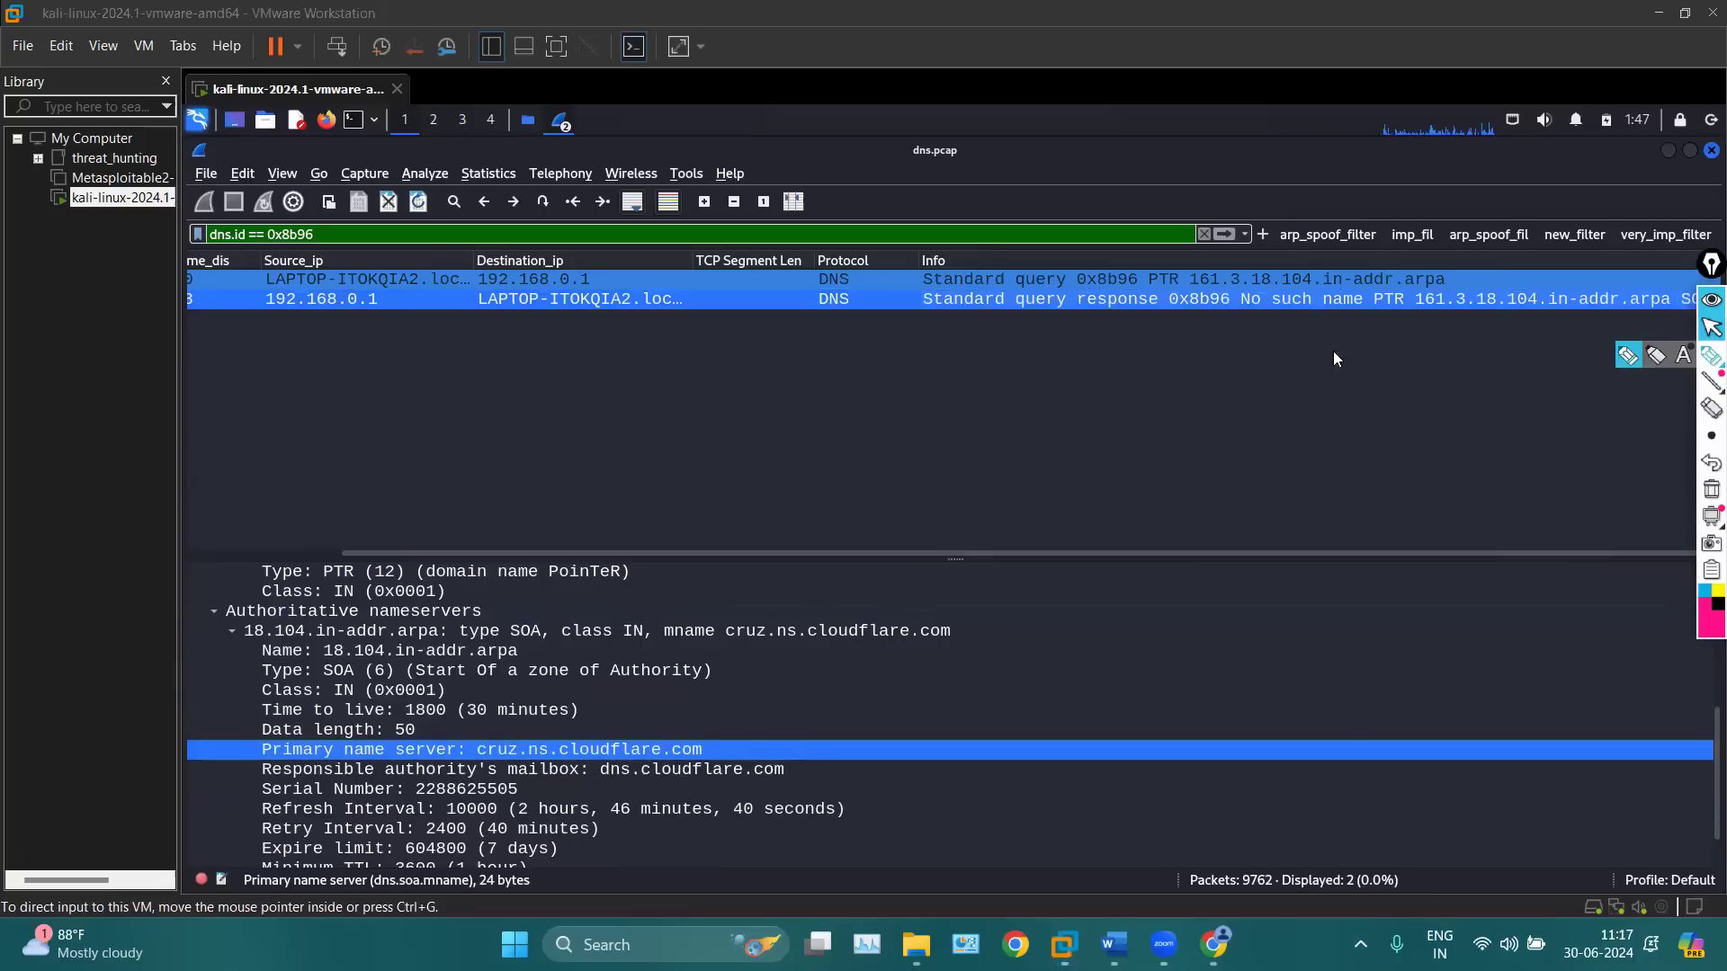
left_click(1712, 355)
left_click_drag(1241, 315, 1529, 305)
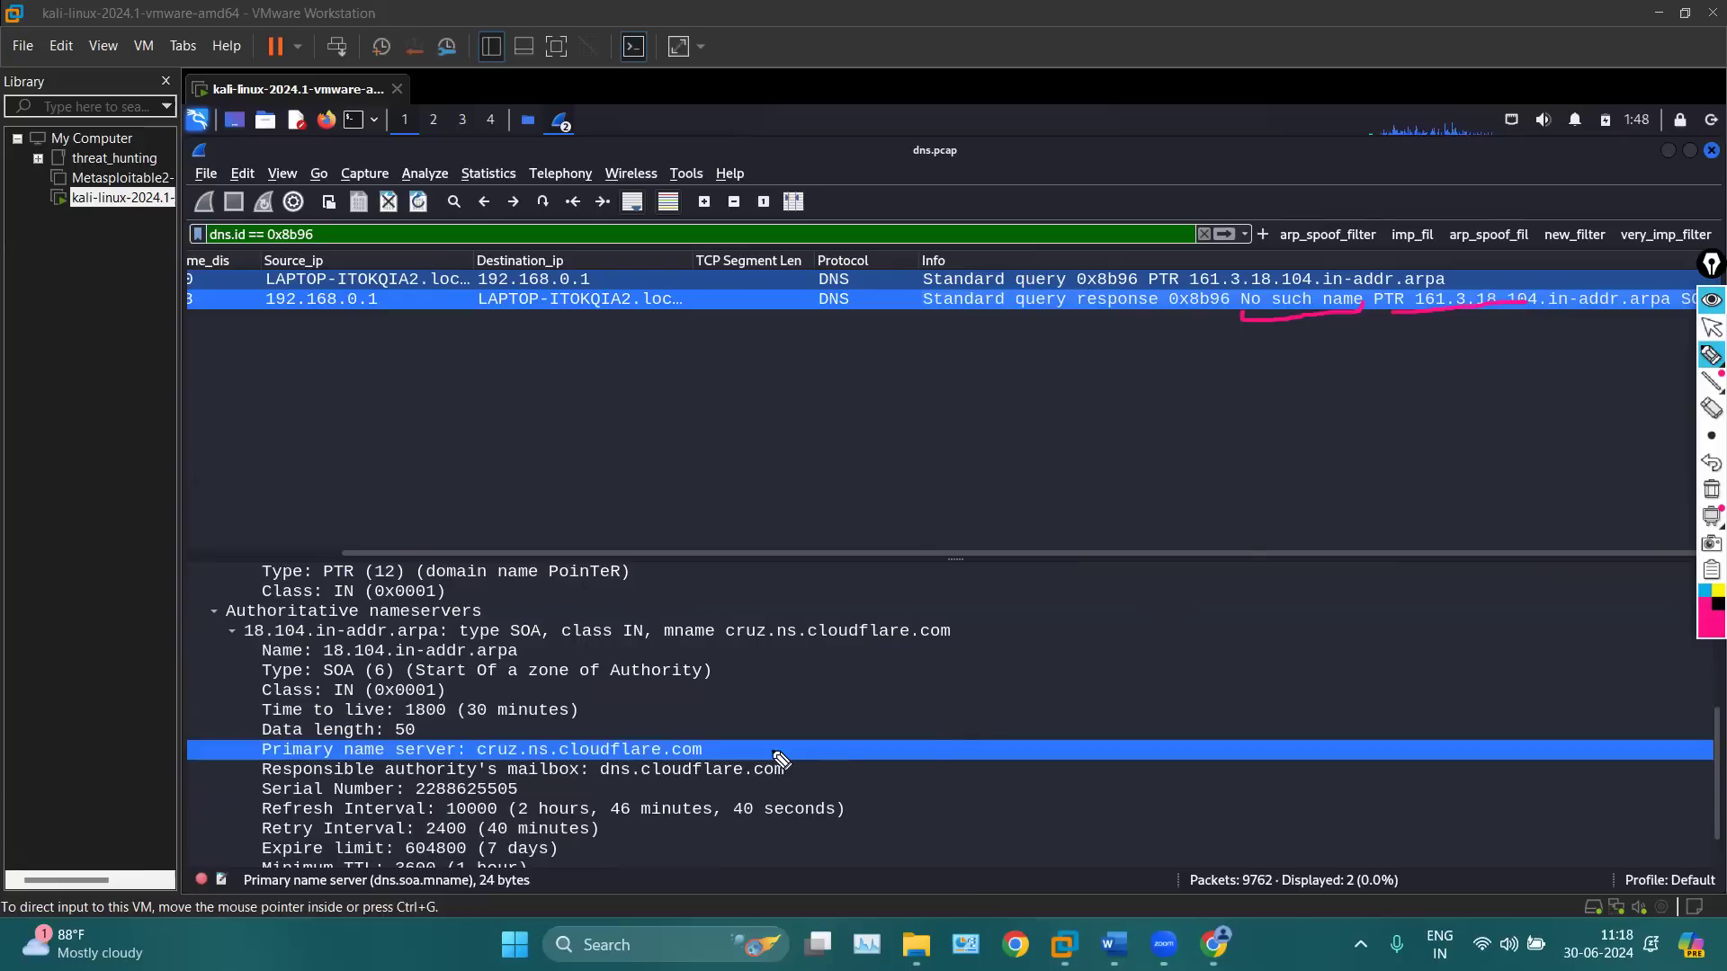
Underline the SOA record's type, class and mname and its fields from Name to Primary name server, clear the annotations and leave pen mode
left_click_drag(483, 643, 515, 643)
left_click_drag(575, 644, 720, 646)
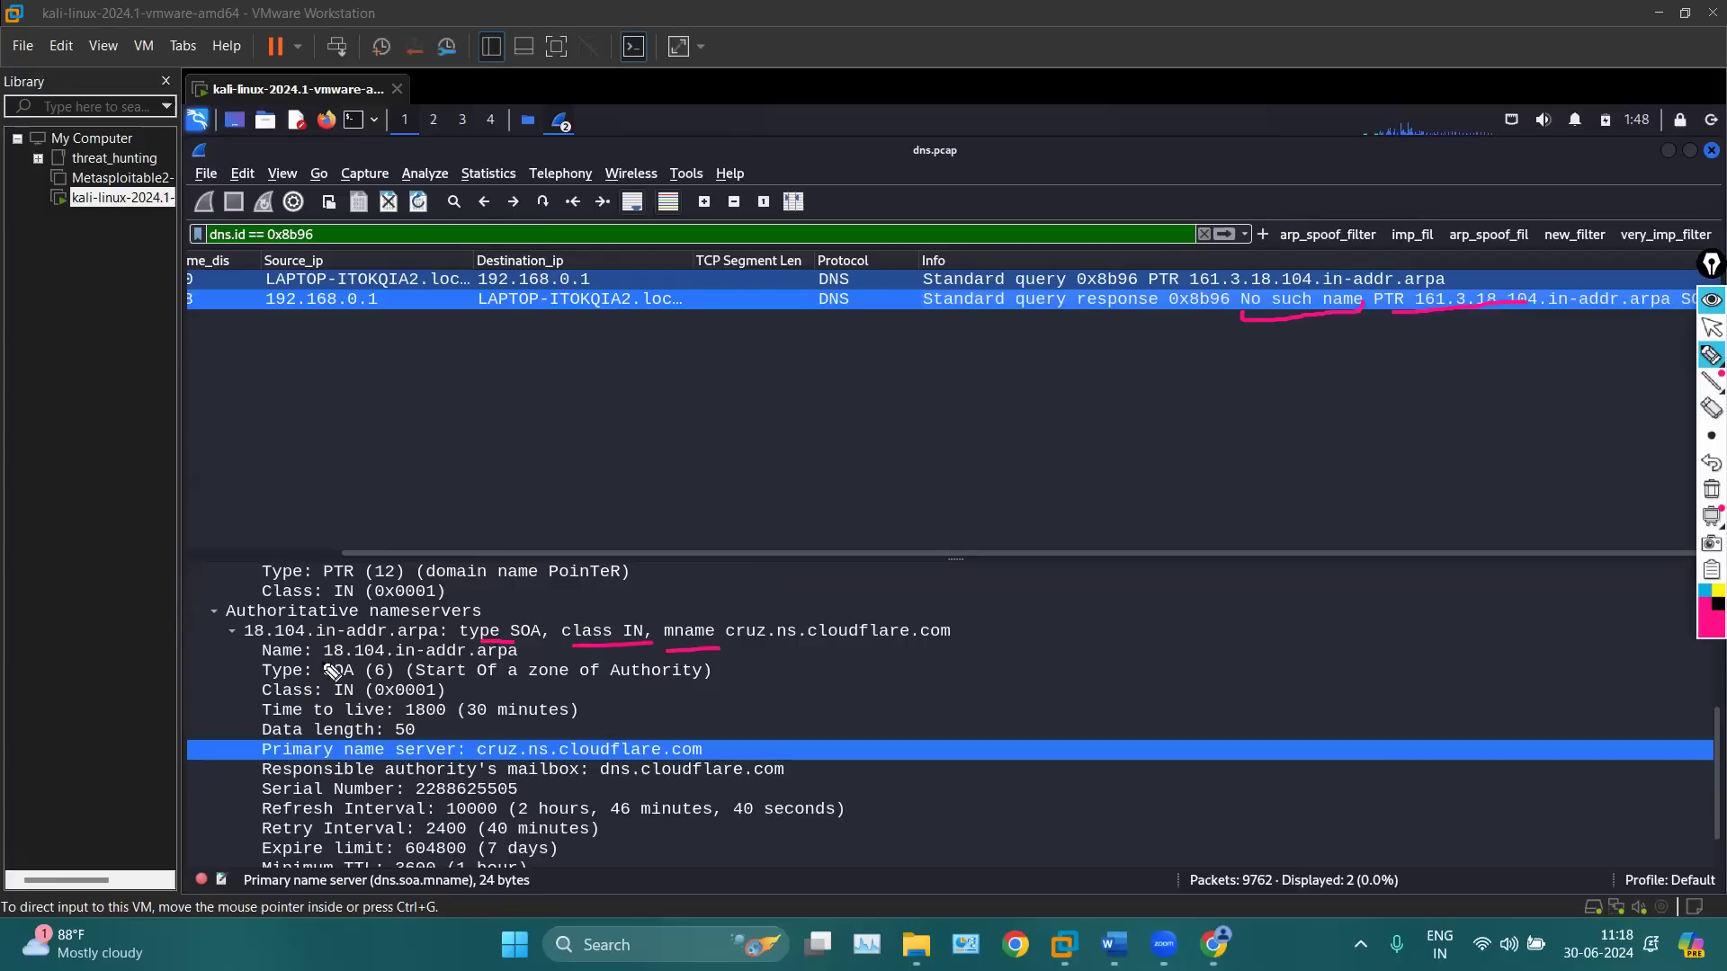
left_click_drag(273, 665, 488, 677)
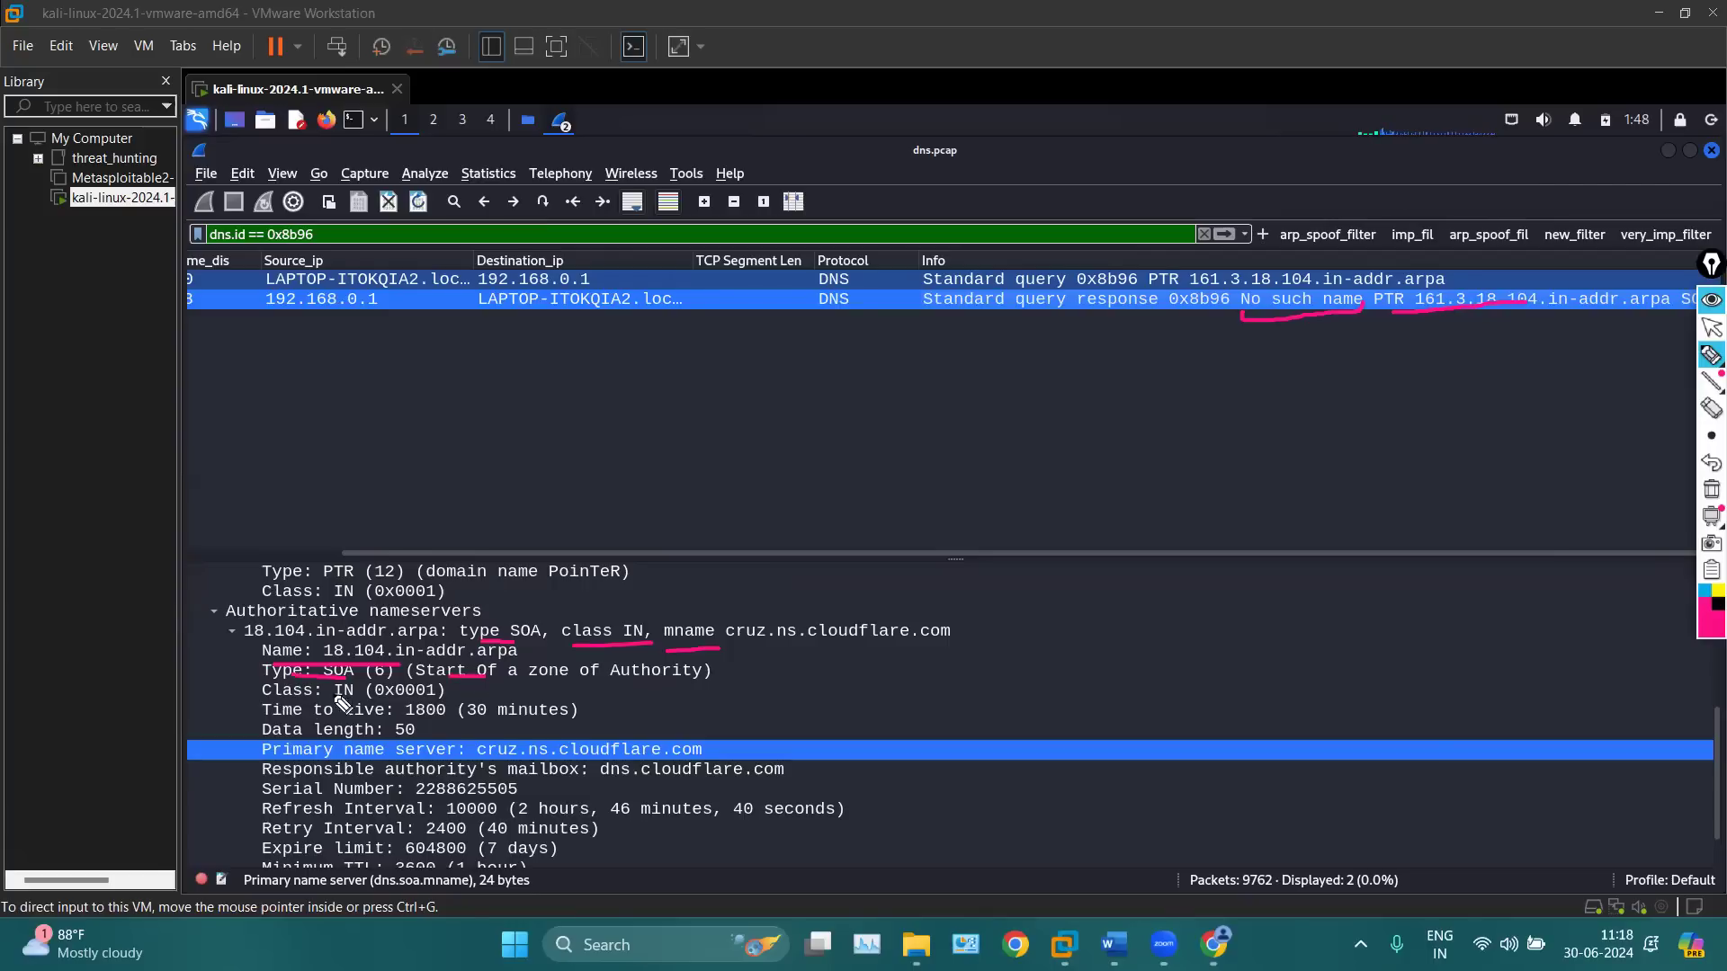
left_click_drag(337, 712, 446, 708)
mouse_move(316, 733)
left_mouse_down()
mouse_move(383, 732)
mouse_move(387, 760)
mouse_move(429, 760)
left_mouse_up()
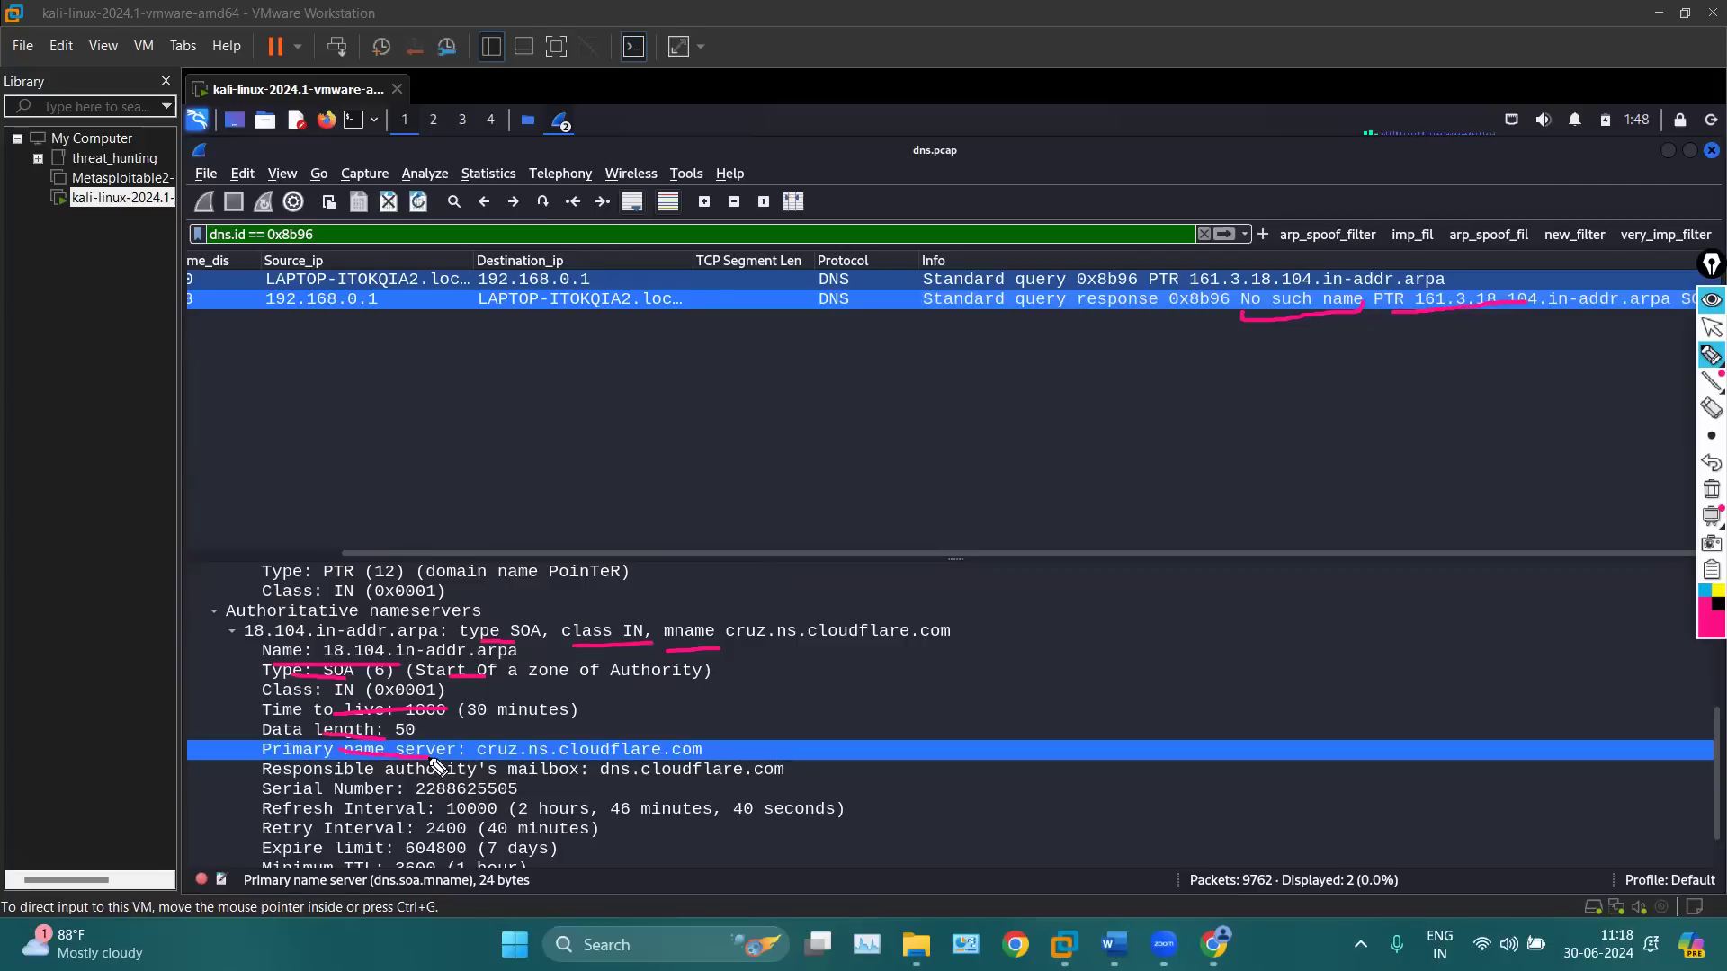
left_click(1711, 489)
left_click(1711, 329)
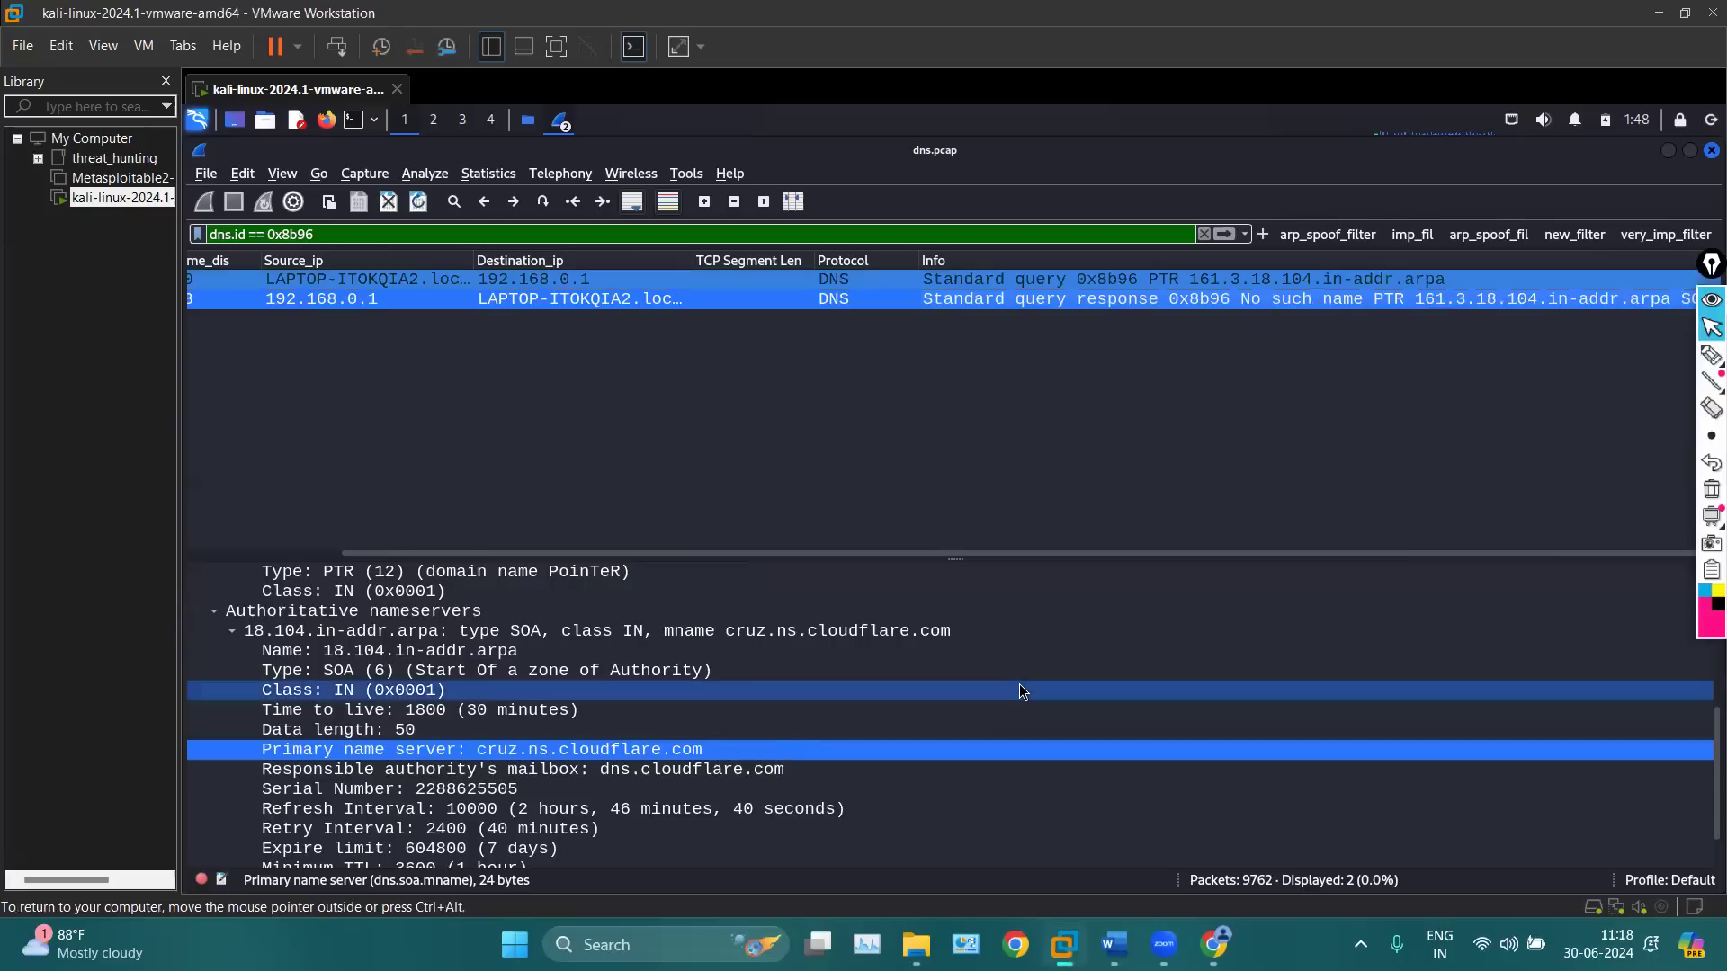
Mark Primary name server, underline Responsible authority's mailbox, circle dns.cloudflare.com, and clear the annotations
scroll(1020, 690, "down", 1)
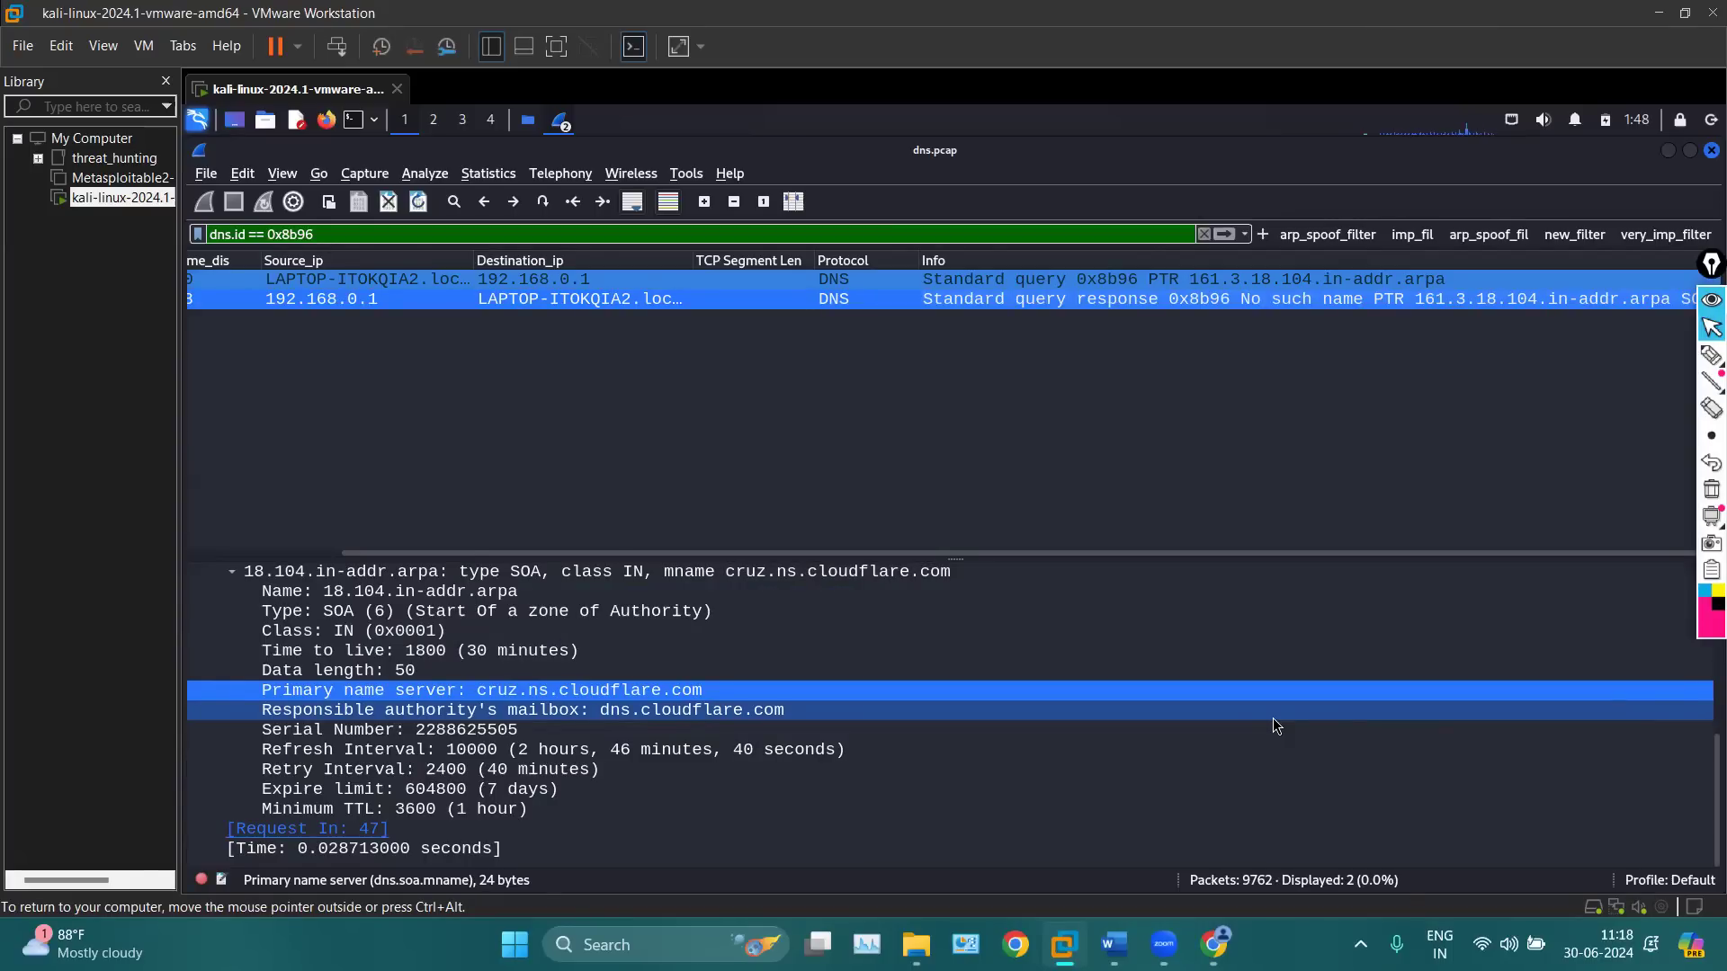
left_click(1711, 355)
mouse_move(214, 700)
left_mouse_down()
mouse_move(247, 694)
mouse_move(267, 717)
left_mouse_up()
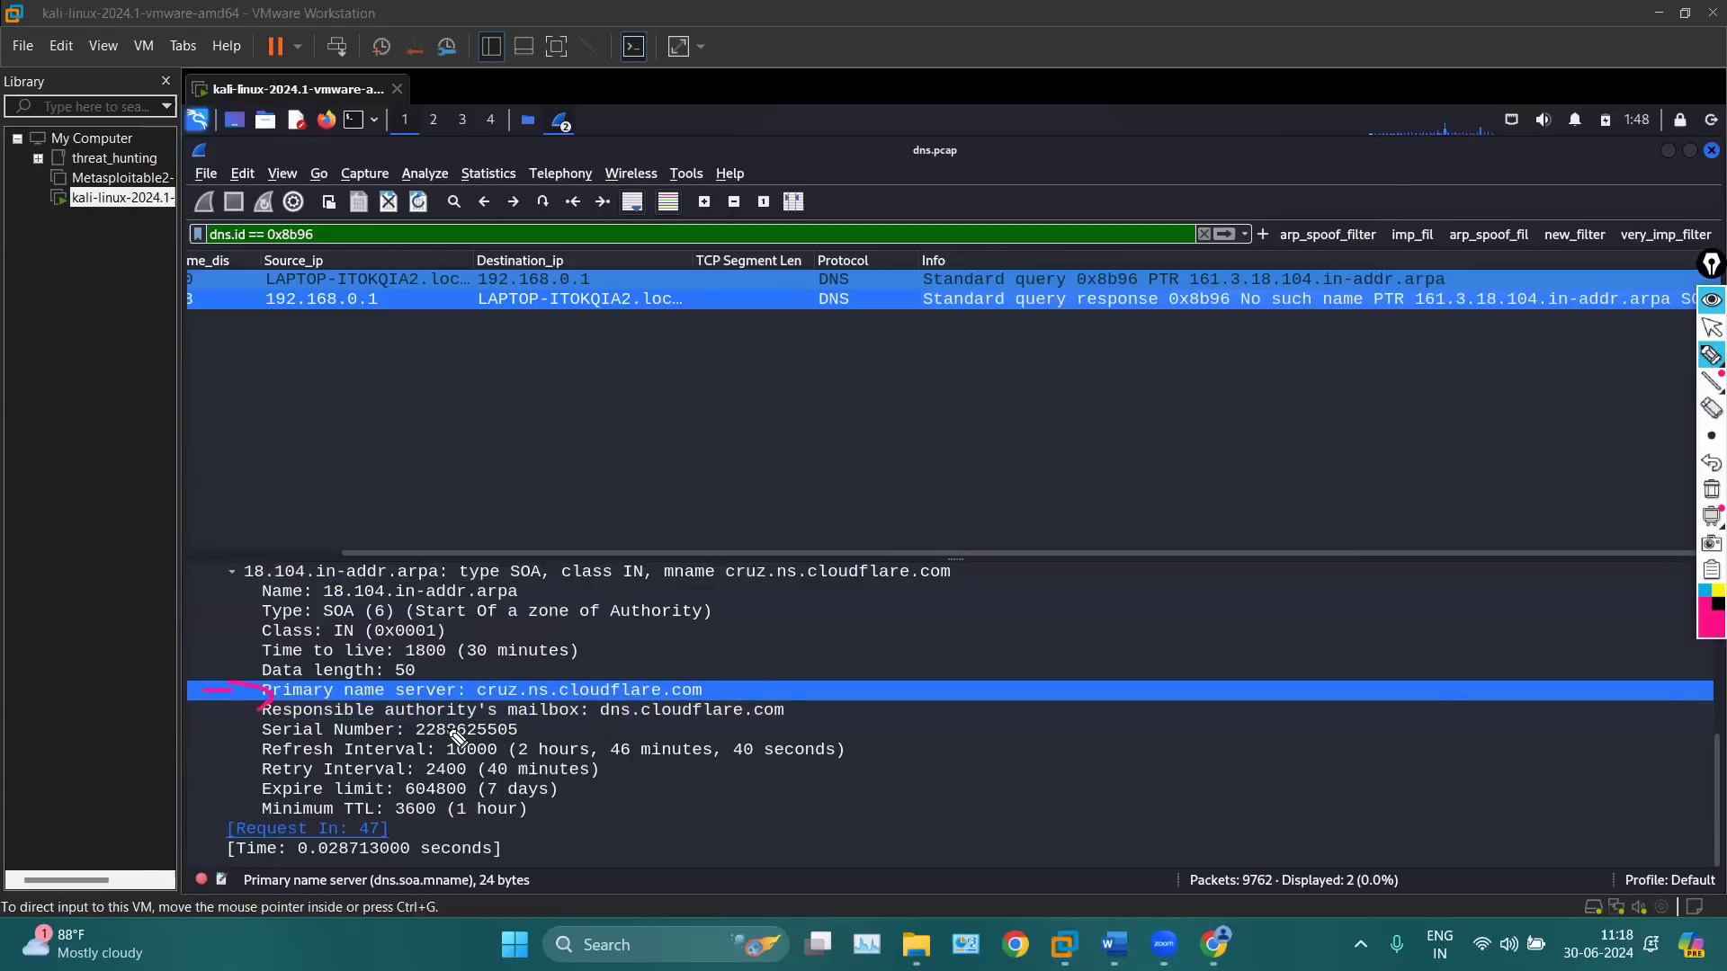
left_click_drag(621, 725, 698, 735)
left_click_drag(261, 731, 587, 737)
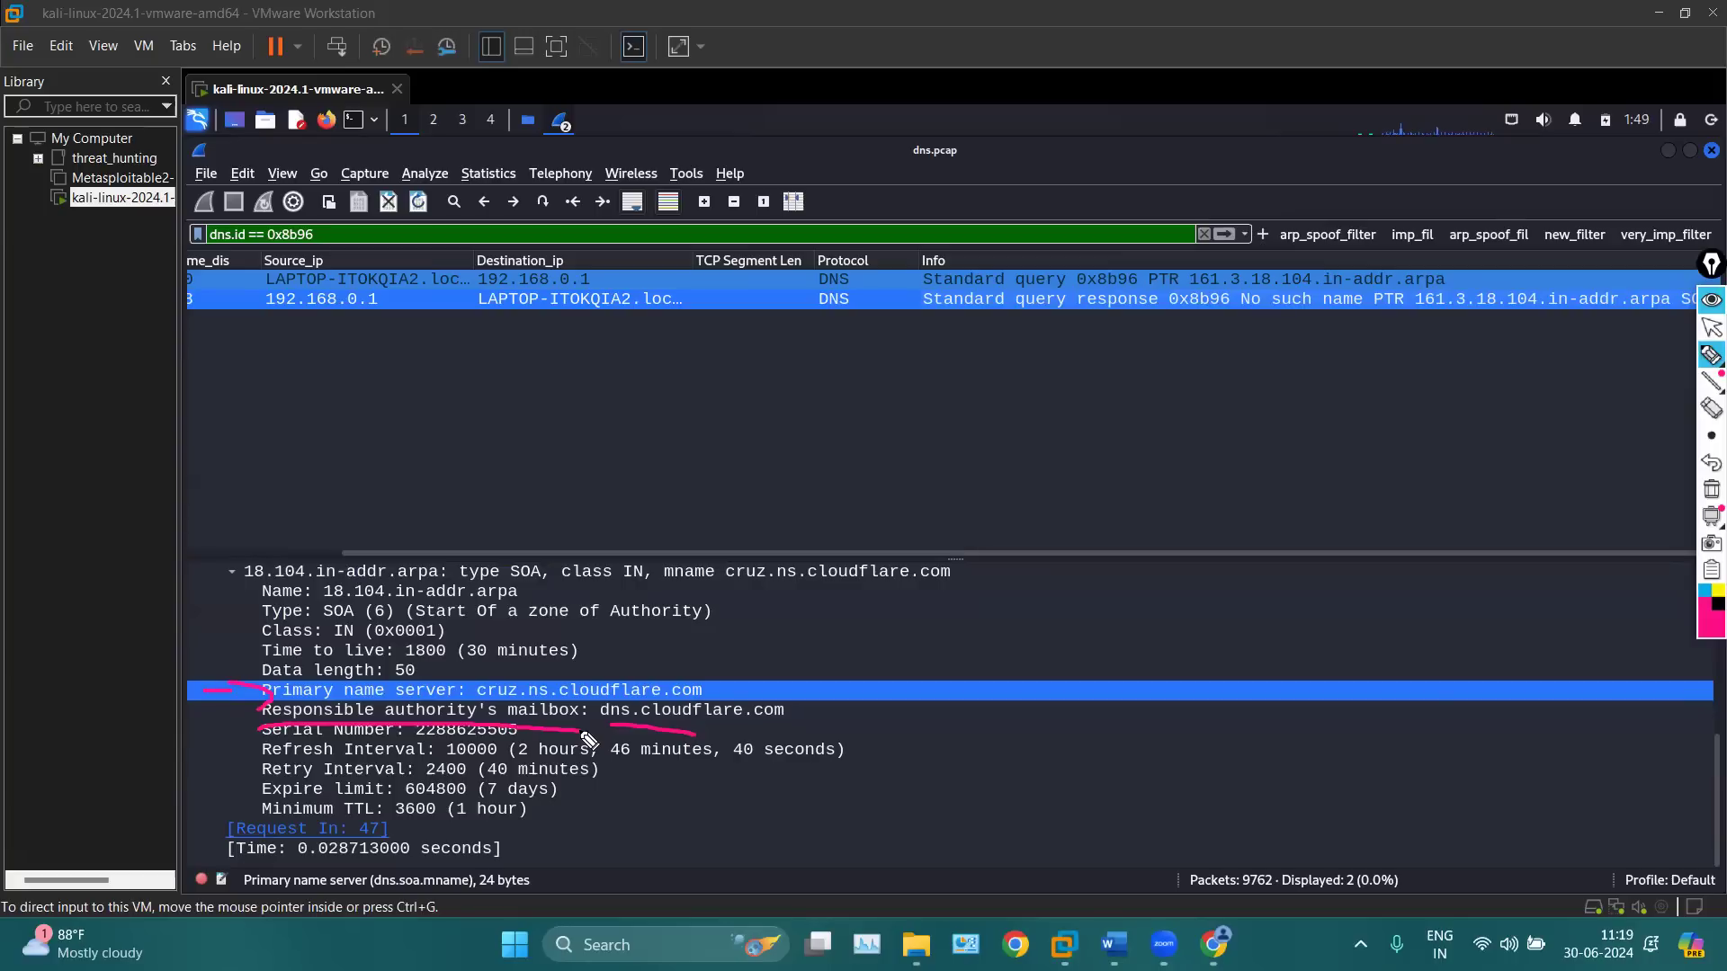
mouse_move(612, 693)
left_mouse_down()
mouse_move(601, 730)
mouse_move(745, 743)
mouse_move(795, 709)
mouse_move(594, 698)
left_mouse_up()
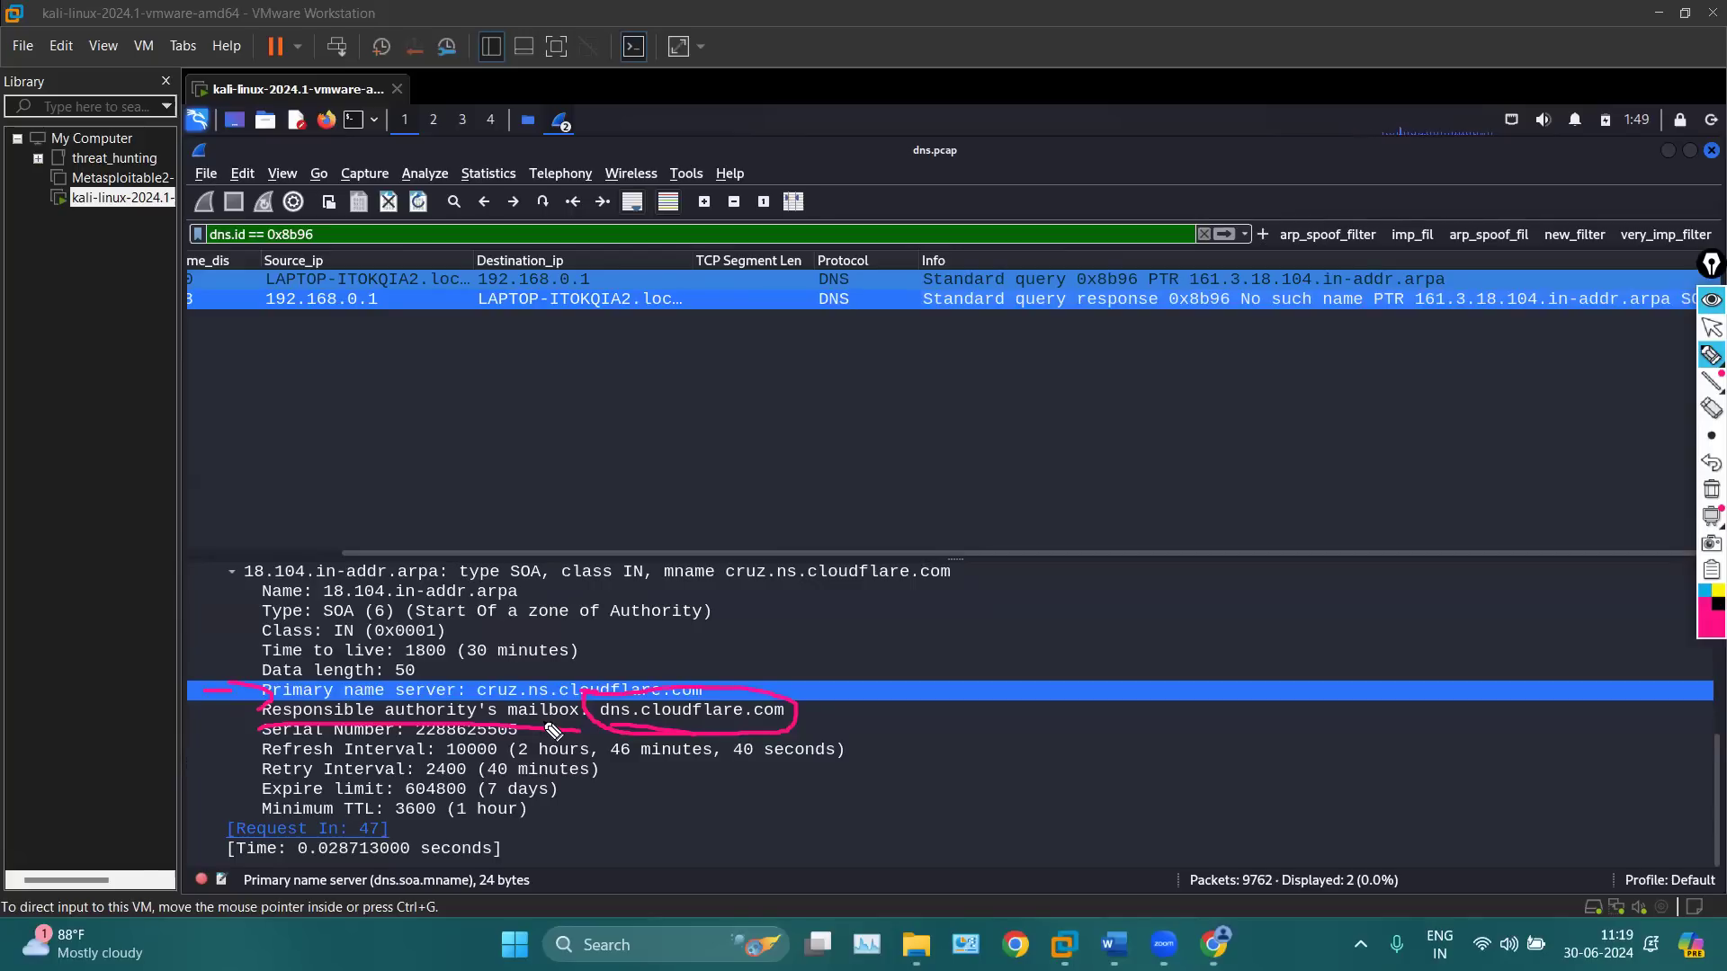
mouse_move(816, 602)
left_mouse_down()
mouse_move(760, 645)
mouse_move(816, 686)
left_mouse_up()
left_click(1709, 491)
Bracket the SOA fields from Serial Number to Minimum TTL and sketch two linked boxes beside them, marking the lower one S
mouse_move(222, 733)
left_mouse_down()
mouse_move(248, 733)
mouse_move(253, 770)
mouse_move(225, 791)
mouse_move(253, 792)
left_mouse_up()
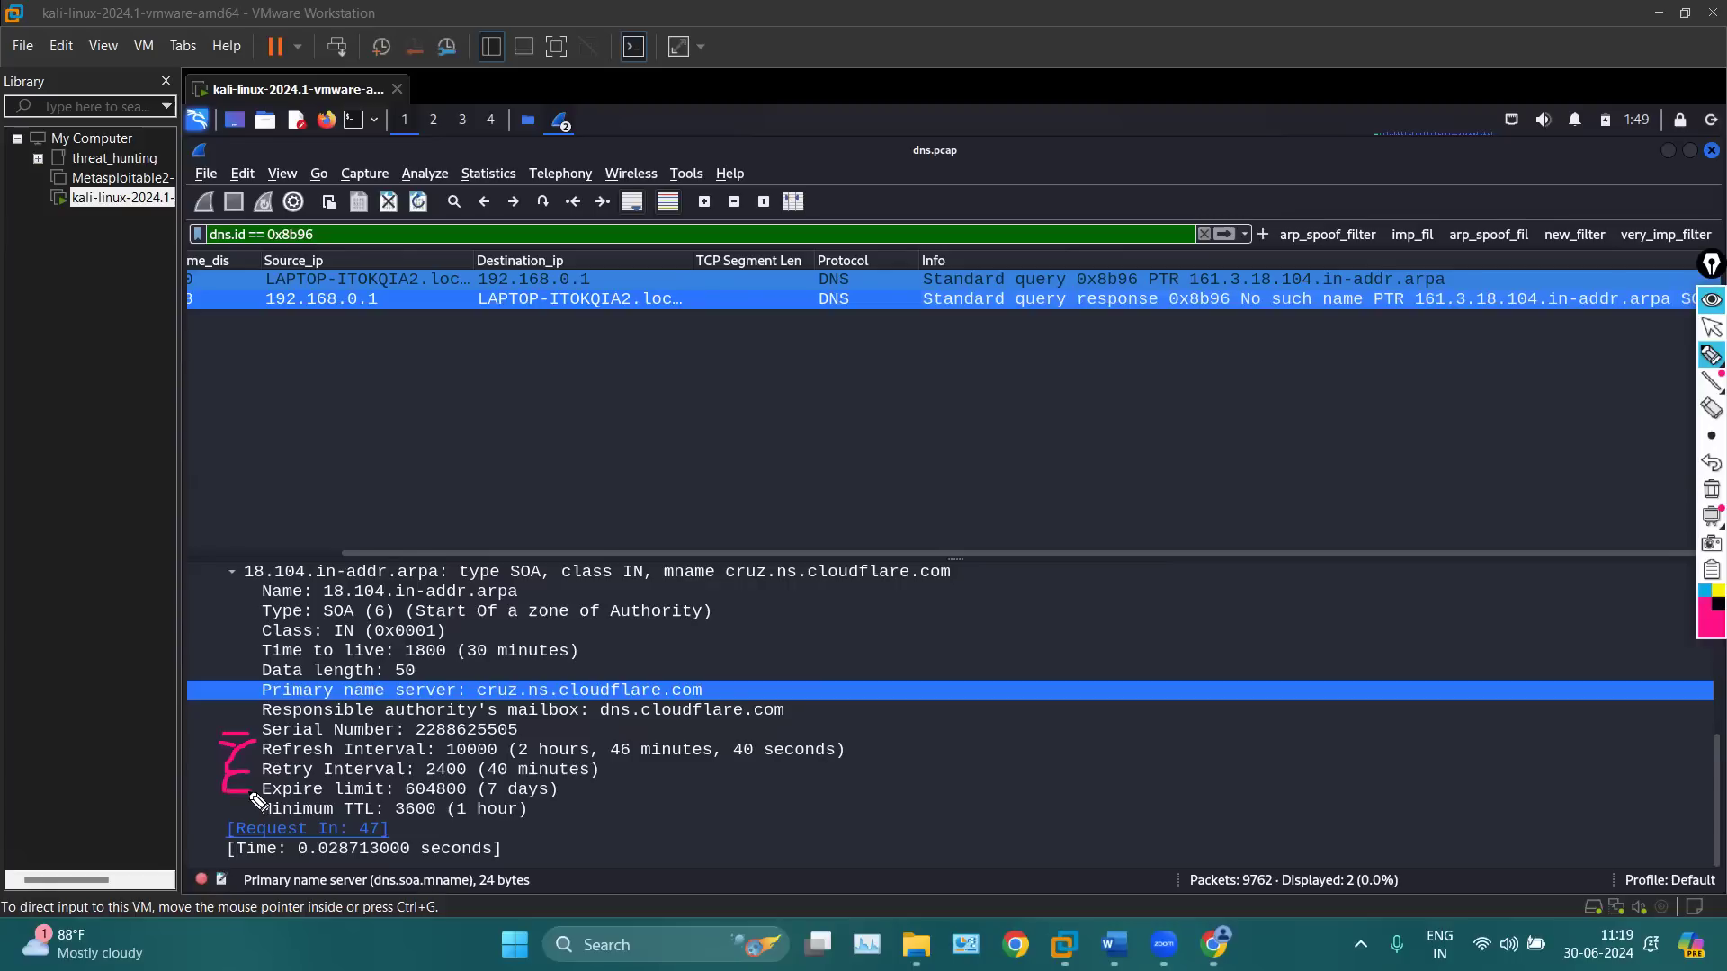
mouse_move(583, 720)
left_mouse_down()
mouse_move(814, 725)
mouse_move(688, 853)
mouse_move(544, 816)
left_mouse_up()
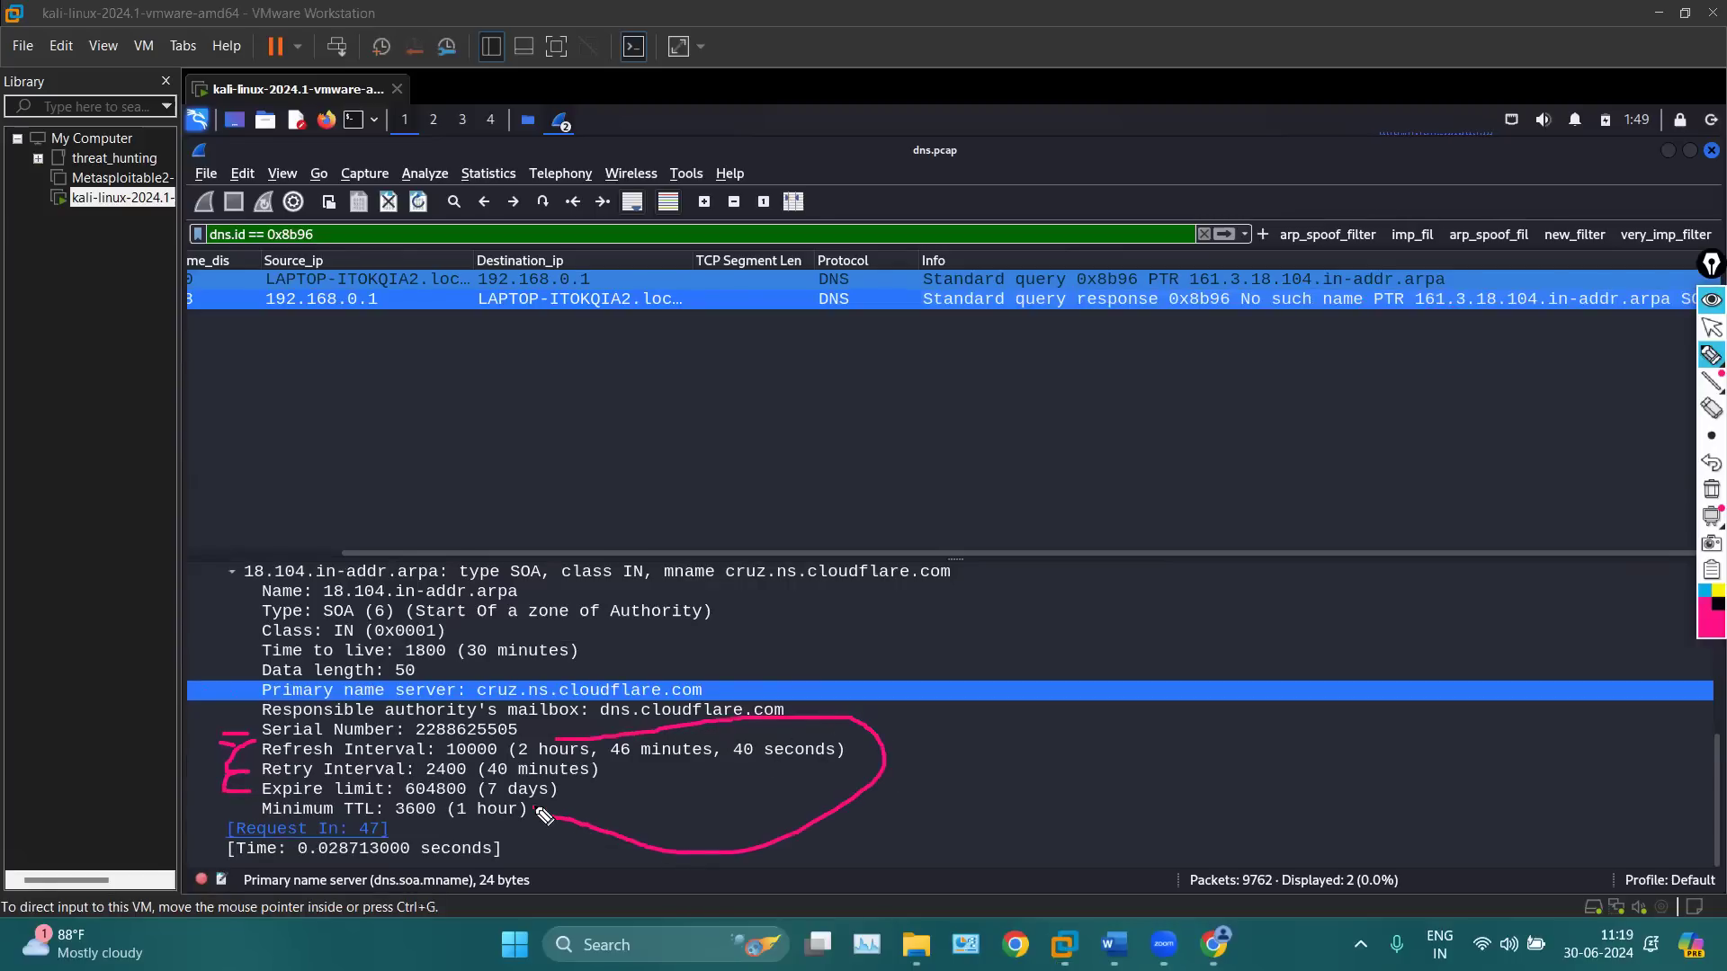
mouse_move(1143, 438)
left_mouse_down()
mouse_move(1148, 570)
mouse_move(1186, 431)
mouse_move(1135, 426)
left_mouse_up()
mouse_move(1210, 483)
left_mouse_down()
mouse_move(1300, 545)
mouse_move(1305, 617)
left_mouse_up()
mouse_move(1187, 669)
left_mouse_down()
mouse_move(1192, 814)
mouse_move(1300, 676)
mouse_move(1155, 649)
left_mouse_up()
left_click_drag(1221, 696, 1223, 797)
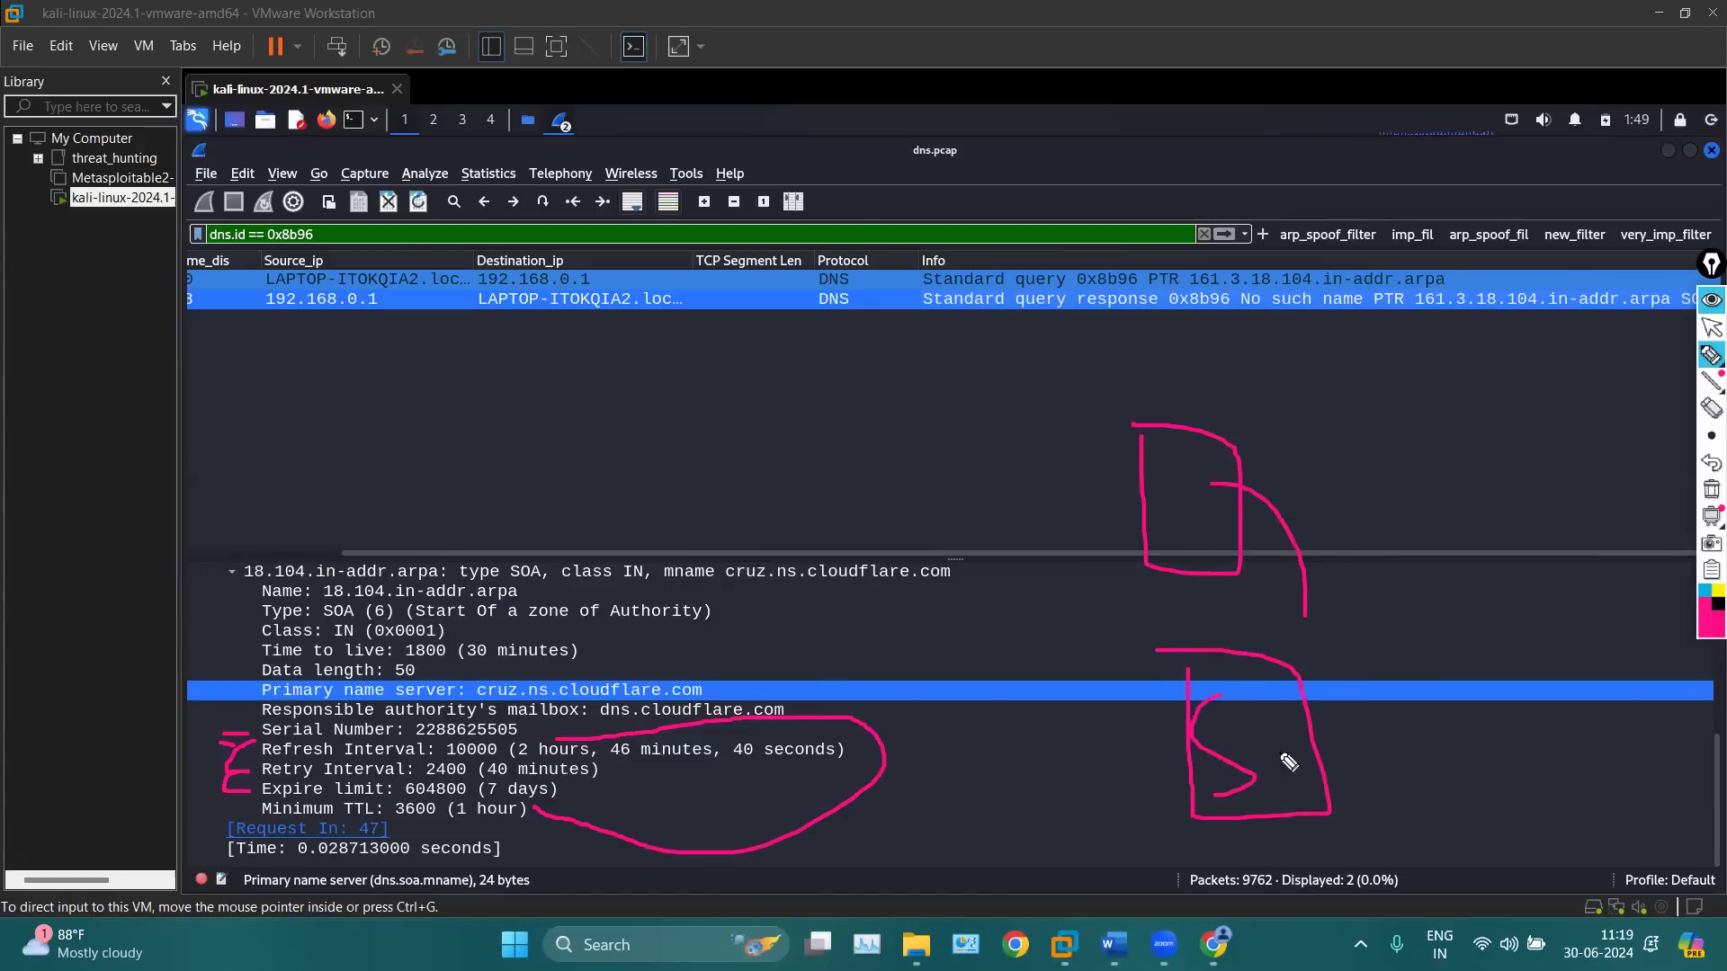
mouse_move(1194, 698)
left_mouse_down()
mouse_move(1122, 680)
mouse_move(1108, 580)
mouse_move(1166, 550)
mouse_move(1149, 530)
mouse_move(1166, 585)
left_mouse_up()
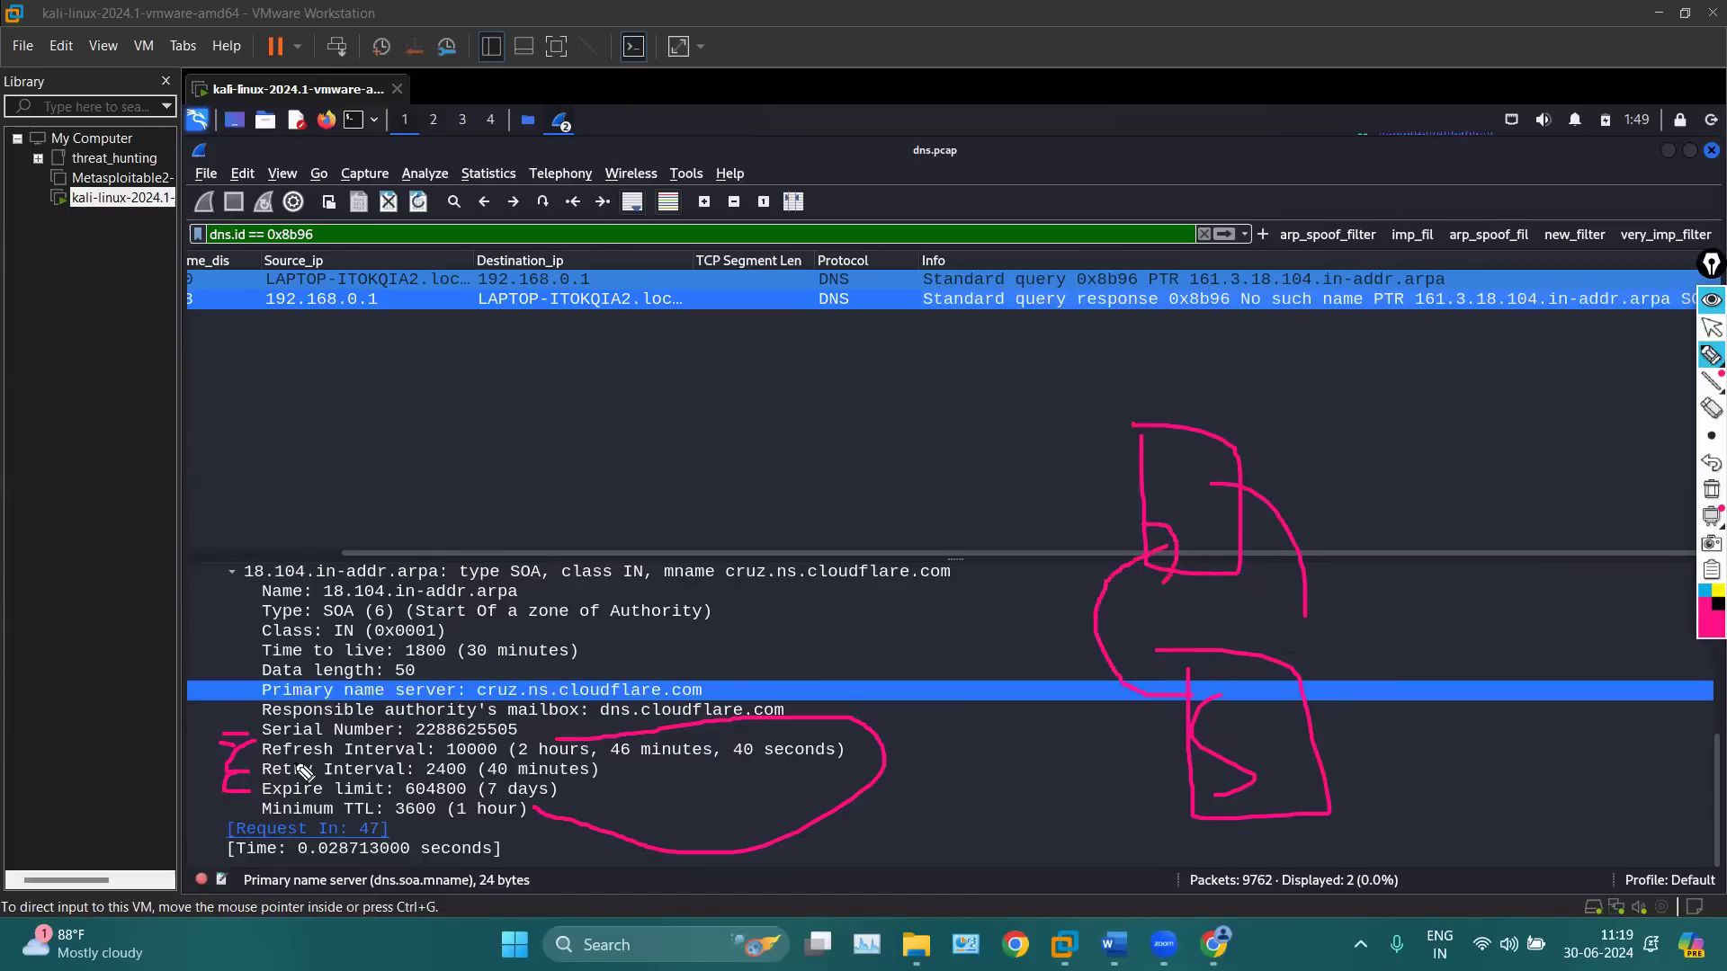
Underline Refresh Interval and its duration, and draw another curve linking the lower box to the upper box
left_click_drag(277, 763, 401, 764)
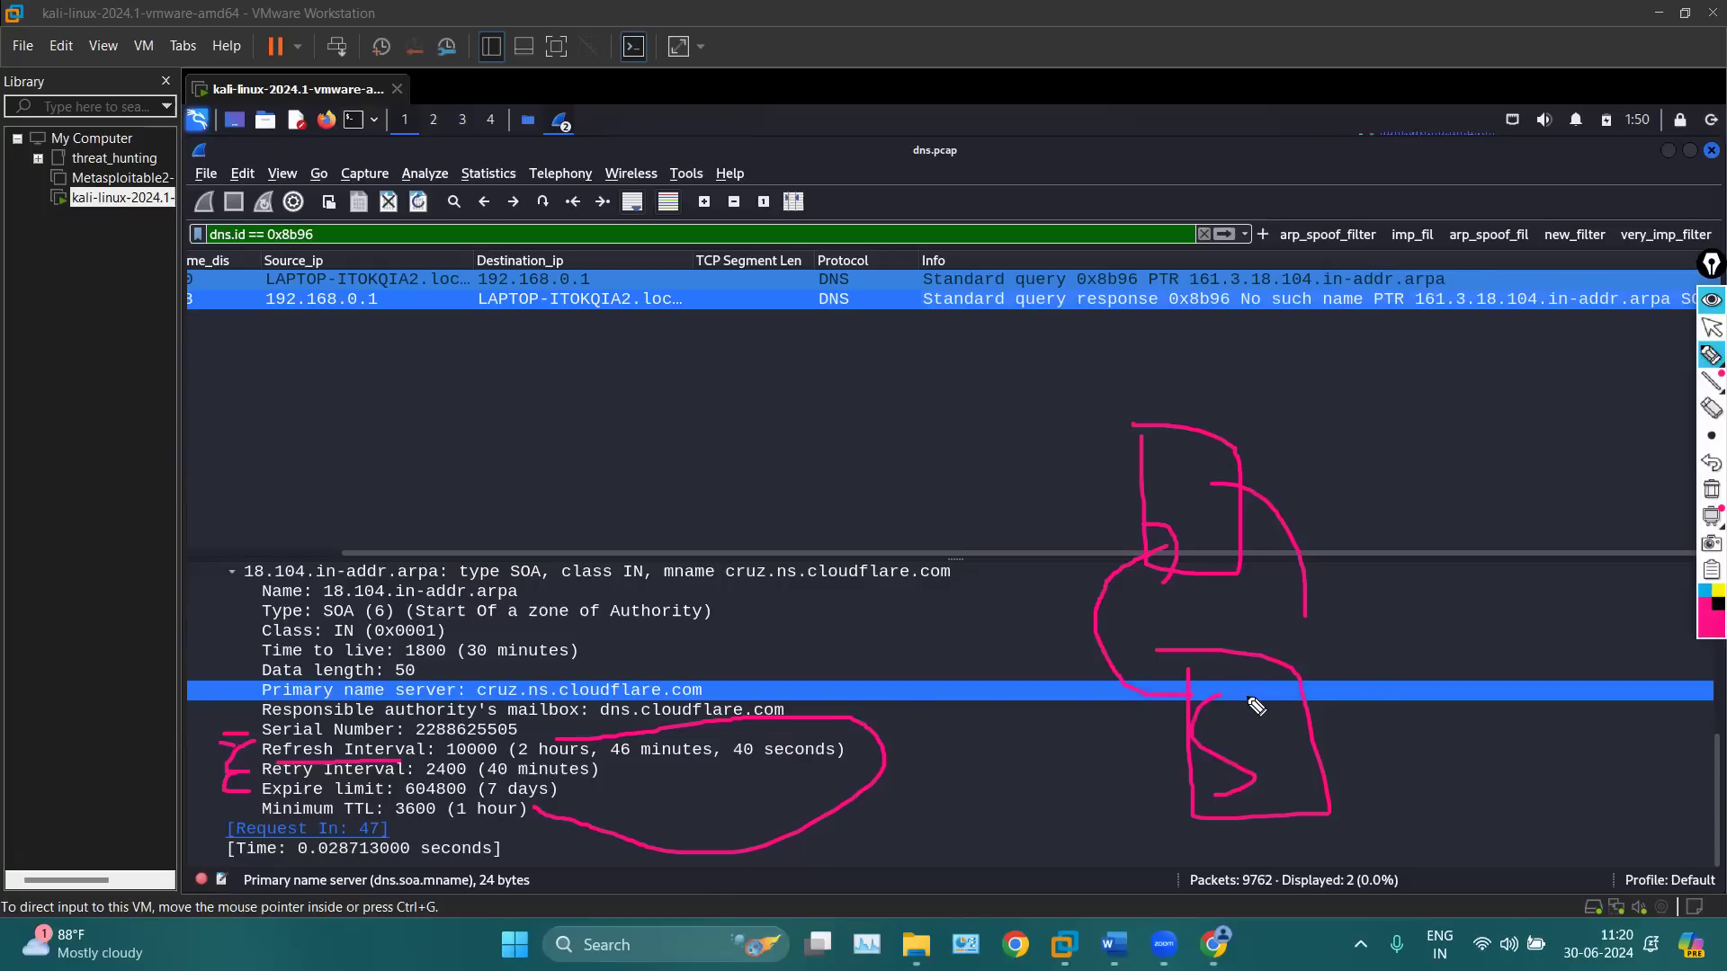
left_click_drag(1250, 700, 1304, 733)
left_click_drag(559, 763, 660, 764)
left_click_drag(1232, 688, 1300, 513)
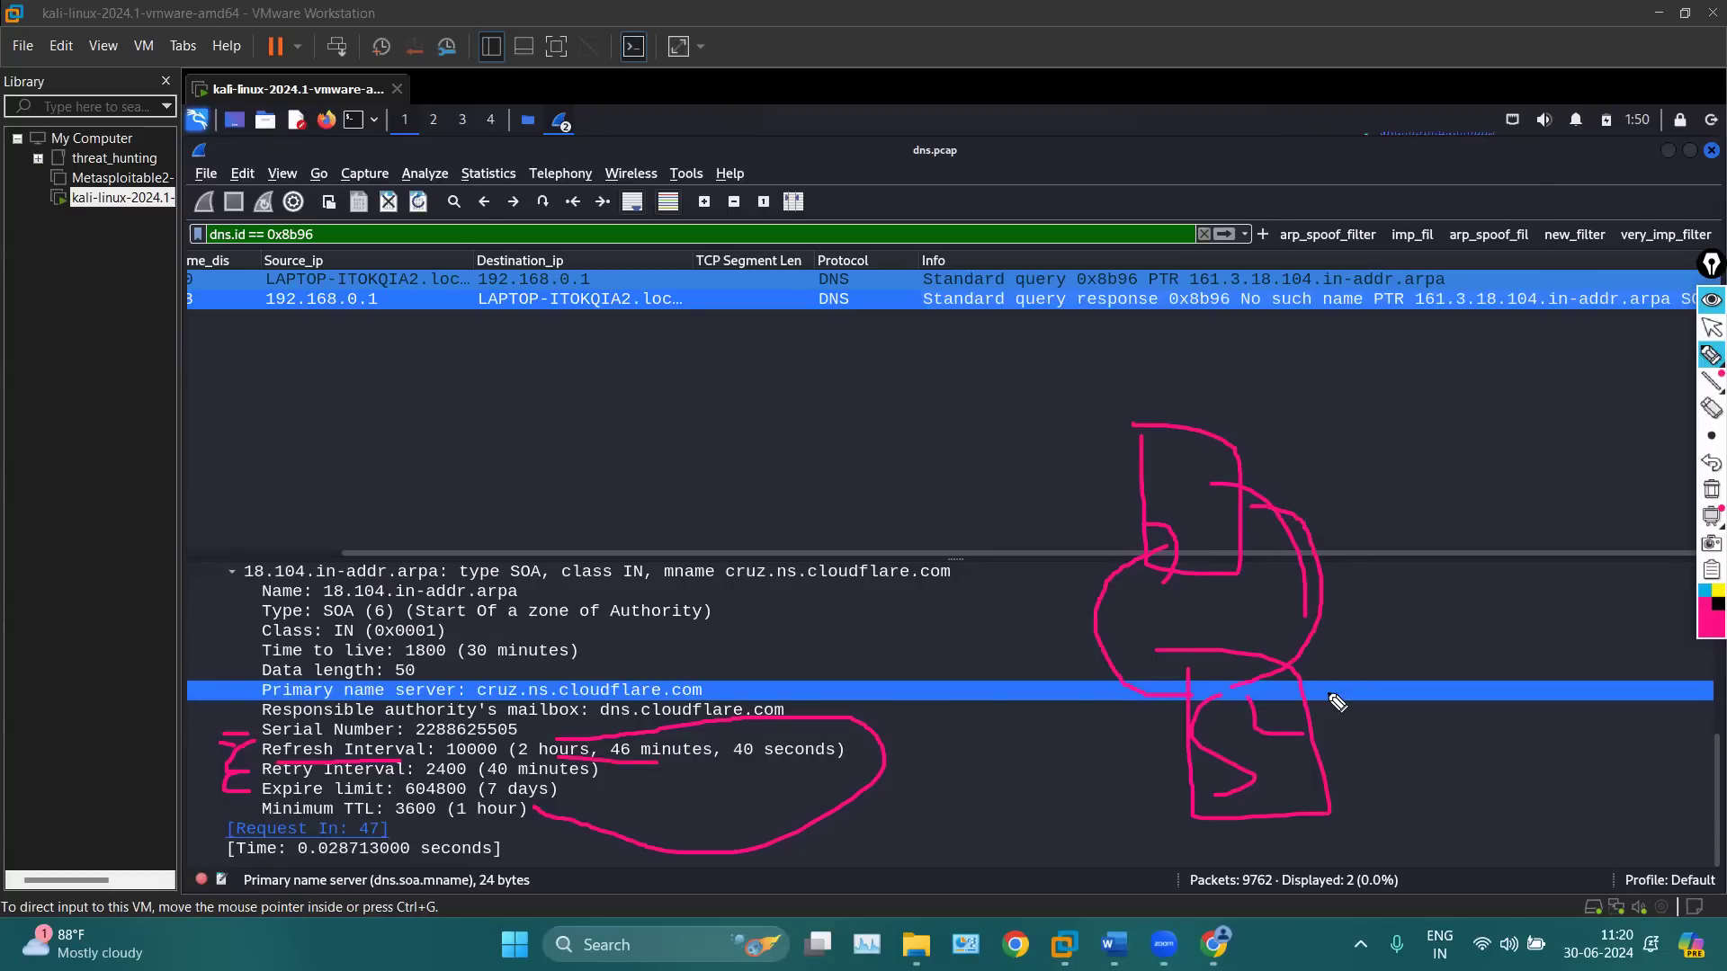
Underline Retry Interval and its value, and add retry lines and a circle around the two sketched boxes
left_click_drag(250, 779, 340, 779)
left_click_drag(411, 779, 455, 779)
left_click_drag(1201, 461, 1369, 418)
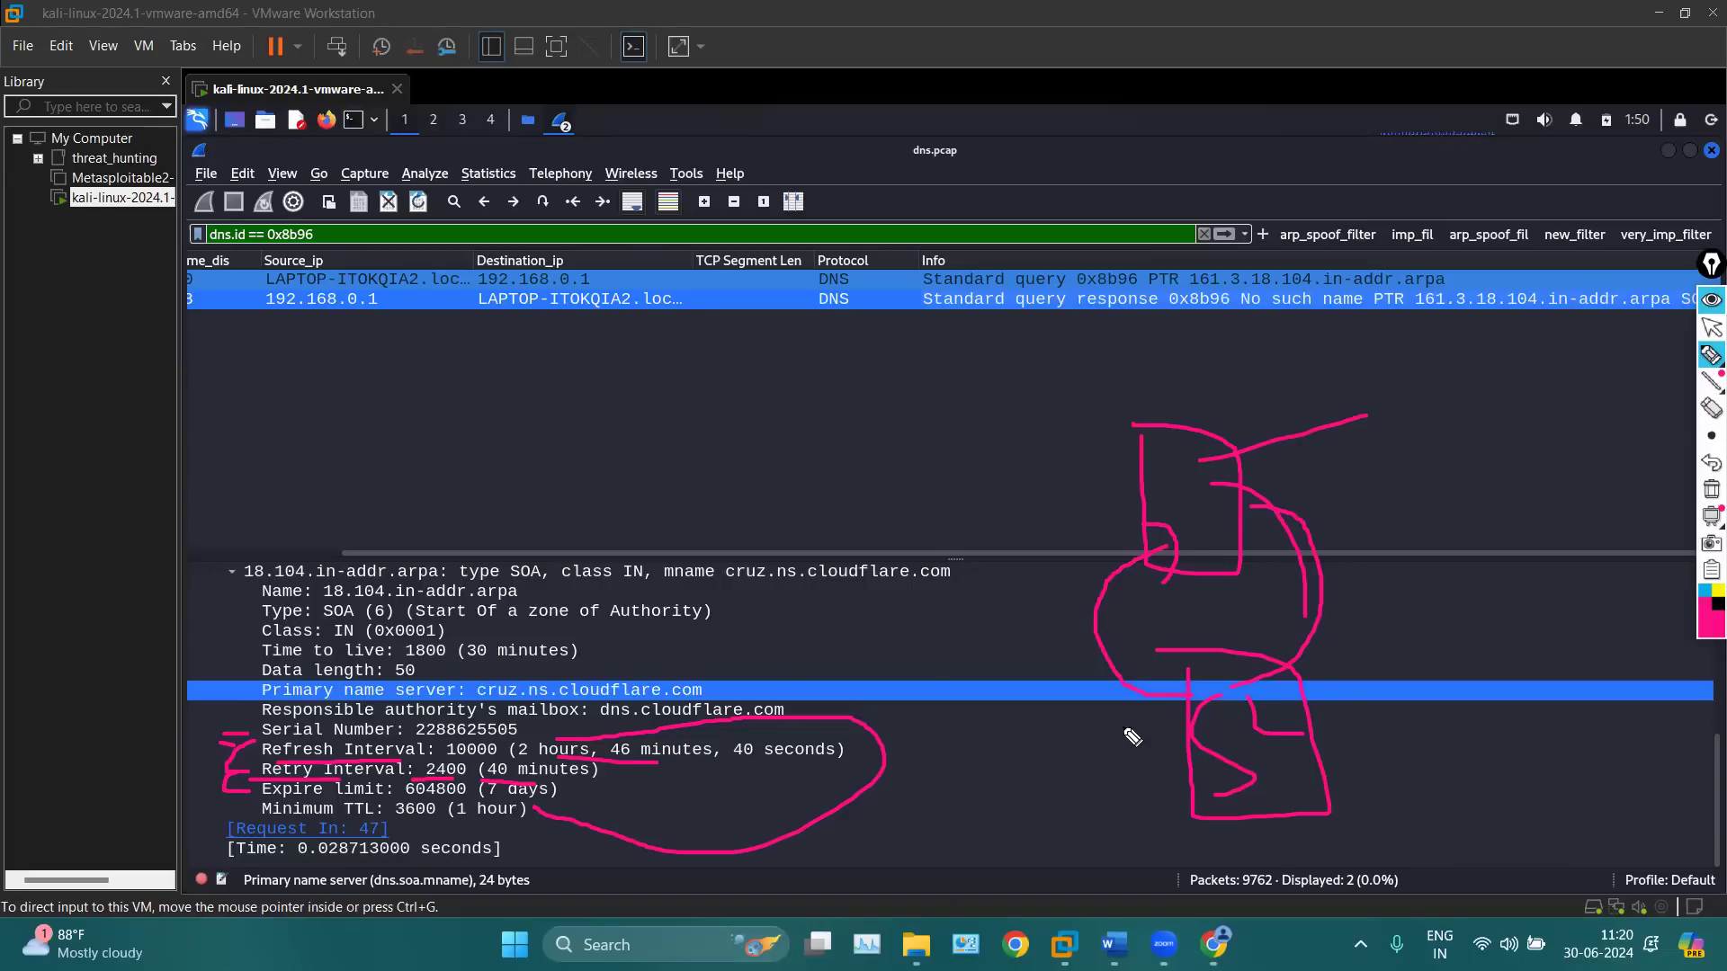
mouse_move(474, 747)
left_mouse_down()
mouse_move(455, 771)
mouse_move(494, 771)
left_mouse_up()
mouse_move(1111, 675)
left_mouse_down()
mouse_move(1090, 568)
mouse_move(1055, 535)
mouse_move(1115, 591)
left_mouse_up()
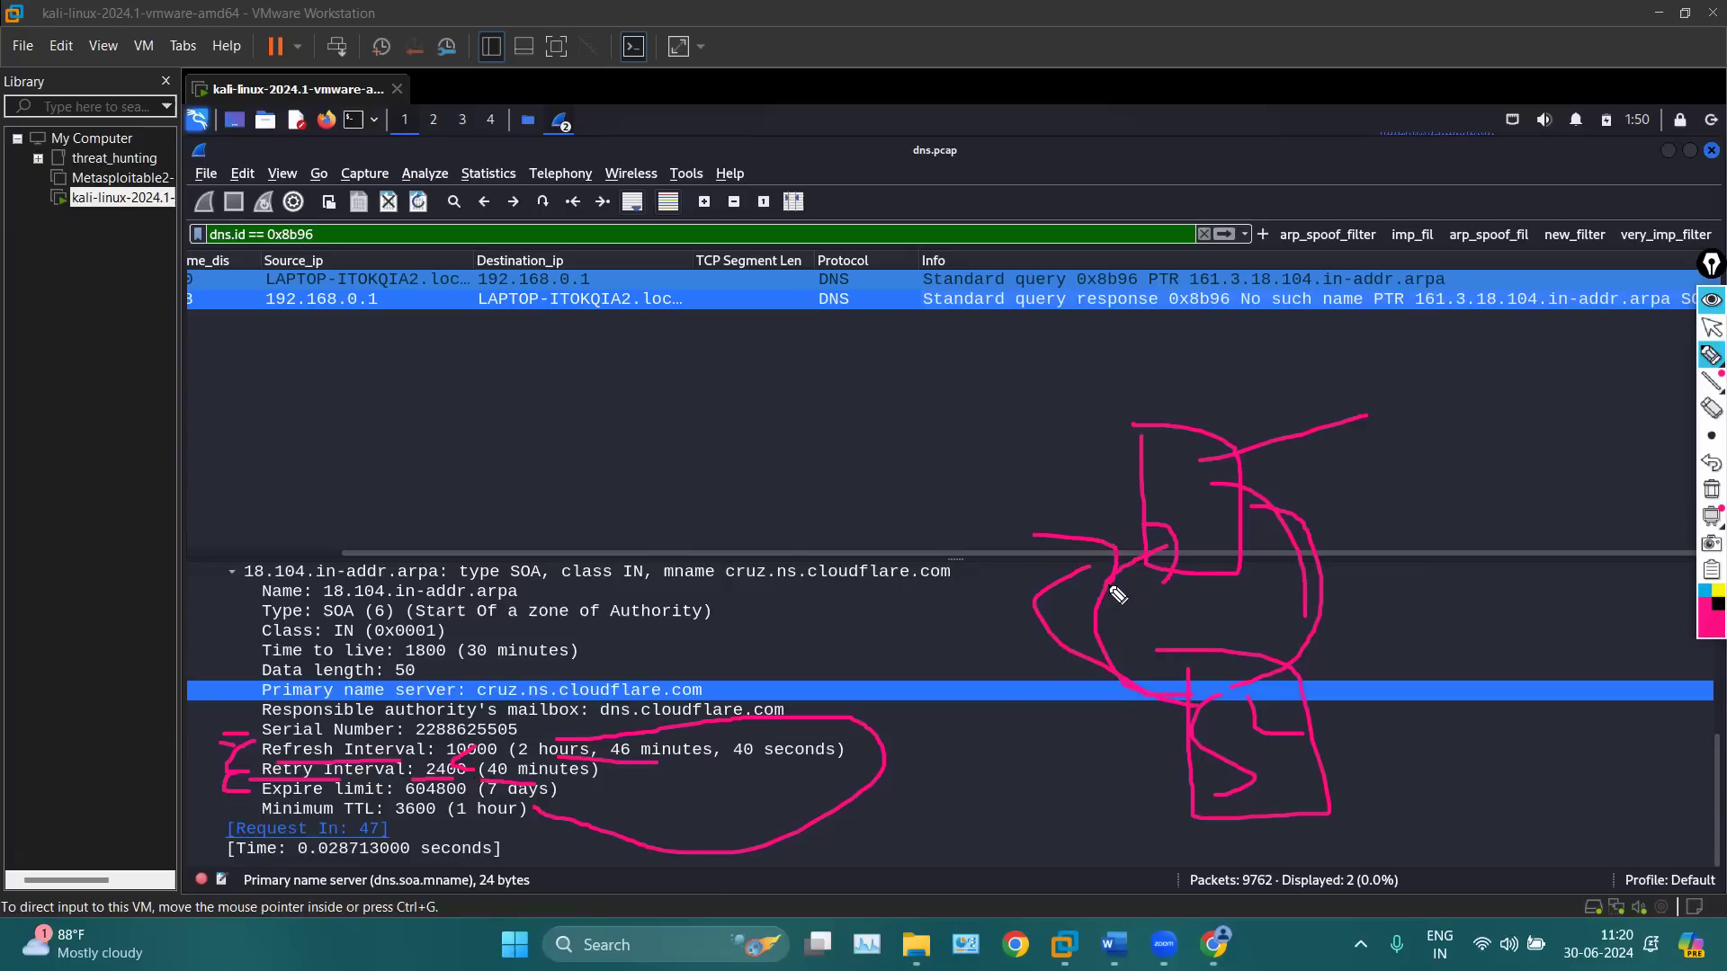
mouse_move(1205, 651)
left_mouse_down()
mouse_move(1207, 666)
mouse_move(1238, 650)
mouse_move(1201, 661)
mouse_move(1216, 639)
left_mouse_up()
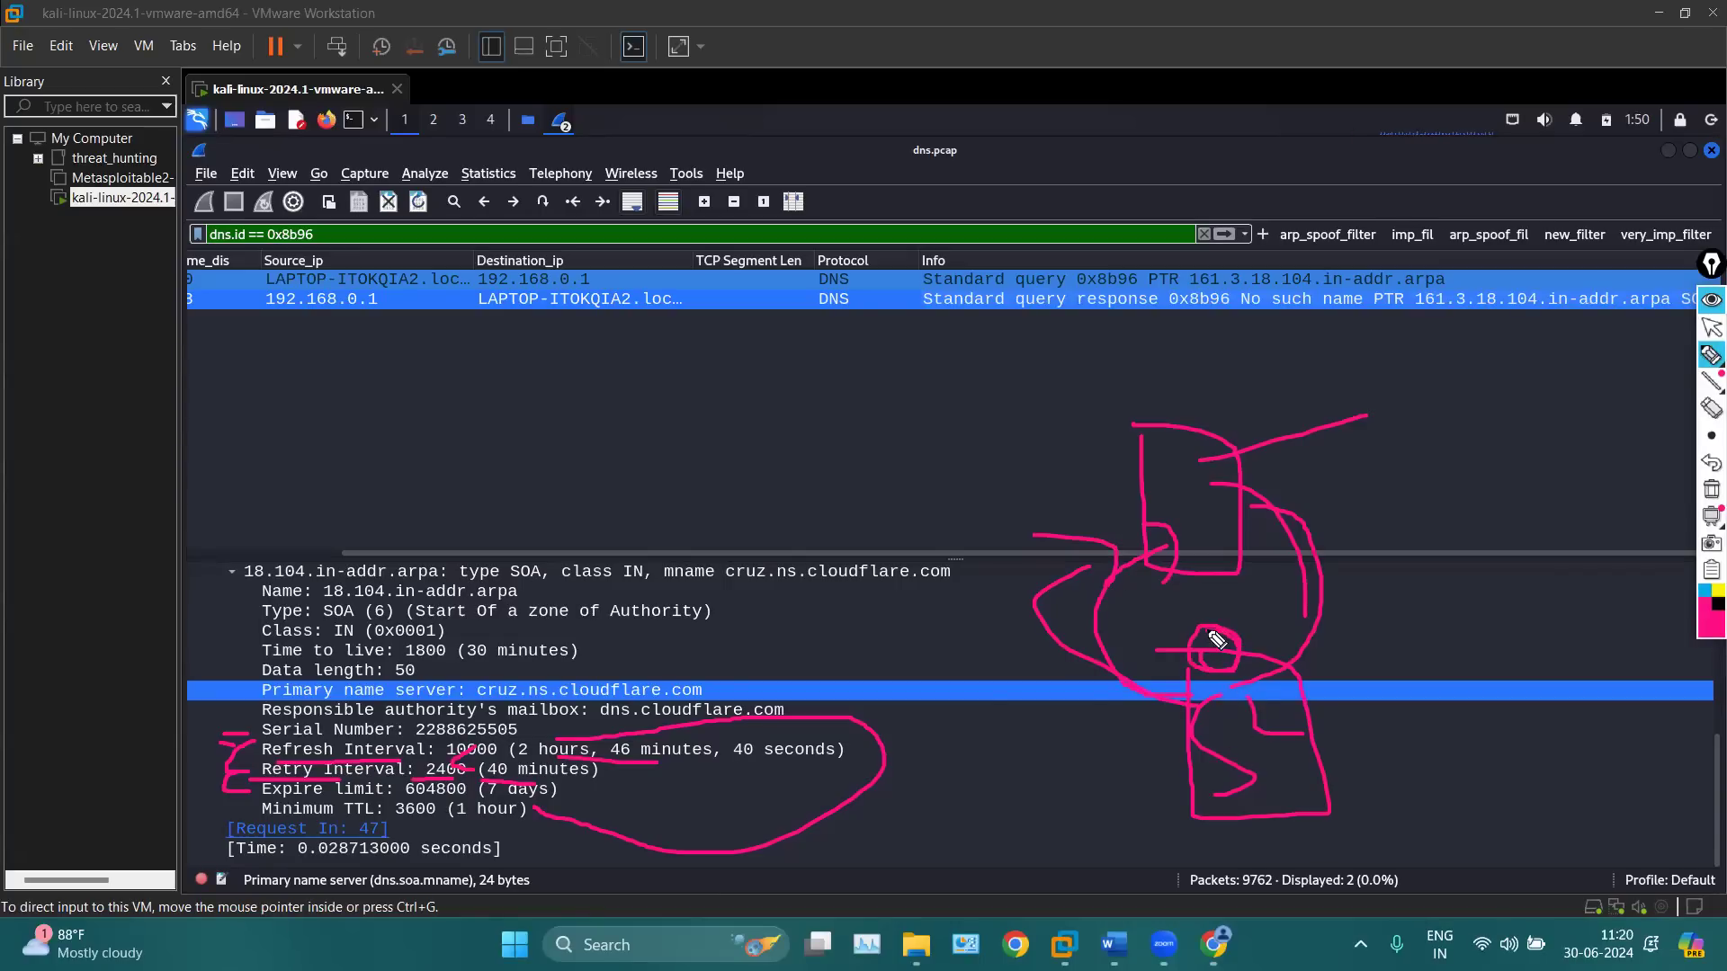
Underline the Expire limit's 7 days and the Minimum TTL, clear all annotations and leave pen mode
left_click_drag(506, 791, 559, 796)
left_click_drag(255, 825, 576, 807)
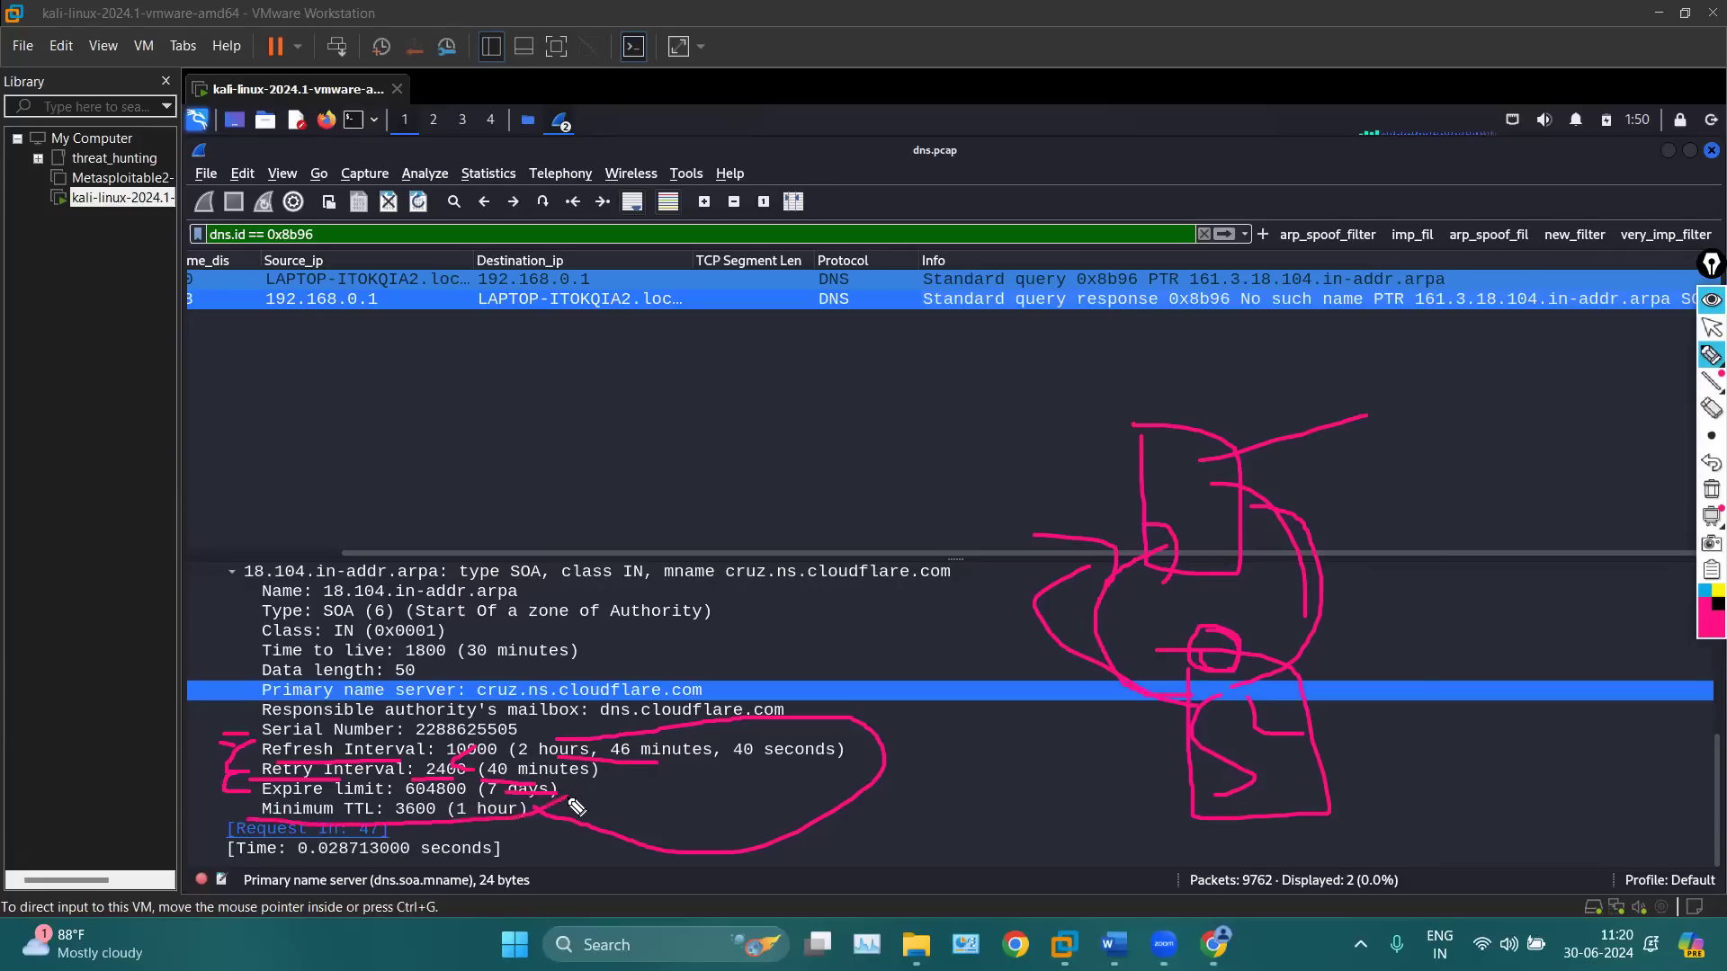
left_click(1712, 489)
left_click(1706, 333)
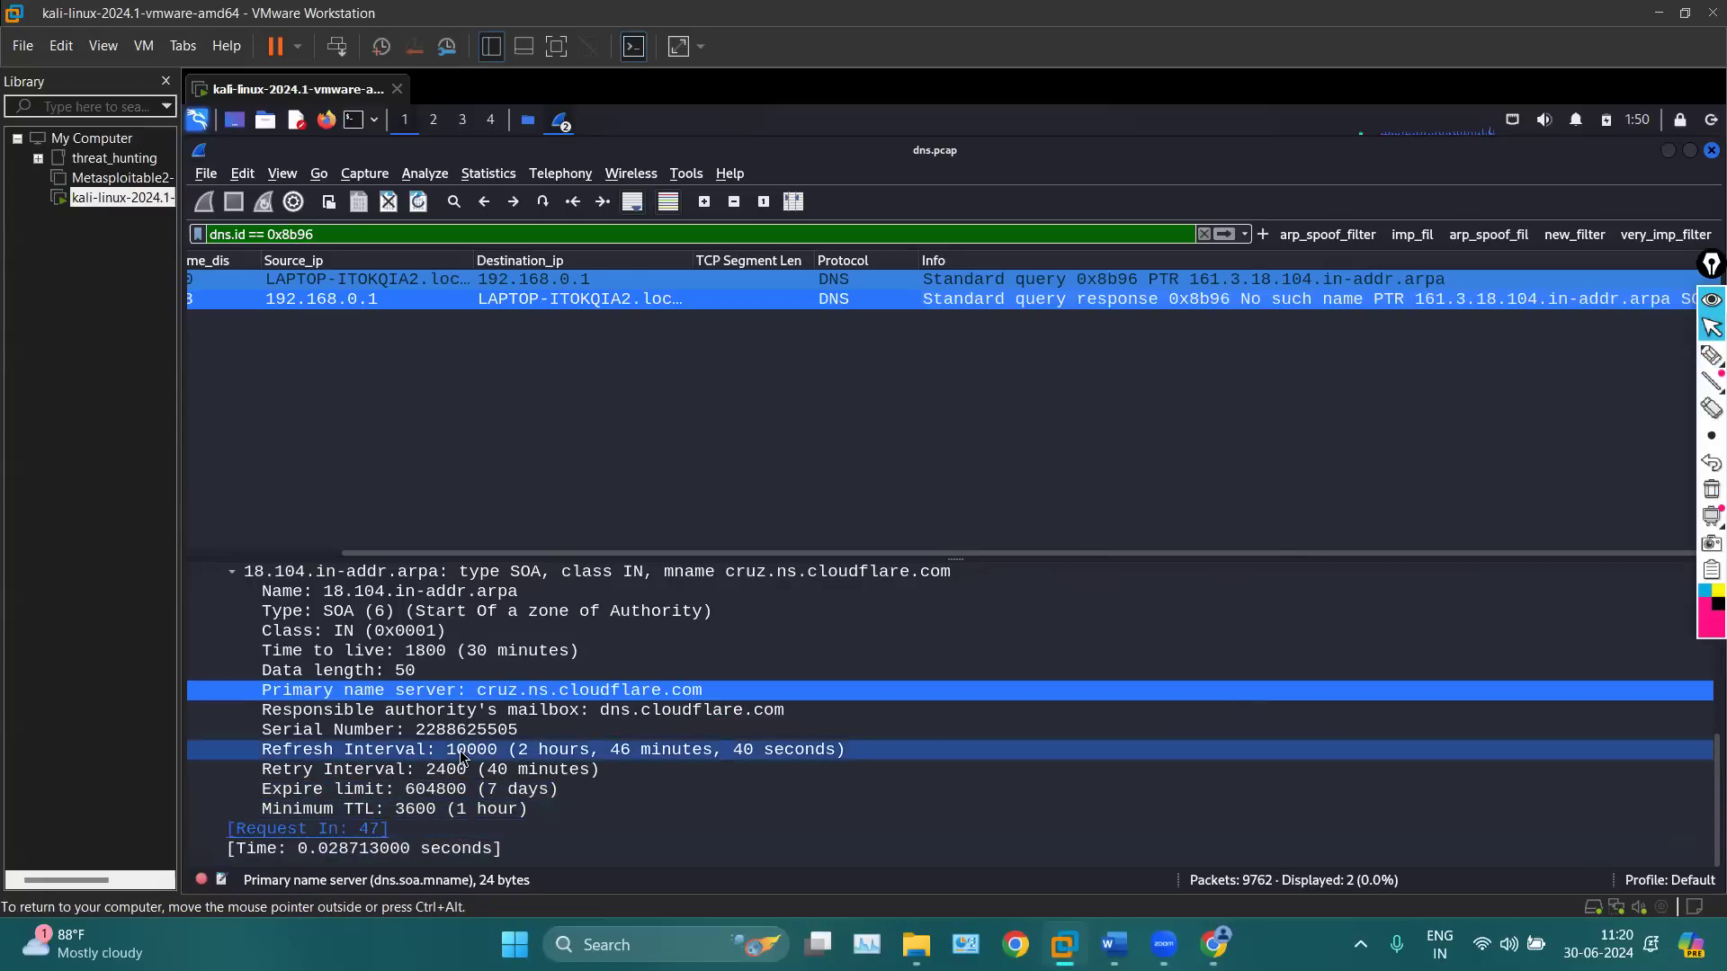
Compare query packet 47 with response packet 61 and review the response's Domain Name System fields
left_click_drag(526, 555, 225, 537)
left_click(309, 284)
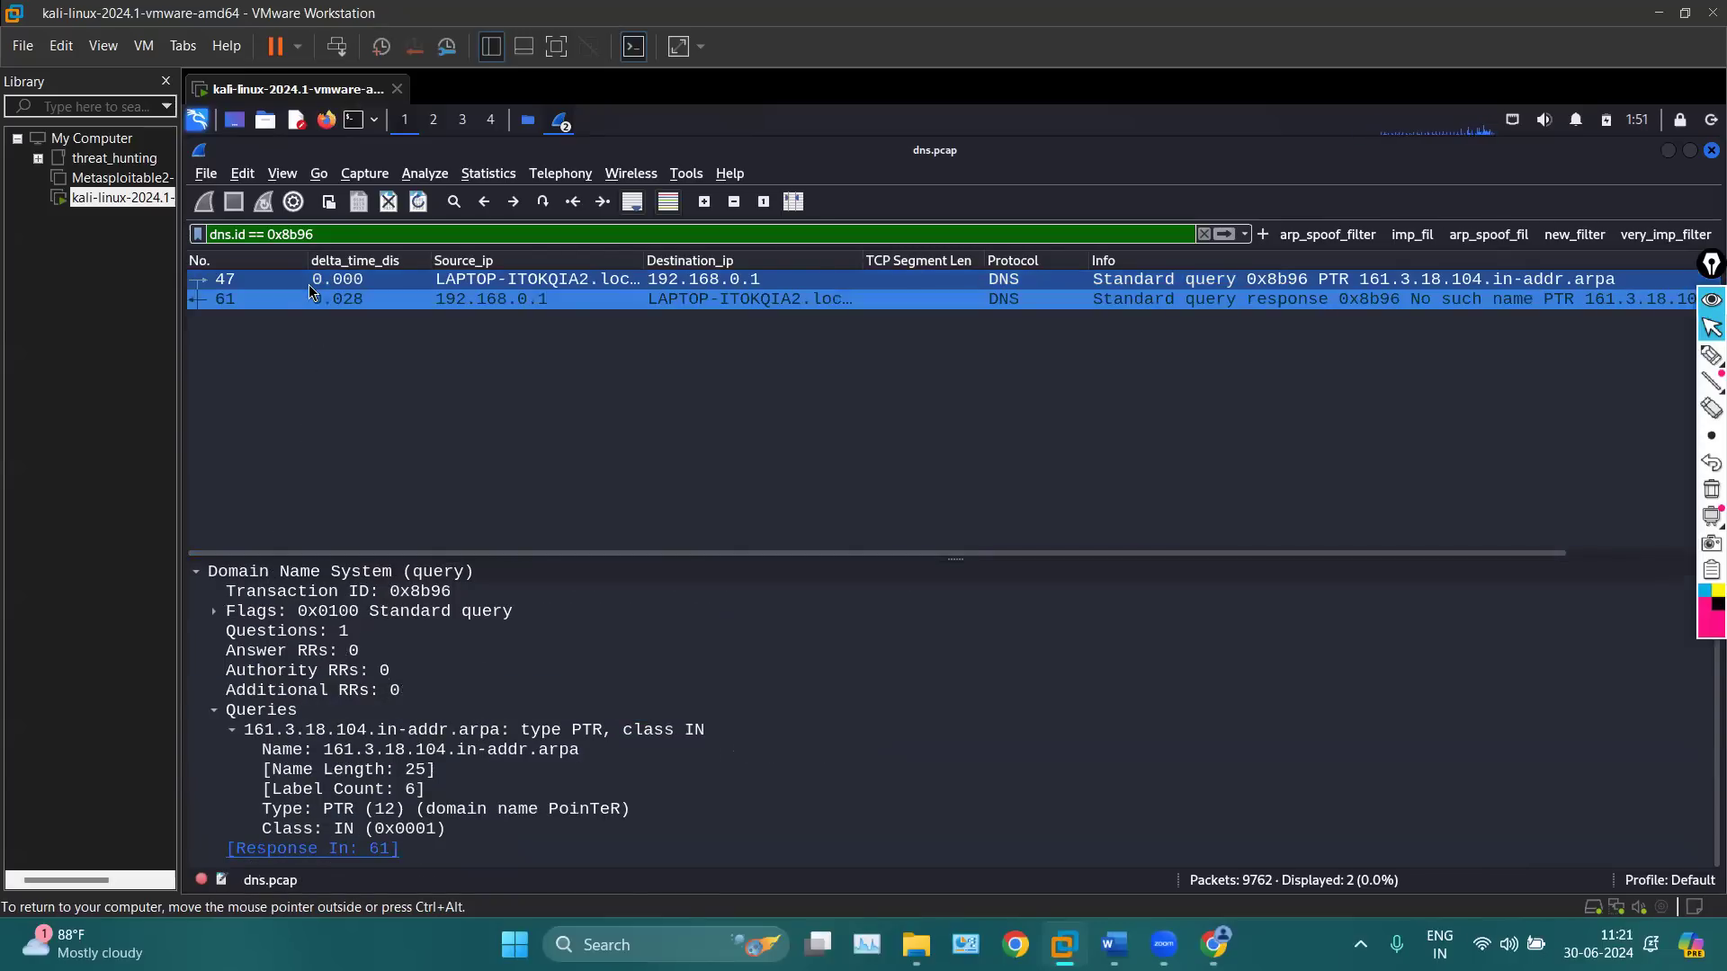
left_click(333, 300)
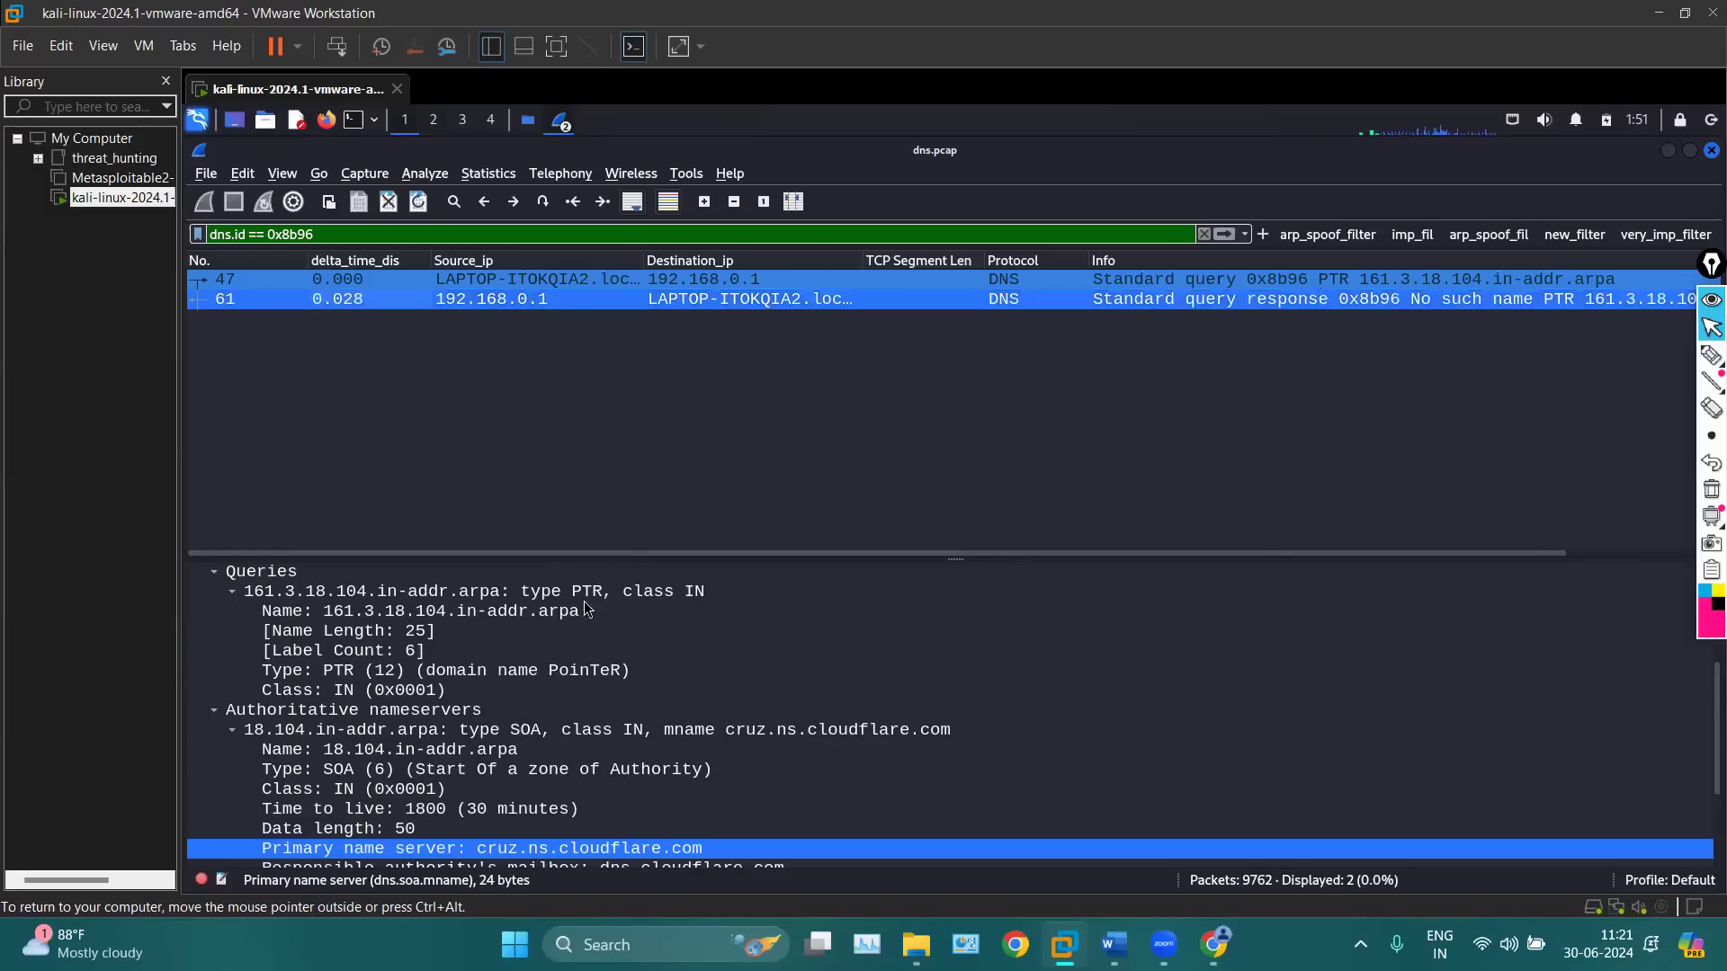
scroll(575, 612, "up", 3)
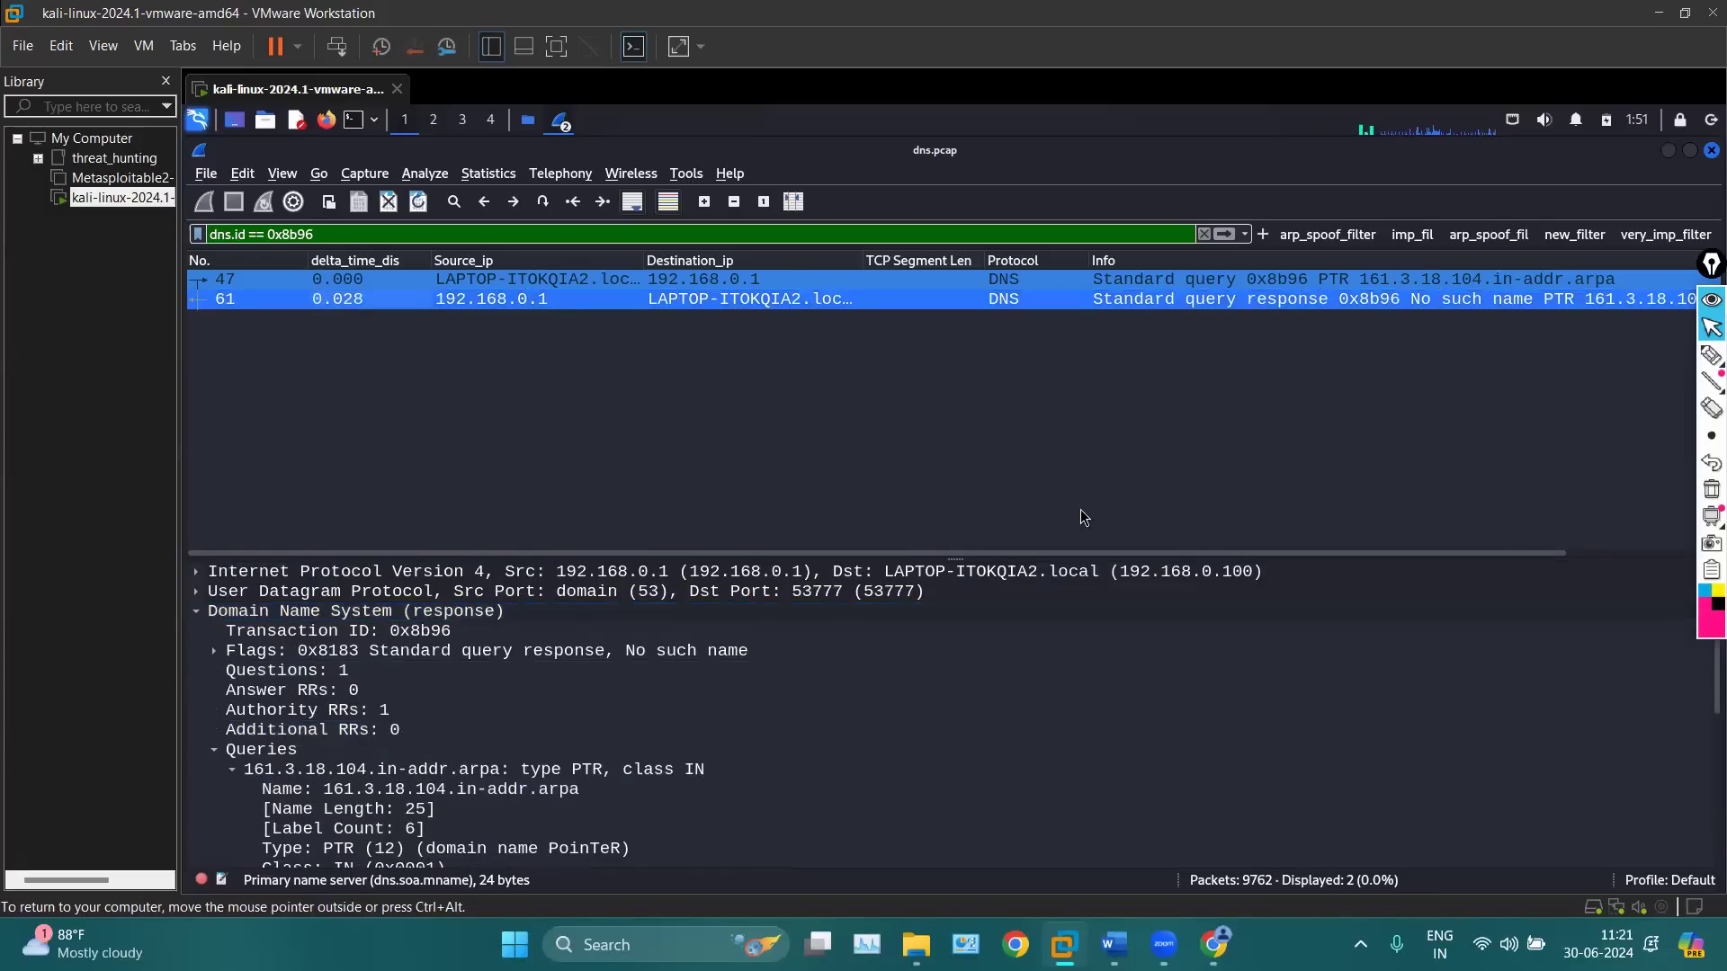
Circle and underline the reversed IP address in response packet 61's Info, then clear the annotations and leave pen mode
left_click_drag(1249, 551, 1462, 527)
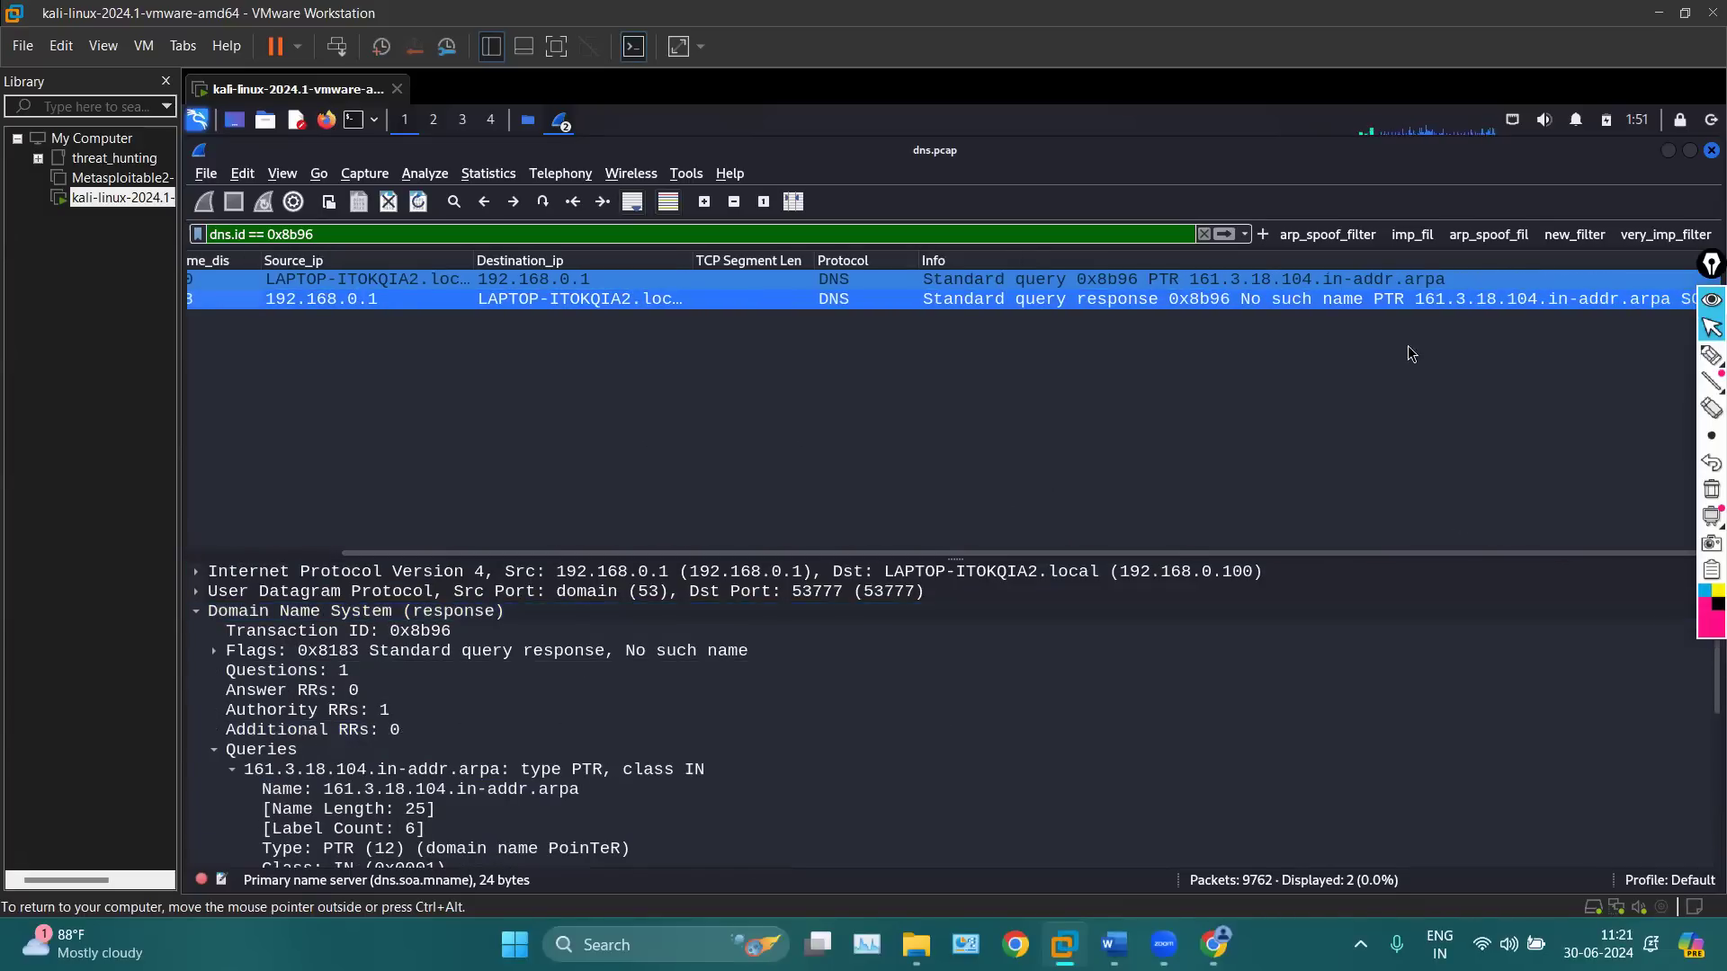
left_click(1483, 321)
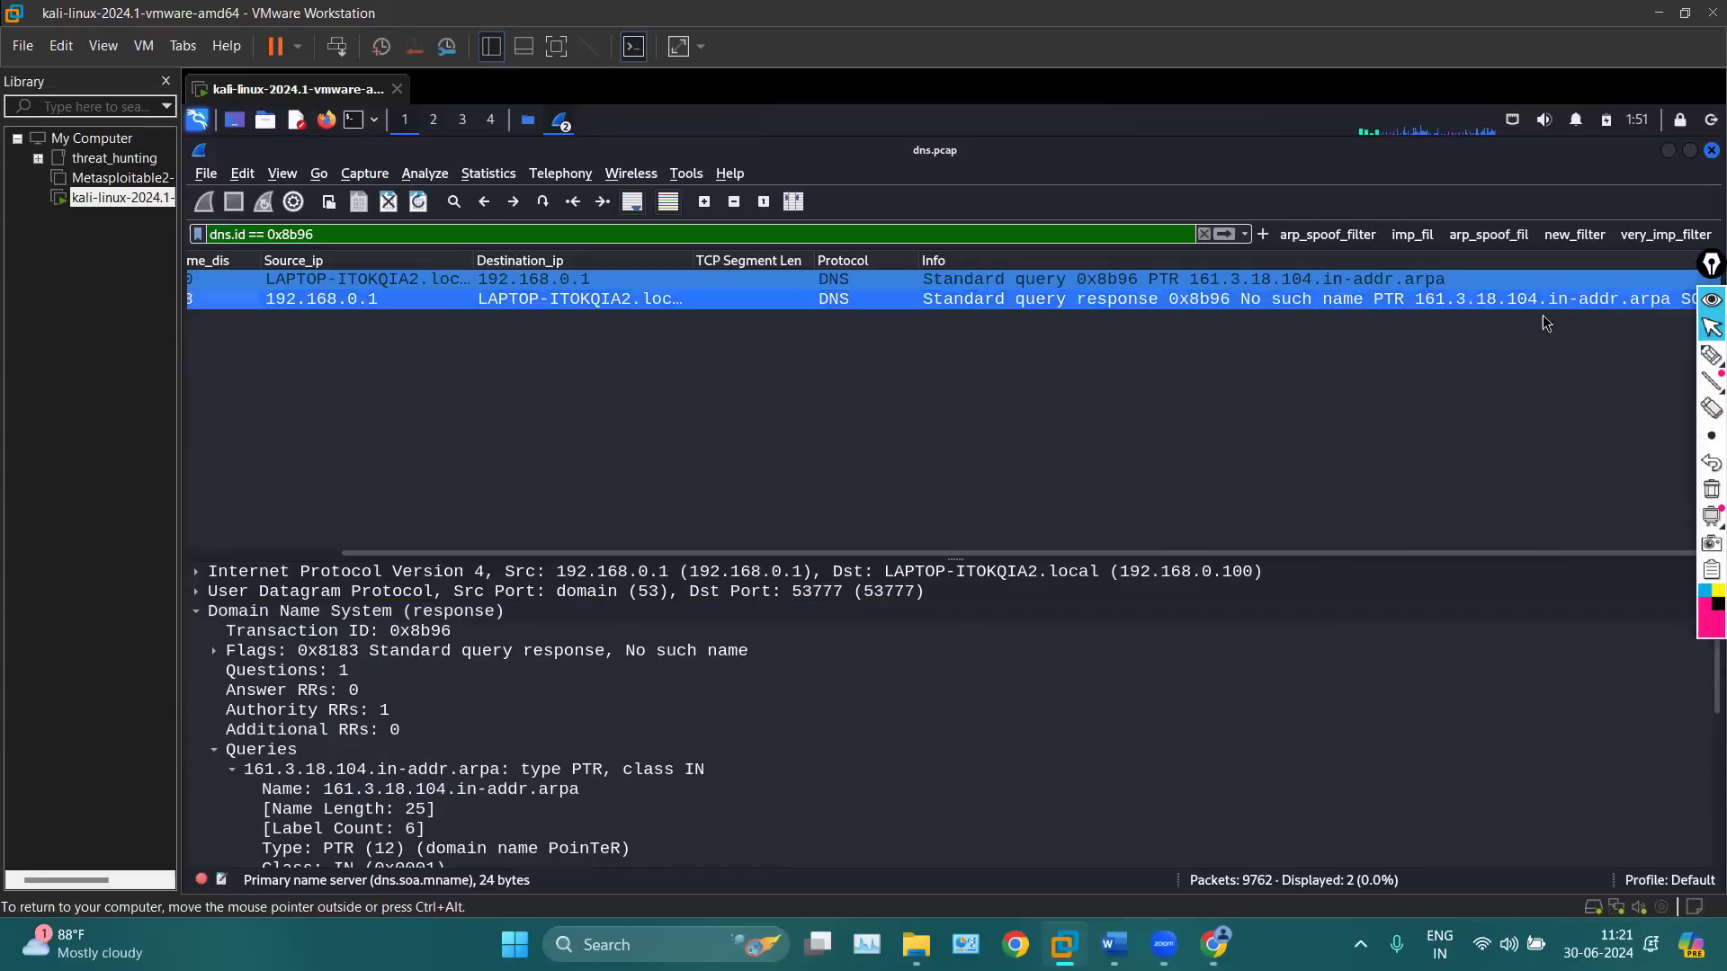
left_click(1711, 355)
mouse_move(1447, 277)
left_mouse_down()
mouse_move(1396, 304)
mouse_move(1537, 321)
mouse_move(1561, 295)
mouse_move(1430, 288)
left_mouse_up()
left_click_drag(1260, 370, 1259, 417)
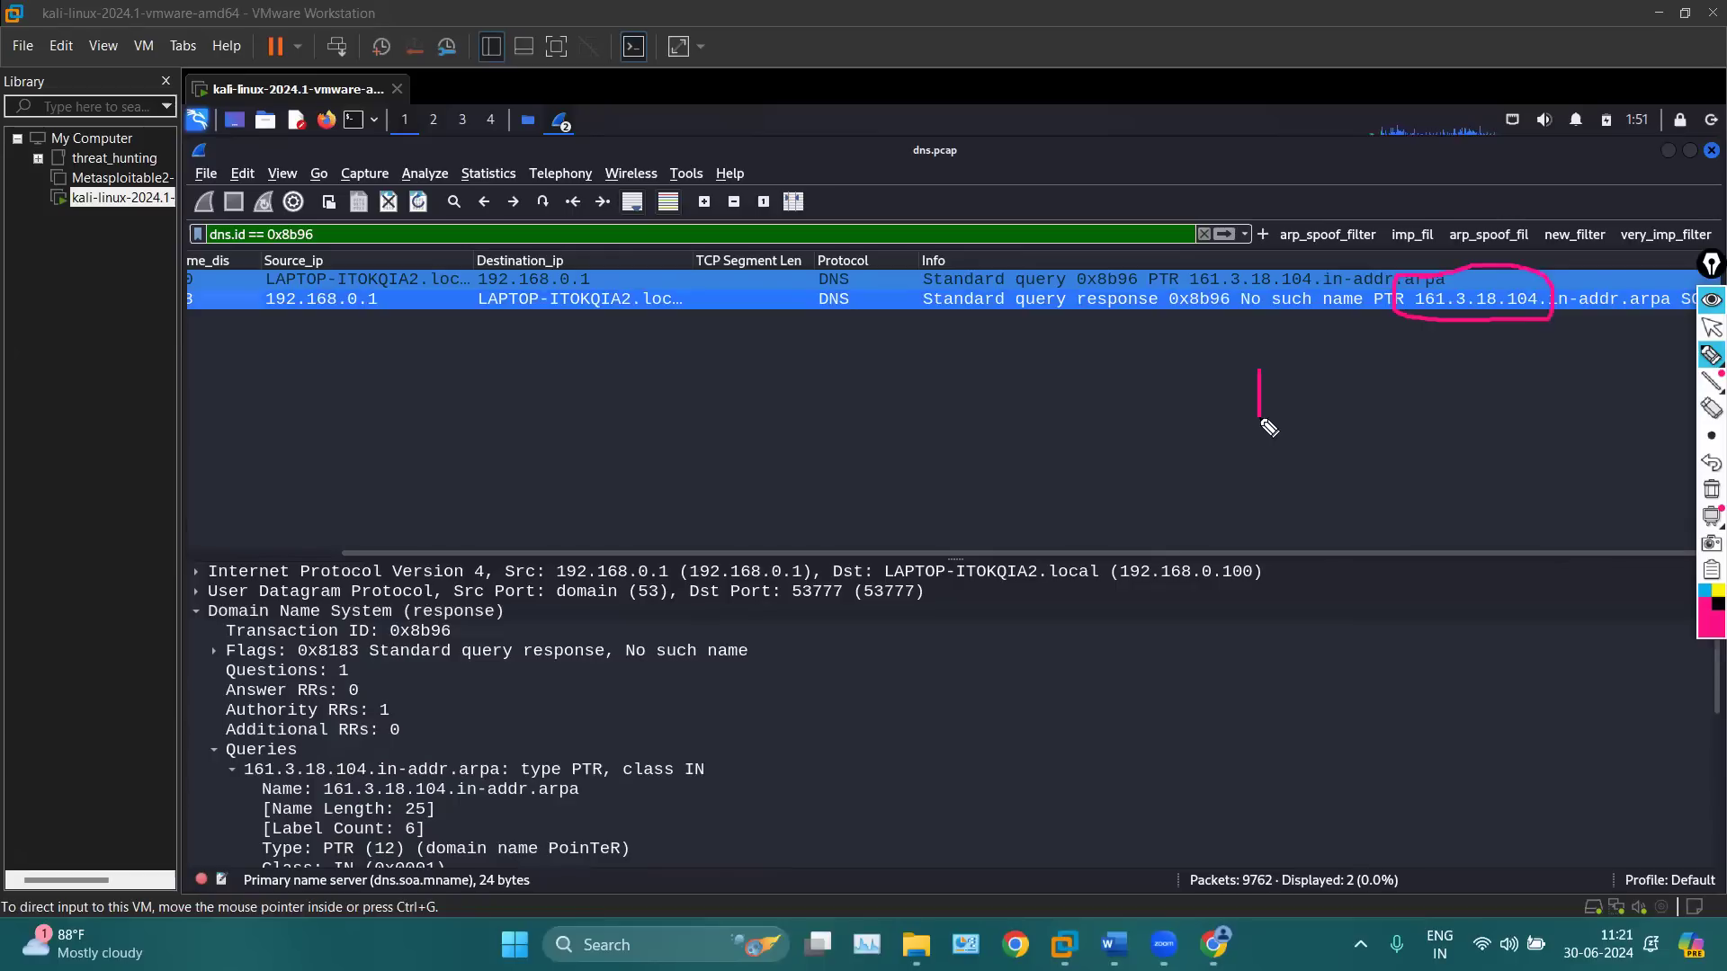
left_click_drag(1509, 313, 1423, 316)
left_click(1712, 488)
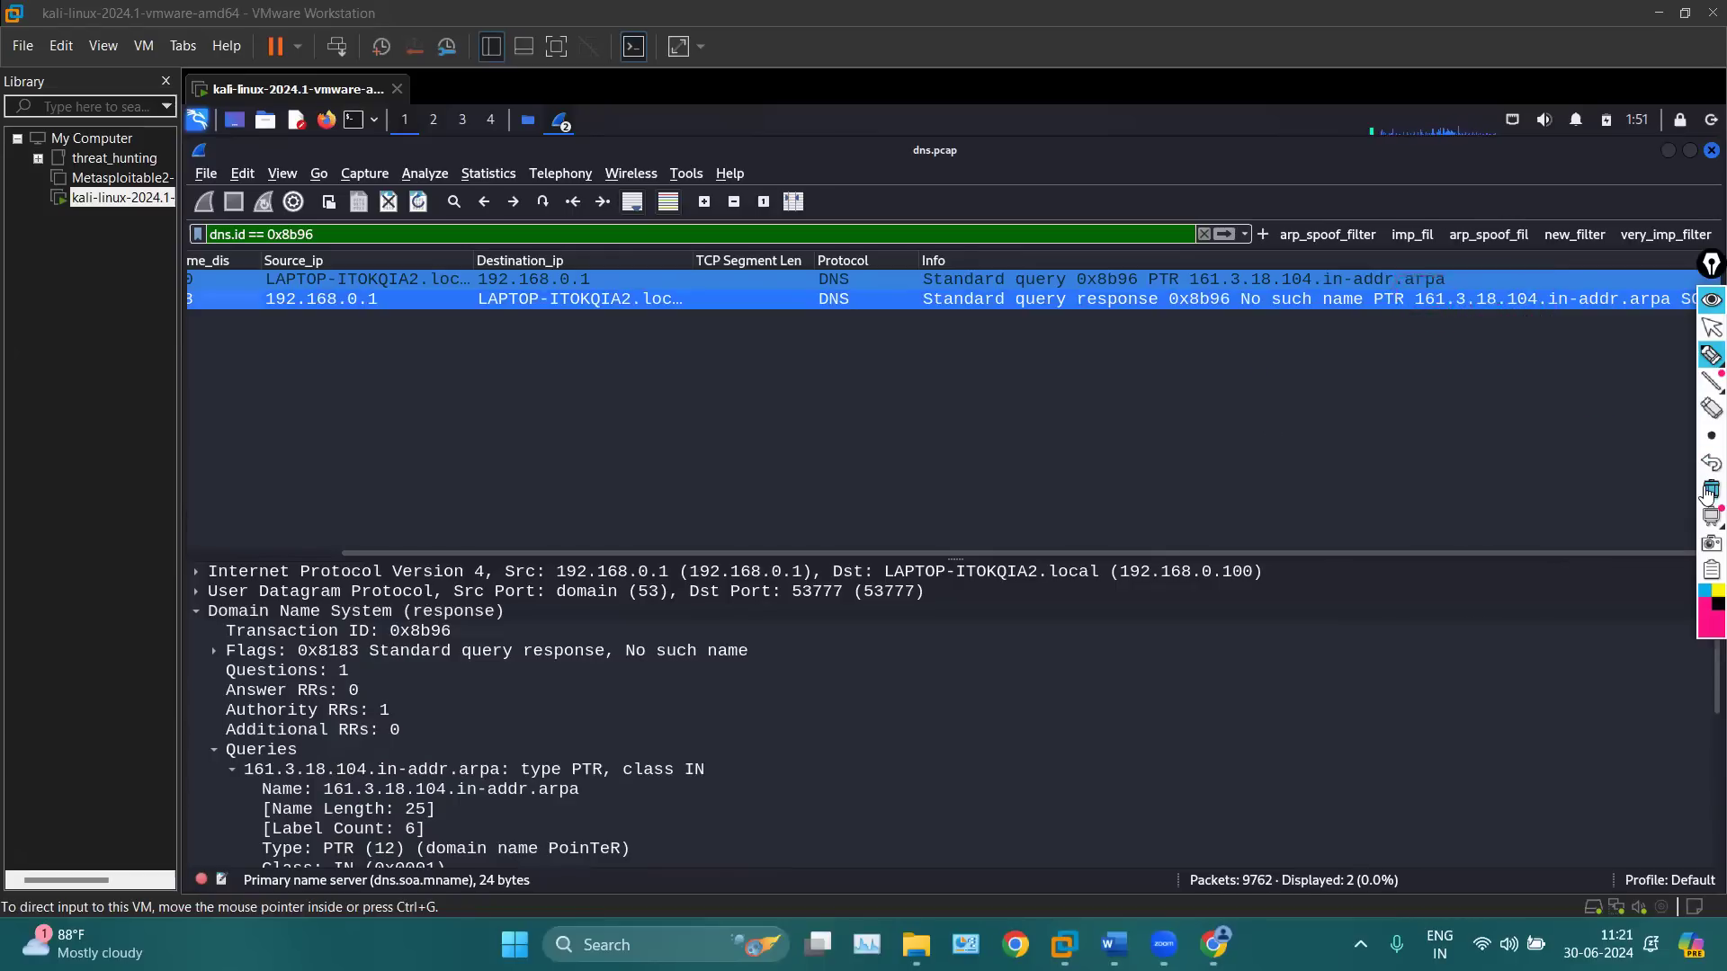
left_click(1711, 329)
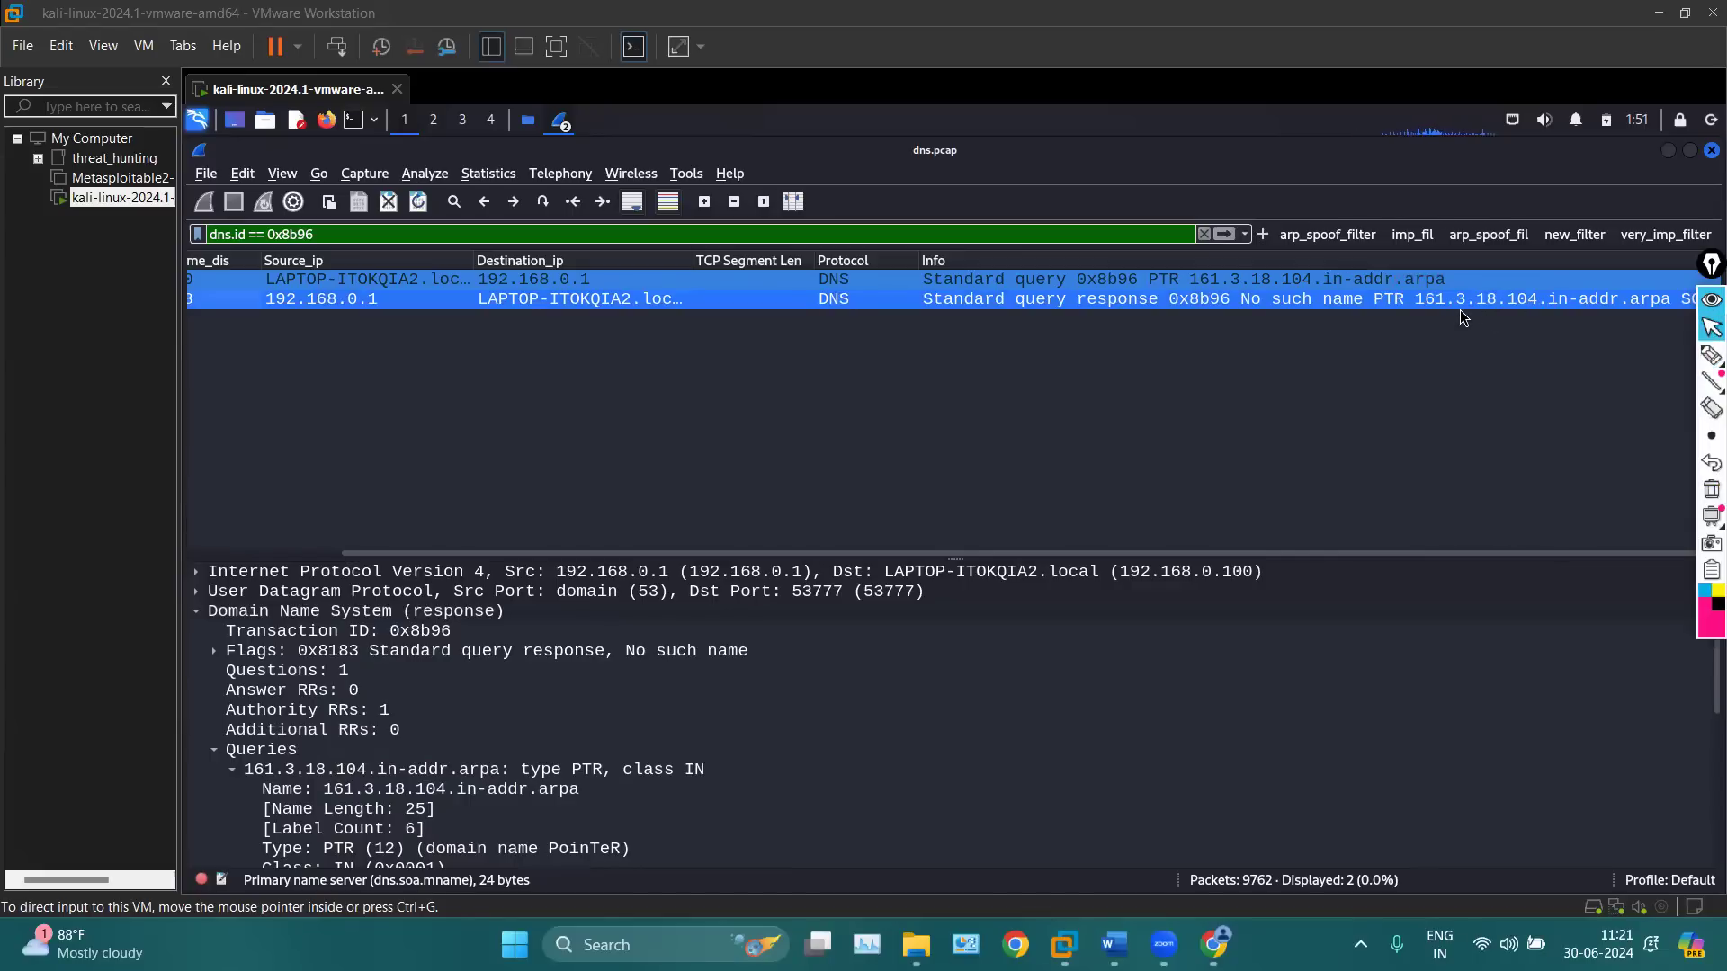
Select query packet 47 and change the display filter to dns
left_click(1463, 318)
left_click(1346, 283)
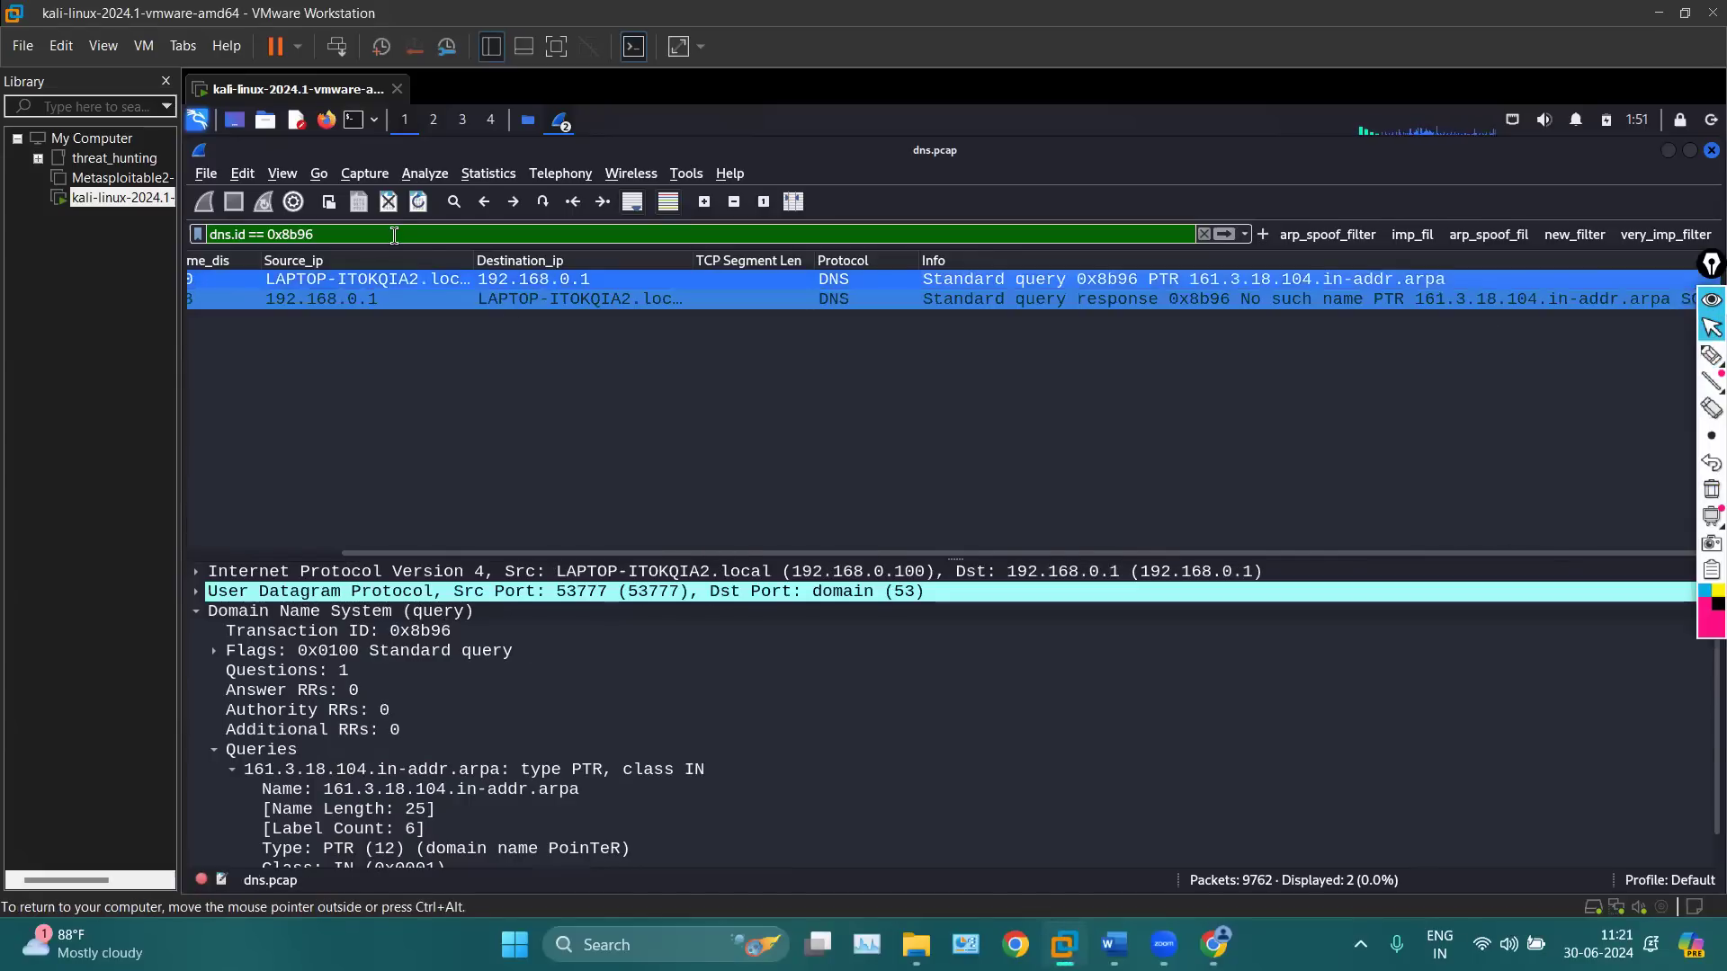
left_click_drag(394, 236, 180, 236)
type("dns")
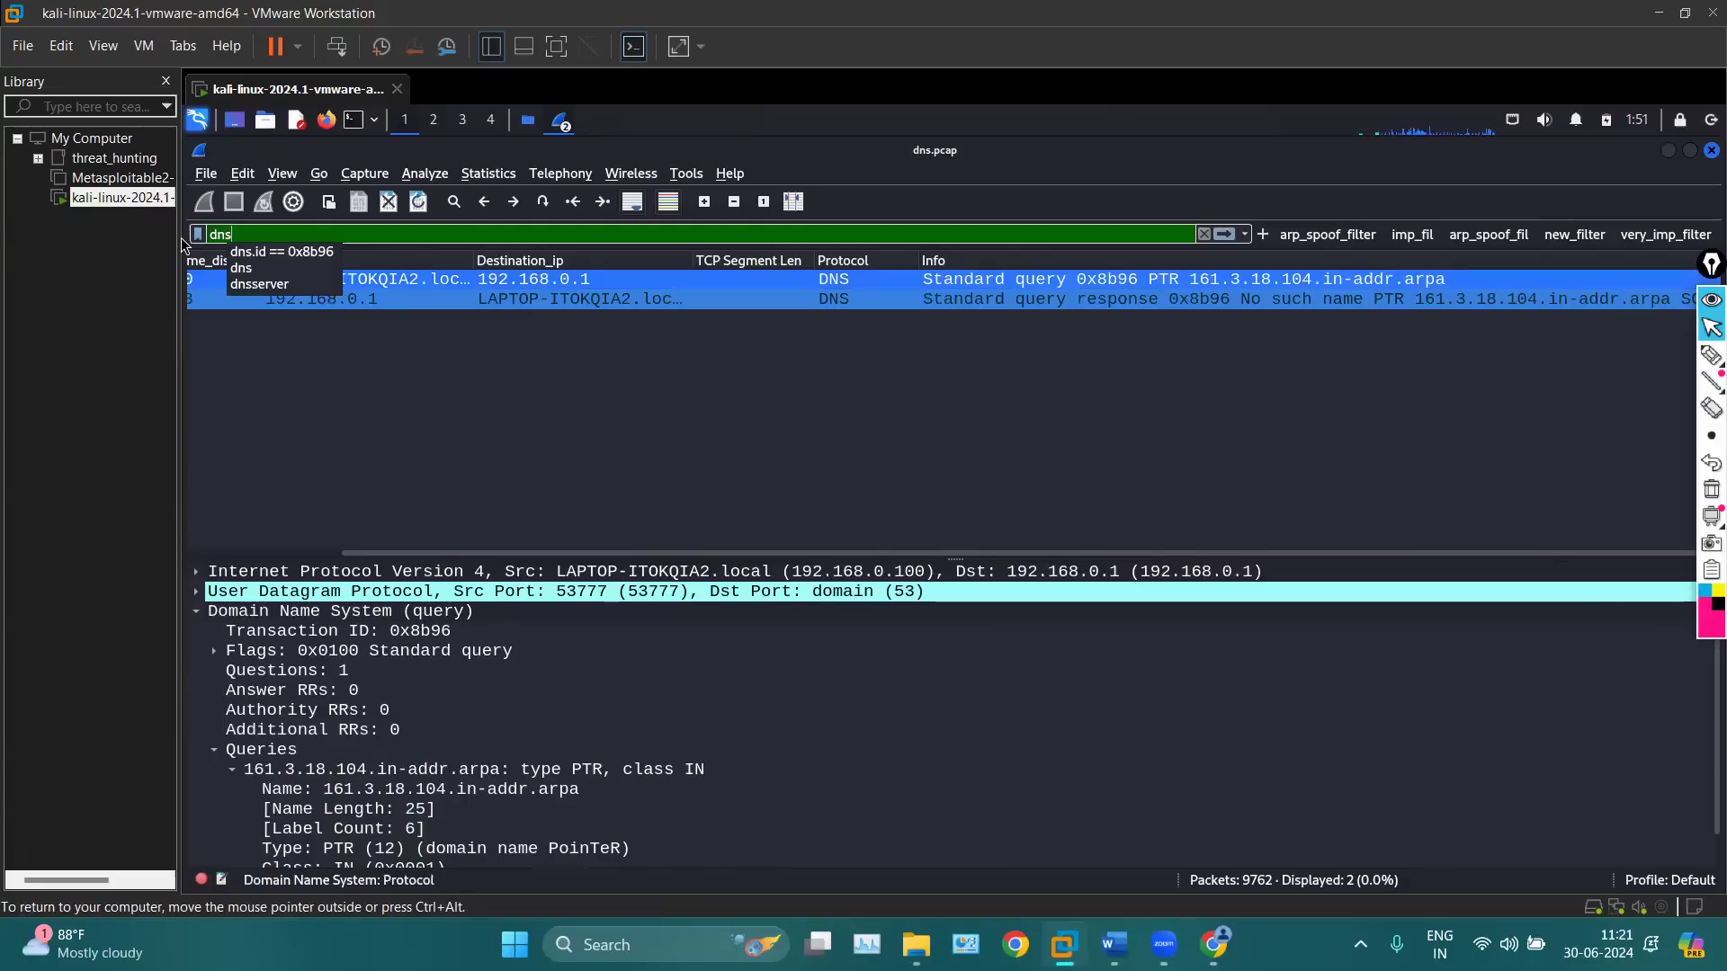
key("Return")
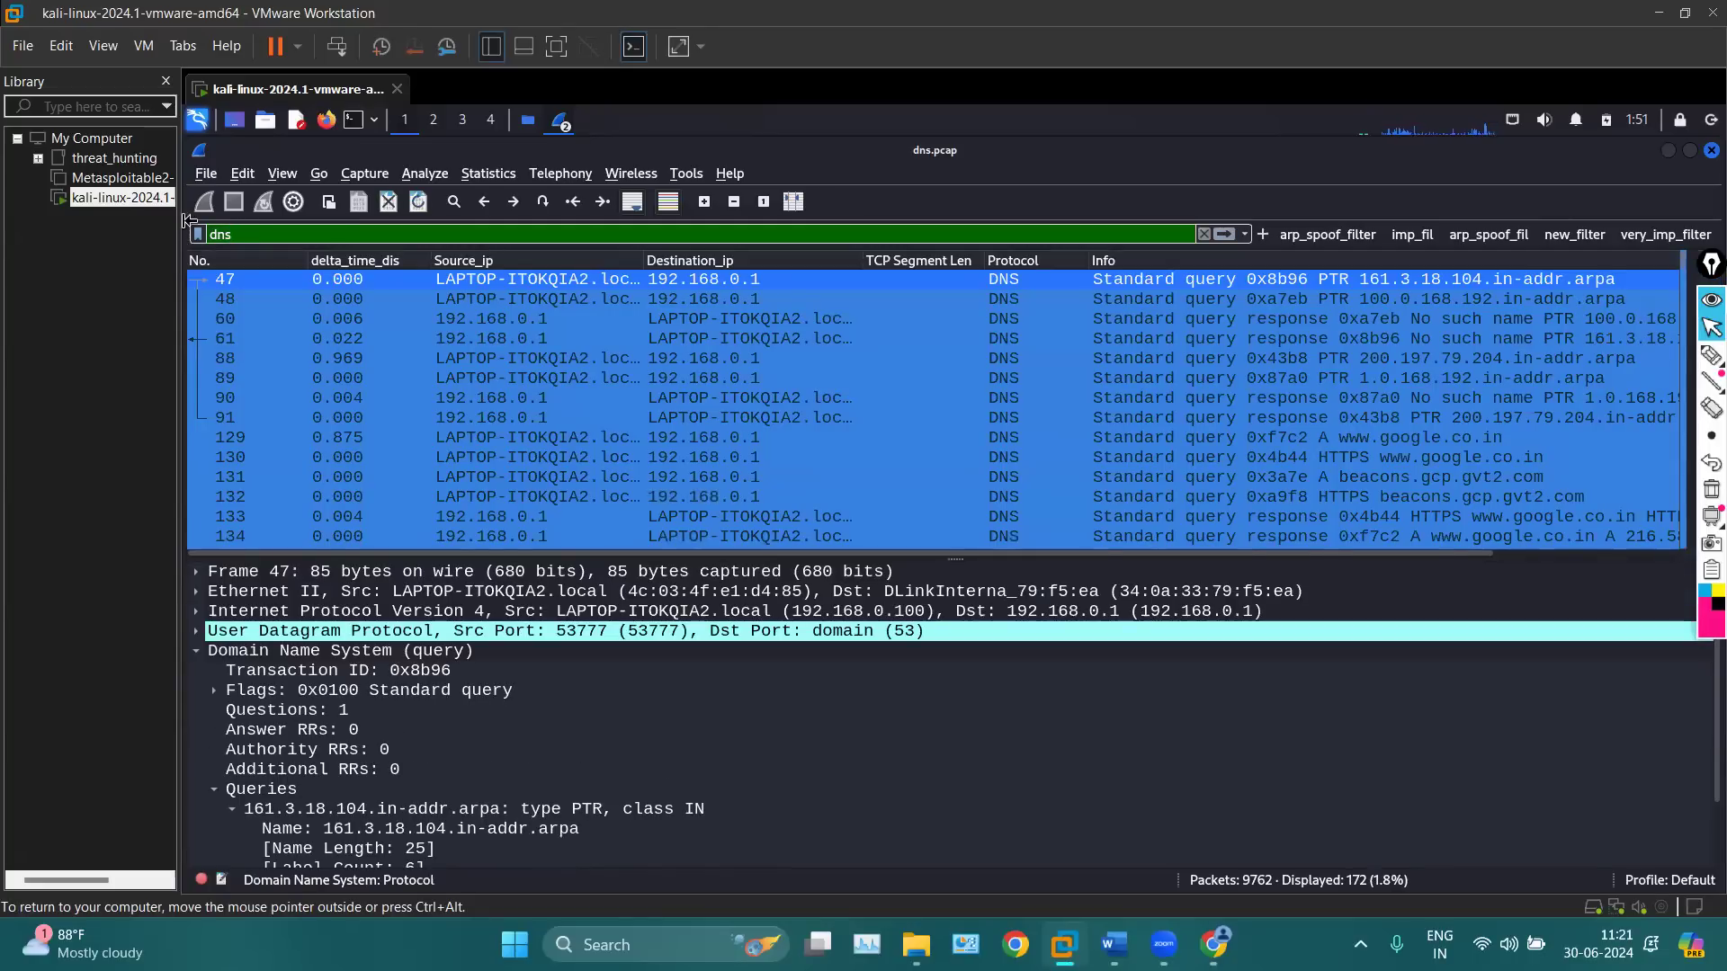
Filter the capture by the transaction ID 0xa7eb of query packet 48
left_click(586, 297)
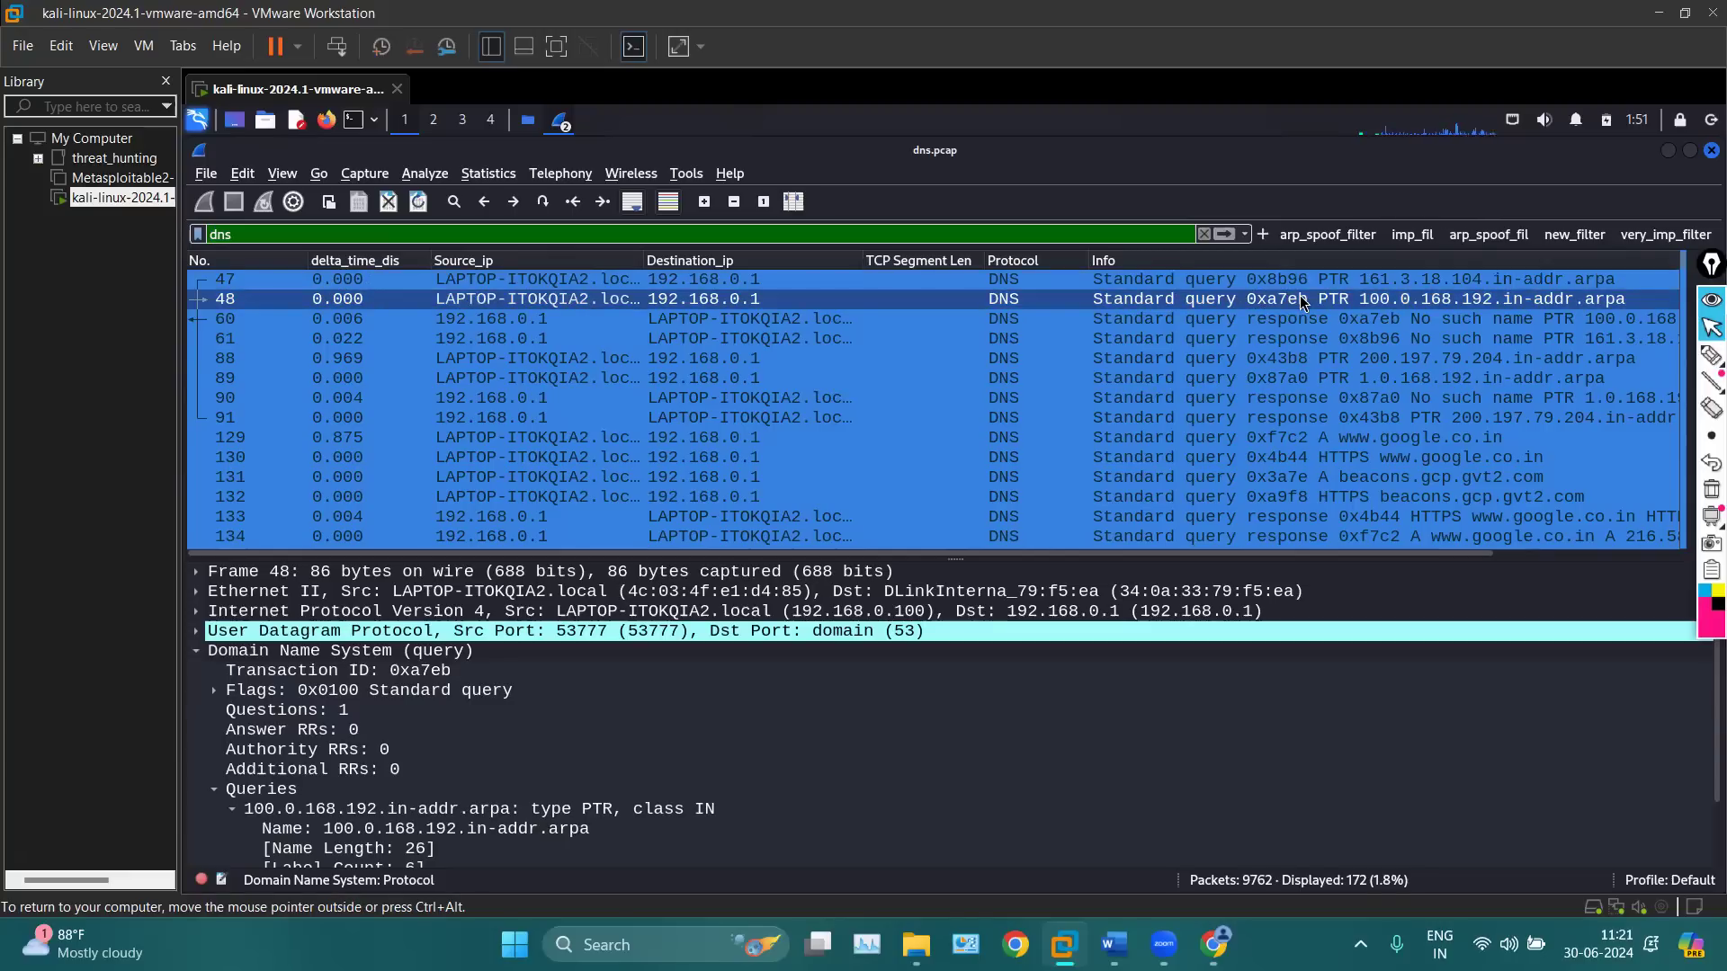
left_click(468, 672)
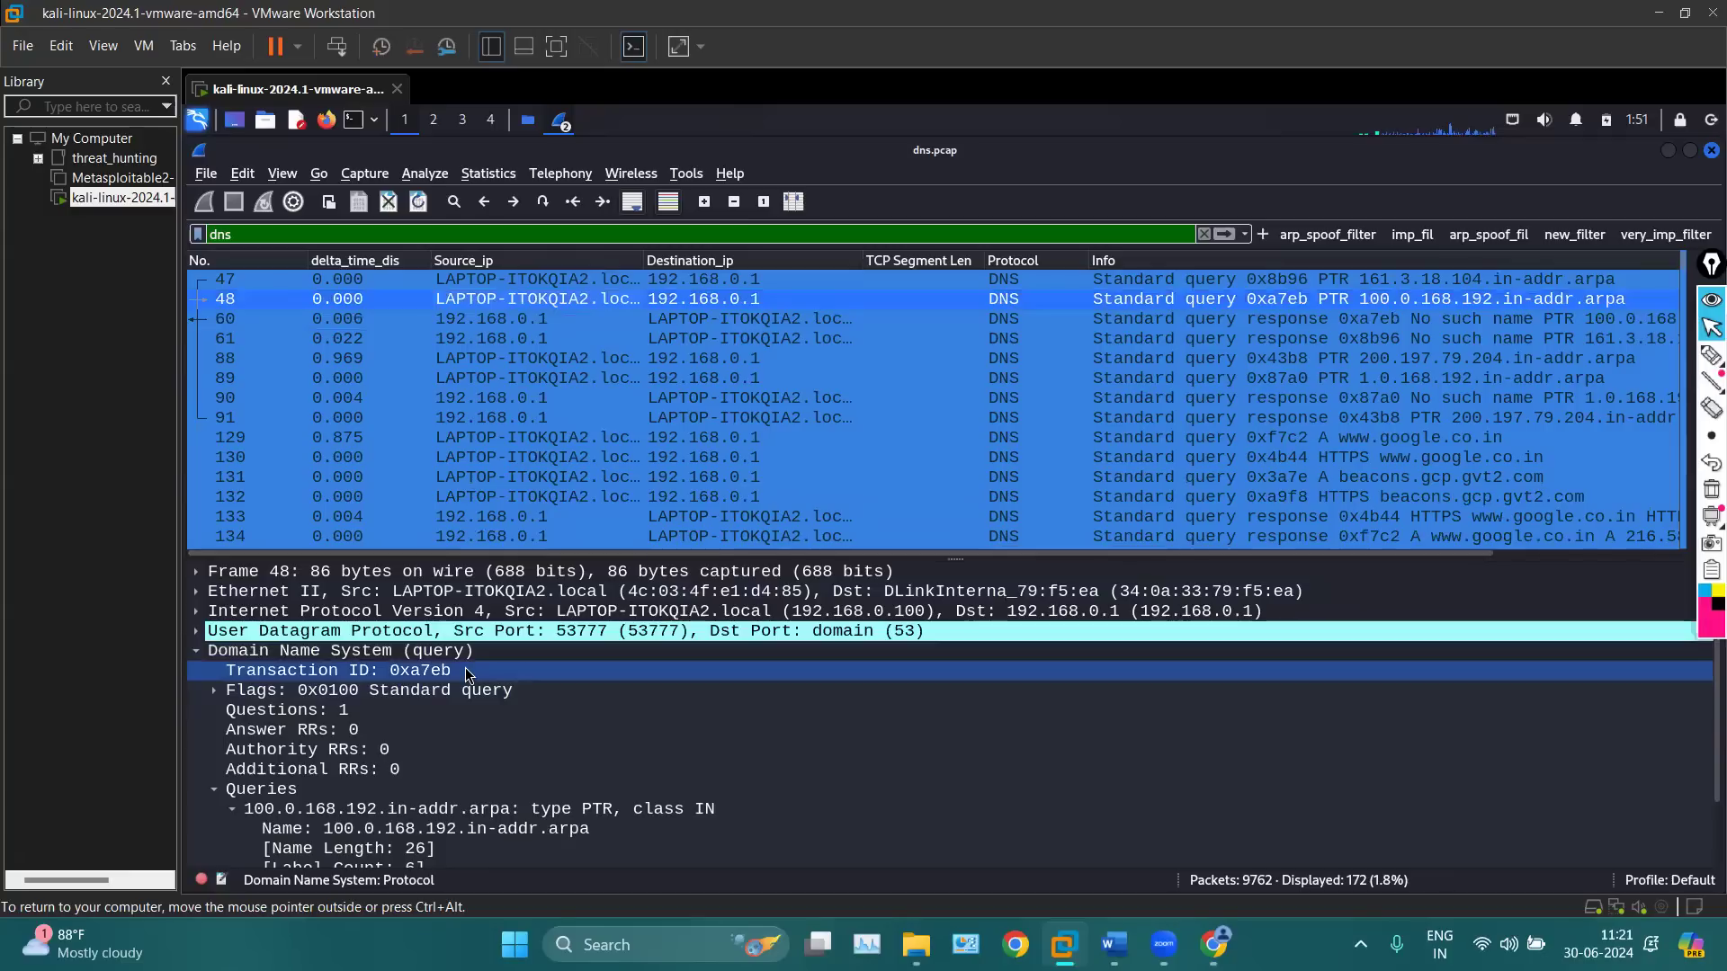
right_click(466, 672)
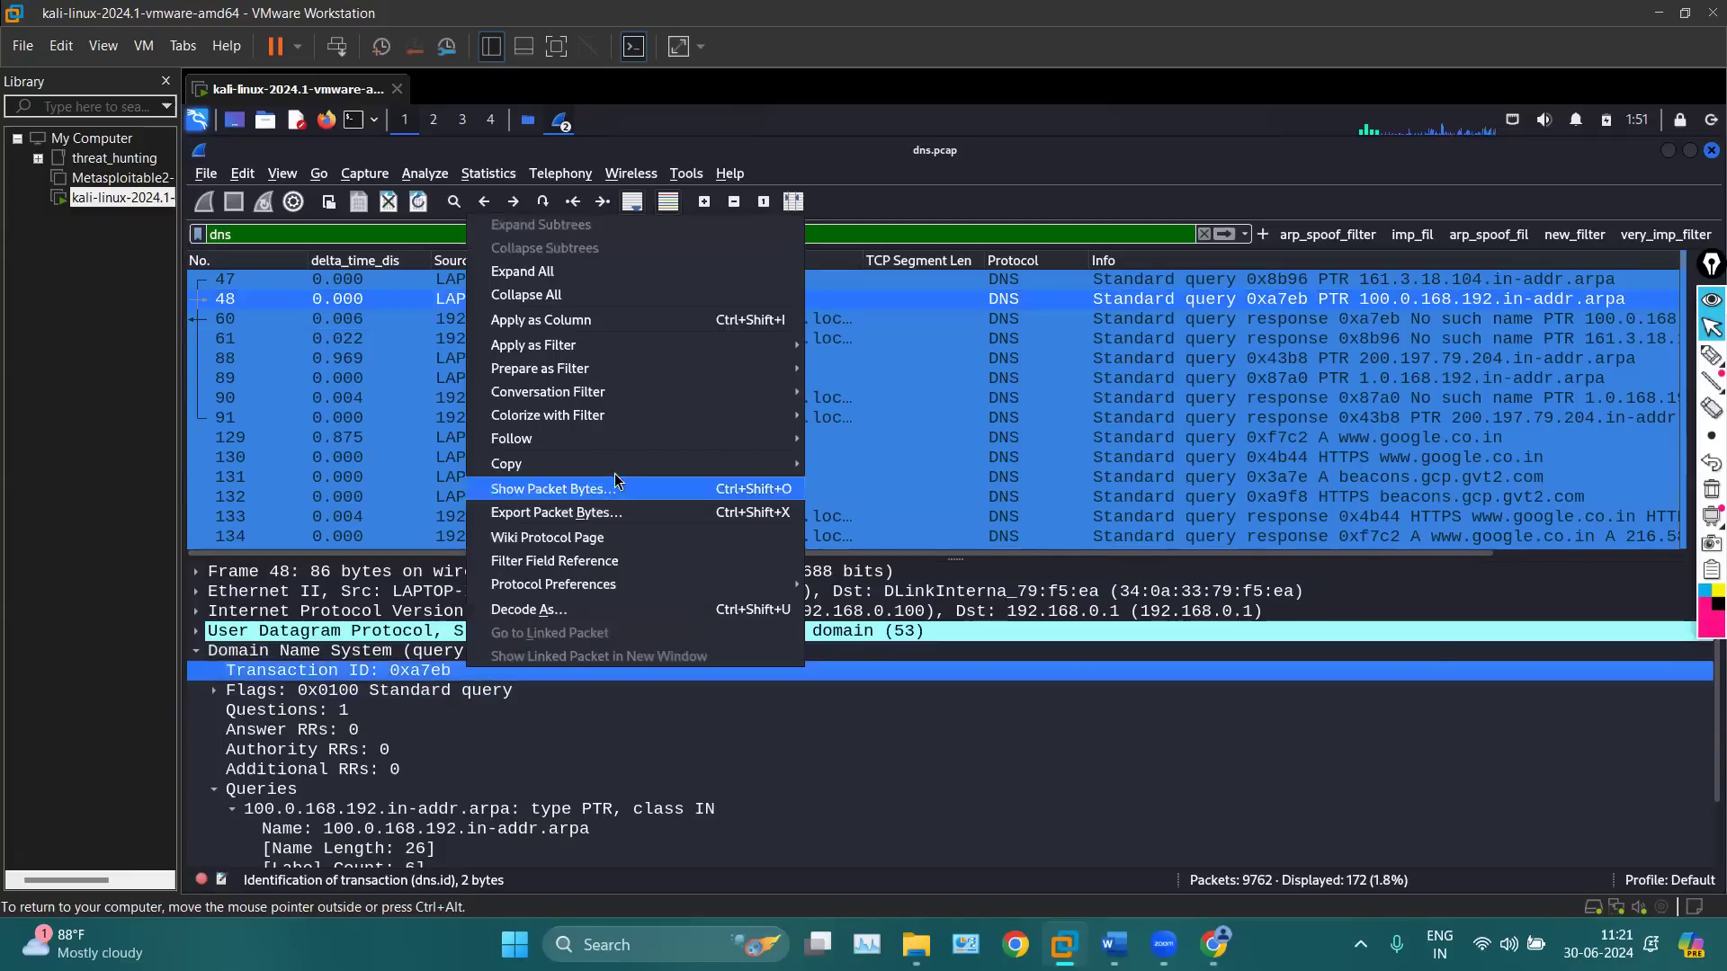
mouse_move(629, 349)
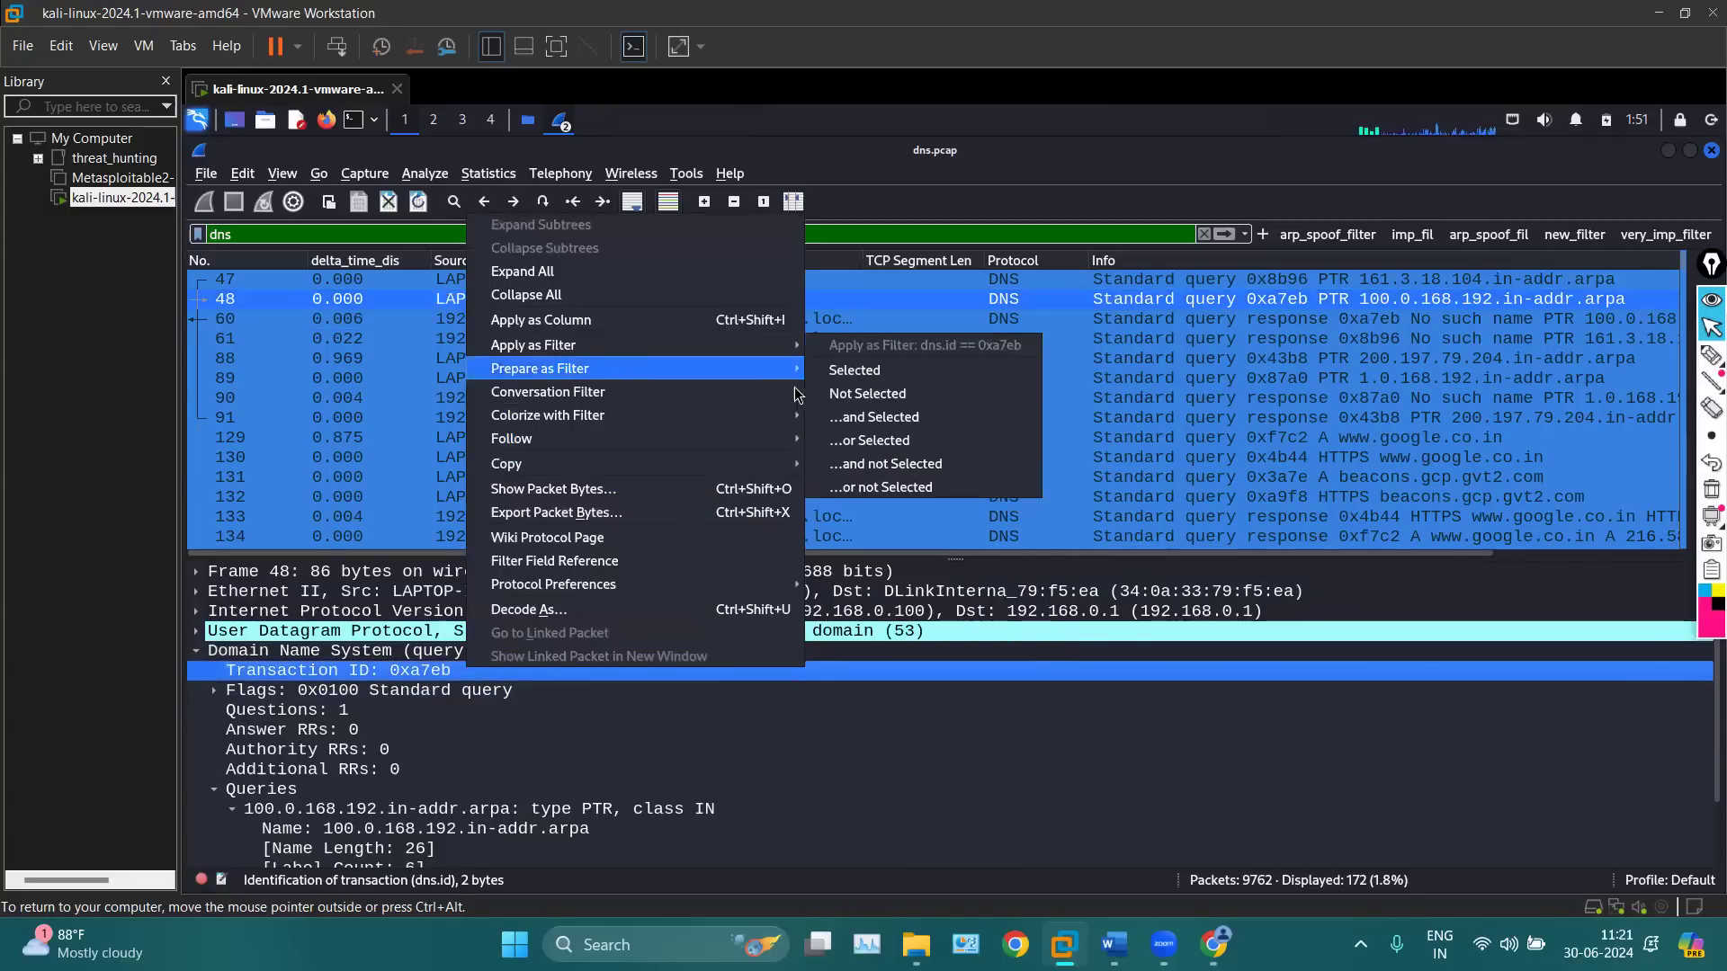
left_click(846, 369)
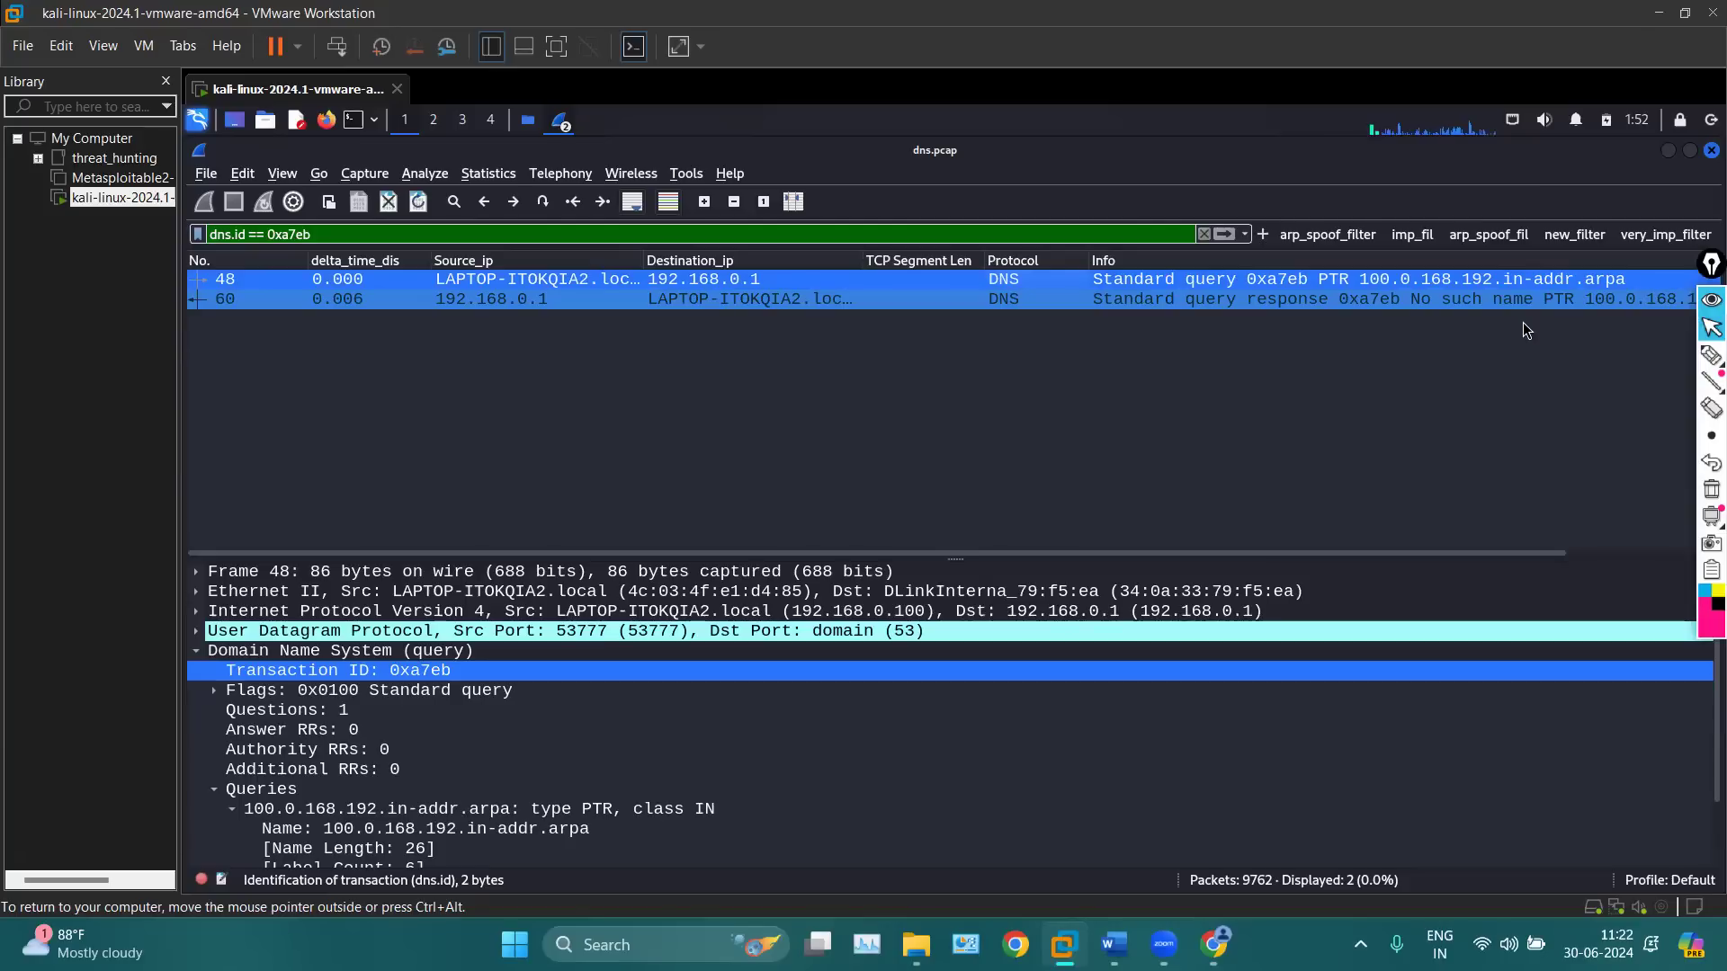
Set the second-smallest pen size, underline the reversed IP in packet 48's Queries section, then clear the annotations and leave pen mode
left_click(1711, 355)
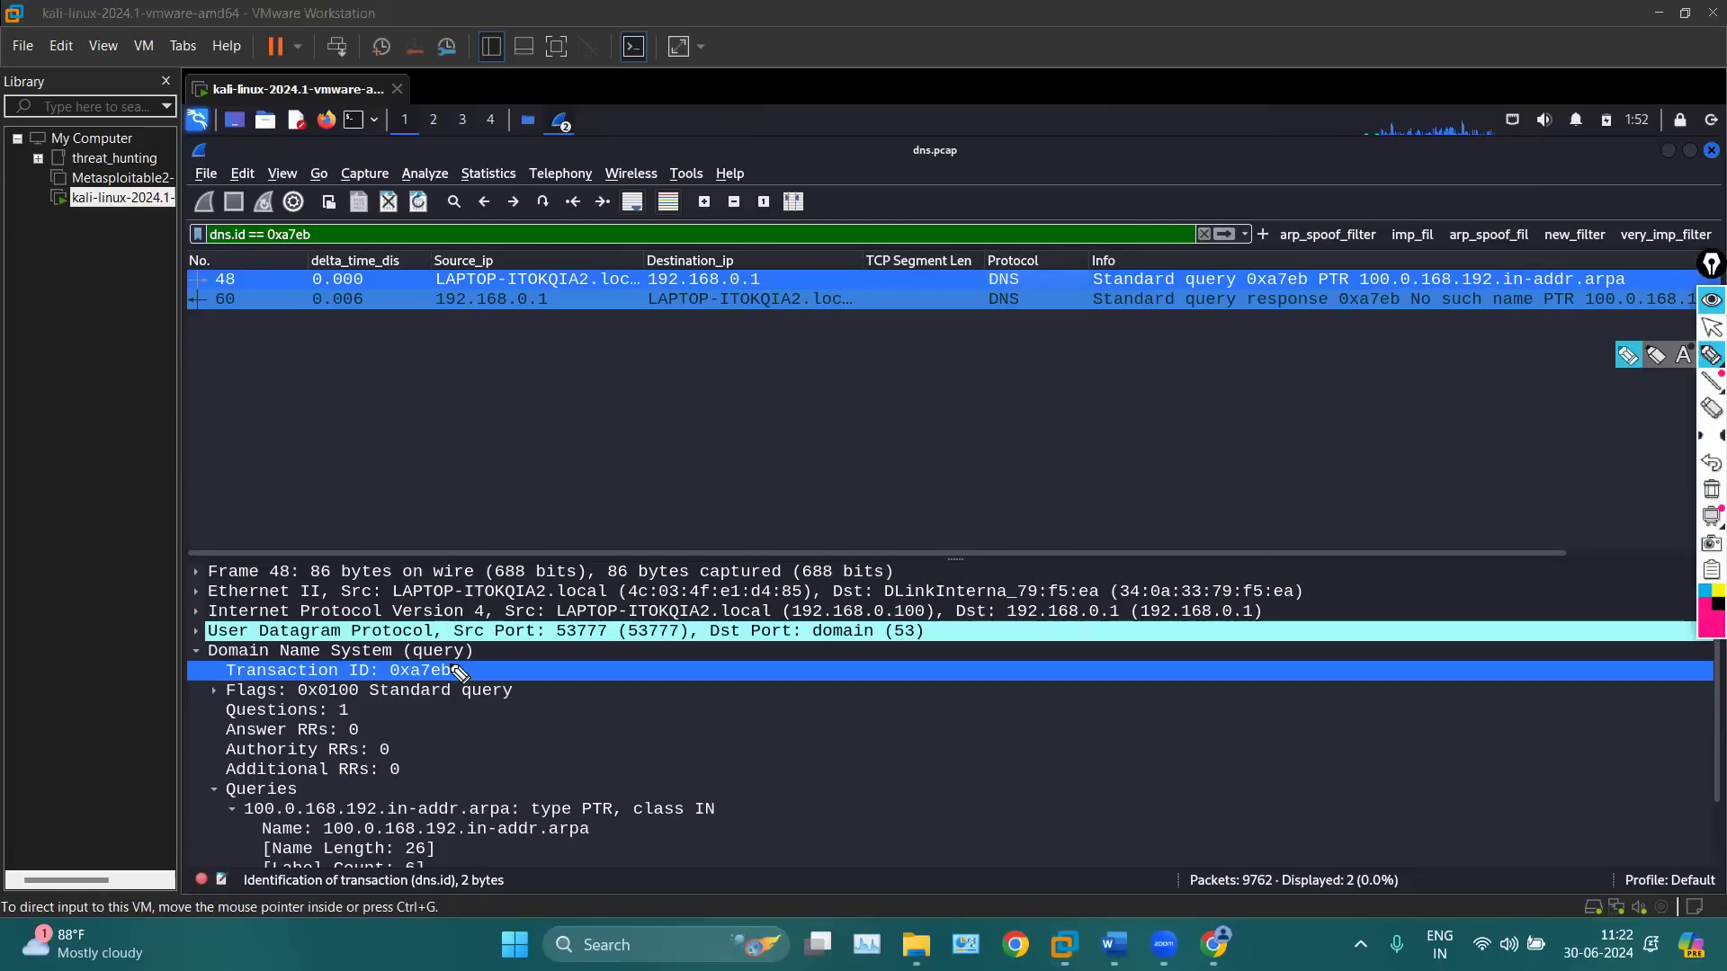
left_click(1711, 435)
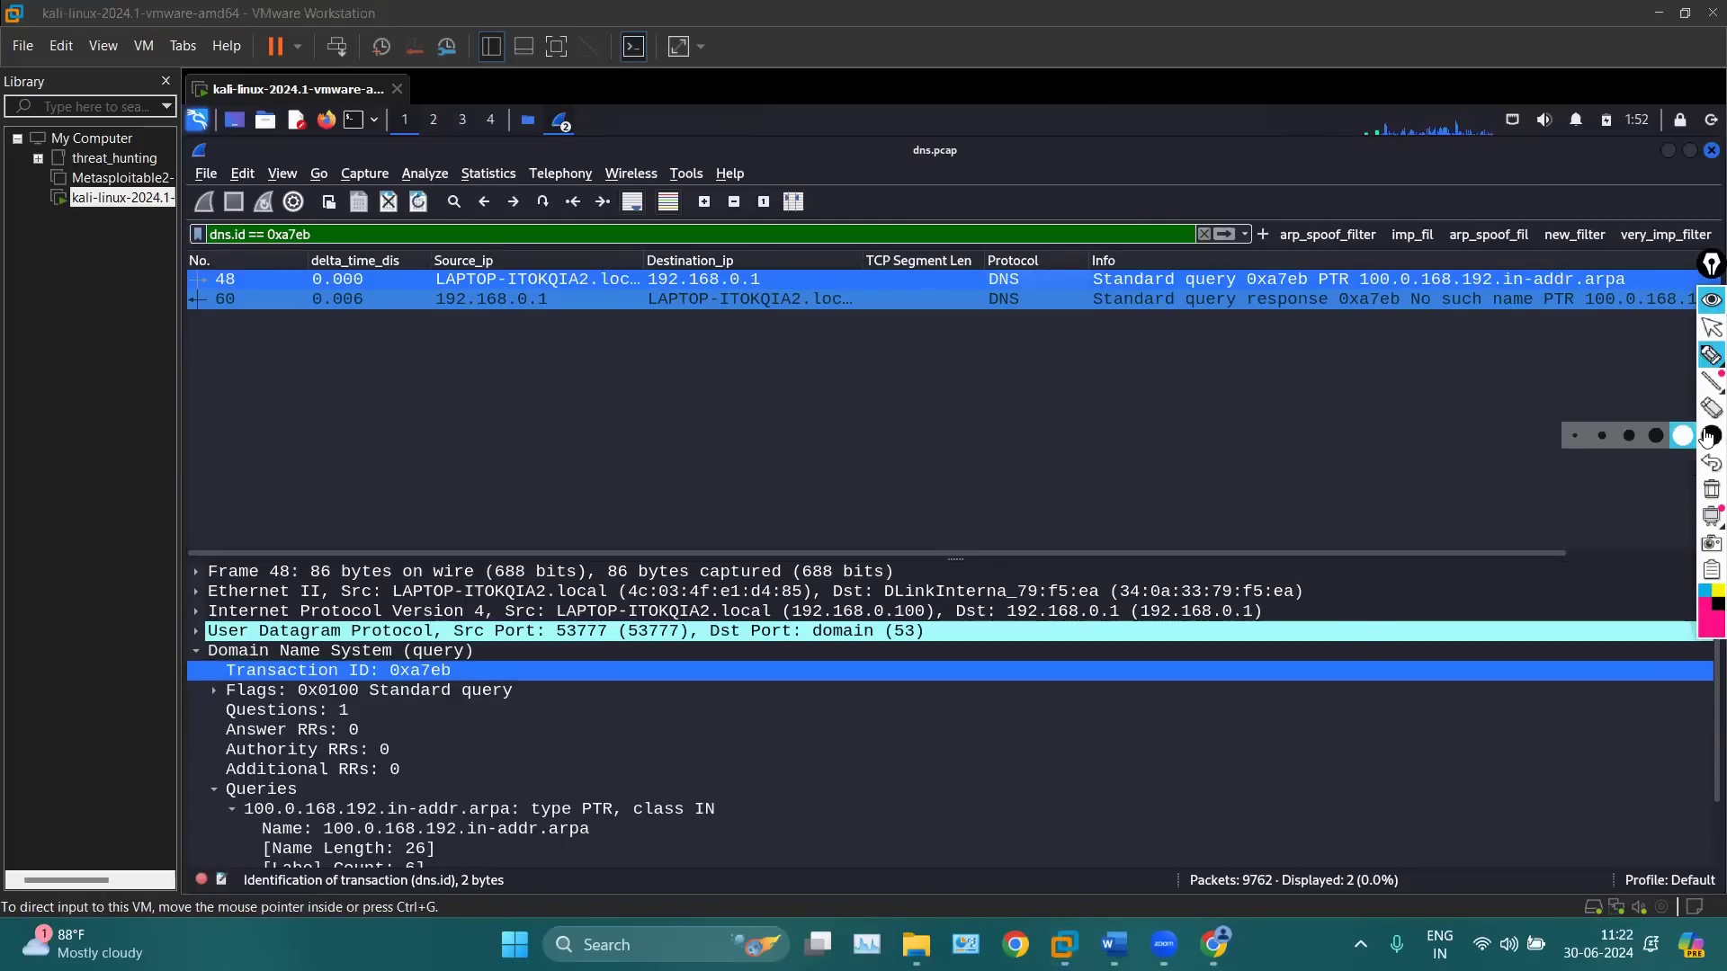
left_click(1601, 437)
mouse_move(235, 826)
left_mouse_down()
mouse_move(369, 821)
mouse_move(257, 820)
left_mouse_up()
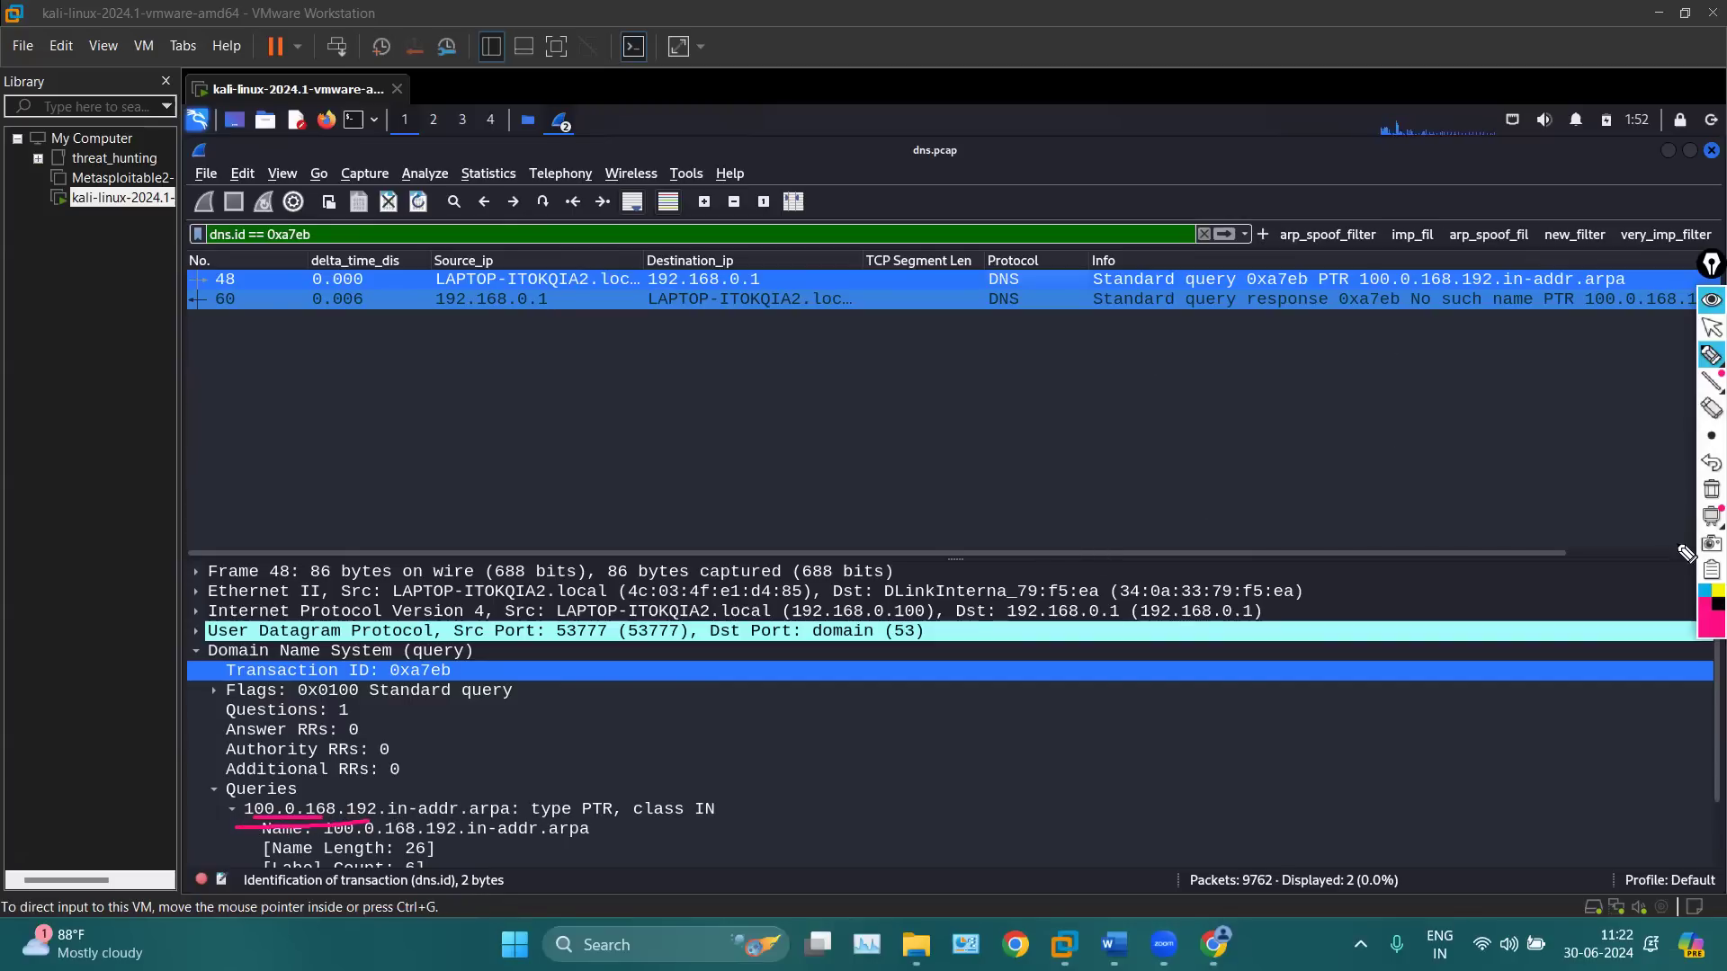
left_click(1711, 488)
left_click(1711, 327)
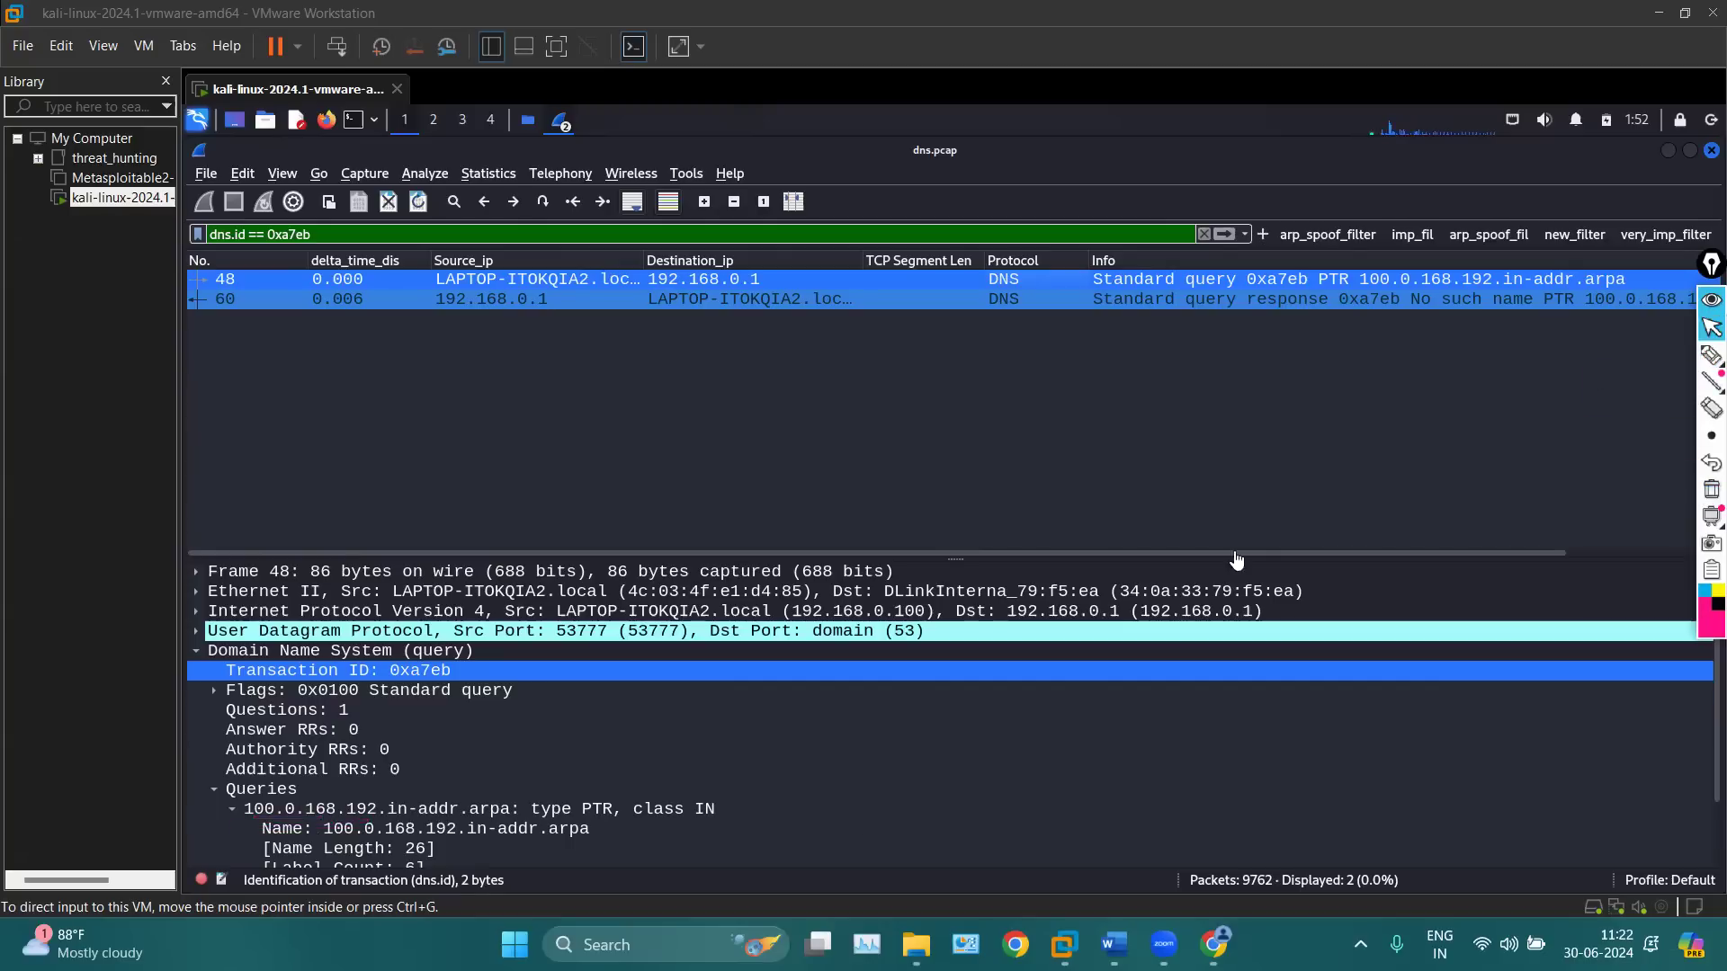
Examine the name length, label count, type and class of the PTR query in packet 48
scroll(726, 758, "down", 2)
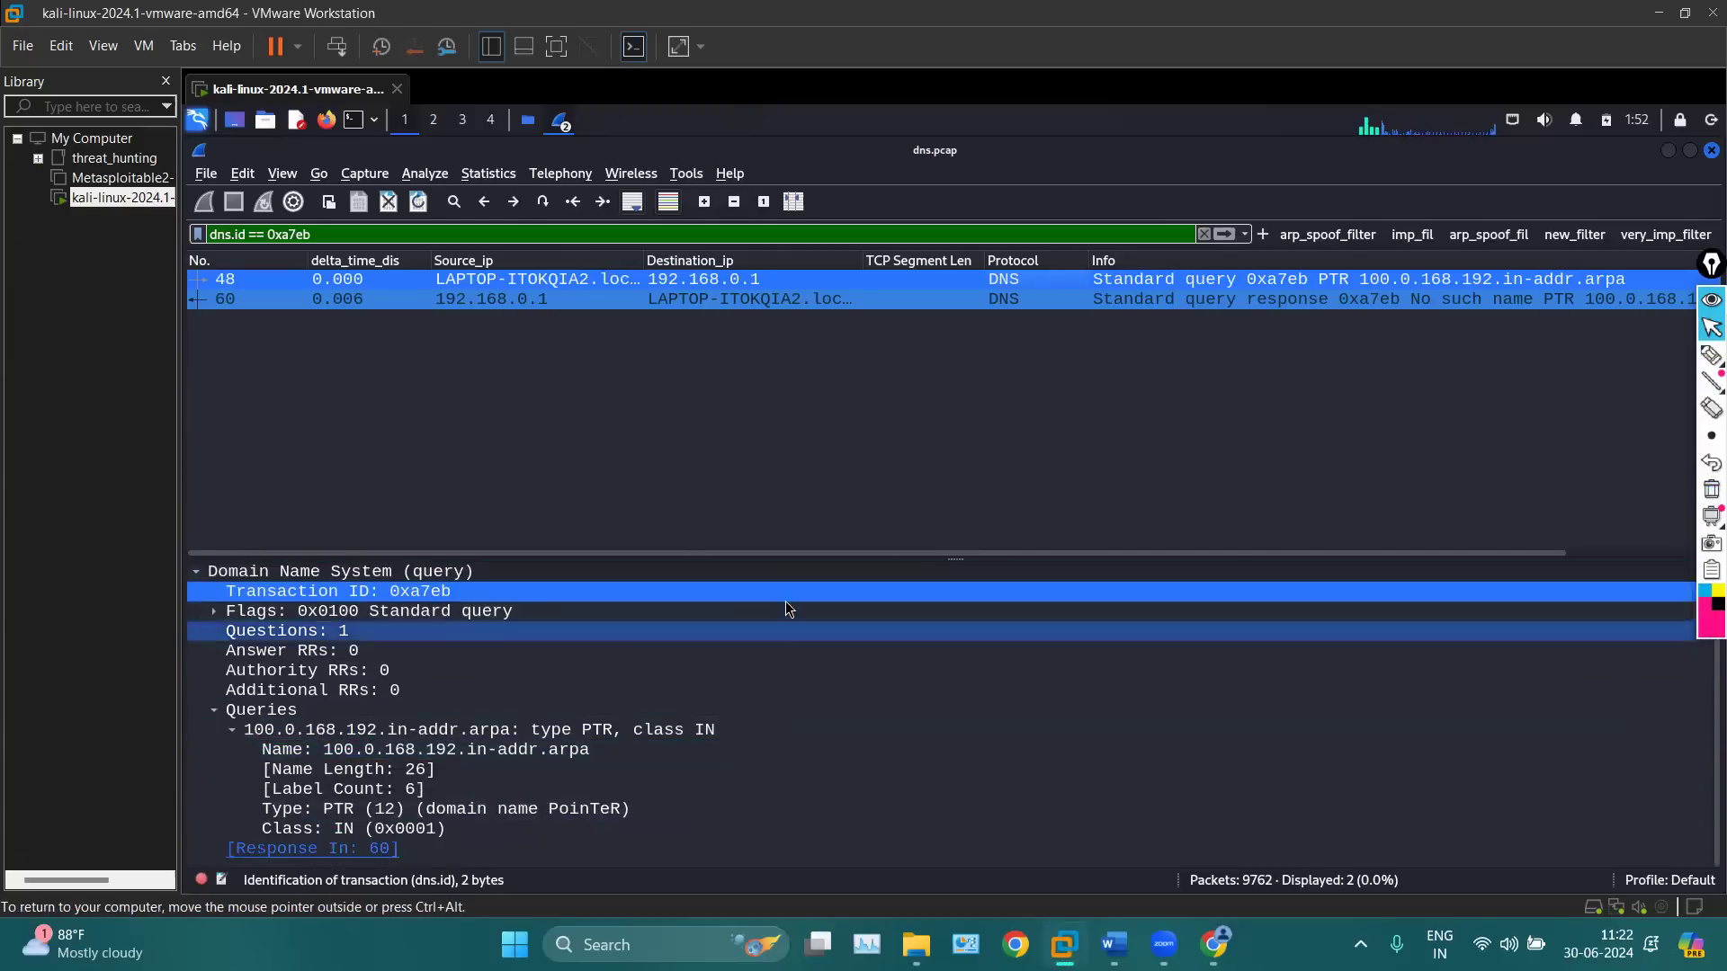
left_click(396, 770)
left_click(354, 796)
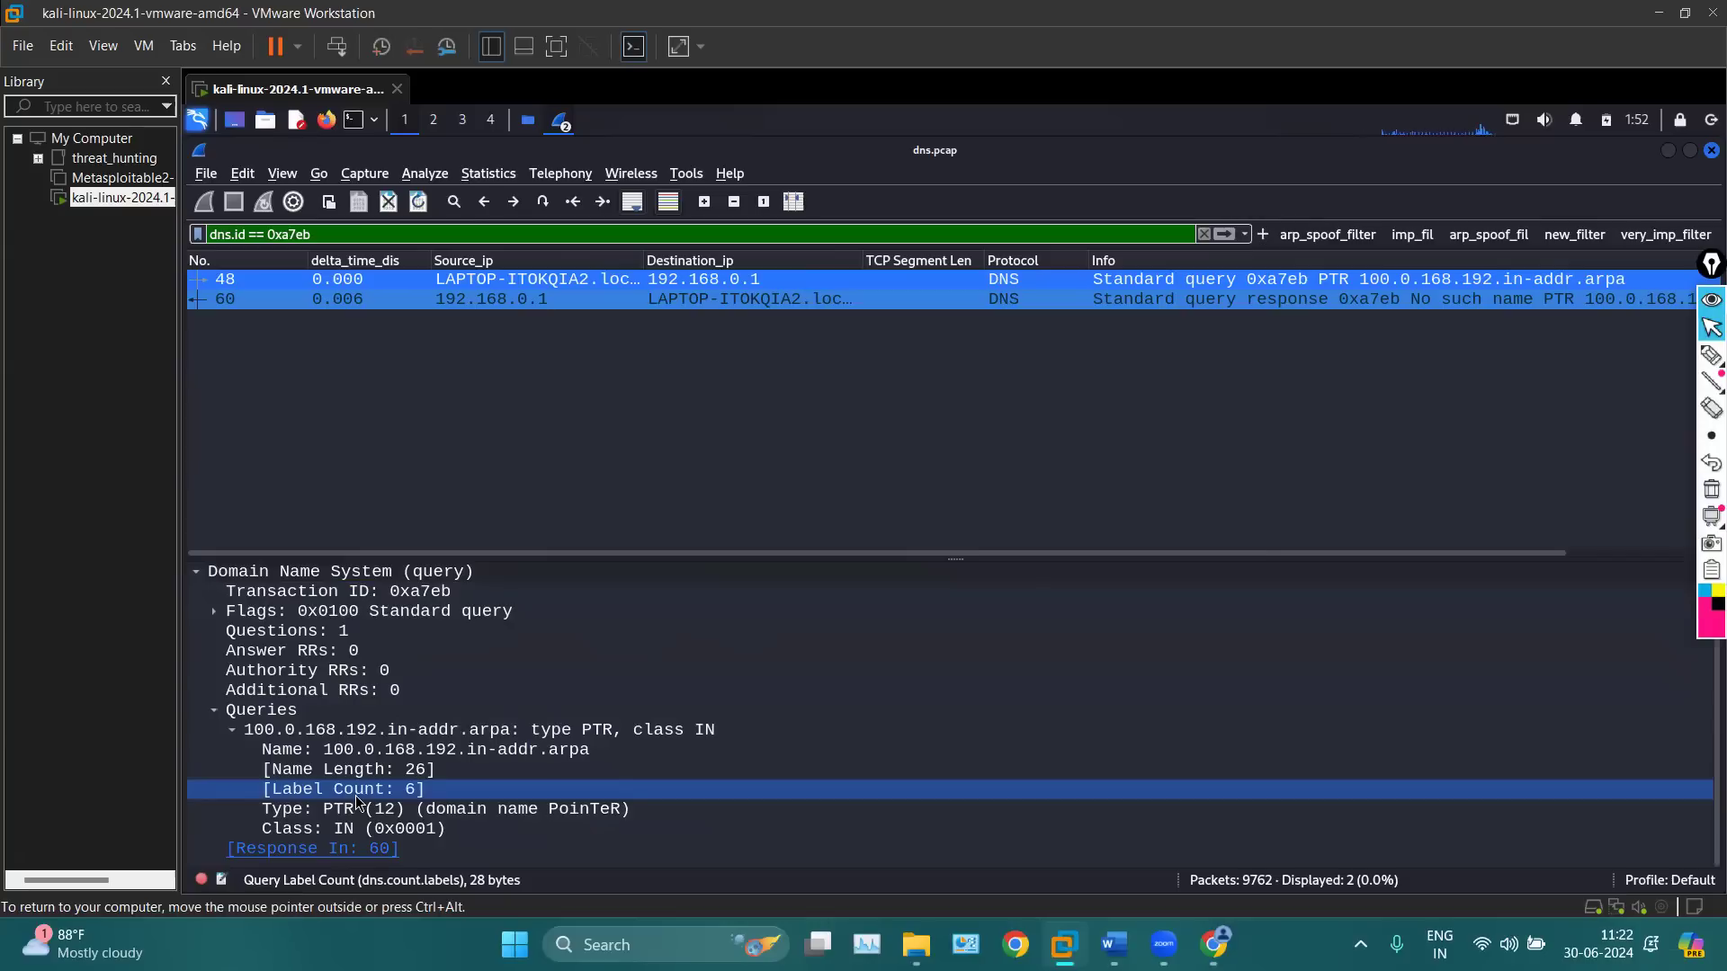
left_click(374, 815)
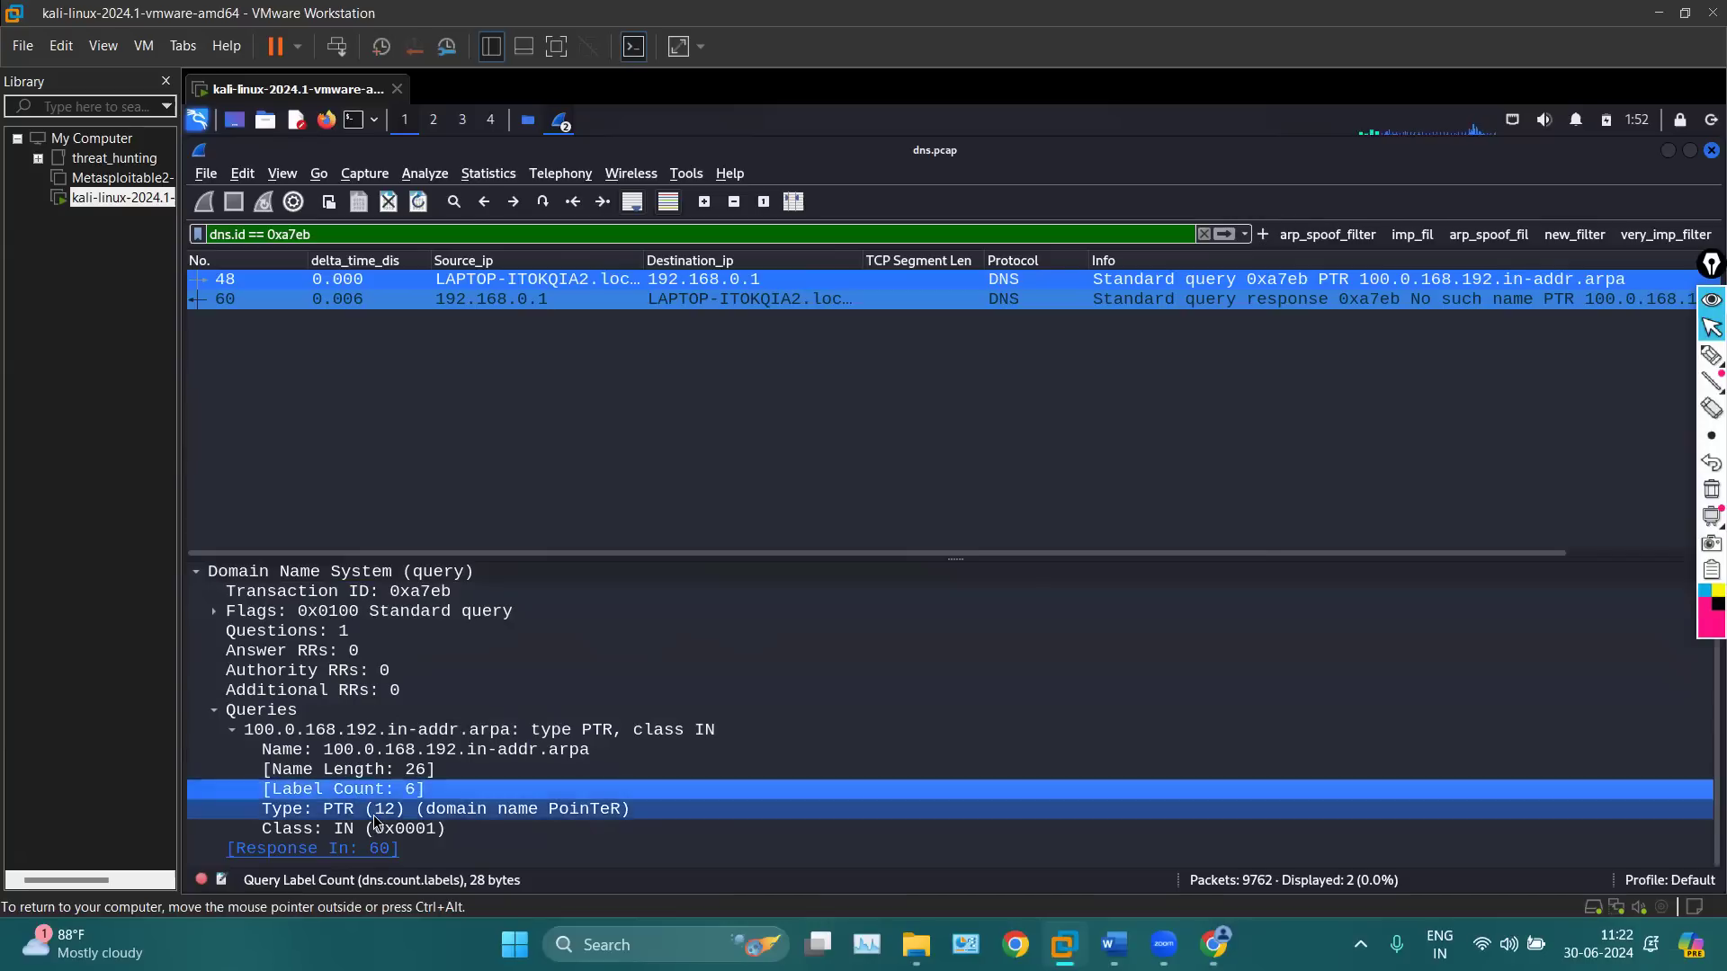
left_click(398, 831)
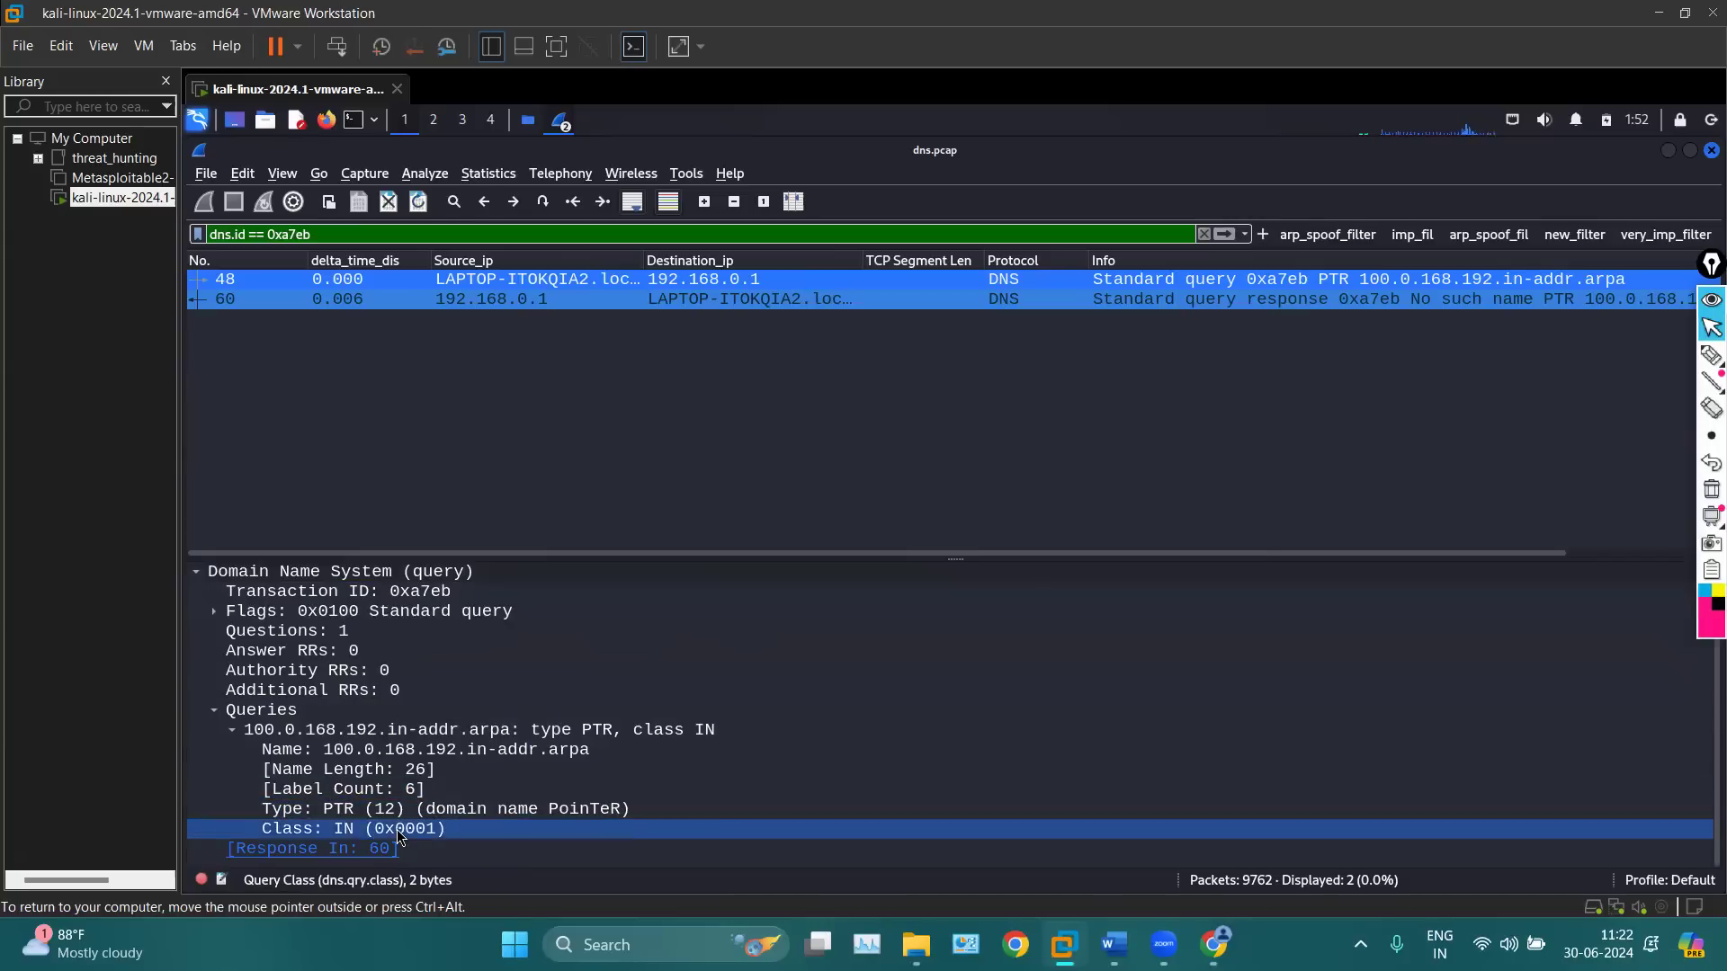
Examine response packet 60's flags, its question, answer, authority and additional record counts, and its Queries section
left_click(1171, 299)
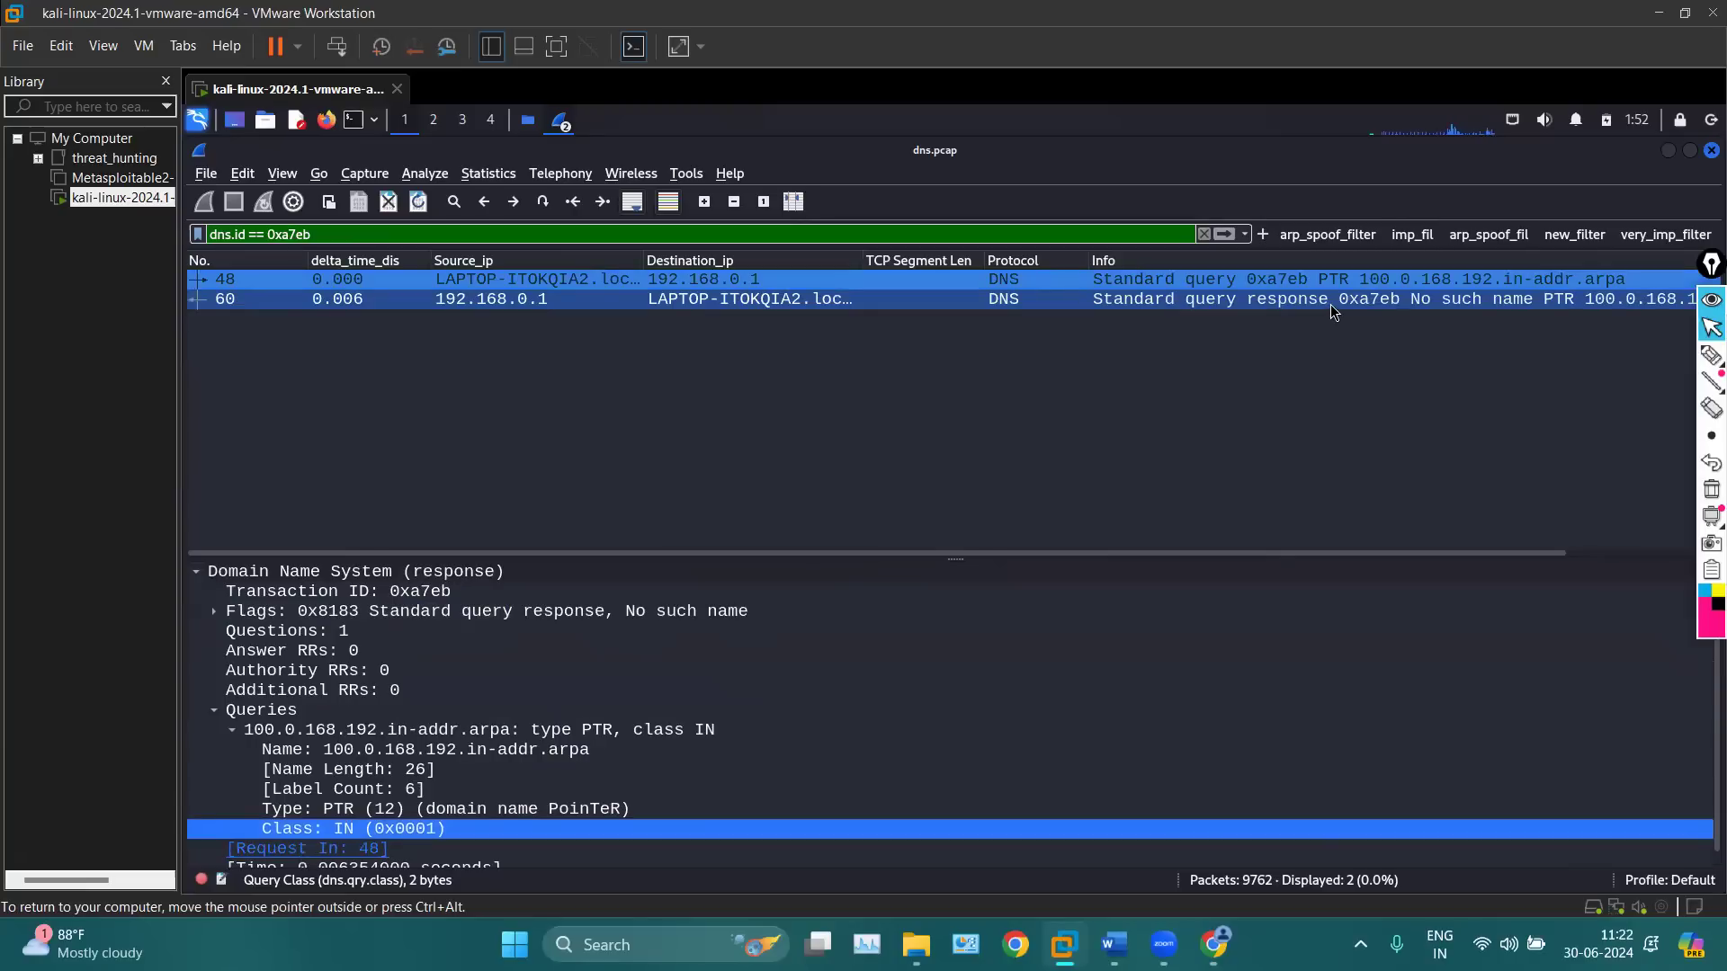
scroll(472, 707, "up", 2)
left_click(471, 707)
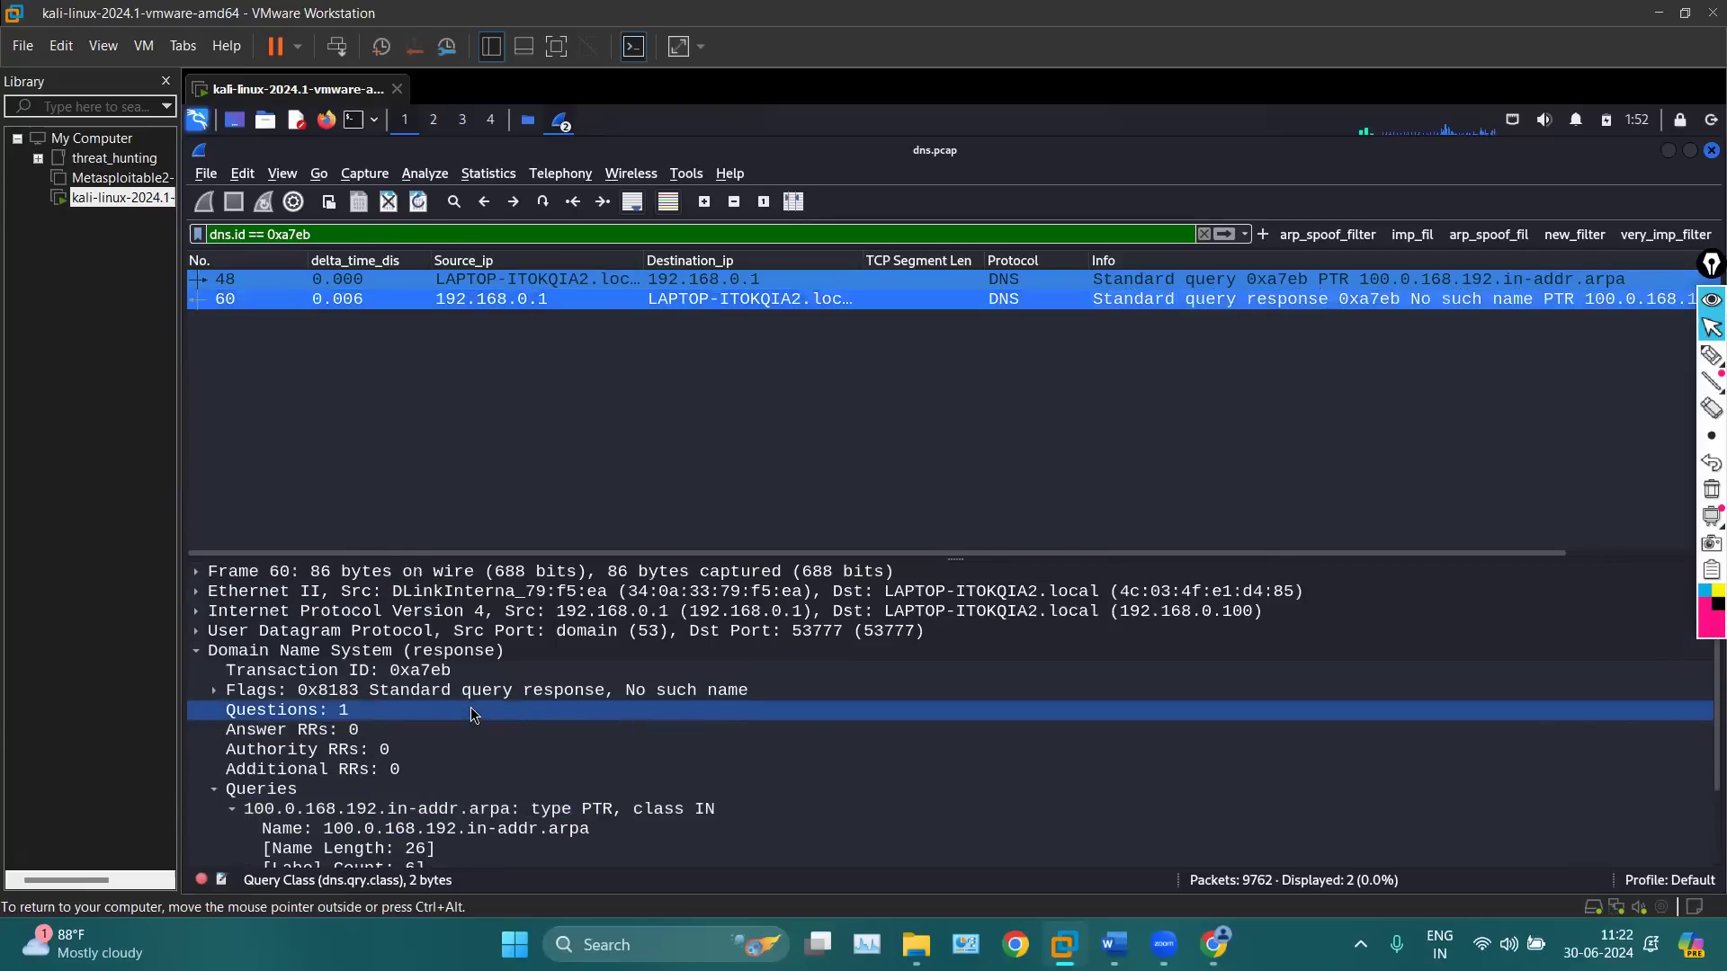
left_click(665, 690)
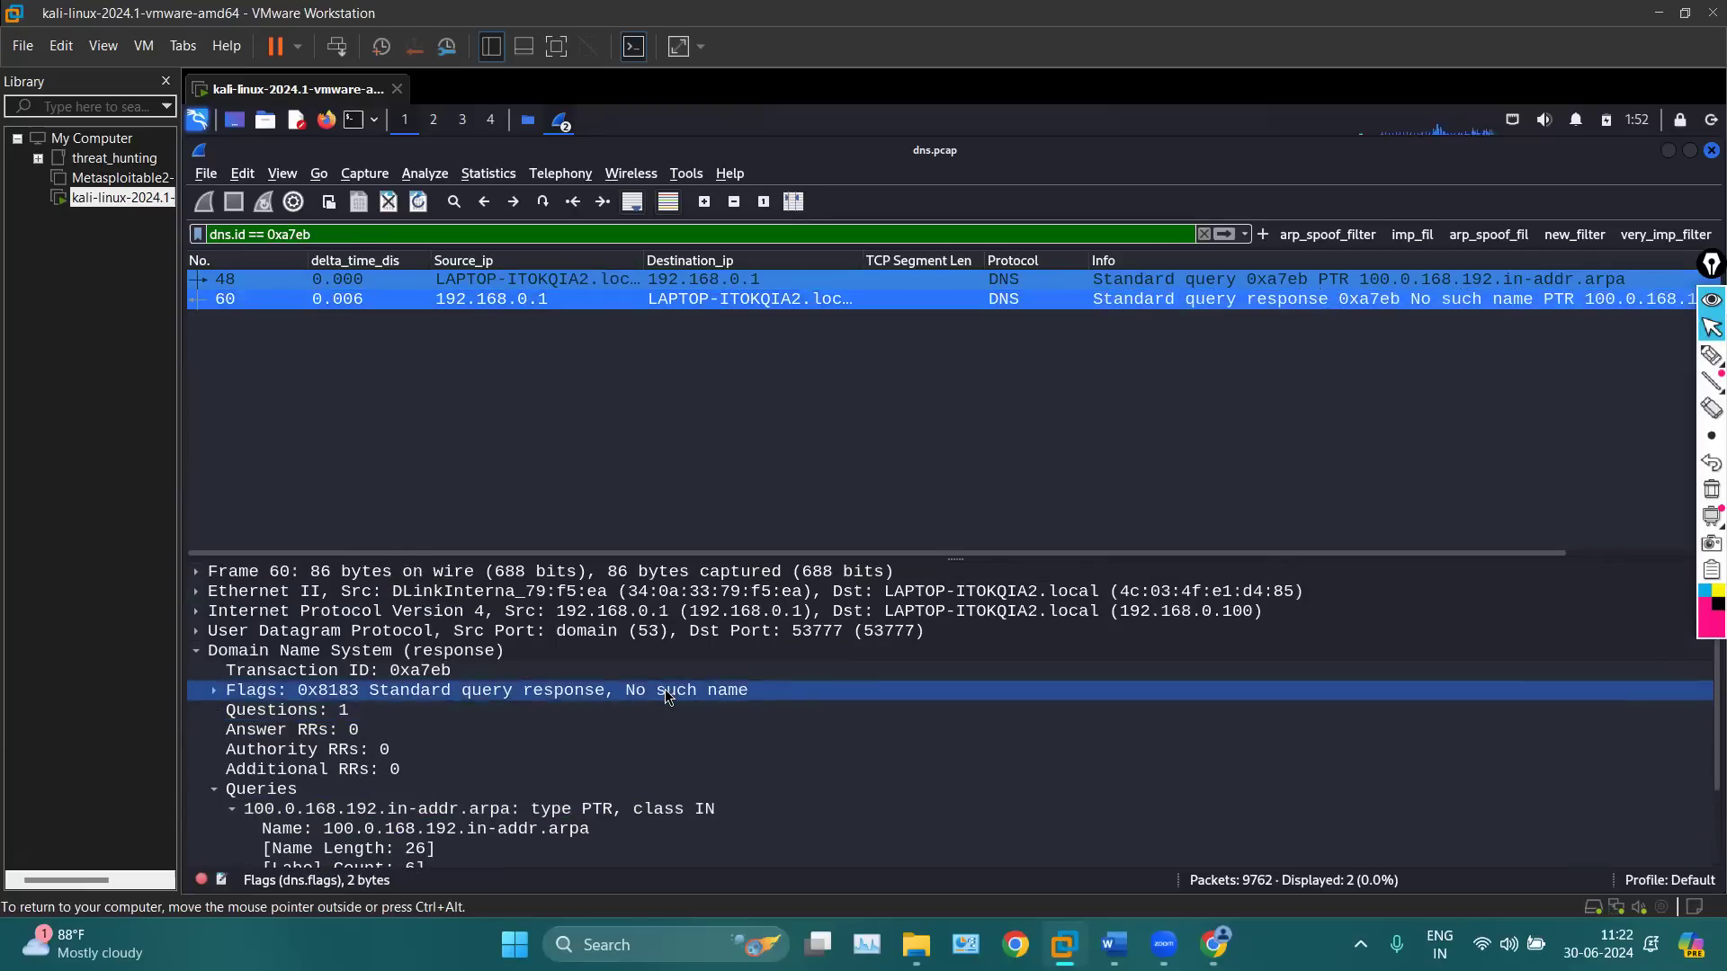
scroll(504, 765, "down", 2)
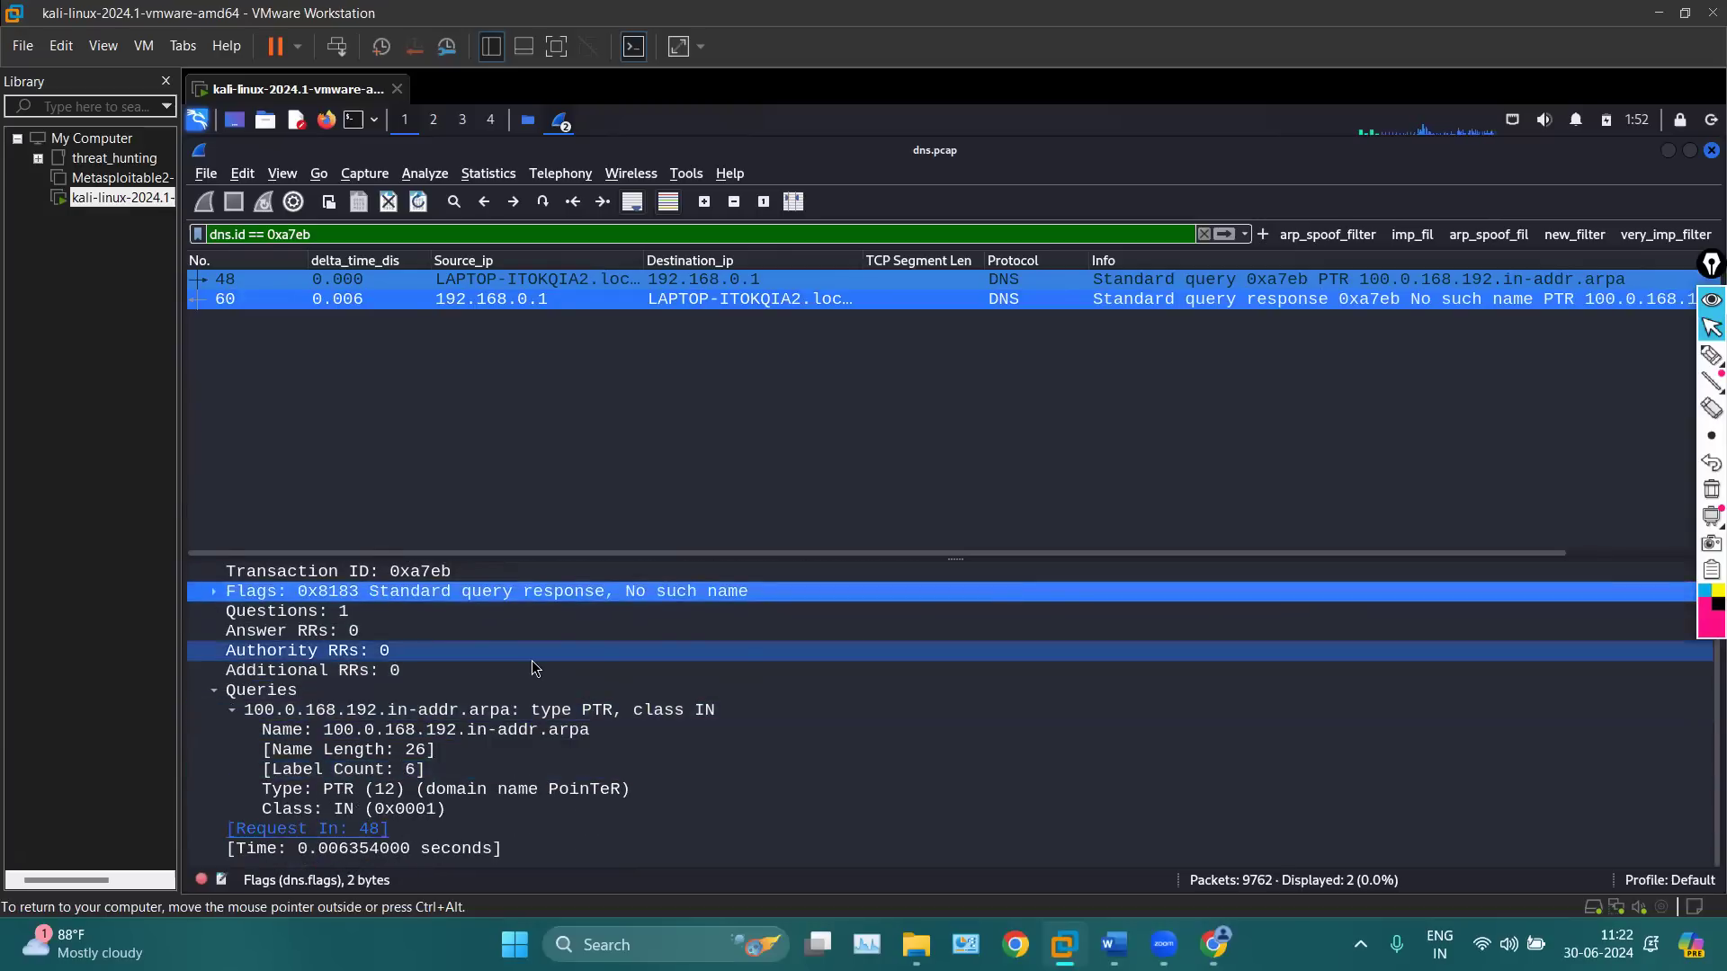
scroll(534, 666, "up", 1)
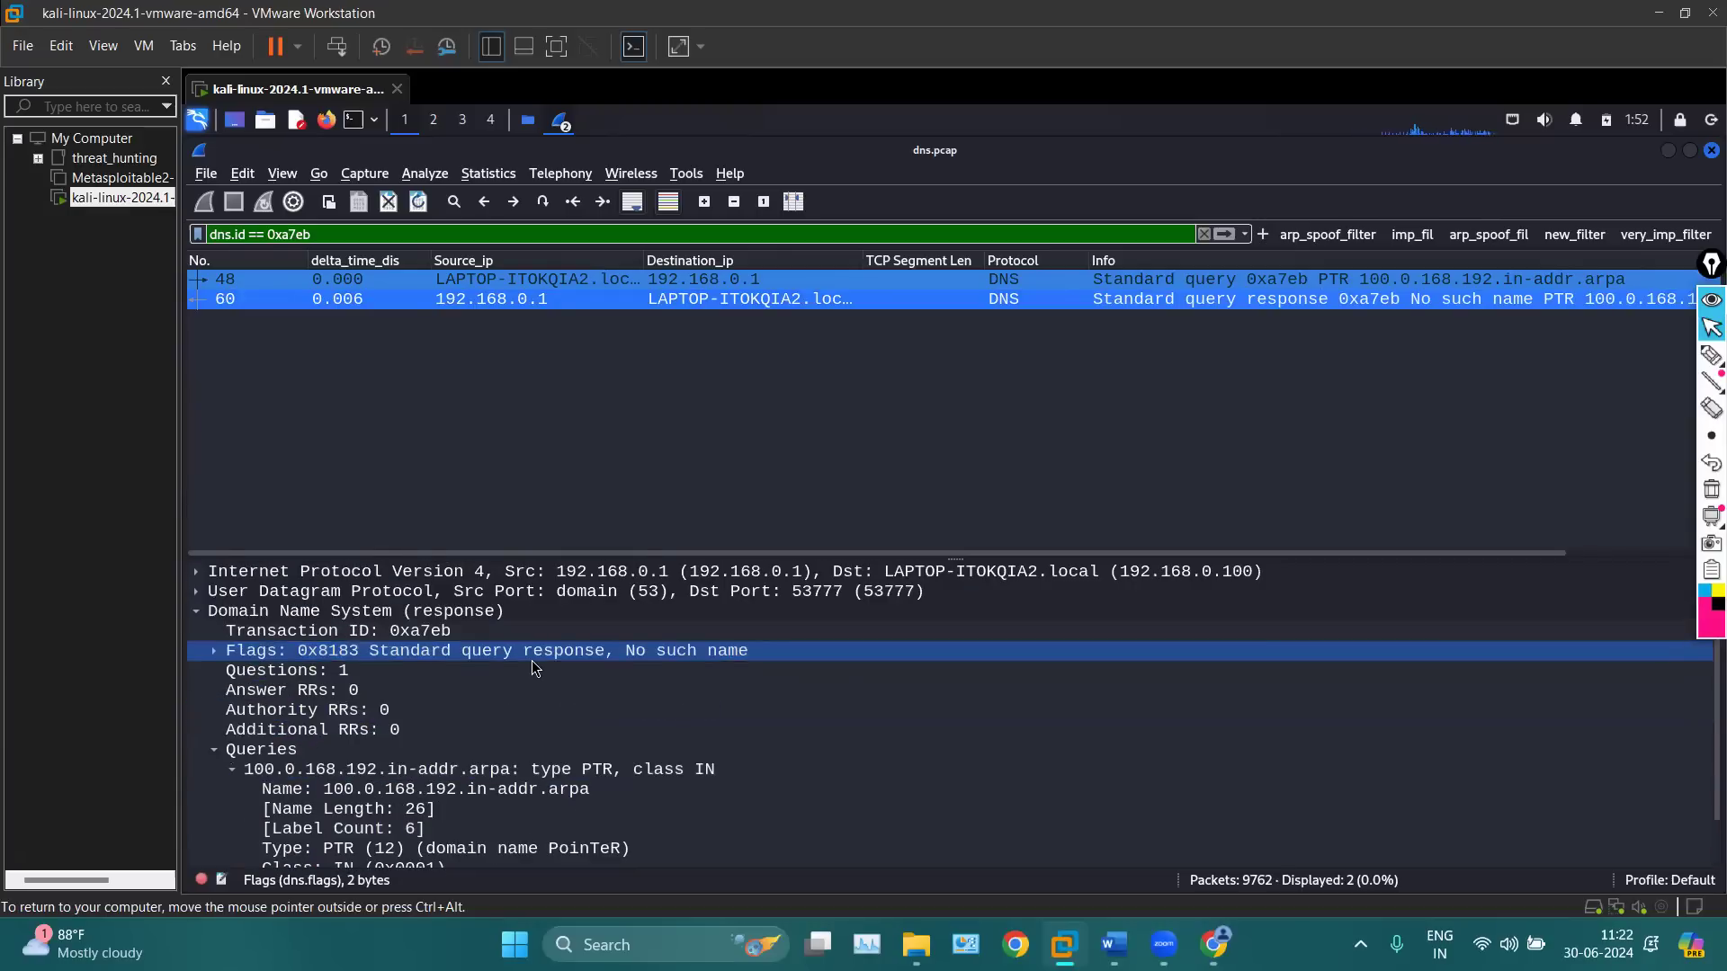
left_click(359, 674)
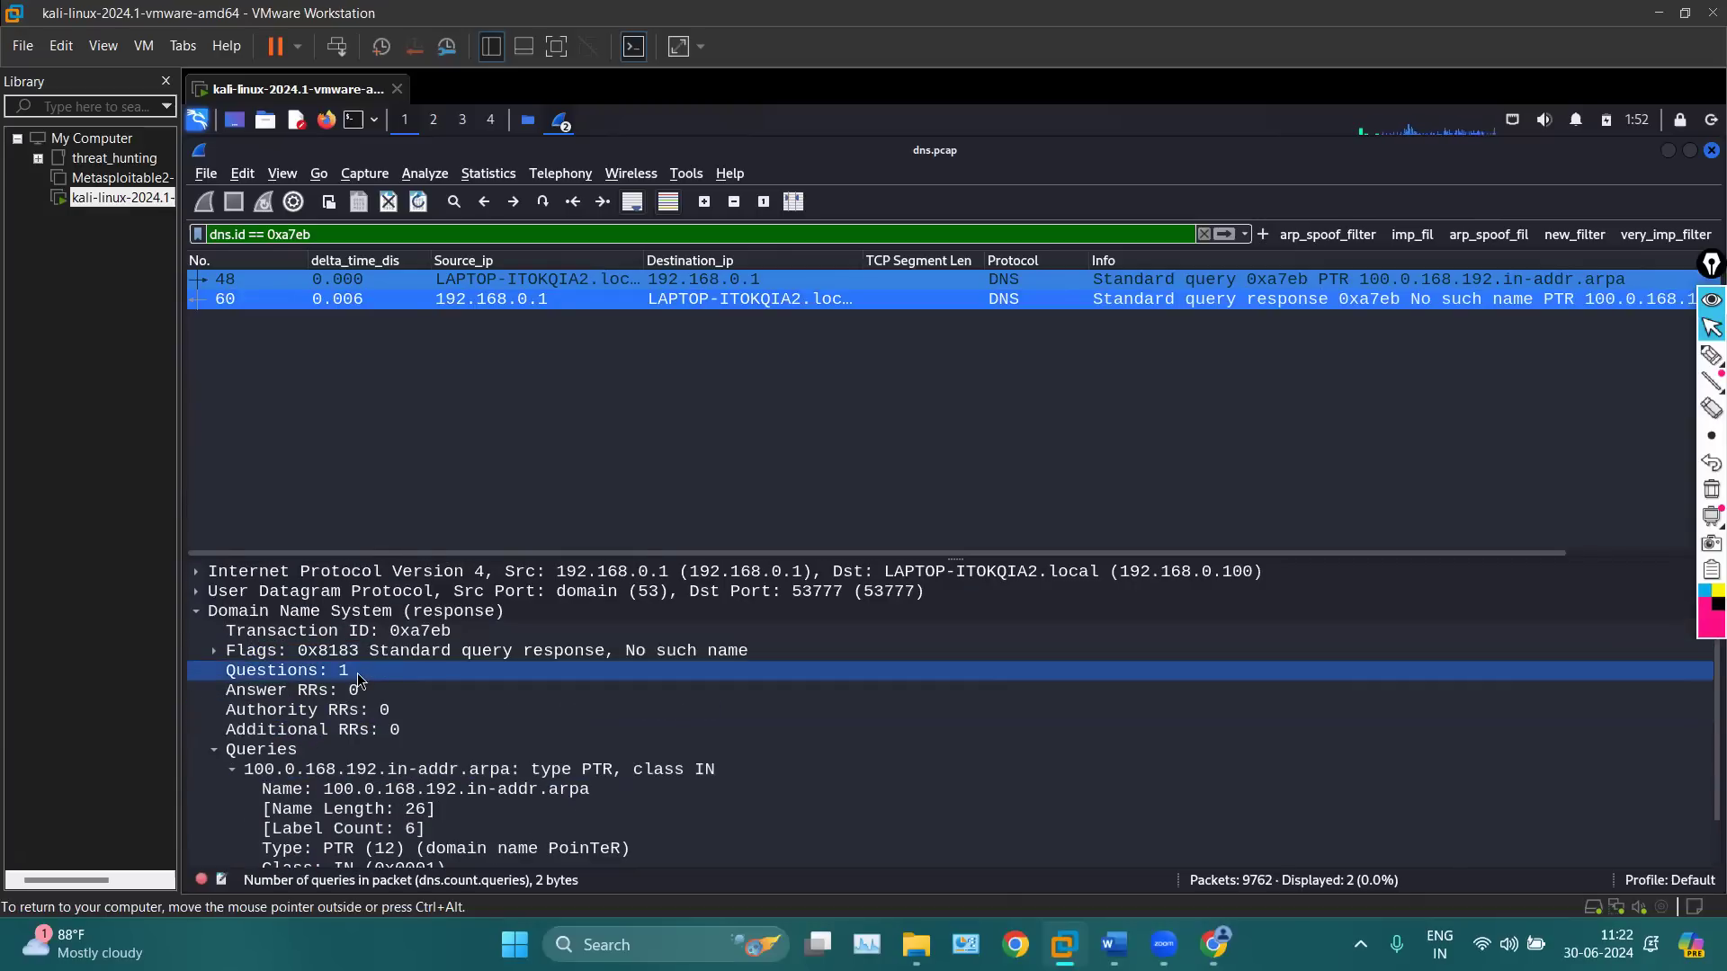
left_click(282, 710)
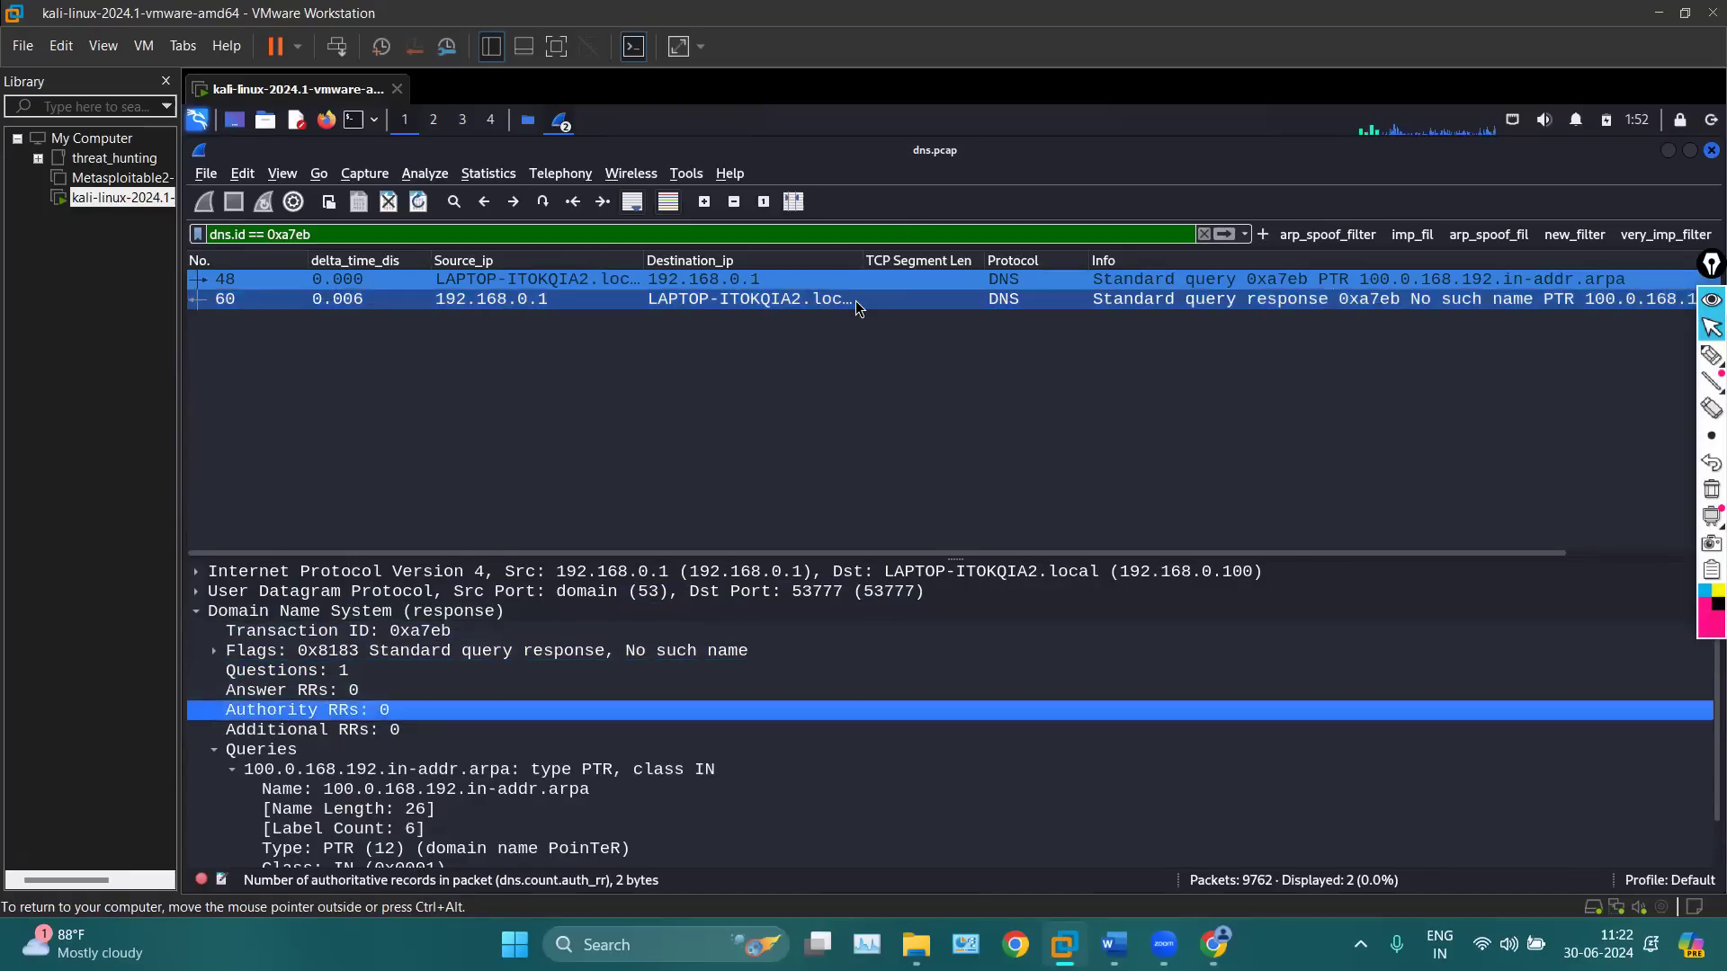
left_click(353, 691)
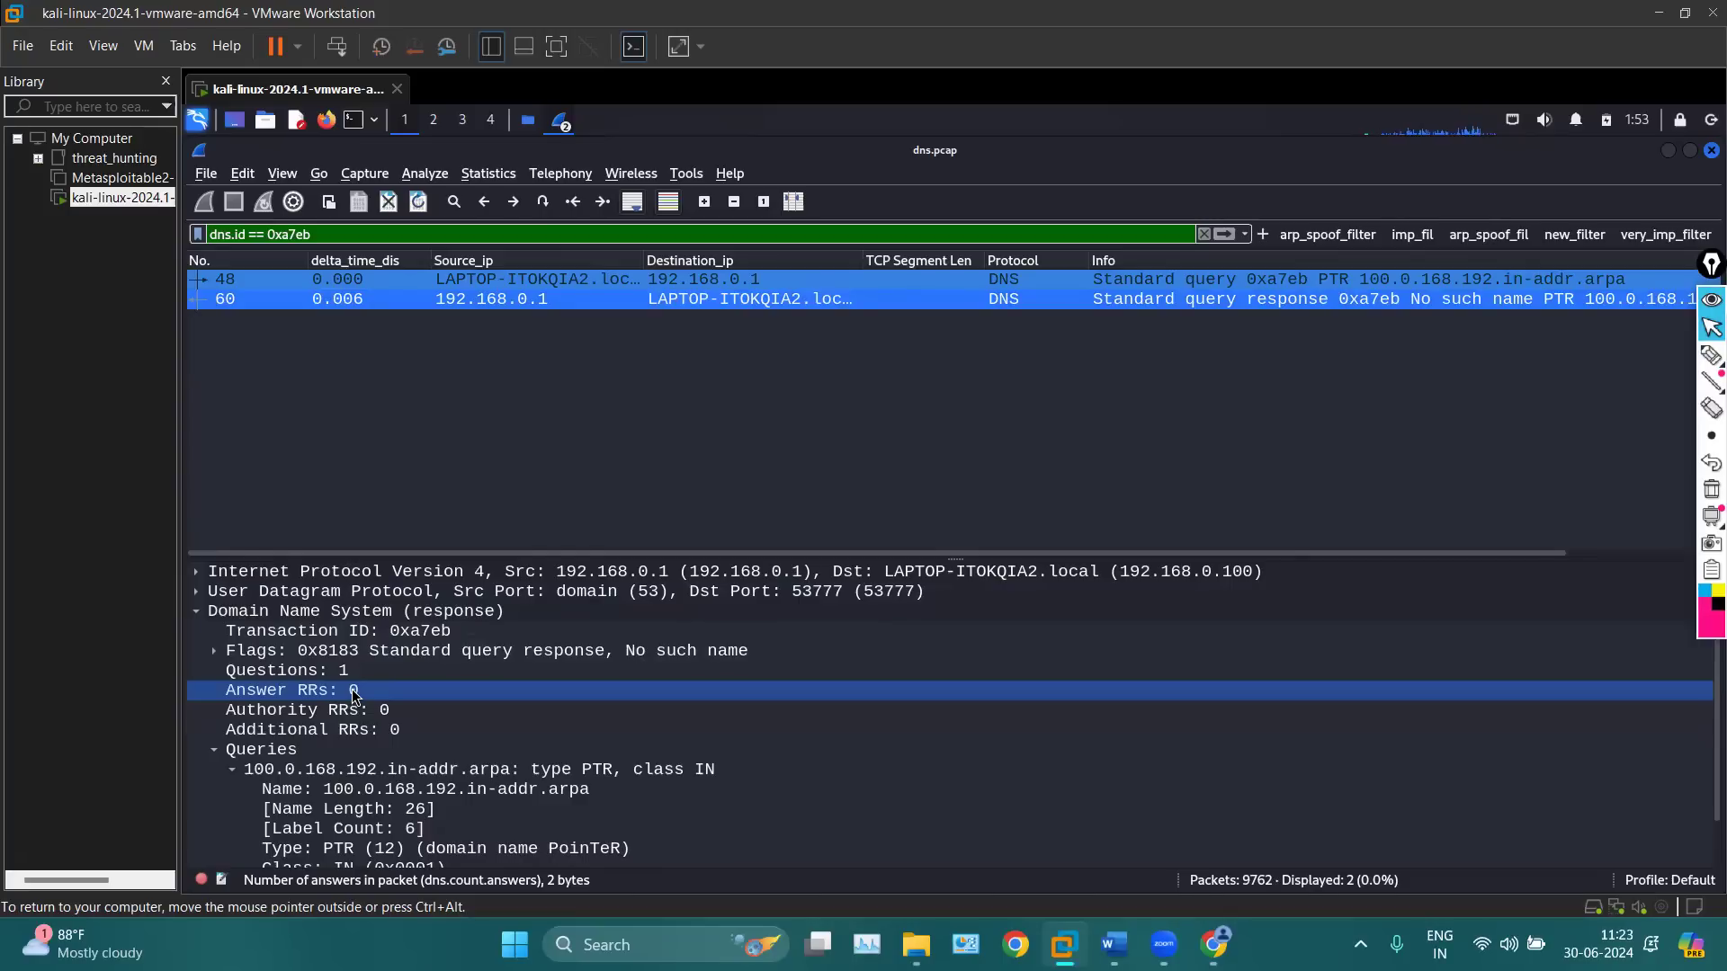
left_click(334, 713)
left_click(360, 733)
scroll(359, 739, "down", 1)
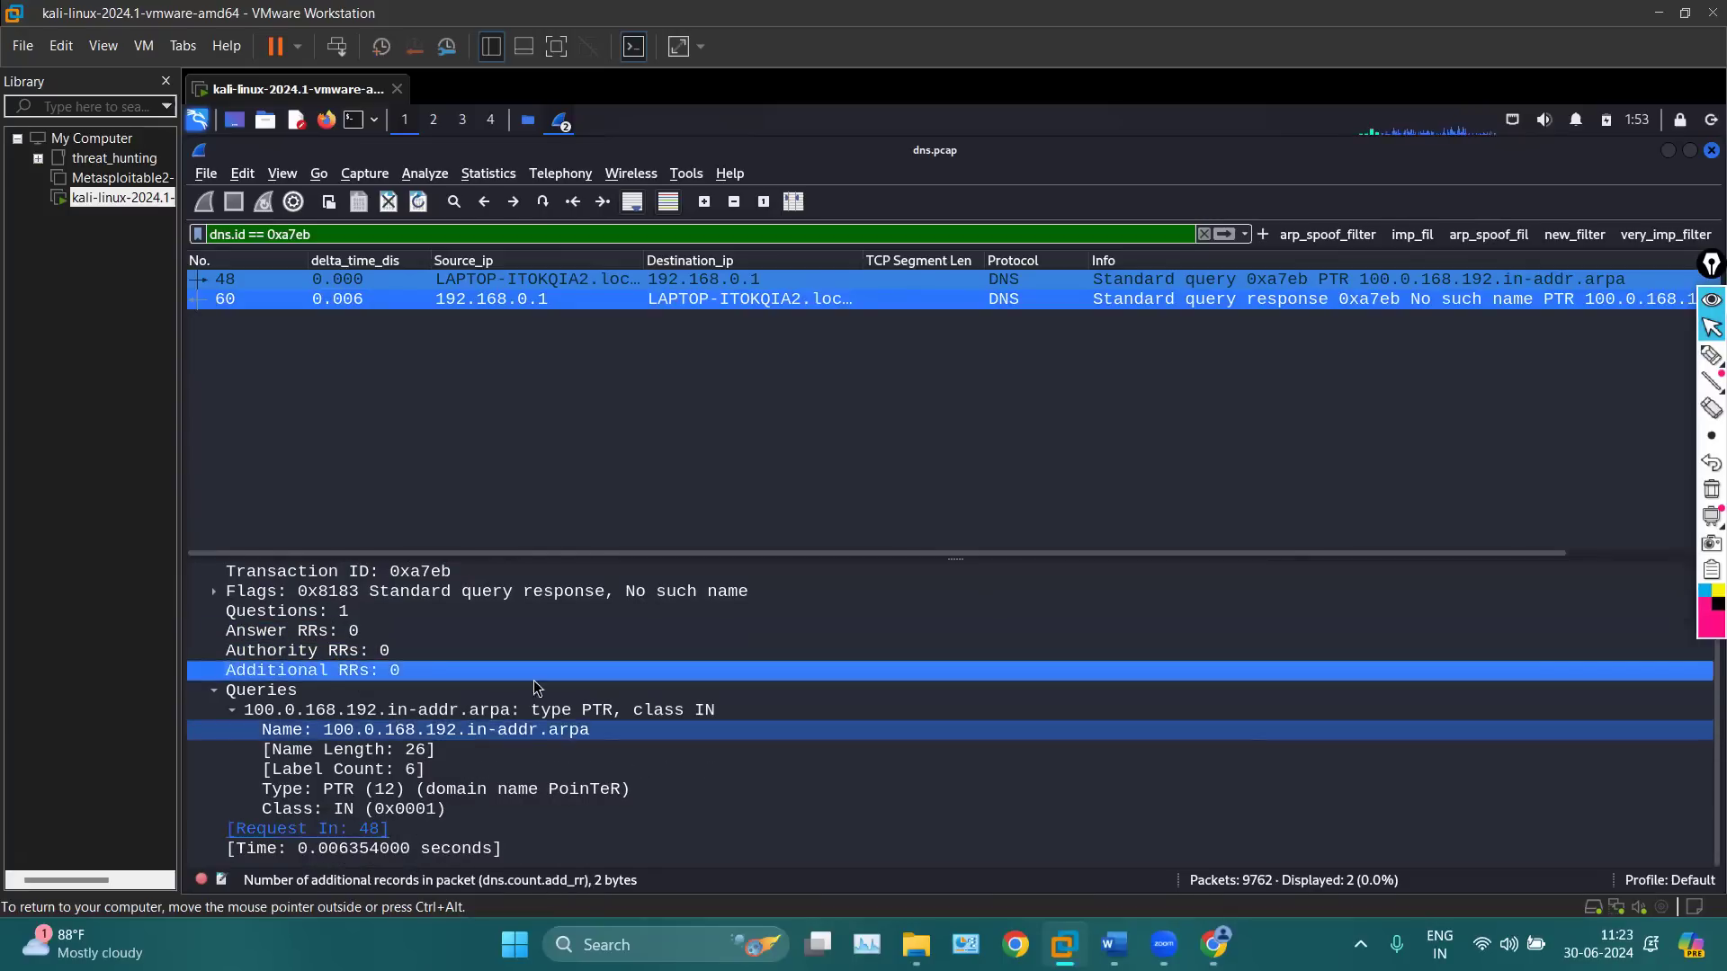
Bracket packet 60's Queries section, underline its reversed IP, mark the response's delta time, then clear the annotations and leave pen mode
left_click(1711, 356)
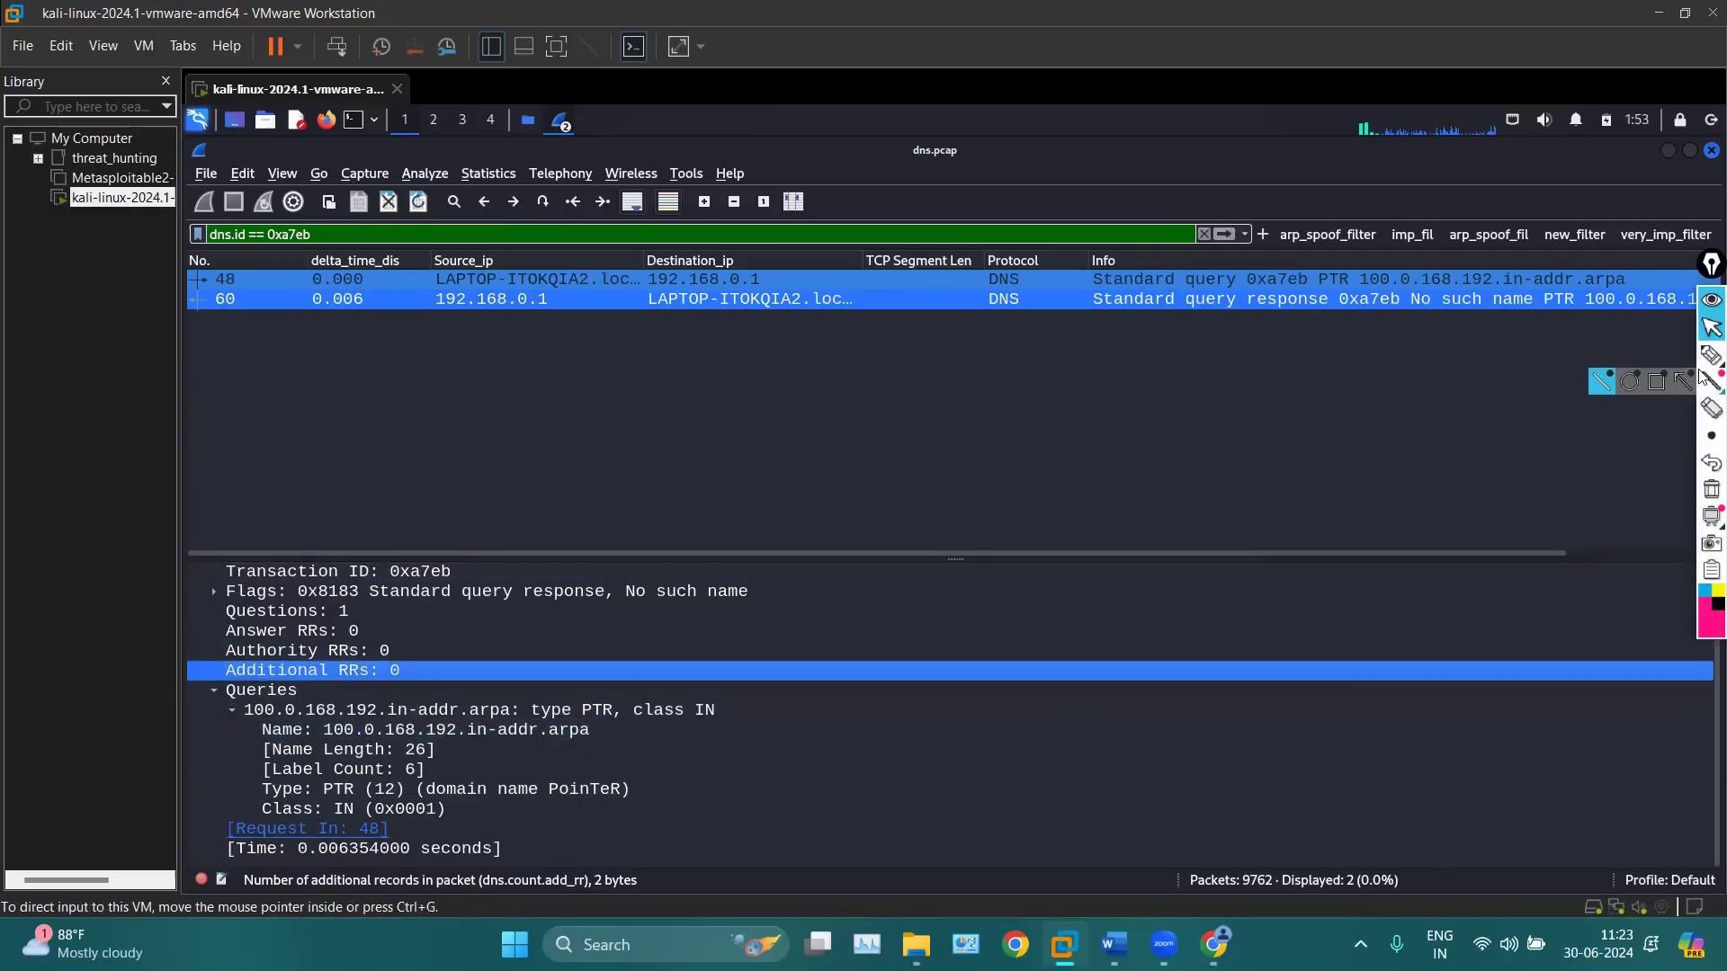
mouse_move(717, 670)
left_mouse_down()
mouse_move(812, 791)
mouse_move(649, 835)
left_mouse_up()
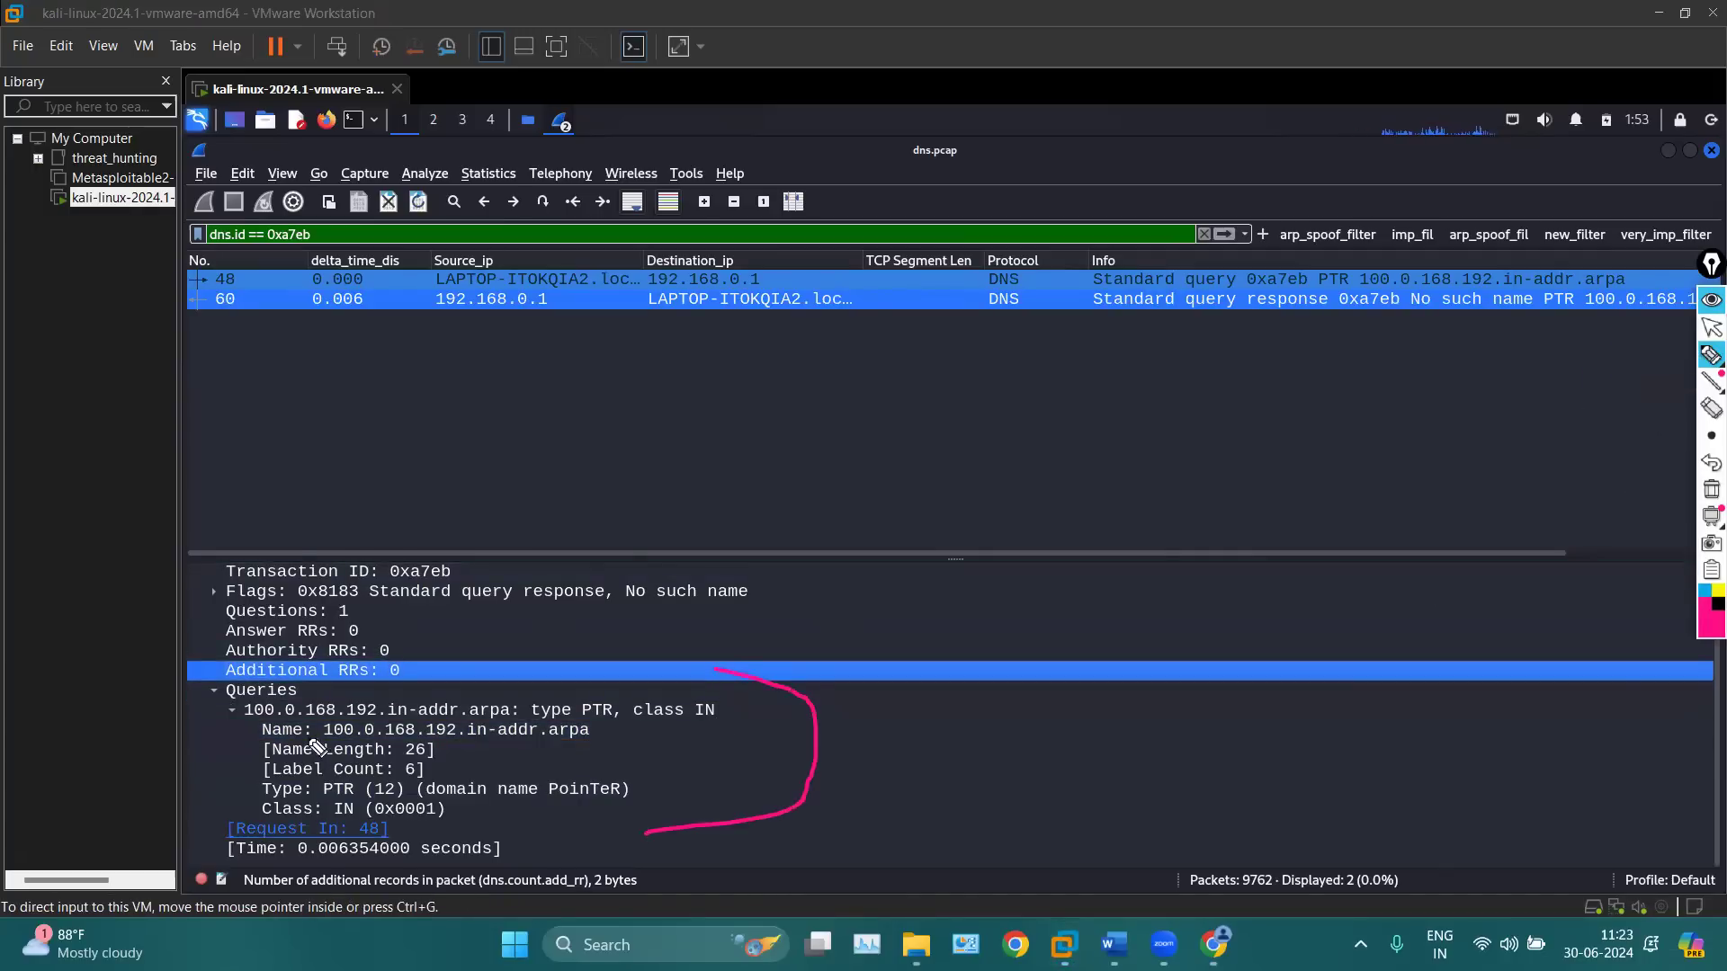
left_click_drag(356, 720, 245, 720)
left_click_drag(297, 306, 374, 307)
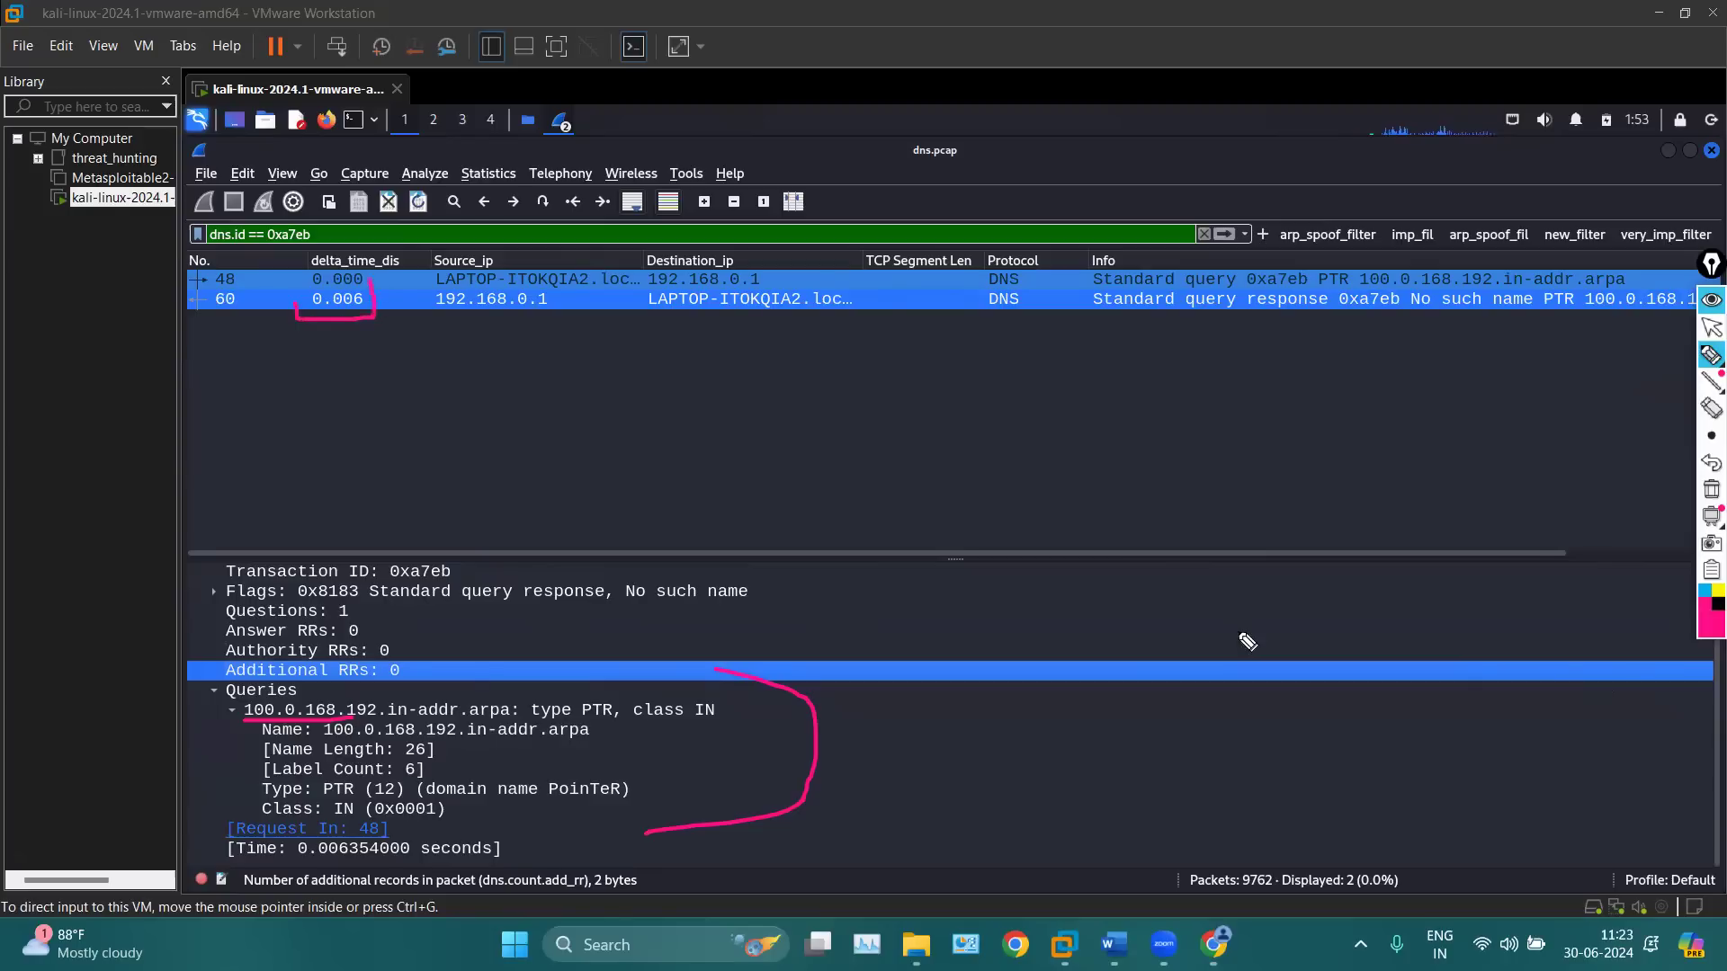
left_click(1710, 491)
left_click(1711, 328)
key("ctrl+a")
type("dns")
key("Return")
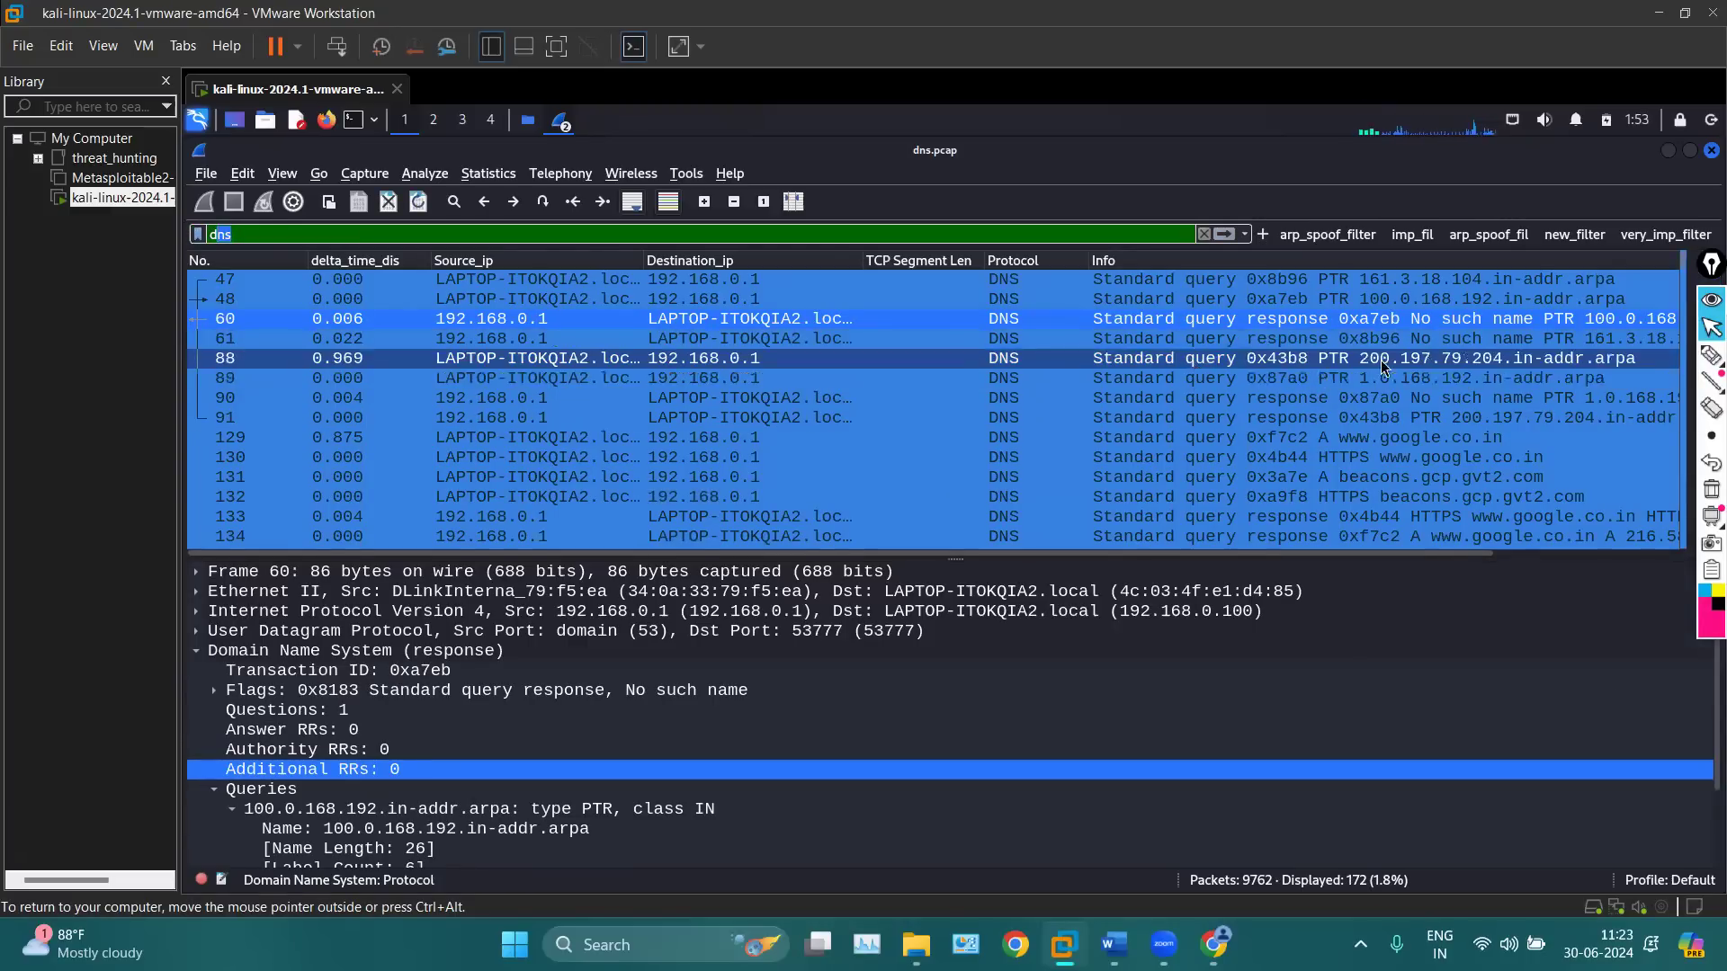
left_click(1408, 441)
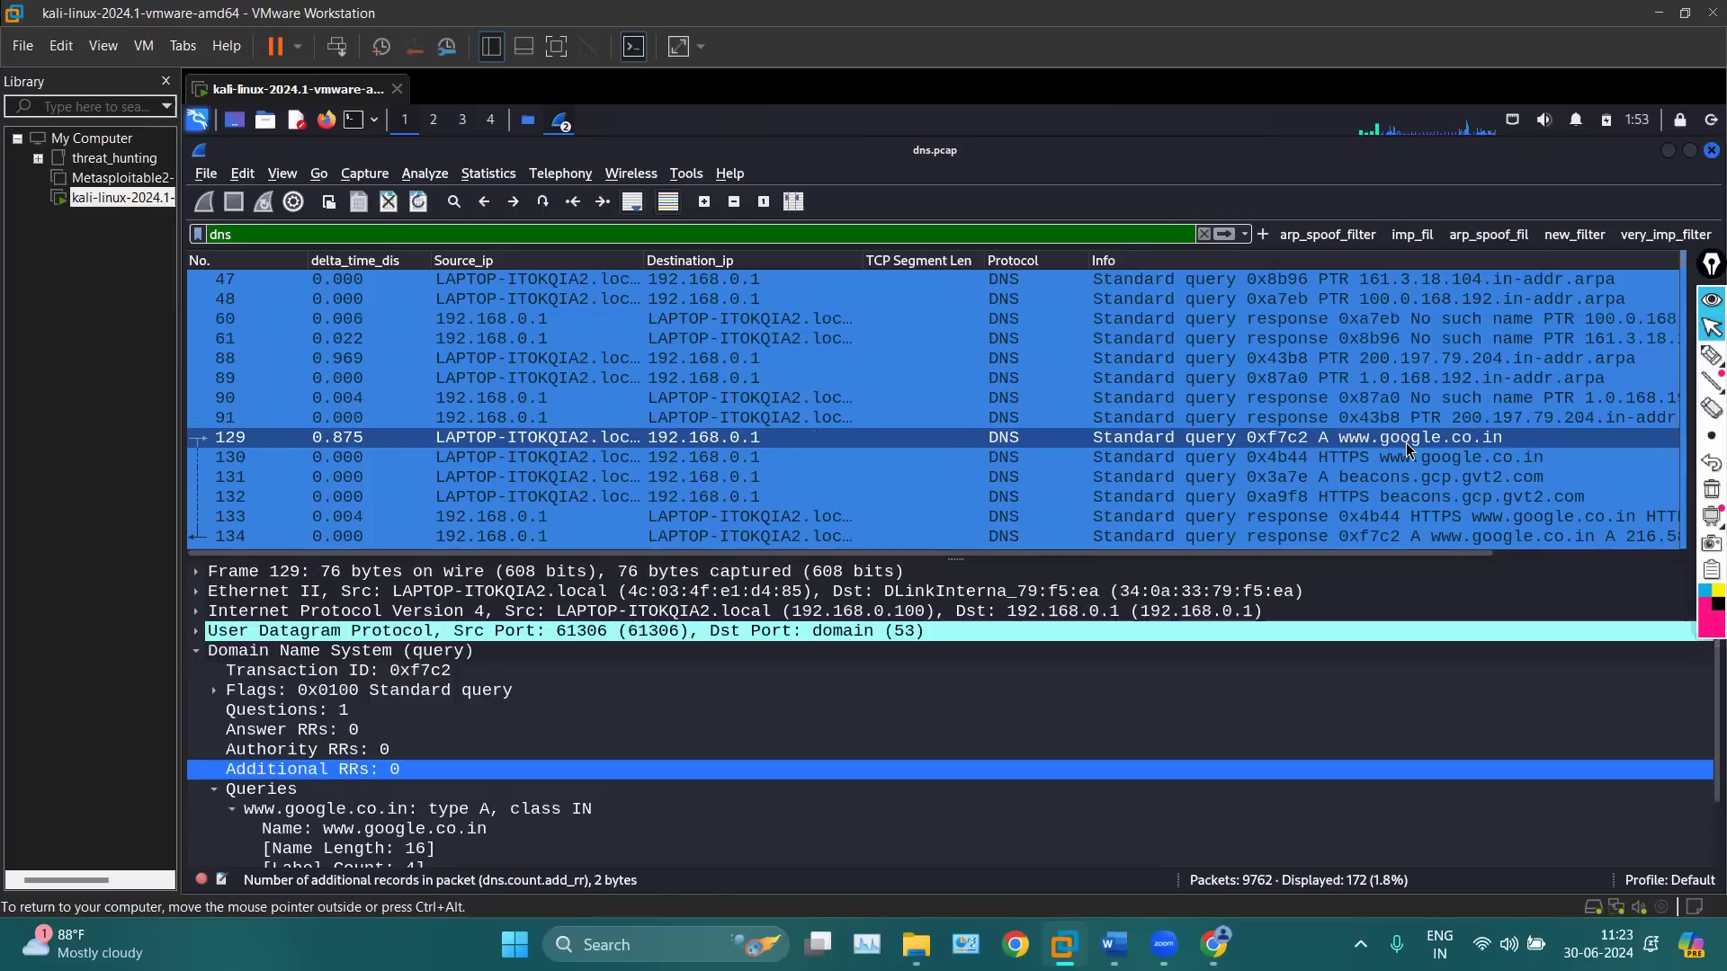
Open query packet 129 in its own window and examine its flags and query type
scroll(1229, 437, "down", 1)
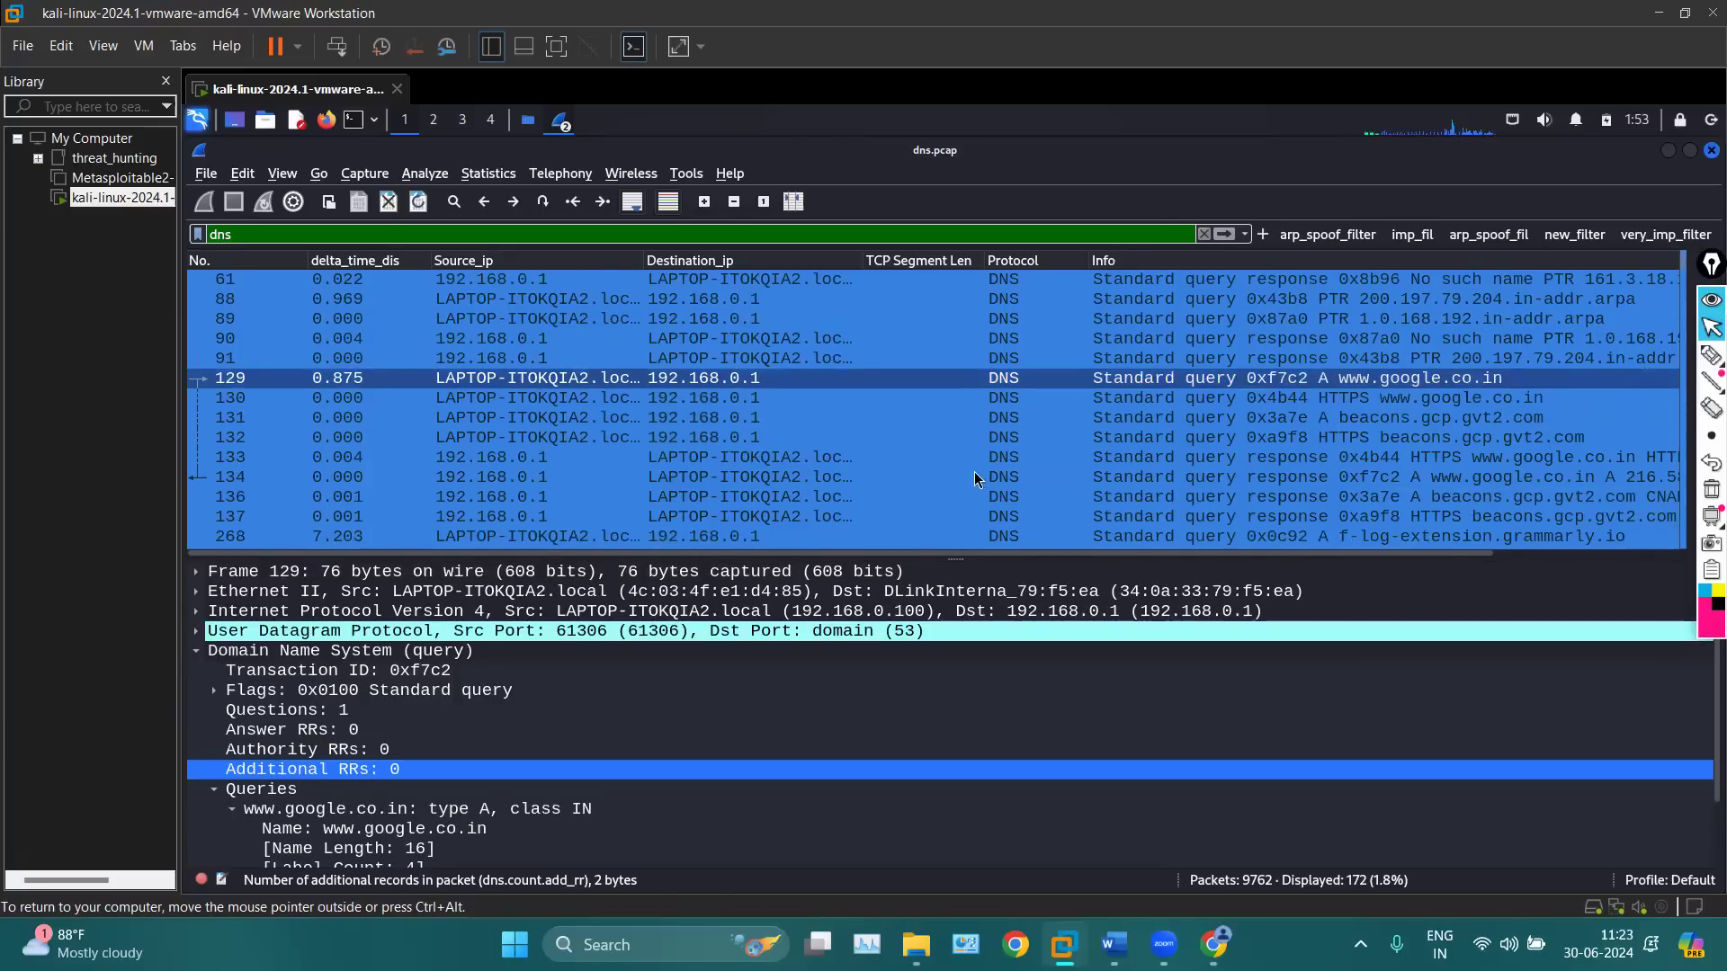
scroll(585, 725, "down", 1)
scroll(958, 630, "up", 1)
double_click(956, 386)
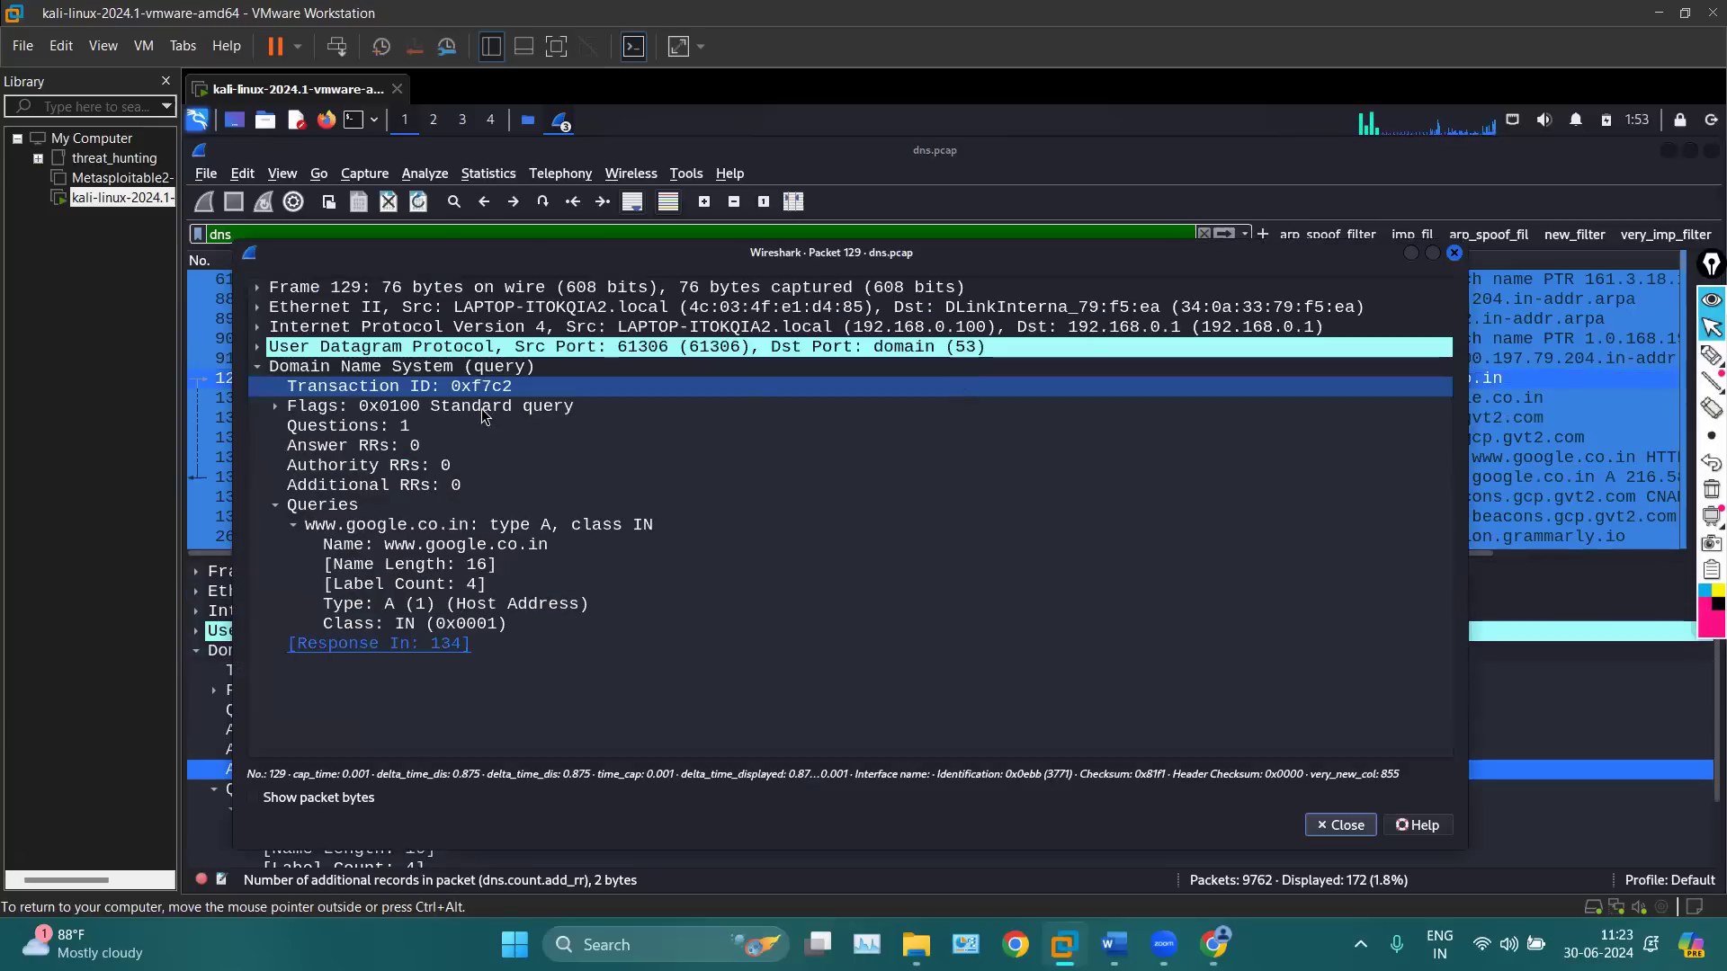
left_click(429, 407)
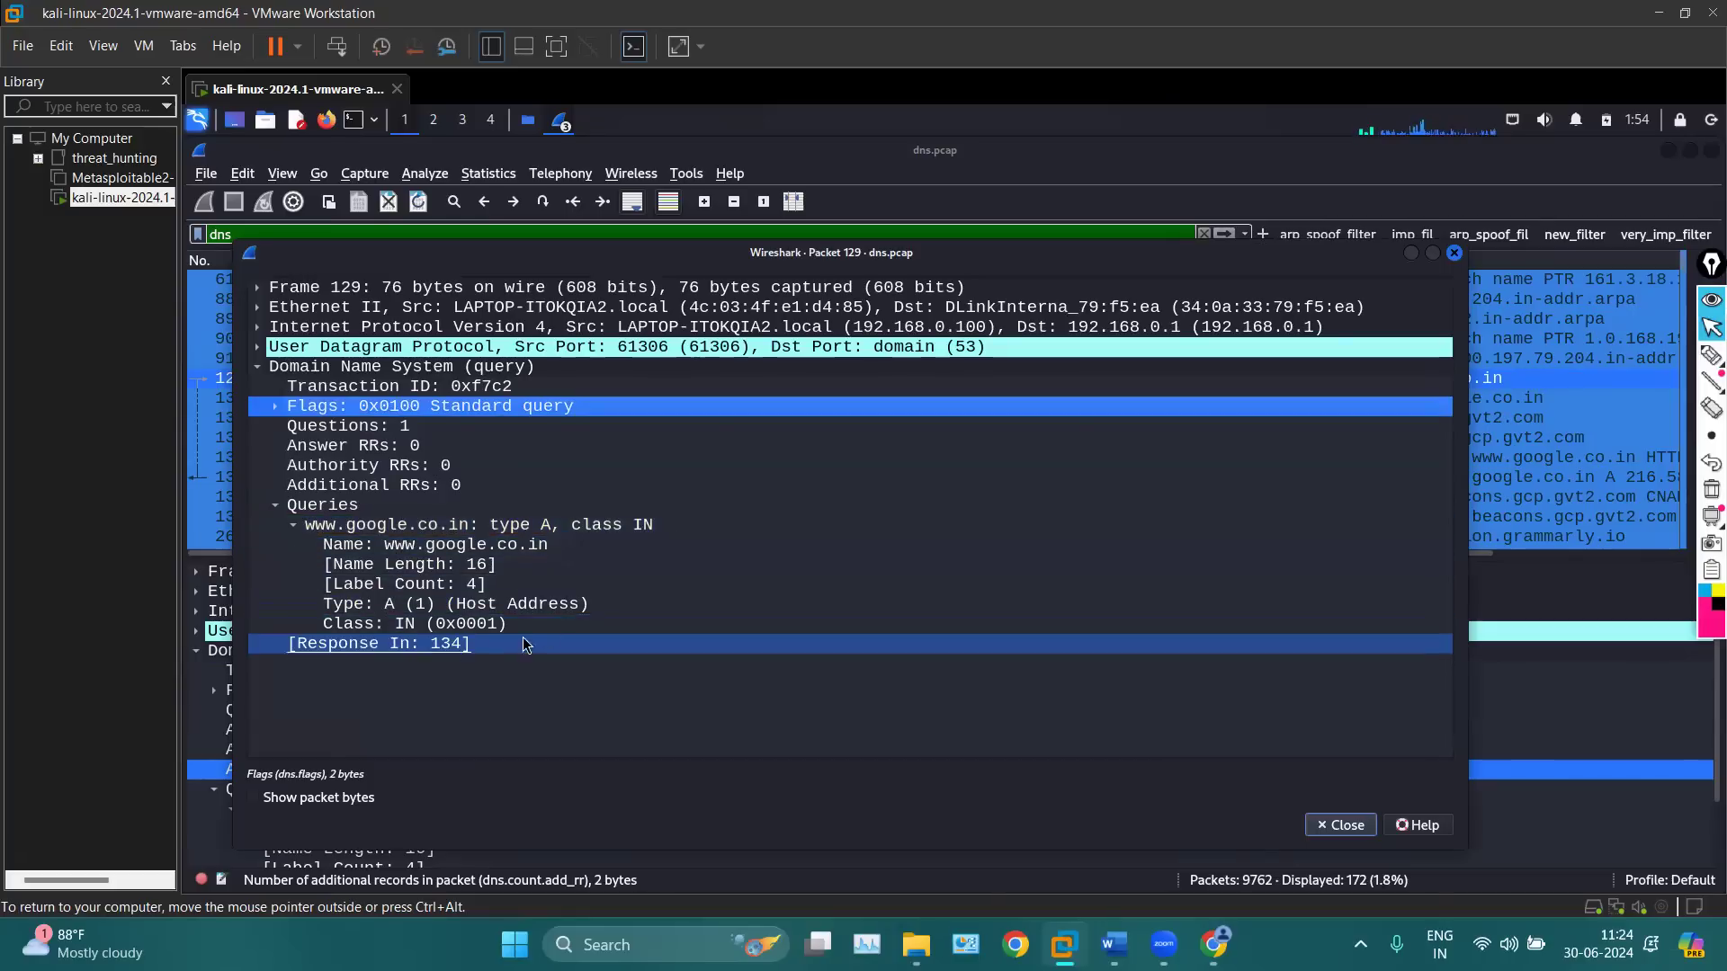
left_click(379, 610)
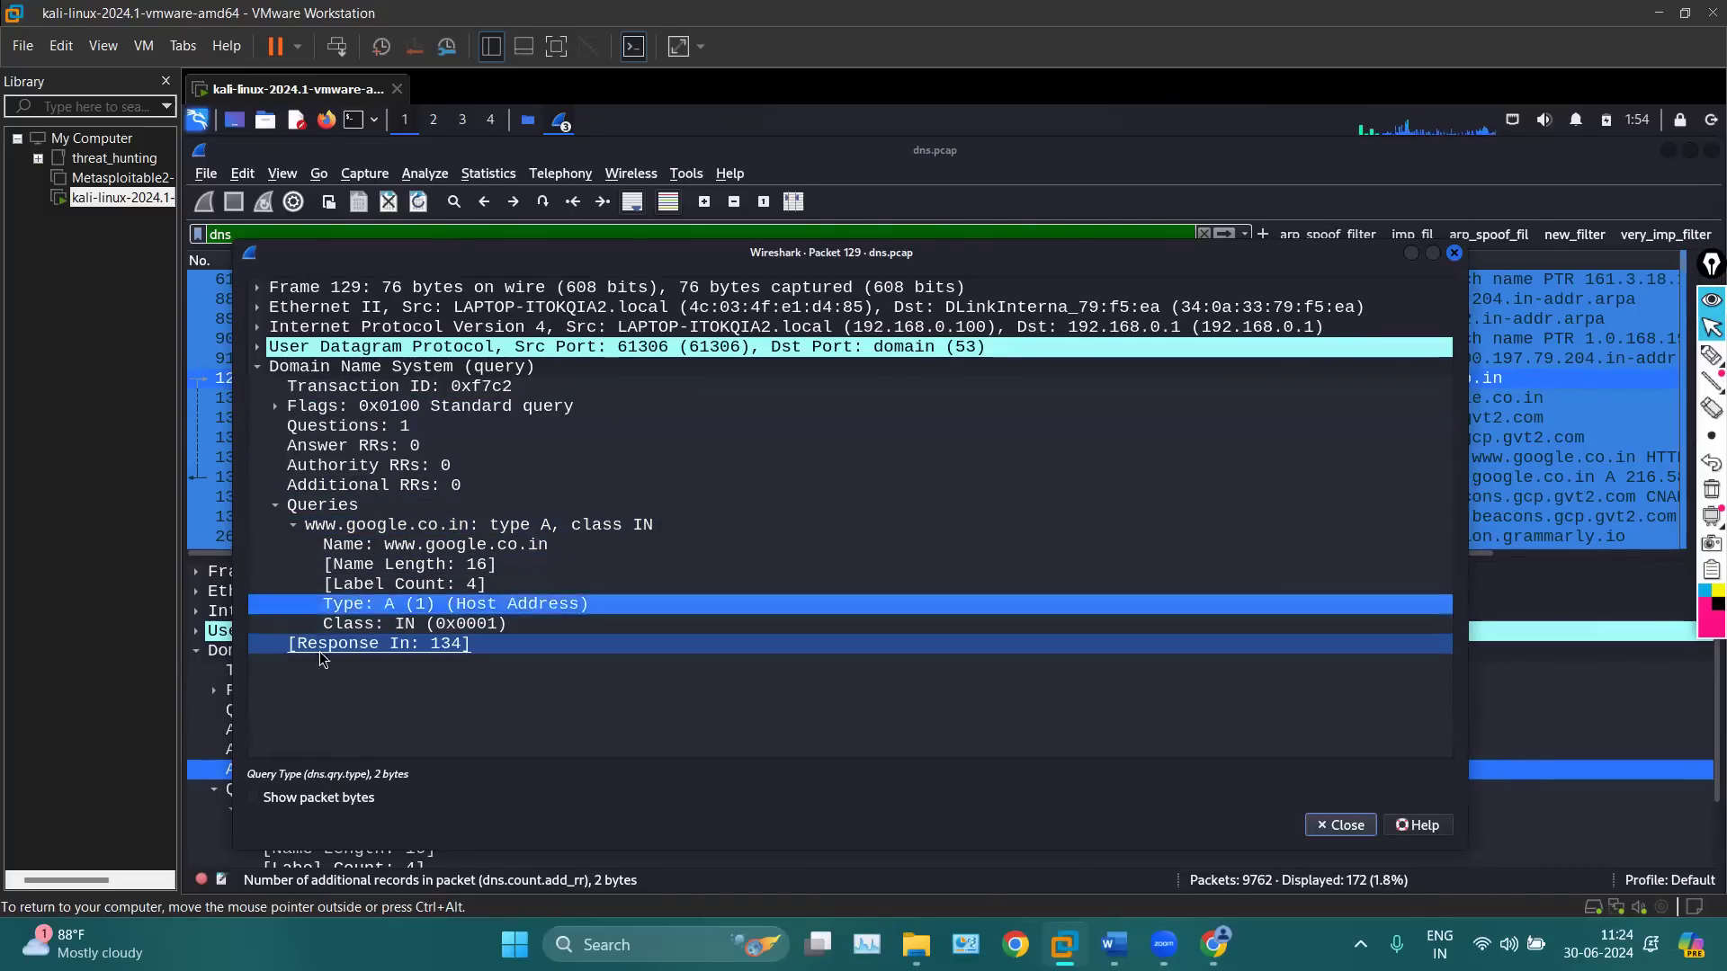
Follow packet 129's response link to packet 134 and open that response in its own window
left_click(390, 644)
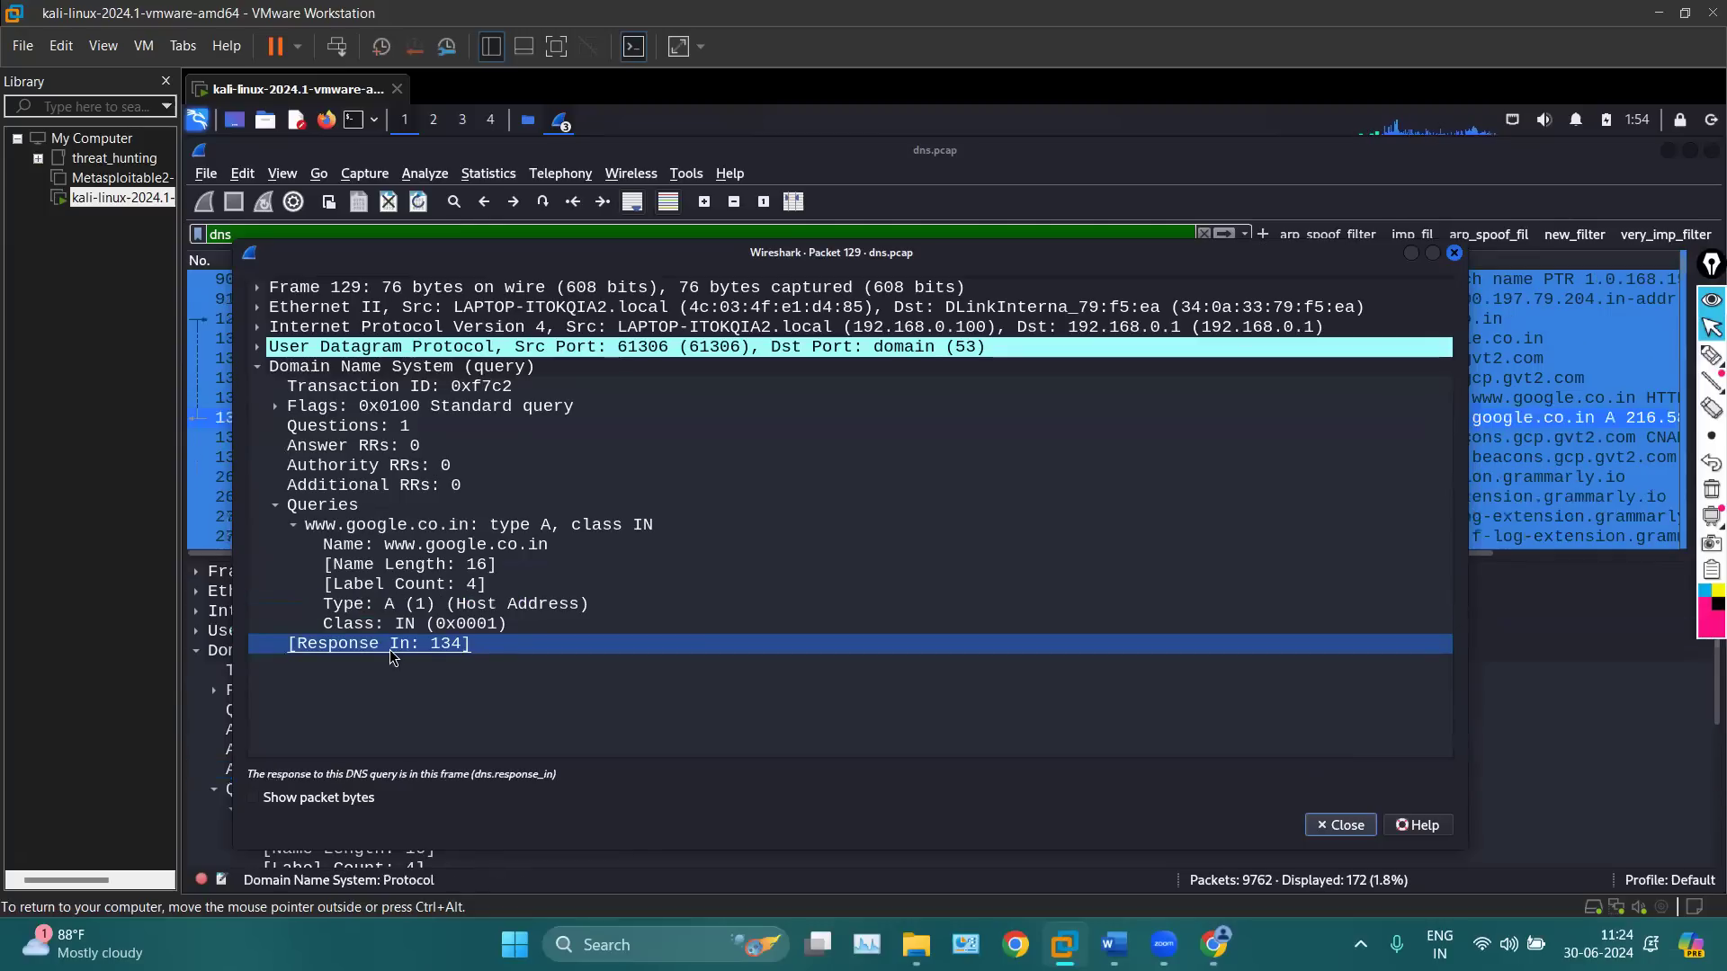
left_click(1454, 254)
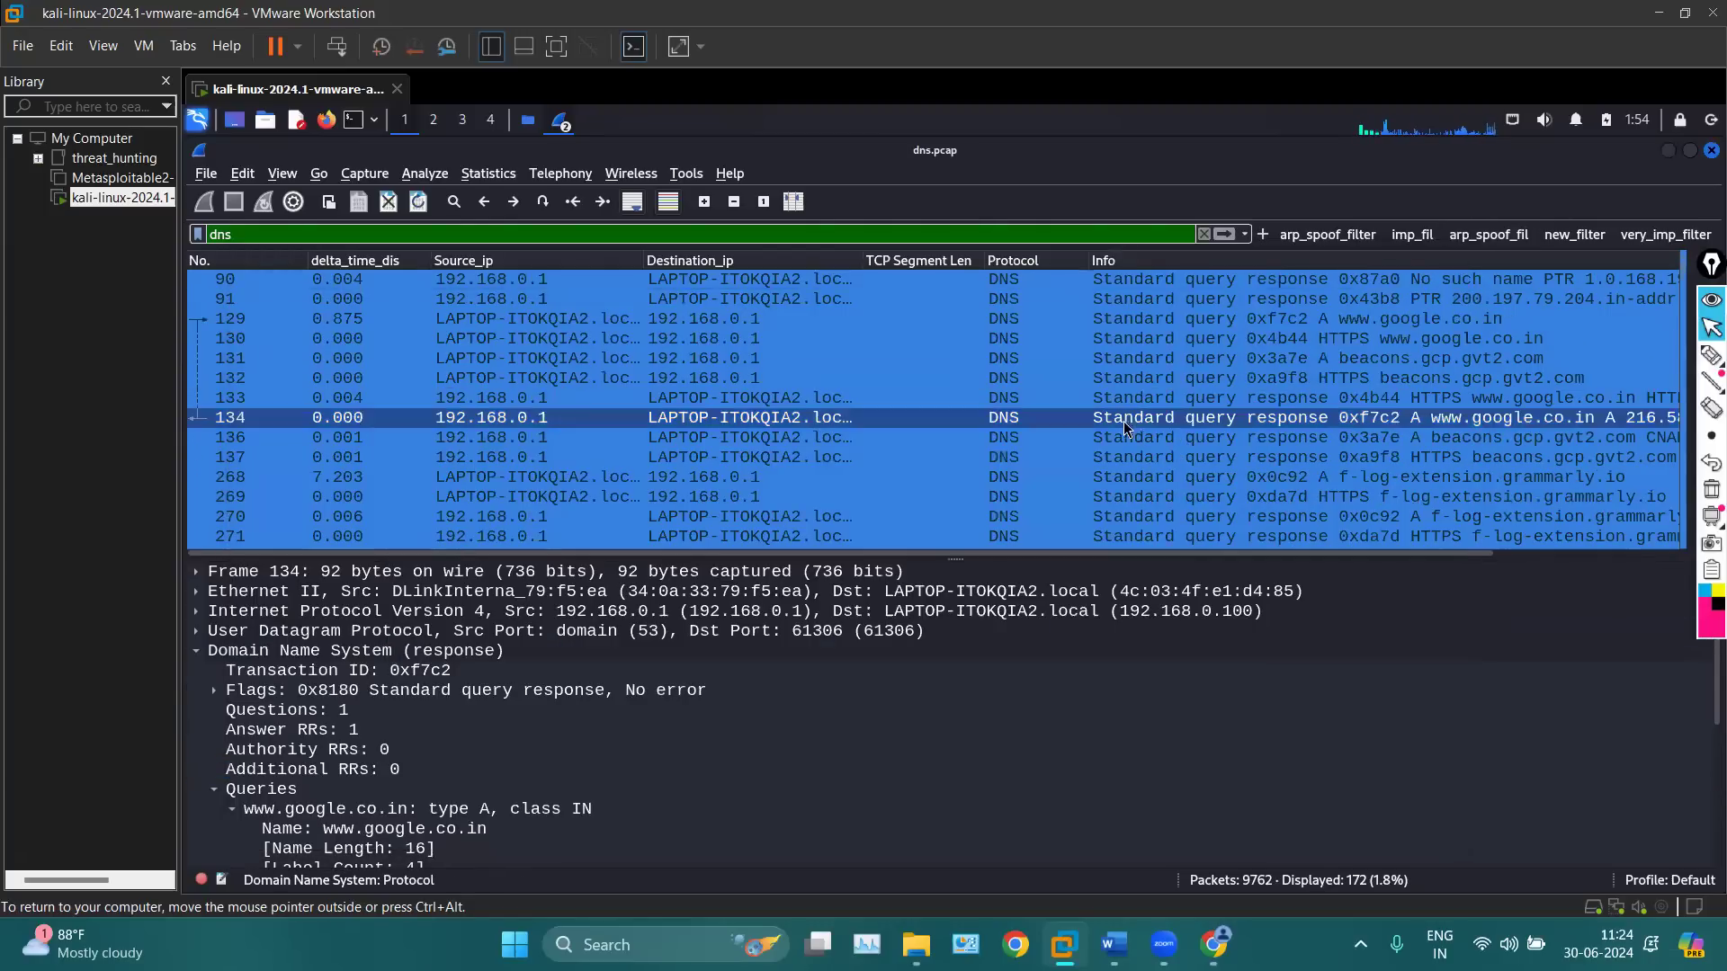
double_click(1014, 427)
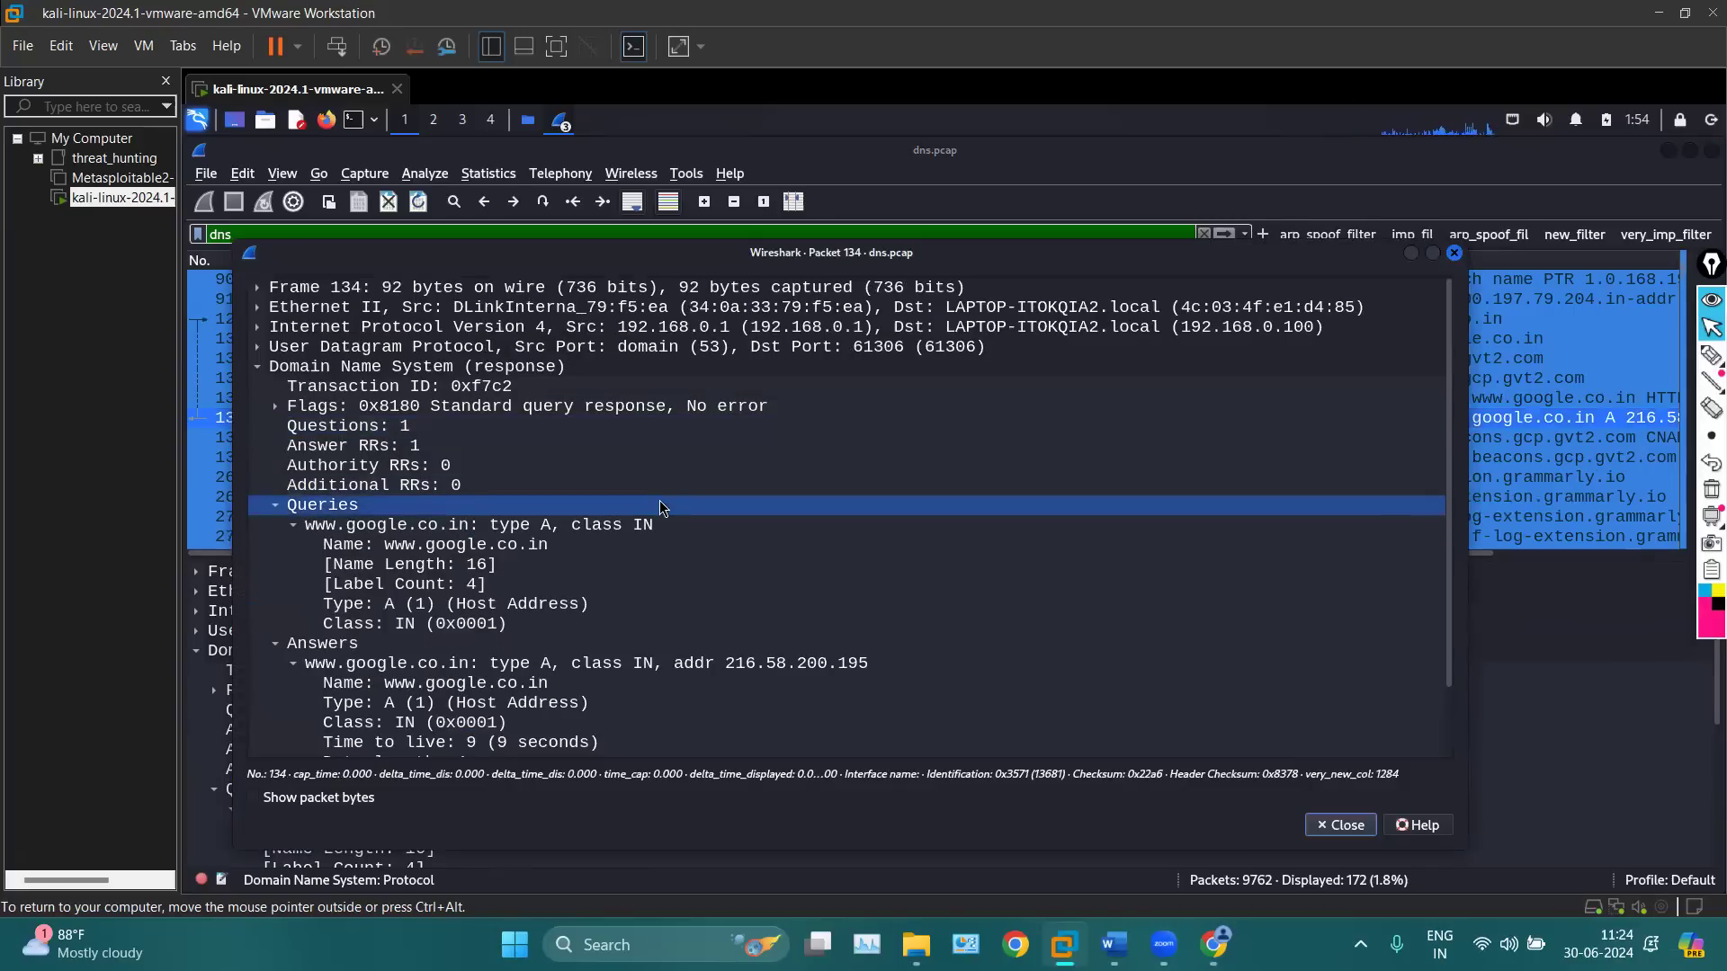
Underline packet 134's flags value, No error, Answer RRs and Authority RRs with the pen, and clear the annotations
left_click(1712, 356)
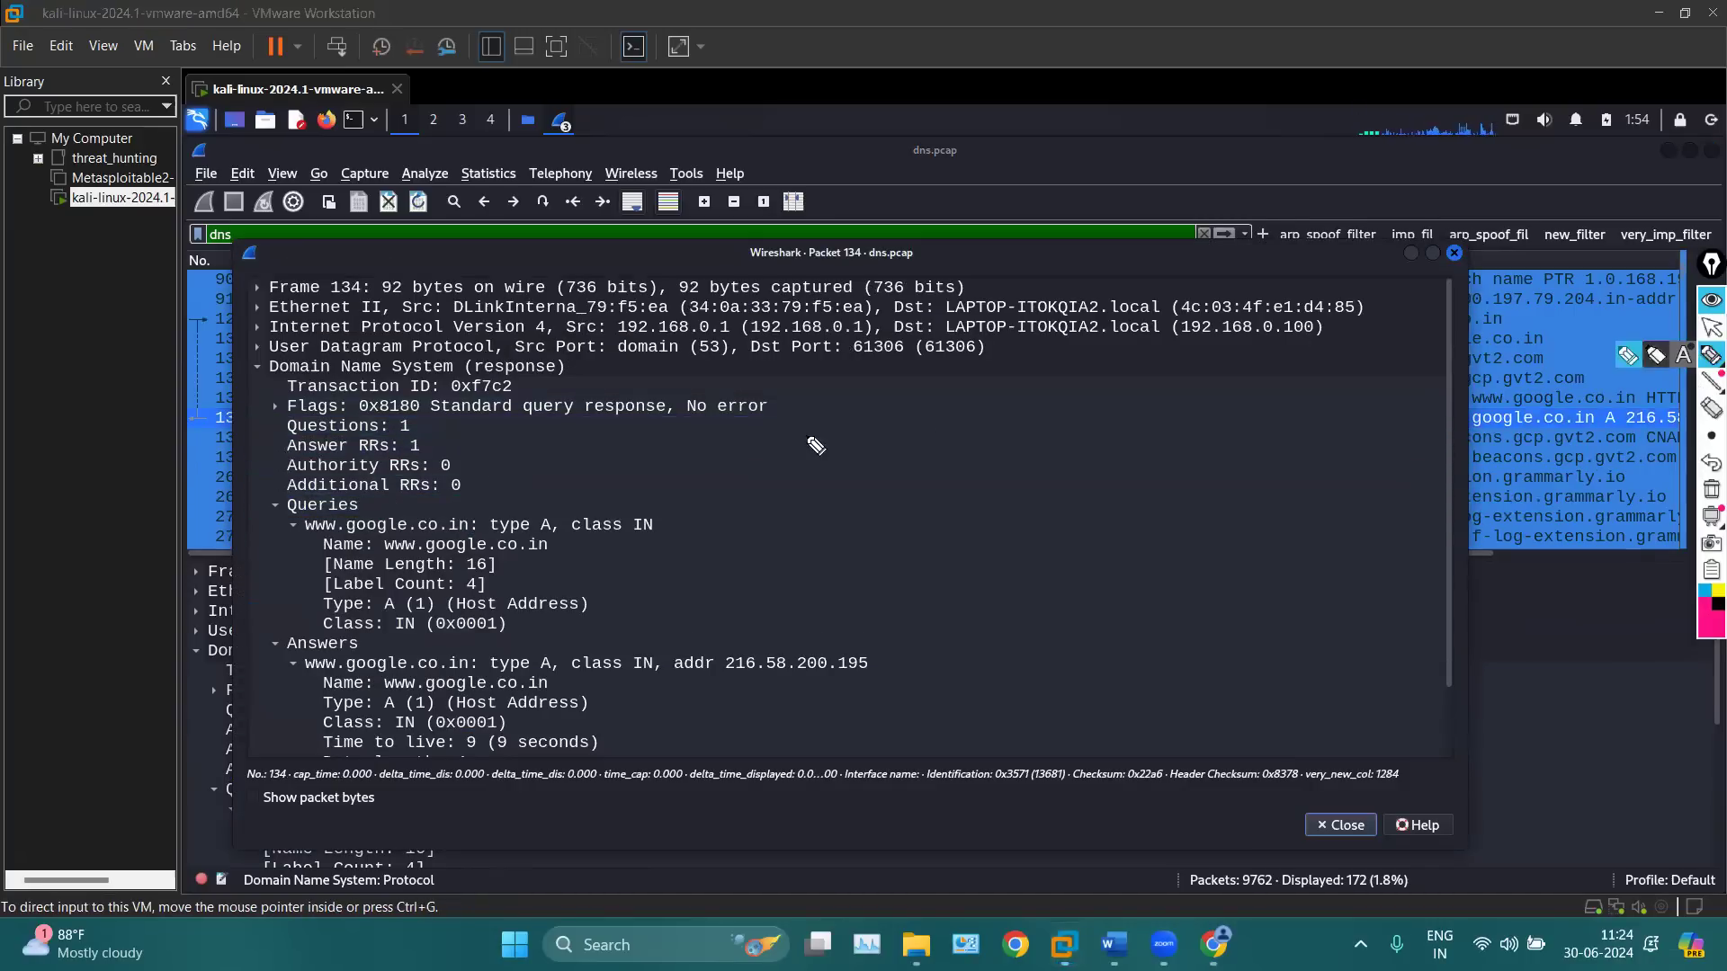
left_click_drag(357, 411, 801, 418)
left_click_drag(296, 438, 378, 450)
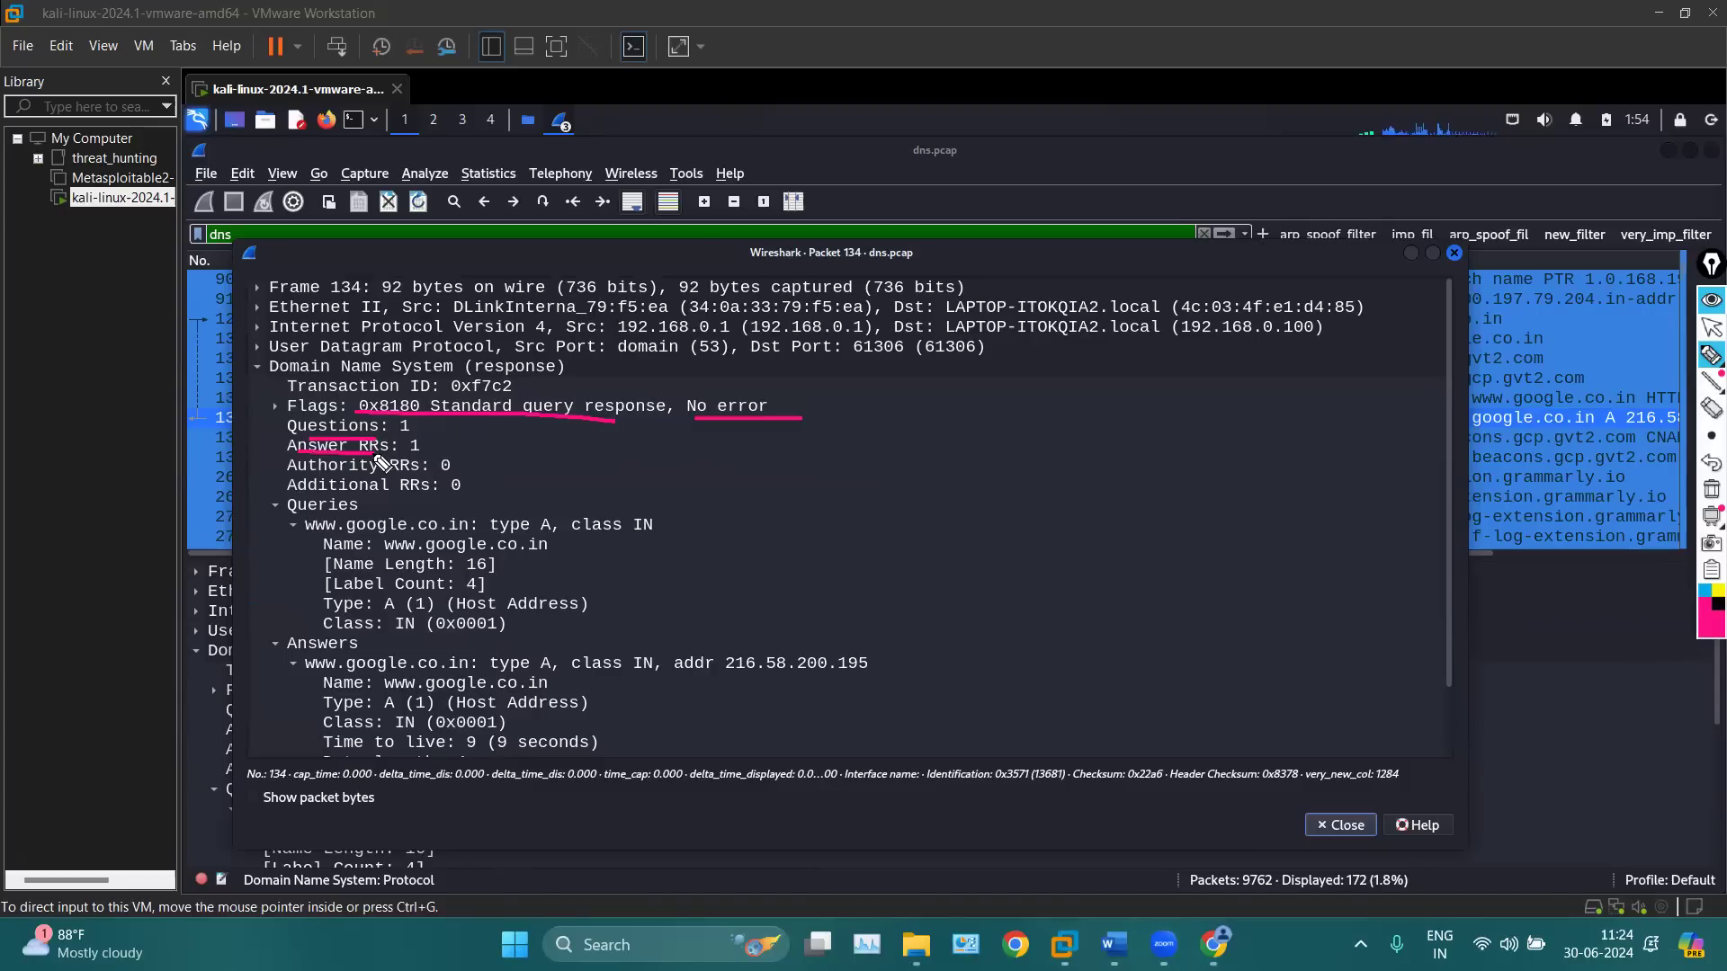
mouse_move(426, 441)
left_mouse_down()
mouse_move(459, 440)
mouse_move(423, 454)
left_mouse_up()
left_click_drag(349, 469, 429, 467)
mouse_move(1706, 531)
left_click(1712, 489)
Mark packet 134's Answer RRs line, bracket its Queries and Answers sections, clear the annotations and leave pen mode
left_click_drag(282, 447, 232, 447)
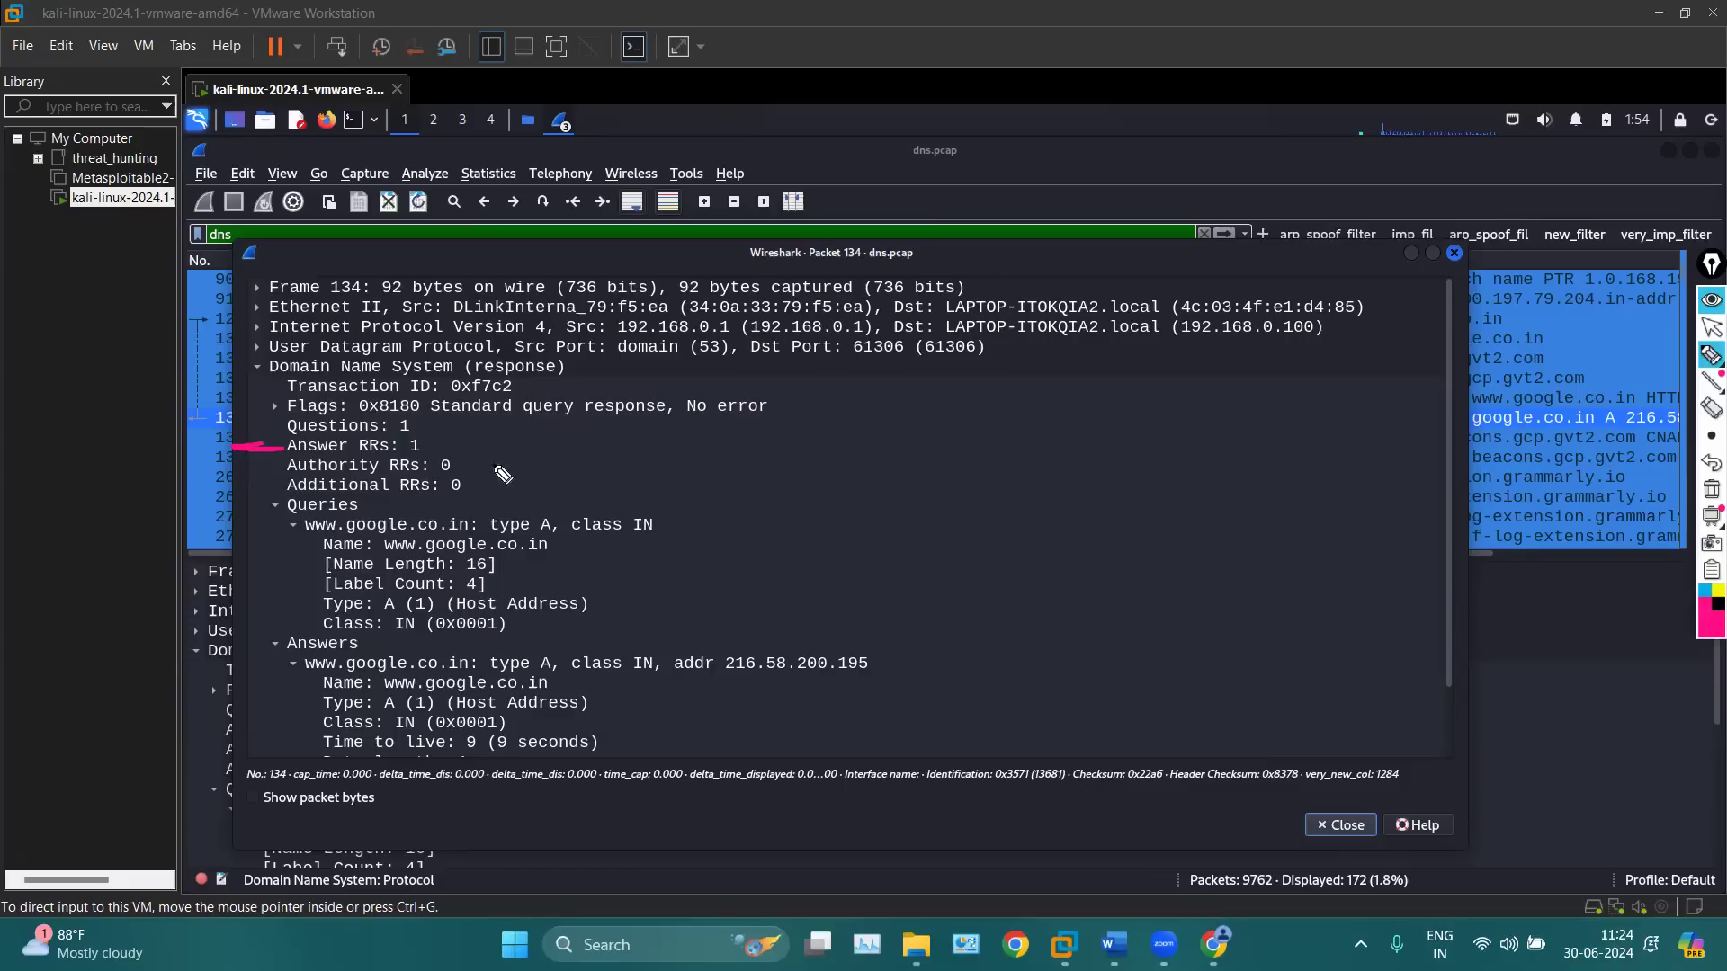
mouse_move(307, 505)
left_mouse_down()
mouse_move(287, 506)
mouse_move(277, 589)
mouse_move(346, 638)
mouse_move(267, 747)
mouse_move(348, 751)
left_mouse_up()
left_click_drag(423, 436, 532, 440)
left_click(1712, 488)
left_click(1712, 328)
Examine the name, type, class, time to live, data length and address in packet 134's answer record, and close its window
scroll(1095, 564, "down", 2)
left_click(491, 591)
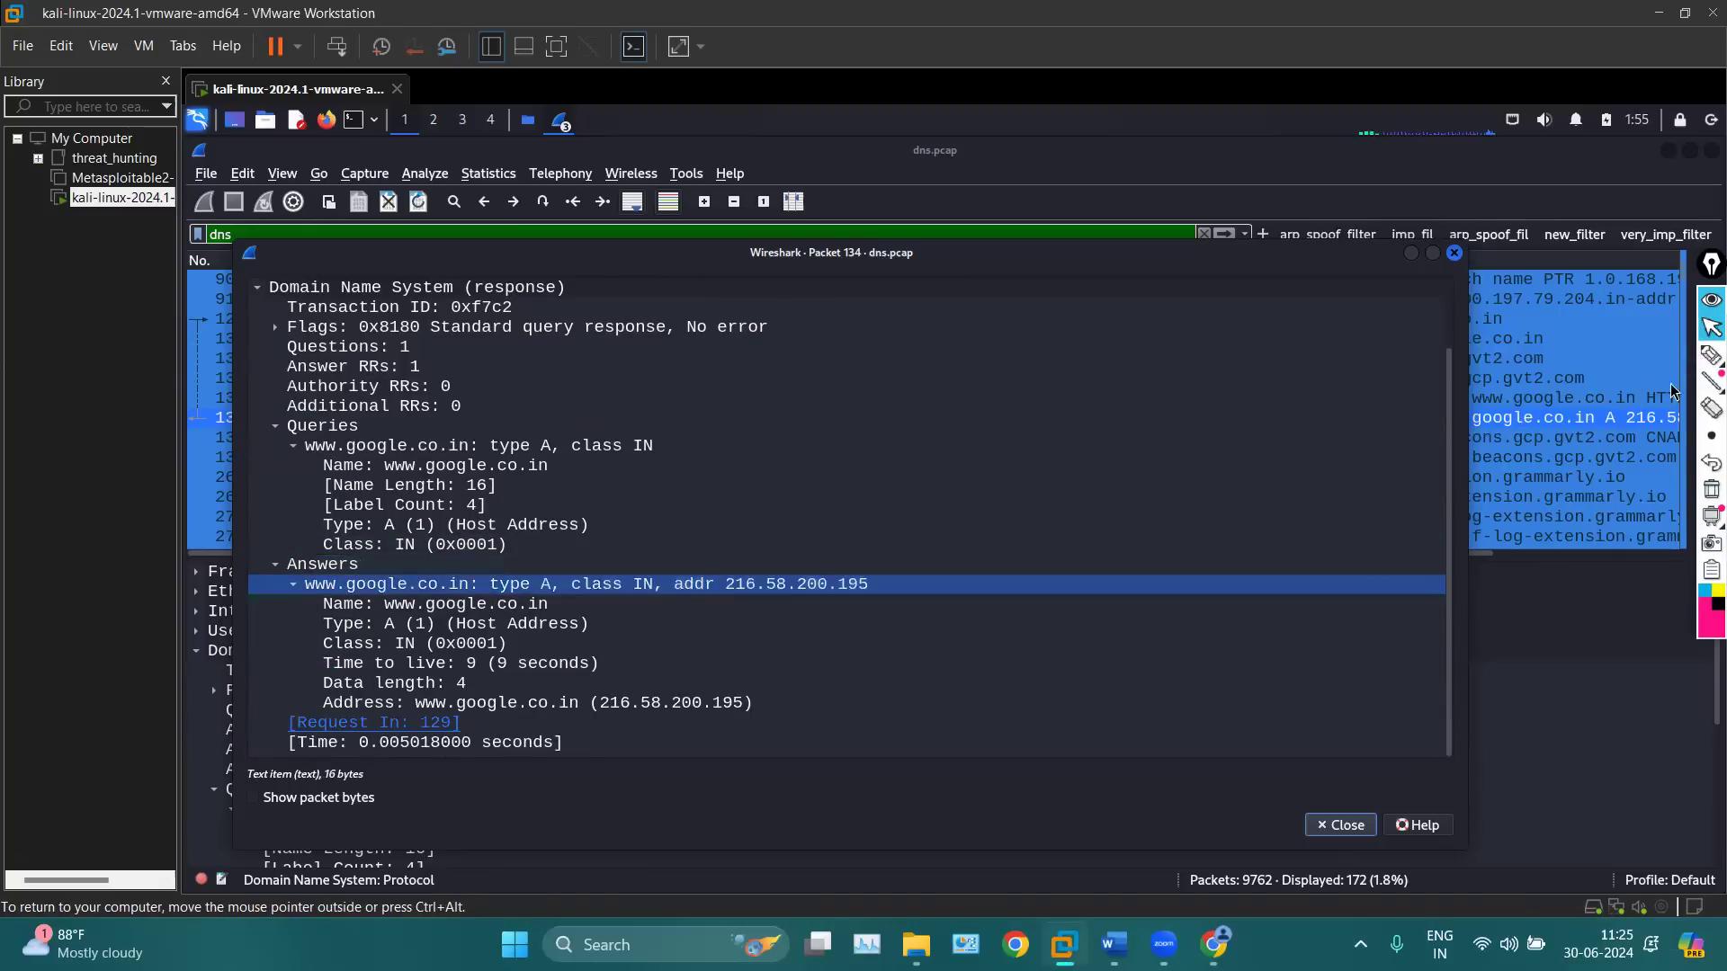
left_click(1711, 356)
left_click(726, 583)
left_click(537, 609)
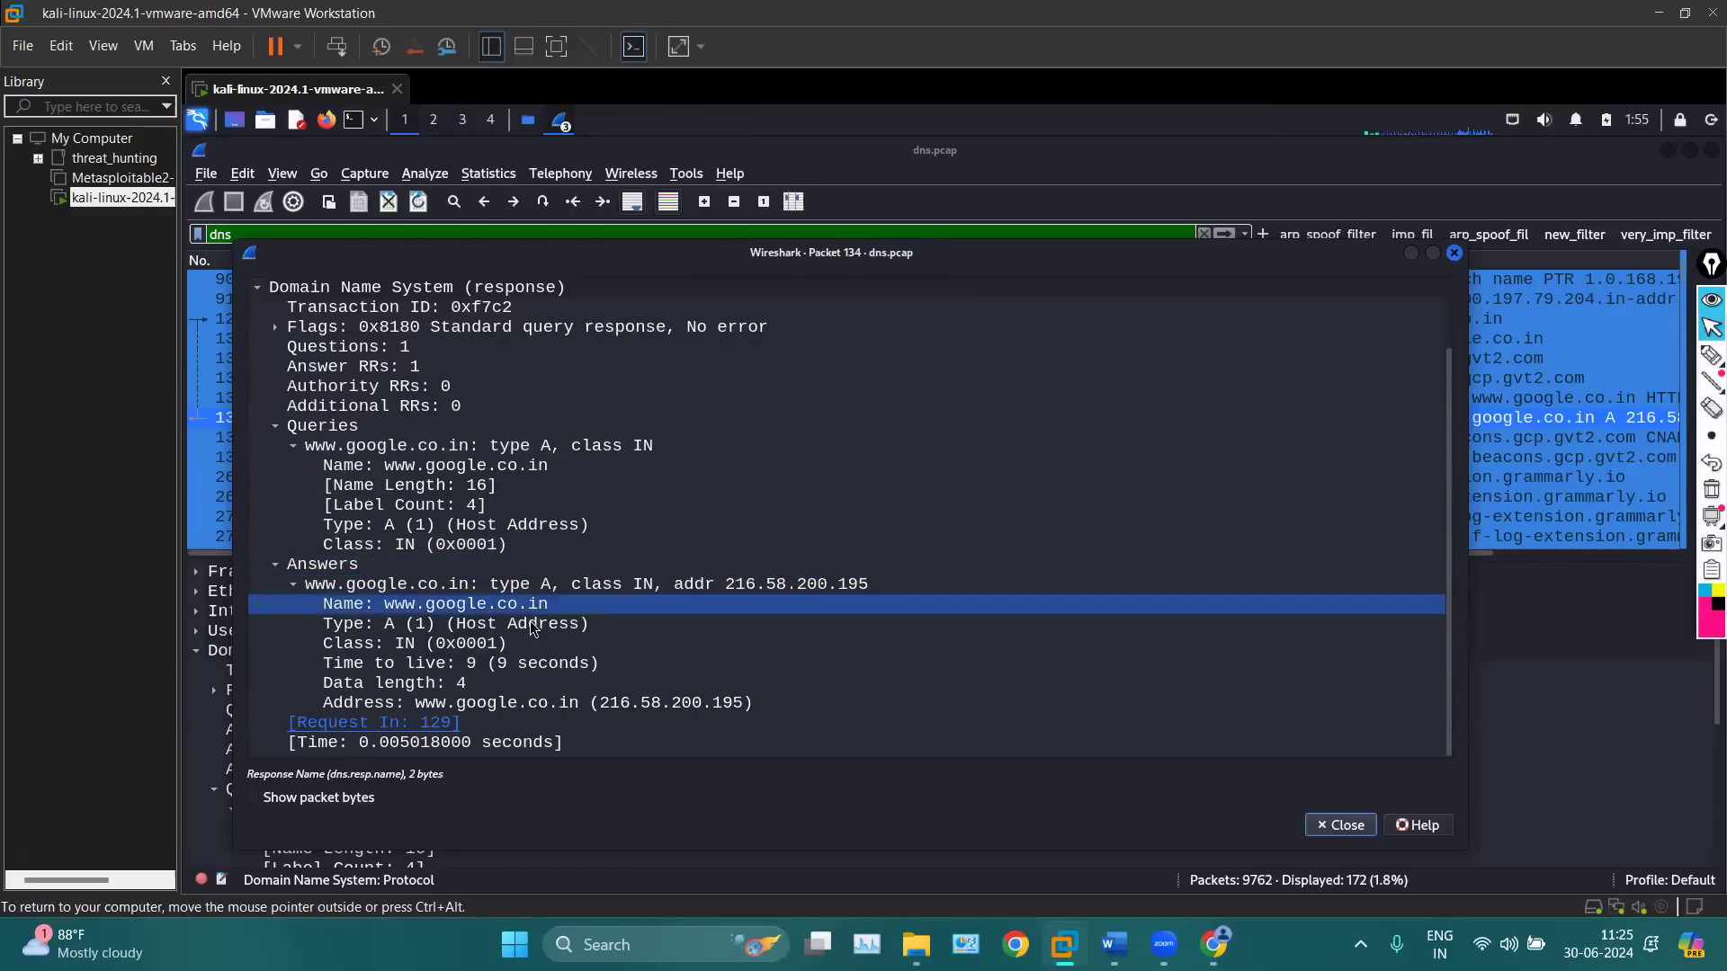
left_click(530, 625)
left_click(504, 644)
left_click(487, 666)
left_click(535, 684)
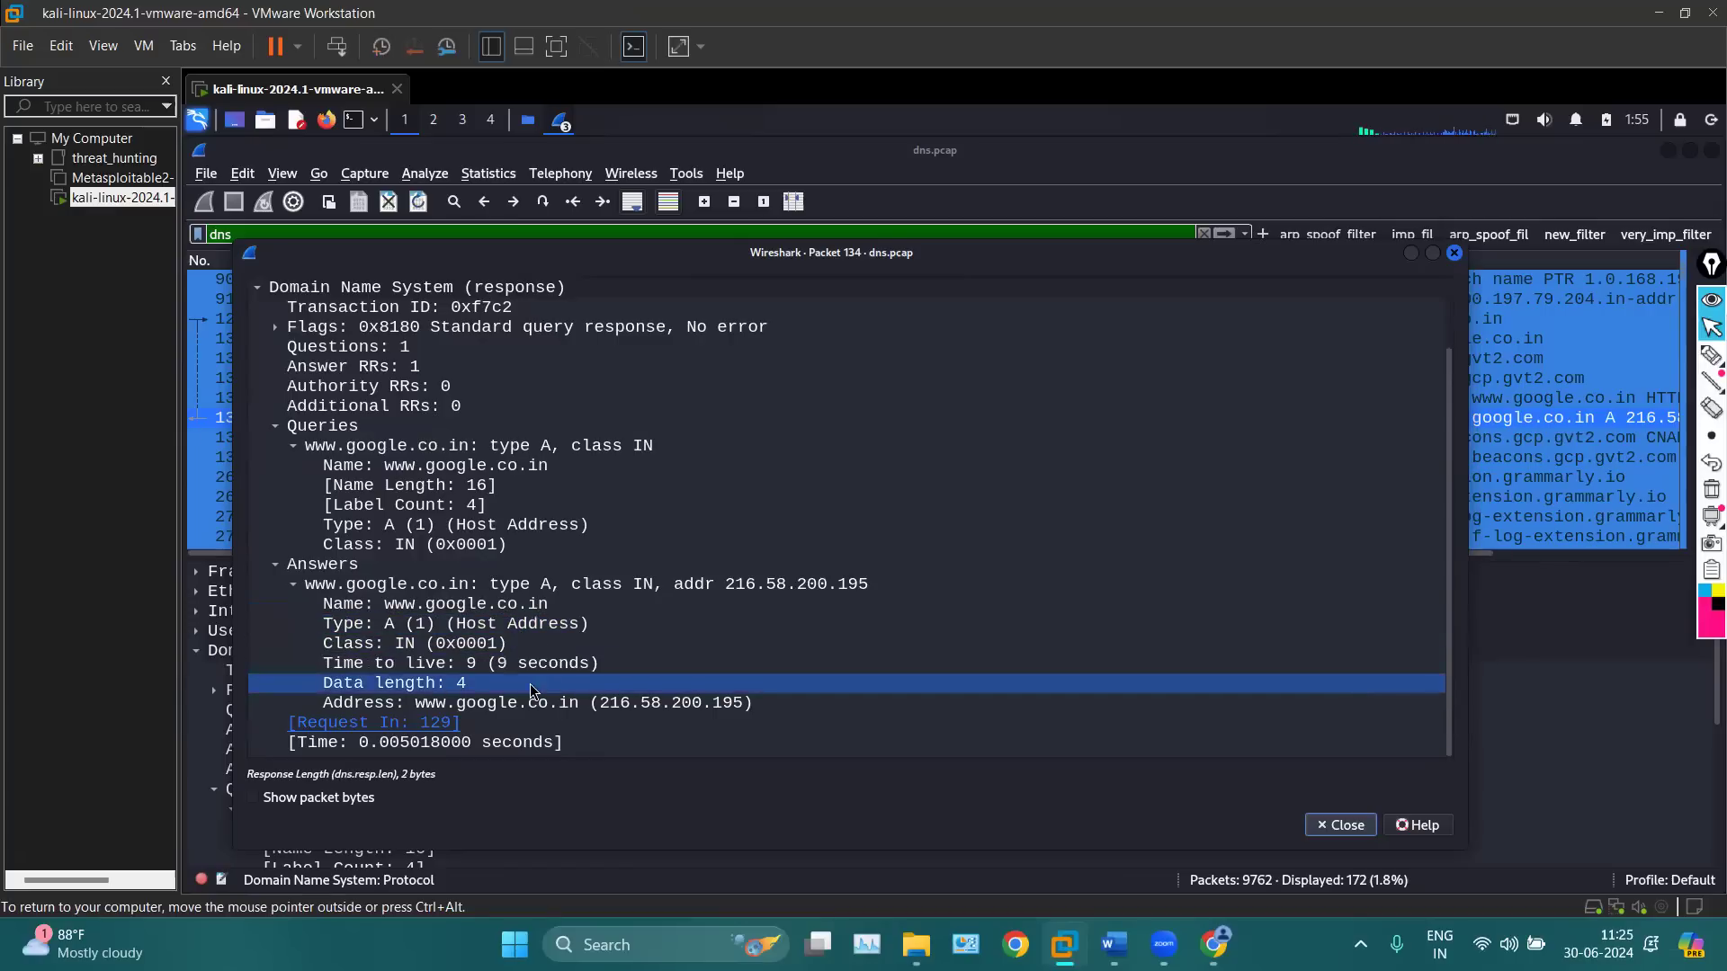
left_click(546, 705)
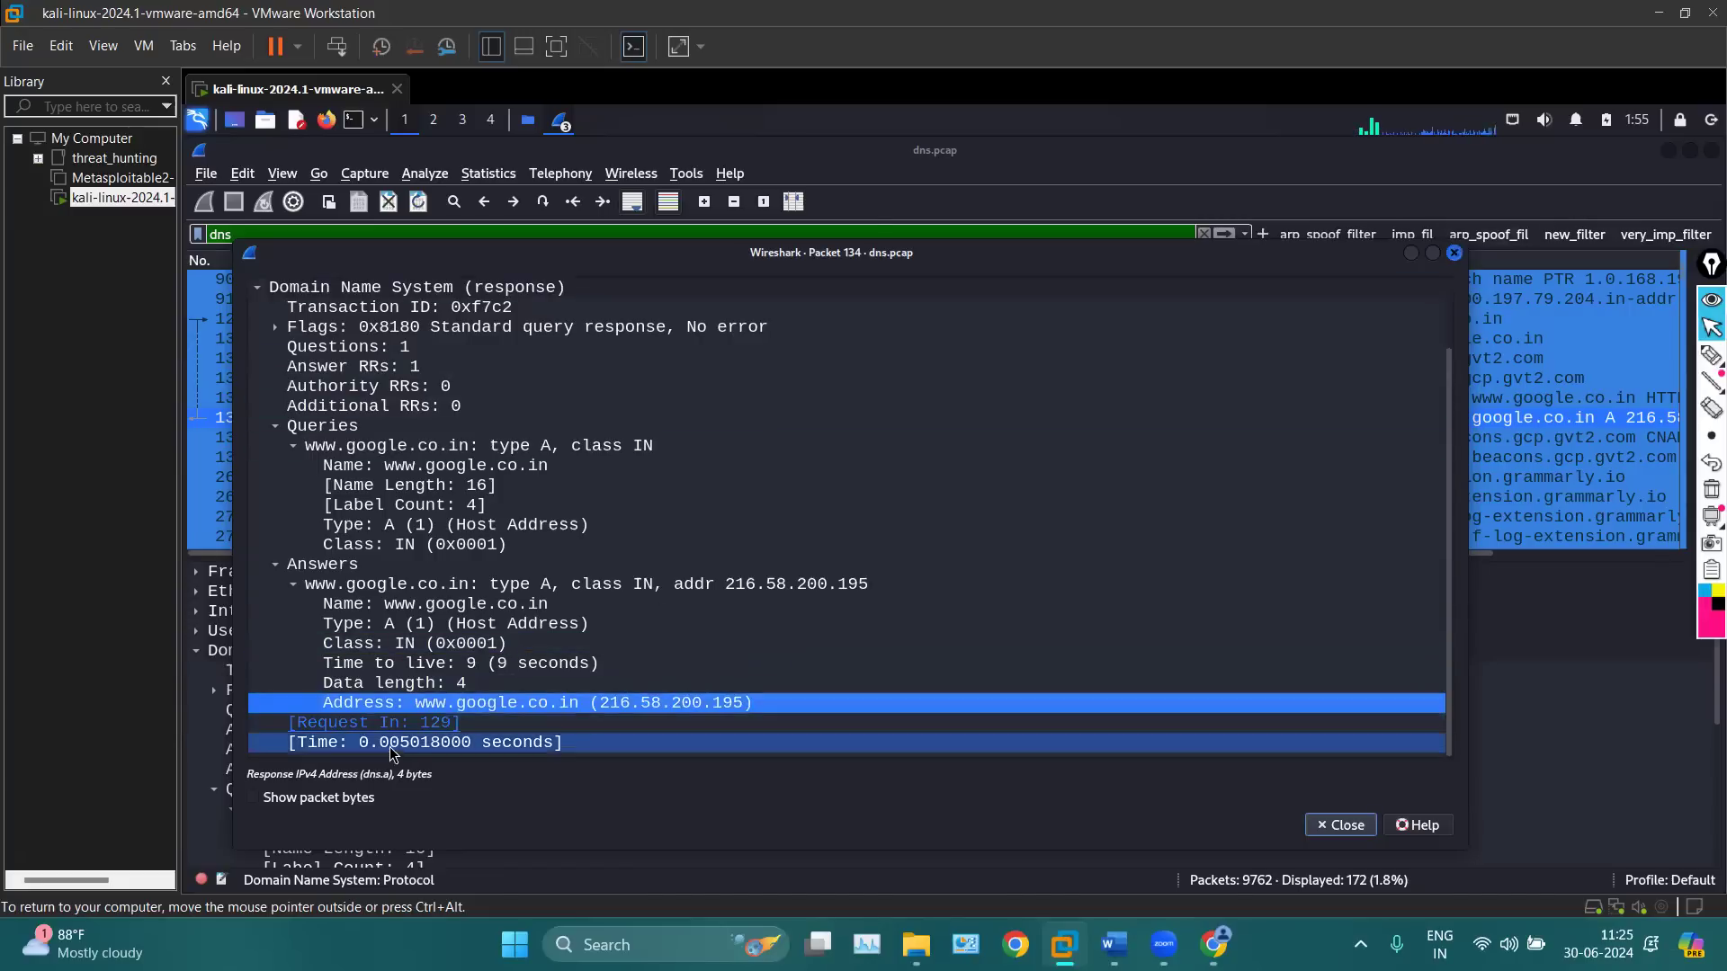
left_click(1455, 254)
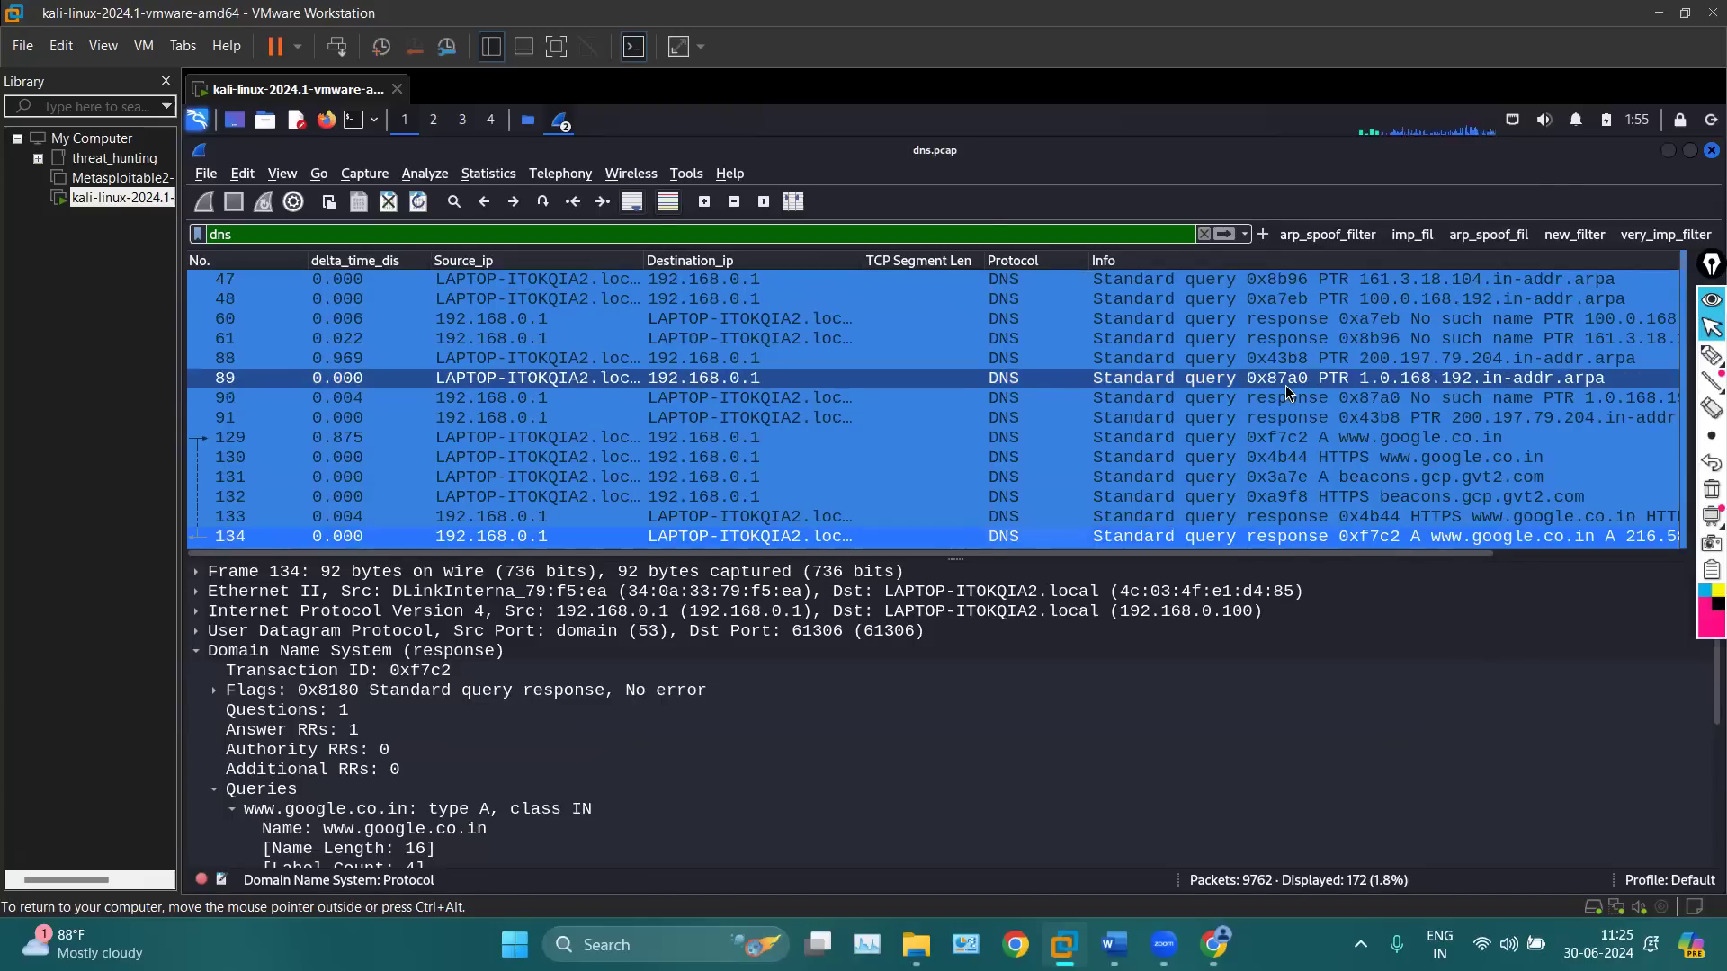
Open HTTPS query packet 130, examine its queried name, and follow its response link to packet 133
left_click(1386, 439)
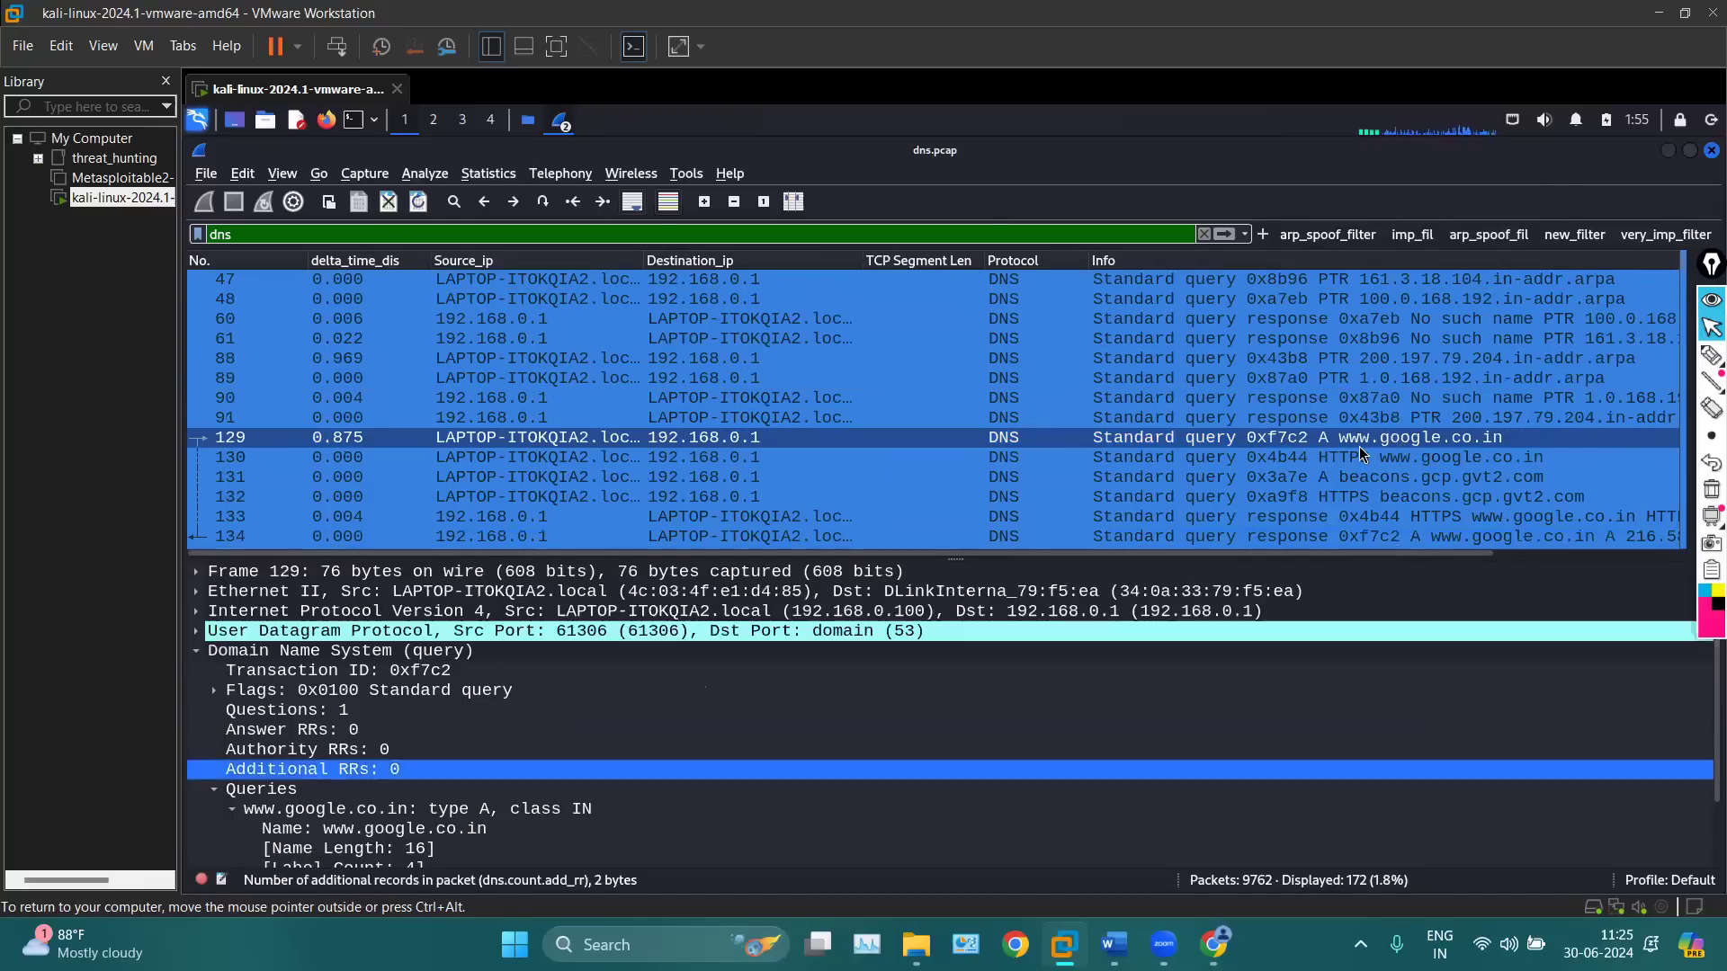
left_click(1328, 463)
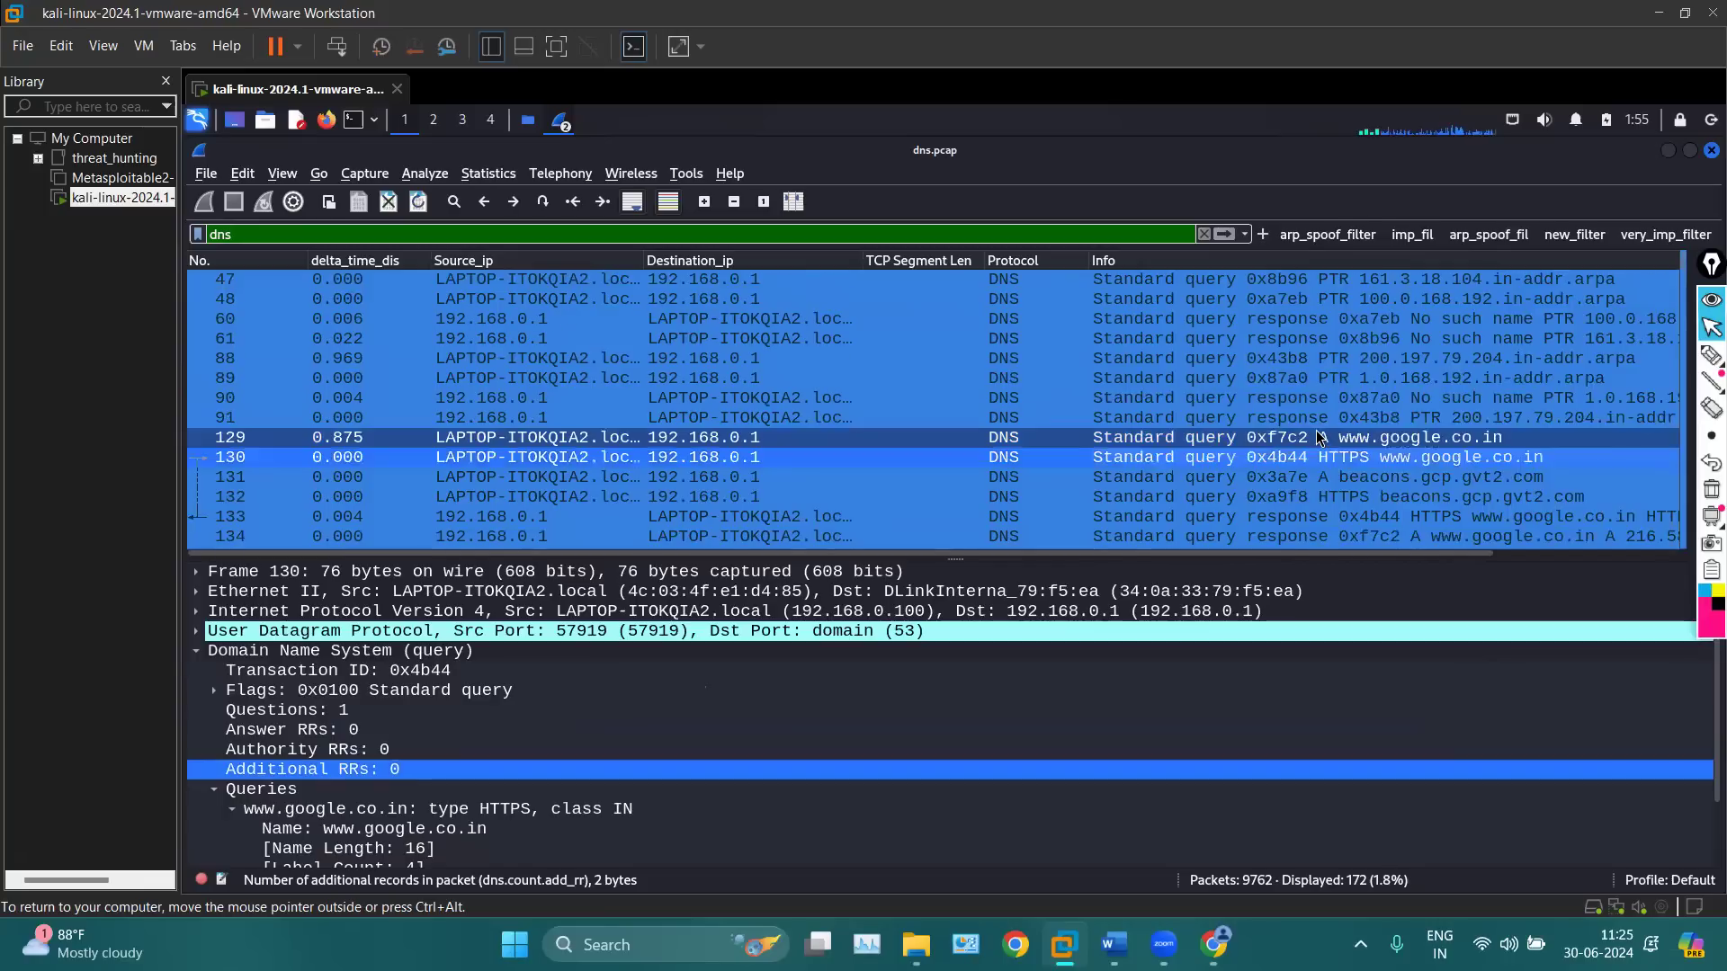
scroll(1279, 406, "down", 1)
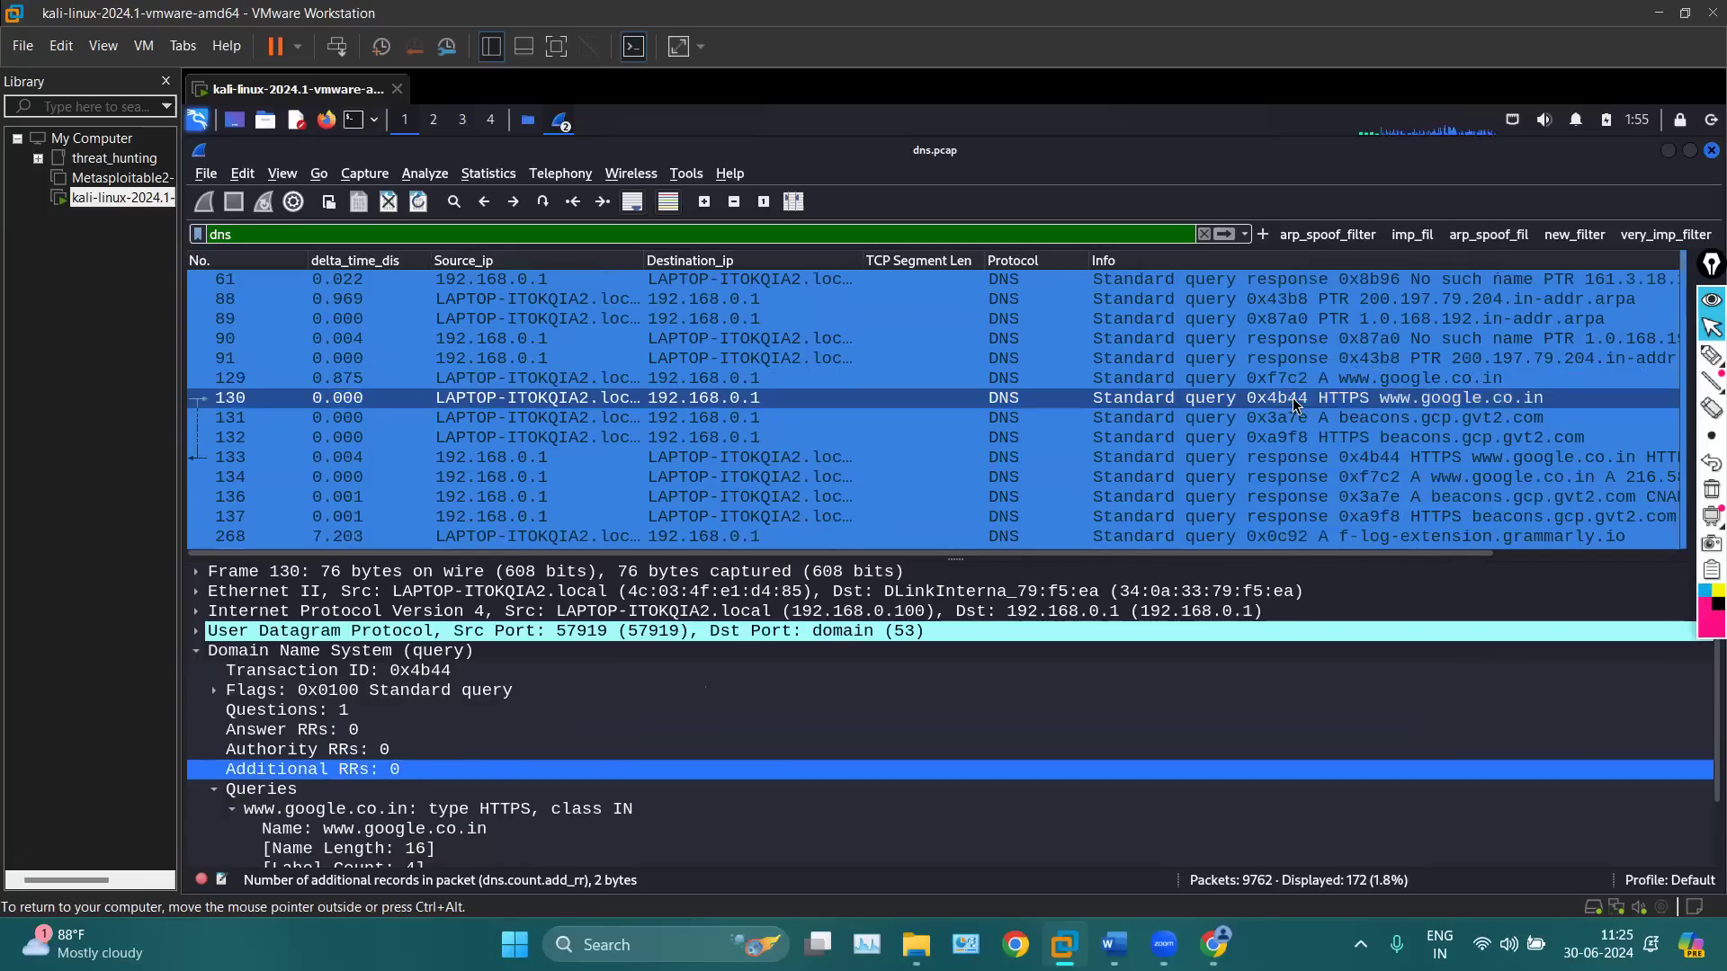
double_click(1296, 405)
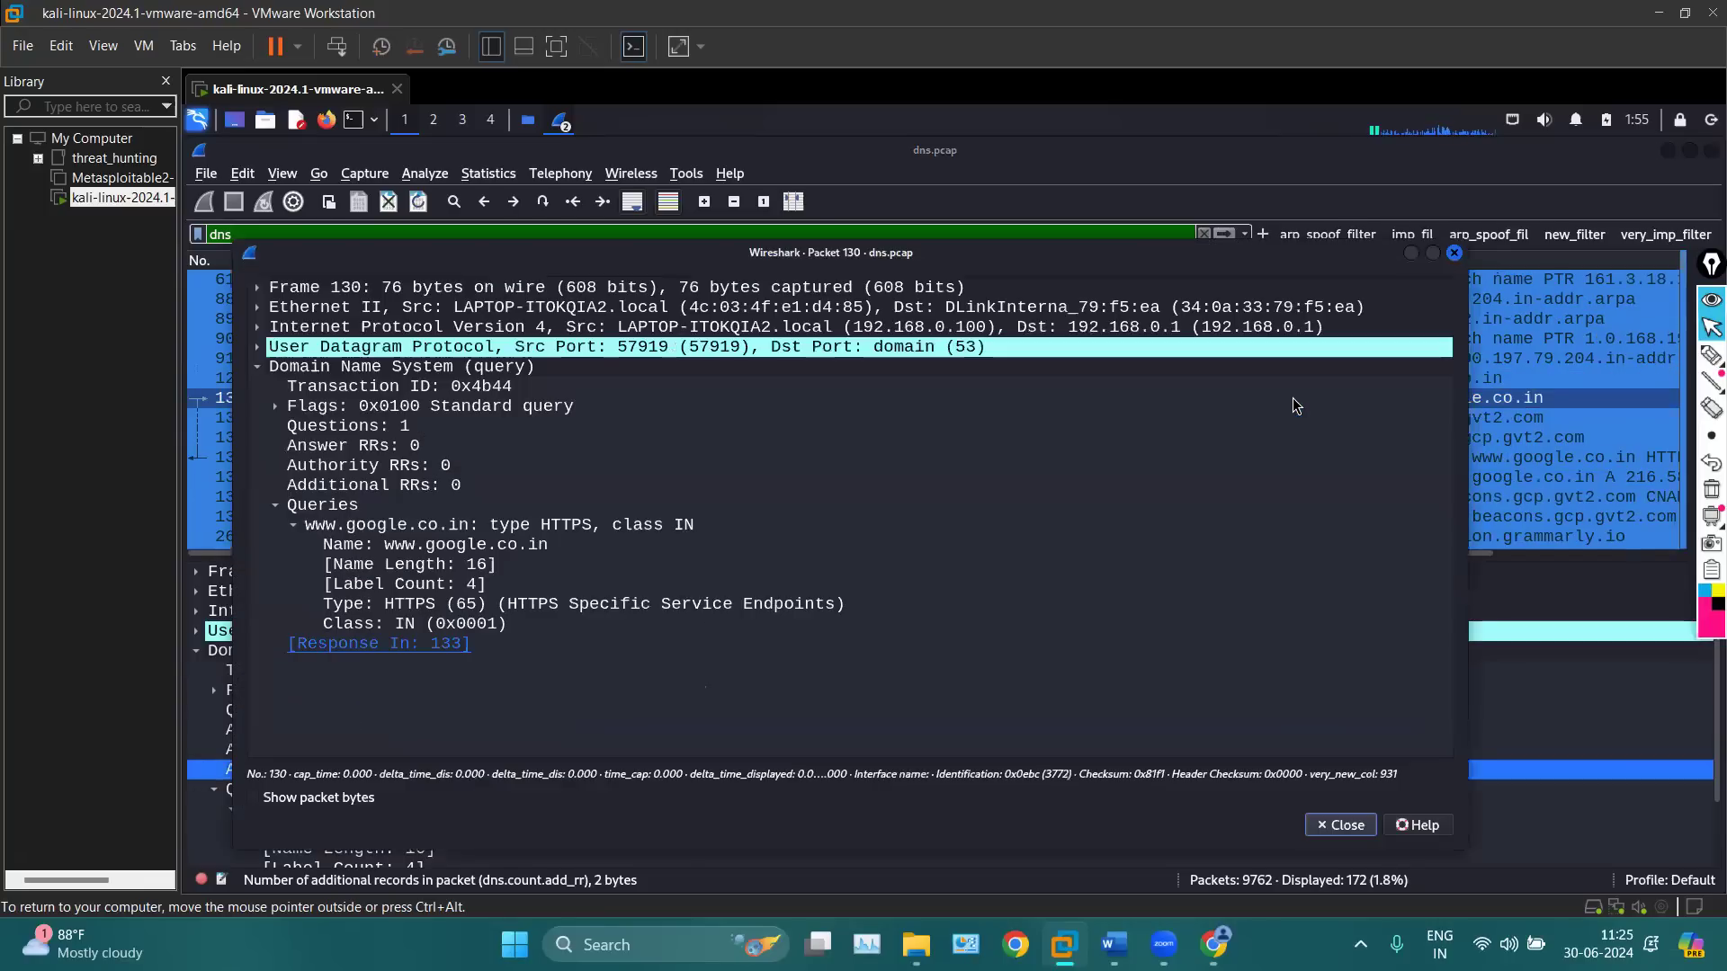
left_click(467, 522)
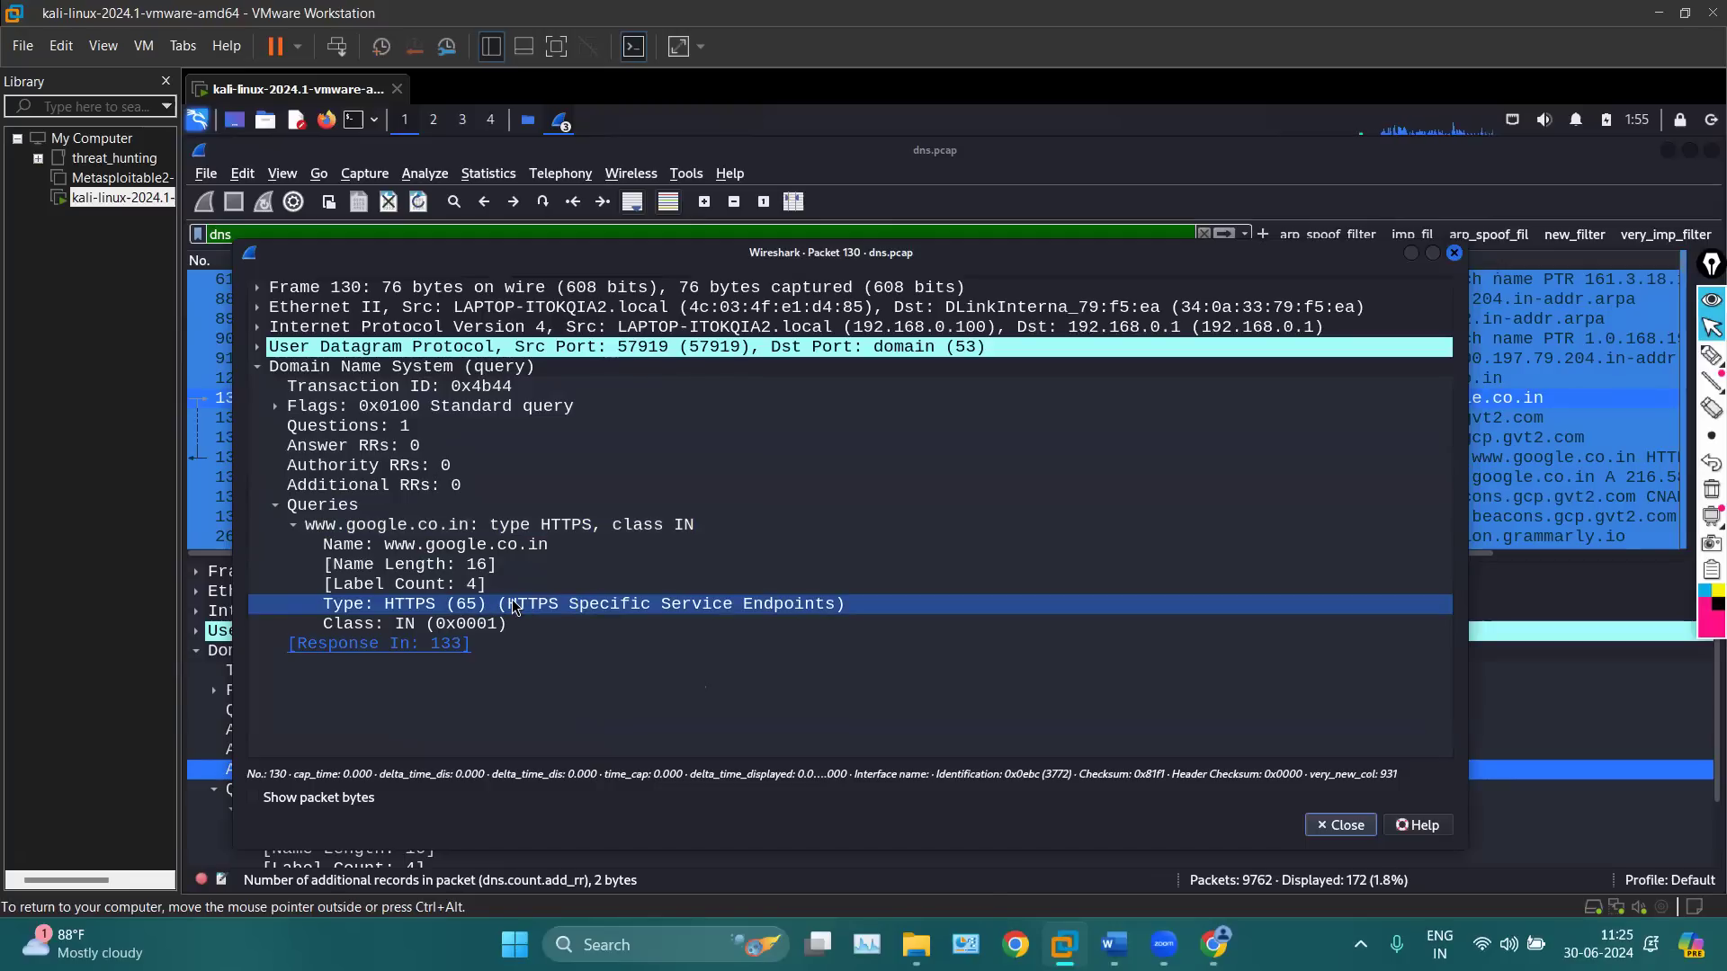
left_click(435, 548)
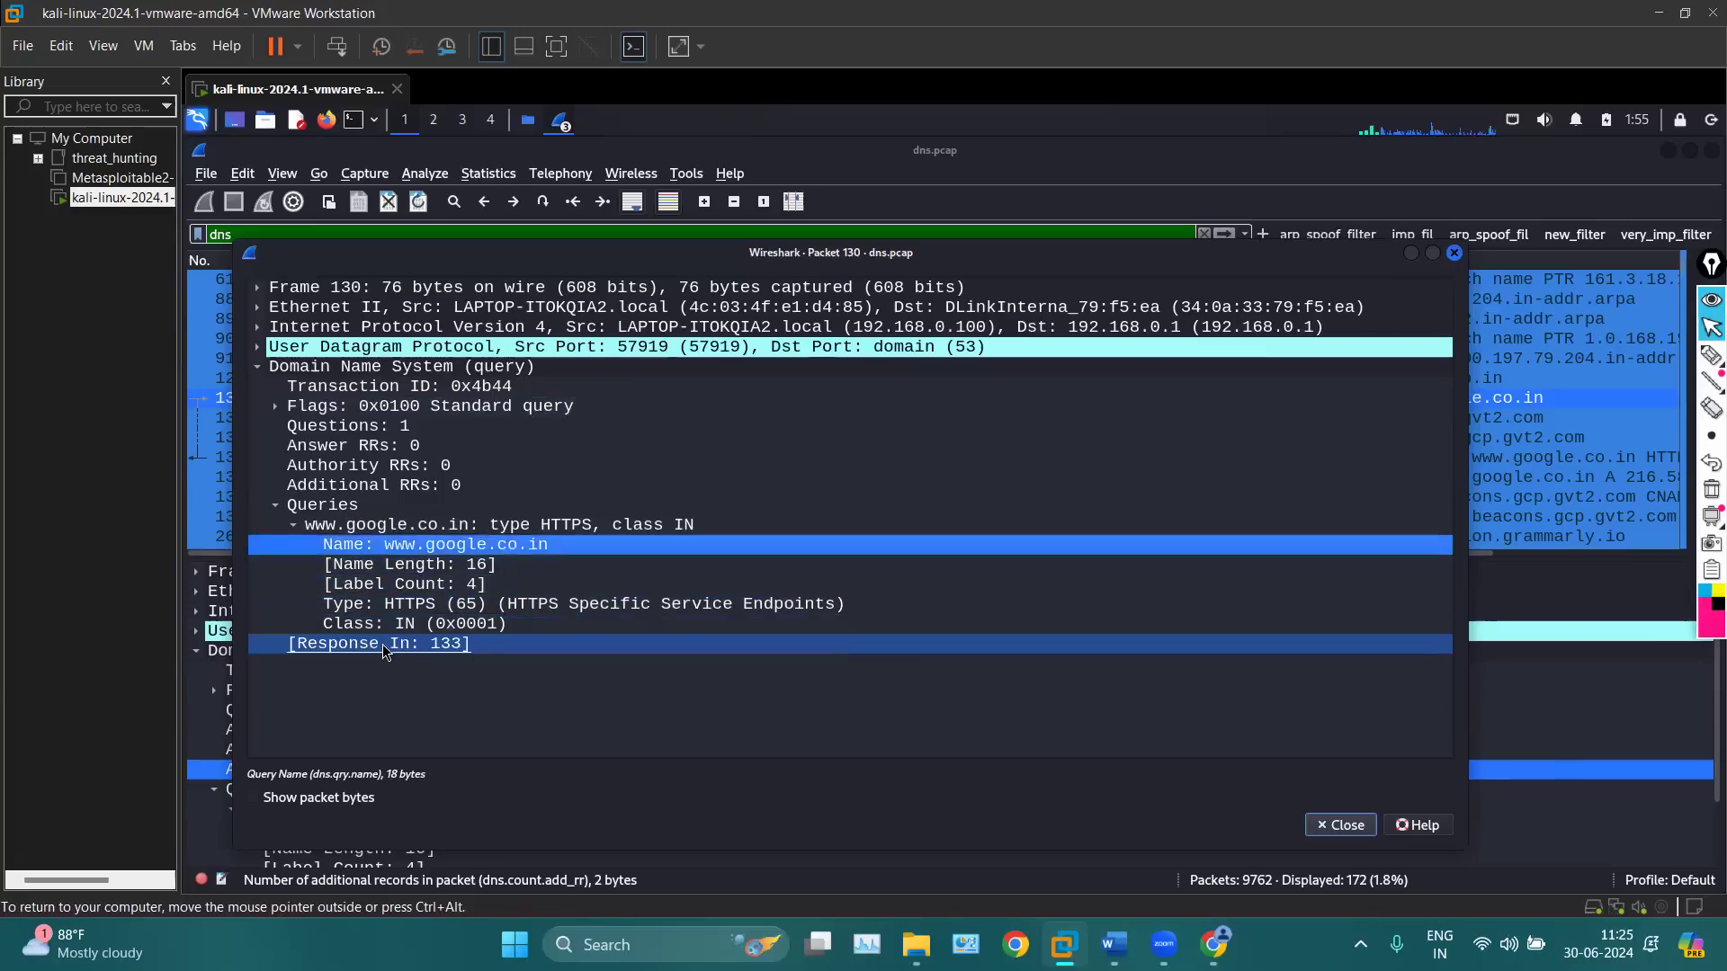
left_click(359, 646)
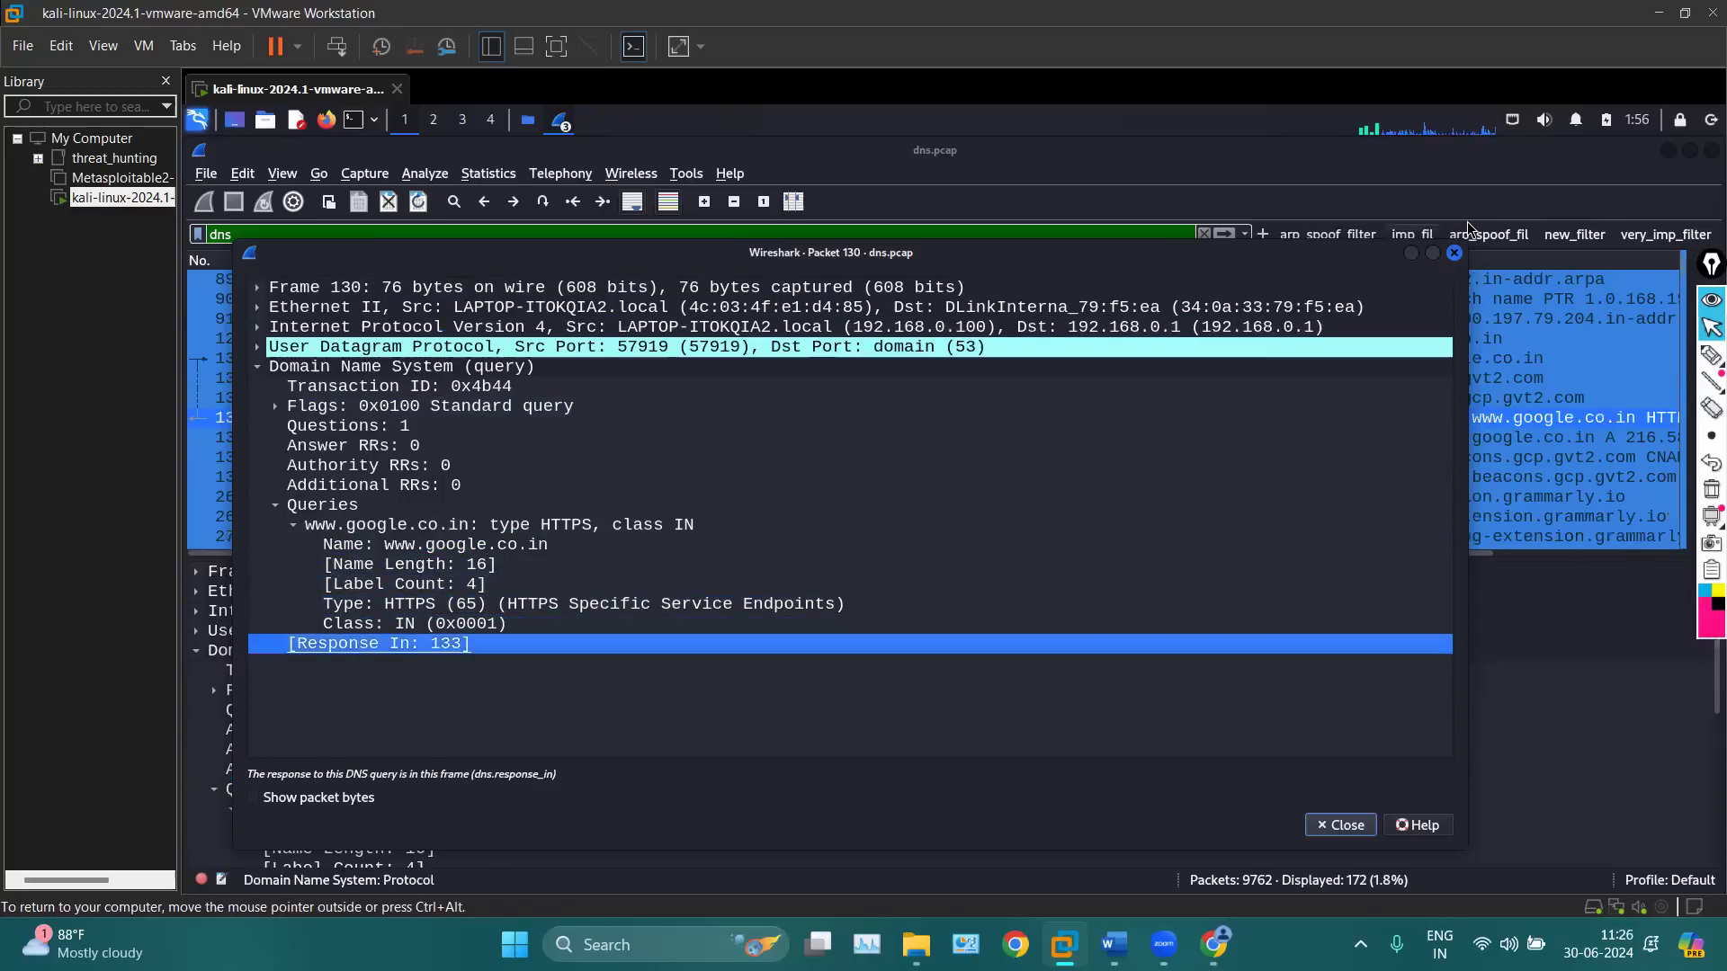
left_click(1456, 253)
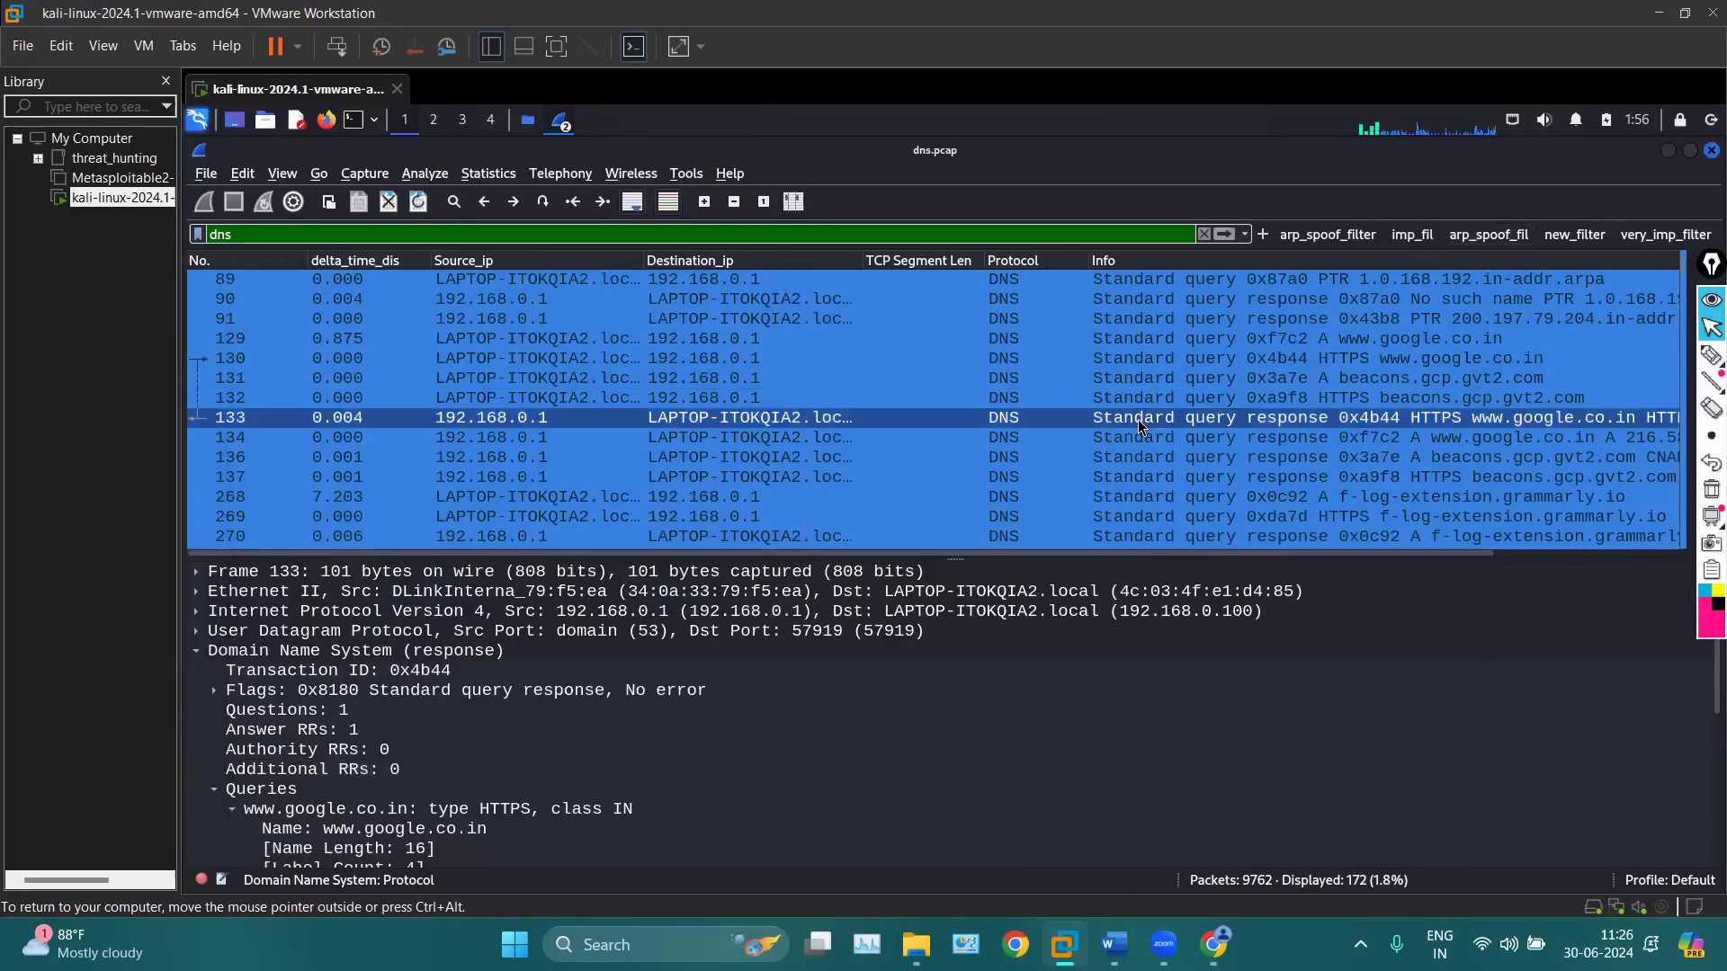
Open response packet 133 in its own window and examine its Queries and Answers sections
double_click(1139, 426)
left_click(678, 447)
scroll(679, 446, "down", 2)
scroll(679, 446, "up", 2)
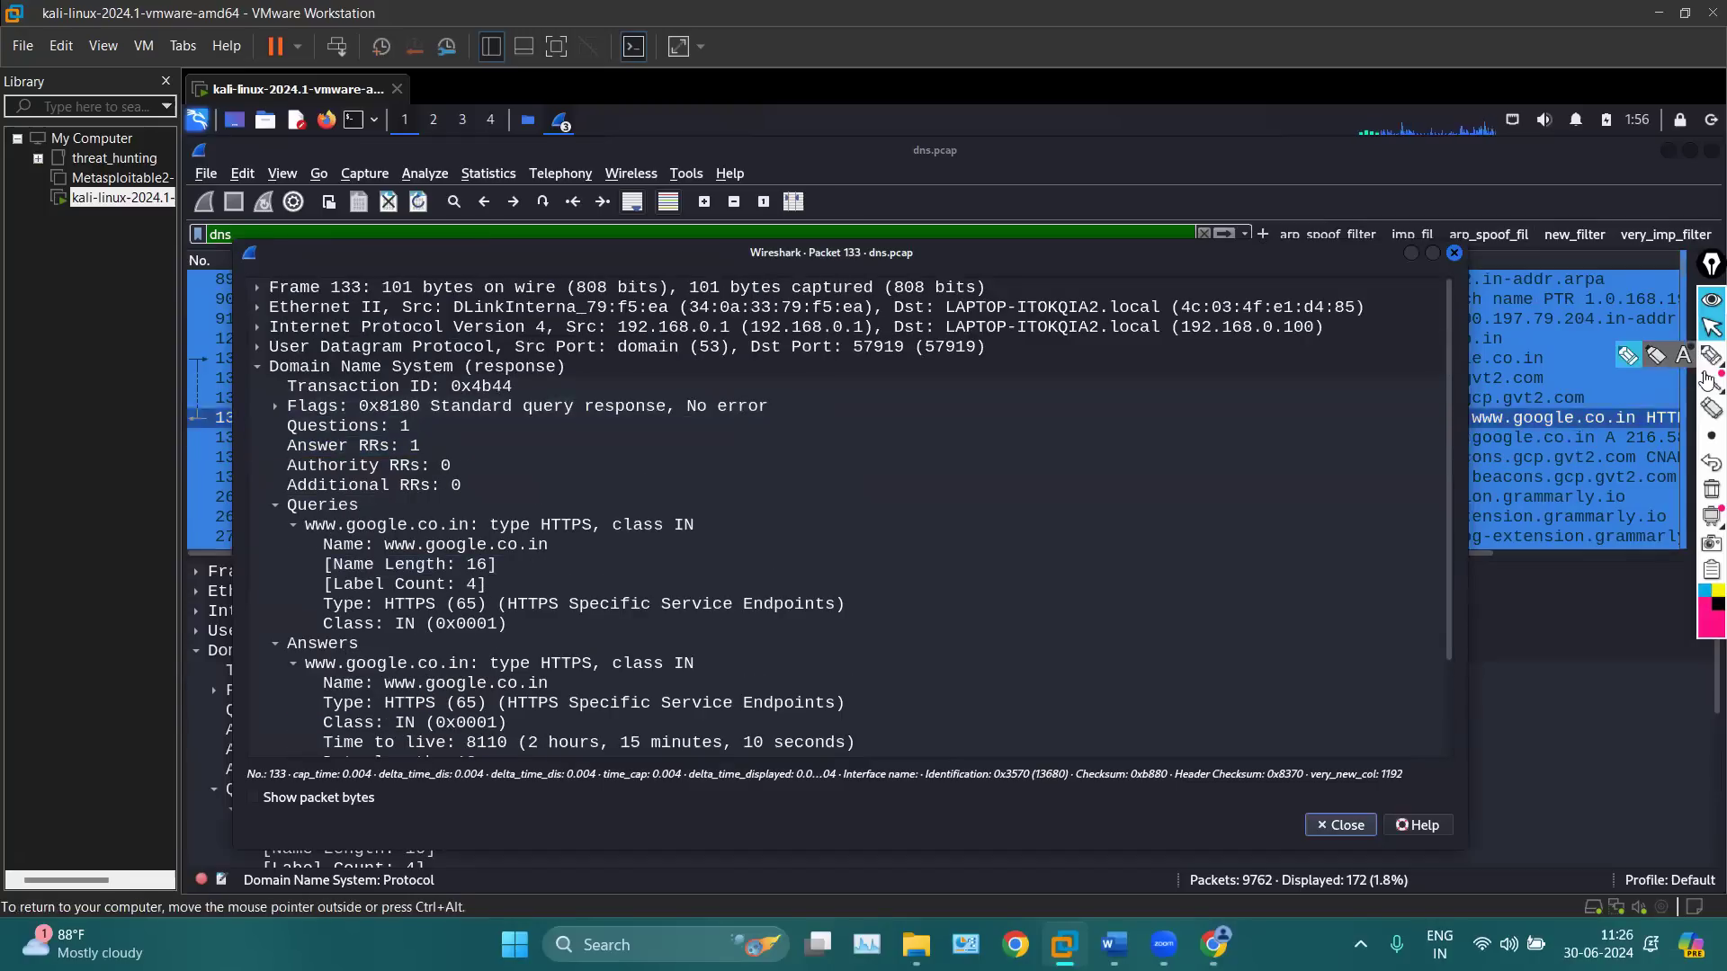
left_click(1120, 545)
scroll(1120, 548, "down", 2)
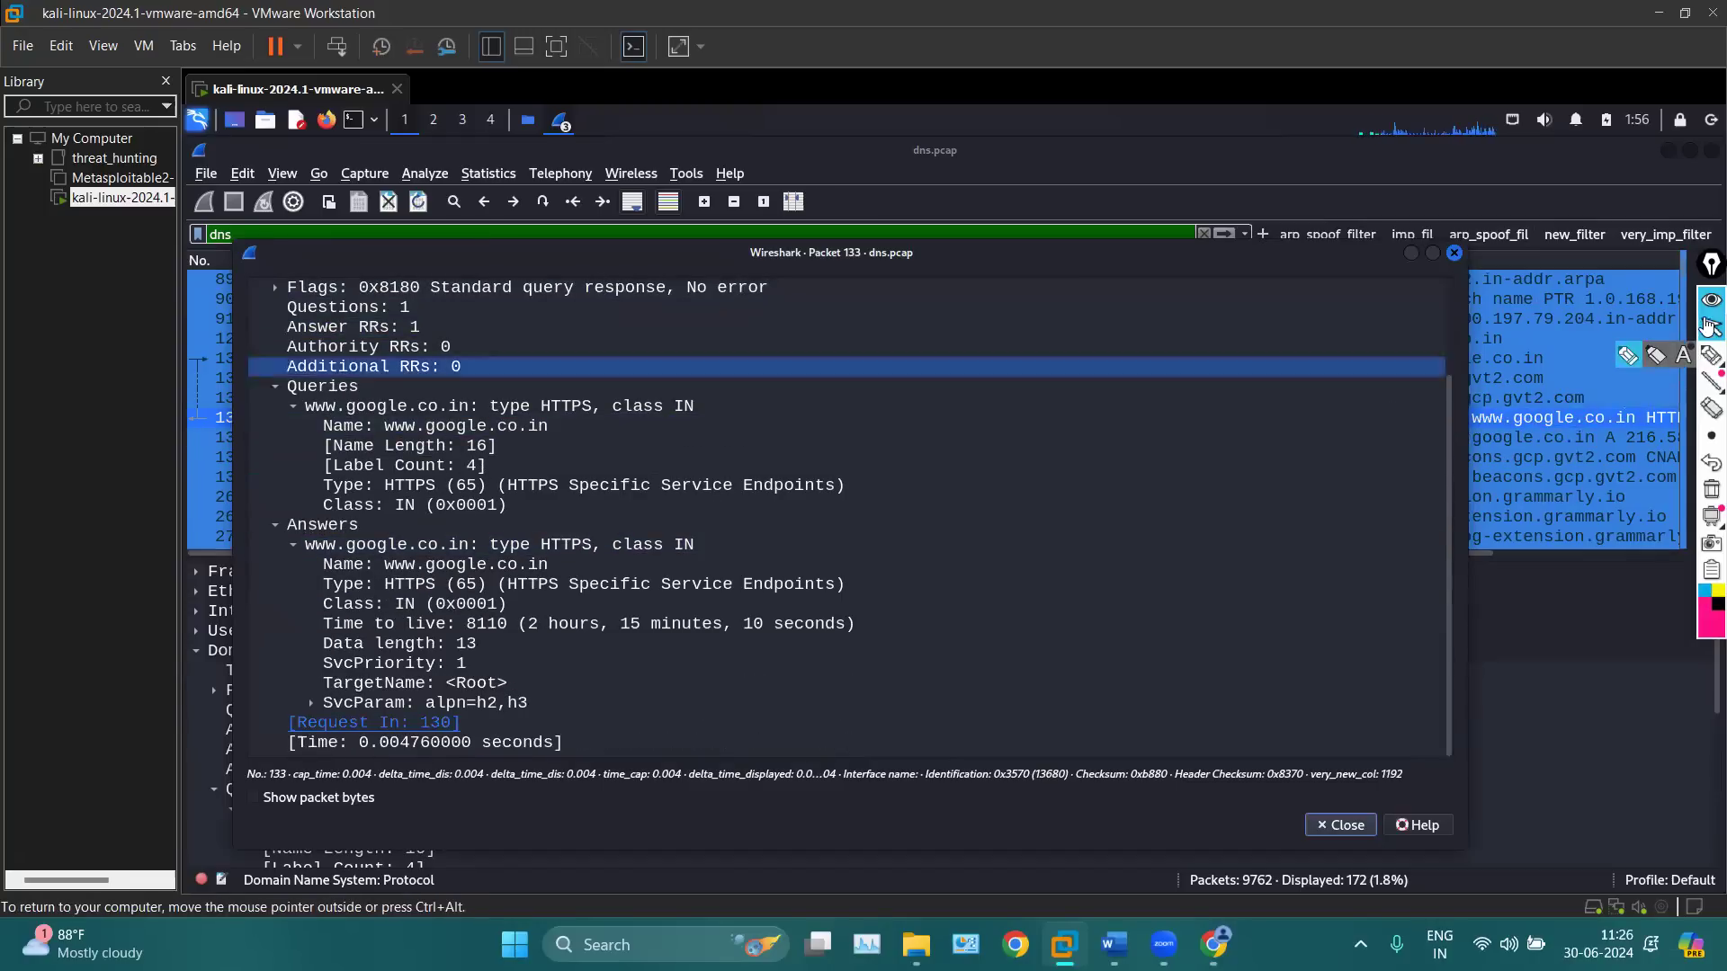
Underline No error, Questions and Answer RRs in packet 133 with the pen, and bracket its Queries and Answers sections
left_click(1706, 357)
left_click_drag(617, 294, 809, 294)
left_click_drag(290, 318, 416, 331)
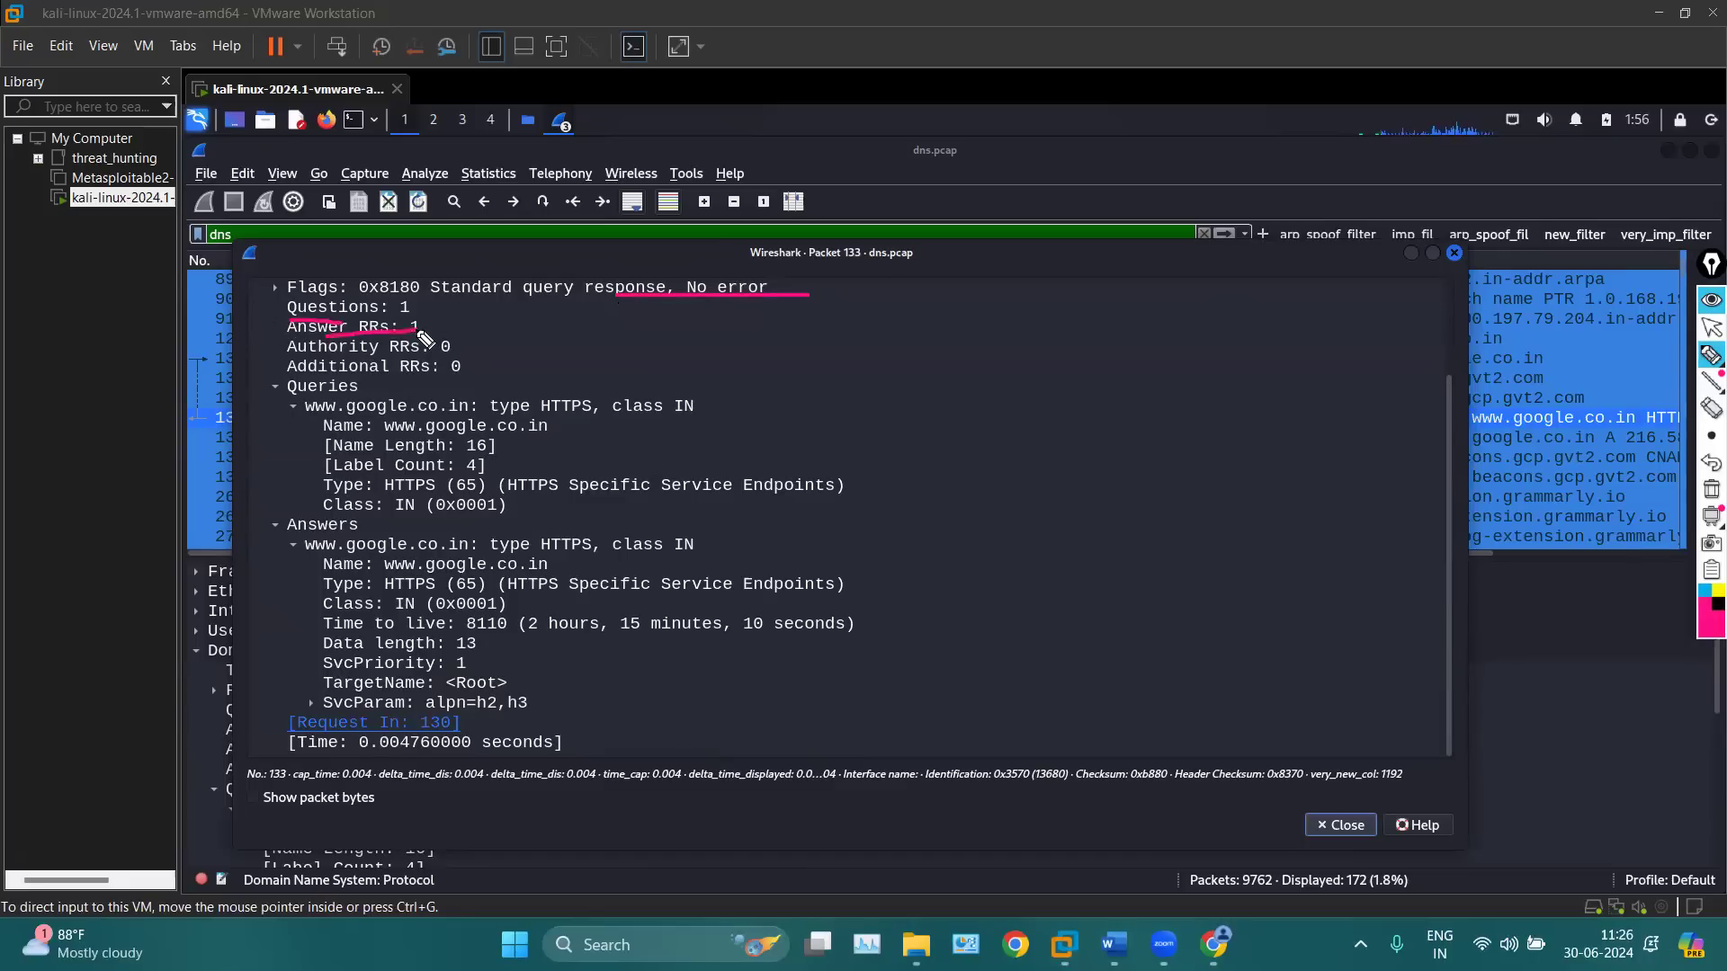
mouse_move(356, 385)
left_mouse_down()
mouse_move(250, 389)
mouse_move(360, 497)
mouse_move(243, 581)
mouse_move(325, 750)
left_mouse_up()
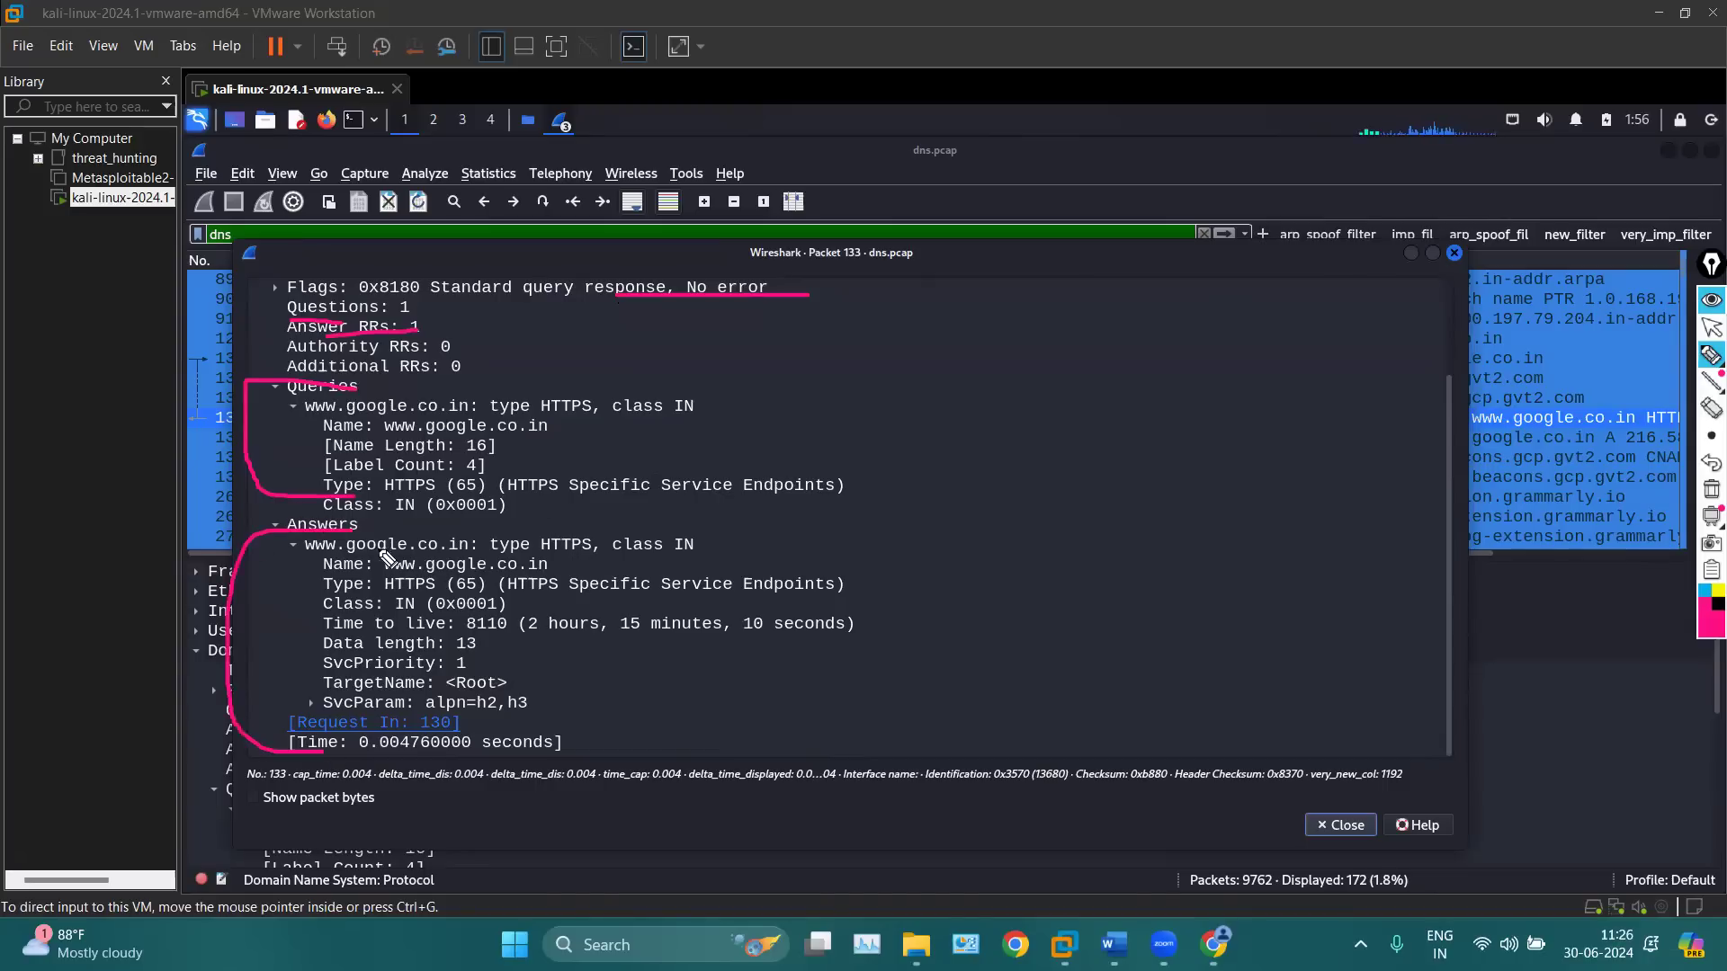
Underline the domain name and HTTPS type in packet 133's answer record, and circle its SvcPriority field
left_click_drag(345, 555, 451, 555)
left_click_drag(526, 550, 631, 549)
left_click_drag(385, 573, 520, 583)
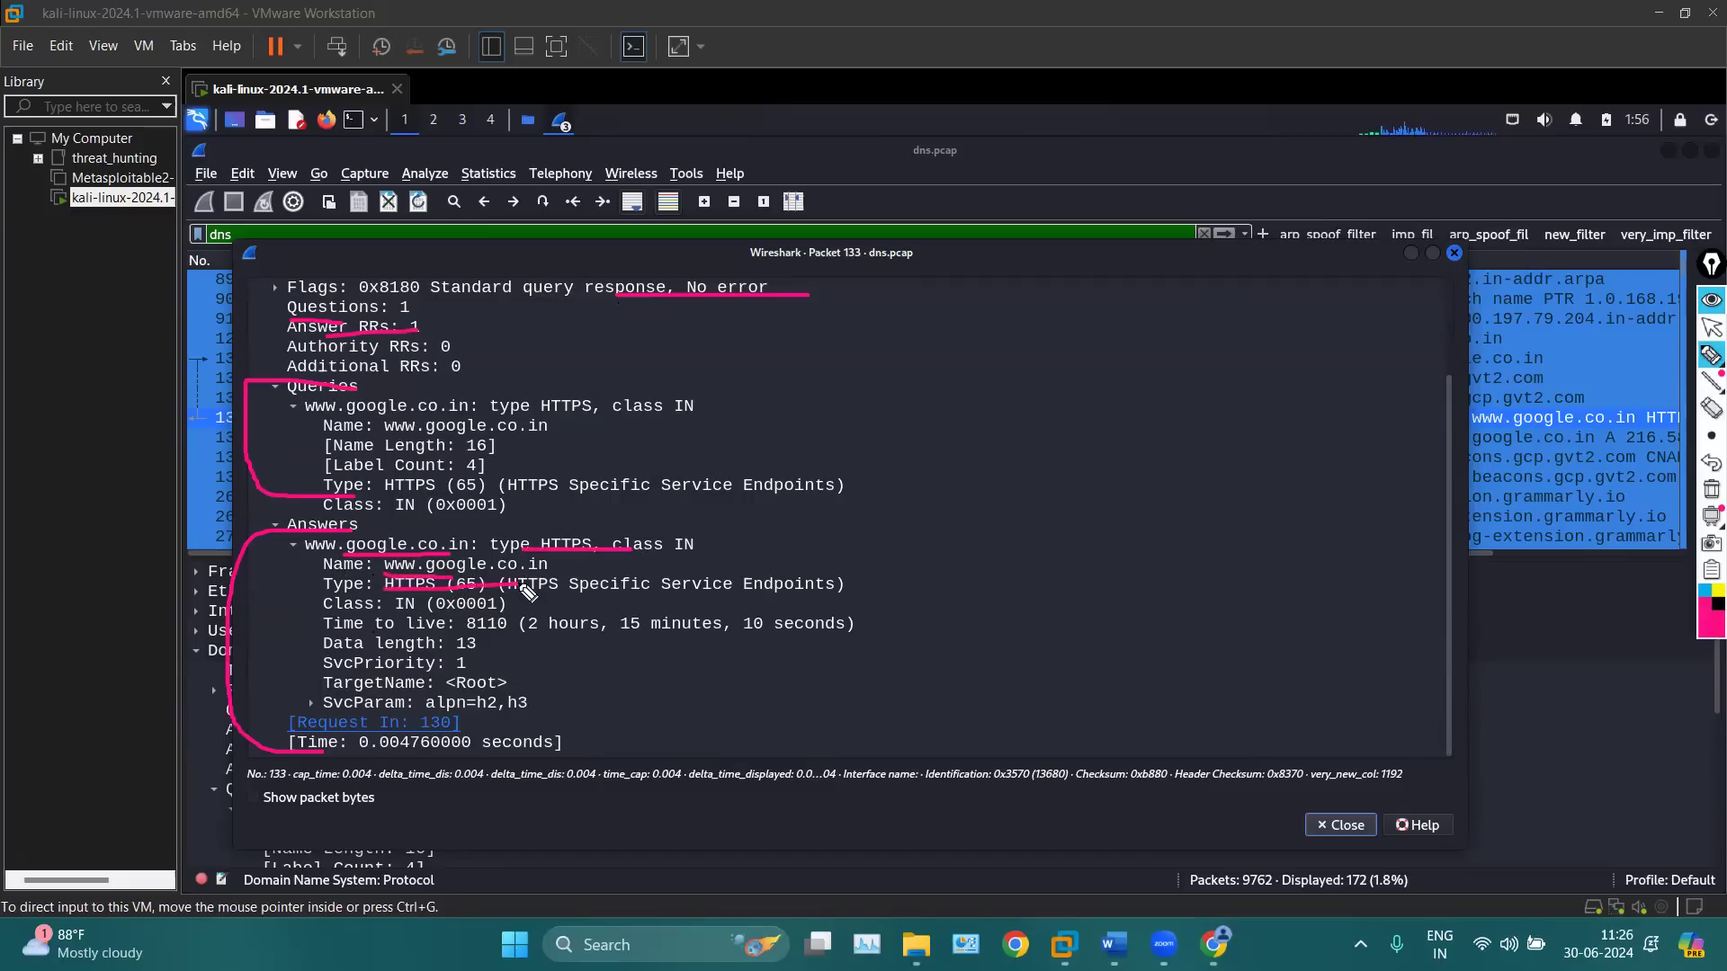
mouse_move(323, 672)
left_mouse_down()
mouse_move(515, 667)
mouse_move(416, 642)
mouse_move(290, 643)
mouse_move(306, 671)
left_mouse_up()
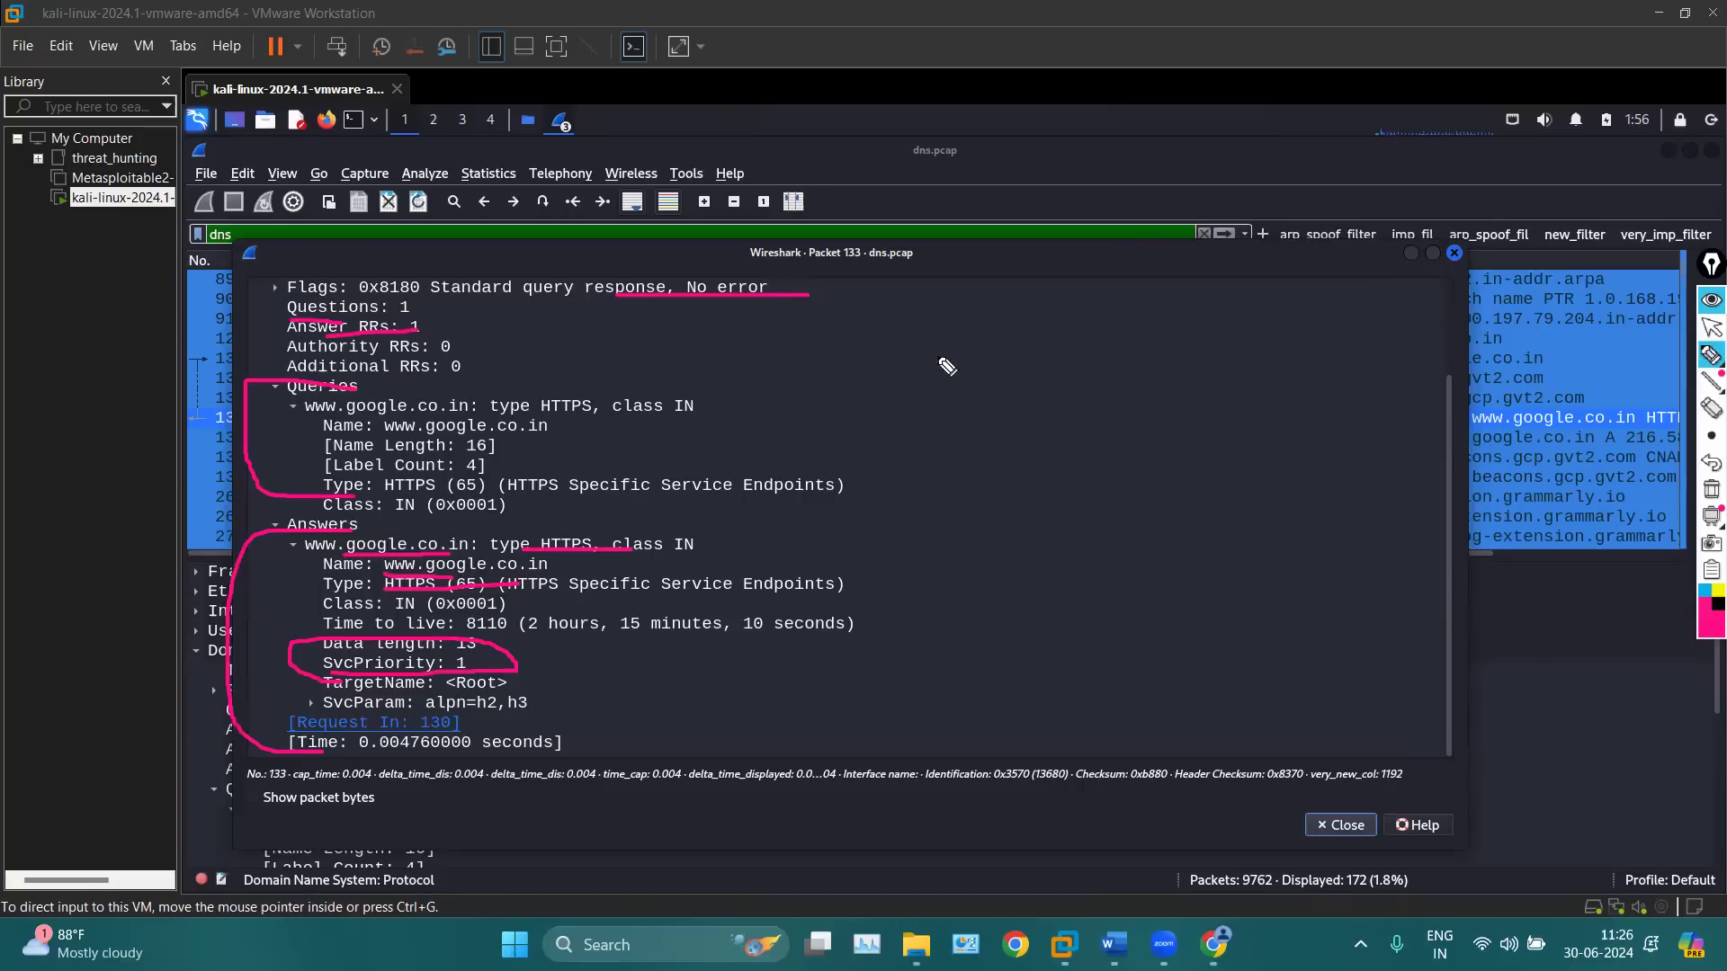
Sketch three arrows with trailing strokes in the empty space beside packet 133's details, extend the SvcPriority mark and circle the whole response
left_click_drag(940, 360, 1070, 355)
mouse_move(1001, 306)
left_mouse_down()
mouse_move(1073, 380)
mouse_move(1050, 381)
left_mouse_up()
mouse_move(930, 432)
left_mouse_down()
mouse_move(1077, 440)
mouse_move(1046, 461)
mouse_move(1081, 510)
mouse_move(1140, 528)
mouse_move(1100, 554)
left_mouse_up()
left_click_drag(1101, 361, 1186, 334)
left_click_drag(1097, 435, 1249, 411)
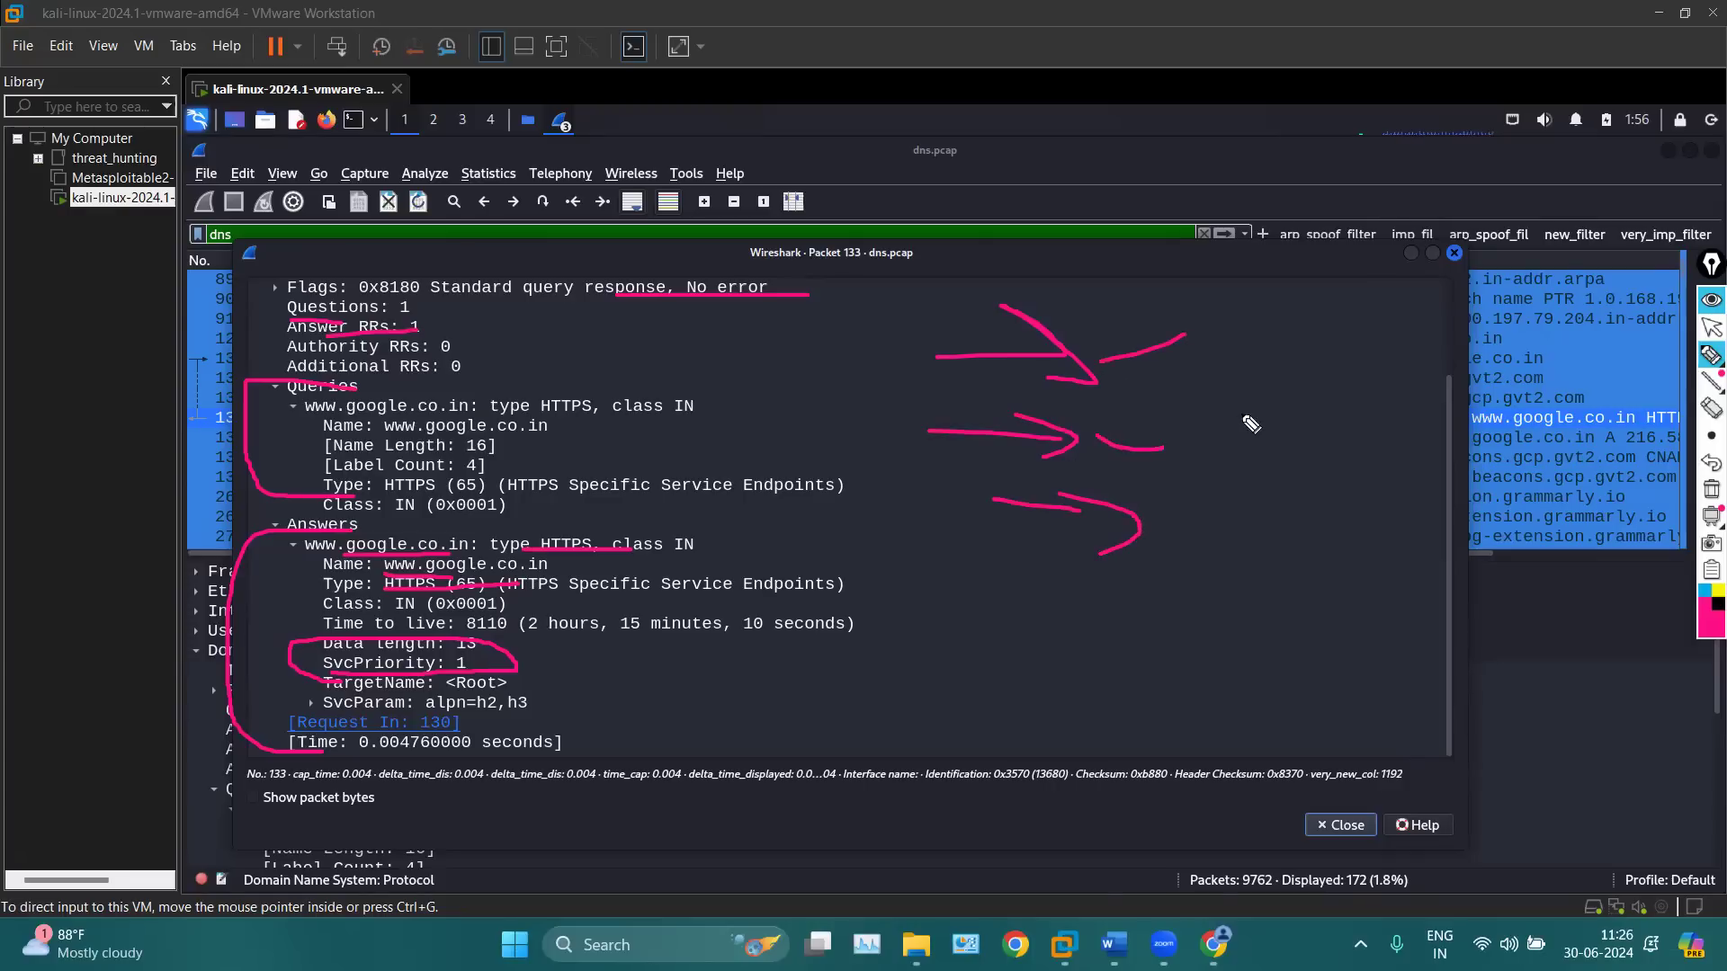
left_click_drag(1153, 531, 1271, 524)
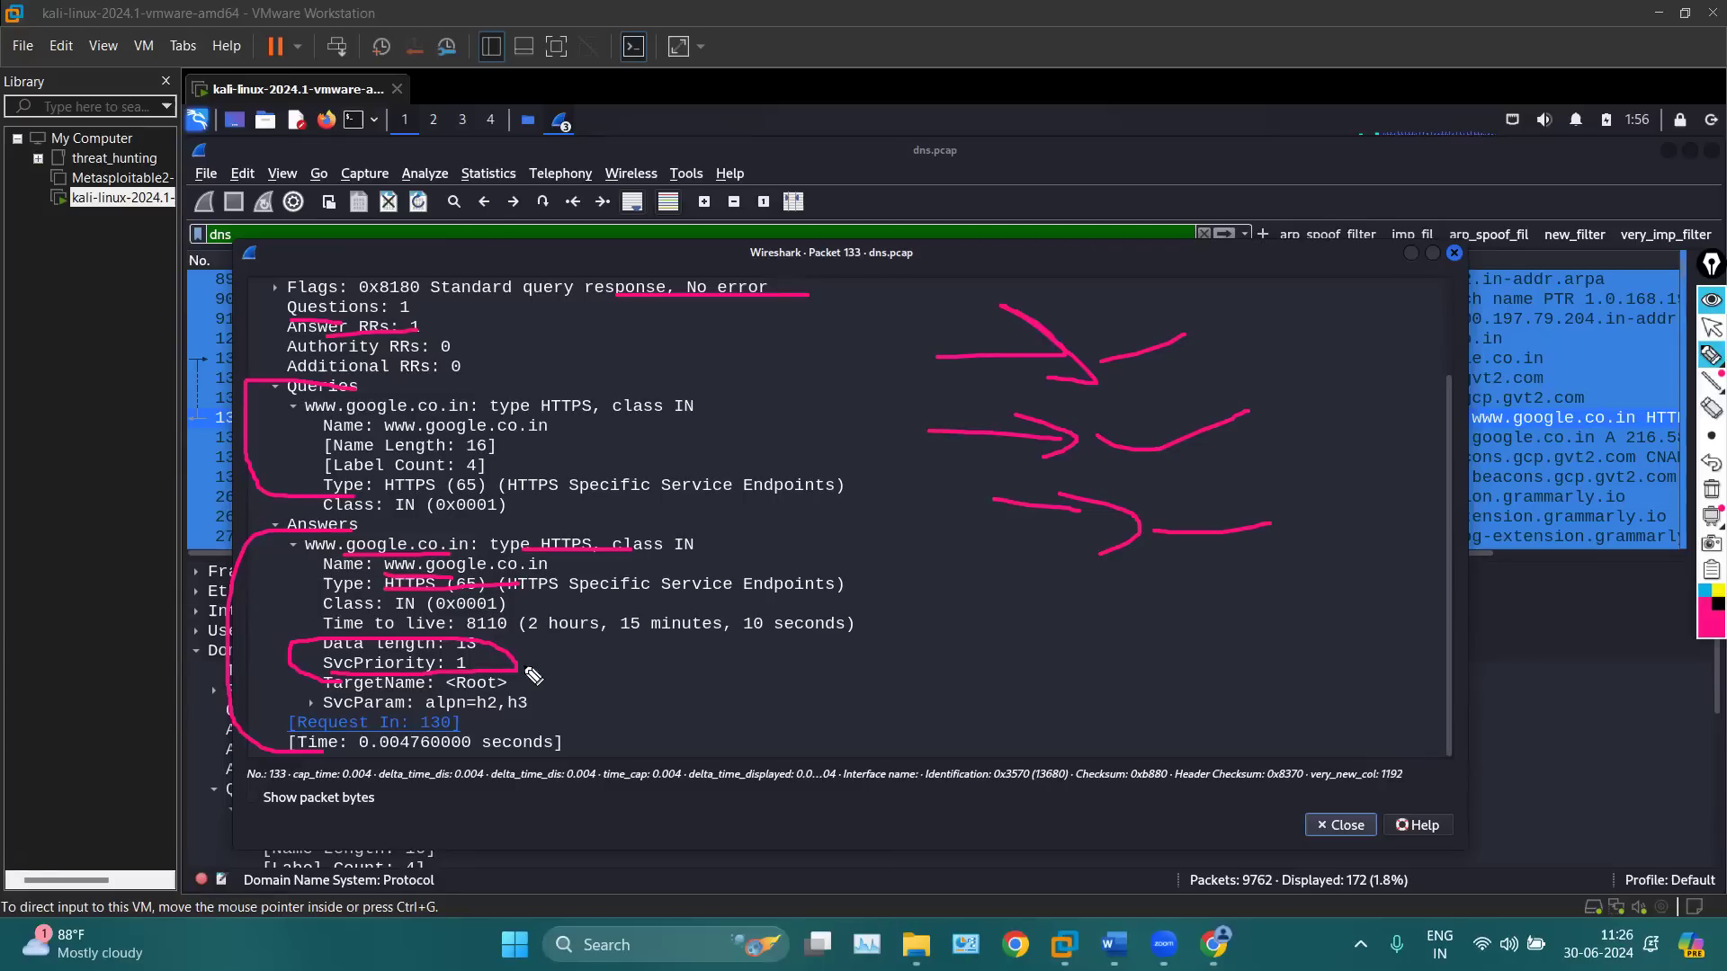
left_click_drag(501, 669, 553, 673)
mouse_move(689, 241)
left_mouse_down()
mouse_move(216, 378)
mouse_move(837, 378)
mouse_move(553, 296)
left_mouse_up()
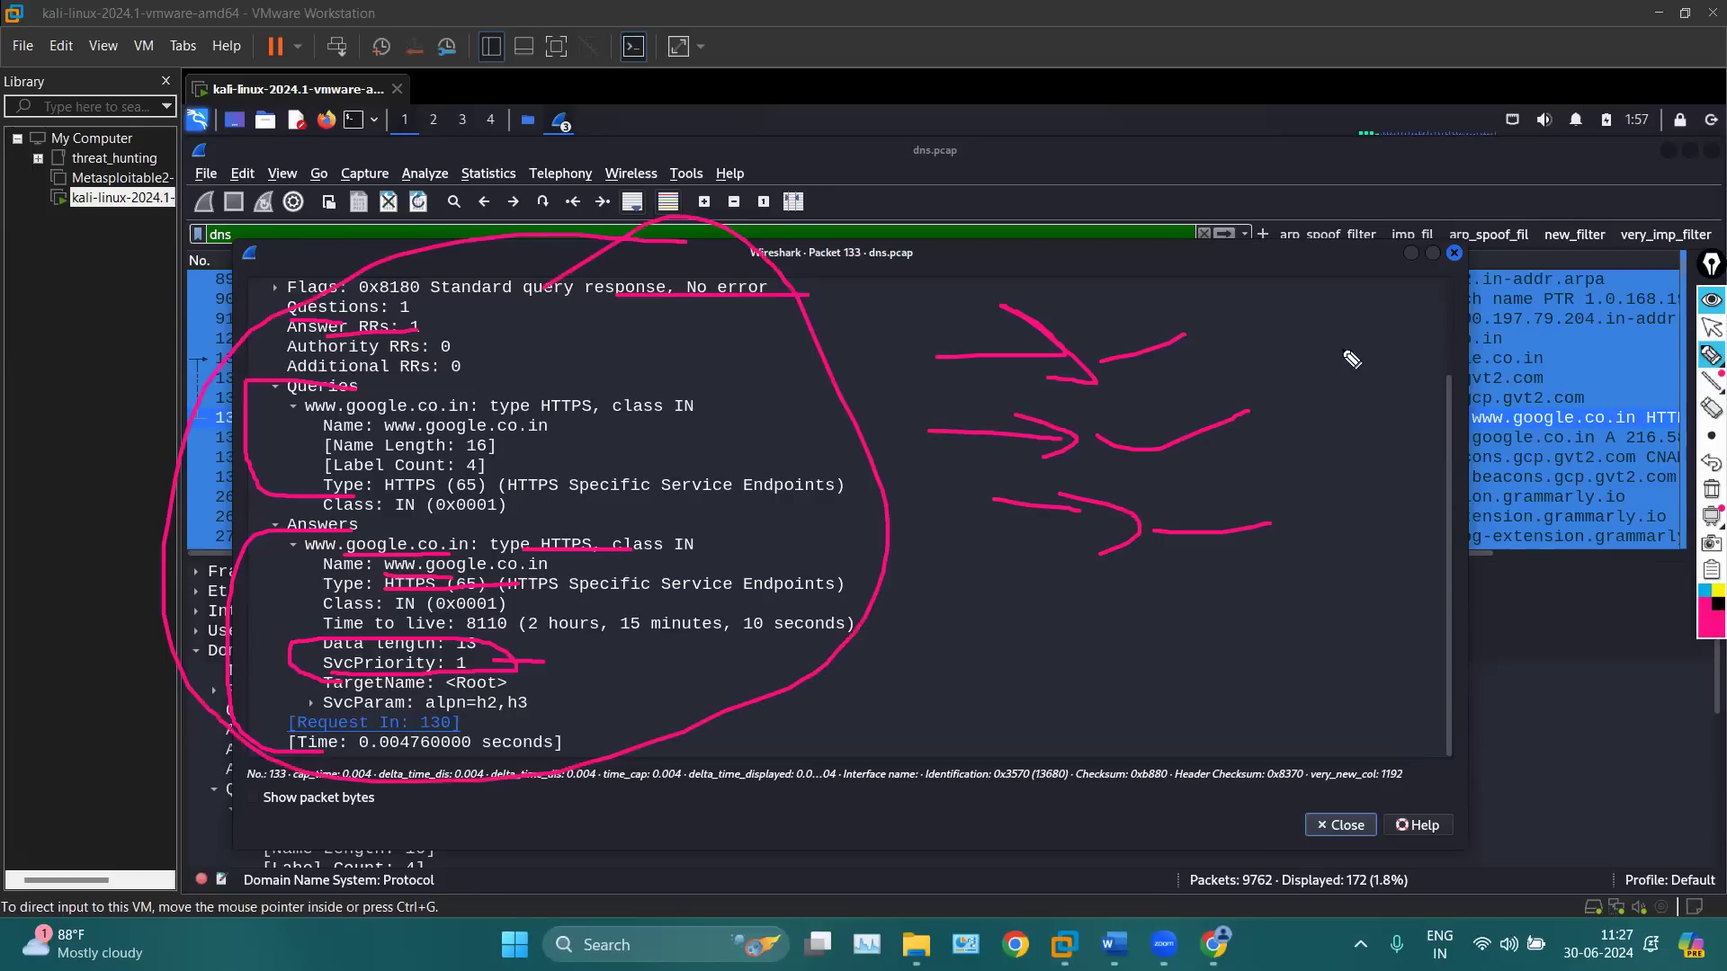
Draw three opposing arrows numbered 1, 2 and 3, and loop packet 133's details a second time
mouse_move(1471, 344)
left_mouse_down()
mouse_move(1323, 344)
mouse_move(1318, 361)
left_mouse_up()
left_click_drag(1480, 404, 1294, 420)
mouse_move(1349, 367)
left_mouse_down()
mouse_move(1259, 445)
mouse_move(1341, 463)
left_mouse_up()
mouse_move(1514, 518)
left_mouse_down()
mouse_move(1290, 539)
mouse_move(1244, 569)
mouse_move(1304, 577)
left_mouse_up()
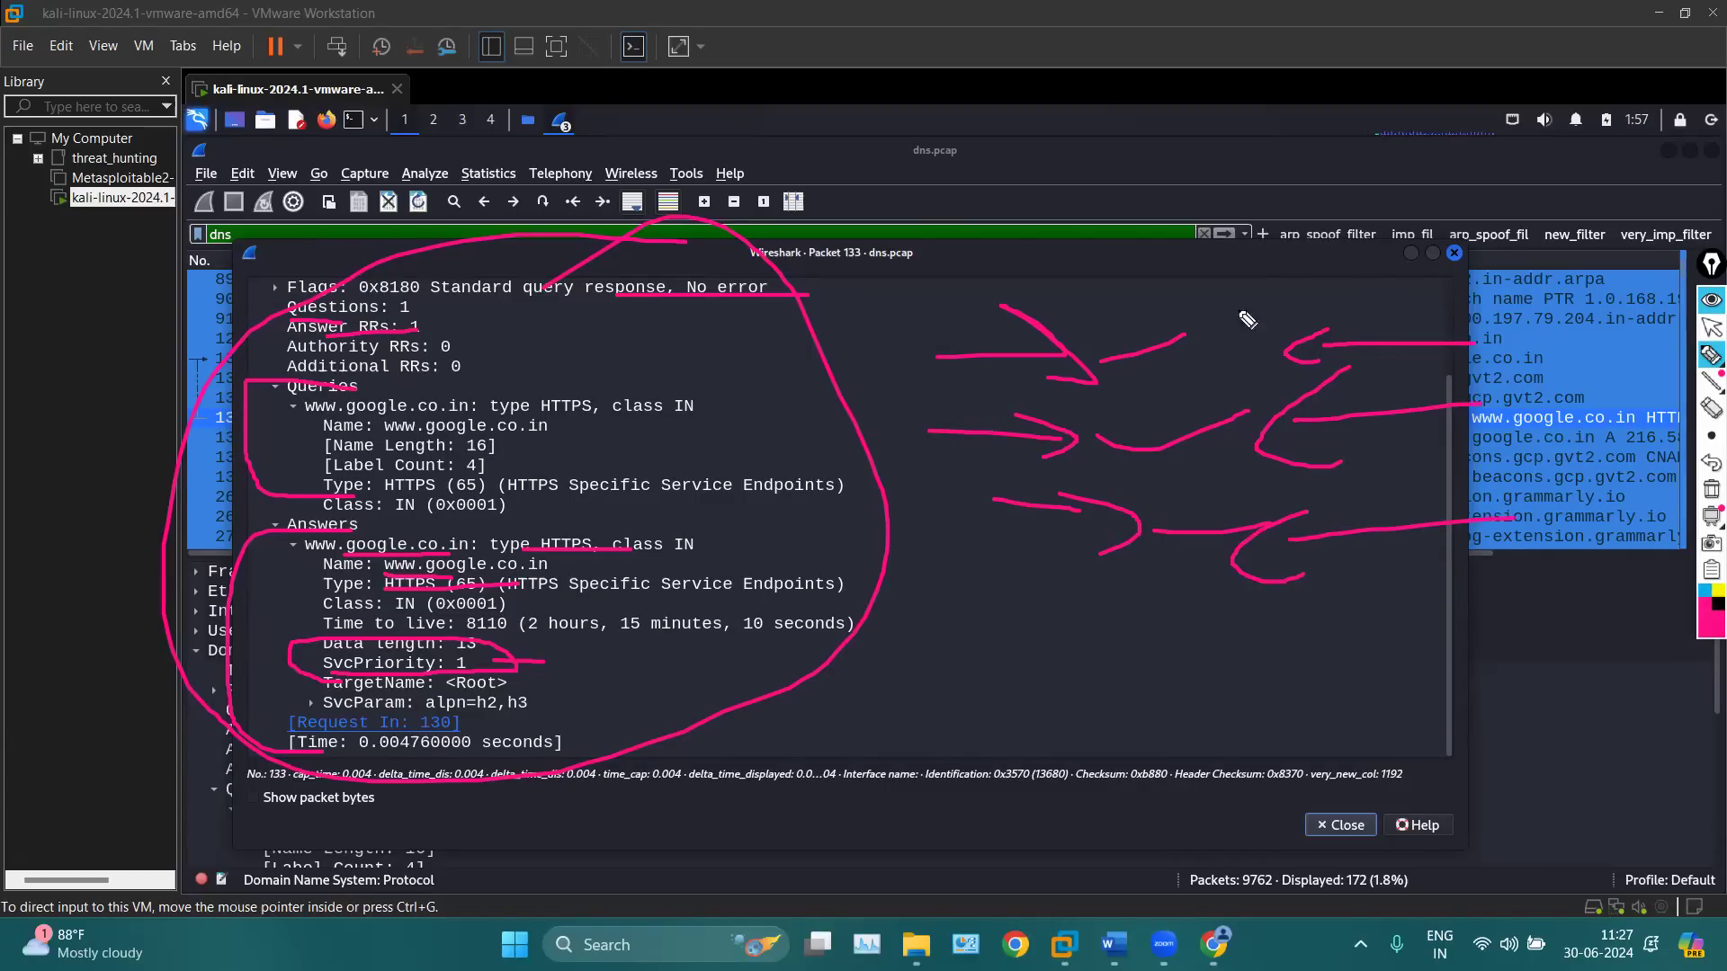
mouse_move(1356, 270)
left_mouse_down()
mouse_move(1374, 410)
mouse_move(1403, 407)
left_mouse_up()
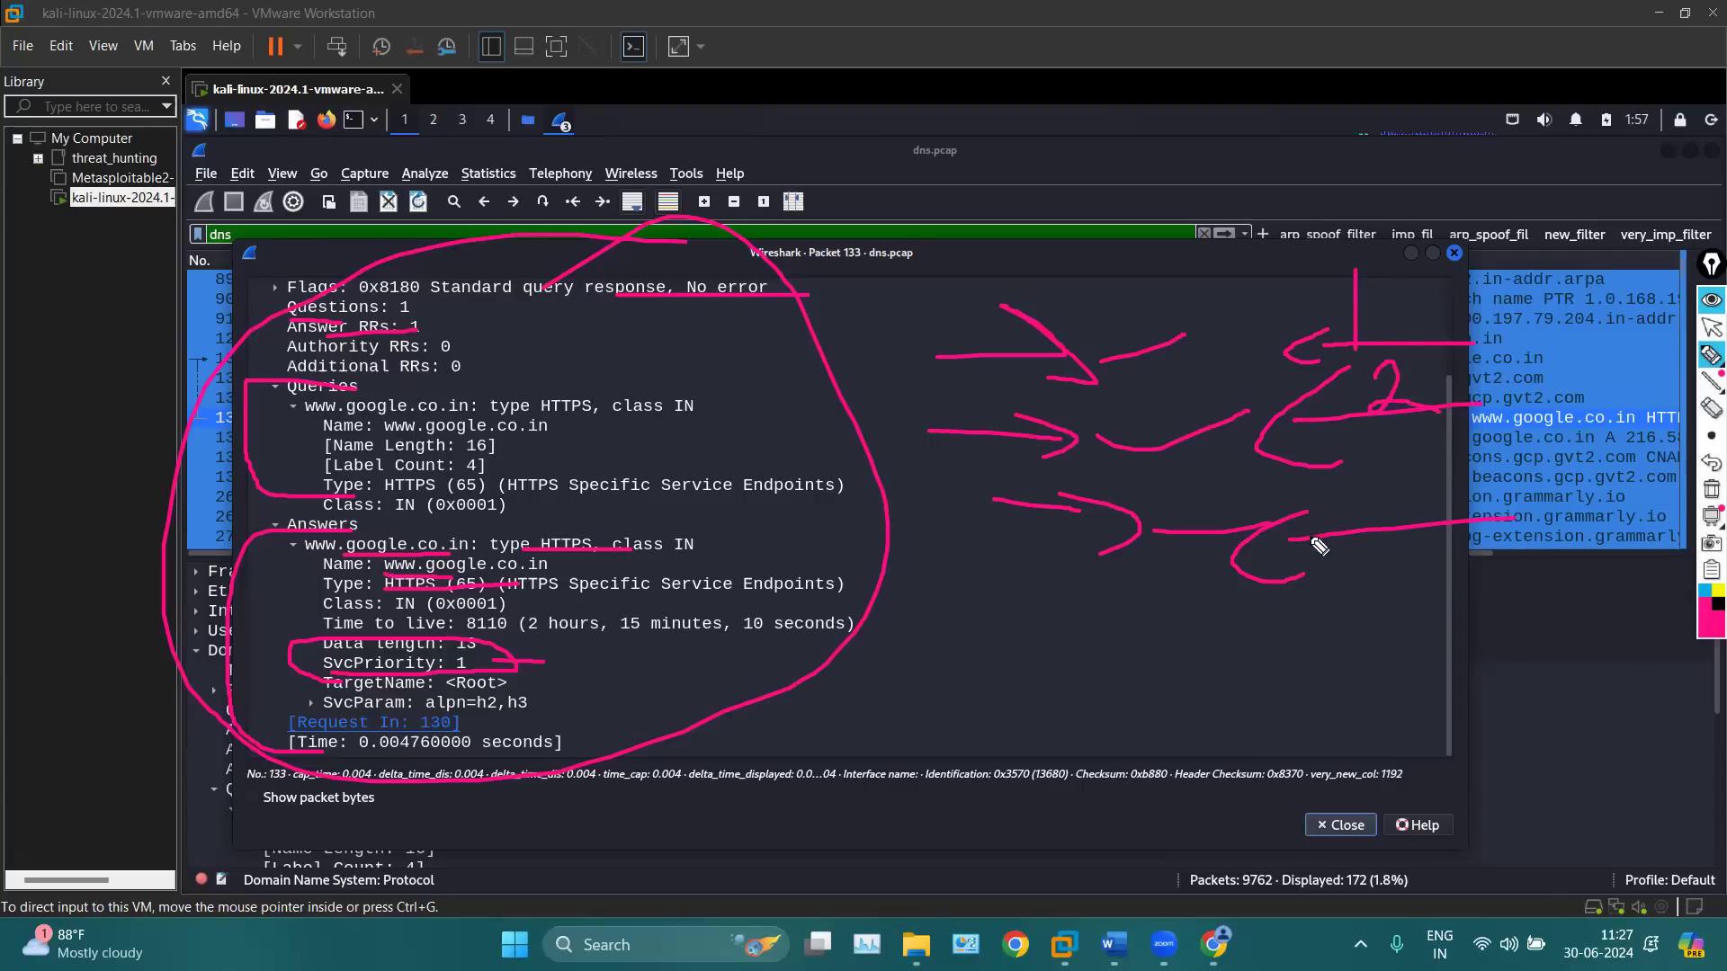
mouse_move(1356, 476)
left_mouse_down()
mouse_move(1380, 512)
mouse_move(1373, 540)
left_mouse_up()
mouse_move(504, 241)
left_mouse_down()
mouse_move(229, 394)
mouse_move(681, 763)
mouse_move(664, 247)
left_mouse_up()
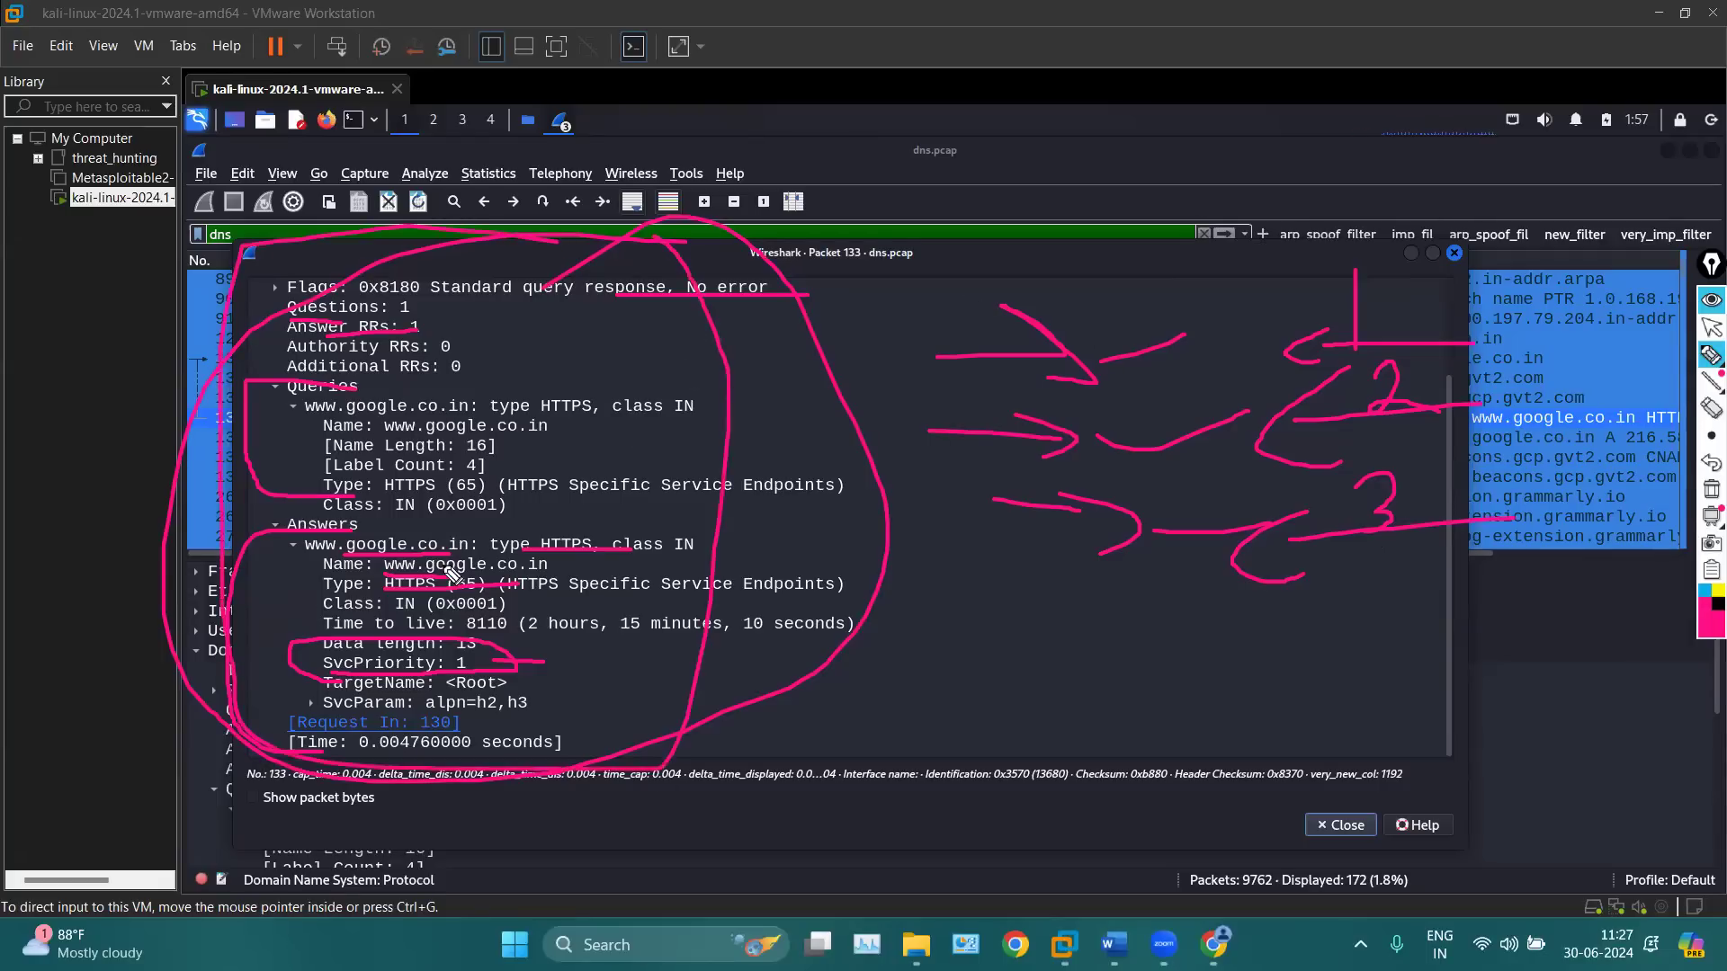
Clear the pen marks over packet 133, mark its TargetName and SvcParam lines, and erase that mark as well
left_click_drag(633, 561, 567, 561)
left_click(1707, 490)
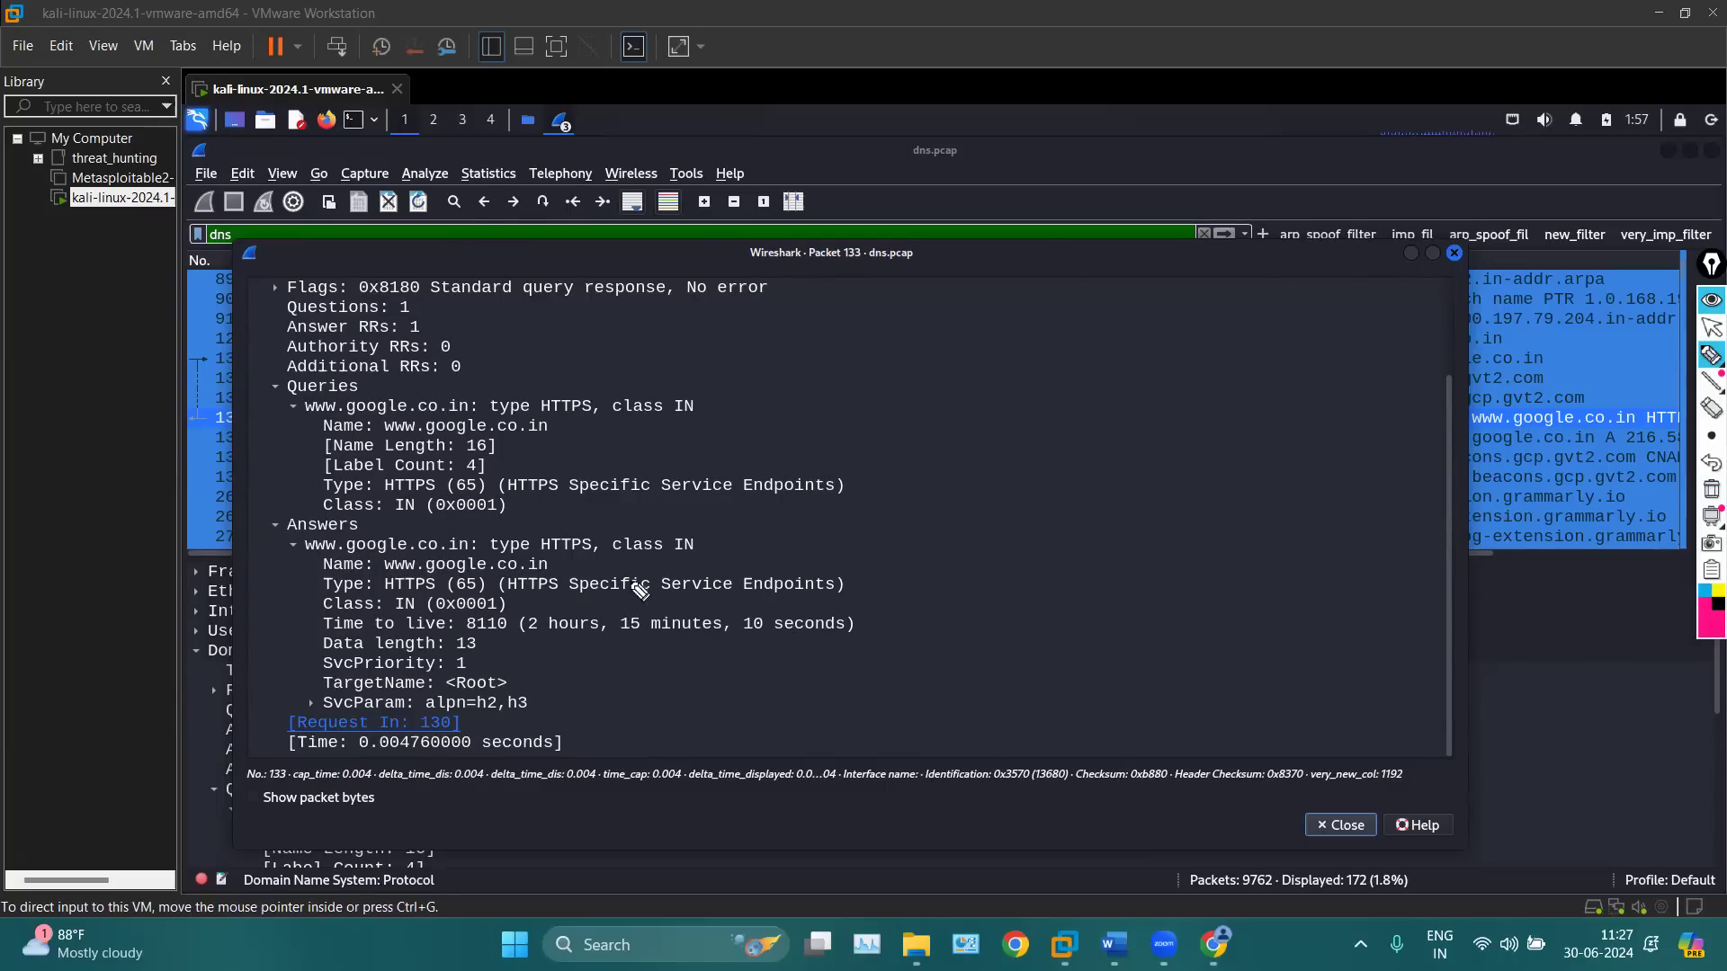
mouse_move(334, 689)
left_mouse_down()
mouse_move(396, 688)
mouse_move(445, 720)
left_mouse_up()
left_click(1707, 493)
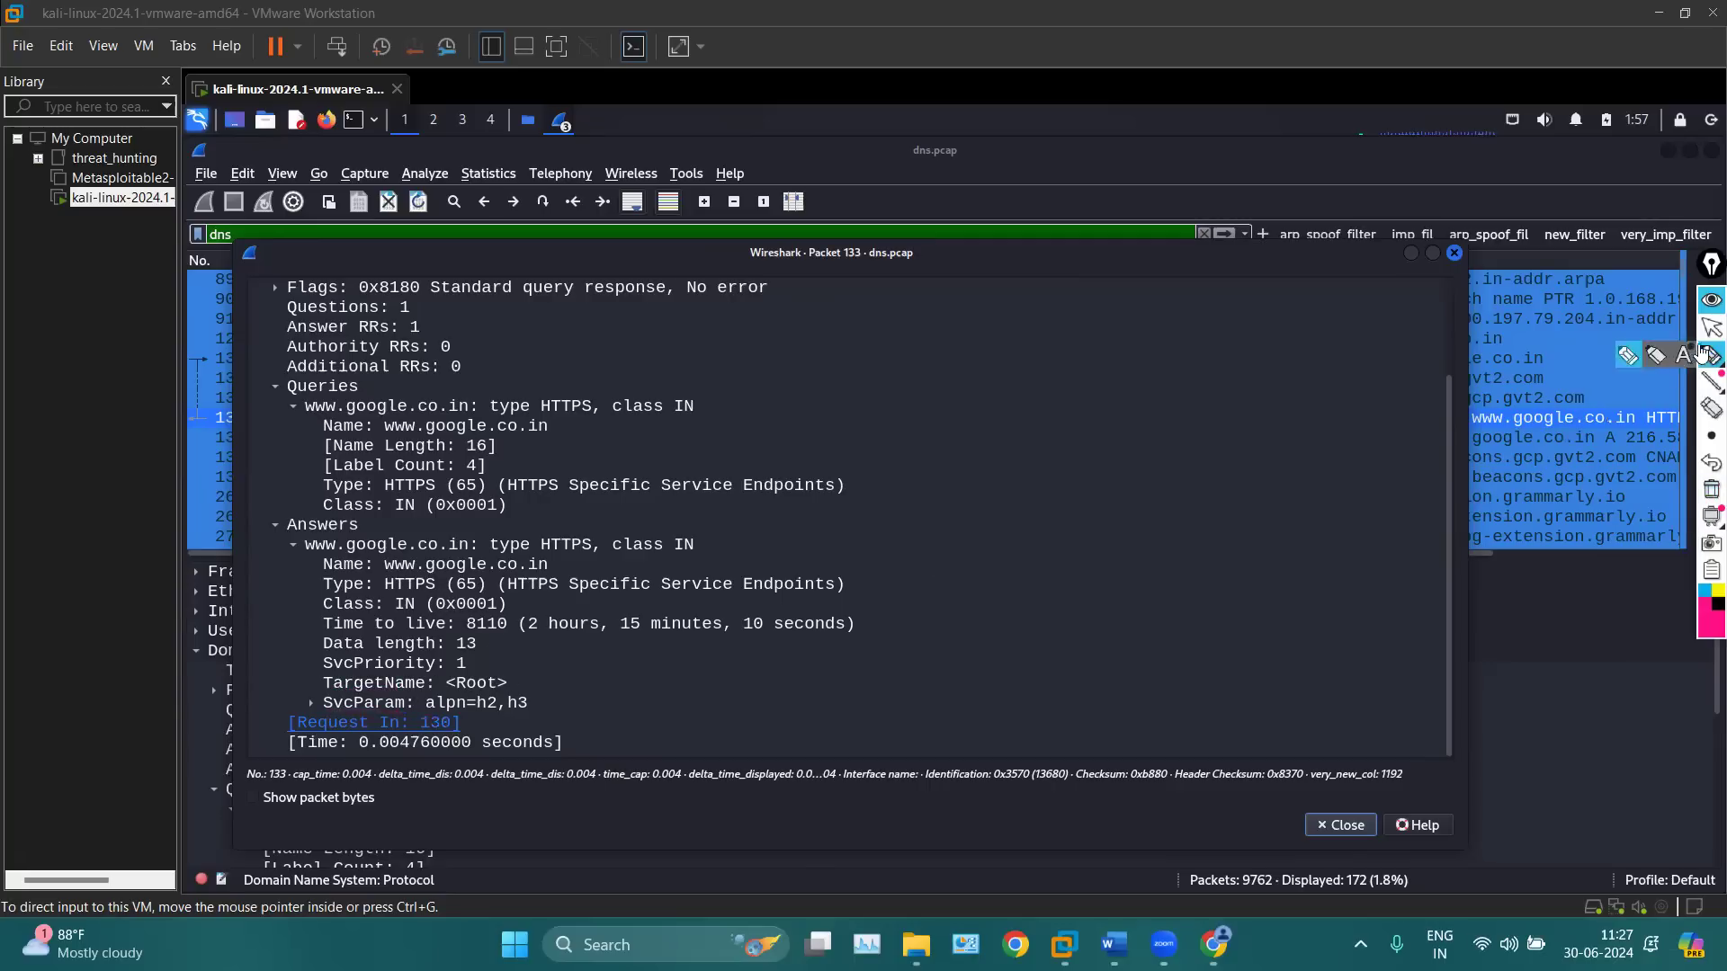
Expand the SvcParam entry in packet 133's answer record to show its ALPN parameters
left_click(1712, 328)
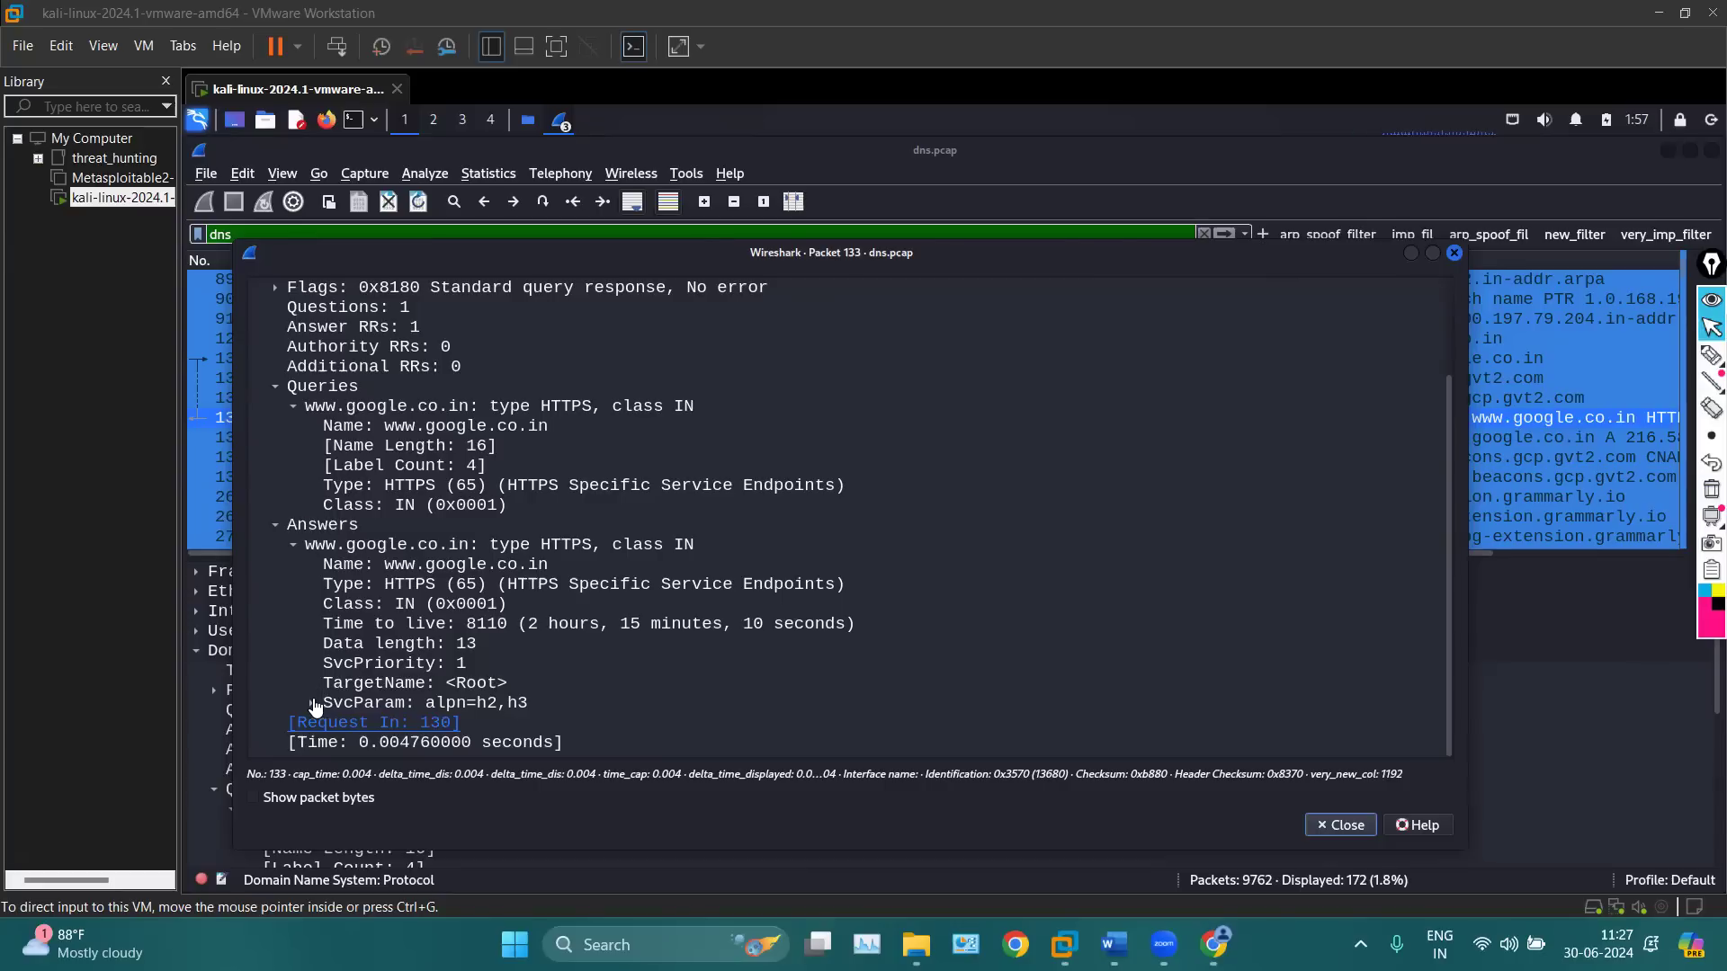
left_click(314, 702)
scroll(315, 702, "down", 2)
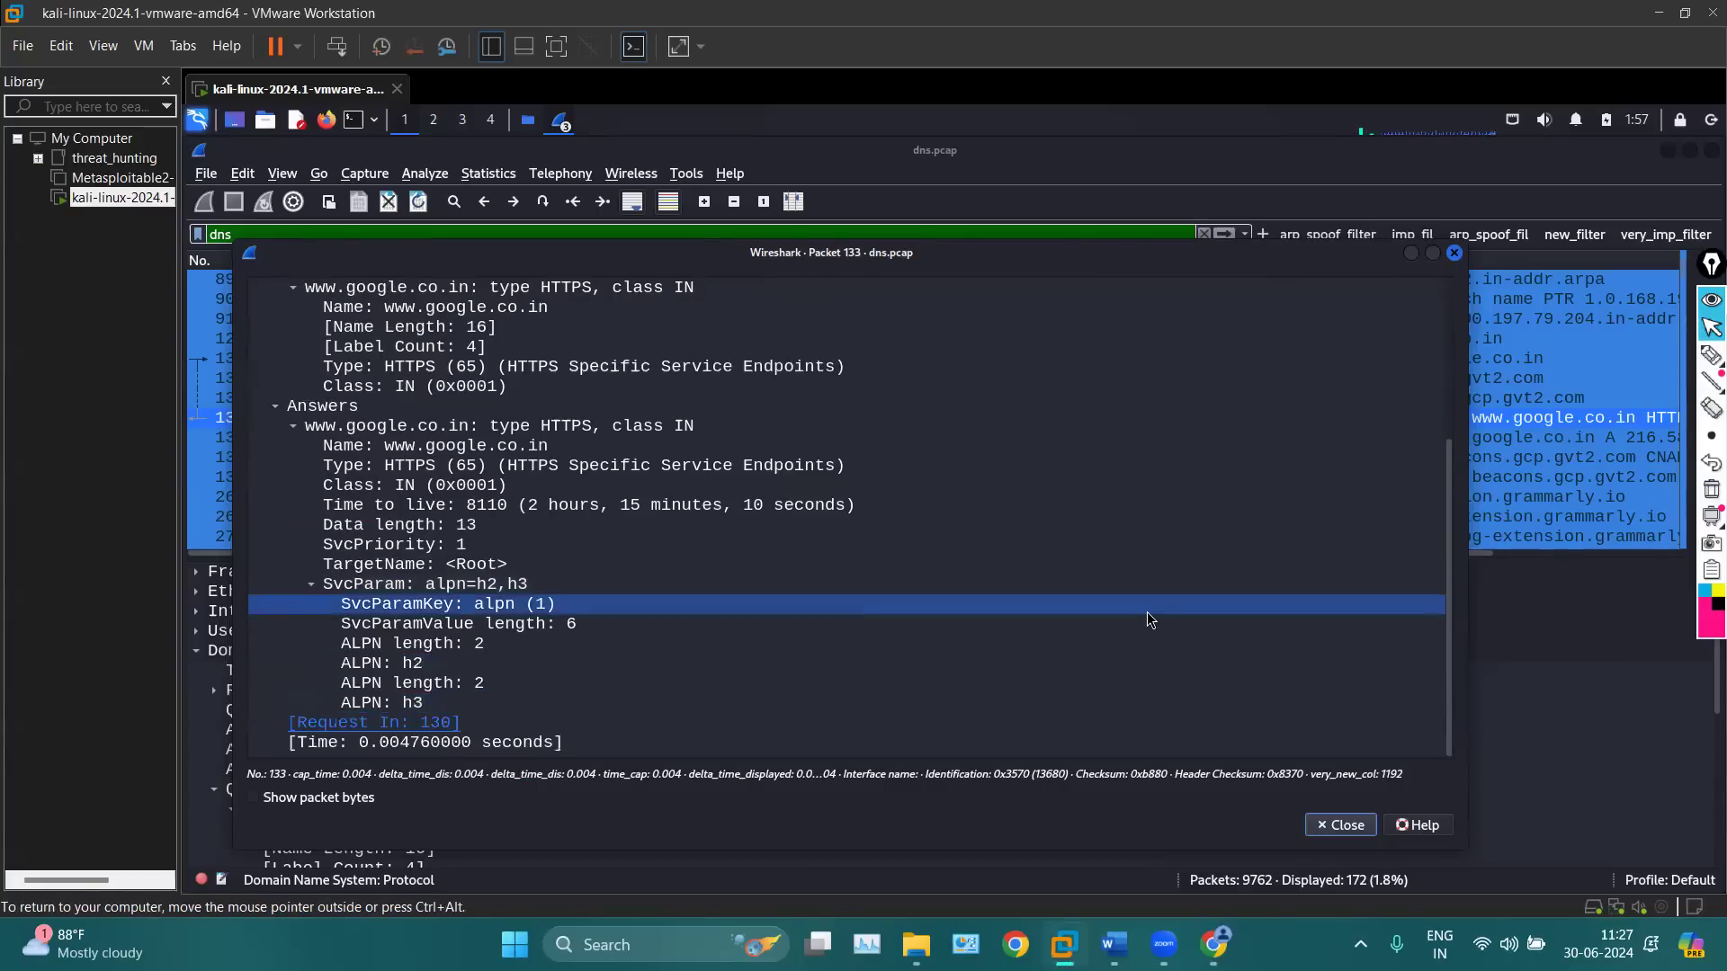
Underline alpn, h2 and h3 on the SvcParam line with the pen, and draw long diagonal strokes from h2 and h3
left_click(1709, 358)
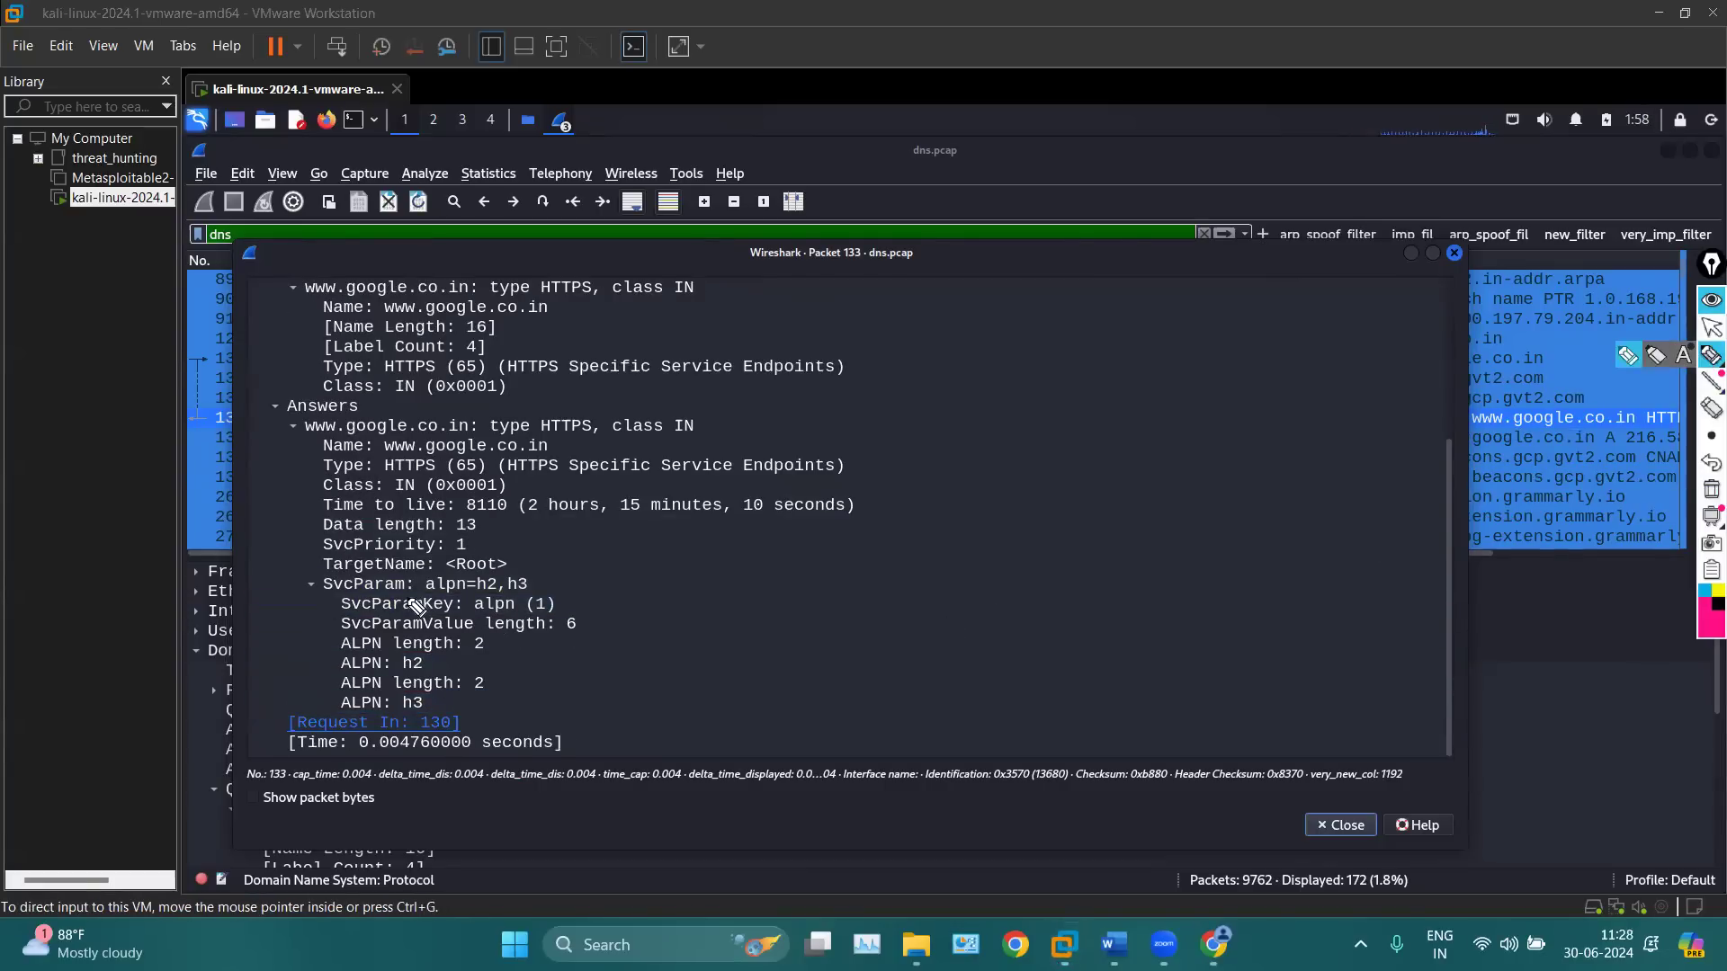
left_click_drag(412, 582, 450, 601)
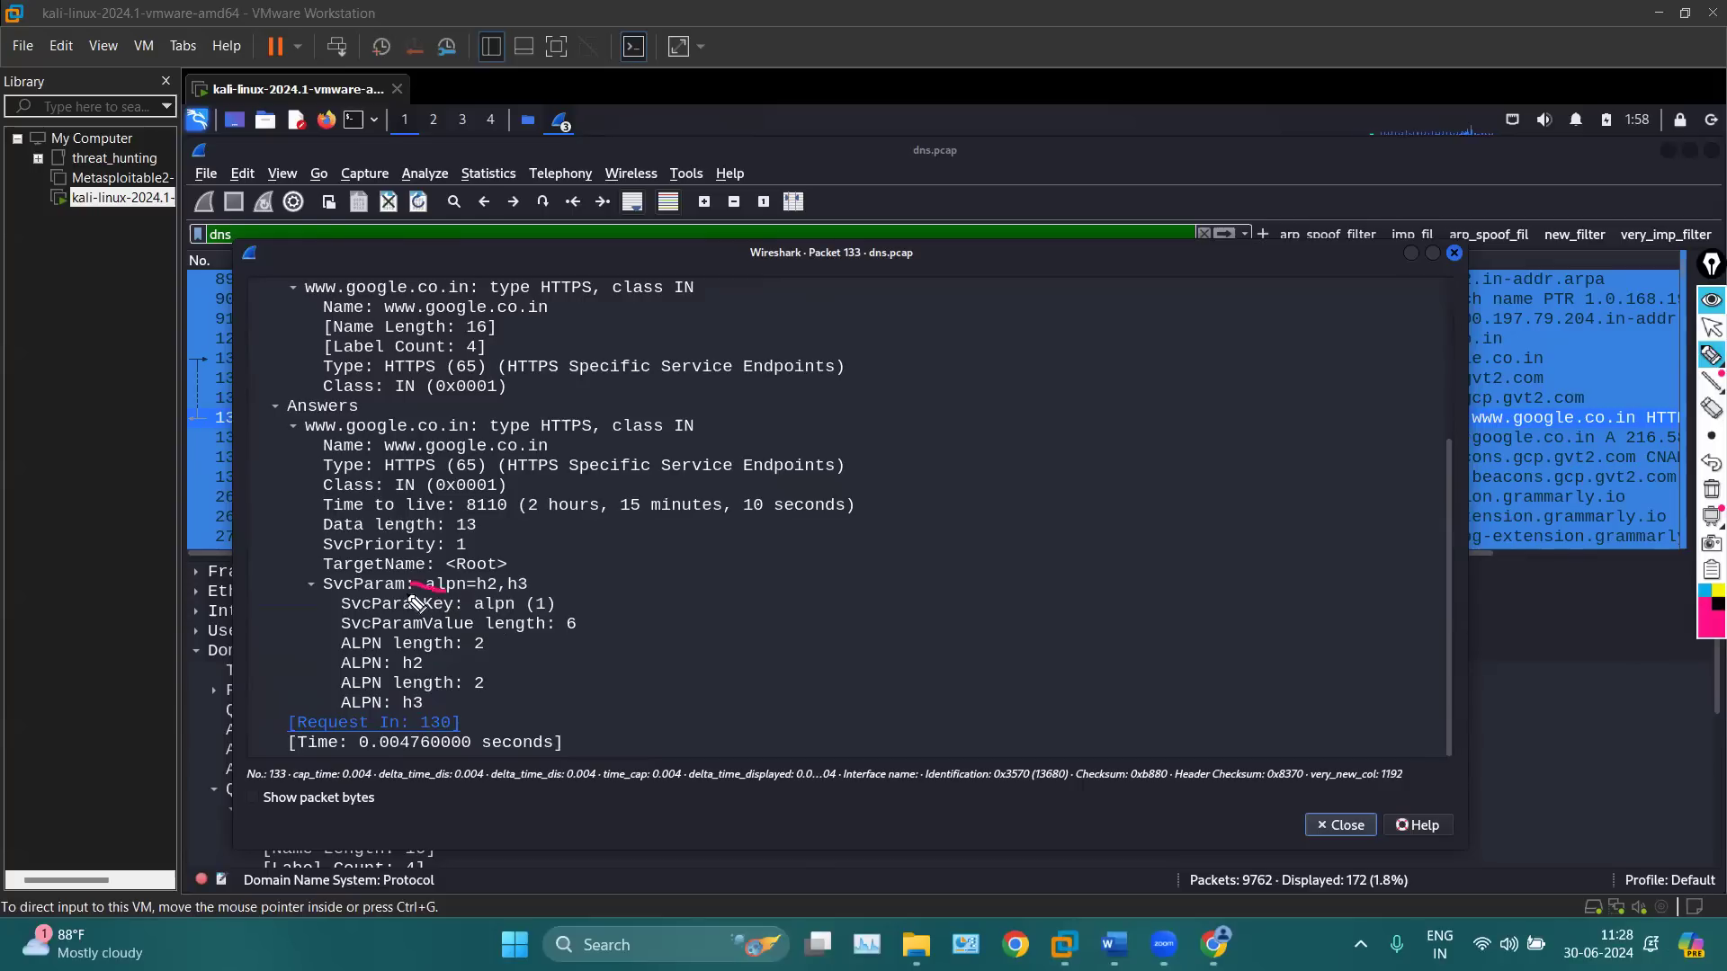
left_click_drag(479, 599, 539, 604)
mouse_move(469, 554)
left_mouse_down()
mouse_move(478, 574)
mouse_move(725, 389)
left_mouse_up()
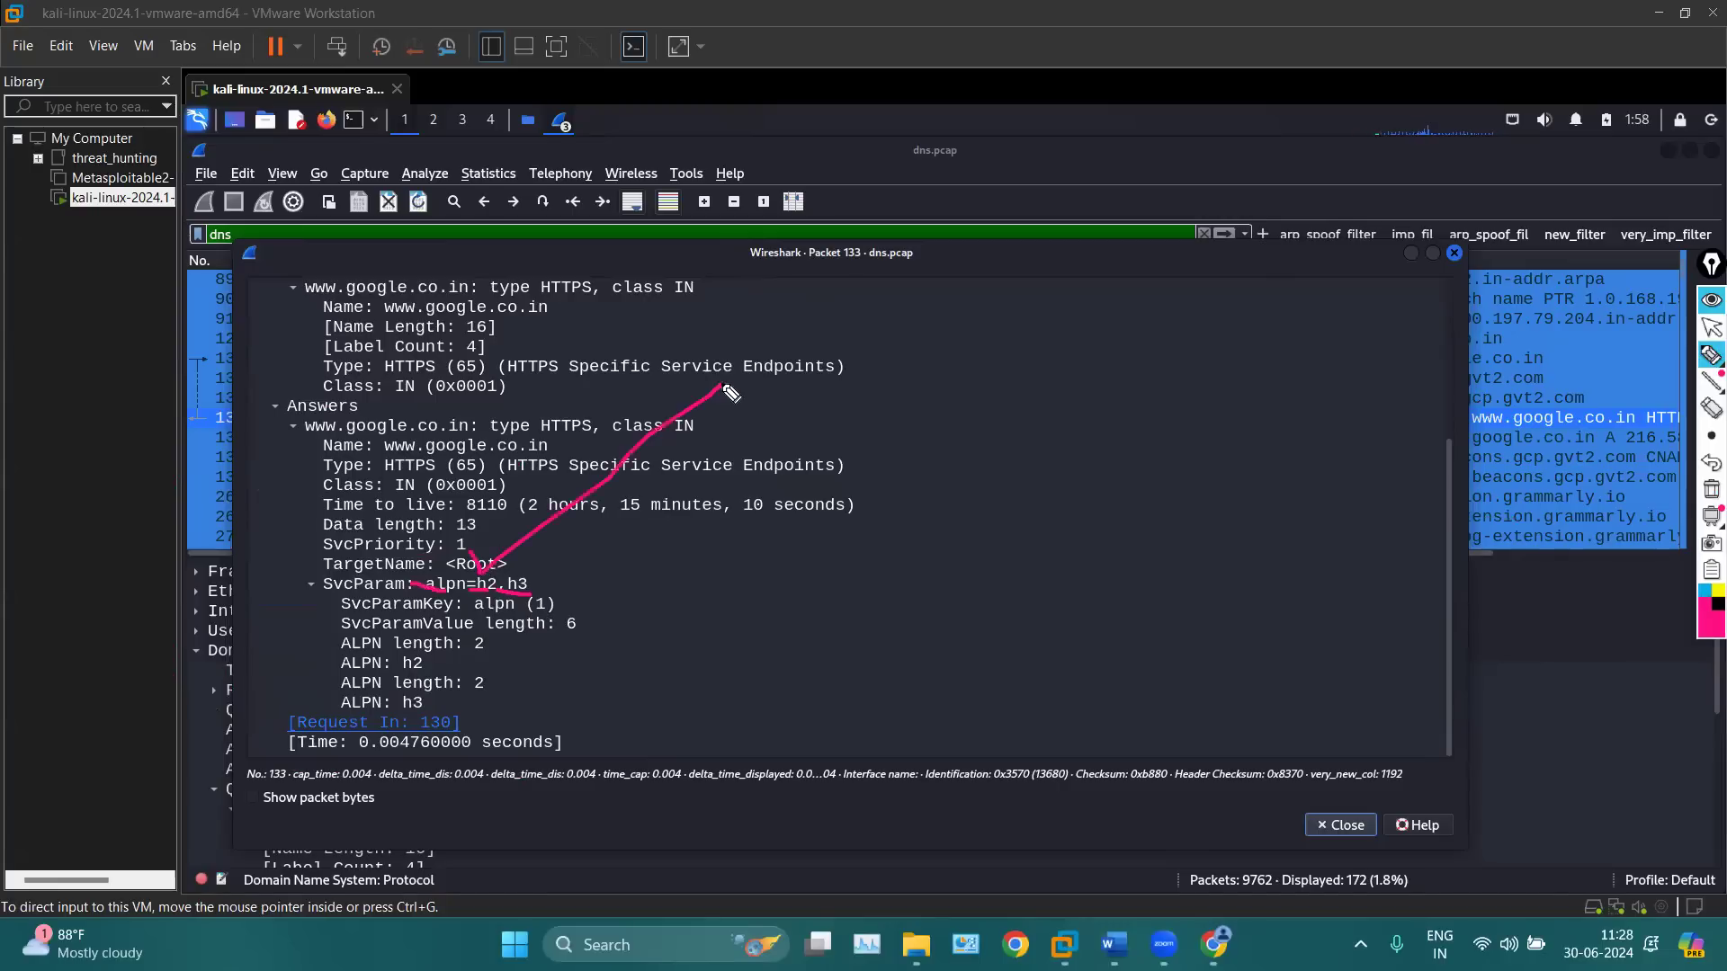
mouse_move(537, 565)
left_mouse_down()
mouse_move(663, 522)
mouse_move(803, 438)
left_mouse_up()
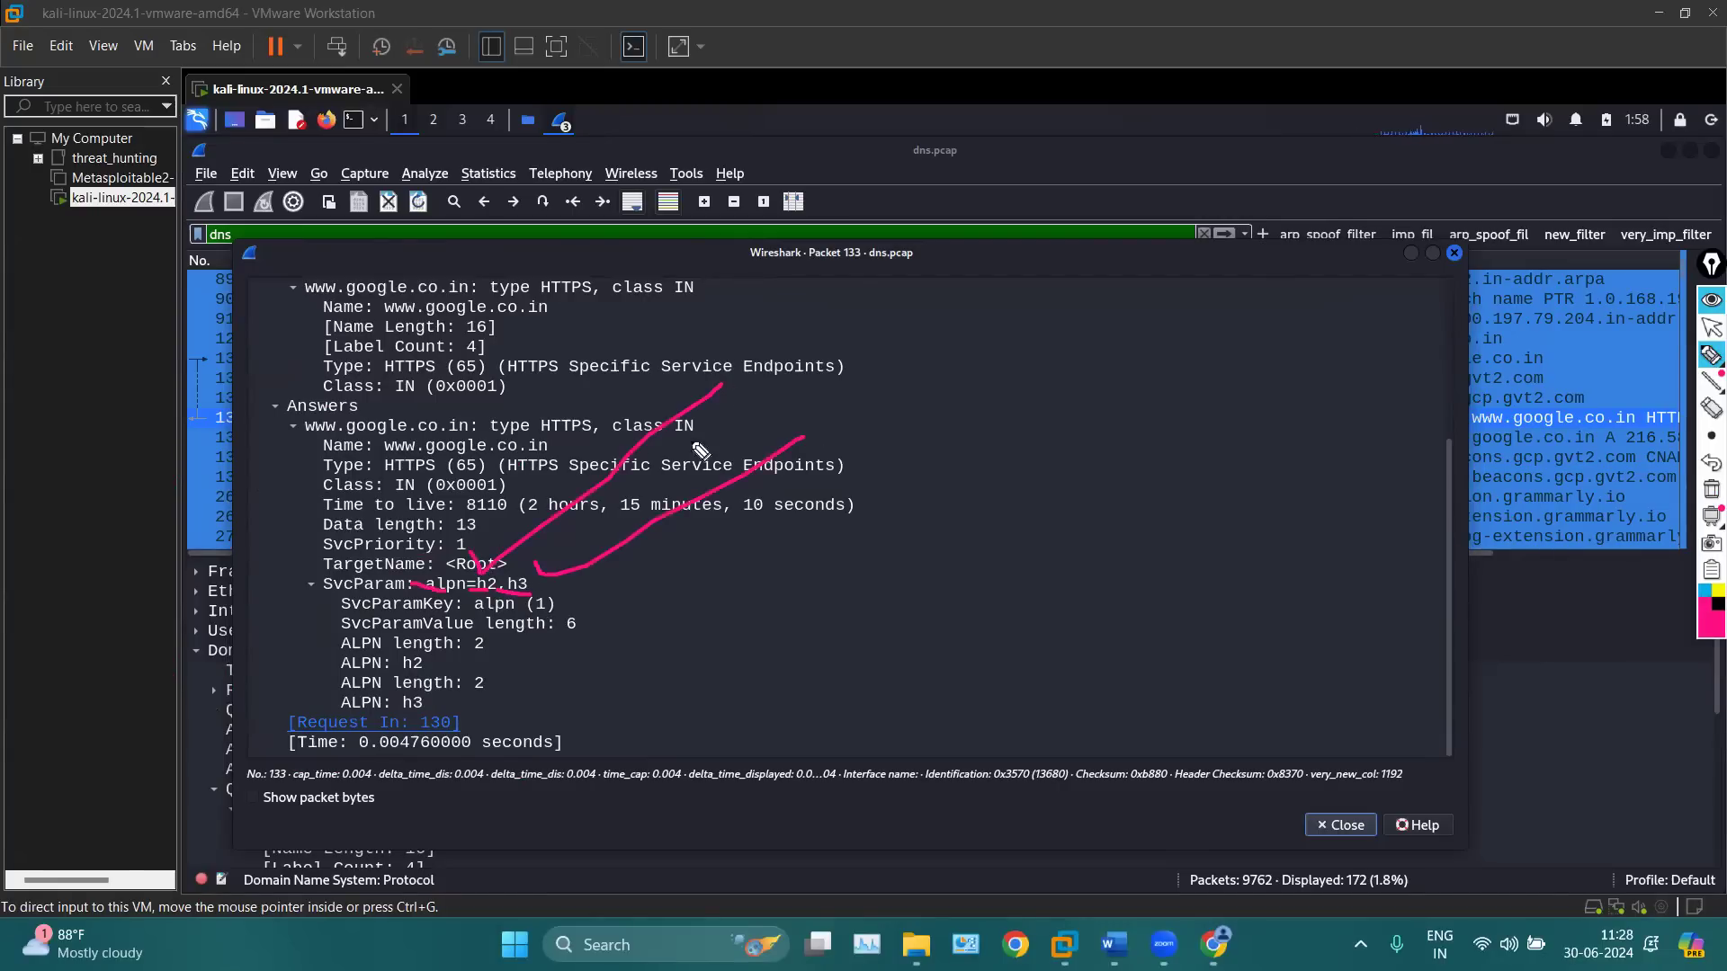
Underline the SvcParamKey, SvcParamValue length, ALPN length, ALPN h2 and ALPN h3 lines, and clear all marks
left_click_drag(380, 619, 520, 613)
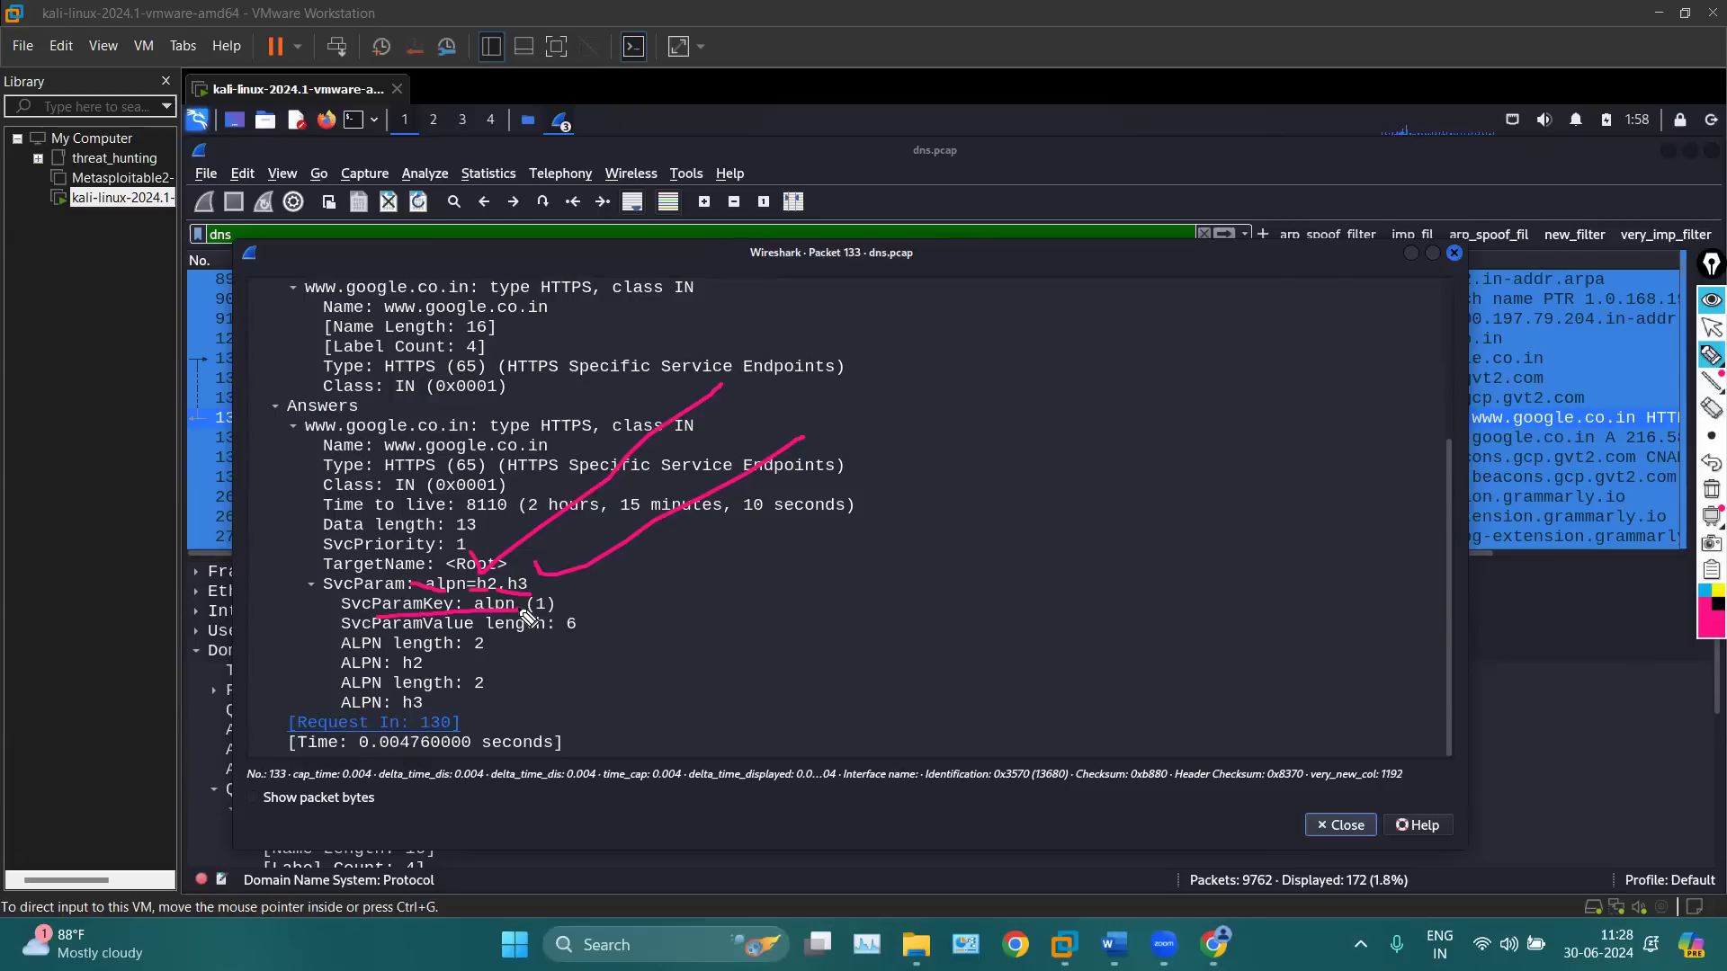
left_click_drag(405, 643, 589, 646)
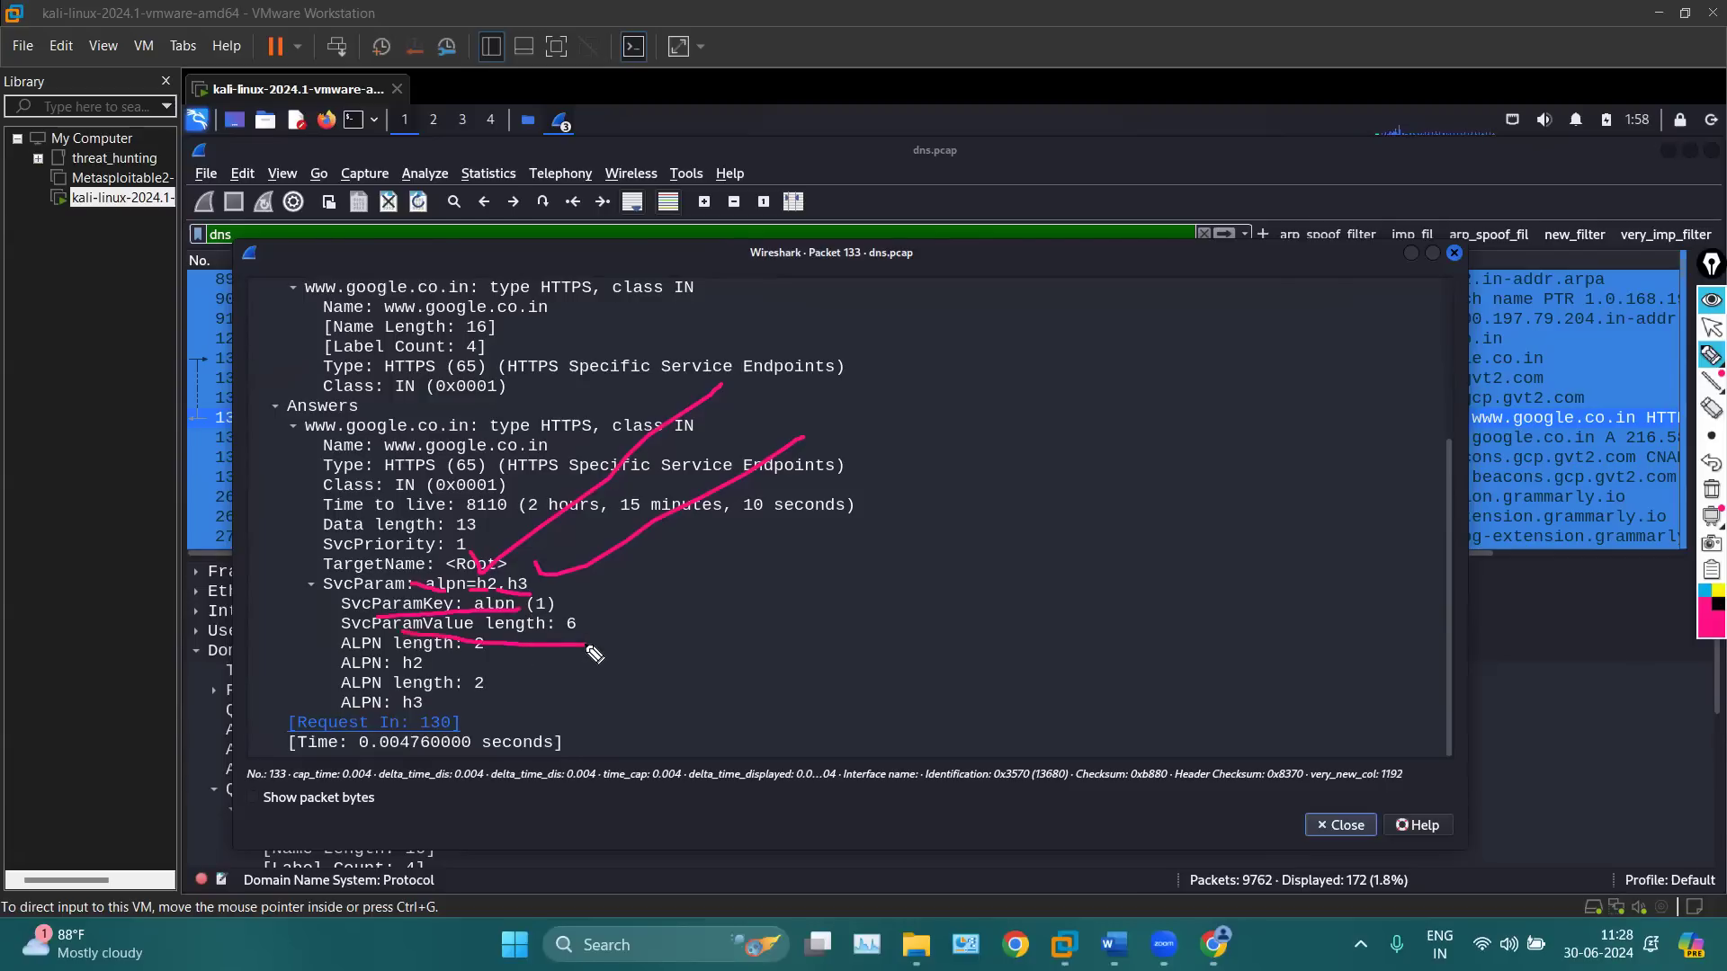
left_click_drag(348, 659, 535, 654)
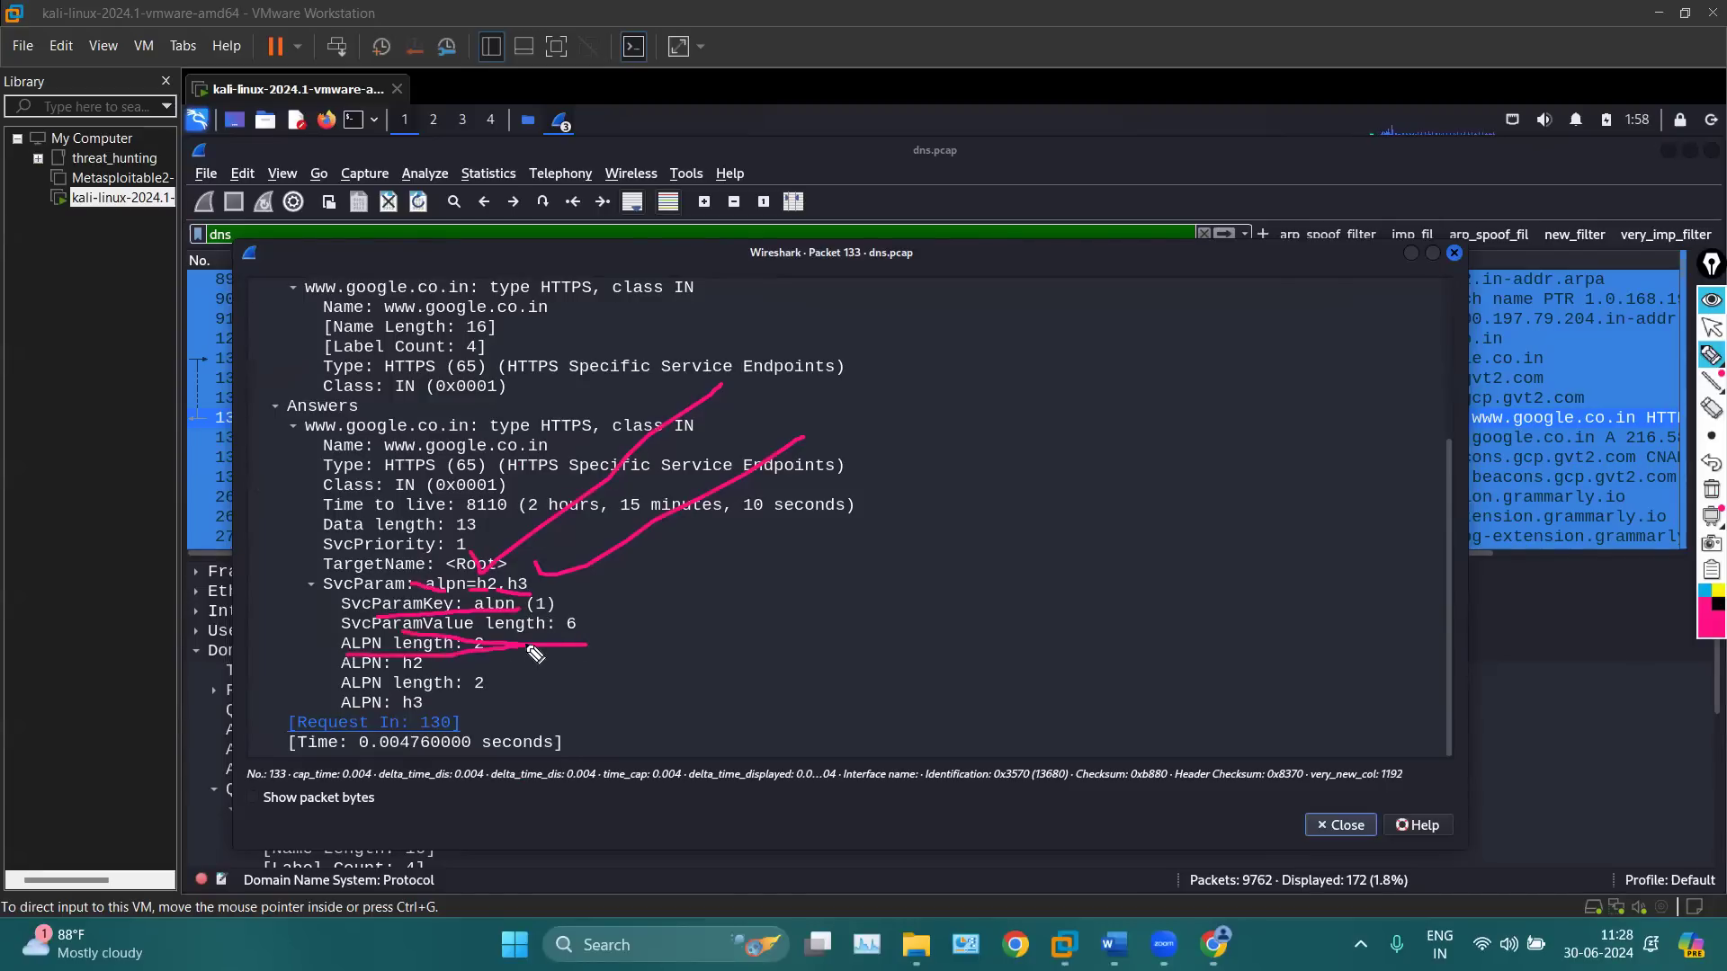
left_click_drag(335, 669, 458, 681)
left_click_drag(351, 714, 422, 717)
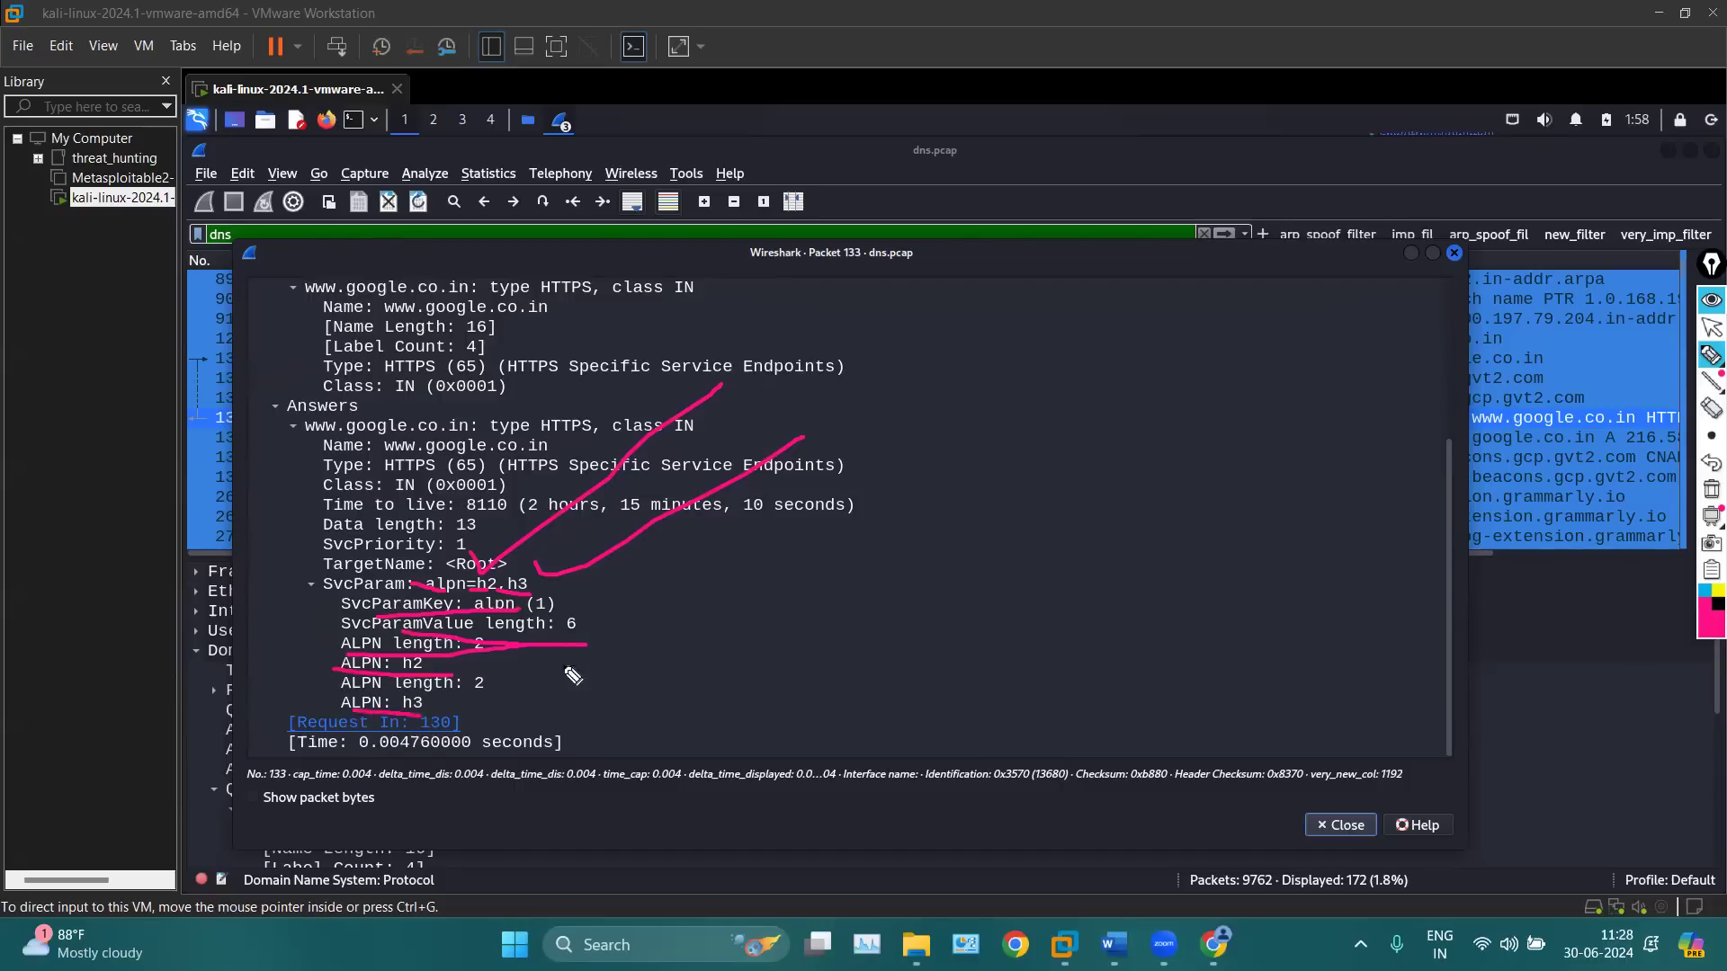
left_click(1709, 493)
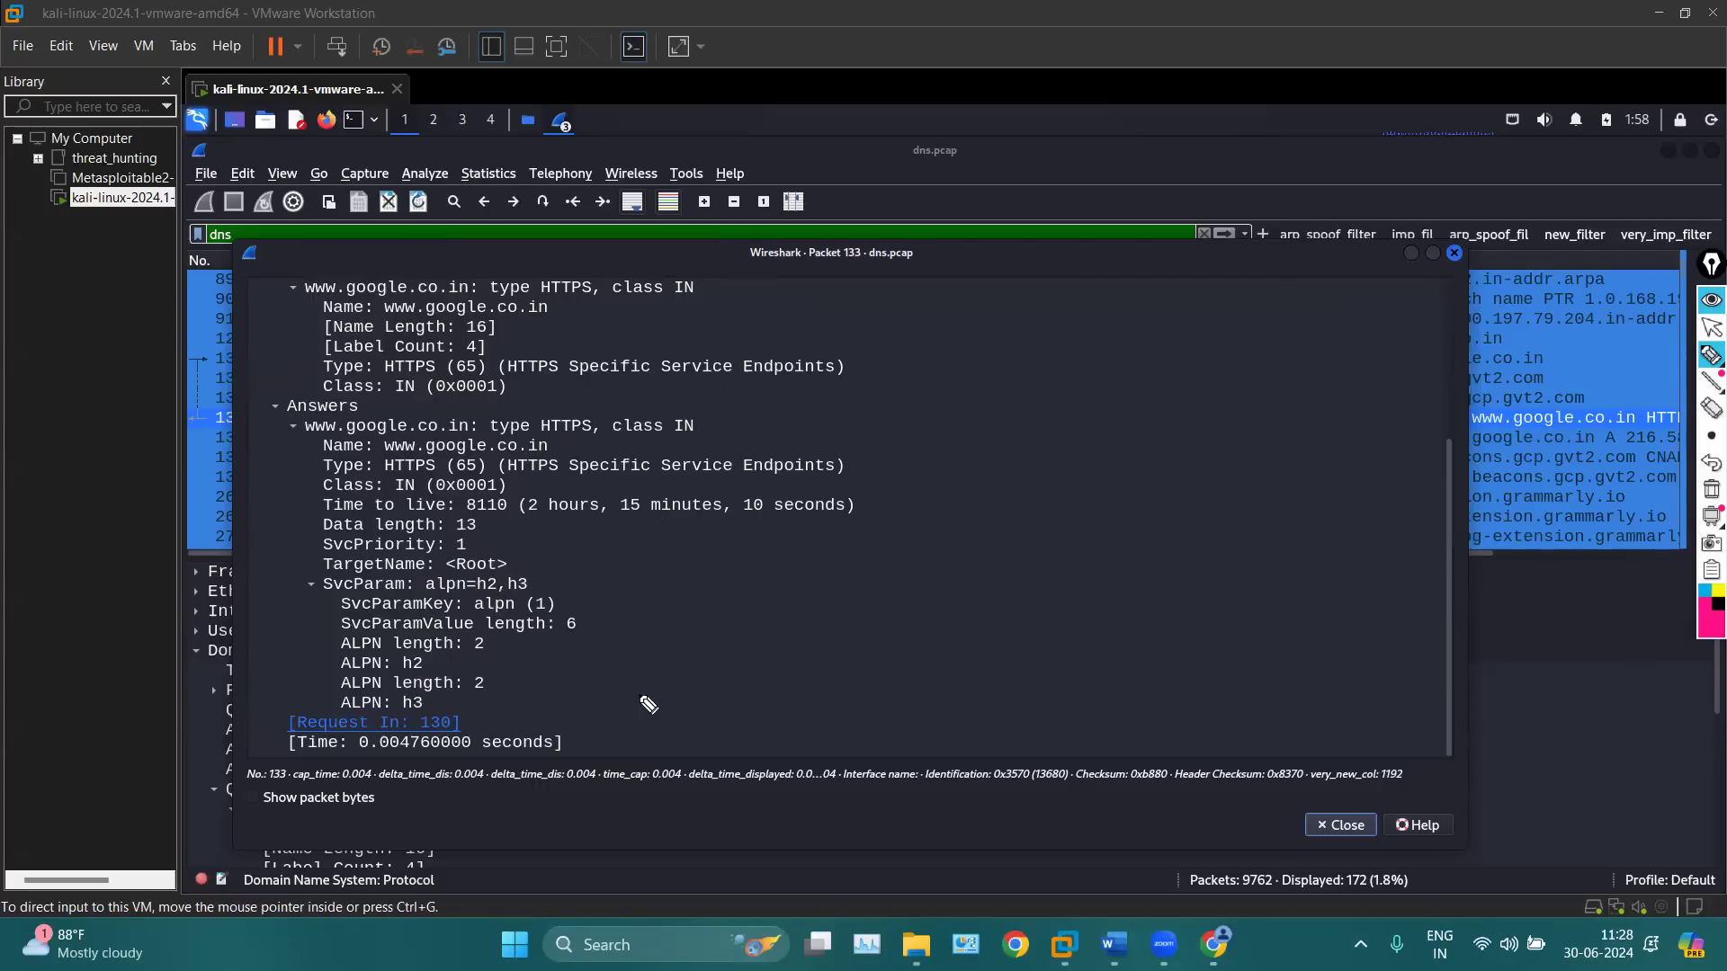
Underline h2 and h3 on the SvcParam line and enclose the expanded SvcParam block with curved brackets
mouse_move(485, 600)
left_mouse_down()
mouse_move(461, 600)
mouse_move(512, 597)
left_mouse_up()
mouse_move(311, 583)
left_mouse_down()
mouse_move(285, 581)
mouse_move(335, 737)
left_mouse_up()
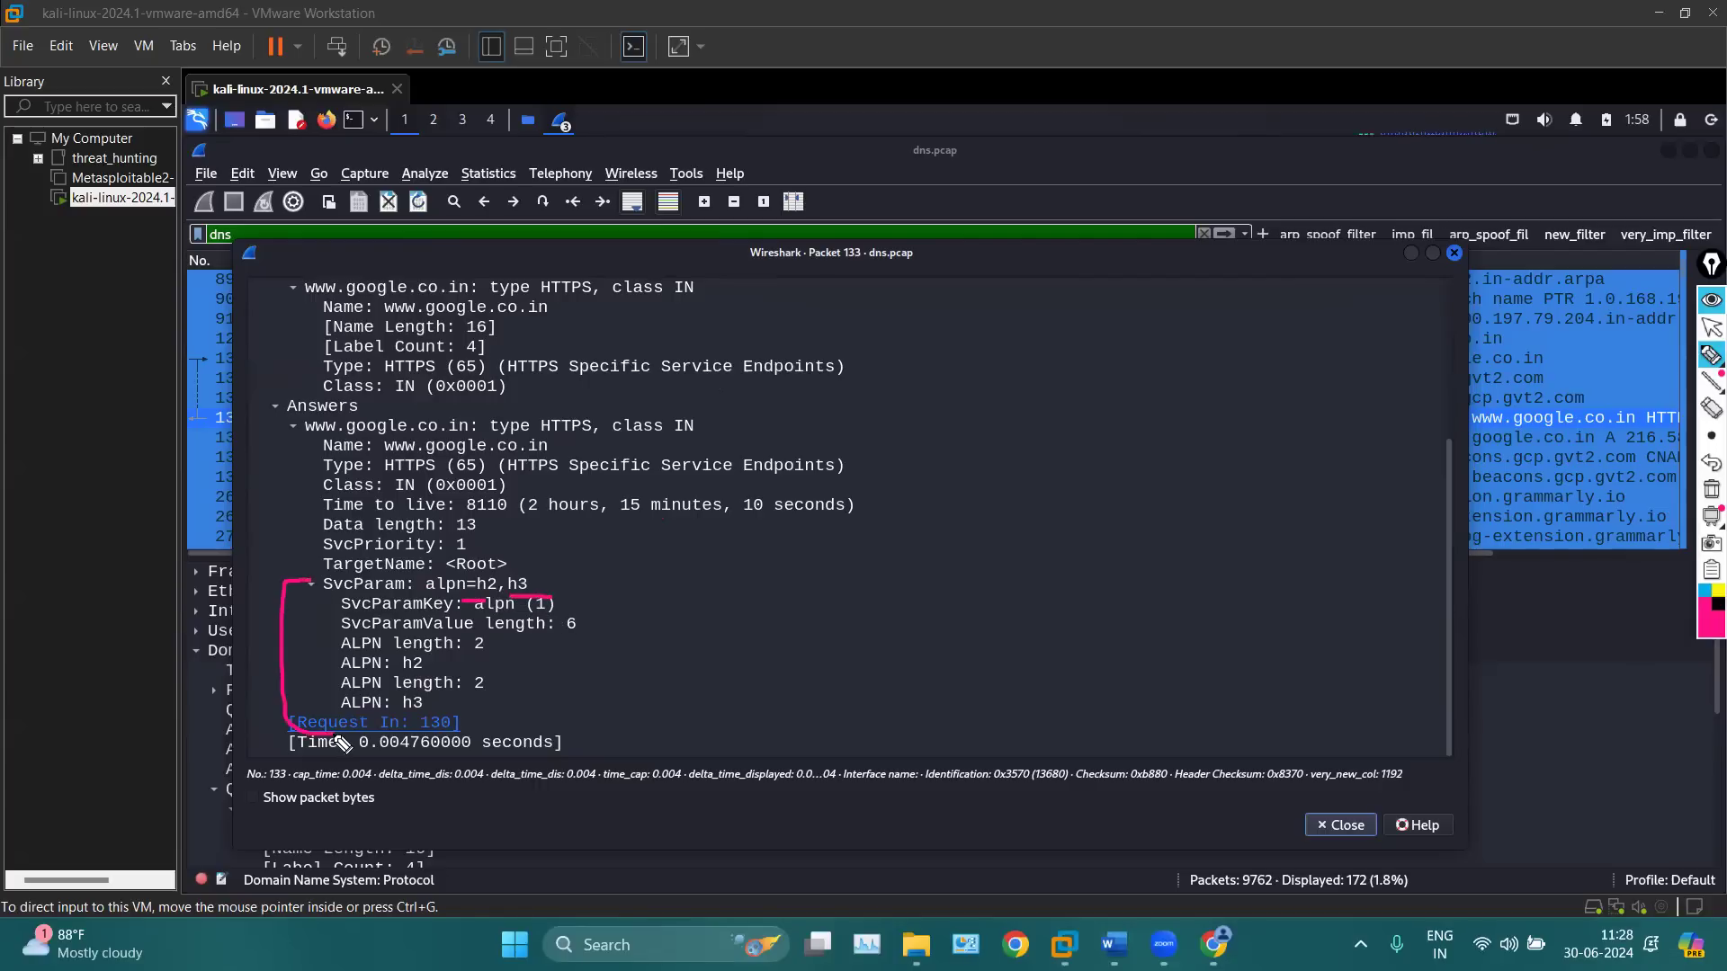
left_click_drag(492, 531, 538, 529)
mouse_move(535, 623)
left_mouse_down()
mouse_move(598, 706)
mouse_move(499, 727)
left_mouse_up()
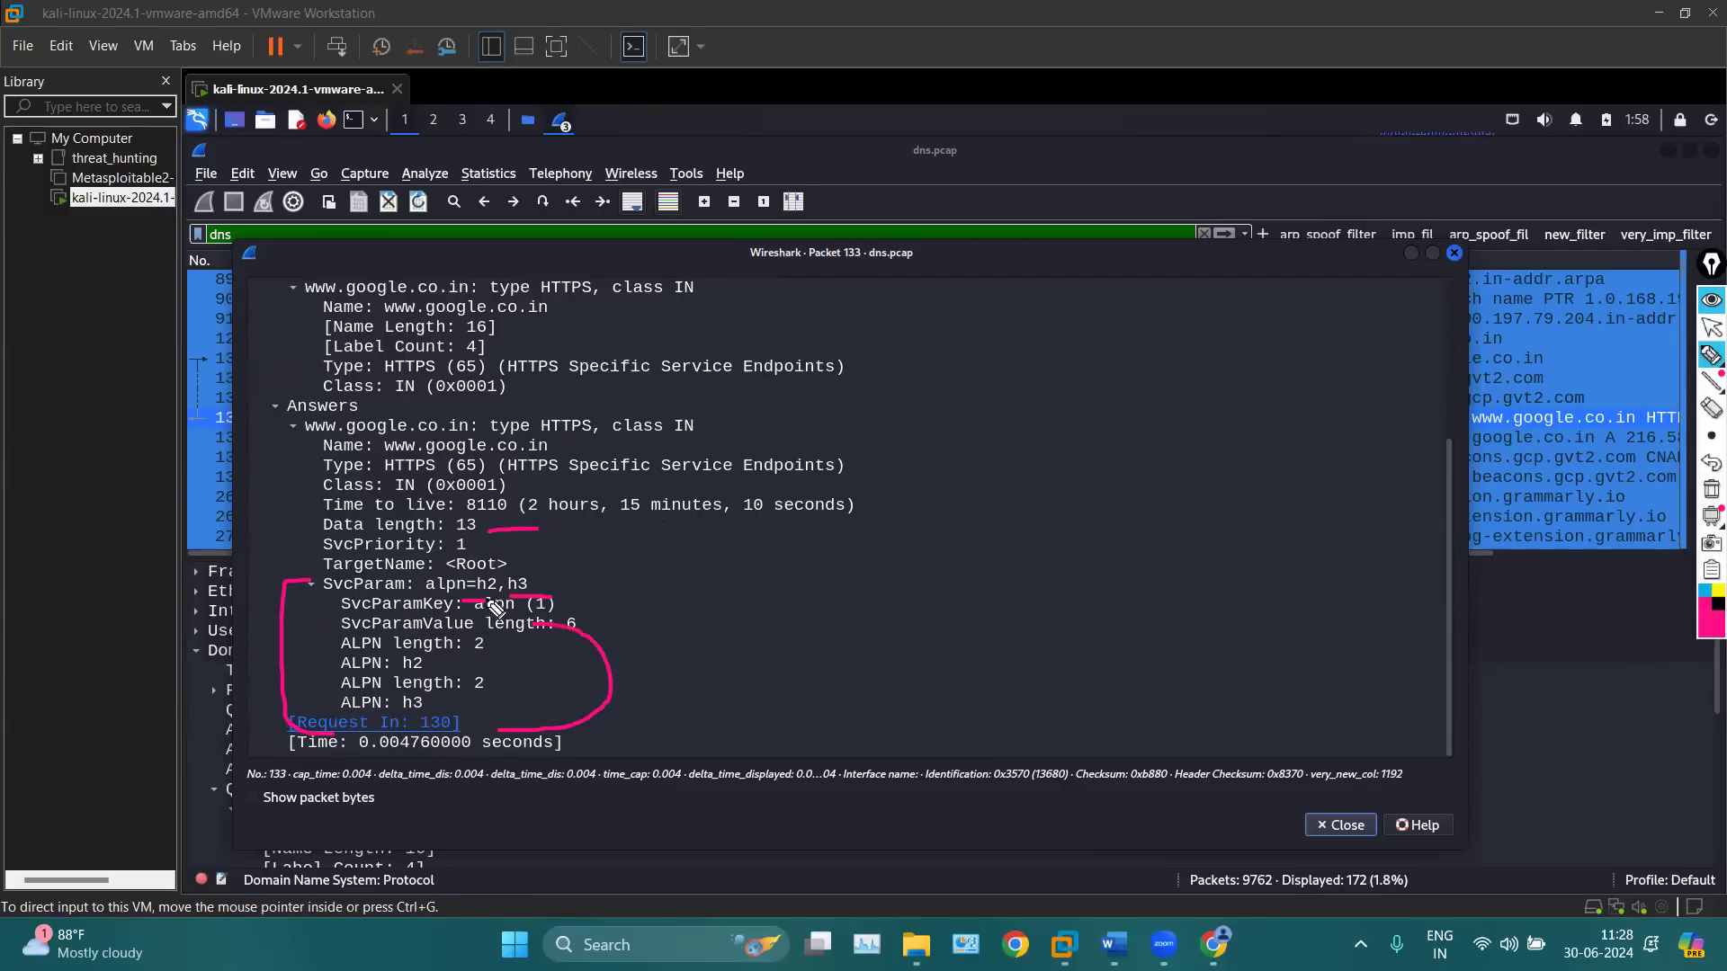
left_click_drag(464, 578, 516, 581)
Clear the pen marks and close packet 133's detail window
left_click(1712, 488)
left_click(1712, 329)
left_click(1455, 253)
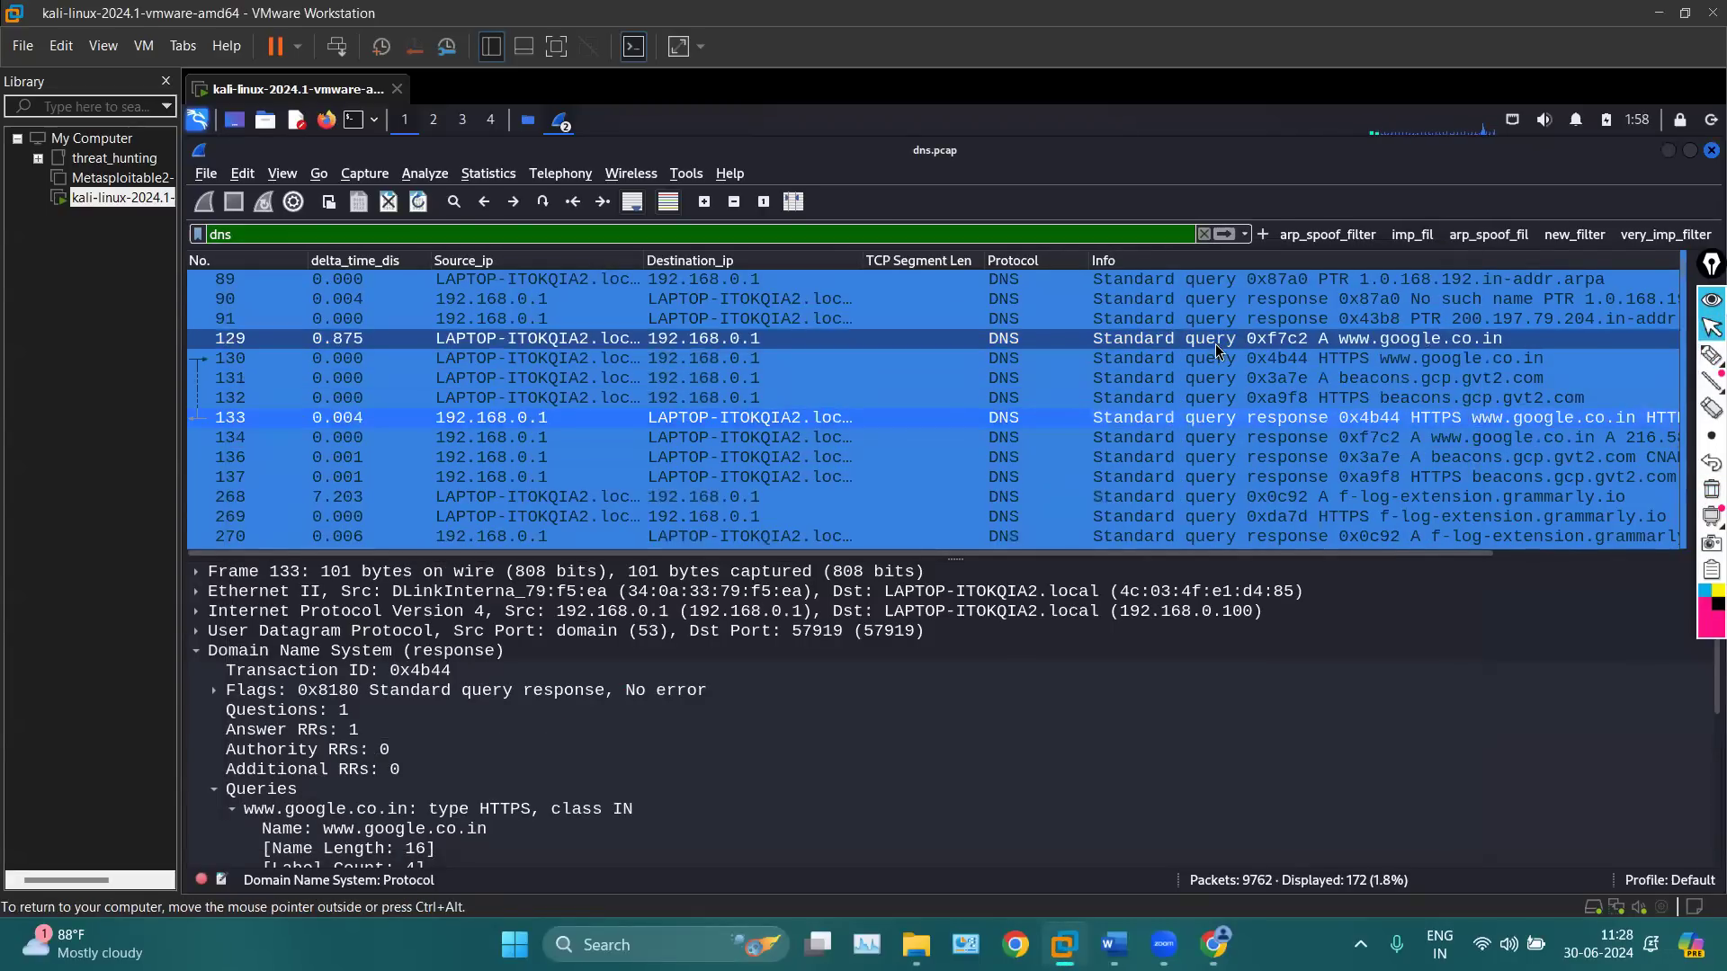
Look through the filtered DNS packets after packet 133, selecting the officeclient.microsoft.com response in packet 1414 along the way
scroll(1234, 387, "down", 1)
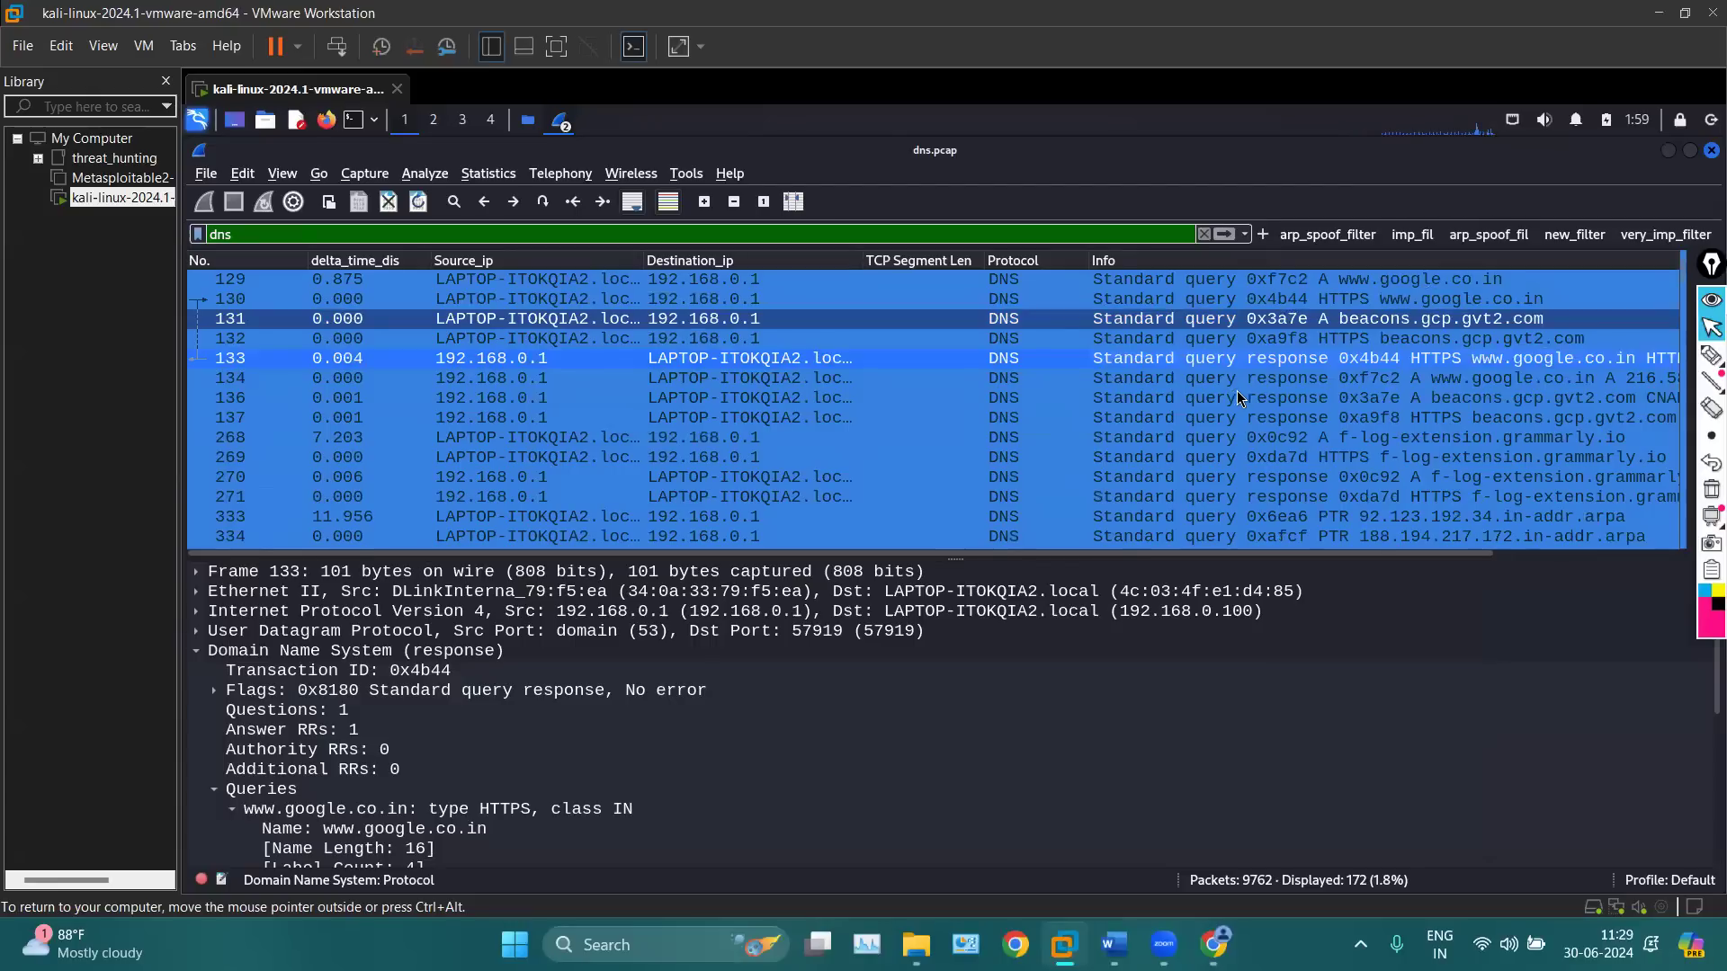
scroll(1407, 397, "down", 2)
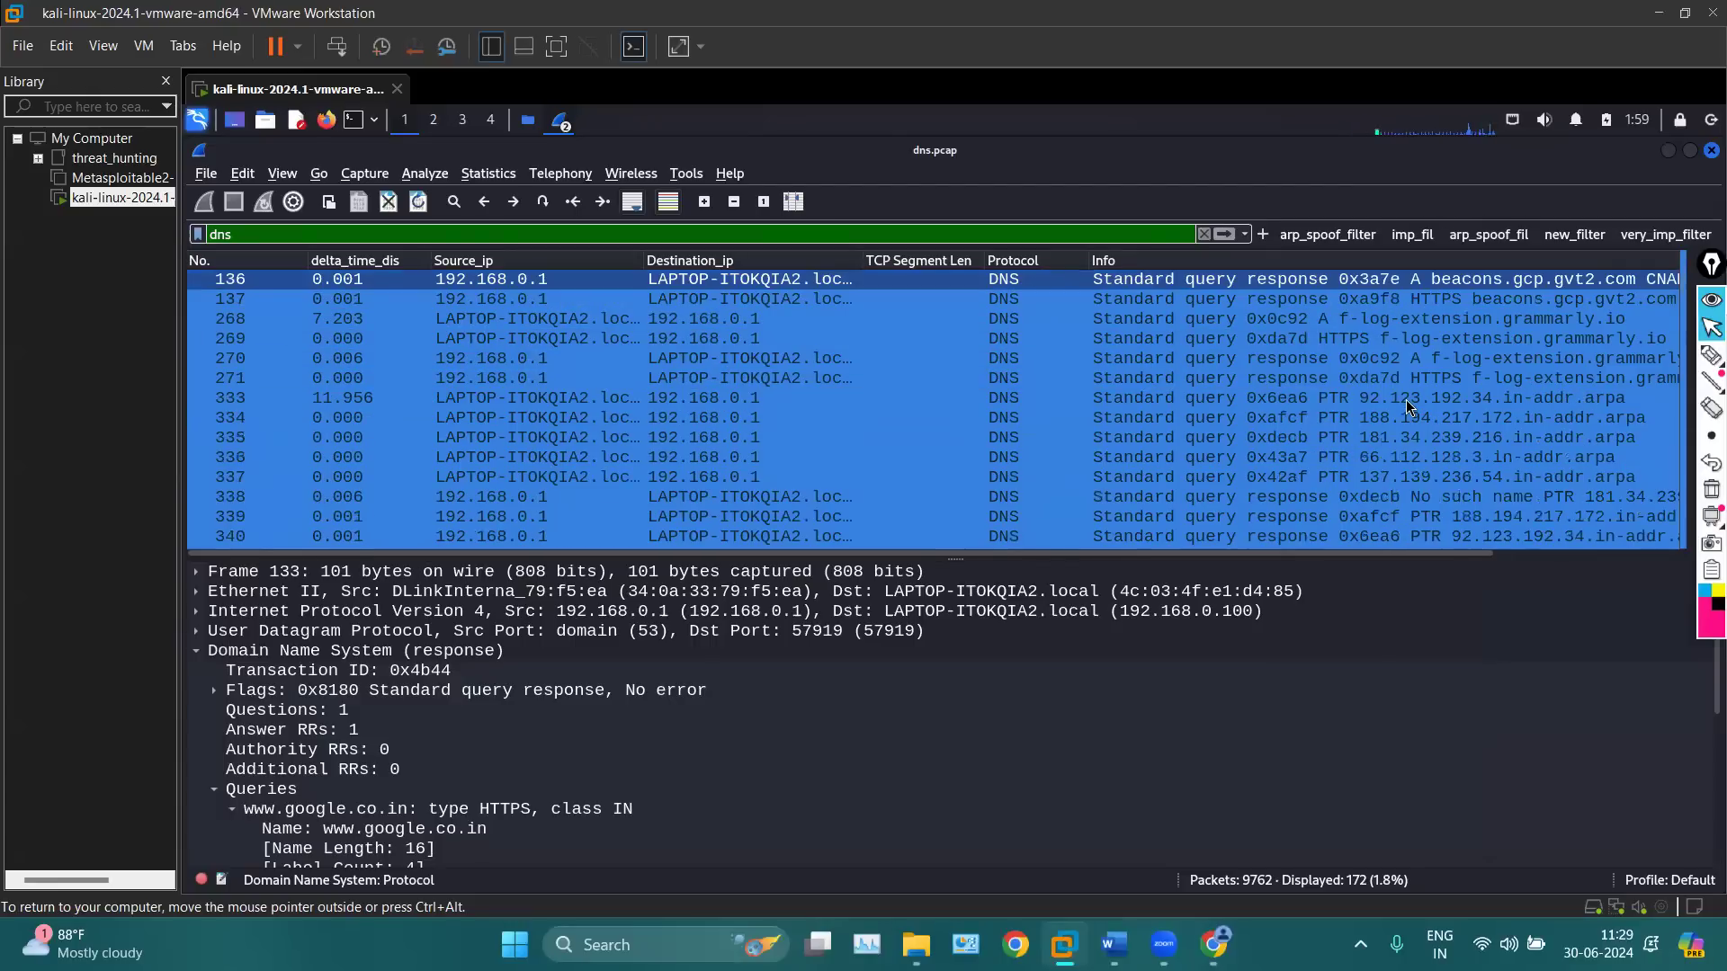
scroll(1406, 399, "down", 5)
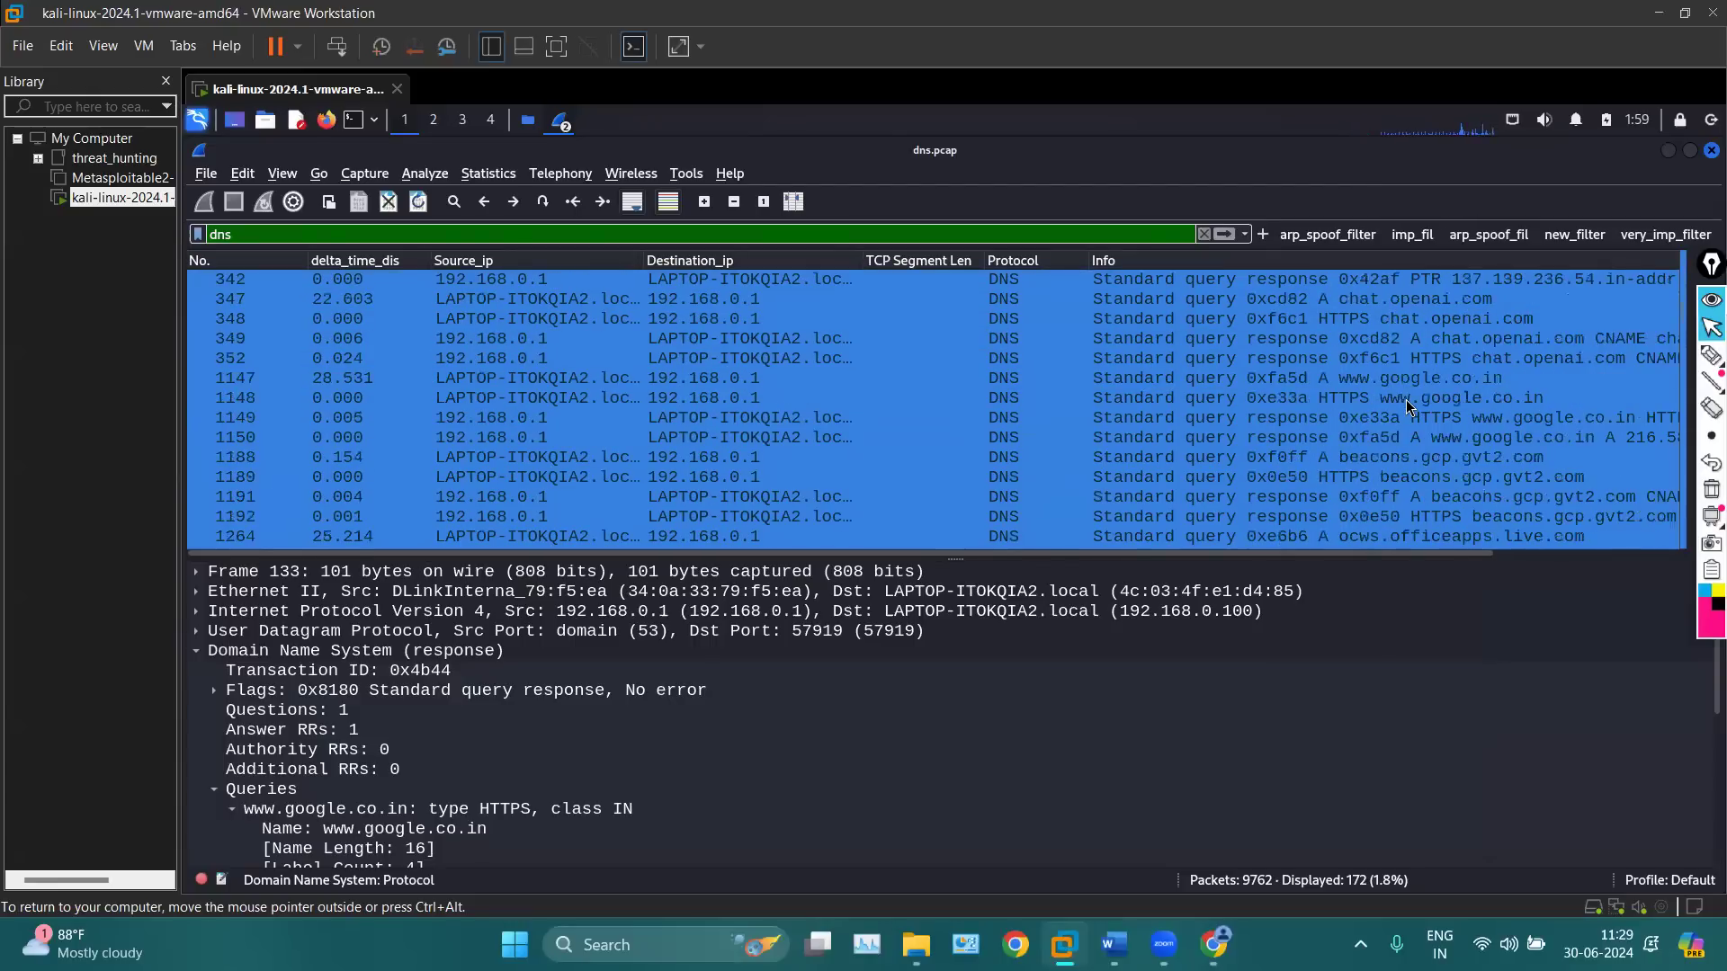
scroll(1356, 461, "down", 3)
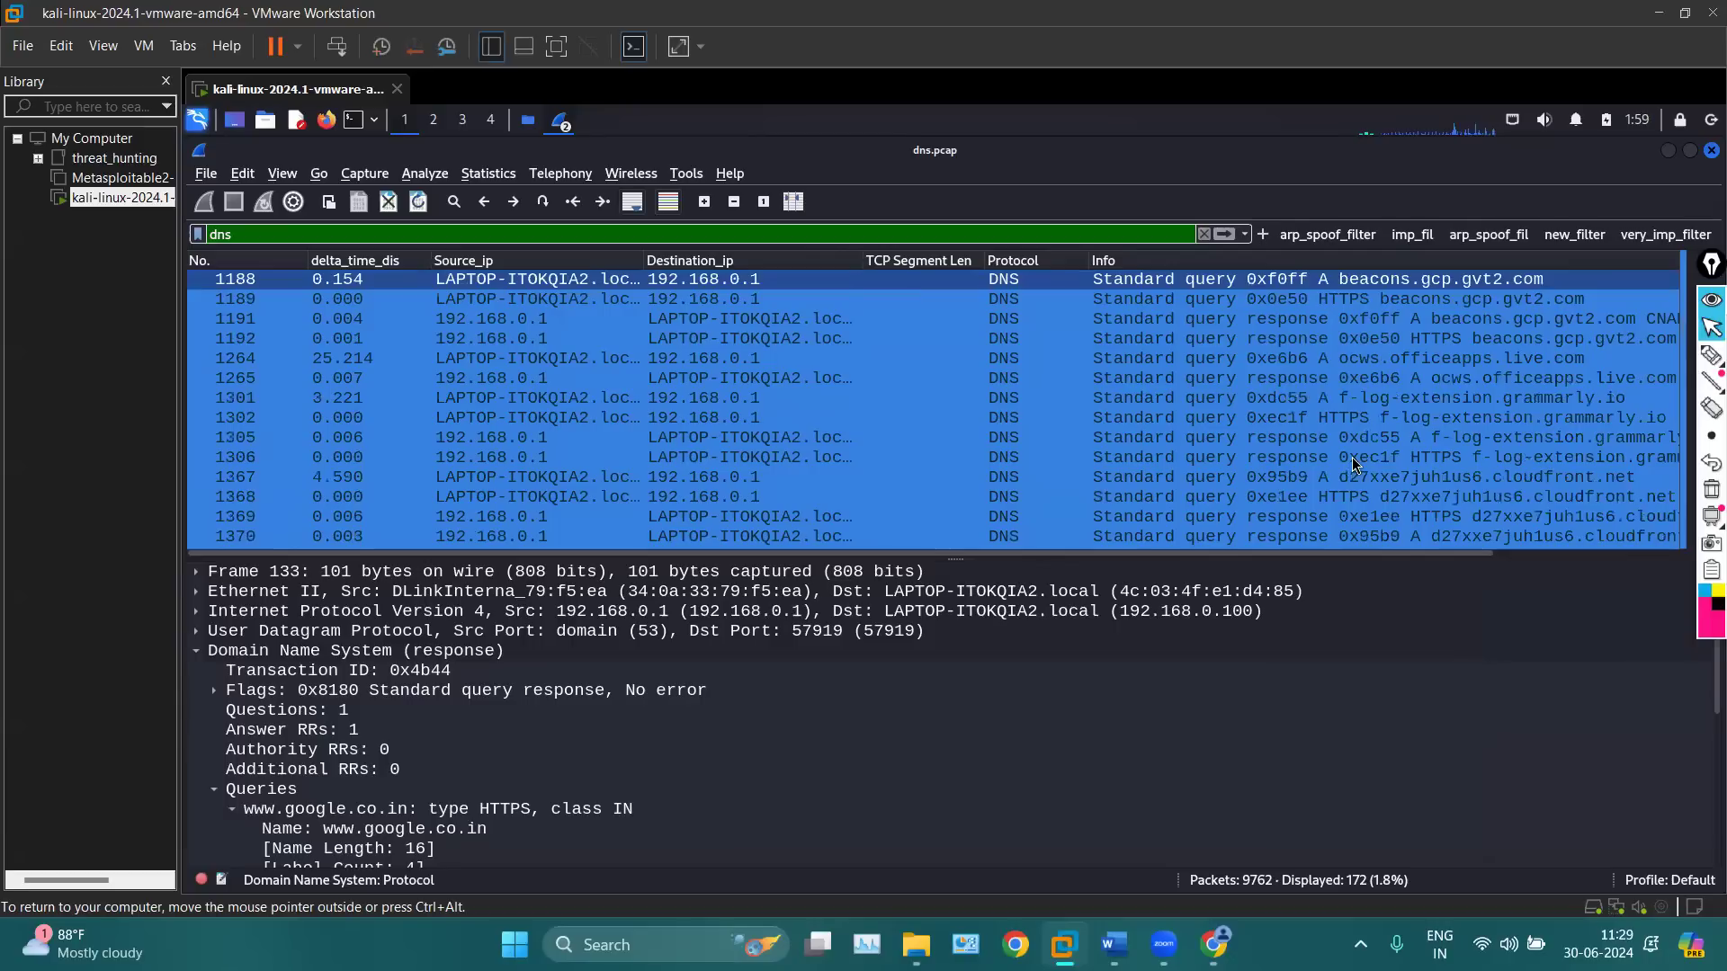
scroll(1355, 463, "down", 4)
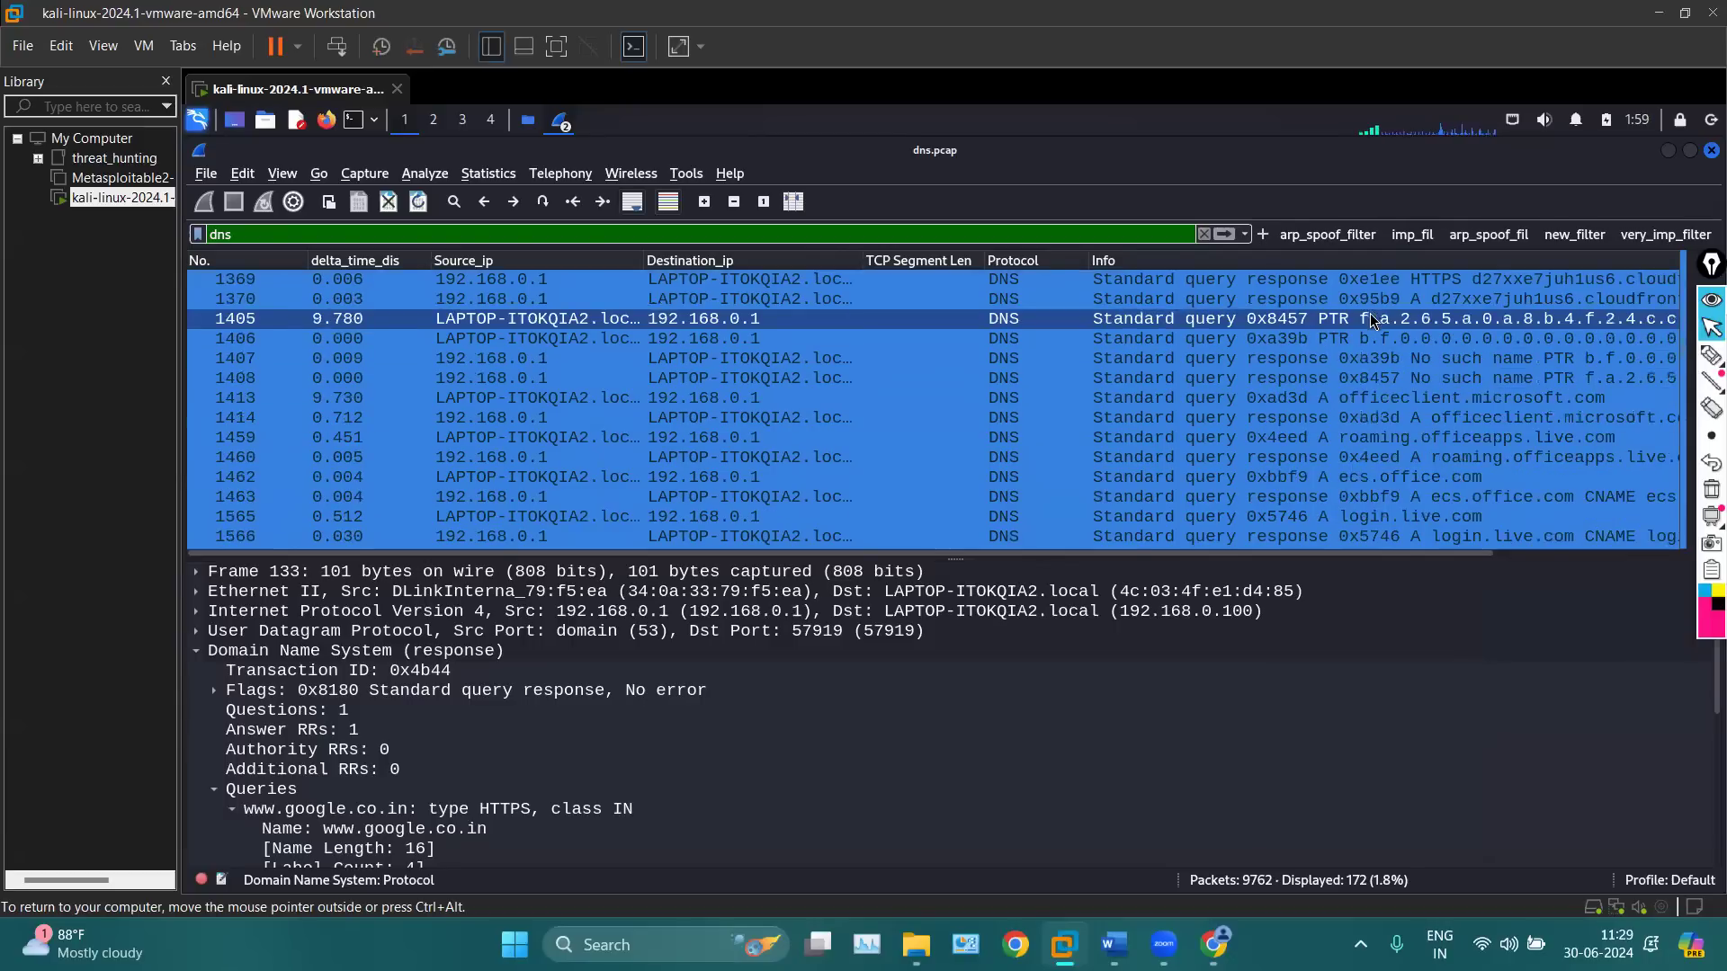
scroll(1381, 371, "down", 1)
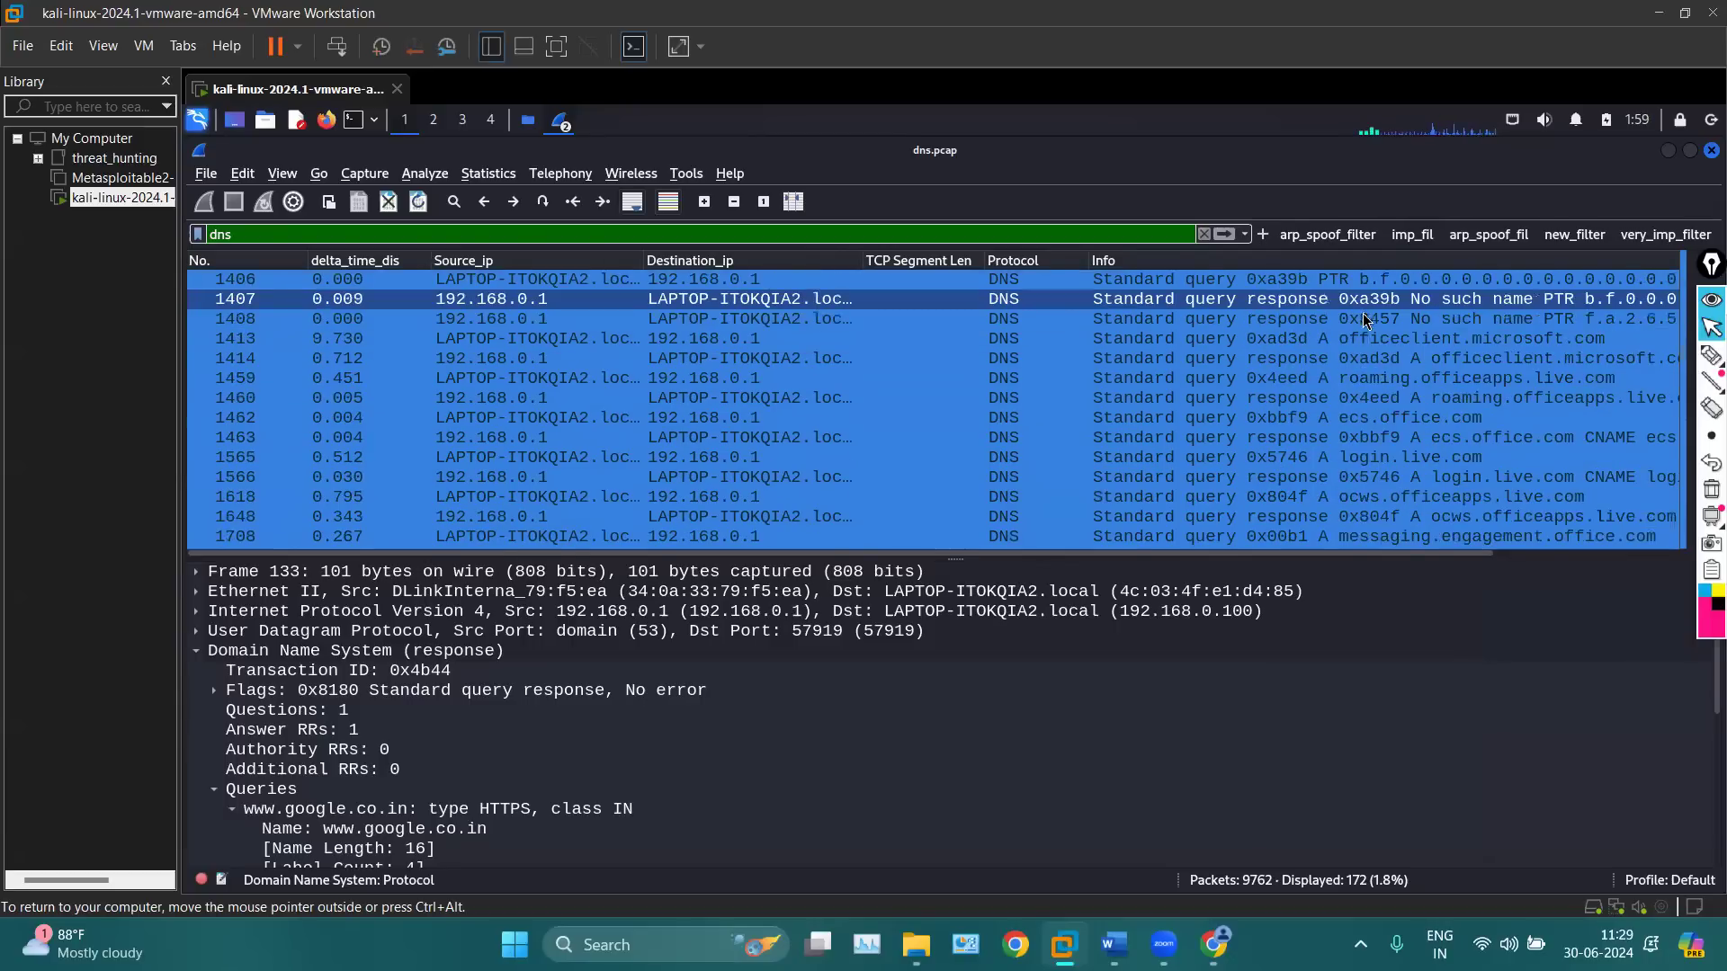
left_click(1363, 360)
scroll(1363, 408, "down", 3)
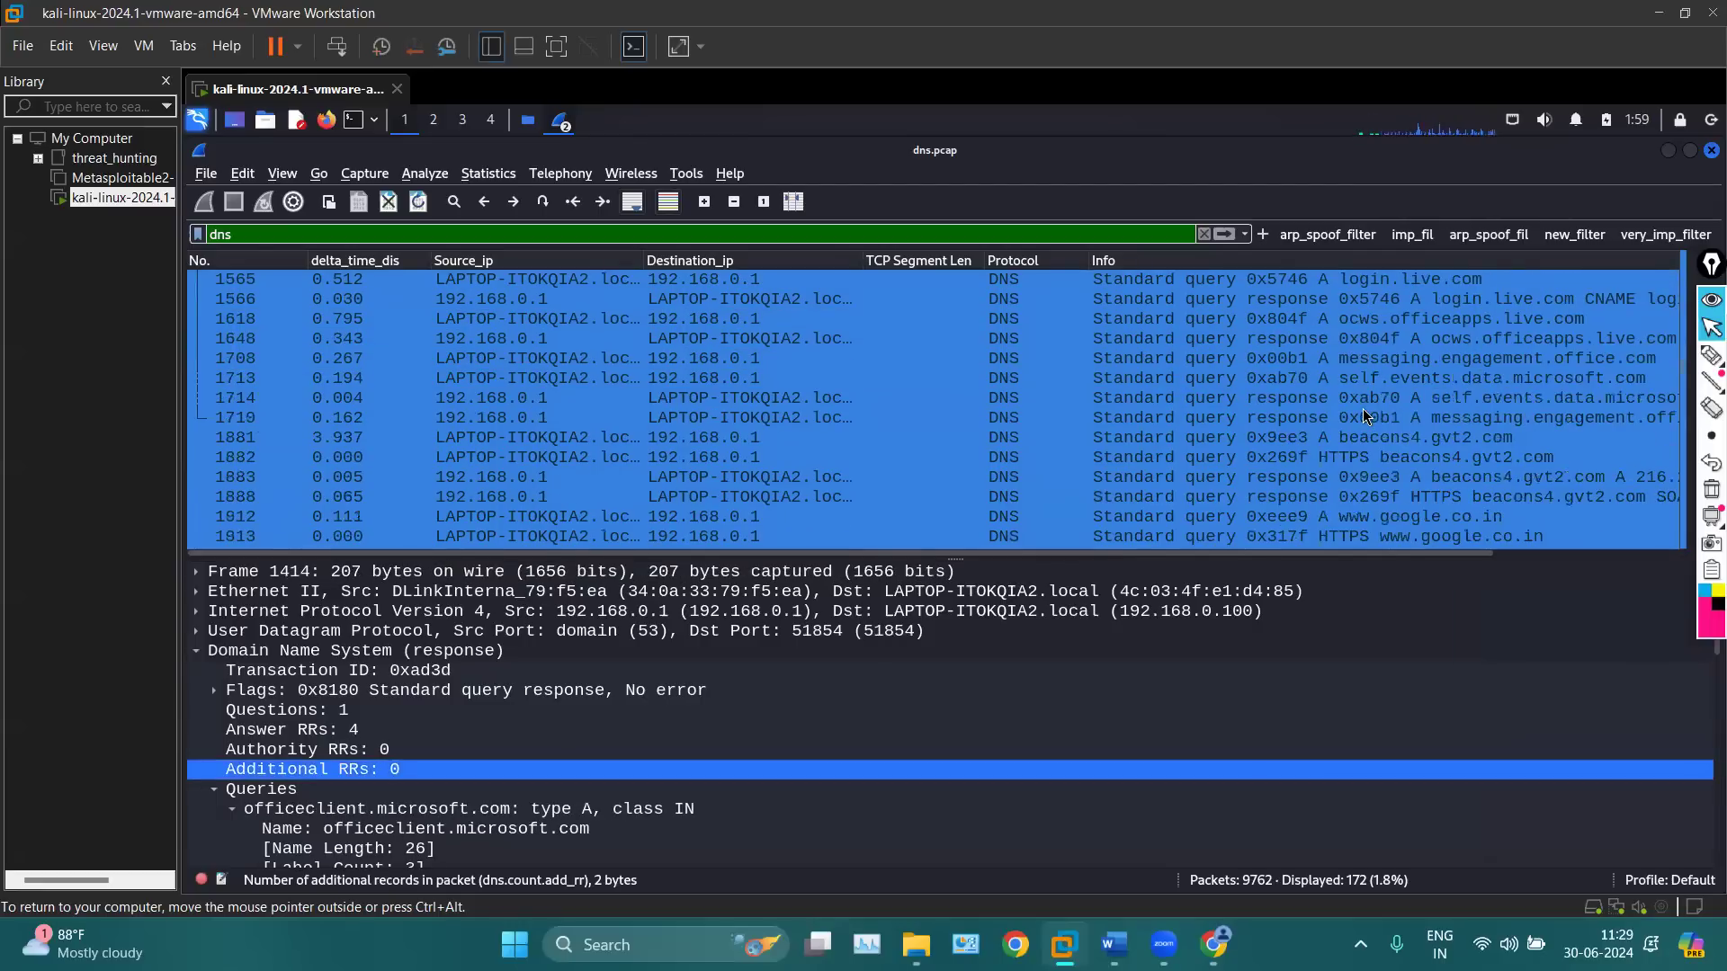
scroll(1363, 409, "down", 5)
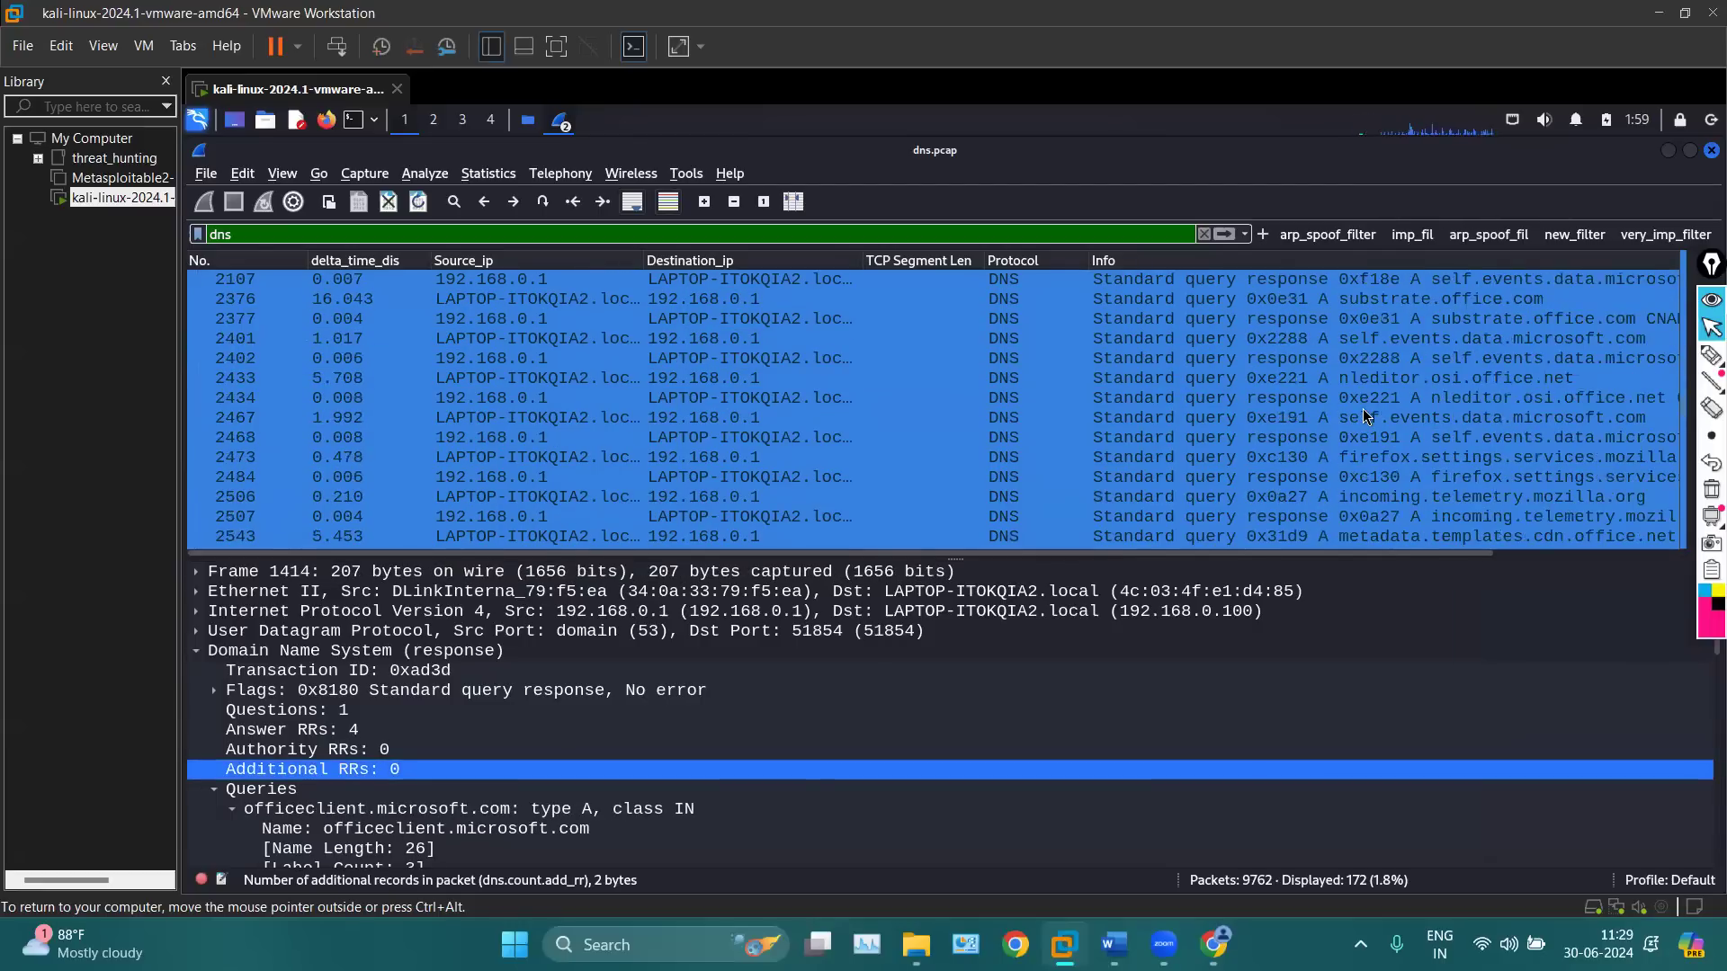
scroll(1340, 481, "down", 4)
scroll(1346, 492, "down", 5)
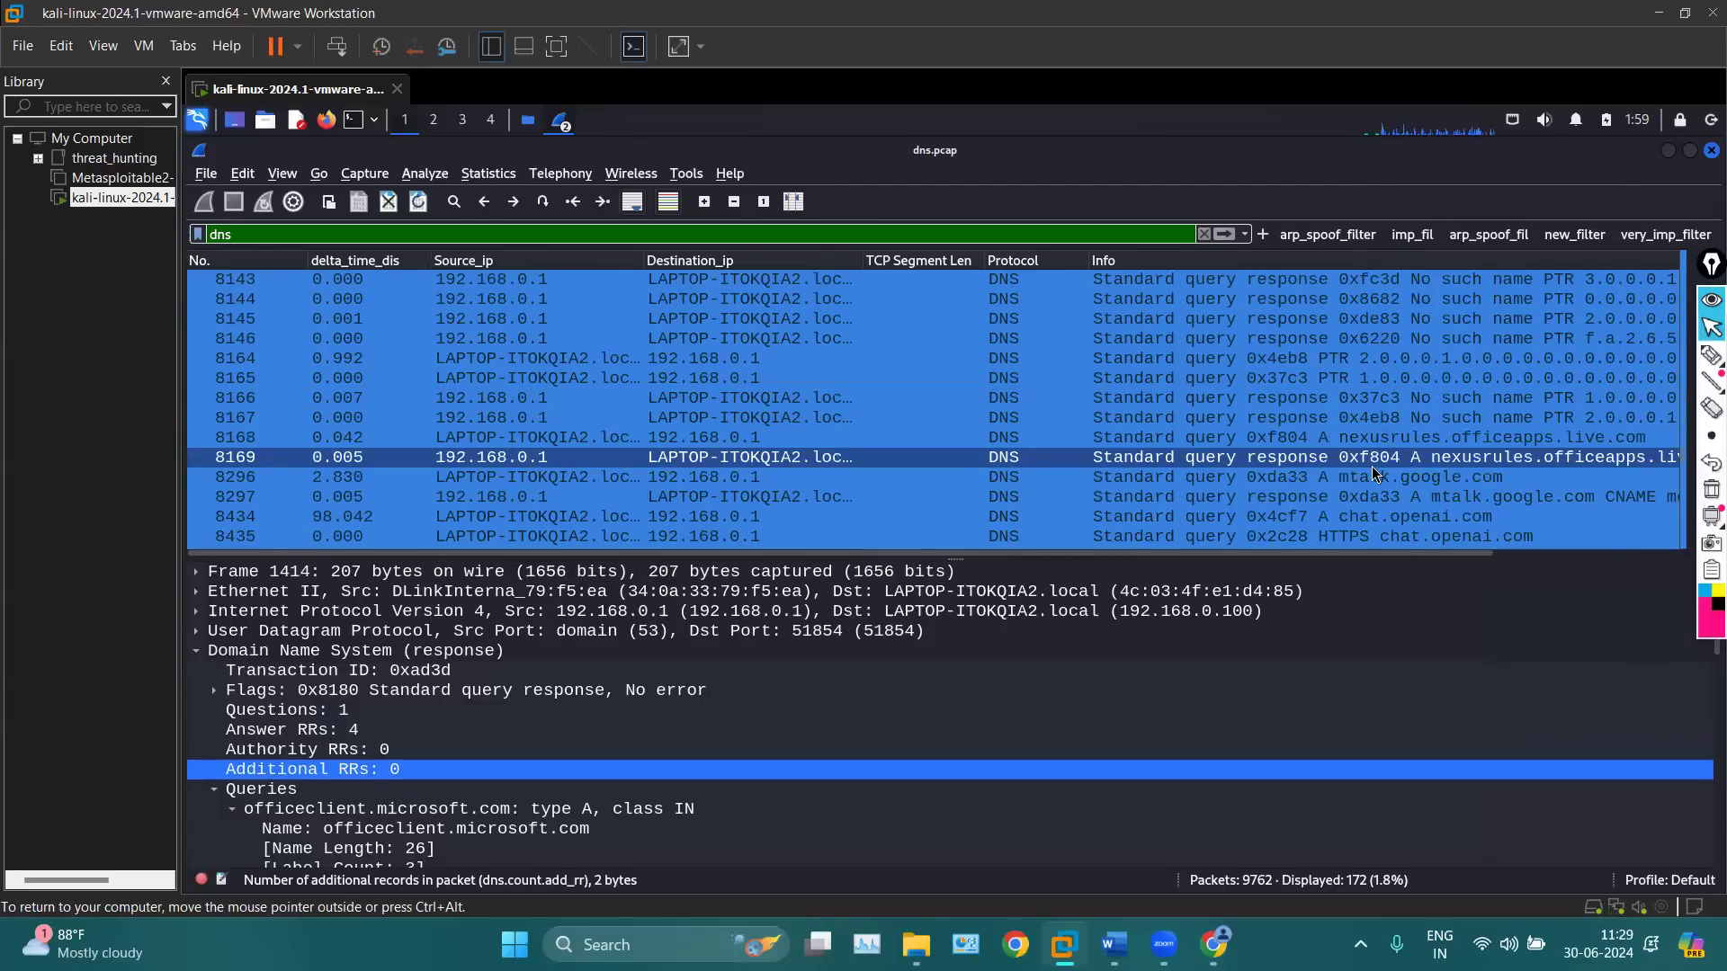
View the gnar.grammarly.com A query in packet 8488 in its own window and close it
scroll(1374, 474, "down", 4)
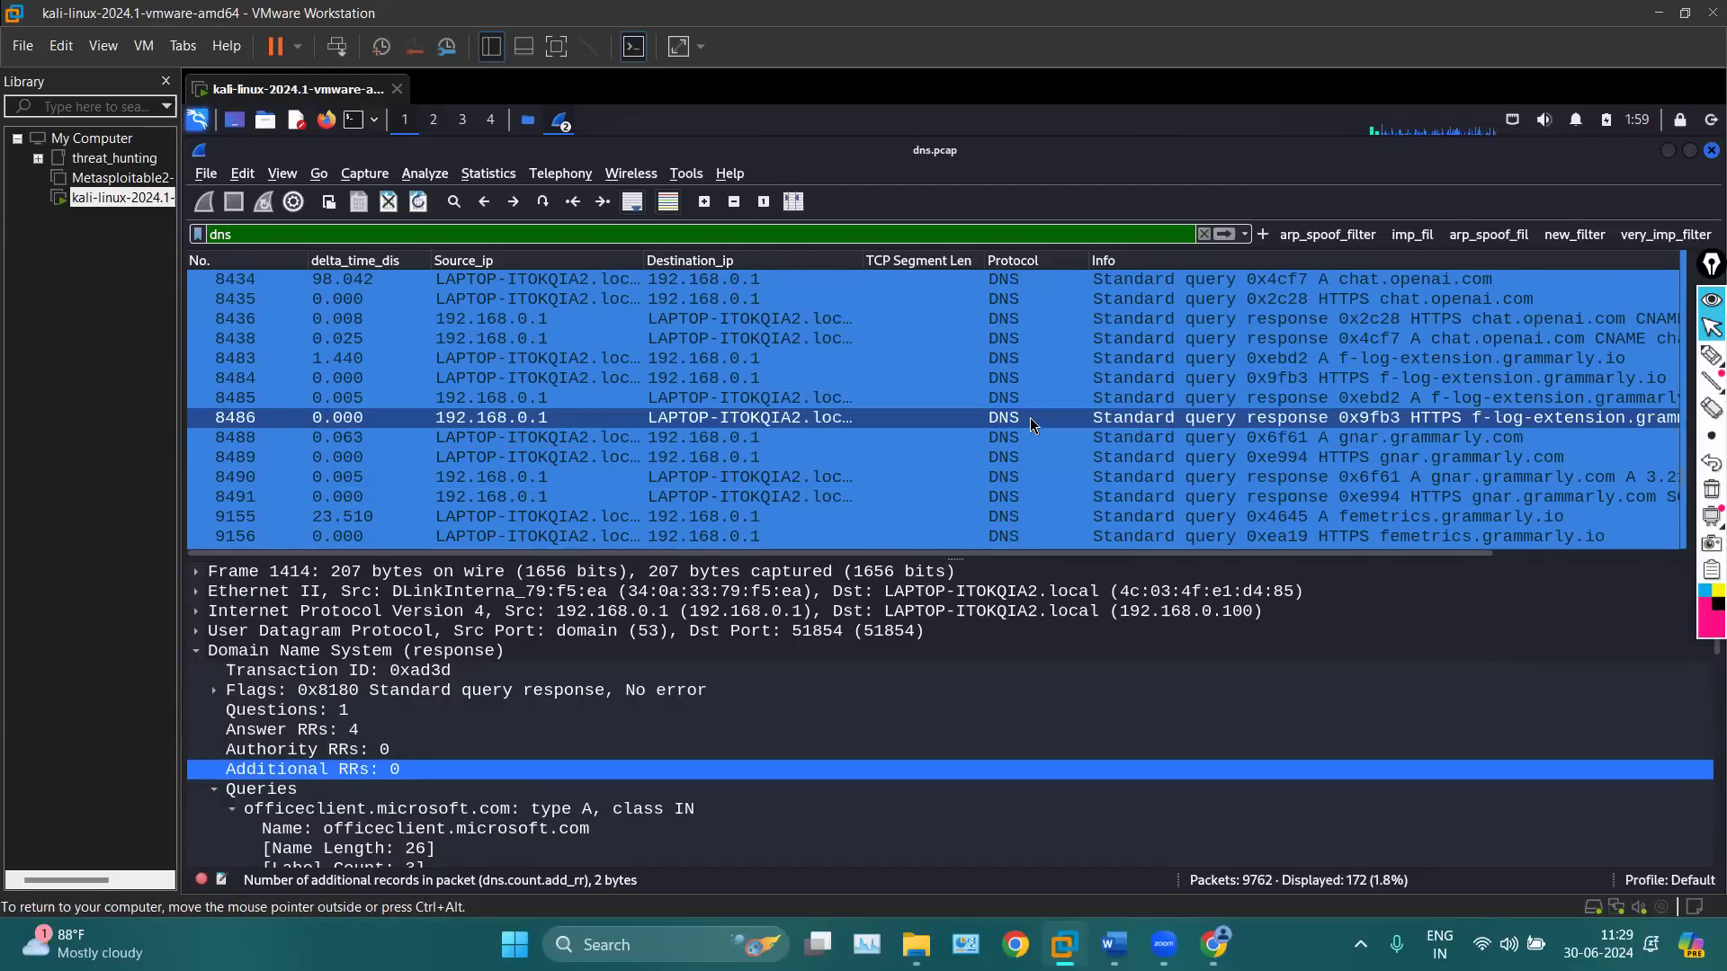
double_click(1028, 440)
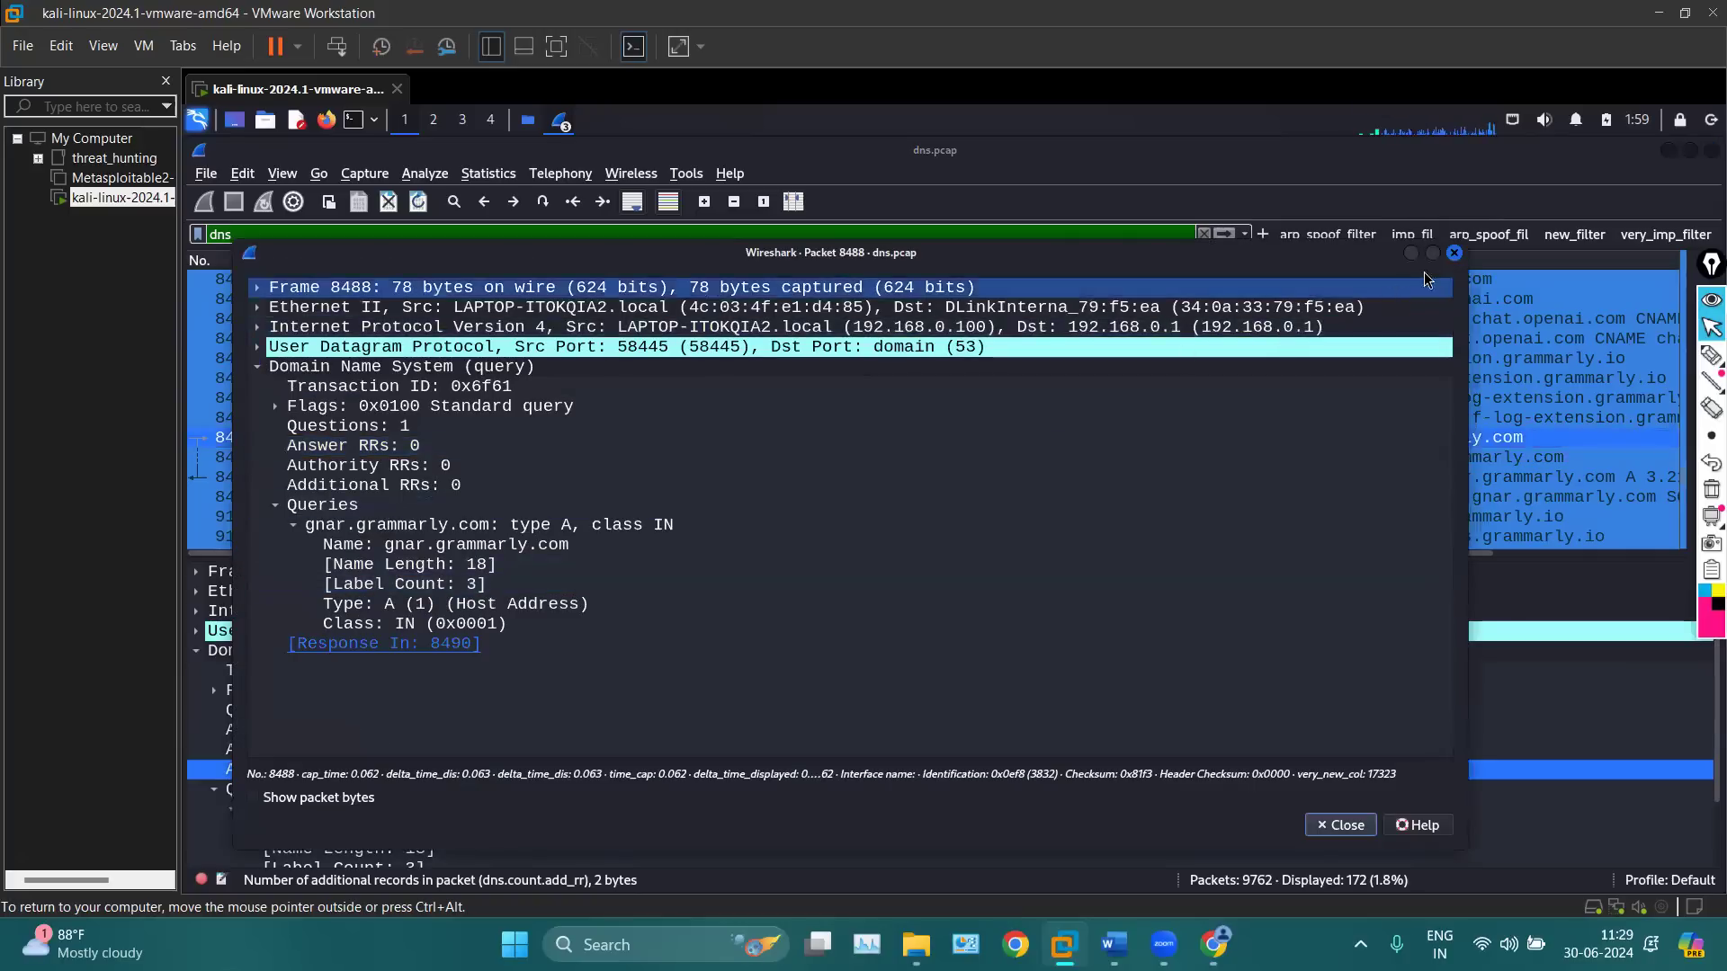
left_click(1454, 253)
Return to the first DNS packets and inspect the PTR details of packets 47, 90 and 91, including packet 91's answer
scroll(1141, 371, "up", 20)
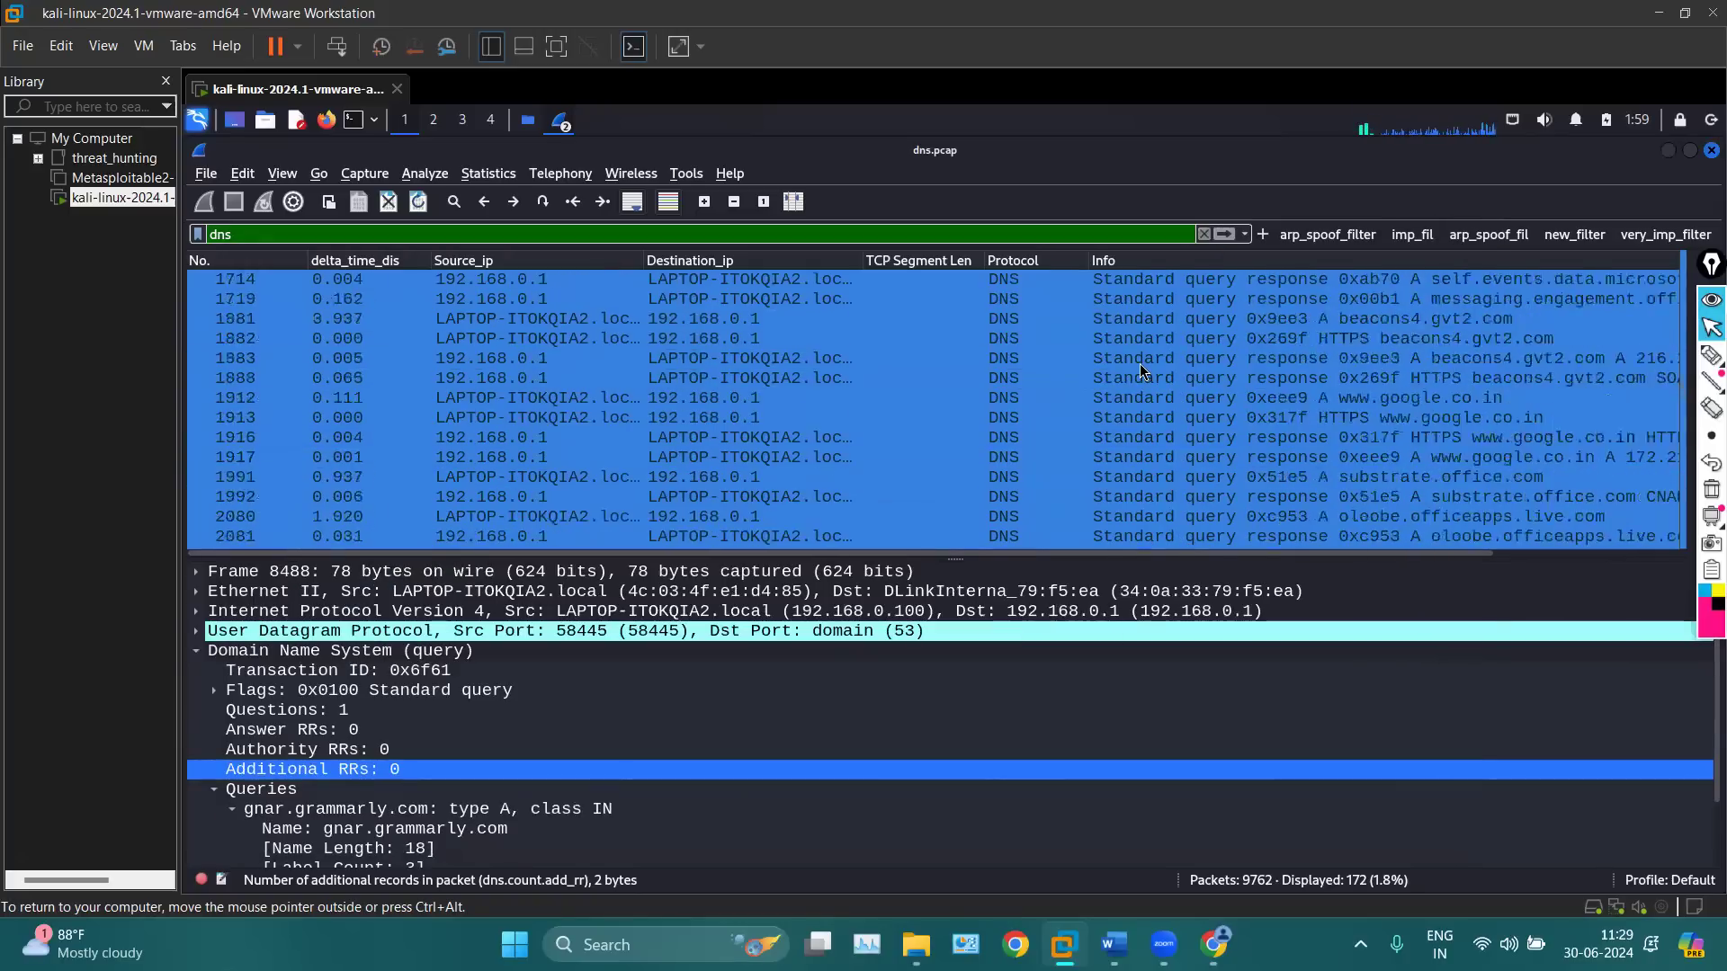
left_click(1106, 279)
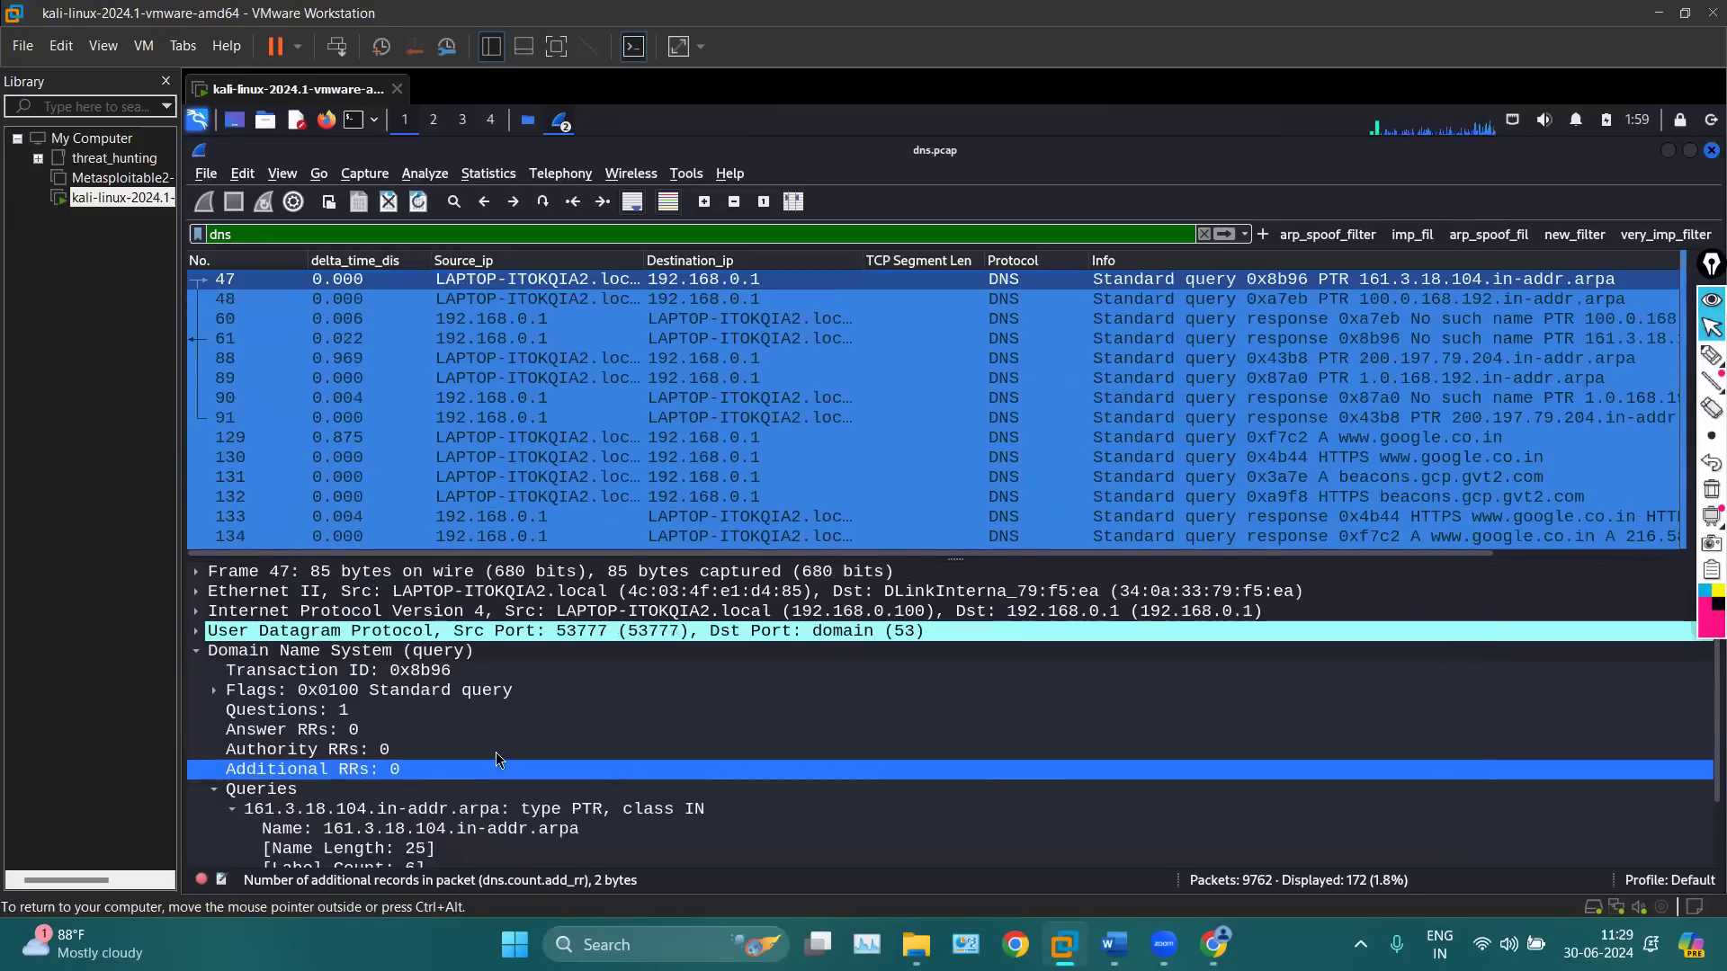
left_click(1042, 396)
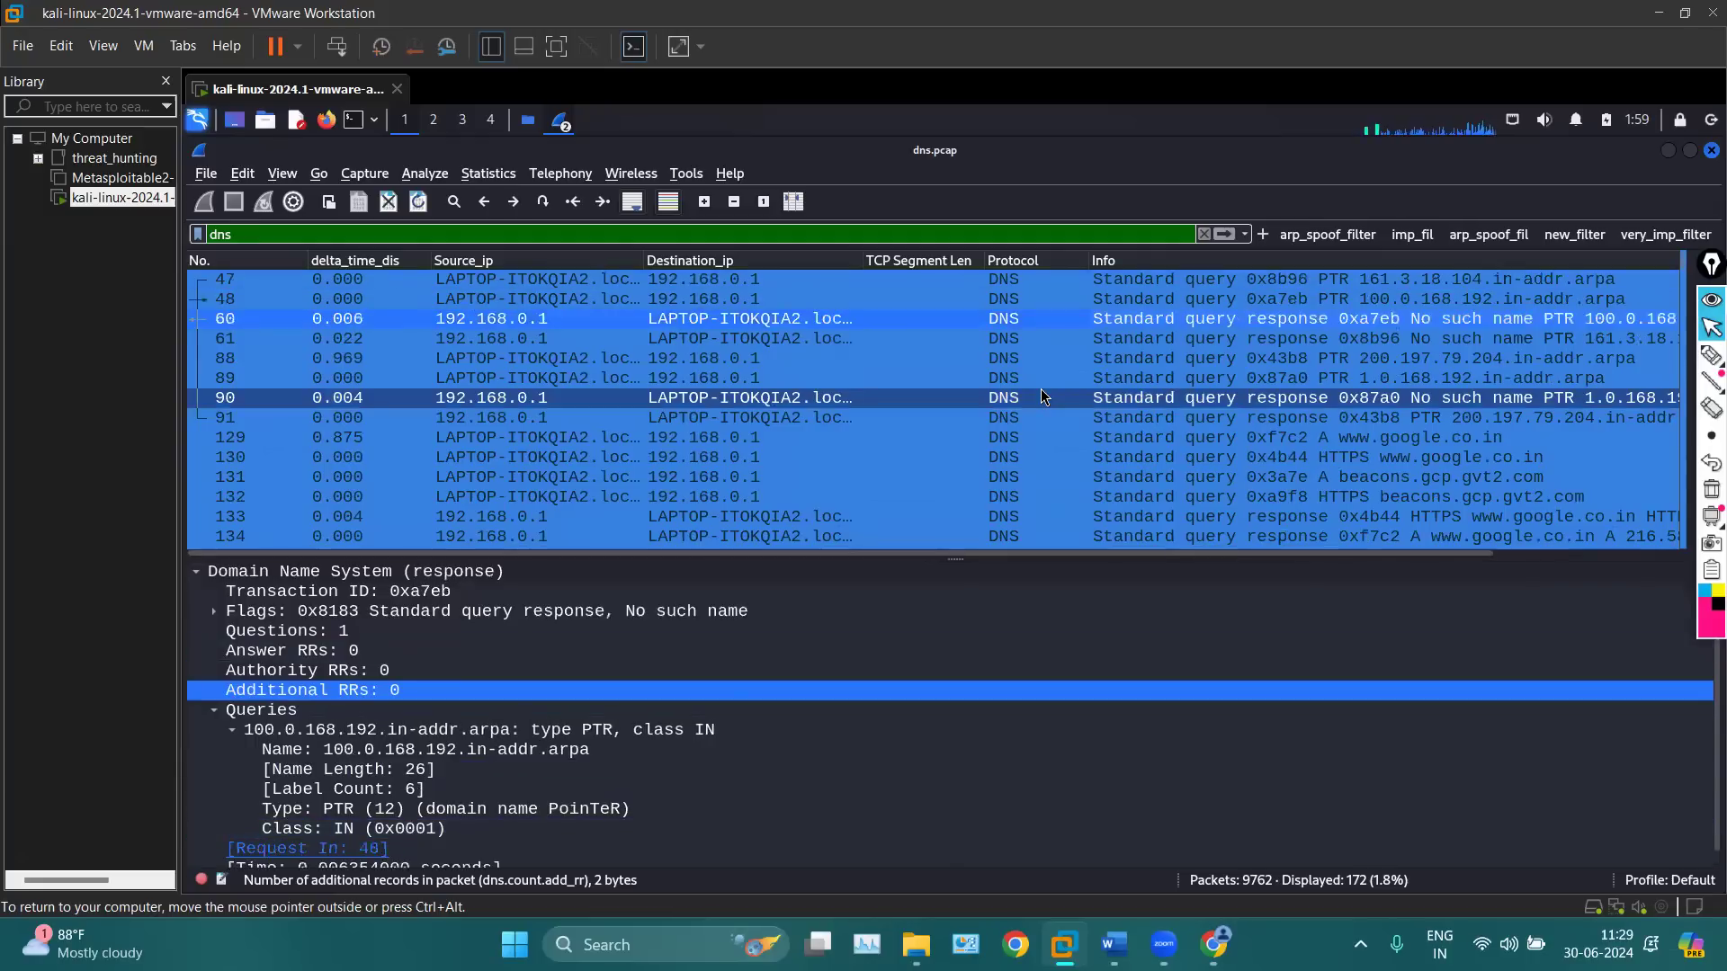
scroll(1118, 433, "down", 8)
scroll(829, 765, "down", 1)
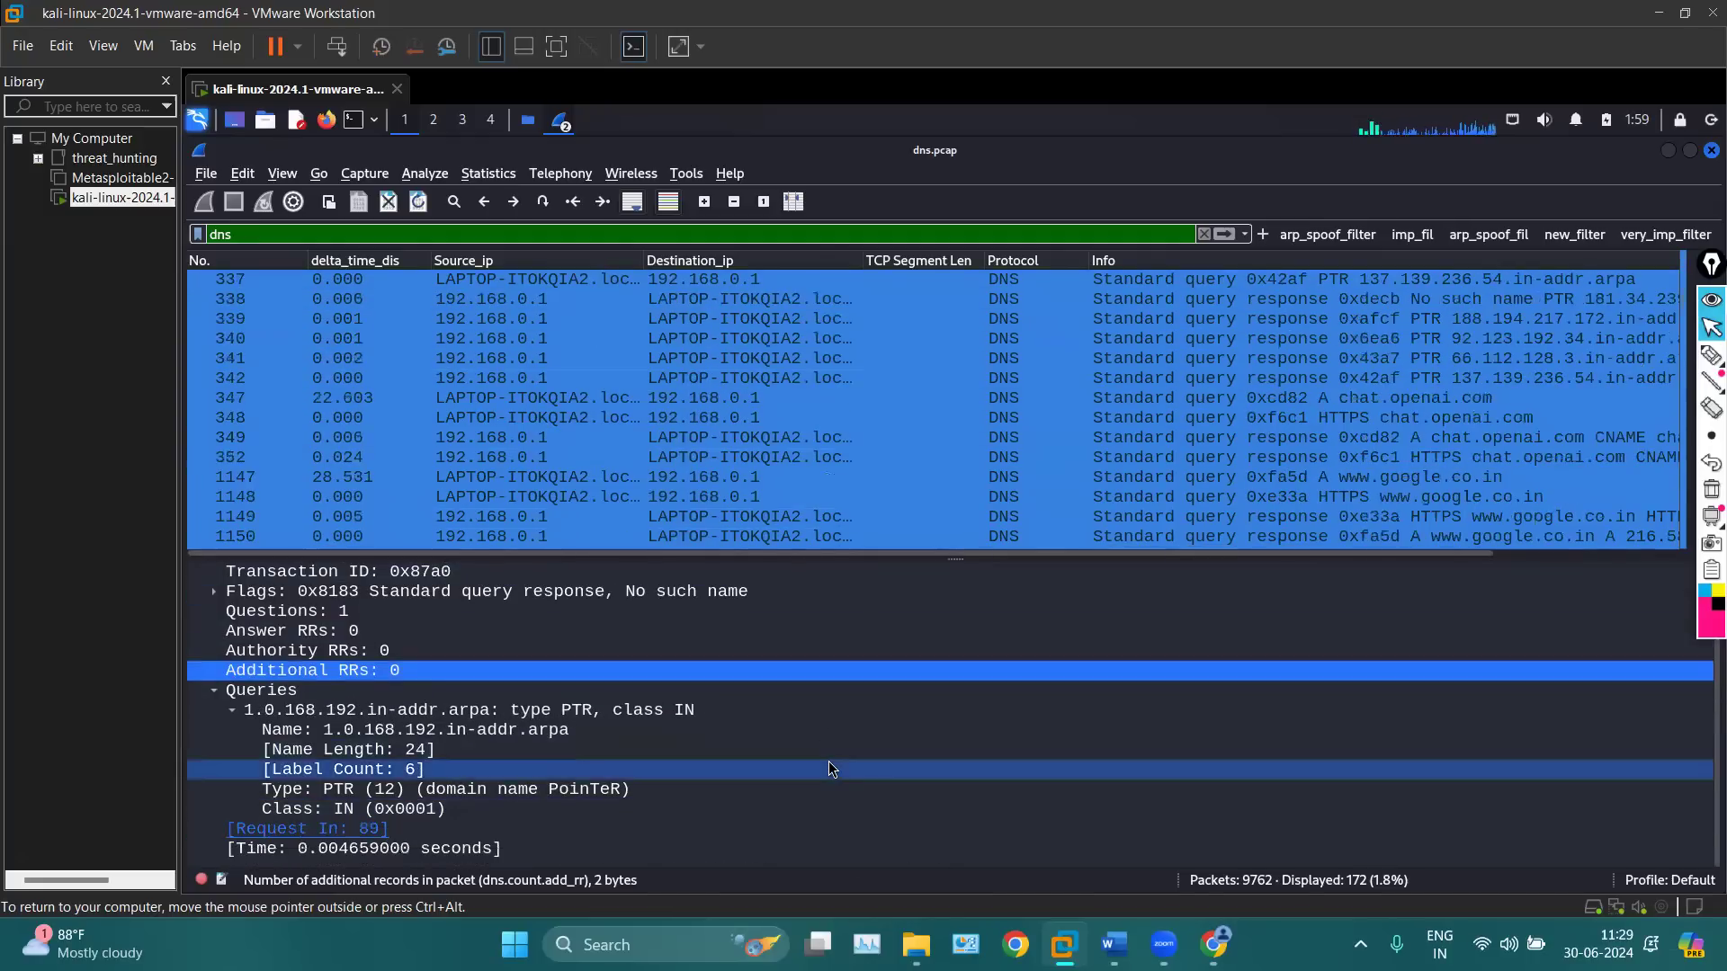
key("Down")
scroll(760, 765, "down", 3)
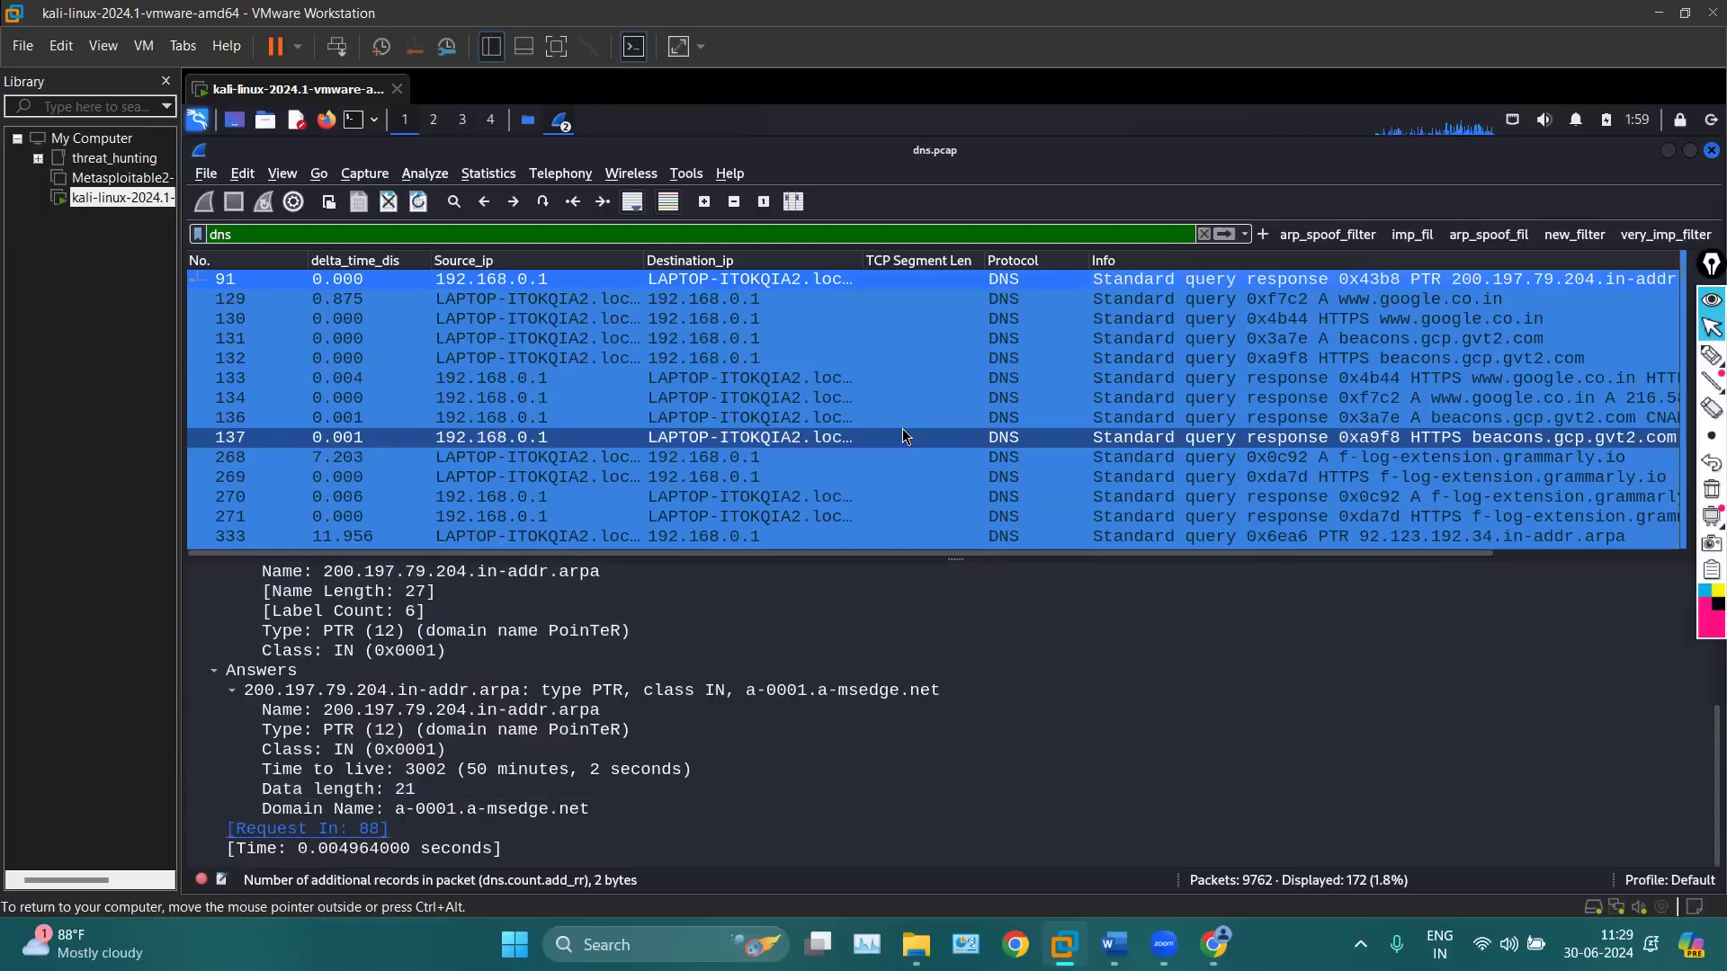
Step through packets 129 to 133 and examine the HTTPS answer record and SvcParam details of packet 133
key("Down")
key("Down")
key("Down")
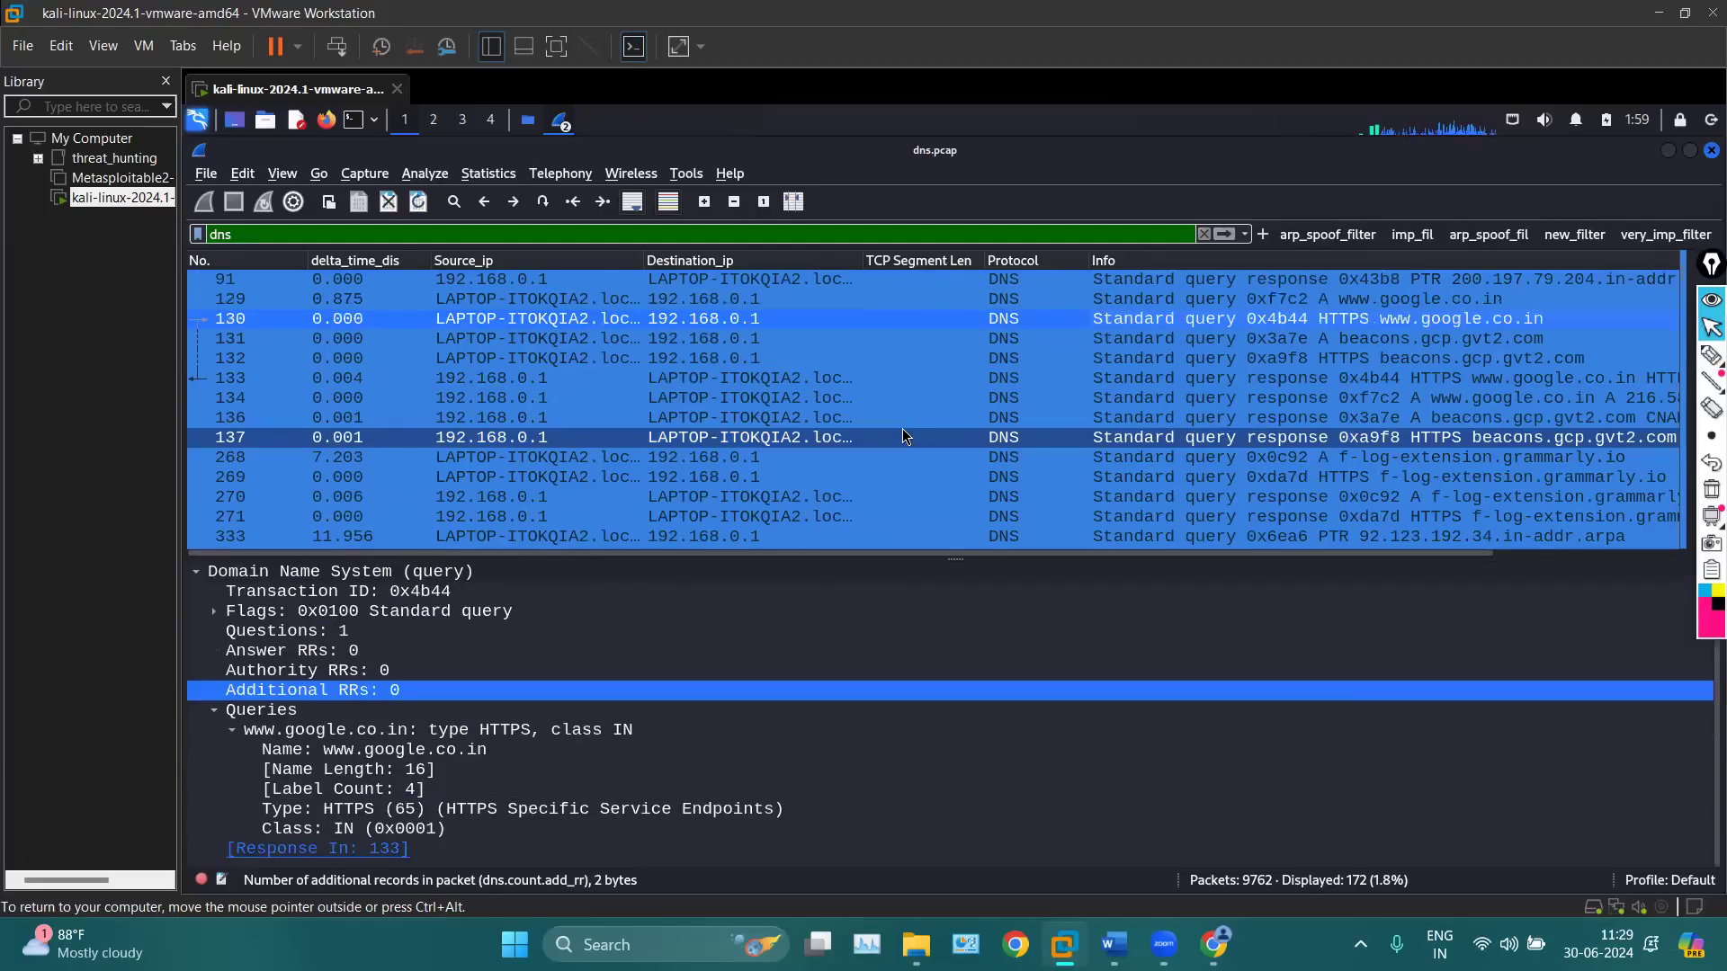
key("Down")
key("Down")
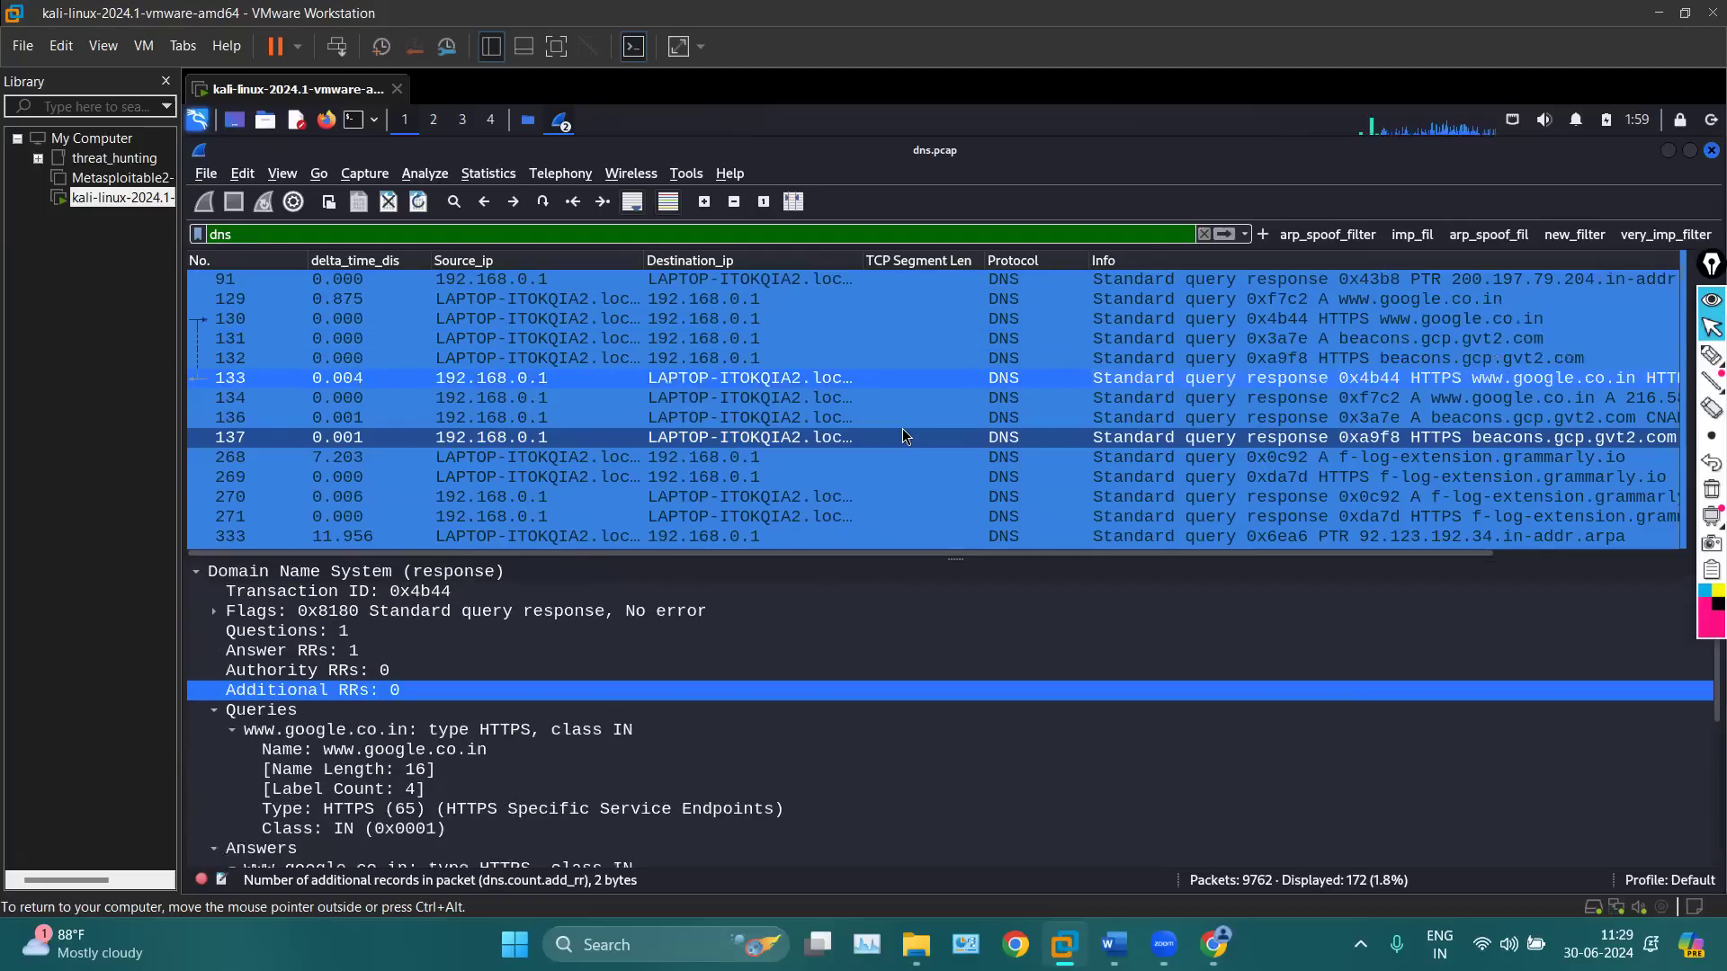
scroll(633, 649, "down", 5)
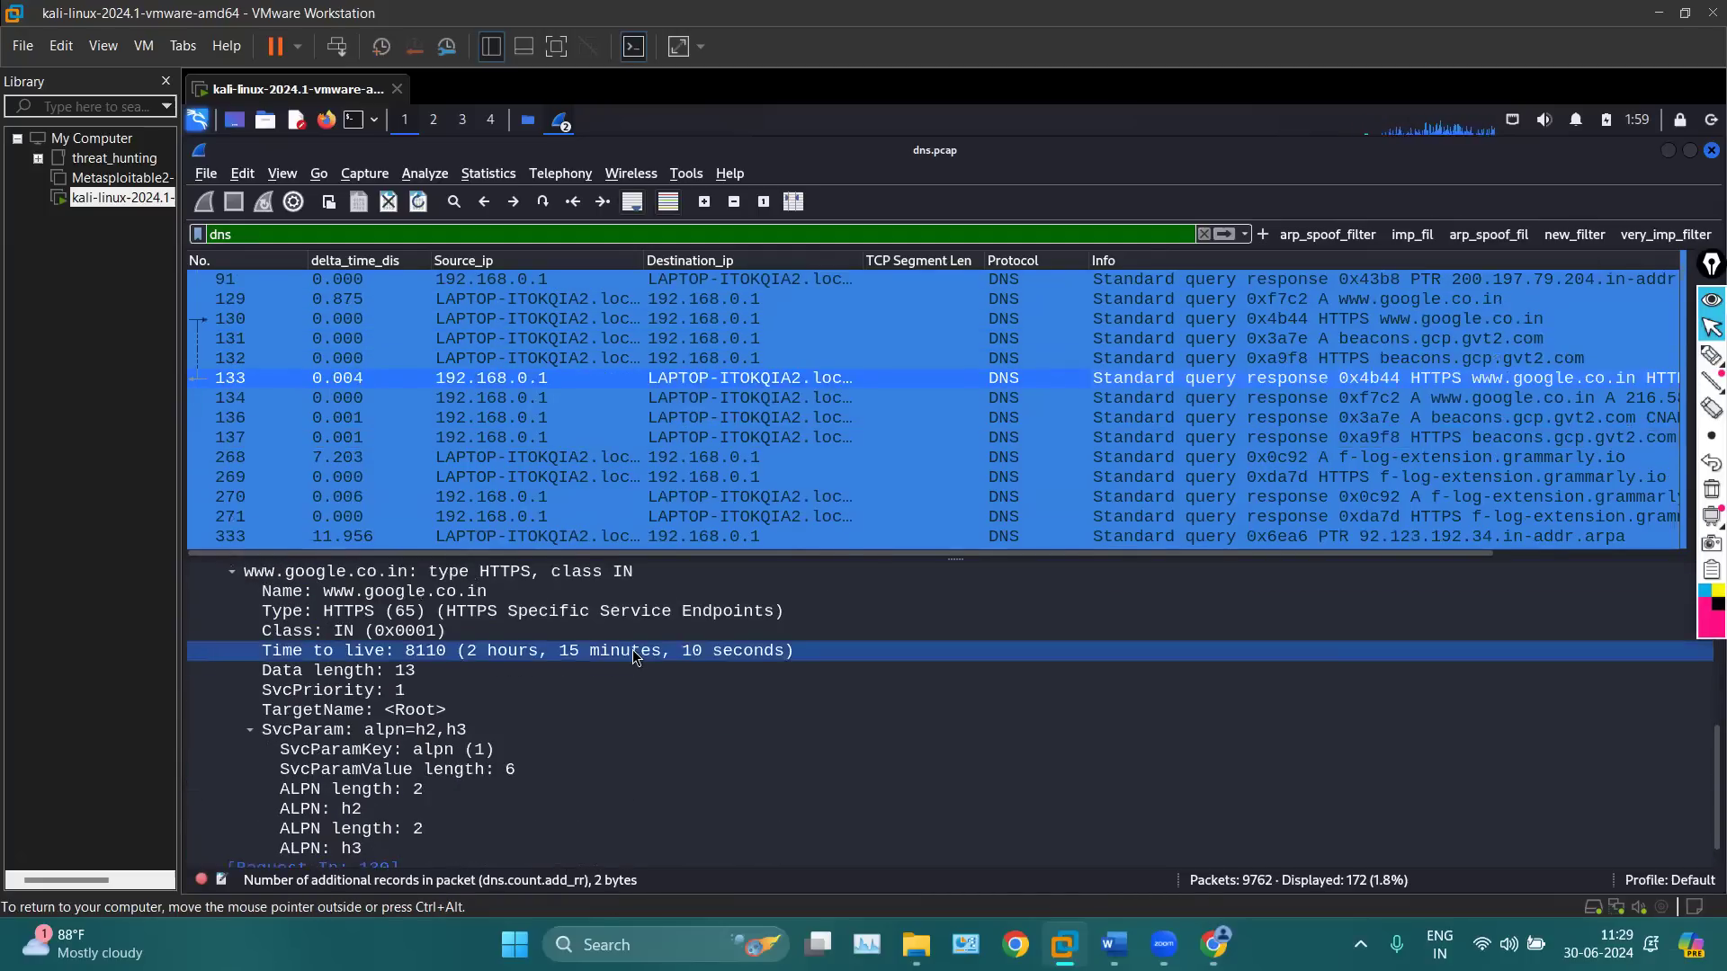
Step from packet 134 to packet 136 and examine the beacons.gcp.gvt2.com response details, including its query, answers and record counts
left_click(1188, 397)
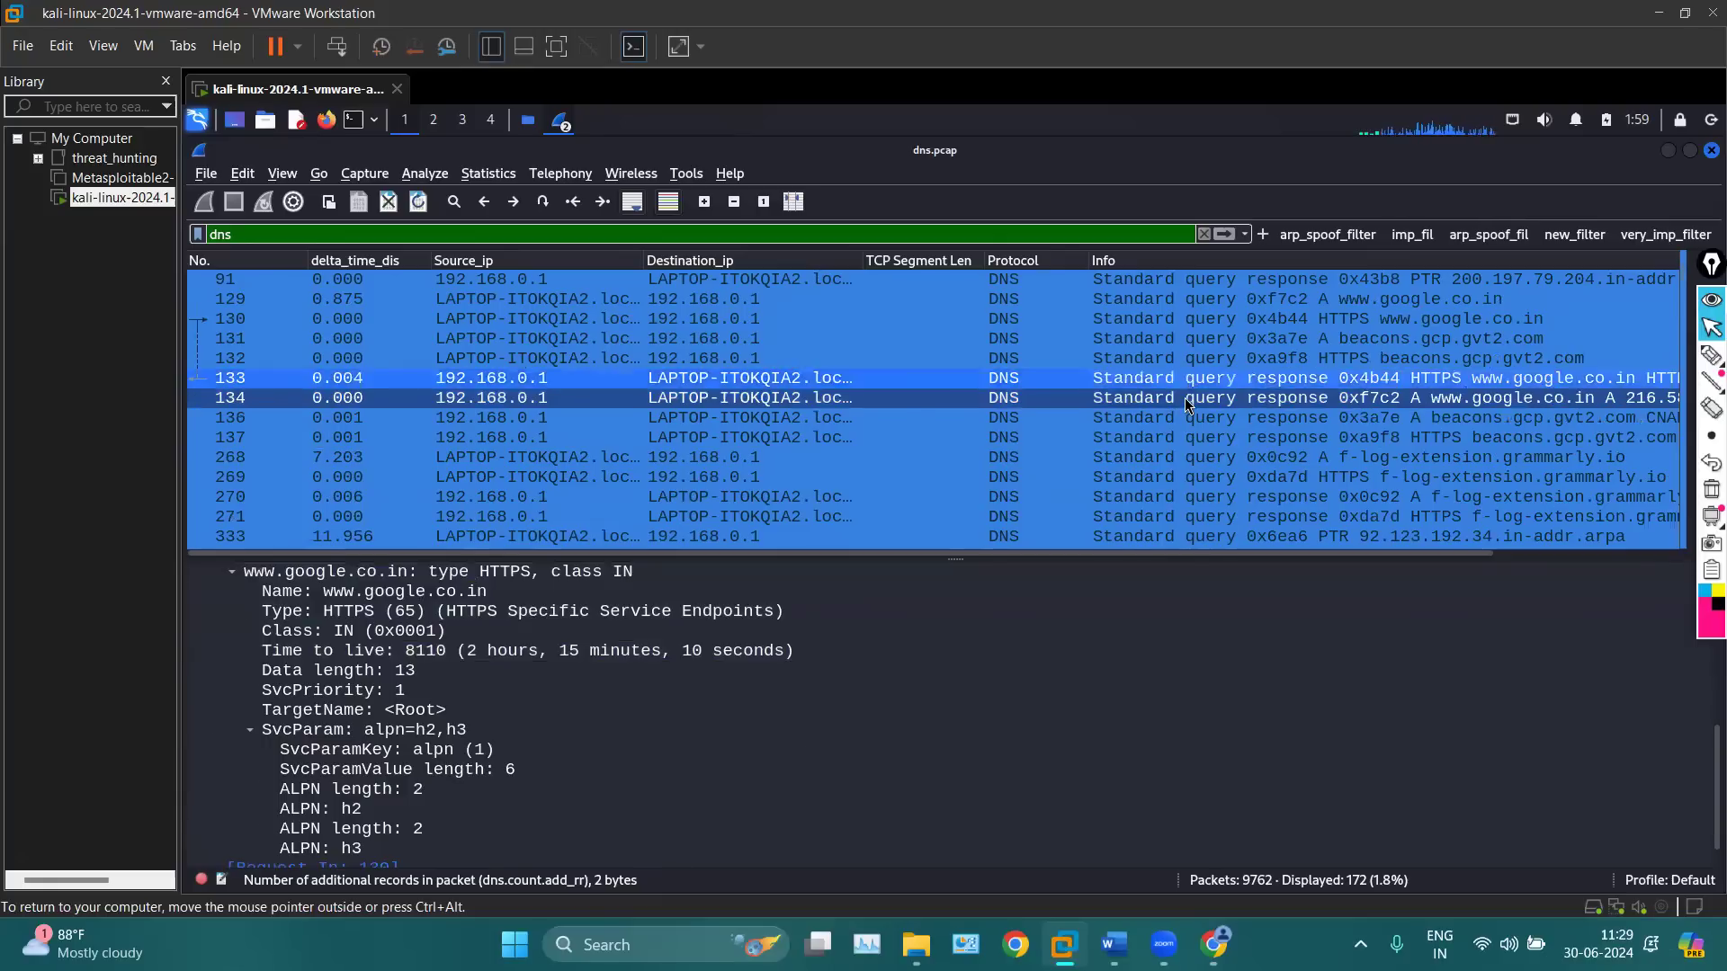
key("Down")
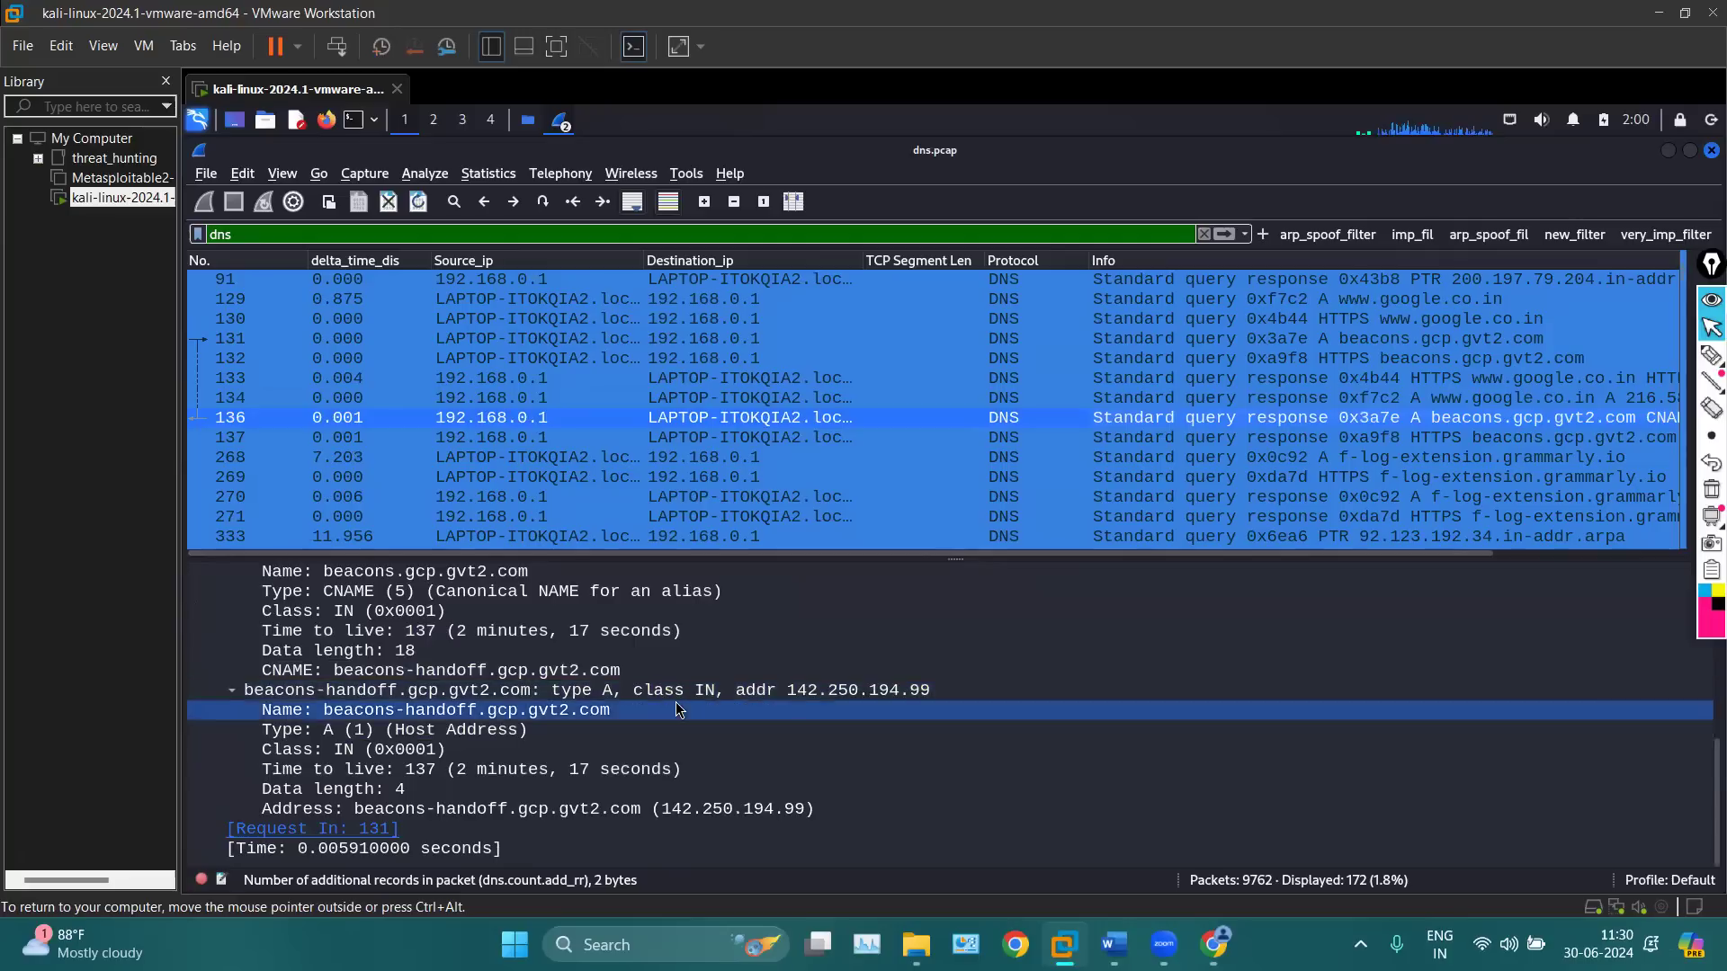
scroll(677, 709, "up", 3)
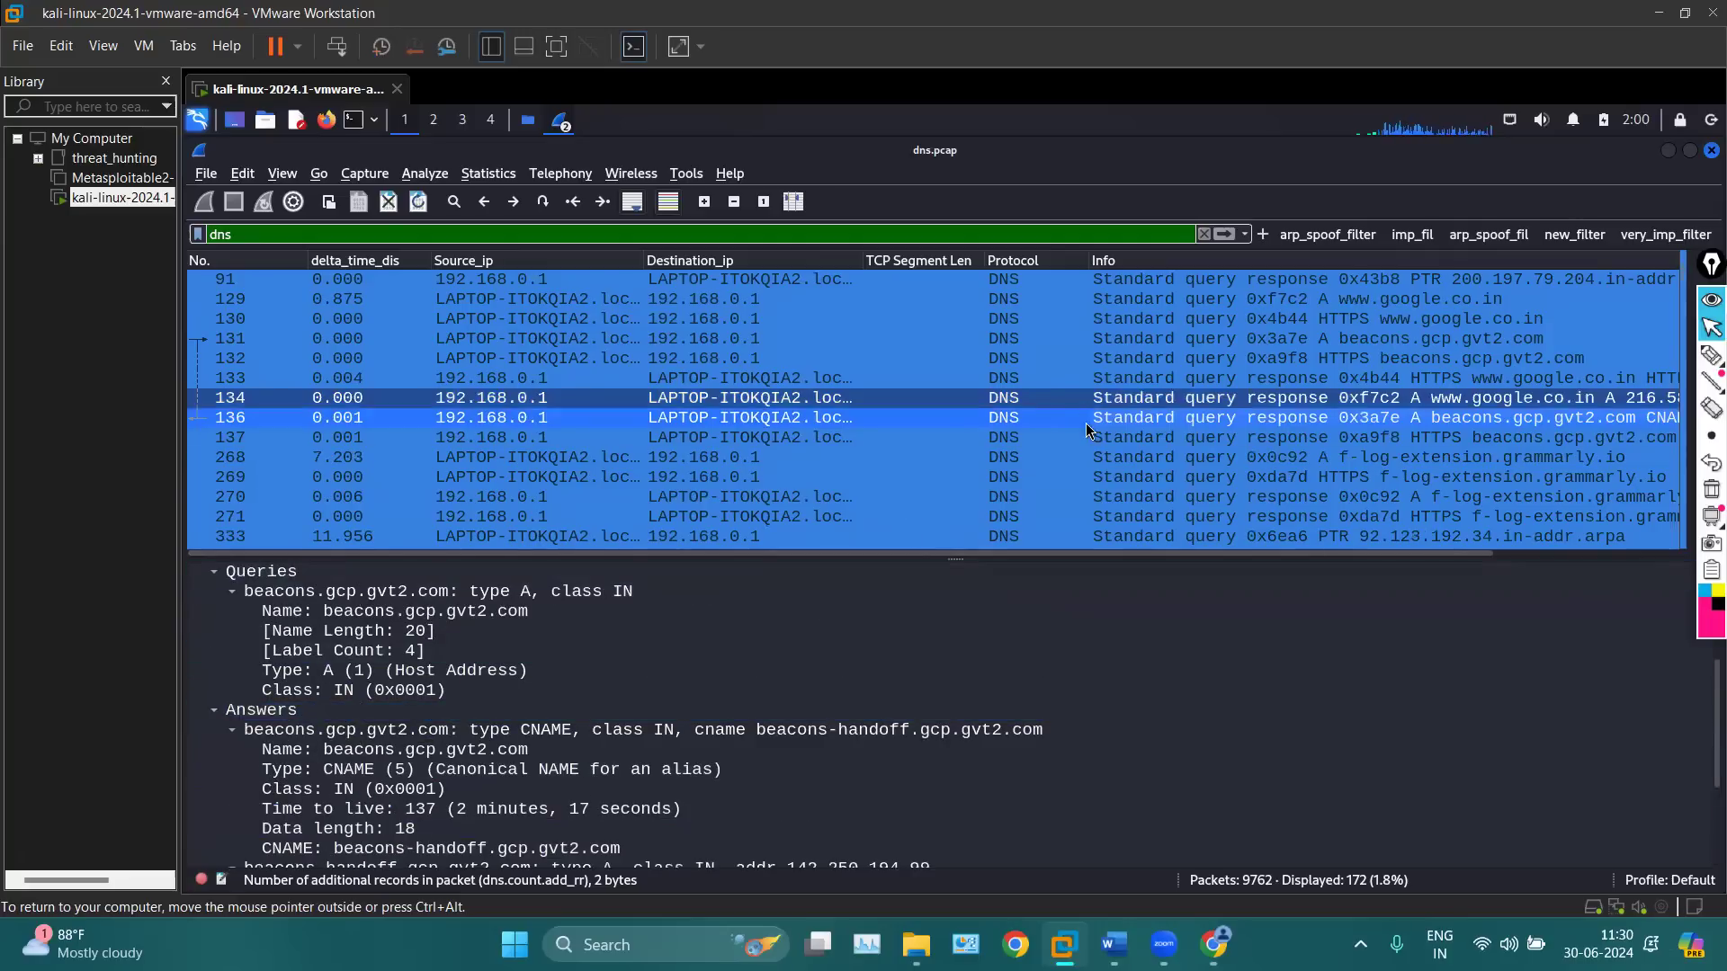
scroll(369, 693, "up", 3)
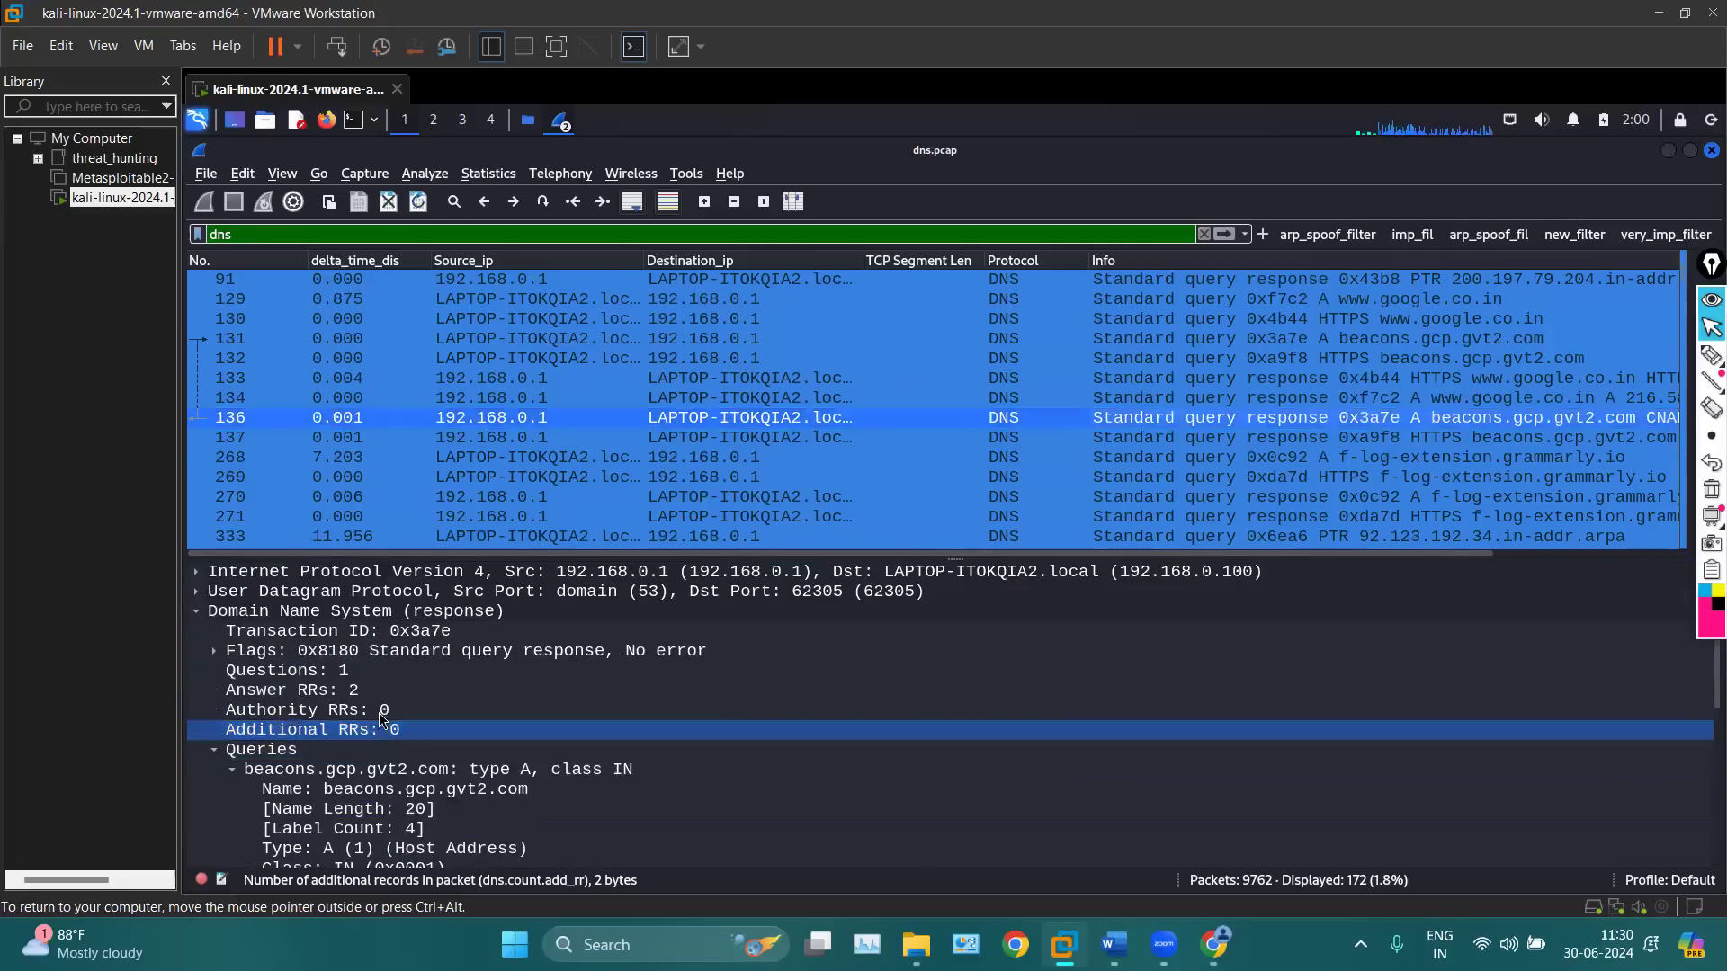
Filter the capture by packet 136's transaction ID 0x3a7e, select query packet 131 and enlarge its packet details area
right_click(363, 629)
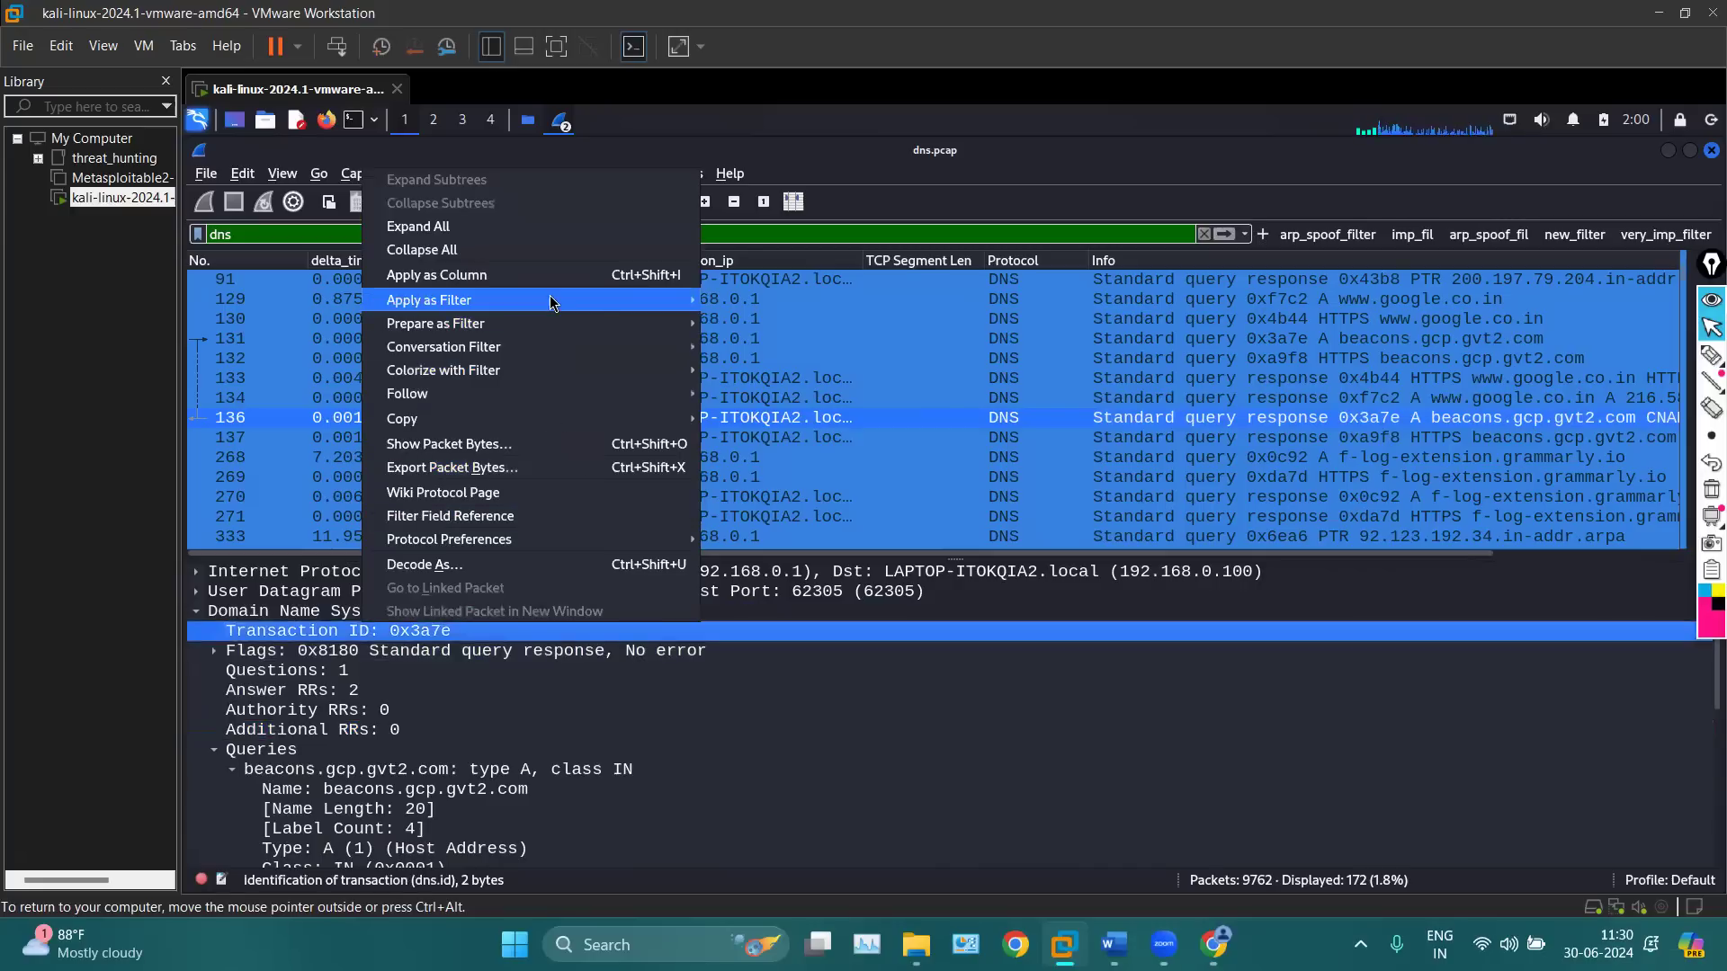
mouse_move(673, 306)
left_click(763, 326)
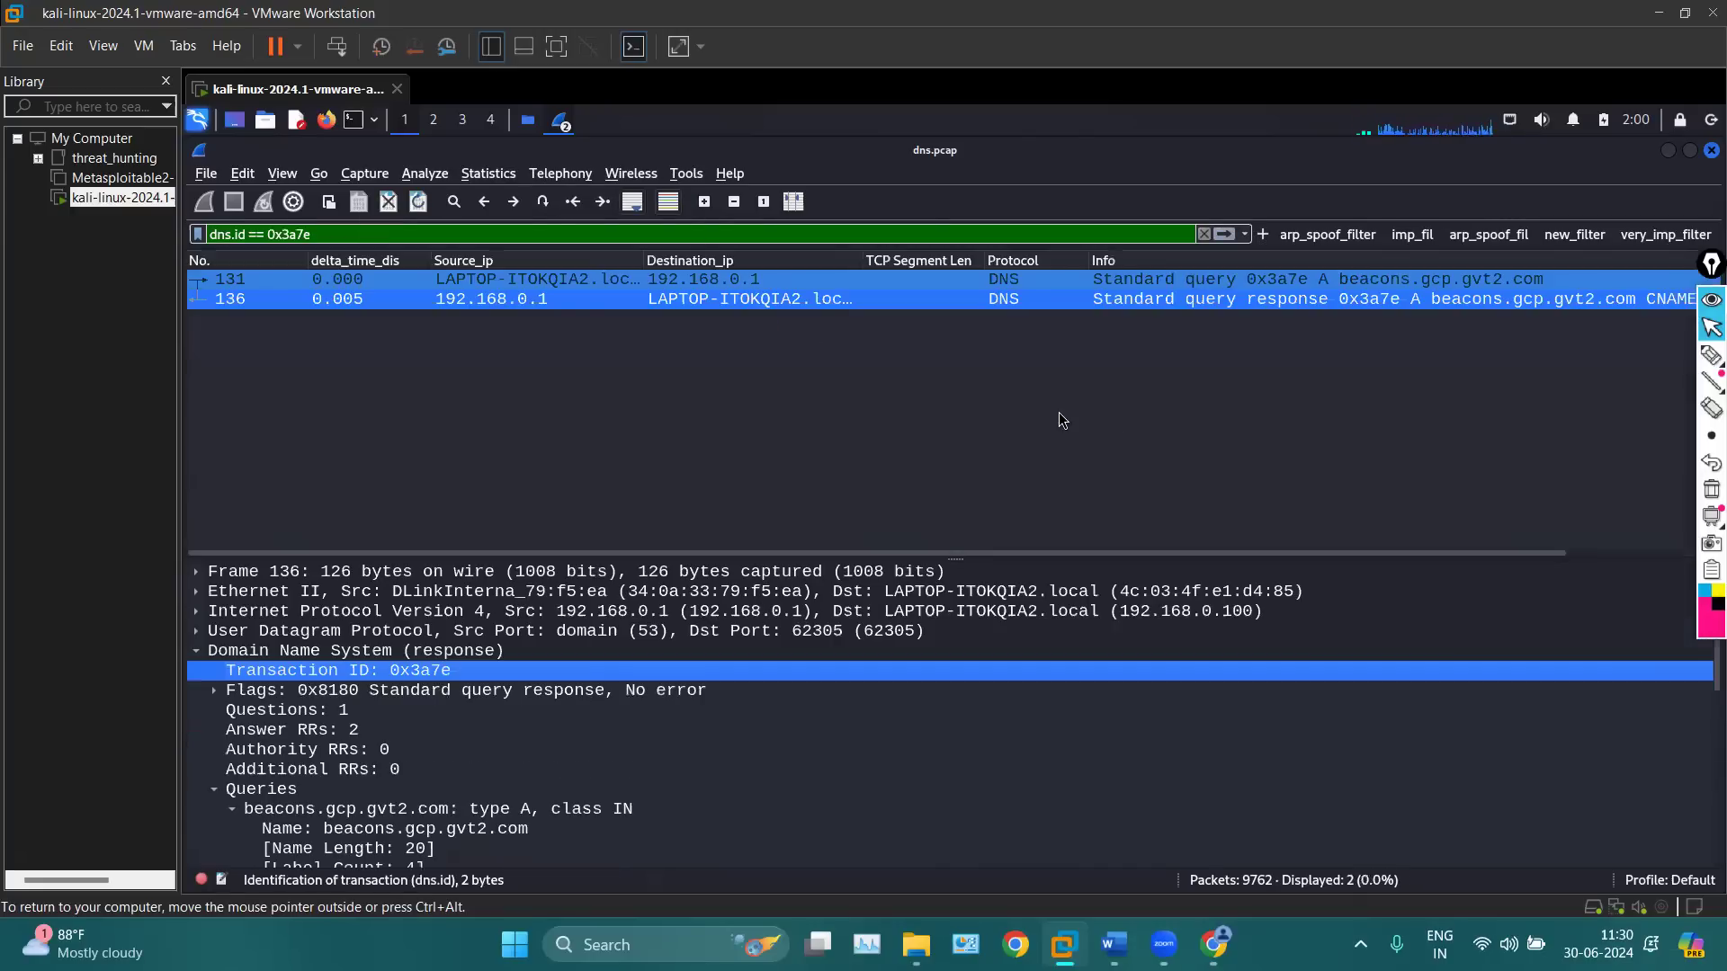
left_click(1320, 282)
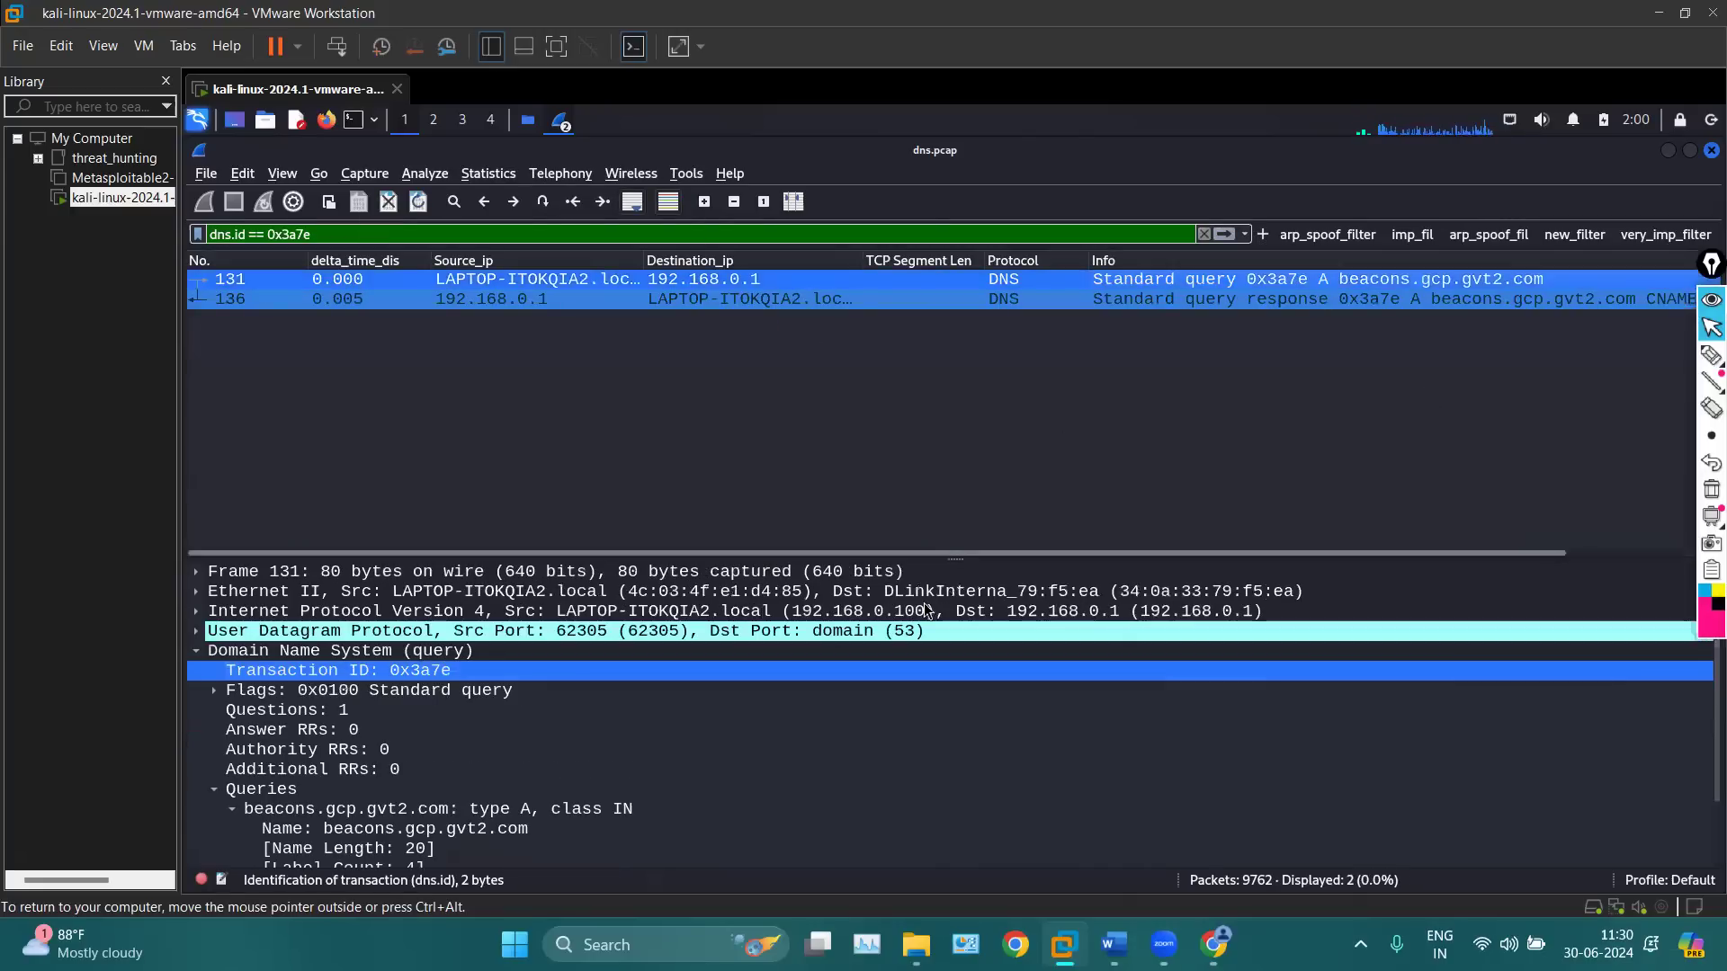
left_click_drag(943, 523, 978, 396)
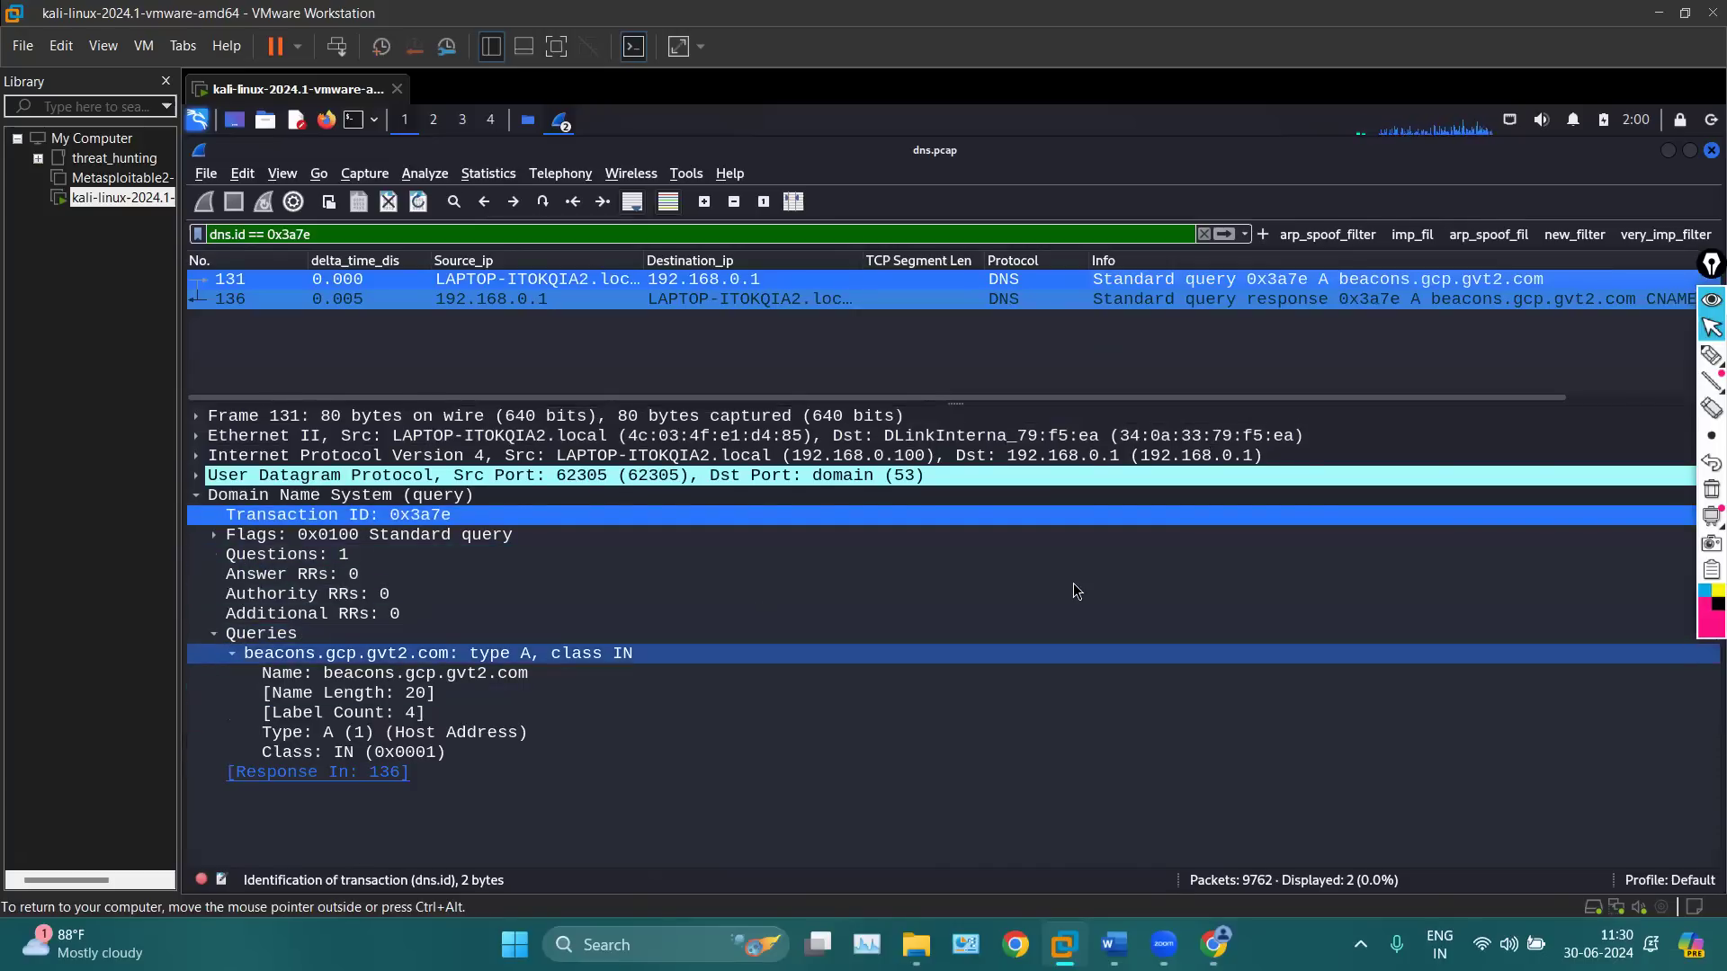
Mark the type, name and host address lines of packet 131's query with the pen, clear the marks and leave drawing mode
left_click(1708, 362)
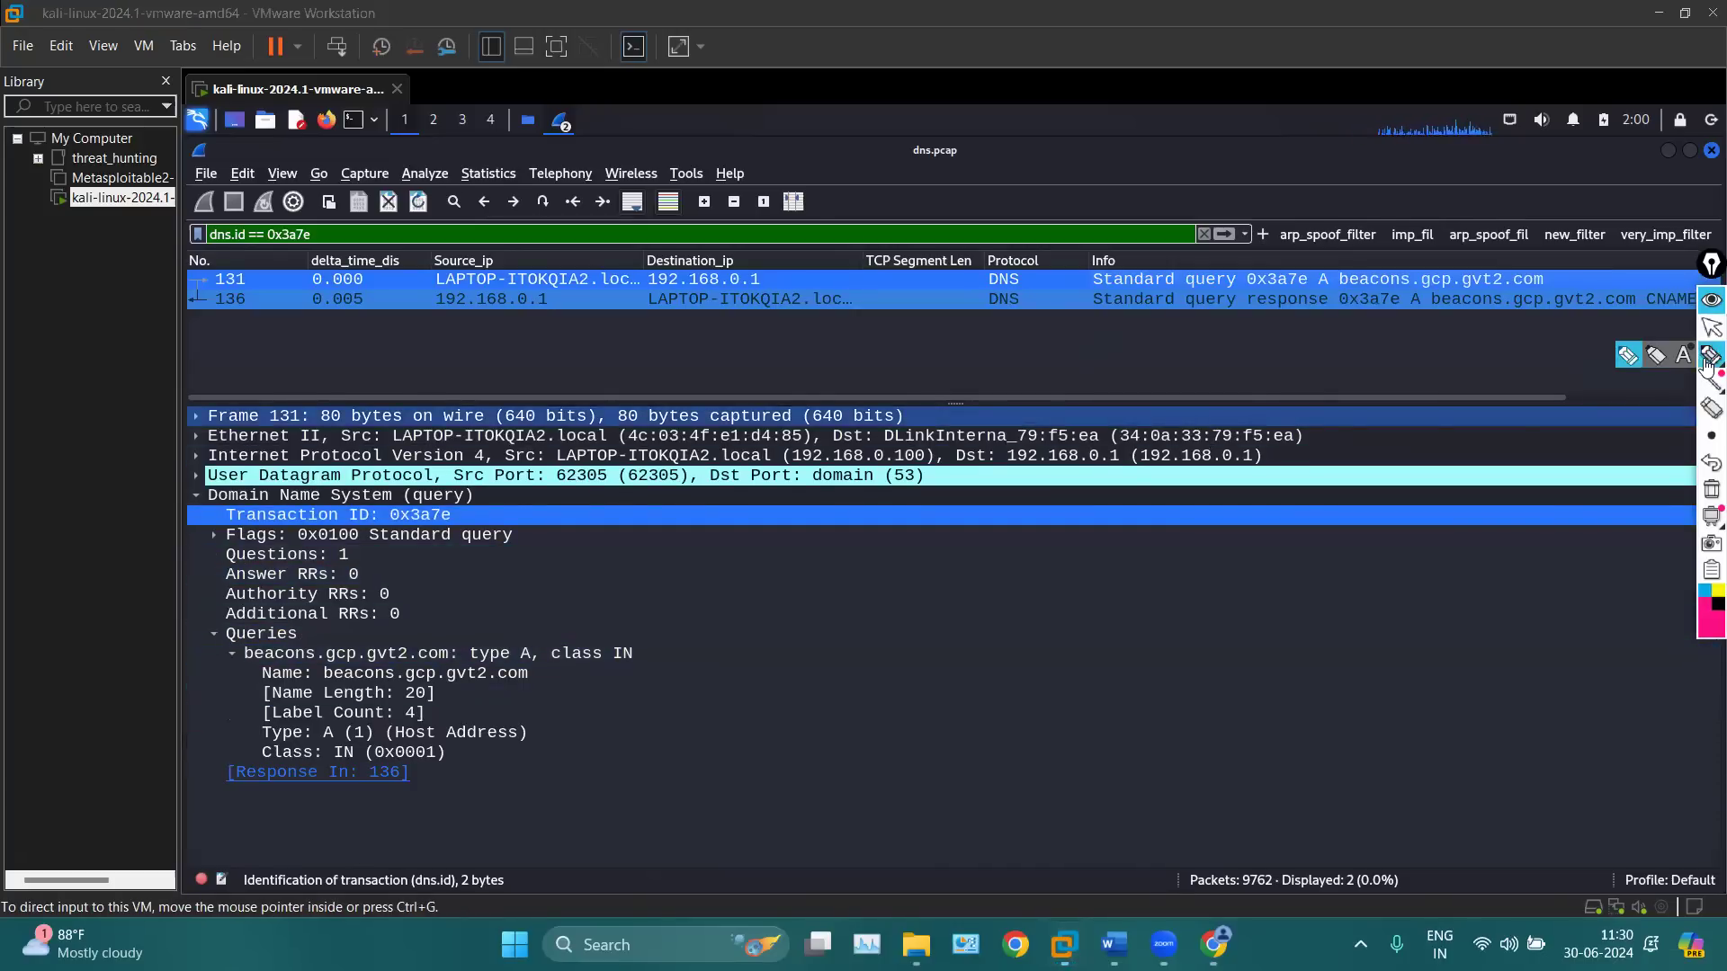
left_click_drag(486, 667, 567, 654)
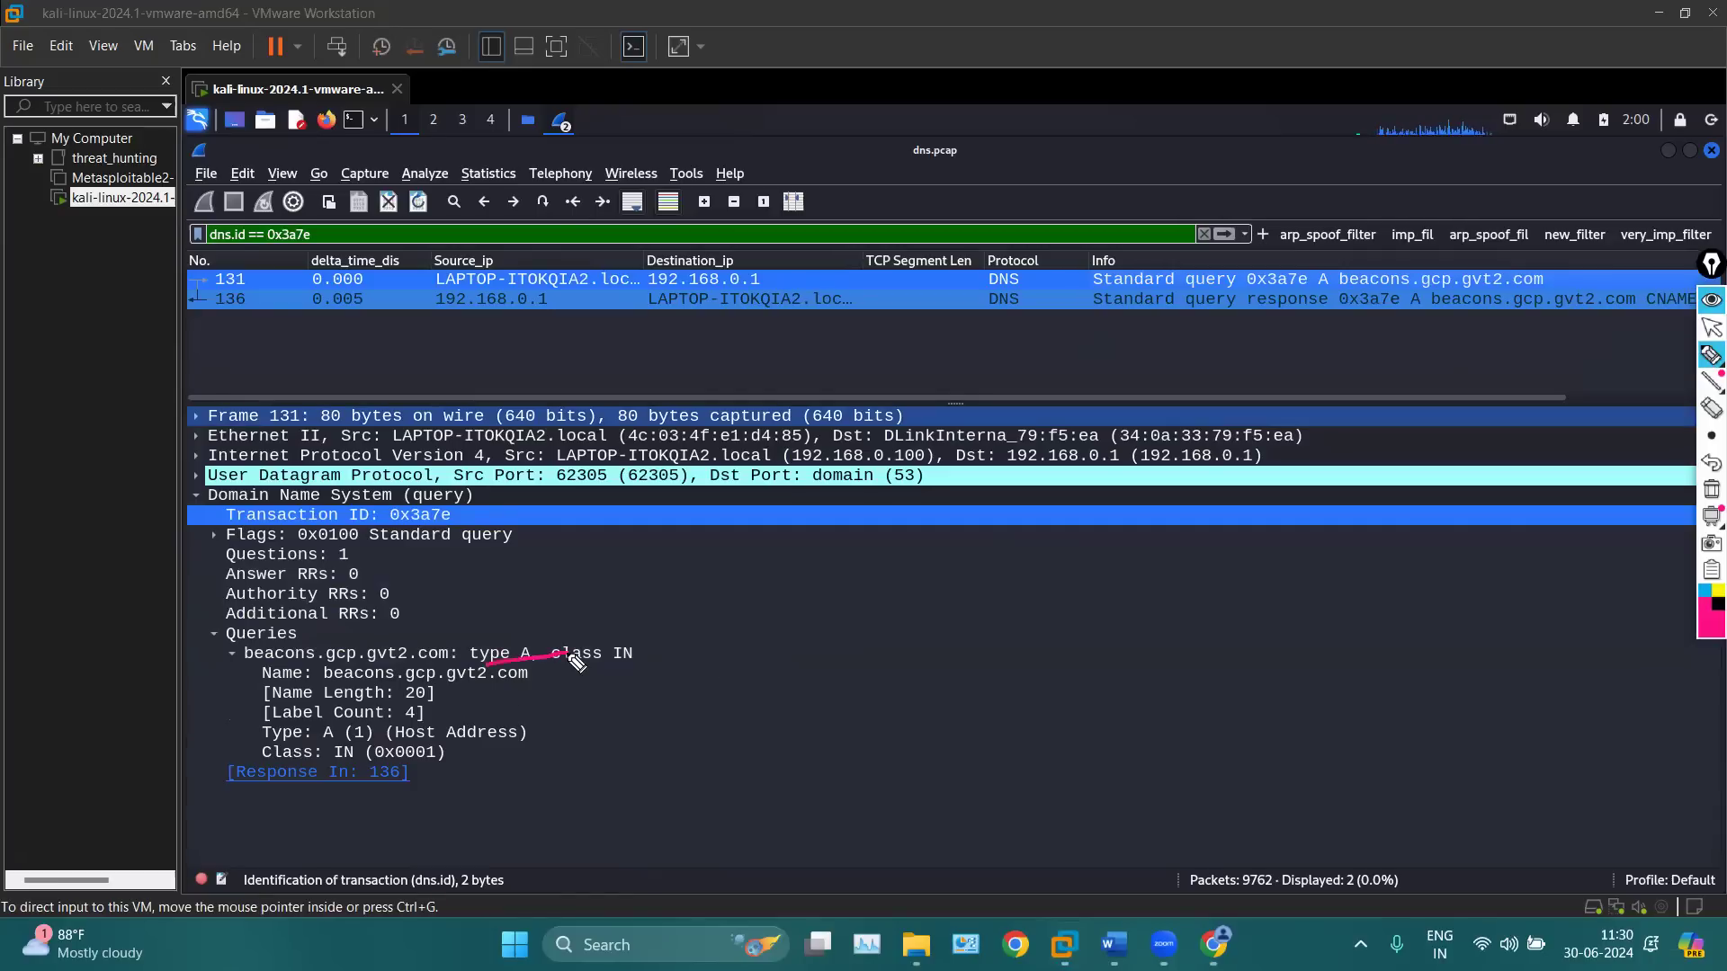
mouse_move(308, 695)
left_mouse_down()
mouse_move(539, 691)
mouse_move(314, 673)
mouse_move(668, 700)
left_mouse_up()
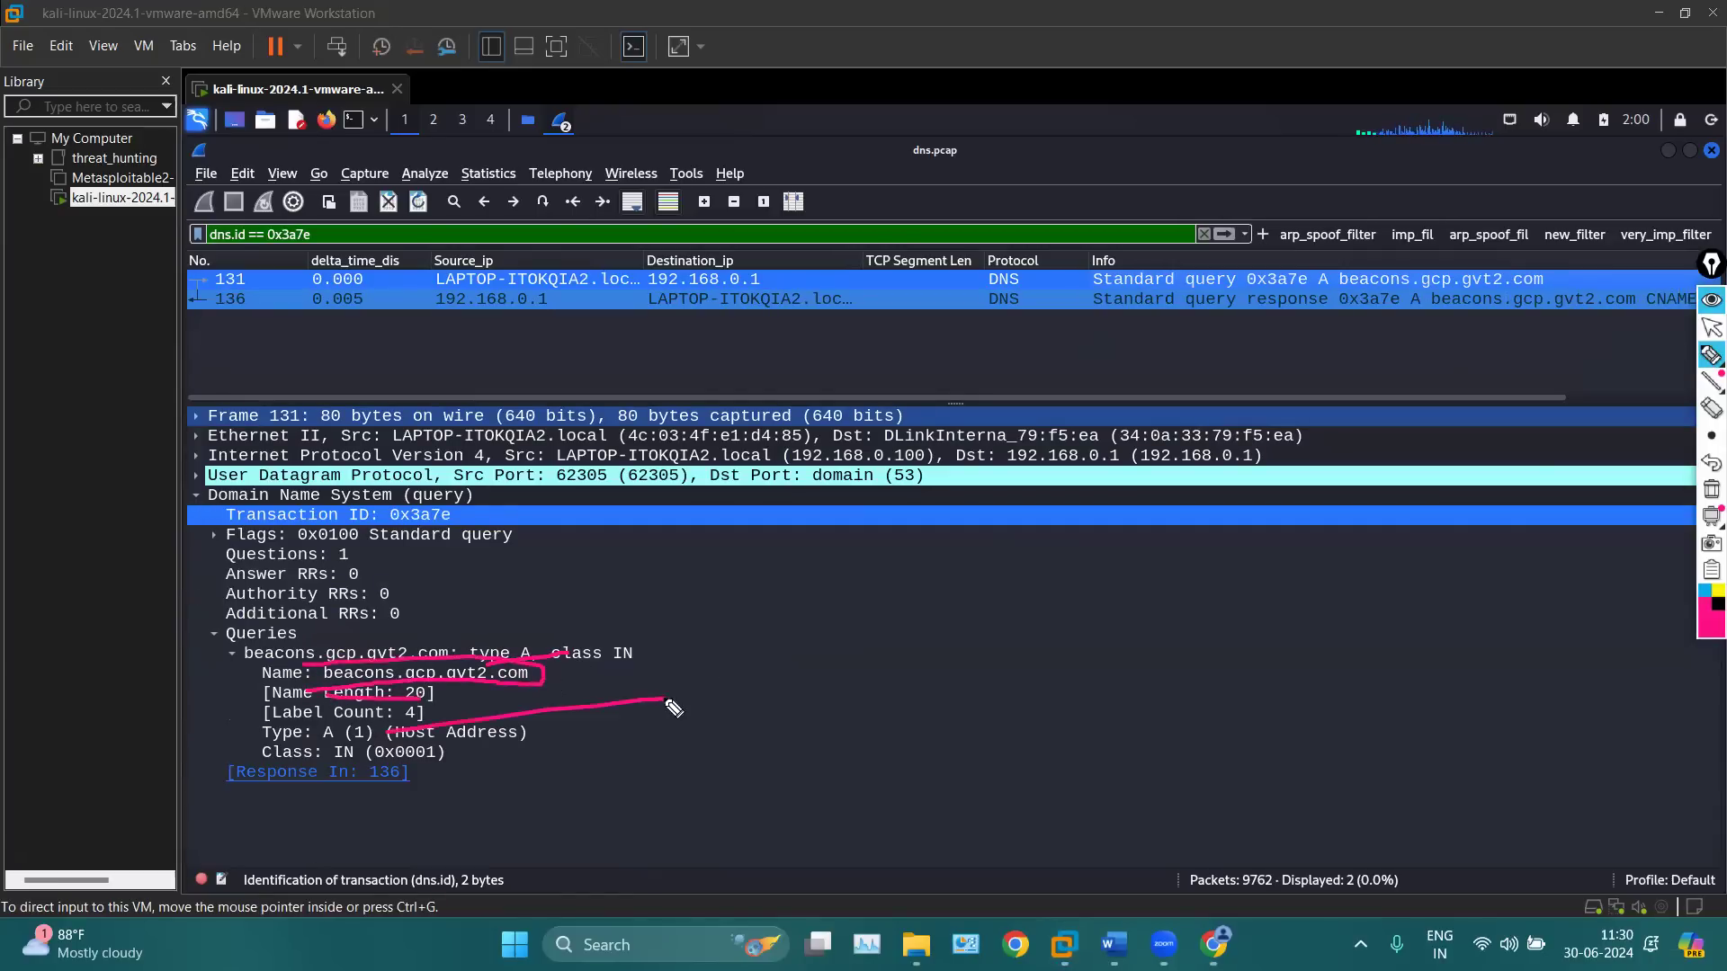
left_click(1711, 488)
mouse_move(386, 678)
left_mouse_down()
mouse_move(327, 680)
mouse_move(529, 685)
left_mouse_up()
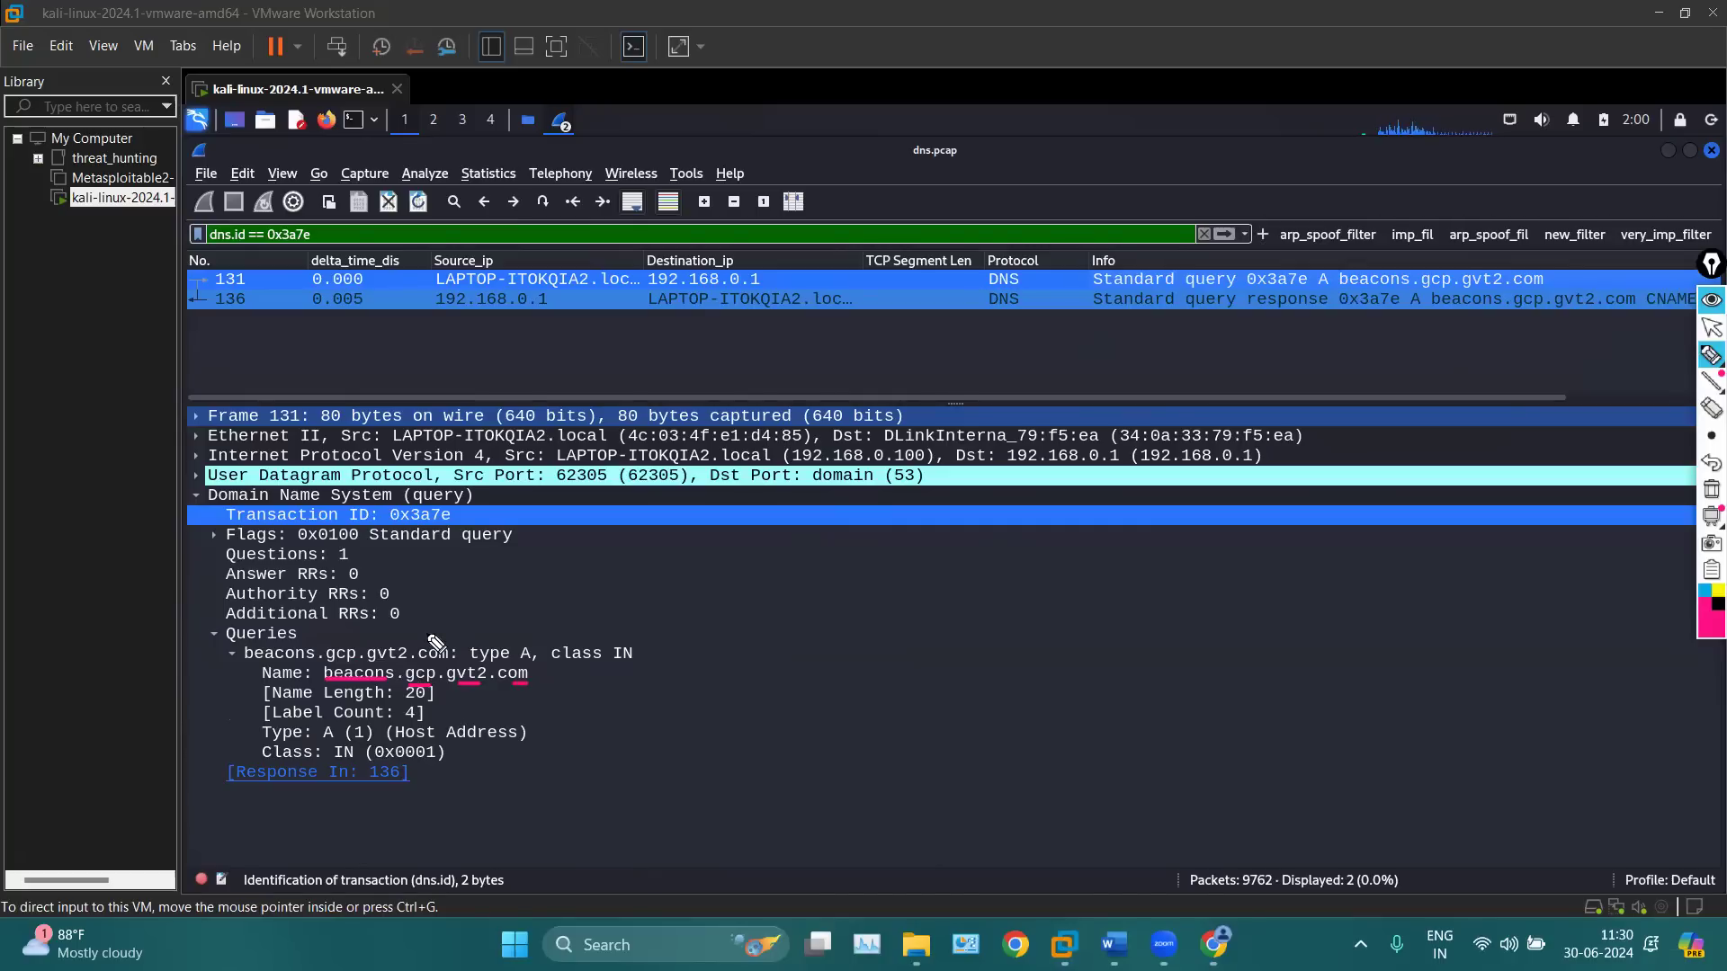
left_click_drag(217, 742, 367, 744)
left_click(1711, 488)
left_click(1711, 327)
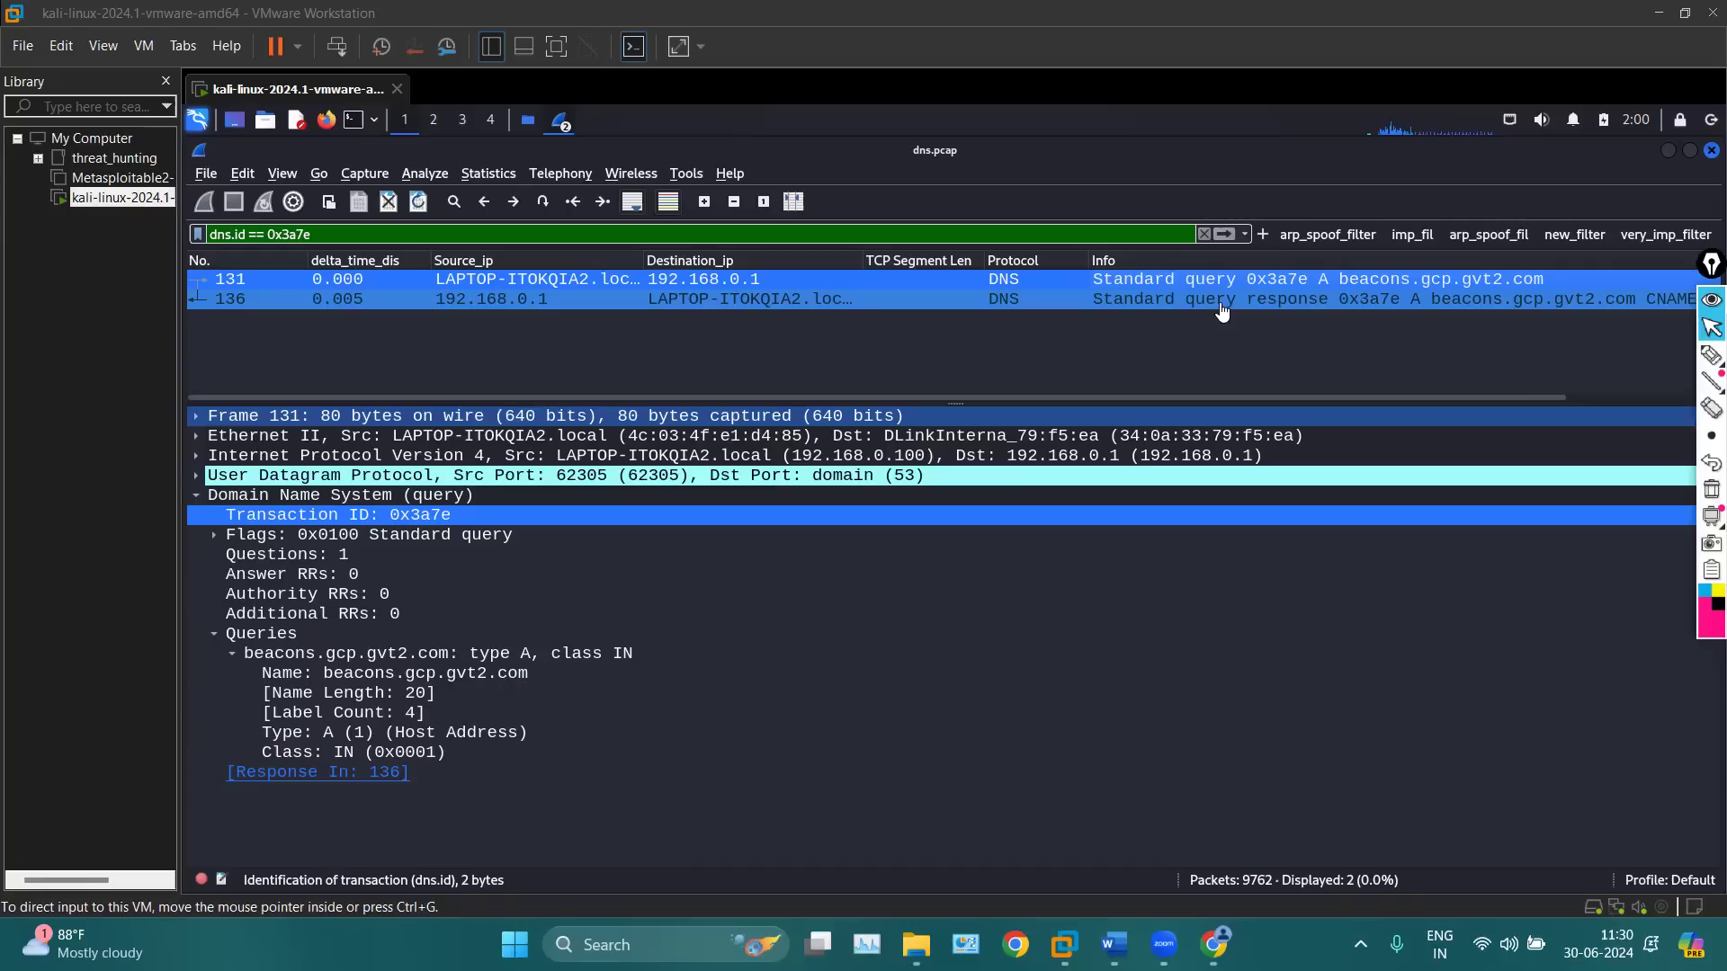
Select response packet 136 and examine its Questions and Answer RRs fields and both answer records
left_click(1150, 302)
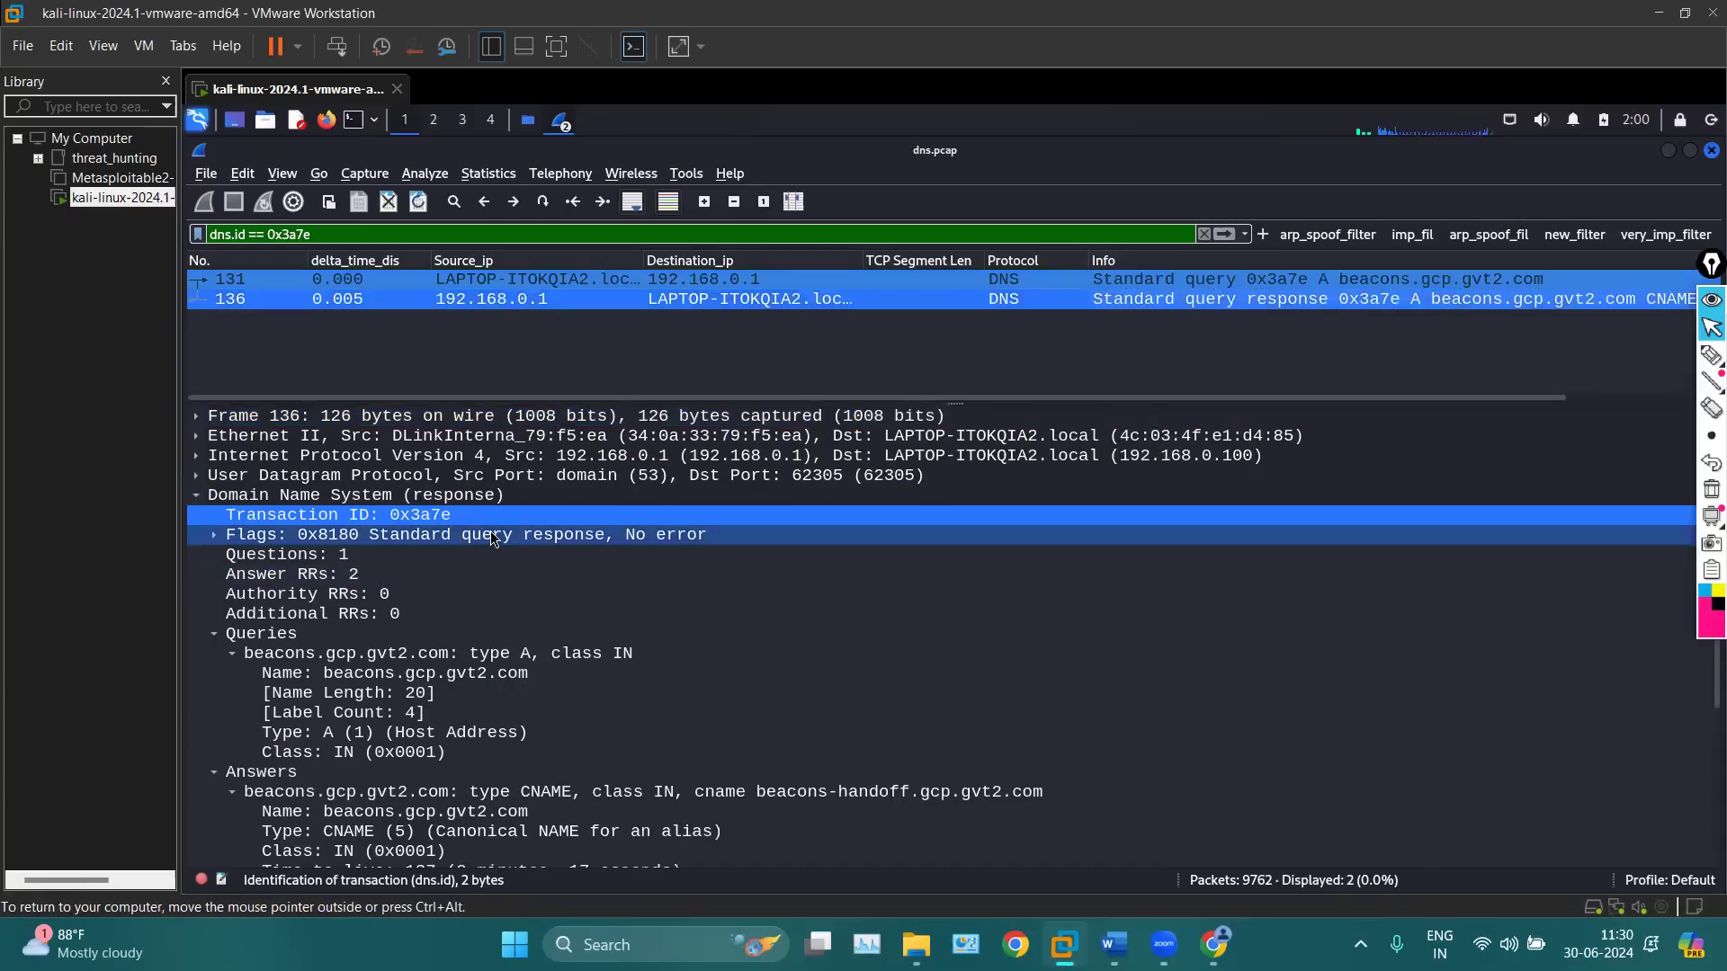
left_click(338, 556)
left_click(315, 581)
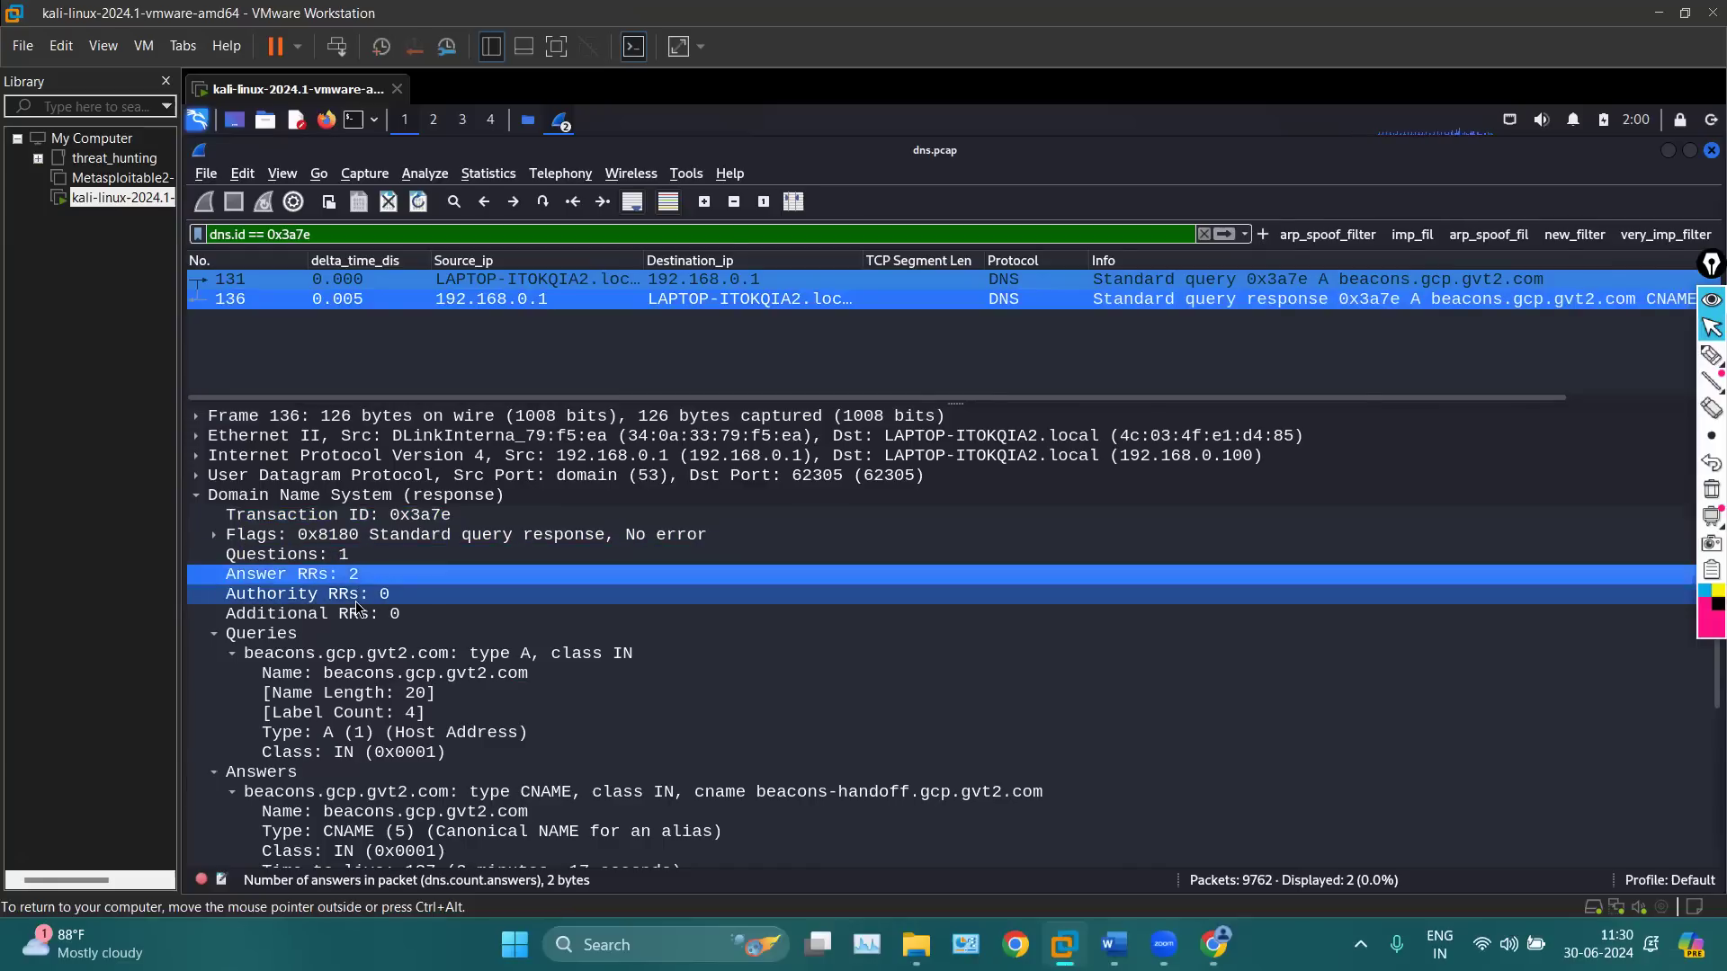
scroll(357, 609, "down", 2)
scroll(432, 617, "down", 1)
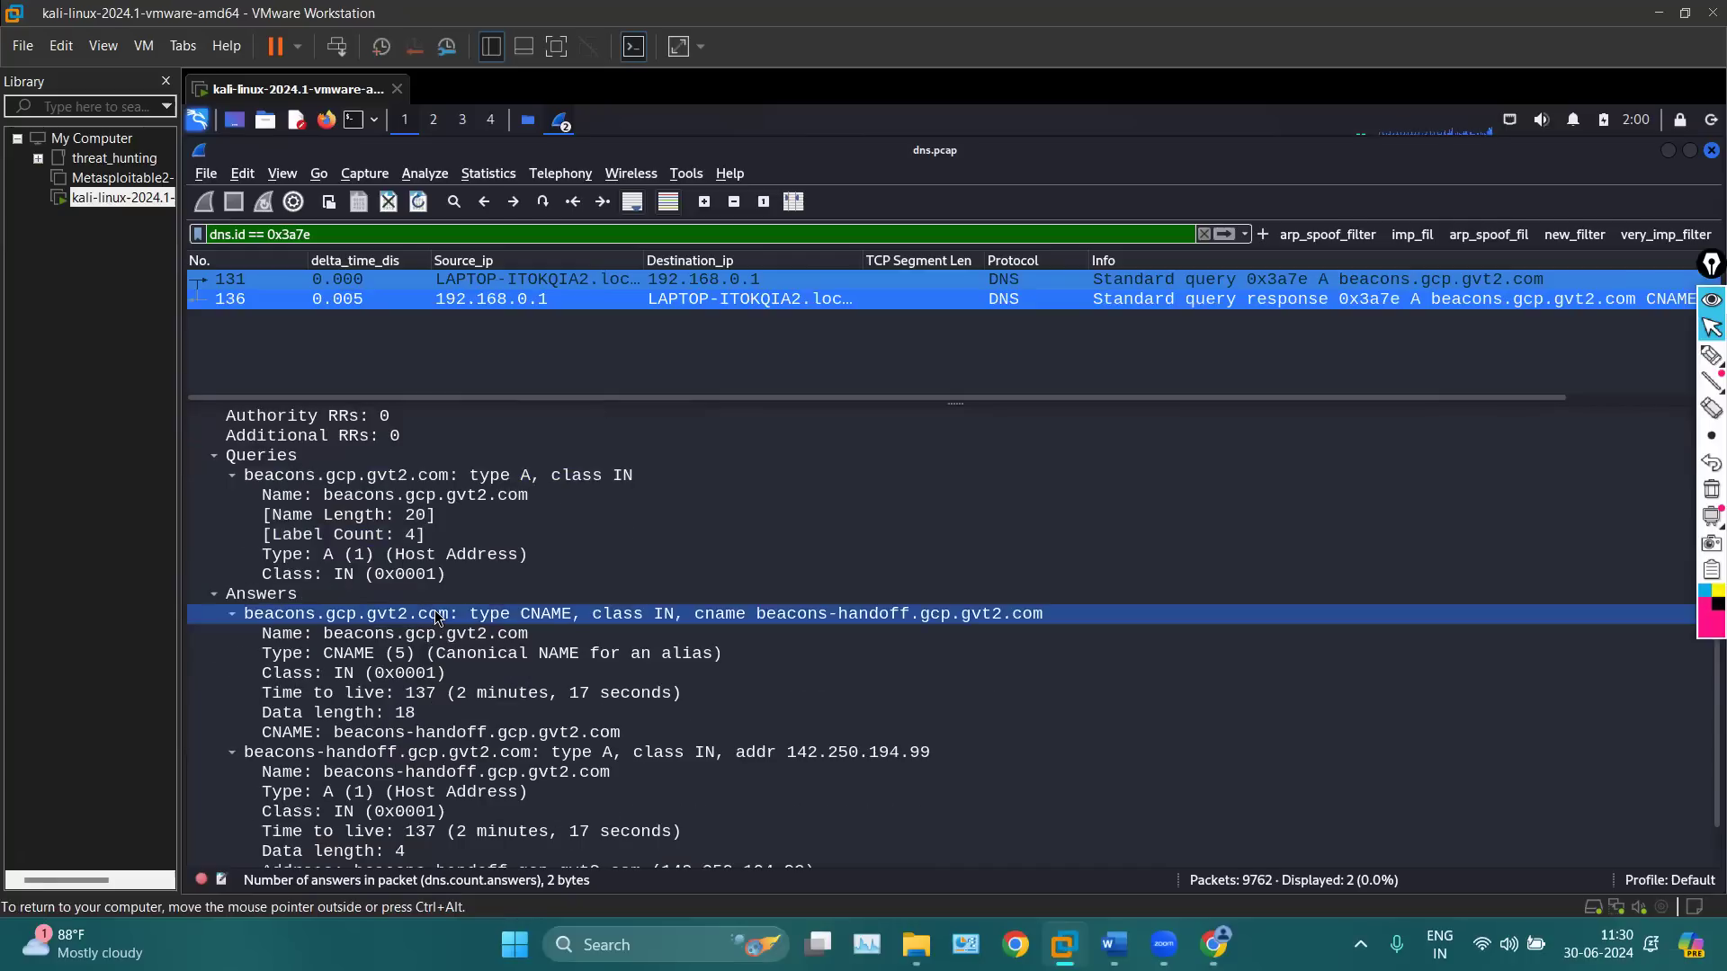
scroll(436, 617, "down", 1)
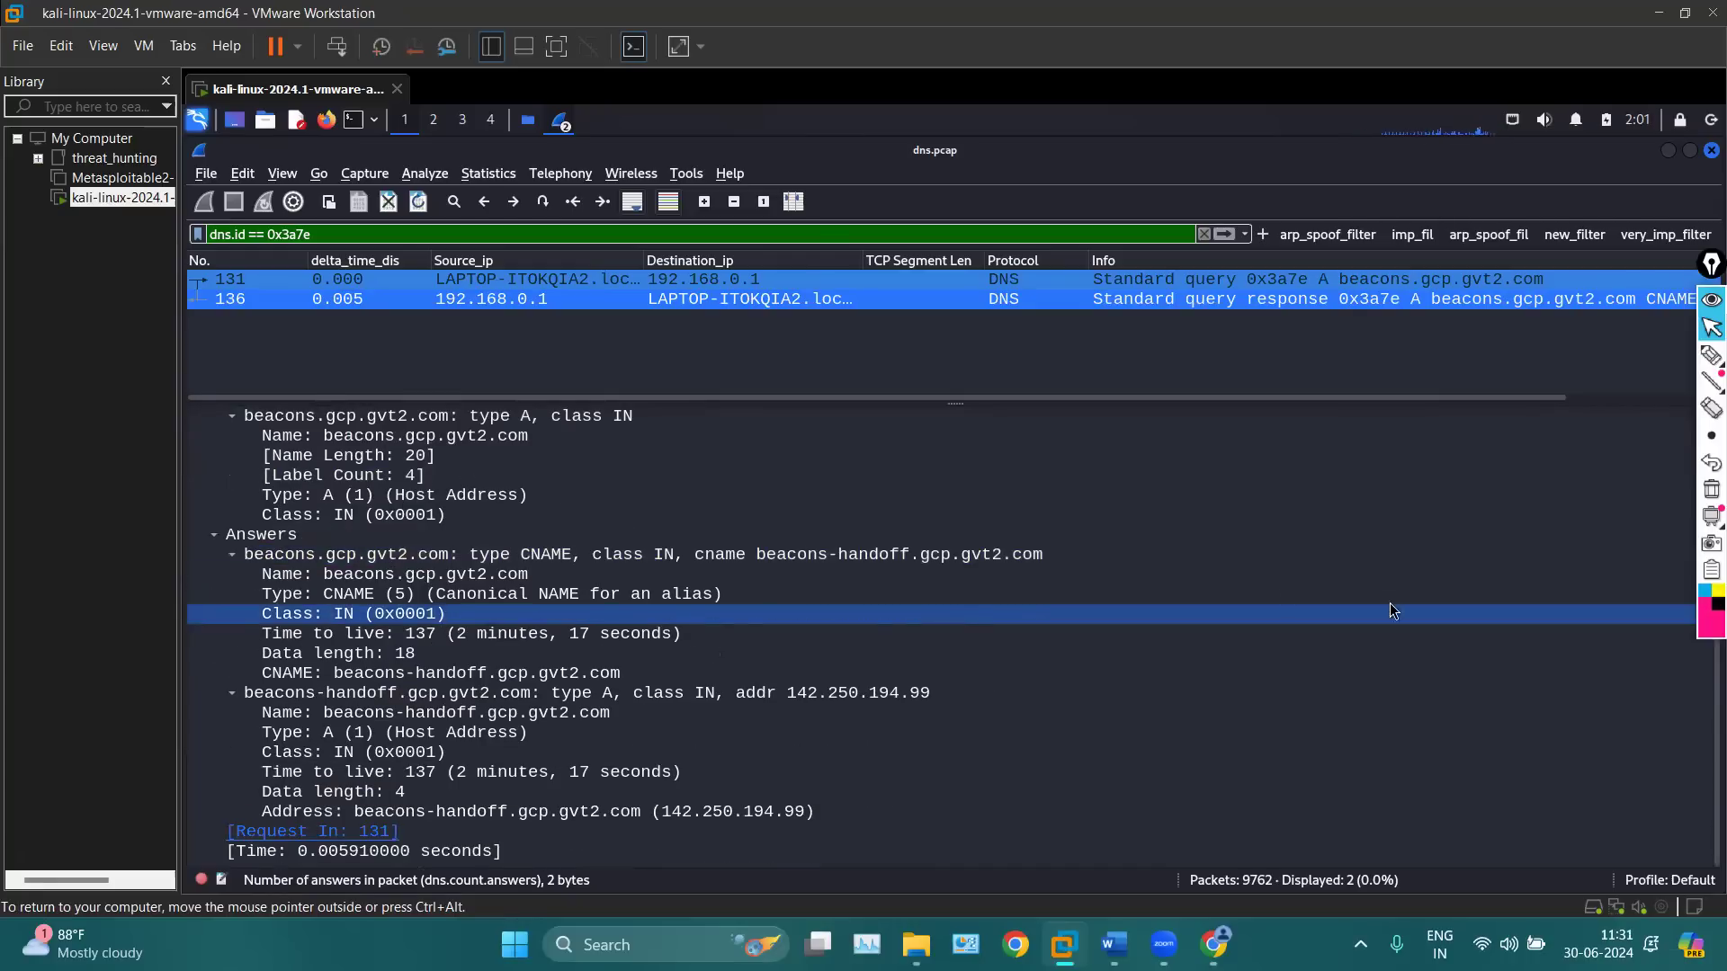
Draw pen marks beside the query's class line and under the second answer's type A, and clear them
left_click(1711, 355)
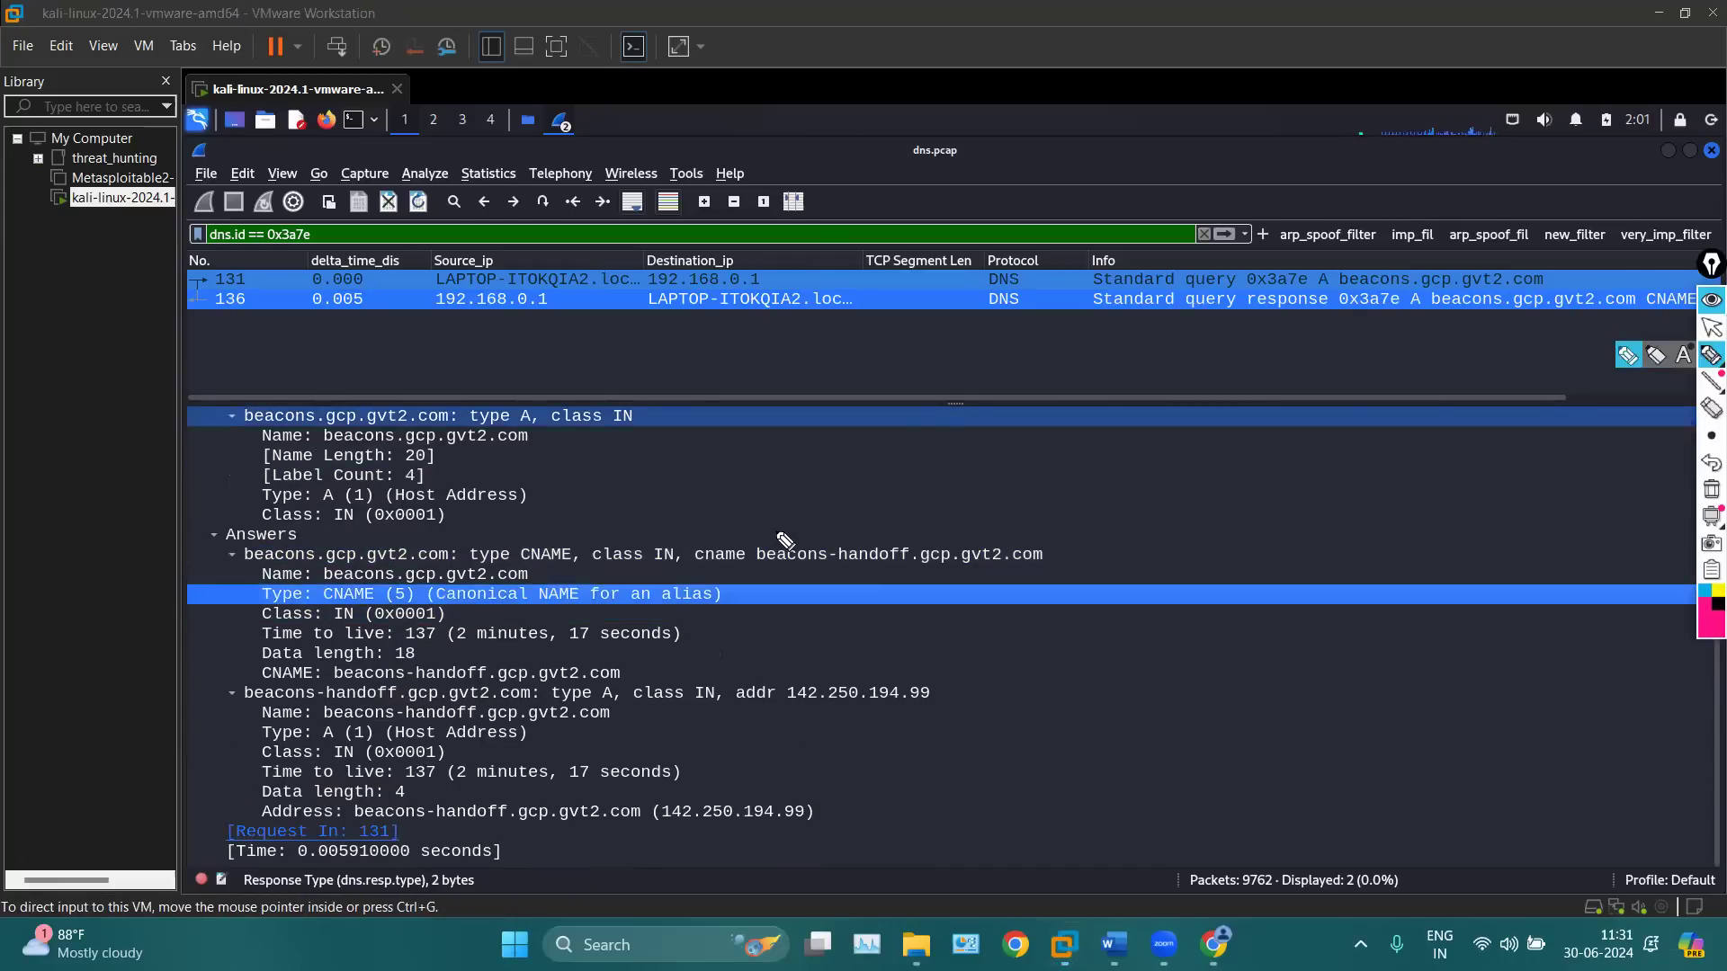
mouse_move(576, 533)
left_mouse_down()
mouse_move(463, 531)
mouse_move(531, 516)
mouse_move(580, 535)
left_mouse_up()
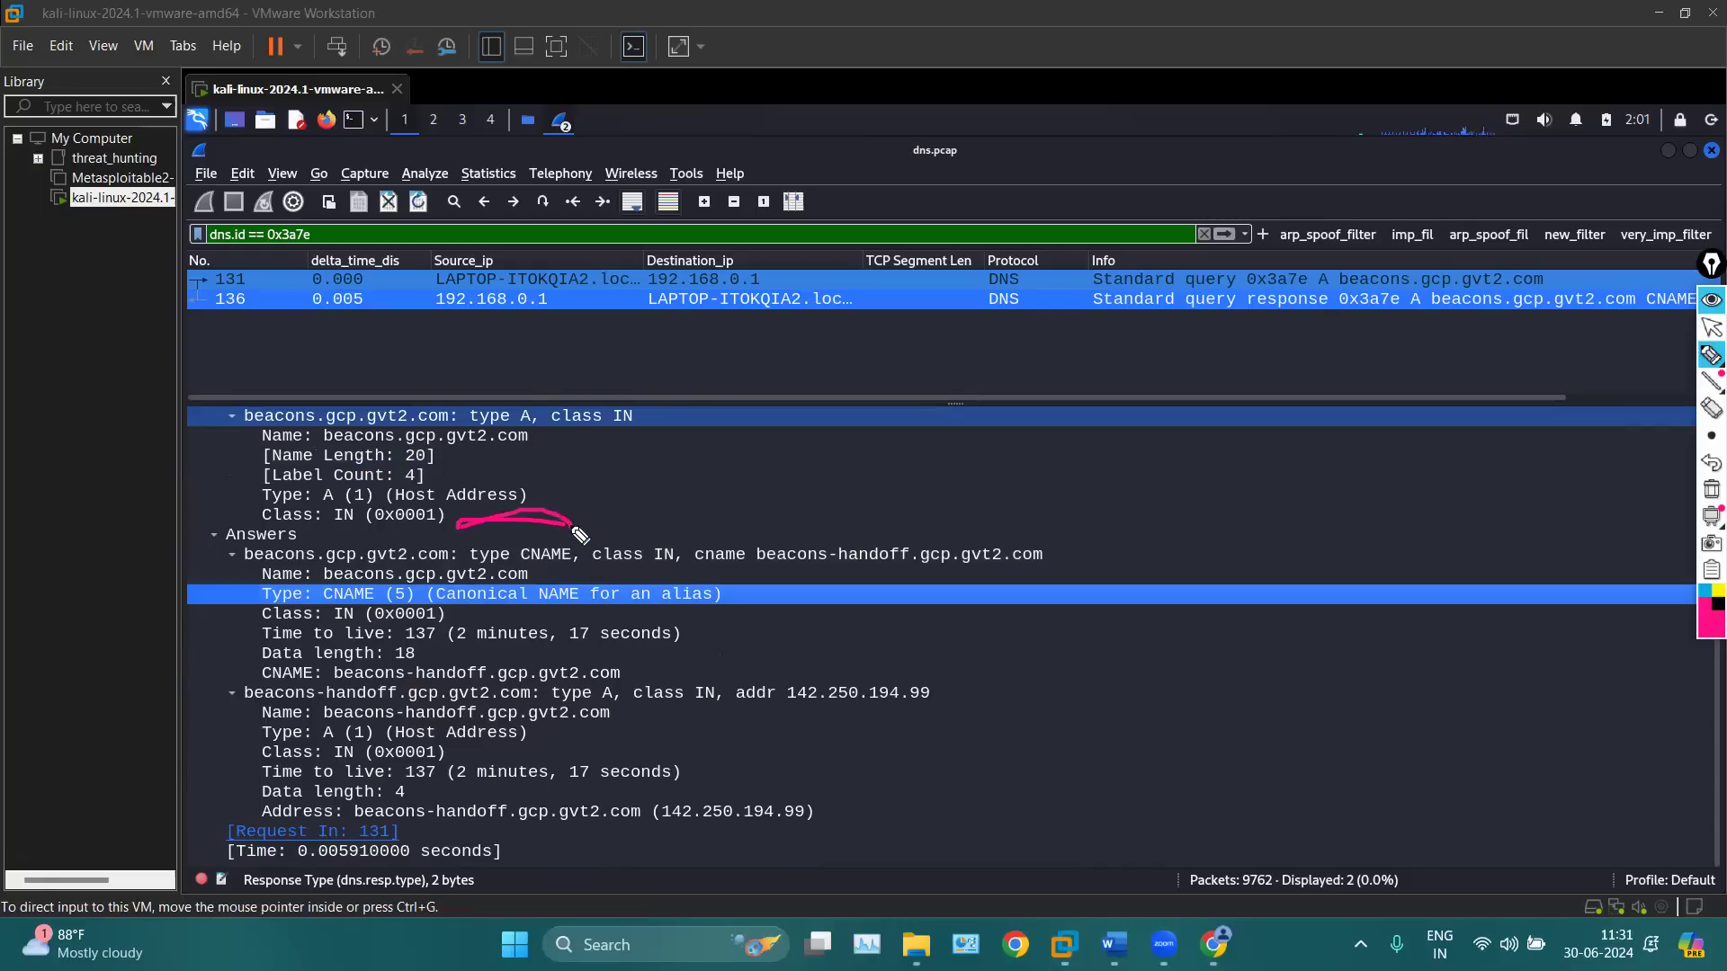
left_click_drag(563, 699, 615, 698)
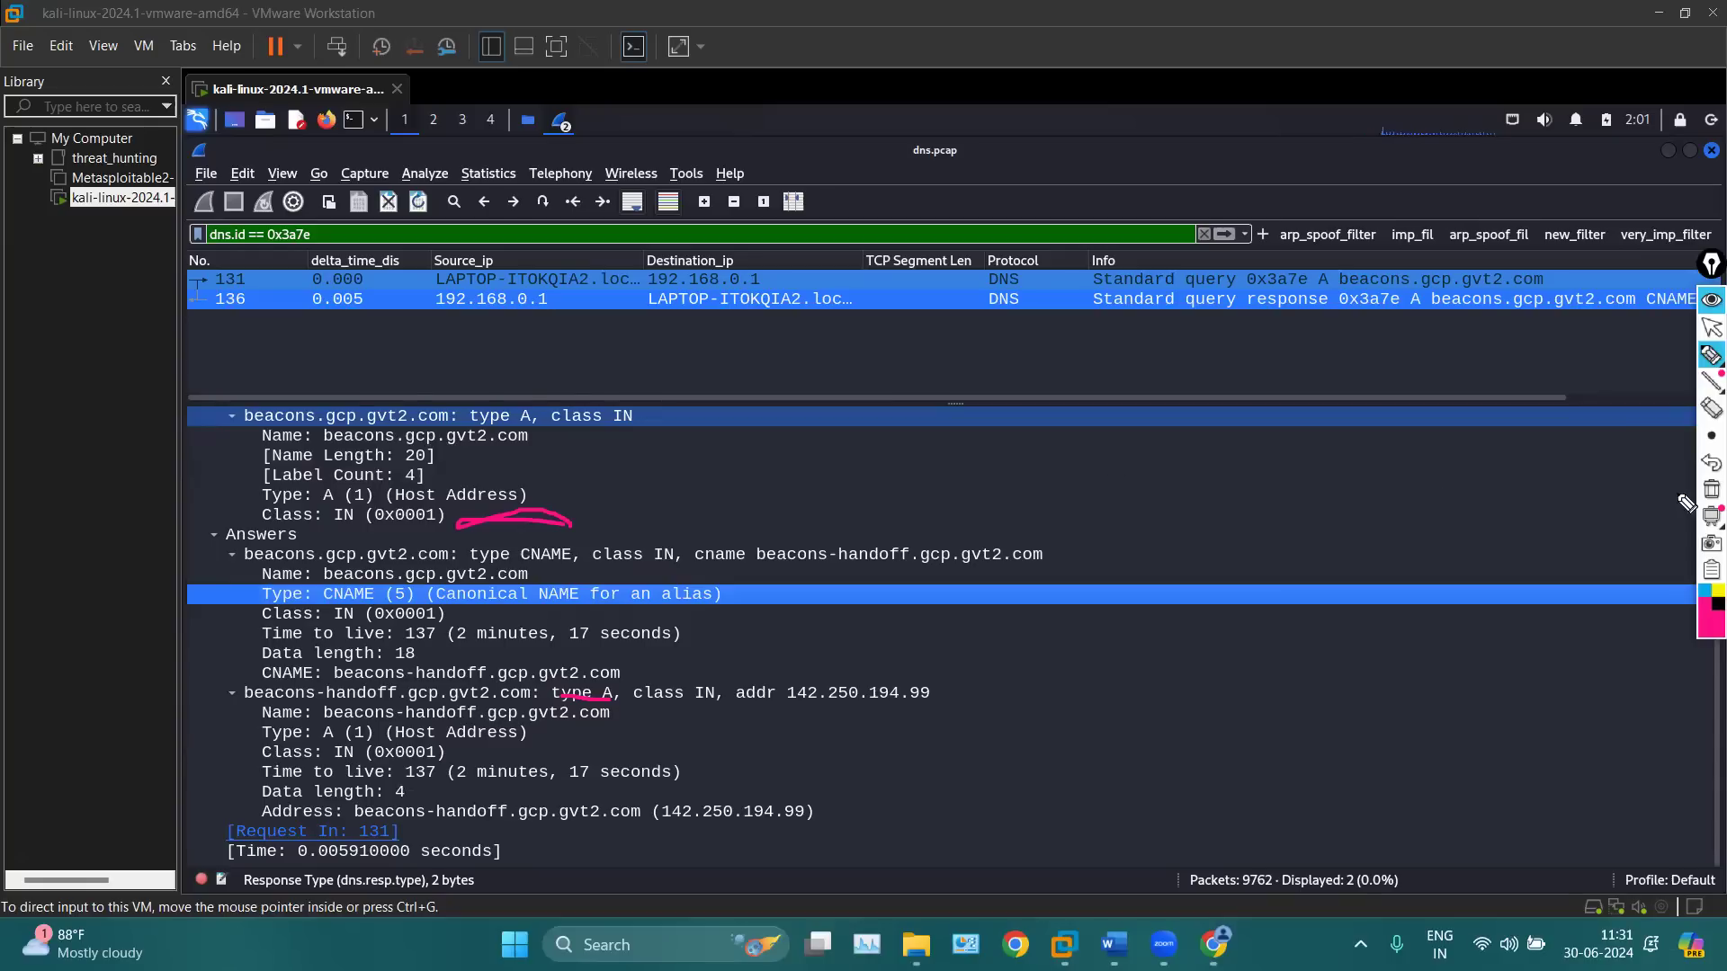
left_click(1712, 489)
Point an arrow at the first answer's CNAME type, bracket that record and underline its name, type and CNAME value
left_click_drag(522, 556, 564, 555)
mouse_move(565, 458)
left_mouse_down()
mouse_move(540, 509)
mouse_move(594, 524)
left_mouse_up()
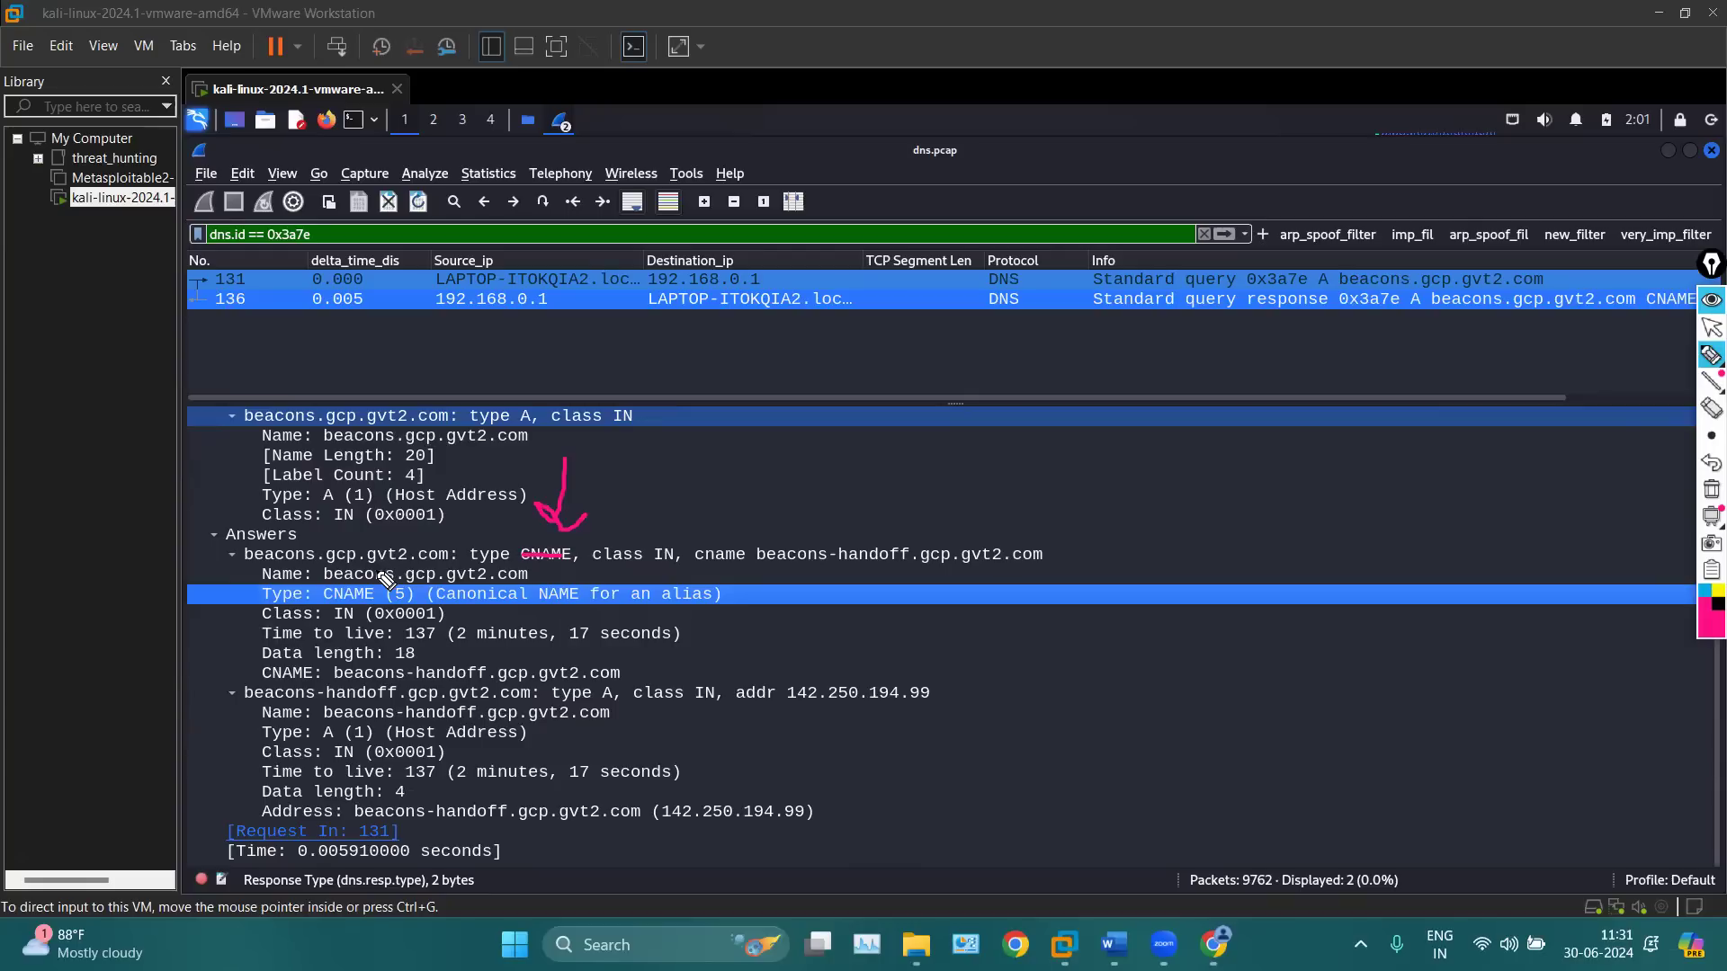
mouse_move(222, 543)
left_mouse_down()
mouse_move(214, 641)
mouse_move(263, 676)
left_mouse_up()
left_click_drag(382, 583, 491, 586)
left_click_drag(325, 615, 372, 603)
left_click_drag(338, 685, 459, 687)
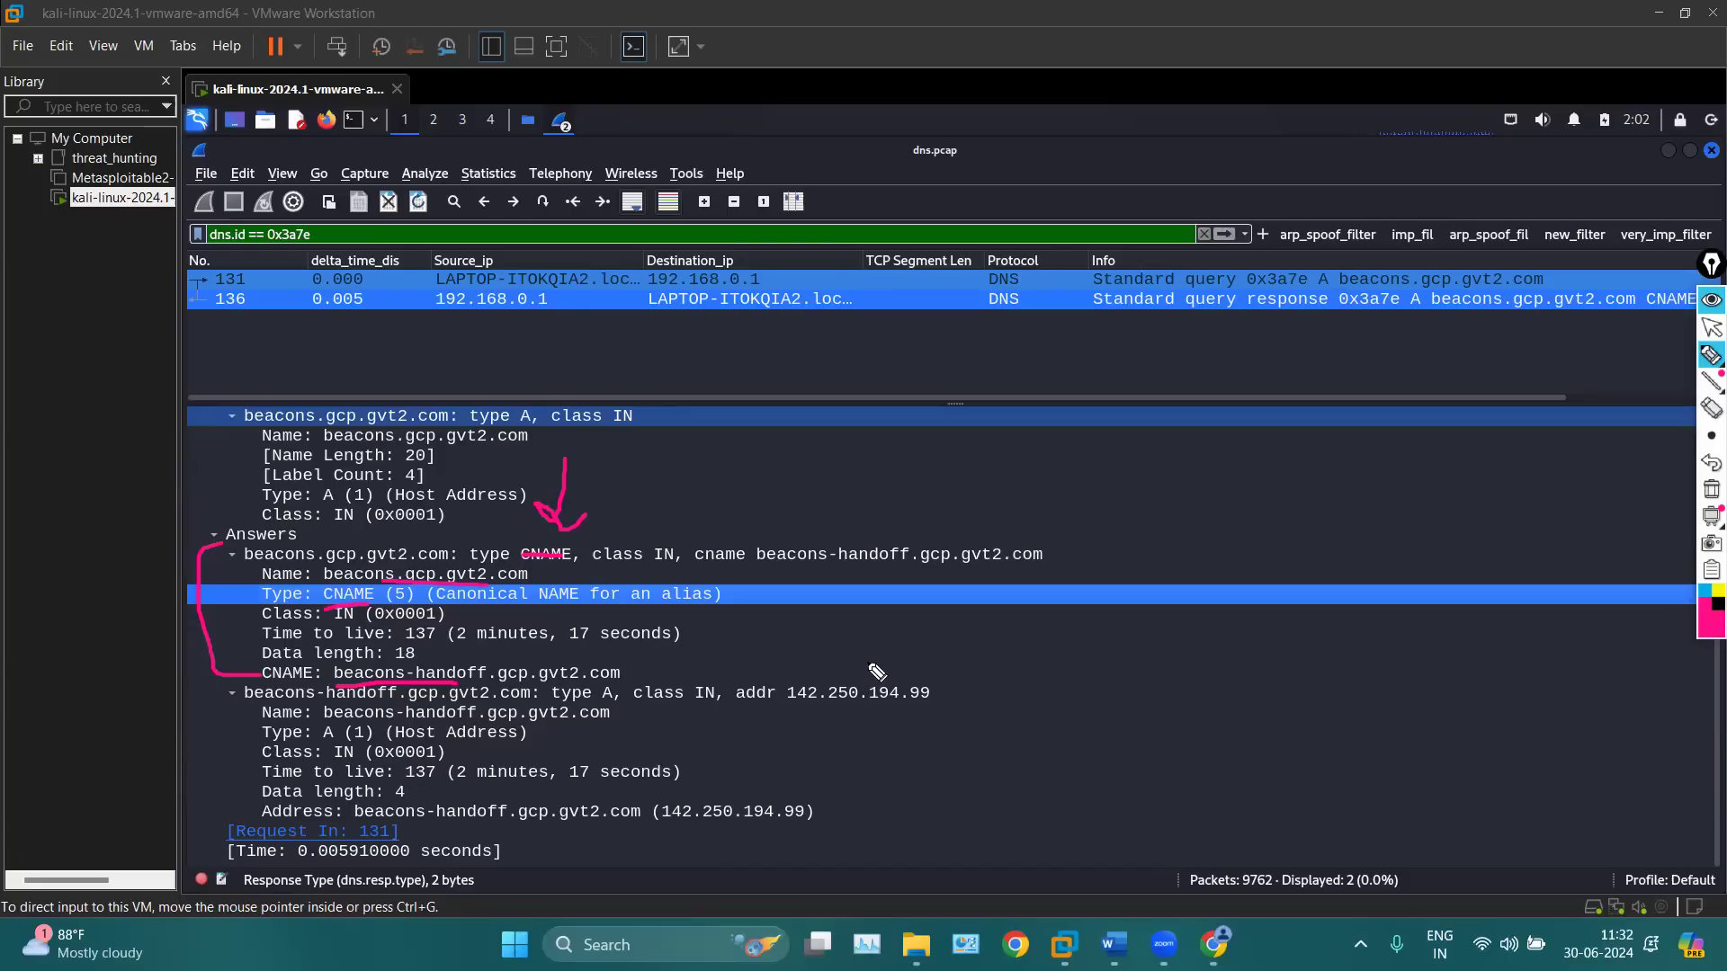
Circle the queried domain in packet 131 and the beacons-handoff alias, add an arrow and a linking curve, and clear all marks
mouse_move(1411, 232)
left_mouse_down()
mouse_move(1331, 263)
mouse_move(1363, 297)
mouse_move(1457, 301)
mouse_move(1537, 295)
mouse_move(1556, 257)
mouse_move(1390, 238)
left_mouse_up()
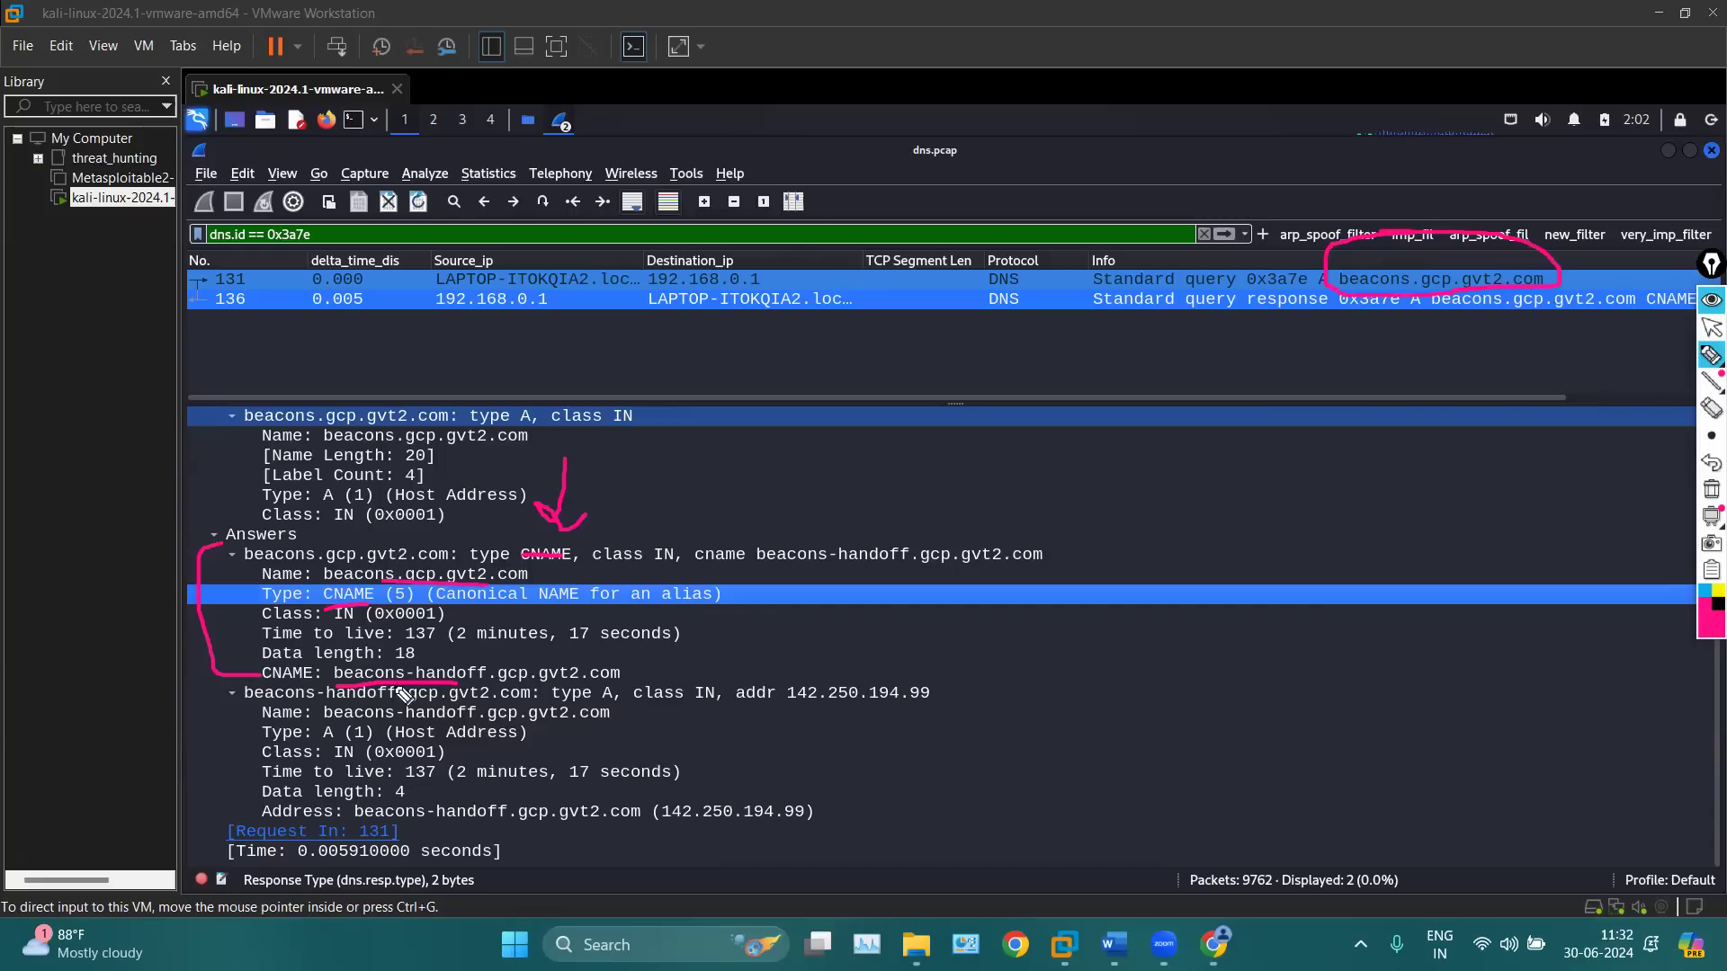
mouse_move(333, 664)
left_mouse_down()
mouse_move(324, 689)
mouse_move(486, 693)
mouse_move(496, 667)
mouse_move(331, 672)
left_mouse_up()
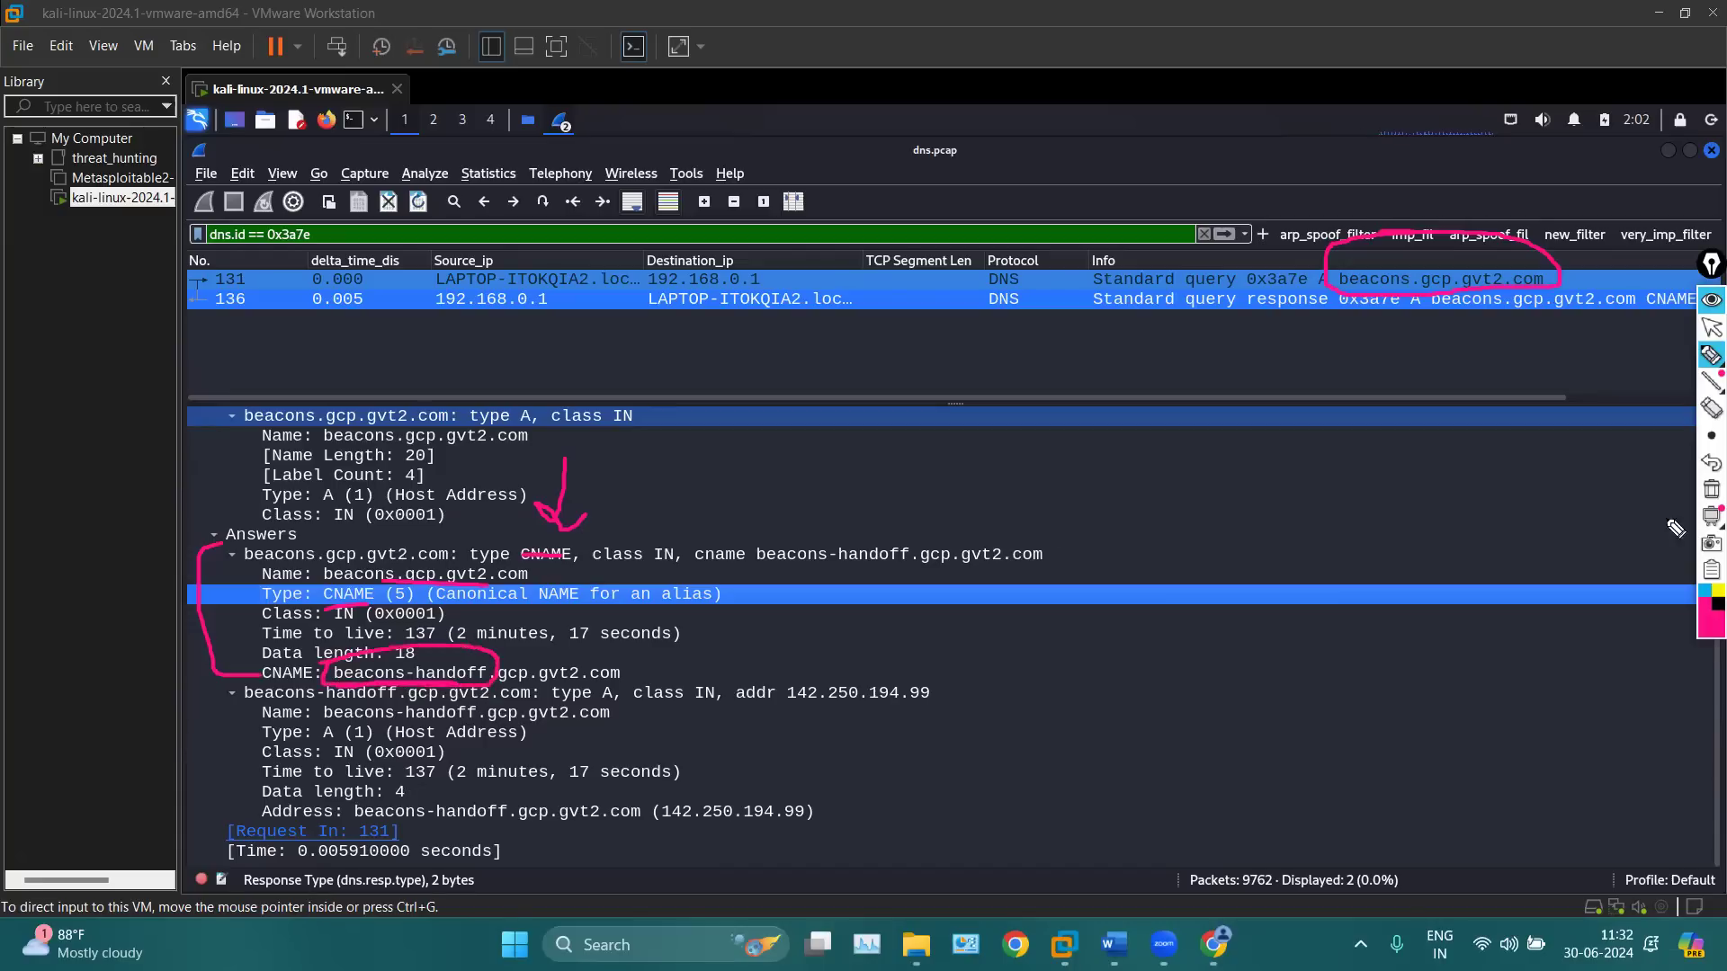
mouse_move(1388, 159)
left_mouse_down()
mouse_move(1386, 268)
mouse_move(1360, 239)
mouse_move(1458, 219)
left_mouse_up()
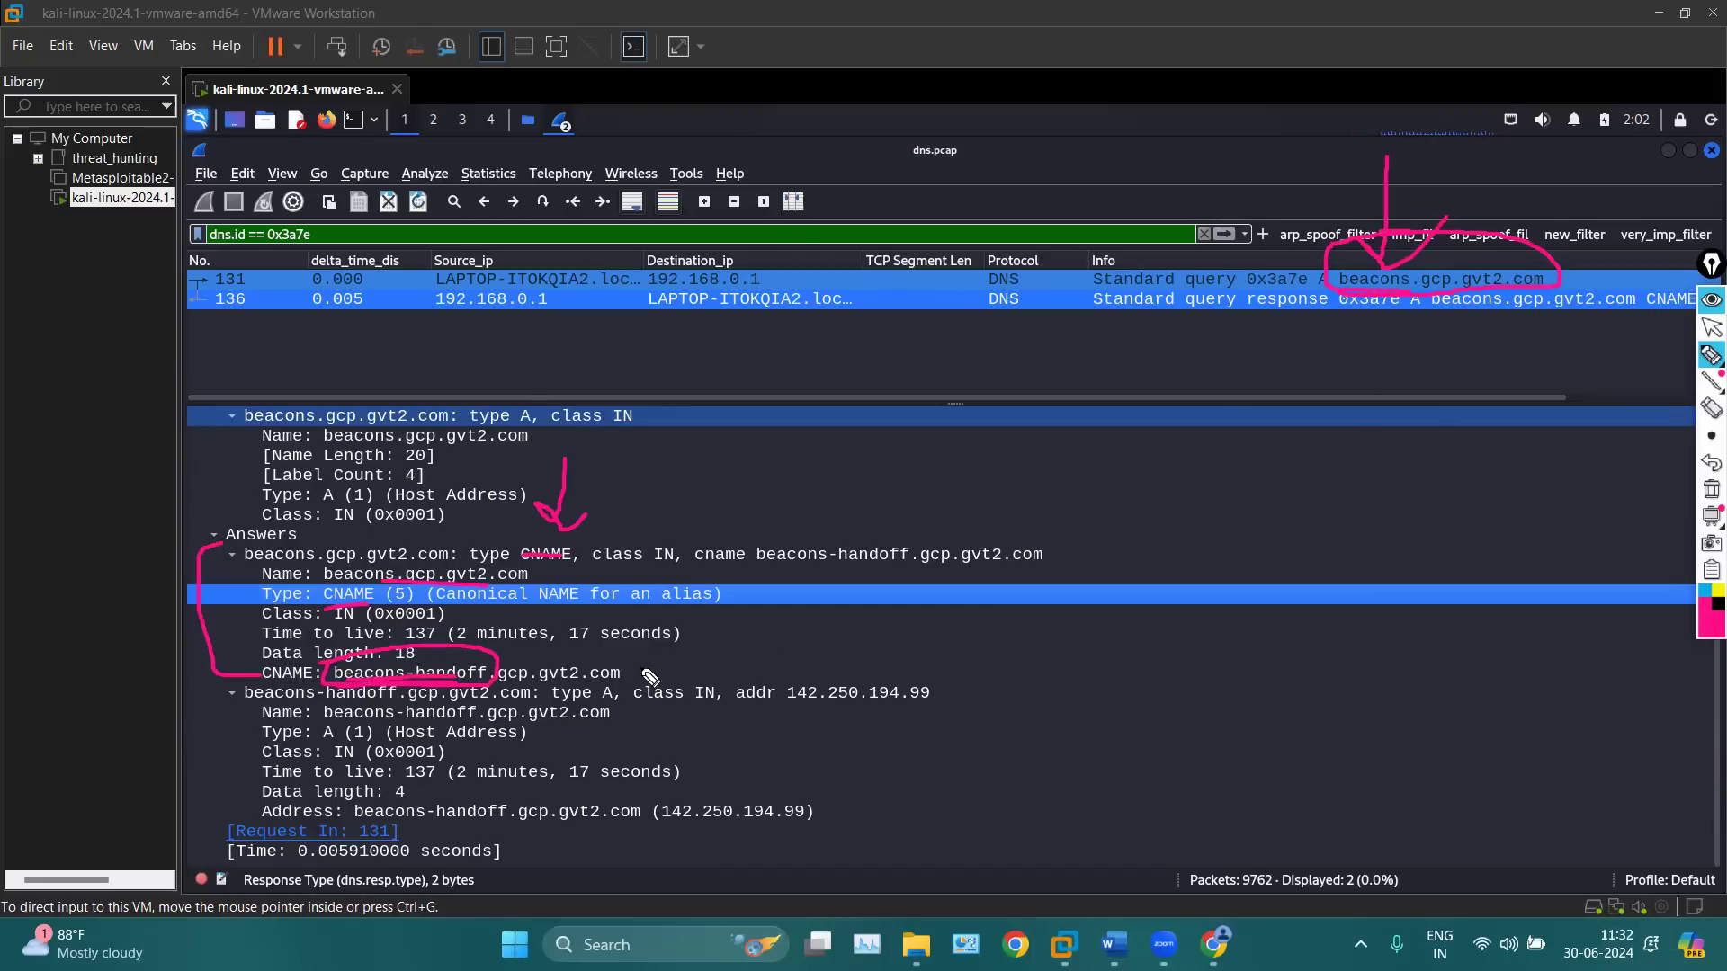
left_click_drag(635, 671, 918, 552)
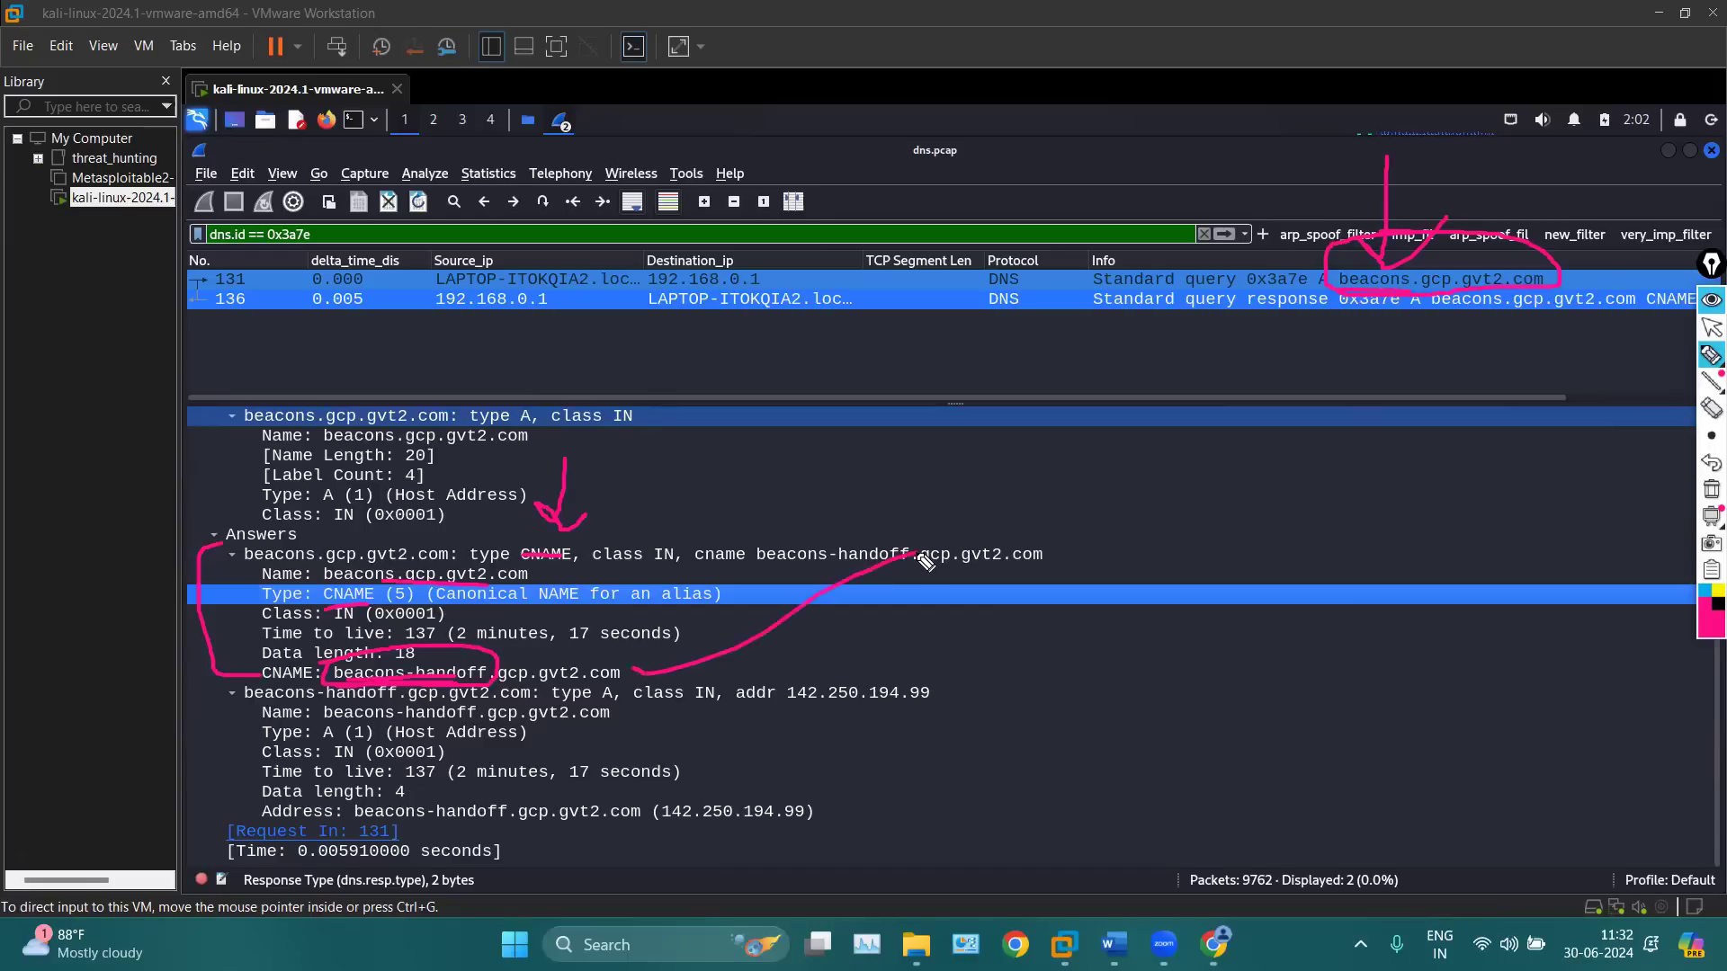
left_click(1711, 488)
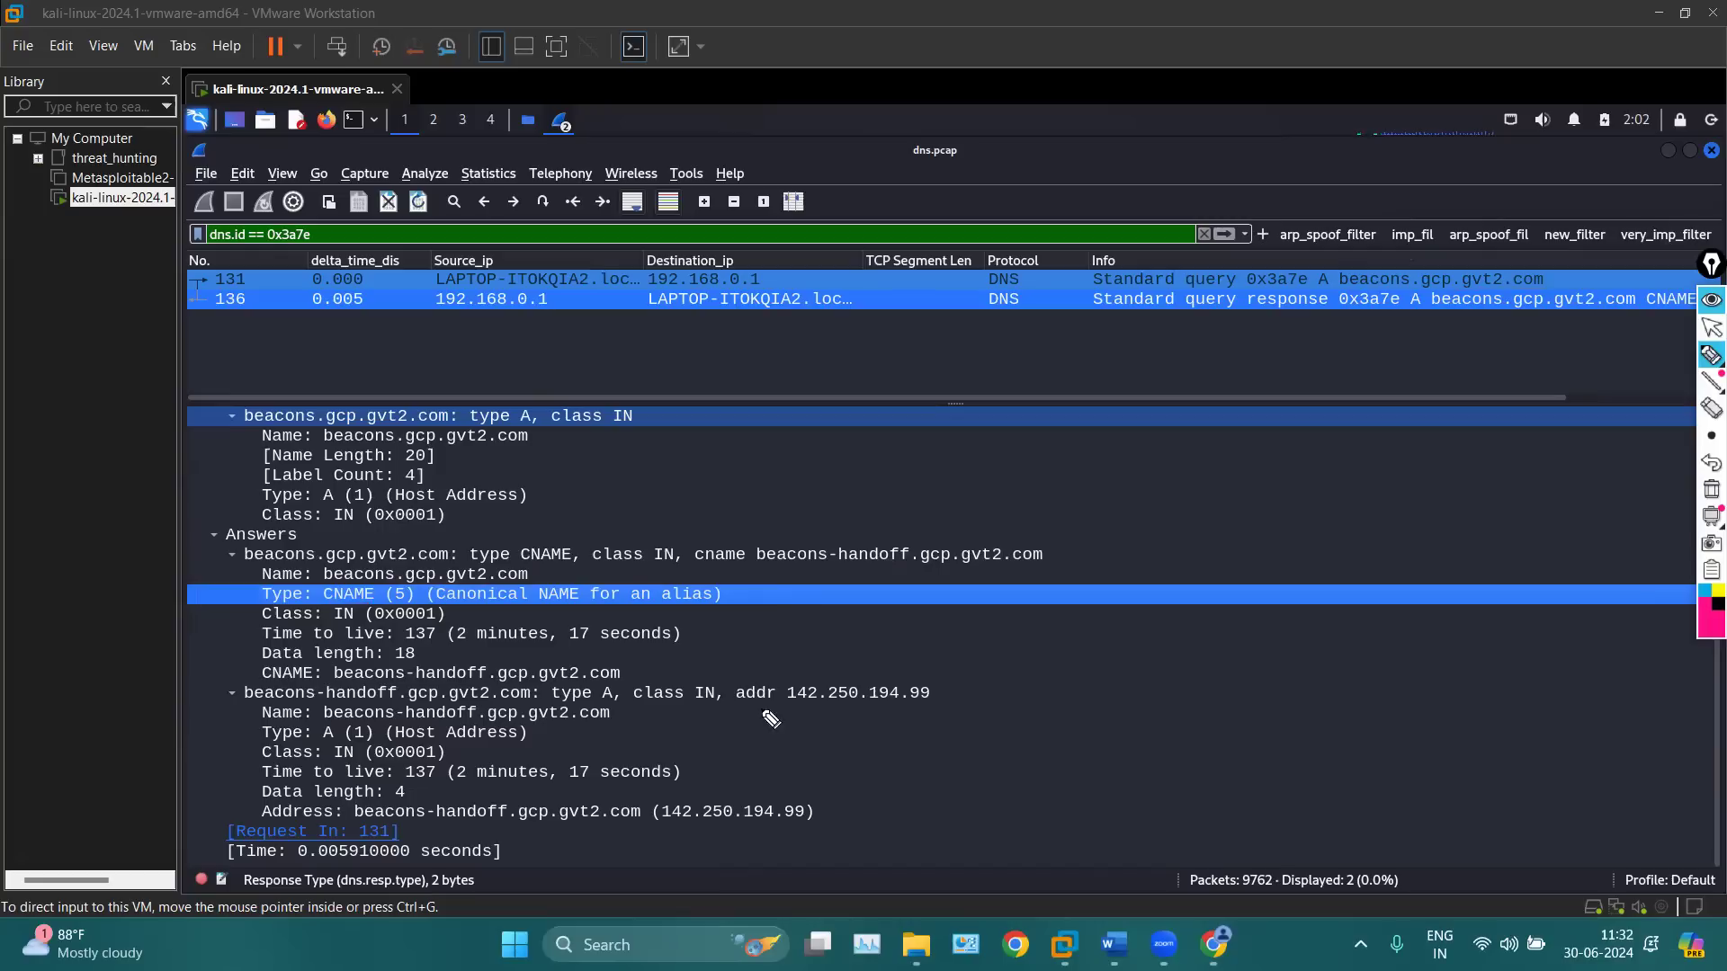
Underline the A record's IP address, make a thick stroke over the Address line, reset the pen width and clear the marks
left_click_drag(754, 709, 949, 709)
scroll(461, 803, "up", 3)
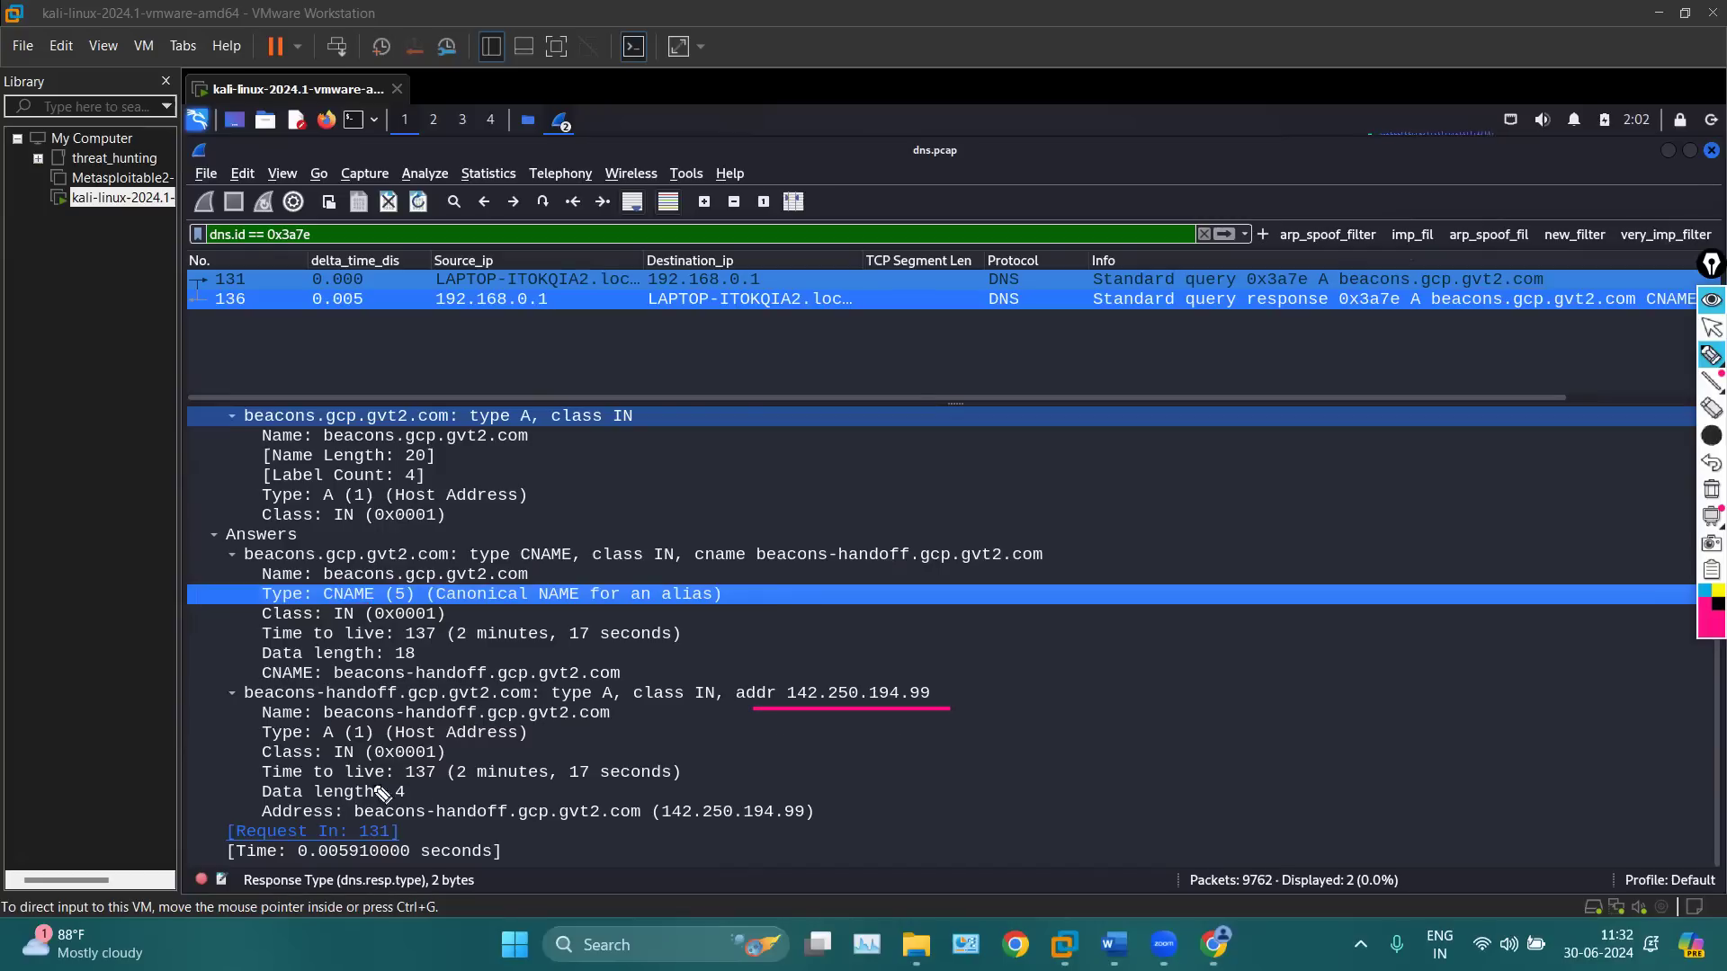
left_click_drag(841, 819, 695, 832)
mouse_move(1703, 435)
left_click(1605, 437)
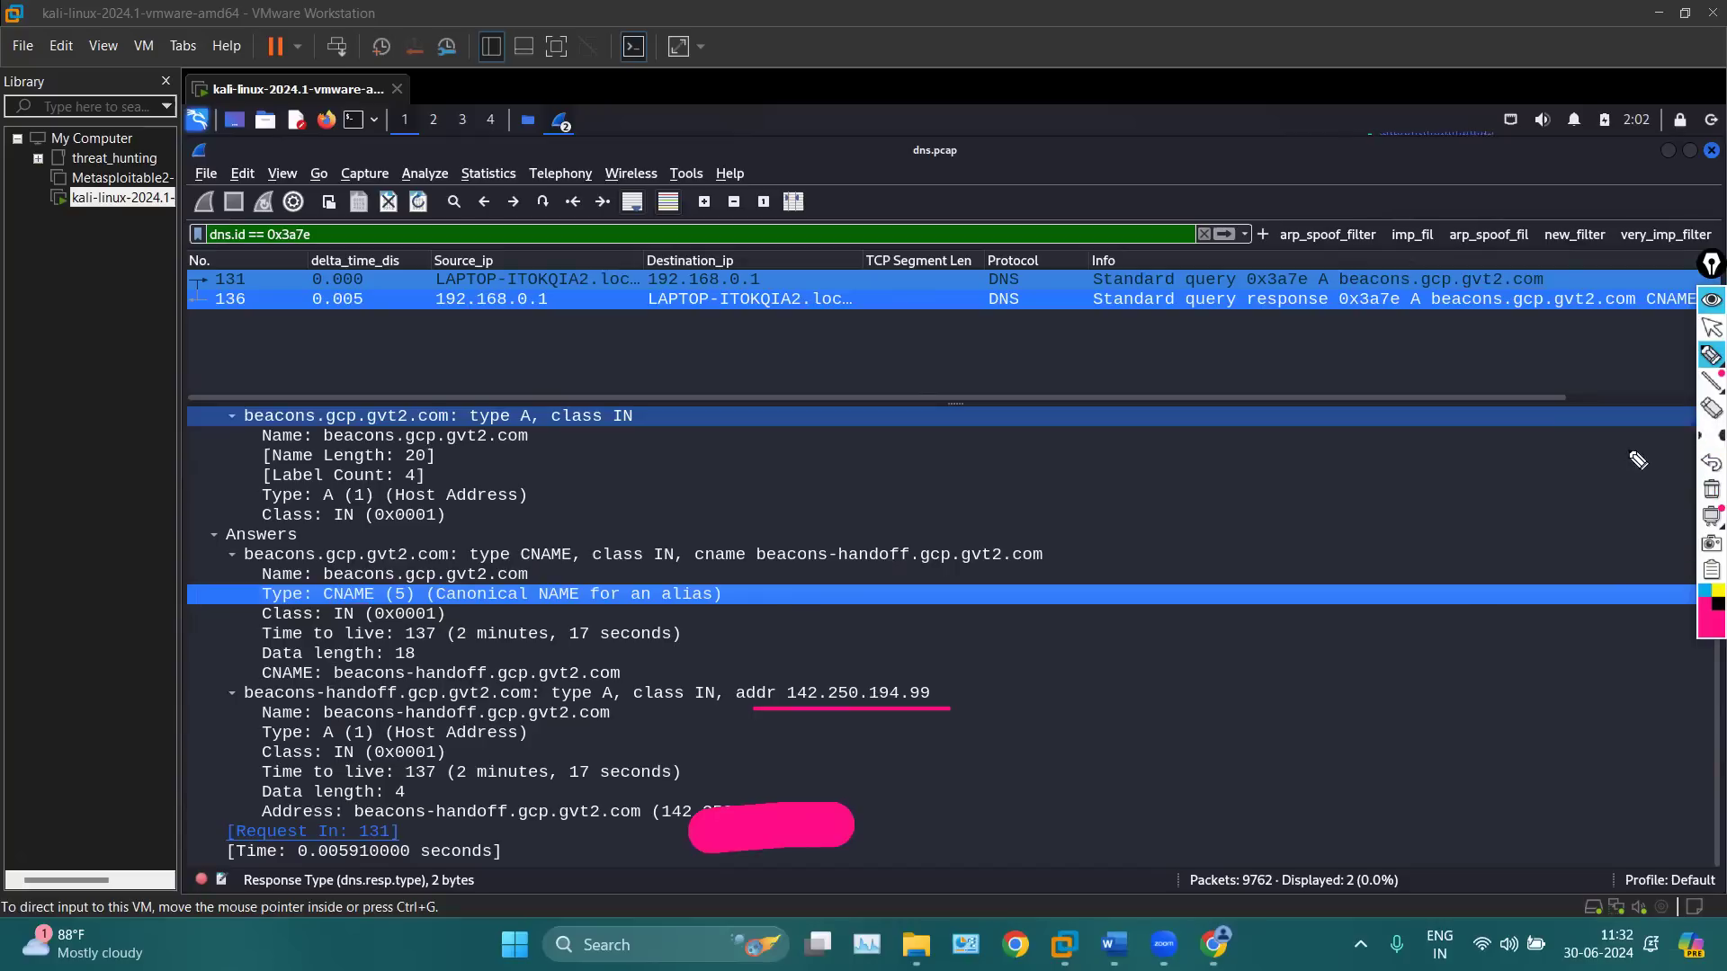
left_click(1710, 488)
Underline the A record's IP address, circle the CNAME alias and packet 131's queried domain, and draw lines linking domain, alias and address
left_click_drag(656, 843, 859, 842)
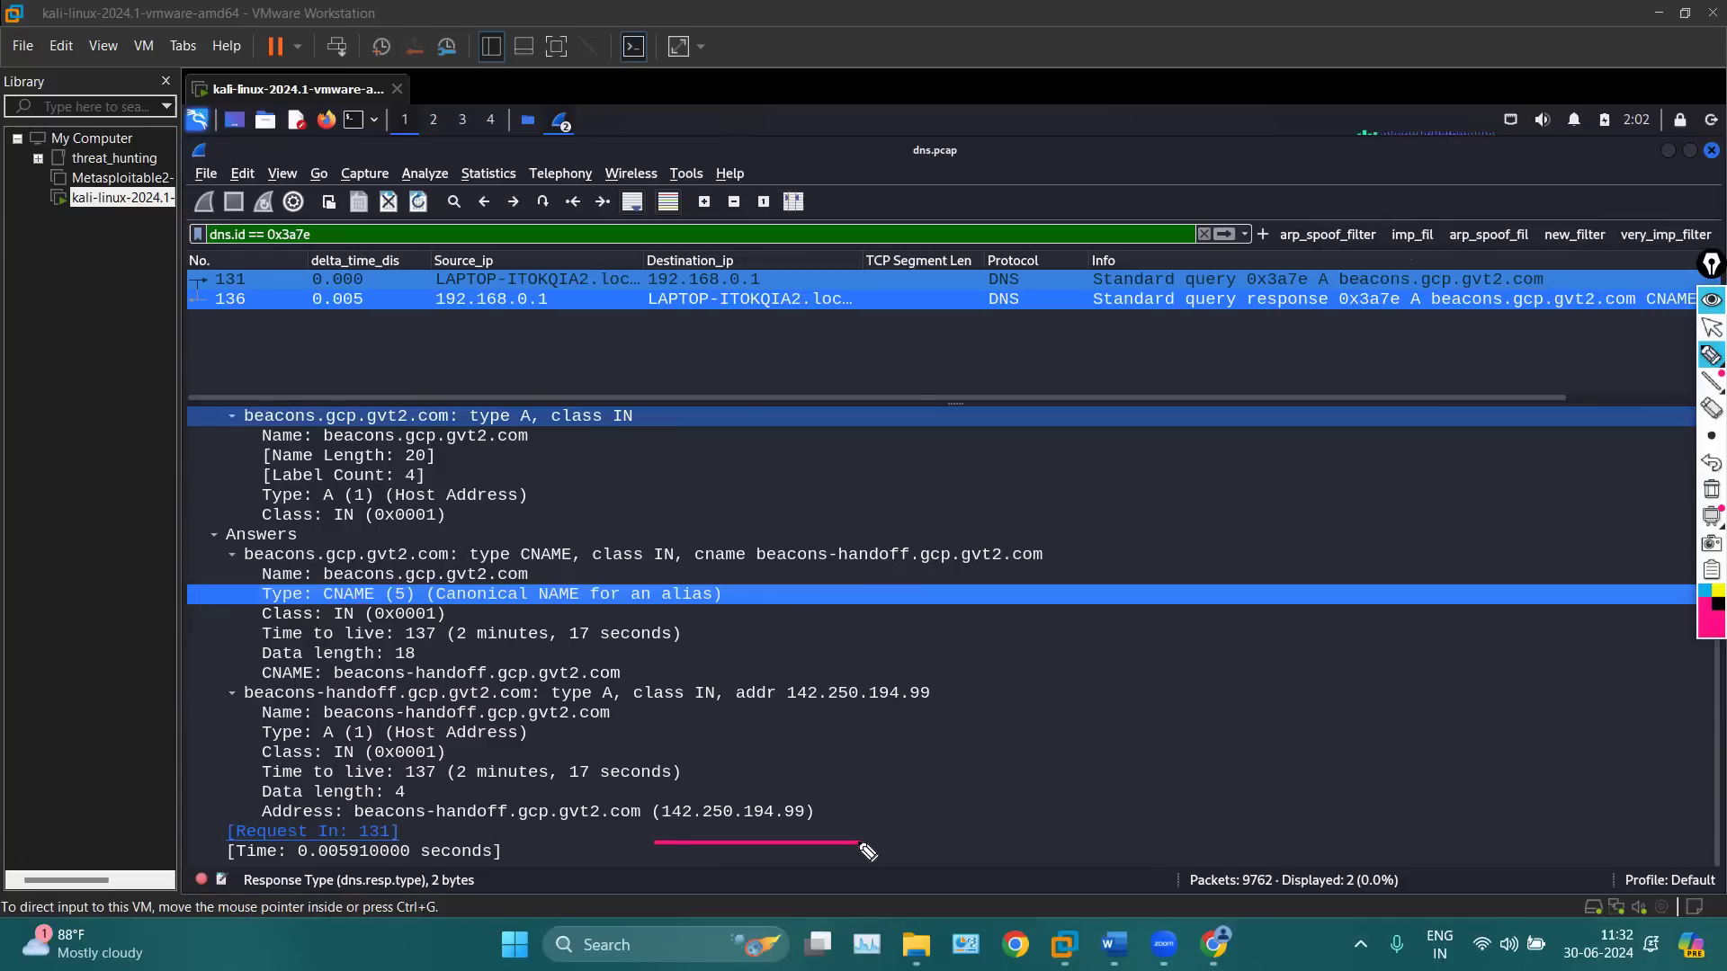
left_click(705, 775)
mouse_move(770, 505)
left_mouse_down()
mouse_move(1130, 597)
mouse_move(794, 498)
left_mouse_up()
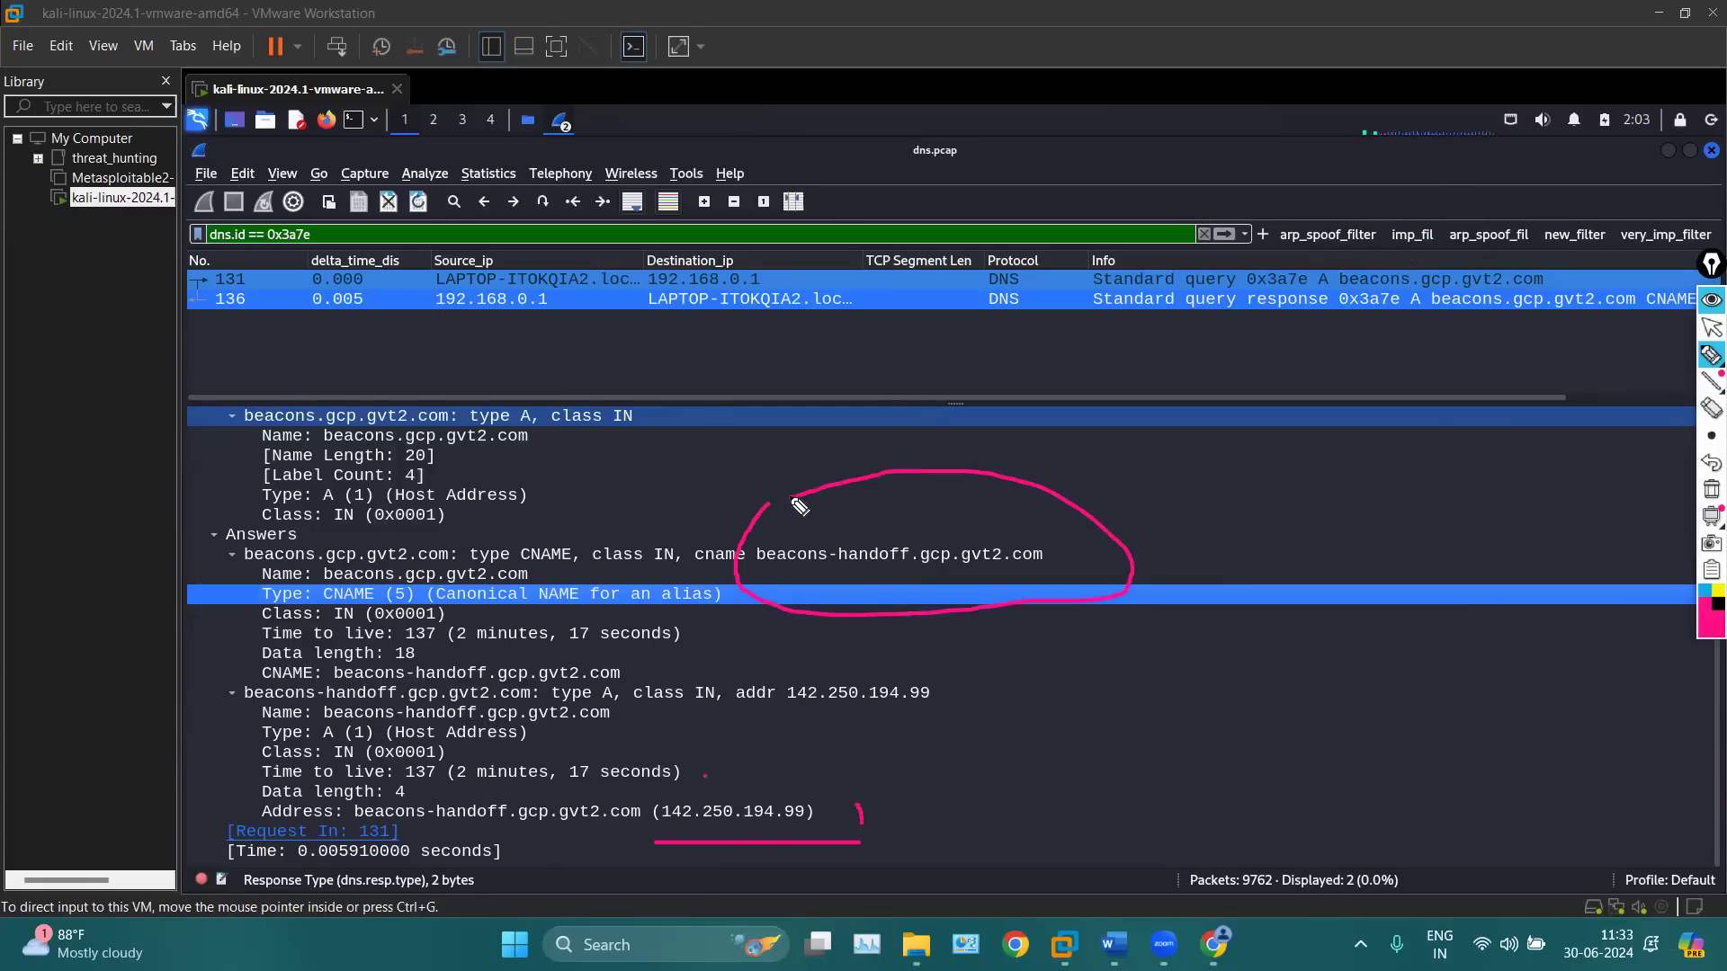
mouse_move(1450, 252)
left_mouse_down()
mouse_move(1328, 283)
mouse_move(1536, 300)
mouse_move(1493, 253)
mouse_move(1412, 254)
left_mouse_up()
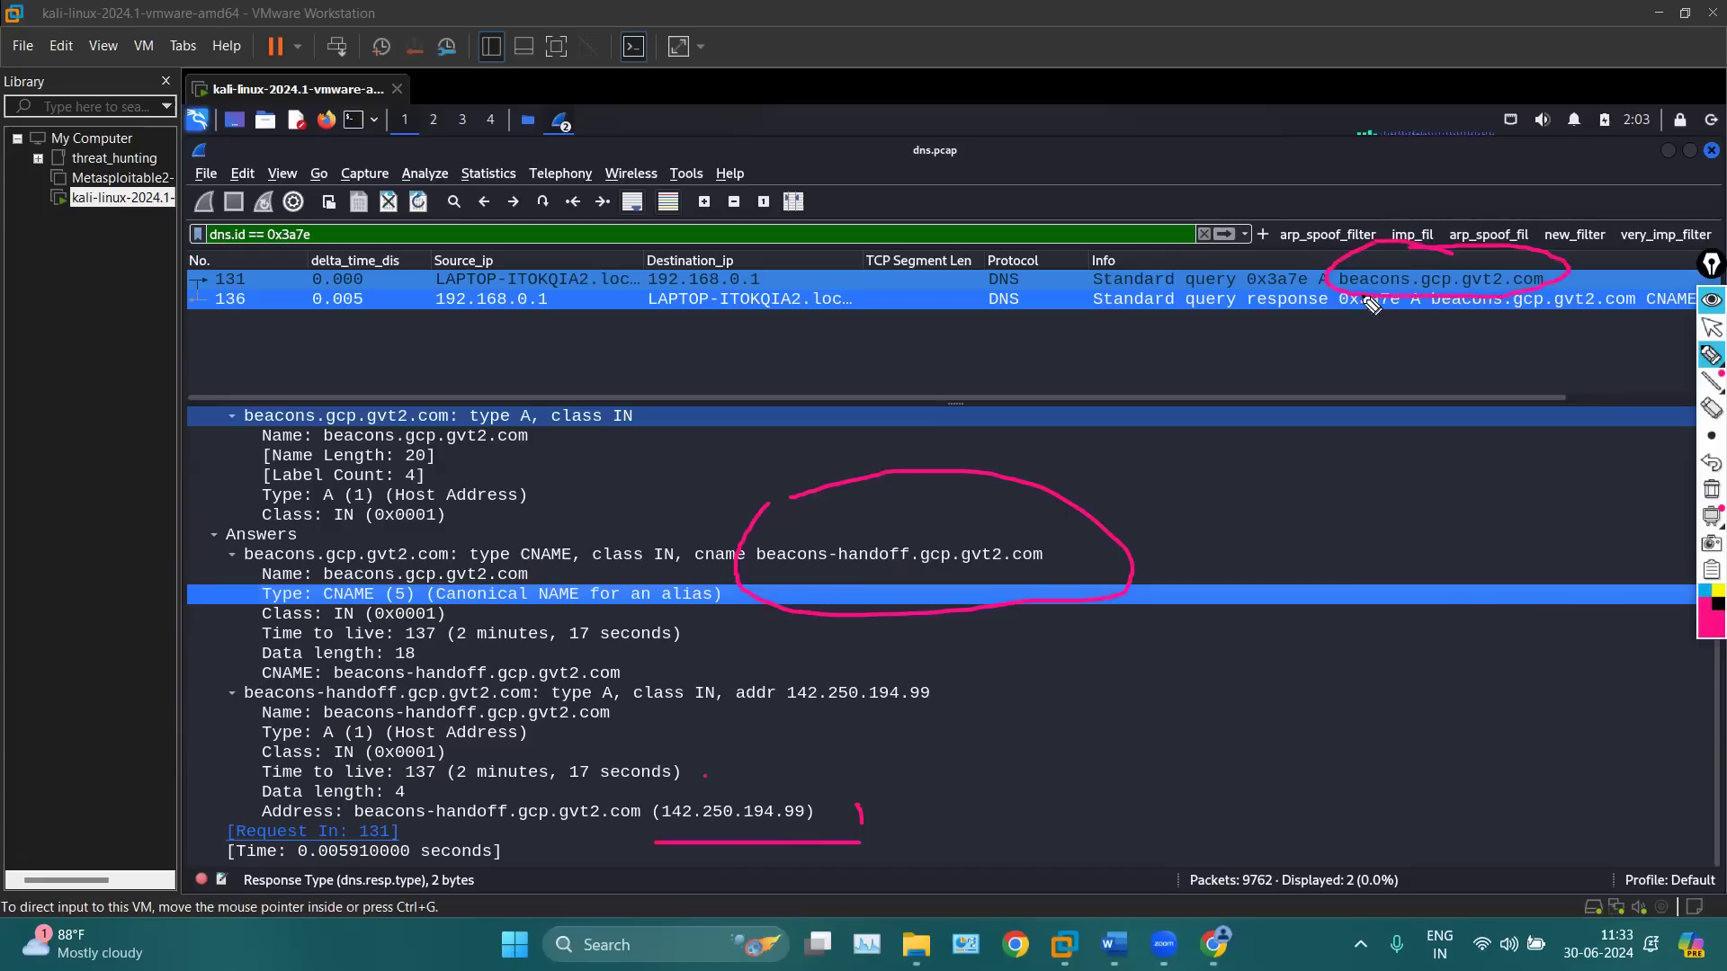
left_click_drag(1359, 311, 1138, 553)
mouse_move(1272, 497)
left_mouse_down()
mouse_move(891, 822)
mouse_move(814, 832)
mouse_move(901, 851)
left_mouse_up()
Underline the IP address again, draw arrows down to the address, the alias and the queried domain, and circle the address
left_click_drag(673, 830, 829, 836)
mouse_move(754, 726)
left_mouse_down()
mouse_move(758, 777)
mouse_move(804, 745)
left_mouse_up()
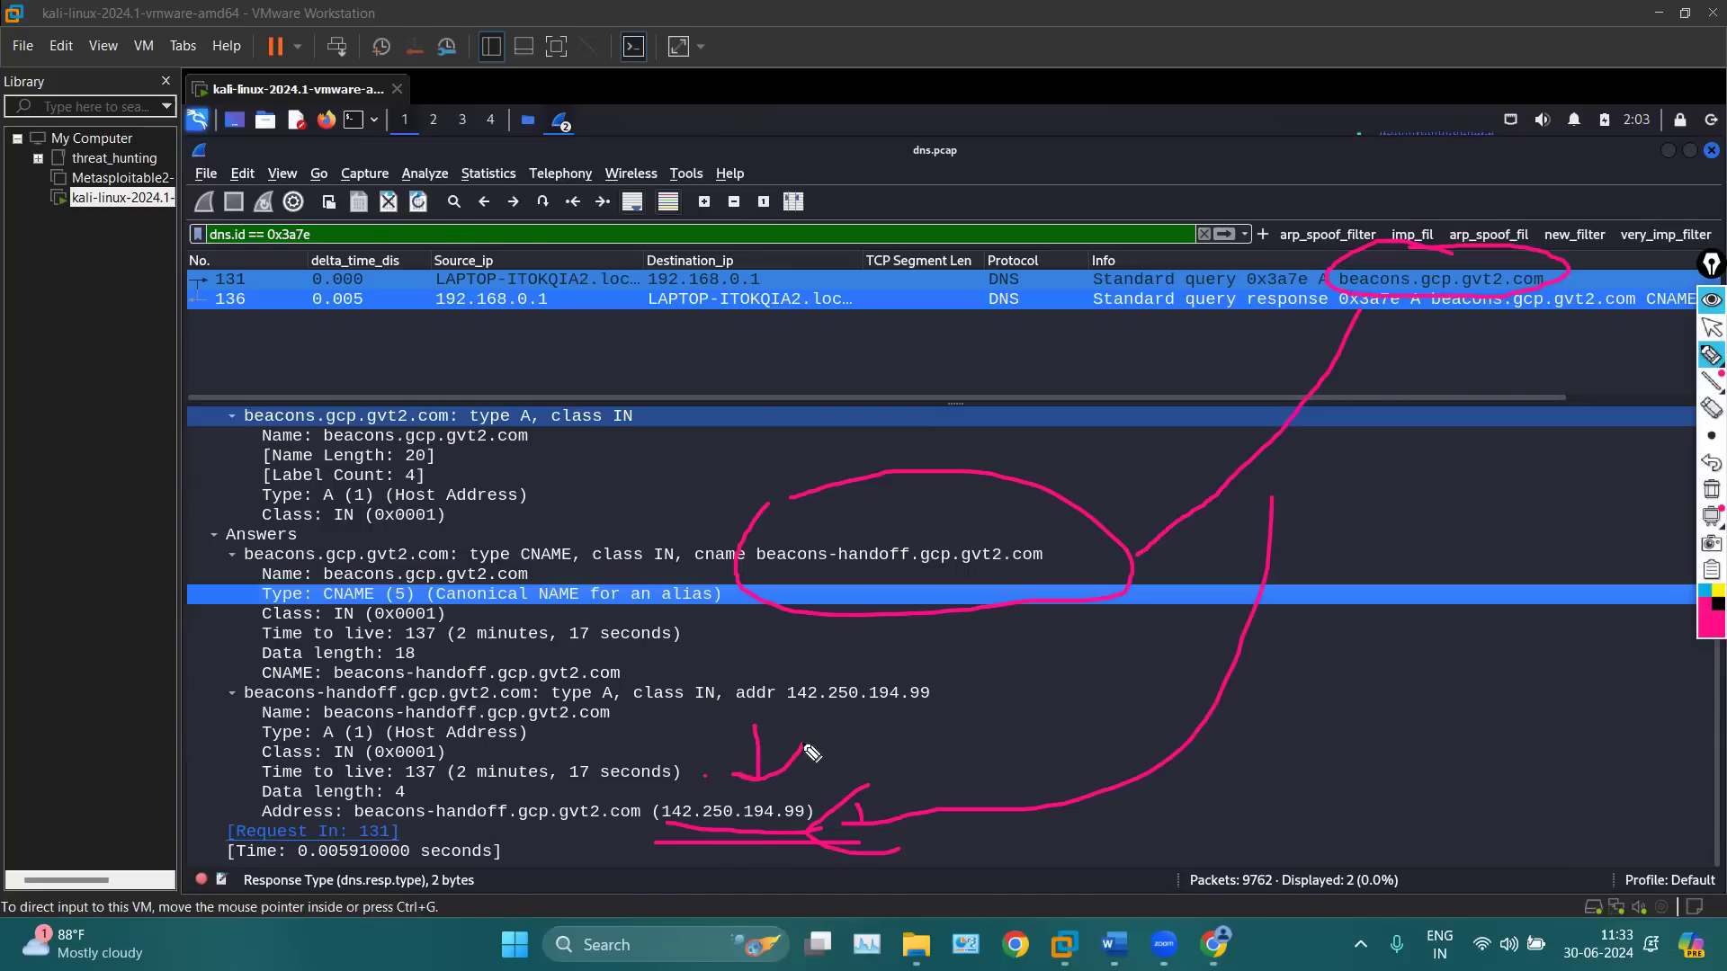
mouse_move(932, 397)
left_mouse_down()
mouse_move(934, 509)
mouse_move(1003, 455)
left_mouse_up()
mouse_move(1460, 151)
left_mouse_down()
mouse_move(1445, 249)
mouse_move(1502, 227)
left_mouse_up()
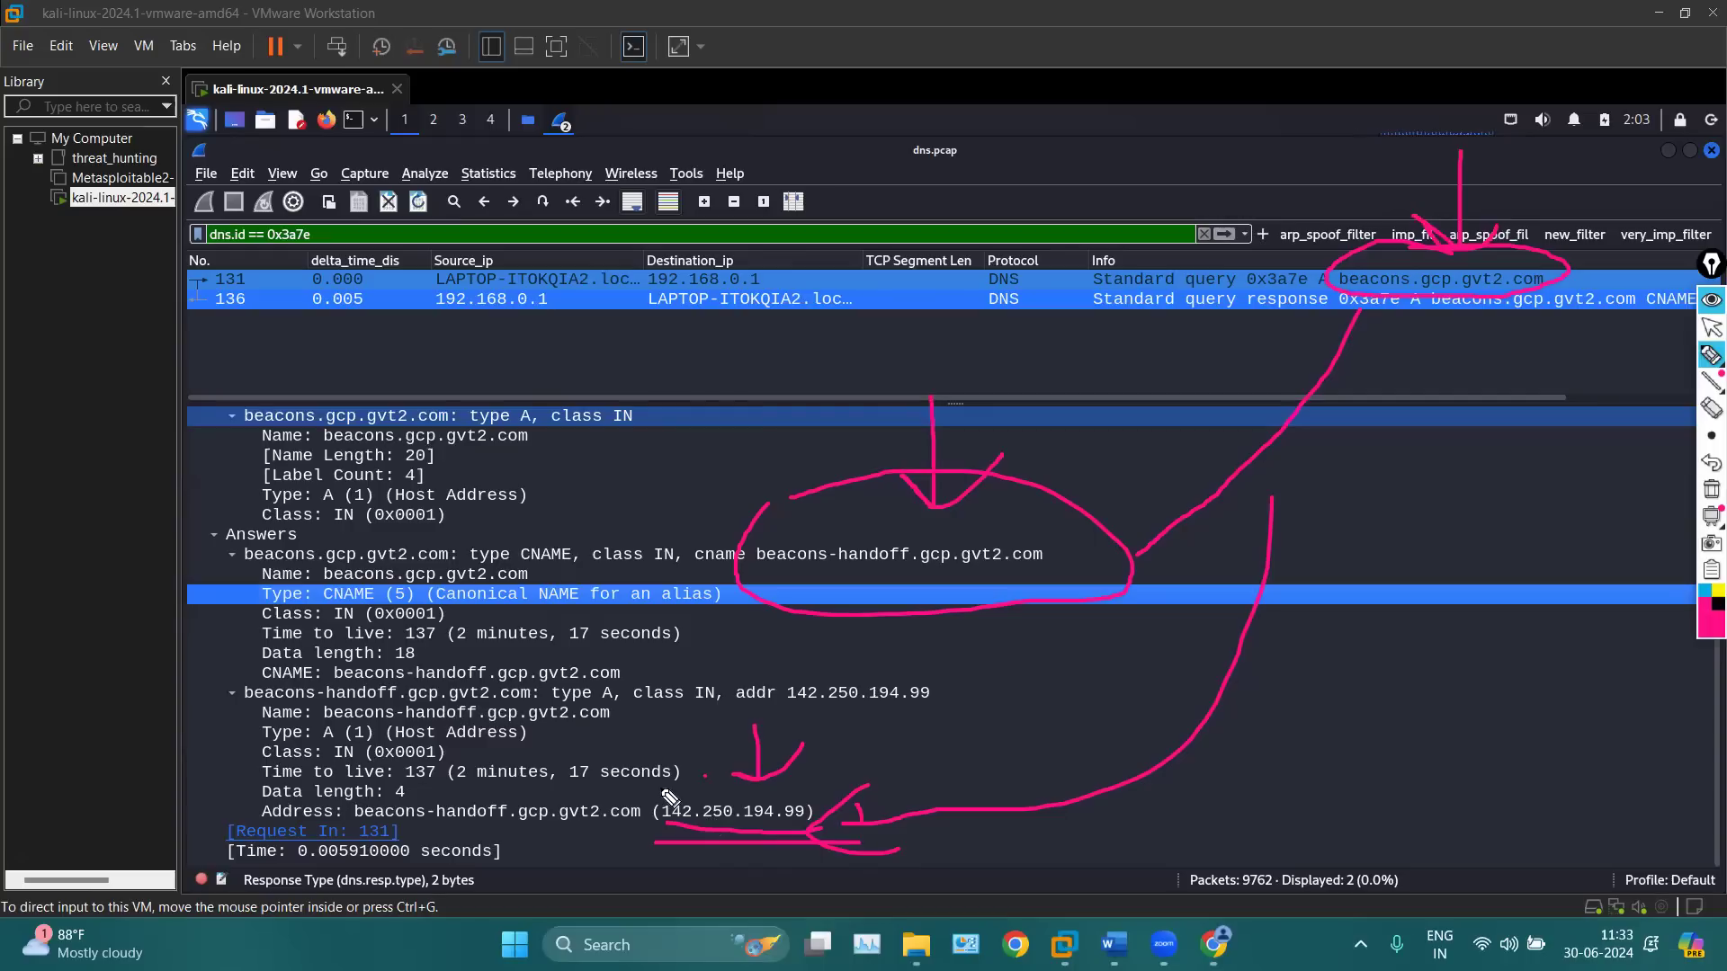
mouse_move(829, 775)
left_mouse_down()
mouse_move(664, 777)
mouse_move(809, 885)
mouse_move(830, 784)
left_mouse_up()
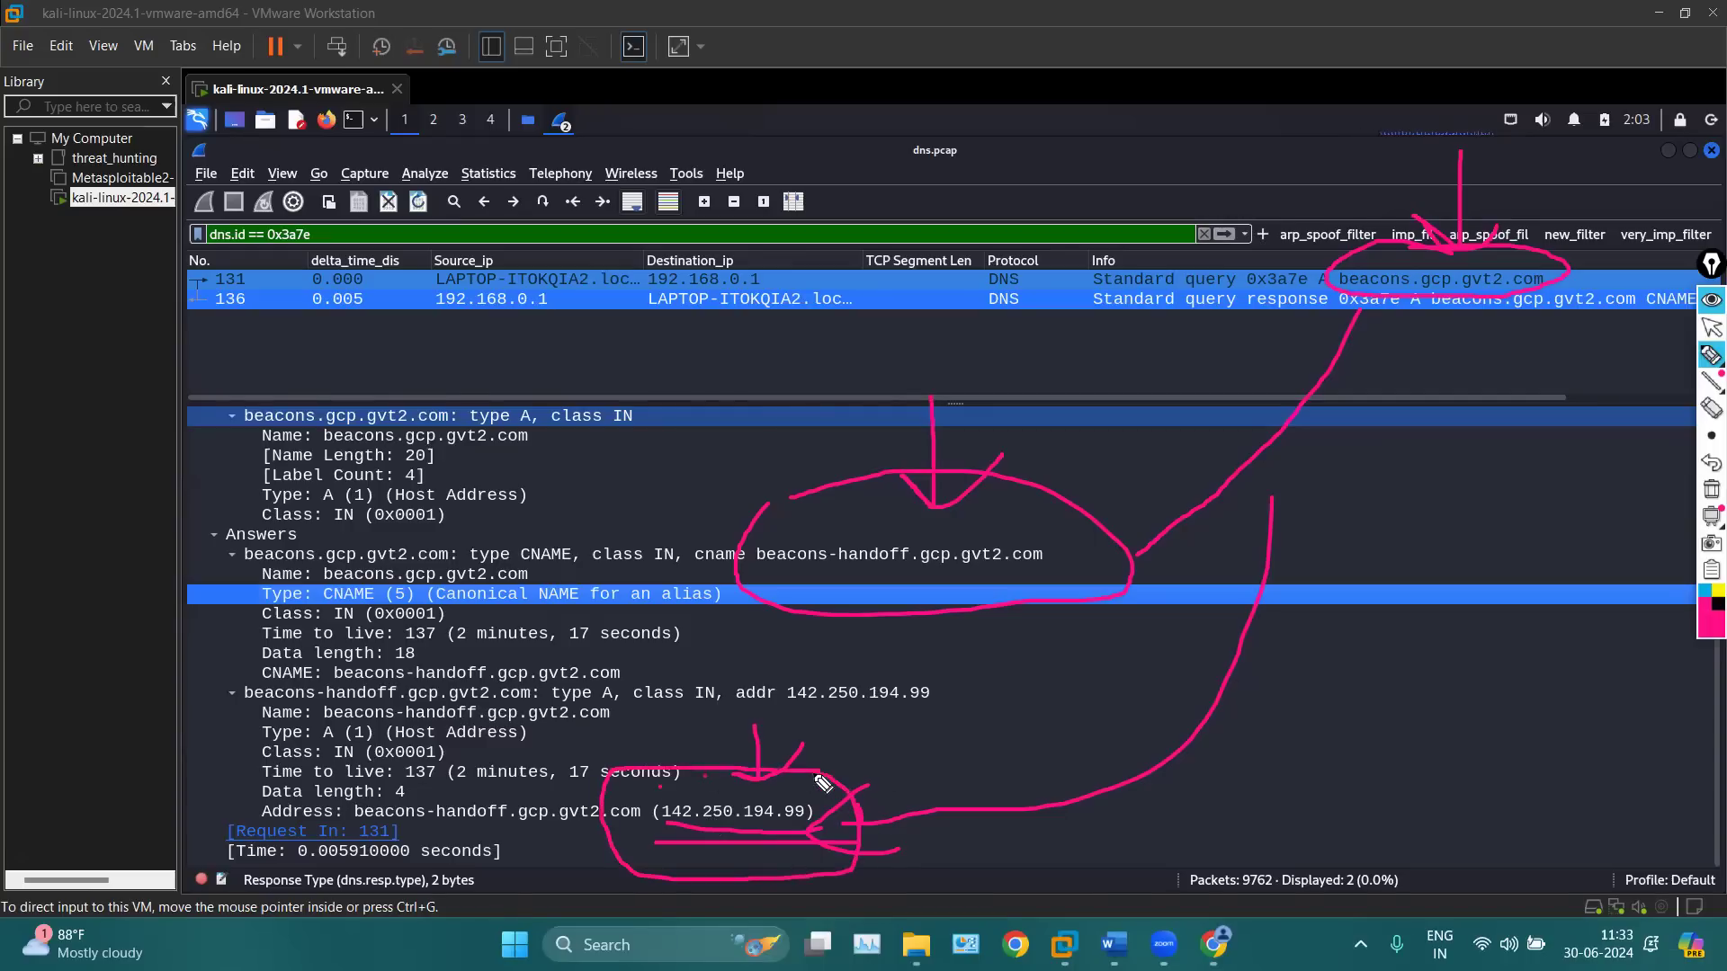
Clear all pen marks, return to the normal pointer and replace the display filter with dns
left_click(1707, 494)
left_click(1712, 328)
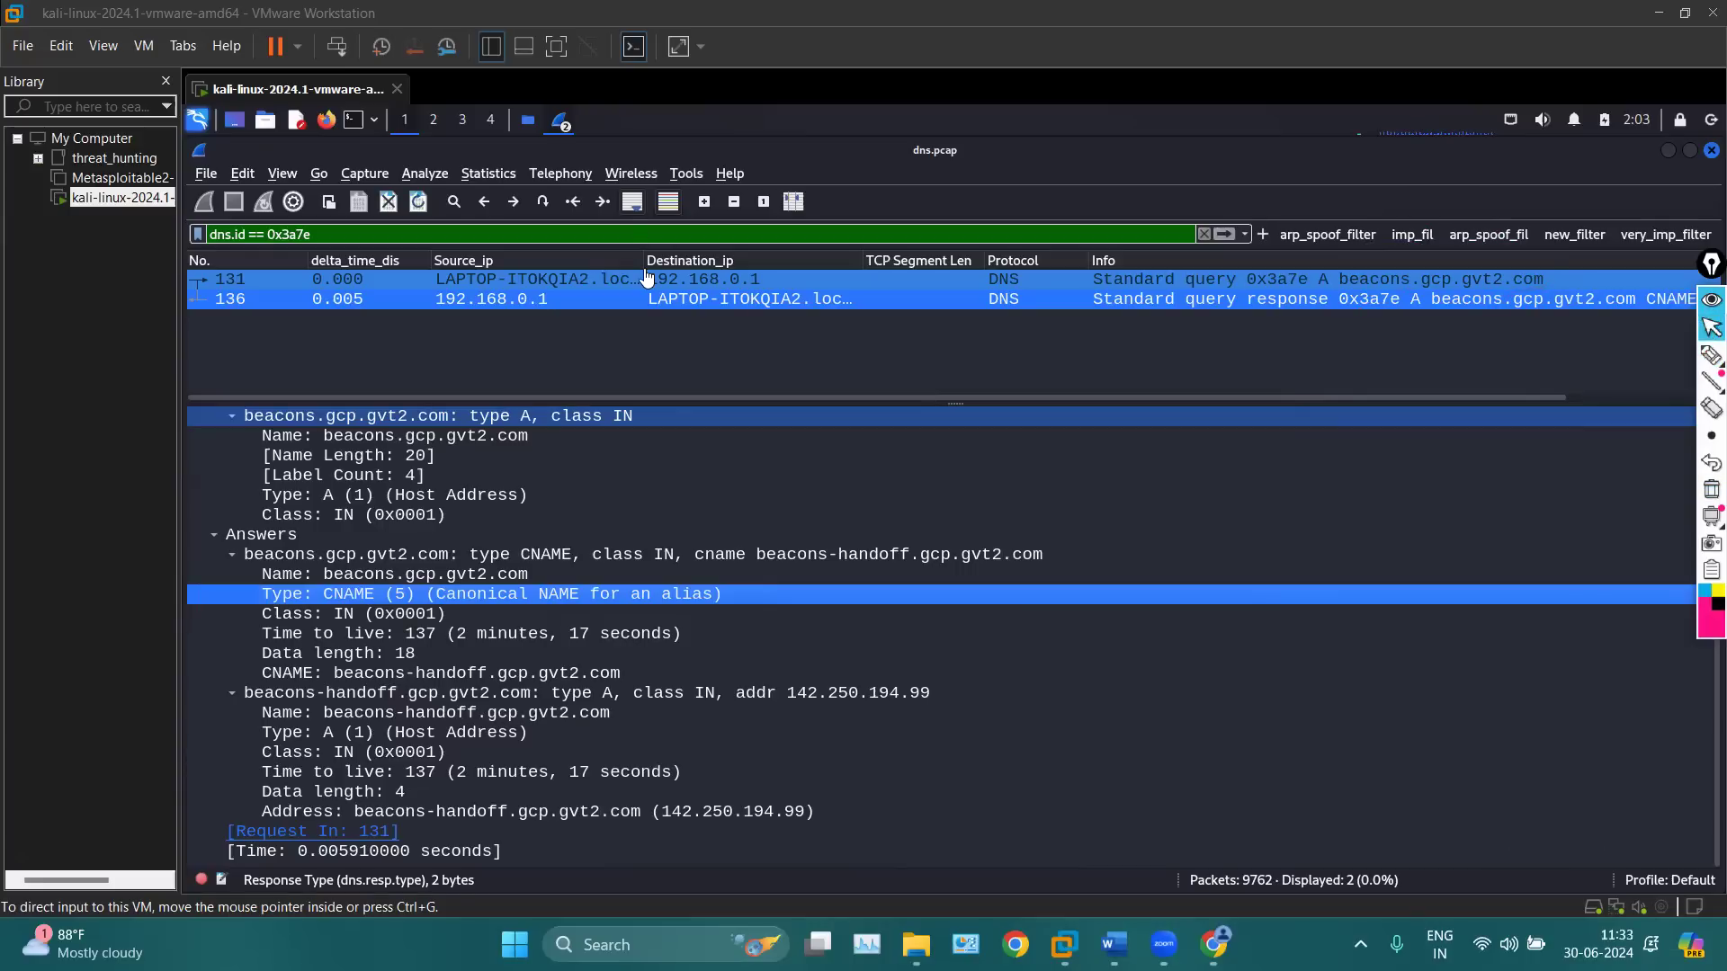
left_click(554, 225)
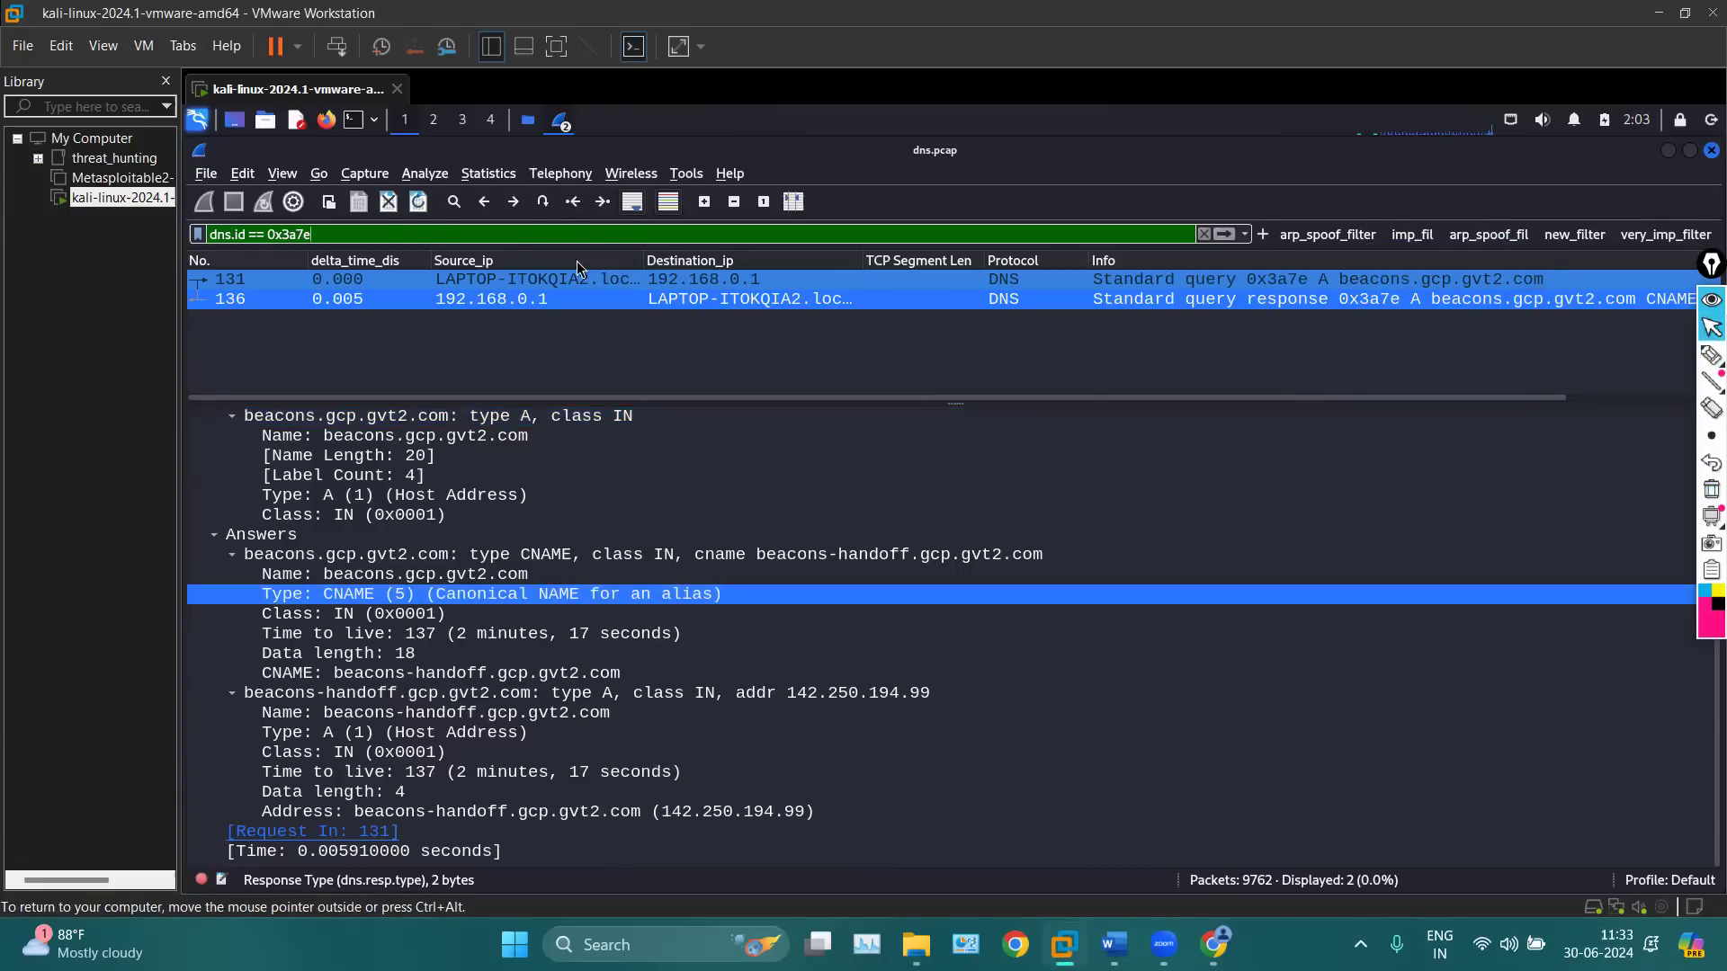
left_click_drag(430, 237, 185, 227)
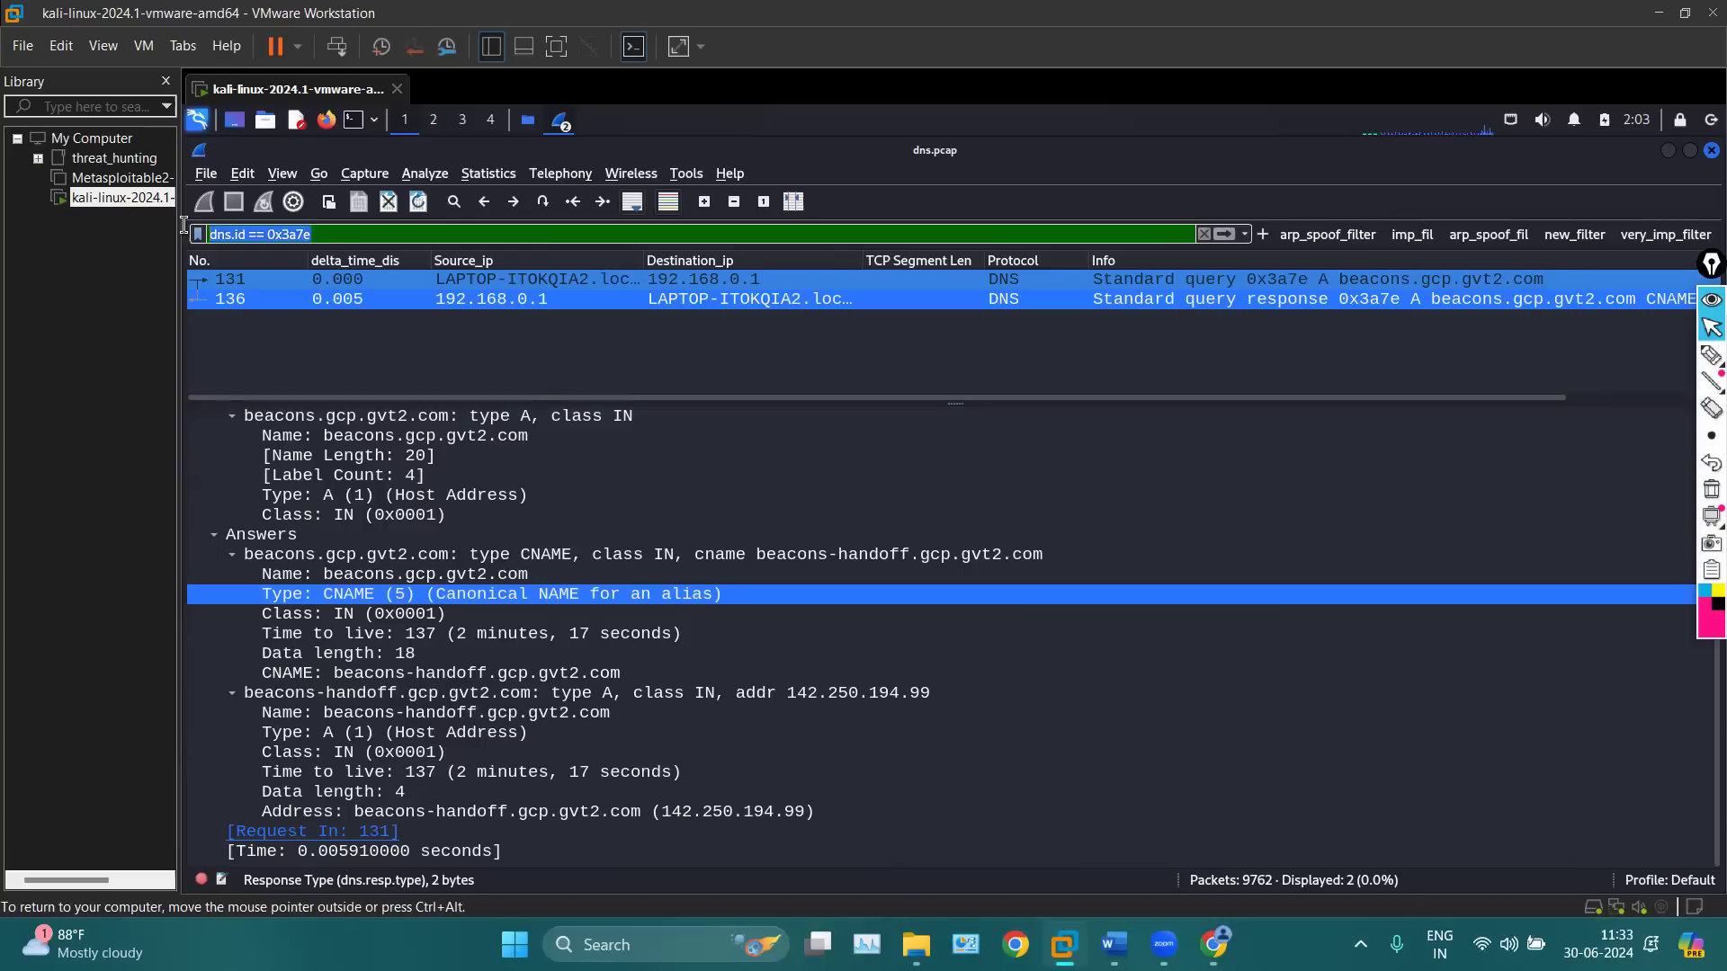
key("BackSpace")
type("dnd")
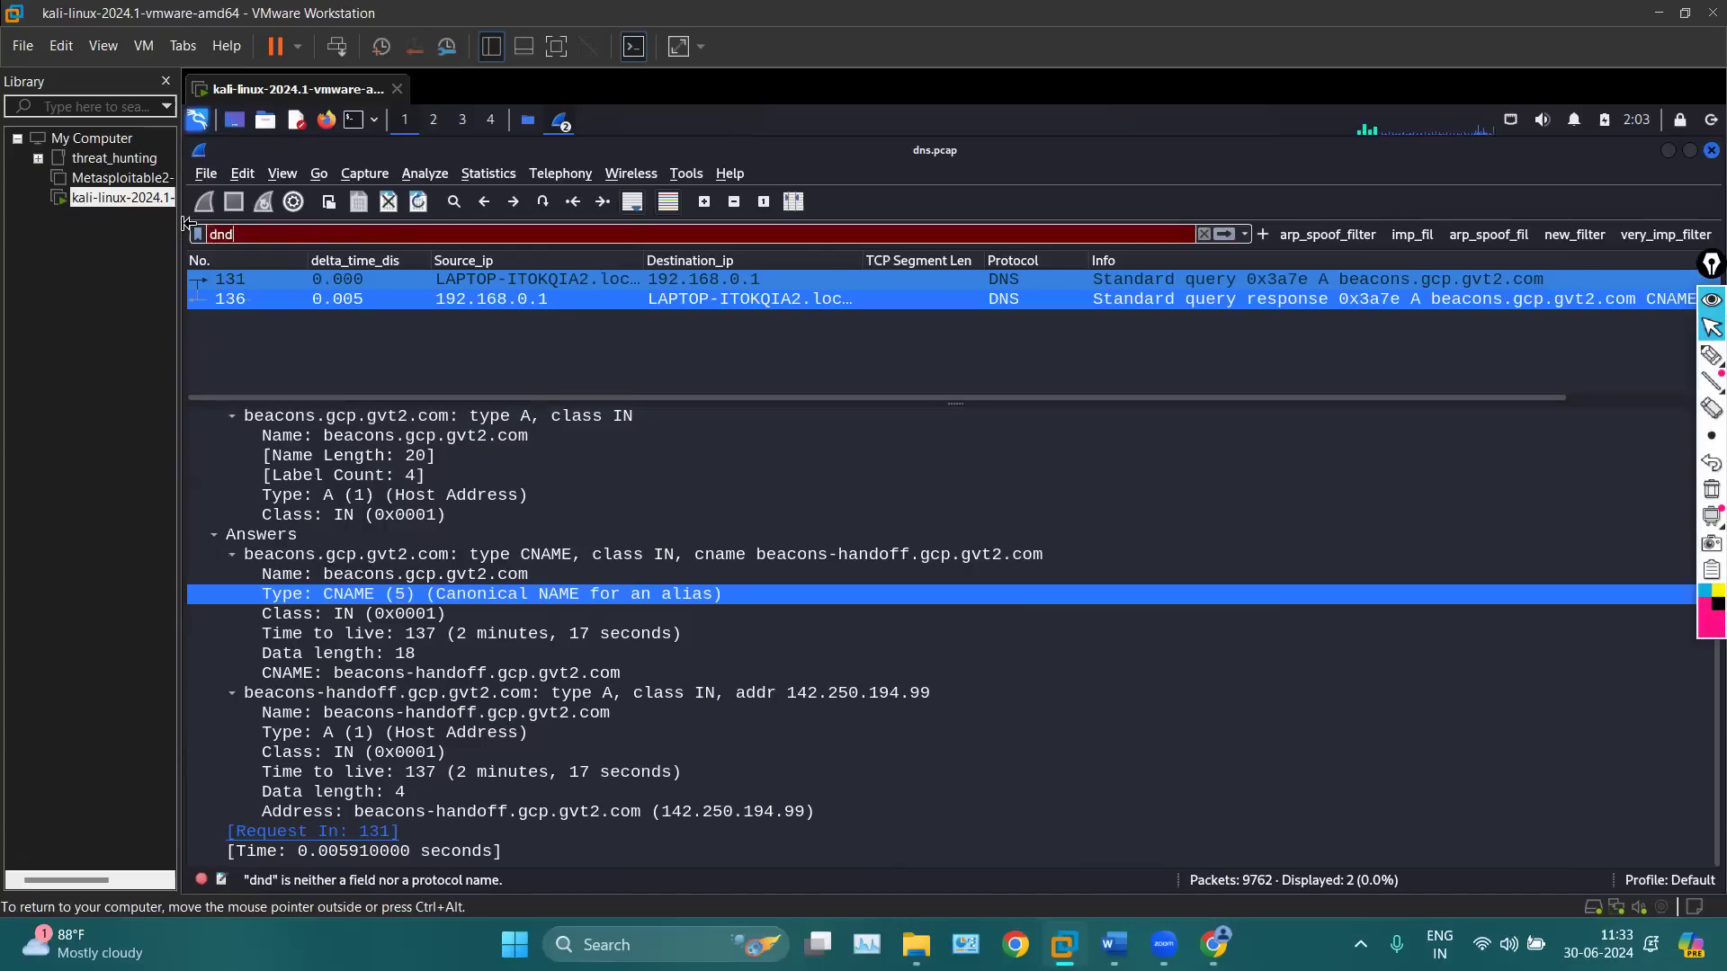
key("BackSpace")
type("s")
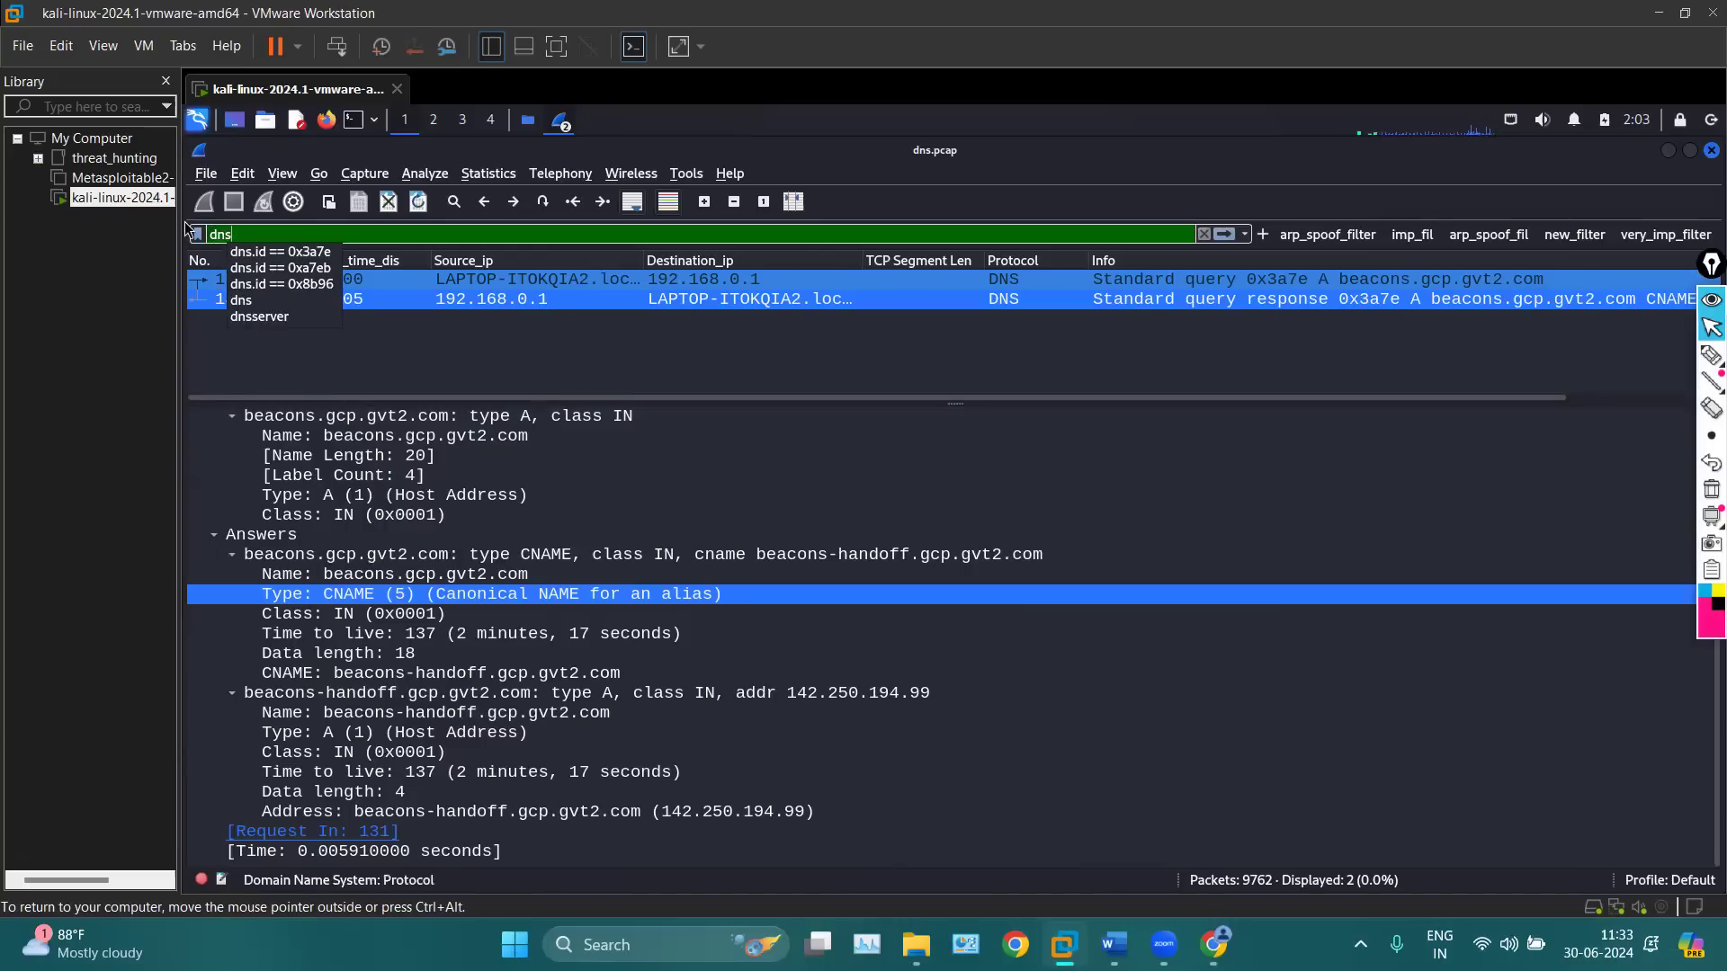
key("Return")
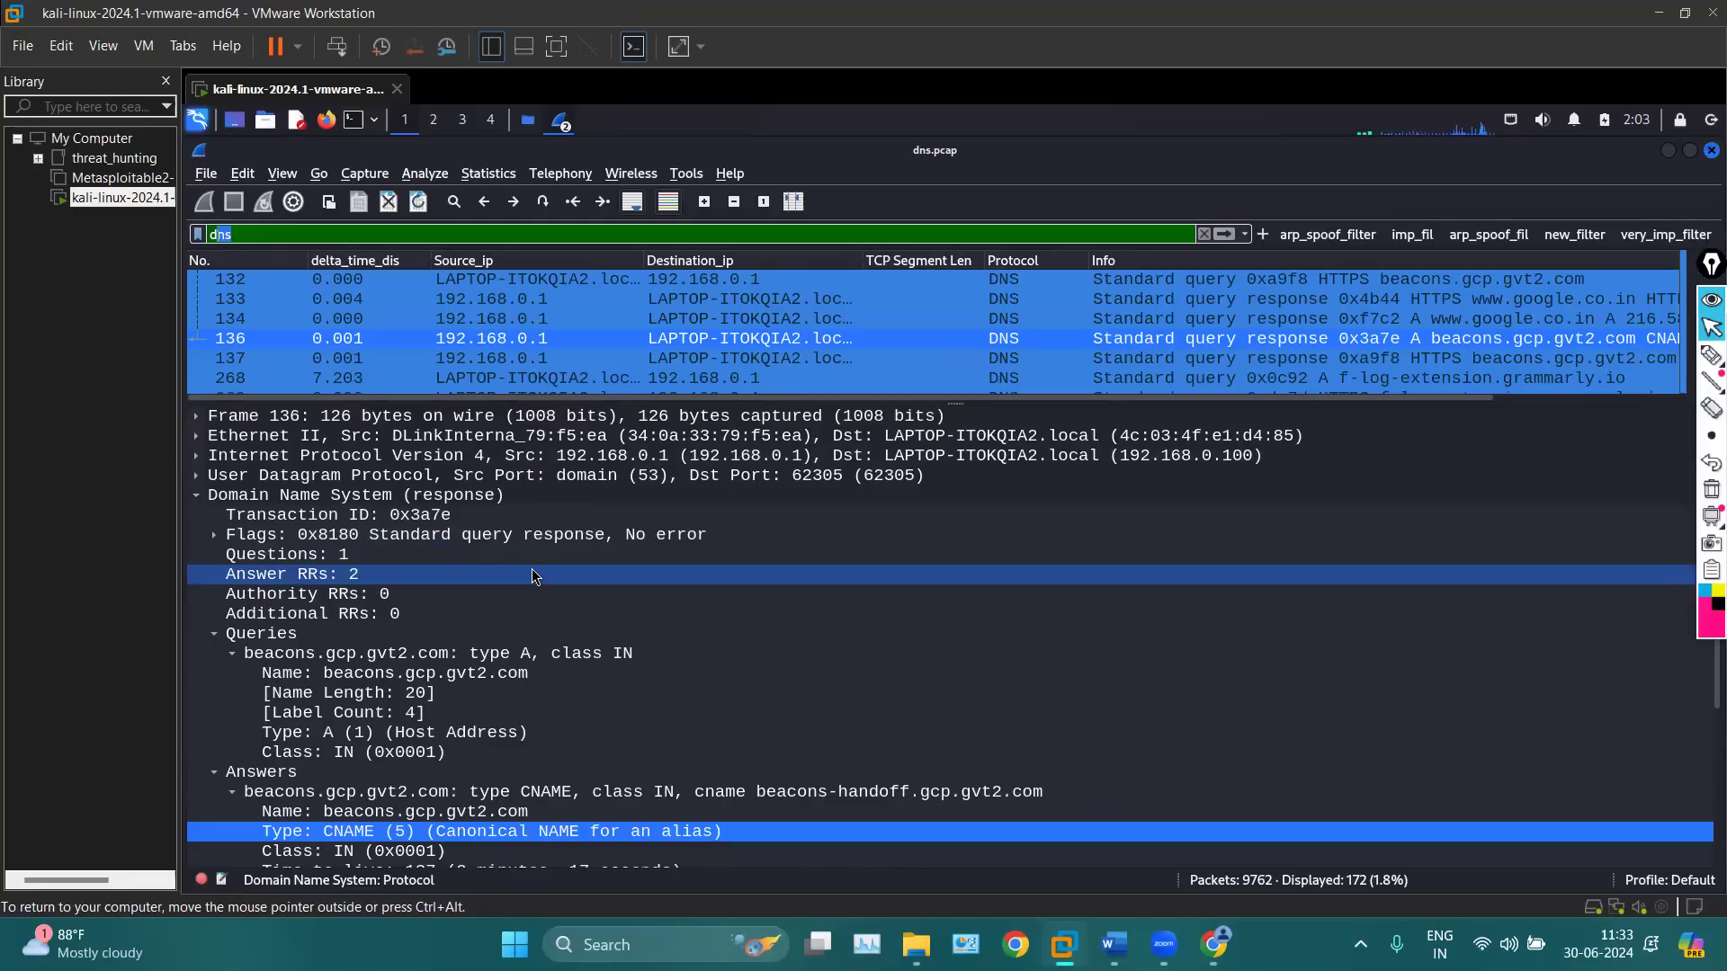
Apply packet 136's Domain Name System layer as the display filter
left_click(396, 497)
right_click(403, 502)
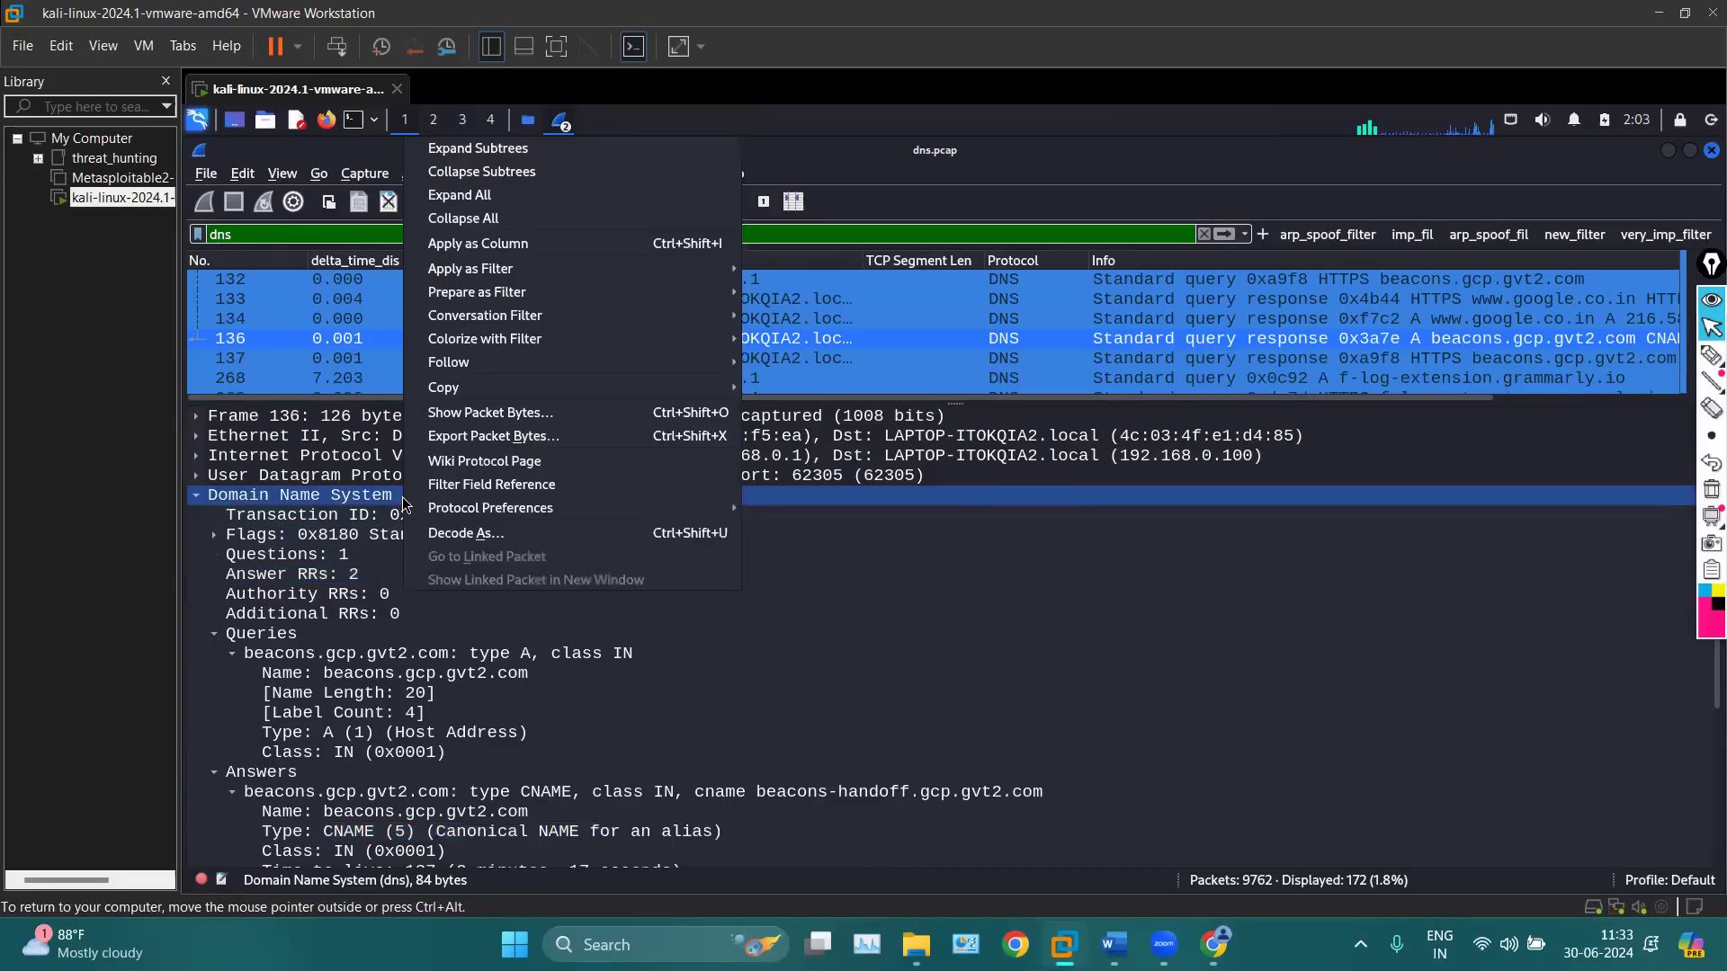
mouse_move(534, 270)
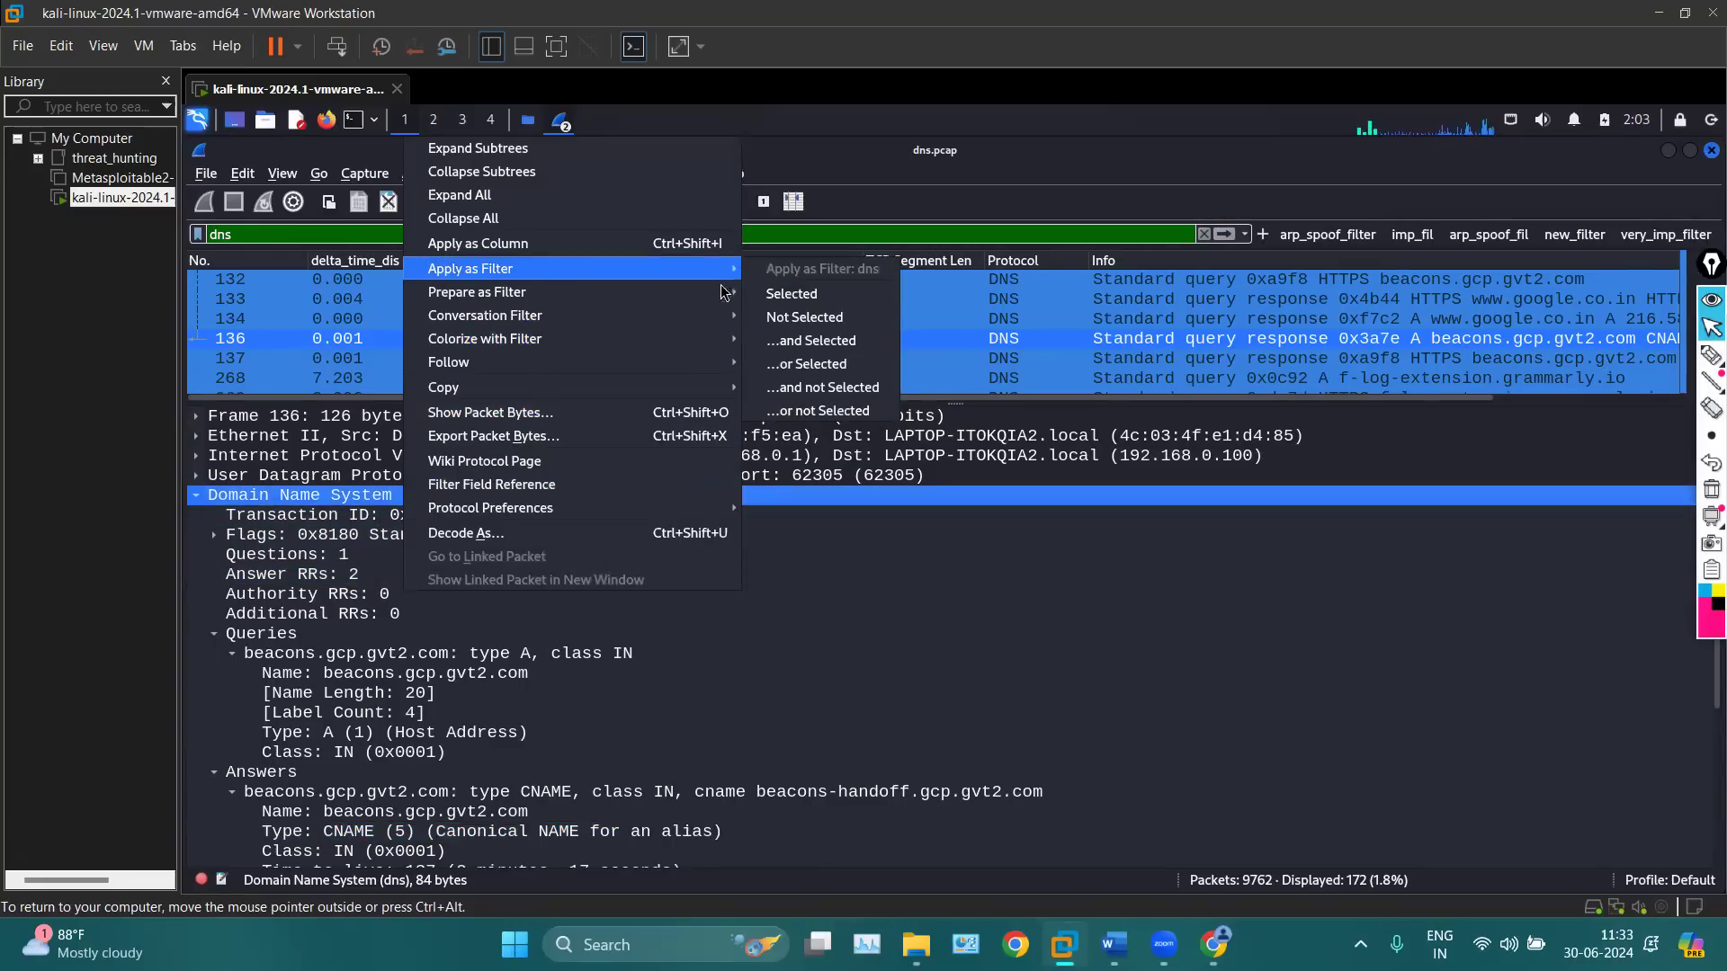
left_click(772, 295)
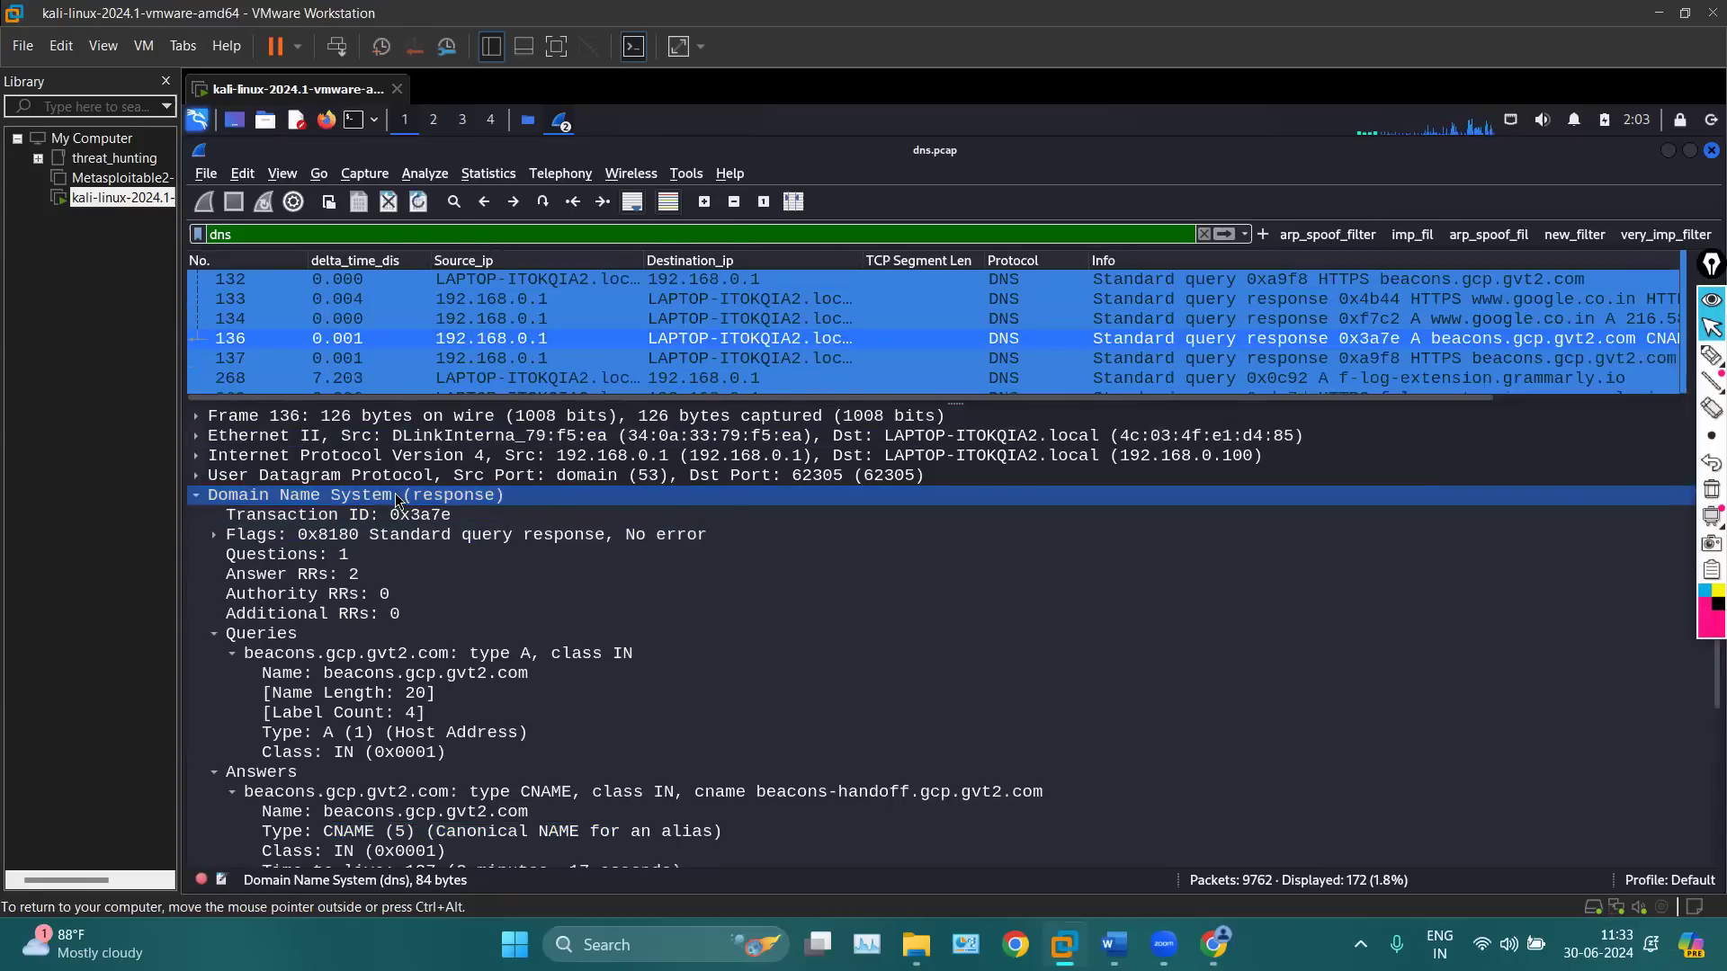
right_click(397, 500)
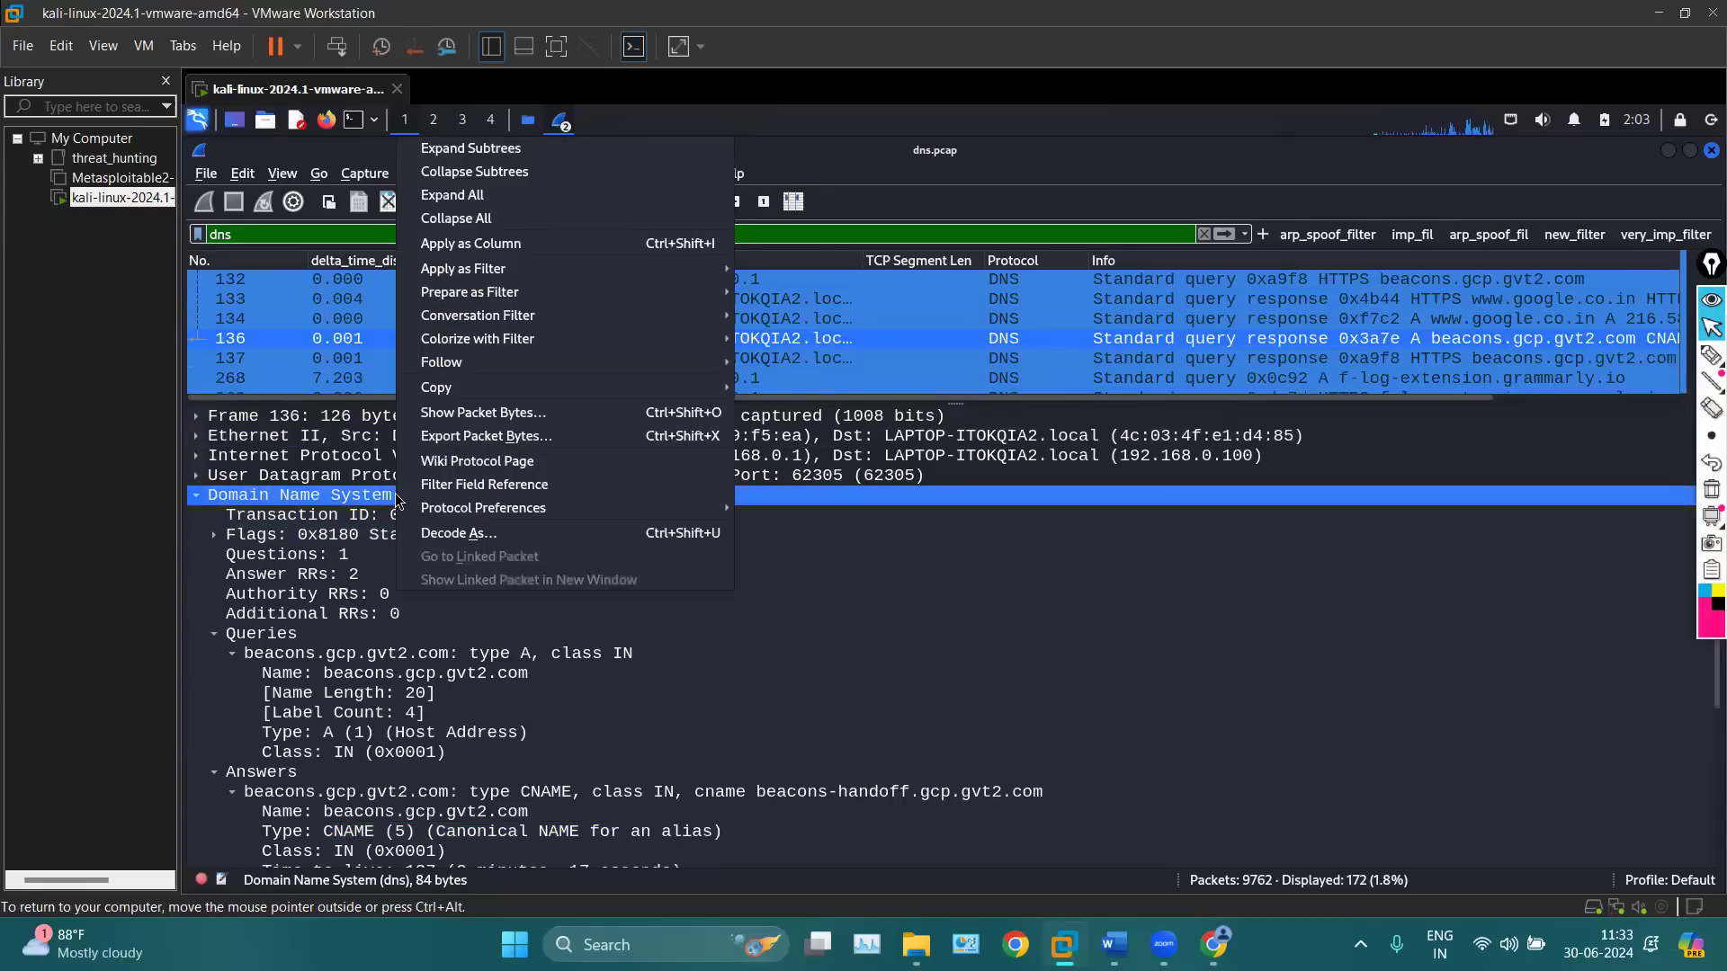
left_click(277, 524)
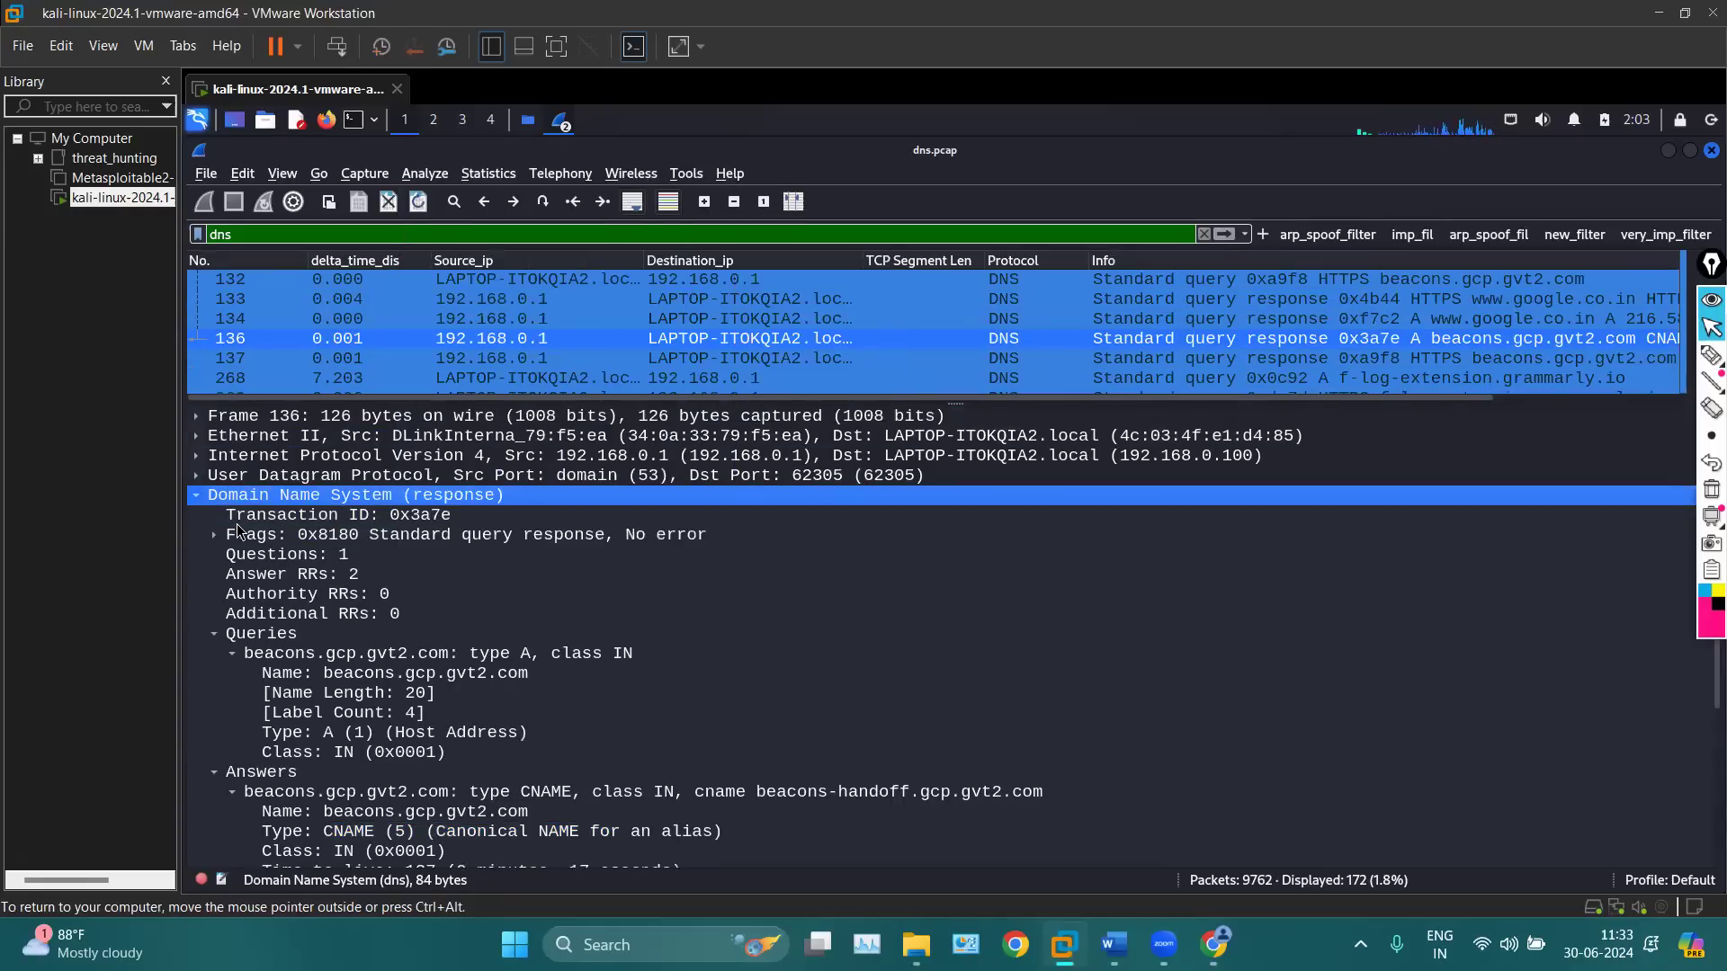
Filter the capture by packet 136's answer count, dns.count.answers == 2, and enlarge the packet list
left_click(282, 575)
right_click(282, 576)
mouse_move(547, 267)
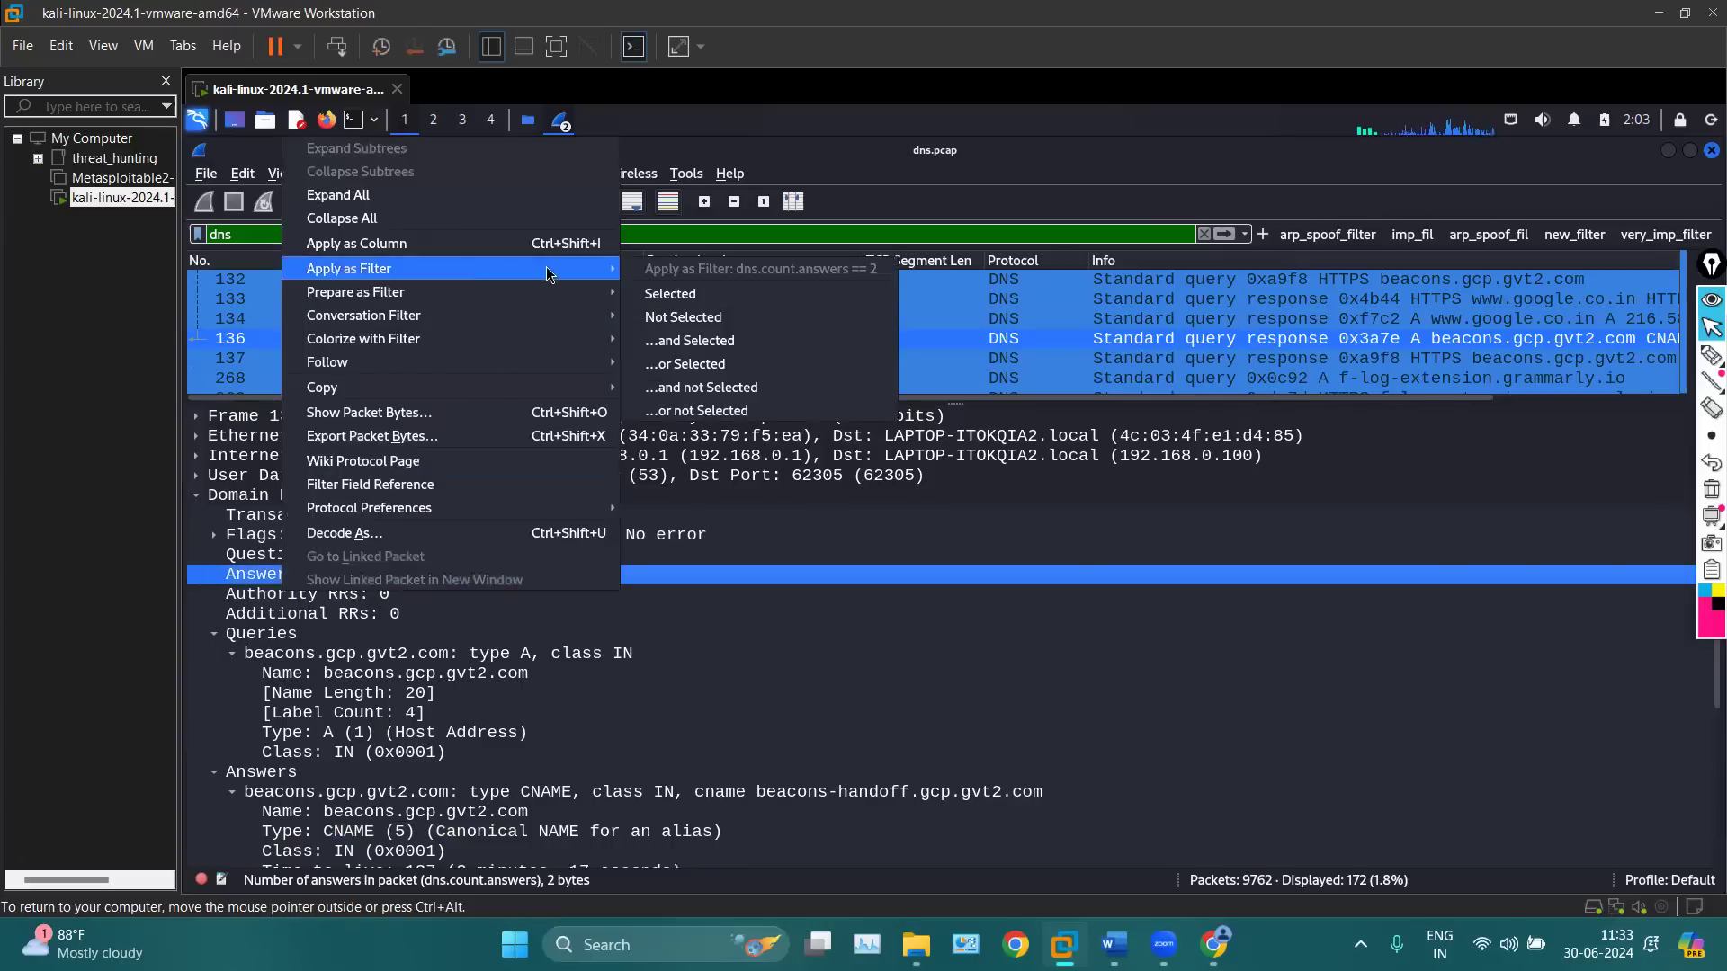
left_click(683, 296)
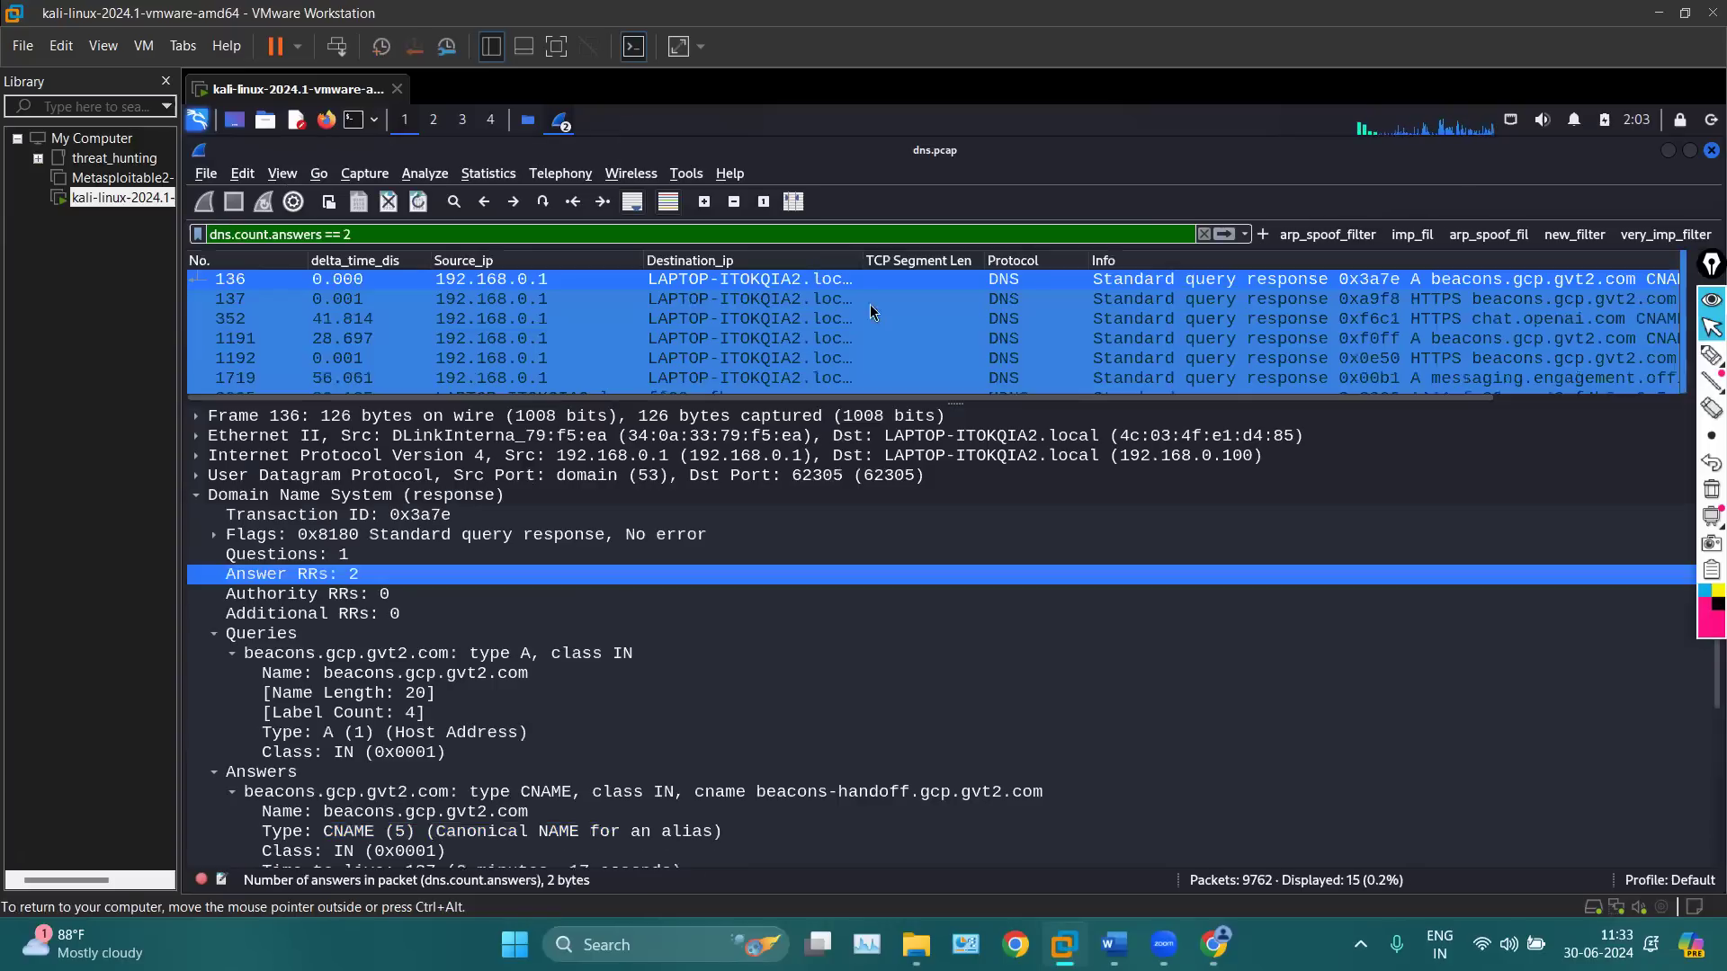
left_click_drag(958, 401, 953, 568)
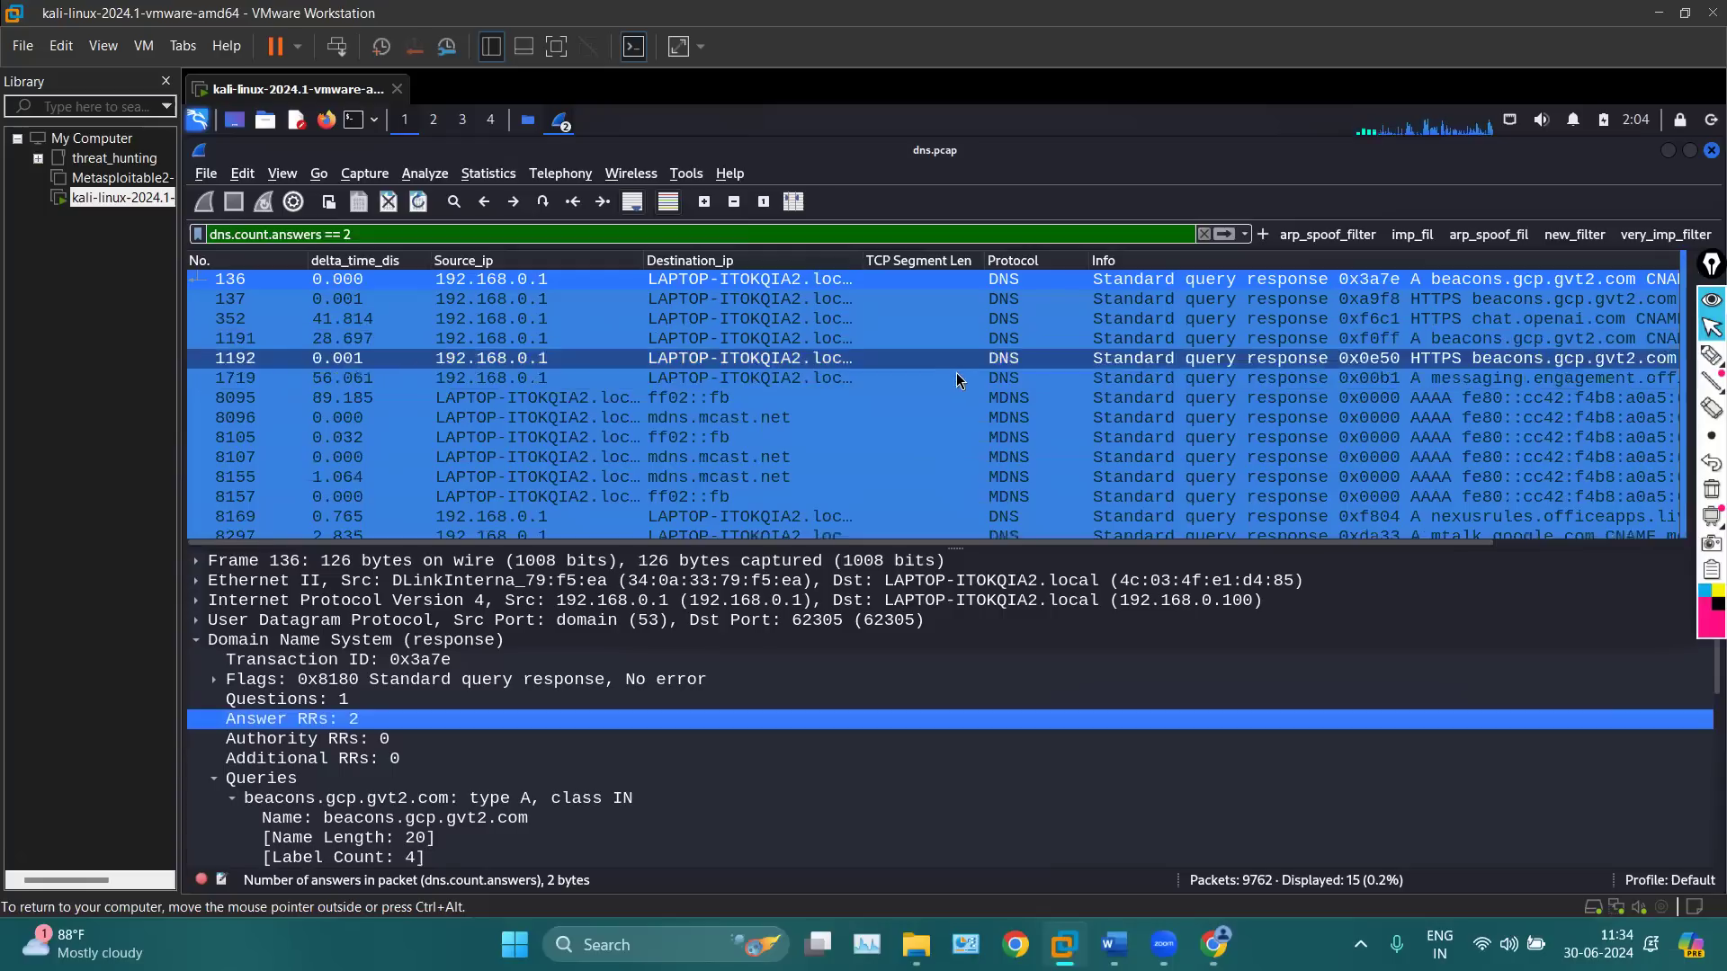
Examine the query and the CNAME and A answers in packet 136's DNS response details
scroll(790, 631, "down", 2)
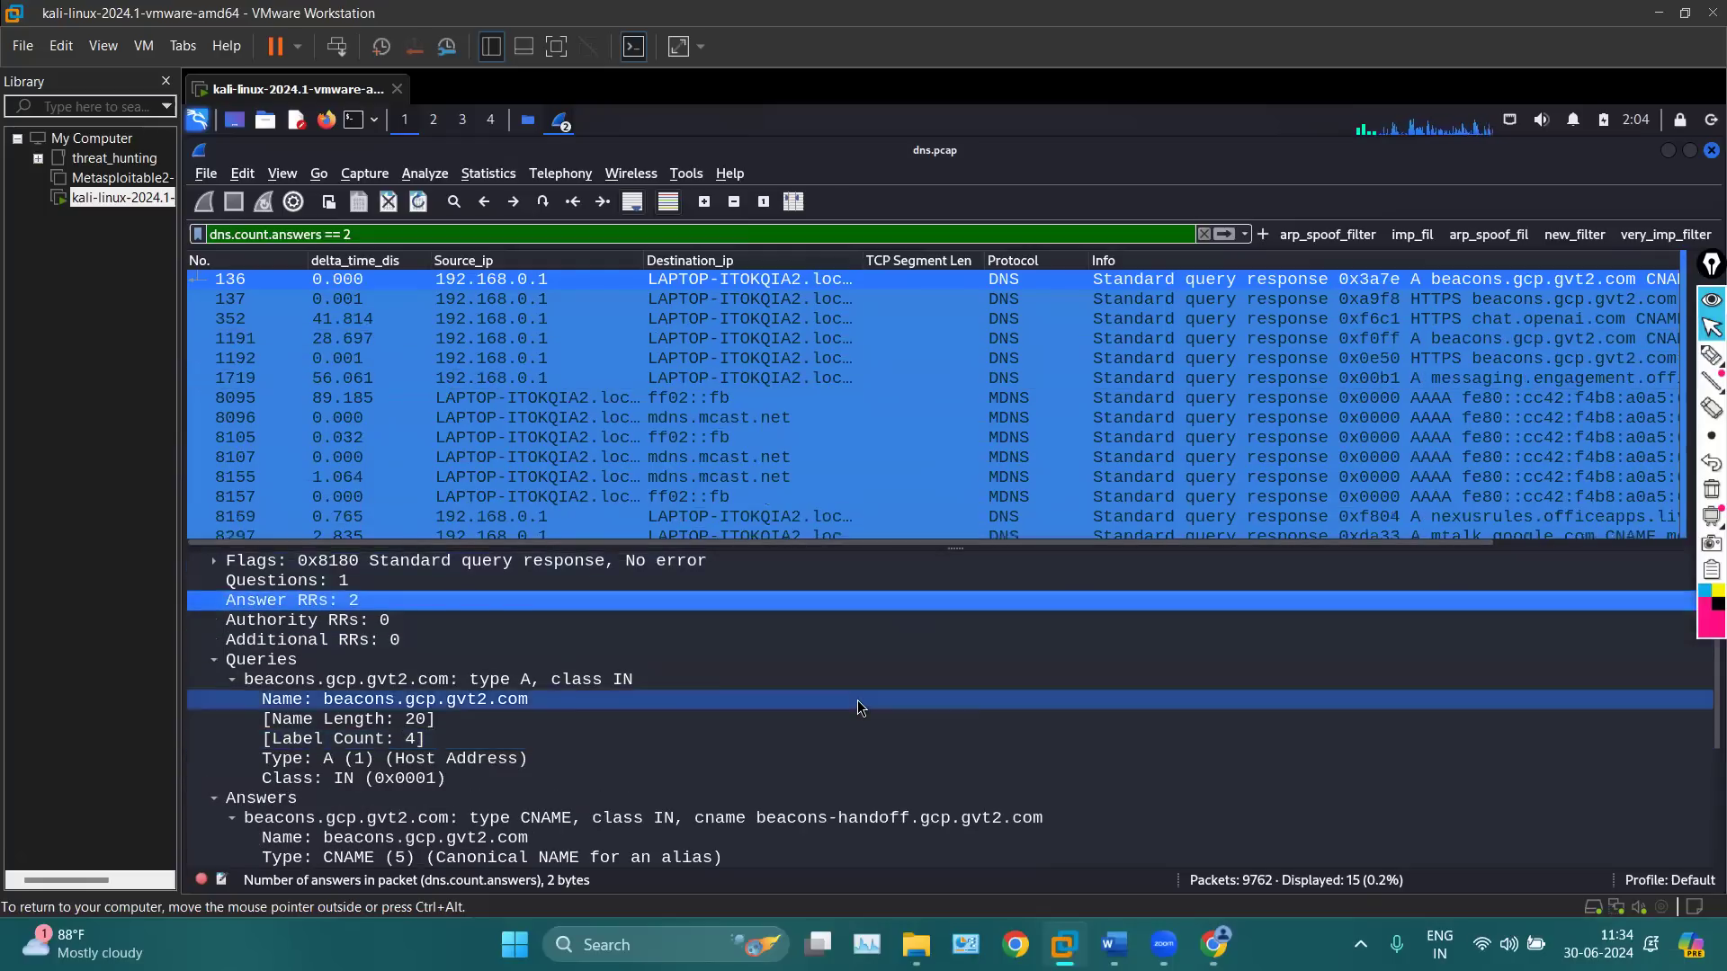
scroll(856, 700, "down", 4)
key("Down")
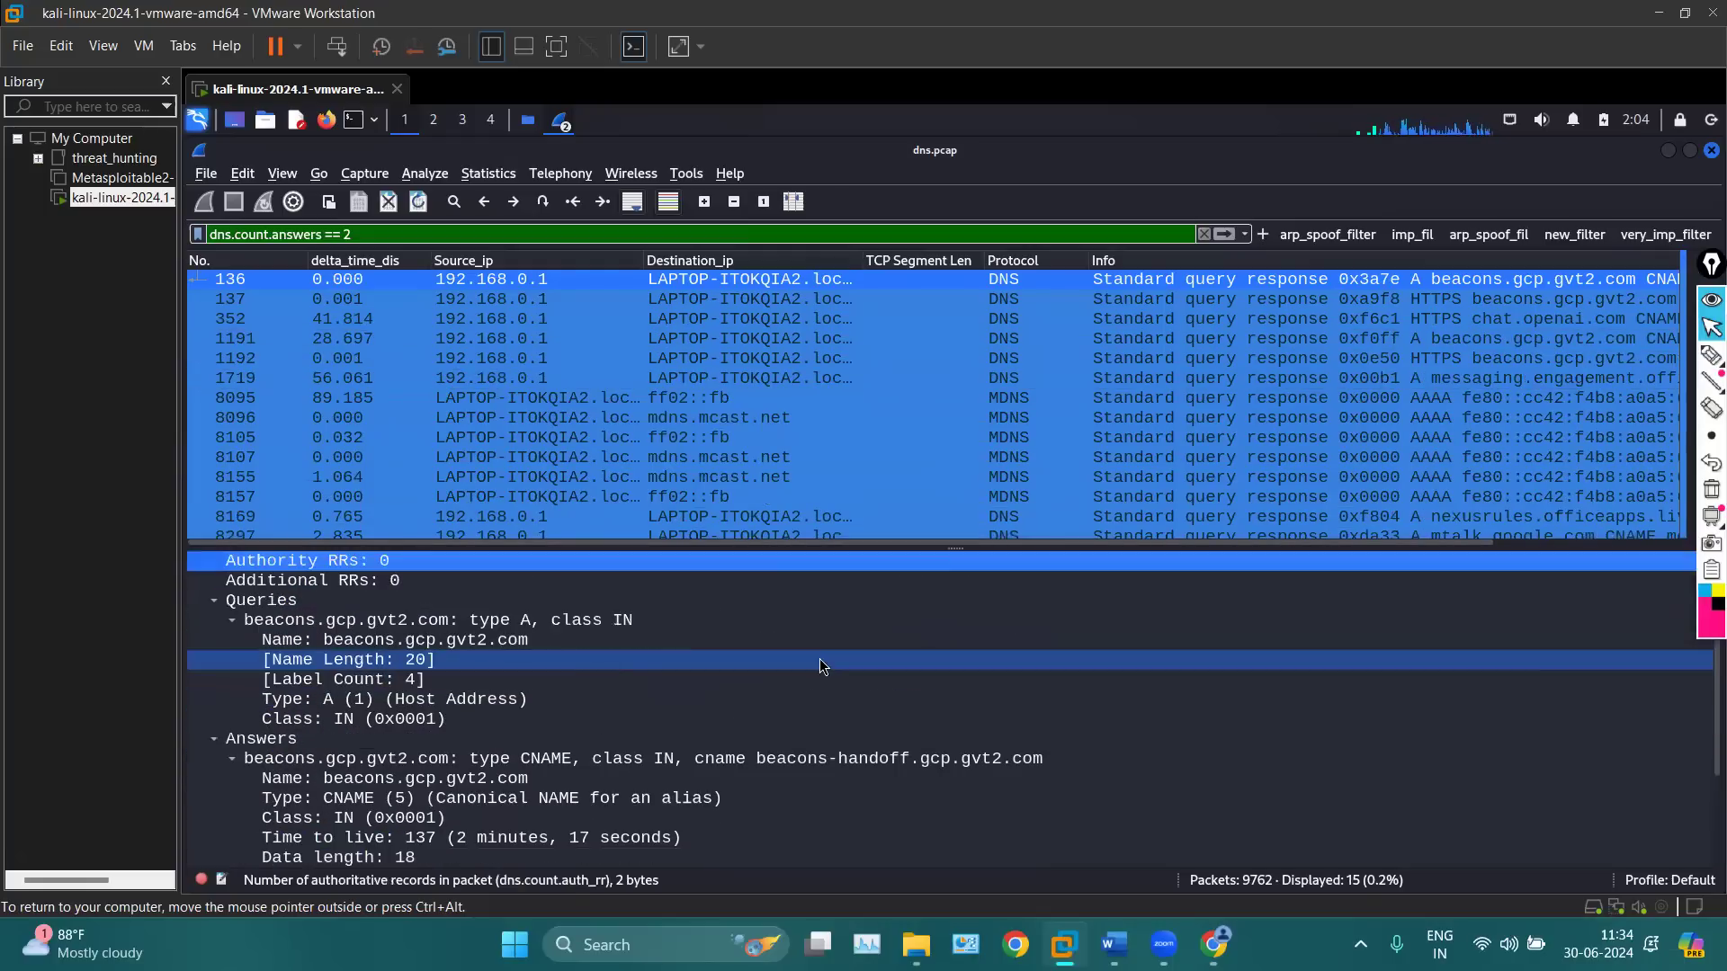
scroll(799, 813, "down", 4)
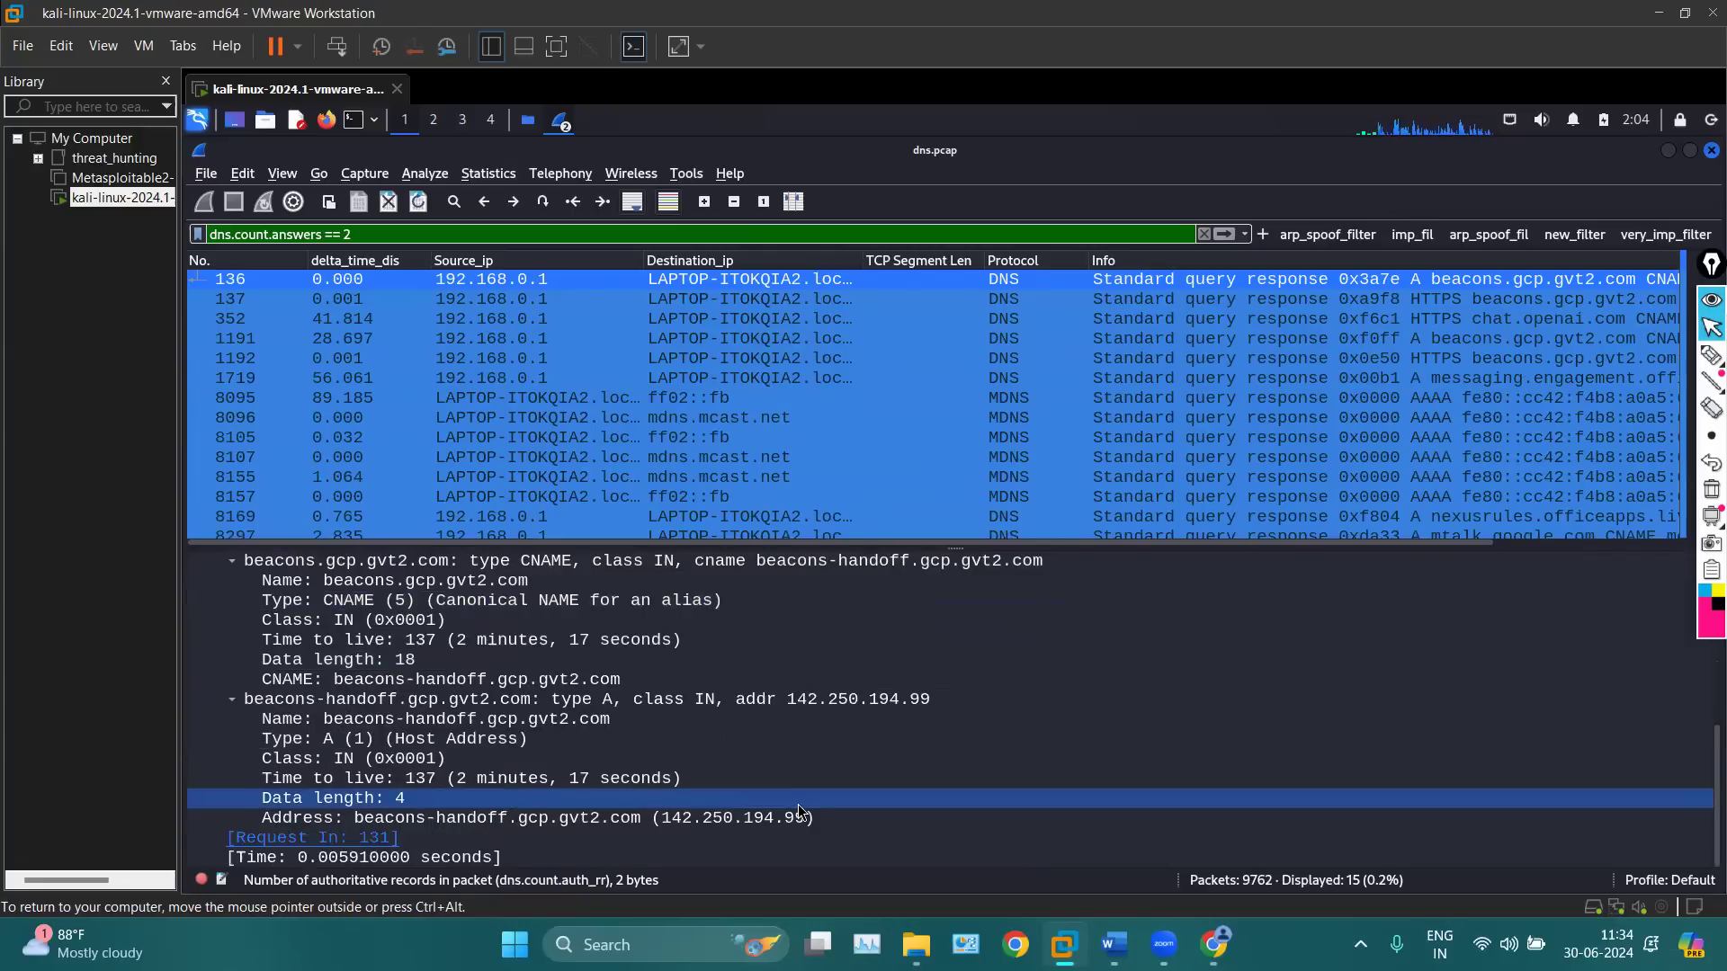
key("Down")
key("Down")
scroll(797, 804, "down", 4)
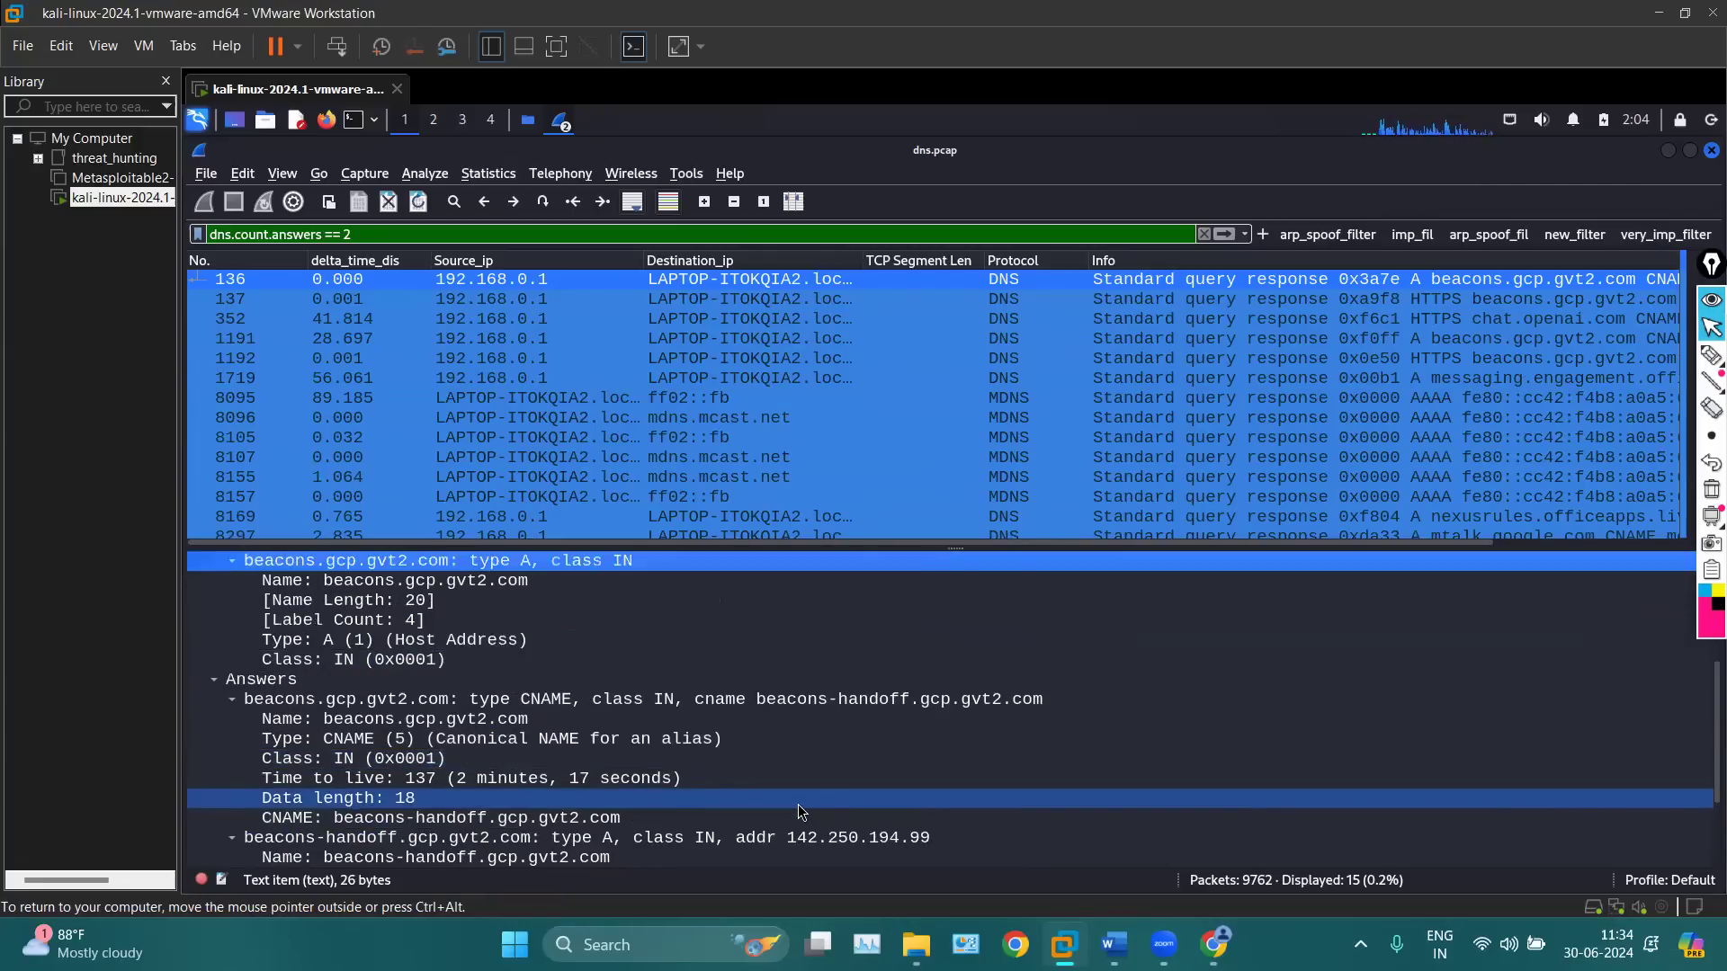
scroll(800, 812, "down", 3)
scroll(800, 812, "up", 3)
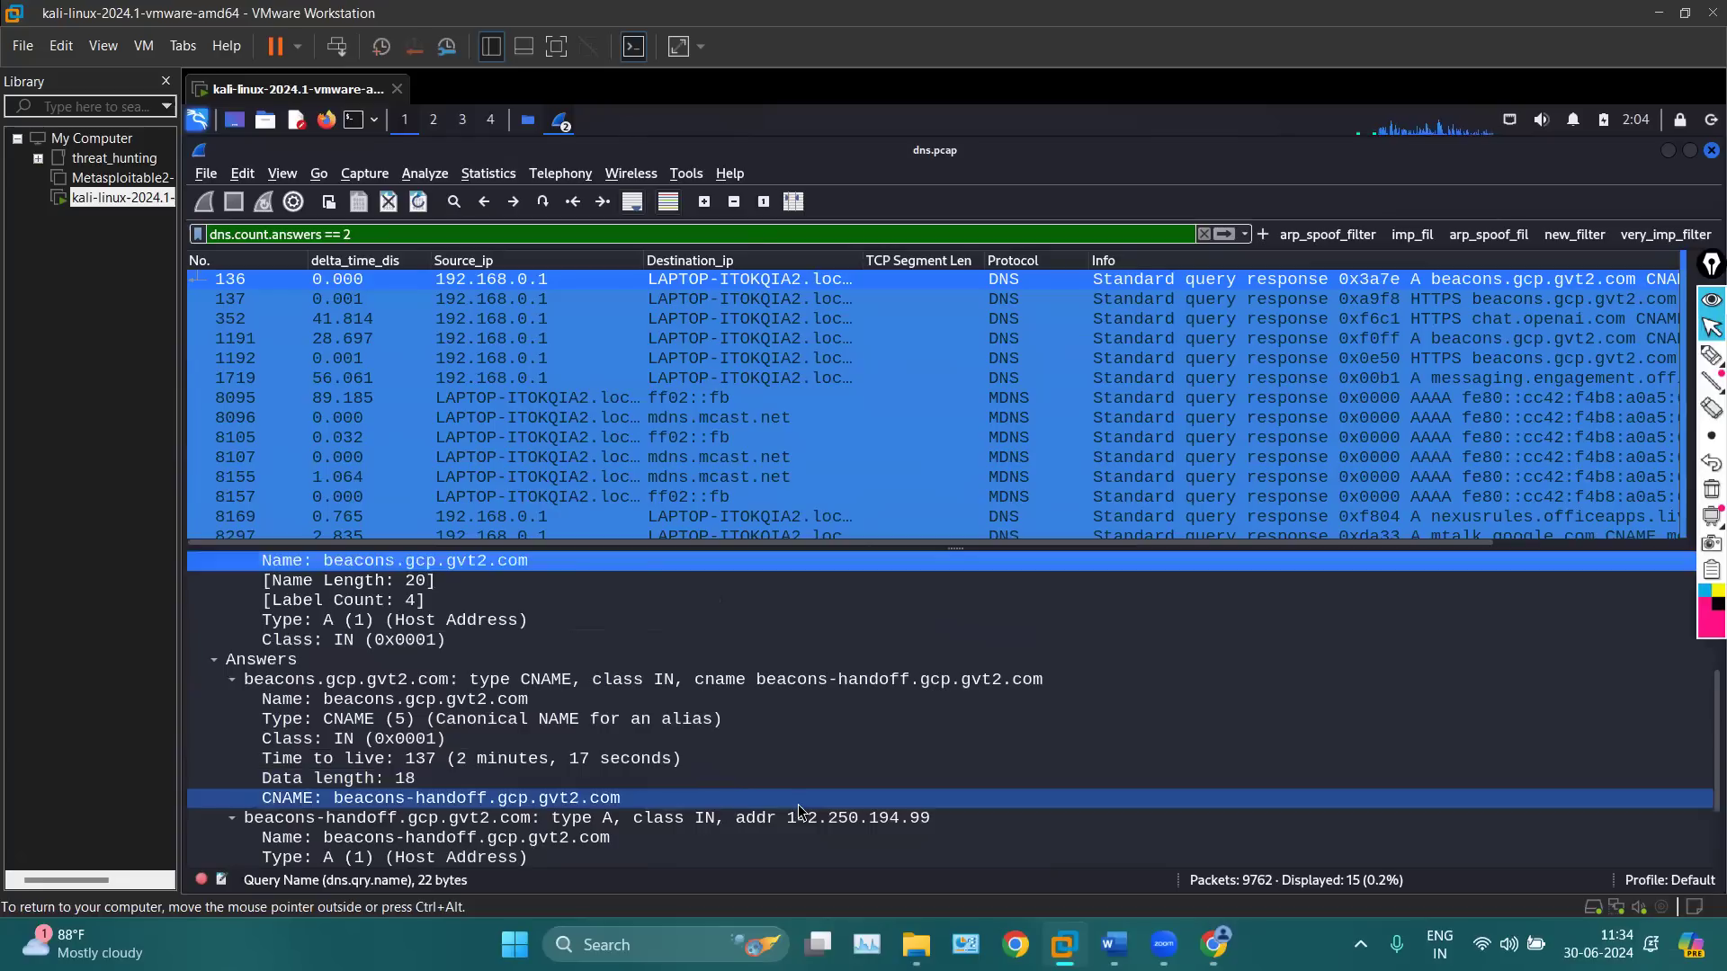
Step through the filtered DNS responses, comparing their query names and answers, and select packet 1719
key("Down")
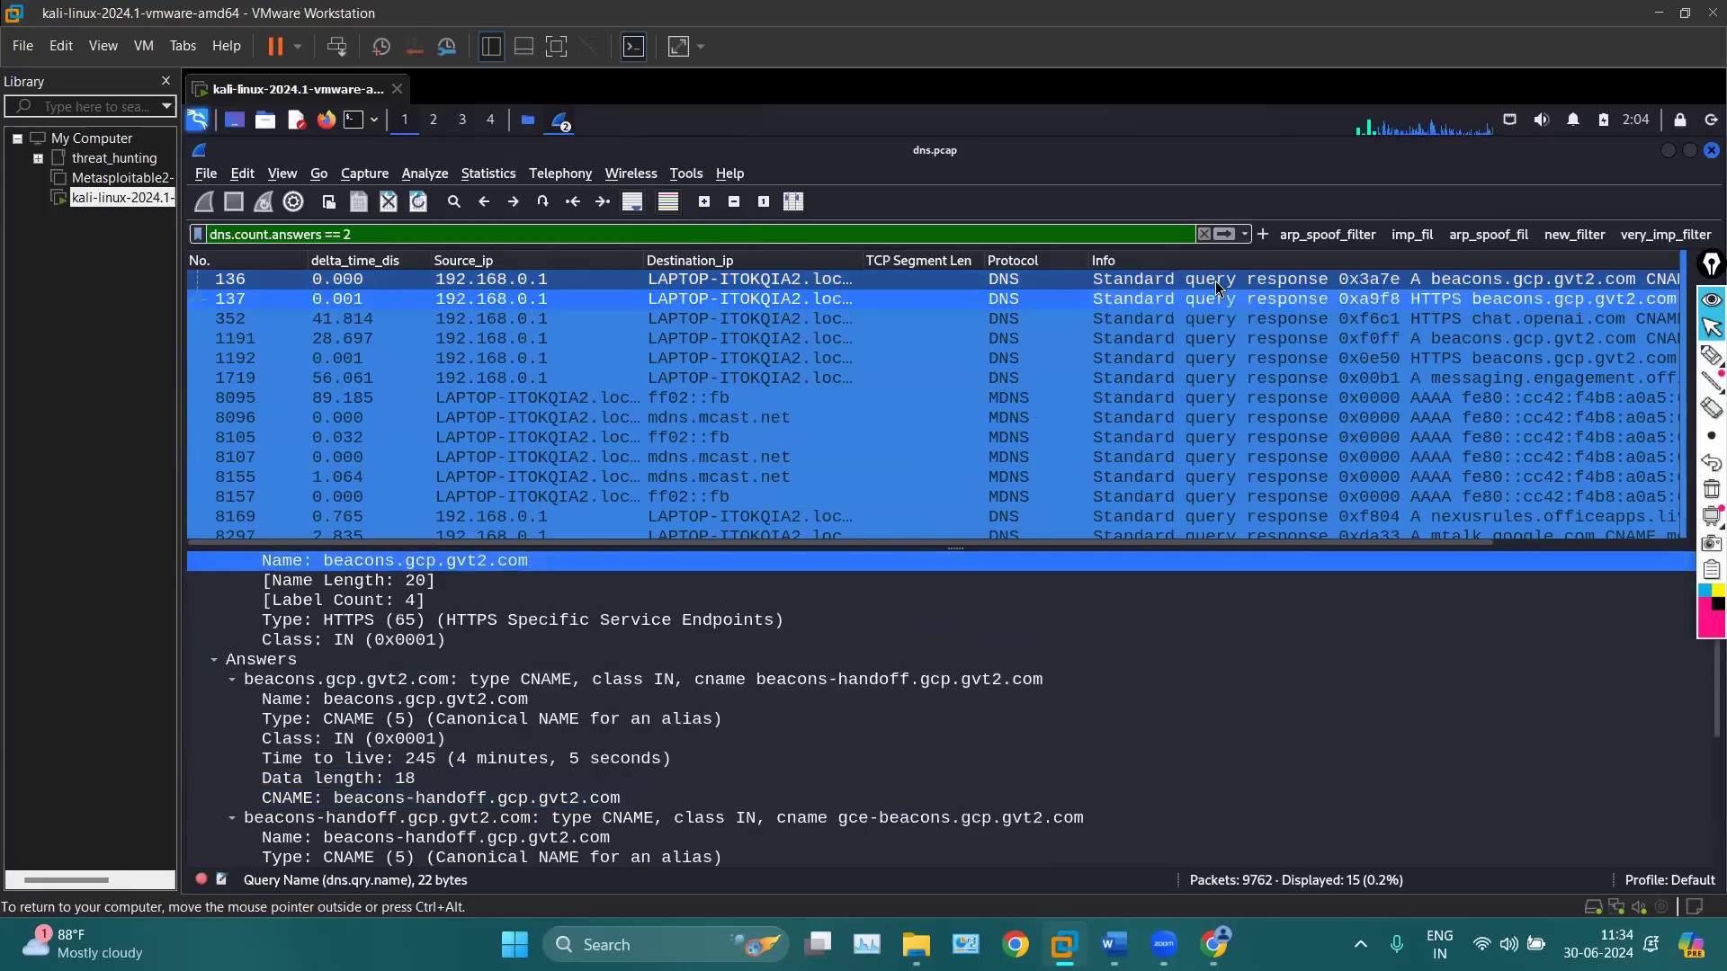
key("Down")
key("Down")
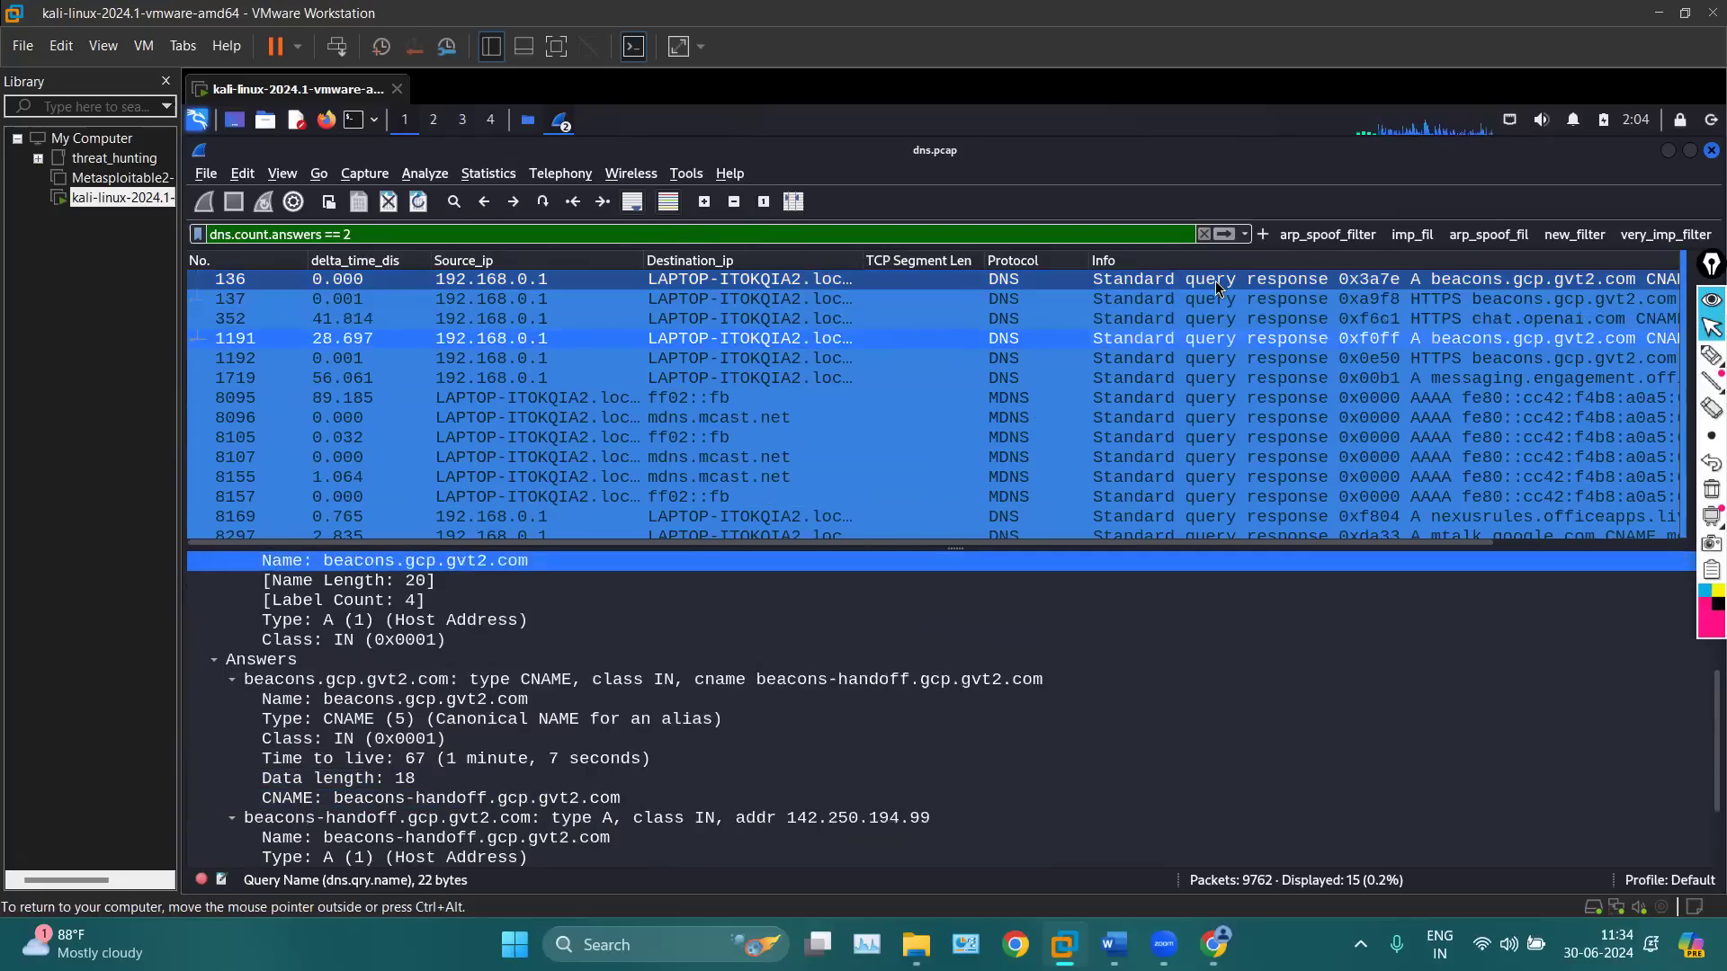
key("Up")
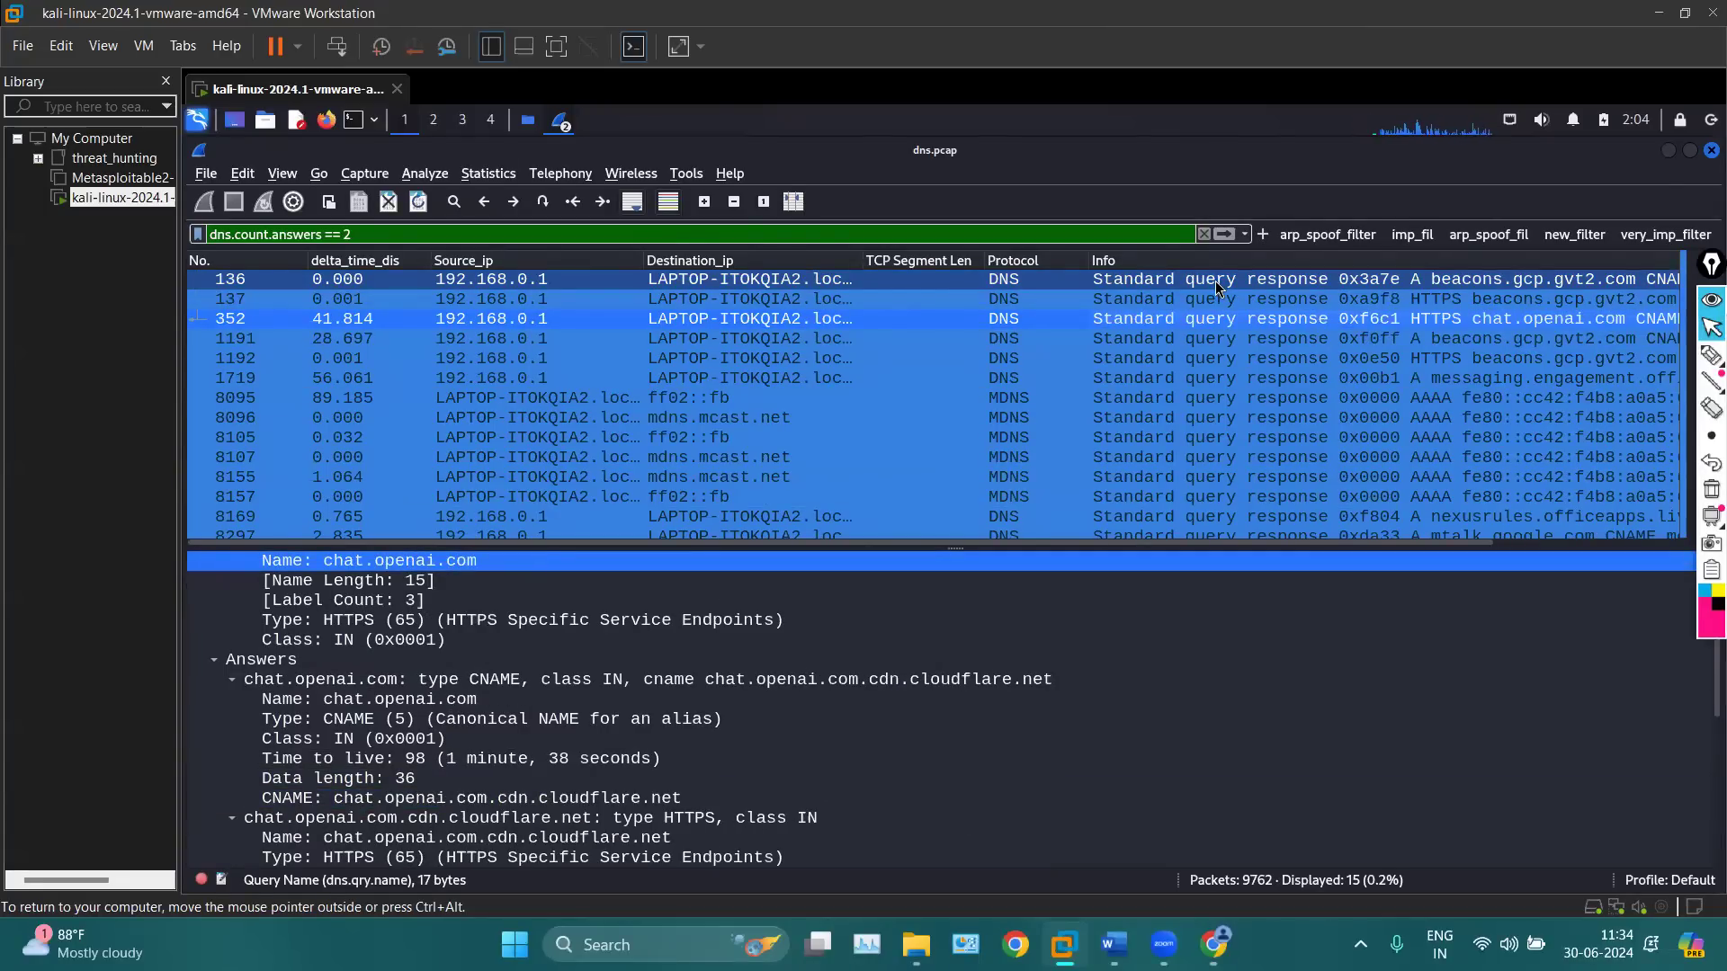
key("Down")
key("Down")
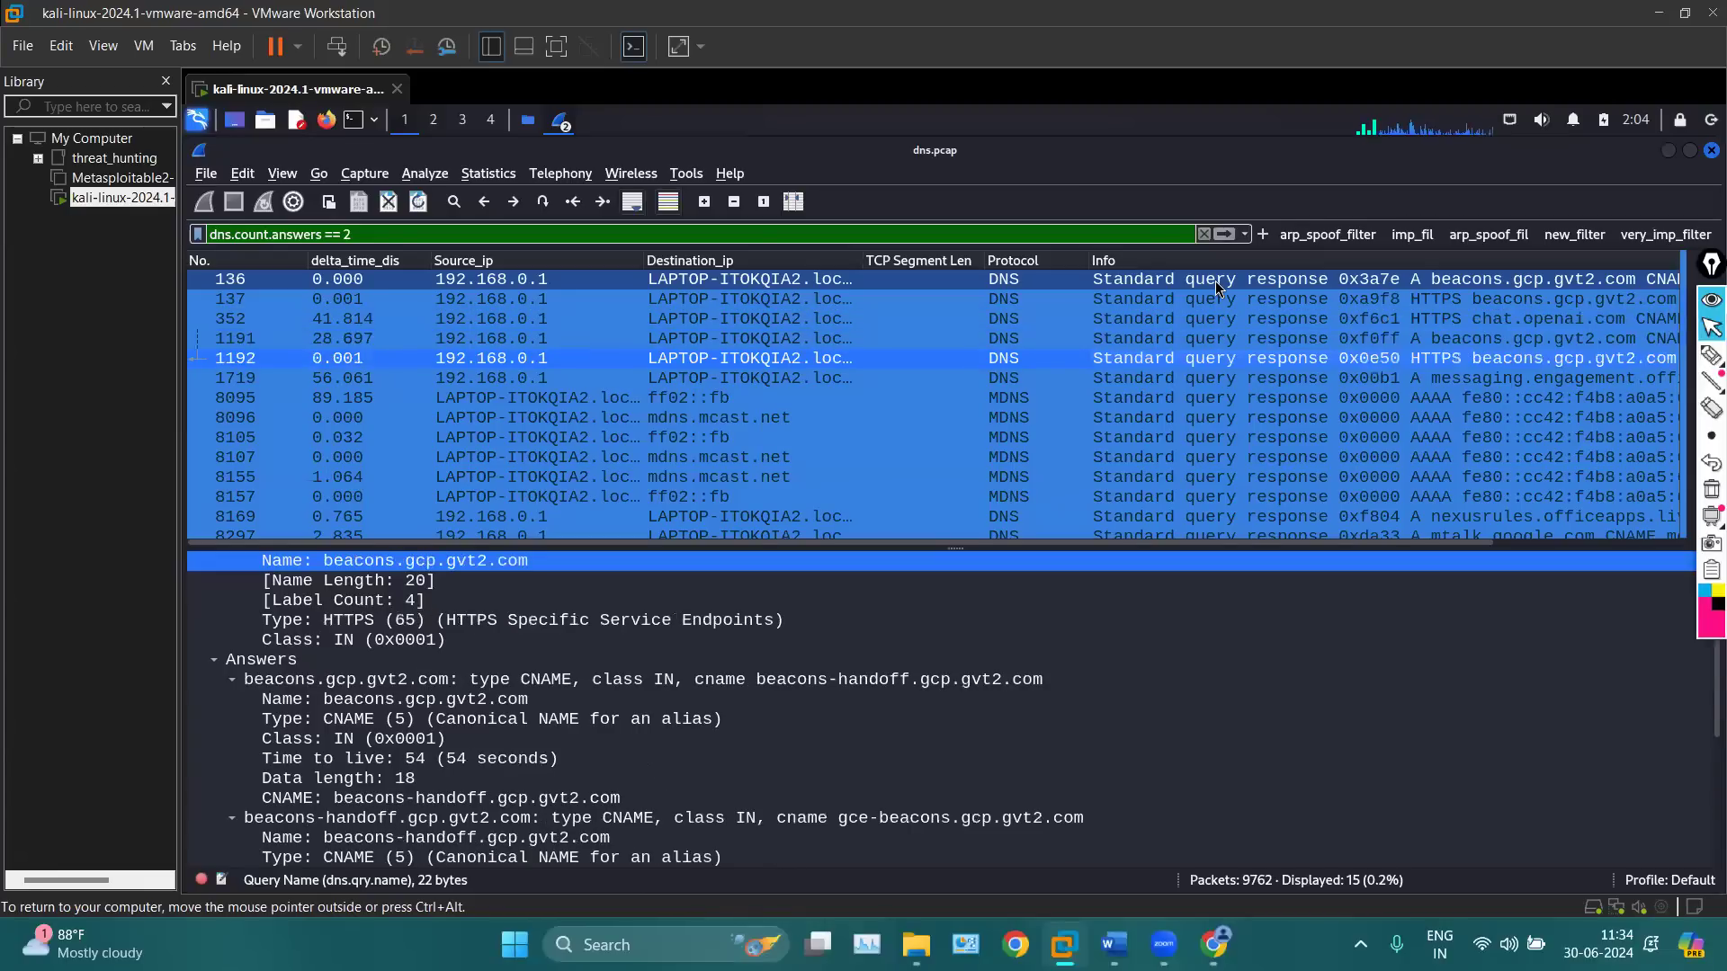
key("Down")
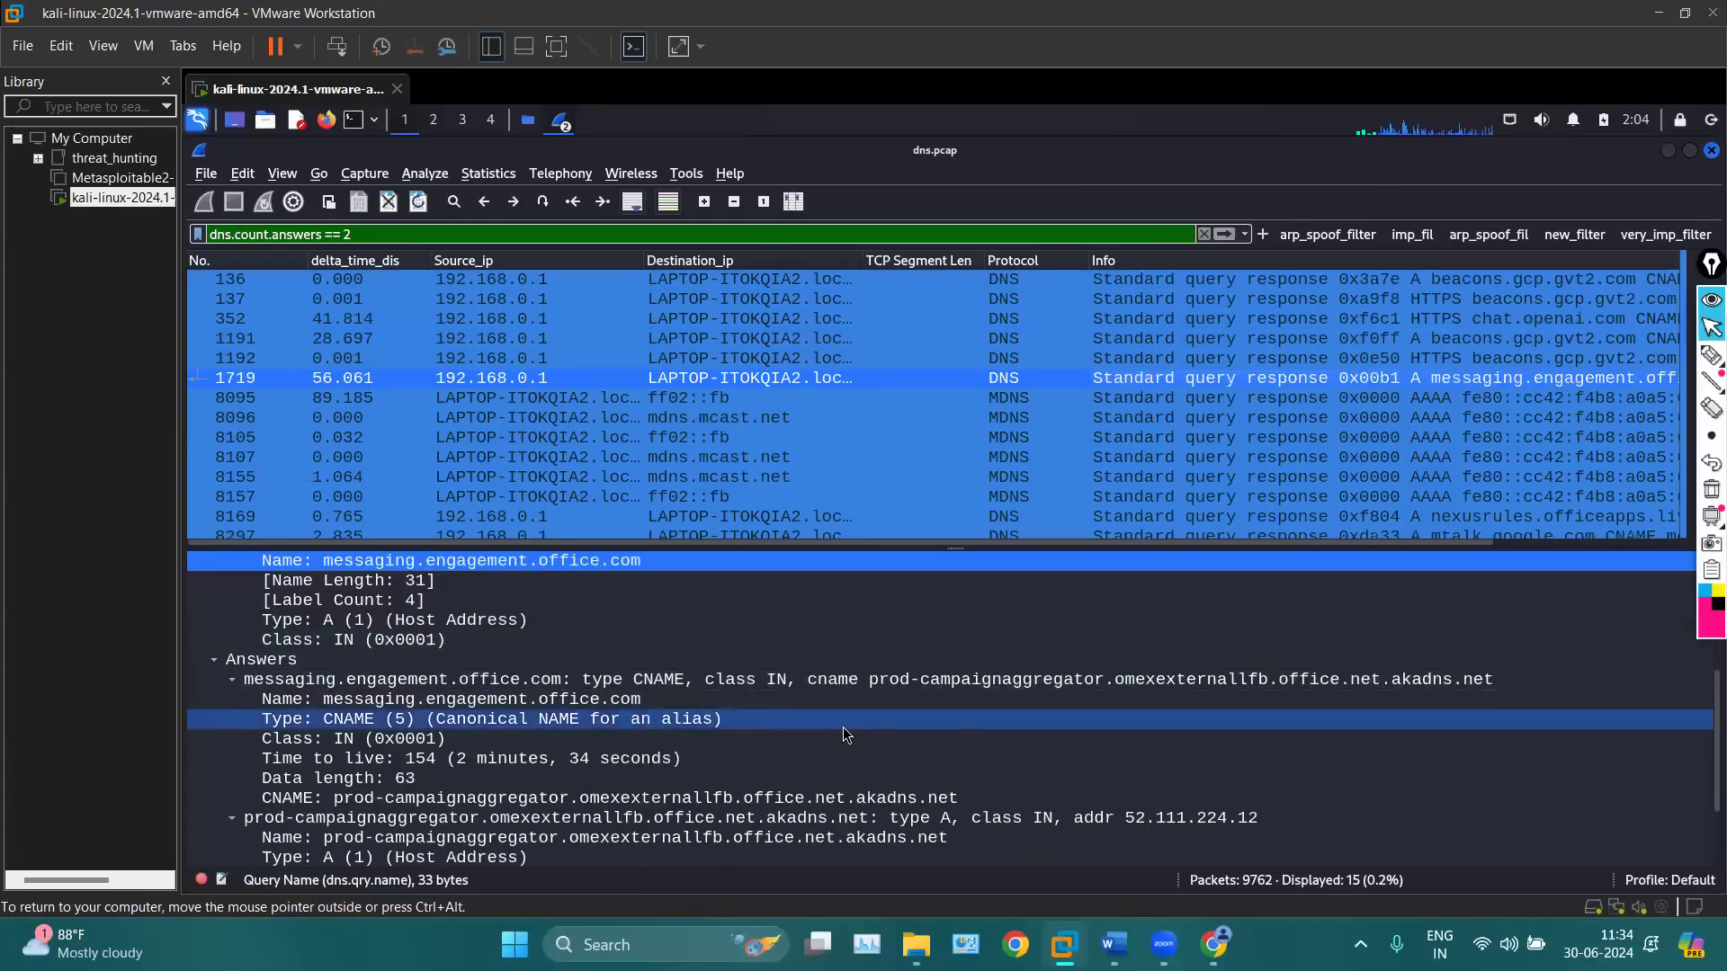
Review packet 1719's query and answers and filter the capture by its transaction ID, dns.id == 0x00b1
scroll(846, 733, "down", 2)
scroll(846, 733, "up", 5)
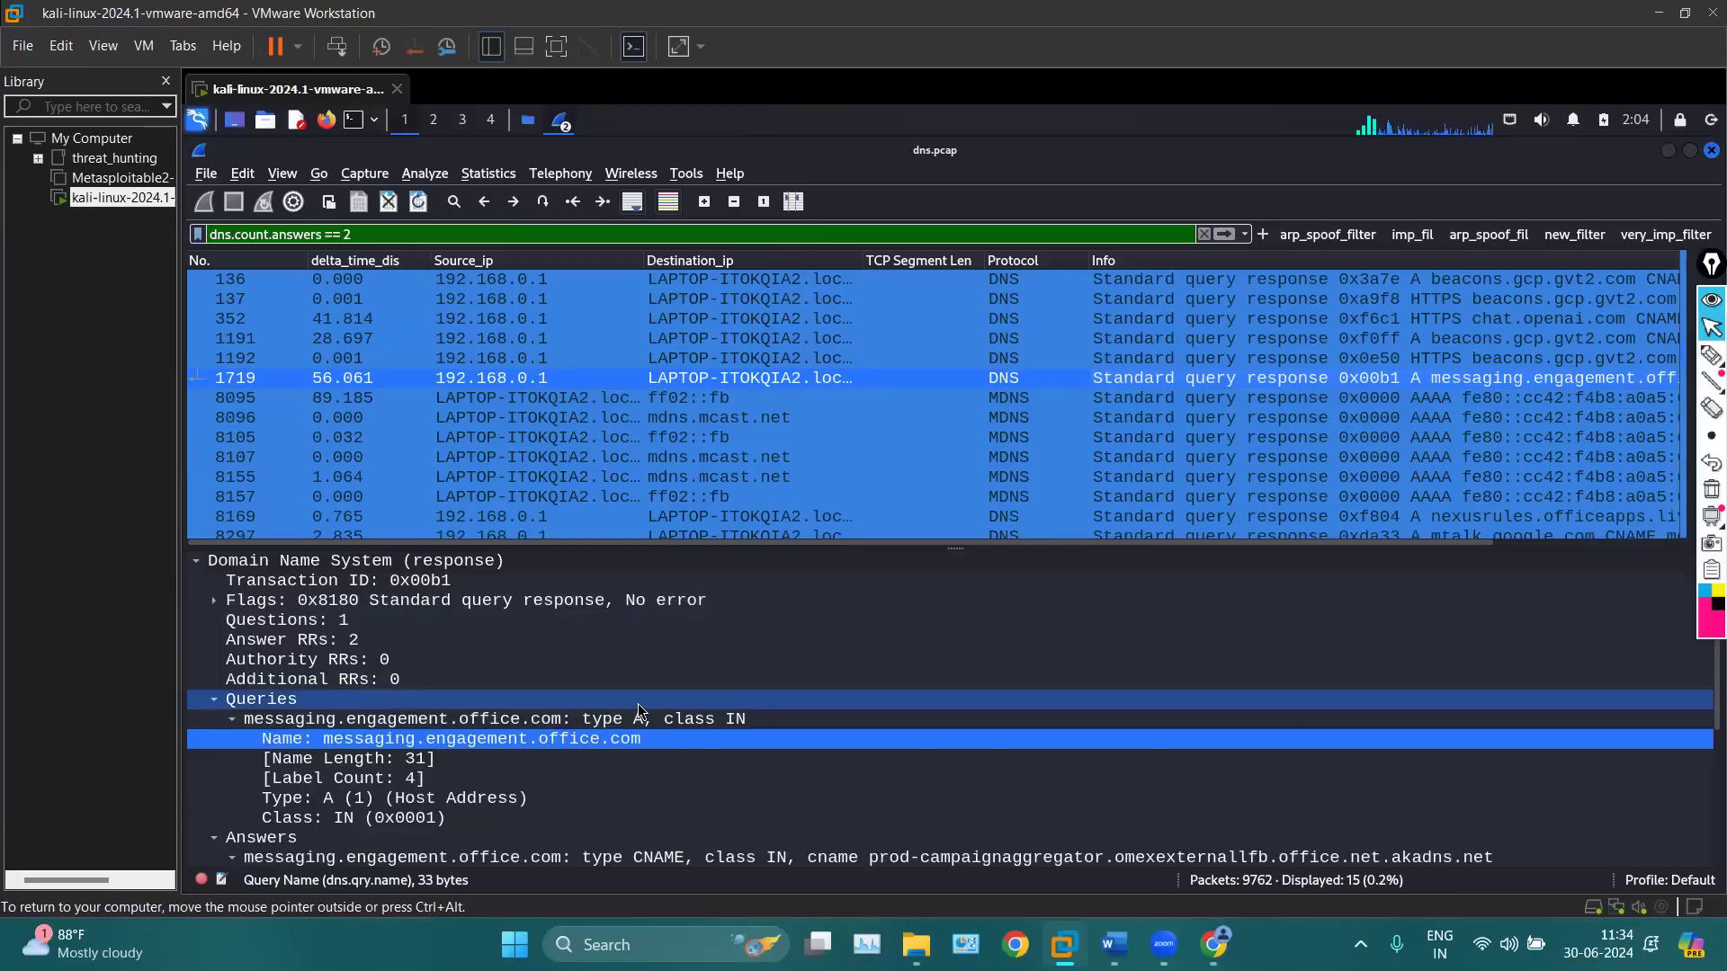
scroll(640, 711, "down", 4)
scroll(368, 705, "up", 2)
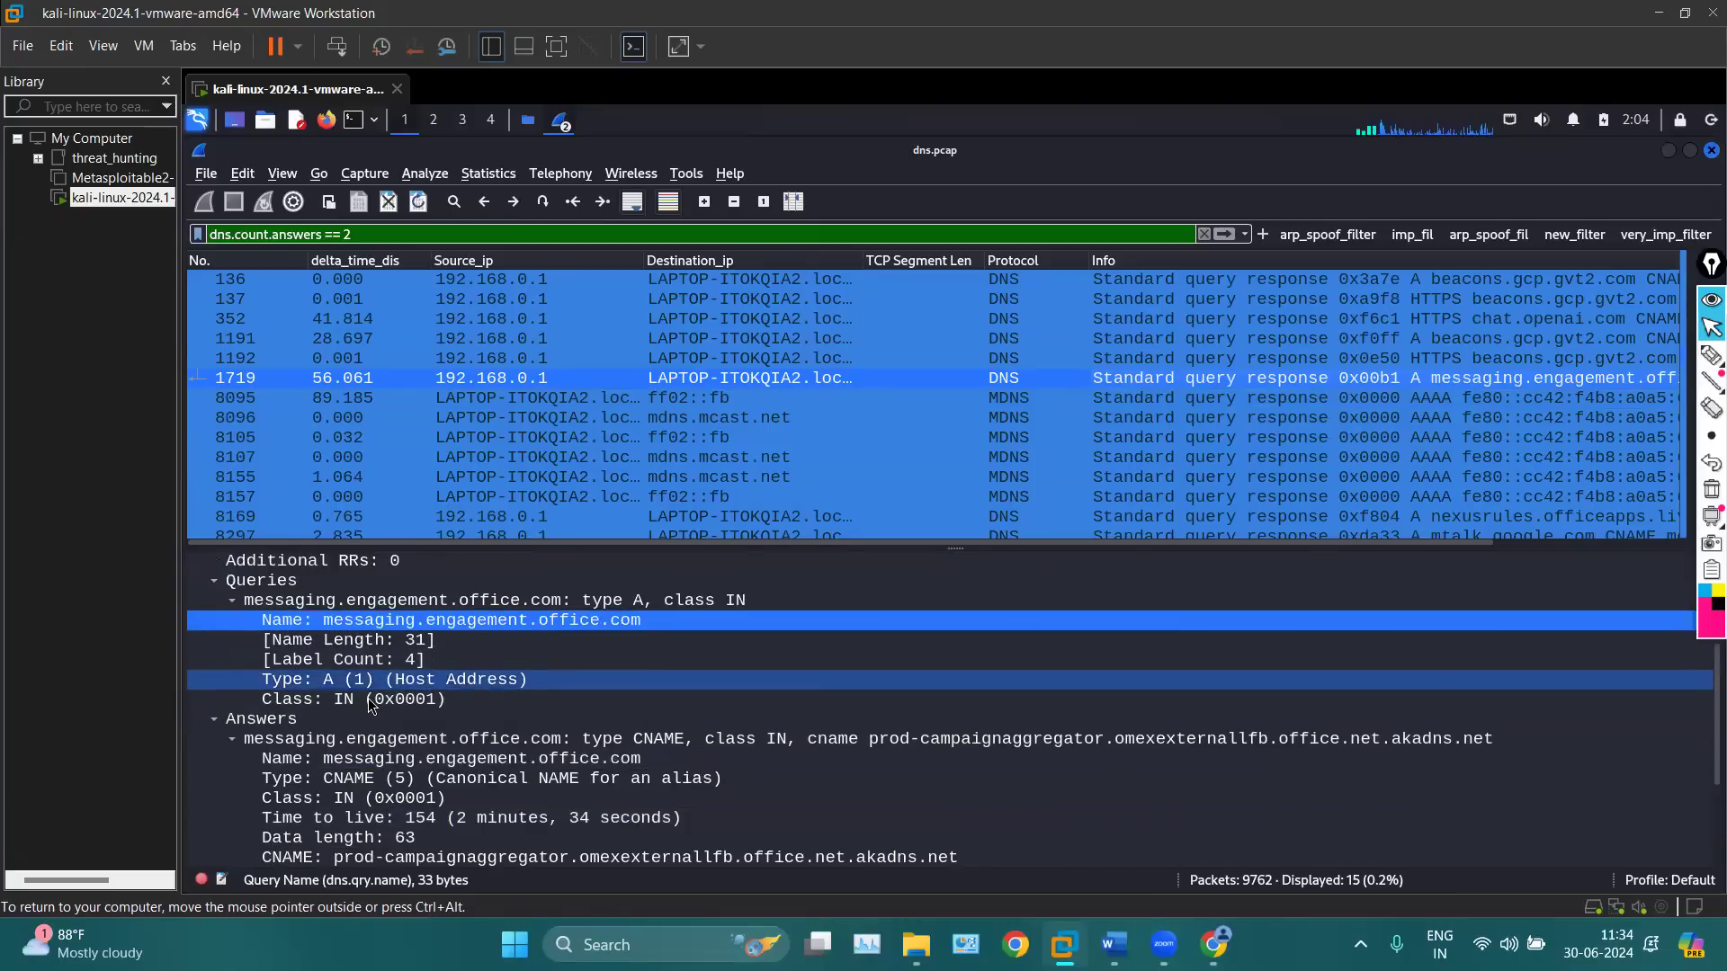
scroll(369, 704, "up", 2)
left_click(323, 641)
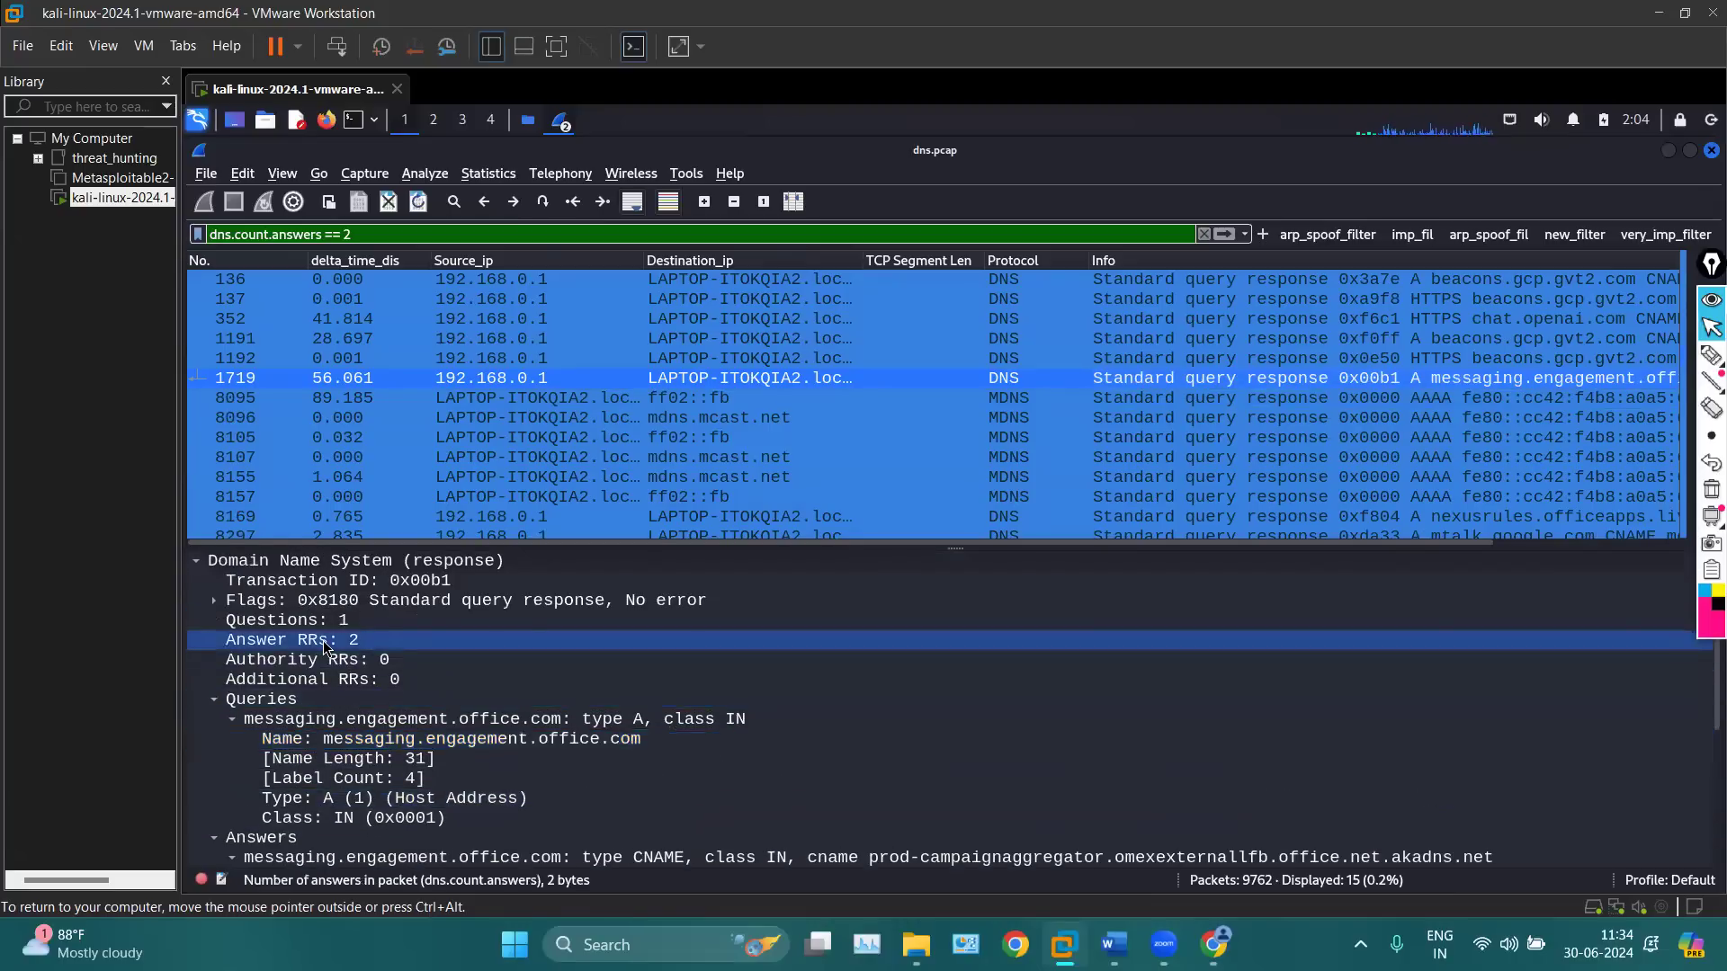
left_click(335, 602)
left_click(328, 589)
right_click(327, 593)
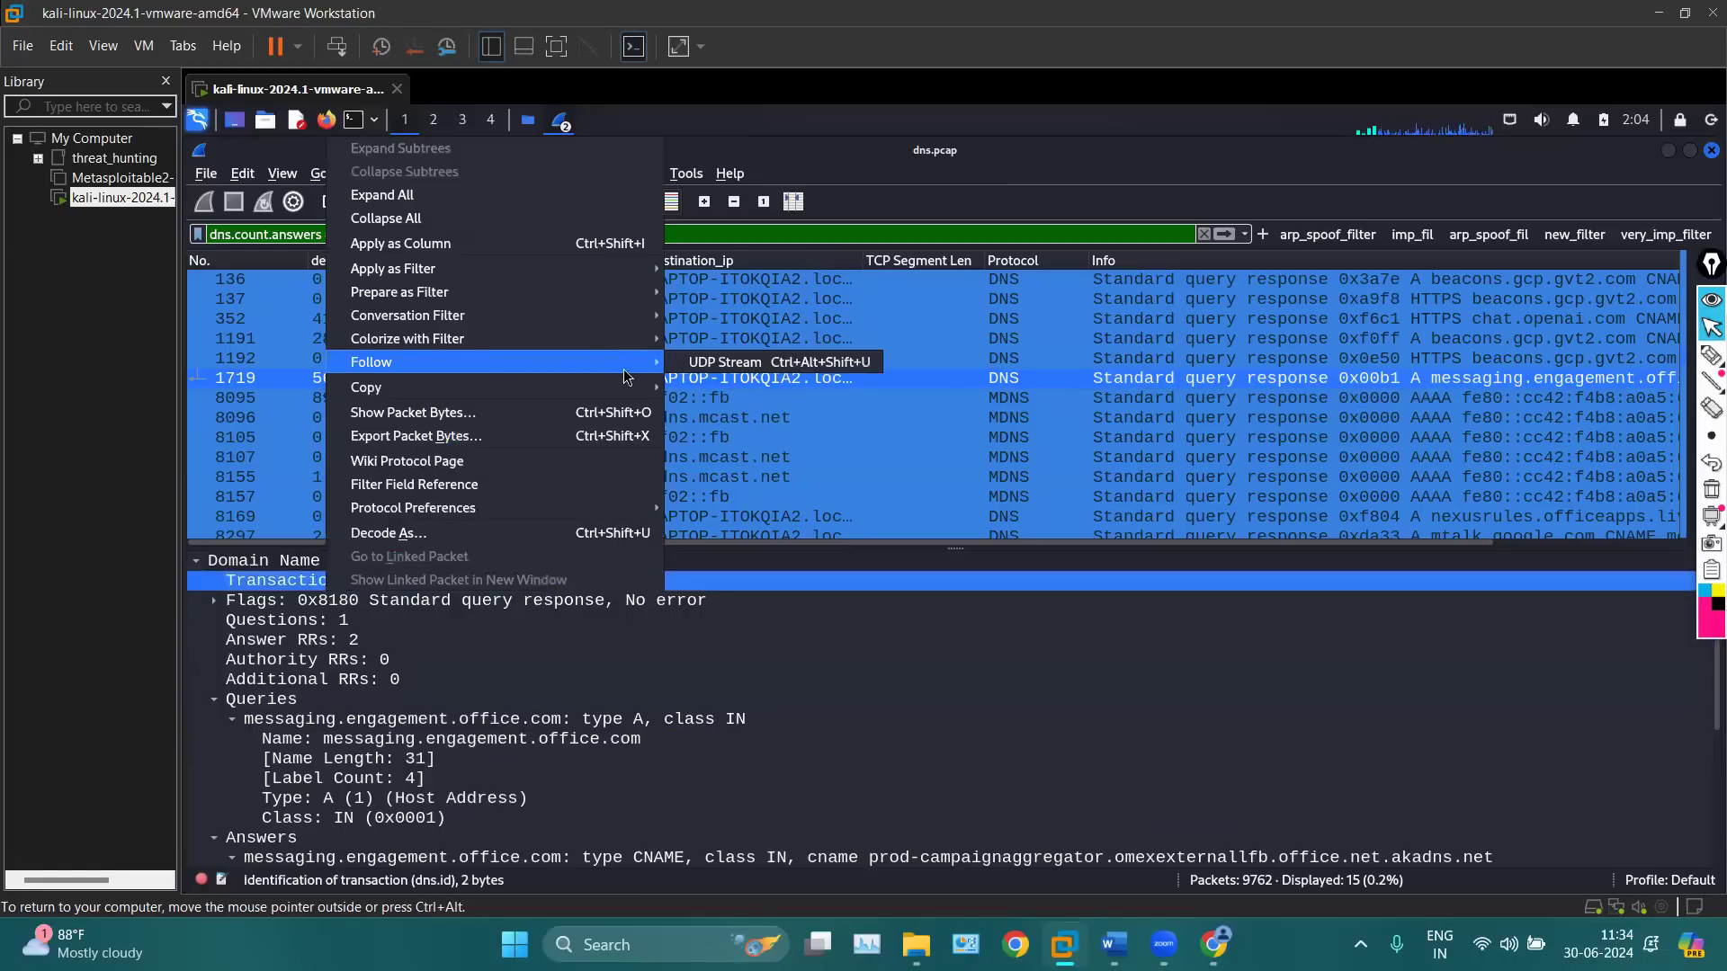
mouse_move(545, 284)
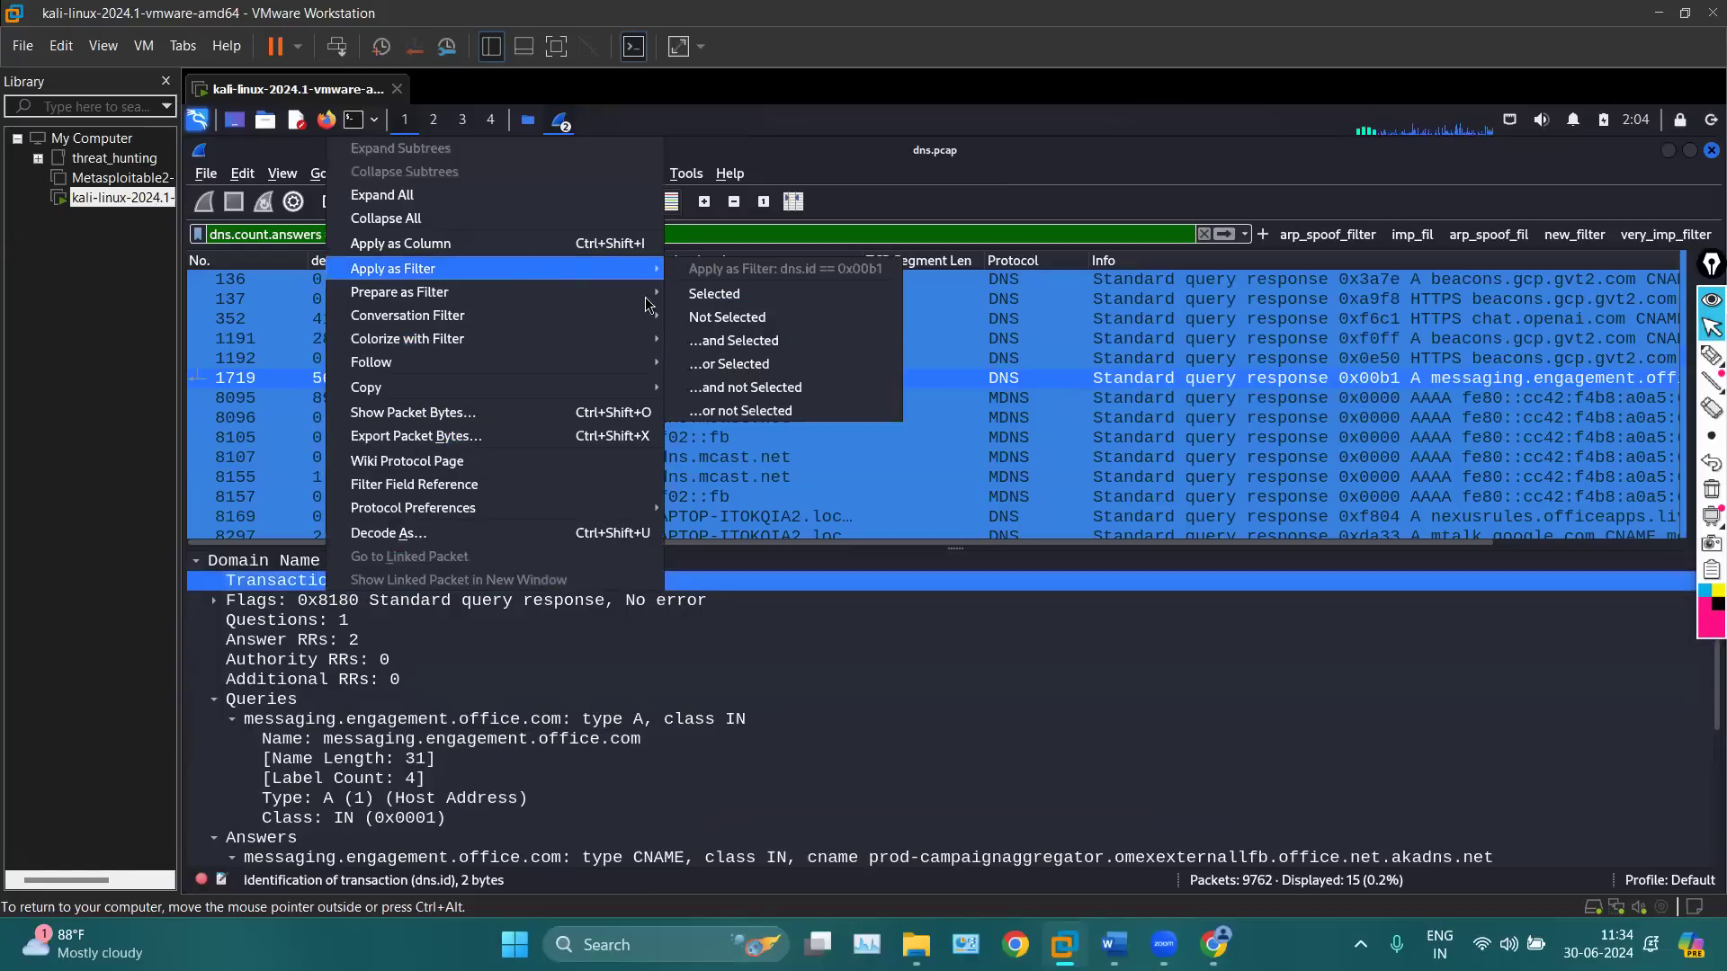
left_click(731, 293)
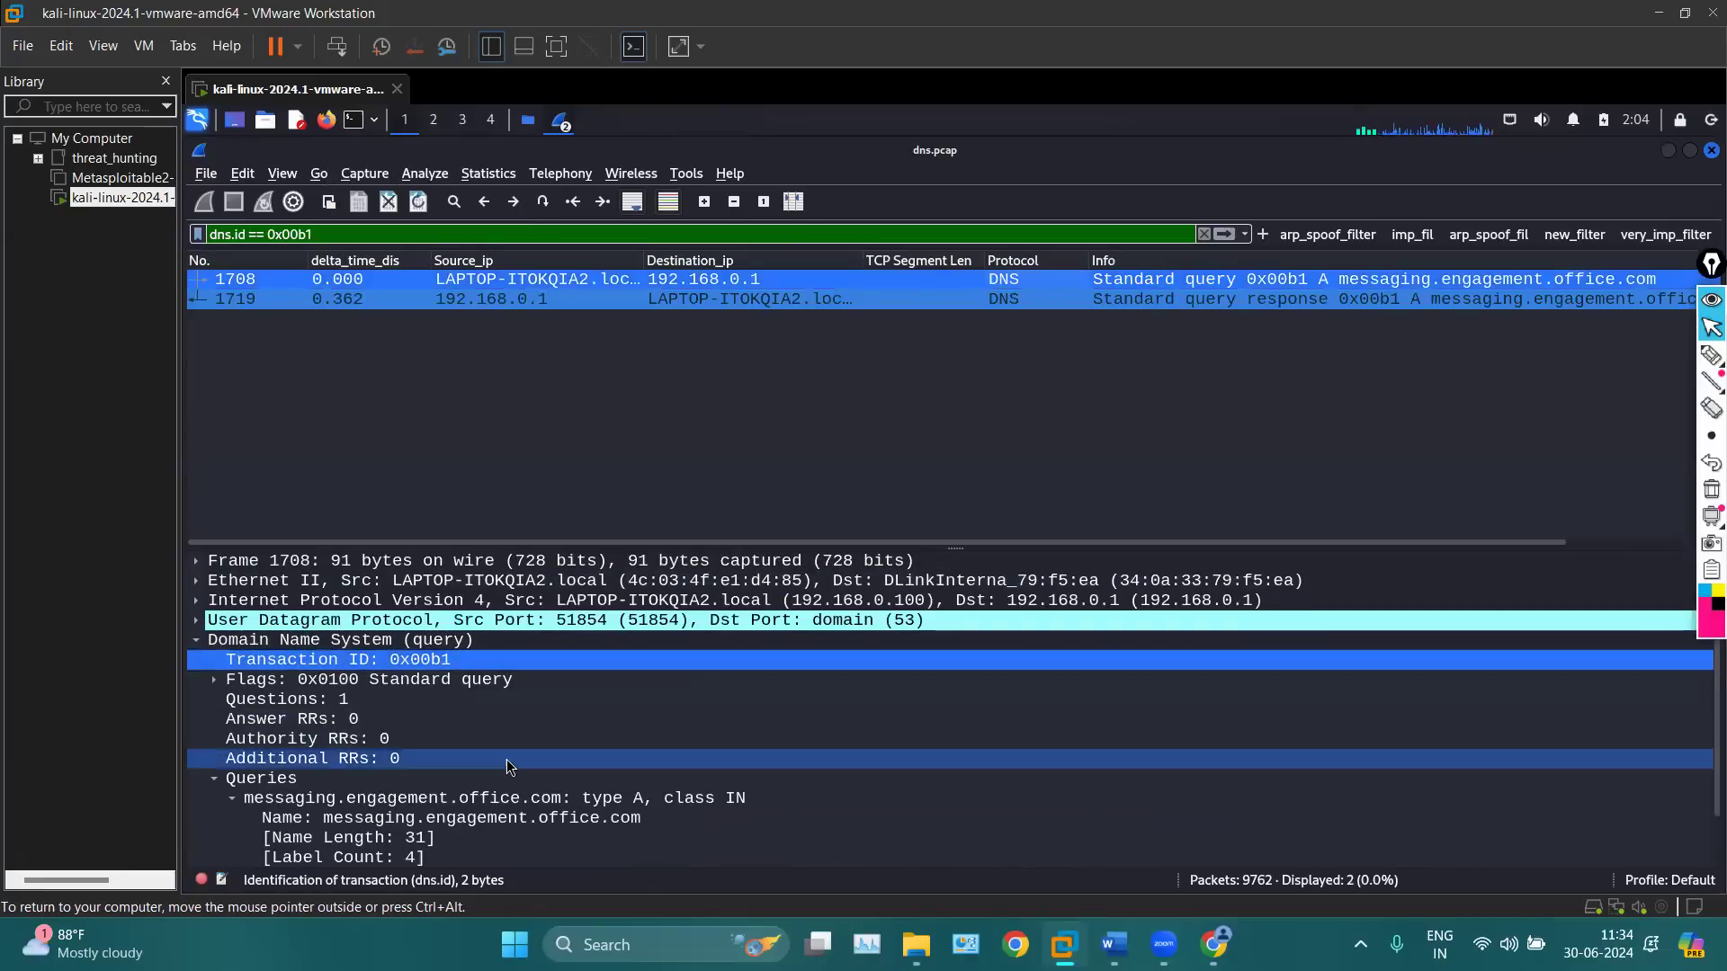
Check the type A query for messaging.engagement.office.com in packet 1708 and select its response, packet 1719
scroll(507, 763, "down", 1)
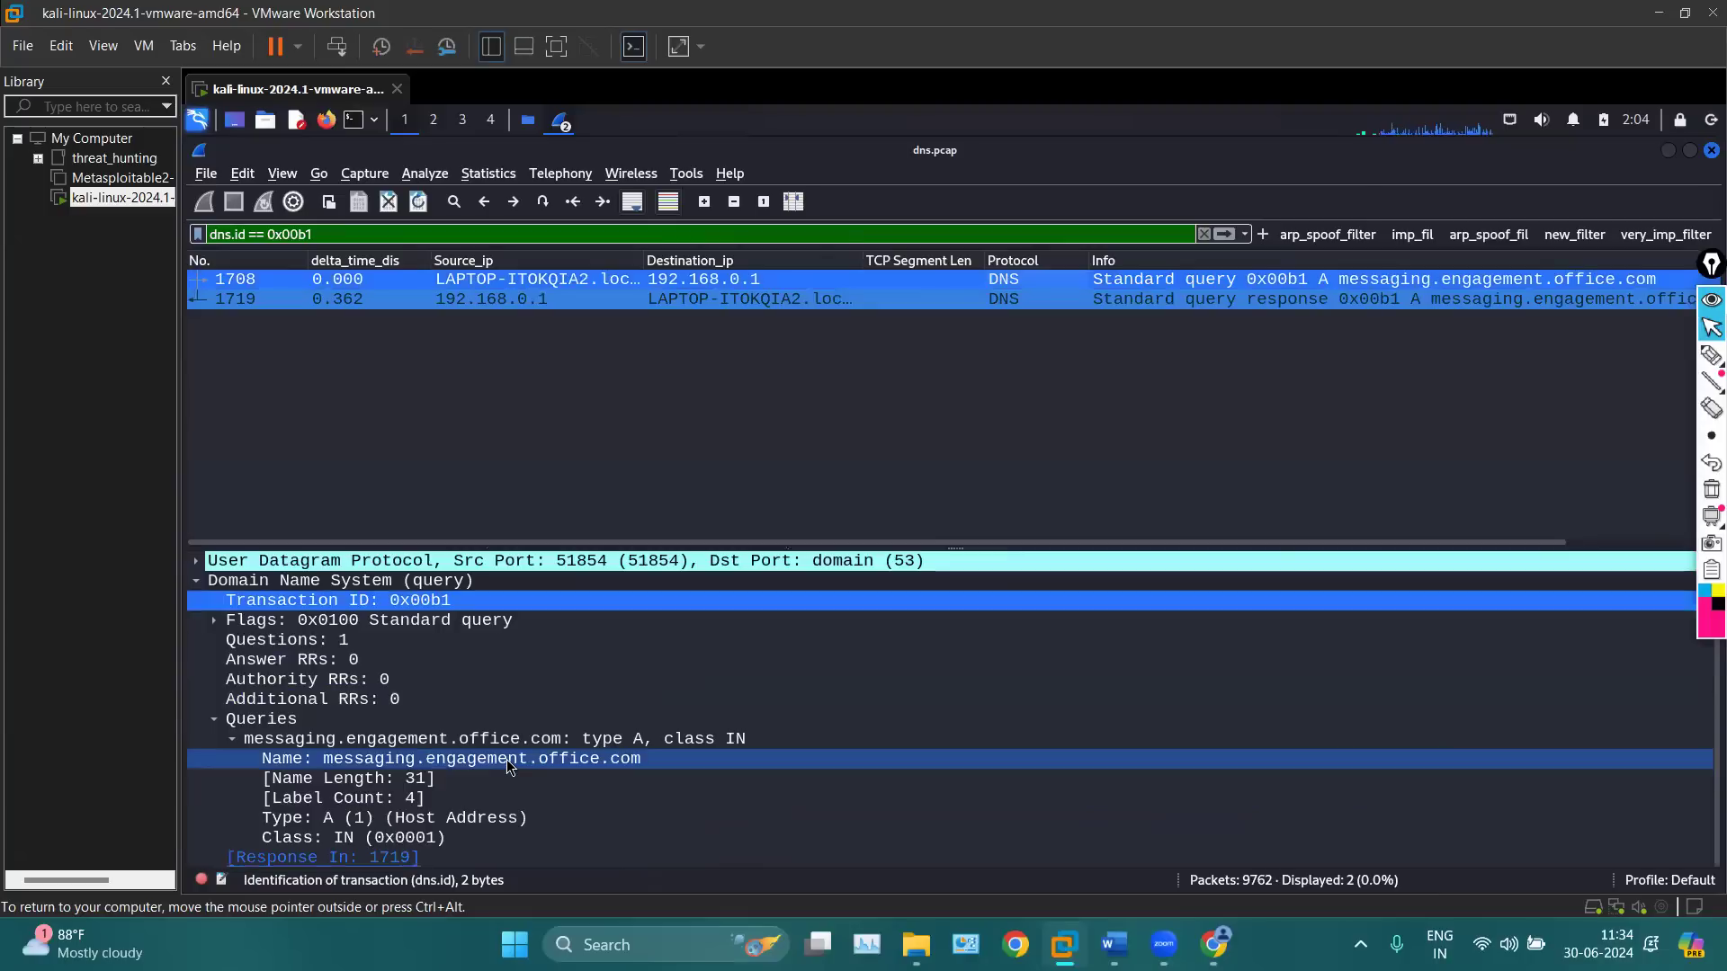
left_click(585, 745)
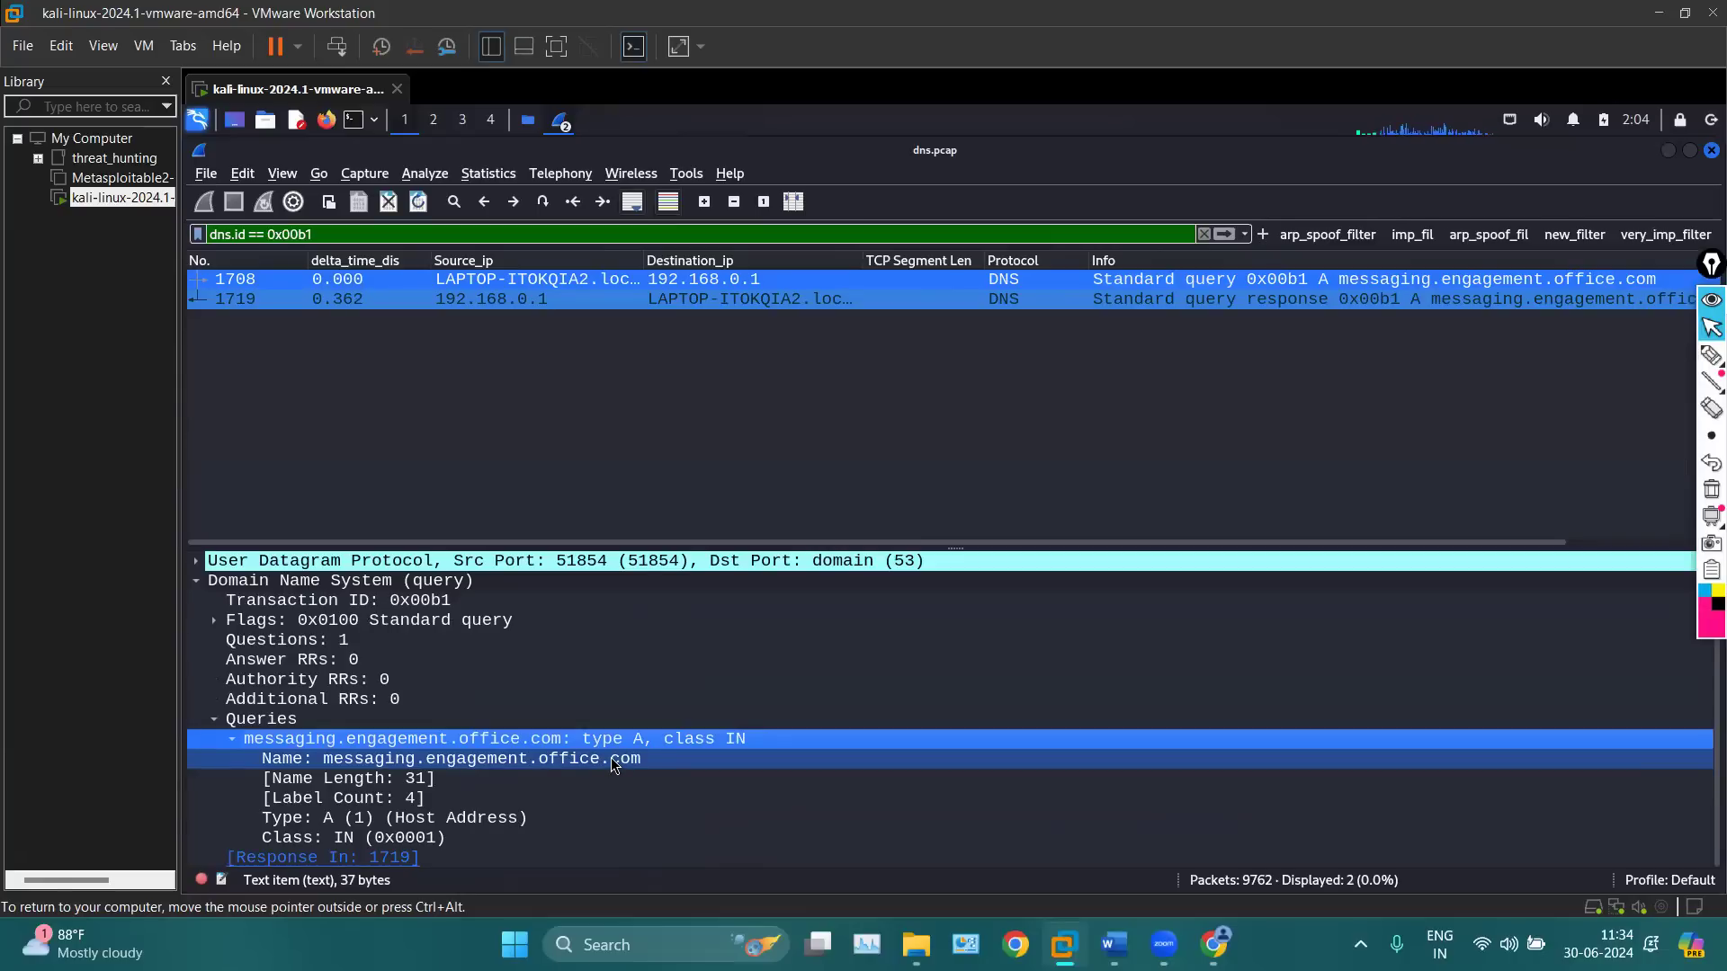
left_click(640, 302)
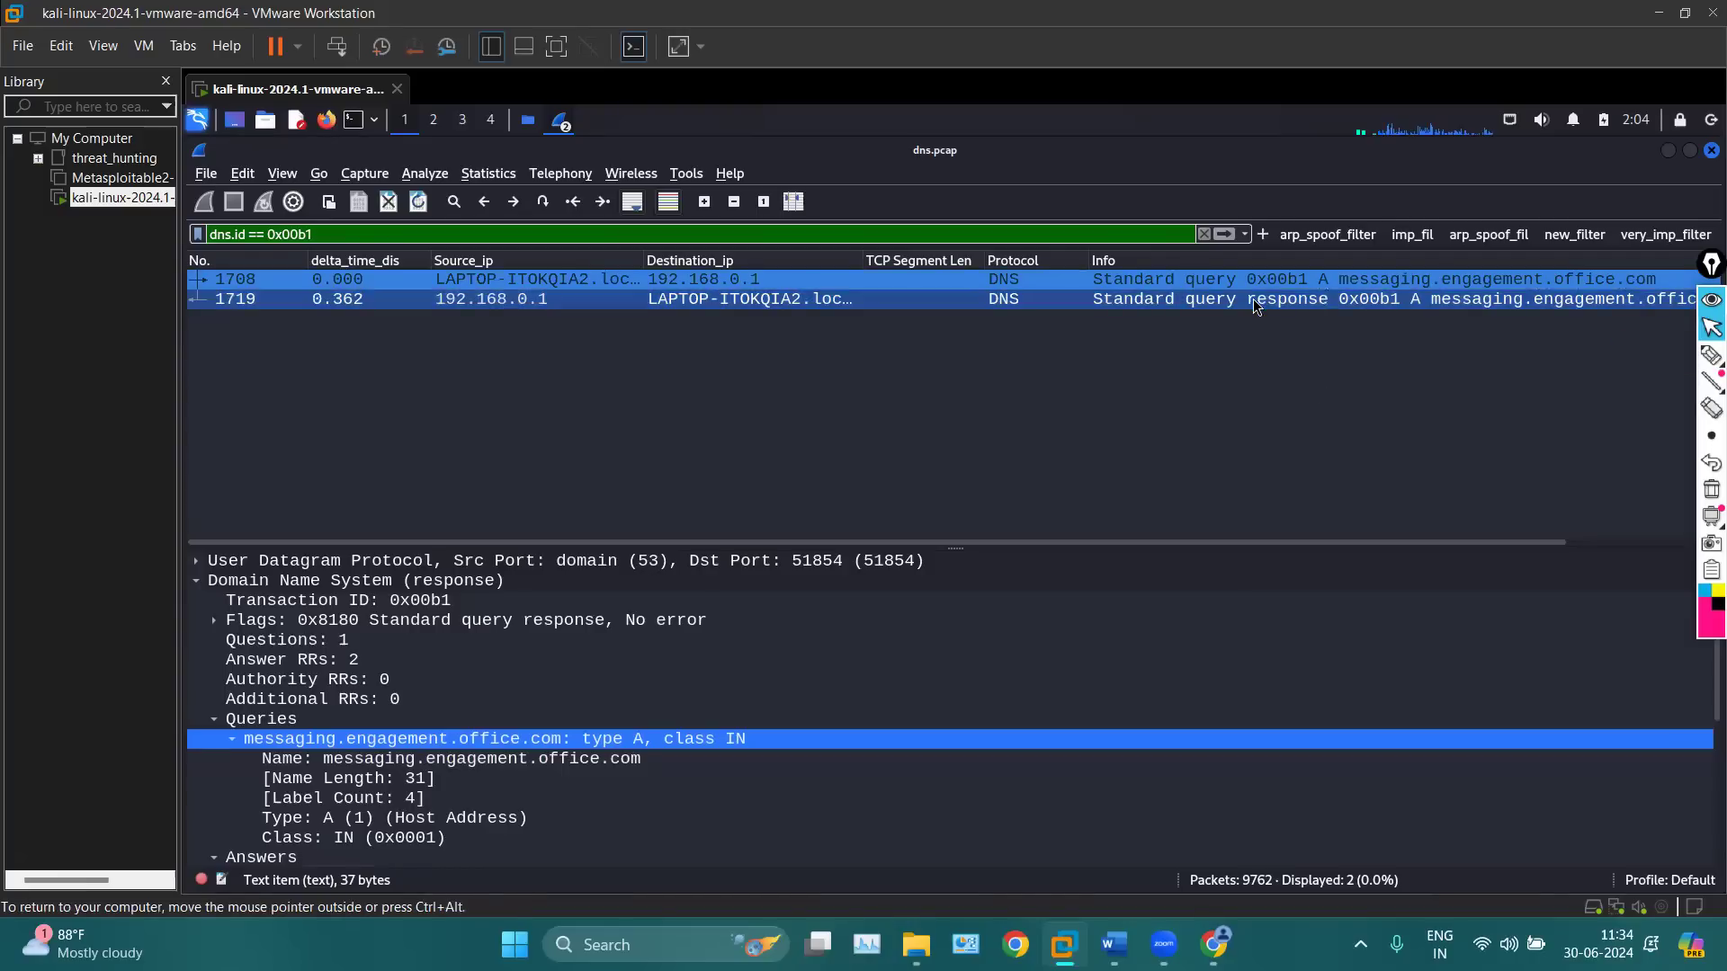
Draw and clear a trial pen stroke on packet 1719's row, adjust the pen width and underline the response's Answer RRs line
left_click(1707, 360)
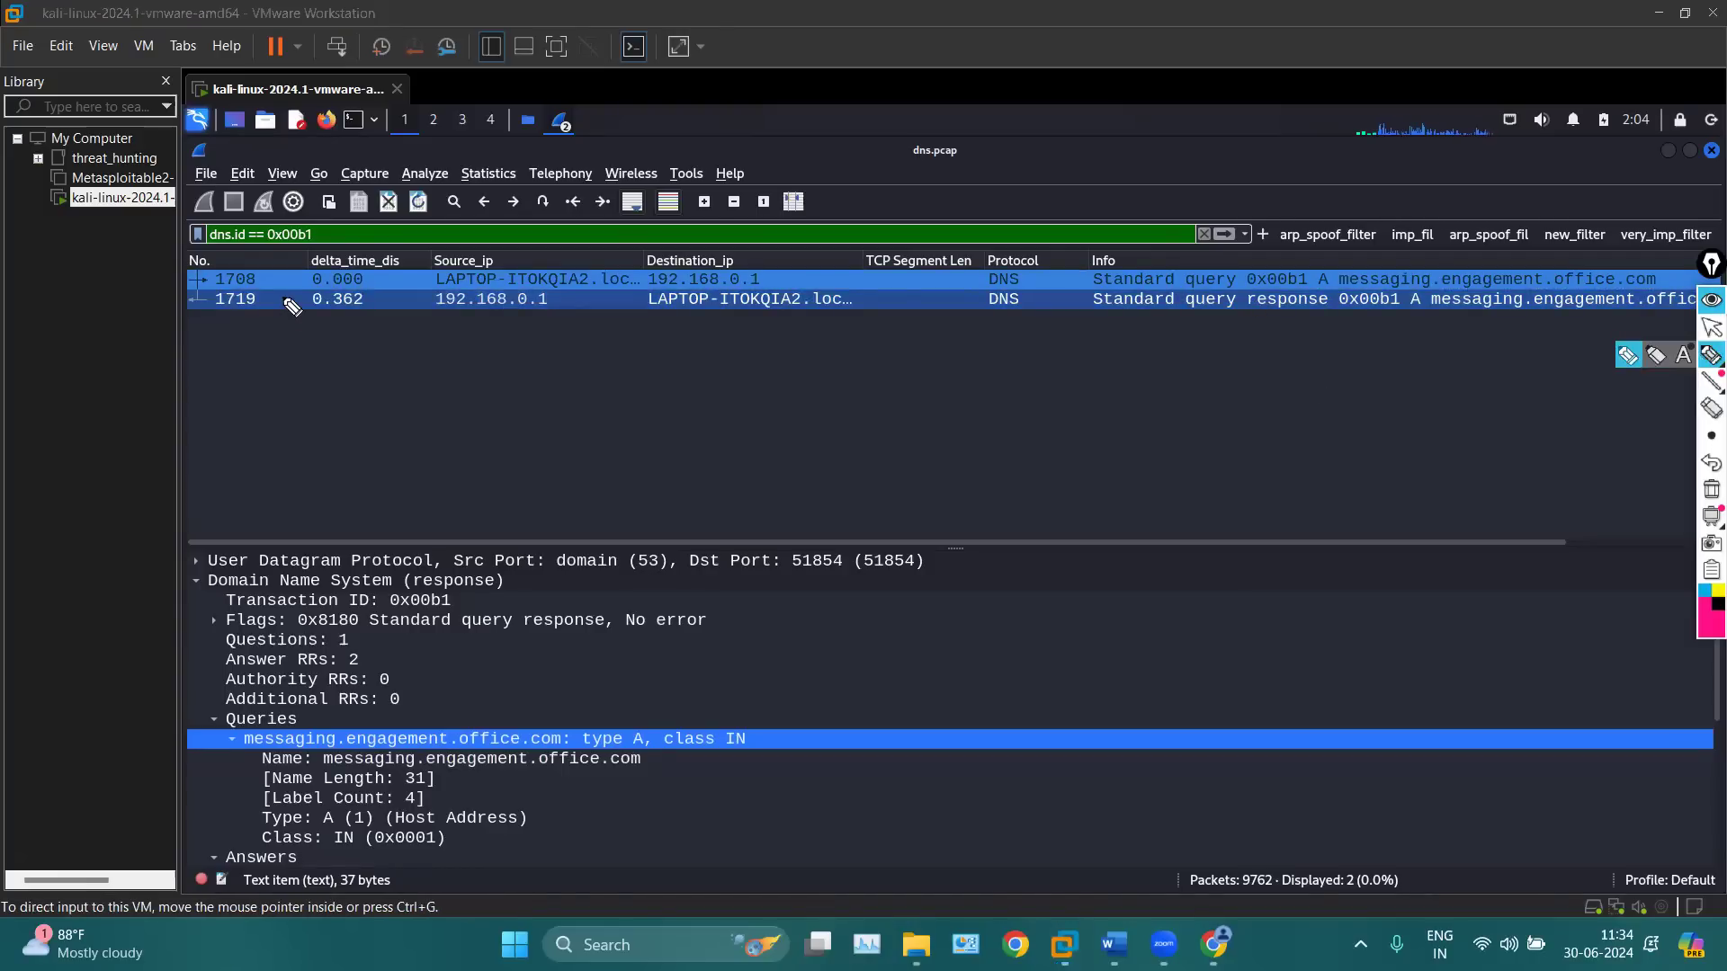
left_click_drag(286, 300, 393, 325)
left_click(1710, 489)
mouse_move(1711, 435)
left_click(1629, 436)
left_click_drag(221, 667, 398, 679)
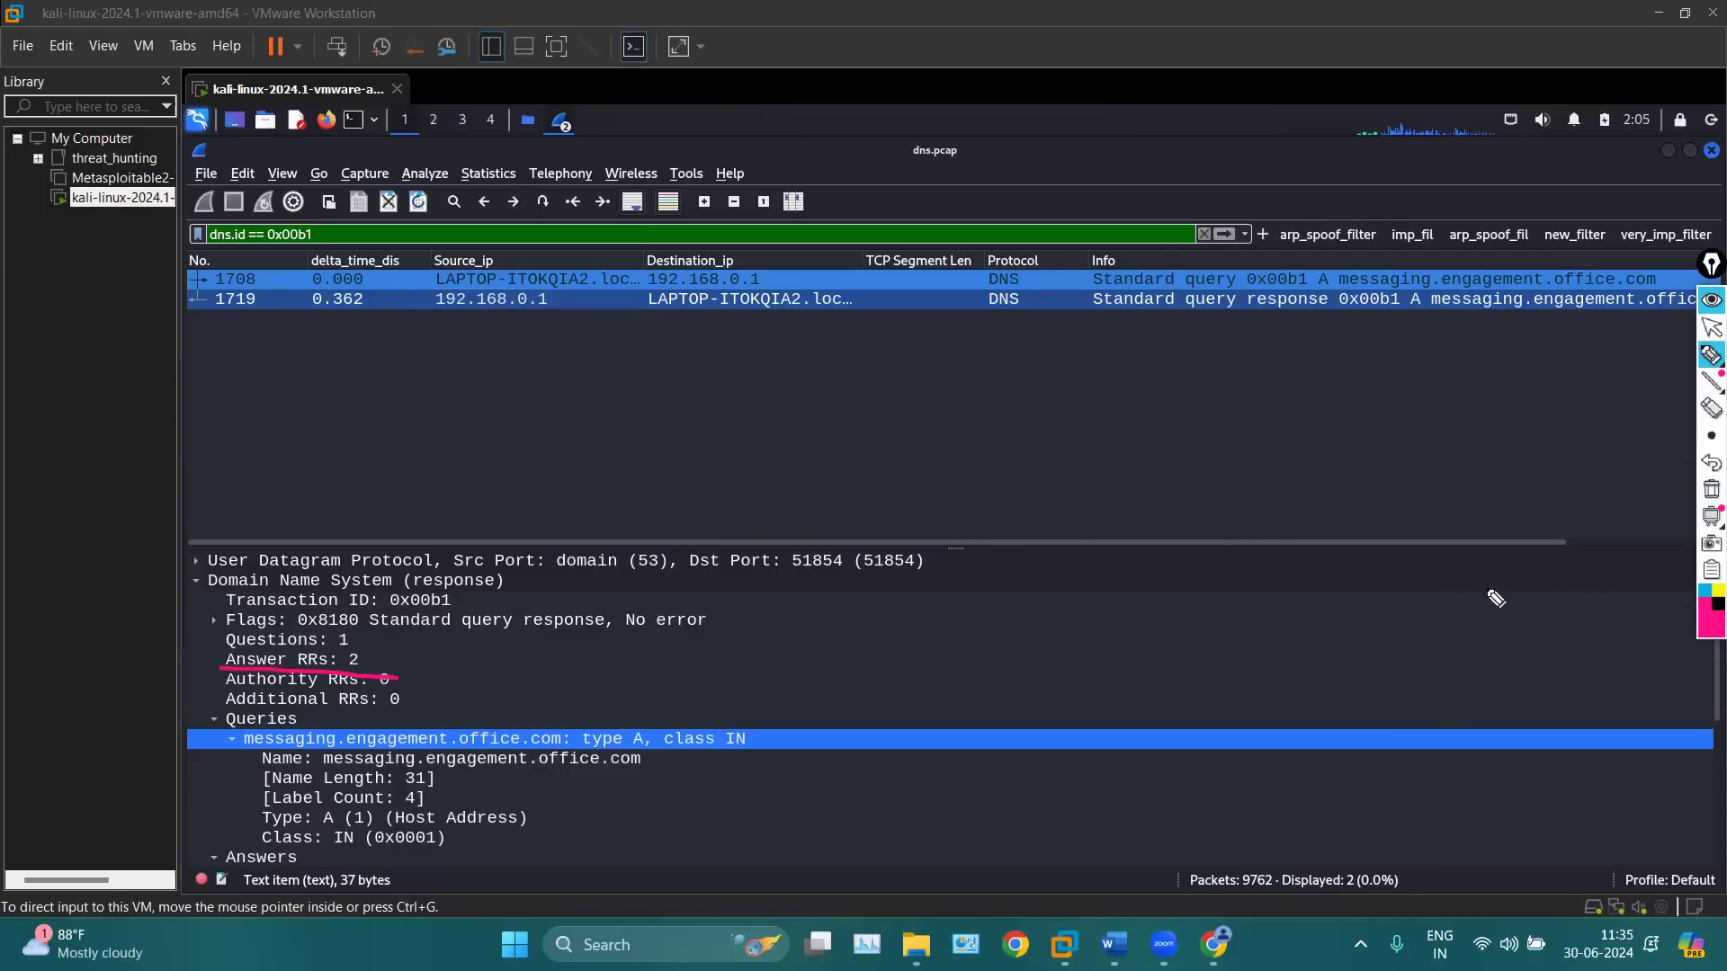
Clear the pen annotation, switch back to the pointer and open packet 1719 in its own window
left_click(1707, 485)
left_click(1710, 327)
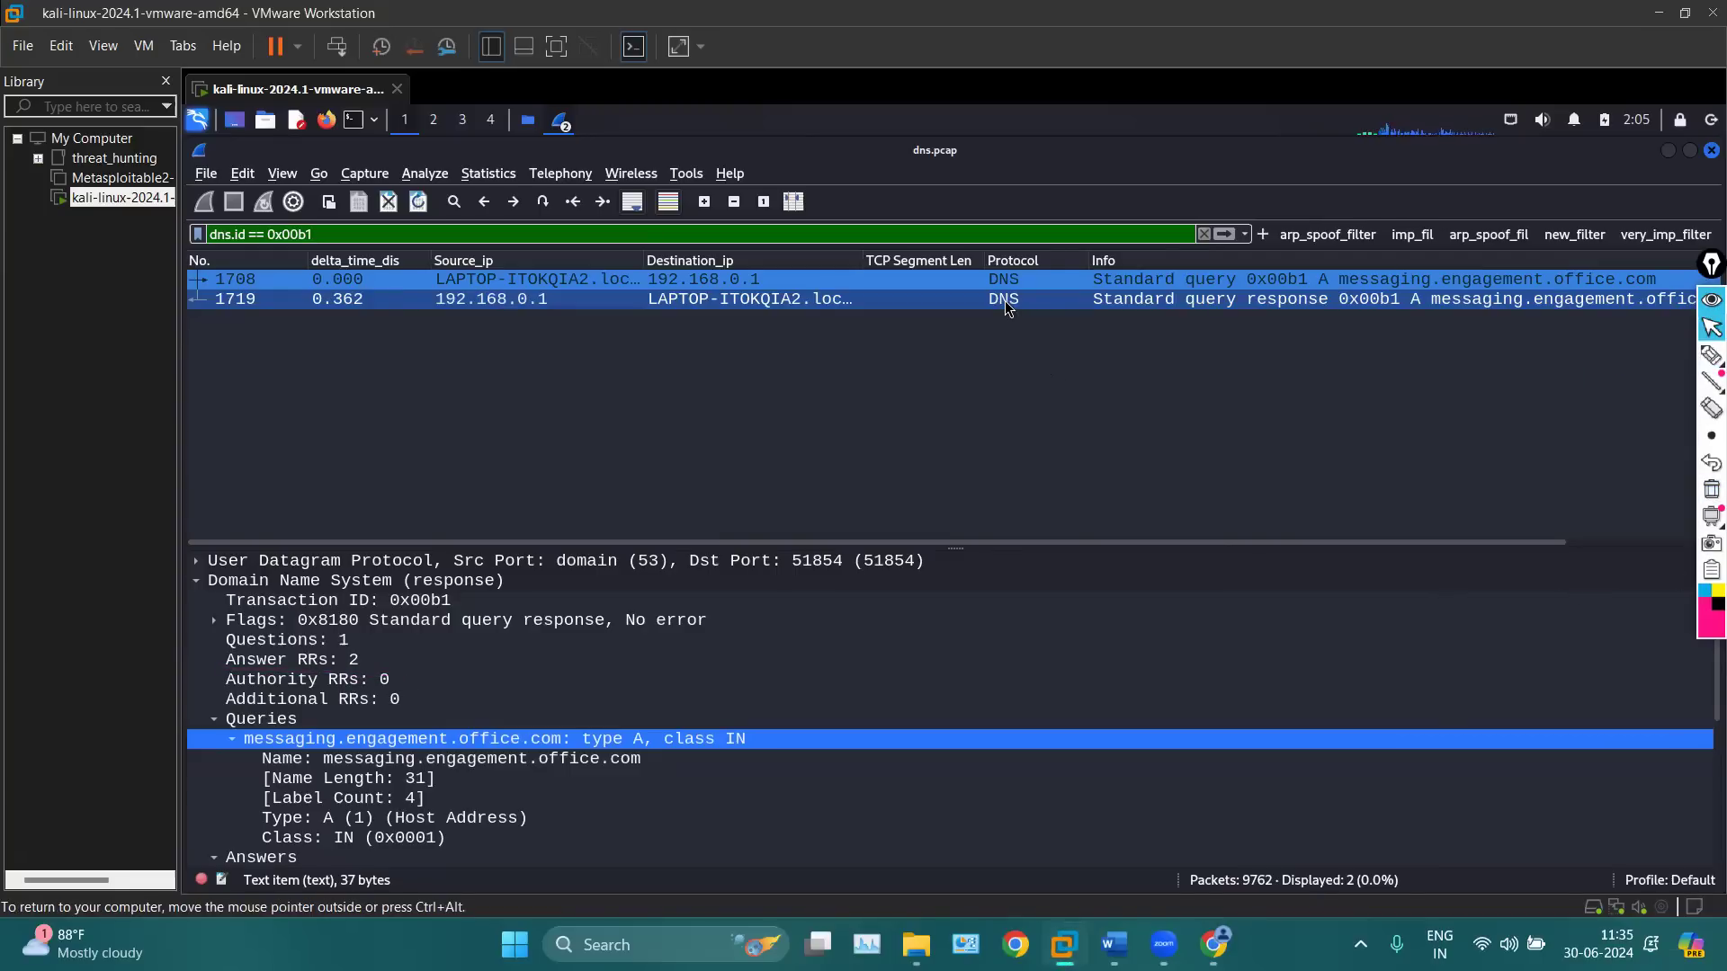
left_click(791, 419)
left_click(797, 305)
double_click(797, 305)
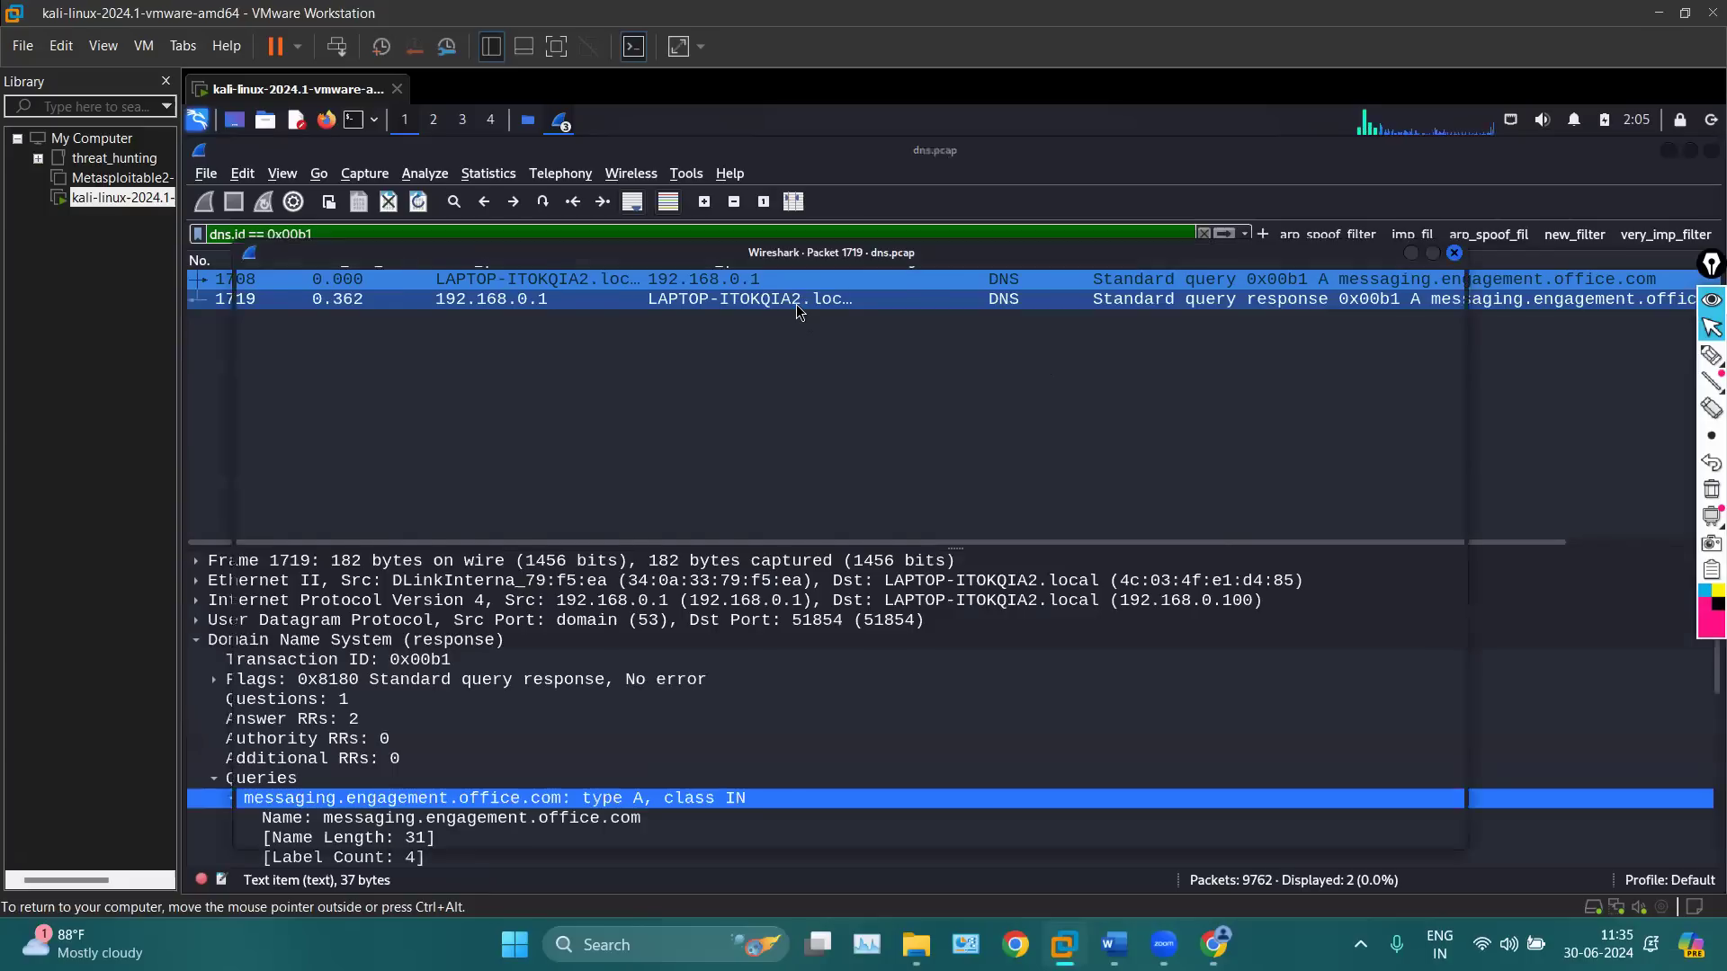
Examine packet 1719's CNAME answer, type A answer and resolved address, and close the packet window
scroll(335, 468, "down", 4)
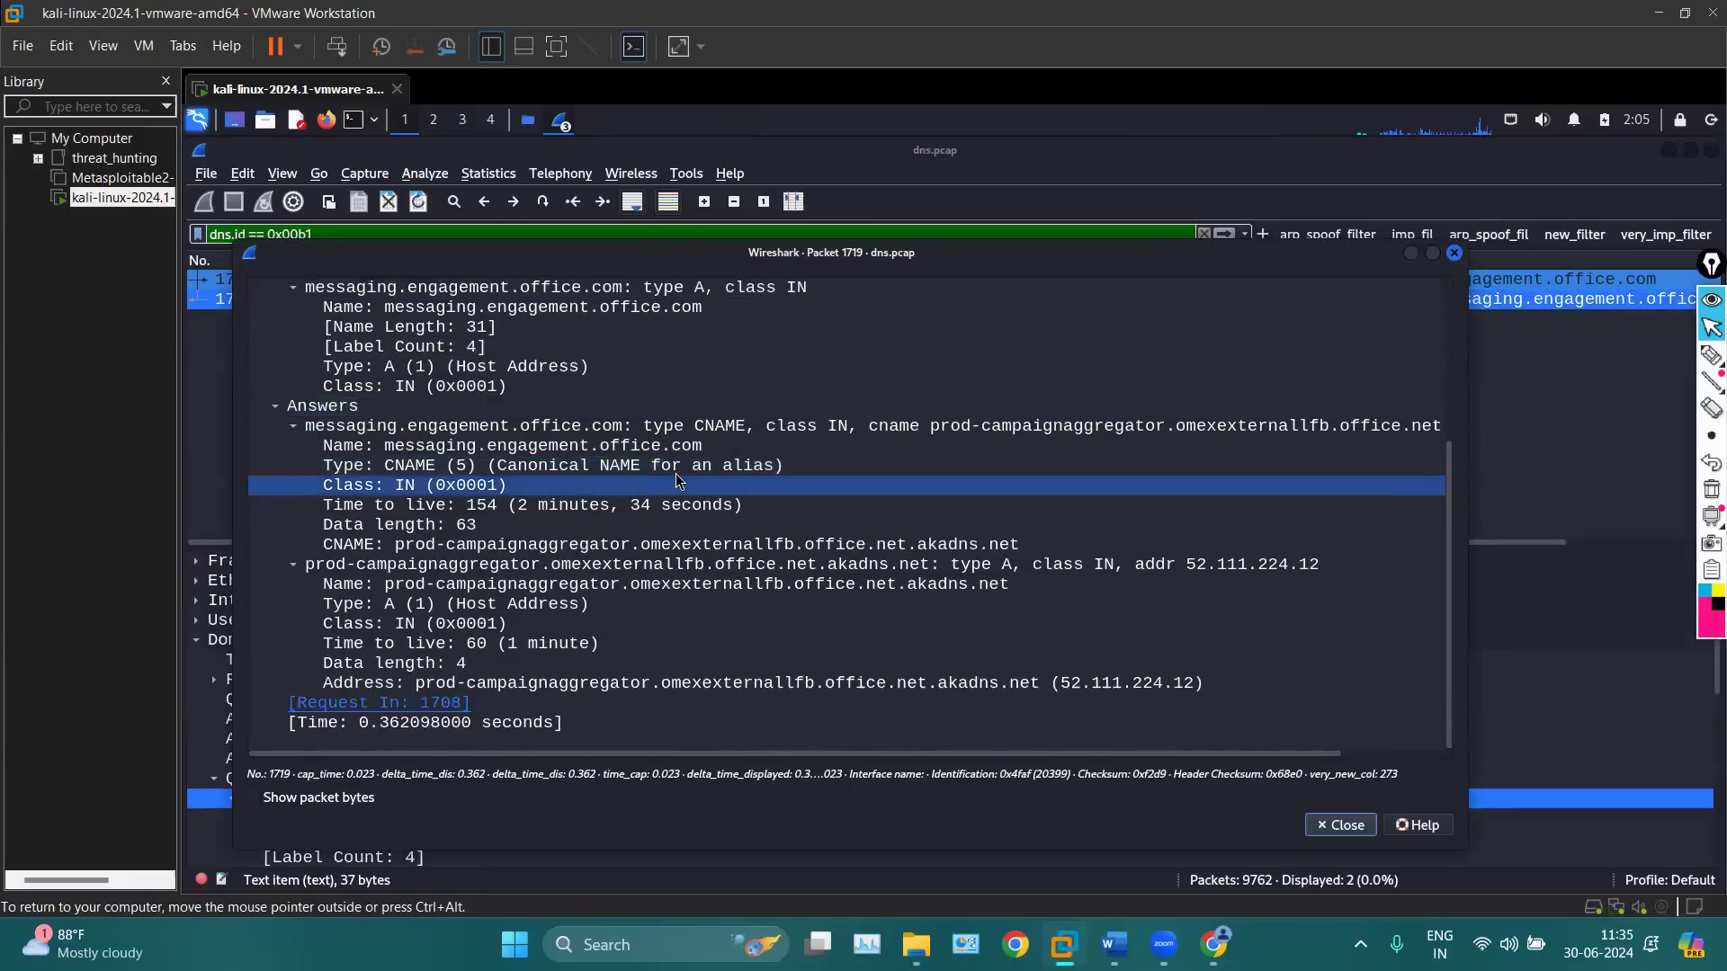
left_click(790, 429)
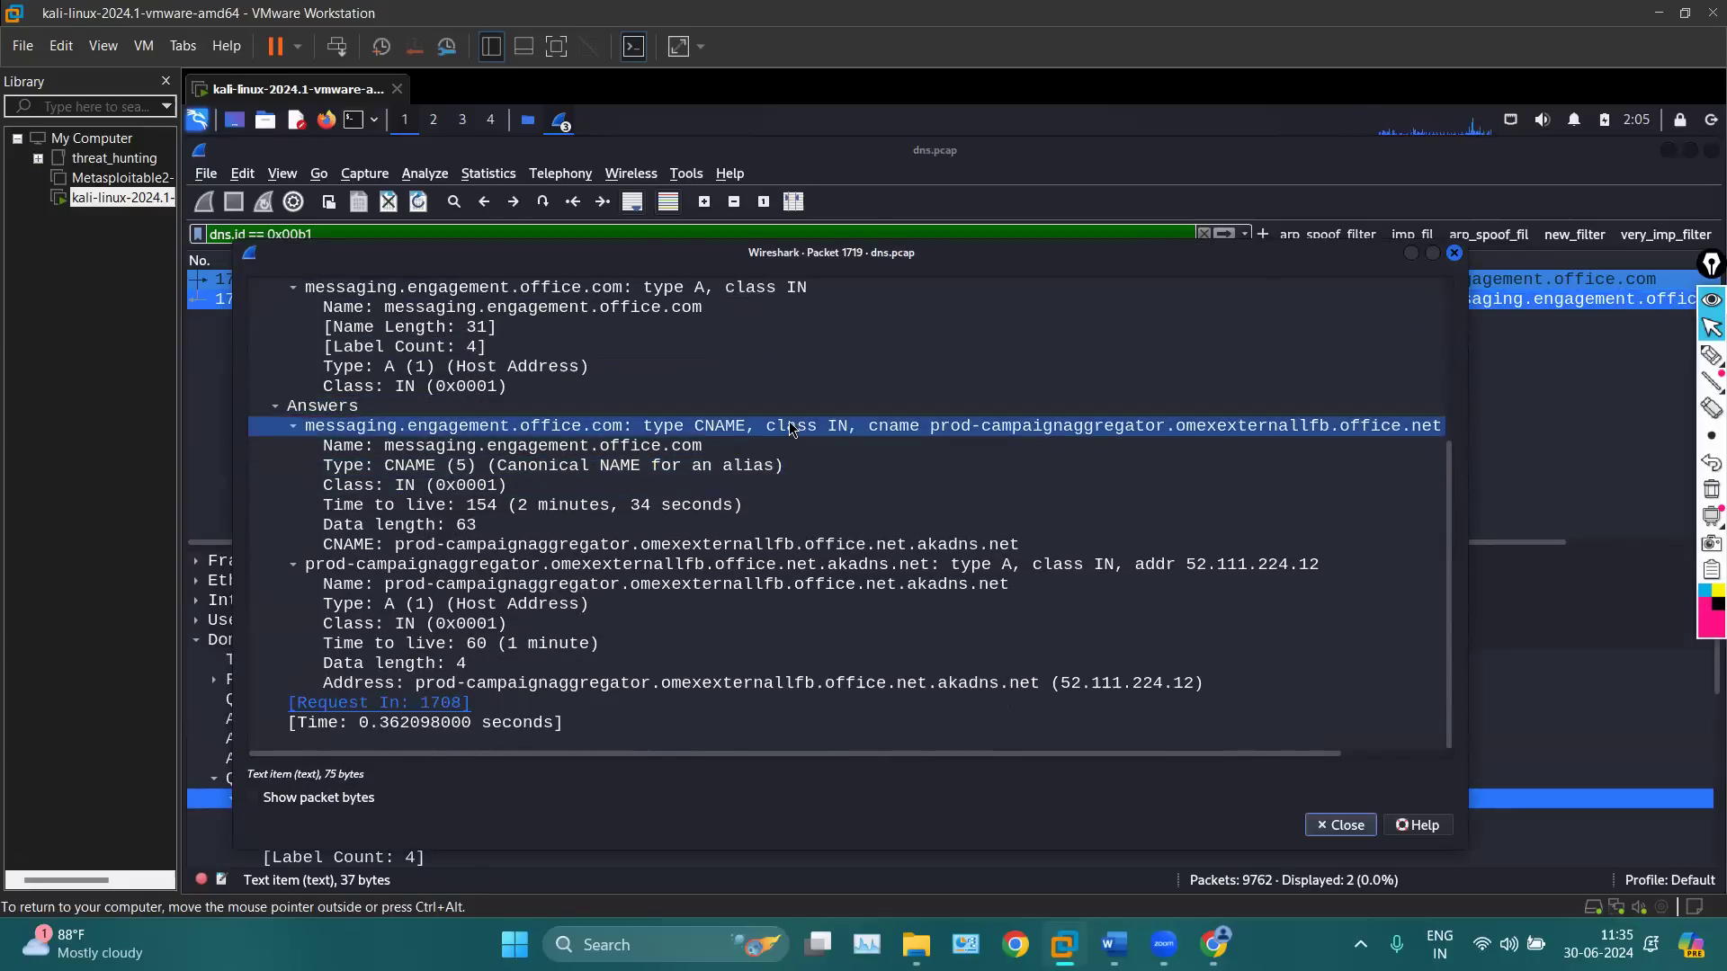
left_click(735, 570)
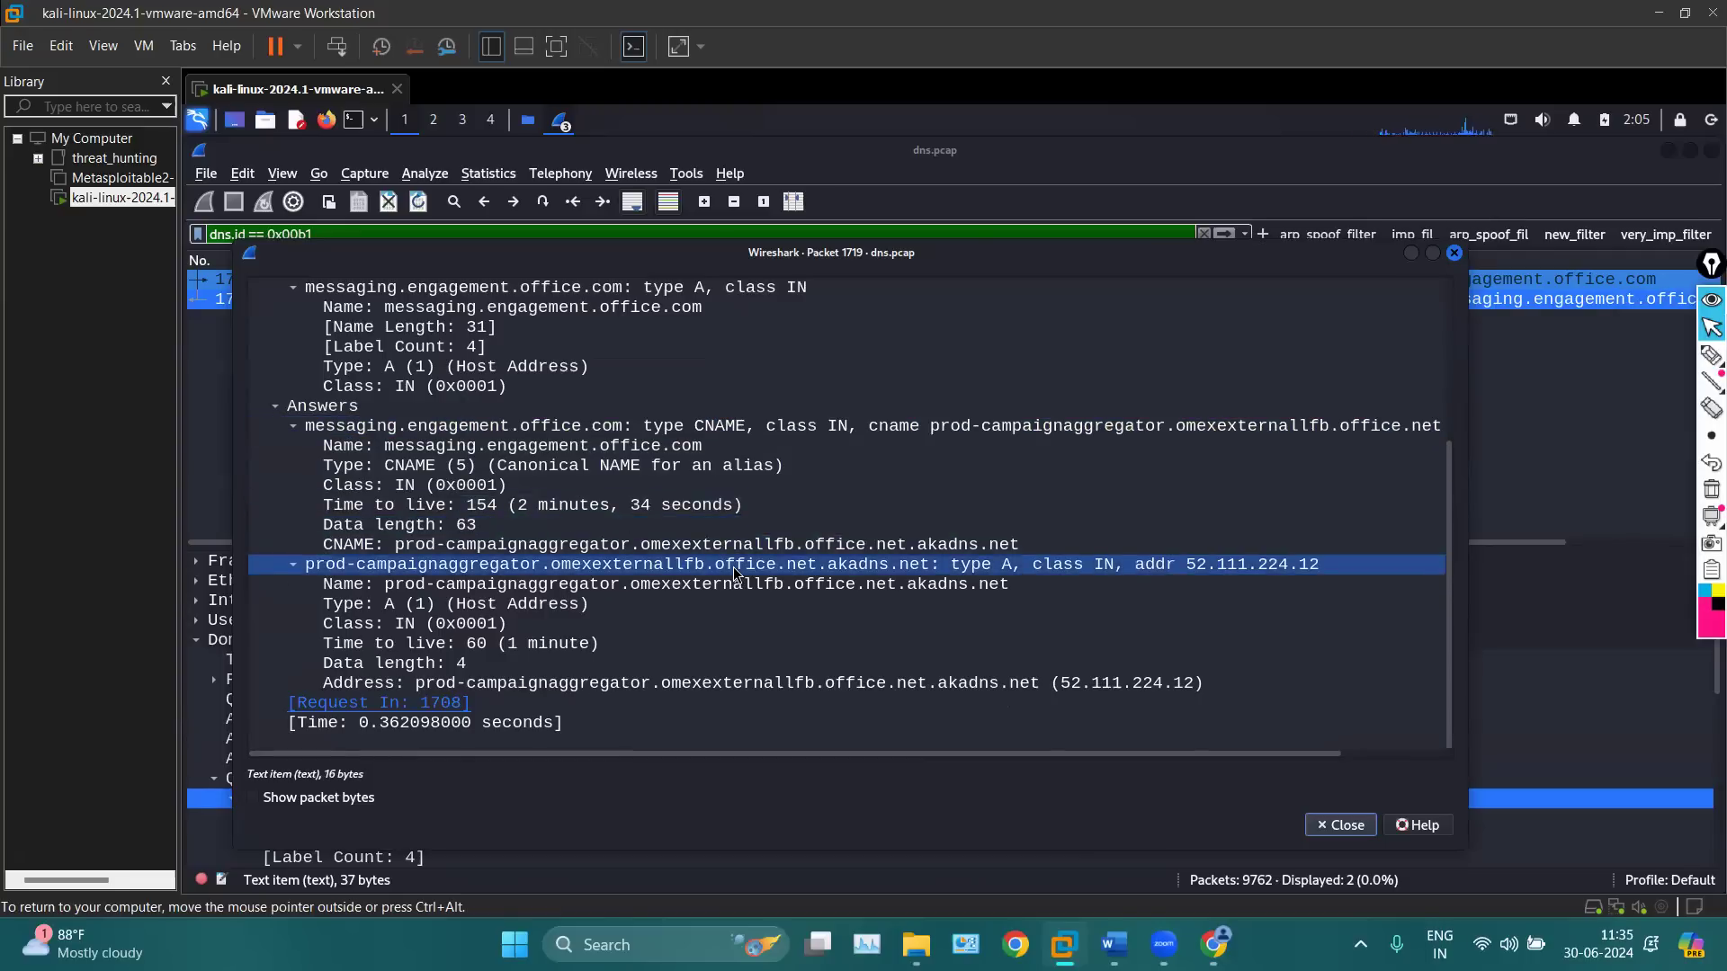
left_click(728, 682)
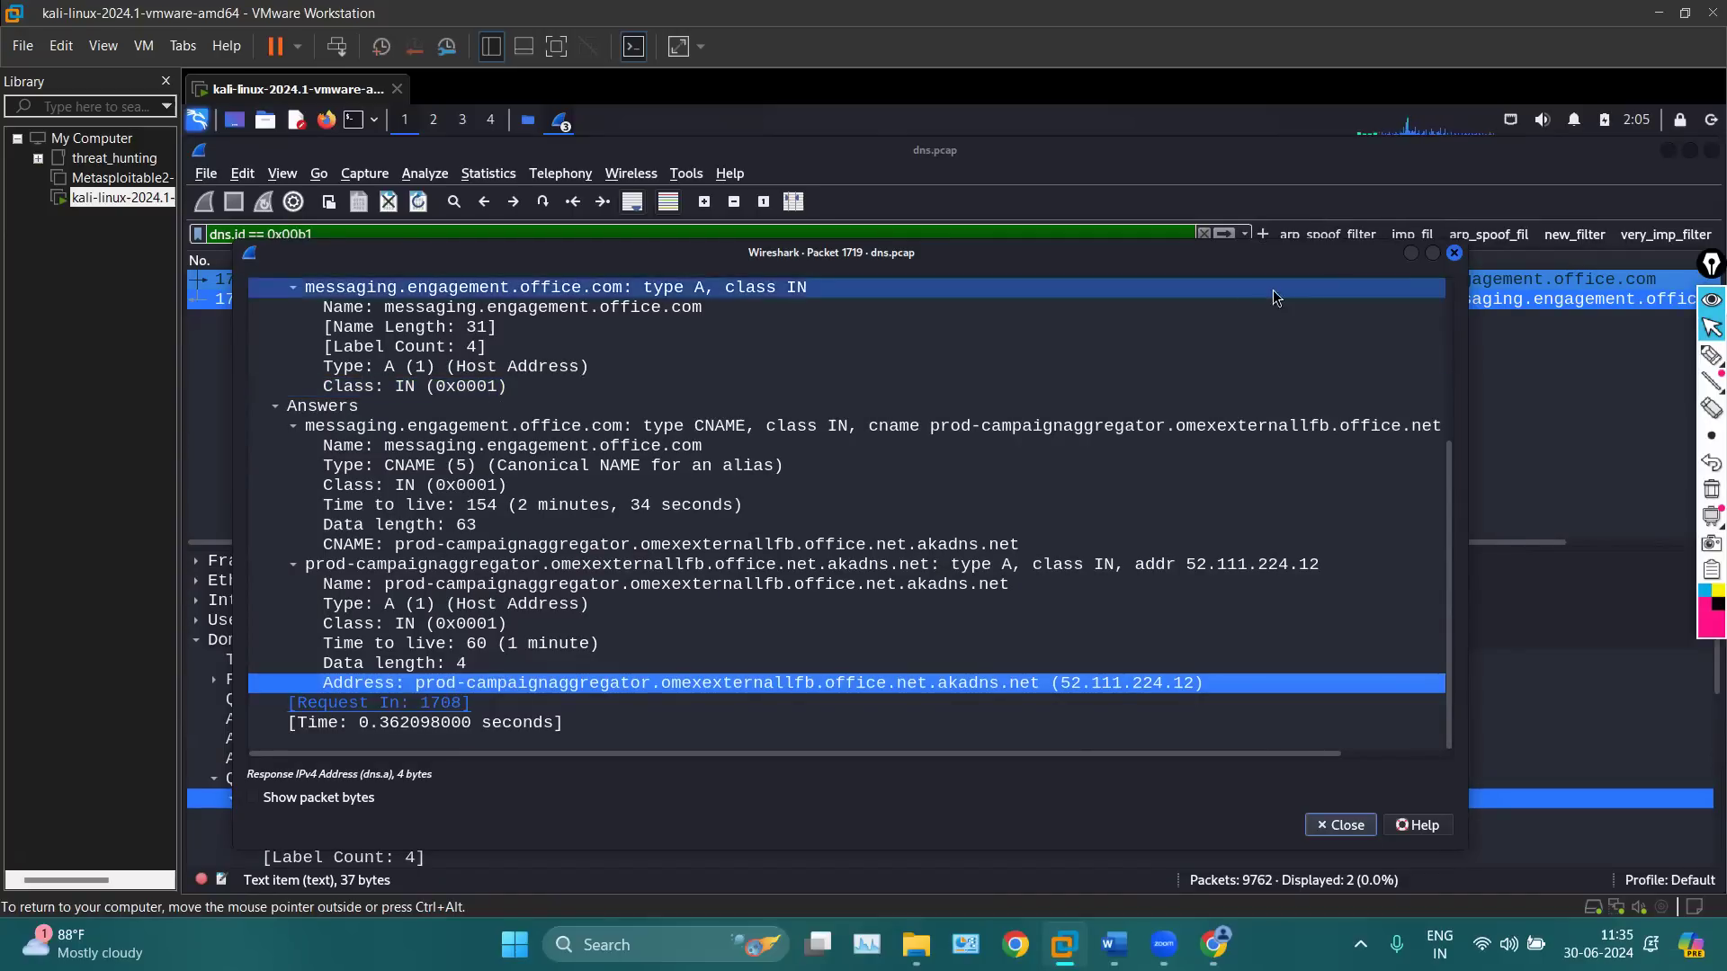
left_click(1455, 253)
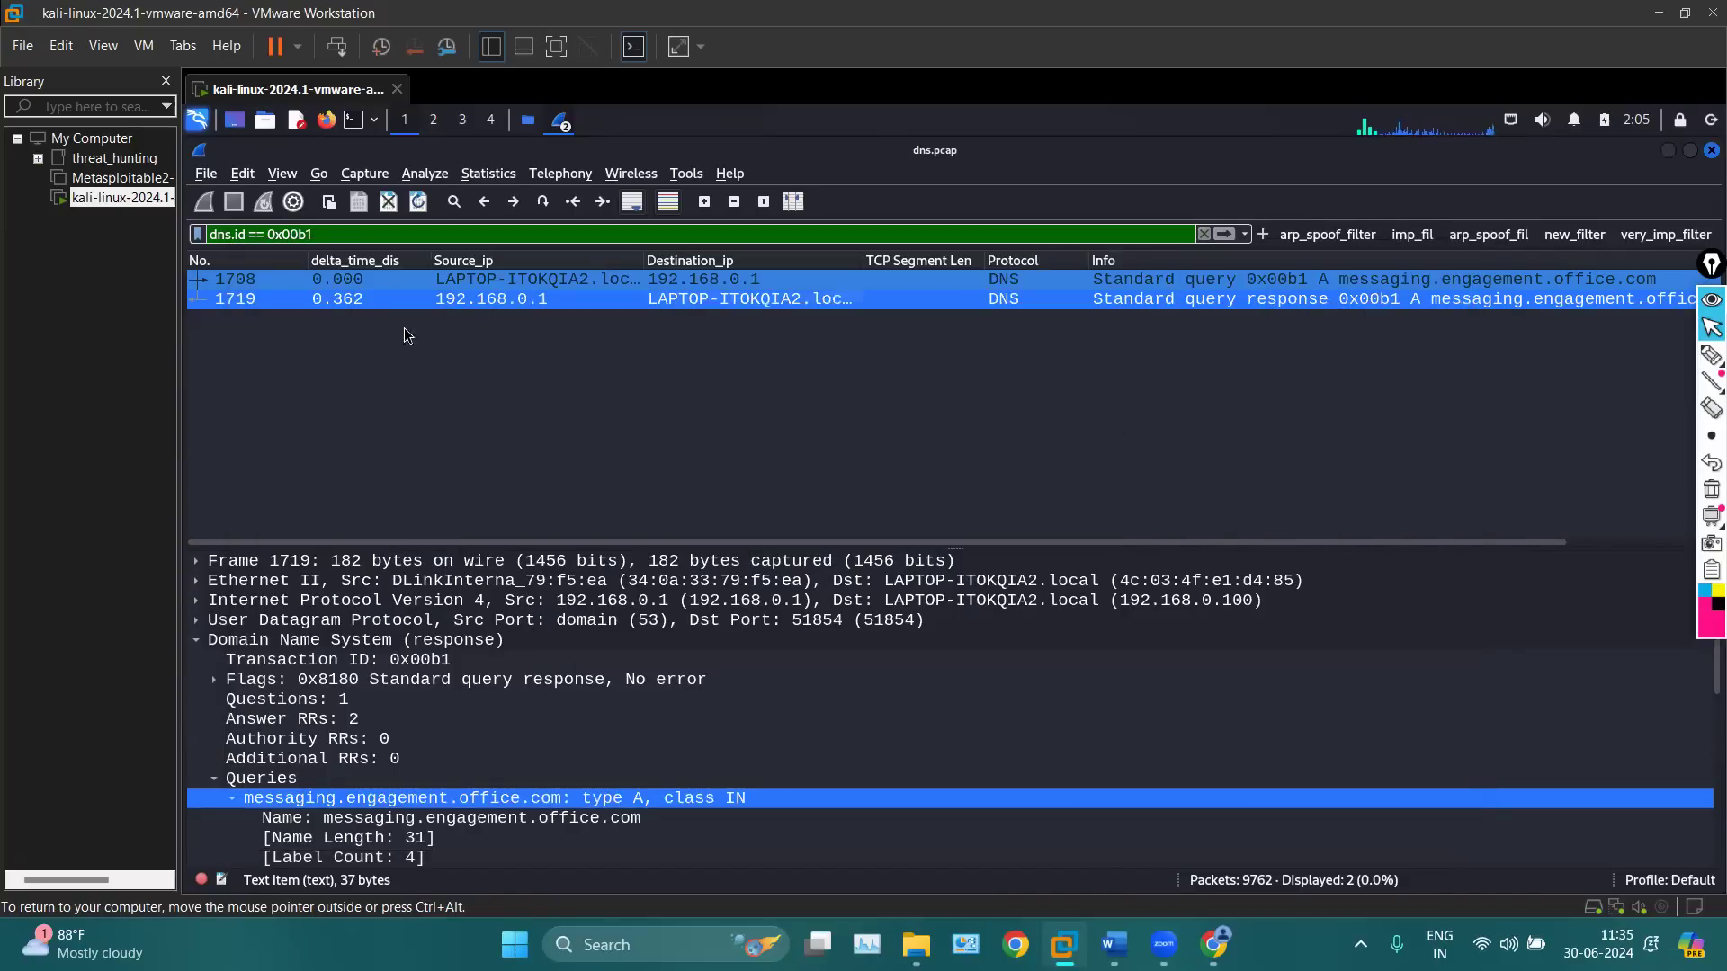
Replace the transaction ID display filter with dns
left_click_drag(344, 234, 180, 226)
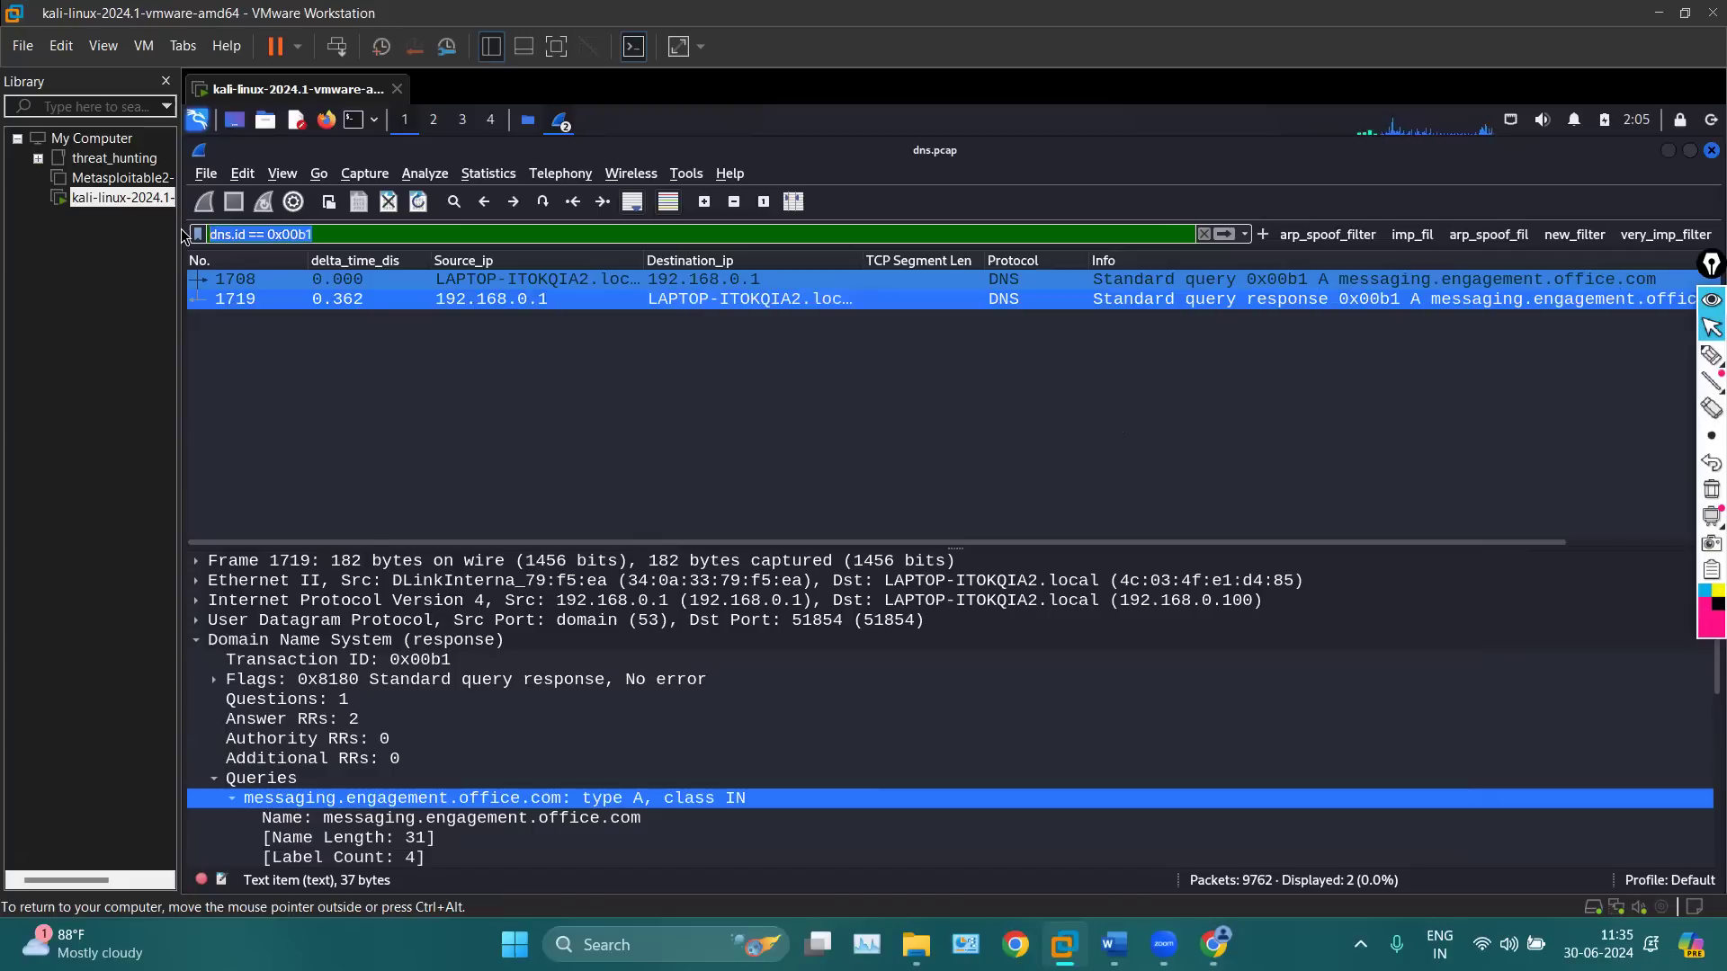
type("dns")
key("Return")
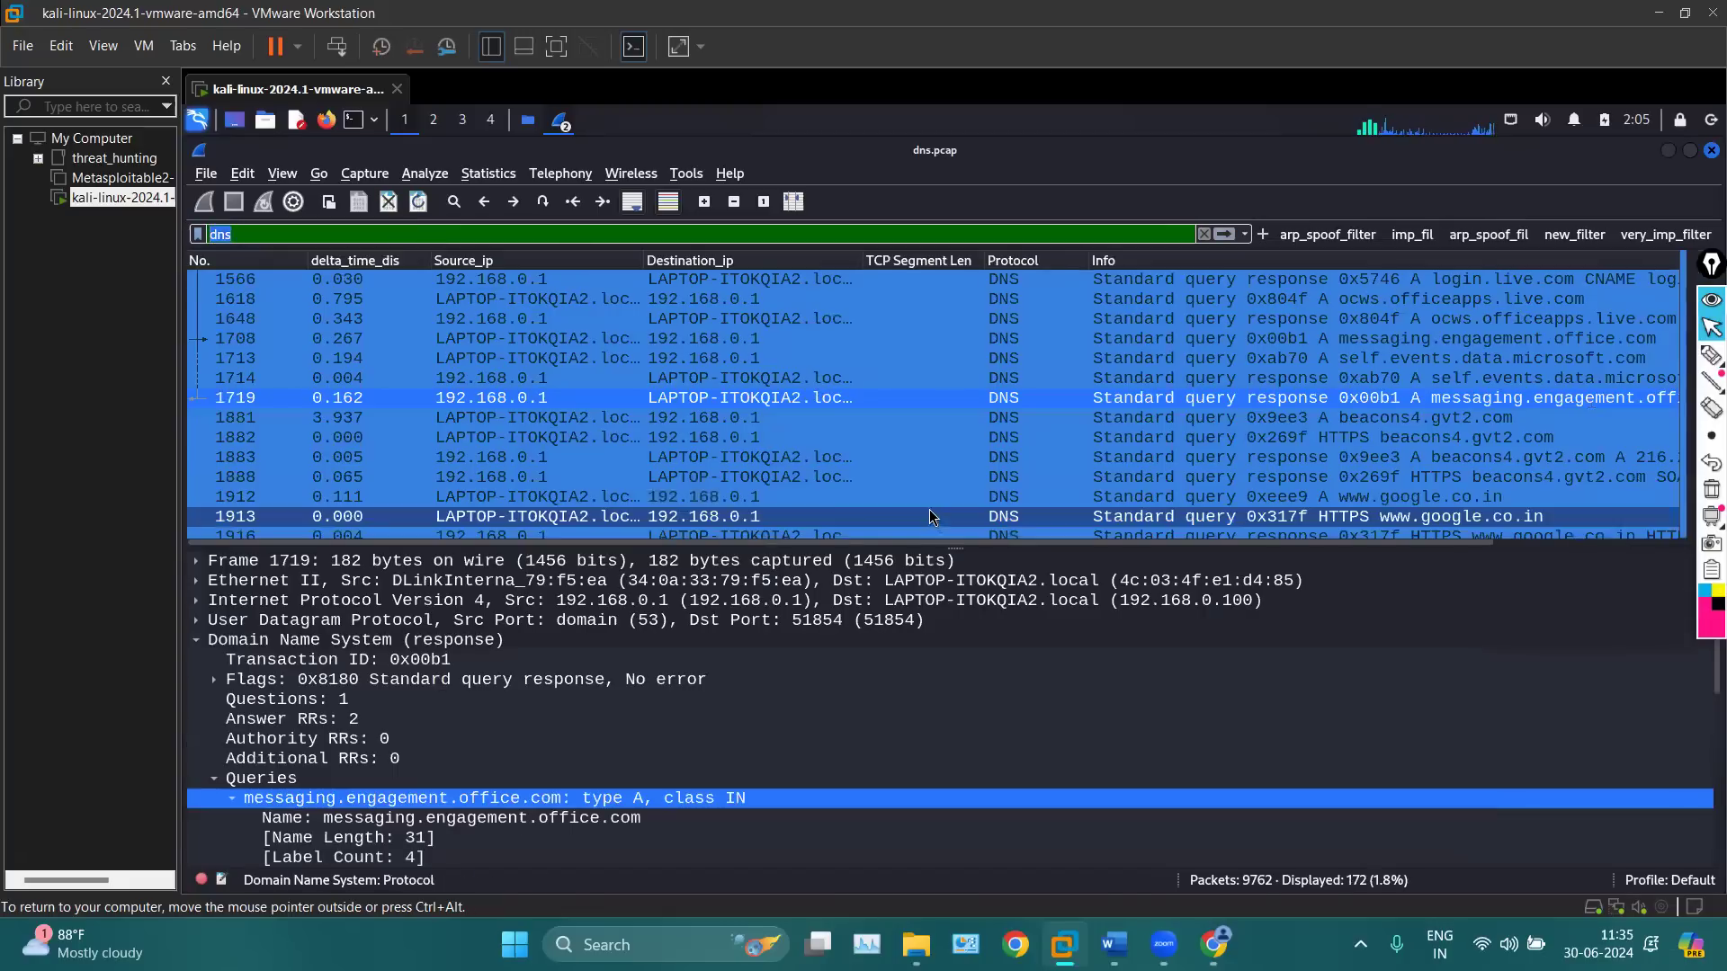
Look through the DNS packets down to the end, checking PTR query packet 9669 and PTR response packet 9689
left_click(1067, 440)
scroll(1068, 452, "down", 20)
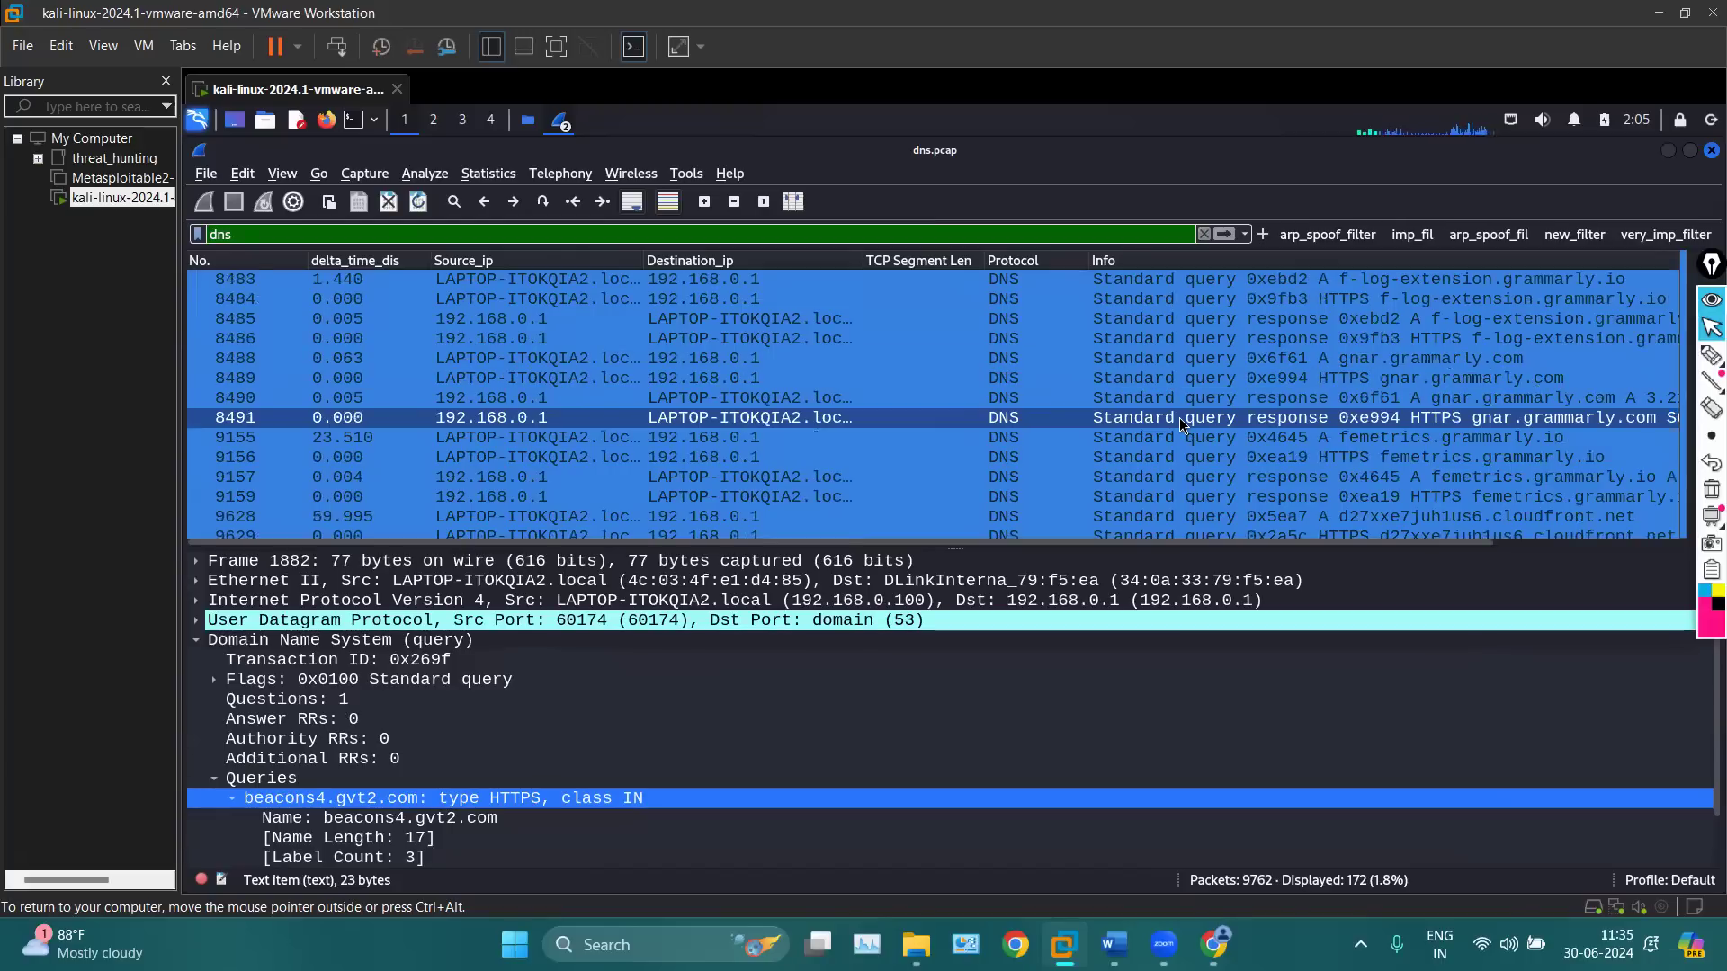
scroll(1181, 426, "down", 5)
left_click(1310, 405)
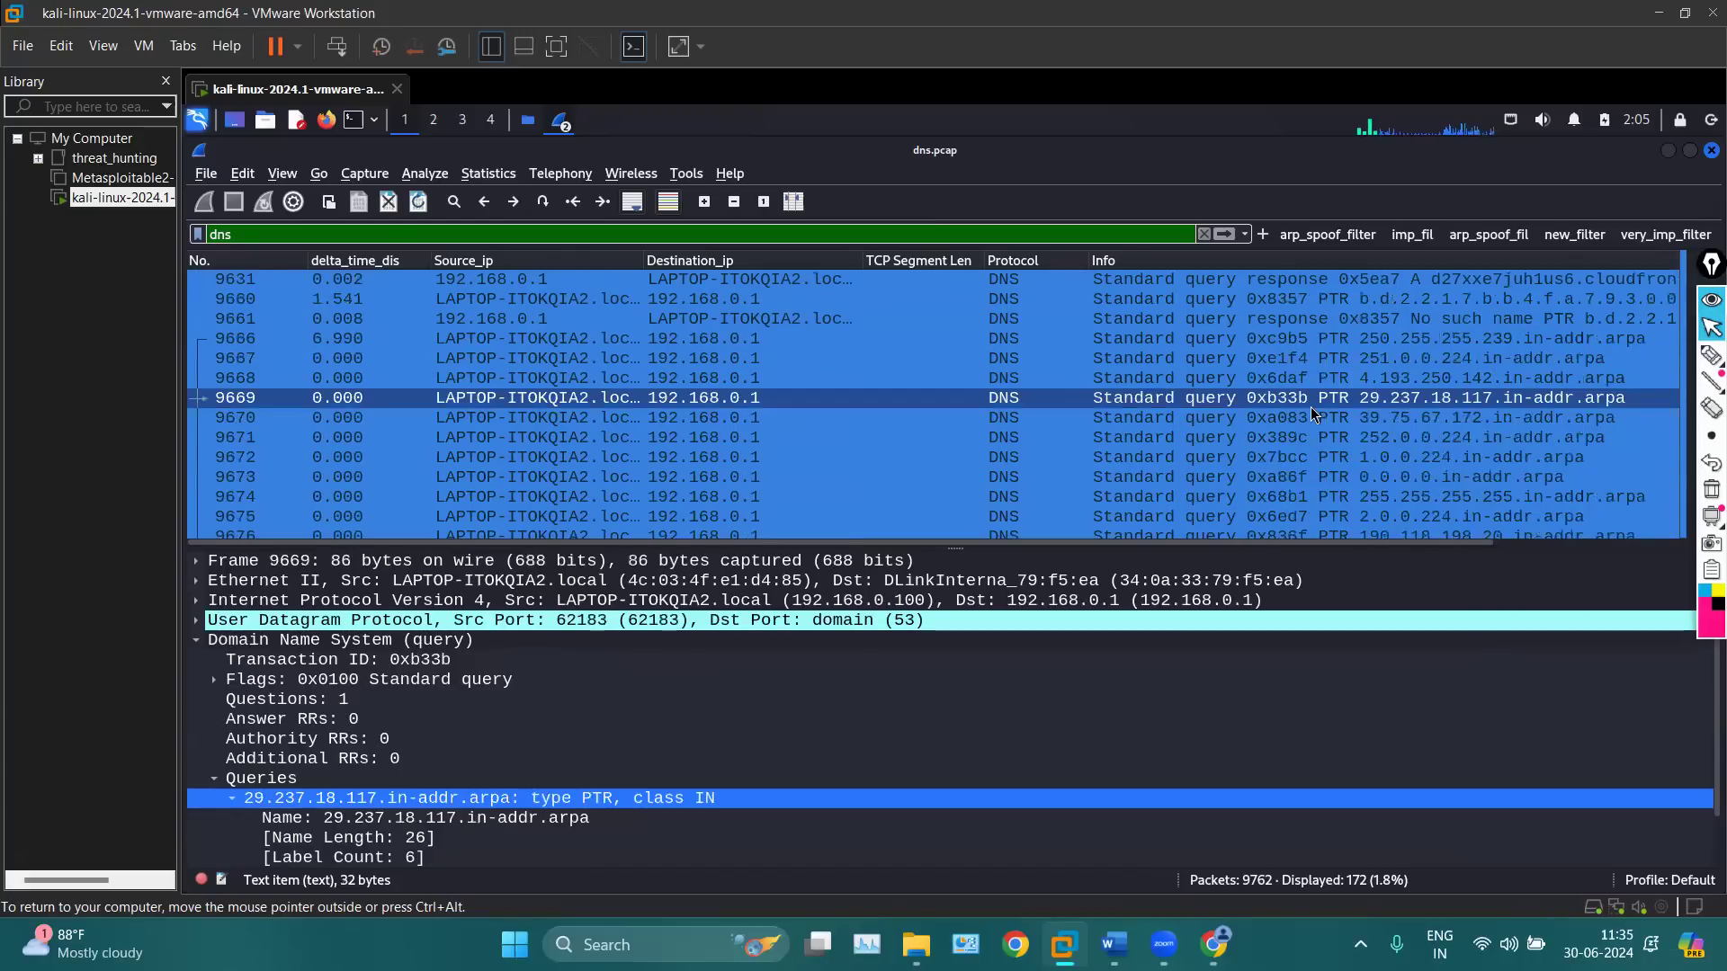
scroll(1220, 433, "down", 3)
scroll(763, 761, "down", 1)
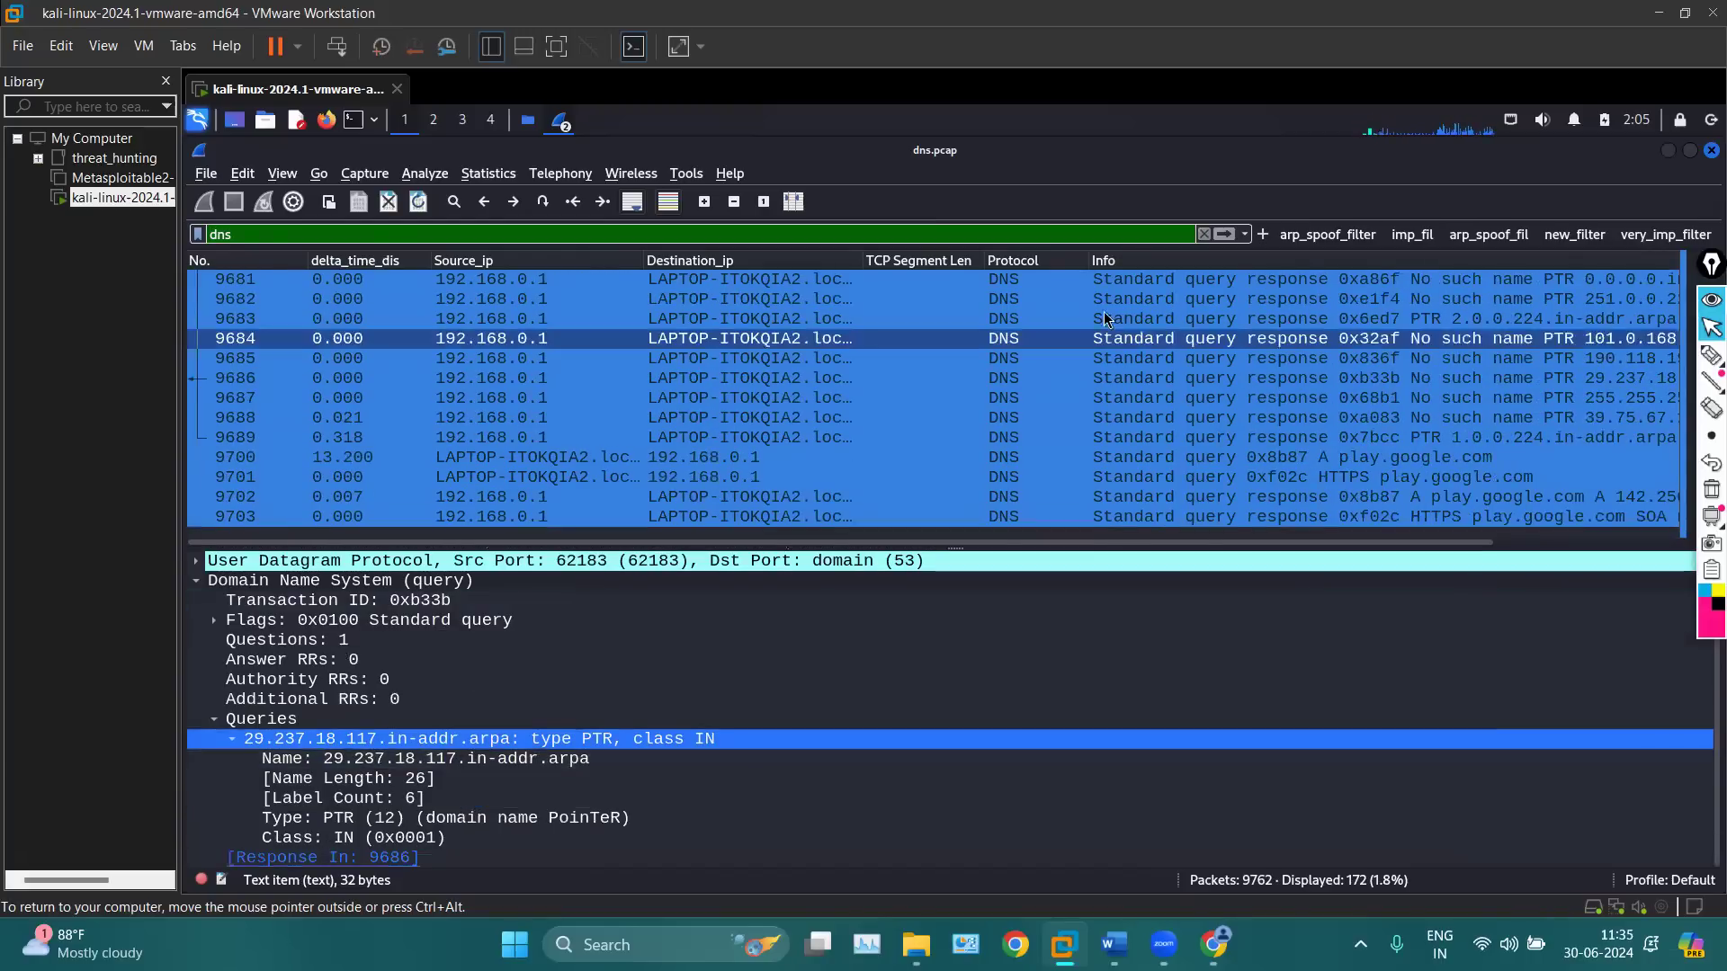
left_click(1241, 438)
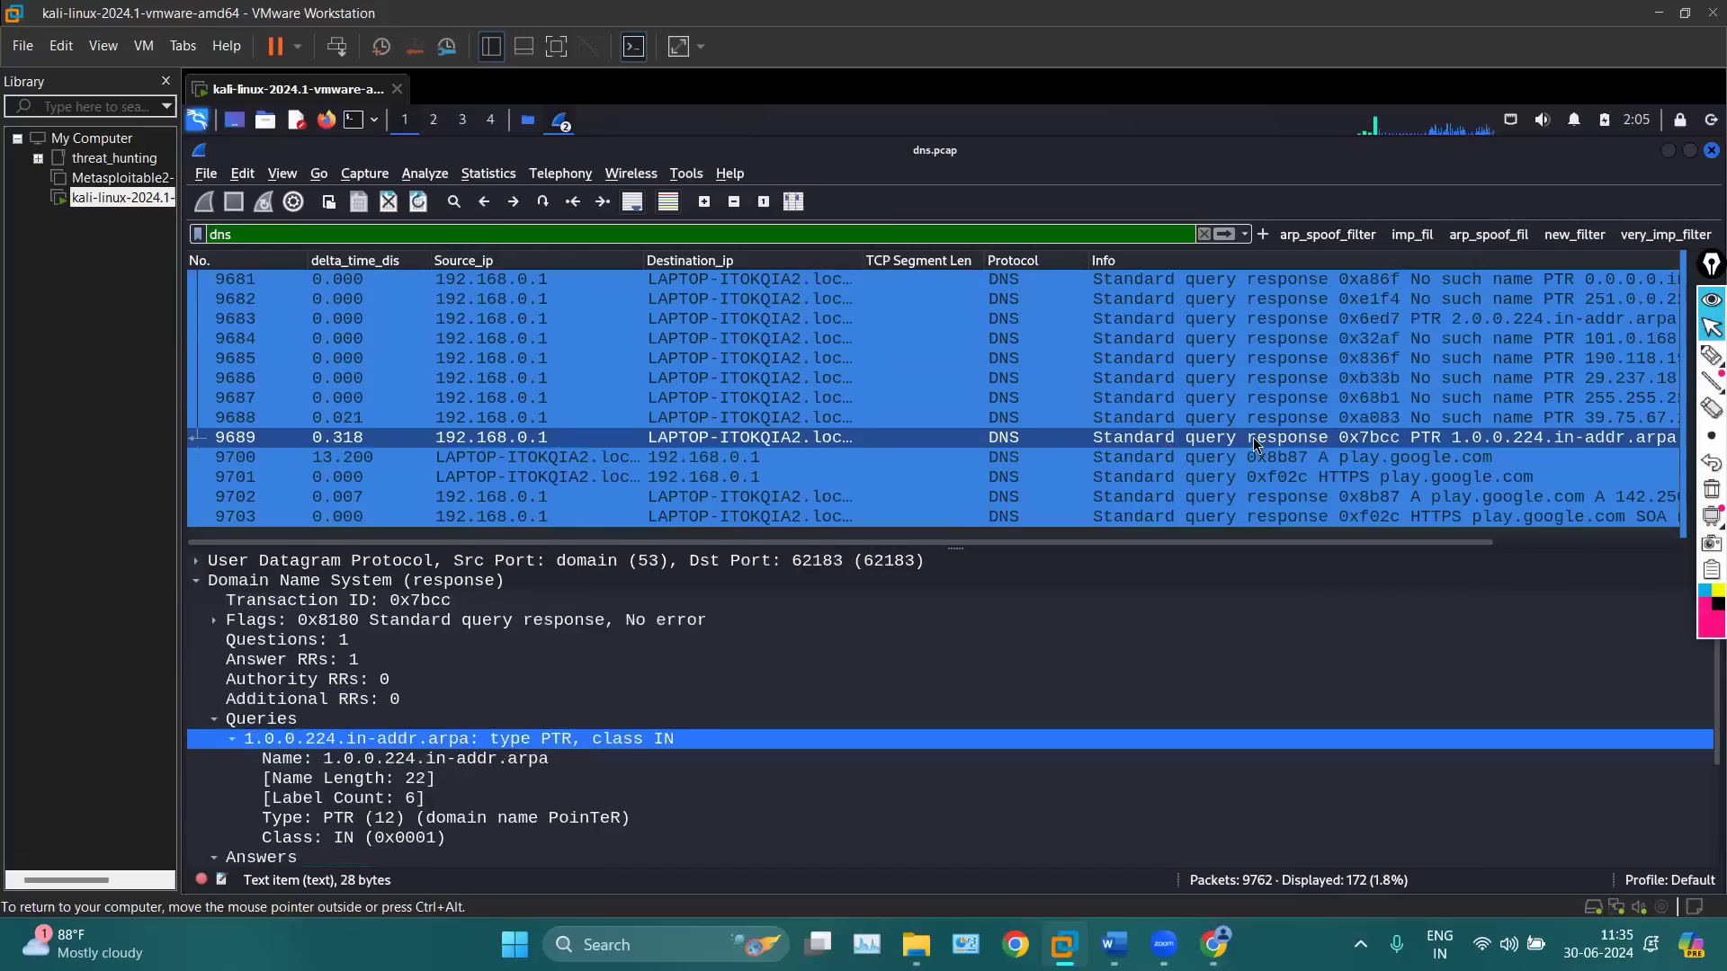
scroll(1257, 441, "up", 5)
scroll(1256, 440, "up", 10)
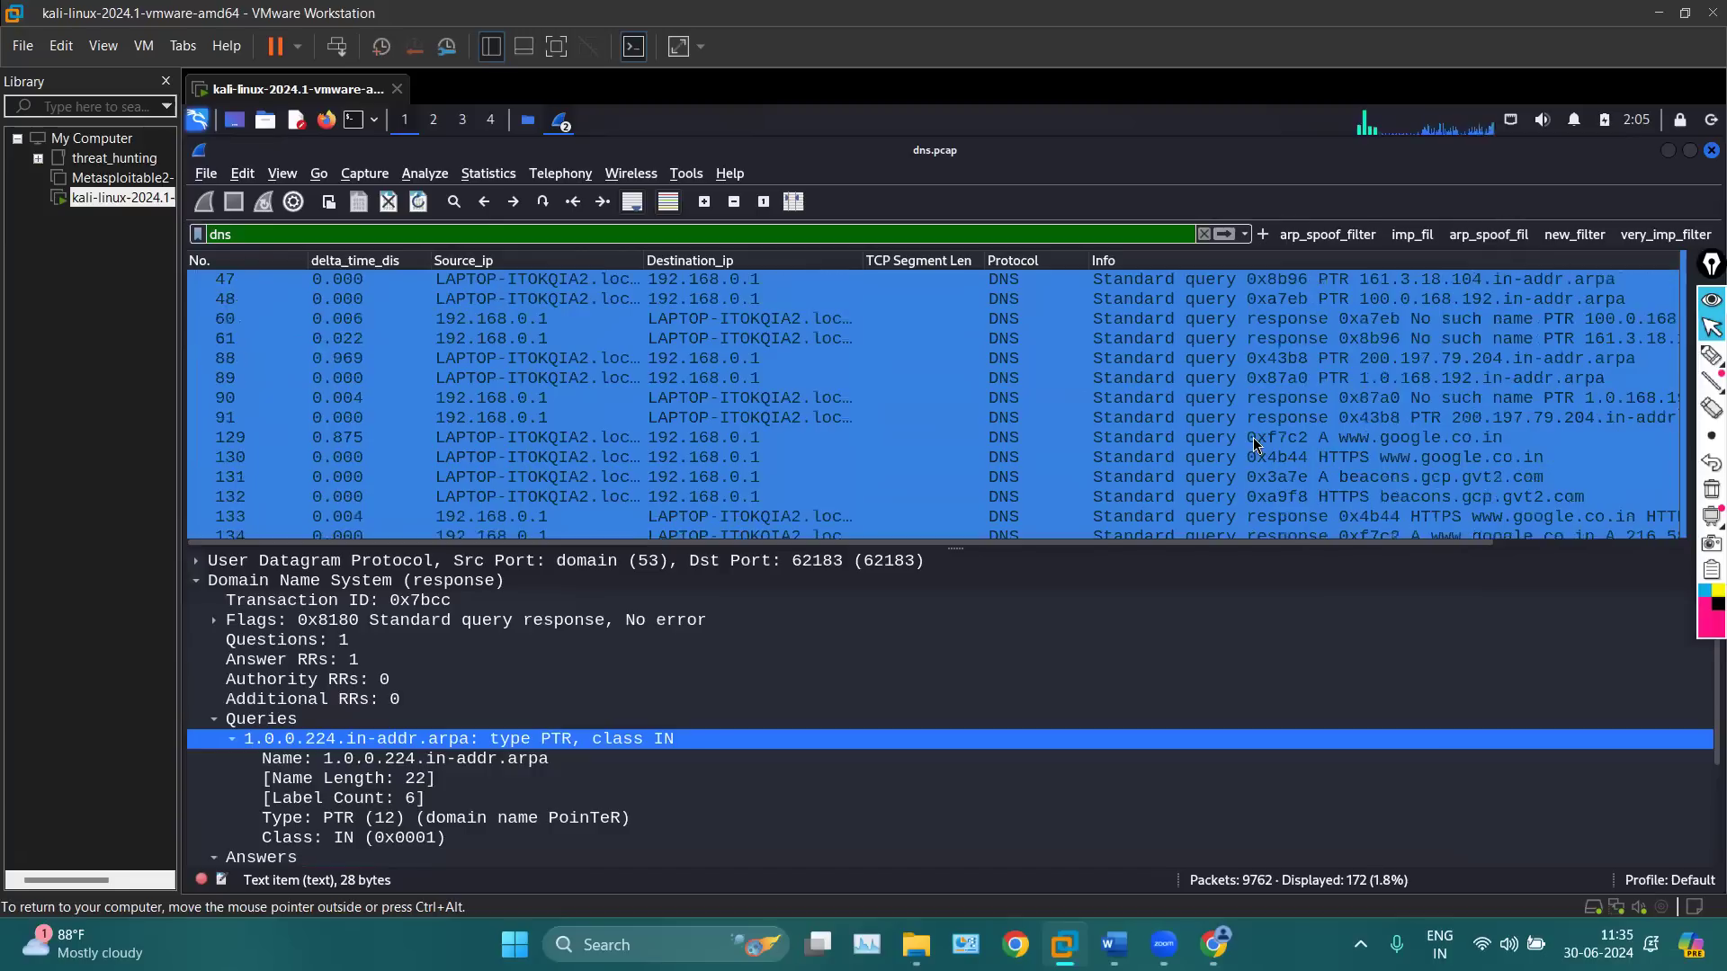
left_click(1254, 440)
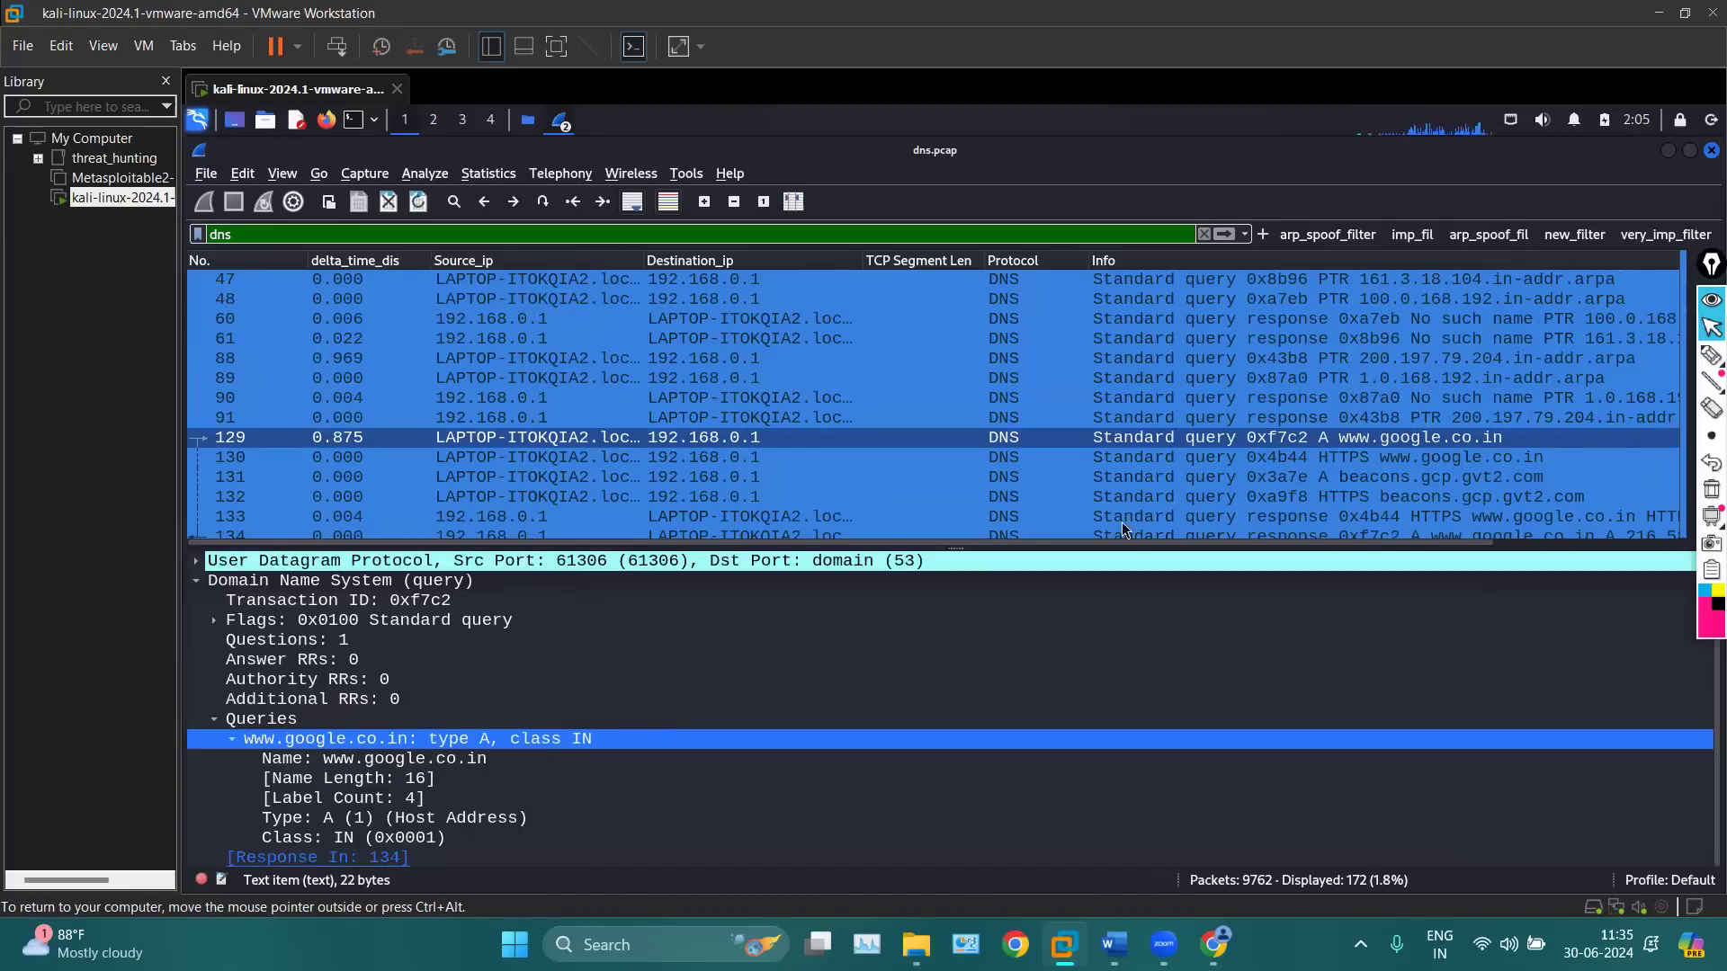
scroll(855, 701, "up", 1)
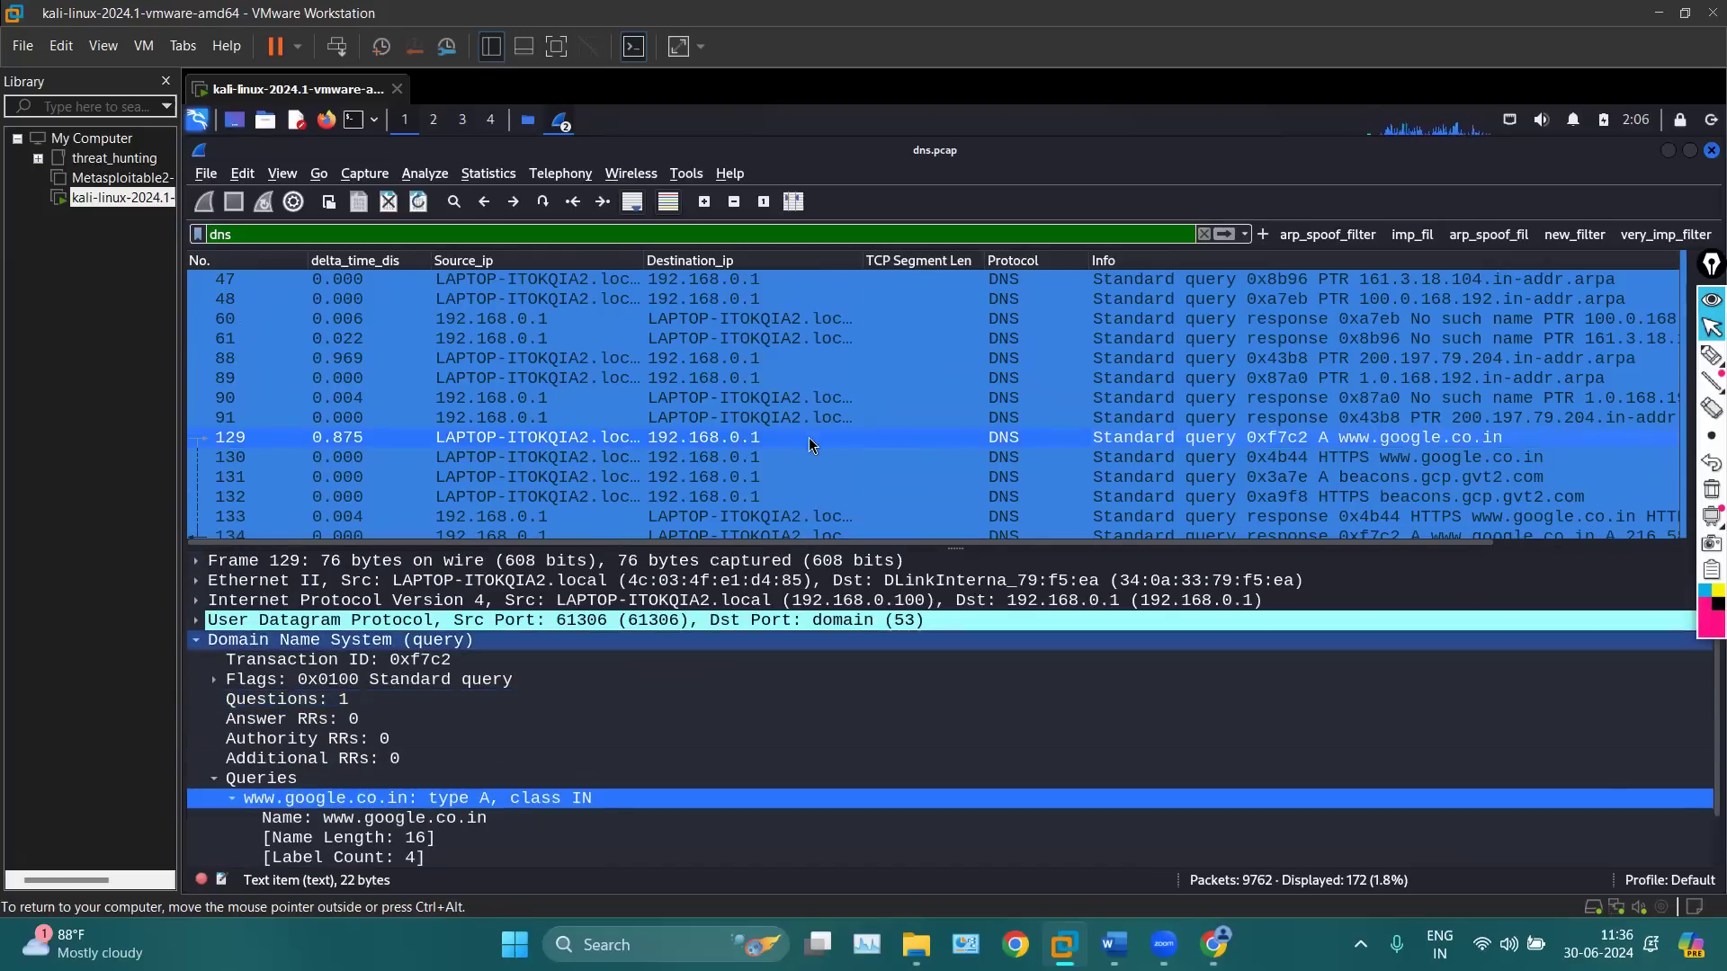
left_click(770, 376)
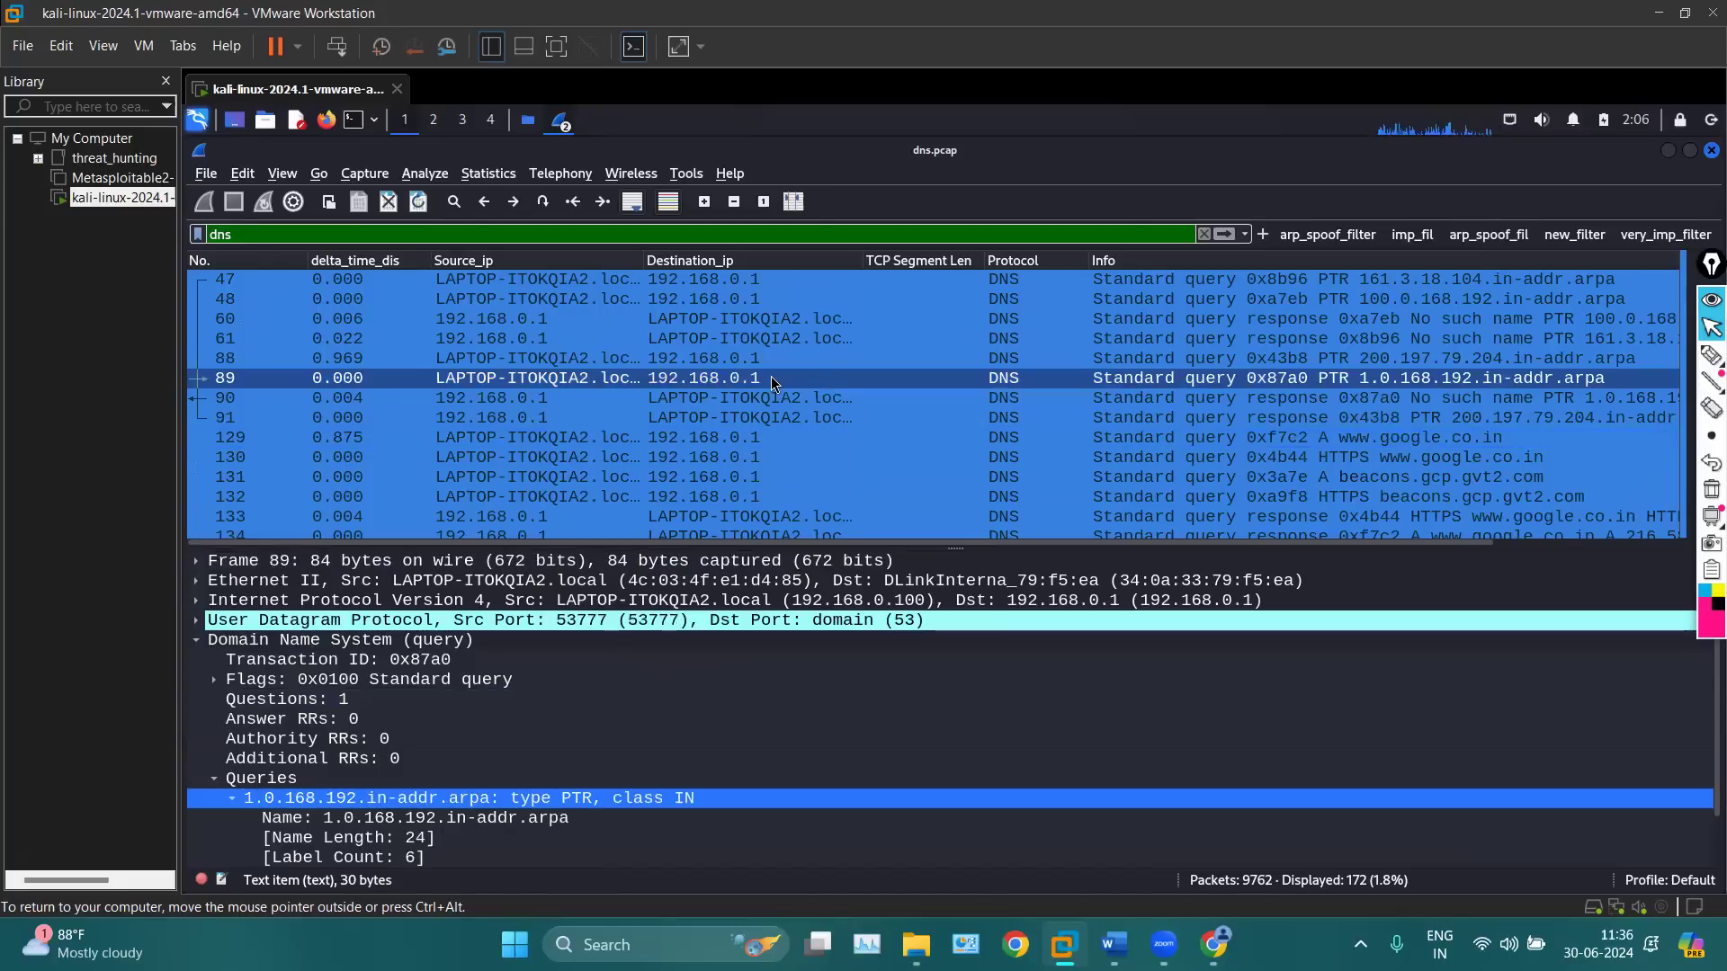
Switch from dns.pcap to TCP Retrans and Seq Analysis.pcap and inspect packet 7 and the SYN in packet 1
left_click(1669, 150)
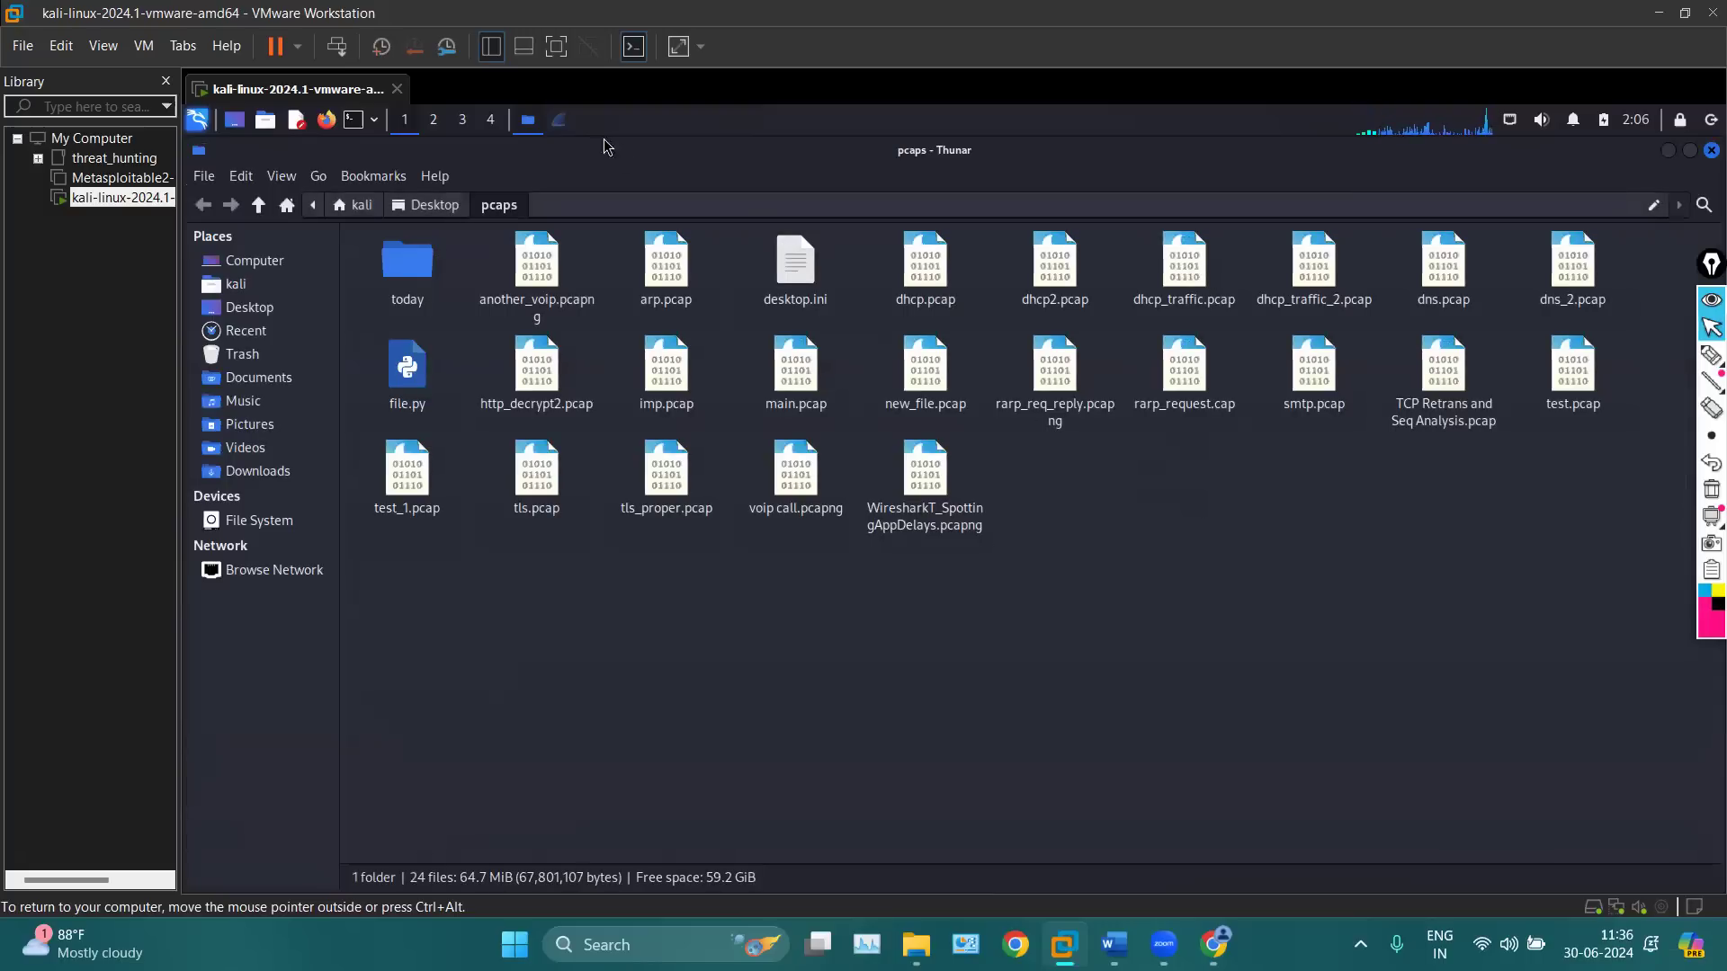
left_click(562, 120)
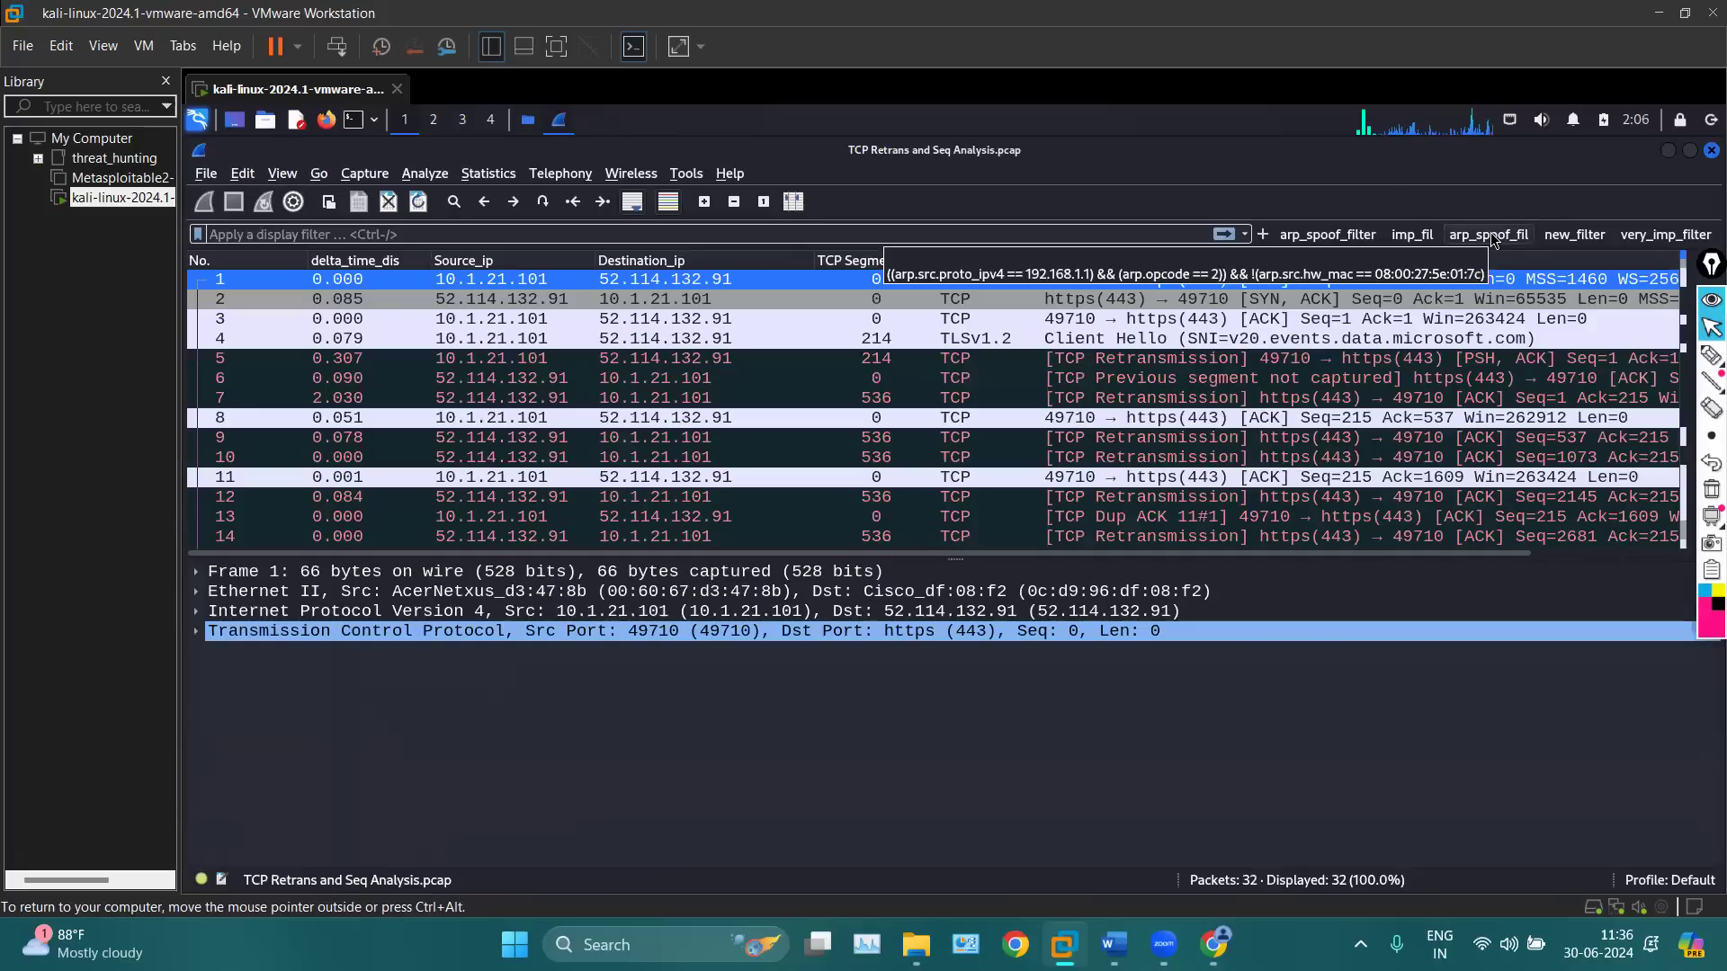
left_click(1169, 397)
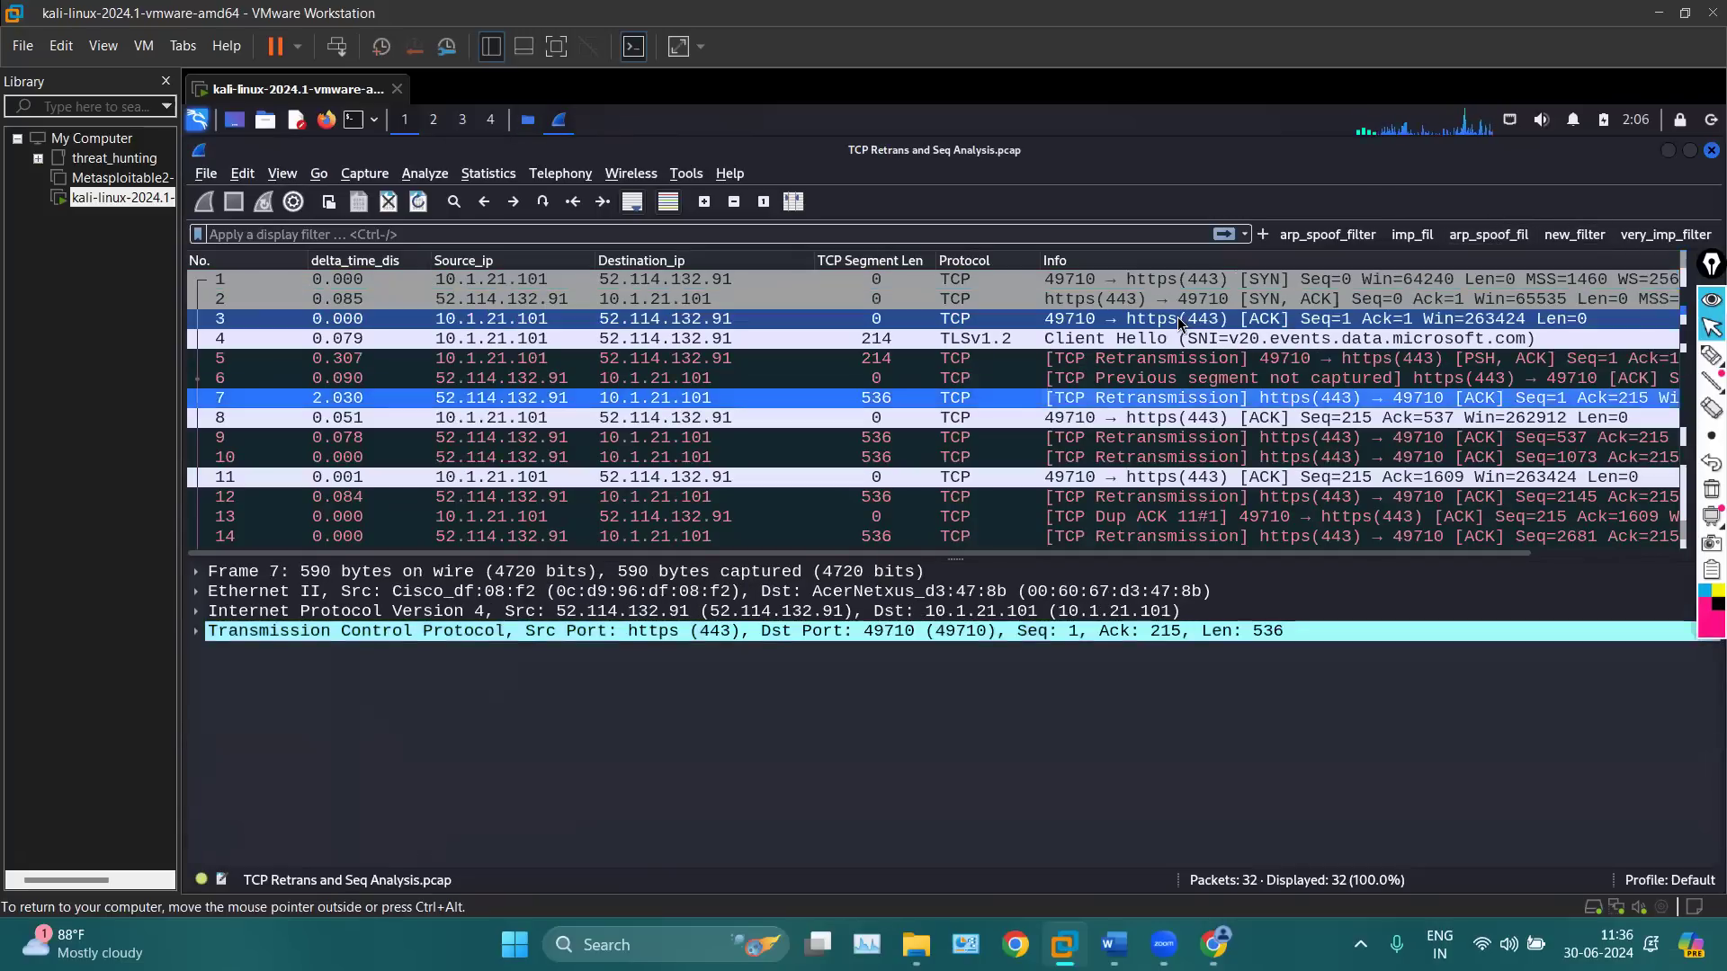
left_click(1130, 280)
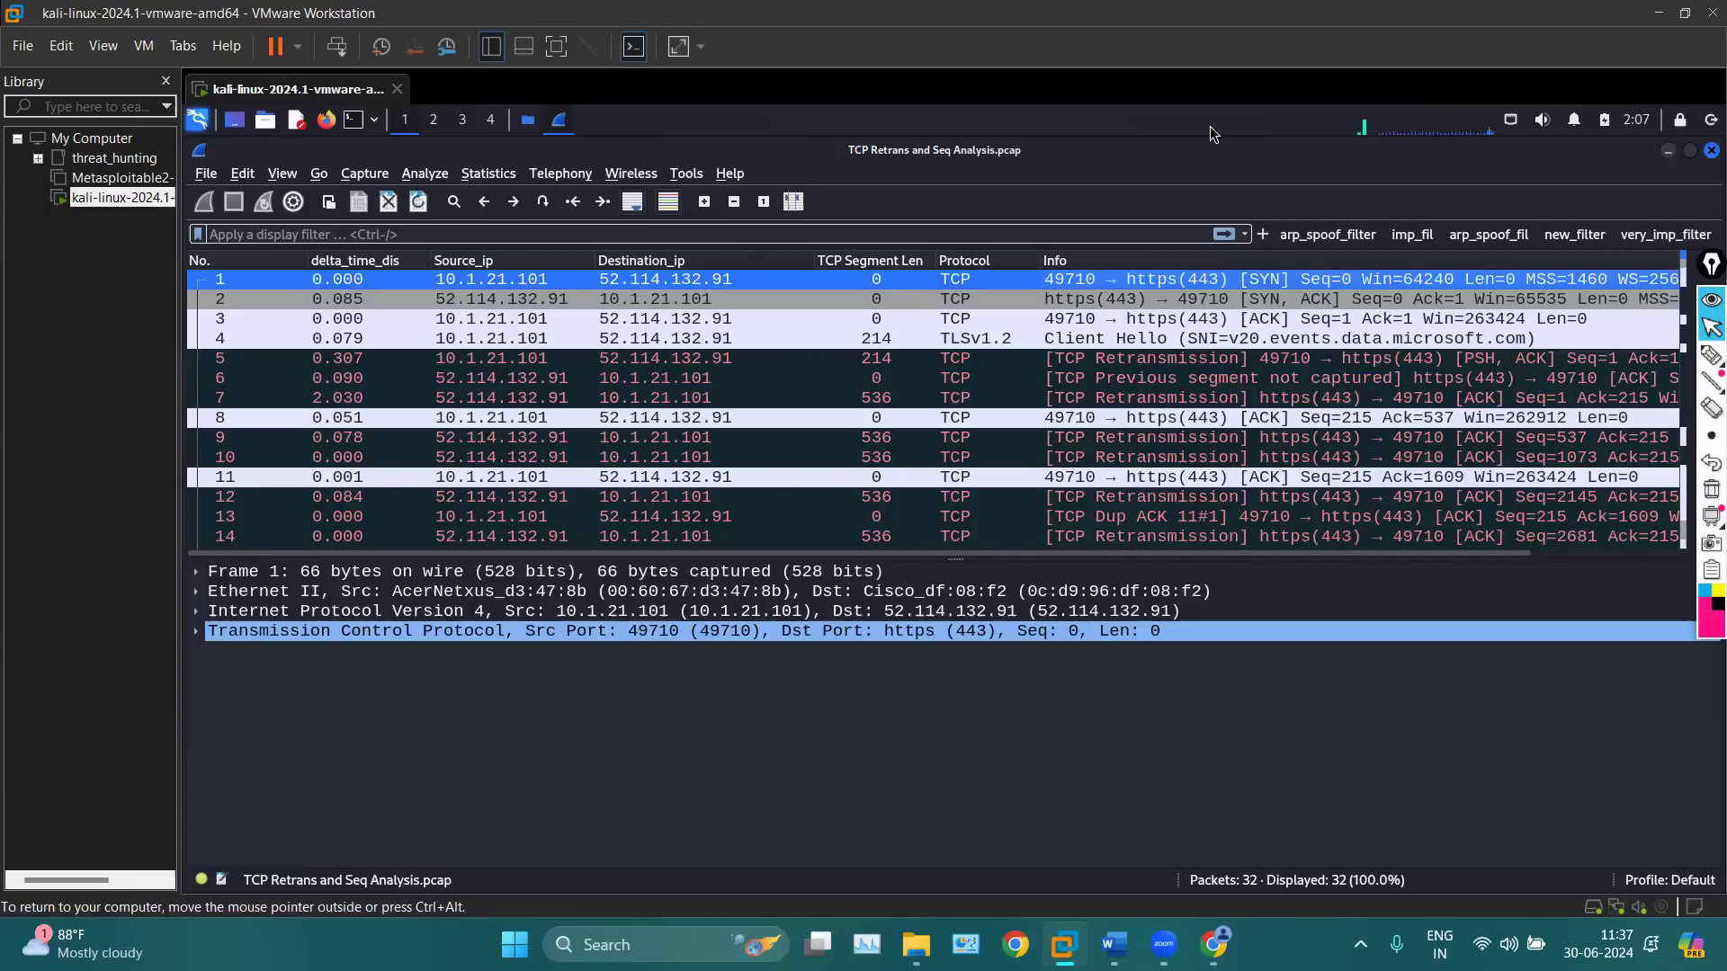
Return to the pcaps folder and open main.pcap in Wireshark
left_click(1668, 150)
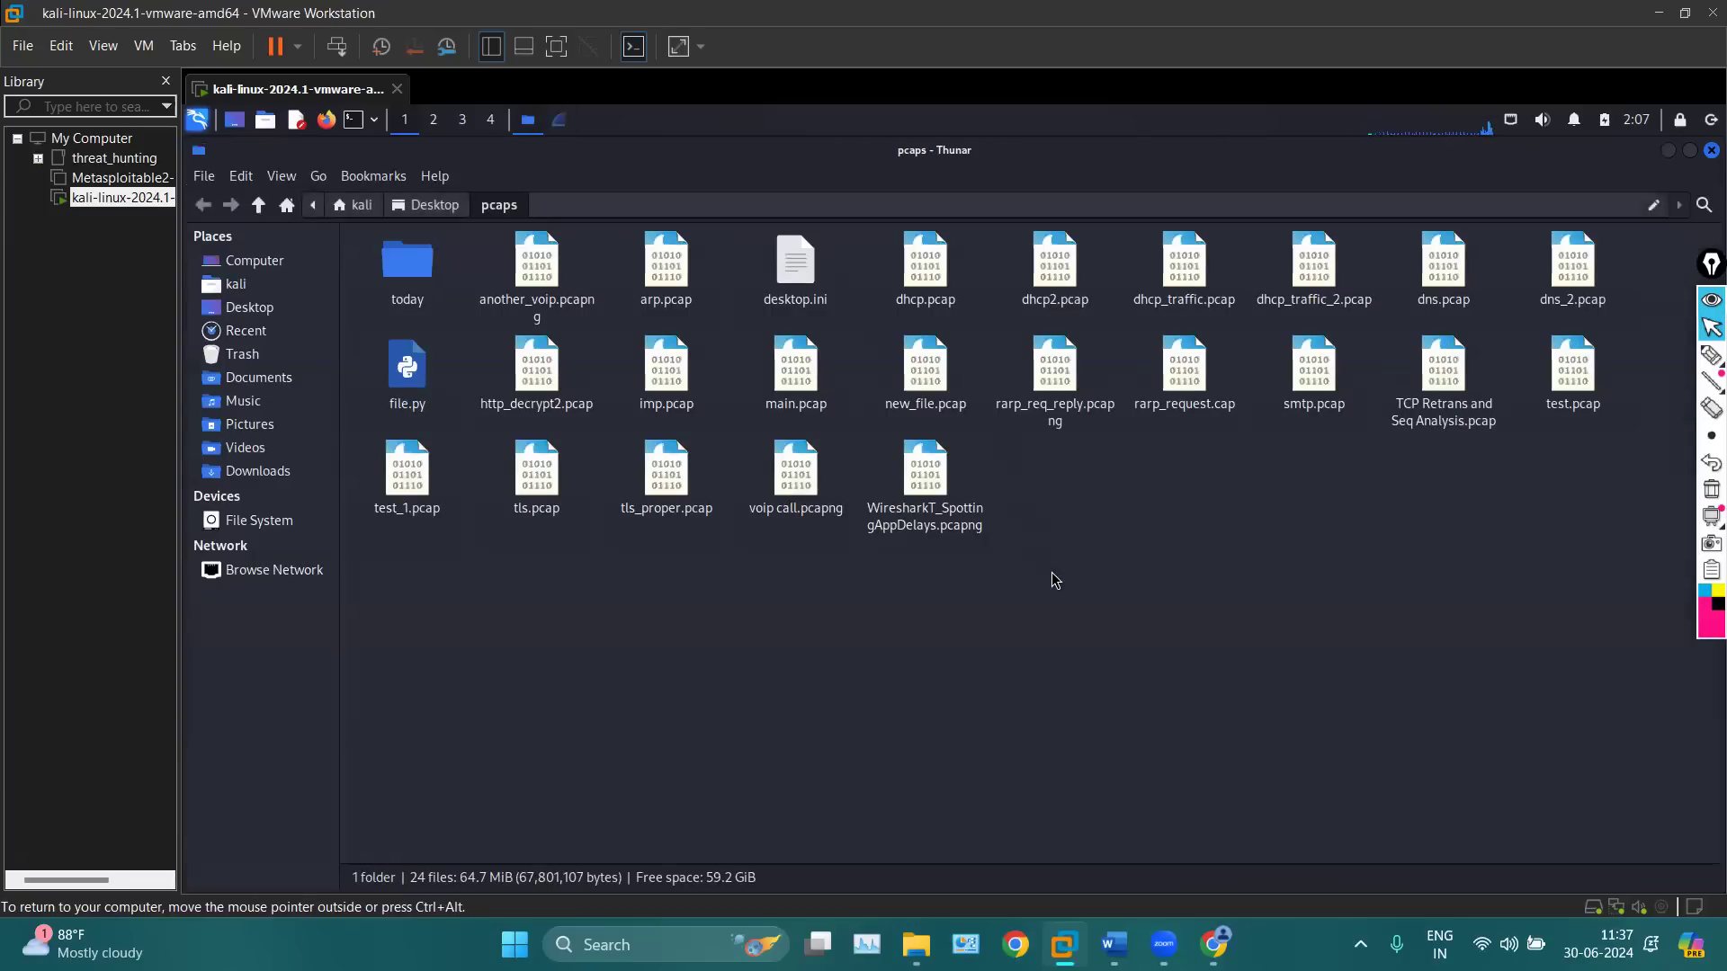
left_click(670, 364)
left_click(803, 369)
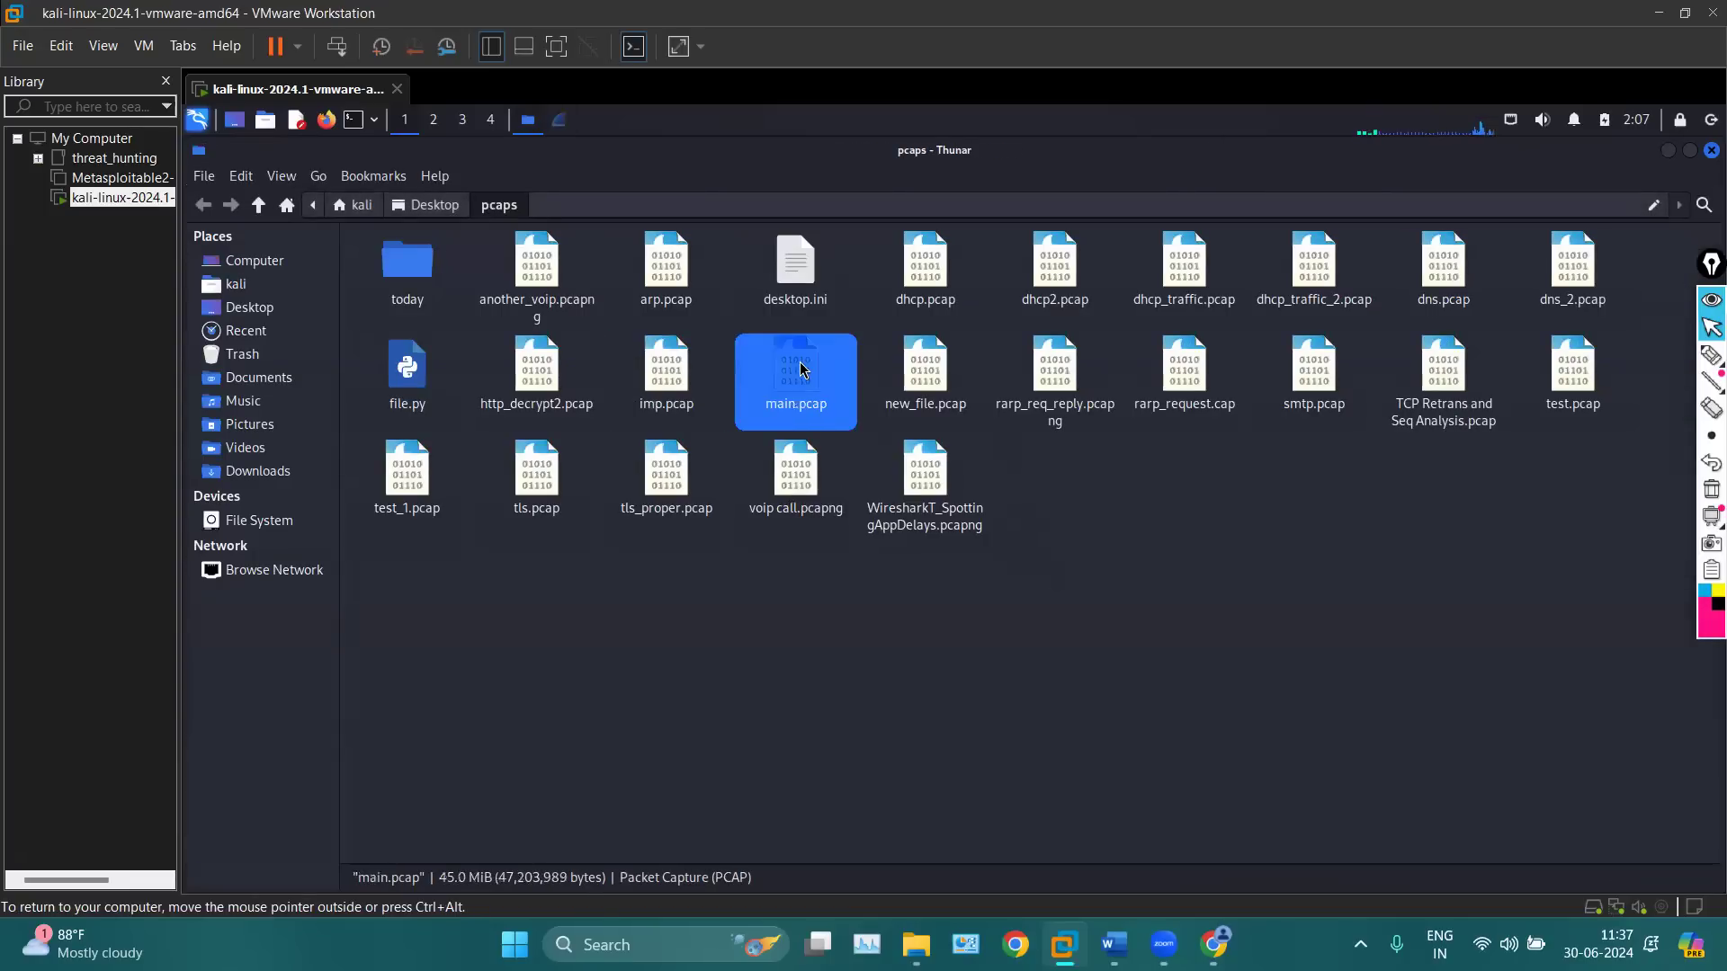
right_click(801, 369)
left_click(810, 385)
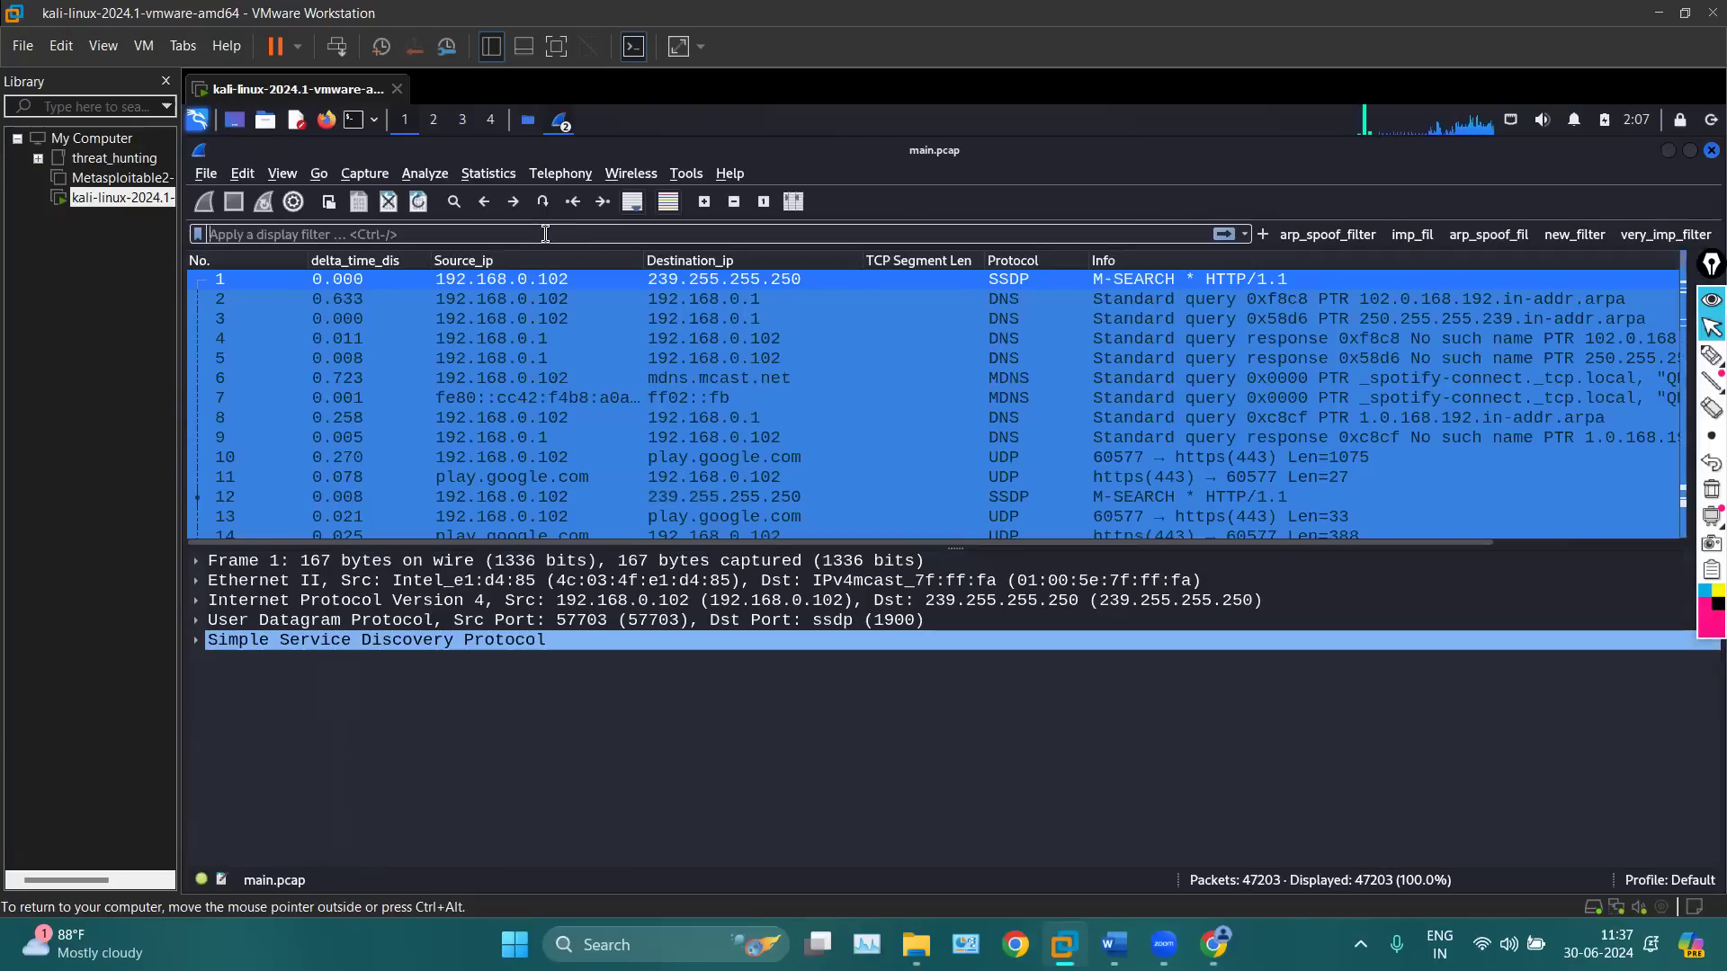
Filter main.pcap by tcp and skim the matching packets
type("tcp")
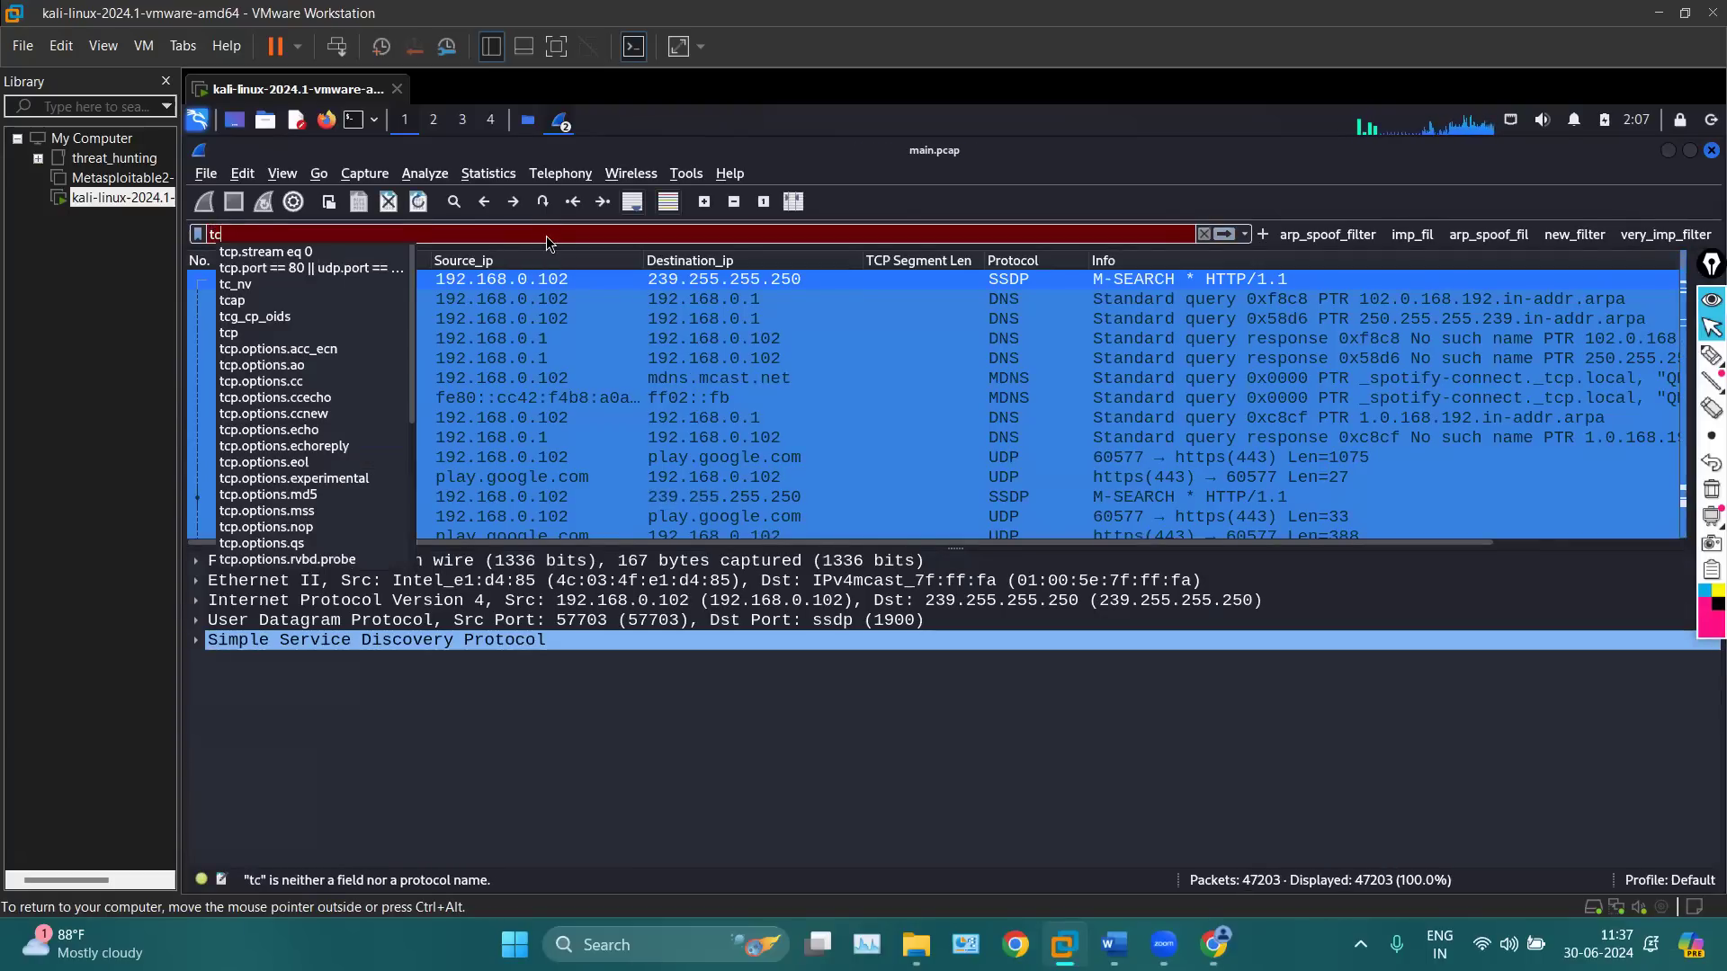
key("Return")
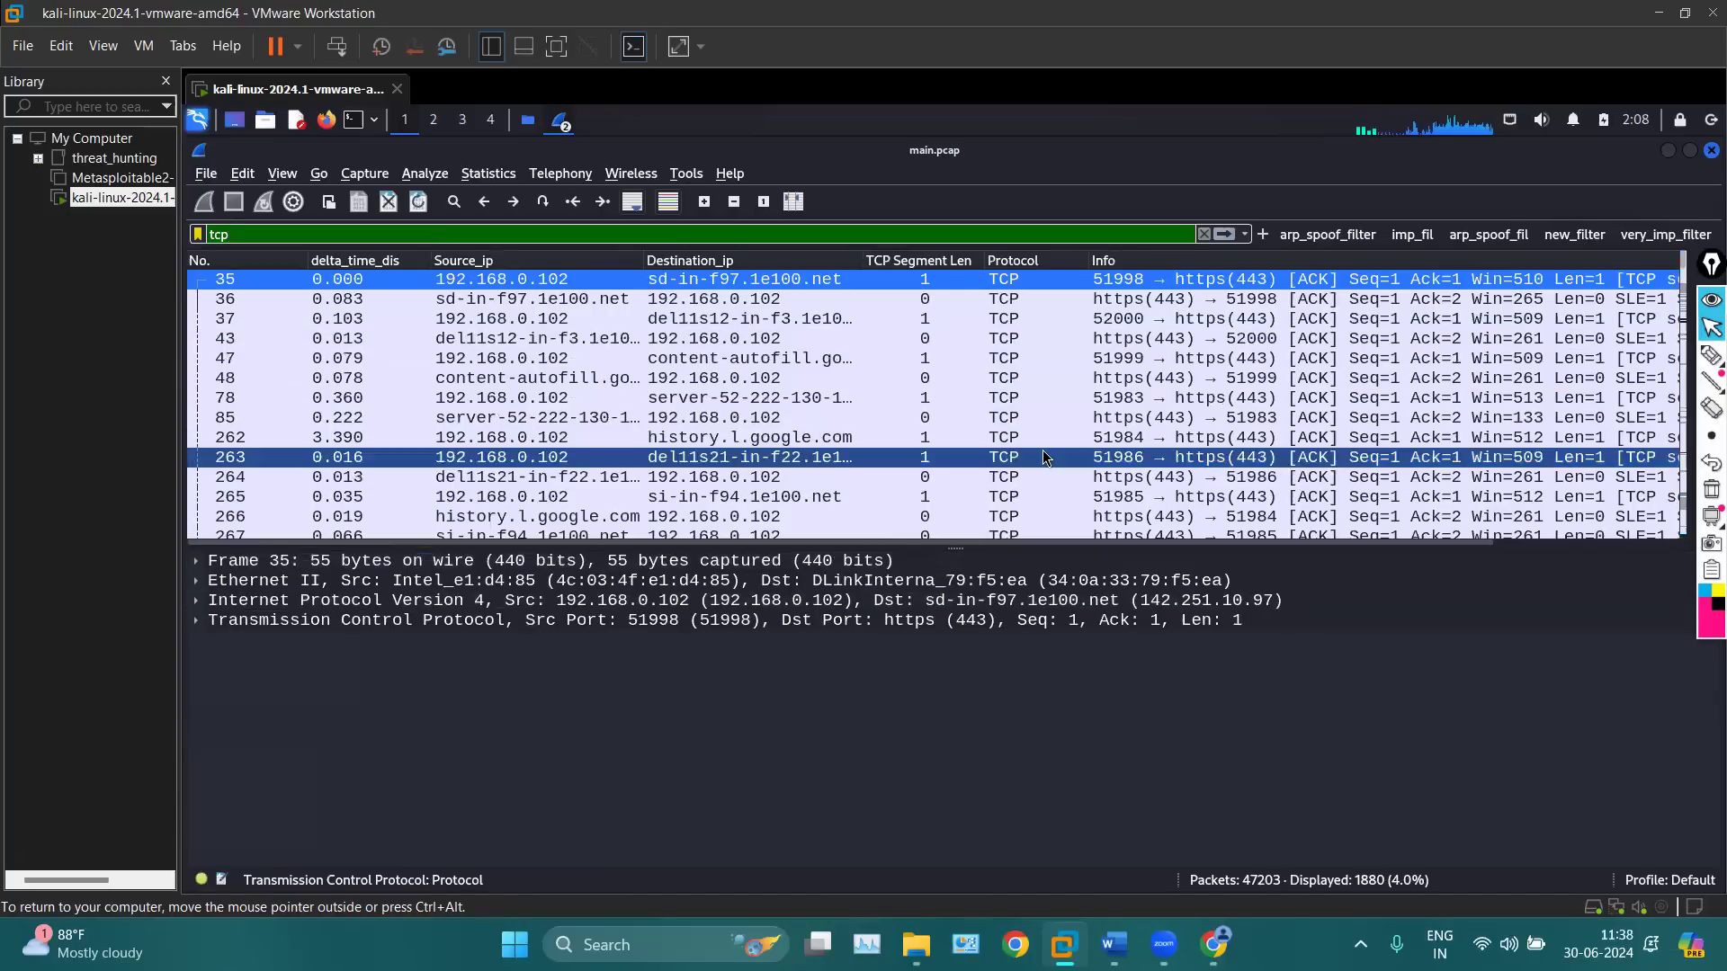
scroll(1043, 459, "down", 5)
scroll(1045, 458, "down", 10)
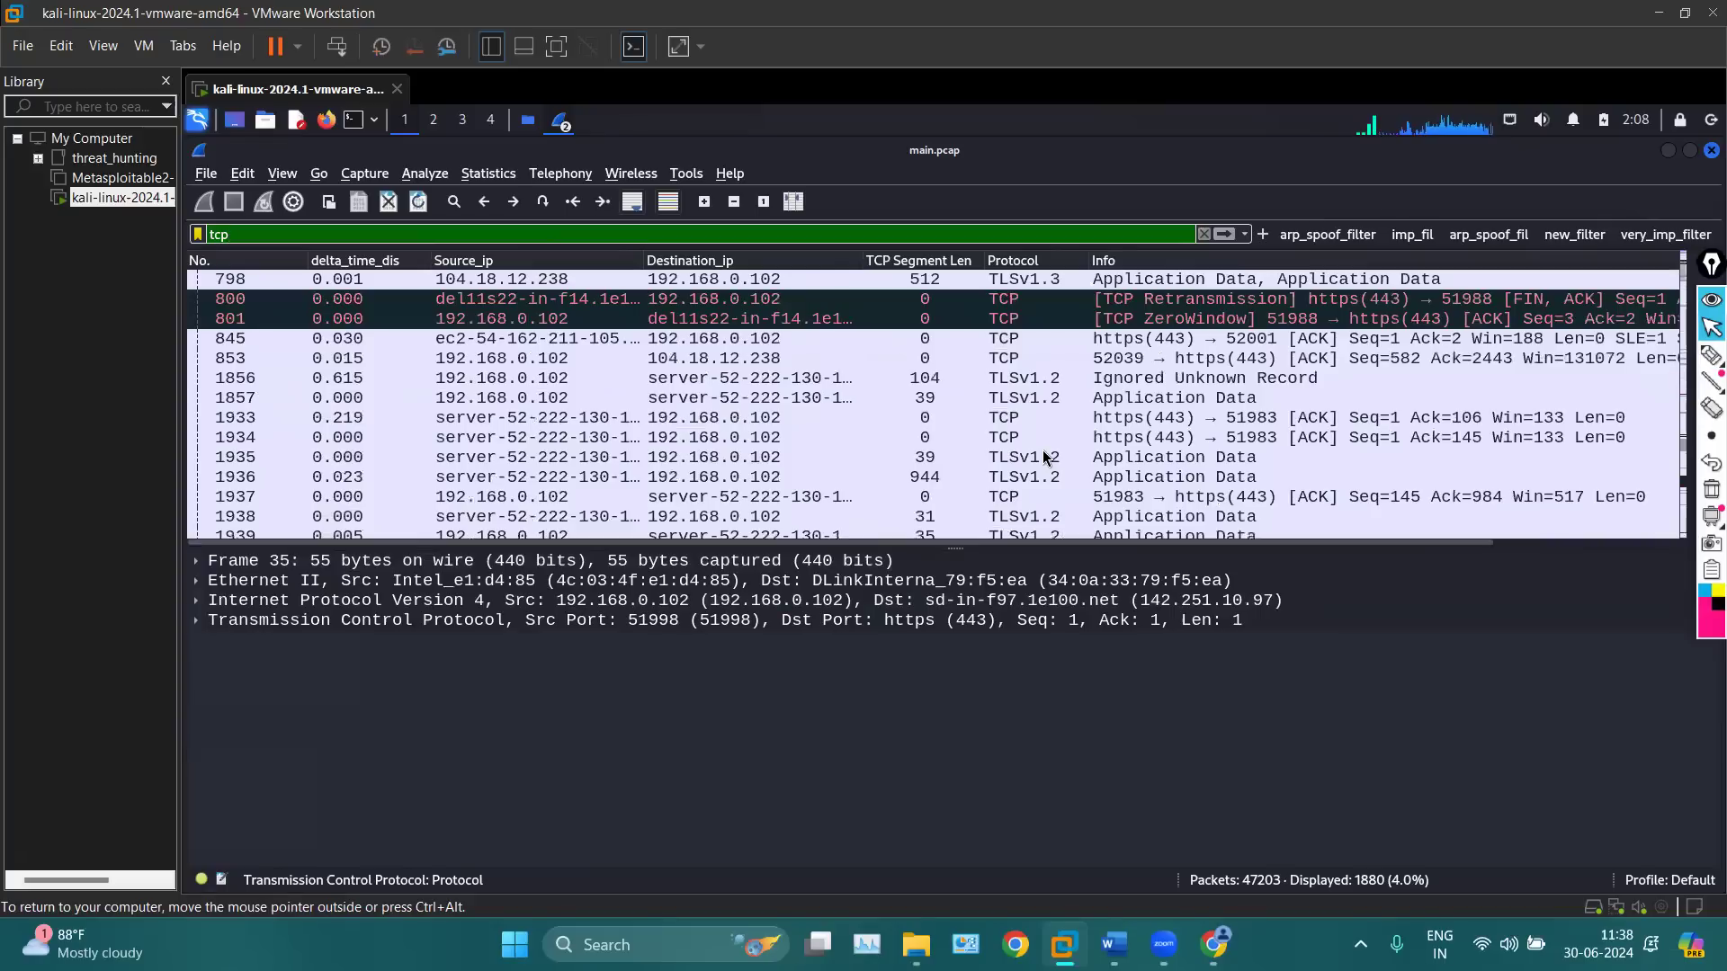
scroll(921, 383, "up", 5)
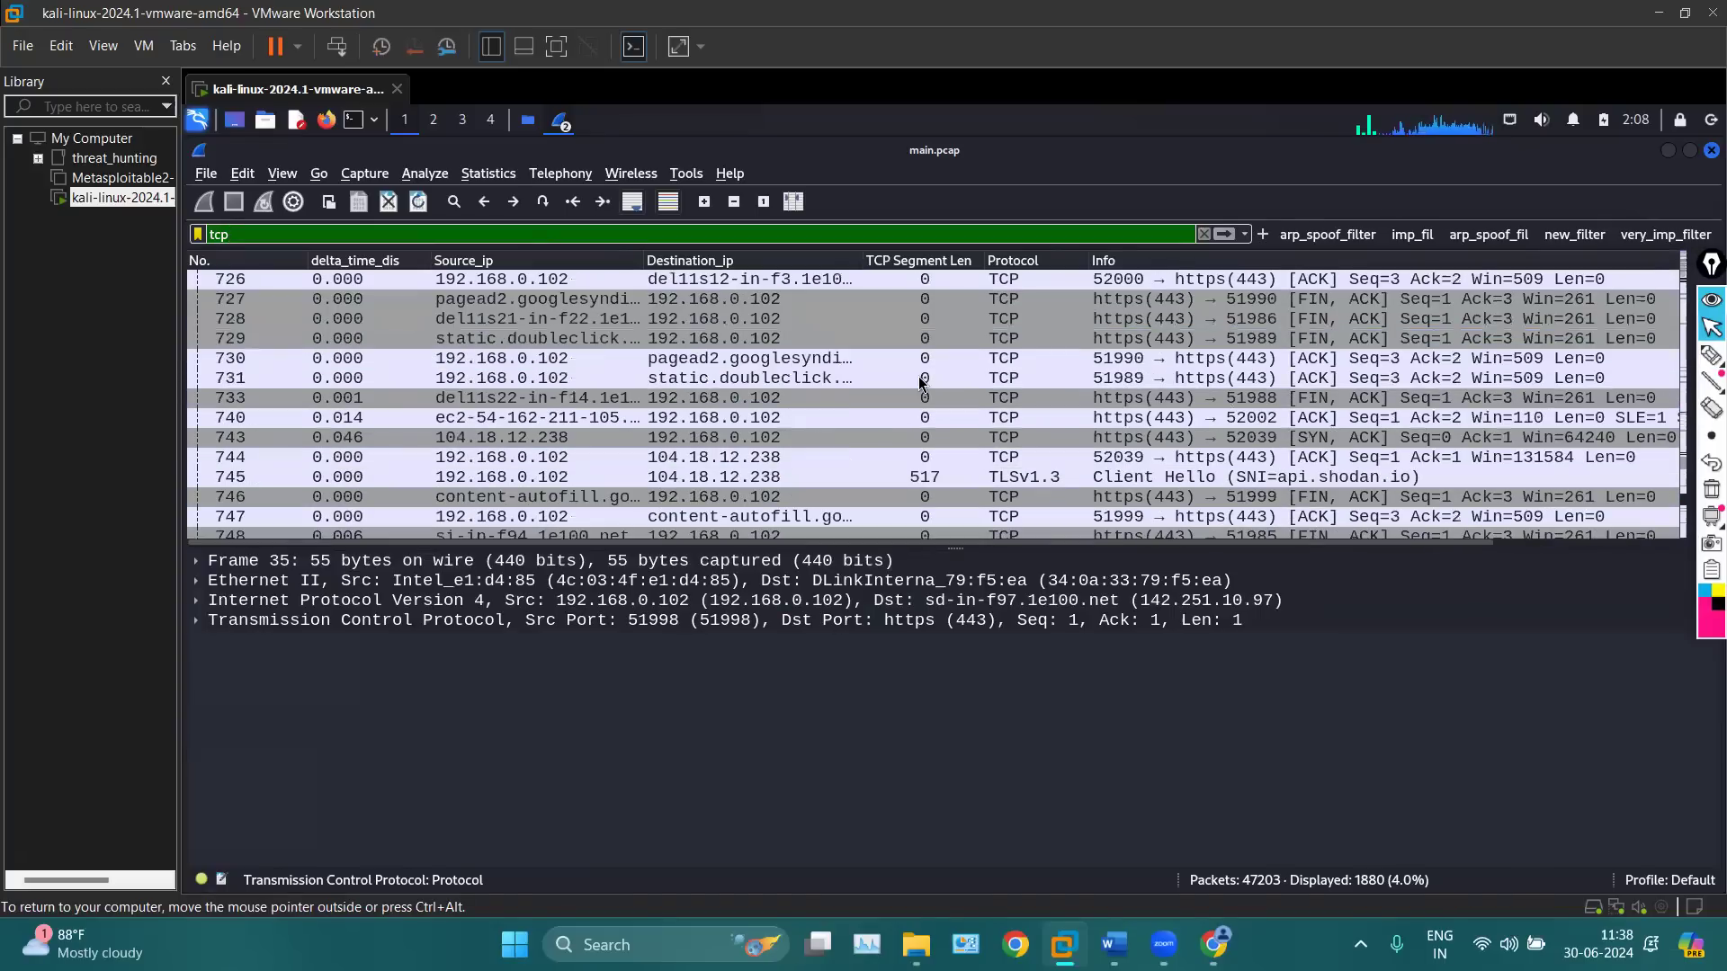
left_click(888, 379)
Review main.pcap's TCP conversations in the Conversations statistics, close them and look through the filtered TCP packets
left_click(491, 174)
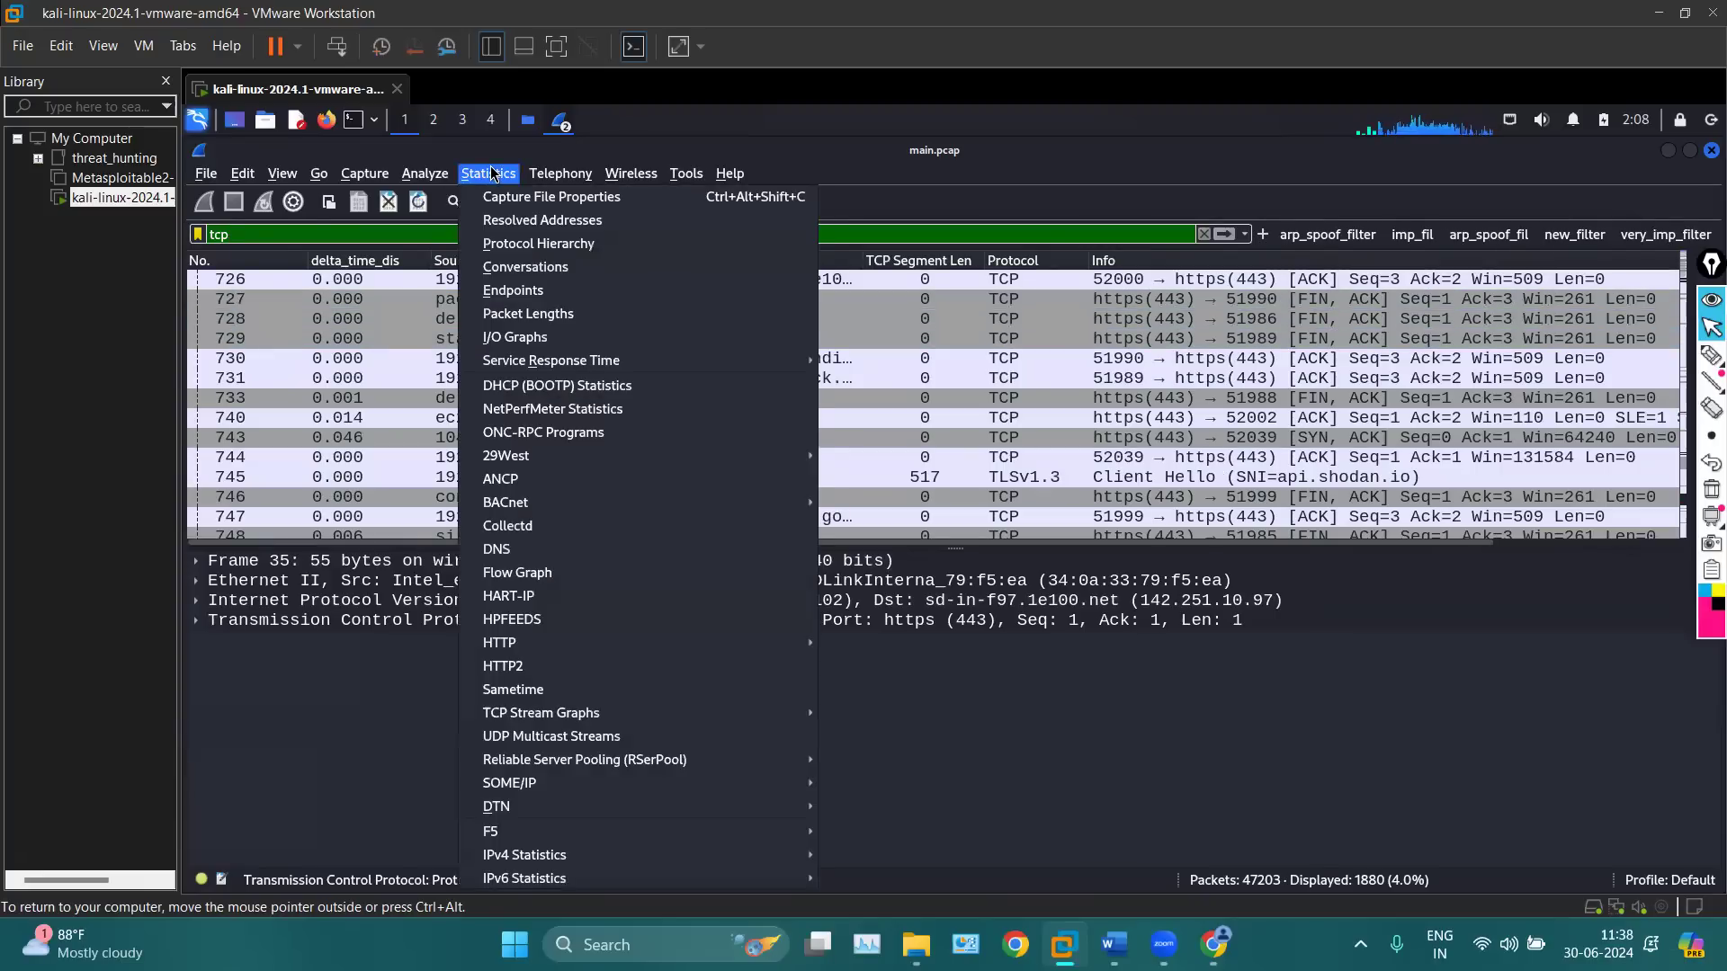
left_click(538, 268)
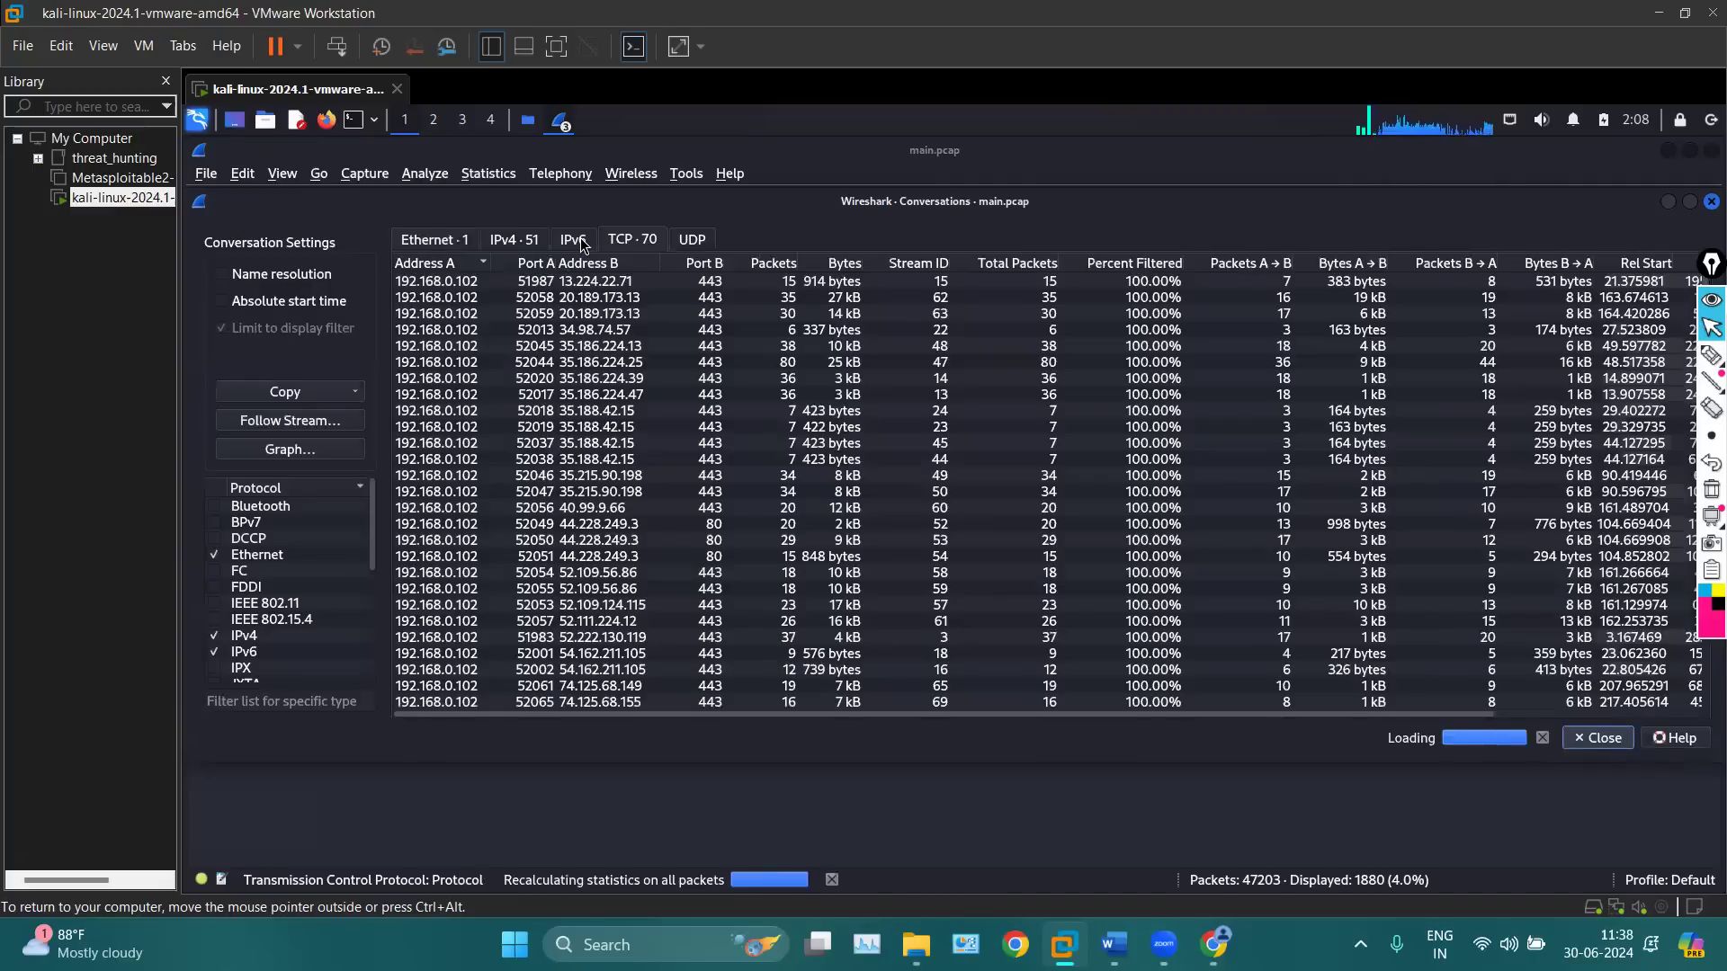
scroll(727, 480, "down", 15)
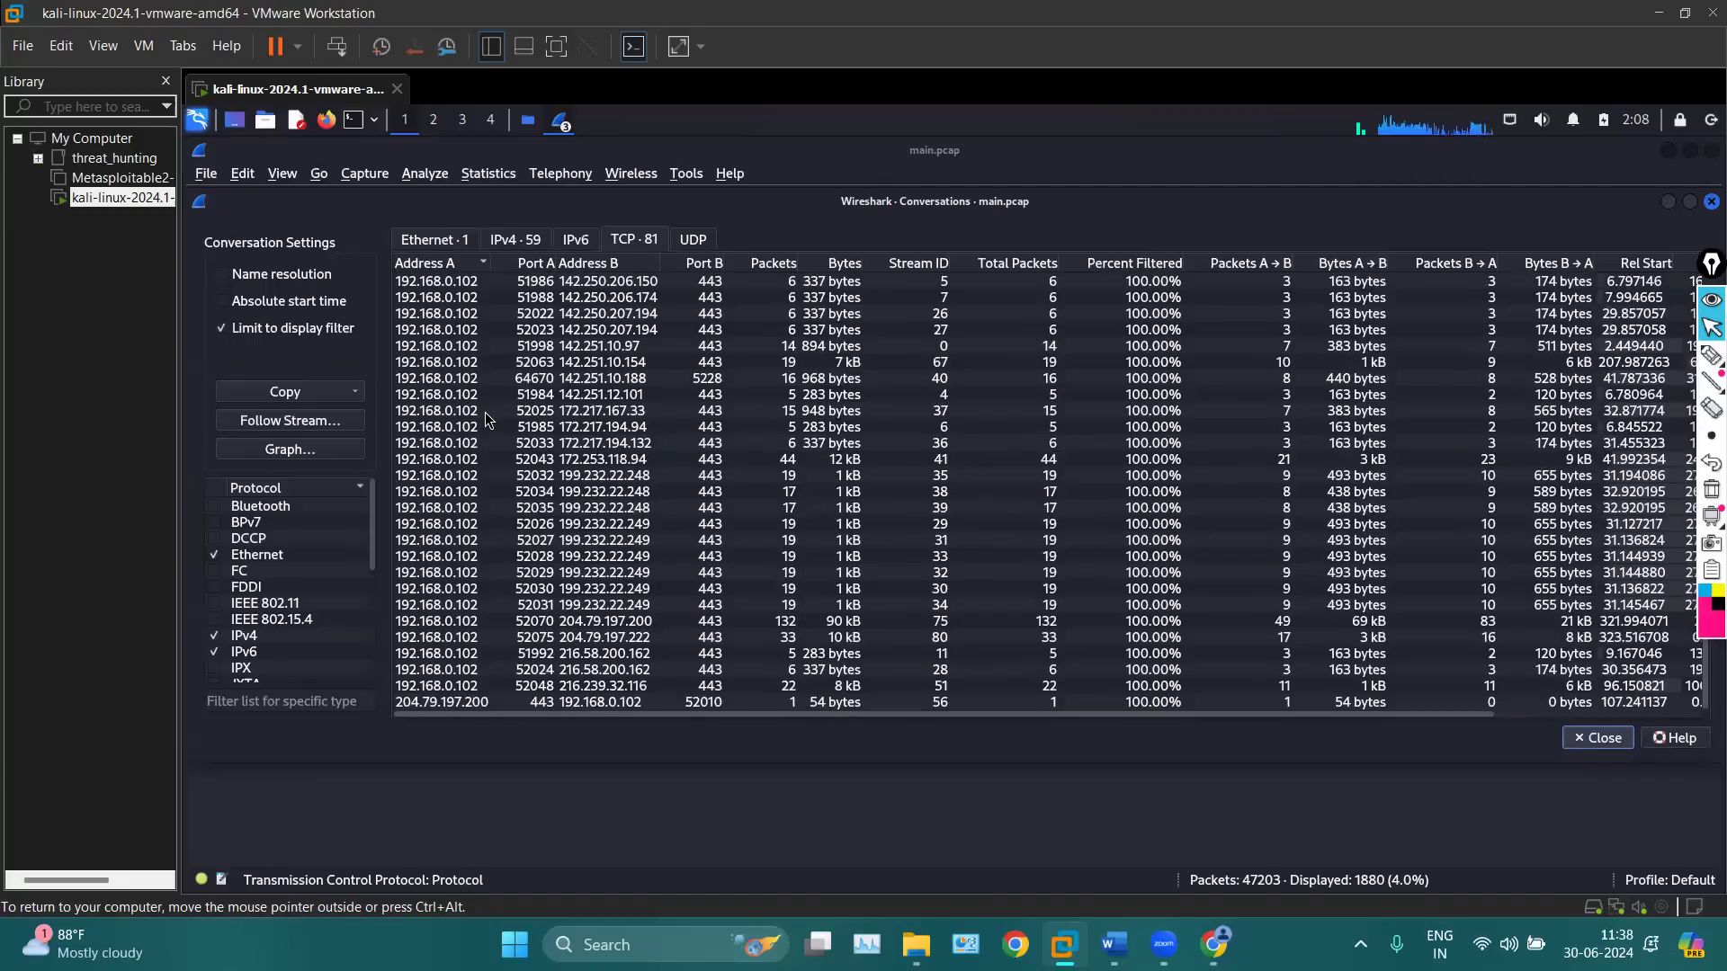
scroll(484, 412, "up", 15)
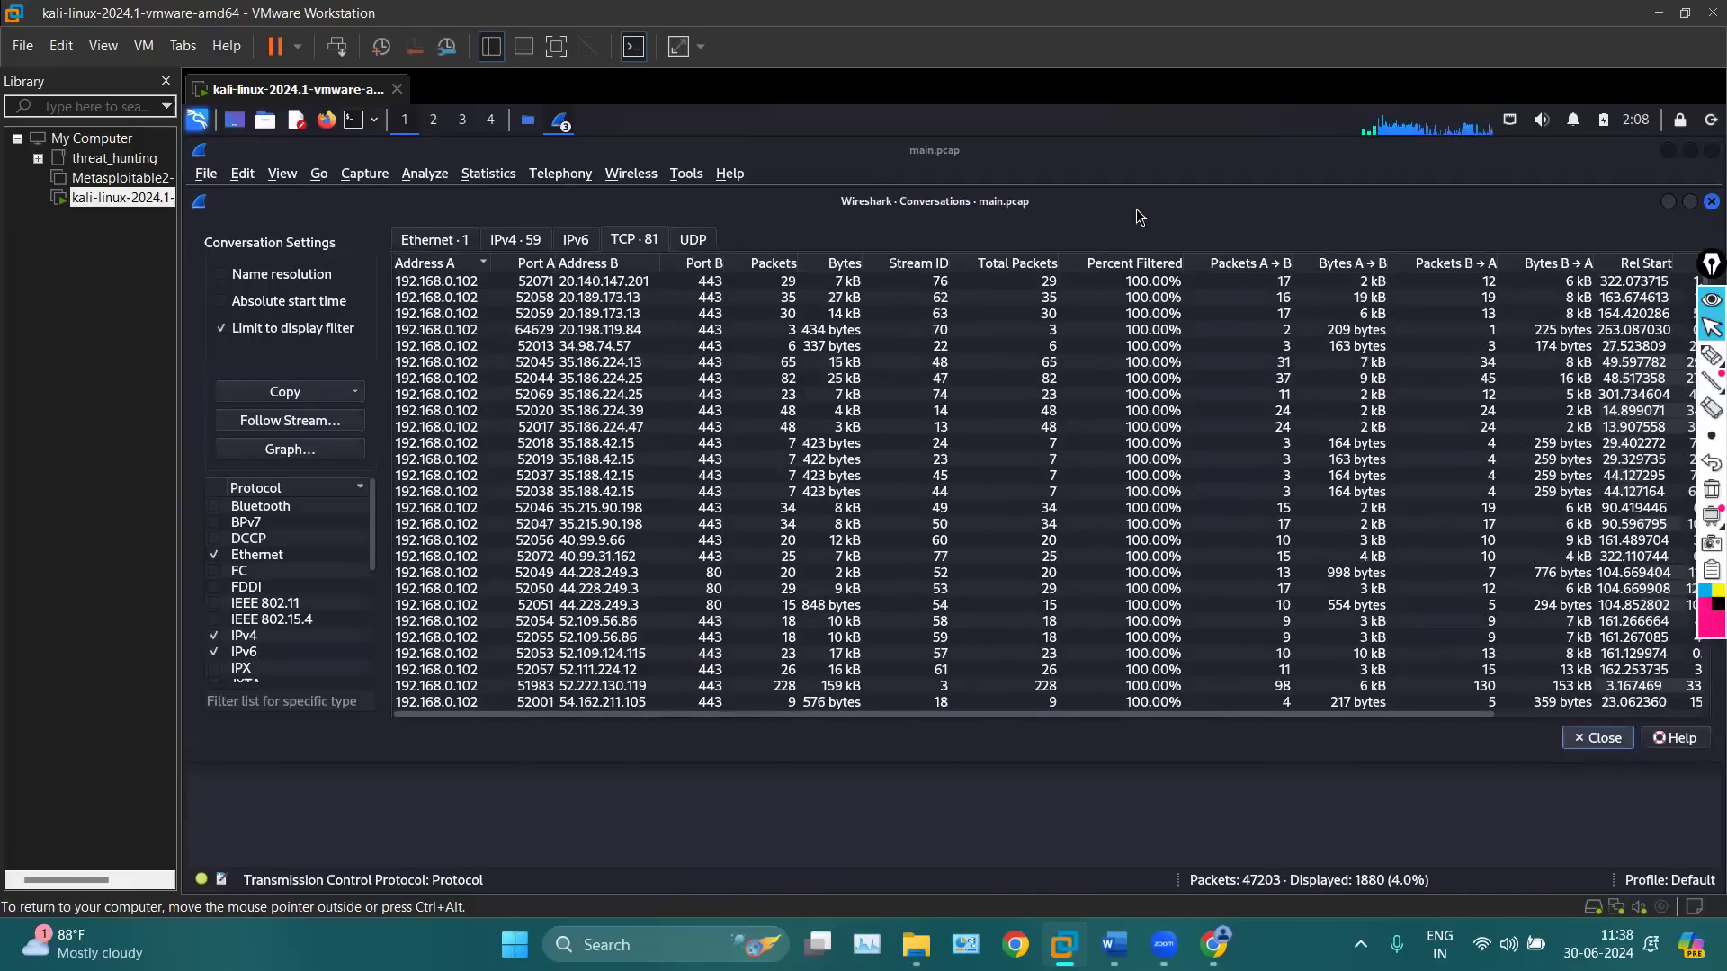
left_click_drag(1124, 205, 963, 232)
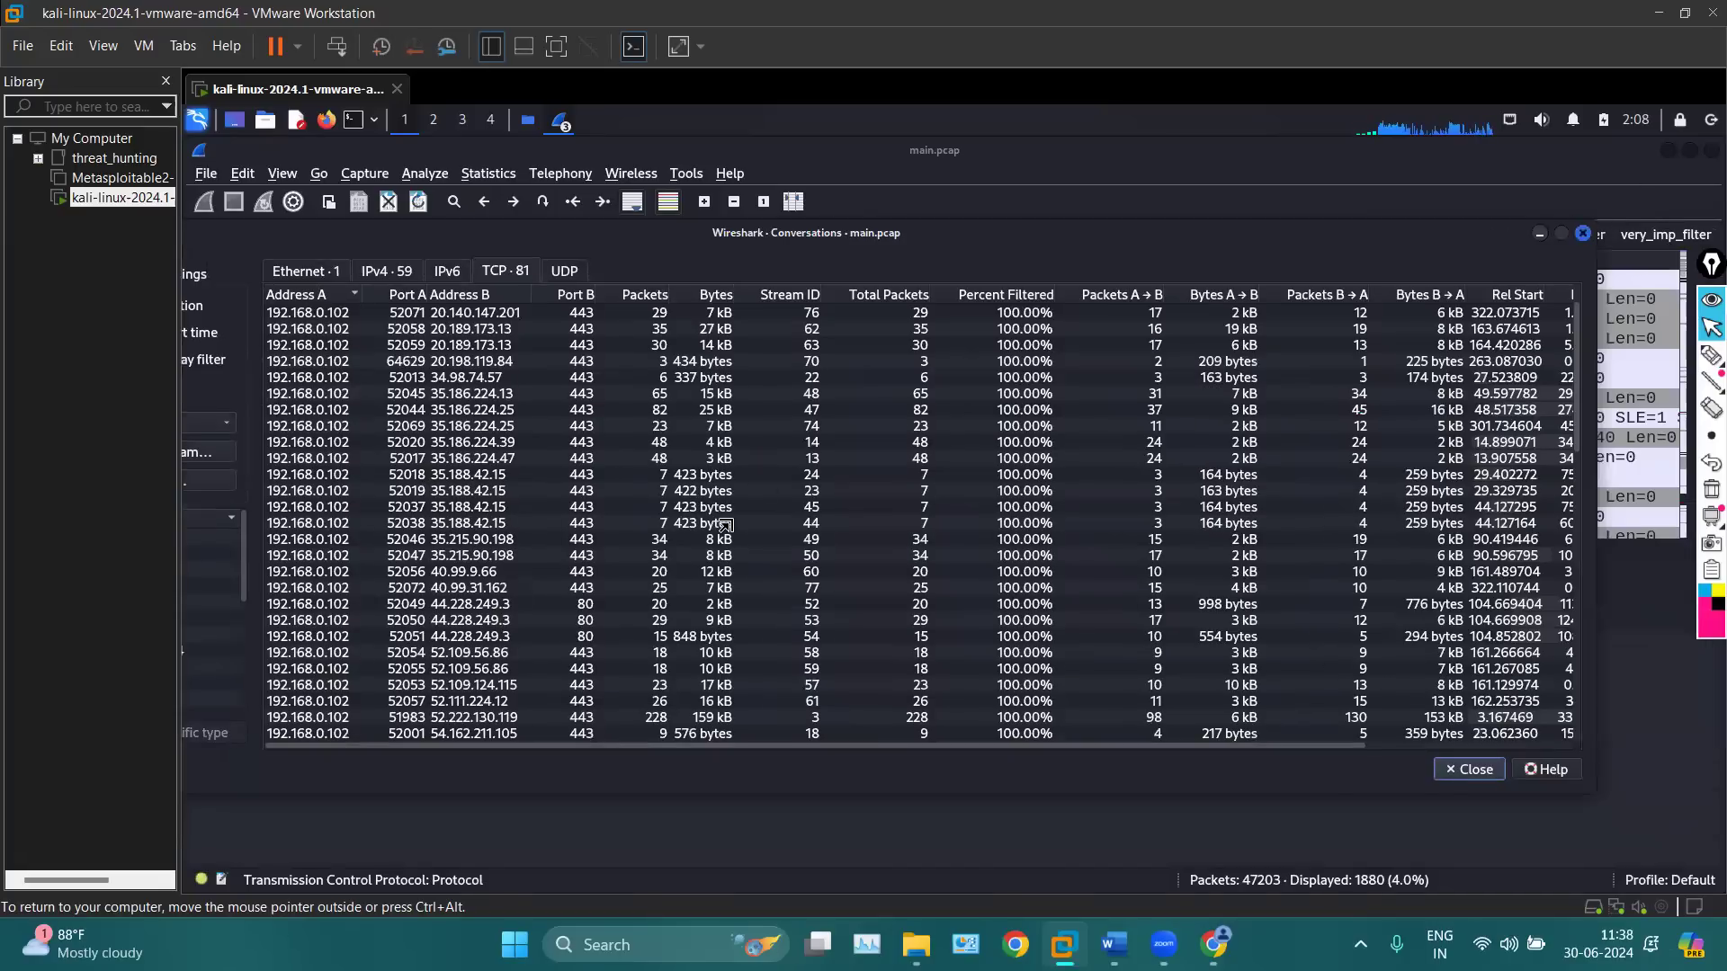
left_click(1583, 234)
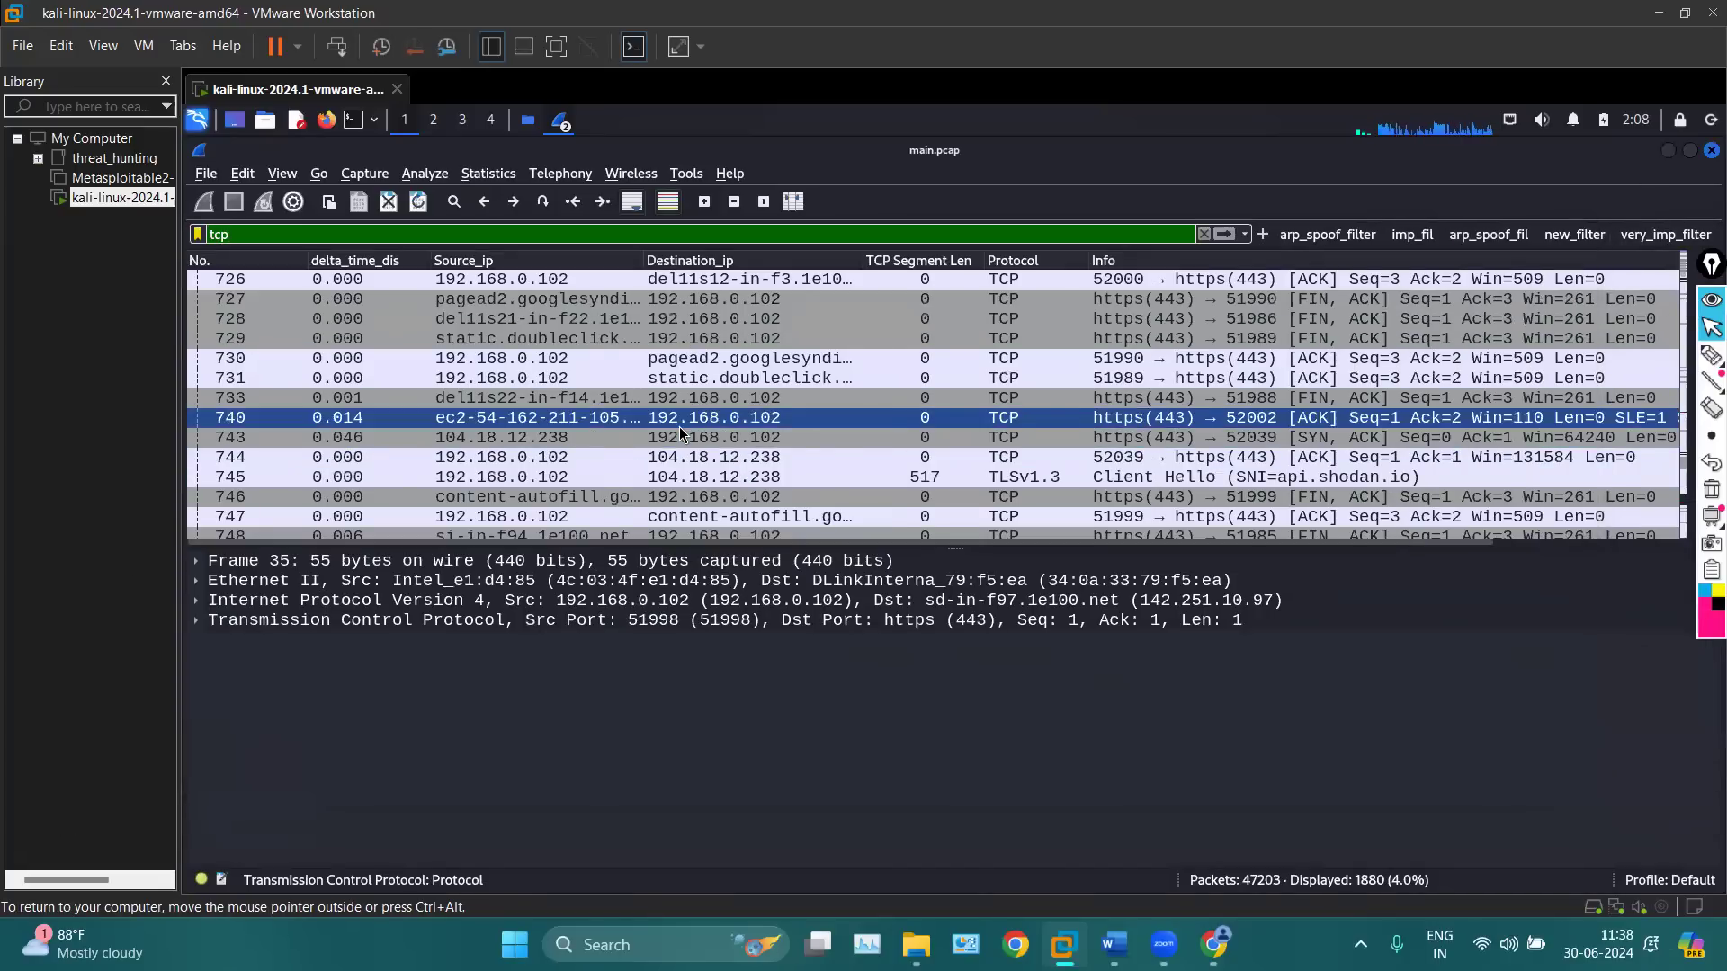
scroll(679, 426, "down", 6)
scroll(678, 427, "up", 4)
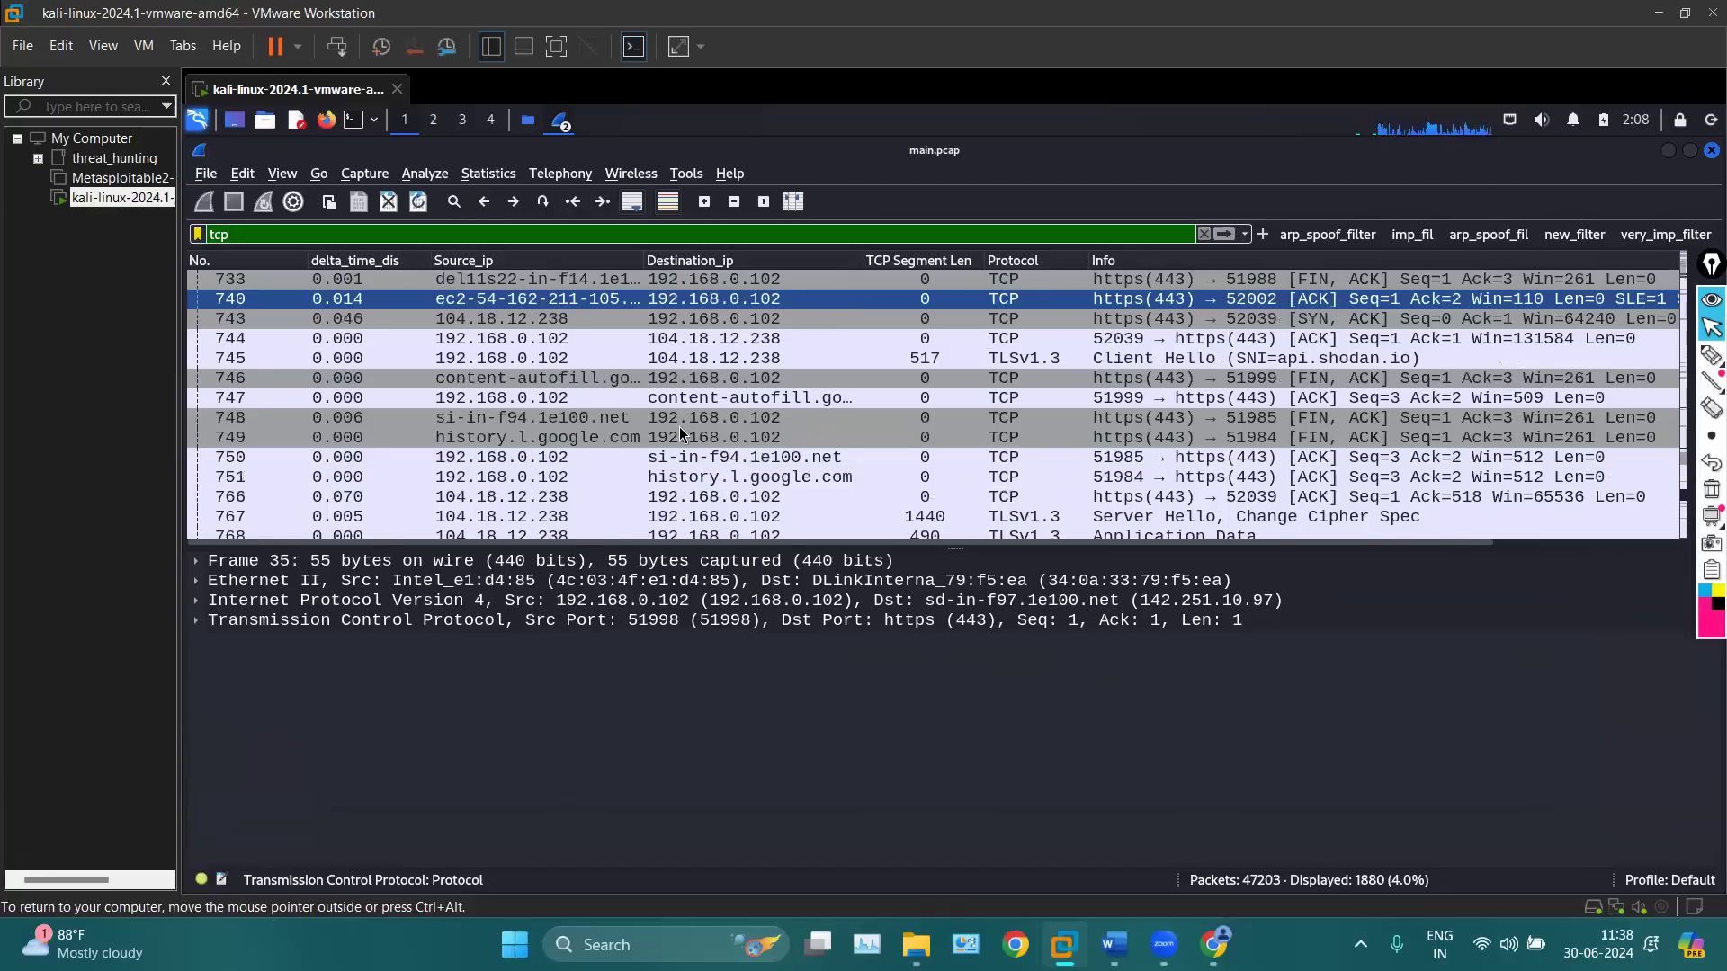
Filter the capture to the TCP conversation of packet 751 between 192.168.0.102 and history.l.google.com
scroll(678, 427, "down", 1)
left_click(737, 419)
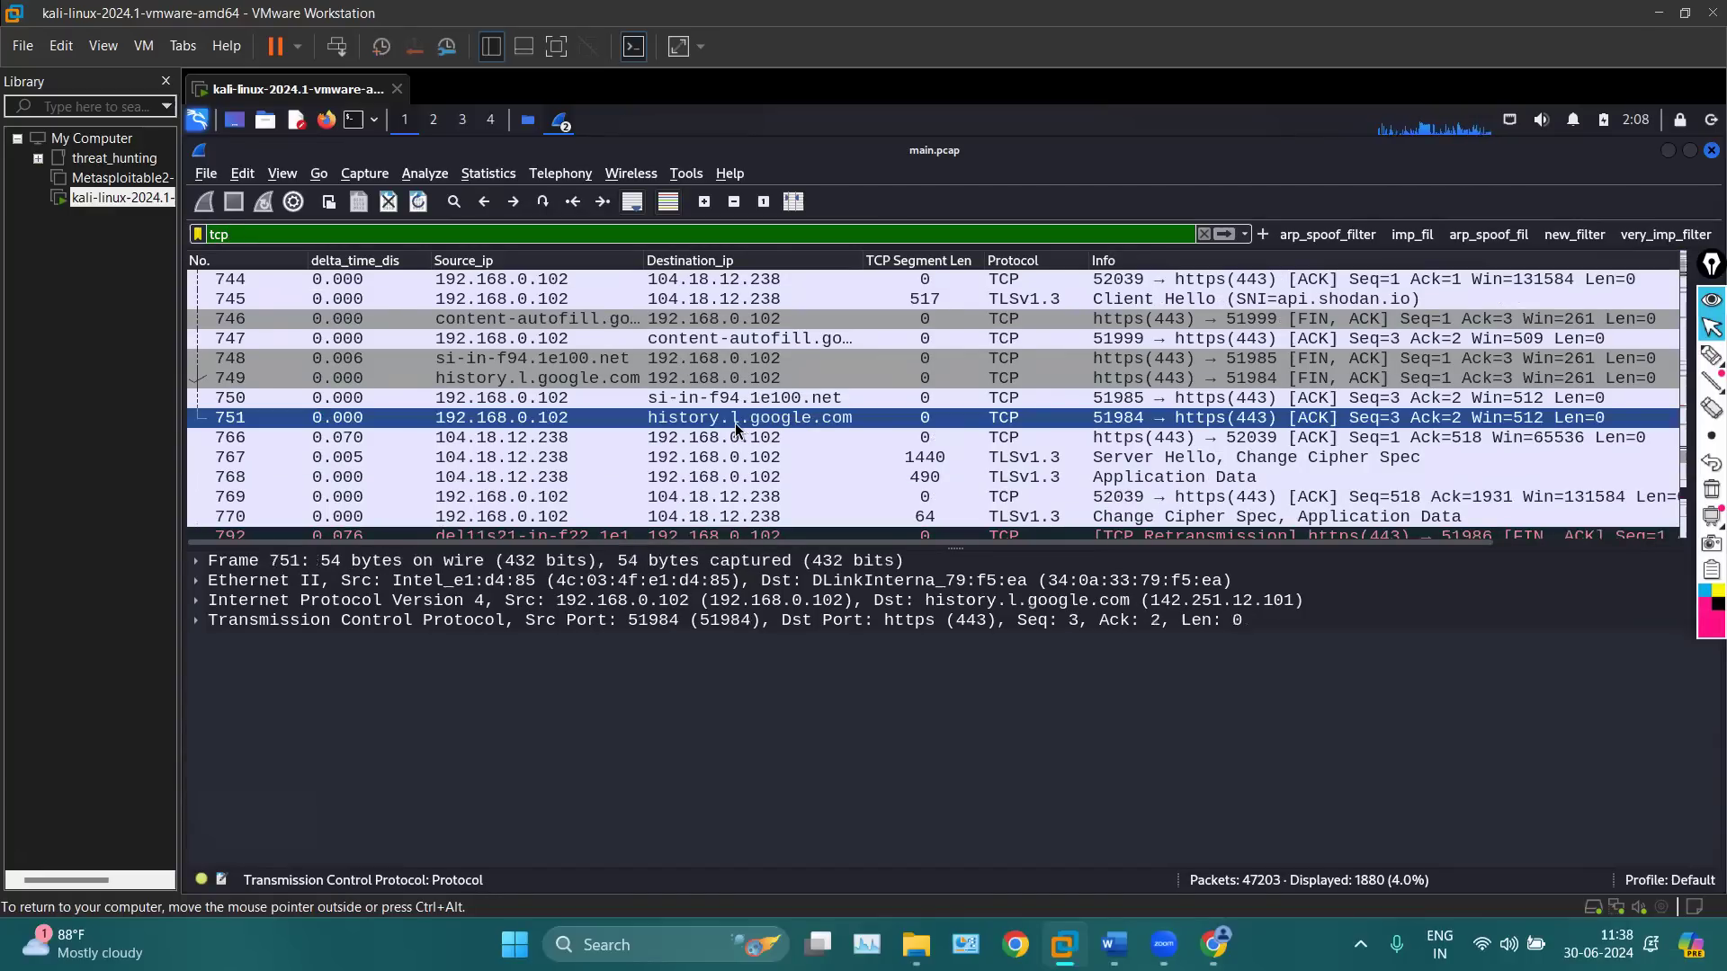
right_click(719, 421)
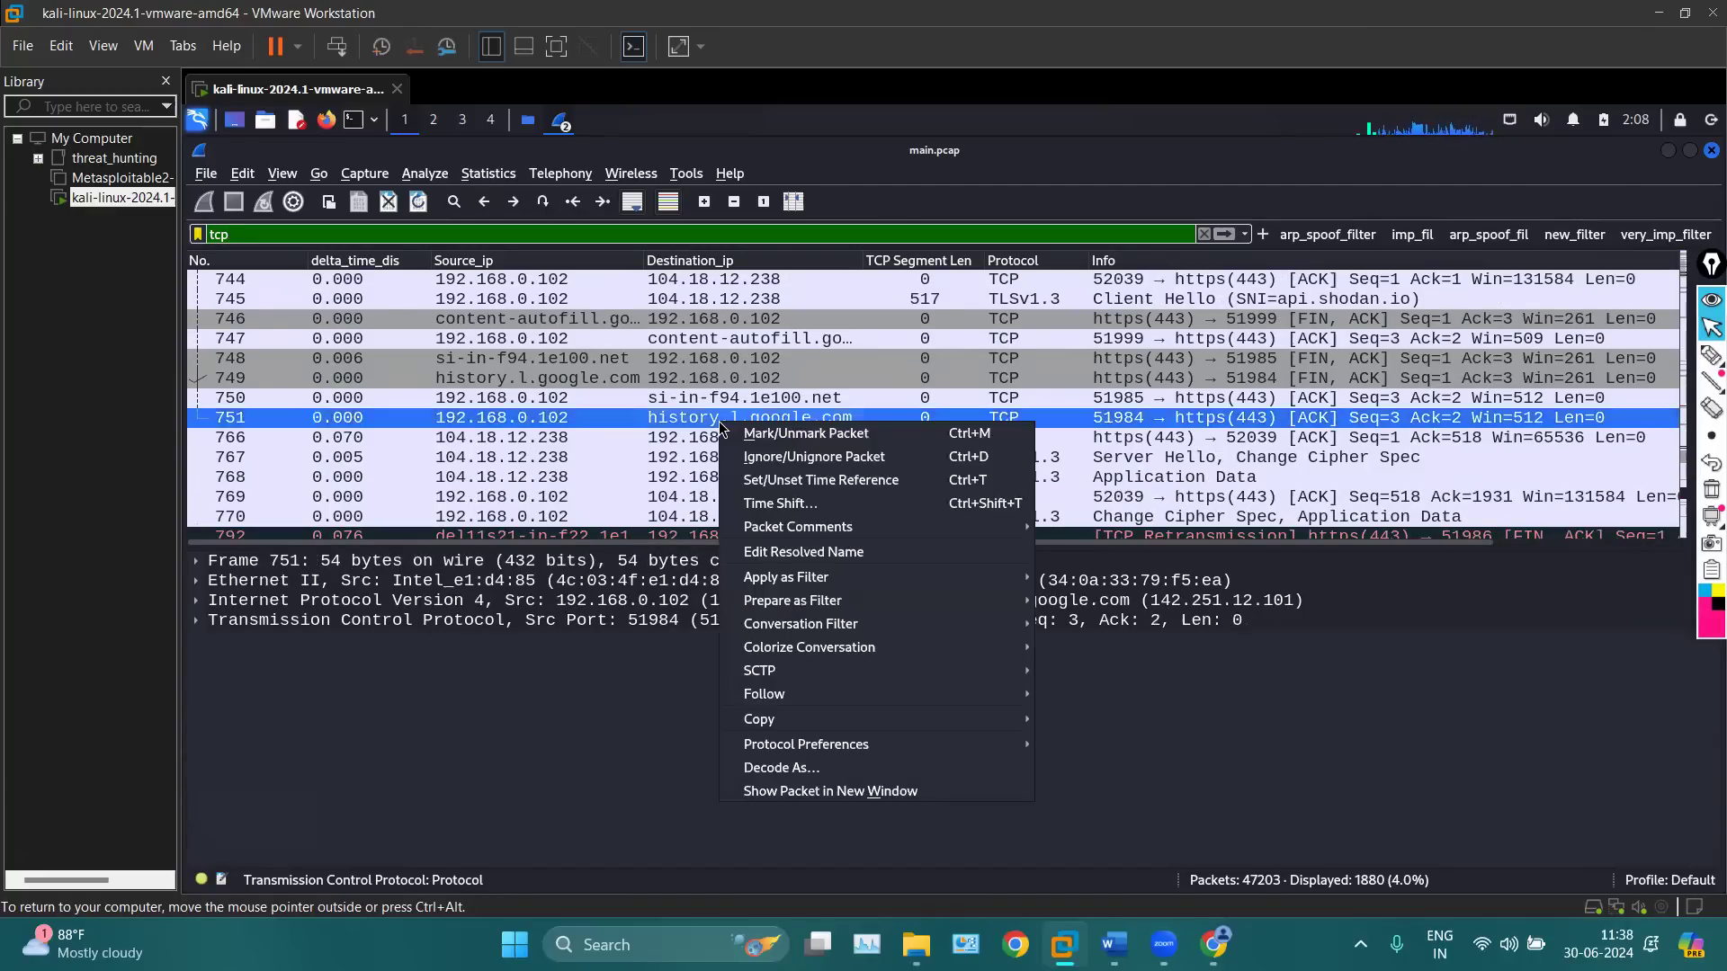
mouse_move(882, 628)
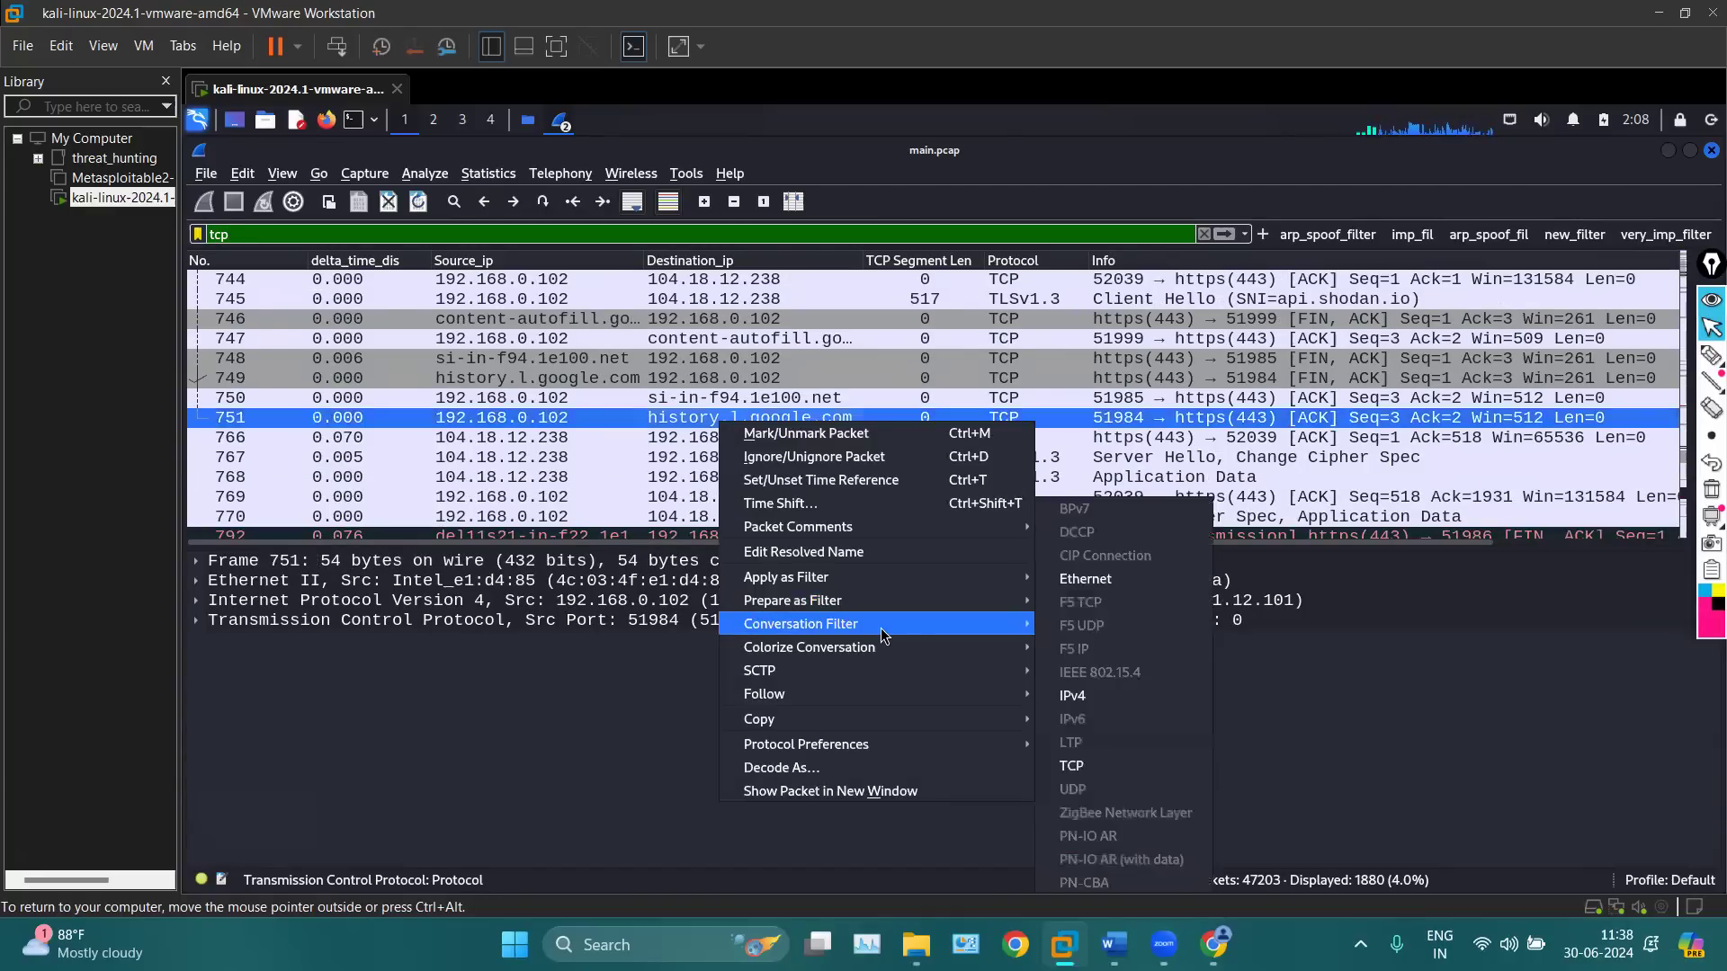
left_click(1088, 767)
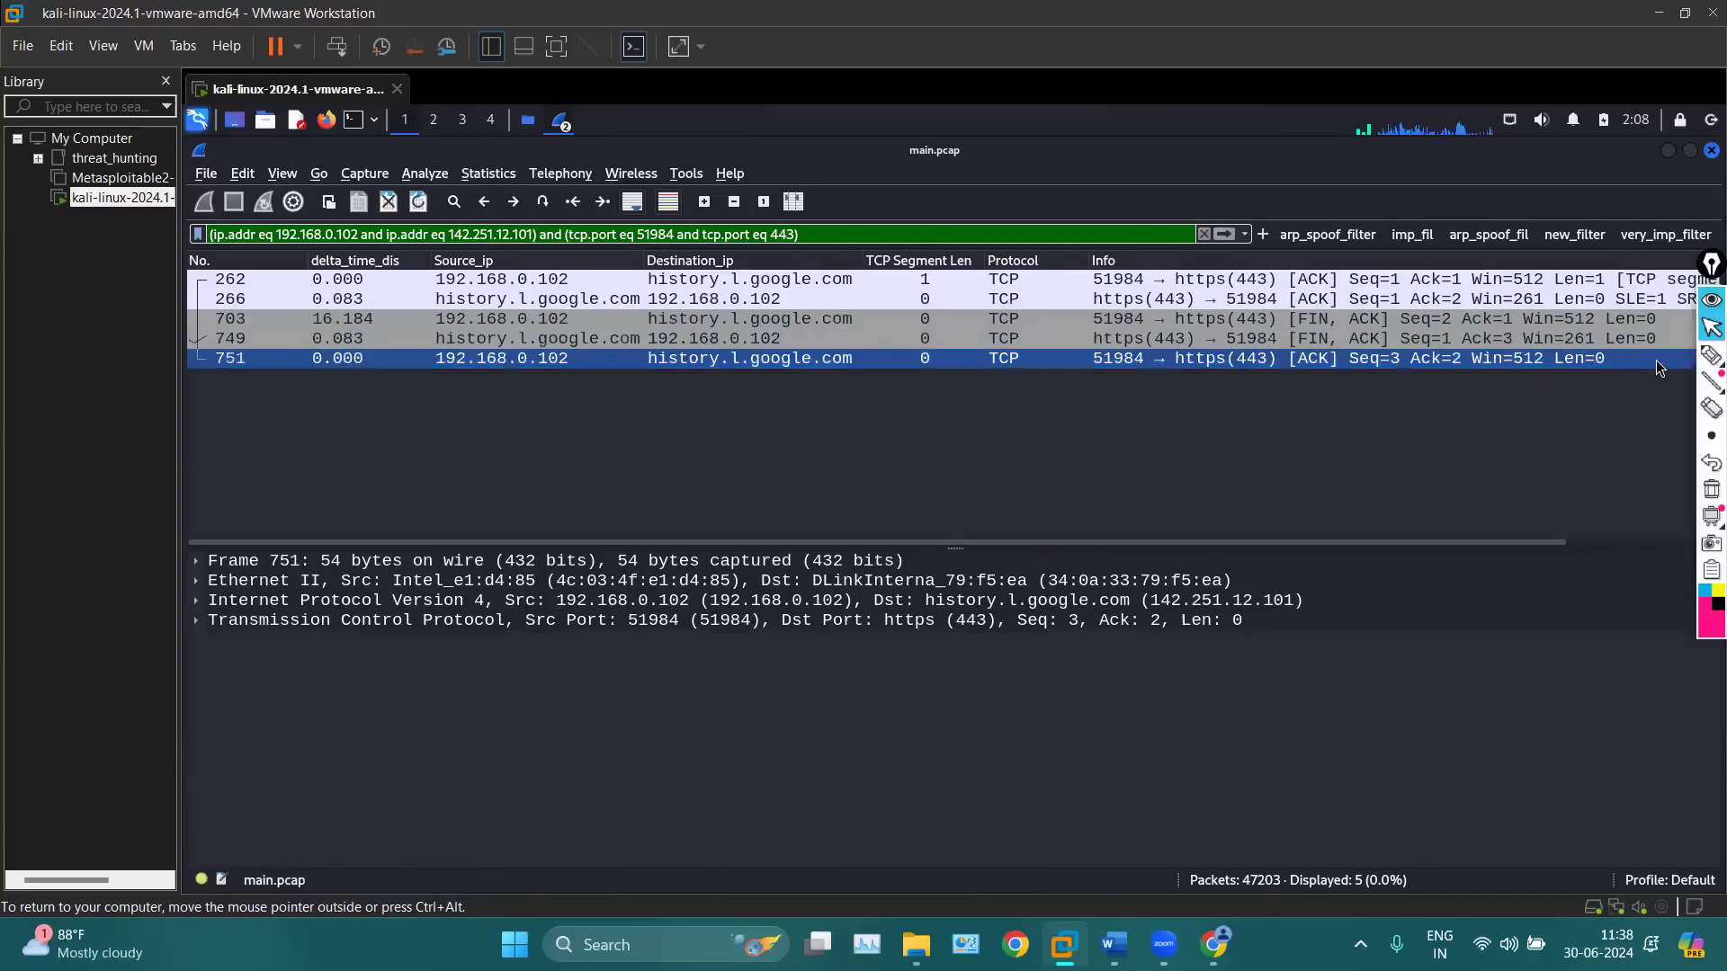
Set the packet time display format to Seconds Since Previous Displayed Packet
left_click(284, 171)
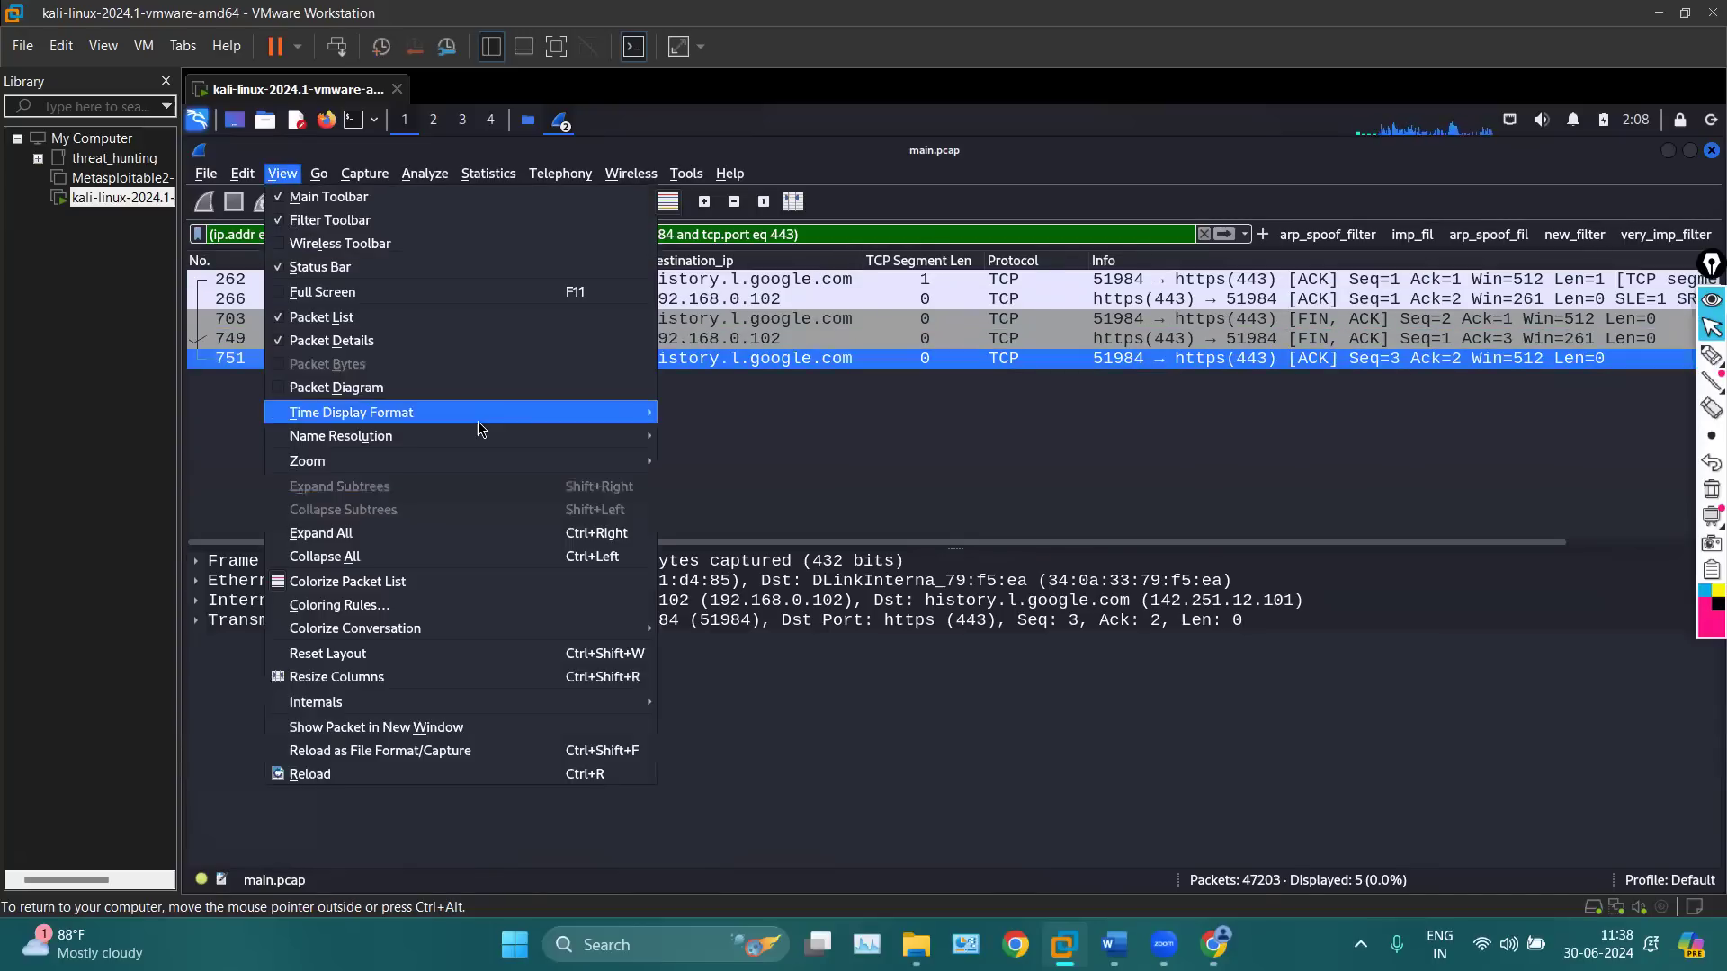
mouse_move(478, 424)
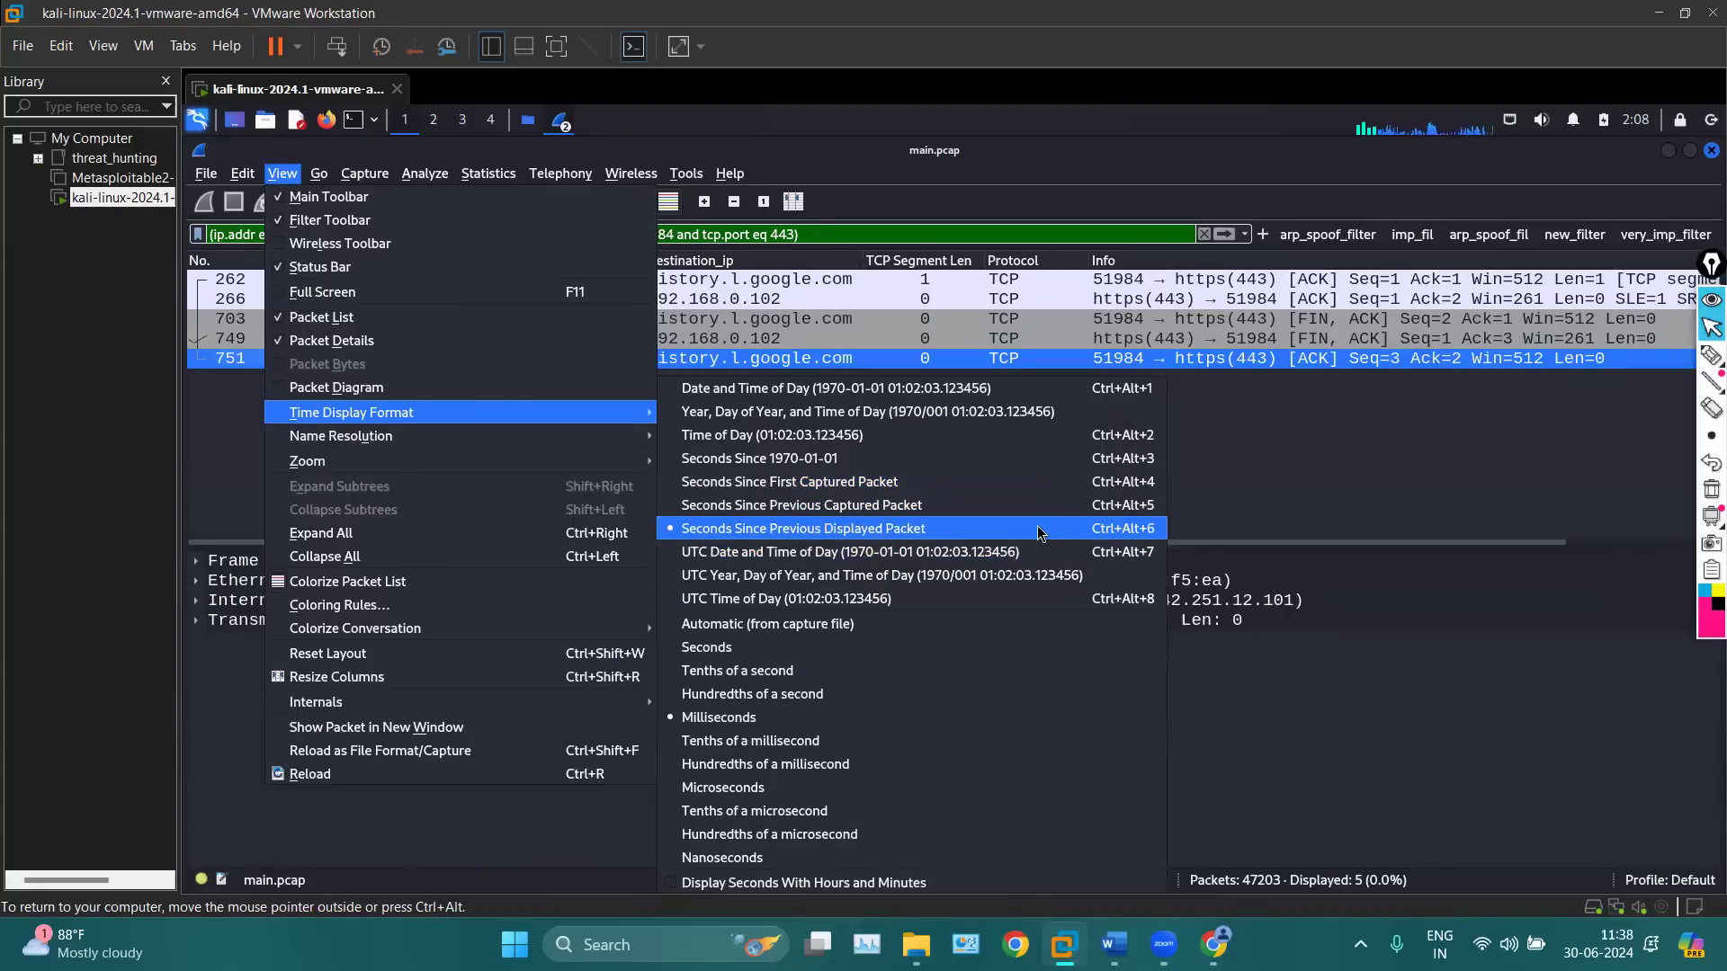
left_click(835, 530)
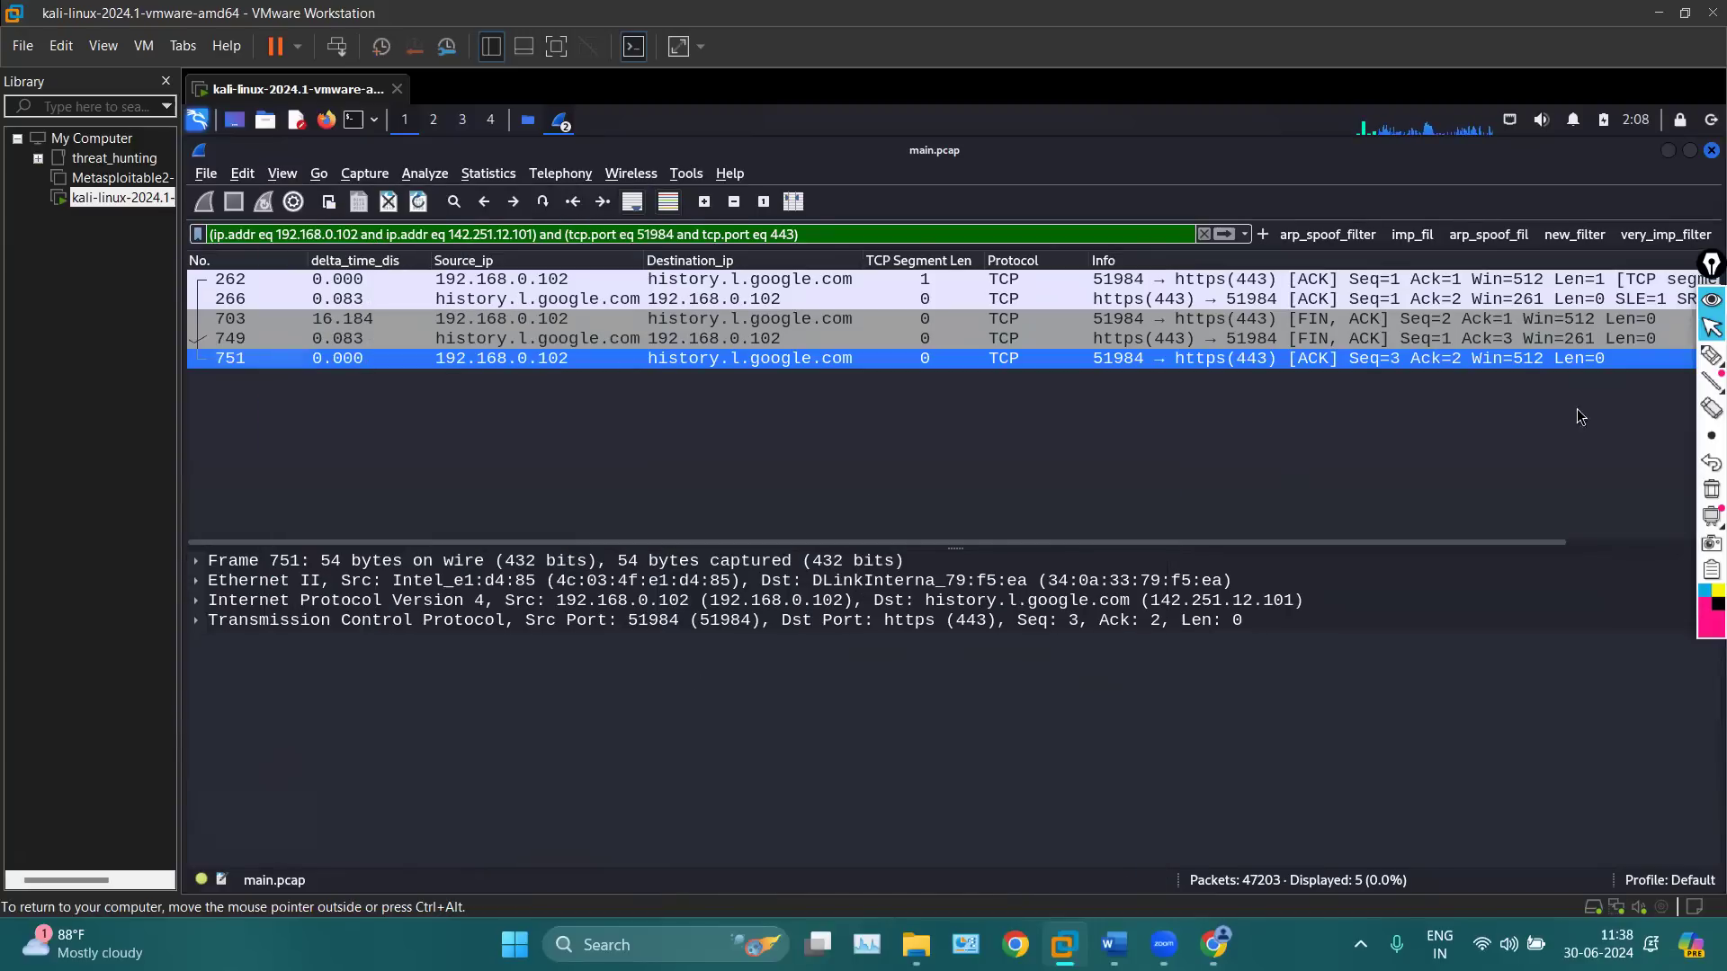
Outline the packet number column with its conversation bracket and the delta time column using the annotation pen
left_click(1711, 355)
mouse_move(169, 223)
left_mouse_down()
mouse_move(180, 418)
mouse_move(283, 288)
mouse_move(251, 266)
left_mouse_up()
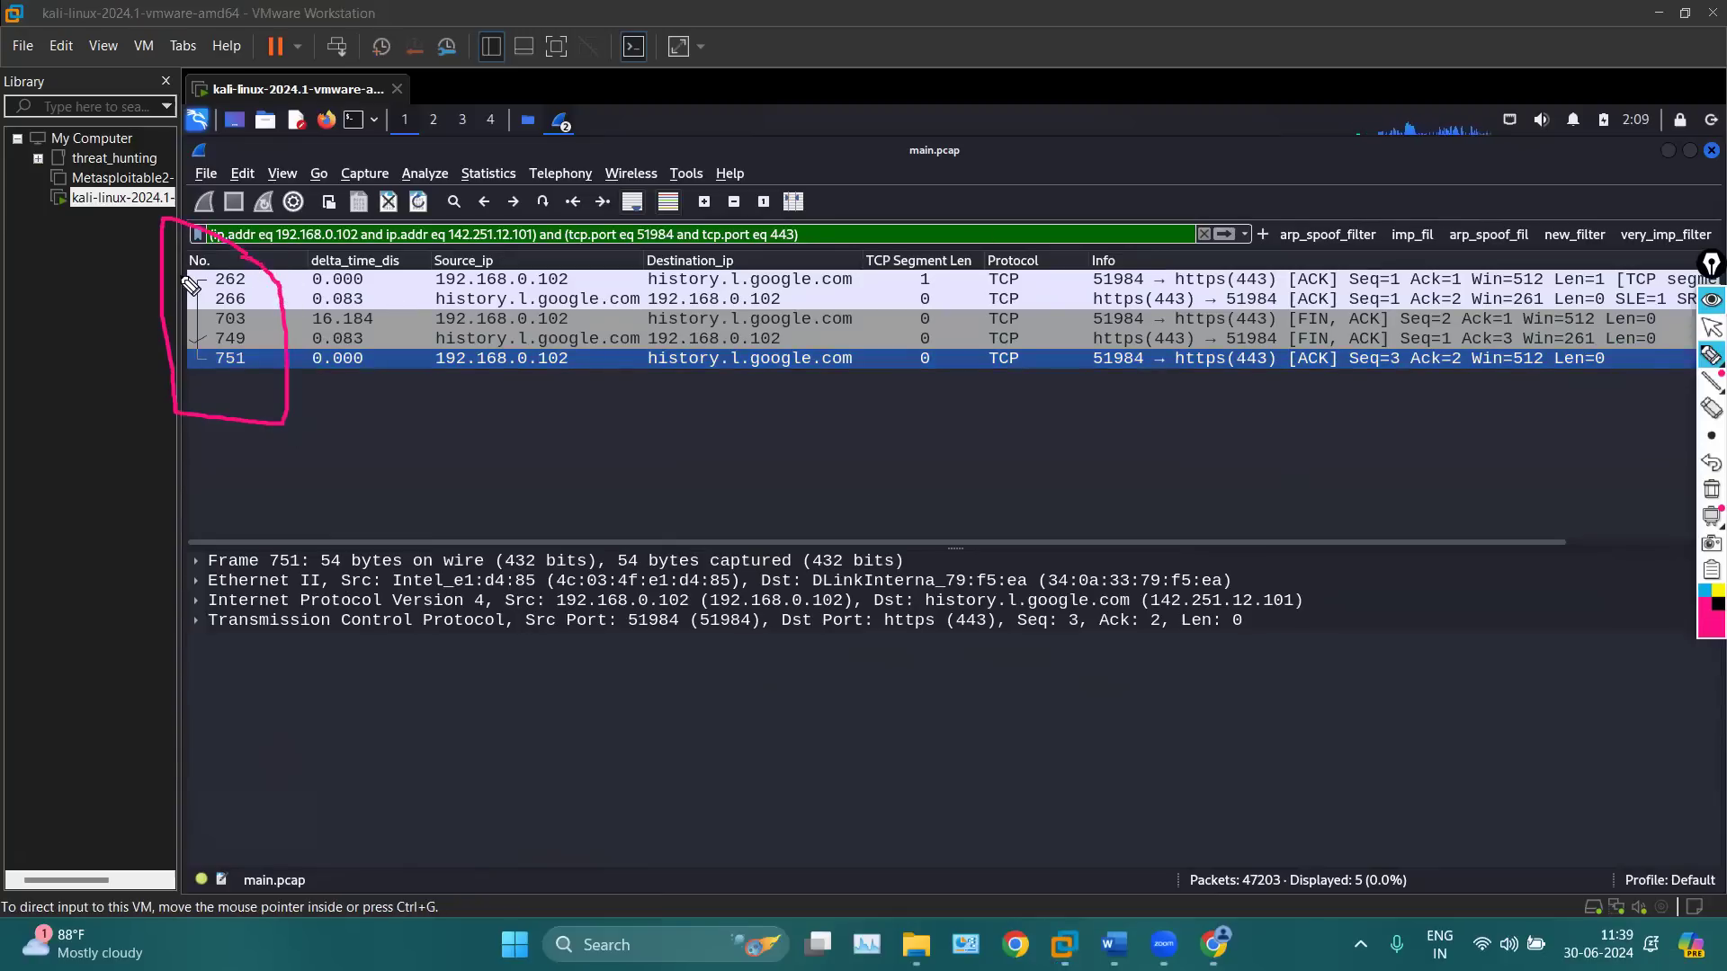
mouse_move(188, 297)
left_mouse_down()
mouse_move(180, 342)
mouse_move(233, 397)
left_mouse_up()
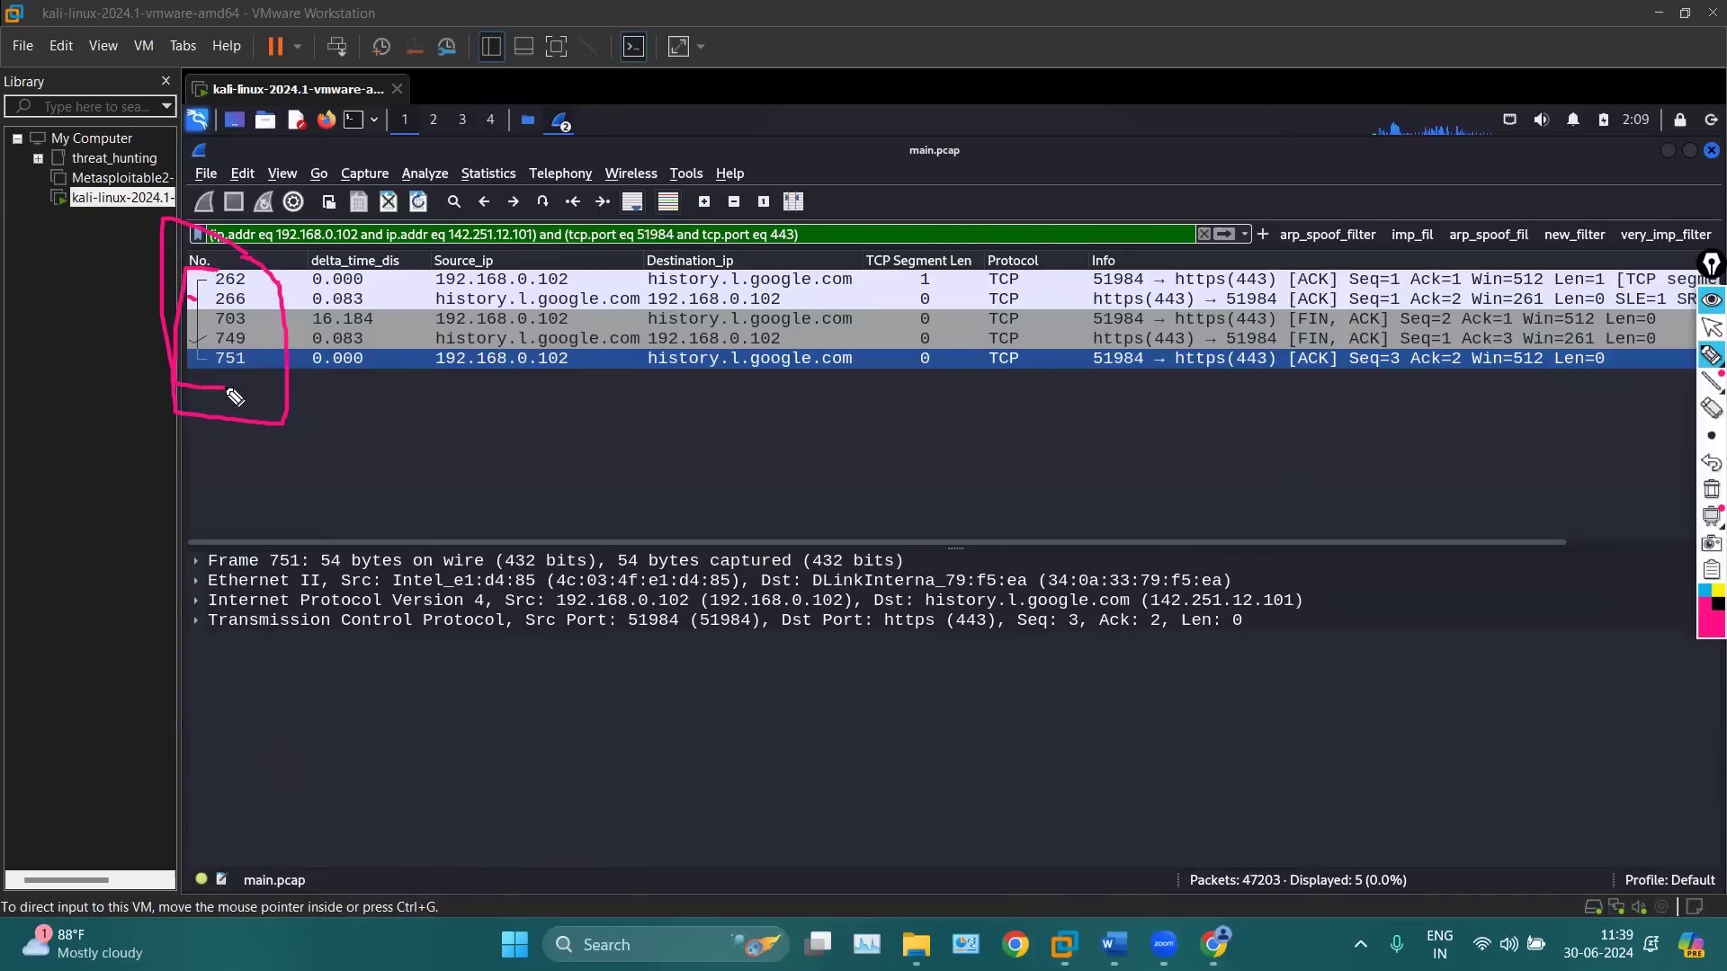
mouse_move(415, 230)
left_mouse_down()
mouse_move(297, 232)
mouse_move(287, 361)
mouse_move(429, 310)
mouse_move(398, 216)
left_mouse_up()
Underline the delta times, addresses and flags of packets 262 and 266 in pen, and clear all annotations
left_click_drag(369, 282, 533, 286)
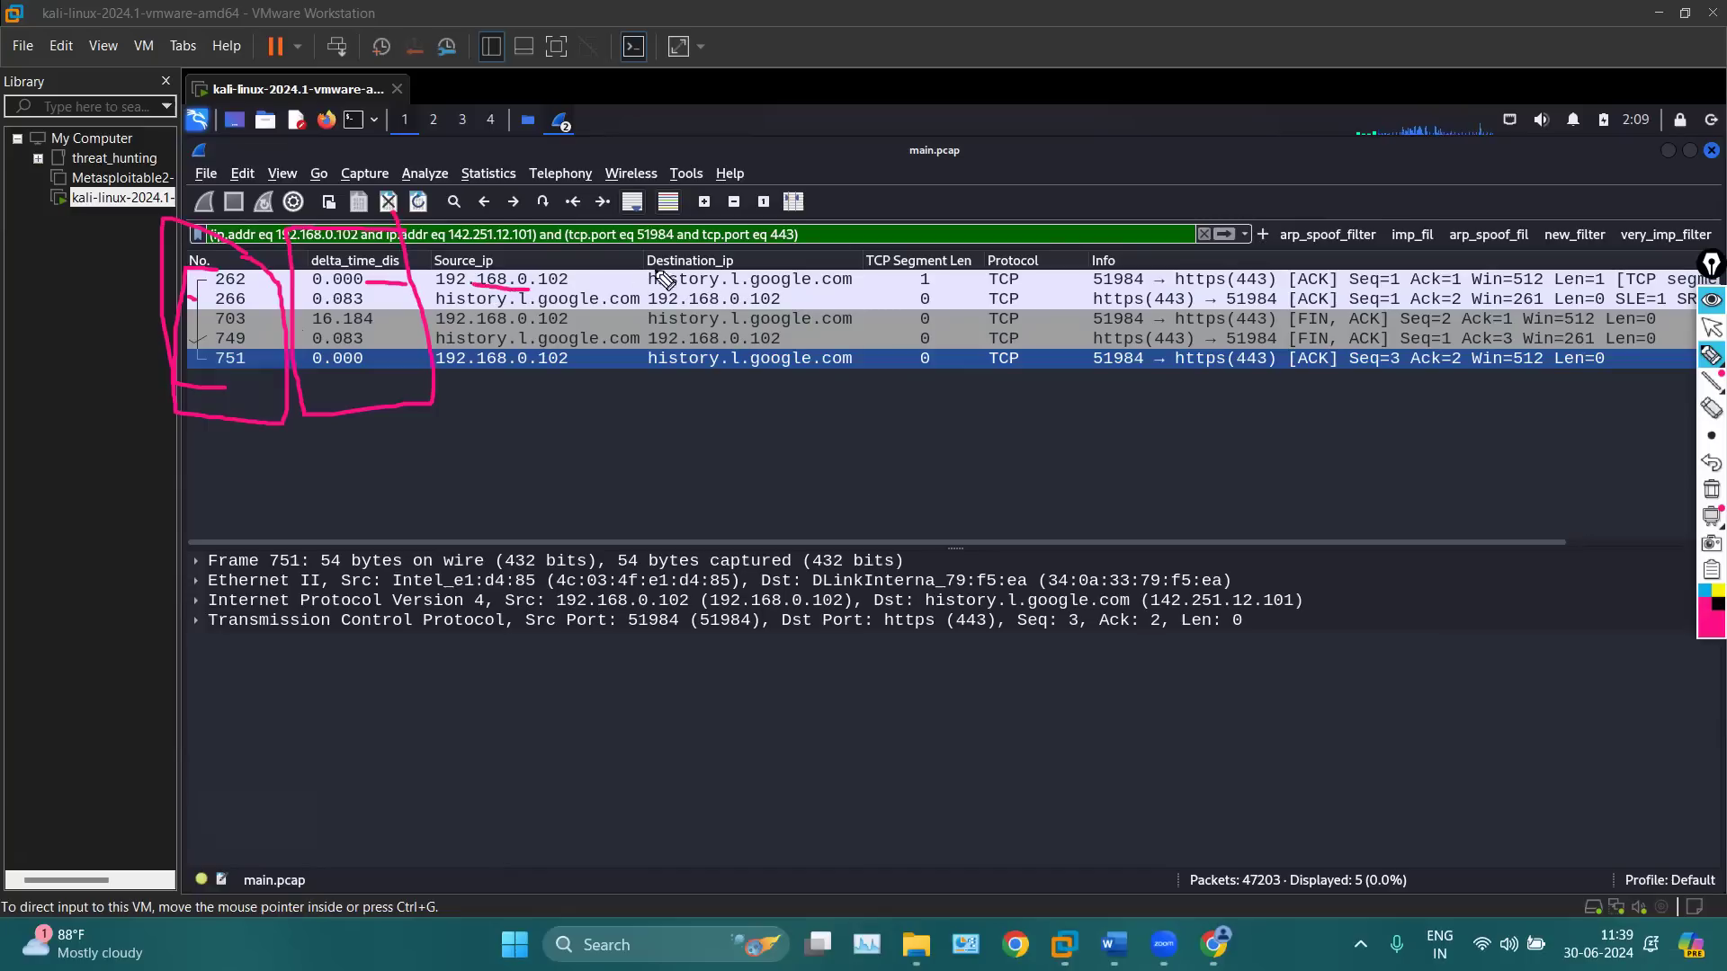
left_click_drag(774, 277, 860, 264)
left_click_drag(1324, 281, 1286, 290)
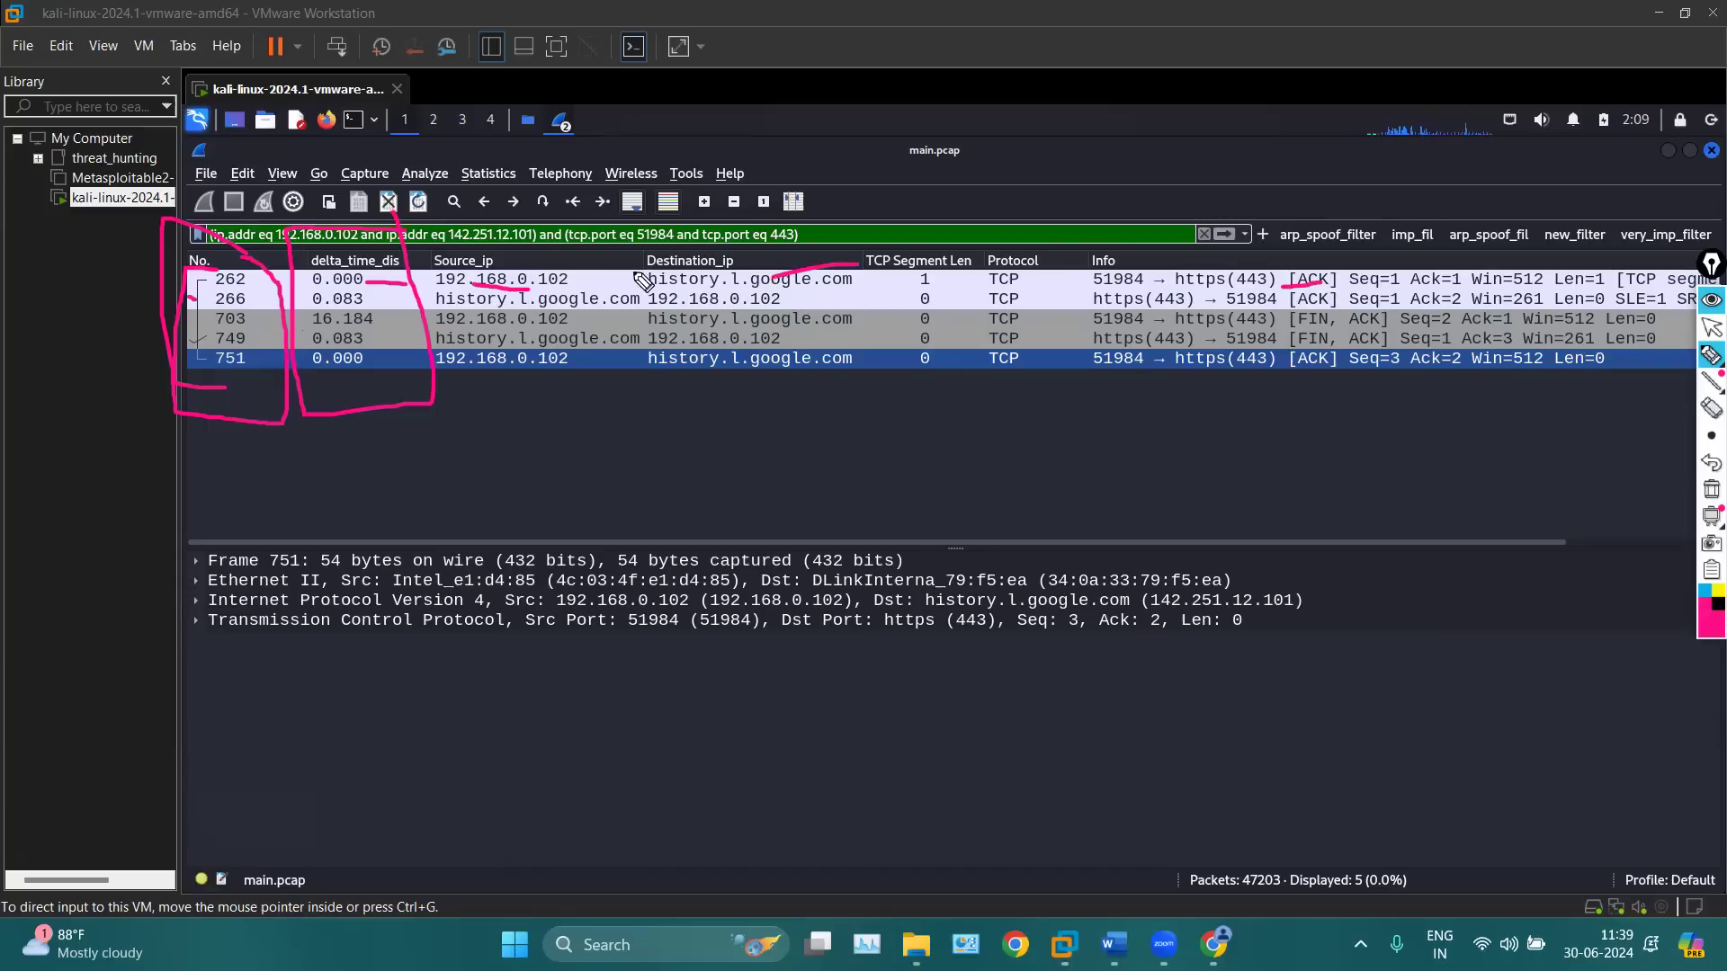
left_click_drag(389, 300, 431, 300)
left_click_drag(300, 308, 772, 307)
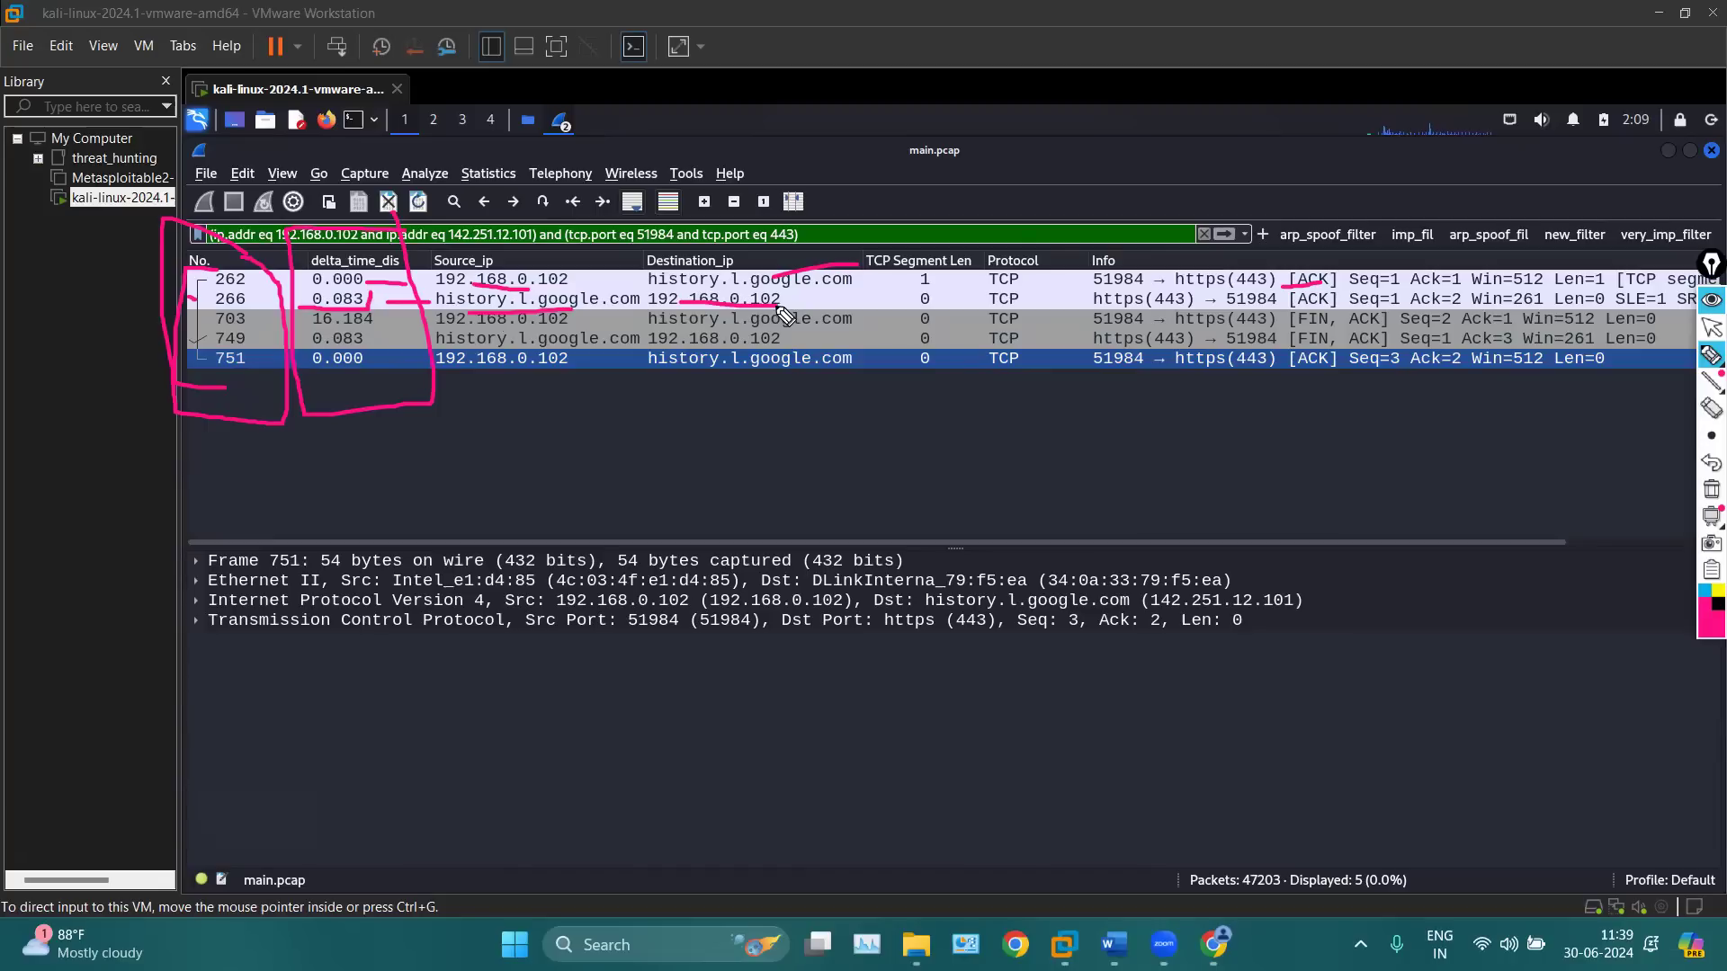
left_click_drag(1189, 317, 1292, 316)
left_click(1712, 489)
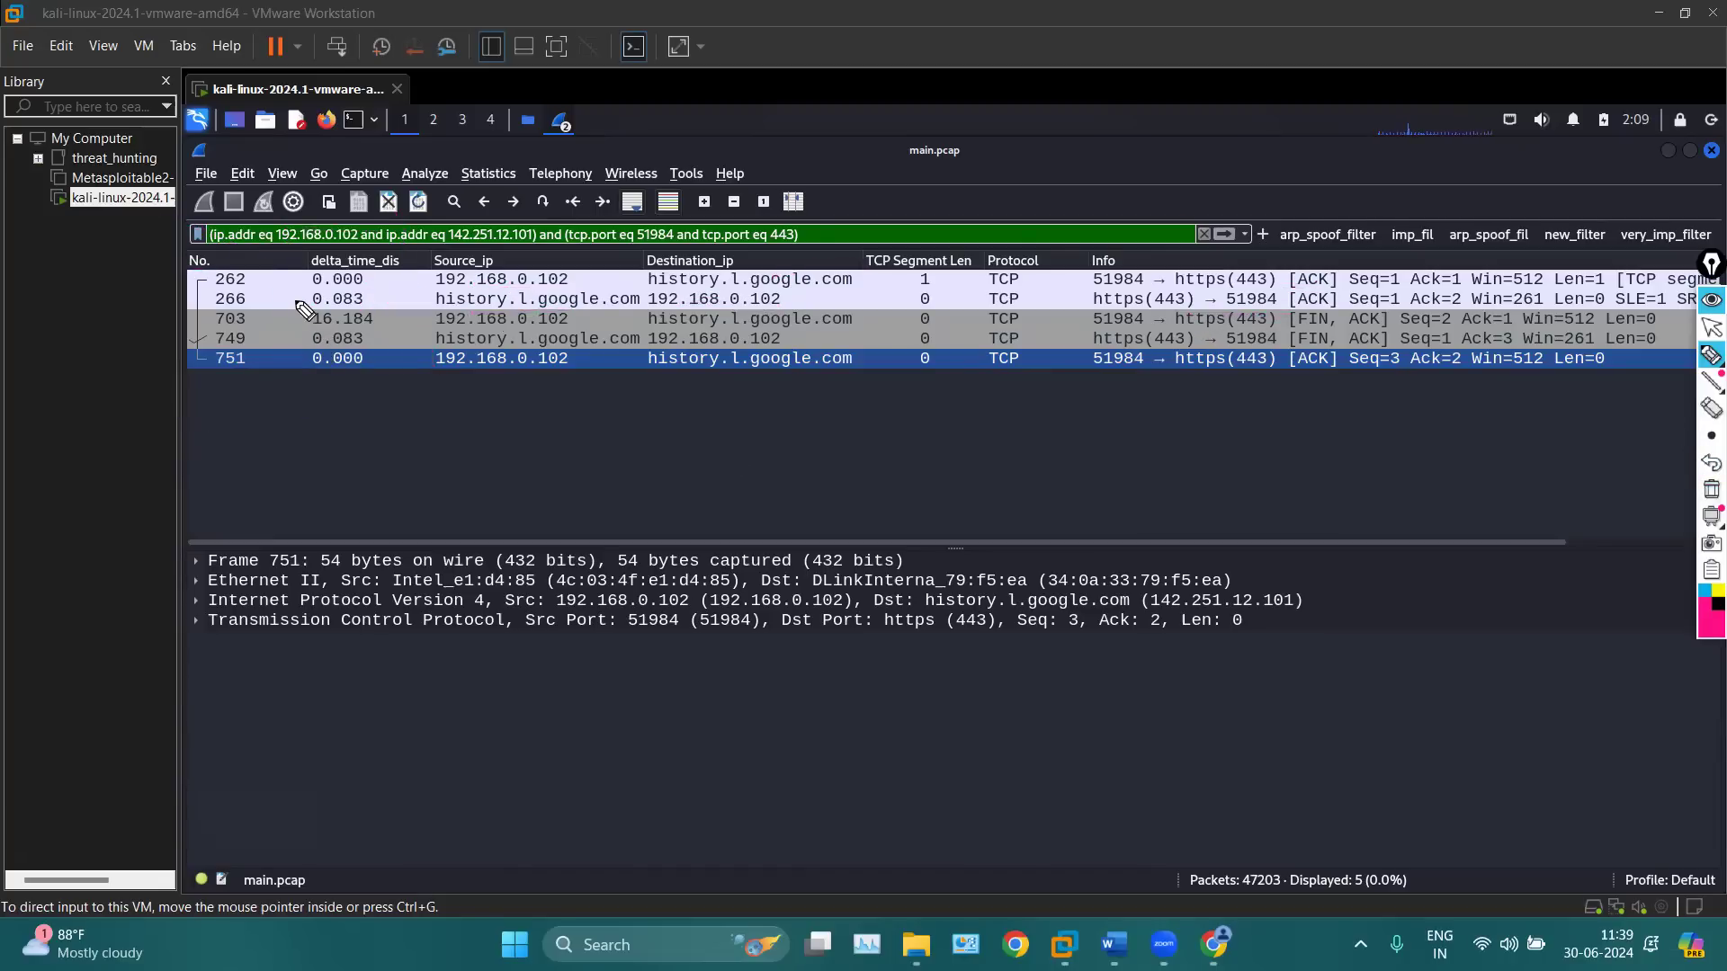
Circle the delta time of packet 703, mark its destination in pen, and clear the annotations
mouse_move(303, 313)
left_mouse_down()
mouse_move(268, 321)
mouse_move(297, 340)
mouse_move(373, 336)
mouse_move(389, 316)
left_mouse_up()
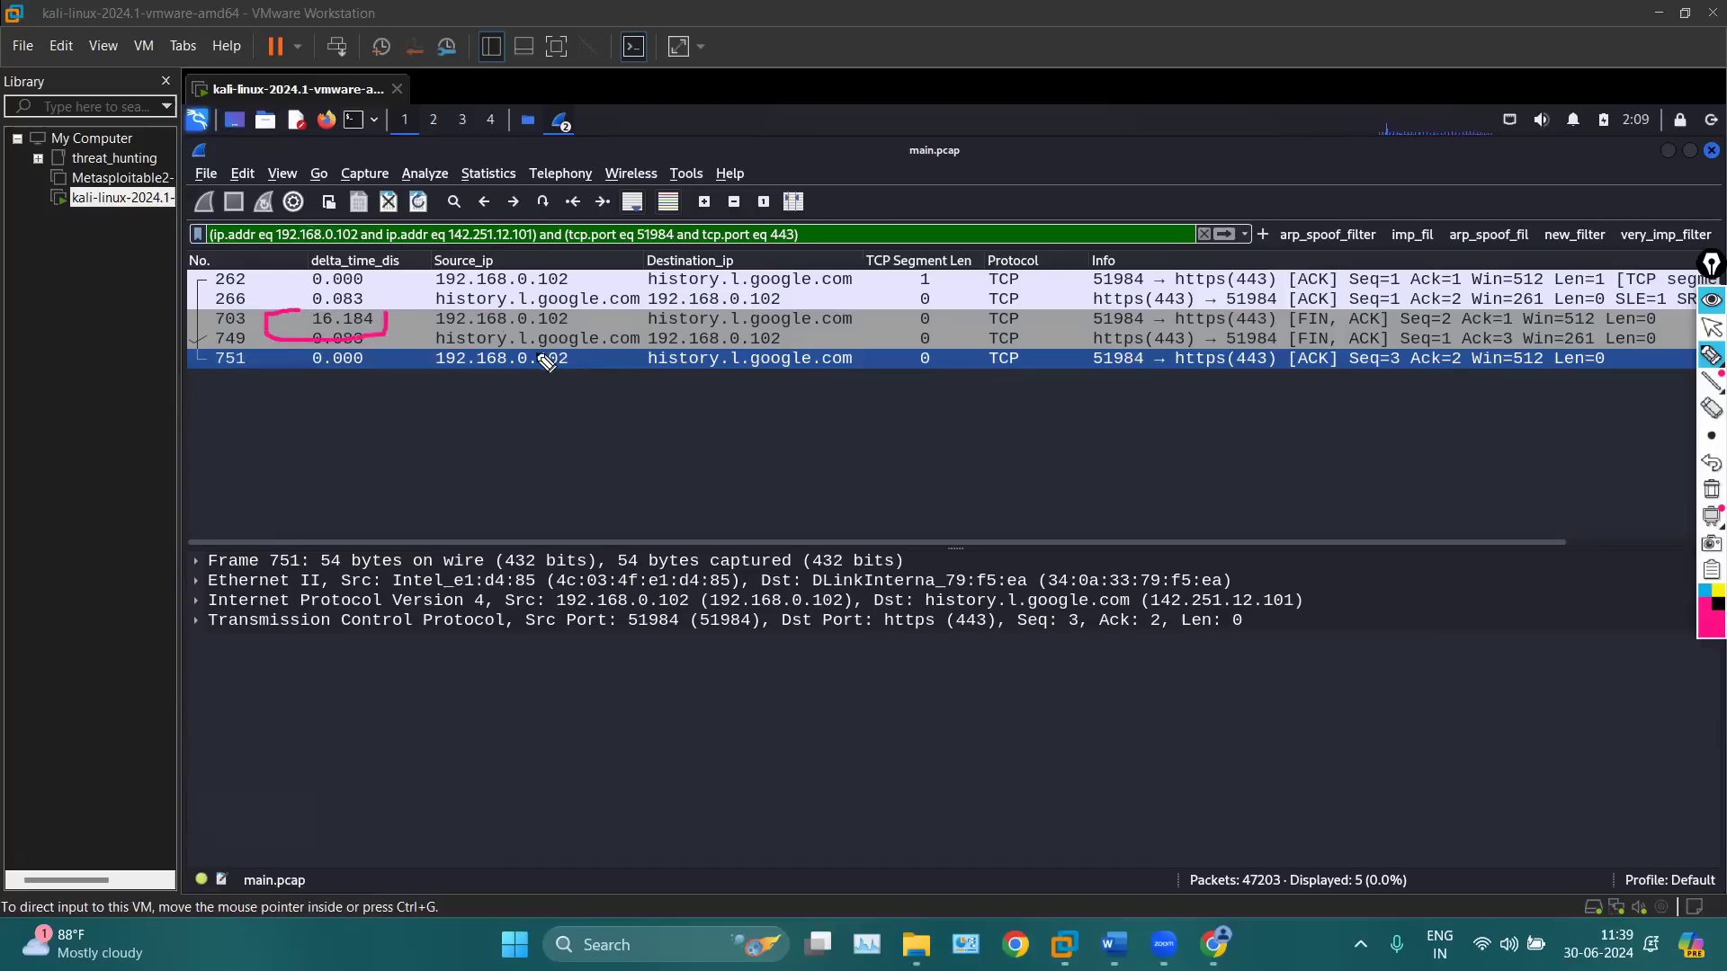
left_click_drag(661, 331, 730, 320)
left_click(1712, 489)
Mark the delta times of packets 266 and 749, the FIN, ACK flags and the row of packet 751 in pen, and clear the annotations
left_click_drag(362, 347, 326, 347)
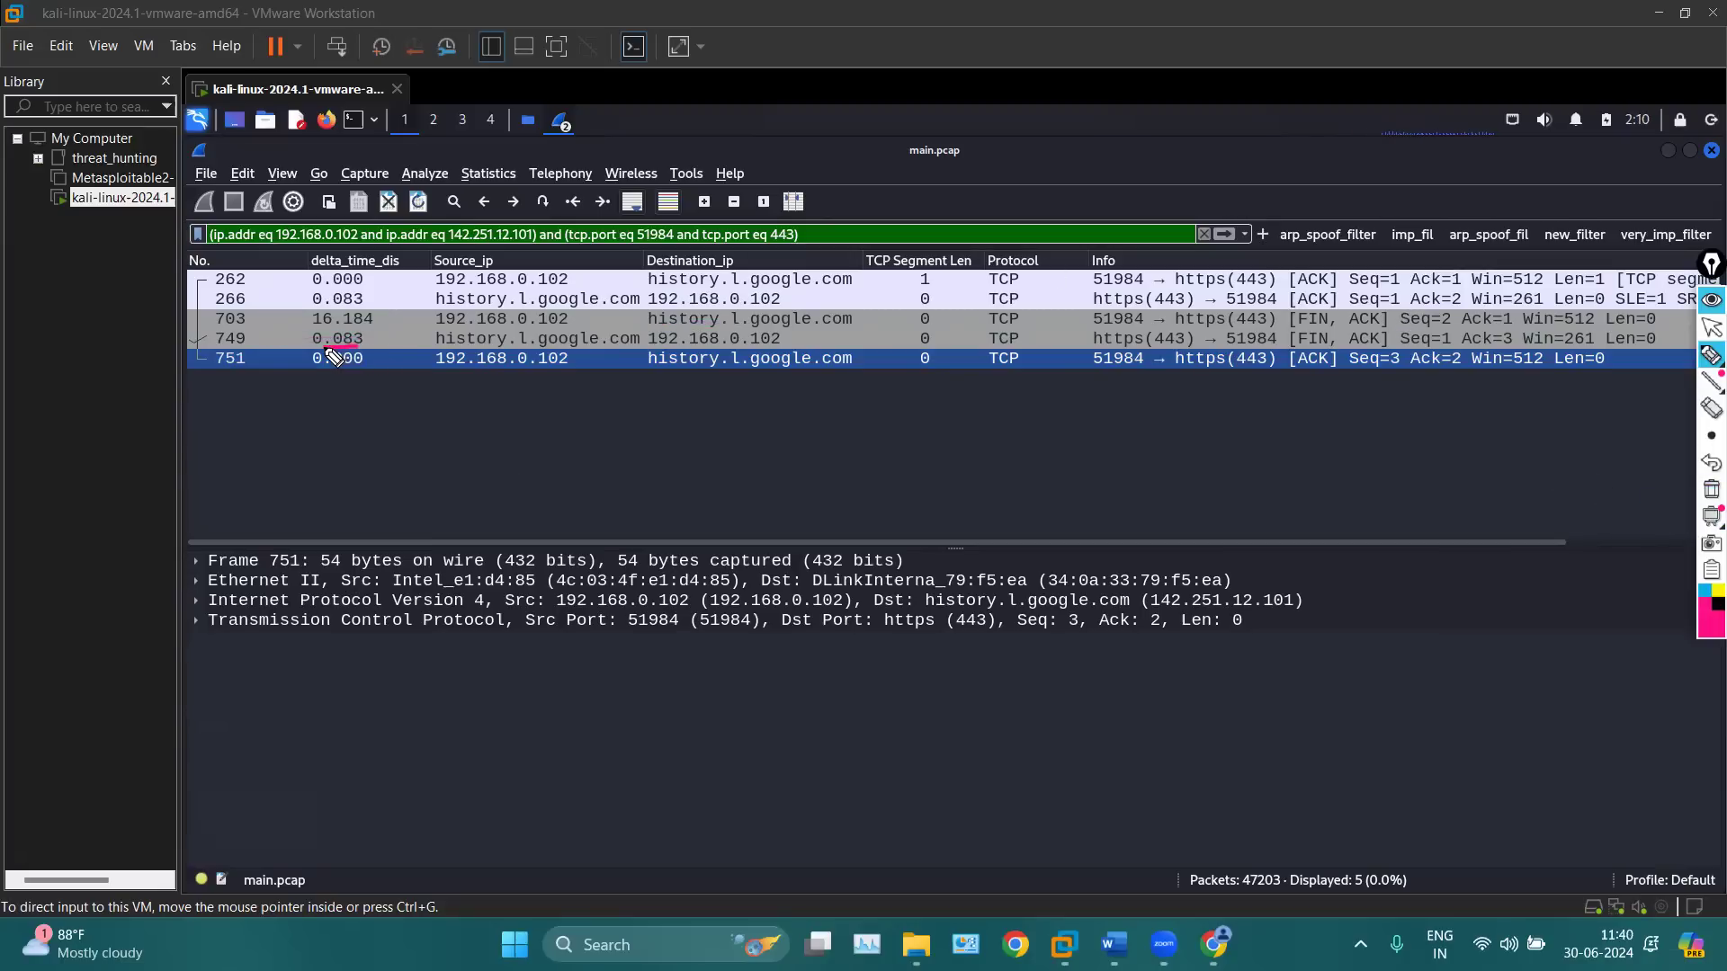
left_click_drag(436, 298, 289, 314)
left_click_drag(421, 340, 368, 340)
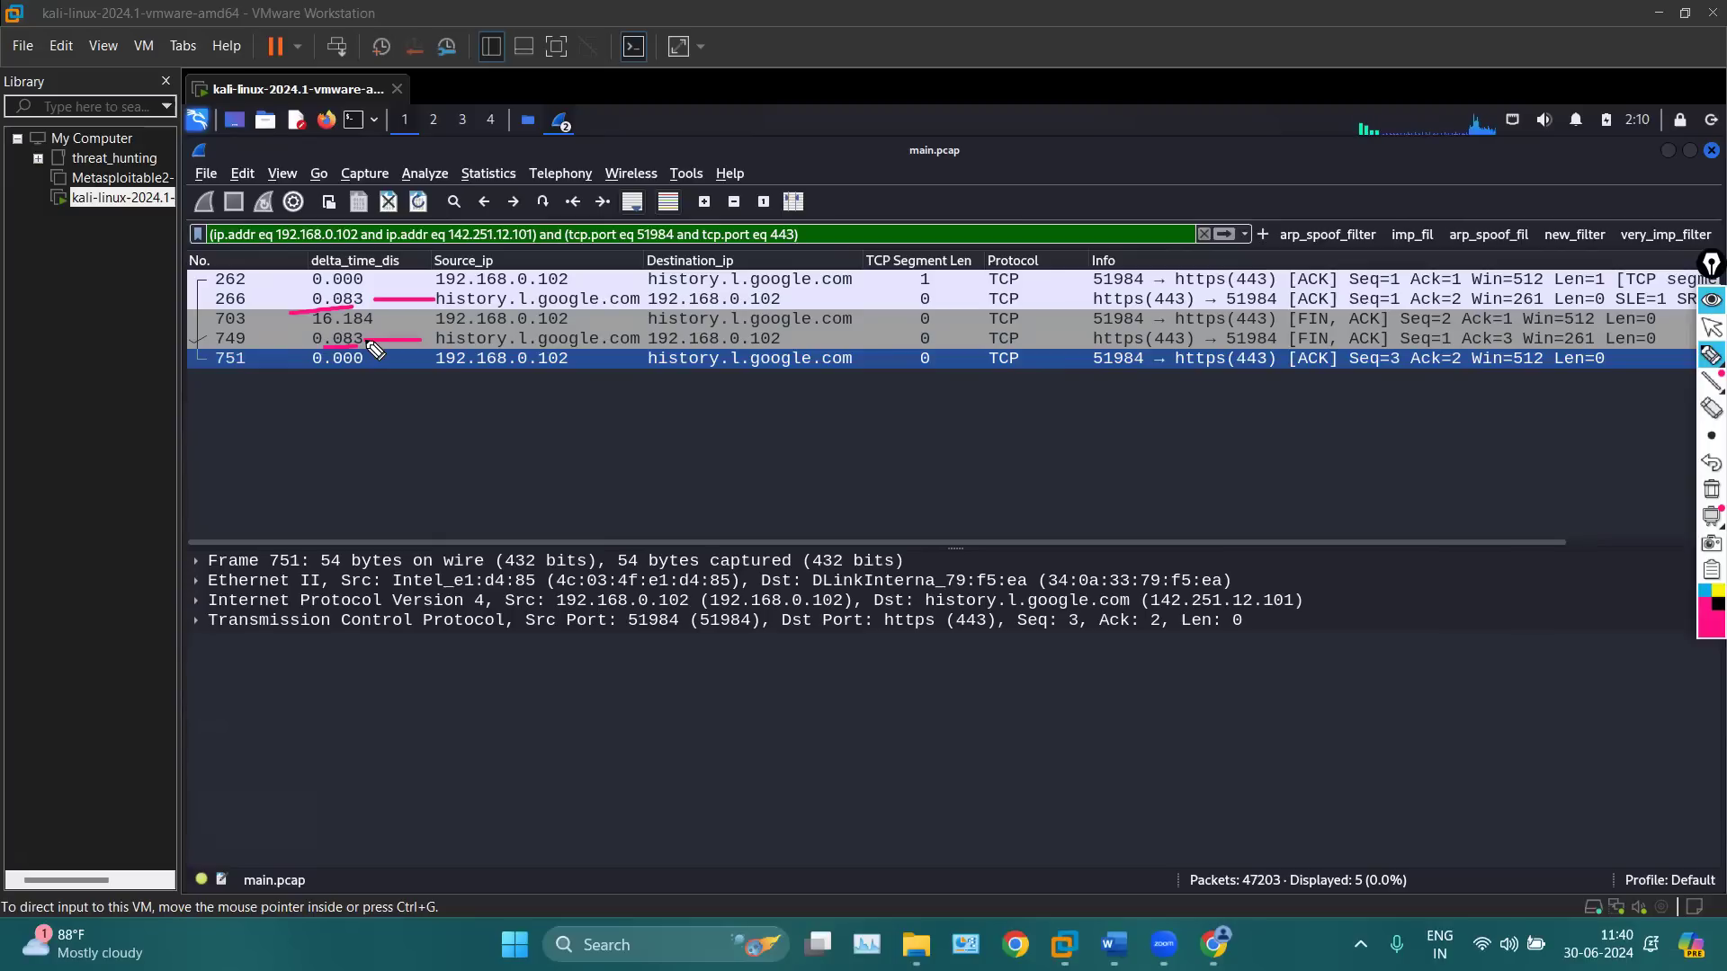
left_click_drag(297, 283, 297, 313)
left_click_drag(298, 329, 312, 350)
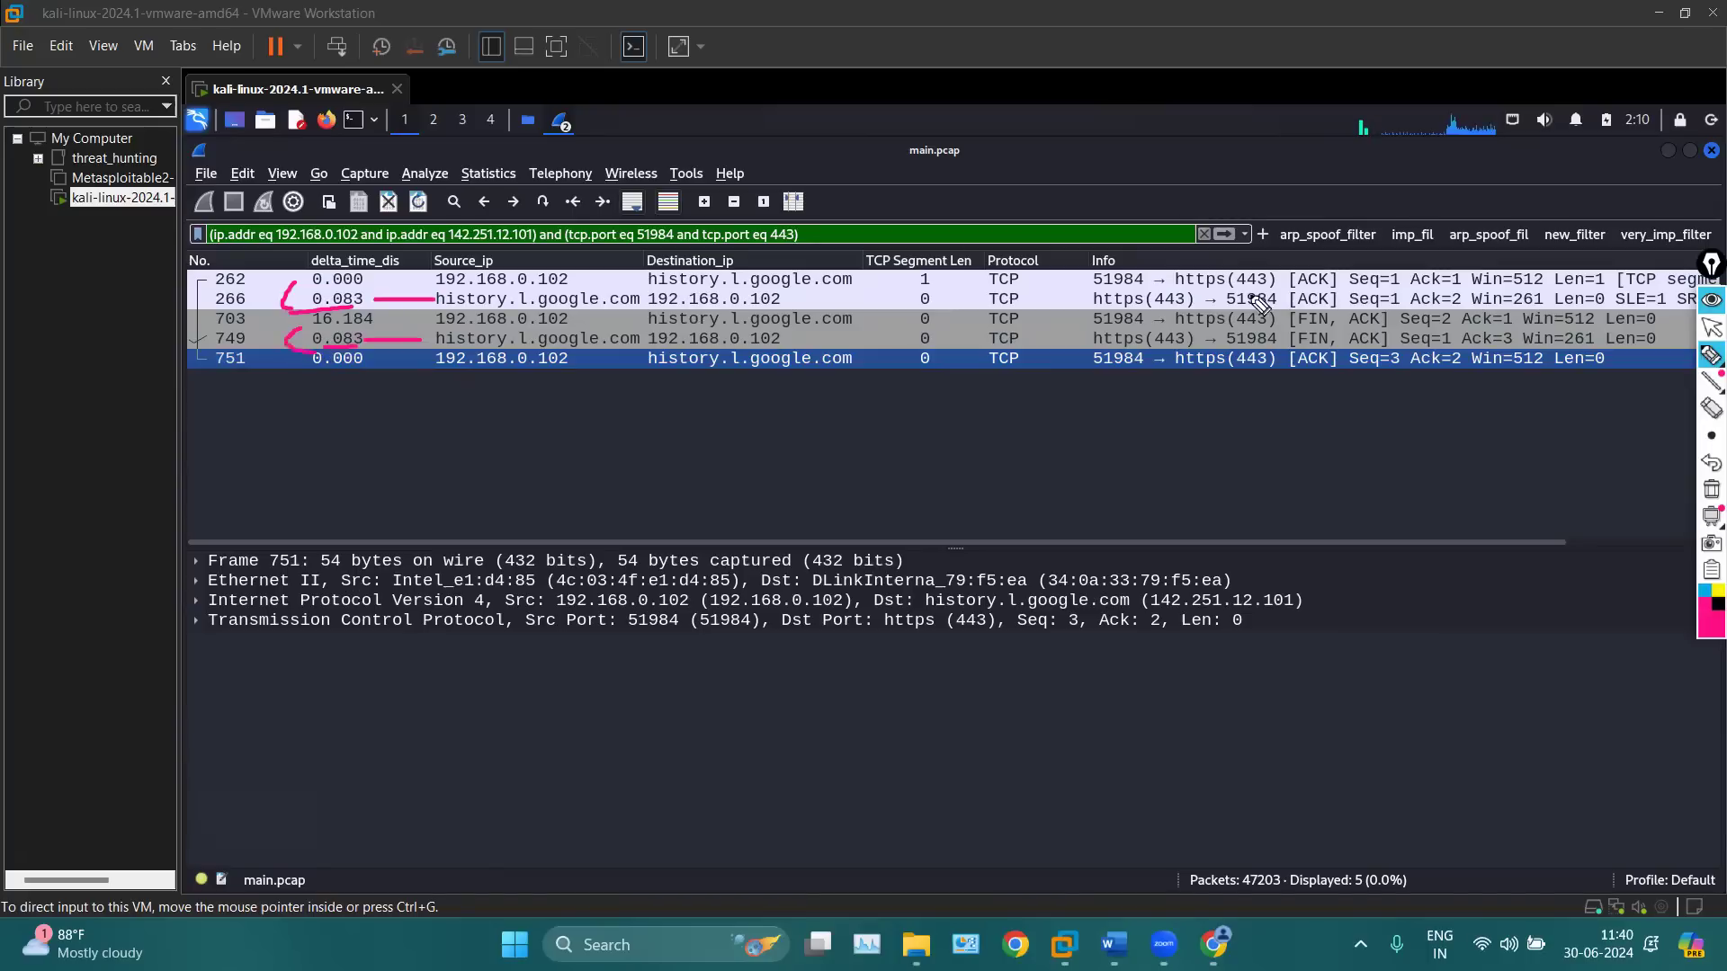
left_click_drag(1278, 333, 1363, 334)
left_click_drag(300, 376, 491, 358)
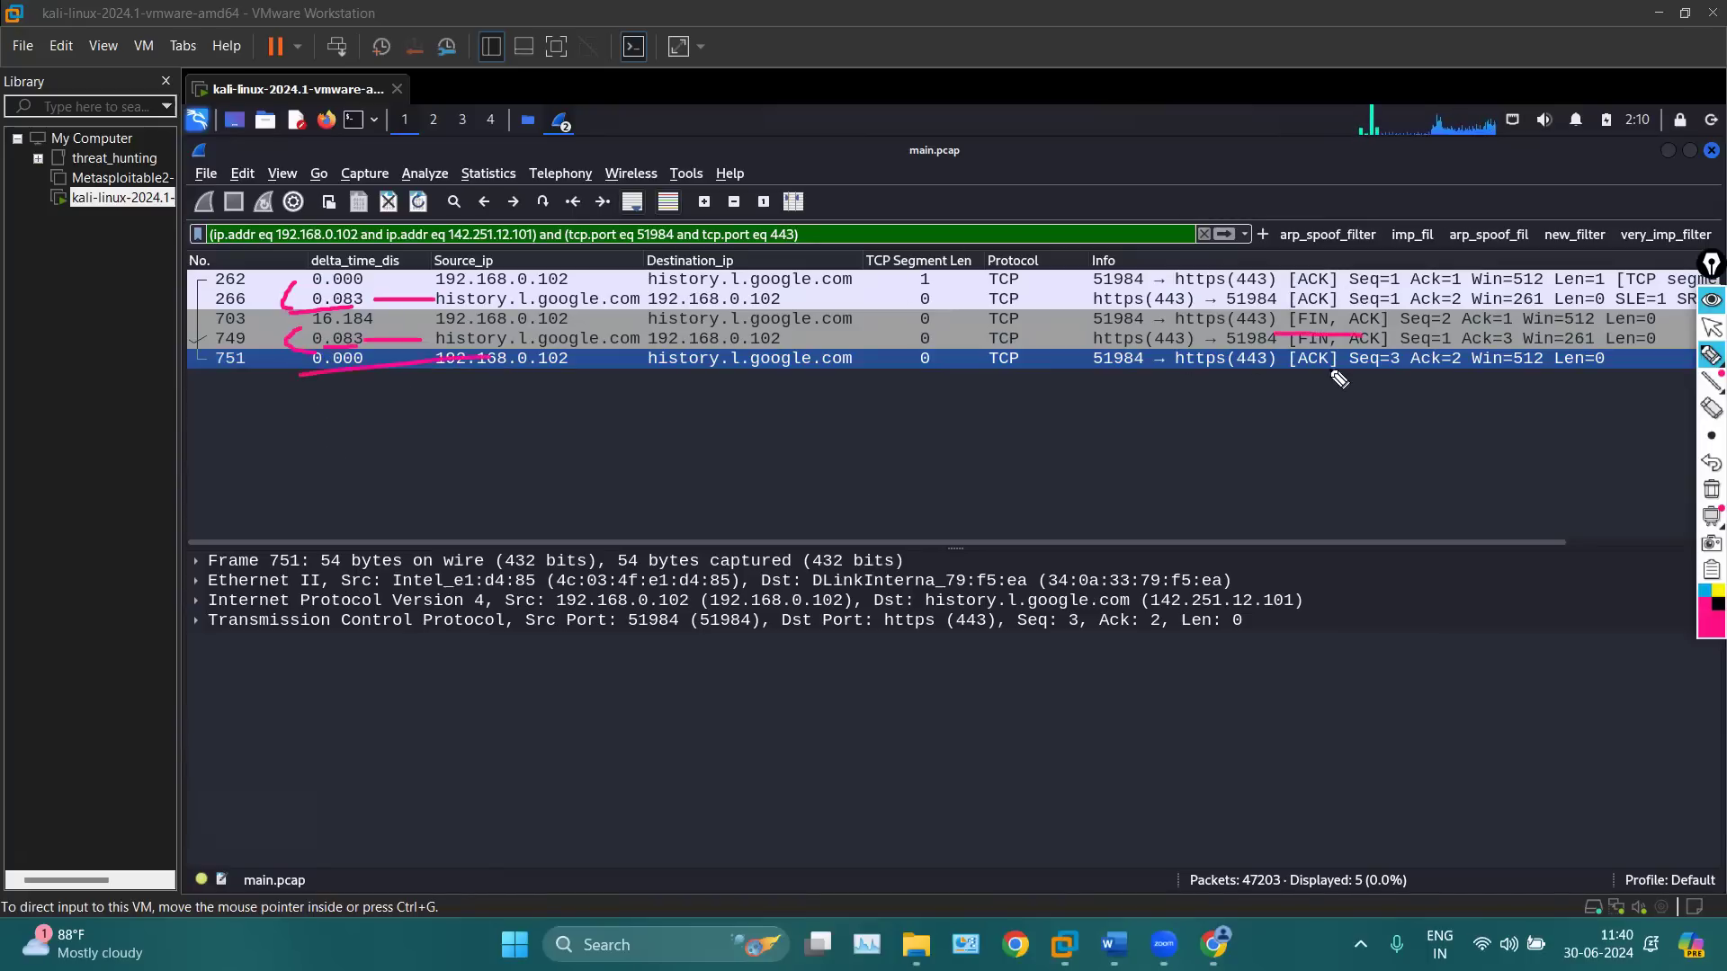
mouse_move(1198, 263)
left_mouse_down()
mouse_move(1041, 356)
mouse_move(1234, 385)
left_mouse_up()
left_click_drag(1371, 221, 1593, 472)
left_click(1712, 488)
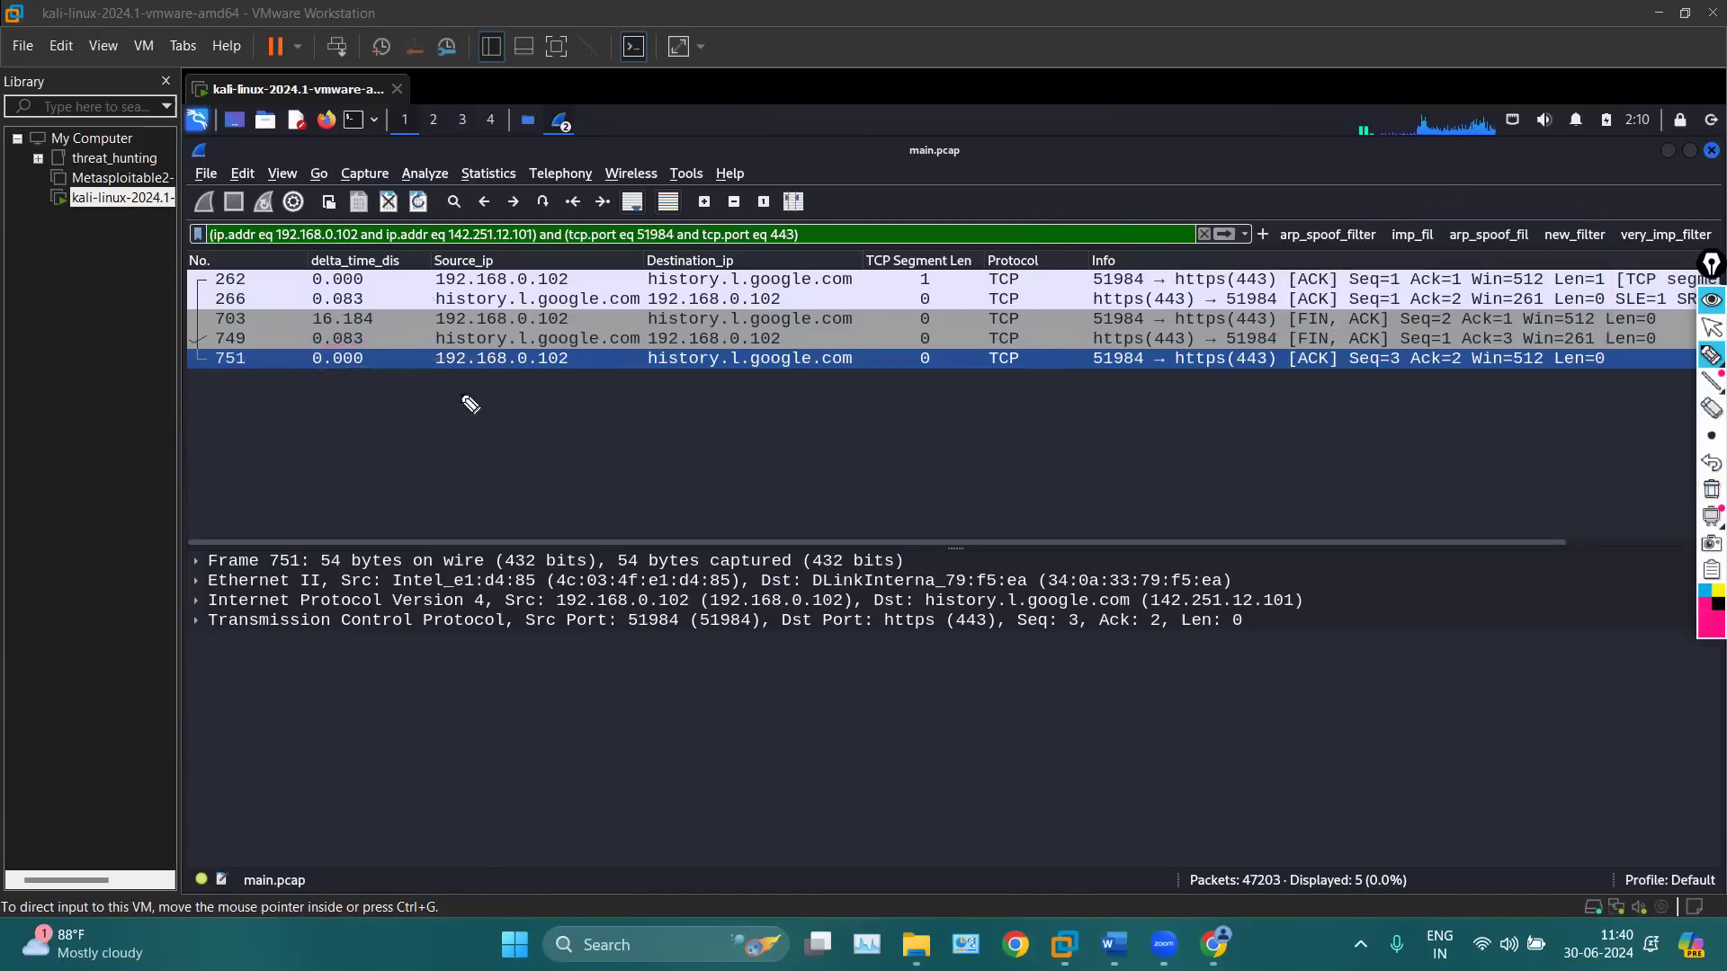
Outline the delta_time_dis column and the conversation display filter in pen, clear the annotations and return to the normal pointer
mouse_move(331, 254)
left_mouse_down()
mouse_move(302, 401)
mouse_move(405, 301)
mouse_move(346, 255)
left_mouse_up()
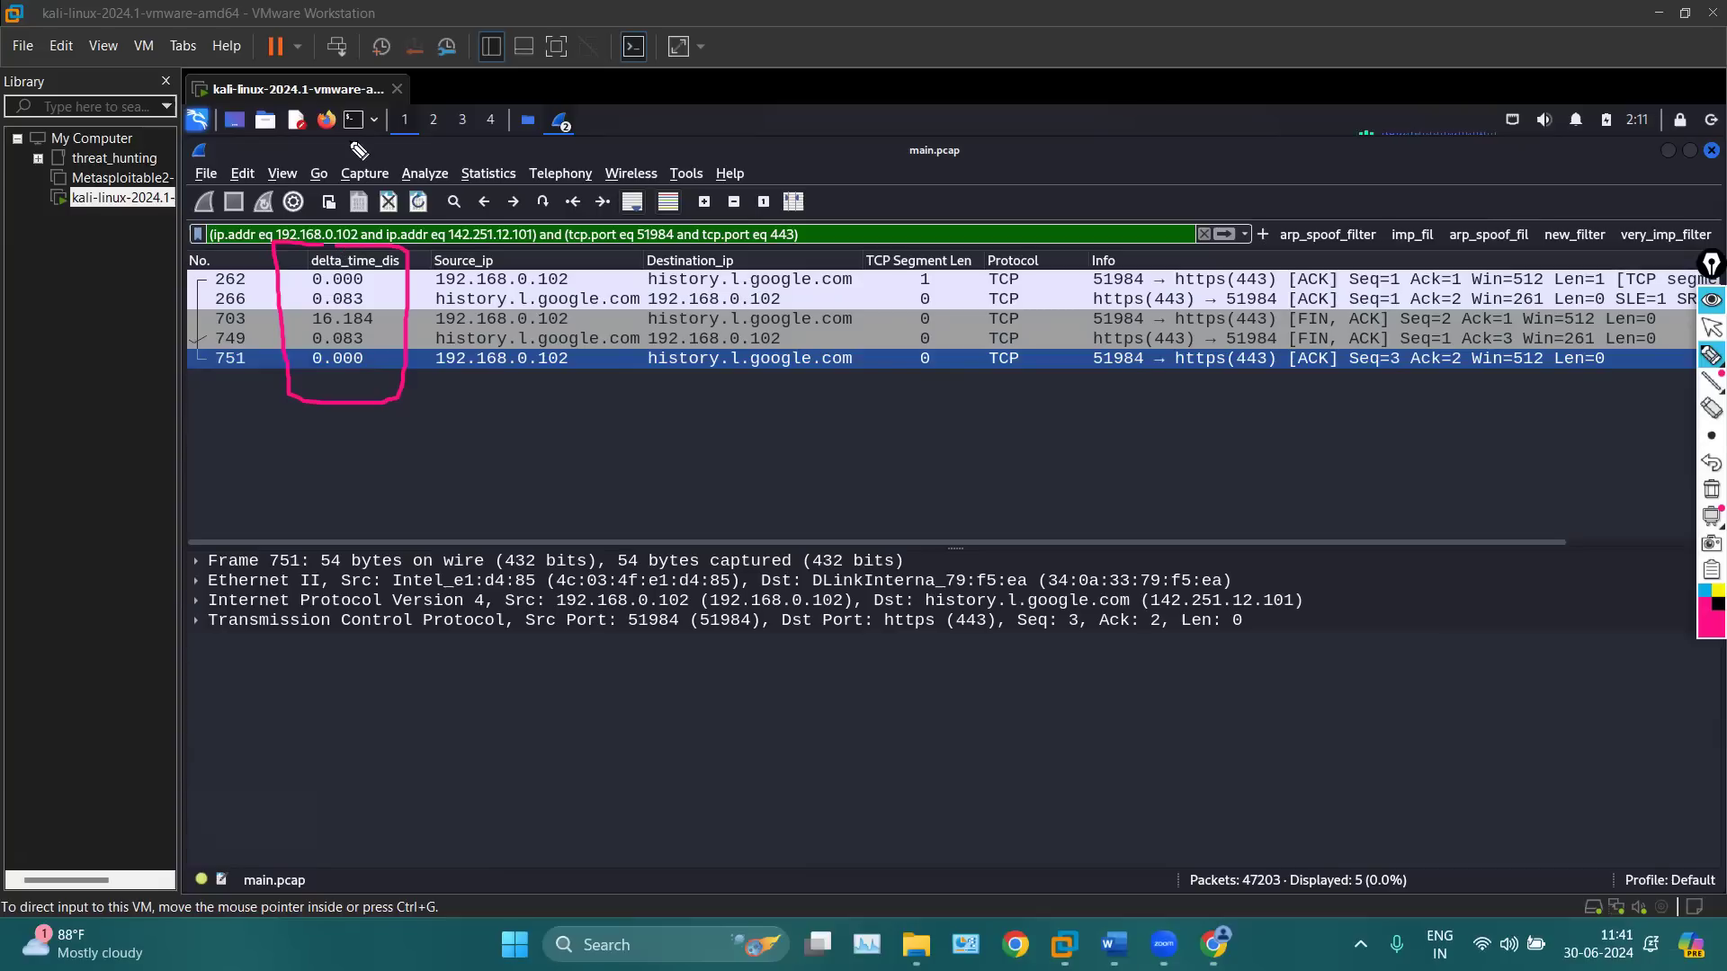
mouse_move(349, 141)
left_mouse_down()
mouse_move(339, 217)
mouse_move(363, 200)
left_mouse_up()
mouse_move(244, 175)
left_mouse_down()
mouse_move(224, 191)
mouse_move(243, 264)
left_mouse_up()
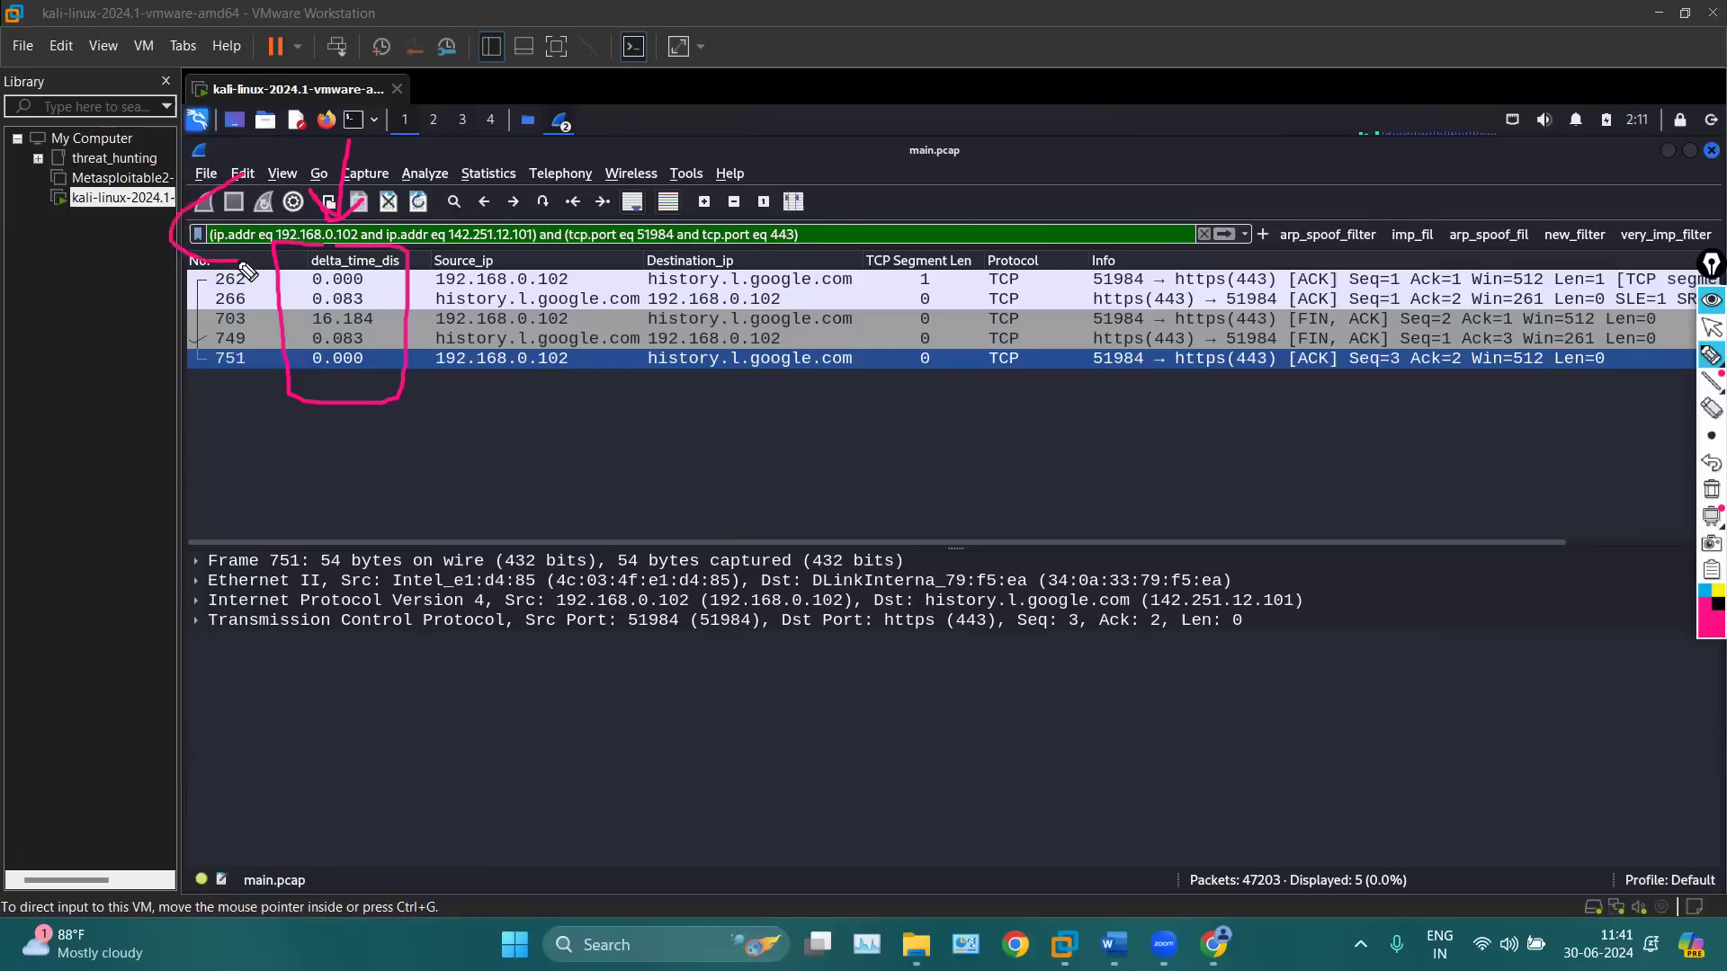
mouse_move(766, 201)
left_mouse_down()
mouse_move(847, 275)
mouse_move(781, 294)
left_mouse_up()
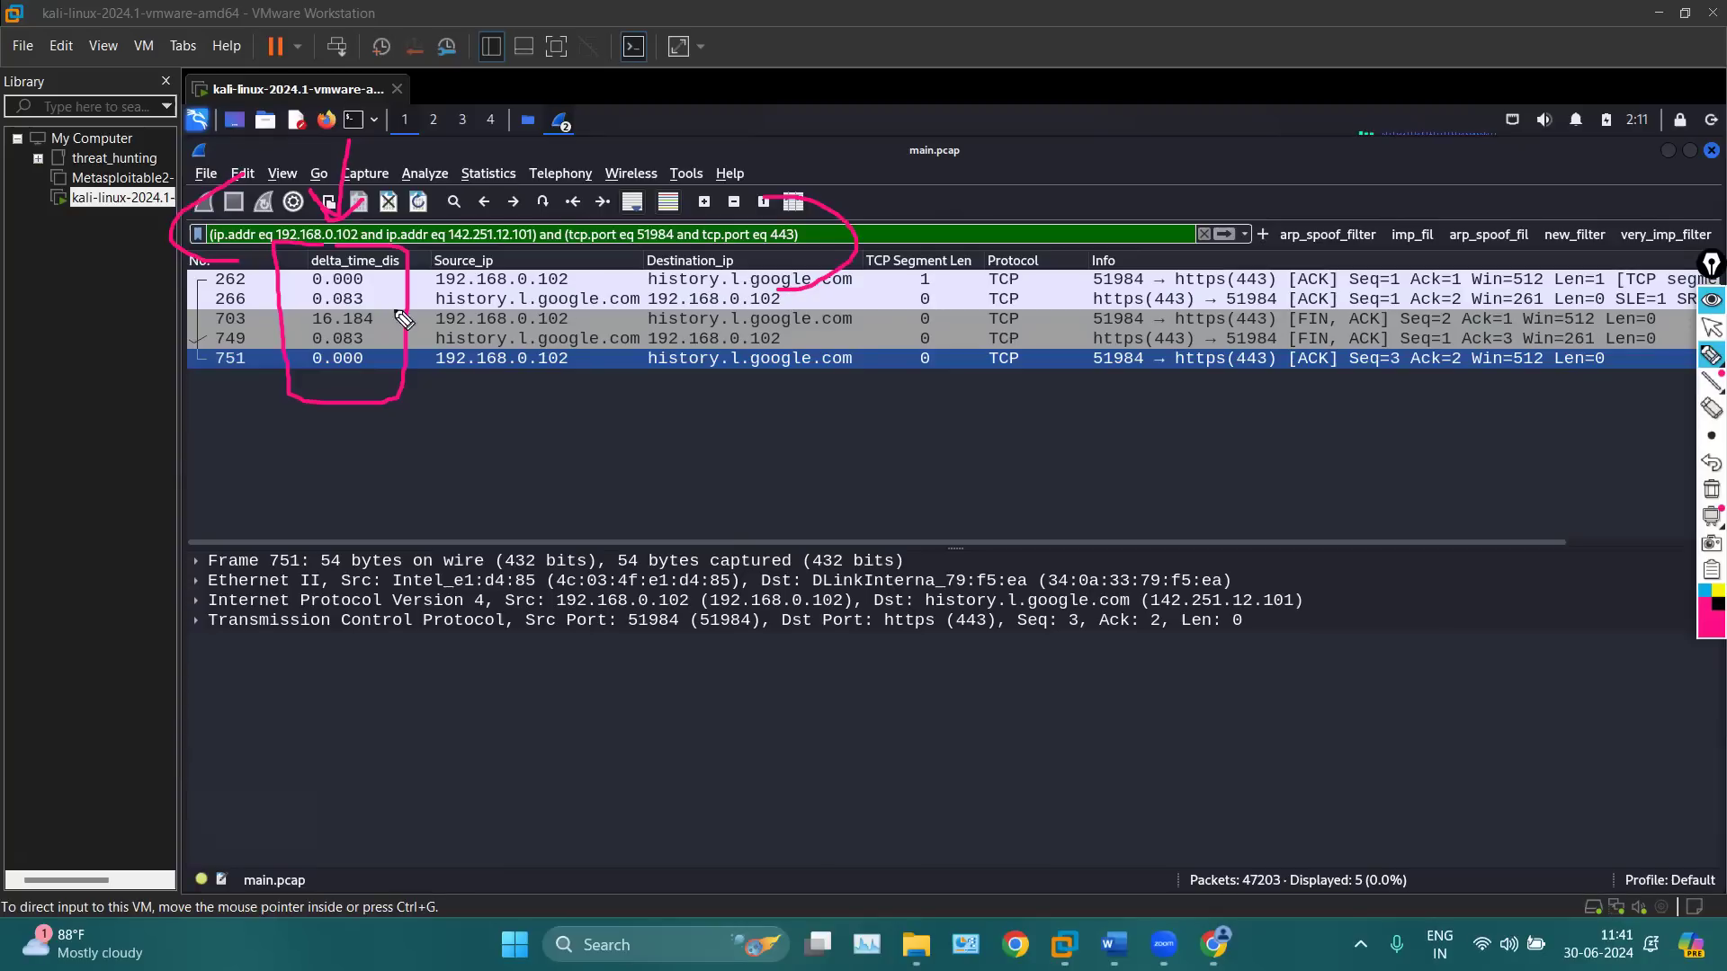
mouse_move(288, 275)
left_mouse_down()
mouse_move(289, 360)
mouse_move(394, 376)
left_mouse_up()
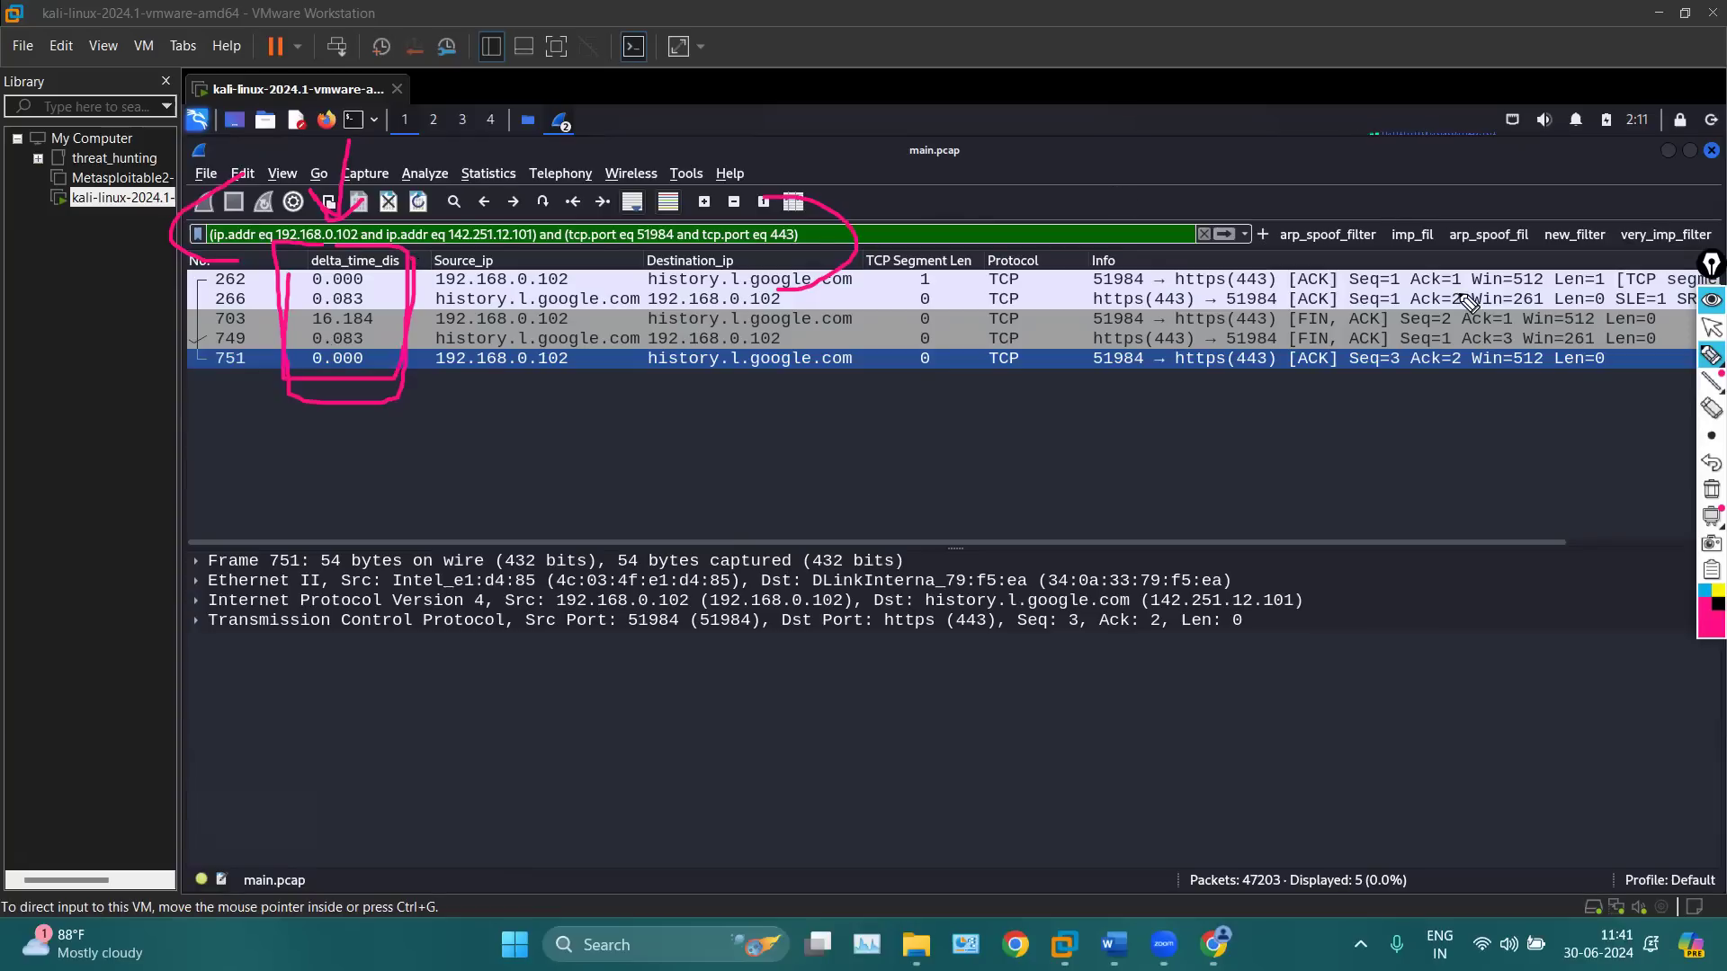
left_click(1709, 409)
left_click(1711, 327)
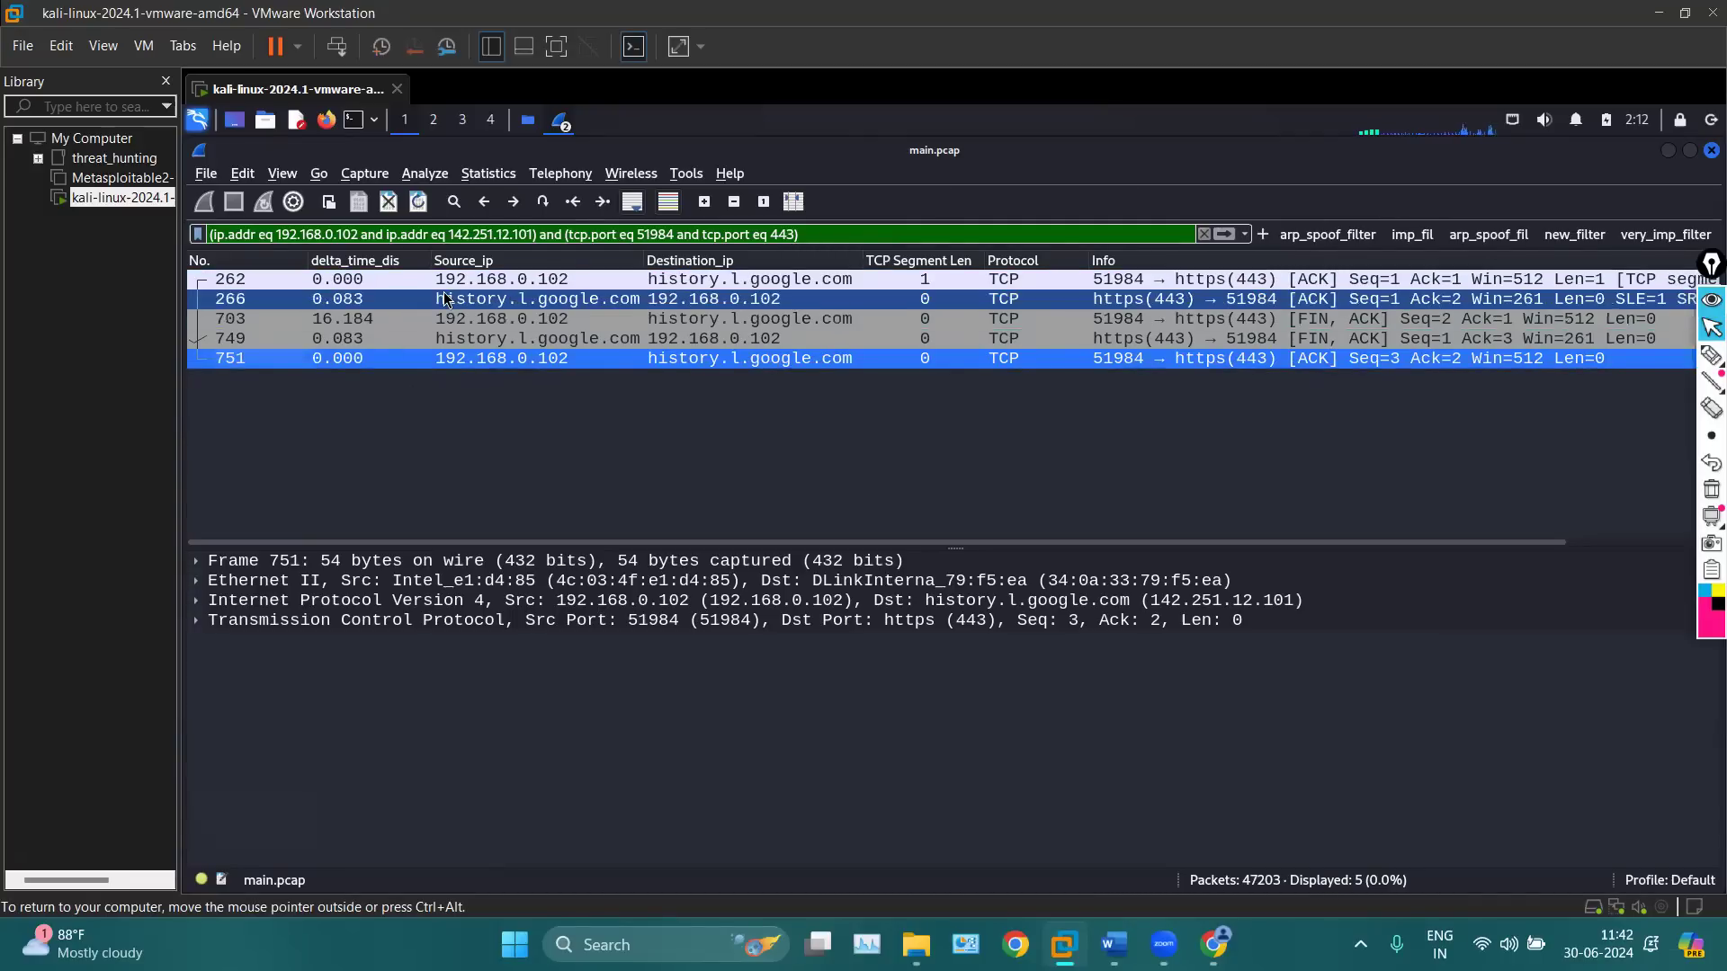
Change the packet time display format to Seconds Since First Captured Packet
left_click(280, 177)
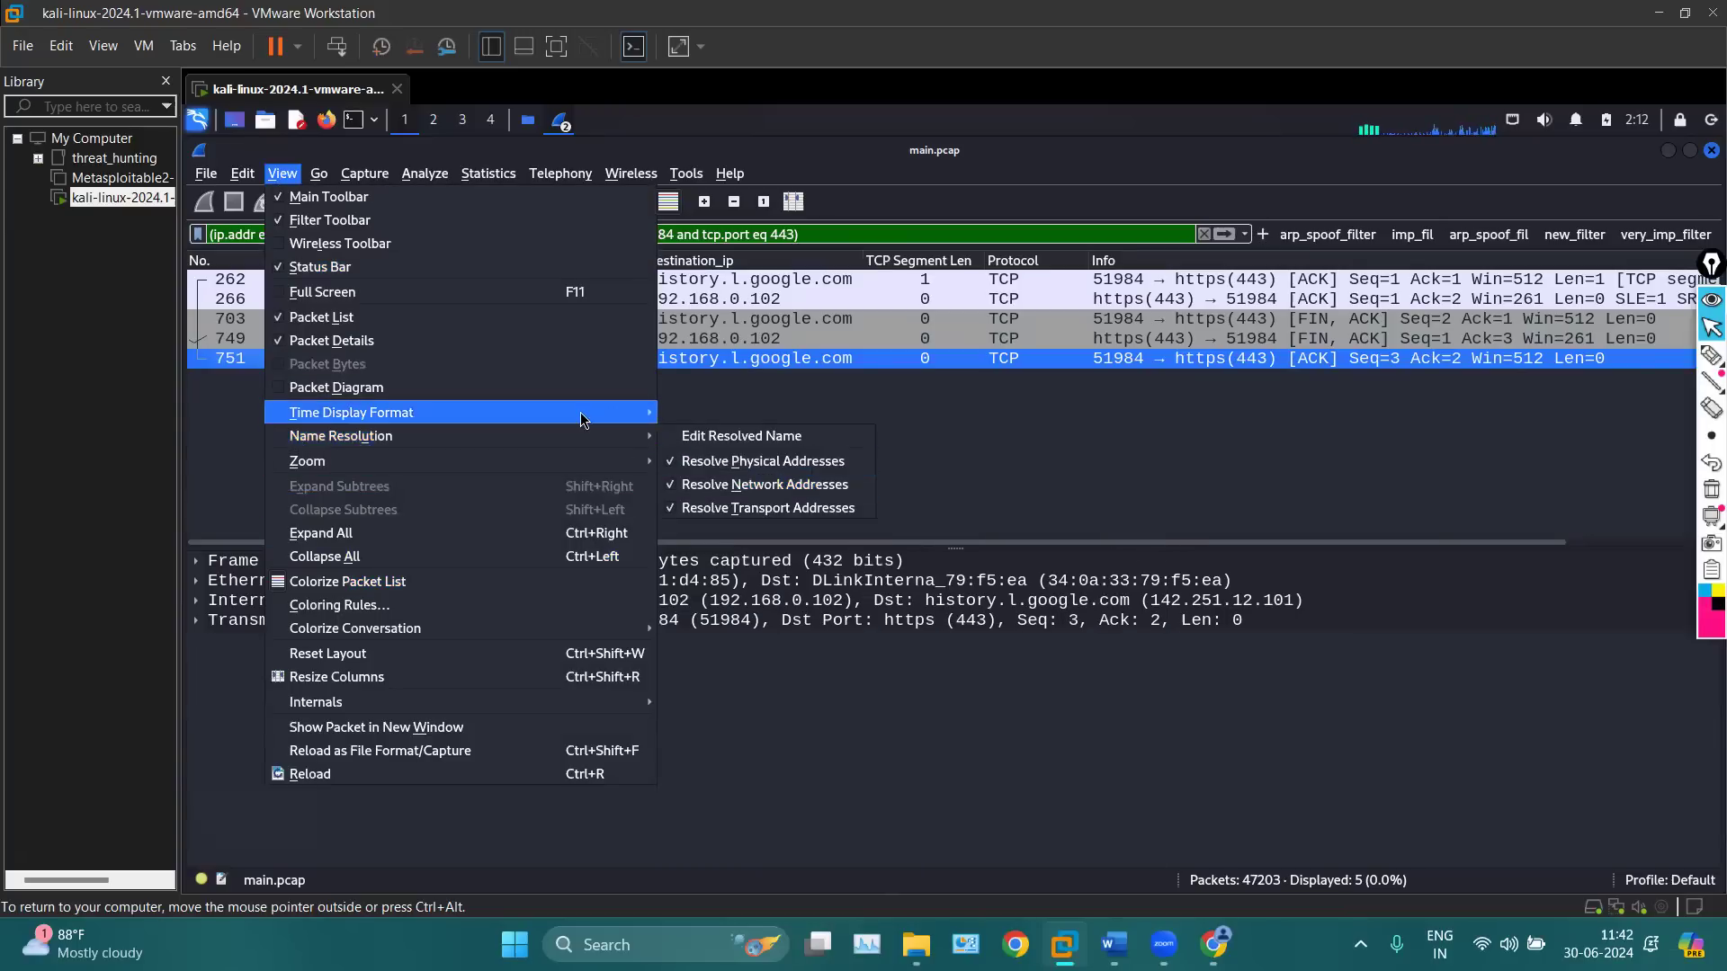
mouse_move(583, 420)
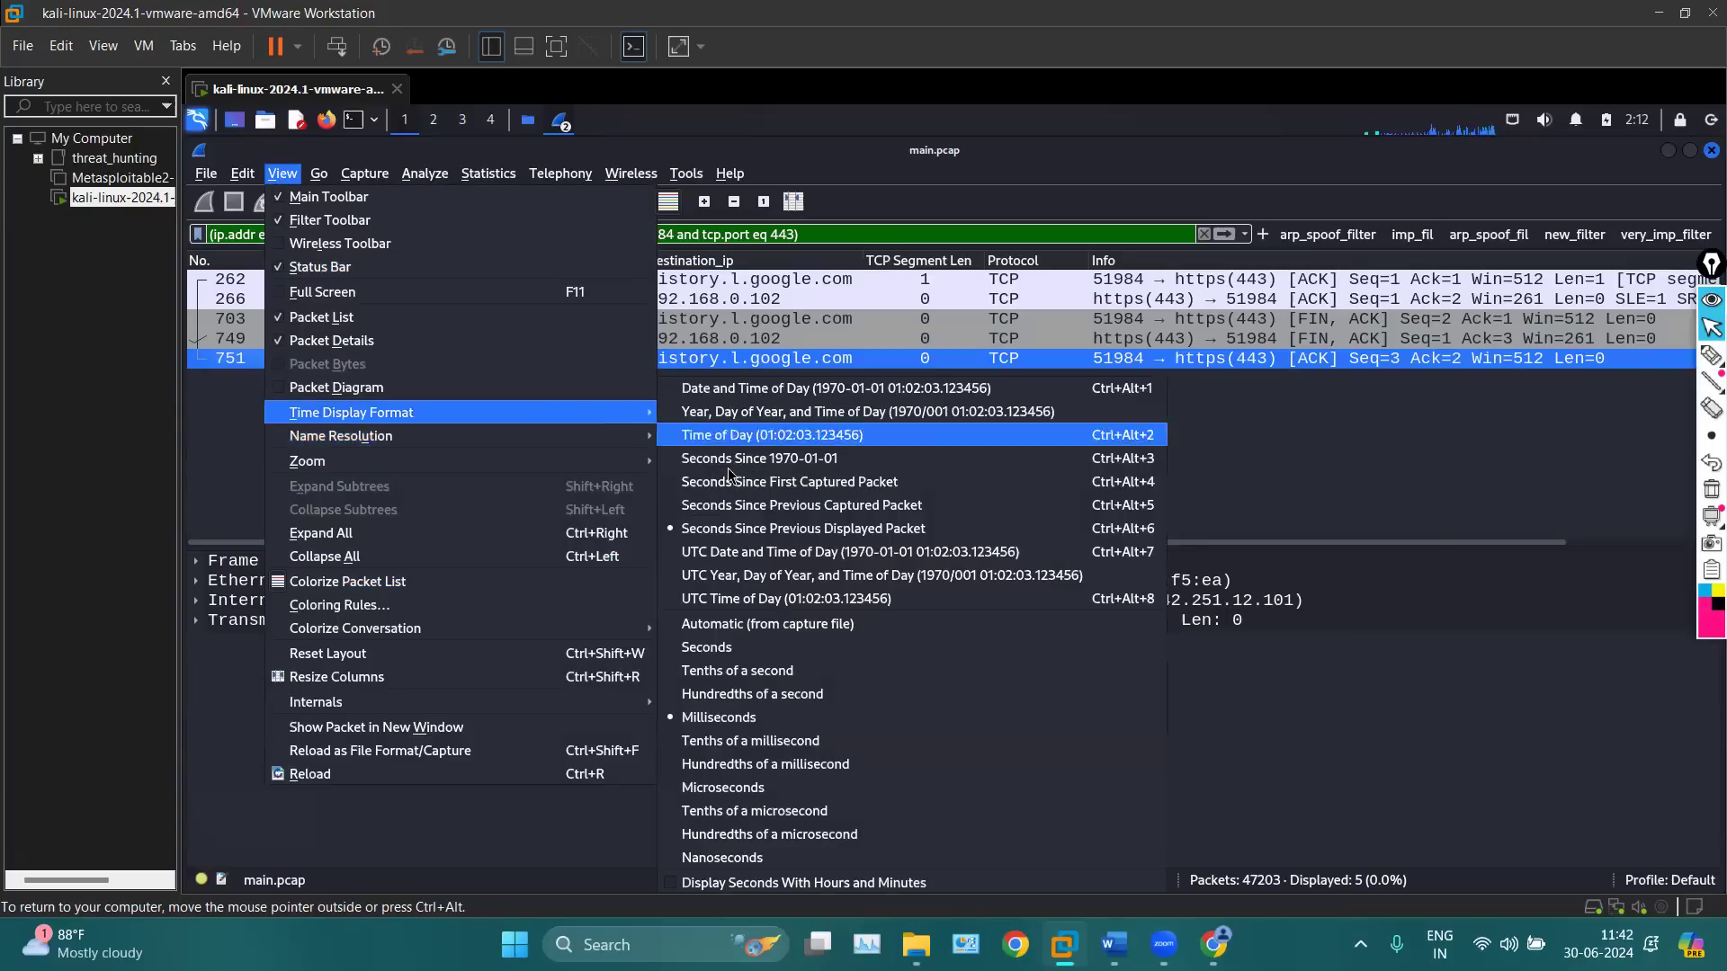
left_click(865, 482)
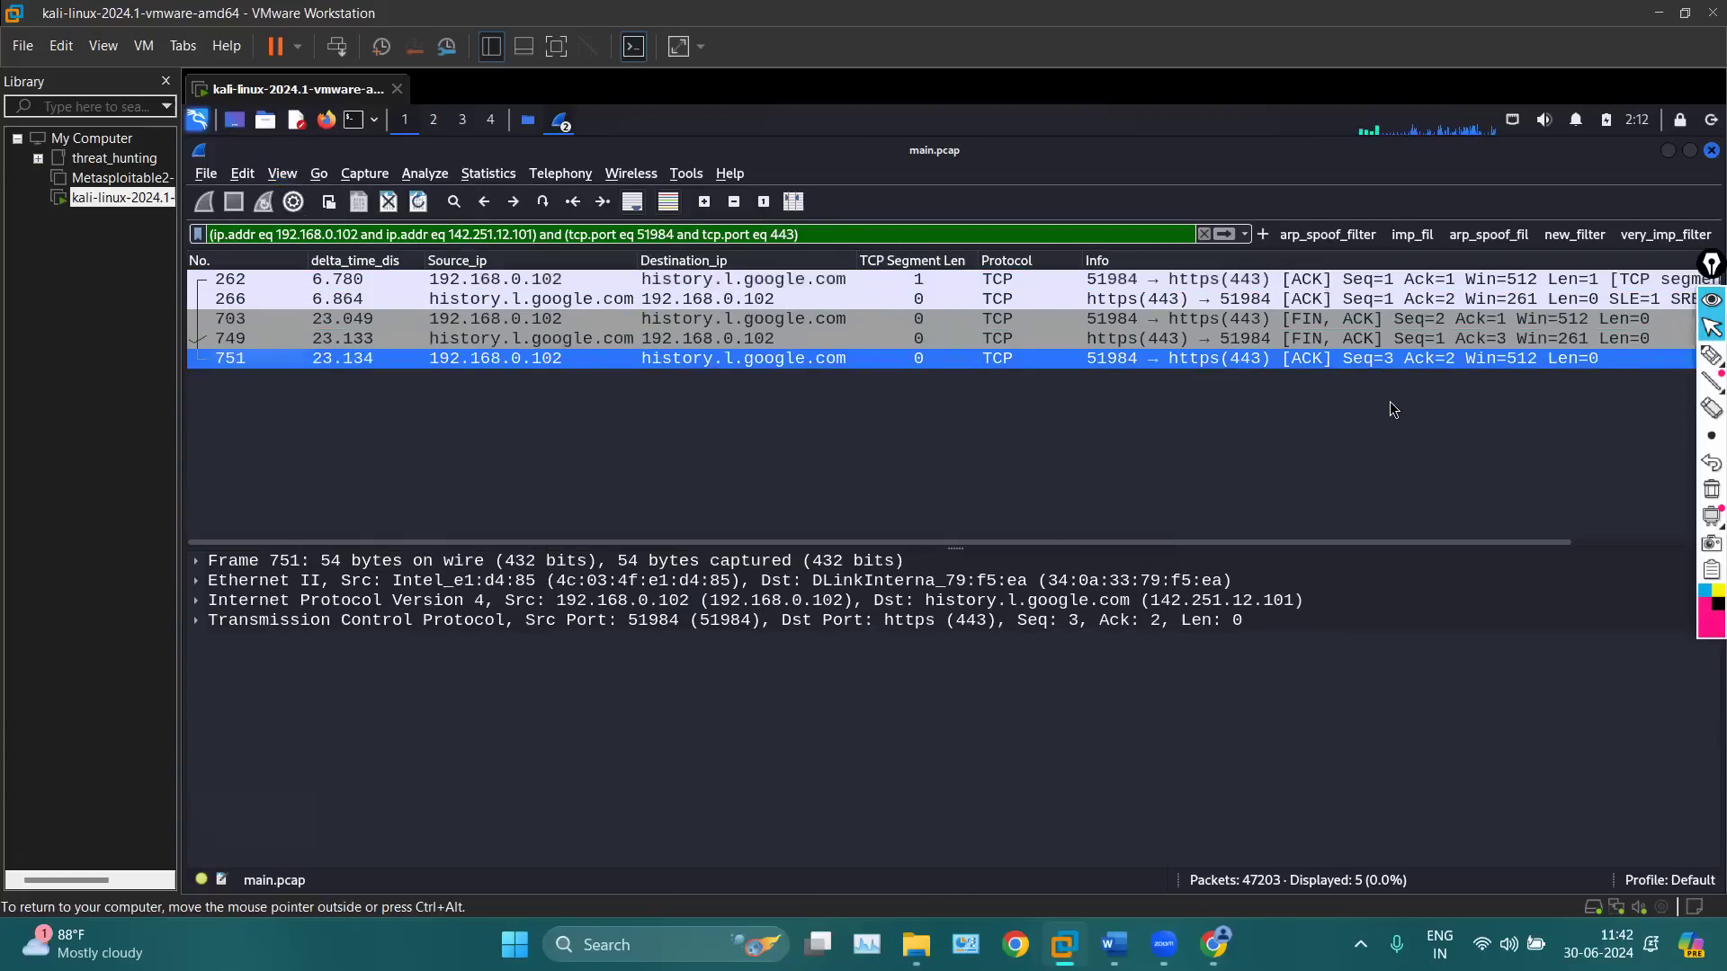
Mark the time values of packets 262 and 266 in pen, clear the annotations and return to the normal pointer
left_click(1711, 355)
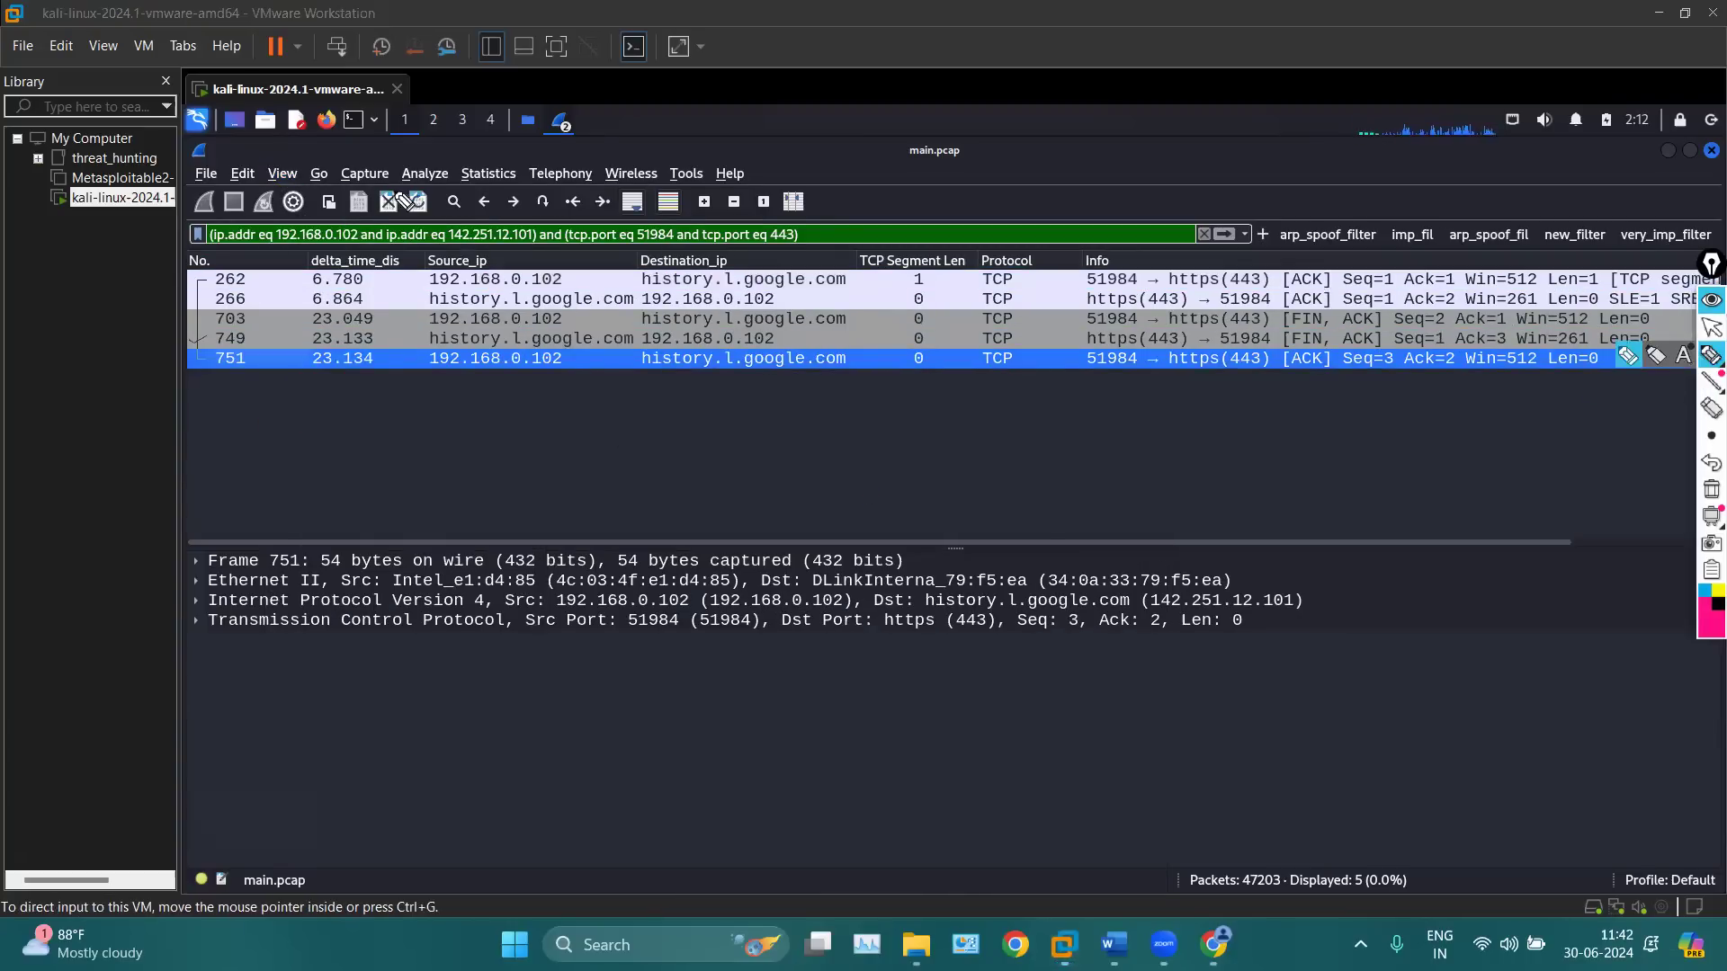
mouse_move(300, 273)
left_mouse_down()
mouse_move(301, 295)
mouse_move(334, 294)
left_mouse_up()
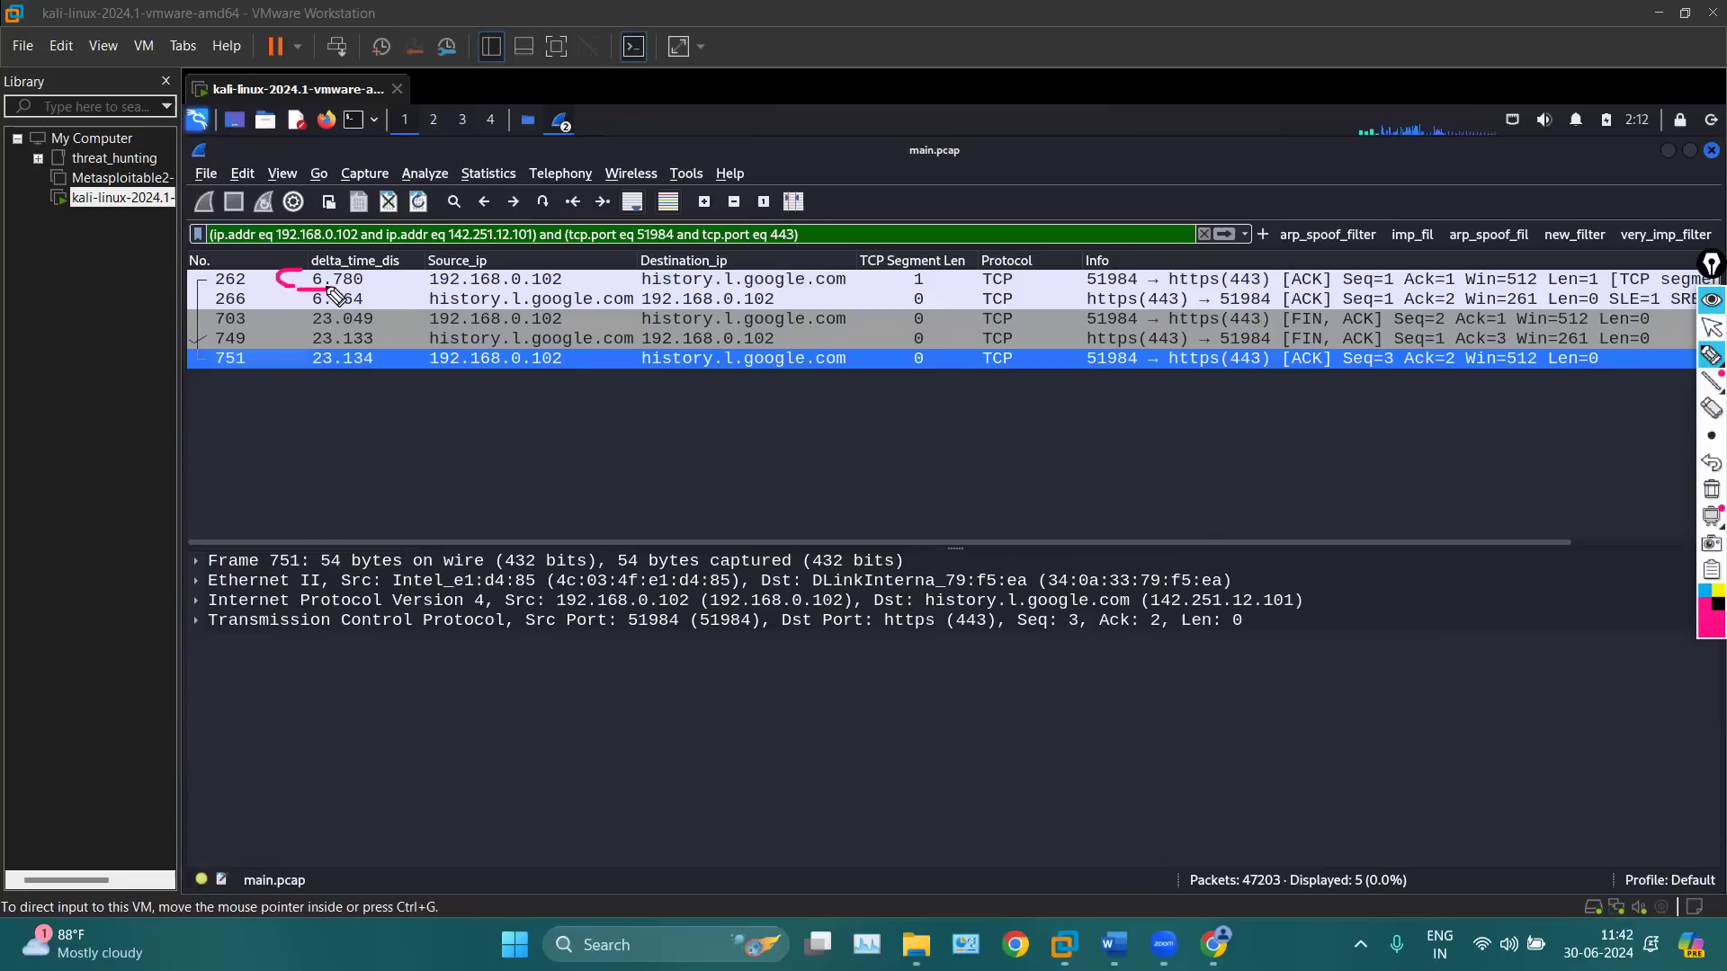
left_click_drag(260, 295, 357, 310)
mouse_move(364, 271)
left_mouse_down()
mouse_move(384, 286)
mouse_move(367, 312)
left_mouse_up()
left_click(1711, 490)
left_click(1710, 328)
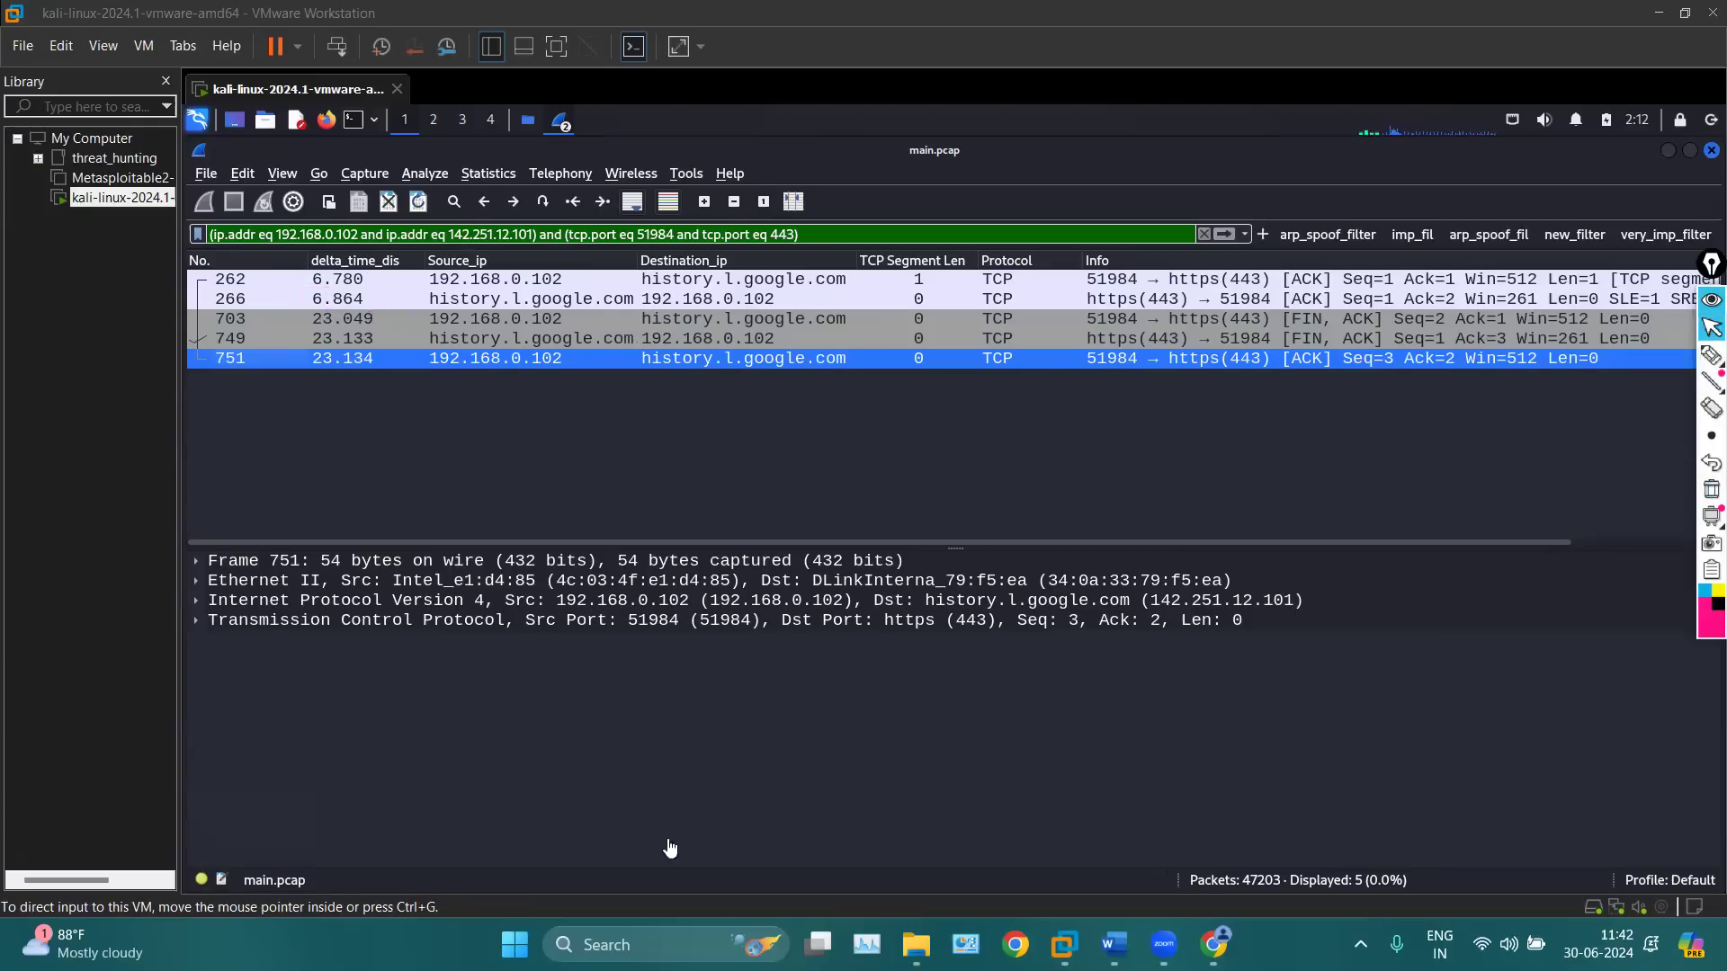
Switch to the Windows Calculator and subtract packet 262's time from packet 266's by computing 6.864 − 6.780
left_click(611, 944)
type("calculator")
key("Return")
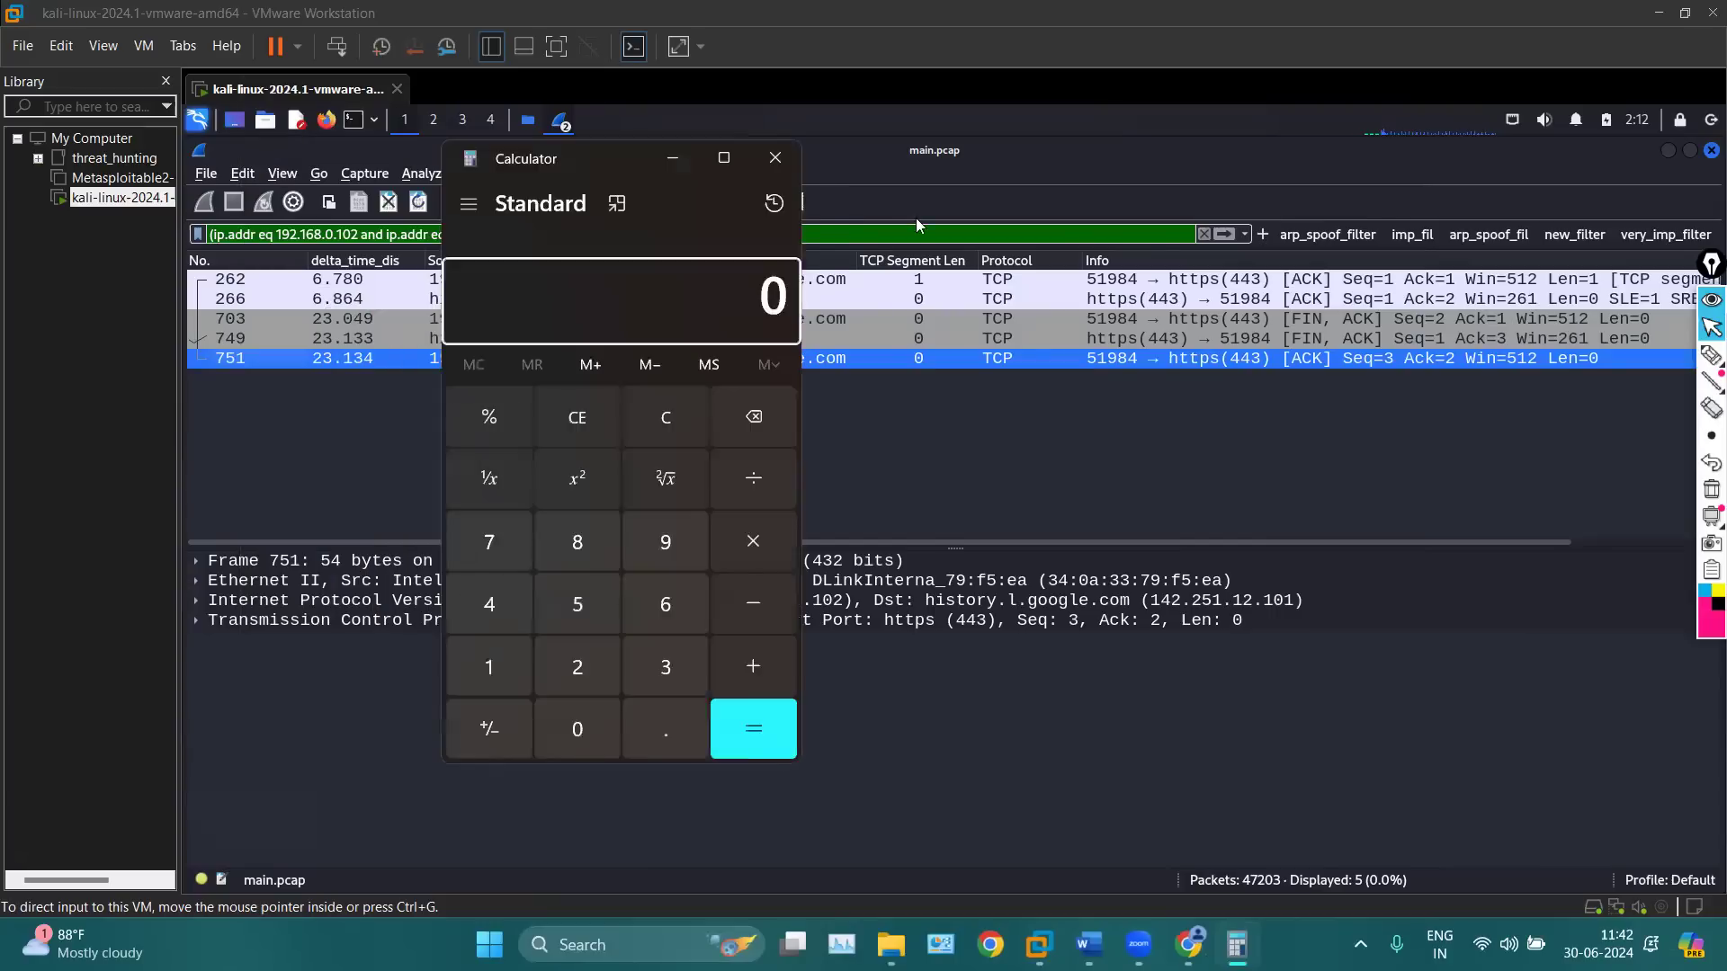
type("6")
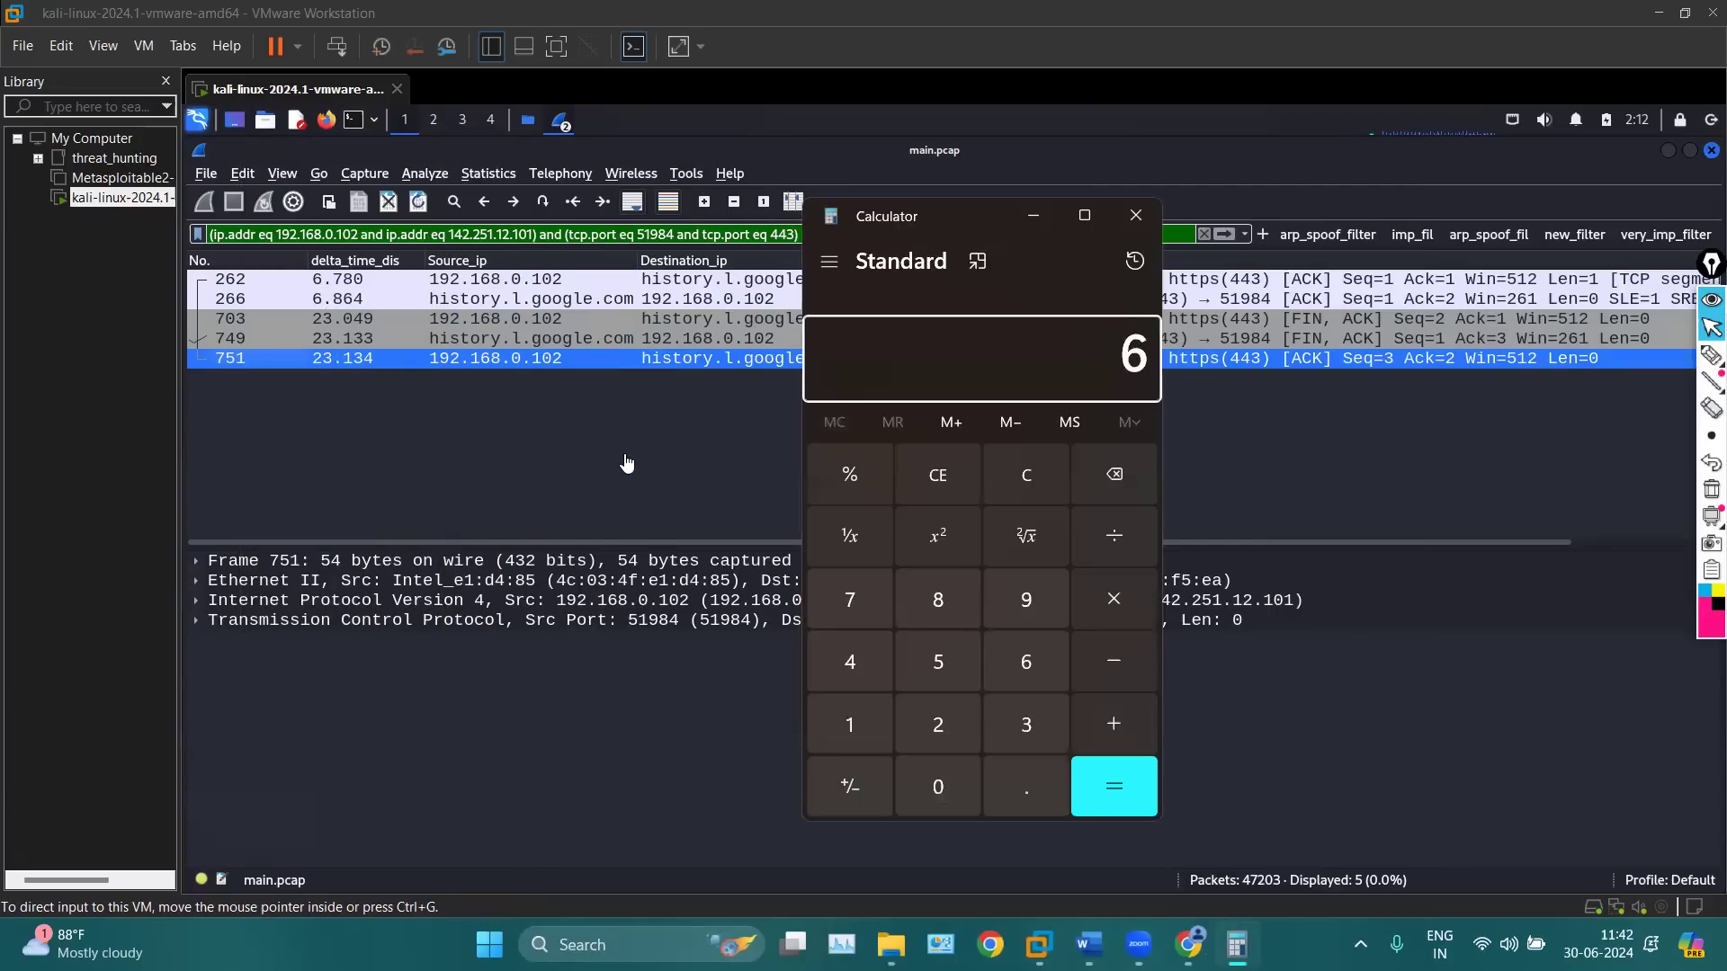
type(".864")
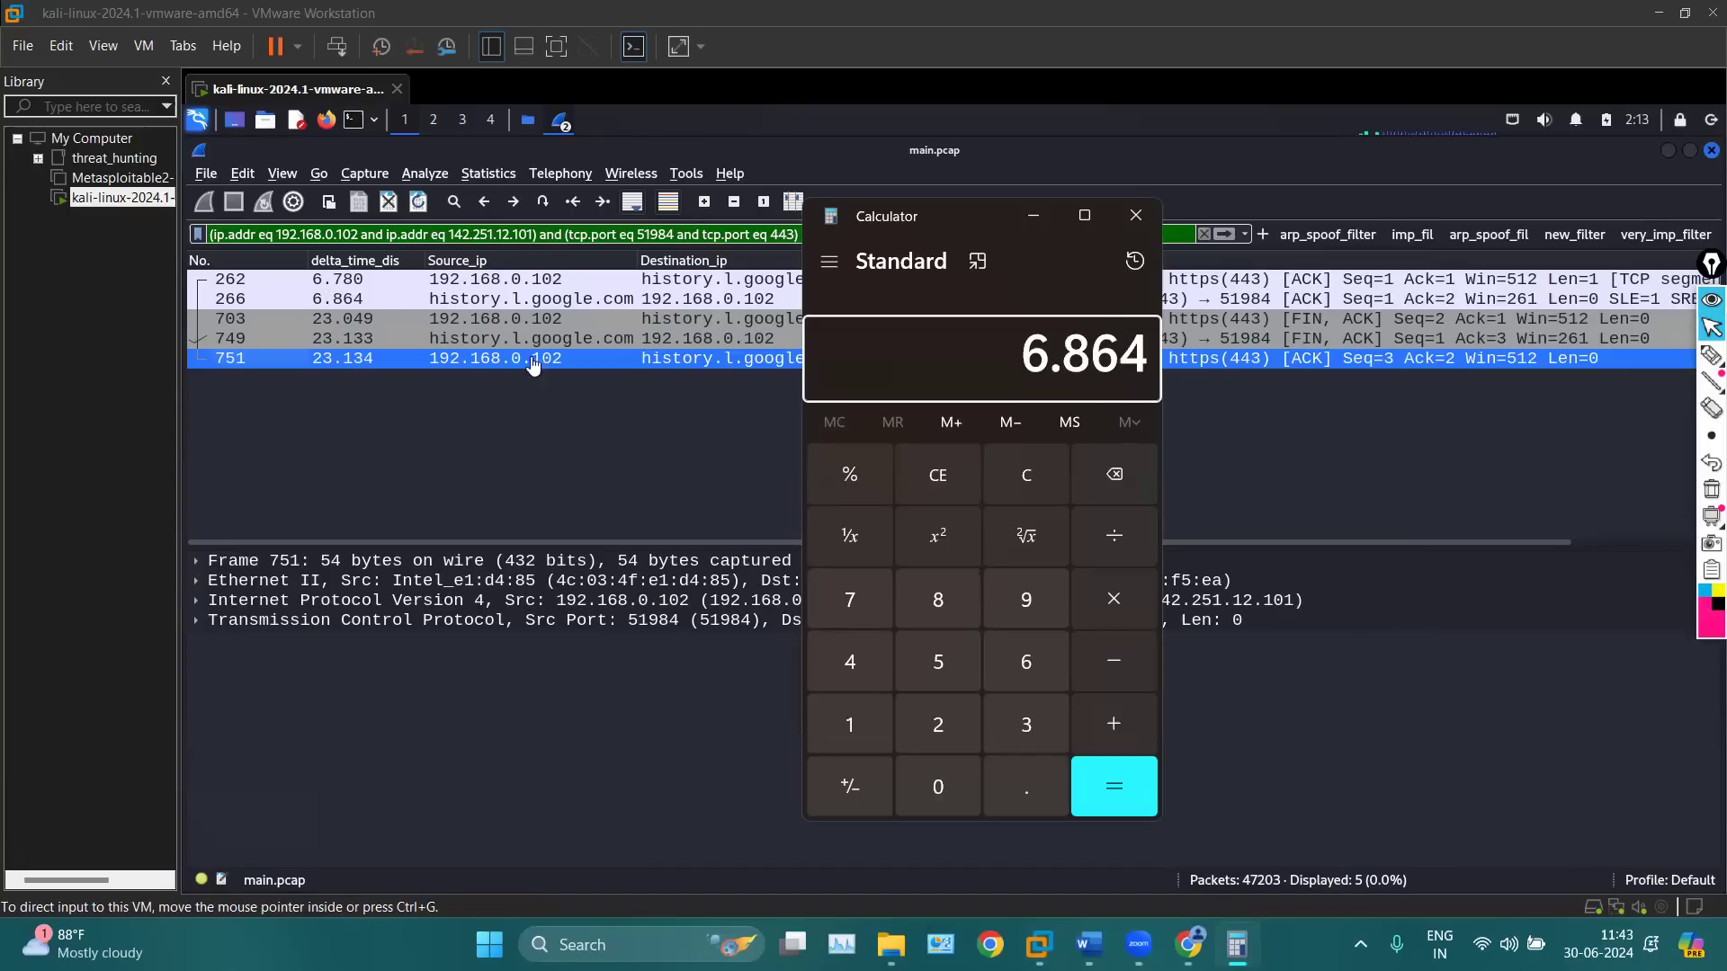
left_click(1101, 666)
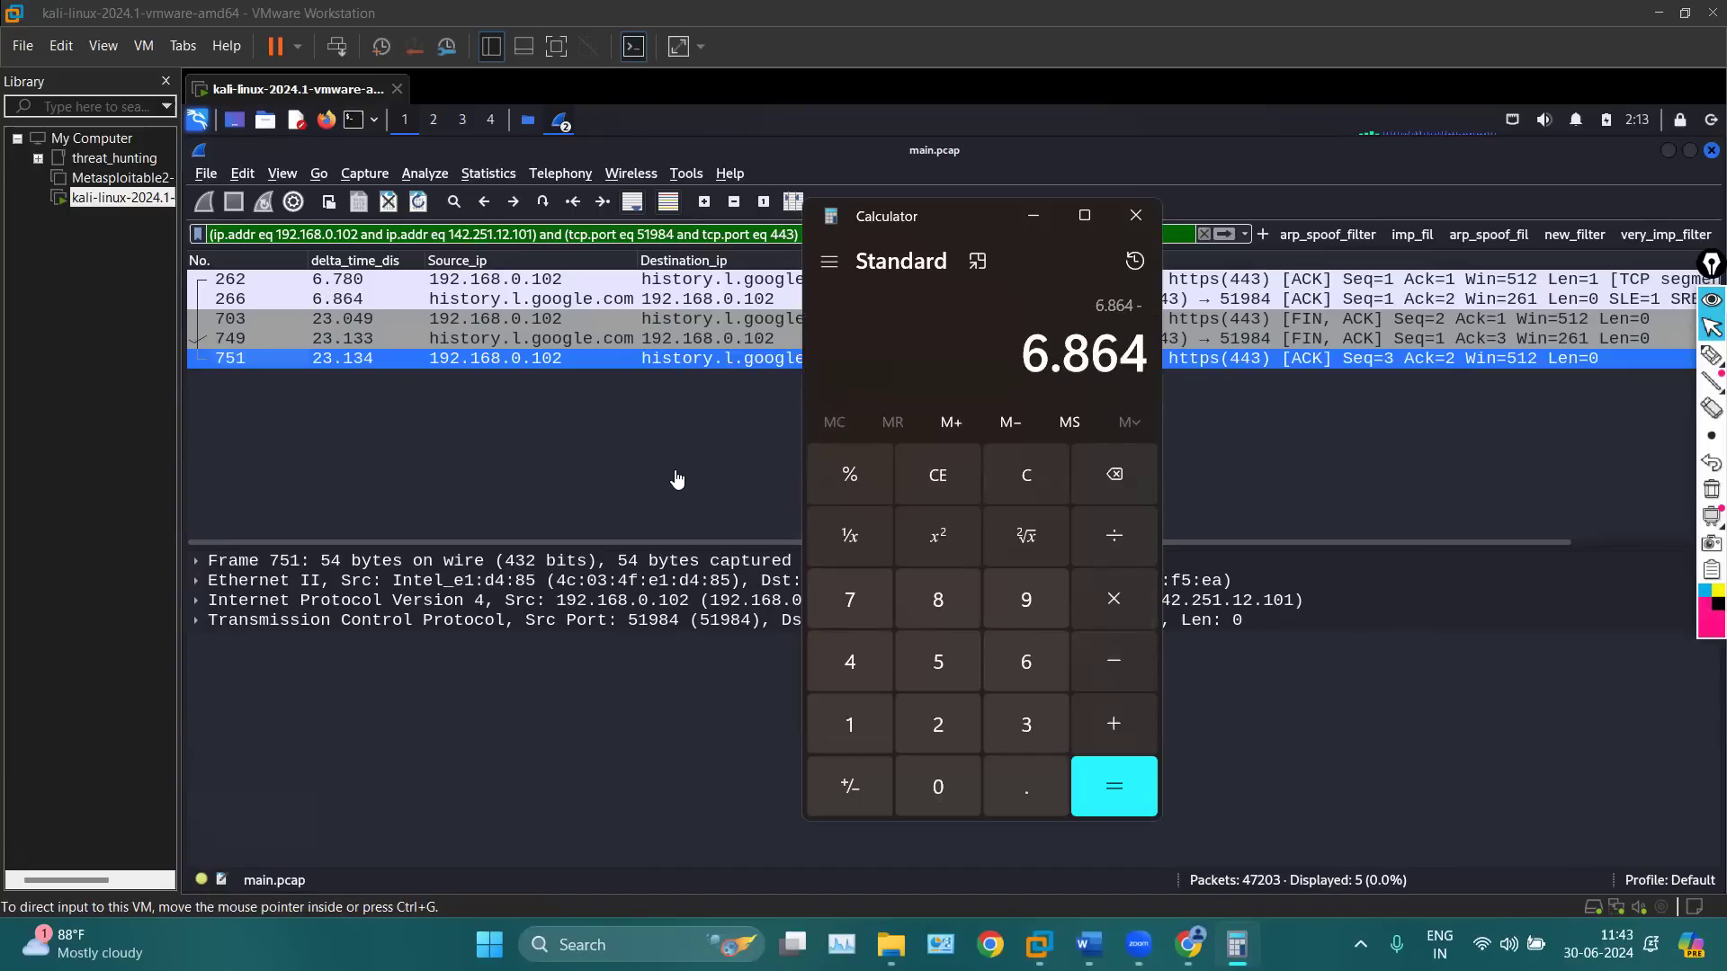
type("6.780")
key("Return")
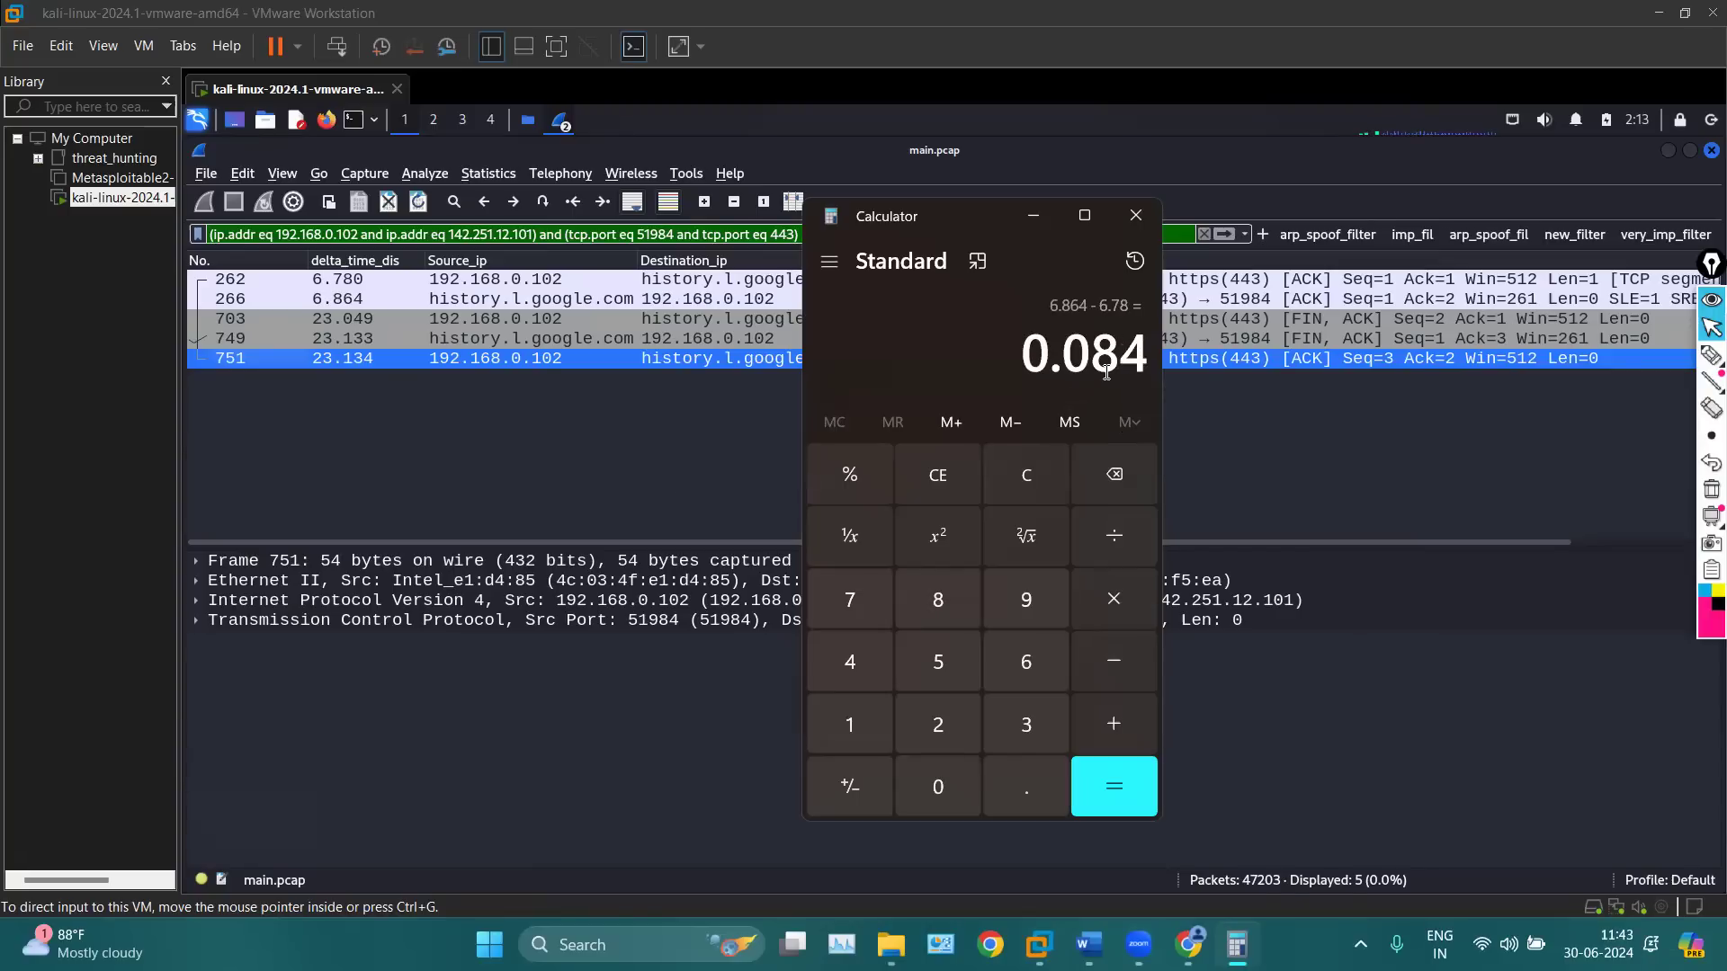
Minimize the Calculator, show the delta_time_dis column of type Delta time displayed in the packet list, and widen it to fit its title
left_click(1033, 216)
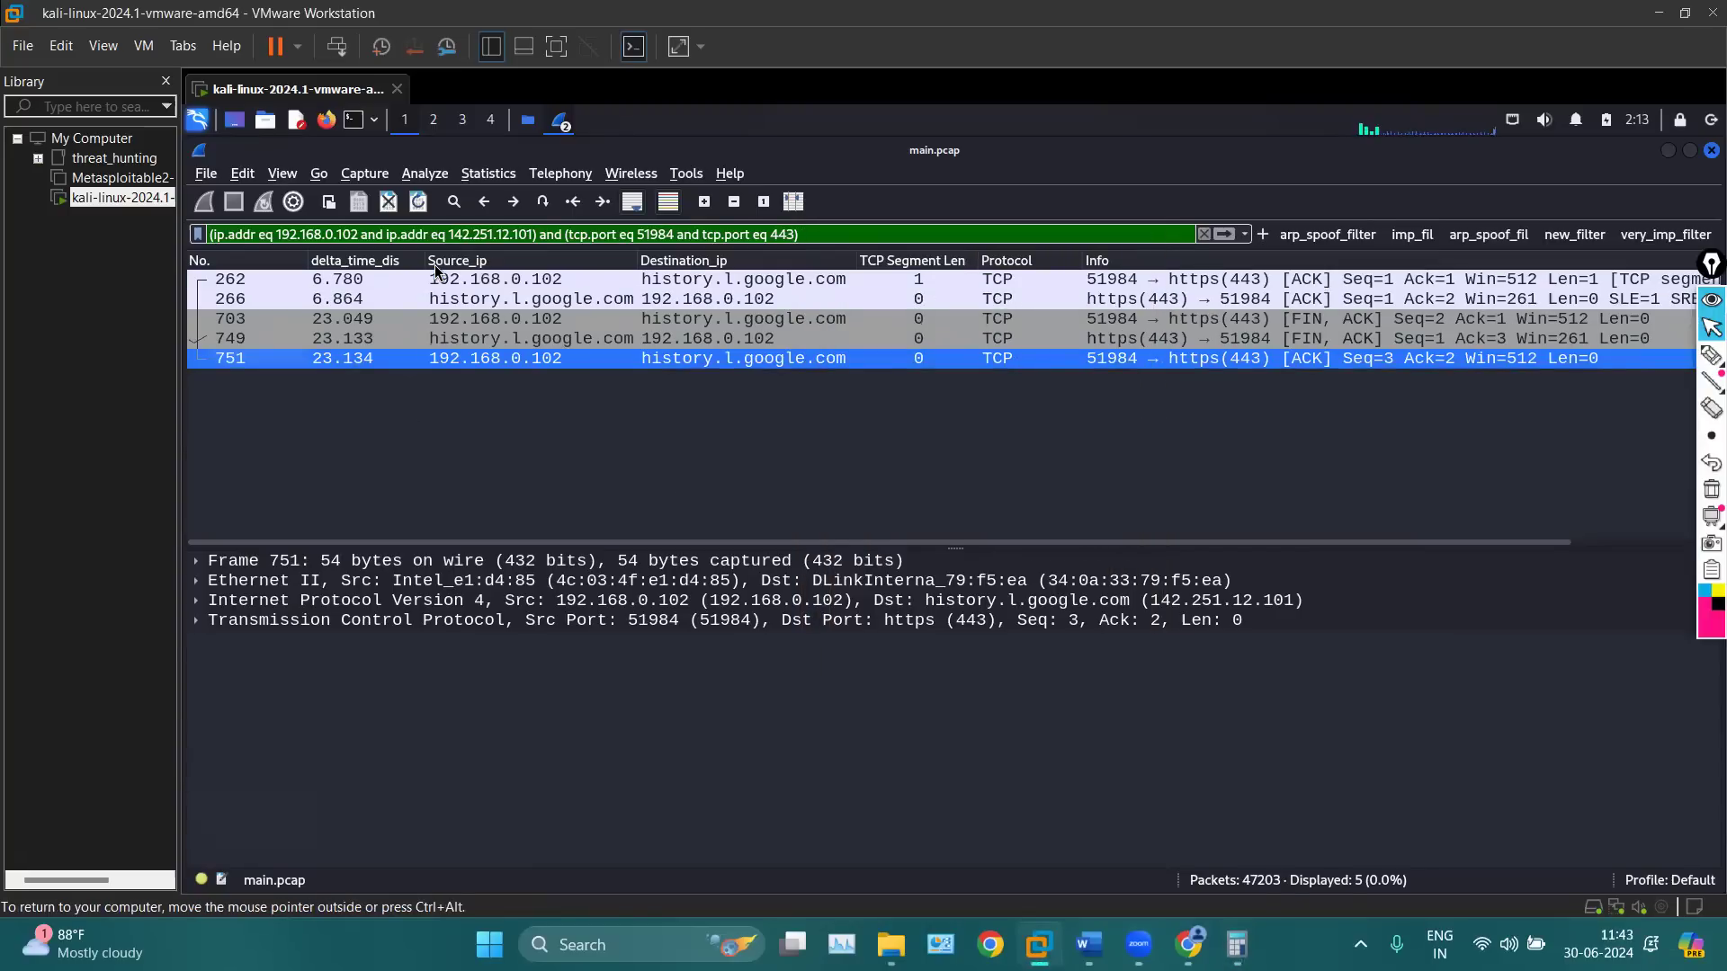
right_click(436, 268)
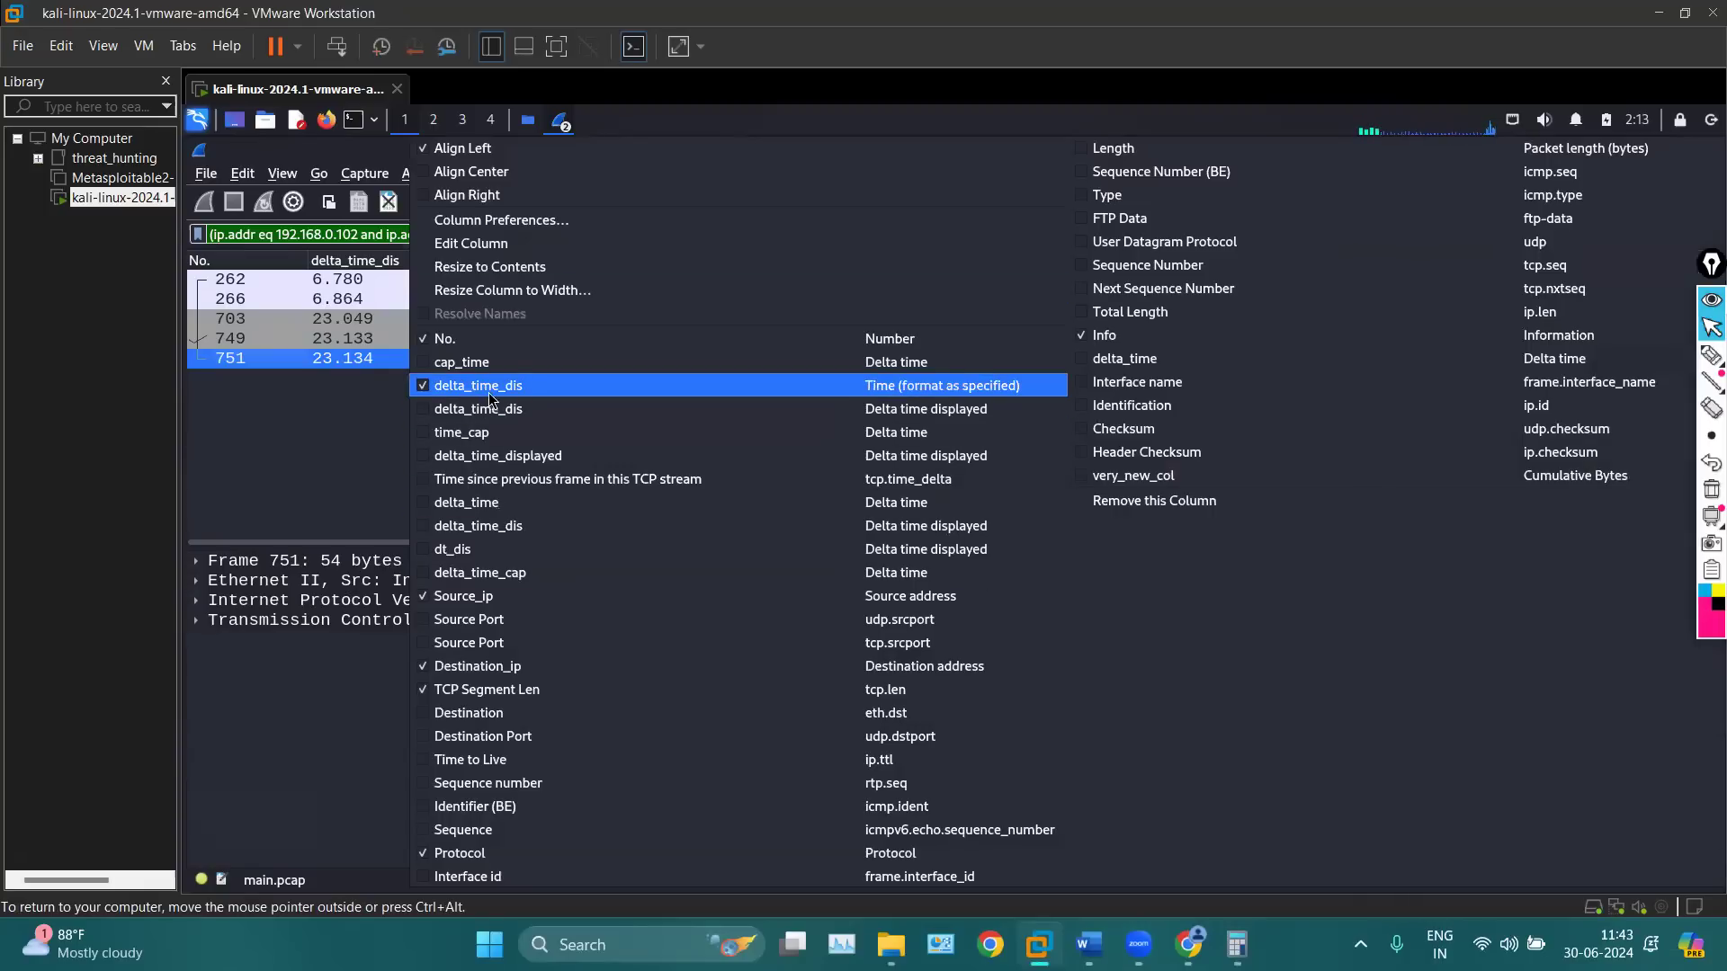
left_click(454, 415)
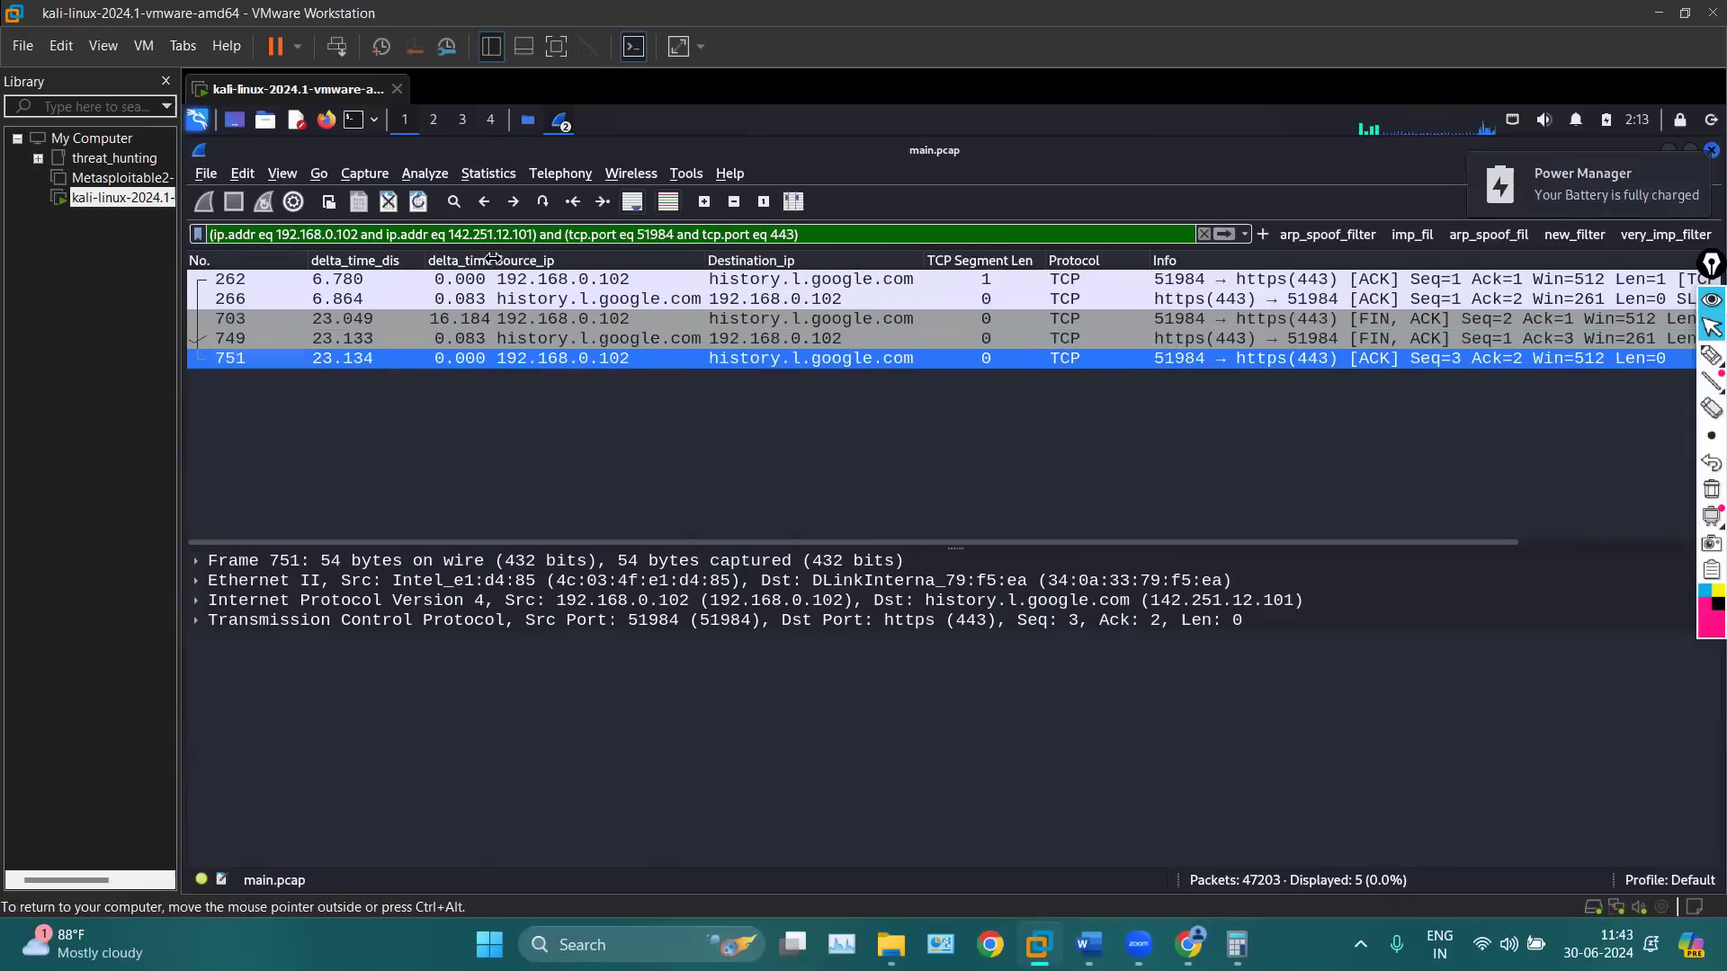
left_click_drag(490, 254, 615, 255)
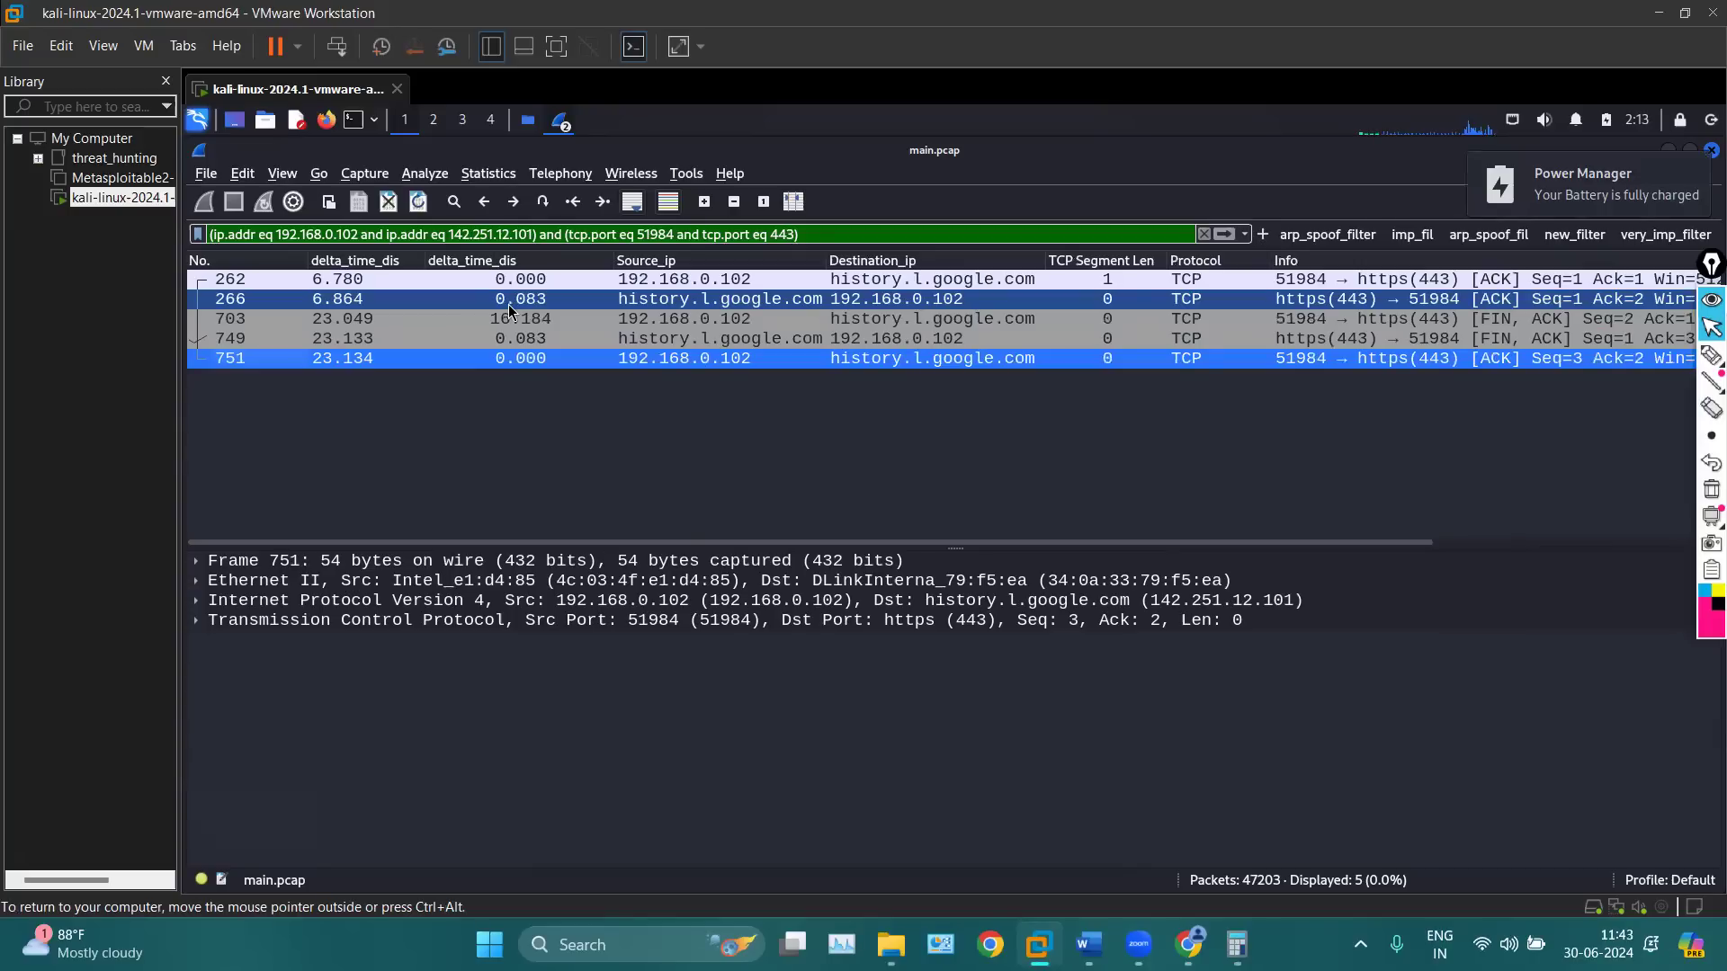
Bring the Calculator result back beside the packet list, circle packet 266's displayed delta time in pen, and clear the annotations
left_click(1237, 945)
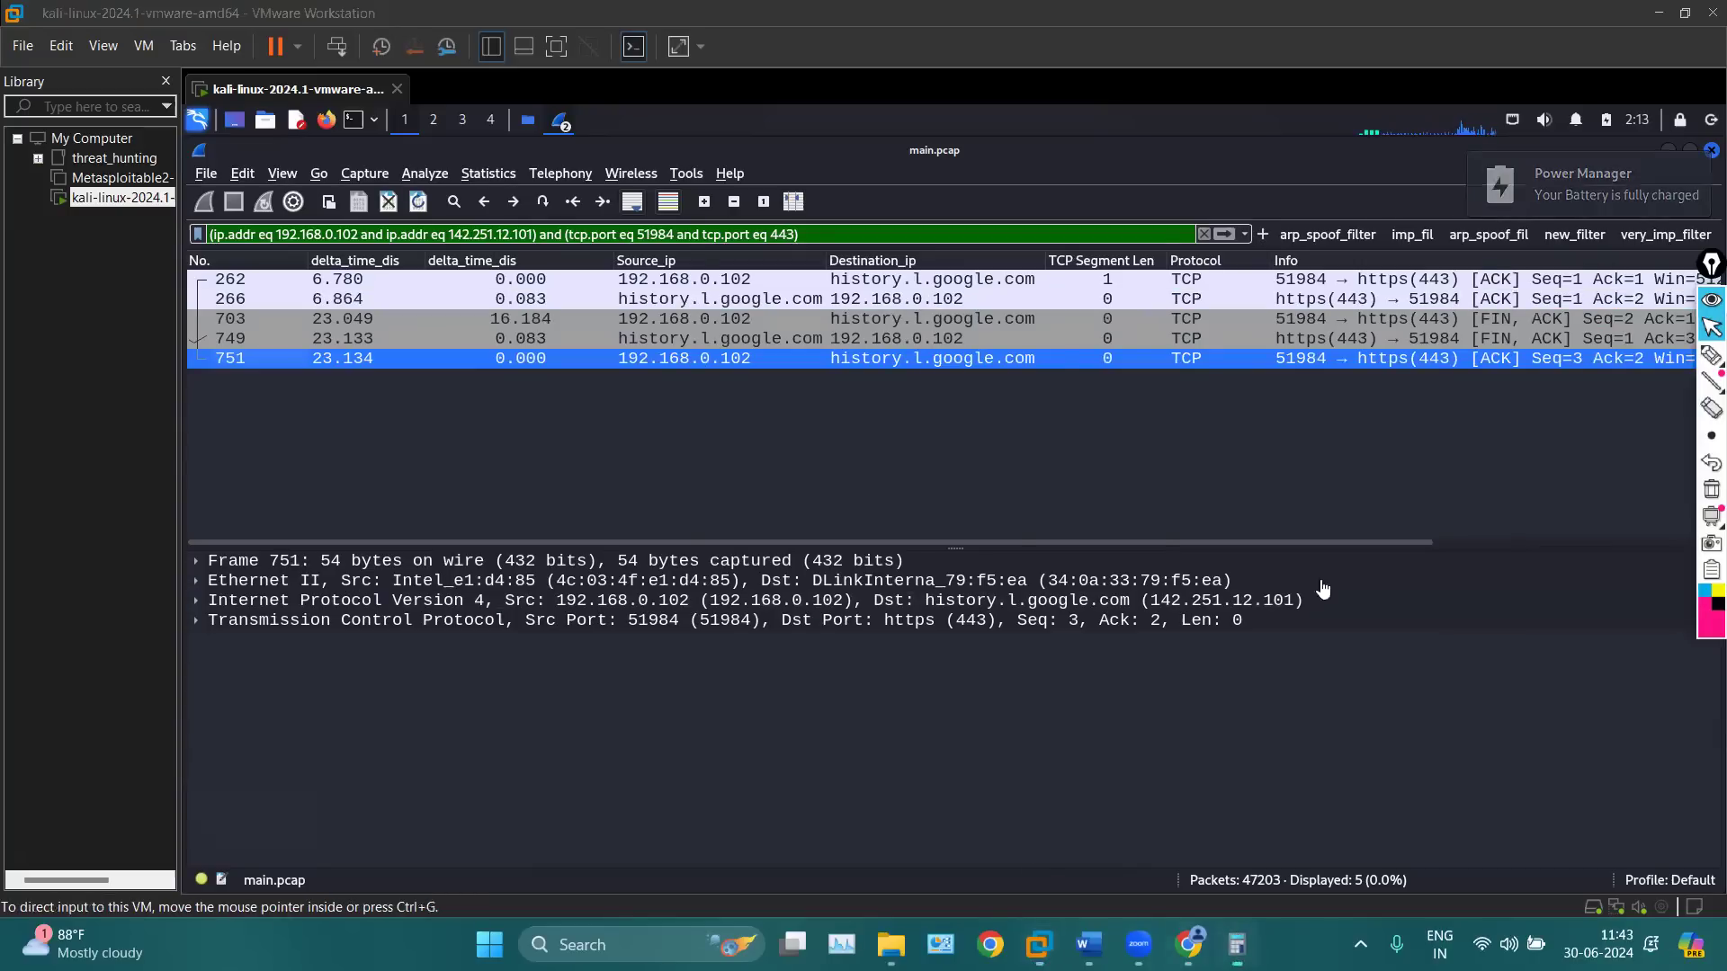
left_click(1711, 355)
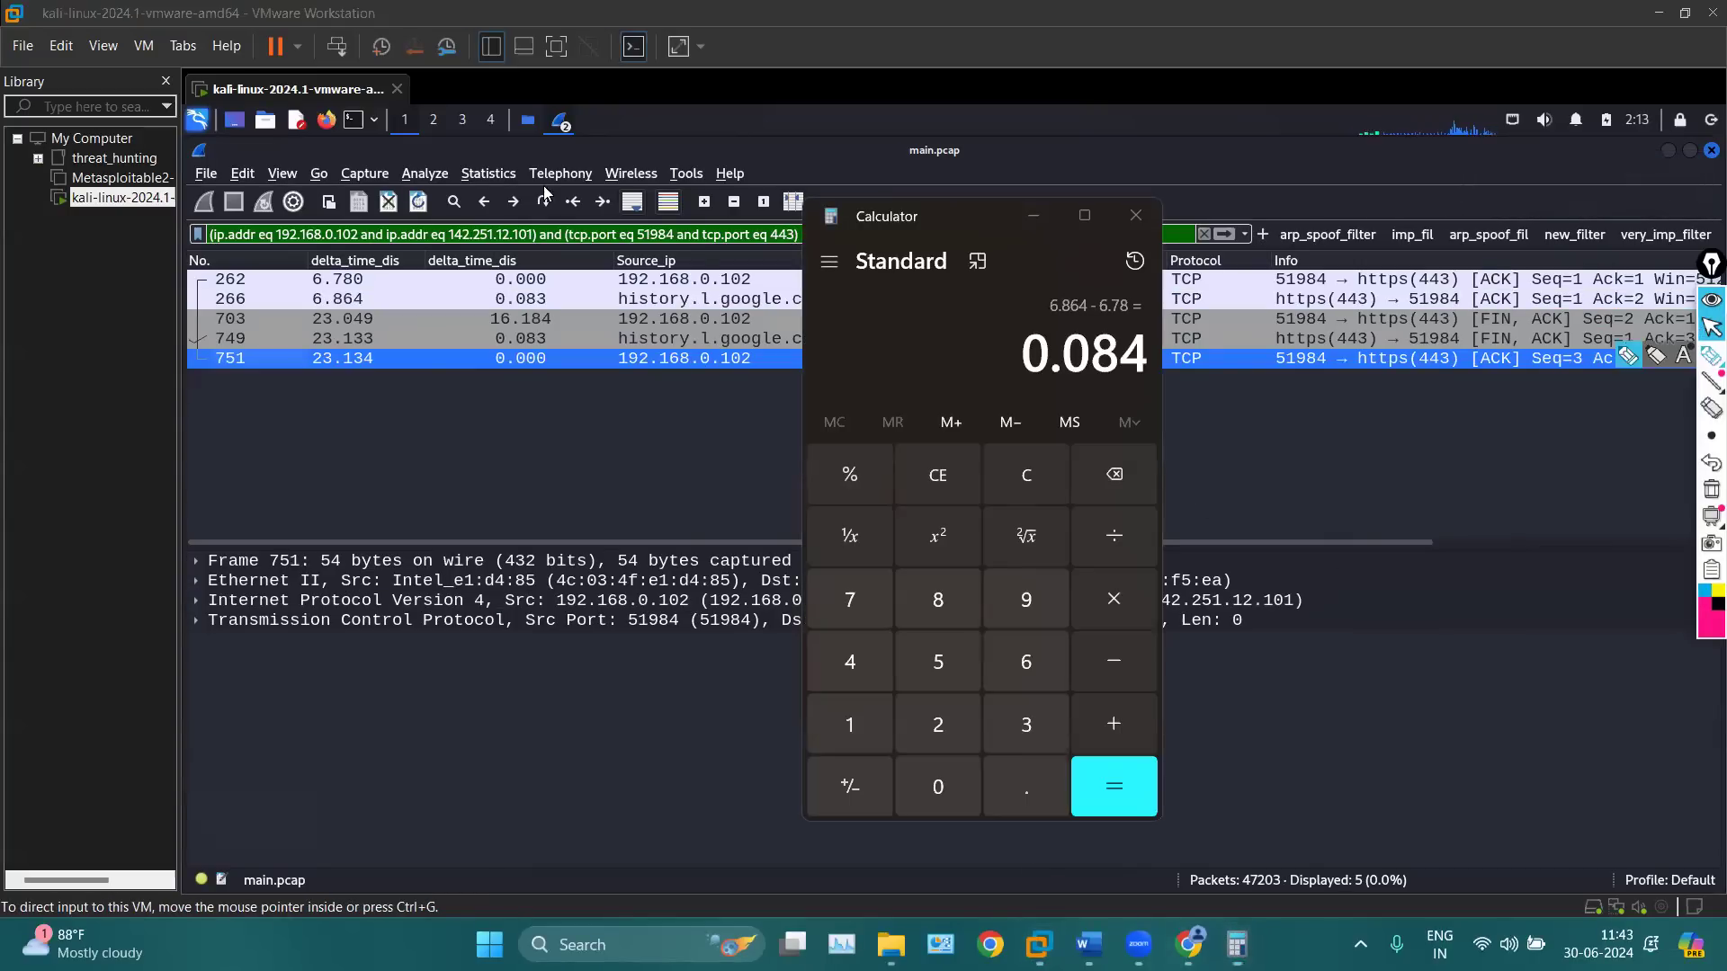
left_click(517, 297)
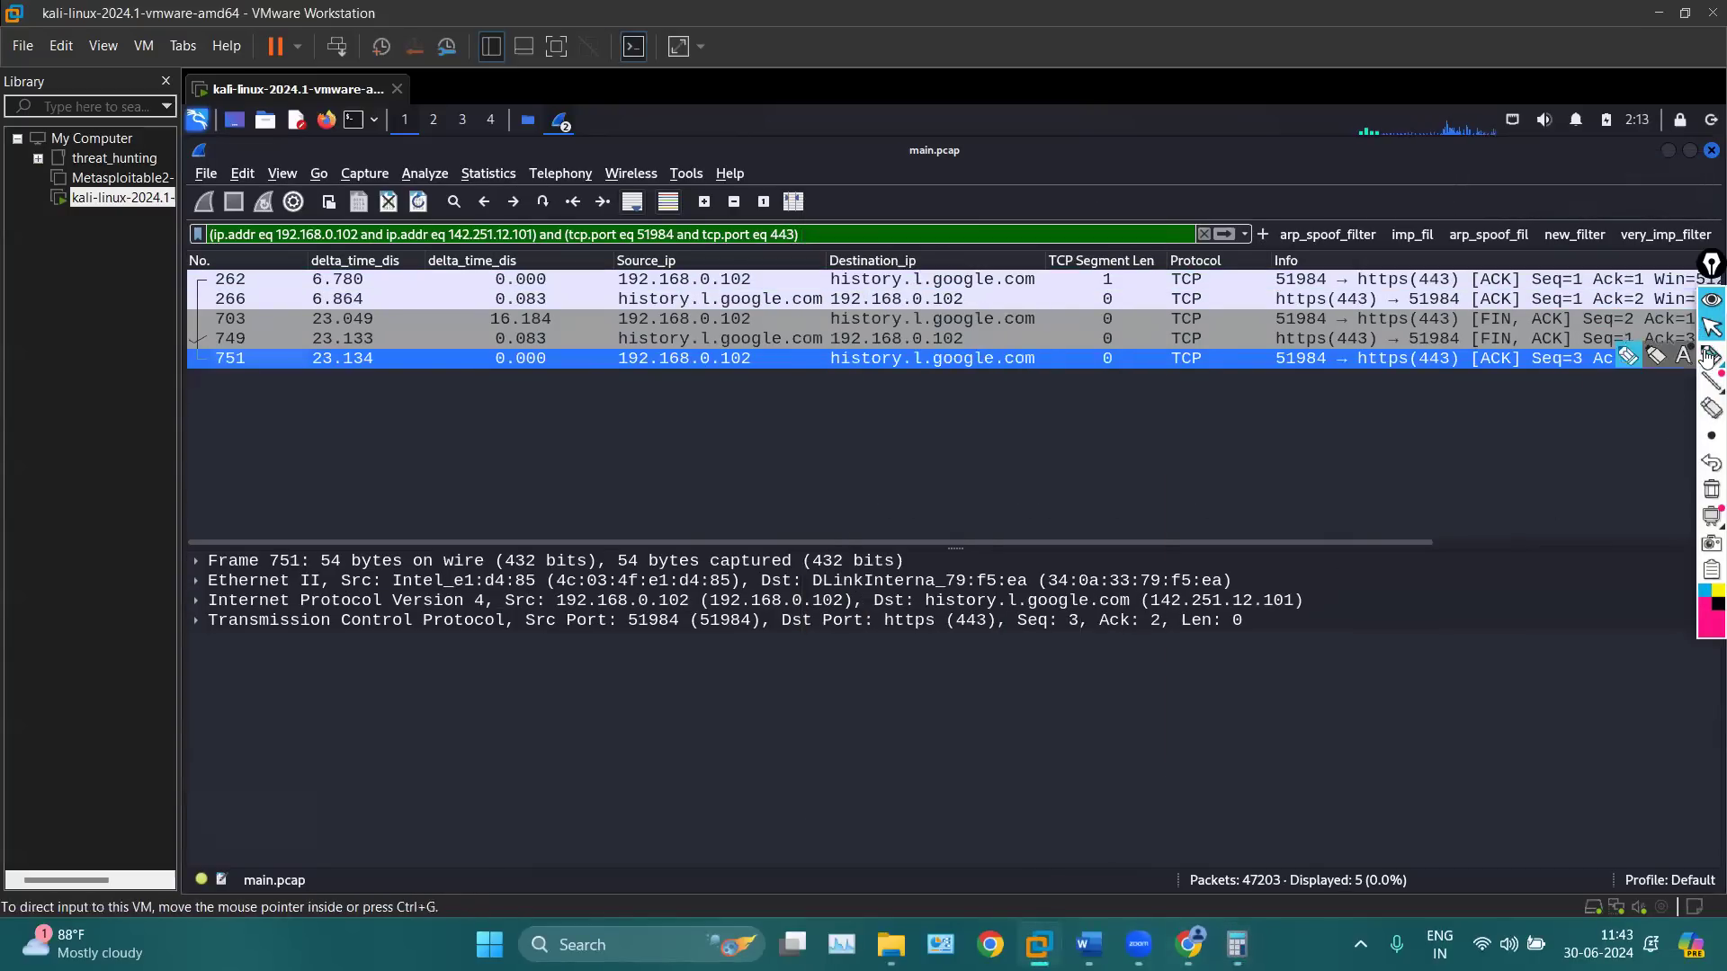
left_click(1237, 944)
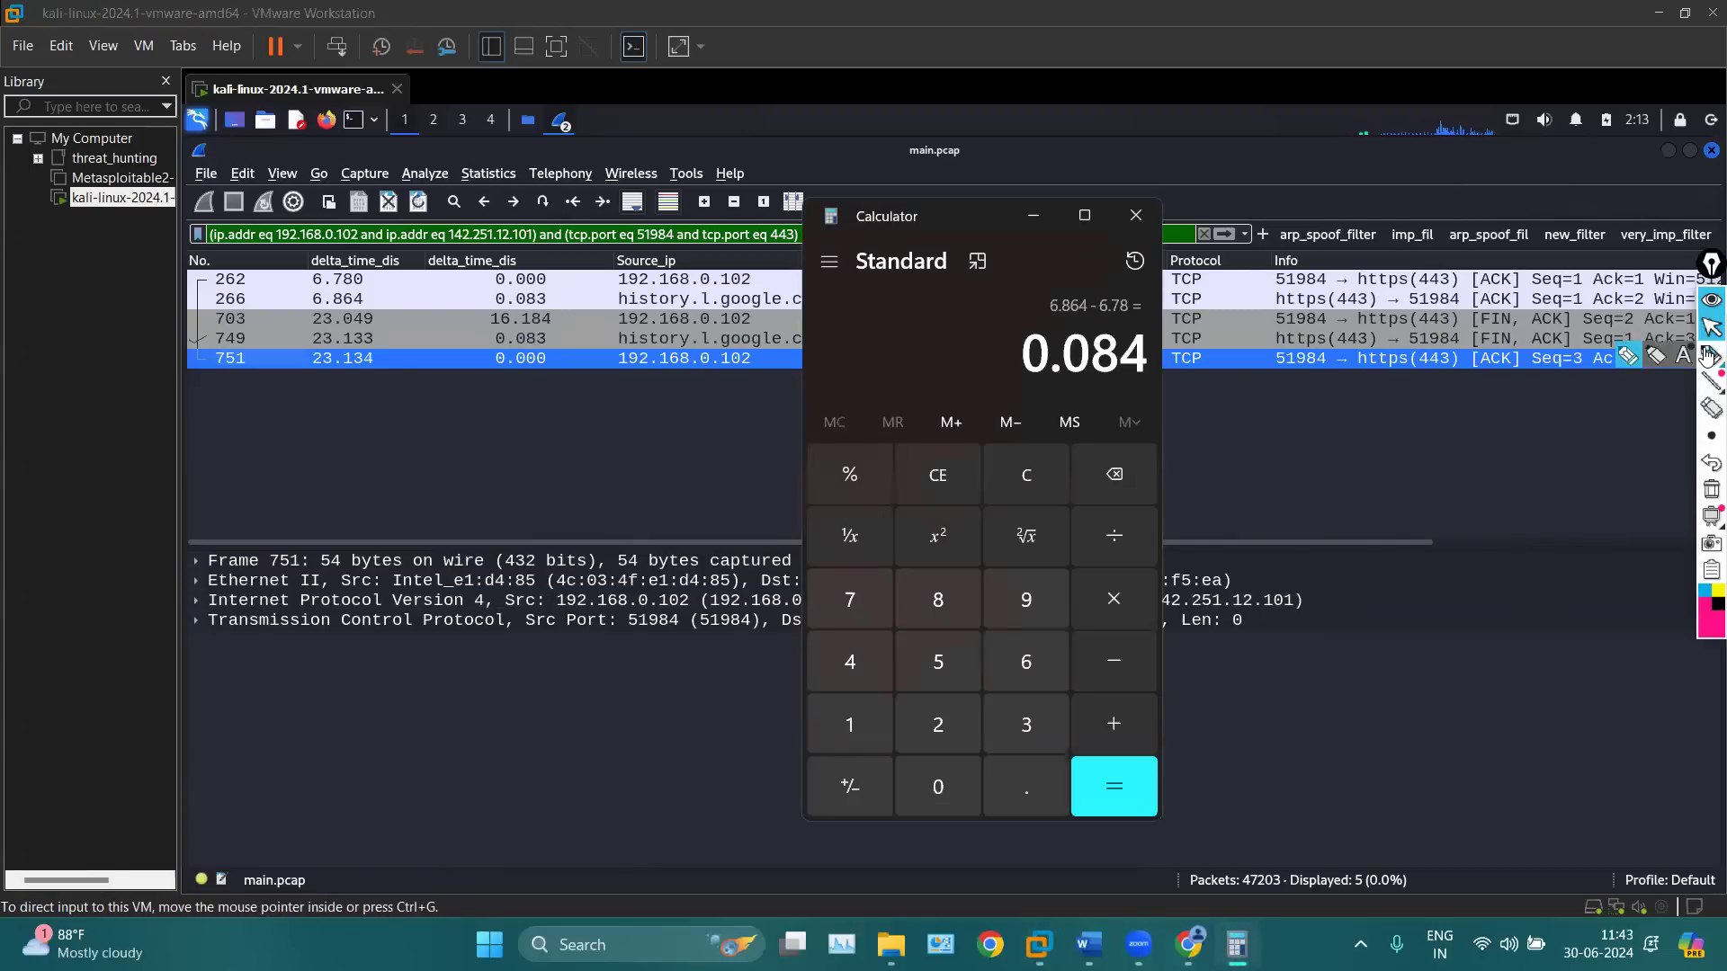
left_click(1707, 359)
mouse_move(479, 301)
left_mouse_down()
mouse_move(565, 312)
mouse_move(467, 273)
left_mouse_up()
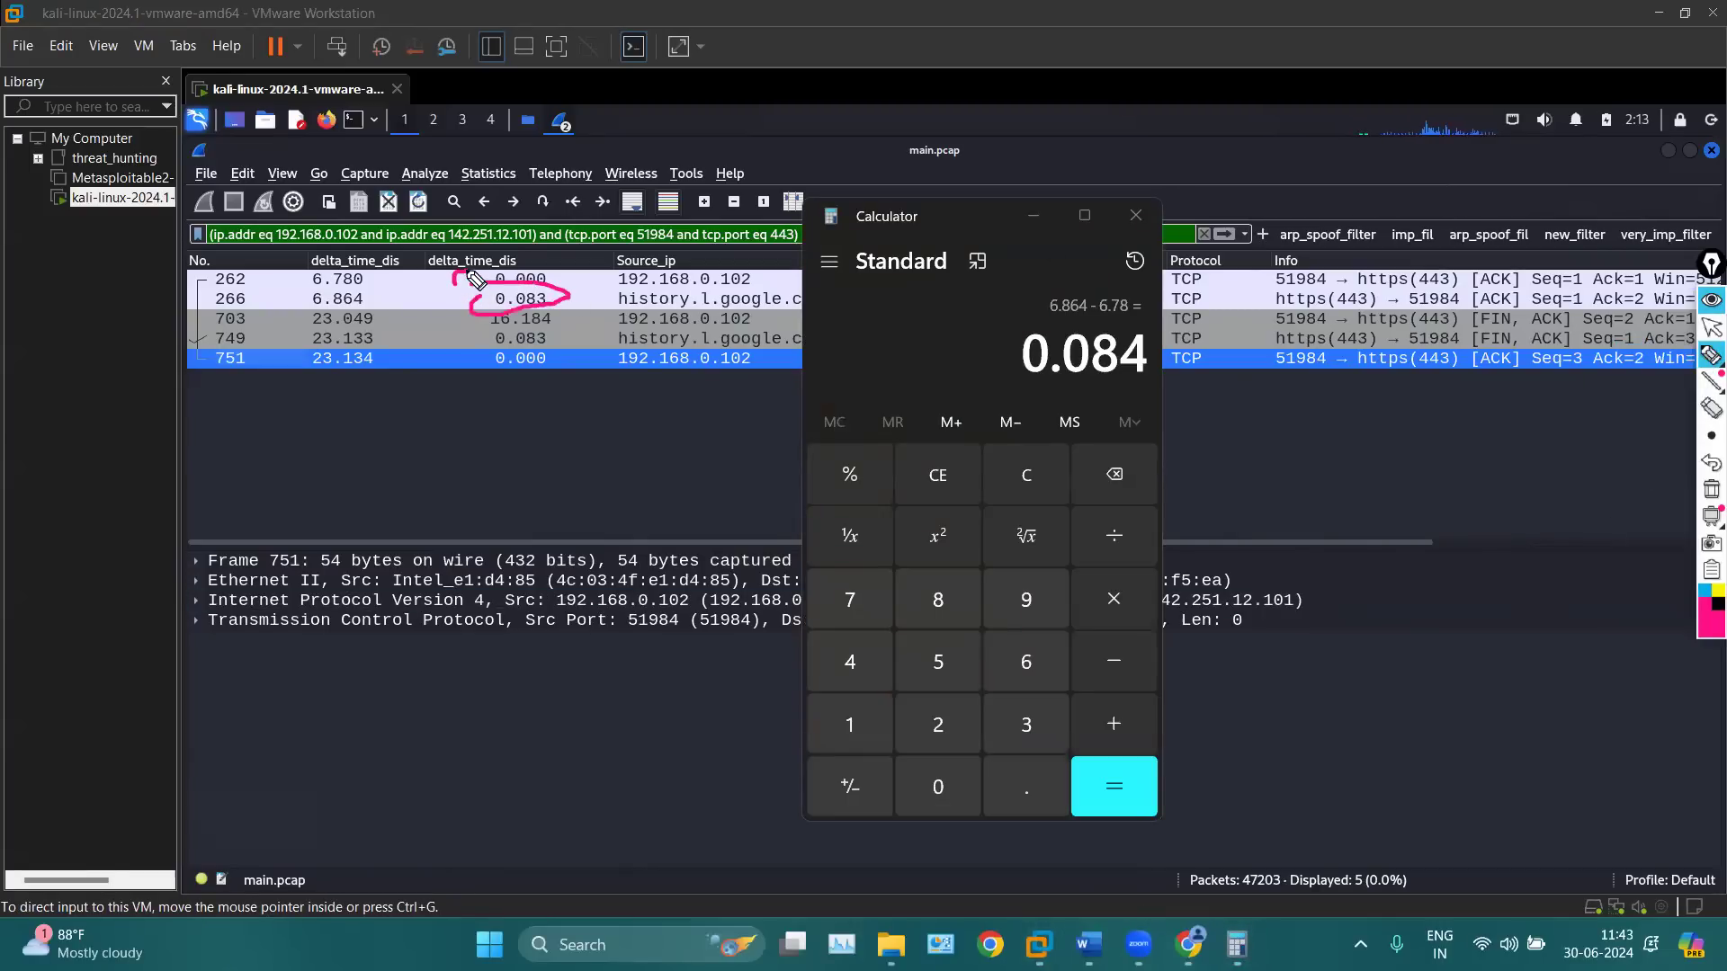
left_click(1712, 489)
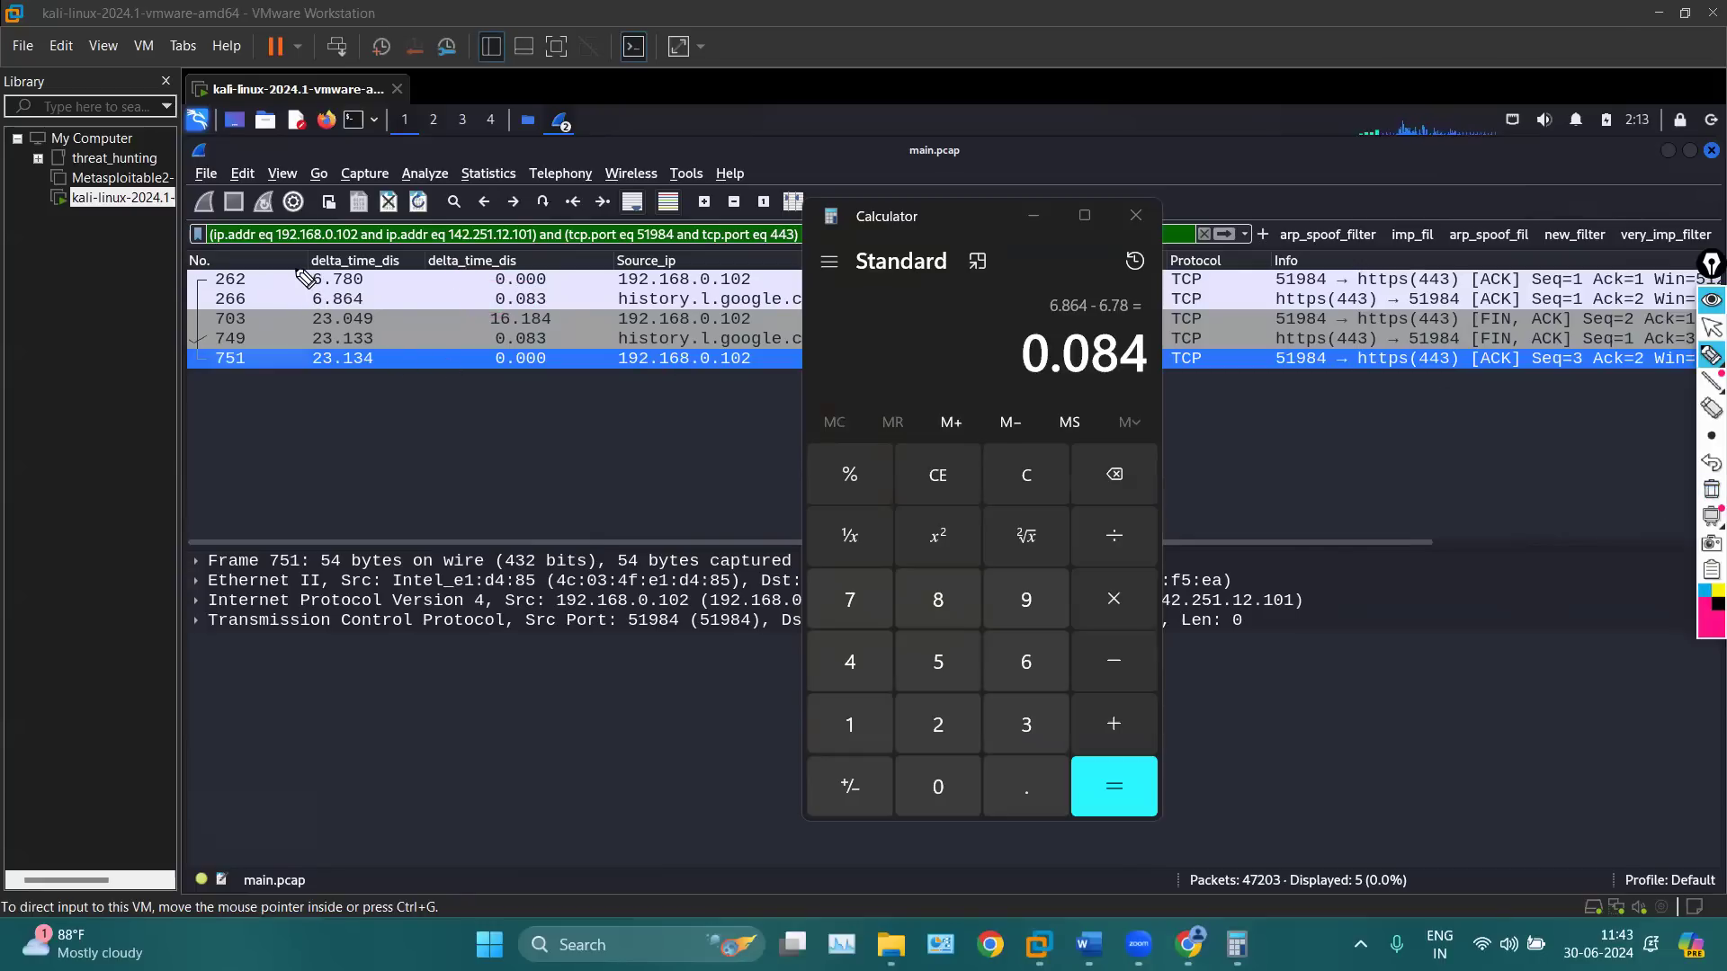
Mark the times of packets 262 and 266 in pen, link the Calculator result to packet 266's delta, then clear the annotations and restore the normal pointer
mouse_move(250, 276)
left_mouse_down()
mouse_move(317, 286)
mouse_move(389, 262)
mouse_move(308, 252)
mouse_move(303, 267)
left_mouse_up()
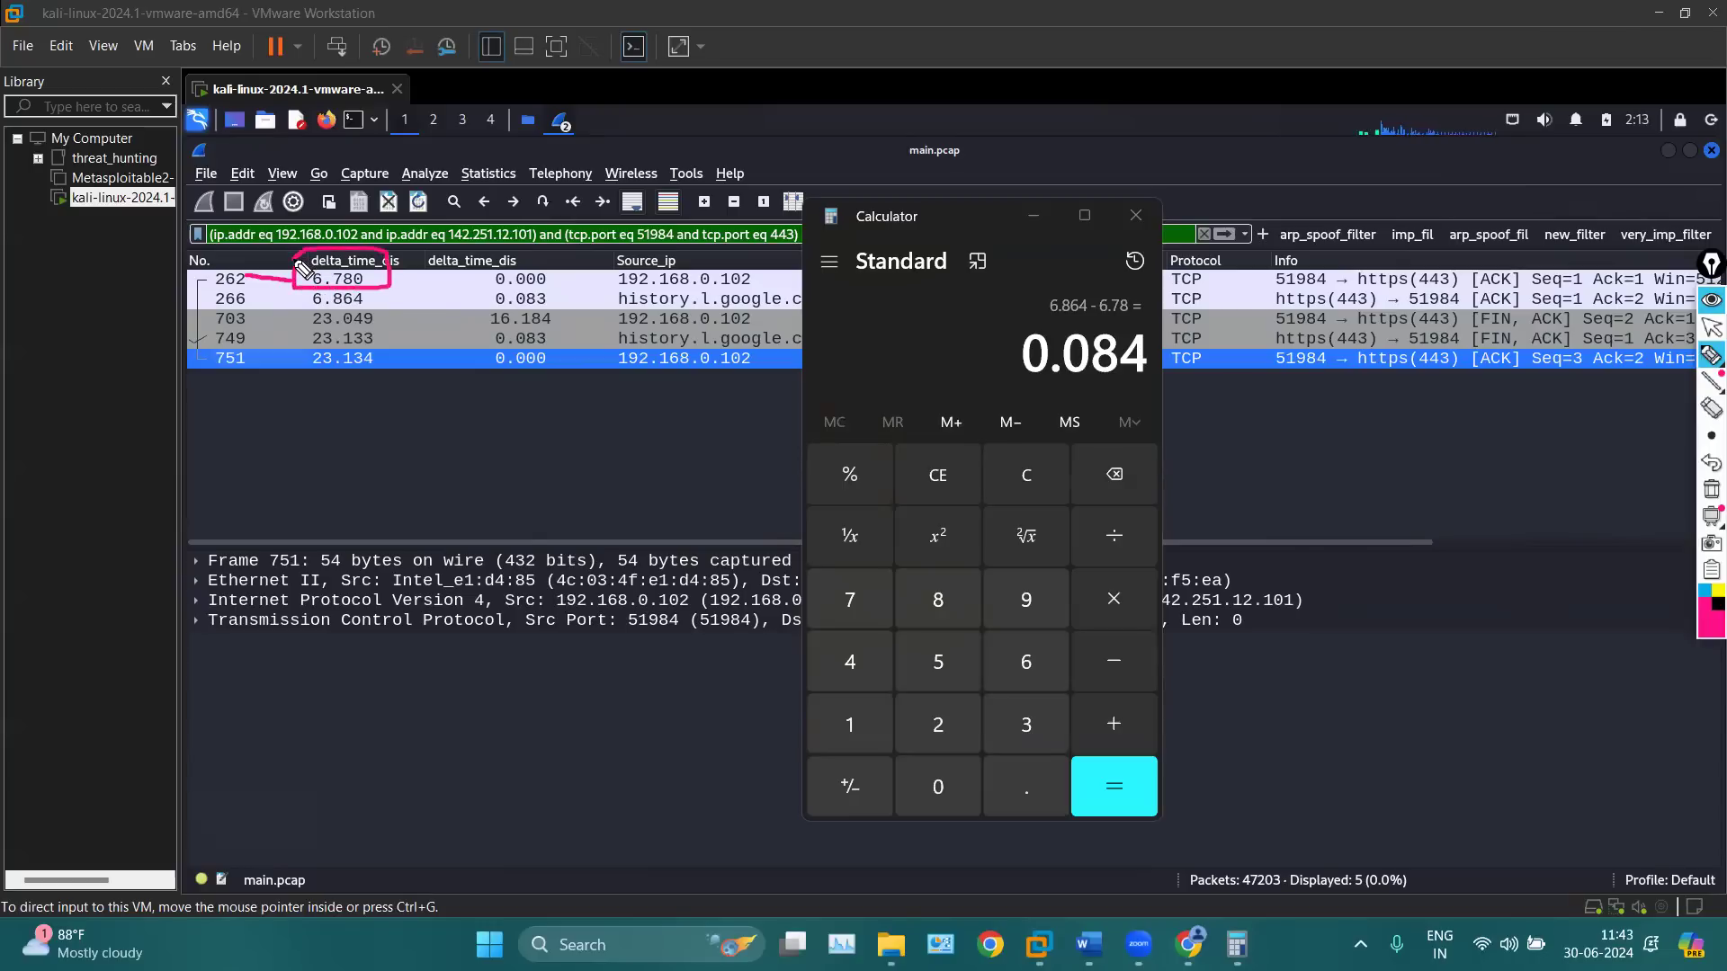
left_click_drag(196, 287, 218, 289)
left_click_drag(213, 302, 299, 308)
mouse_move(1056, 319)
left_mouse_down()
mouse_move(1015, 405)
mouse_move(1163, 405)
mouse_move(1047, 324)
mouse_move(559, 307)
left_mouse_up()
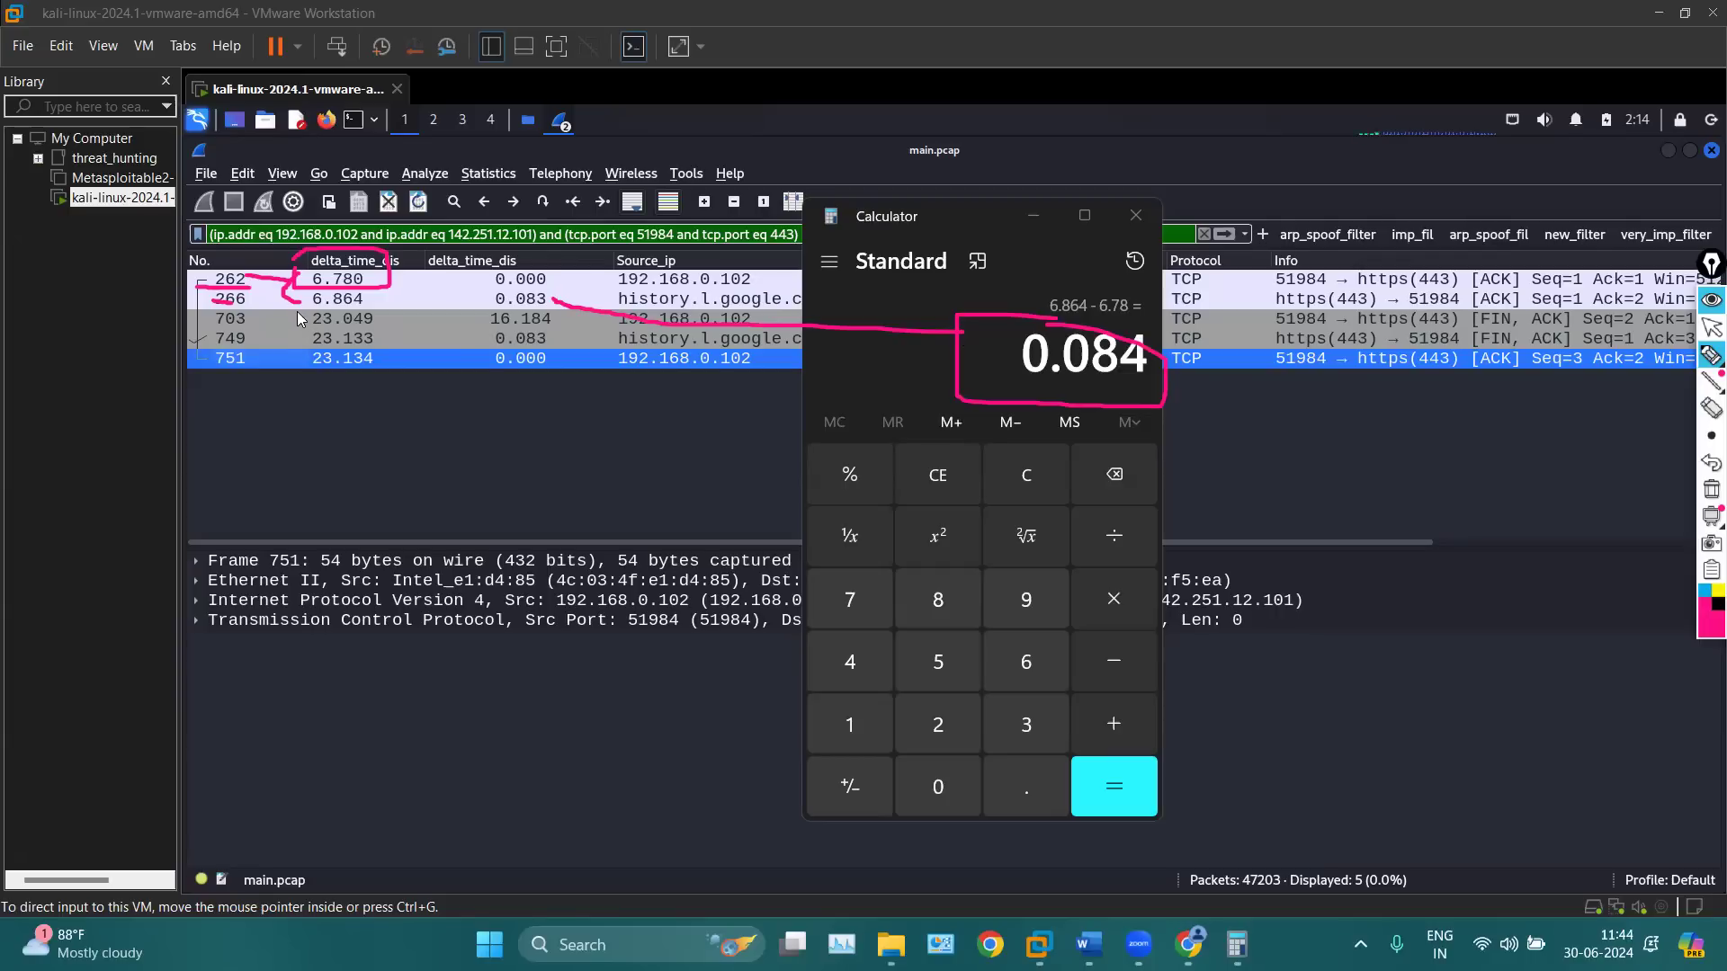
left_click_drag(309, 332, 368, 331)
left_click(1710, 491)
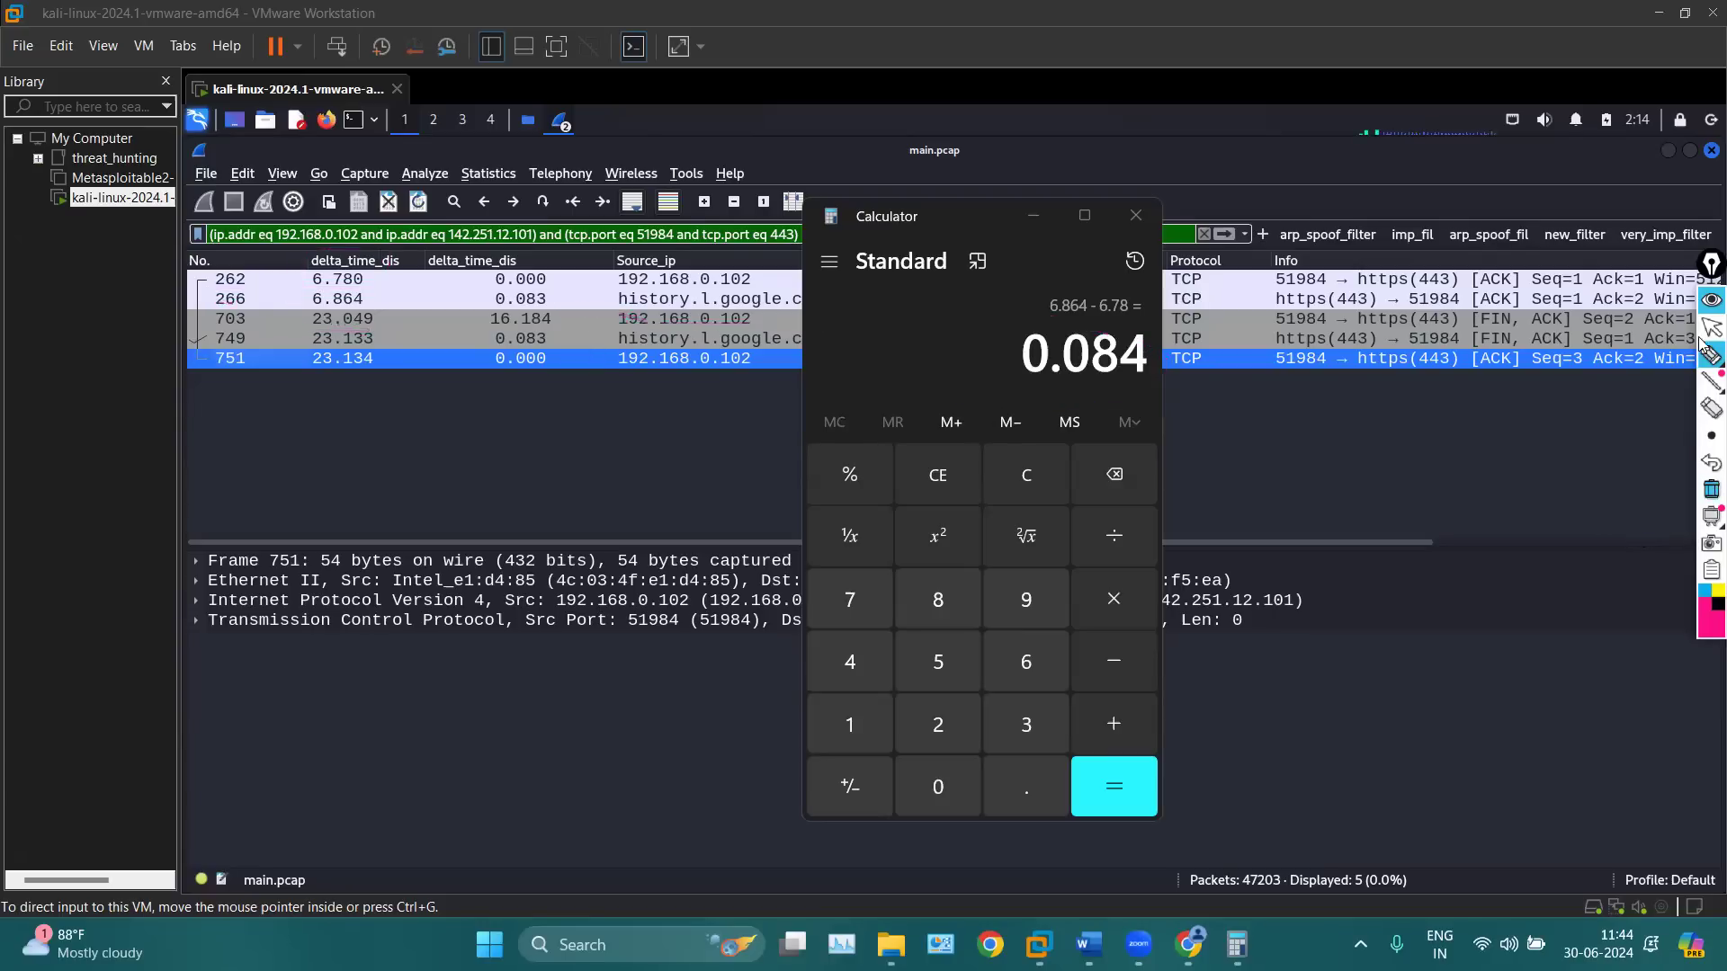
left_click(1712, 327)
Clear the Calculator and subtract packet 266's time from packet 703's by computing 23.049 − 6.864
left_click(1052, 449)
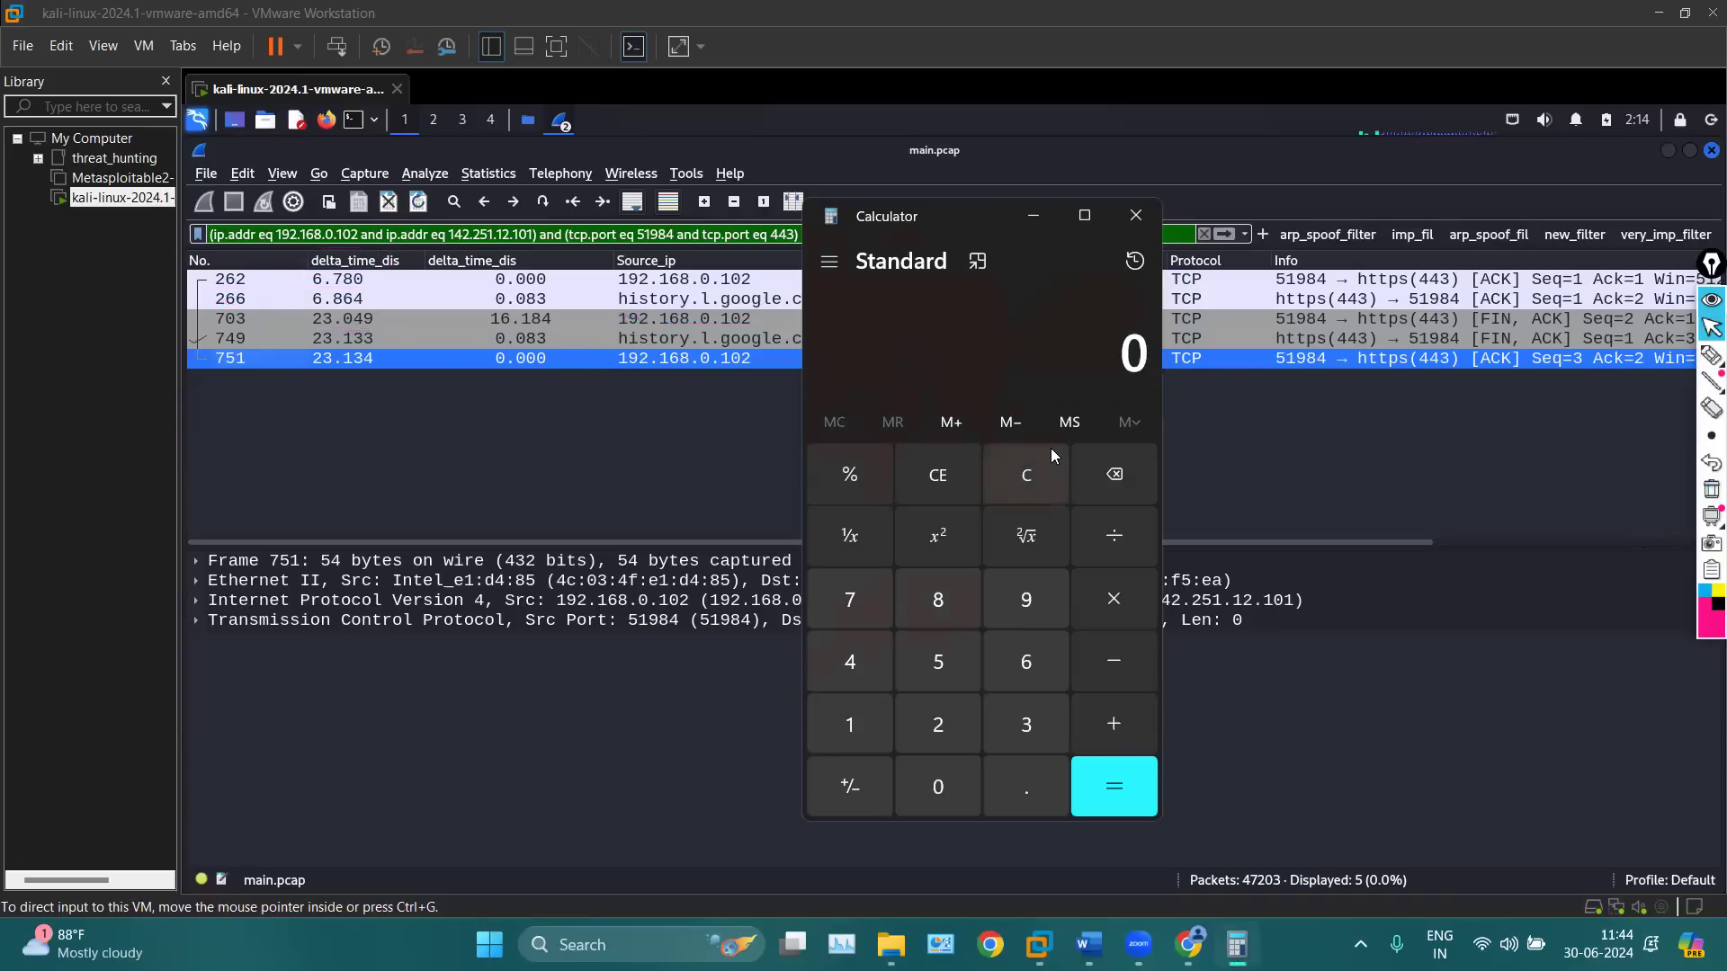
type("23.049 - ")
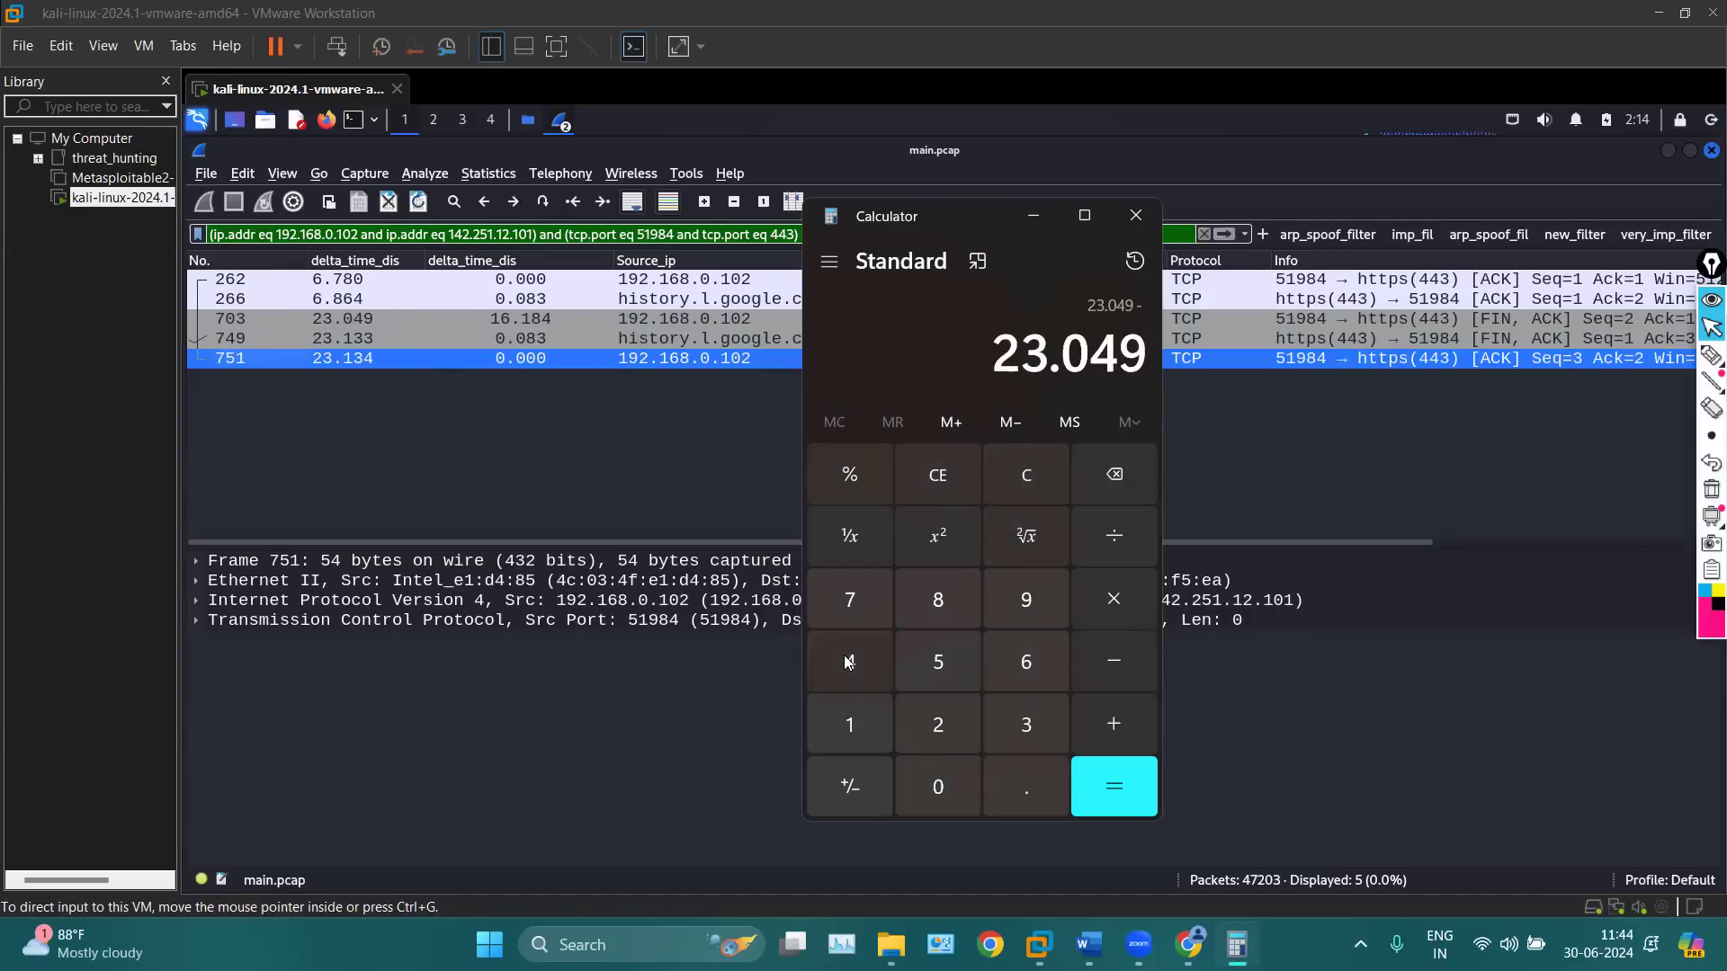
type("6.864")
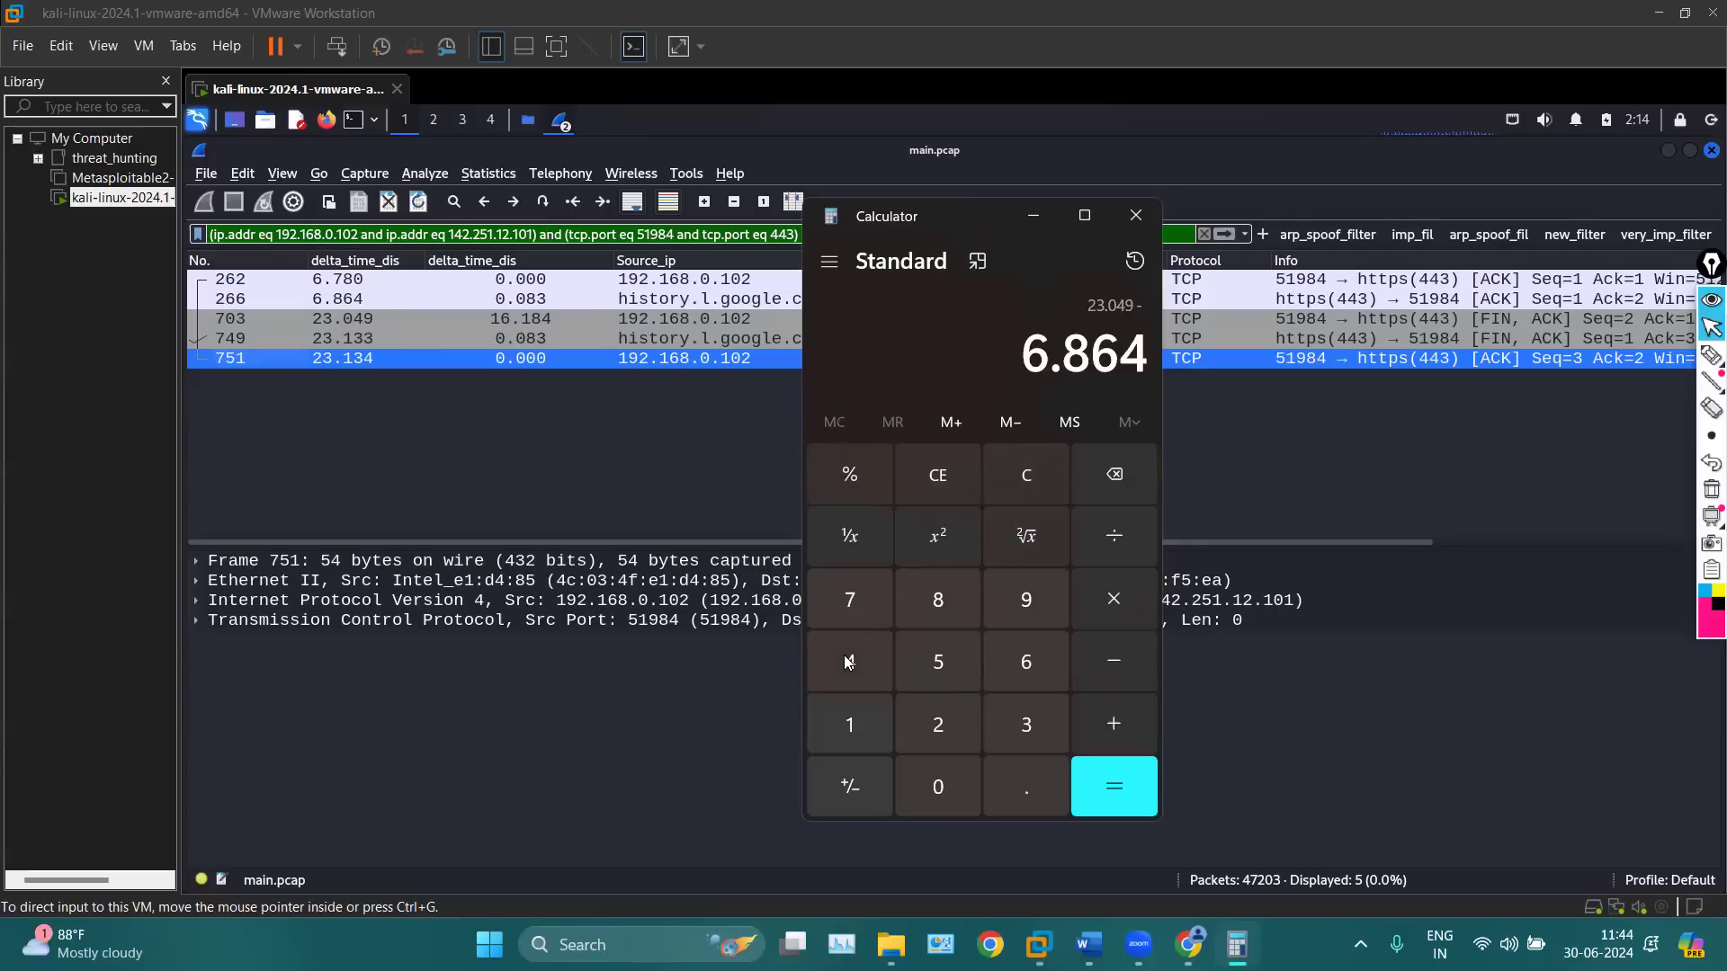
key("Return")
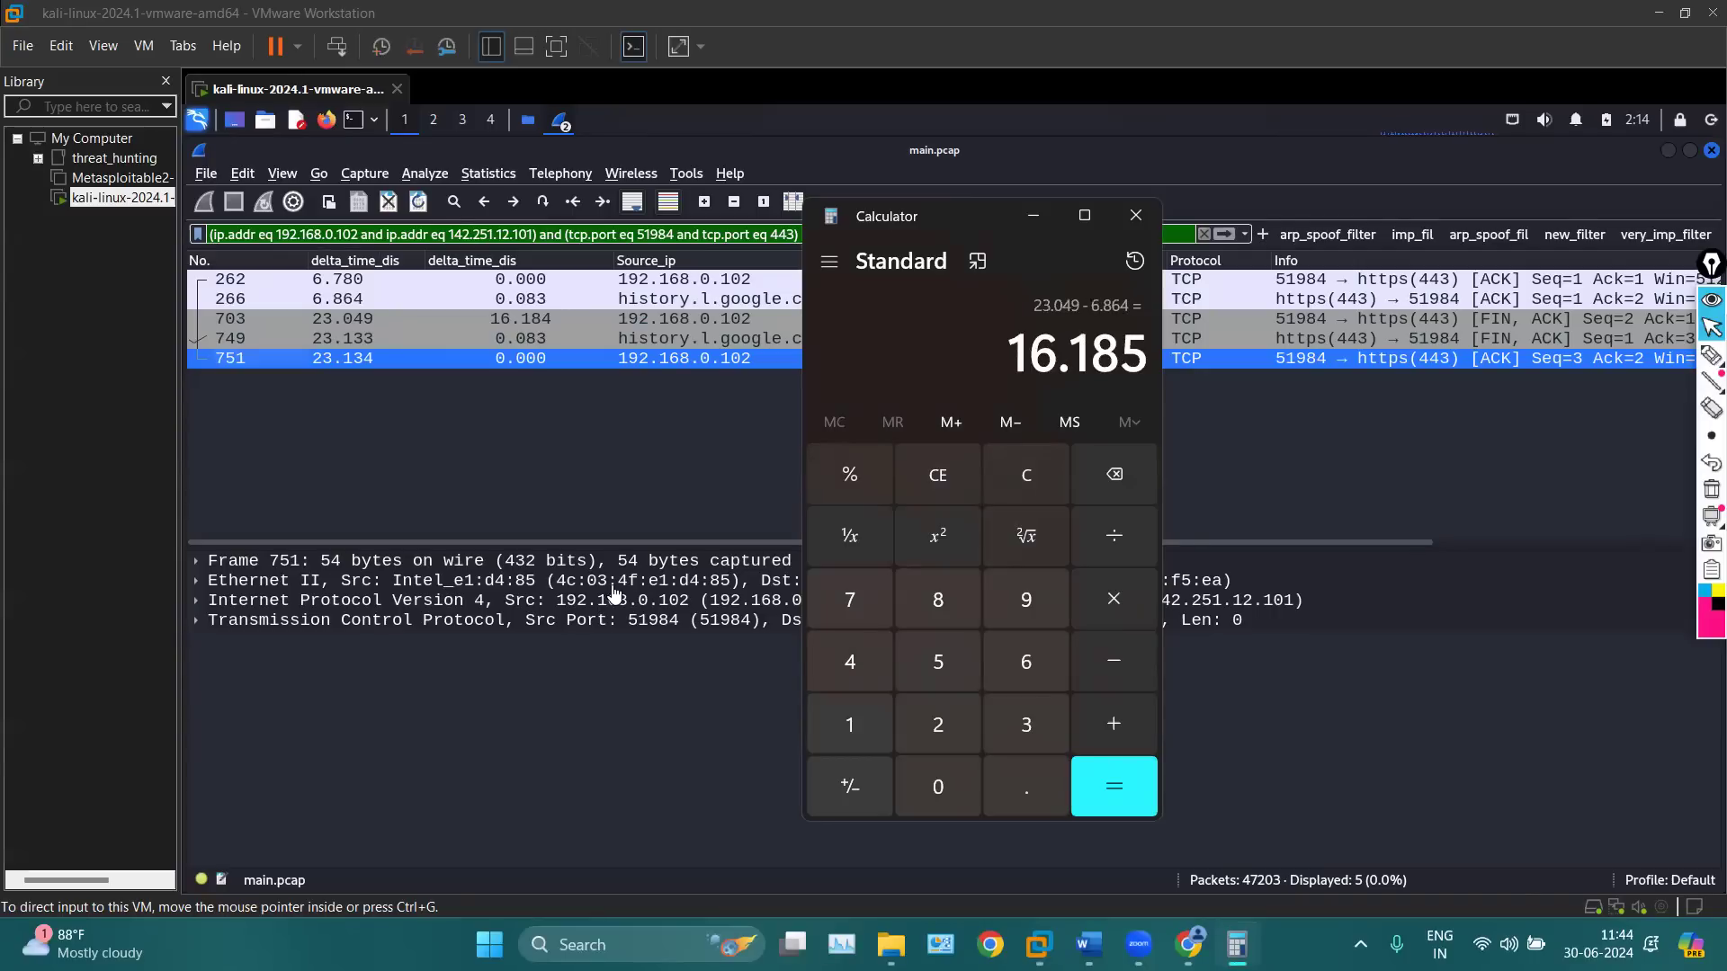
Mark the time values of the first and last packets, 262 and 751, in pen, clear the annotations and return to the normal pointer
left_click(1711, 357)
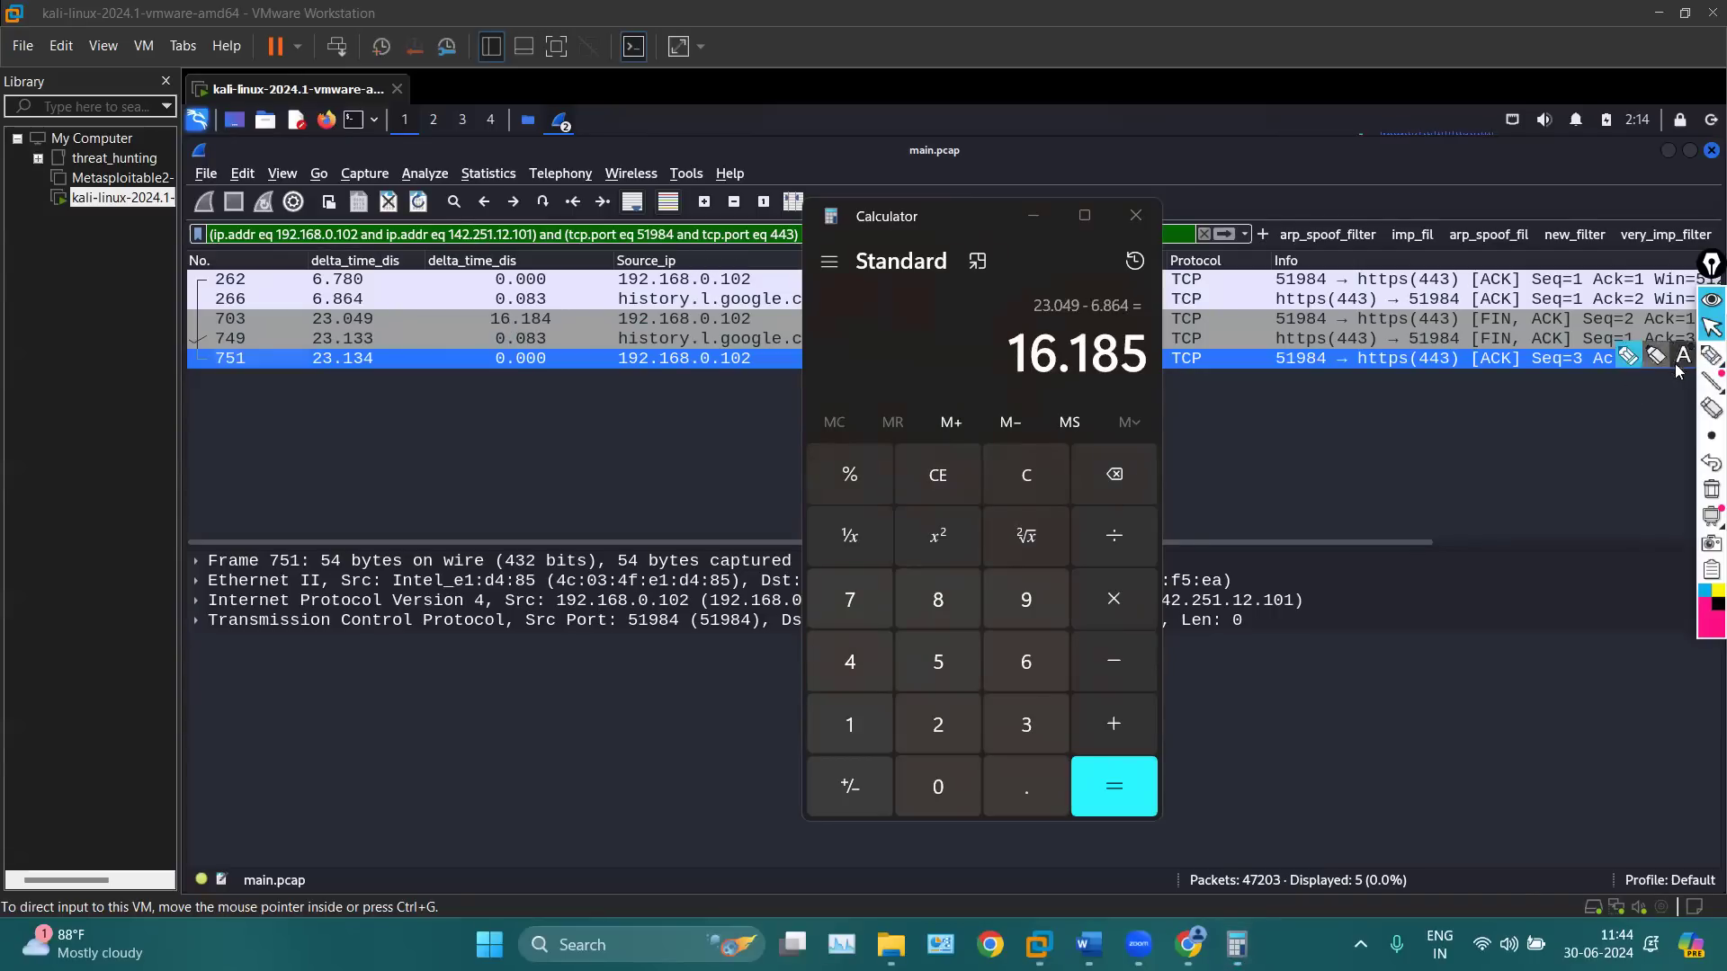
left_click(1556, 546)
left_click(1712, 356)
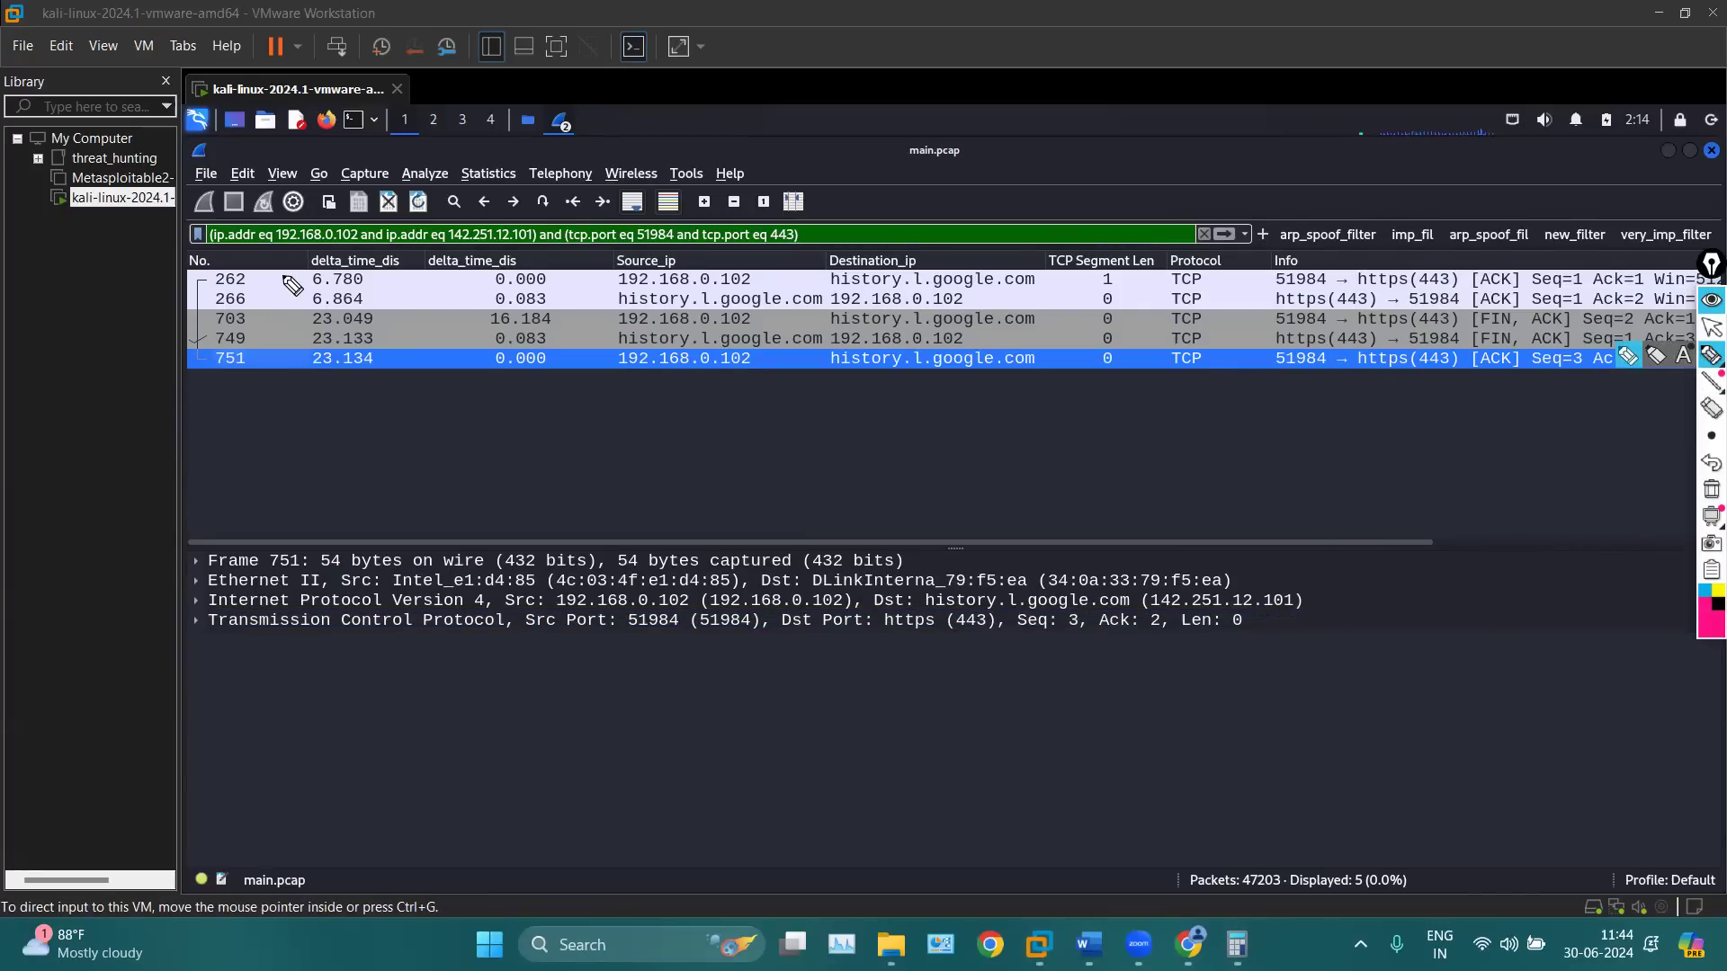
left_click_drag(281, 276, 295, 275)
mouse_move(250, 359)
left_mouse_down()
mouse_move(376, 374)
mouse_move(376, 353)
left_mouse_up()
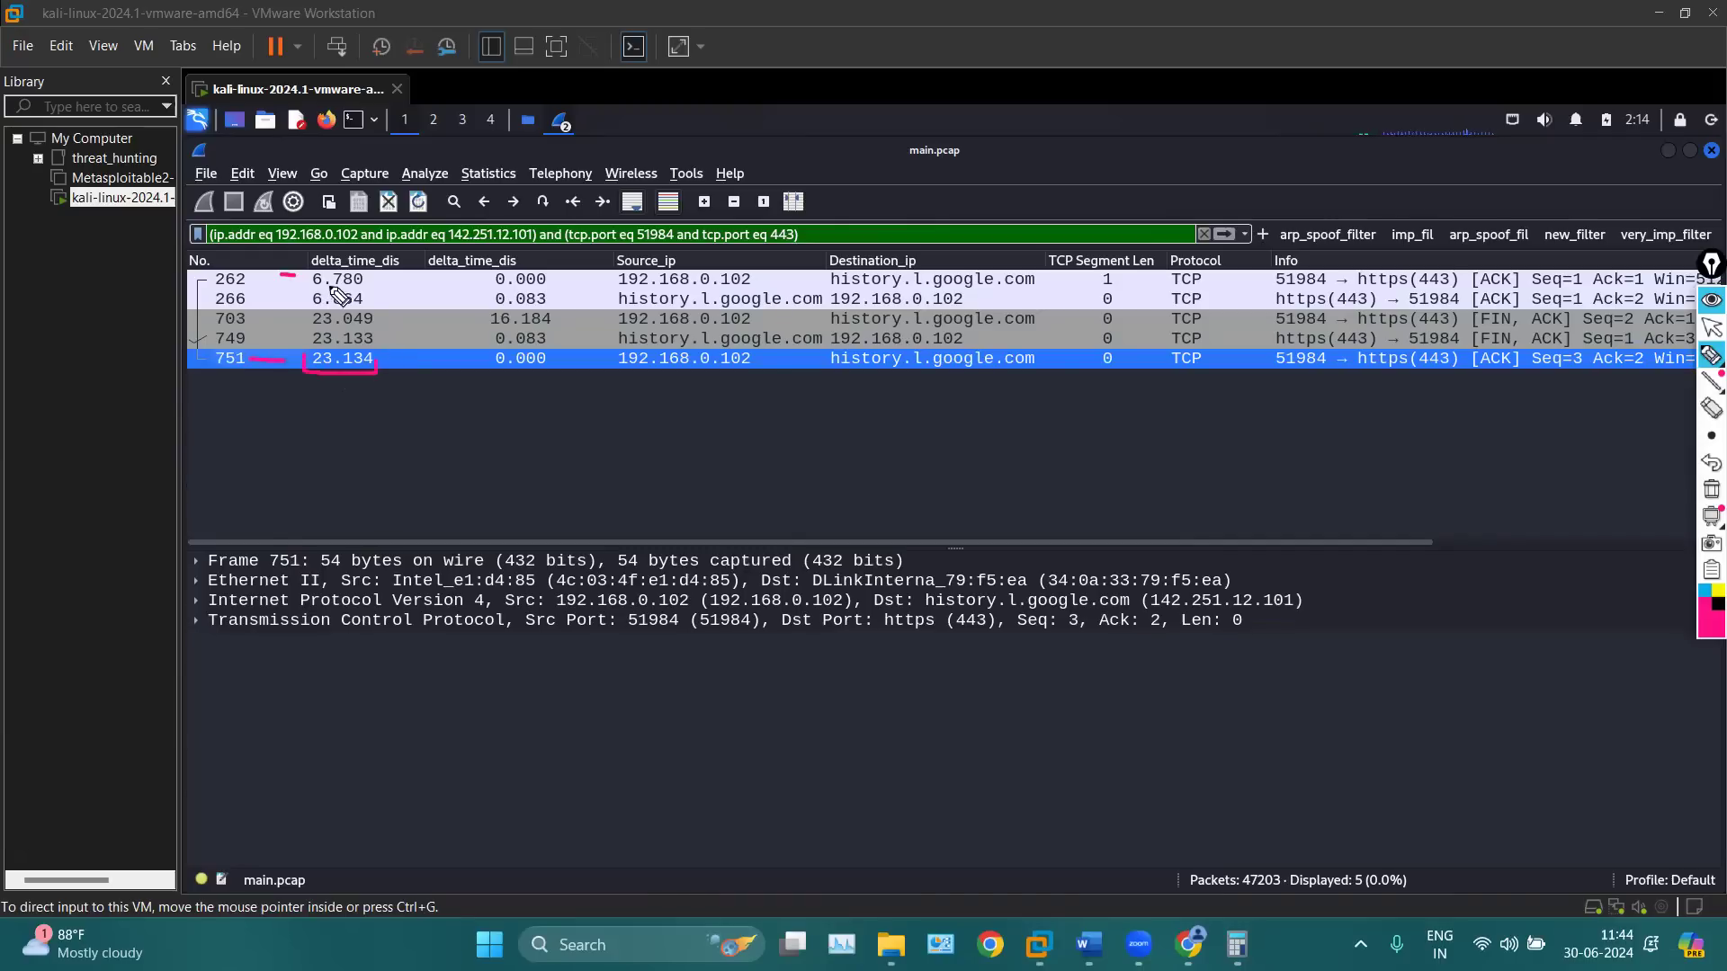
mouse_move(305, 248)
left_mouse_down()
mouse_move(303, 276)
mouse_move(385, 252)
left_mouse_up()
left_click(1709, 492)
left_click(1712, 328)
Switch to the Calculator and work out the whole conversation's duration by computing 23.134 − 6.780
left_click(1237, 945)
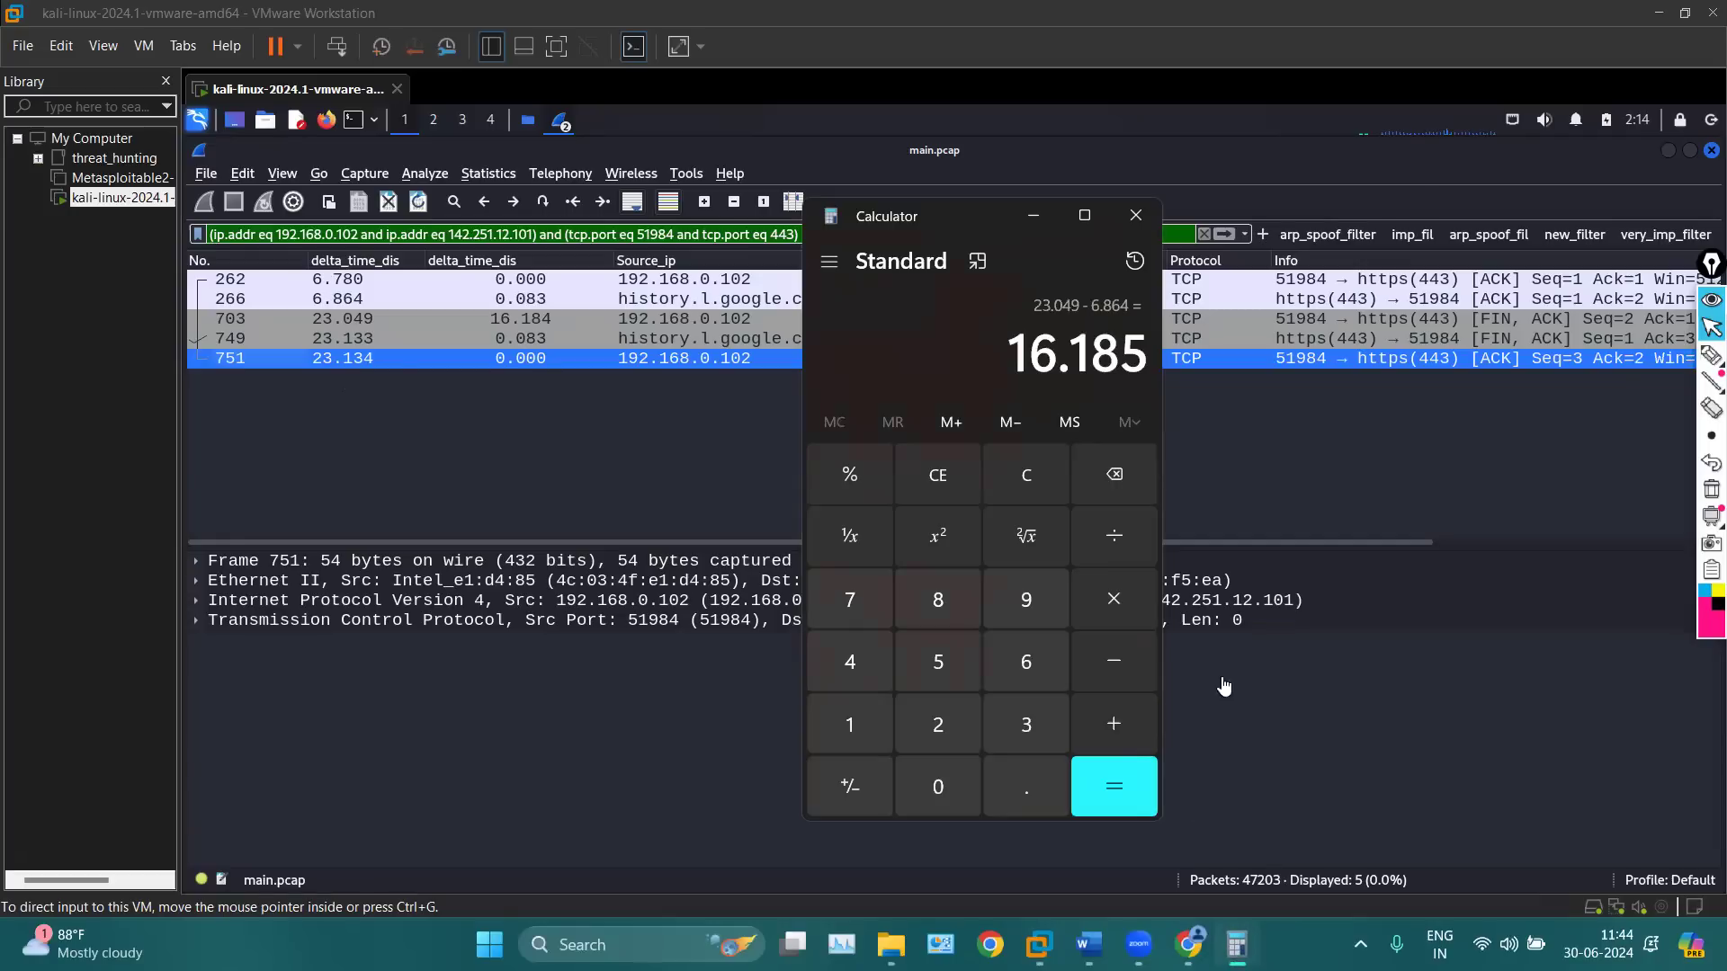
left_click(1048, 493)
type("3")
key("BackSpace")
type("23.134 - ")
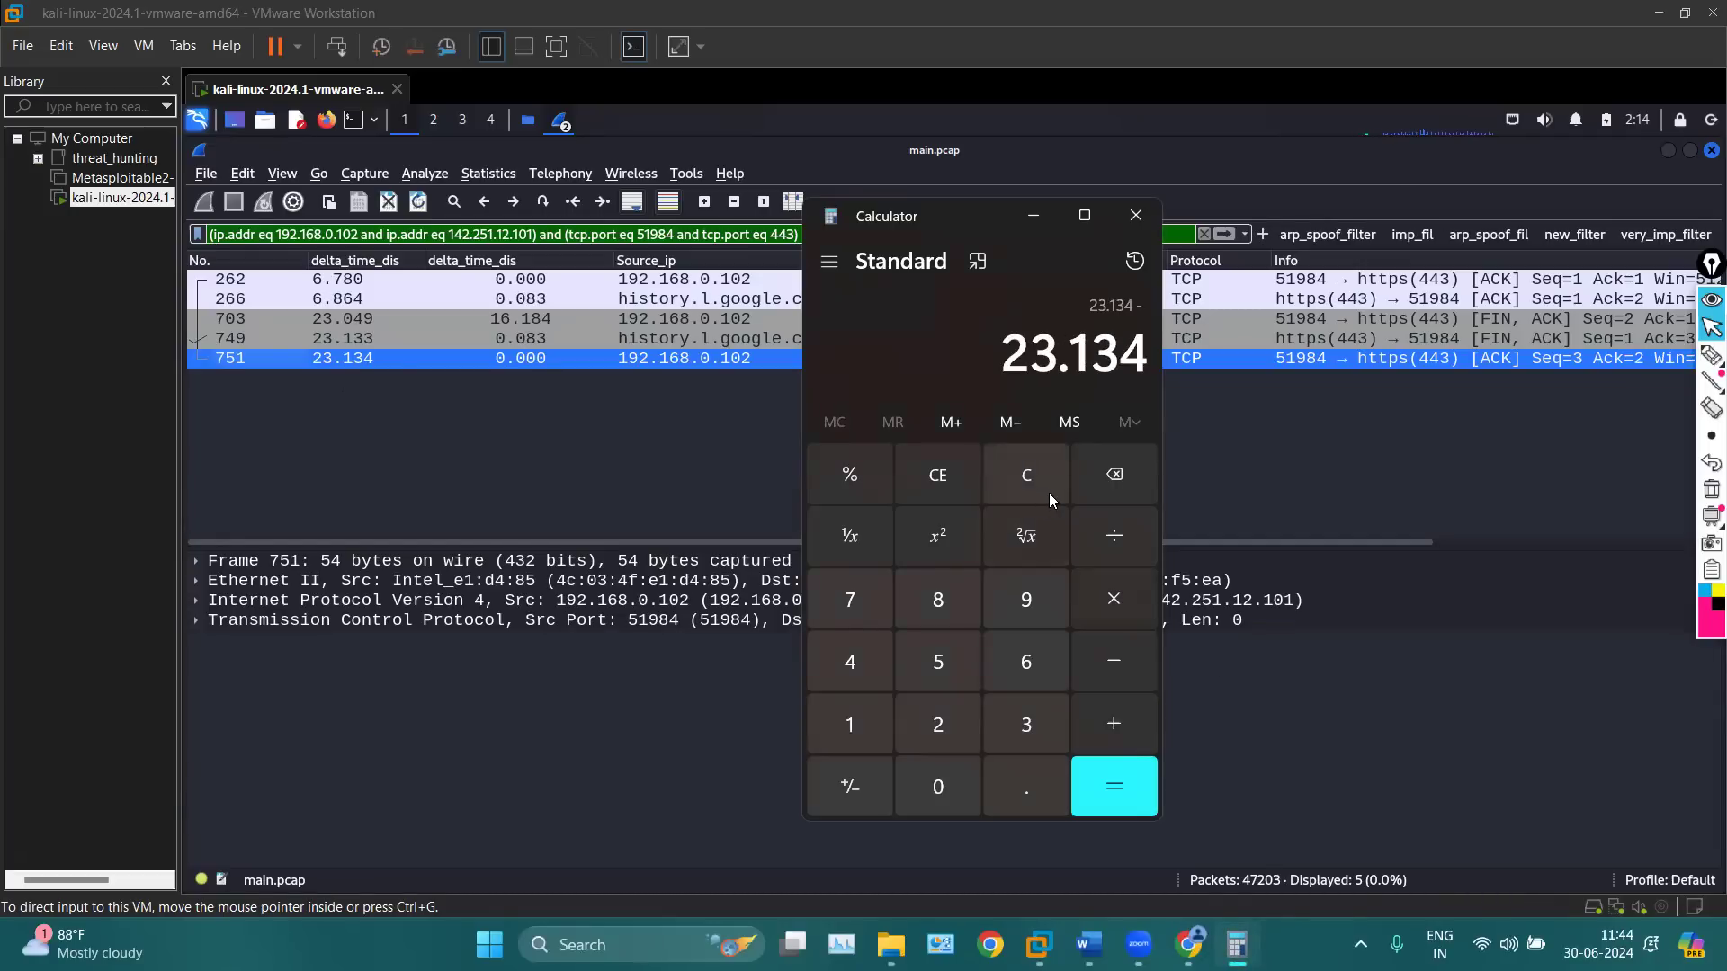
type("6.780")
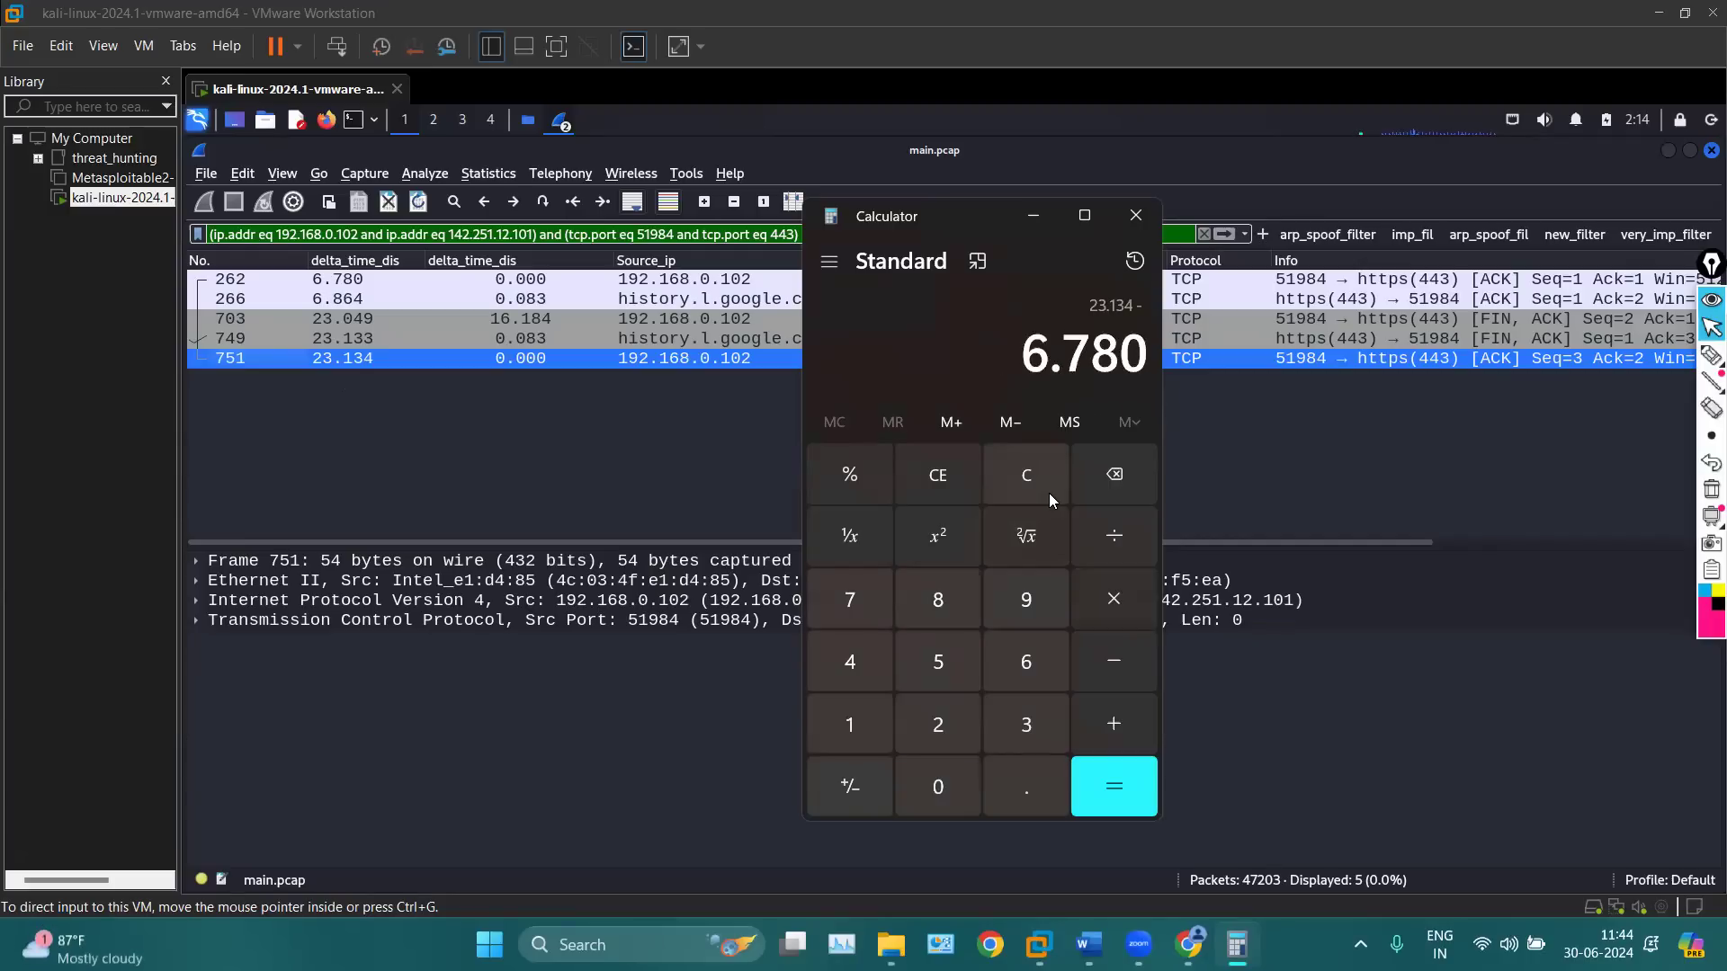
key("Return")
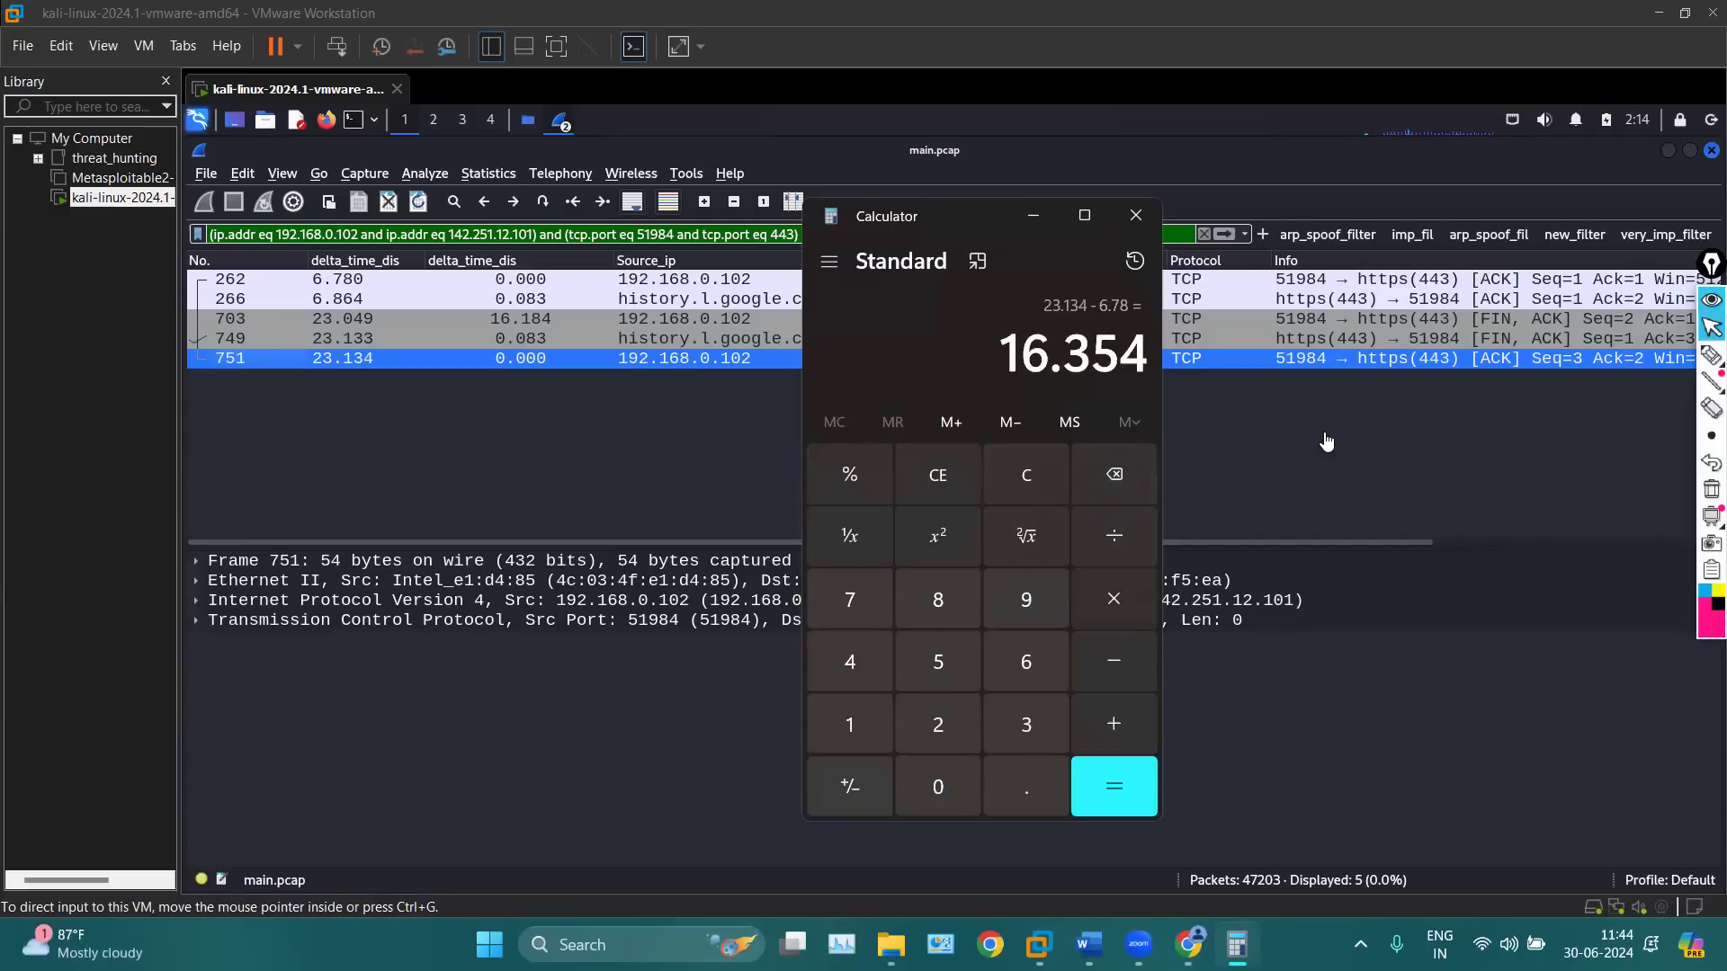
Outline the Calculator result and the displayed delta time column in pen, clear the annotations and return to the normal pointer
left_click(1711, 356)
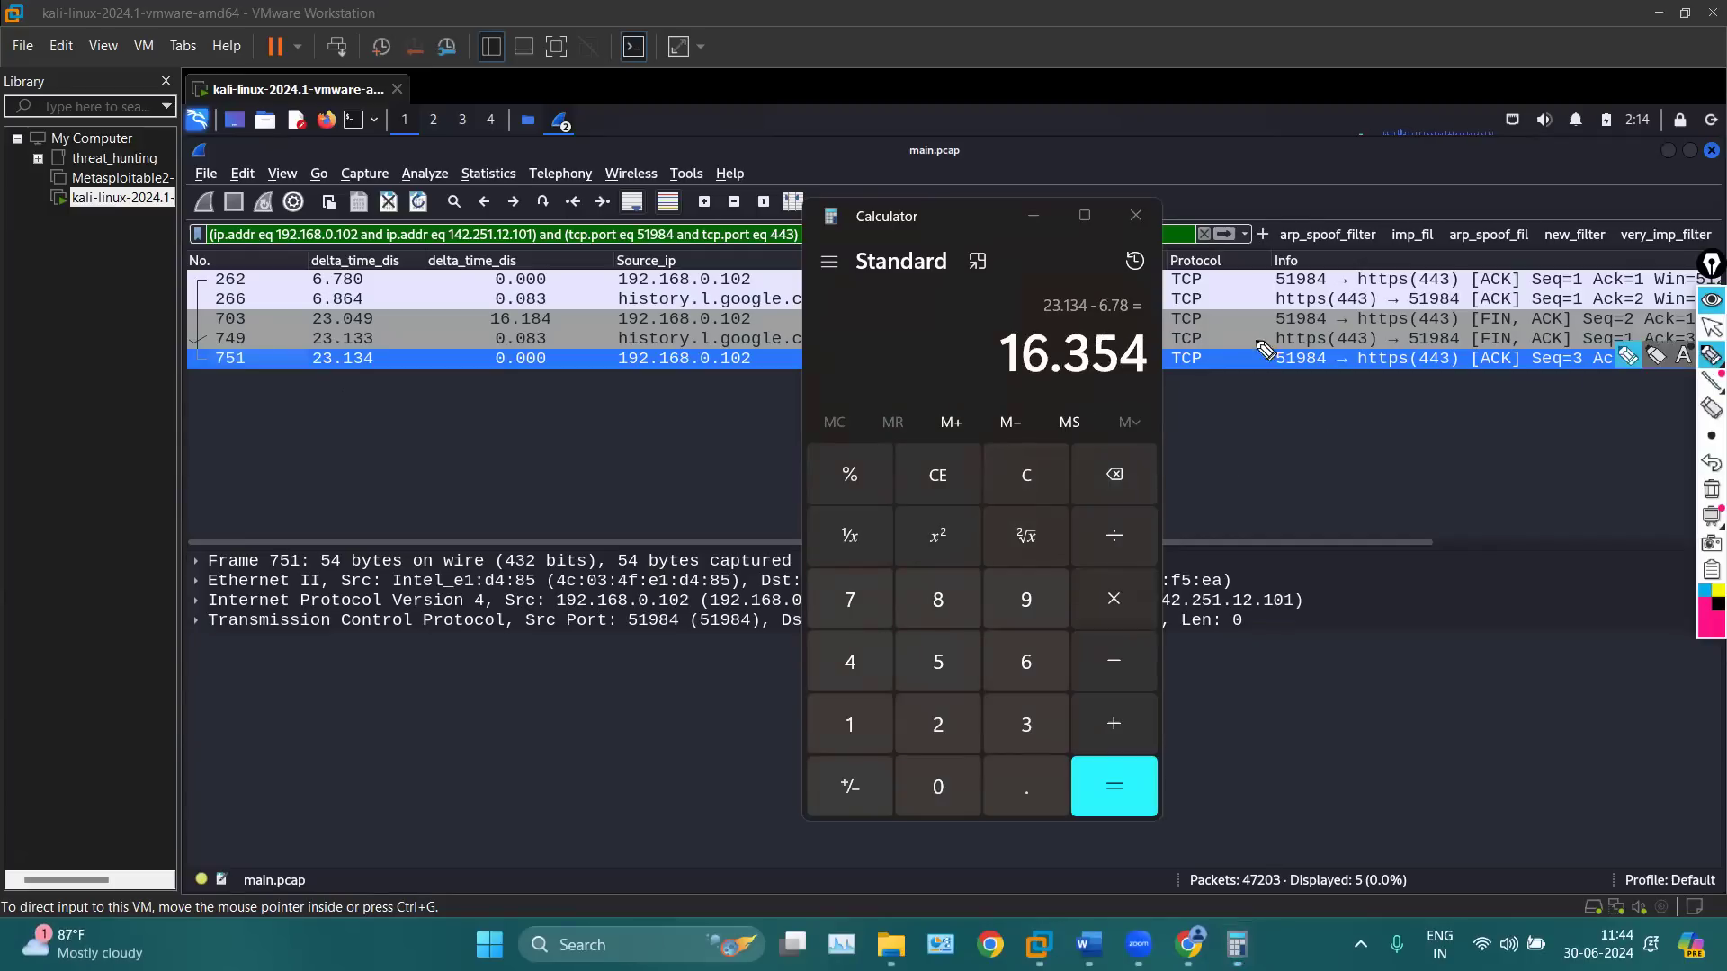
mouse_move(1044, 317)
left_mouse_down()
mouse_move(948, 402)
mouse_move(1187, 385)
mouse_move(1021, 304)
left_mouse_up()
left_click_drag(472, 251, 514, 248)
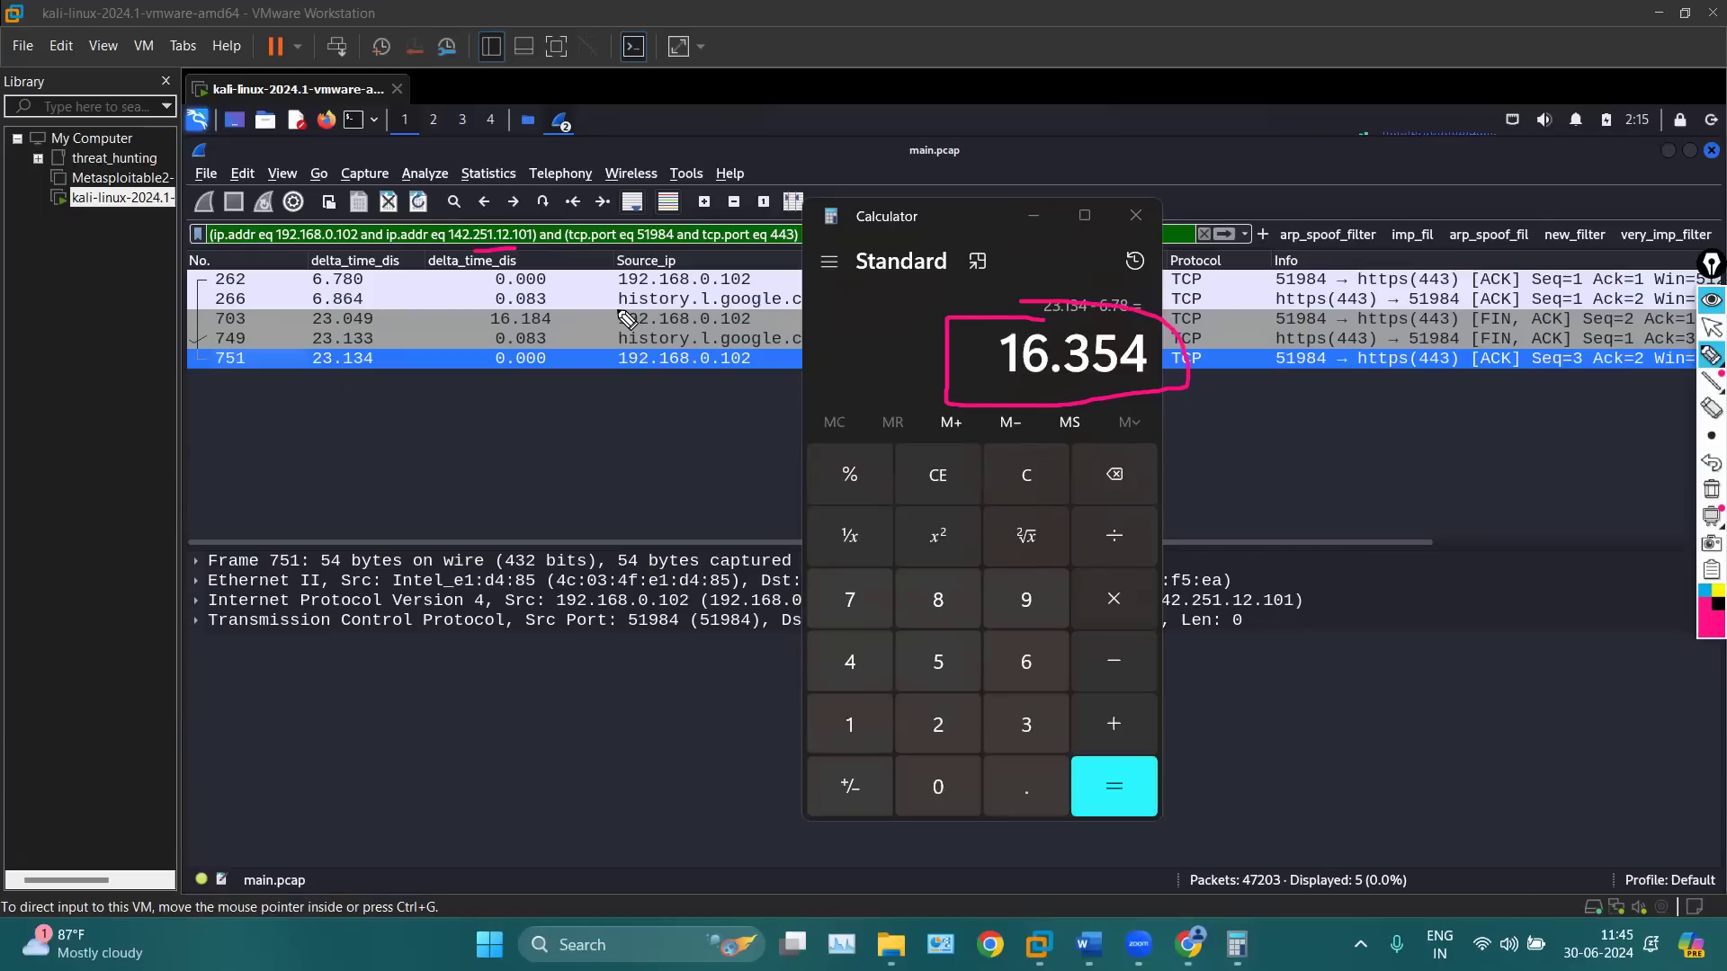
mouse_move(460, 270)
left_mouse_down()
mouse_move(430, 297)
mouse_move(432, 373)
mouse_move(500, 393)
left_mouse_up()
mouse_move(717, 267)
left_mouse_down()
mouse_move(779, 270)
mouse_move(738, 402)
left_mouse_up()
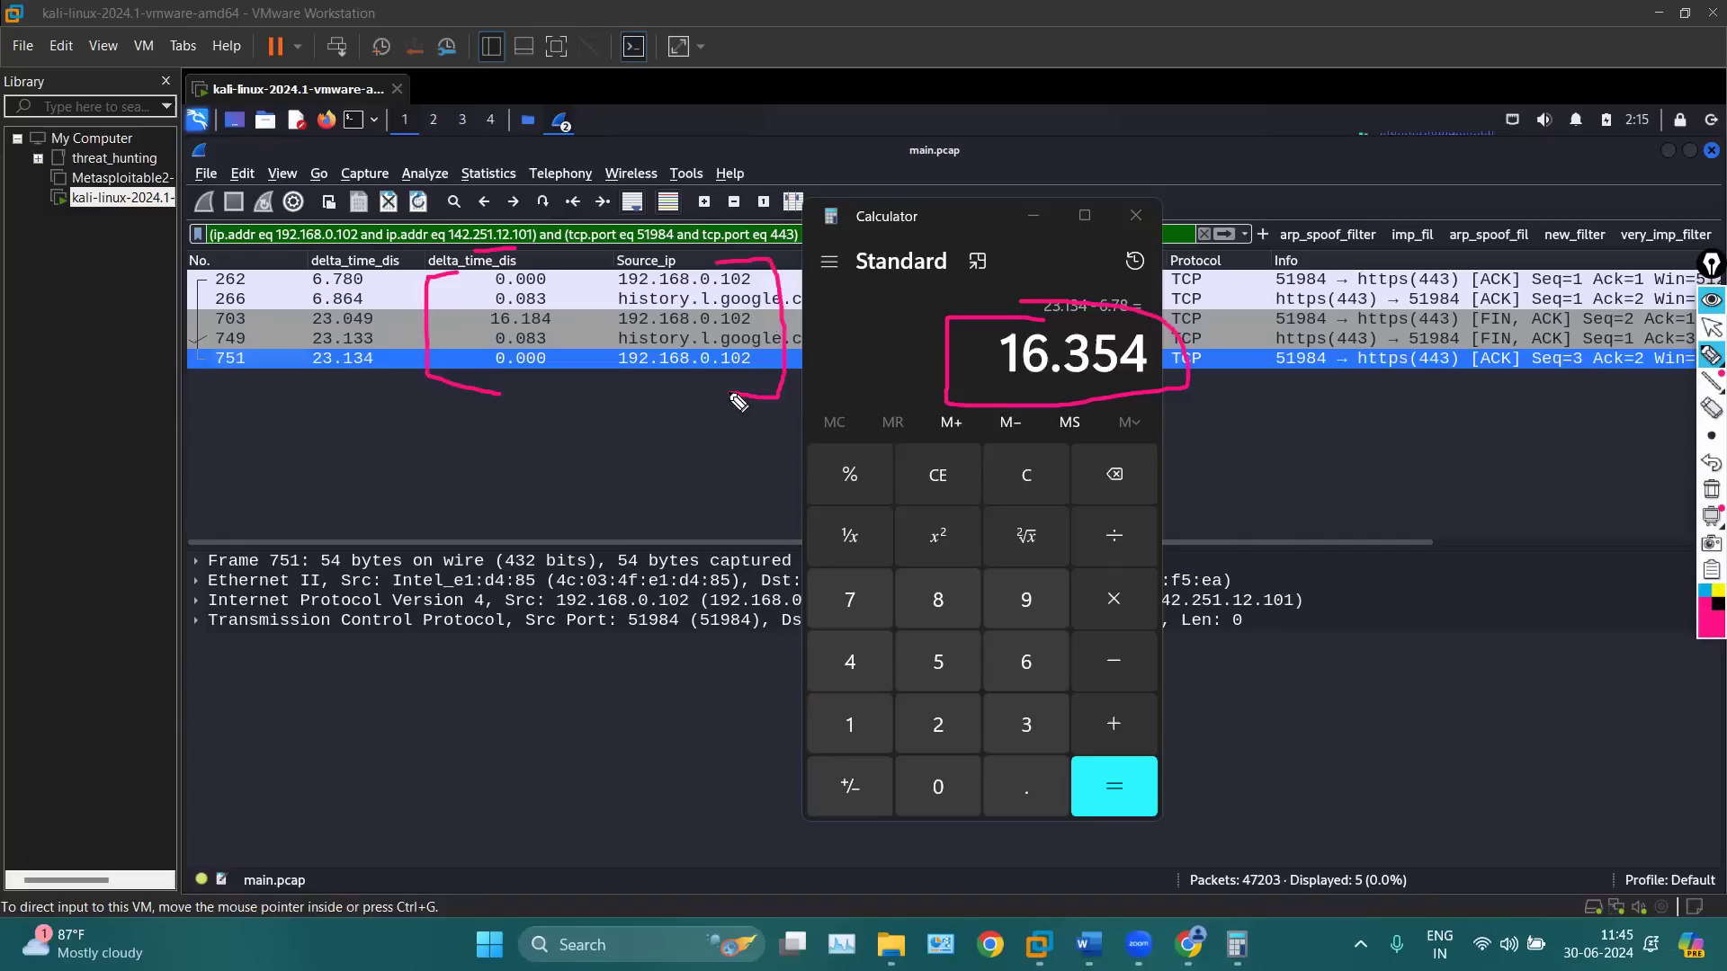
mouse_move(538, 239)
left_mouse_down()
mouse_move(419, 340)
mouse_move(438, 412)
left_mouse_up()
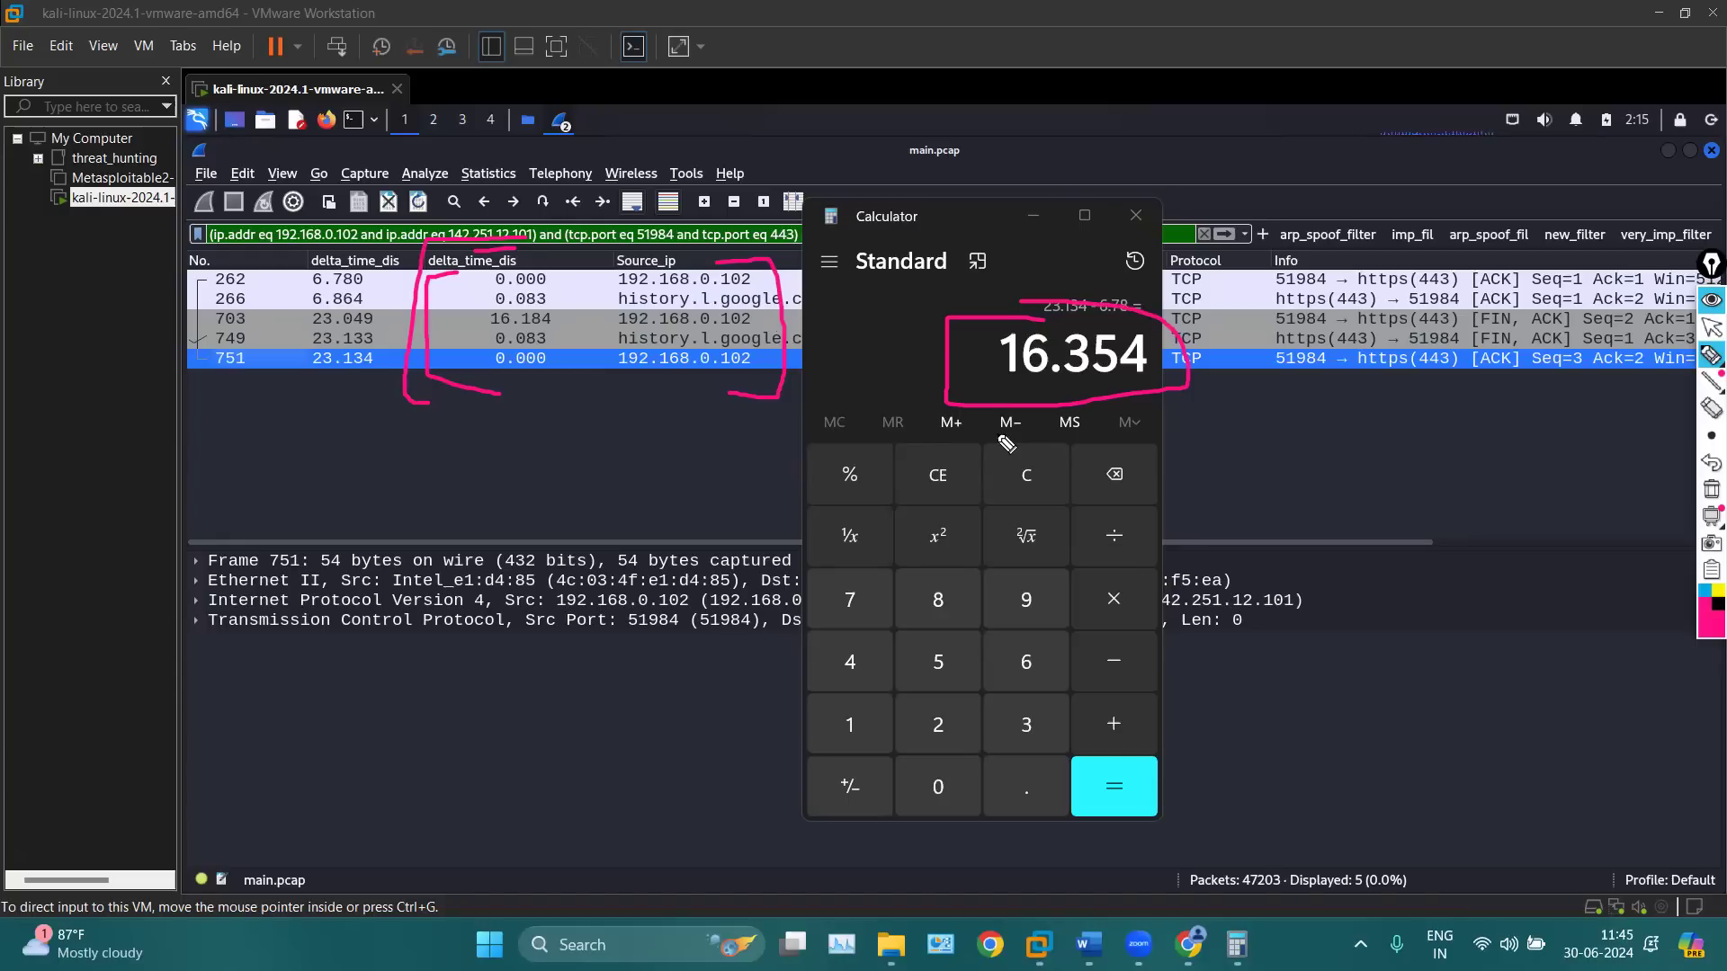
left_click_drag(456, 191, 547, 454)
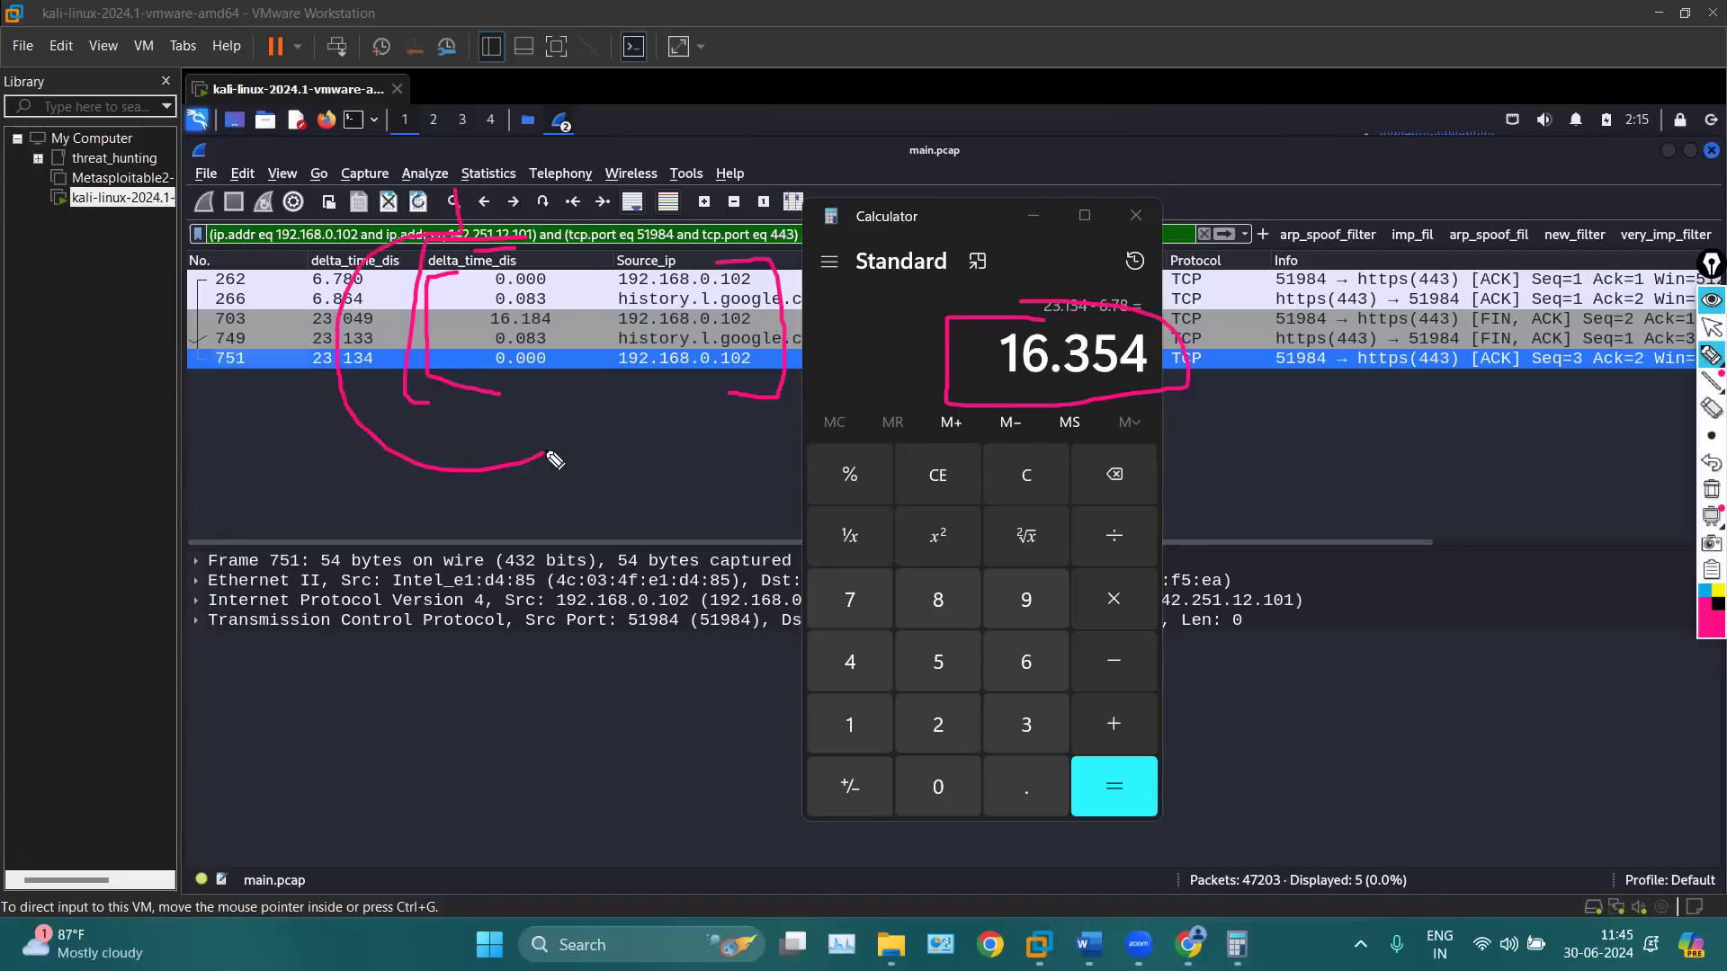
left_click(1709, 490)
left_click(1711, 328)
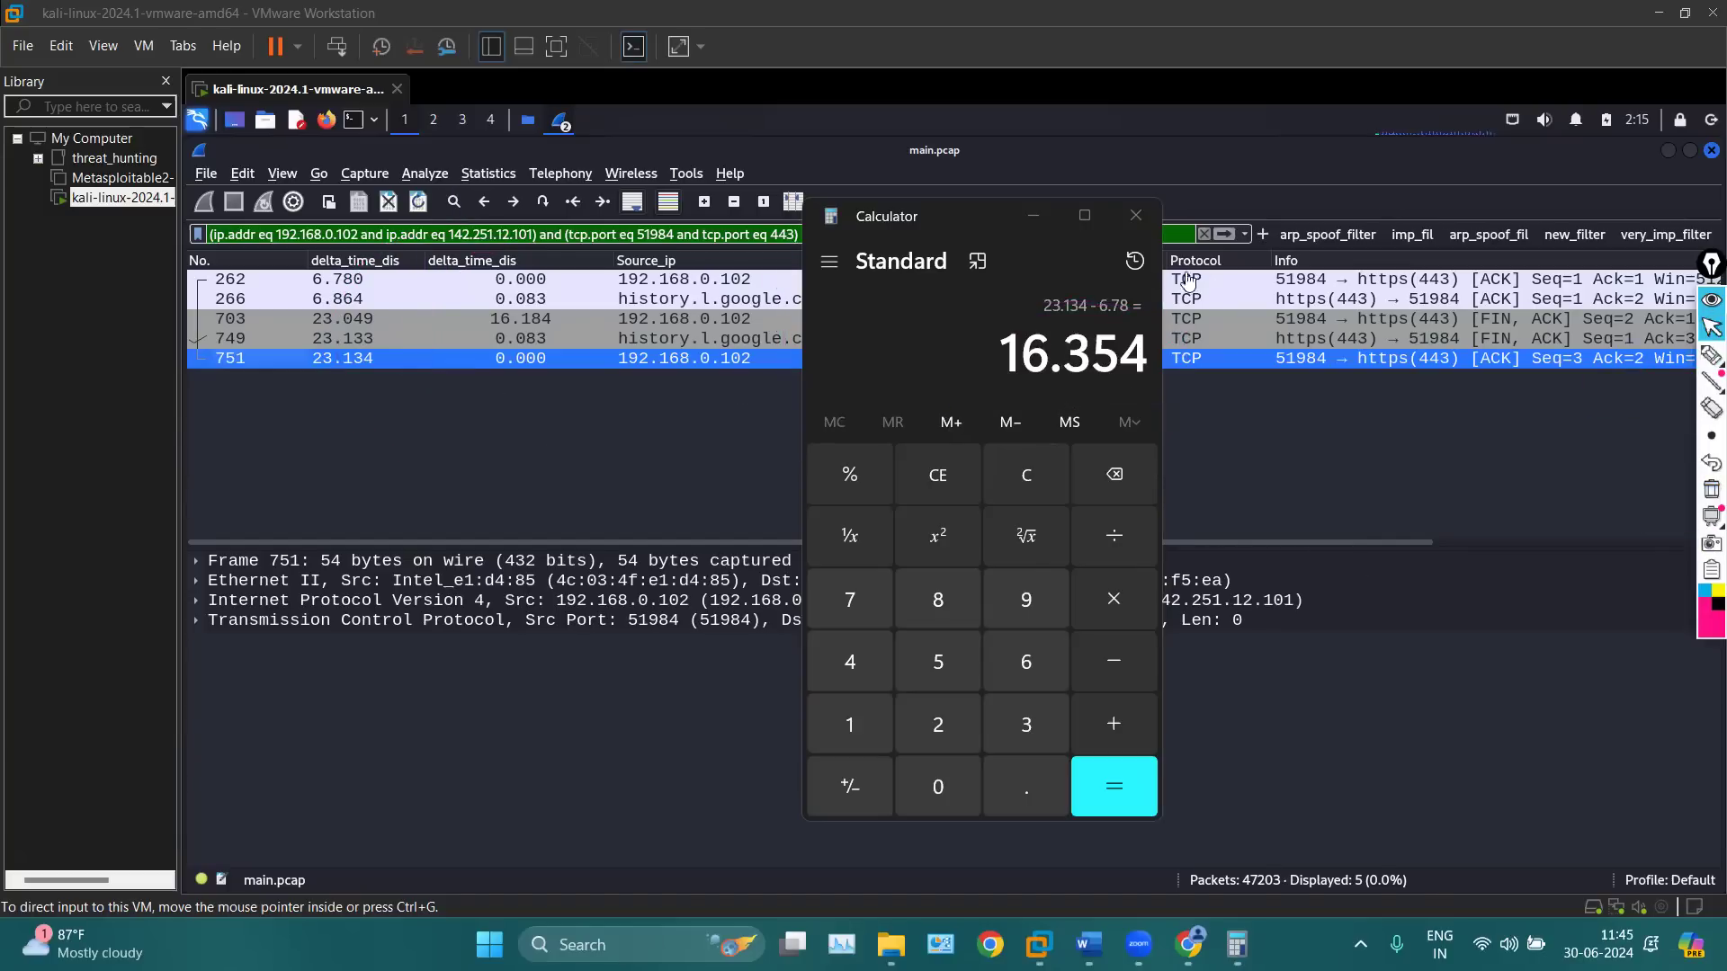
Close the Calculator and open the Conversations statistics for main.pcap, viewing the IPv4 and TCP conversations
left_click(1125, 226)
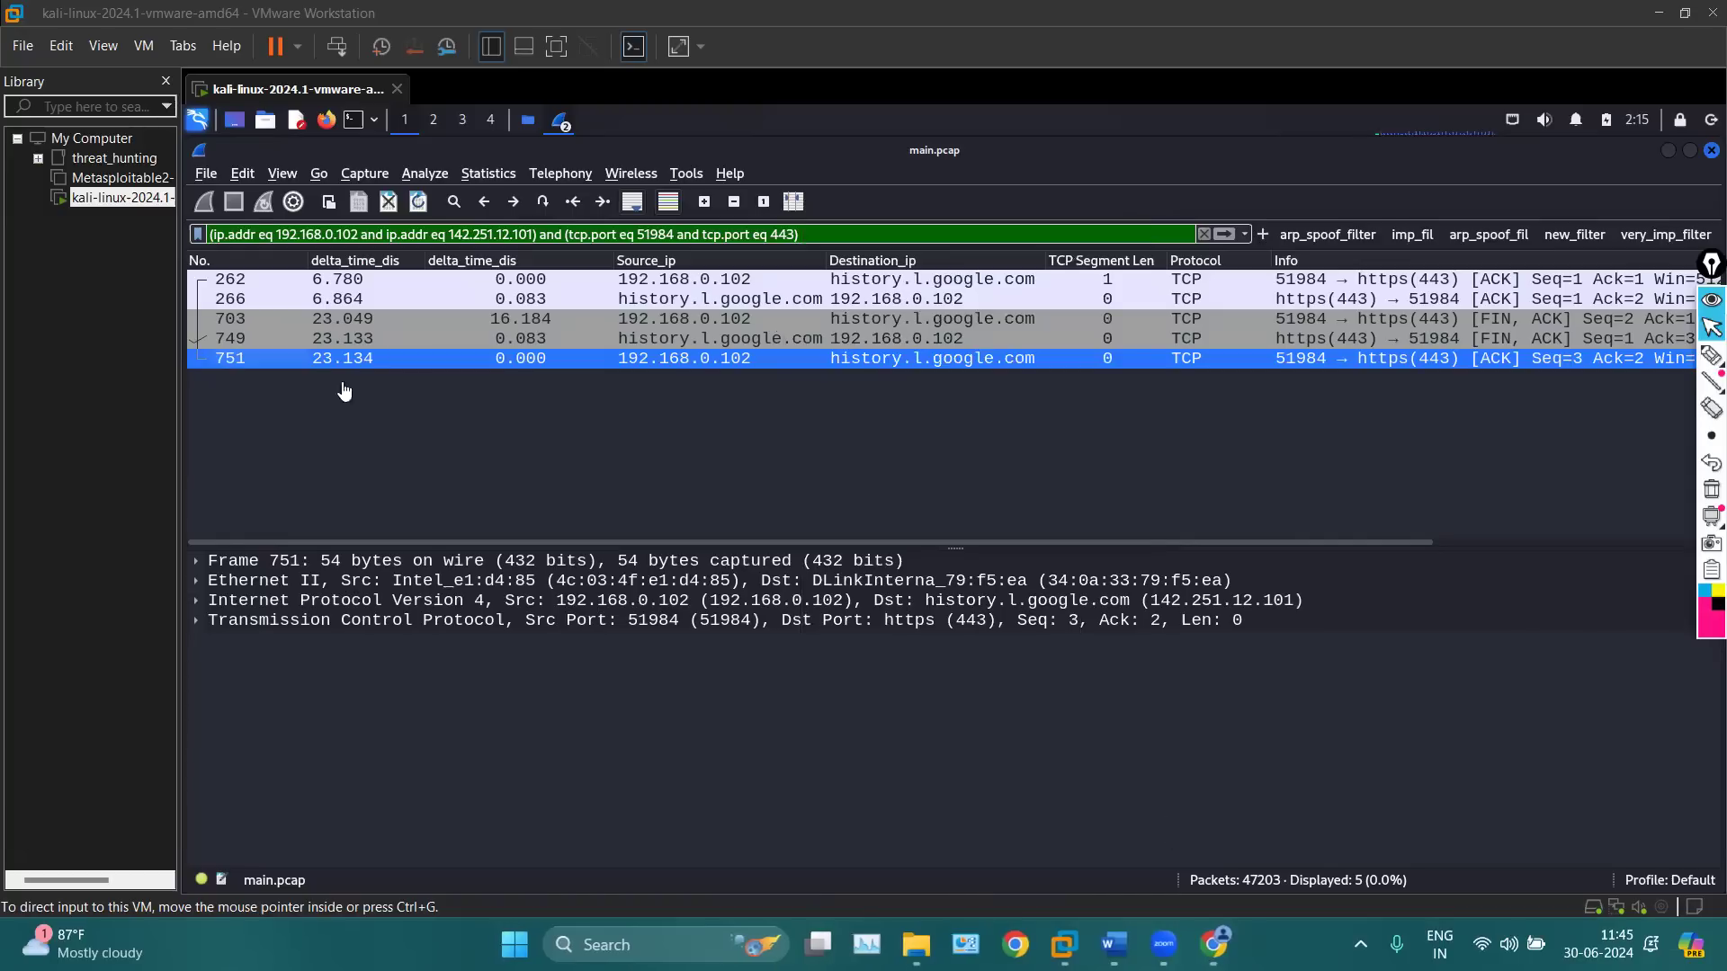
left_click(489, 173)
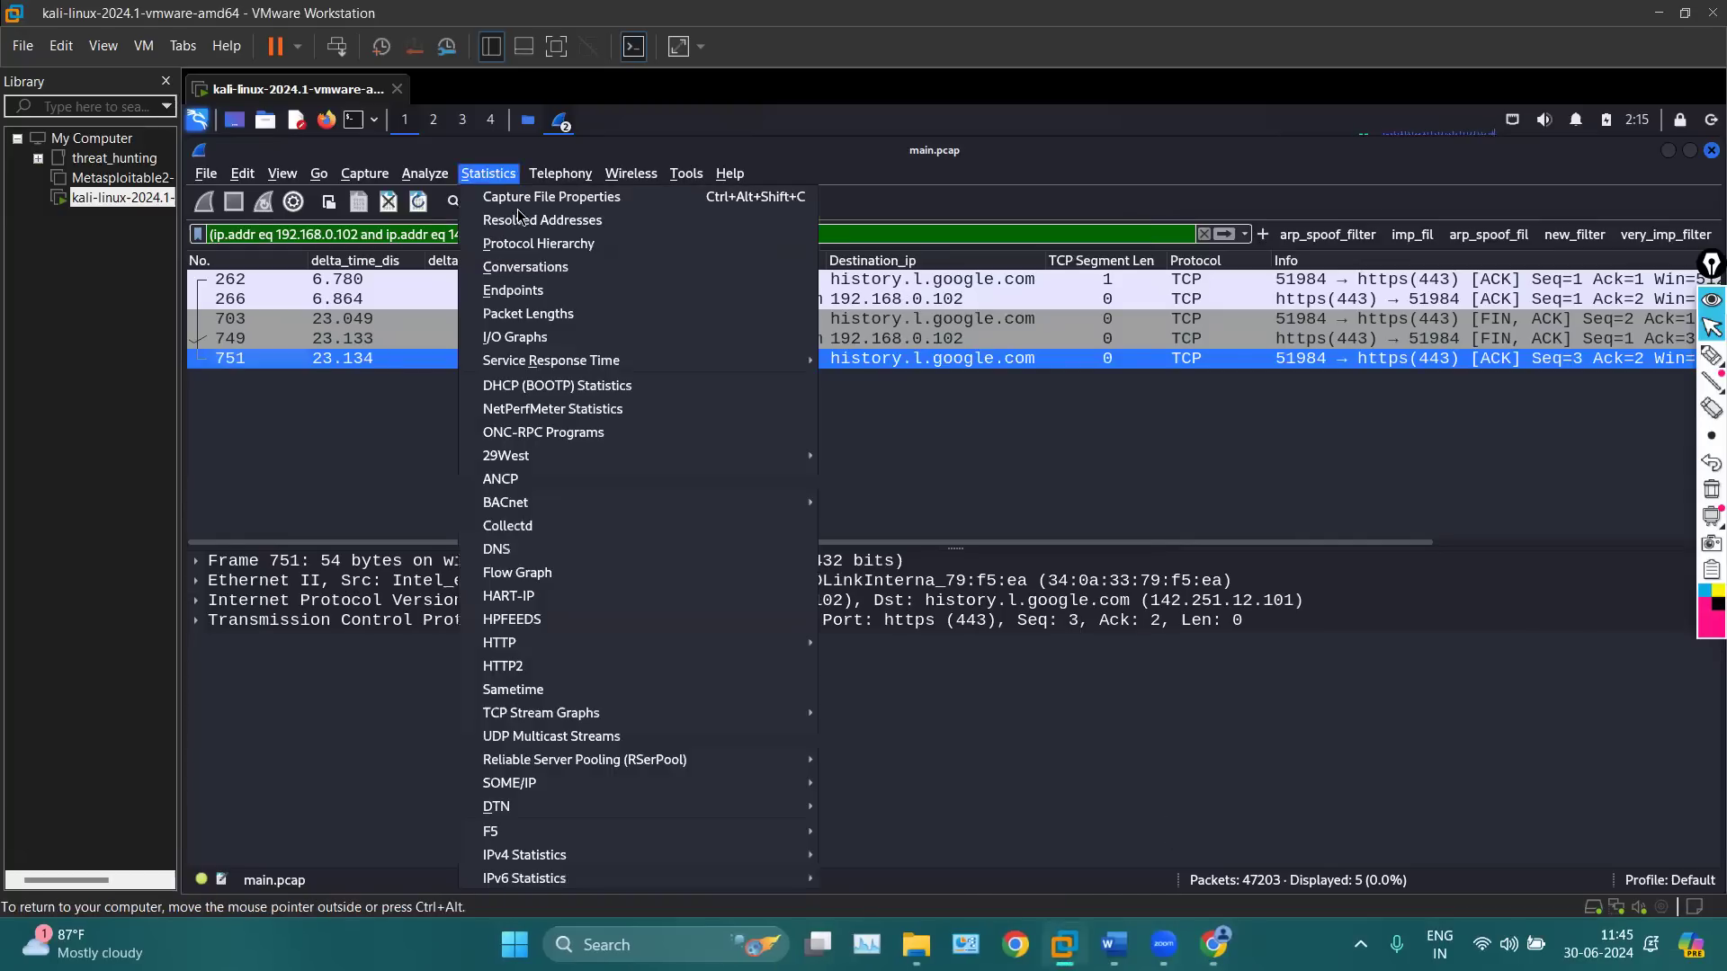
left_click(521, 270)
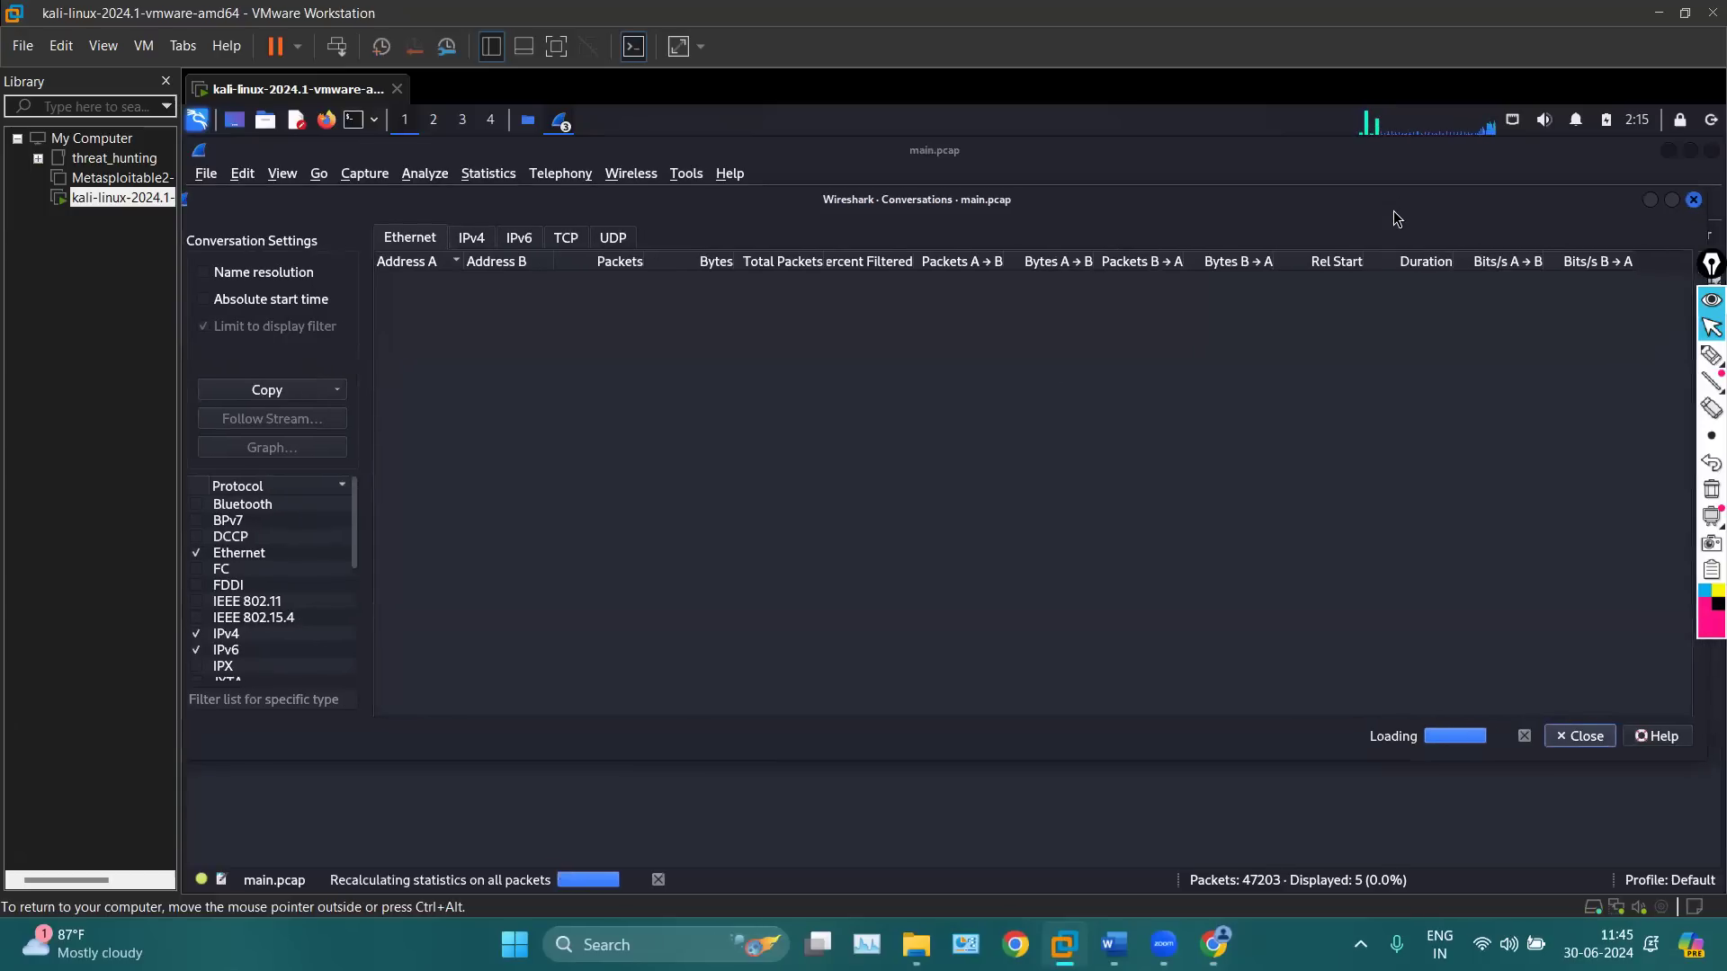
left_click(497, 241)
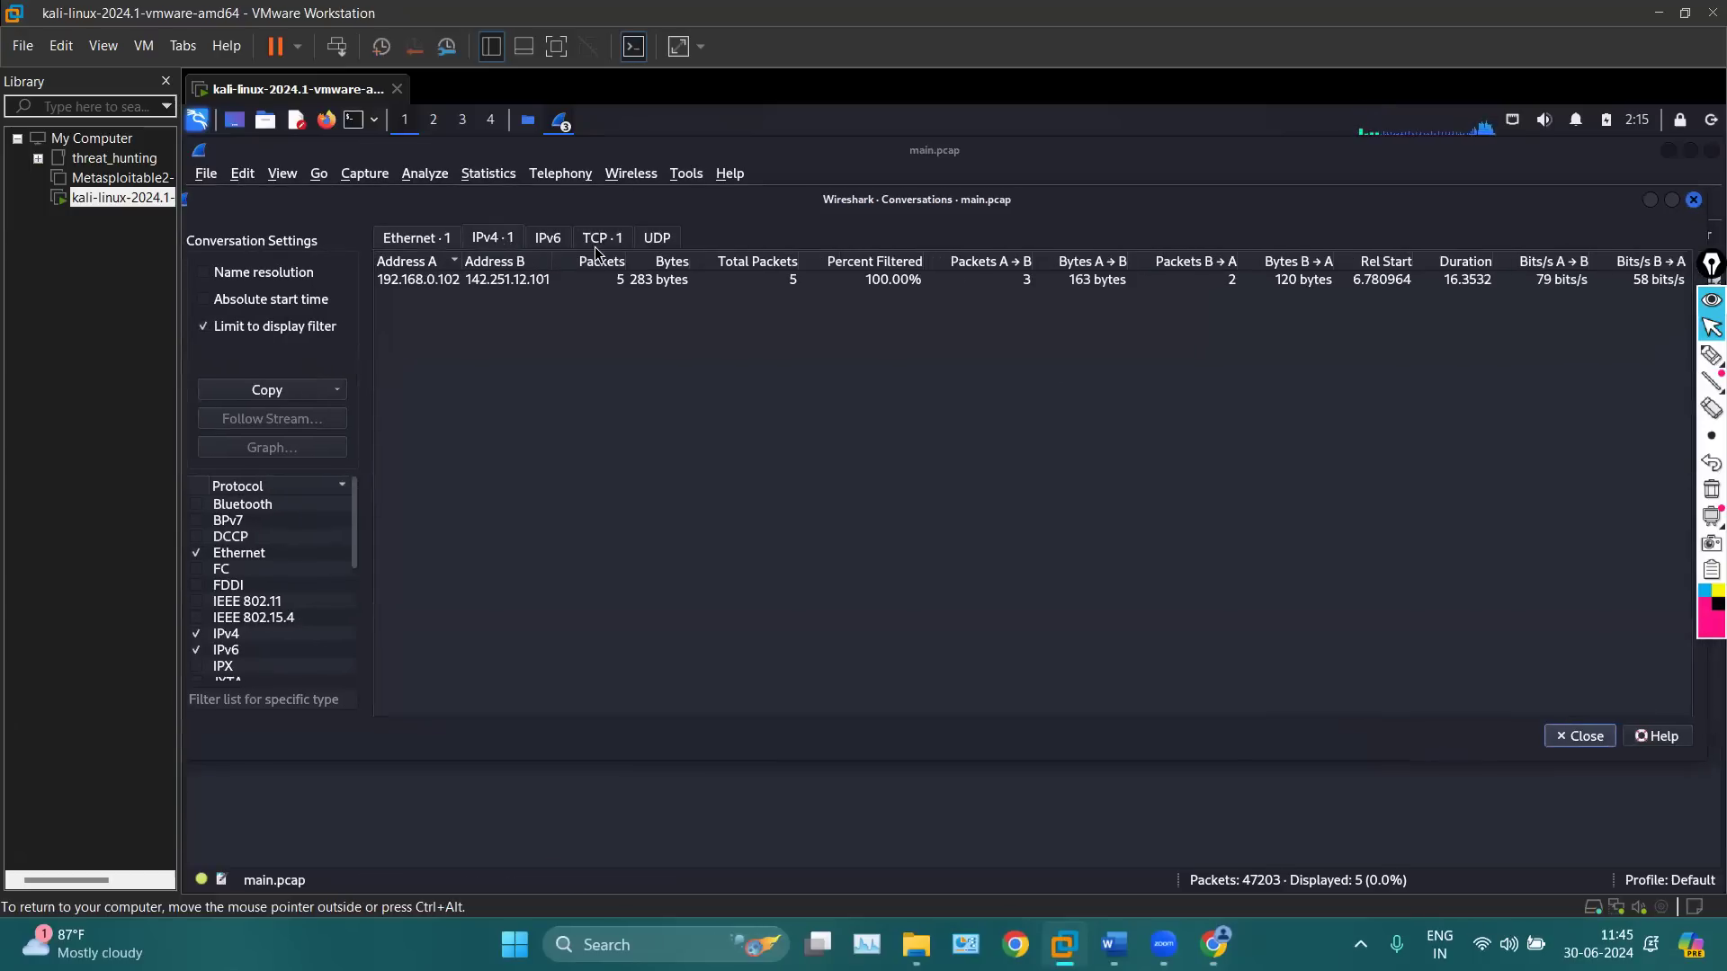
left_click(592, 241)
Bring the Duration column of the TCP conversation into view, mark its value with a pen outline, arrow and underline, and clear the annotations
left_click_drag(907, 207, 837, 196)
left_click(1710, 357)
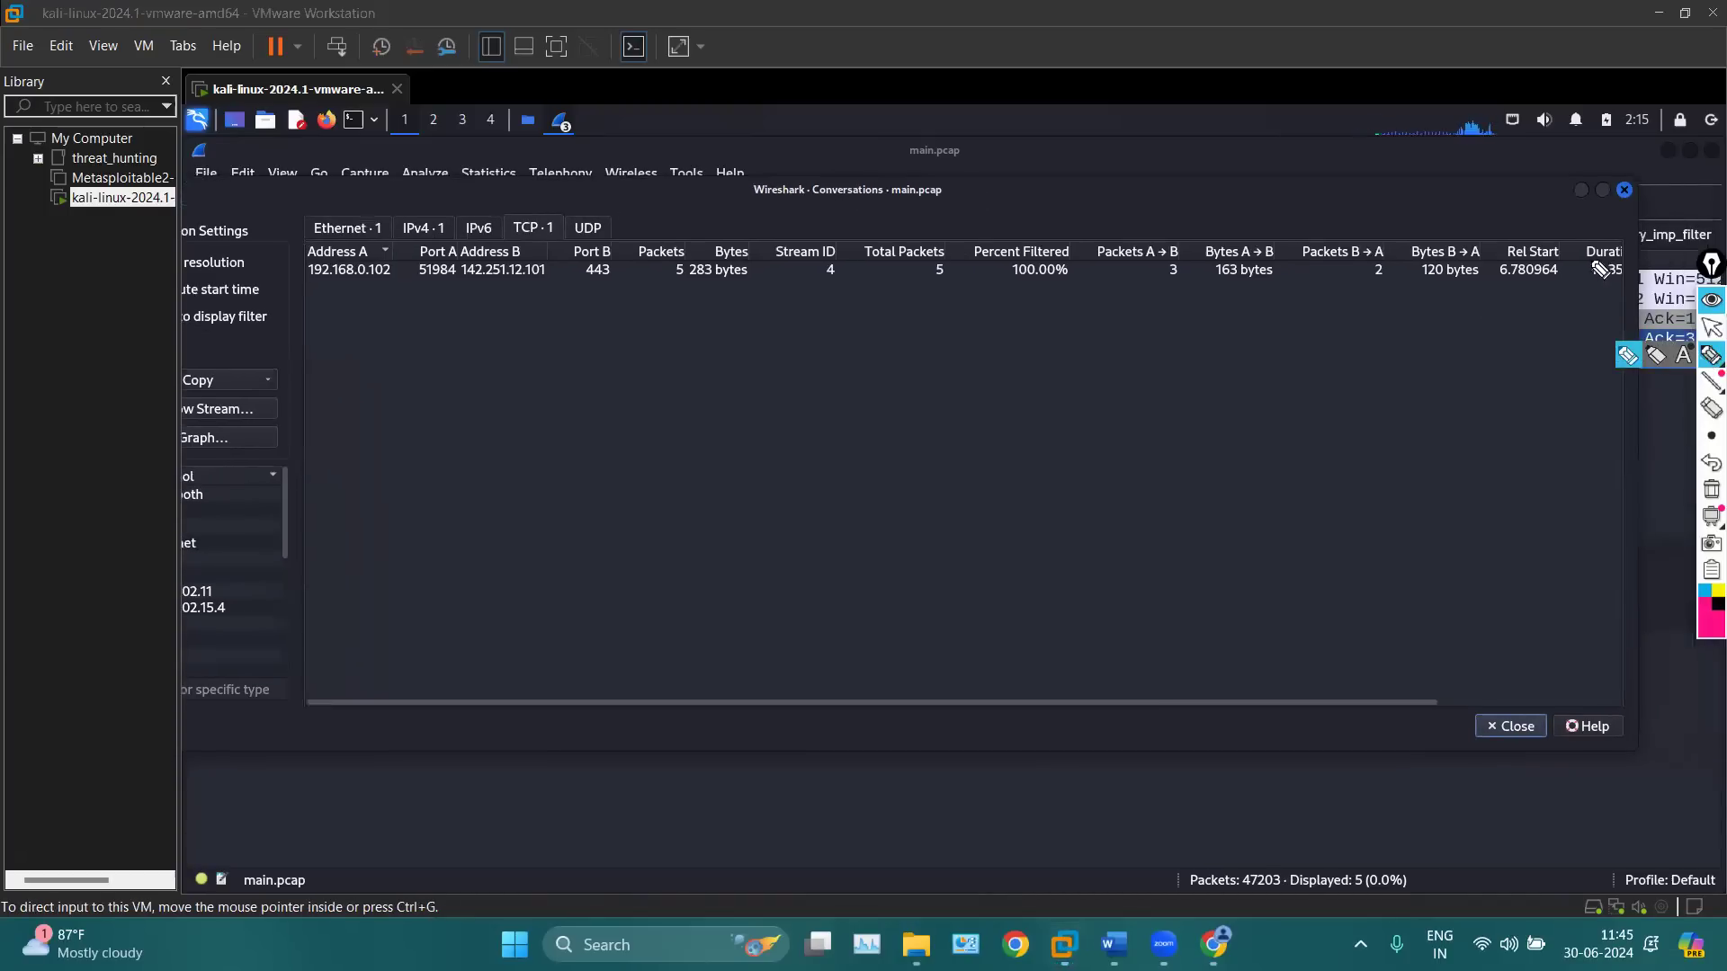
left_click(1710, 328)
left_click_drag(1380, 703, 1623, 701)
left_click(1710, 357)
mouse_move(1341, 218)
left_mouse_down()
mouse_move(1360, 306)
mouse_move(1450, 224)
mouse_move(1358, 217)
left_mouse_up()
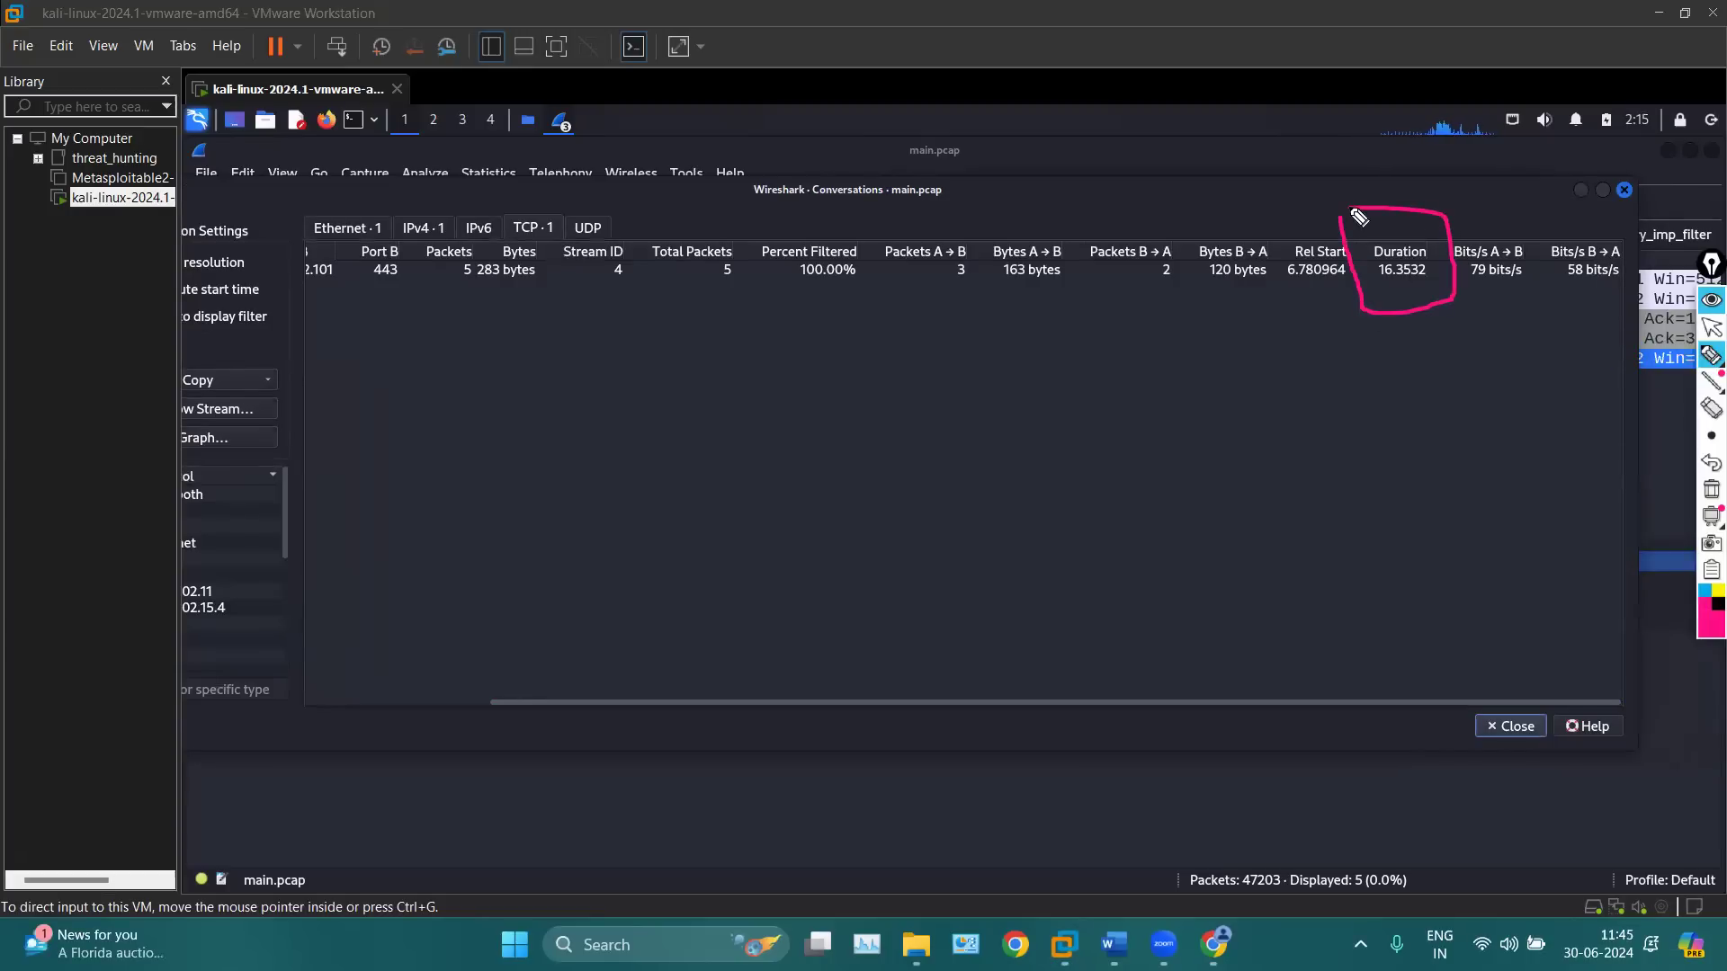
mouse_move(1371, 171)
left_mouse_down()
mouse_move(1348, 211)
mouse_move(1400, 226)
left_mouse_up()
left_click_drag(1430, 289, 1390, 291)
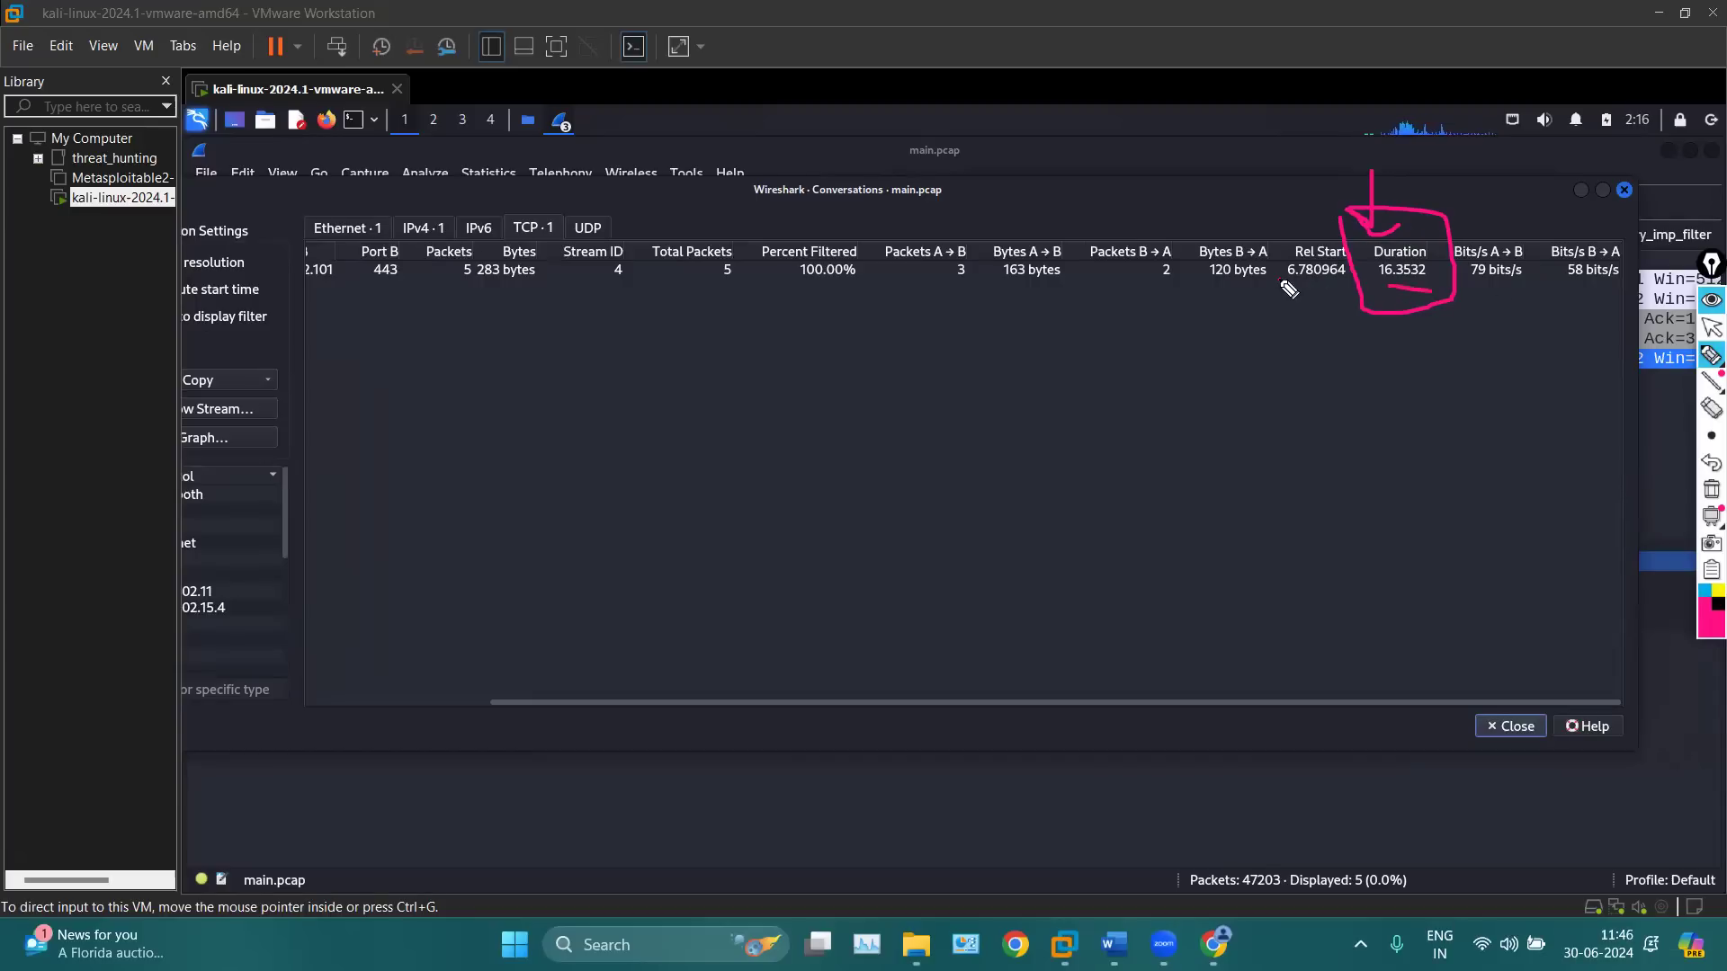
left_click(1711, 489)
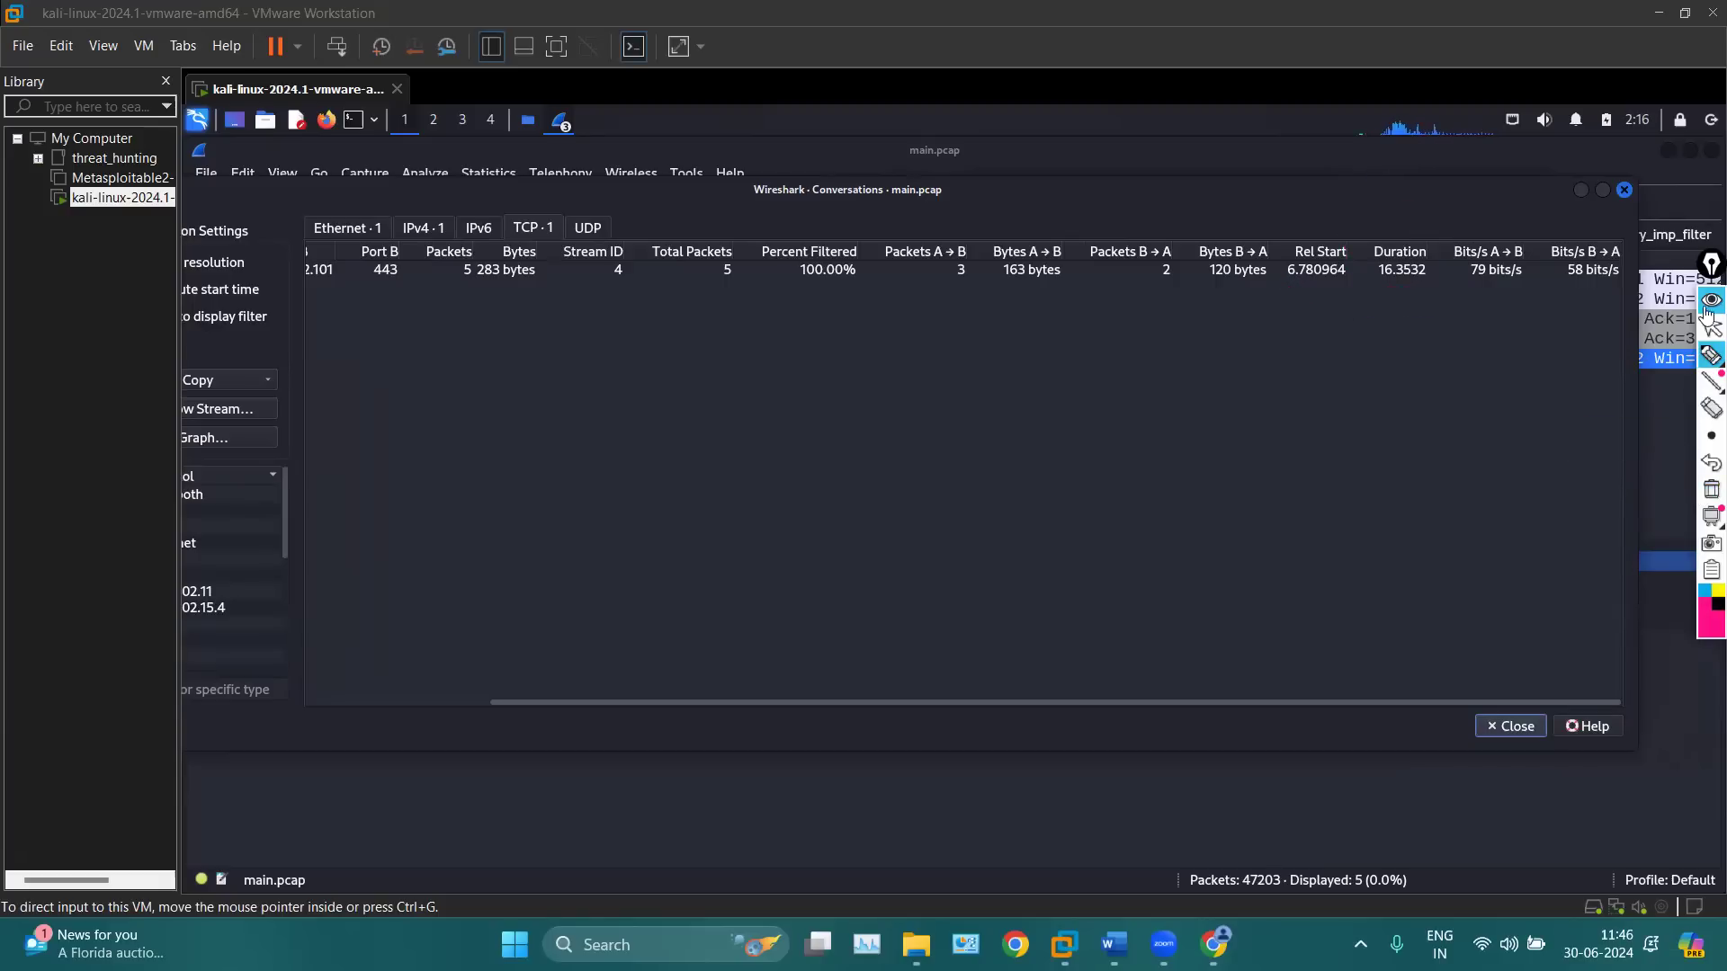
Outline the TCP conversation's Rel Start value in pen, clear the annotation and return to the normal pointer
mouse_move(1295, 230)
left_mouse_down()
mouse_move(1377, 299)
mouse_move(1279, 232)
left_mouse_up()
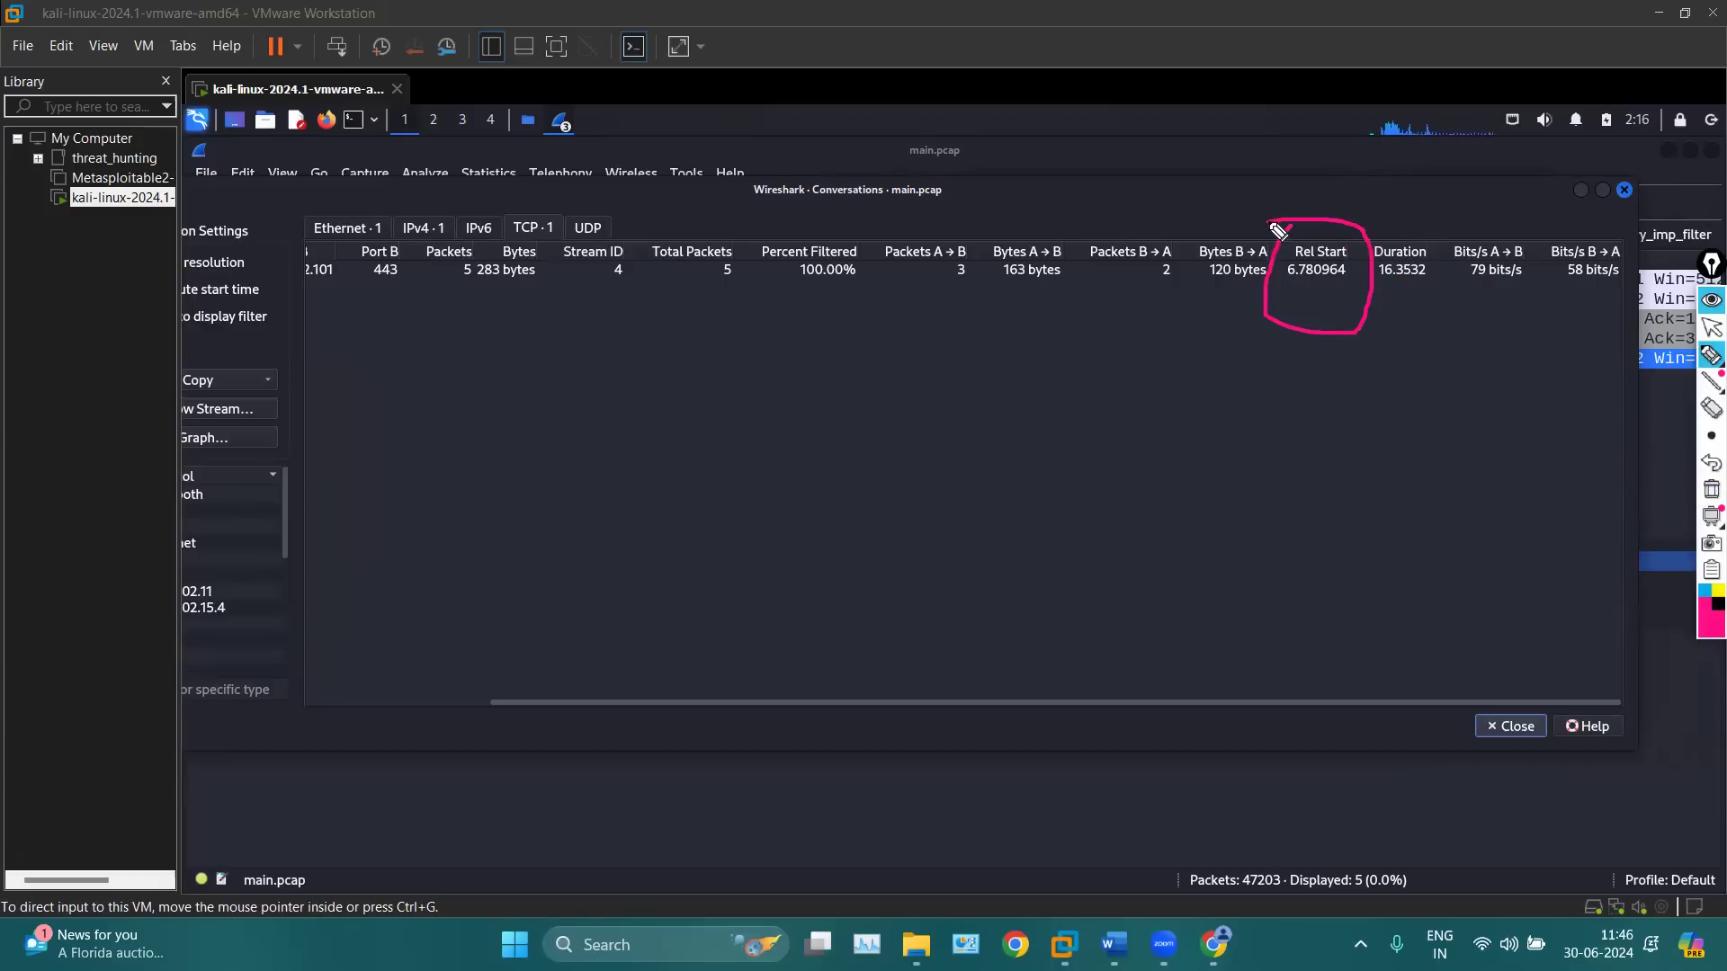
left_click(1712, 488)
left_click(1709, 329)
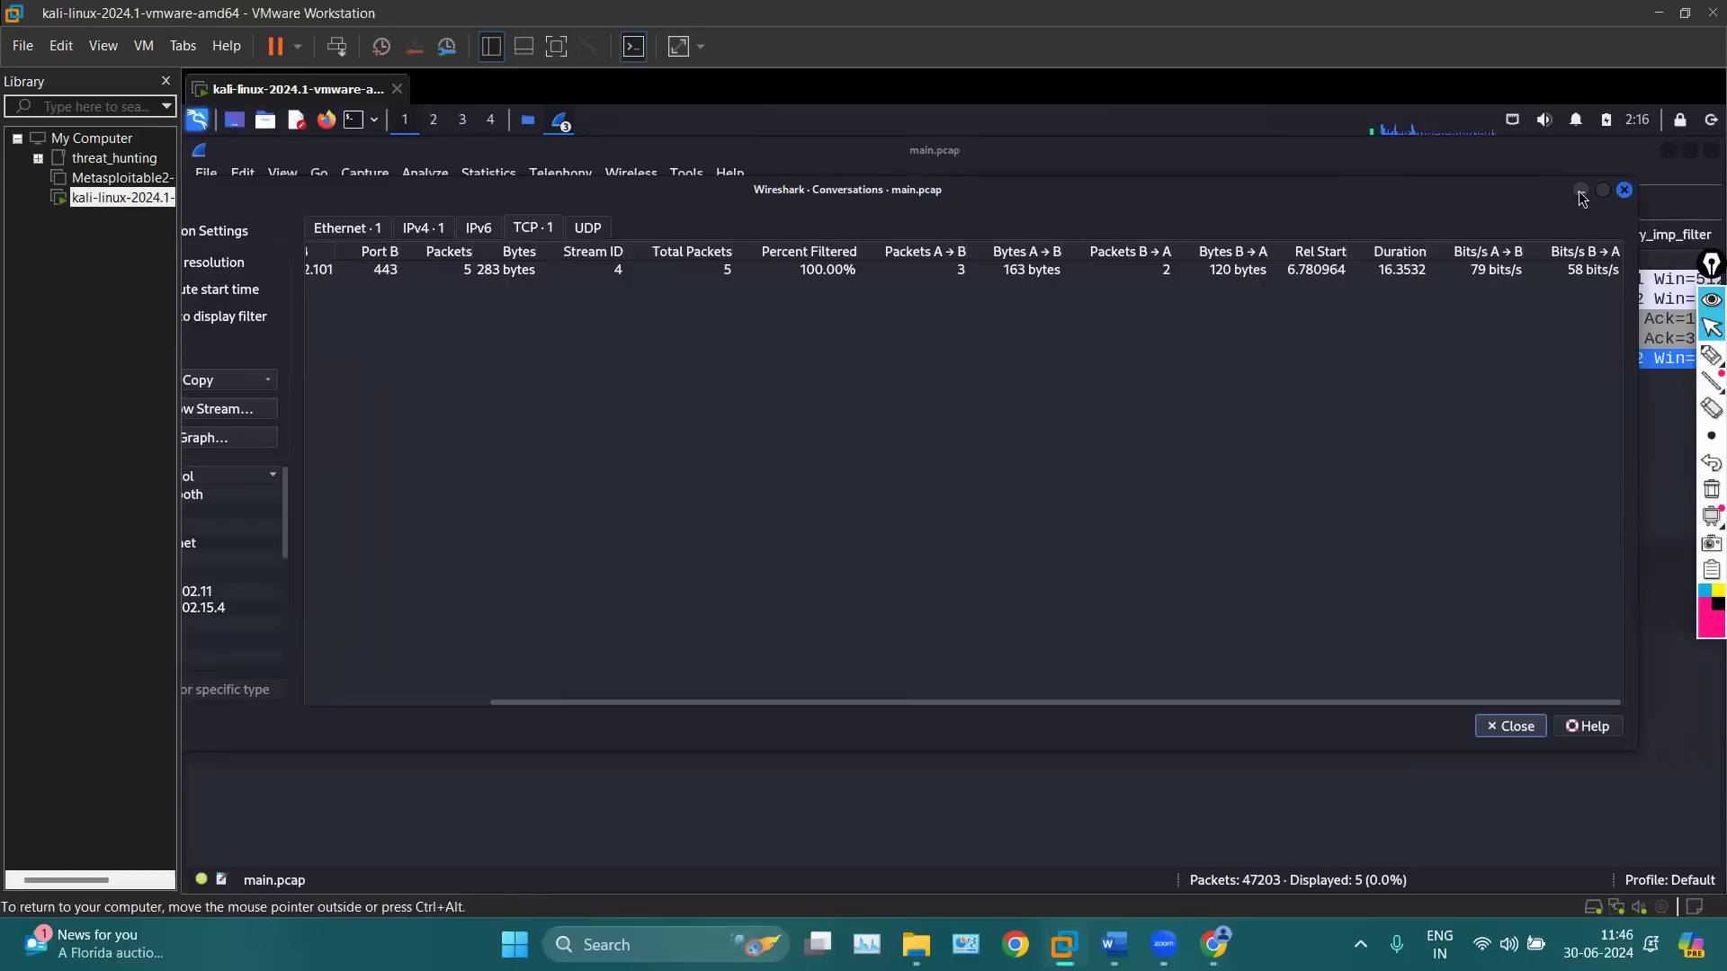
Minimise the Conversations window and select packet 262 in the packet list
left_click(1580, 191)
left_click(365, 283)
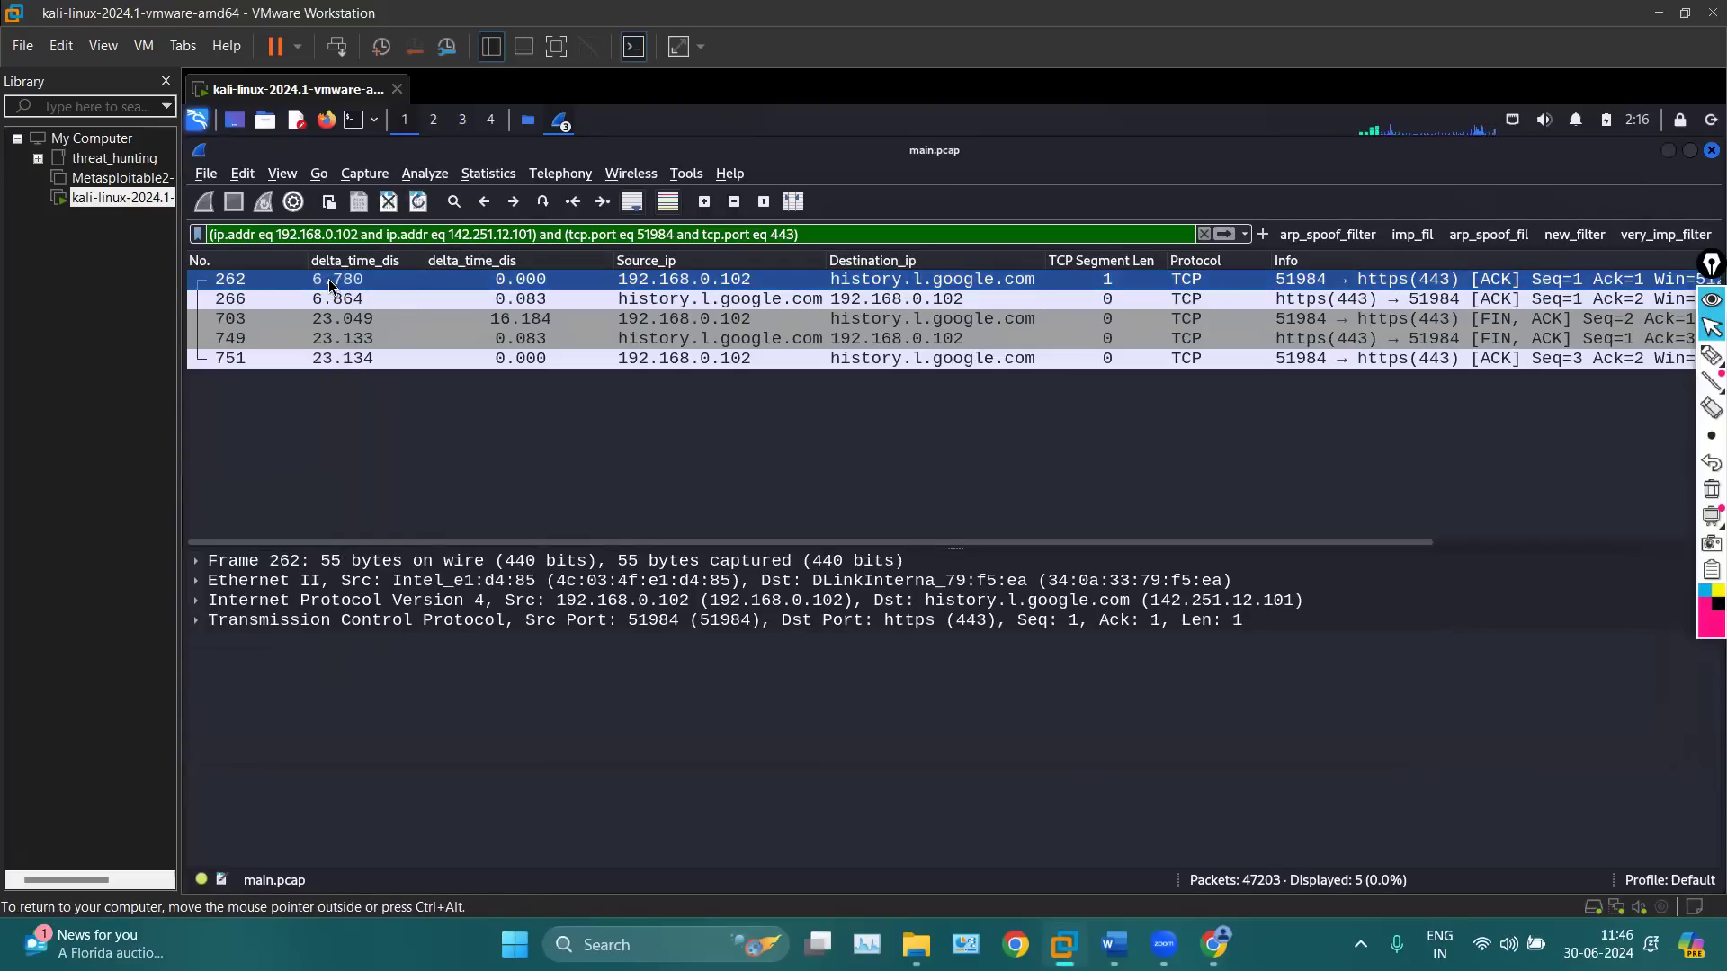
Reopen the Conversations statistics, check the TCP conversation's Rel Start and Duration columns, and close the window
left_click(487, 174)
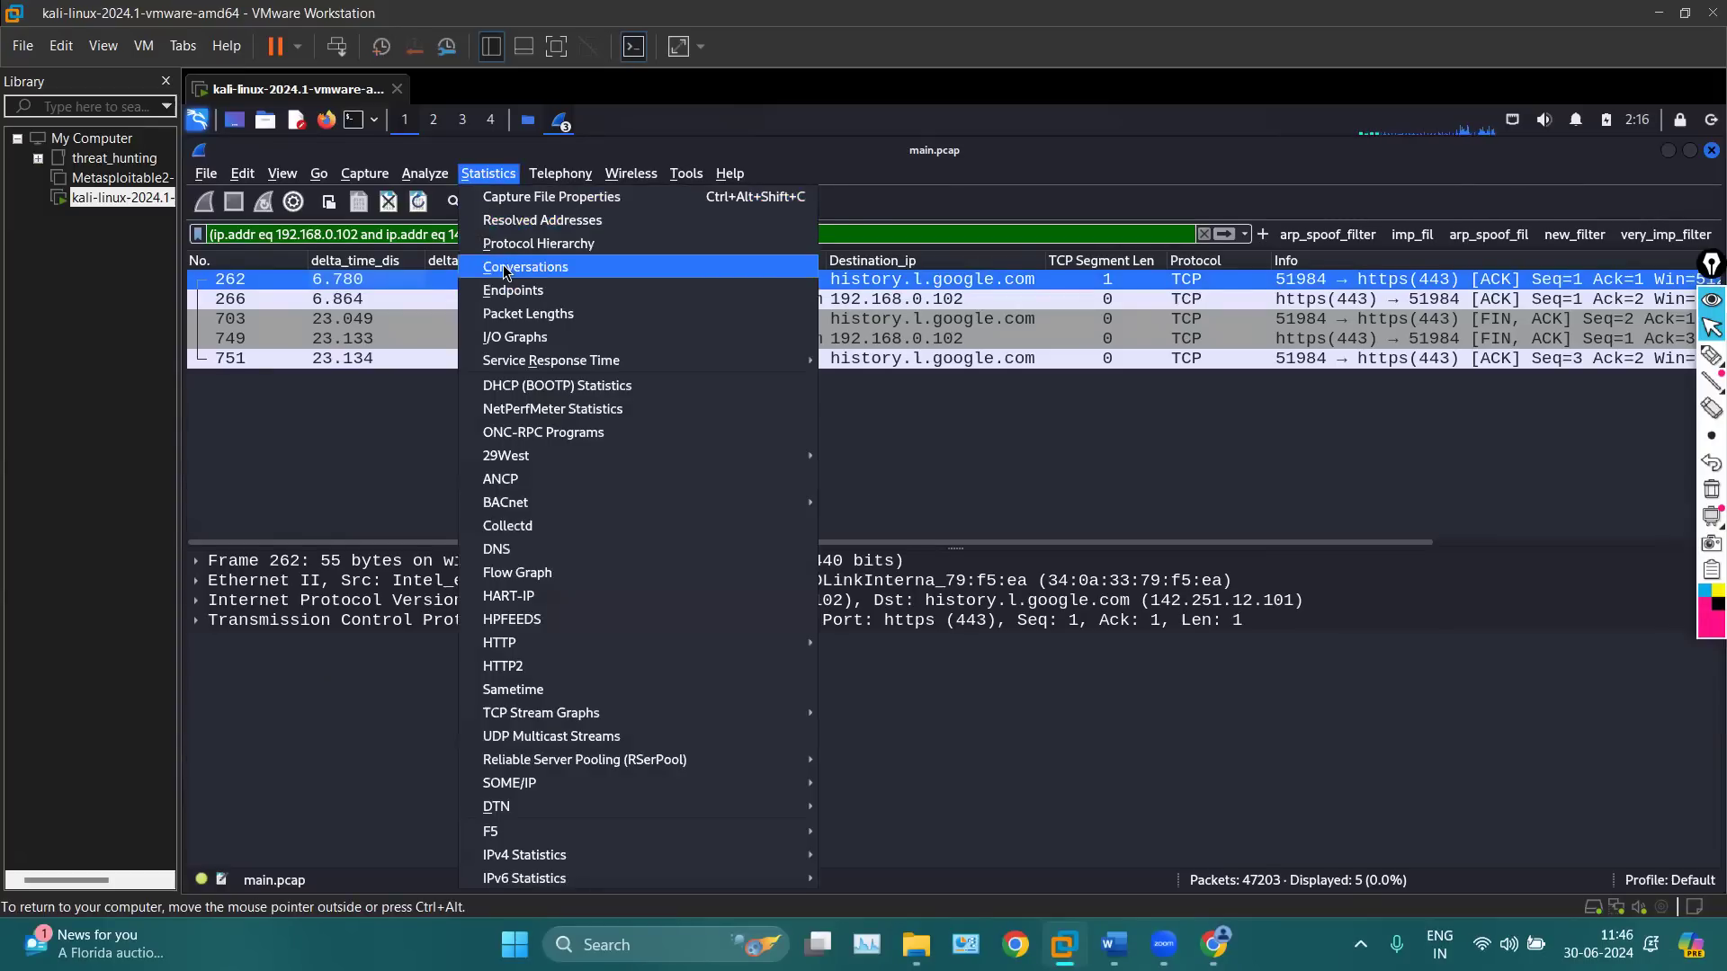
left_click(517, 267)
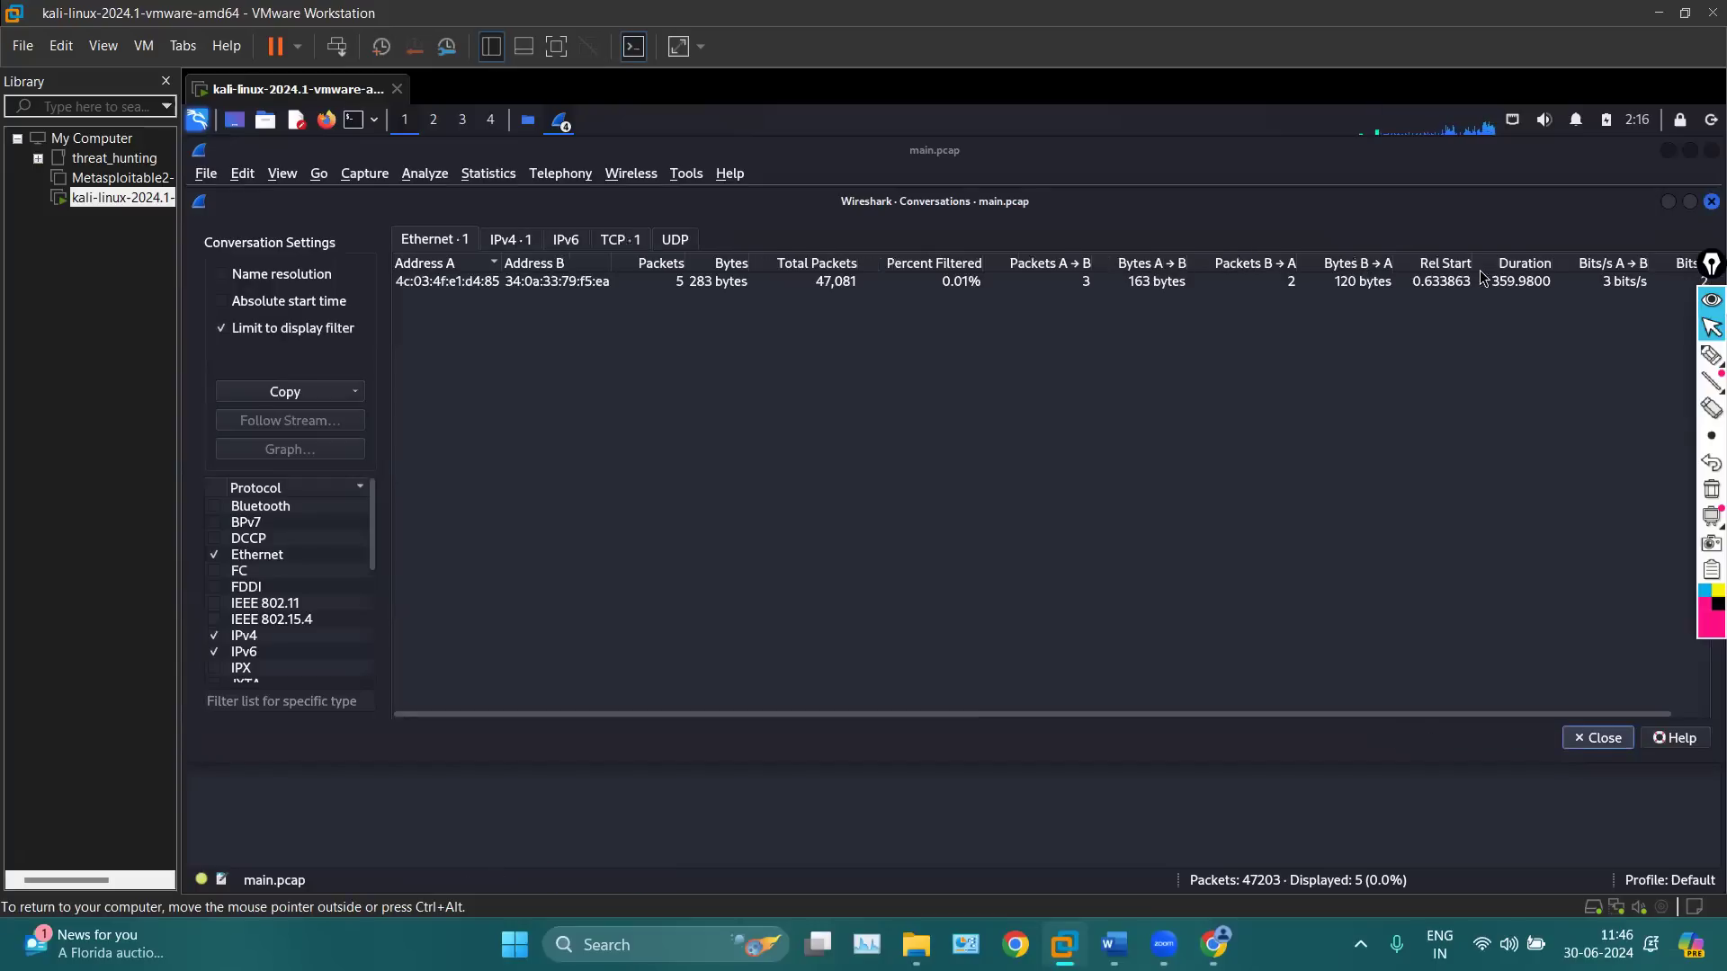
left_click(610, 241)
left_click(1547, 713)
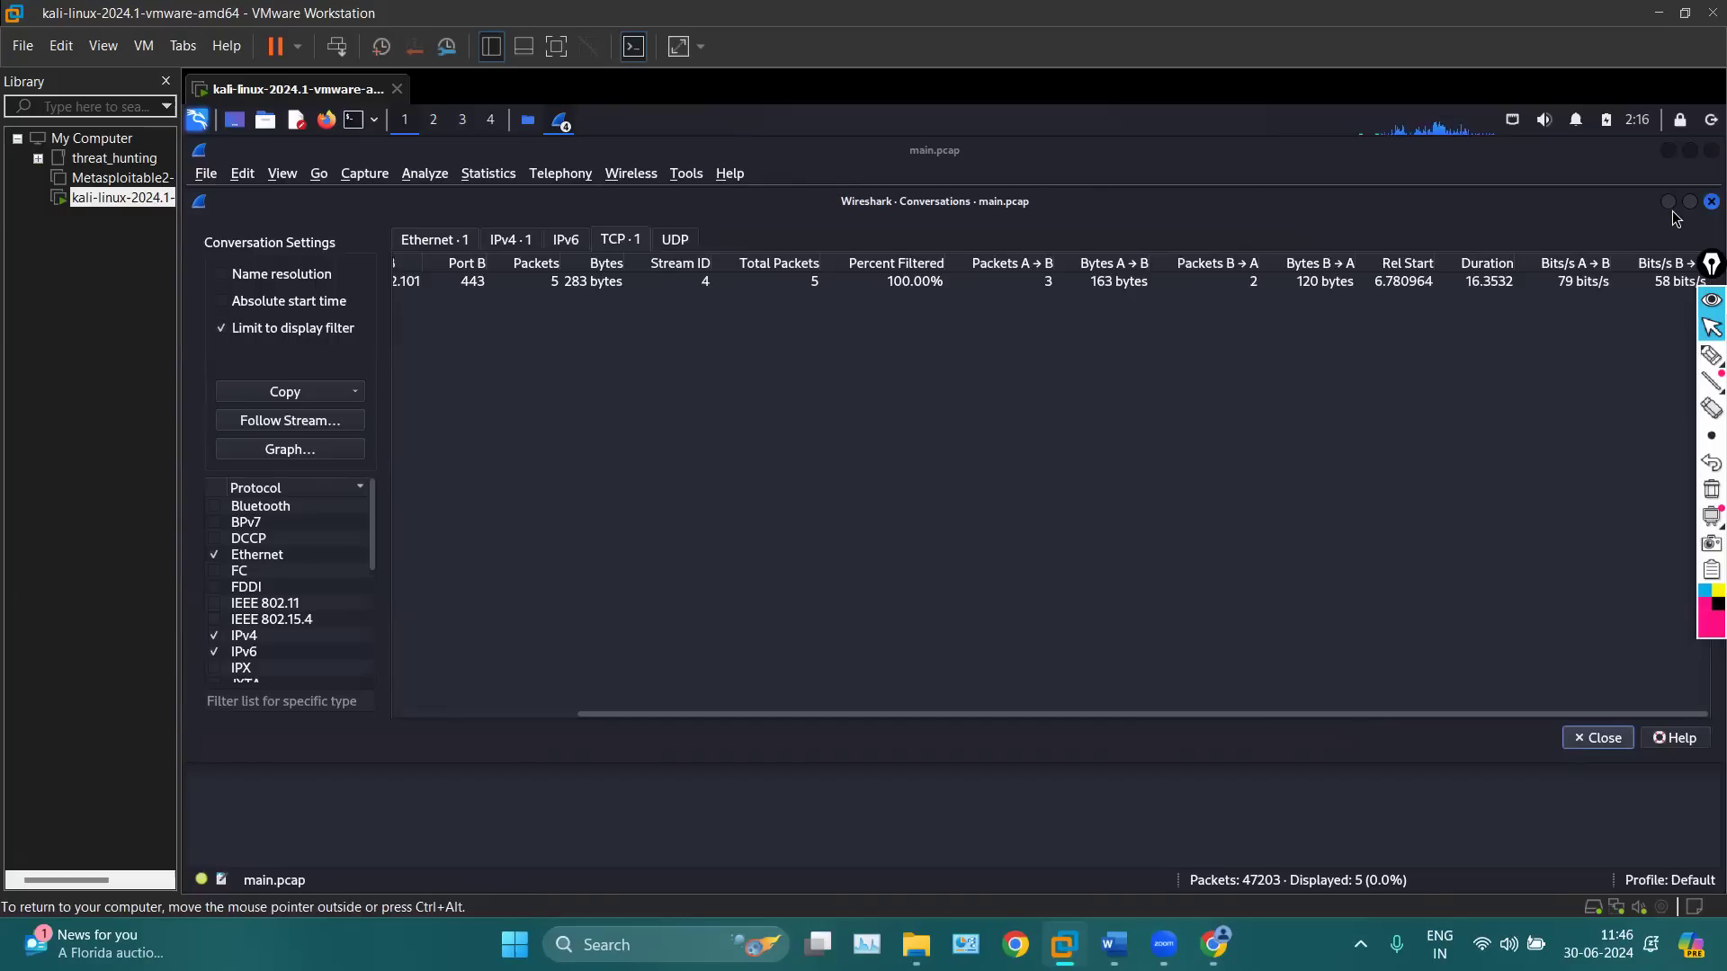
left_click(1712, 201)
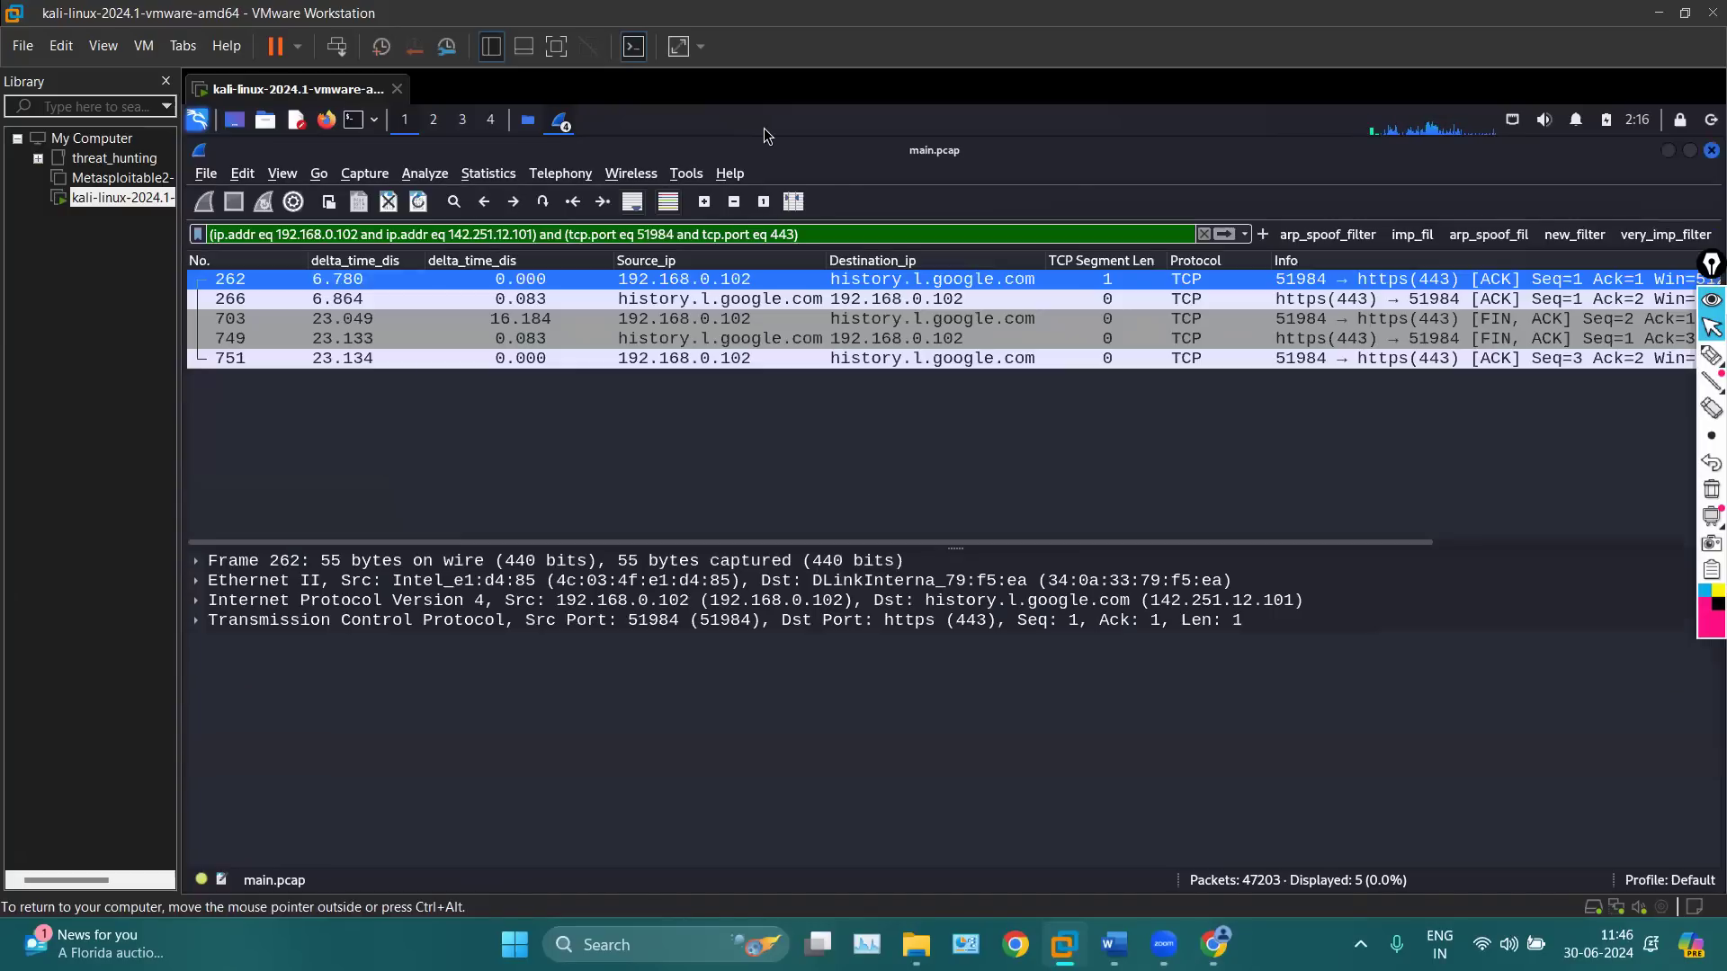
Open the Conversations statistics again, outline the Limit to display filter option in pen, and clear the annotation
left_click(485, 173)
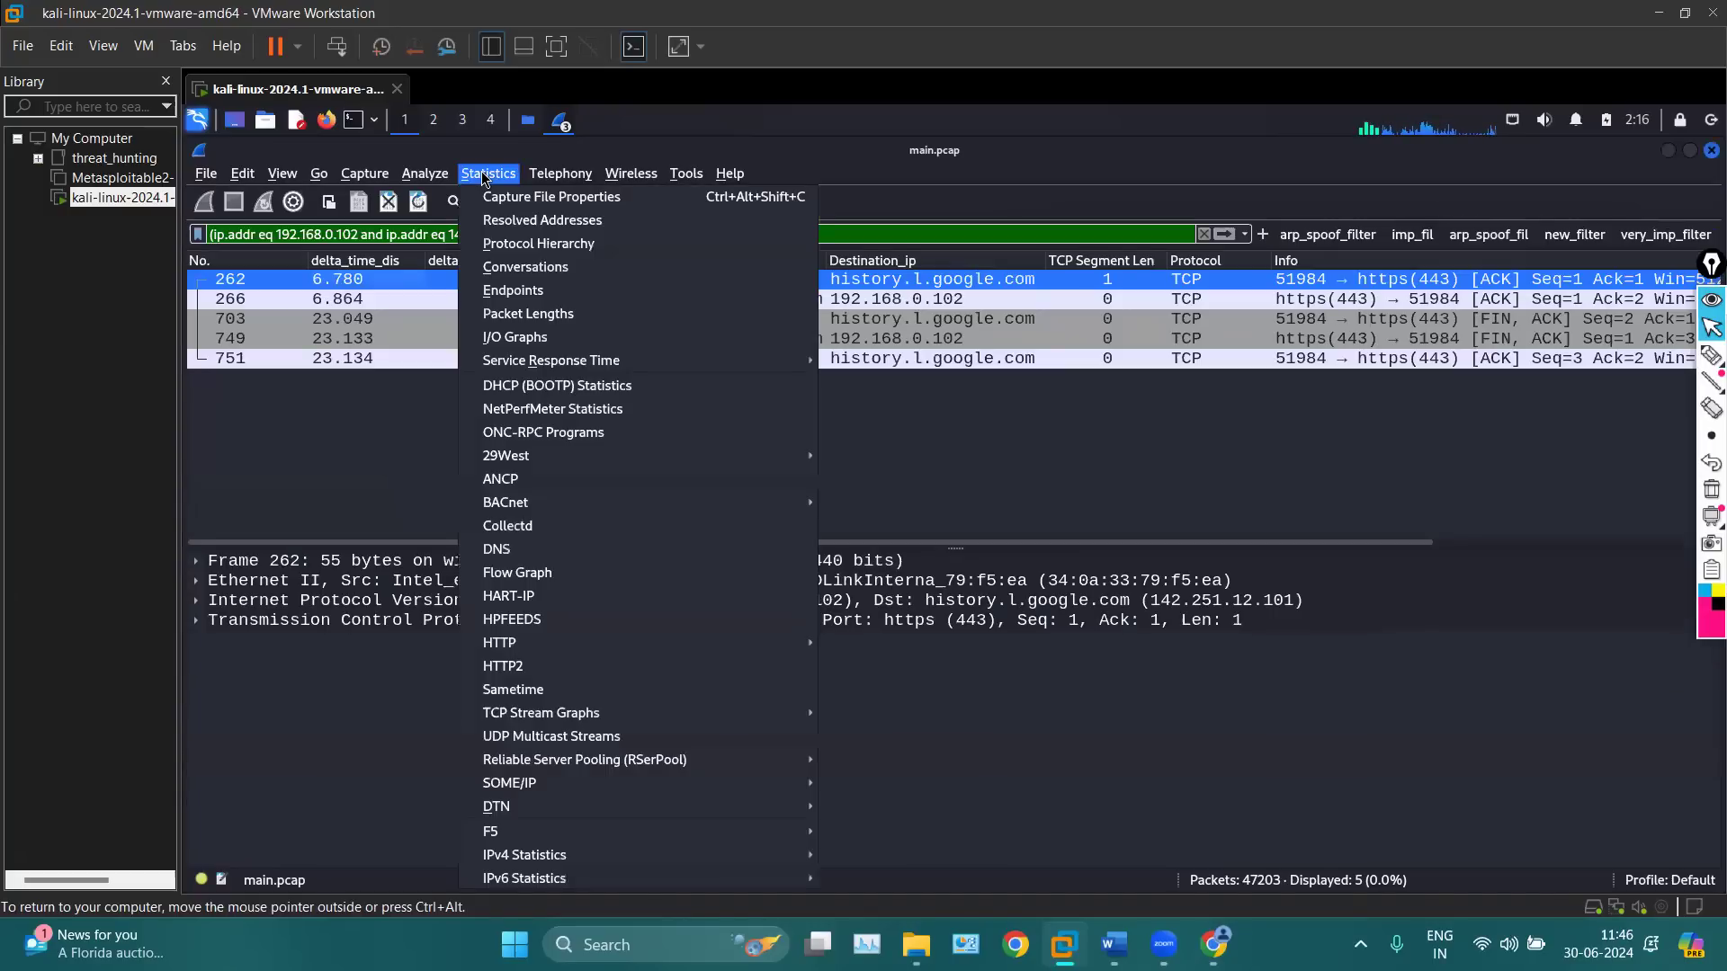
left_click(279, 548)
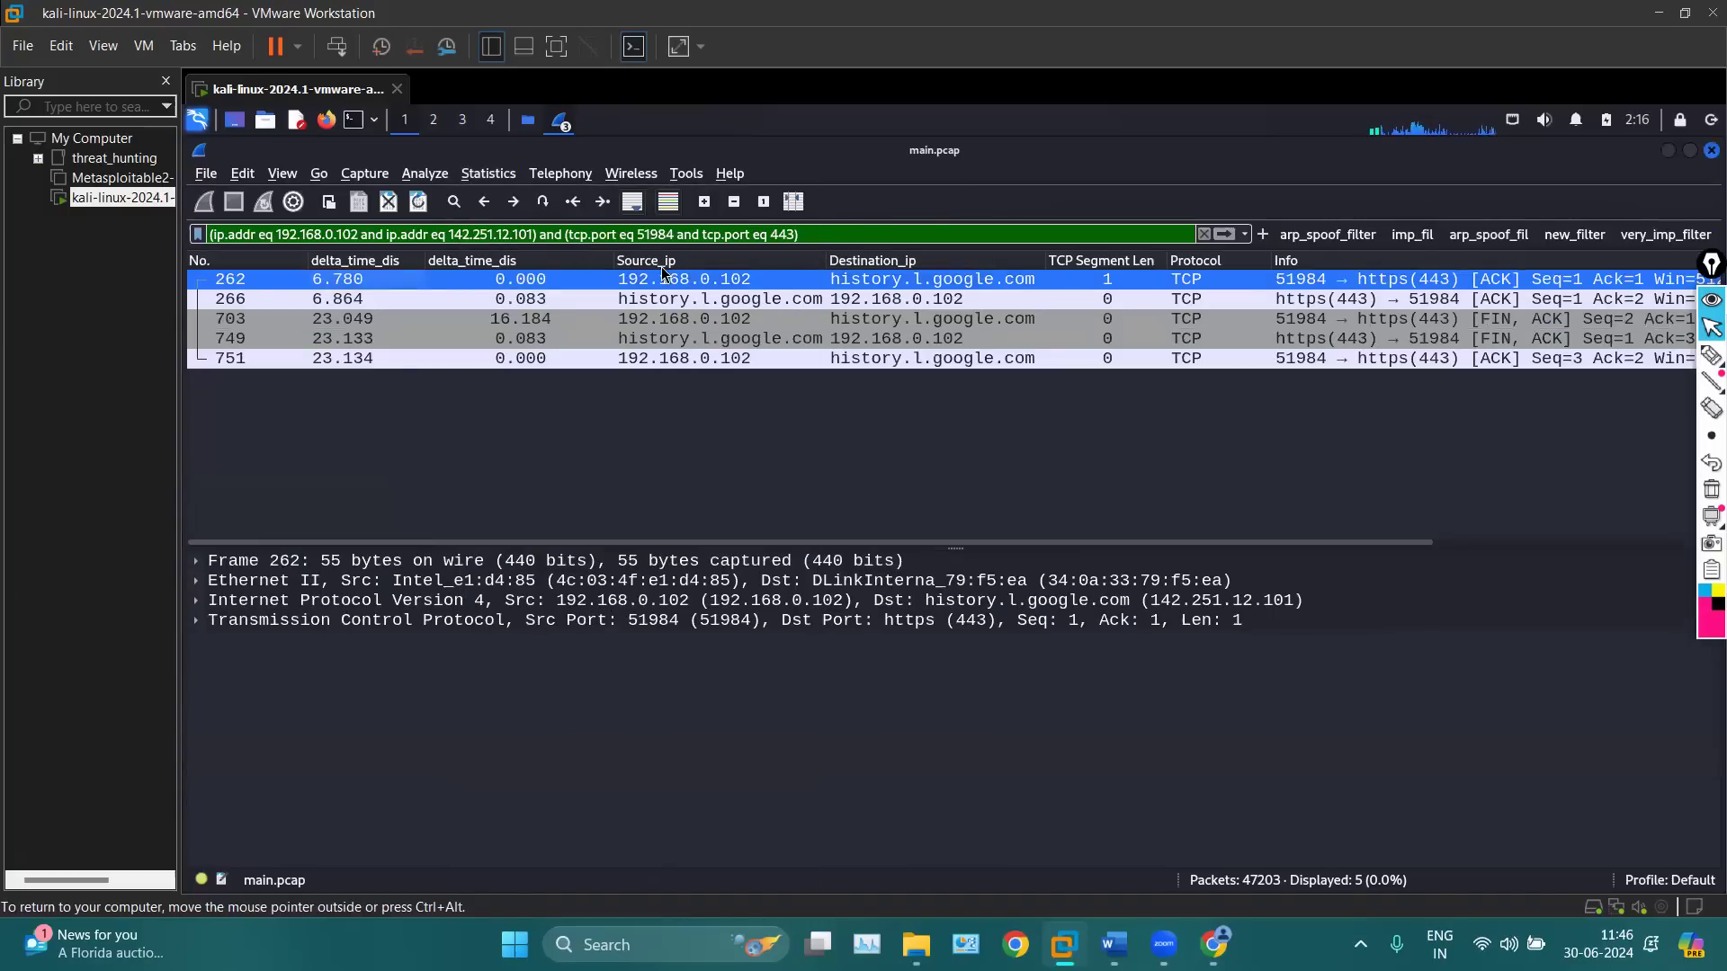
left_click(491, 177)
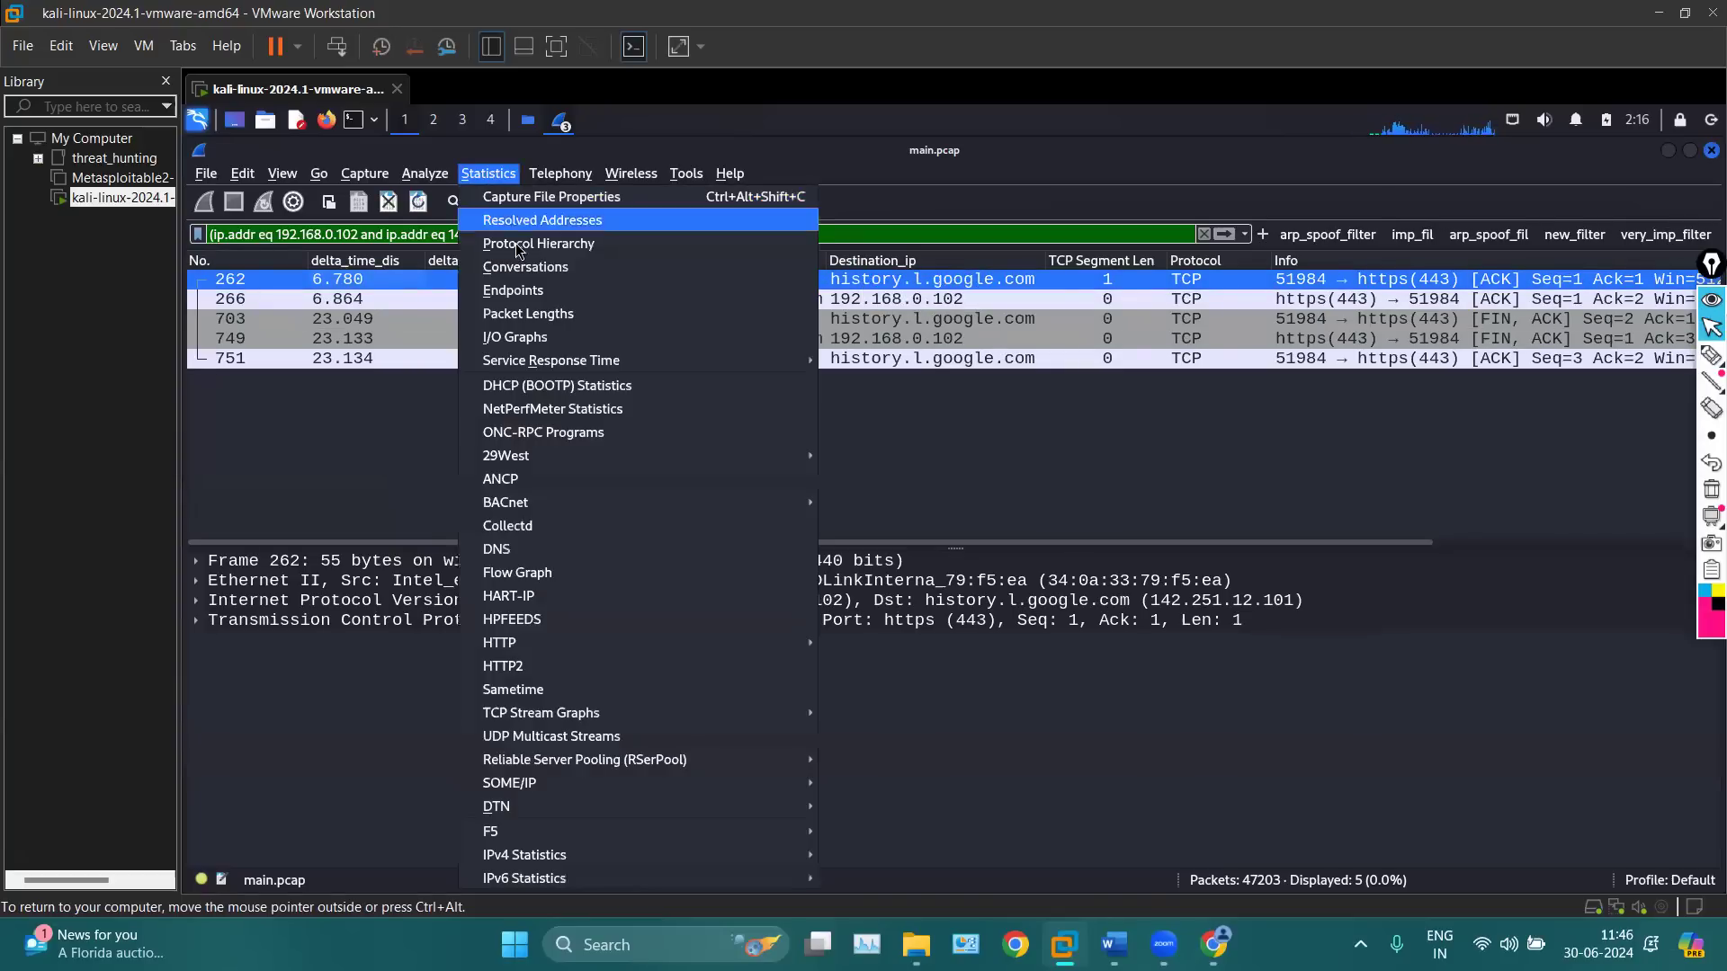
left_click(576, 280)
left_click(1711, 355)
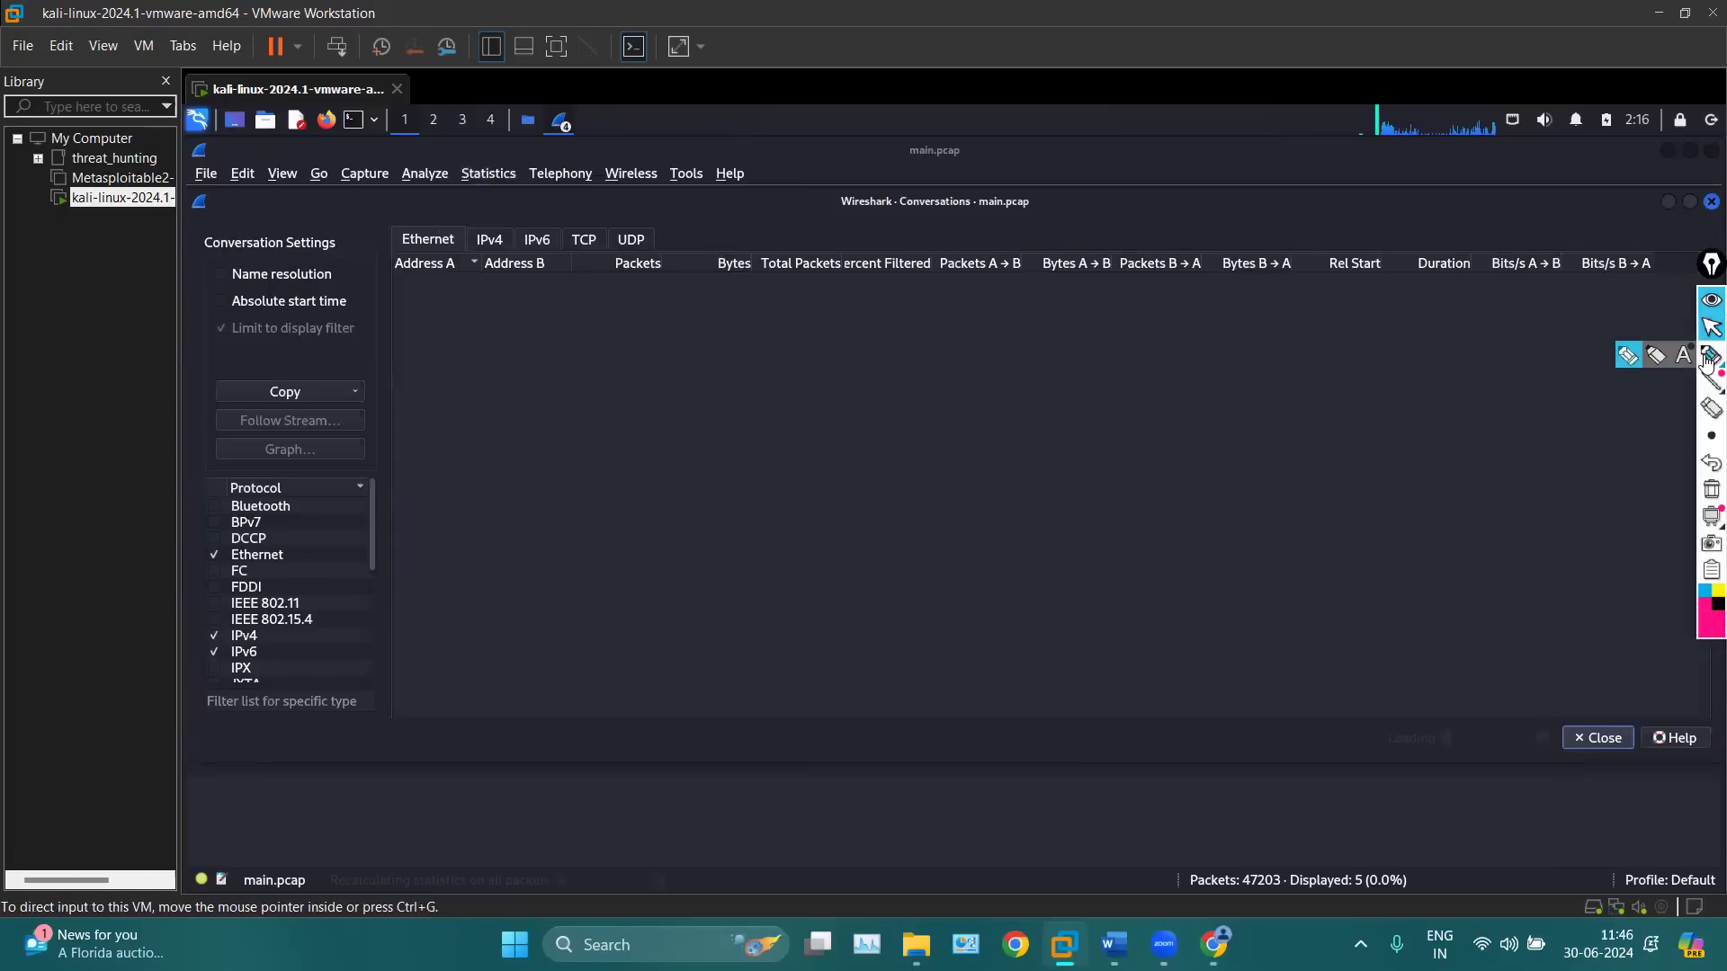
mouse_move(203, 313)
left_mouse_down()
mouse_move(201, 348)
mouse_move(350, 363)
mouse_move(374, 325)
mouse_move(225, 314)
mouse_move(200, 333)
mouse_move(209, 354)
left_mouse_up()
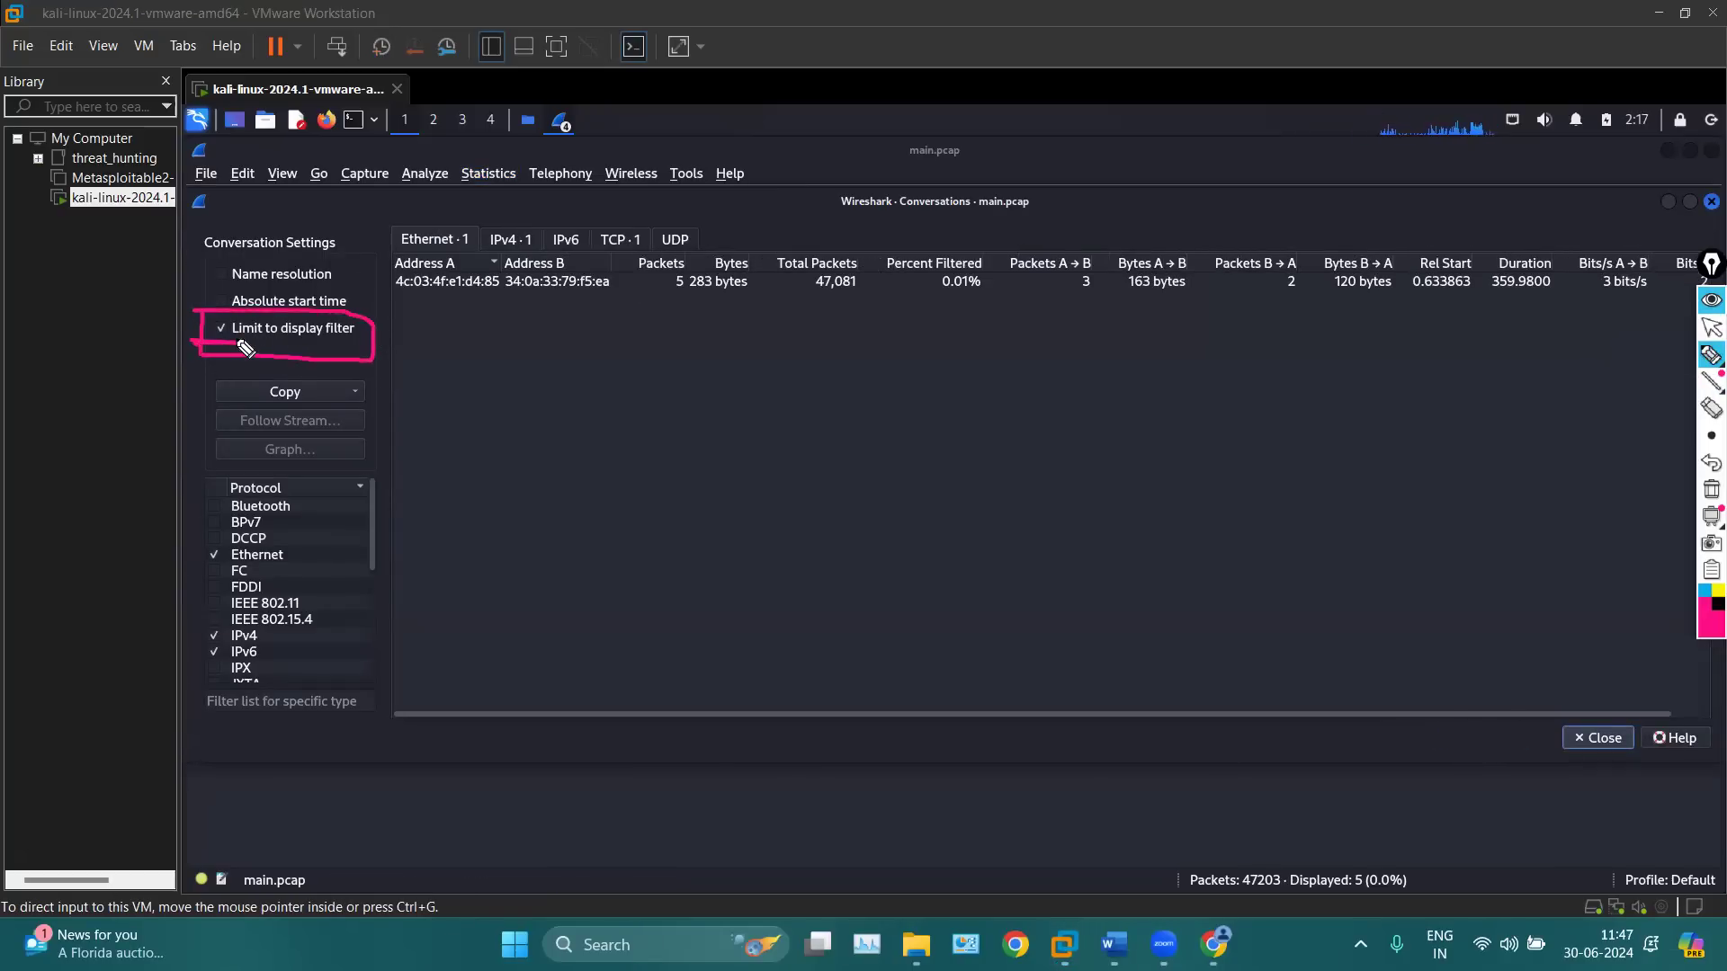
left_click(1711, 490)
left_click(1712, 327)
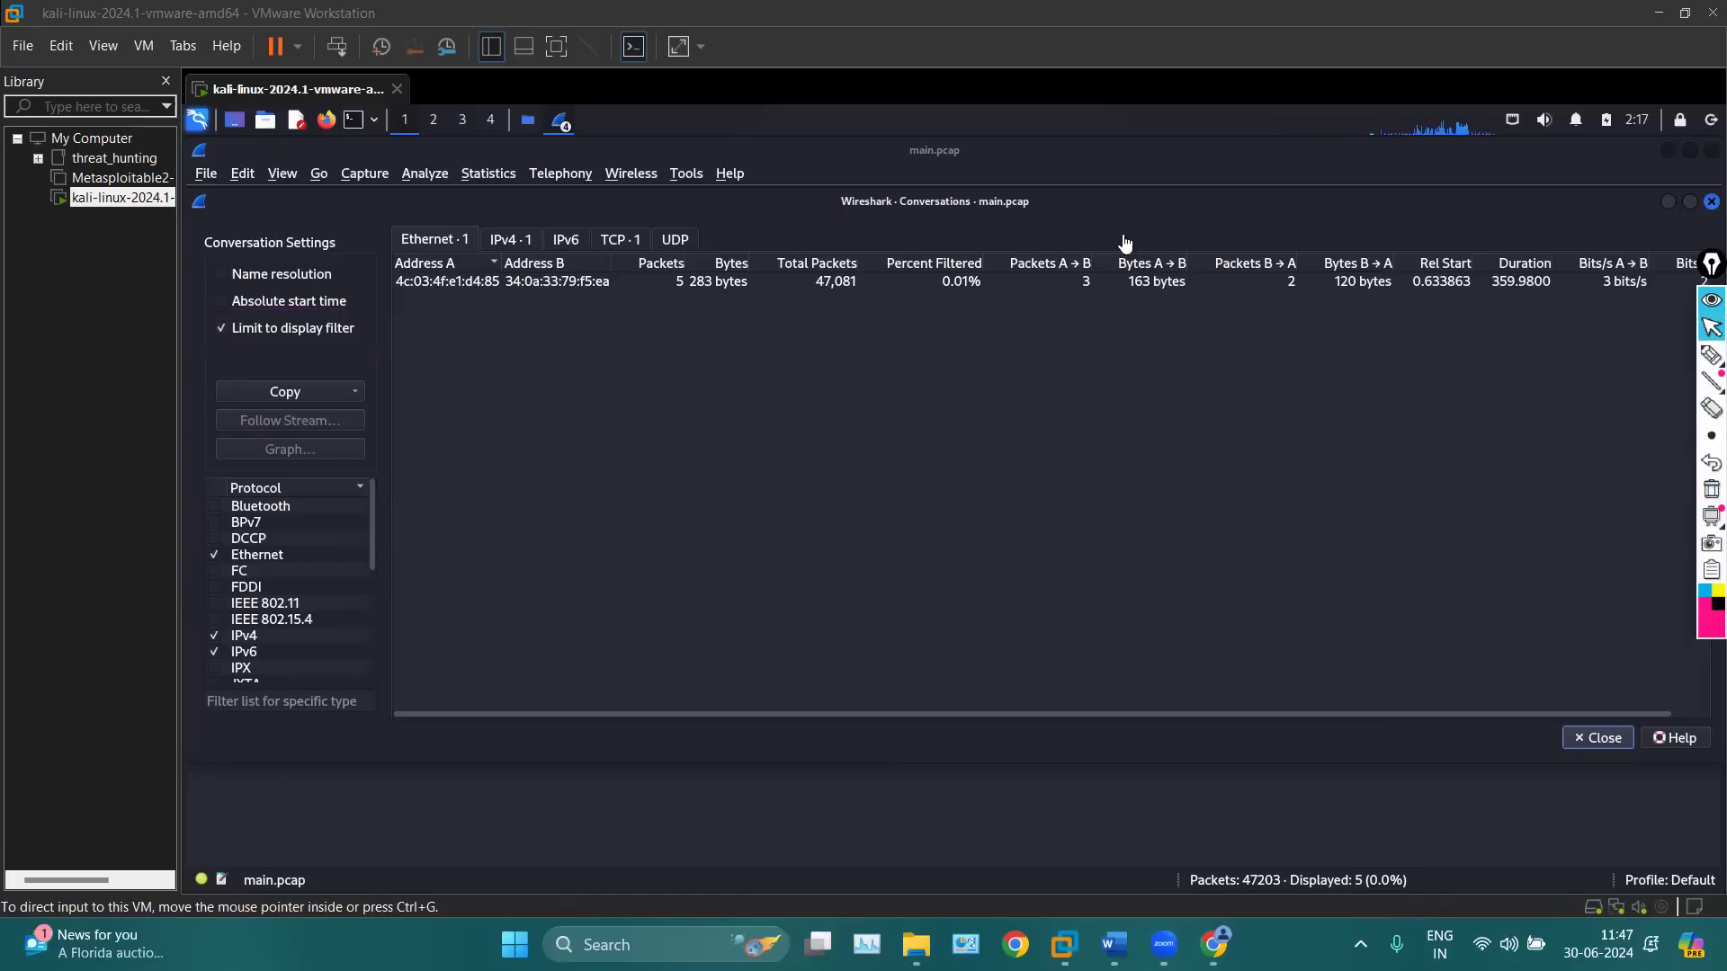
Compare the filtered conversation entries for TCP, IPv4 and Ethernet, and return to the TCP conversations
left_click(631, 243)
left_click(632, 244)
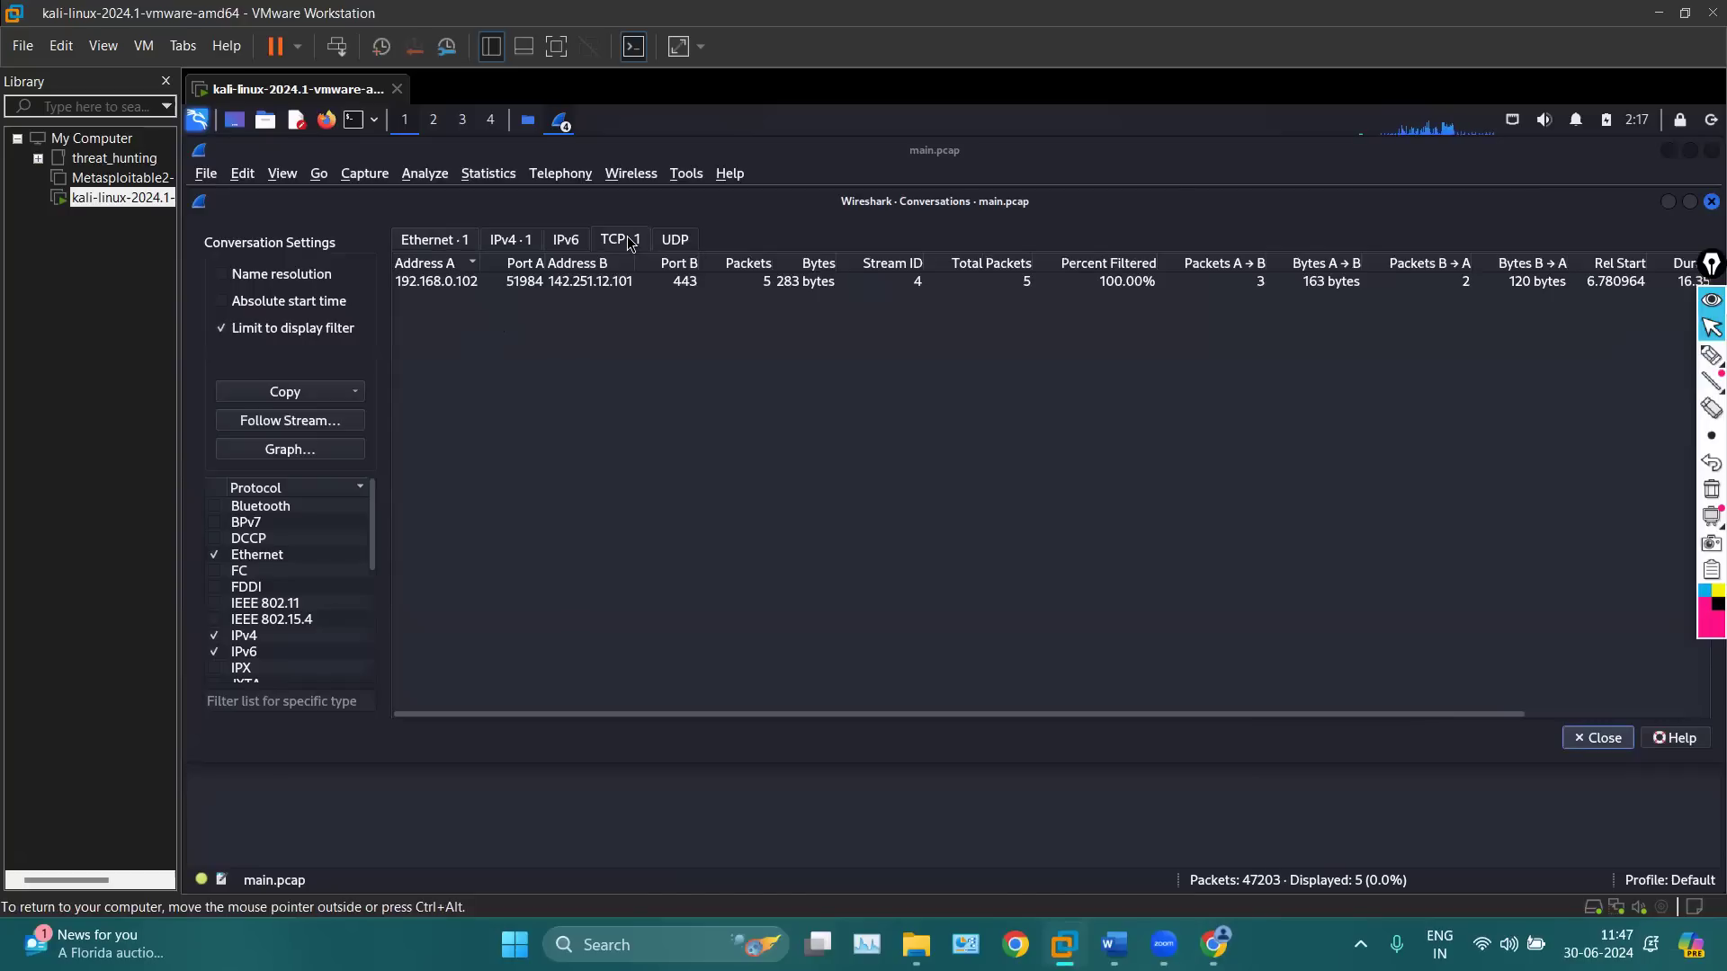
left_click(541, 282)
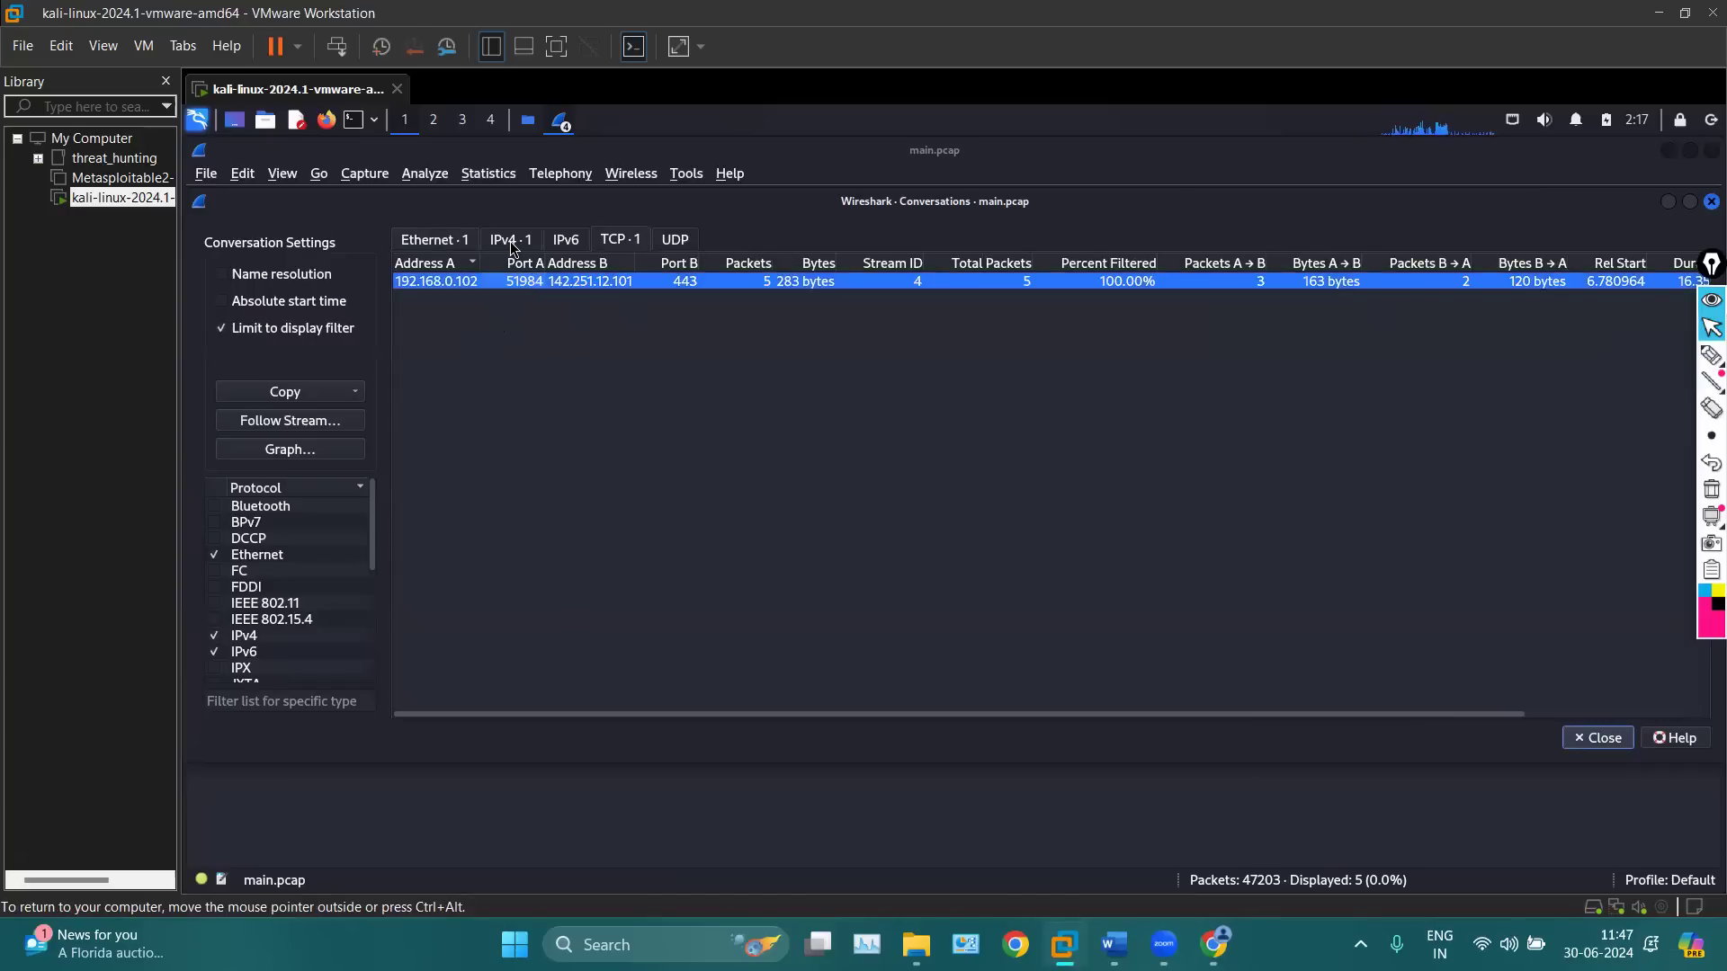
left_click(511, 241)
left_click(518, 284)
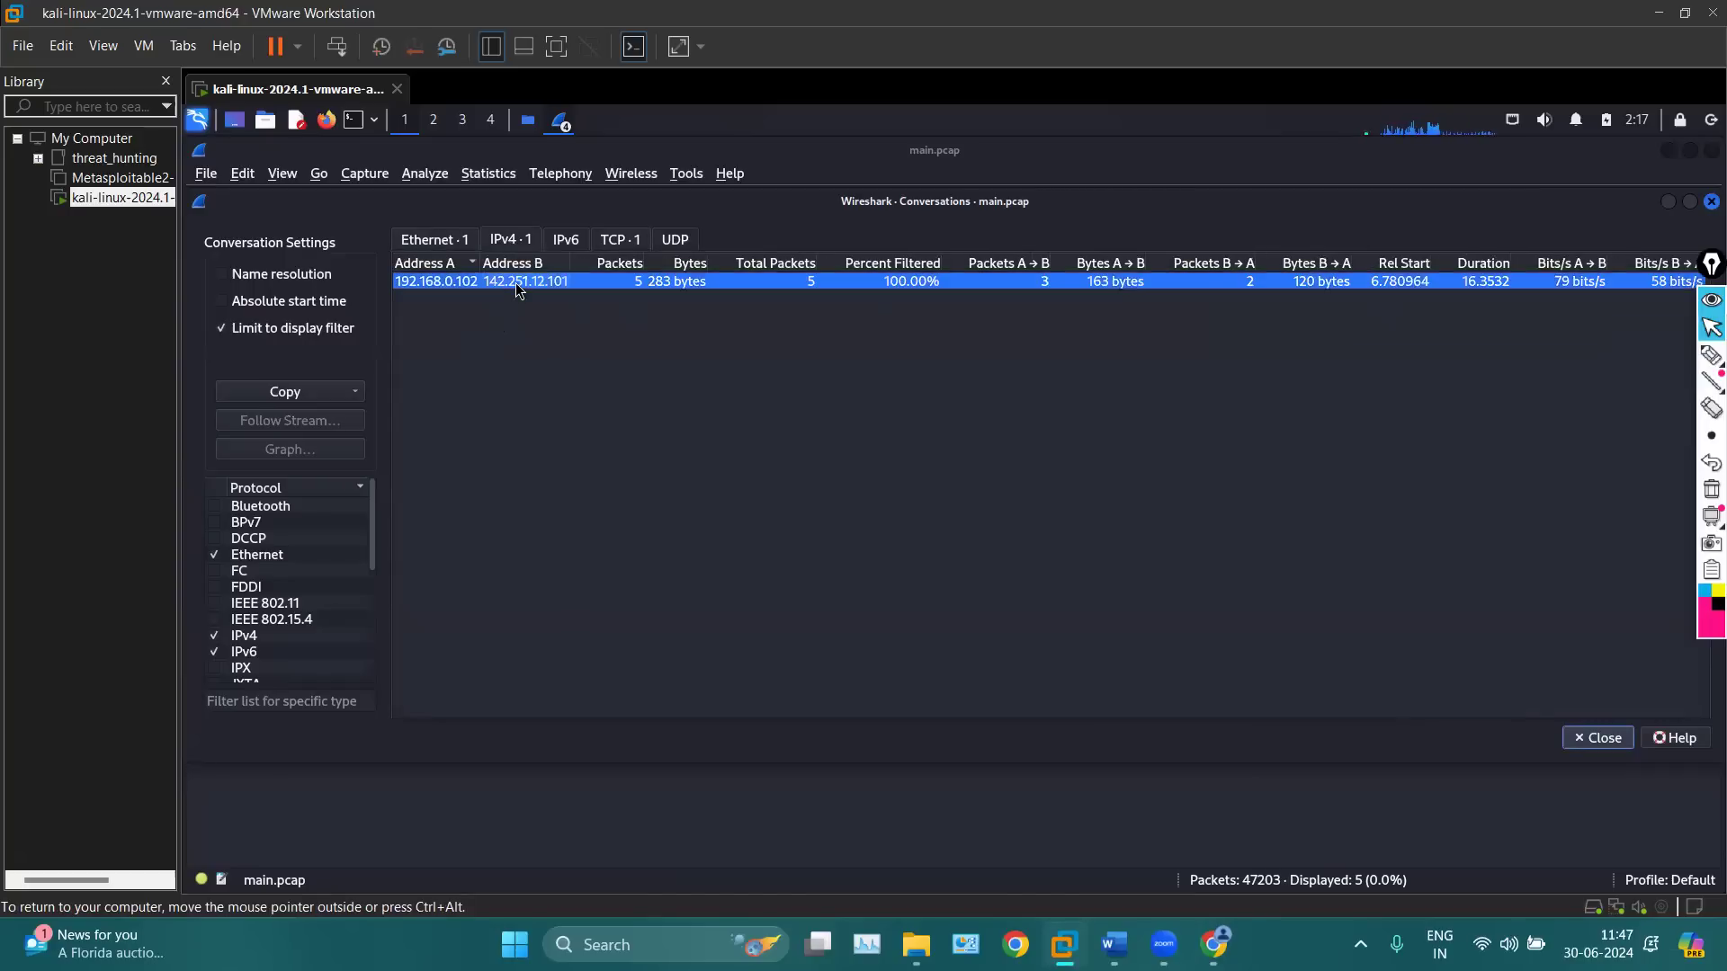
left_click(428, 243)
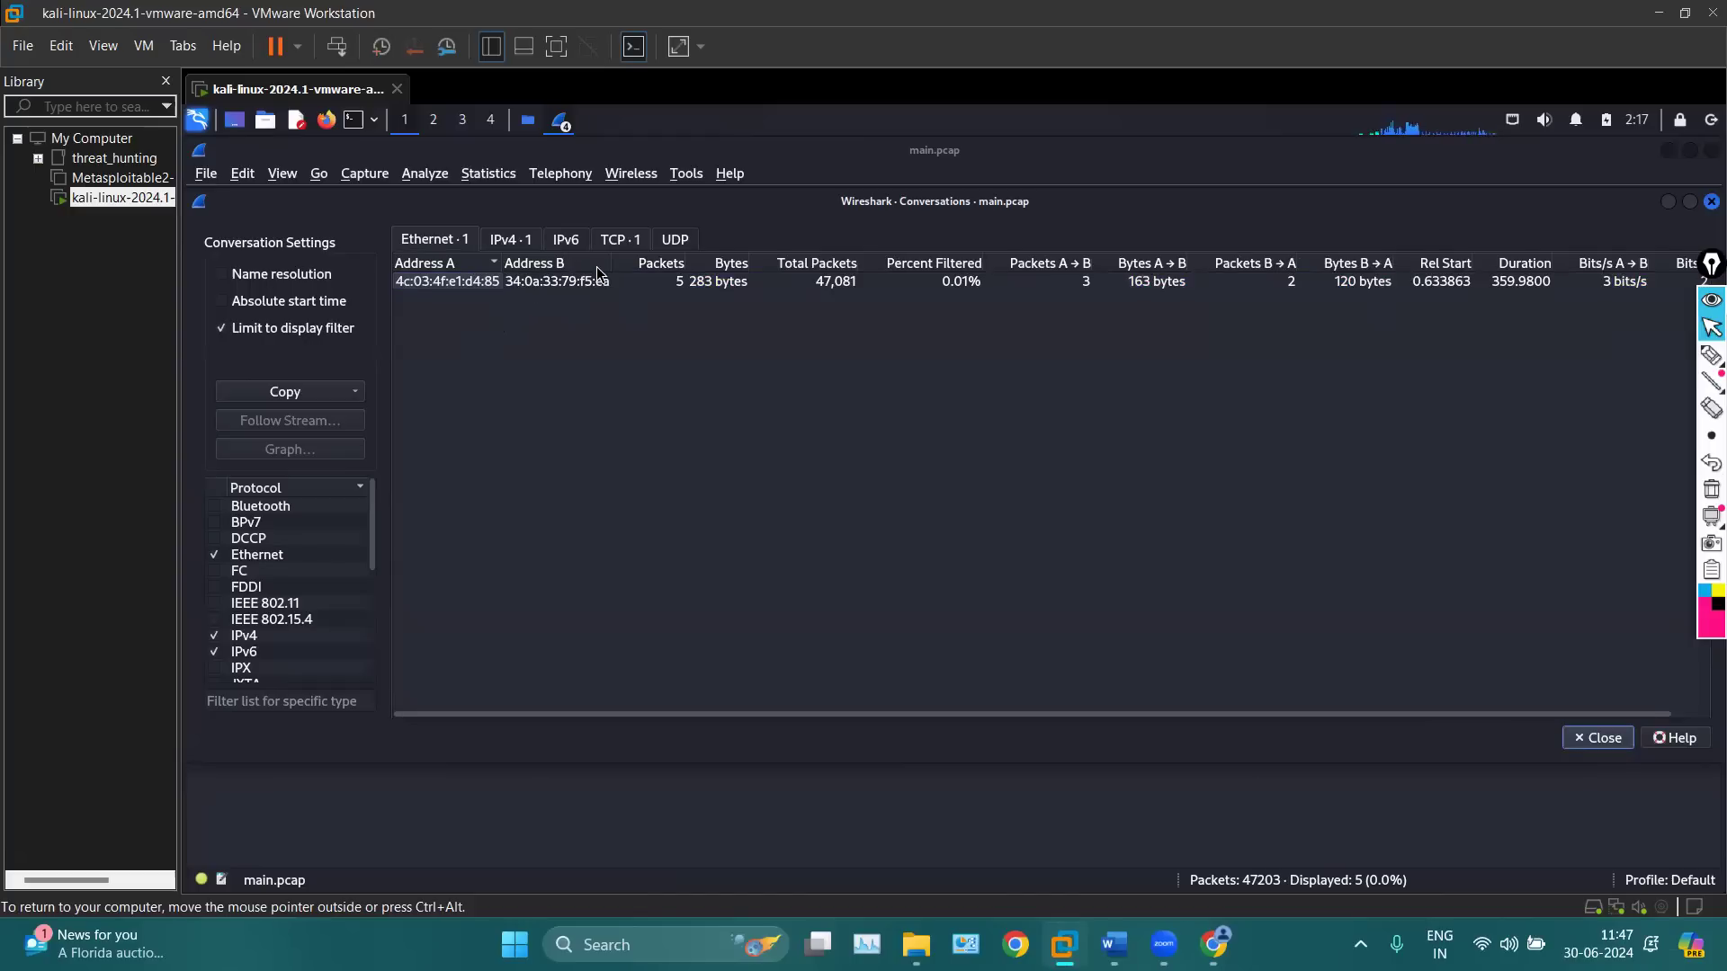
left_click(610, 243)
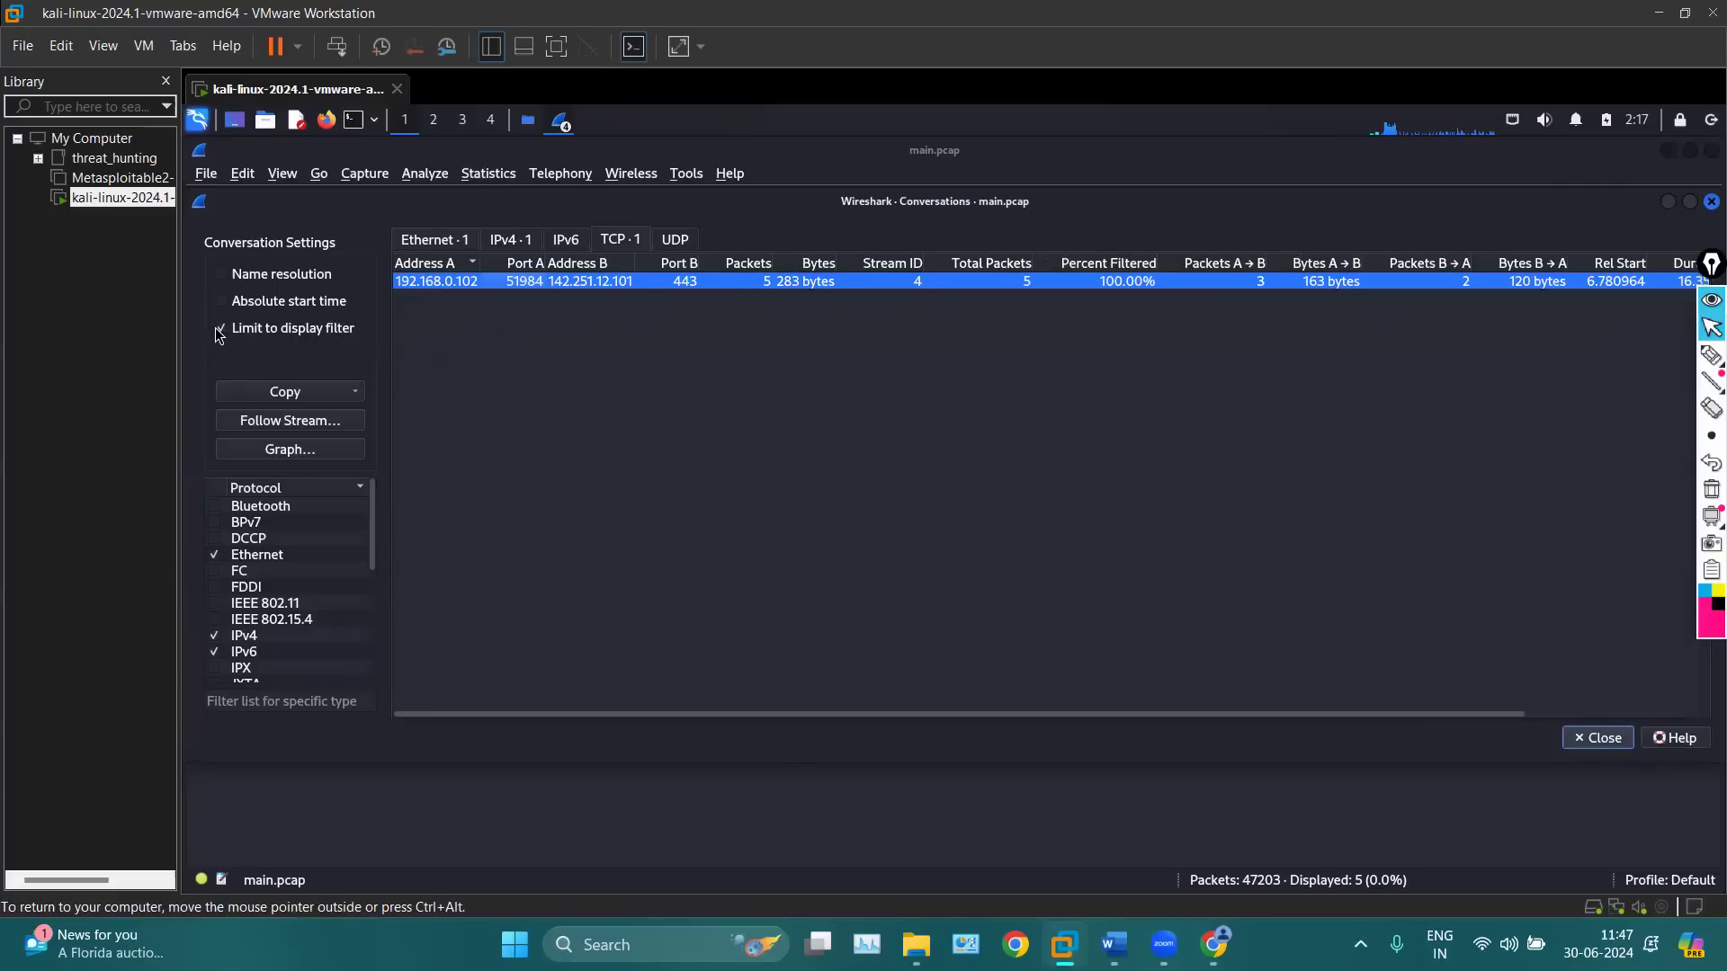
Turn off Limit to display filter to look through all TCP conversations in the capture, and turn the limit back on
left_click(216, 329)
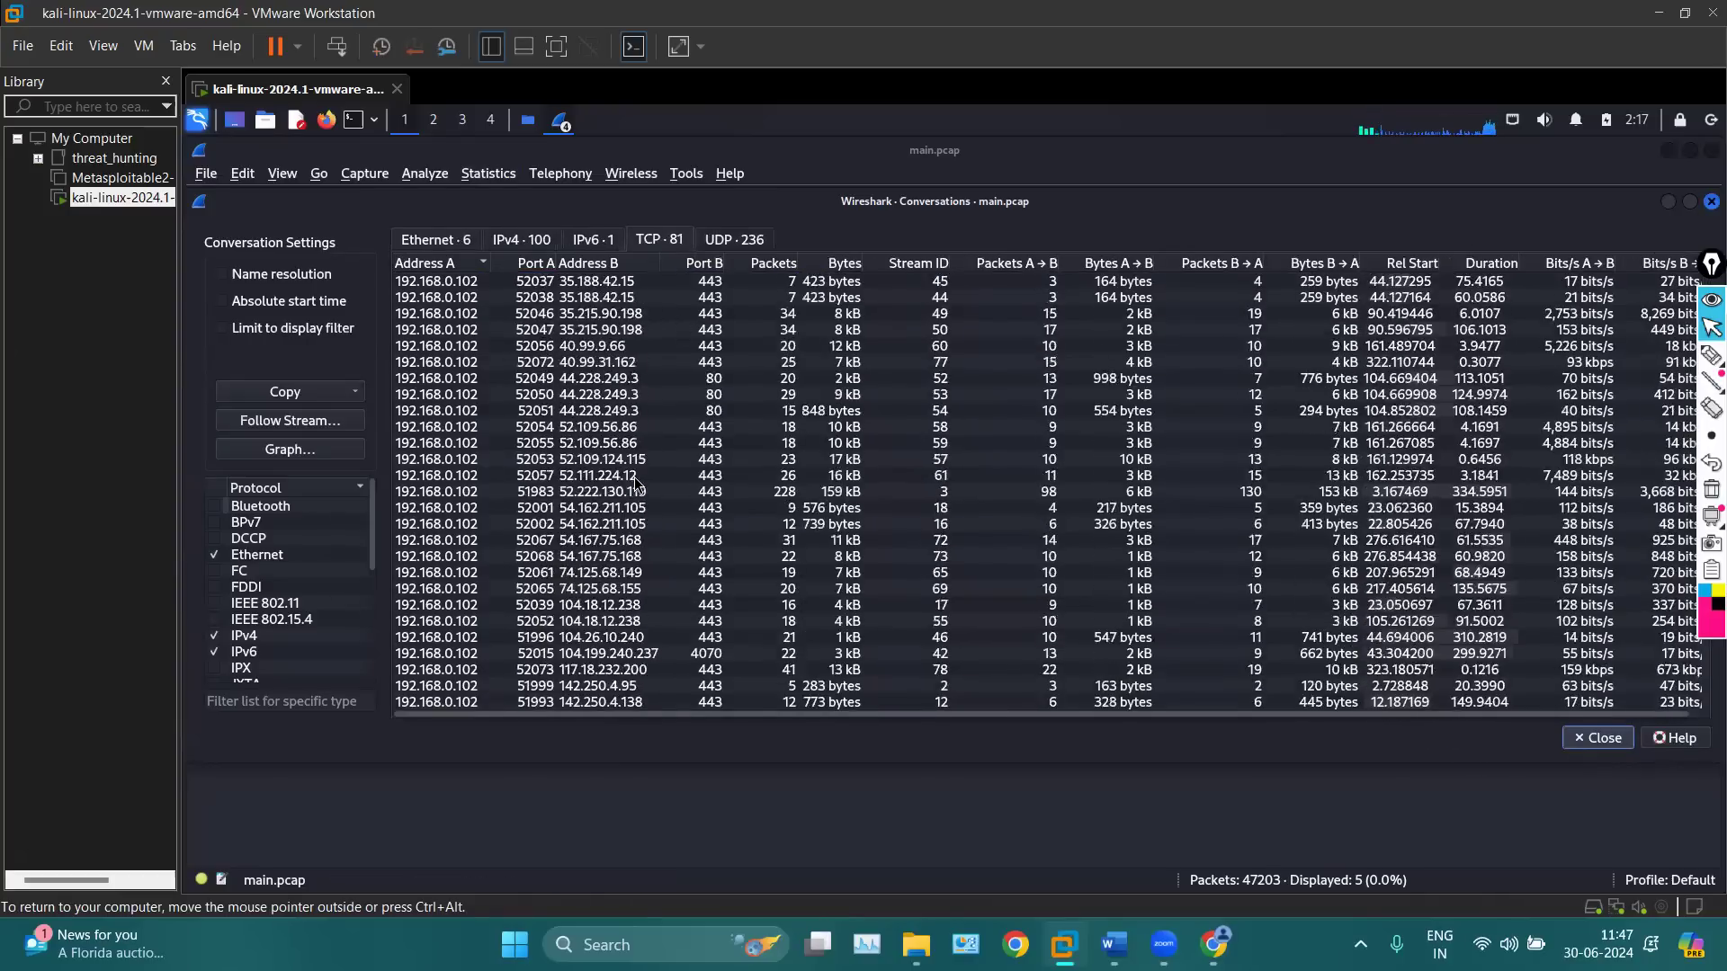
scroll(635, 483, "up", 5)
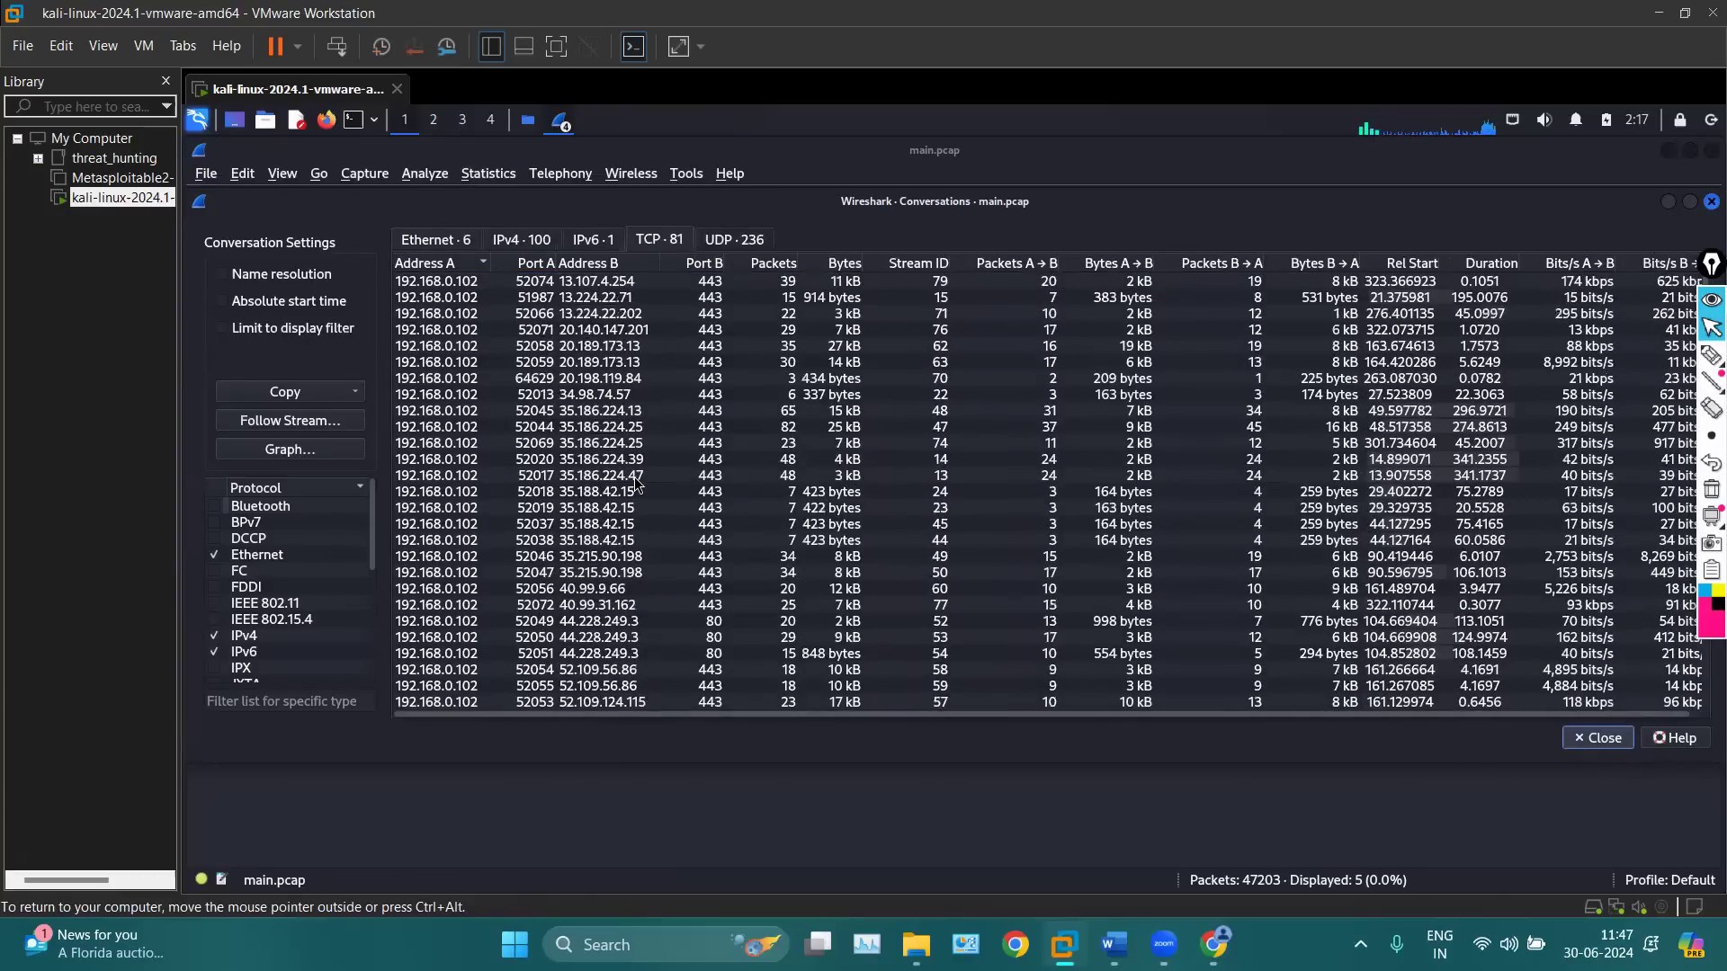
left_click(220, 331)
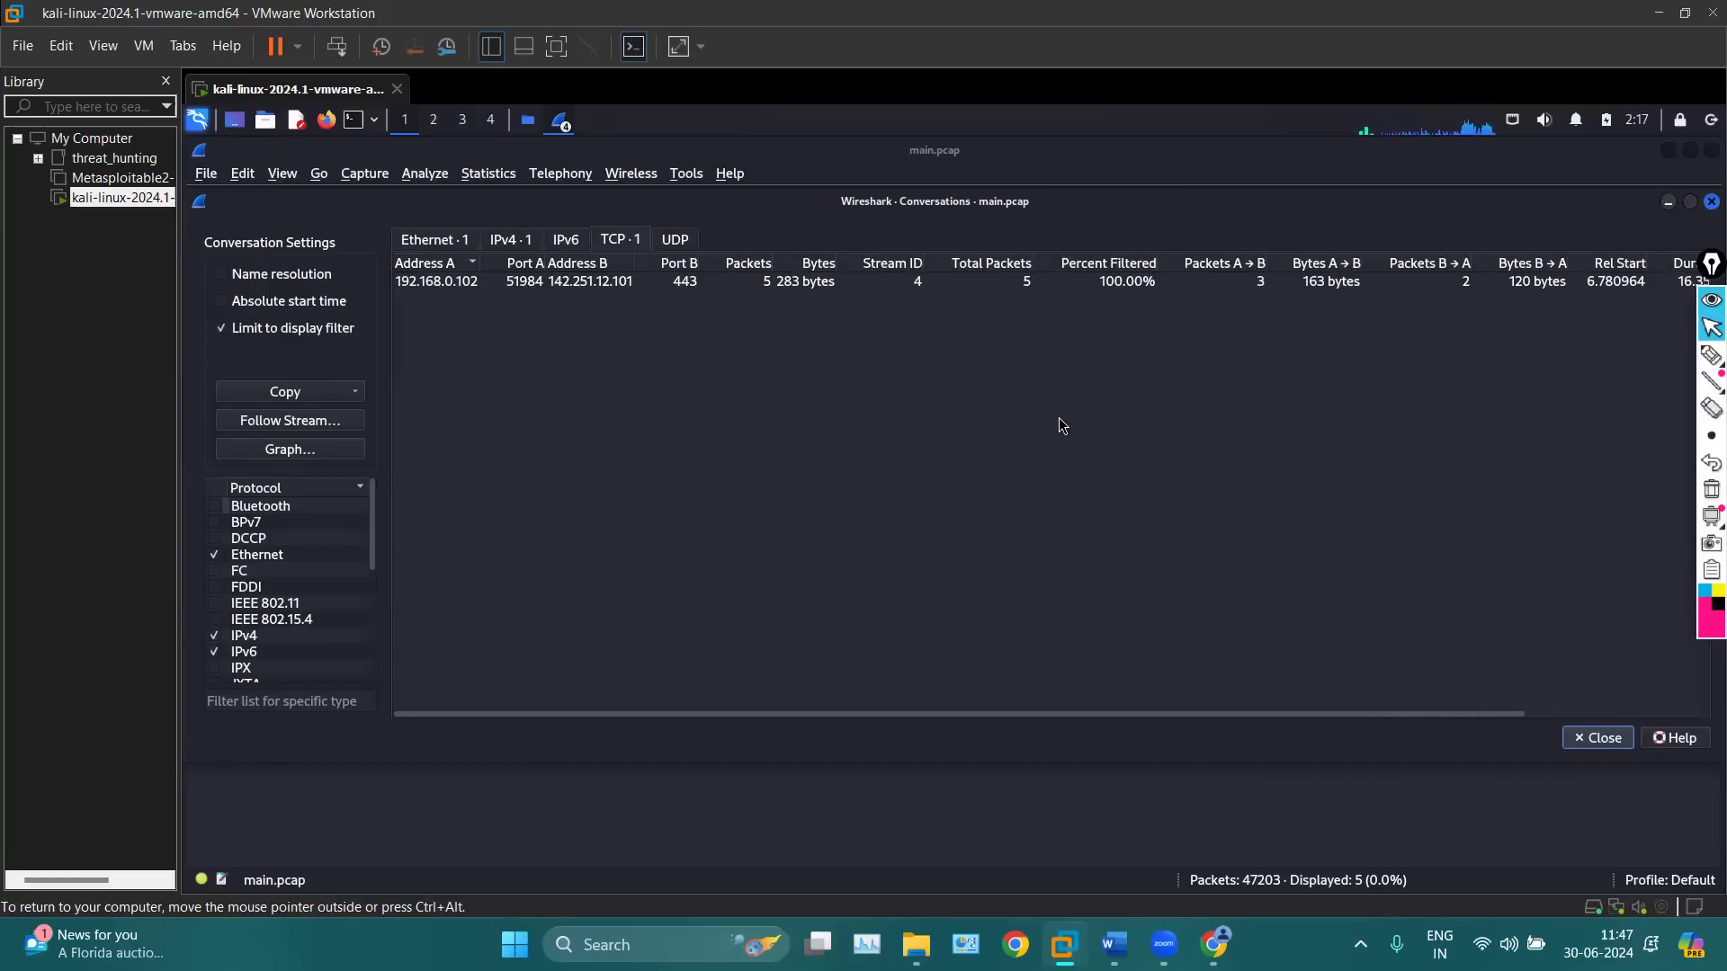
Open the graph from the TCP conversations, mark its Sequence Number and Time axes in pen, and clear the annotations
left_click(290, 447)
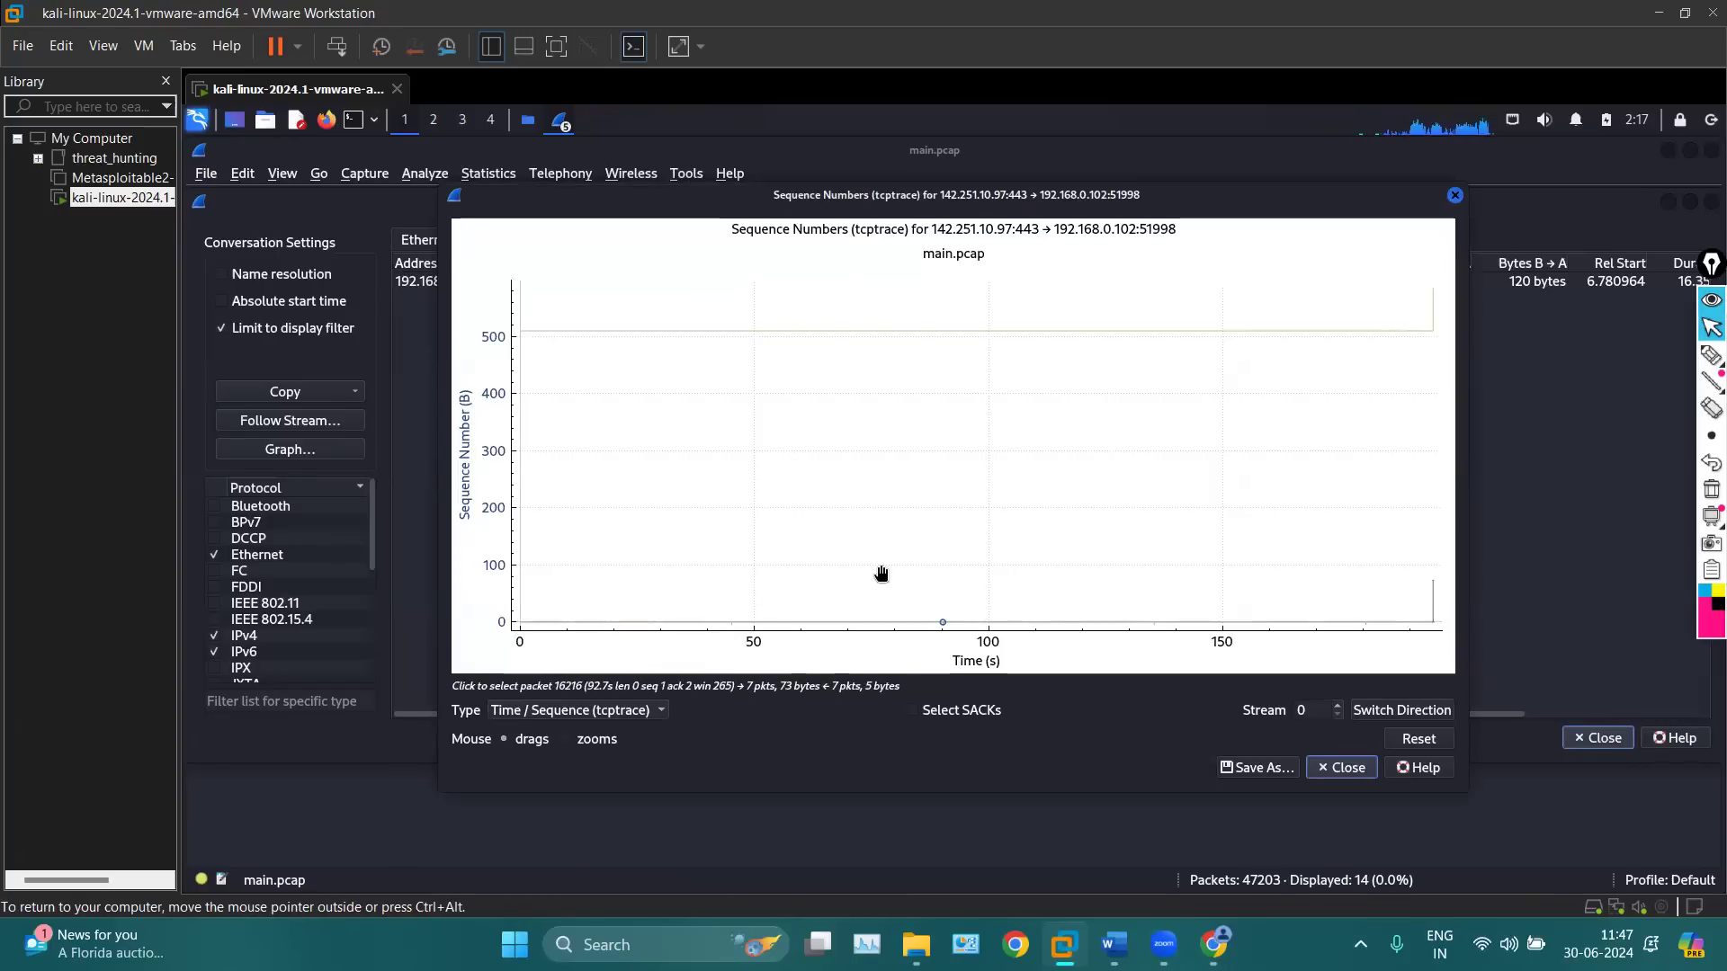
left_click(1712, 355)
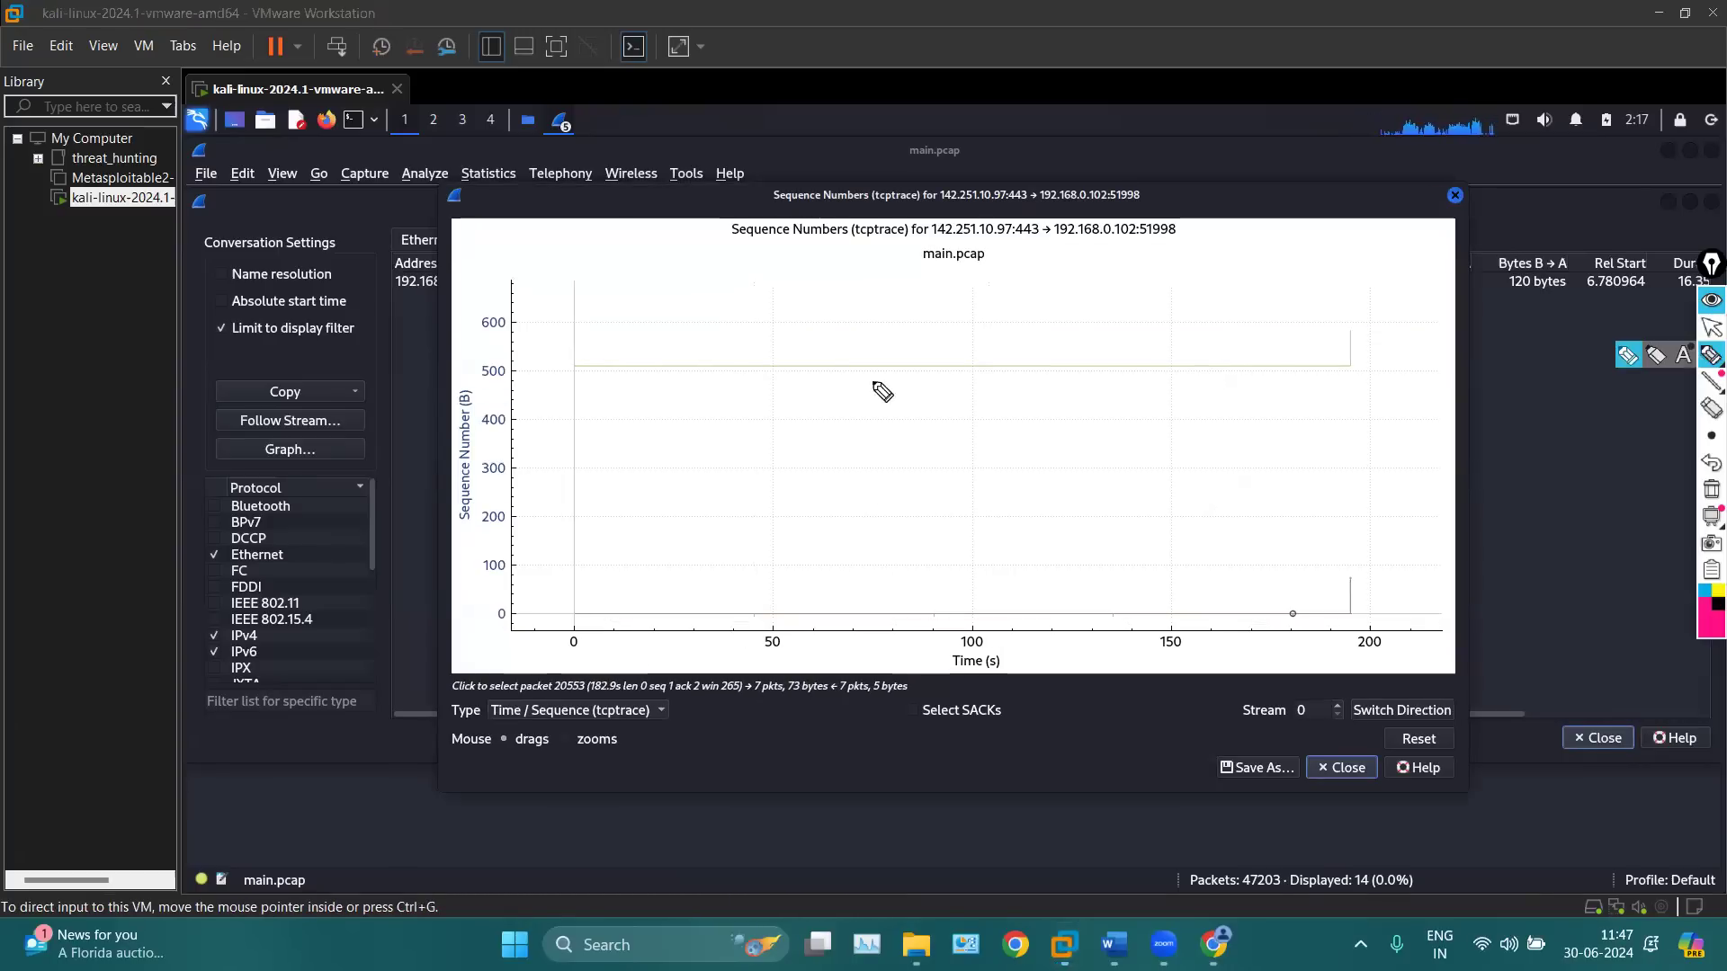
mouse_move(479, 343)
left_mouse_down()
mouse_move(467, 572)
mouse_move(477, 340)
left_mouse_up()
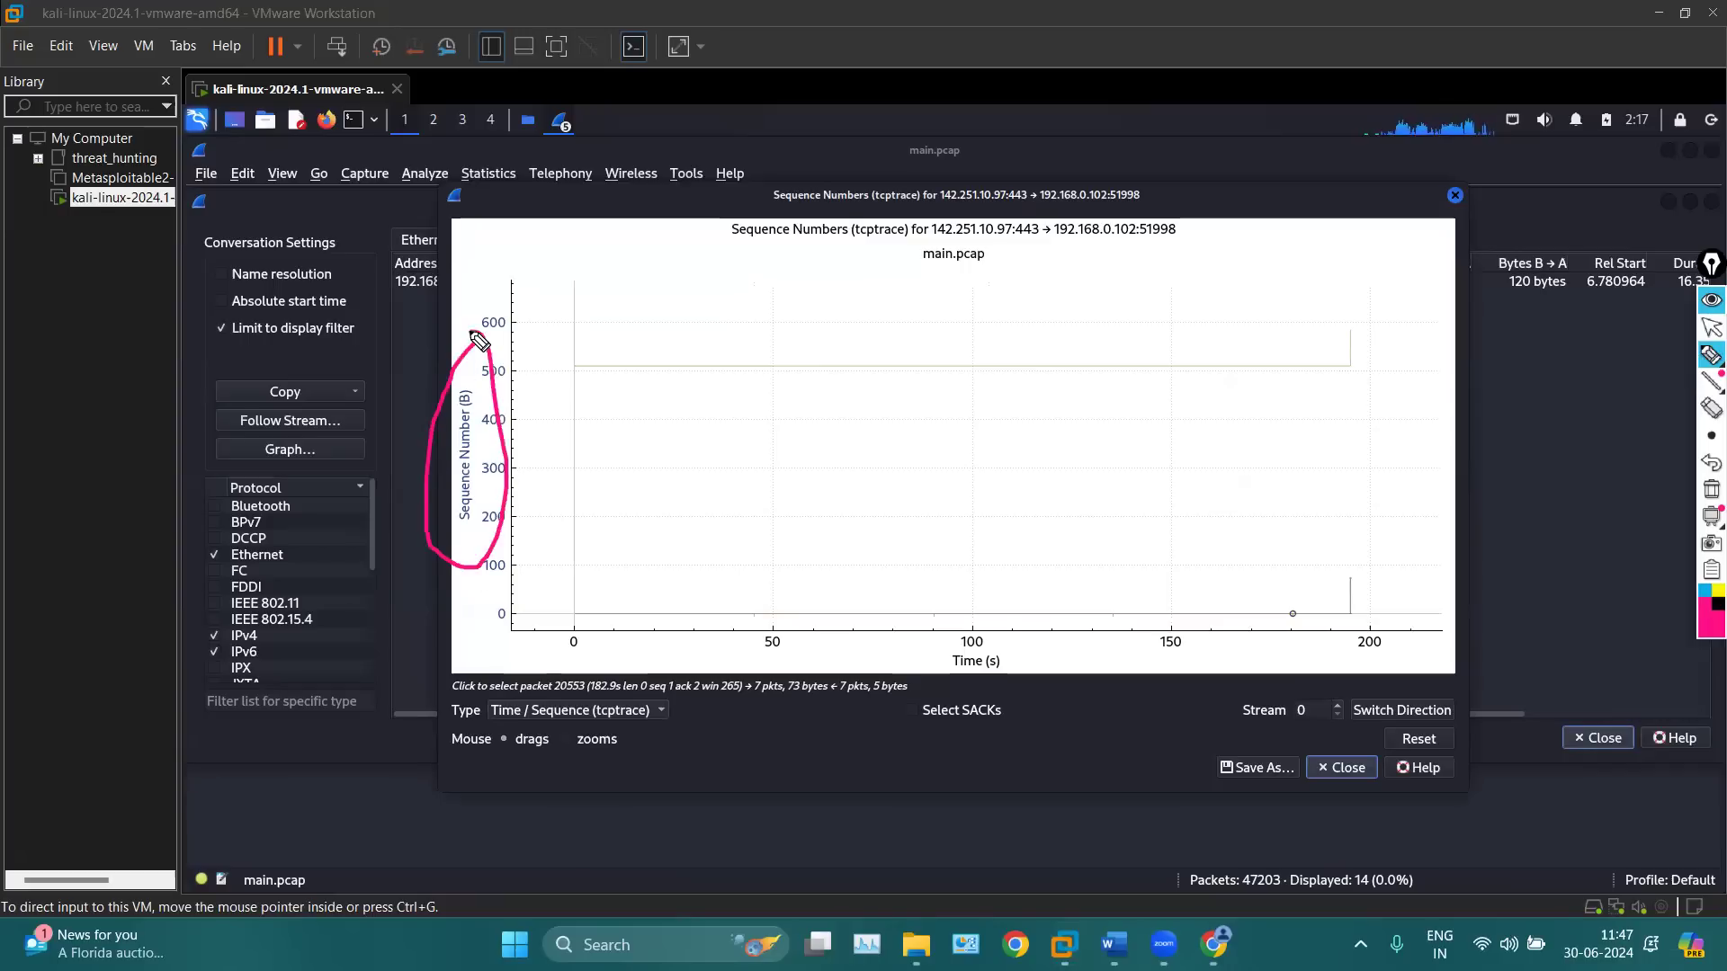
left_click_drag(892, 680, 1009, 682)
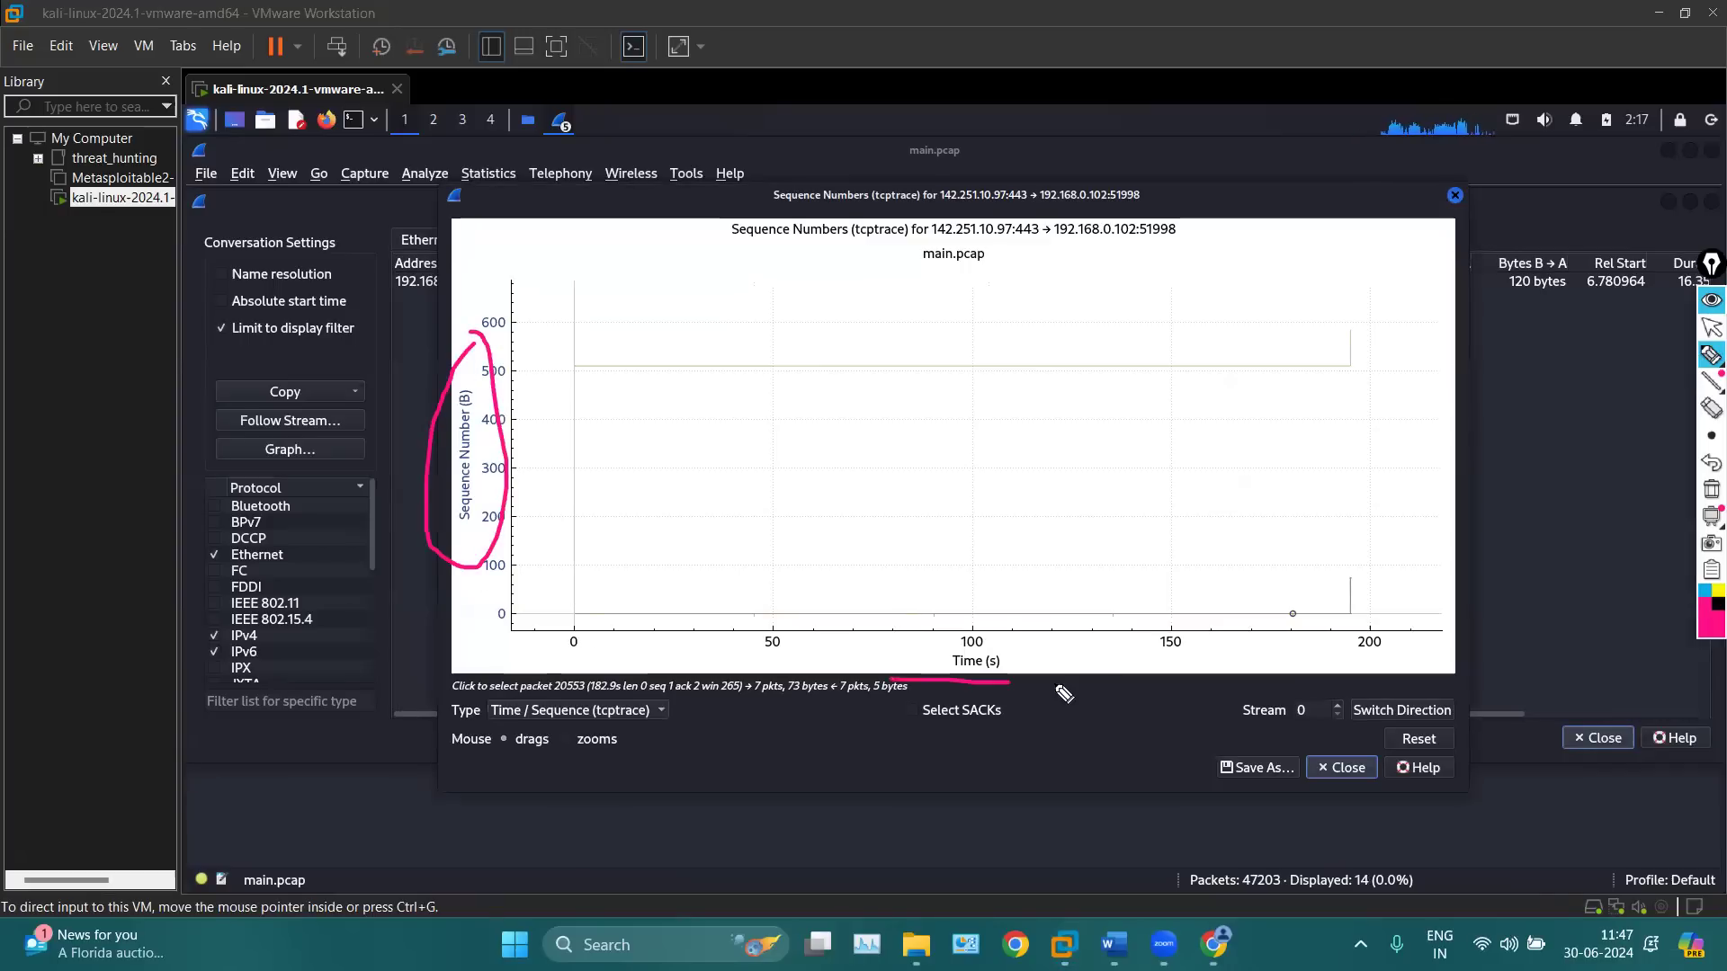
left_click(1710, 494)
left_click(1712, 328)
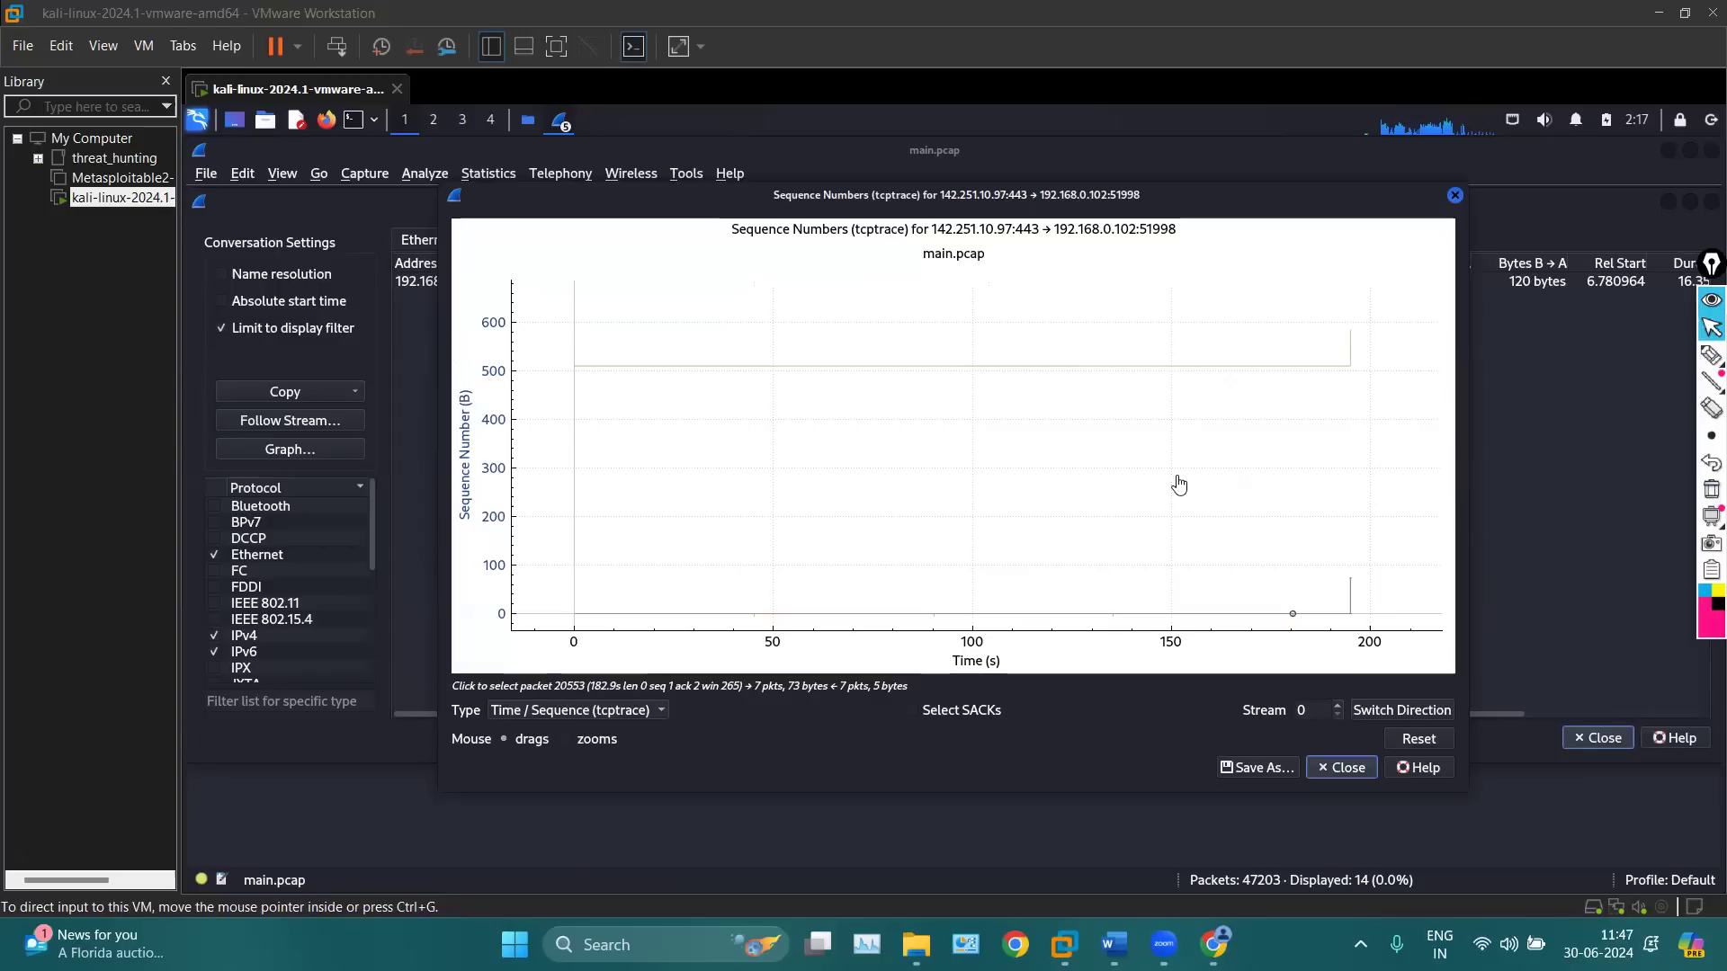
Examine the Time / Sequence (tcptrace) graph of stream 0 at wider and closer zoom levels, particularly its last packets
scroll(1179, 484, "down", 2)
scroll(1178, 484, "down", 1)
scroll(1034, 493, "down", 2)
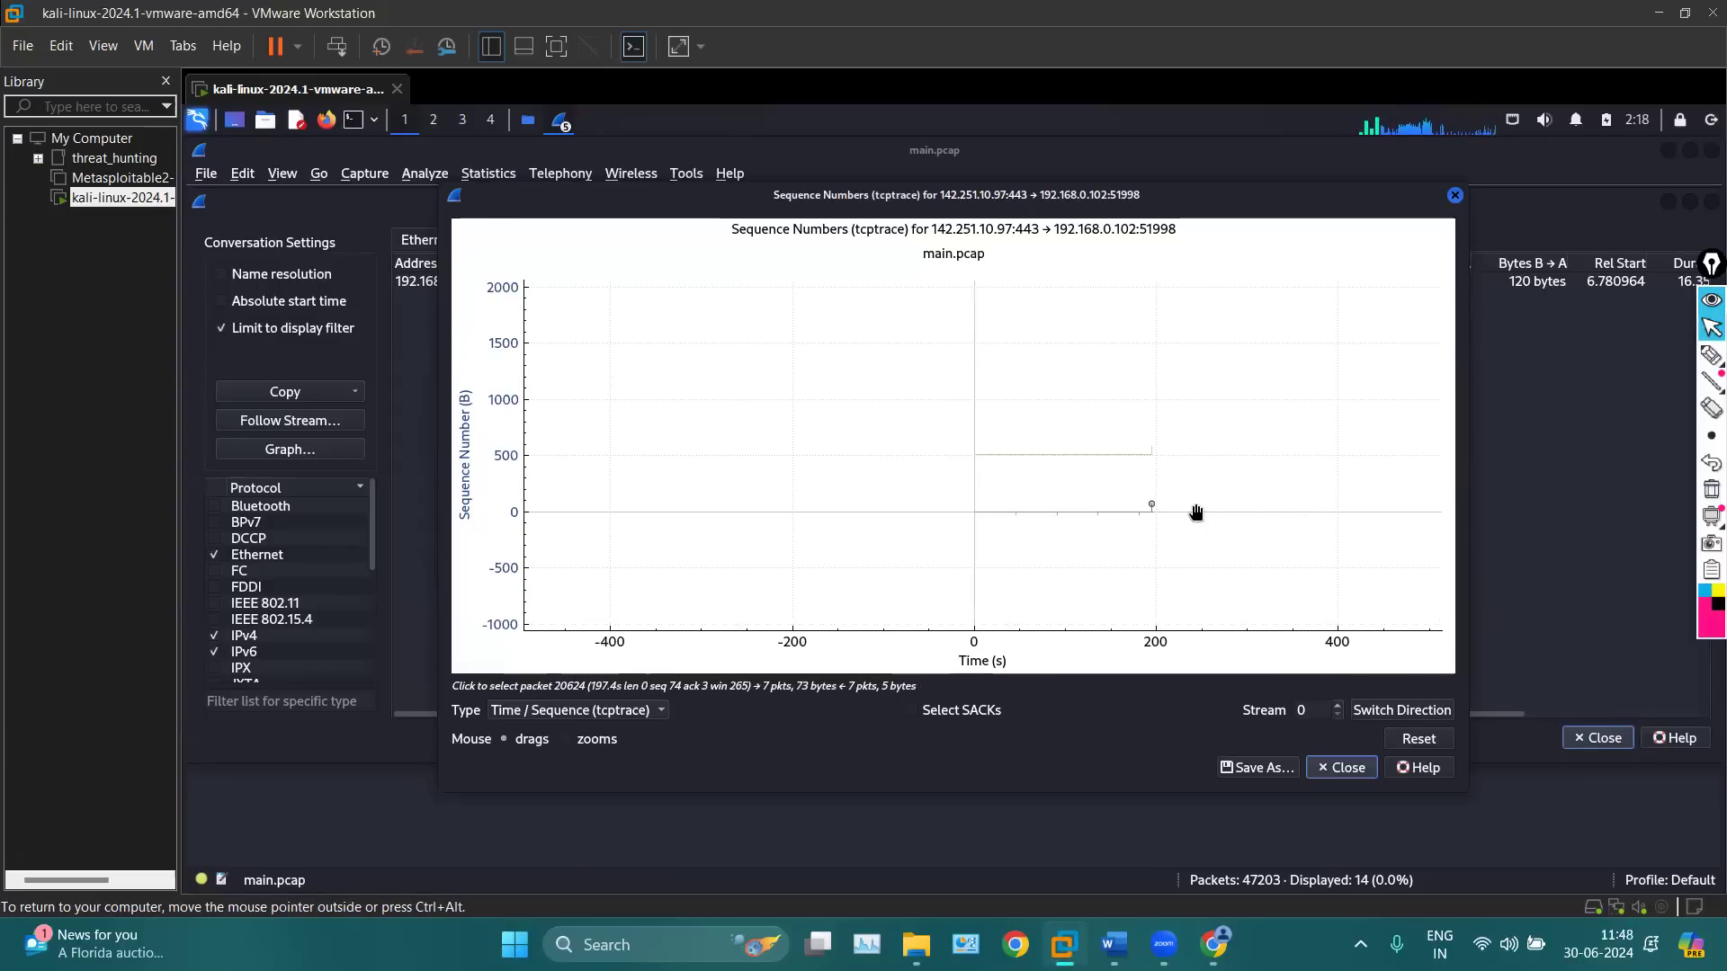
scroll(1195, 511, "down", 1)
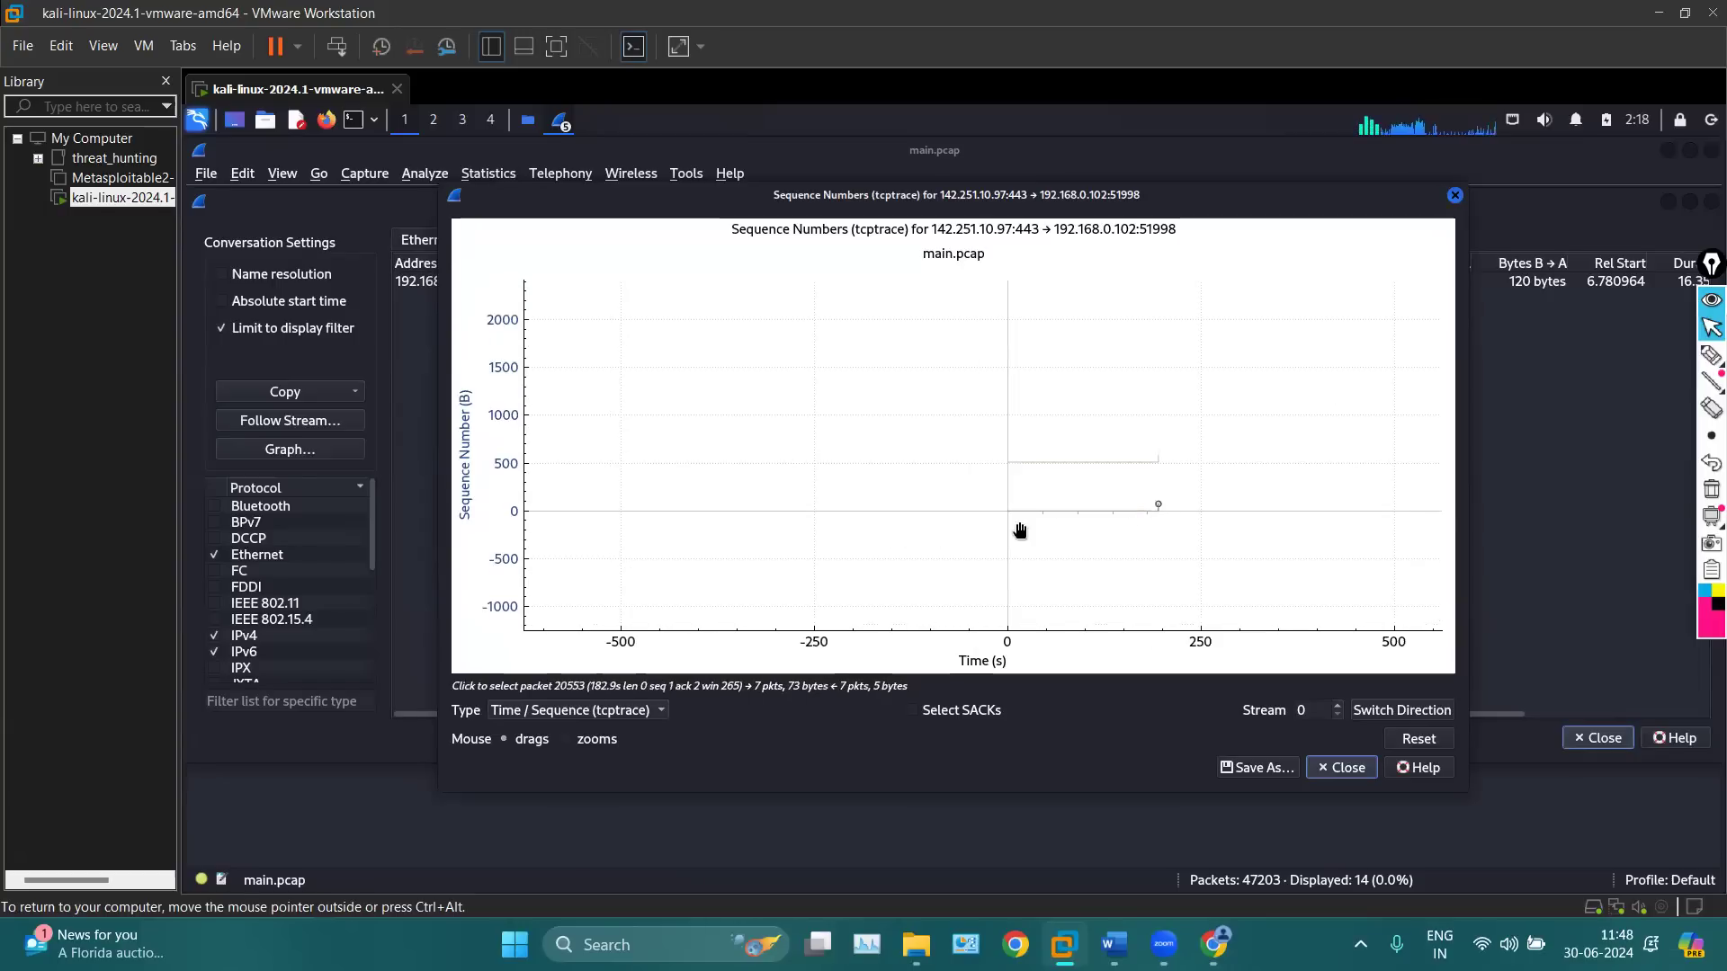
scroll(1130, 528, "up", 2)
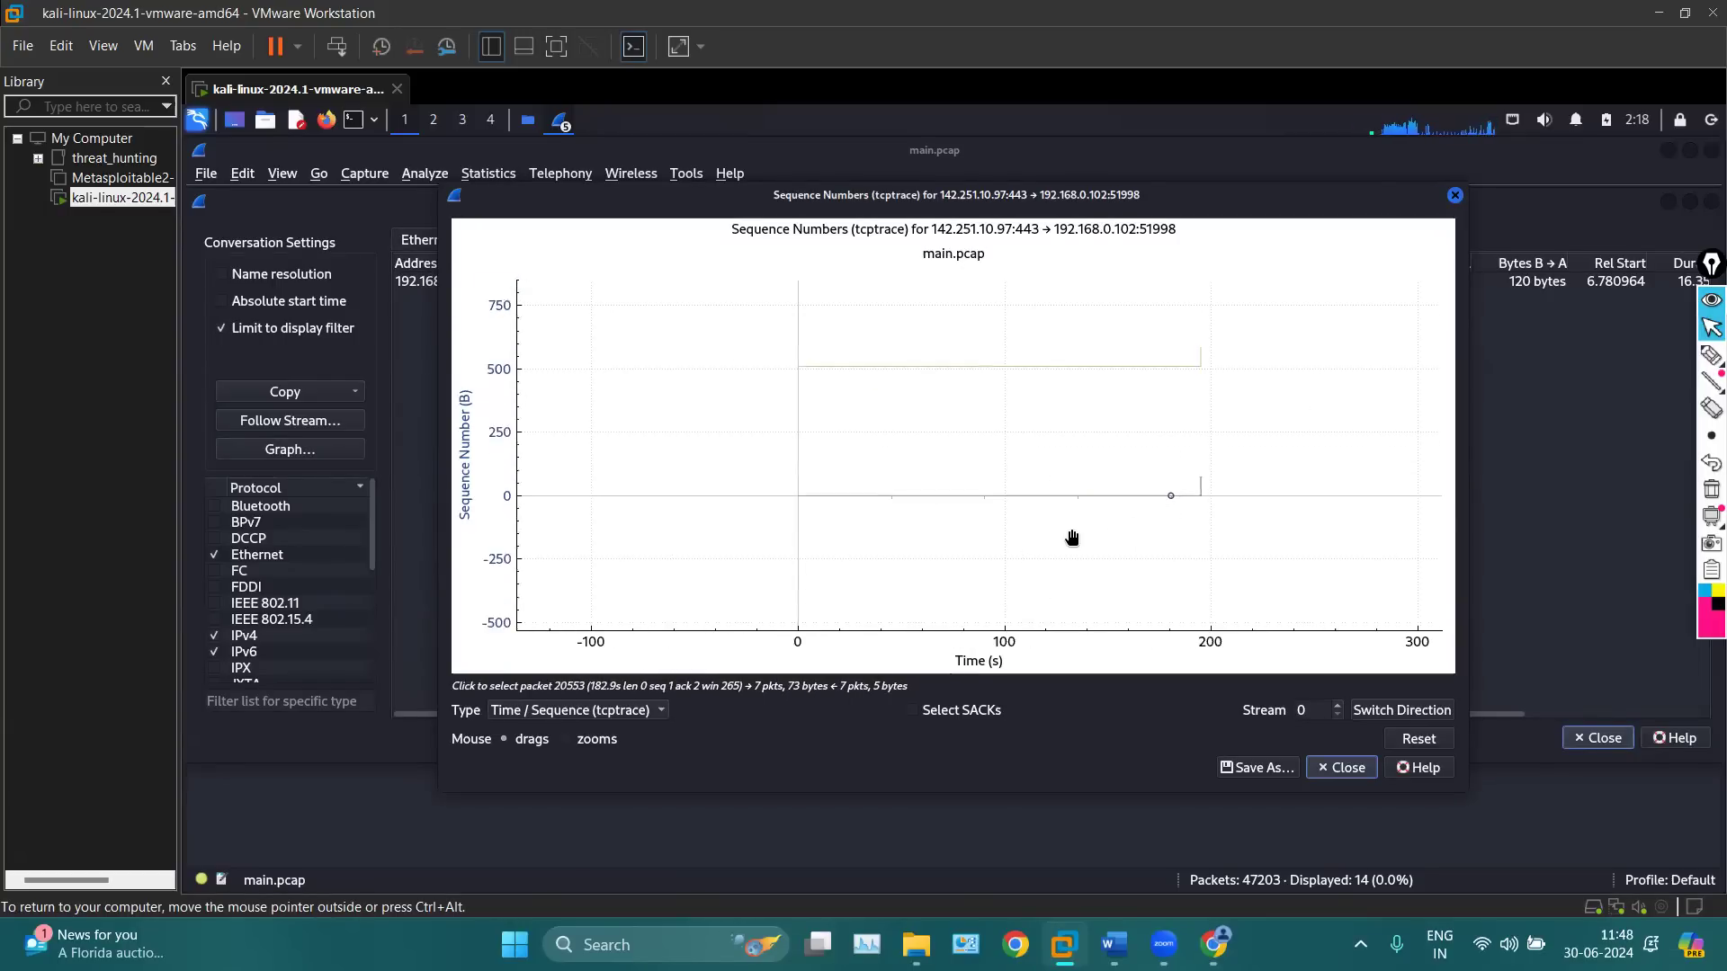
scroll(1067, 538, "up", 1)
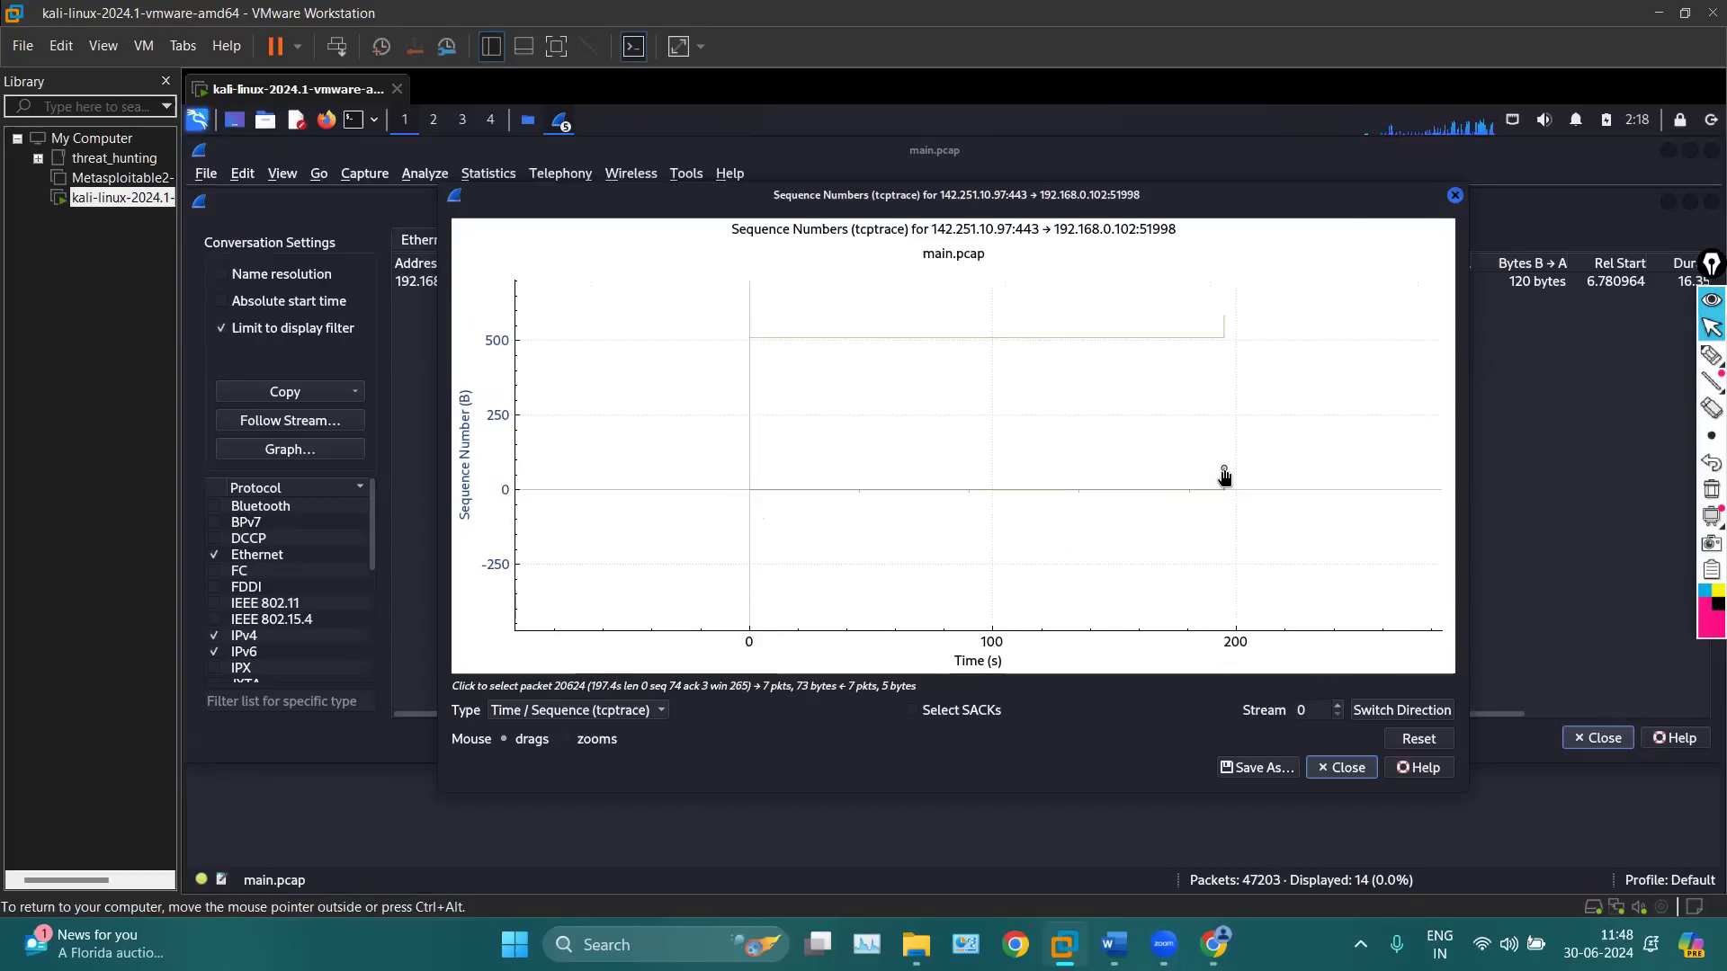
scroll(1224, 477, "up", 2)
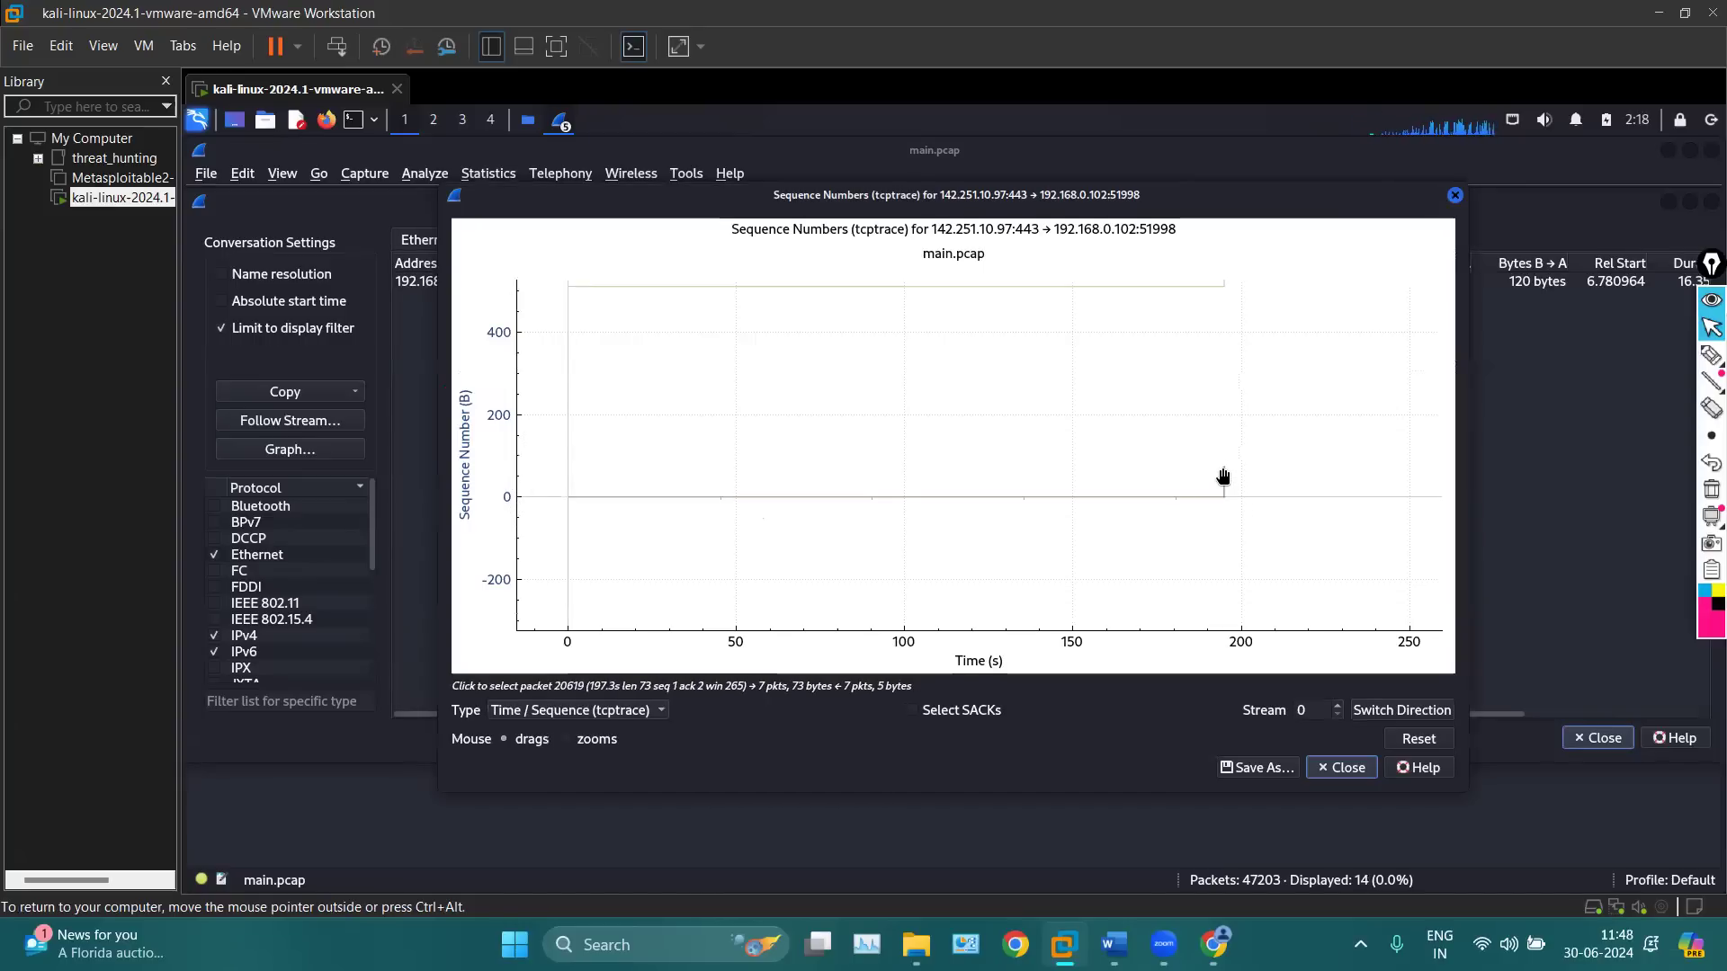
Trace the last packet's level across to the Sequence Number axis in pen on the tcptrace graph, and clear the annotation
left_click(1708, 369)
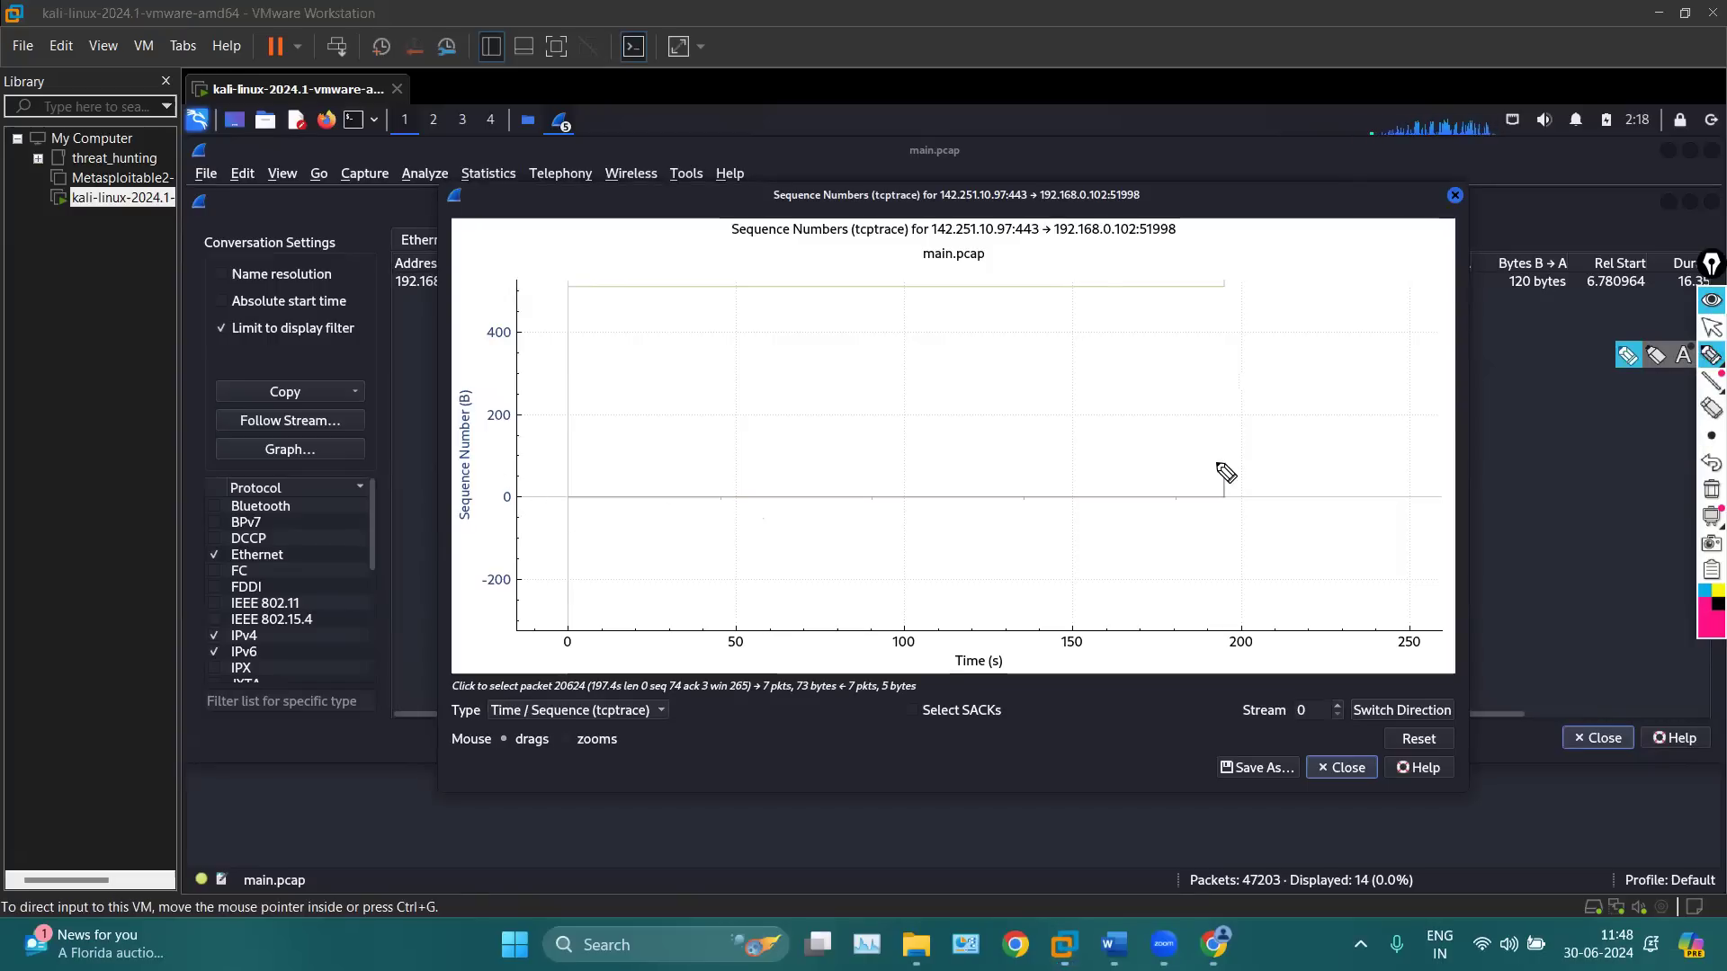
left_click_drag(1225, 474, 528, 483)
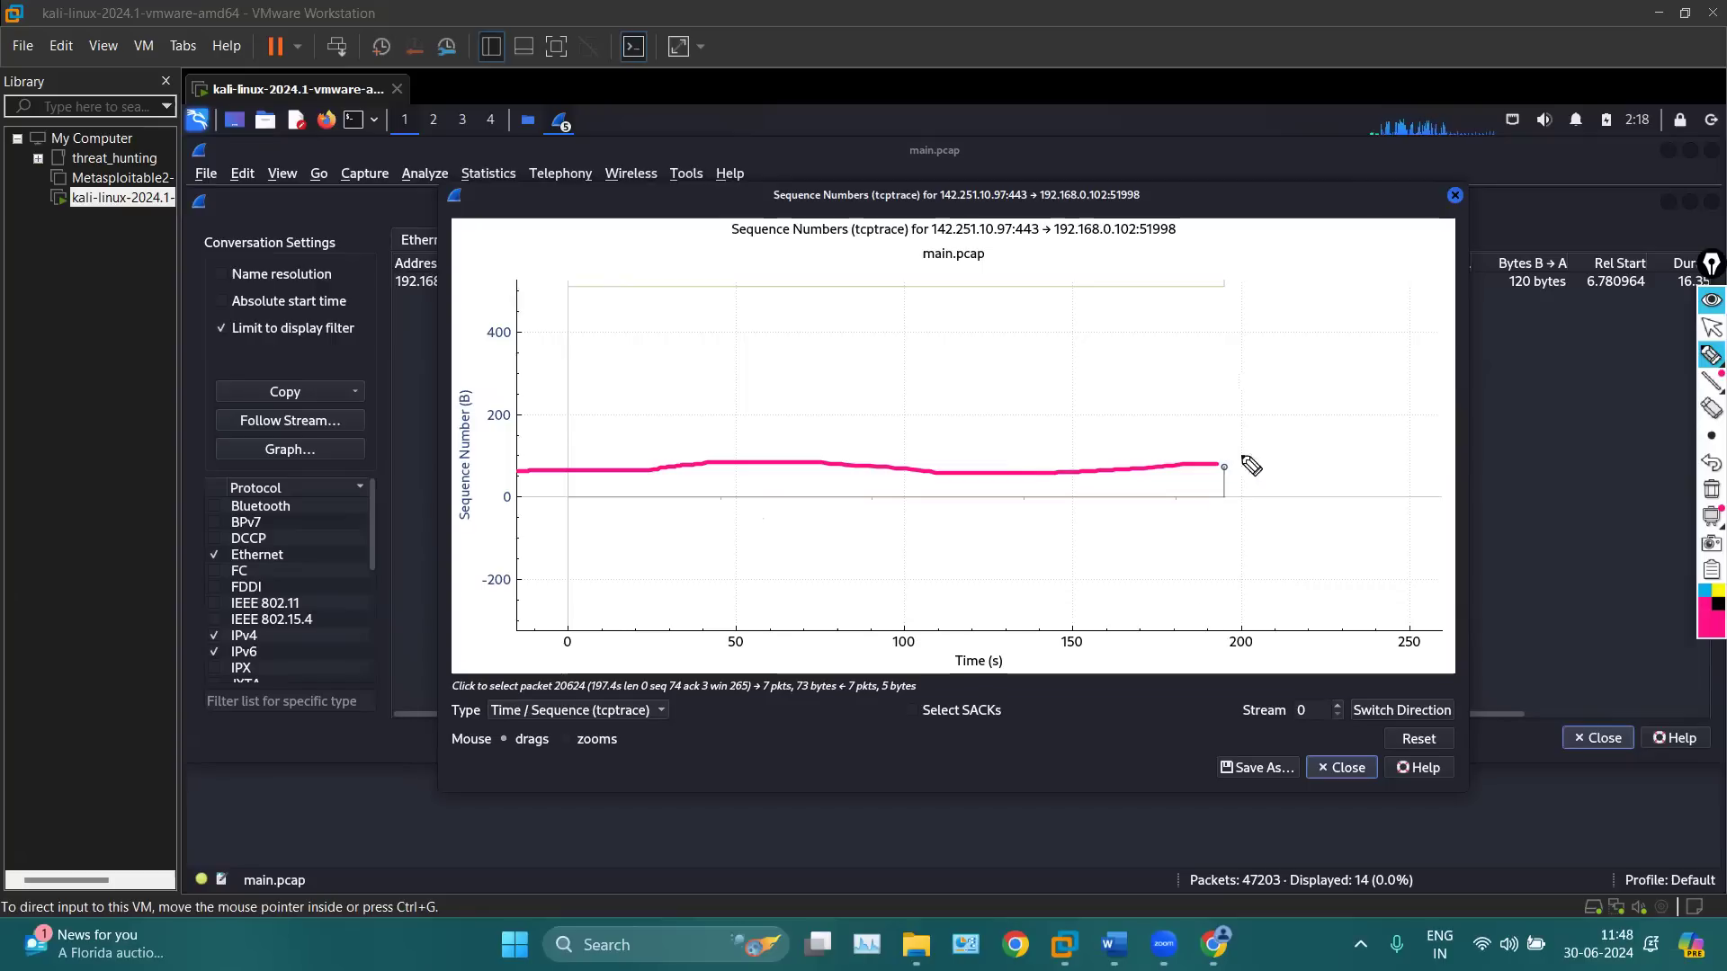
left_click(1711, 489)
left_click(1709, 331)
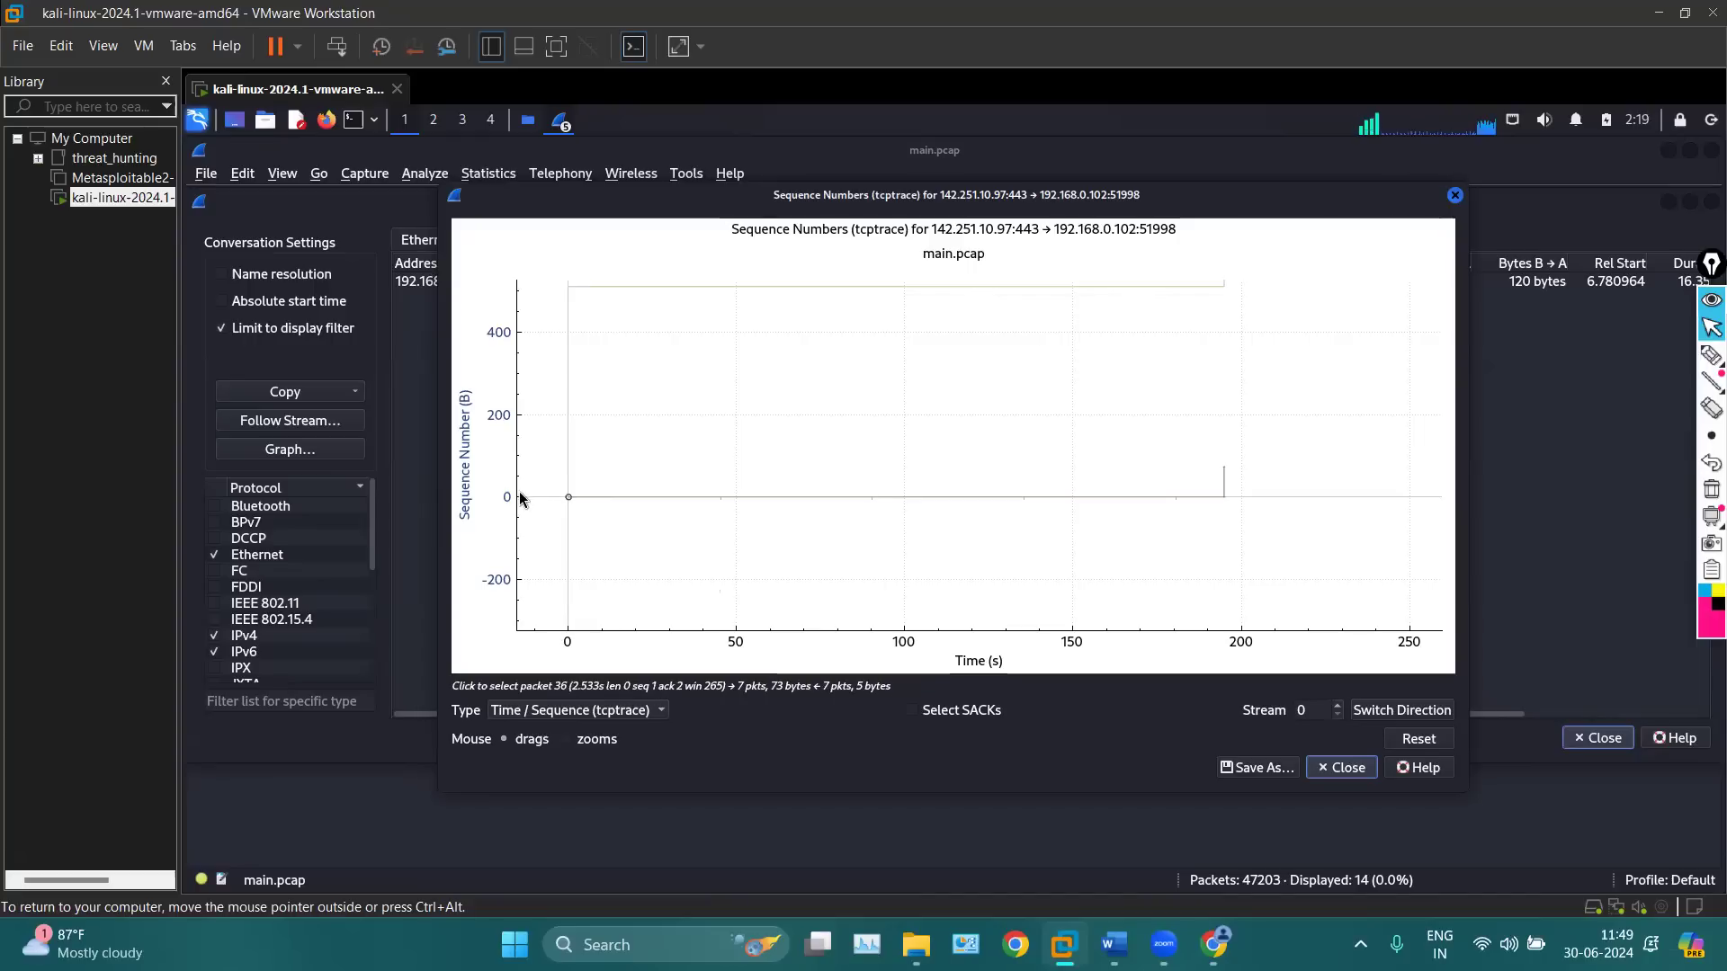
Close the graph and reopen the conversation statistics to check the TCP entry of stream 0, and return to the packet list
left_click(1454, 196)
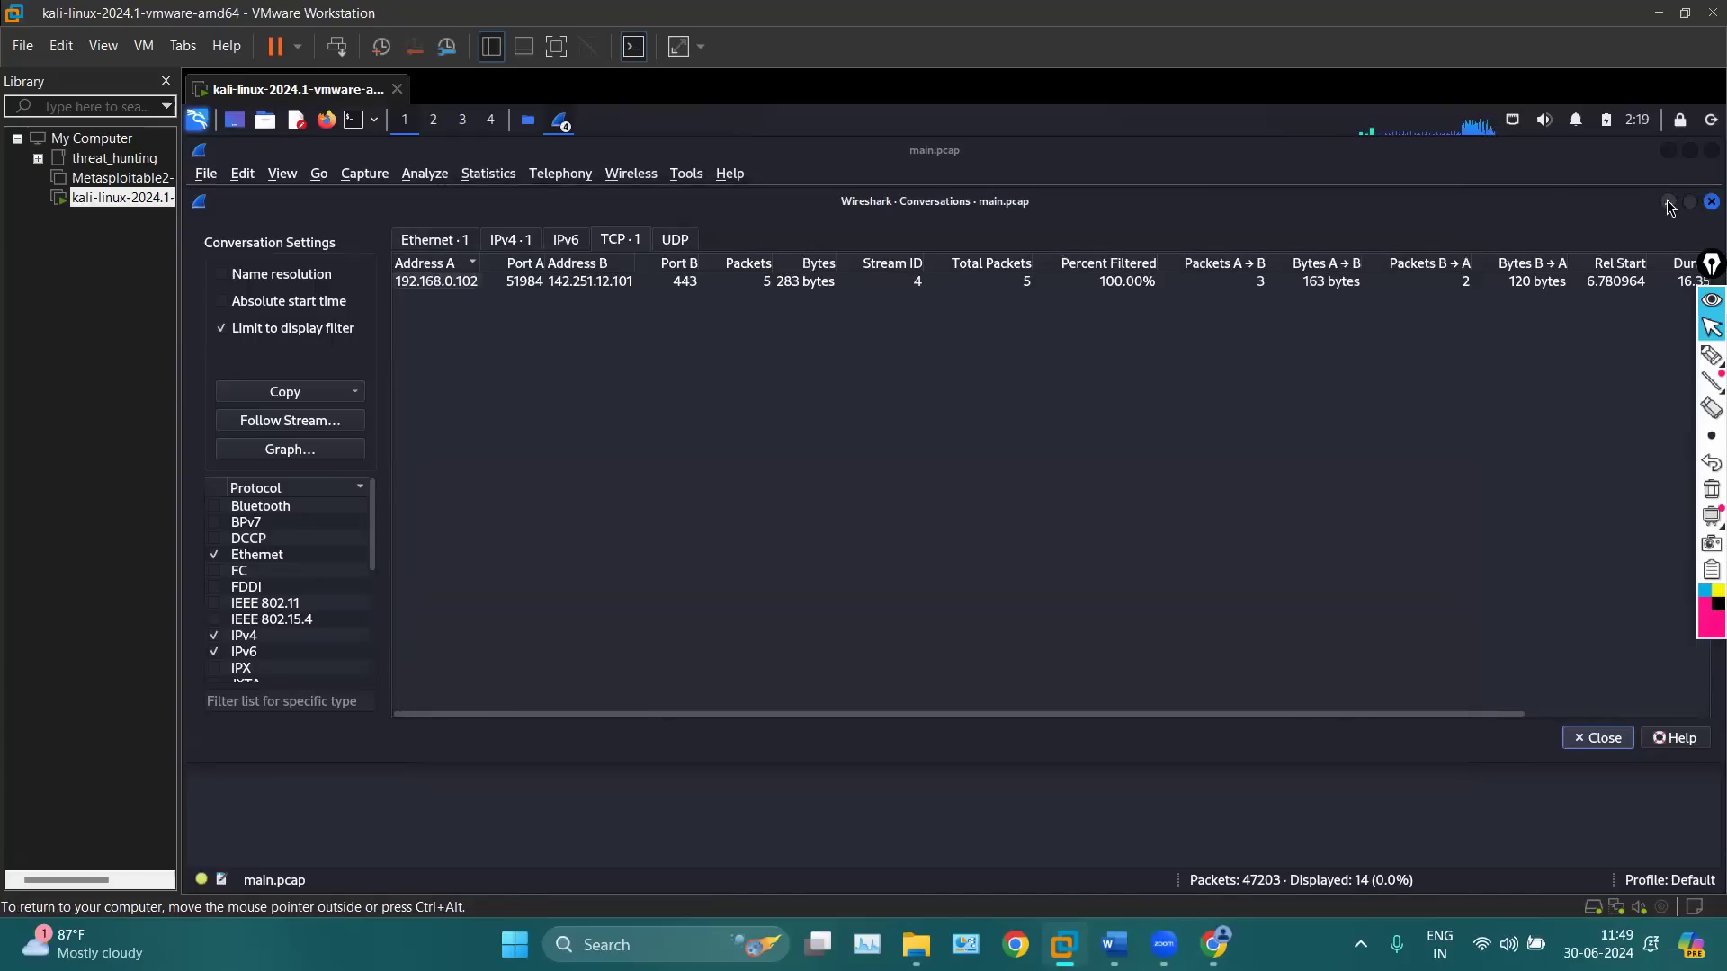
left_click(1712, 202)
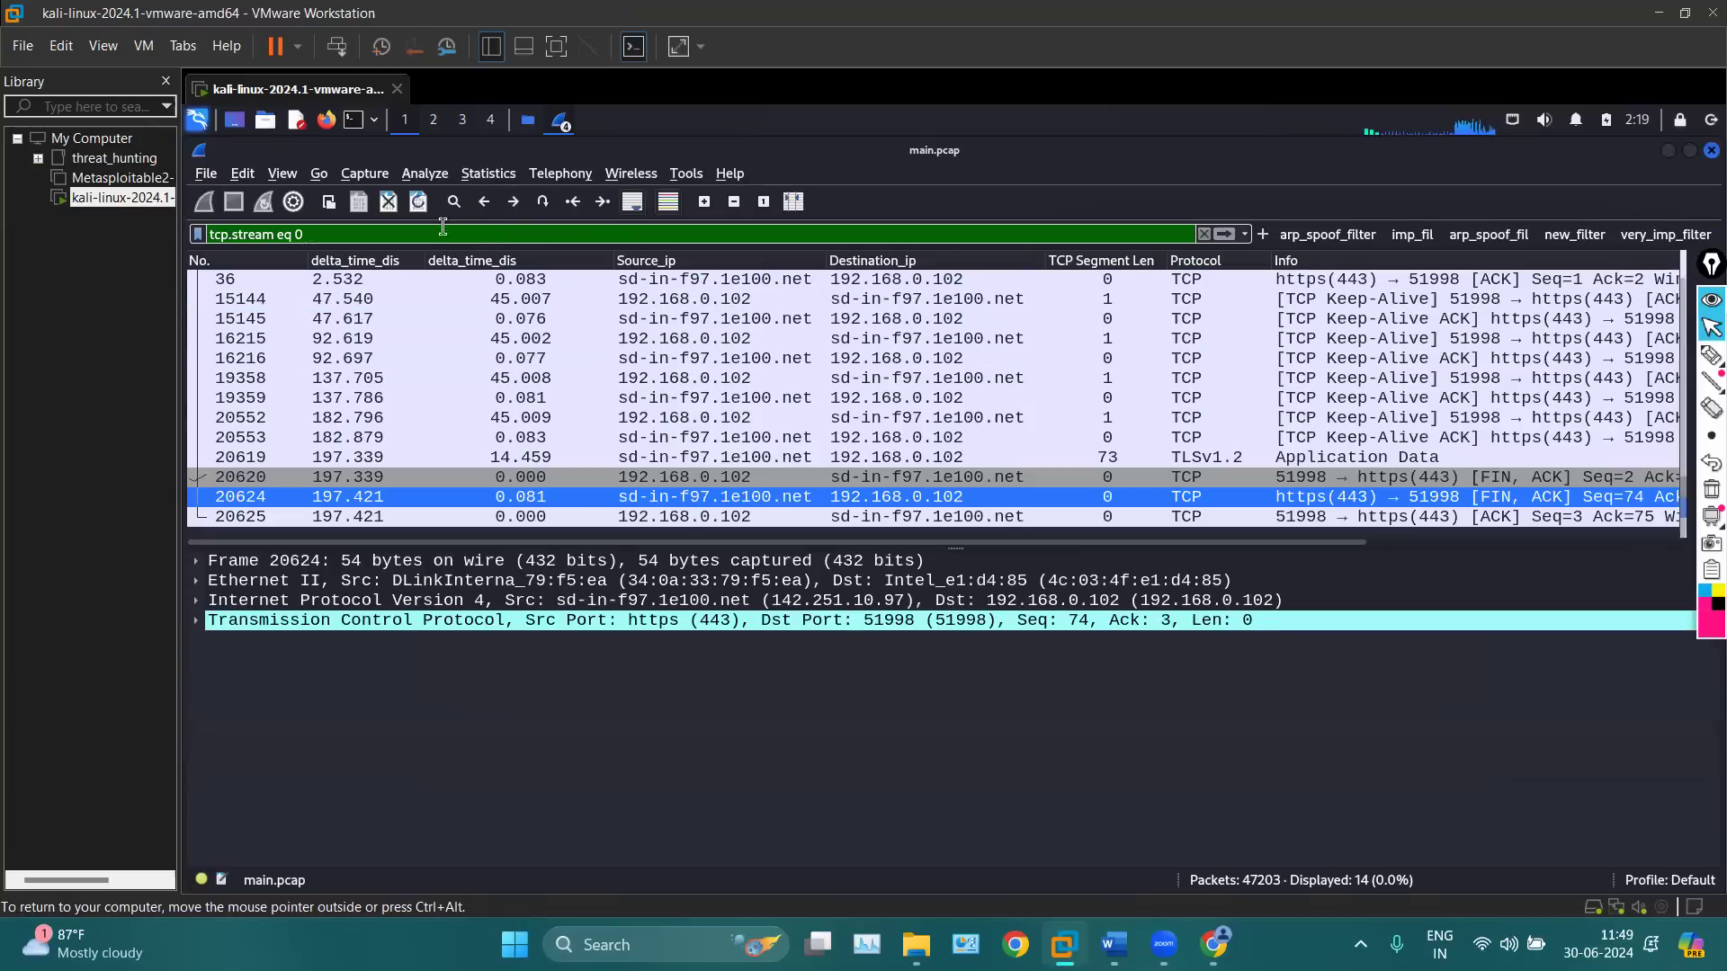
left_click(489, 175)
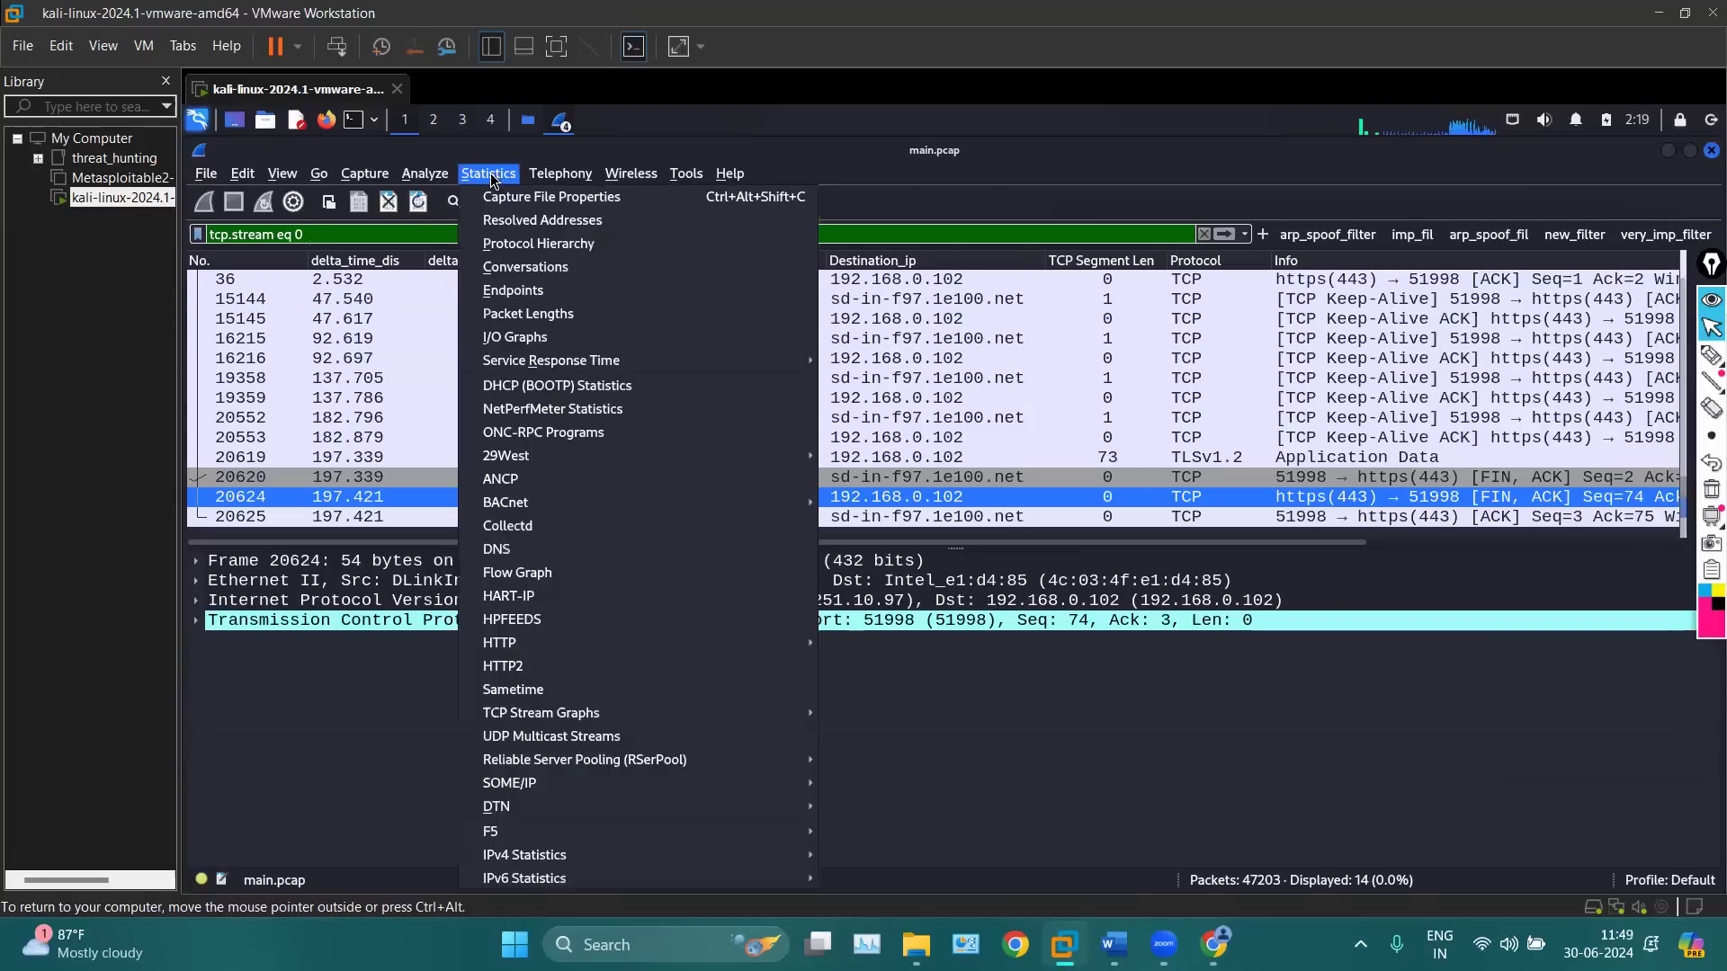
left_click(527, 268)
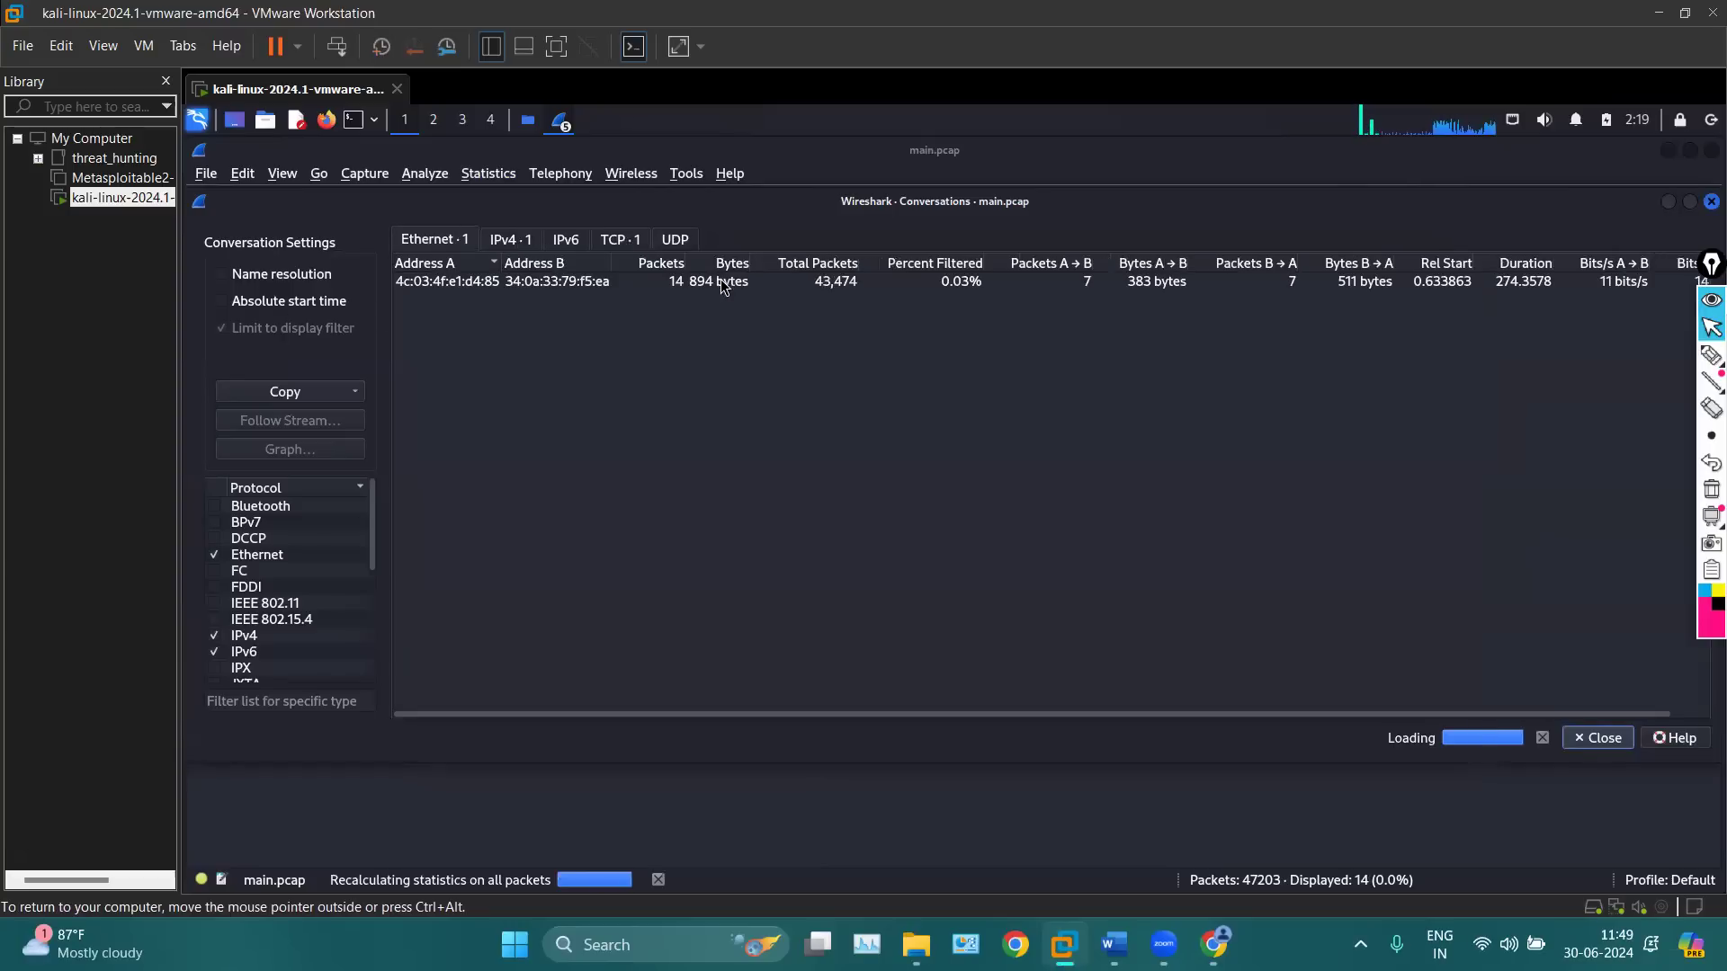
left_click(604, 243)
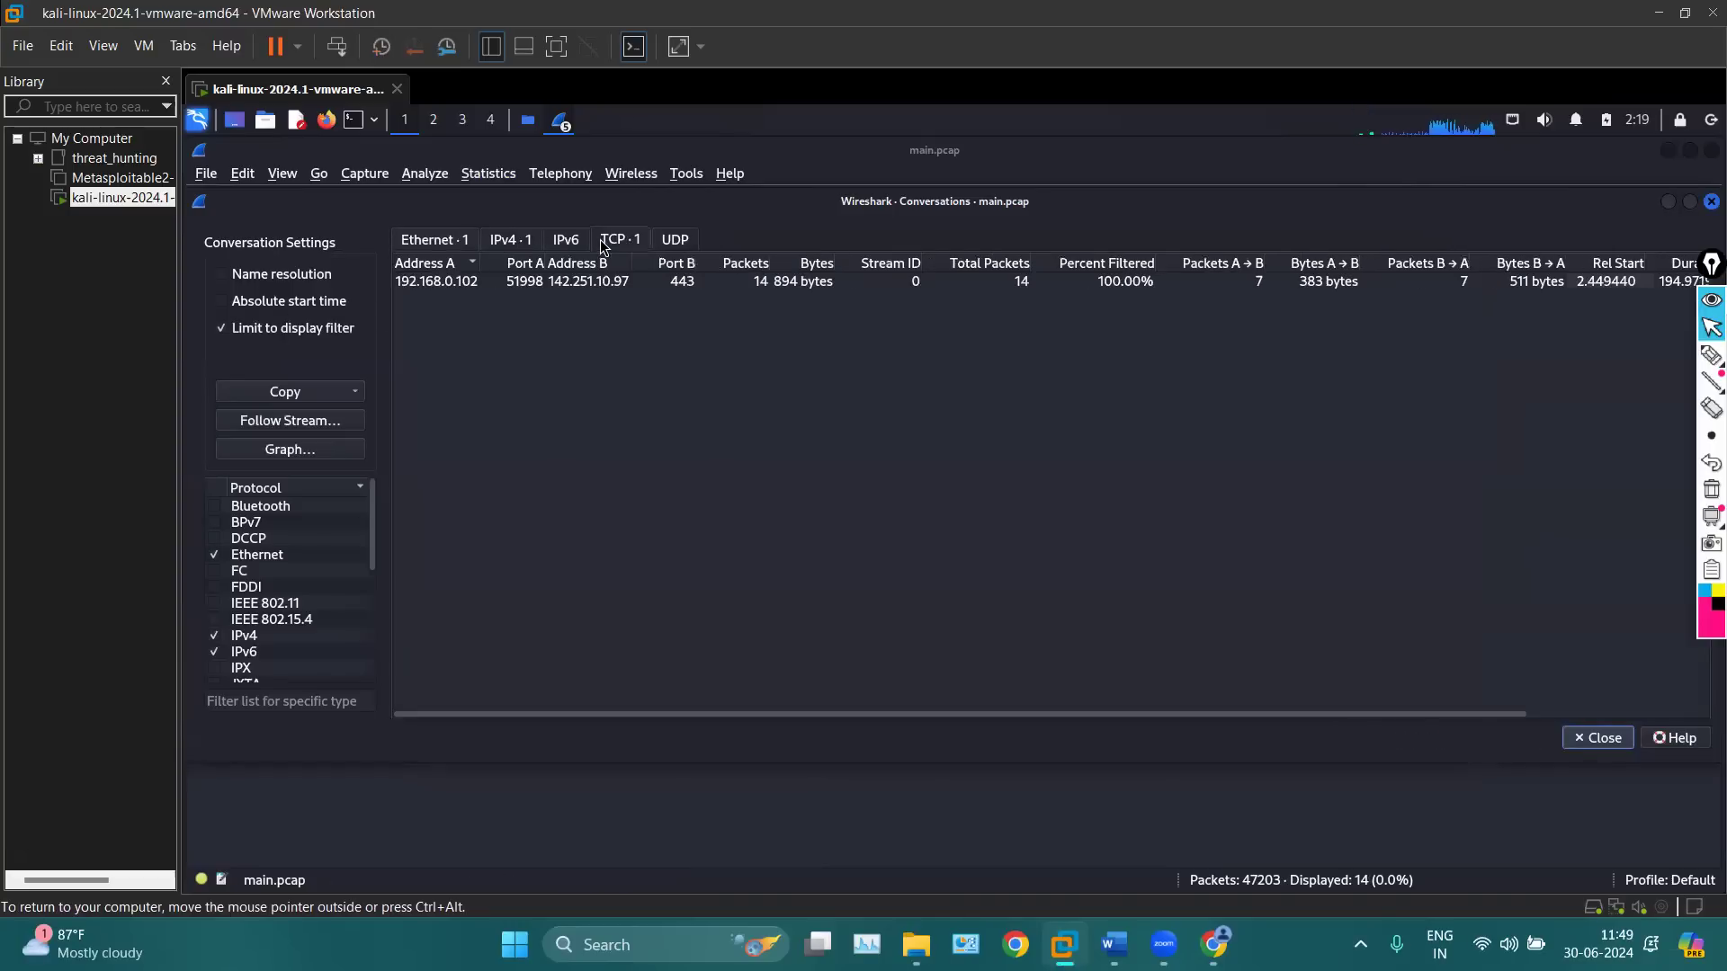
left_click(607, 284)
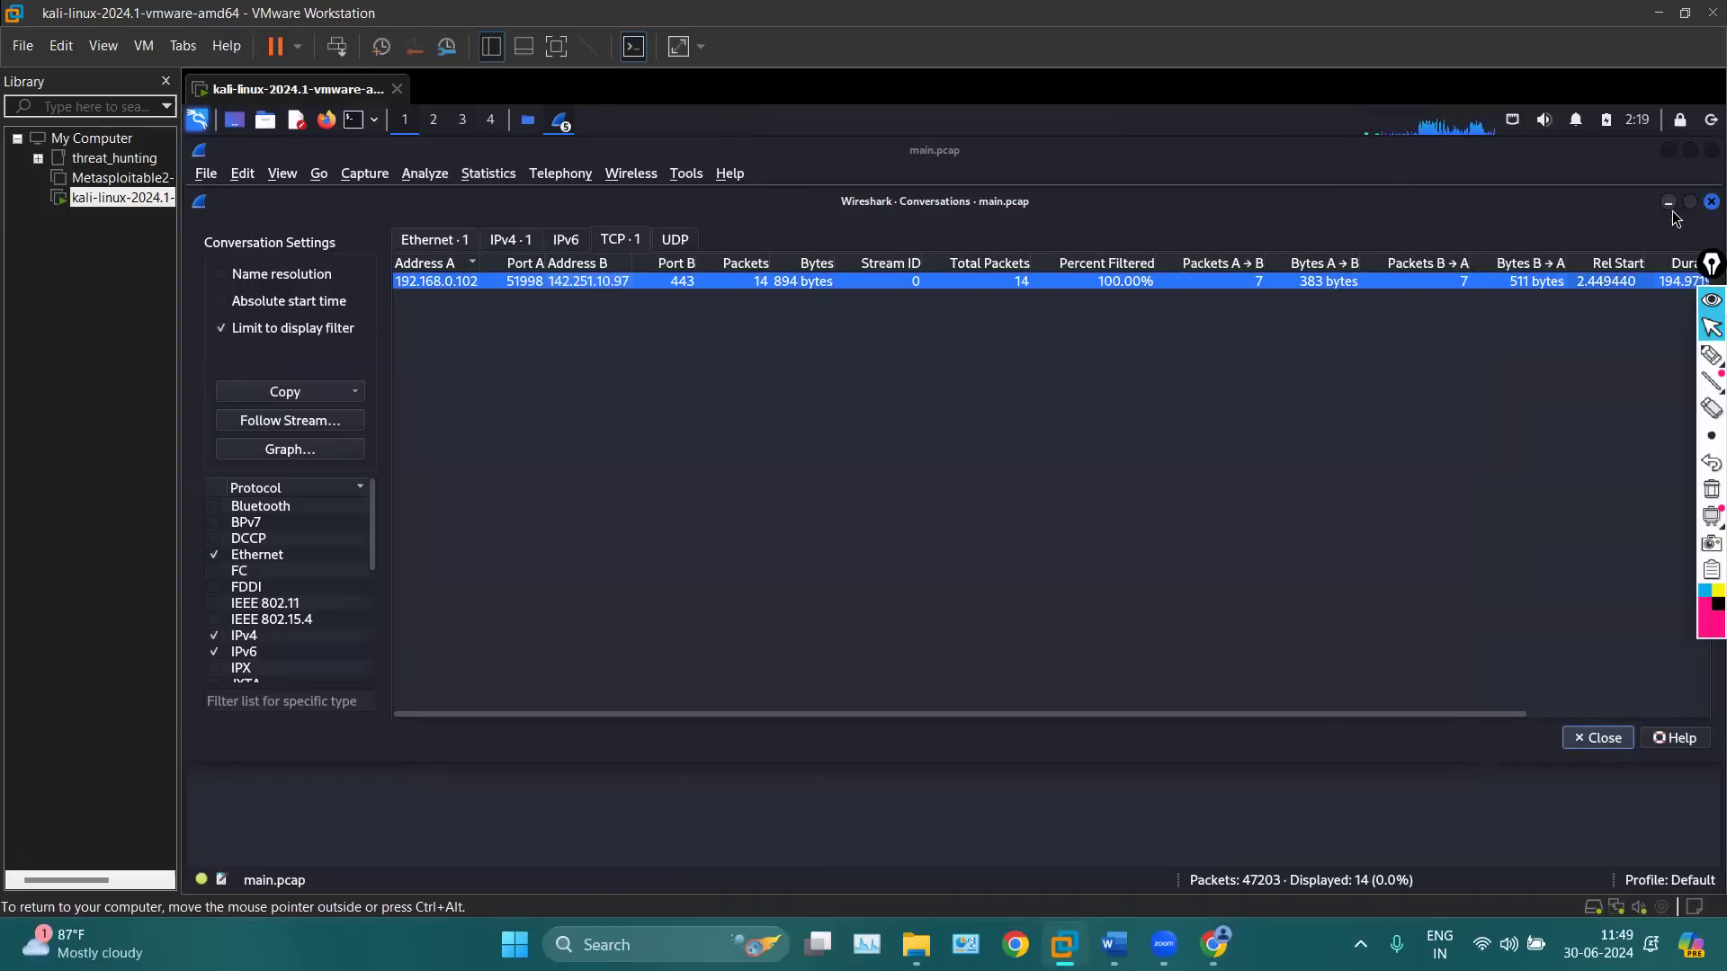
left_click(1712, 202)
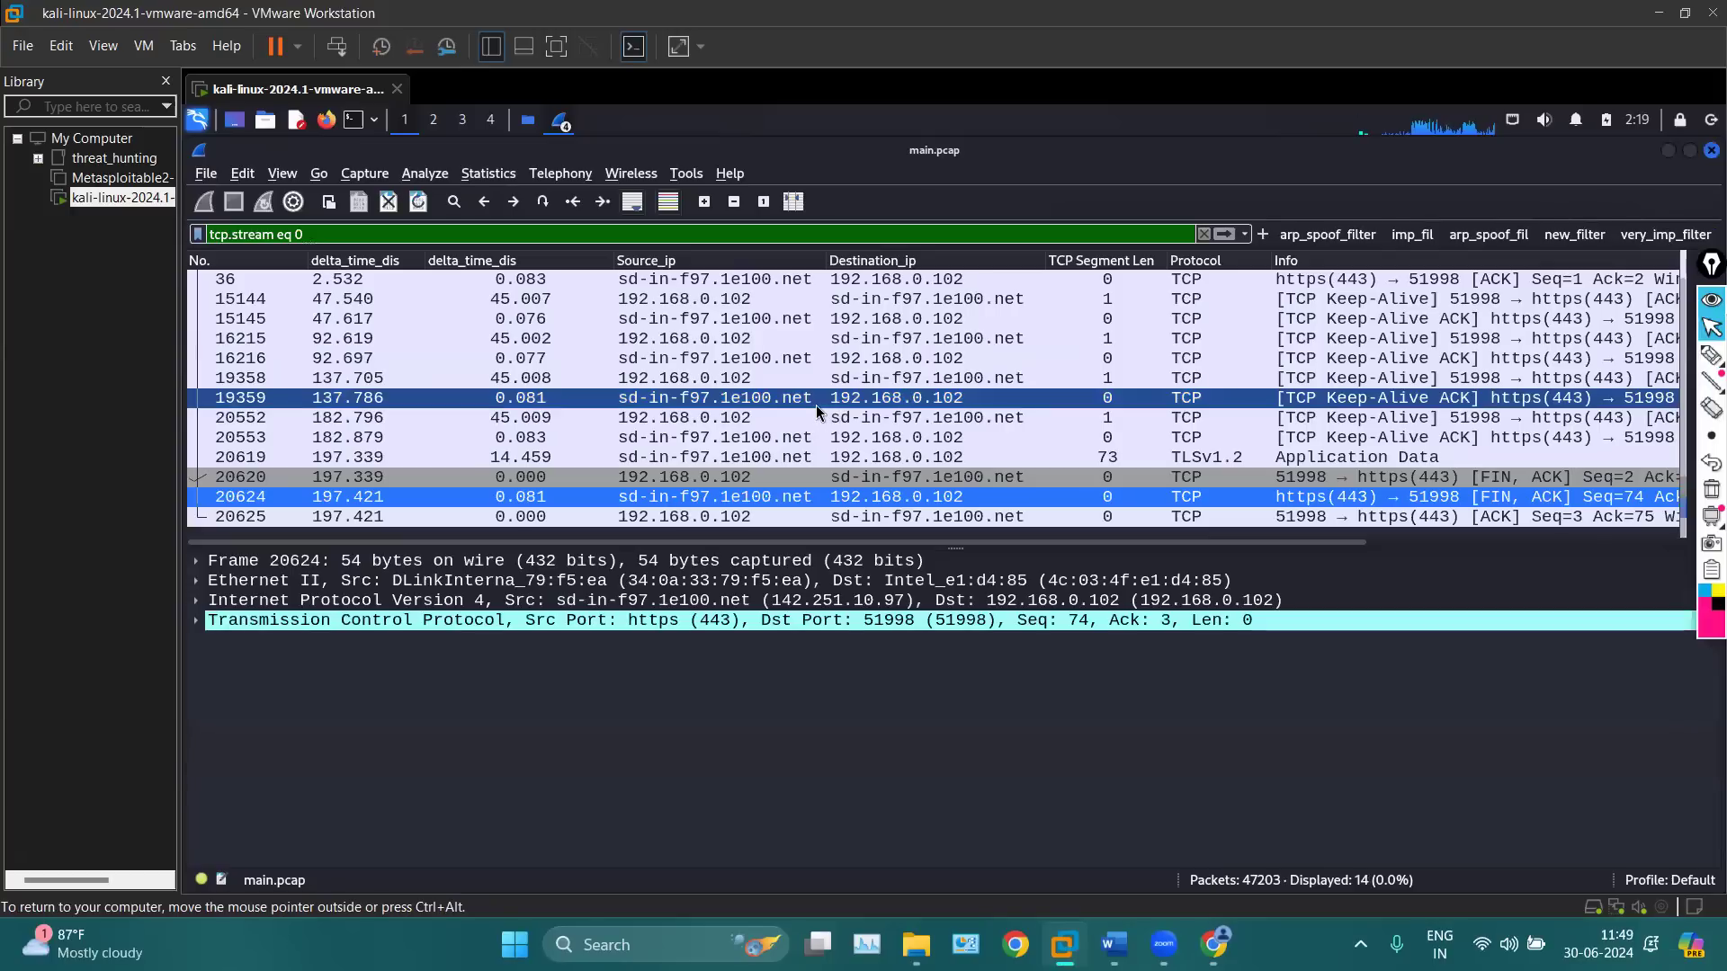
Replace the stream 0 display filter with tcp and apply it
scroll(816, 405, "up", 1)
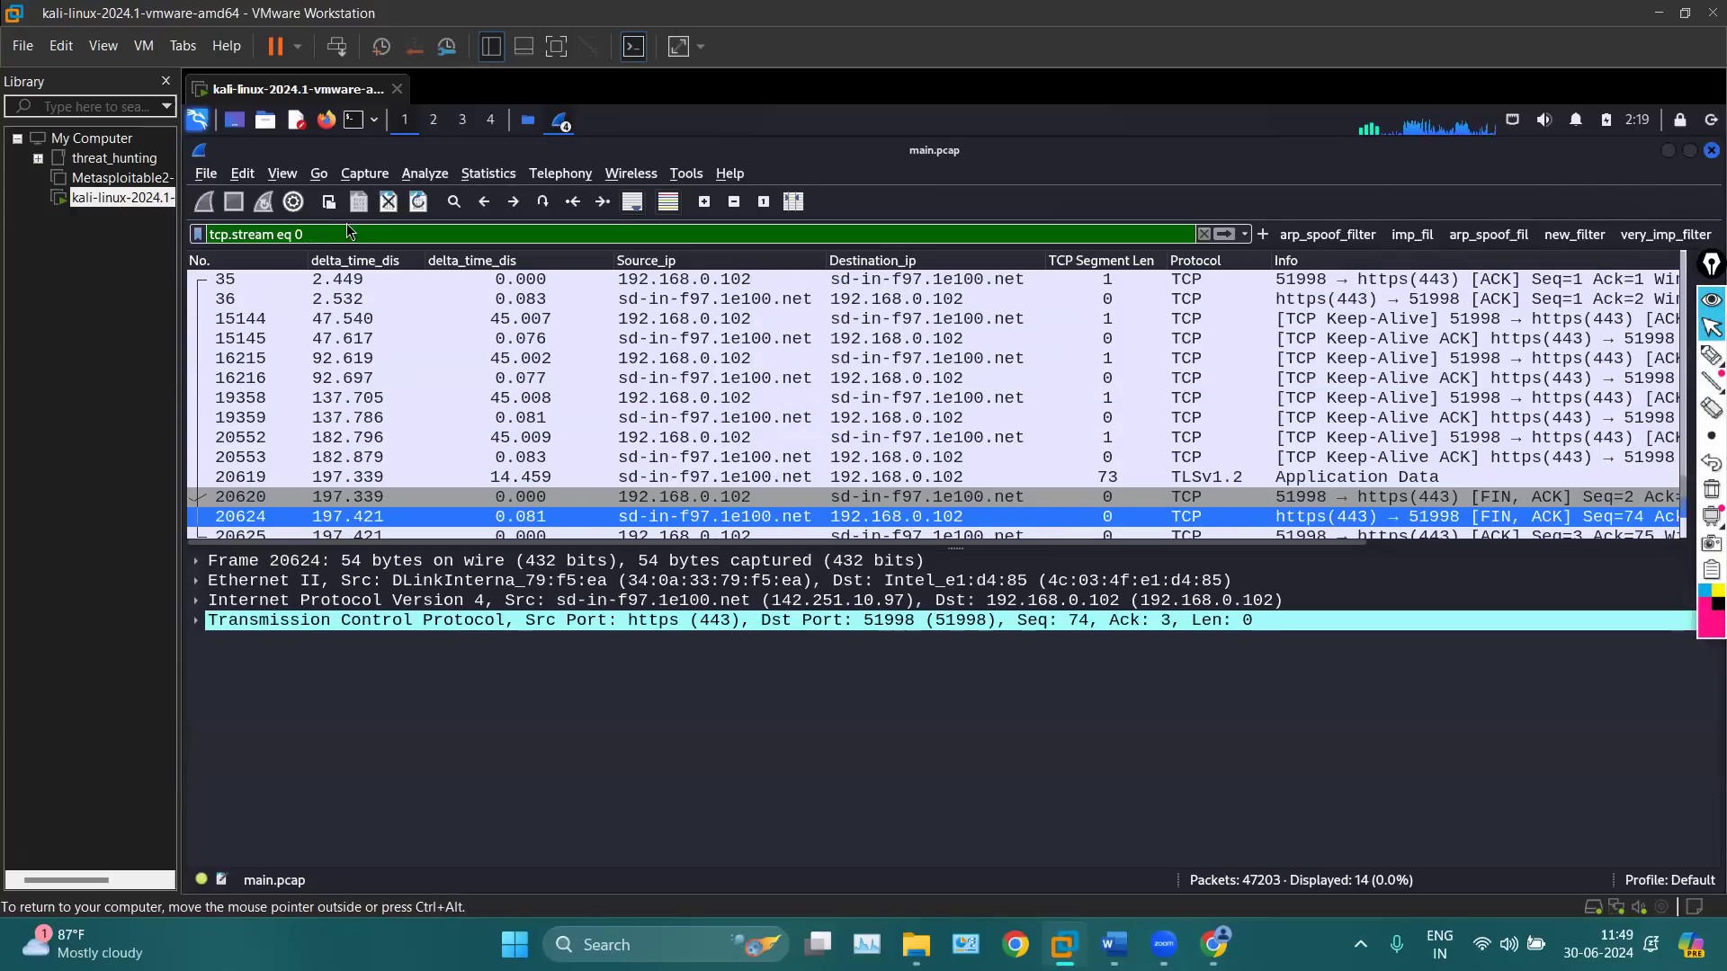
key("ctrl+a")
key("BackSpace")
key("Return")
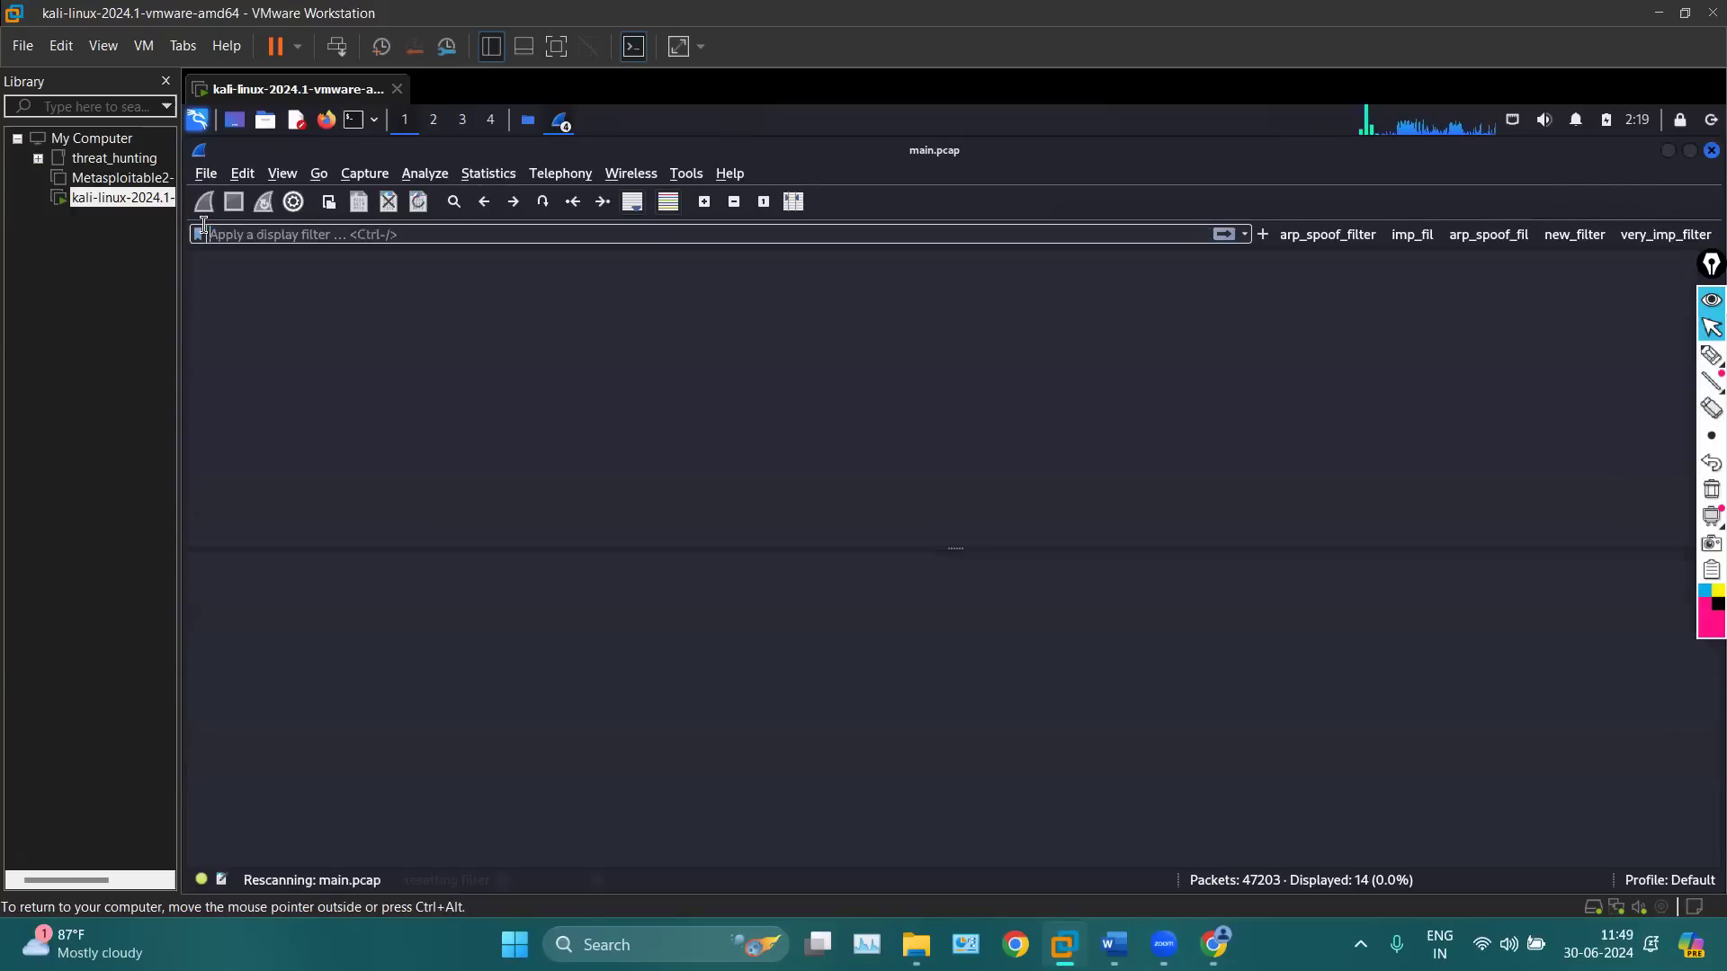
type("tcp")
key("Return")
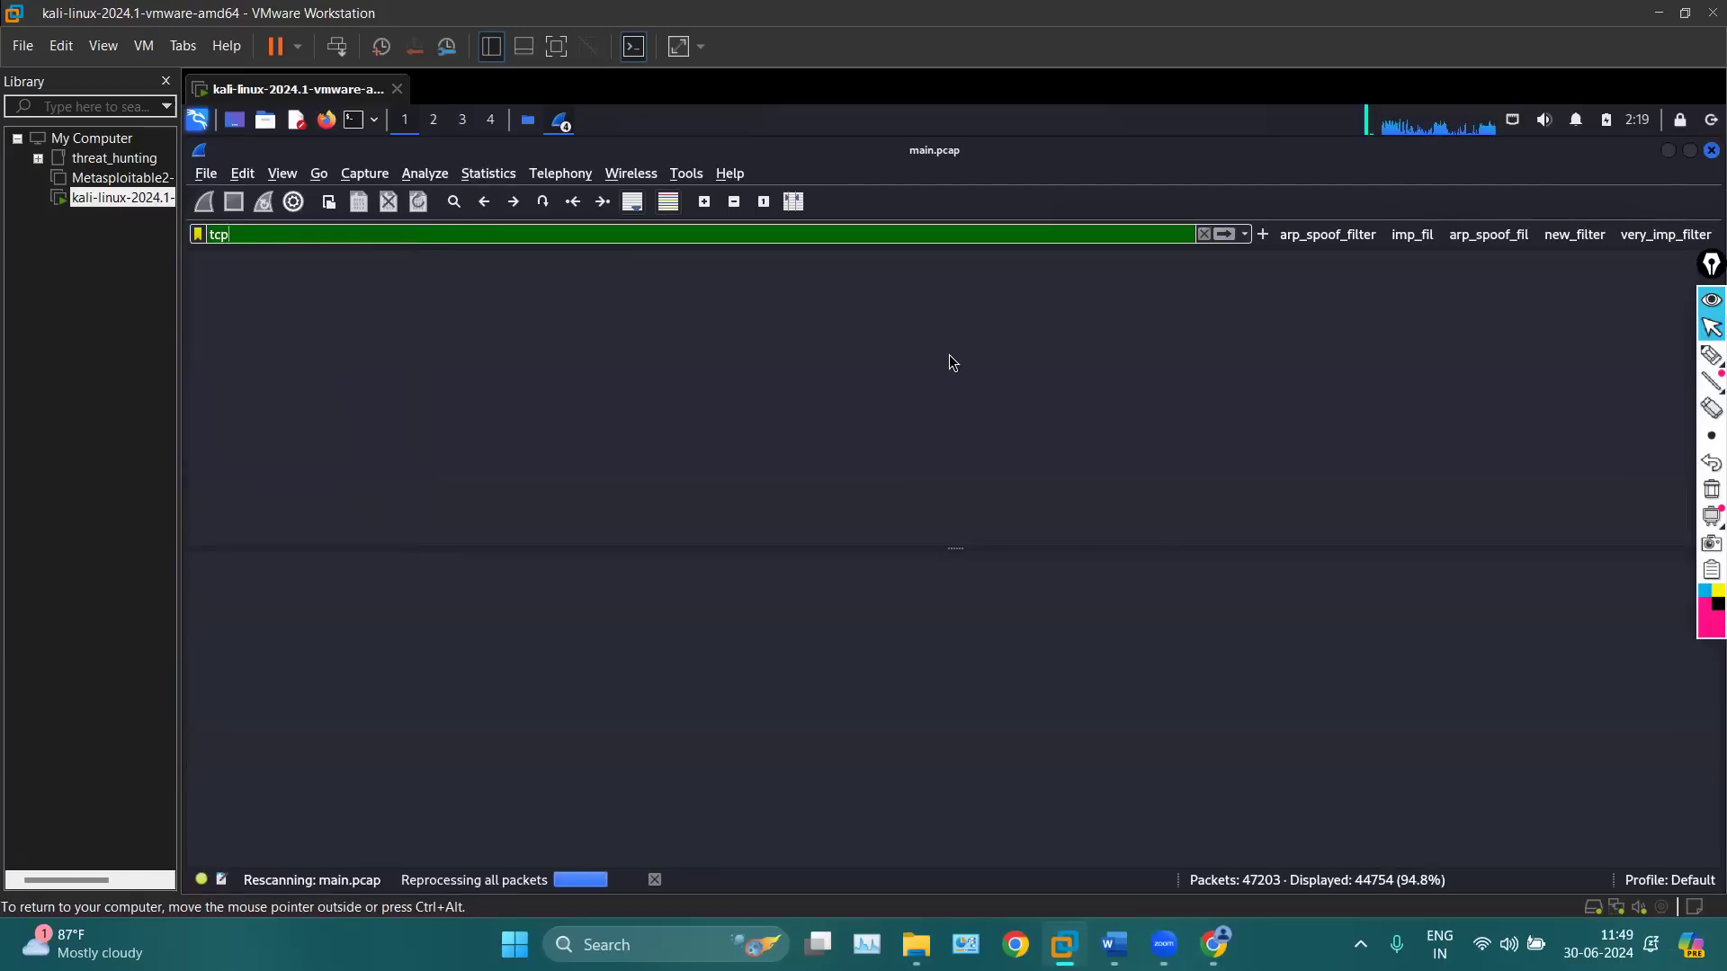
Examine the TCP packets that follow the end of stream 0, comparing their delta times, endpoints and segment lengths
scroll(861, 410, "down", 3)
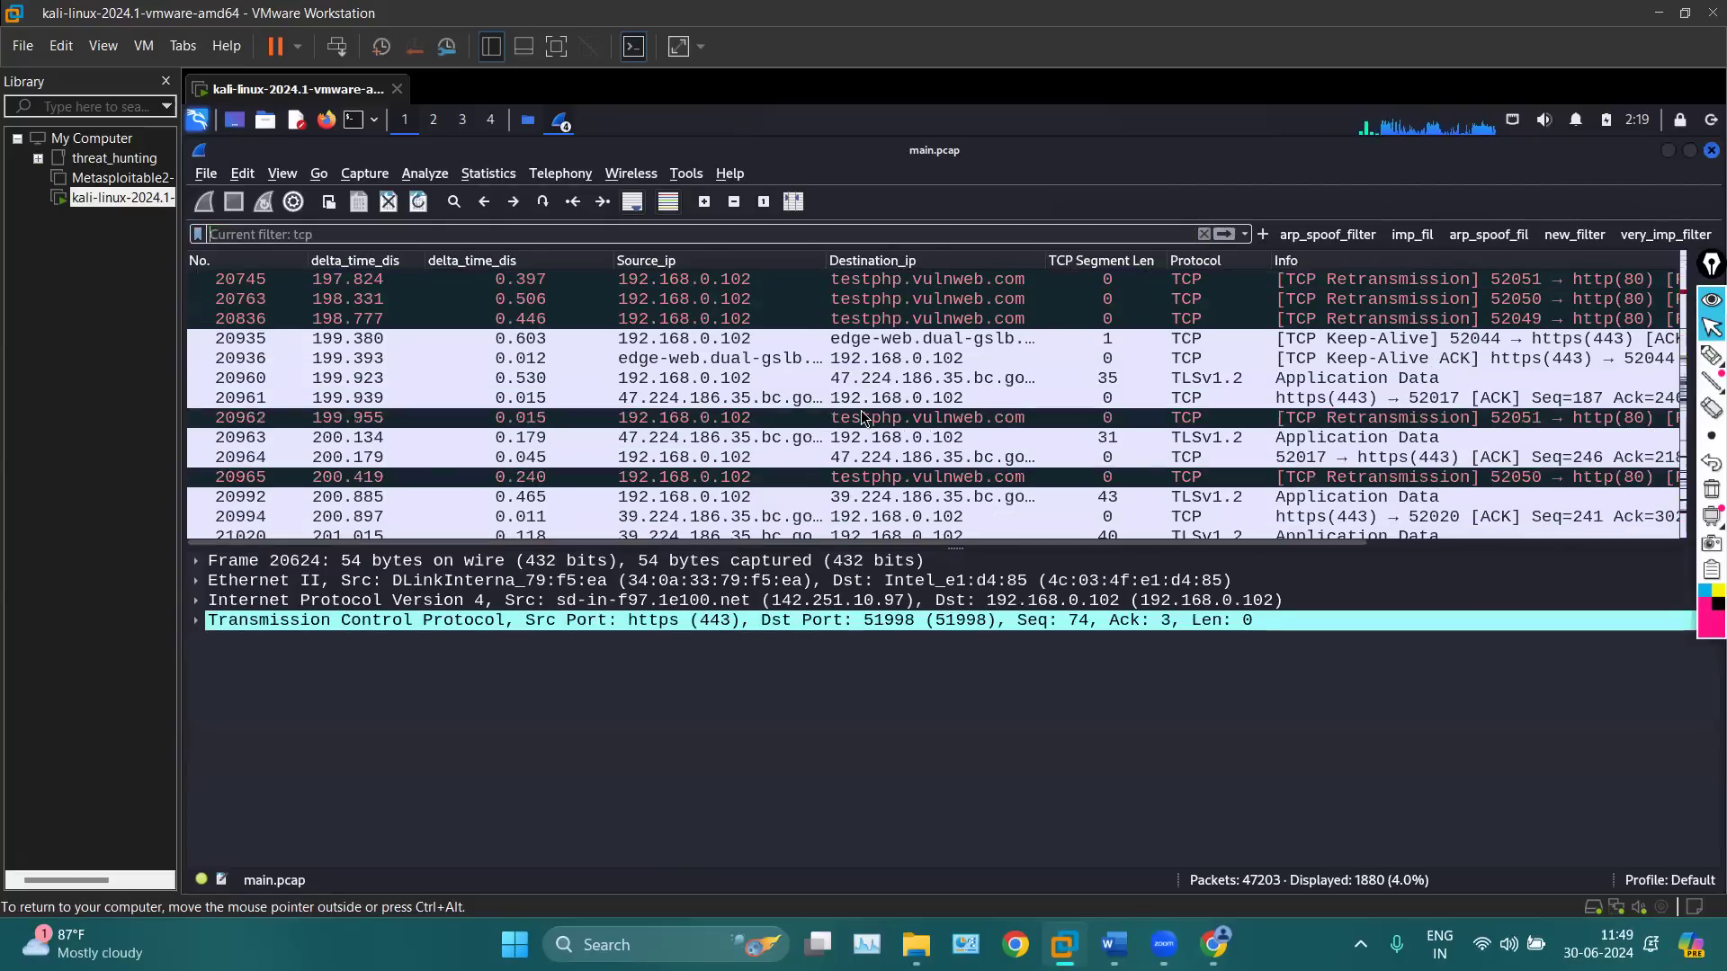
scroll(861, 410, "down", 10)
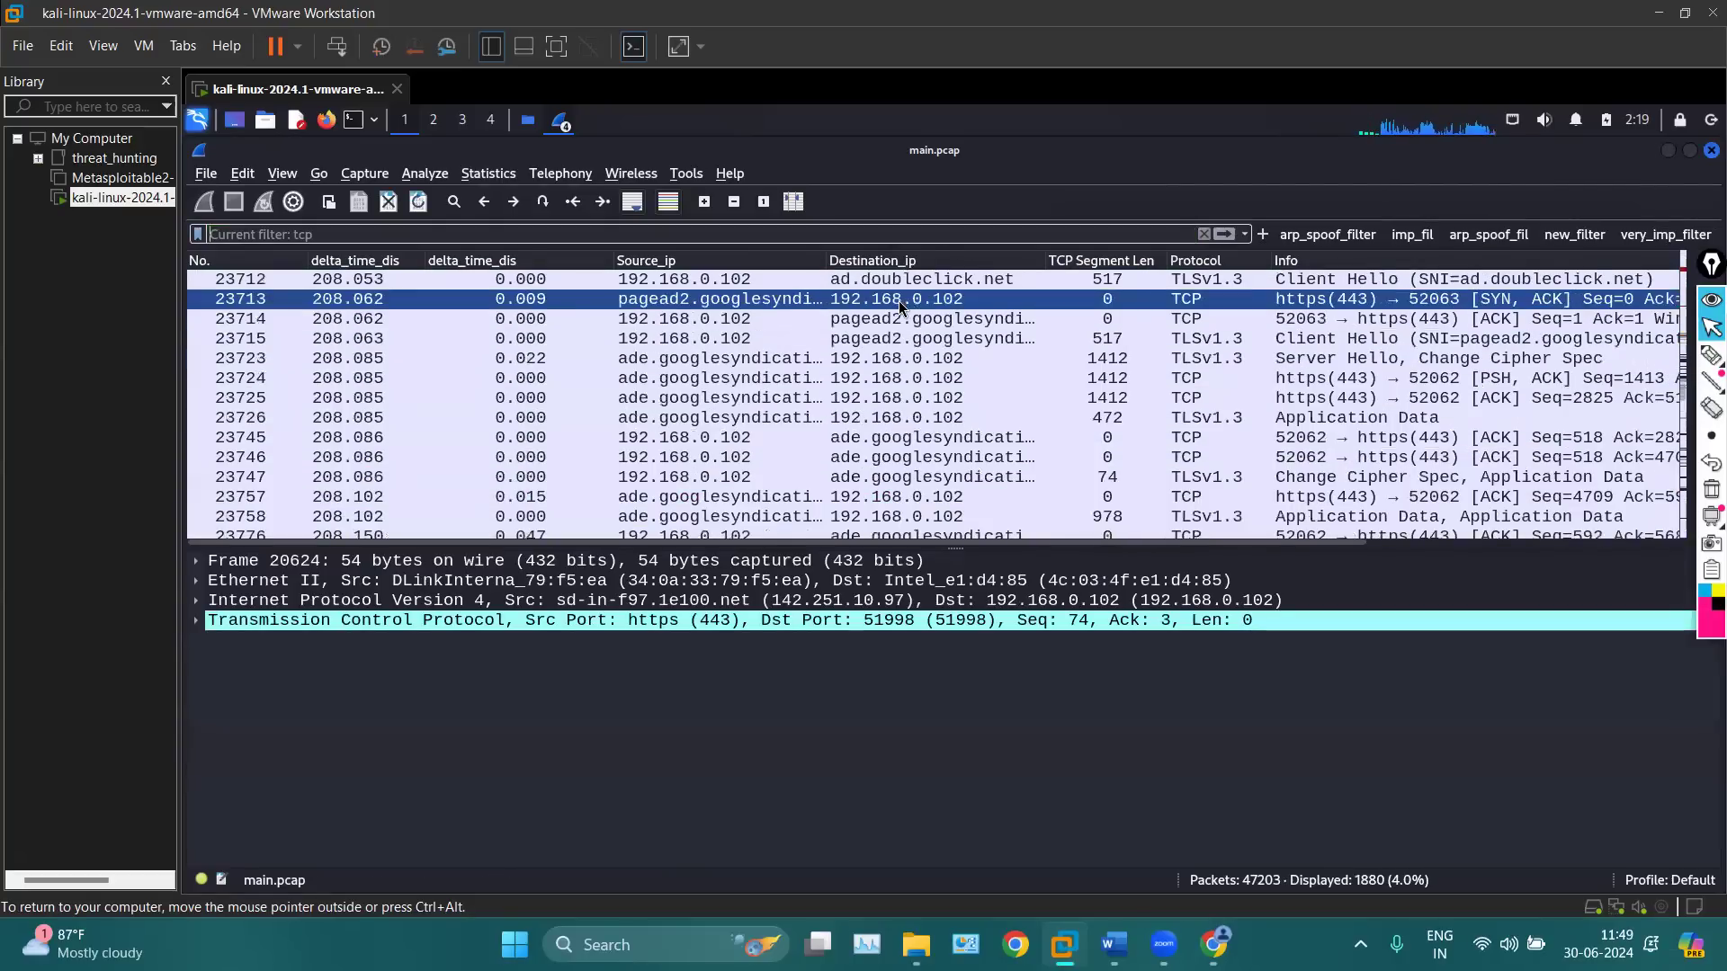
scroll(886, 457, "down", 8)
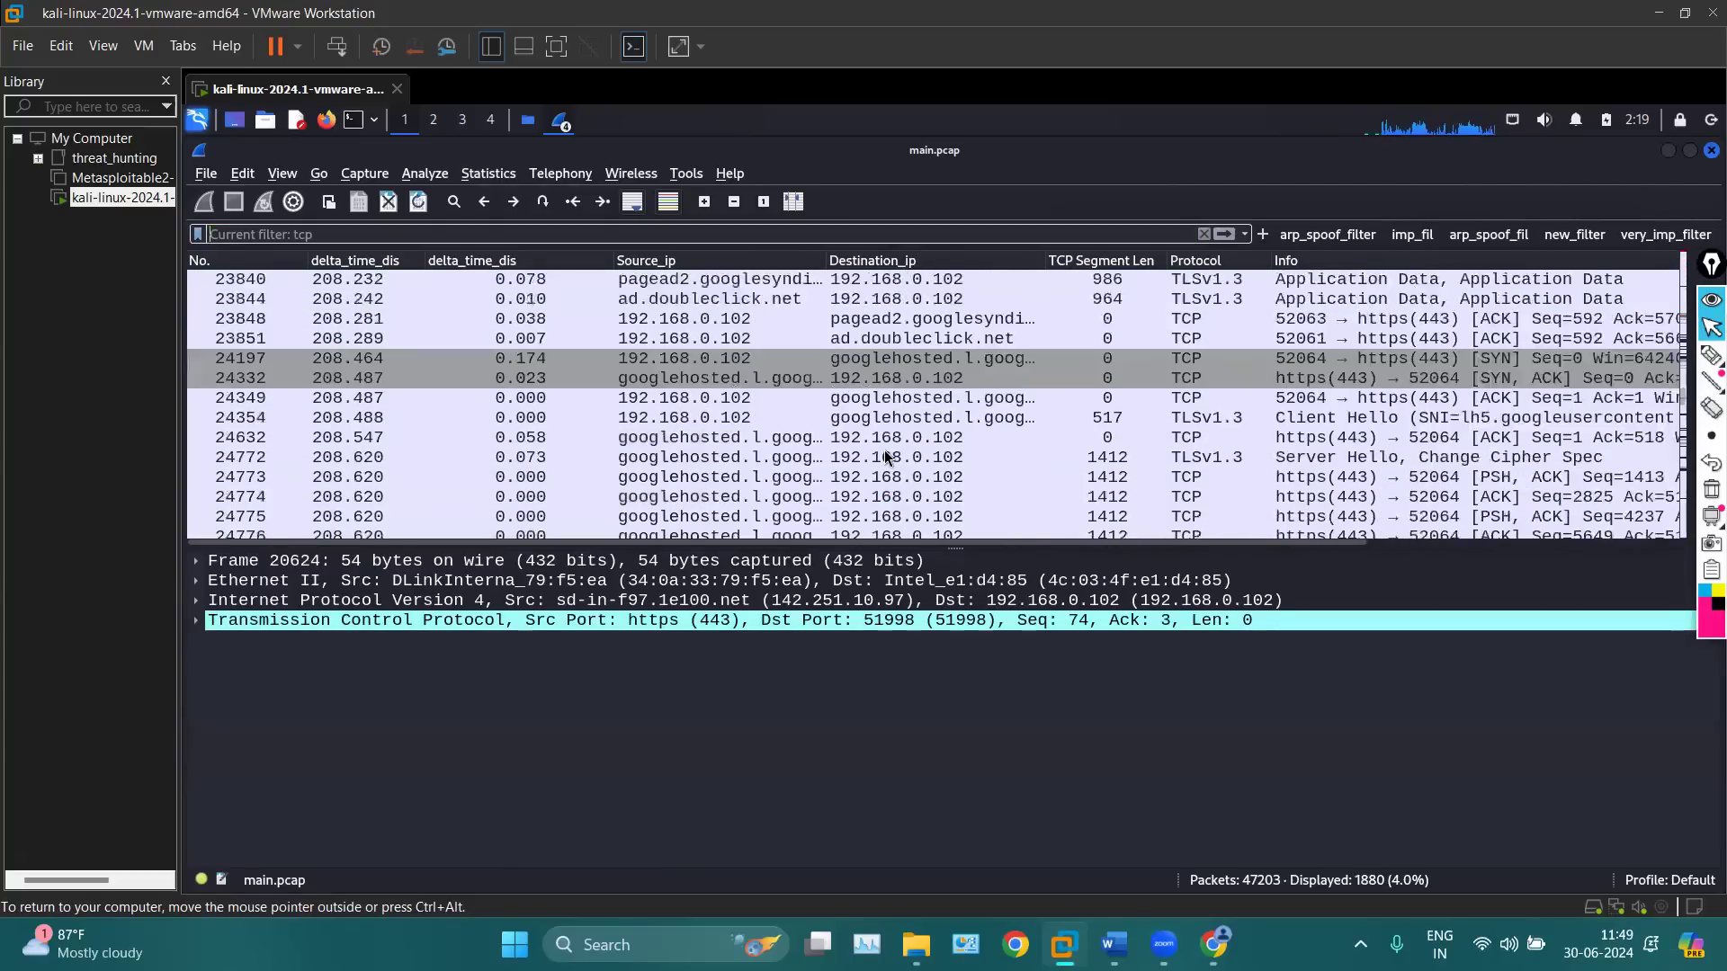
scroll(888, 423, "down", 10)
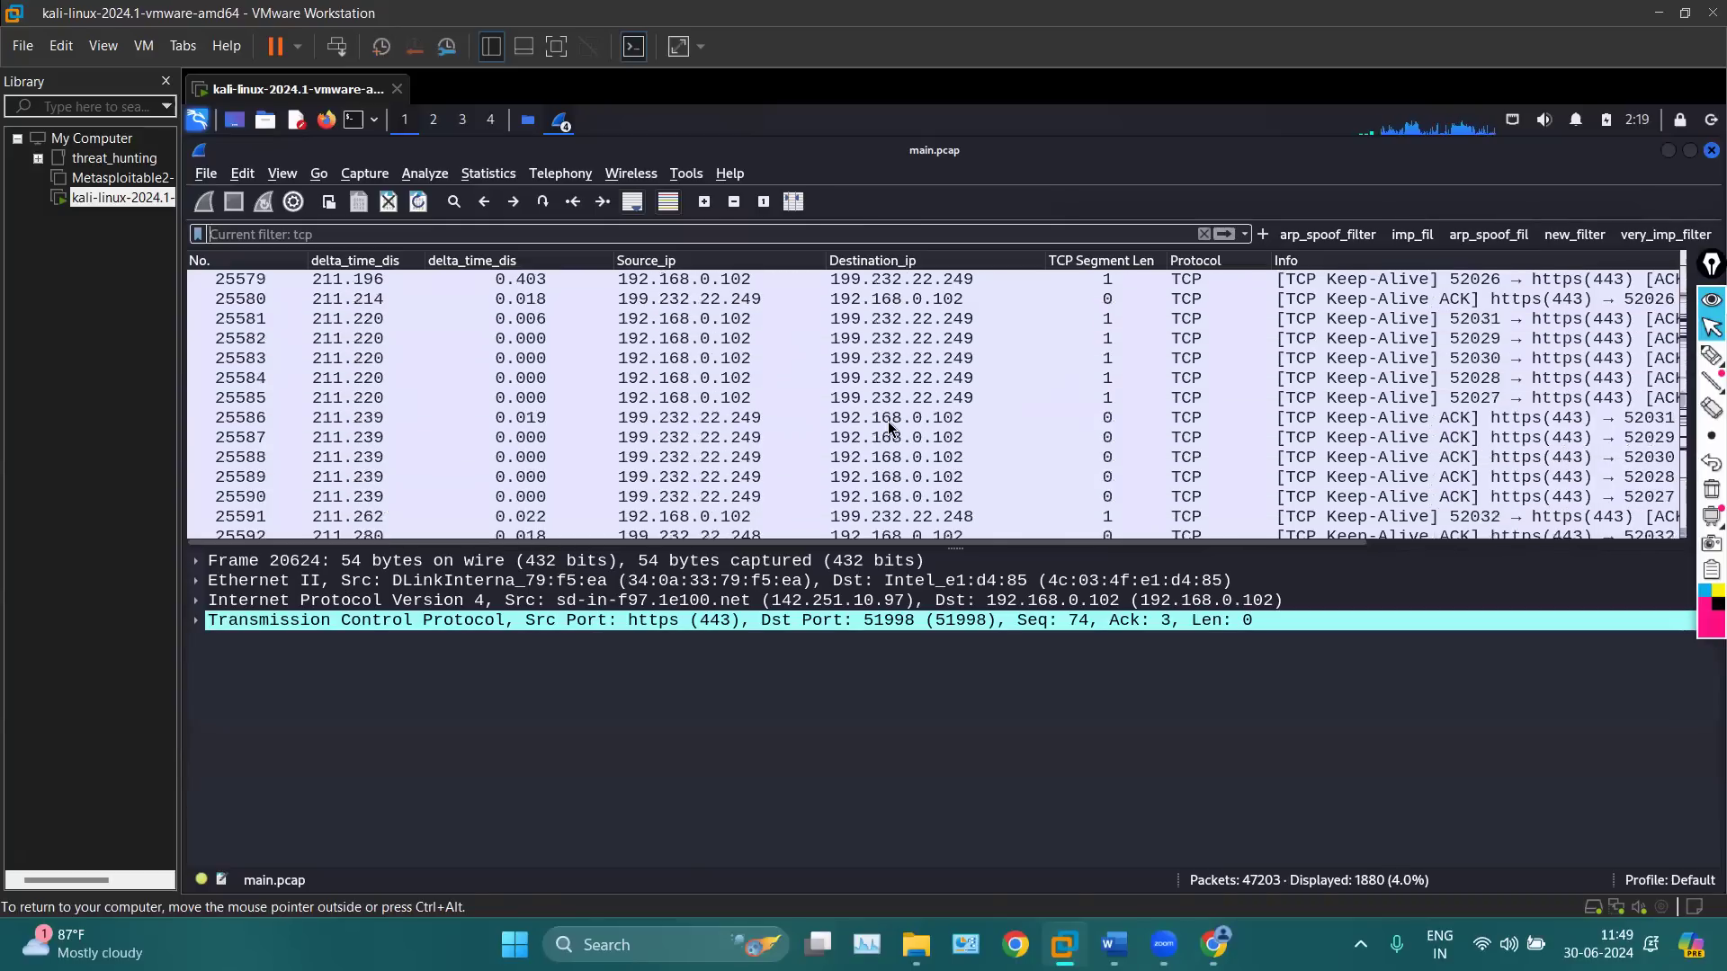
scroll(887, 423, "down", 10)
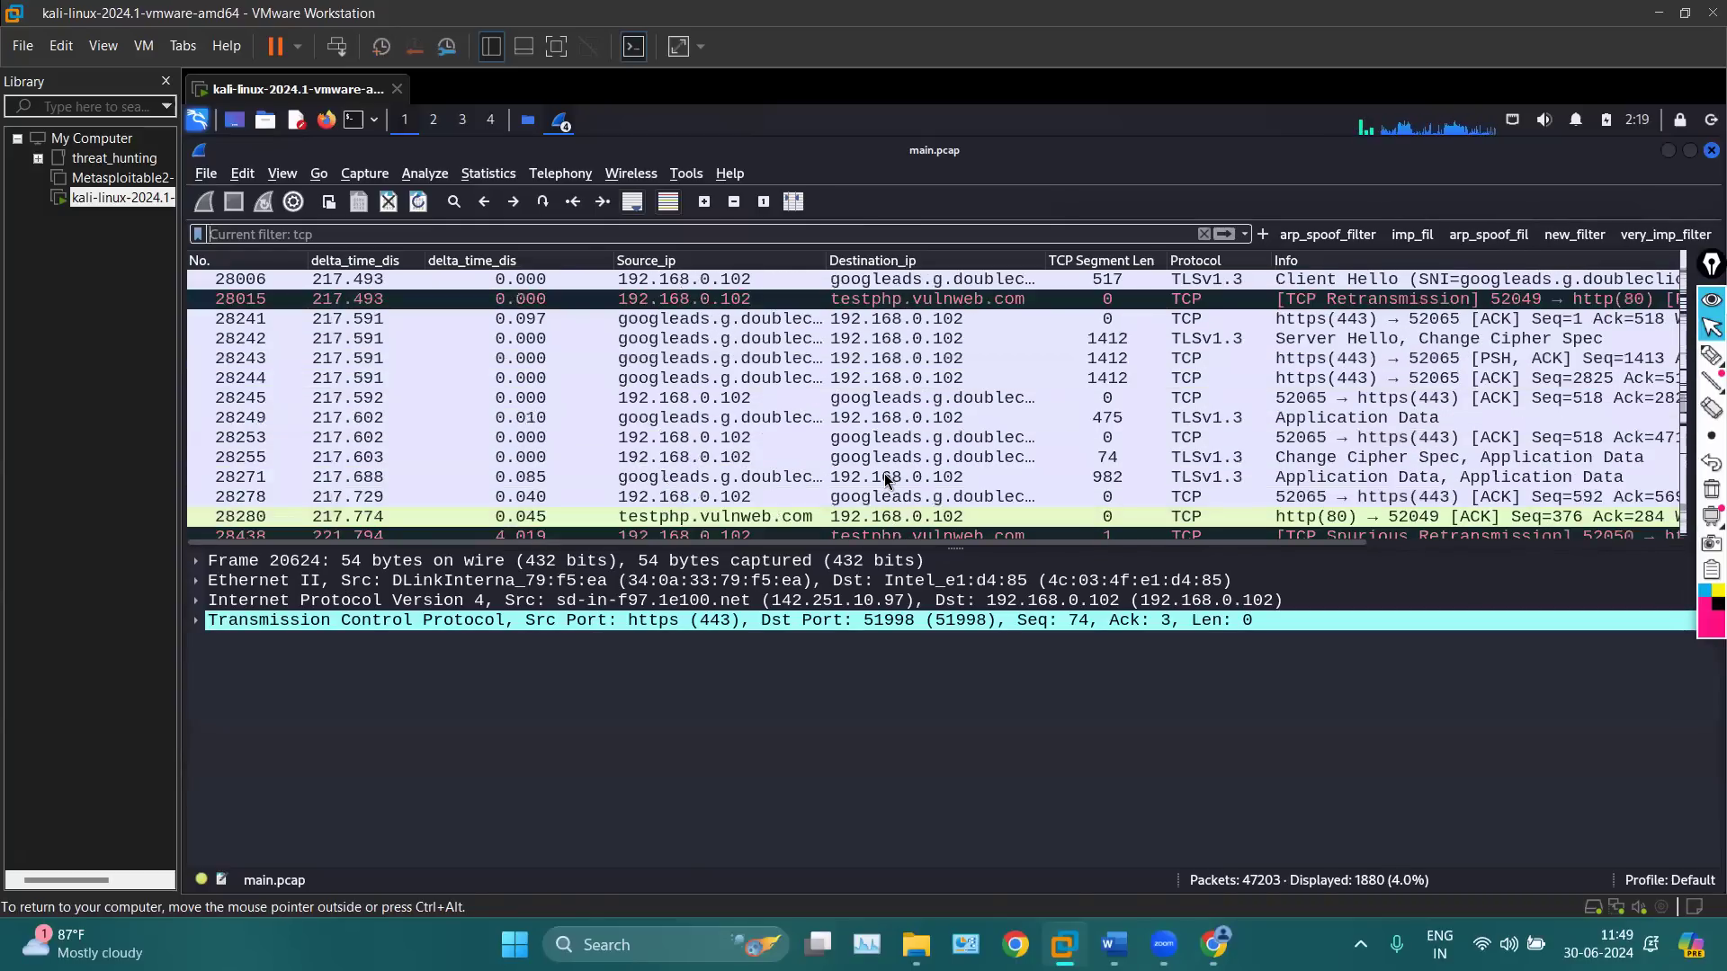
scroll(888, 430, "down", 3)
scroll(887, 430, "down", 10)
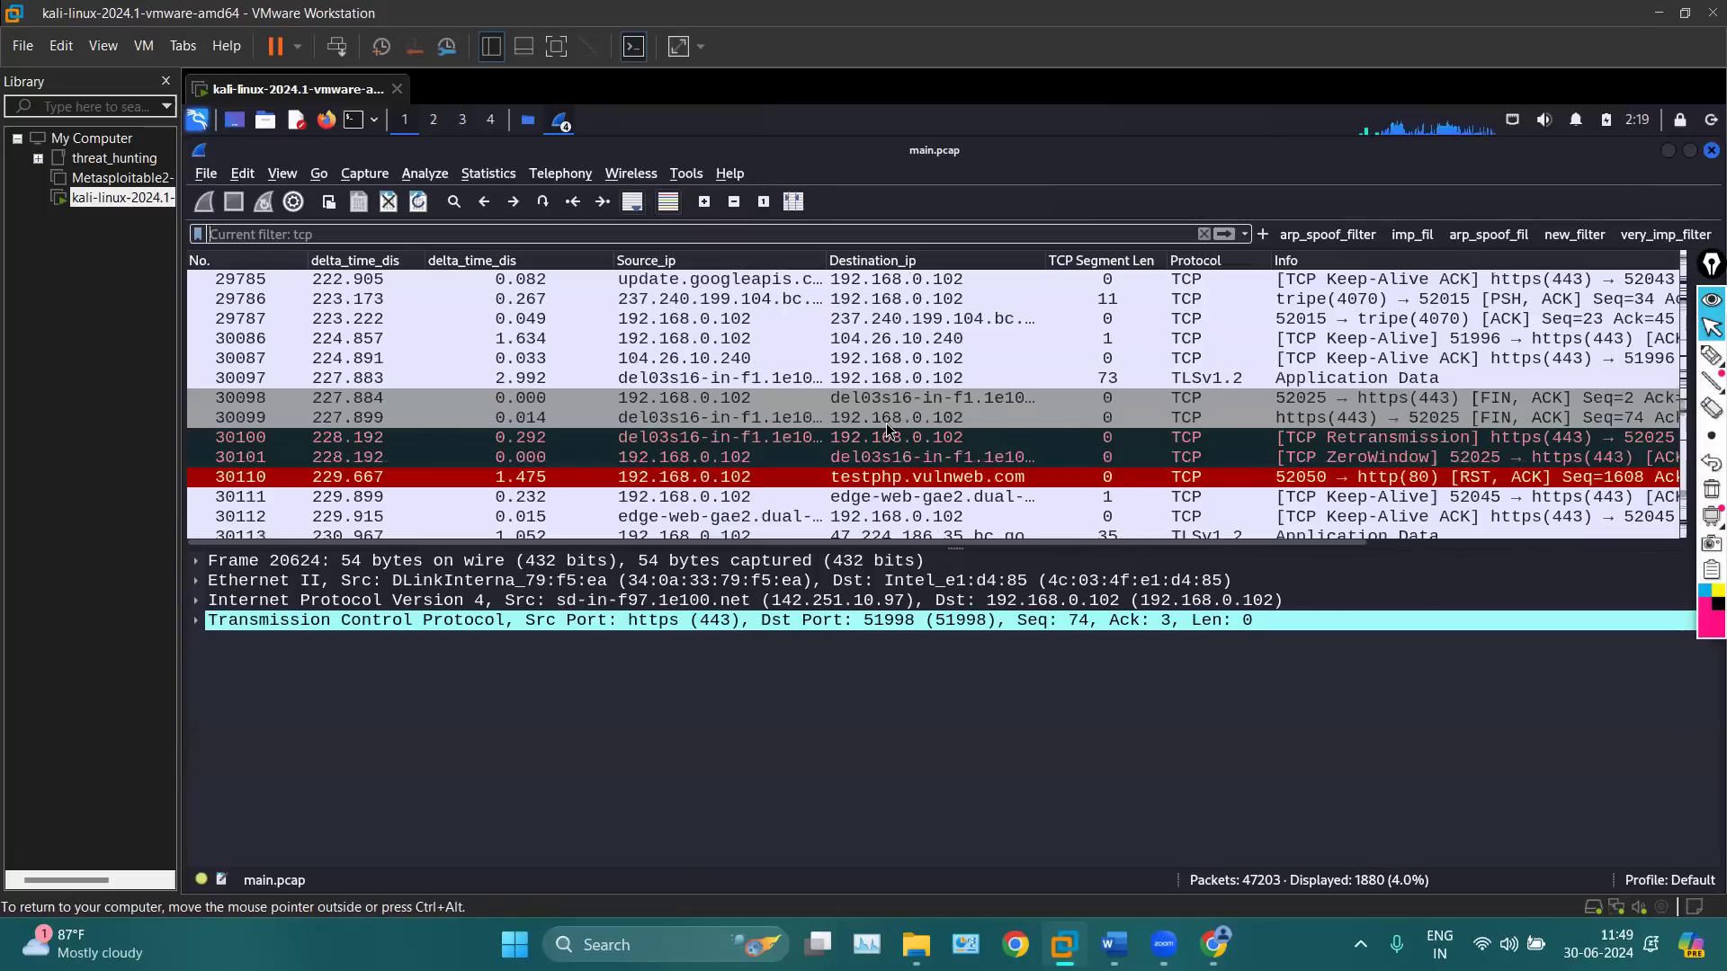
scroll(887, 430, "down", 15)
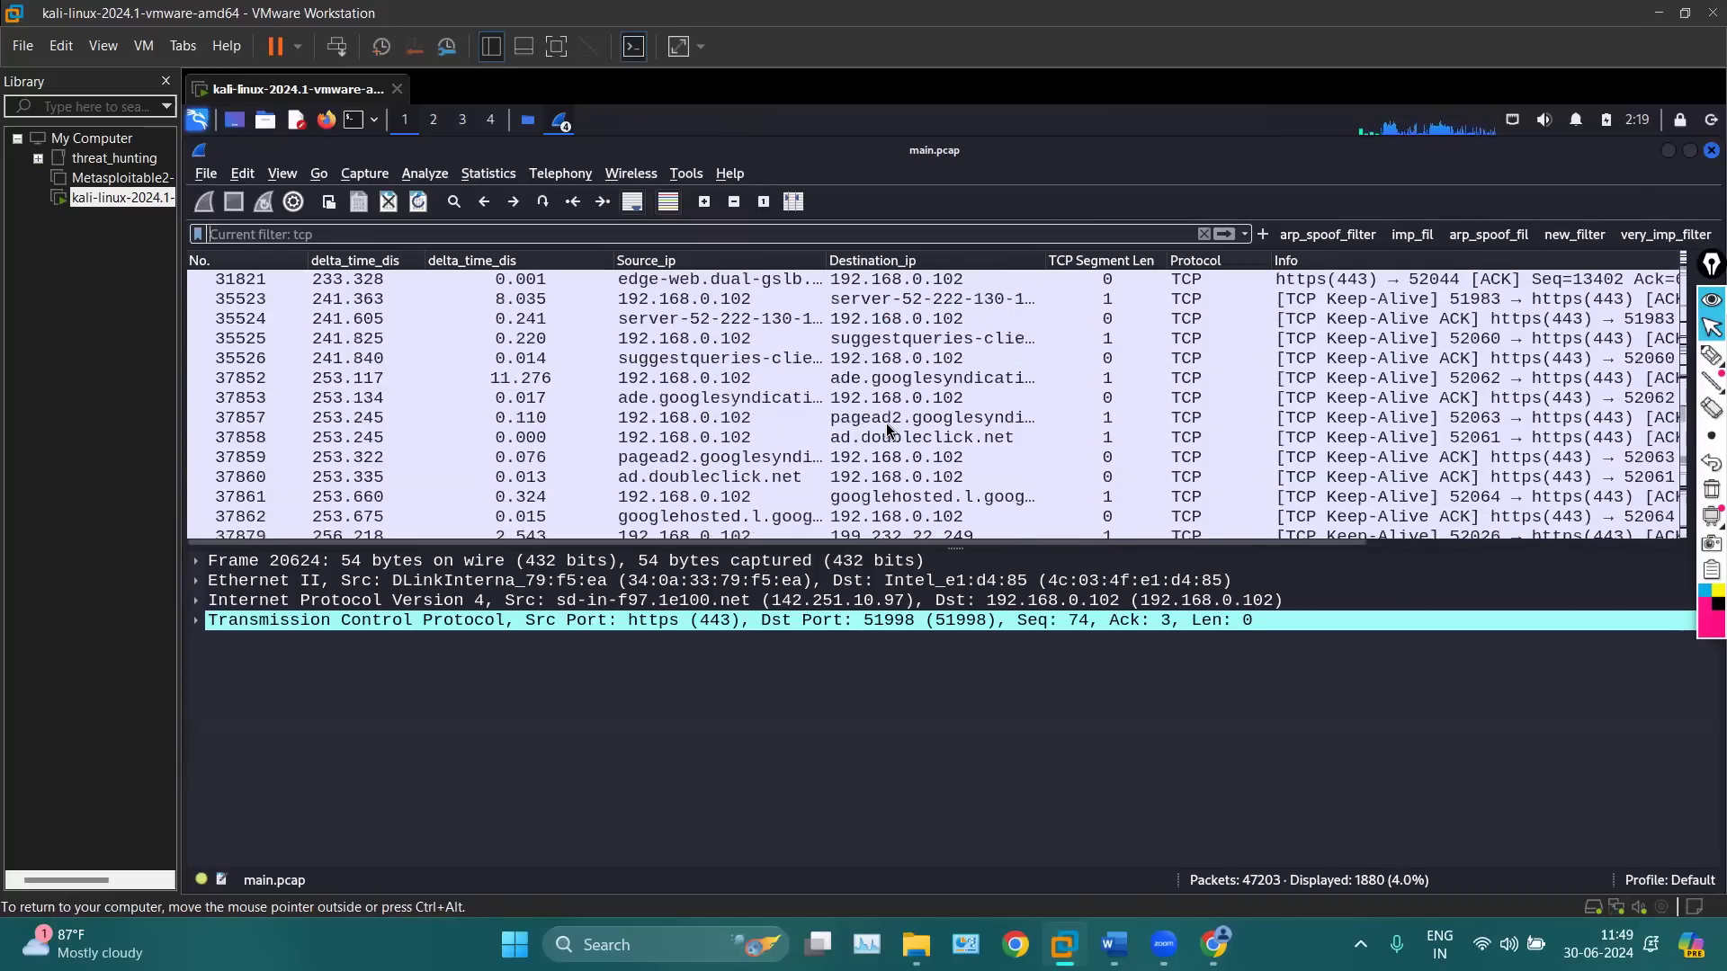
scroll(887, 430, "down", 12)
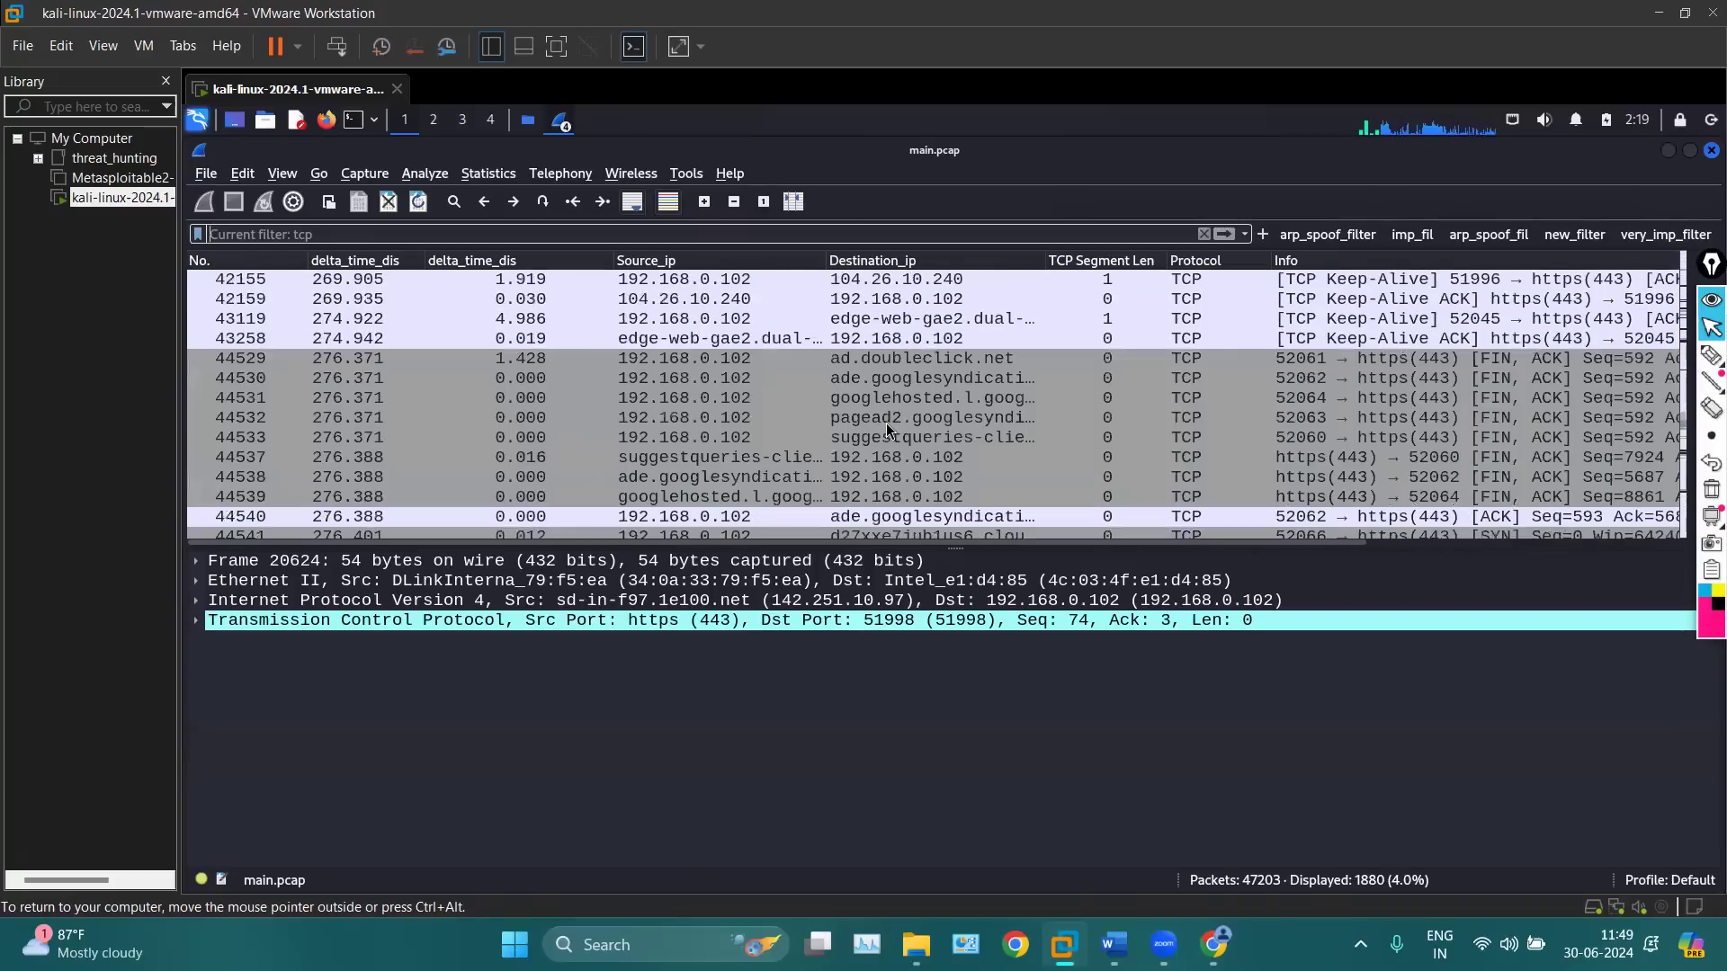
scroll(887, 430, "down", 5)
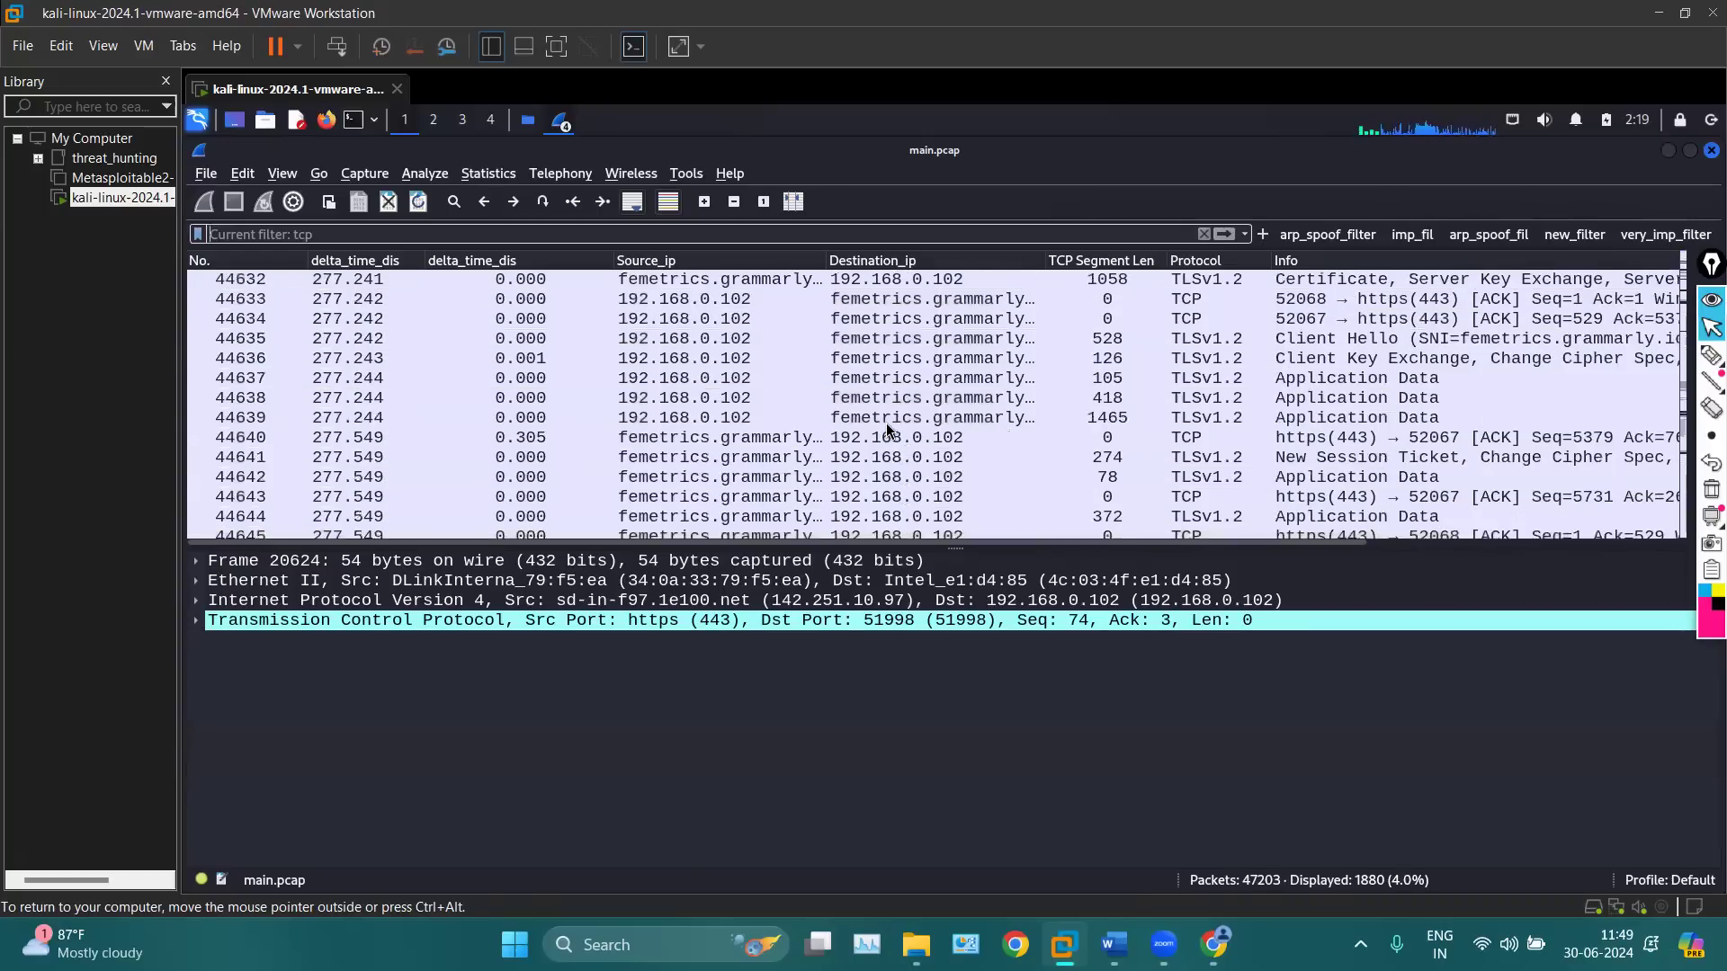
scroll(887, 430, "down", 6)
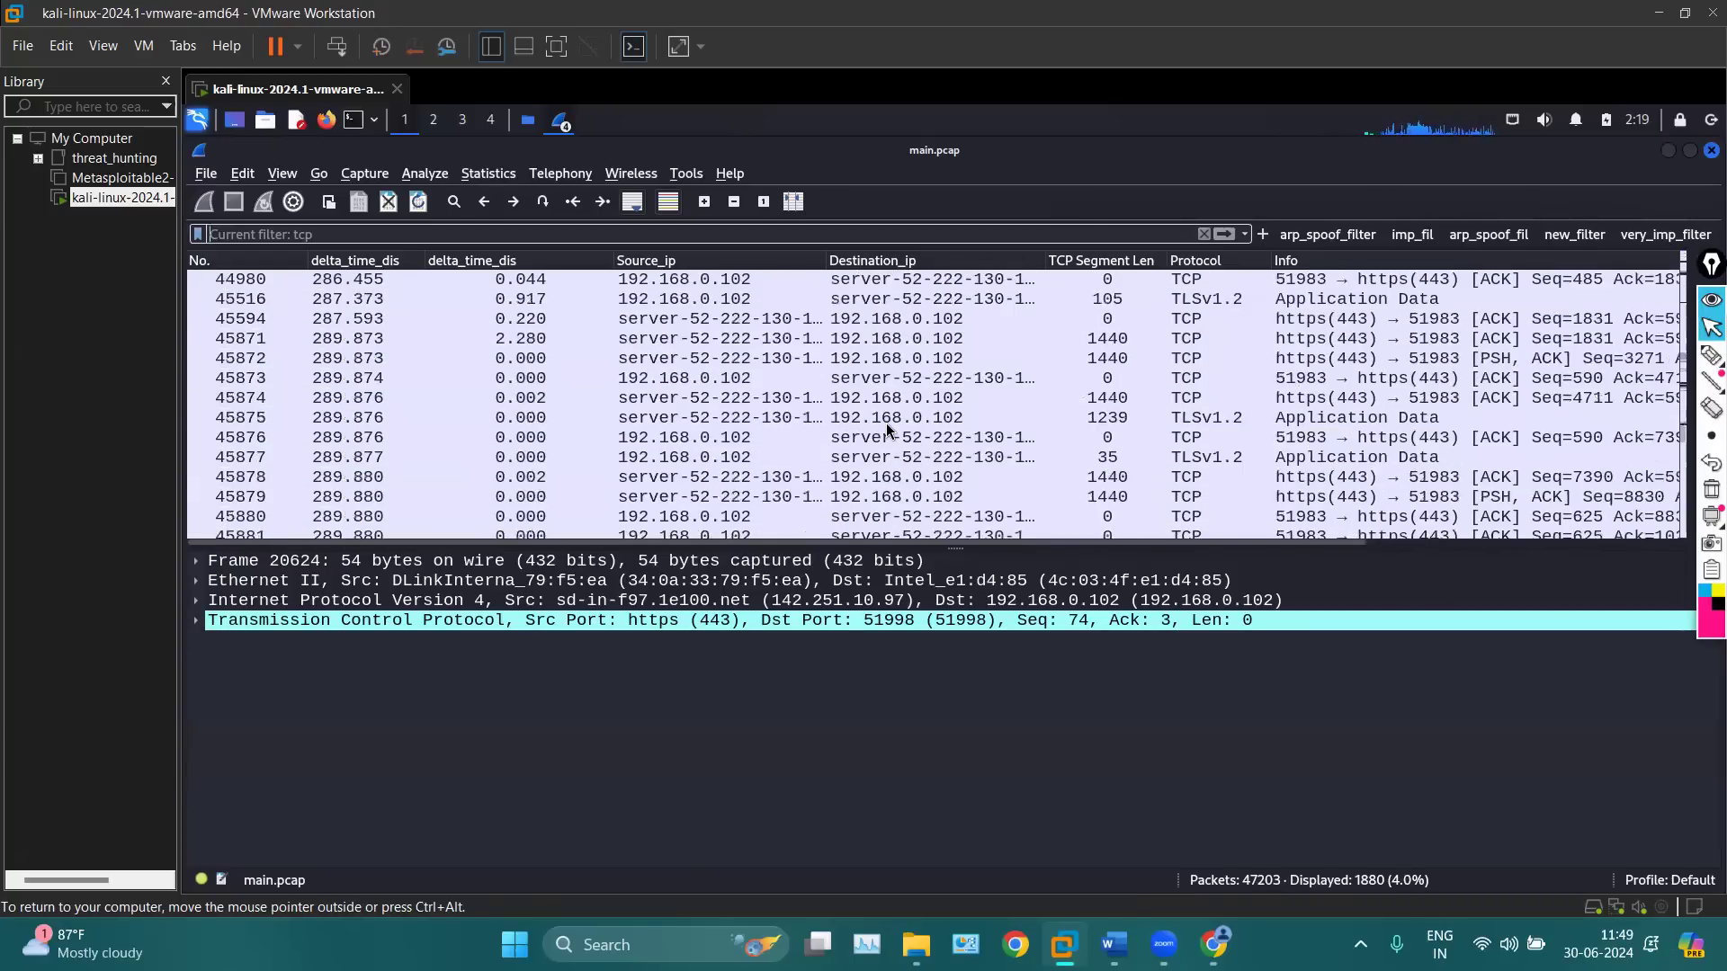
scroll(887, 430, "up", 5)
scroll(887, 430, "down", 4)
scroll(887, 430, "down", 10)
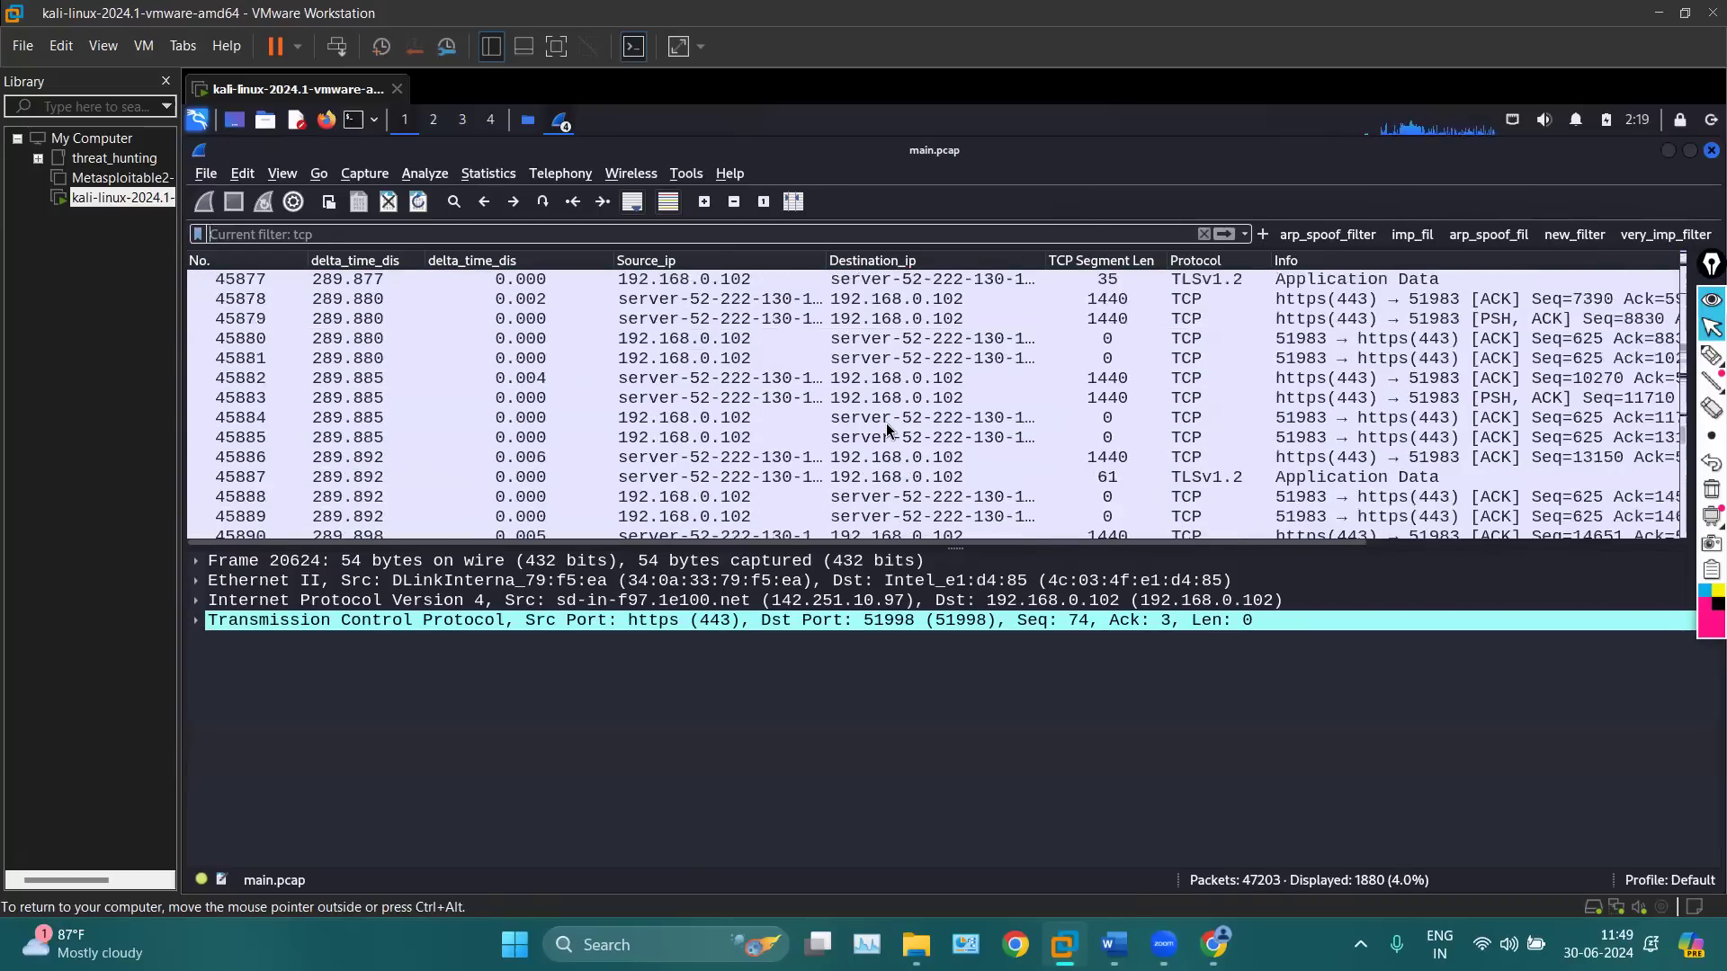
scroll(886, 430, "down", 10)
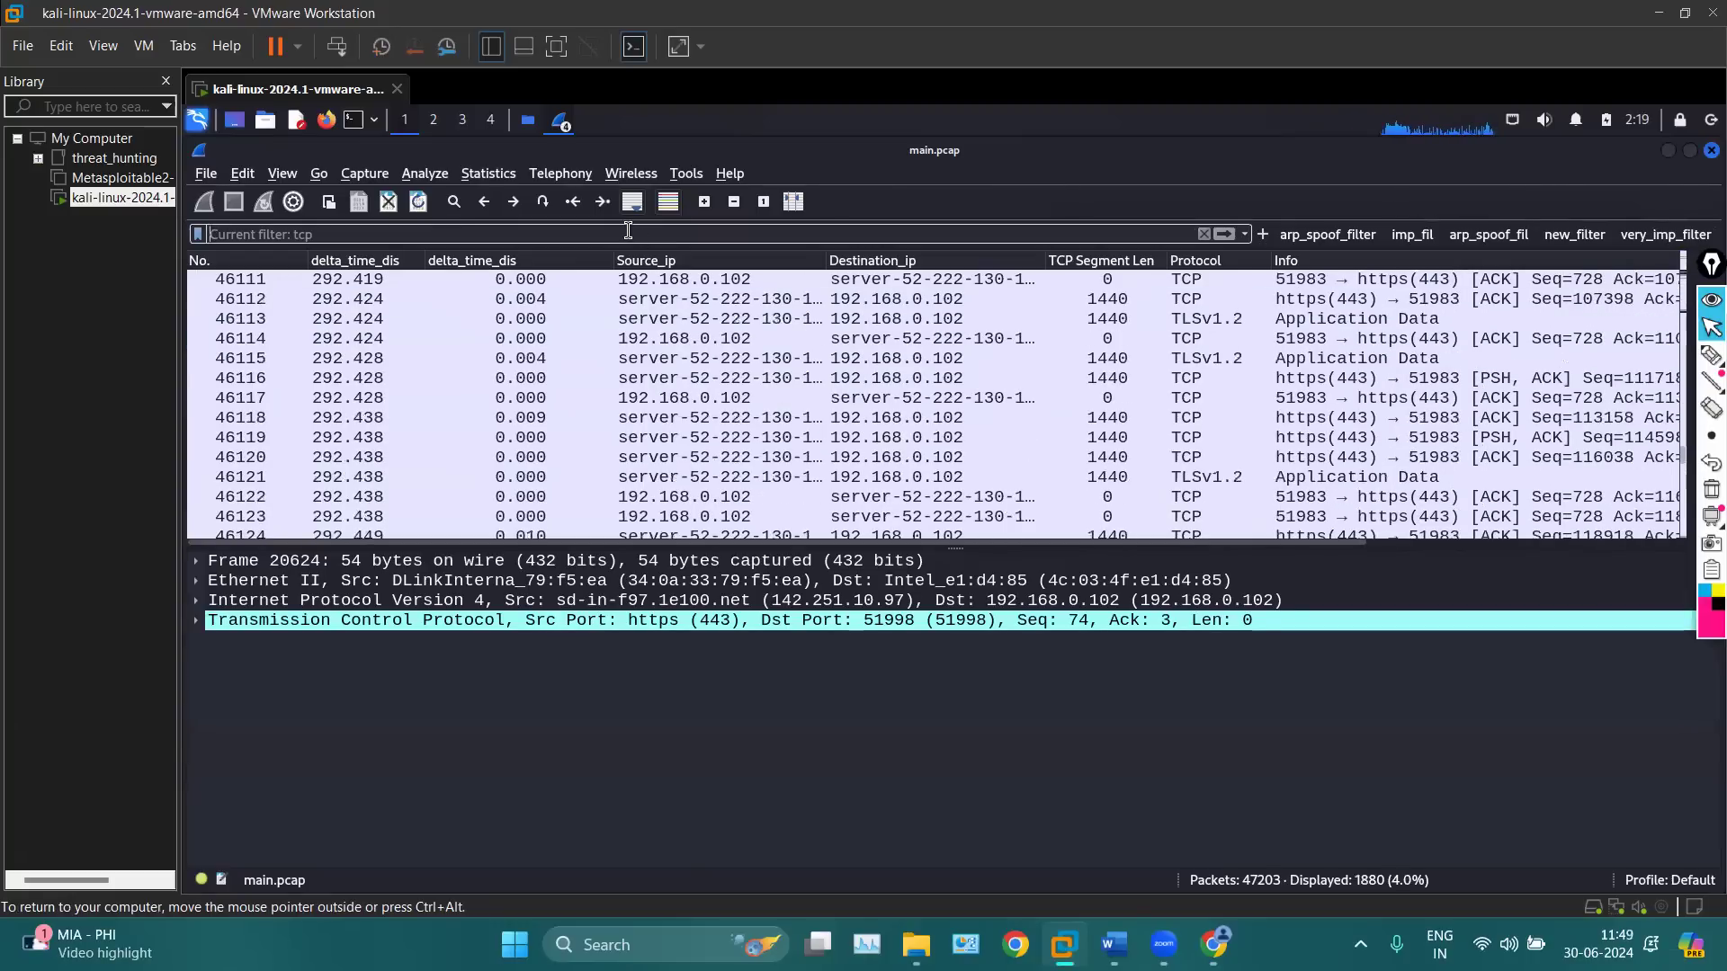
Enter tcp again as the display filter, removing the unwanted tcpros completion, and reapply the filter
type("tcp")
key("Up")
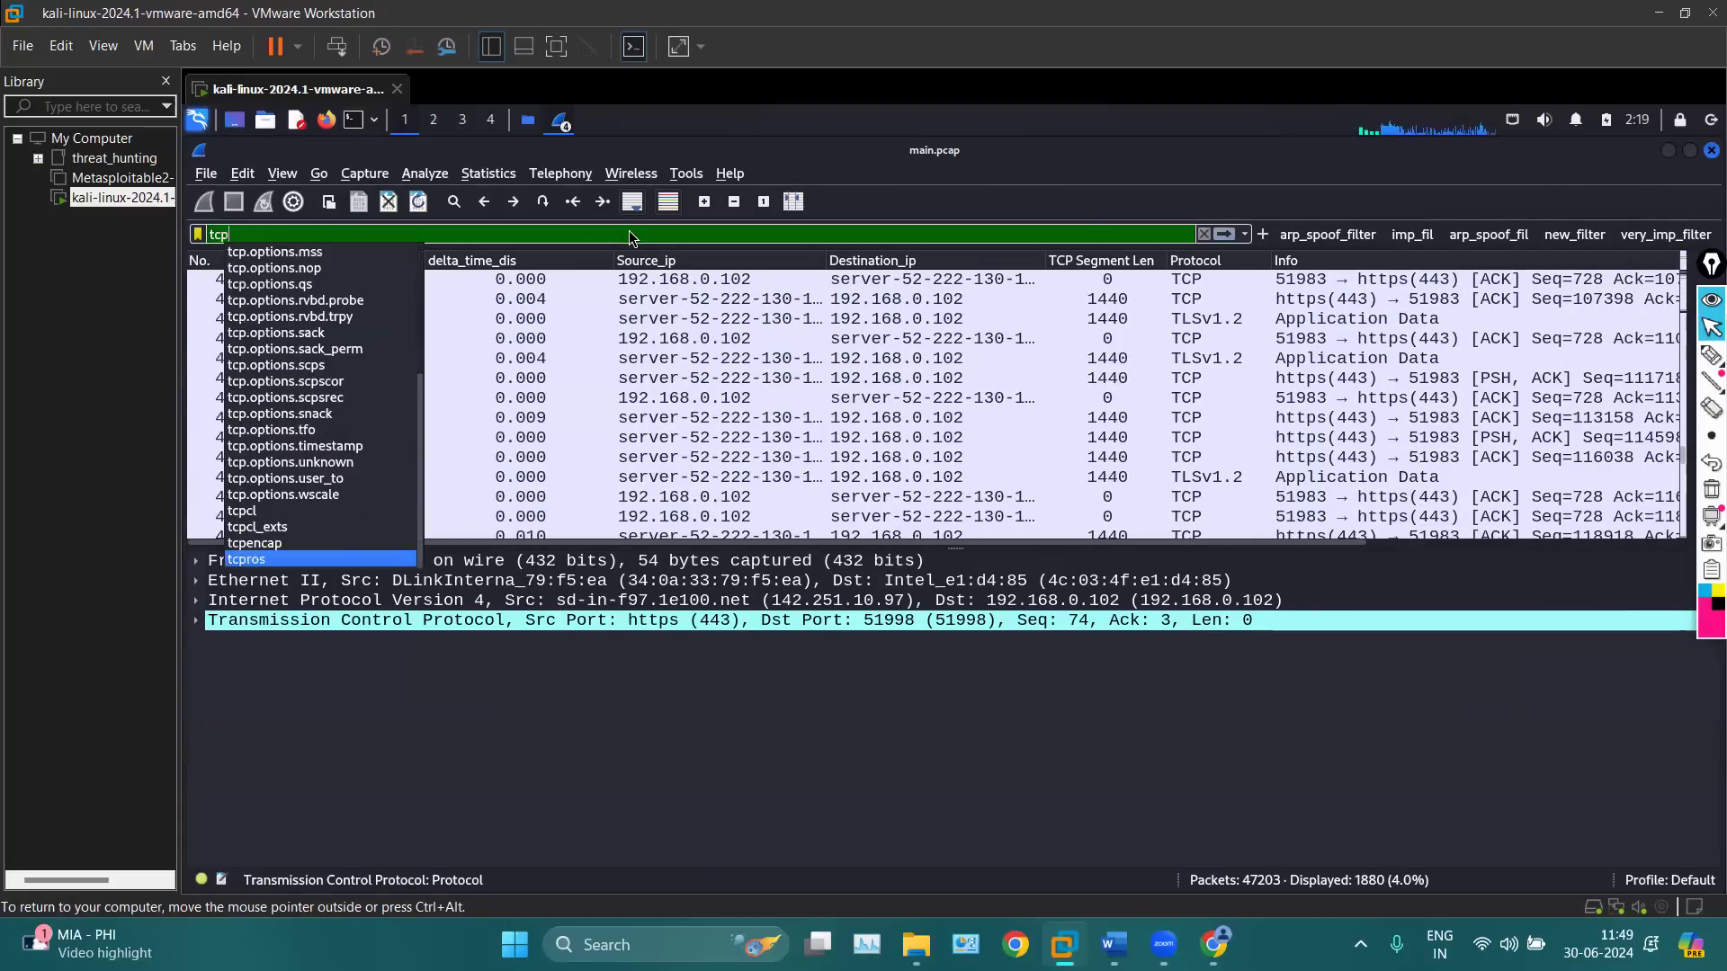
key("Return")
key("BackSpace")
key("BackSpace")
key("BackSpace")
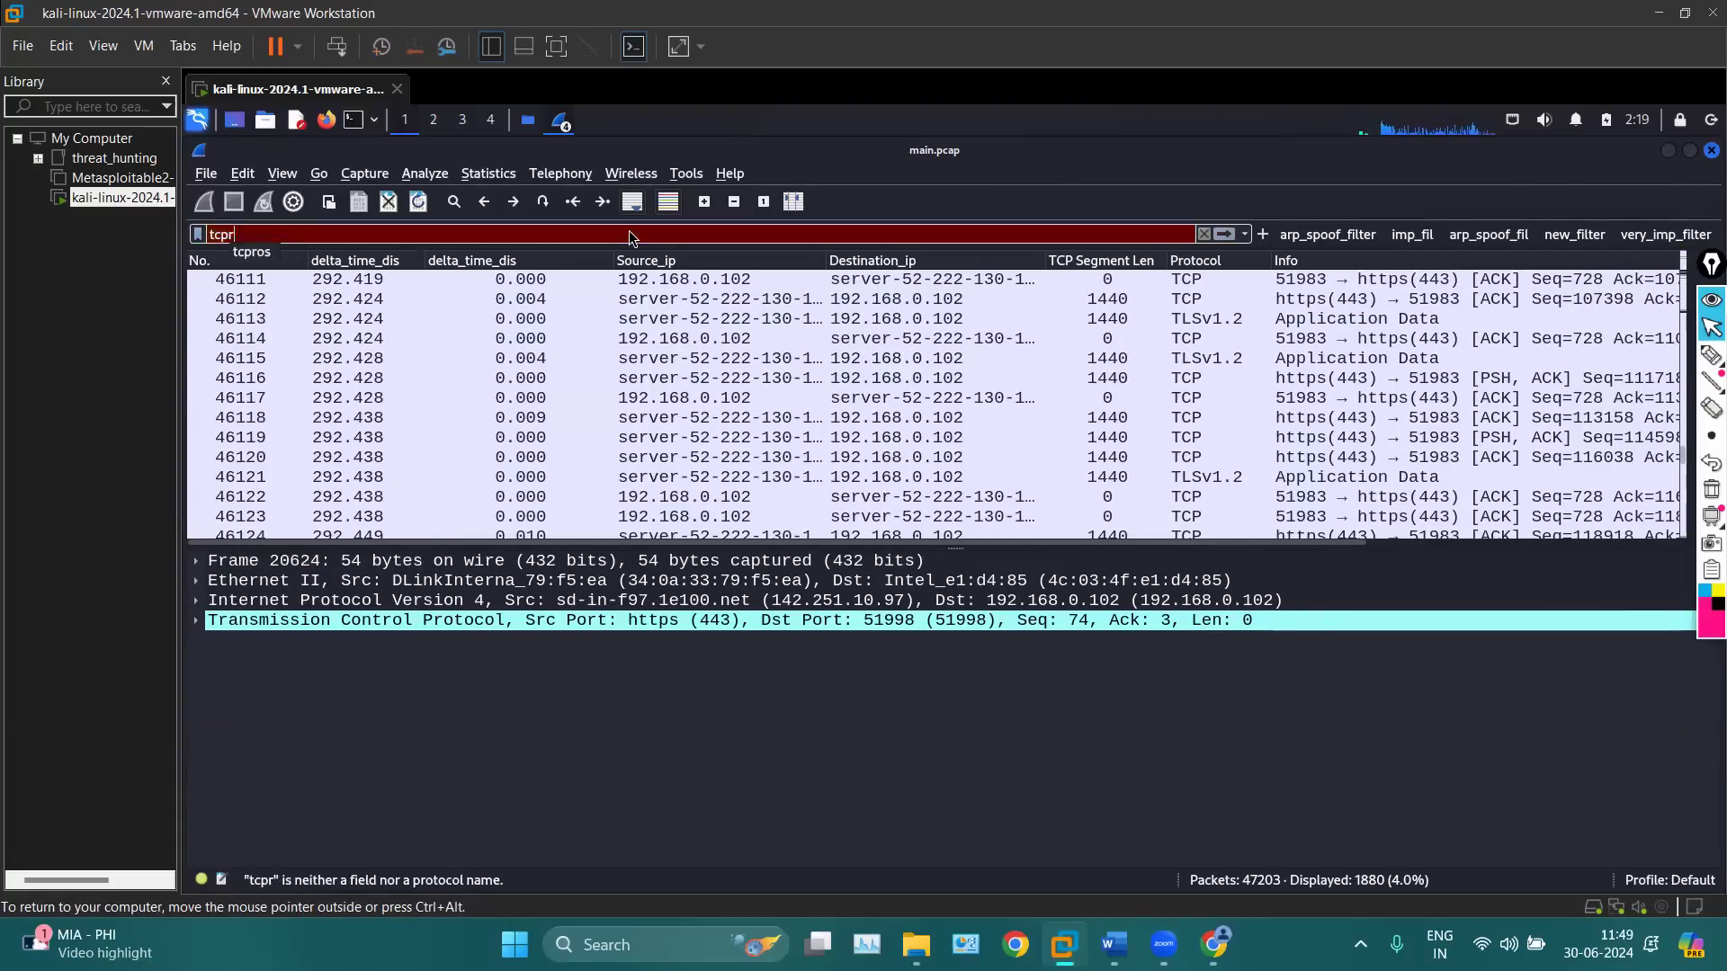
key("Return")
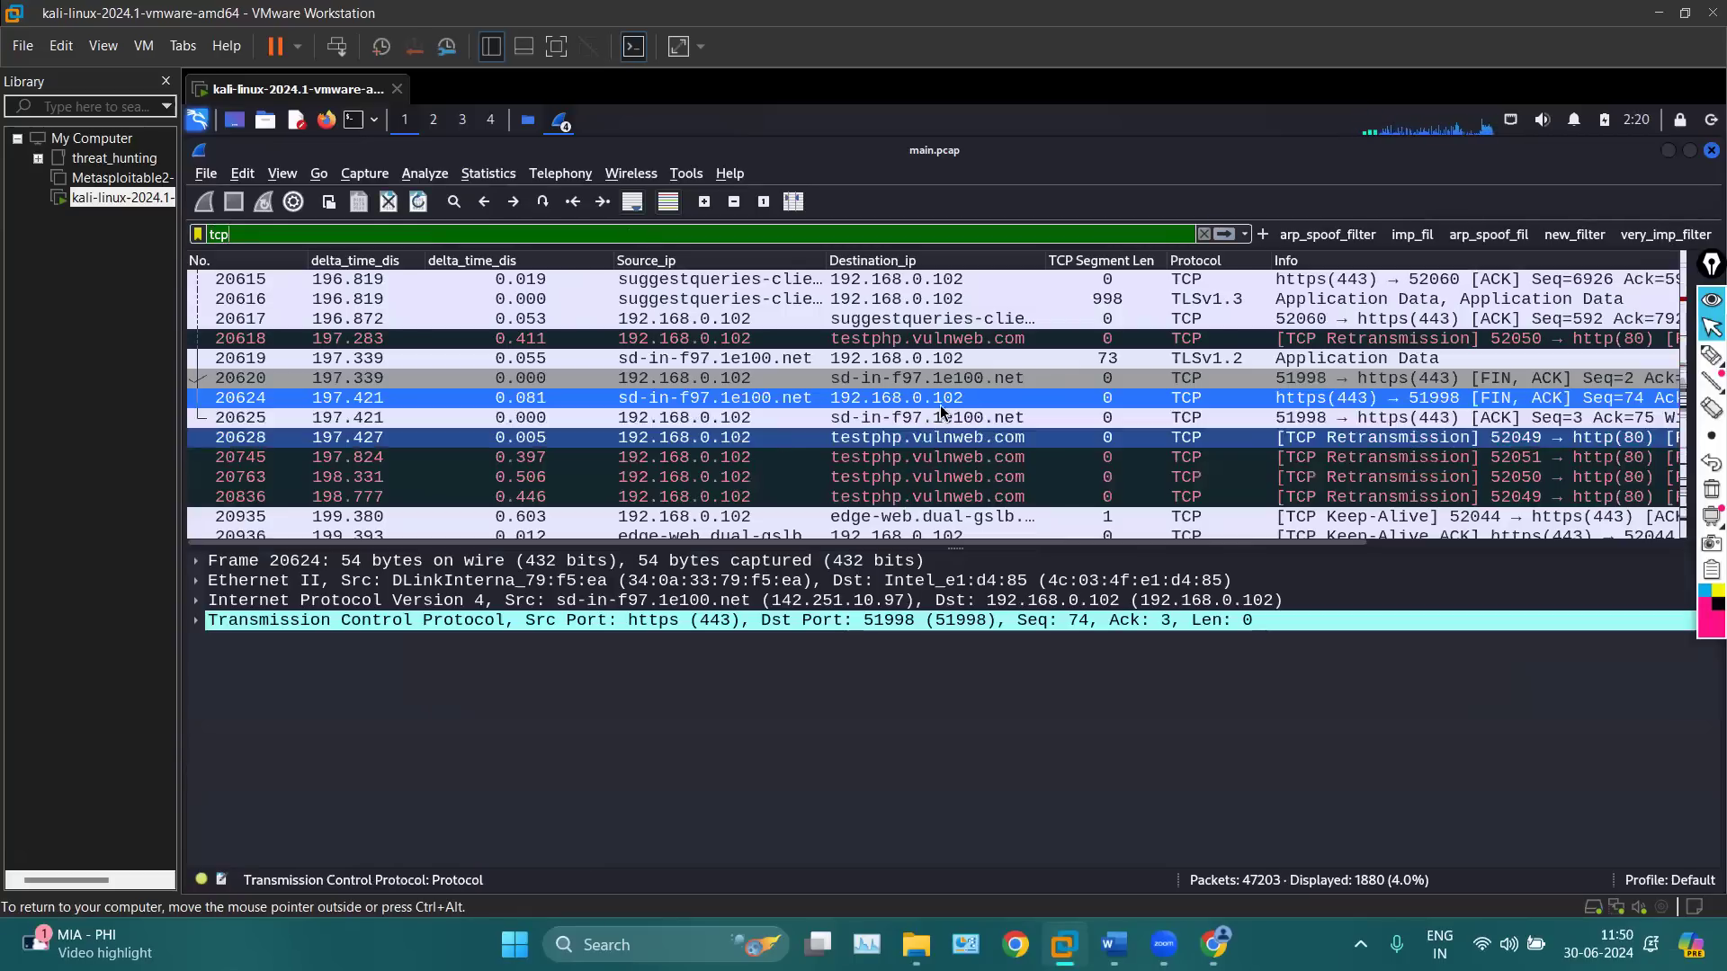
Look through the filtered TCP packets after frame 20624 again, selecting packet 24783 to inspect its details
scroll(894, 367, "down", 8)
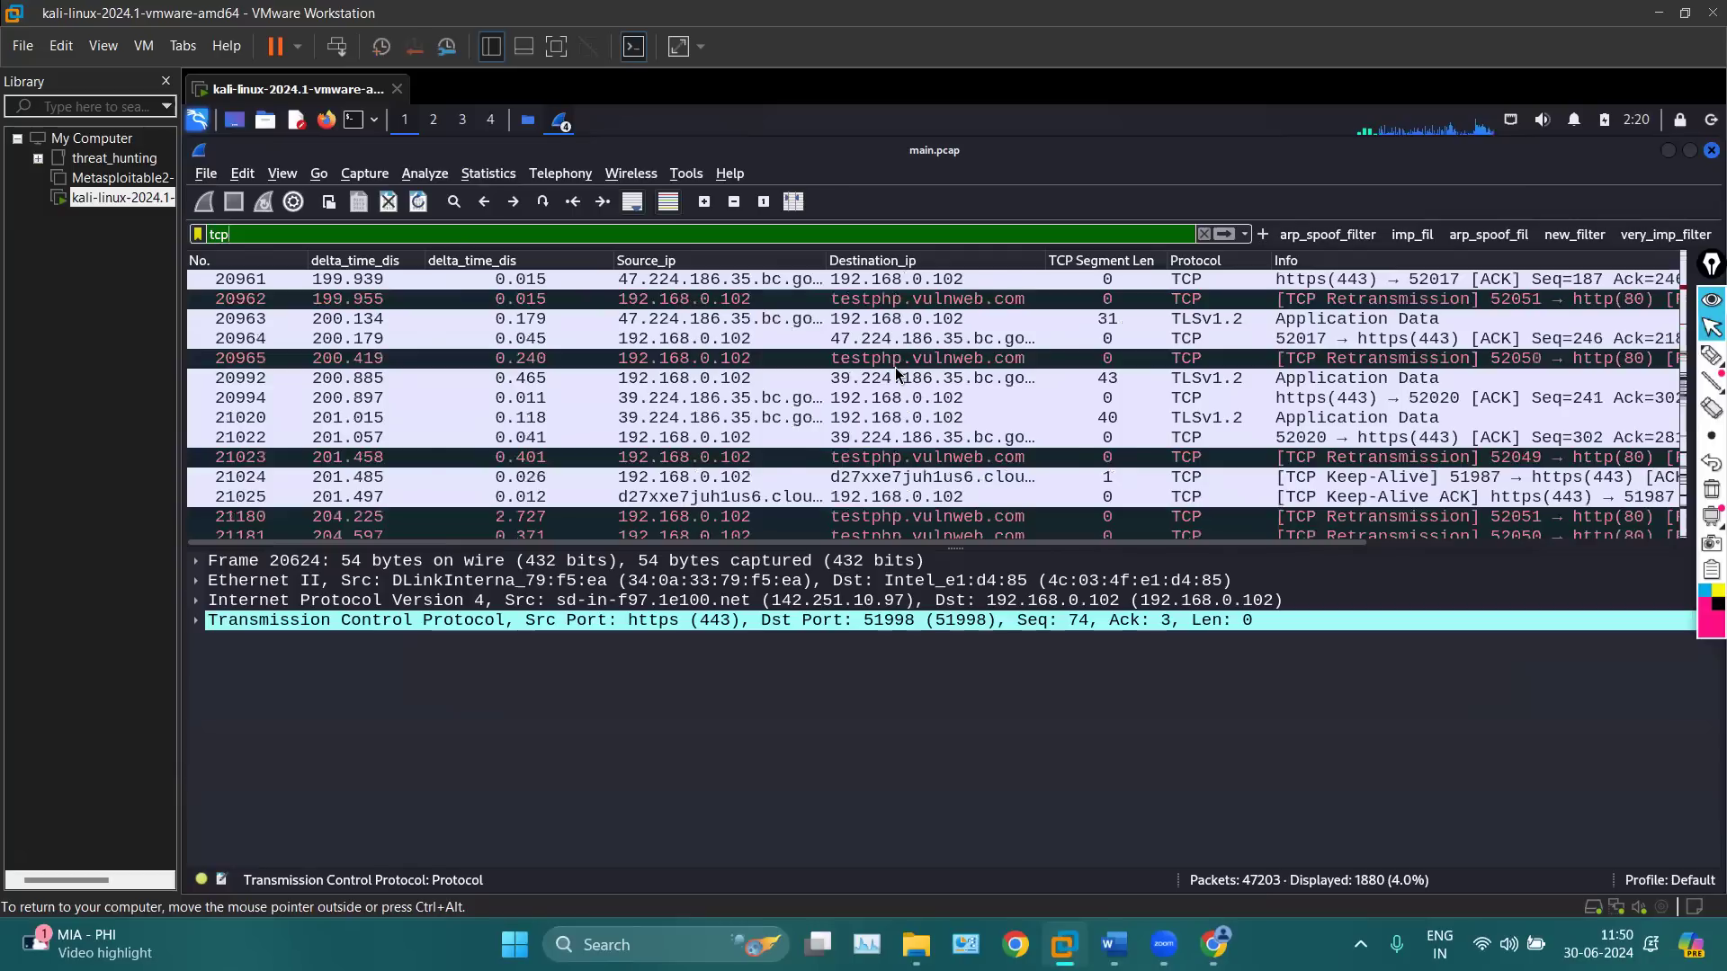
scroll(894, 367, "down", 5)
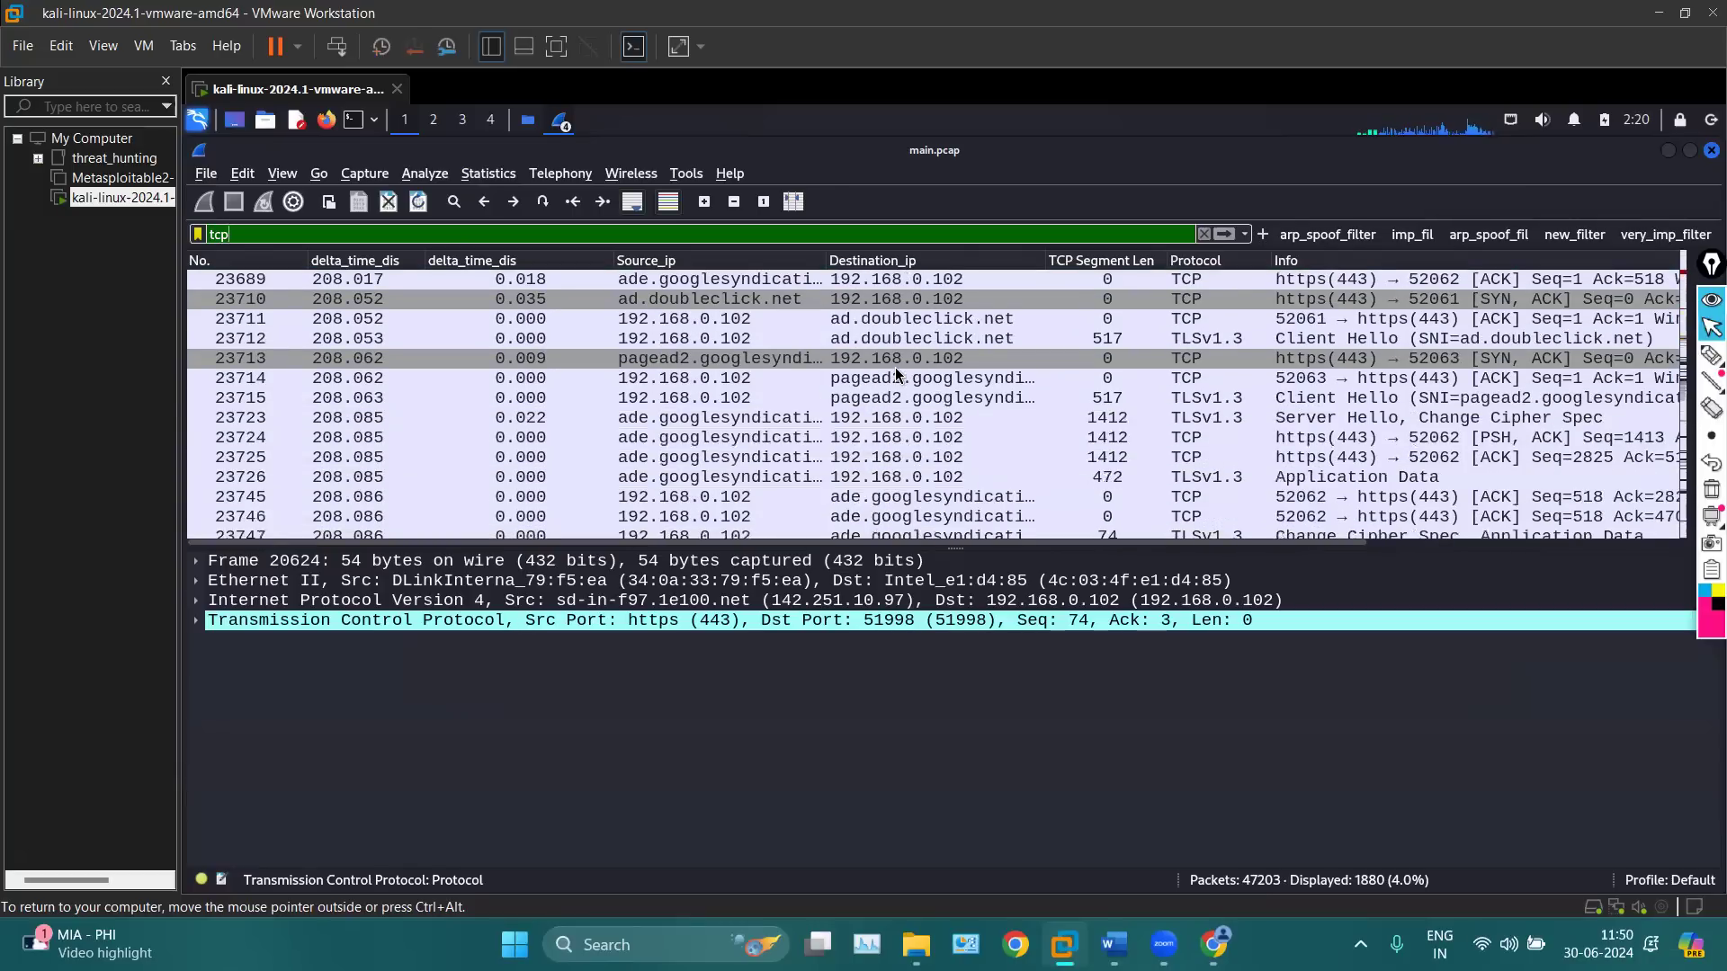
scroll(894, 367, "down", 6)
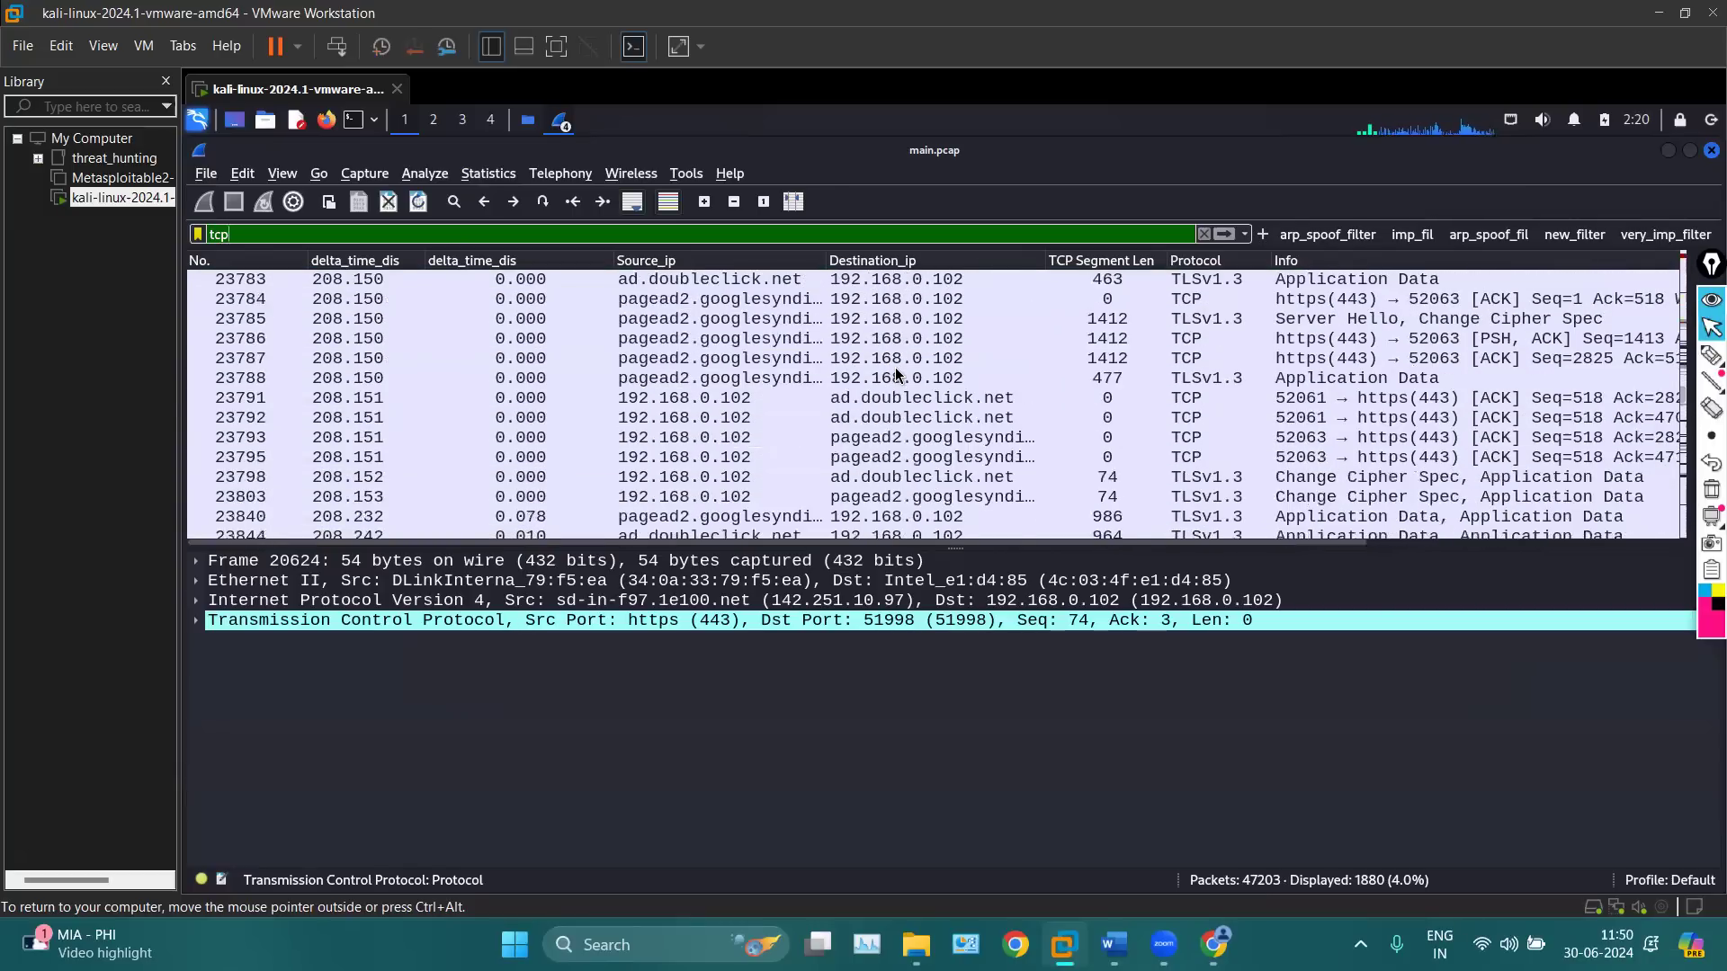
scroll(894, 367, "down", 4)
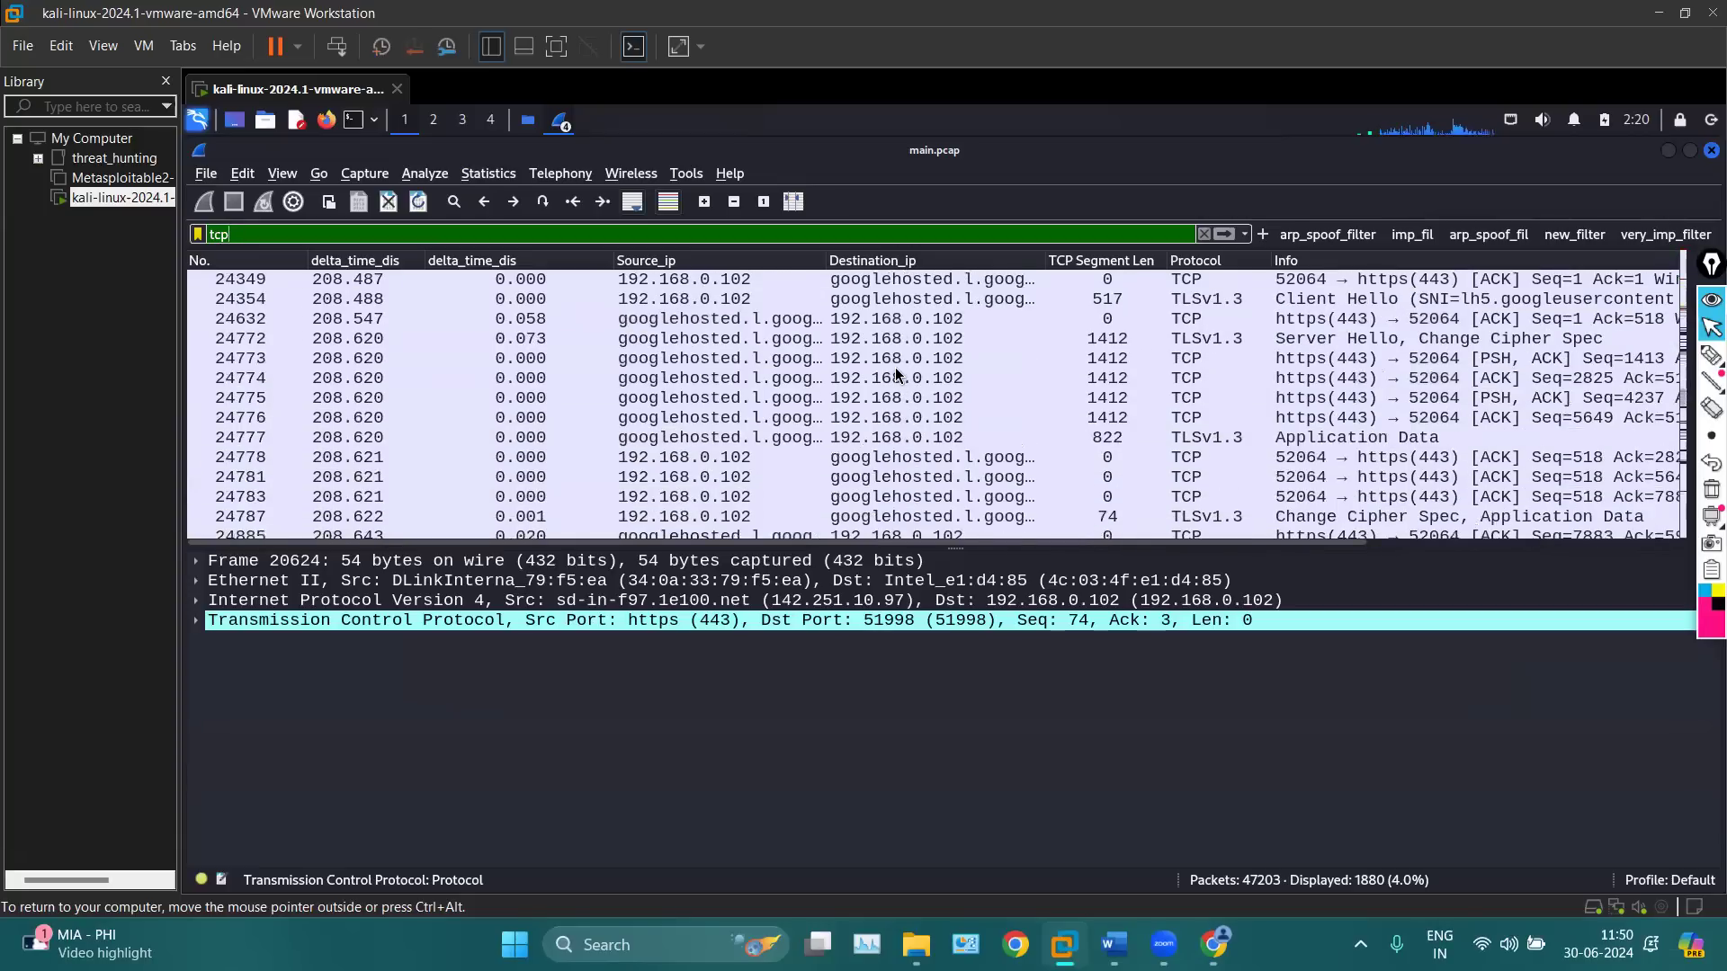
scroll(894, 367, "down", 2)
left_click(938, 378)
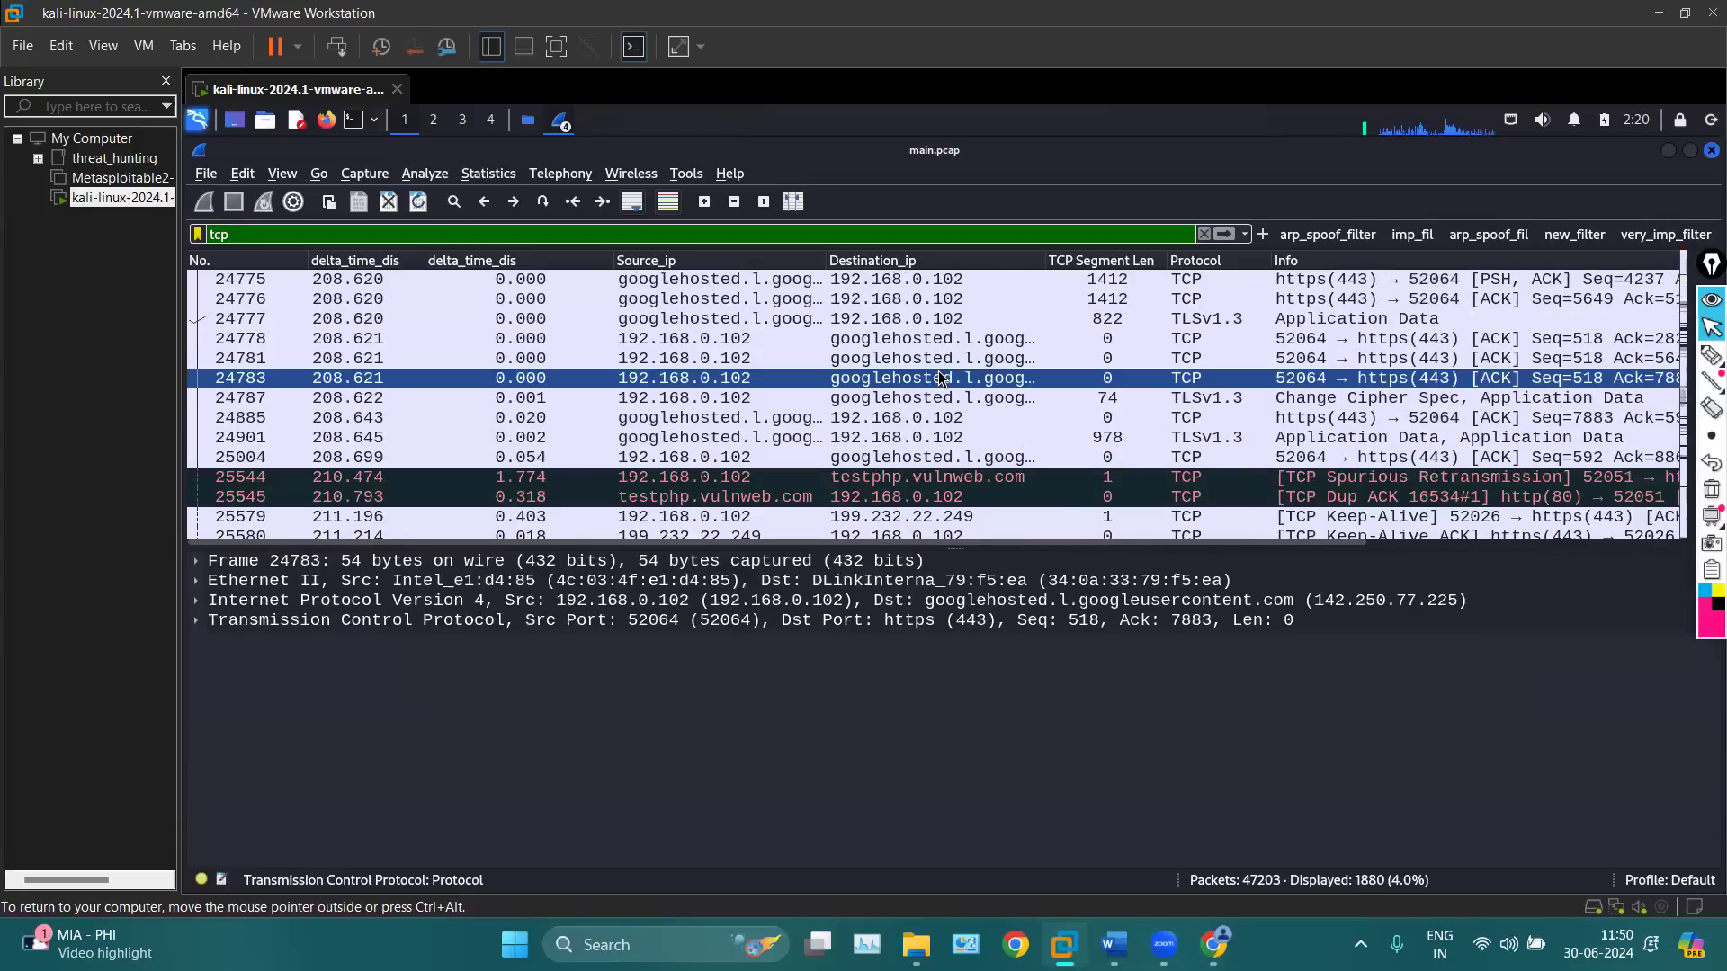
scroll(938, 376, "down", 3)
scroll(938, 378, "down", 5)
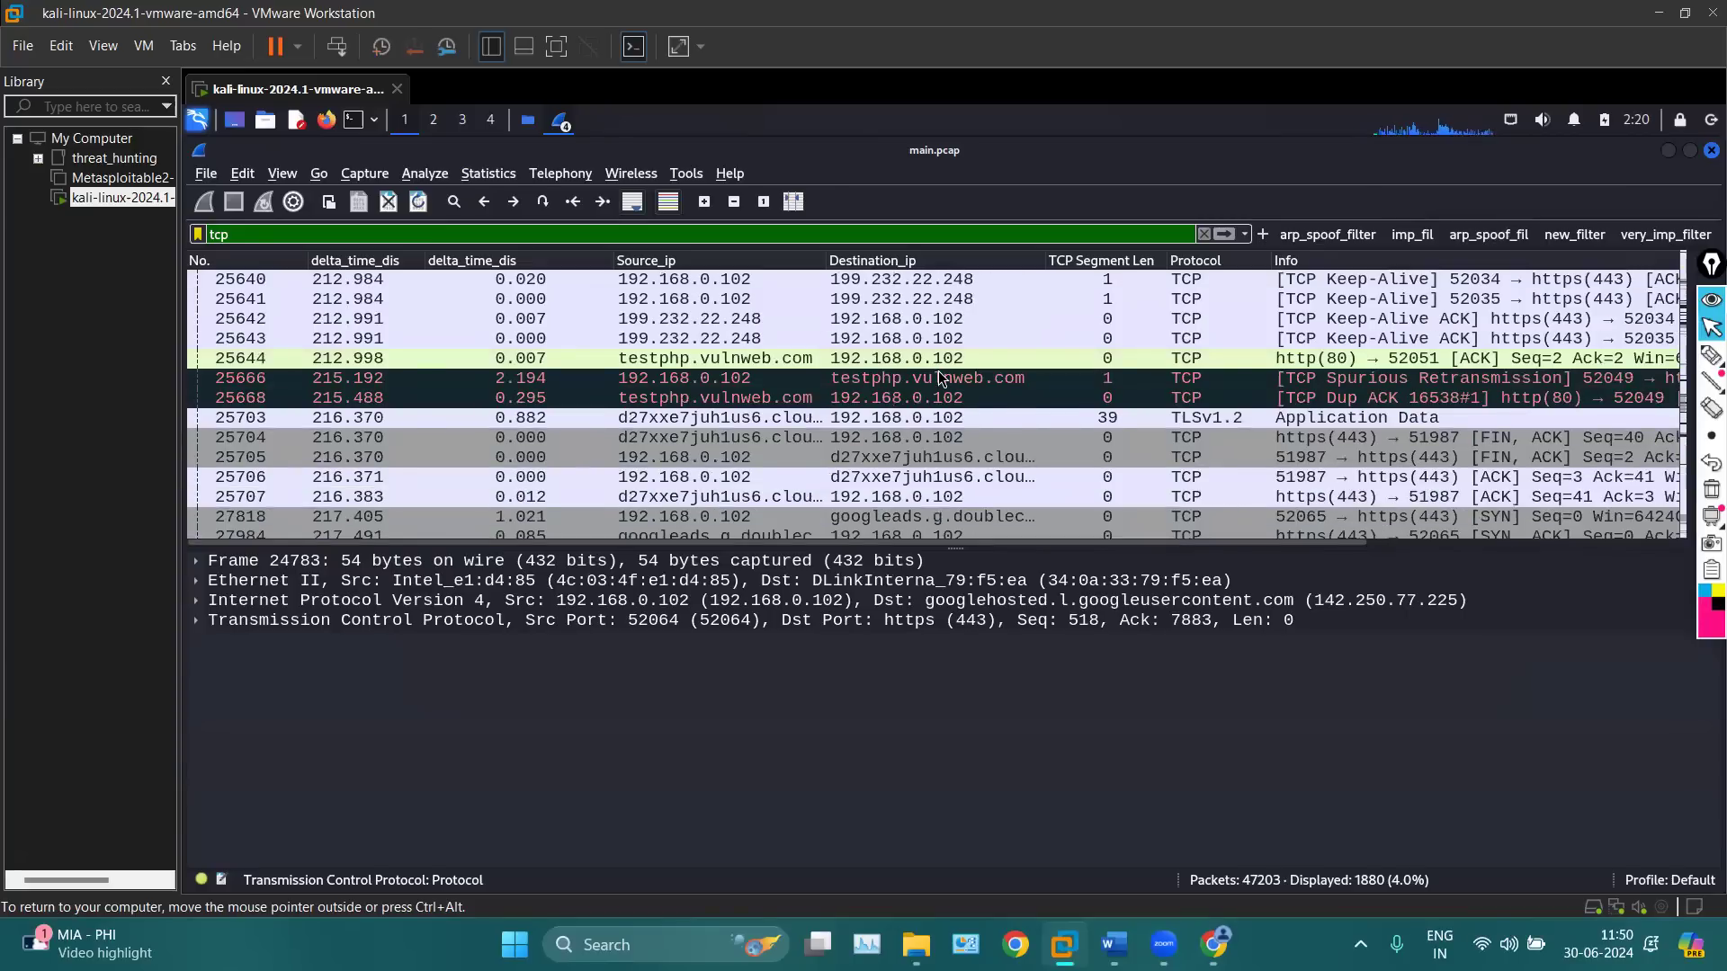
scroll(938, 378, "down", 4)
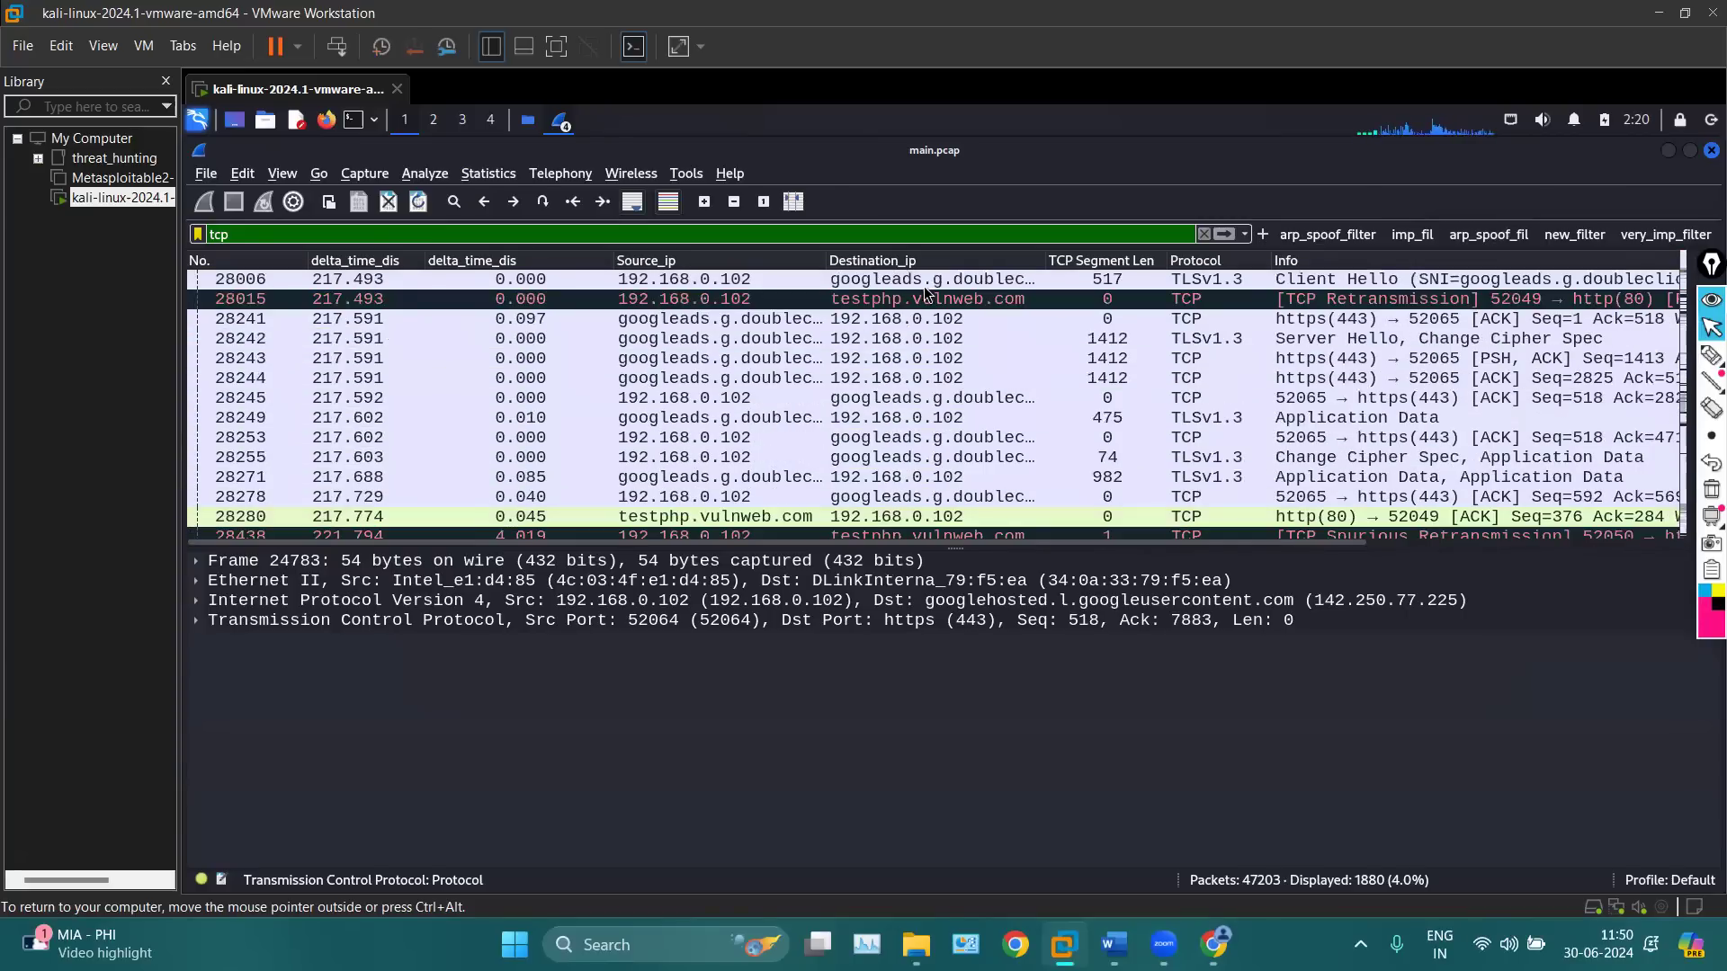
Look through the filtered TCP packets from frame 28006 onward for another stream to analyse
scroll(917, 364, "down", 5)
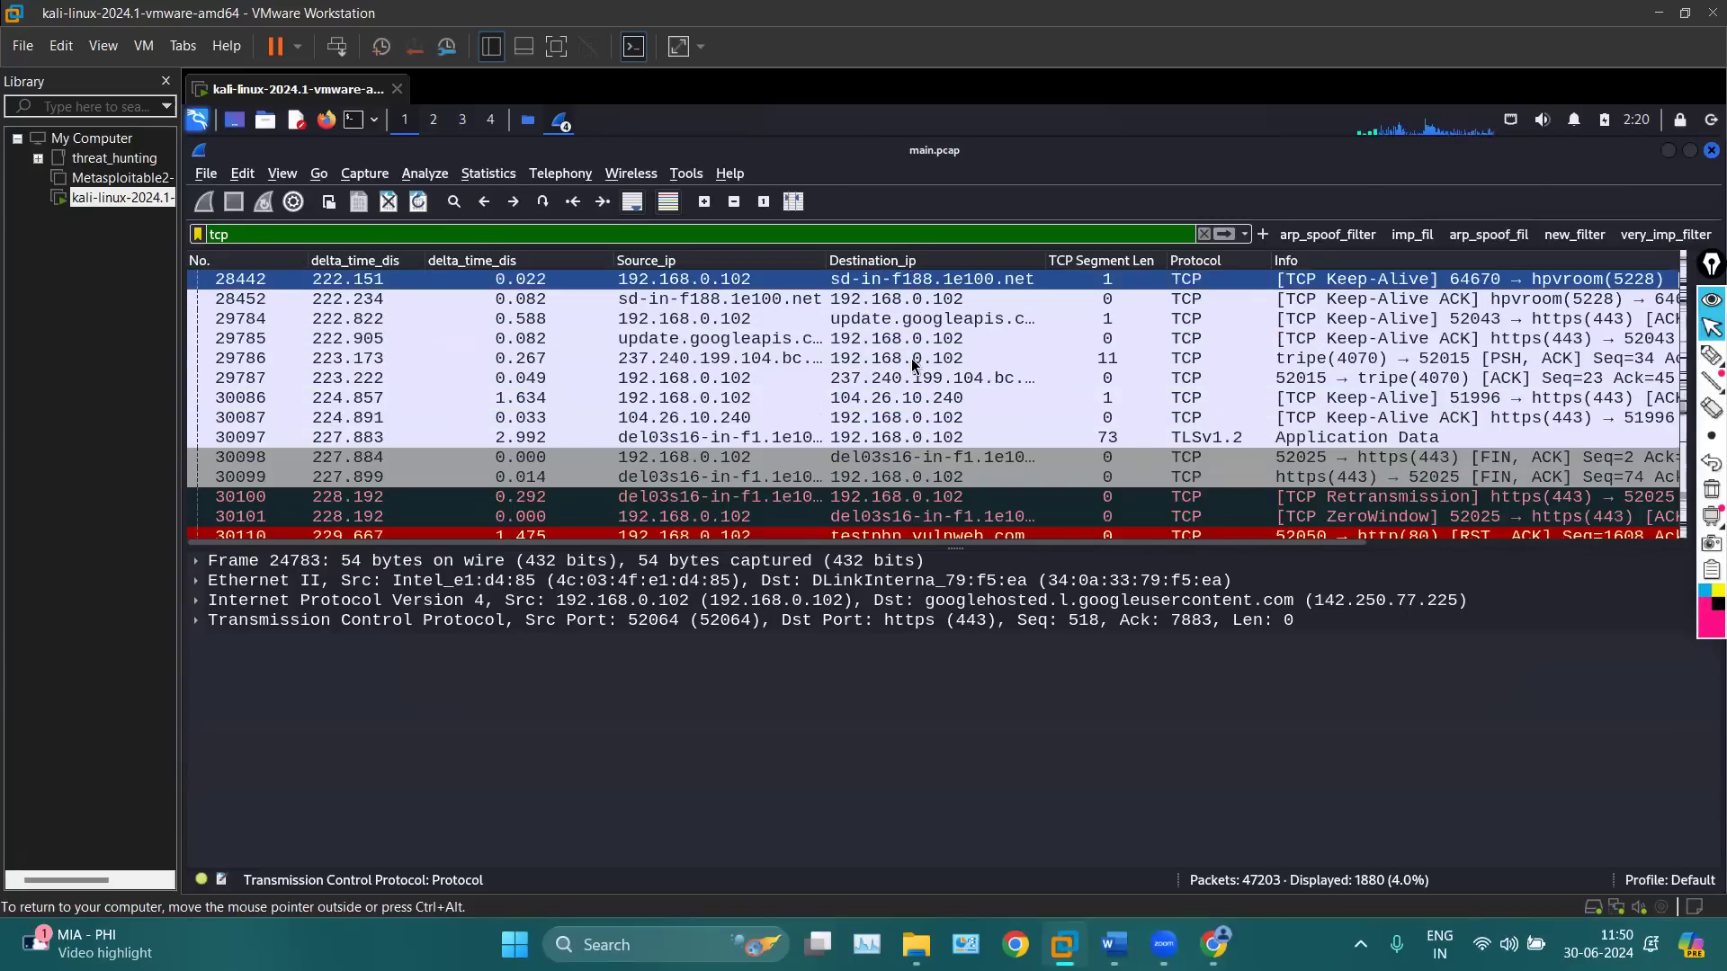
scroll(886, 324, "down", 2)
scroll(894, 410, "down", 8)
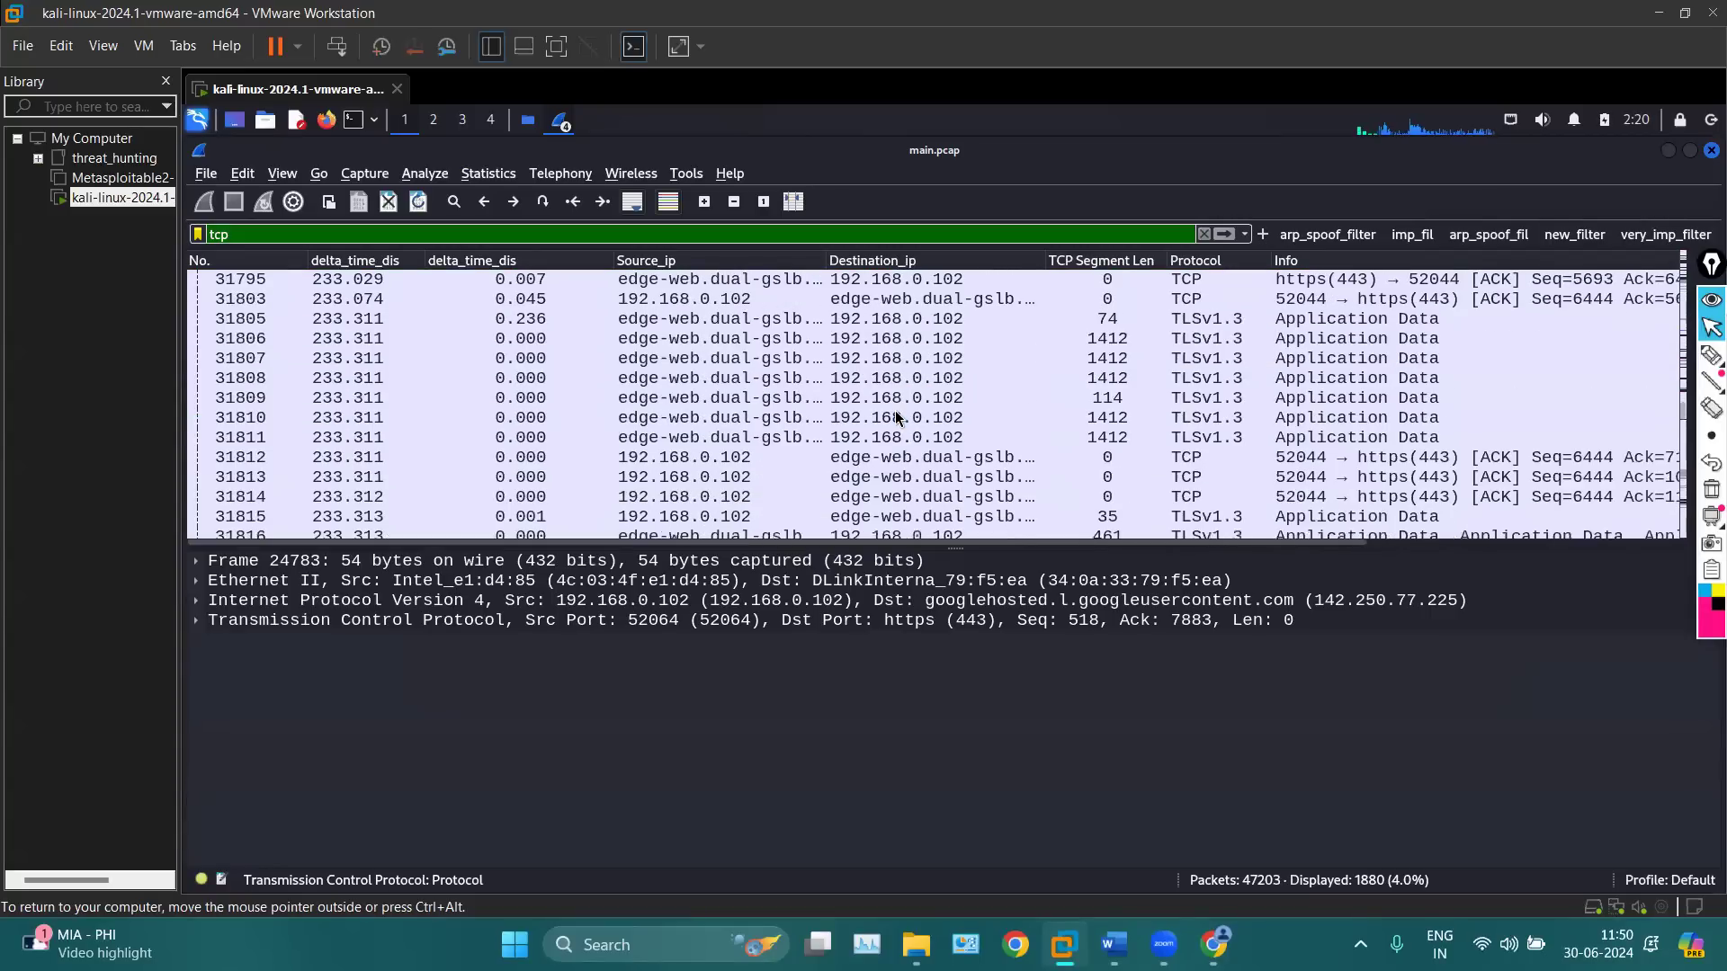
scroll(894, 410, "down", 5)
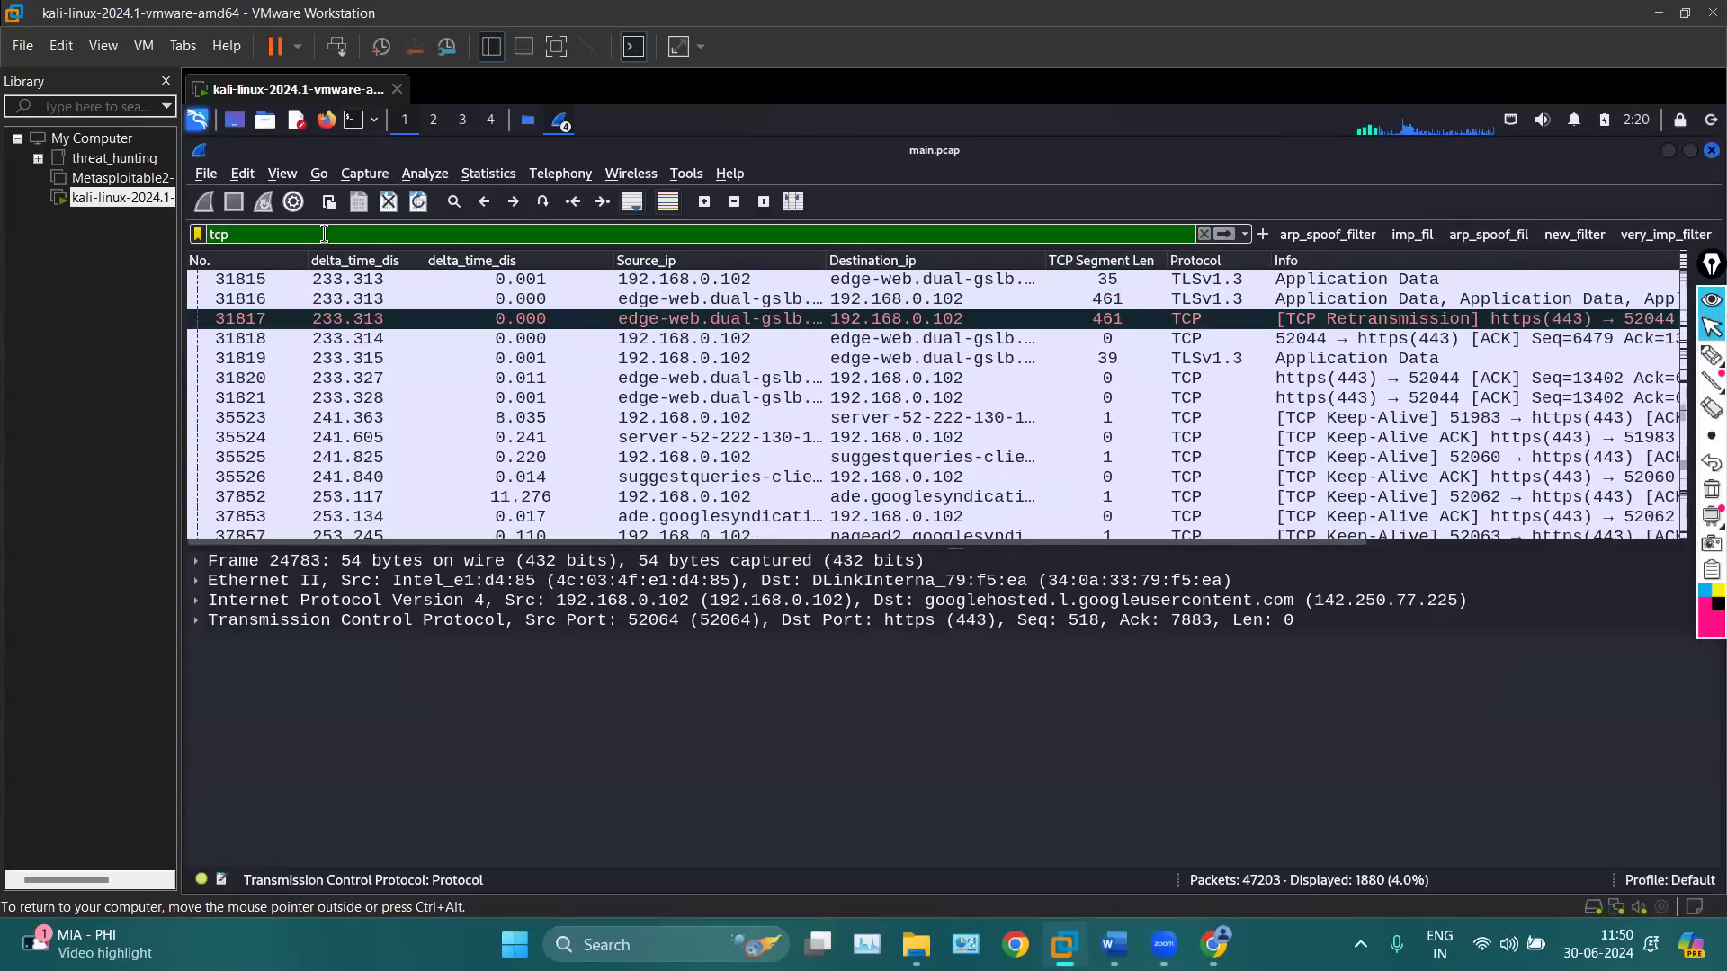
type("host")
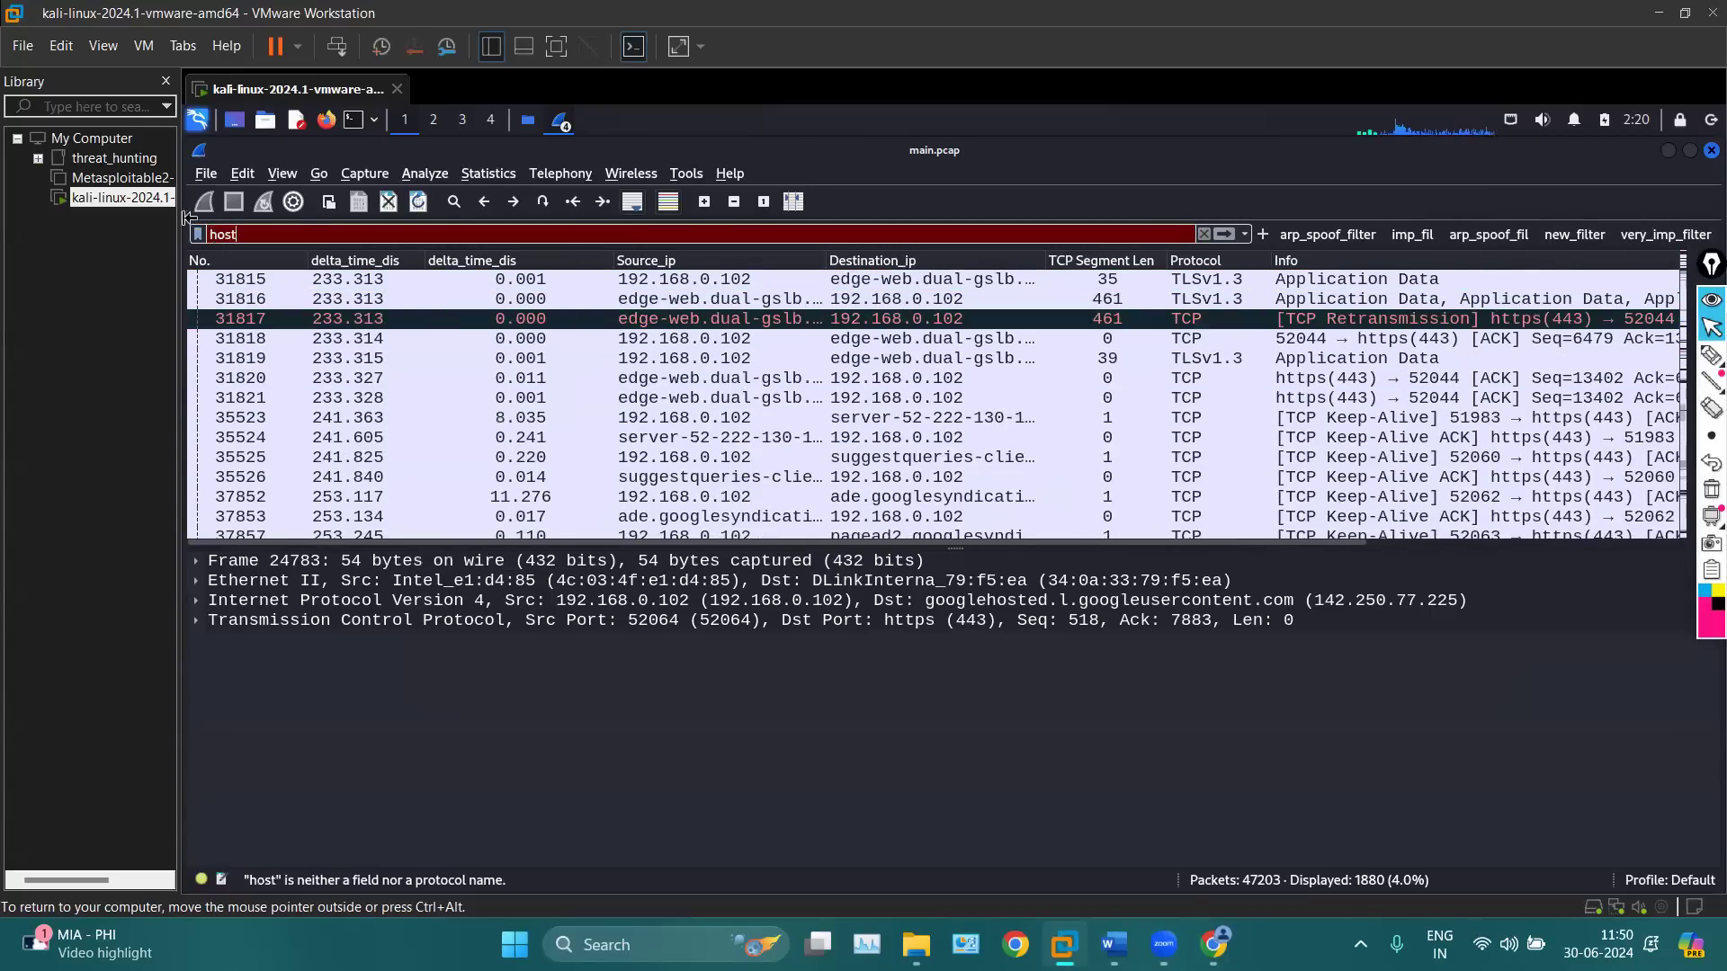
key("BackSpace")
key("BackSpace")
key("BackSpace")
key("BackSpace")
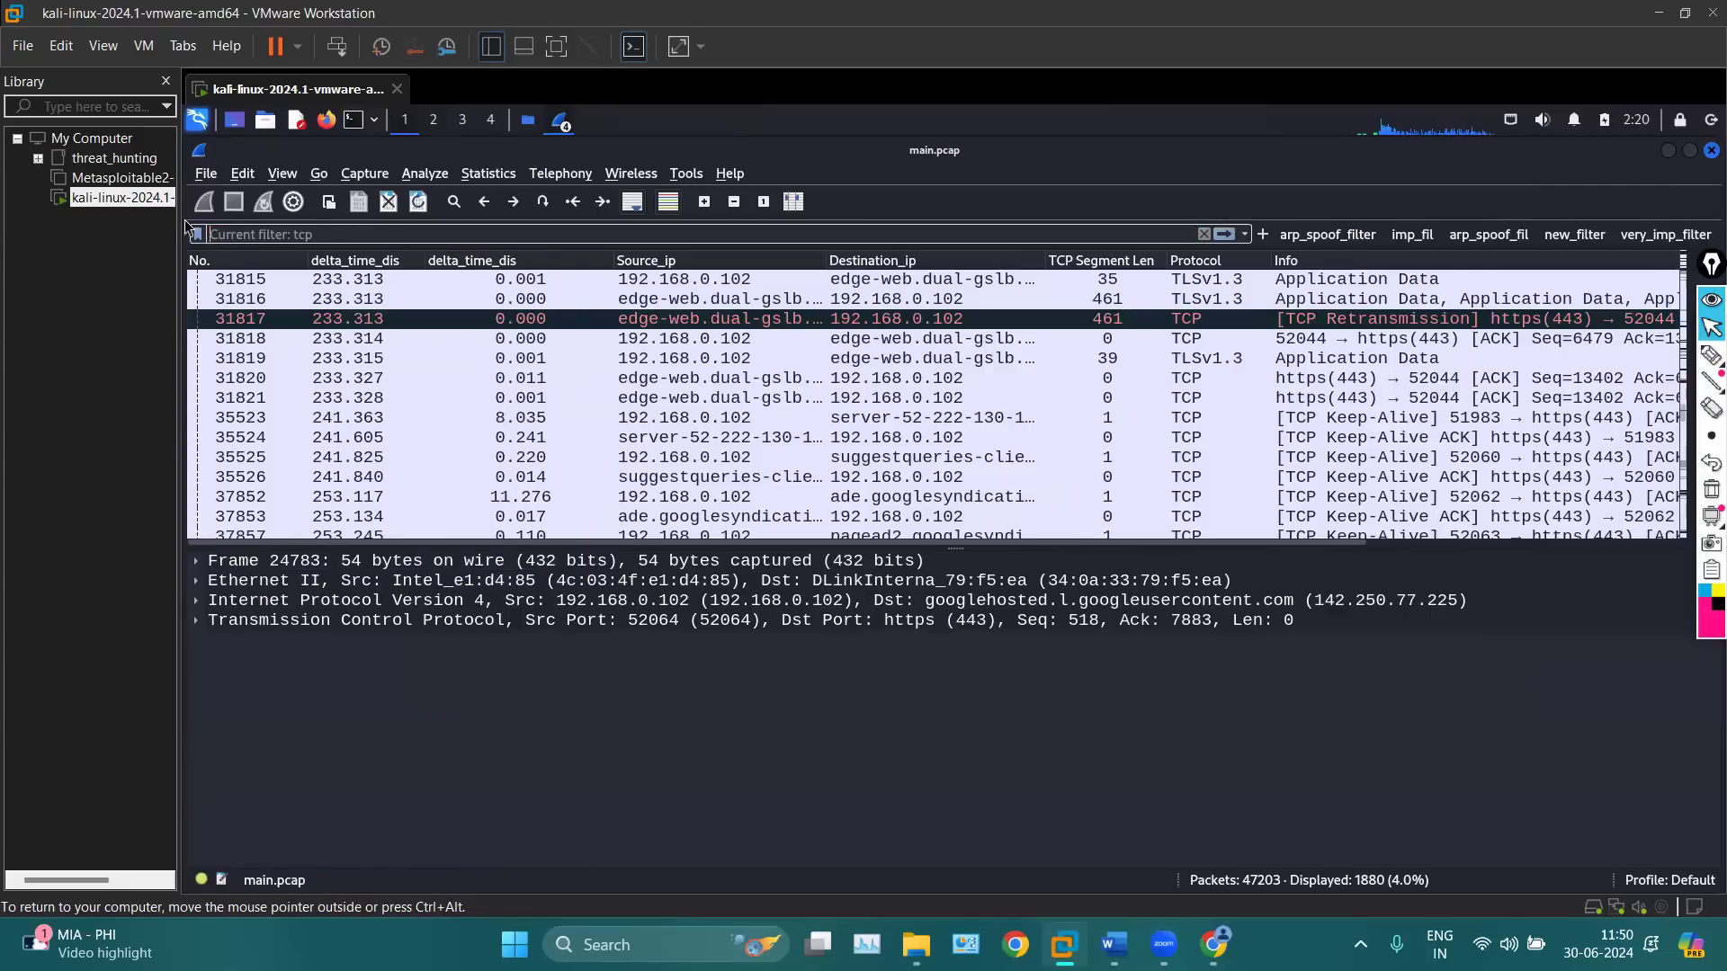
type("host")
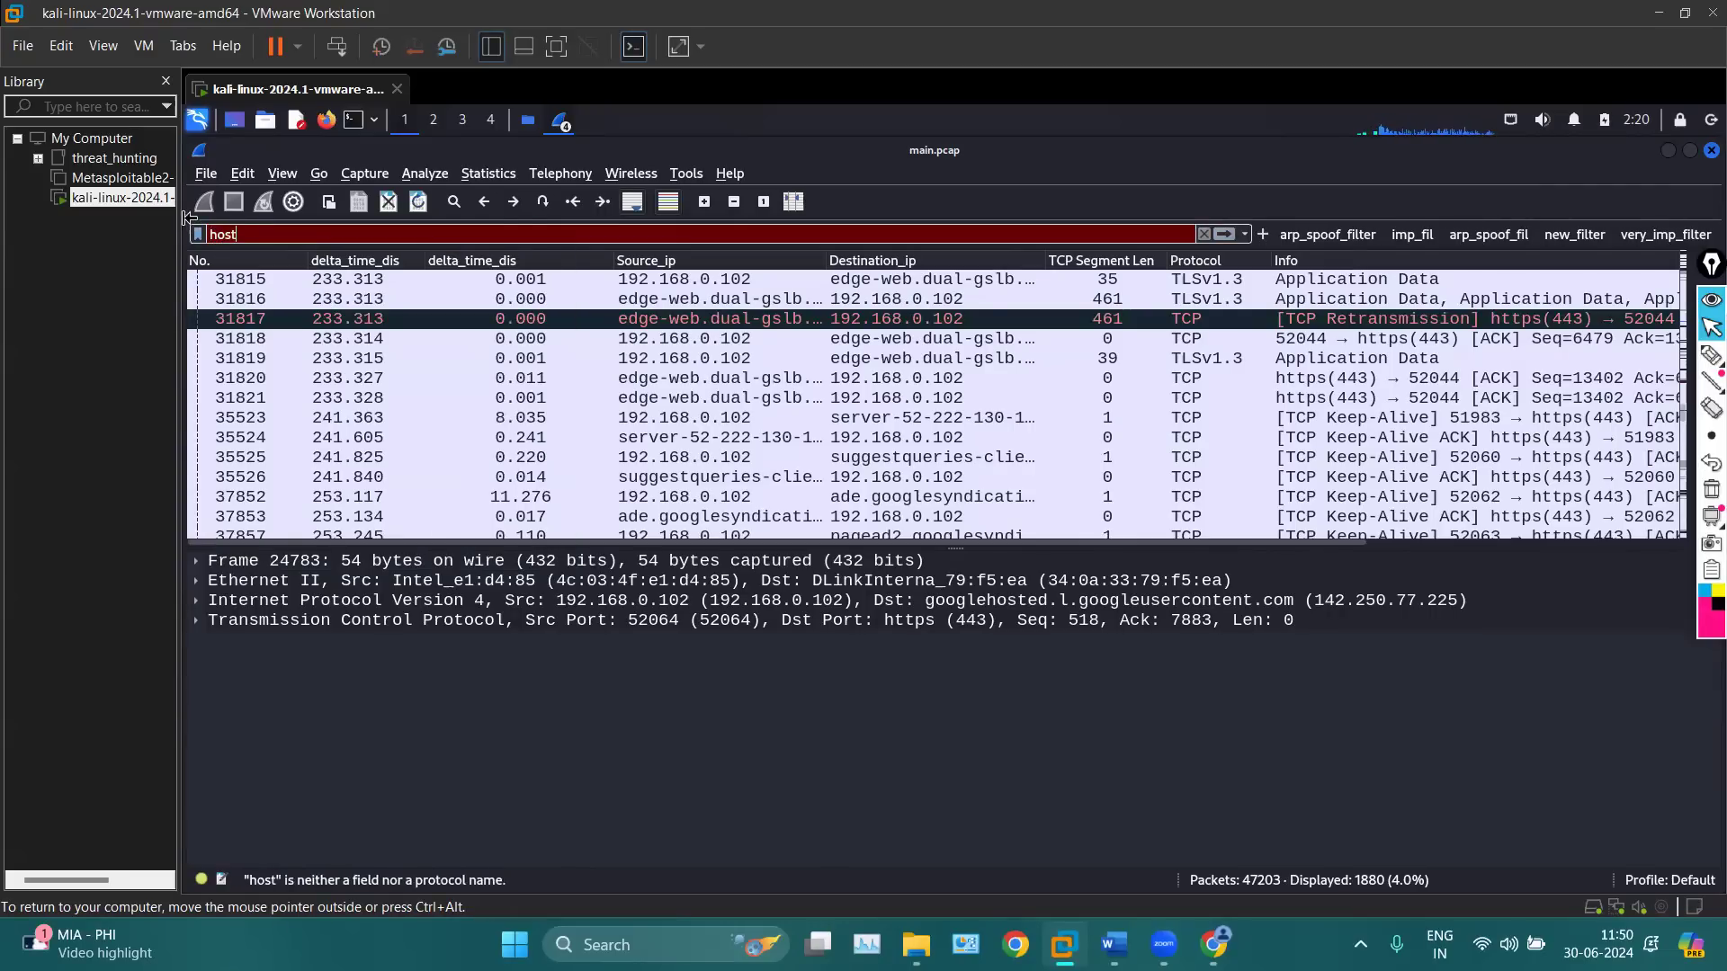
key("BackSpace")
key("BackSpace")
key("BackSpace")
key("BackSpace")
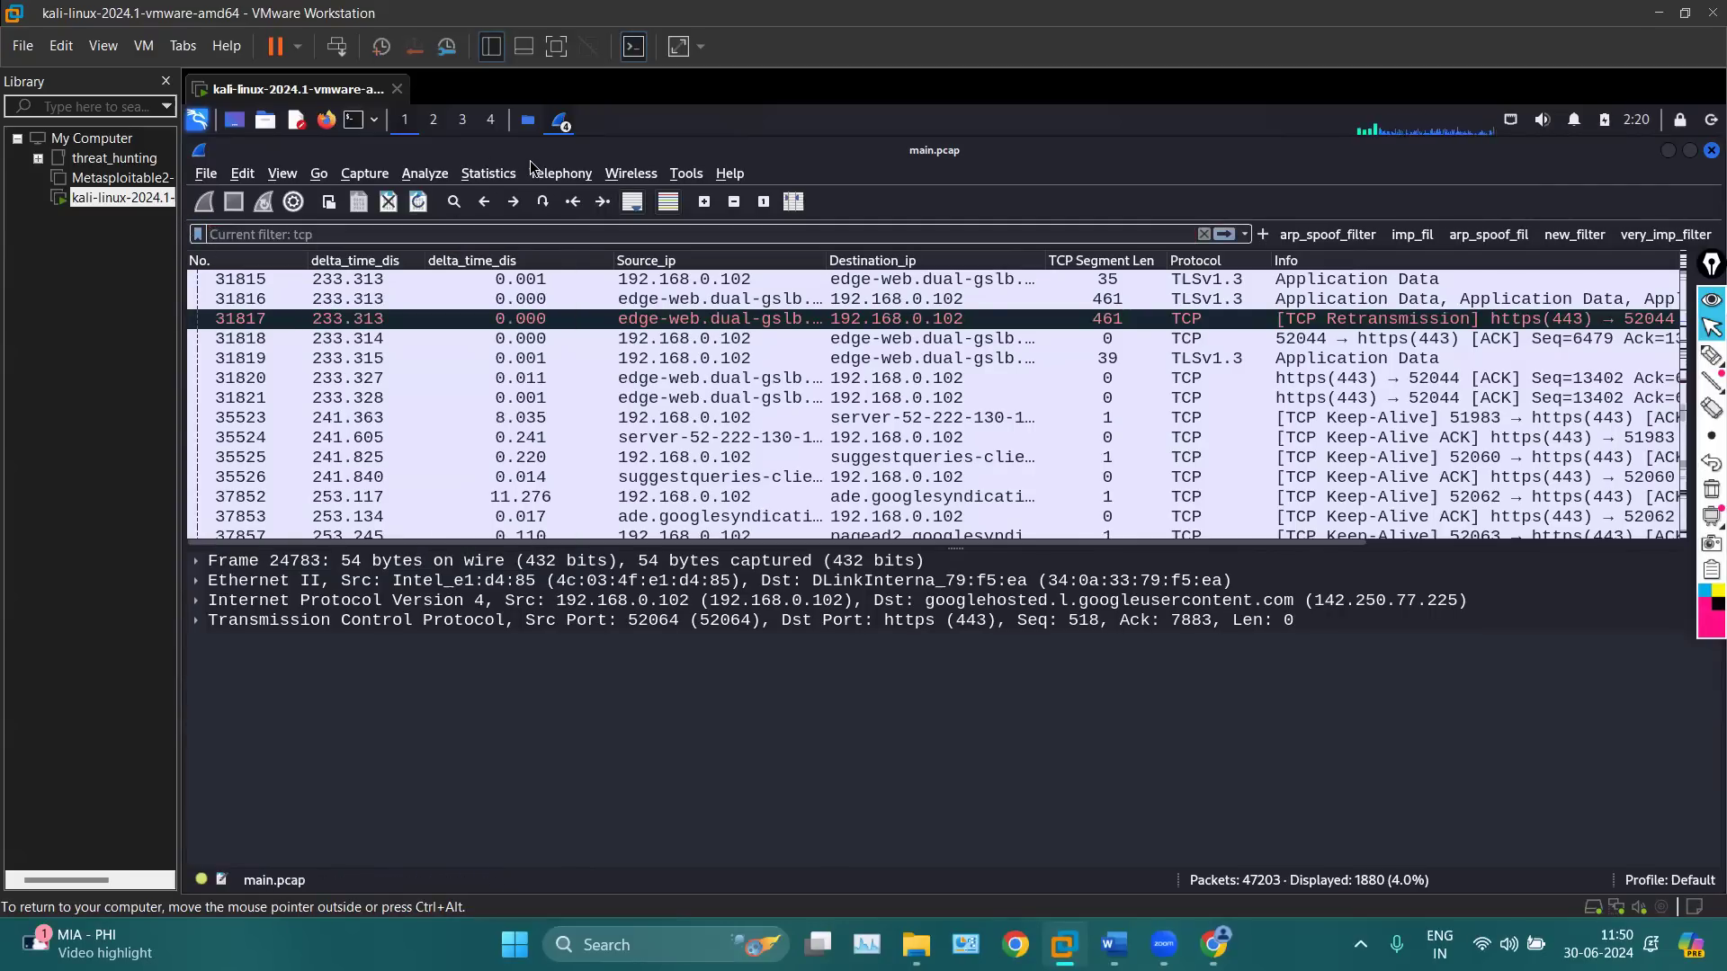
Check the display filter macros and the saved display filters, including imp_filter, and close both dialogs without changes
left_click(438, 174)
left_click(454, 210)
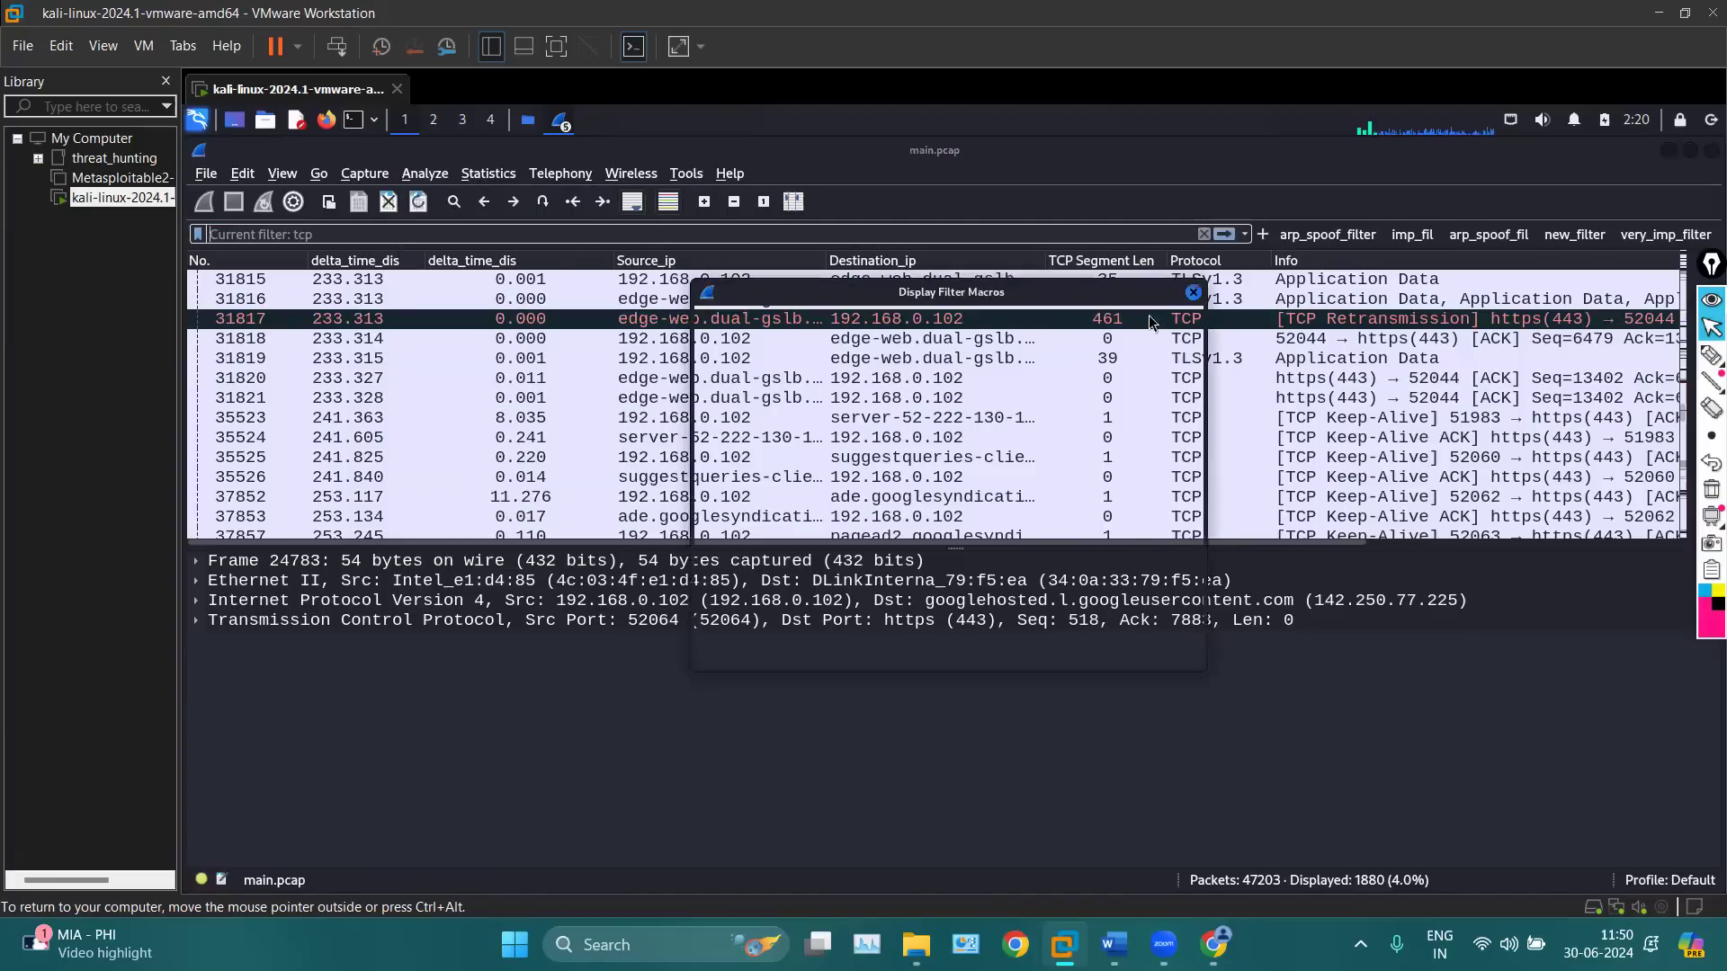
left_click(1193, 293)
left_click(425, 174)
left_click(461, 209)
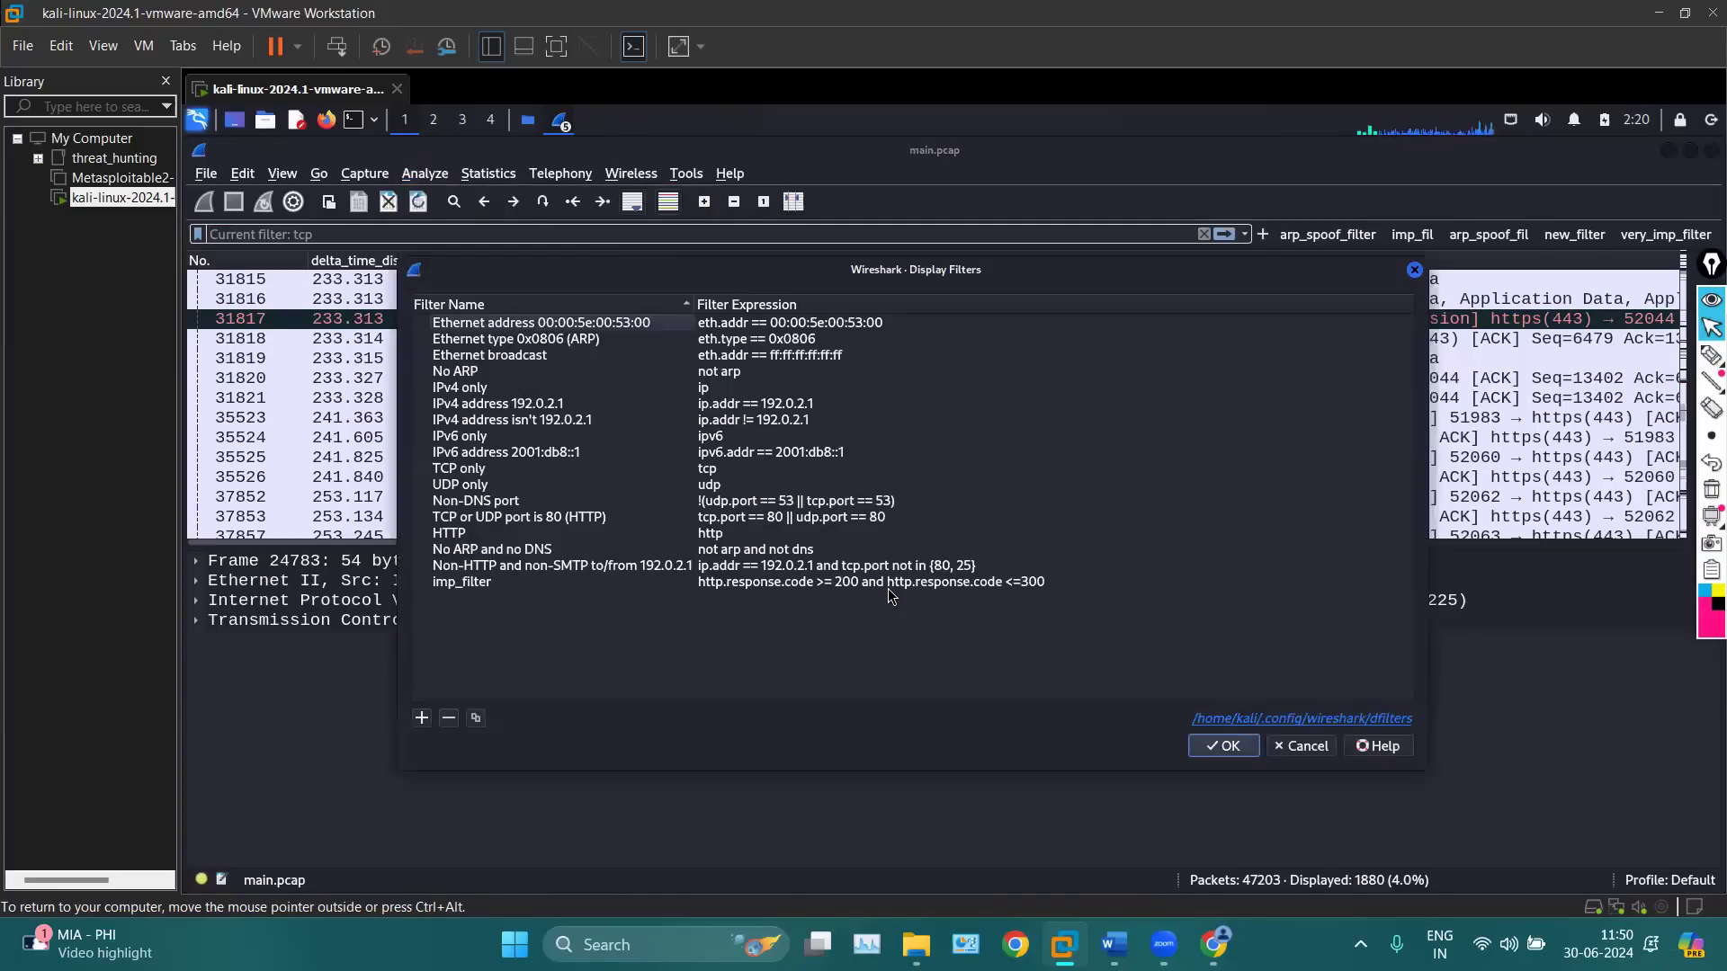
left_click(913, 584)
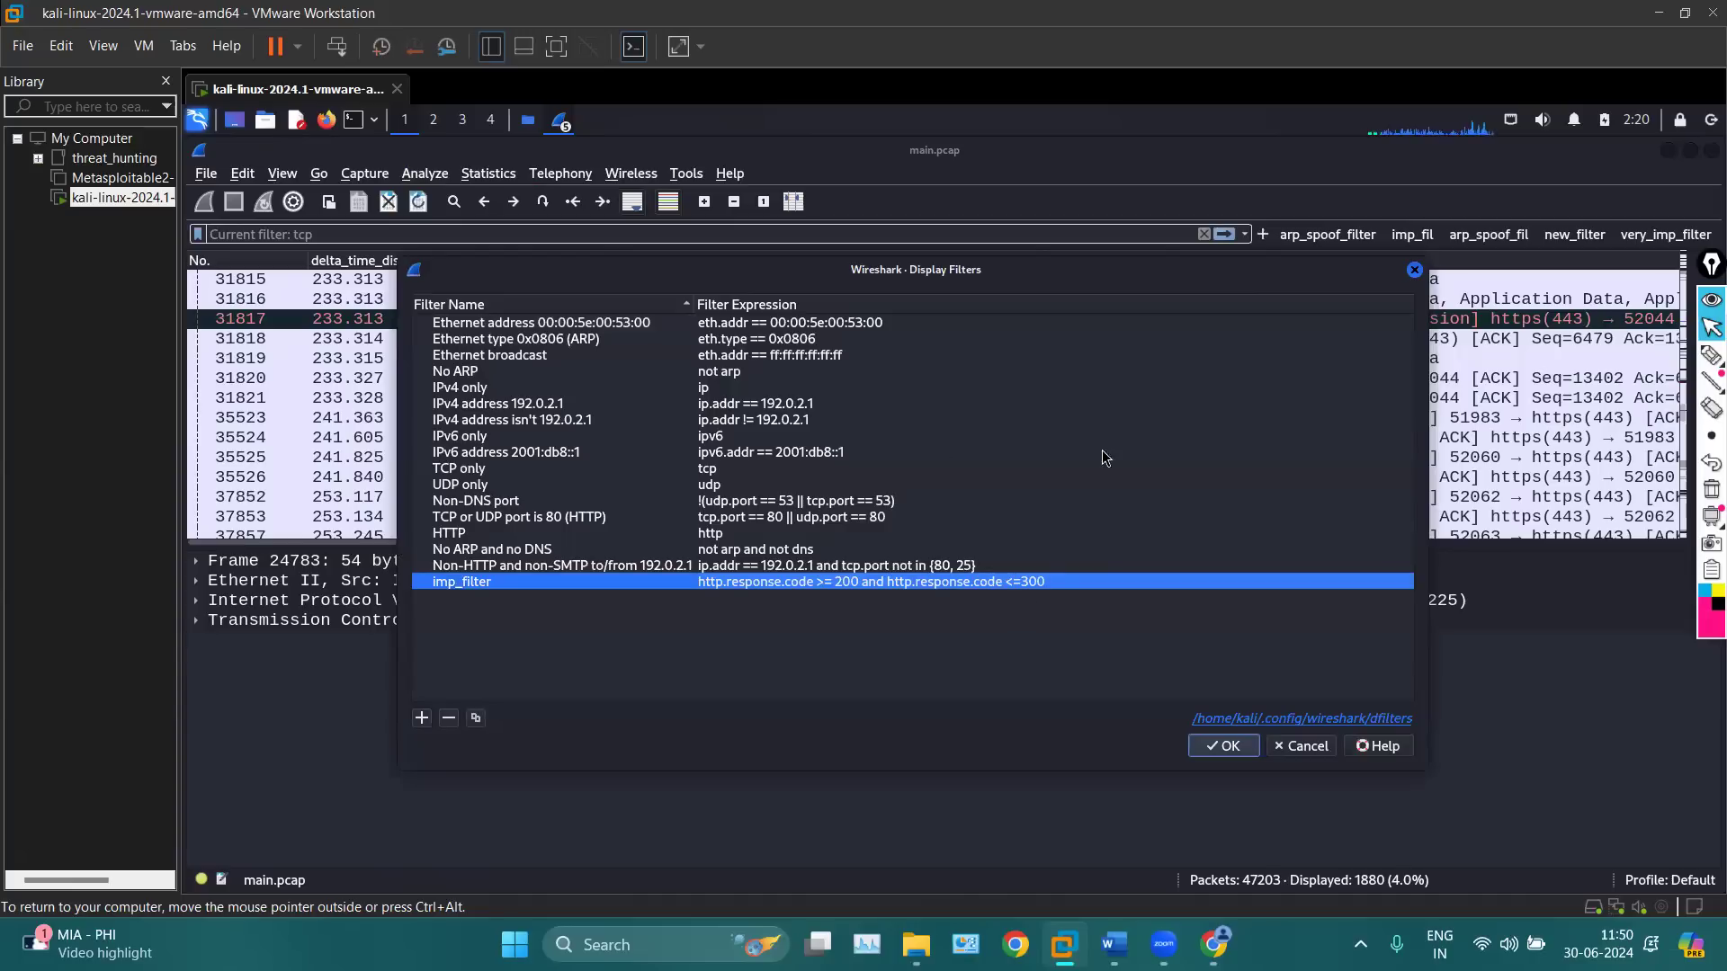
left_click(1415, 272)
Select packet 31818 and examine its Transmission Control Protocol fields, including the stream index
left_click(702, 339)
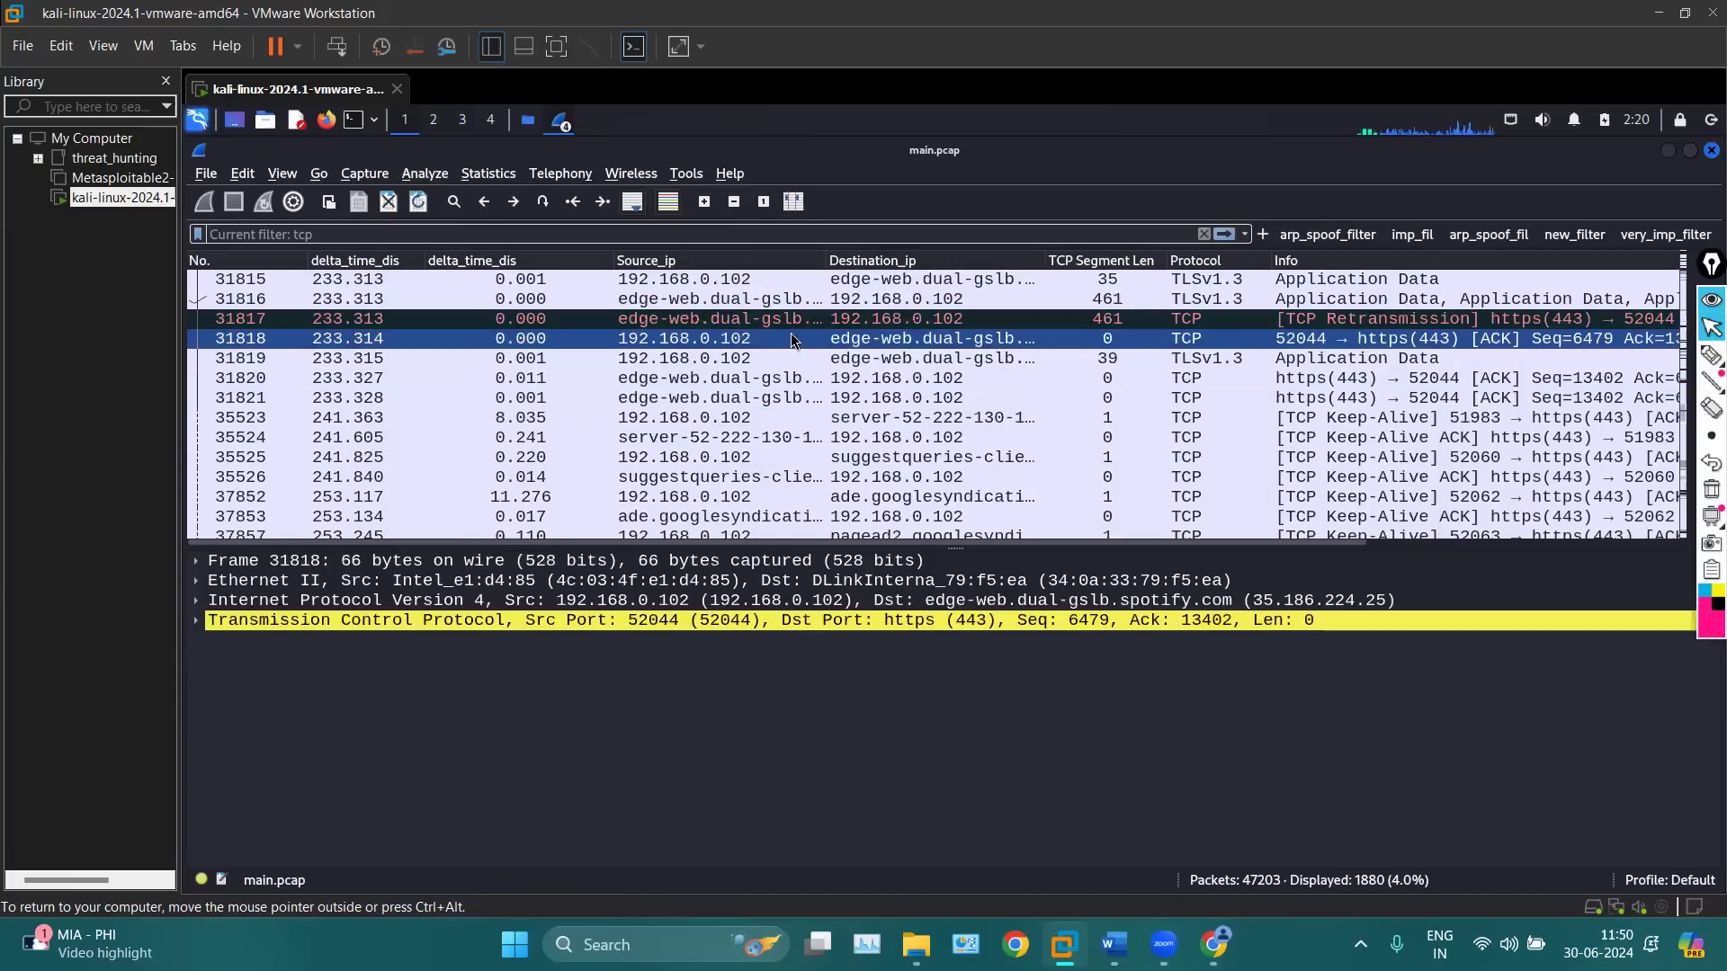
left_click(199, 621)
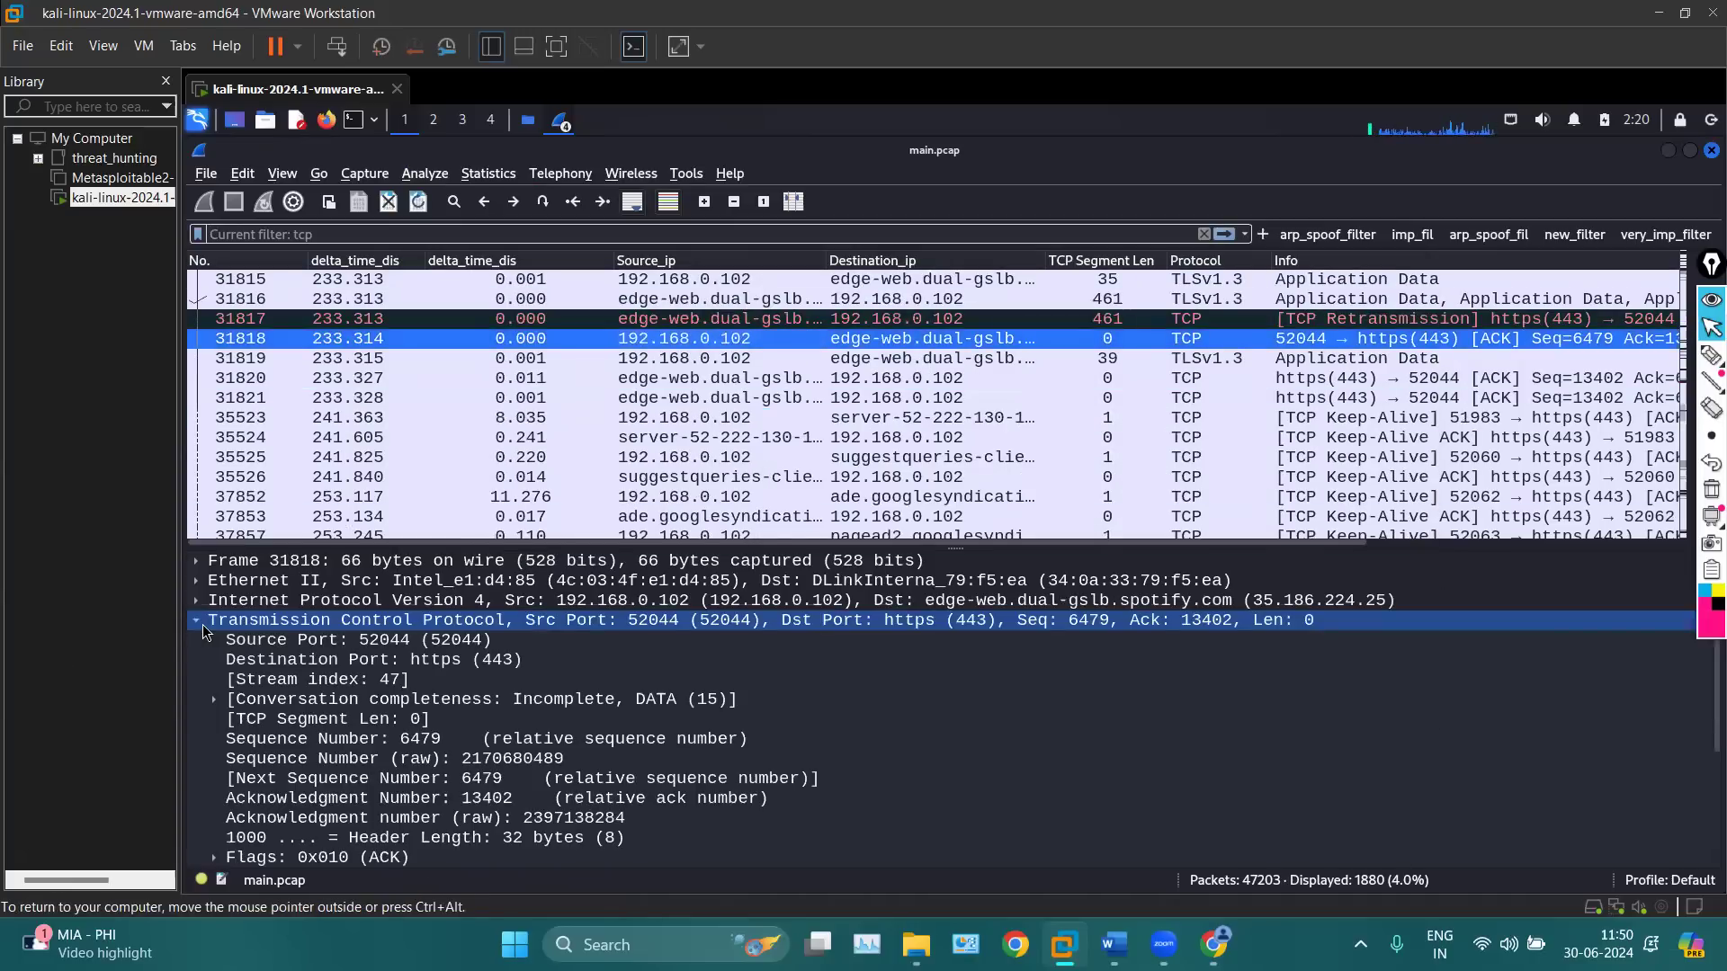
scroll(287, 738, "down", 3)
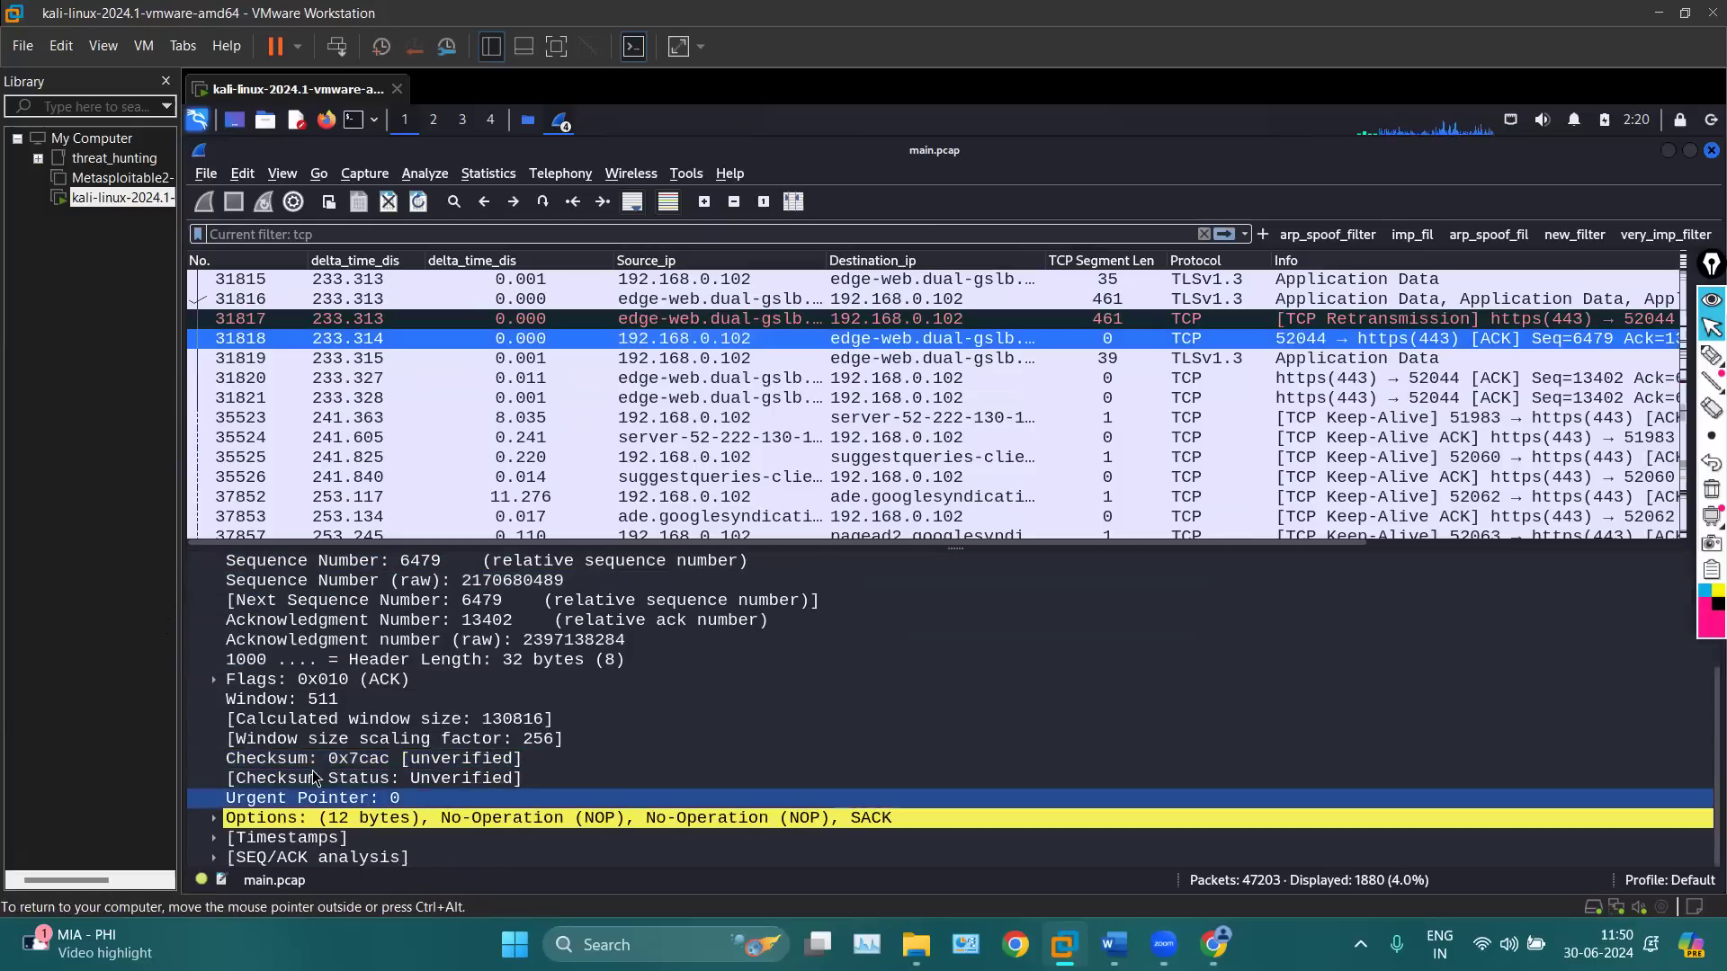
scroll(288, 684, "up", 3)
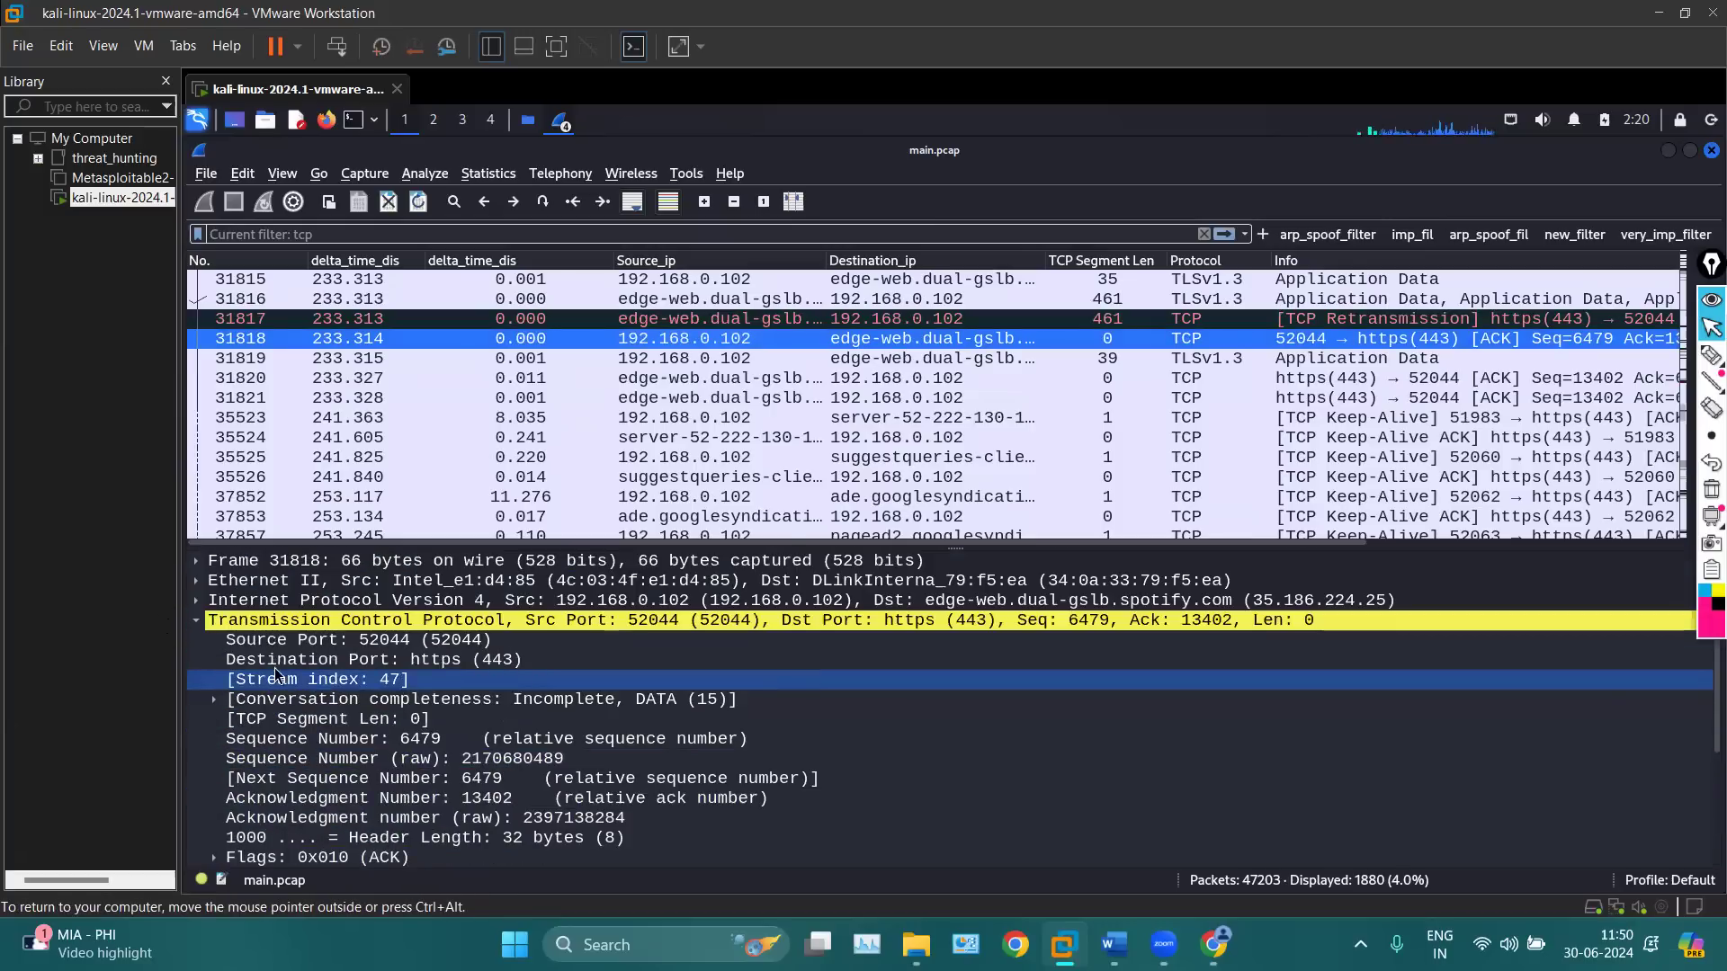
Expand packet 31818's IPv4 details and apply its destination address as the filter ip.dst == 35.186.224.25
left_click(197, 600)
left_click(971, 621)
left_click(957, 597)
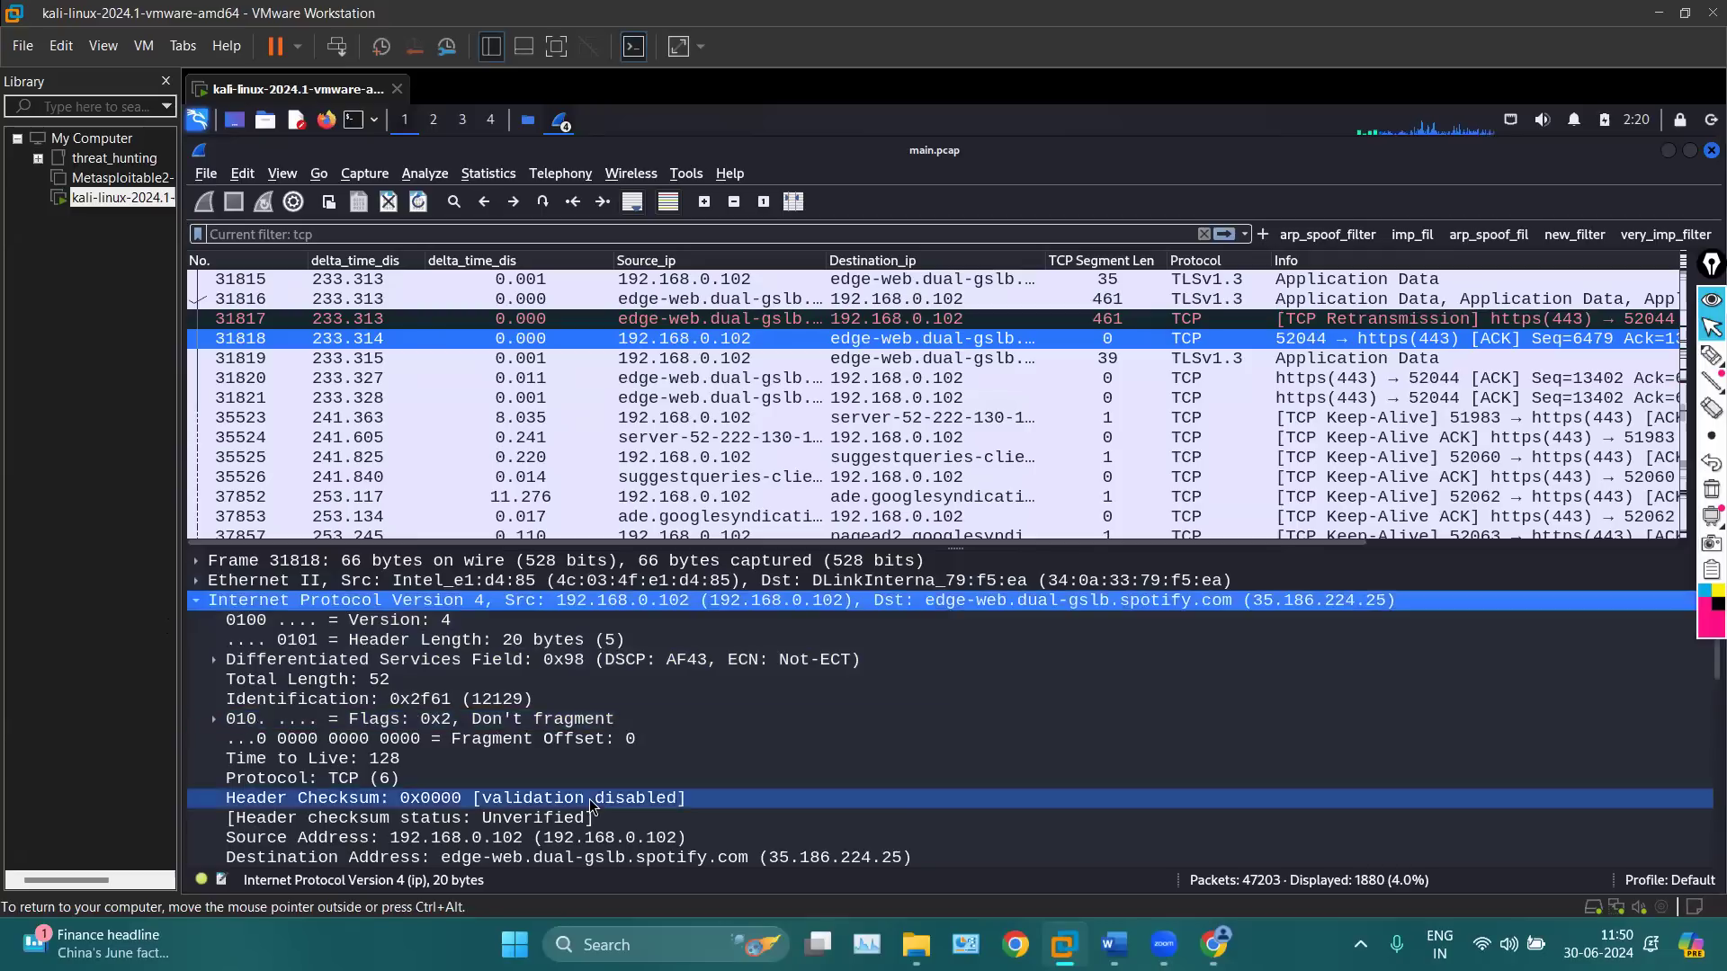
scroll(590, 799, "down", 2)
left_click(530, 743)
right_click(531, 743)
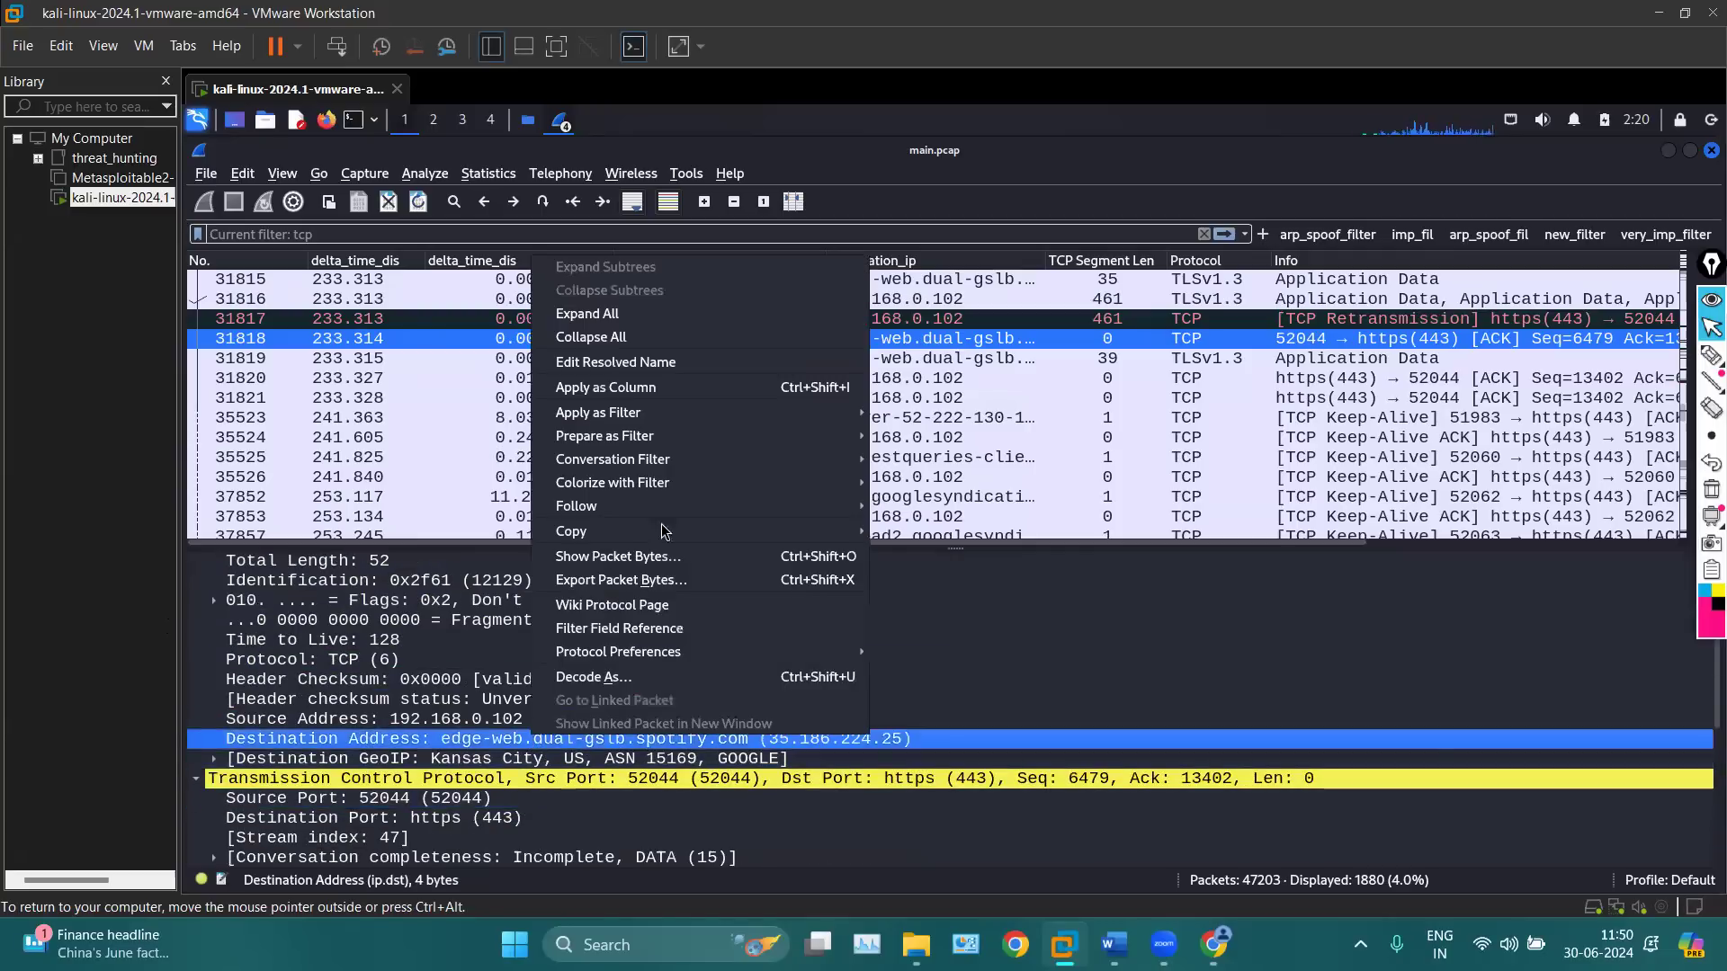
mouse_move(689, 412)
left_click(954, 441)
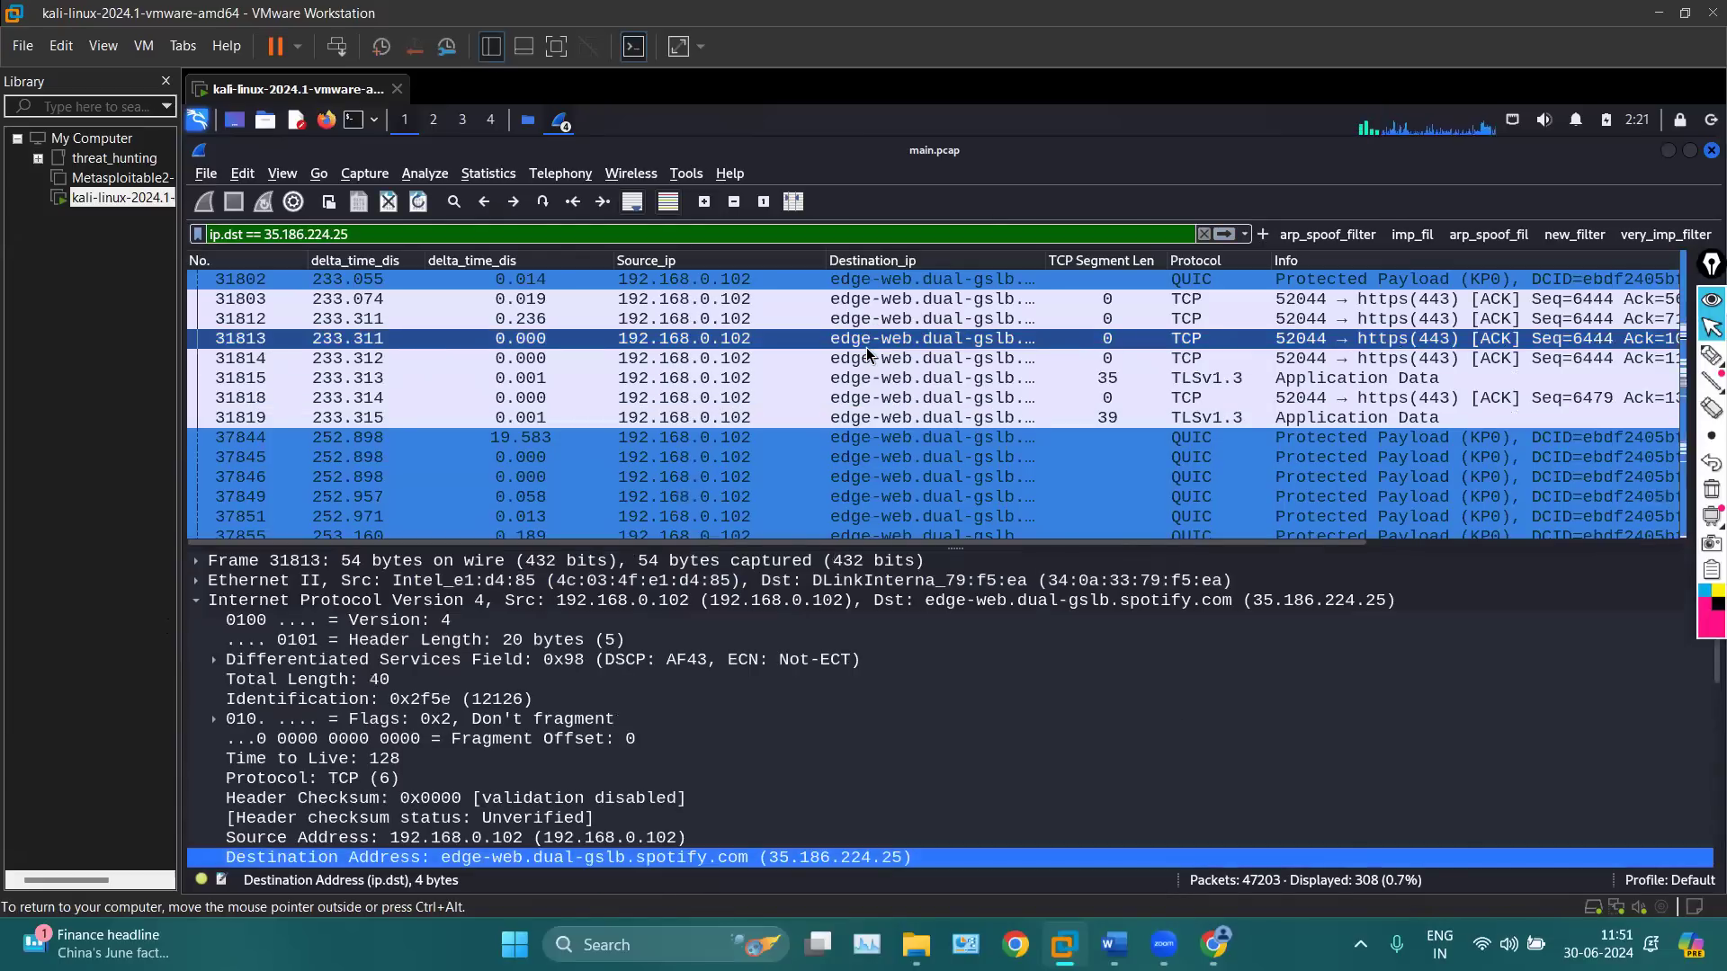
Apply a TCP conversation filter based on packet 31813 and look over that conversation's packets back to its SYN
right_click(866, 349)
mouse_move(989, 573)
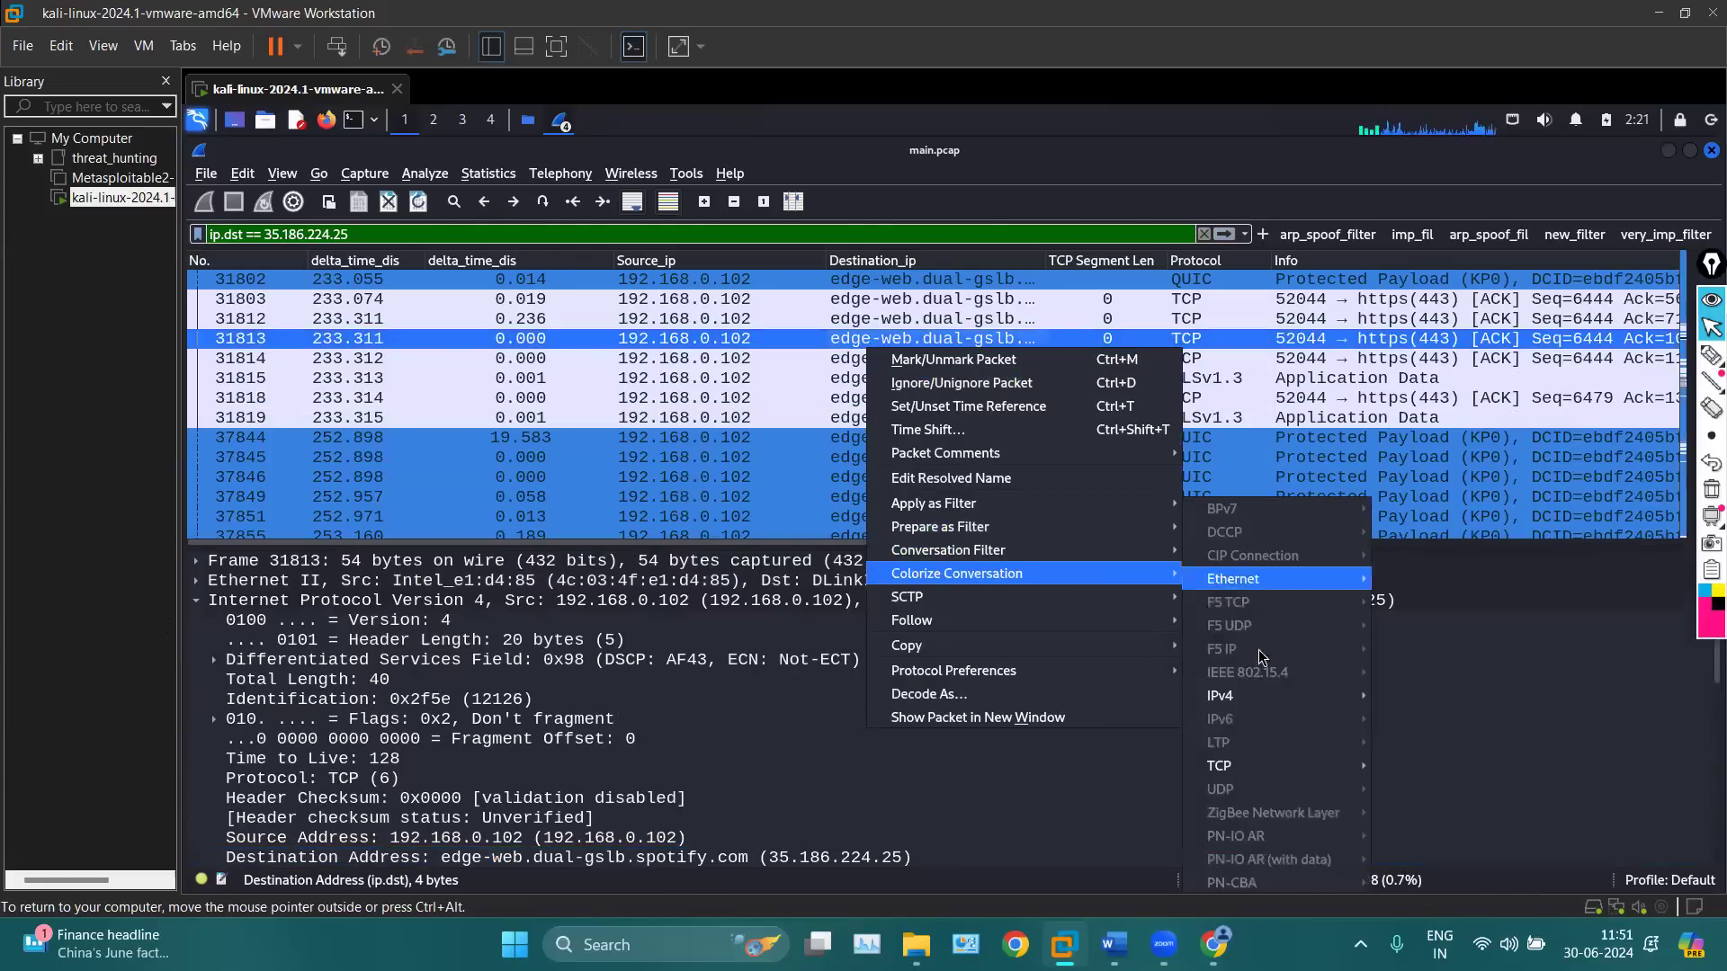
mouse_move(1270, 767)
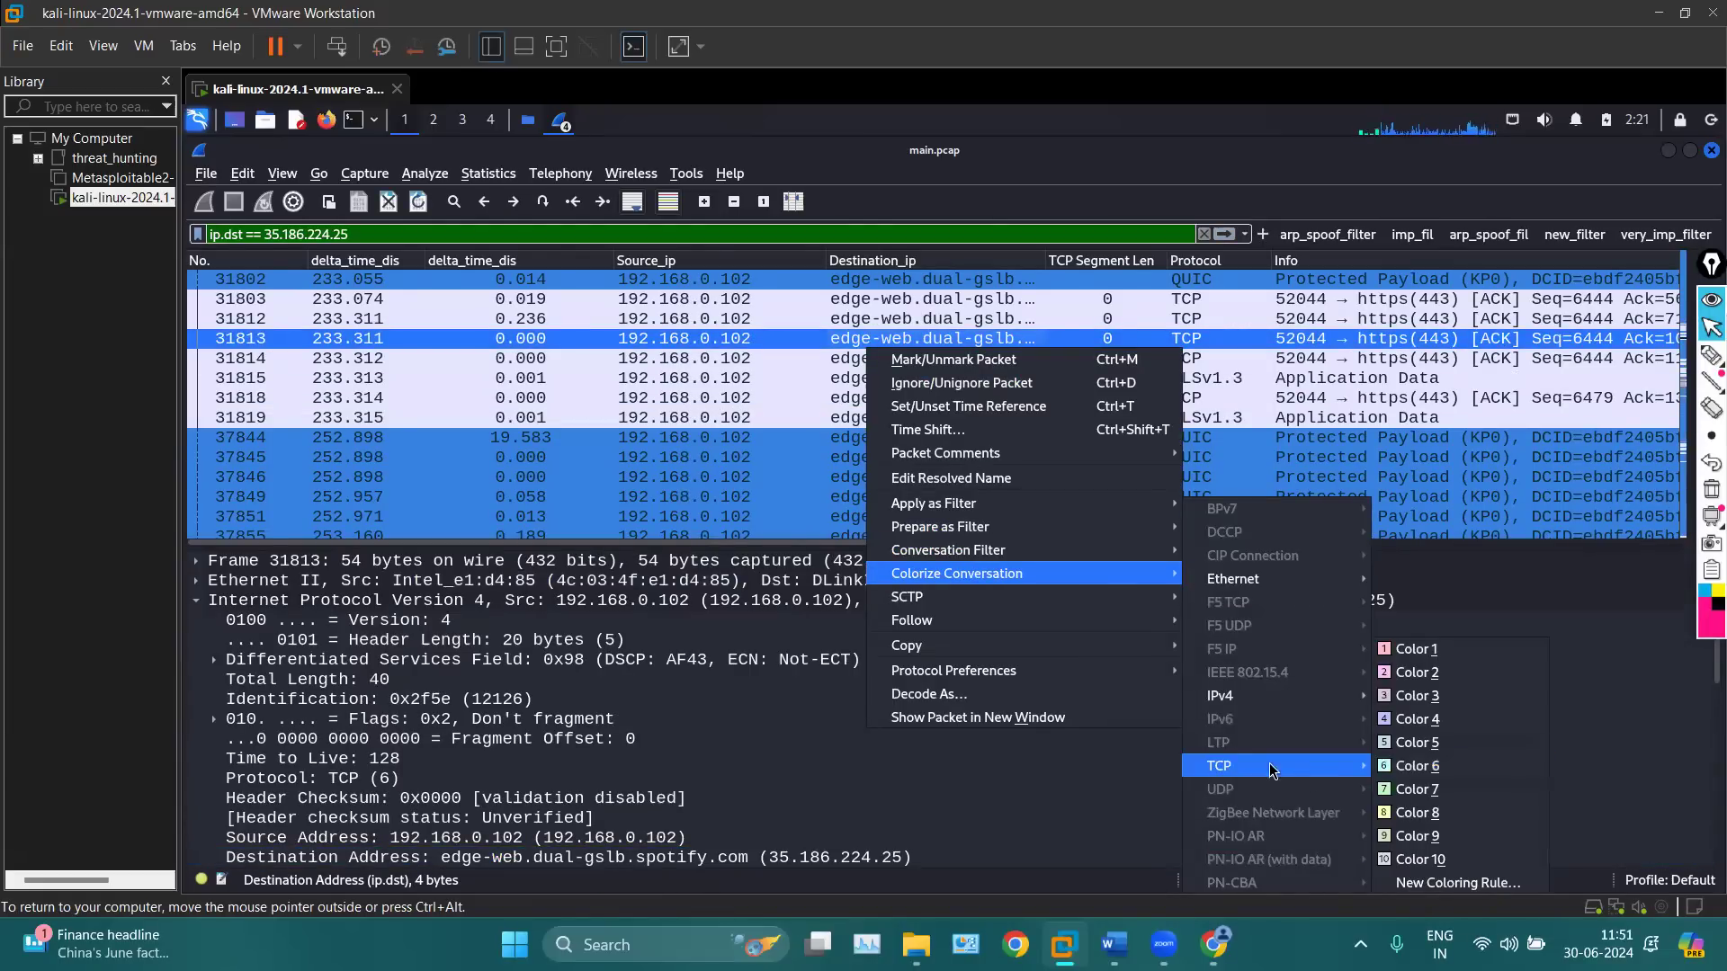
mouse_move(1099, 550)
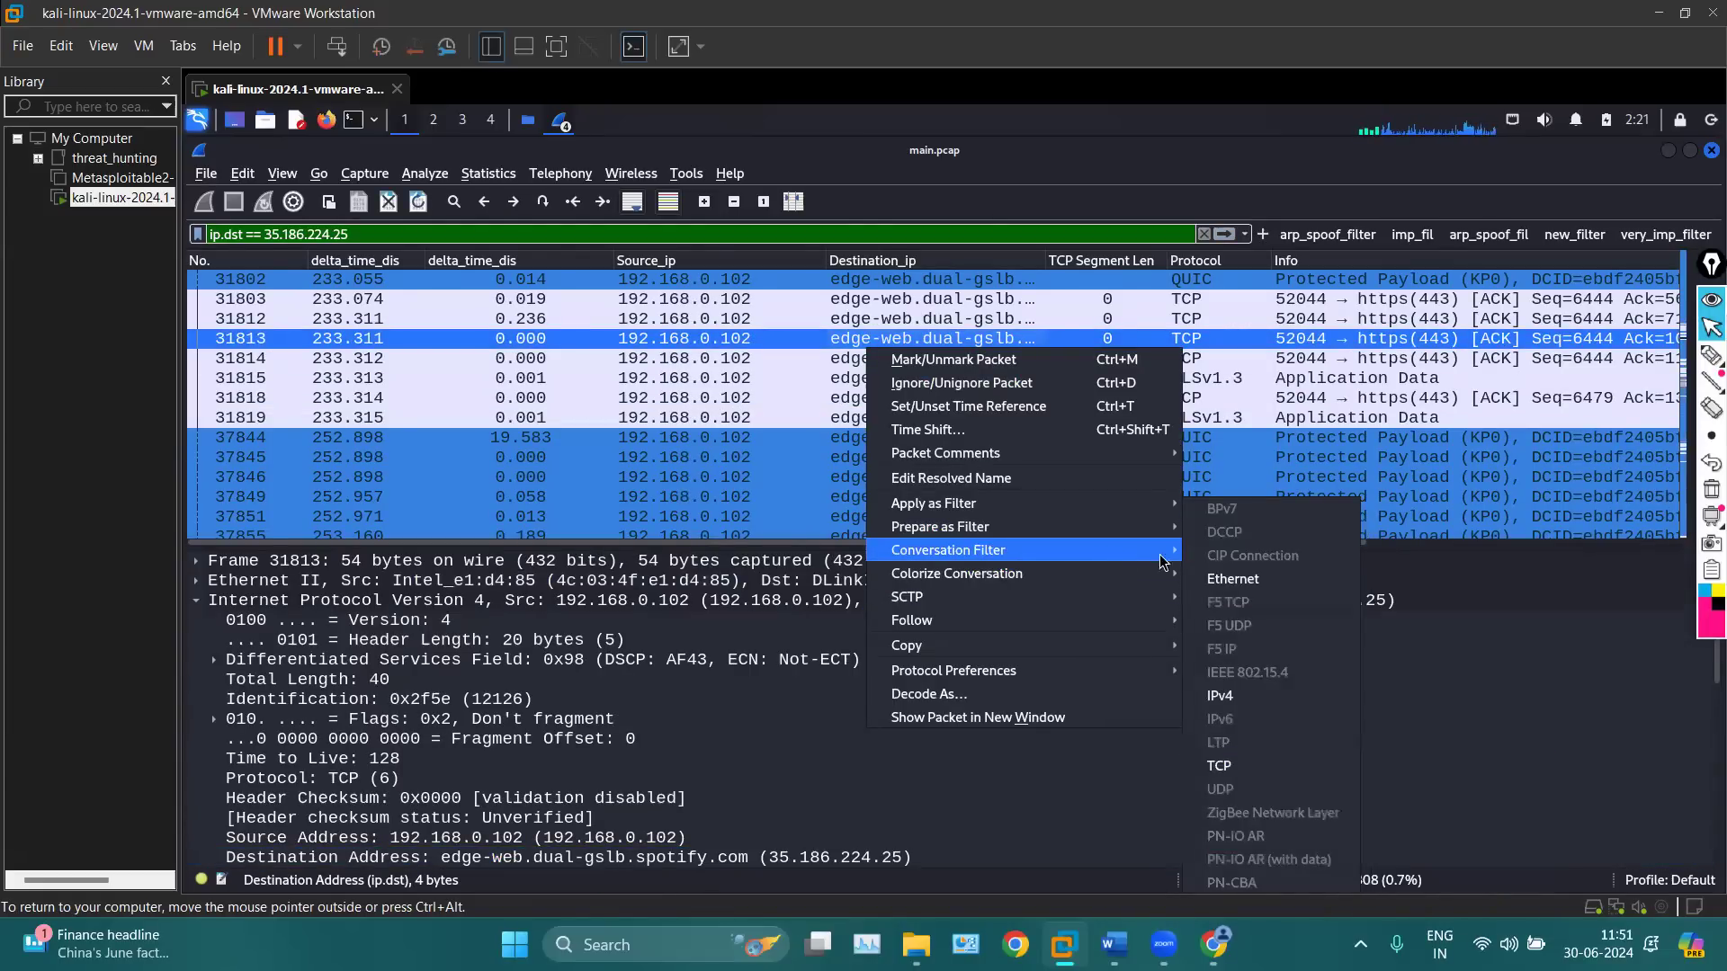
left_click(1236, 768)
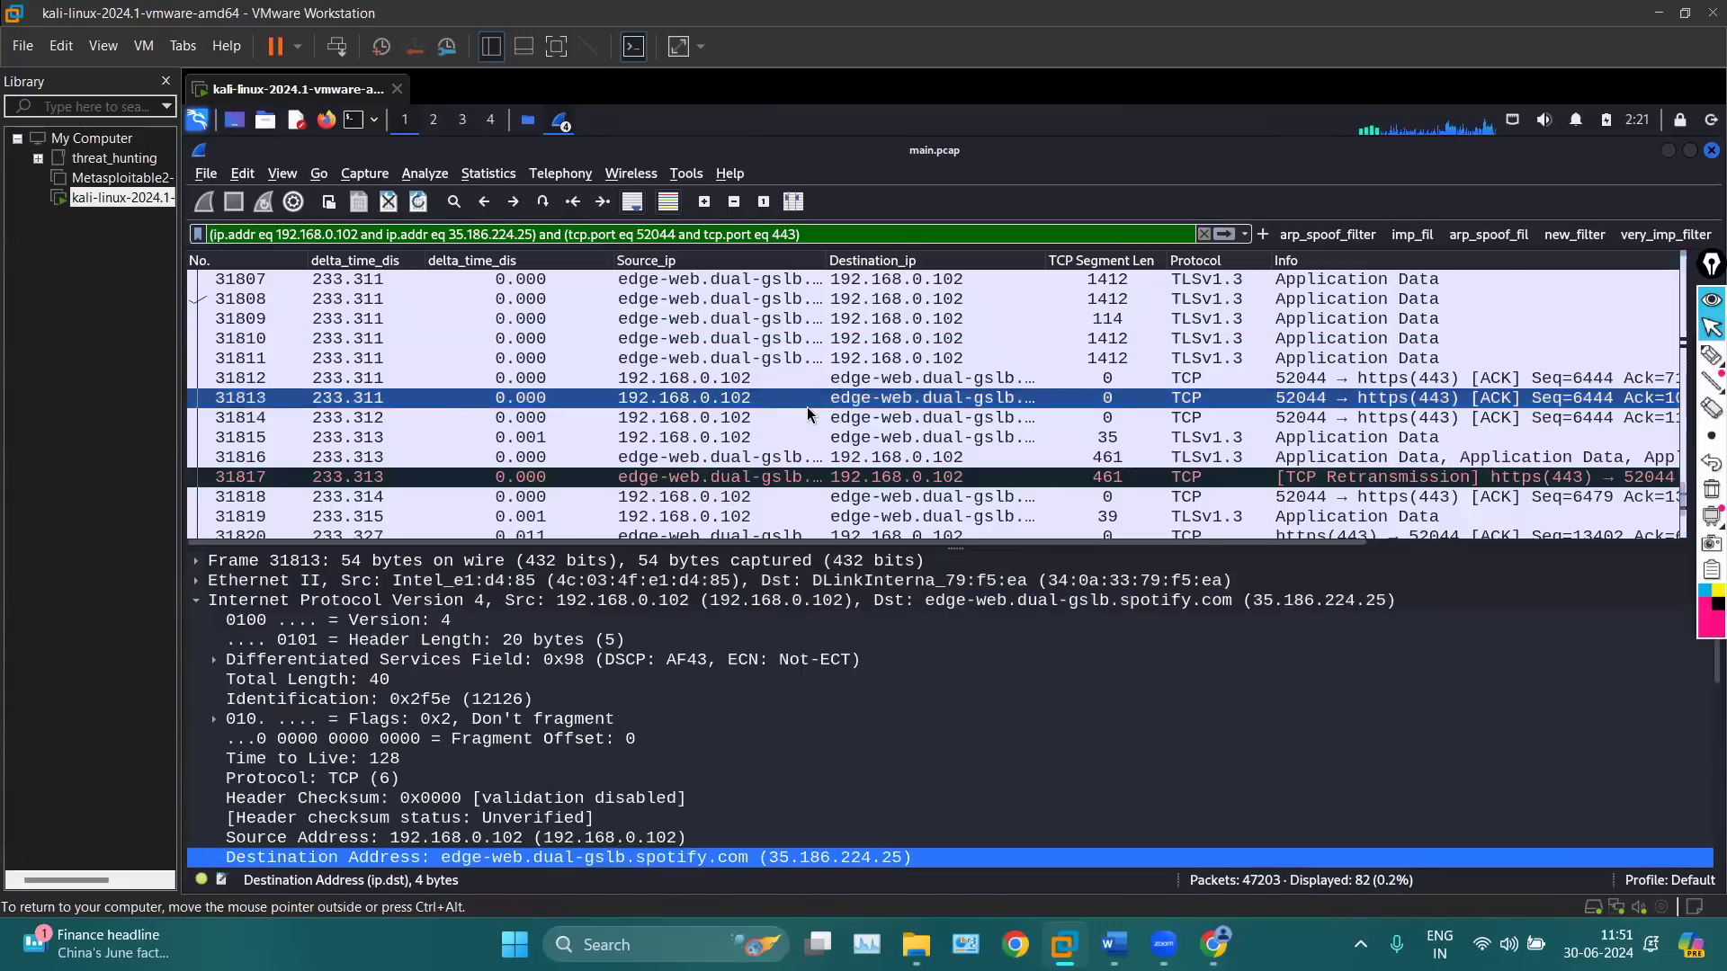
scroll(807, 408, "down", 3)
scroll(807, 407, "up", 13)
scroll(807, 415, "up", 10)
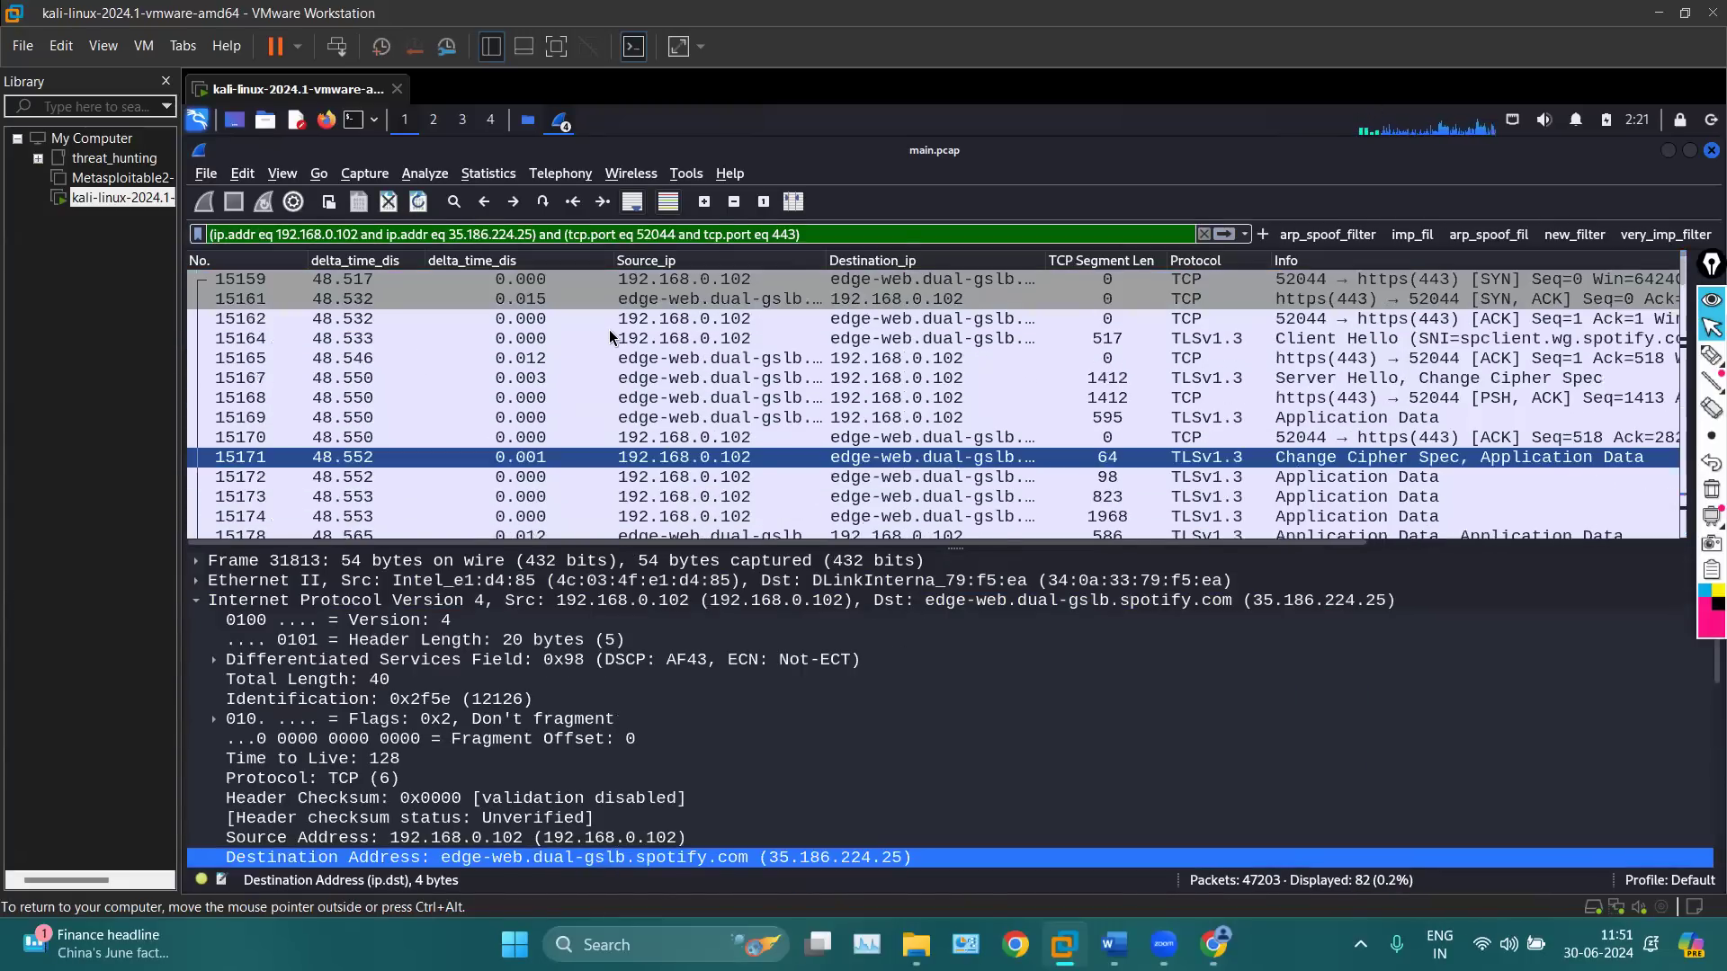
Open the conversation statistics for the filtered traffic and examine the TCP conversation's packet counts, duration and bit rates
left_click(504, 175)
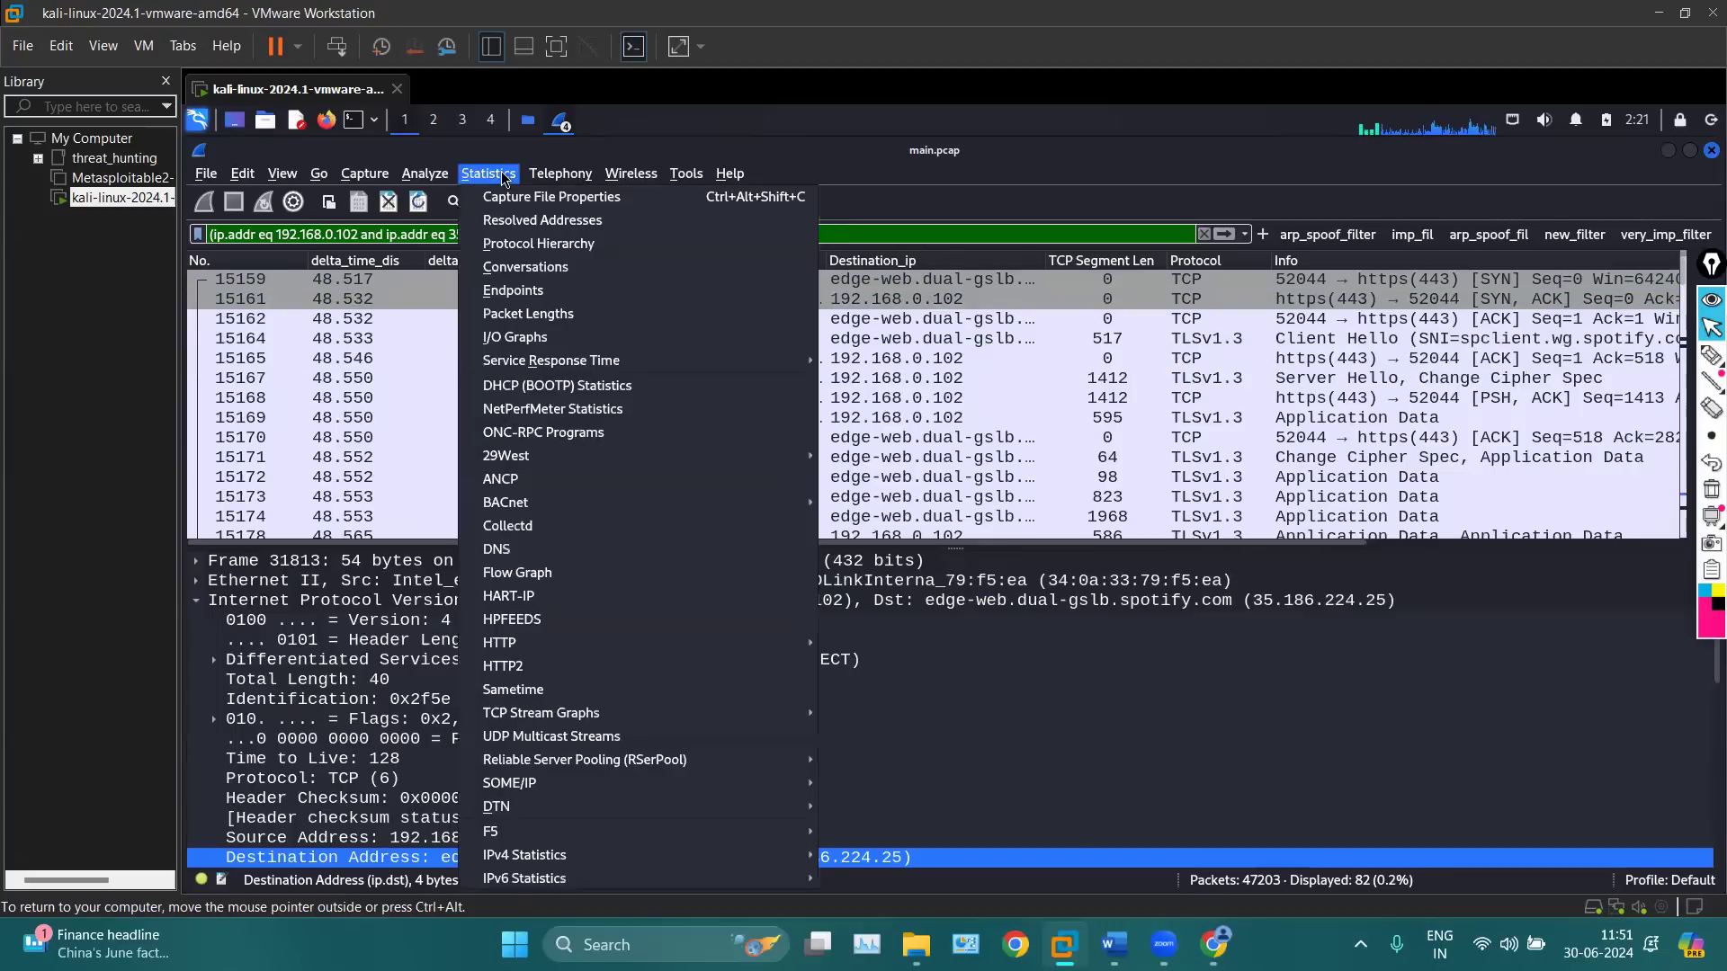
left_click(519, 268)
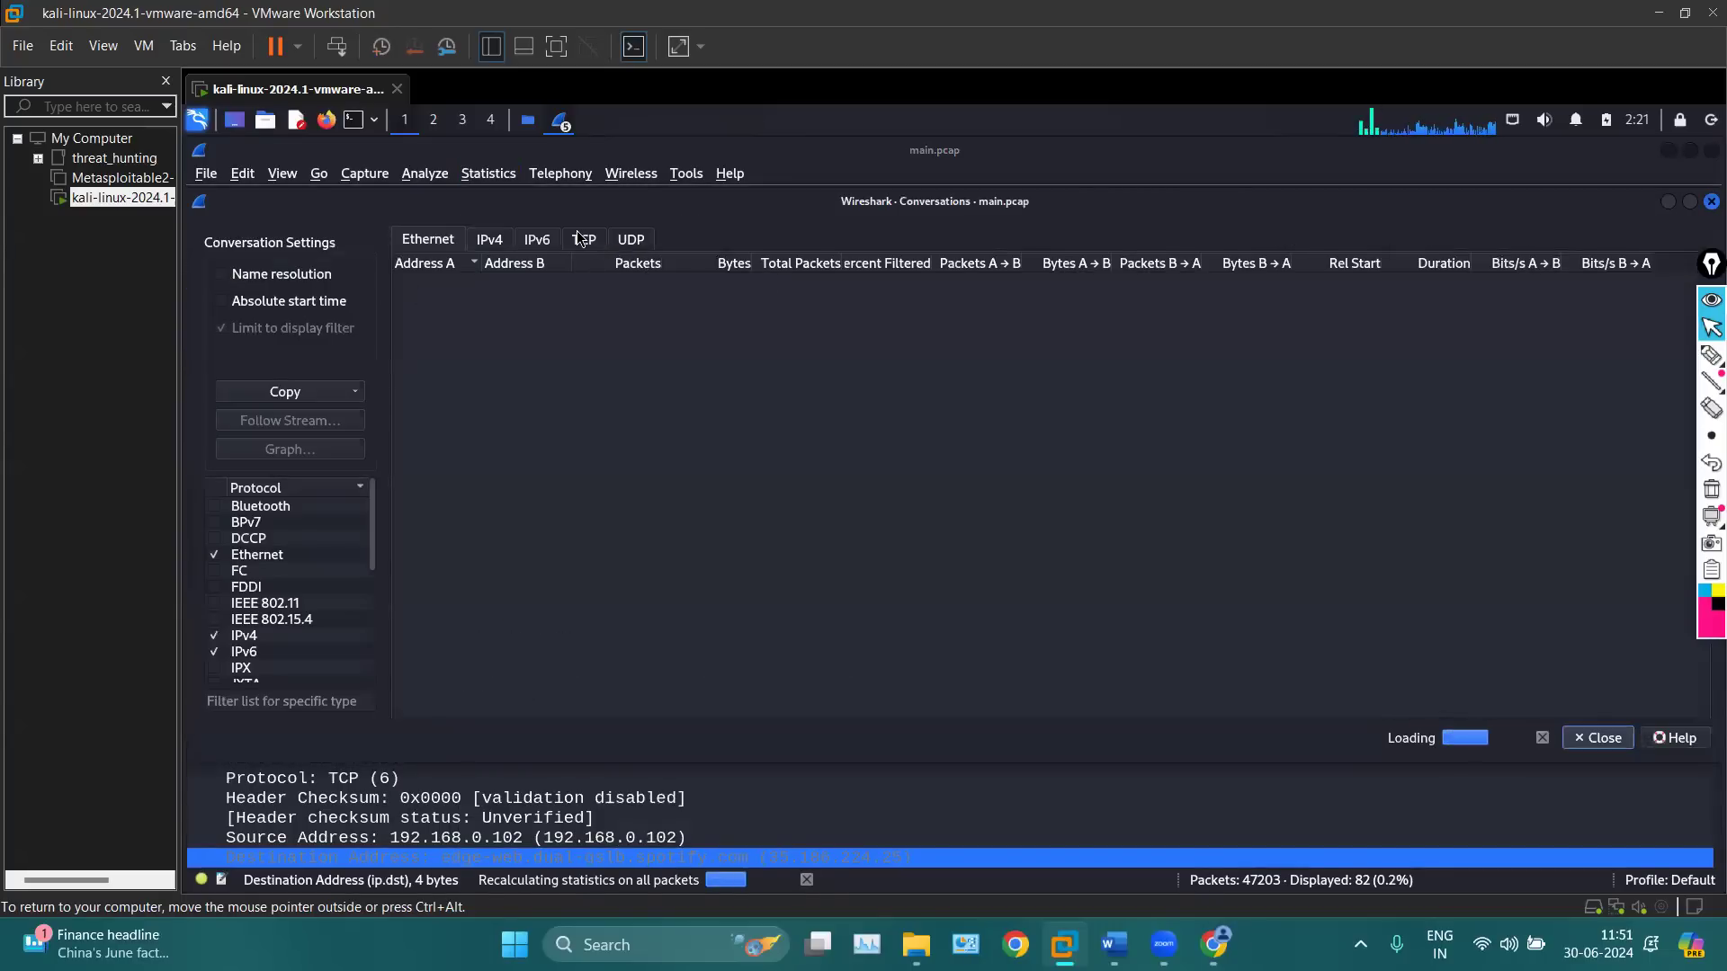
left_click(607, 239)
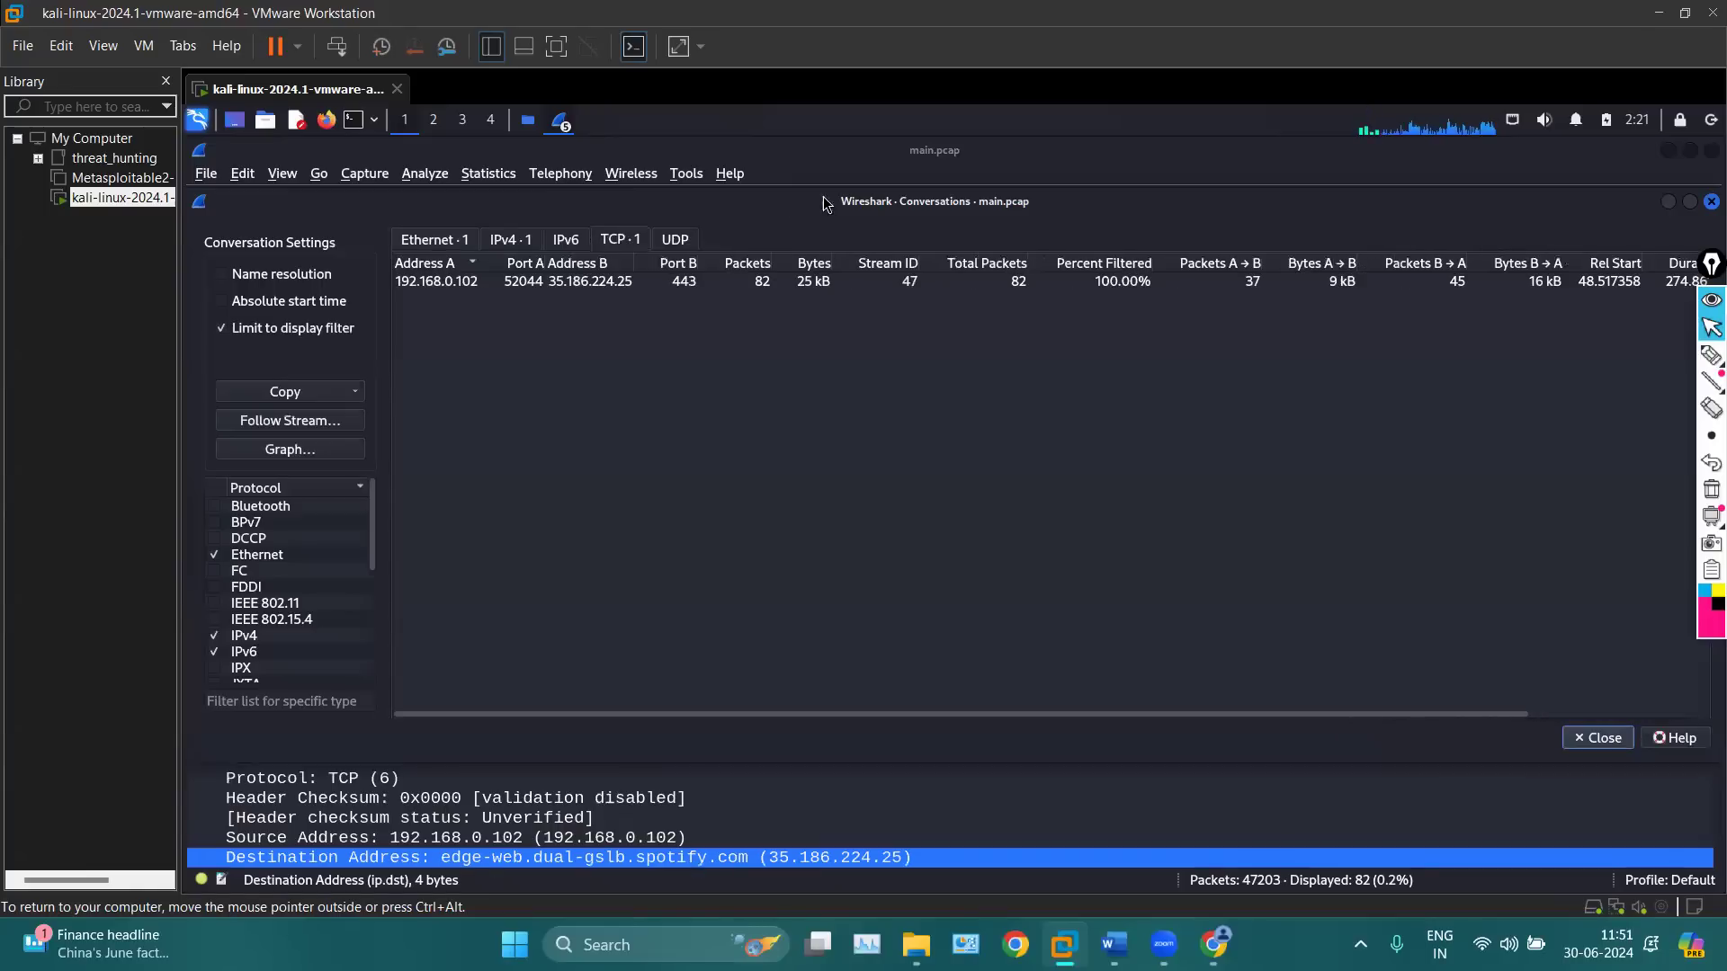
left_click_drag(900, 211, 795, 161)
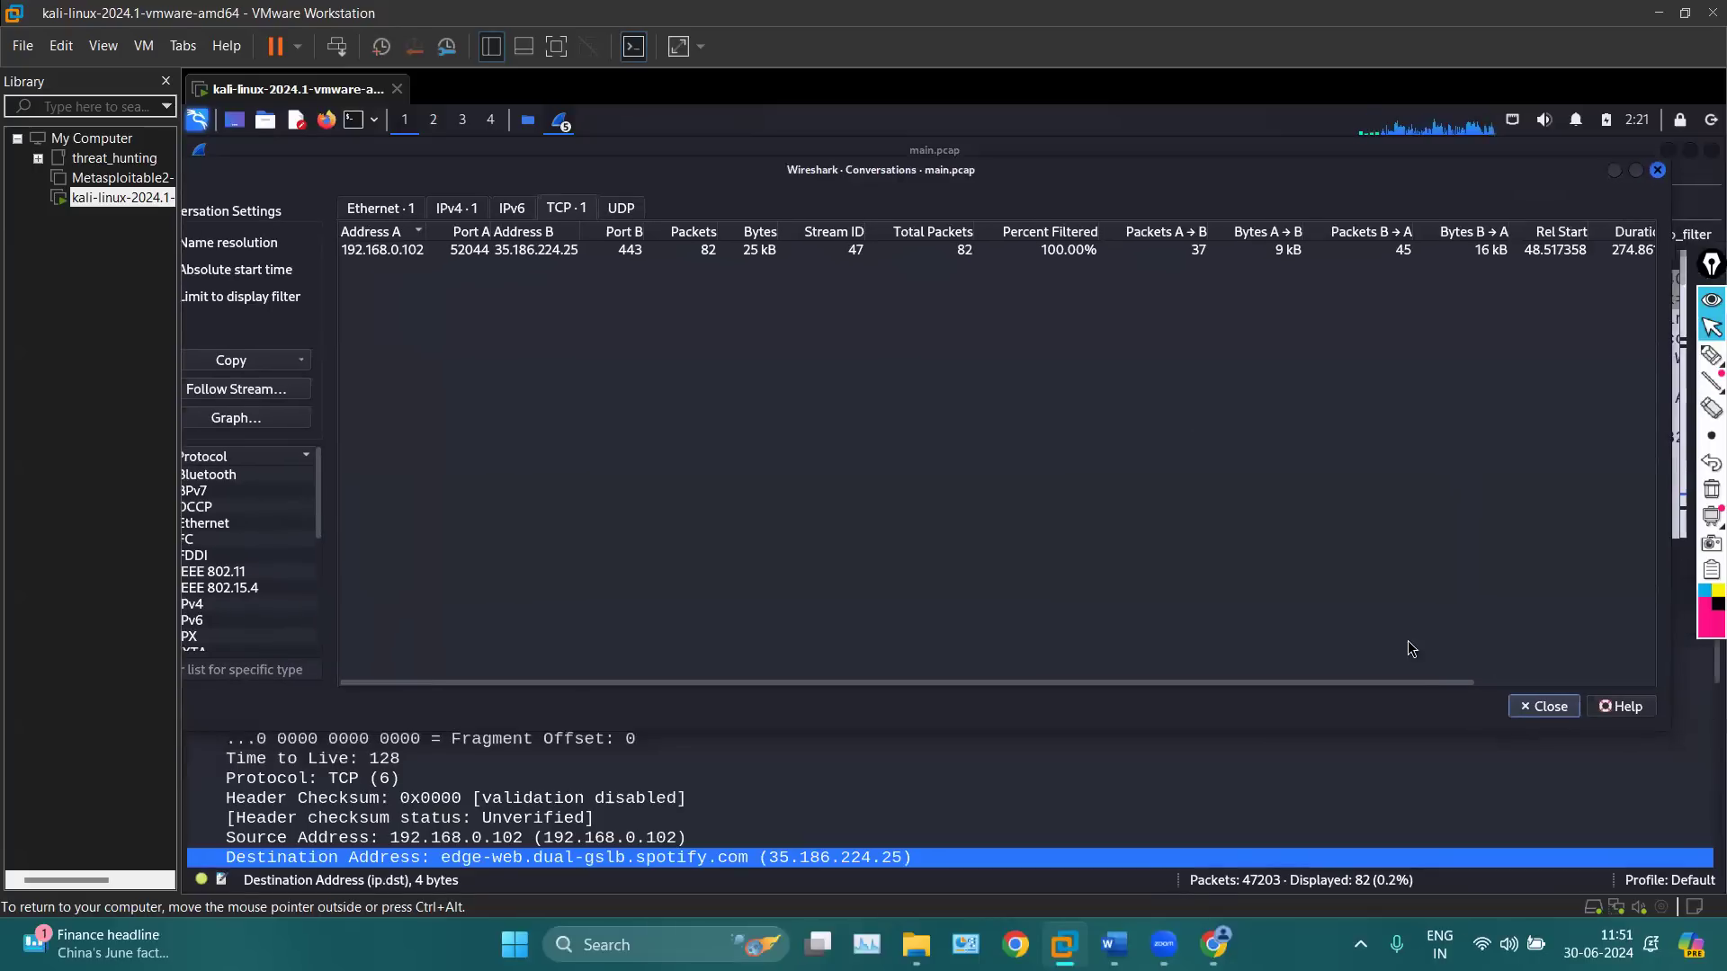
left_click_drag(1394, 683, 1534, 333)
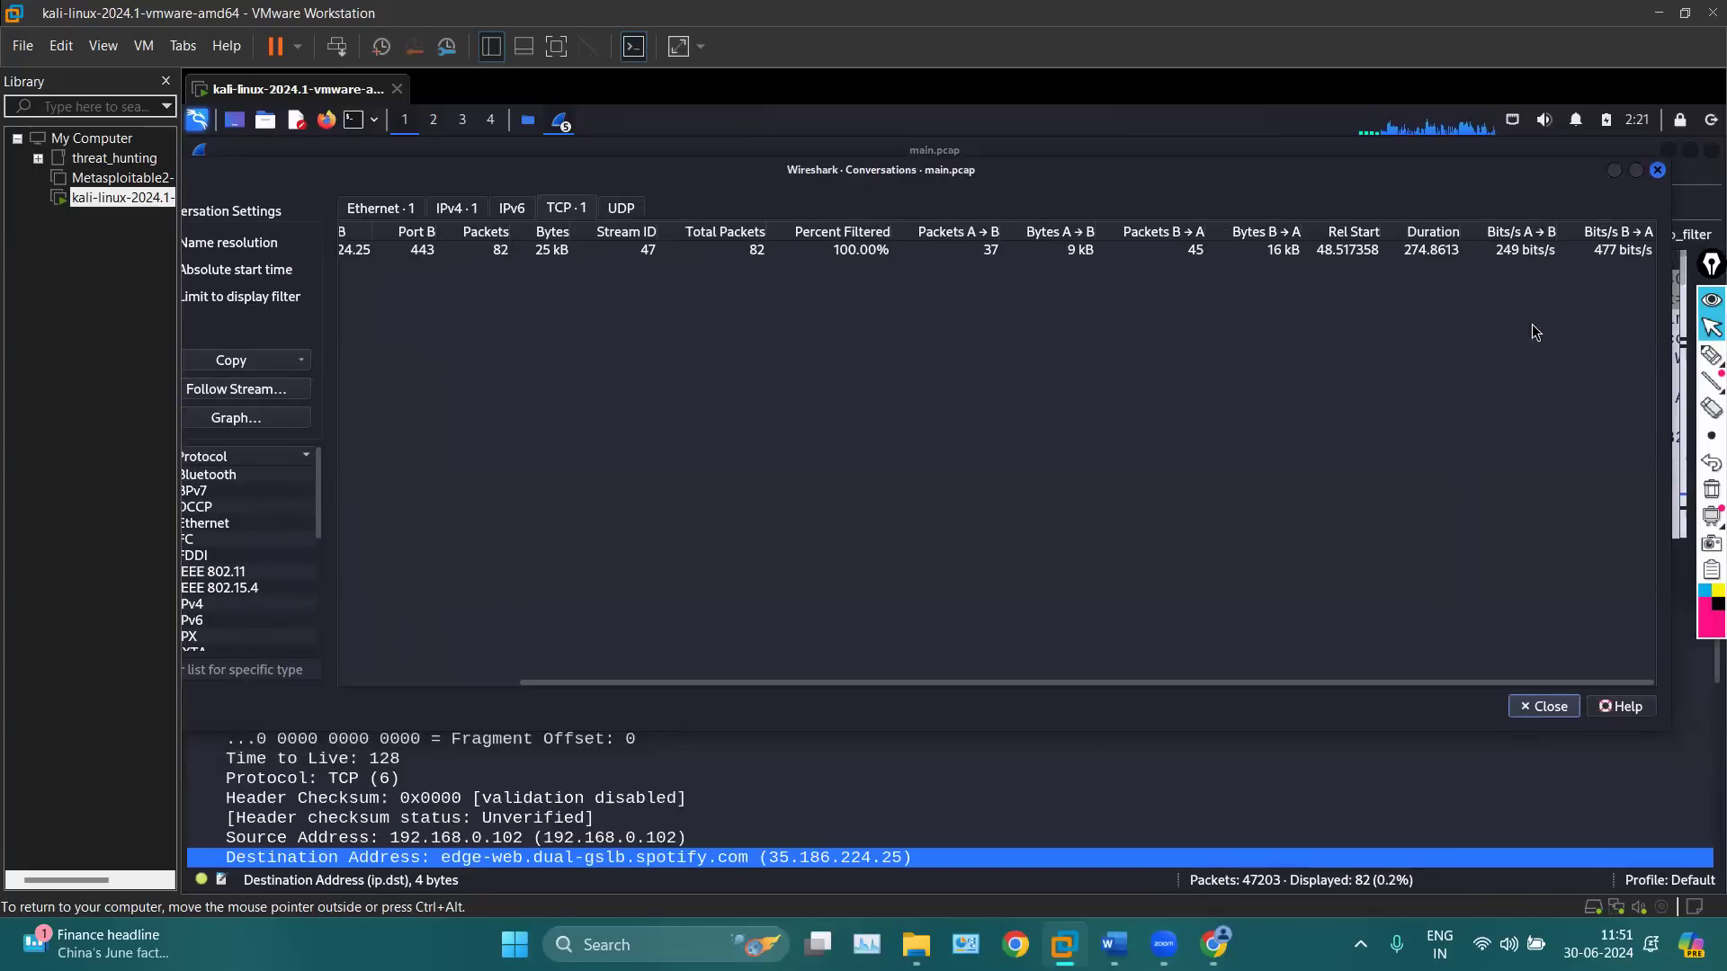
left_click(1438, 248)
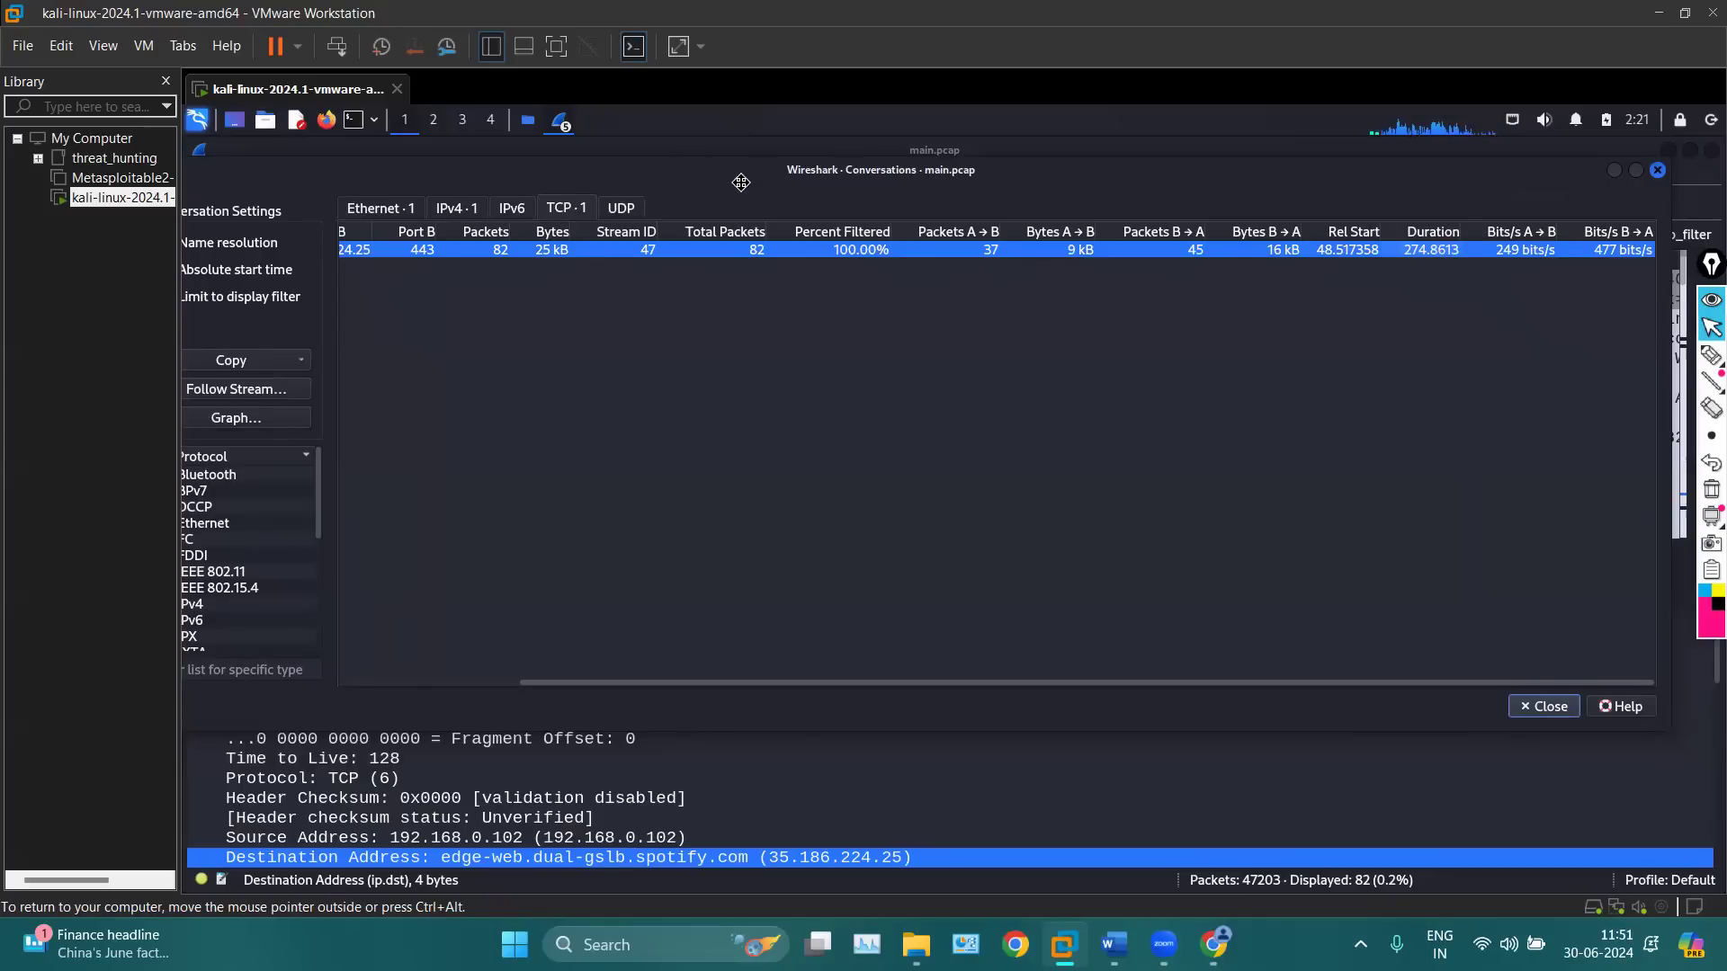
Graph the selected TCP conversation and inspect its tcptrace sequence numbers and window line over time, then close the graph
left_click_drag(741, 183, 796, 188)
left_click(338, 417)
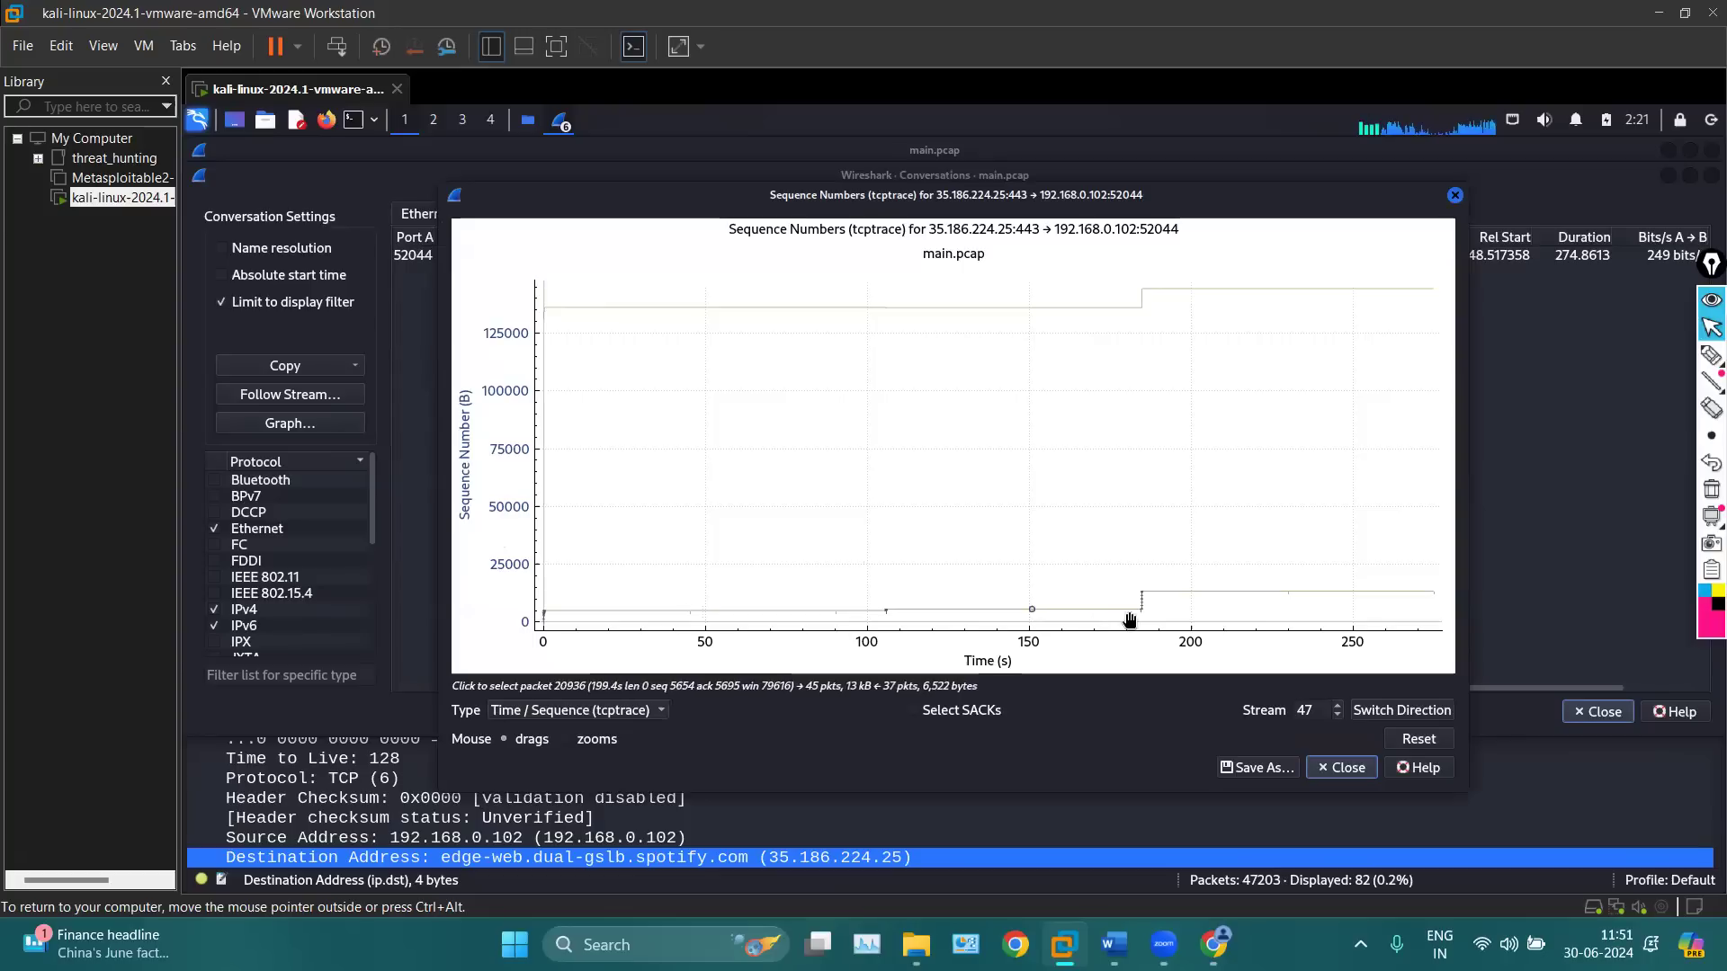
left_click_drag(1204, 510, 863, 517)
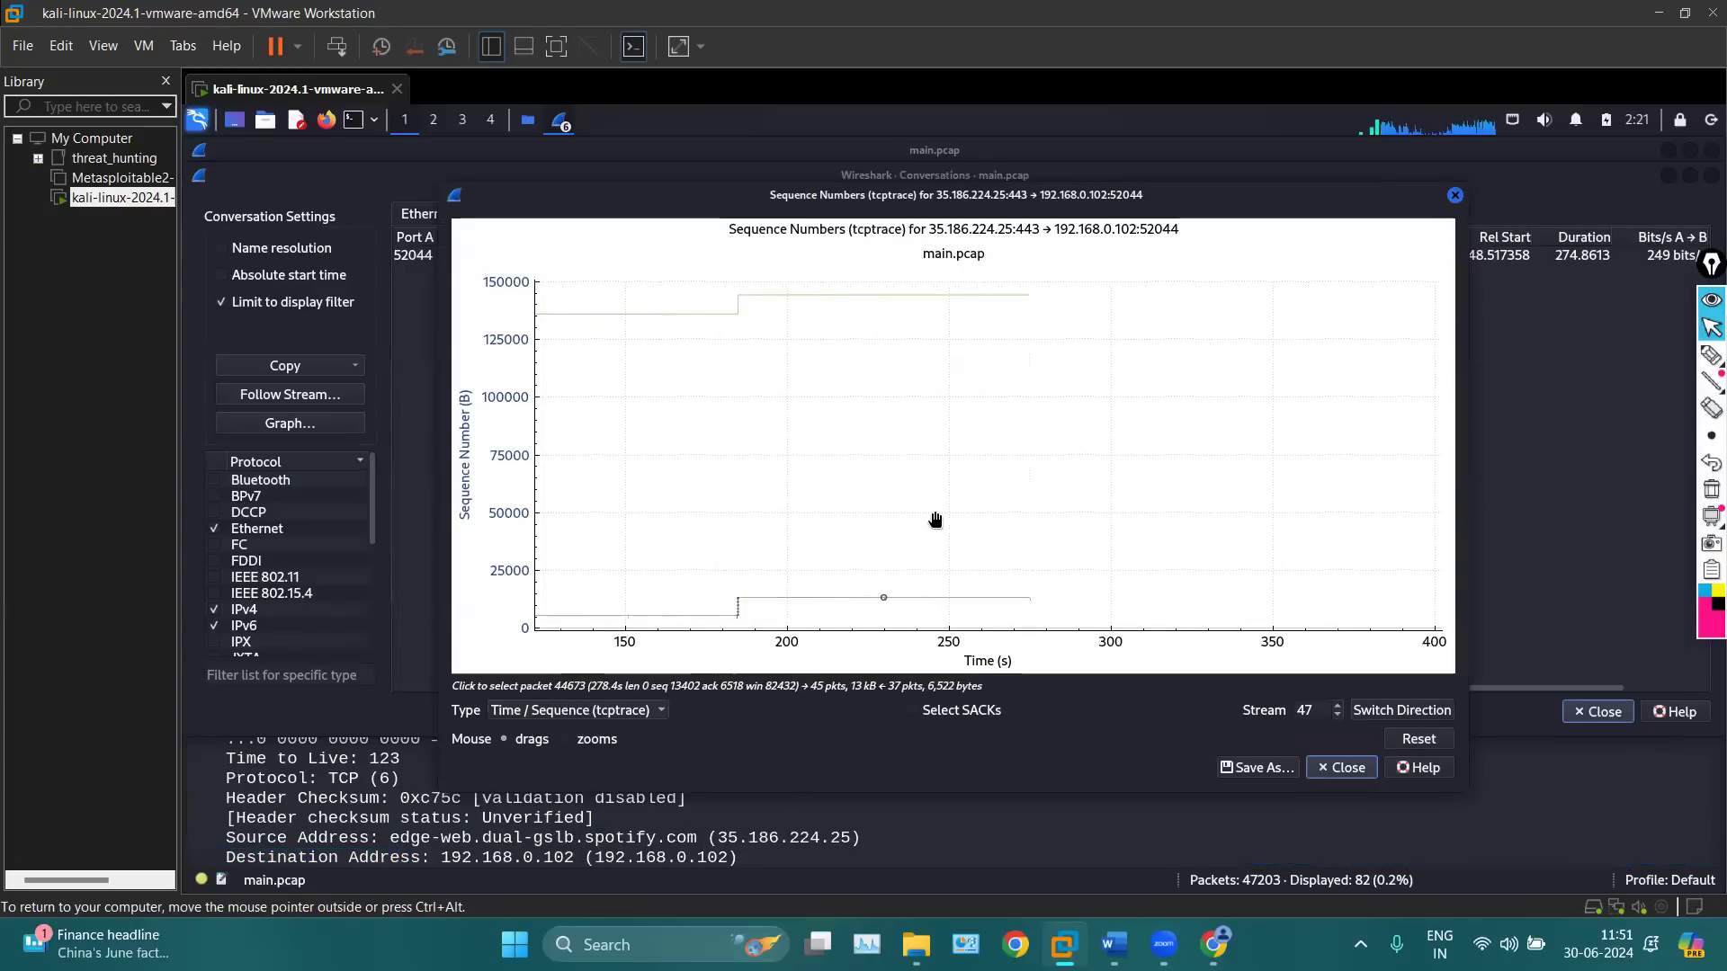
left_click_drag(947, 428, 1272, 509)
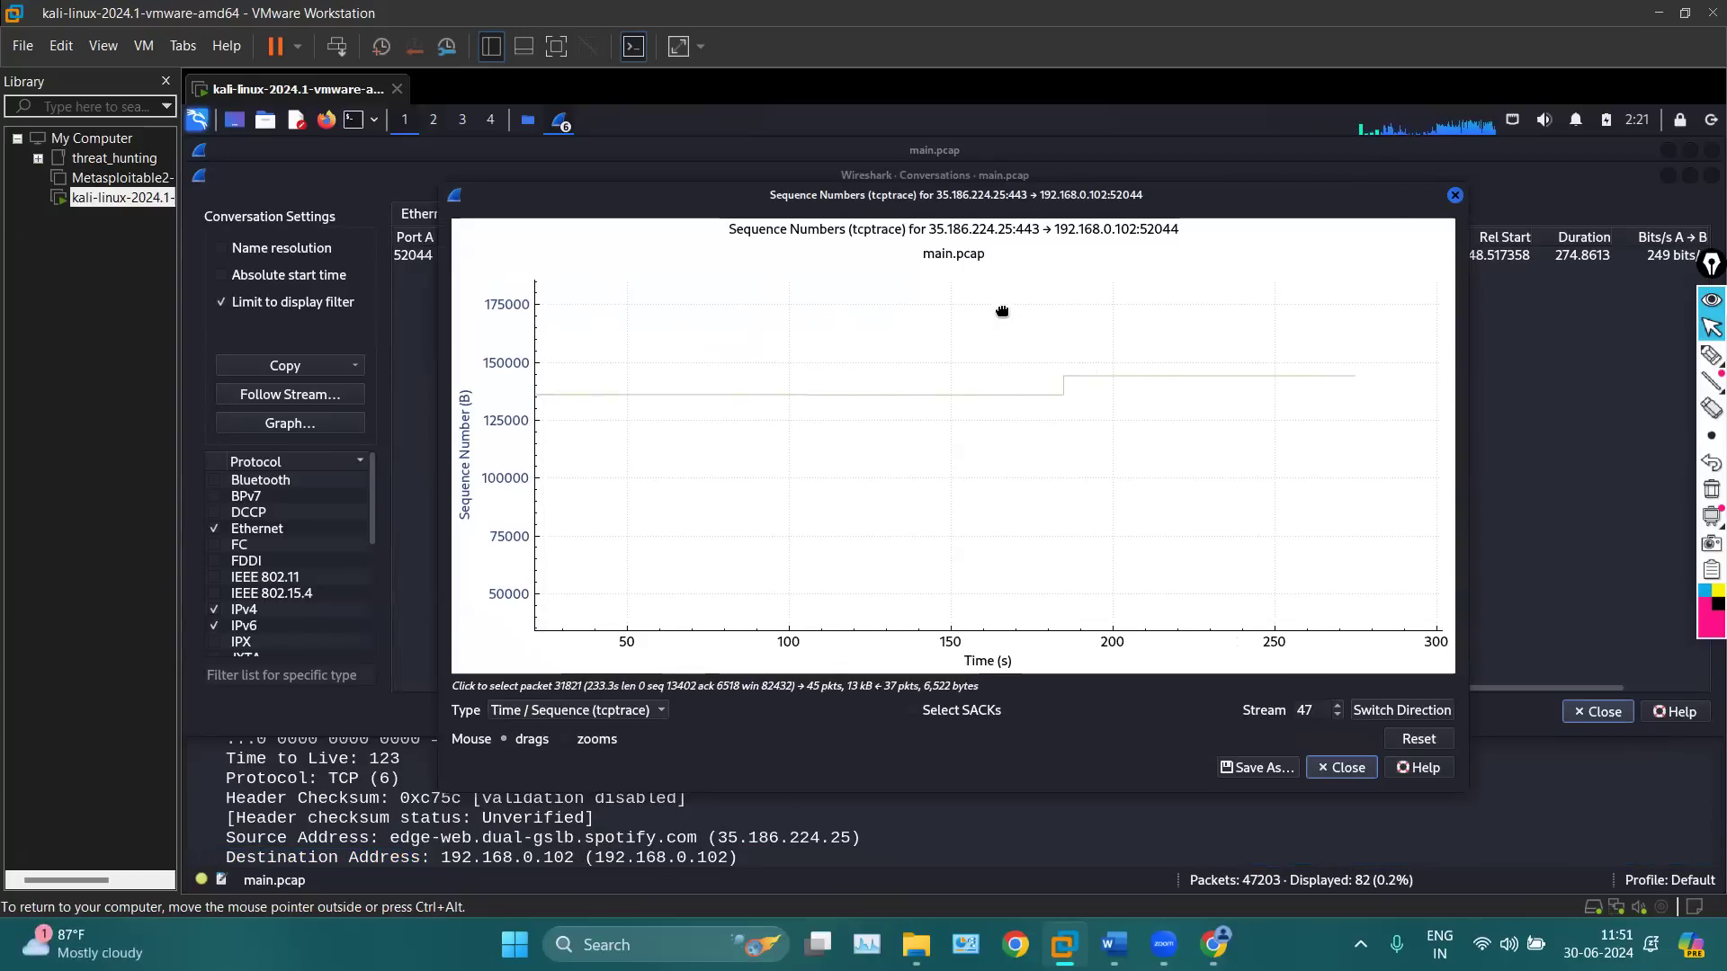
left_click_drag(1246, 452, 995, 339)
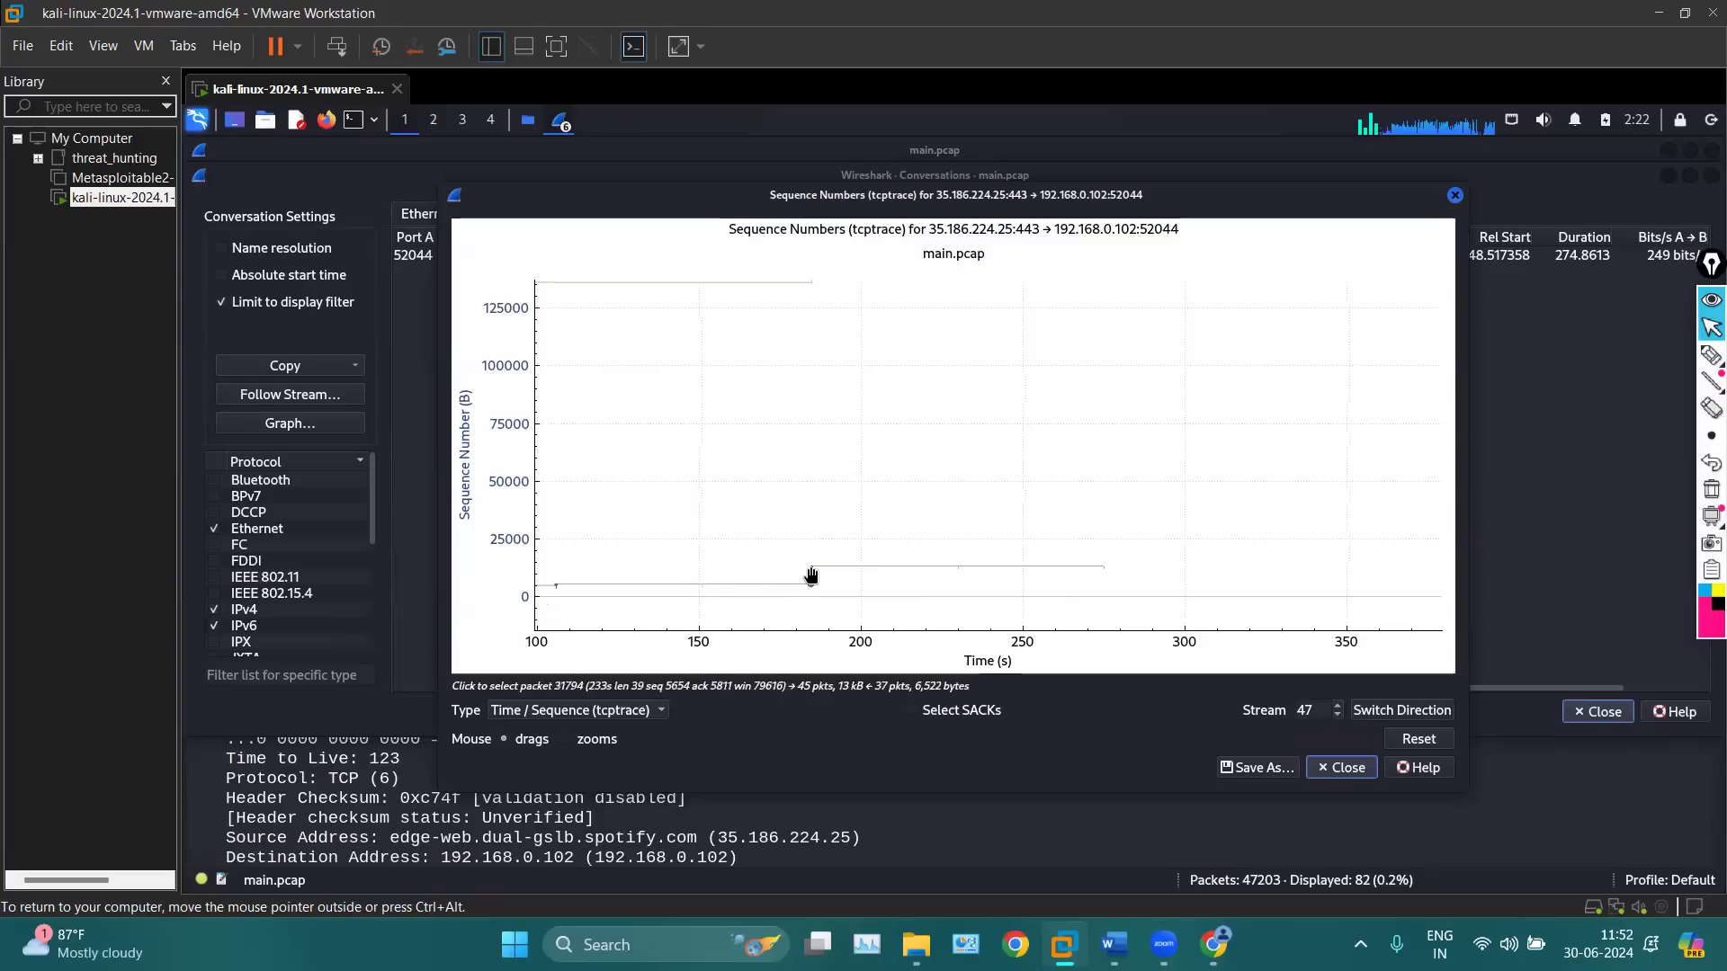
left_click(1455, 195)
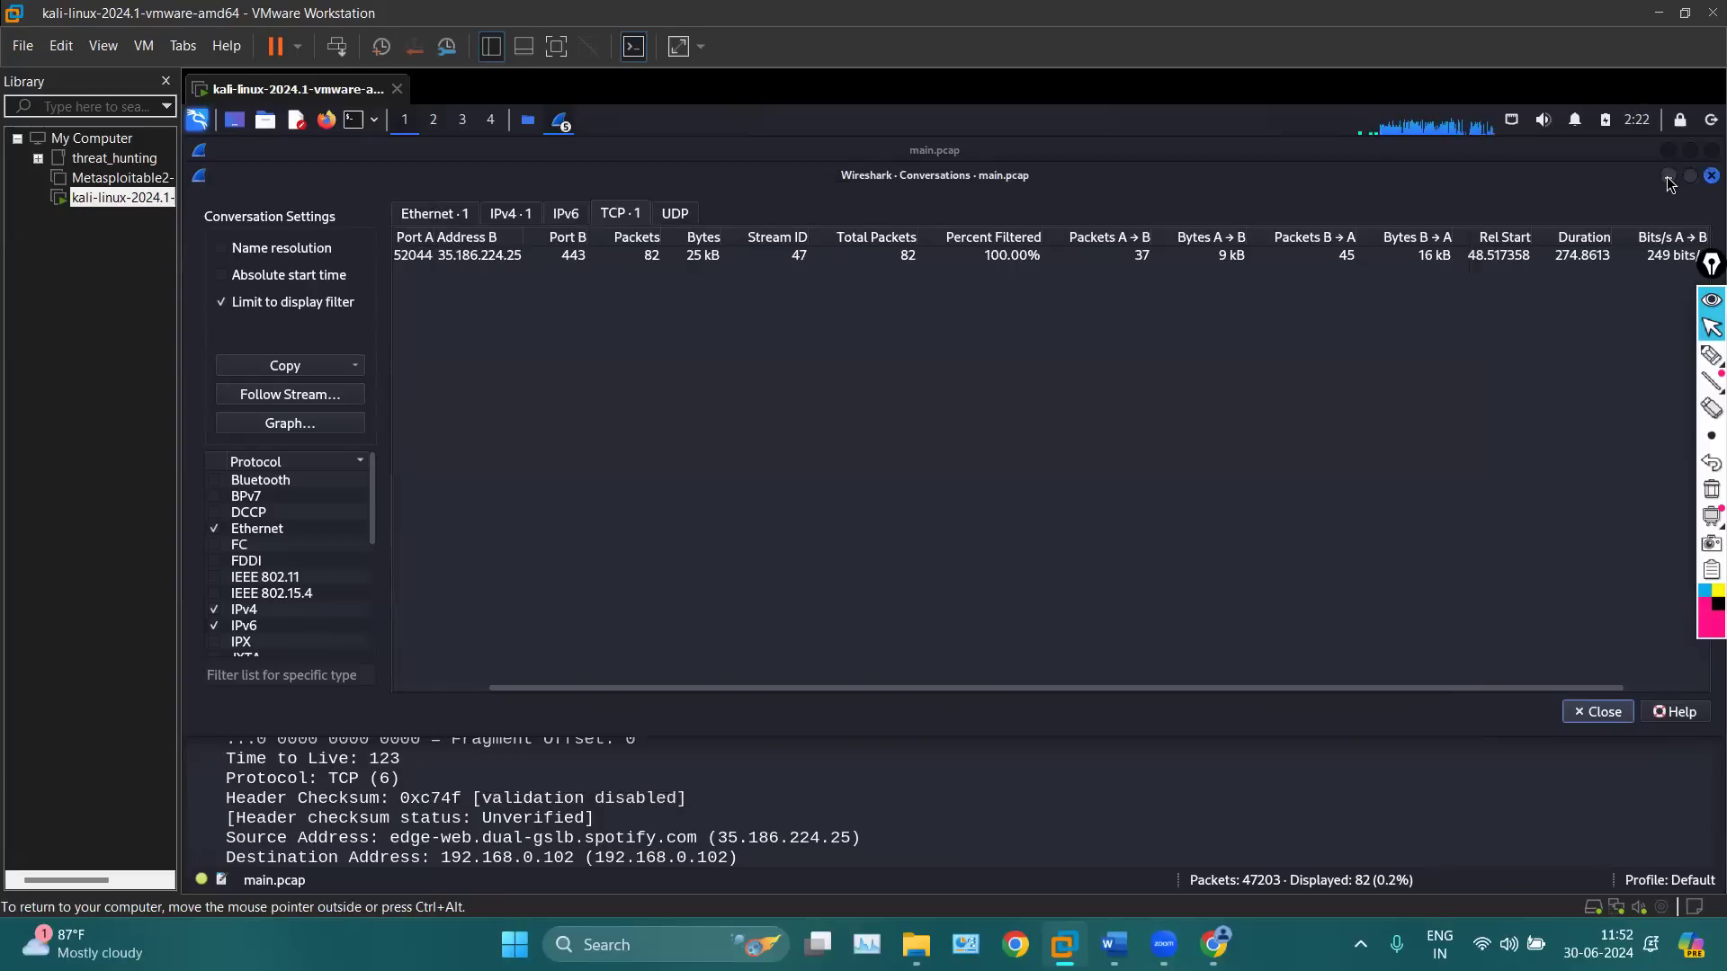
Minimize the conversation statistics and examine the Info details of the stream 47 packets in the packet list
left_click(1669, 178)
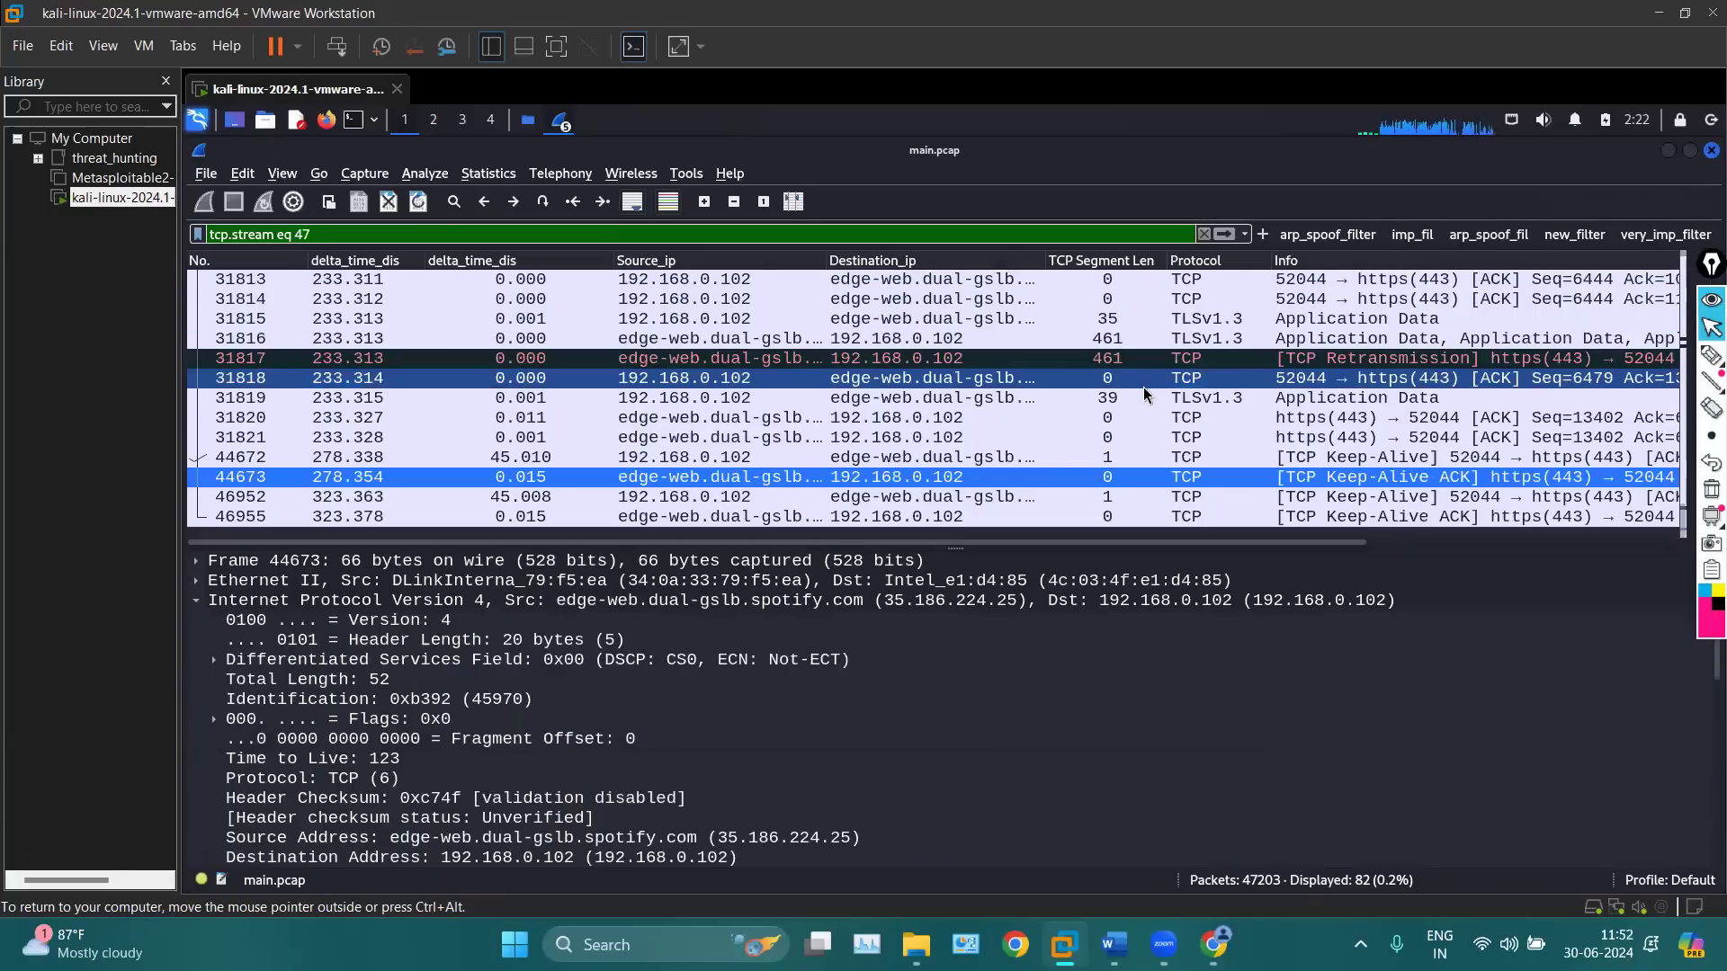
left_click_drag(1302, 543, 1580, 546)
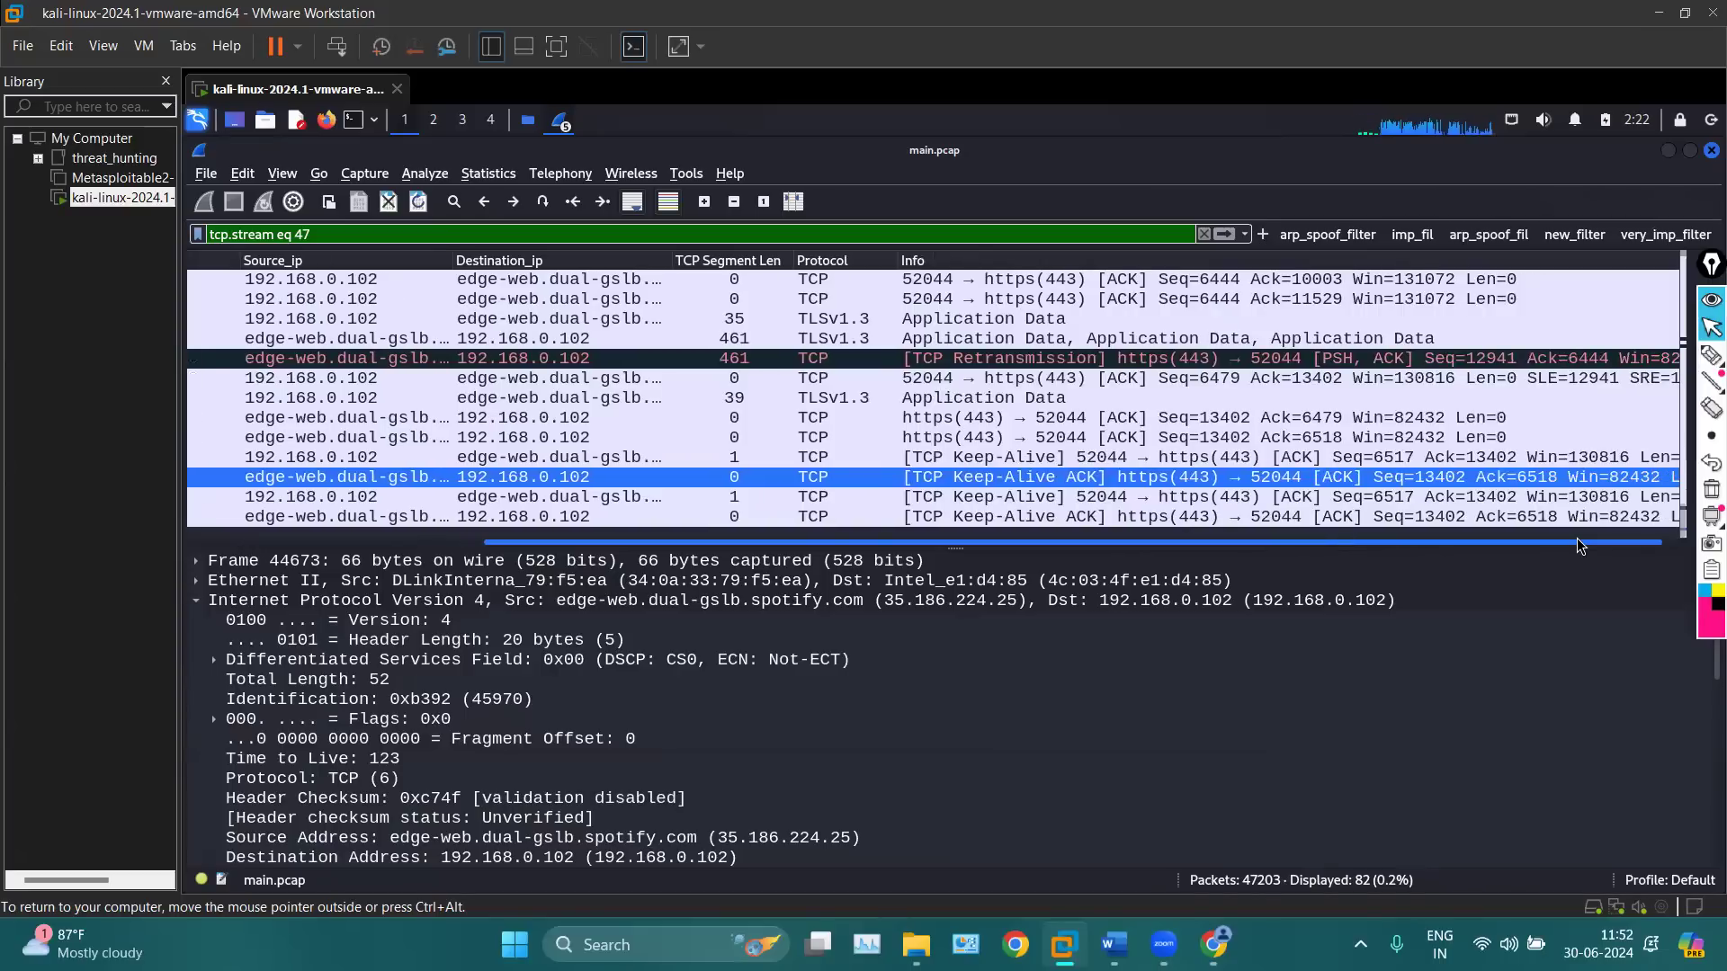
Select packet 46955, the last Keep-Alive ACK of stream 47, and check the TCP Retrans and Seq Analysis capture before returning to main.pcap
left_click(1417, 519)
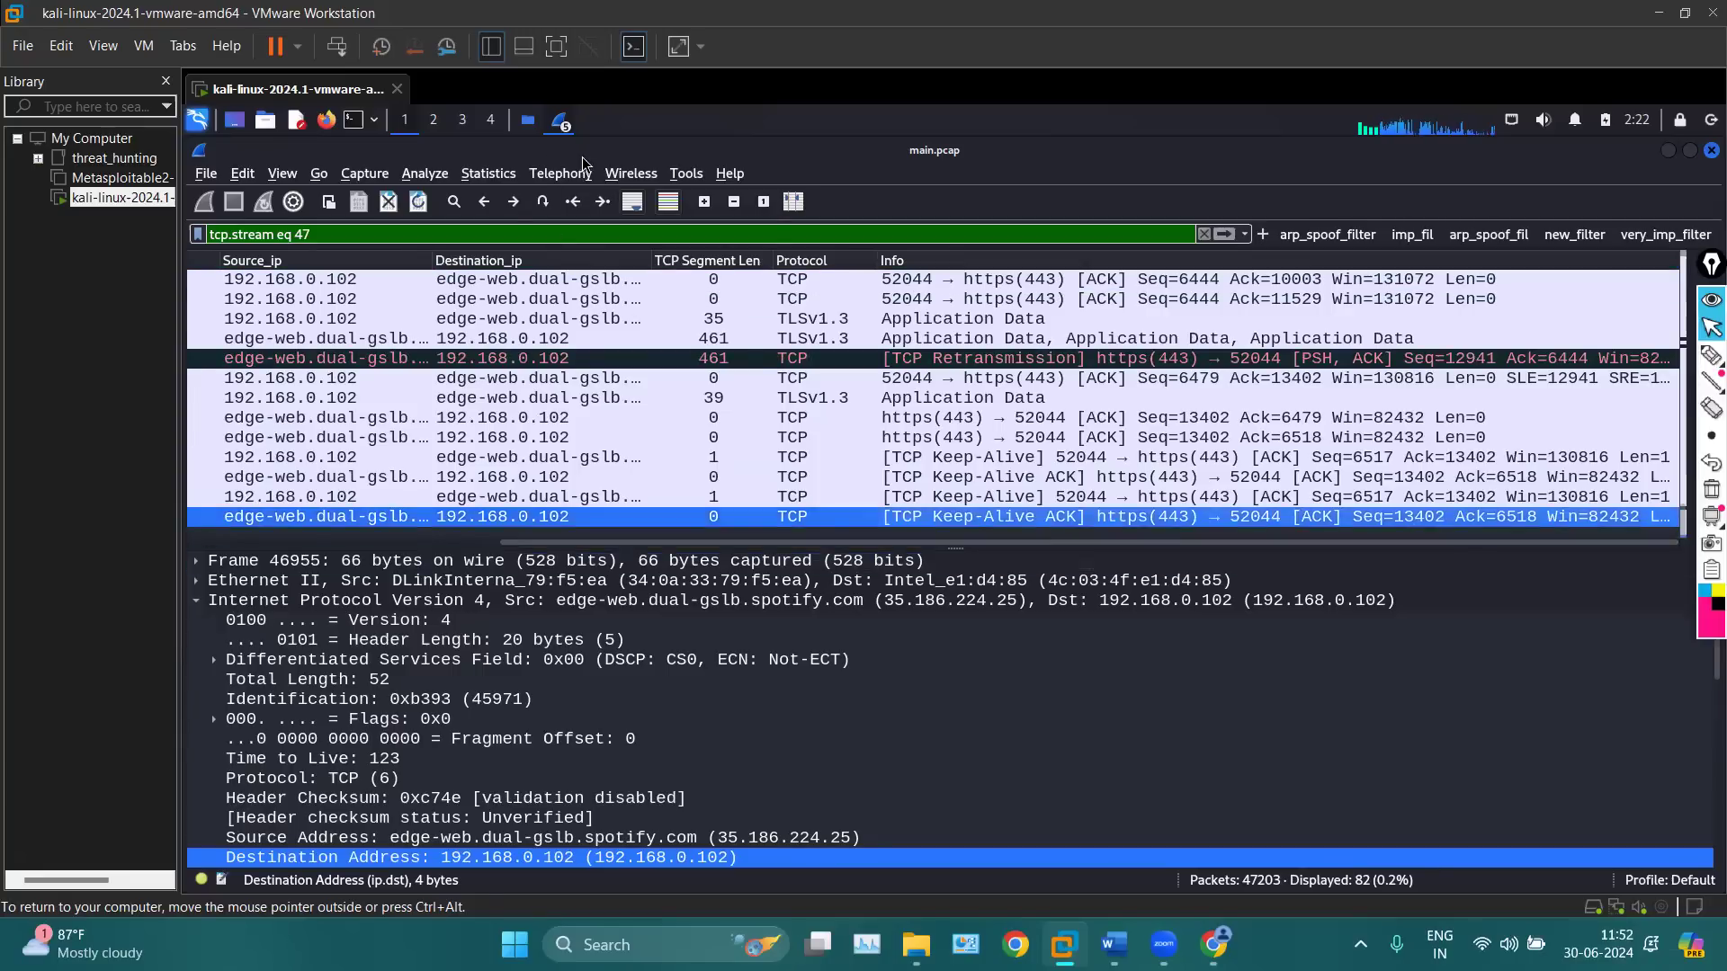
left_click(565, 126)
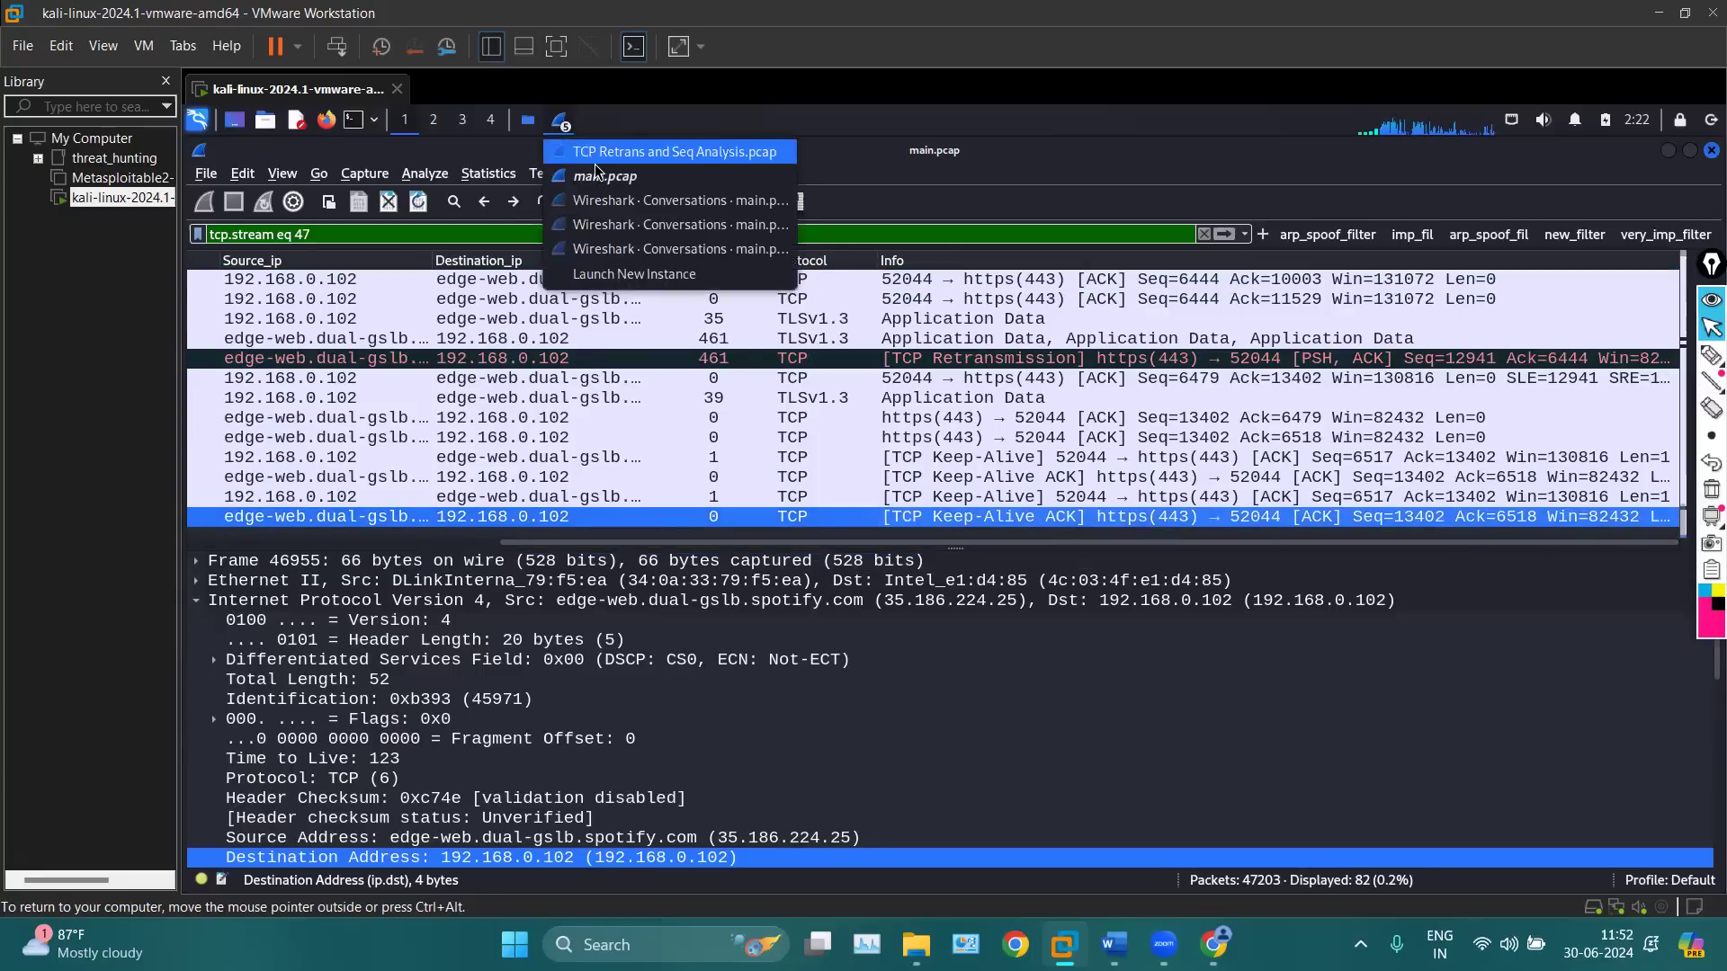
left_click(595, 159)
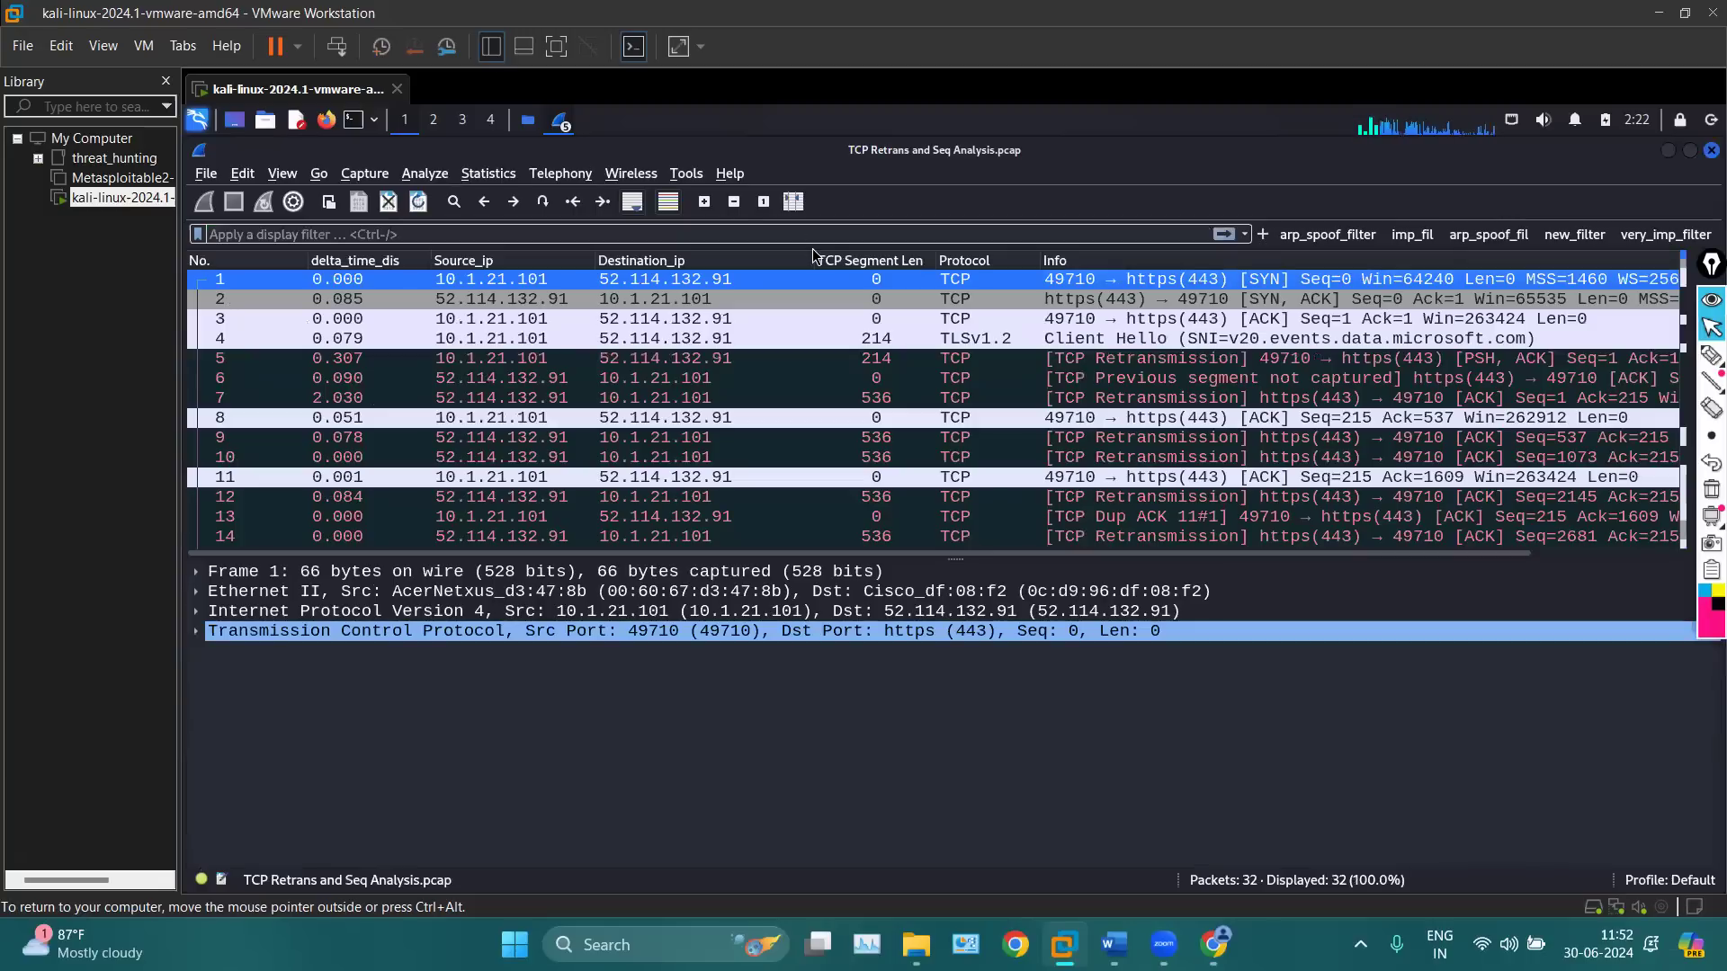
left_click(560, 124)
left_click(580, 174)
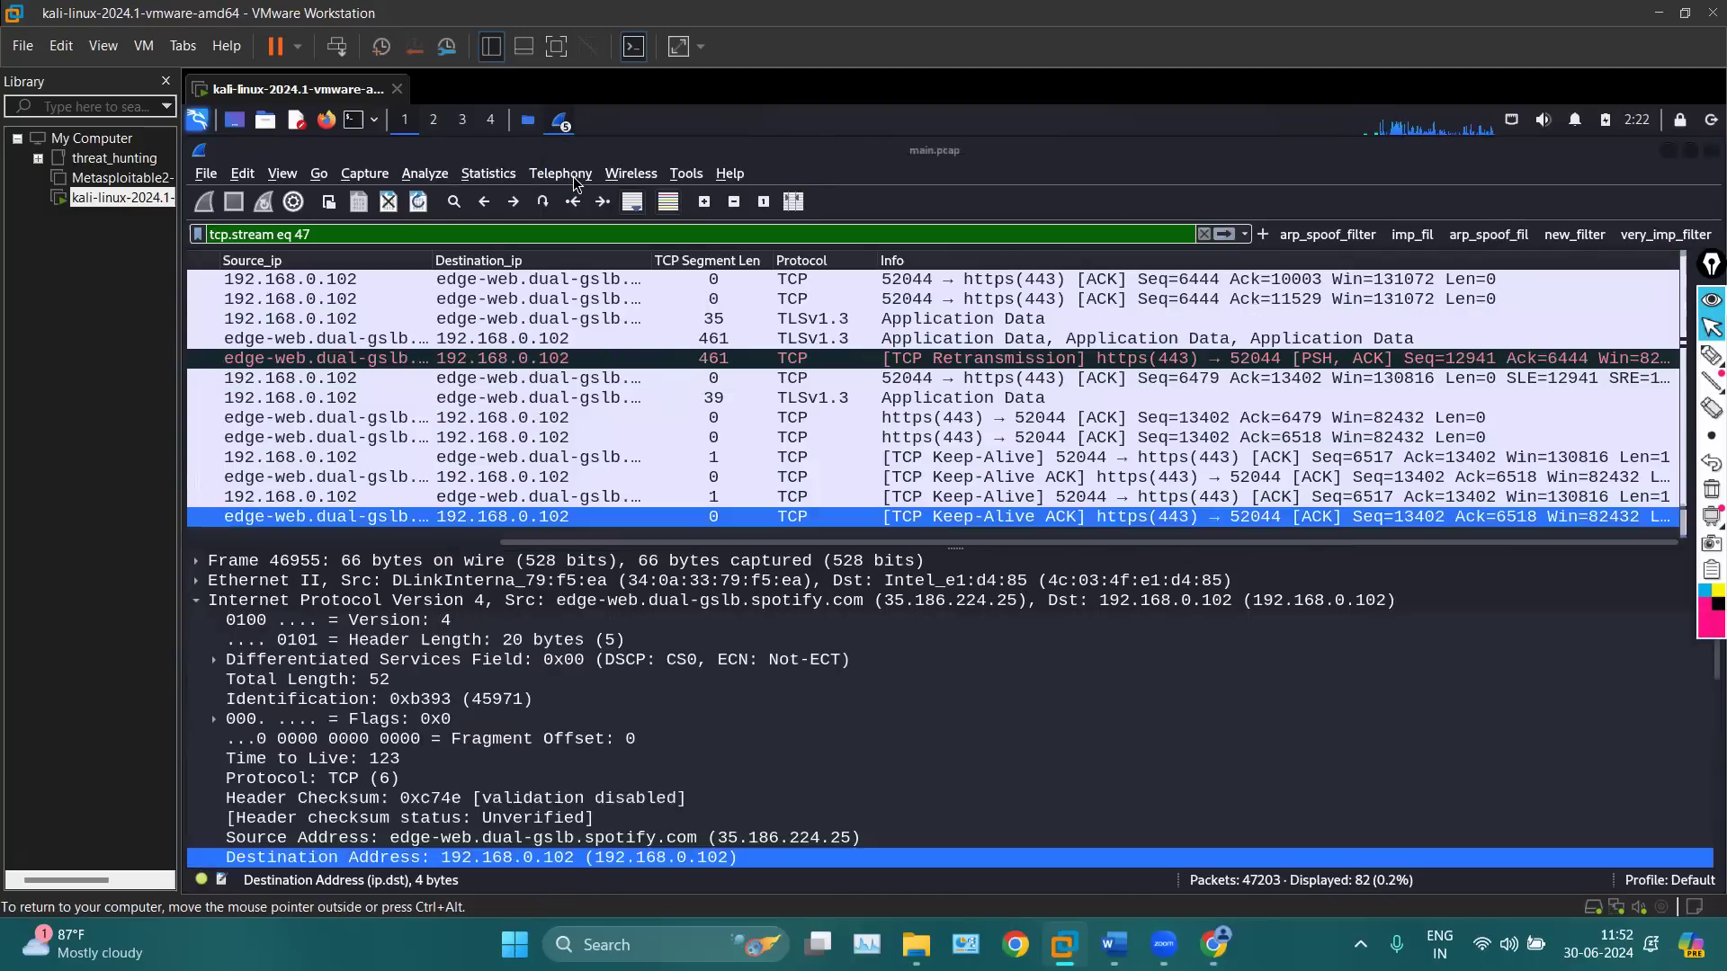
Bring up the two leftover stream 4 conversation statistics windows of main.pcap and close them
left_click(565, 127)
left_click(604, 196)
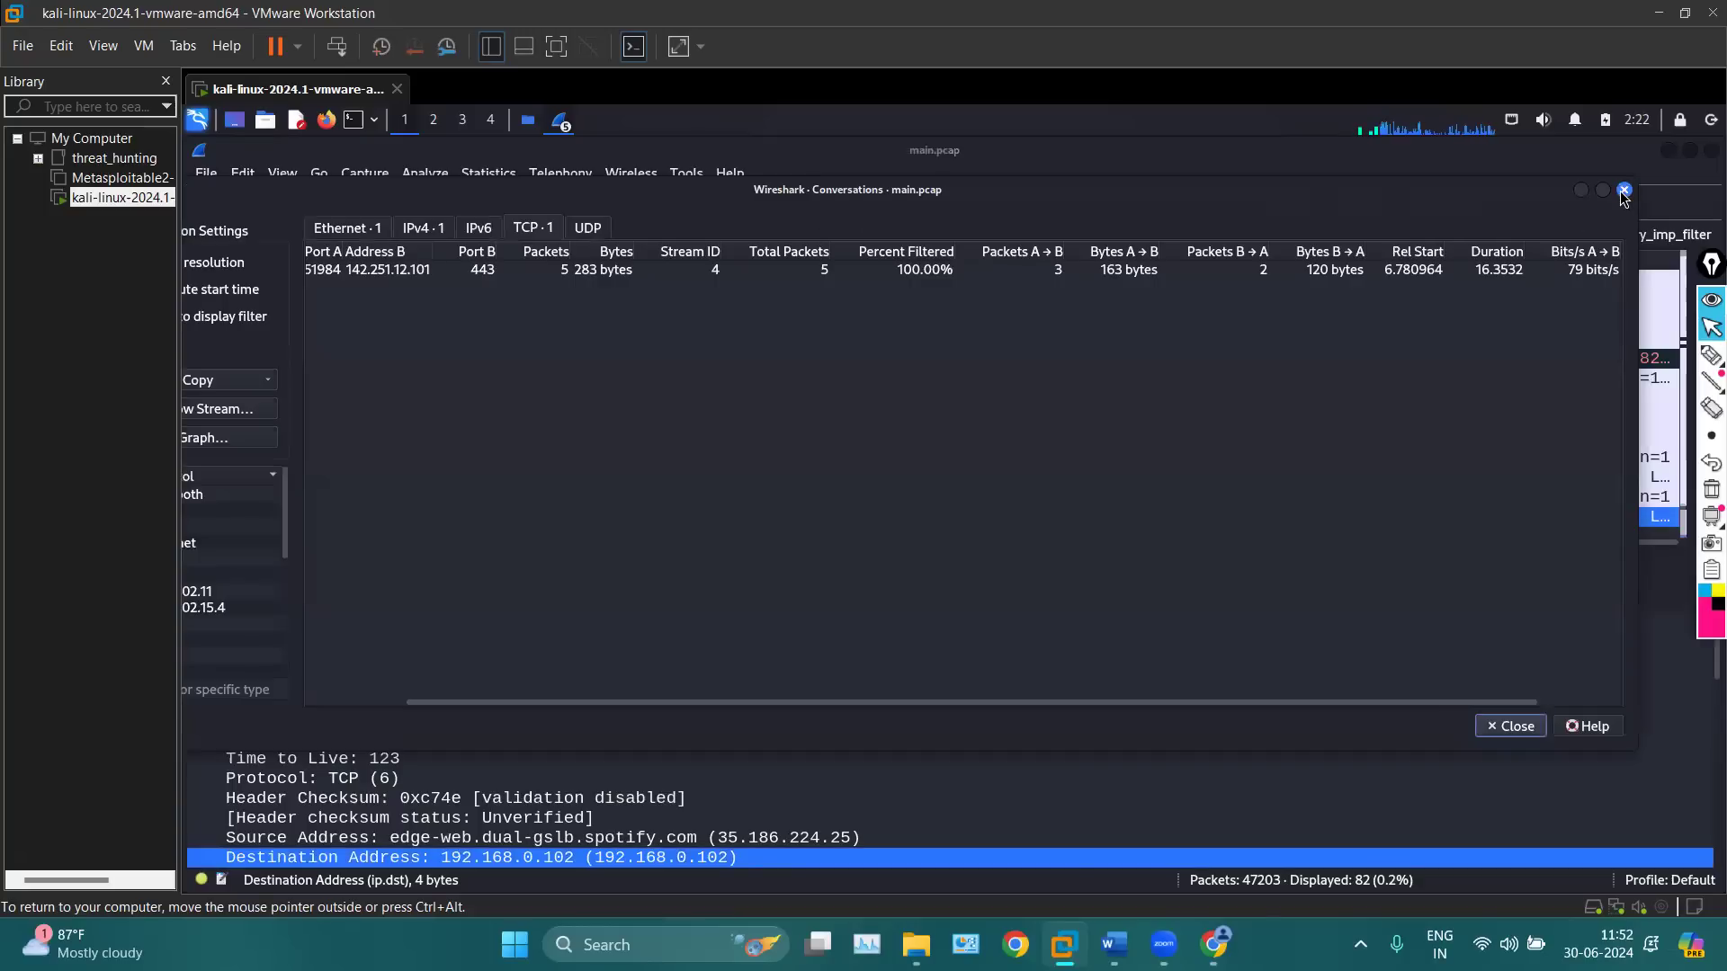
left_click(1623, 191)
left_click(572, 123)
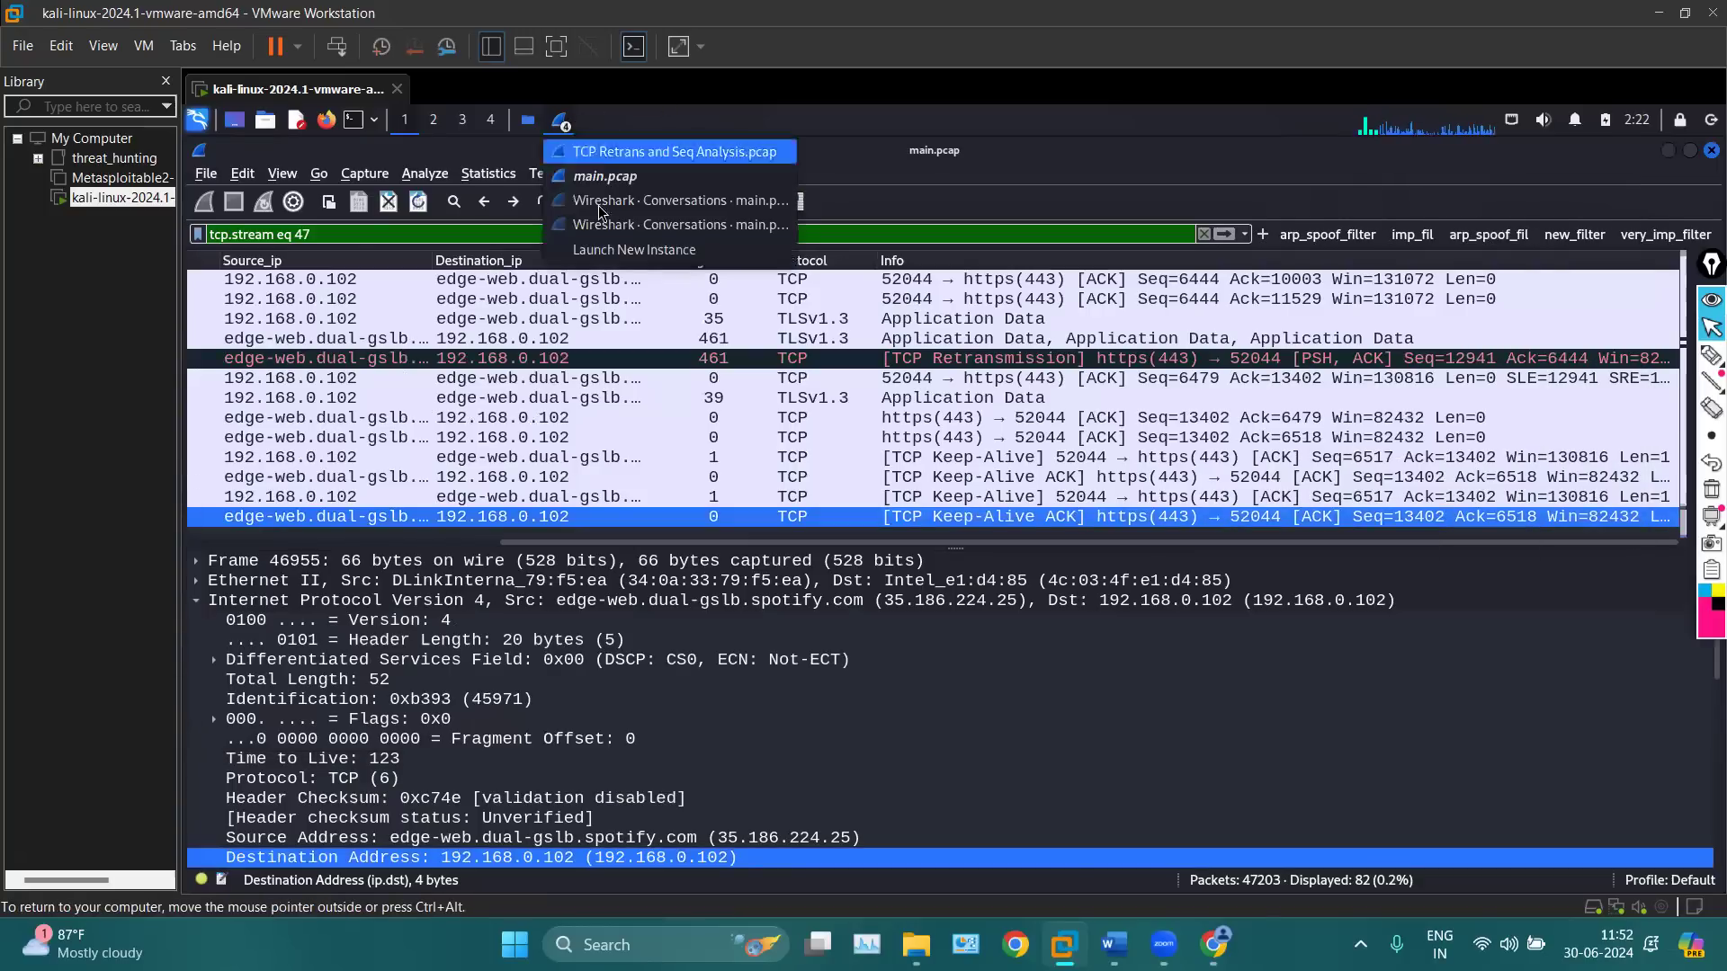
left_click(604, 196)
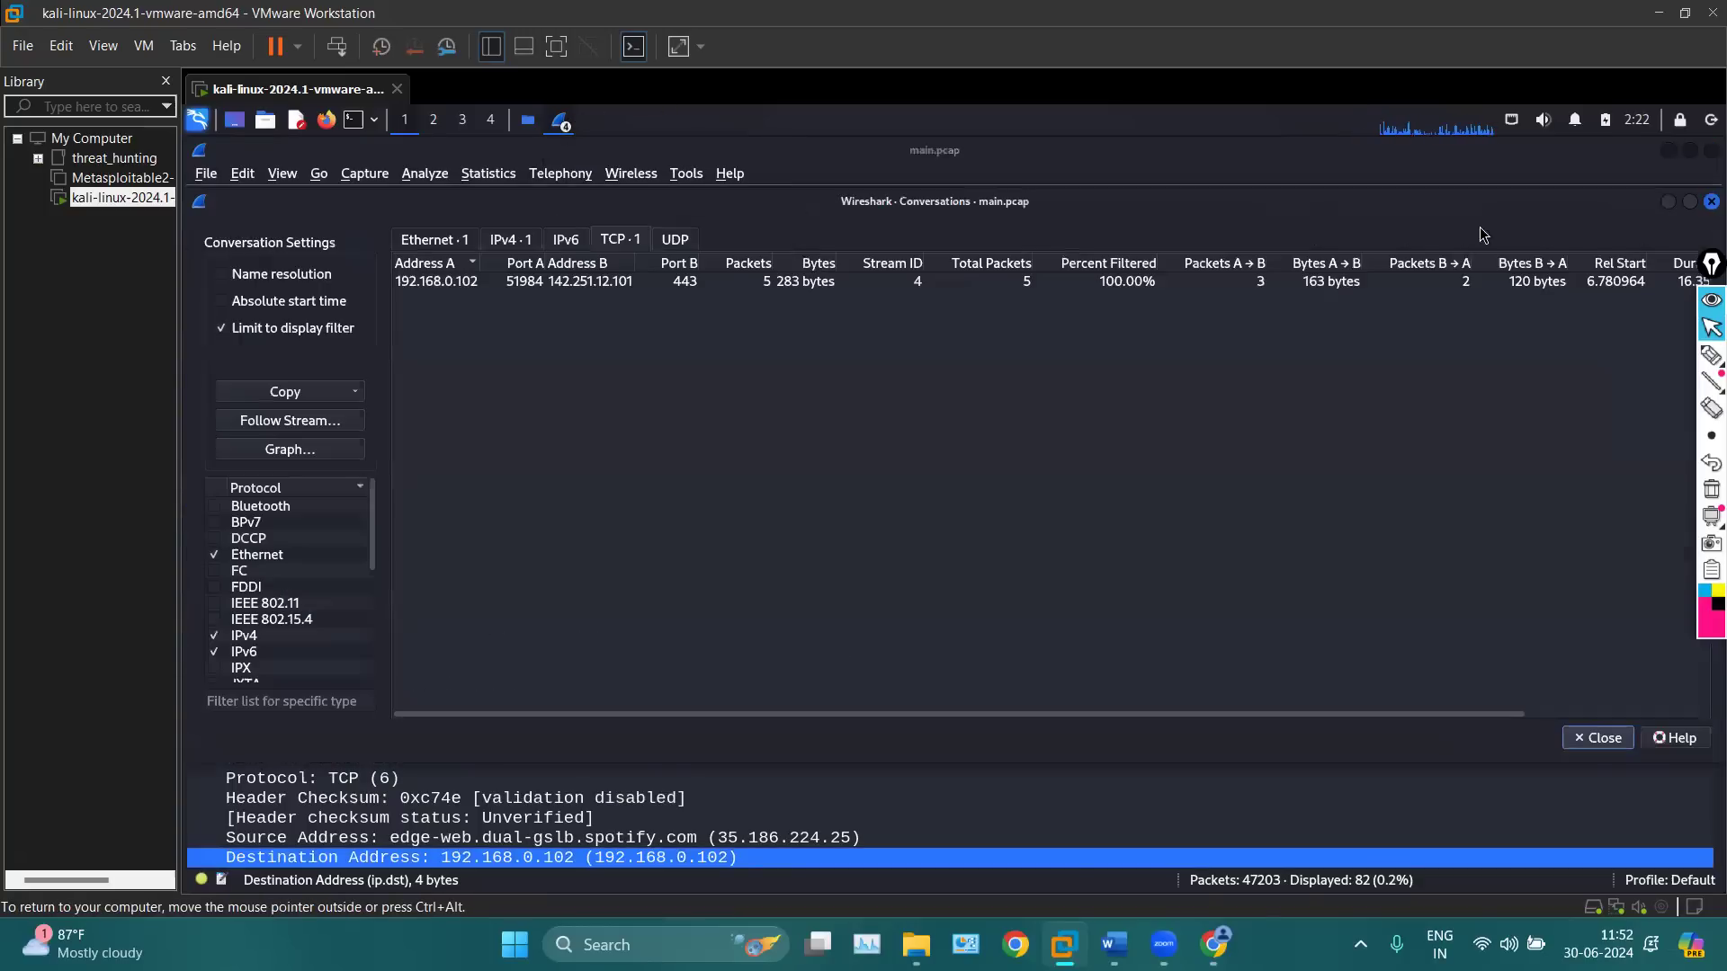
left_click(1669, 201)
Bring up the stream 47 conversation statistics and graph that TCP conversation
left_click(564, 125)
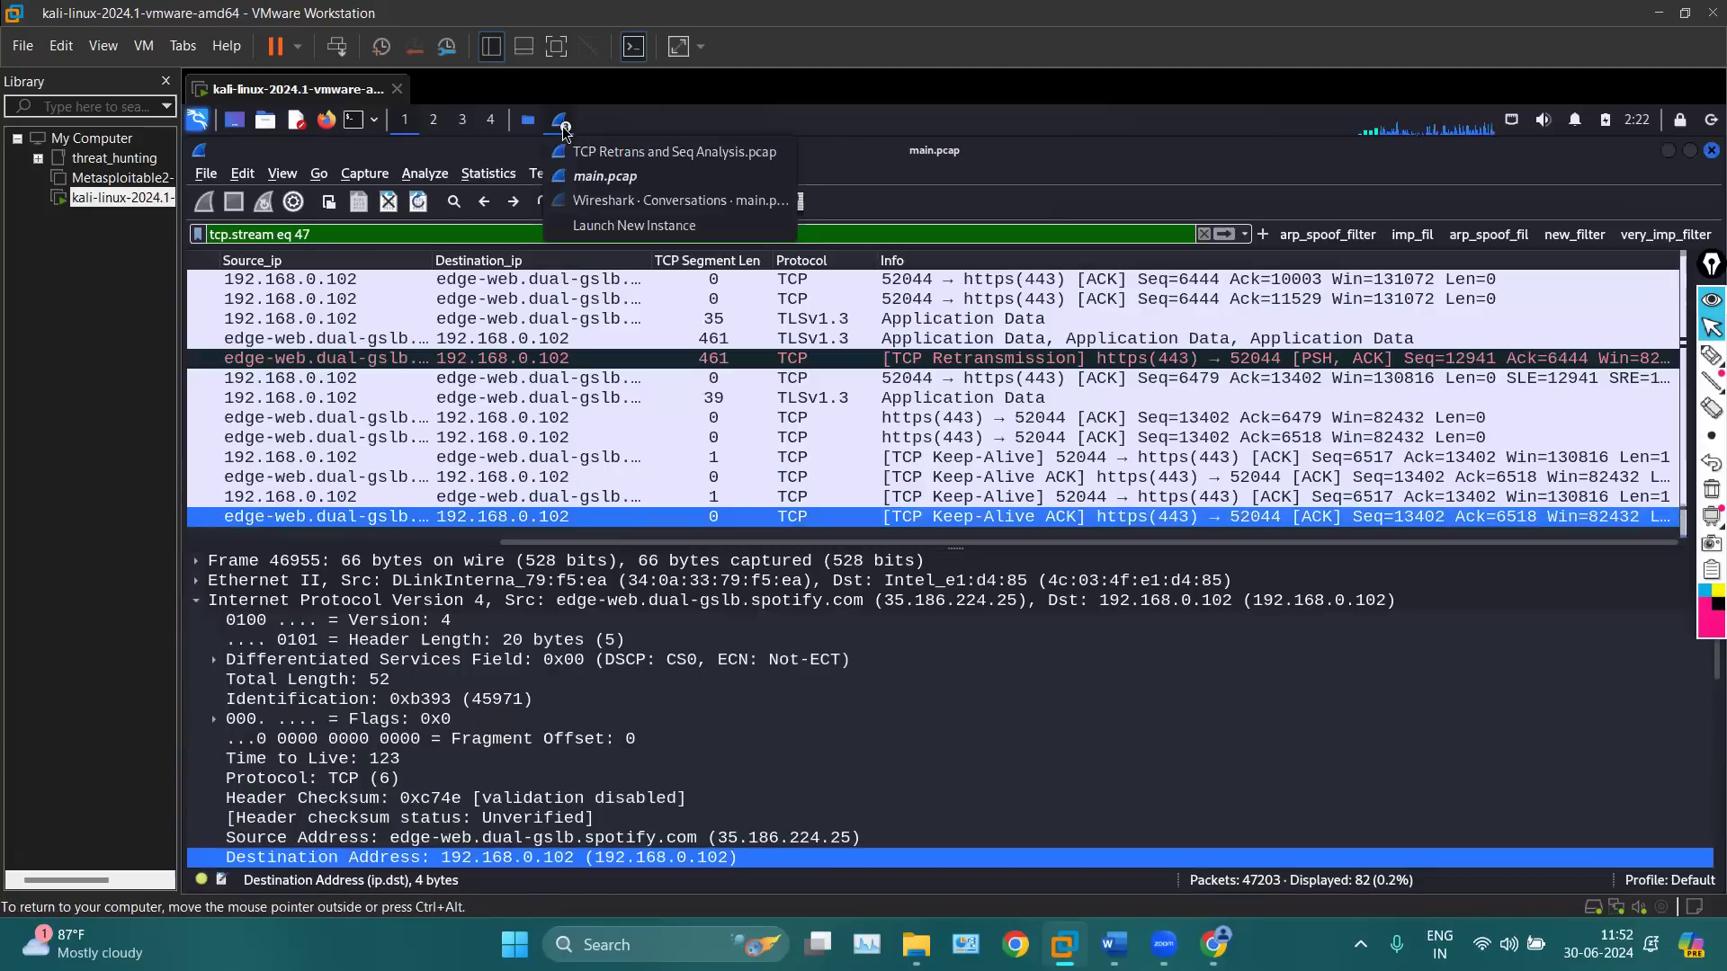
left_click(629, 200)
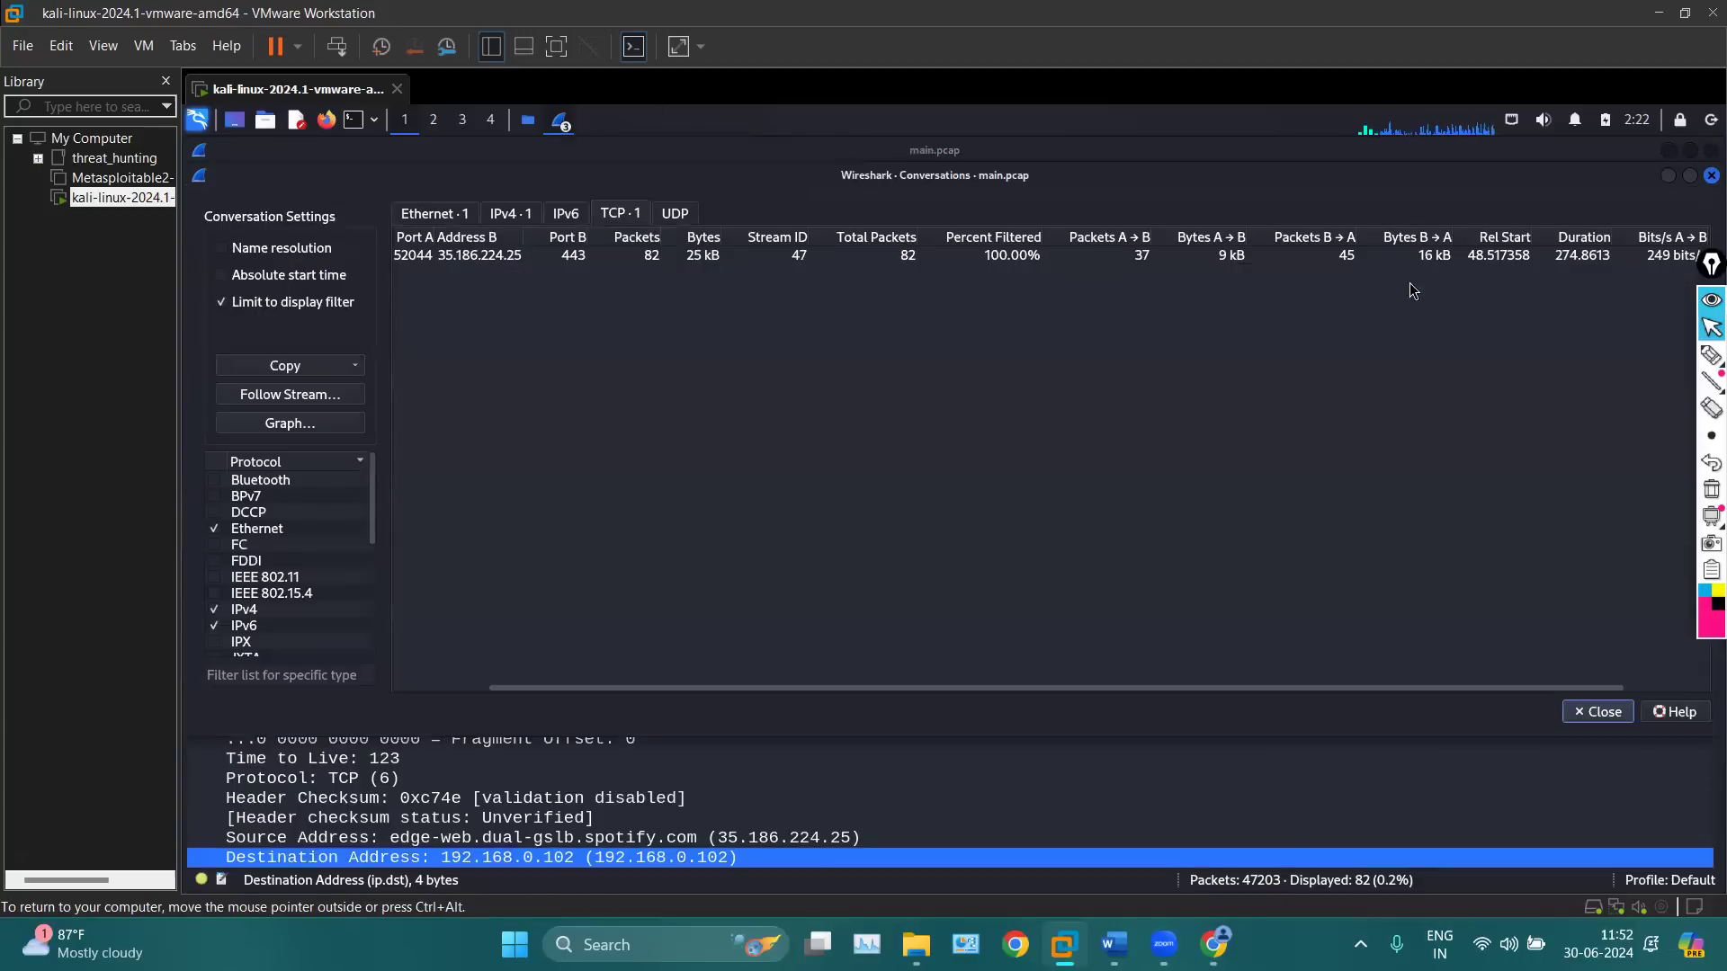
left_click(298, 424)
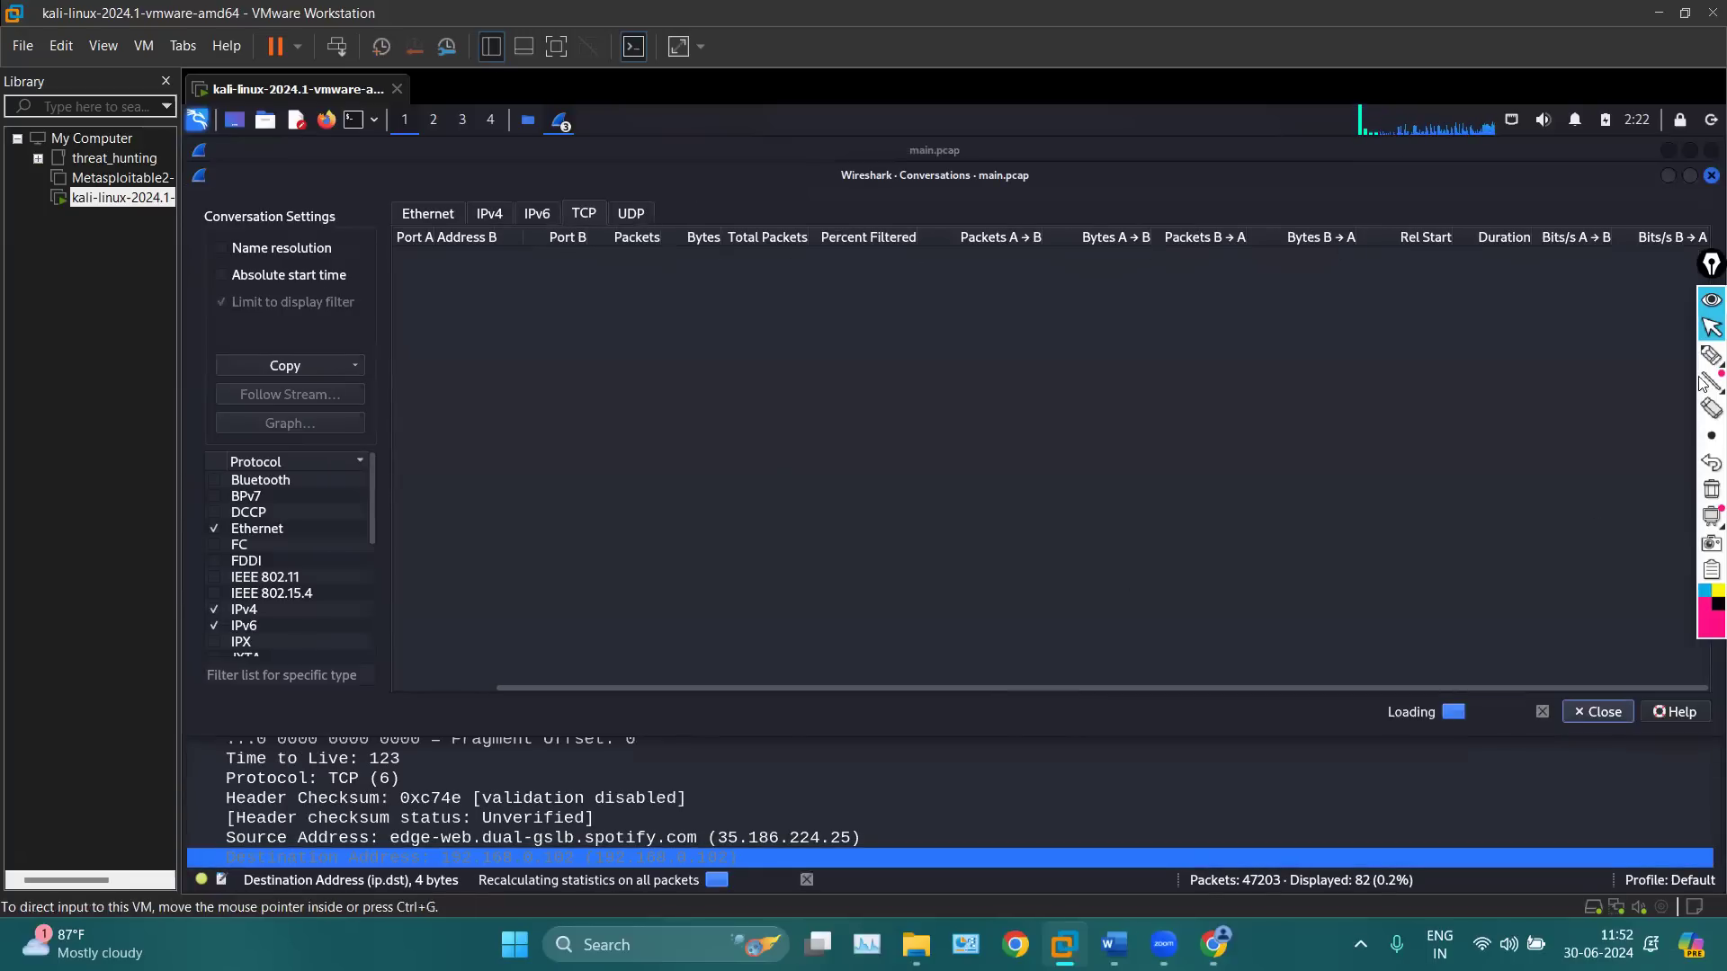
Mark the flat sequence line on the tcptrace graph with the annotation pen, and clear the ink
mouse_move(1707, 360)
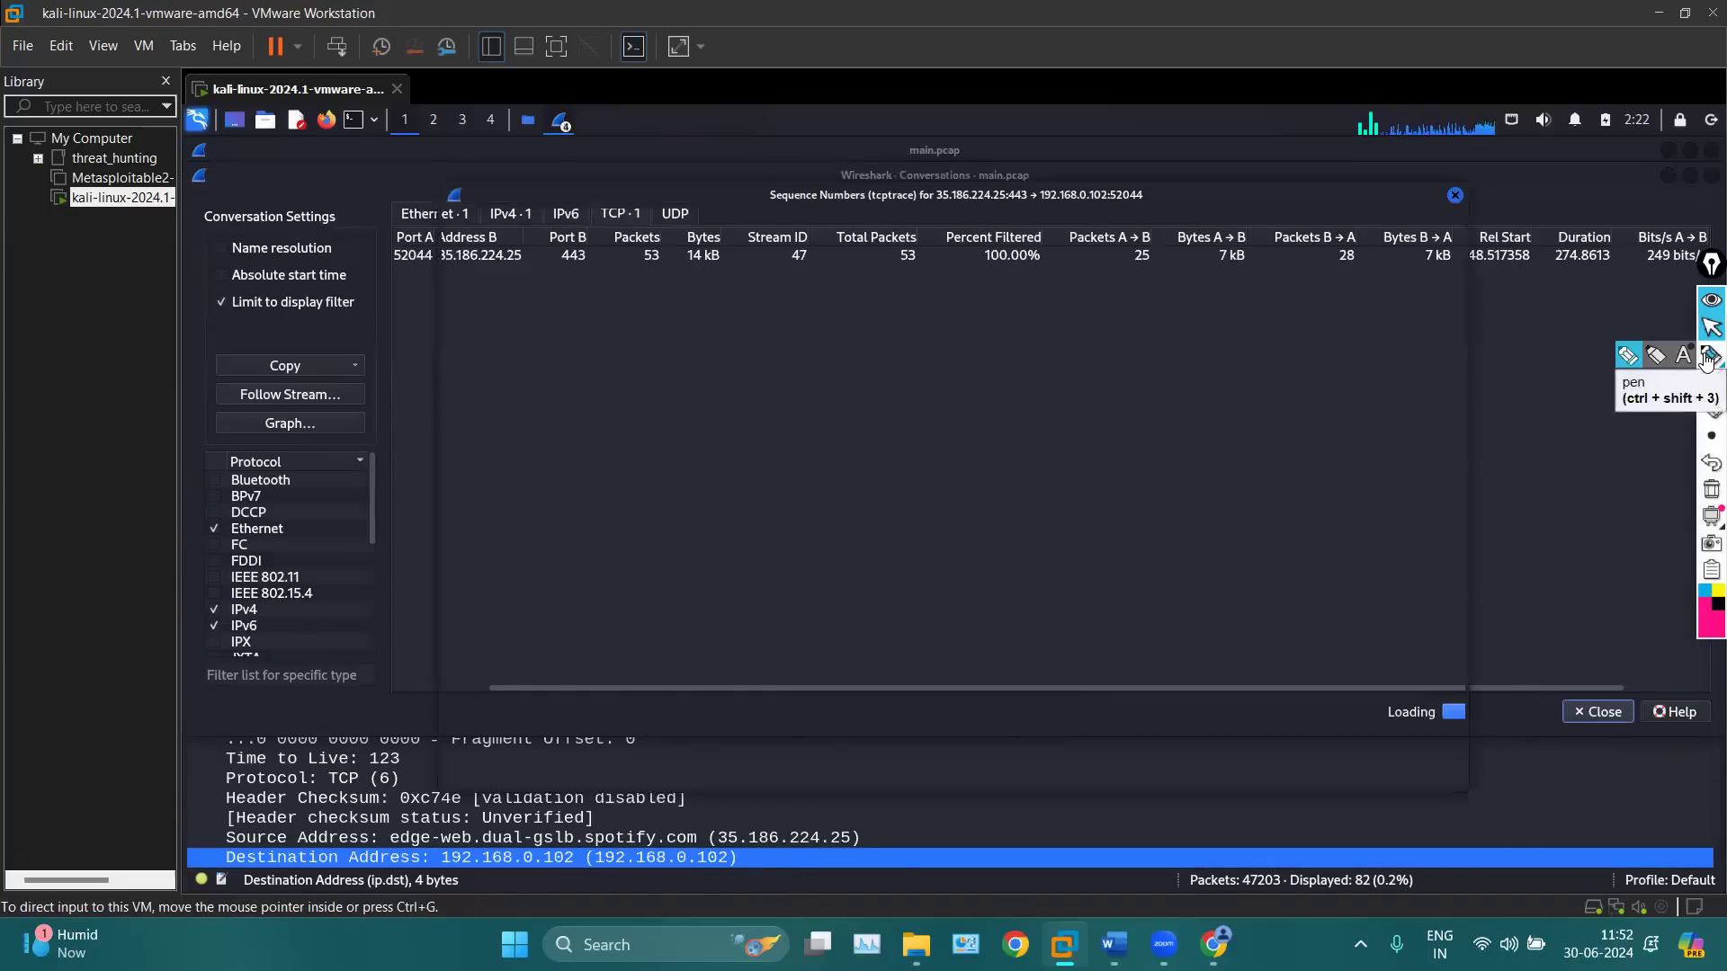
left_click(1707, 359)
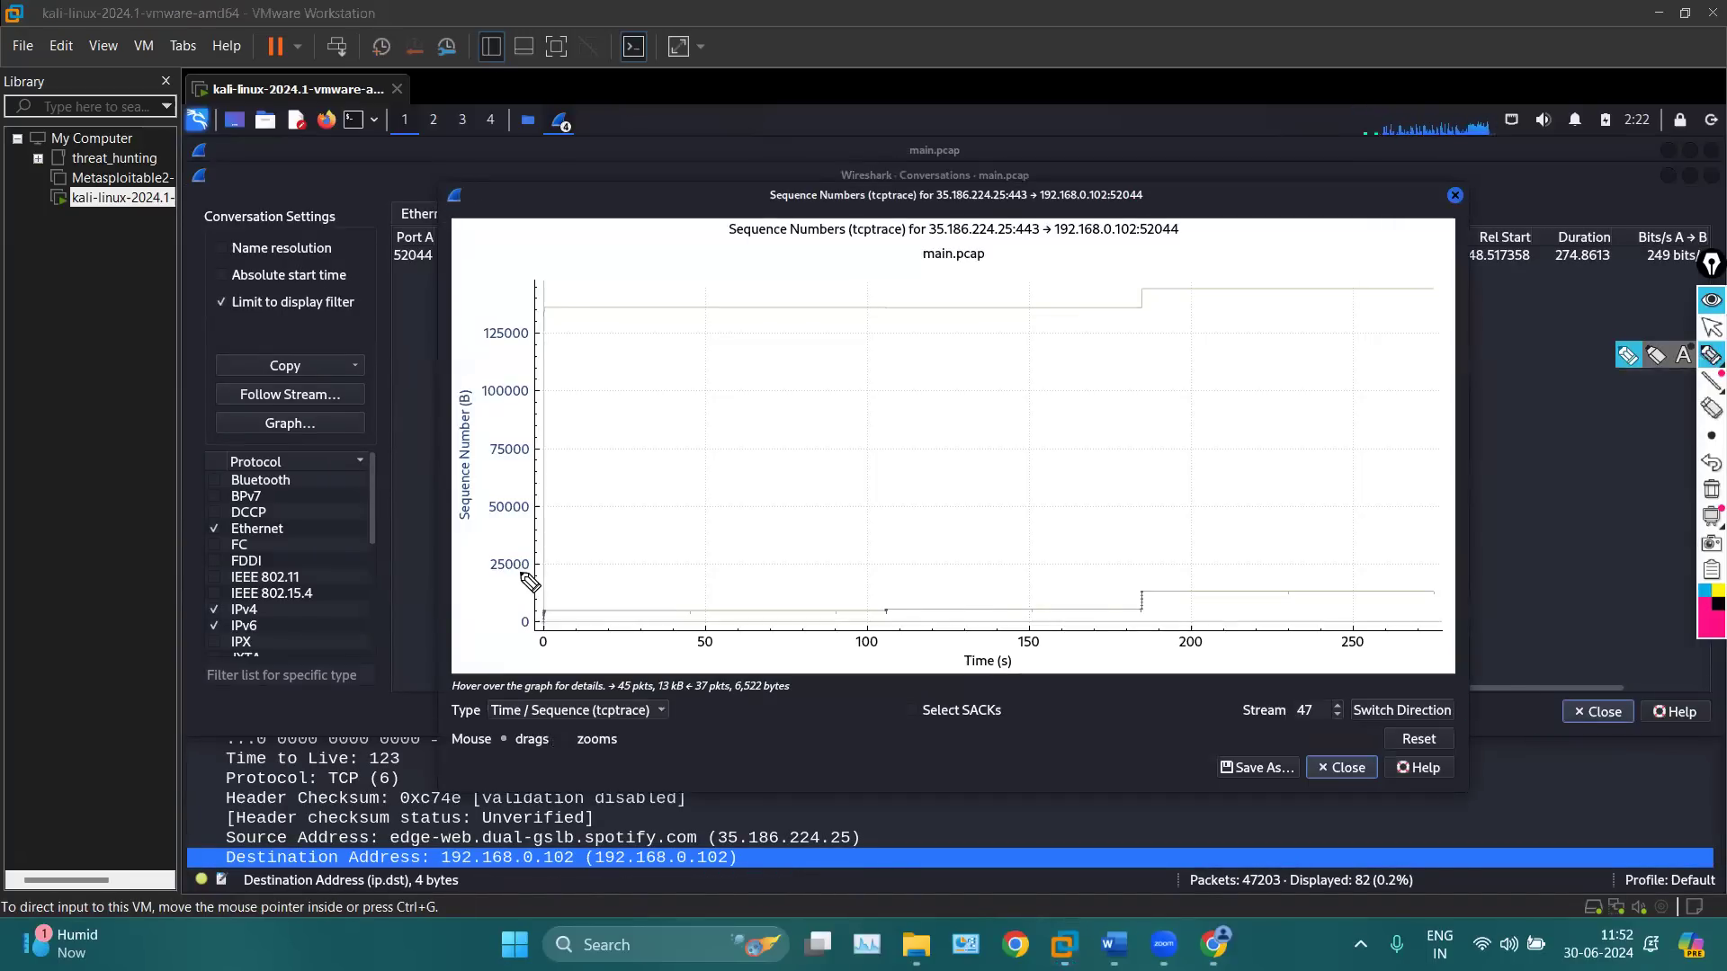
left_click_drag(536, 591, 1141, 593)
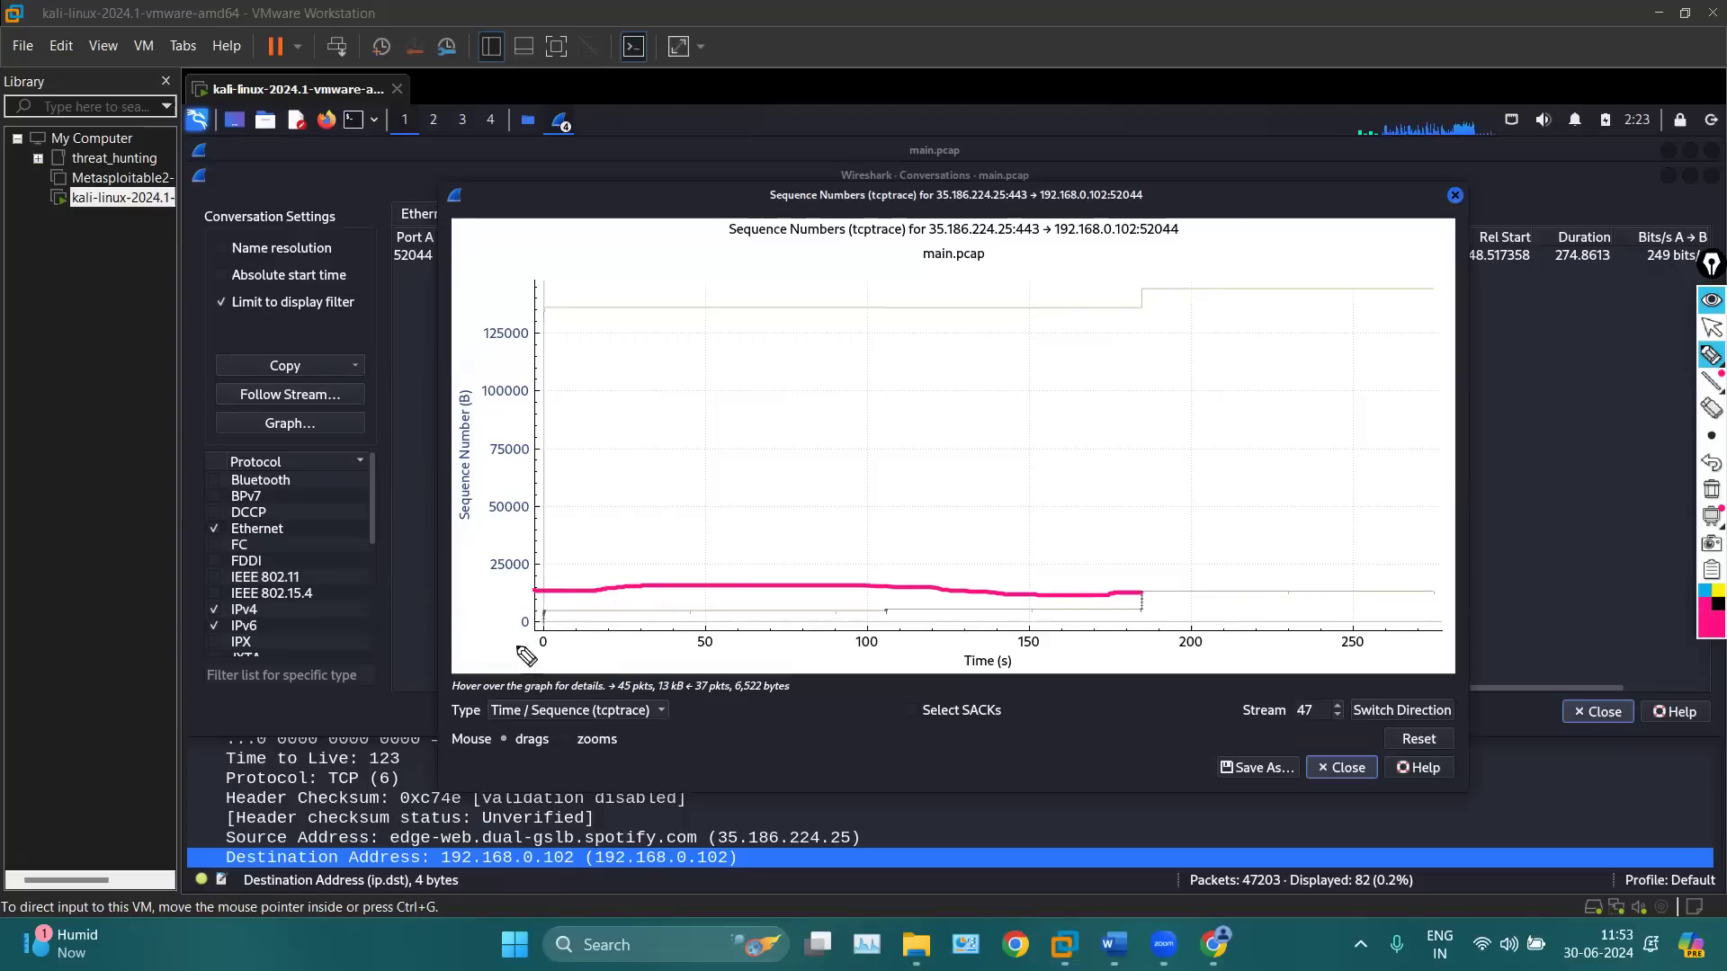
left_click(1711, 490)
left_click(1710, 328)
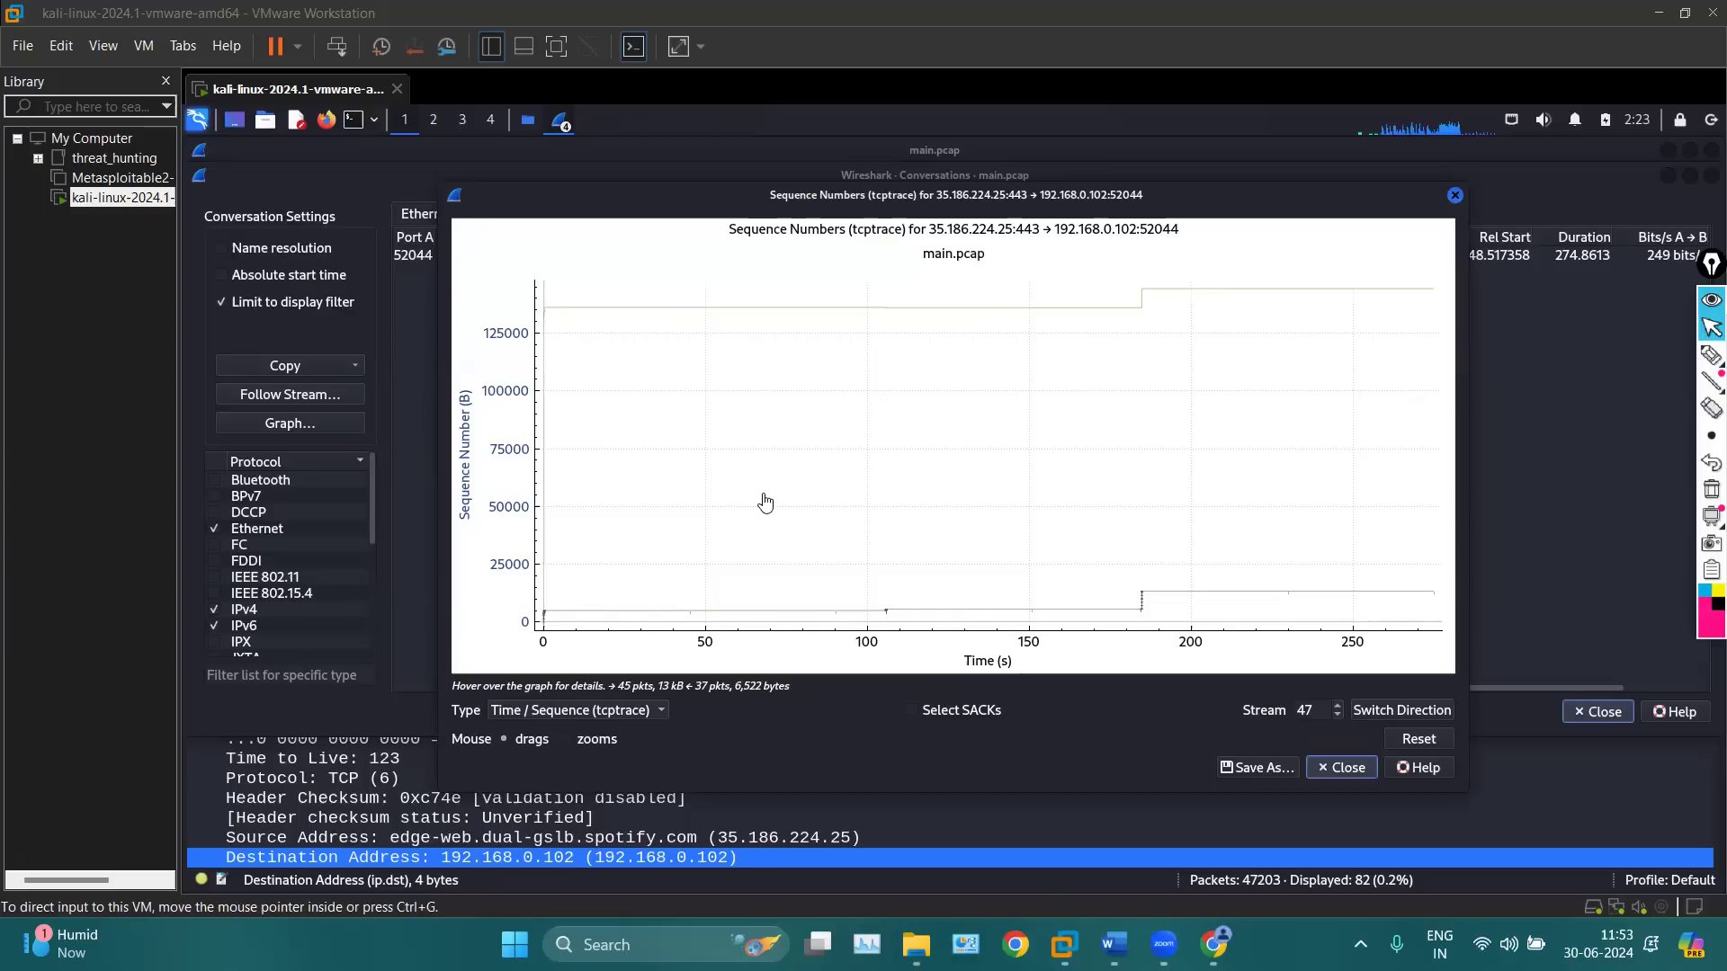
Zoom into and pan around the stream 47 tcptrace graph to examine how its sequence numbers change over time
scroll(746, 545, "up", 3)
scroll(746, 543, "up", 10)
left_click_drag(1089, 524, 698, 386)
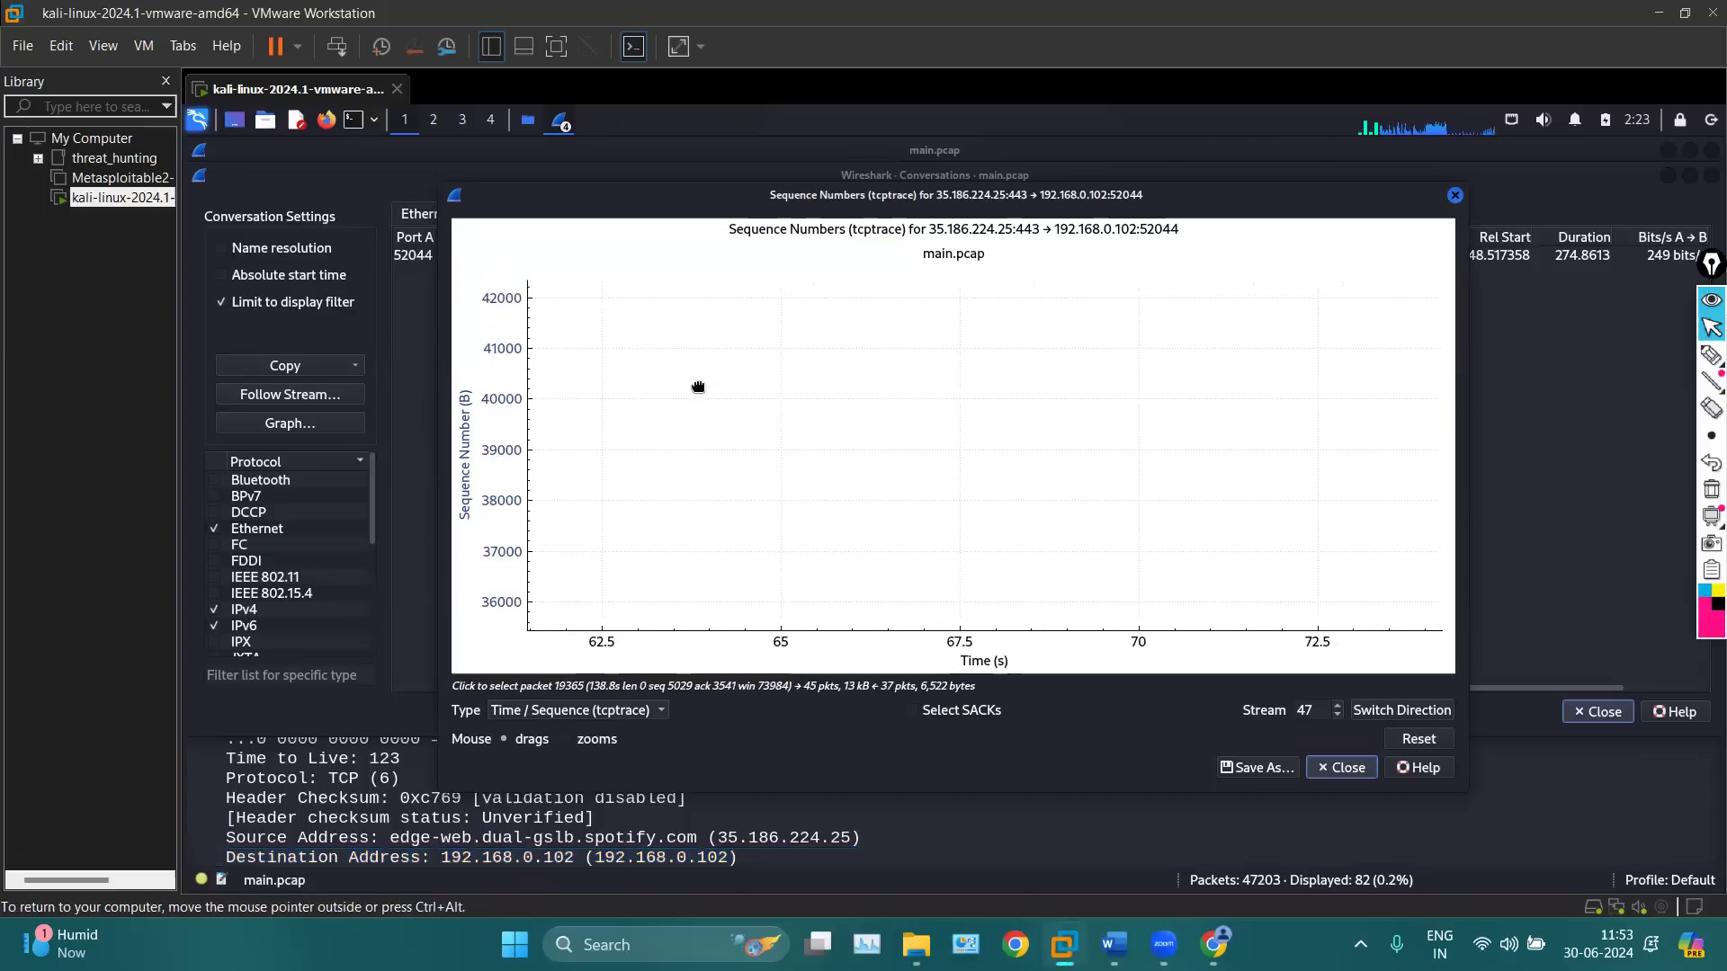
left_click_drag(1022, 476, 571, 378)
scroll(825, 513, "up", 3)
scroll(826, 512, "up", 6)
scroll(826, 513, "down", 8)
scroll(825, 513, "down", 5)
scroll(826, 512, "down", 6)
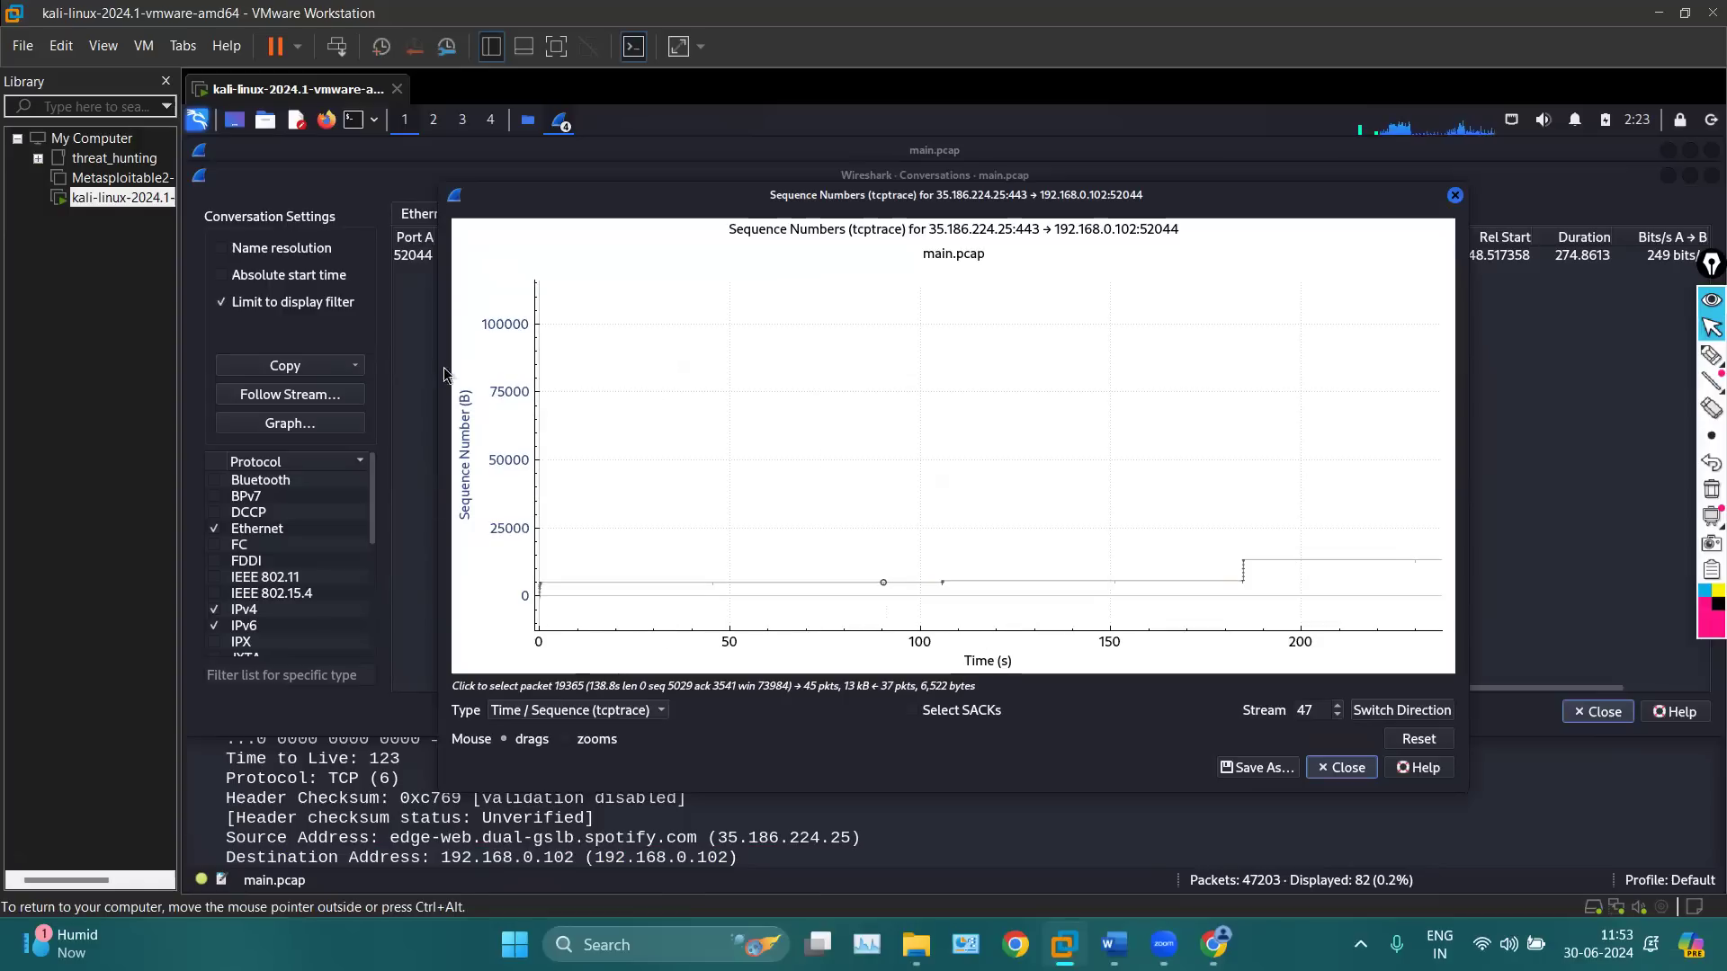
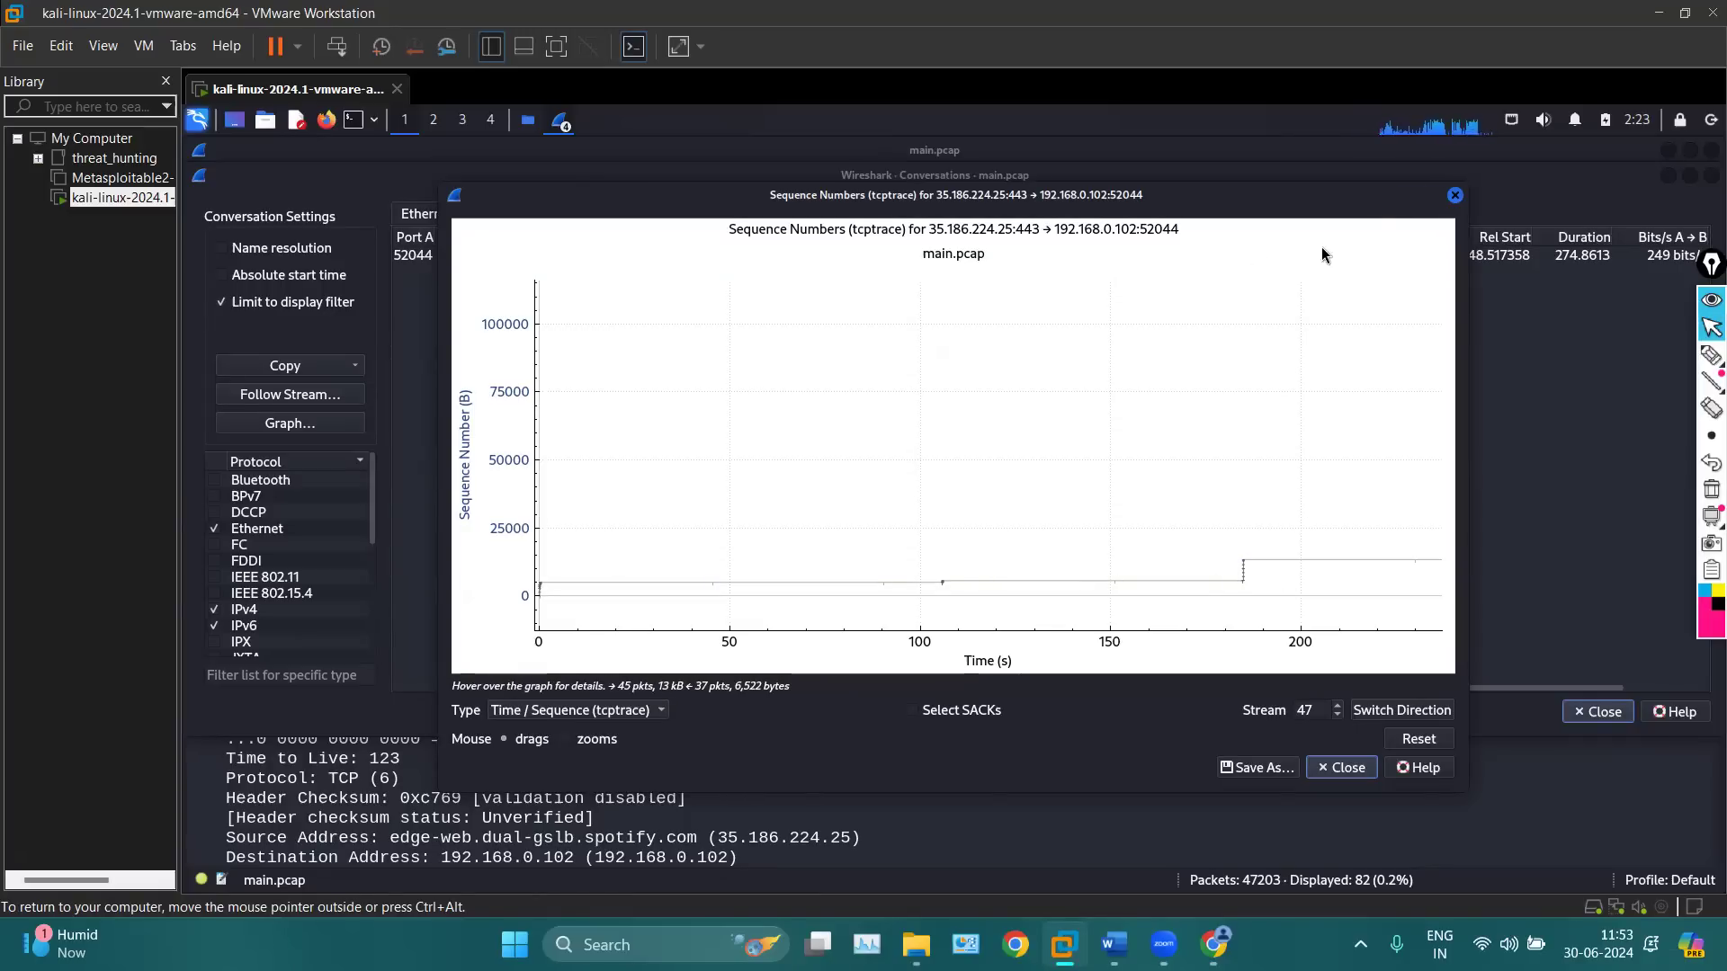
Close the tcptrace graph and the conversation statistics along with the main.pcap capture
left_click(1454, 197)
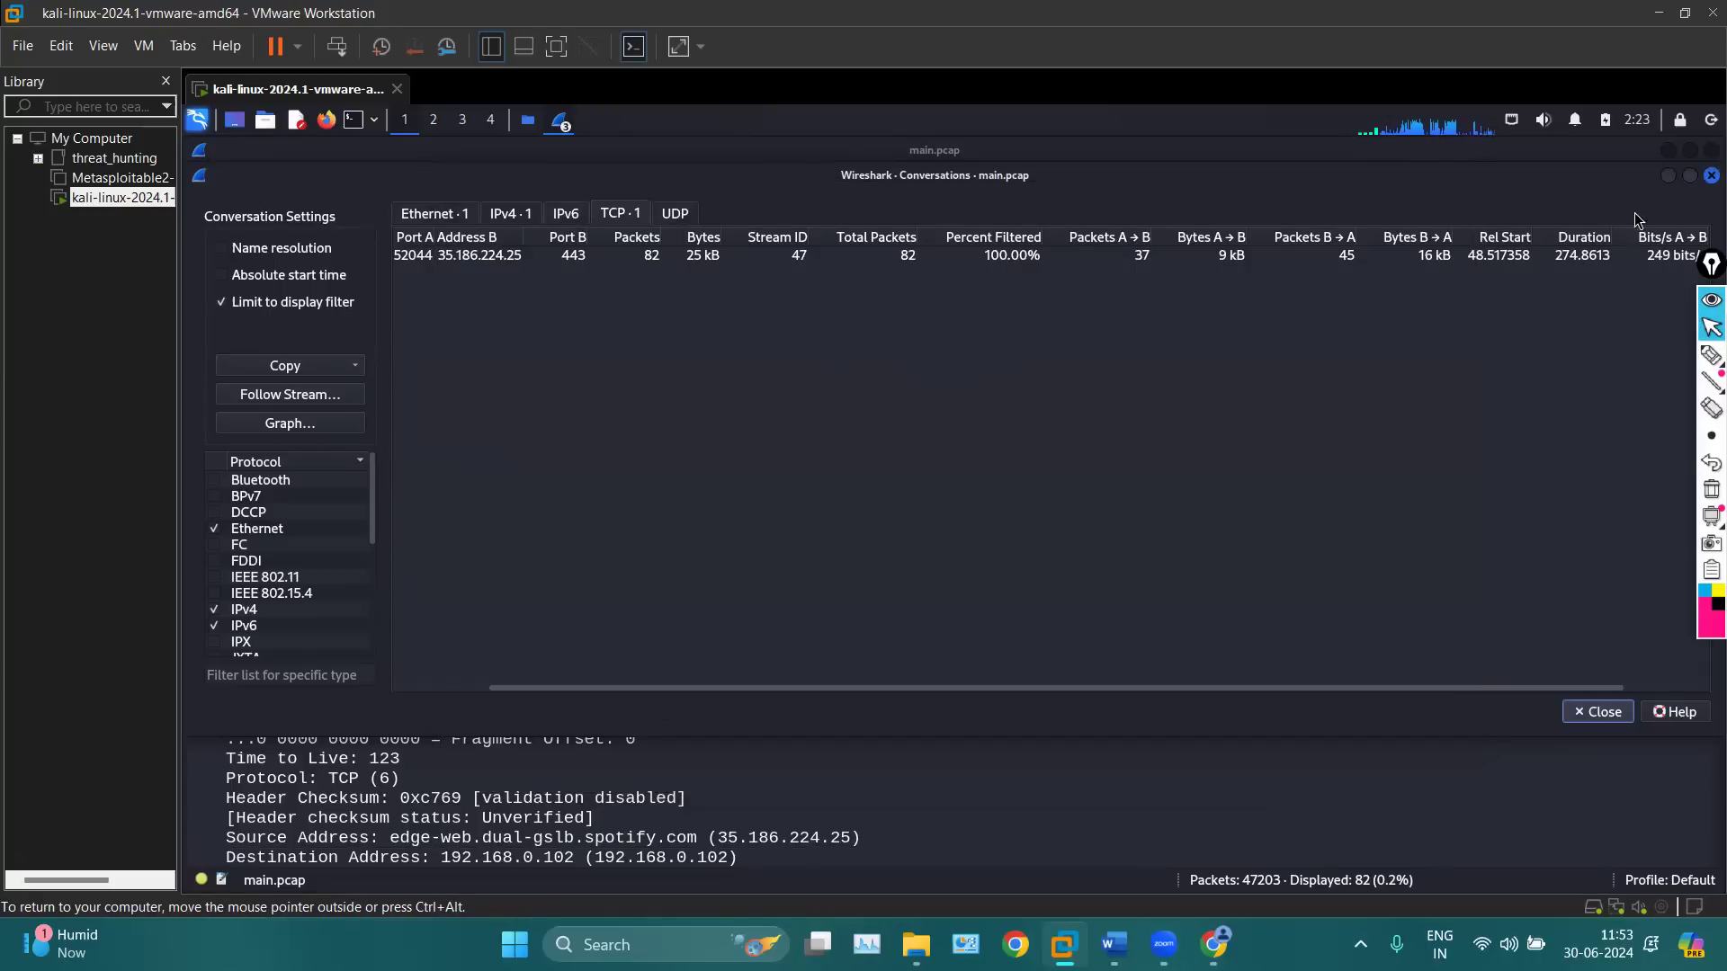
left_click(1675, 178)
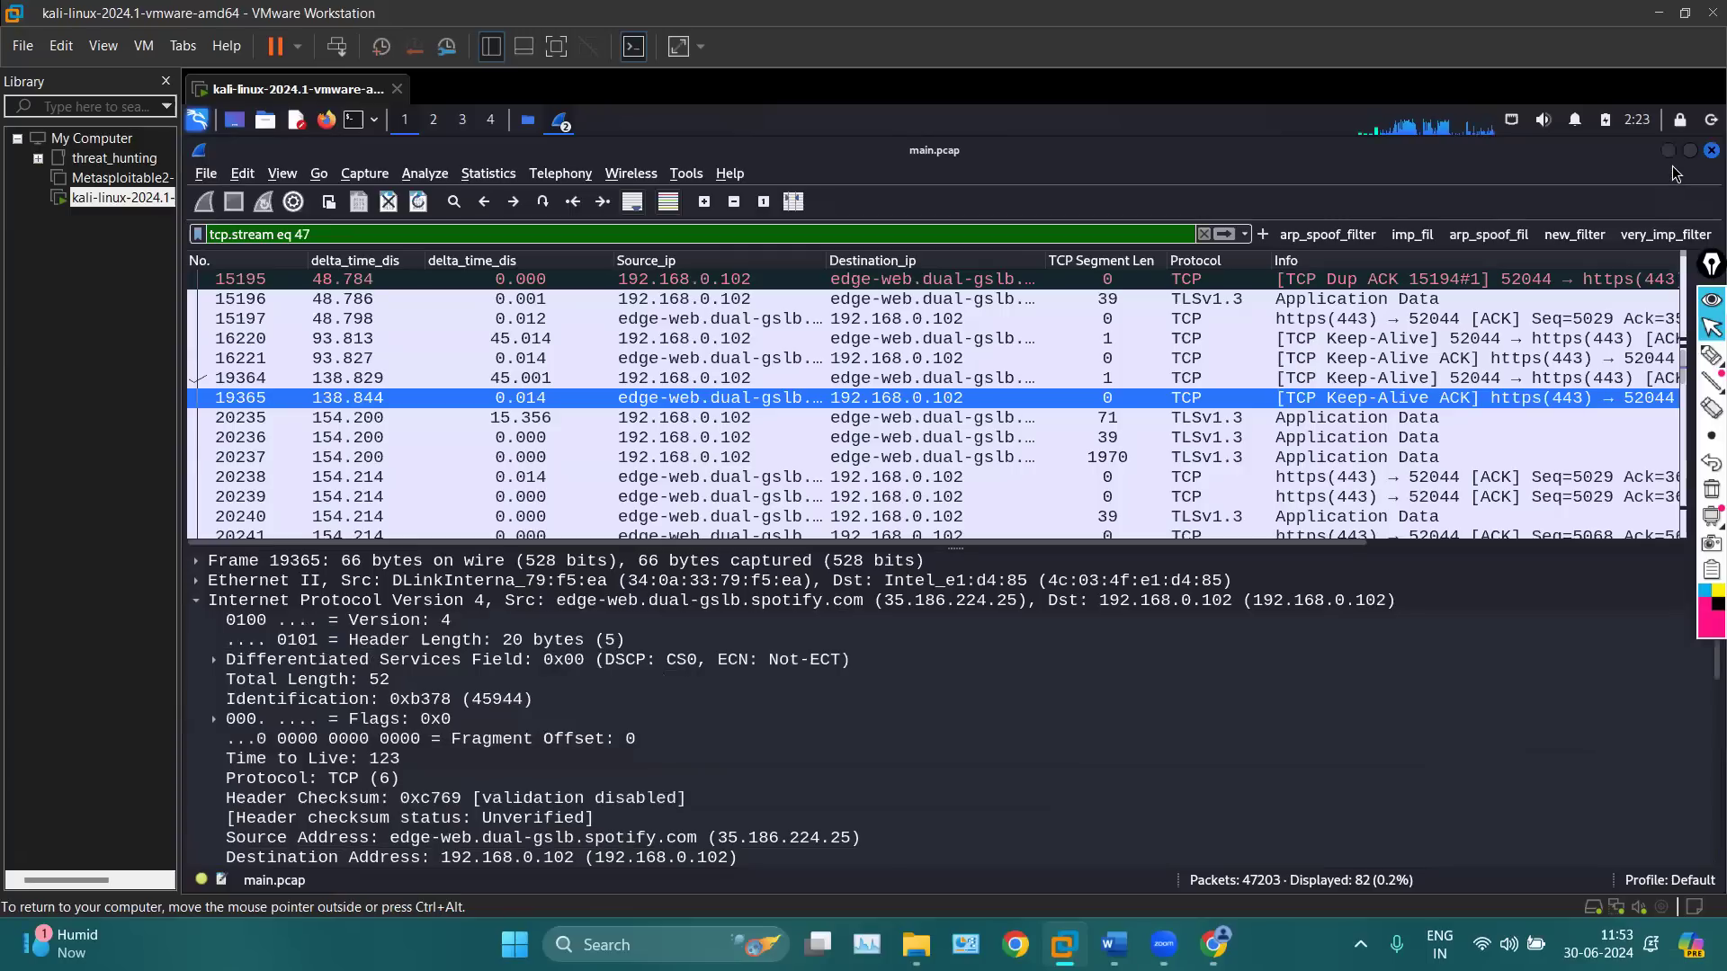
left_click(1712, 150)
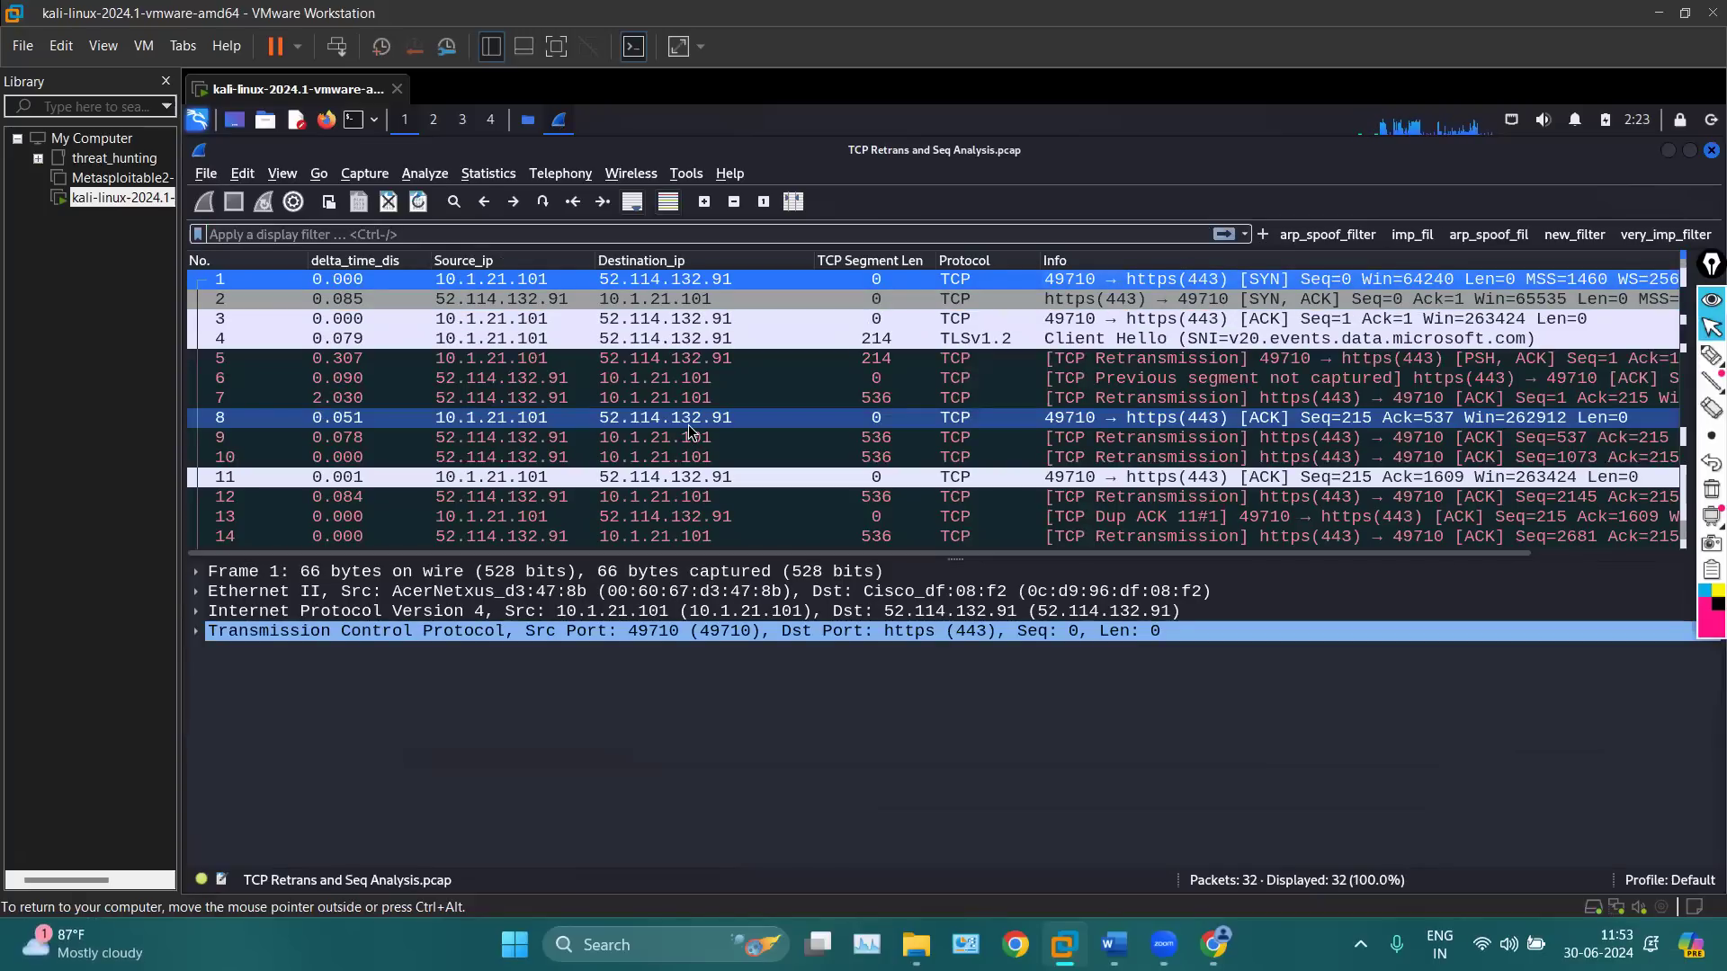
Look through the packets of the TCP Retrans and Seq Analysis capture and select packet 3, the handshake's final ACK
scroll(787, 429, "down", 6)
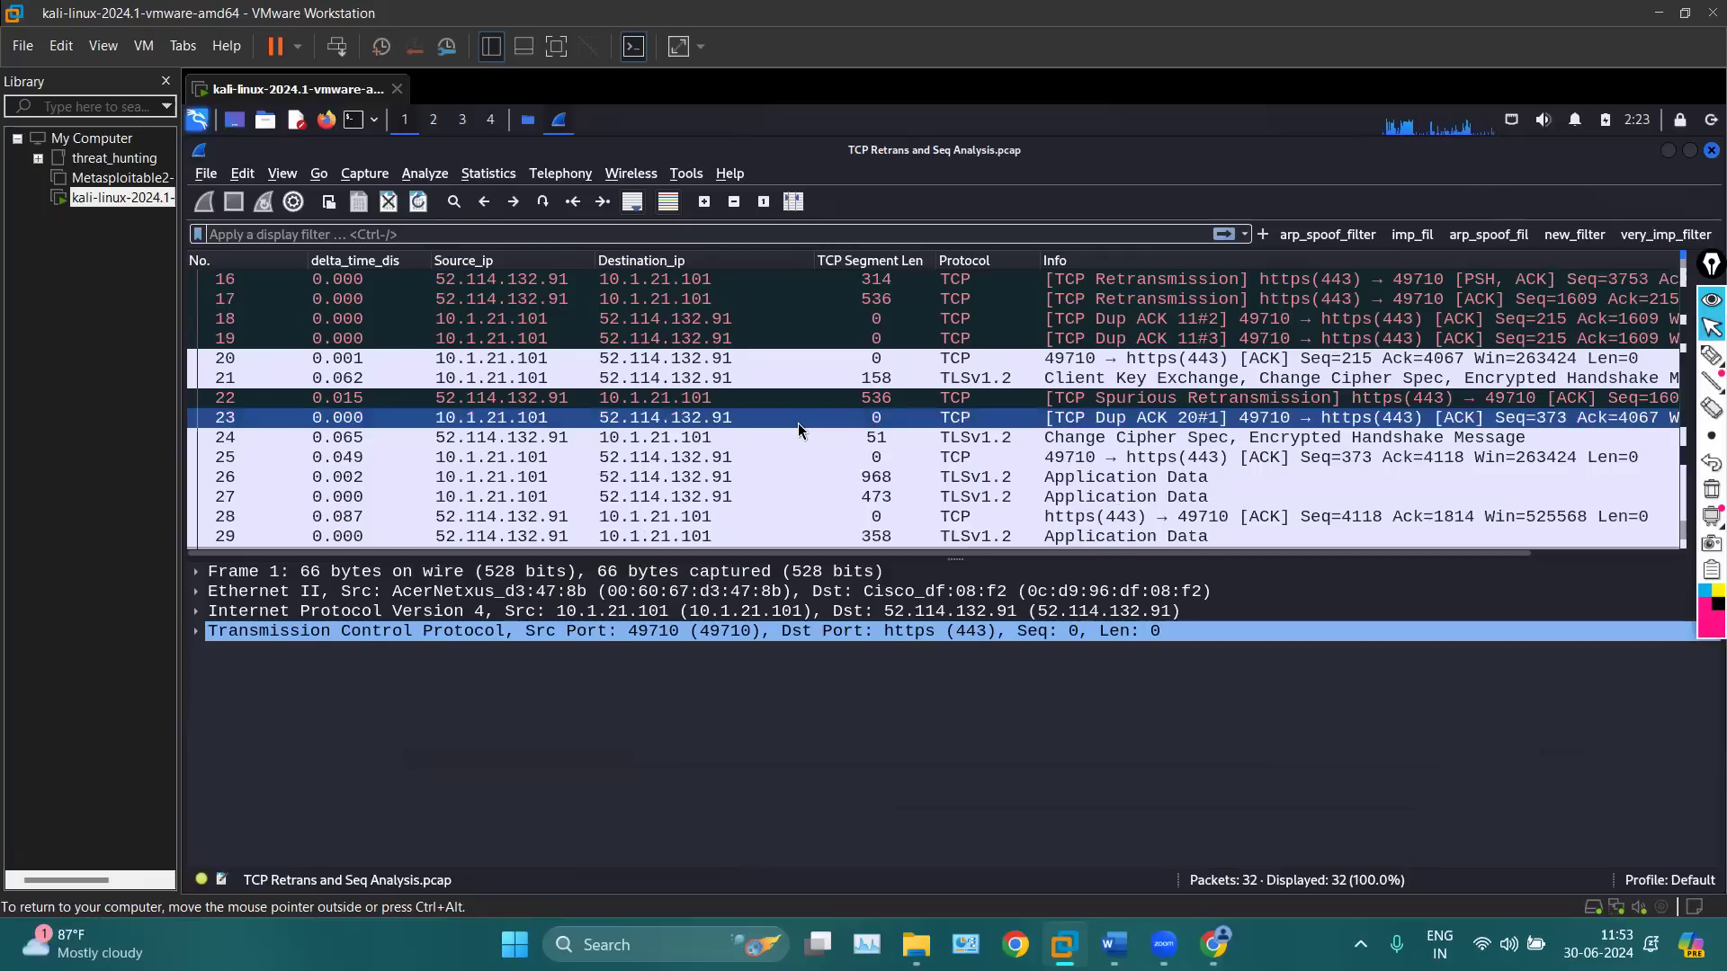
scroll(797, 426, "up", 6)
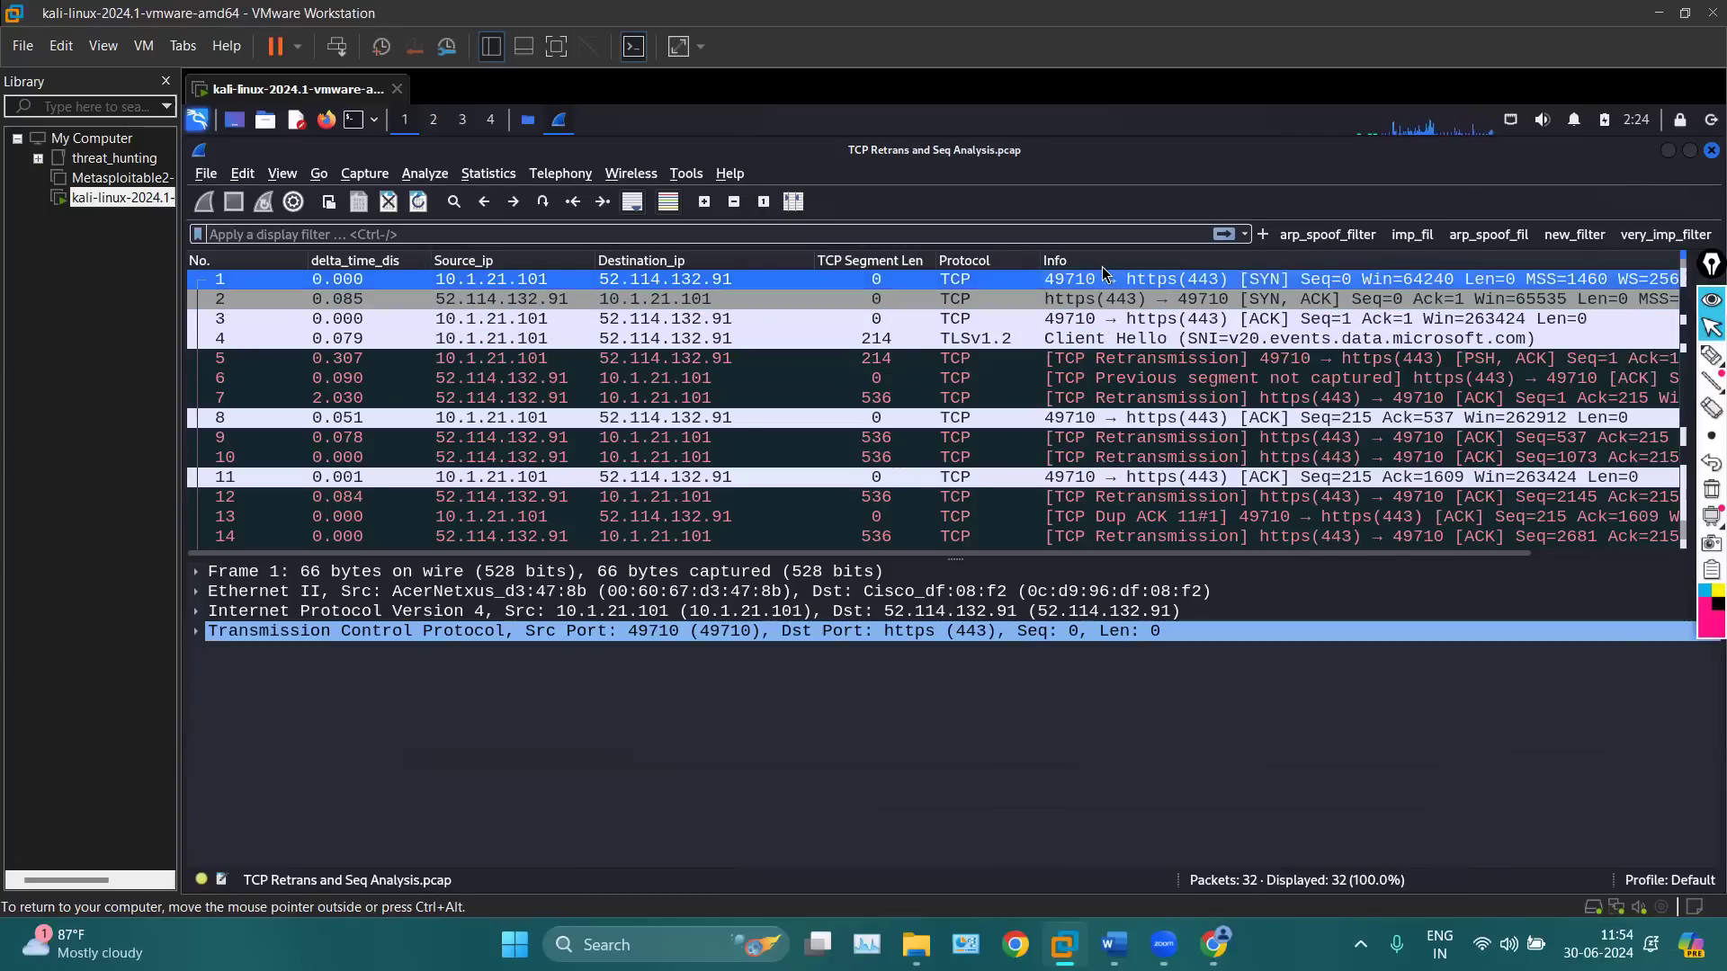
left_click(1075, 319)
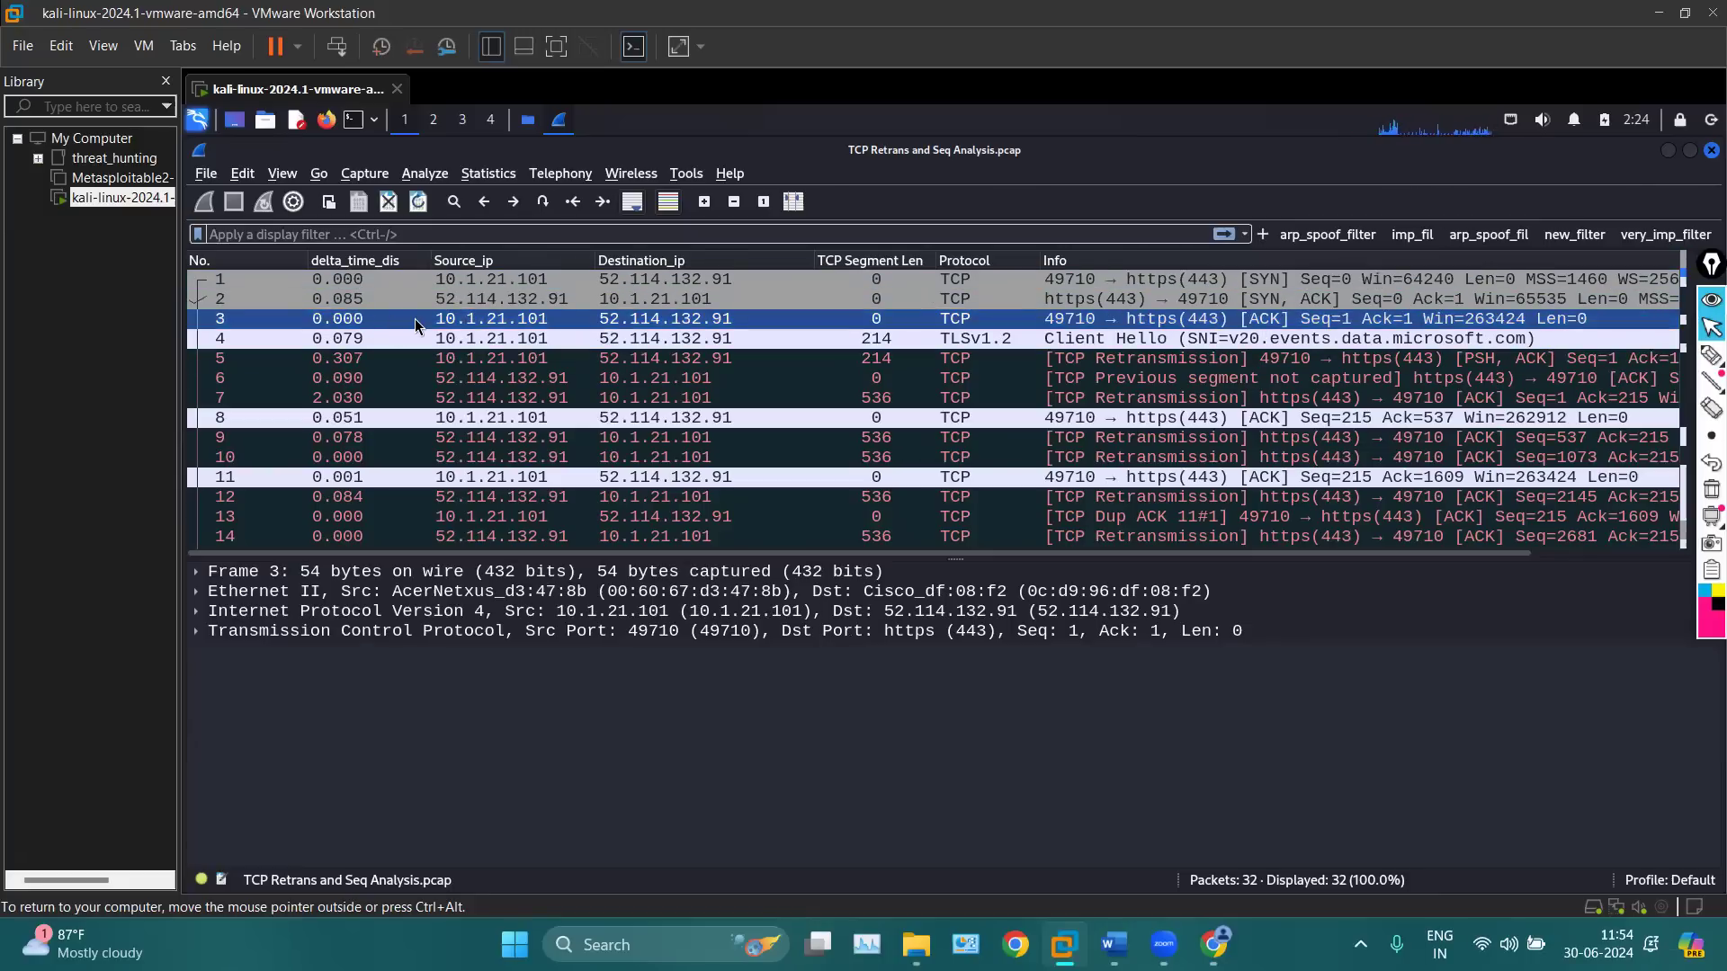
left_click(274, 169)
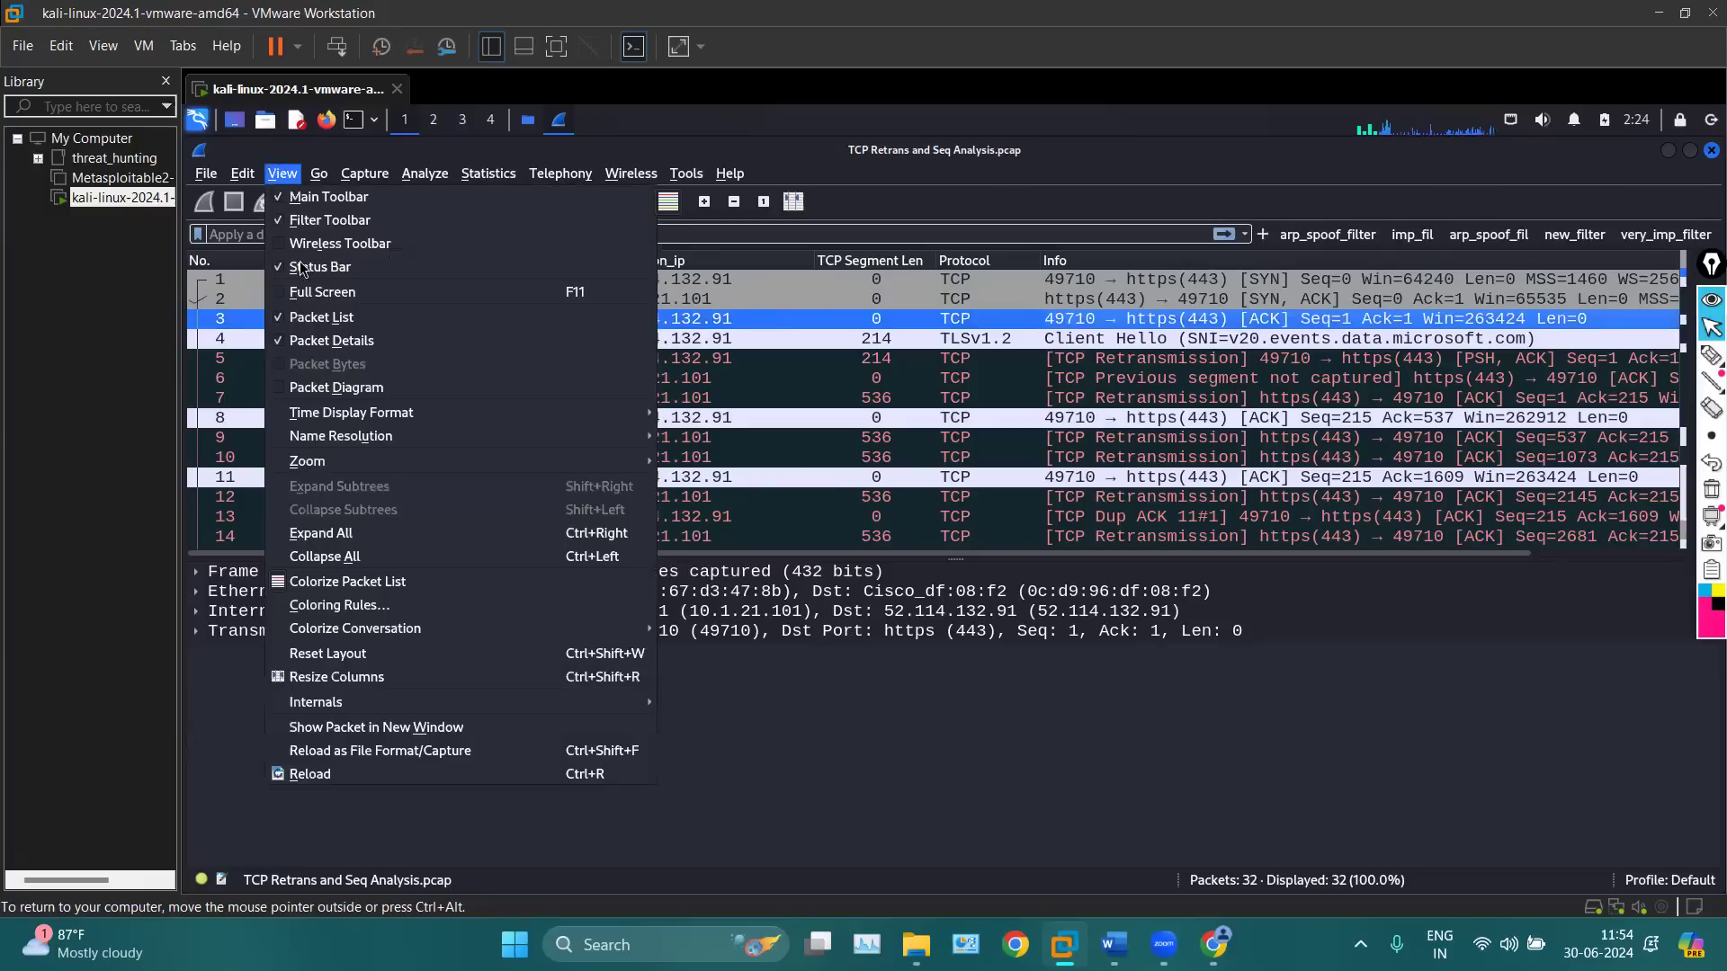
mouse_move(439, 412)
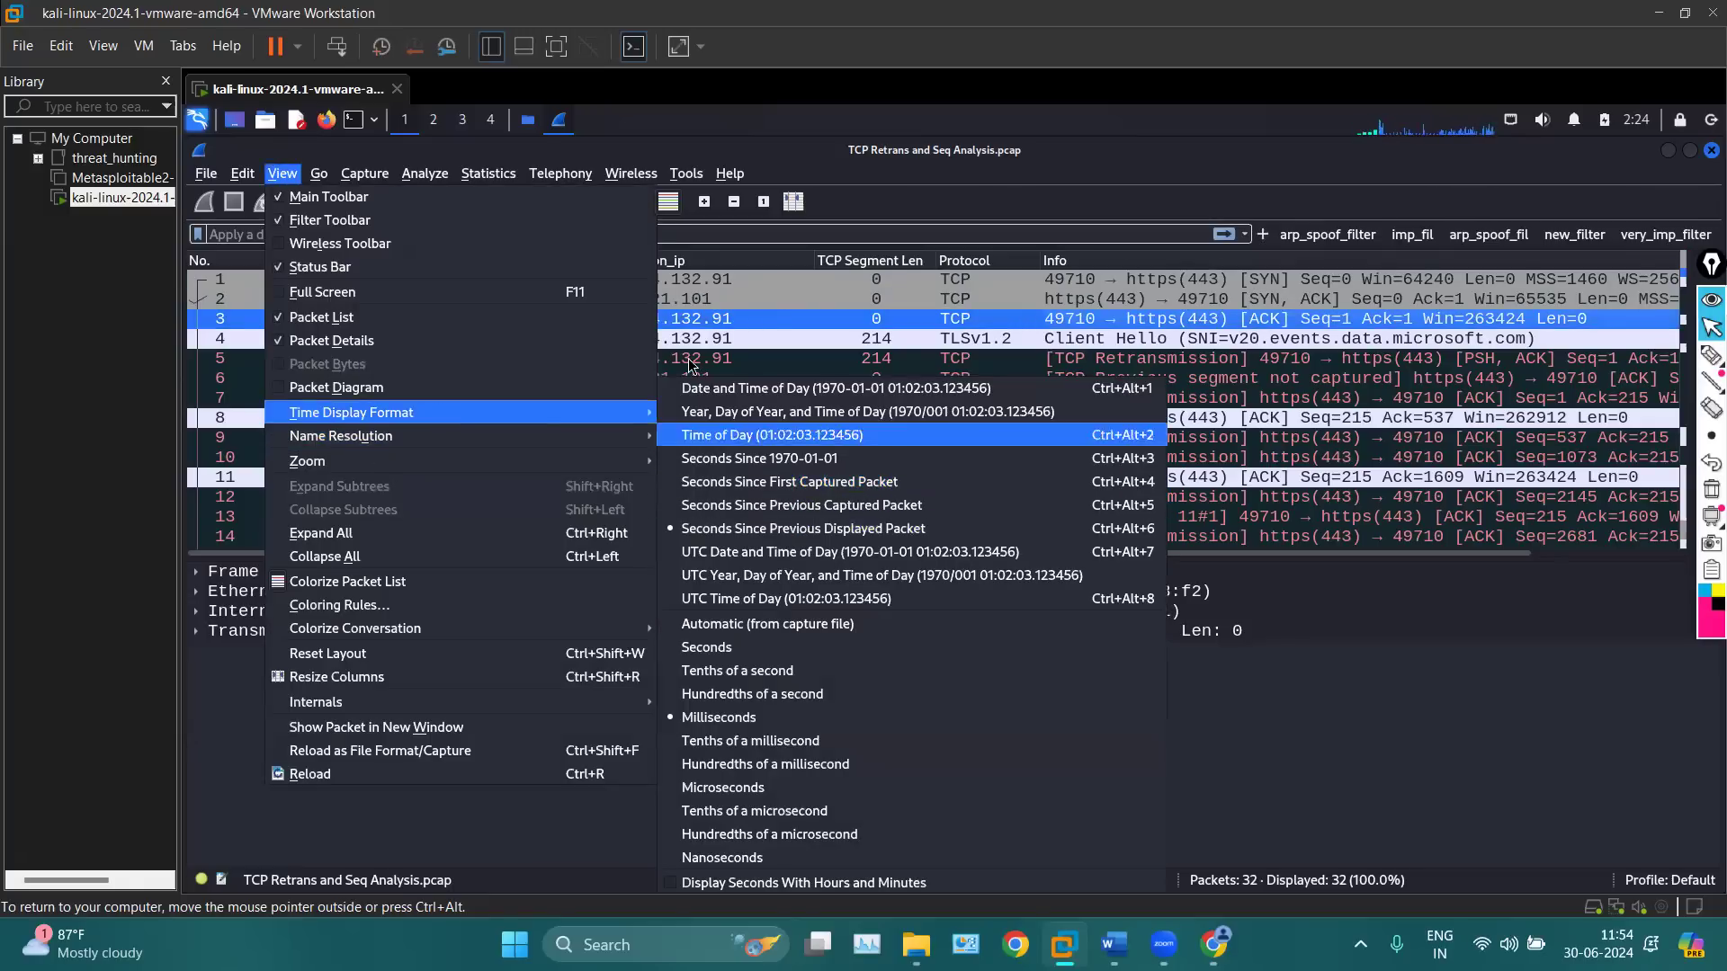
left_click(786, 338)
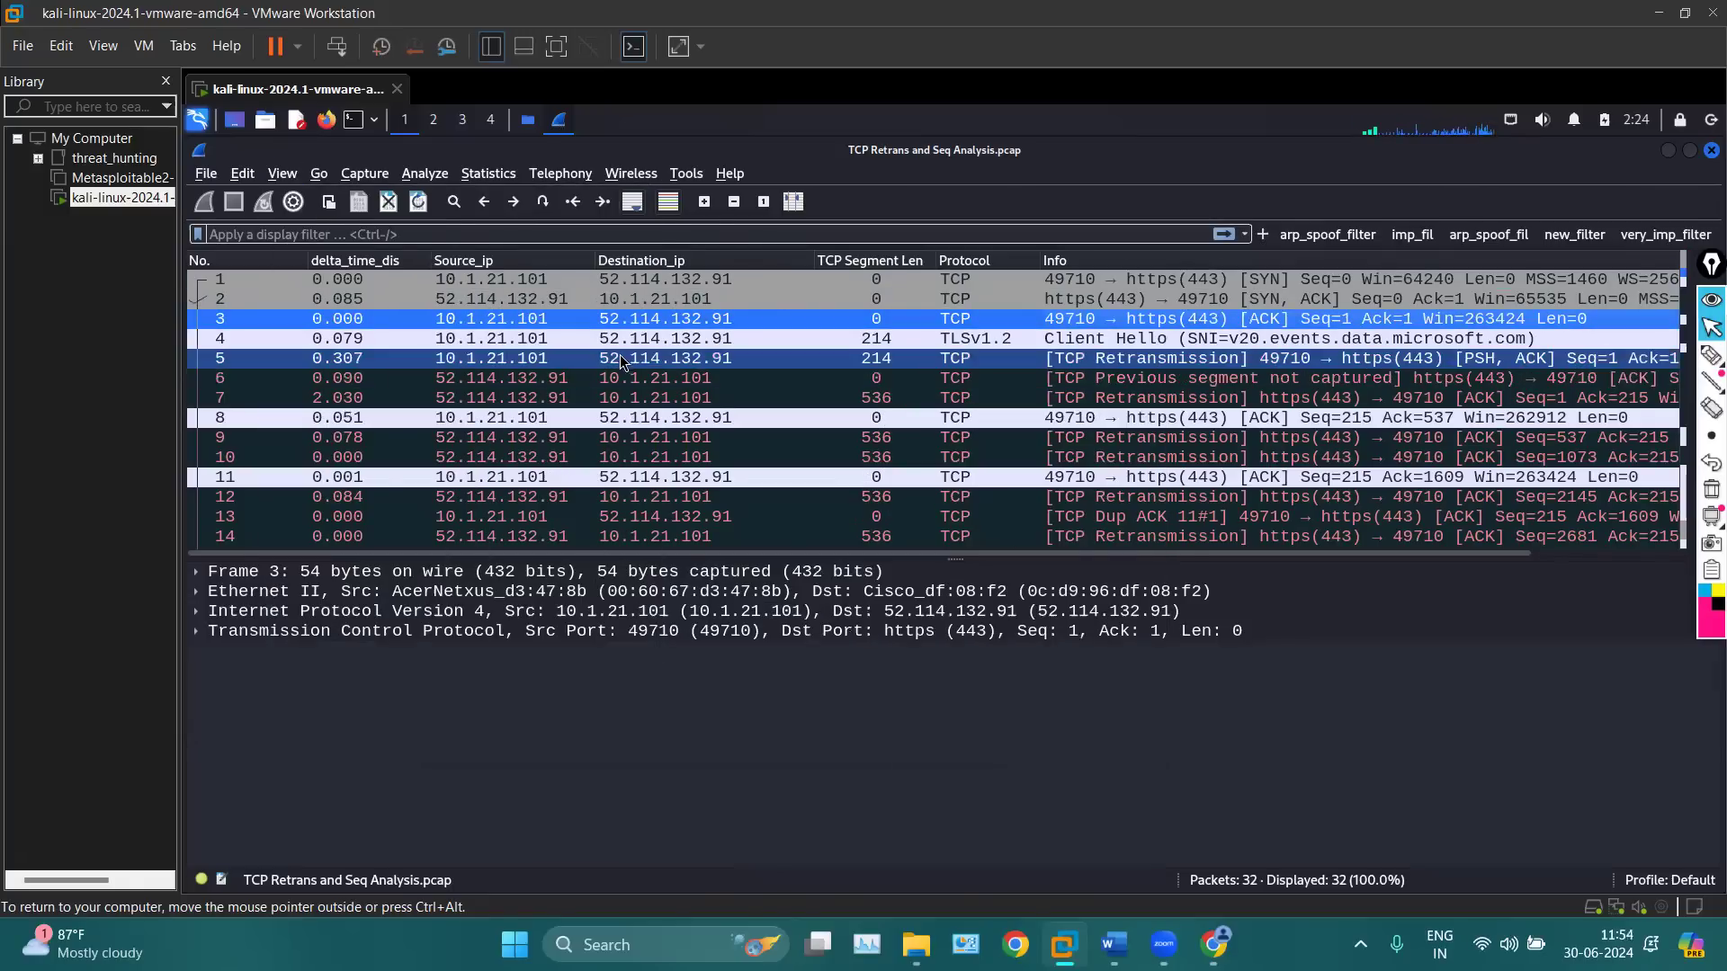
Compare the Client Hello in packet 4 with the TCP retransmission in packet 5
left_click(568, 338)
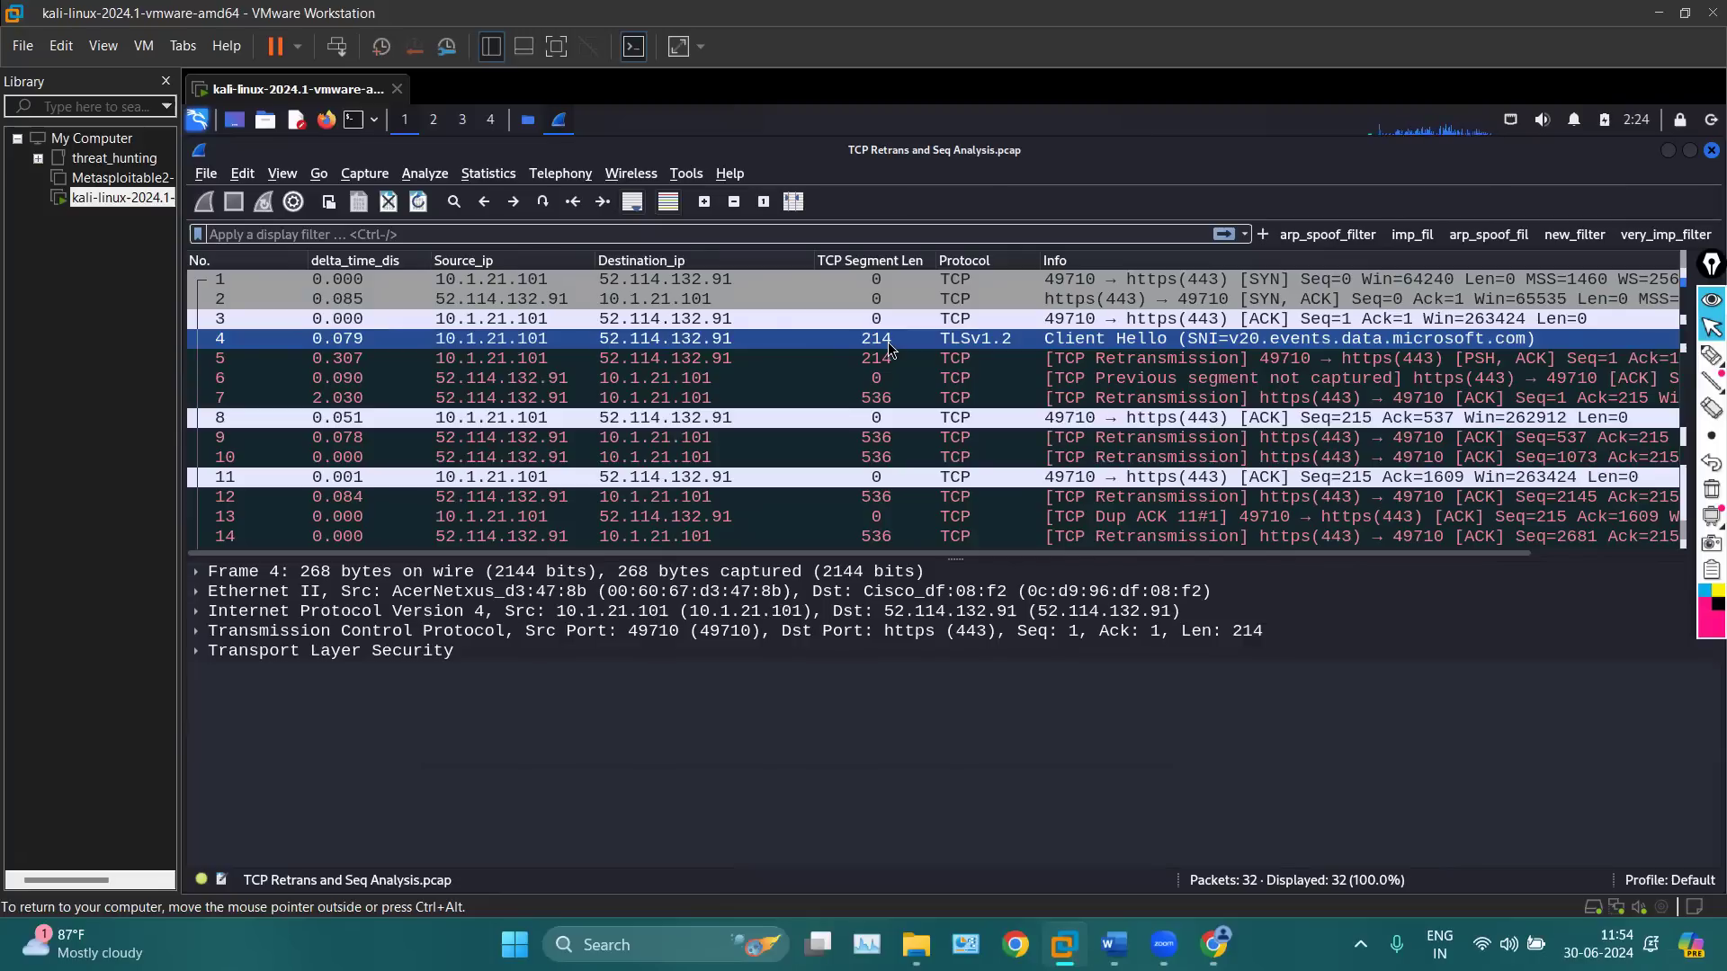
left_click(363, 366)
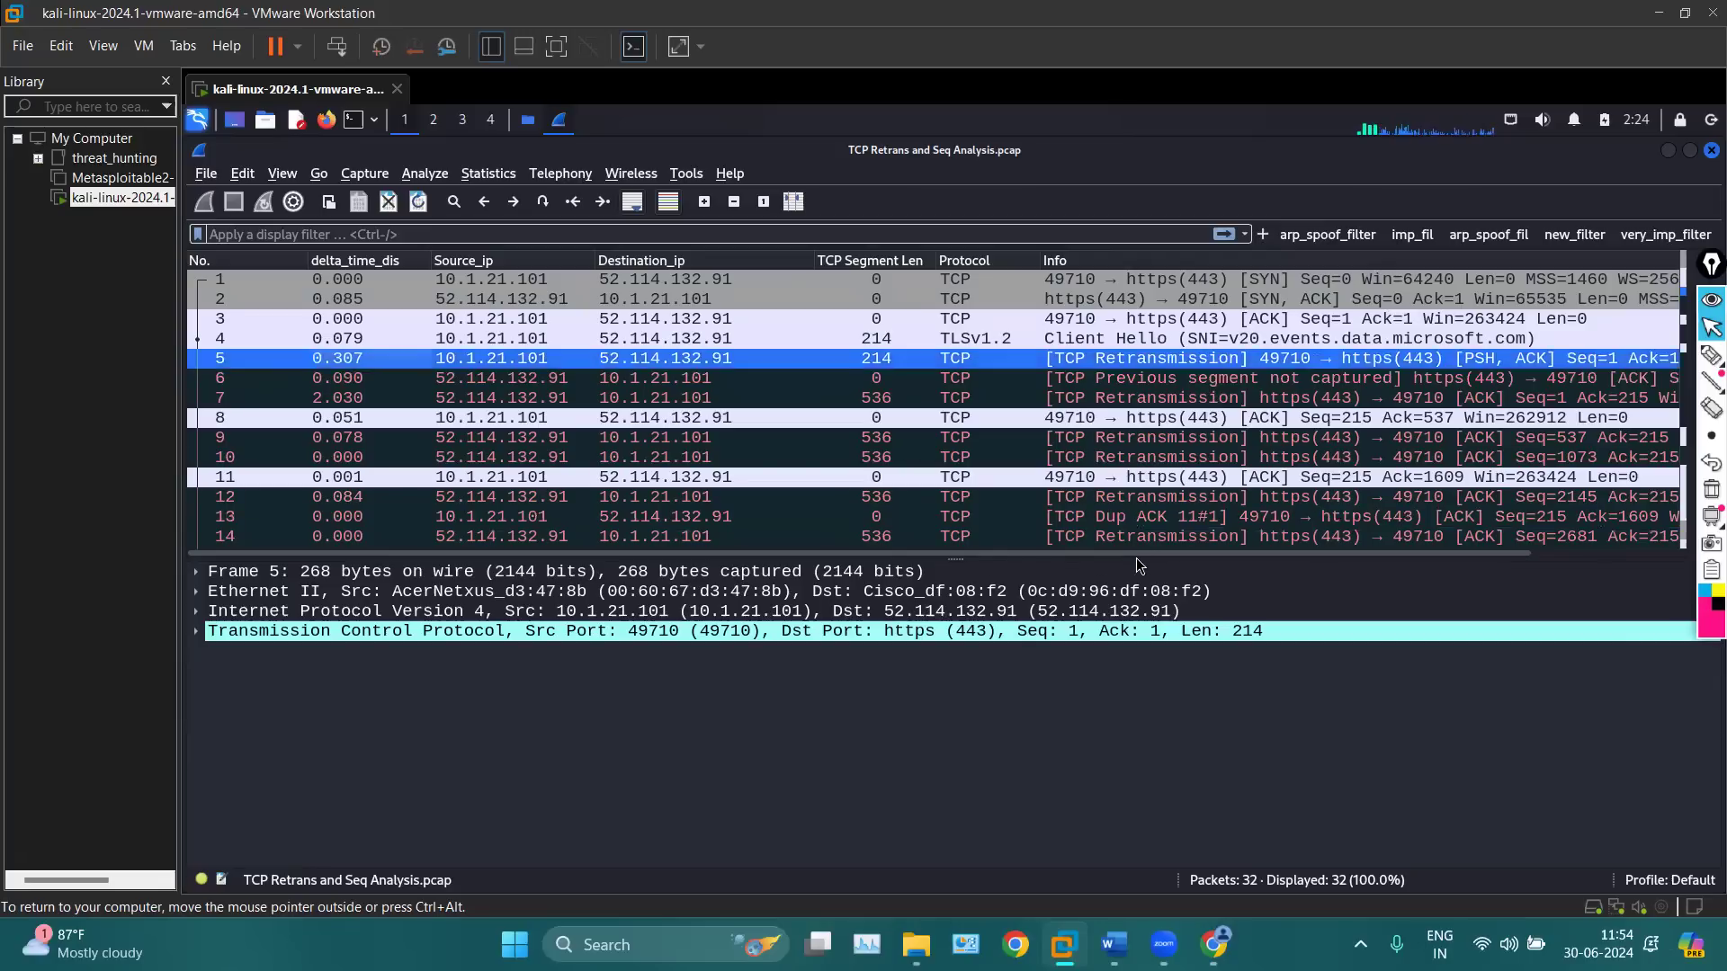
mouse_move(1136, 557)
left_mouse_down()
mouse_move(1282, 551)
mouse_move(1132, 552)
left_mouse_up()
Set the time display format to Seconds Since First Captured Packet and show the delta_time_dis column of type Delta time displayed
left_click(281, 174)
mouse_move(488, 415)
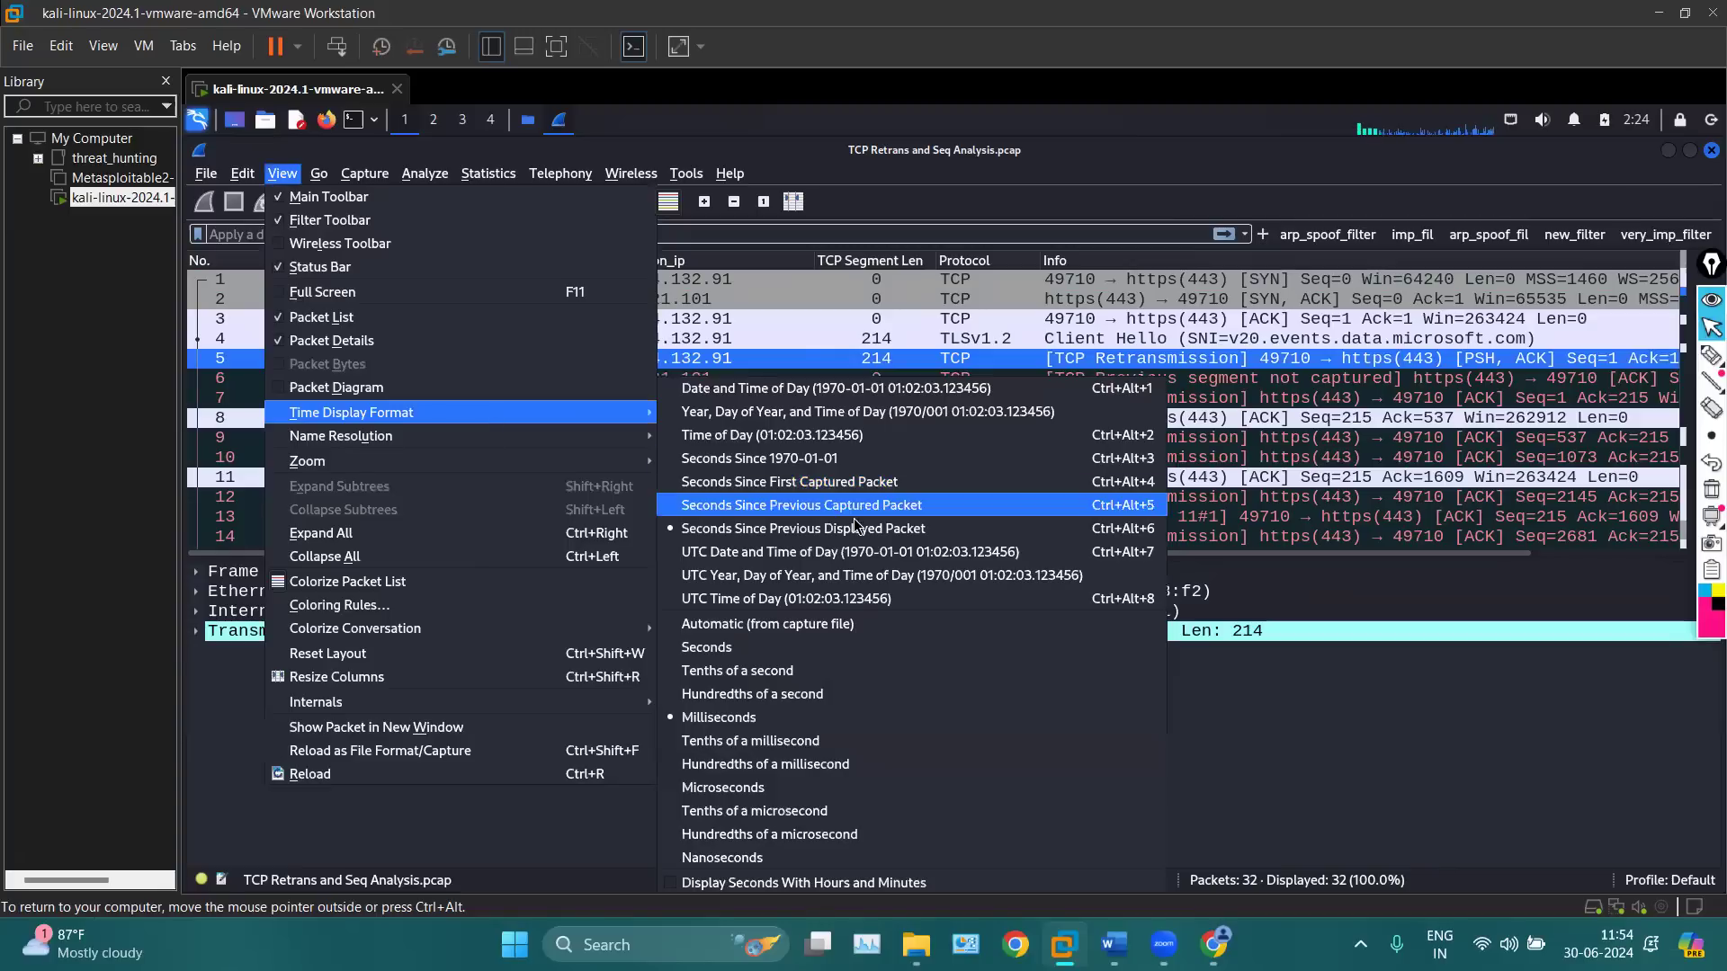
left_click(766, 482)
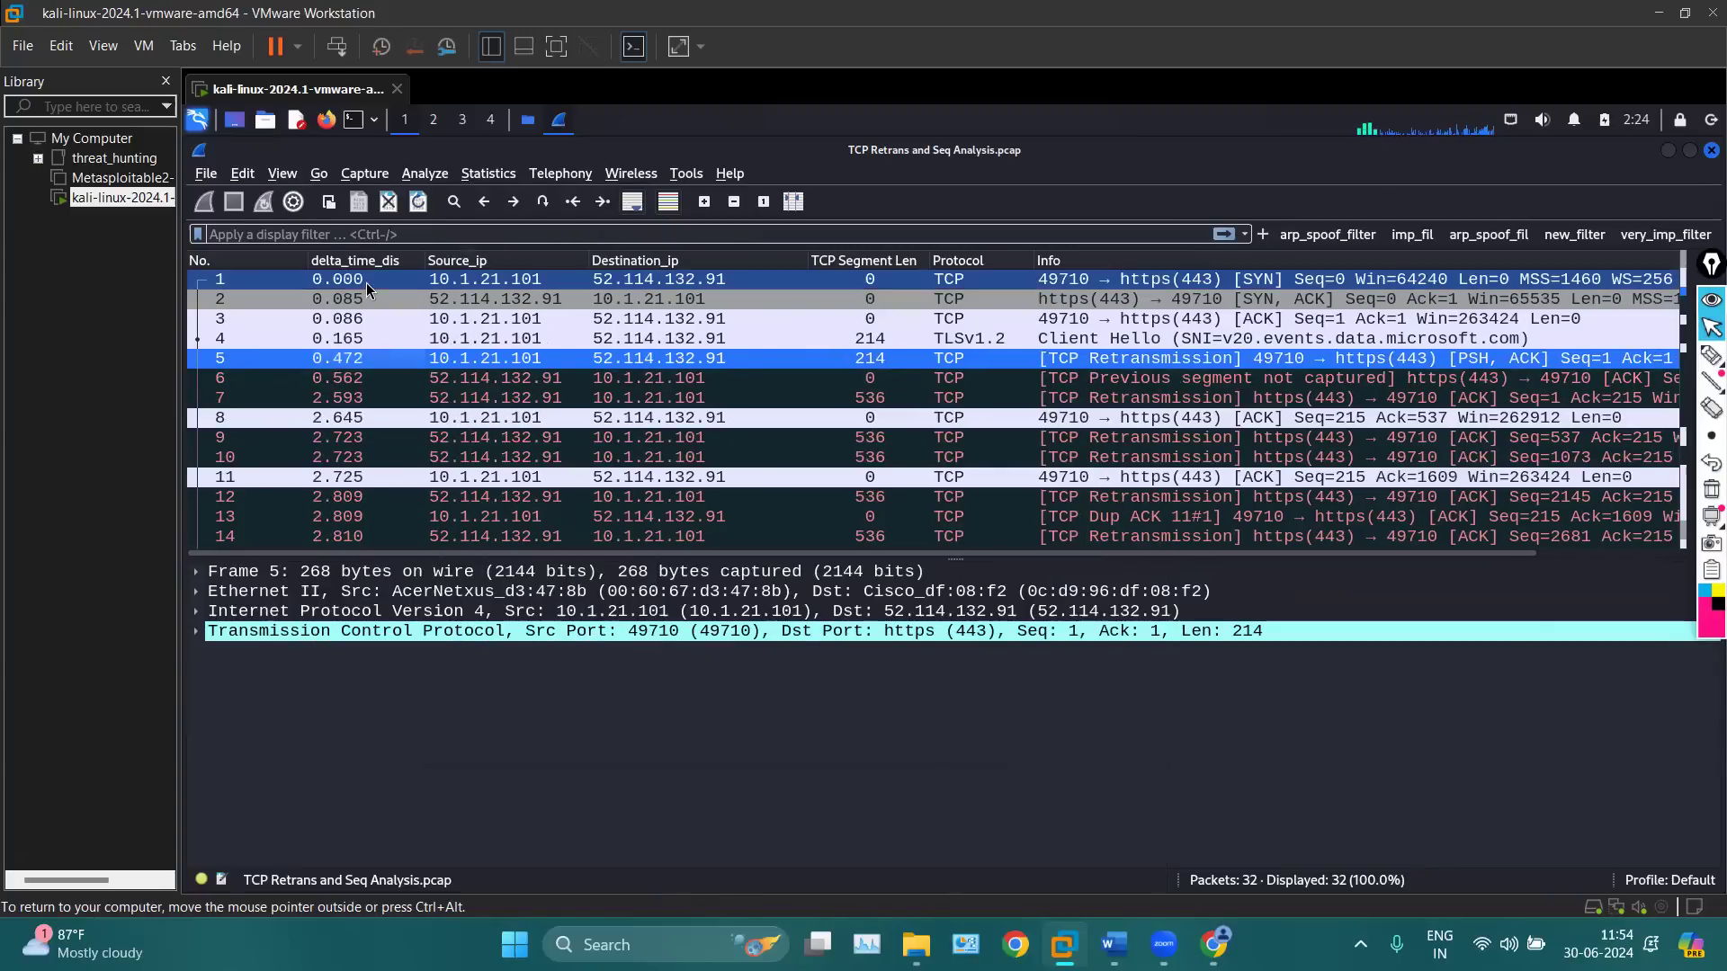
right_click(464, 263)
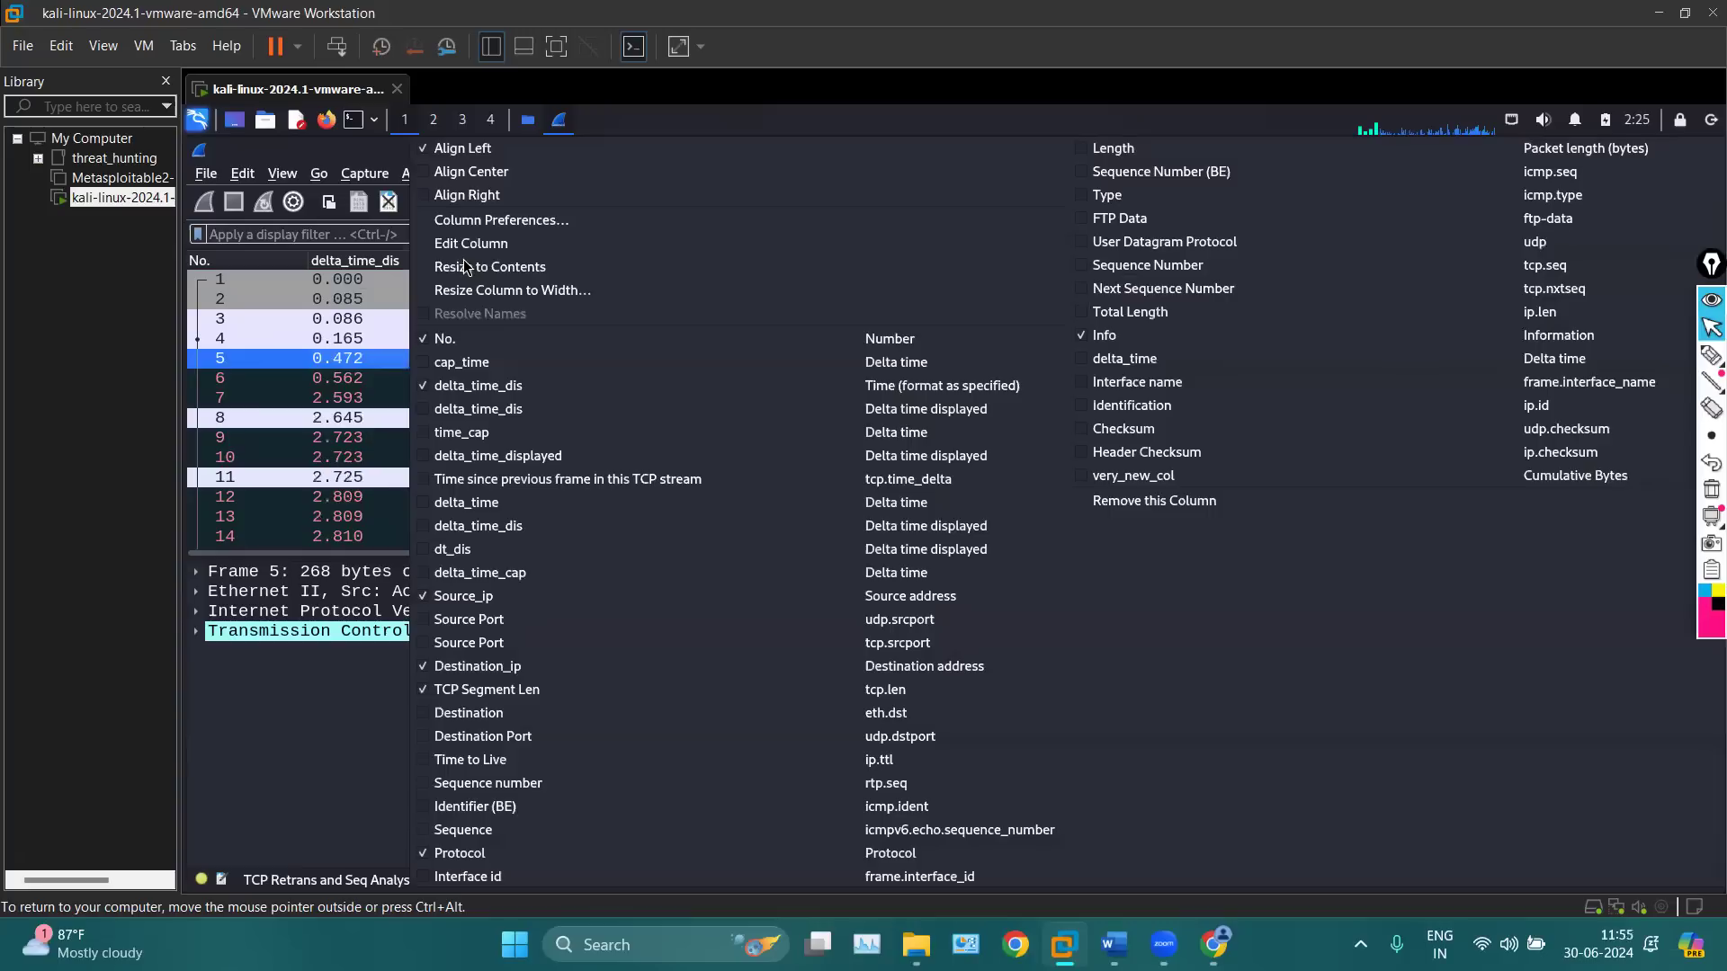
left_click(486, 412)
Rename the packet list column of type Time (format as specified) to first_cap
right_click(355, 263)
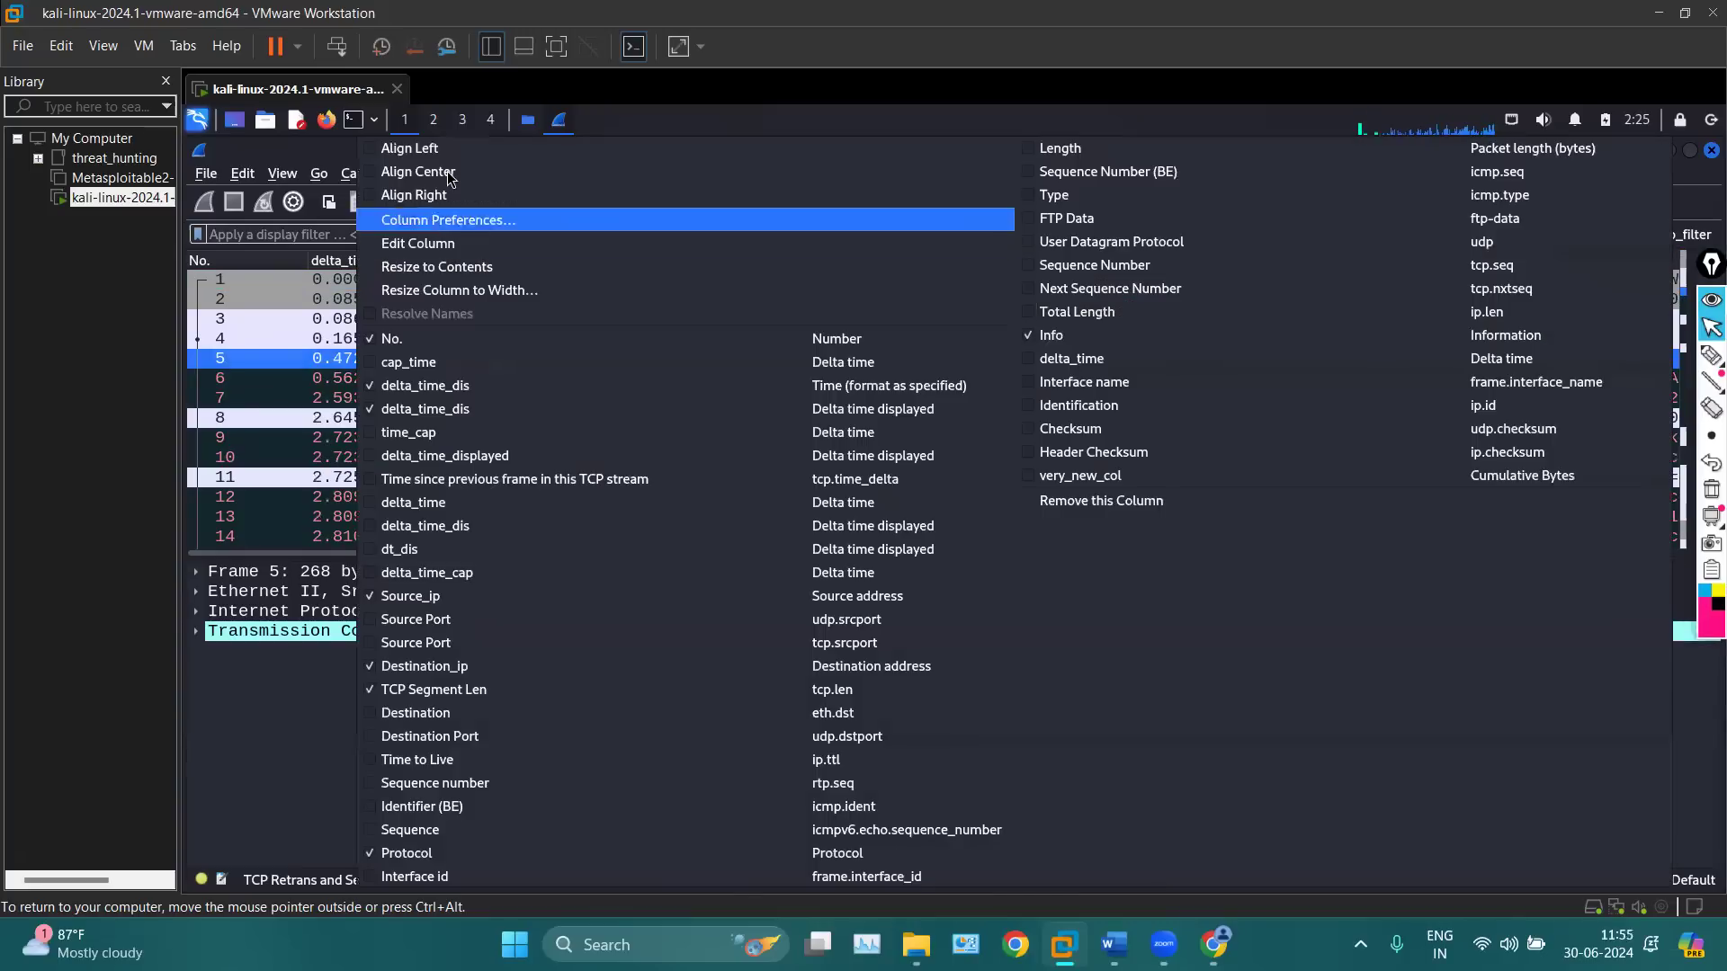
left_click(412, 247)
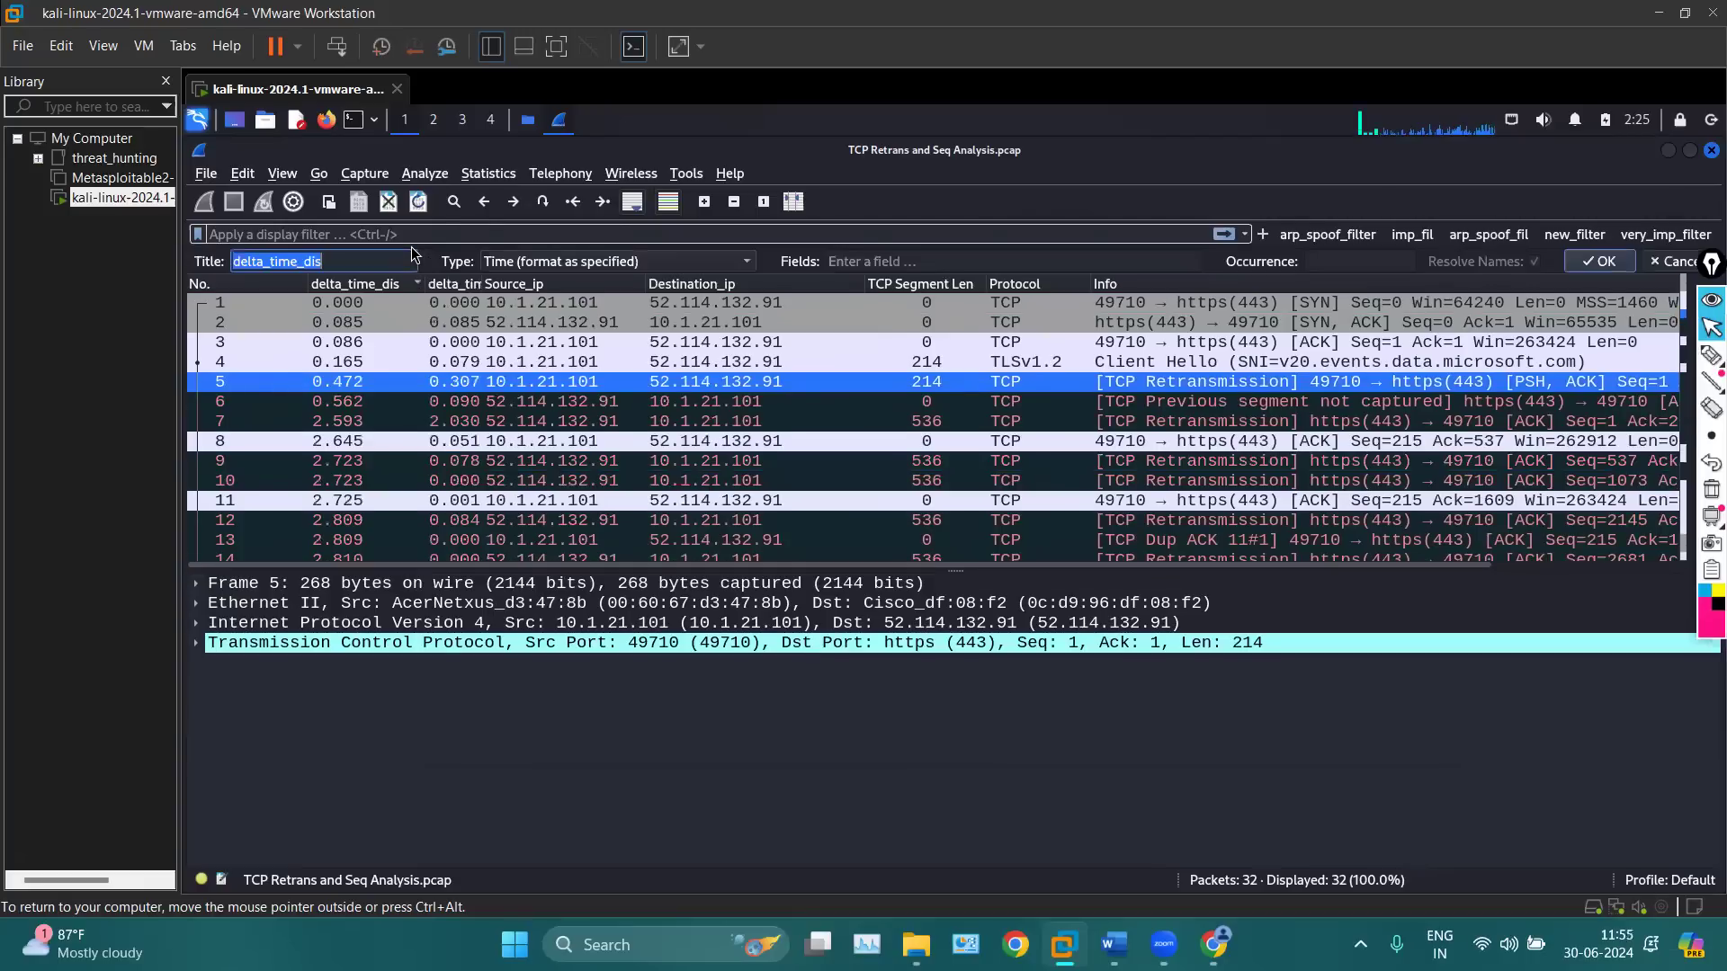
type("fist")
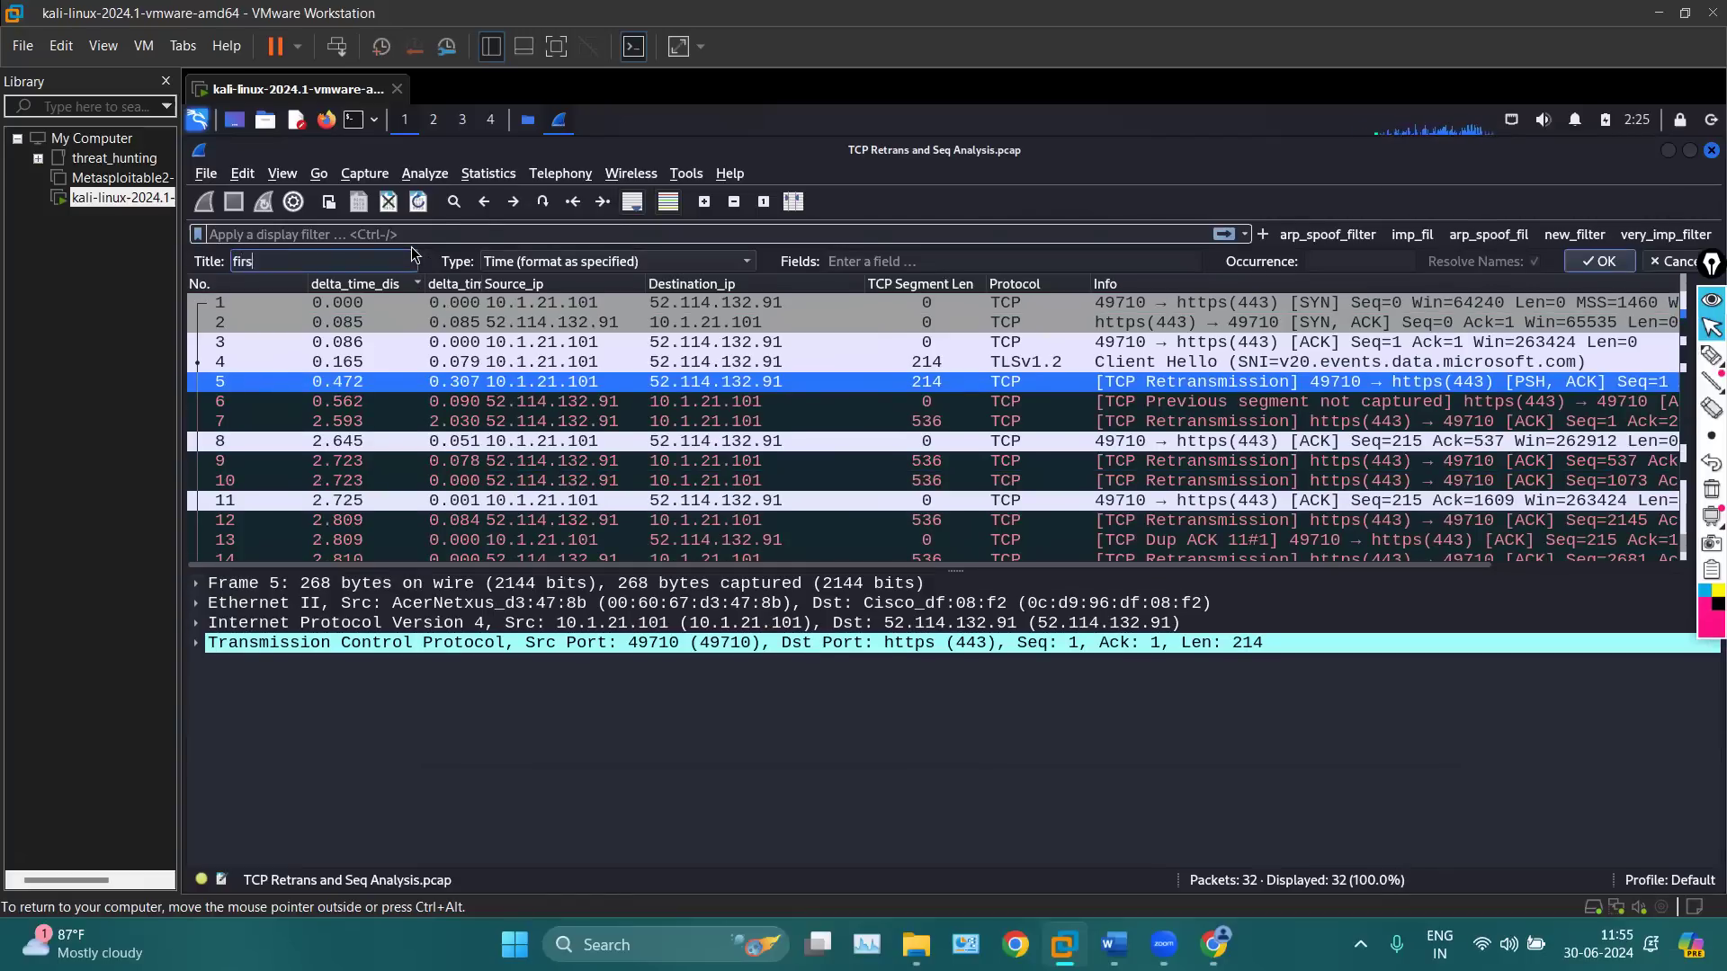
key("Return")
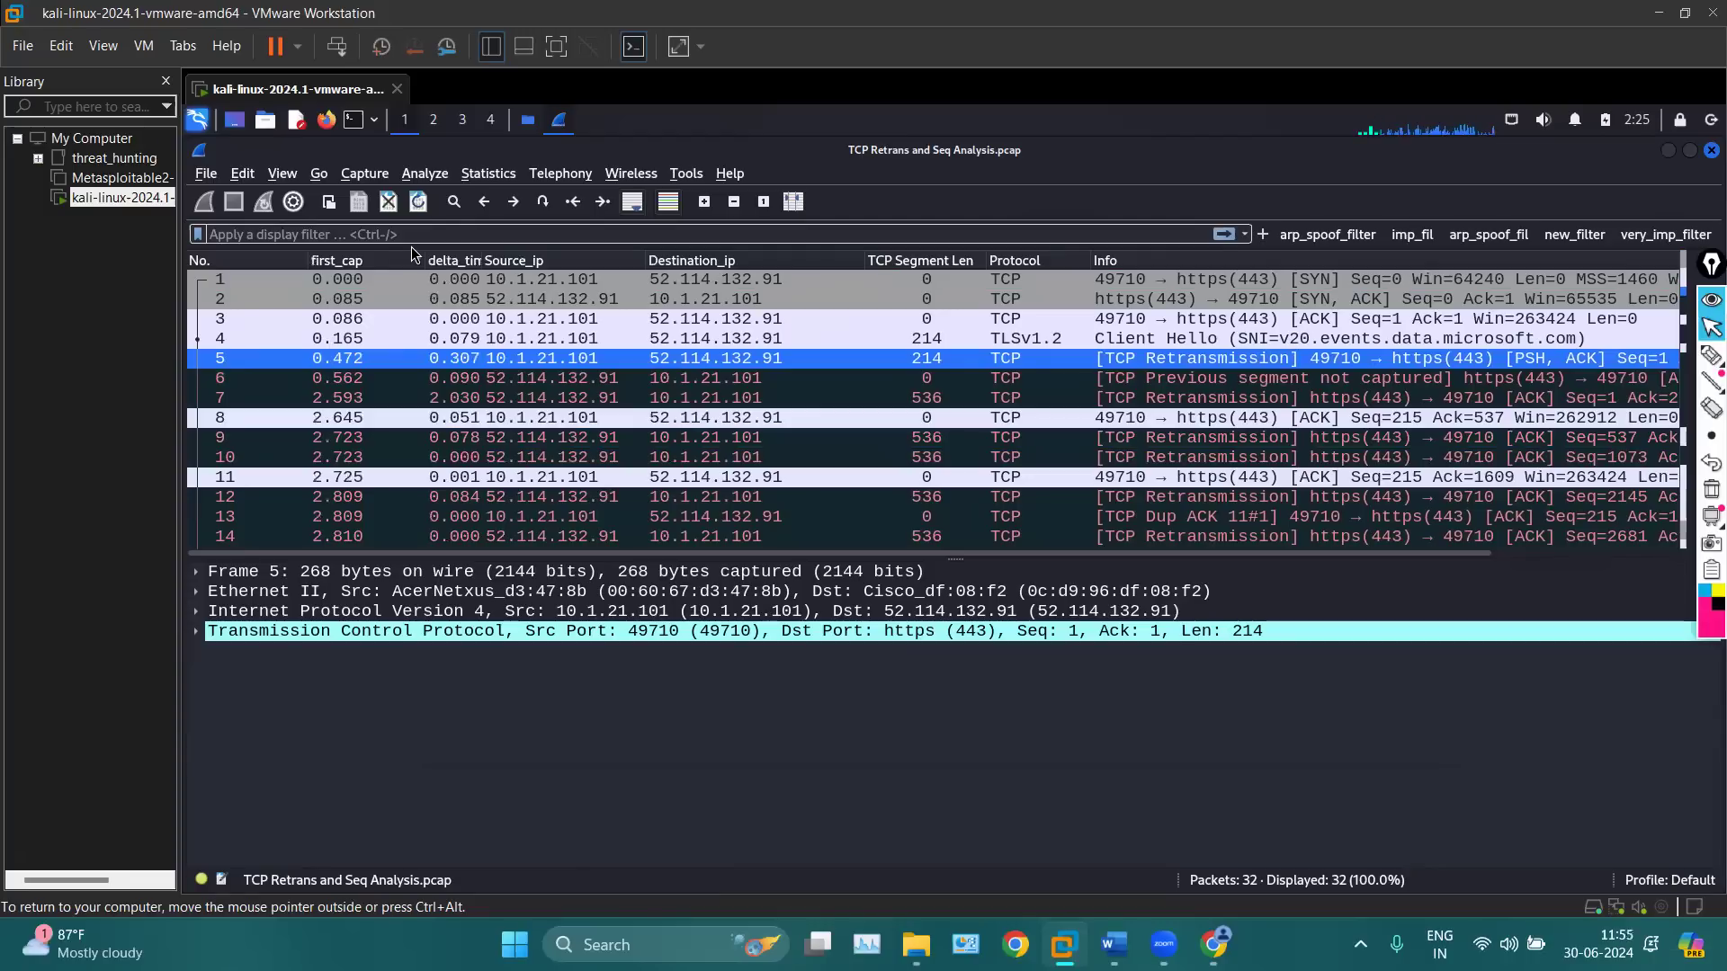
Widen the delta_time_dis column to show its full title and sort the packet list by packet number in ascending order
left_click(364, 261)
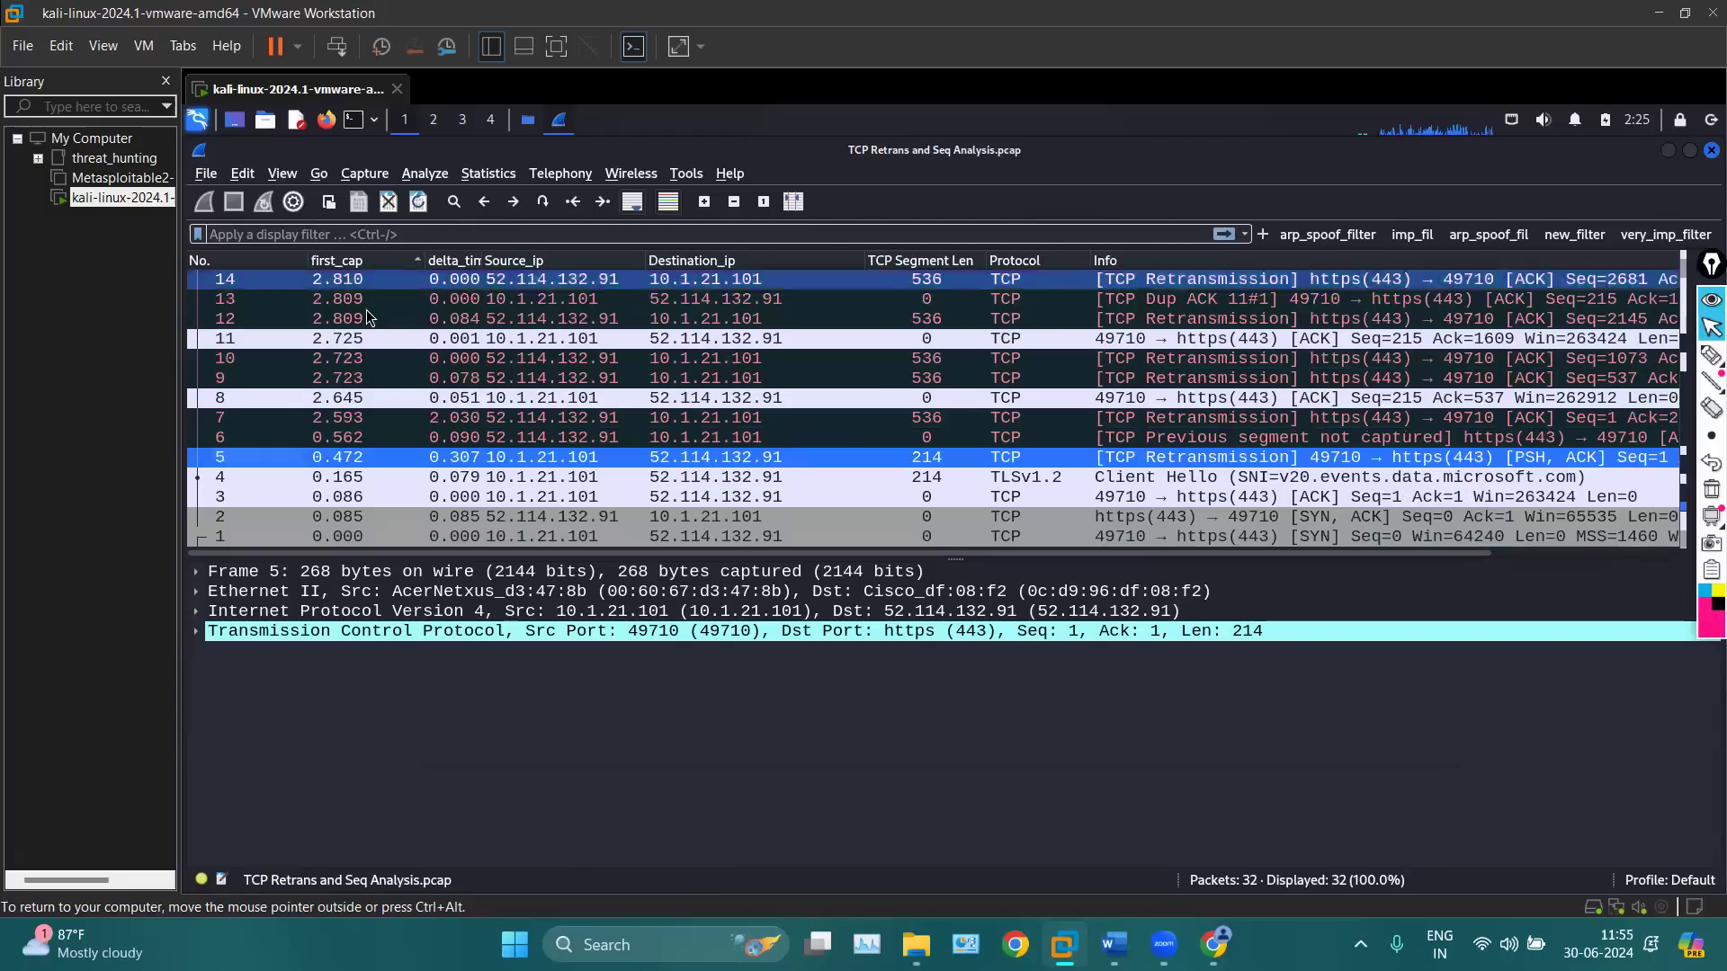
scroll(365, 310, "up", 6)
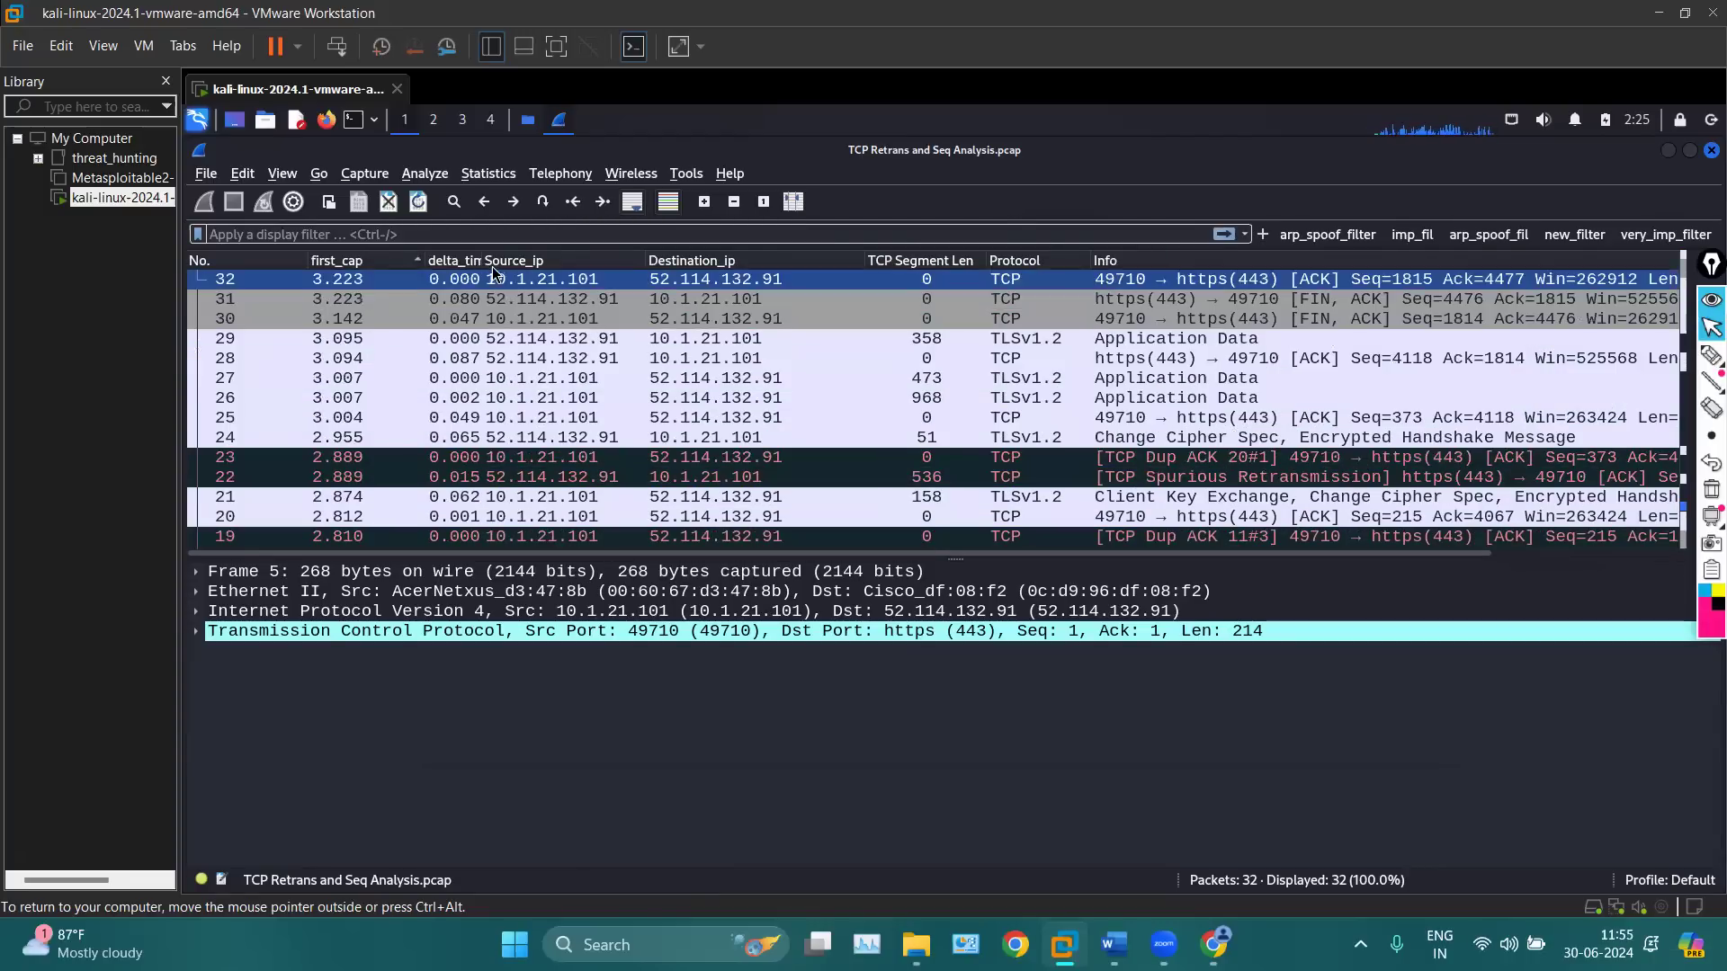
left_click_drag(483, 260, 635, 260)
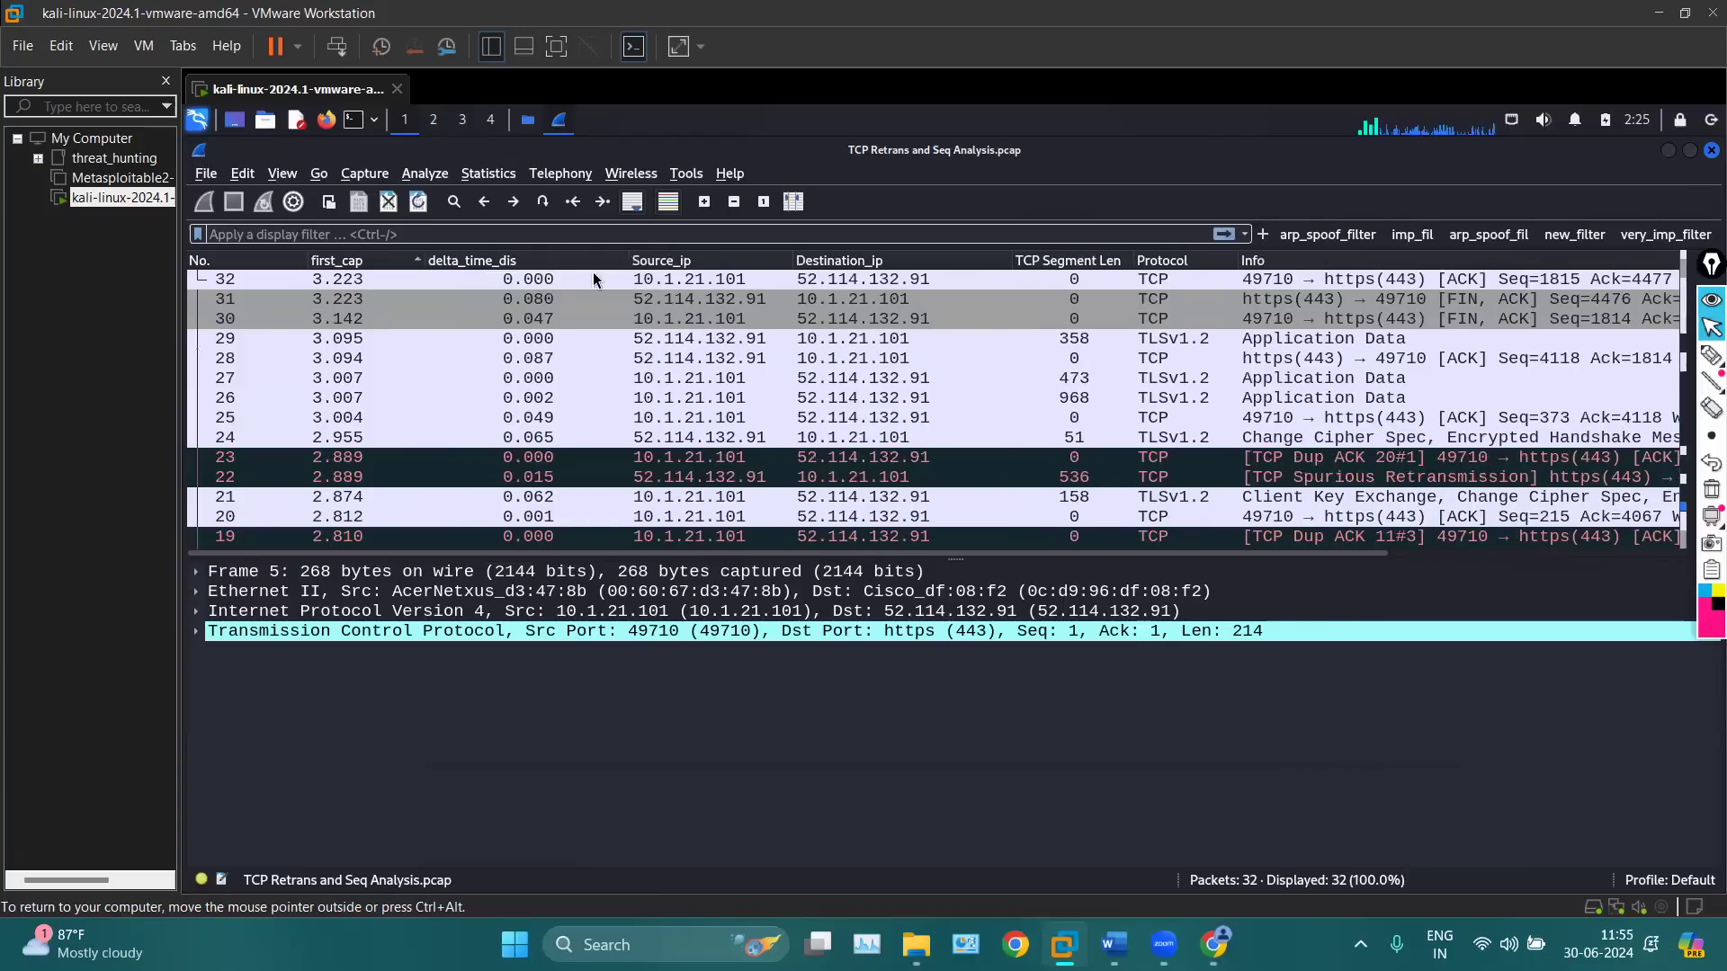
left_click(460, 272)
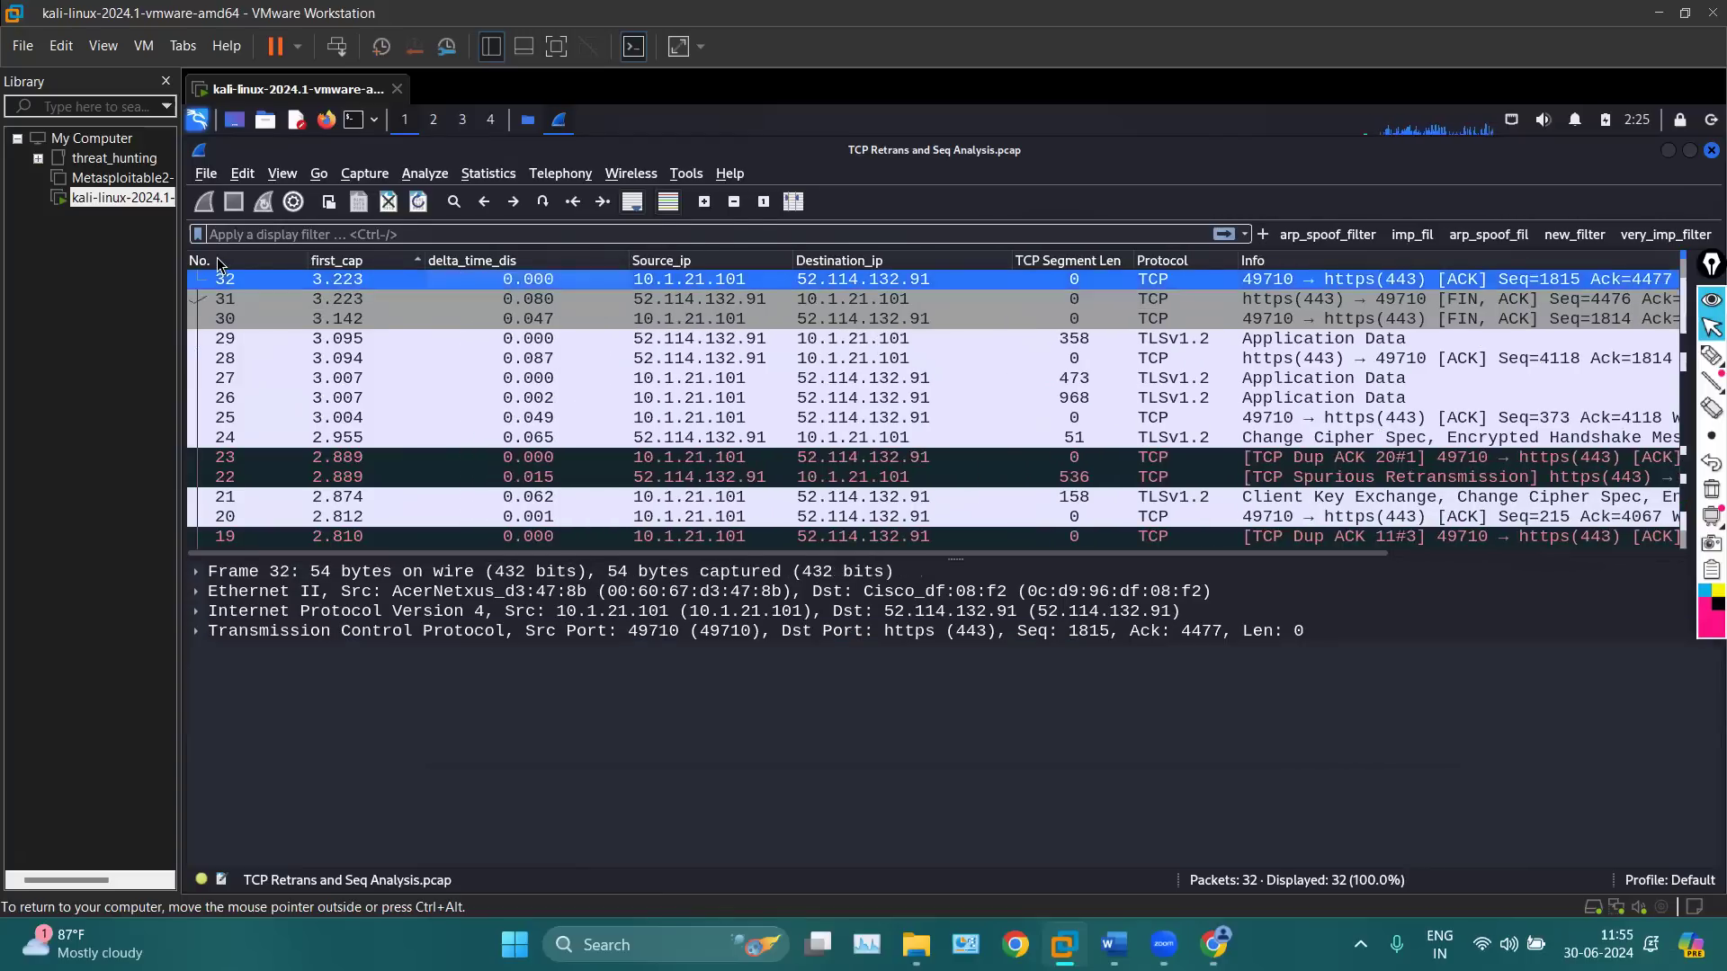
left_click(218, 259)
scroll(335, 324, "up", 6)
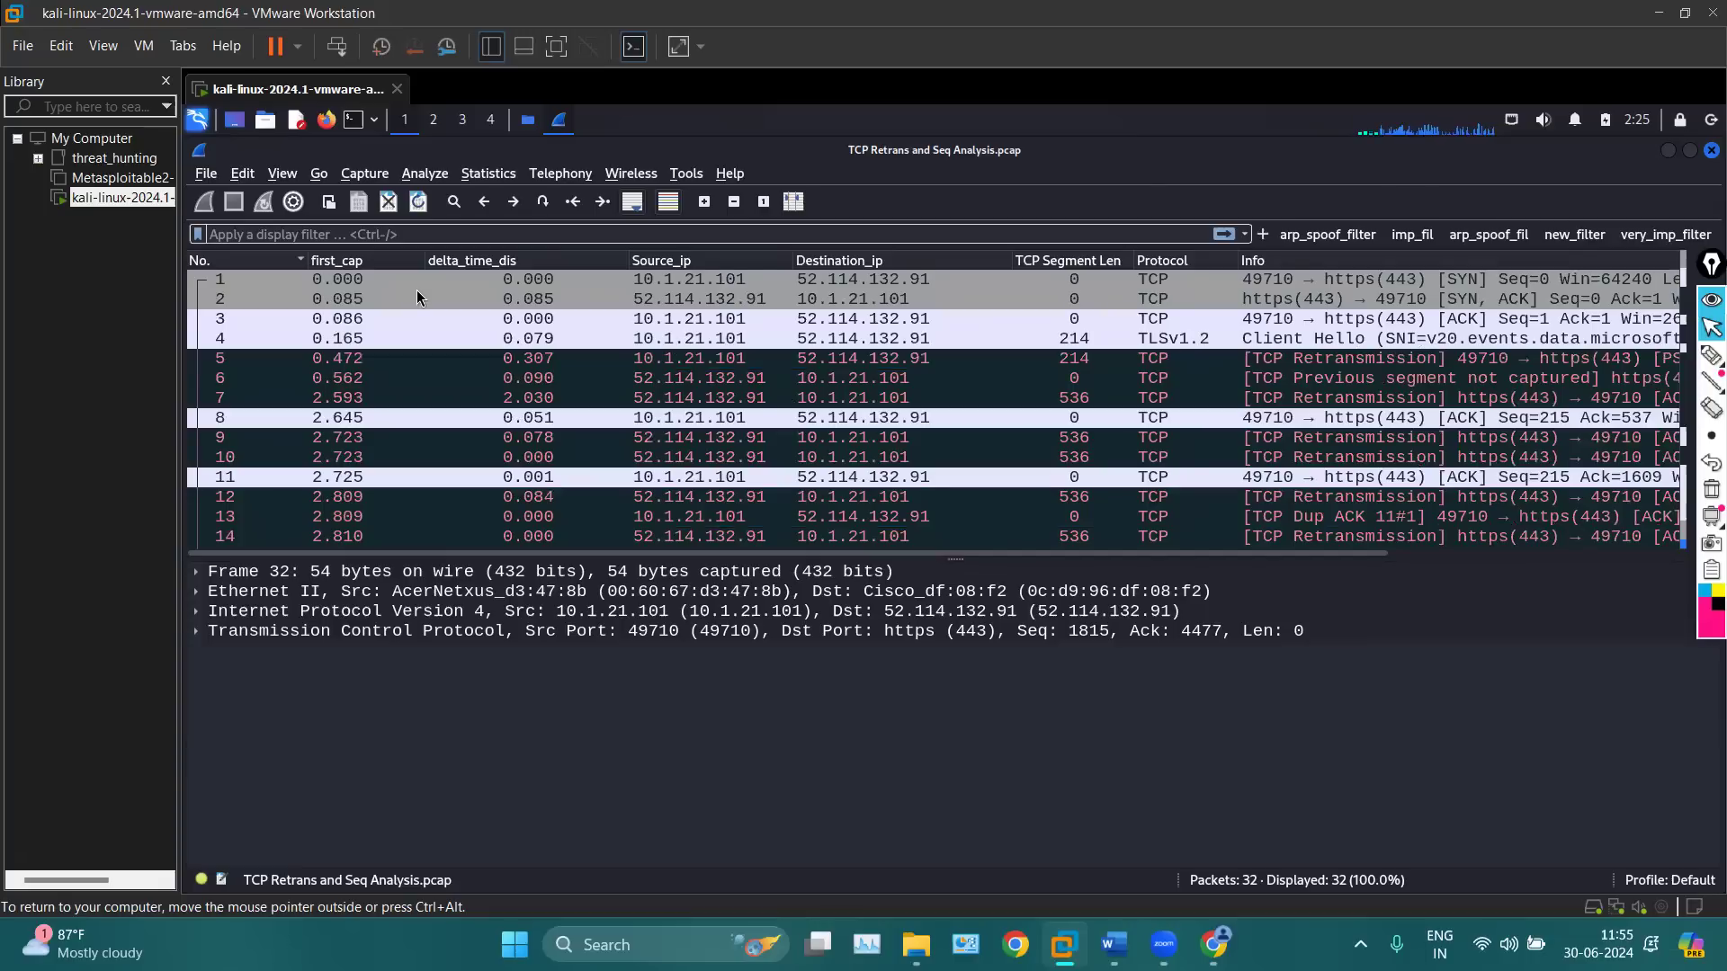
Hide the Protocol column from the packet list
left_click(520, 318)
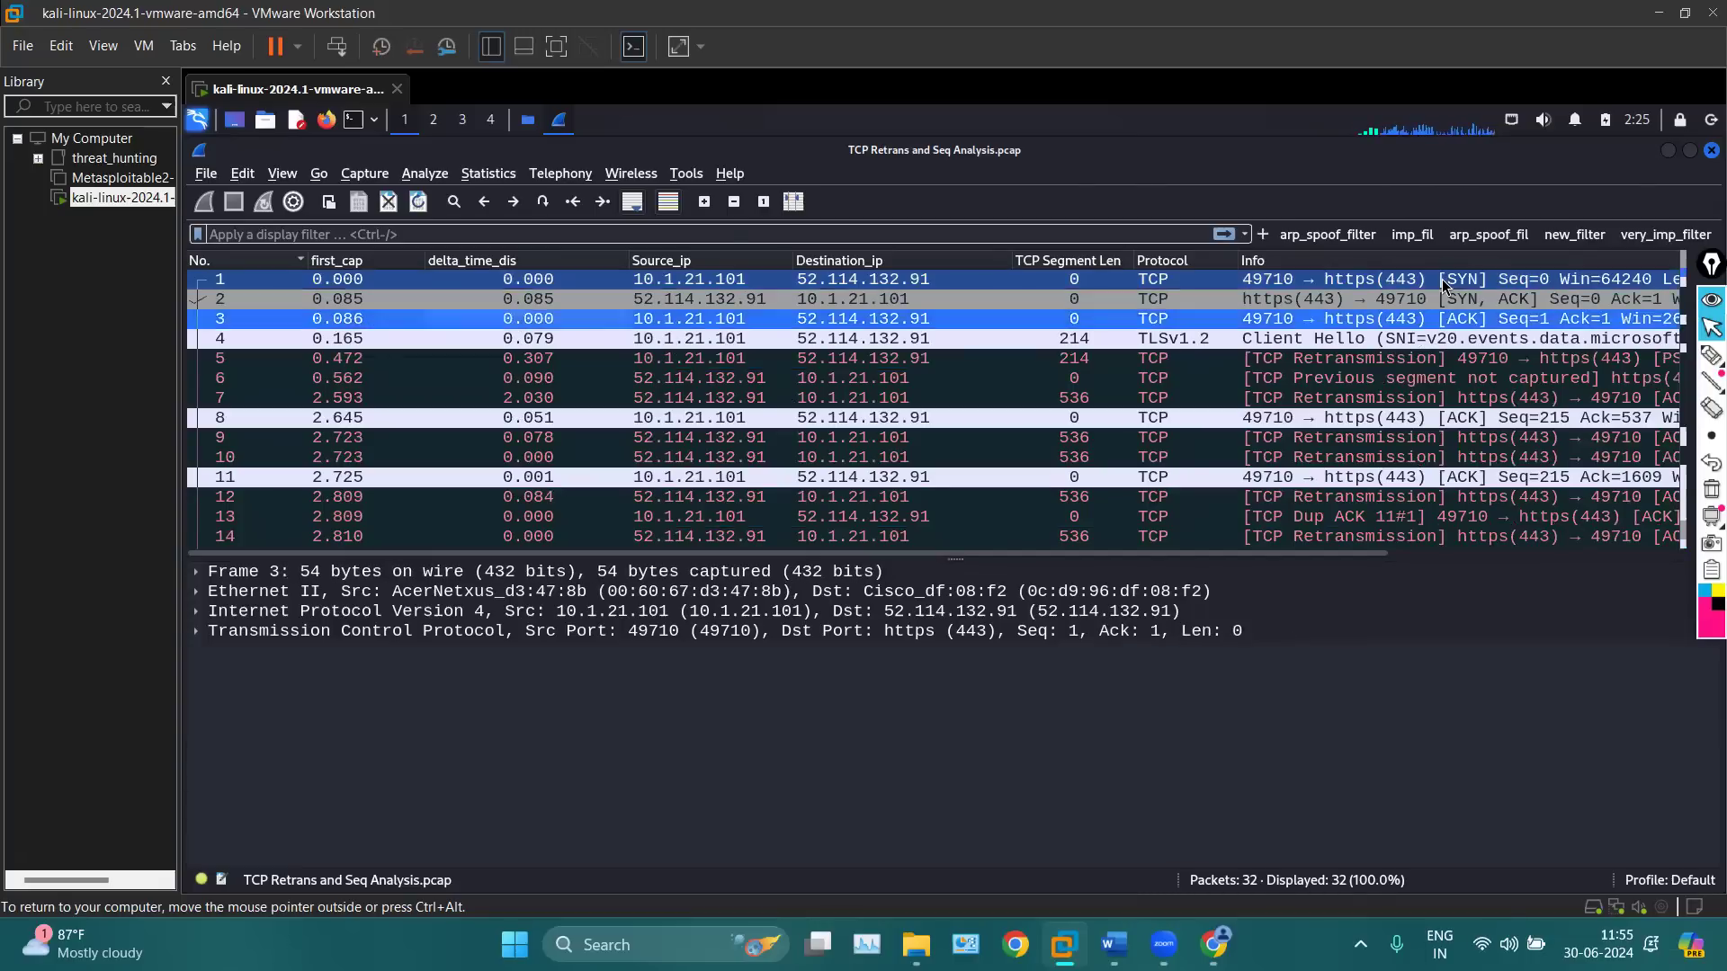
right_click(1165, 262)
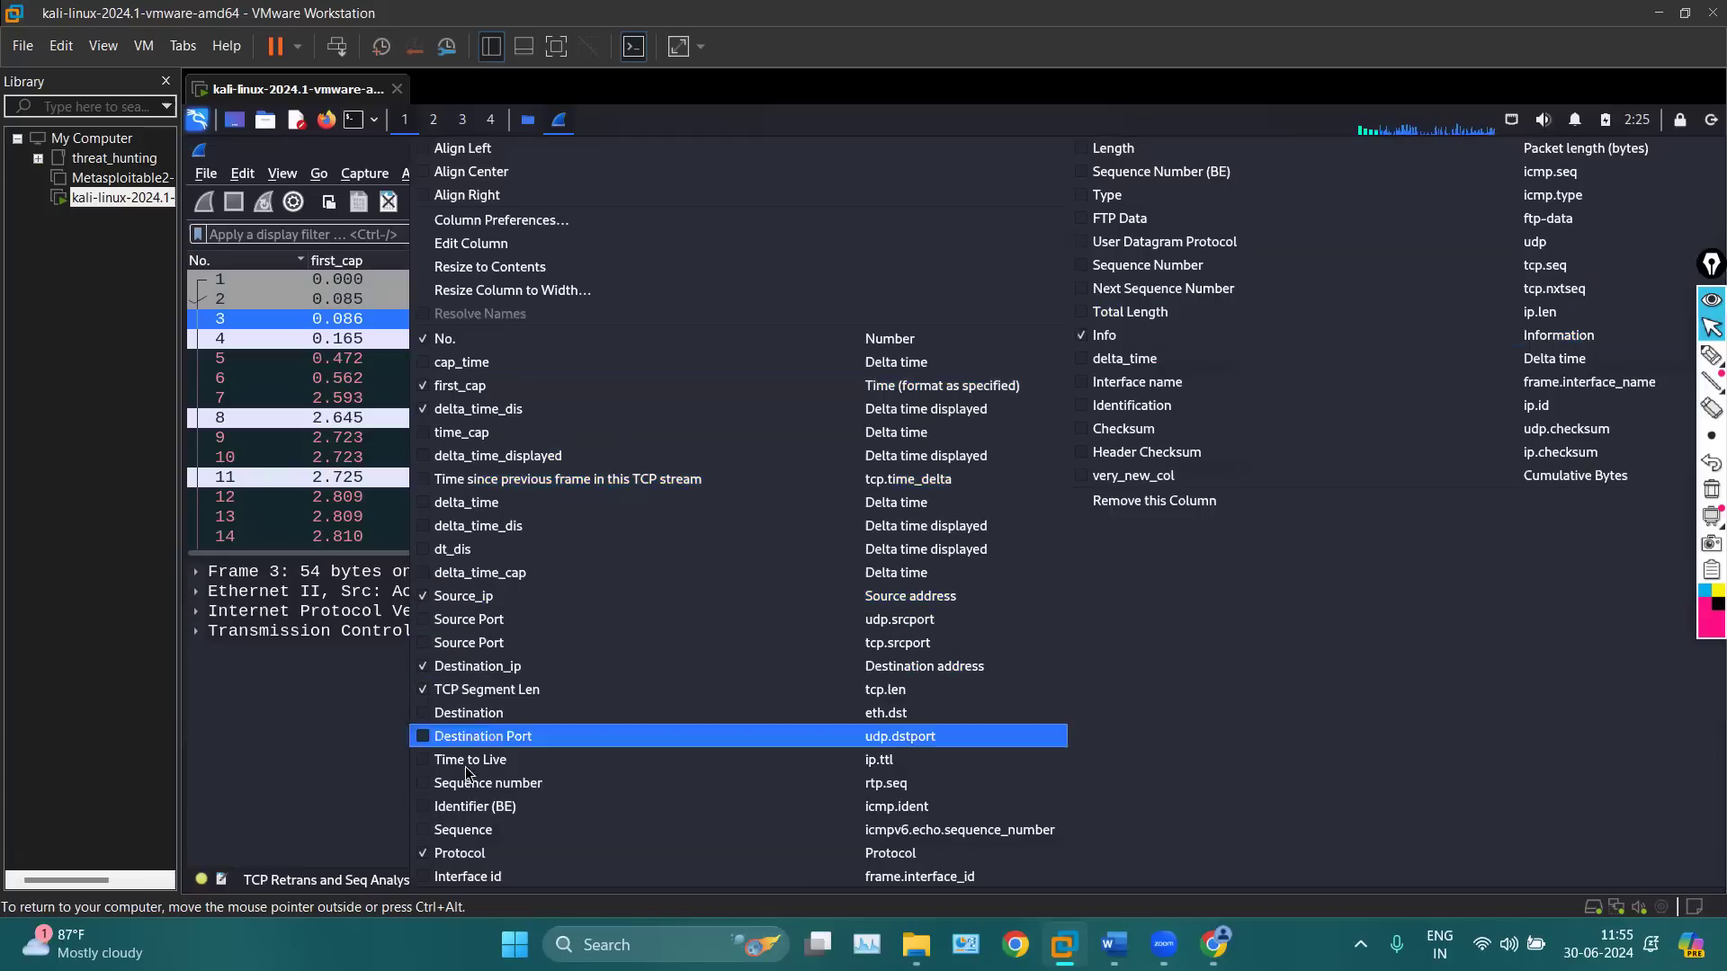
left_click(473, 853)
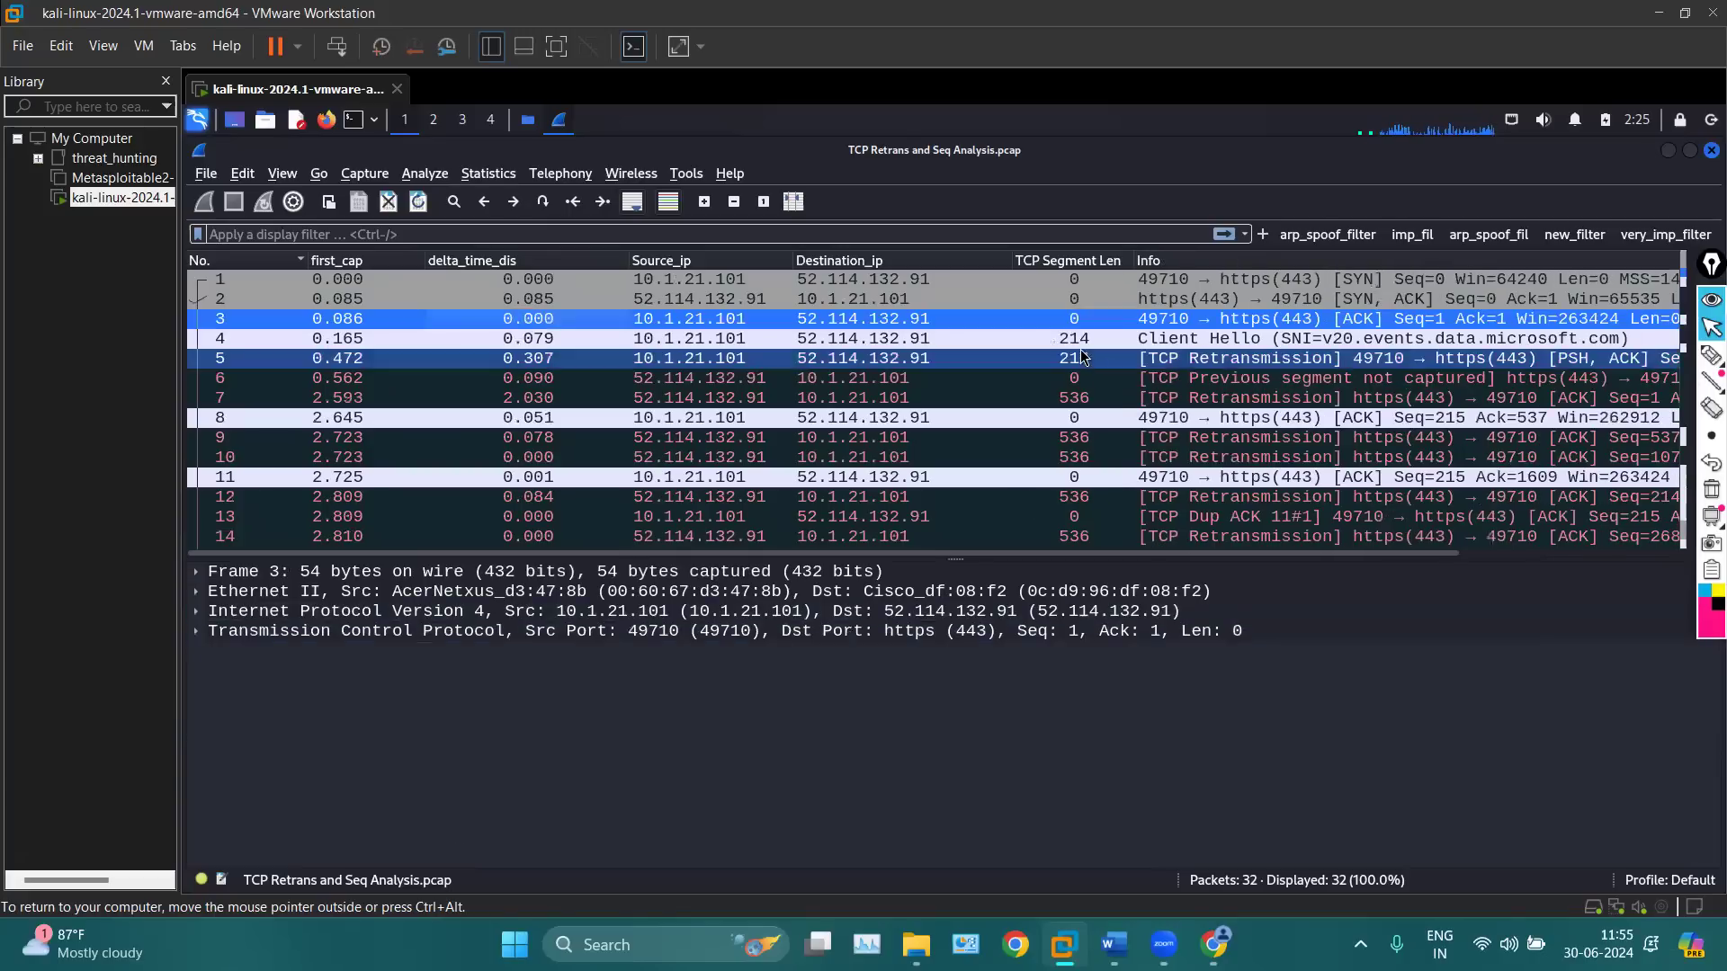
Select the Client Hello in packet 4, mark its first_cap time with the annotation pen and clear the drawing
left_click(1066, 348)
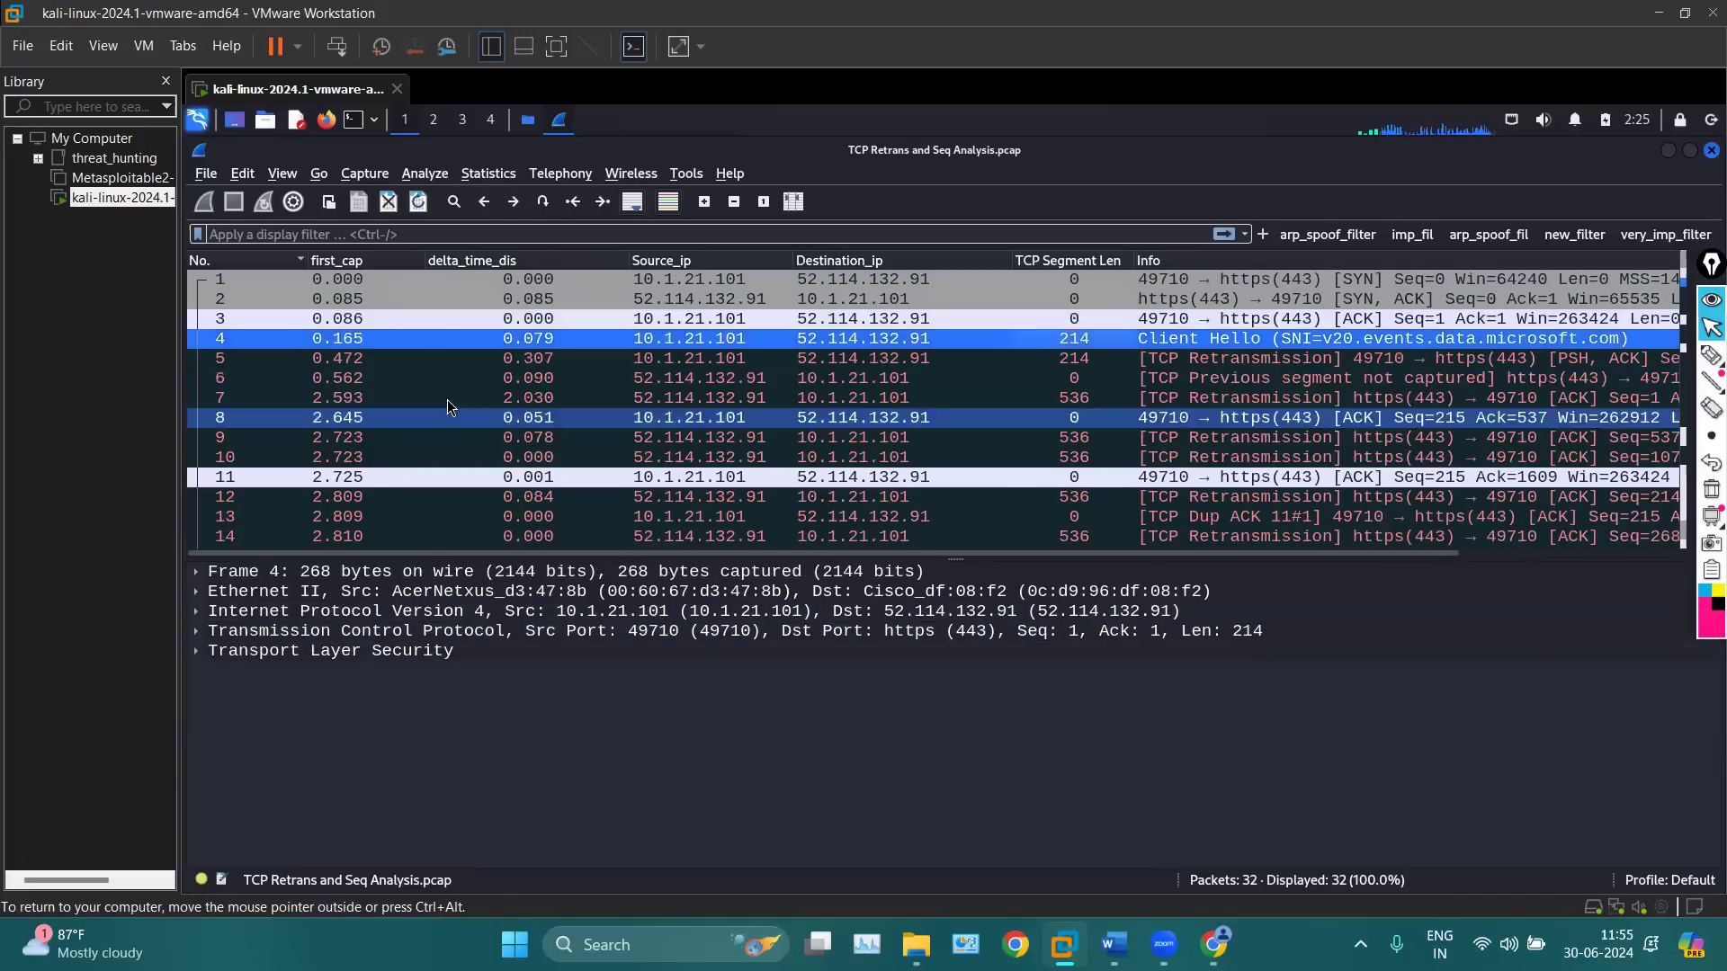
left_click(1711, 355)
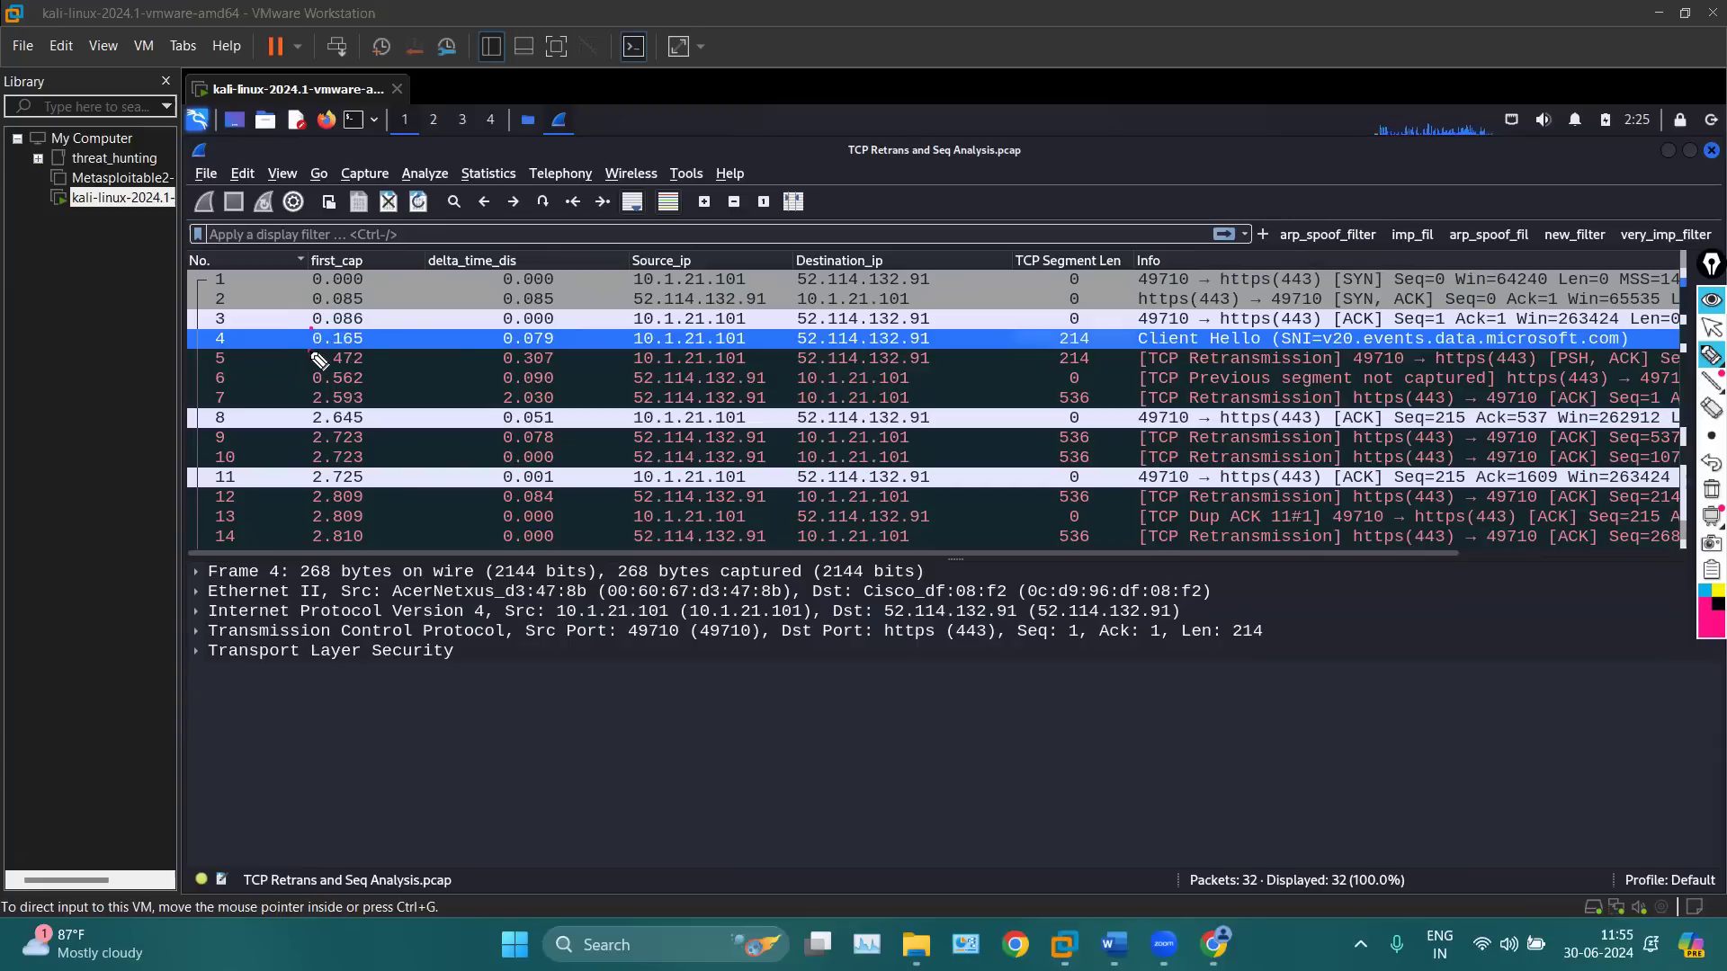
left_click_drag(238, 314, 311, 349)
mouse_move(296, 227)
left_mouse_down()
mouse_move(279, 311)
mouse_move(389, 329)
left_mouse_up()
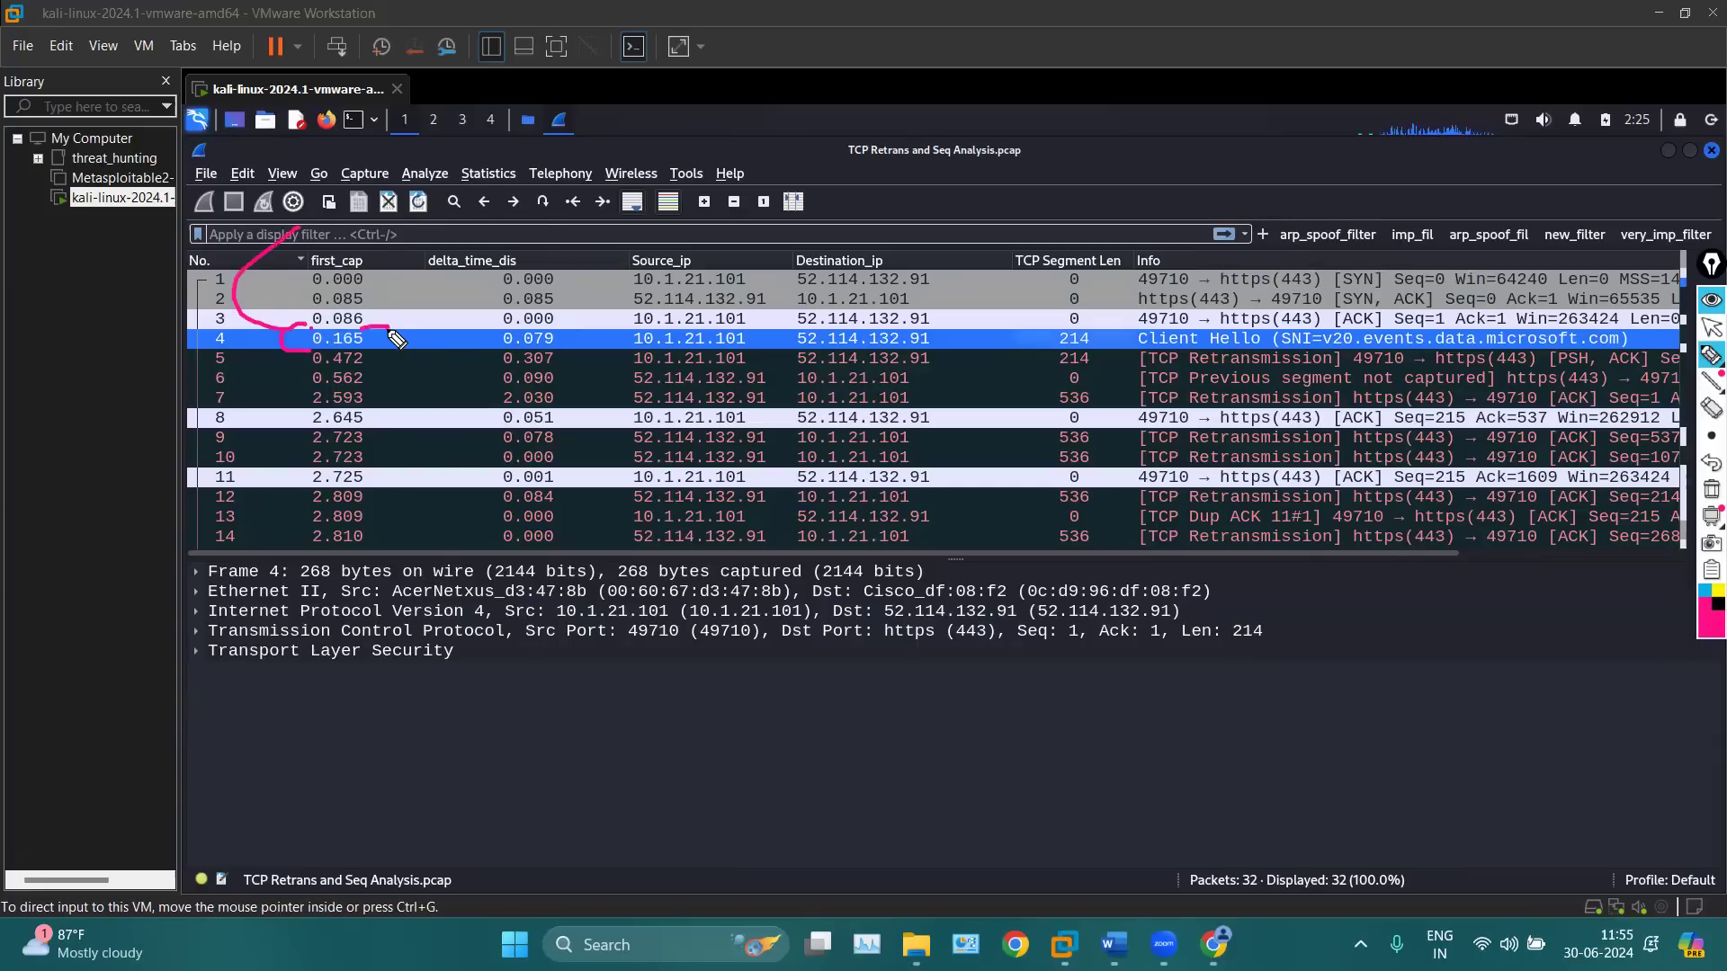
left_click(1709, 490)
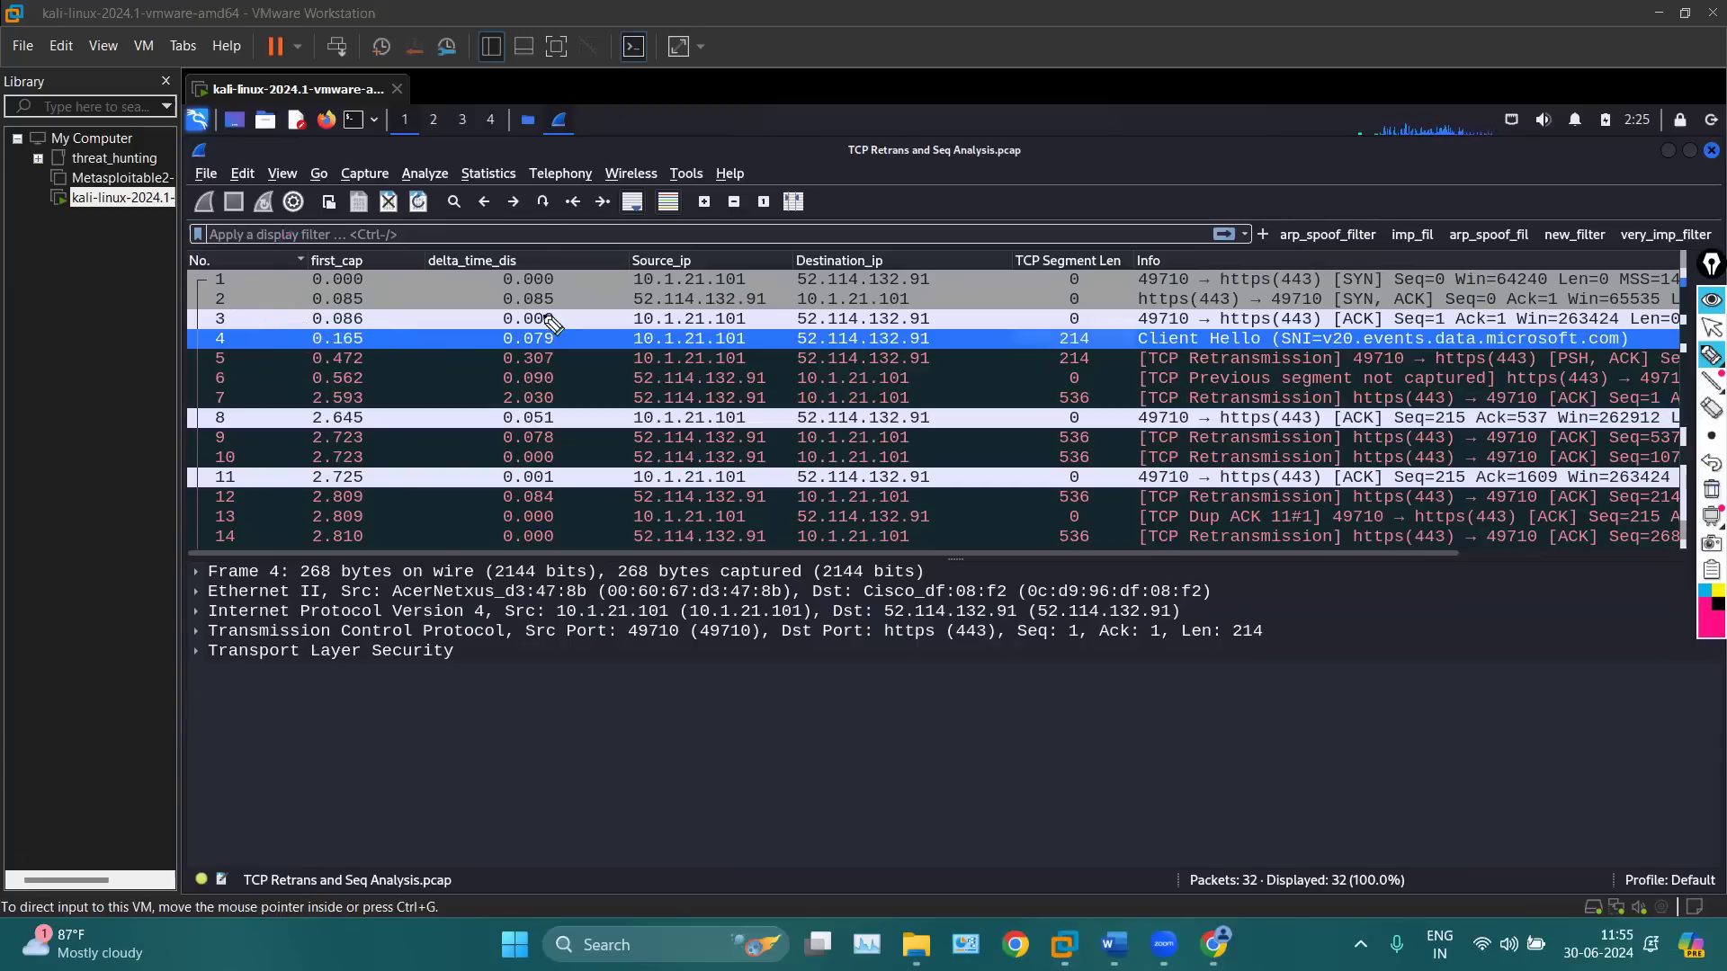
Mark the first_cap time, delta time and Info text of retransmission packet 5 with the pen, and clear all marks
mouse_move(333, 382)
left_mouse_down()
mouse_move(296, 371)
mouse_move(340, 353)
mouse_move(385, 379)
left_mouse_up()
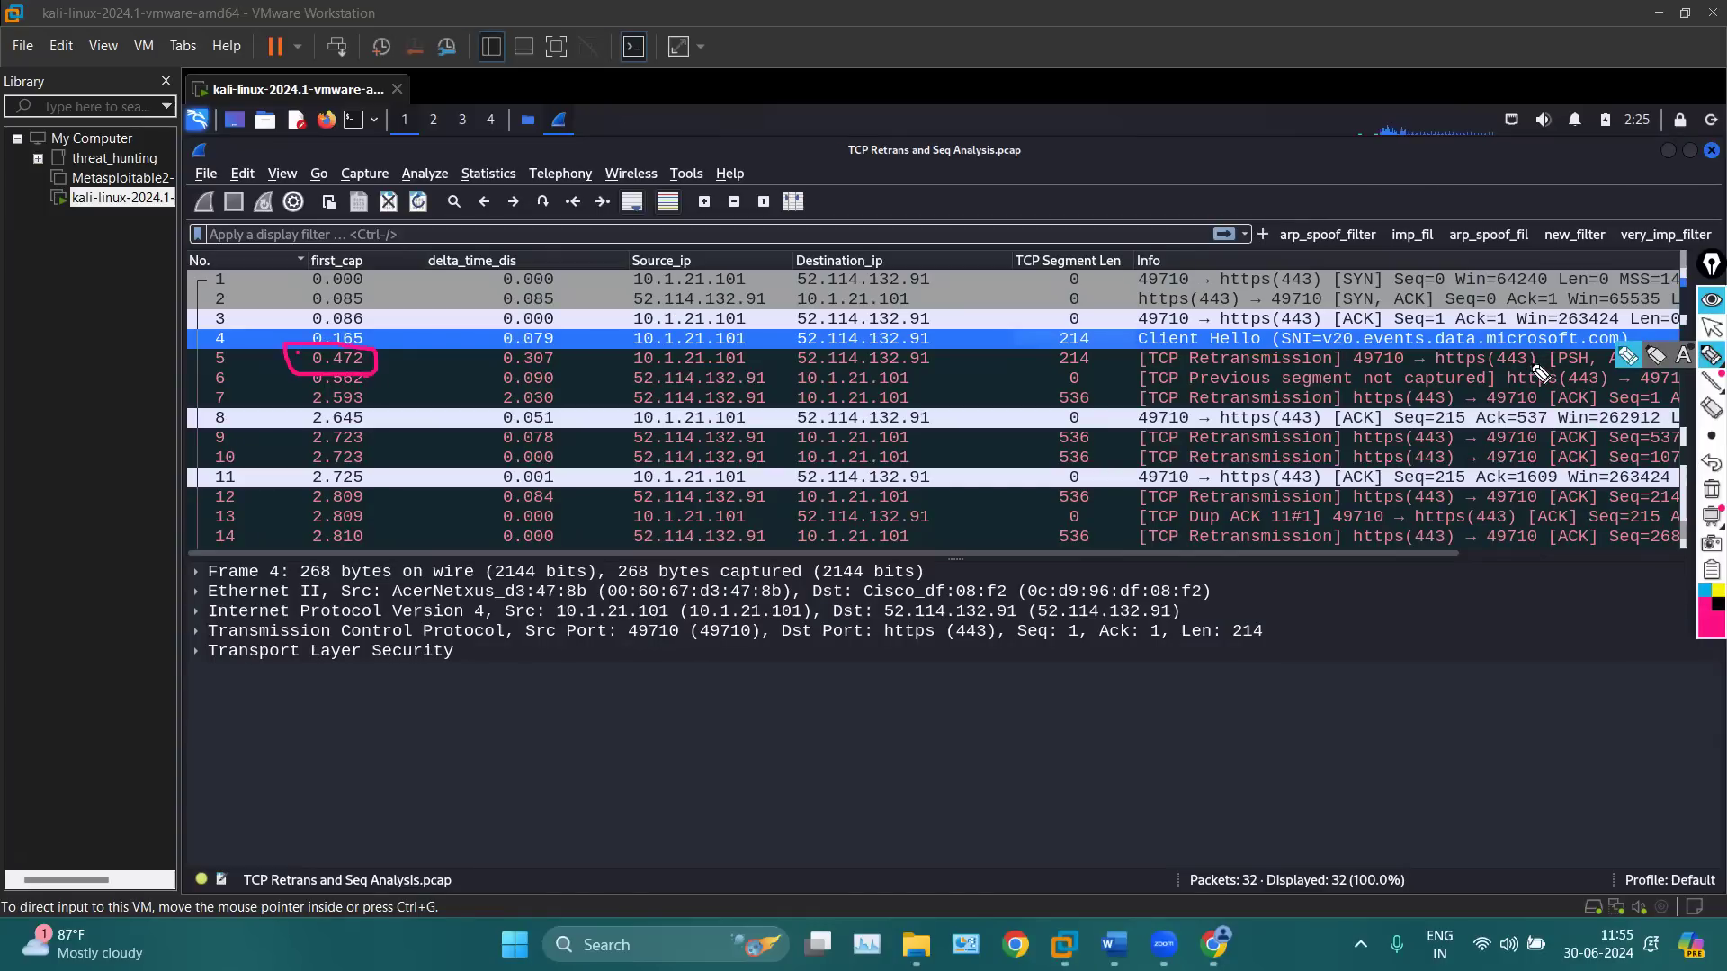
left_click_drag(1532, 360, 1563, 373)
left_click_drag(300, 354, 261, 356)
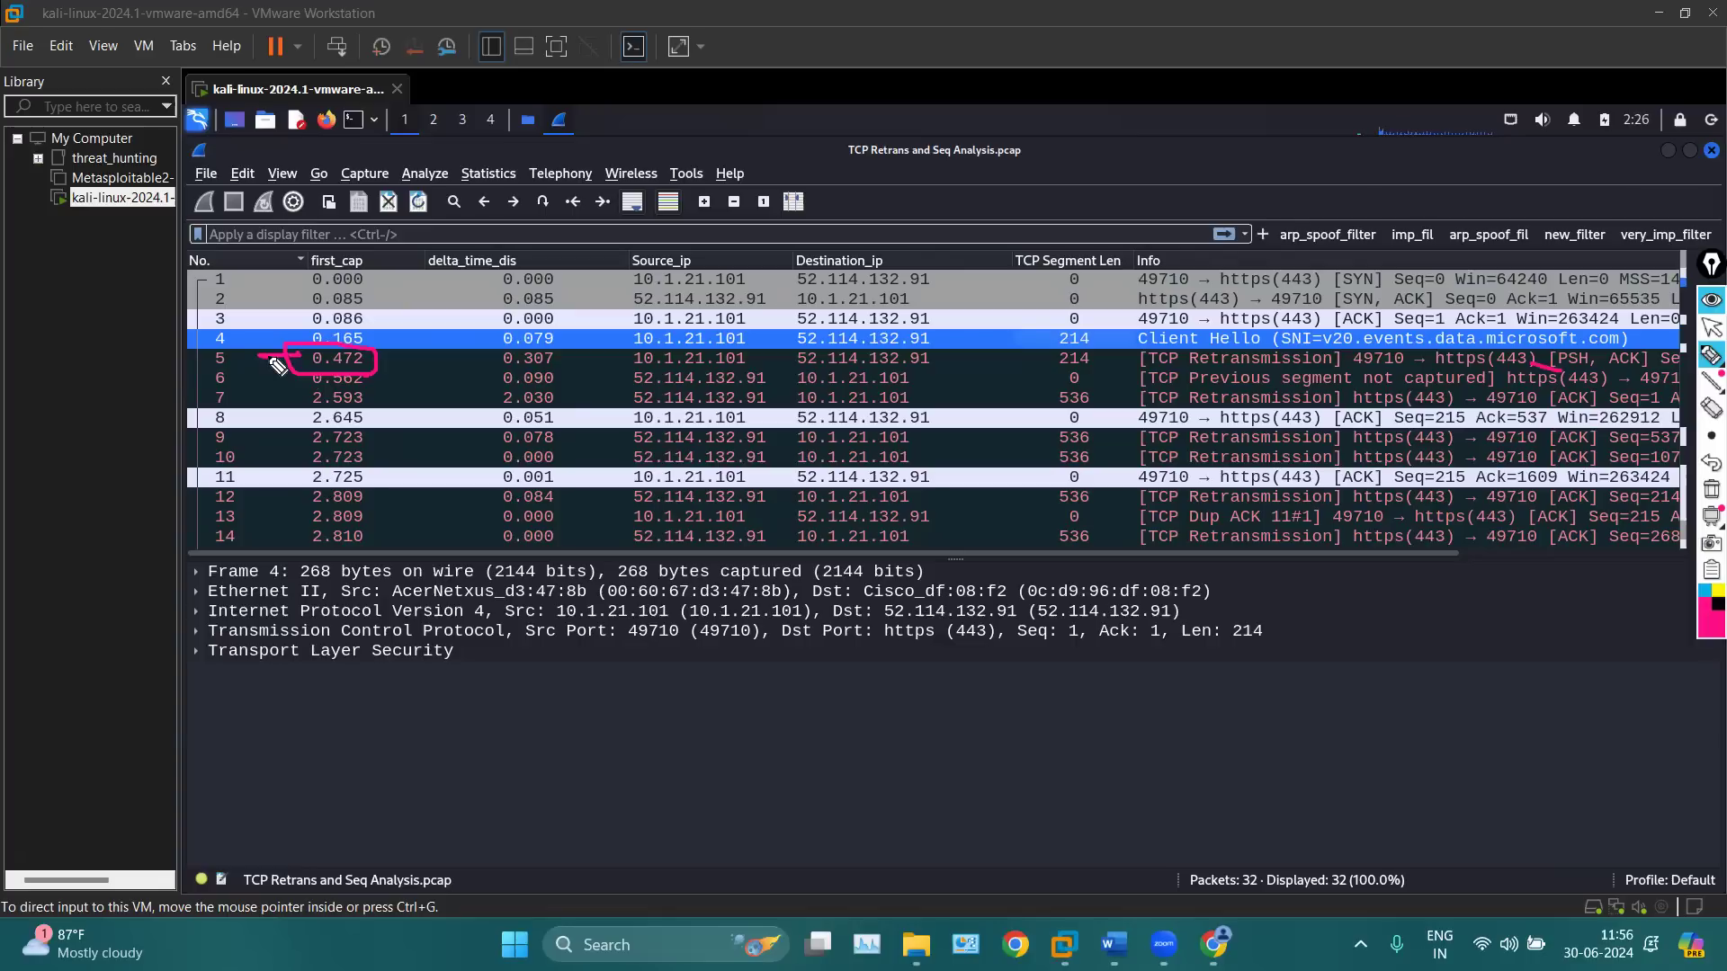
left_click_drag(275, 362, 370, 373)
left_click_drag(263, 278, 300, 277)
left_click_drag(238, 359, 299, 358)
left_click(622, 363)
left_click_drag(1329, 368, 1405, 367)
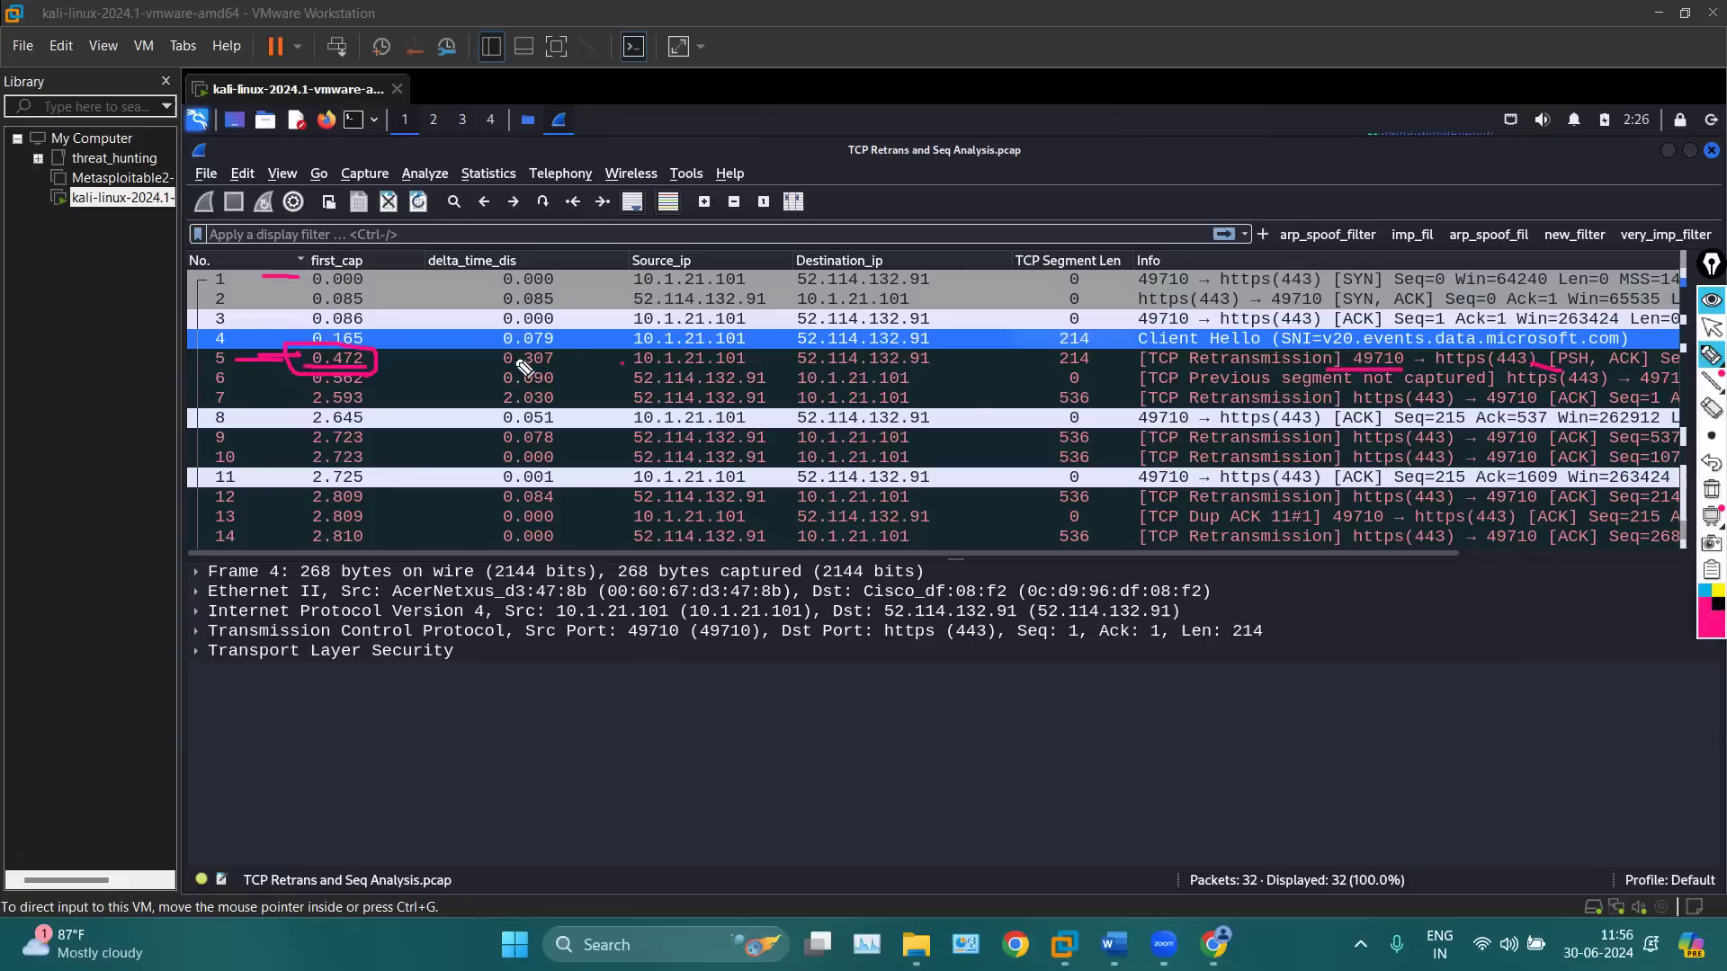
left_click_drag(491, 369, 555, 370)
left_click(1711, 489)
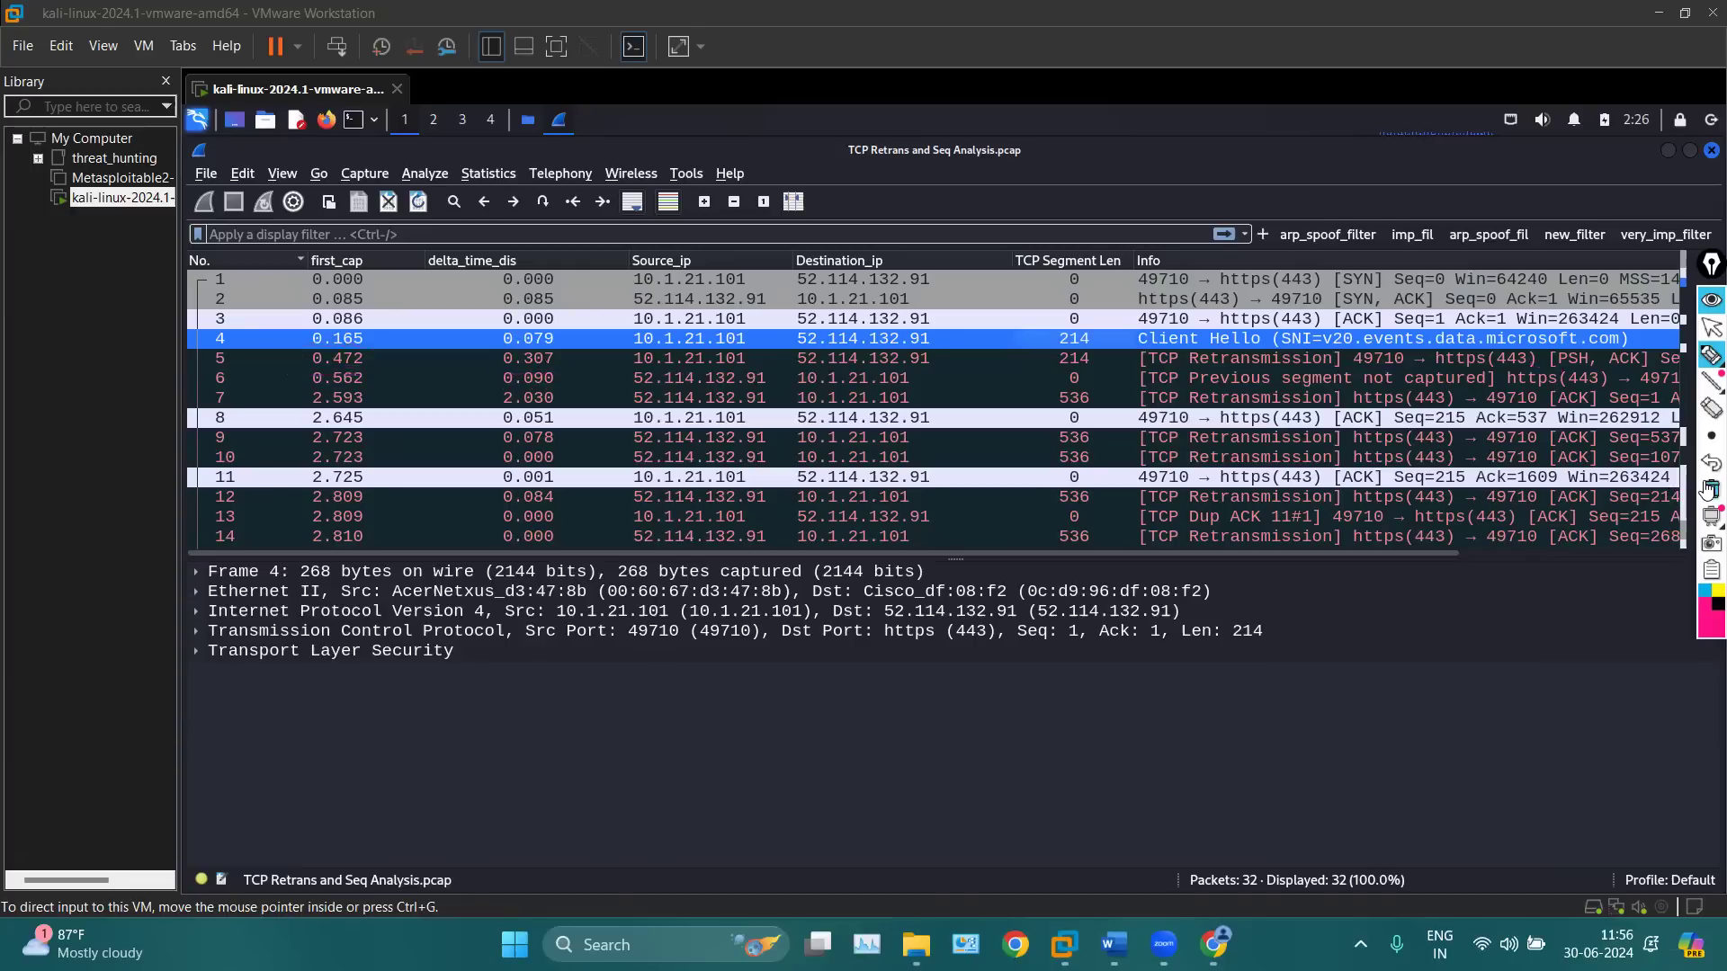
left_click(1707, 324)
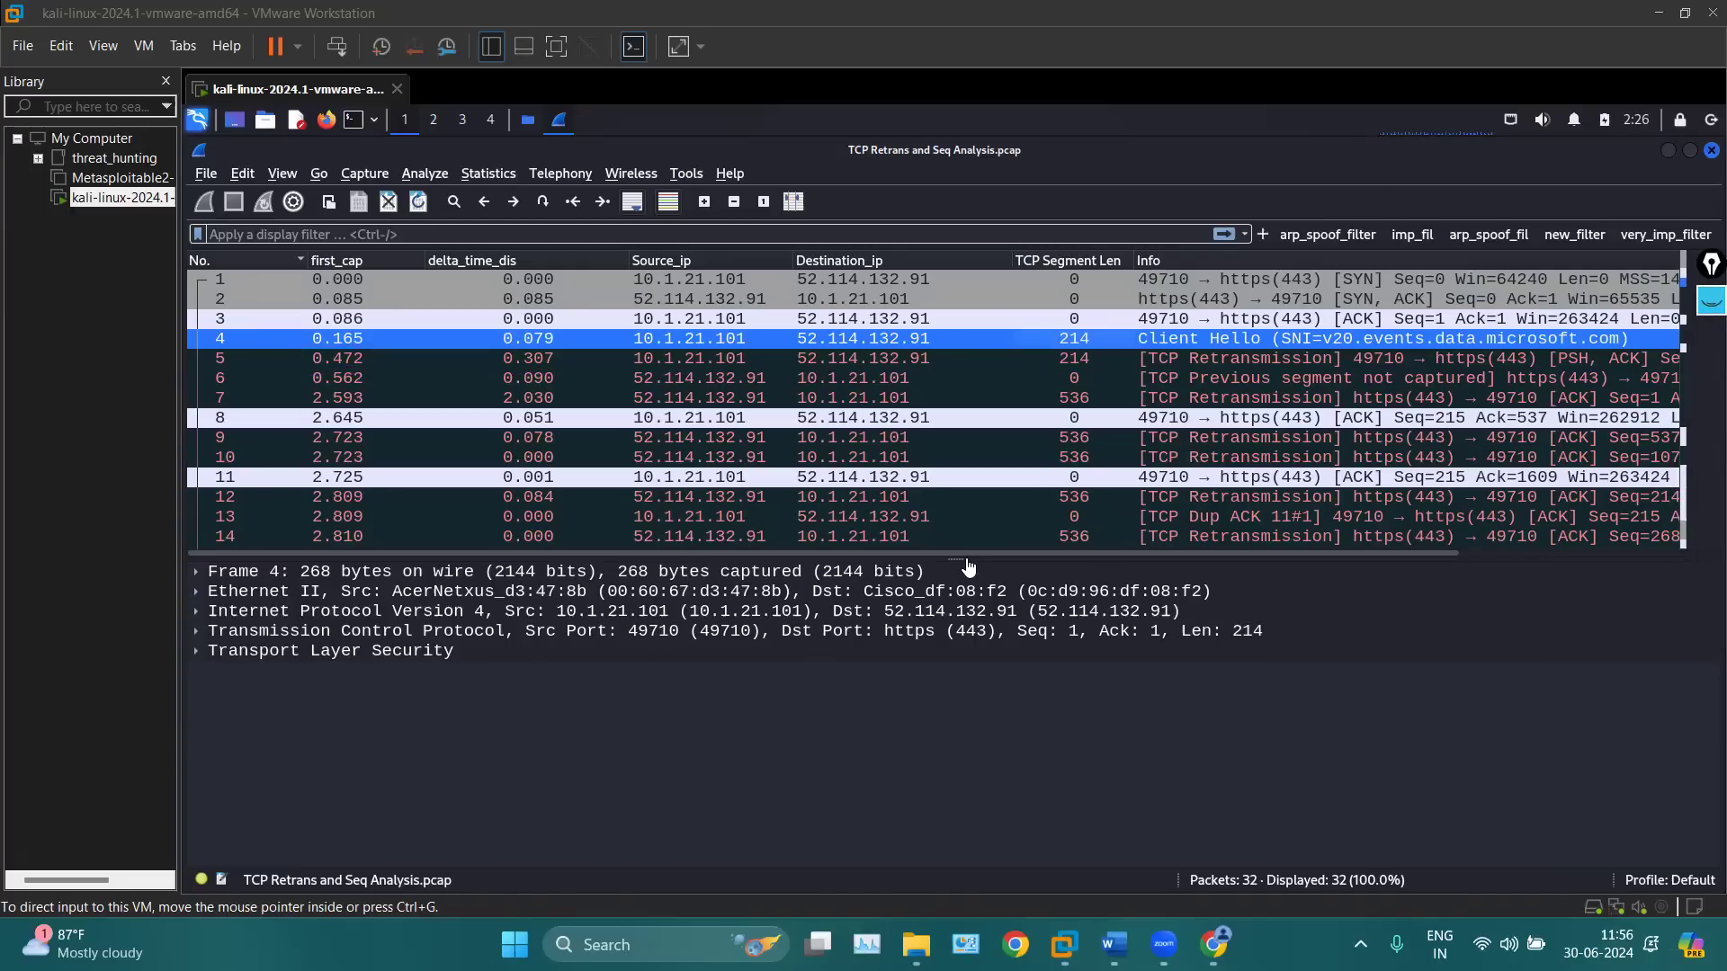
Compare the TCP segment lengths and Info text of the Client Hello and the retransmission in packet 5
left_click_drag(963, 552, 1190, 547)
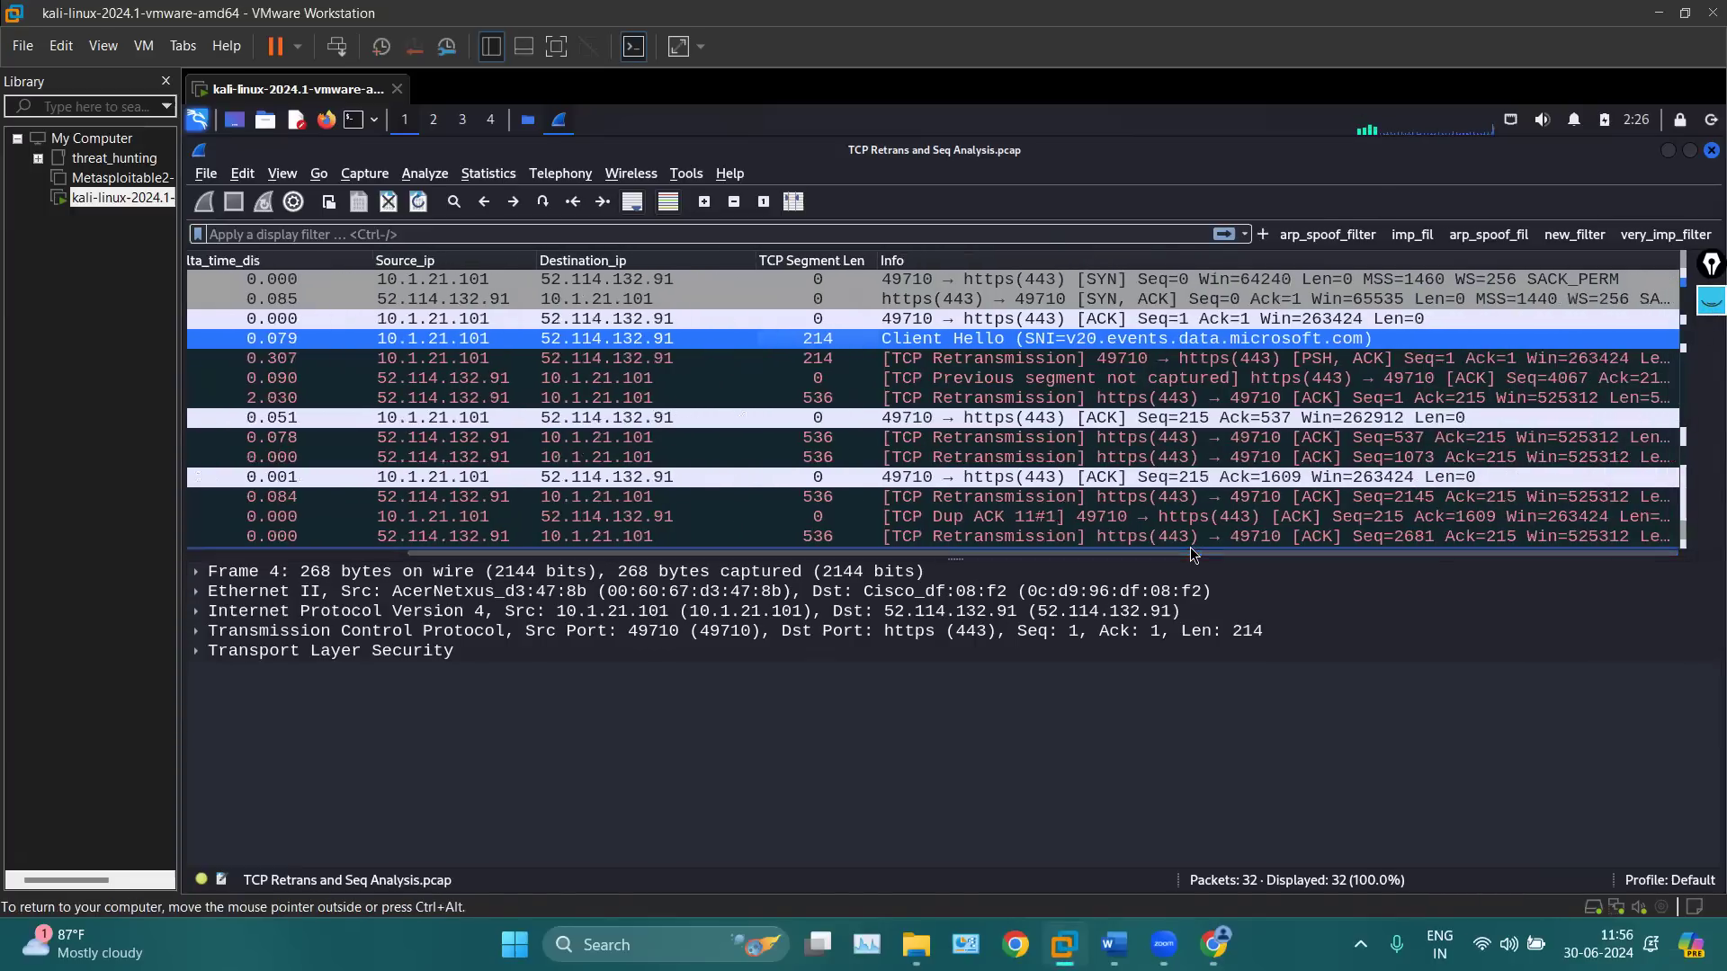
left_click(612, 363)
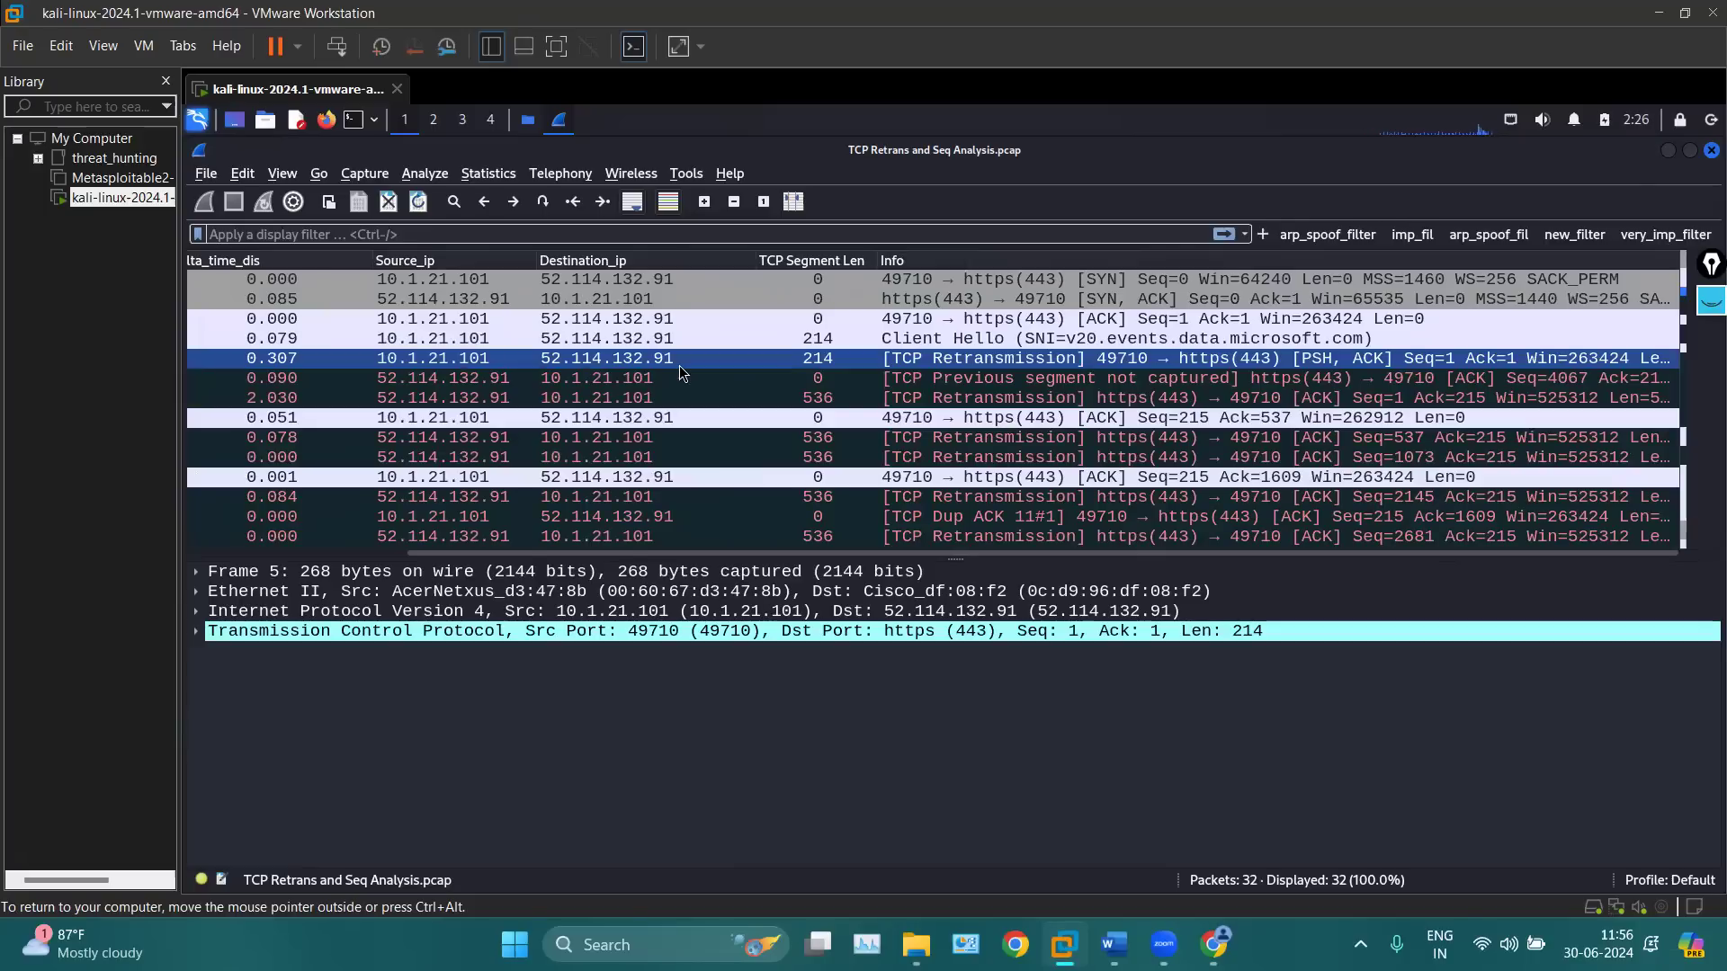
left_click(763, 345)
left_click(808, 367)
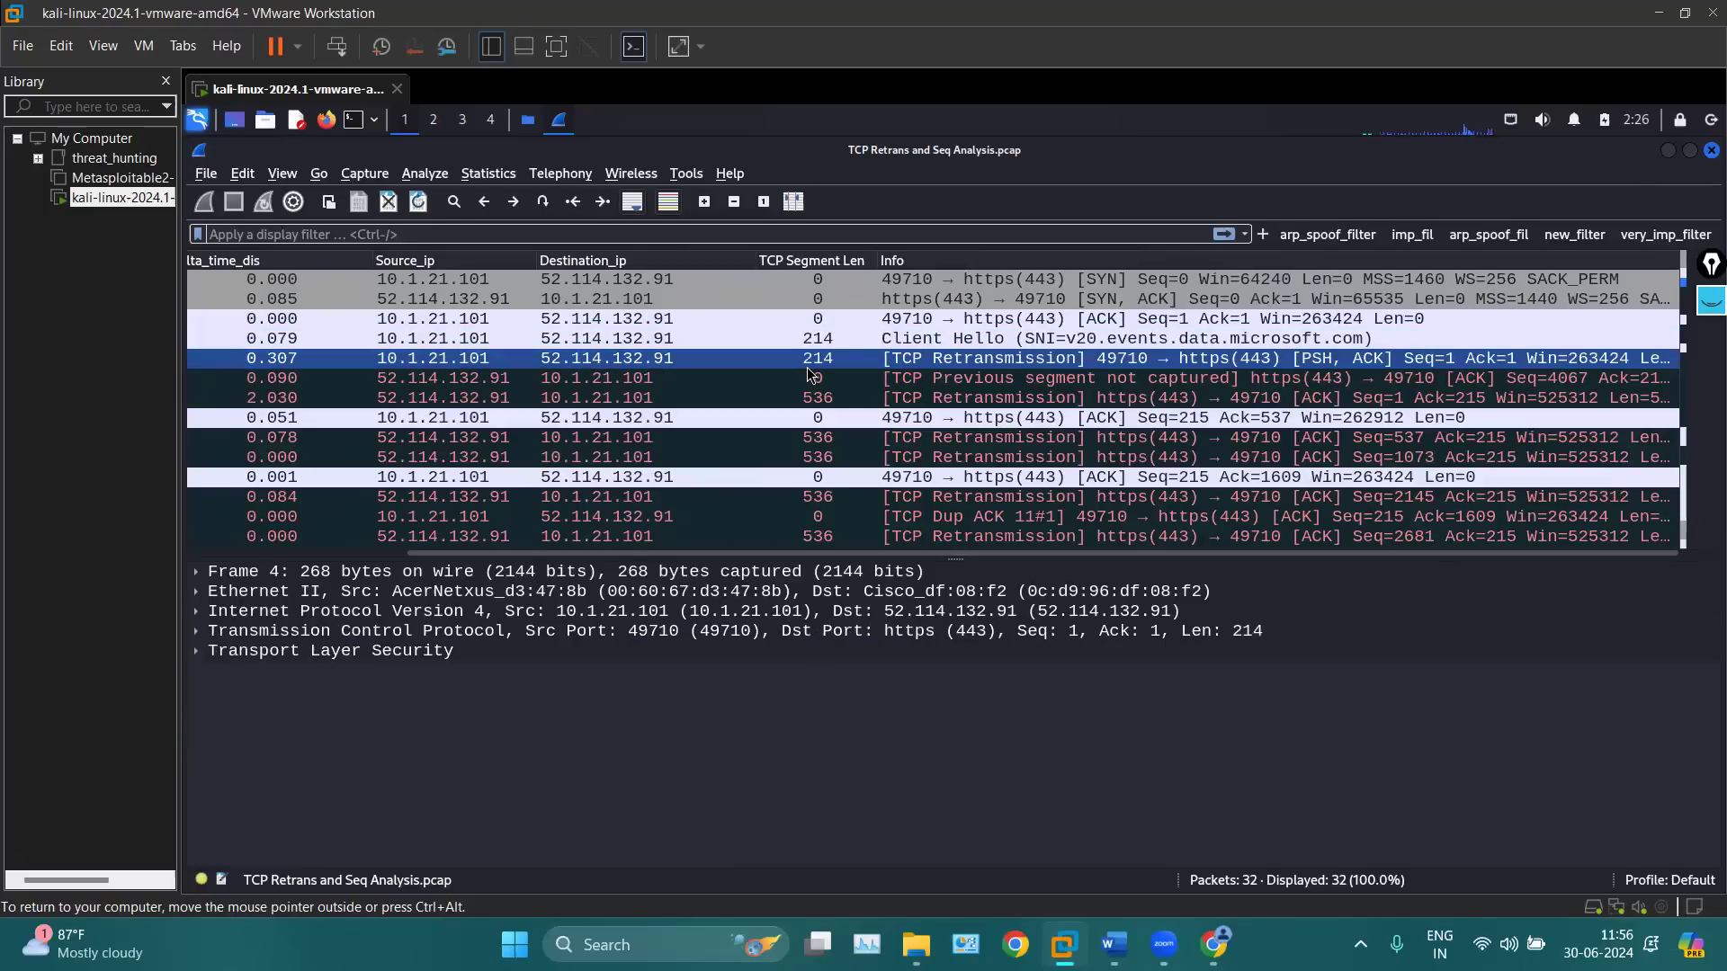
Expand the Transmission Control Protocol details of packet 5 and examine its Timestamps and SEQ/ACK analysis entries
left_click(195, 632)
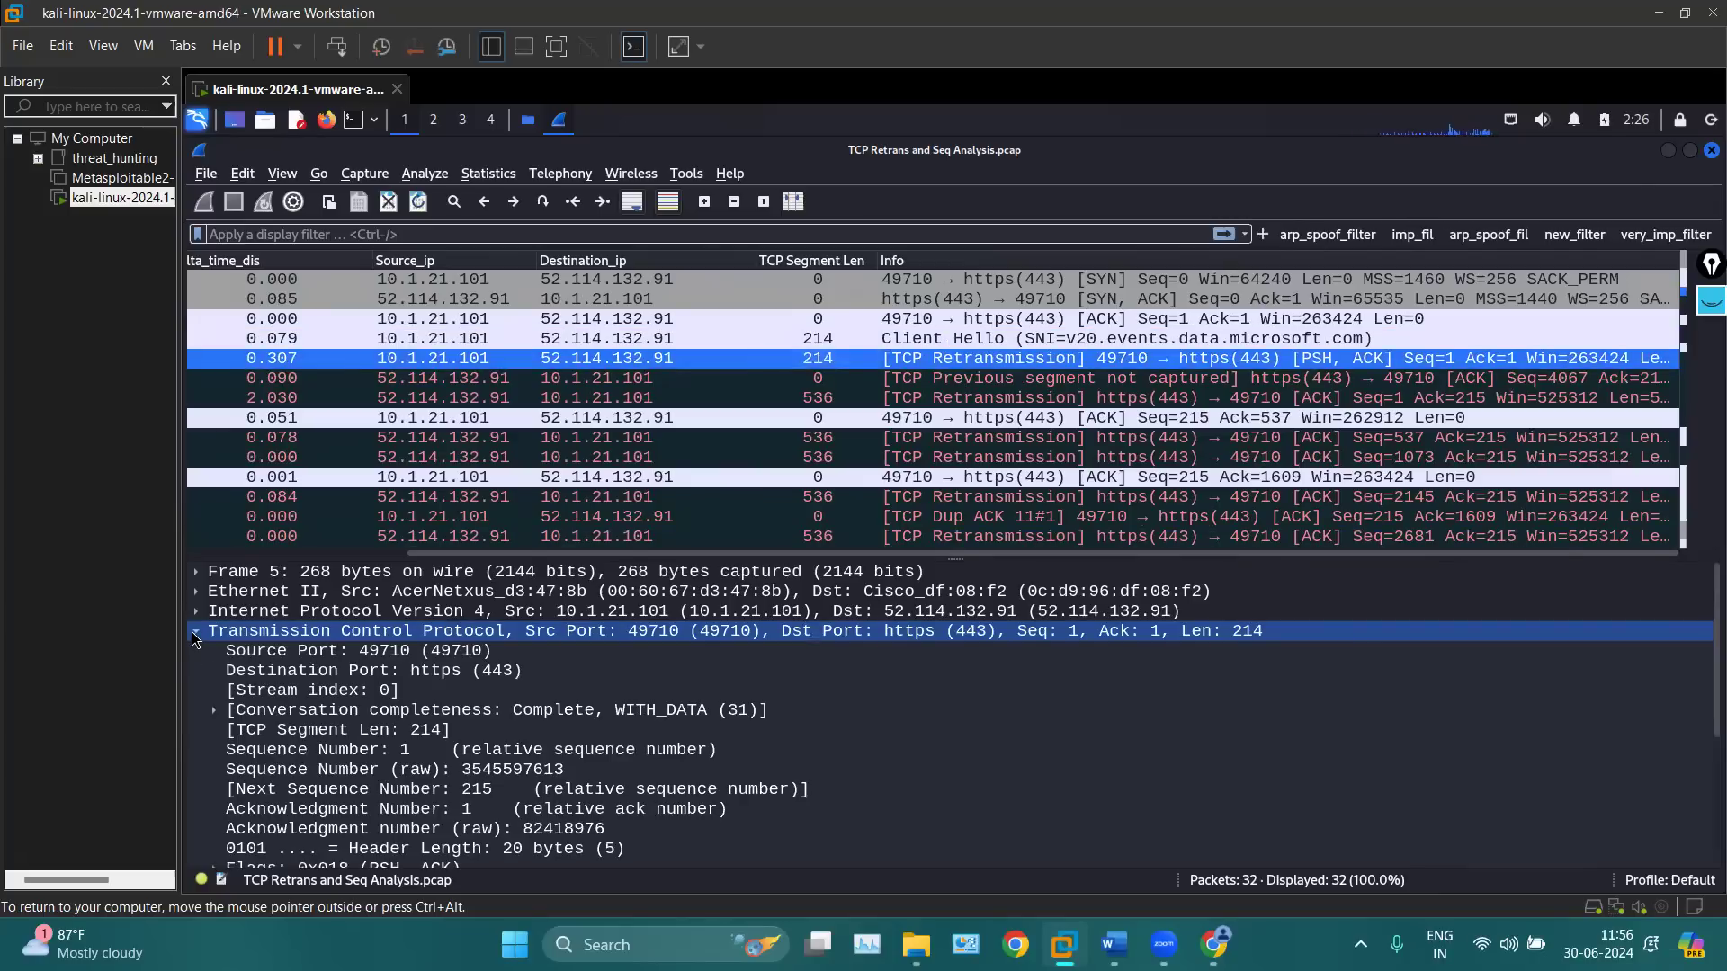
scroll(338, 739, "down", 4)
left_click(339, 789)
left_click(211, 795)
scroll(211, 800, "down", 1)
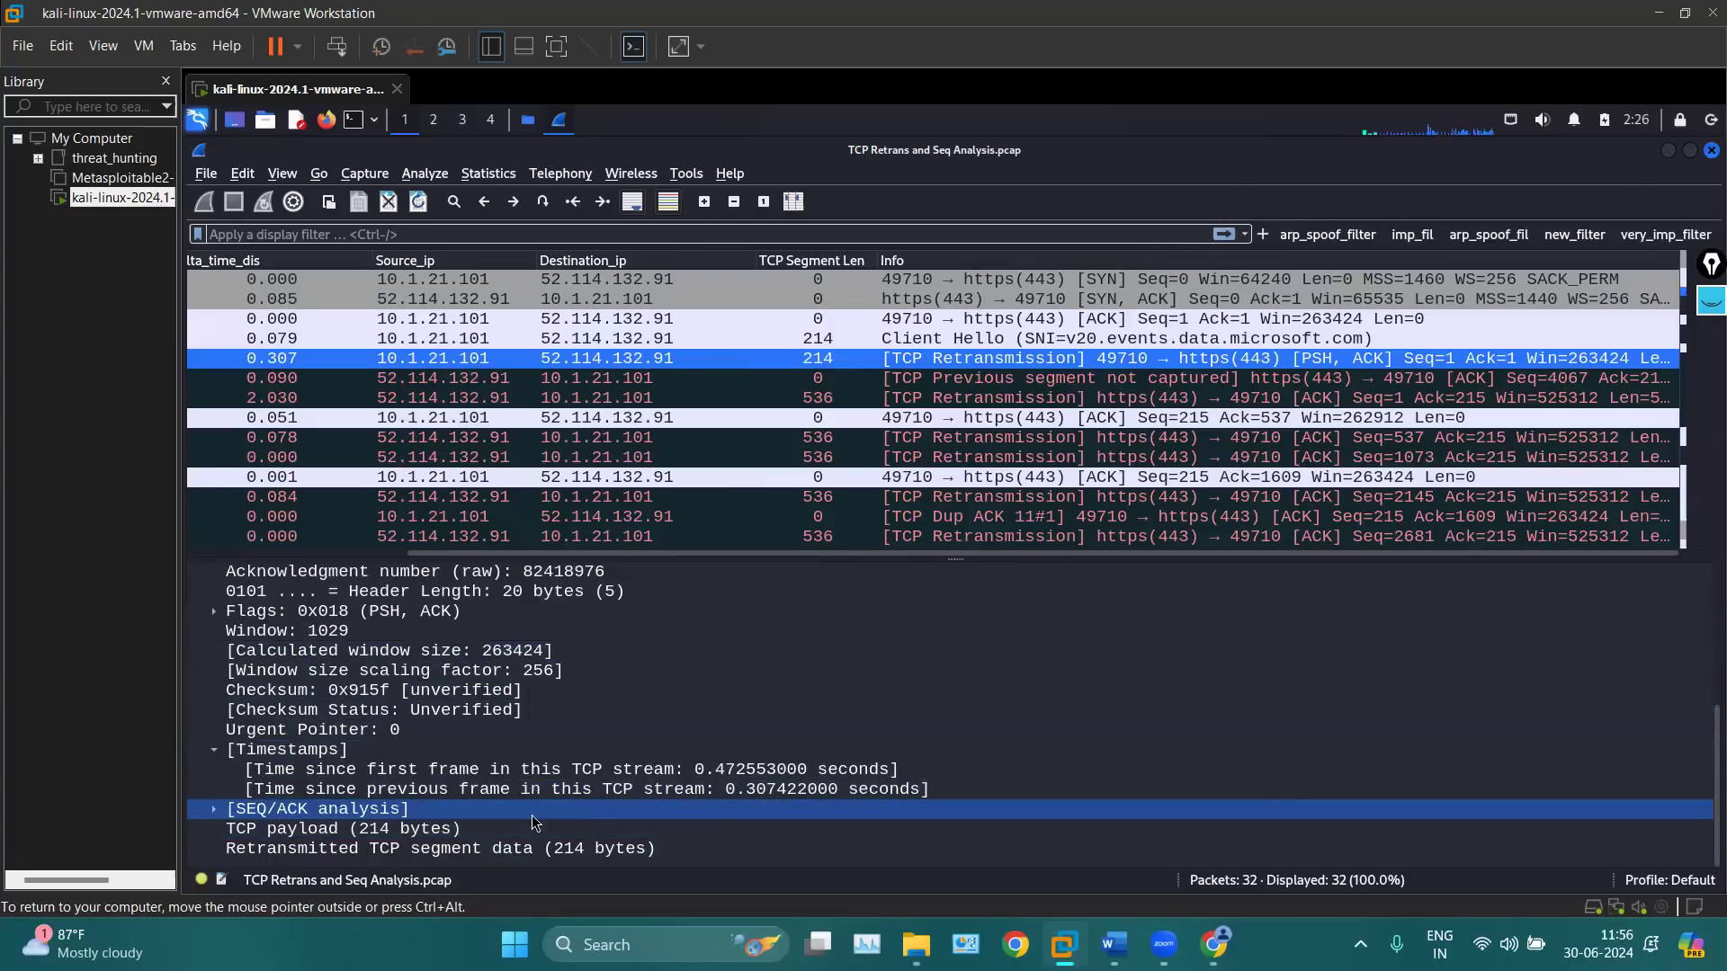
left_click(403, 815)
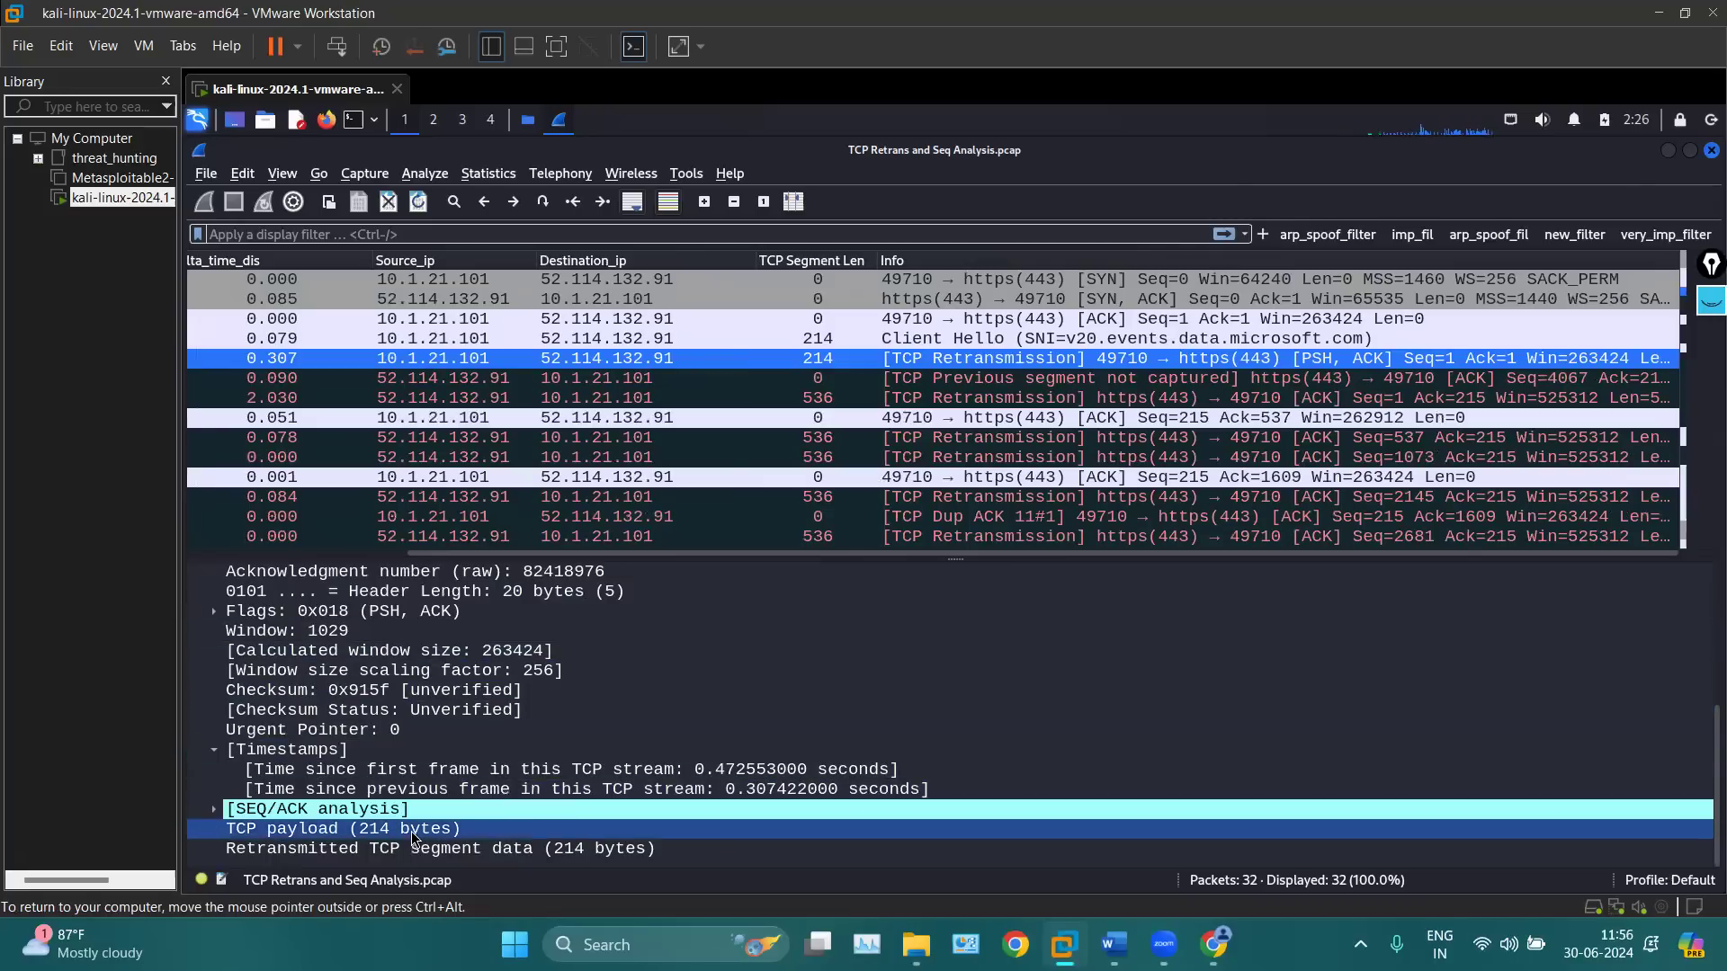
Mark packet 5's Seq and Ack values and the segment lengths of packets 4 and 5 with the pen, and clear the marks
left_click(1711, 302)
mouse_move(1708, 359)
left_click(1655, 356)
left_click_drag(1397, 365, 1509, 367)
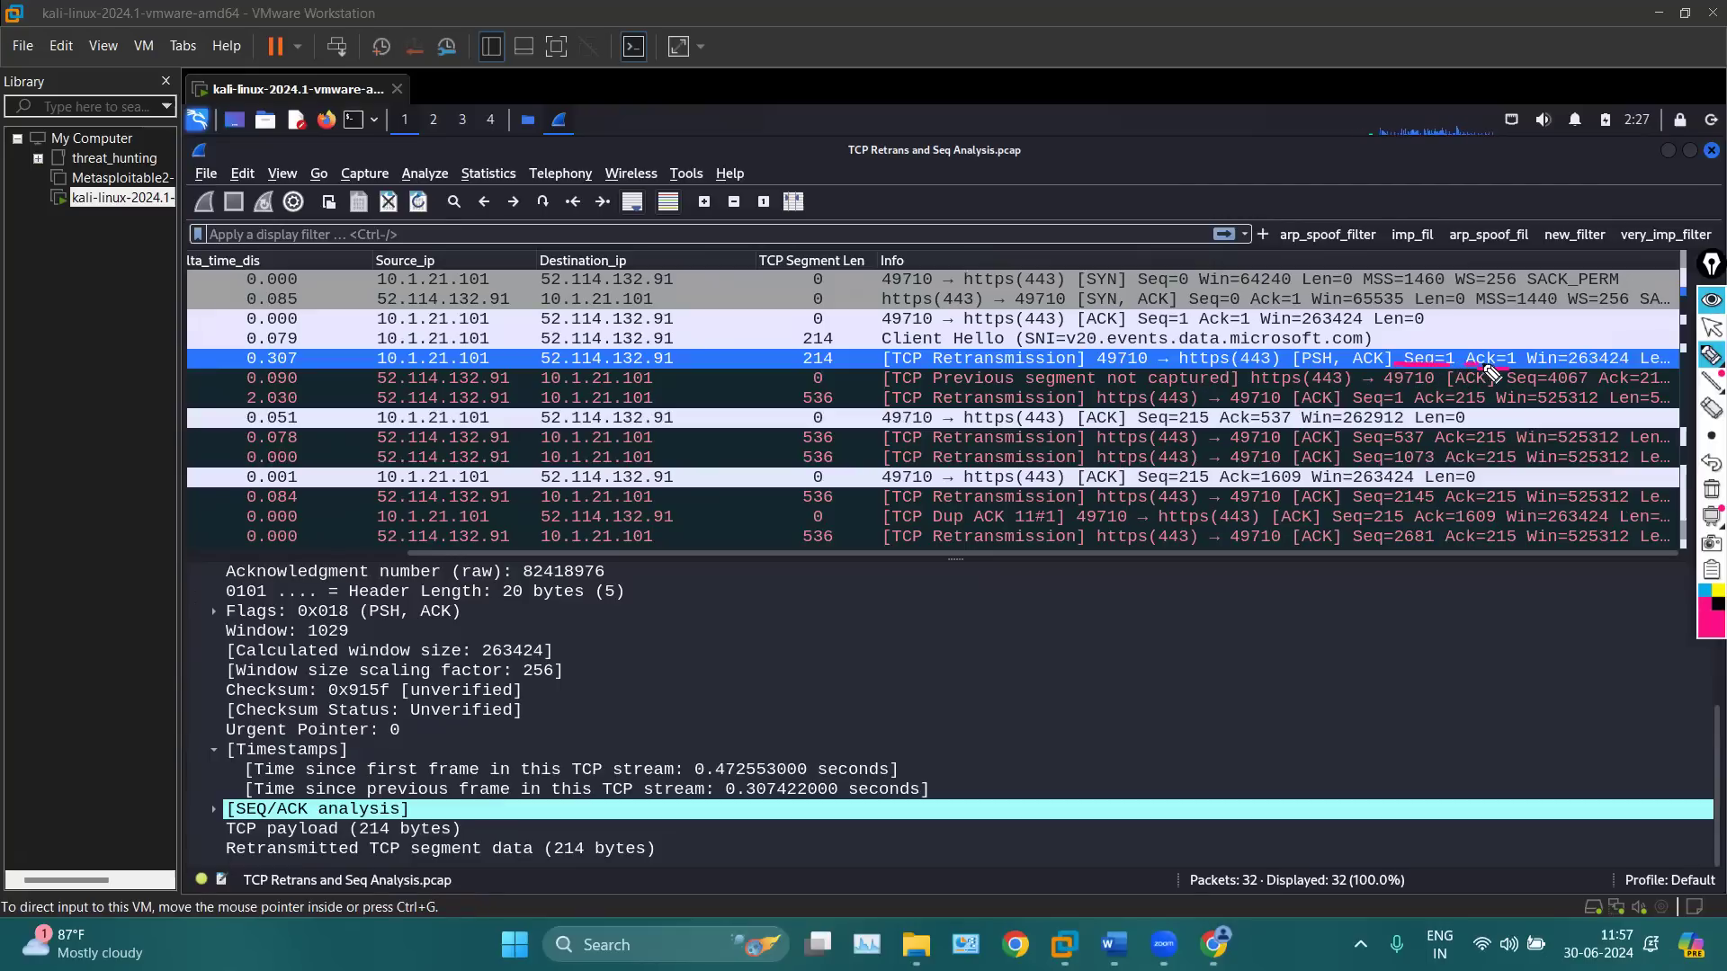
mouse_move(1495, 244)
left_mouse_down()
mouse_move(1496, 342)
mouse_move(1484, 322)
mouse_move(1517, 320)
left_mouse_up()
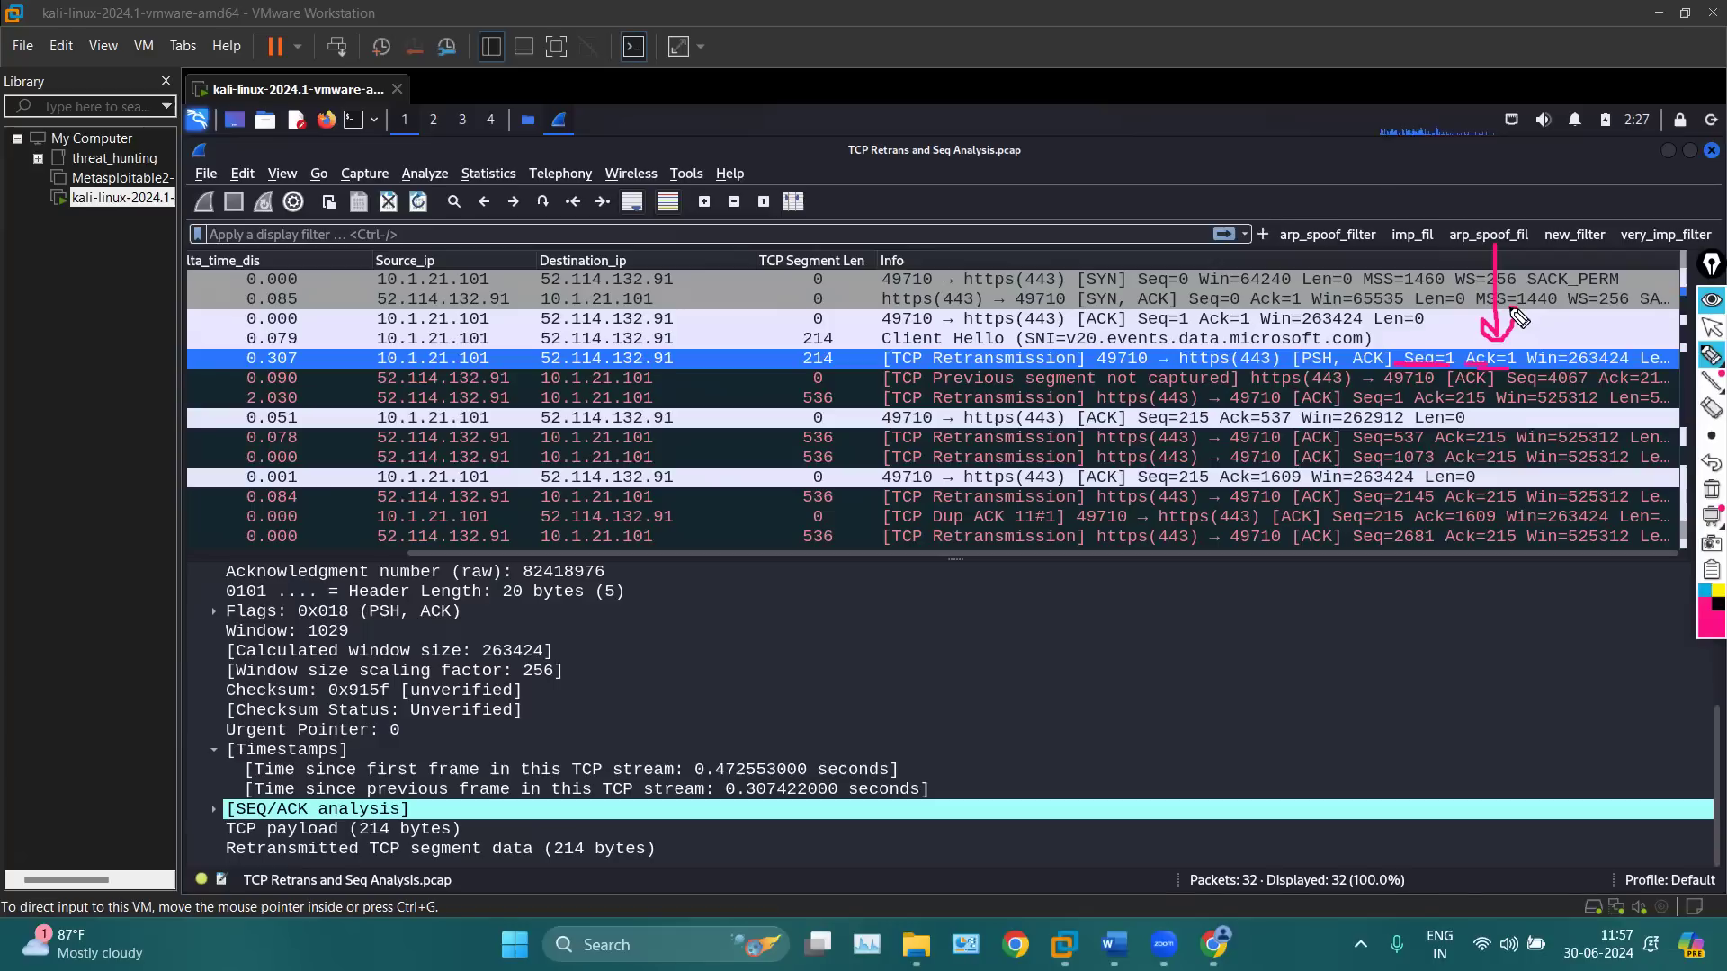
mouse_move(1420, 329)
left_mouse_down()
mouse_move(1430, 343)
mouse_move(1439, 323)
left_mouse_up()
left_click_drag(786, 330, 791, 358)
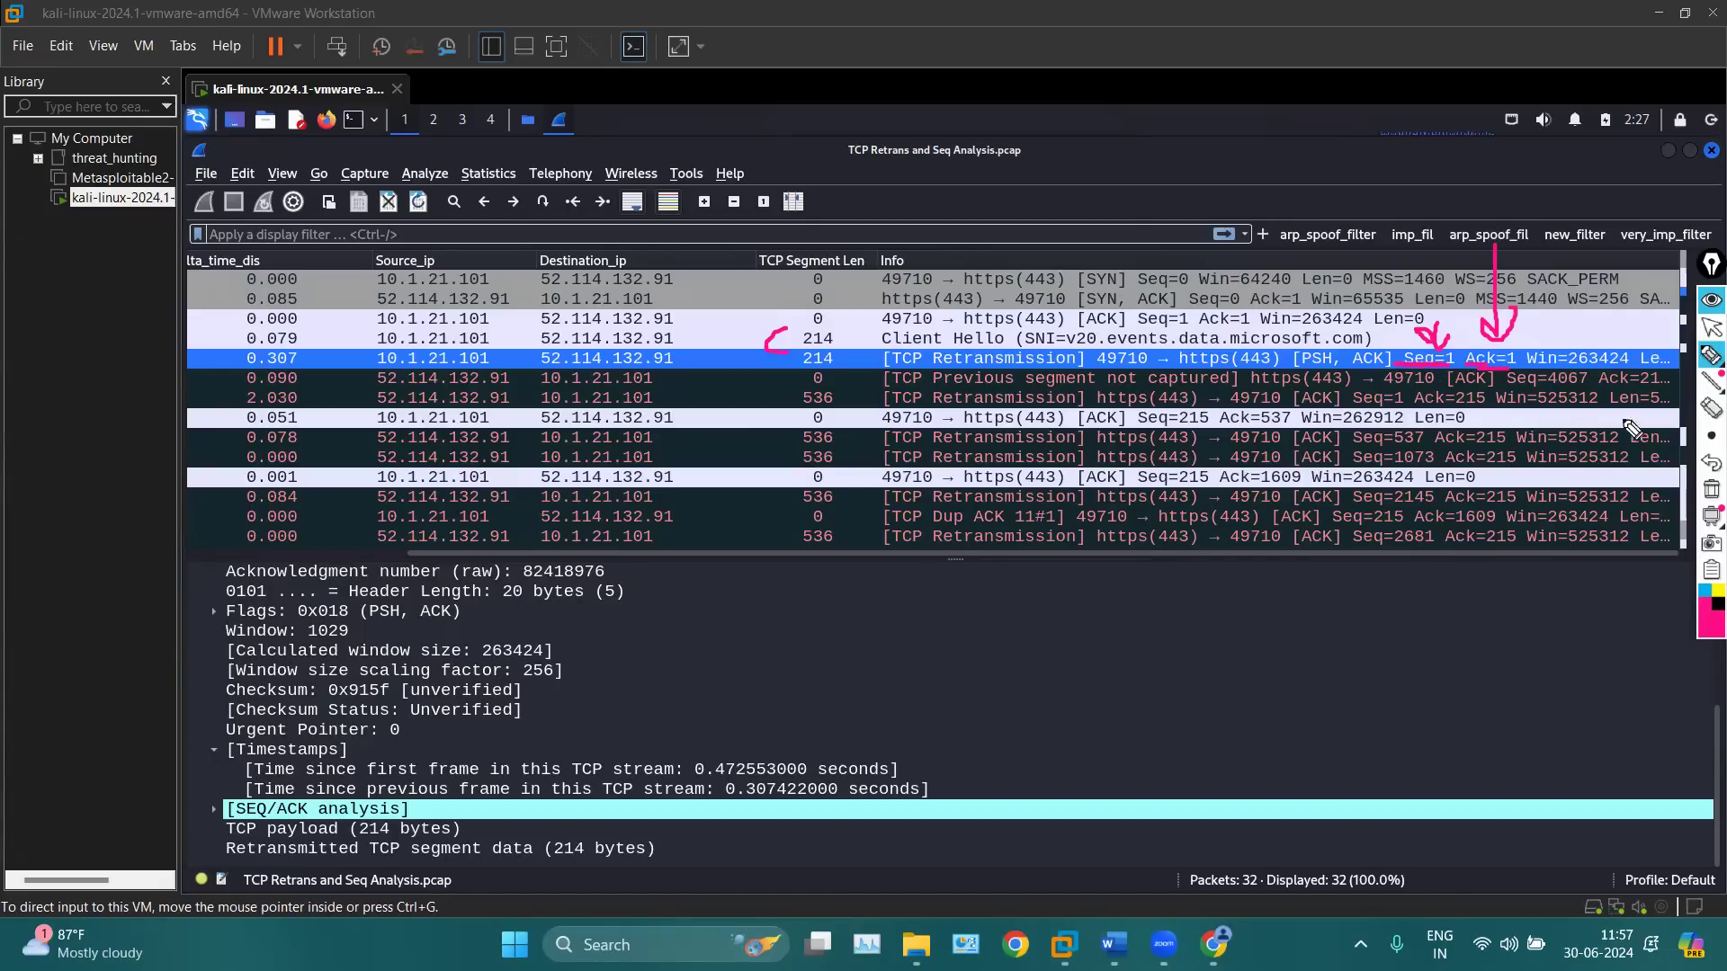
left_click(1712, 489)
mouse_move(1443, 312)
left_mouse_down()
mouse_move(1428, 353)
mouse_move(1454, 338)
mouse_move(1382, 330)
mouse_move(1417, 385)
mouse_move(1472, 373)
mouse_move(1410, 333)
left_mouse_up()
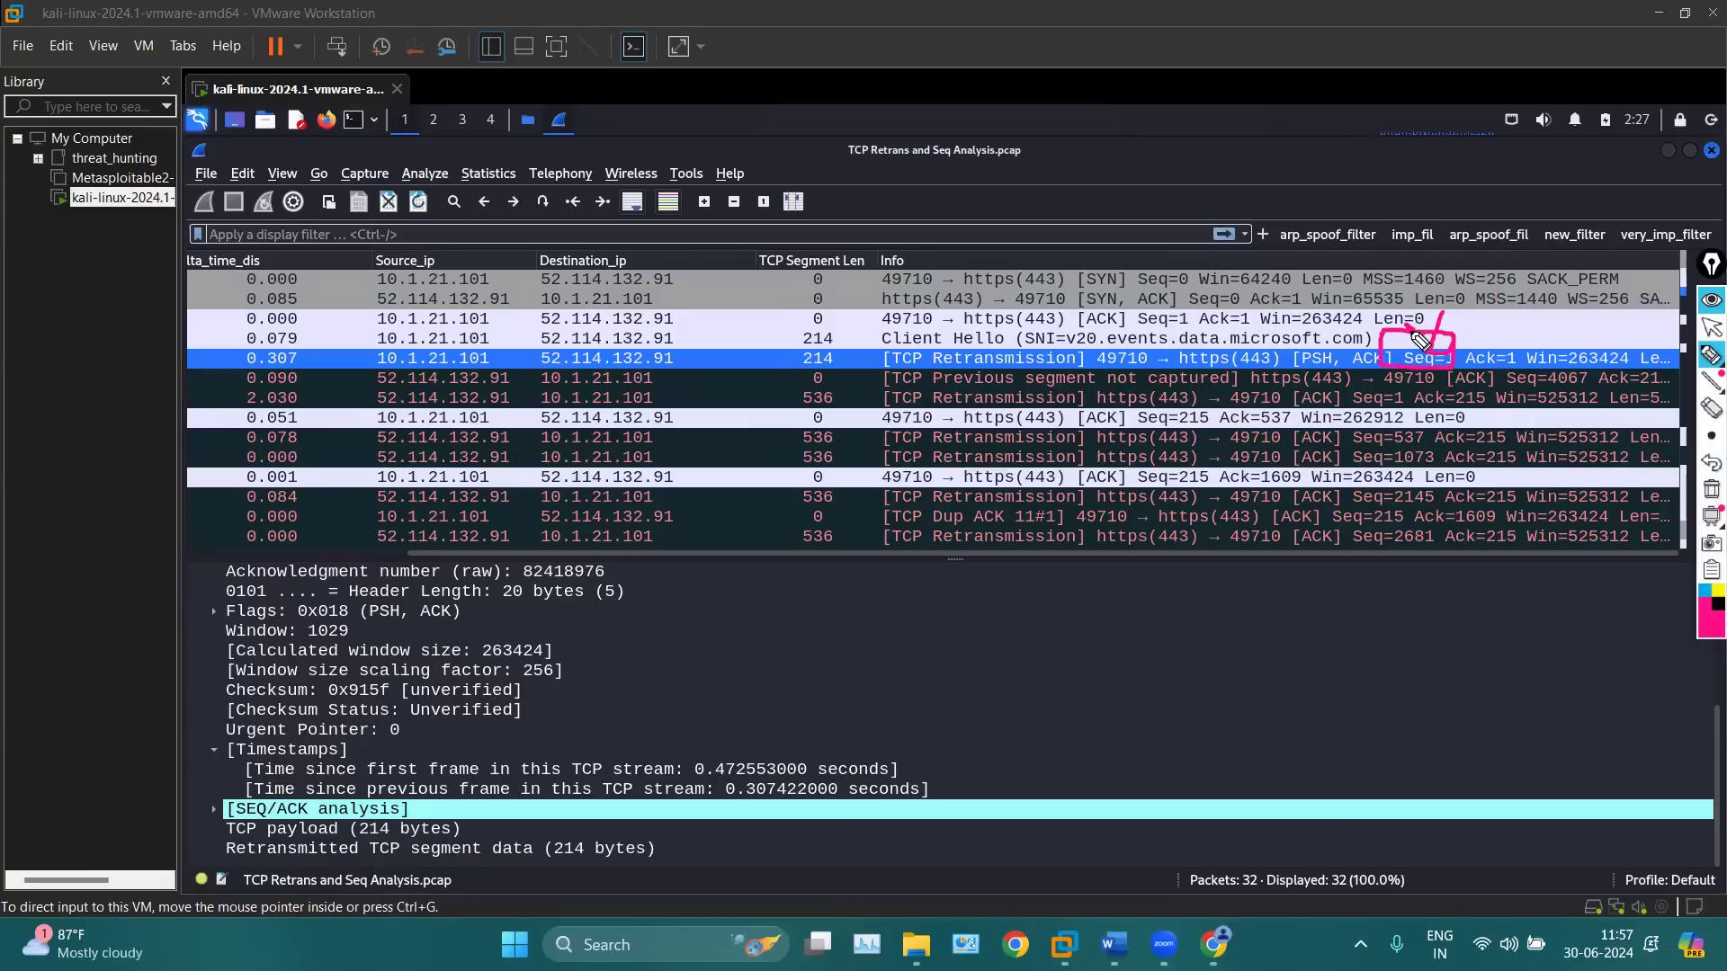
left_click(1711, 489)
left_click(1709, 329)
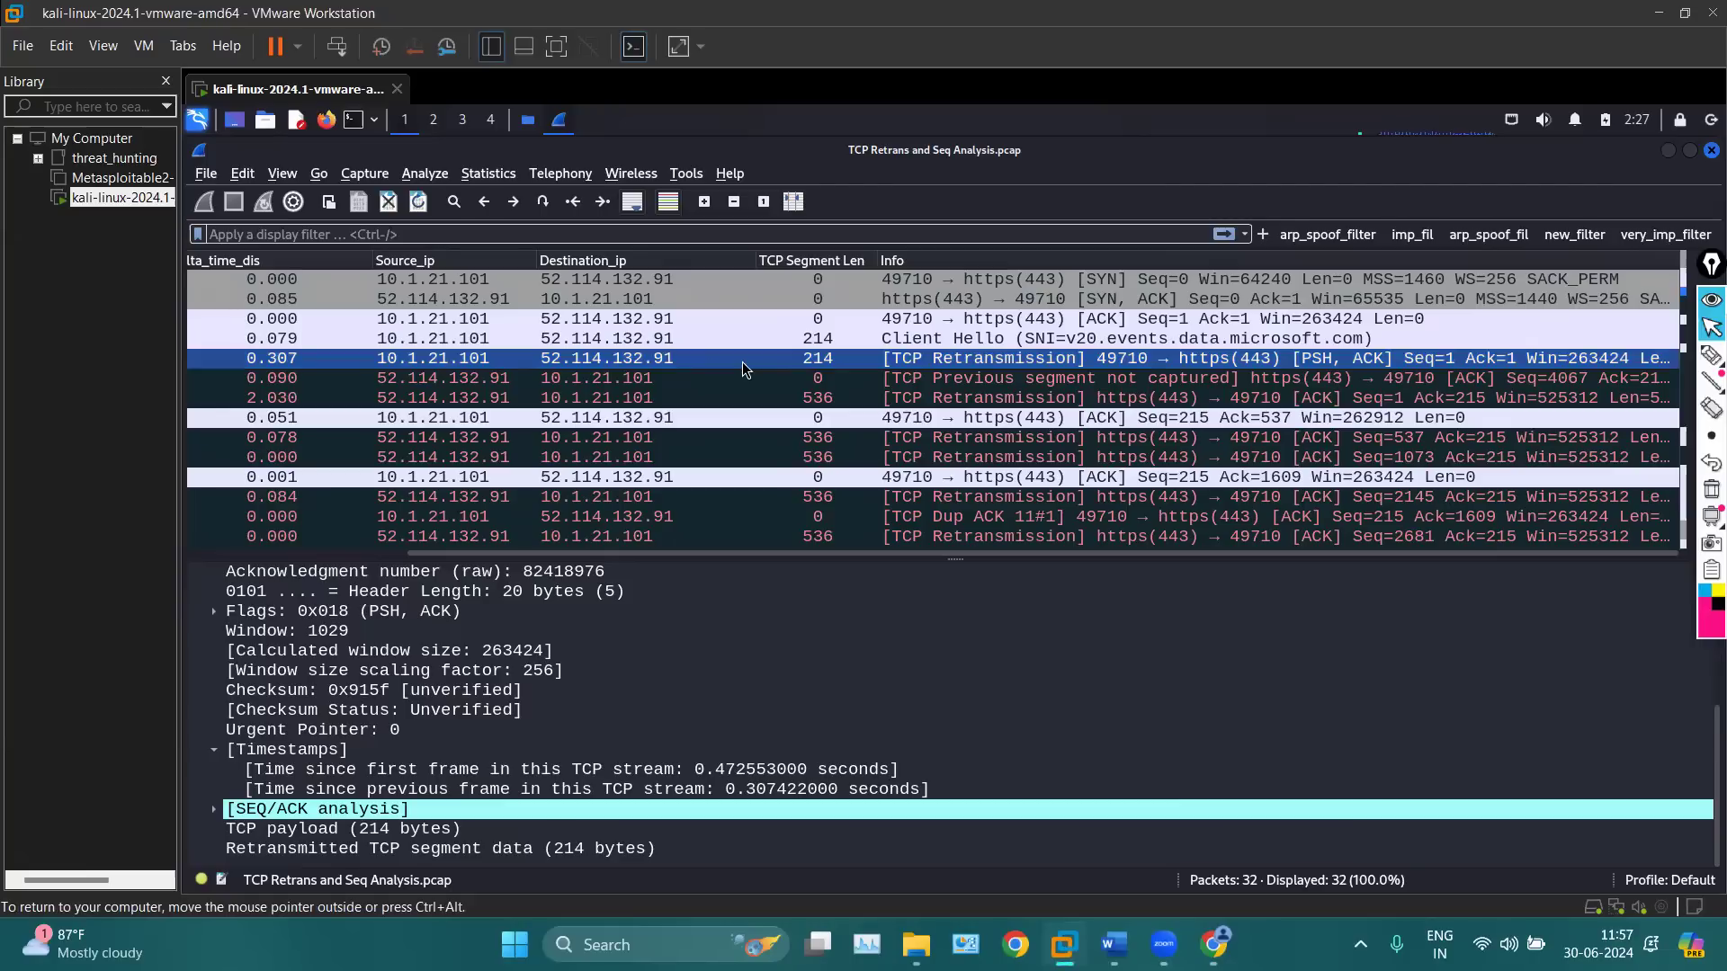
Start a comment on retransmission packet 5 with "client has sent 214 bytes of data already but in"
right_click(683, 360)
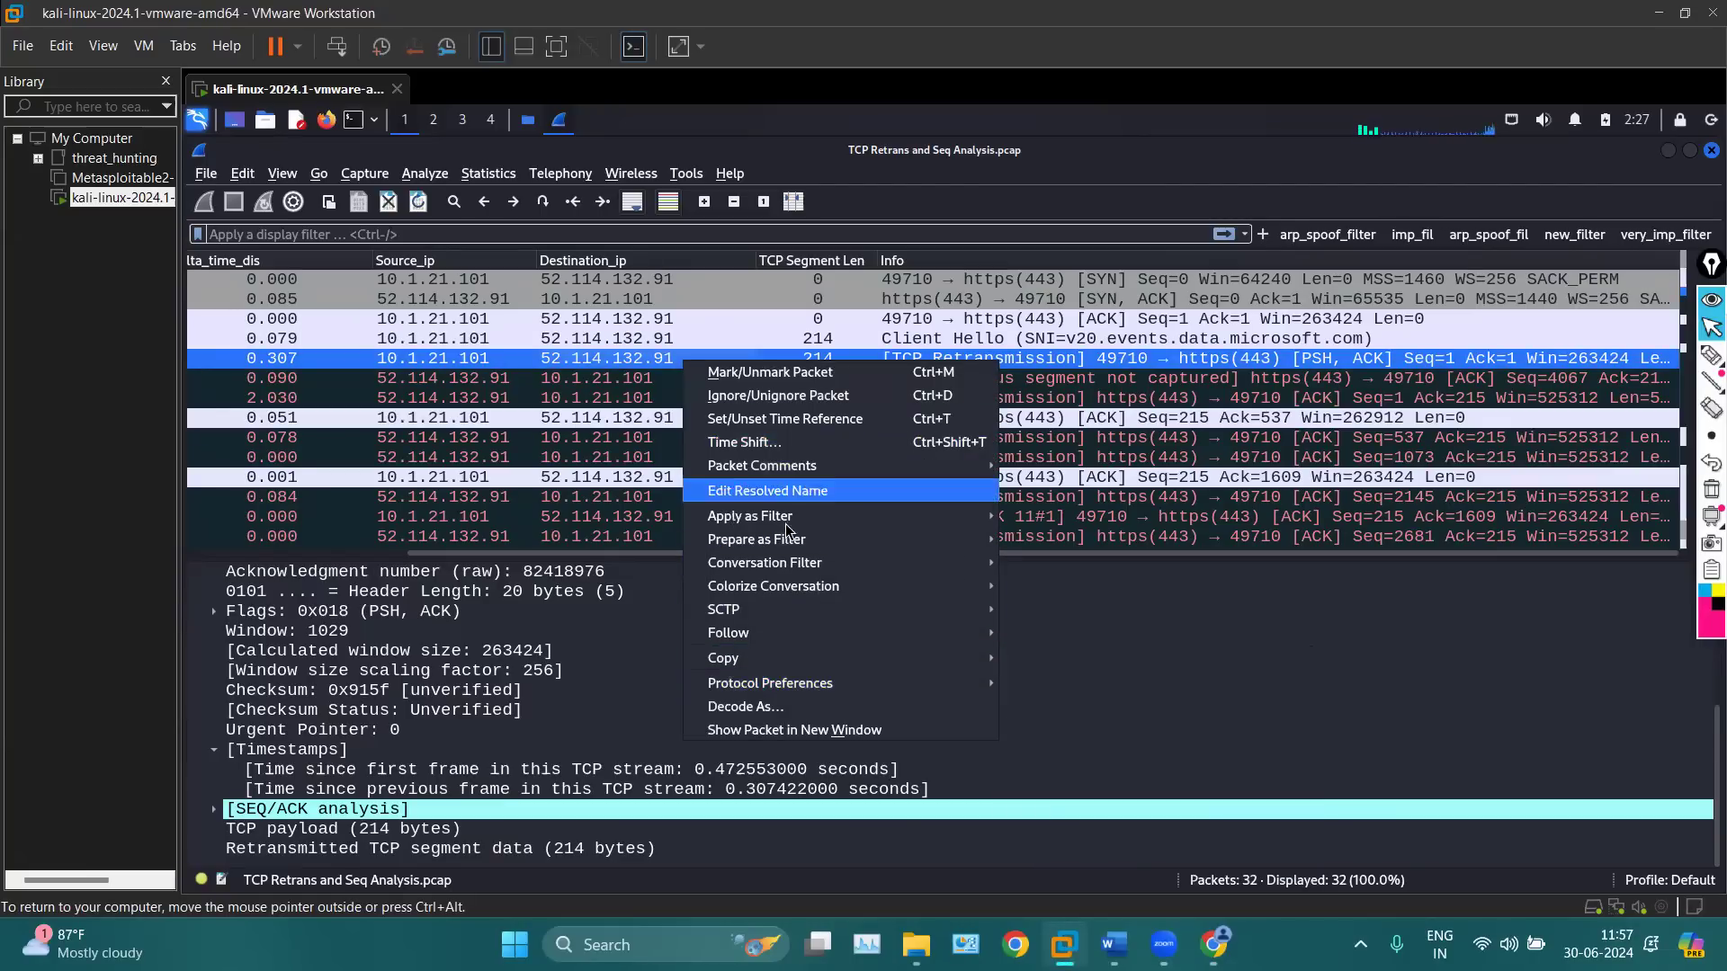
left_click(652, 360)
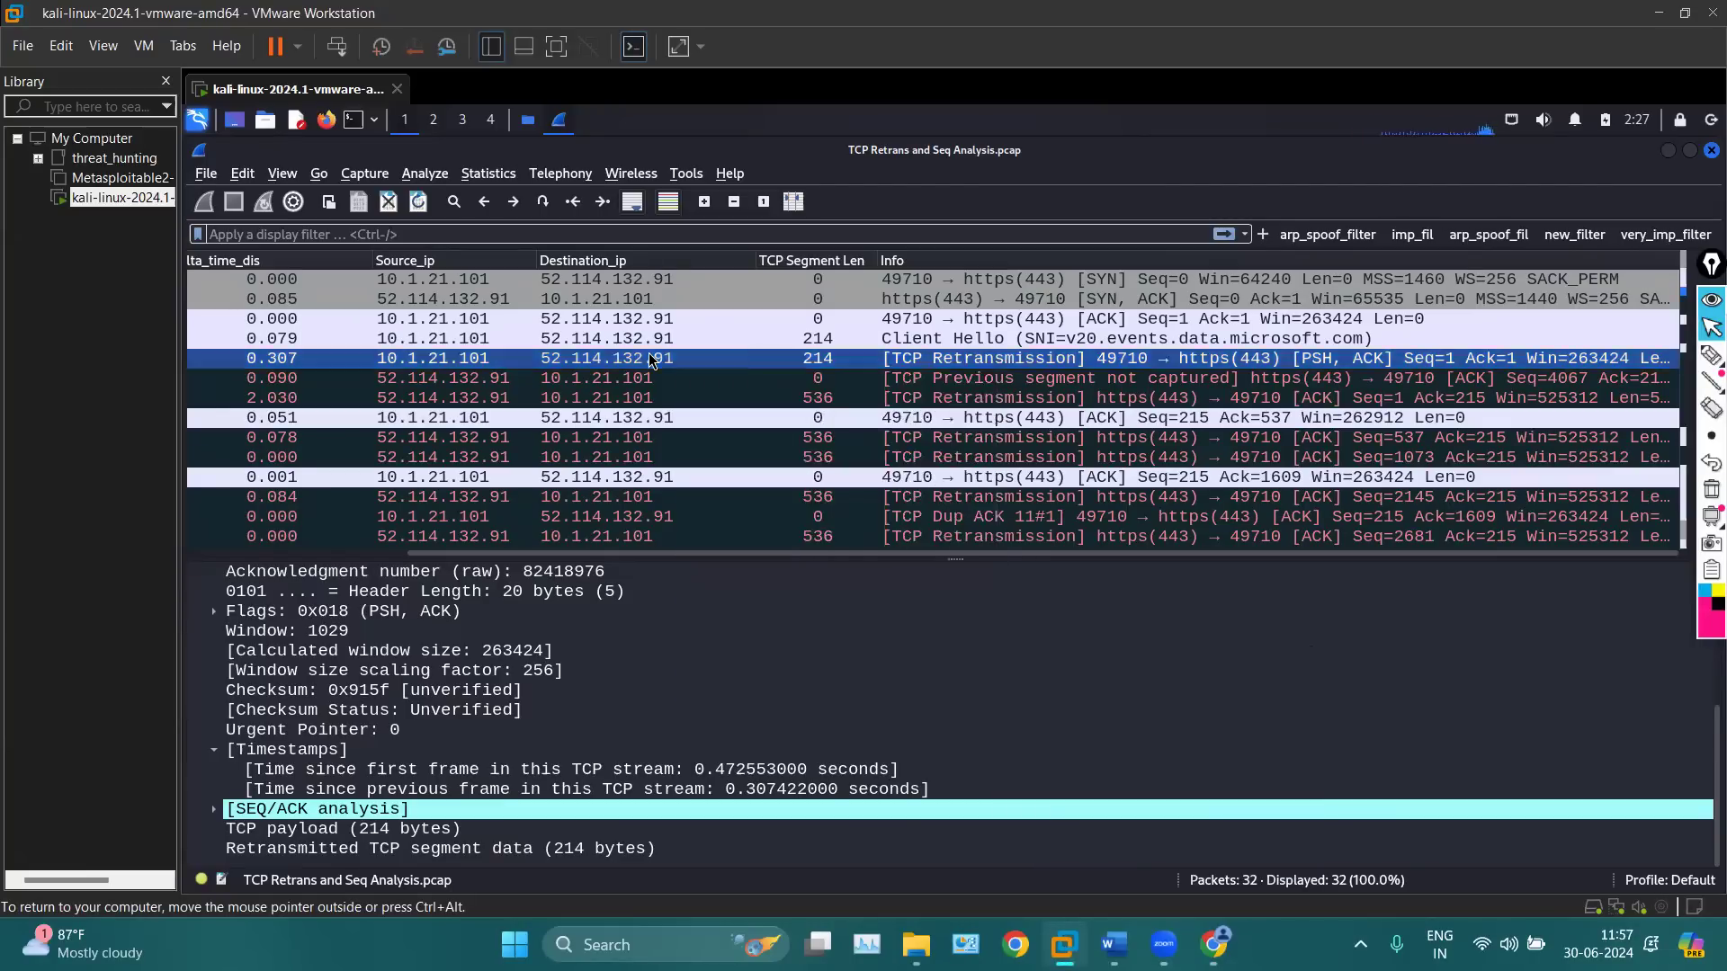
right_click(653, 360)
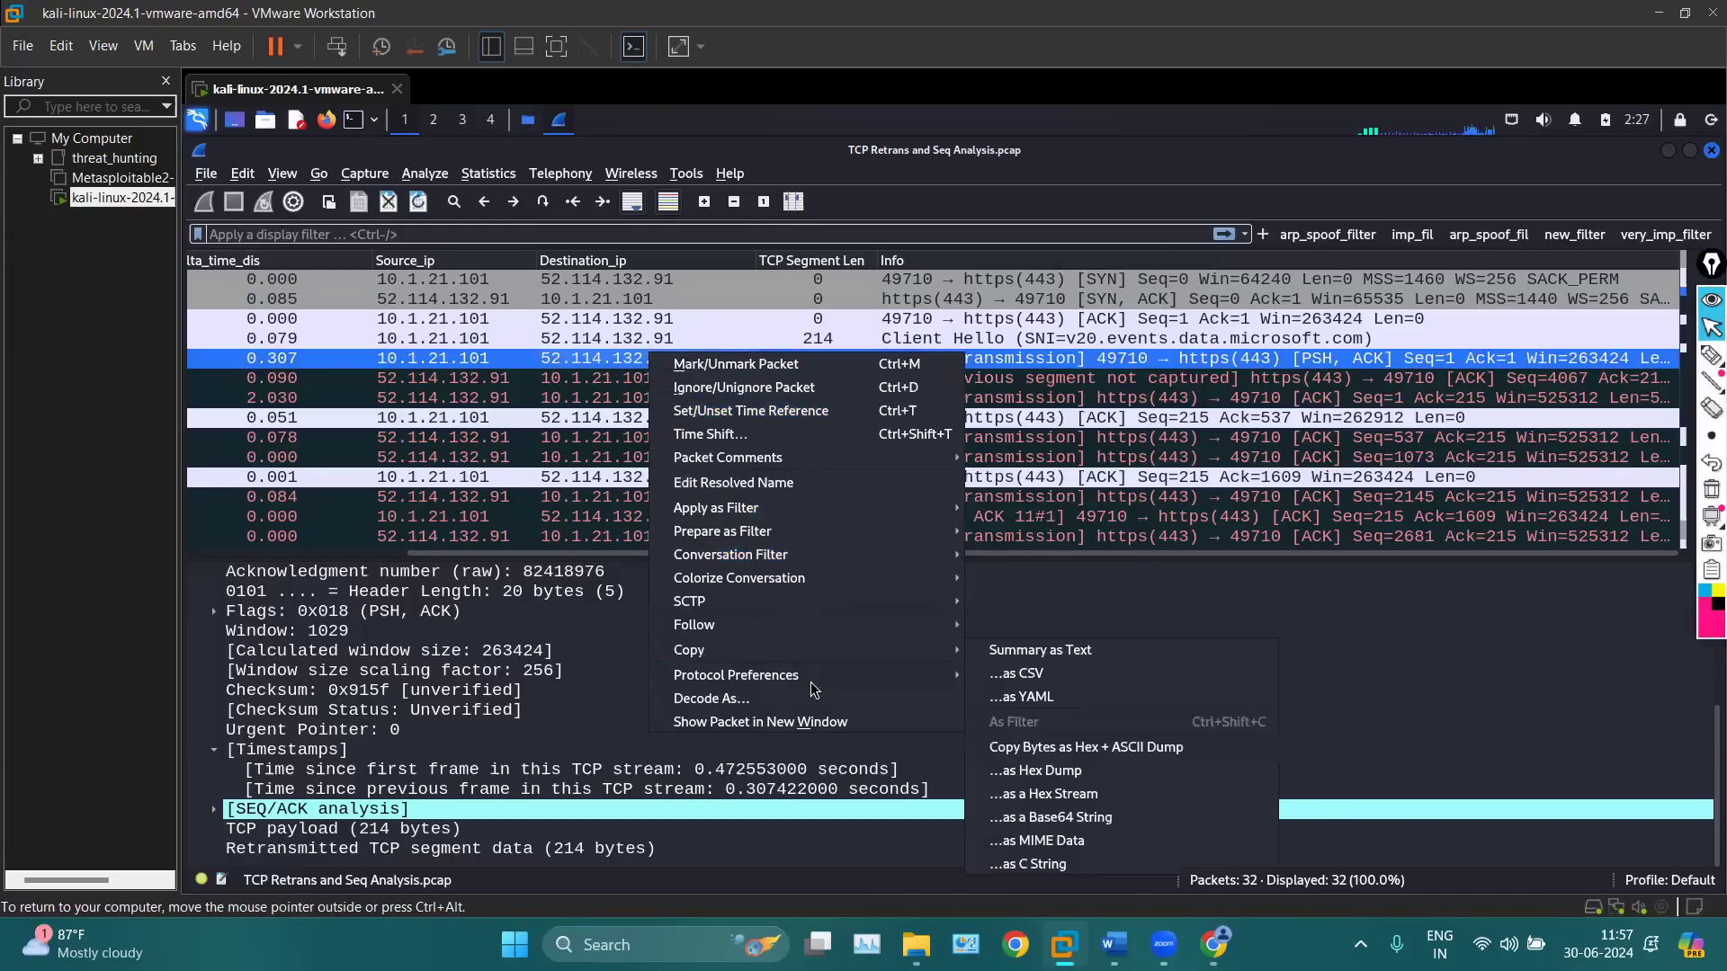
mouse_move(926, 458)
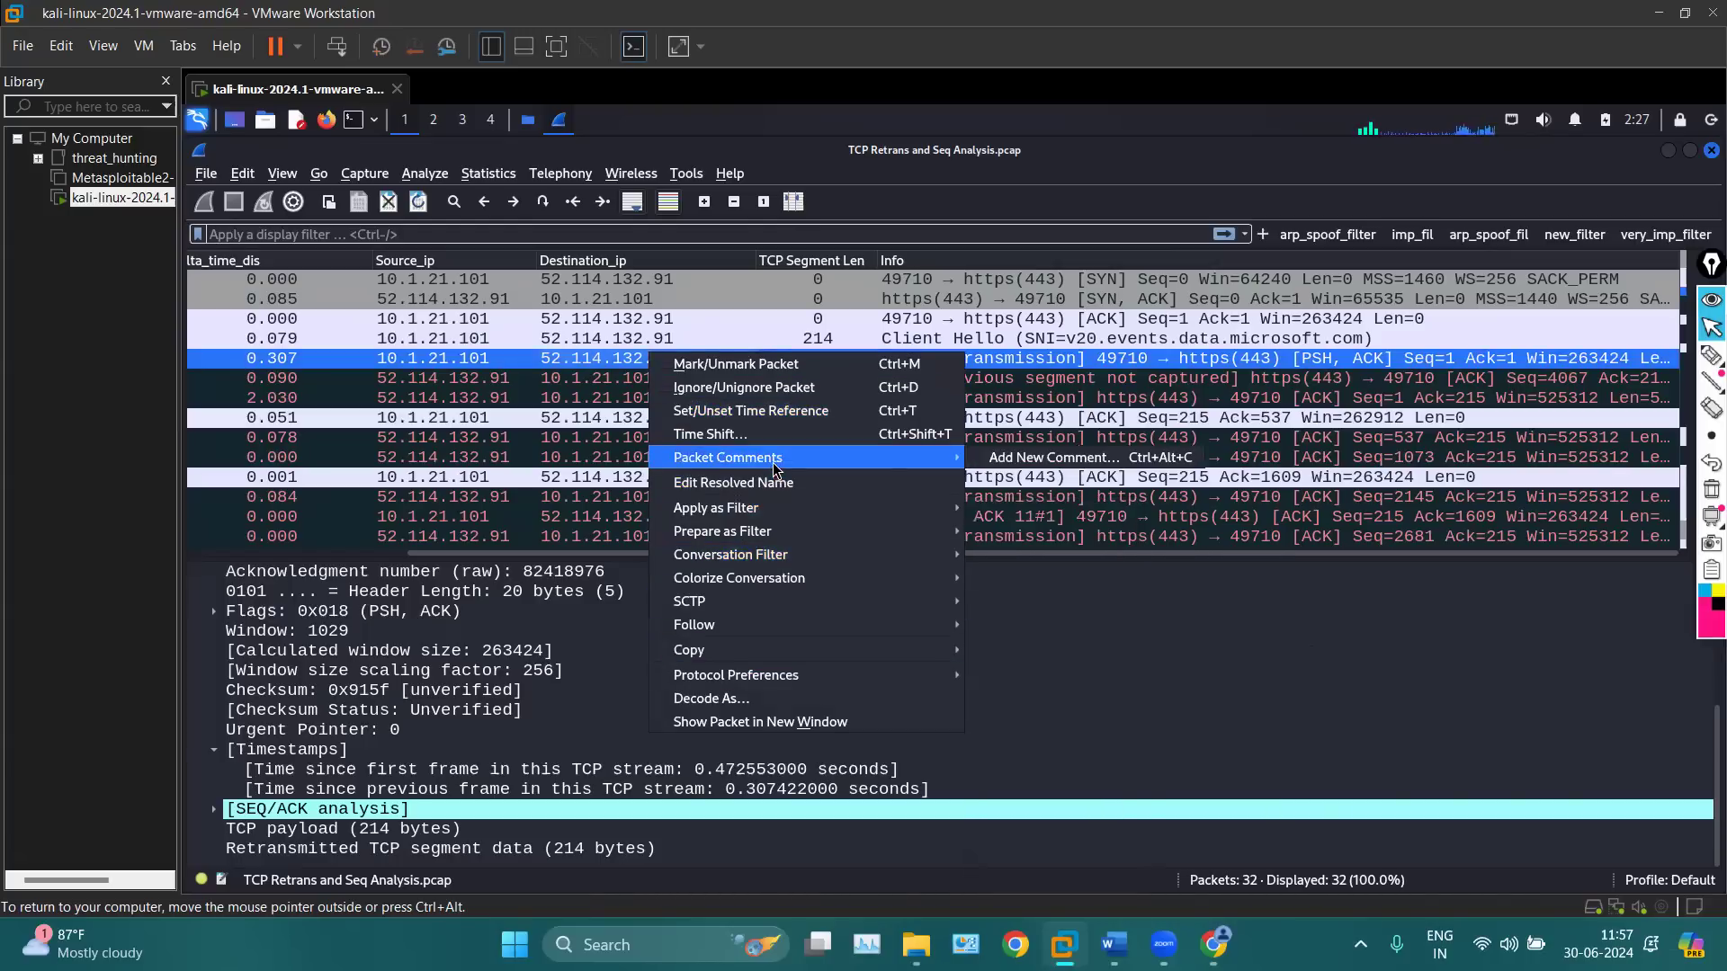
left_click(985, 463)
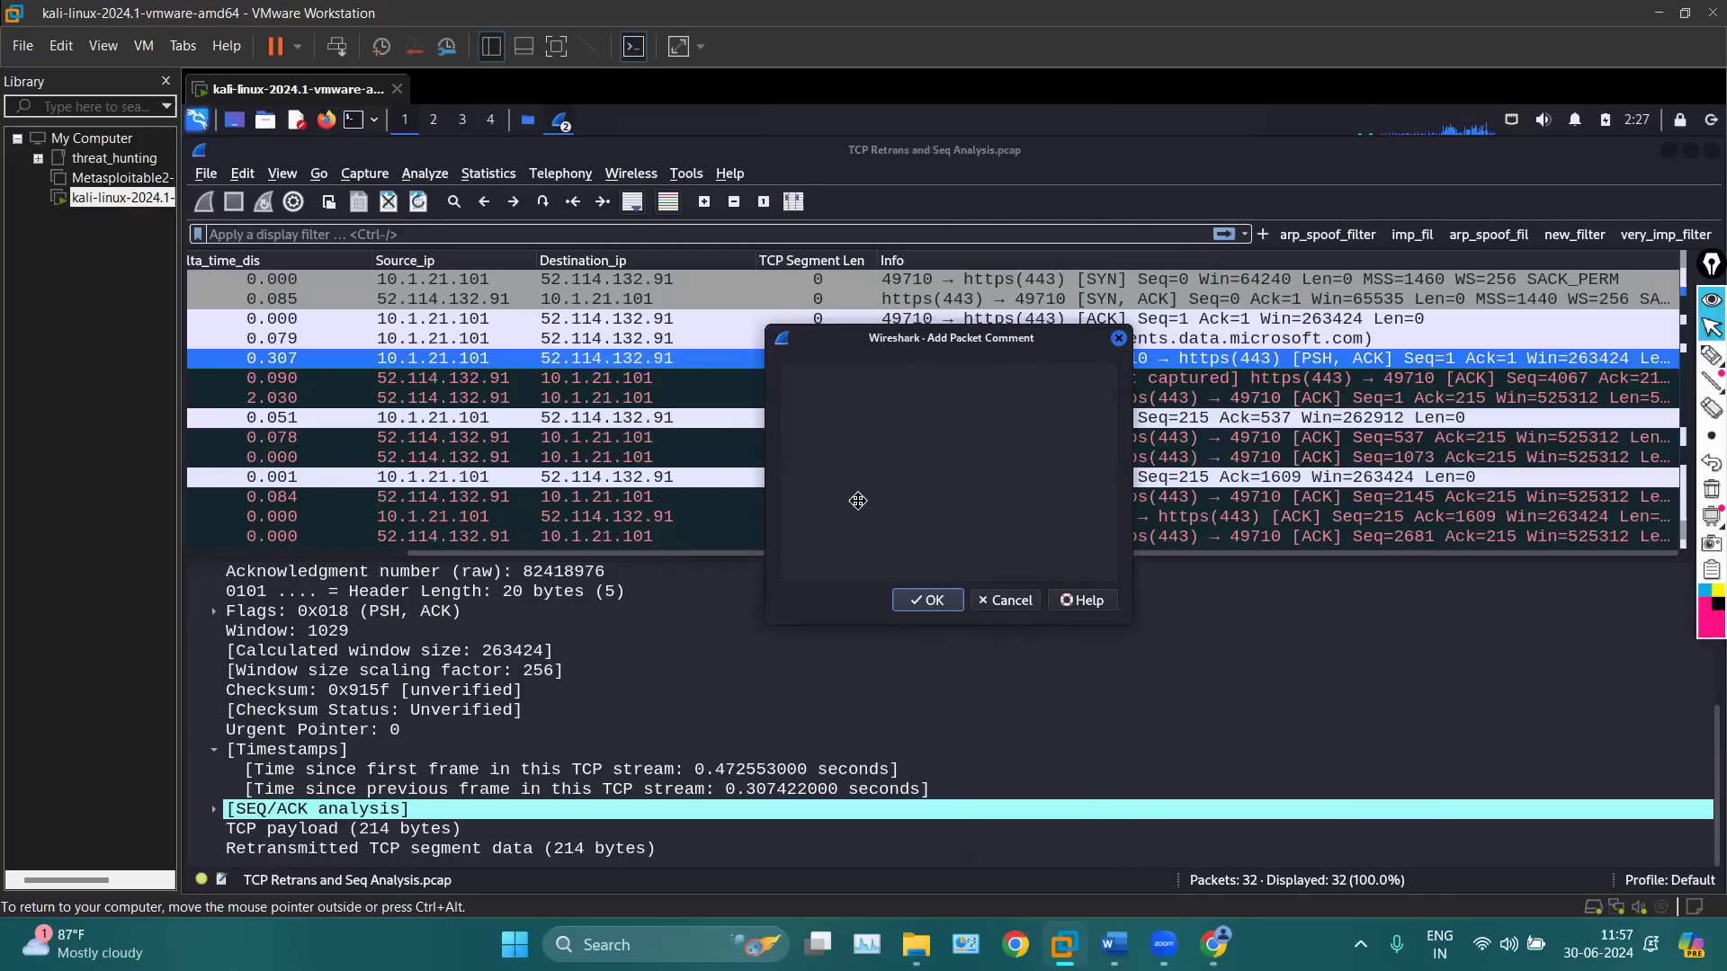
type("wait")
key("BackSpace")
key("BackSpace")
key("BackSpace")
key("BackSpace")
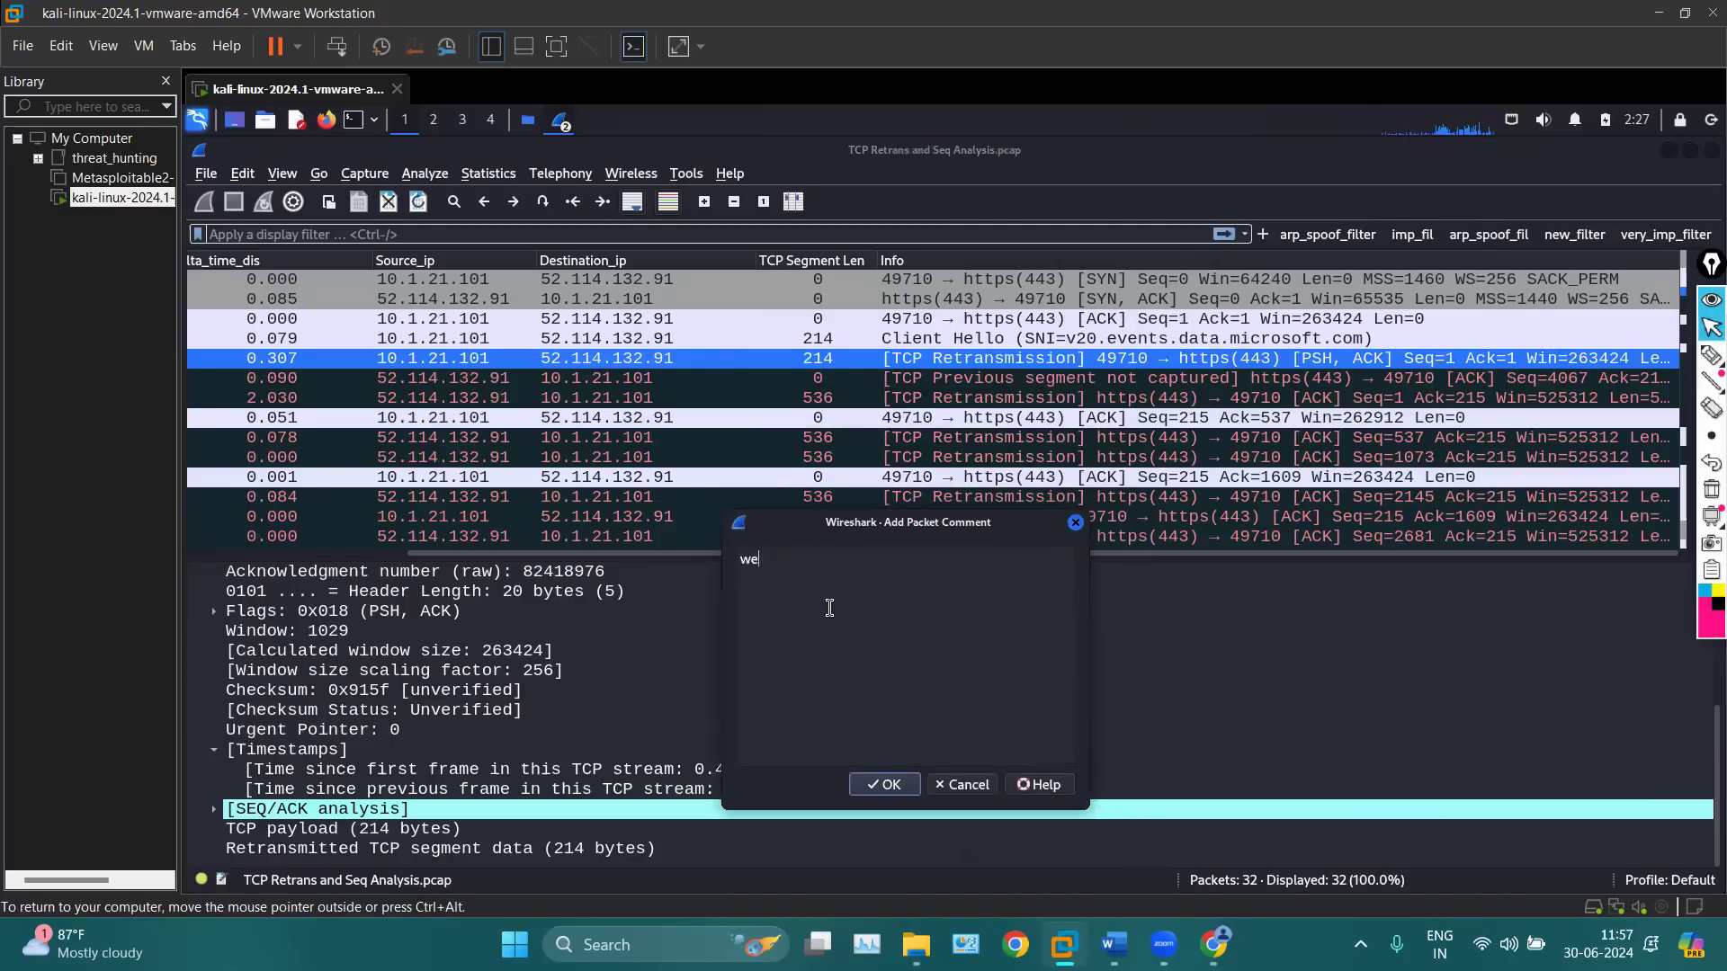
type("lclient has sent ")
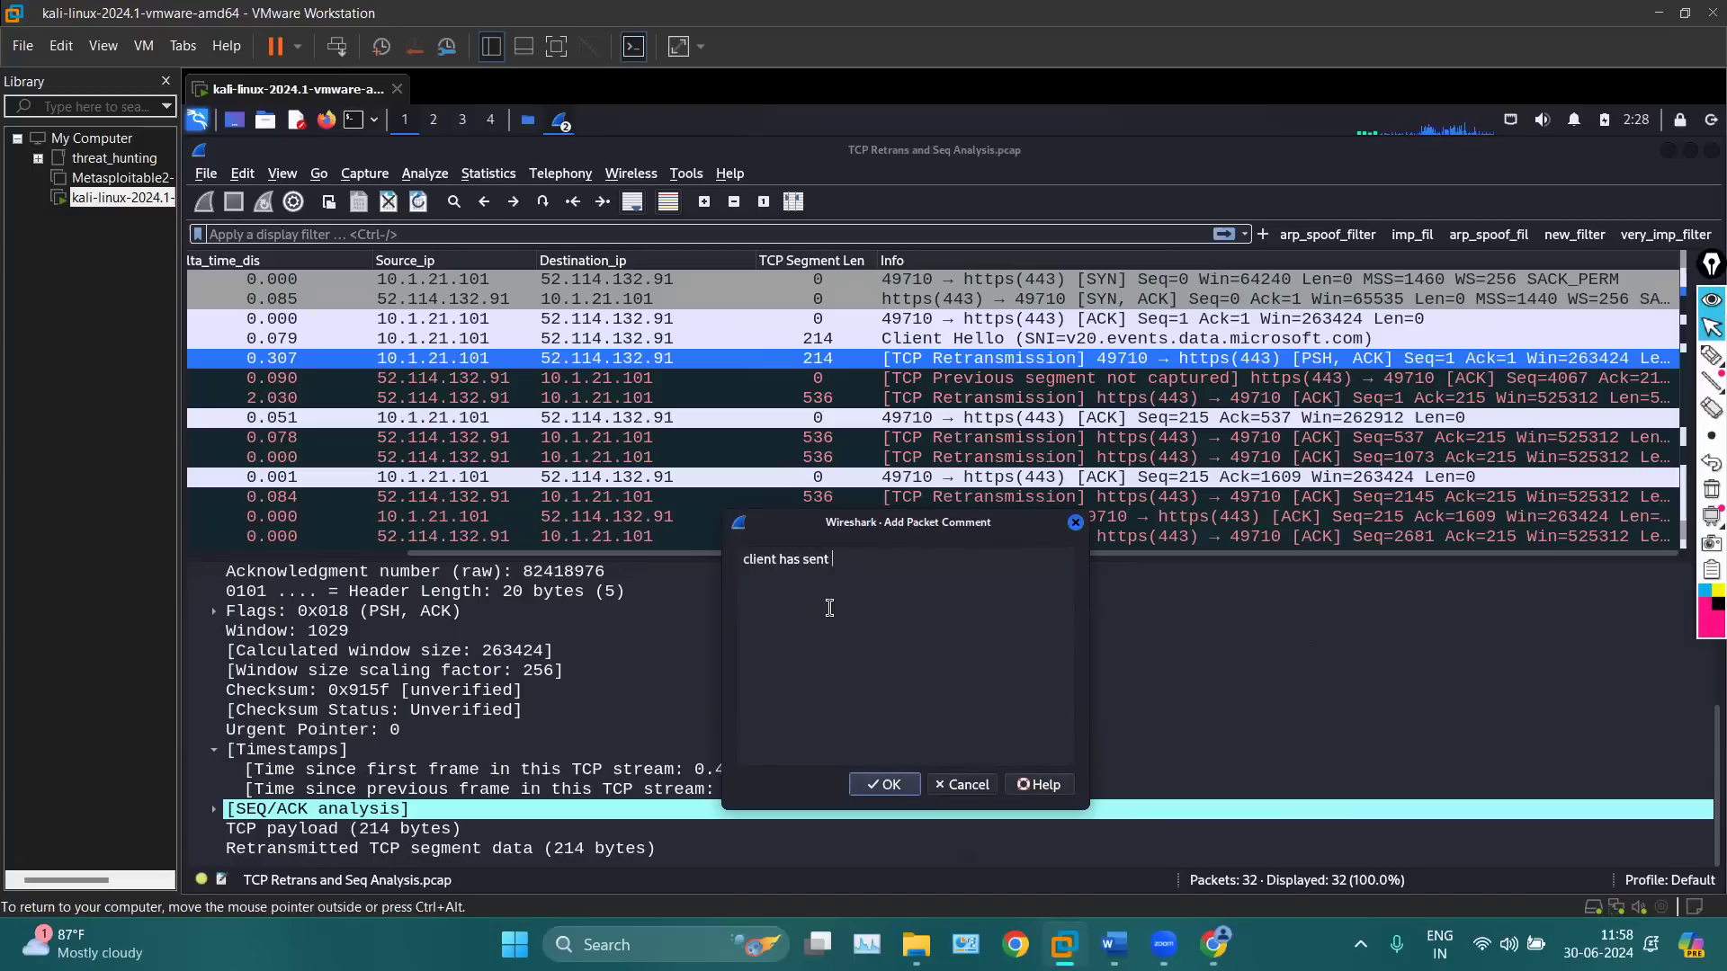
type("214 bytes of data already but in t")
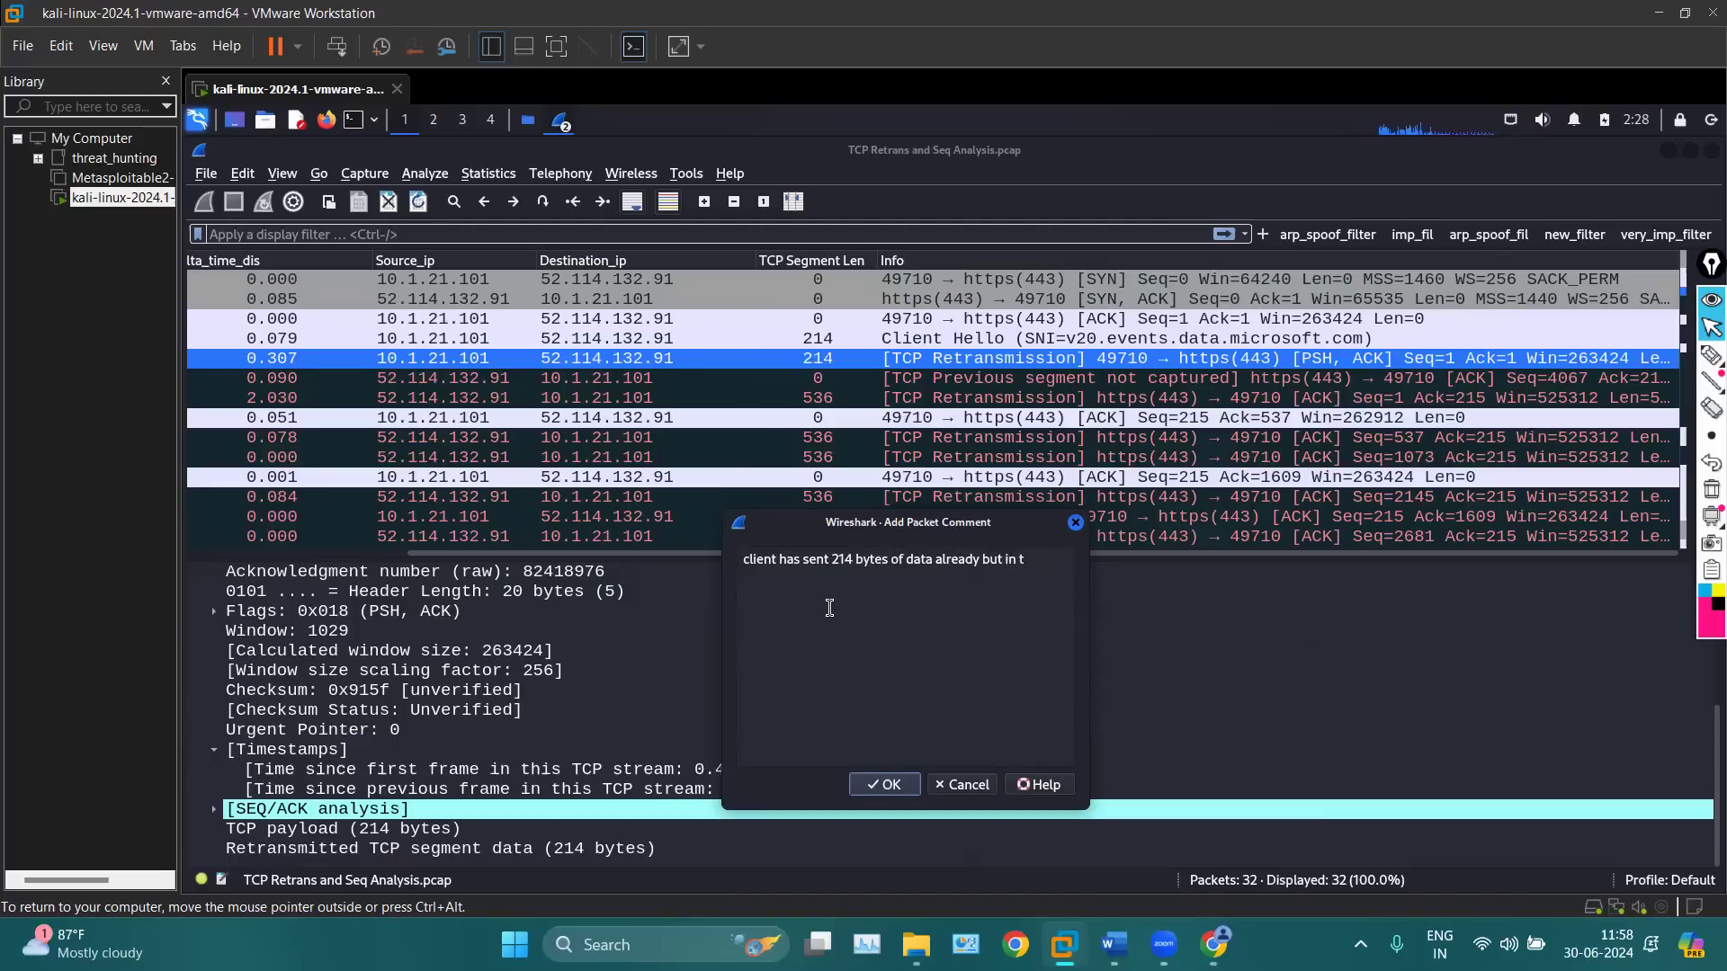
Complete the comment with "this packet which tcp ret it is showing seq = 1 instead of seq = 215" and save it
type("his packet which tcp ret")
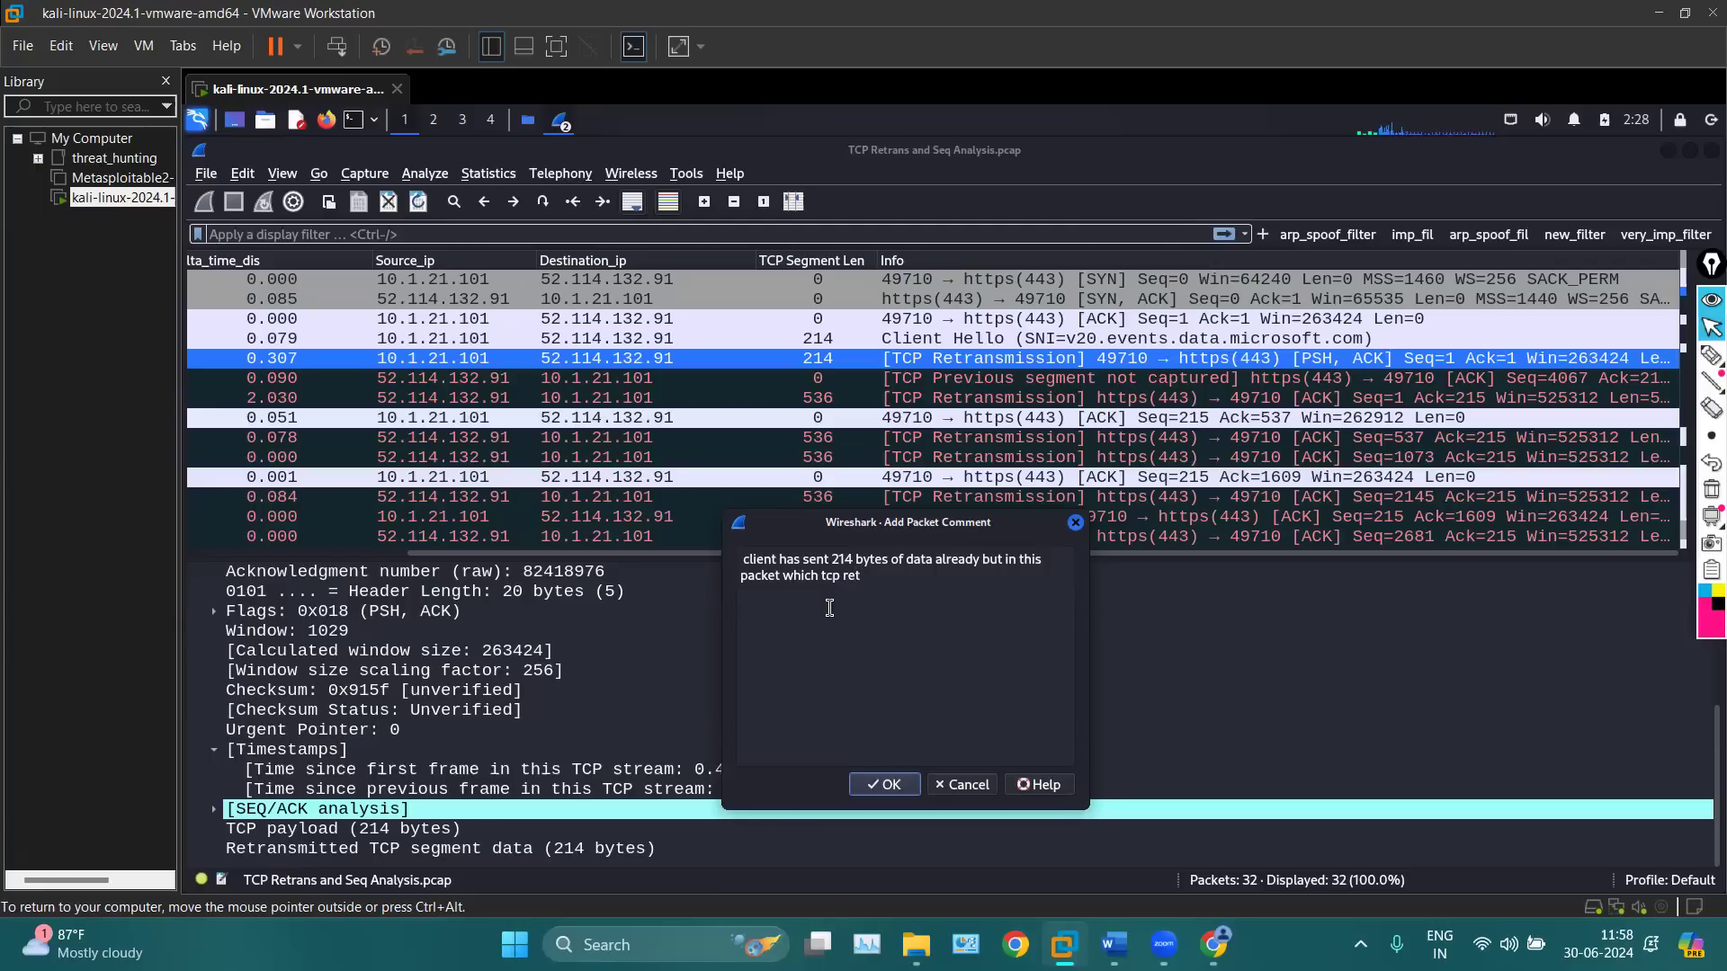
type(" it is showinf")
key("BackSpace")
type("g seq = 1 instead of seq =")
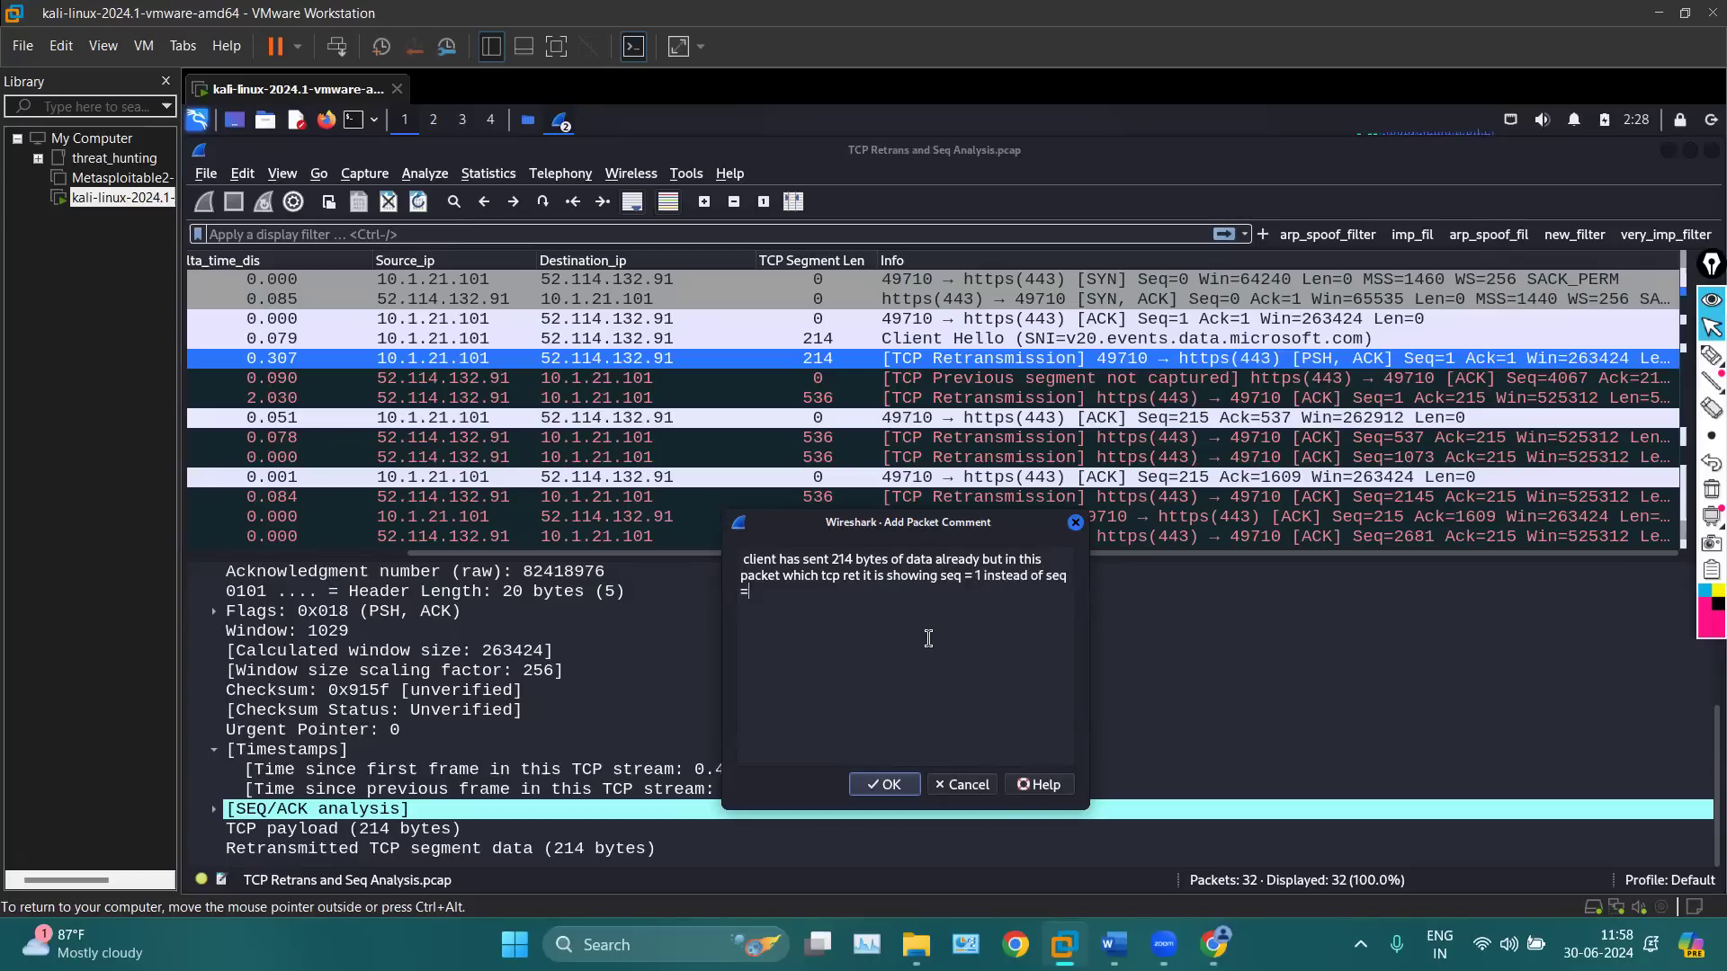
type(" 215")
left_click(871, 786)
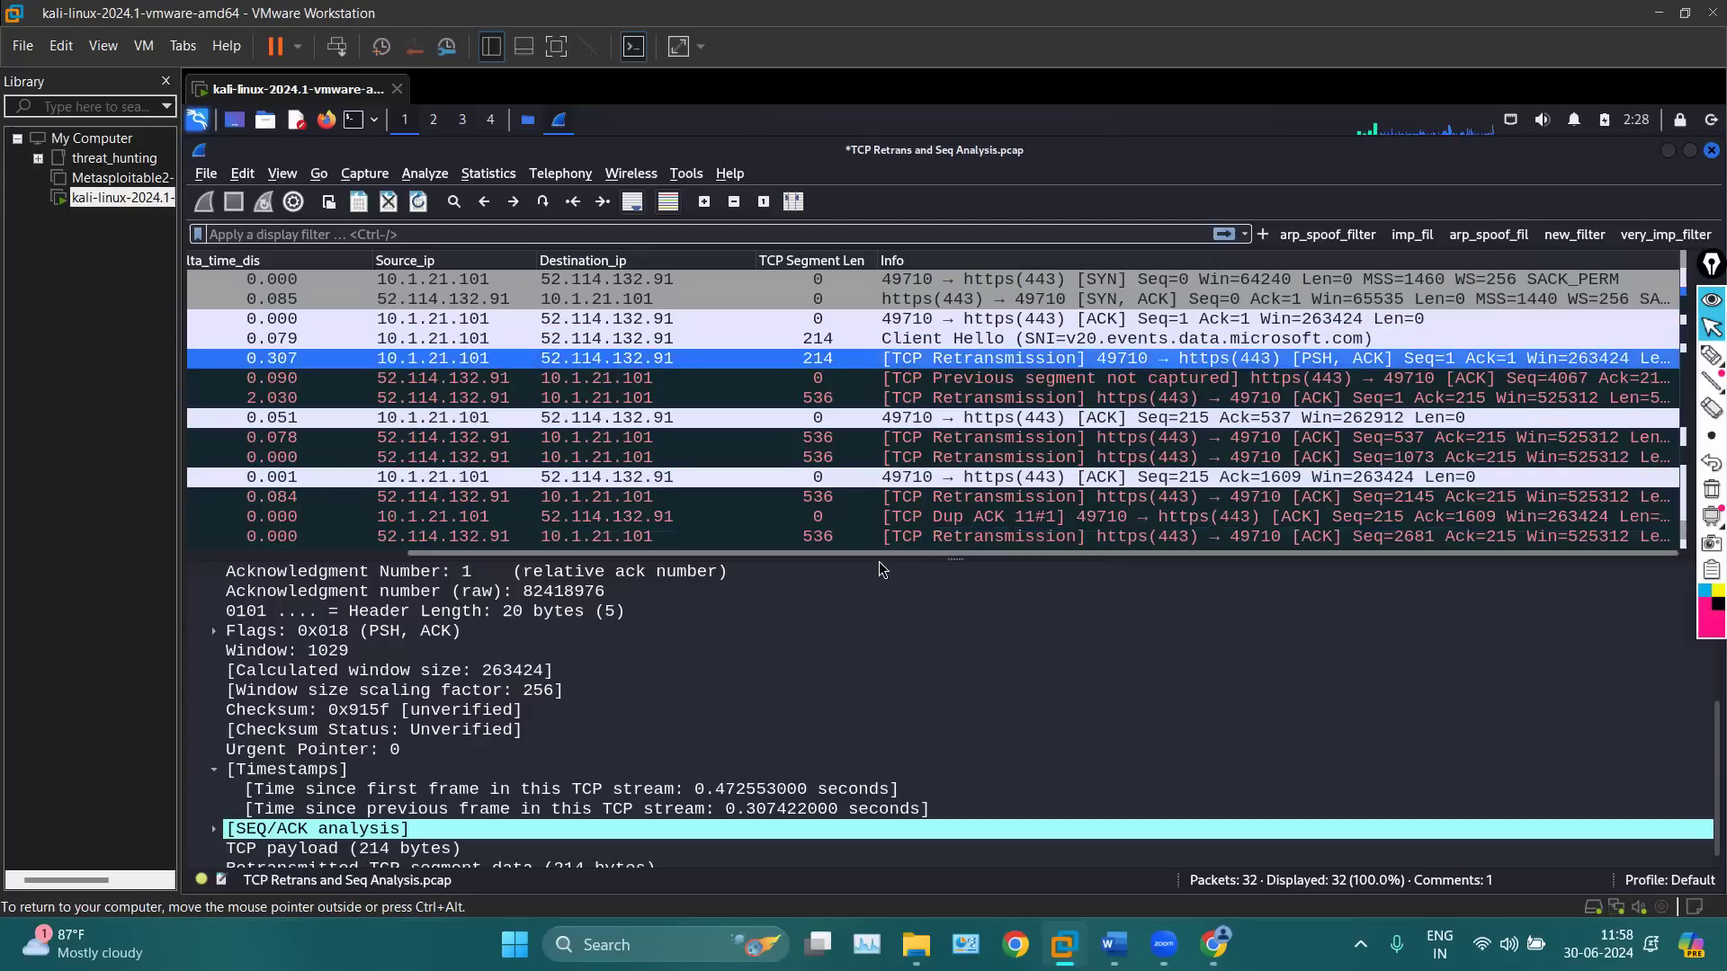
Fit all packet list columns to their contents and select packet 6, flagged TCP Previous segment not captured
left_click_drag(880, 554, 581, 554)
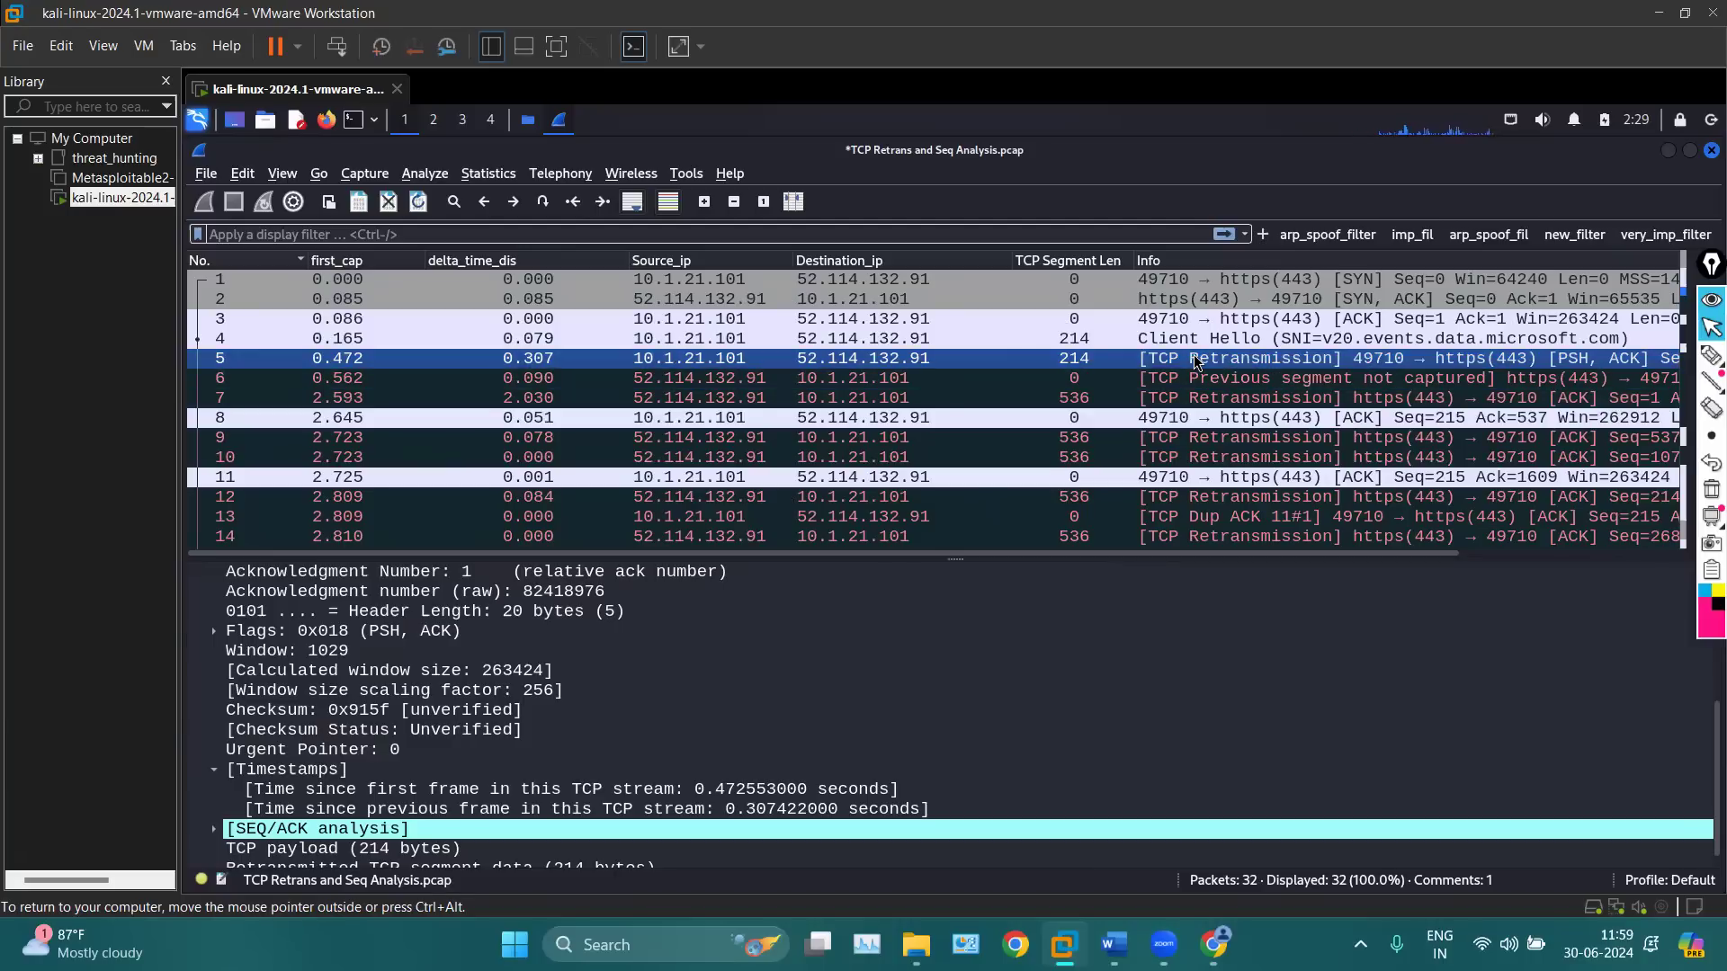
left_click(926, 385)
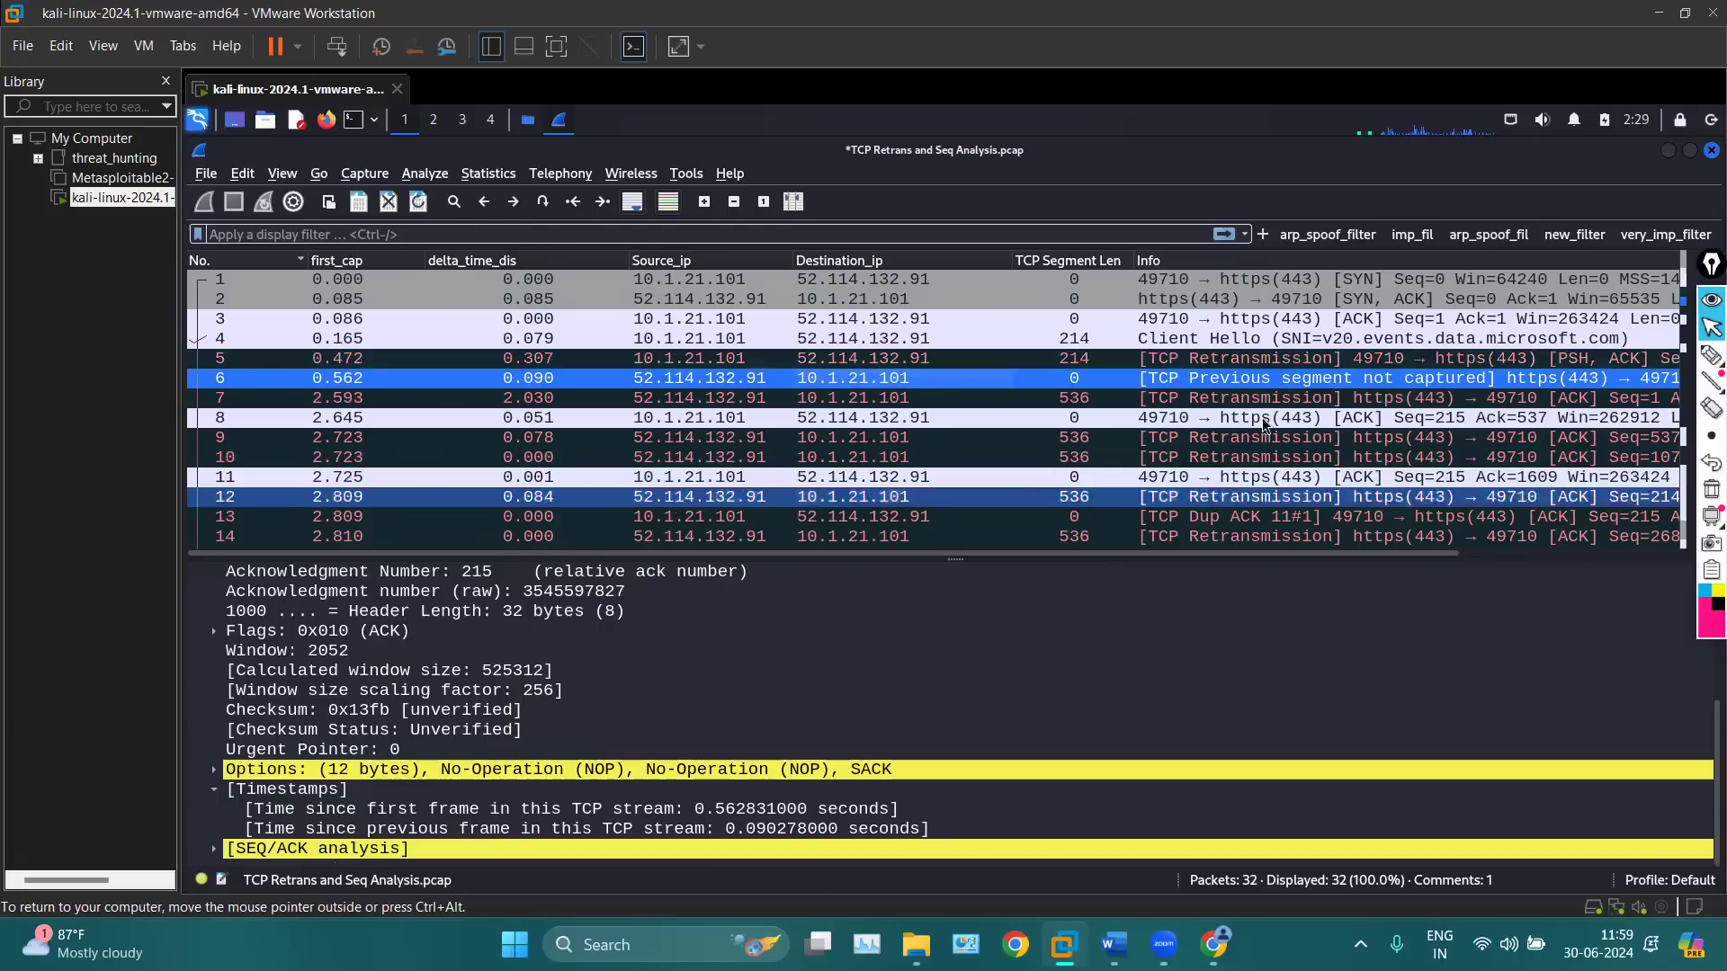
left_click_drag(1080, 554, 1349, 572)
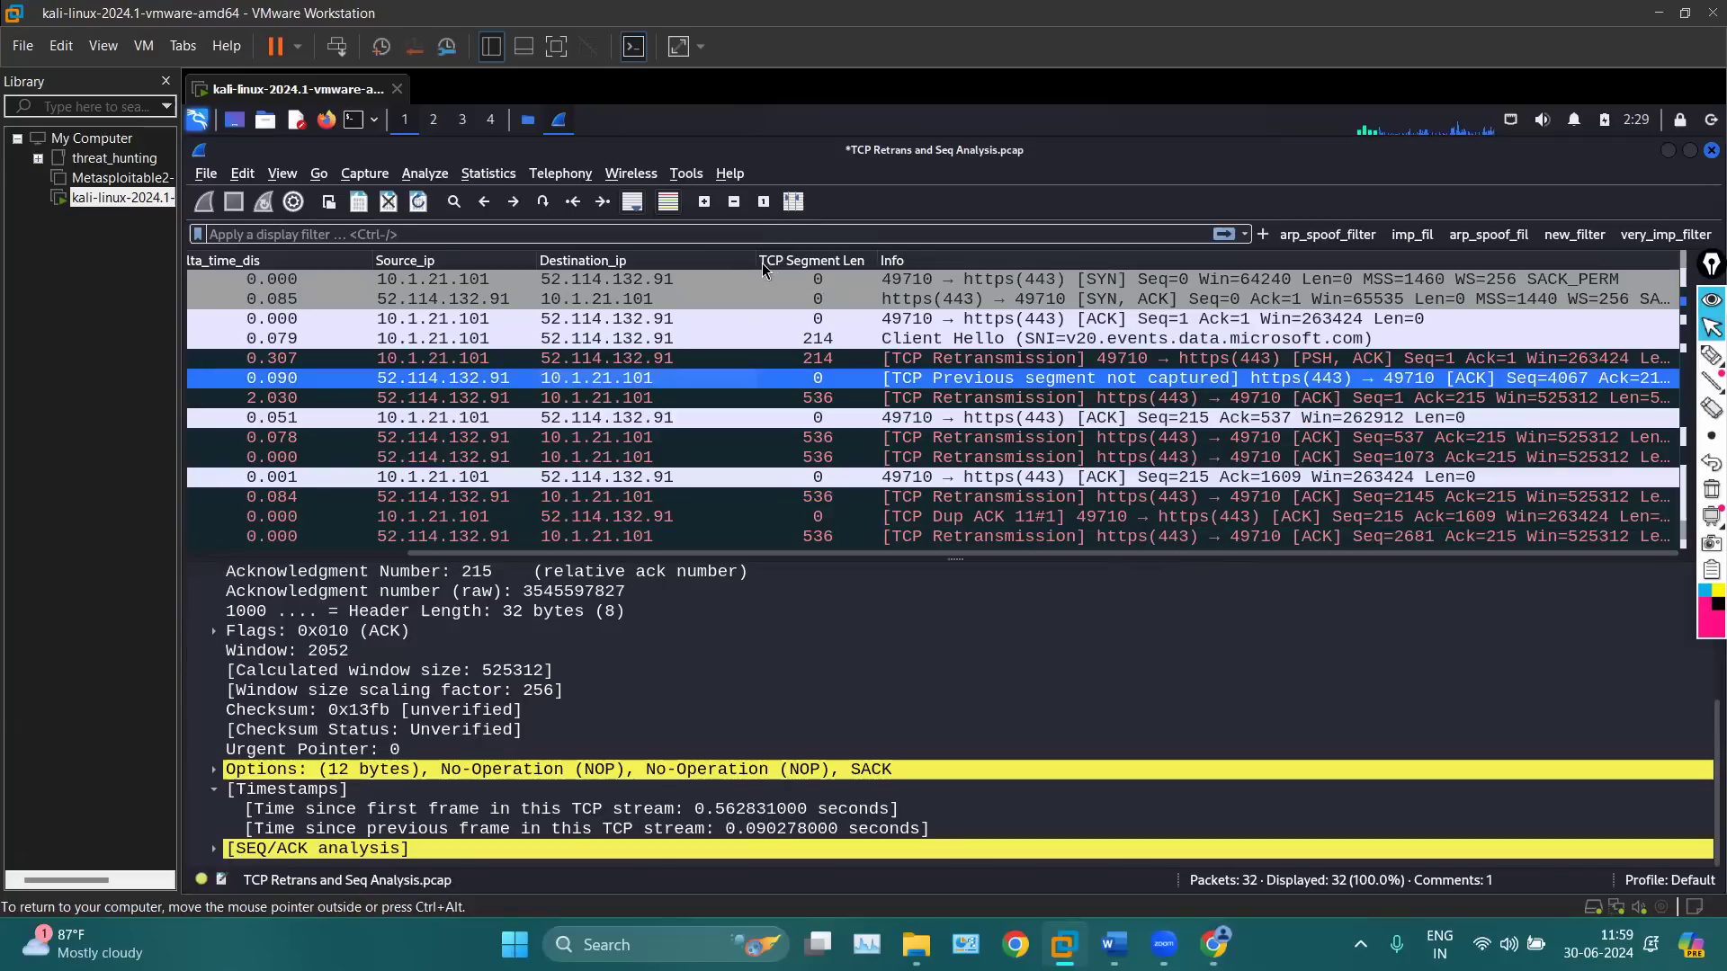
left_click_drag(757, 259, 657, 261)
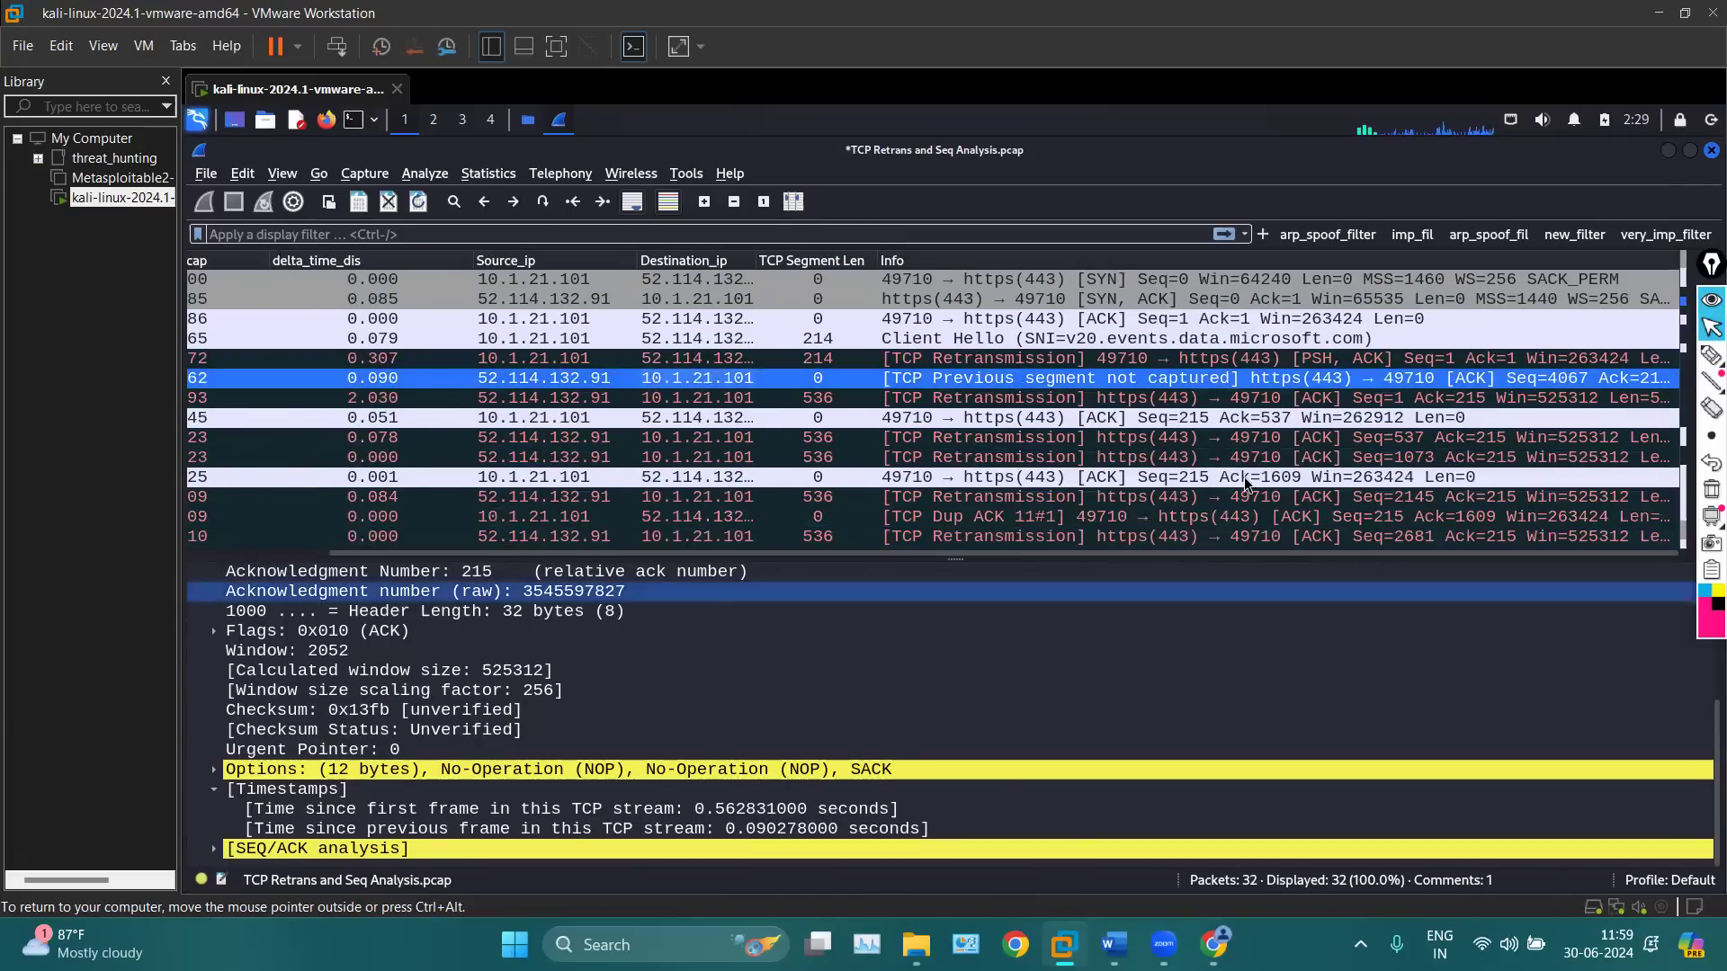
left_click(1186, 401)
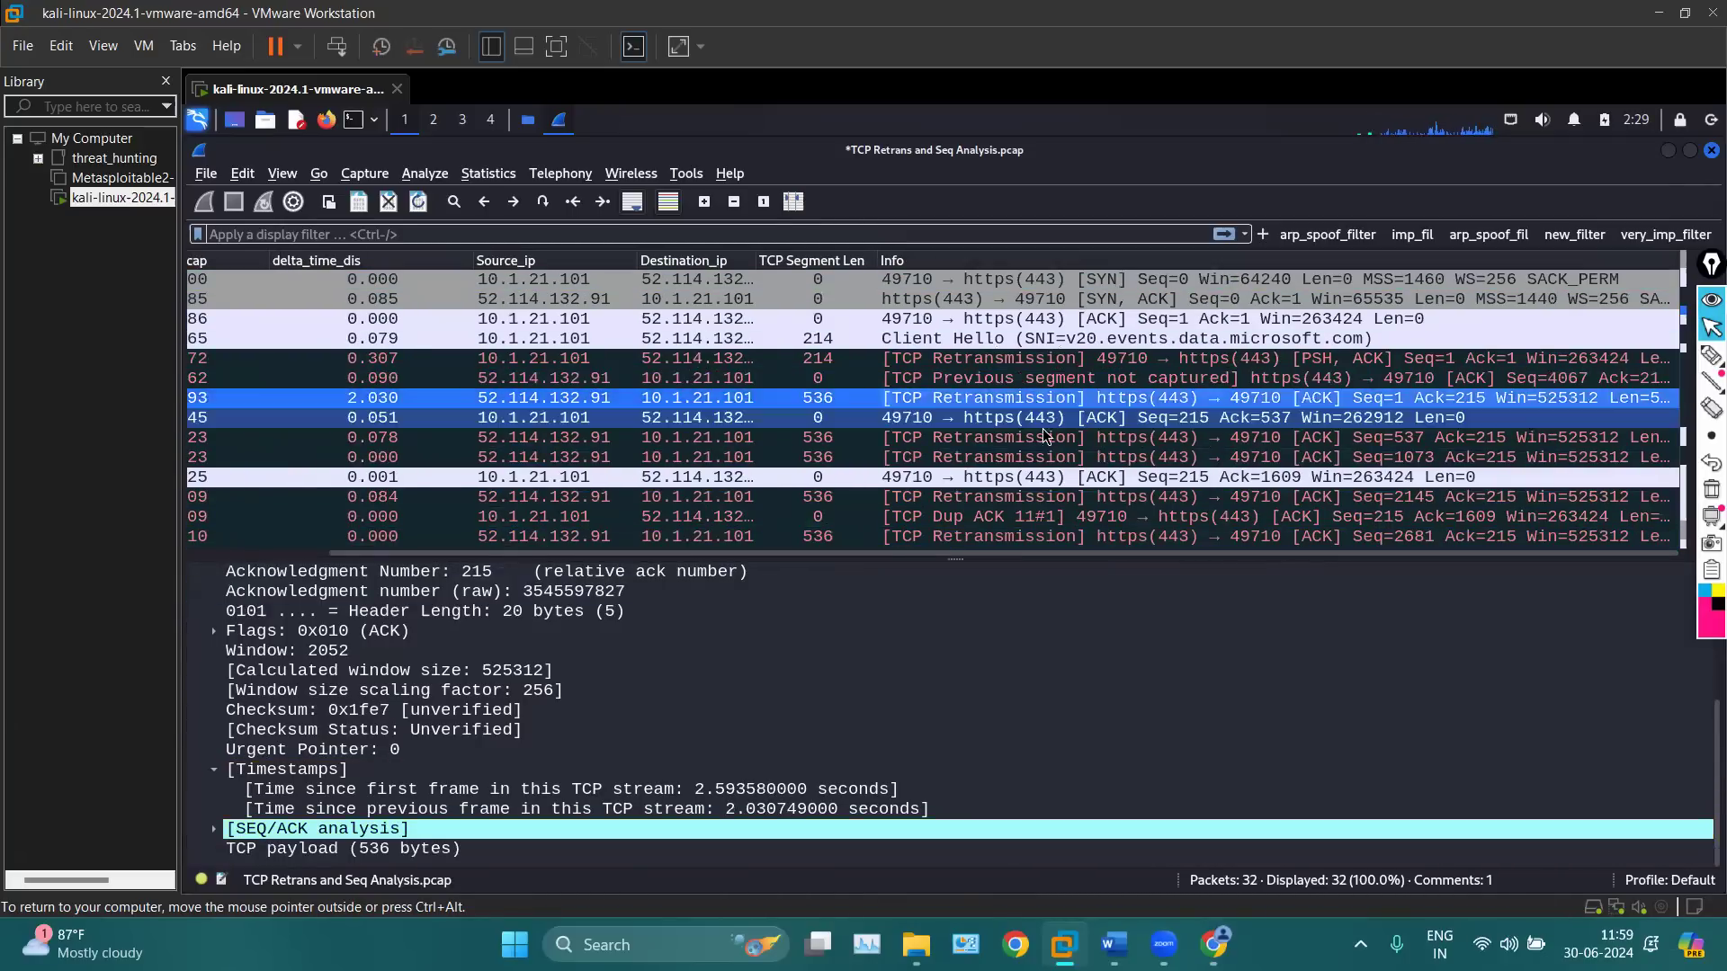
left_click(793, 201)
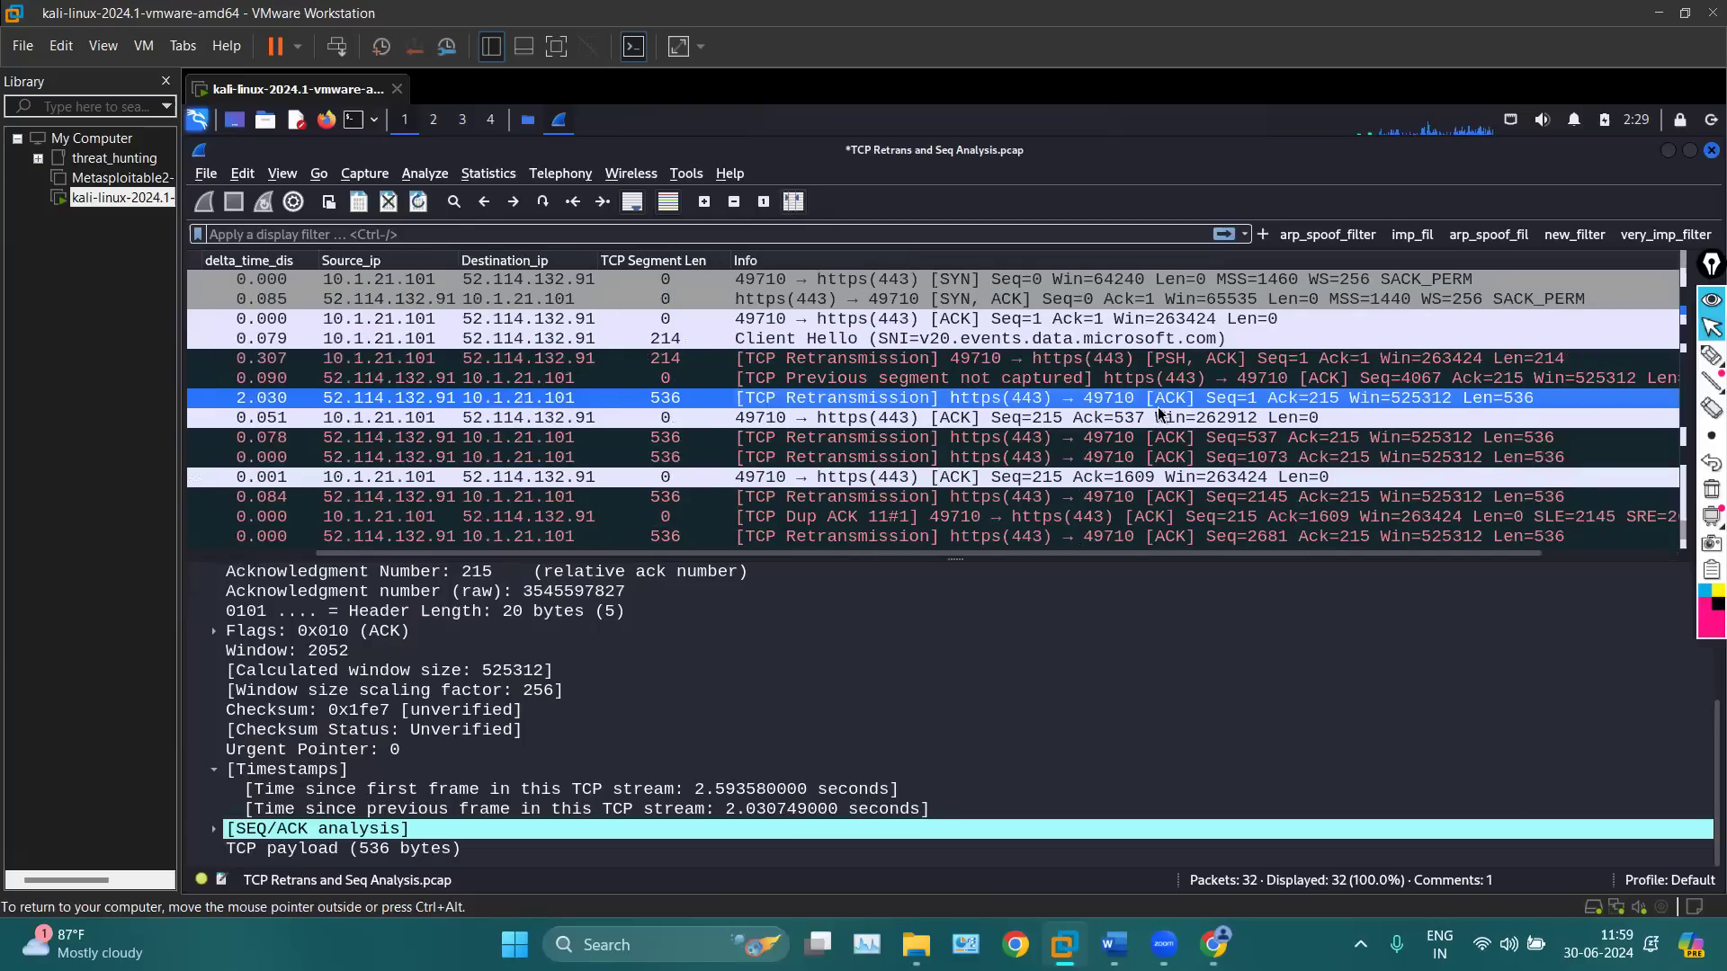
left_click(864, 378)
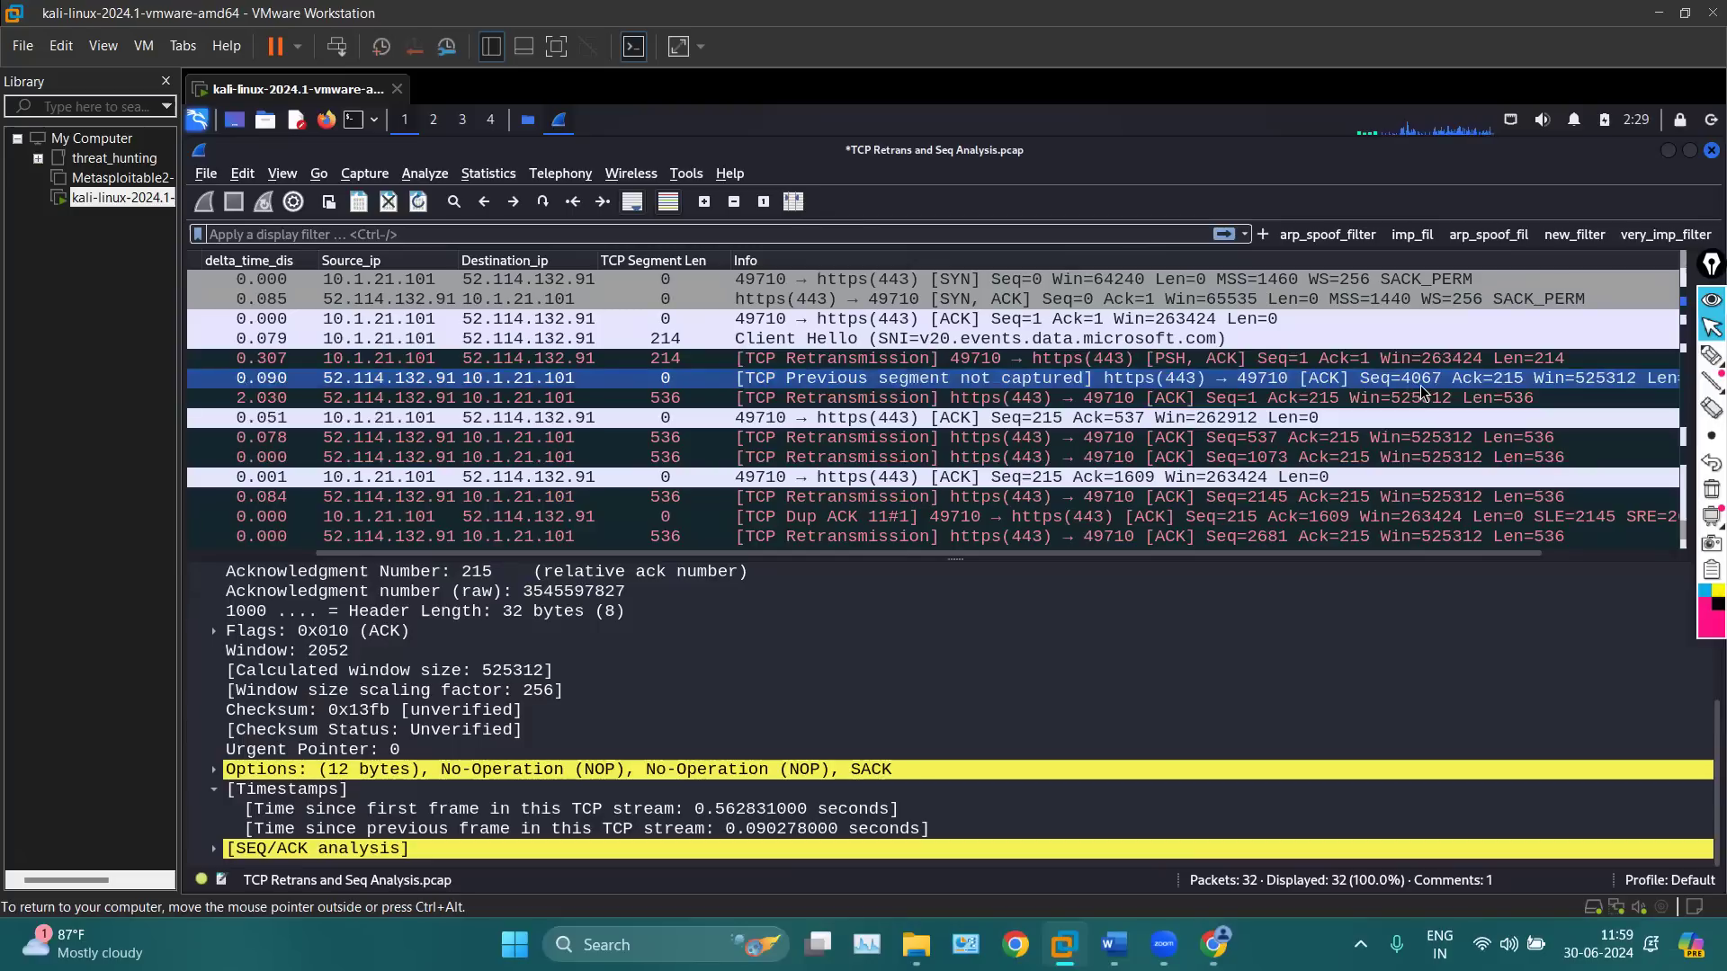
Mark packet 6's Seq and Ack values, the Client Hello row and the TCP segment lengths with the pen, and clear the marks
left_click(1706, 360)
mouse_move(1439, 363)
left_mouse_down()
mouse_move(1356, 362)
mouse_move(1349, 396)
mouse_move(1444, 401)
mouse_move(1442, 373)
left_mouse_up()
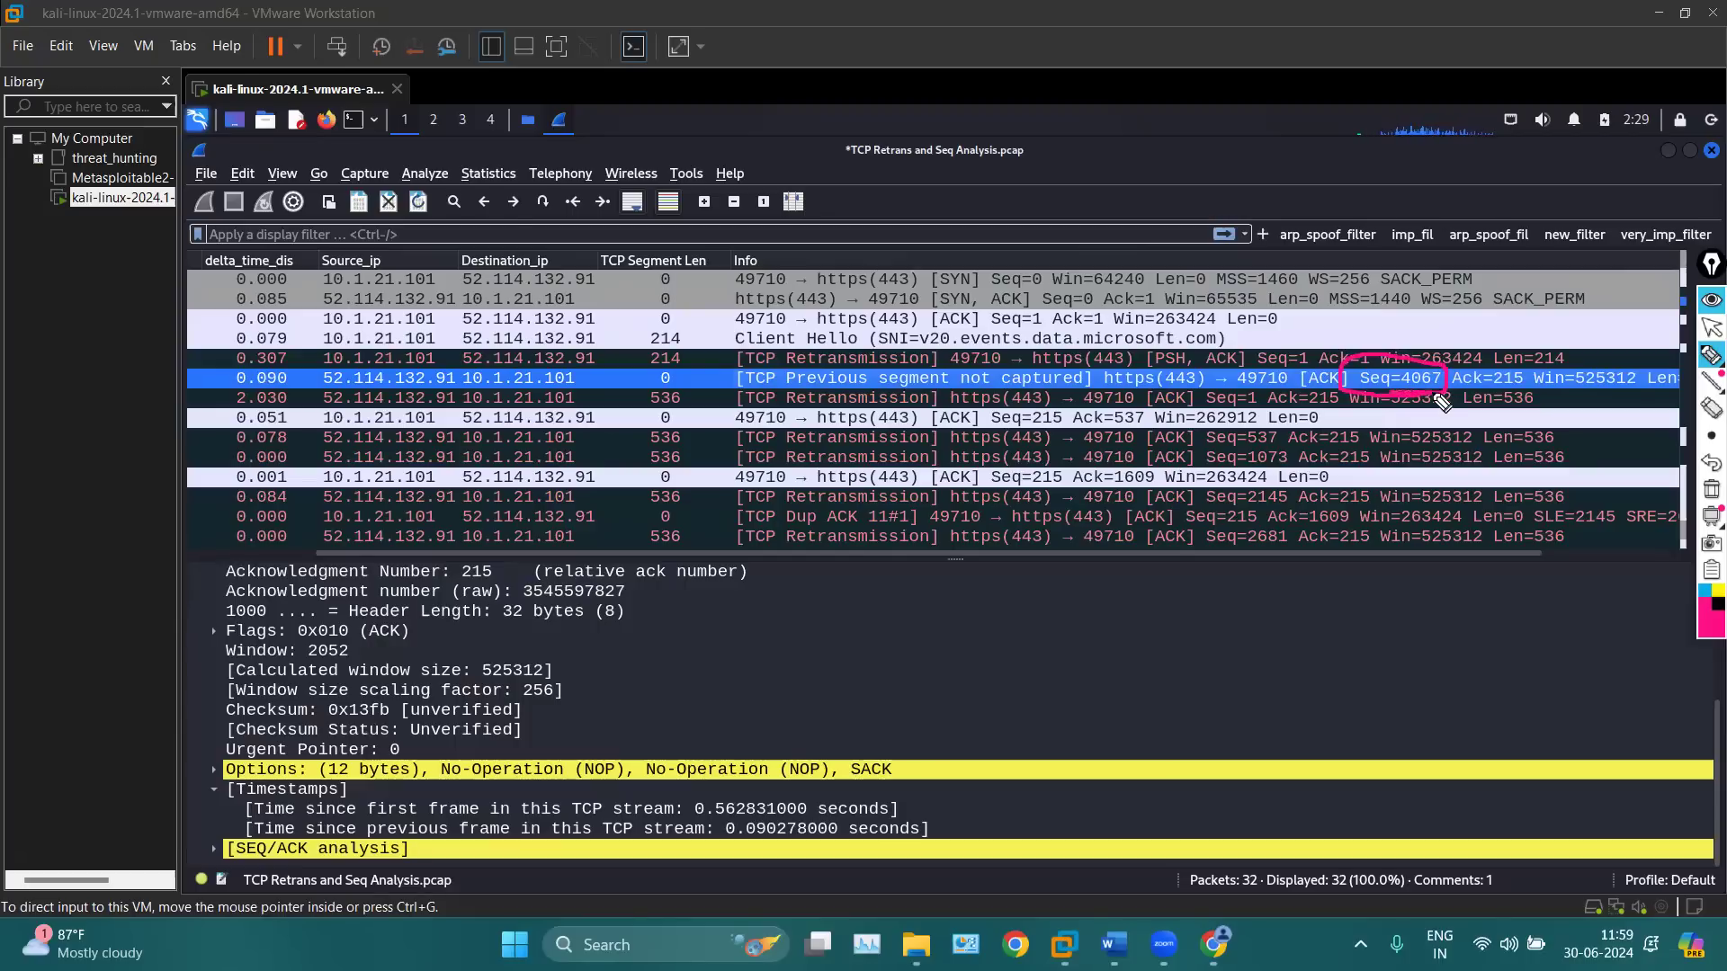
left_click_drag(1450, 390, 1525, 389)
left_click_drag(1228, 342, 1483, 193)
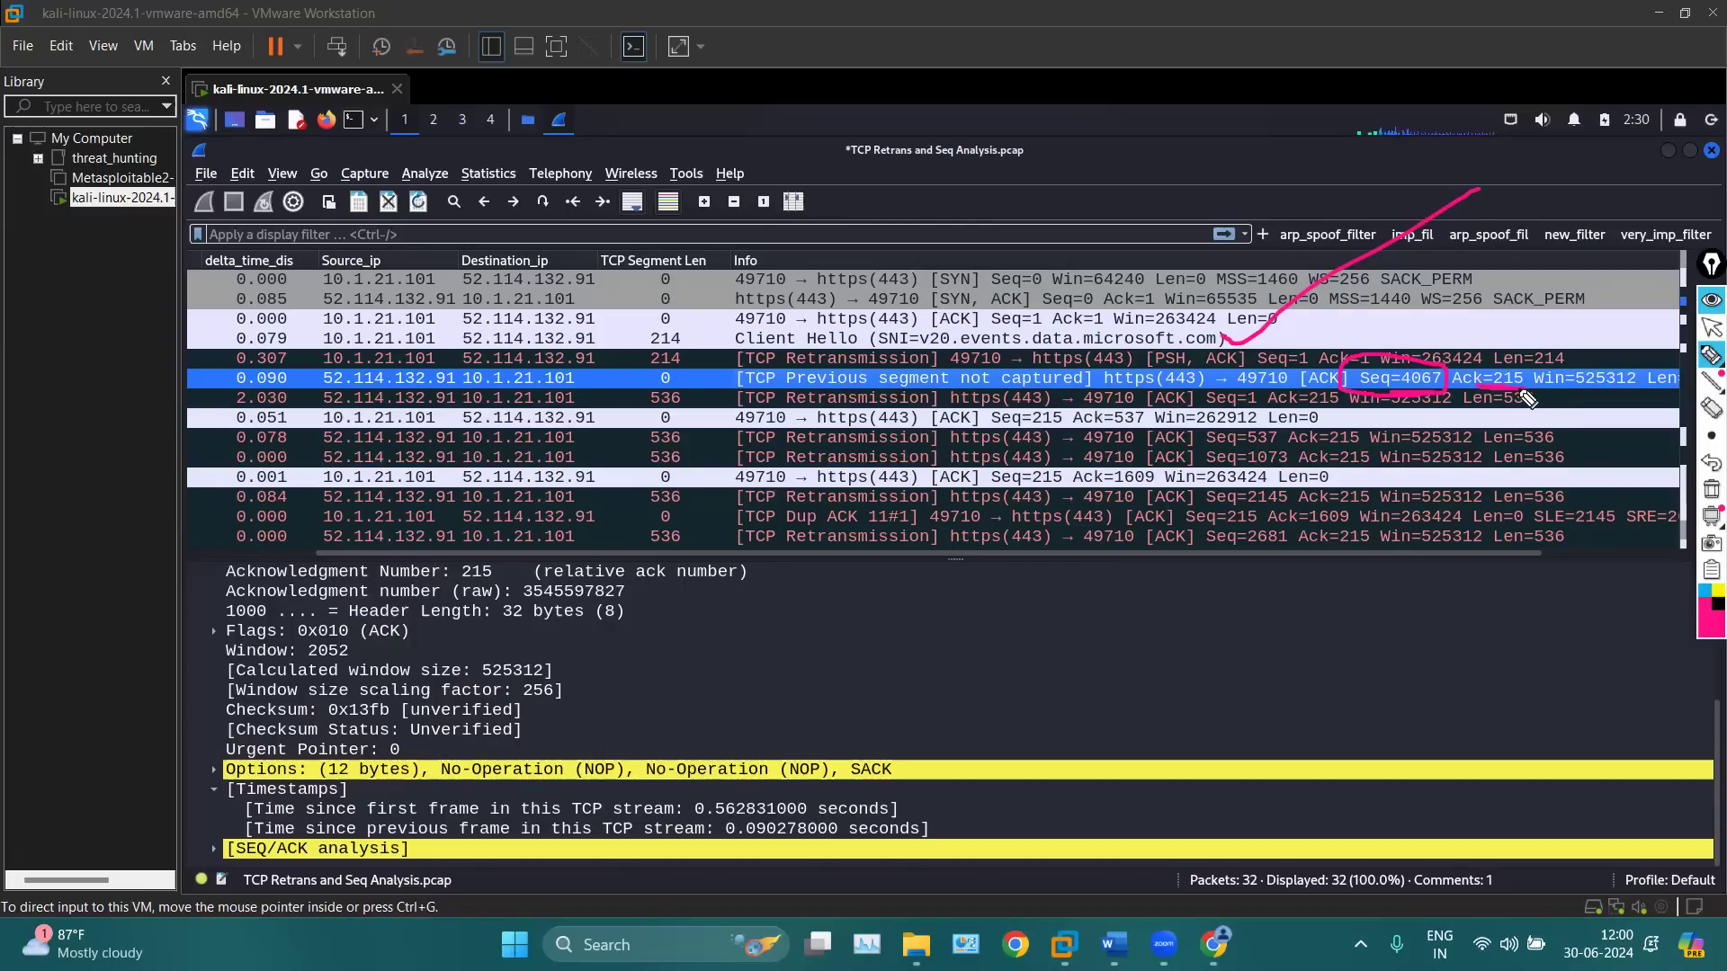
left_click_drag(1390, 391, 1431, 389)
mouse_move(700, 336)
left_mouse_down()
mouse_move(698, 401)
mouse_move(743, 469)
left_mouse_up()
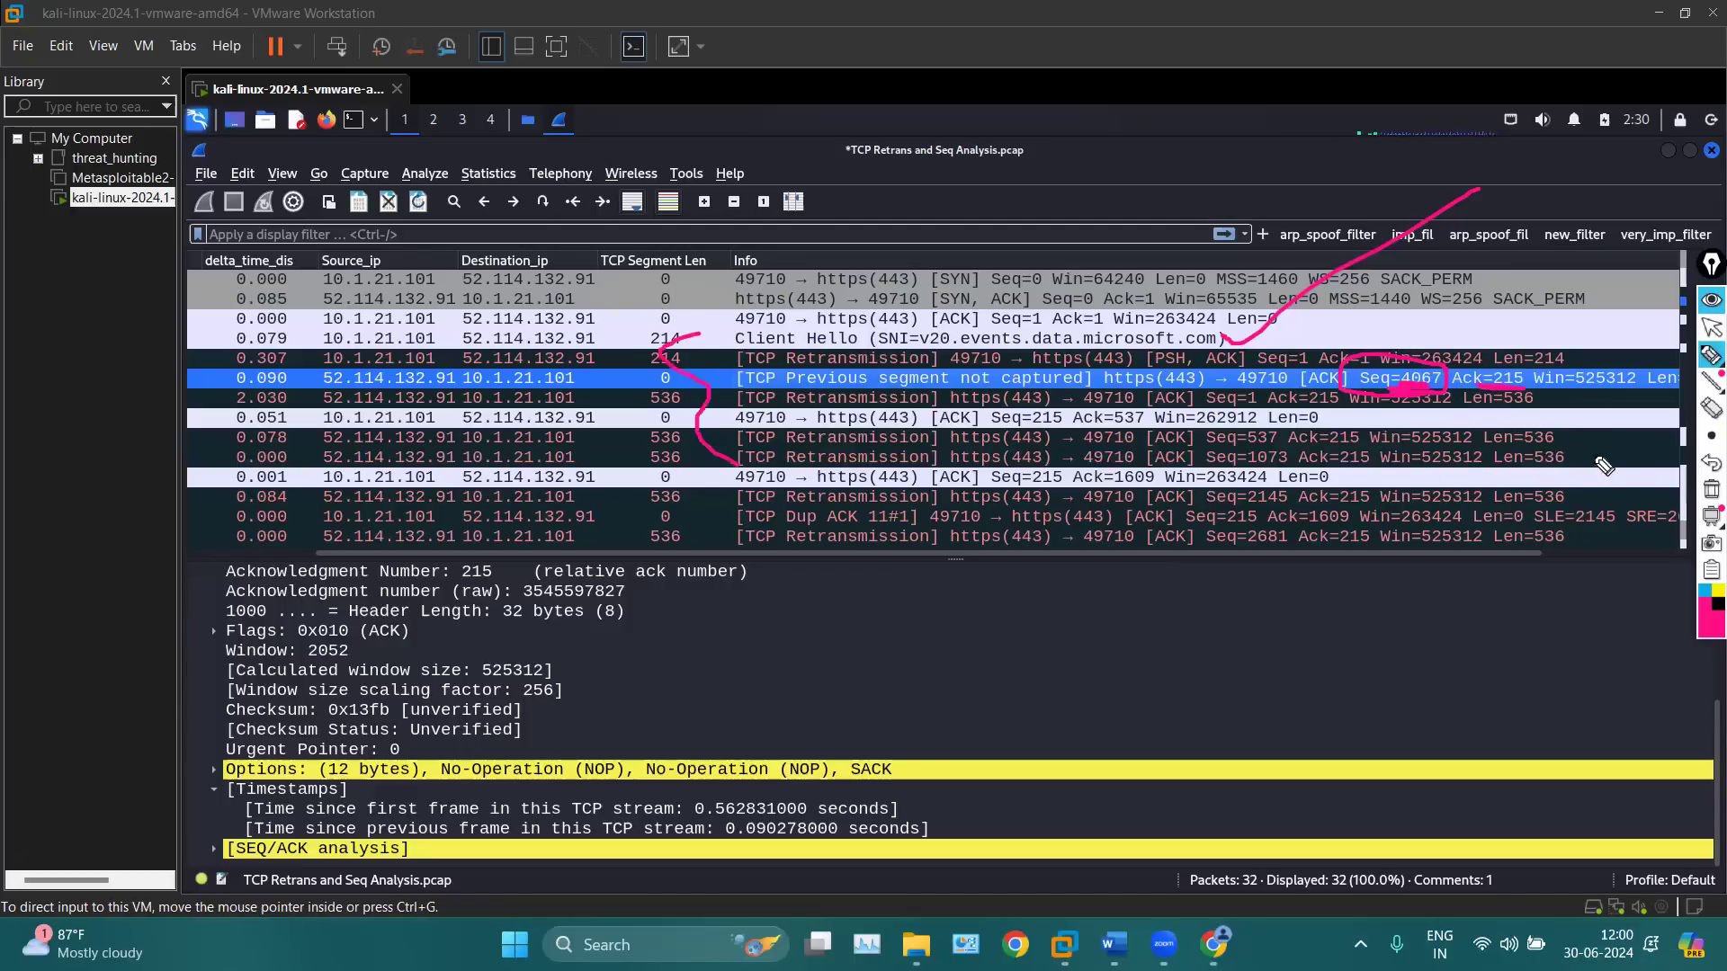
left_click(1707, 486)
Circle packet 6's Seq value, underline the segment lengths around packets 5 and 6, and clear the marks
mouse_move(1389, 388)
left_mouse_down()
mouse_move(1450, 396)
mouse_move(1408, 360)
mouse_move(1340, 369)
mouse_move(1372, 395)
mouse_move(1417, 394)
left_mouse_up()
mouse_move(667, 358)
left_mouse_down()
mouse_move(706, 357)
mouse_move(720, 399)
left_mouse_up()
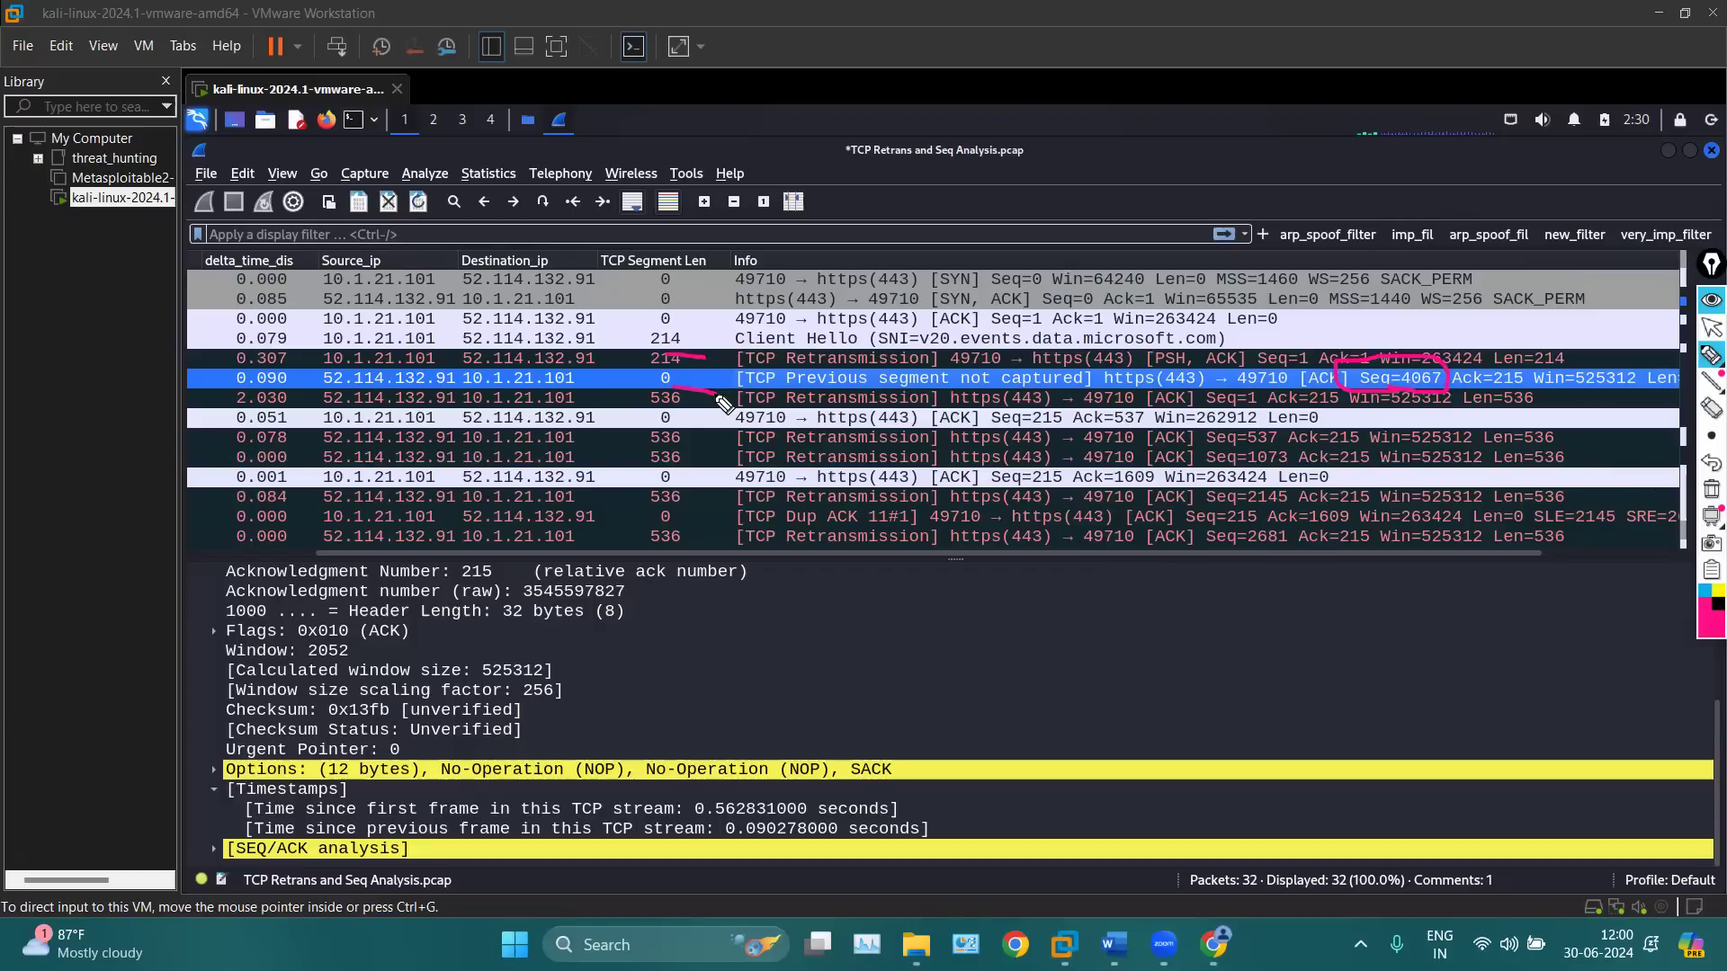
left_click(1711, 489)
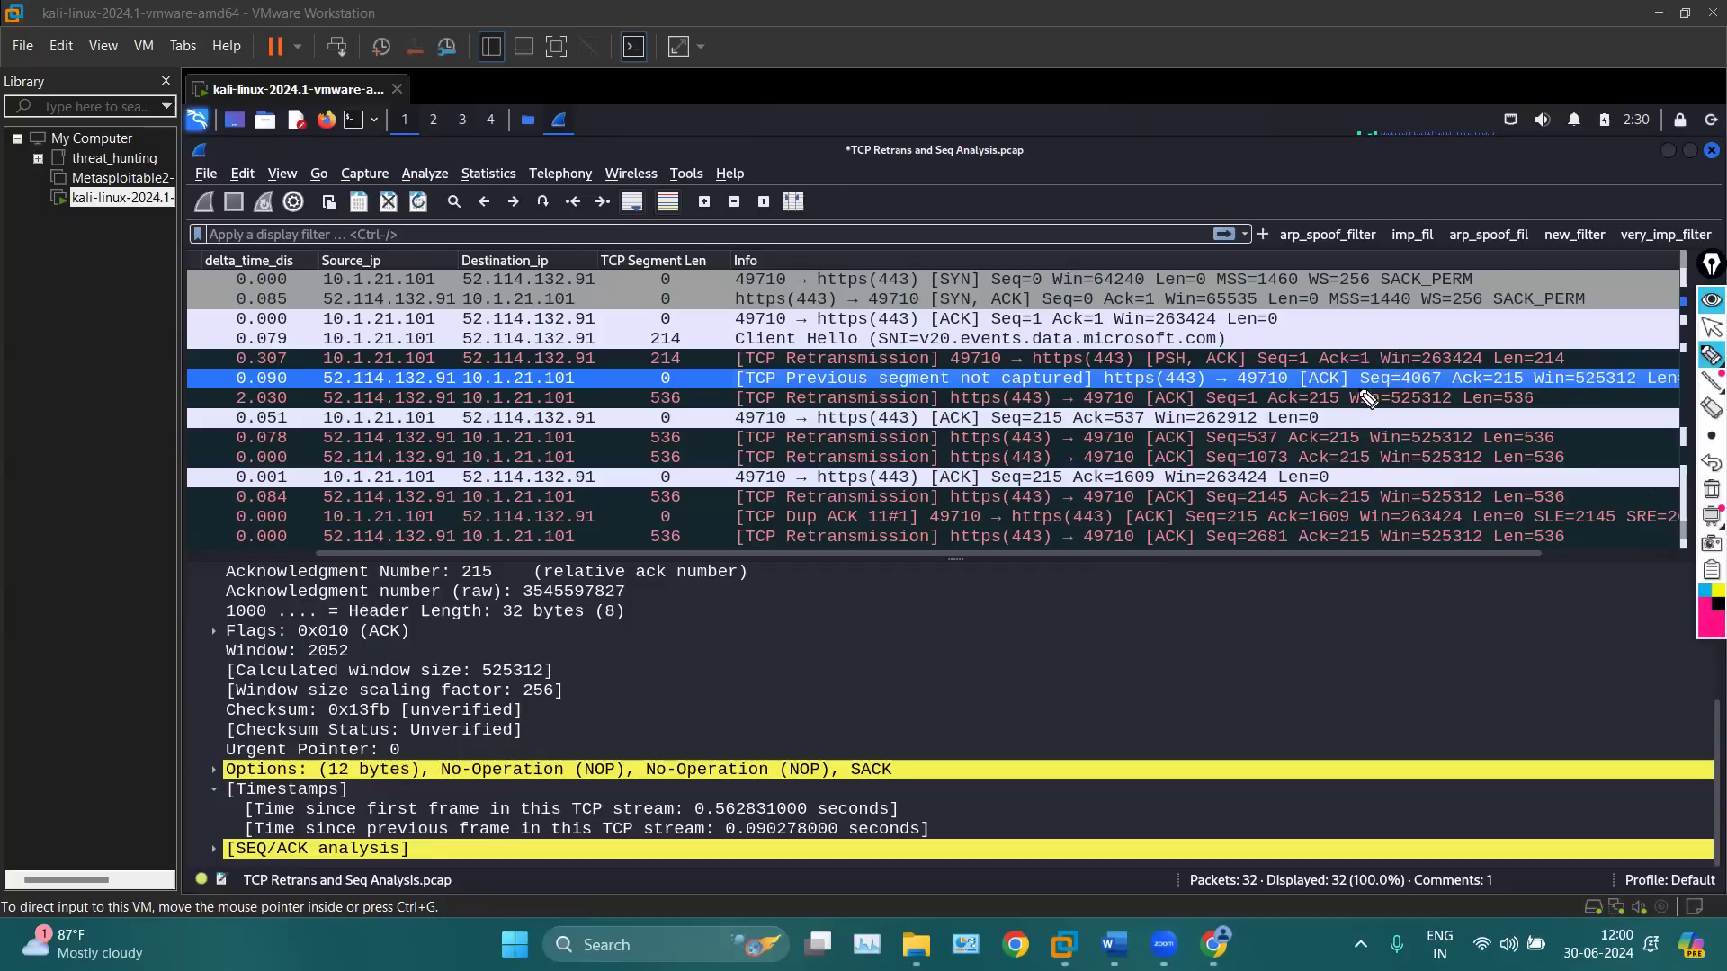
Mark packet 6's Seq and Ack values against the Client Hello's segment length, clear the marks and leave the pen
left_click_drag(1348, 389, 1426, 398)
mouse_move(1455, 402)
left_mouse_down()
mouse_move(1535, 400)
mouse_move(1510, 356)
left_mouse_up()
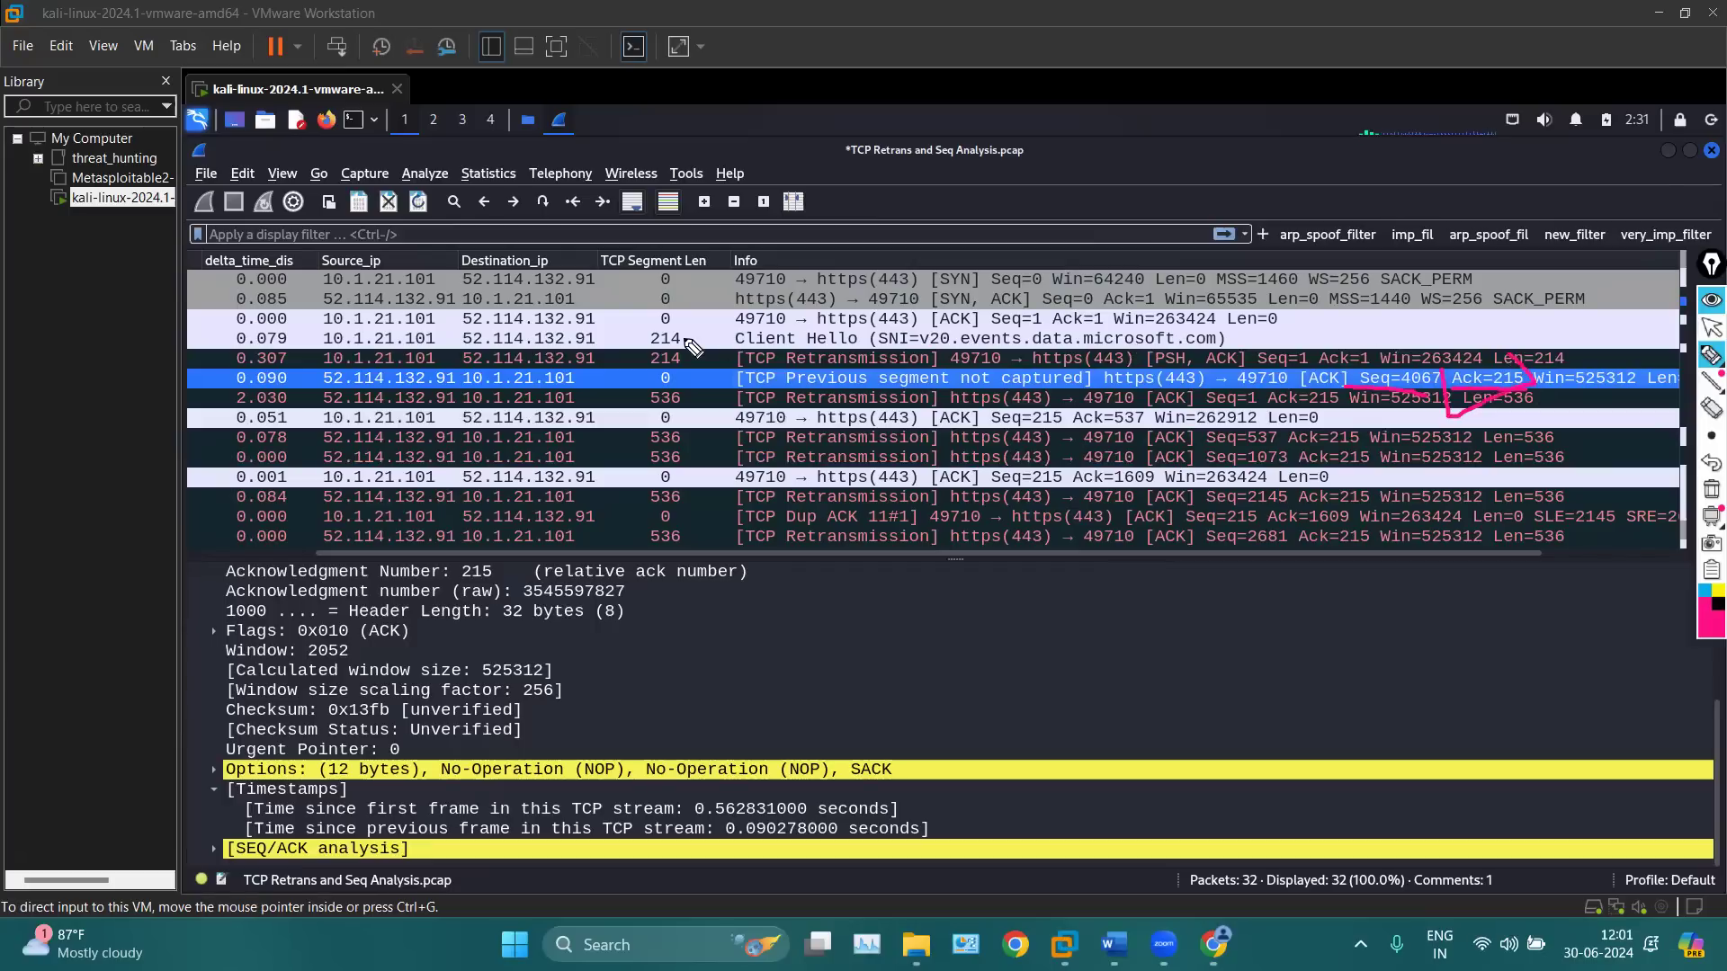
mouse_move(687, 340)
left_mouse_down()
mouse_move(630, 338)
mouse_move(689, 347)
left_mouse_up()
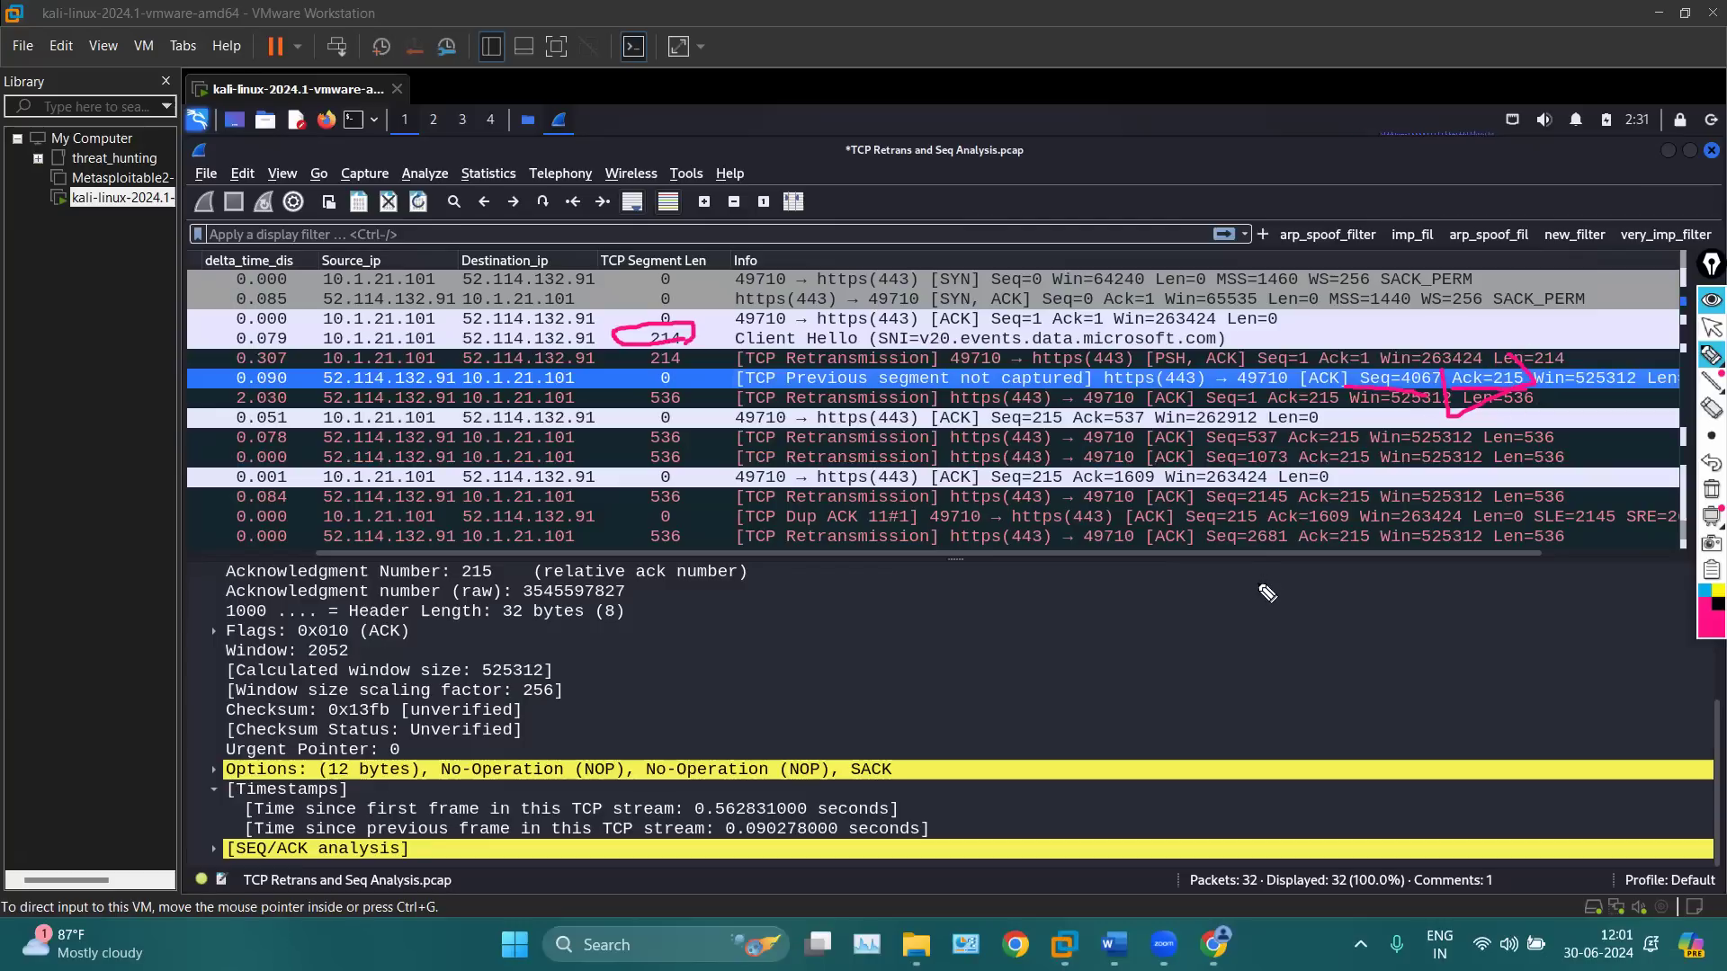
left_click(1711, 489)
left_click(1710, 328)
Start a comment on packet 6 with "upto here the server receives 215 bytes which is ok because client hello = 214+1 = 215"
right_click(1049, 365)
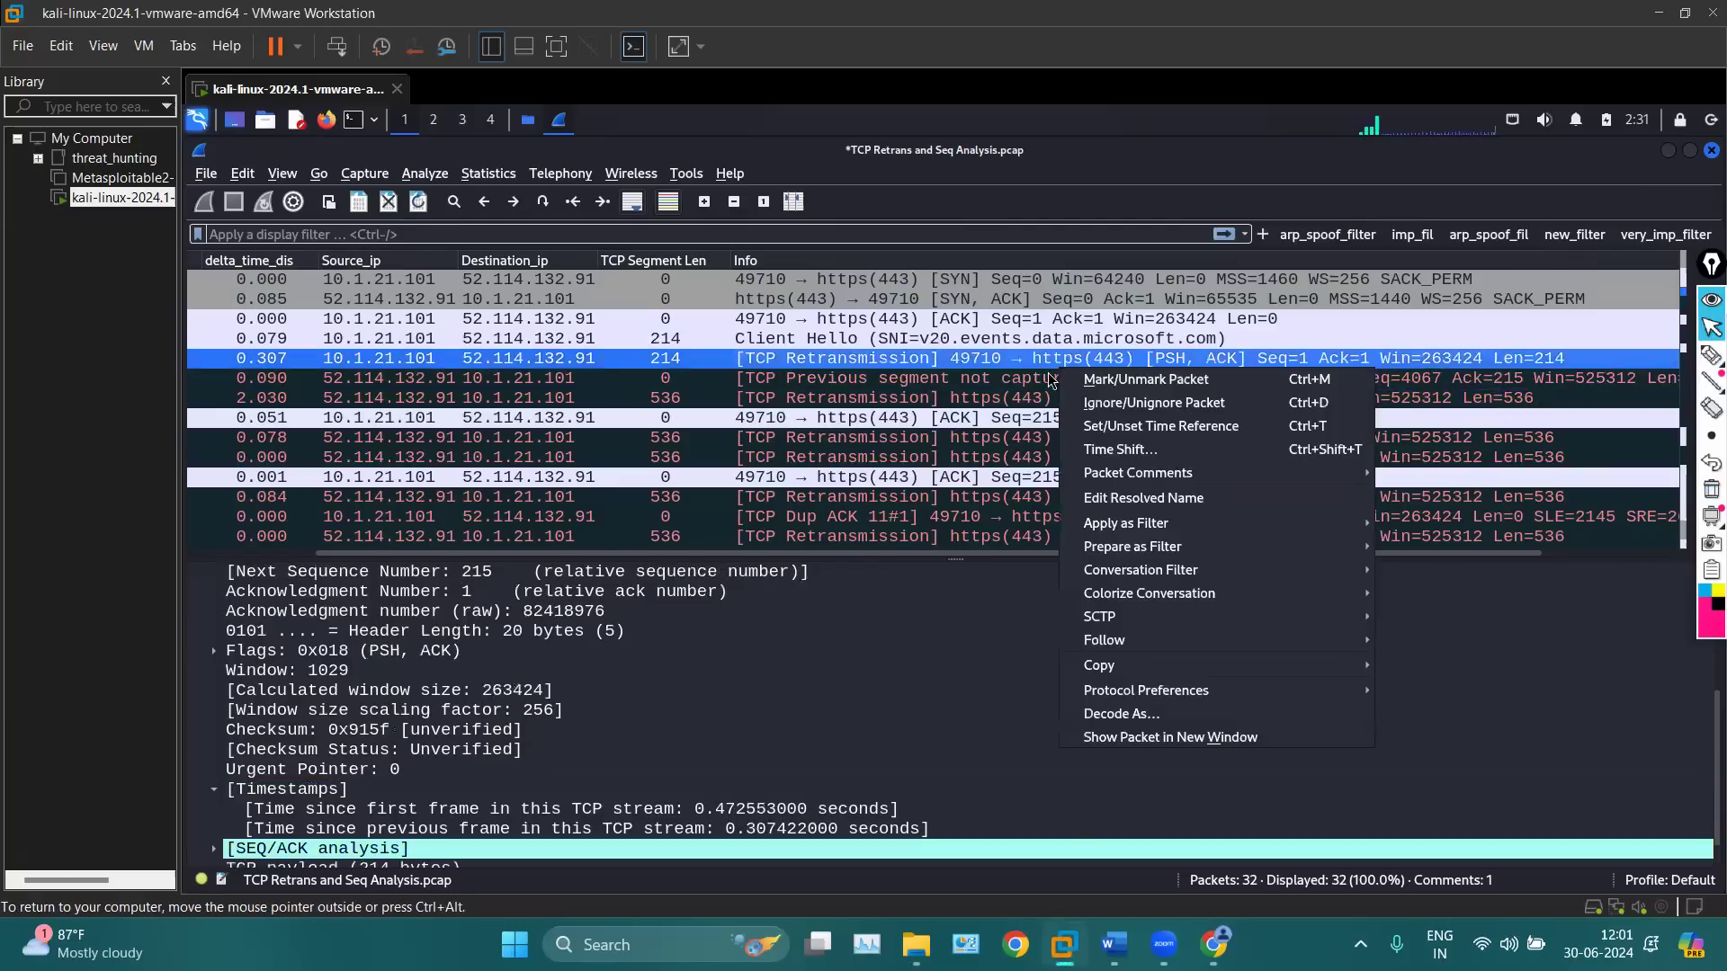
right_click(985, 379)
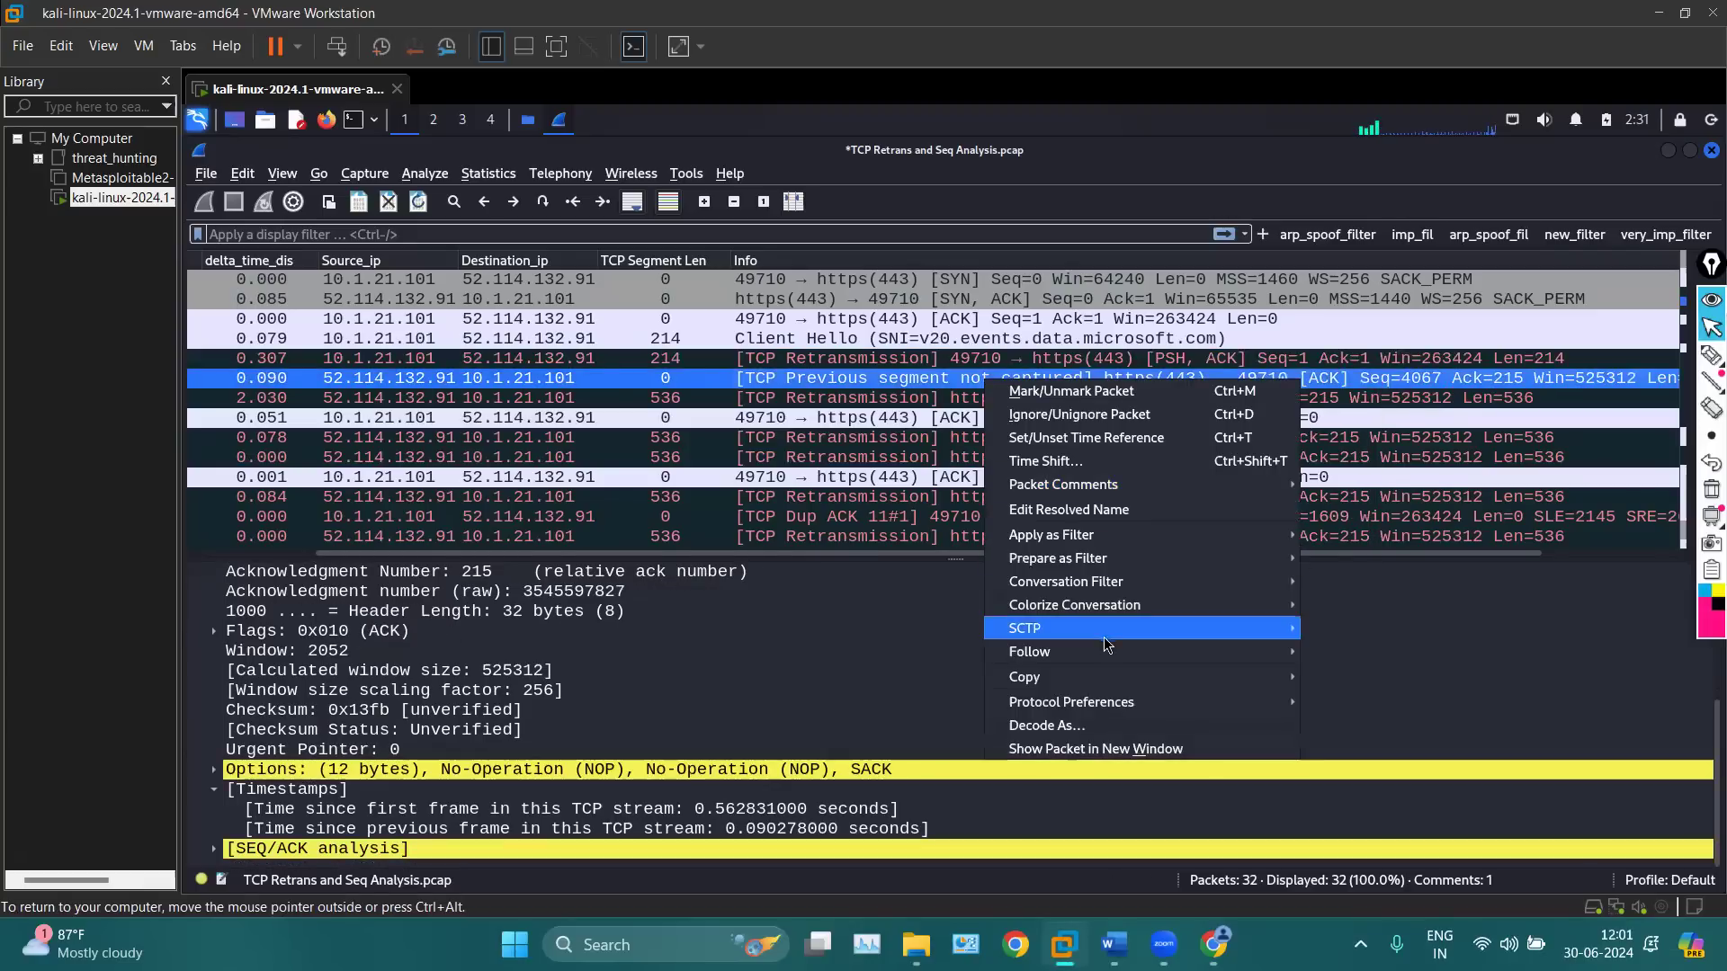
mouse_move(1112, 487)
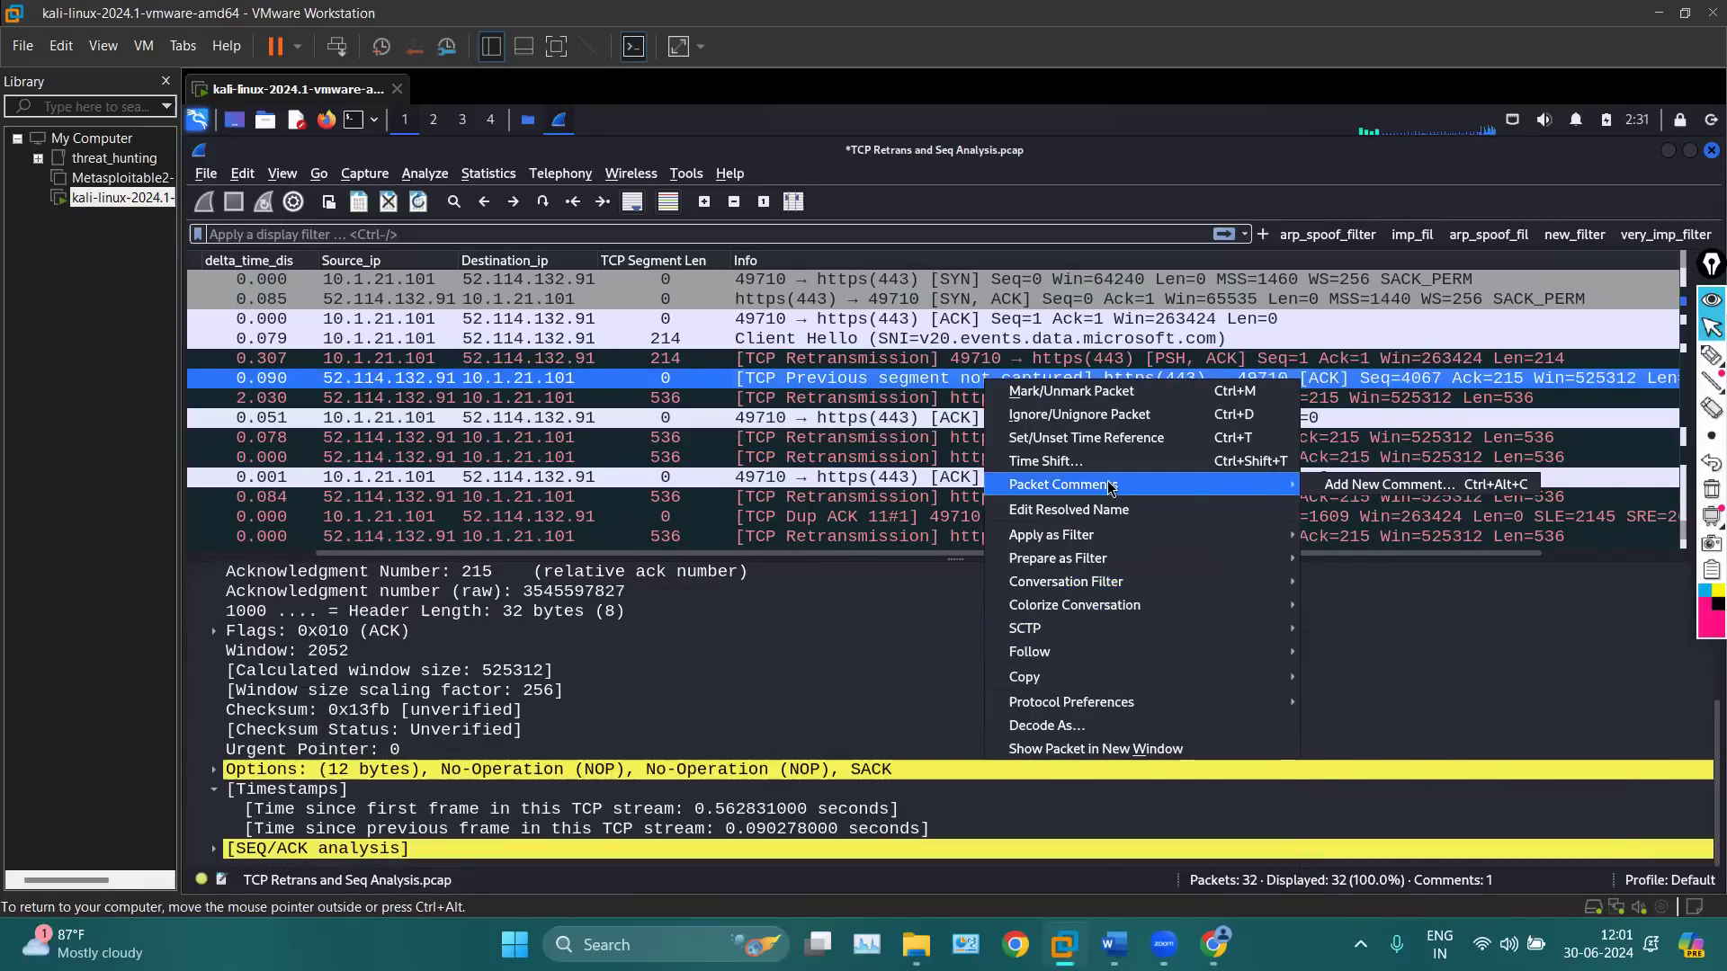
left_click(1388, 484)
type("upto here ")
type("the")
type(" server rev")
type("eives")
type(" 215 of ")
type("by")
key("BackSpace")
key("BackSpace")
key("BackSpace")
key("BackSpace")
key("BackSpace")
type("bytes whi")
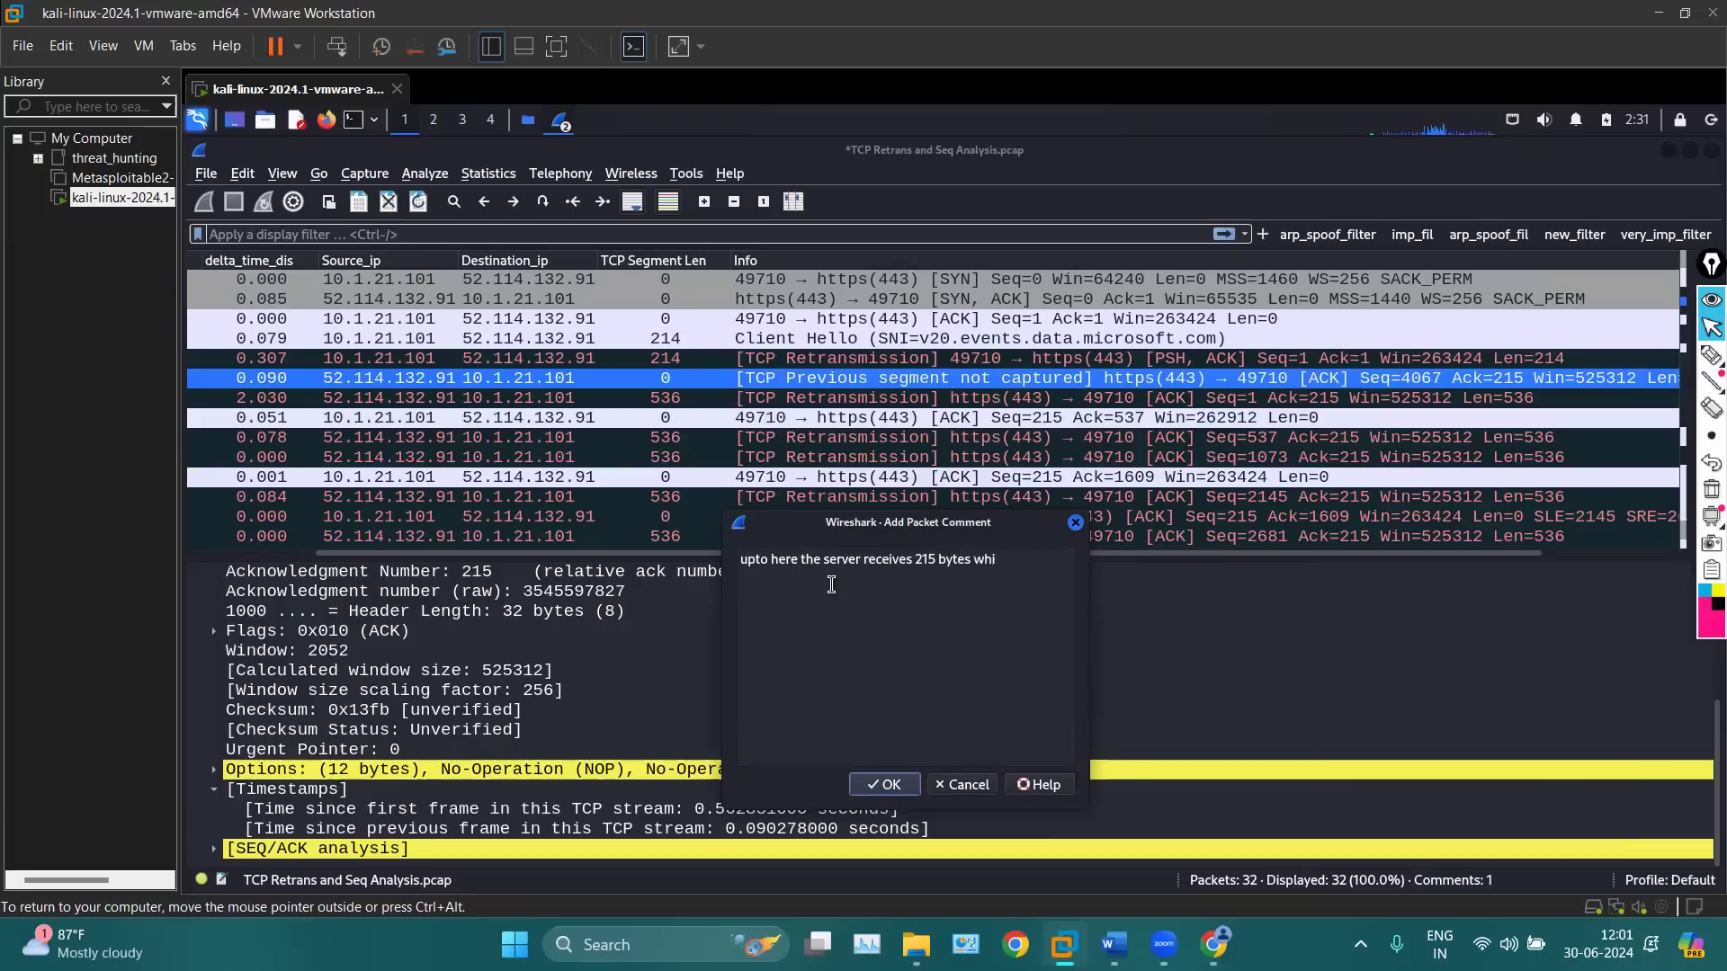
type("ch is ok because client hello = 214+1 = 215")
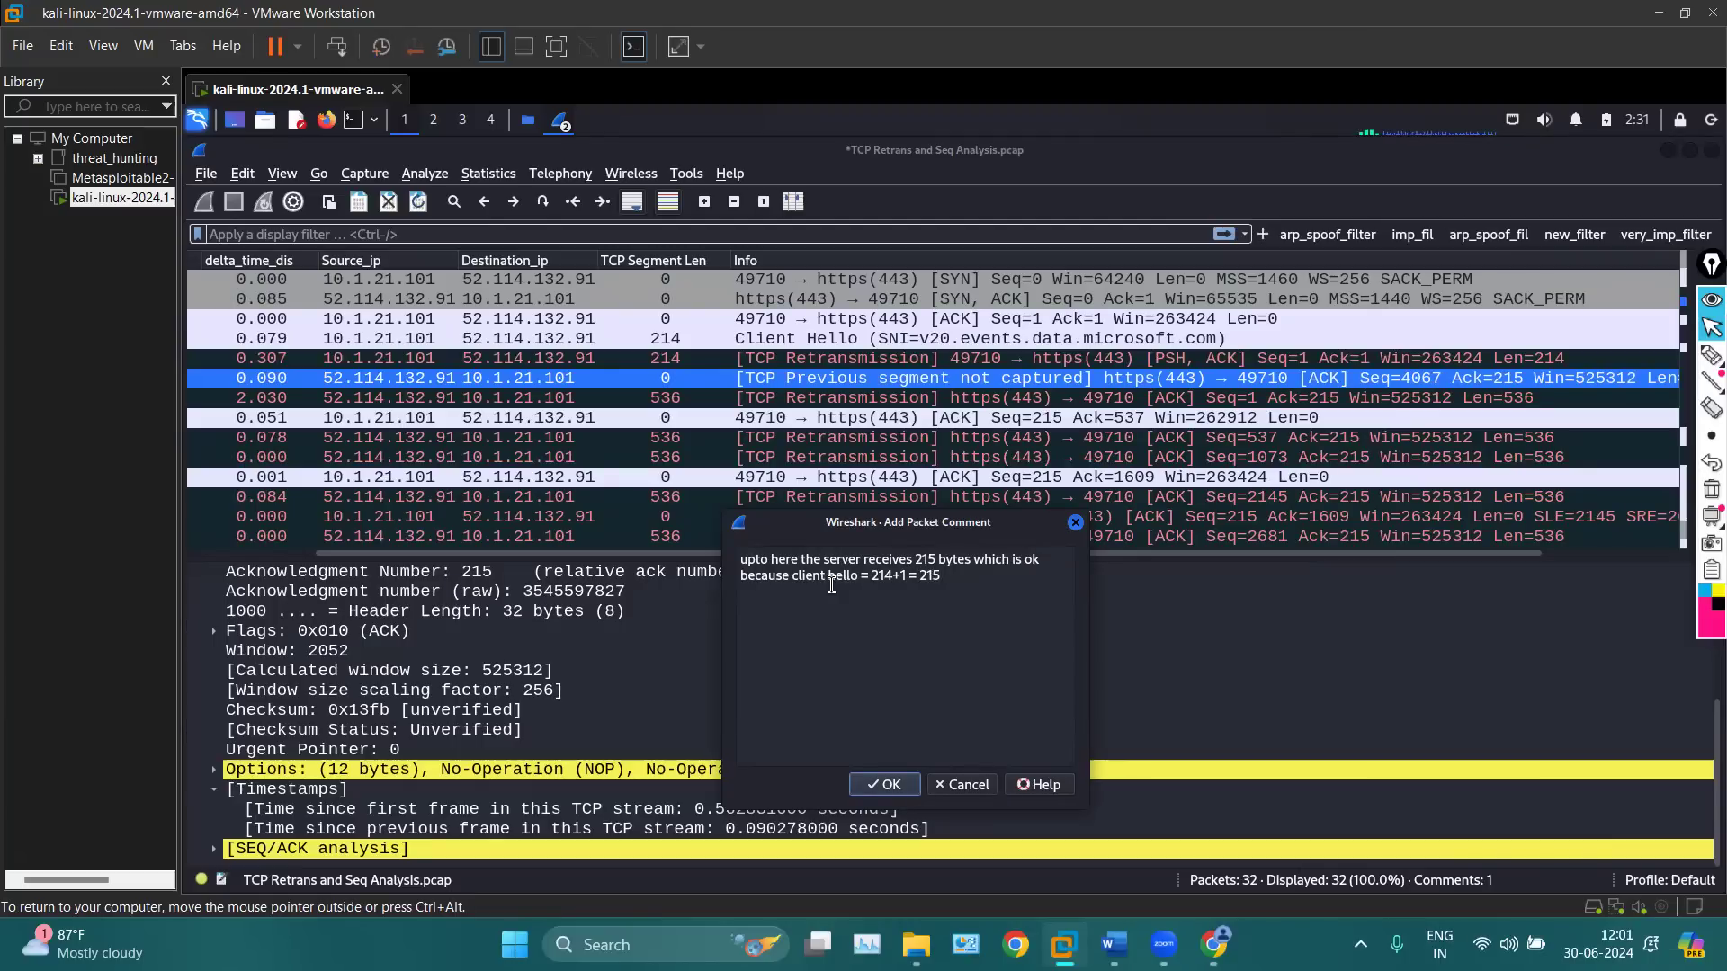
Append the line "but server say seq = 4067 bytes of data has sent but we havn't receive that data so there's a packet loss" and save it
key("Return")
type("but server say seq = 4067 bytes of data has sent but we havn")
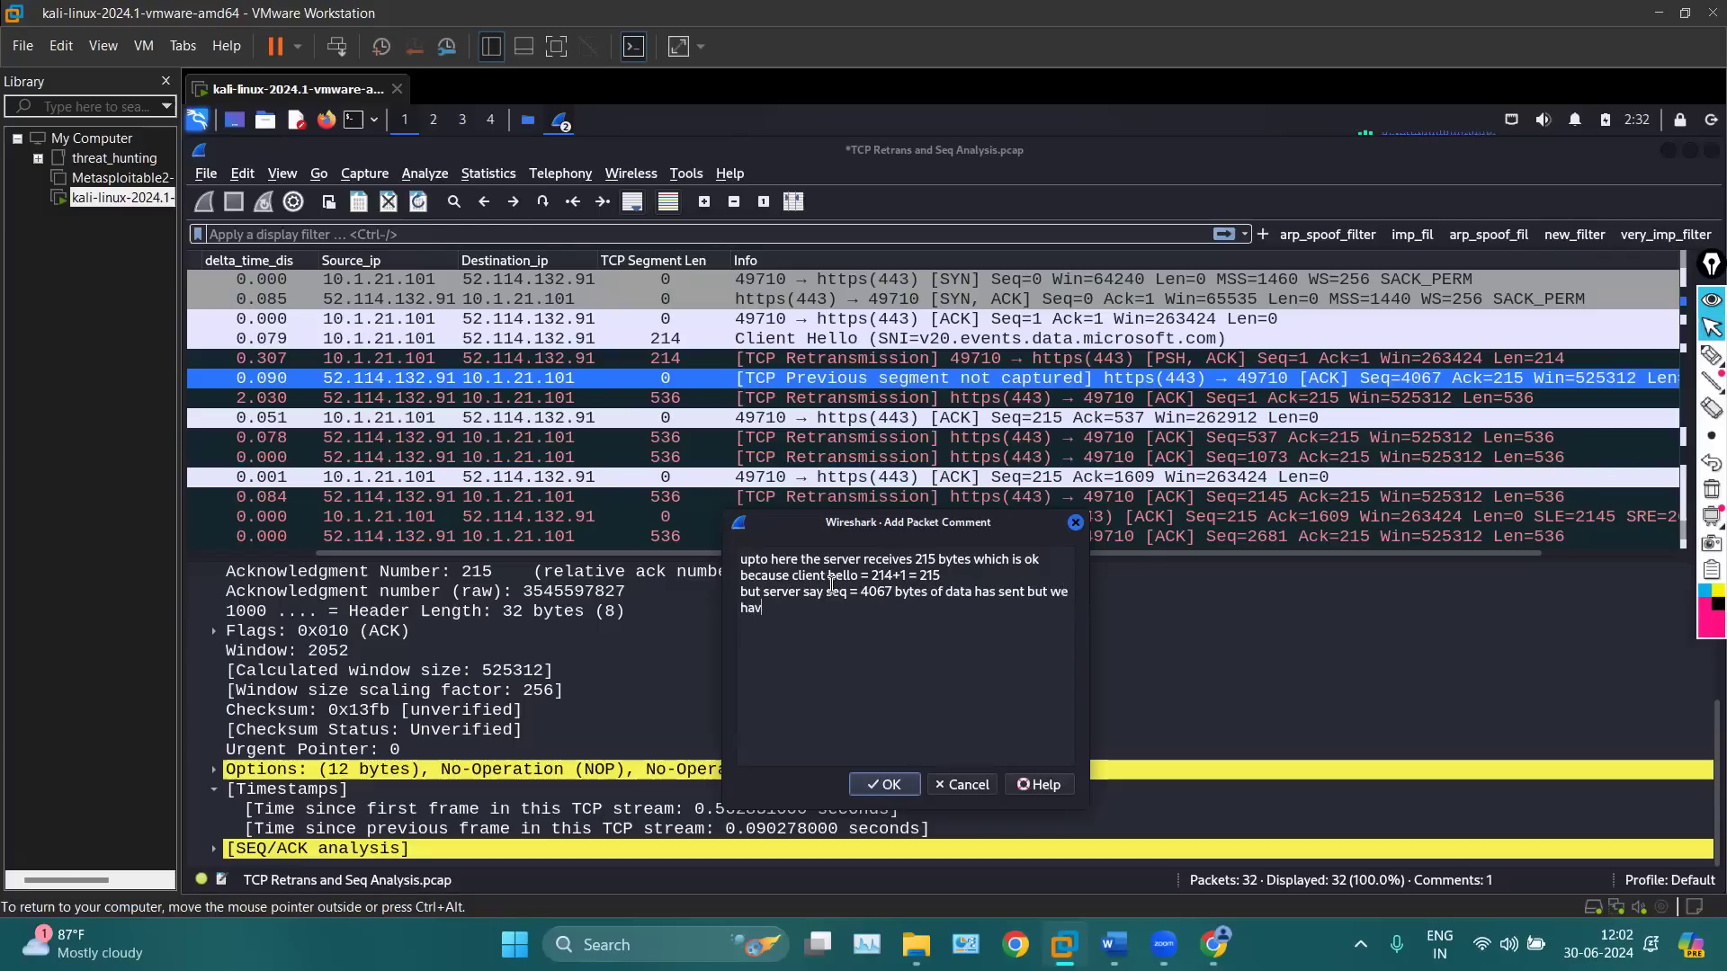
key("BackSpace")
key("BackSpace")
type("n;t")
key("BackSpace")
key("BackSpace")
type("'t receive that data so there's a packet loss")
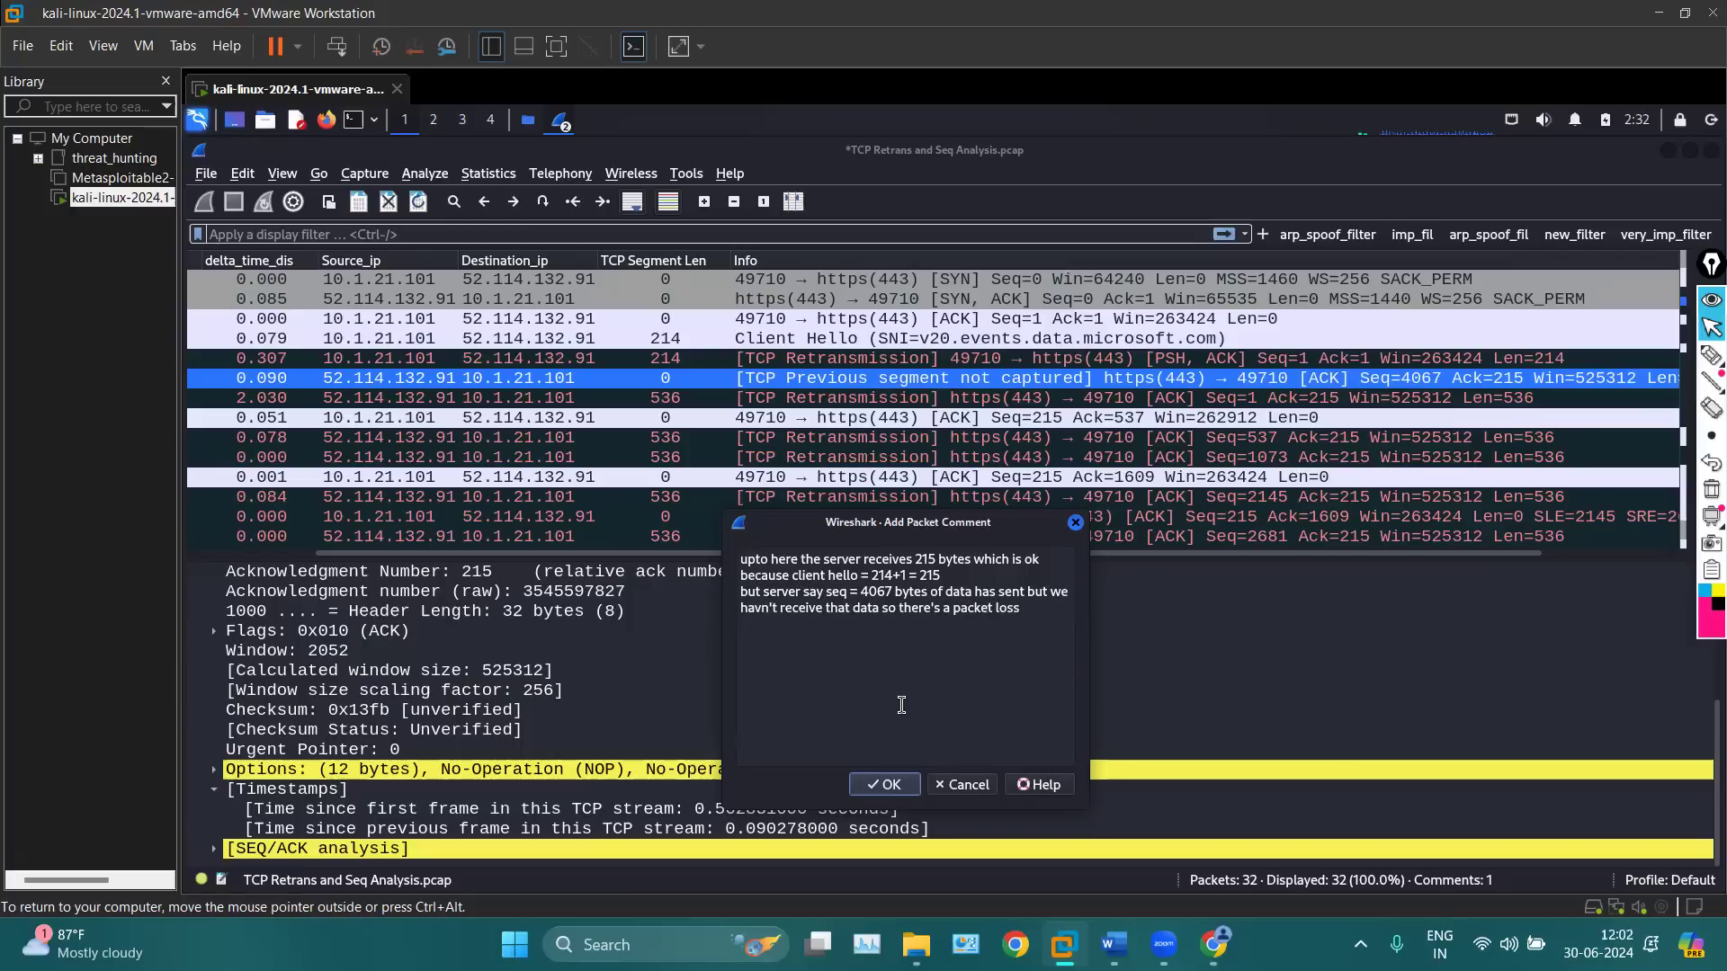
left_click(875, 787)
Check the Packet comments entry in packet 6's details and select retransmission packet 7
scroll(187, 576, "up", 4)
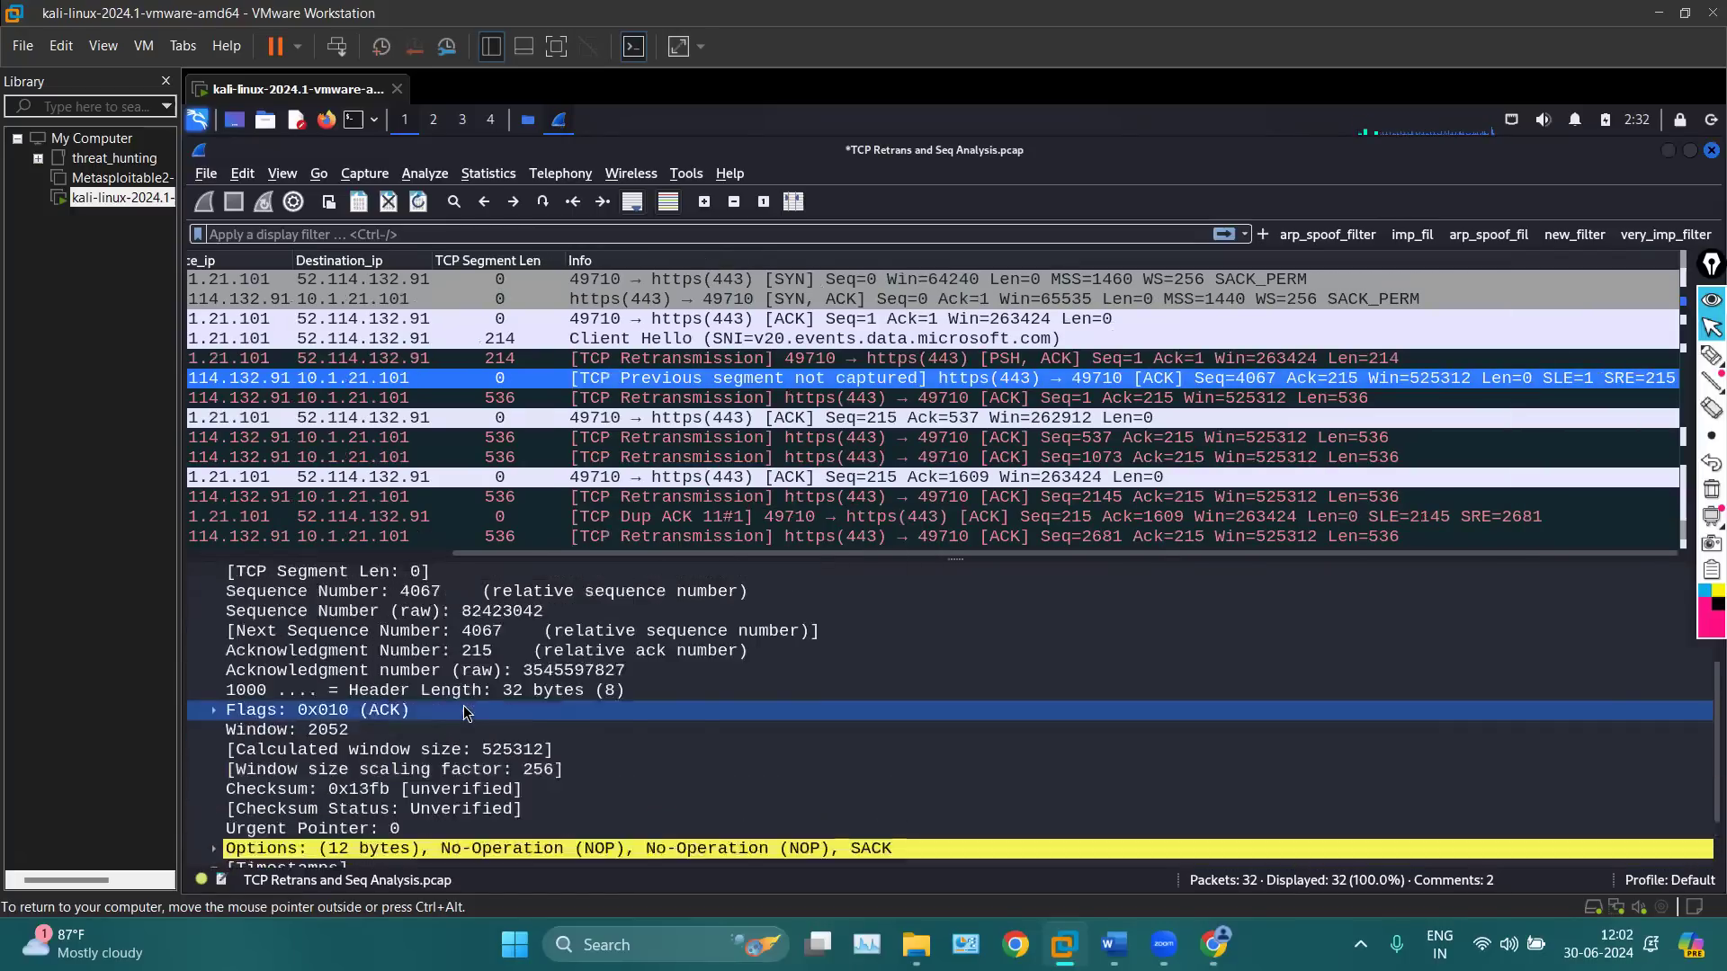
left_click(189, 572)
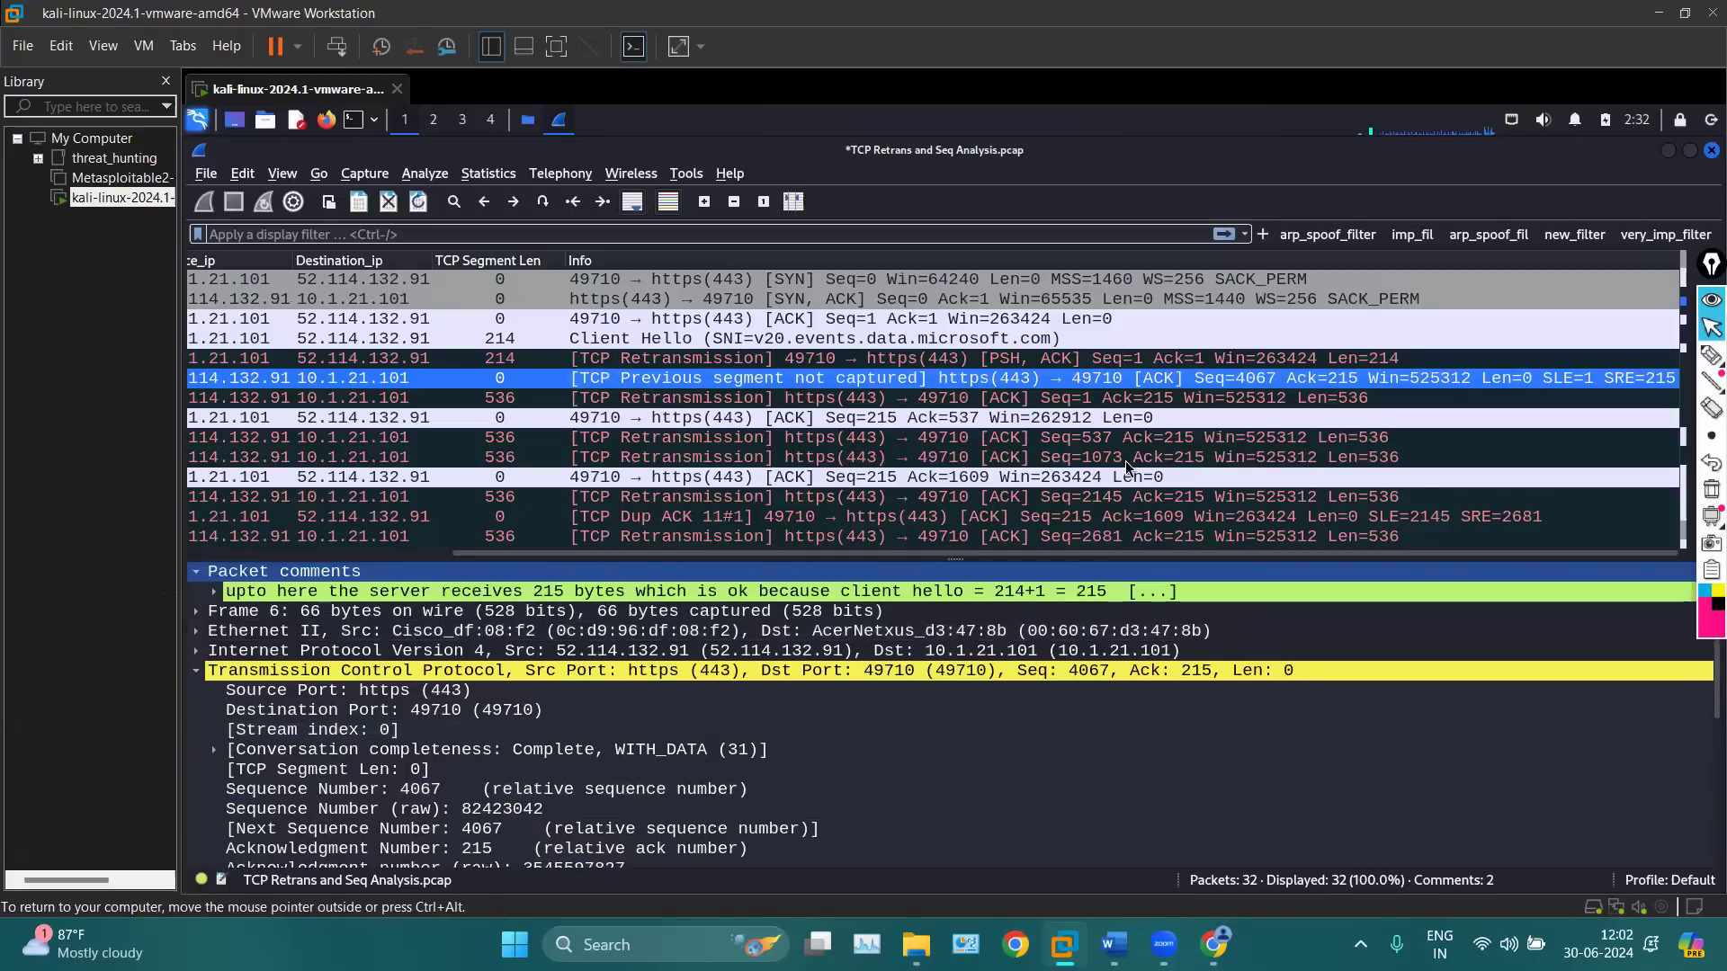
left_click(857, 400)
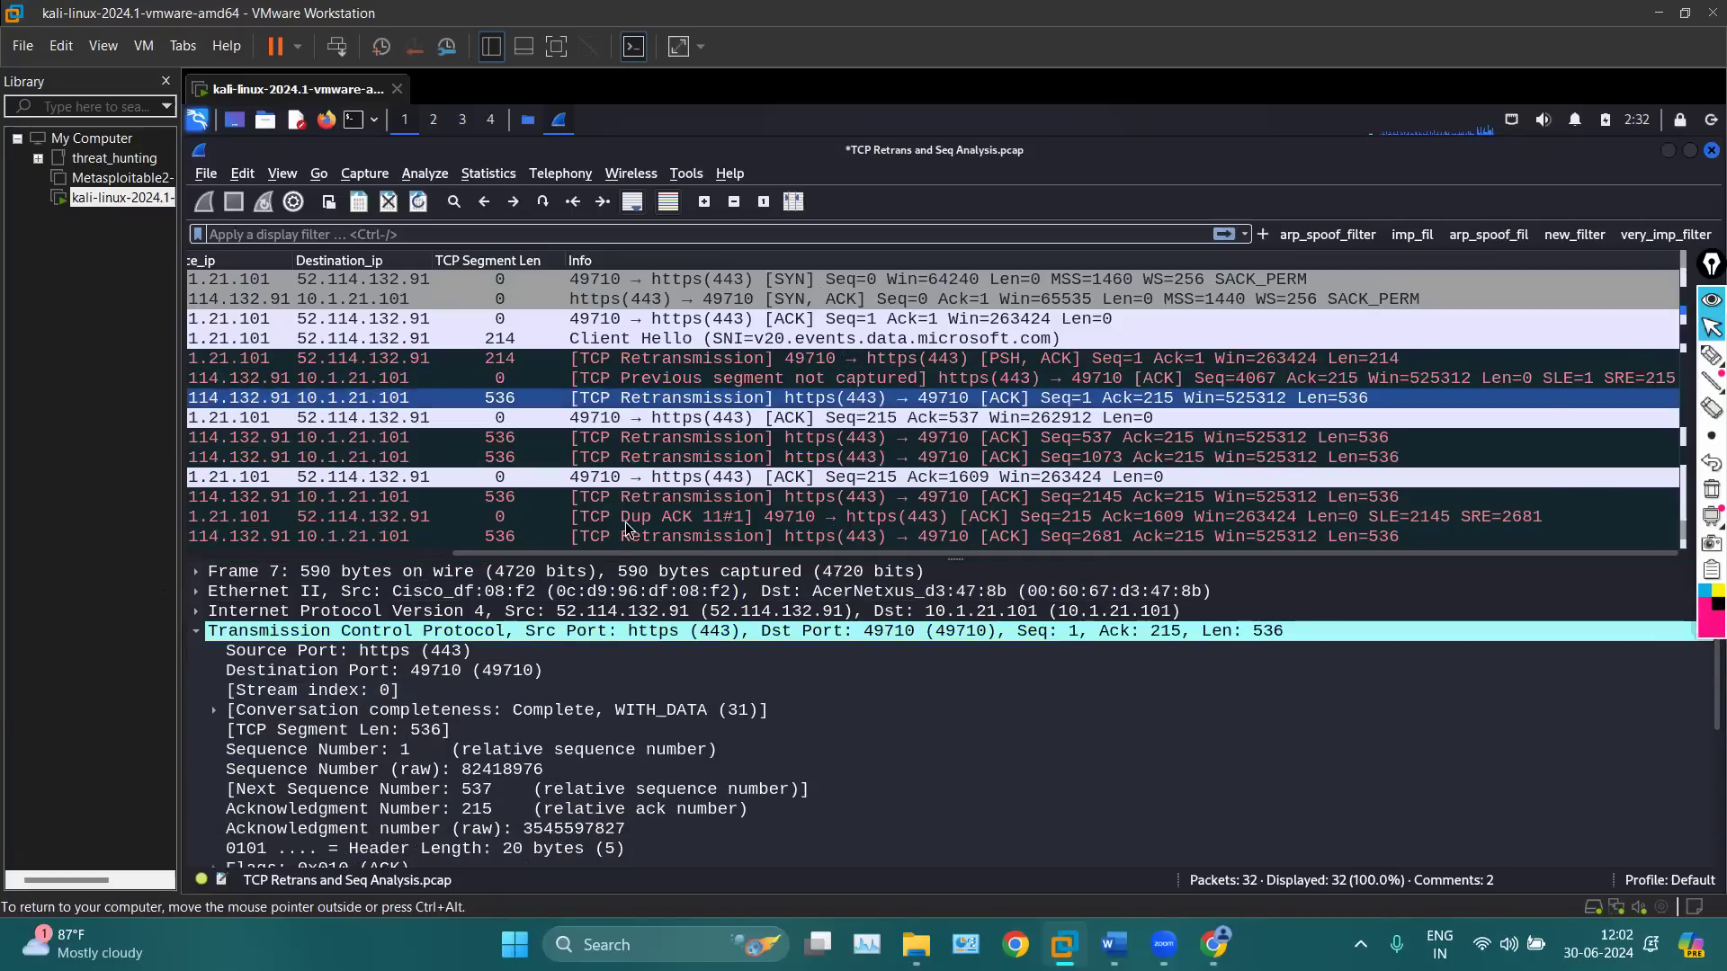
Mark packet 7's segment length, box its Seq and Ack values with the pen, and clear the marks
left_click_drag(575, 554, 311, 555)
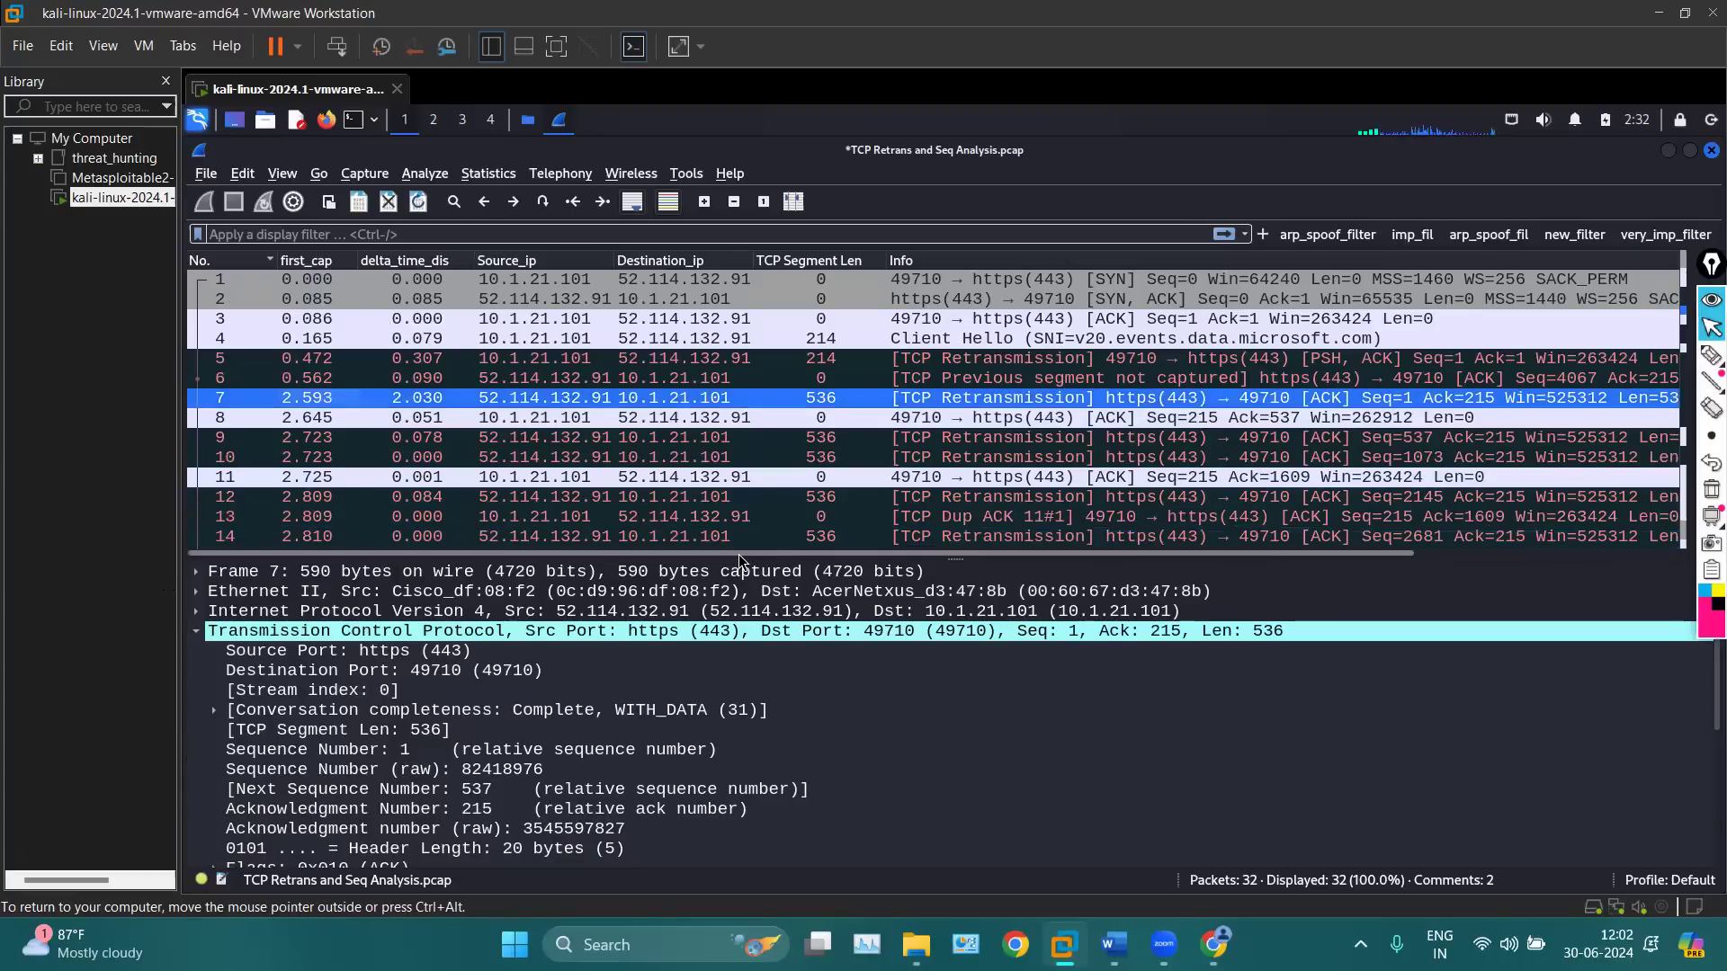
scroll(888, 562, "right", 5)
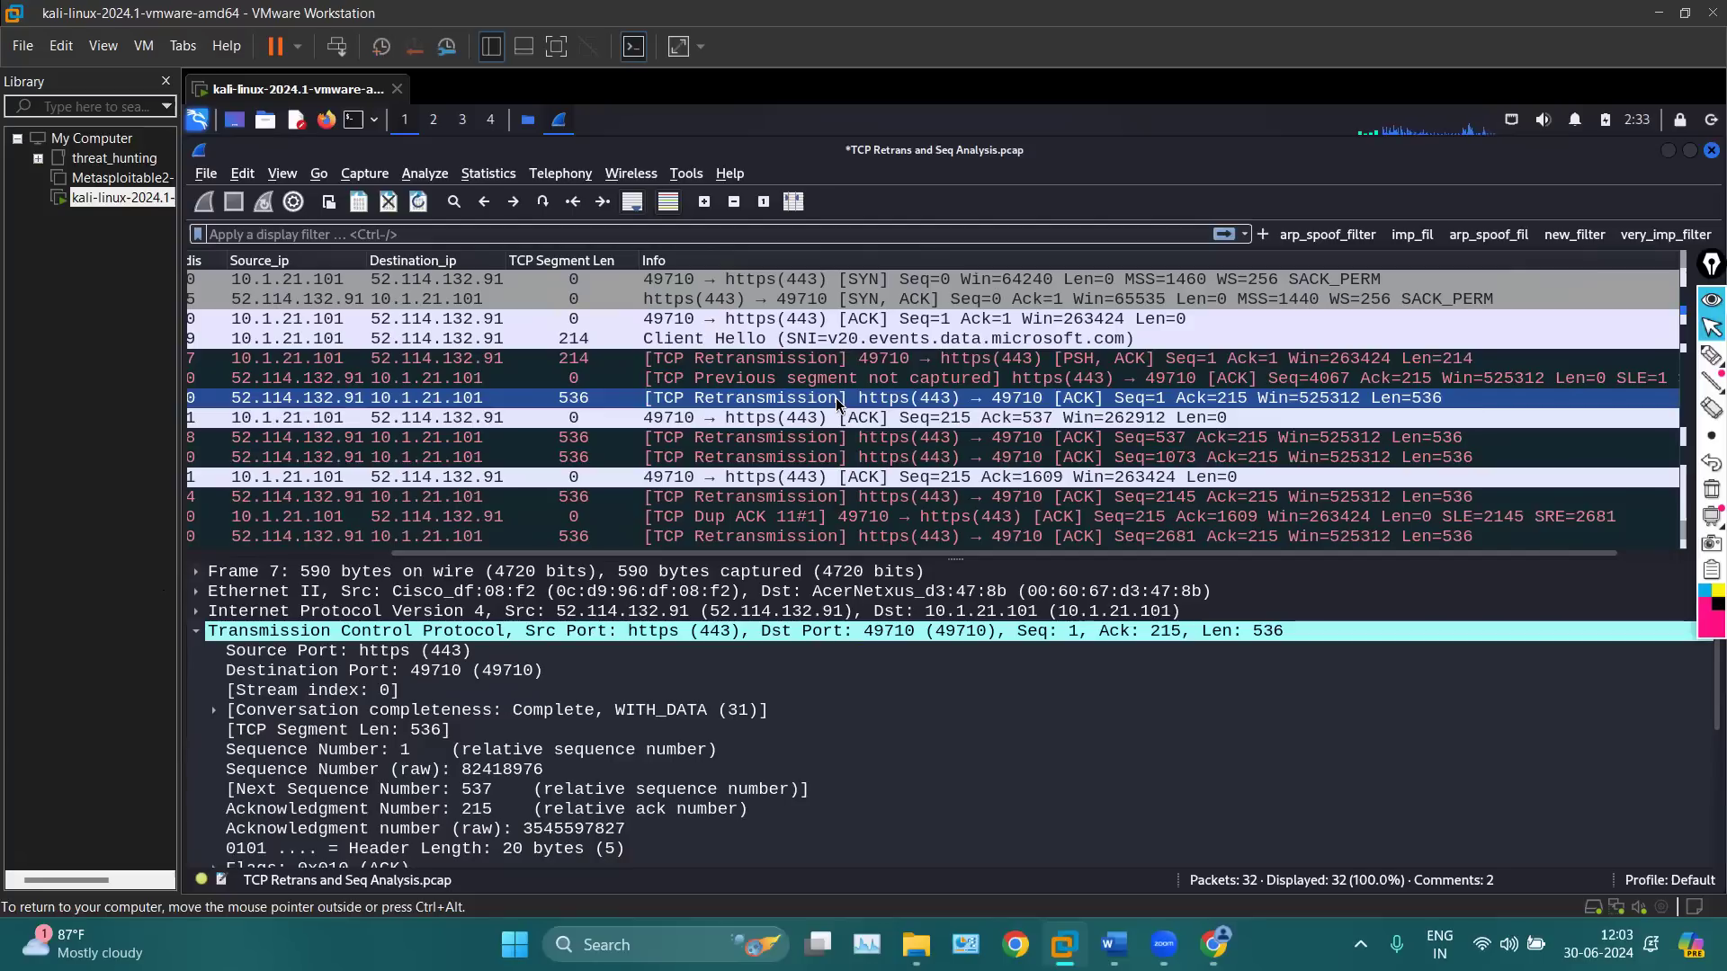
left_click(1708, 357)
left_click_drag(520, 401, 541, 391)
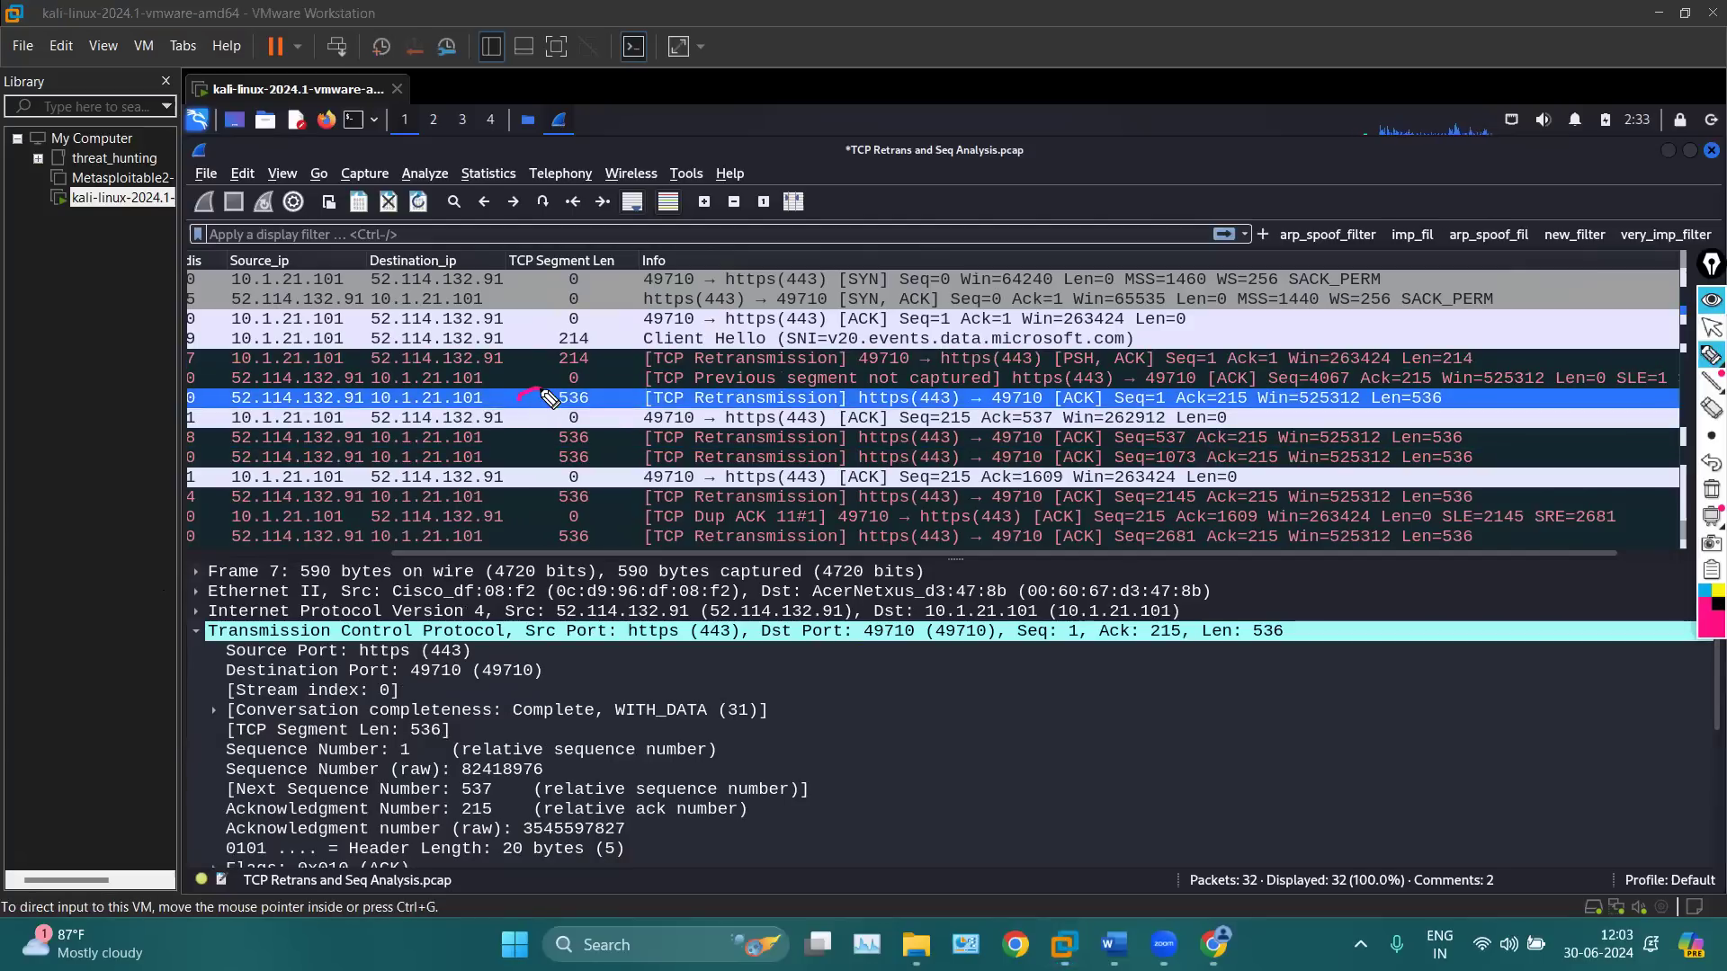
mouse_move(1130, 378)
left_mouse_down()
mouse_move(1098, 401)
mouse_move(1180, 419)
mouse_move(1133, 381)
mouse_move(1219, 423)
mouse_move(1263, 376)
mouse_move(1178, 396)
left_mouse_up()
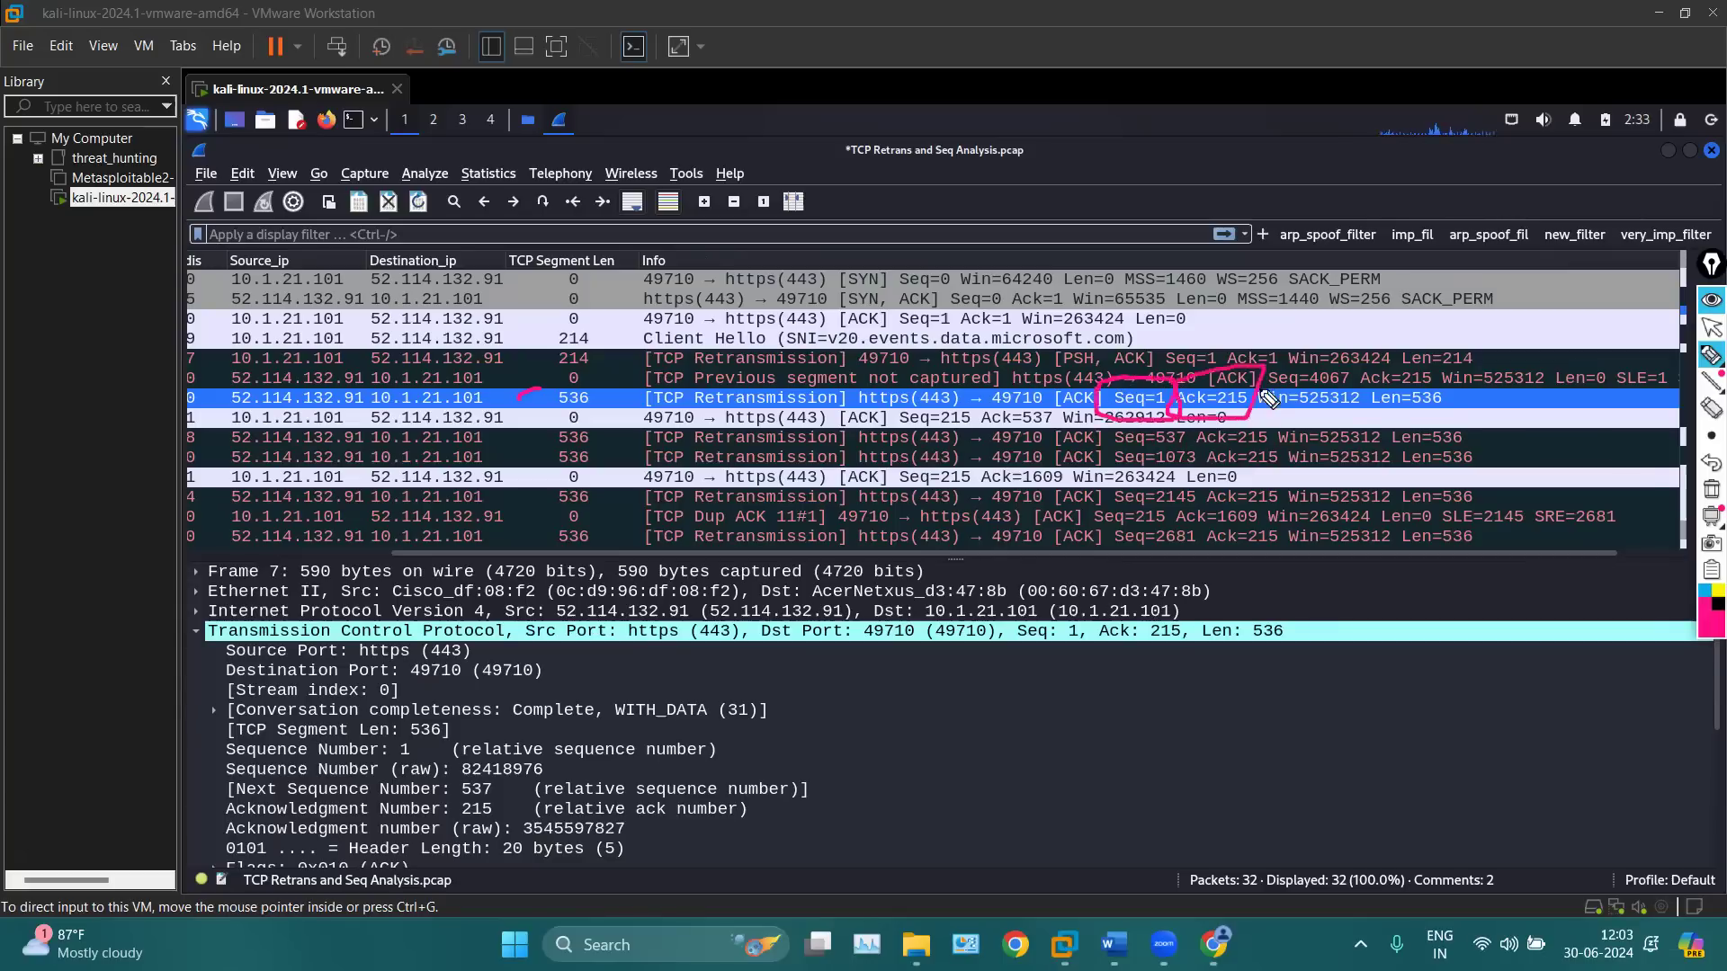
left_click(1709, 490)
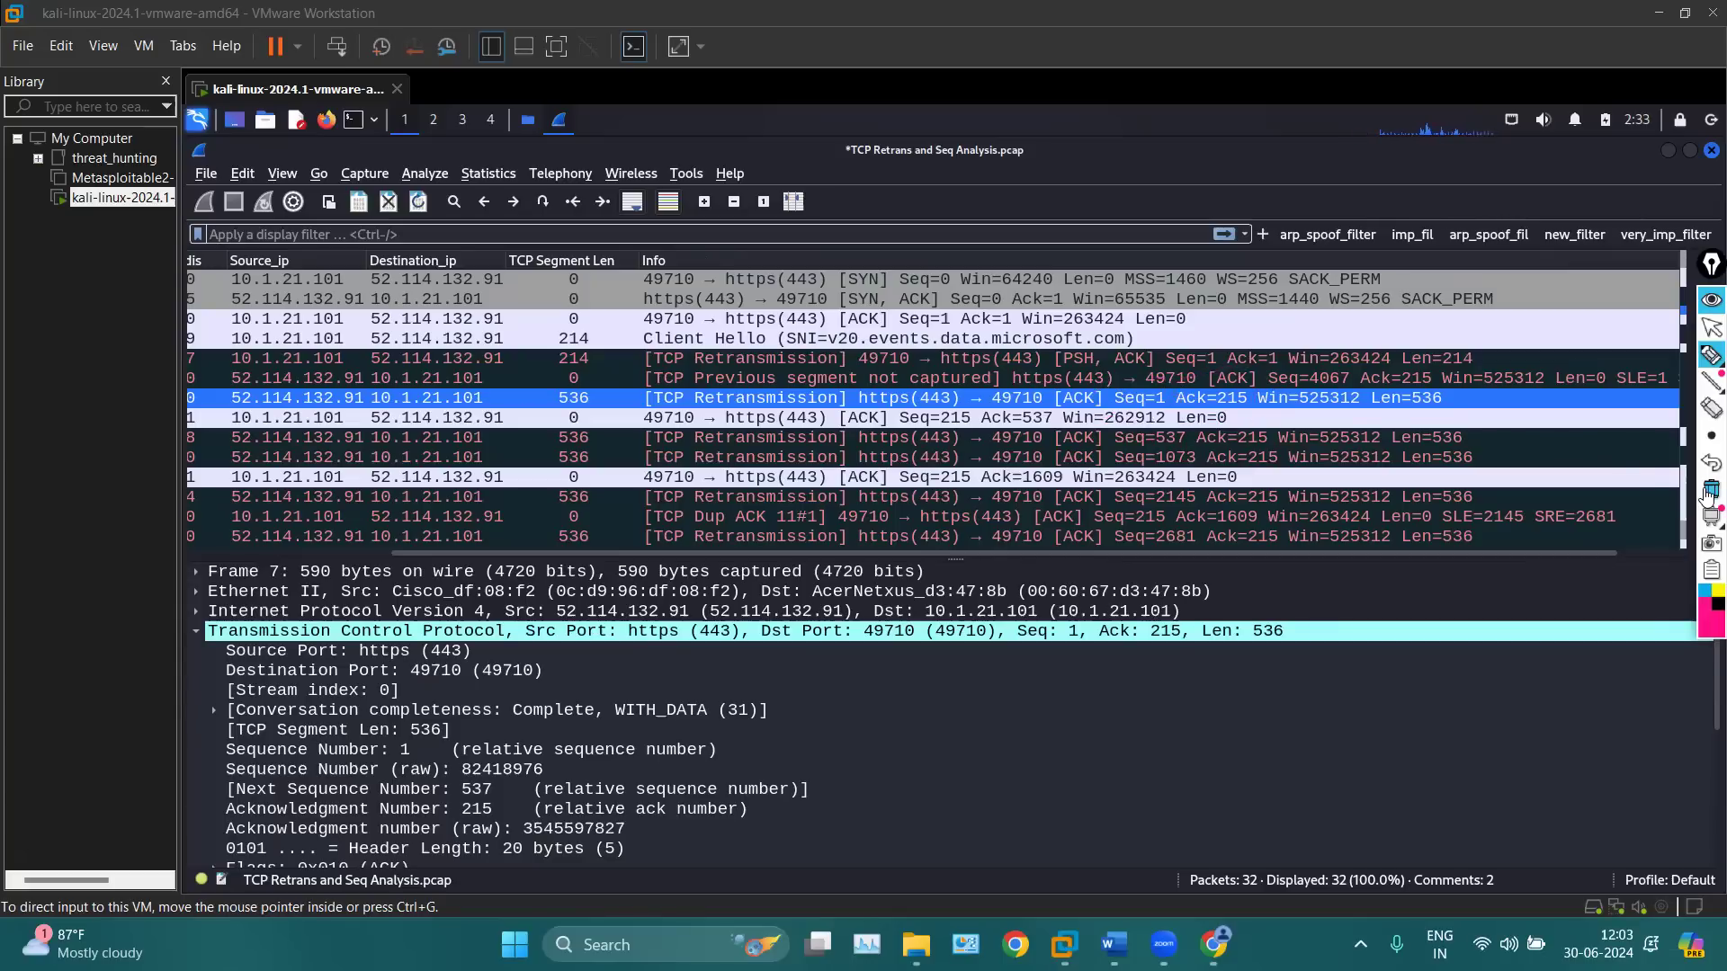
Link packet 7's segment length to packet 5's, mark the Seq values of packets 6 and 7, clear the marks and leave the pen
mouse_move(627, 407)
left_mouse_down()
mouse_move(572, 394)
mouse_move(586, 372)
mouse_move(618, 386)
left_mouse_up()
left_click_drag(1296, 385, 1334, 385)
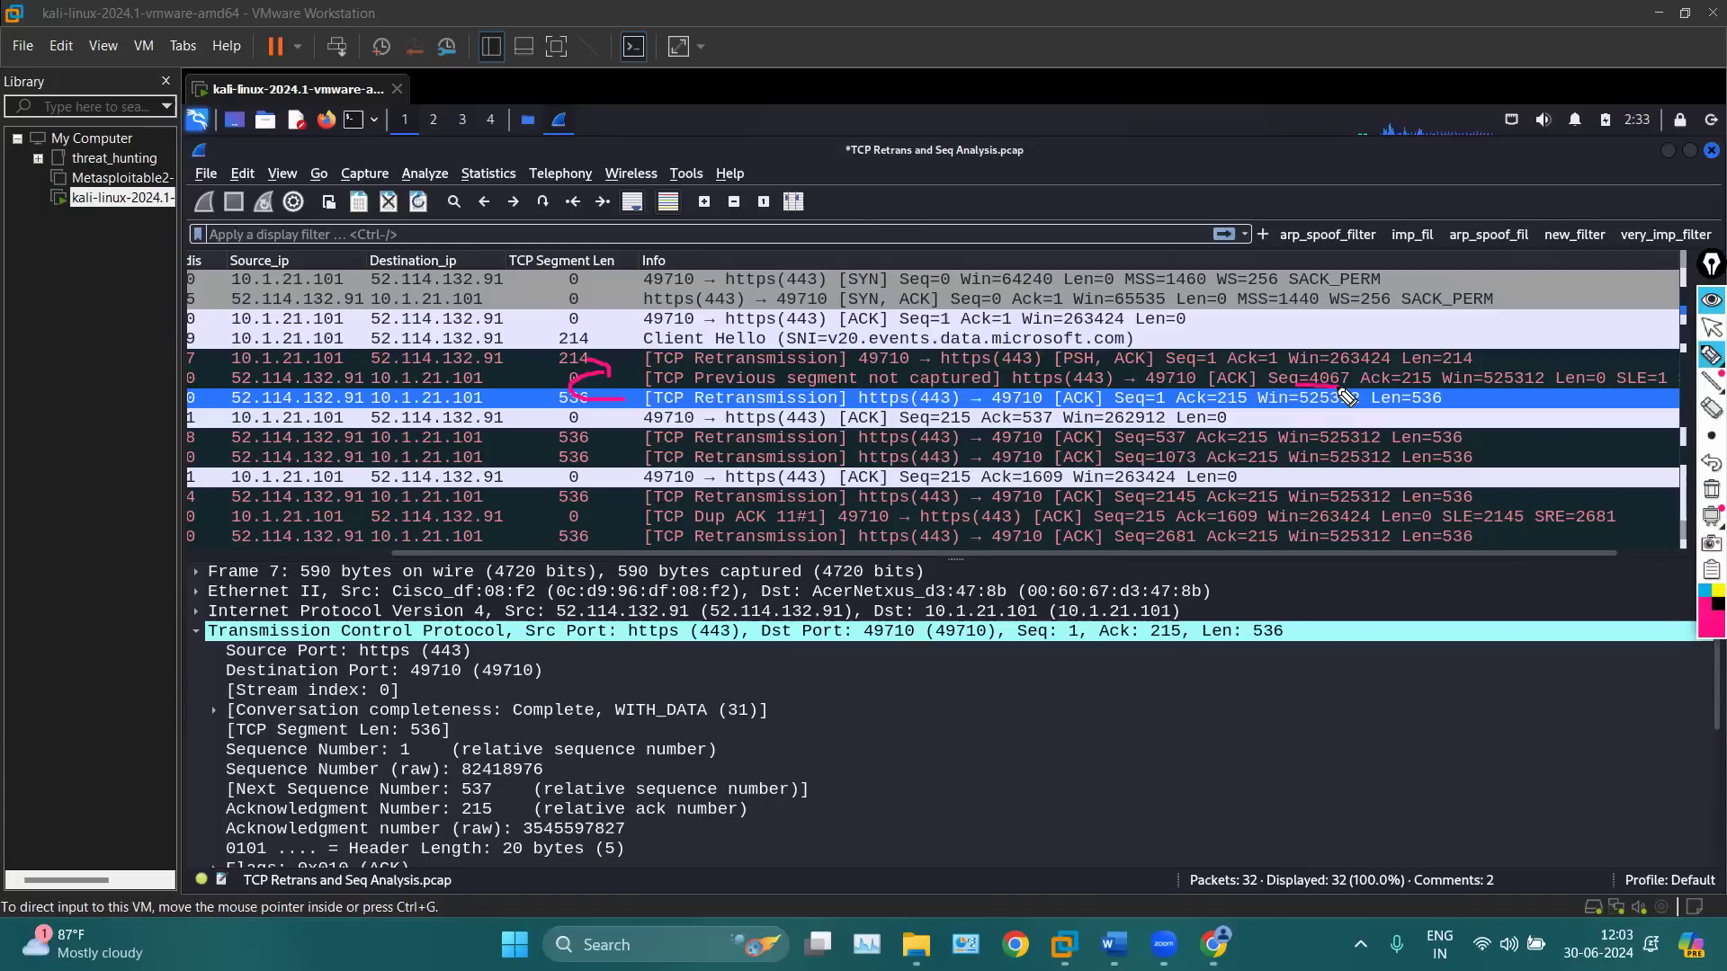
mouse_move(1534, 360)
left_mouse_down()
mouse_move(1545, 396)
mouse_move(1529, 405)
mouse_move(1579, 404)
left_mouse_up()
mouse_move(1115, 397)
left_mouse_down()
mouse_move(1114, 432)
mouse_move(1183, 421)
mouse_move(1116, 386)
mouse_move(1225, 412)
left_mouse_up()
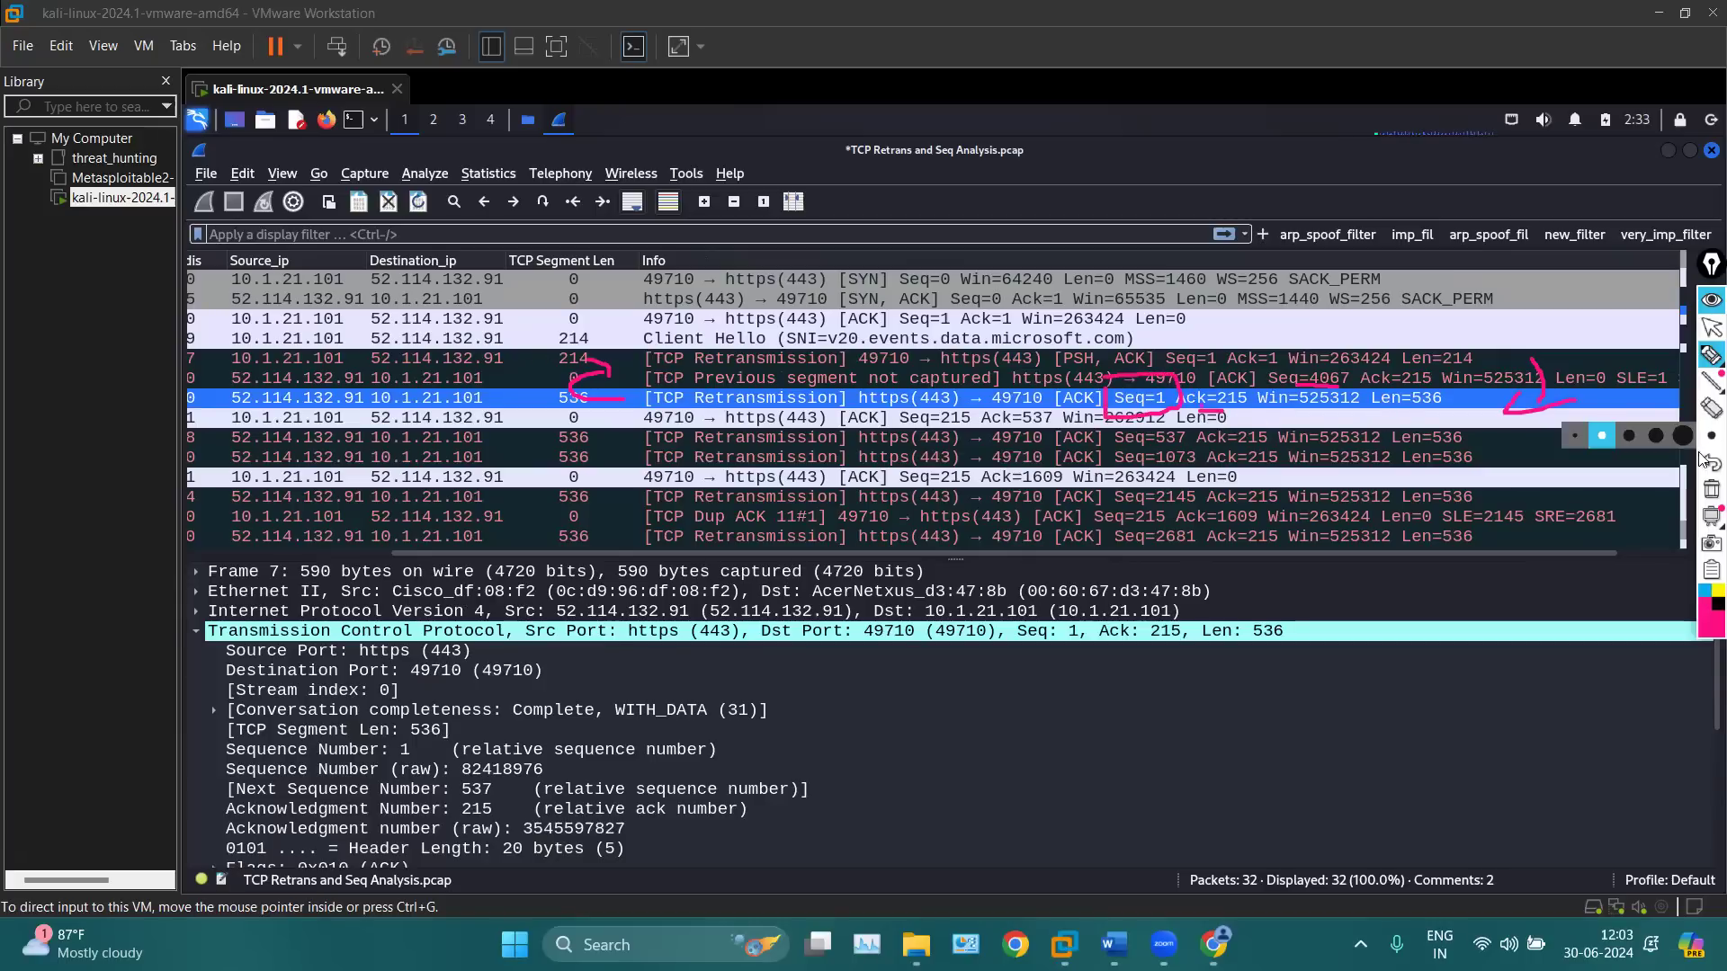
left_click(1708, 509)
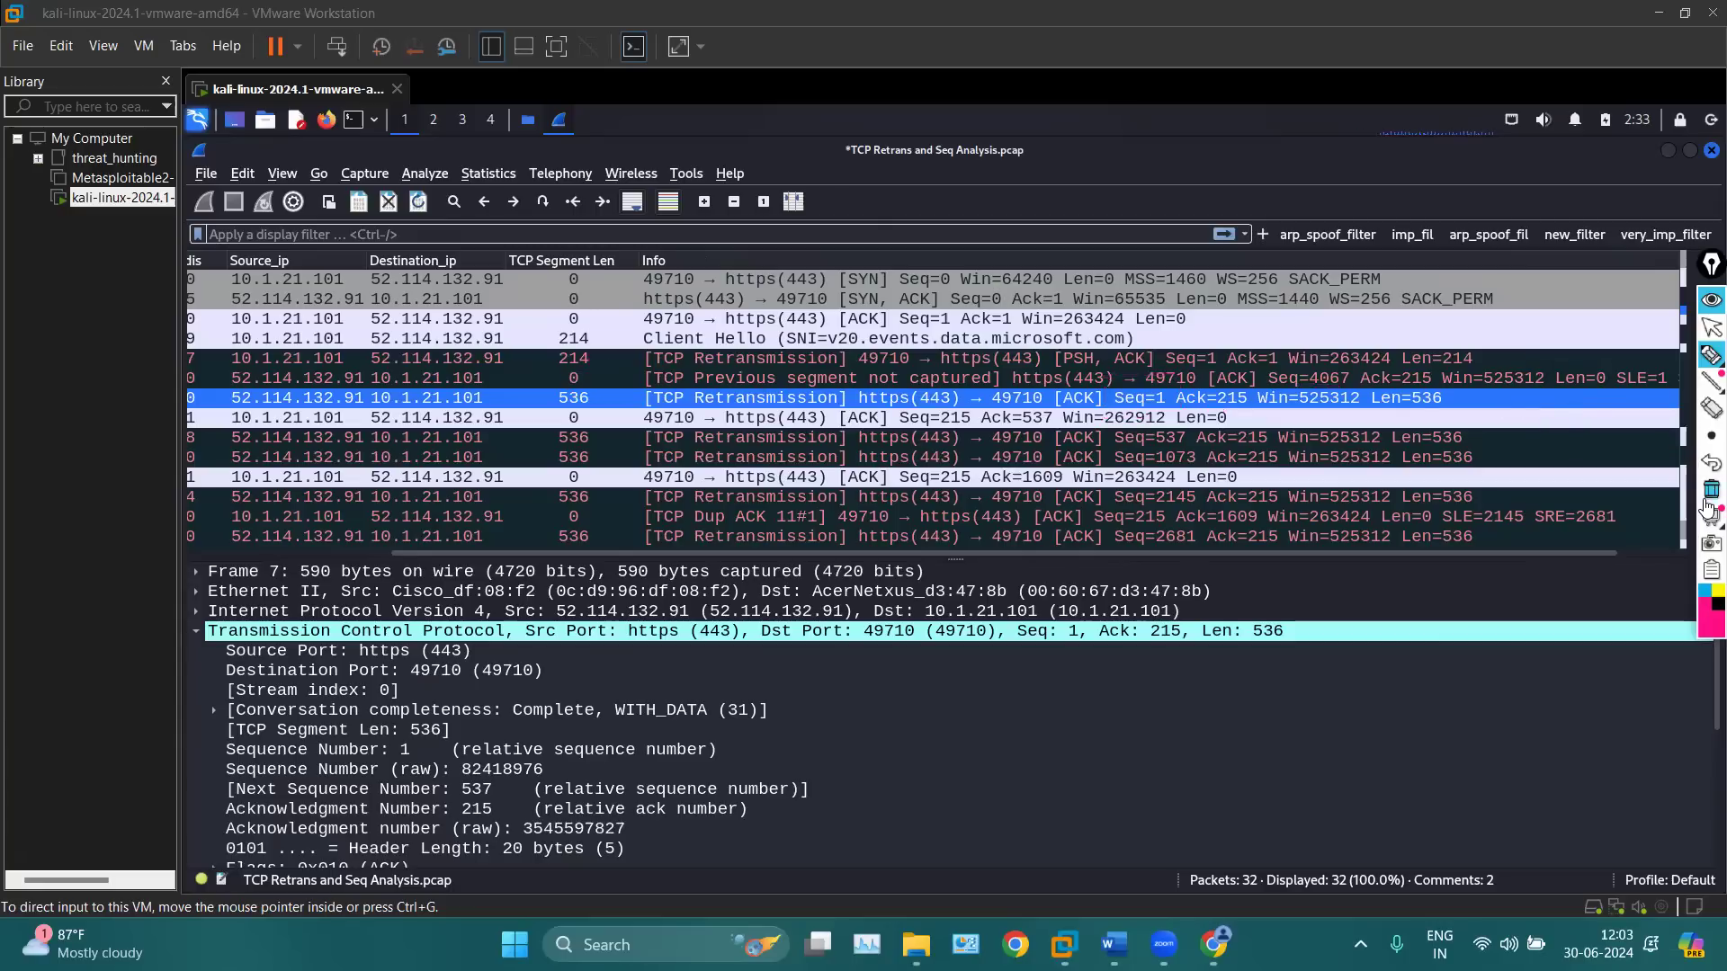
left_click(1712, 327)
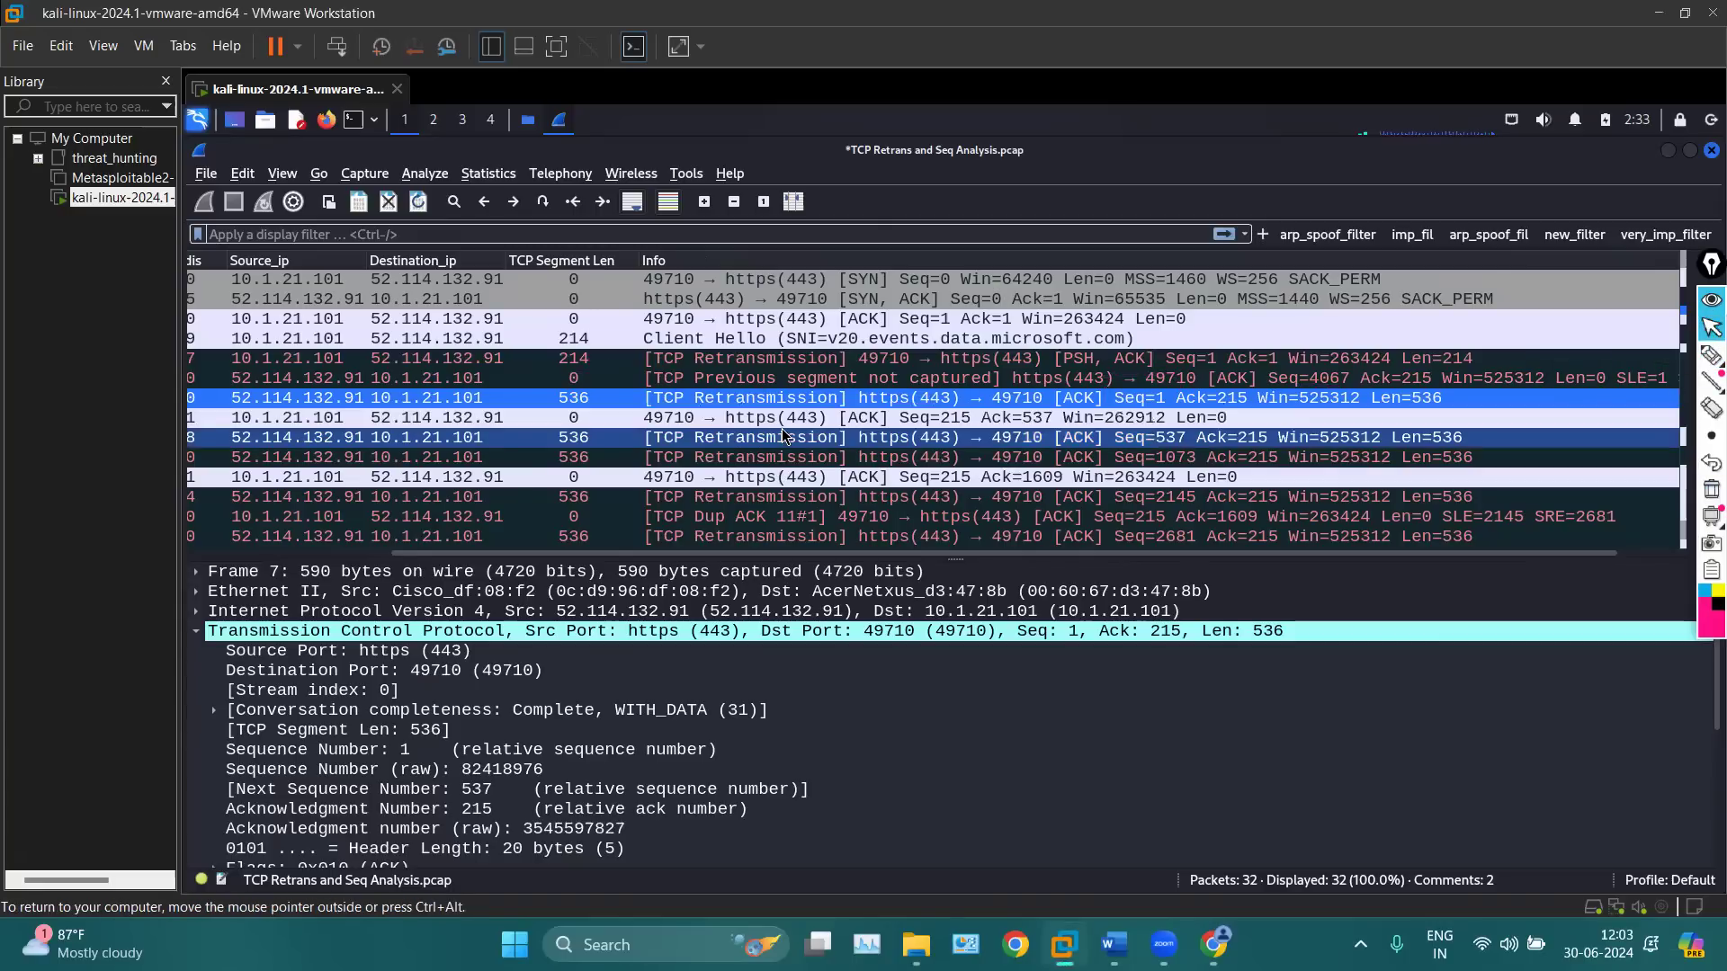
Inspect the Client Hello packet's details and return to retransmission packet 7
scroll(782, 436, "down", 5)
scroll(942, 389, "up", 5)
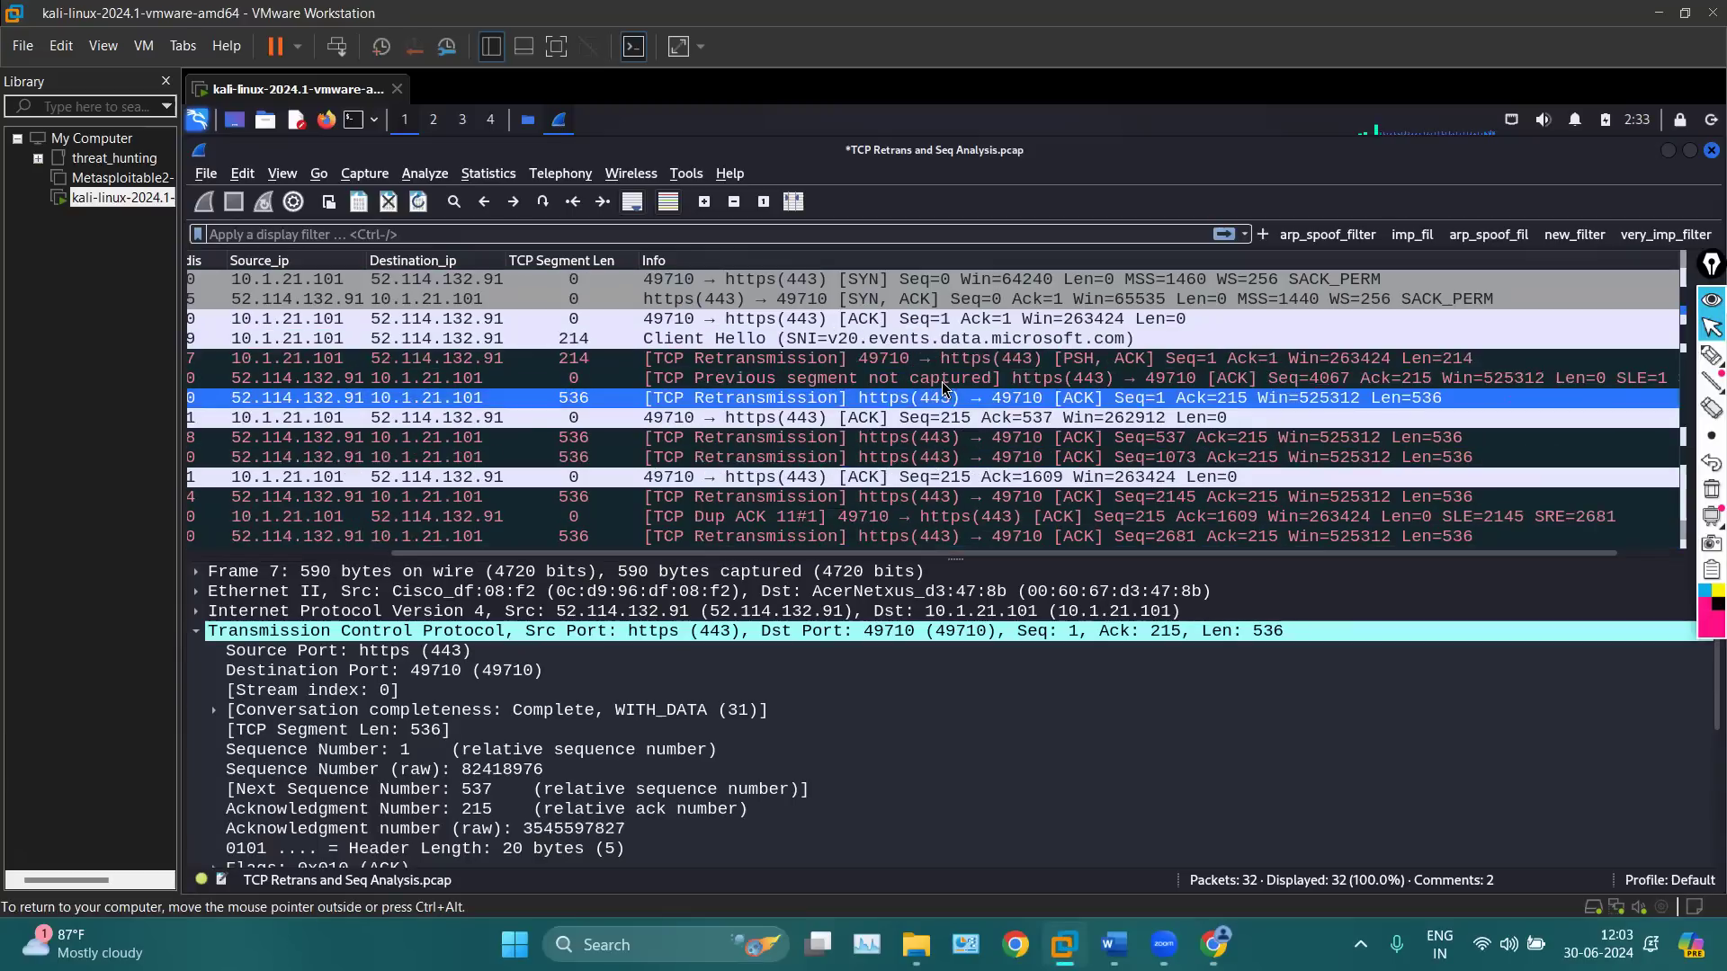
left_click(767, 346)
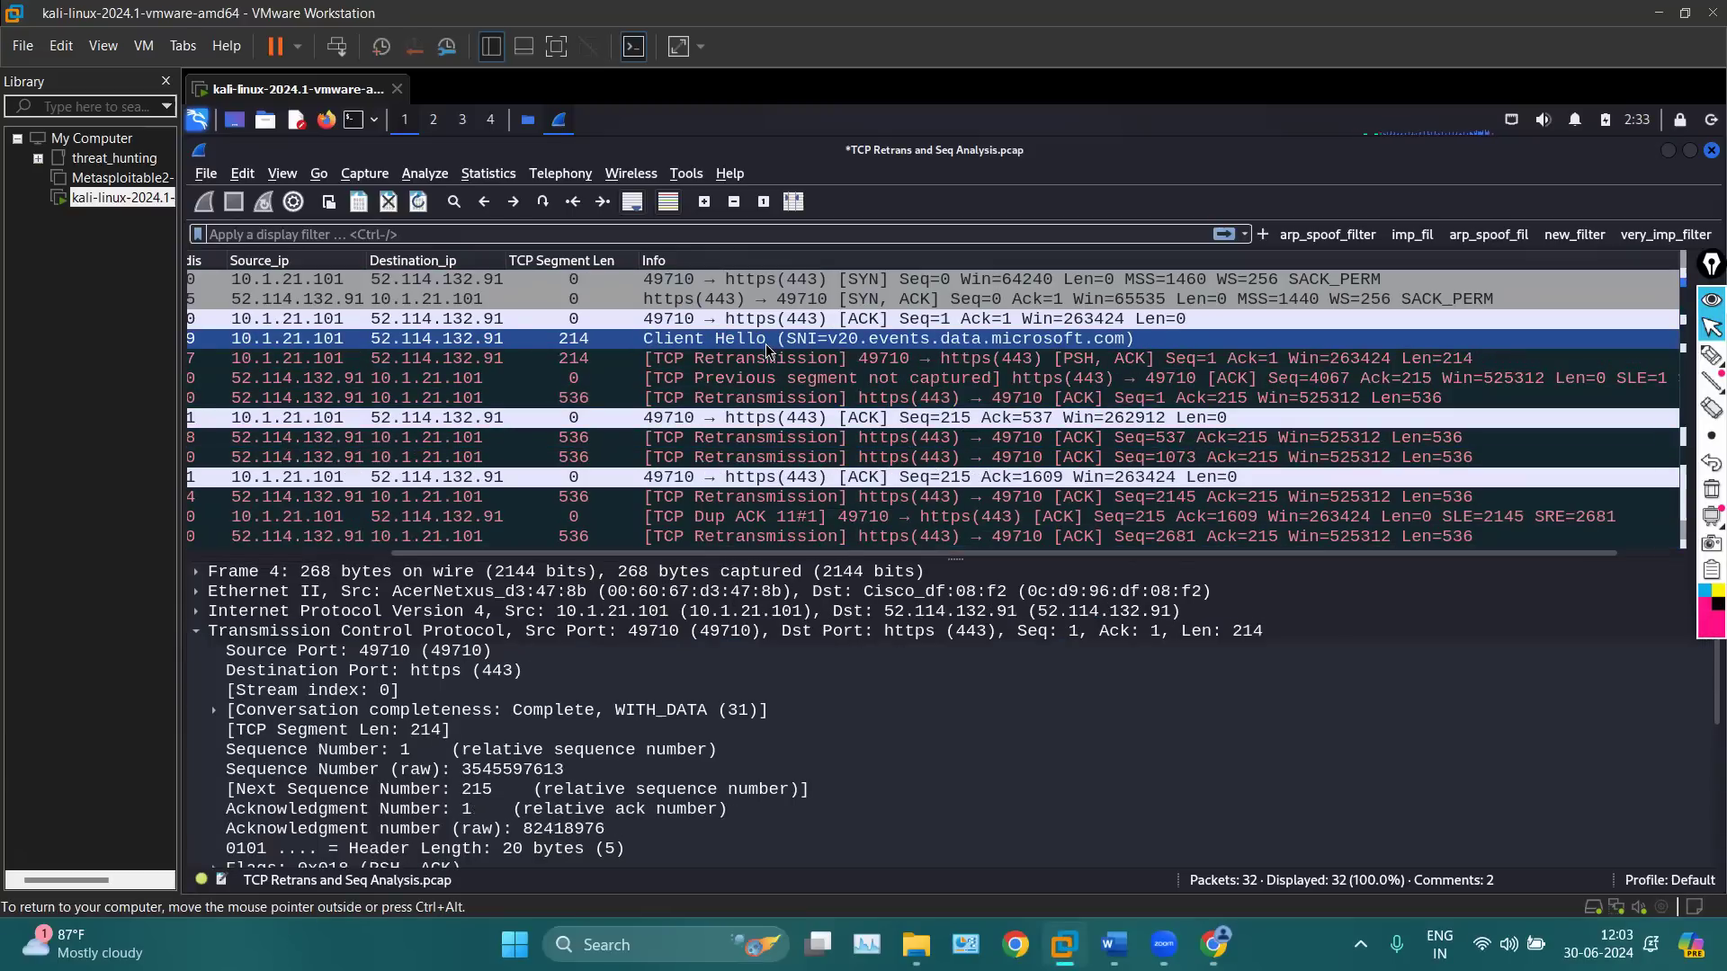
scroll(767, 350, "down", 1)
left_click(623, 342)
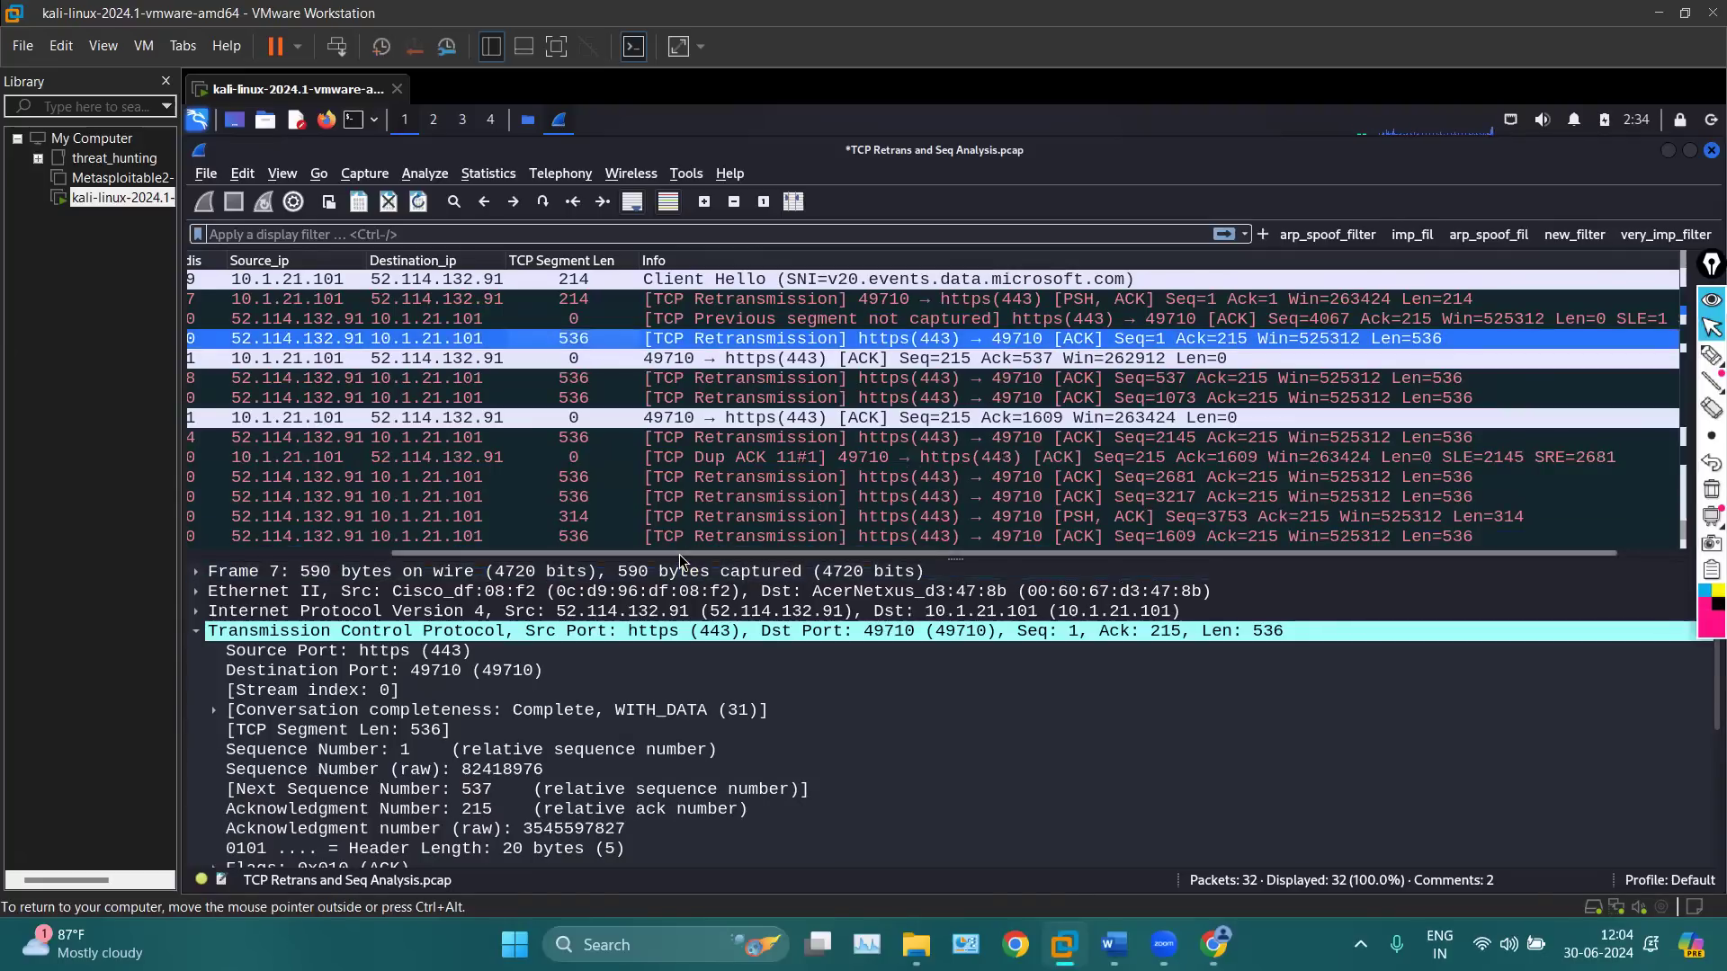
Sketch a client box labelled C, a server box and a client-to-server arrow over the packet details
scroll(1509, 475, "left", 5)
left_click(1711, 355)
left_click(799, 634)
mouse_move(800, 635)
left_mouse_down()
mouse_move(850, 692)
mouse_move(780, 635)
left_mouse_up()
mouse_move(1442, 625)
left_mouse_down()
mouse_move(1423, 746)
mouse_move(1523, 630)
mouse_move(1395, 621)
left_mouse_up()
mouse_move(850, 655)
left_mouse_down()
mouse_move(1293, 663)
mouse_move(1354, 643)
mouse_move(1236, 749)
left_mouse_up()
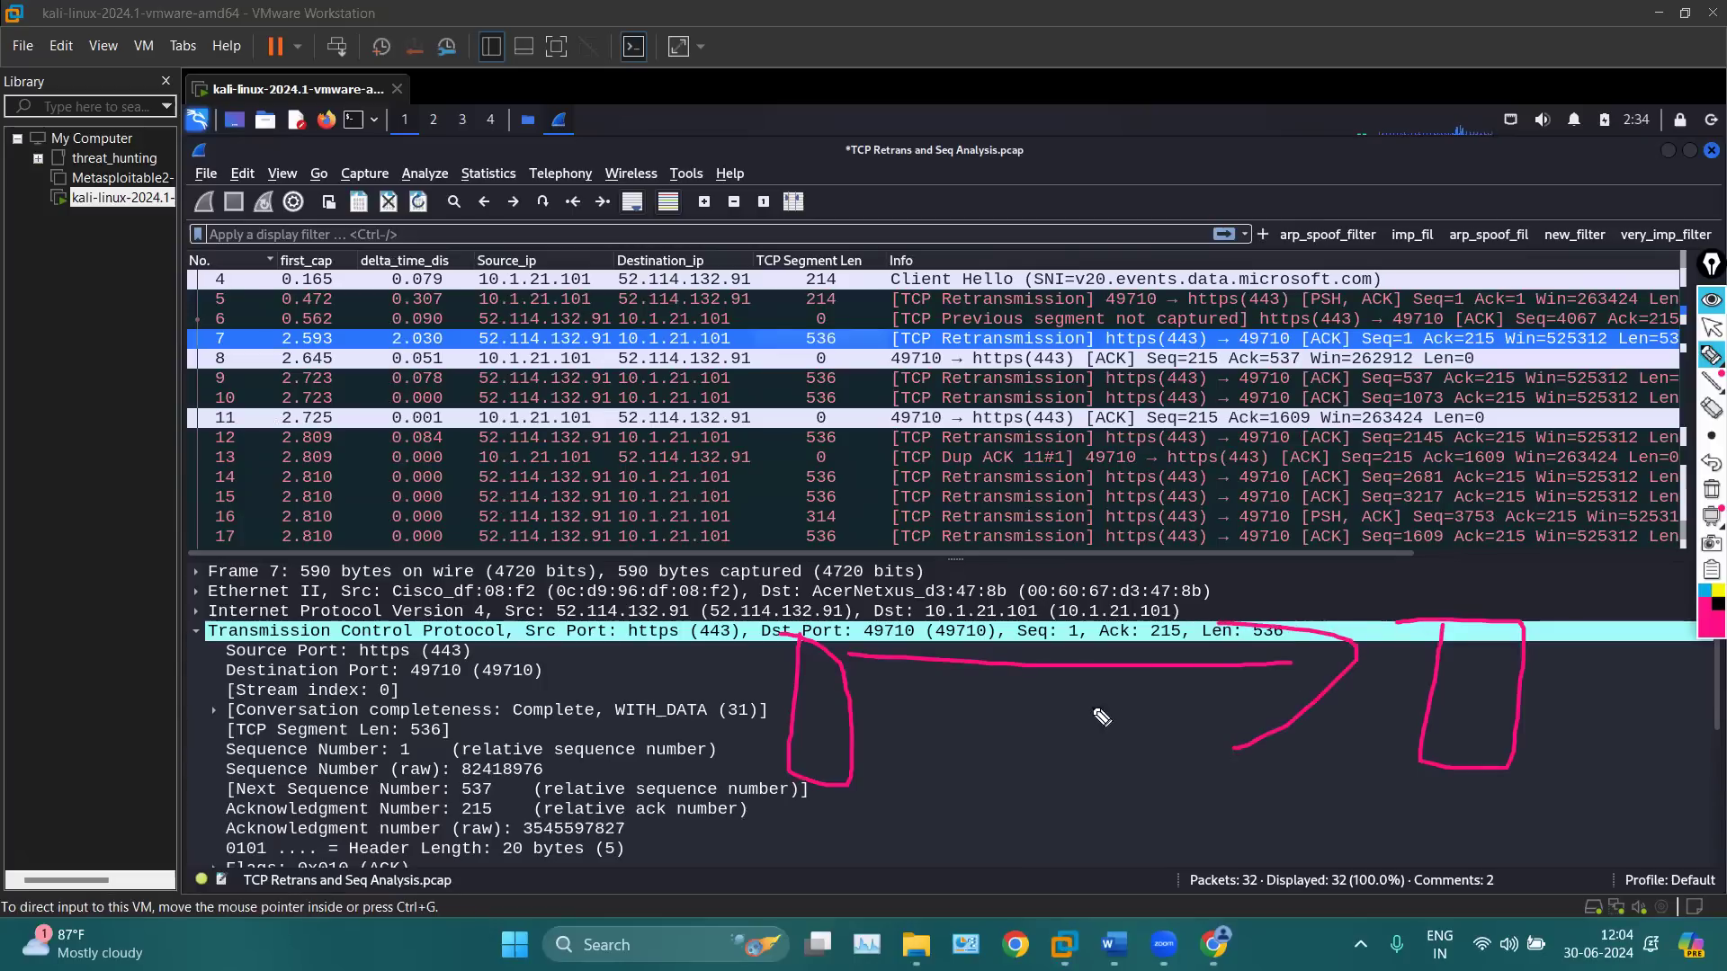
left_click_drag(799, 701, 817, 740)
Circle packet 5's capture time and segment length, label the first arrow CH and draw a second arrow labelled C TCP
mouse_move(313, 284)
left_mouse_down()
mouse_move(261, 288)
mouse_move(270, 307)
mouse_move(338, 302)
left_mouse_up()
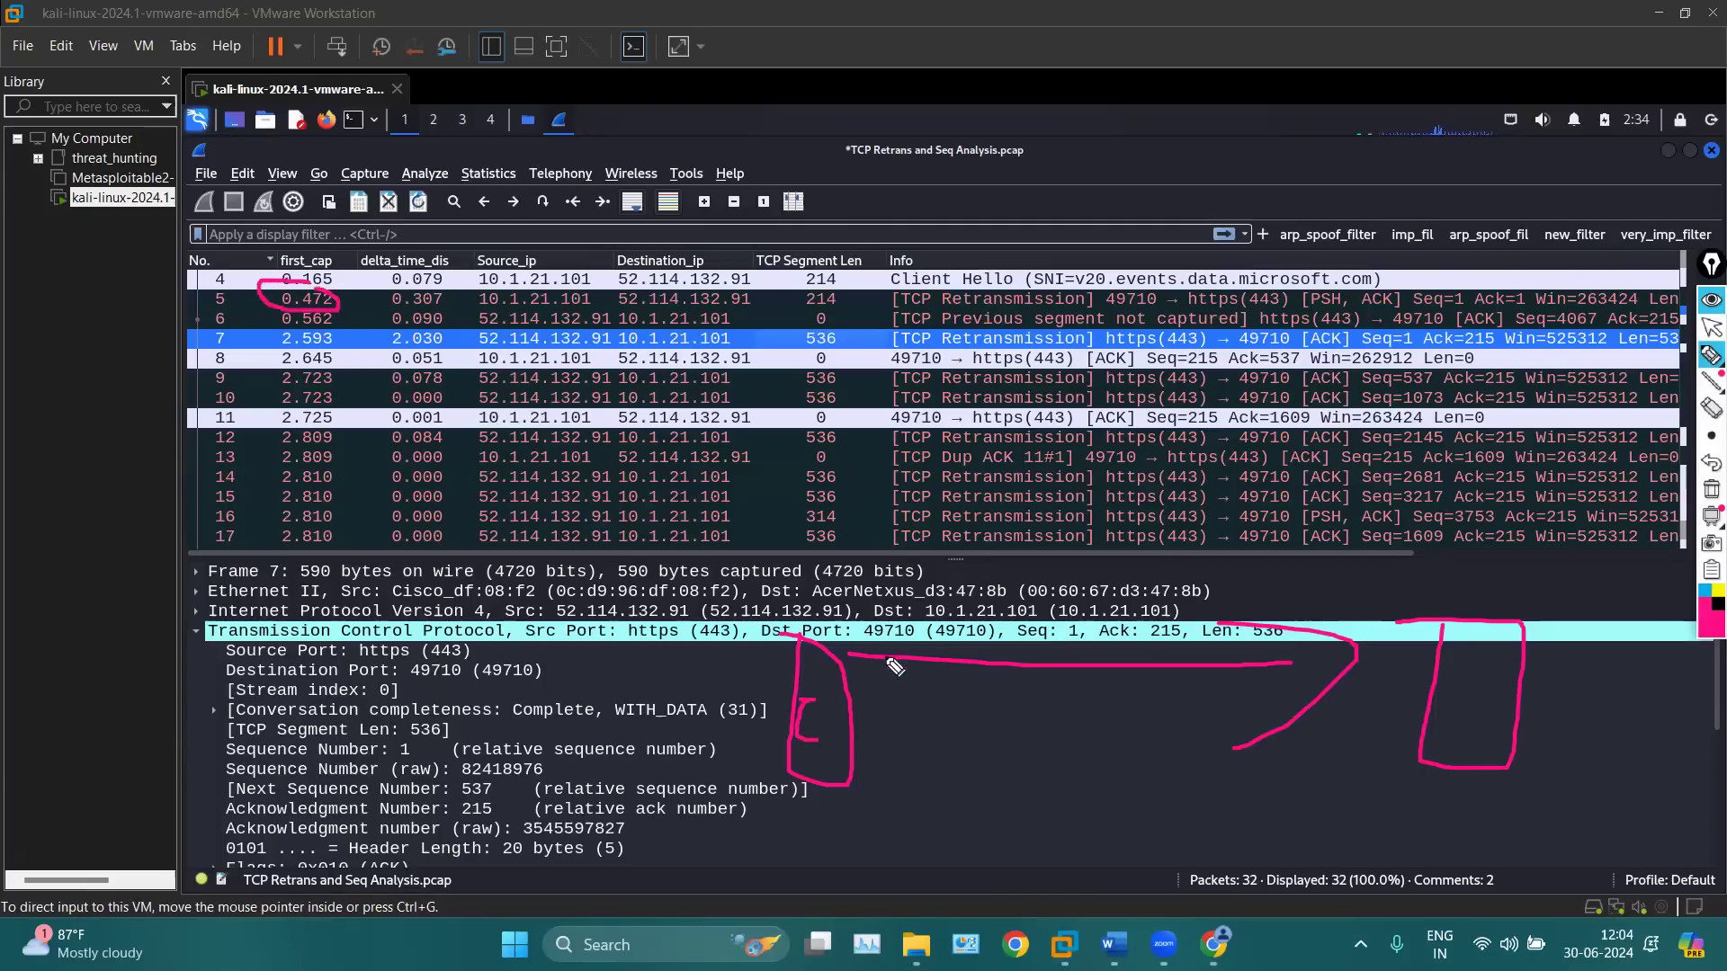
mouse_move(848, 743)
left_mouse_down()
mouse_move(1233, 743)
mouse_move(1214, 718)
mouse_move(1201, 766)
left_mouse_up()
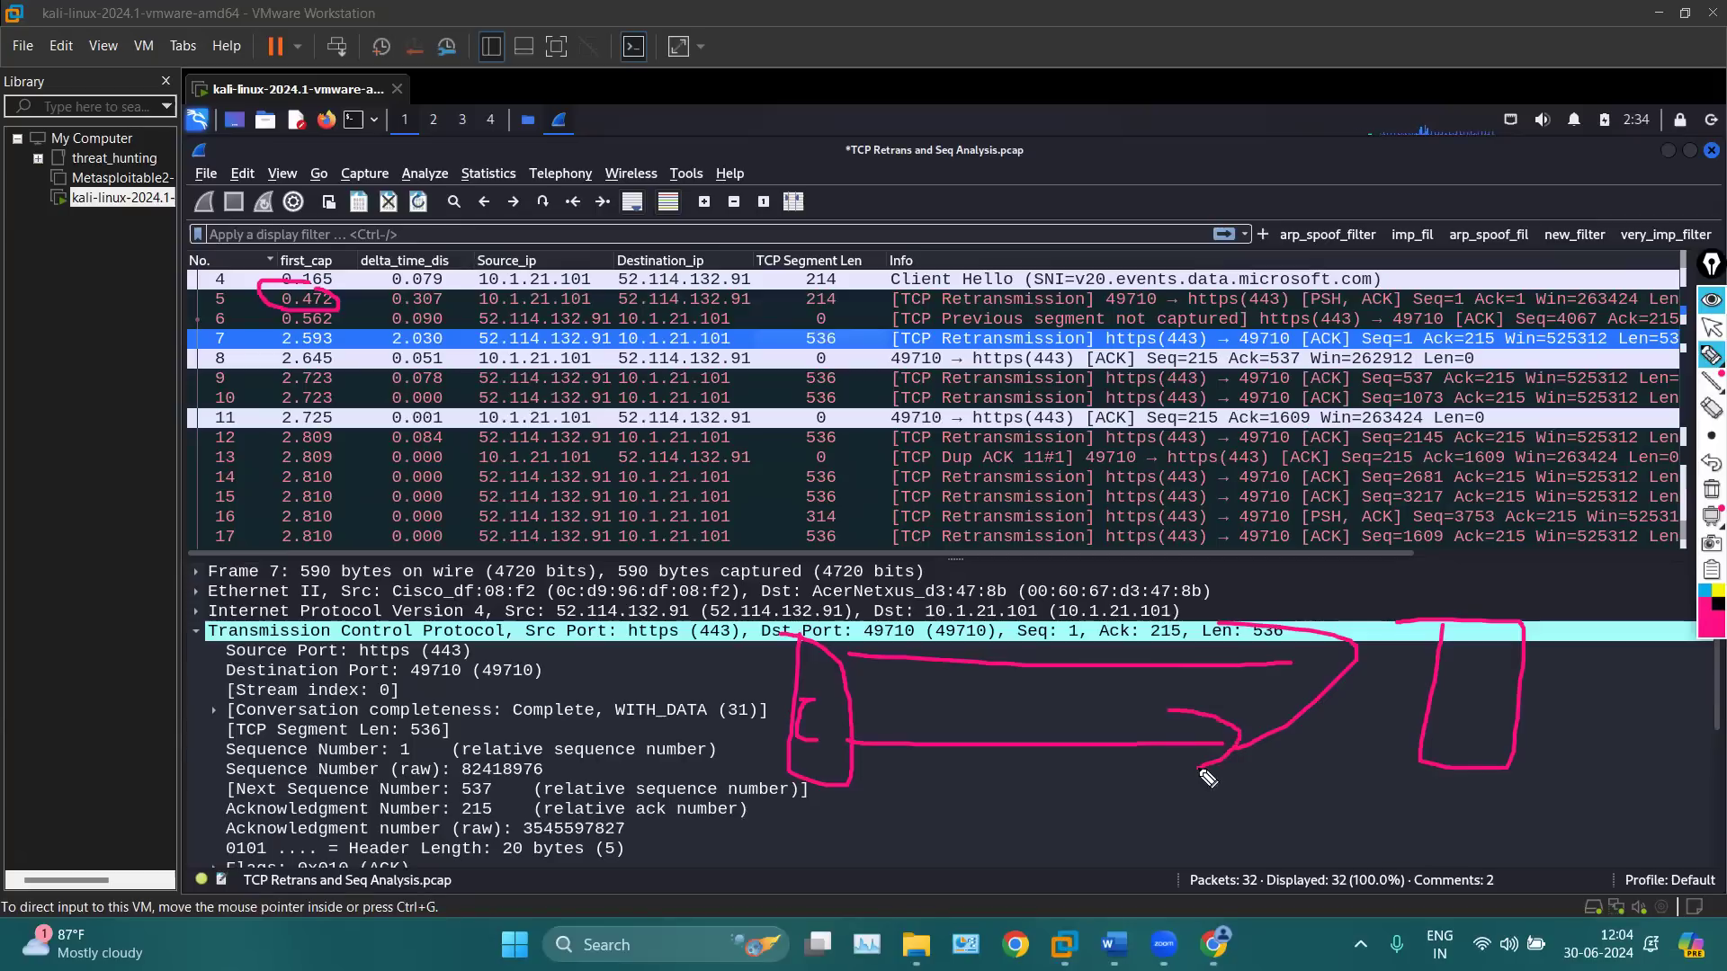
left_click_drag(976, 694, 967, 738)
mouse_move(1026, 585)
left_mouse_down()
mouse_move(981, 630)
mouse_move(1020, 642)
left_mouse_up()
left_click_drag(1059, 567, 1056, 647)
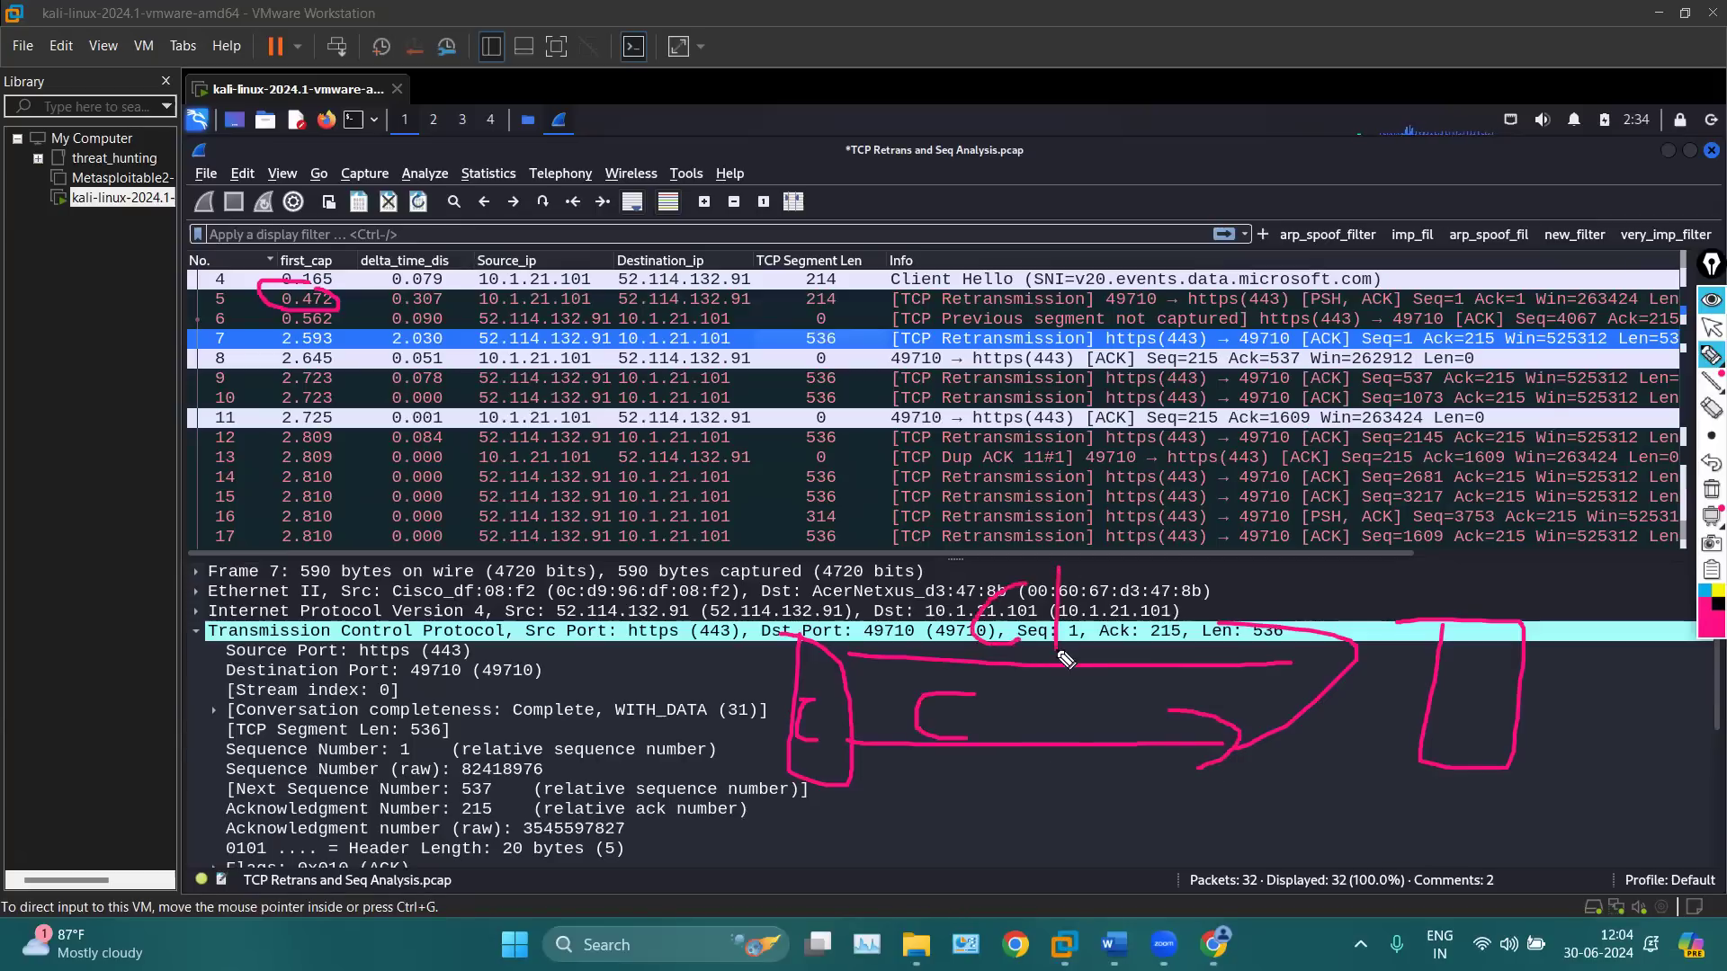
left_click_drag(1092, 582, 1091, 621)
left_click(1103, 524)
mouse_move(828, 276)
left_mouse_down()
mouse_move(769, 292)
mouse_move(855, 321)
mouse_move(898, 290)
mouse_move(780, 278)
mouse_move(896, 294)
left_mouse_up()
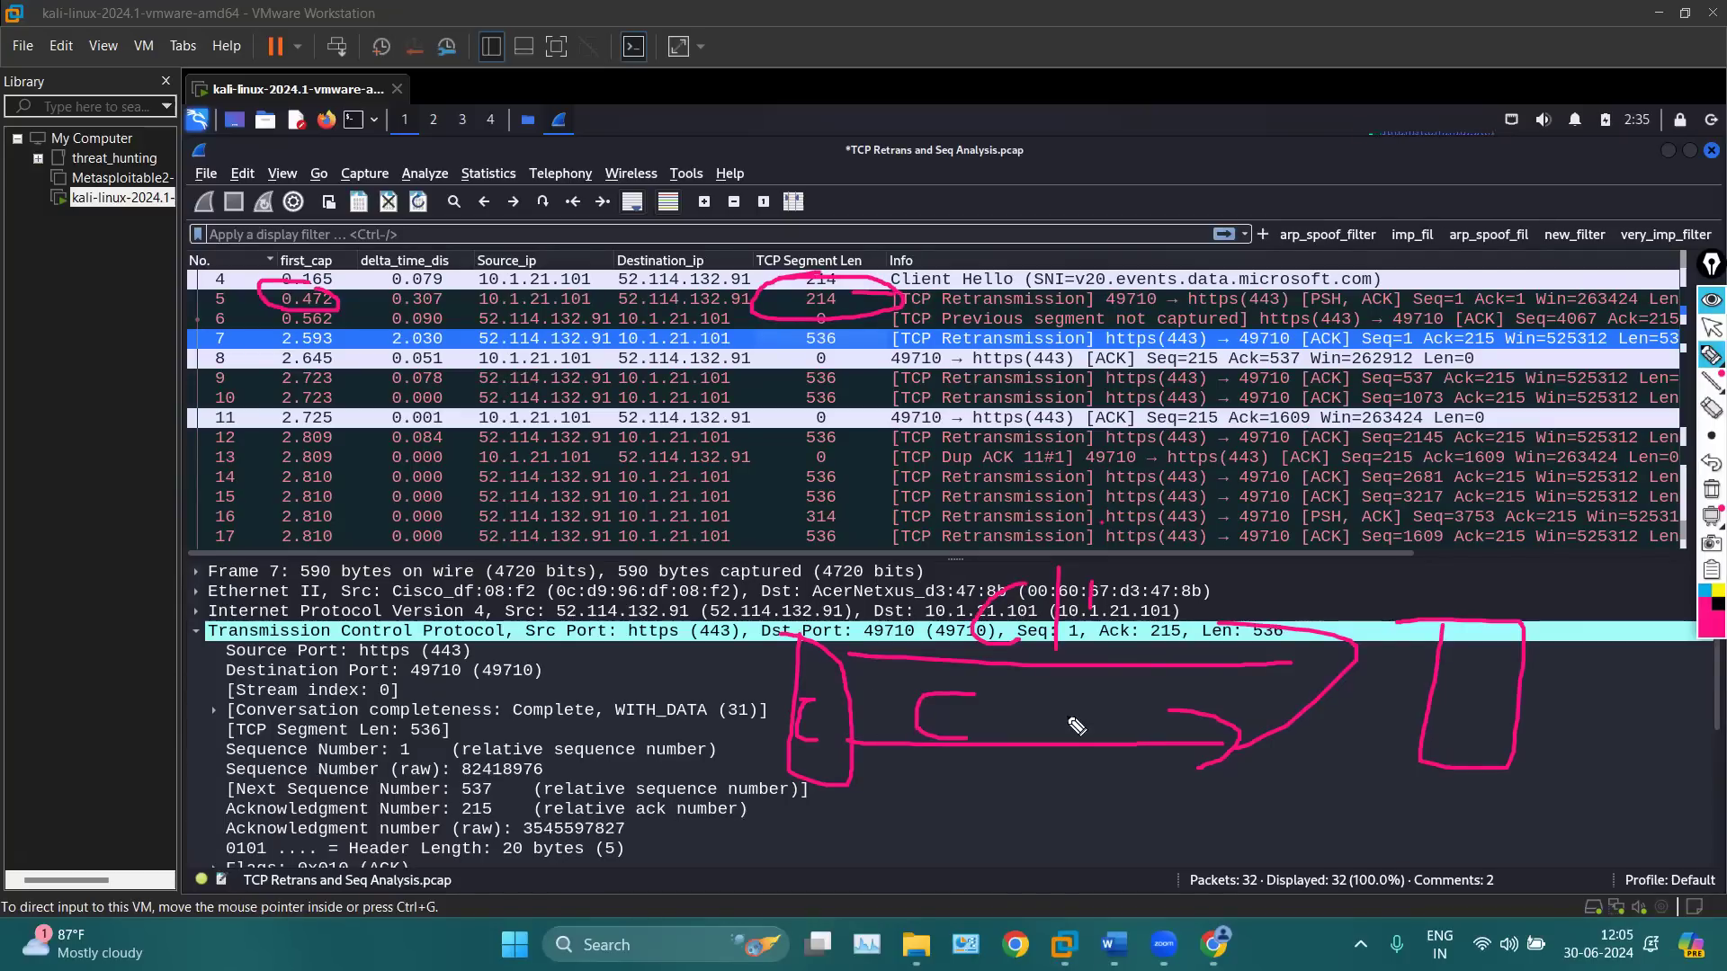
mouse_move(996, 682)
left_mouse_down()
mouse_move(1054, 681)
mouse_move(1036, 739)
mouse_move(1047, 708)
mouse_move(1075, 724)
mouse_move(1119, 704)
left_mouse_up()
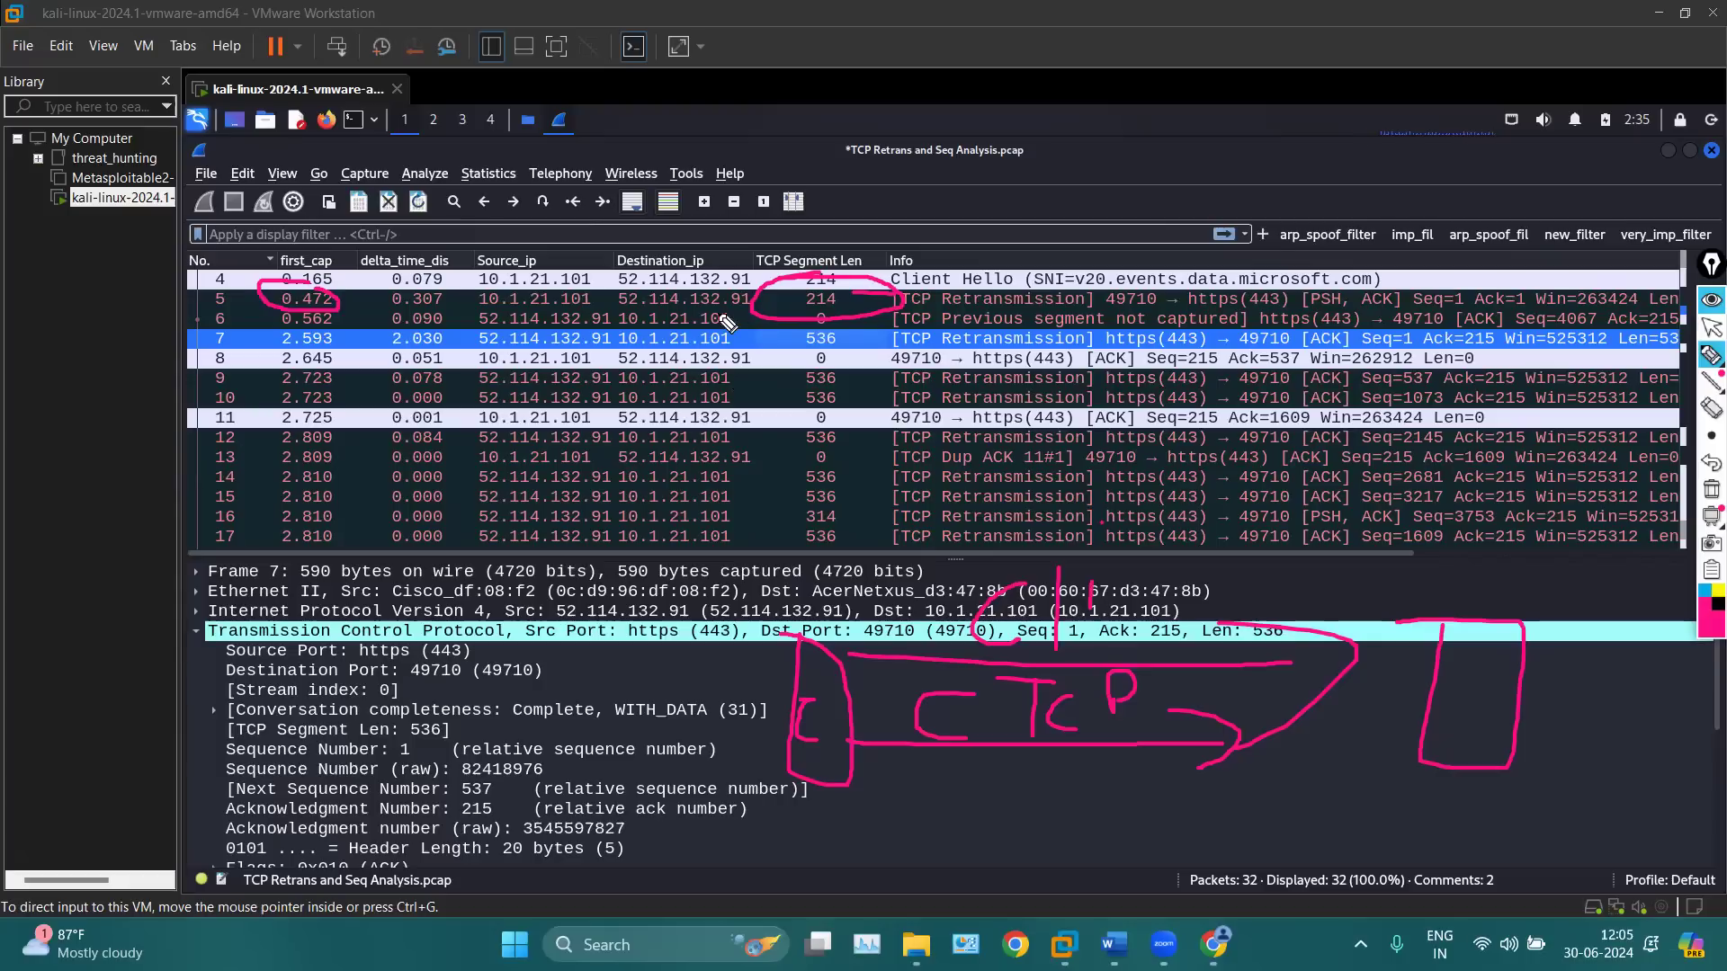
Mark packet 6's segment length and Seq value, draw a return arrow from the server box and label the server S
mouse_move(814, 331)
left_mouse_down()
mouse_move(853, 311)
mouse_move(825, 355)
left_mouse_up()
mouse_move(1427, 322)
left_mouse_down()
mouse_move(1476, 334)
mouse_move(1529, 316)
left_mouse_up()
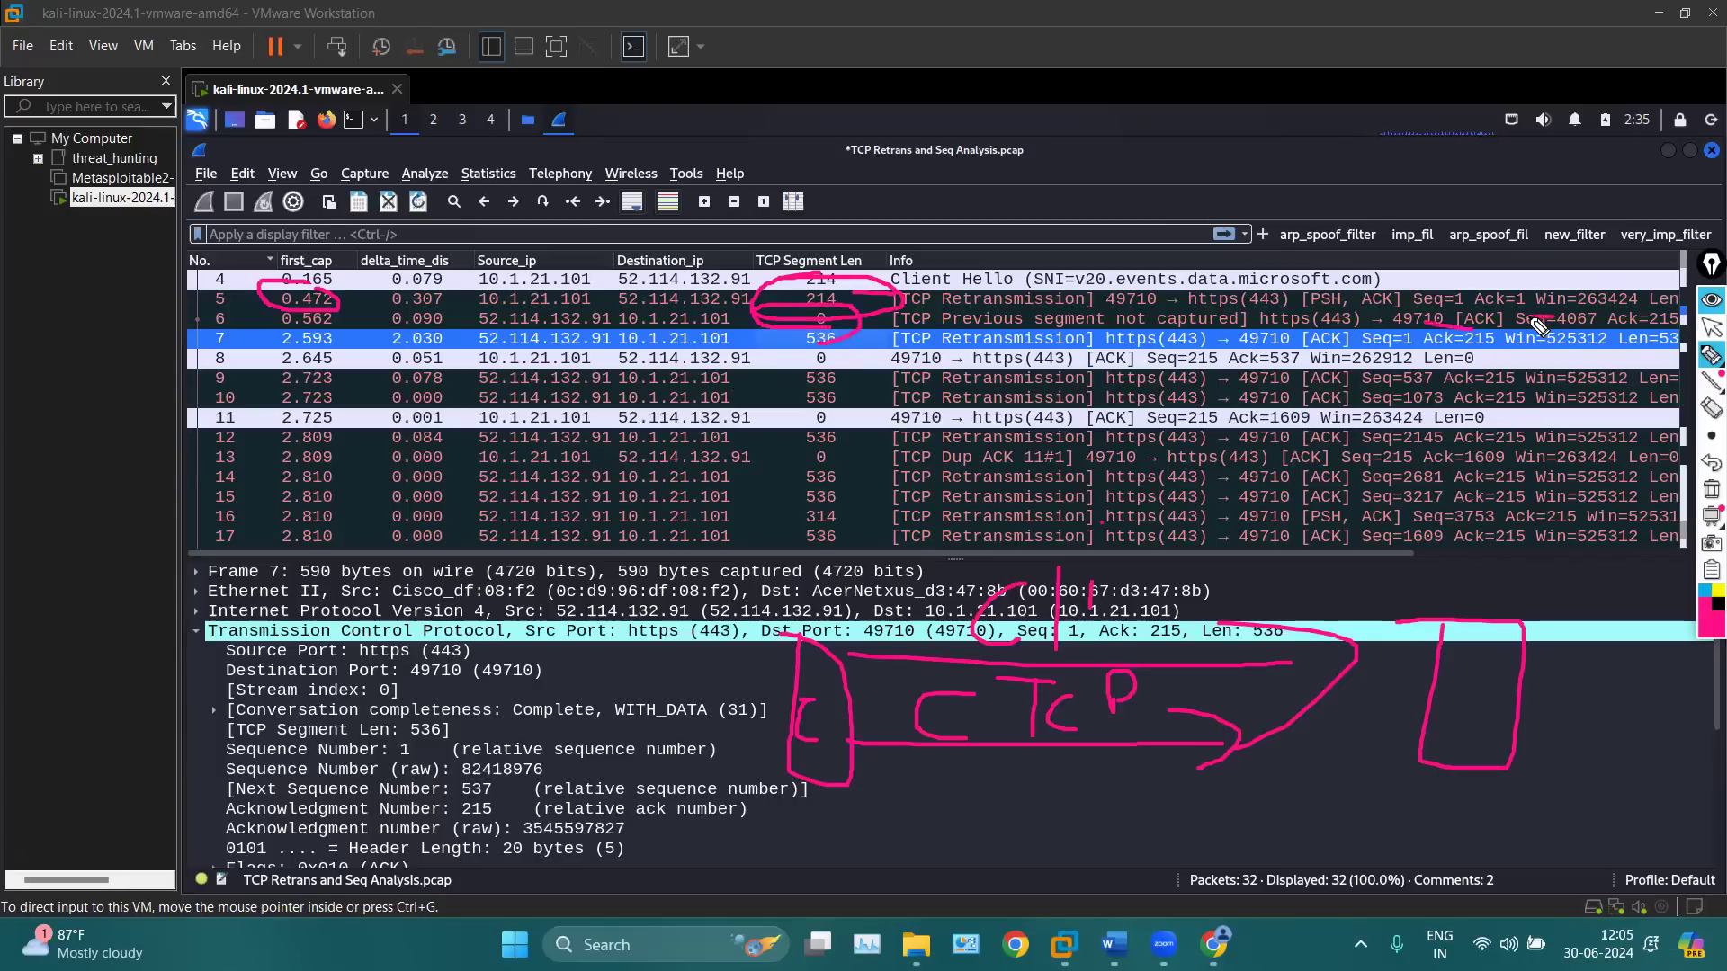
mouse_move(1462, 708)
left_mouse_down()
mouse_move(1115, 827)
mouse_move(954, 826)
mouse_move(902, 850)
mouse_move(1034, 848)
left_mouse_up()
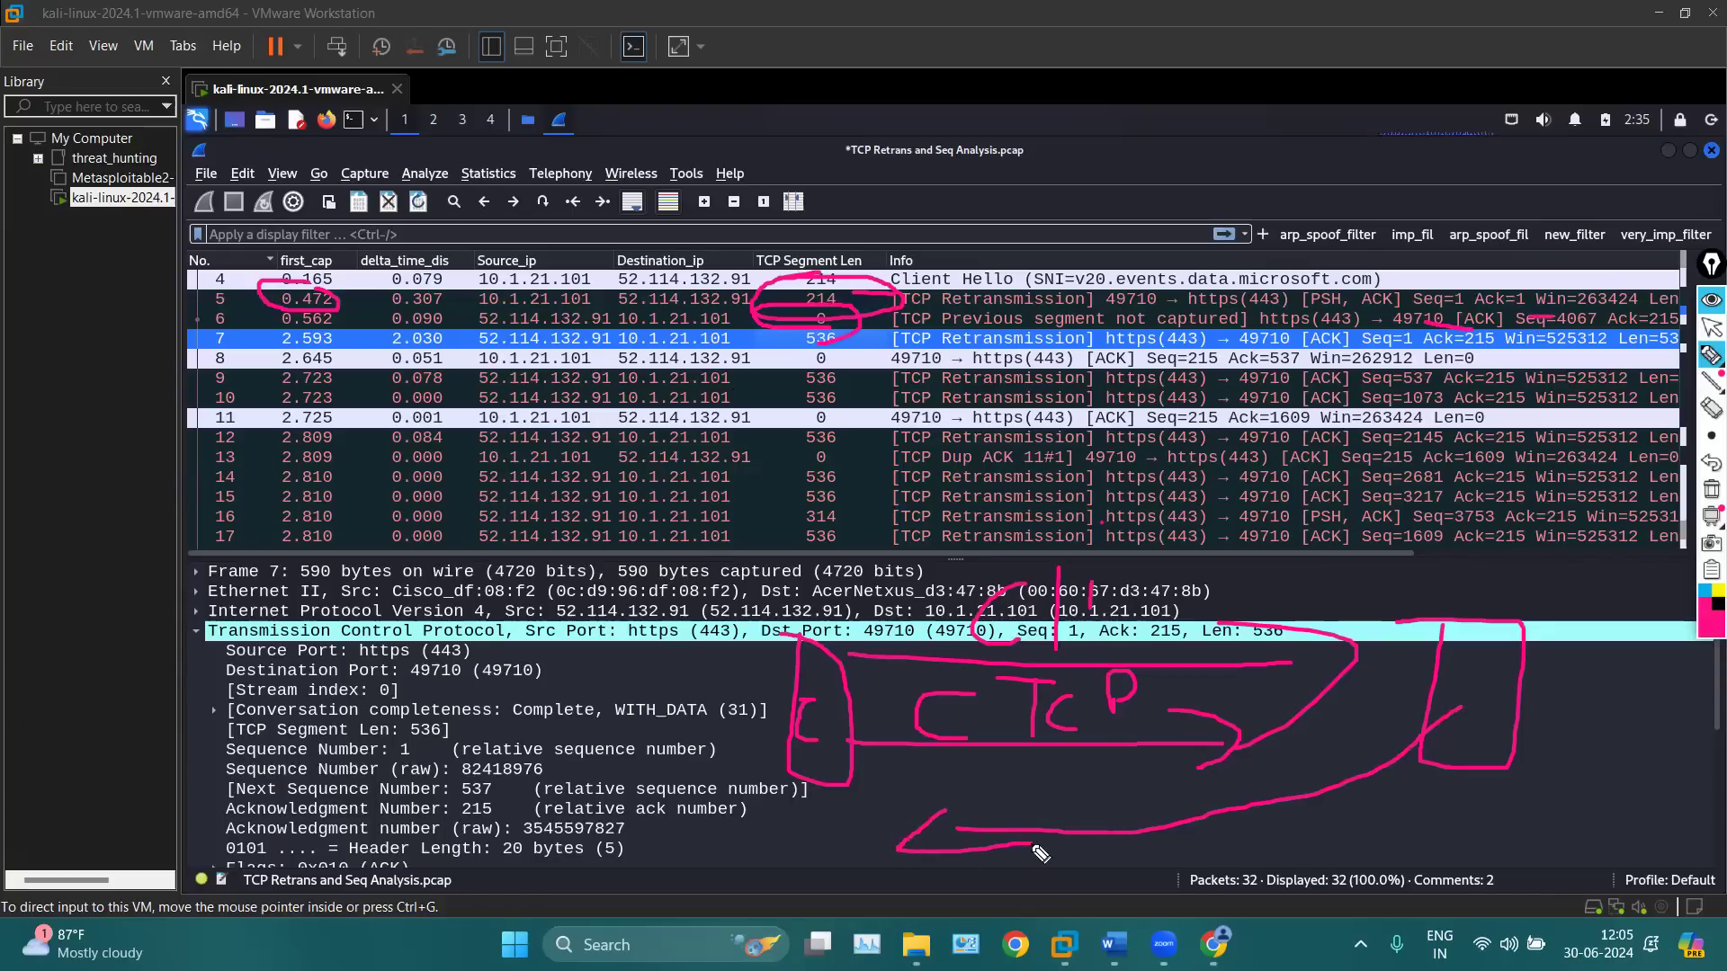
left_click_drag(1508, 648, 1462, 717)
left_click_drag(1428, 572, 1401, 621)
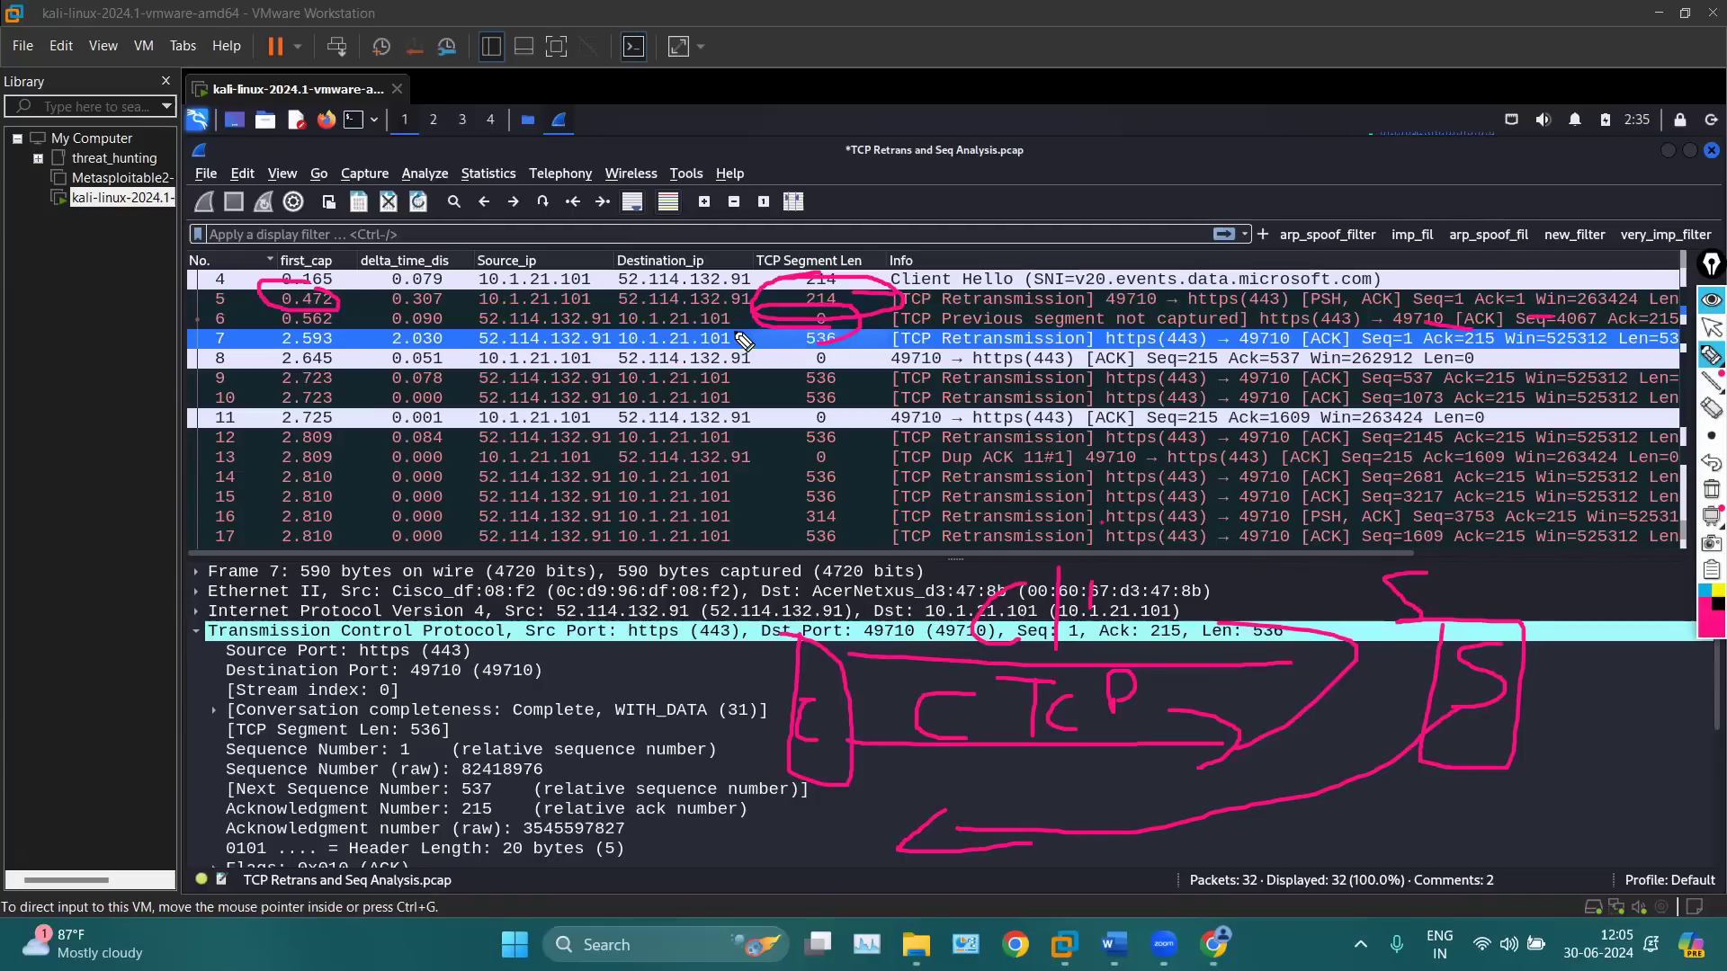
Draw a second return arrow labelled SR, mark packet 7's destination, length and Seq, leave the pen and hide the annotations
left_click_drag(662, 330, 754, 342)
mouse_move(1465, 736)
left_mouse_down()
mouse_move(1225, 853)
mouse_move(859, 902)
mouse_move(895, 910)
left_mouse_up()
mouse_move(1035, 856)
left_mouse_down()
mouse_move(1007, 865)
mouse_move(1021, 880)
mouse_move(1048, 864)
mouse_move(1066, 896)
left_mouse_up()
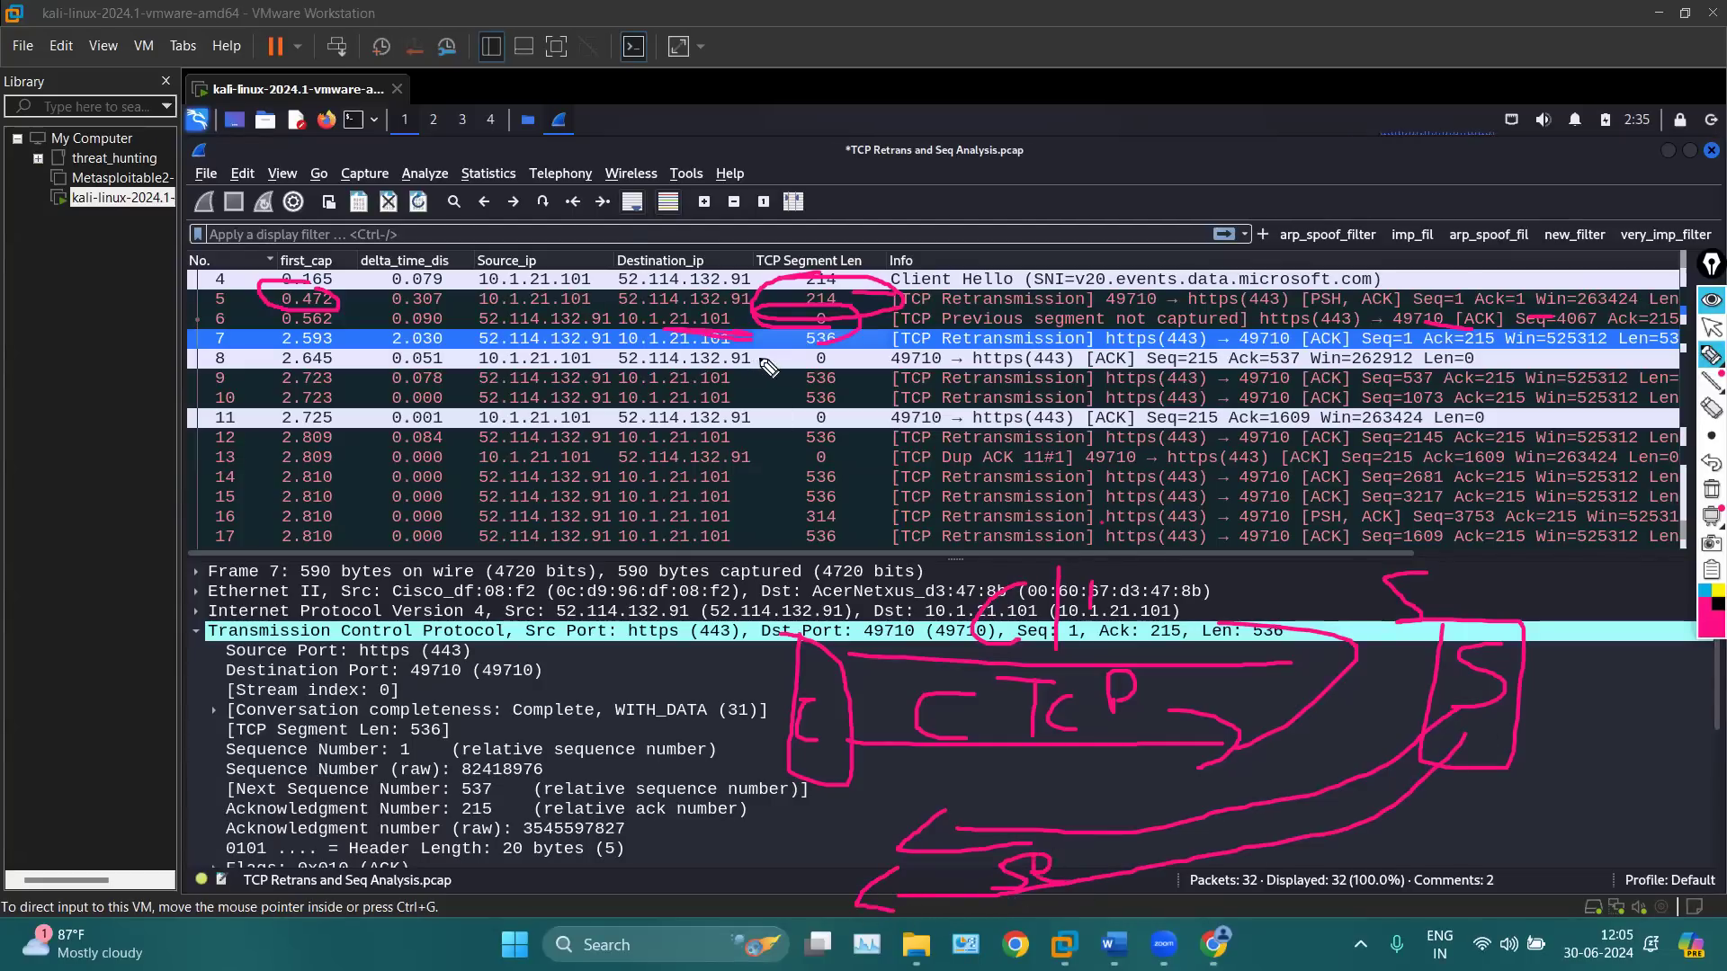
left_click_drag(771, 349, 796, 369)
left_click_drag(1362, 348, 1411, 347)
mouse_move(1354, 331)
left_mouse_down()
mouse_move(1334, 339)
mouse_move(1369, 353)
left_mouse_up()
left_click(1712, 327)
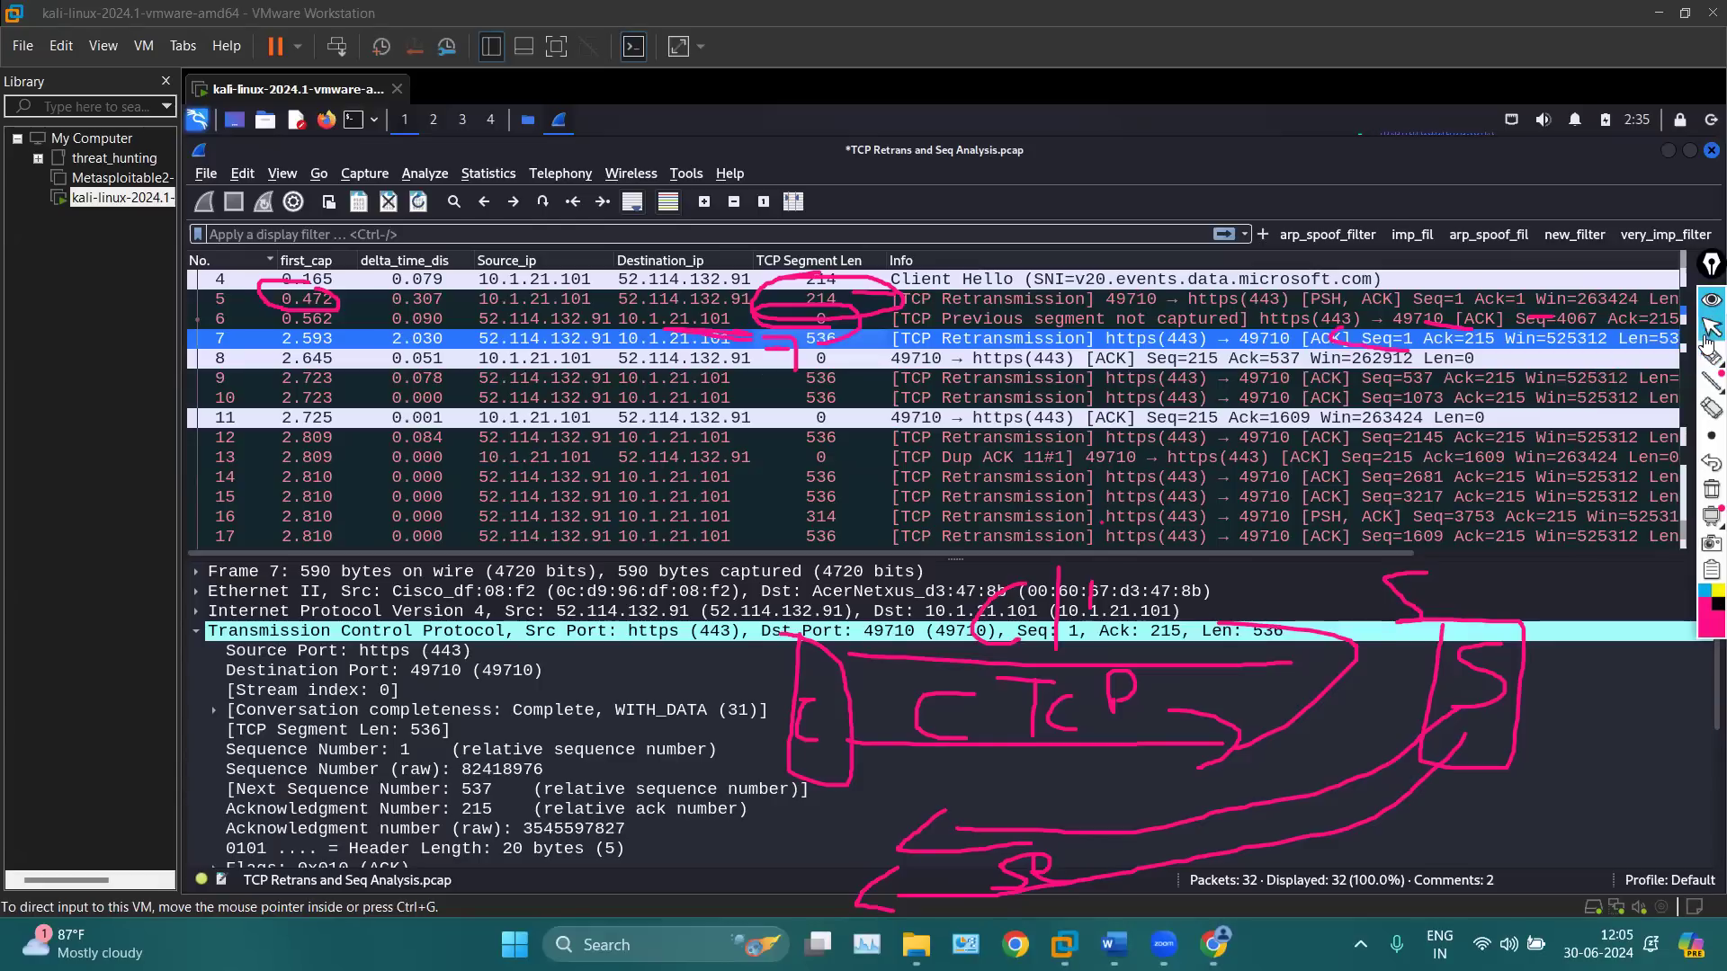
left_click(1708, 491)
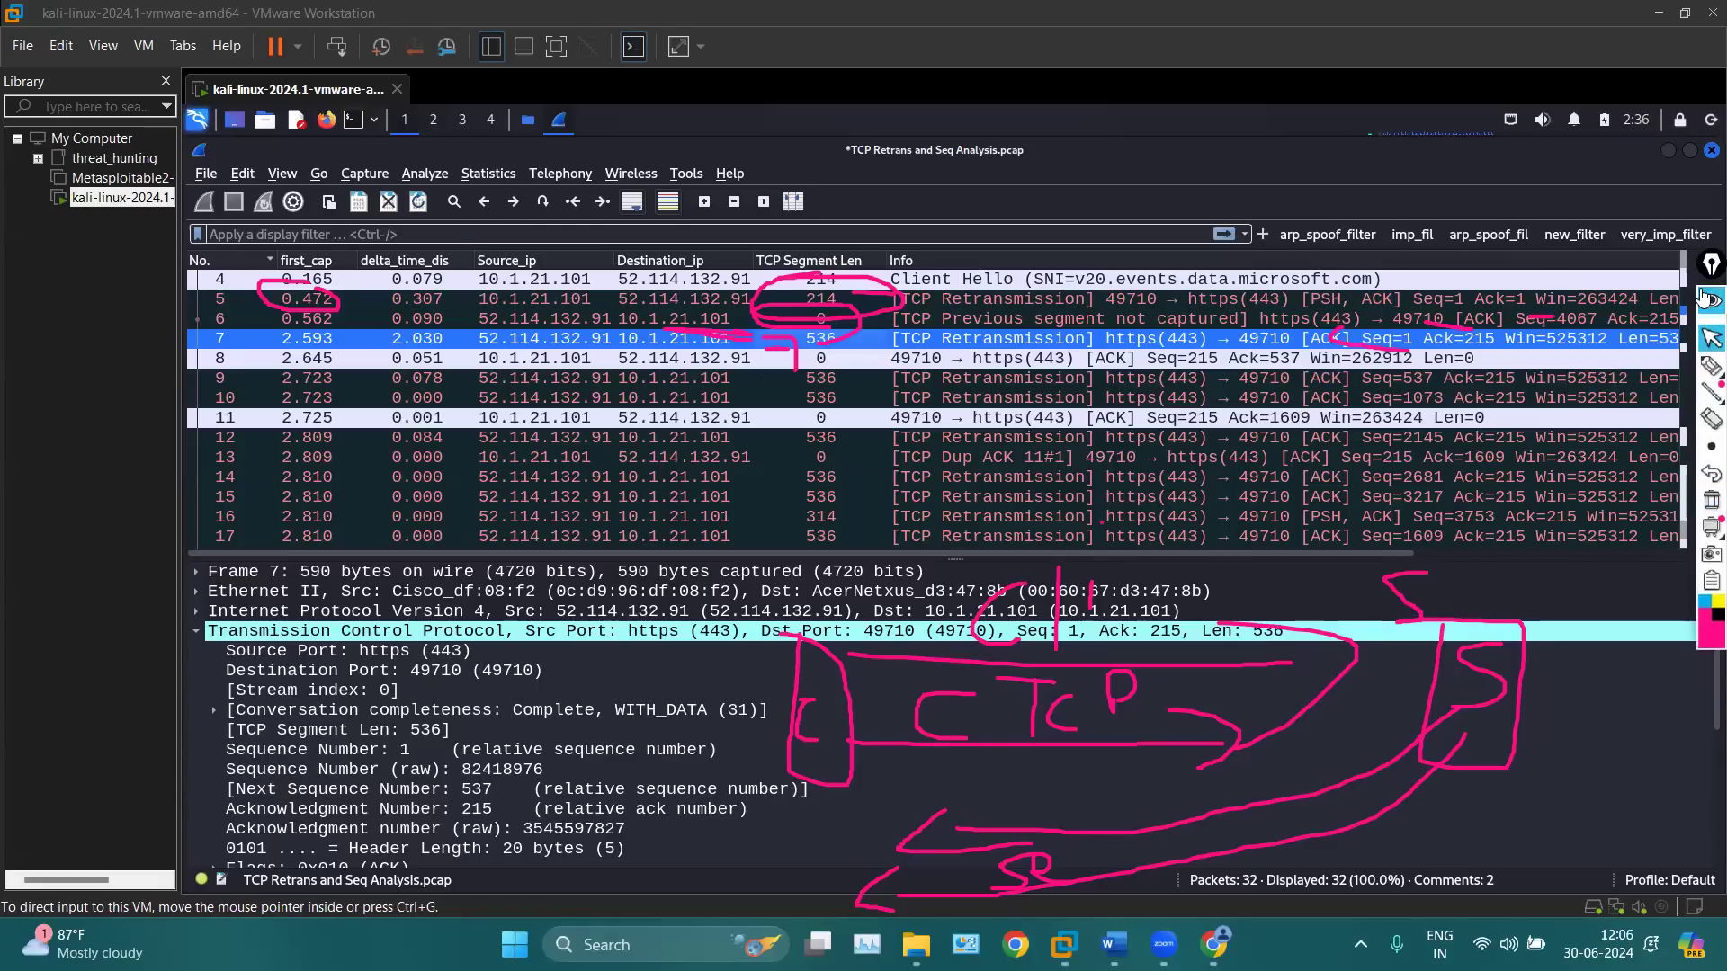
Open tls_proper.pcap from the pcaps folder in Wireshark and maximize its window
left_click(521, 132)
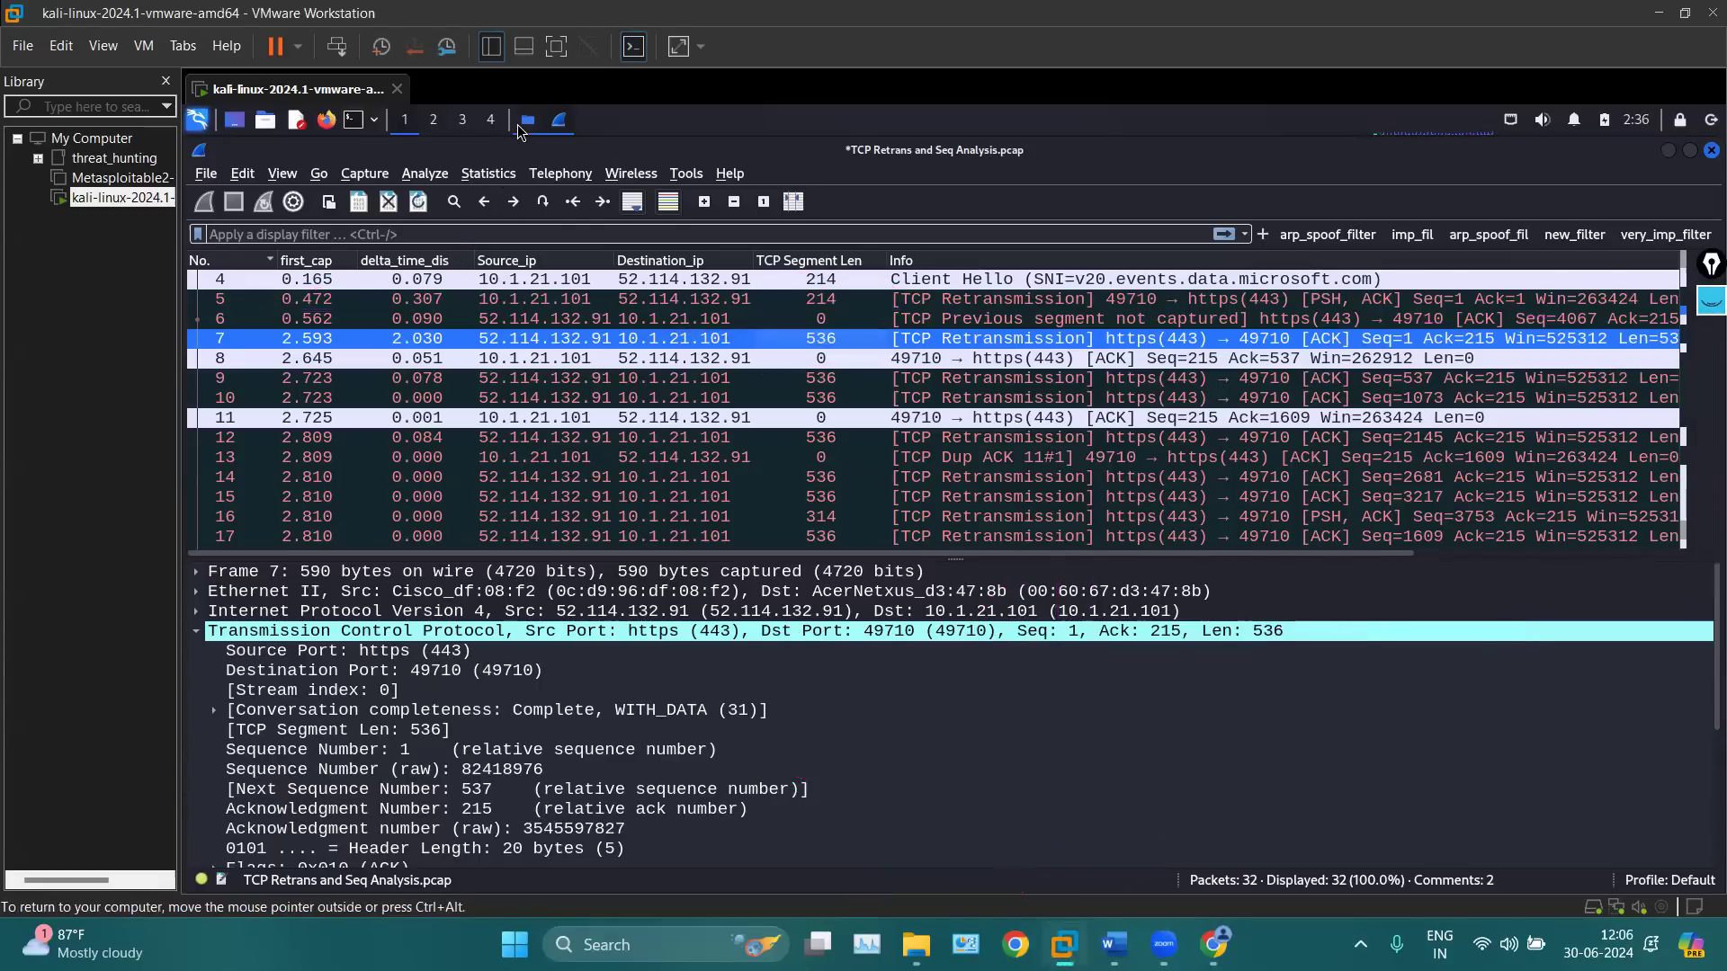
left_click(523, 124)
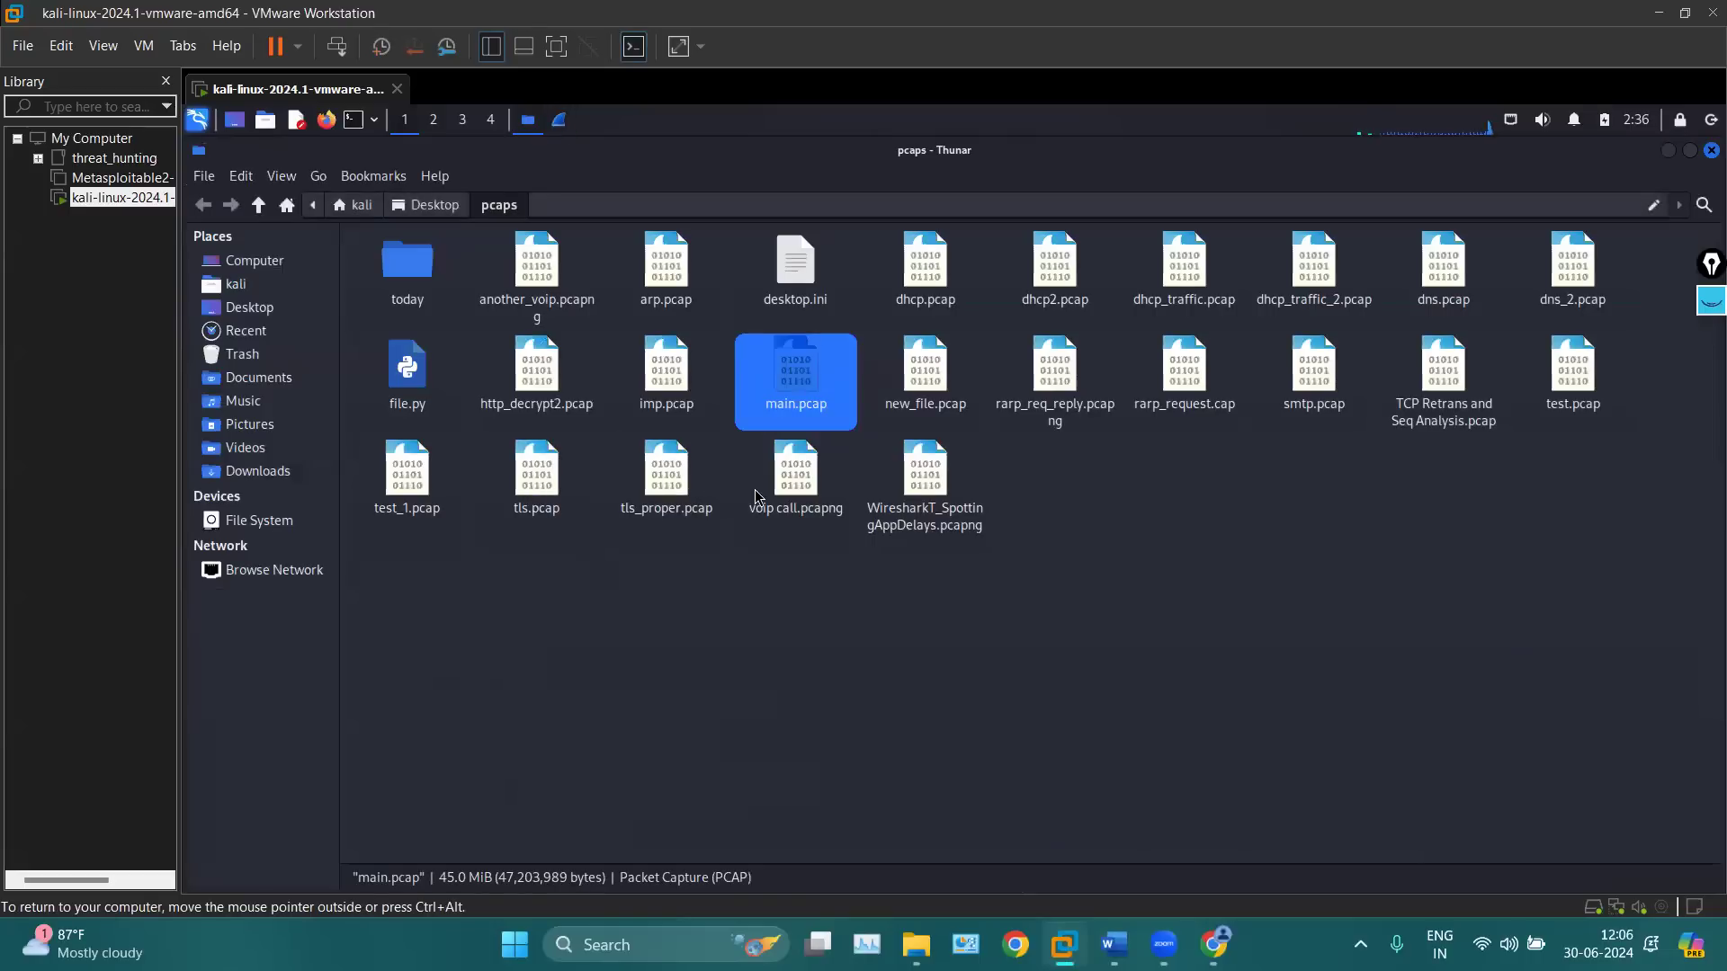
left_click(664, 476)
right_click(647, 476)
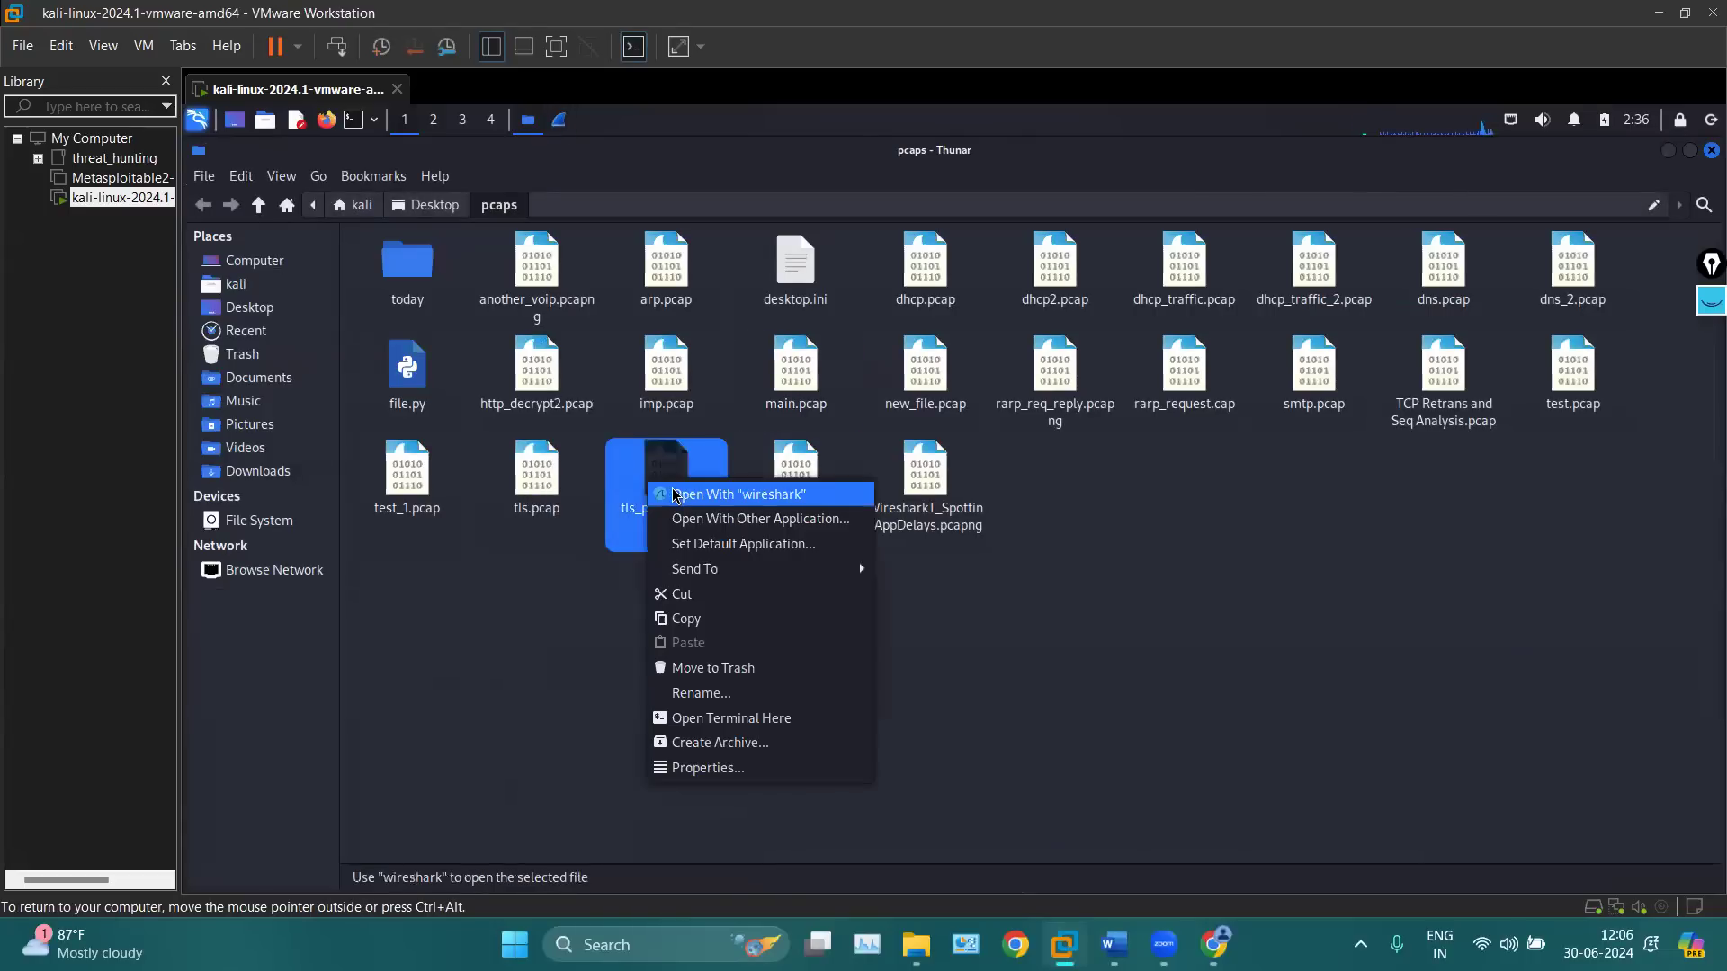
left_click(675, 495)
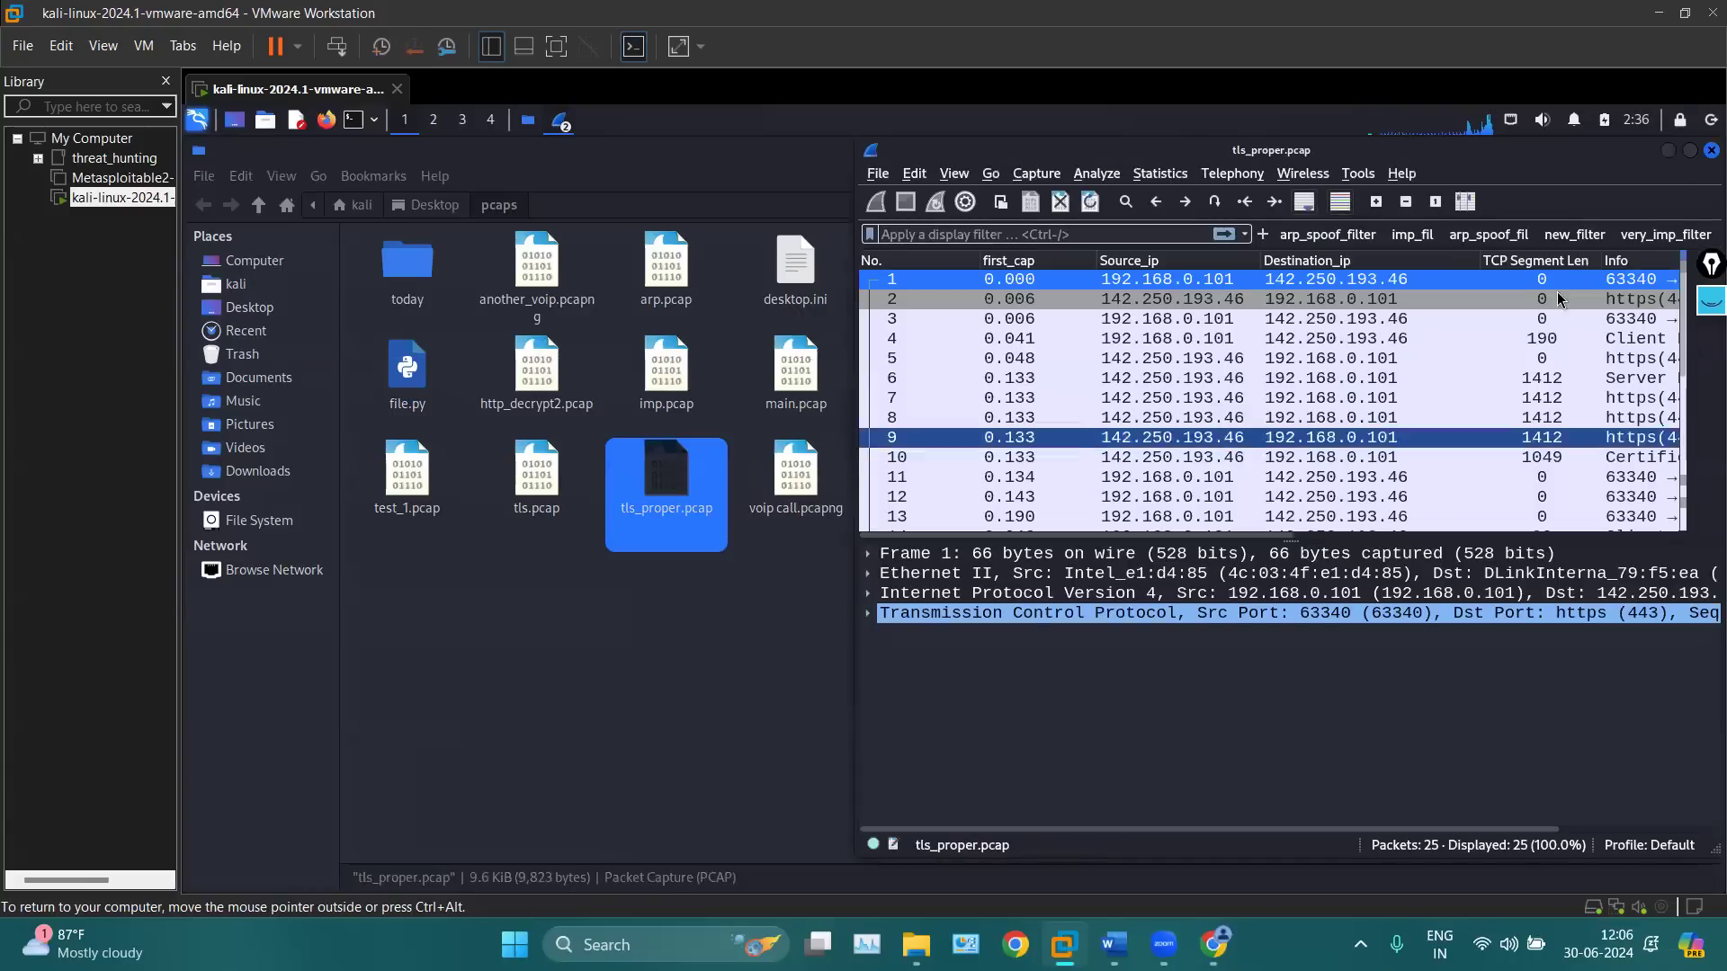
left_click(1675, 151)
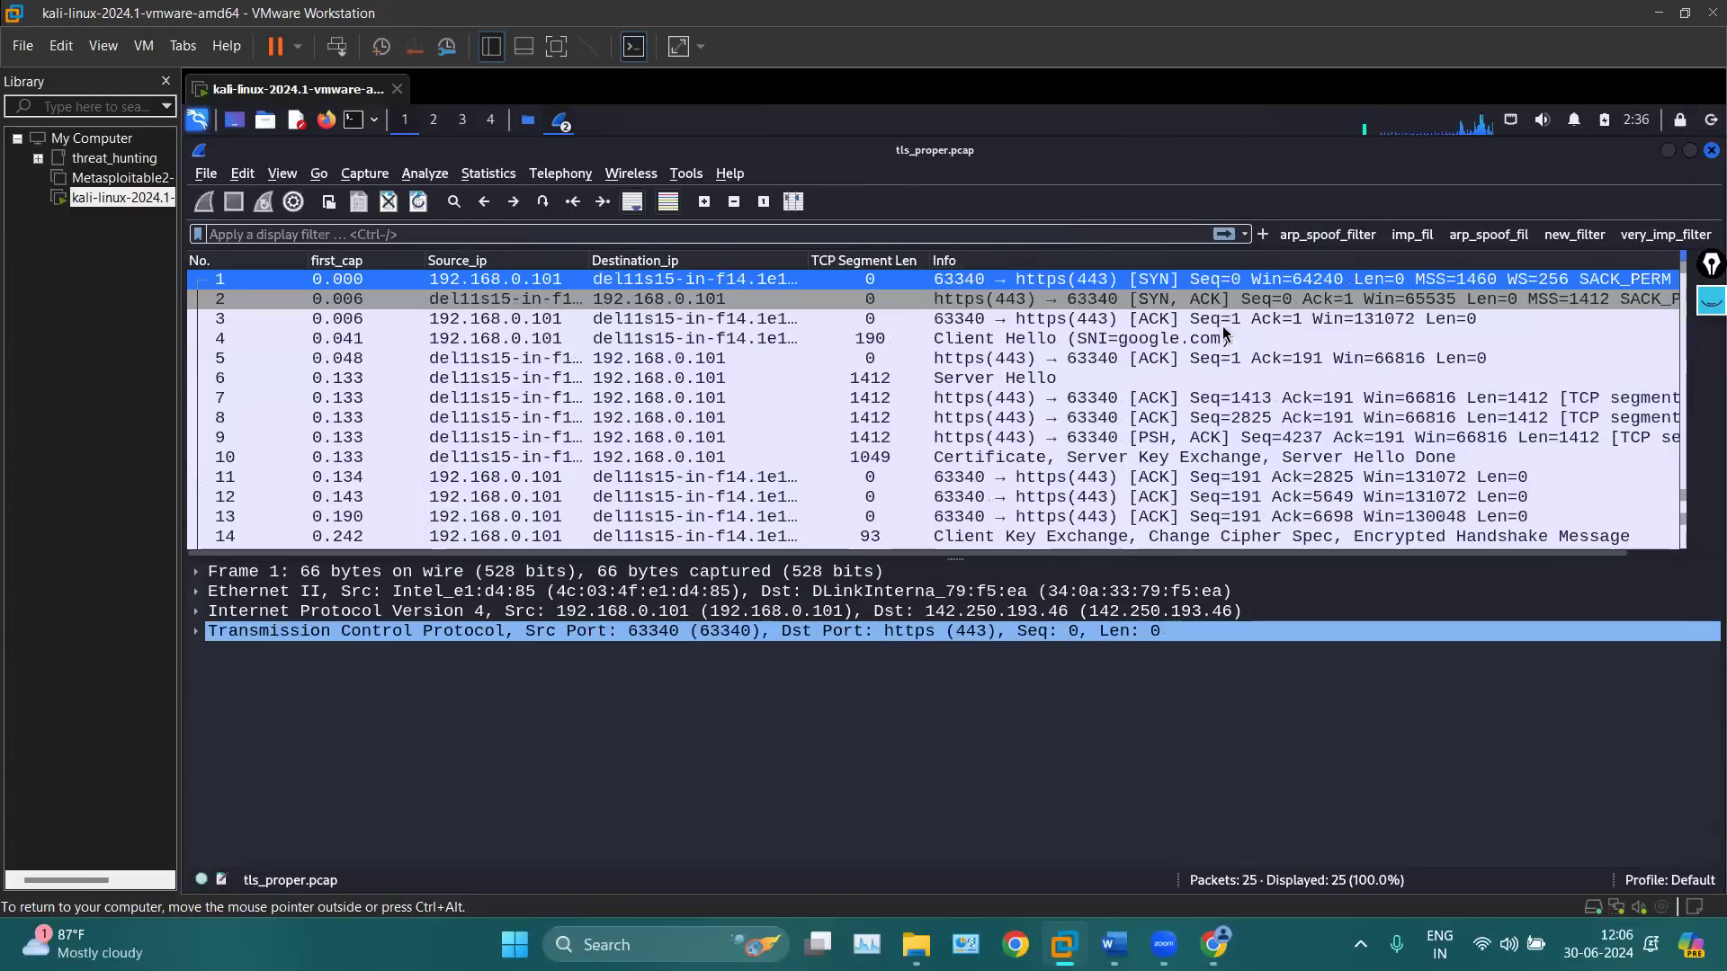
Inspect the Client Hello, the Server Hello and the server's ACK in packet 5 of tls_proper.pcap
left_click(1156, 320)
left_click(1084, 338)
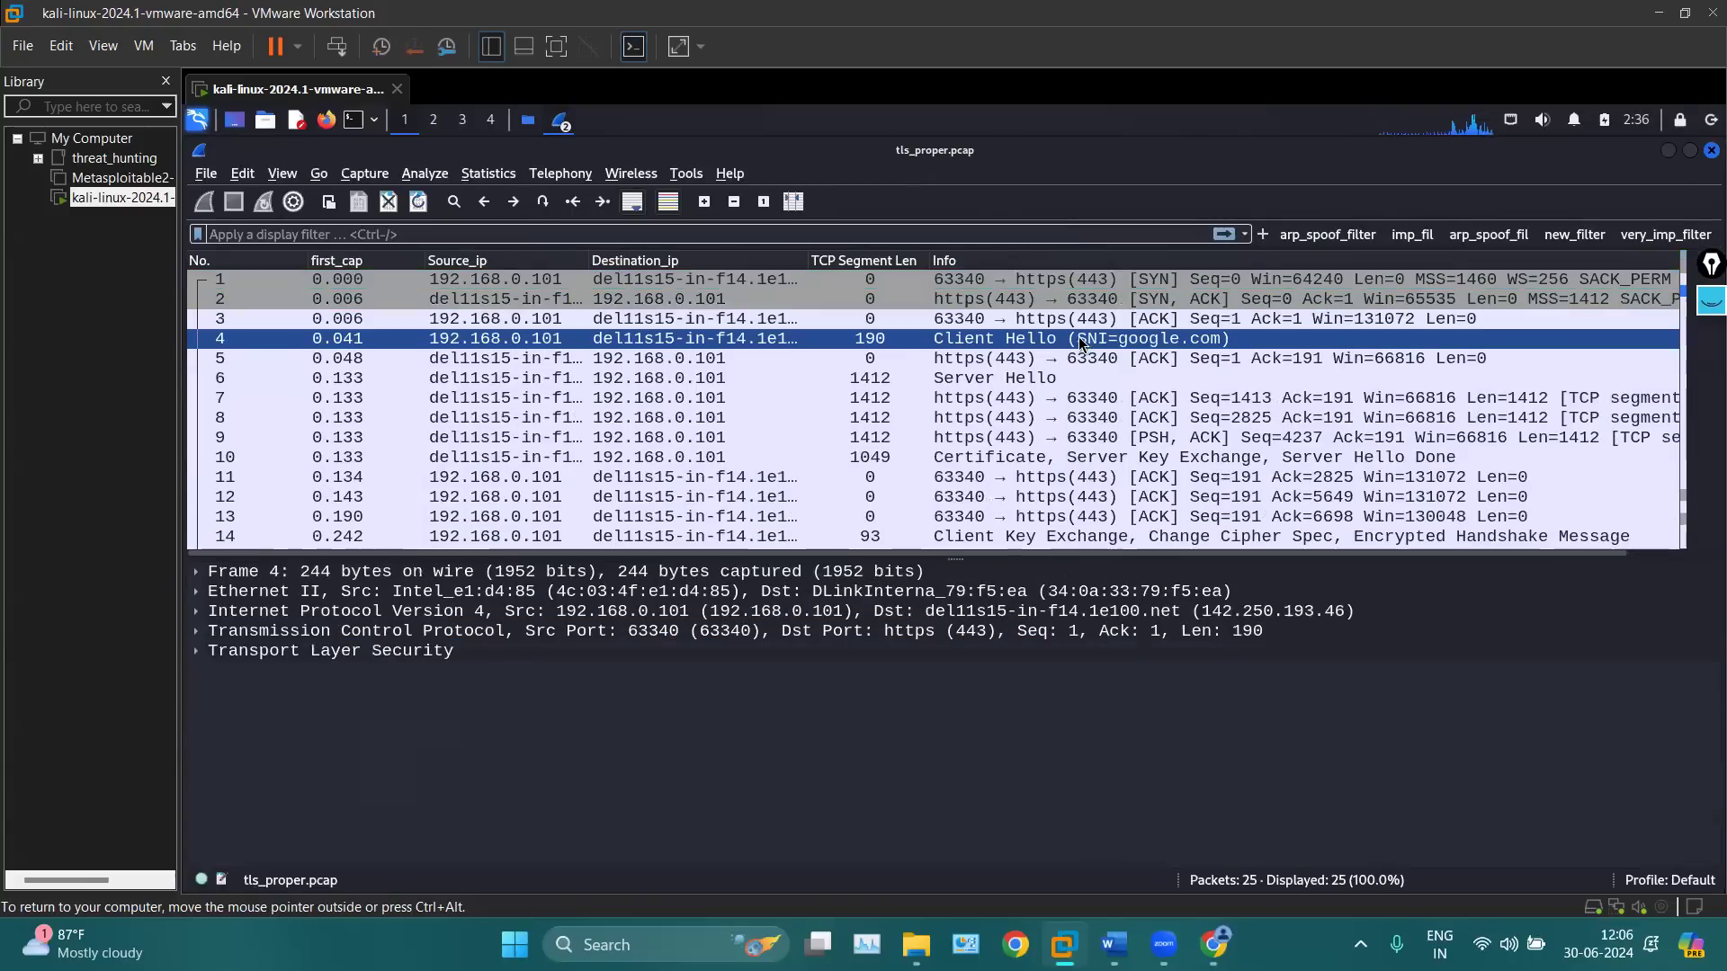
left_click(1067, 385)
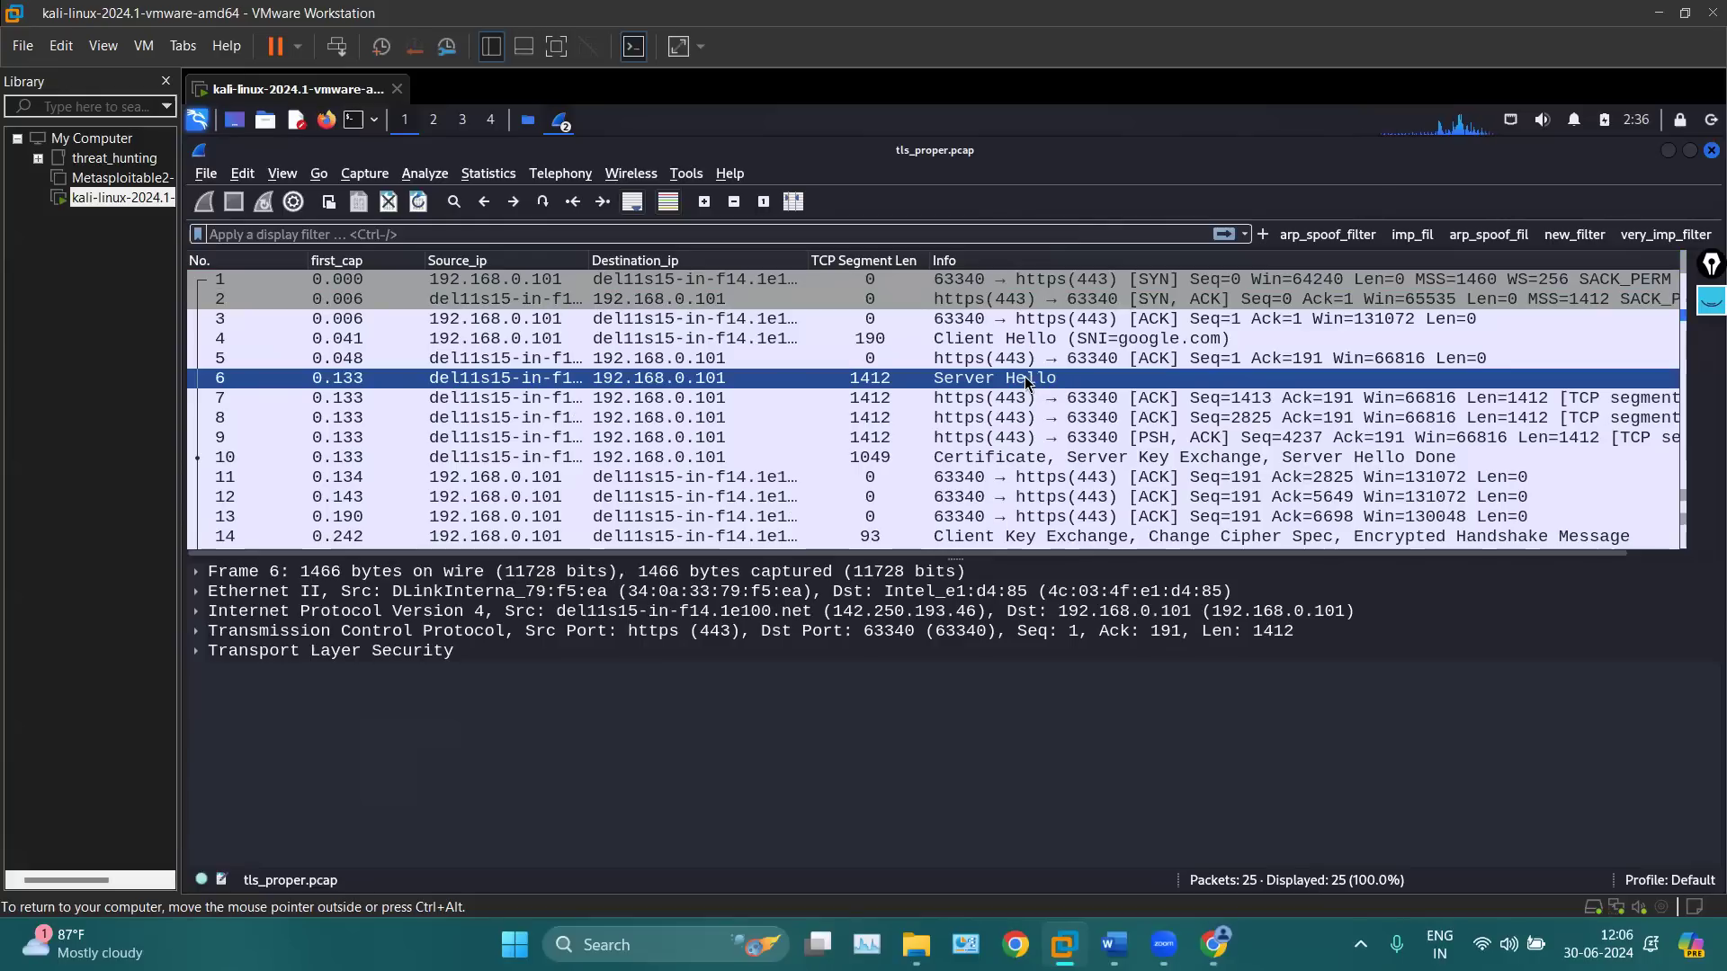
left_click(990, 364)
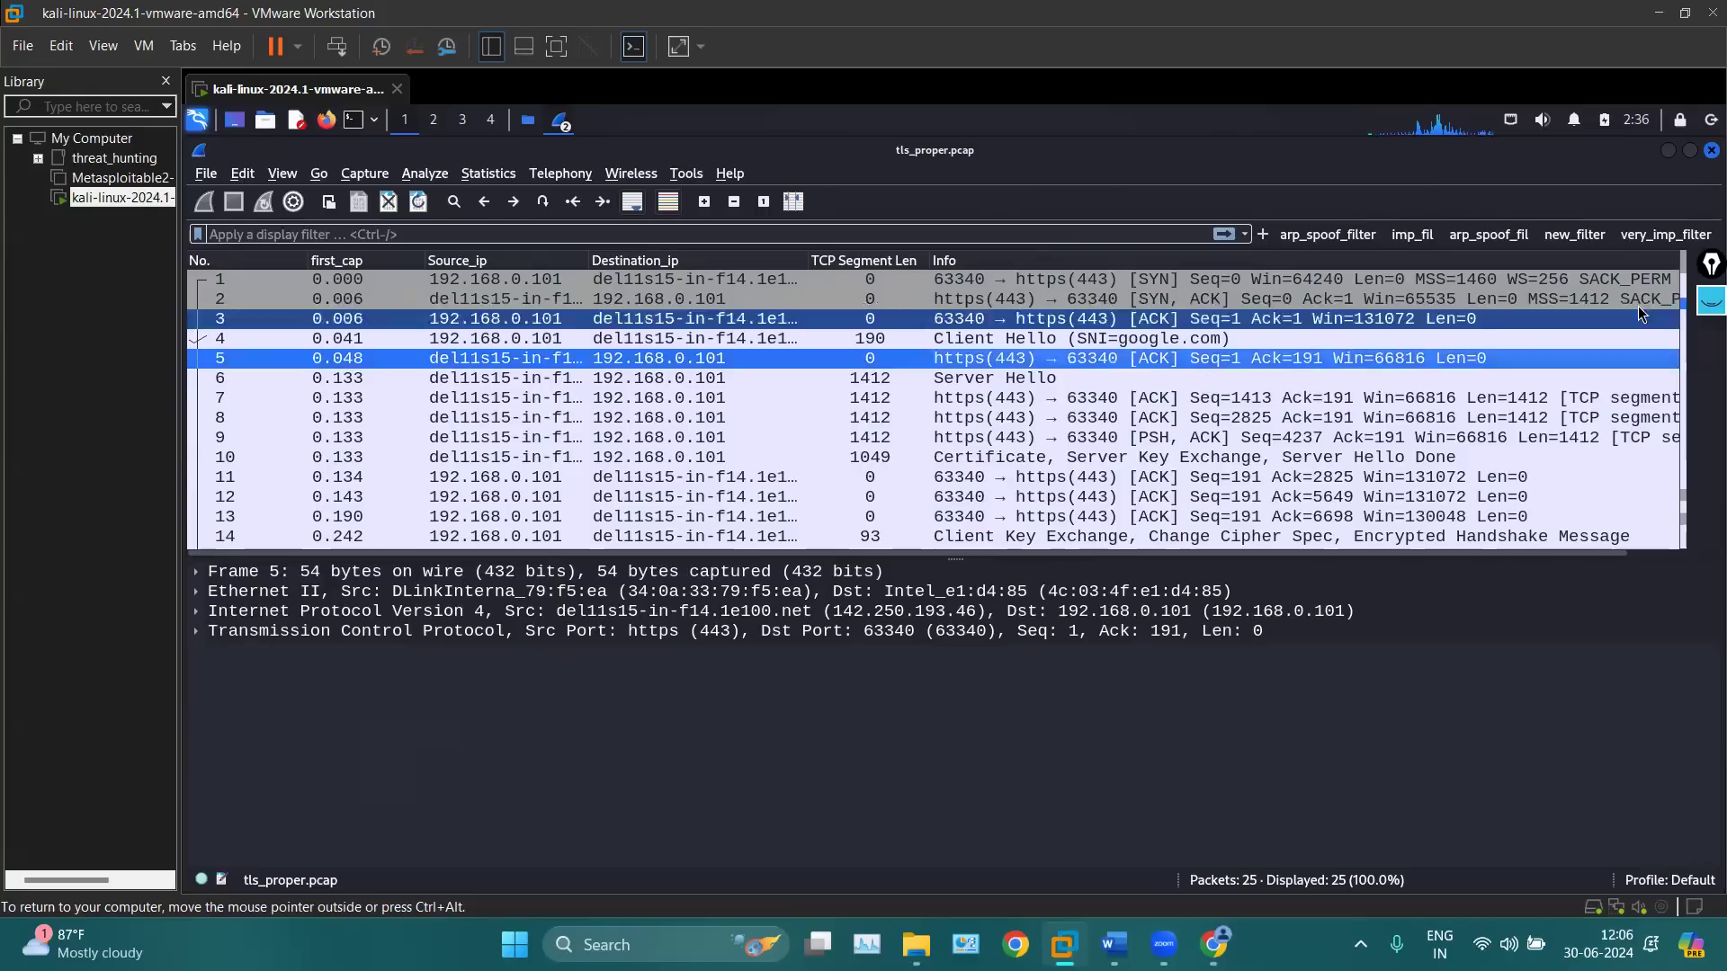
Show the annotations again, circle packet 5's Seq and Ack values in tls_proper.pcap and leave the pen
left_click(1709, 304)
left_click(1712, 354)
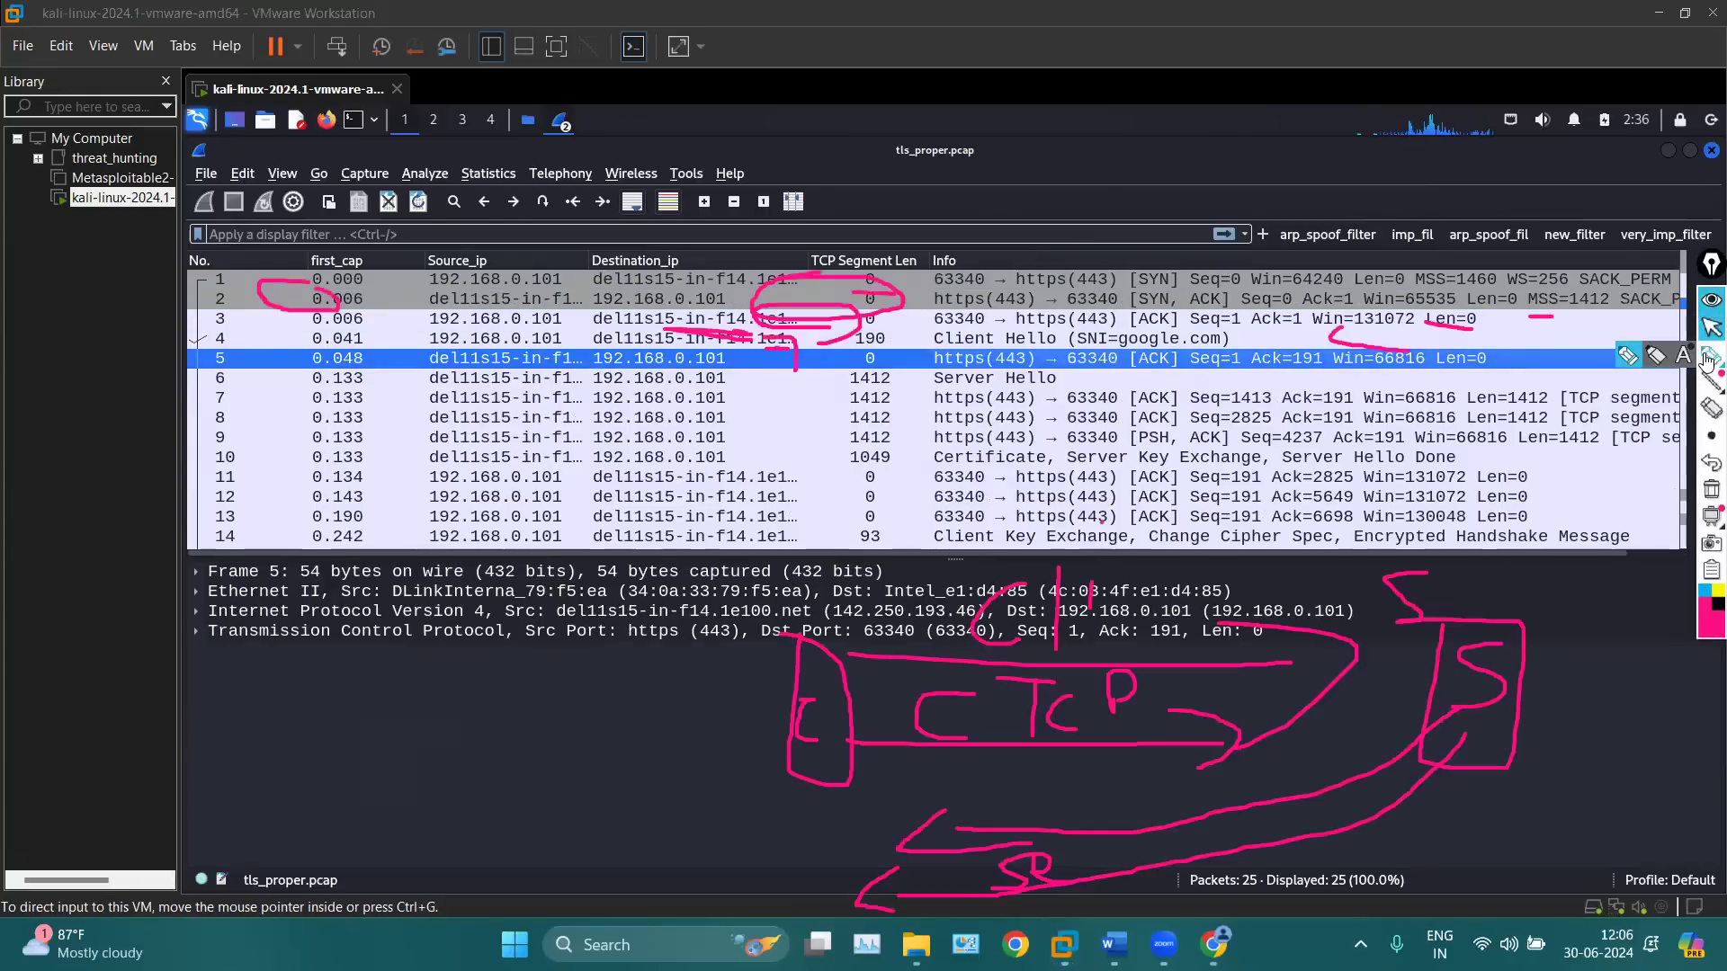
mouse_move(1349, 333)
left_mouse_down()
mouse_move(1169, 369)
mouse_move(1419, 389)
mouse_move(1278, 342)
left_mouse_up()
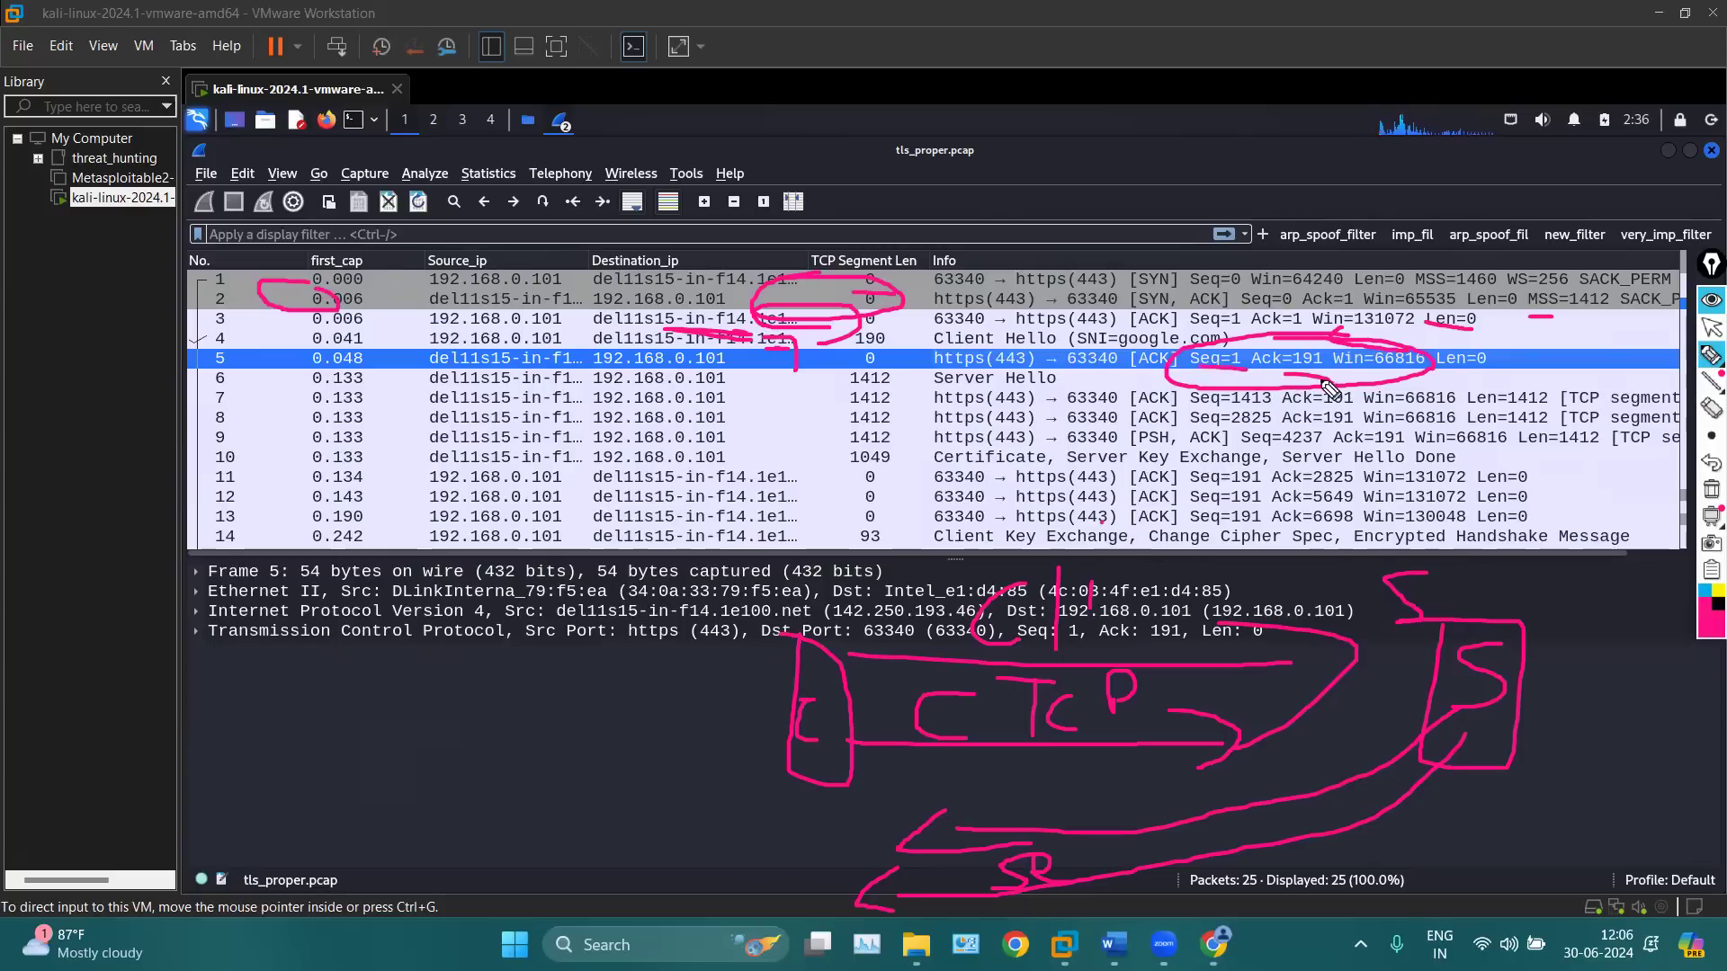
left_click(1711, 327)
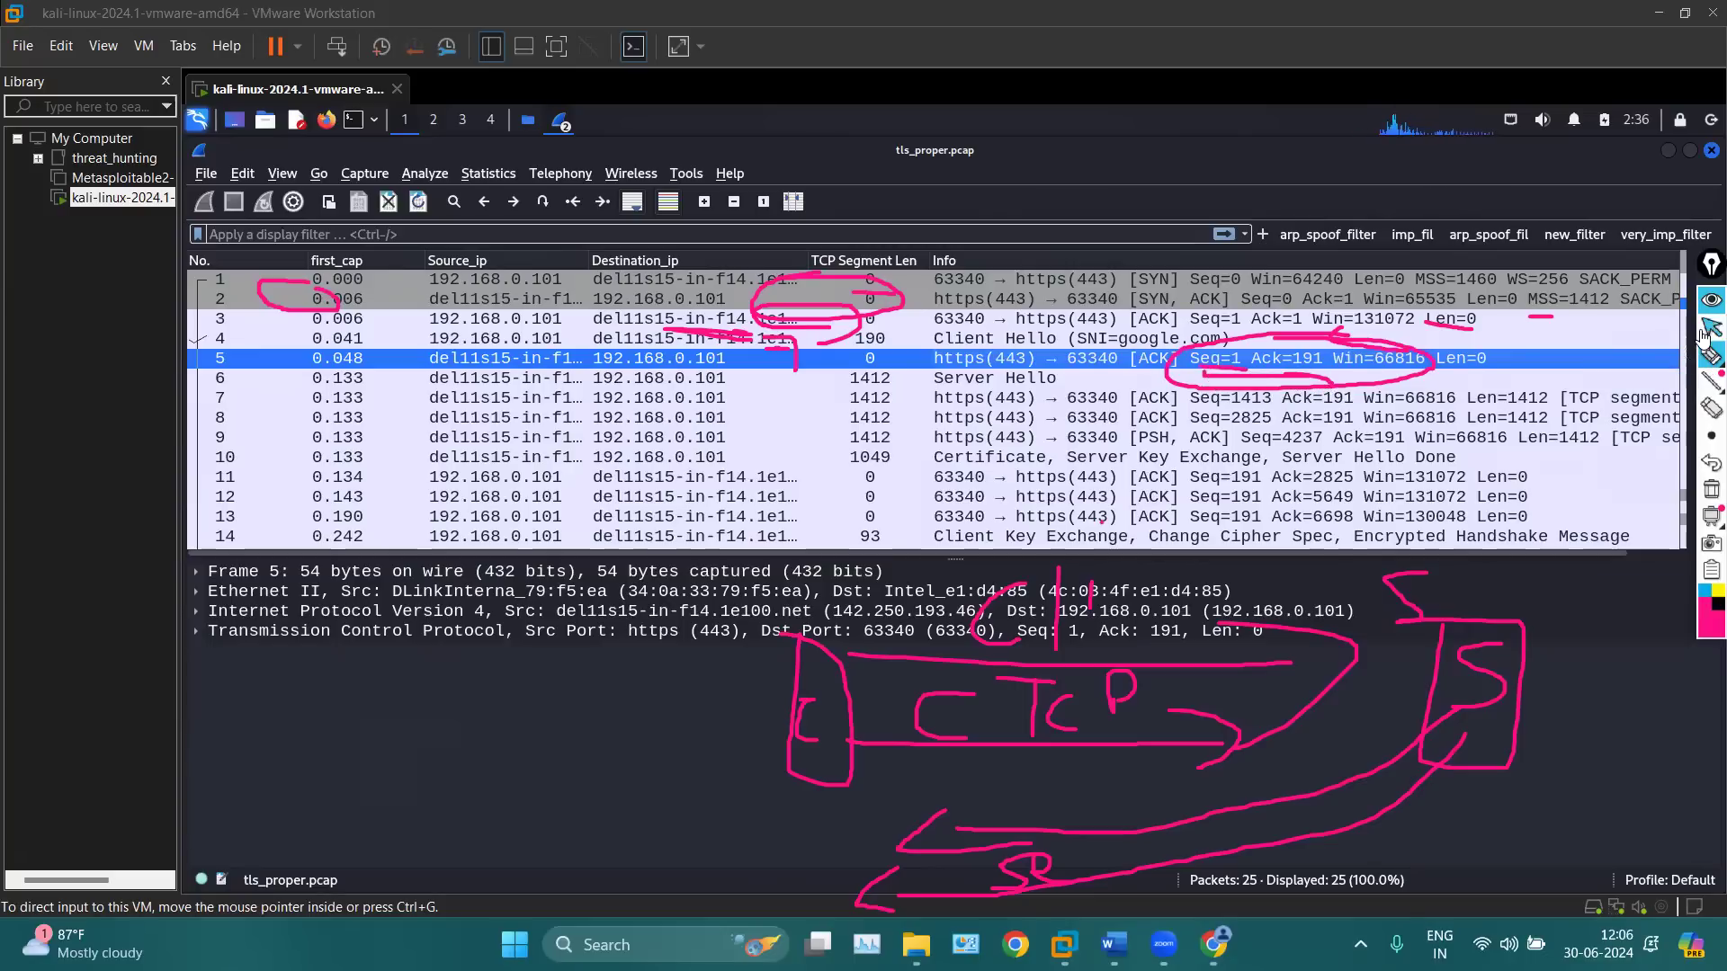
Switch back to the TCP Retrans and Seq Analysis capture, clear all marks and circle packet 7's Seq and Ack values
left_click(557, 125)
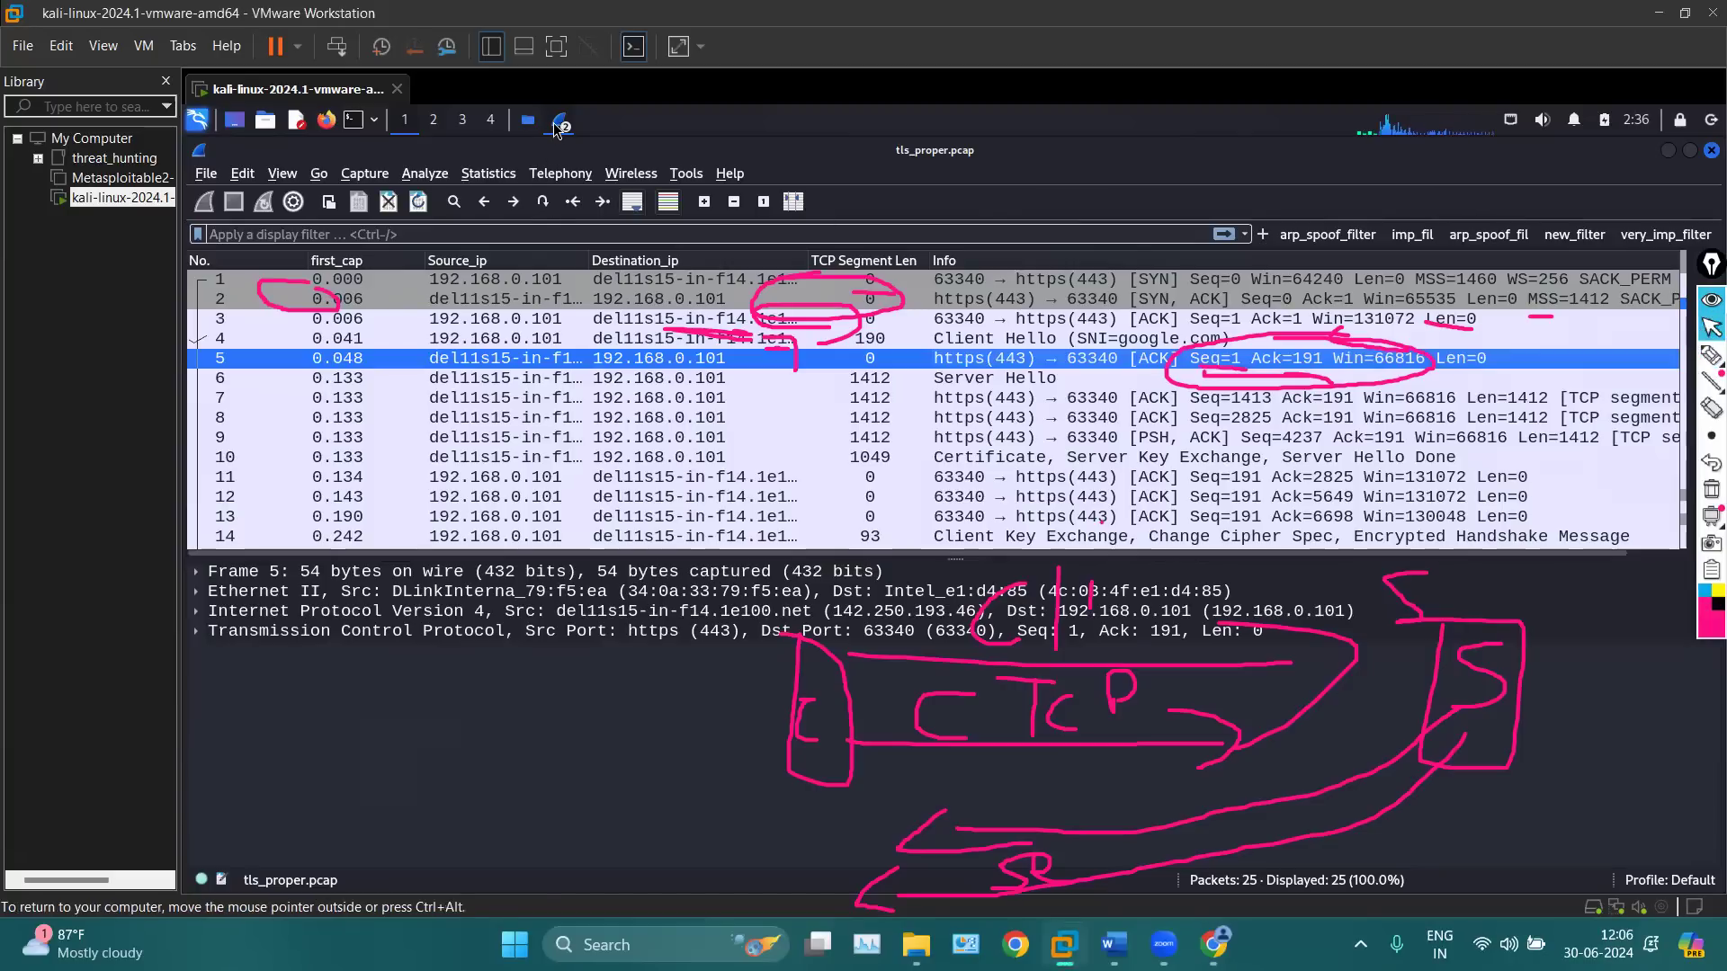
left_click(559, 126)
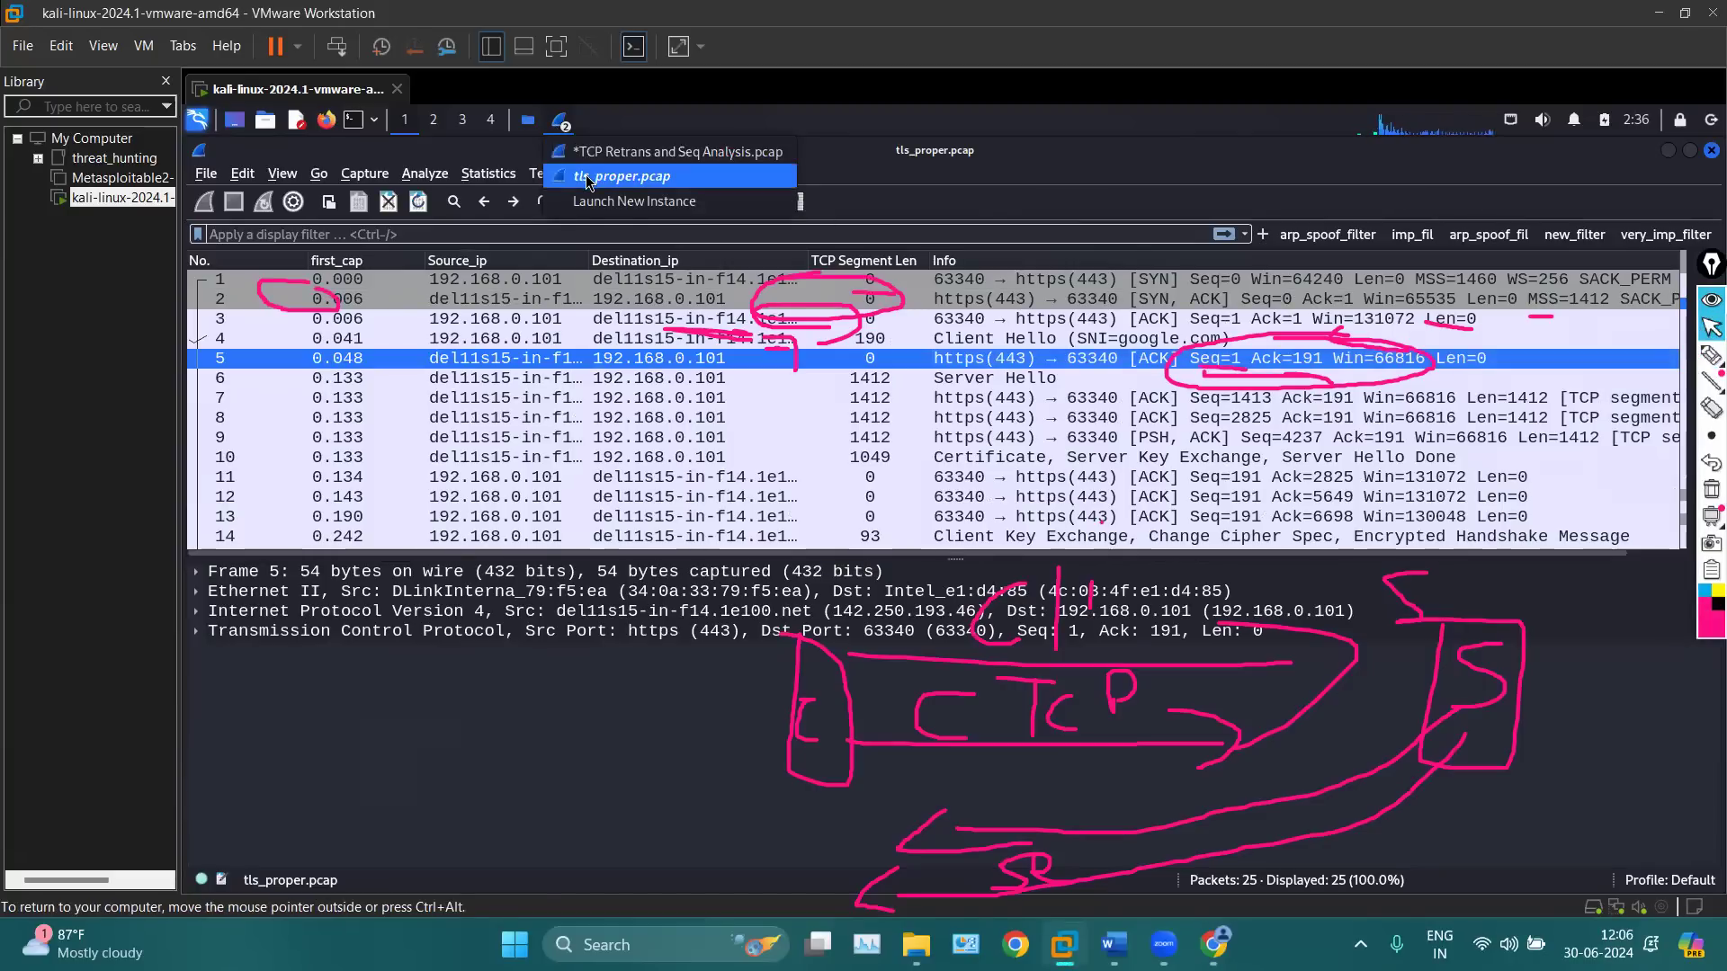
left_click(677, 151)
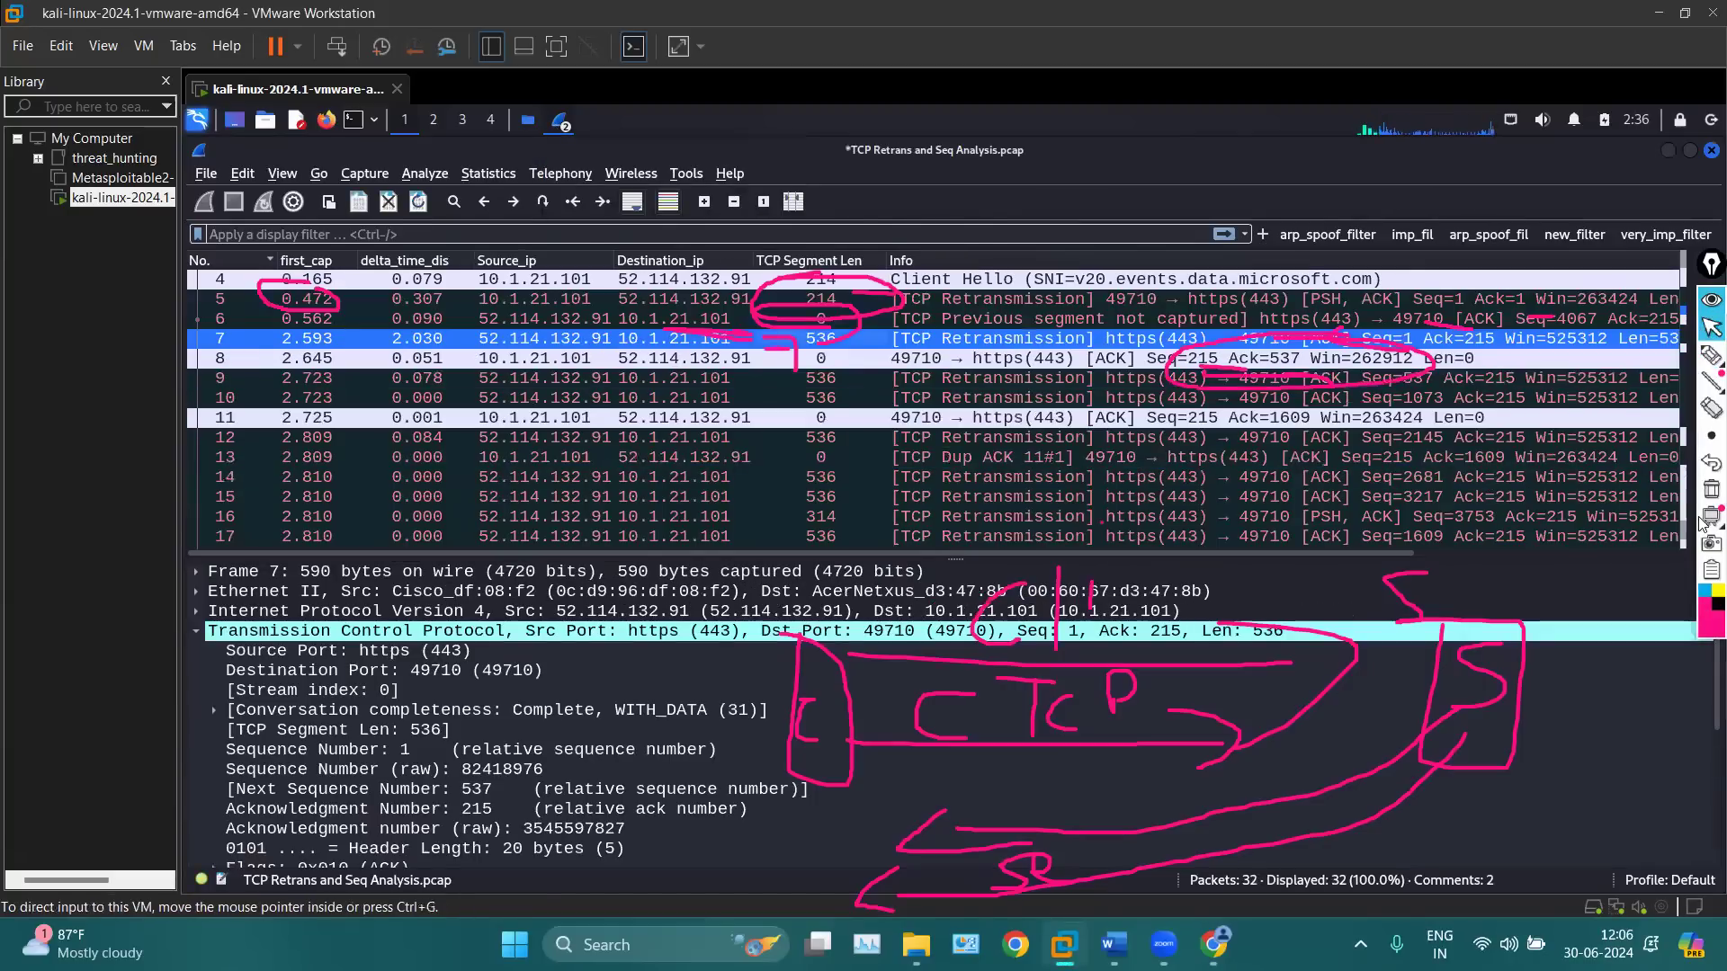
left_click(1710, 489)
left_click(1710, 355)
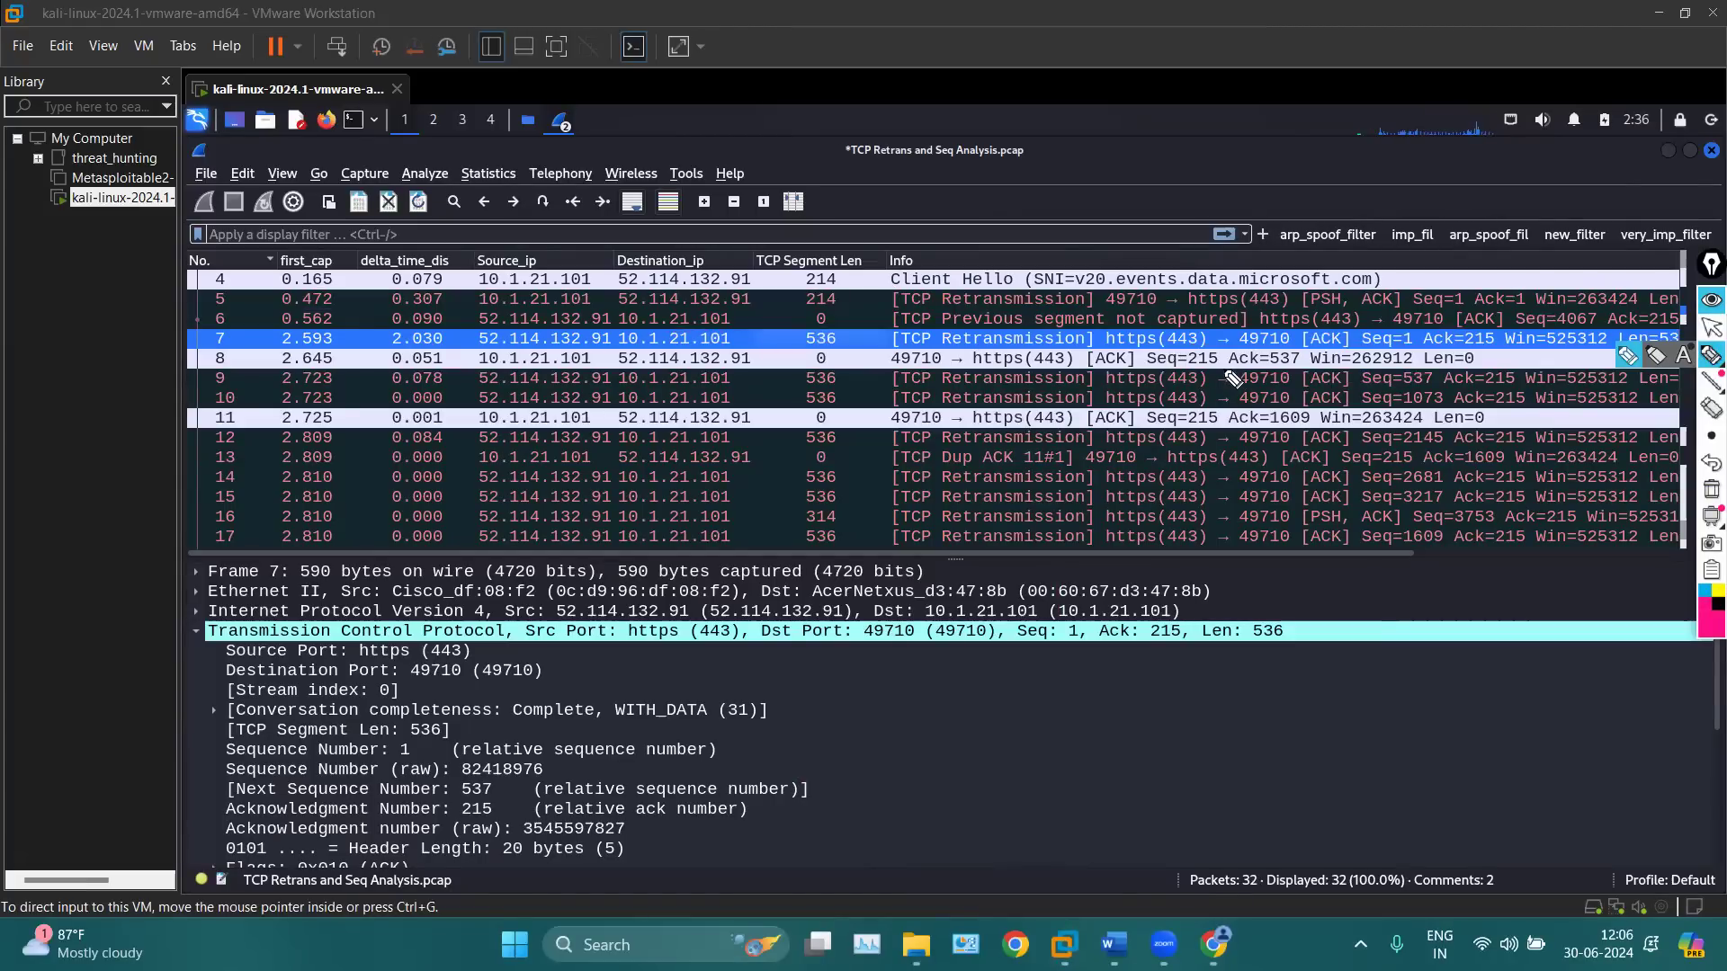
mouse_move(1408, 365)
left_mouse_down()
mouse_move(1419, 315)
mouse_move(1520, 350)
mouse_move(1372, 363)
left_mouse_up()
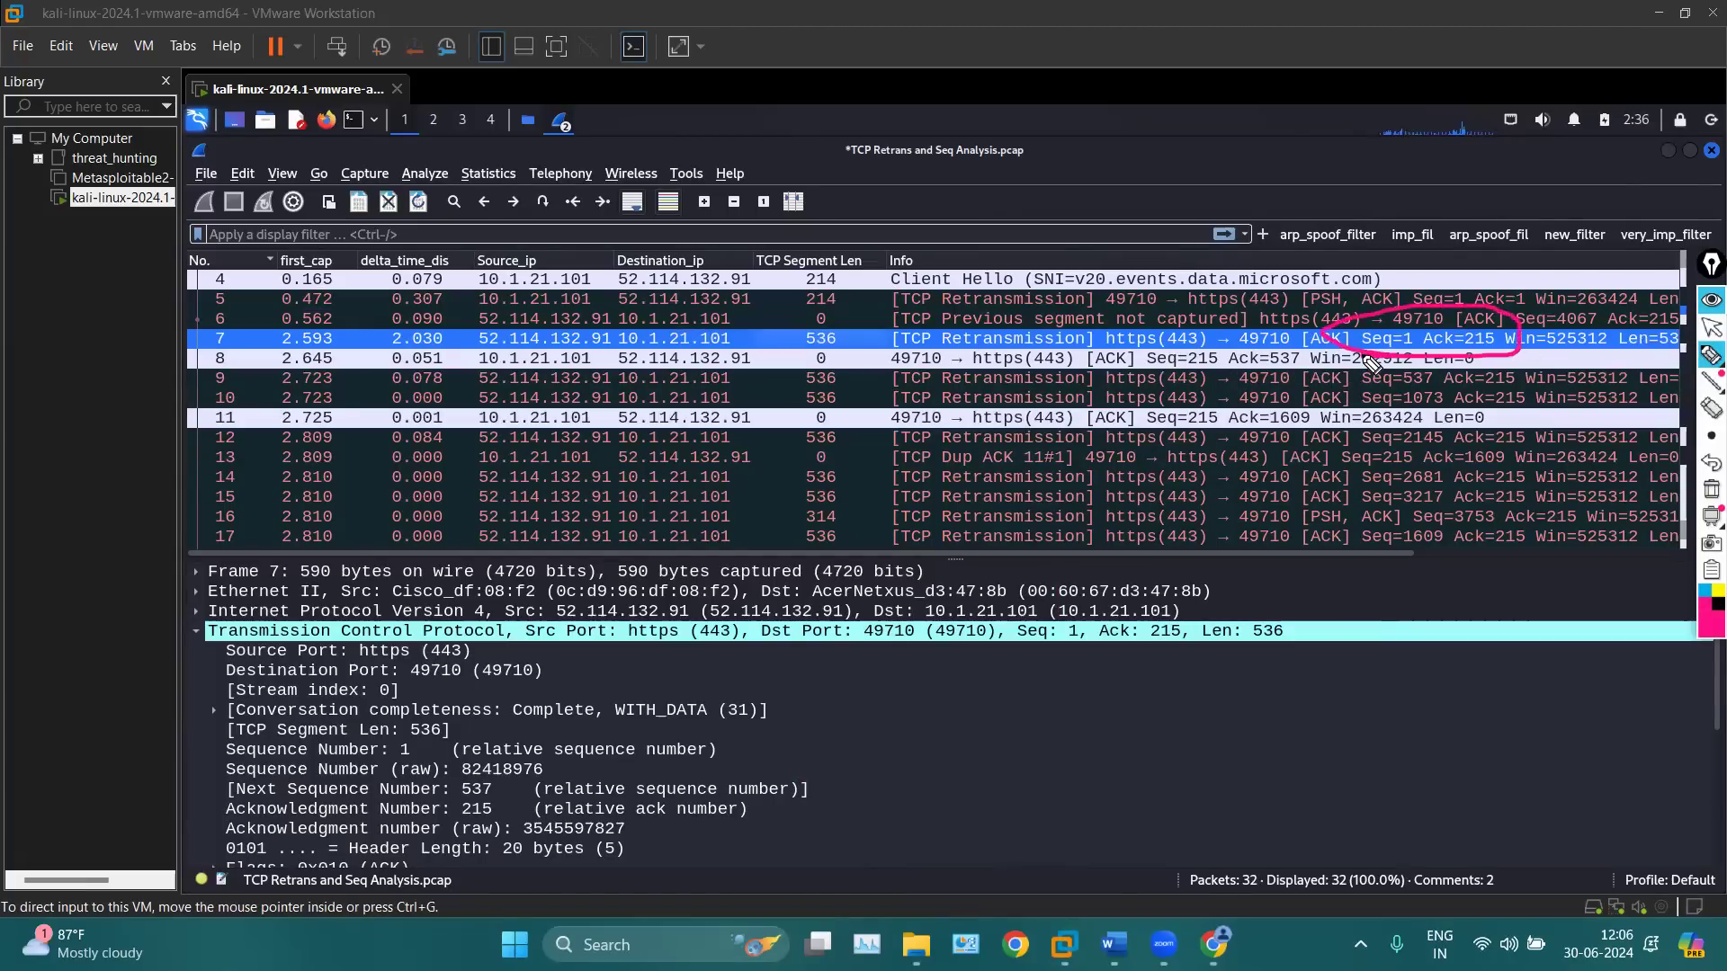
Mark packet 7's 536 segment length and its TCP Retransmission label, circle Seq=4067 in packet 6, and clear the annotations
mouse_move(762, 343)
left_mouse_down()
mouse_move(773, 276)
mouse_move(797, 285)
left_mouse_up()
left_click_drag(759, 346, 842, 332)
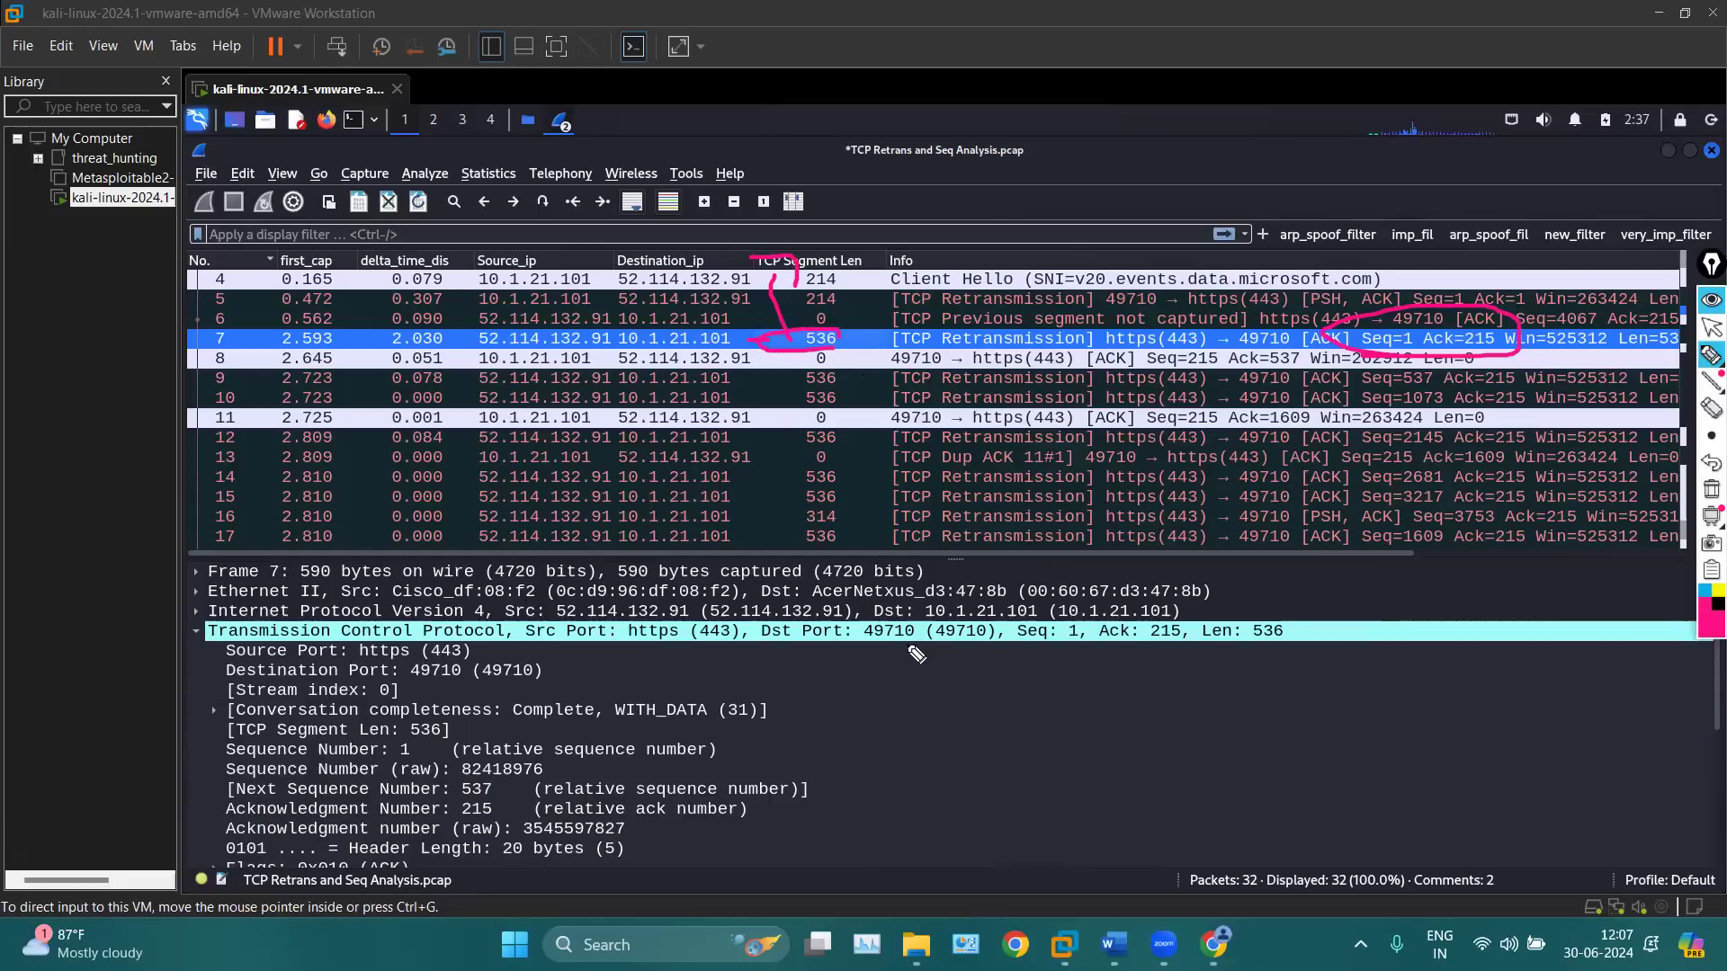
mouse_move(847, 342)
left_mouse_down()
mouse_move(877, 340)
mouse_move(854, 324)
mouse_move(886, 340)
mouse_move(865, 353)
mouse_move(1078, 353)
left_mouse_up()
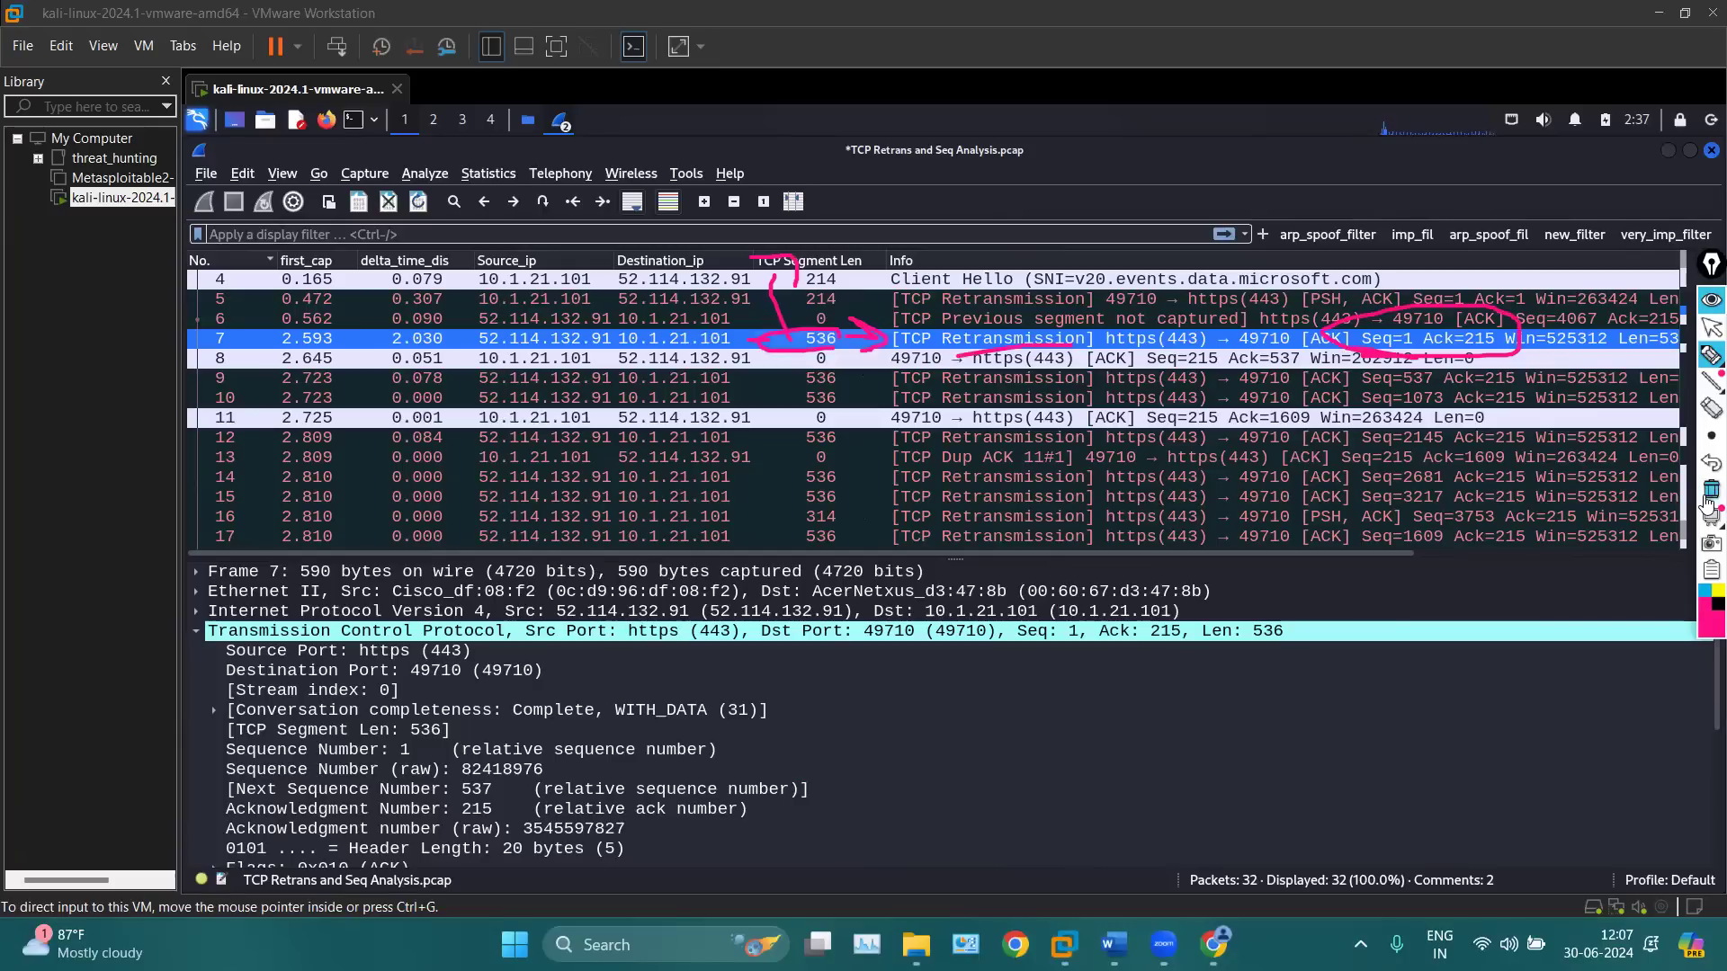
left_click(1711, 488)
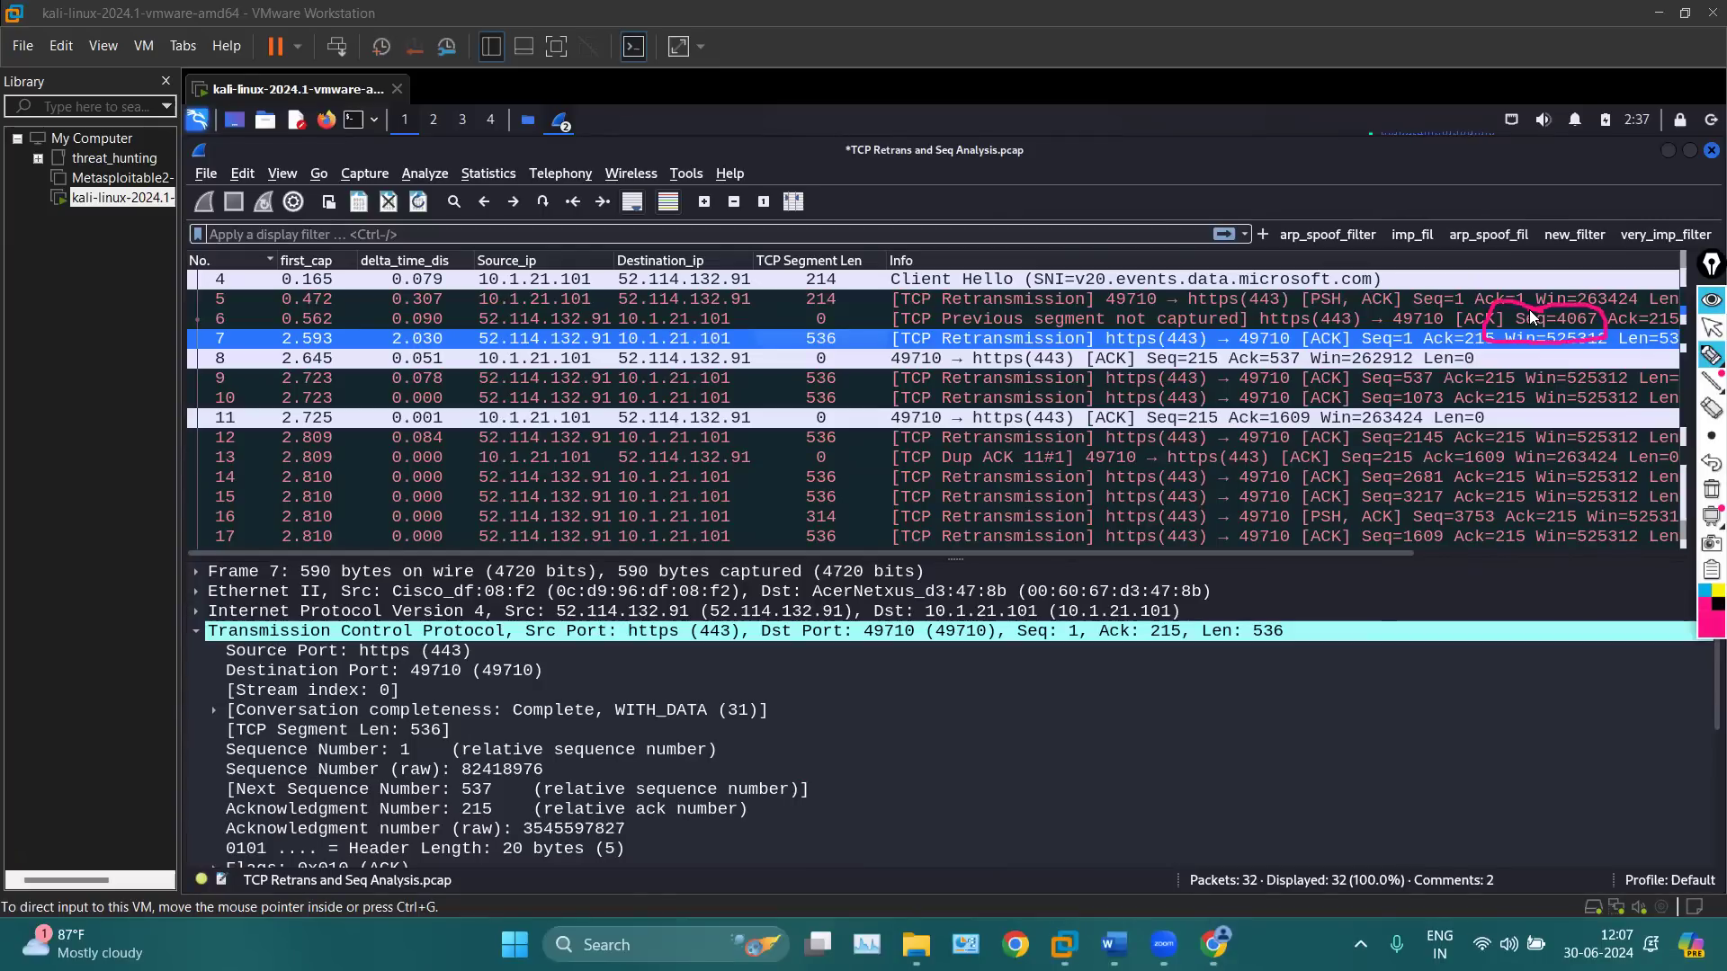
left_click(1711, 488)
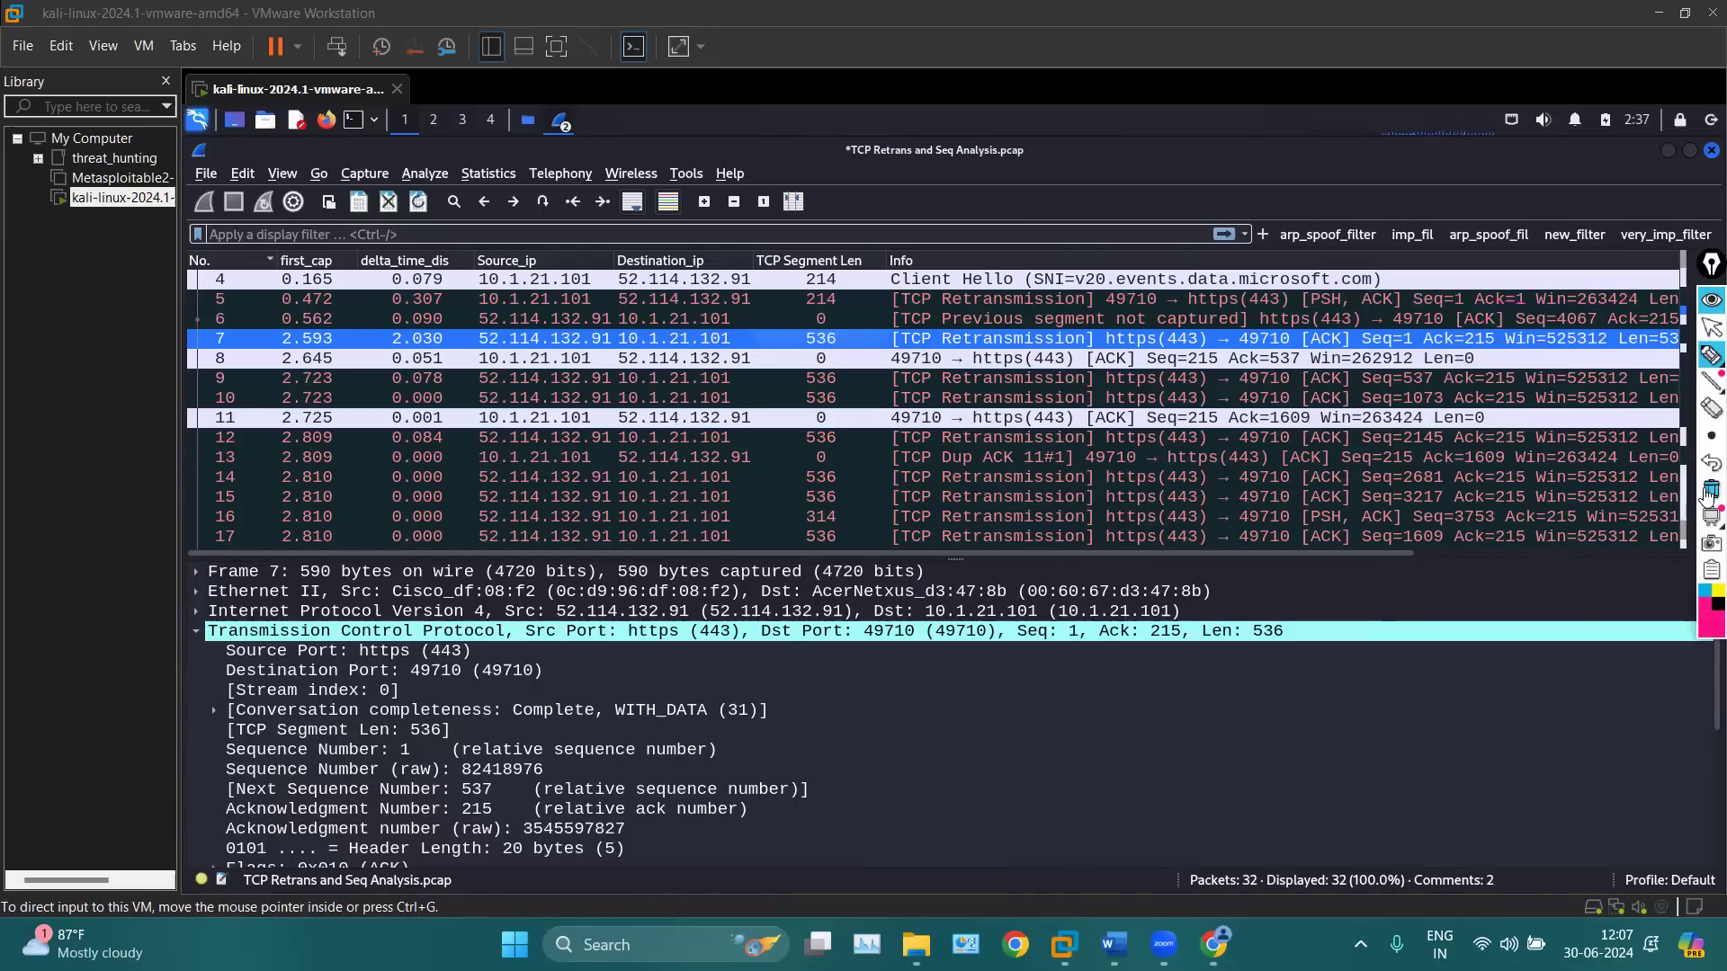
Stop annotating and compare the TCP details of packets 8 and 11, ending with packet 8 selected
left_click(1709, 357)
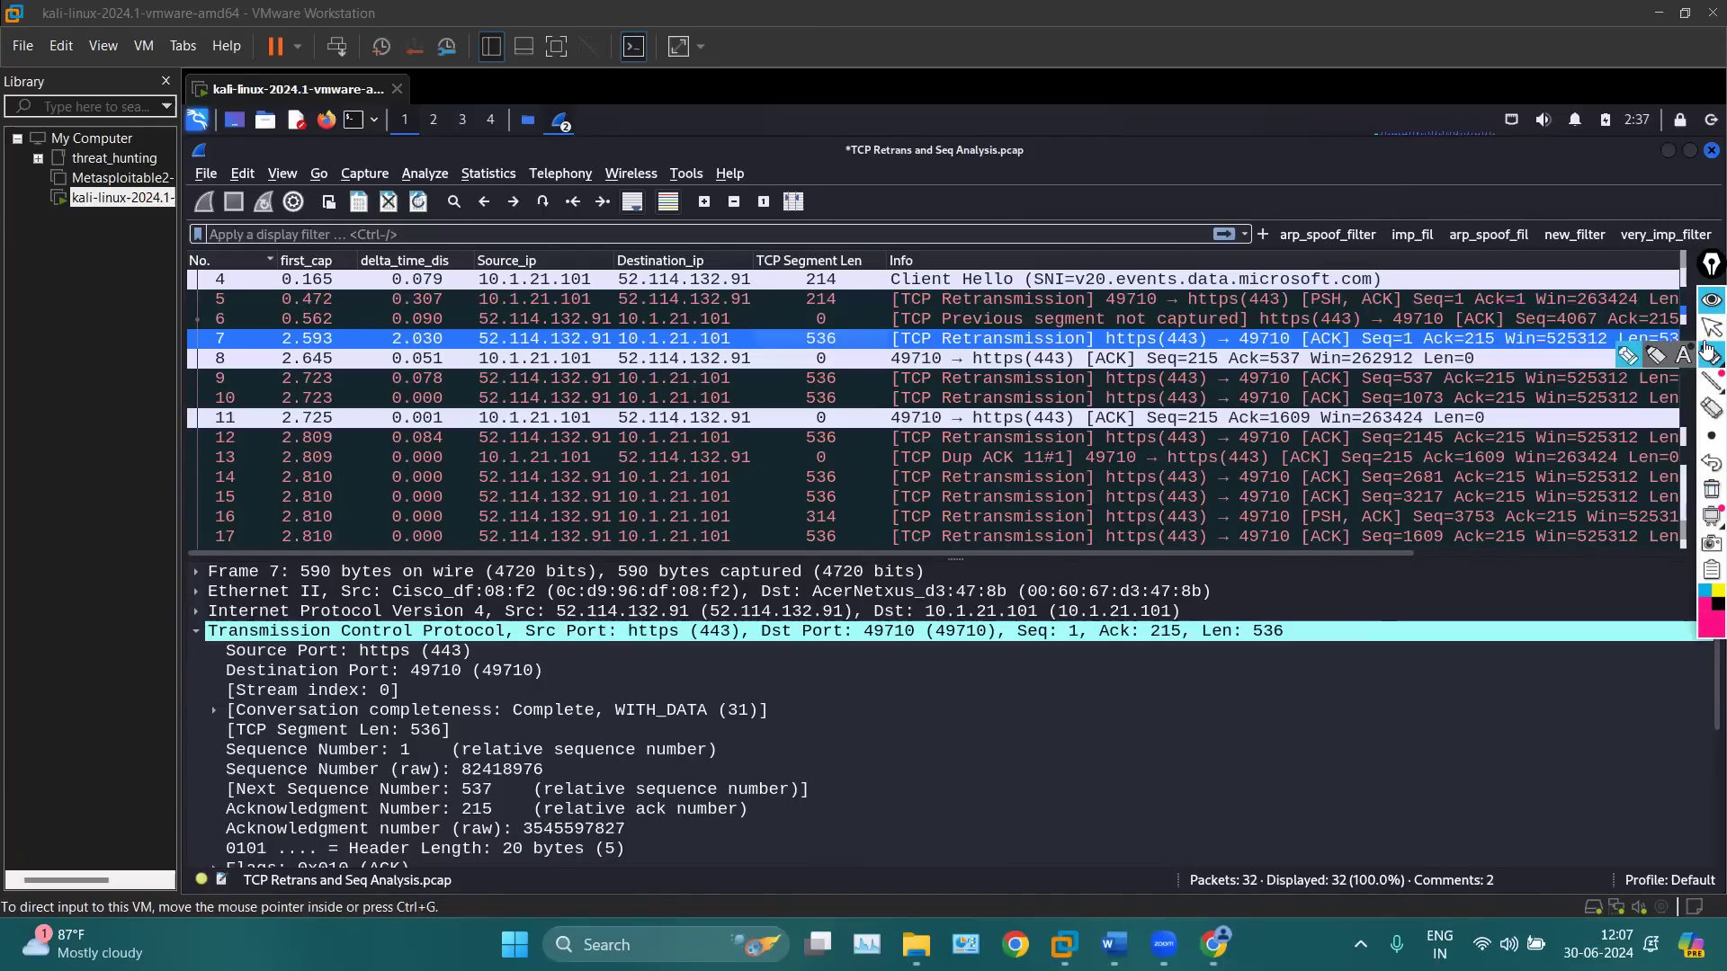
left_click(1711, 382)
left_click(1712, 328)
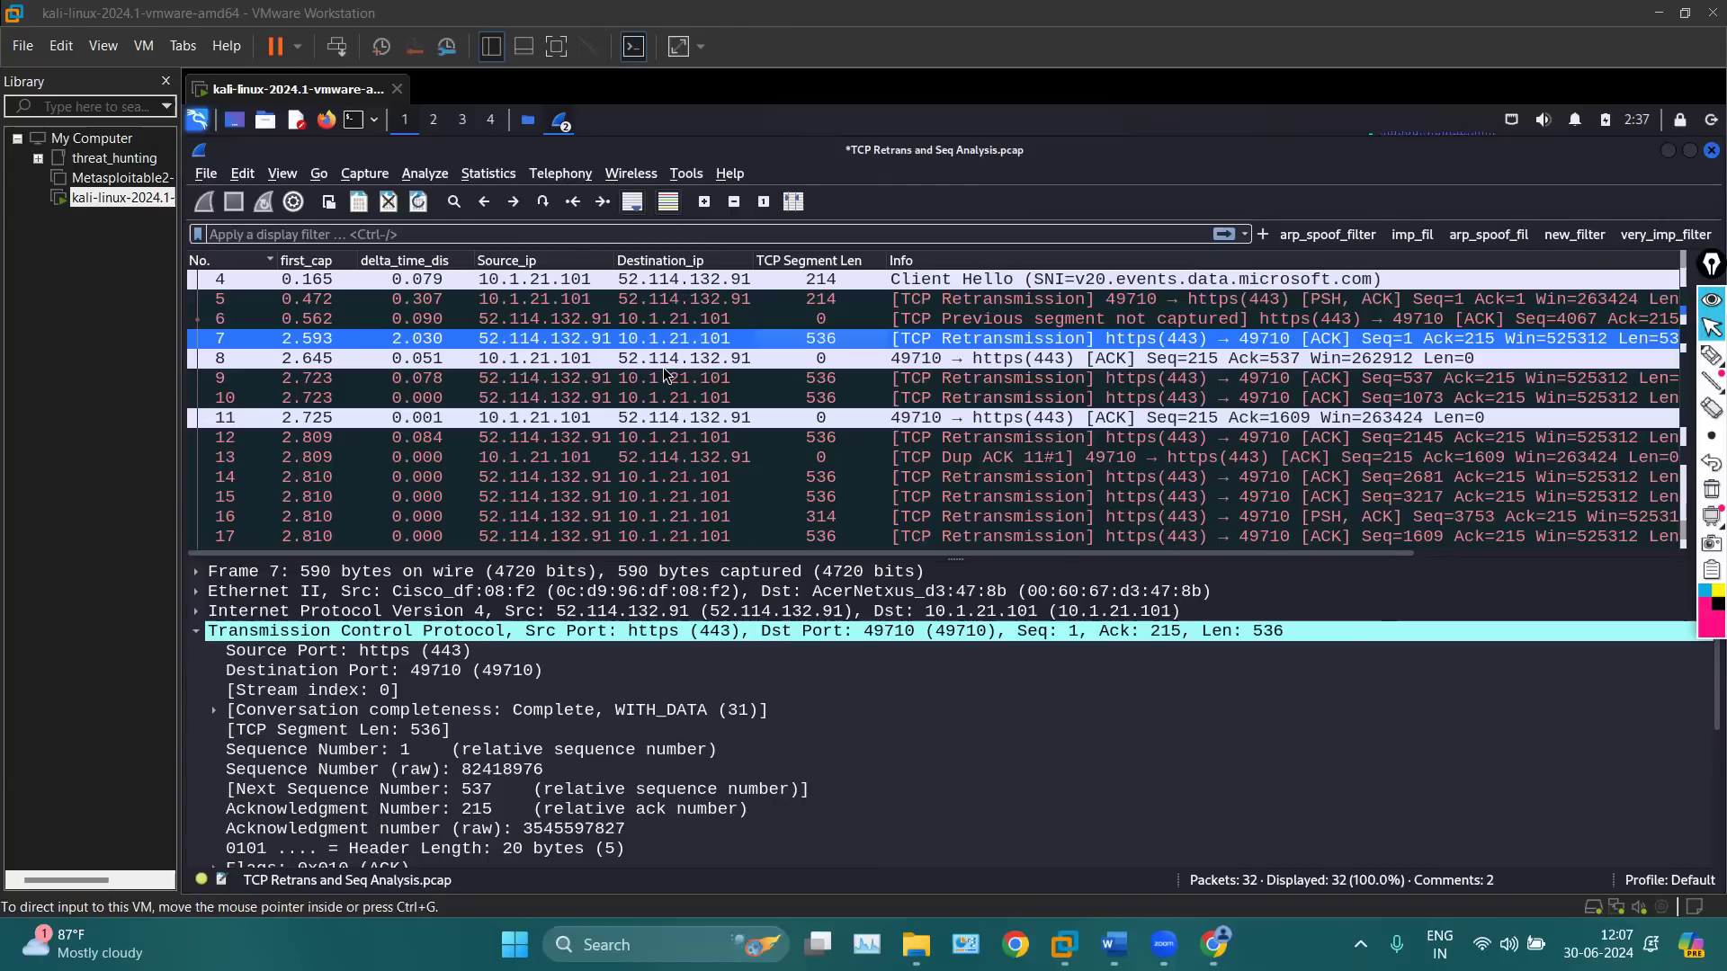
left_click(853, 359)
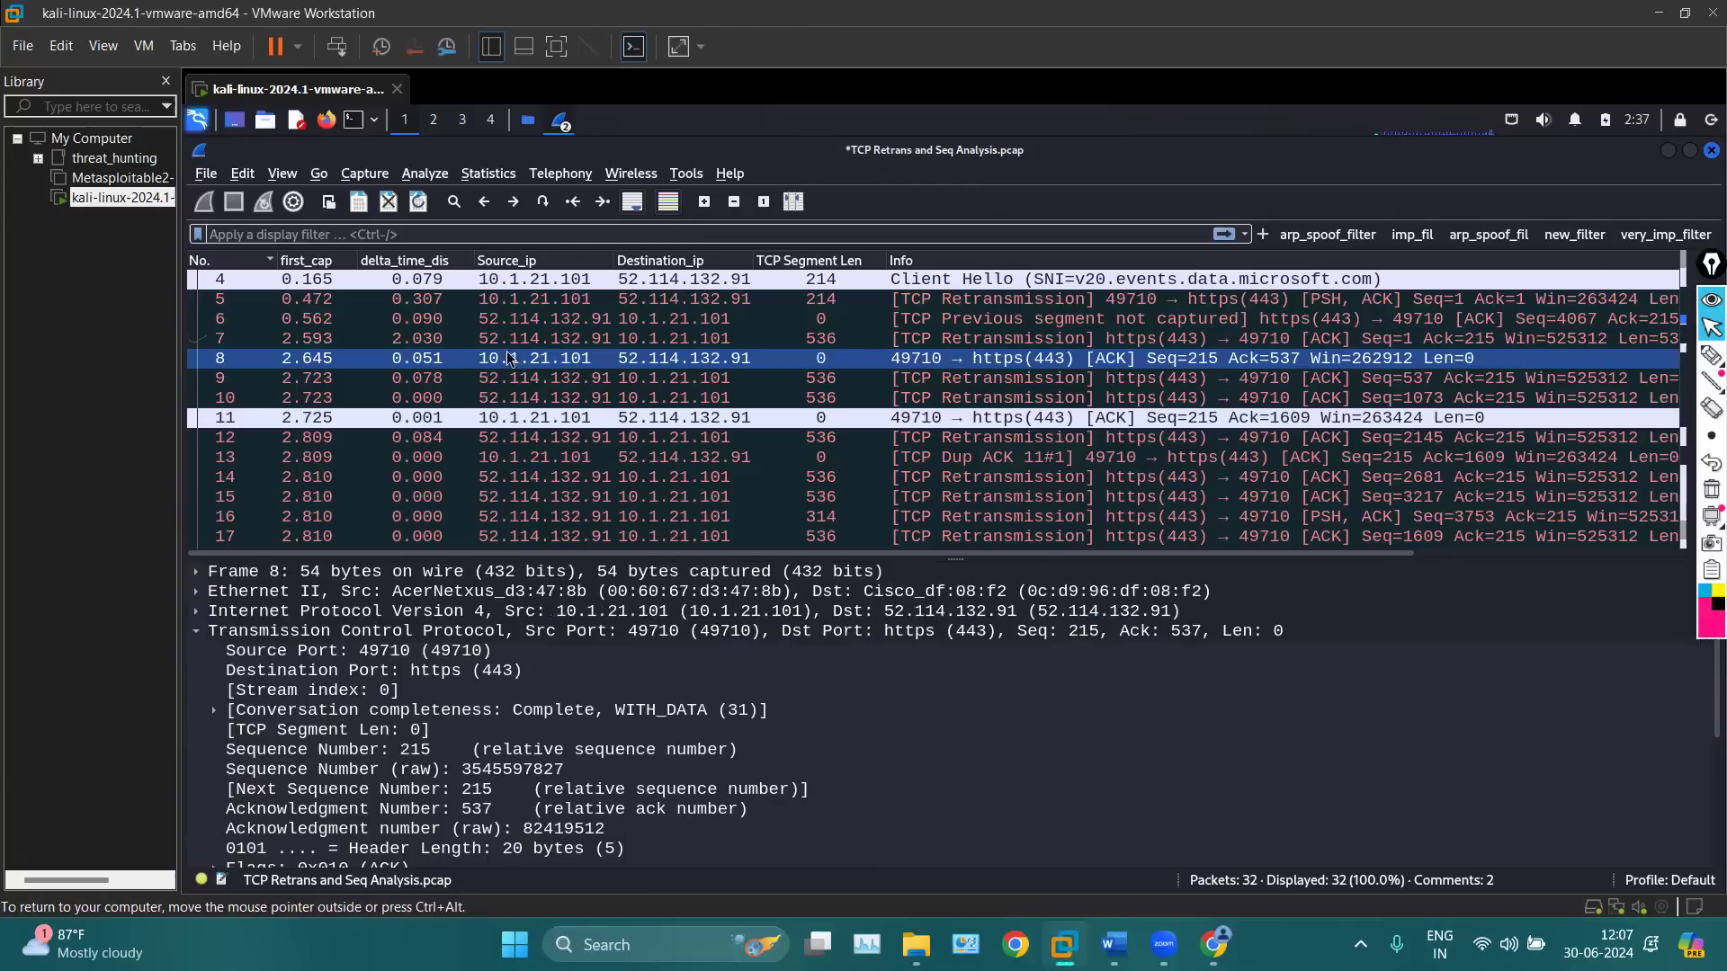
left_click(450, 423)
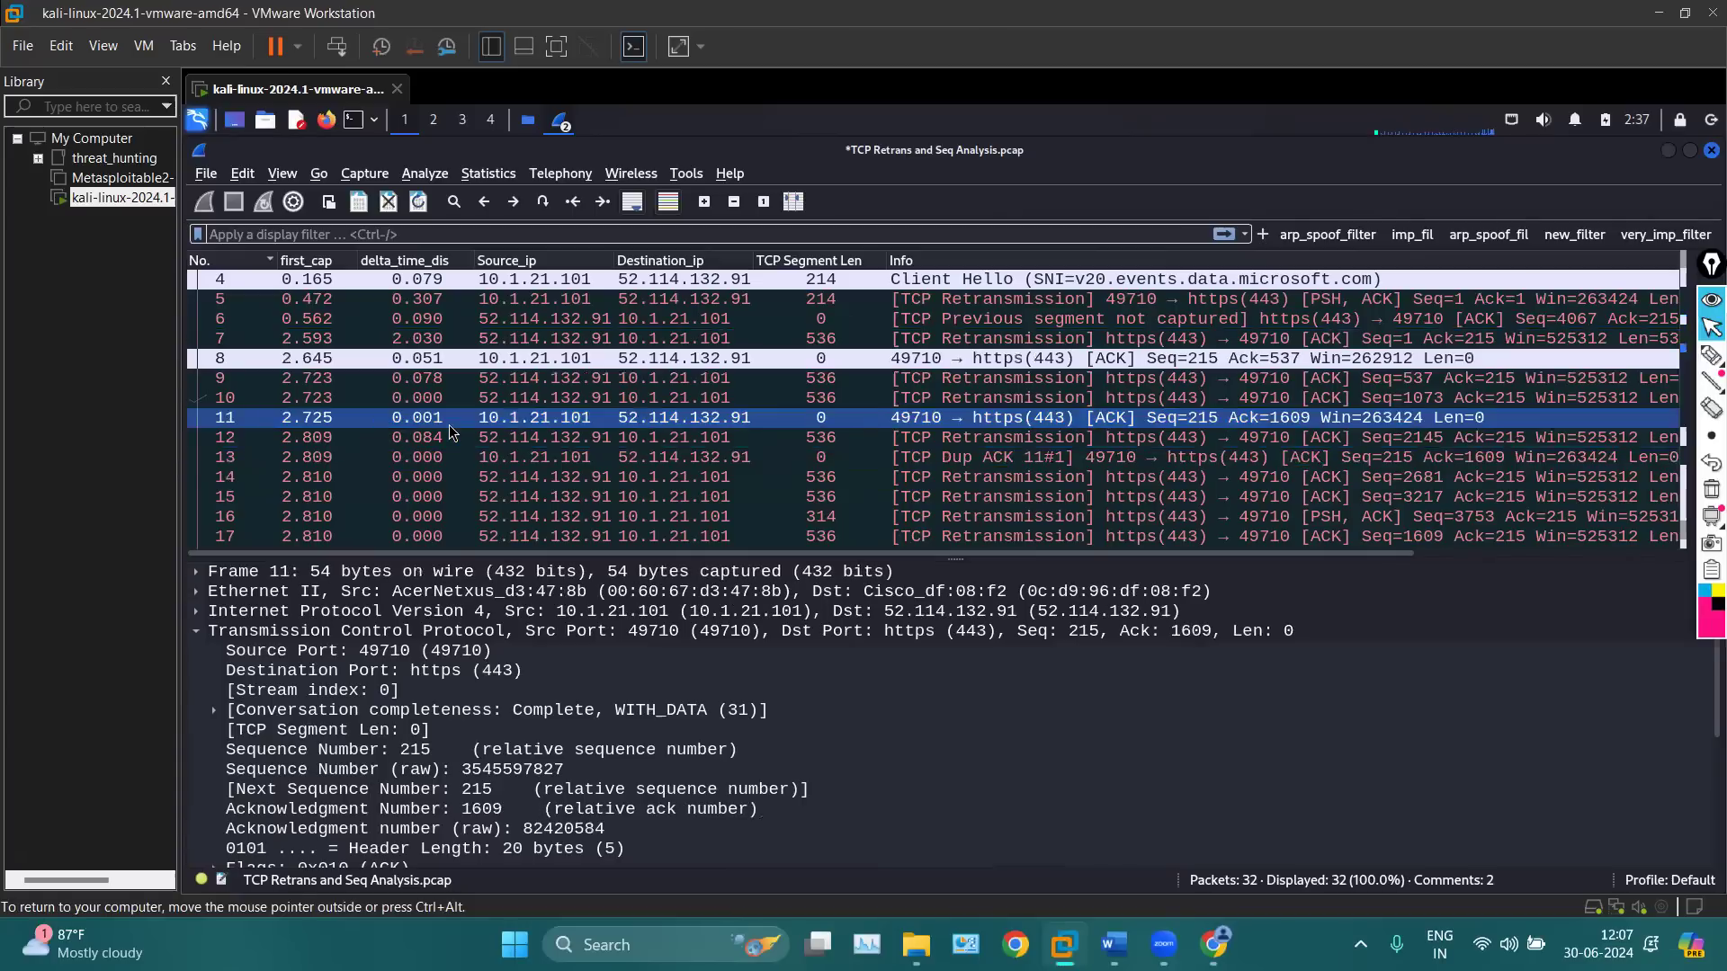
left_click(489, 363)
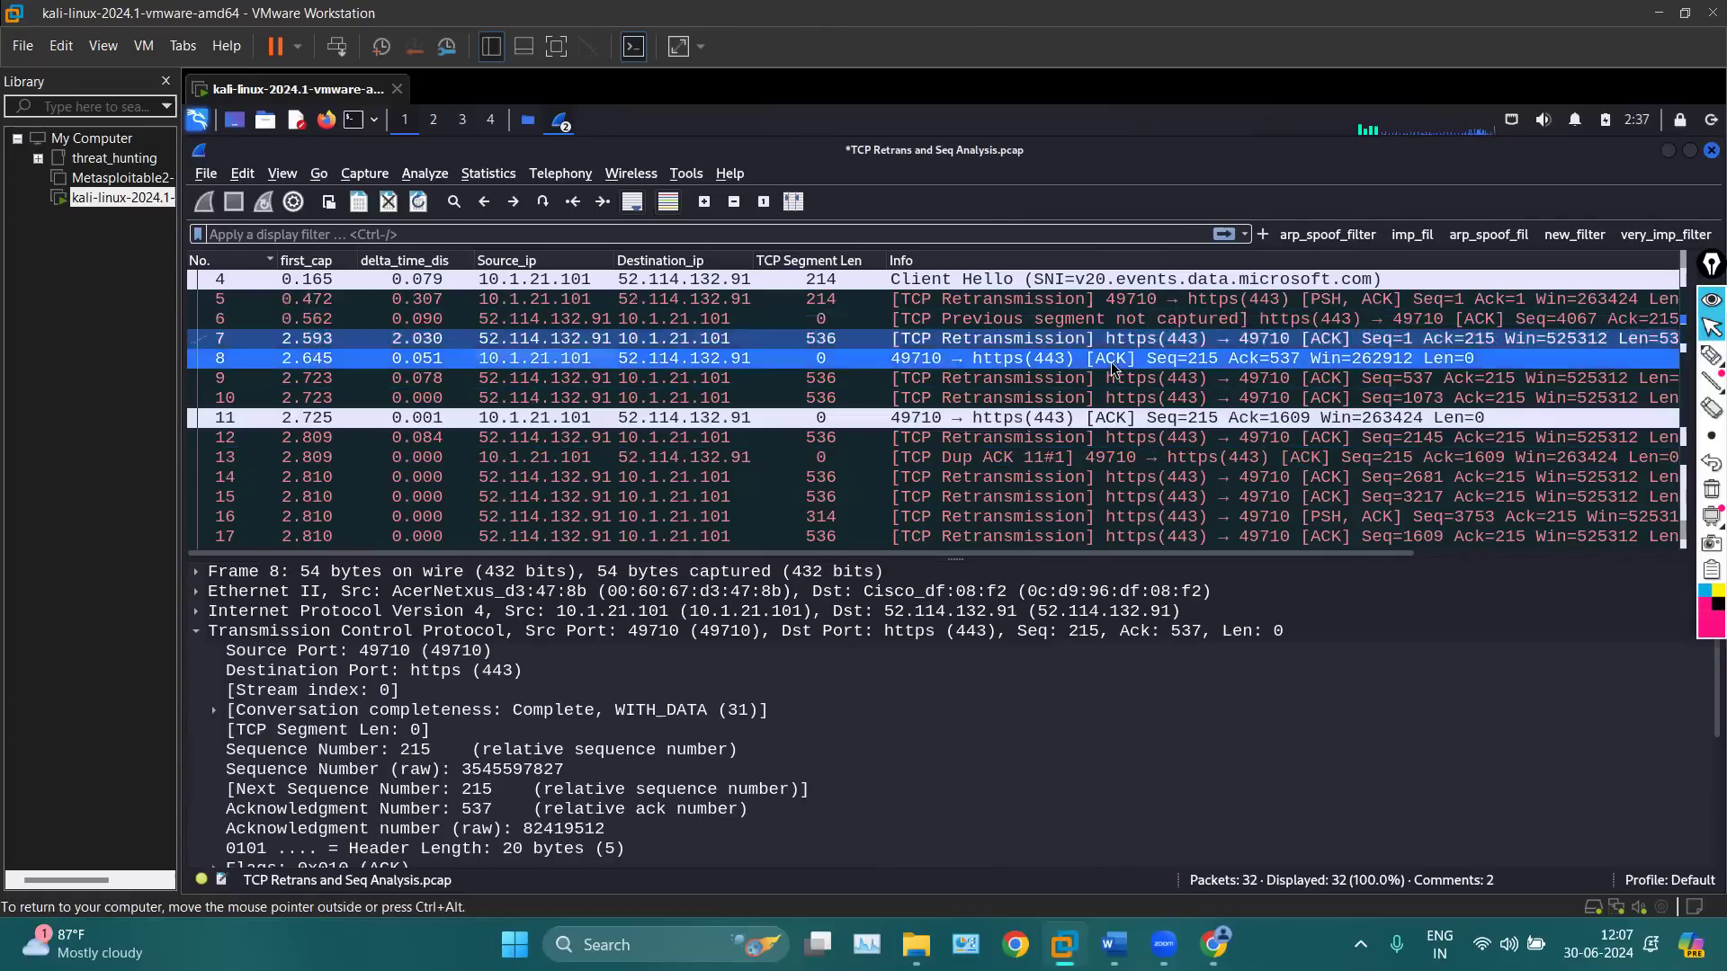
Box Ack=537 in packet 8 with the pen and write a large circled 537 over the packet details
left_click(1709, 356)
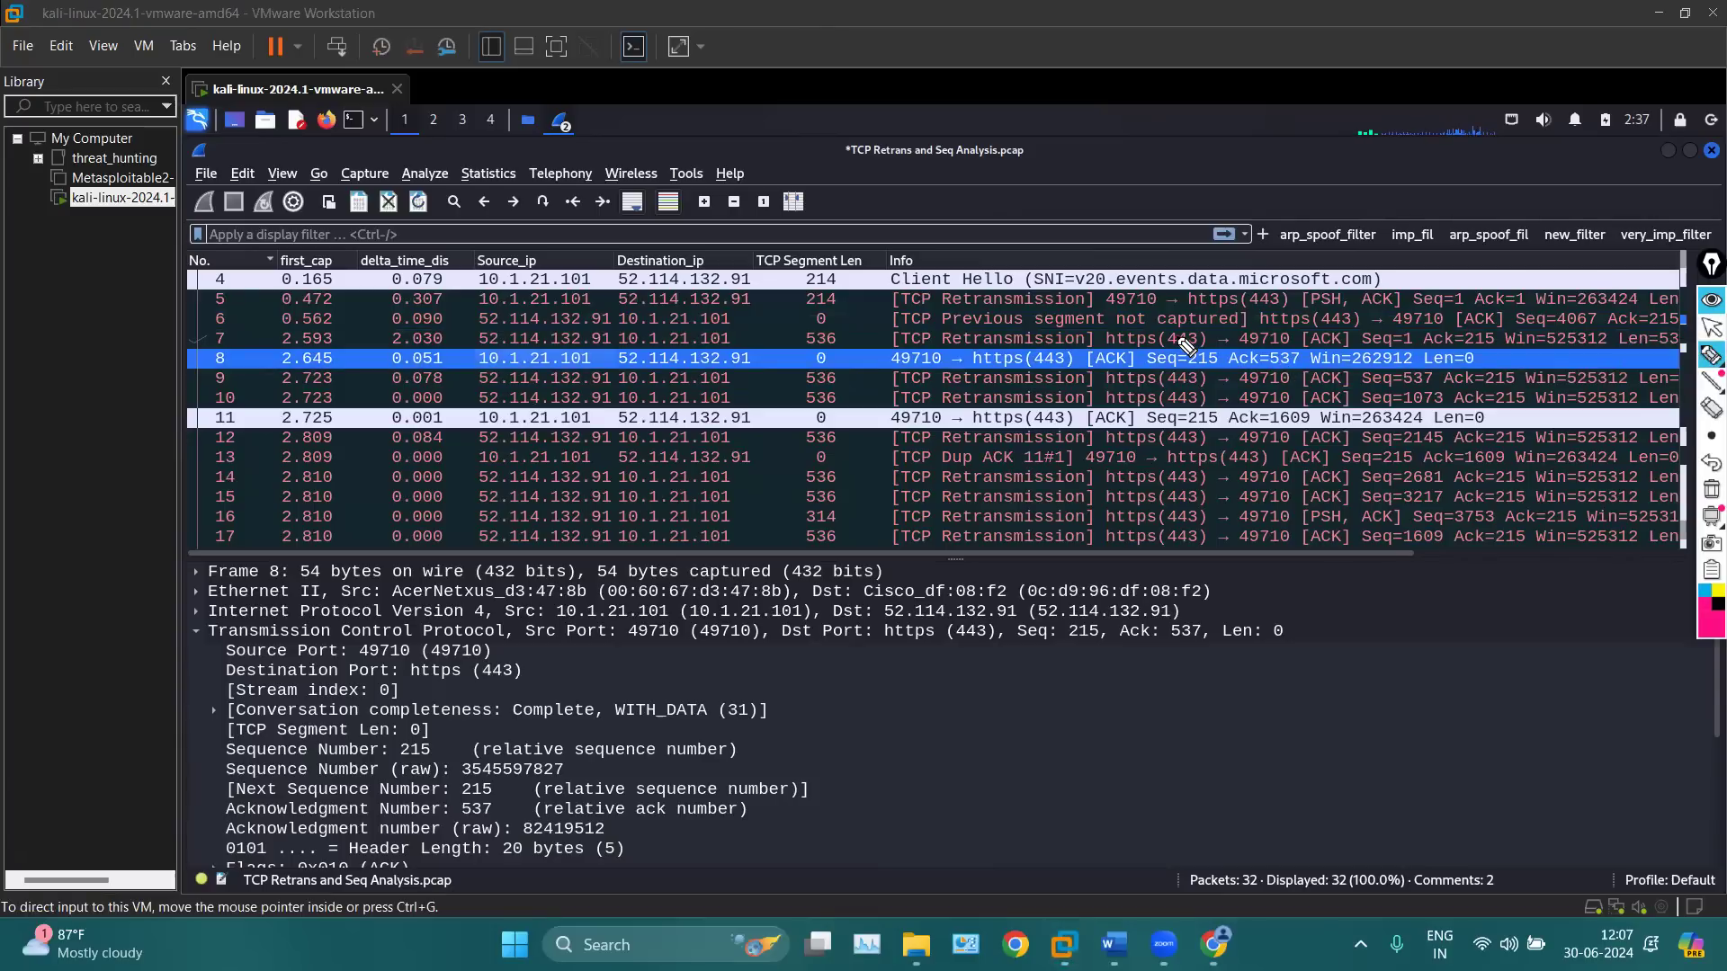
mouse_move(1244, 347)
left_mouse_down()
mouse_move(1224, 353)
mouse_move(1253, 378)
mouse_move(1308, 378)
mouse_move(1242, 349)
left_mouse_up()
mouse_move(1453, 619)
left_mouse_down()
mouse_move(1403, 653)
mouse_move(1426, 685)
left_mouse_up()
mouse_move(1455, 619)
left_mouse_down()
mouse_move(1492, 622)
mouse_move(1488, 697)
mouse_move(1600, 666)
mouse_move(1599, 709)
mouse_move(1622, 673)
left_mouse_up()
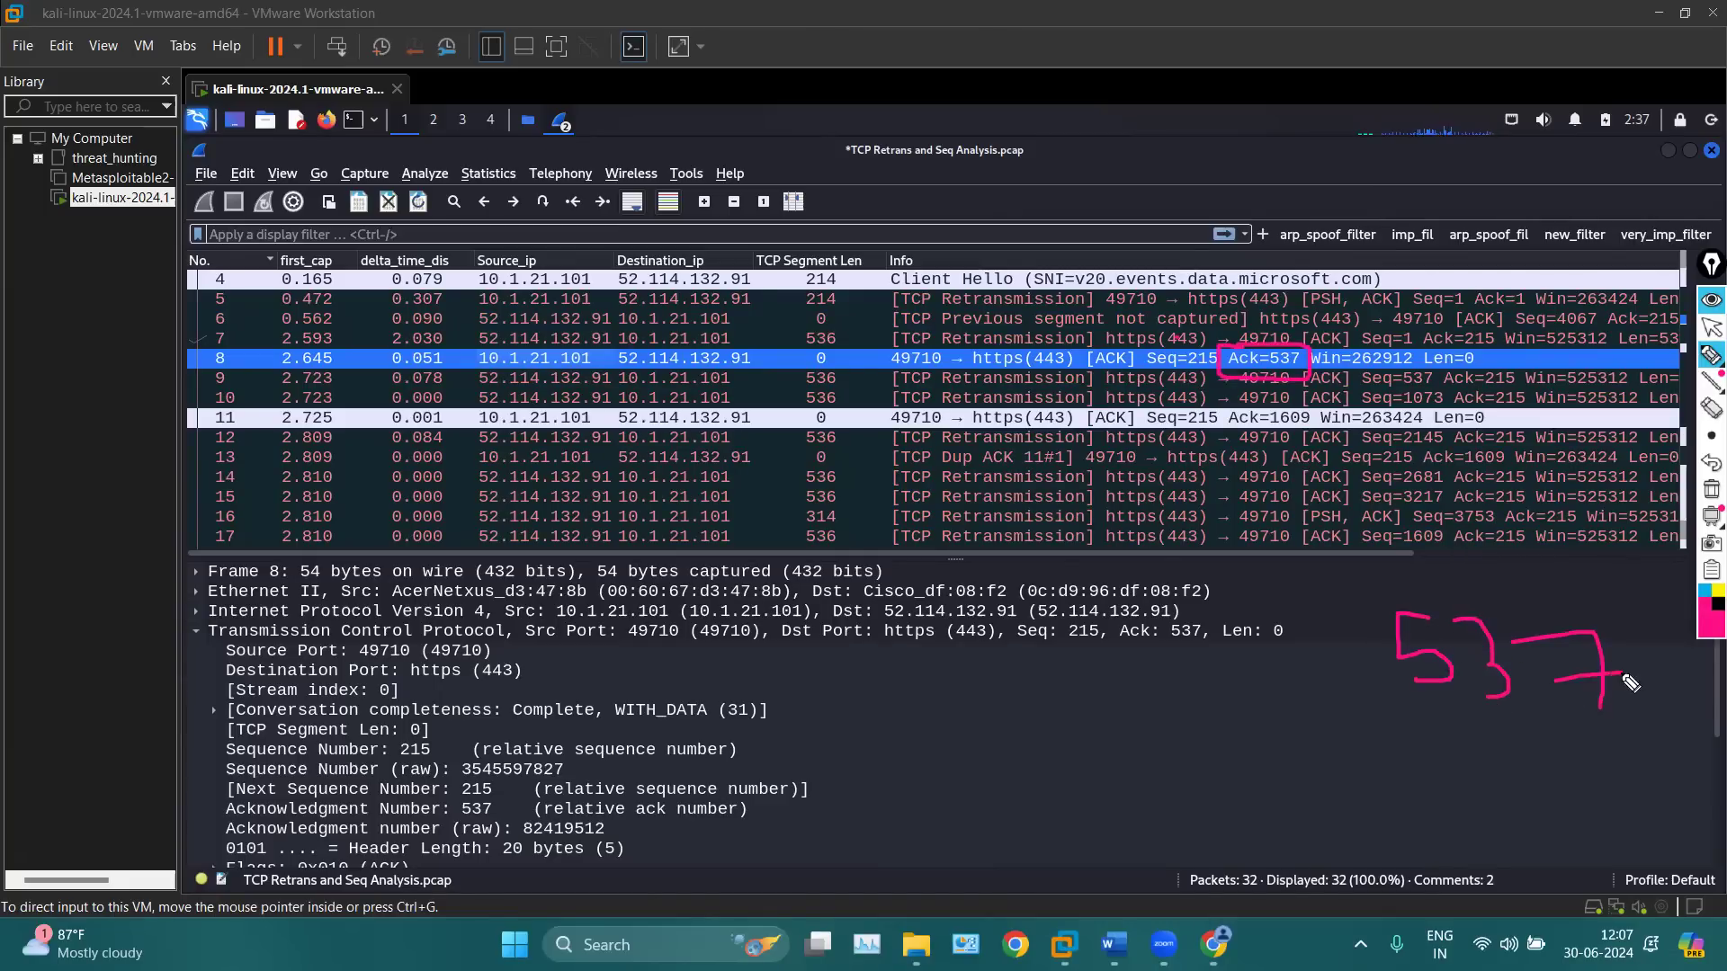
mouse_move(1585, 598)
left_mouse_down()
mouse_move(1475, 781)
mouse_move(1549, 581)
left_mouse_up()
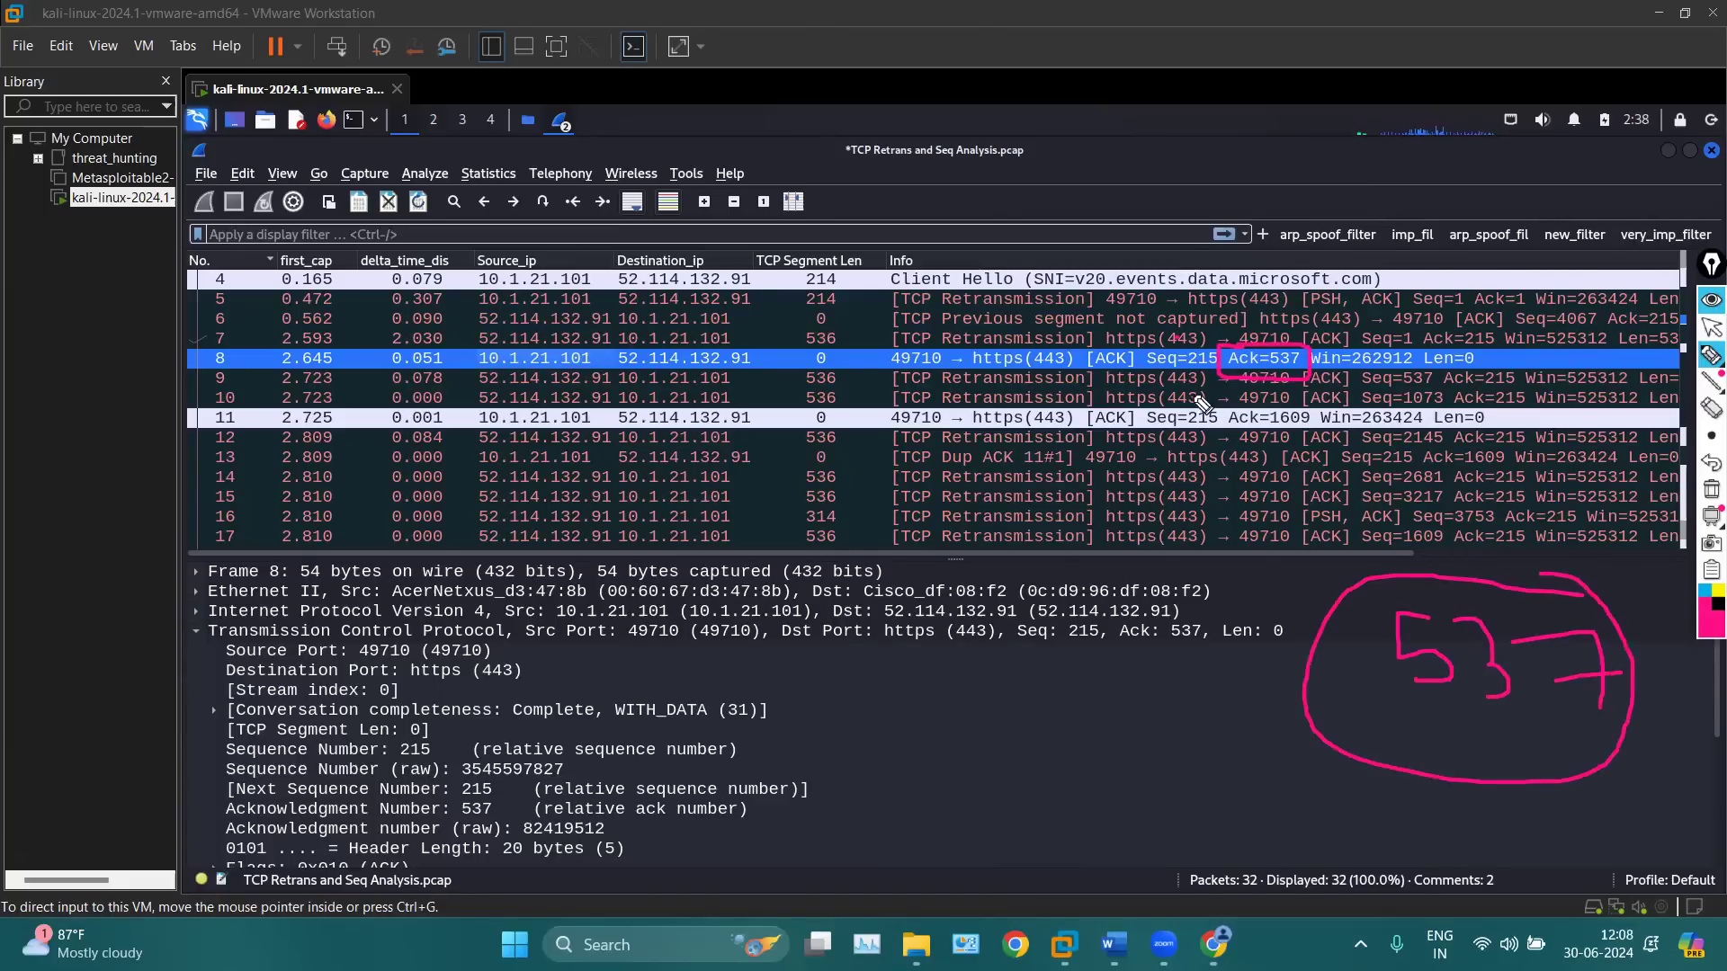
Underline Seq=215 in packet 8, circle packet 7's 536 length and packet 6's Seq=4067, and clear all annotations
left_click_drag(1158, 368, 1199, 367)
mouse_move(804, 324)
left_mouse_down()
mouse_move(836, 362)
mouse_move(818, 313)
mouse_move(800, 316)
mouse_move(849, 319)
mouse_move(841, 290)
mouse_move(808, 271)
mouse_move(857, 260)
mouse_move(877, 311)
left_mouse_up()
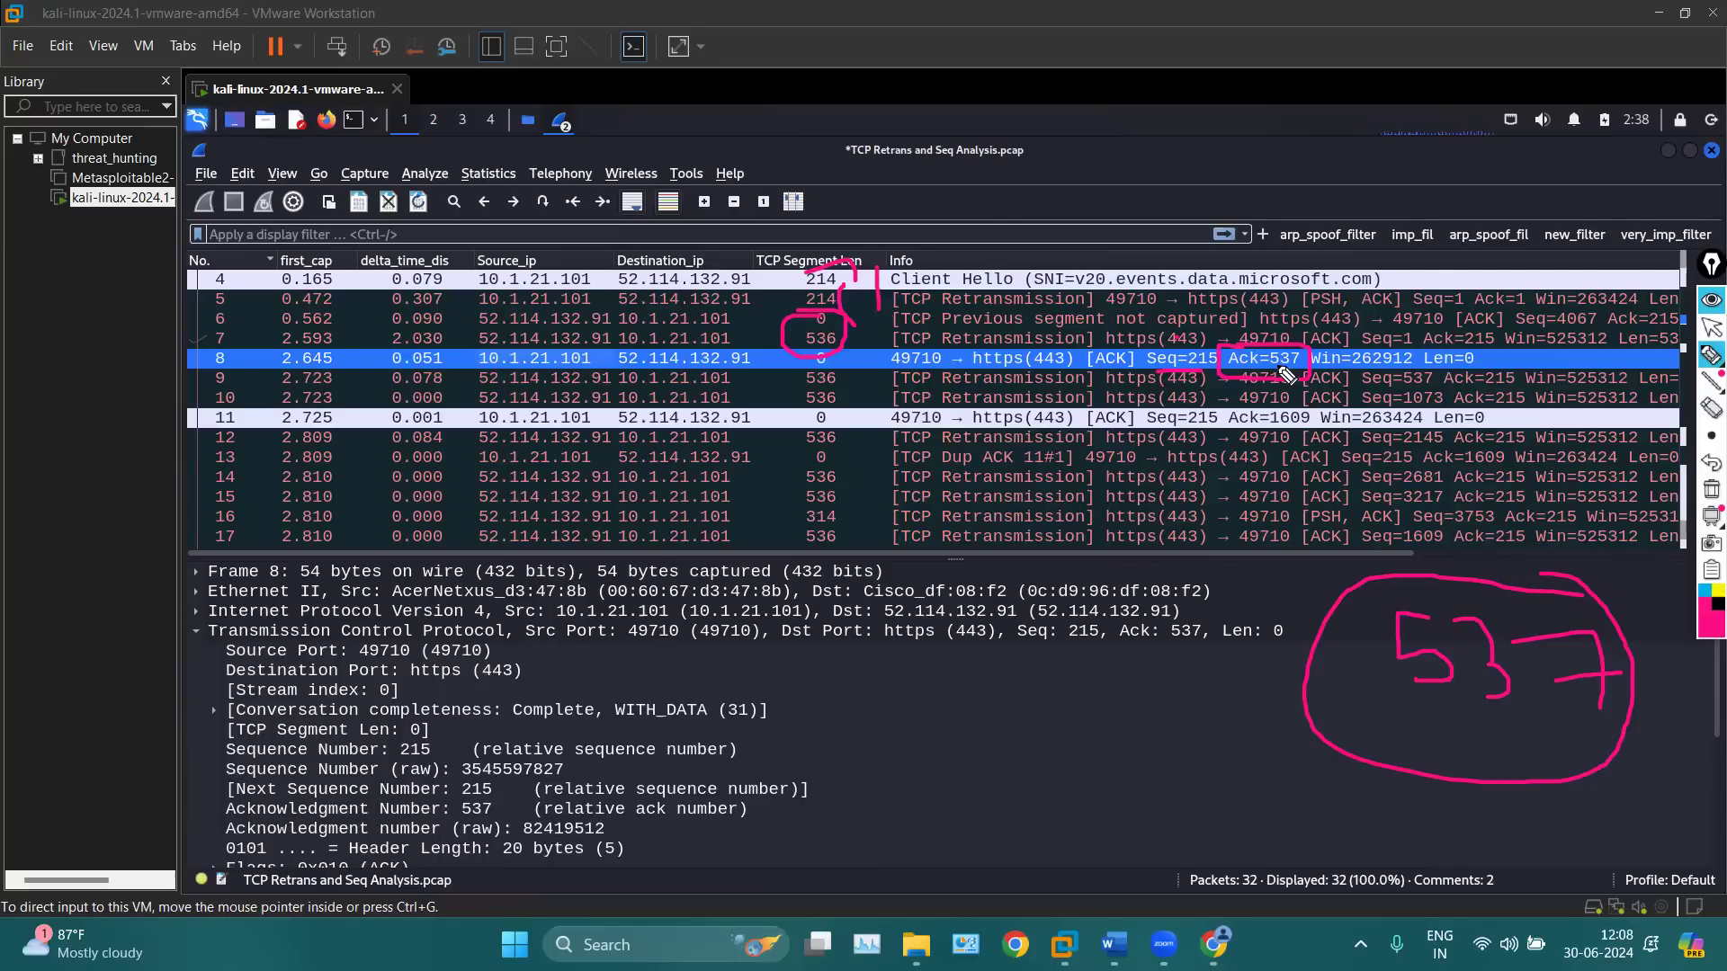
mouse_move(1569, 333)
left_mouse_down()
mouse_move(1583, 279)
mouse_move(1570, 335)
left_mouse_up()
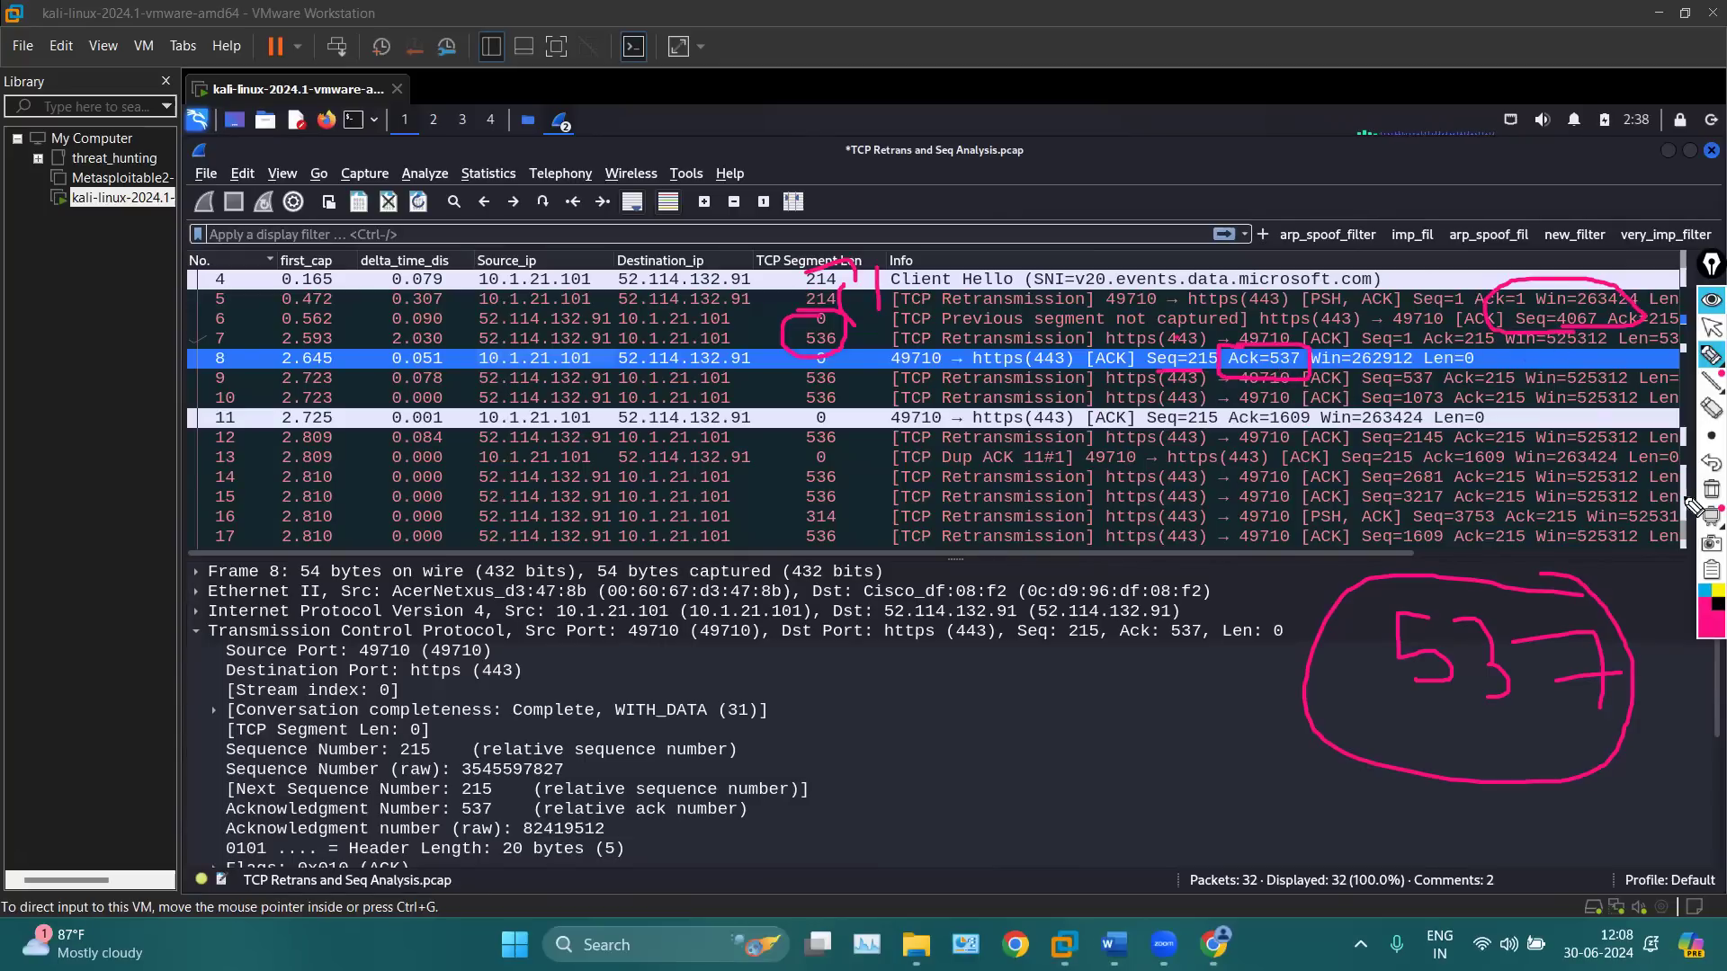
left_click(1711, 489)
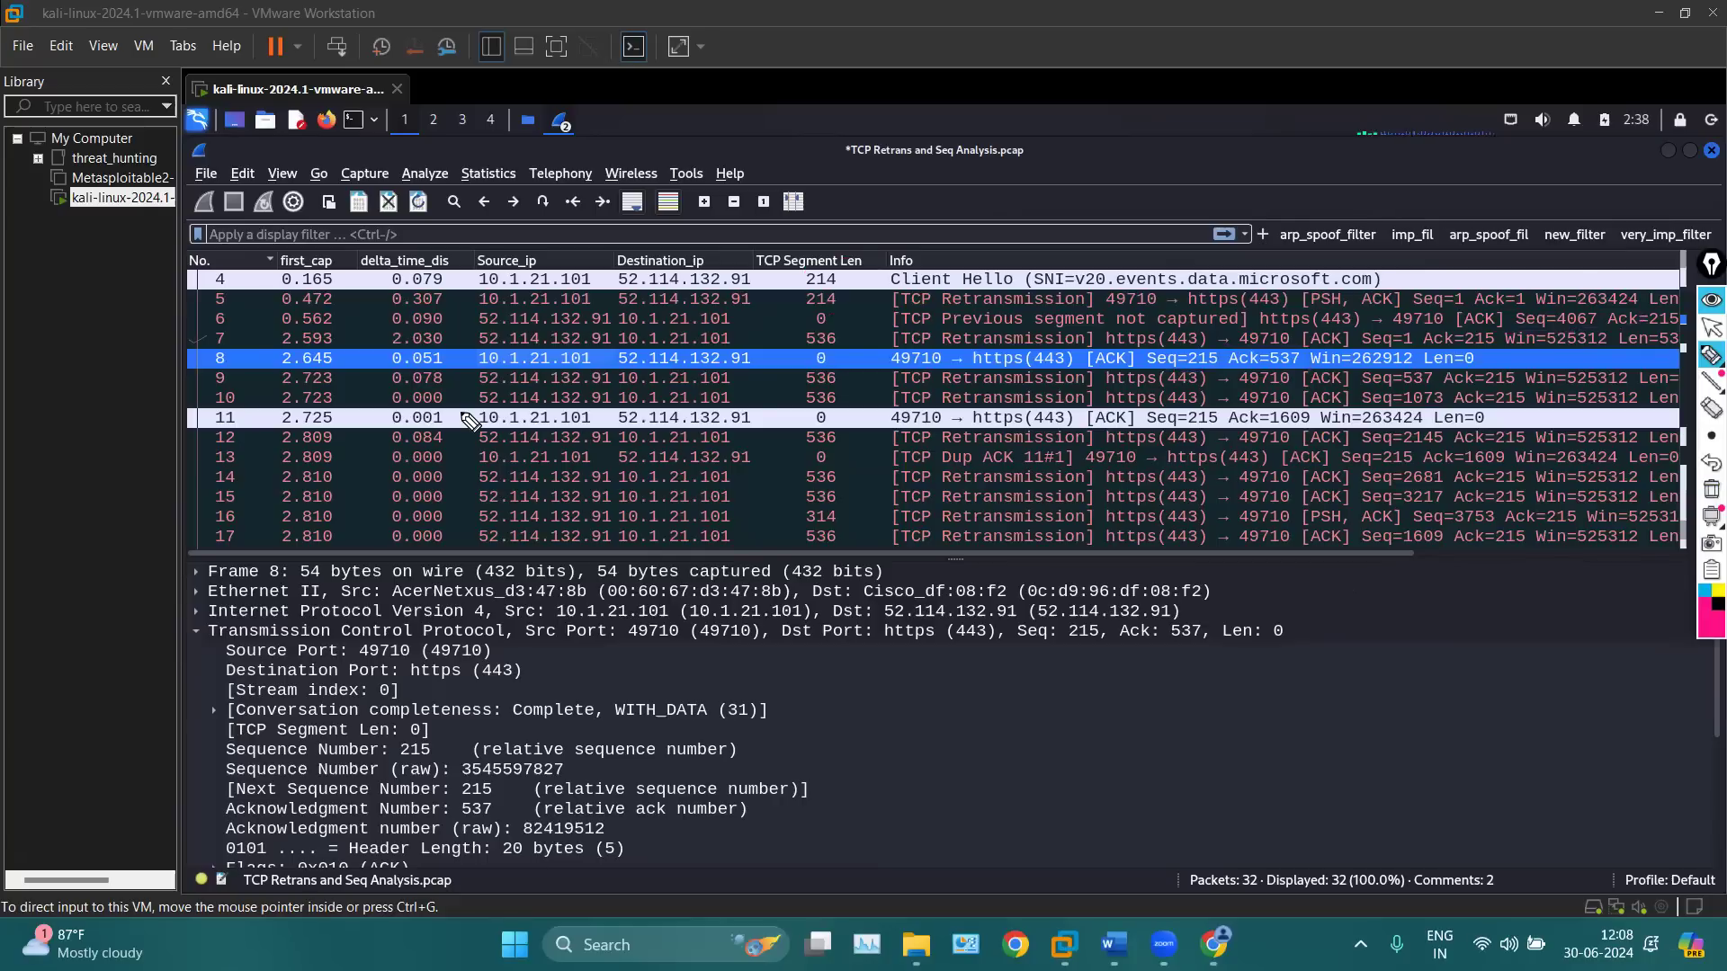
Bracket the segment lengths and delta times of packets 9 and 10, underline packet 8's Ack value, and circle Seq=4067 in packet 6
left_click_drag(775, 352, 808, 353)
mouse_move(378, 379)
left_mouse_down()
mouse_move(354, 405)
mouse_move(397, 415)
mouse_move(466, 381)
left_mouse_up()
mouse_move(839, 369)
left_mouse_down()
mouse_move(764, 358)
mouse_move(762, 404)
mouse_move(914, 409)
left_mouse_up()
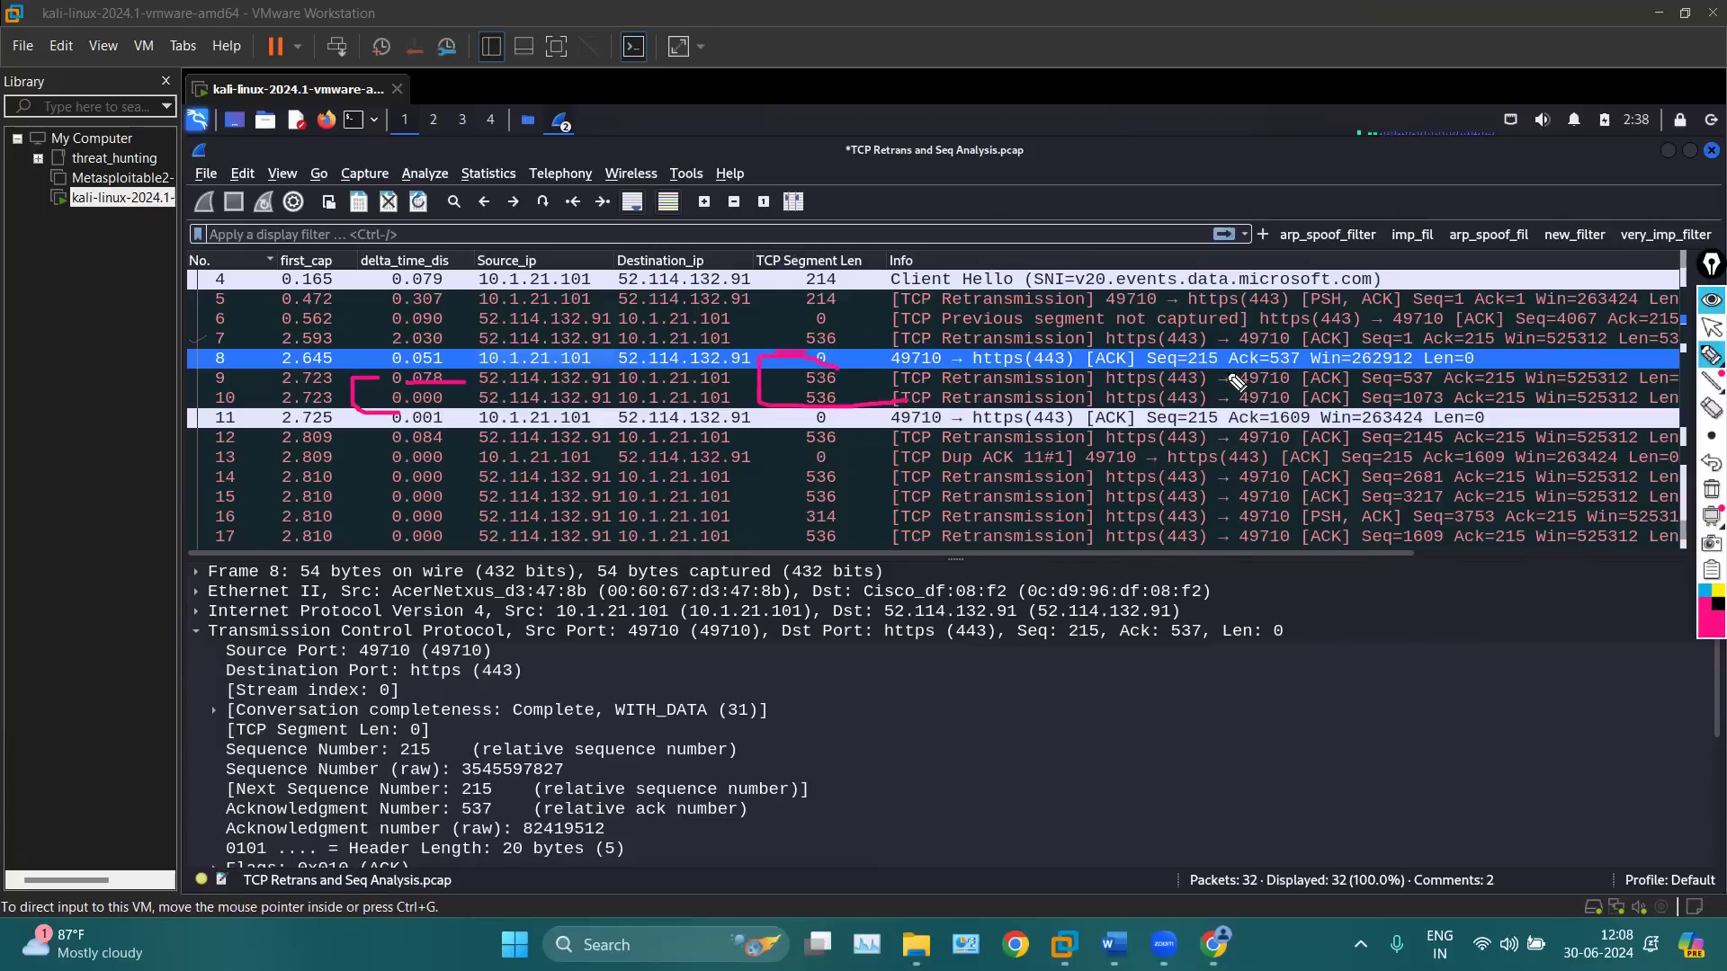
left_click_drag(1269, 369, 1299, 366)
mouse_move(1596, 327)
left_mouse_down()
mouse_move(1562, 331)
mouse_move(1558, 299)
mouse_move(1600, 326)
left_mouse_up()
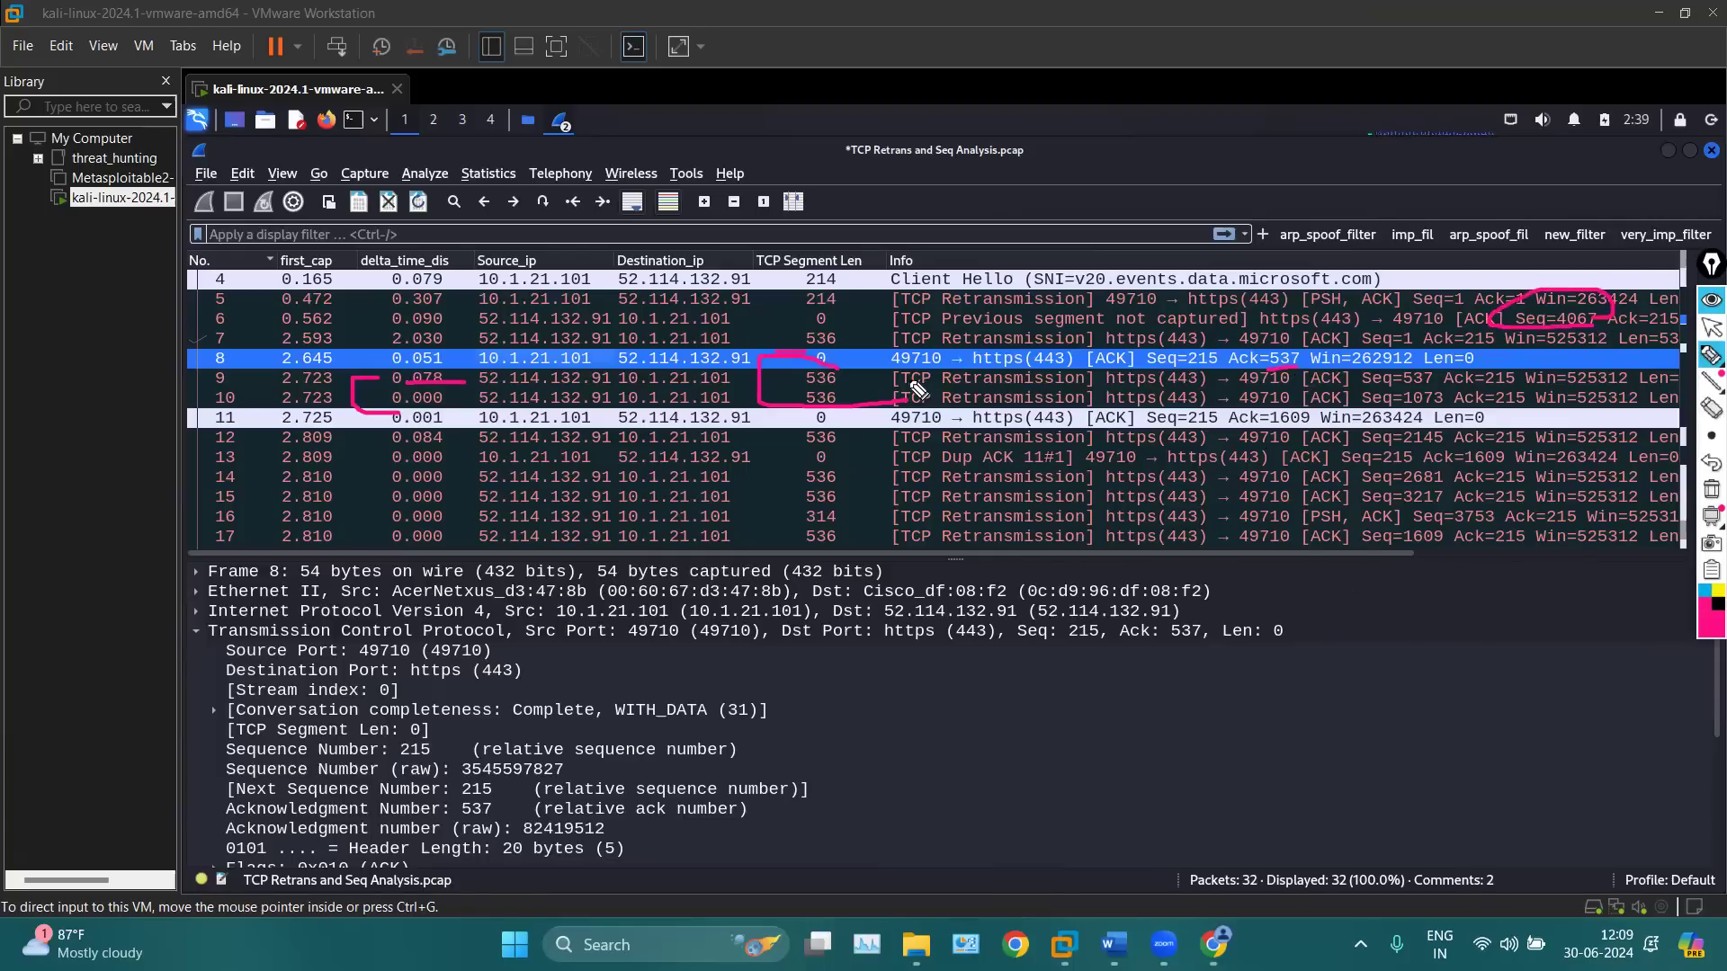
Mark packet 9's 536 segment length, underline its ACK flag, Seq=537 and Ack=215, and clear all annotations
mouse_move(874, 370)
left_mouse_down()
mouse_move(779, 377)
mouse_move(859, 396)
mouse_move(847, 380)
left_mouse_up()
left_click_drag(871, 379, 835, 397)
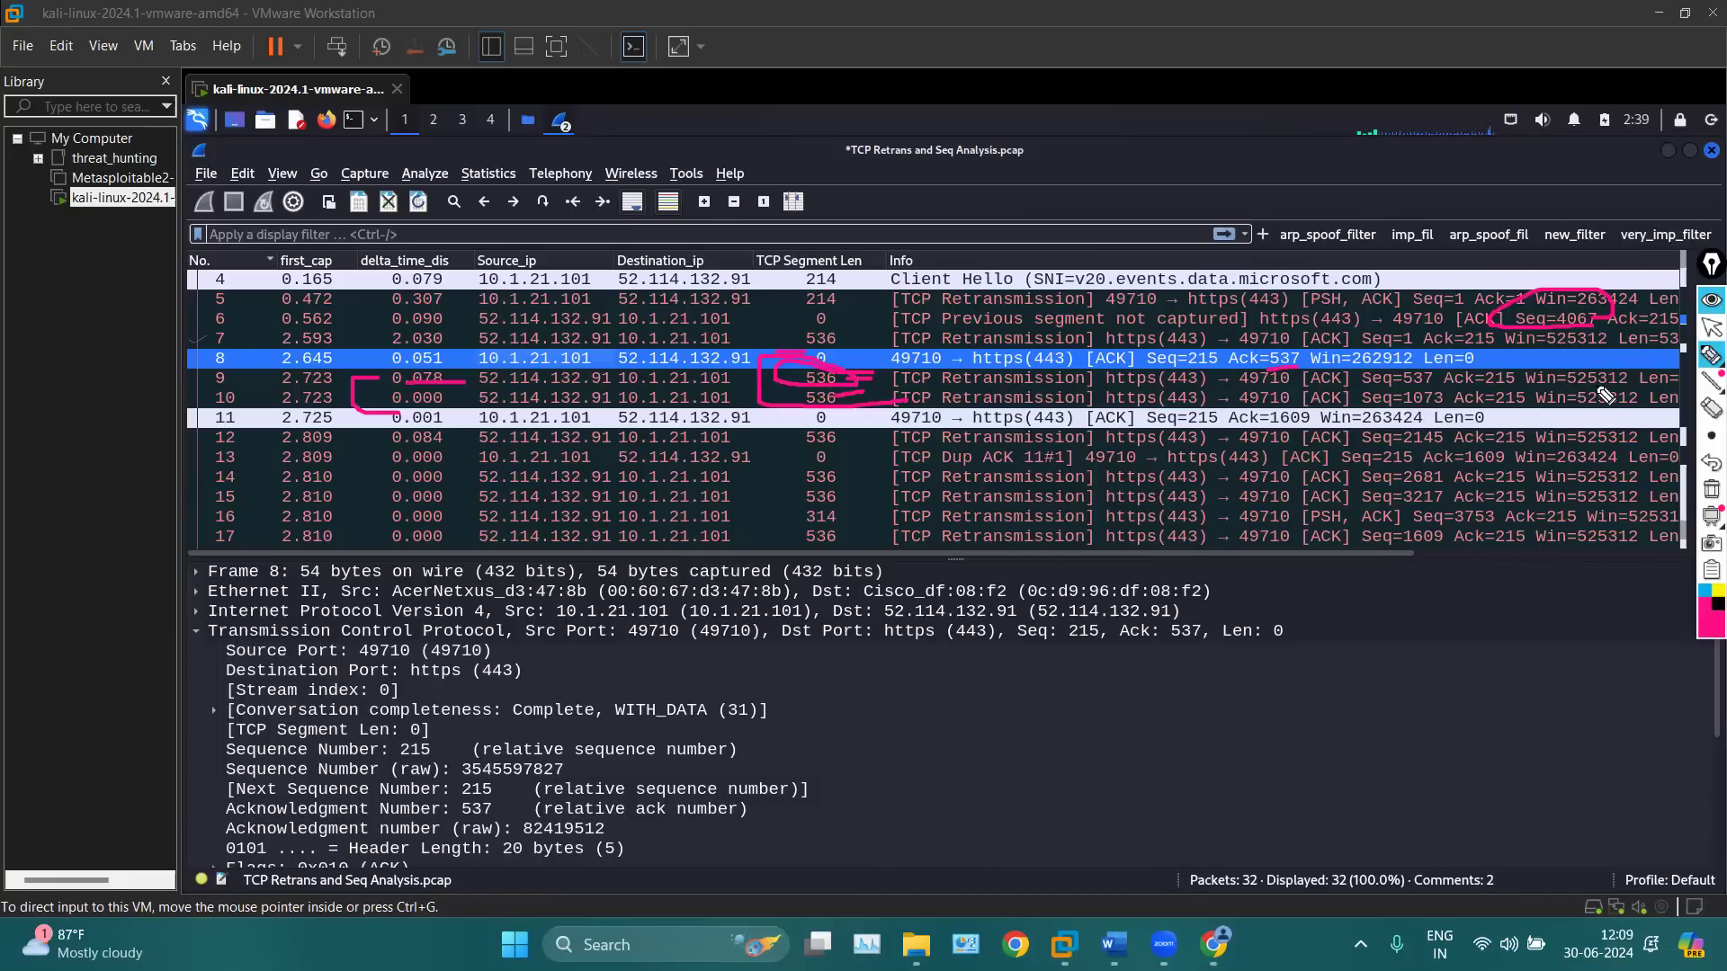
left_click_drag(1399, 385, 1514, 388)
left_click_drag(1295, 387, 1349, 384)
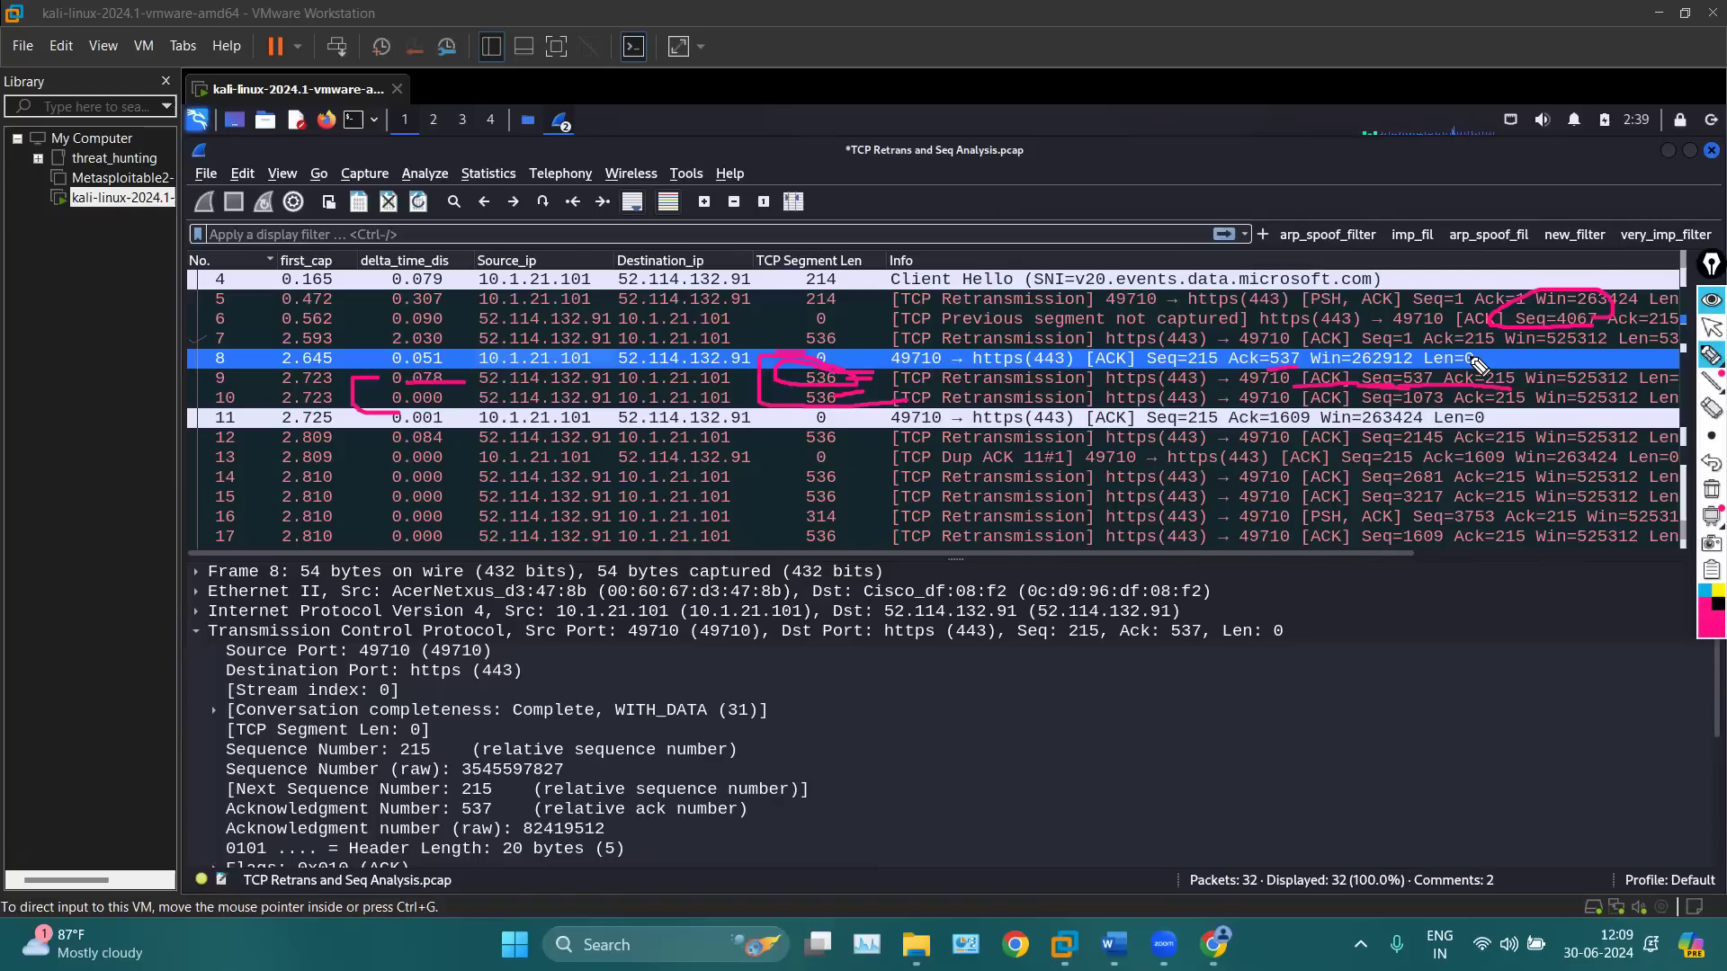
left_click(1710, 488)
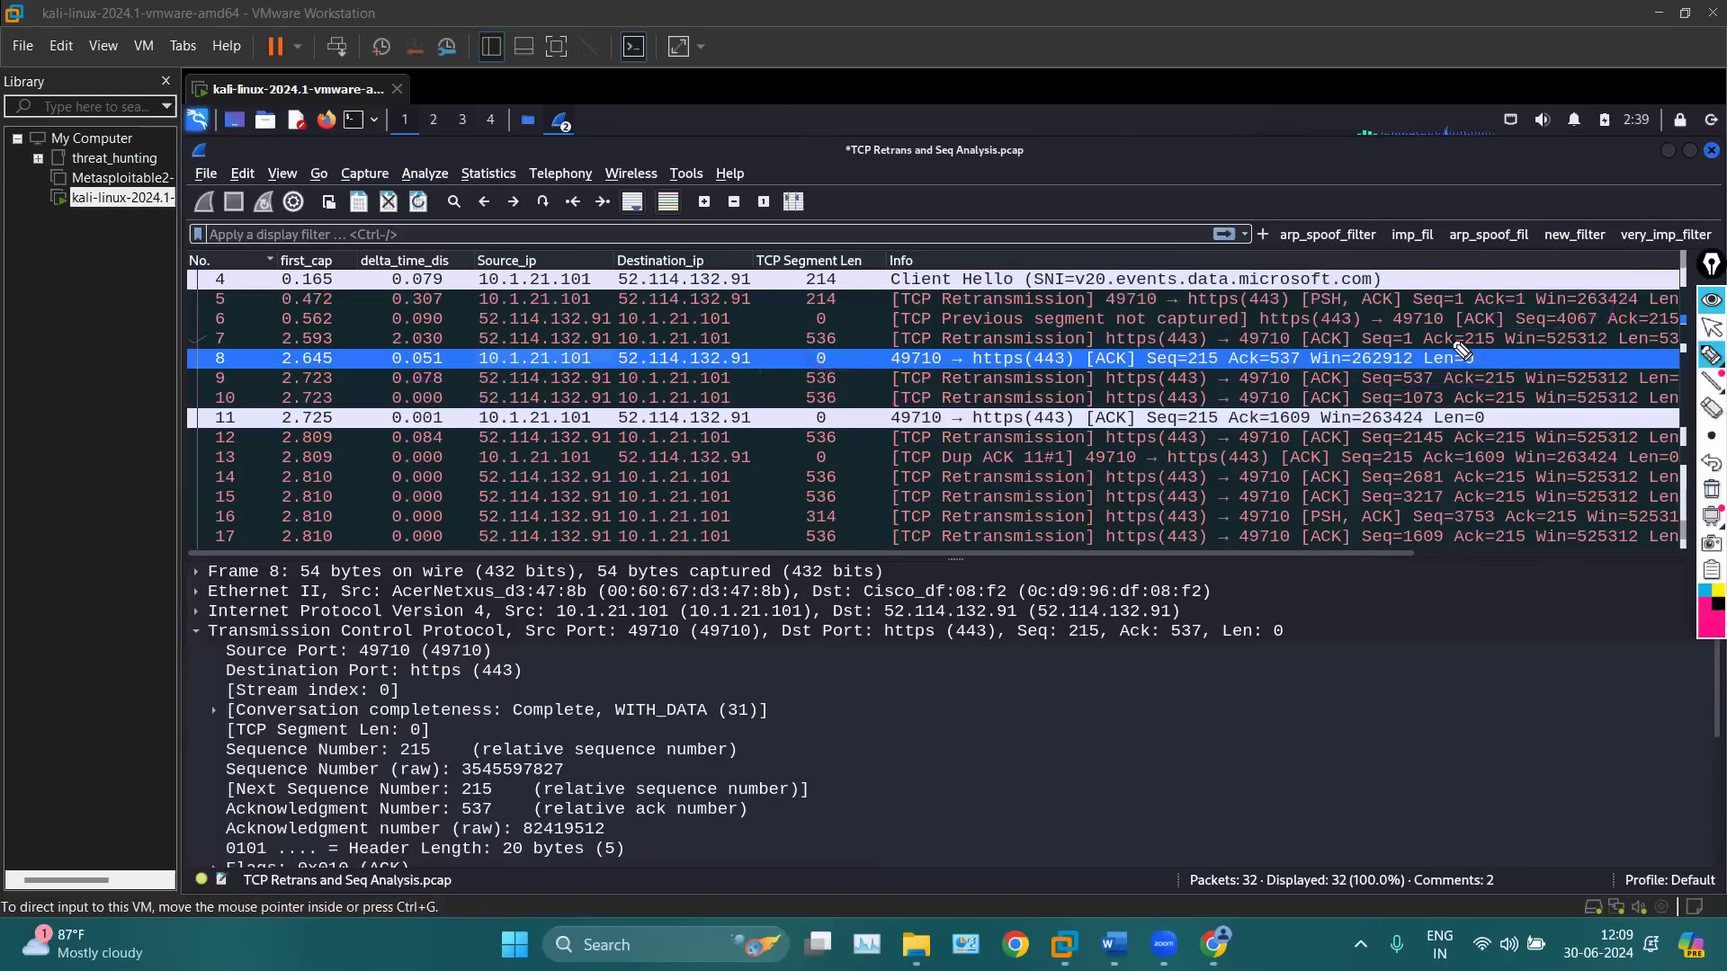
Underline and tick Seq=537 in packet 9, clear the marks, and box Seq=1073 in packet 10
left_click_drag(1342, 390, 1416, 385)
left_click_drag(1511, 383, 1655, 298)
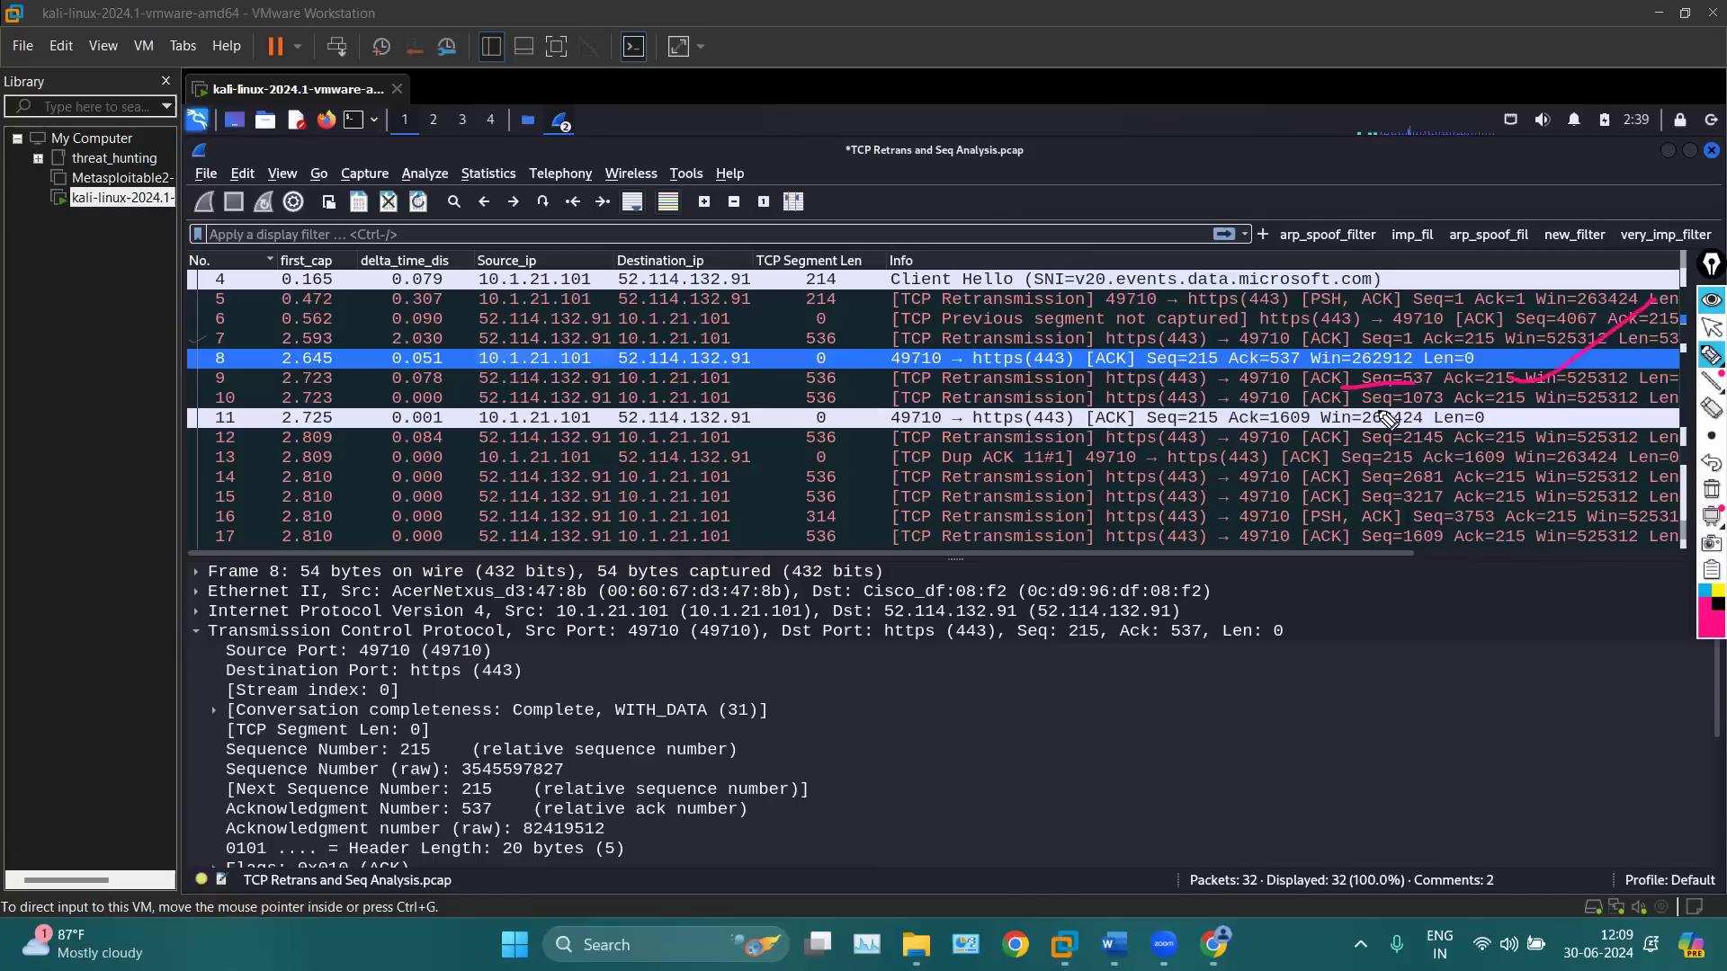
left_click_drag(1450, 406, 1405, 406)
left_click(1708, 490)
mouse_move(1372, 385)
left_mouse_down()
mouse_move(1385, 419)
mouse_move(1453, 410)
mouse_move(1374, 395)
left_mouse_up()
left_click(1711, 326)
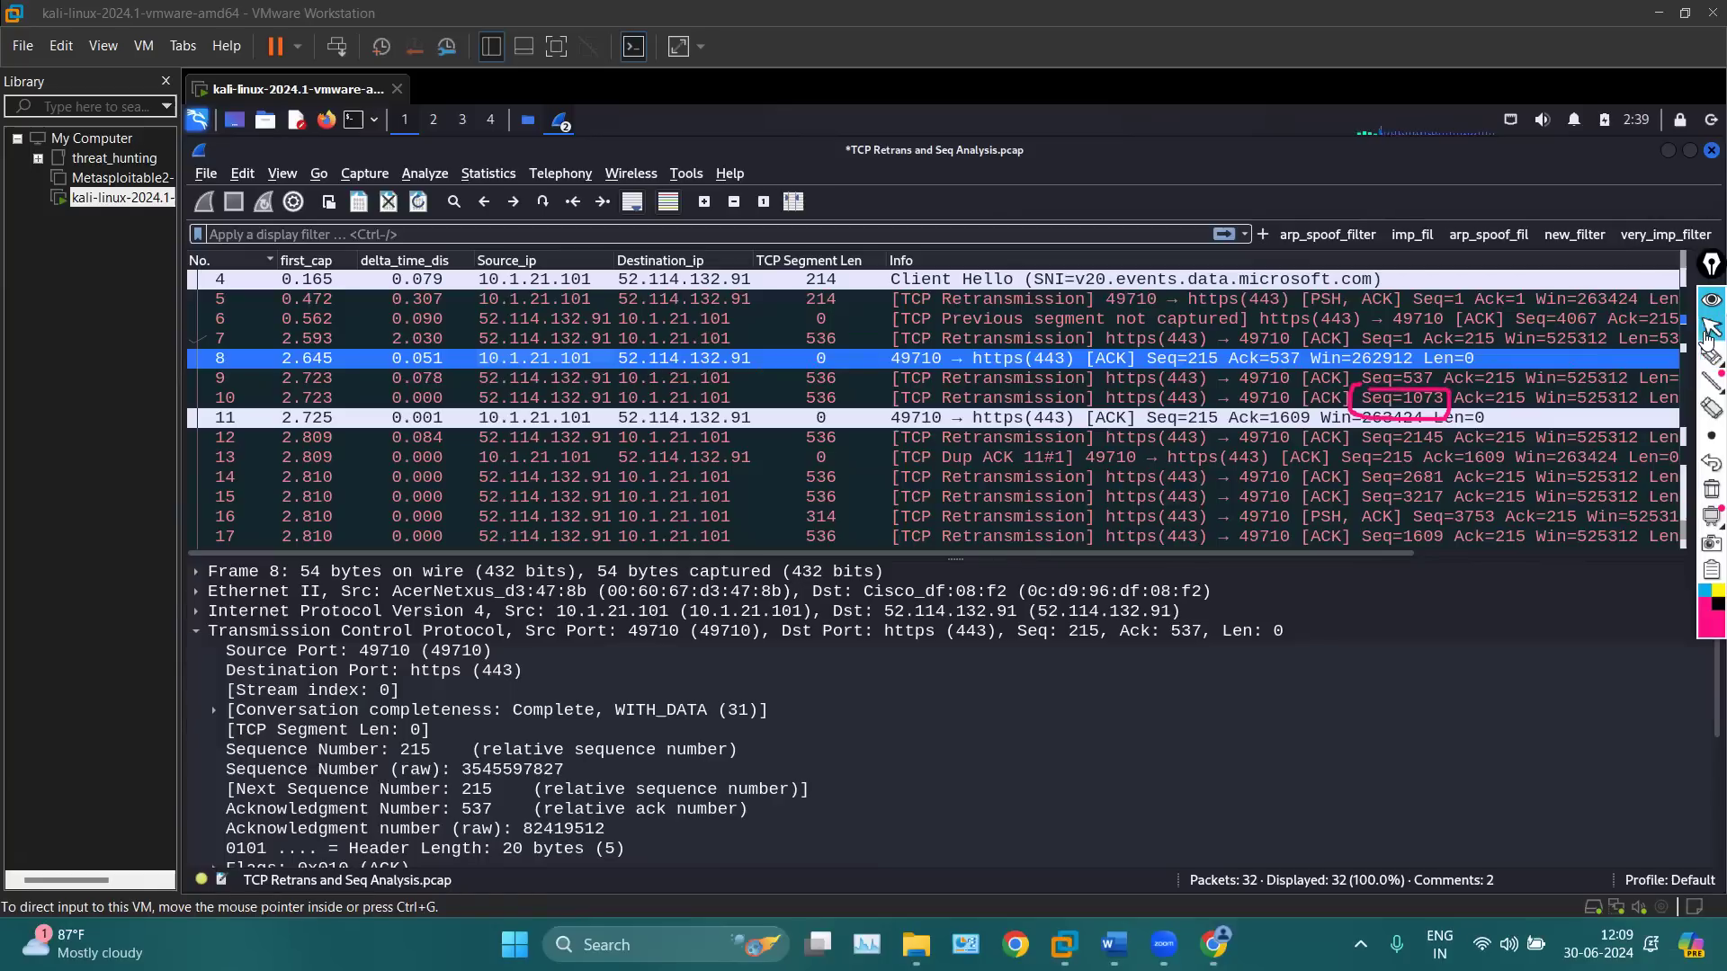
Open Calculator, place it beside the packet list's Info column, and start an addition with 537
key("super+s")
type("cal")
key("Return")
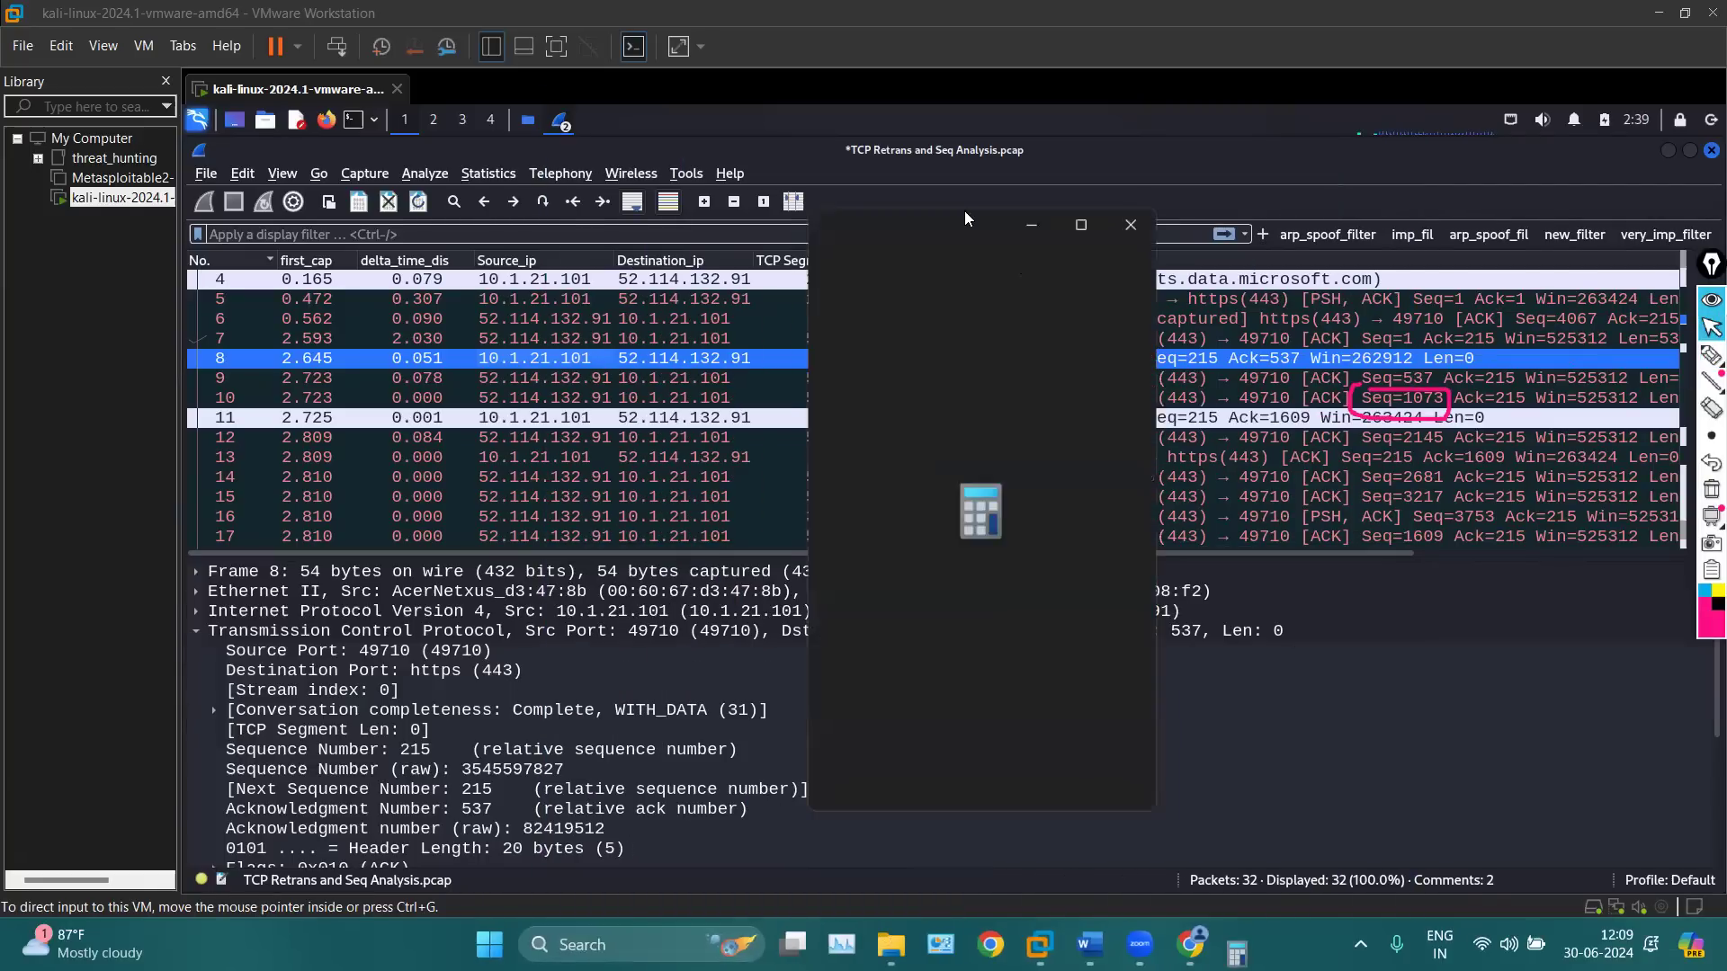
left_click_drag(578, 214, 314, 229)
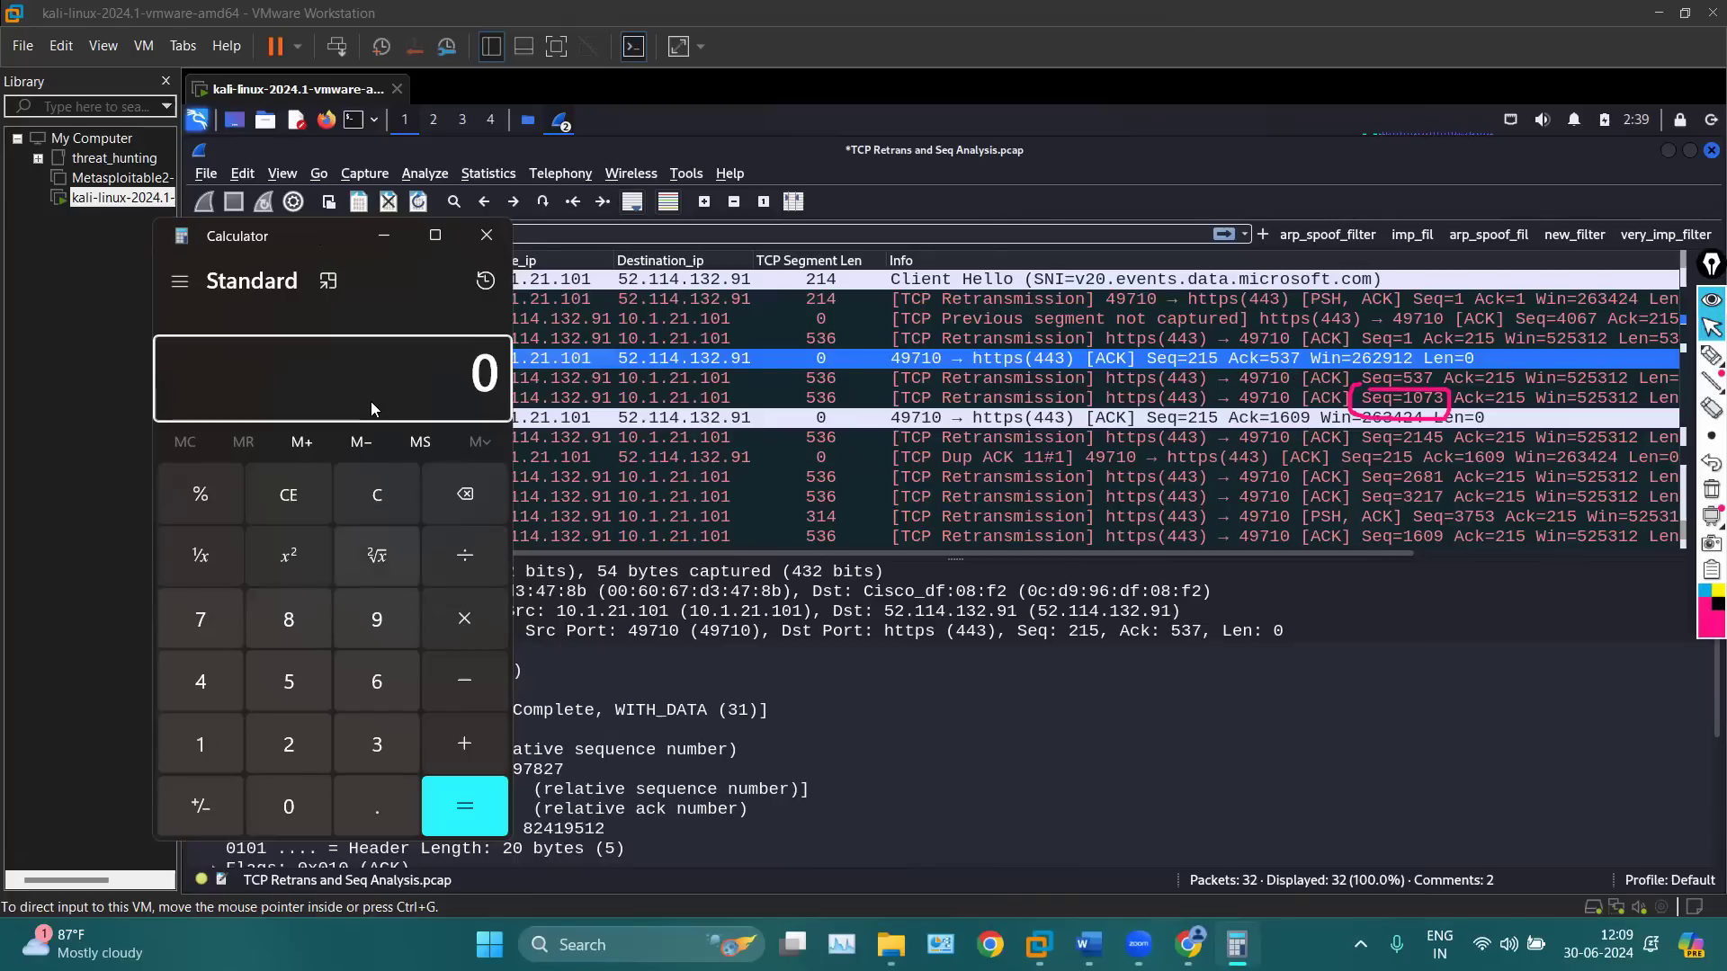
type("537")
key("plus")
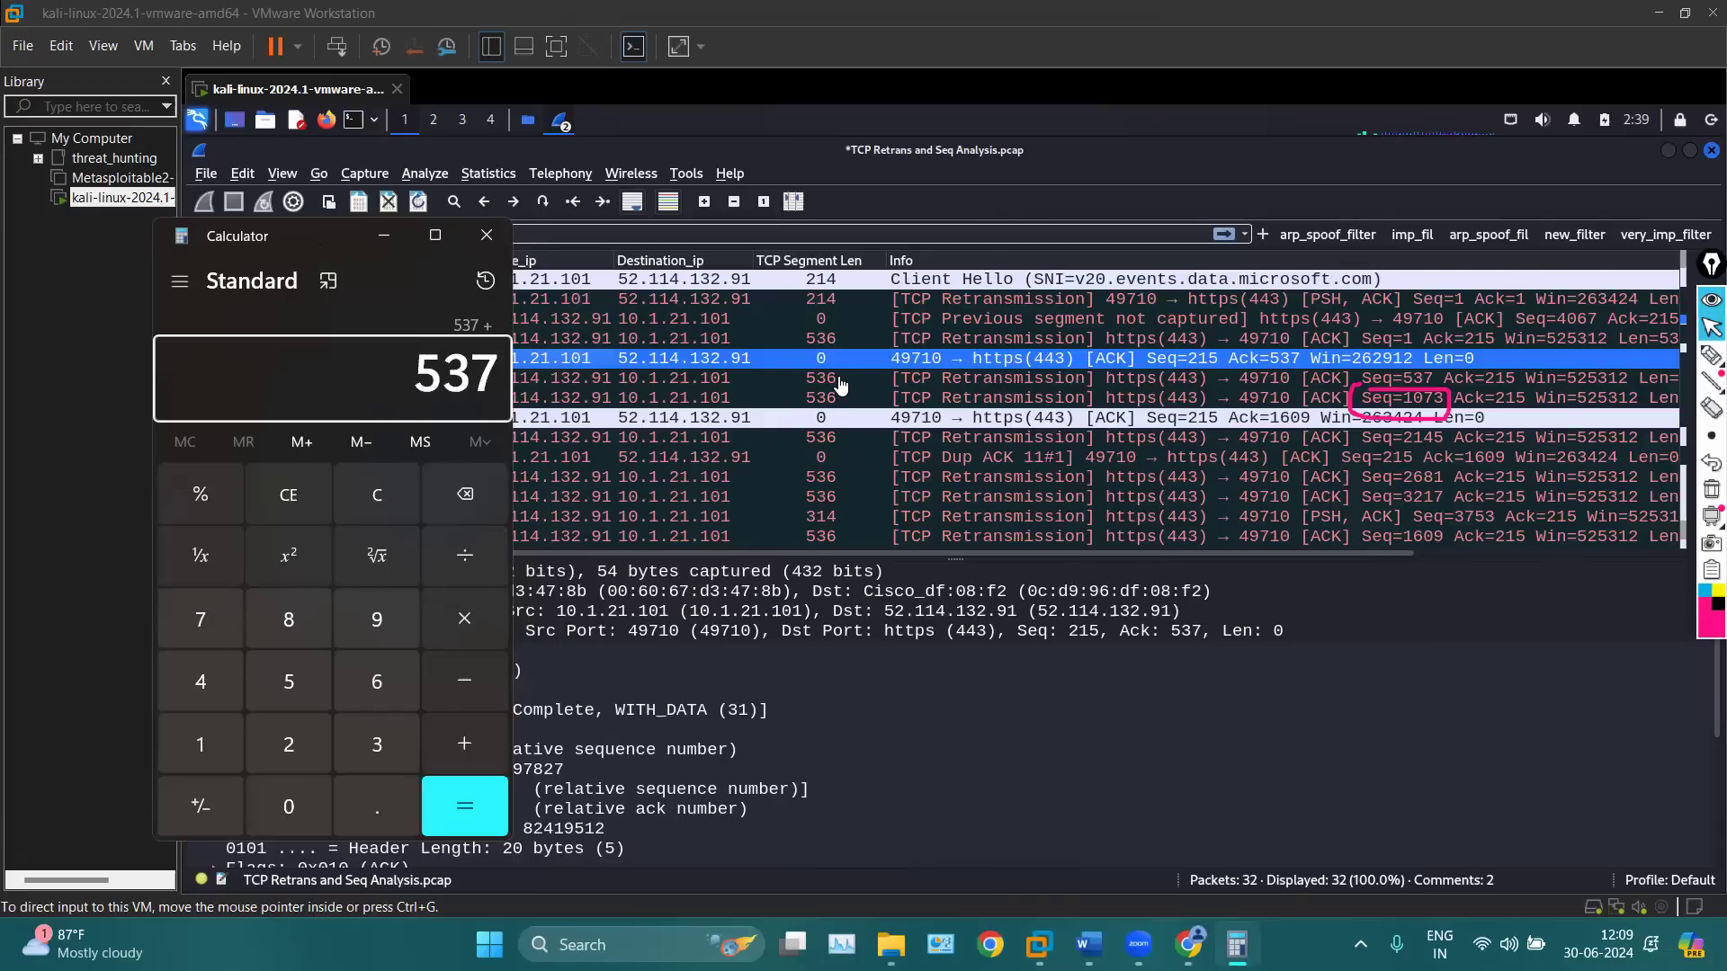
left_click(1708, 363)
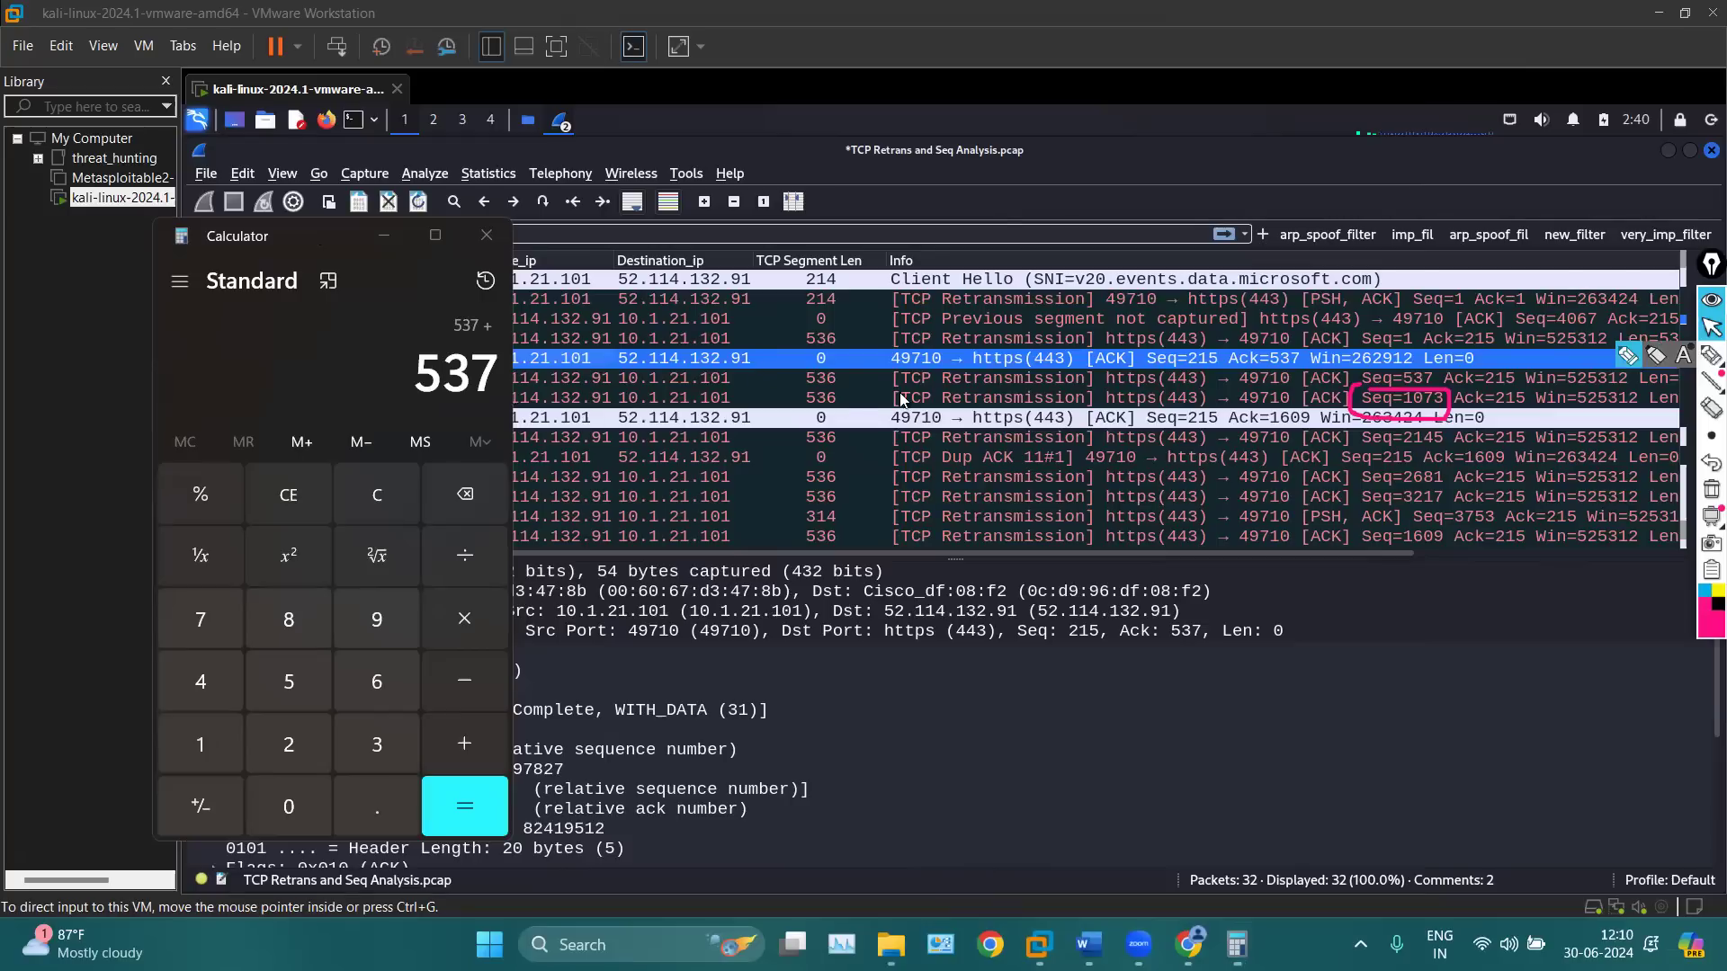
left_click(804, 389)
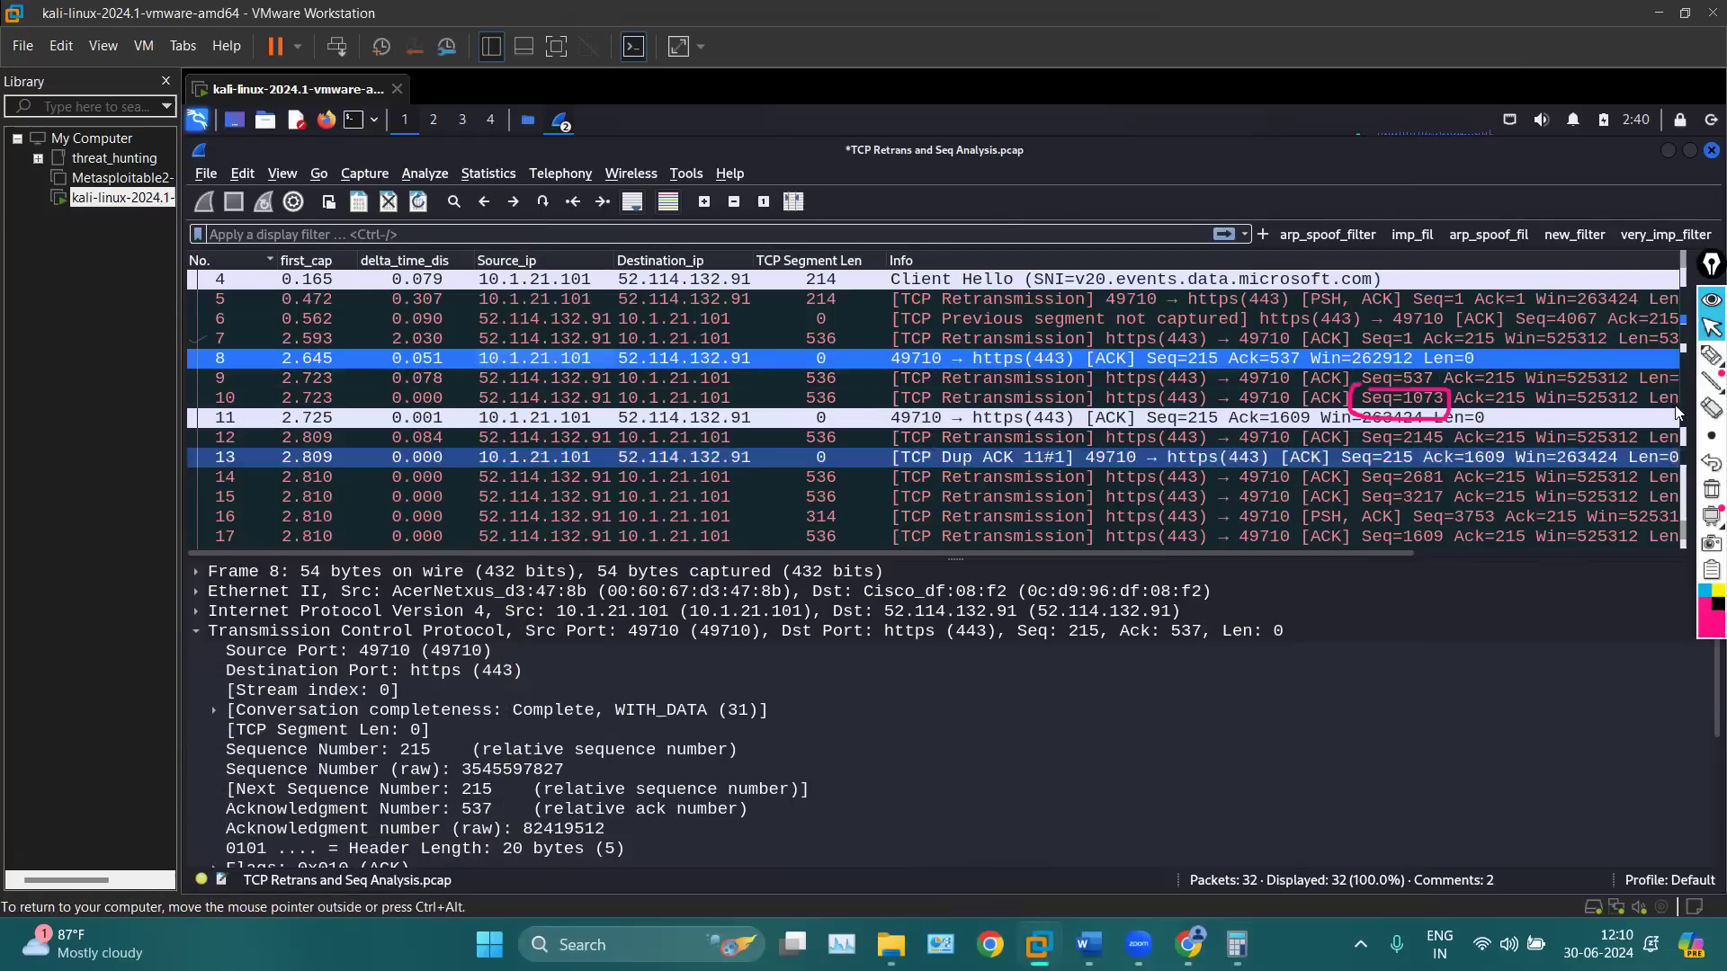
left_click(1707, 365)
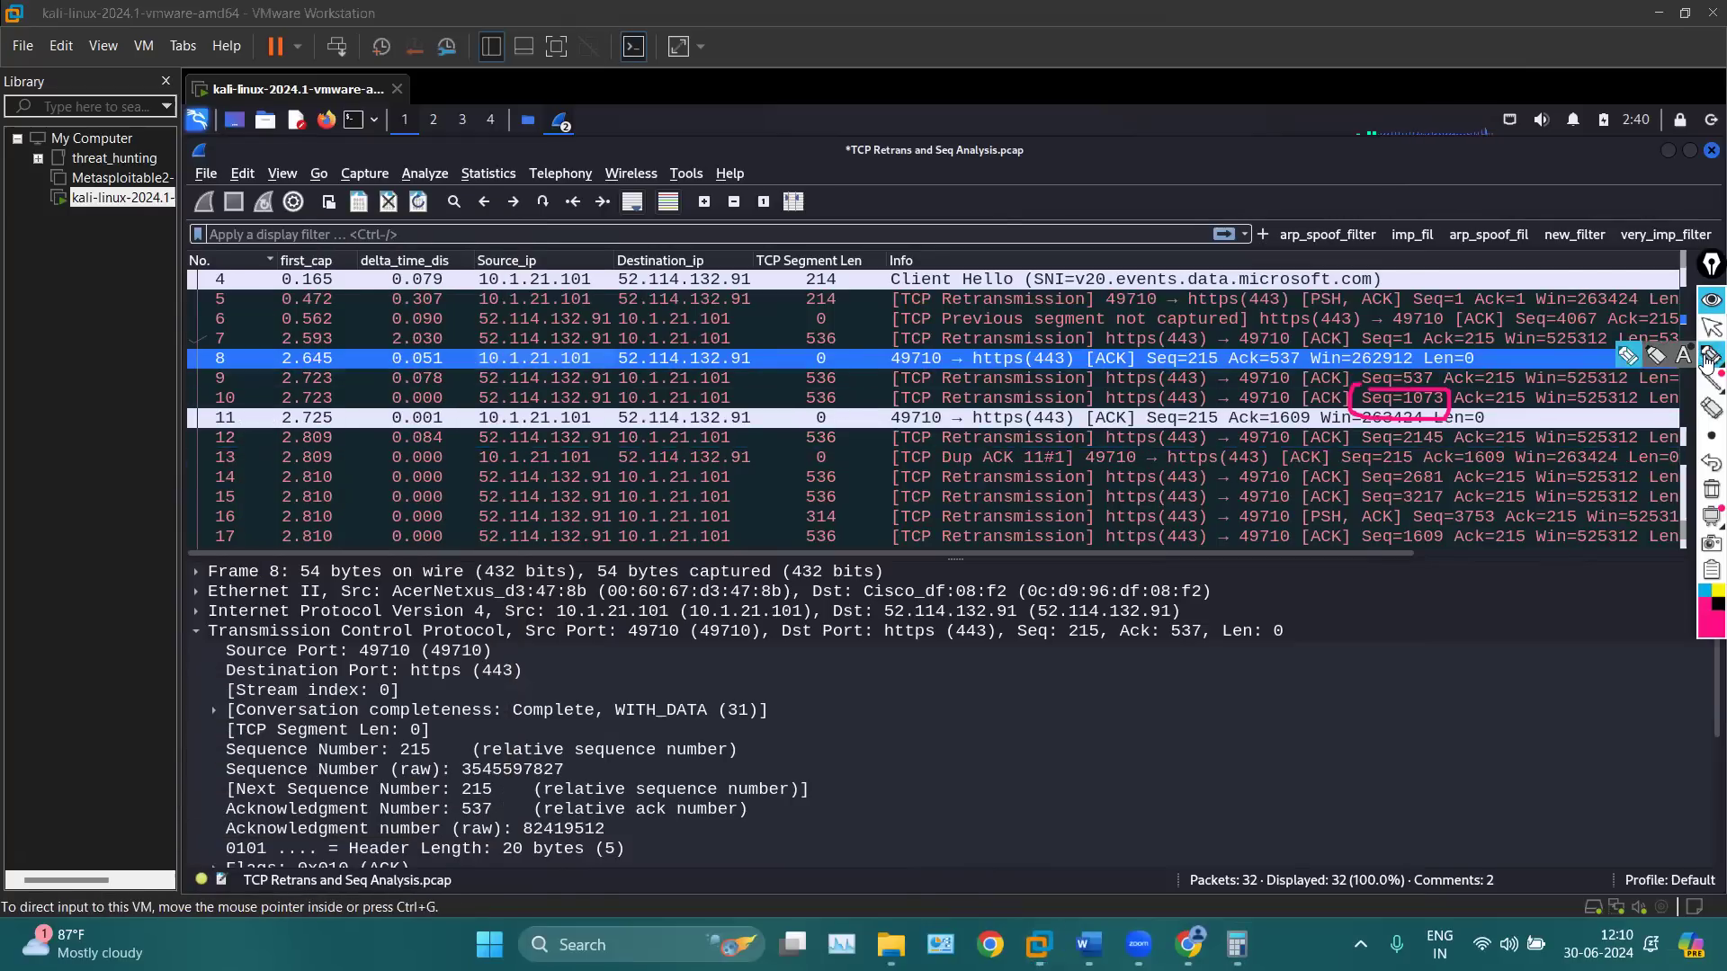
left_click(1711, 328)
Return to Calculator and complete the addition of 537 and 536
left_click(1238, 945)
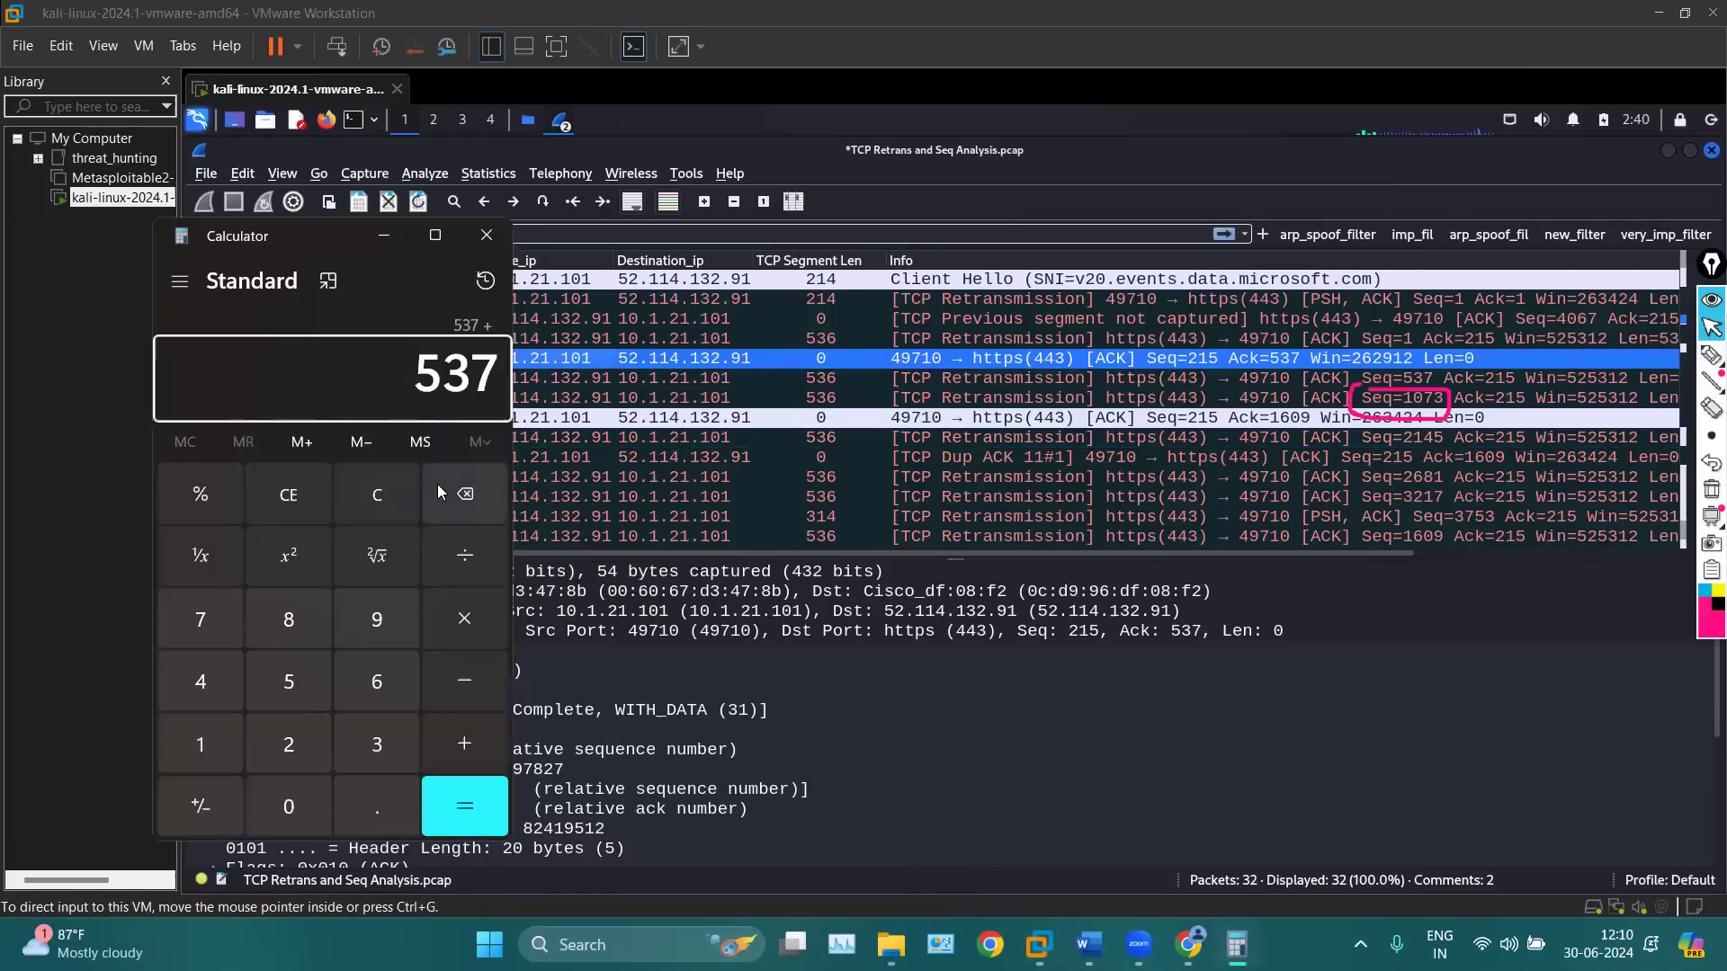
key("BackSpace")
type("6")
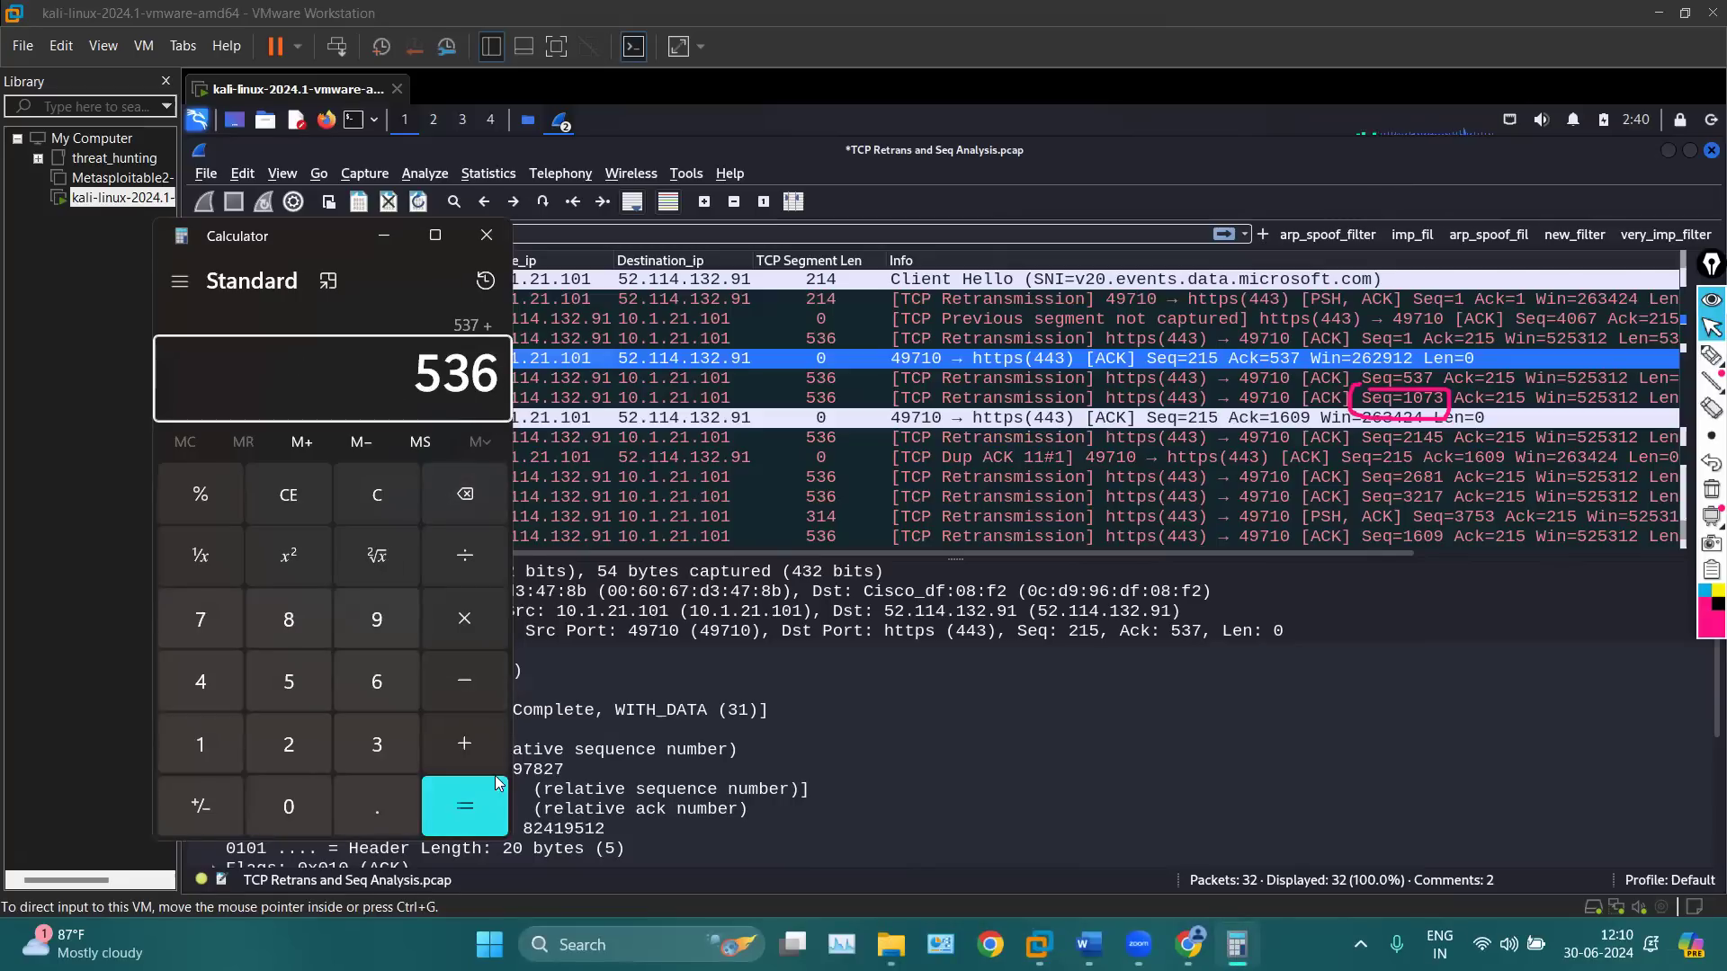
left_click(442, 825)
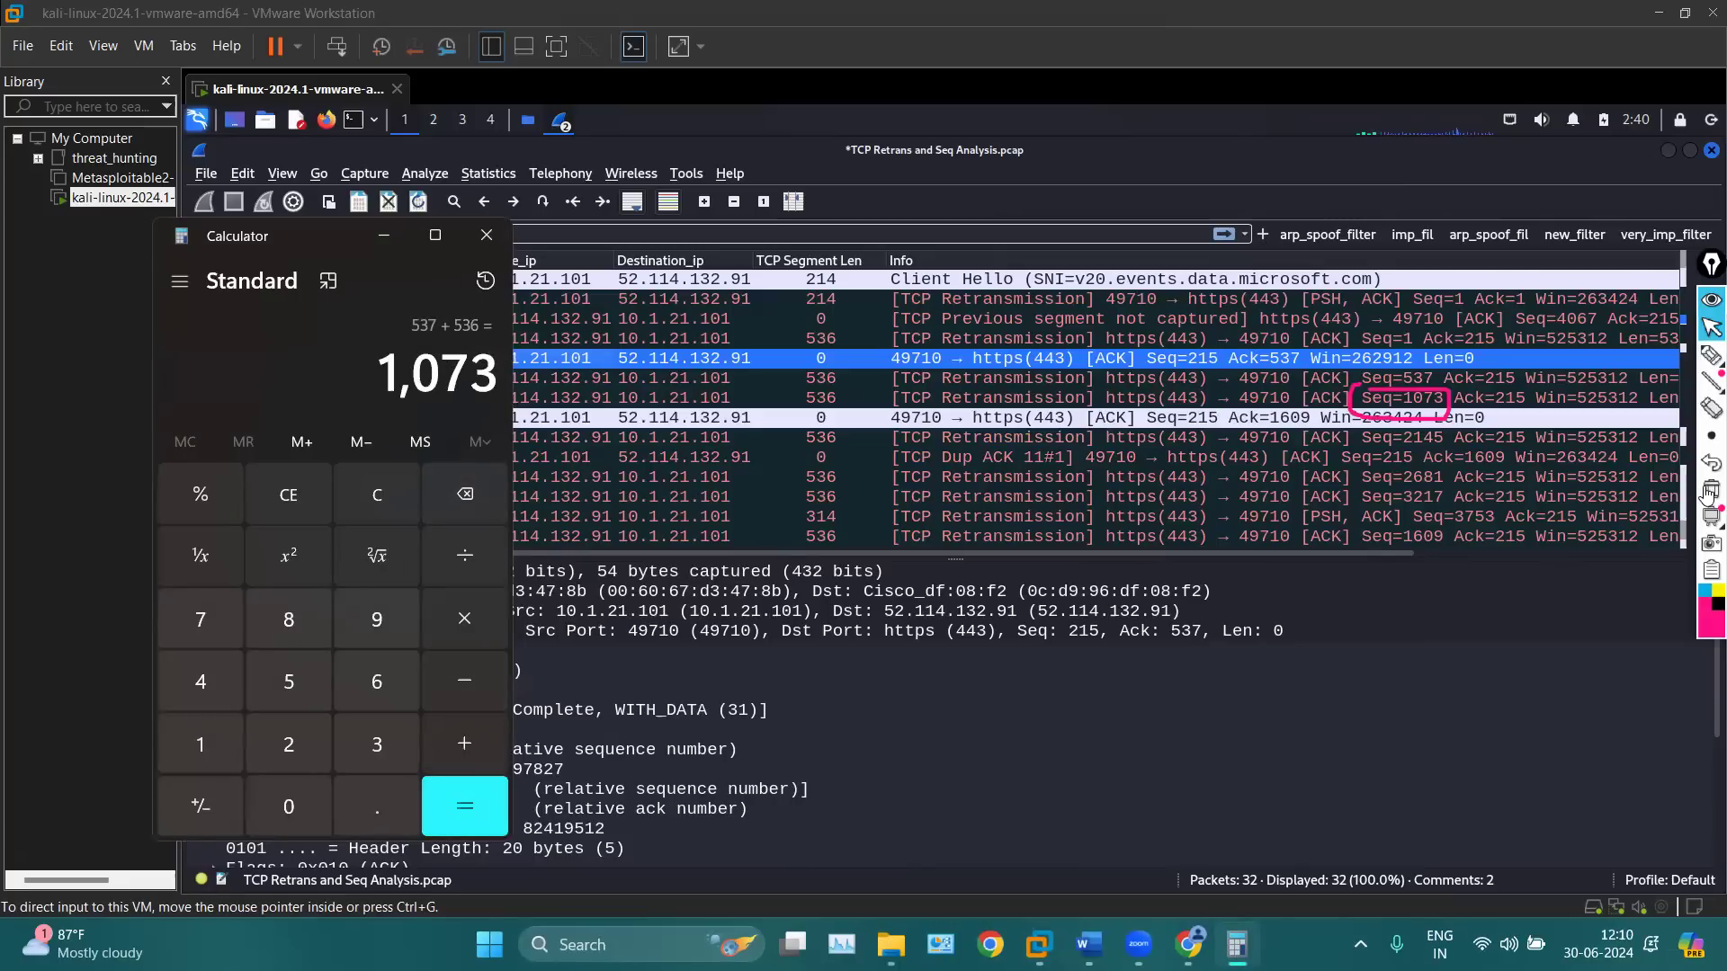
Tick Seq=1073 in packet 10, and circle packet 8's Ack=537, packet 9's 536 length and the Calculator result
left_click(1712, 356)
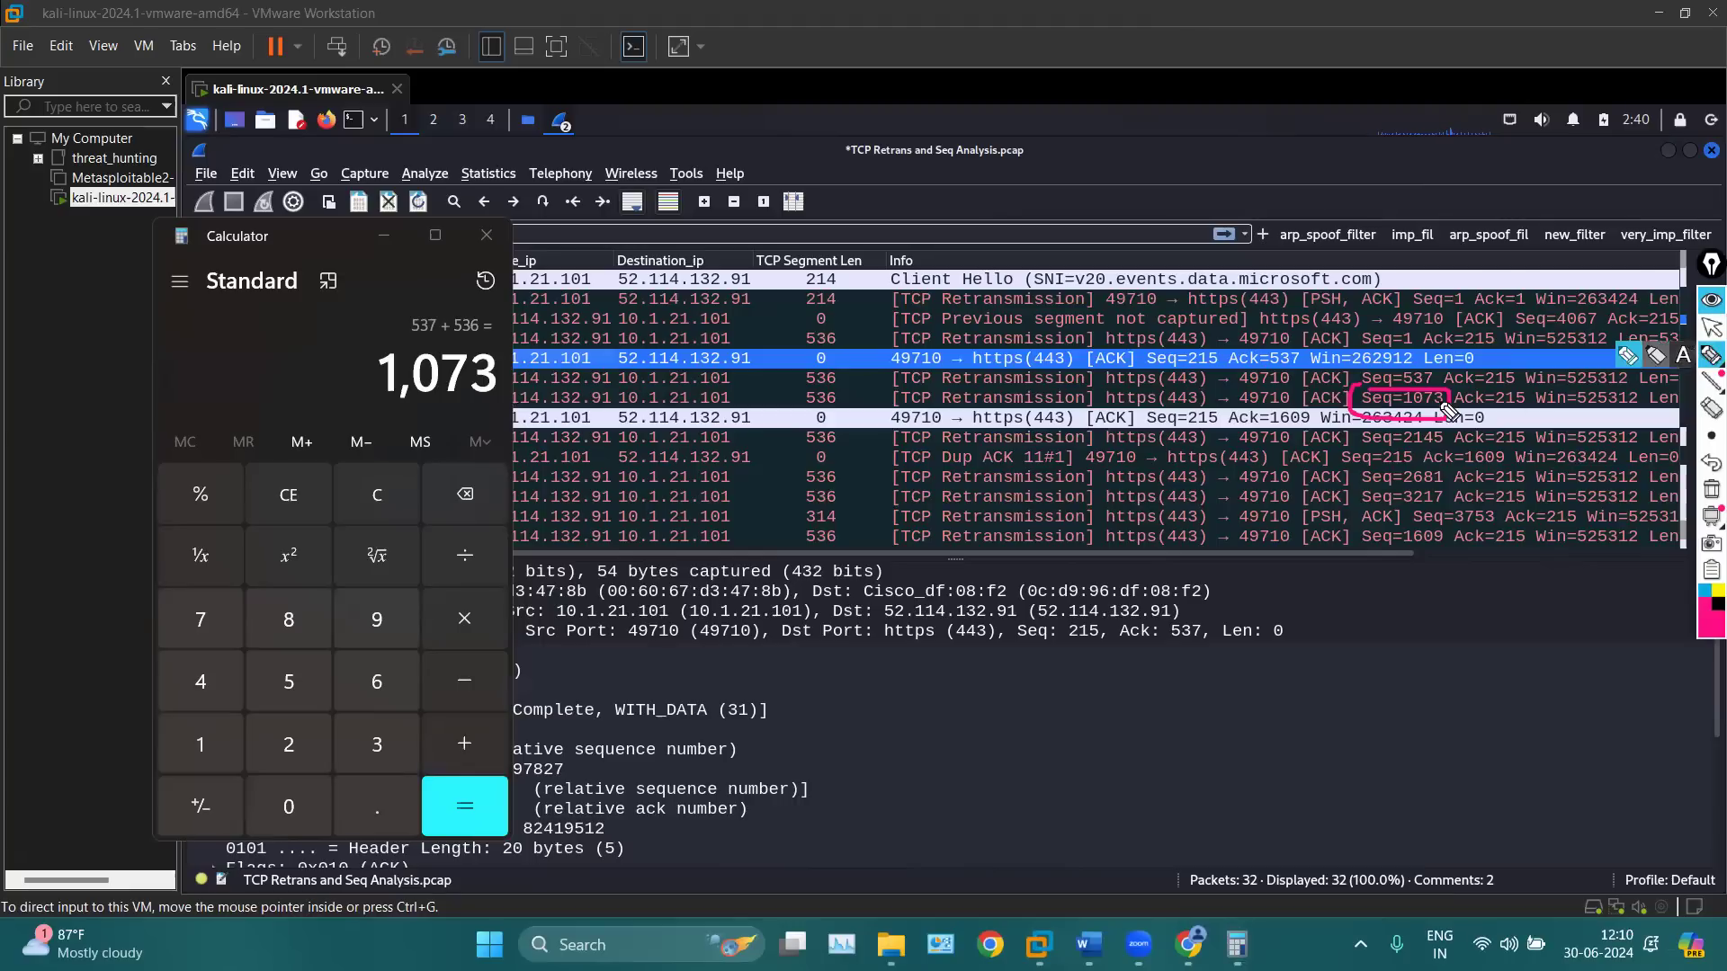
mouse_move(1437, 398)
left_mouse_down()
mouse_move(1451, 419)
mouse_move(1521, 358)
left_mouse_up()
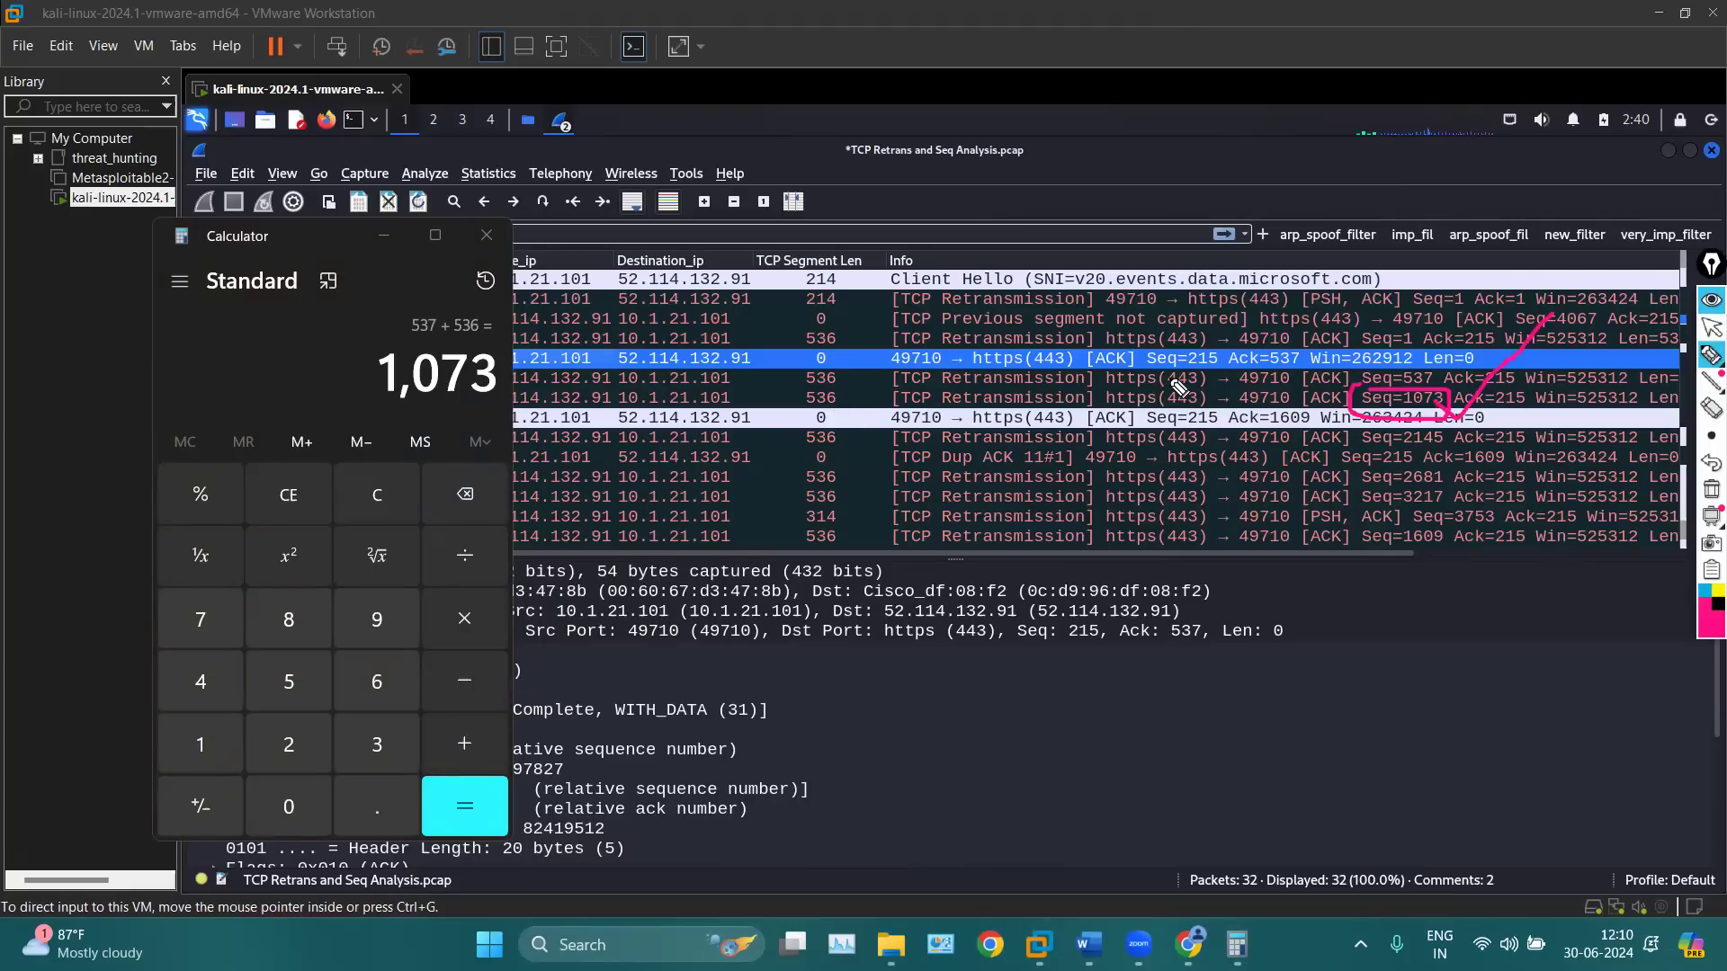
mouse_move(1252, 372)
left_mouse_down()
mouse_move(1296, 330)
mouse_move(1303, 378)
mouse_move(1257, 369)
left_mouse_up()
mouse_move(808, 356)
left_mouse_down()
mouse_move(828, 396)
mouse_move(808, 355)
left_mouse_up()
left_click_drag(390, 411, 394, 448)
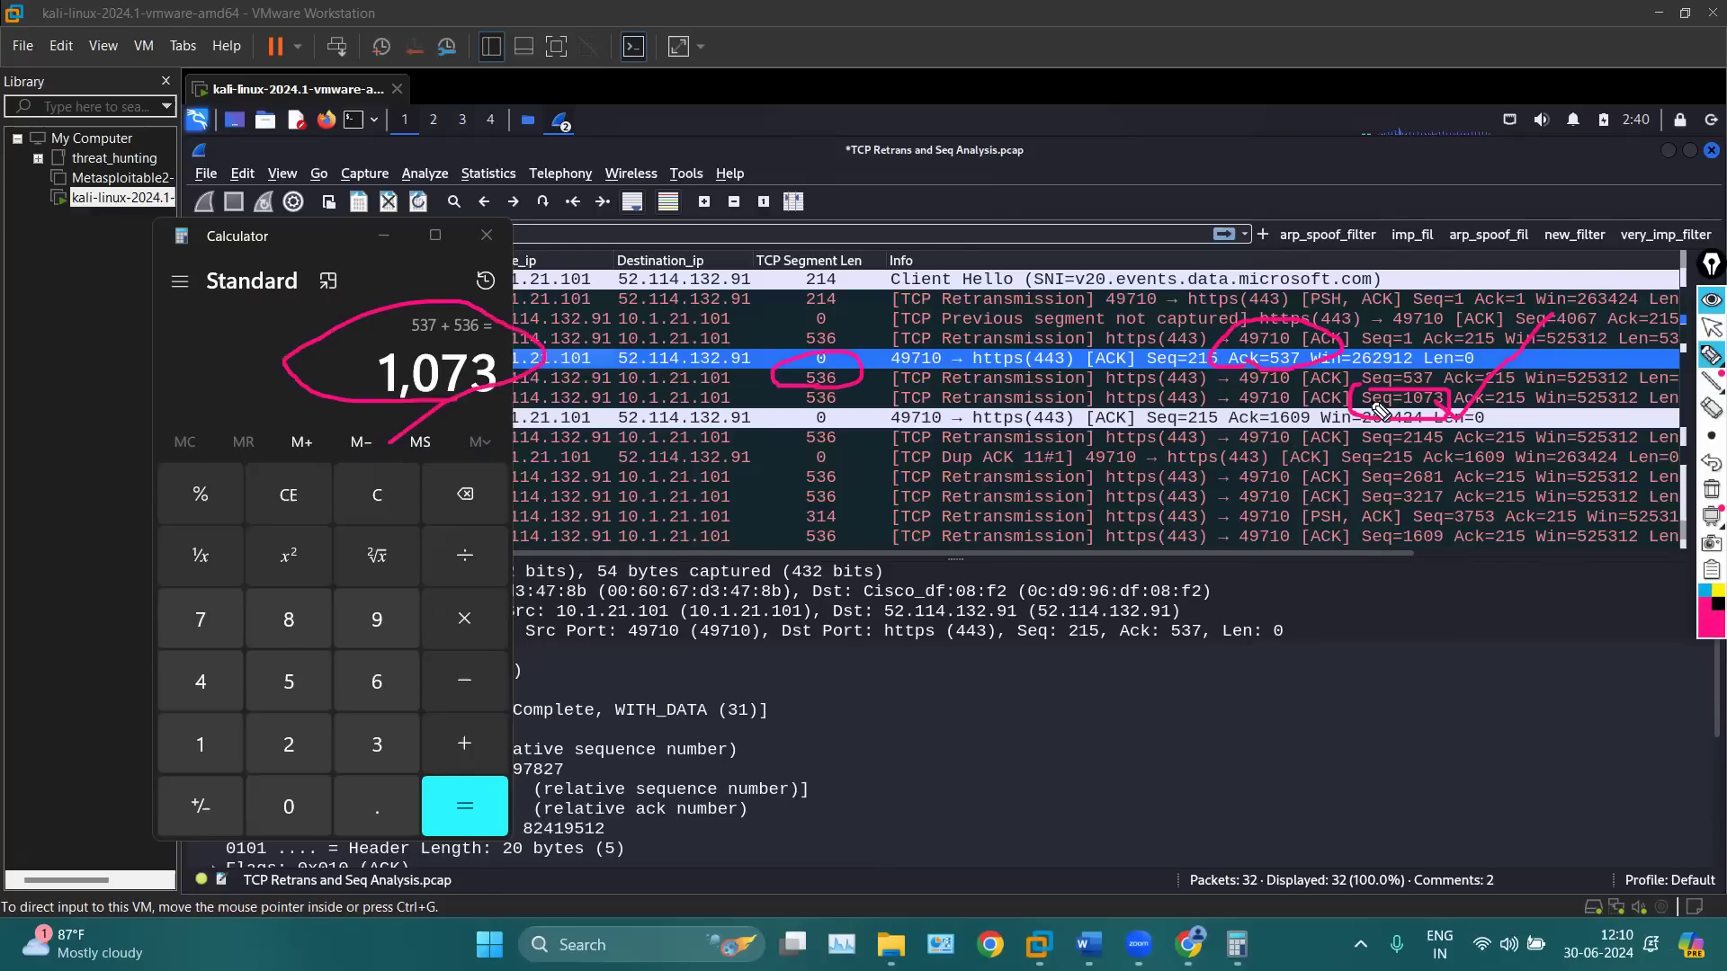
Clear all annotations and draw a large tick beside packet 10's sequence number
left_click(1709, 493)
left_click_drag(1450, 397, 1682, 276)
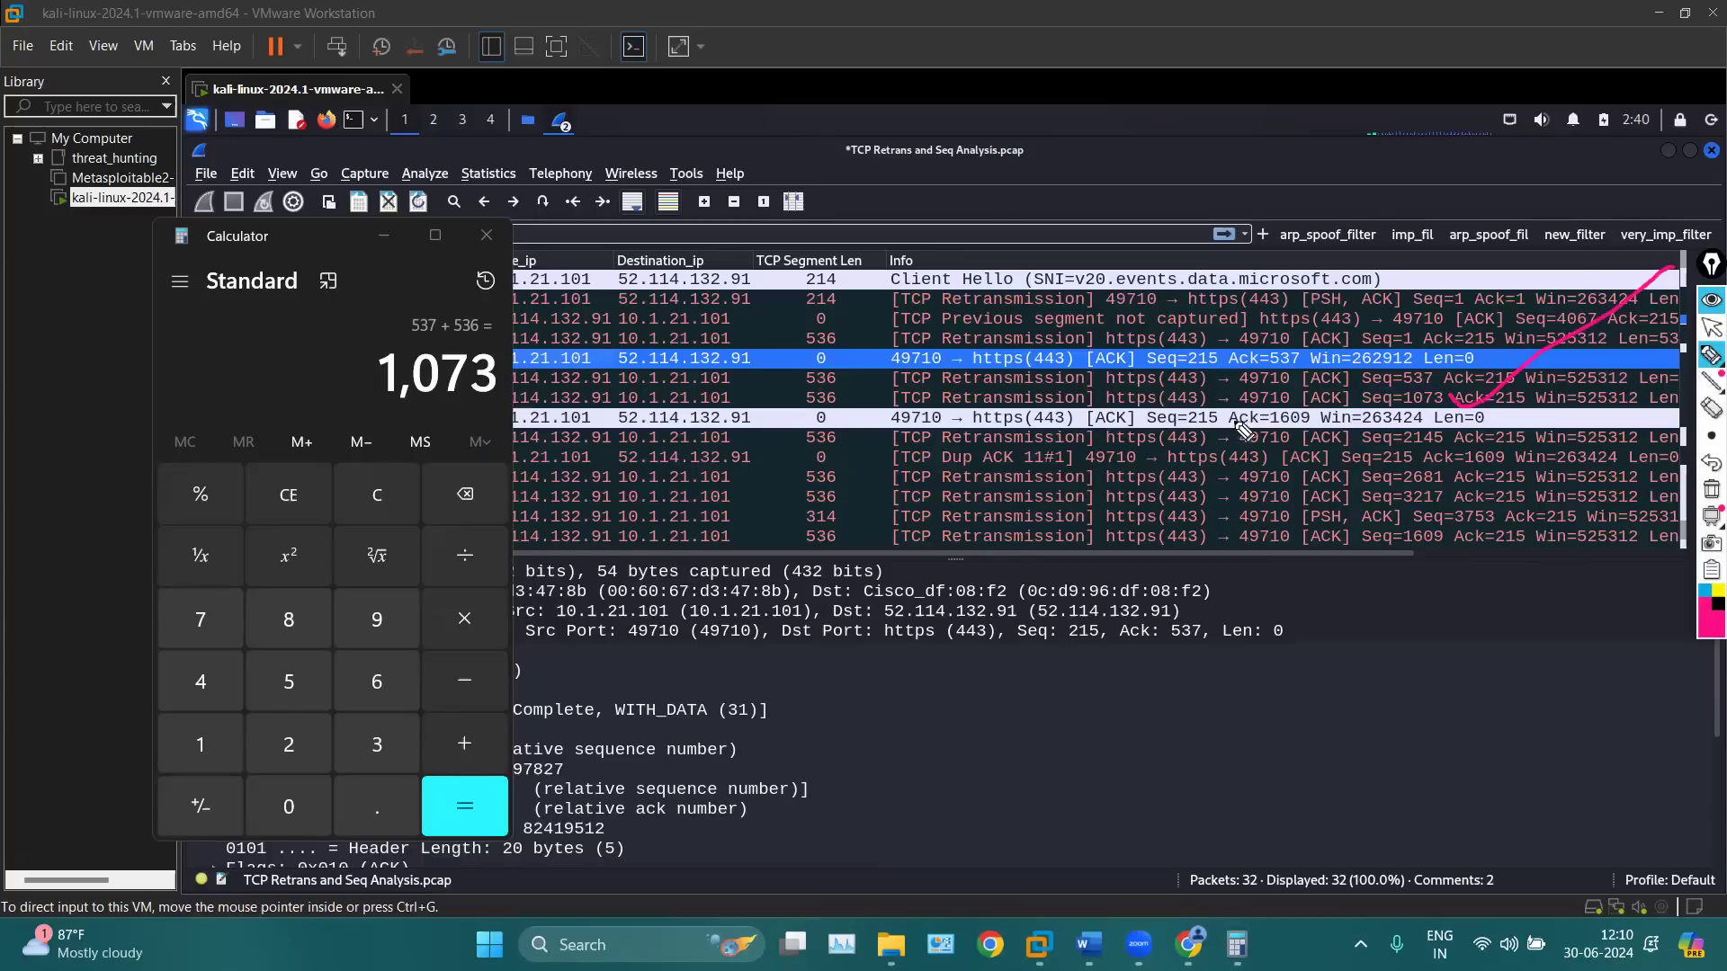
Mark packet 10's Seq=1073 and its 536 segment length, and add 536 to 1073 in Calculator
left_click_drag(1369, 399, 1428, 409)
mouse_move(810, 381)
left_mouse_down()
mouse_move(808, 412)
mouse_move(809, 378)
left_mouse_up()
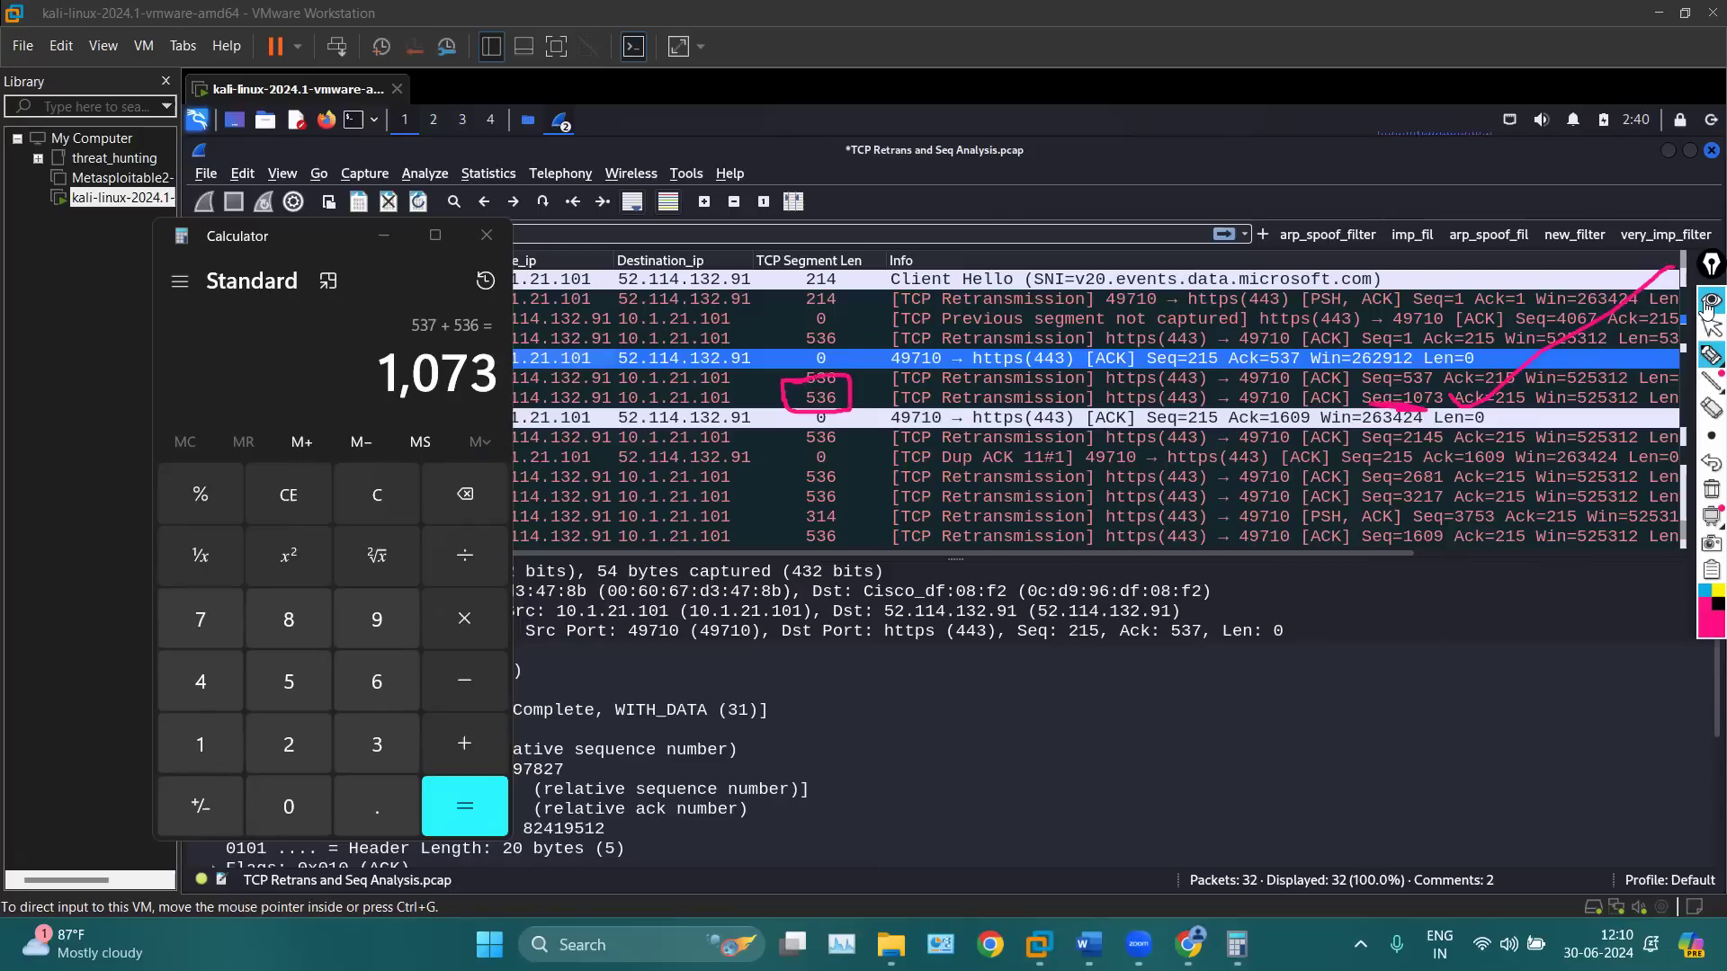
left_click(1712, 327)
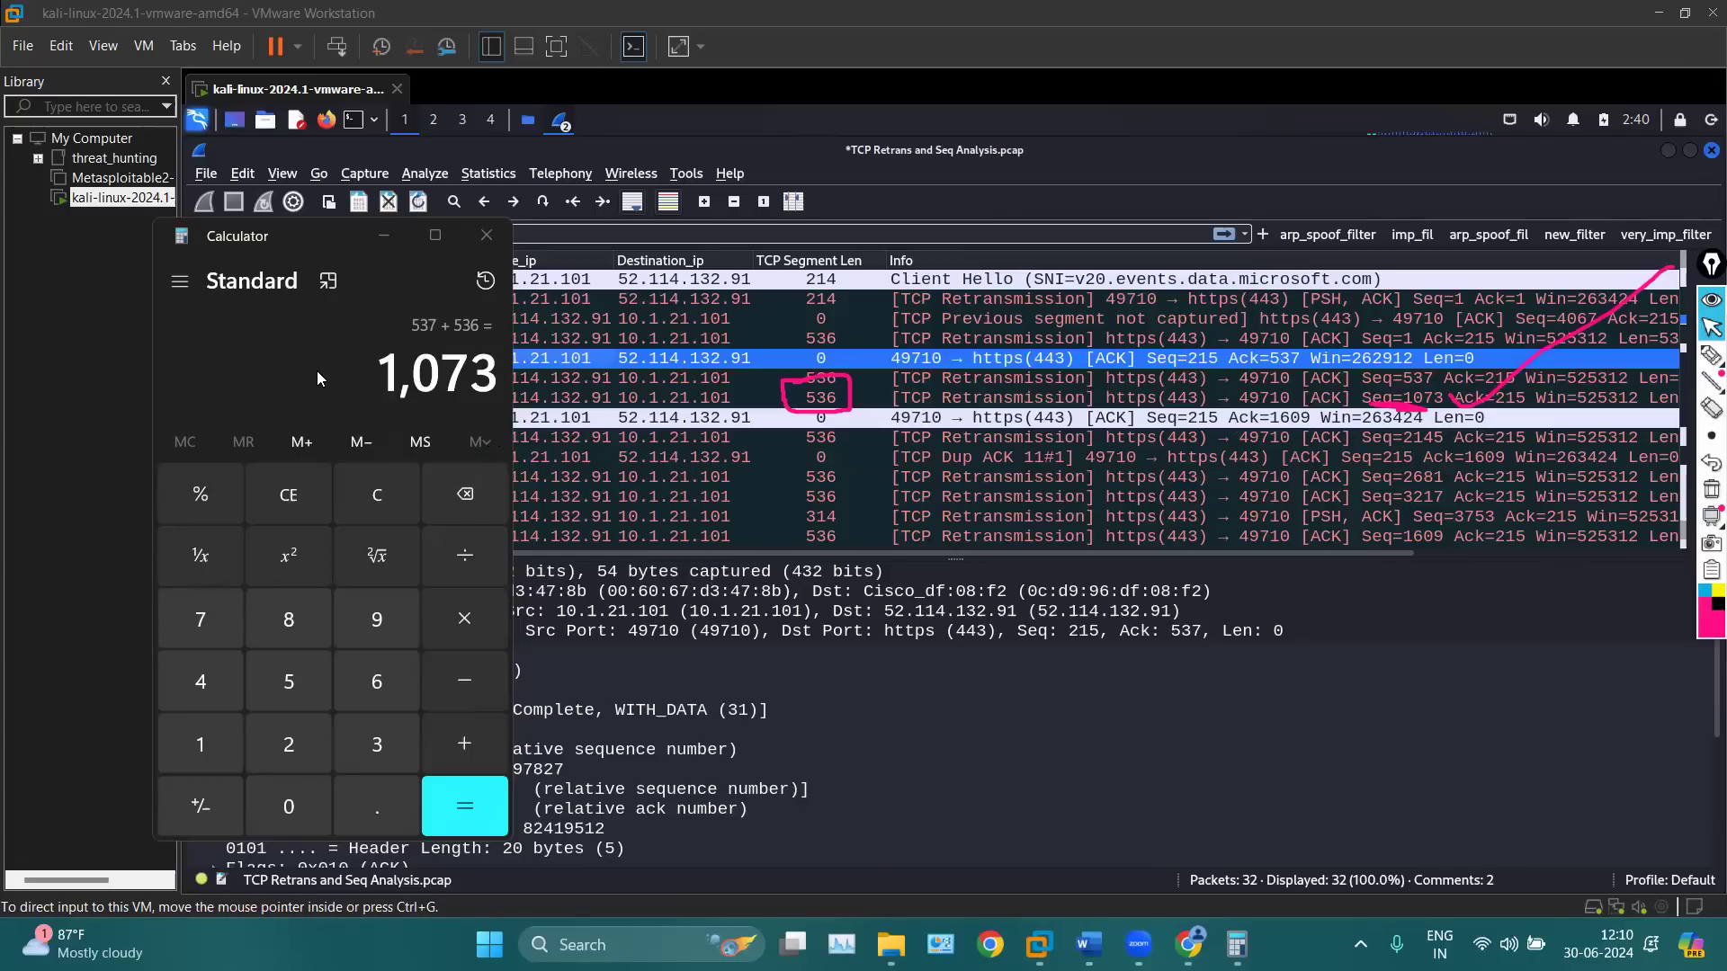
left_click(474, 758)
type("536")
key("Return")
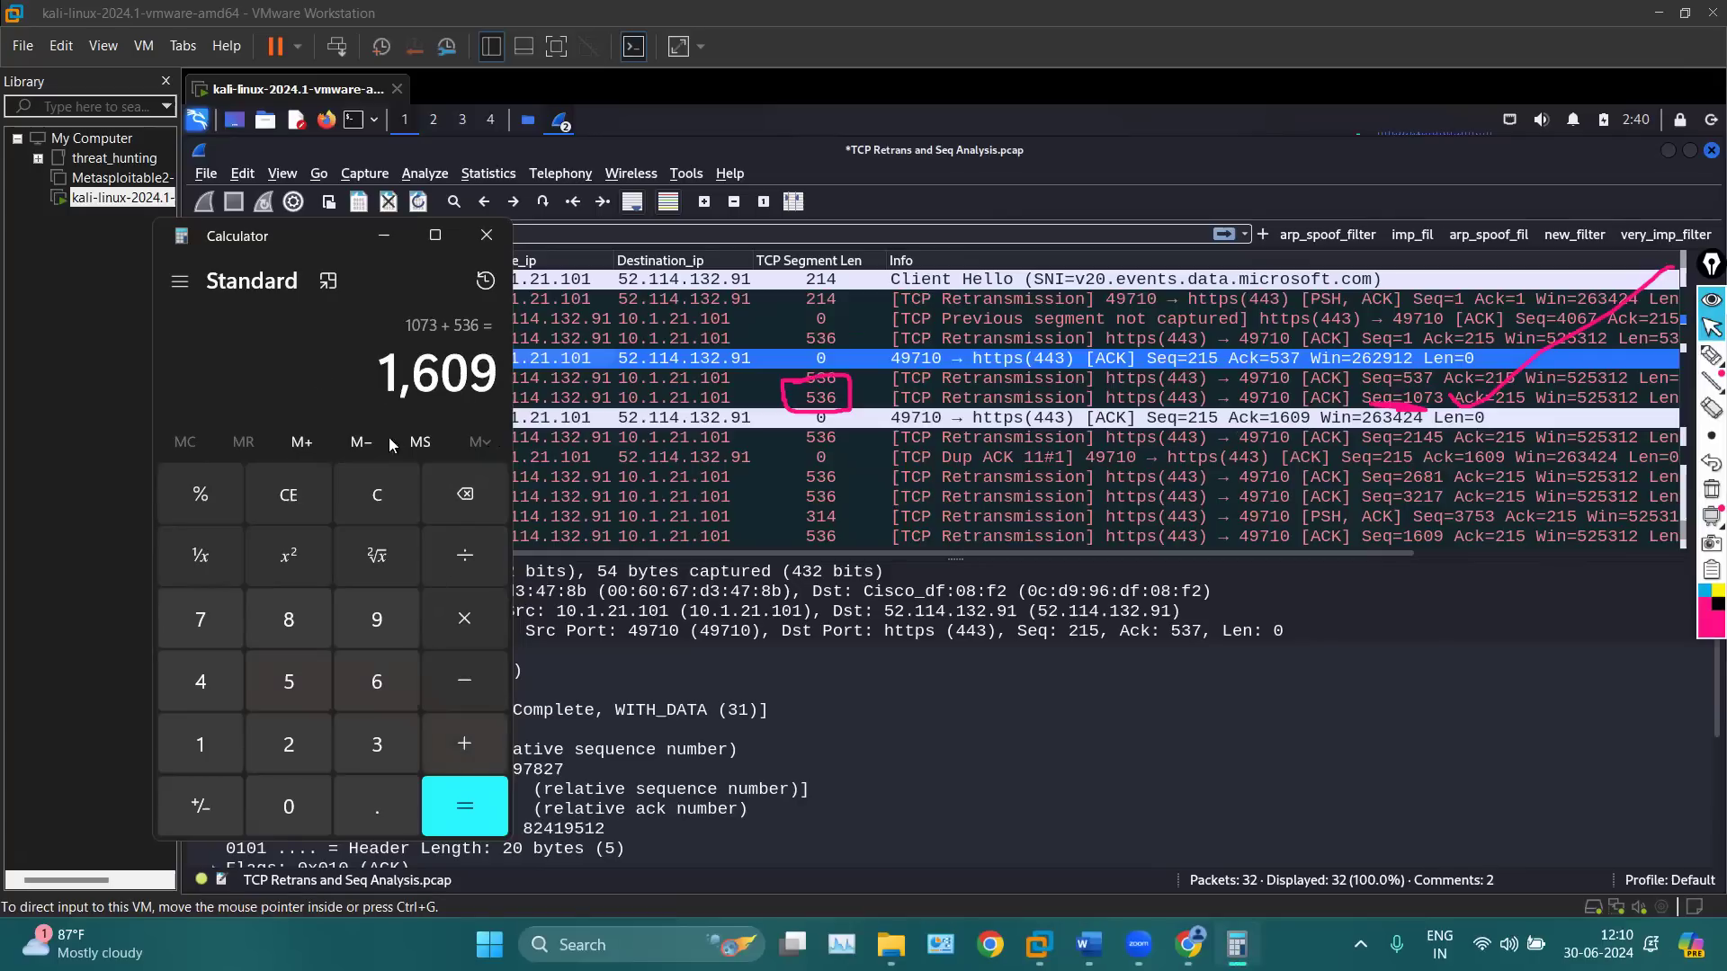
Clear the annotations, and circle packet 11's Ack=1609 and the Calculator result
left_click(1711, 490)
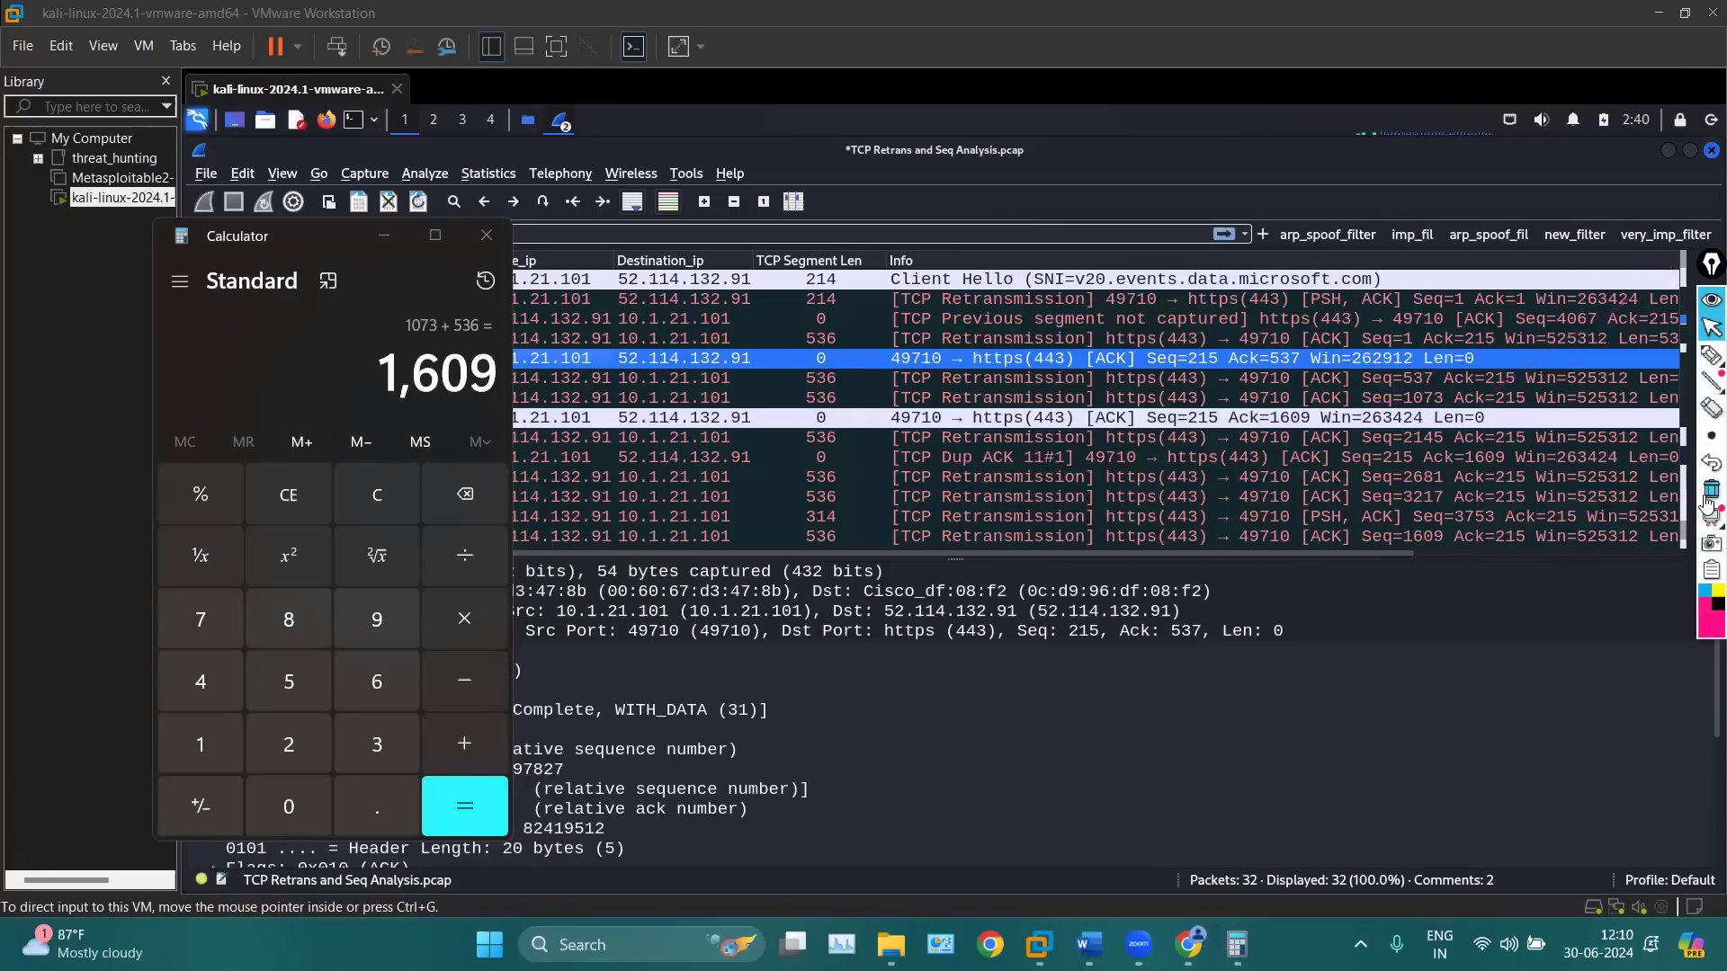
left_click(1703, 358)
mouse_move(1230, 405)
left_mouse_down()
mouse_move(1301, 456)
mouse_move(1315, 402)
mouse_move(1225, 397)
mouse_move(1264, 442)
mouse_move(1290, 440)
left_mouse_up()
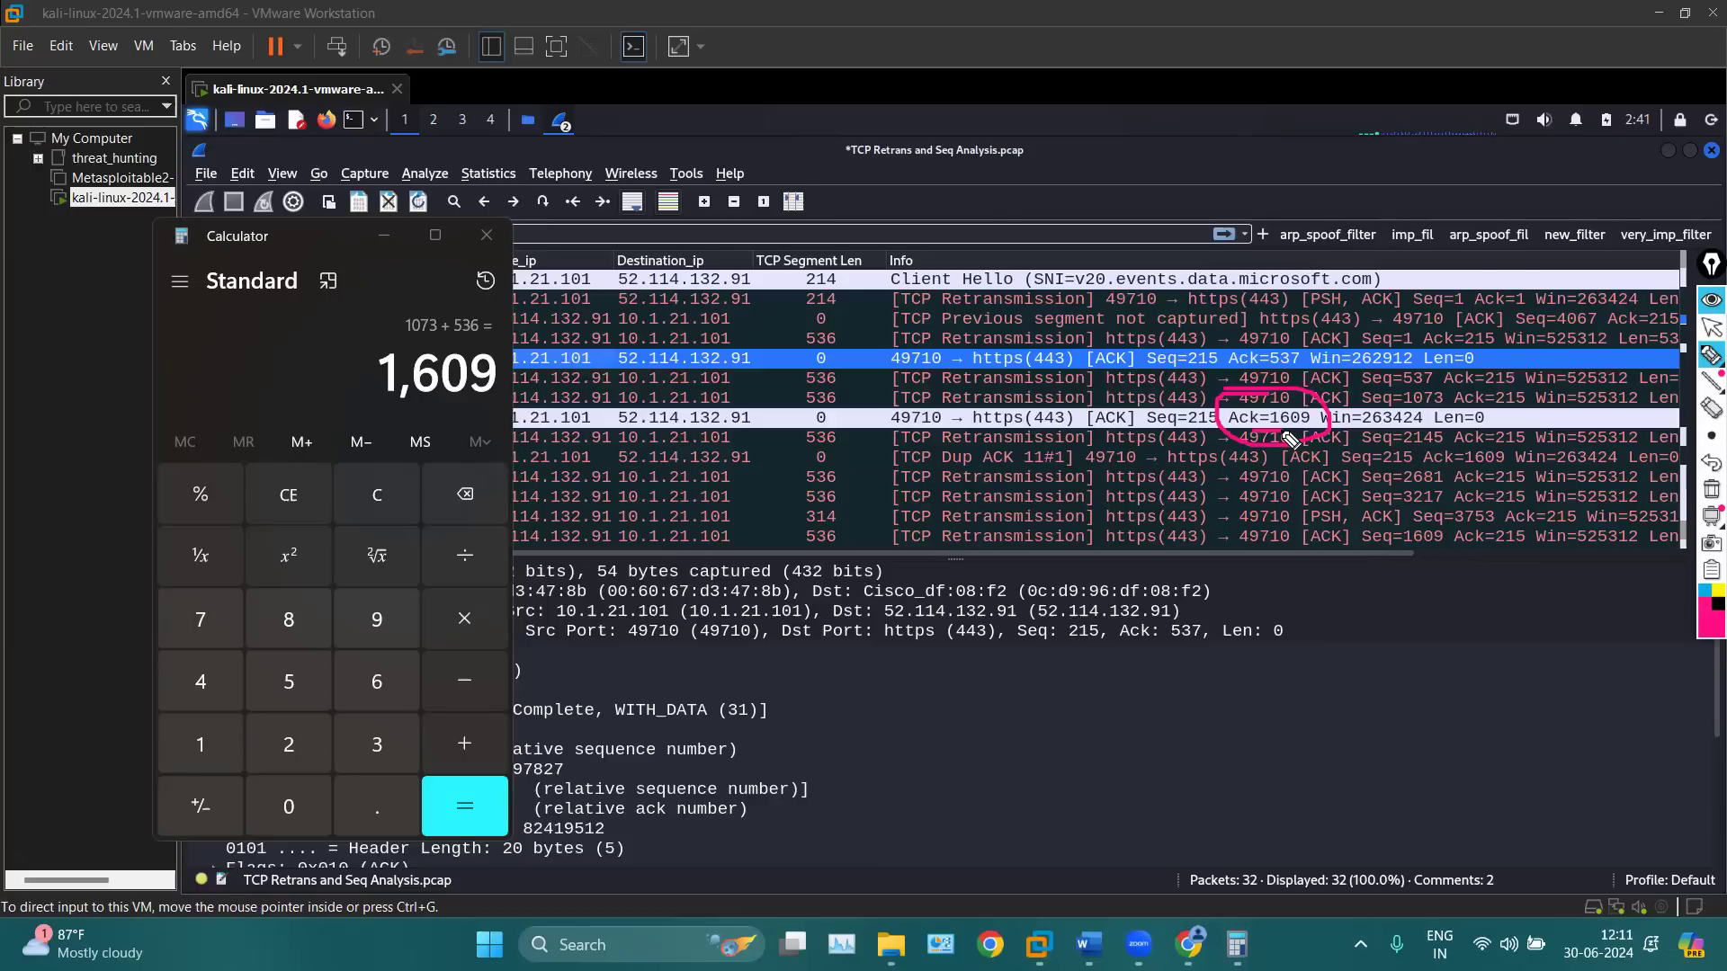
left_click_drag(1255, 425, 1317, 439)
mouse_move(369, 367)
left_mouse_down()
mouse_move(513, 441)
mouse_move(261, 392)
left_mouse_up()
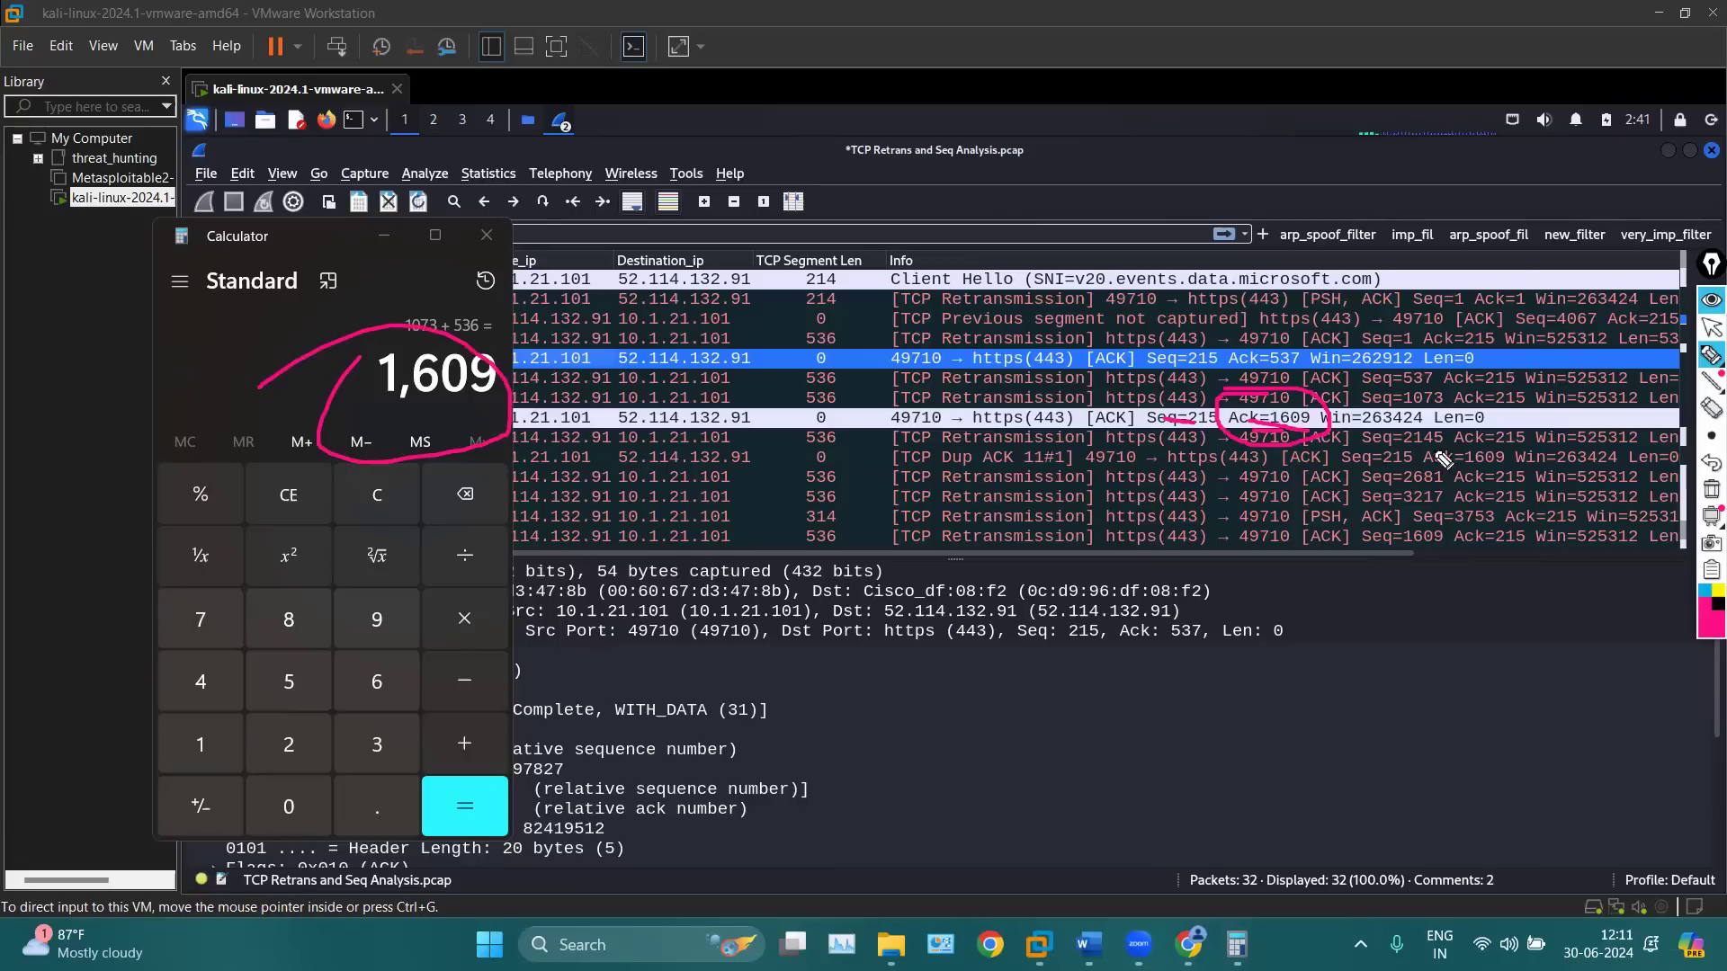
Clear the annotations, minimize Calculator, and select packet 11 in the packet list
left_click(1709, 493)
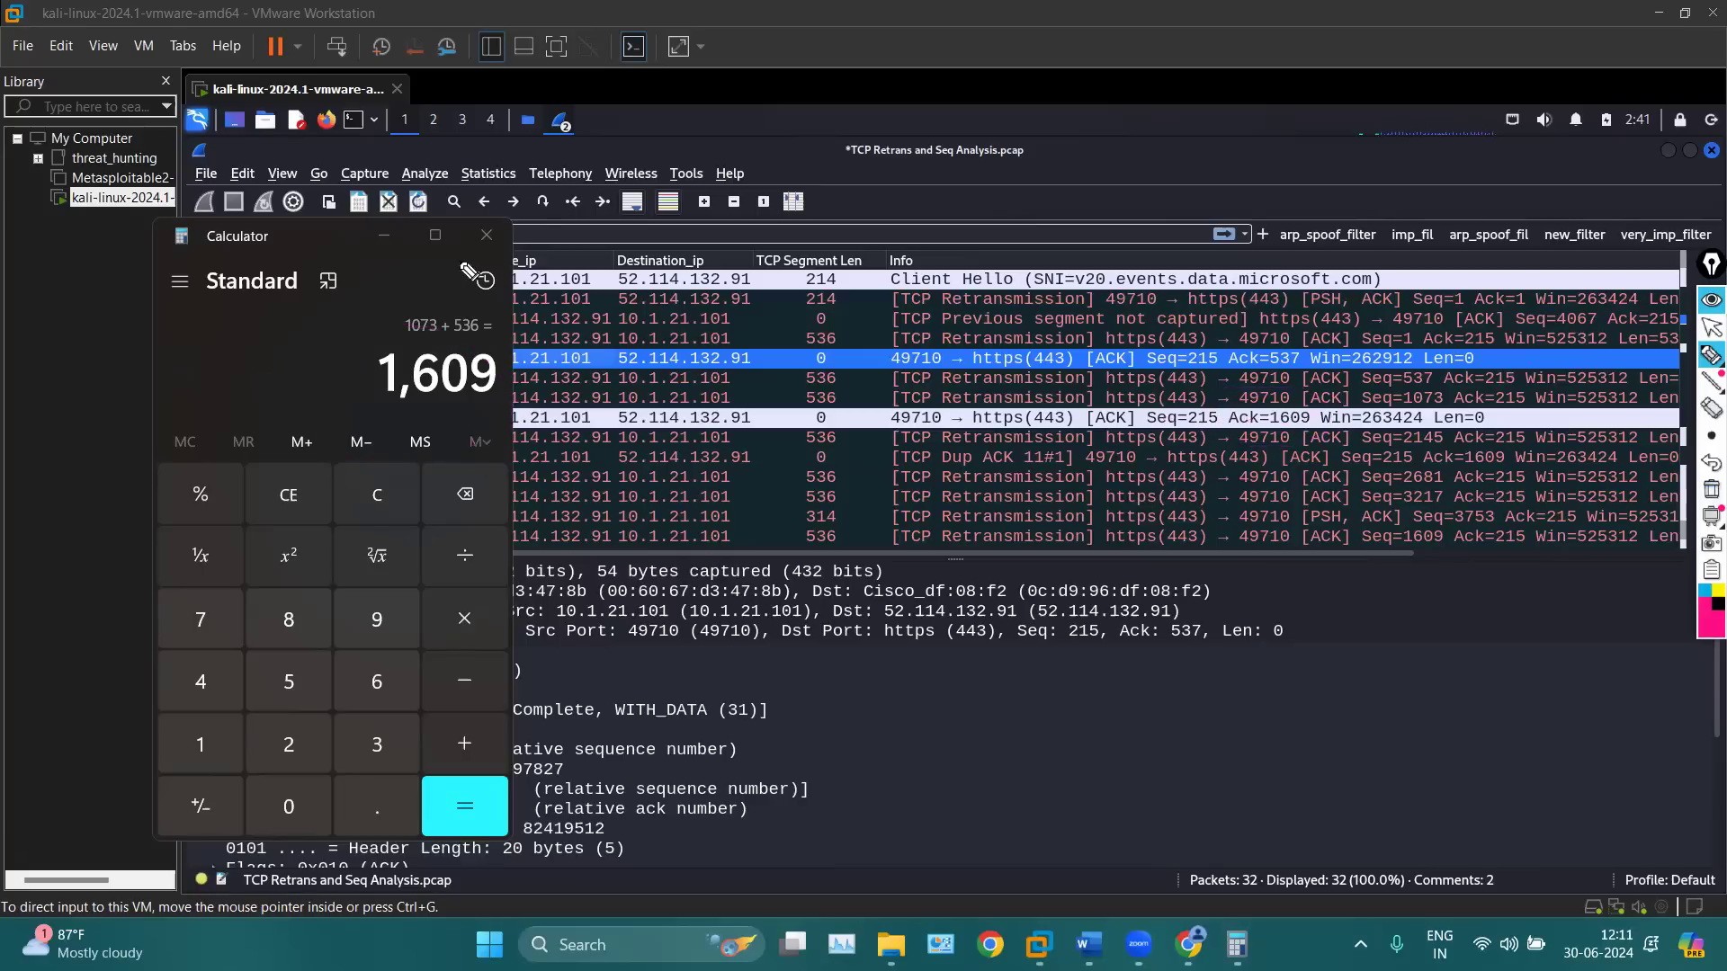
left_click(1711, 327)
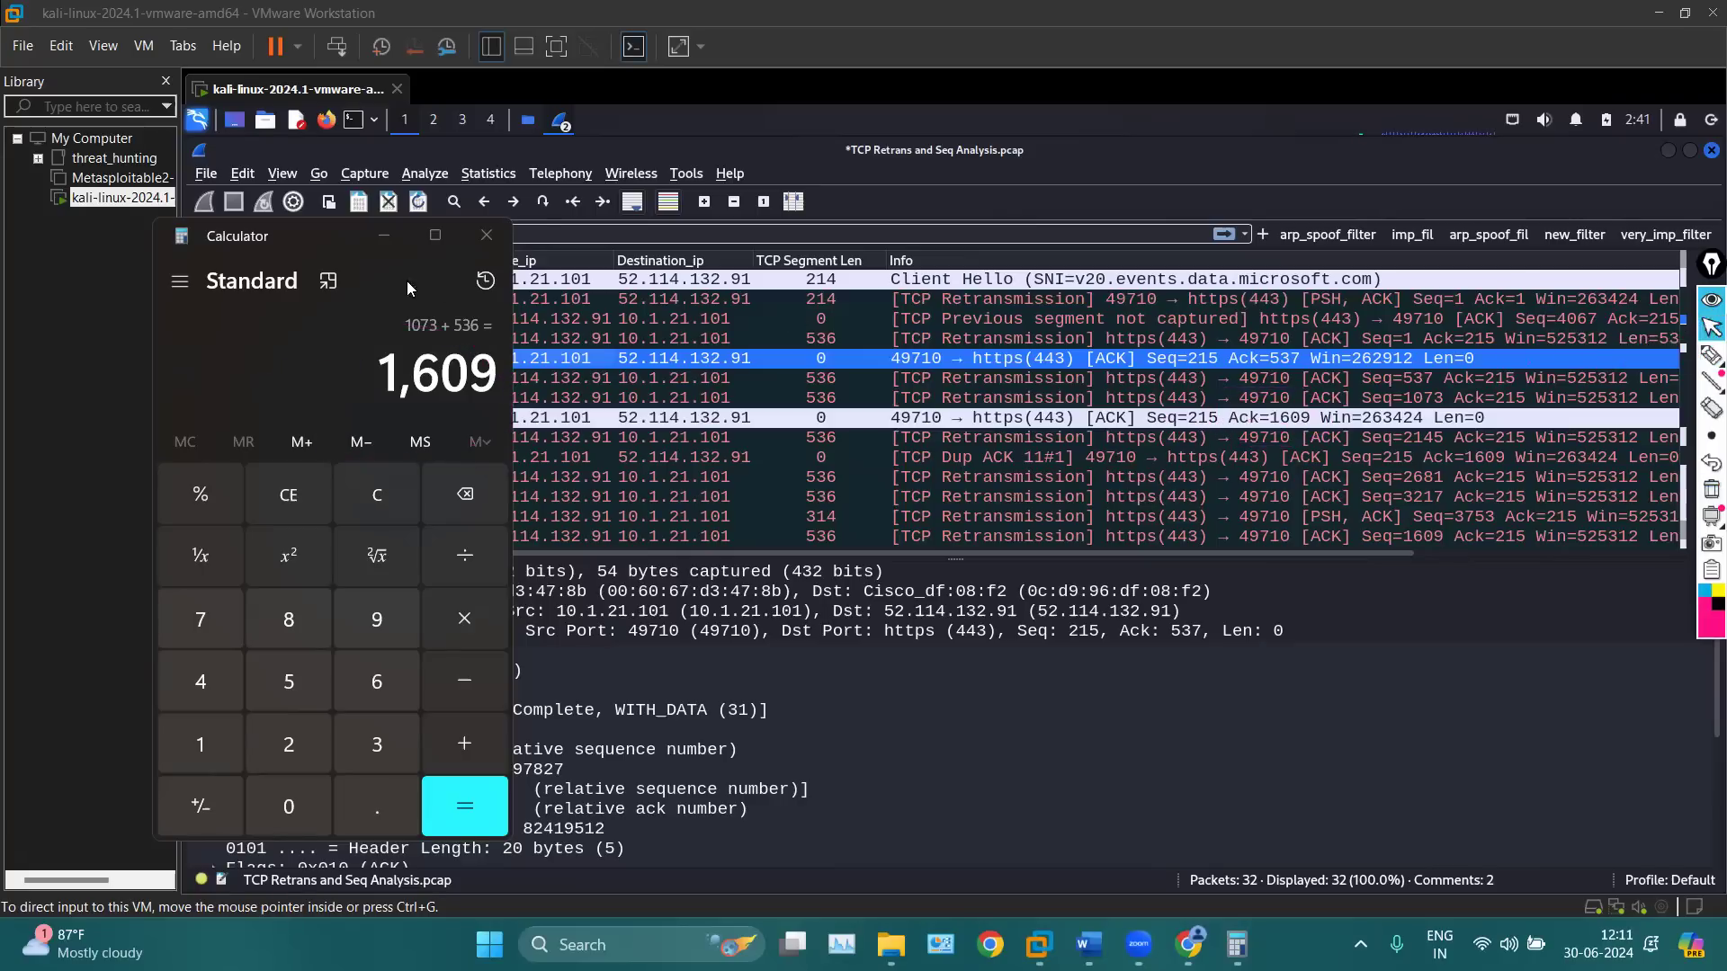
left_click(377, 243)
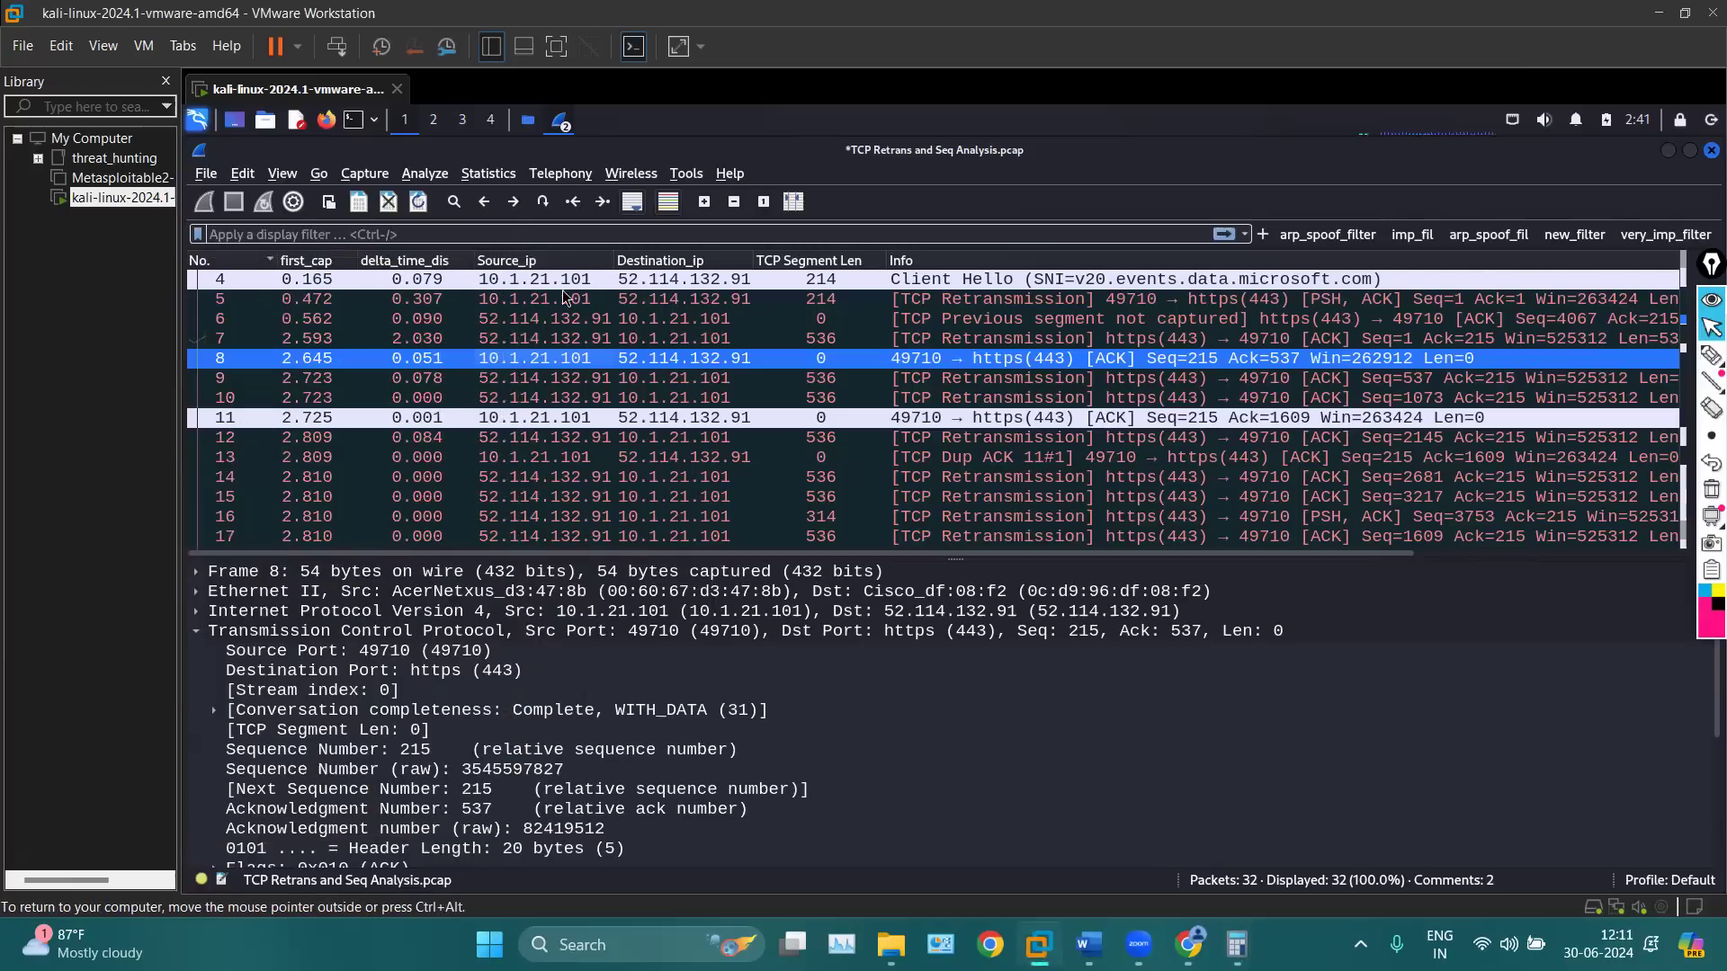
left_click(806, 410)
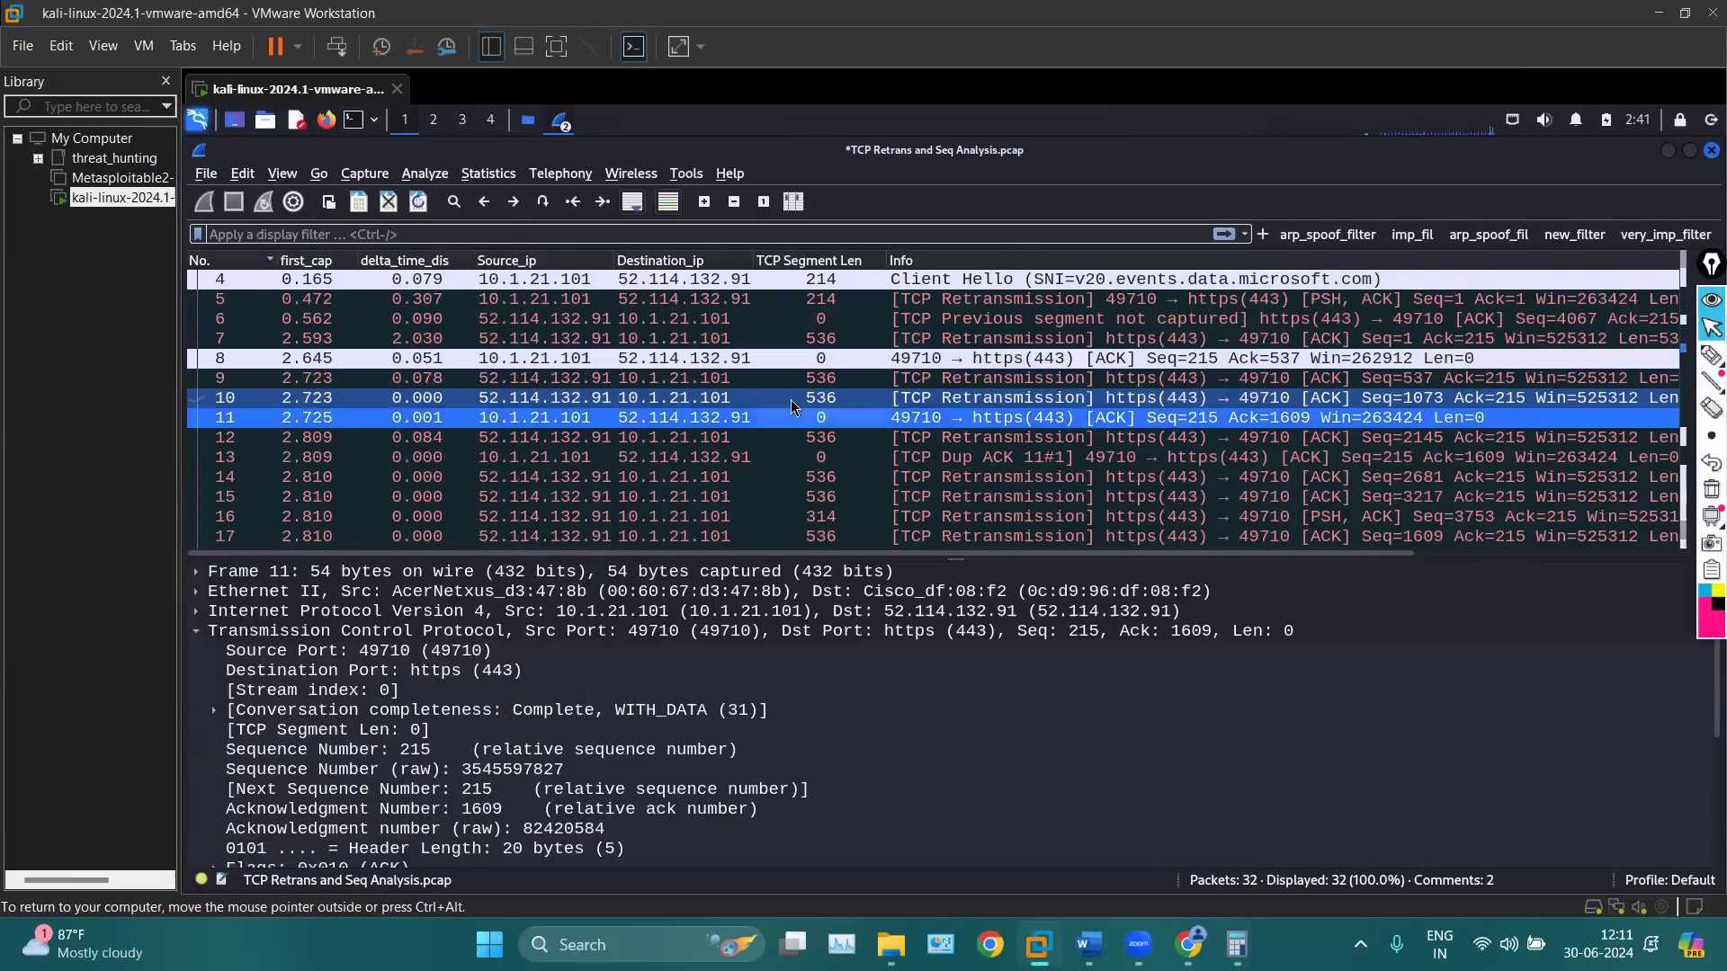
Select packet 12 in the packet list and subtract 2154 from 1609 in Calculator
scroll(775, 401, "down", 2)
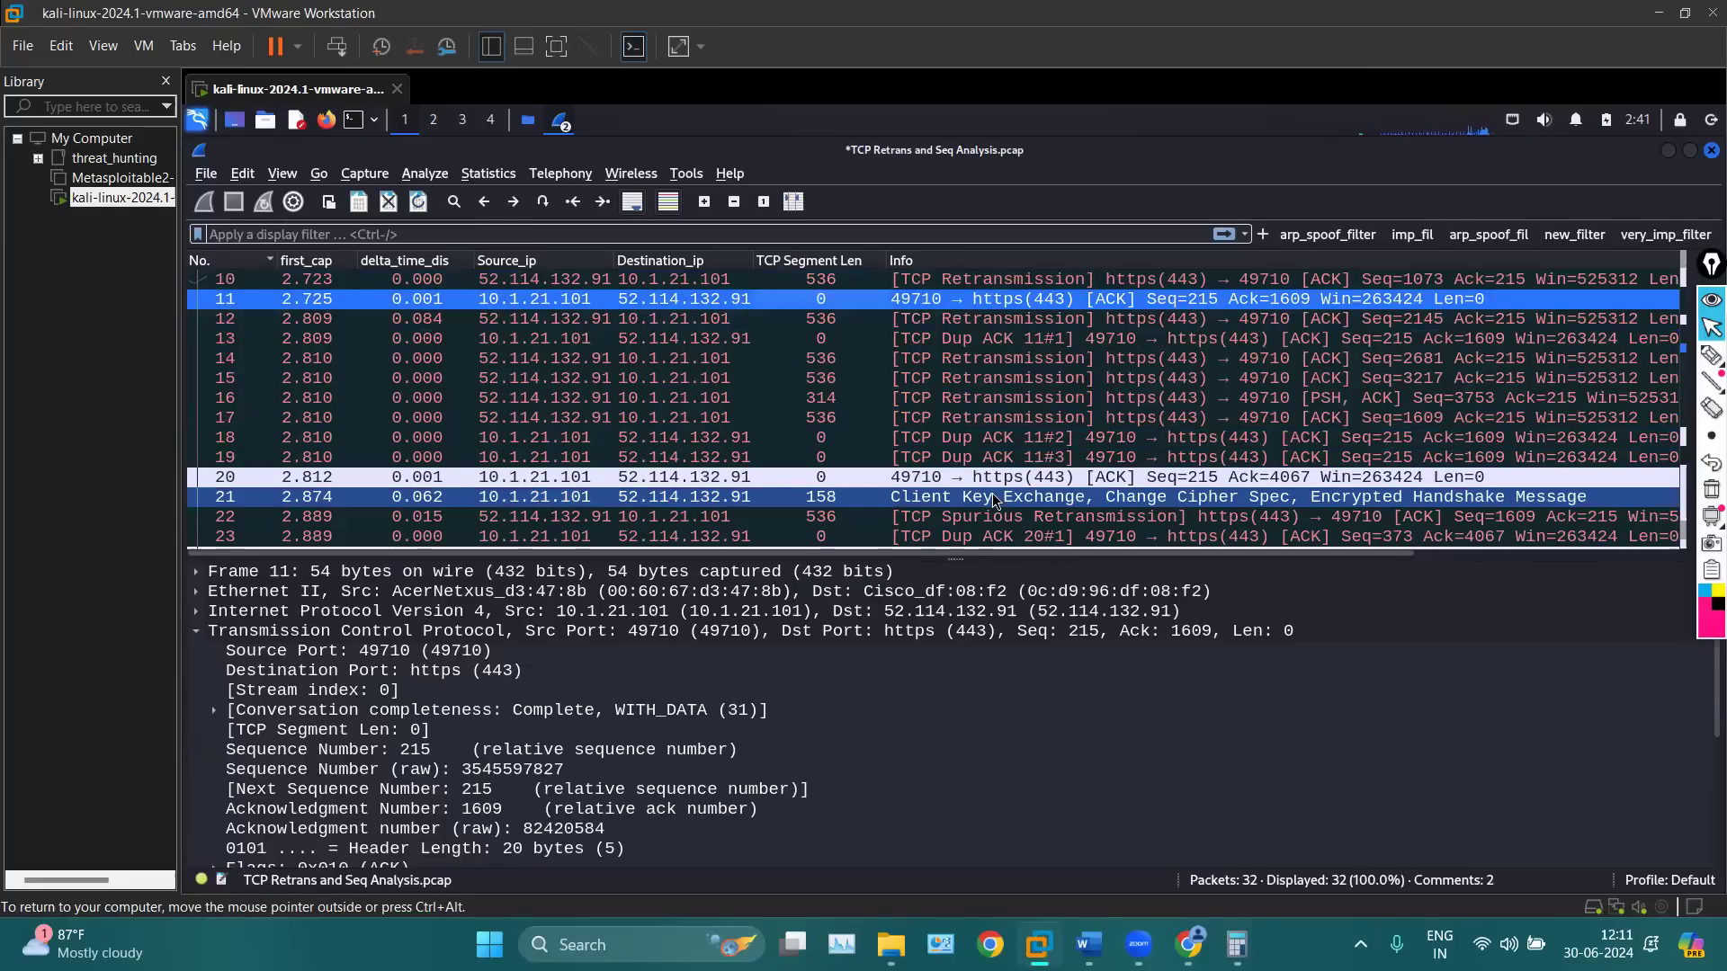
left_click(1169, 319)
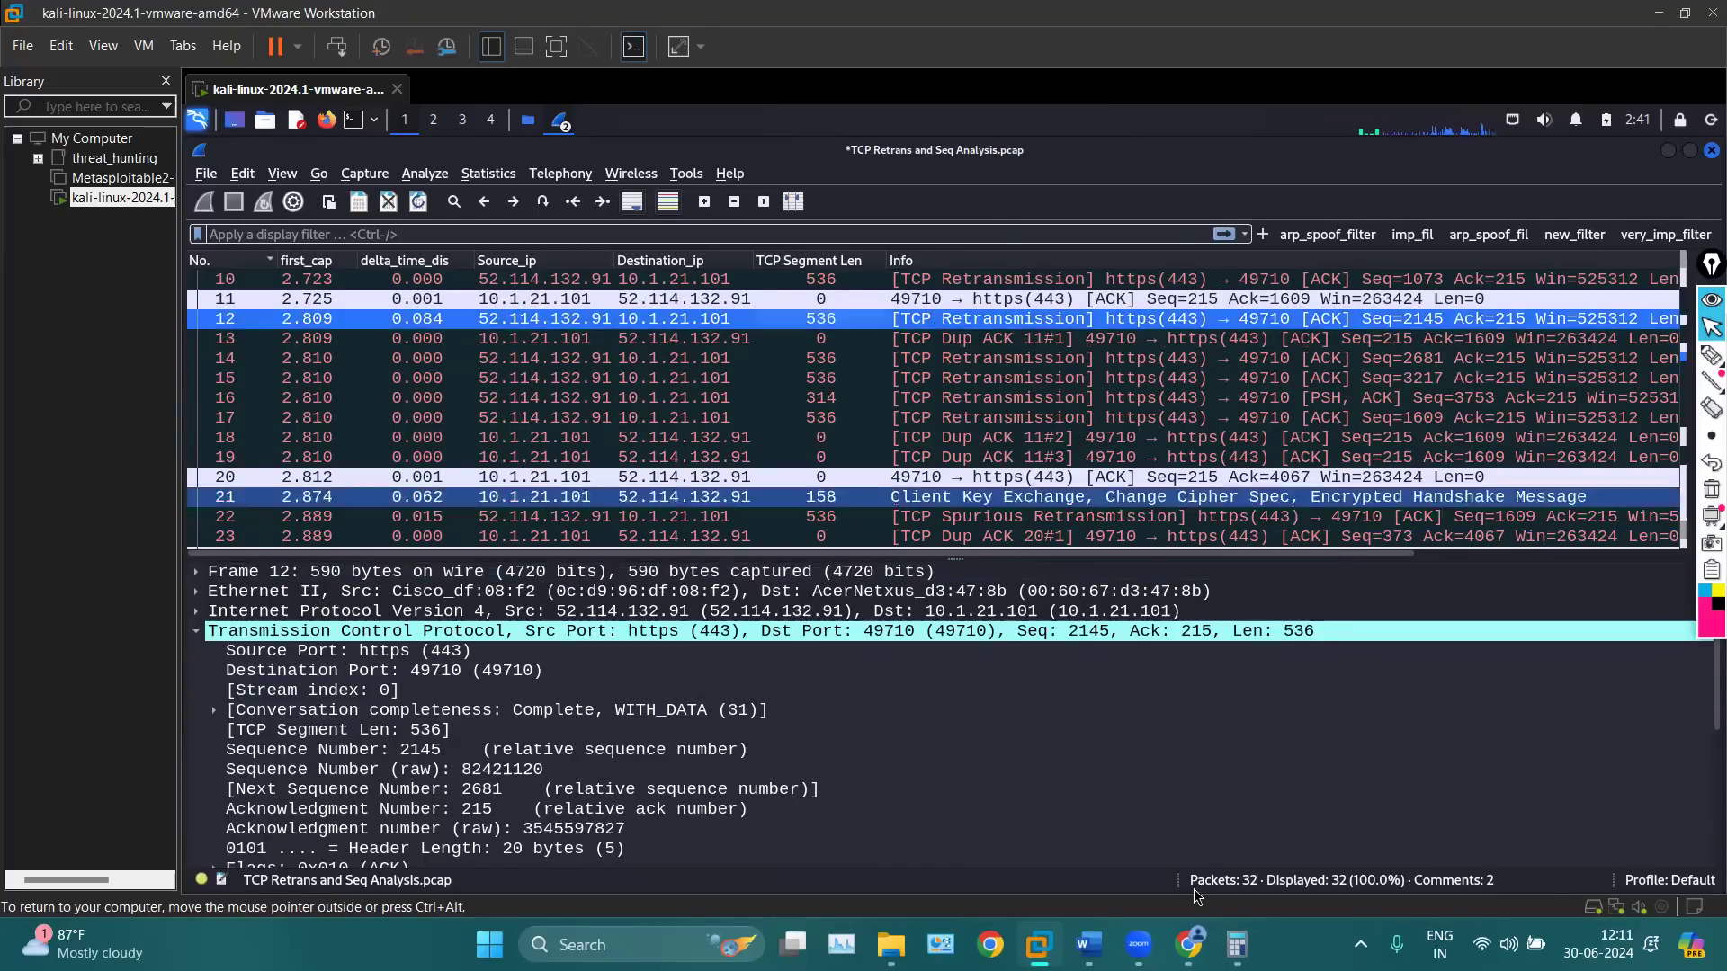
left_click(1237, 944)
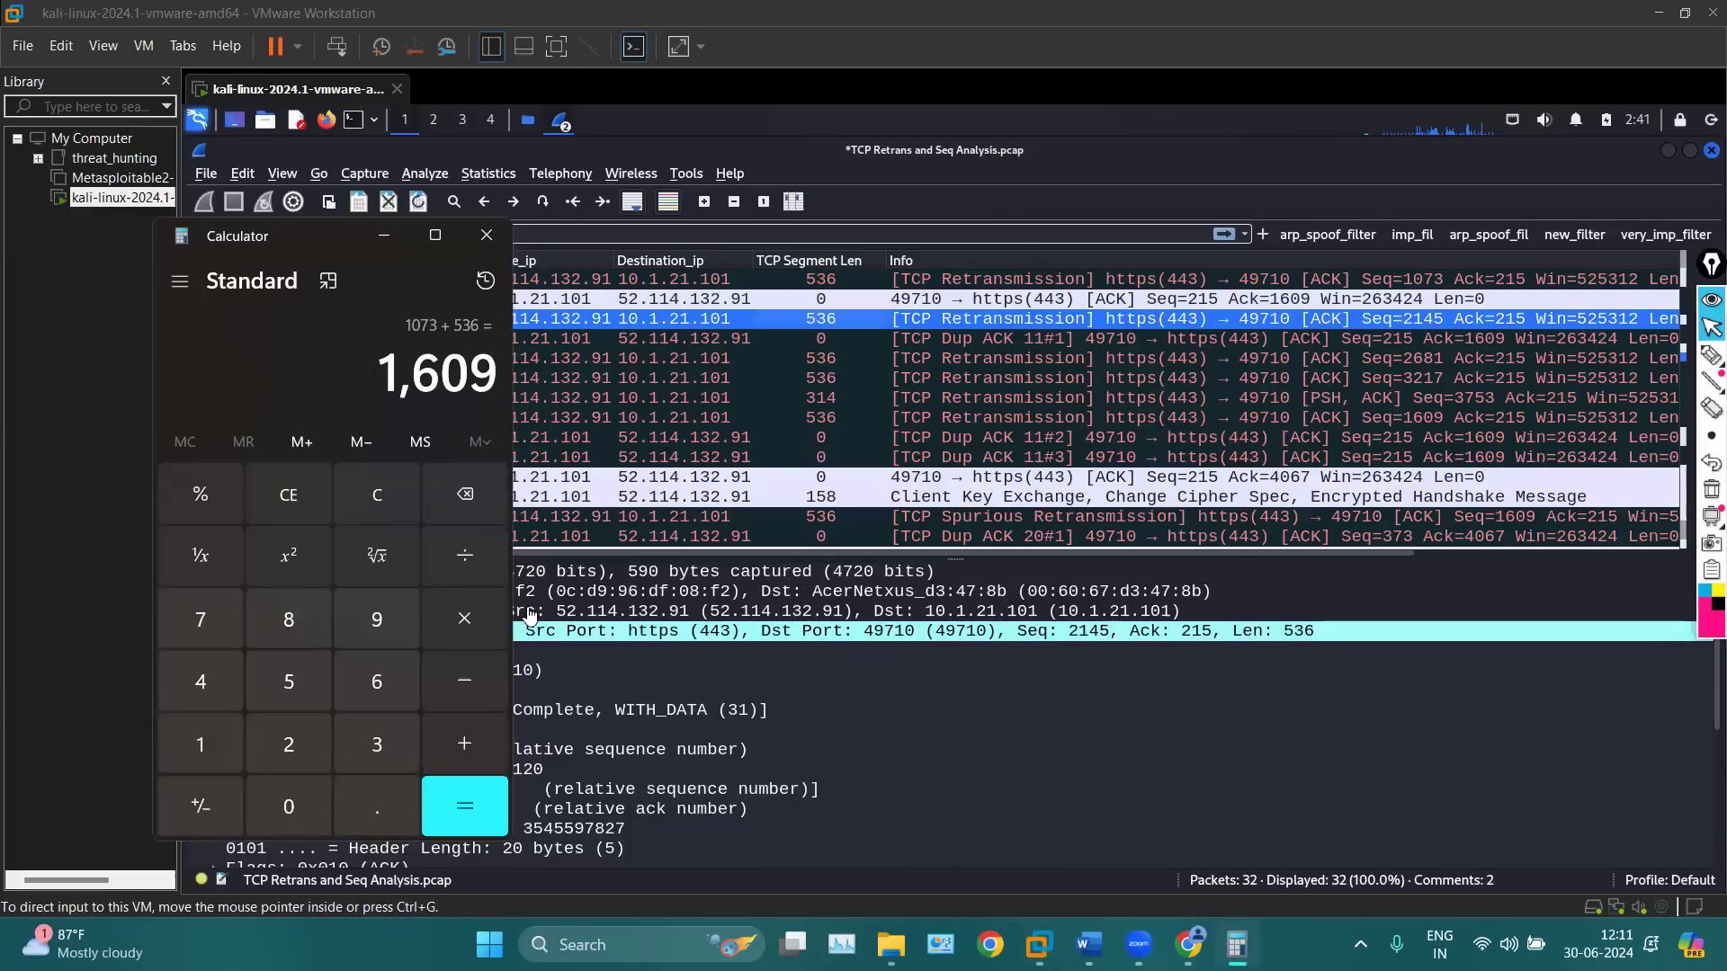
left_click(477, 682)
type("2154")
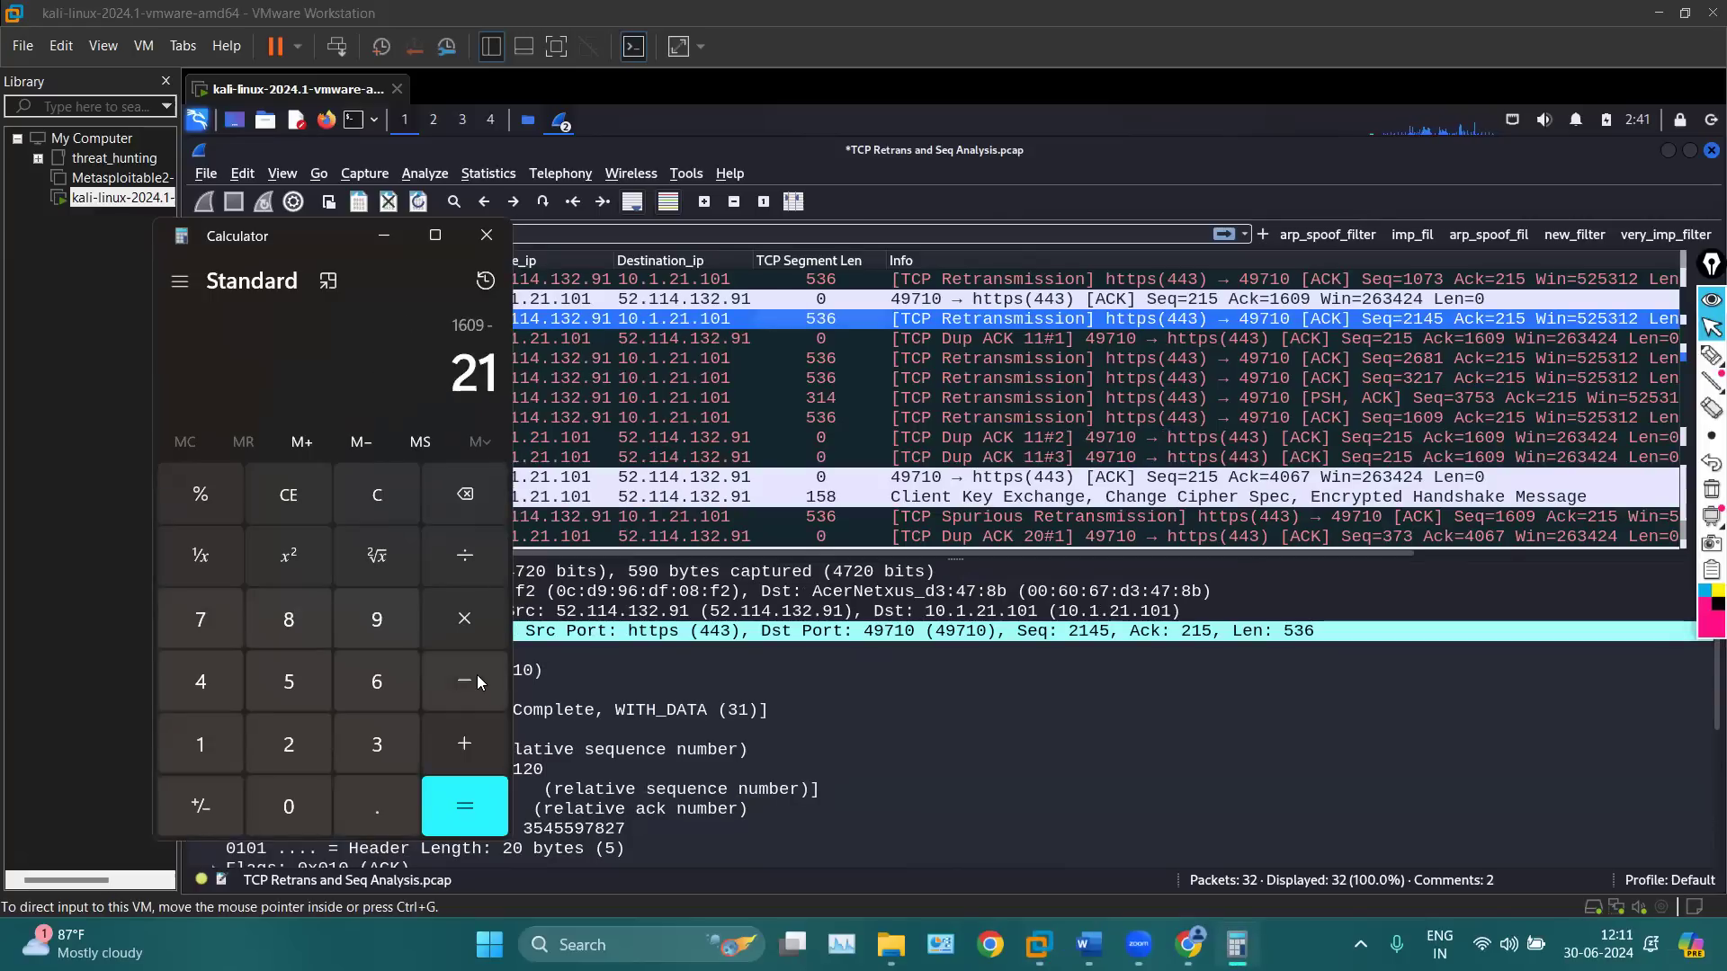
key("Return")
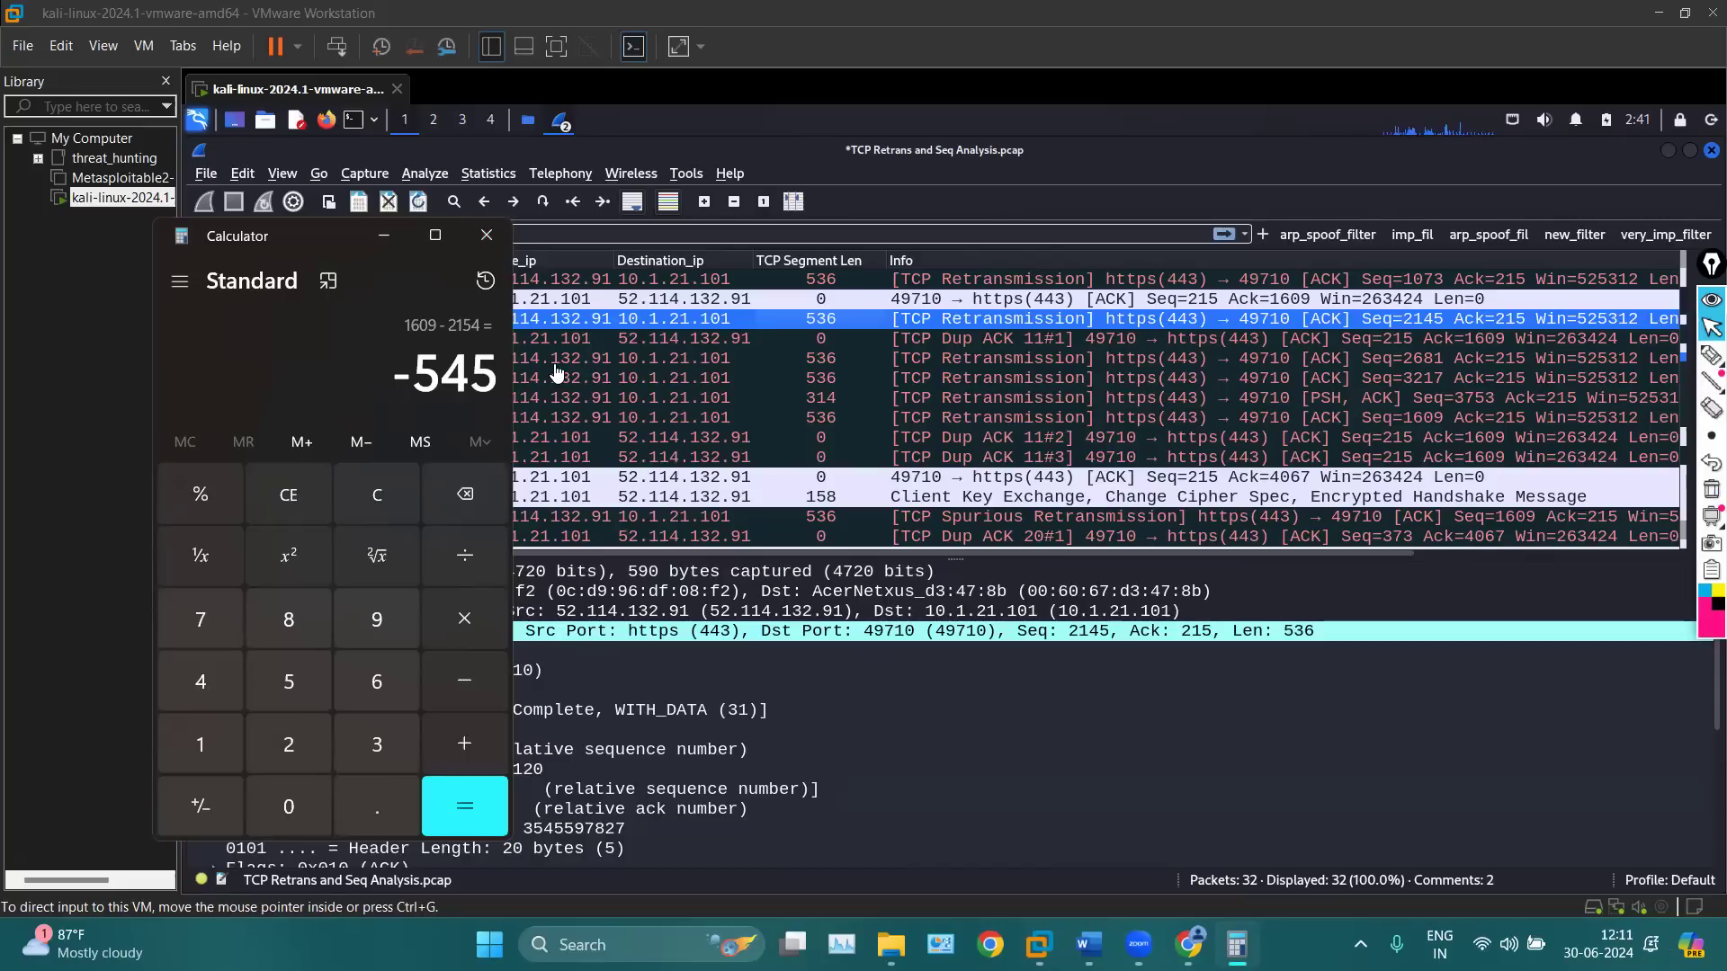
Circle packet 12's Seq=2145, packet 11's Ack=1609 and the Calculator result
left_click(1710, 356)
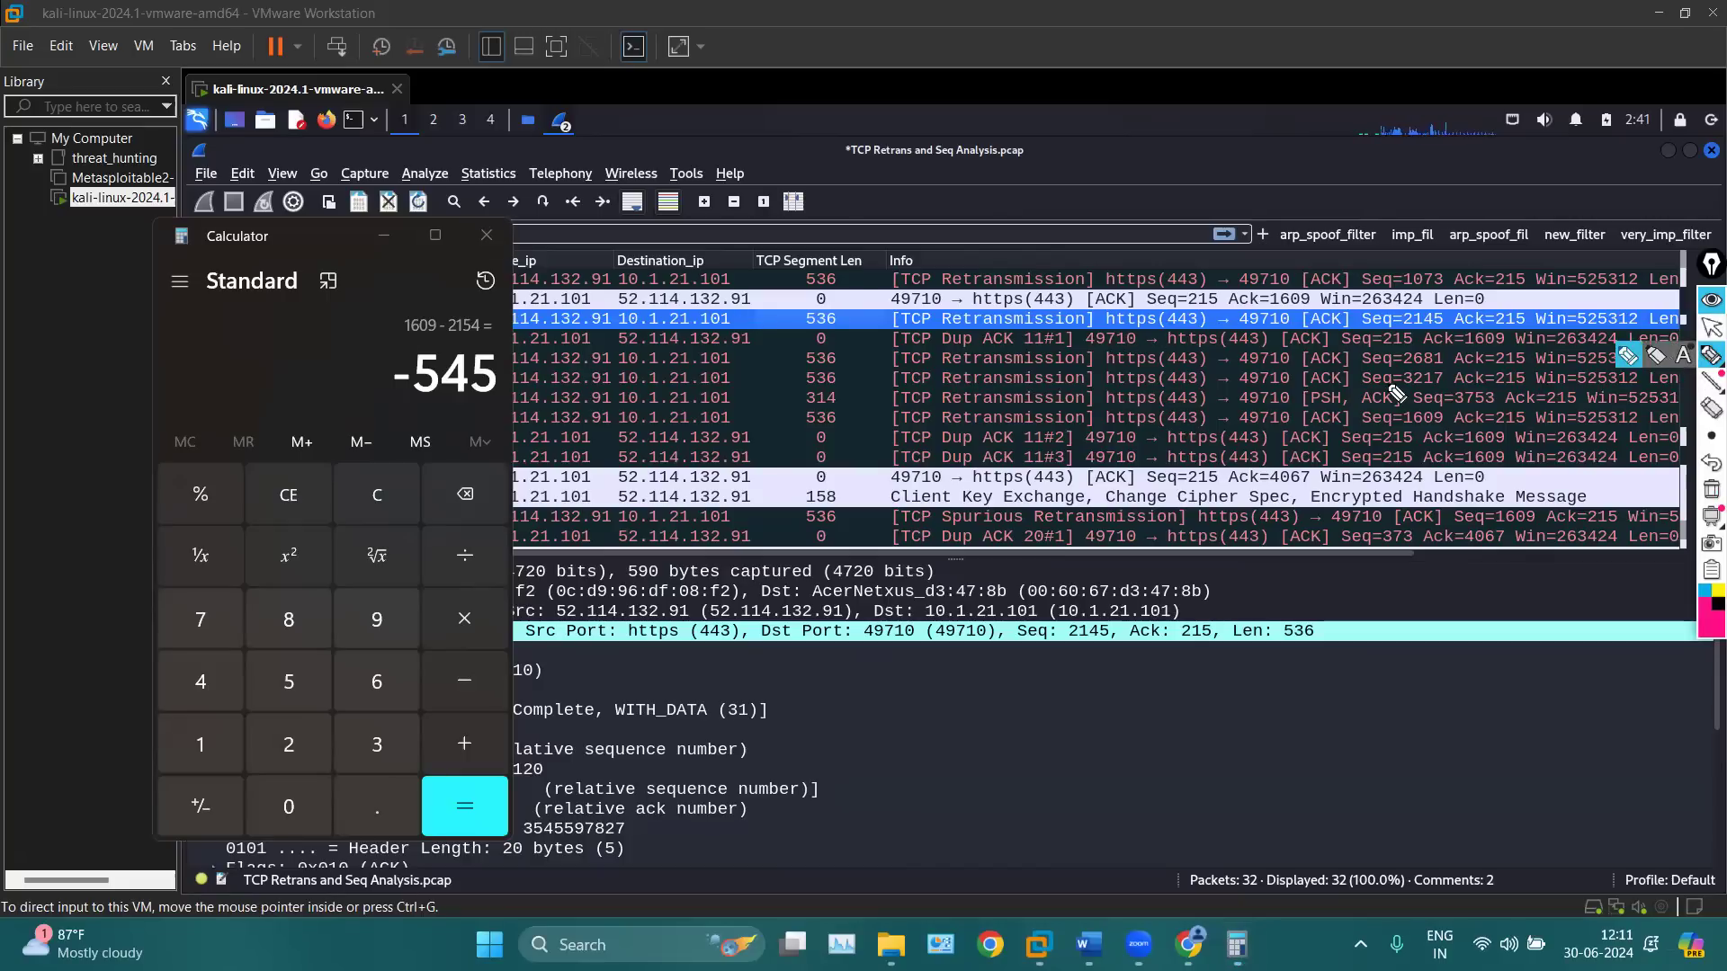
mouse_move(1363, 315)
left_mouse_down()
mouse_move(1360, 335)
mouse_move(1461, 334)
mouse_move(1393, 321)
left_mouse_up()
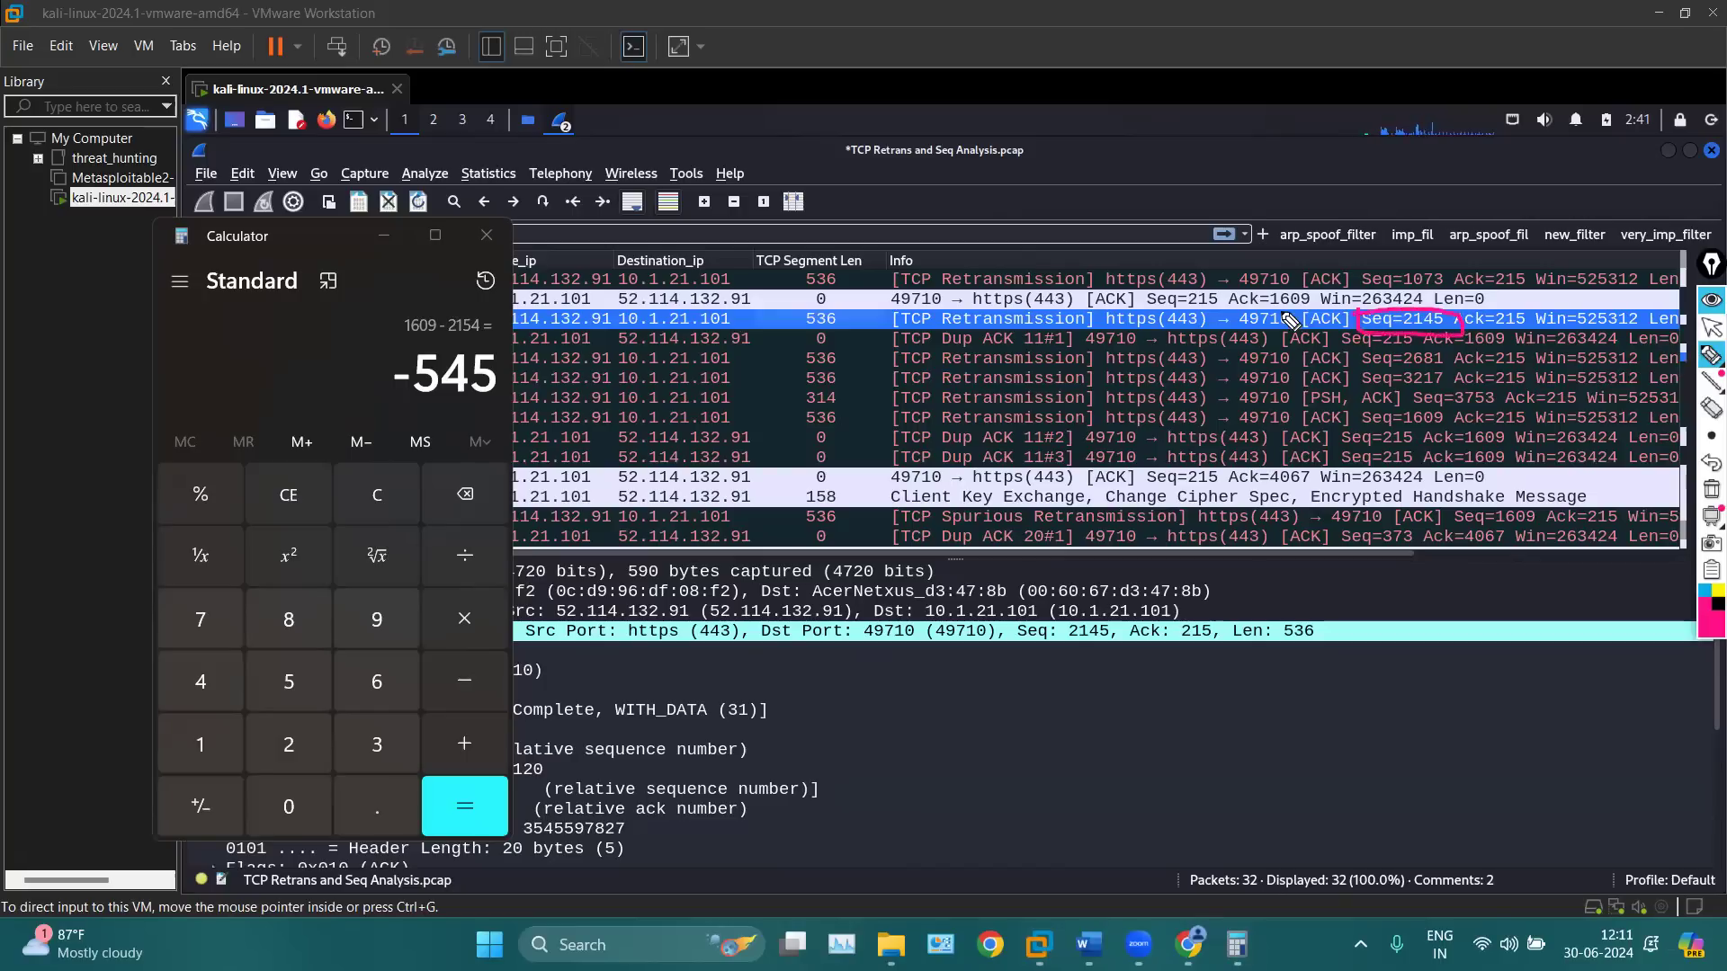
mouse_move(1206, 309)
left_mouse_down()
mouse_move(1324, 266)
mouse_move(1311, 304)
mouse_move(1358, 322)
left_mouse_up()
mouse_move(400, 326)
left_mouse_down()
mouse_move(529, 325)
mouse_move(389, 345)
left_mouse_up()
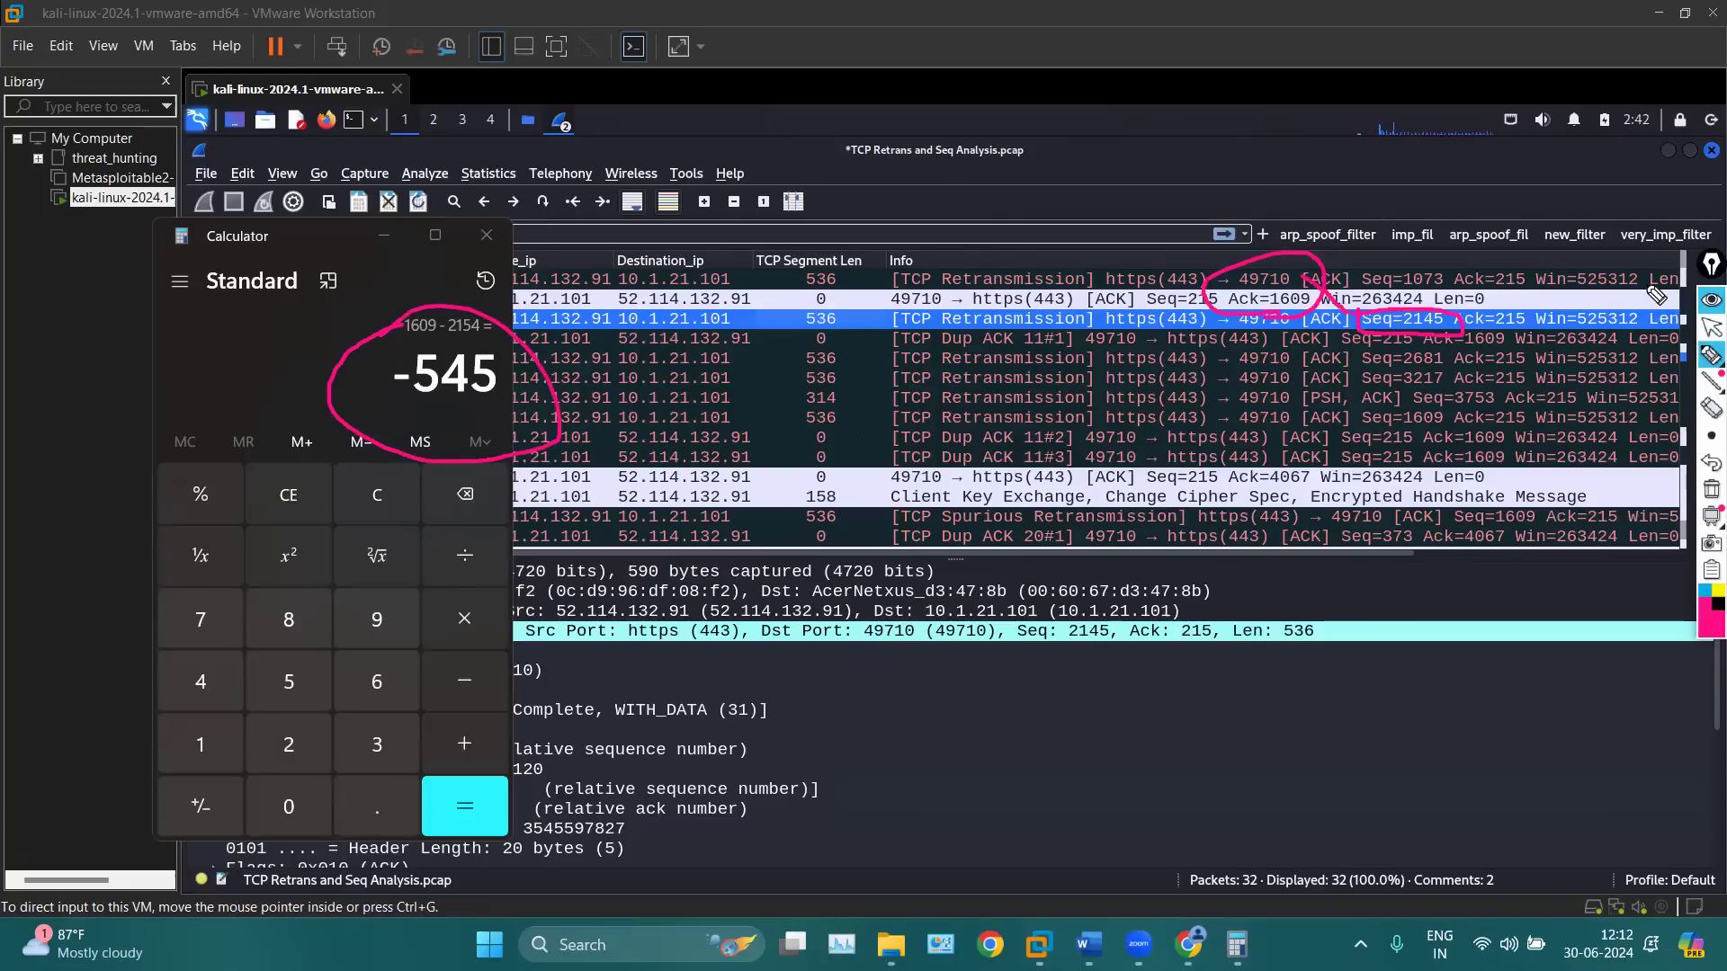
Minimize Calculator, select the duplicate ACK in packet 13, and clear all annotations
left_click(1712, 328)
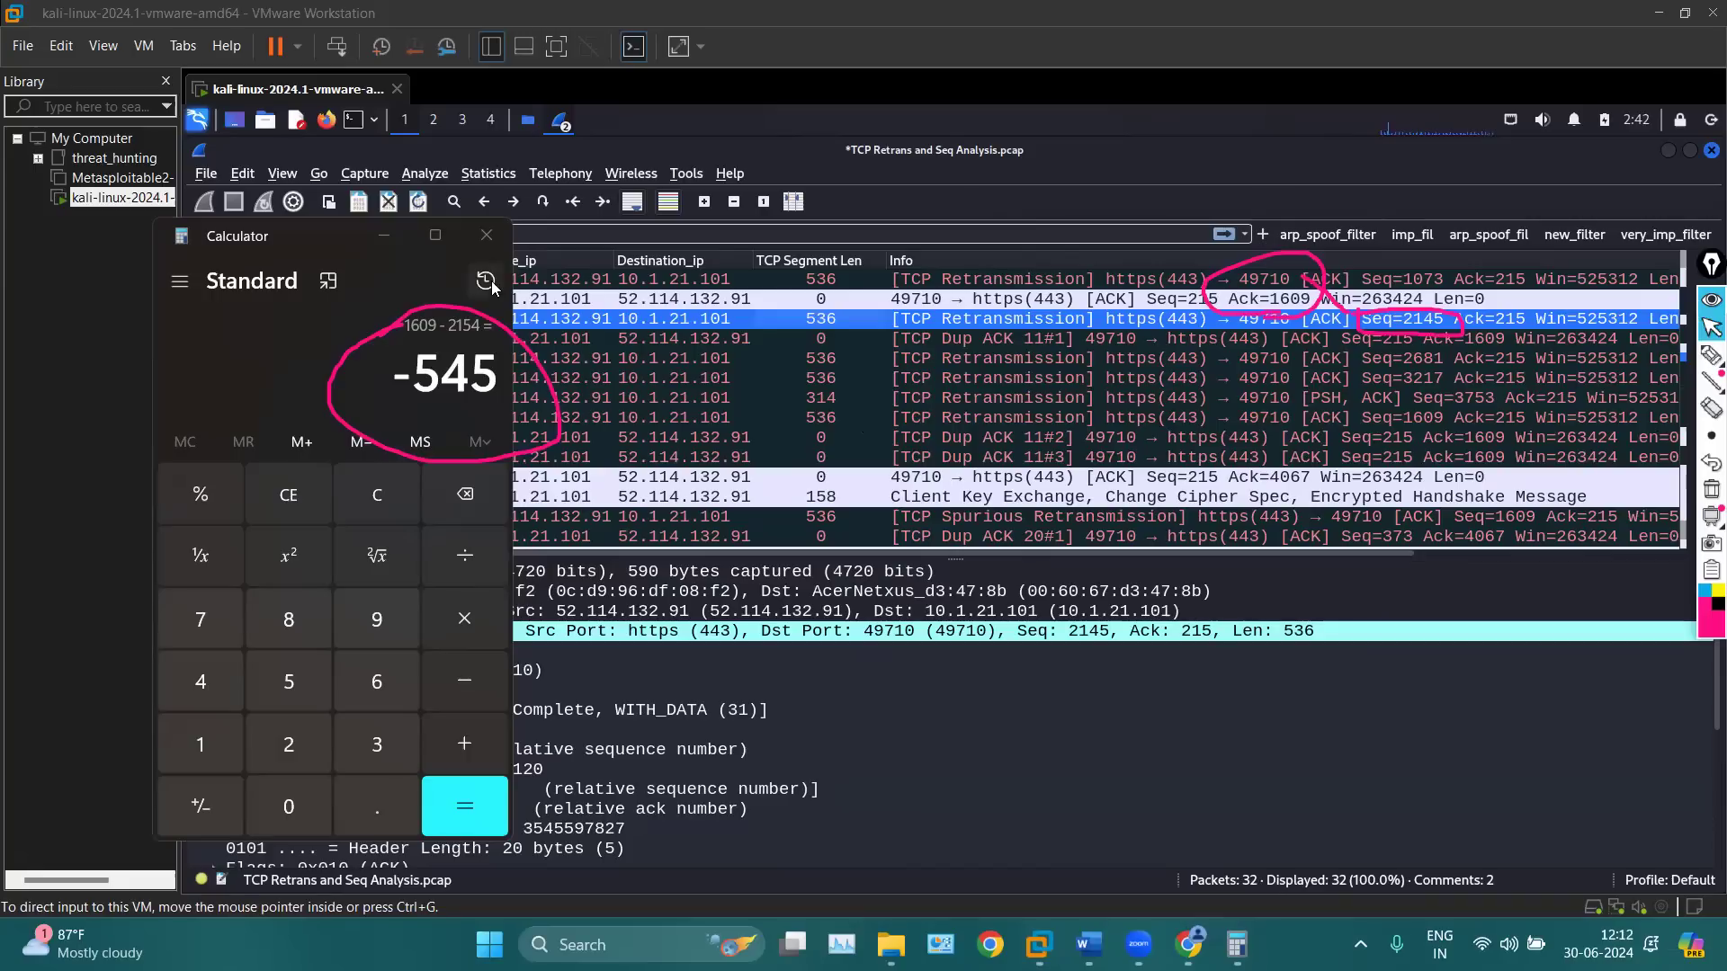
left_click(369, 234)
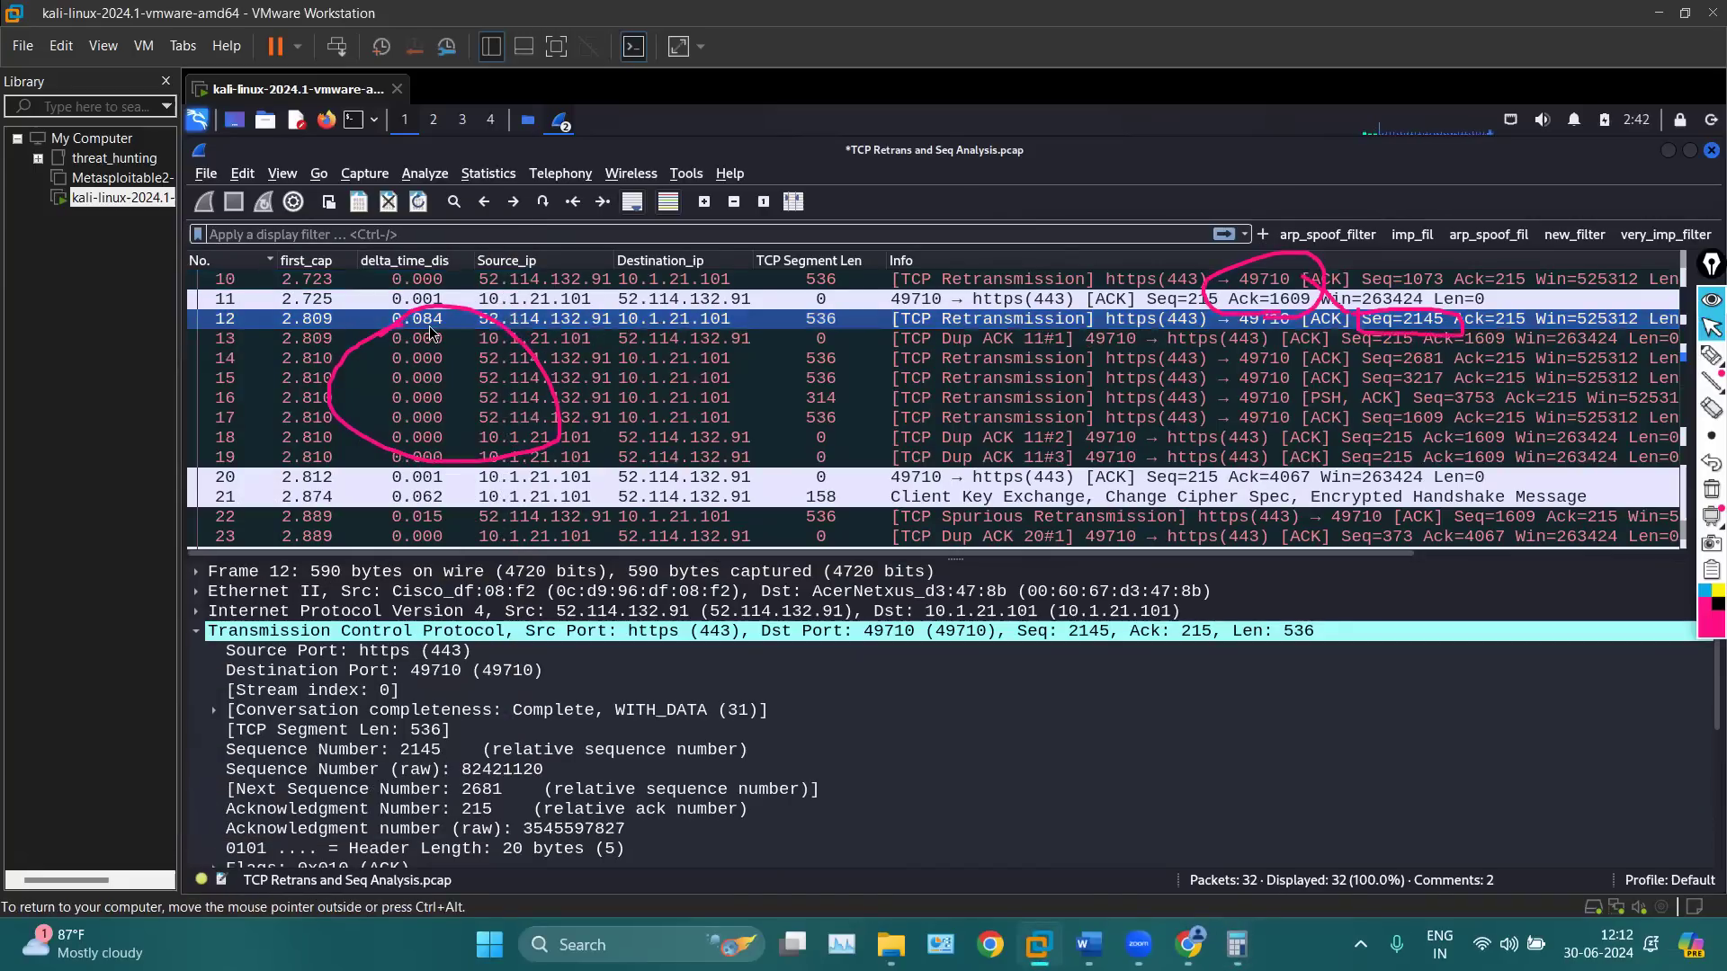
left_click(572, 338)
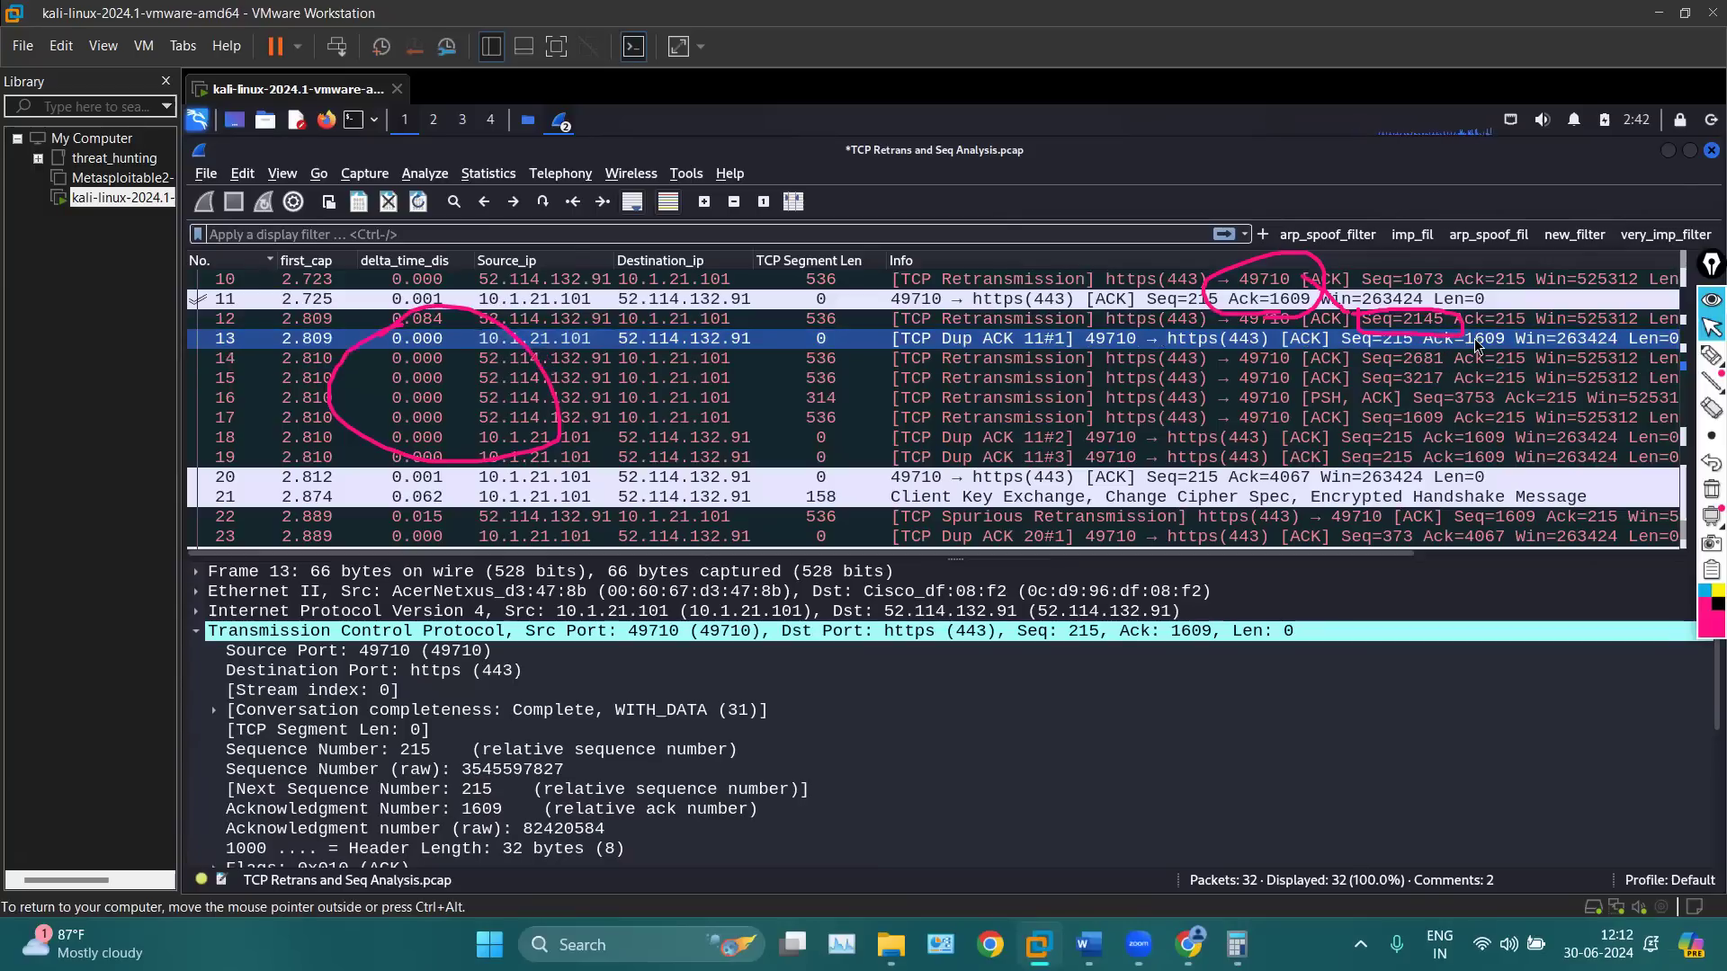
left_click(1711, 491)
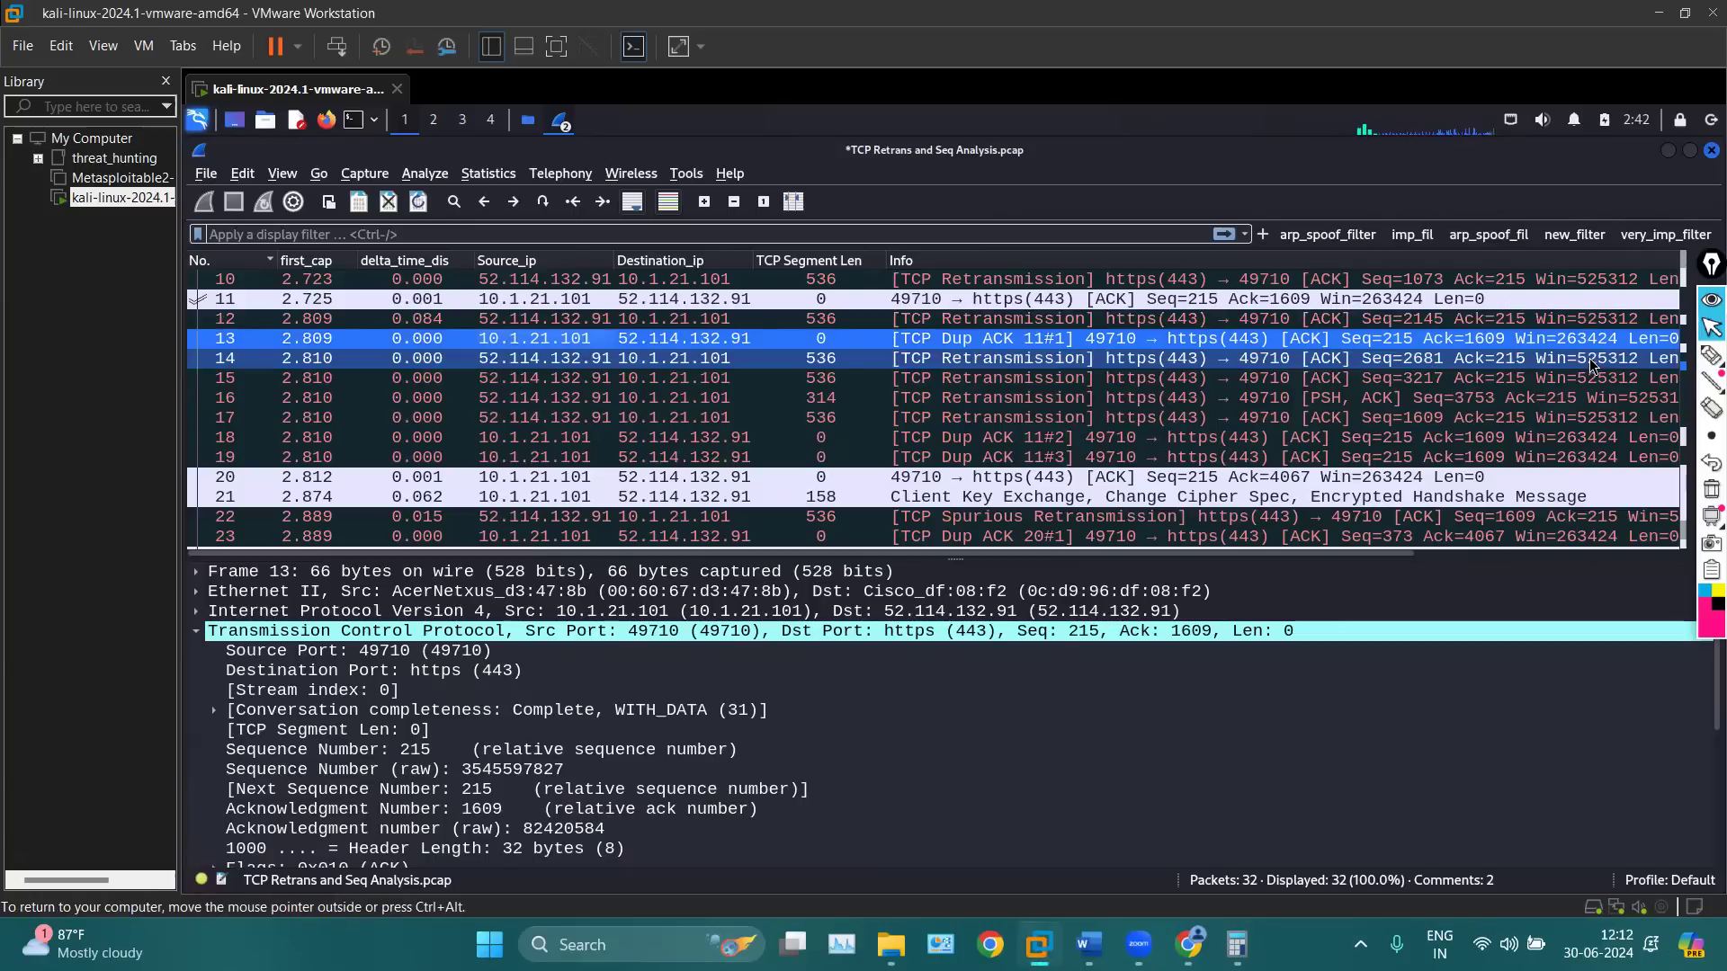
Underline Seq=215 Ack=1609 in packet 13 and circle the same values in packet 11
left_click(1712, 355)
mouse_move(1300, 325)
left_mouse_down()
mouse_move(1315, 343)
mouse_move(1507, 345)
left_mouse_up()
mouse_move(1218, 281)
left_mouse_down()
mouse_move(1250, 330)
mouse_move(1277, 279)
mouse_move(1160, 273)
left_mouse_up()
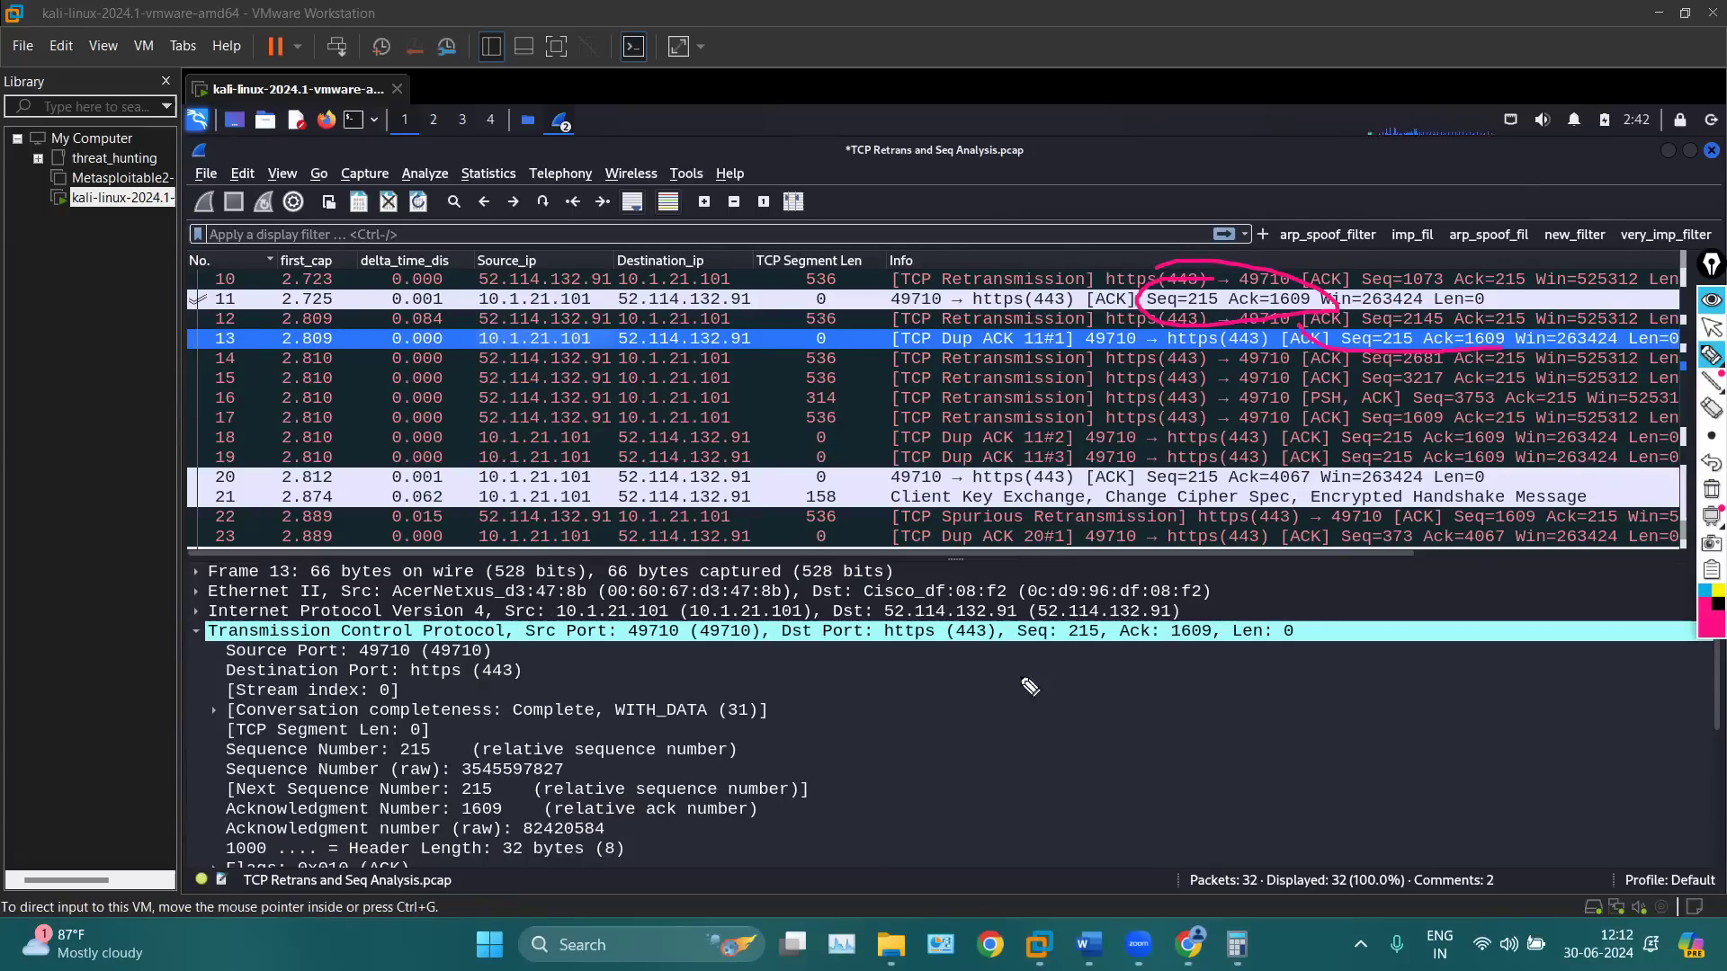
Sketch two vertical lines with arrows running in both directions between them over the packet details
left_click_drag(1006, 644, 1009, 769)
left_click(1093, 710)
mouse_move(1065, 711)
left_mouse_down()
mouse_move(1026, 703)
mouse_move(1080, 714)
left_mouse_up()
left_click_drag(758, 673, 759, 862)
mouse_move(916, 736)
left_mouse_down()
mouse_move(821, 737)
mouse_move(878, 748)
left_mouse_up()
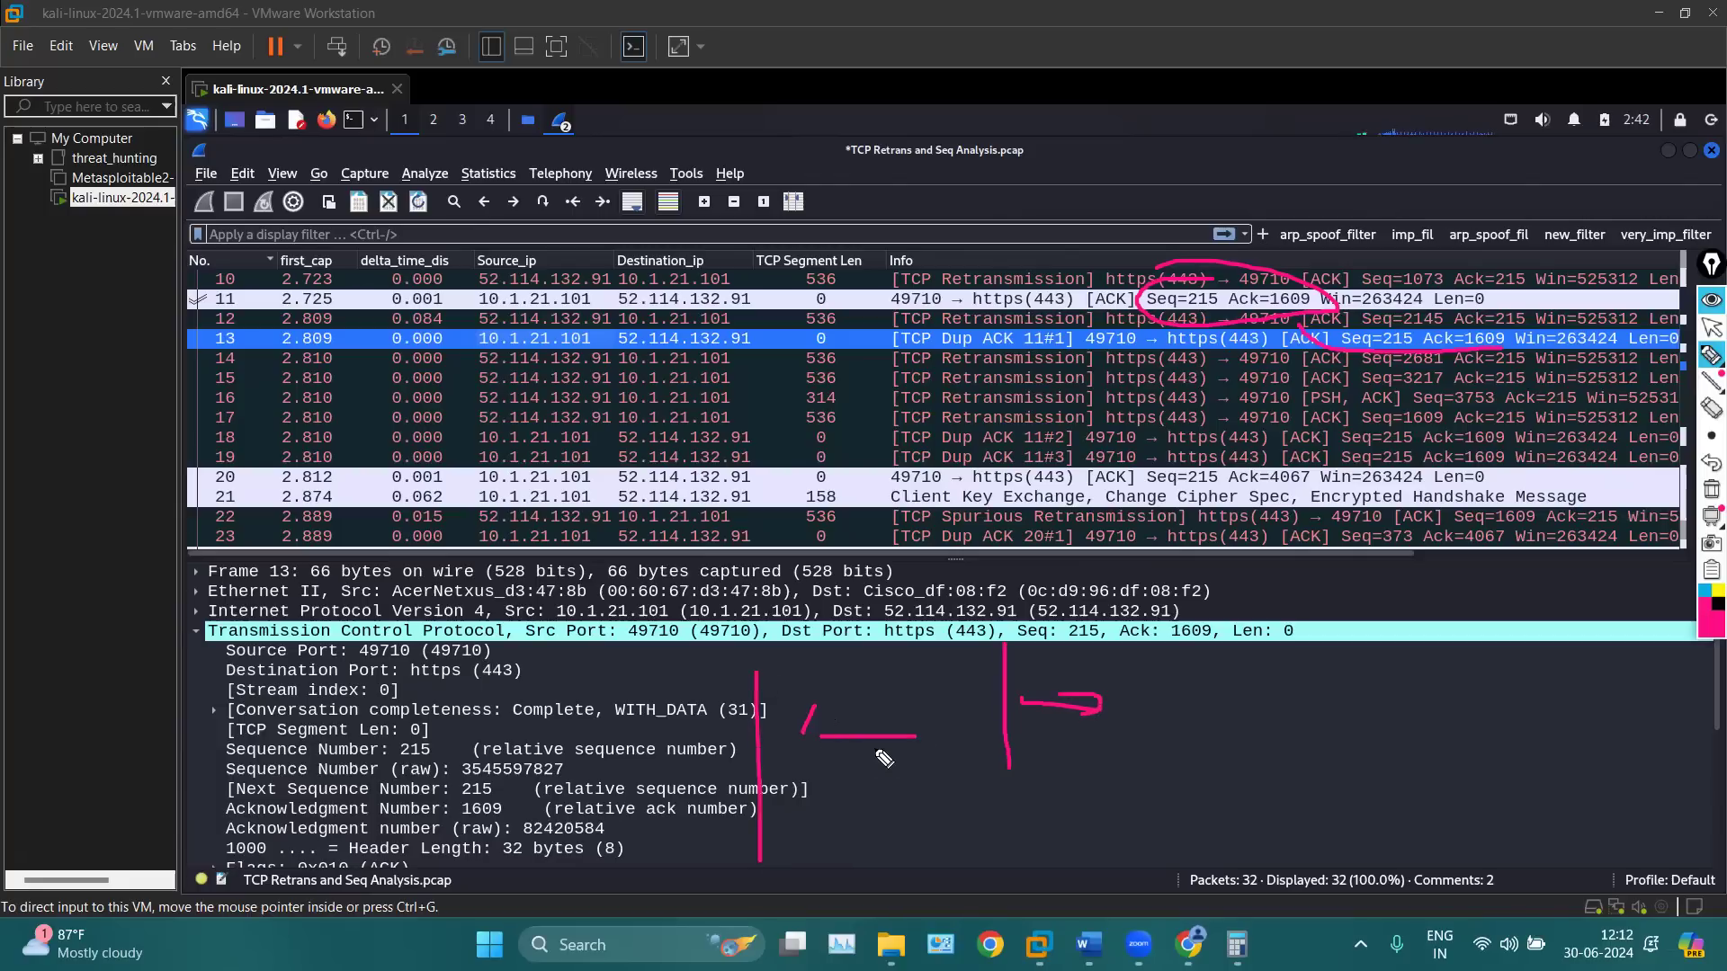
mouse_move(877, 690)
left_mouse_down()
mouse_move(1135, 668)
mouse_move(1075, 712)
mouse_move(1099, 707)
mouse_move(944, 727)
mouse_move(1070, 771)
mouse_move(951, 818)
mouse_move(934, 855)
left_mouse_up()
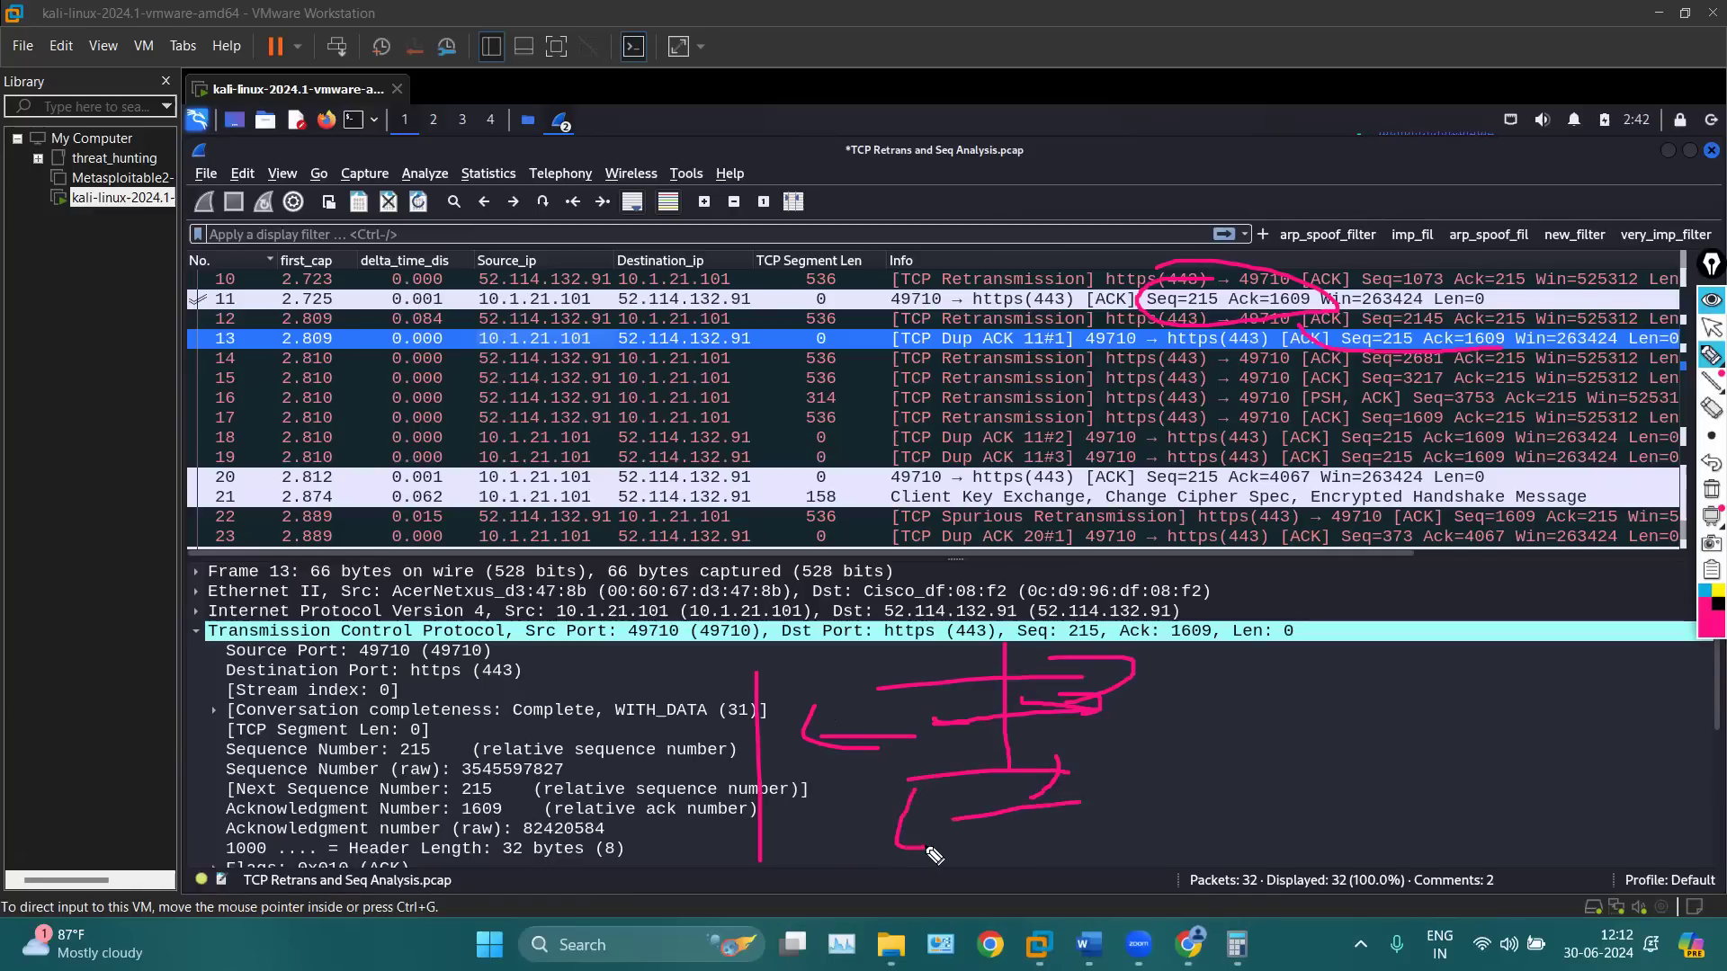
Mark packet 13's delta time, and add more direction arrows and a second left-hand line to the sketch
left_click_drag(430, 333, 466, 343)
left_click(820, 649)
left_click_drag(851, 648, 1093, 610)
mouse_move(990, 558)
left_mouse_down()
mouse_move(1091, 641)
mouse_move(1072, 636)
left_mouse_up()
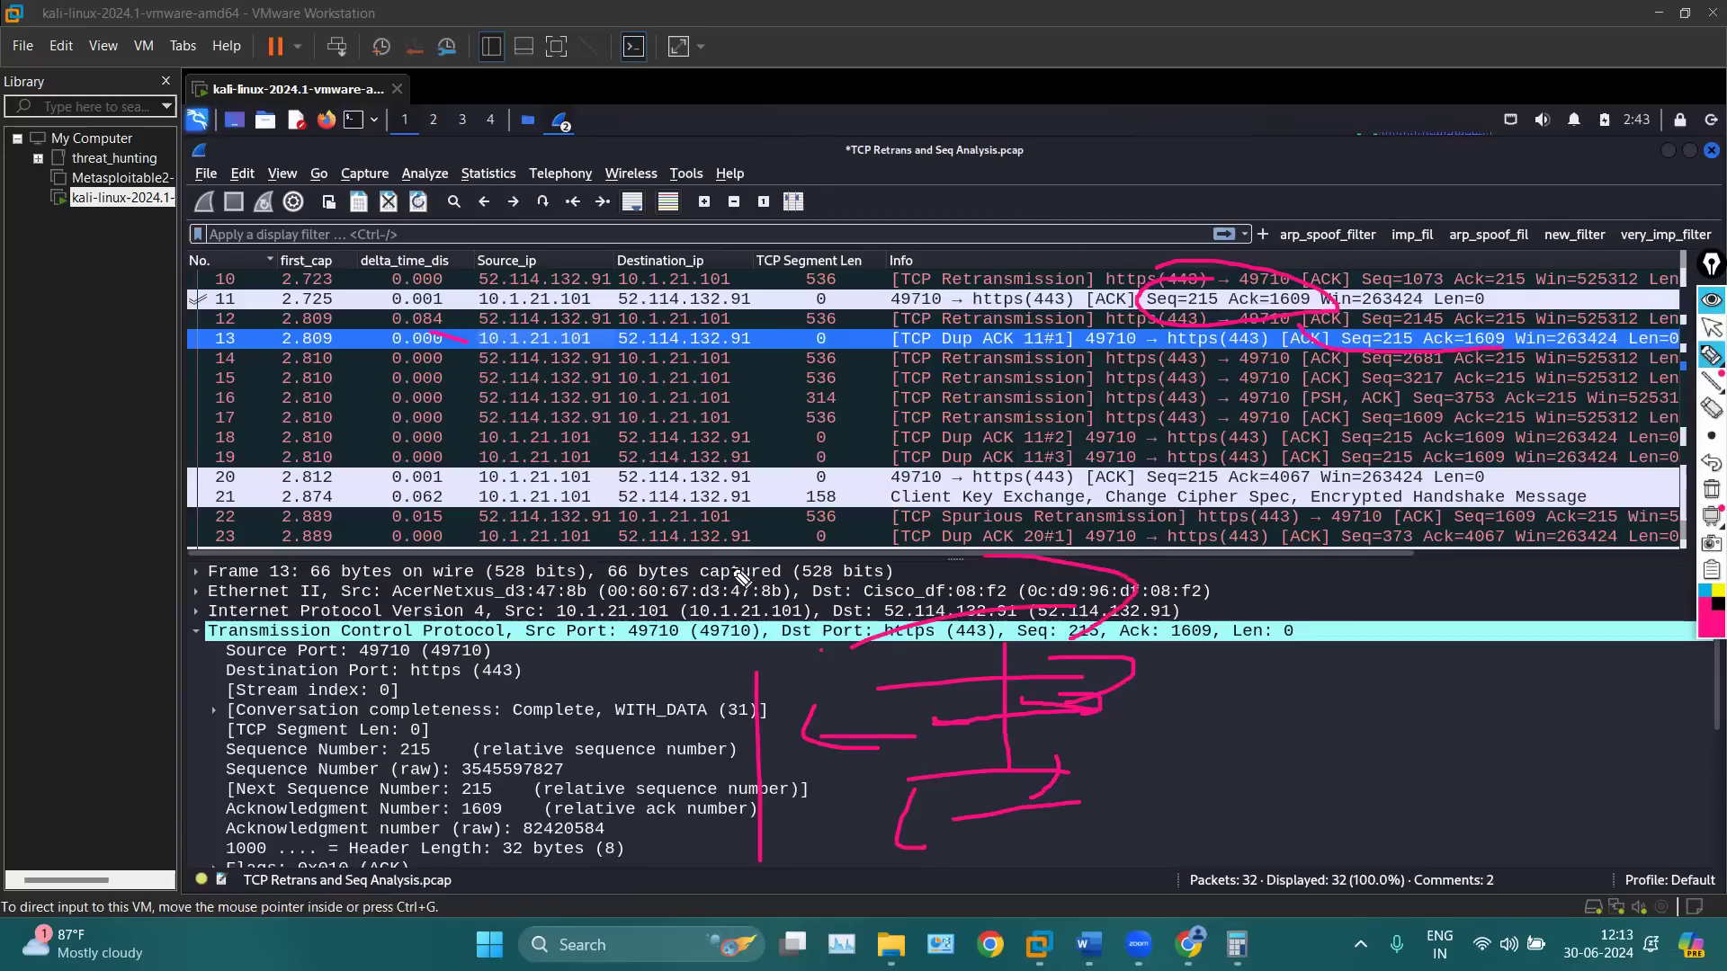
left_click_drag(773, 629, 787, 853)
mouse_move(940, 463)
left_mouse_down()
mouse_move(868, 492)
mouse_move(833, 541)
left_mouse_up()
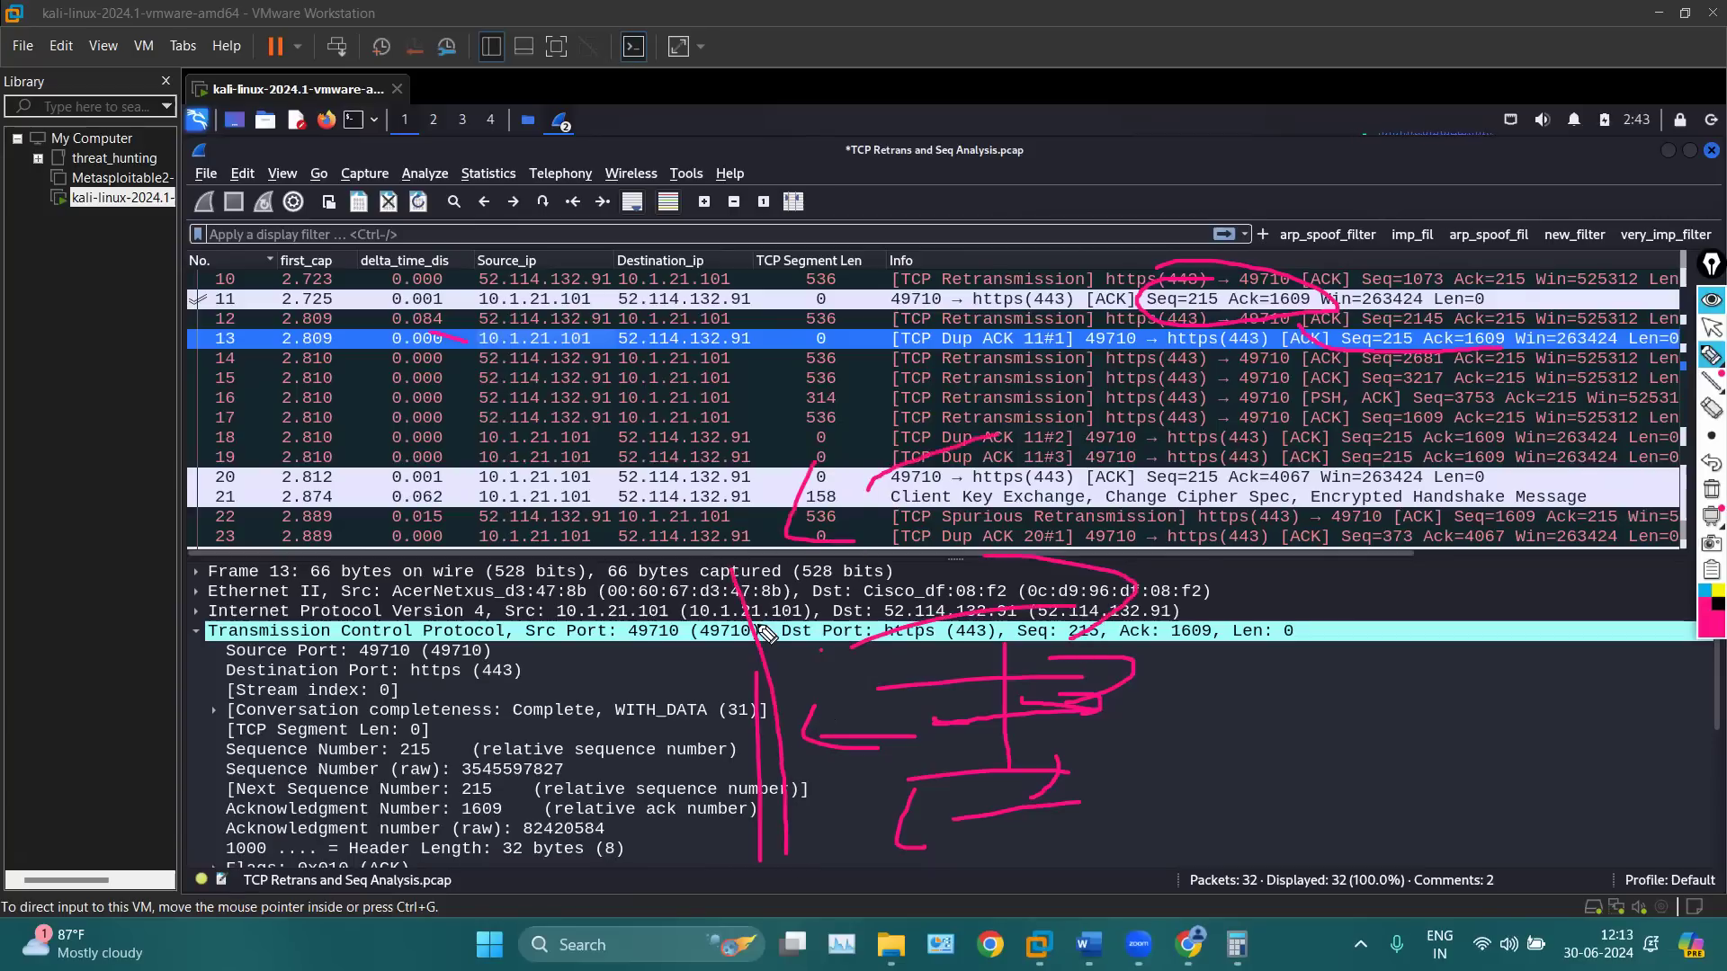
Label the sketch's right side with an S, add another arrow towards it, and circle both end areas
mouse_move(1338, 671)
left_mouse_down()
mouse_move(1317, 673)
mouse_move(1312, 778)
left_mouse_up()
mouse_move(1017, 650)
left_mouse_down()
mouse_move(1169, 652)
mouse_move(1204, 720)
left_mouse_up()
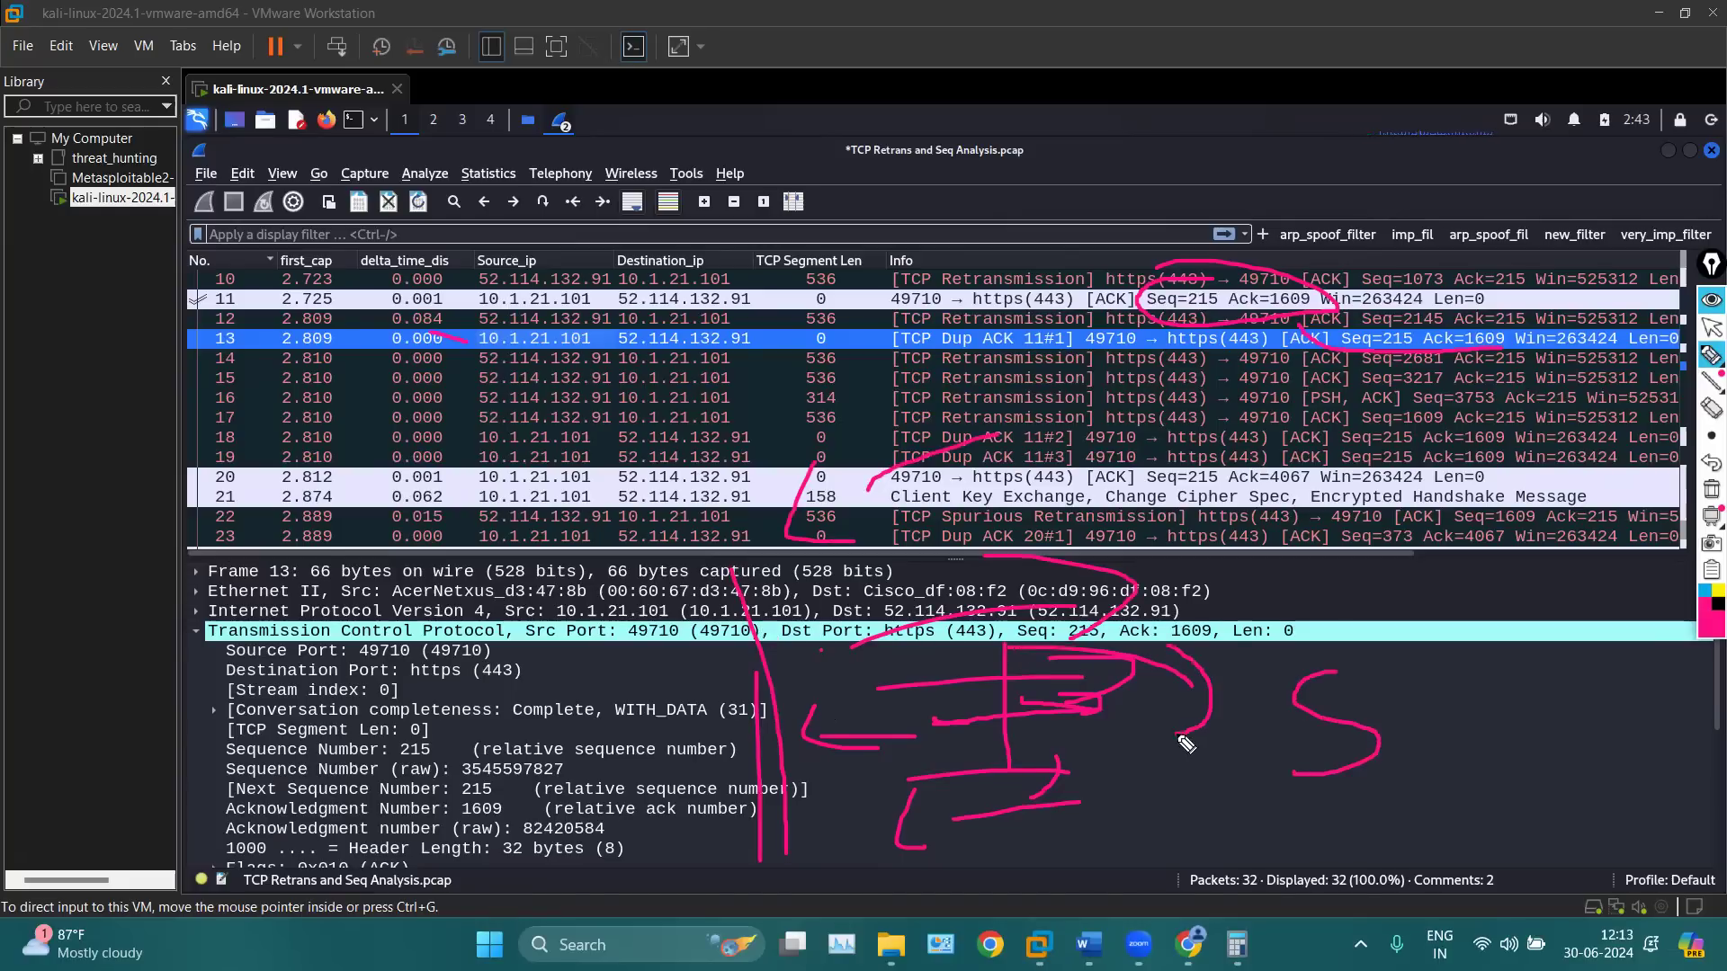
left_click_drag(1409, 567, 1420, 685)
mouse_move(1432, 504)
left_mouse_down()
mouse_move(1373, 532)
mouse_move(1504, 576)
mouse_move(1397, 514)
left_mouse_up()
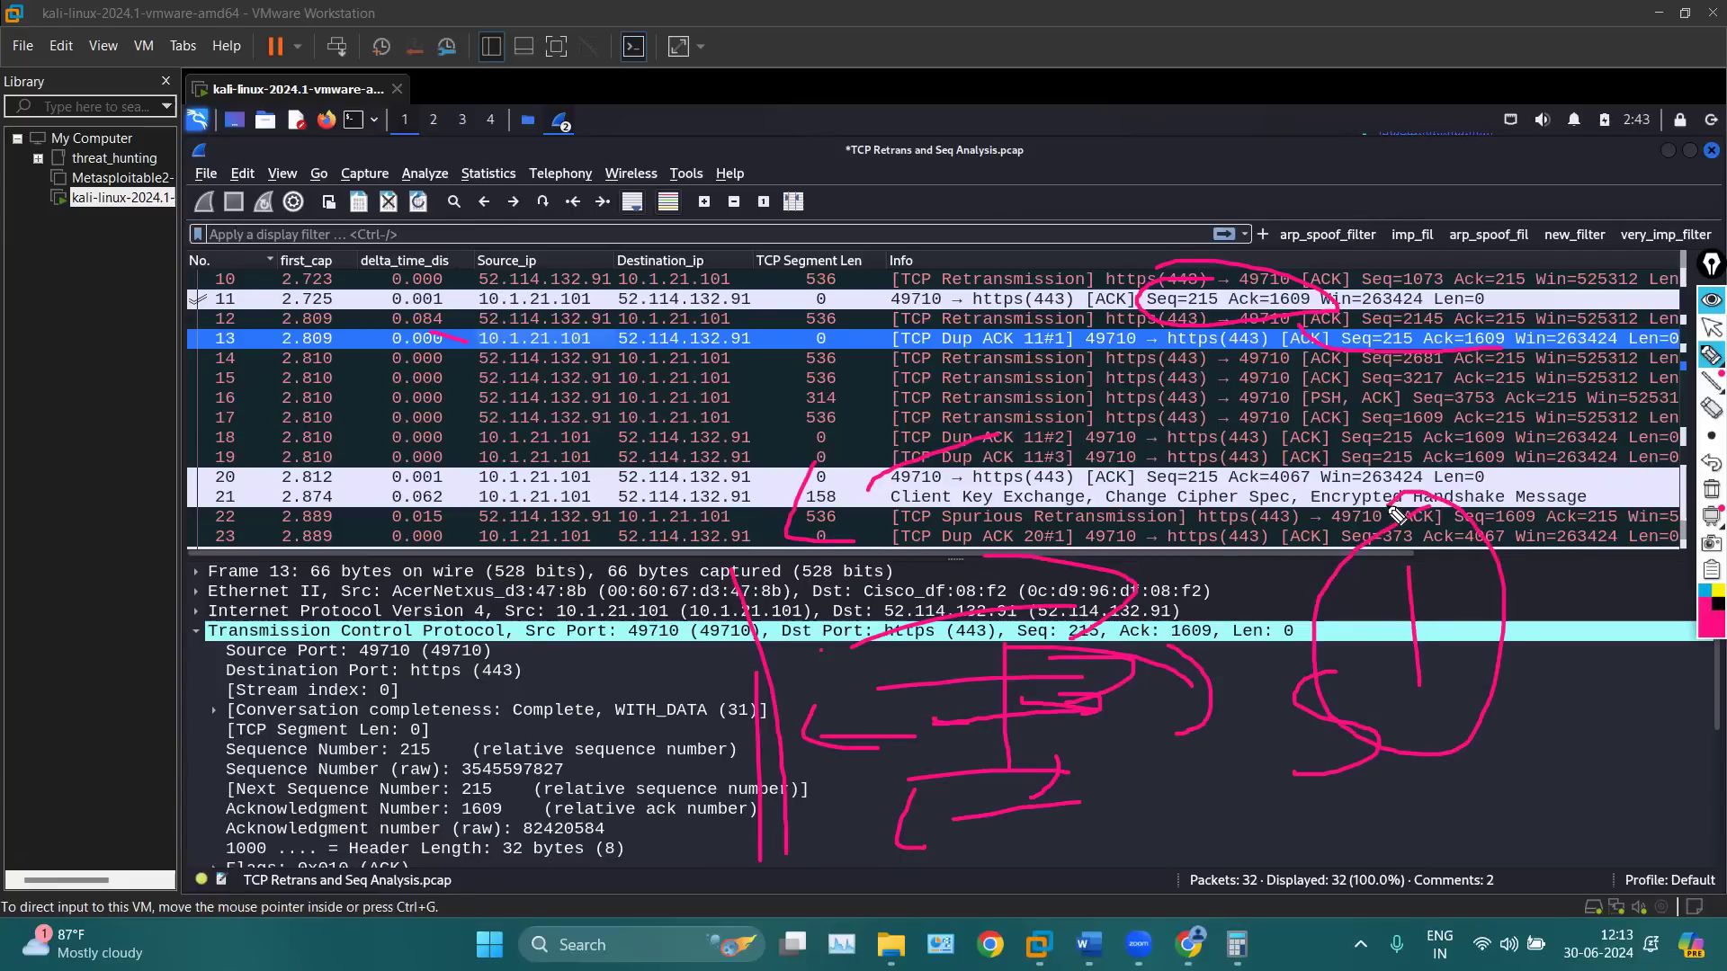
mouse_move(629, 621)
left_mouse_down()
mouse_move(529, 700)
mouse_move(612, 720)
left_mouse_up()
left_click_drag(646, 594, 461, 694)
mouse_move(481, 826)
left_mouse_down()
mouse_move(661, 605)
mouse_move(639, 596)
left_mouse_up()
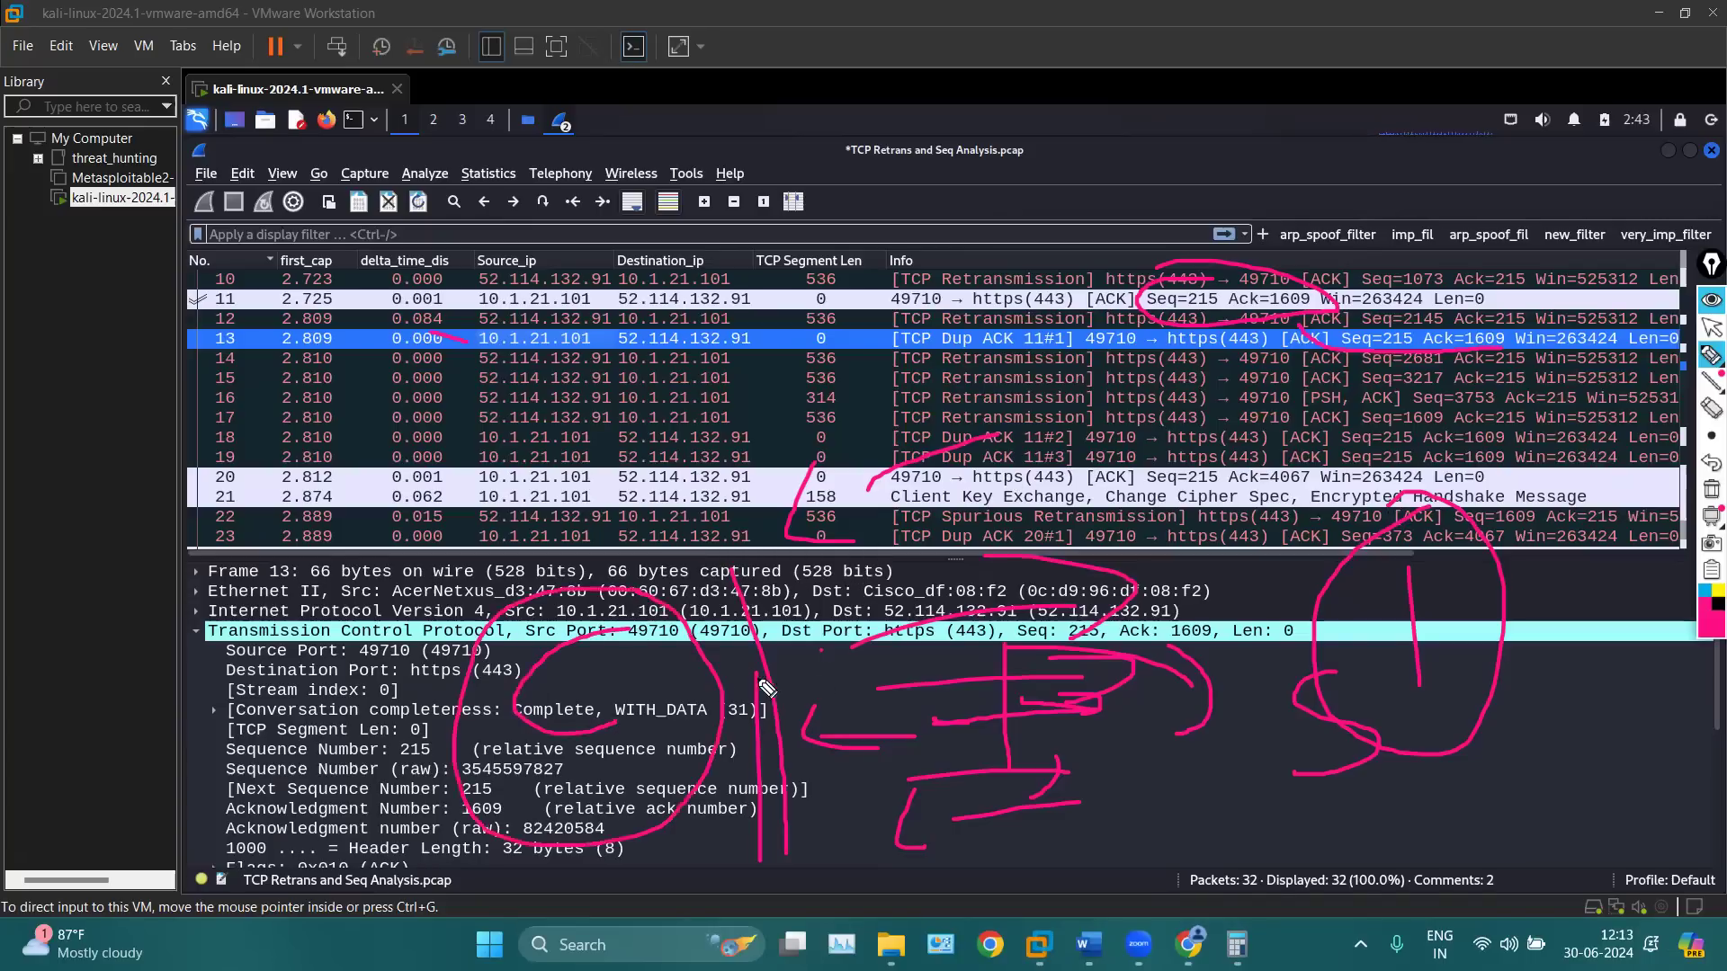
Clear the annotations, draw a C with an arrow leading right over the packet details, and mark packet 4's 214 segment length
left_click(1712, 488)
left_click(1711, 328)
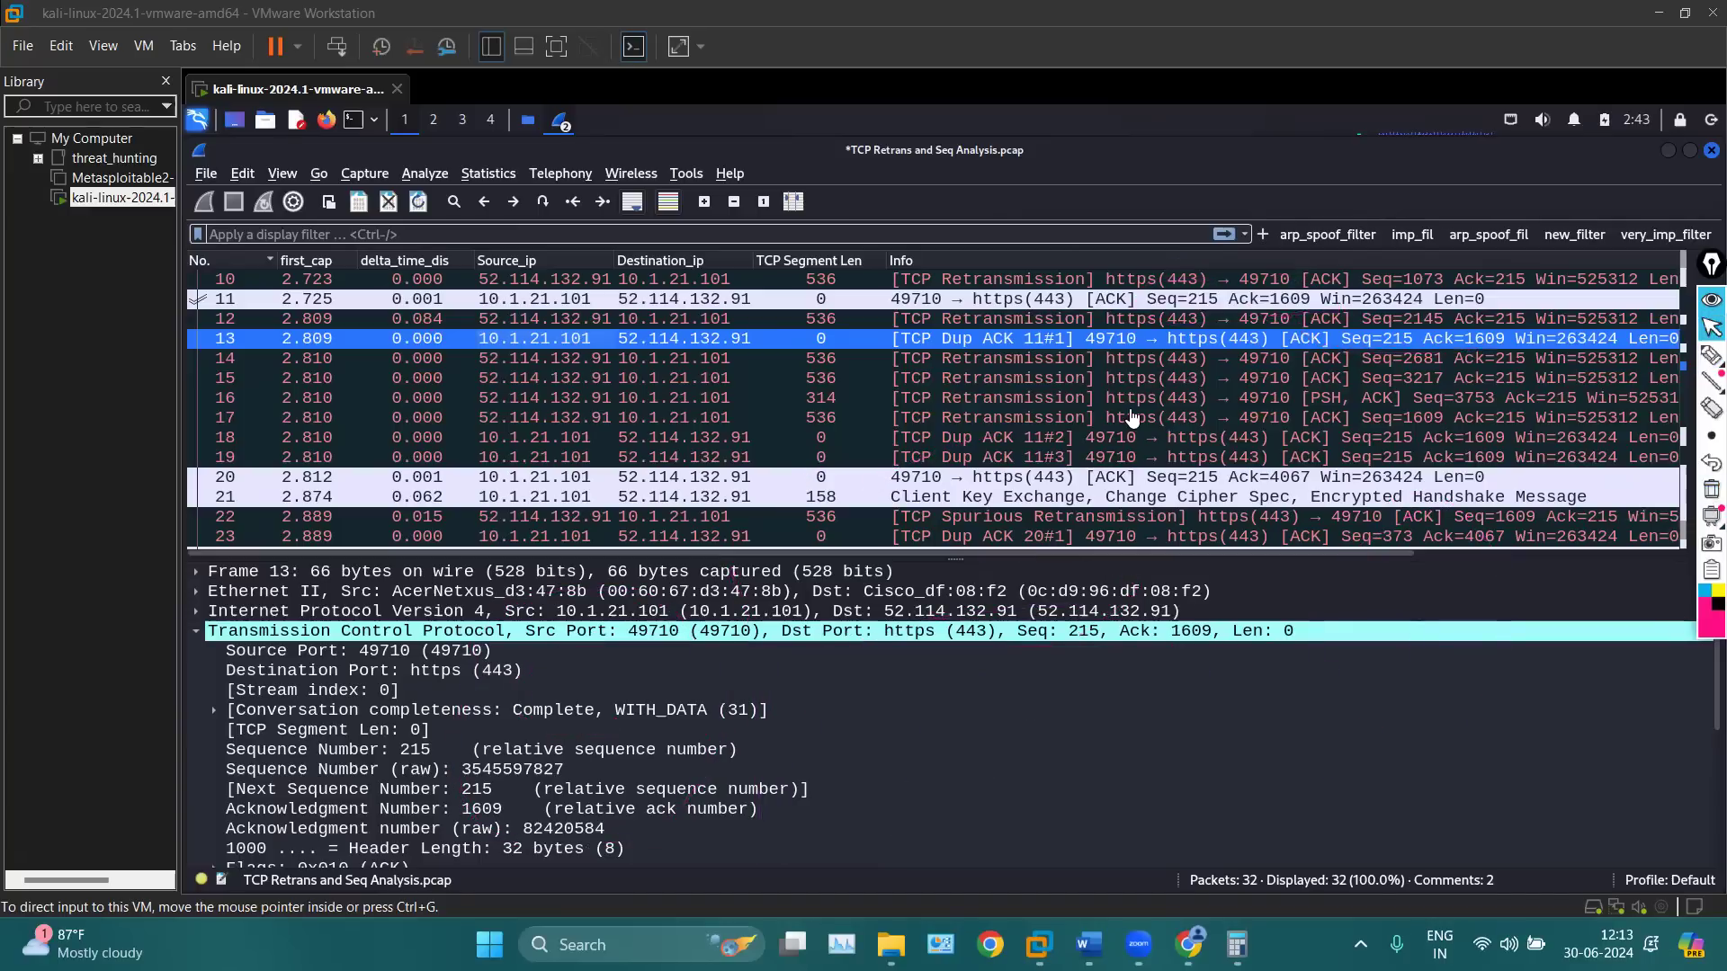
scroll(1131, 411, "up", 3)
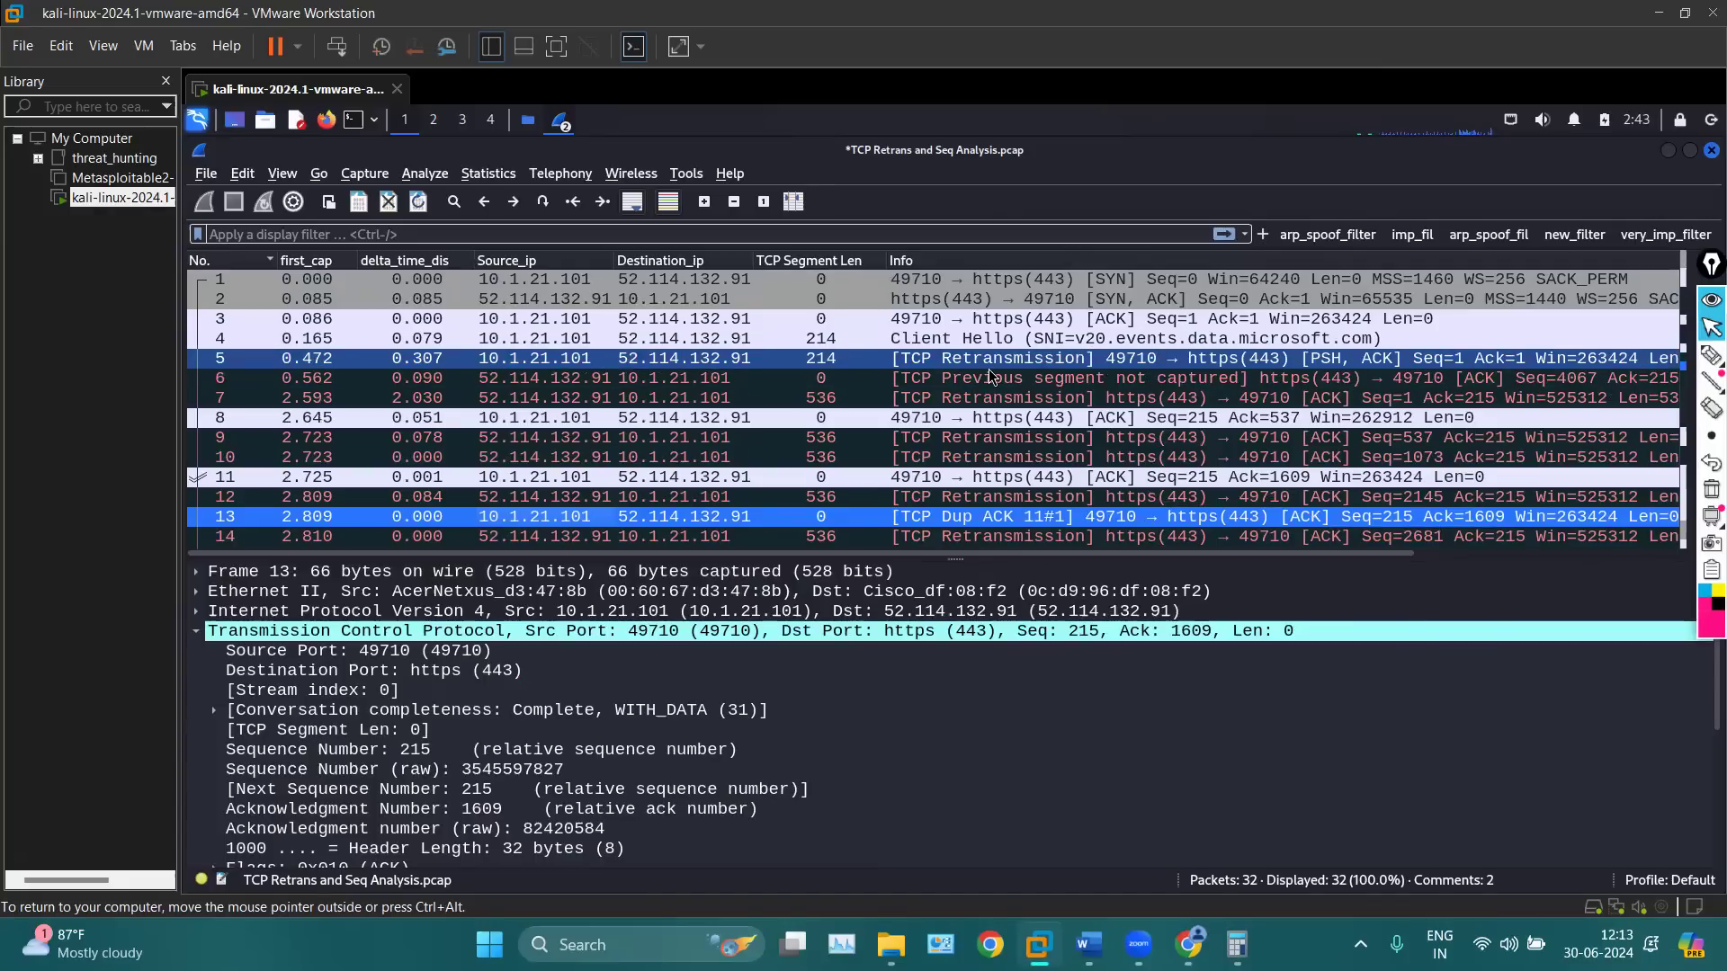
left_click(1707, 357)
mouse_move(876, 685)
left_mouse_down()
mouse_move(893, 764)
mouse_move(1289, 681)
mouse_move(1257, 661)
mouse_move(1221, 733)
left_mouse_up()
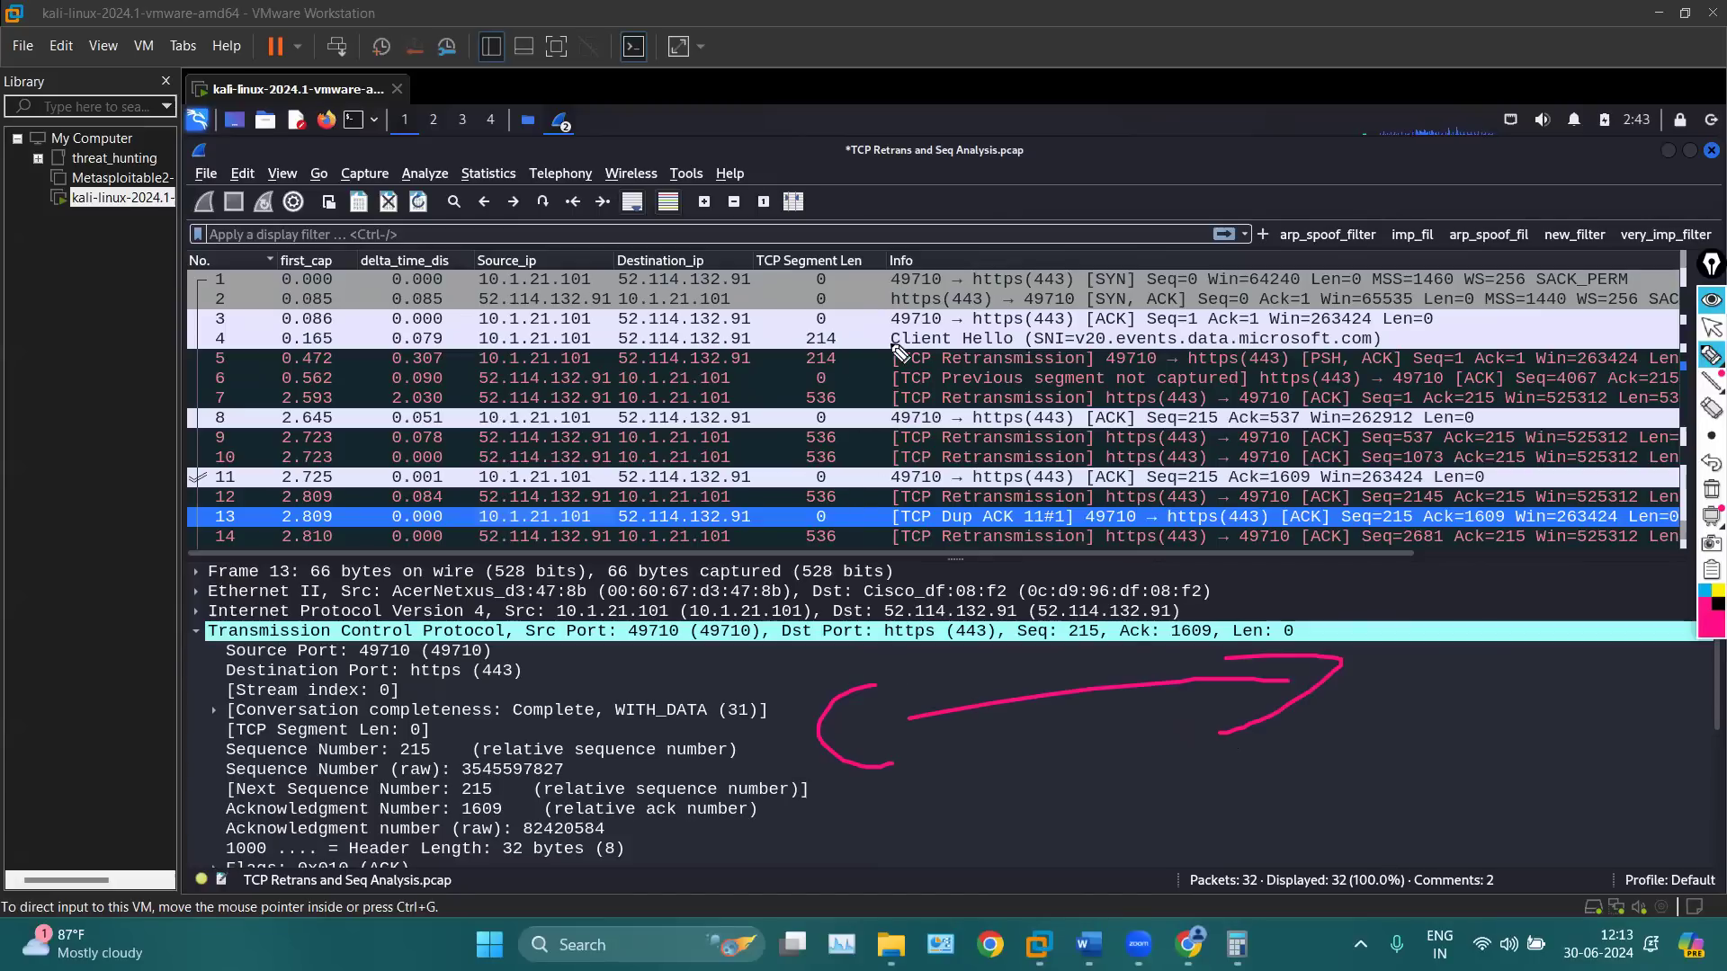
left_click_drag(845, 341, 883, 340)
Add a second outgoing arrow, a frame around the C and an incoming arrow, and draw a hatched vertical barrier across the arrows
left_click_drag(900, 776, 1118, 750)
left_click_drag(1039, 707, 1126, 766)
mouse_move(881, 651)
left_mouse_down()
mouse_move(746, 791)
mouse_move(904, 634)
left_mouse_up()
mouse_move(1300, 573)
left_mouse_down()
mouse_move(1170, 577)
mouse_move(1071, 626)
left_mouse_up()
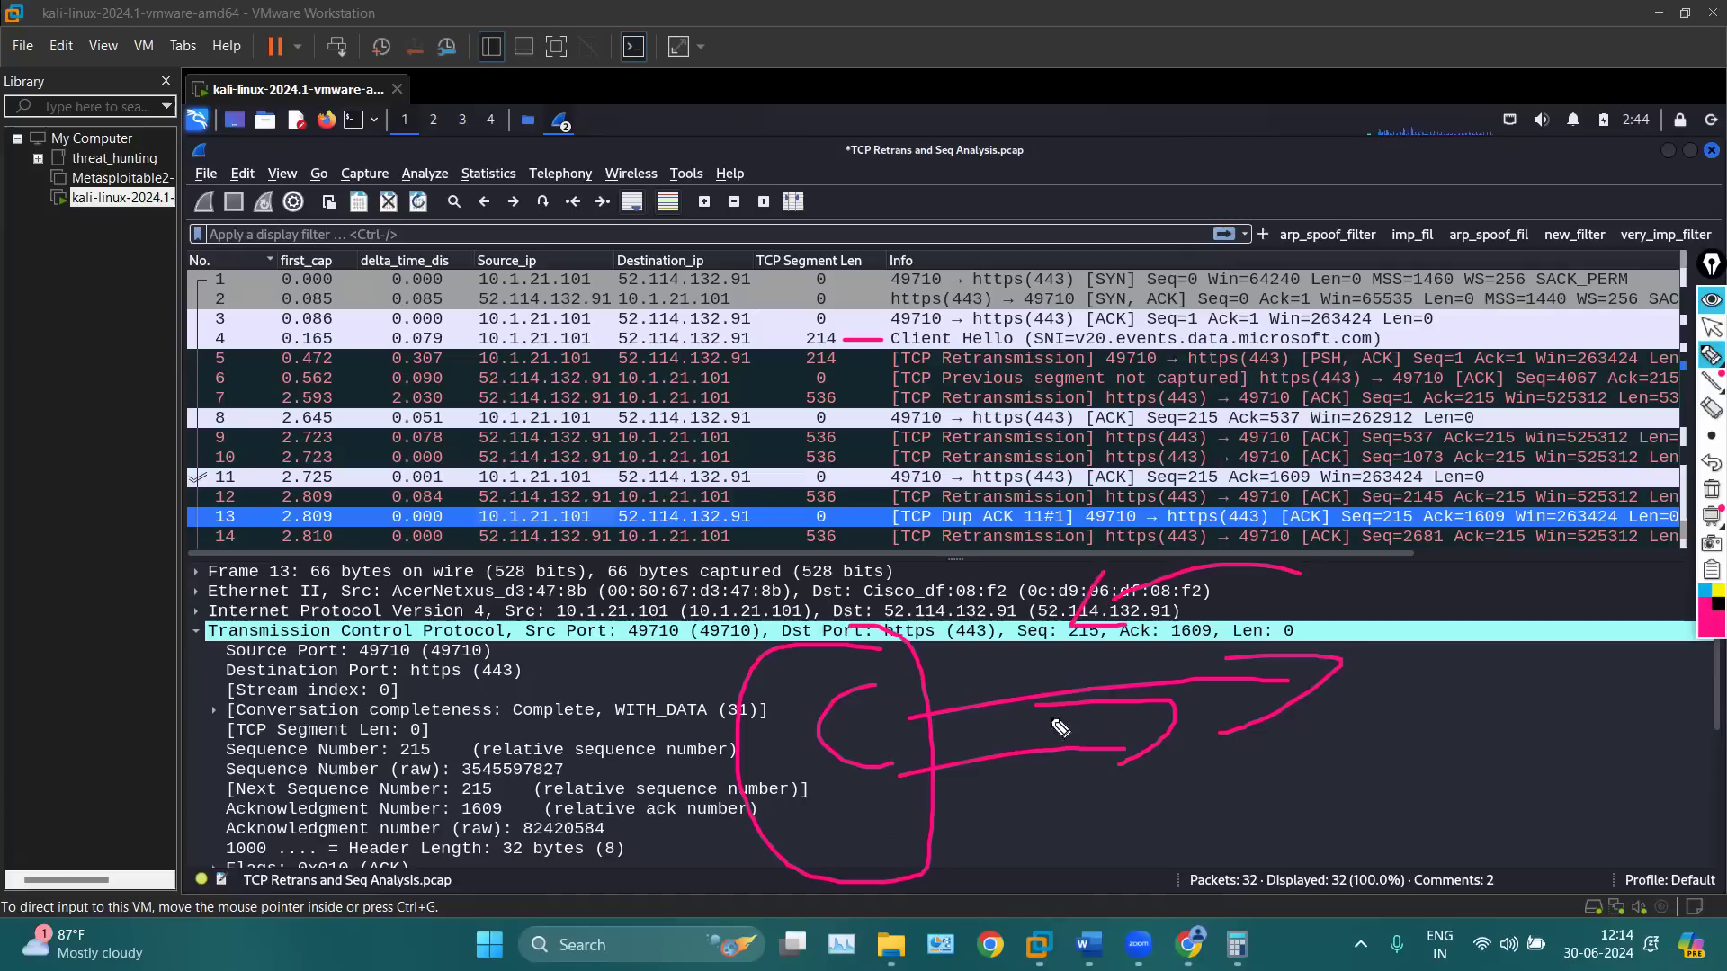
mouse_move(1004, 544)
left_mouse_down()
mouse_move(1067, 848)
mouse_move(1025, 874)
mouse_move(990, 551)
mouse_move(1021, 634)
mouse_move(997, 720)
mouse_move(1045, 789)
left_mouse_up()
left_click_drag(1056, 812, 1035, 878)
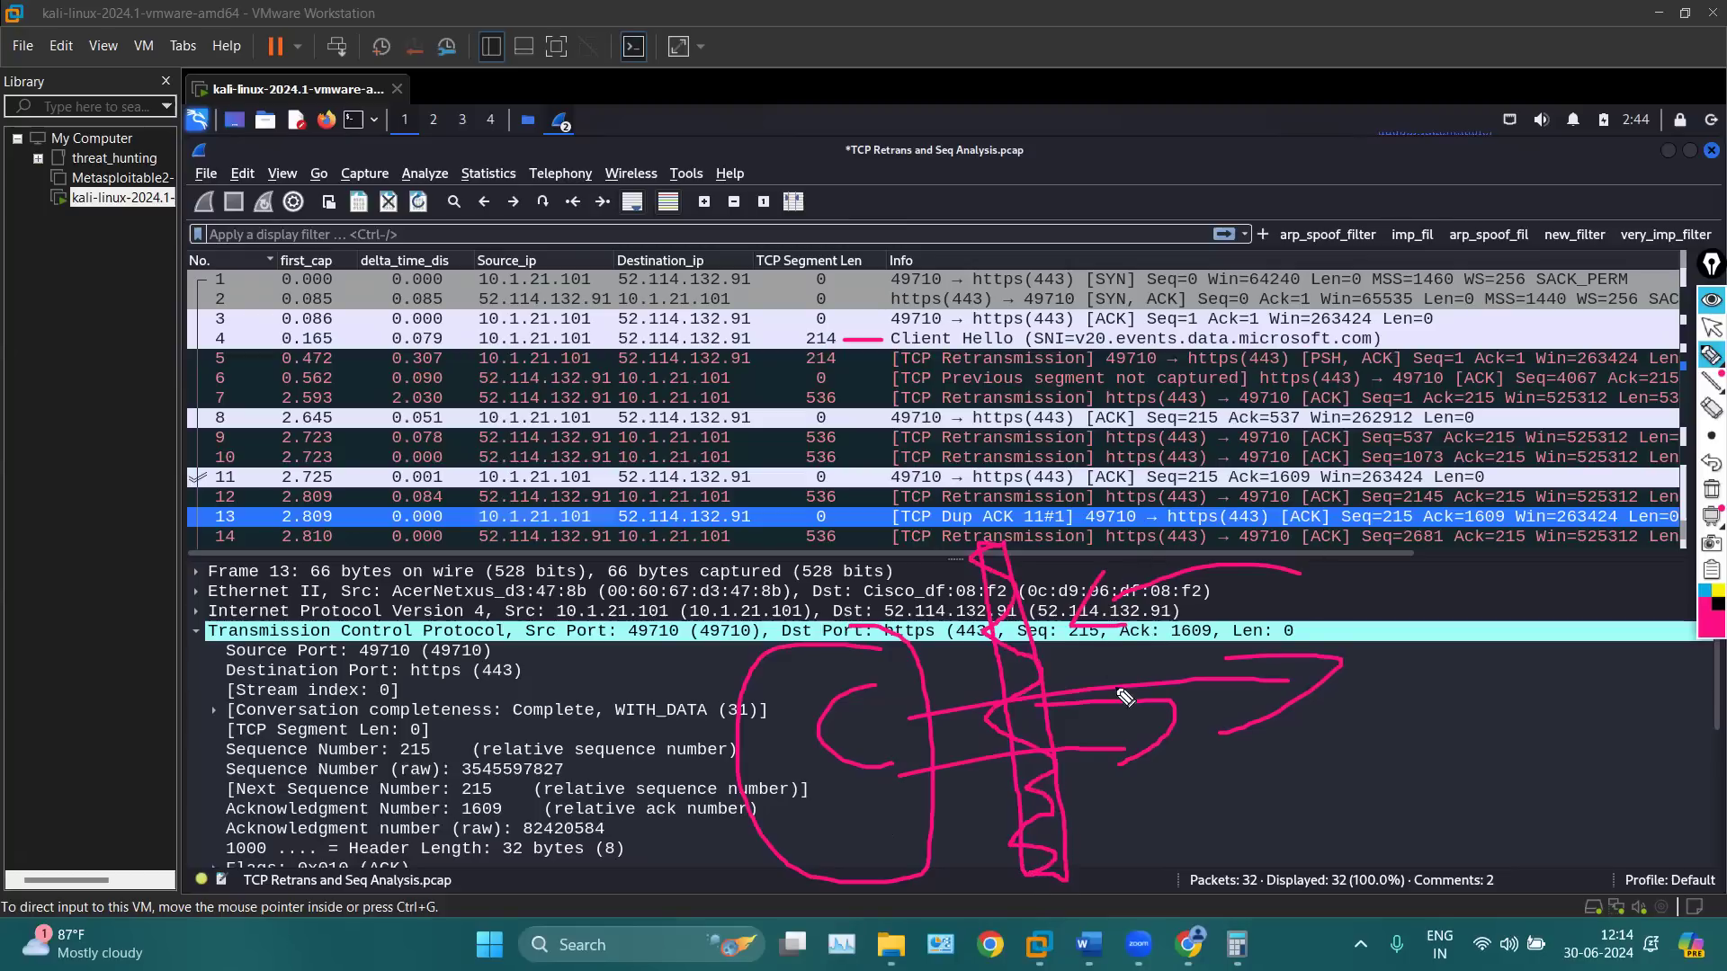
Extend the long outgoing arrow, draw a curved stroke across its head, and add a short arrow back towards the barrier
left_click_drag(1365, 676, 1221, 697)
left_click_drag(1259, 633, 1151, 746)
left_click(1280, 803)
mouse_move(1280, 803)
left_mouse_down()
mouse_move(1171, 821)
mouse_move(1231, 822)
left_mouse_up()
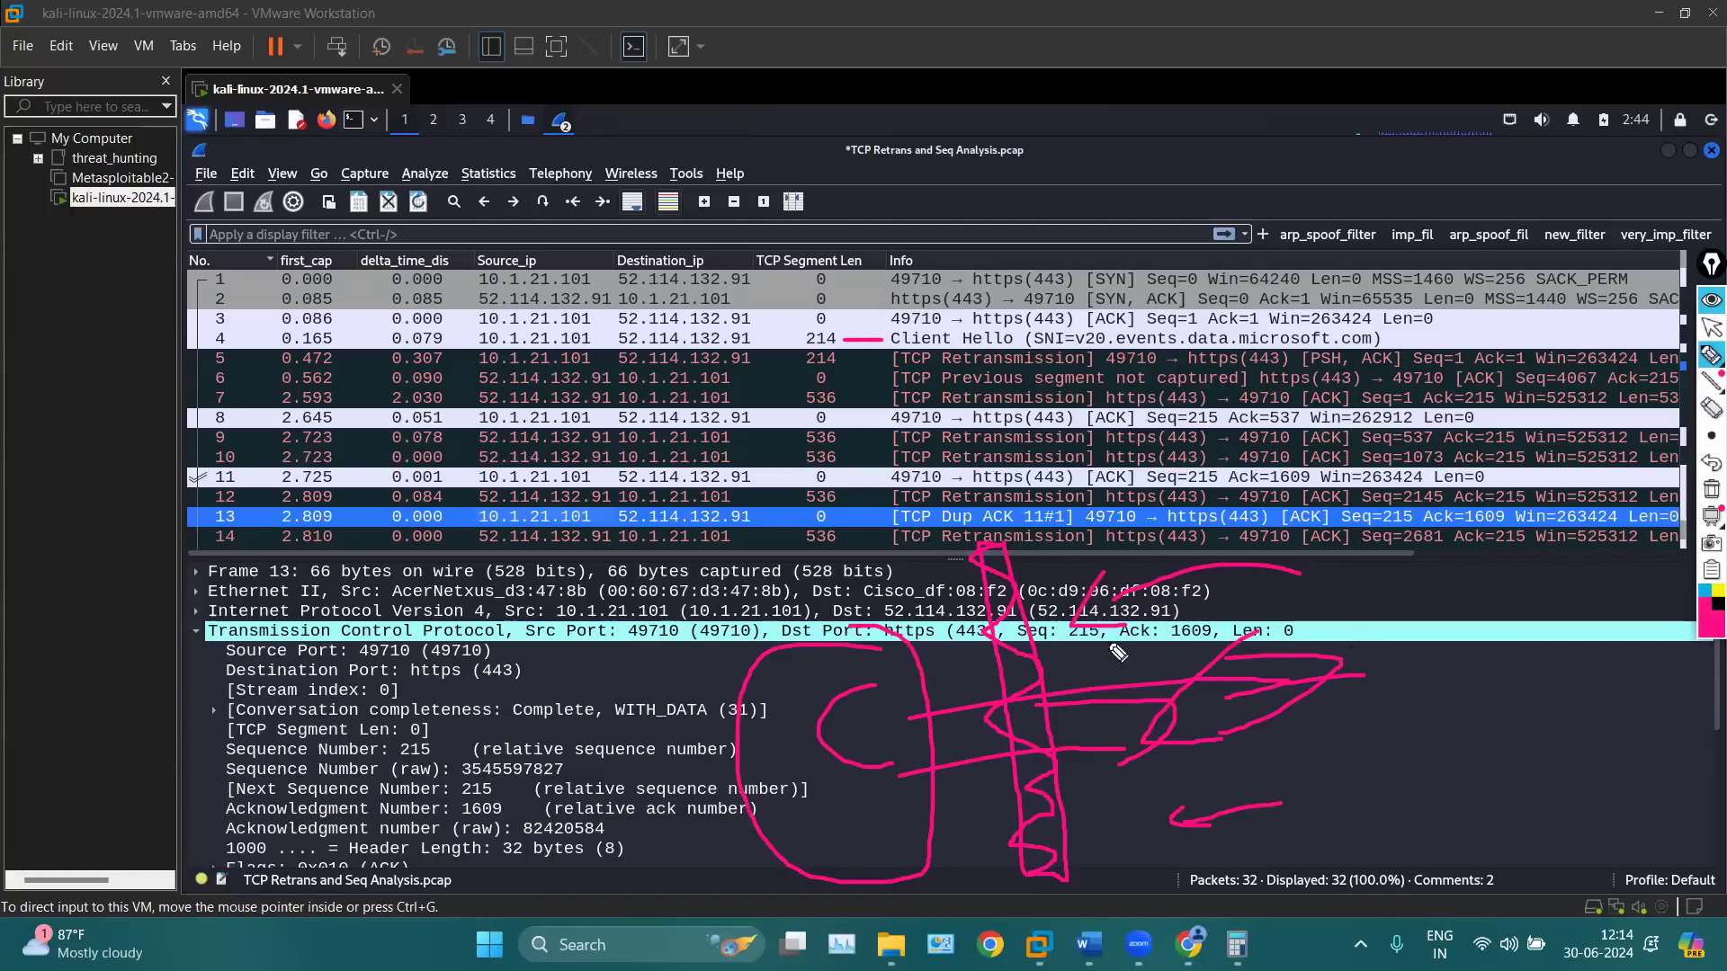
Select the duplicate ACK packets 19 and 18 in the packet list to view their TCP details
left_click(1712, 326)
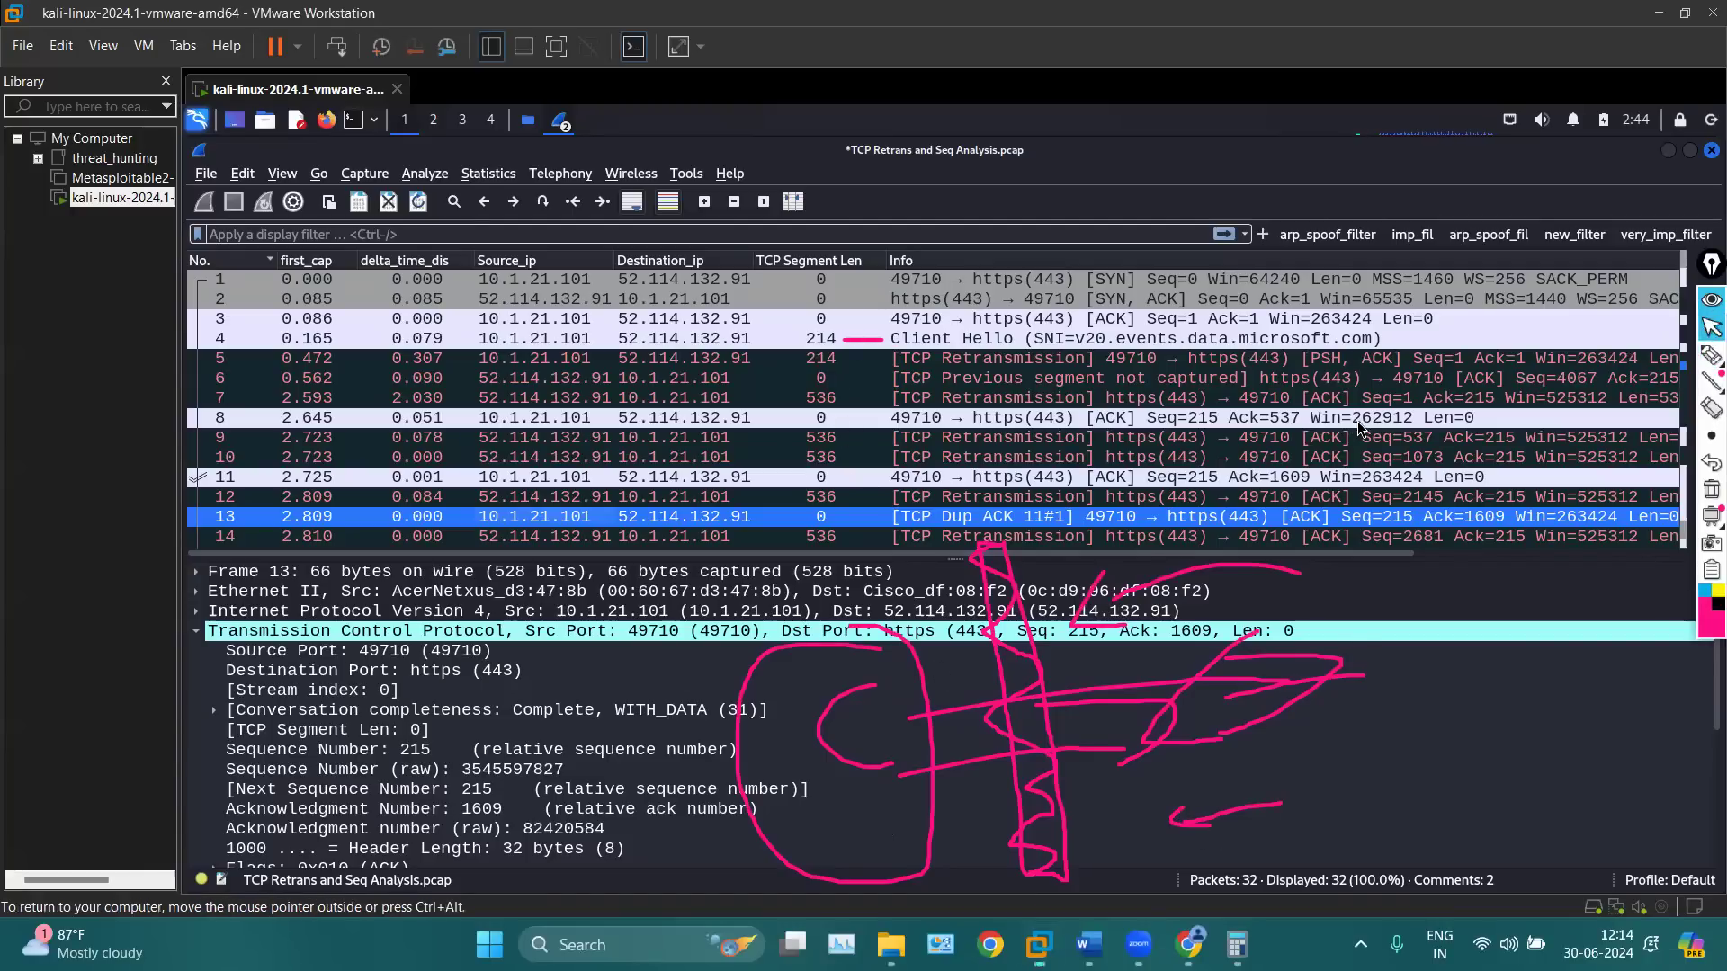
scroll(1359, 430, "down", 4)
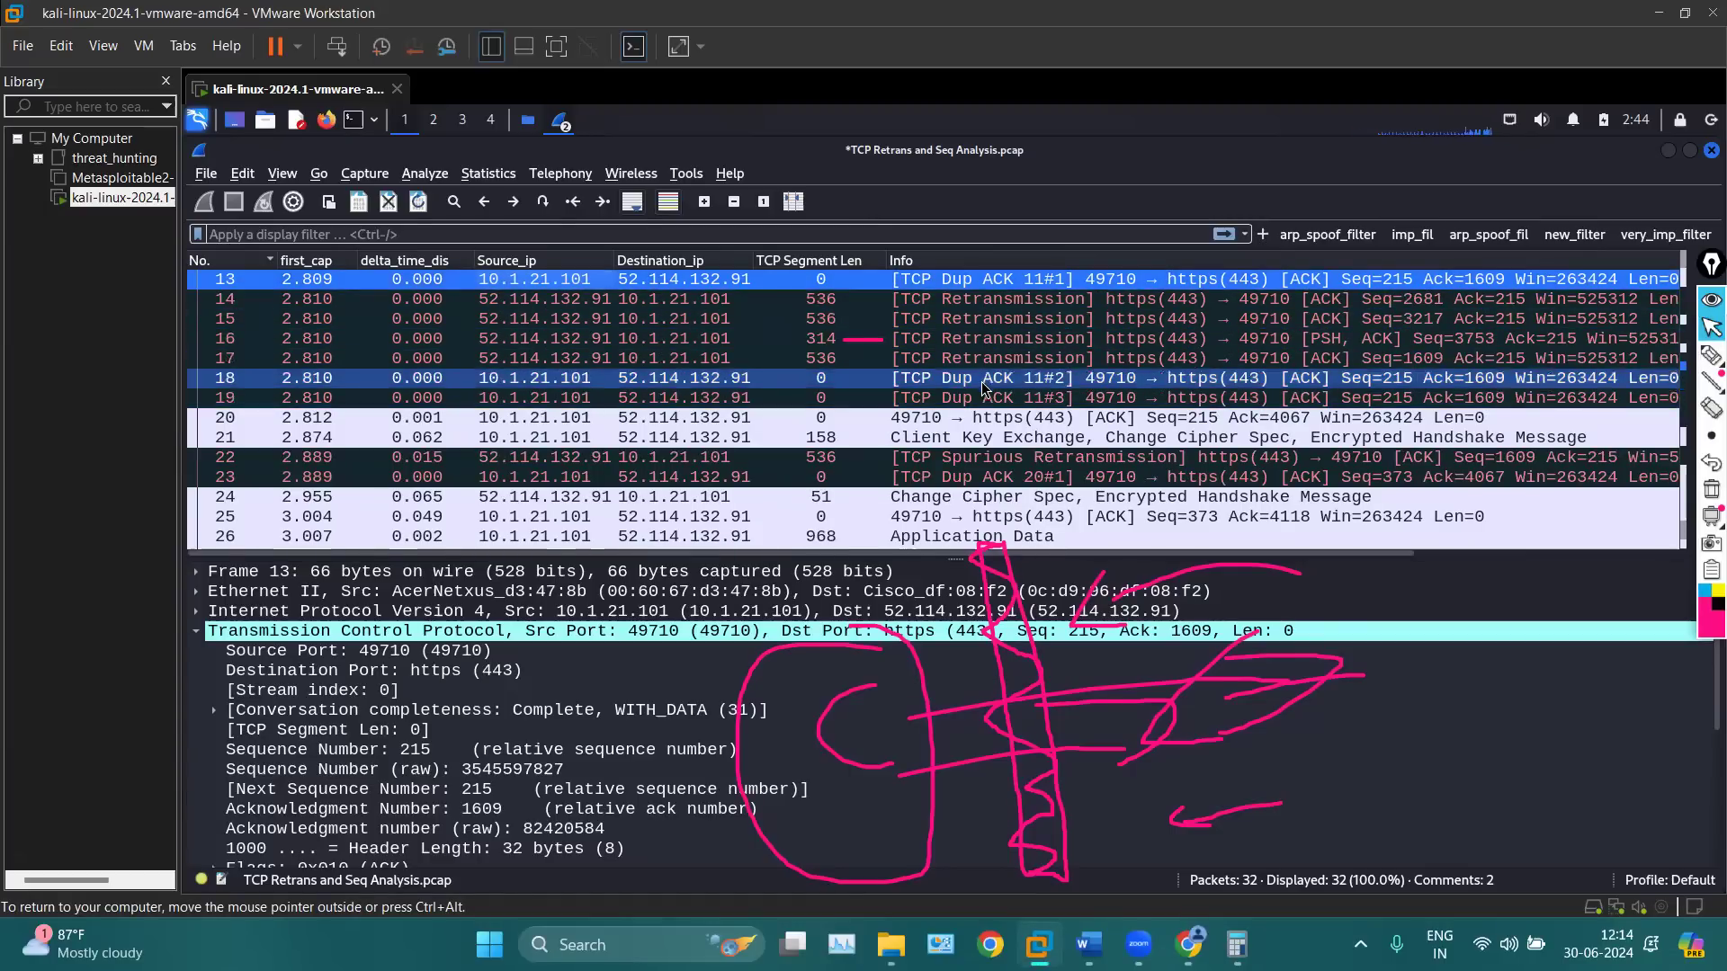
left_click(894, 403)
left_click(871, 374)
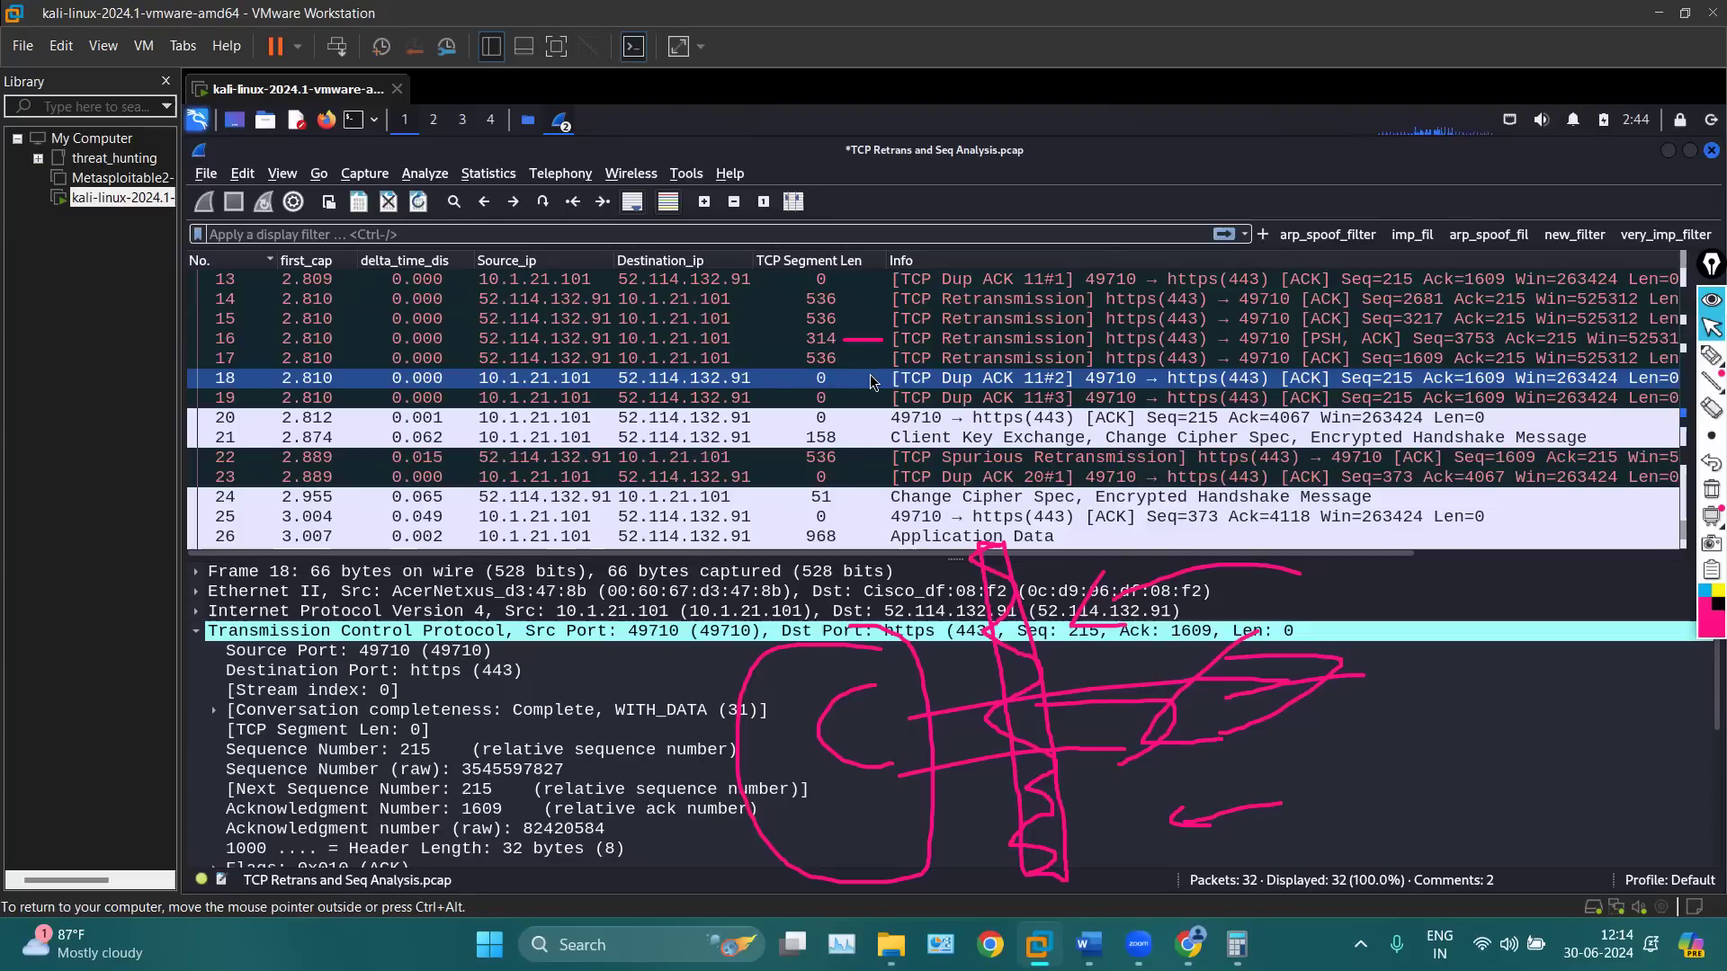
Bracket retransmission packets 14 to 16 at the source IP and Info columns, and underline duplicate ACK packets 18 and 19
left_click(1706, 360)
mouse_move(470, 304)
left_mouse_down()
mouse_move(455, 315)
mouse_move(551, 342)
left_mouse_up()
mouse_move(1276, 297)
left_mouse_down()
mouse_move(1229, 335)
mouse_move(1273, 365)
left_mouse_up()
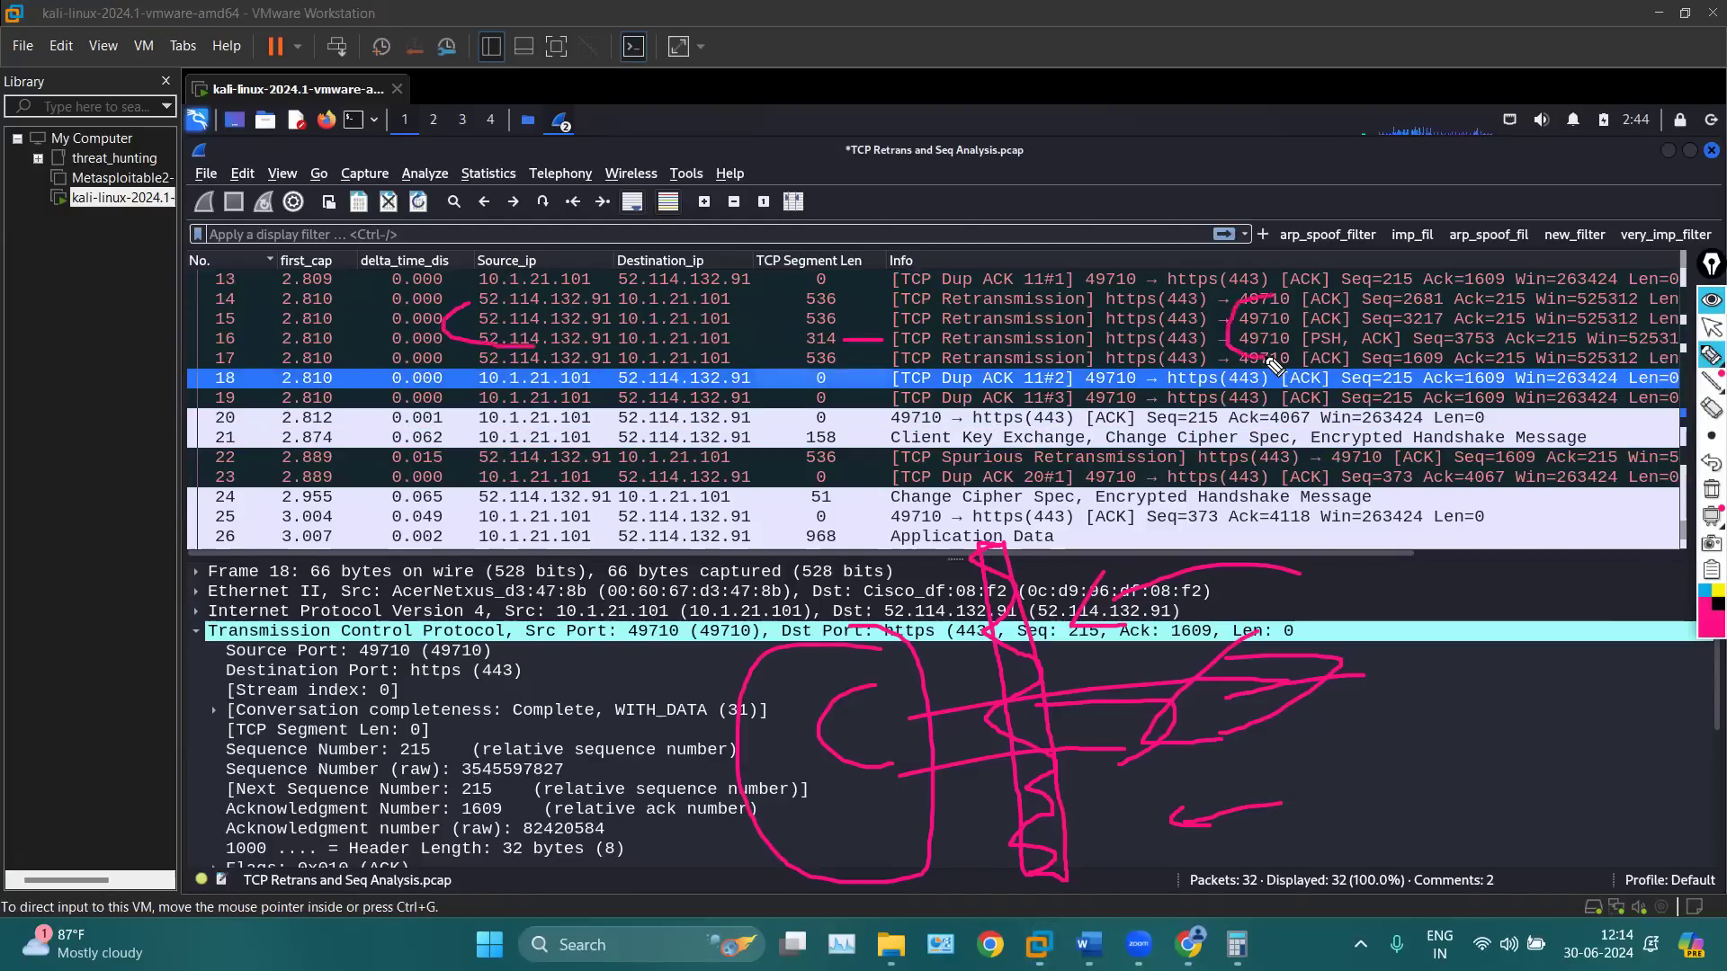
mouse_move(790, 383)
left_mouse_down()
mouse_move(880, 382)
mouse_move(859, 409)
mouse_move(877, 409)
mouse_move(850, 423)
left_mouse_up()
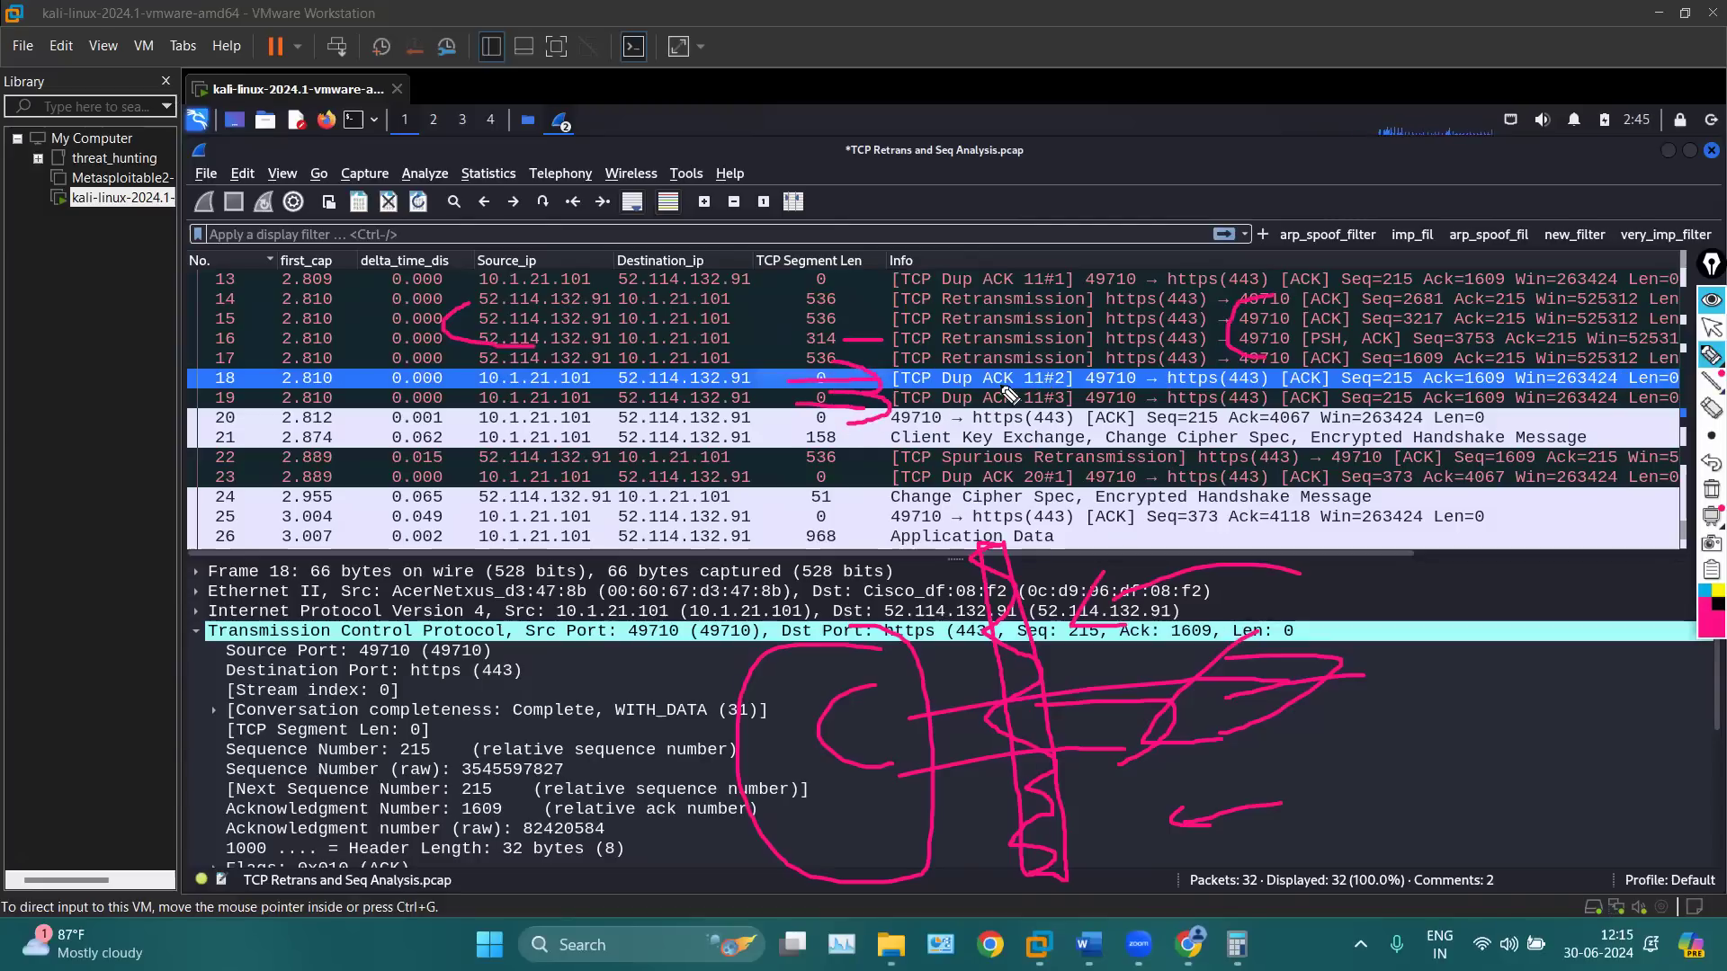
mouse_move(986, 386)
left_mouse_down()
mouse_move(1068, 386)
mouse_move(1073, 416)
left_mouse_up()
Select packet 11, the original ACK with acknowledgement number 1609, and clear all annotations
left_click(1708, 328)
scroll(1423, 366, "up", 1)
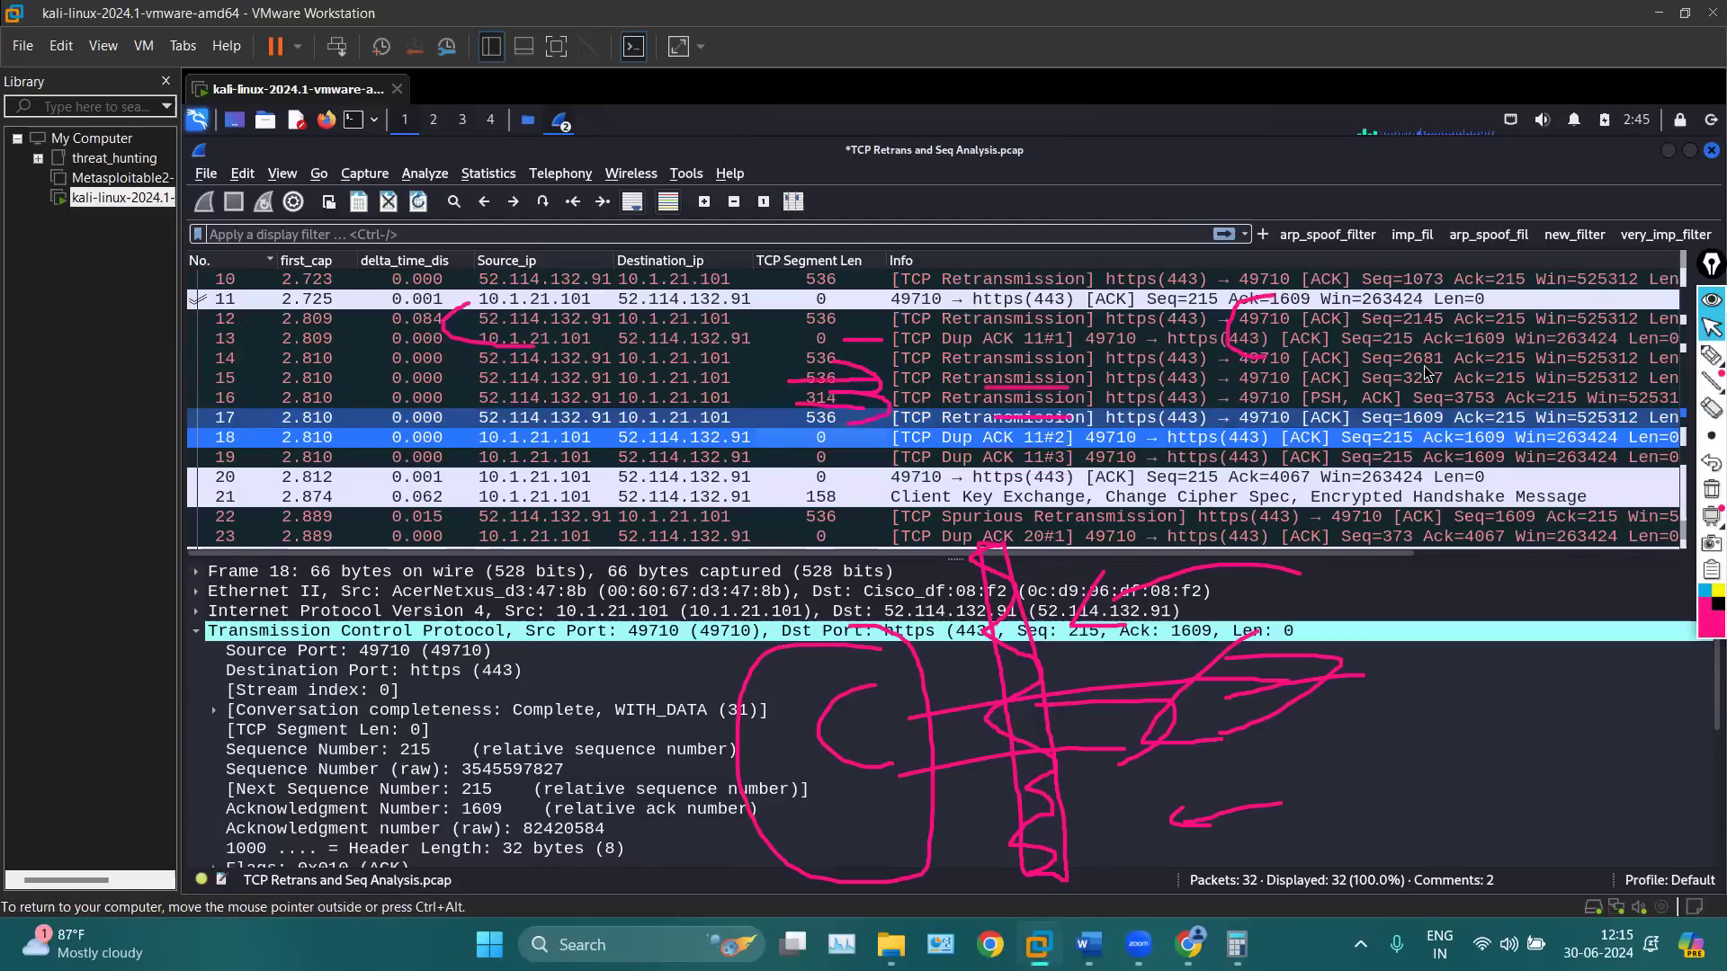
left_click(1084, 304)
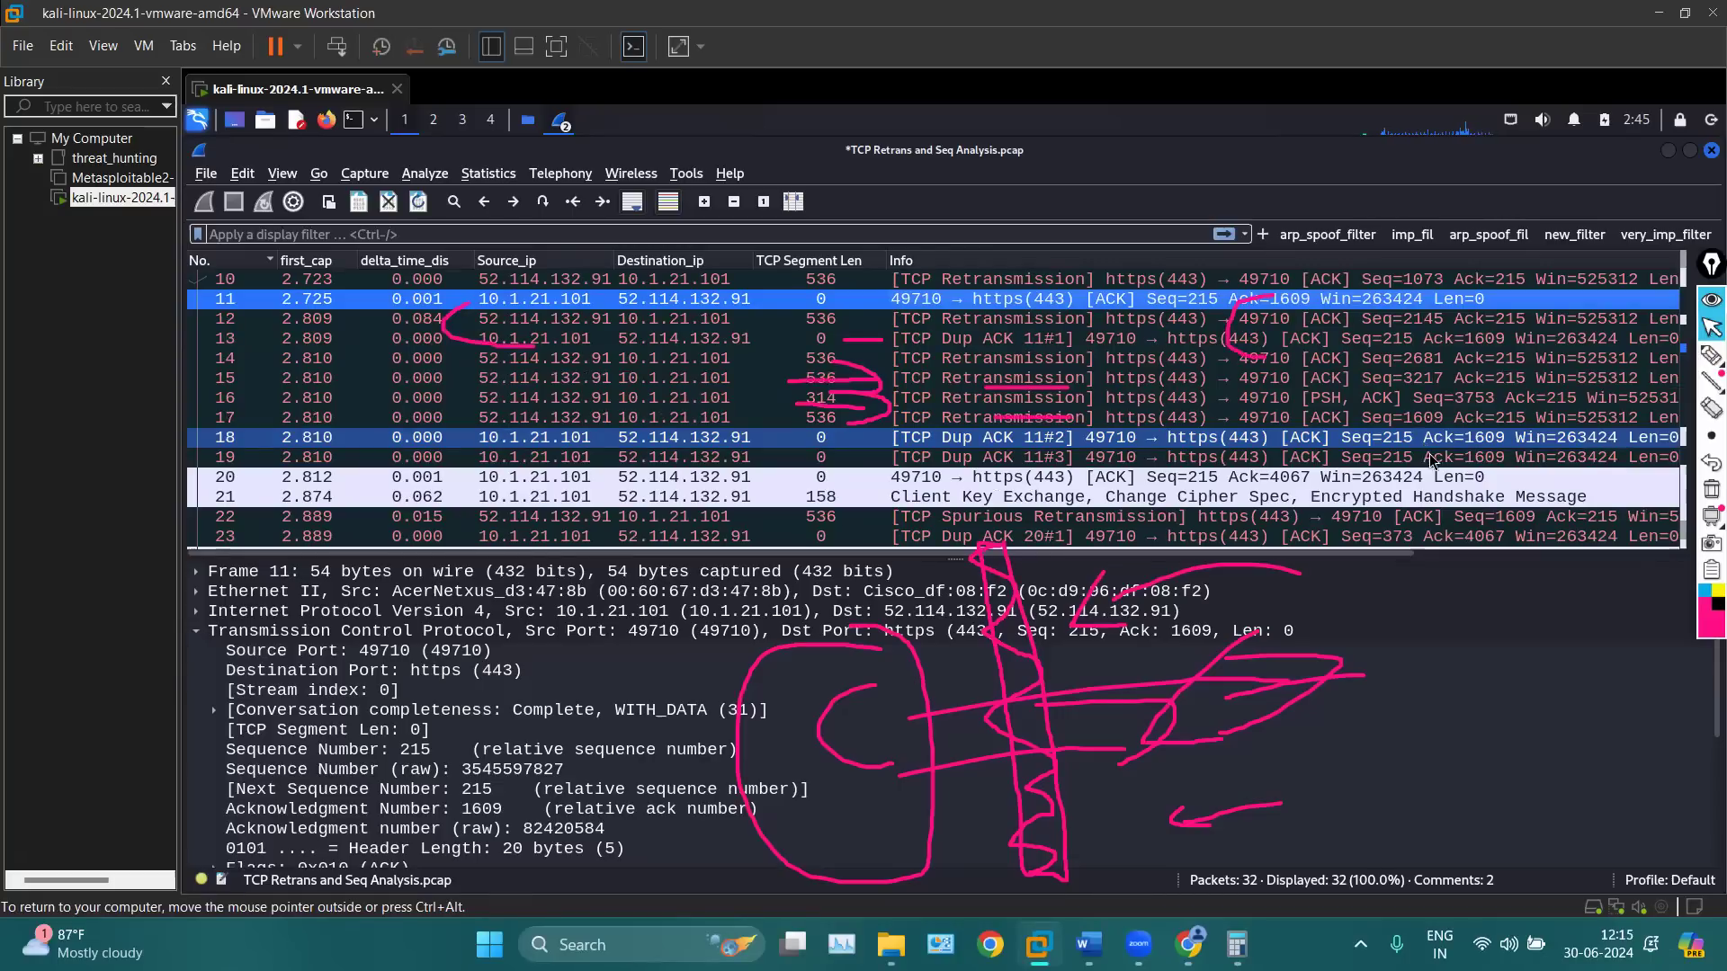
left_click(1710, 490)
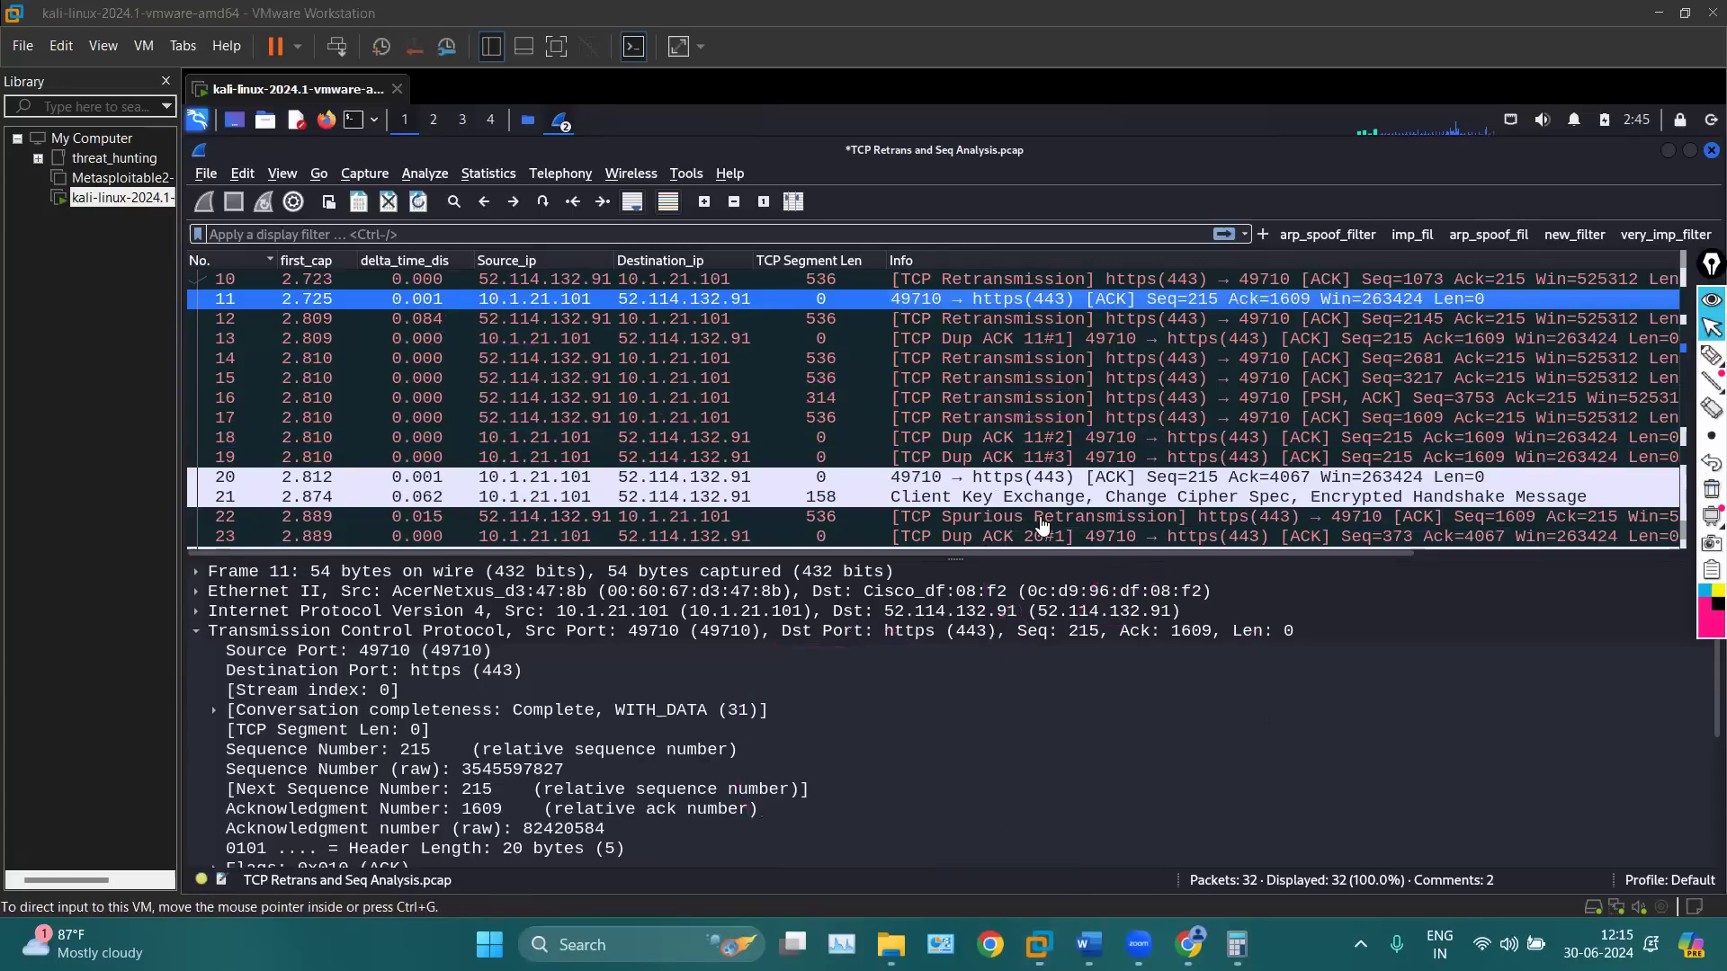
Compare the TCP details of duplicate ACK packets 18 and 19, ending on packet 18
left_click(983, 440)
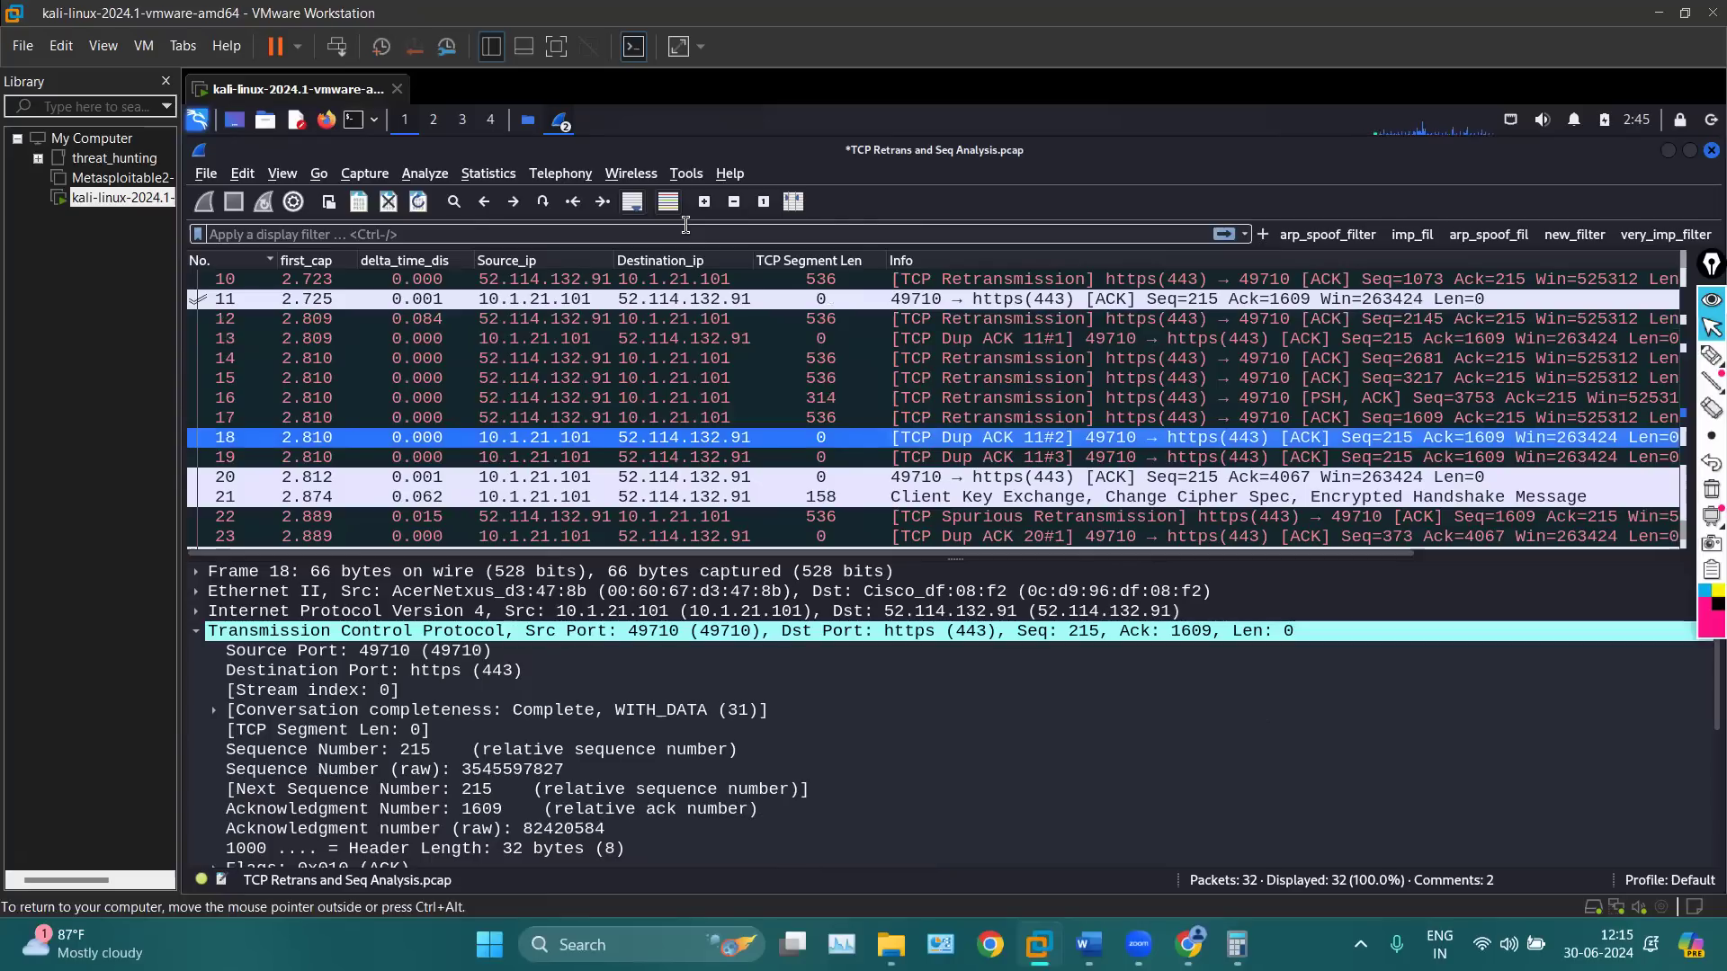
left_click(990, 457)
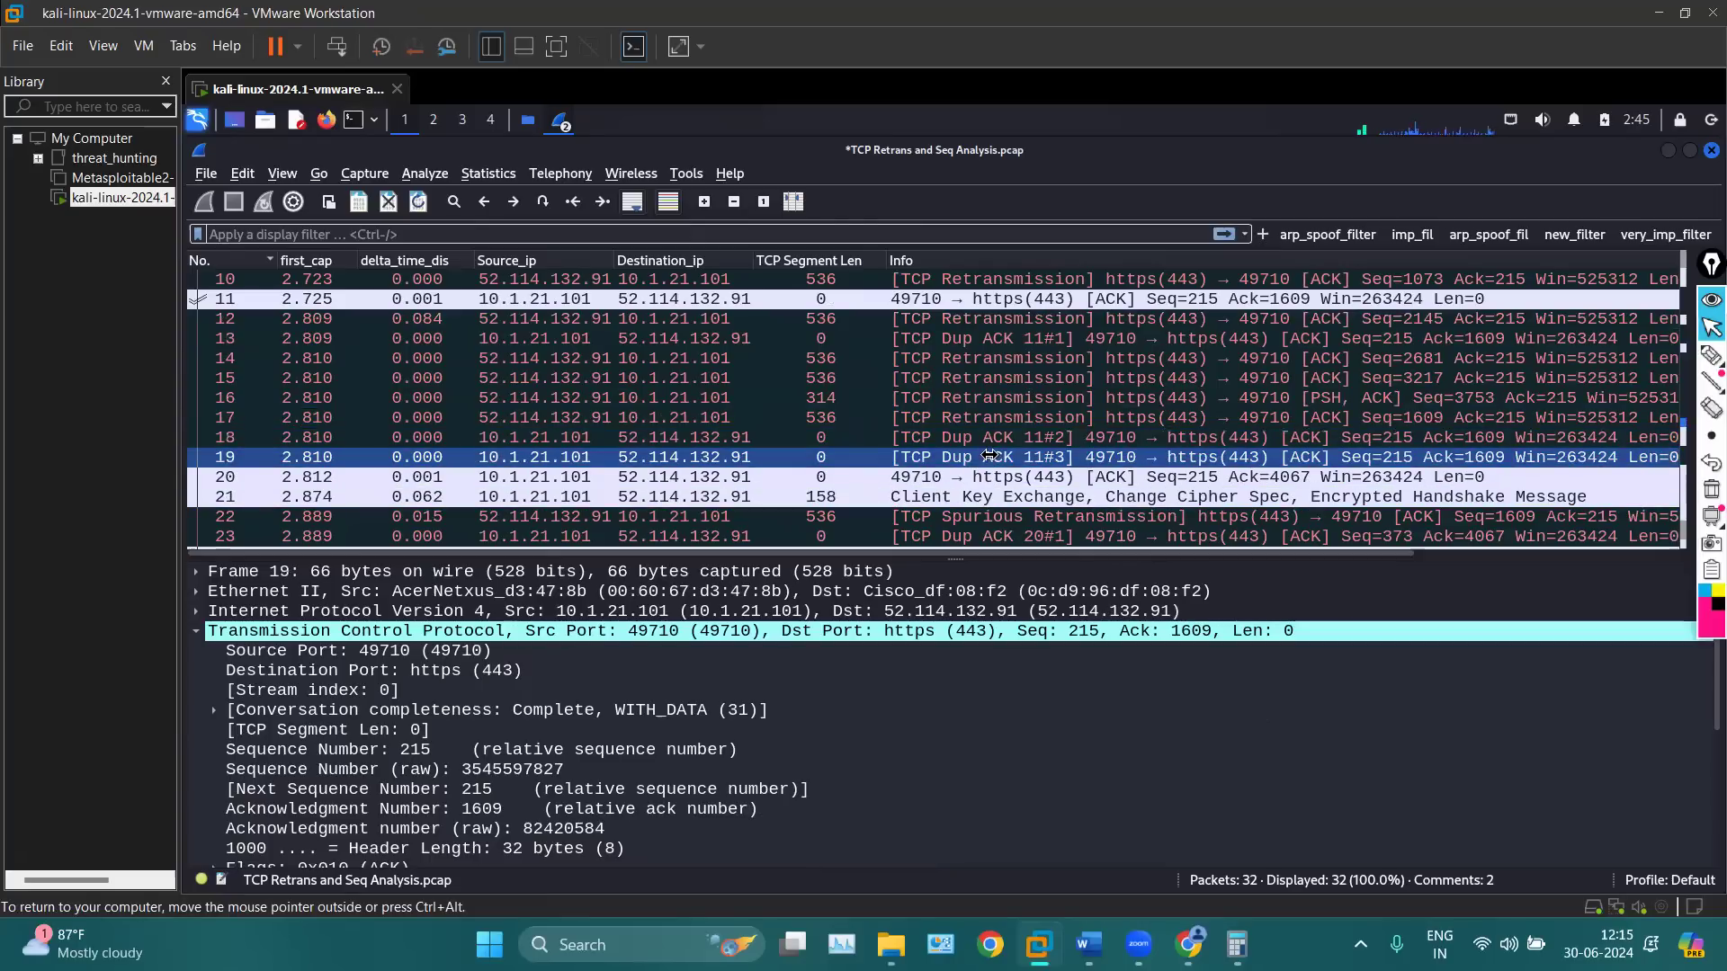
key("Up")
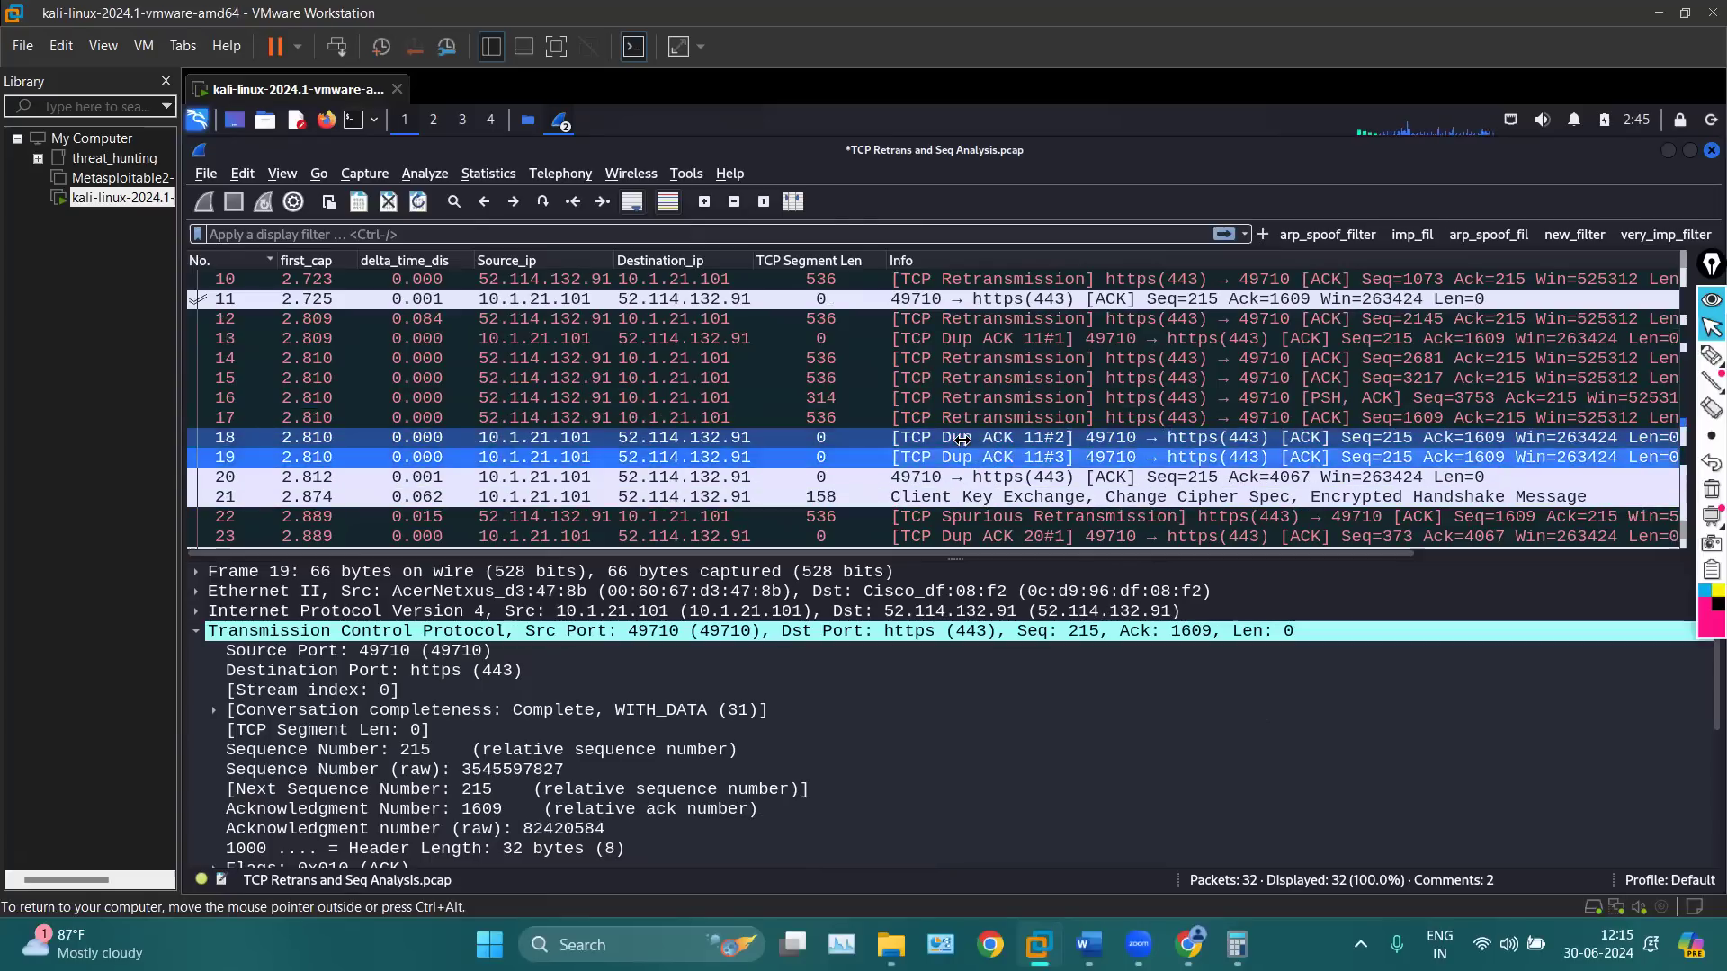
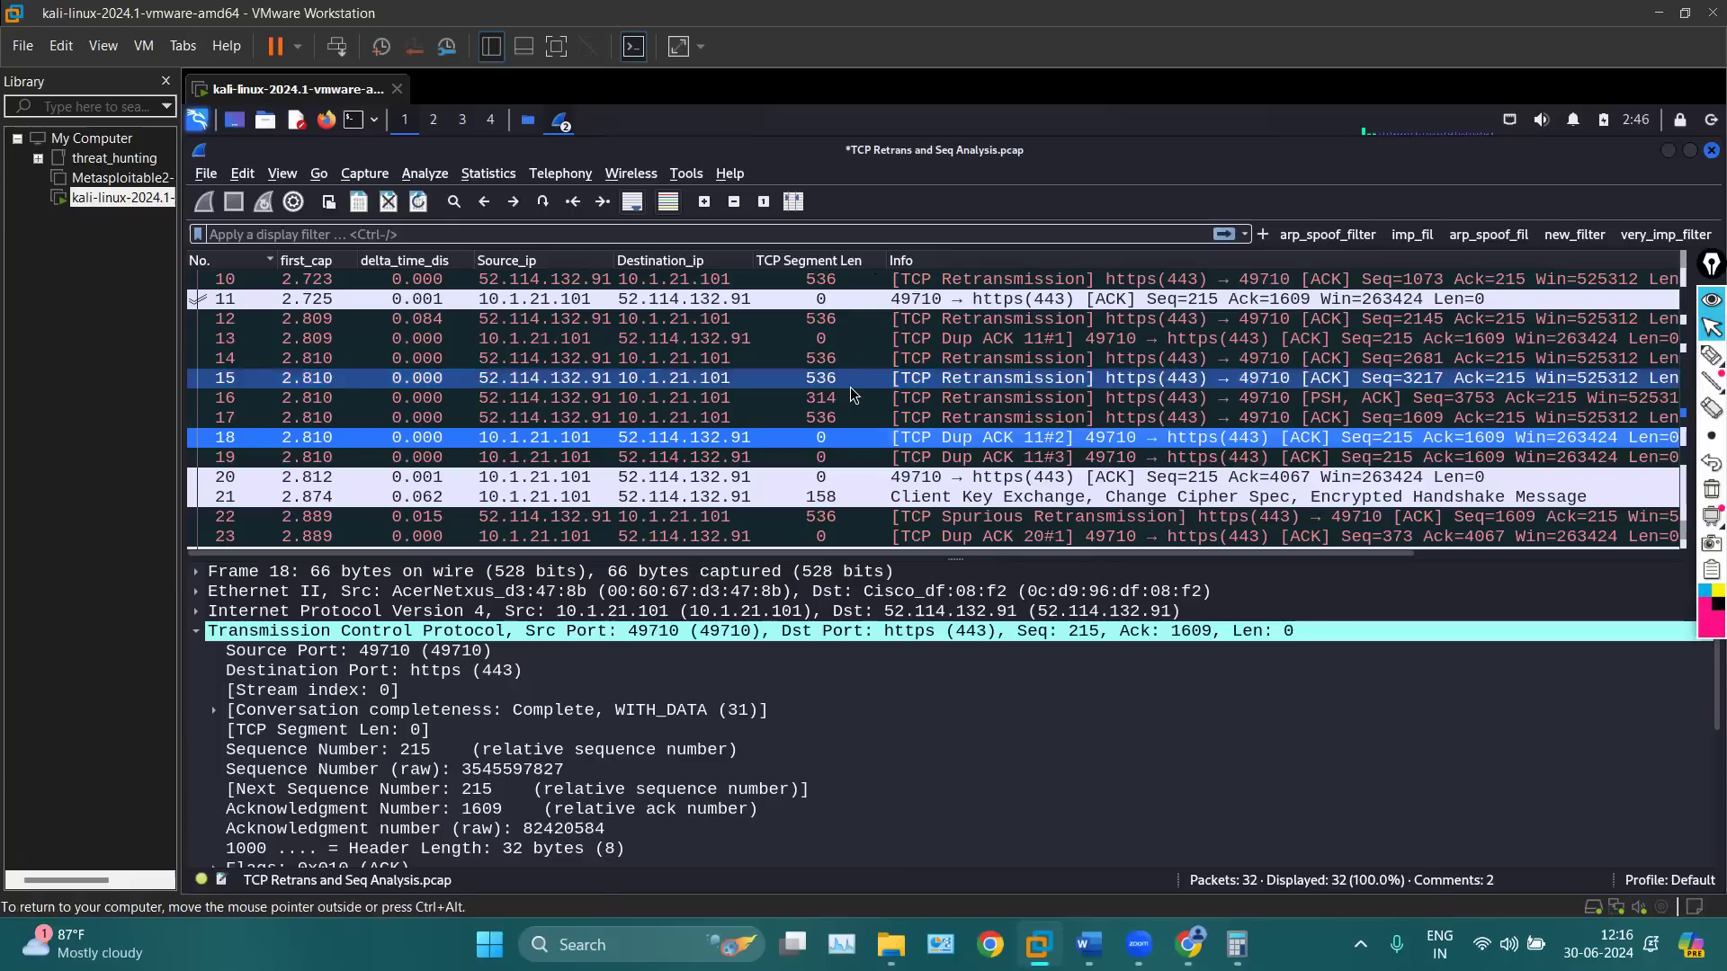
Step through retransmission packets 14 to 17 to examine their sequence numbers and segment lengths
key("Up")
left_click(824, 361)
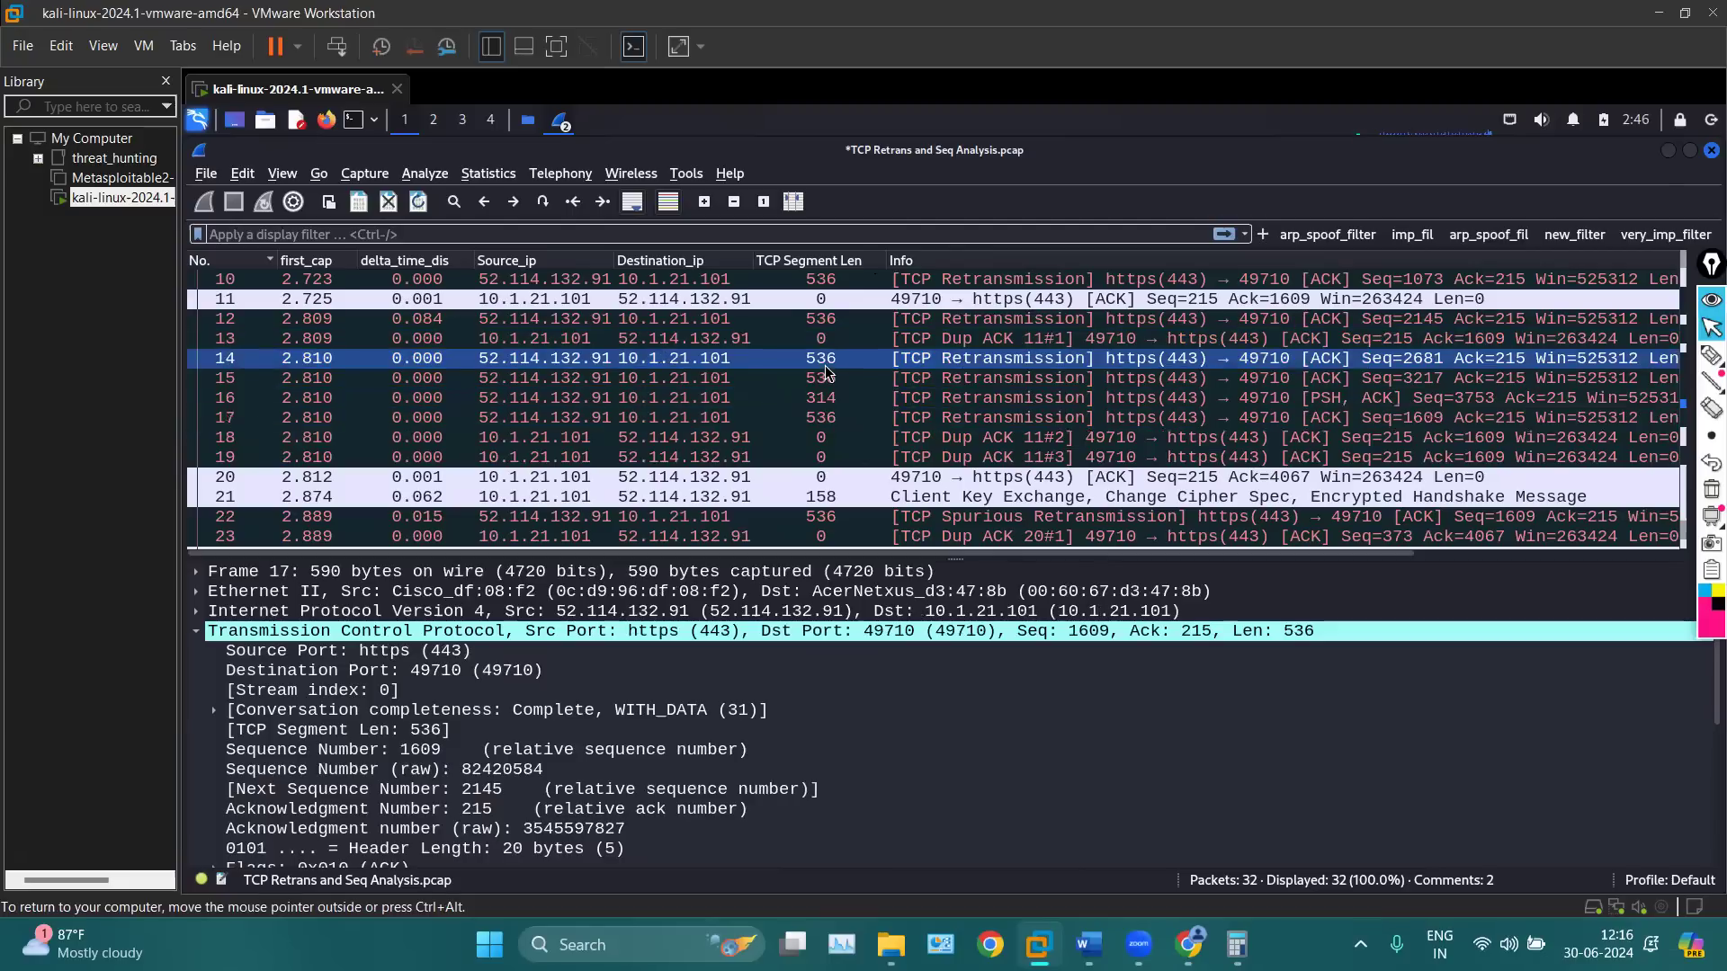
left_click(828, 377)
left_click(835, 398)
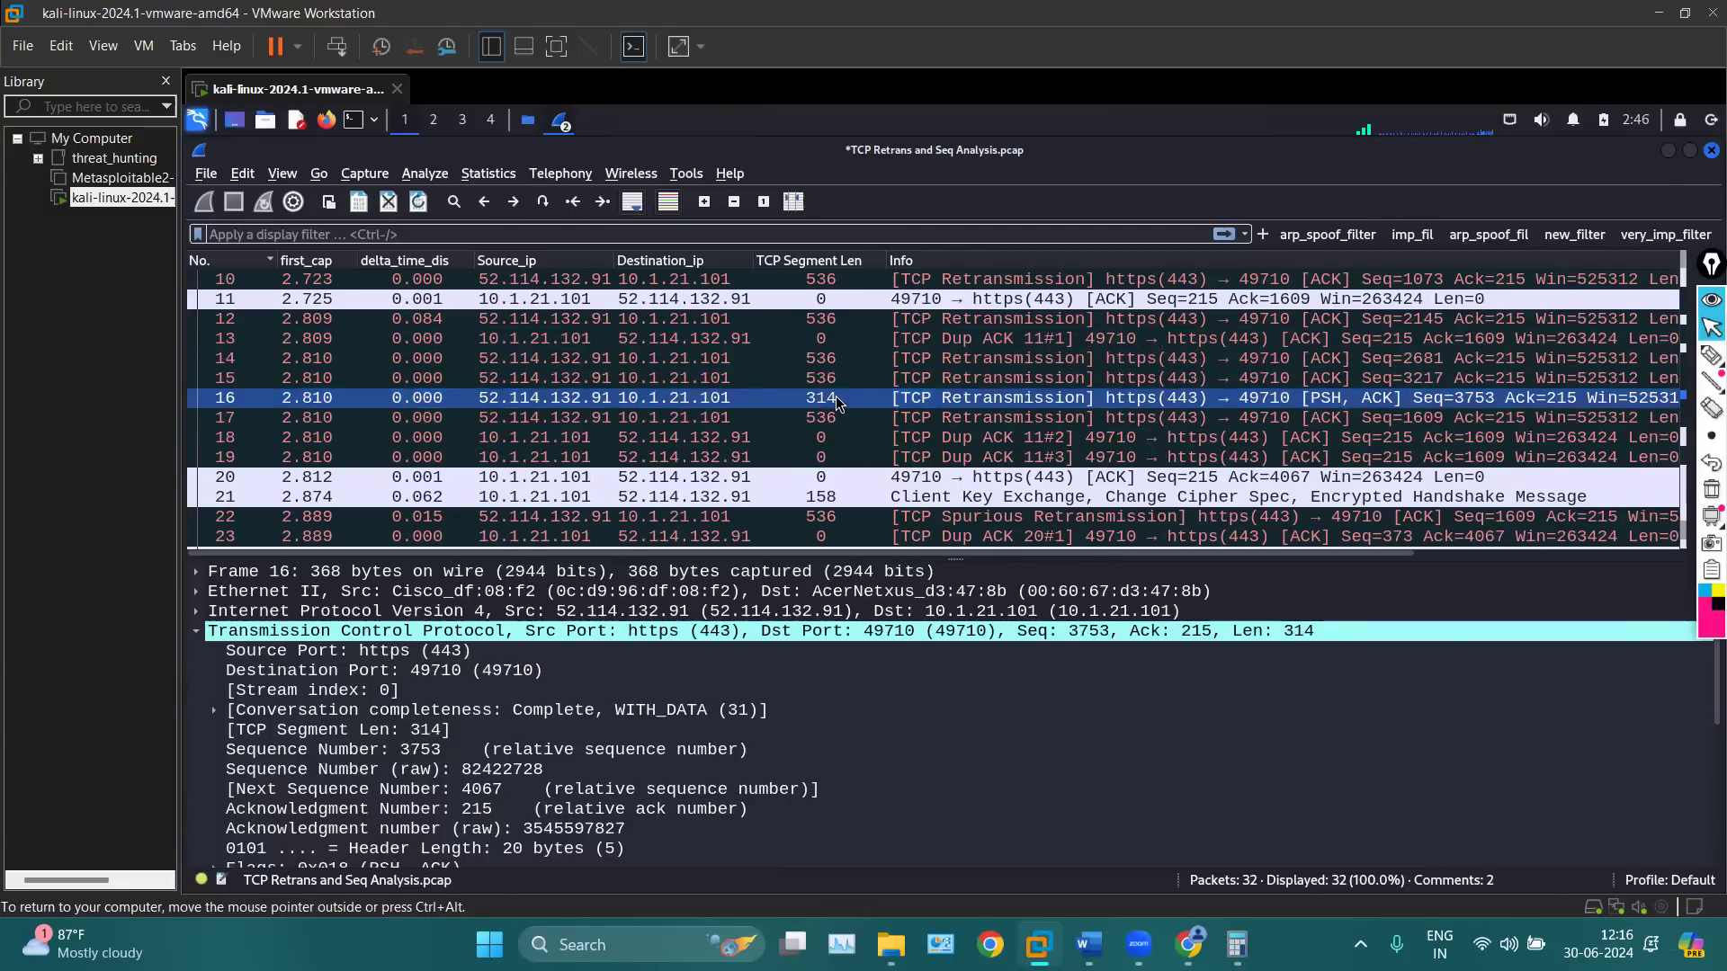
left_click(843, 415)
Review duplicate ACK packets 18 and 19 against the retransmissions before them and the packets through the capture's end
scroll(844, 417, "down", 1)
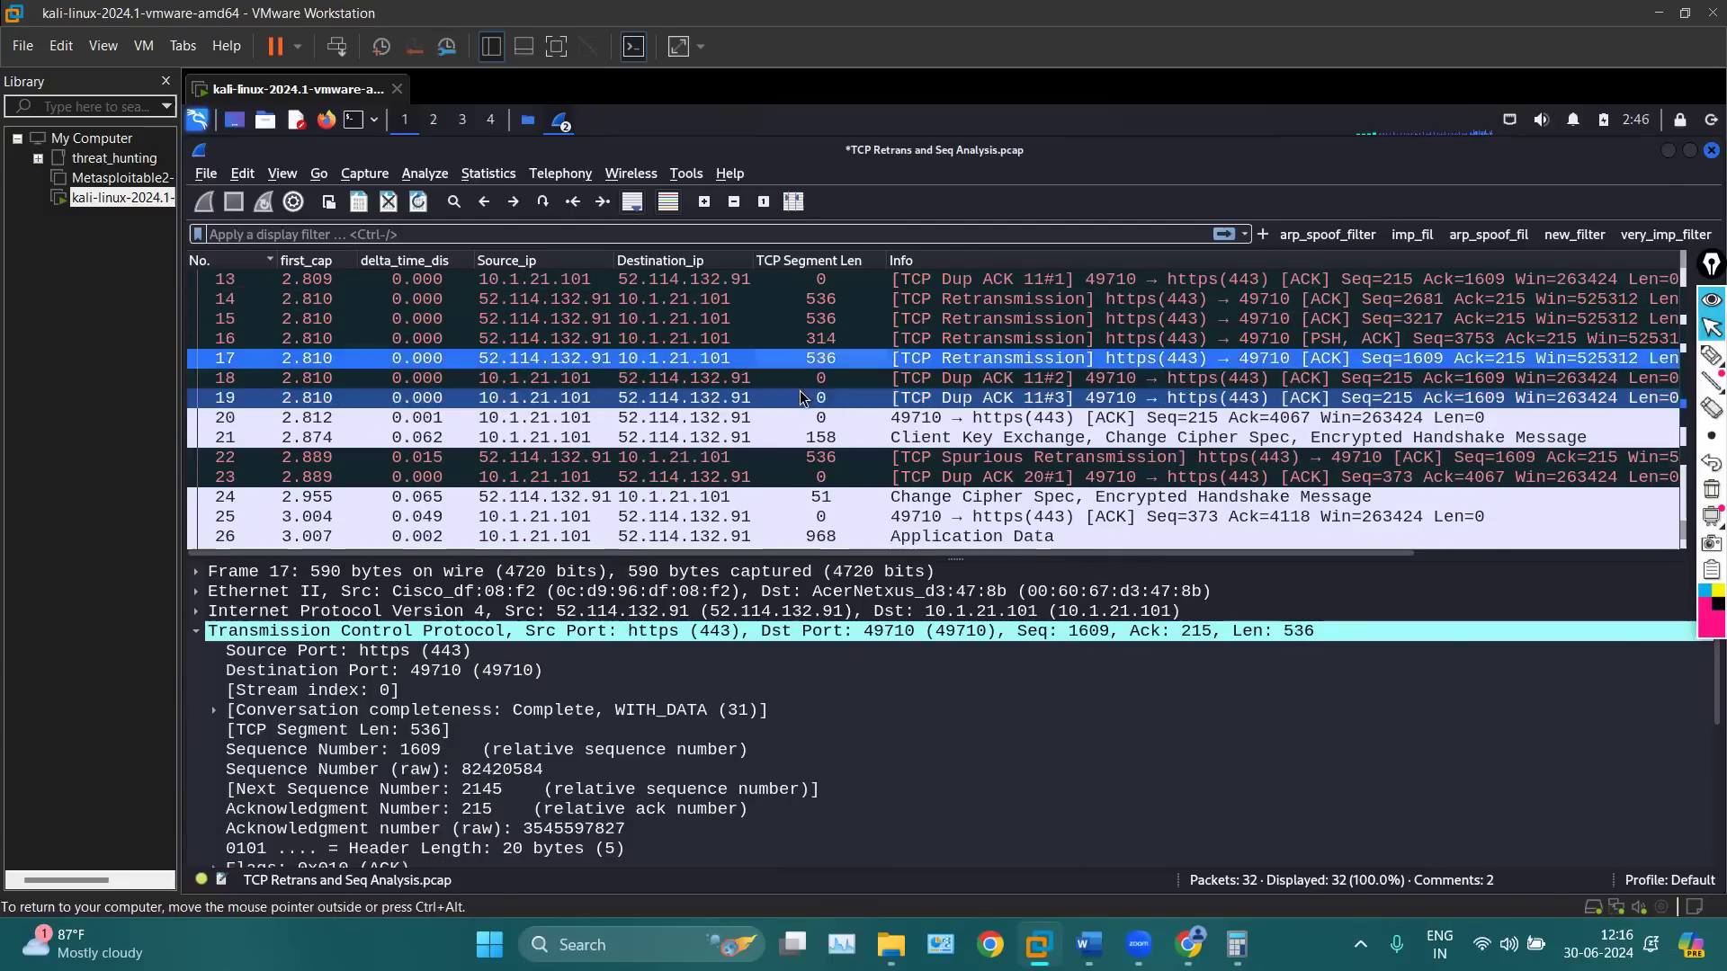
left_click(820, 397)
left_click(844, 374)
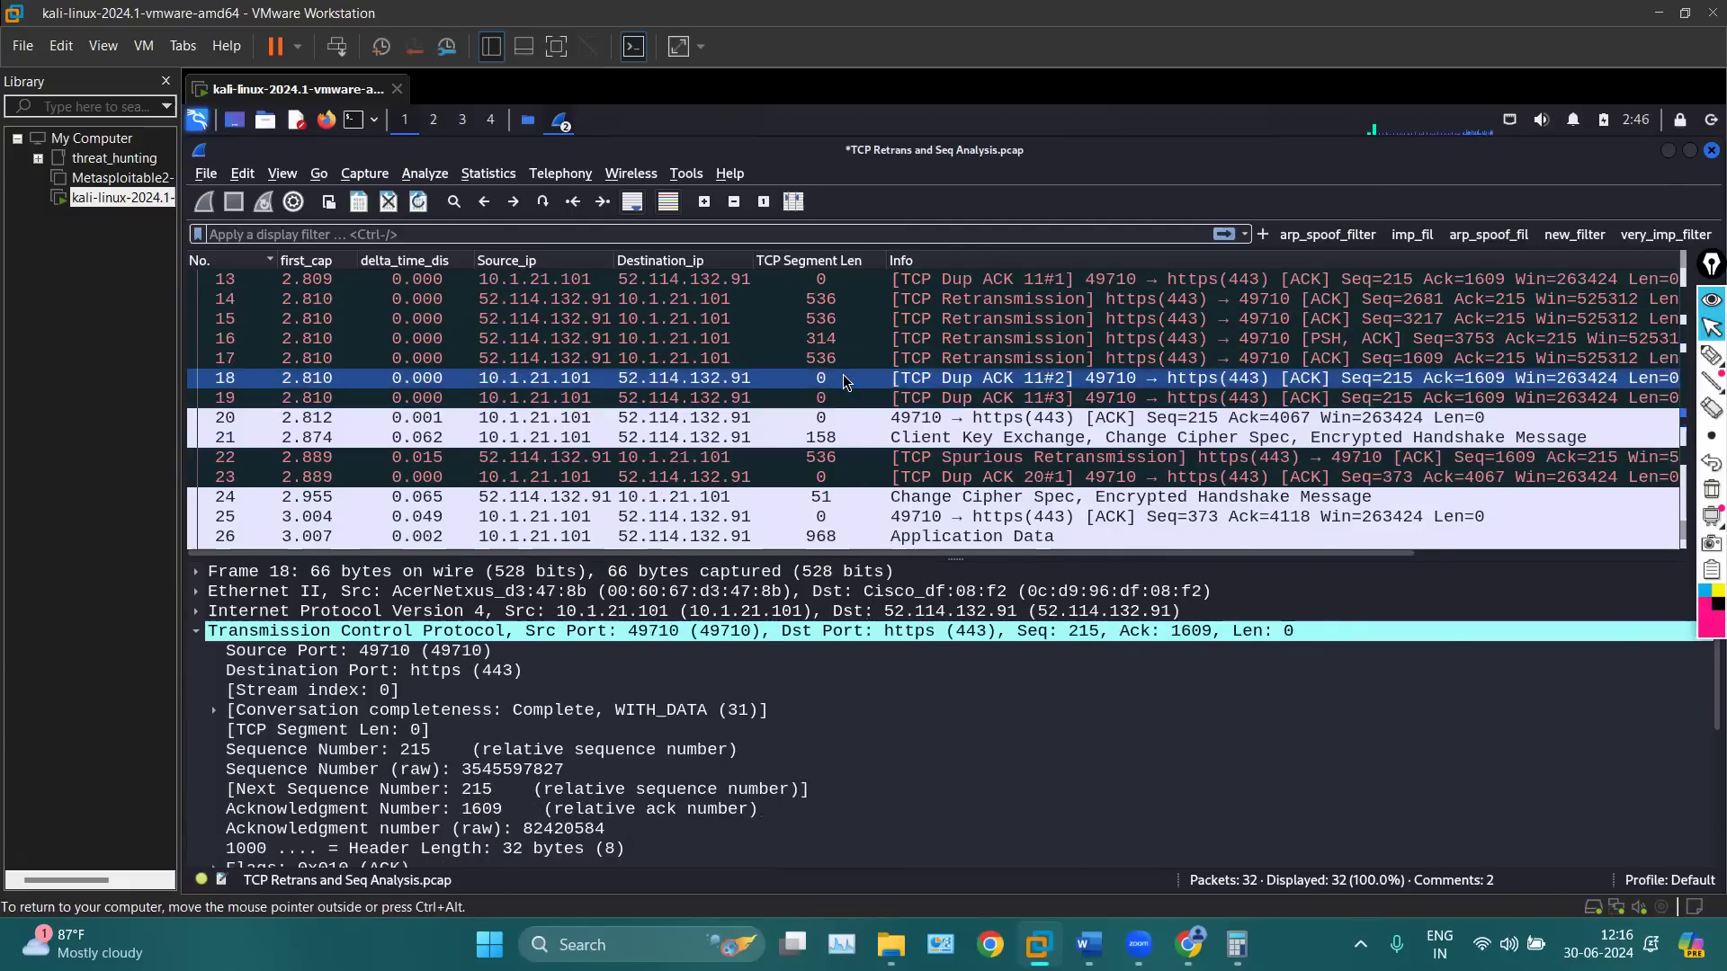
left_click(876, 400)
scroll(876, 399, "down", 2)
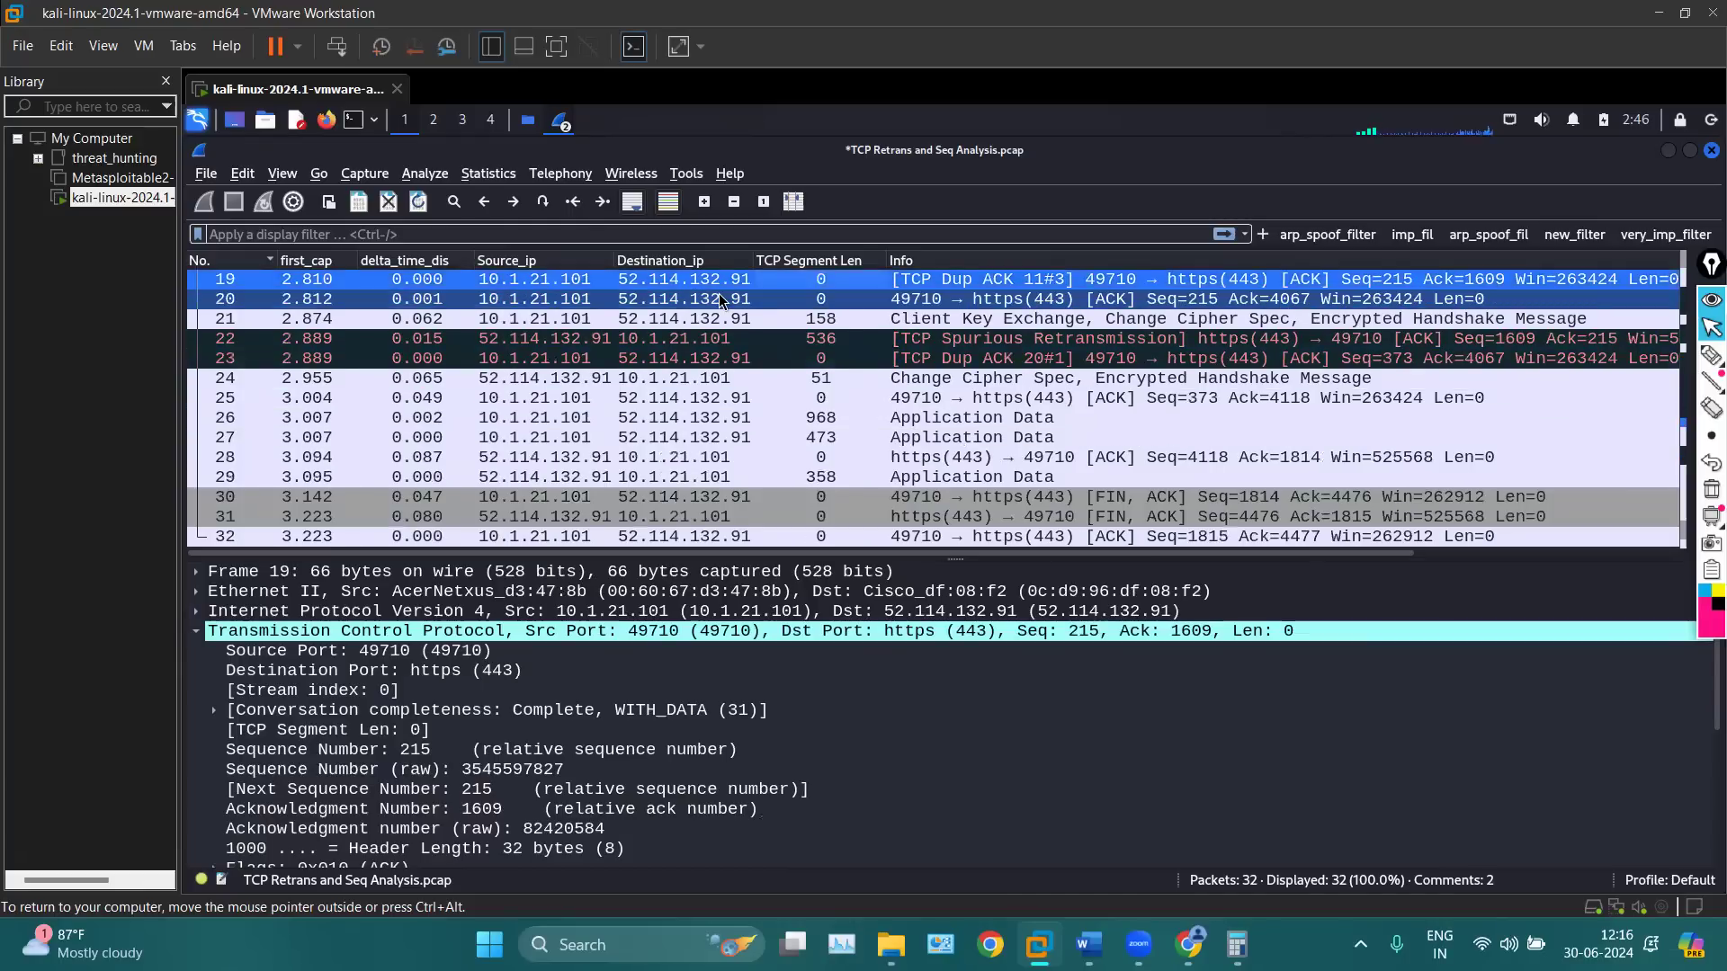
scroll(900, 363, "up", 1)
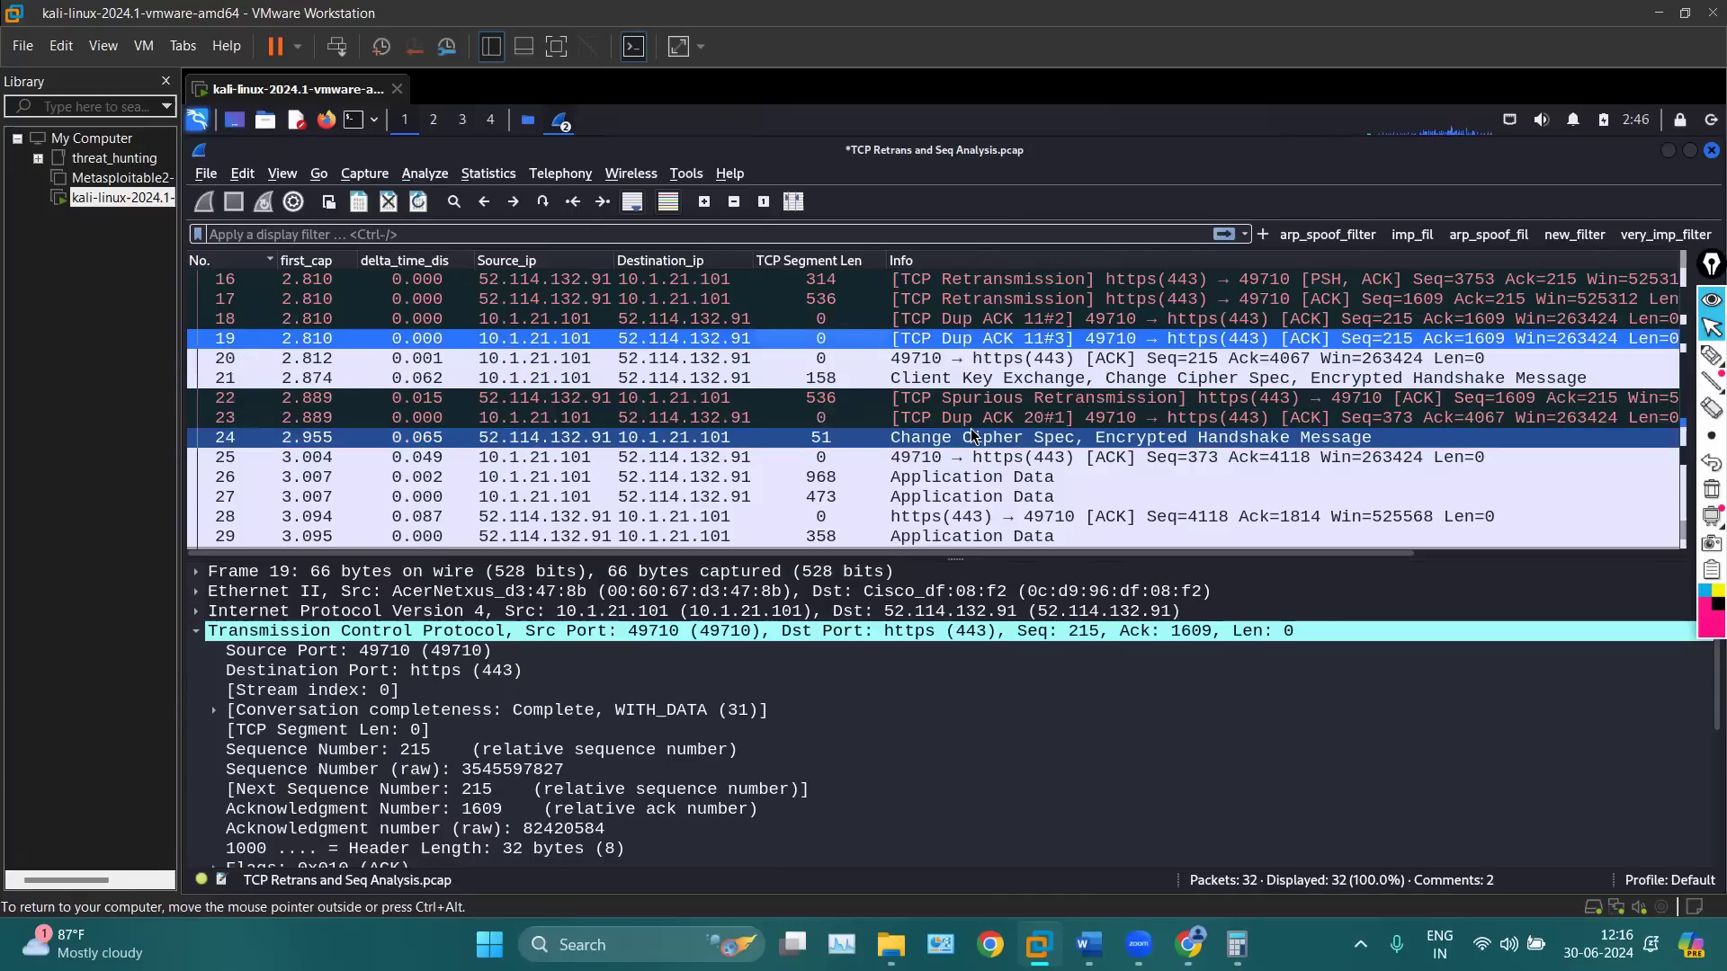
scroll(971, 436, "up", 2)
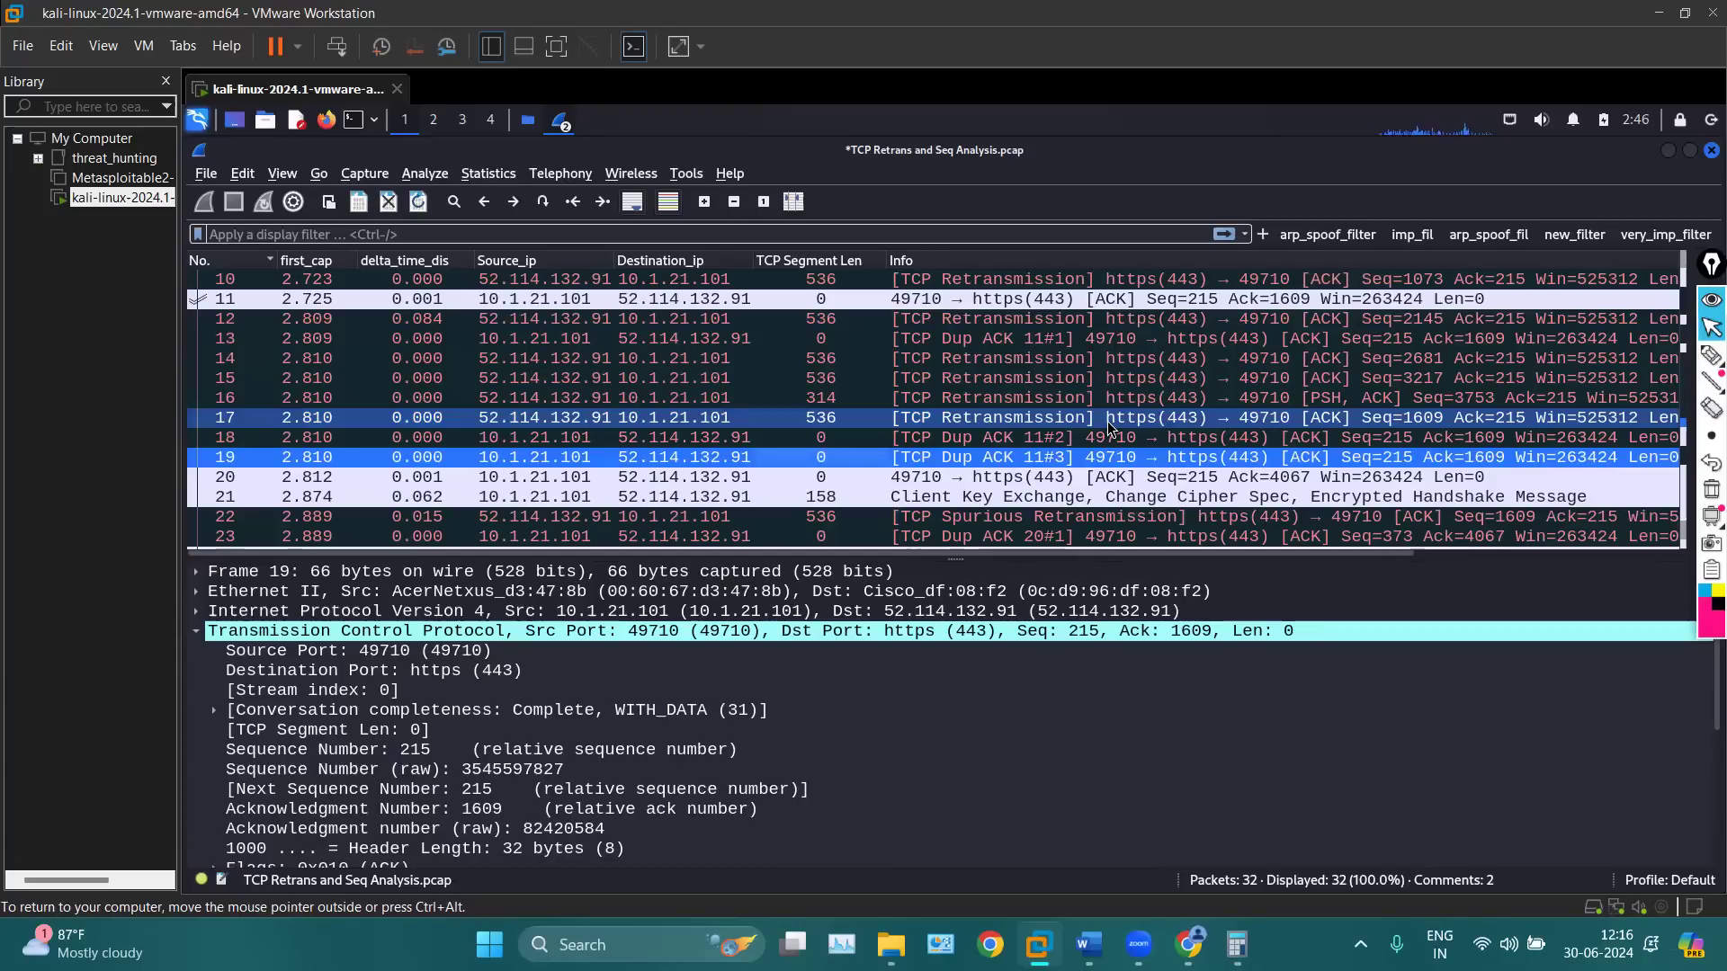
scroll(1108, 421, "down", 1)
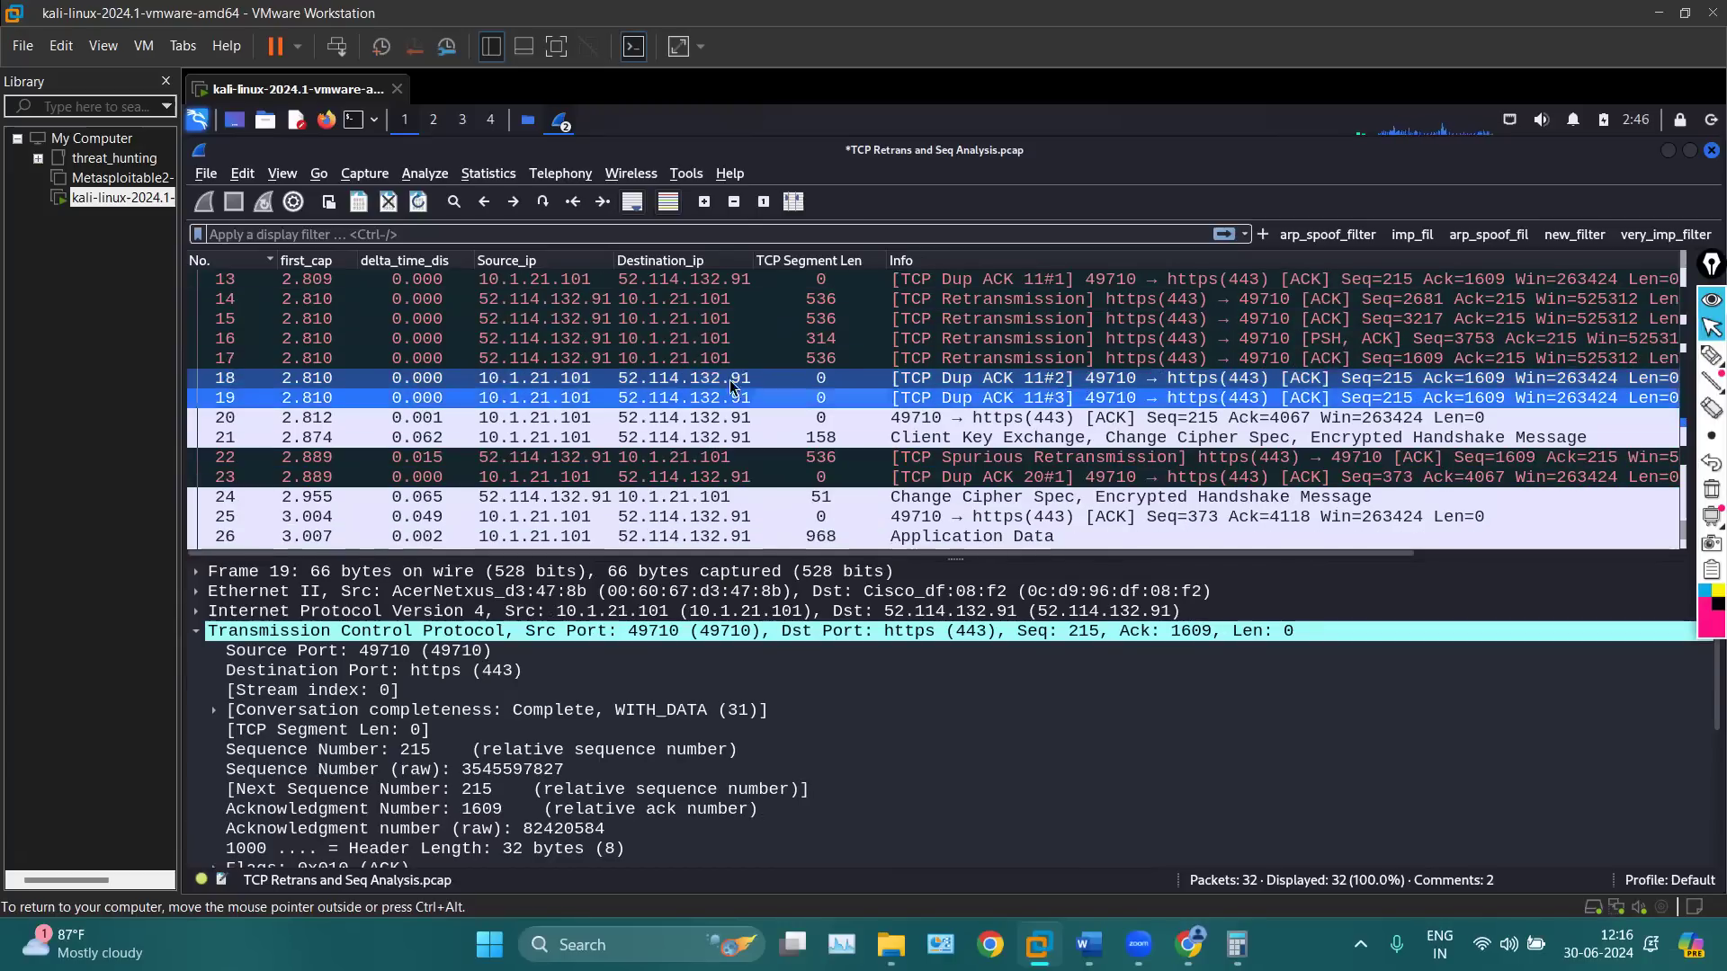
Circle the delta times of packets 13 to 19 and mark the segment lengths of packets 13 to 19
scroll(960, 398, "up", 2)
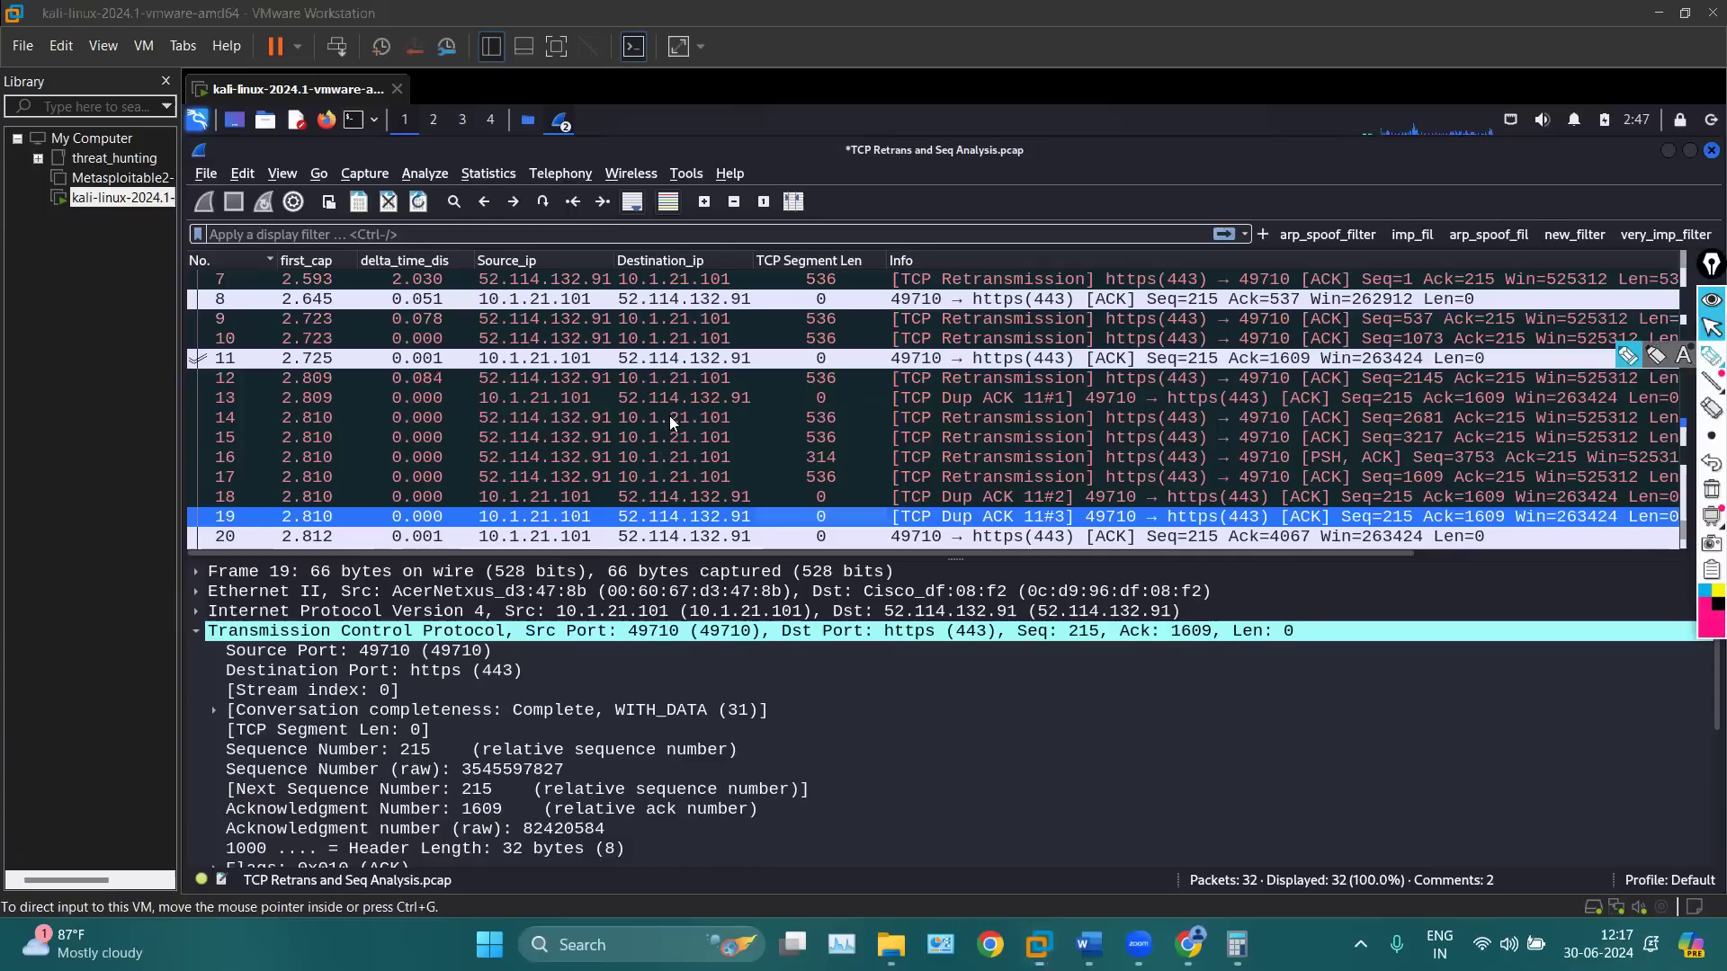
left_click(1709, 353)
mouse_move(396, 392)
left_mouse_down()
mouse_move(373, 414)
mouse_move(391, 512)
mouse_move(463, 450)
mouse_move(405, 389)
left_mouse_up()
mouse_move(779, 396)
left_mouse_down()
mouse_move(863, 385)
mouse_move(895, 406)
left_mouse_up()
mouse_move(781, 441)
left_mouse_down()
mouse_move(909, 433)
mouse_move(857, 471)
left_mouse_up()
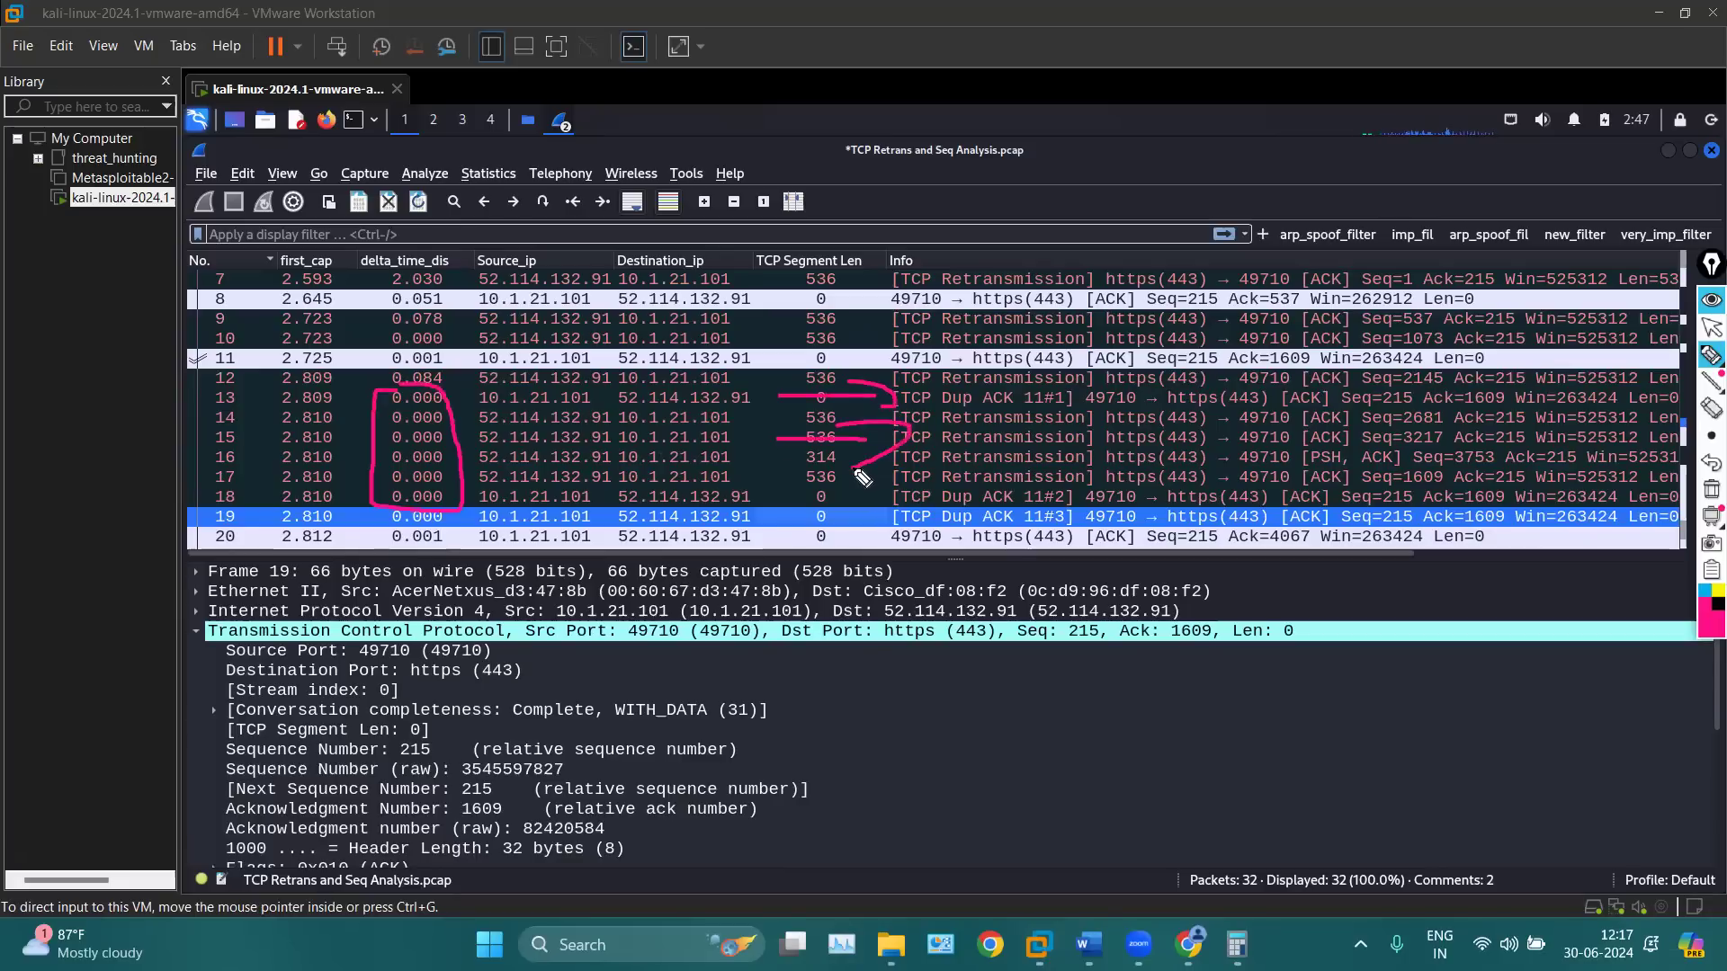
mouse_move(752, 510)
left_mouse_down()
mouse_move(890, 522)
mouse_move(826, 539)
mouse_move(816, 502)
mouse_move(833, 514)
left_mouse_up()
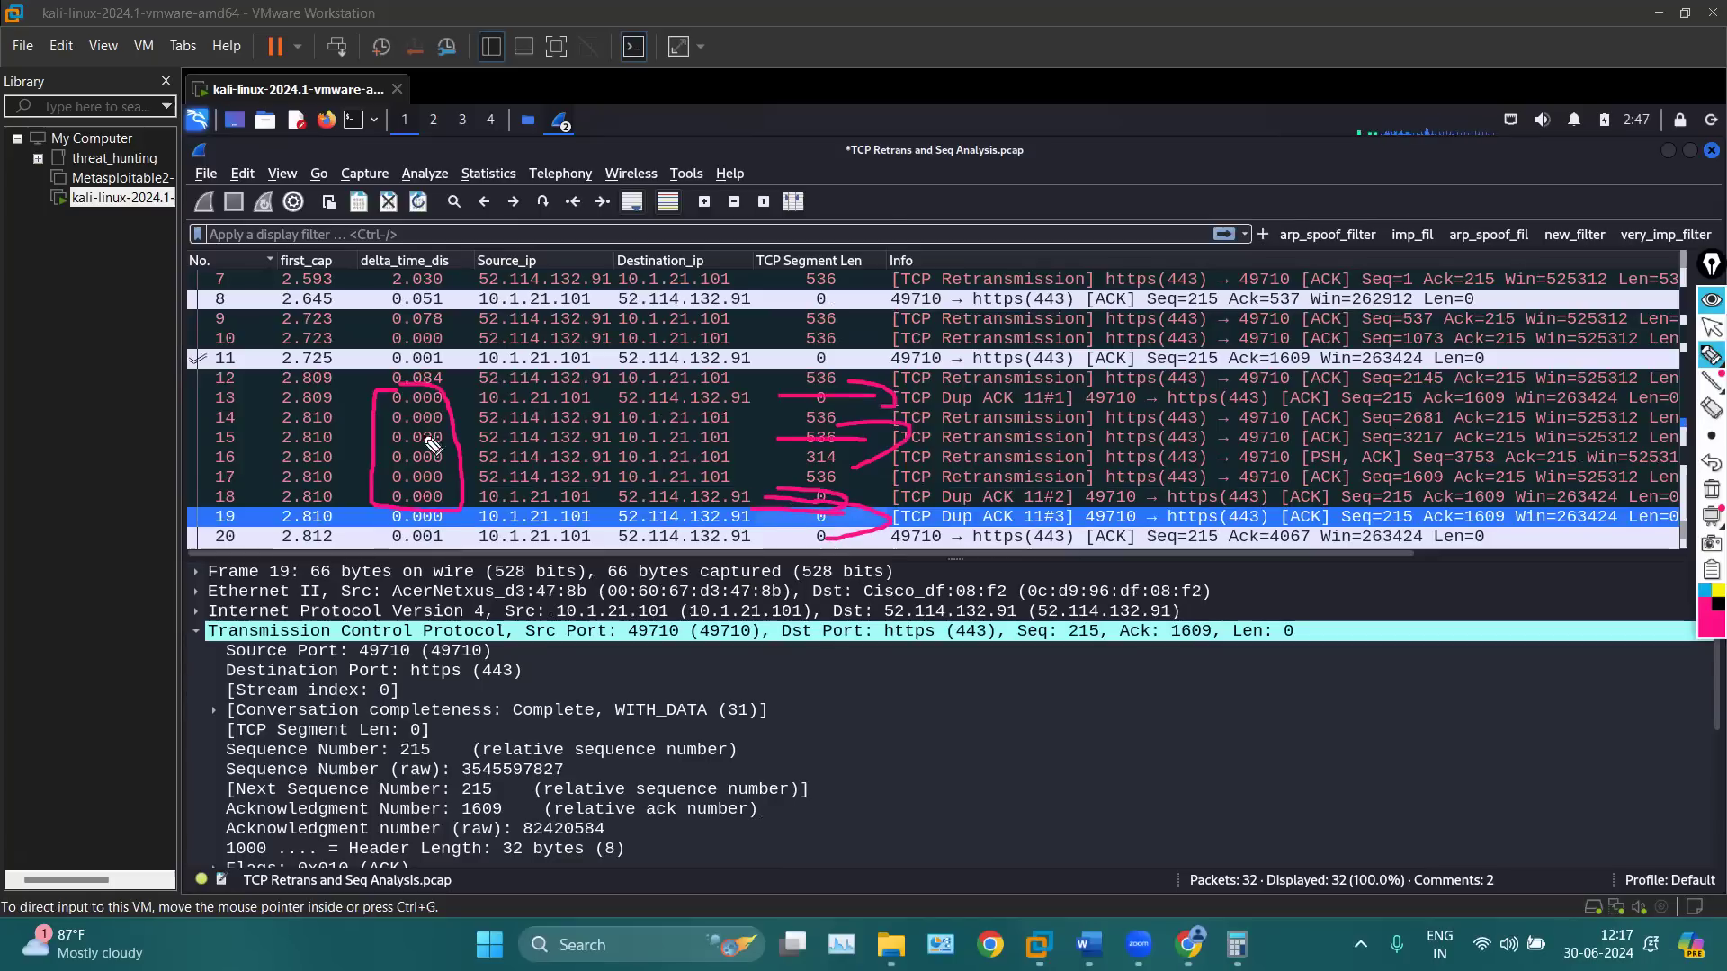
mouse_move(382, 385)
left_mouse_down()
mouse_move(415, 551)
mouse_move(413, 380)
mouse_move(364, 374)
left_mouse_up()
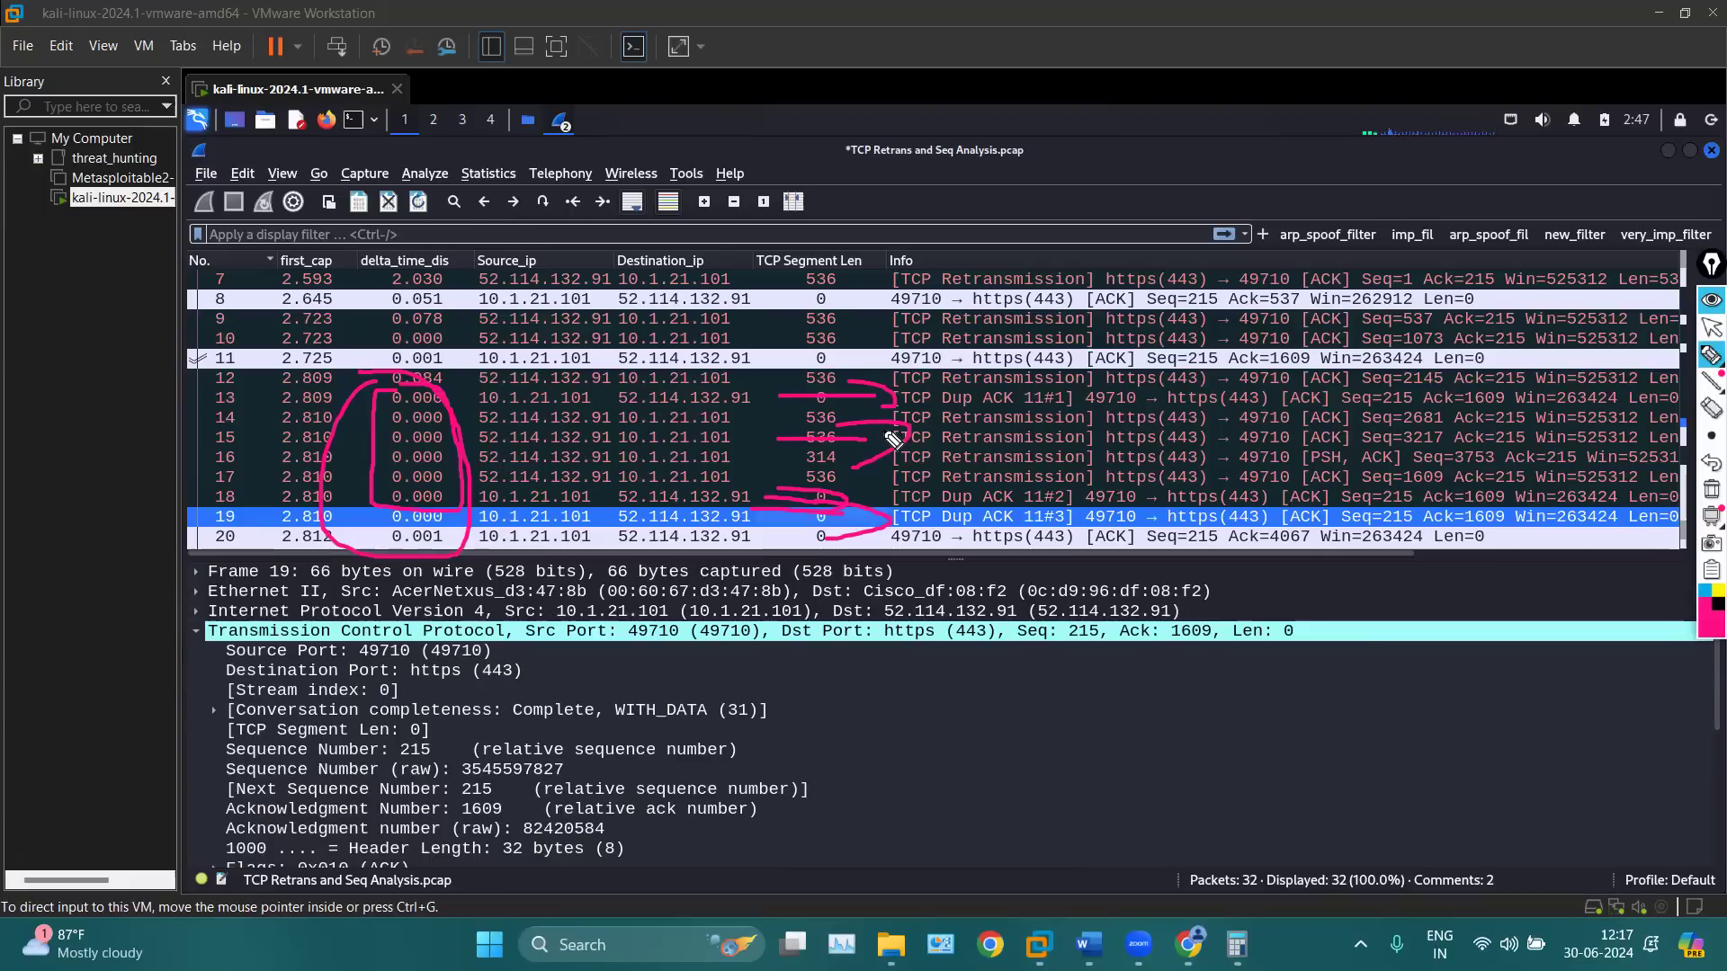
Sketch an encircled C over the packet details, with an oval opposite it sending three arrows towards the C
mouse_move(991, 681)
left_mouse_down()
mouse_move(941, 685)
mouse_move(969, 814)
left_mouse_up()
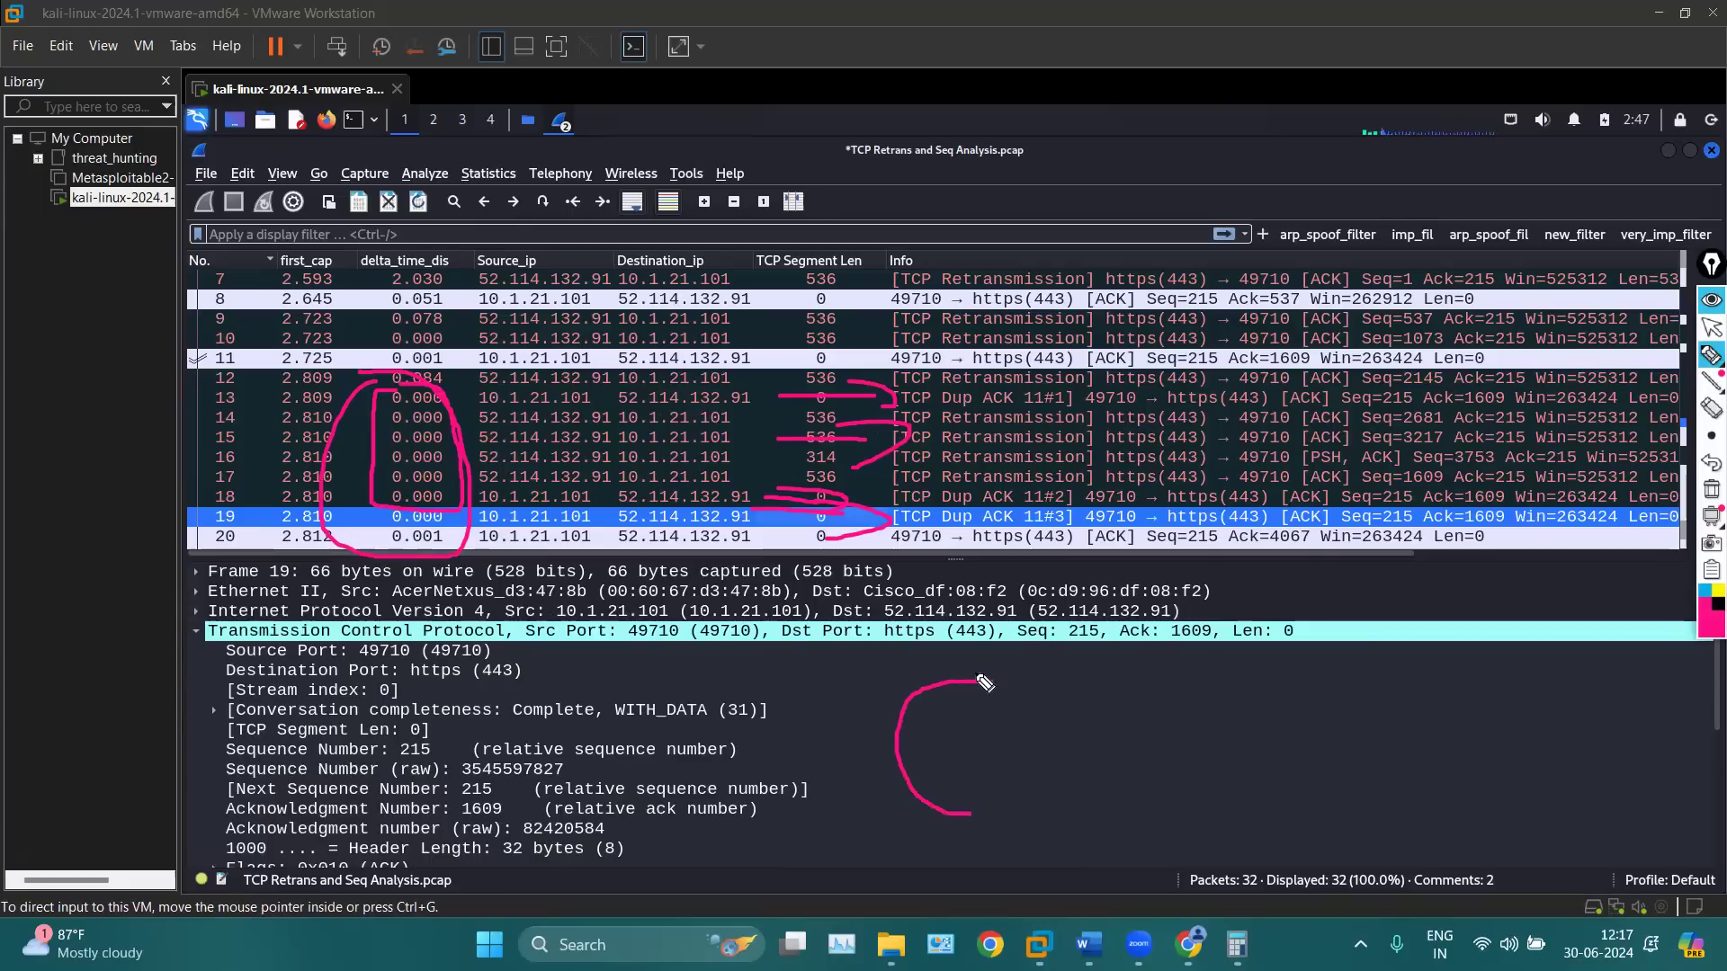
mouse_move(1030, 698)
left_mouse_down()
mouse_move(842, 865)
mouse_move(1021, 724)
mouse_move(987, 685)
left_mouse_up()
mouse_move(1611, 594)
left_mouse_down()
mouse_move(1633, 698)
mouse_move(1617, 586)
mouse_move(1585, 608)
mouse_move(1424, 621)
mouse_move(1432, 655)
left_mouse_up()
mouse_move(1543, 642)
left_mouse_down()
mouse_move(1361, 709)
mouse_move(1403, 716)
left_mouse_up()
left_click_drag(1606, 705, 1401, 772)
mouse_move(1401, 752)
left_mouse_down()
mouse_move(1386, 796)
mouse_move(1458, 822)
left_mouse_up()
Draw a hatched barrier between the C and the incoming arrows, and a small loop on the circle's edge
mouse_move(1125, 651)
left_mouse_down()
mouse_move(1141, 892)
mouse_move(1153, 641)
mouse_move(1121, 651)
mouse_move(1206, 653)
left_mouse_up()
mouse_move(1114, 761)
left_mouse_down()
mouse_move(1144, 874)
mouse_move(1196, 877)
mouse_move(1119, 733)
mouse_move(1141, 663)
left_mouse_up()
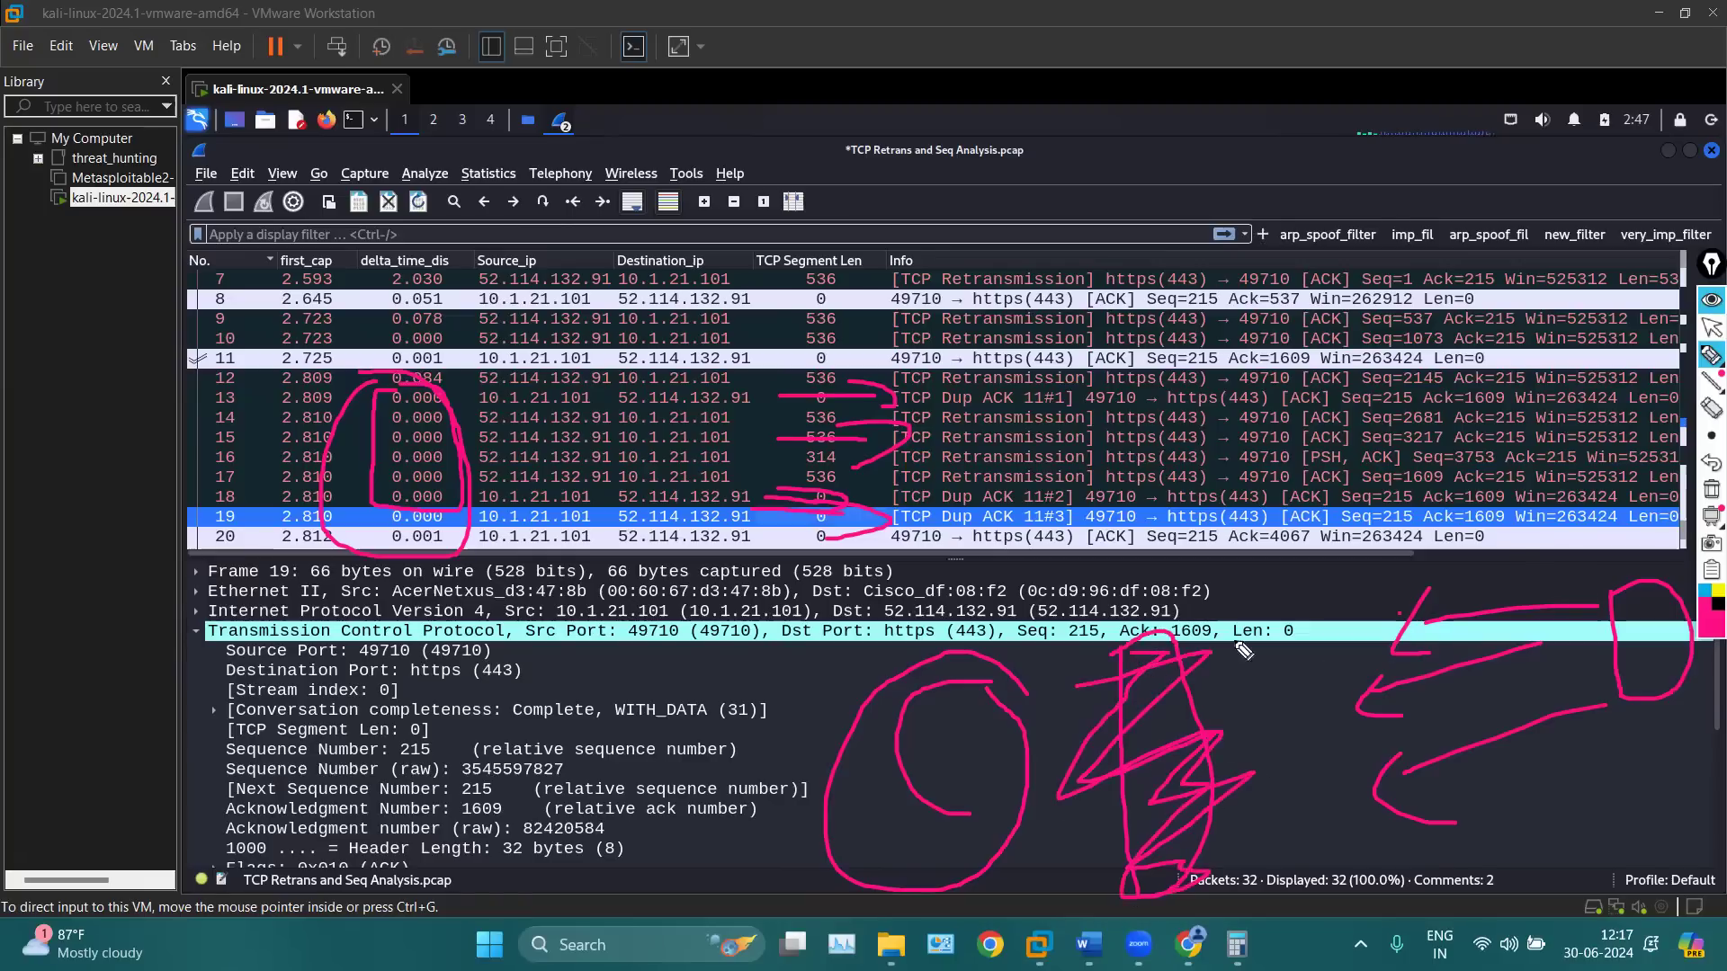
mouse_move(988, 685)
left_mouse_down()
mouse_move(1026, 688)
mouse_move(1011, 718)
left_mouse_up()
Emphasize the segment lengths and delta times of packets 13 to 18, and draw curved lines from the arrows towards the C
left_click_drag(865, 392, 903, 504)
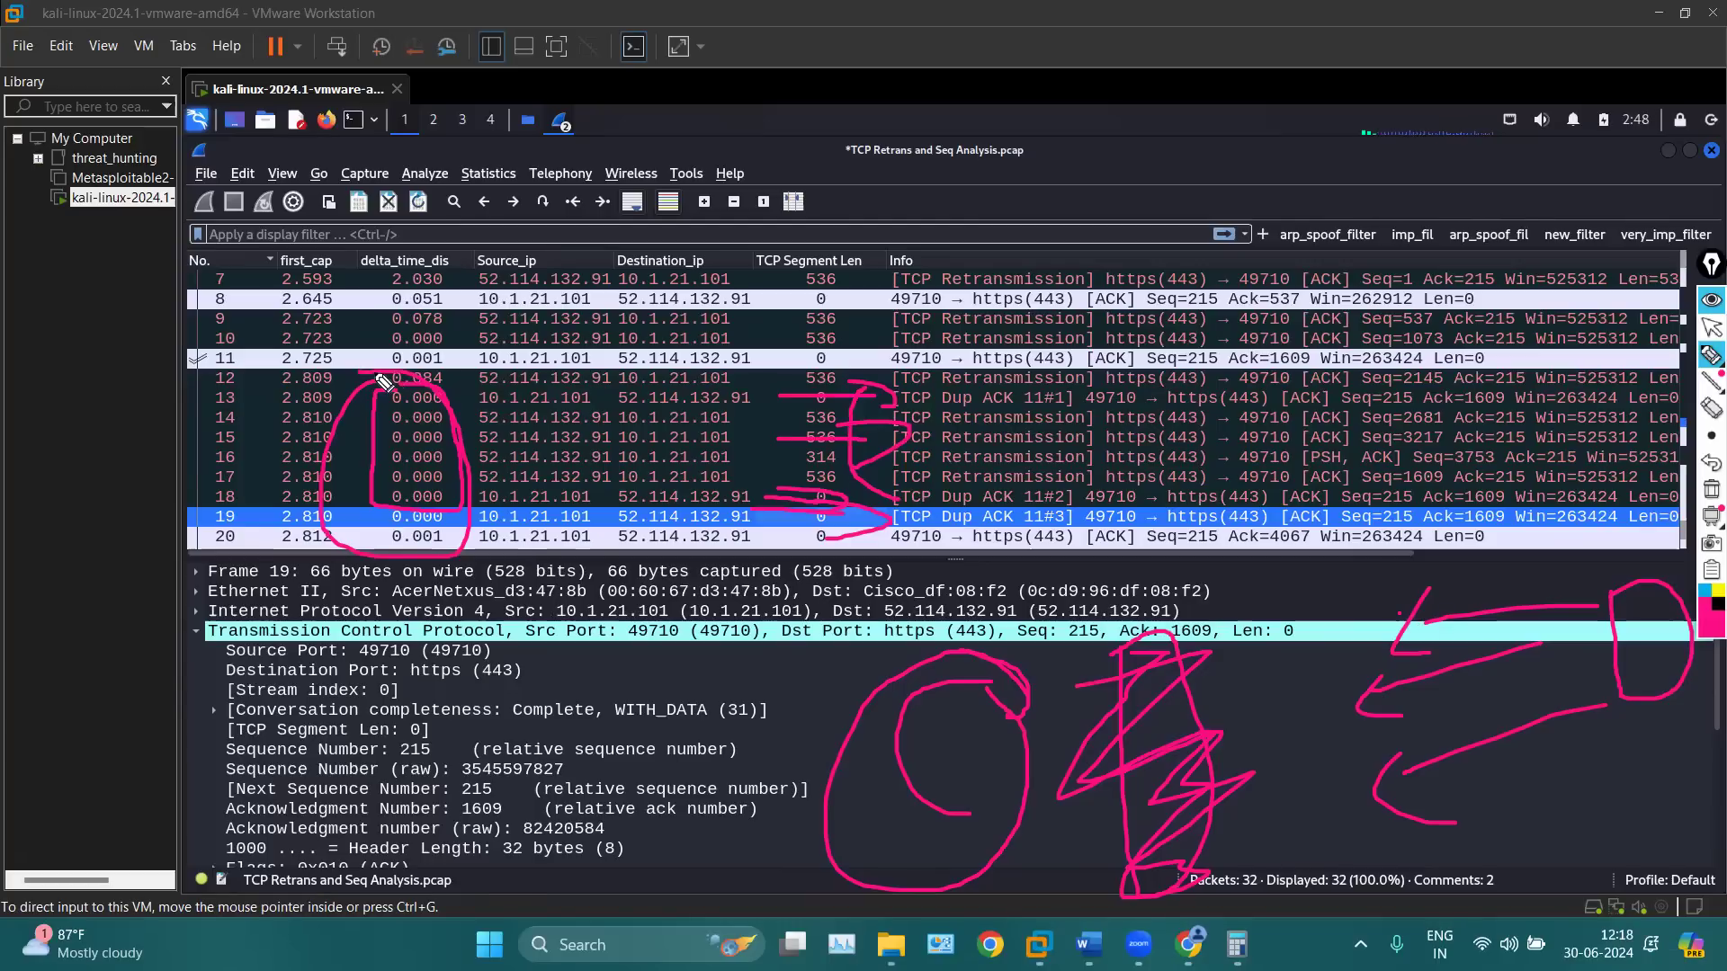
mouse_move(344, 459)
left_mouse_down()
mouse_move(450, 524)
mouse_move(369, 430)
mouse_move(427, 505)
left_mouse_up()
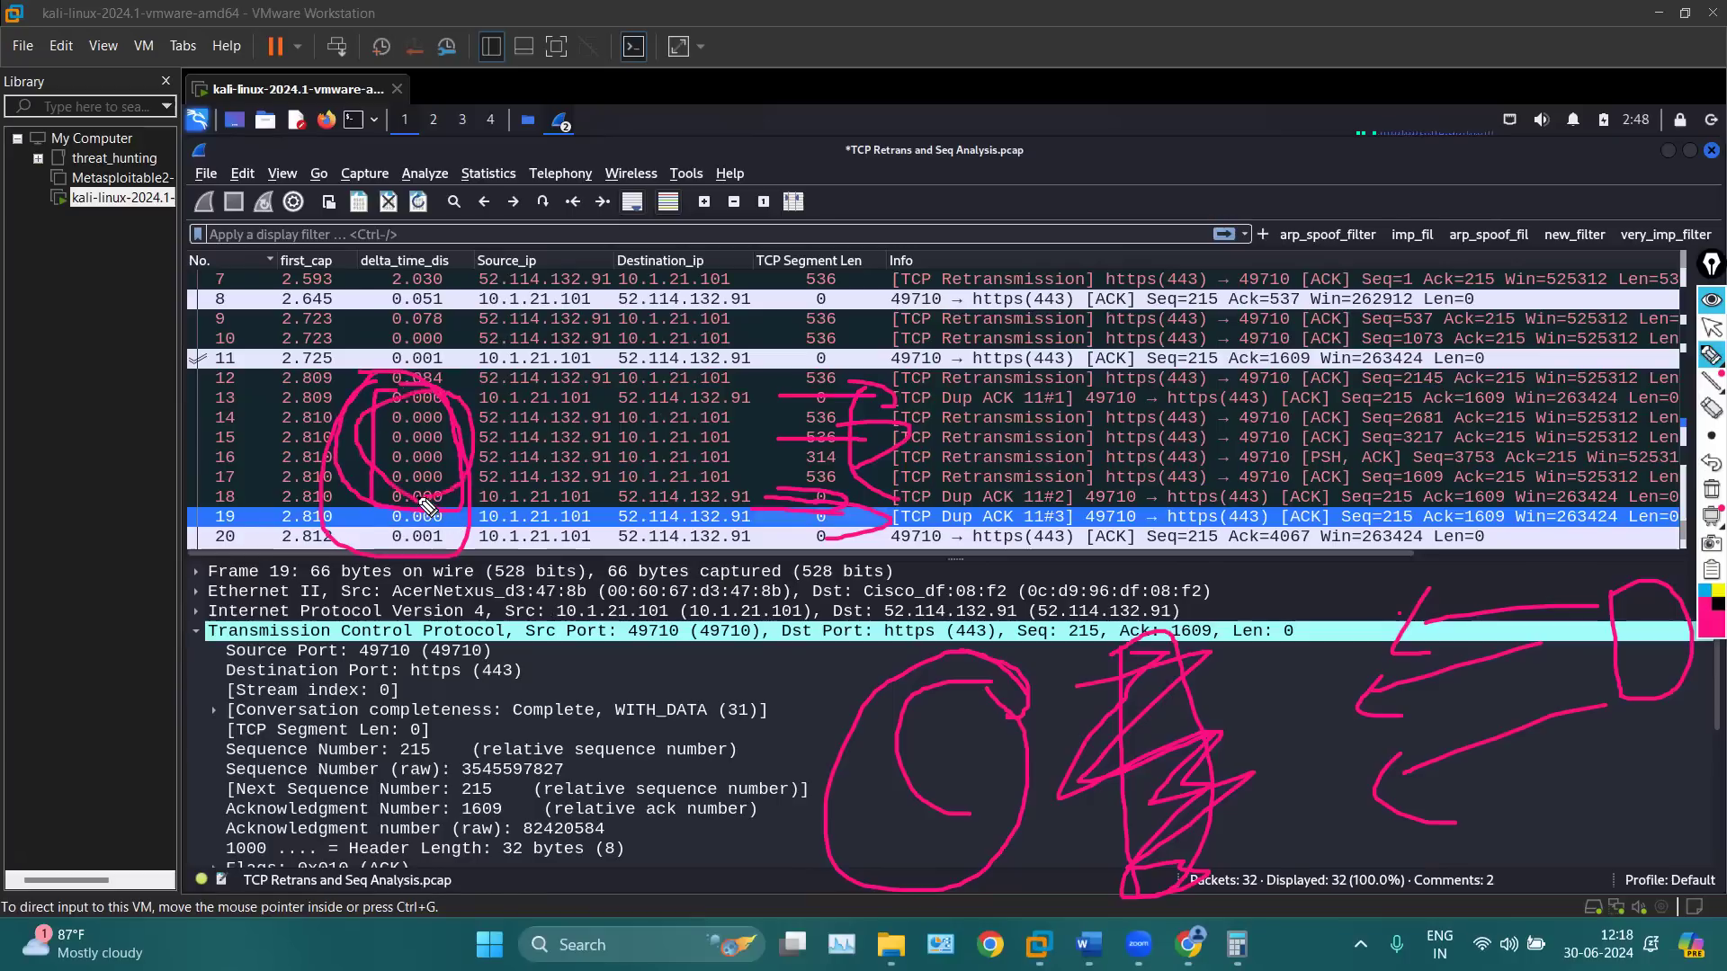
mouse_move(1357, 669)
left_mouse_down()
mouse_move(1169, 551)
mouse_move(950, 564)
mouse_move(943, 652)
mouse_move(1030, 630)
left_mouse_up()
mouse_move(1431, 674)
left_mouse_down()
mouse_move(1135, 684)
mouse_move(1057, 722)
left_mouse_up()
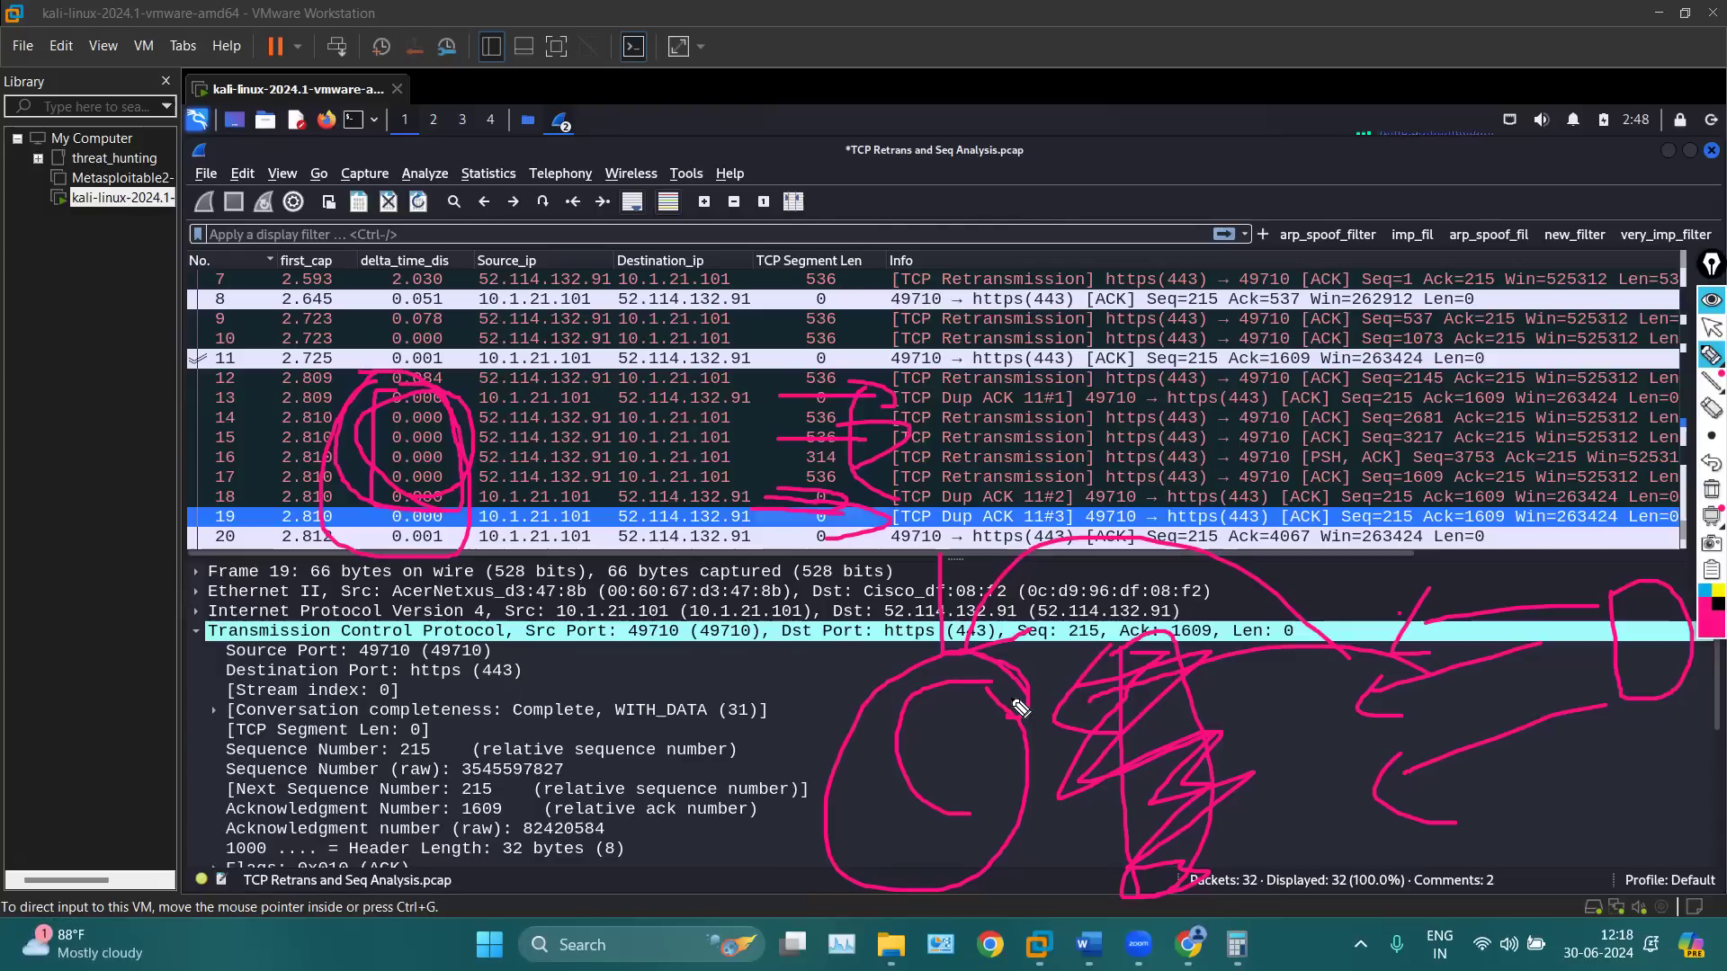
Clear the annotations and inspect the TCP details of retransmission packets 14, 16, 17 and 15
left_click(1710, 490)
left_click(1710, 327)
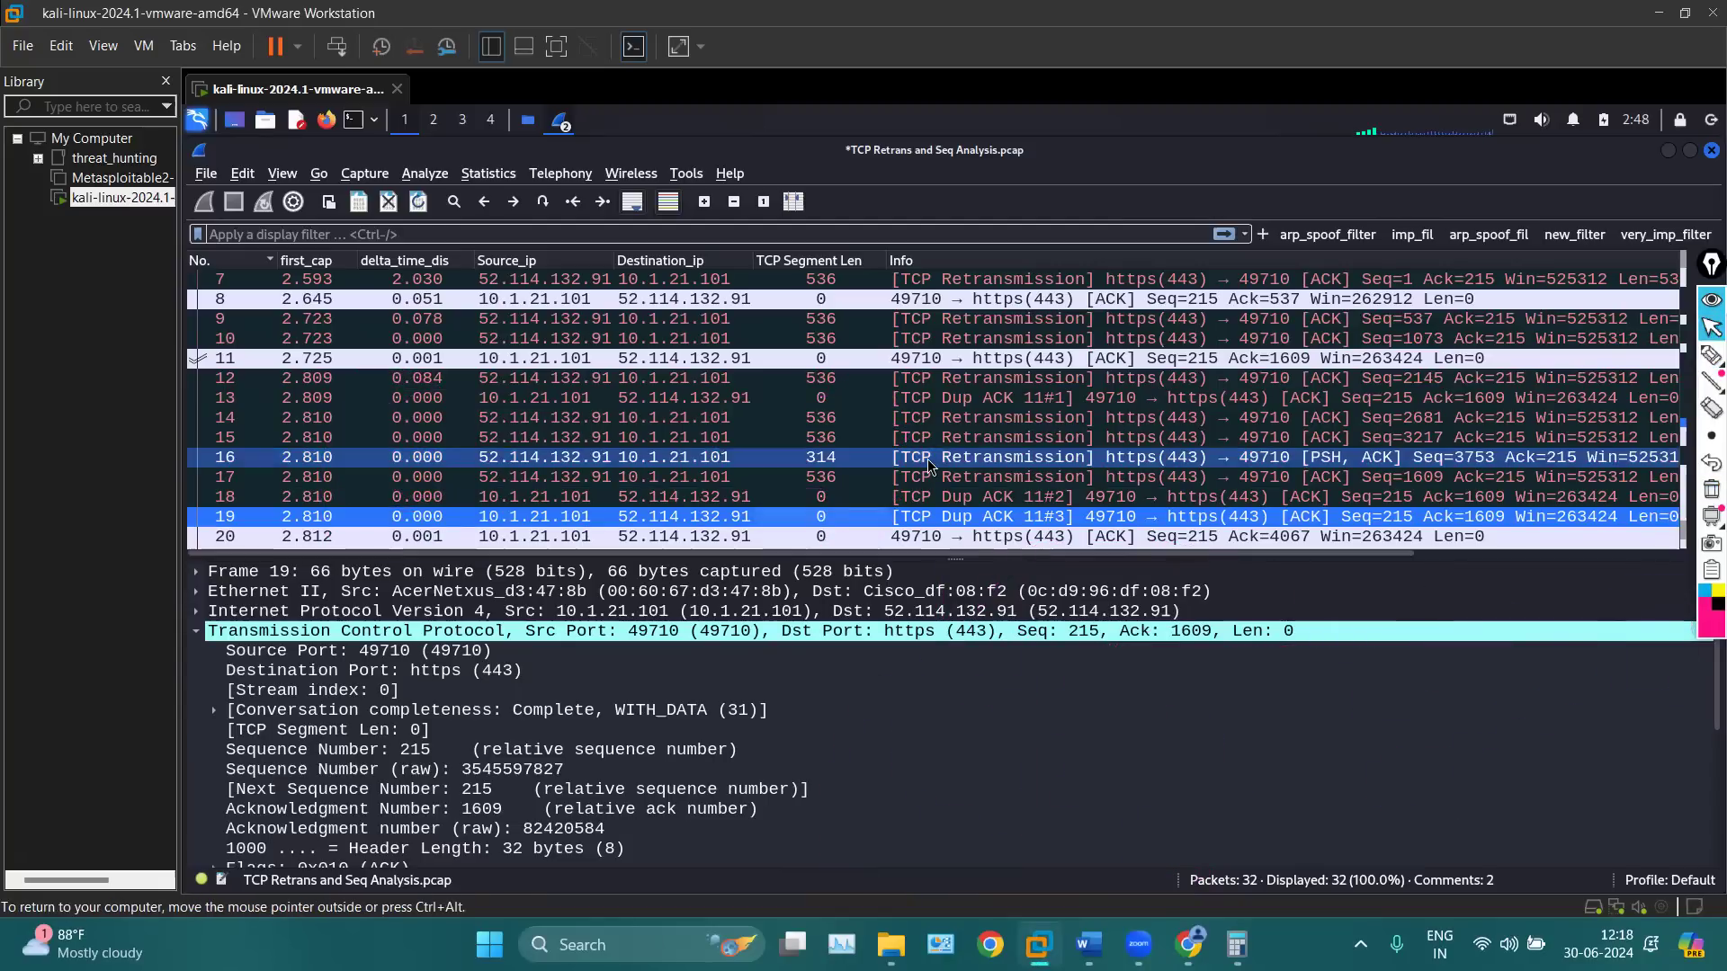
scroll(899, 449, "down", 1)
left_click(825, 360)
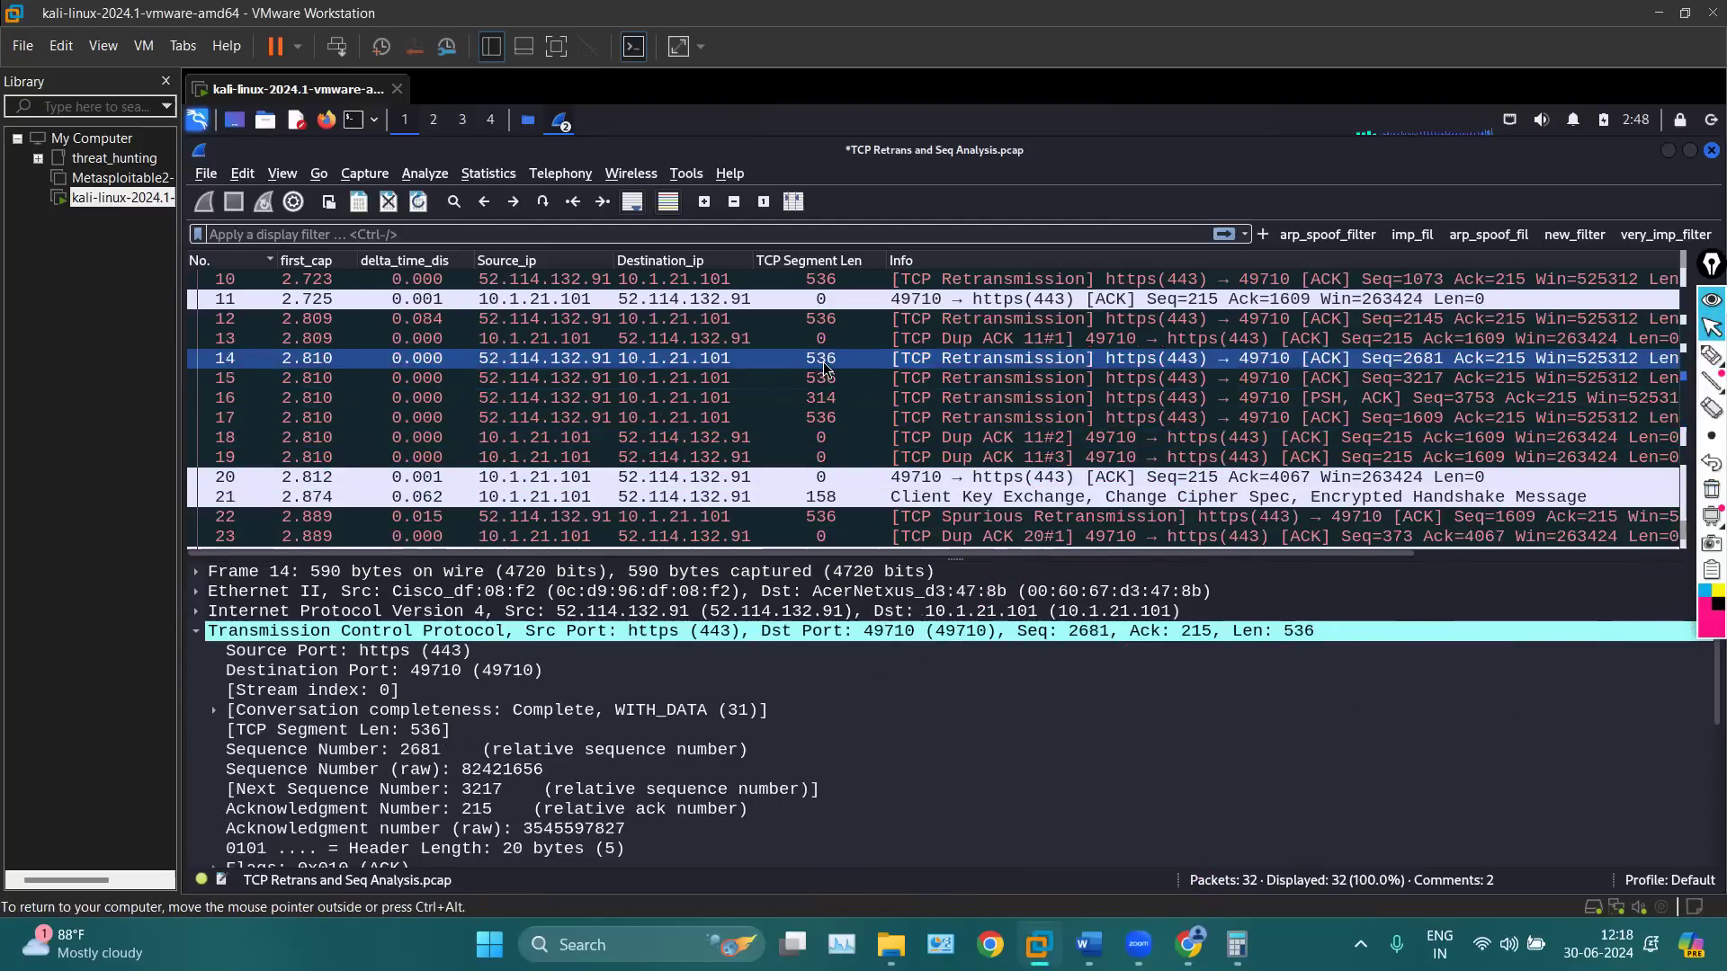
left_click(827, 396)
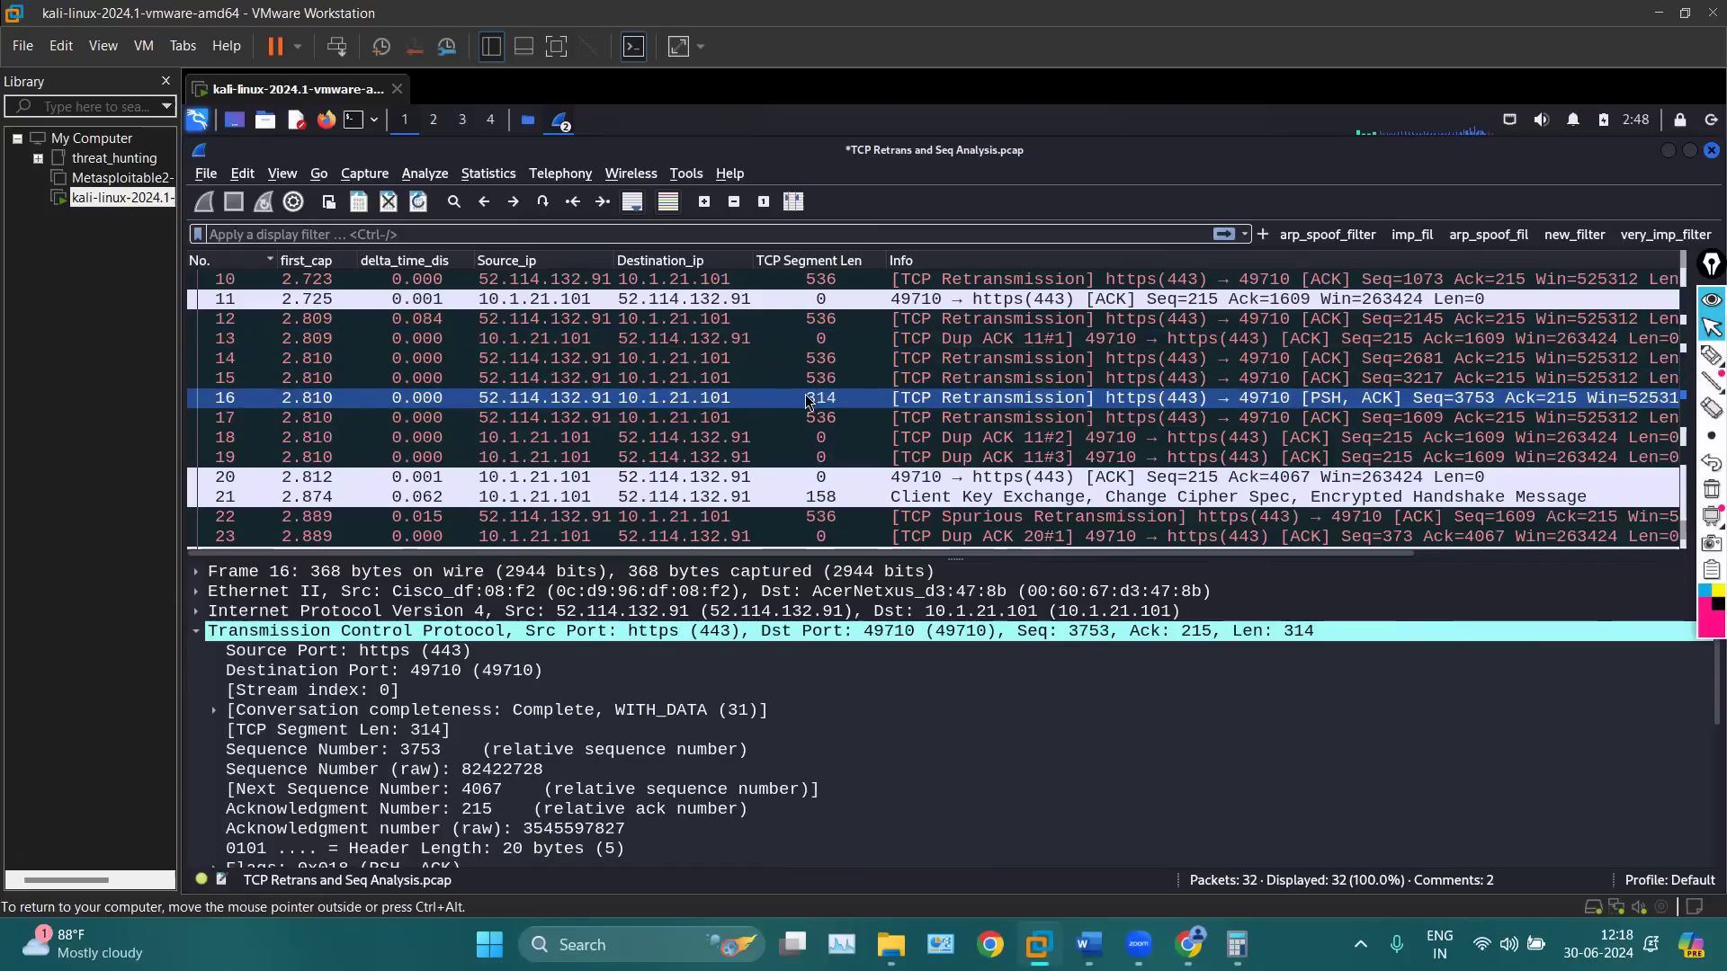
left_click(810, 420)
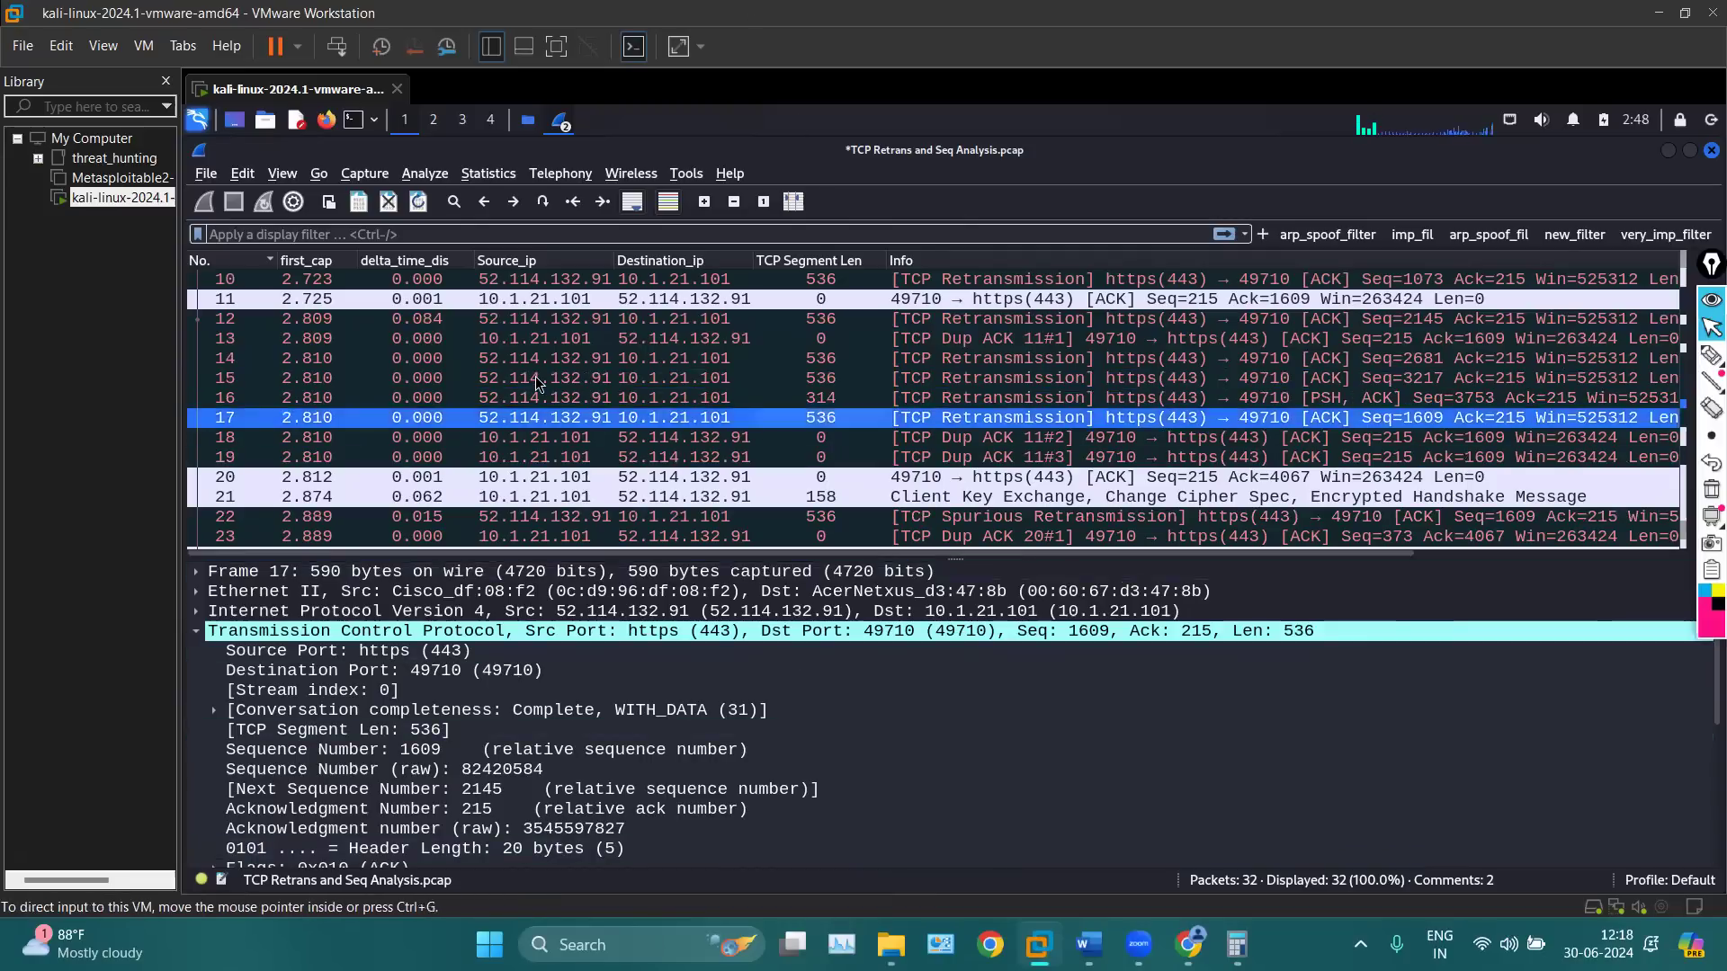
left_click(497, 373)
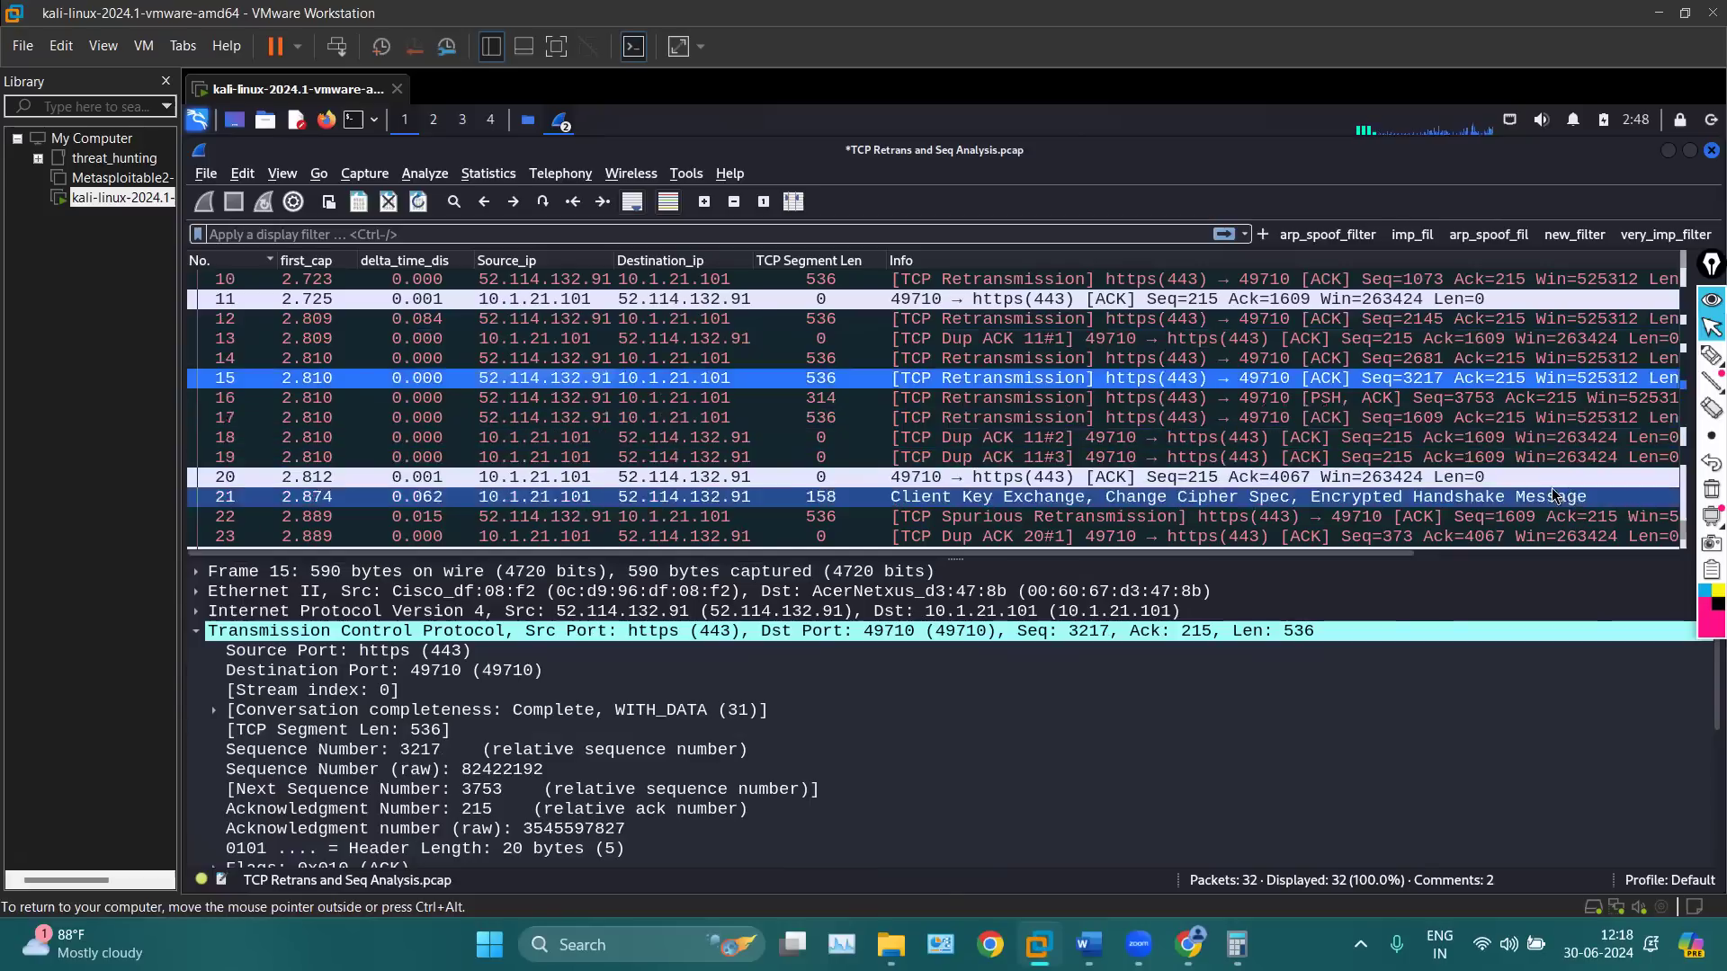
Circle the near-zero delta times of packets 13 to 18 with the pen, and clear the annotation
left_click(1706, 358)
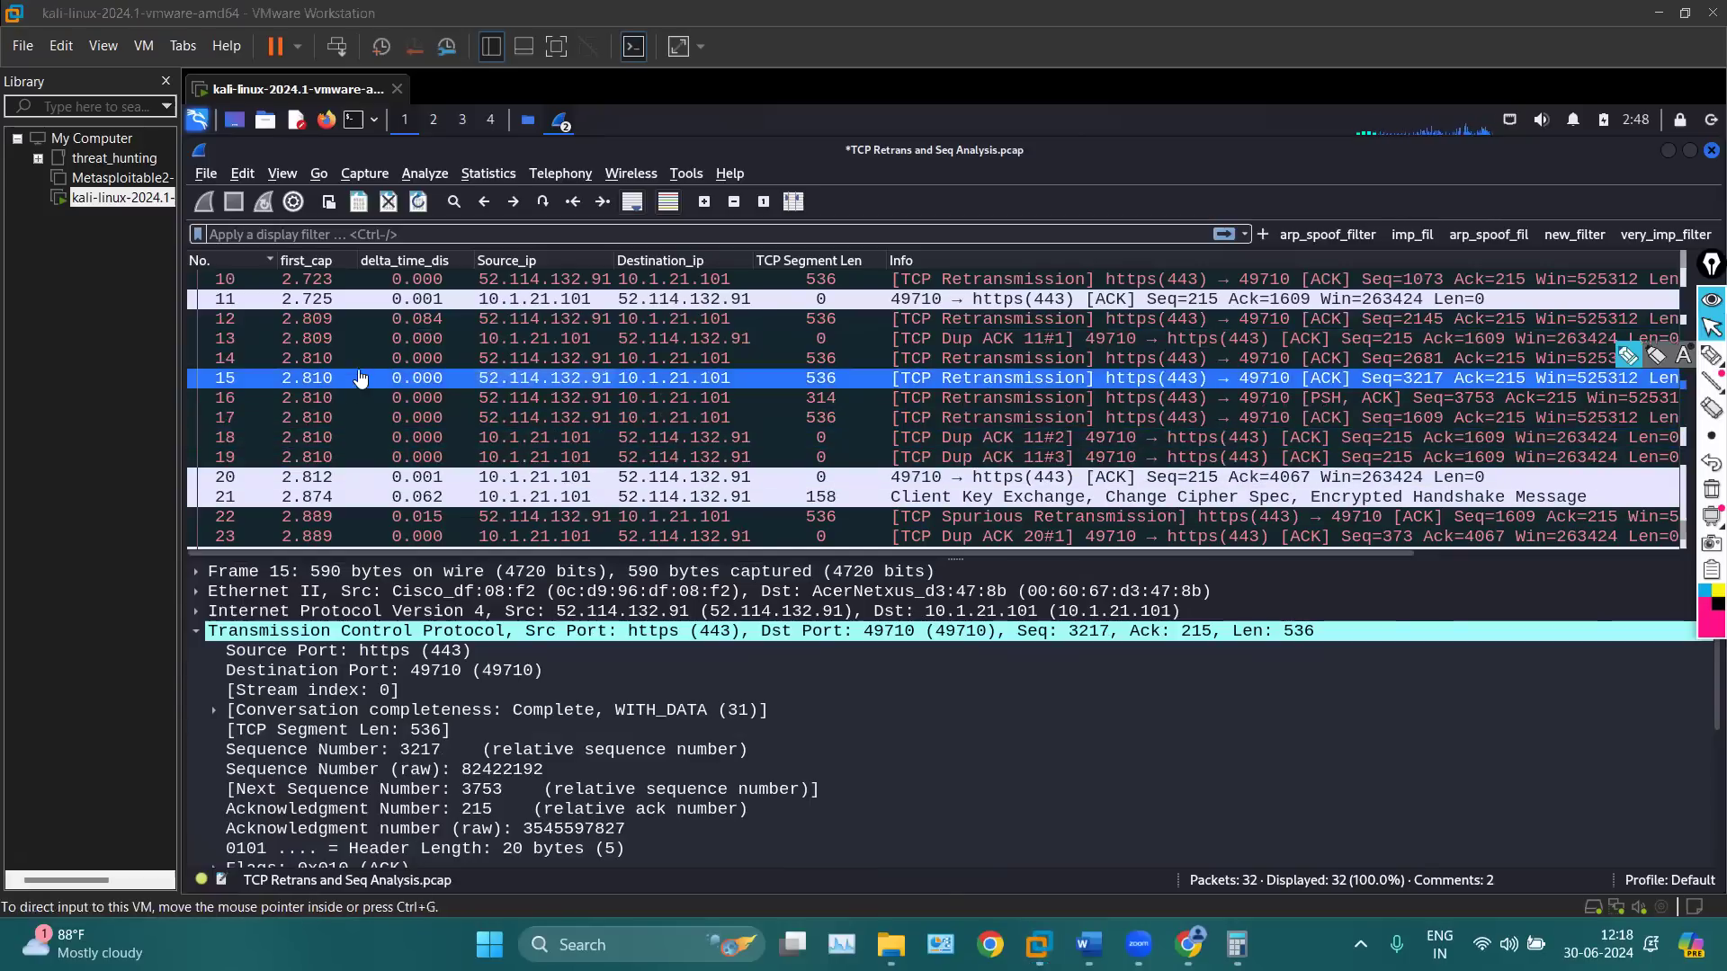
left_click(1711, 356)
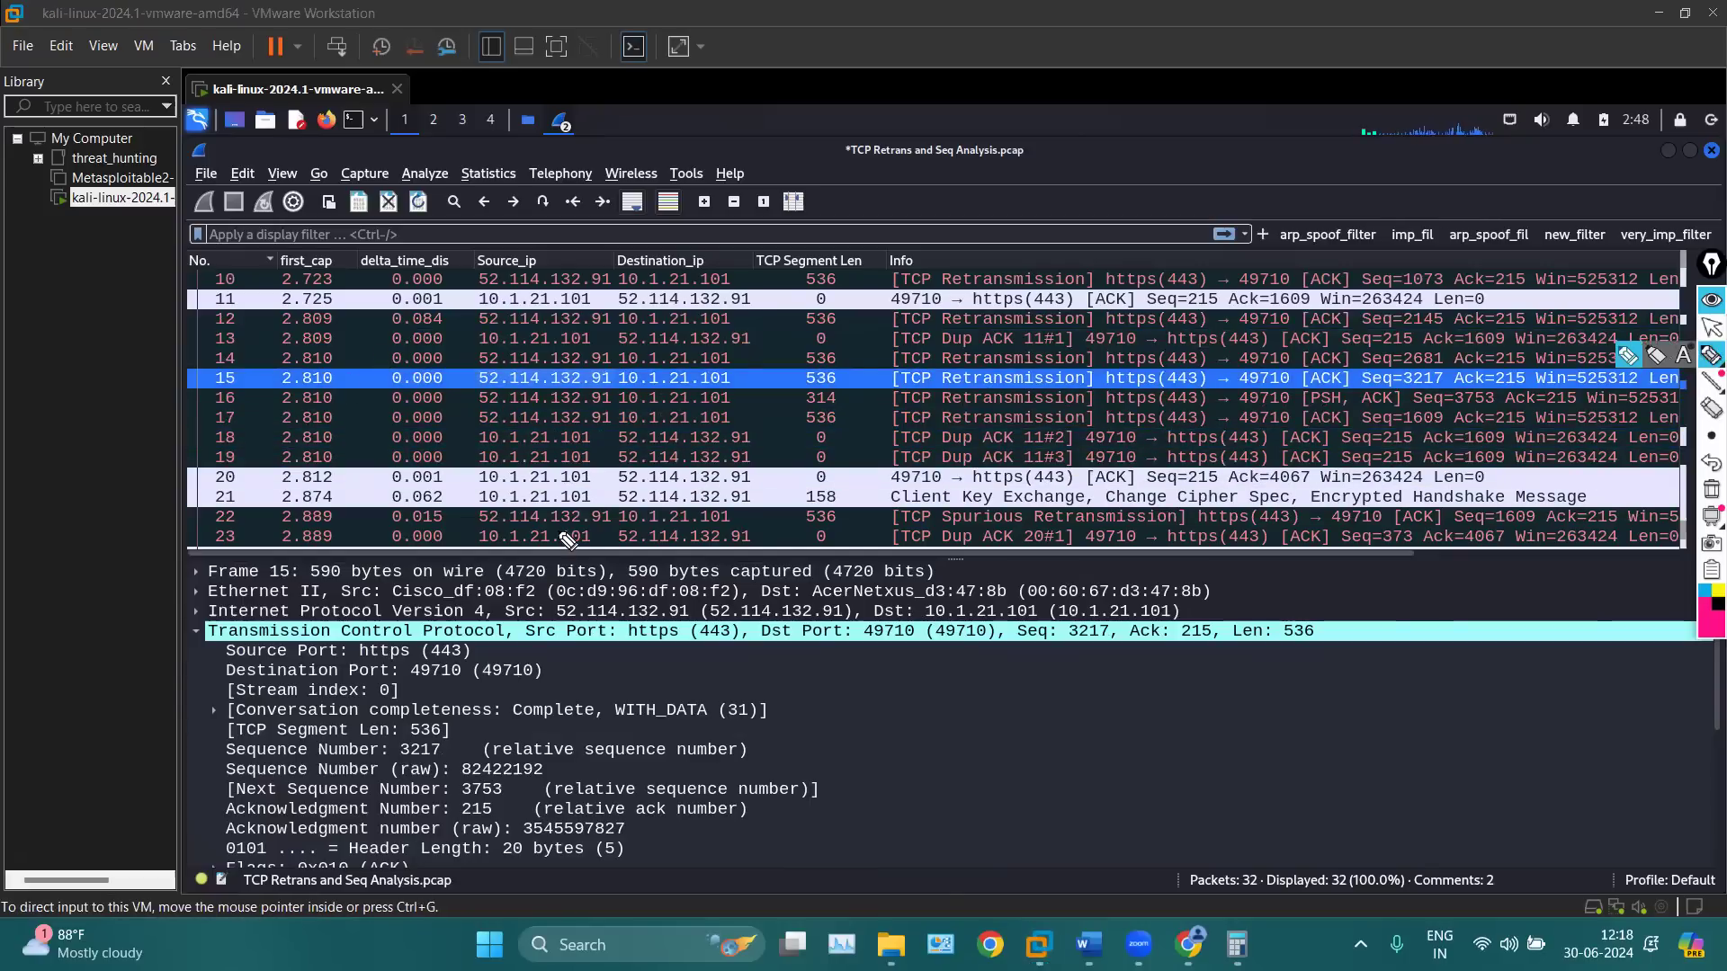
mouse_move(387, 325)
left_mouse_down()
mouse_move(360, 337)
mouse_move(477, 369)
mouse_move(380, 331)
left_mouse_up()
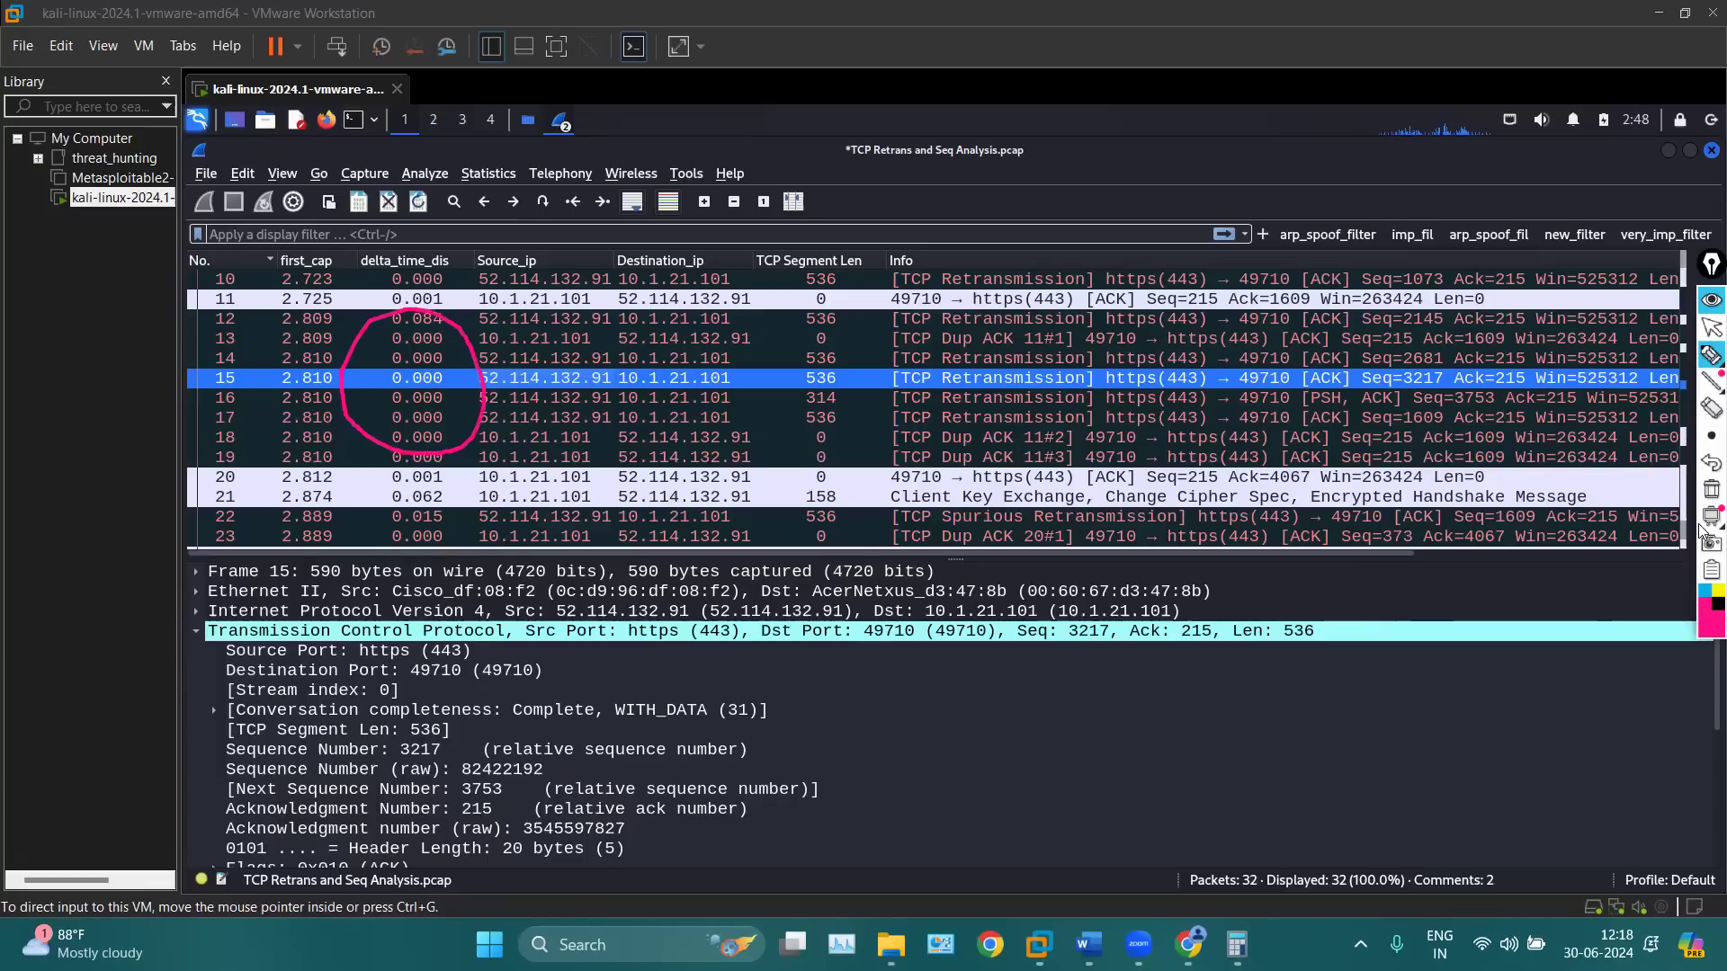
left_click(1709, 493)
left_click(1710, 327)
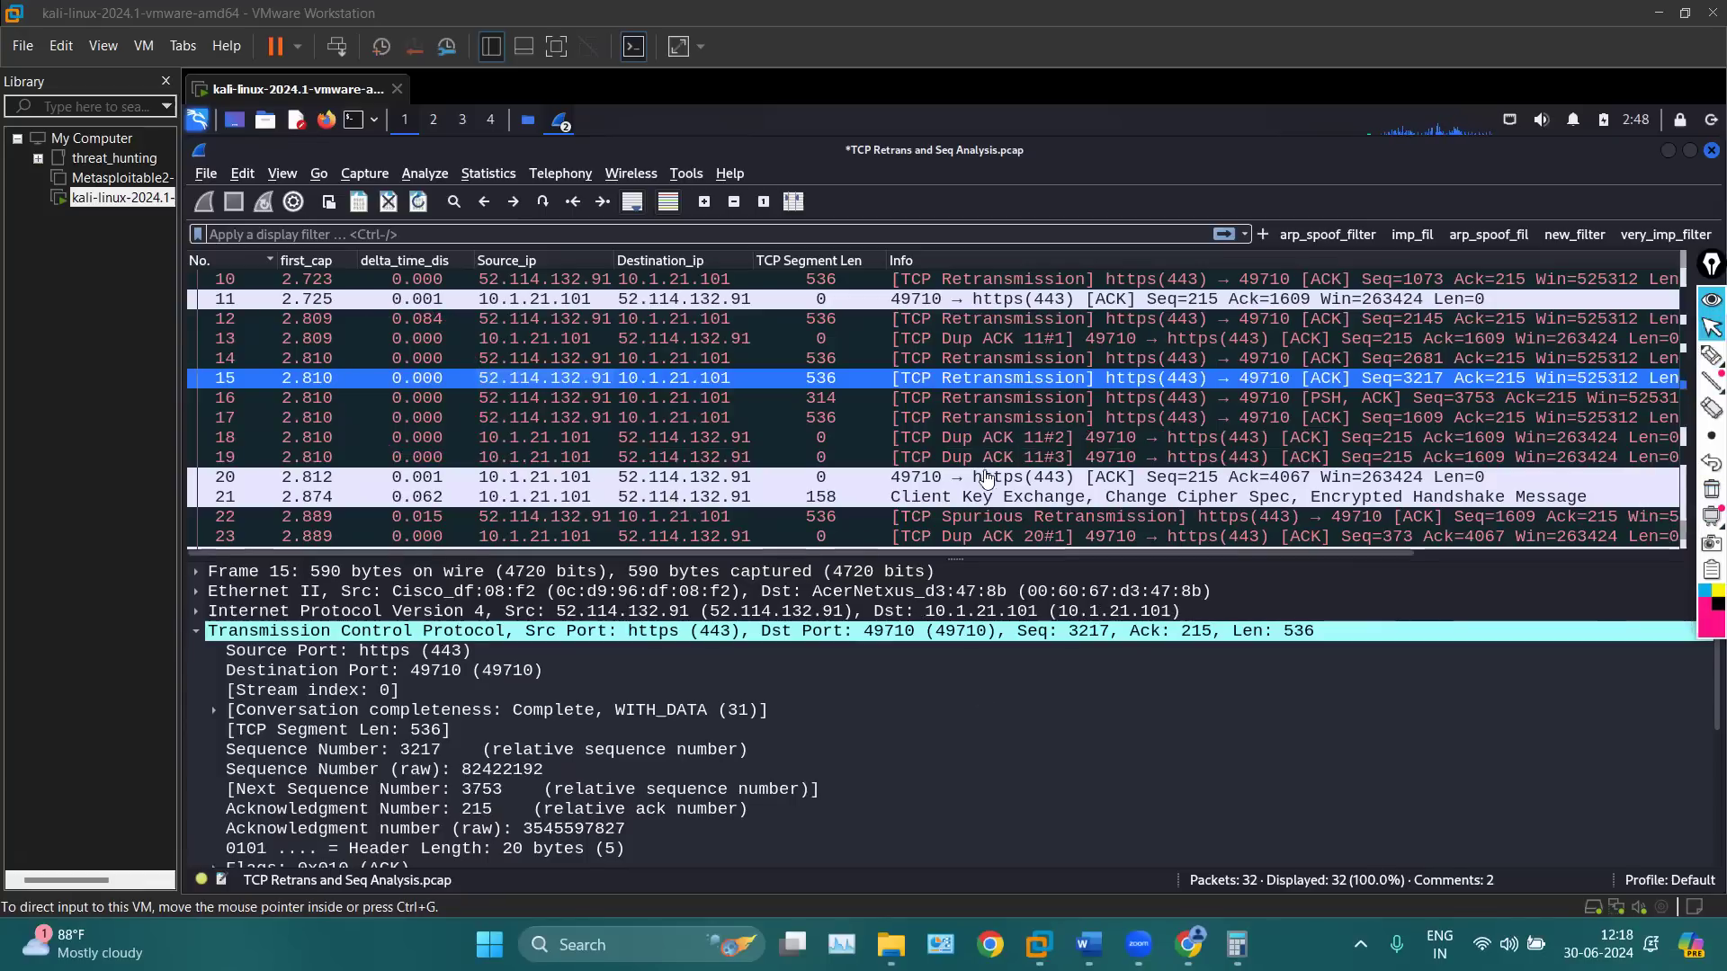
Inspect the TCP details of retransmission packets 7 and 5
scroll(584, 396, "up", 3)
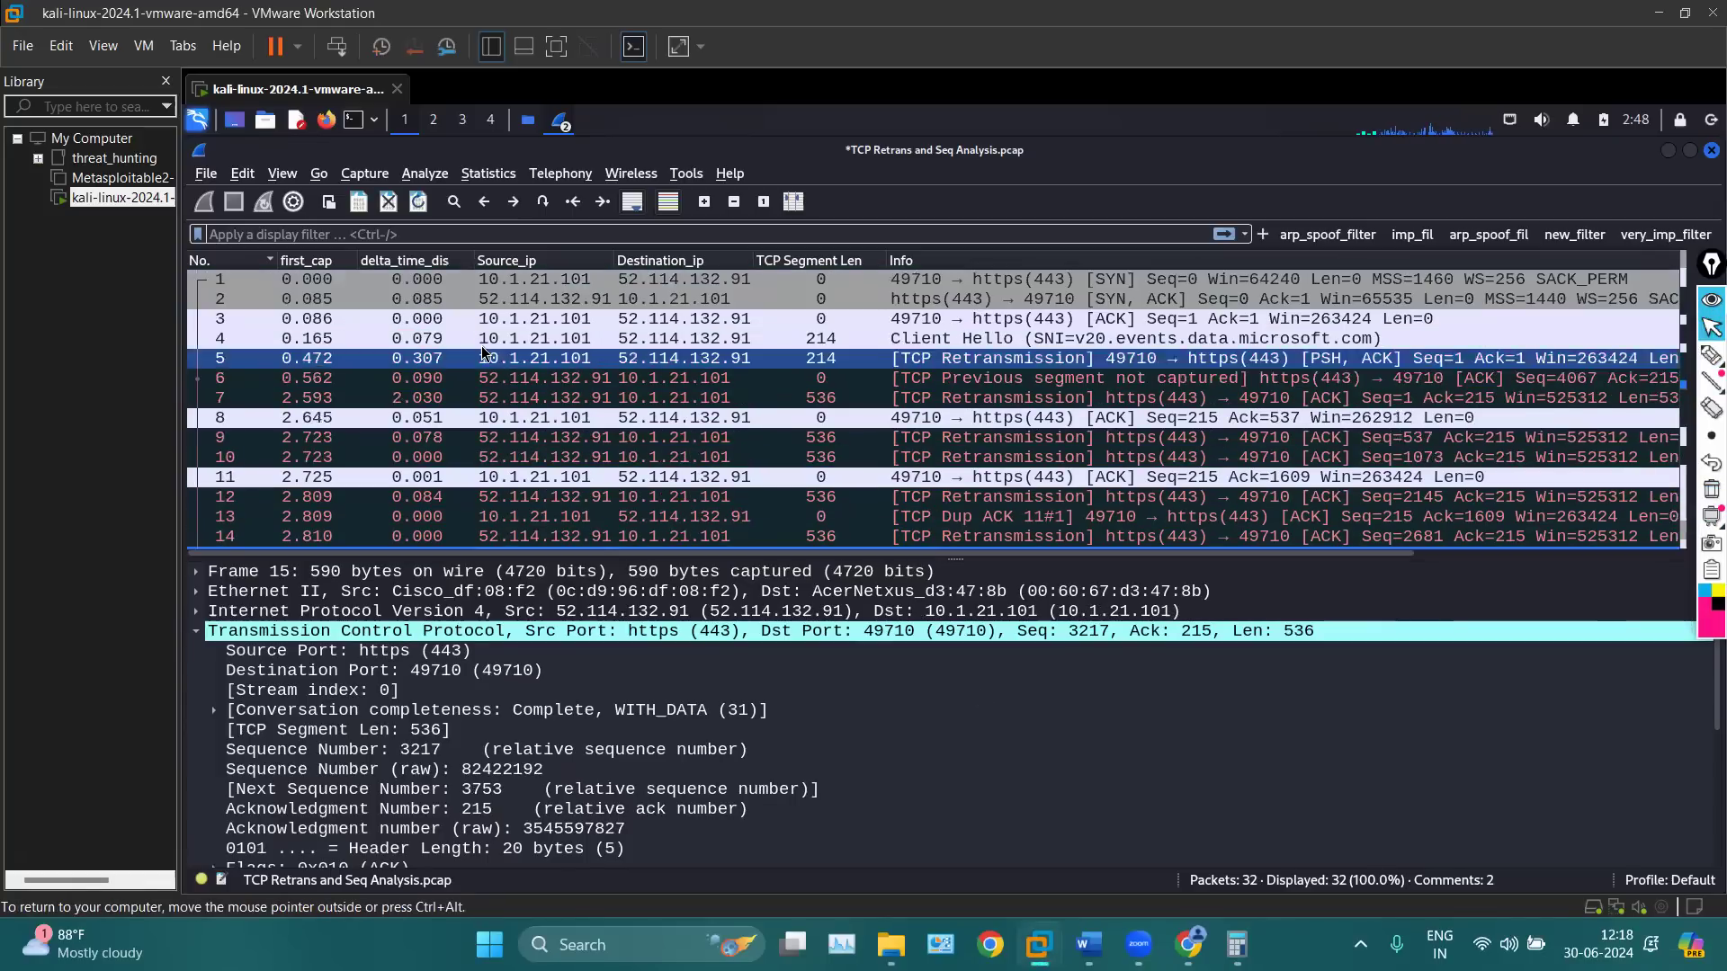
left_click(438, 397)
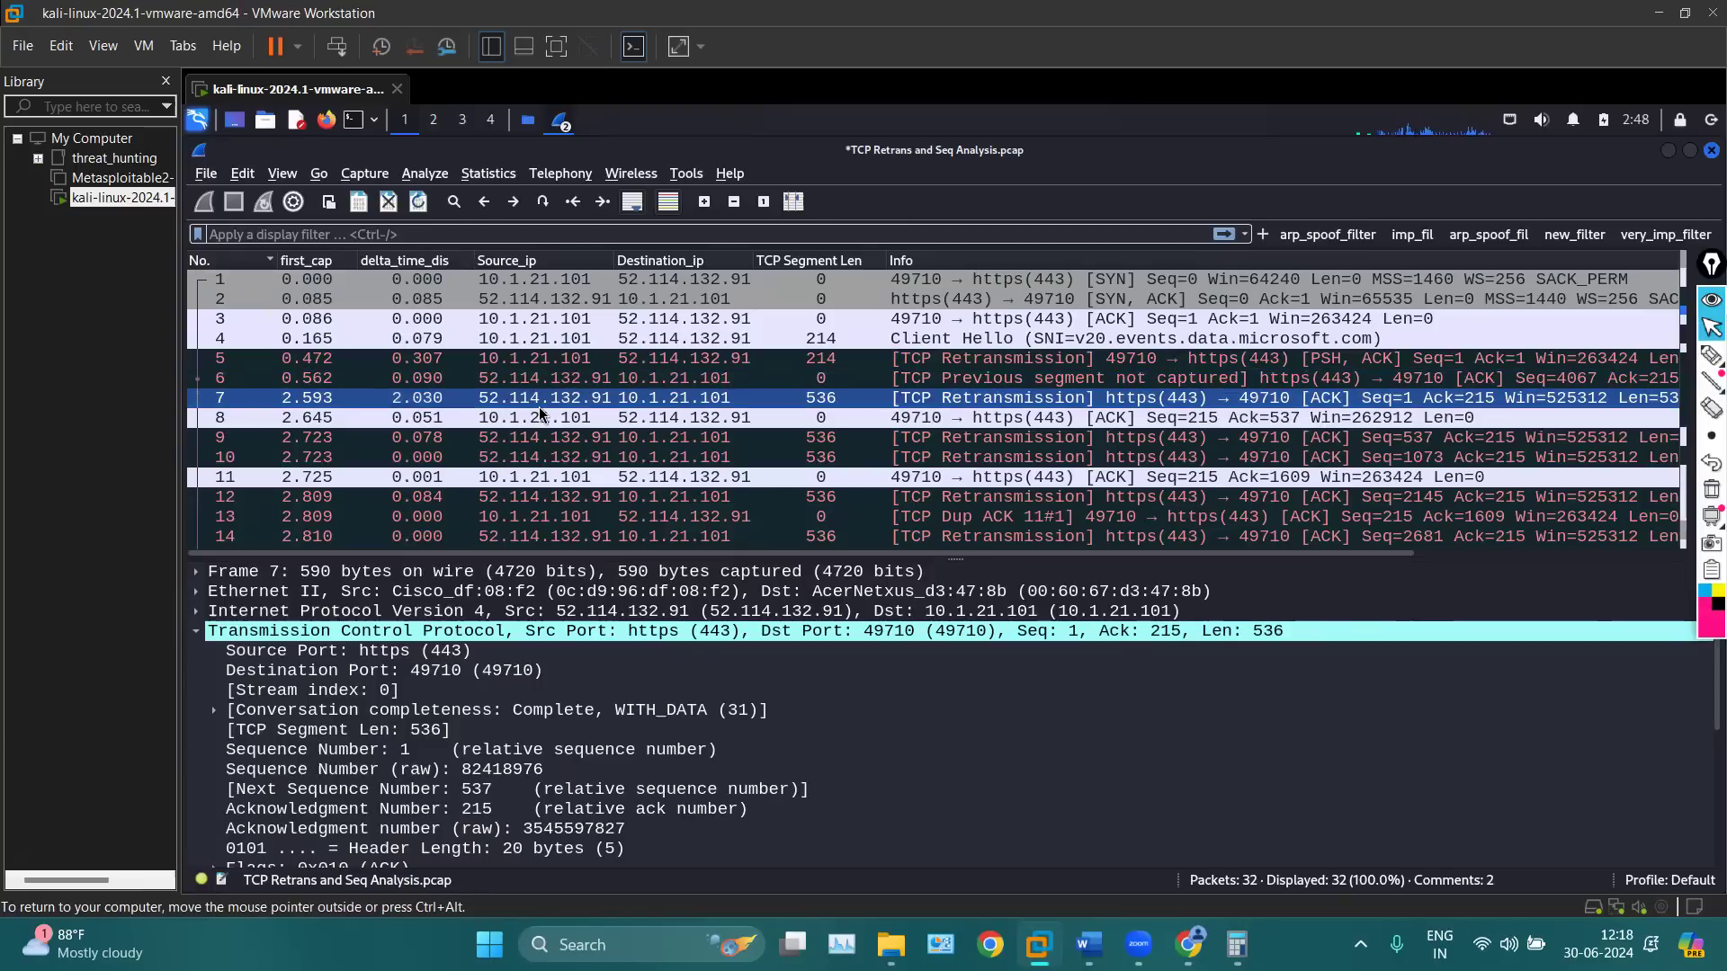
scroll(538, 407, "down", 2)
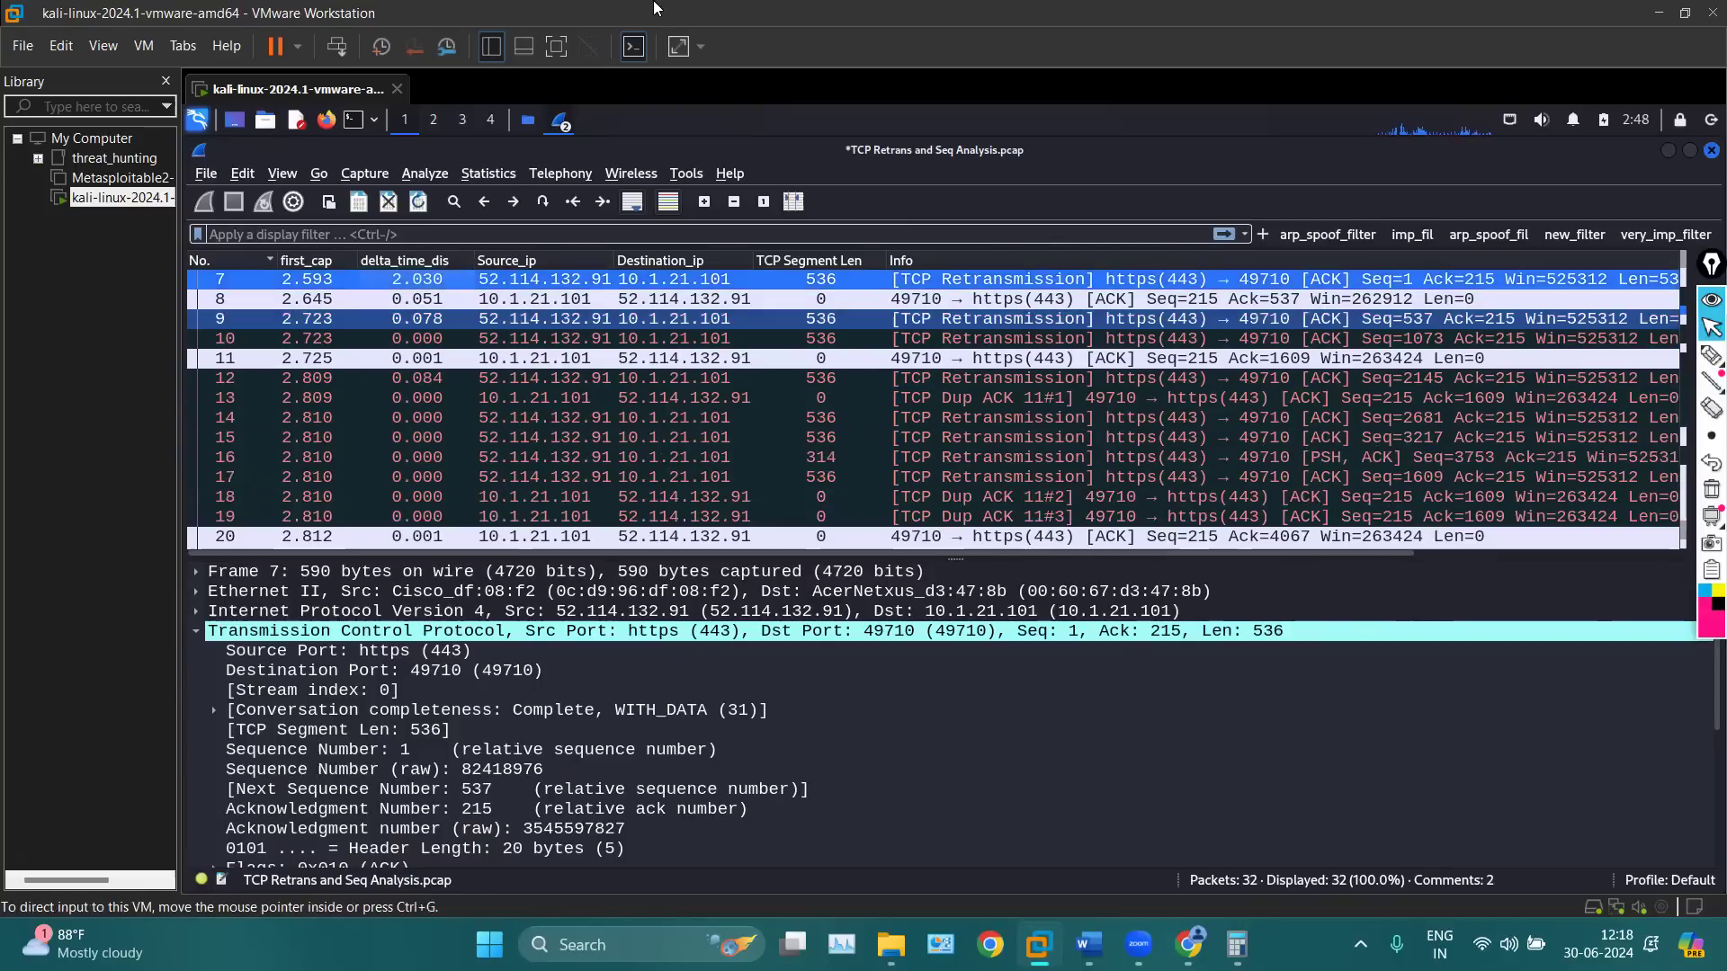
left_click(752, 573)
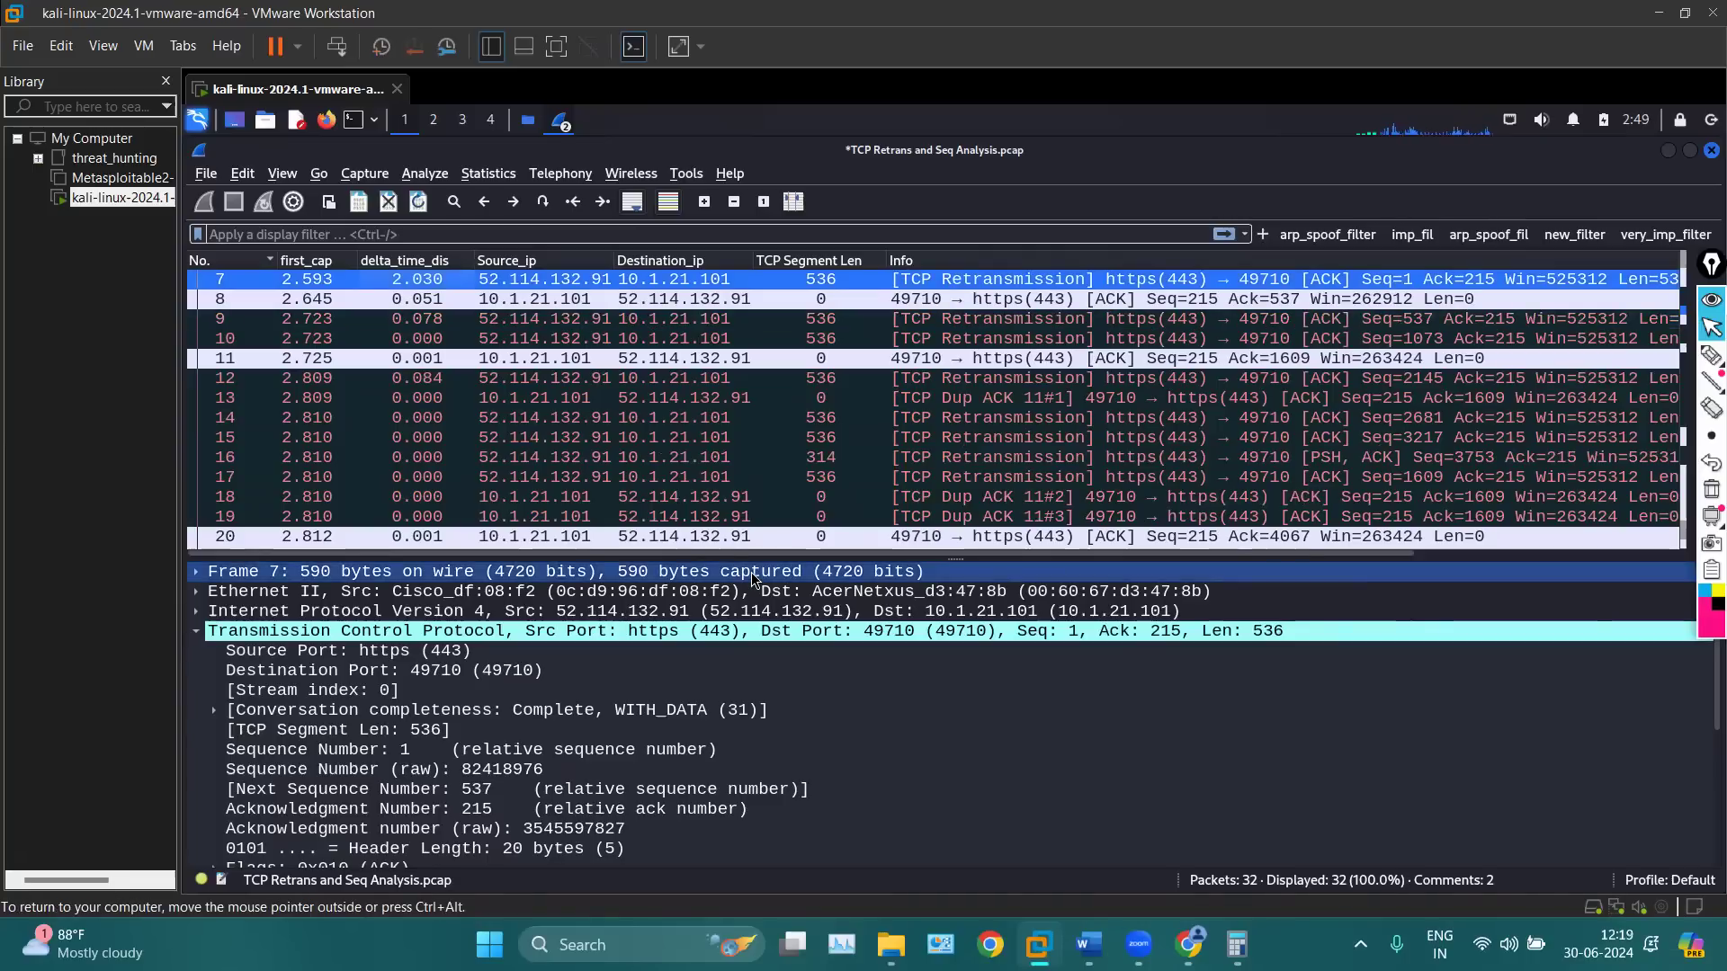
scroll(836, 375, "up", 2)
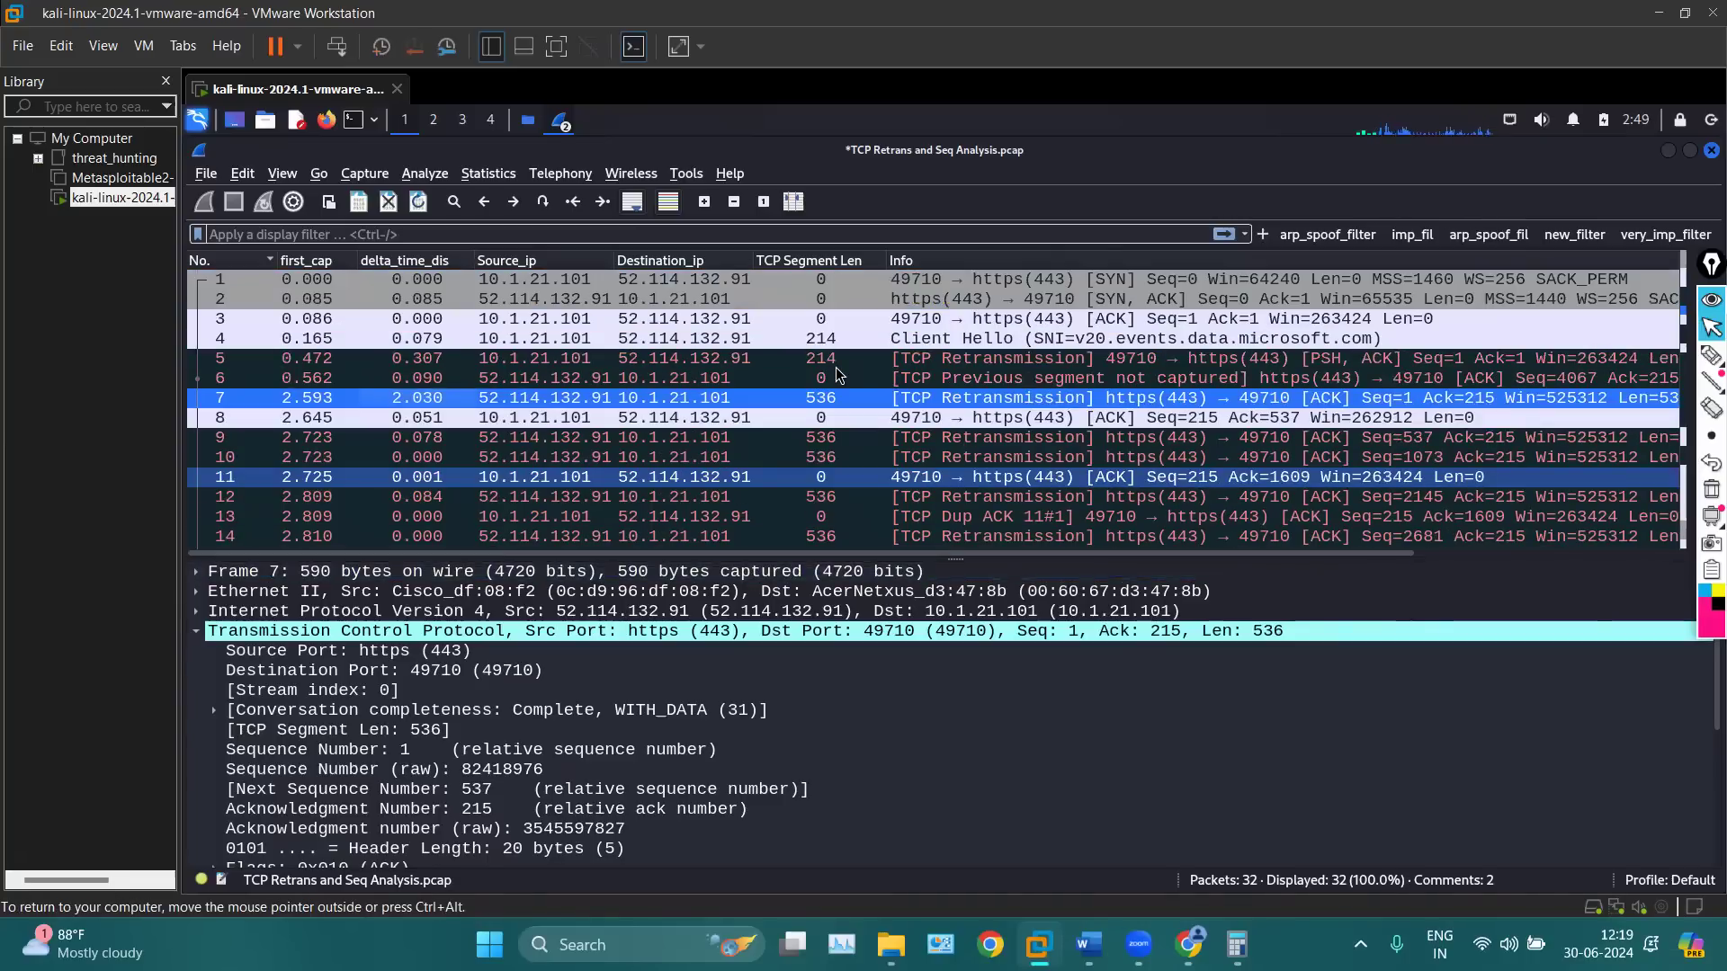
left_click(895, 362)
scroll(945, 446, "down", 1)
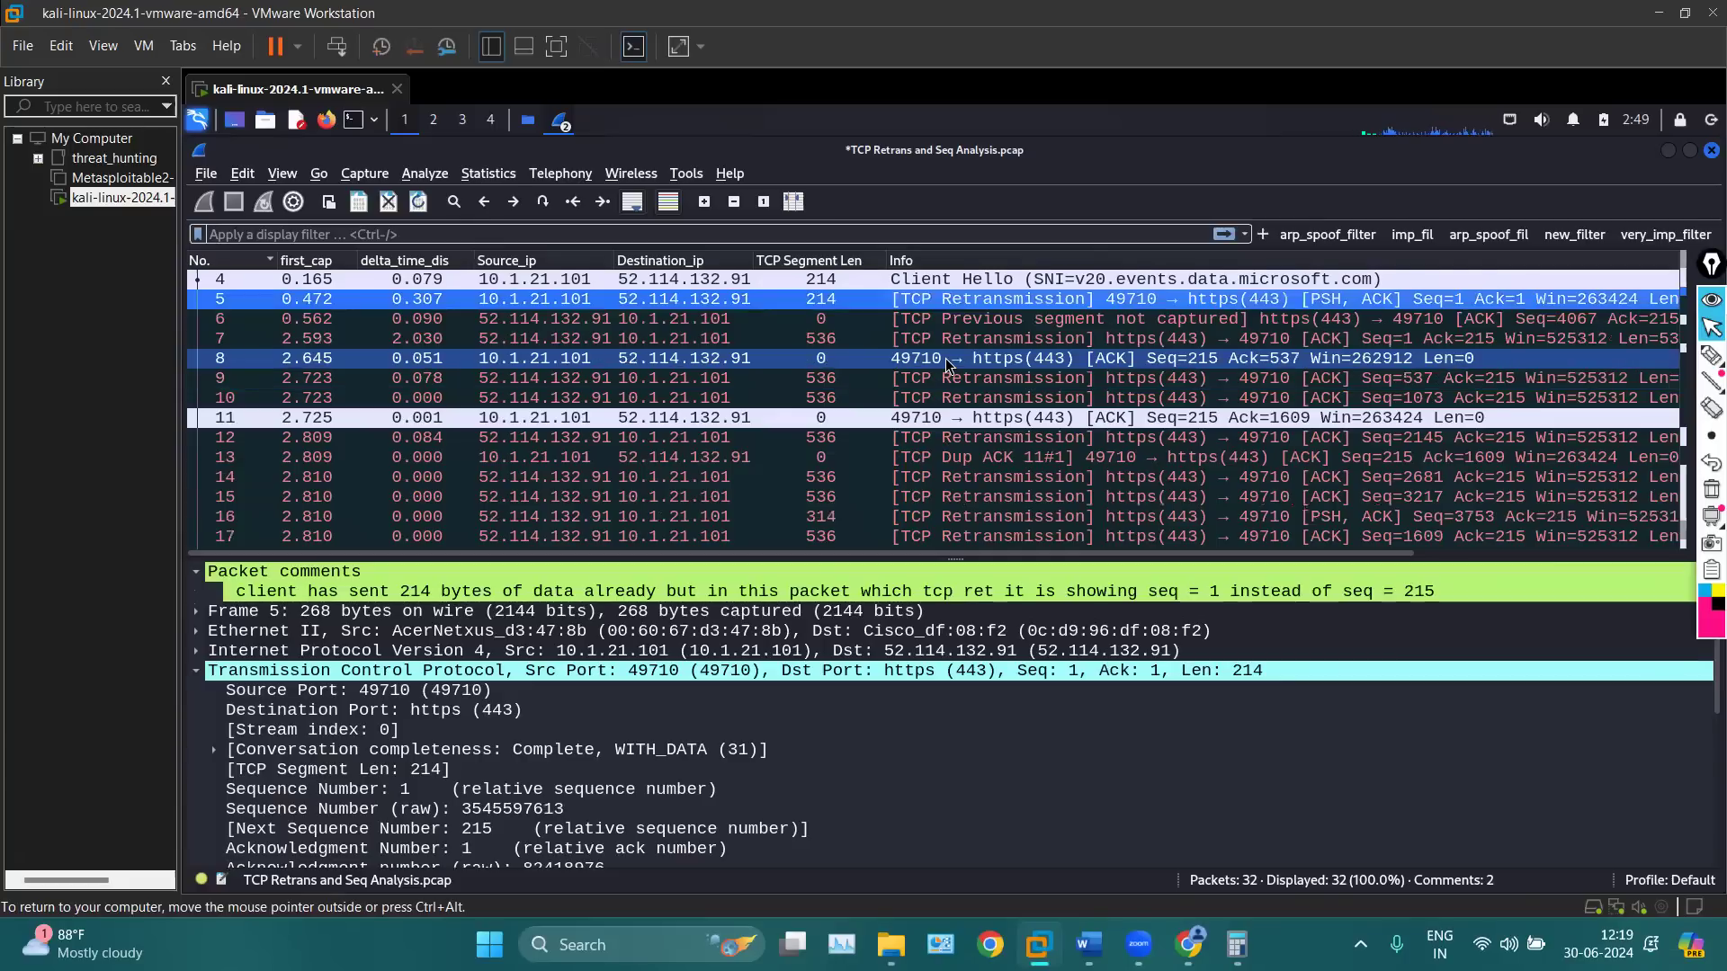
Examine the segment lengths and TCP details of packets 14, 15, 16, 17 and duplicate ACK 18
scroll(820, 369, "down", 2)
left_click(820, 360)
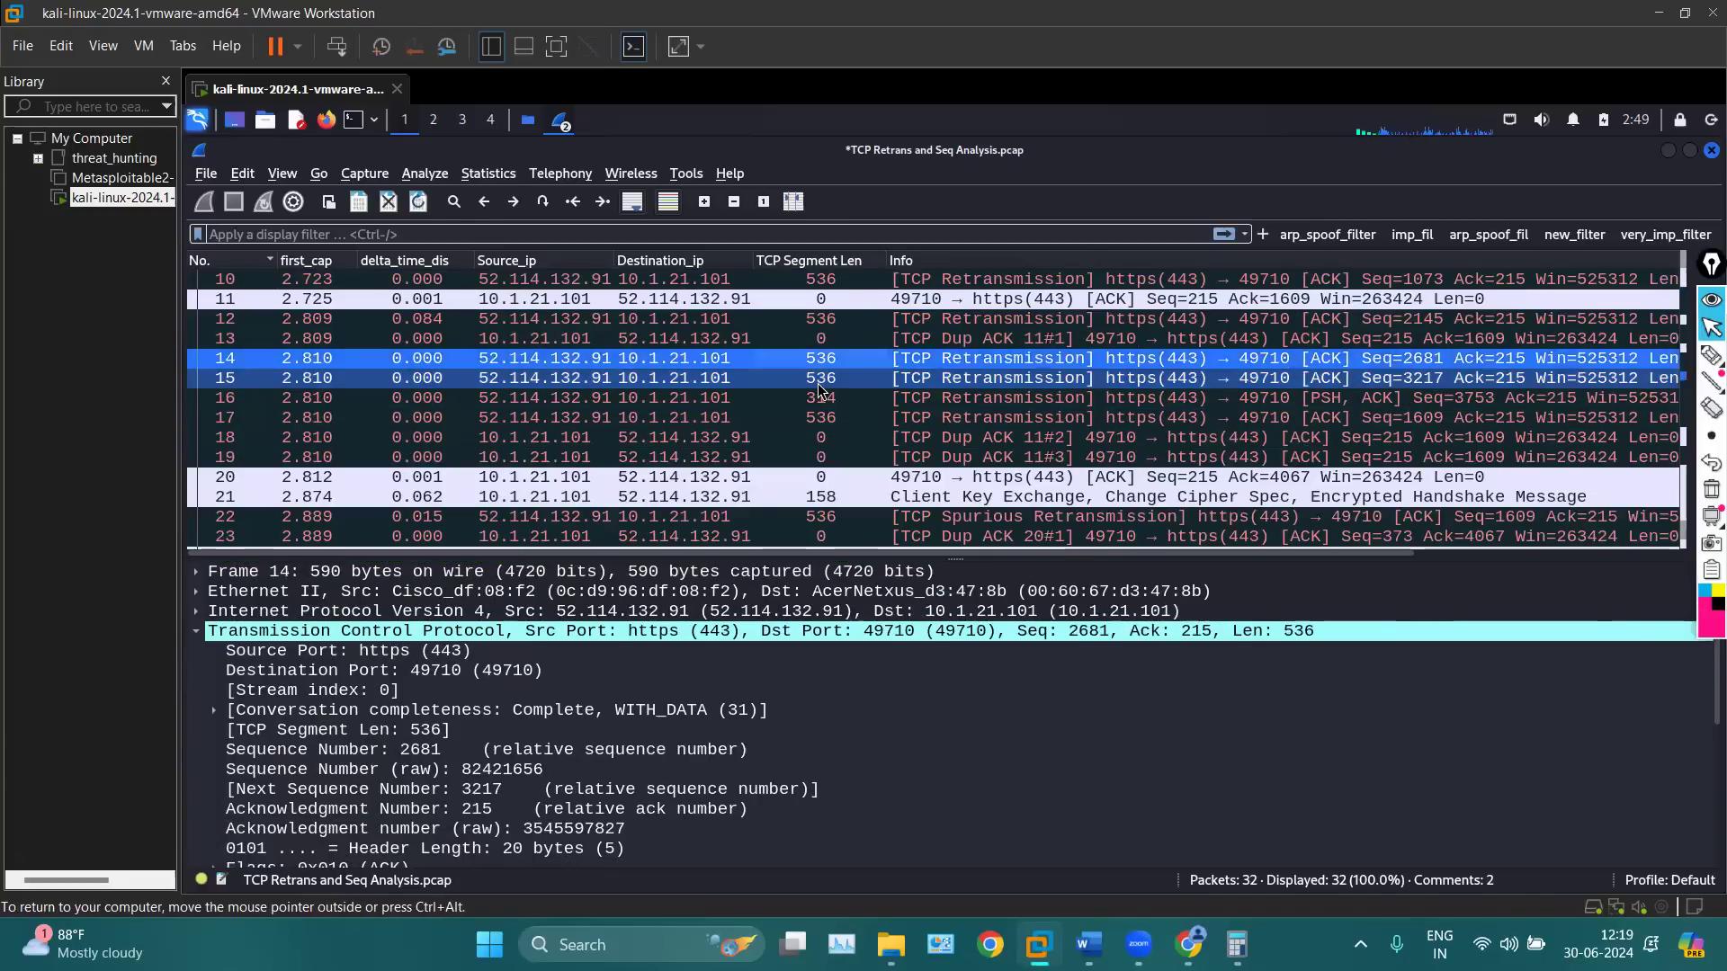
left_click(829, 377)
left_click(835, 403)
left_click(837, 417)
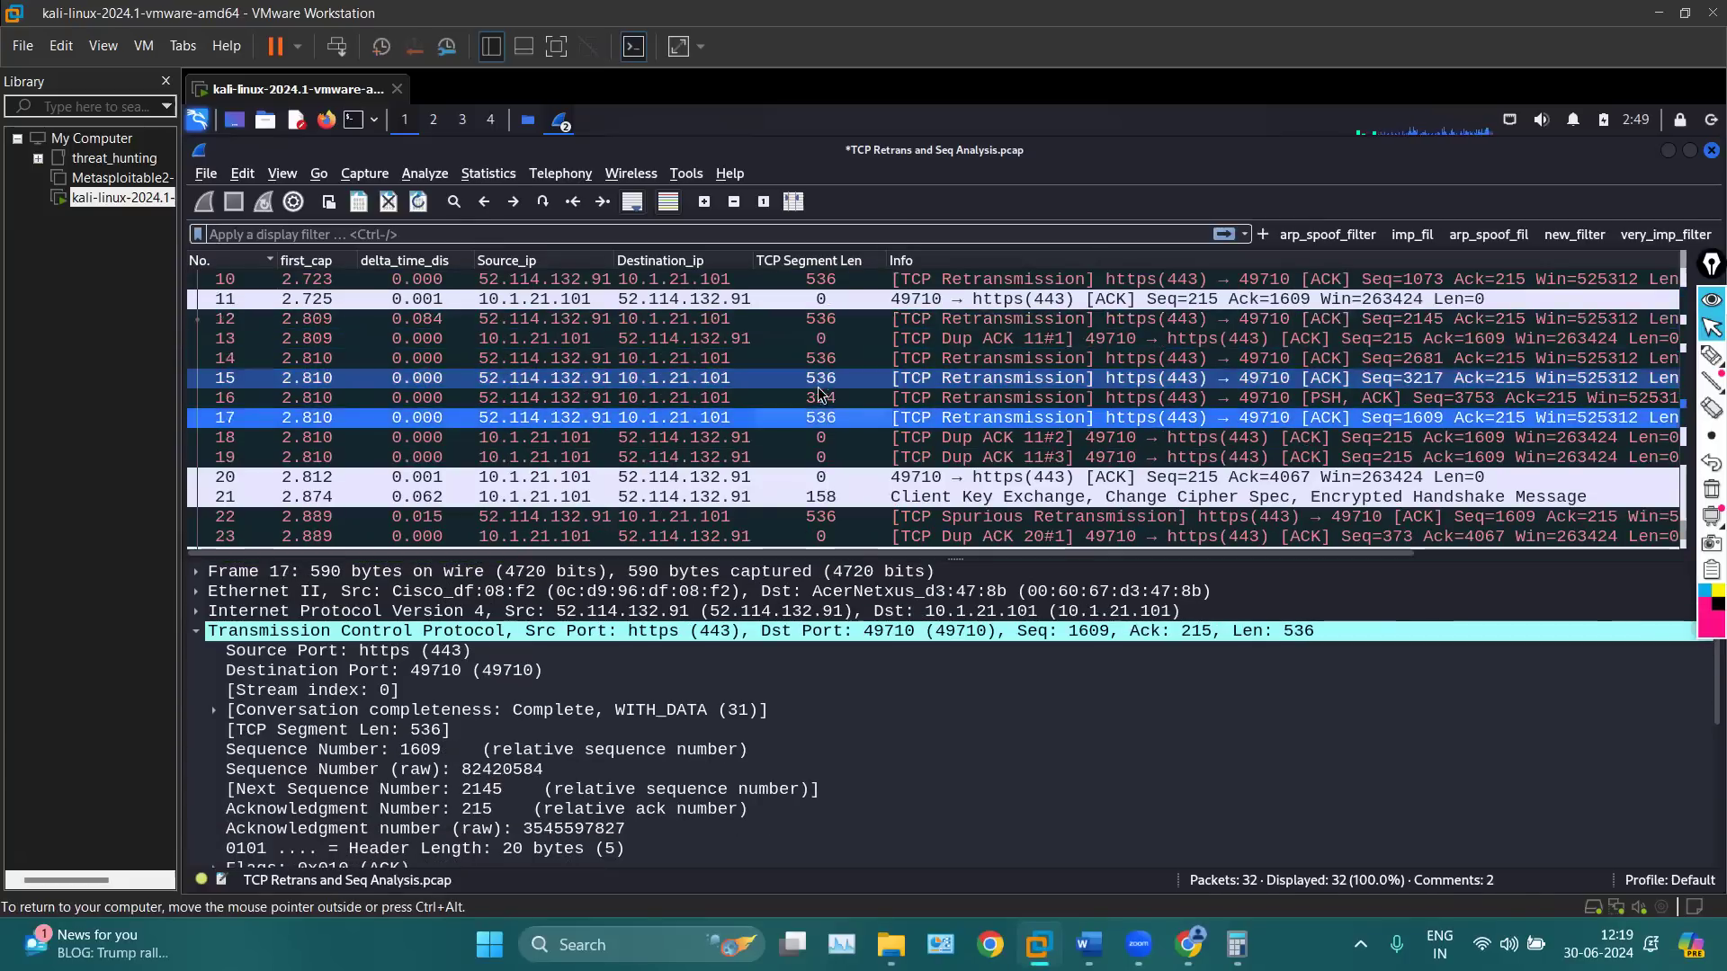
left_click(821, 438)
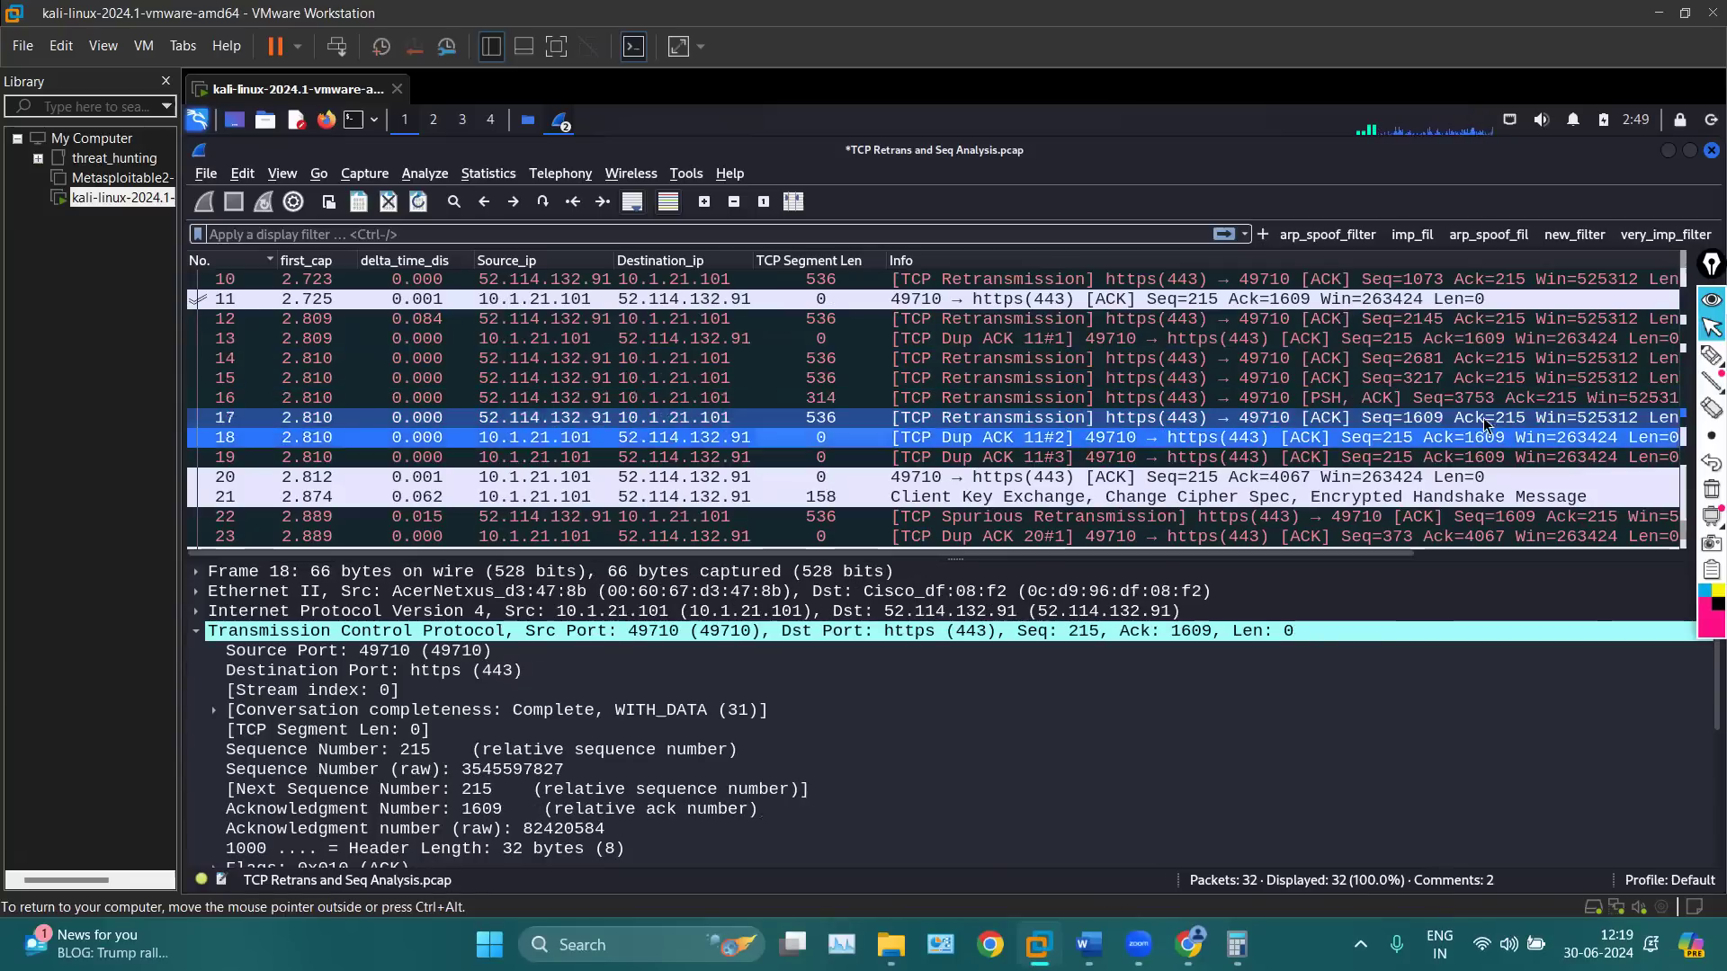
Sketch a tall narrow box over the packet details with two arrows pointing at it and one arrow leading away on its other side
left_click(1712, 355)
mouse_move(1070, 641)
left_mouse_down()
mouse_move(1076, 821)
mouse_move(1137, 719)
mouse_move(1074, 632)
left_mouse_up()
mouse_move(1401, 616)
left_mouse_down()
mouse_move(1216, 646)
mouse_move(1238, 663)
left_mouse_up()
mouse_move(1327, 699)
left_mouse_down()
mouse_move(1259, 724)
mouse_move(1210, 716)
left_mouse_up()
mouse_move(969, 657)
left_mouse_down()
mouse_move(805, 698)
mouse_move(846, 702)
left_mouse_up()
Frame the delta times and bracket the segment lengths of packets 13 to 17, and draw a C-shaped curve at the outgoing arrow's tip
mouse_move(370, 335)
left_mouse_down()
mouse_move(378, 409)
mouse_move(477, 349)
mouse_move(365, 333)
left_mouse_up()
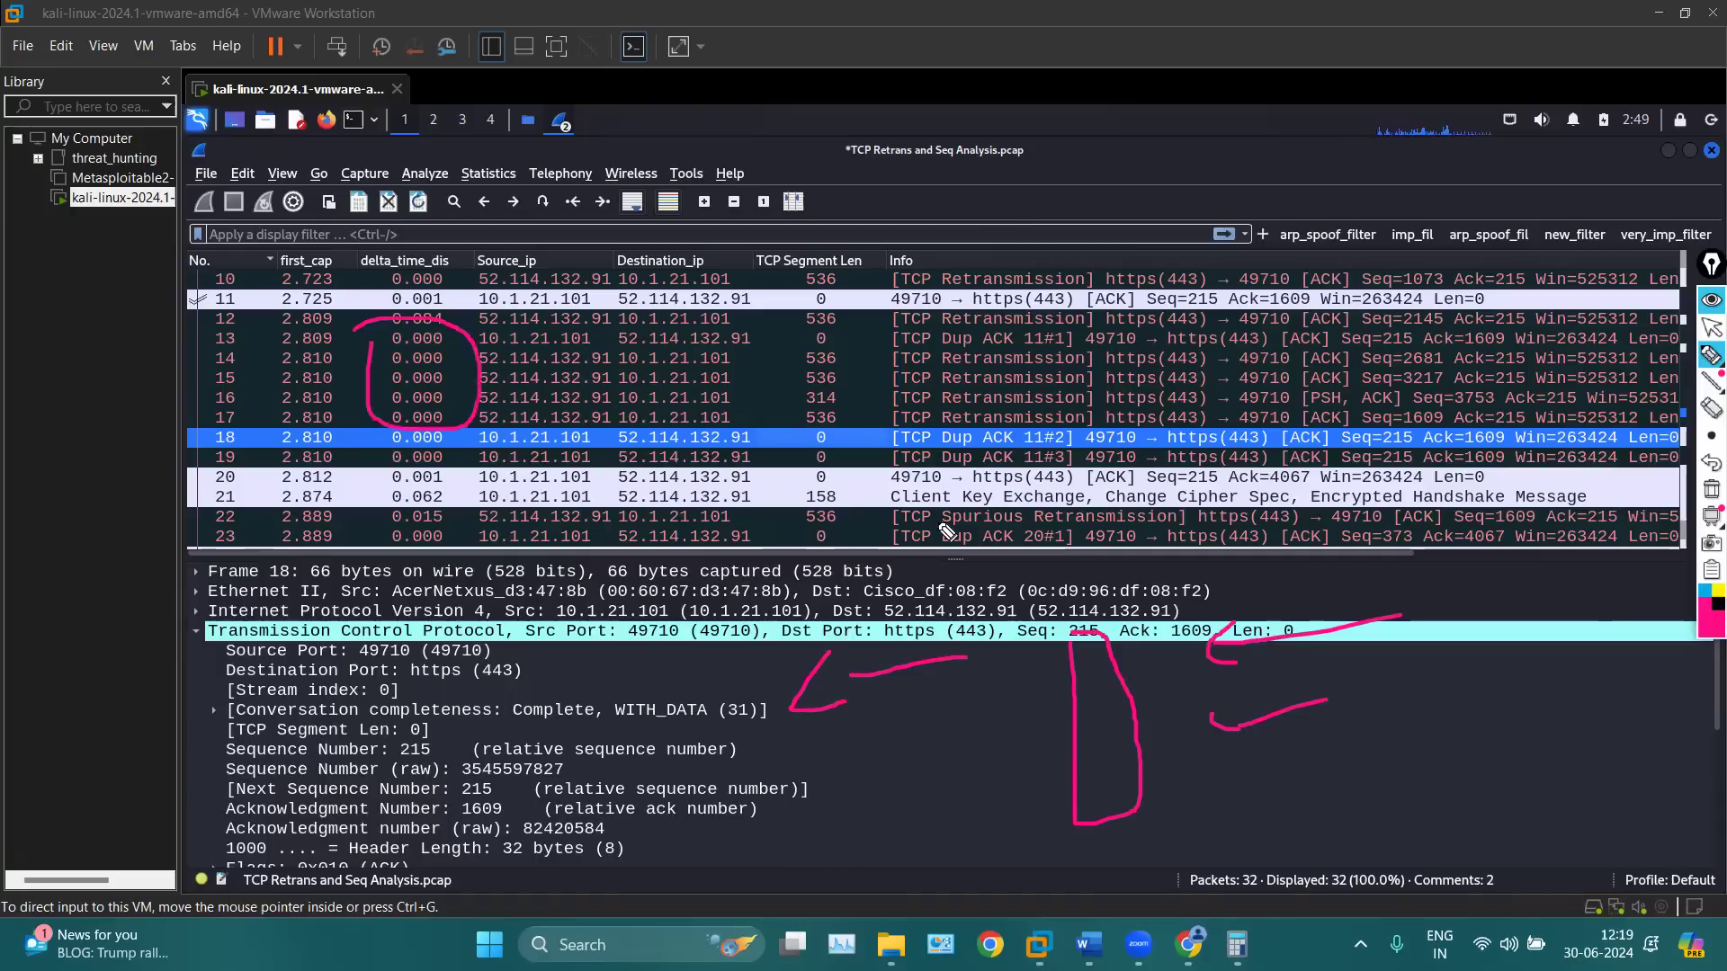
mouse_move(866, 328)
left_mouse_down()
mouse_move(826, 331)
mouse_move(887, 437)
left_mouse_up()
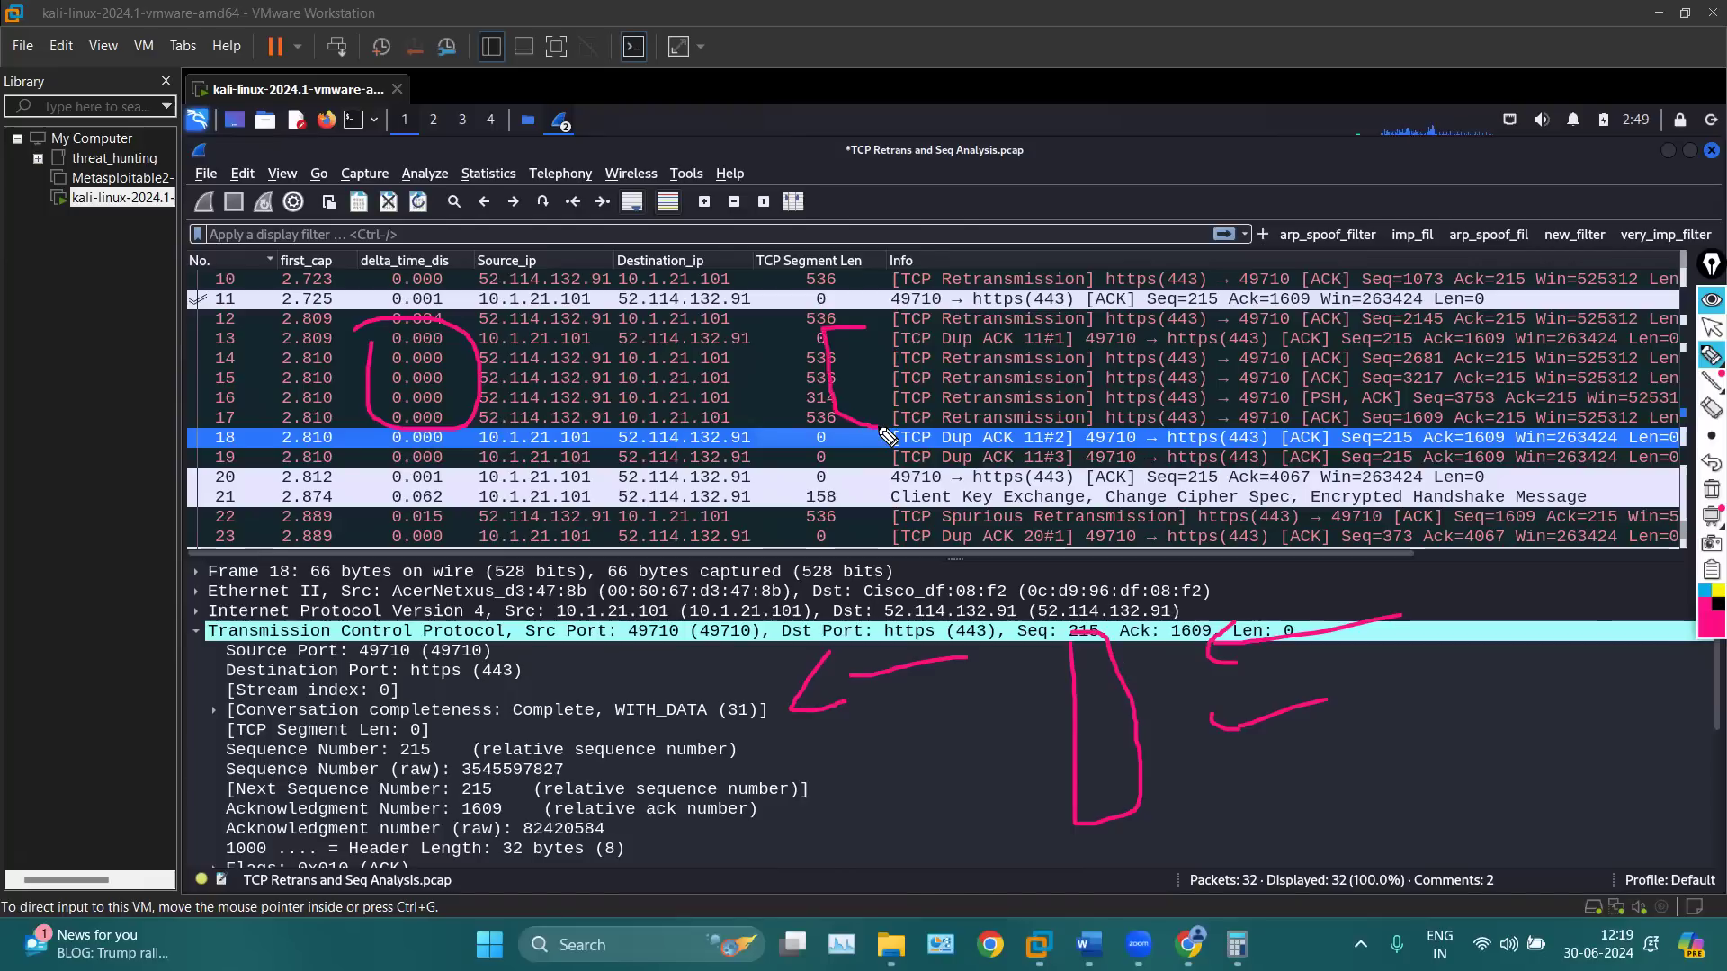
left_click_drag(459, 361, 464, 397)
left_click_drag(716, 637, 724, 740)
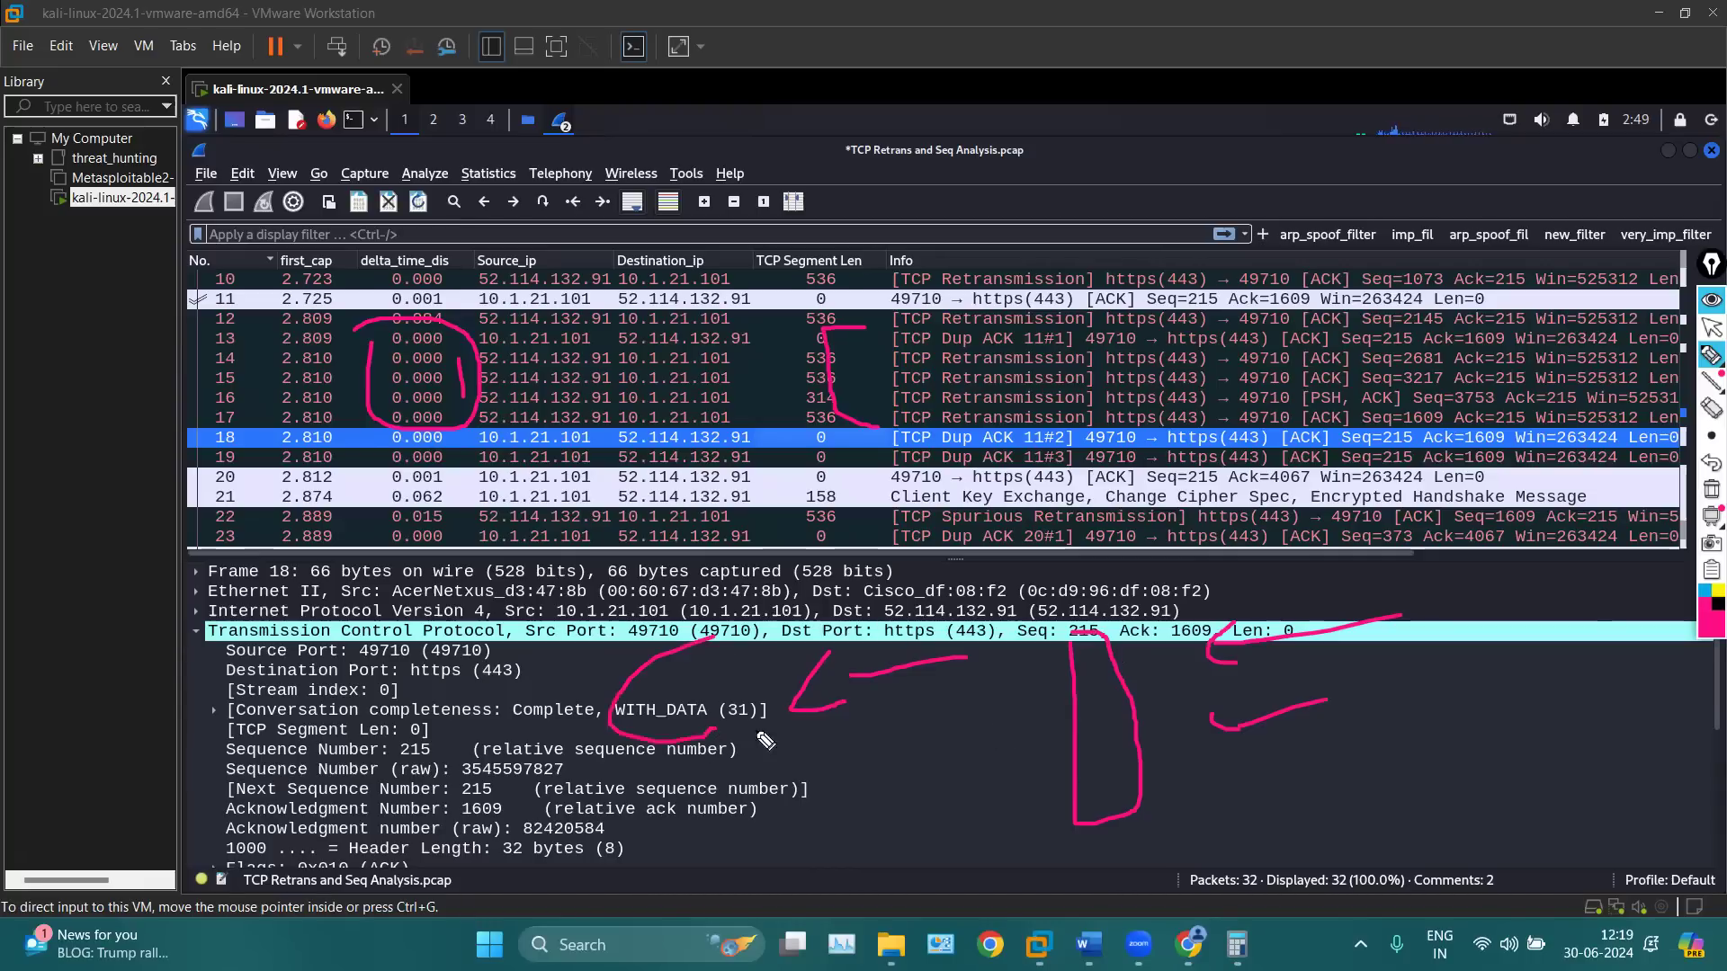
Outline the tall box with a larger loop, and draw arrows at packet 19's delta time and from the C-shaped curve's side into the box
left_click_drag(1083, 631, 1160, 861)
left_click_drag(1185, 799, 1108, 635)
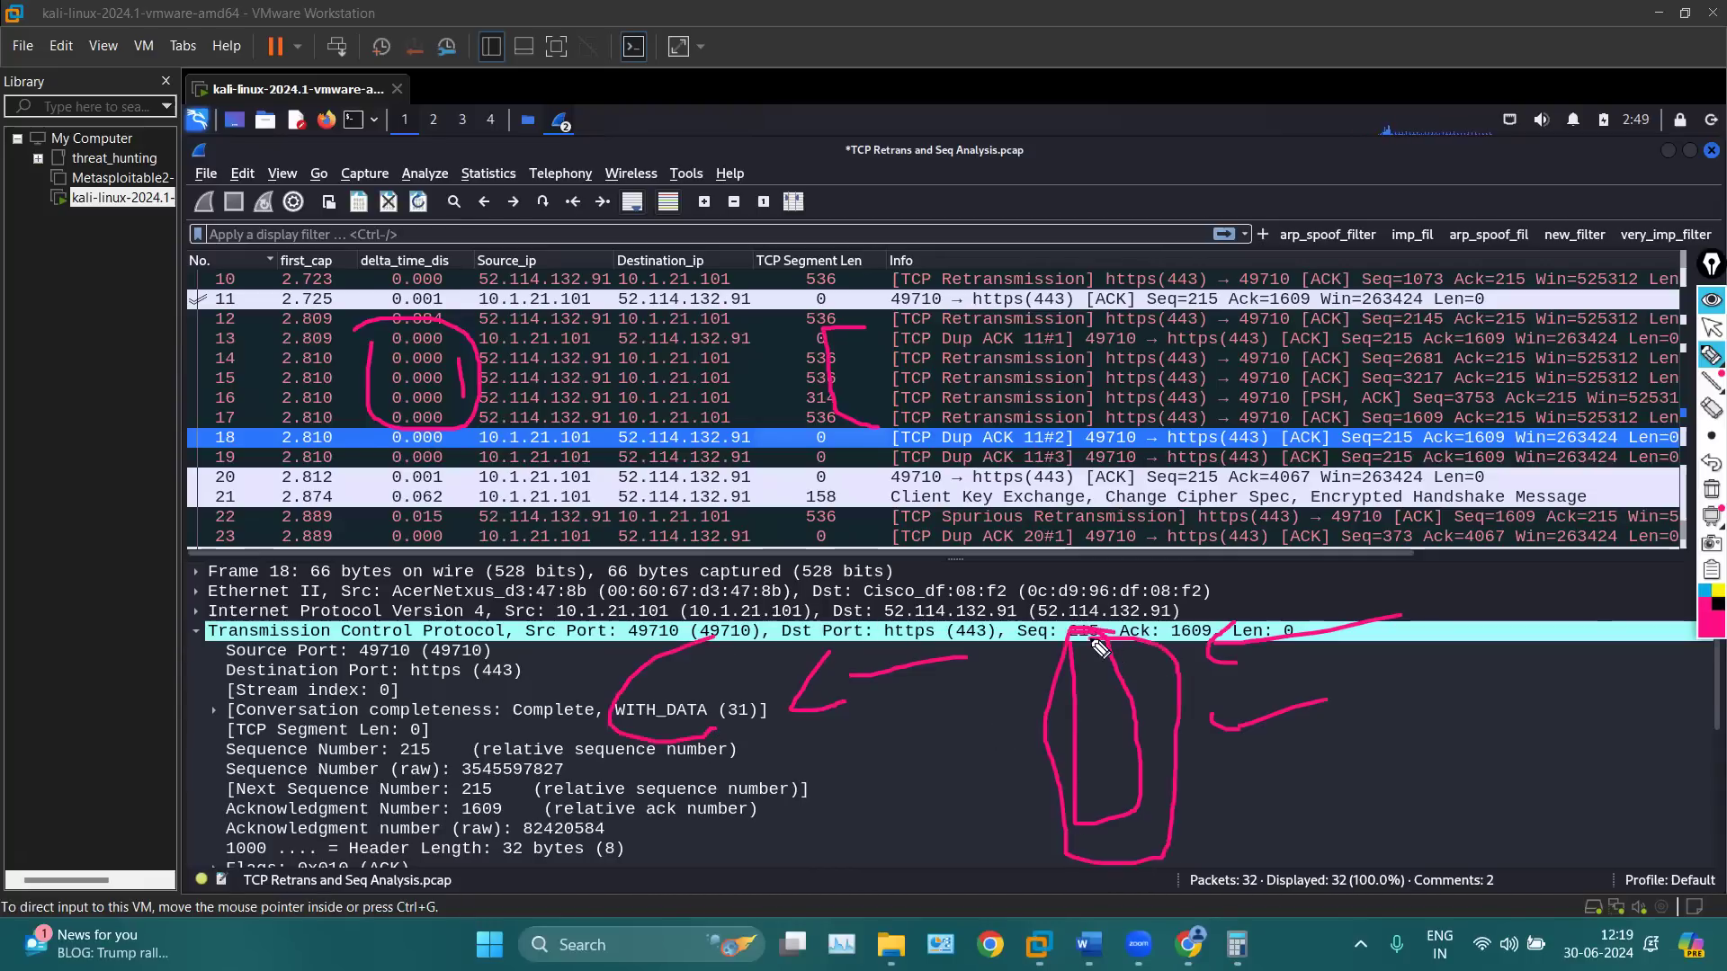
mouse_move(387, 441)
left_mouse_down()
mouse_move(360, 457)
mouse_move(397, 465)
left_mouse_up()
left_click(820, 808)
mouse_move(909, 763)
left_mouse_down()
mouse_move(1084, 738)
mouse_move(1030, 767)
left_mouse_up()
mouse_move(907, 799)
left_mouse_down()
mouse_move(1093, 776)
mouse_move(1033, 809)
left_mouse_up()
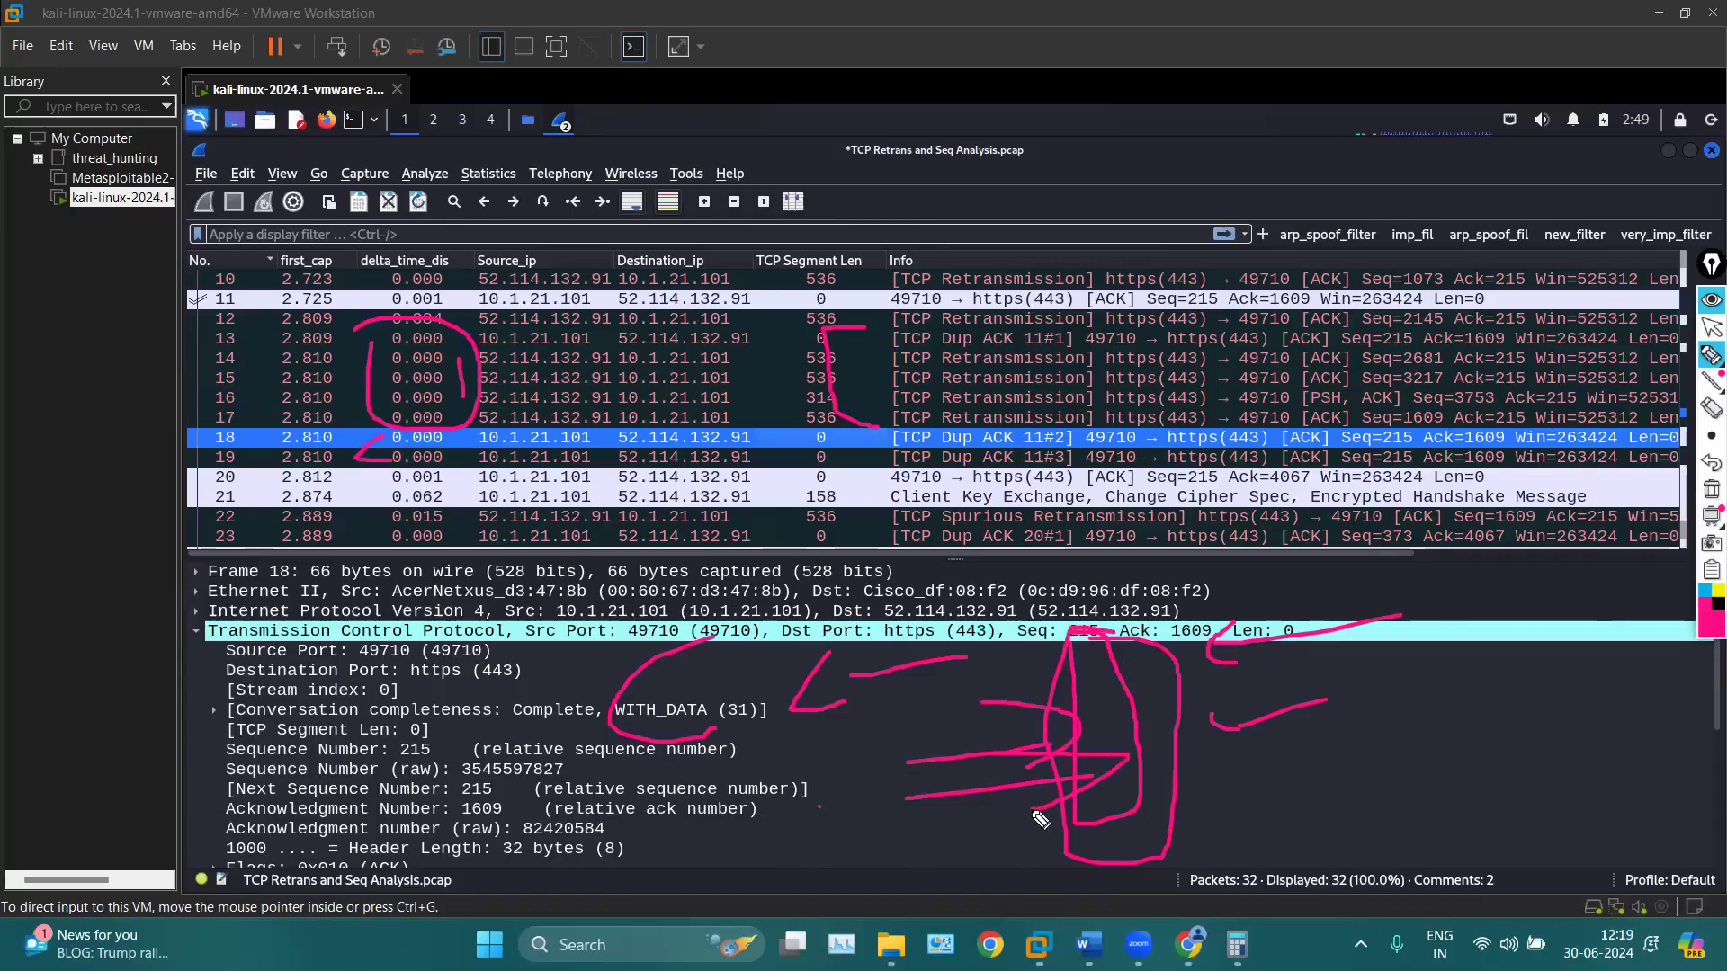
Mark the retransmission labels of packets 14 to 17 and the lengths of 18 and 19, and sketch a bracketed box behind the incoming arrows
mouse_move(936, 361)
left_mouse_down()
mouse_move(880, 411)
mouse_move(1057, 395)
mouse_move(893, 356)
left_mouse_up()
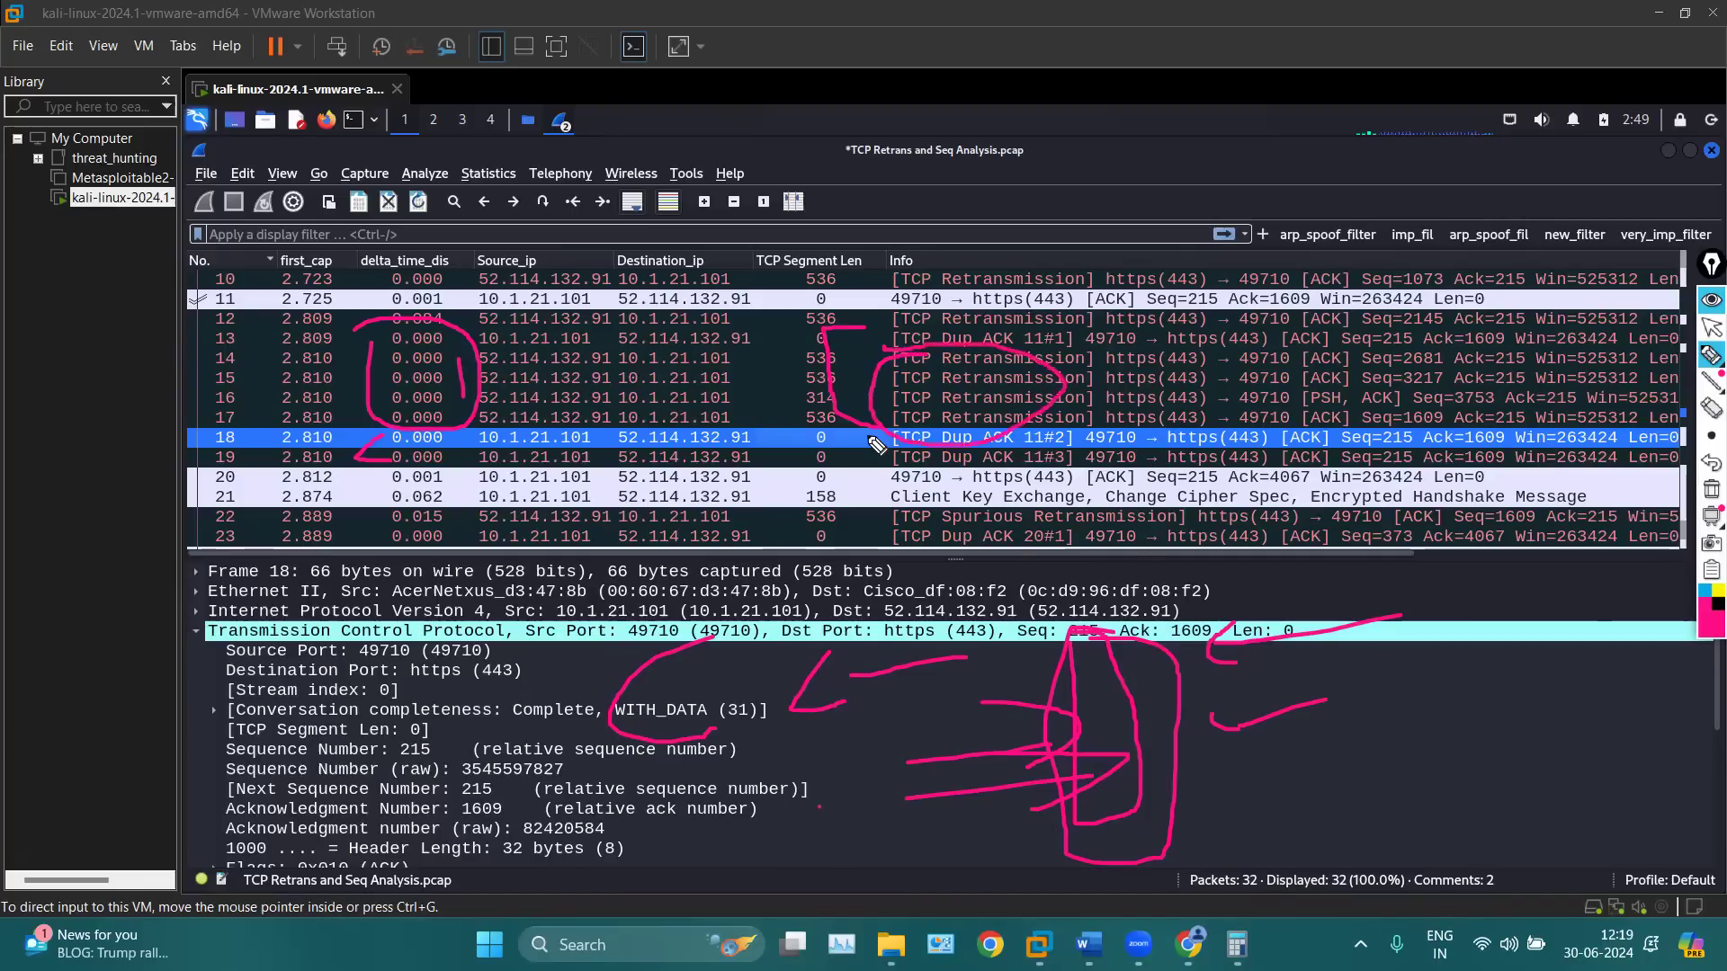
mouse_move(882, 439)
left_mouse_down()
mouse_move(841, 440)
mouse_move(832, 460)
mouse_move(900, 460)
mouse_move(826, 442)
mouse_move(874, 480)
left_mouse_up()
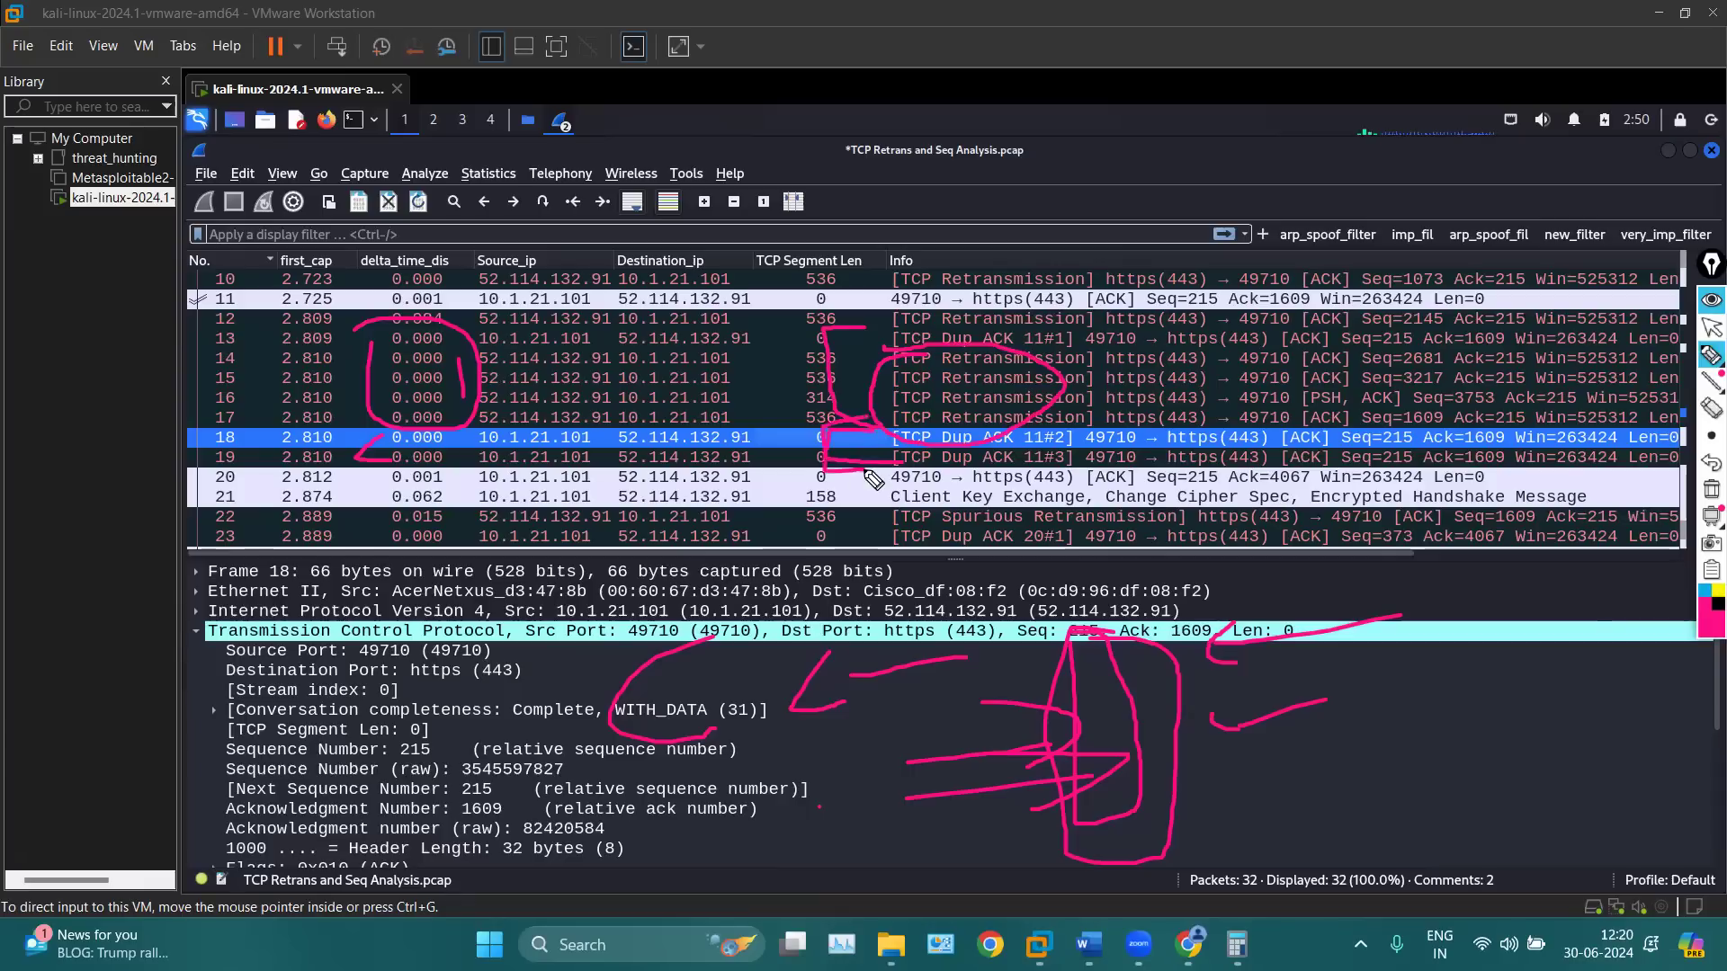
mouse_move(1450, 663)
left_mouse_down()
mouse_move(1540, 764)
mouse_move(1520, 625)
mouse_move(1452, 667)
left_mouse_up()
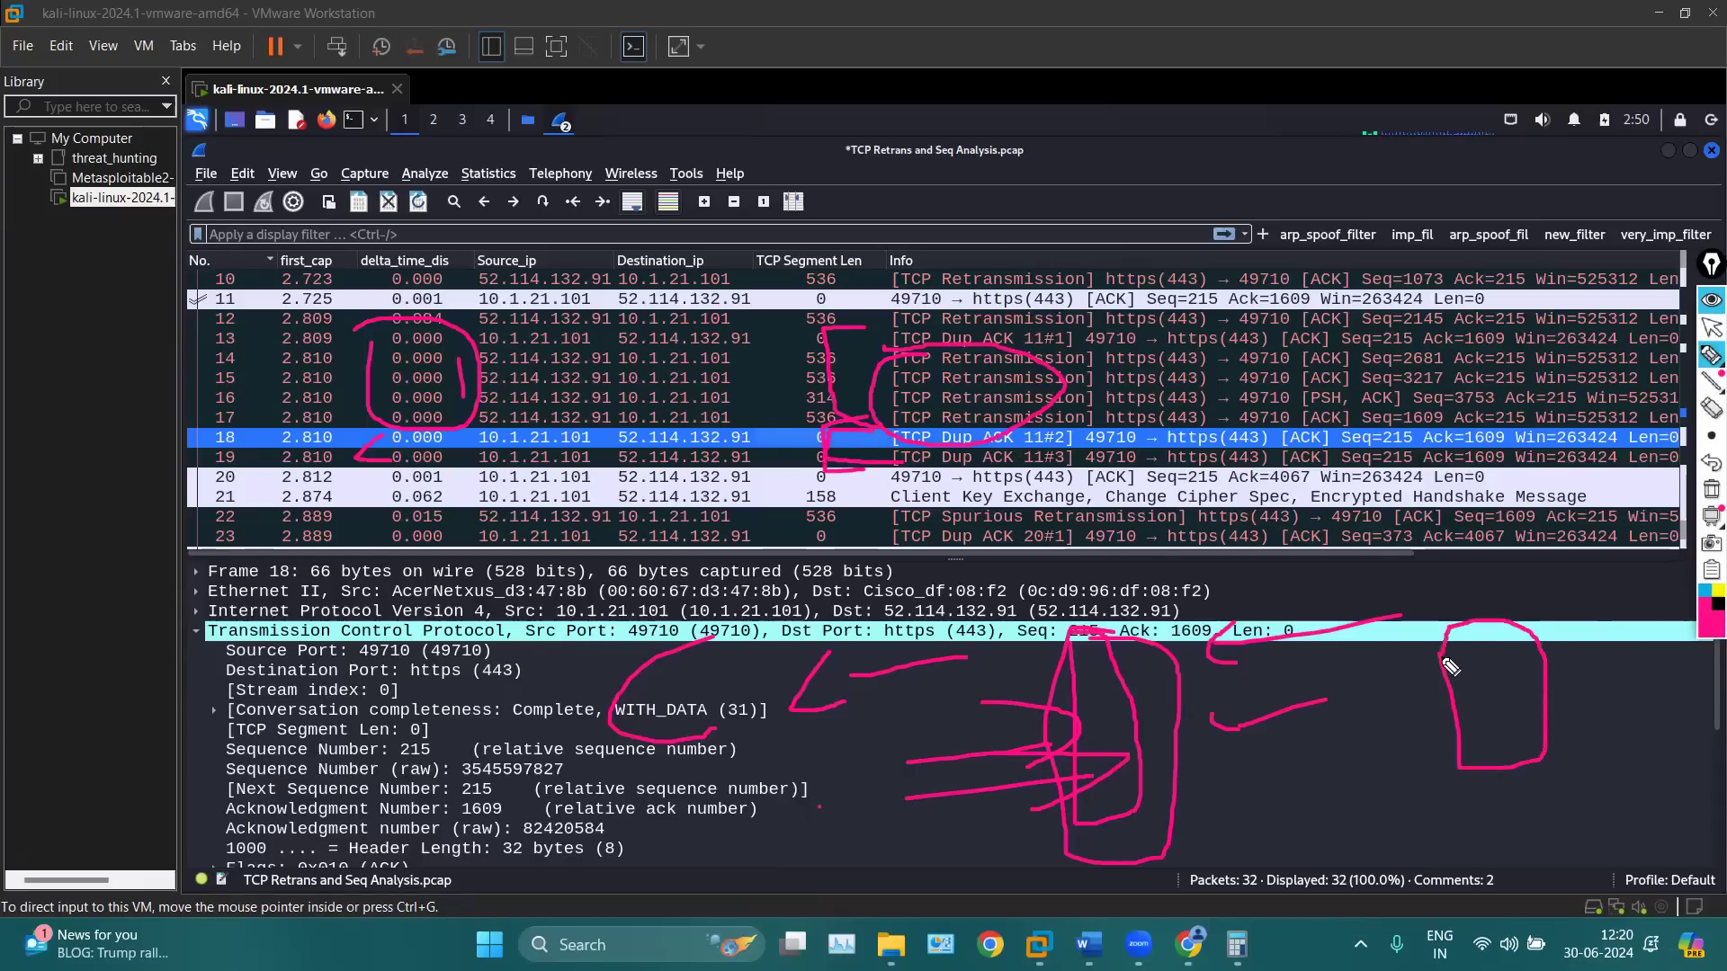
left_click_drag(1437, 569, 1456, 790)
Mark the acknowledgement numbers and port 443 of duplicate ACKs 18 and 19, and clear all annotations
mouse_move(1413, 420)
left_mouse_down()
mouse_move(1471, 432)
mouse_move(1435, 478)
left_mouse_up()
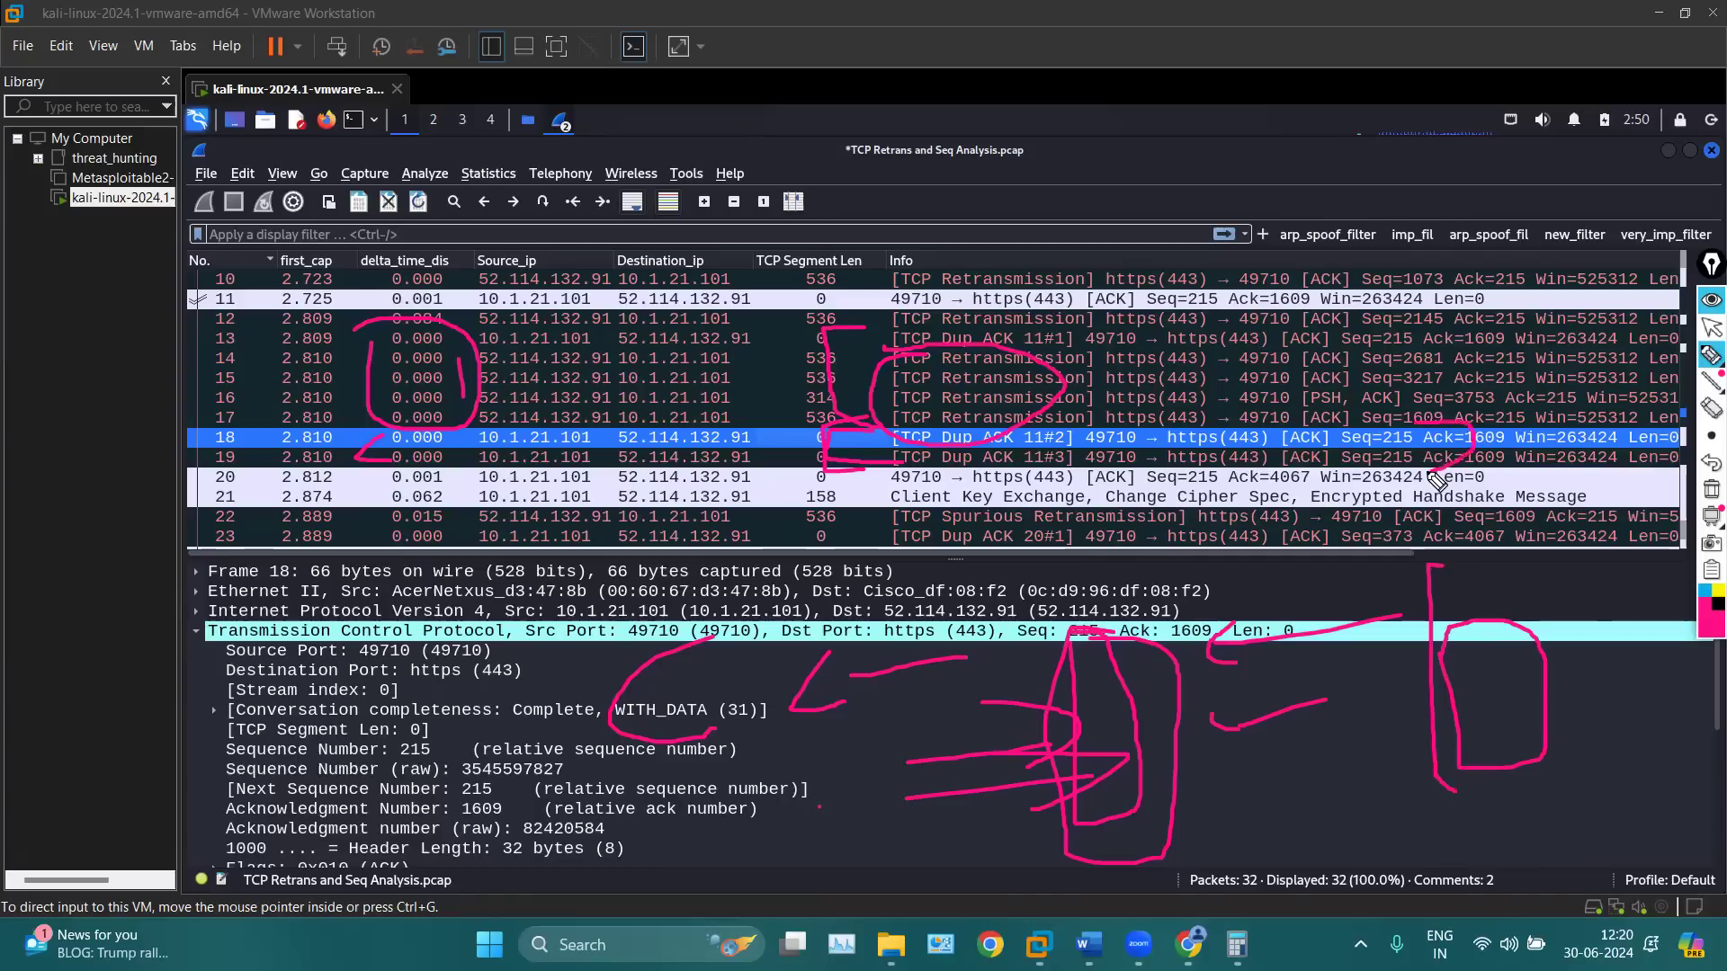
left_click_drag(1201, 445, 1303, 453)
left_click_drag(1193, 467, 1286, 467)
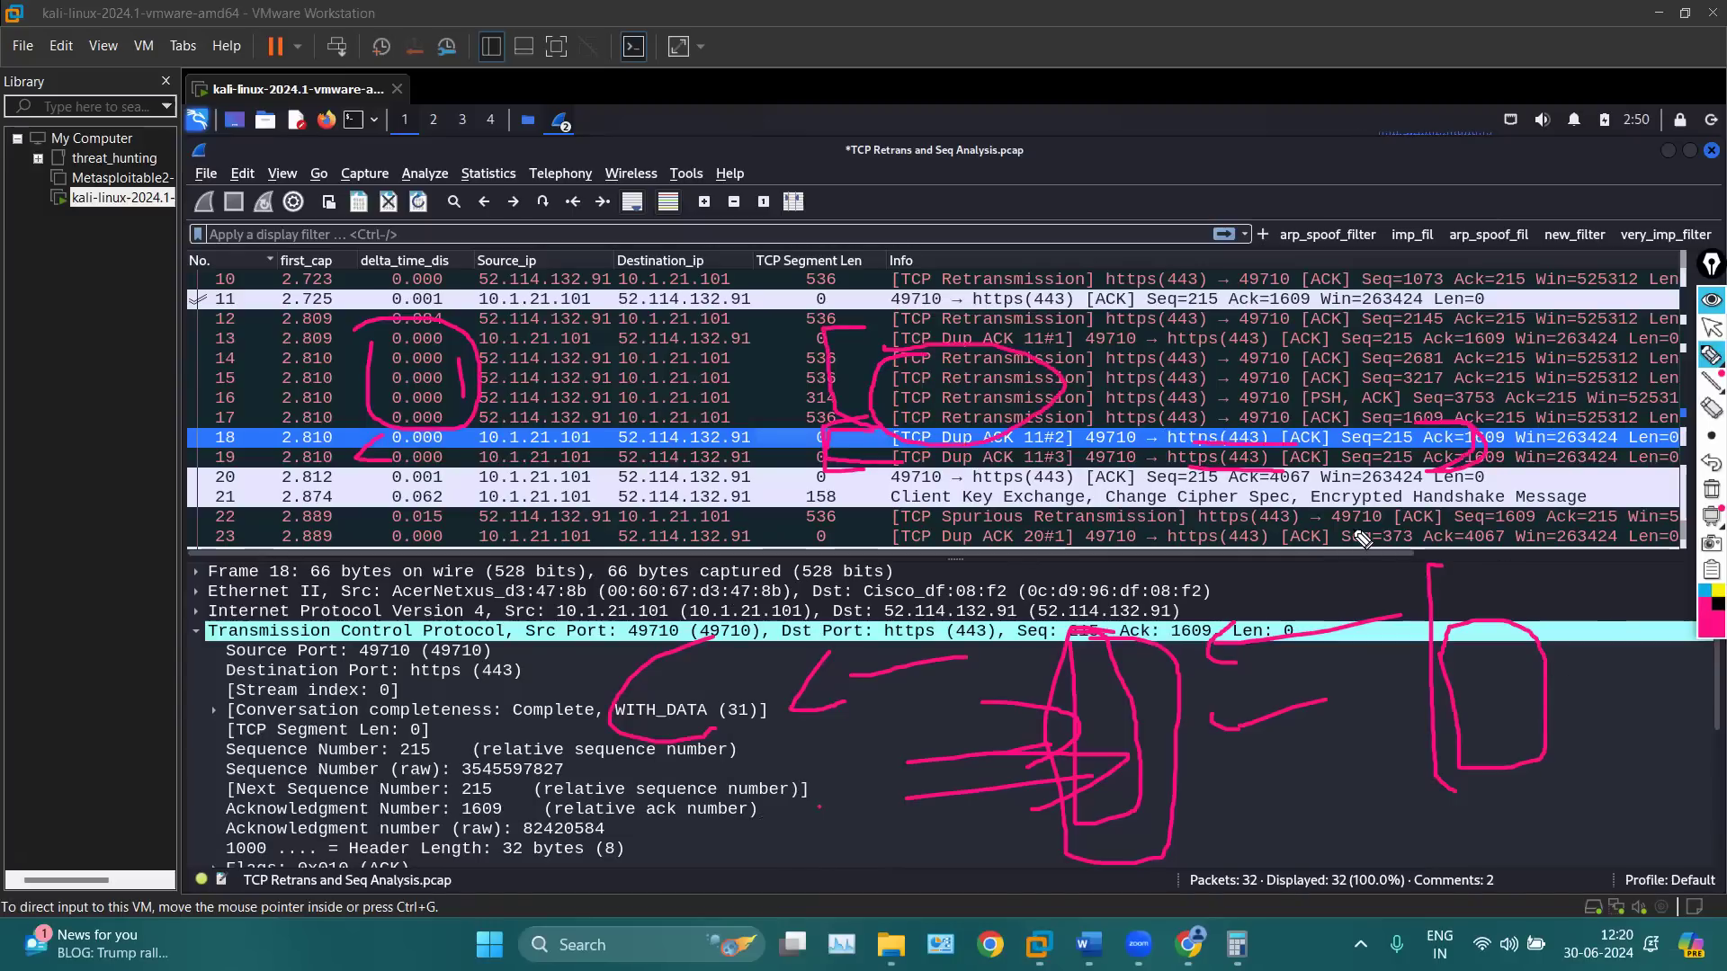
left_click_drag(1511, 441, 1579, 449)
left_click(1712, 488)
left_click(1712, 327)
Inspect duplicate ACK packet 19, ACK packet 20, Client Key Exchange packet 21 and ACK packet 28
left_click(1131, 455)
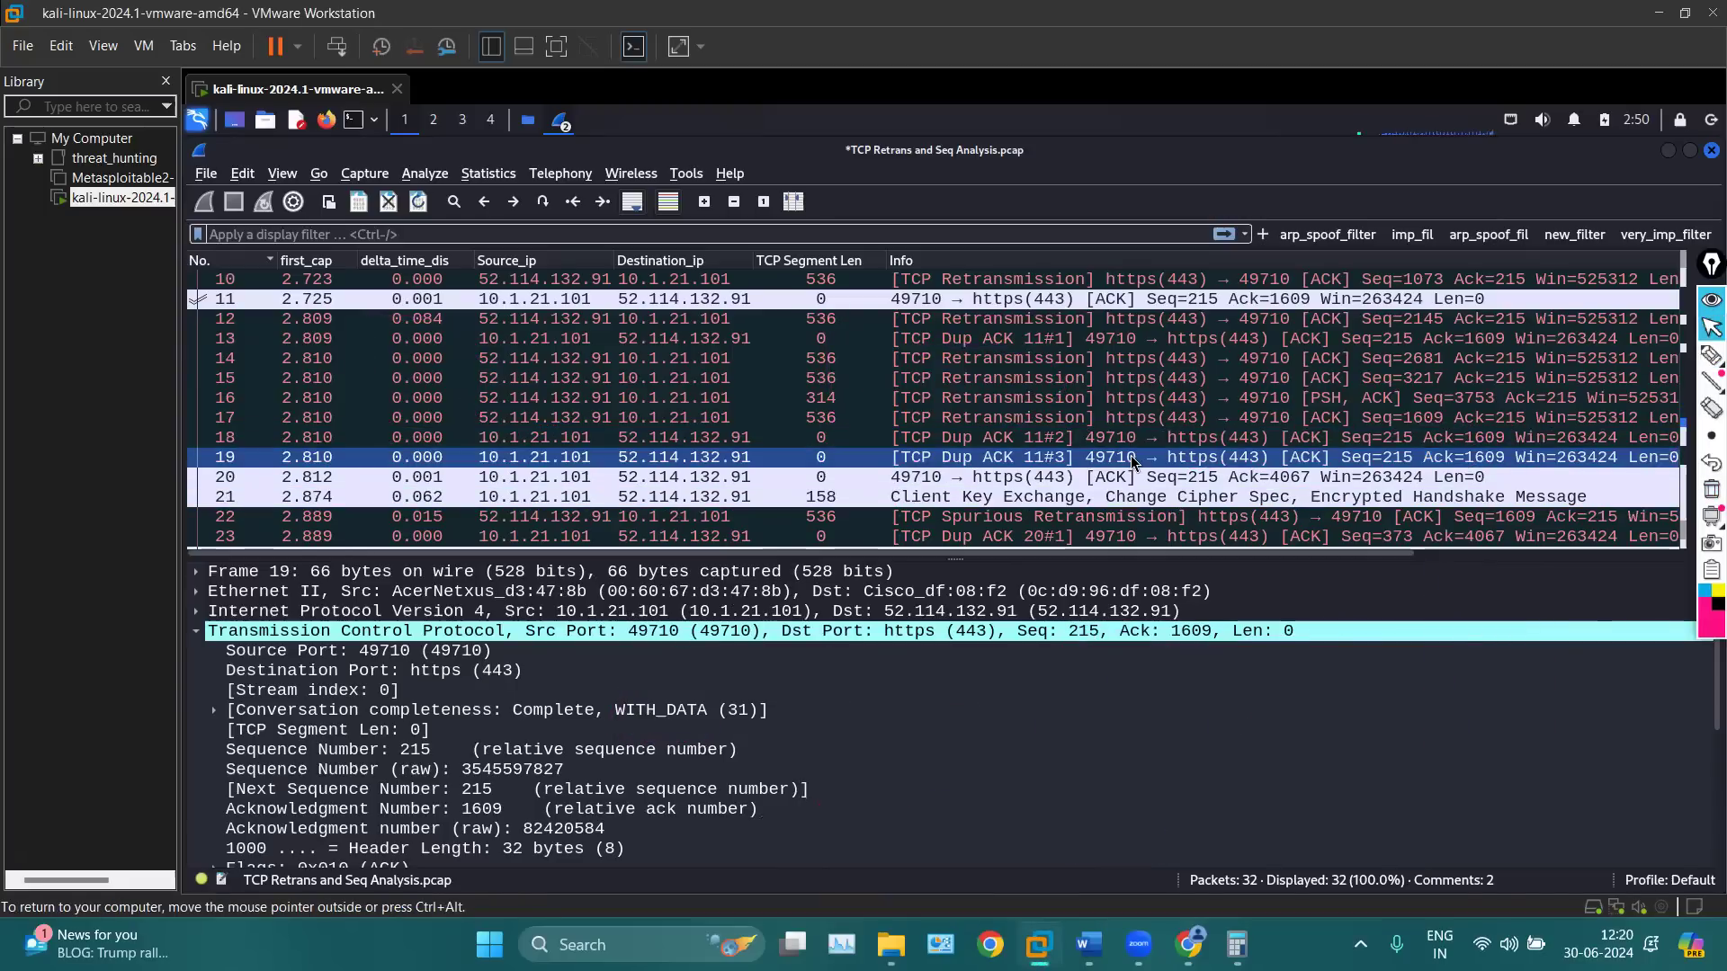
left_click(514, 480)
left_click(598, 495)
scroll(994, 491, "down", 3)
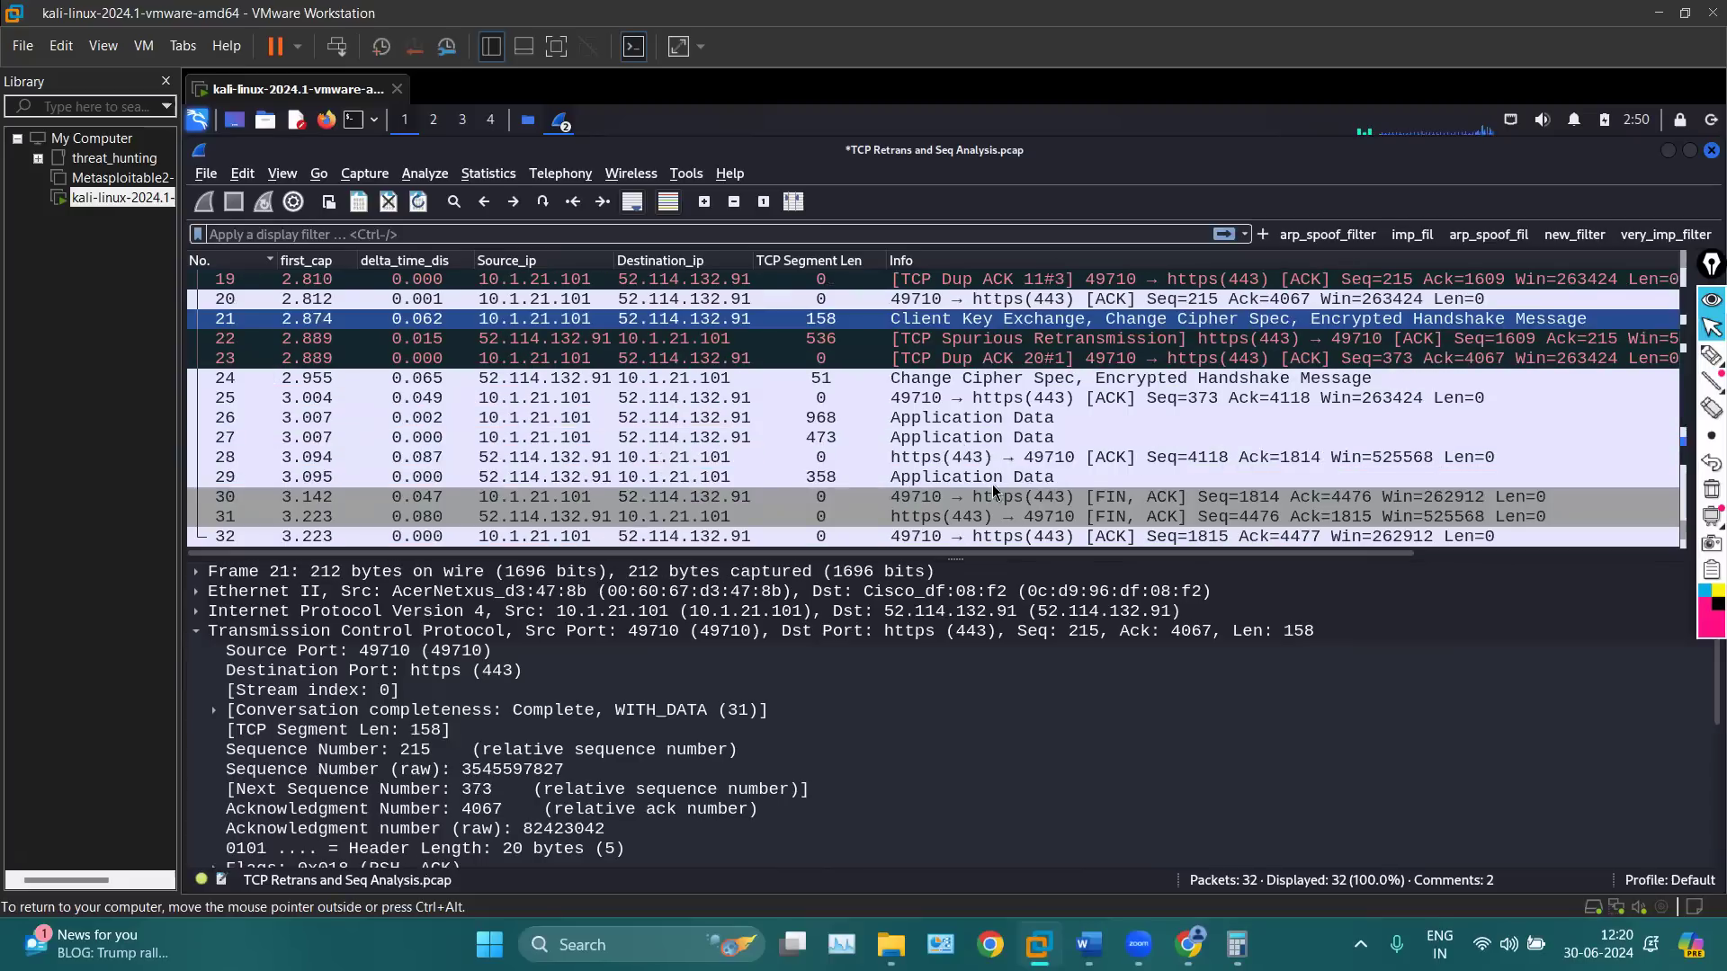
left_click(1136, 453)
Compare the TCP details of spurious retransmission 22 and duplicate ACK 23 with packets 25 and 21
left_click(920, 339)
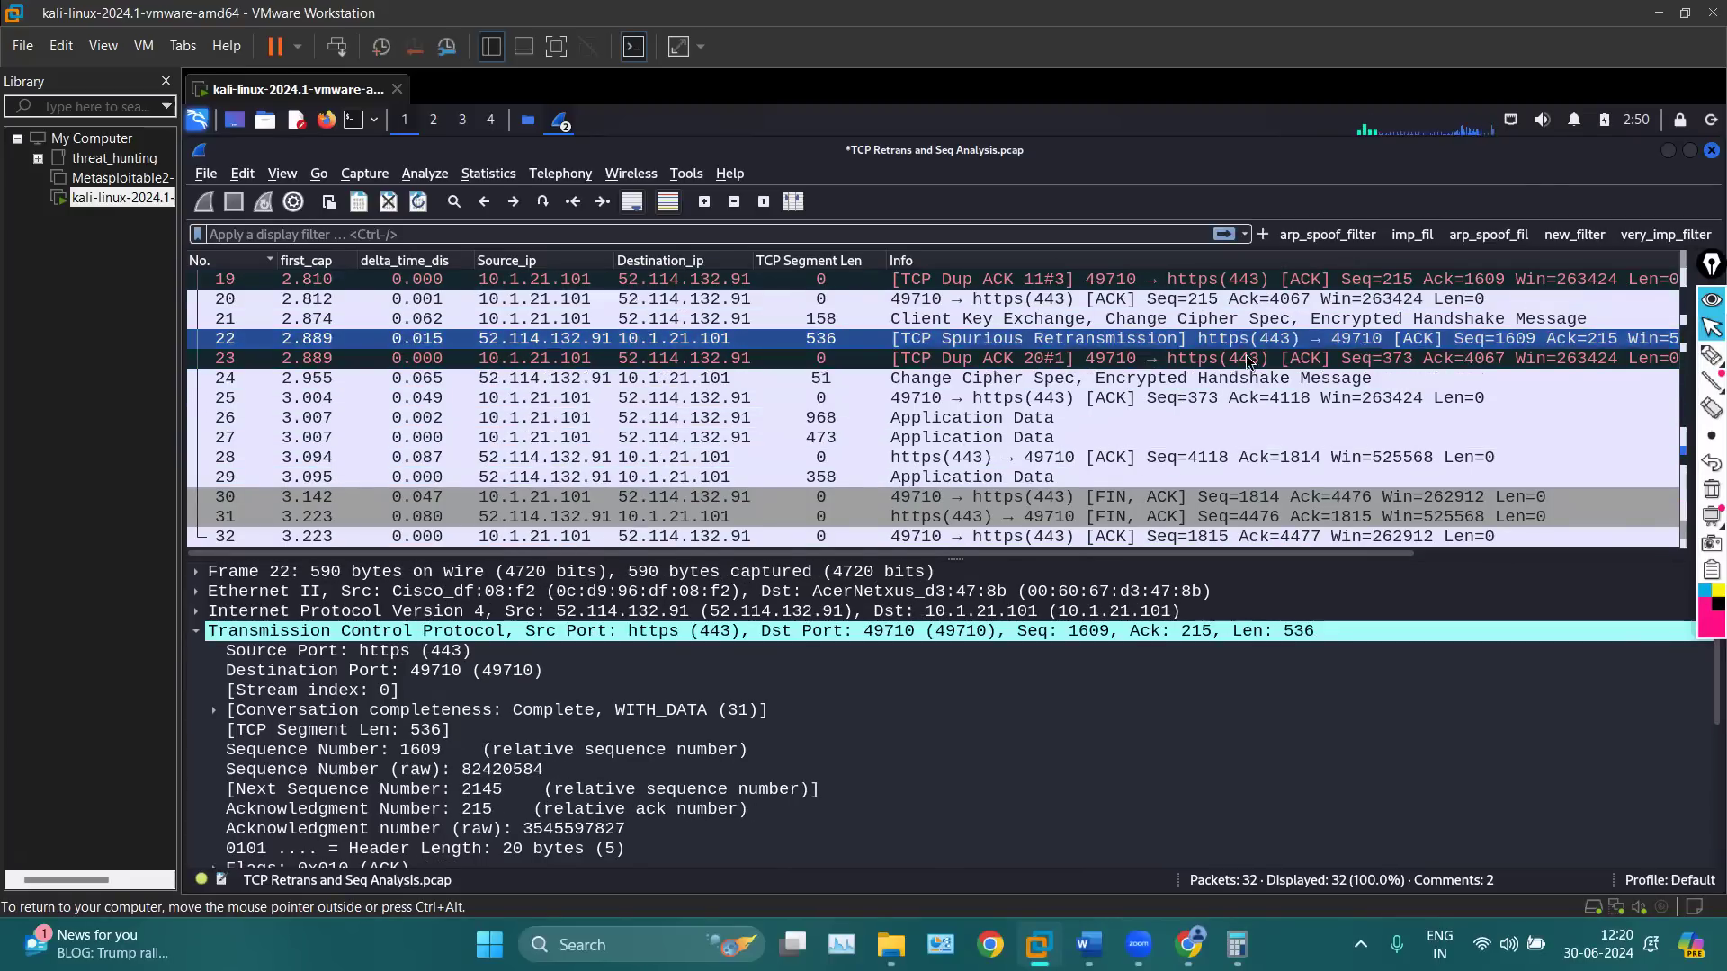
left_click(1033, 360)
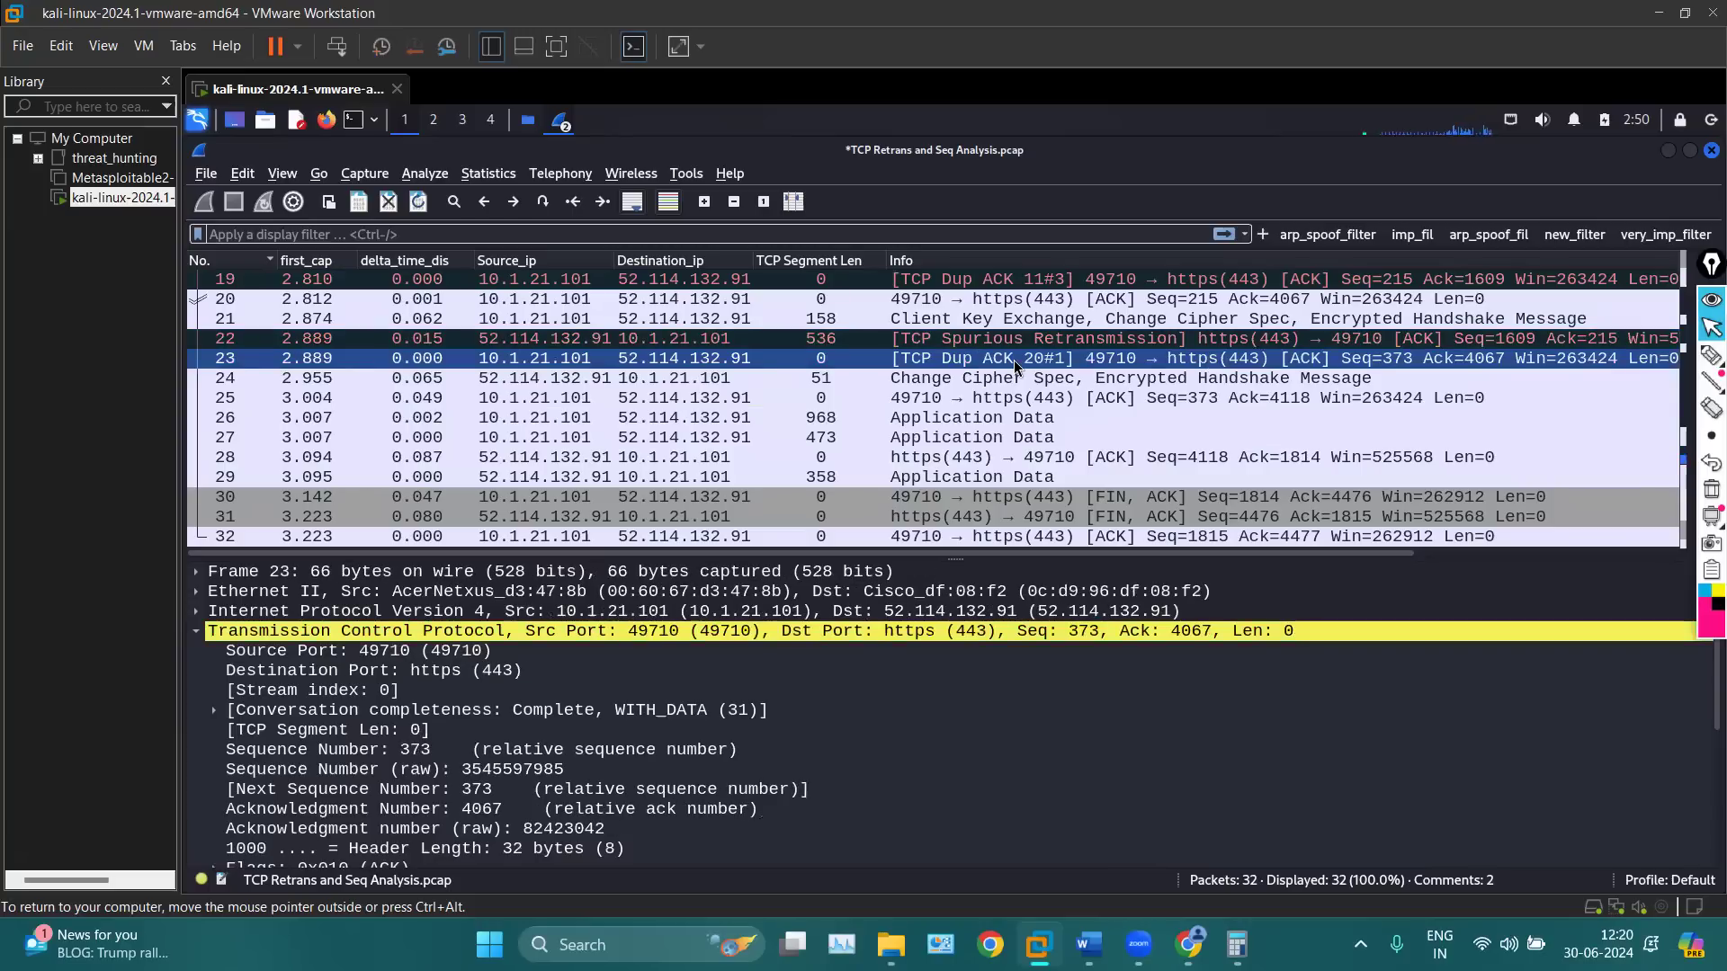
left_click(726, 401)
left_click(715, 362)
left_click(903, 317)
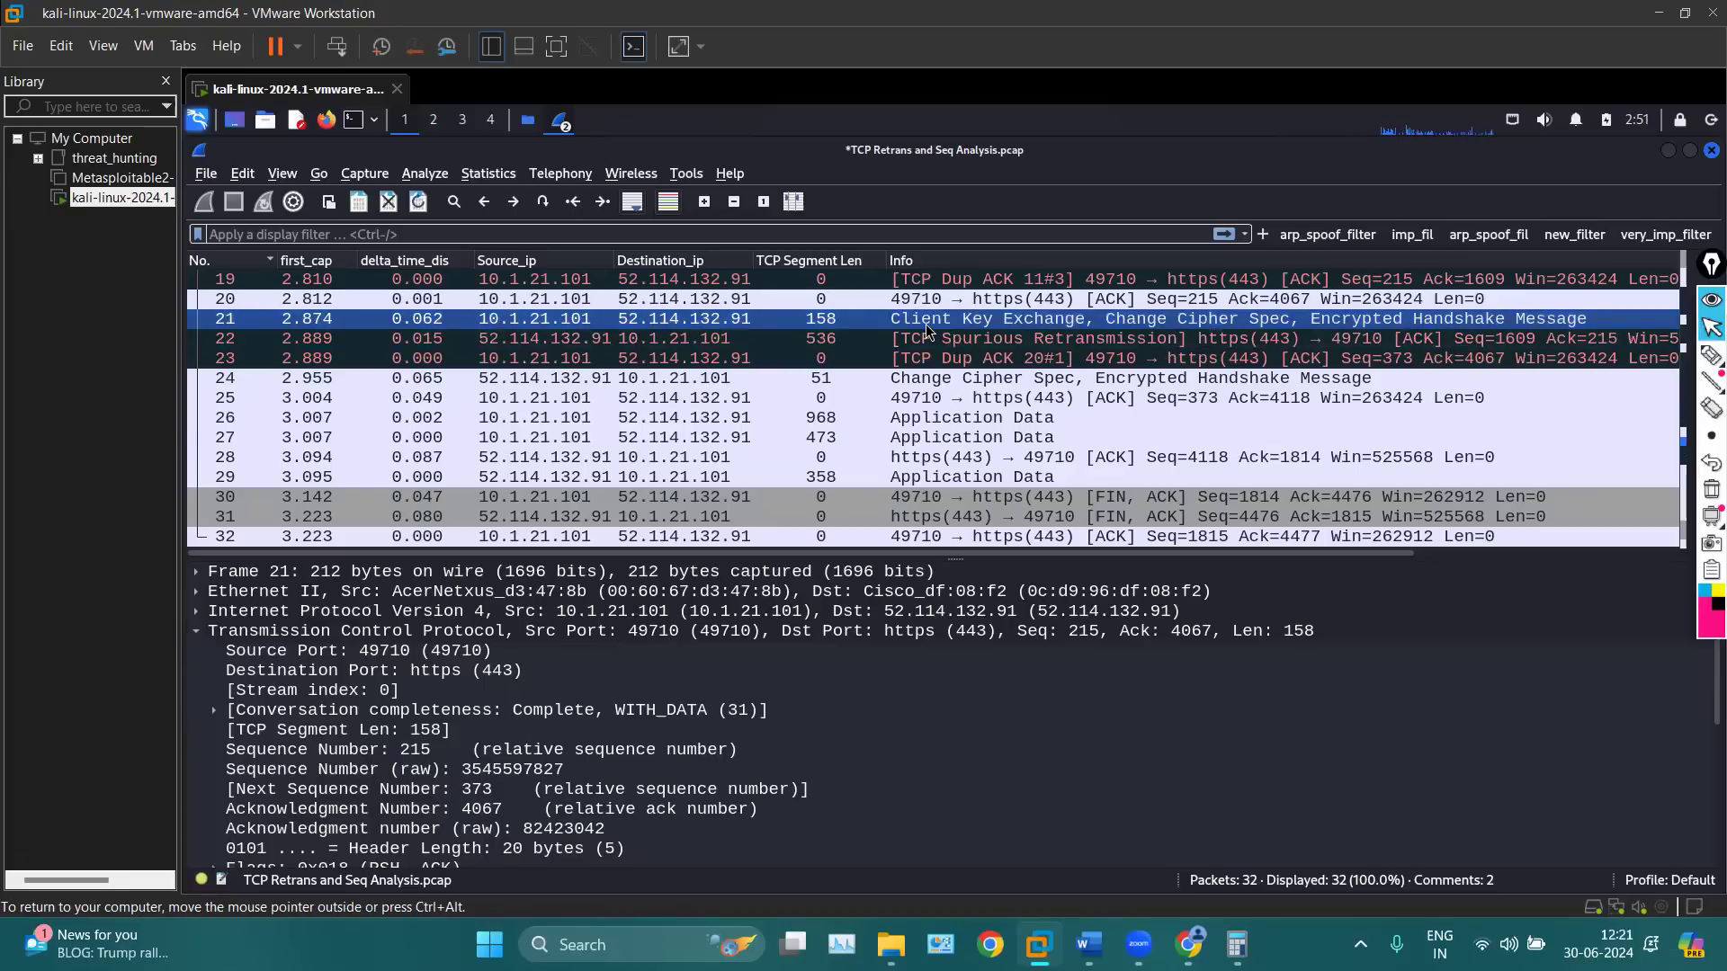
Step through packets 24, 25, 26, 28, 30 and 31 to review the handshake's end, application data and connection teardown
left_click(928, 378)
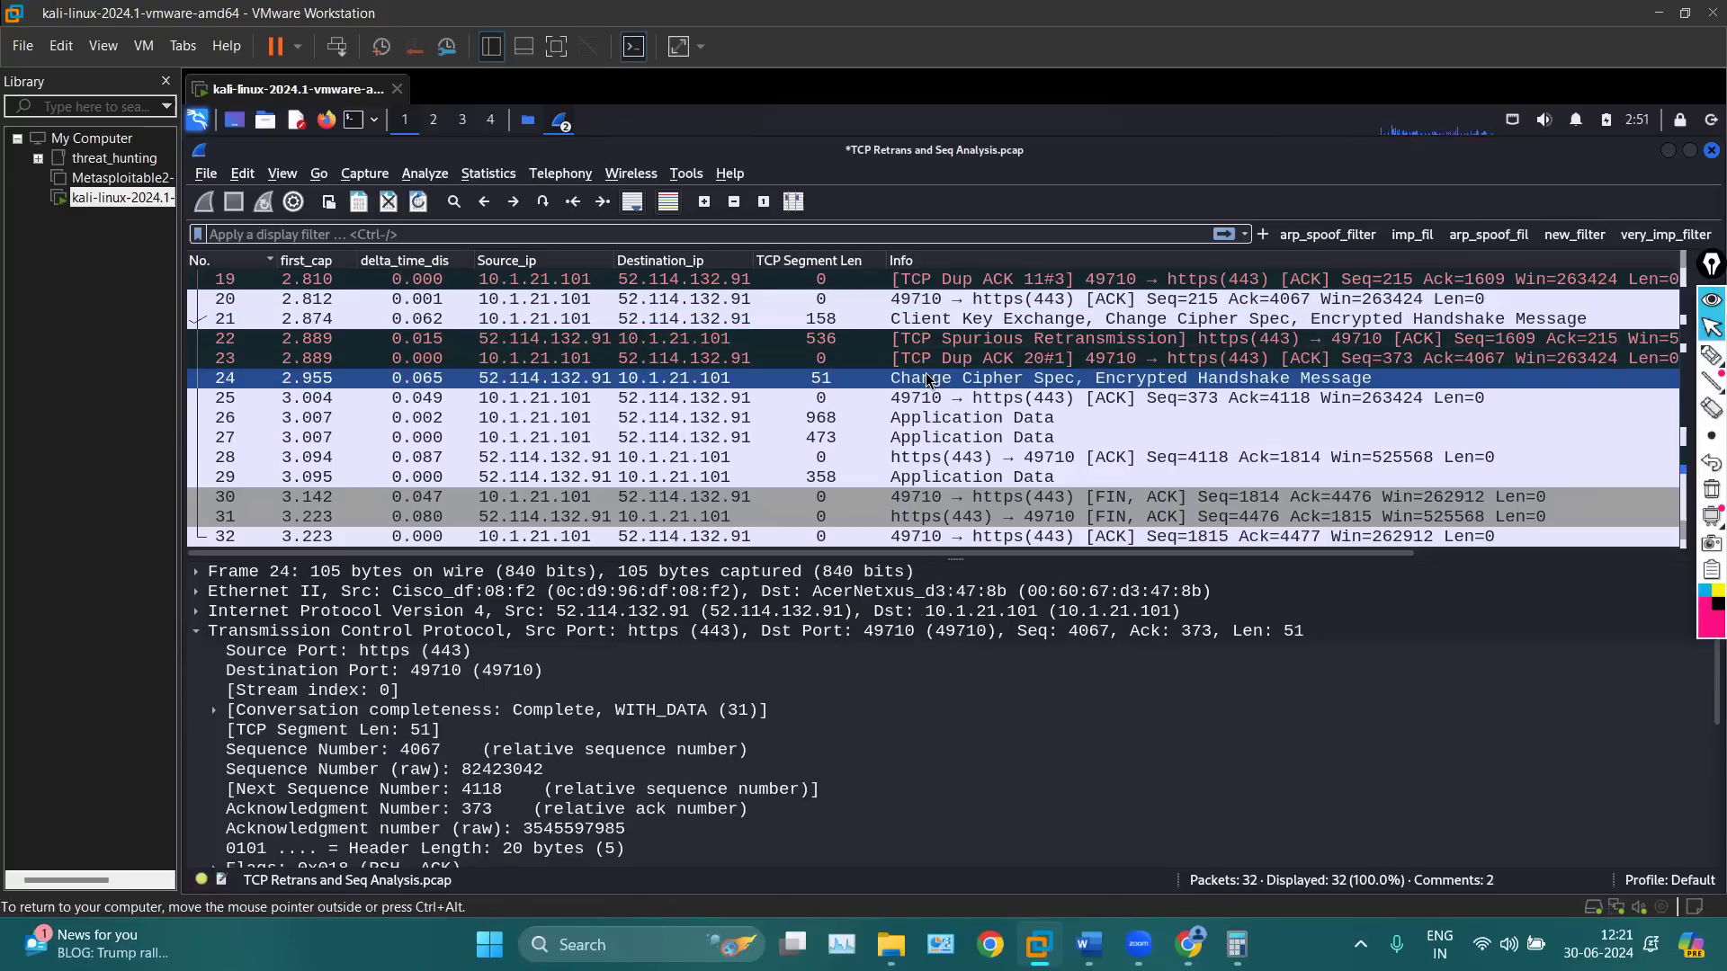
left_click(929, 398)
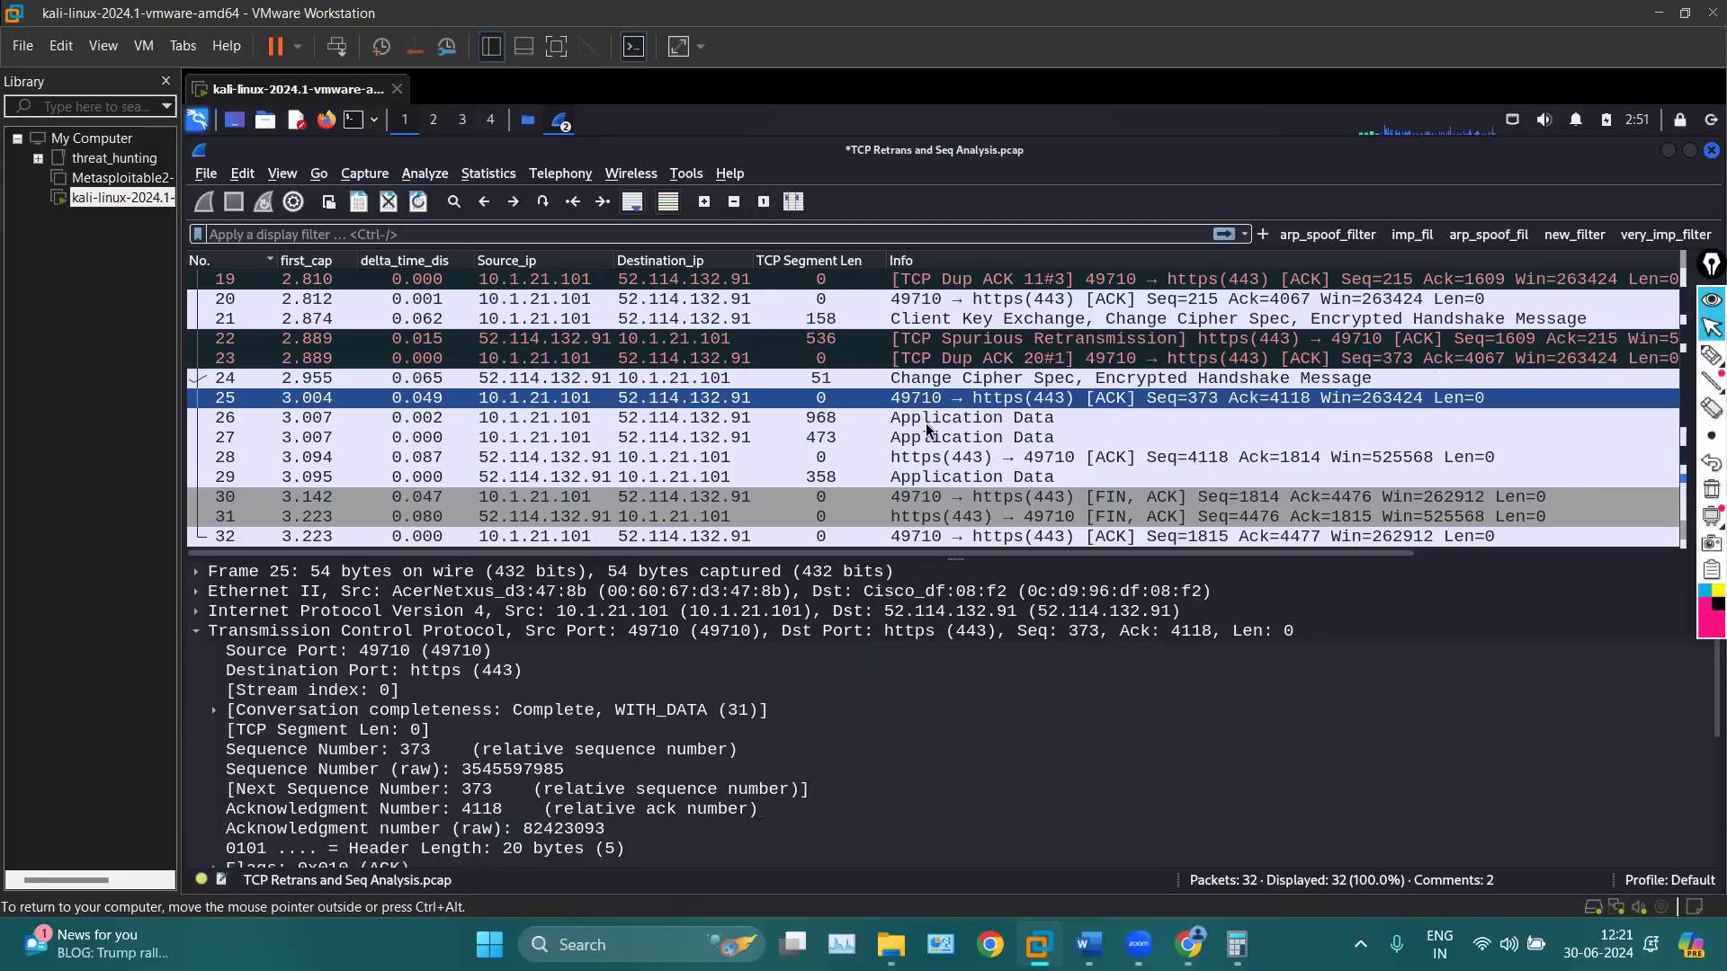
left_click(926, 422)
left_click(898, 460)
left_click(897, 500)
left_click(897, 517)
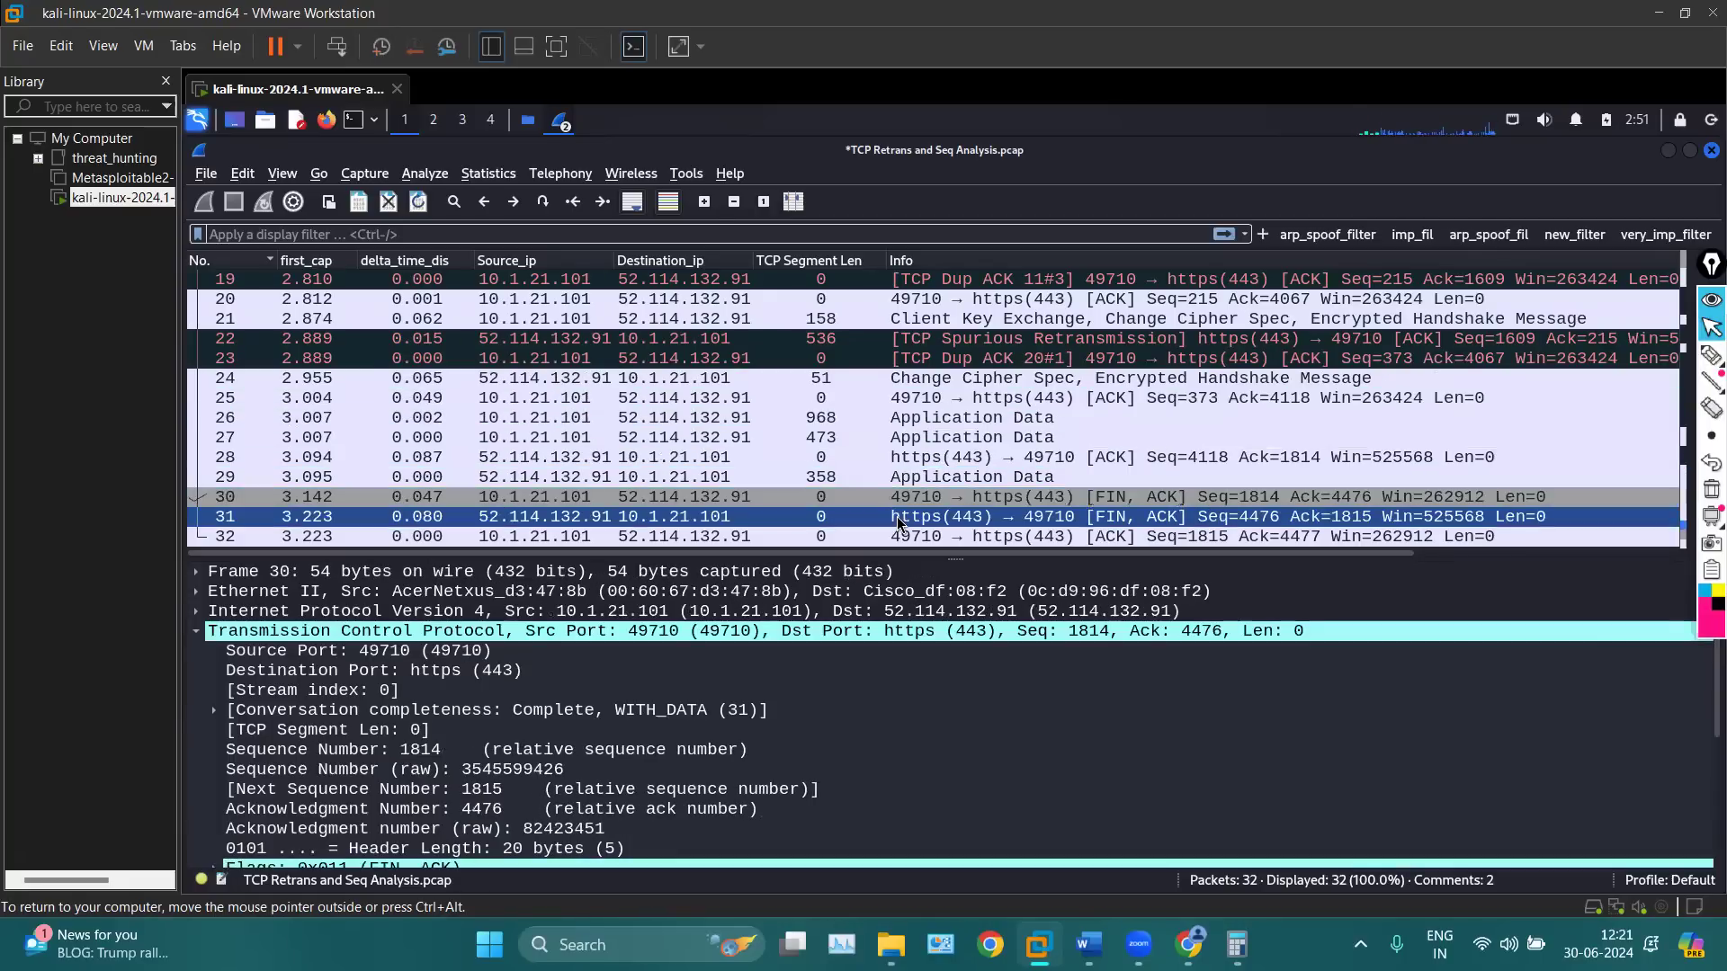
Review the whole capture again, checking duplicate ACK 13, retransmission 15, and ACK packets 11 and 8
scroll(869, 431, "up", 4)
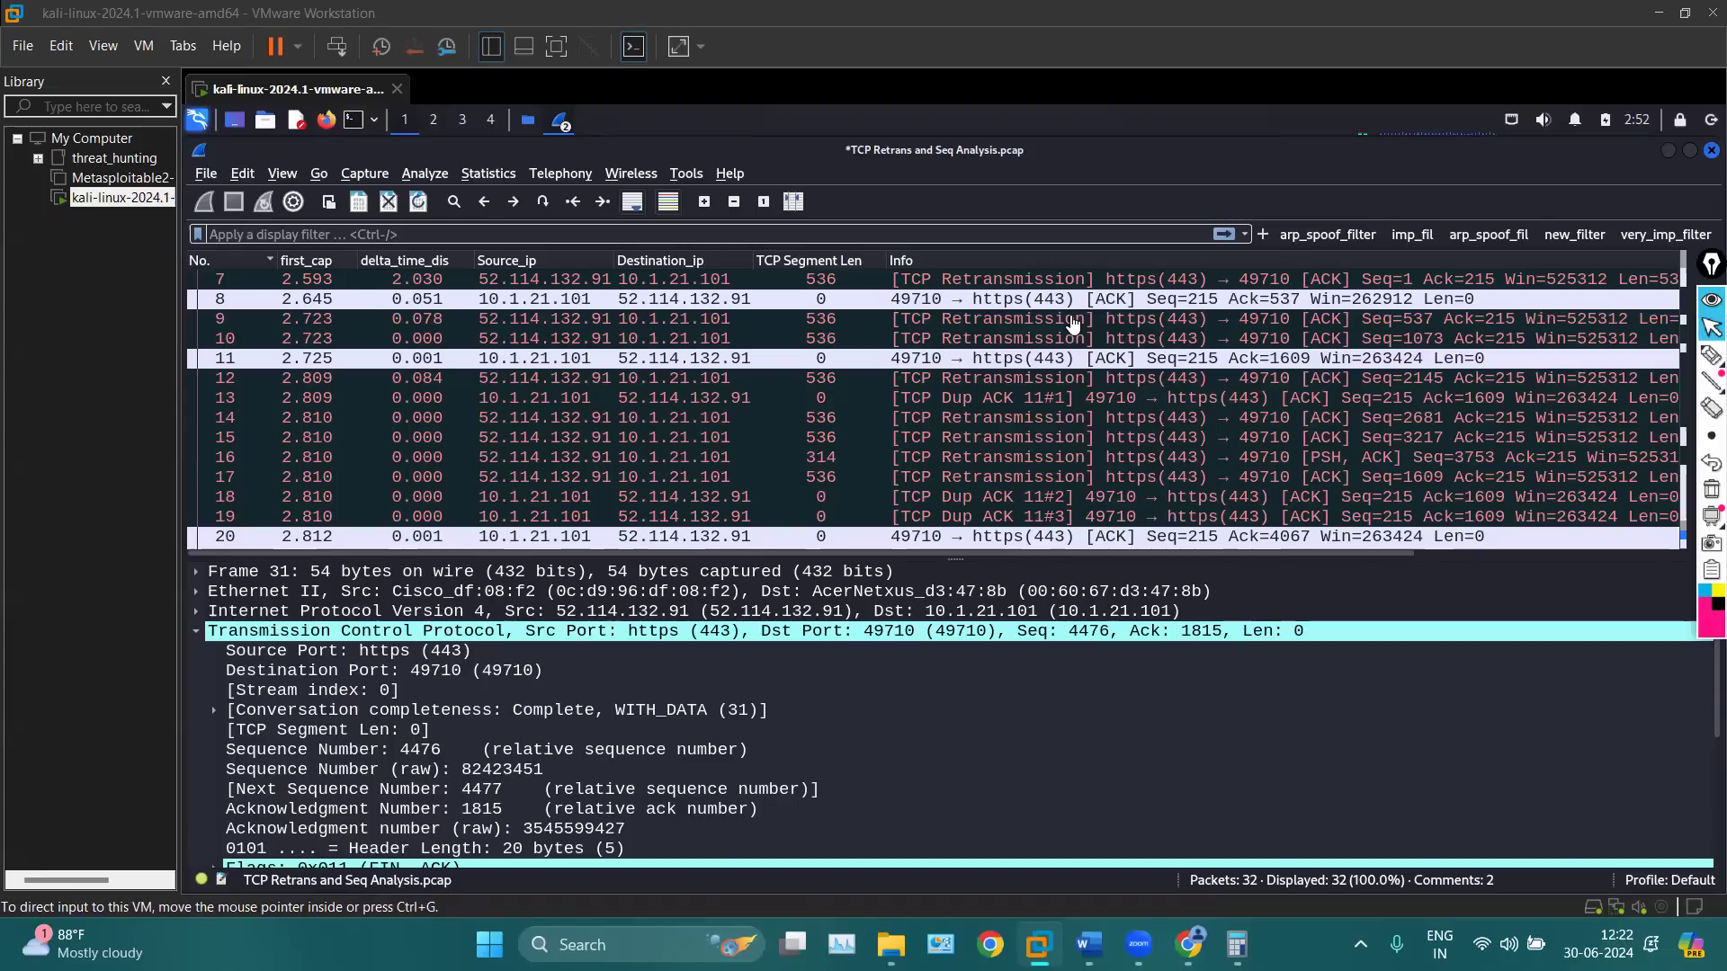
left_click(1110, 405)
left_click(1115, 439)
scroll(1034, 441, "down", 3)
scroll(972, 443, "up", 4)
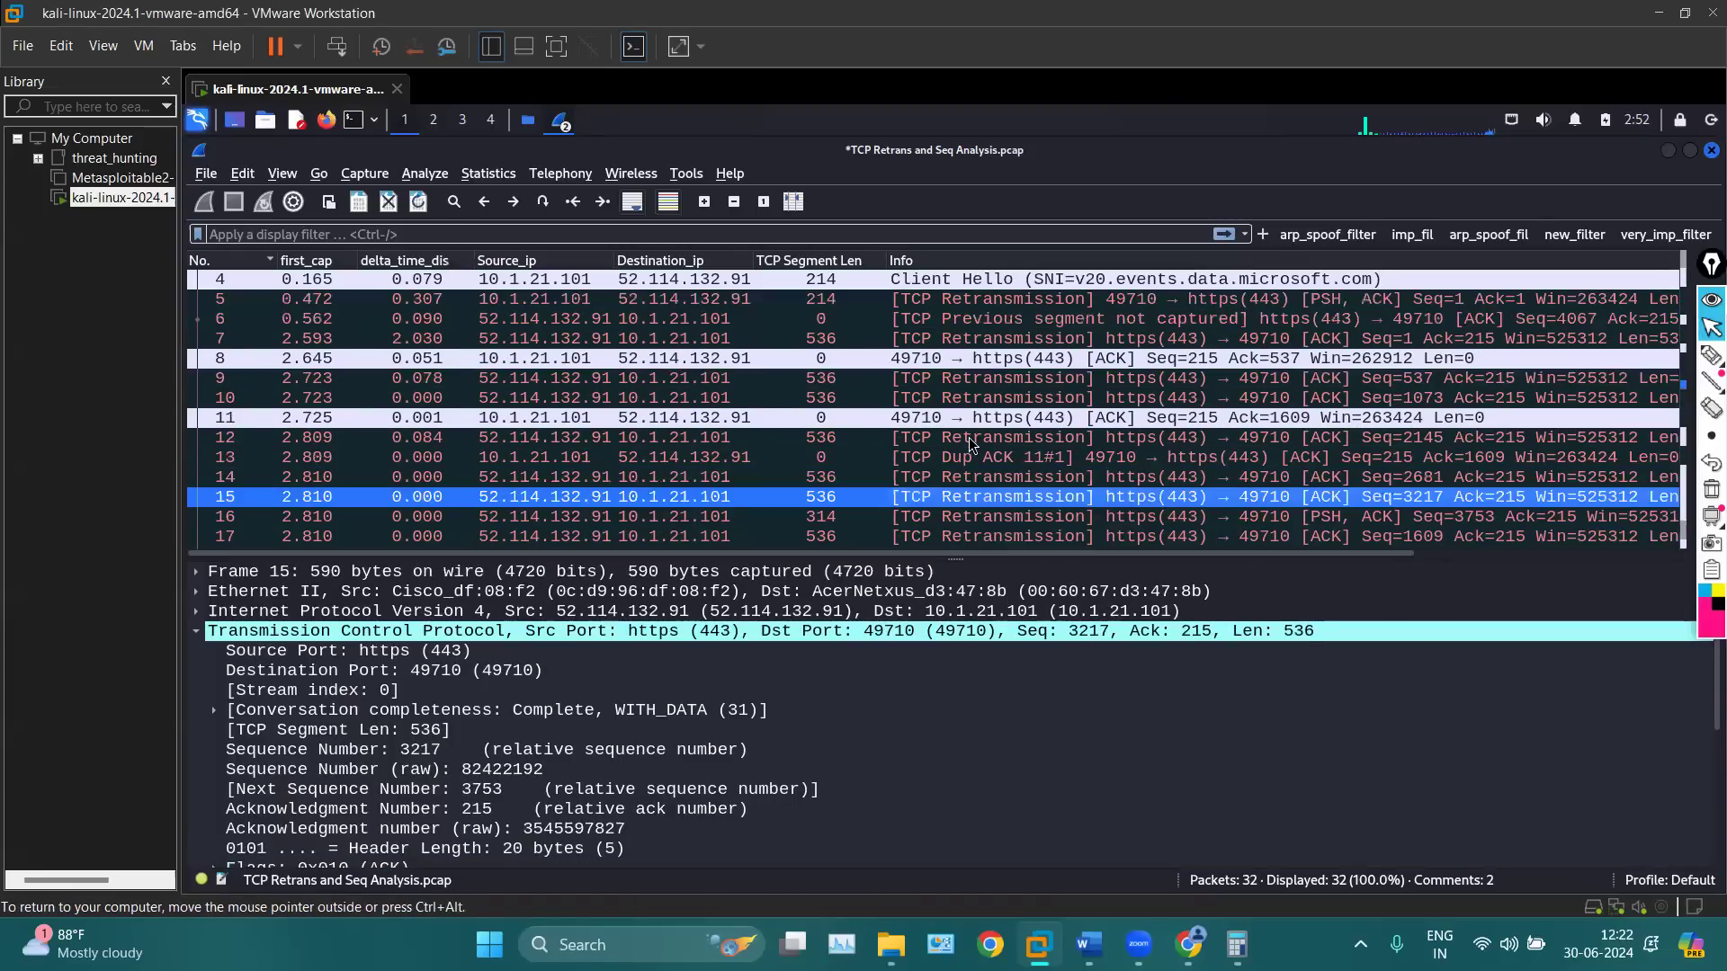
left_click(971, 419)
scroll(894, 432, "up", 1)
left_click(836, 418)
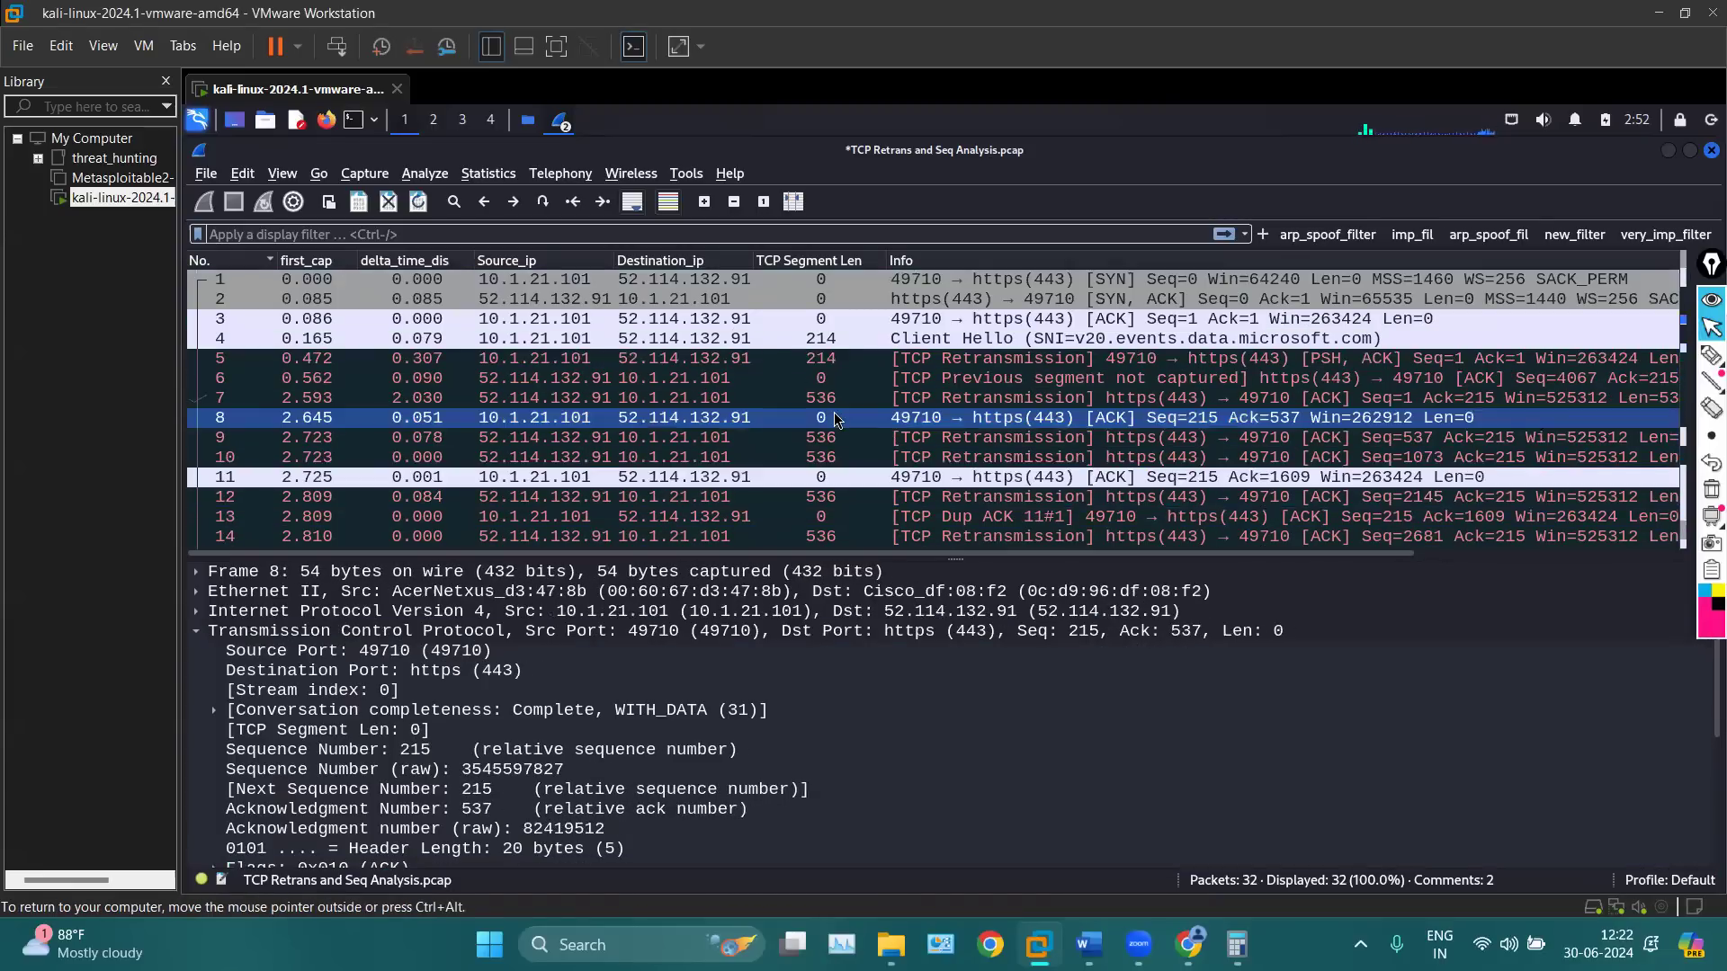
scroll(837, 419, "down", 6)
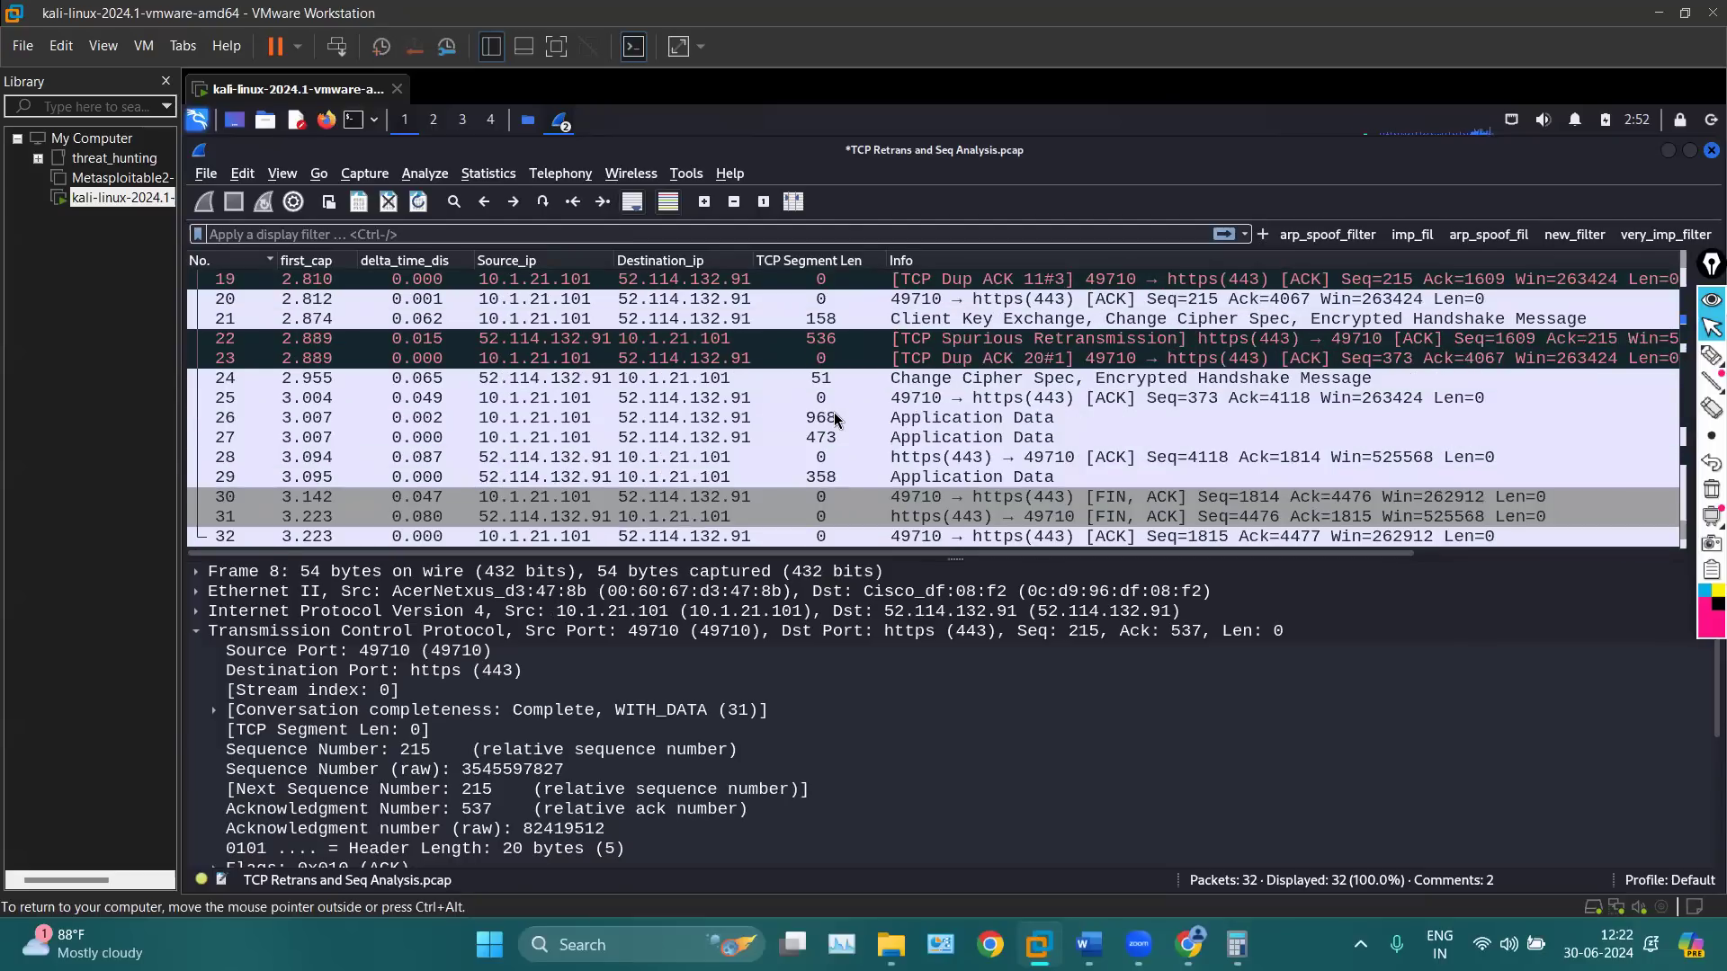
Compare Application Data packets 26 and 27 with ACK packet 28 and review the earlier retransmissions again
left_click(835, 419)
left_click(850, 457)
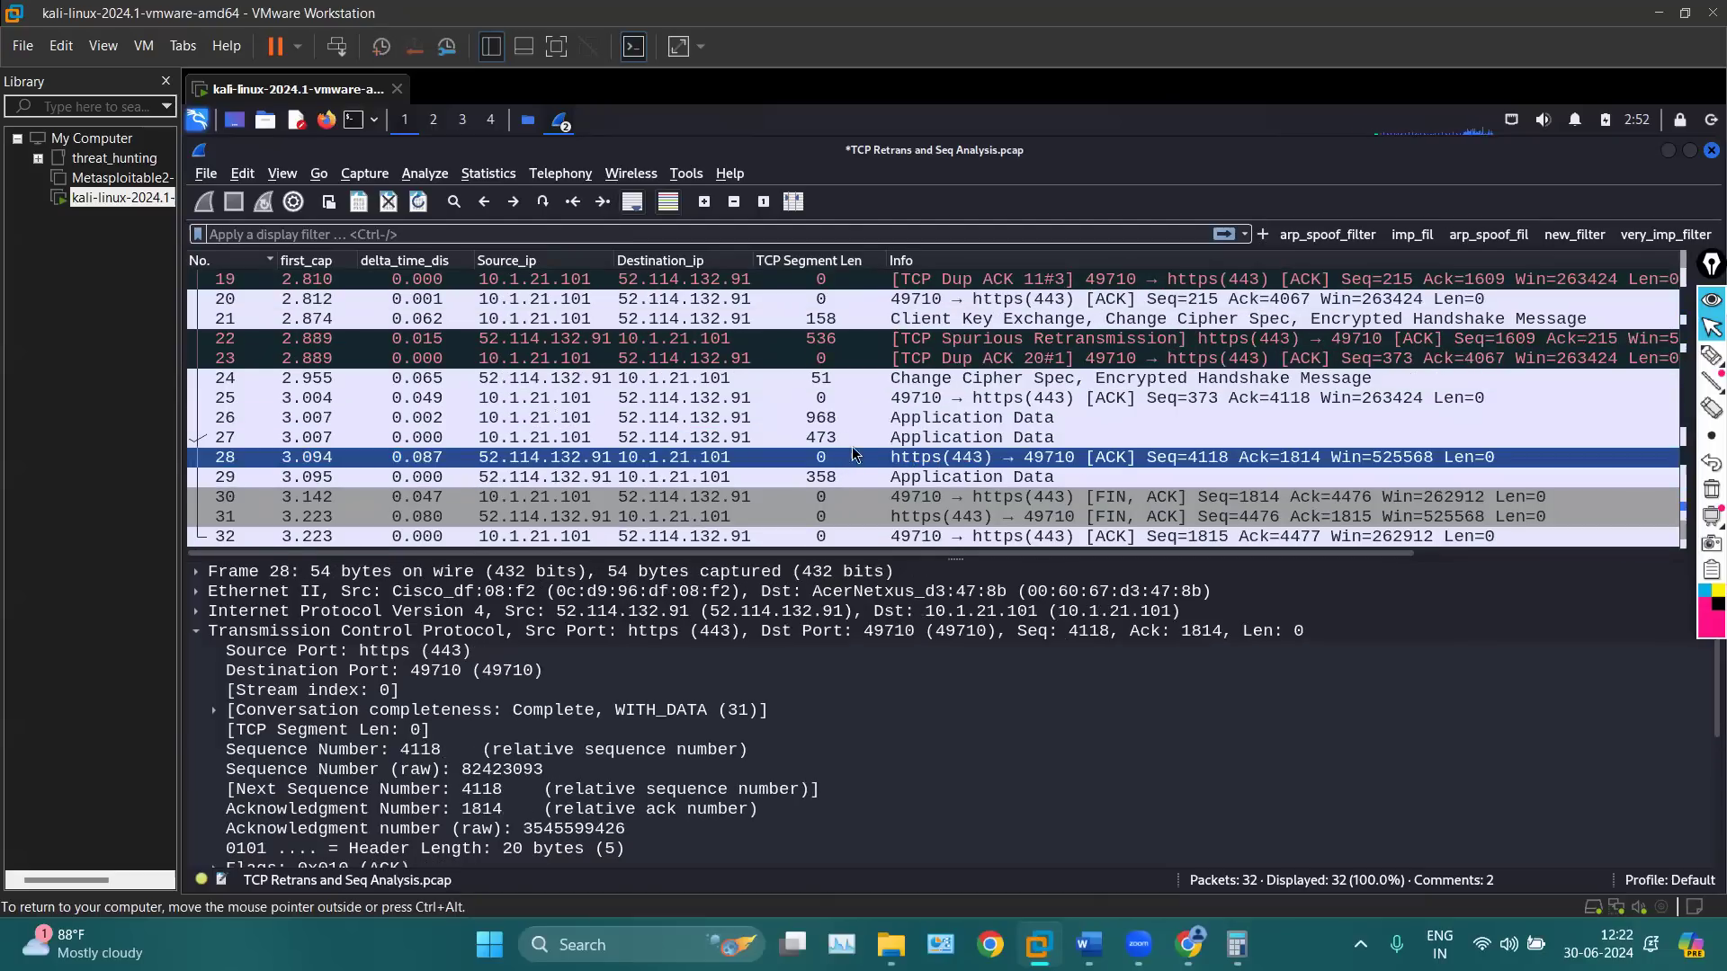
left_click(837, 417)
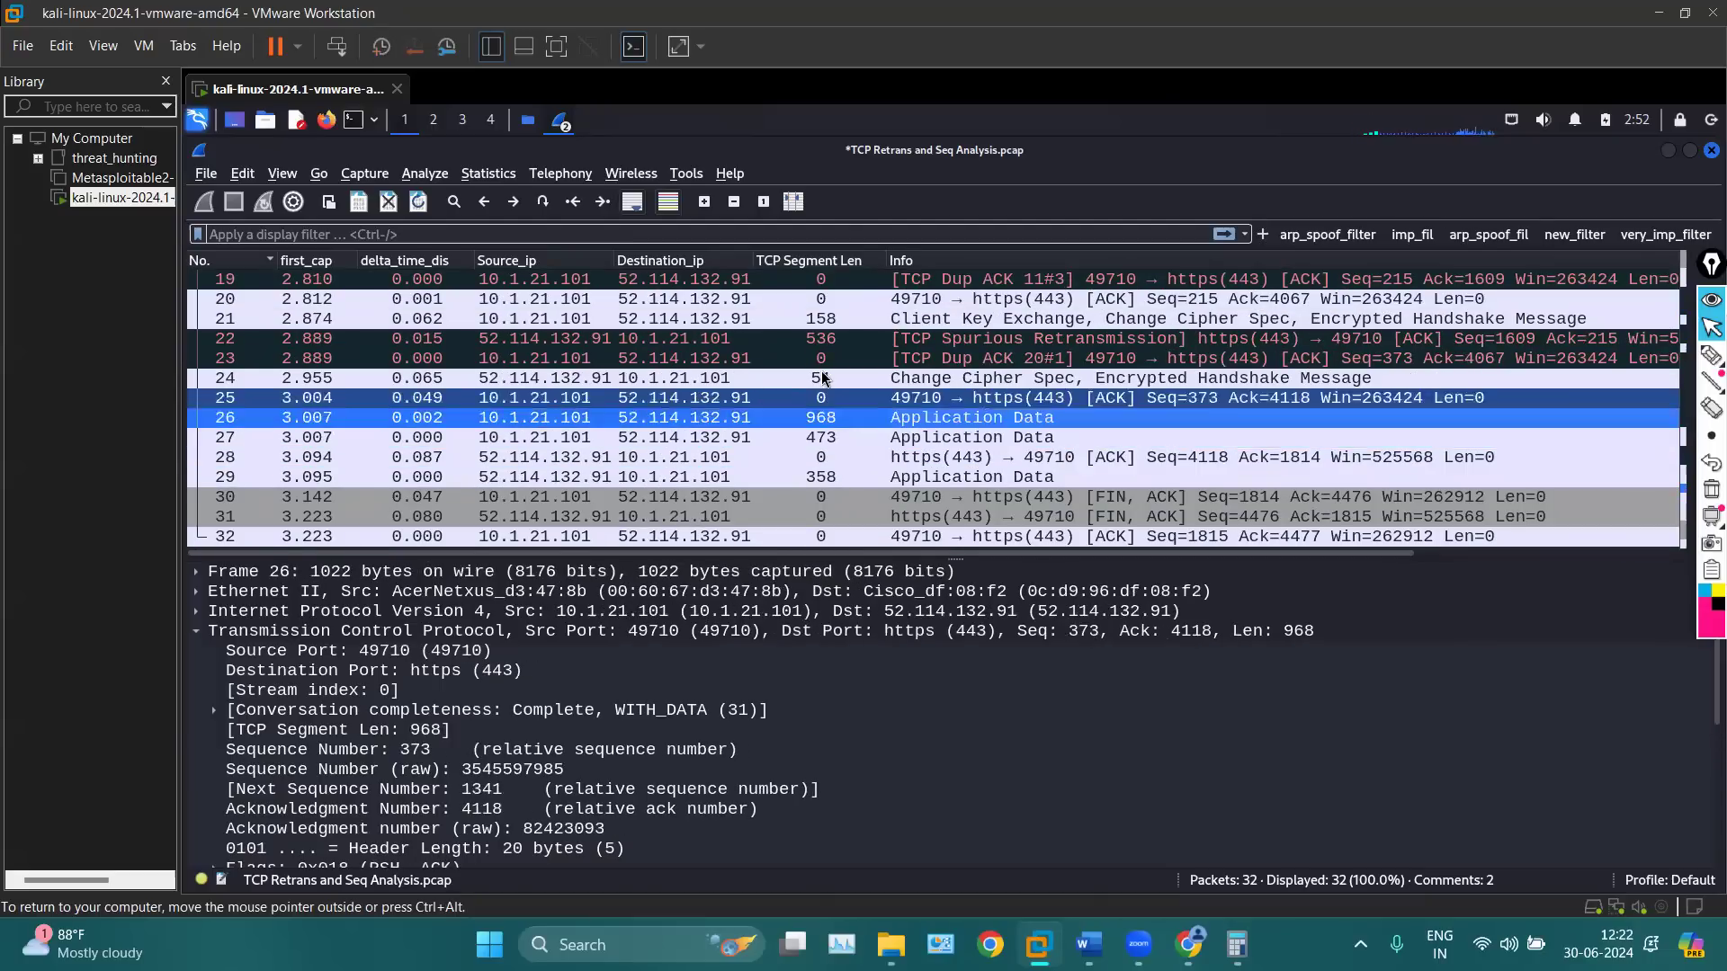
left_click(853, 438)
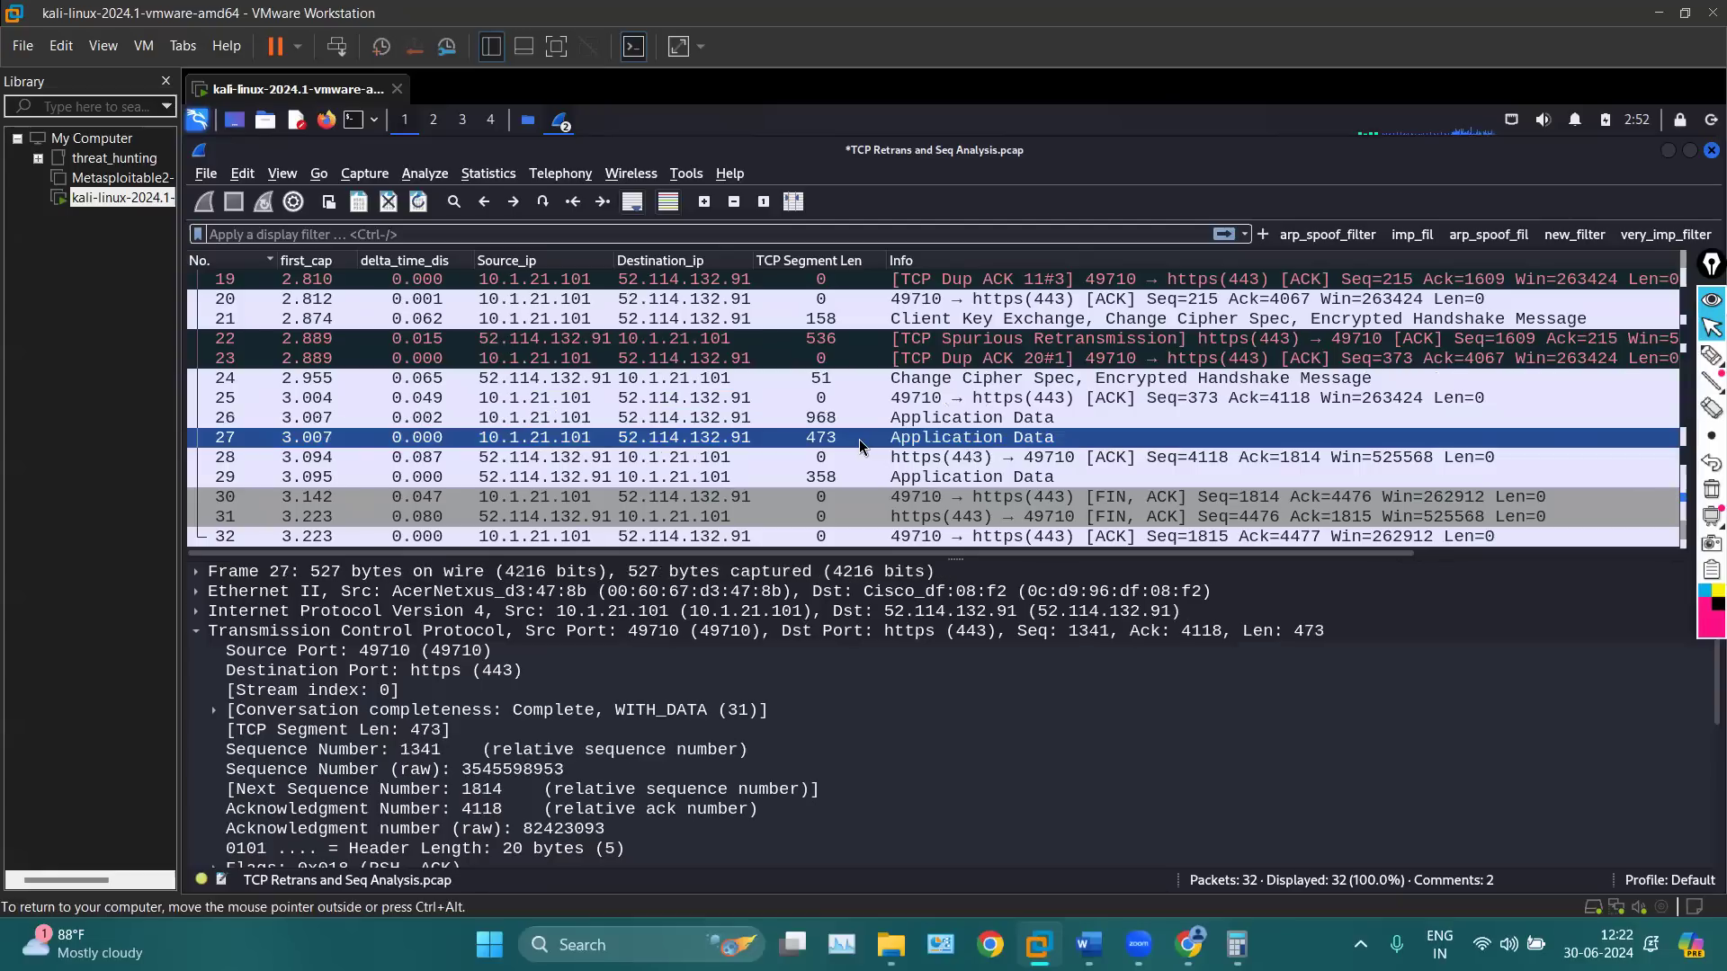
left_click(1127, 456)
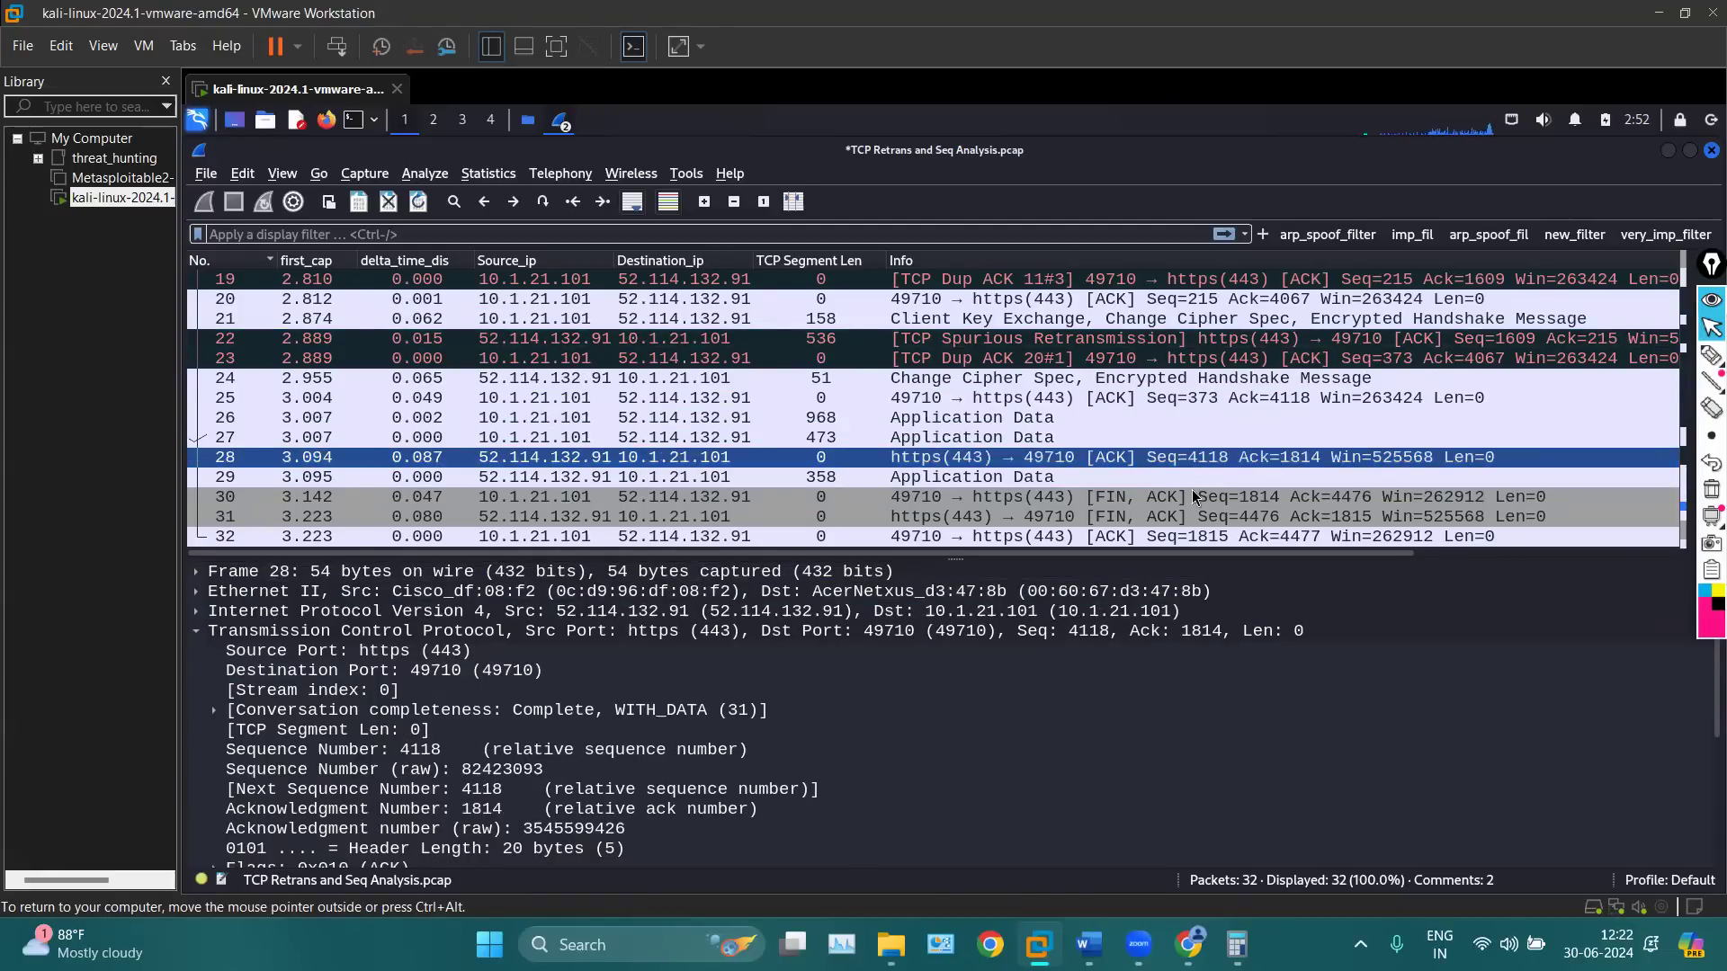
scroll(1011, 384, "up", 5)
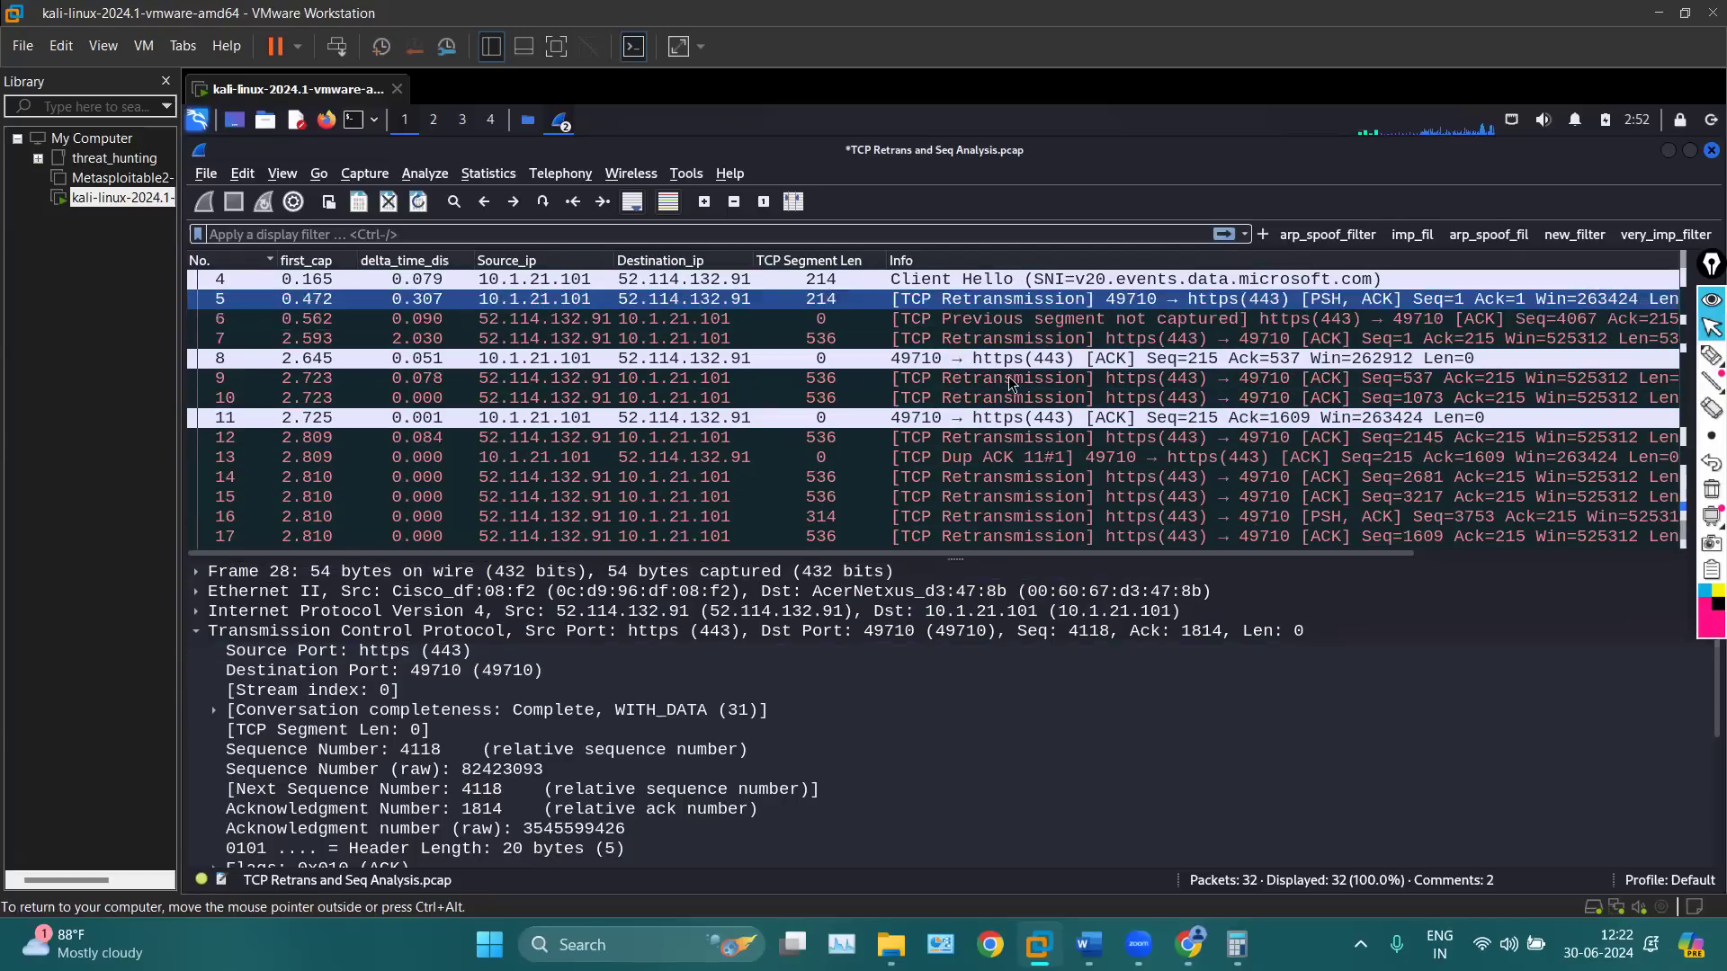
scroll(1046, 440, "down", 5)
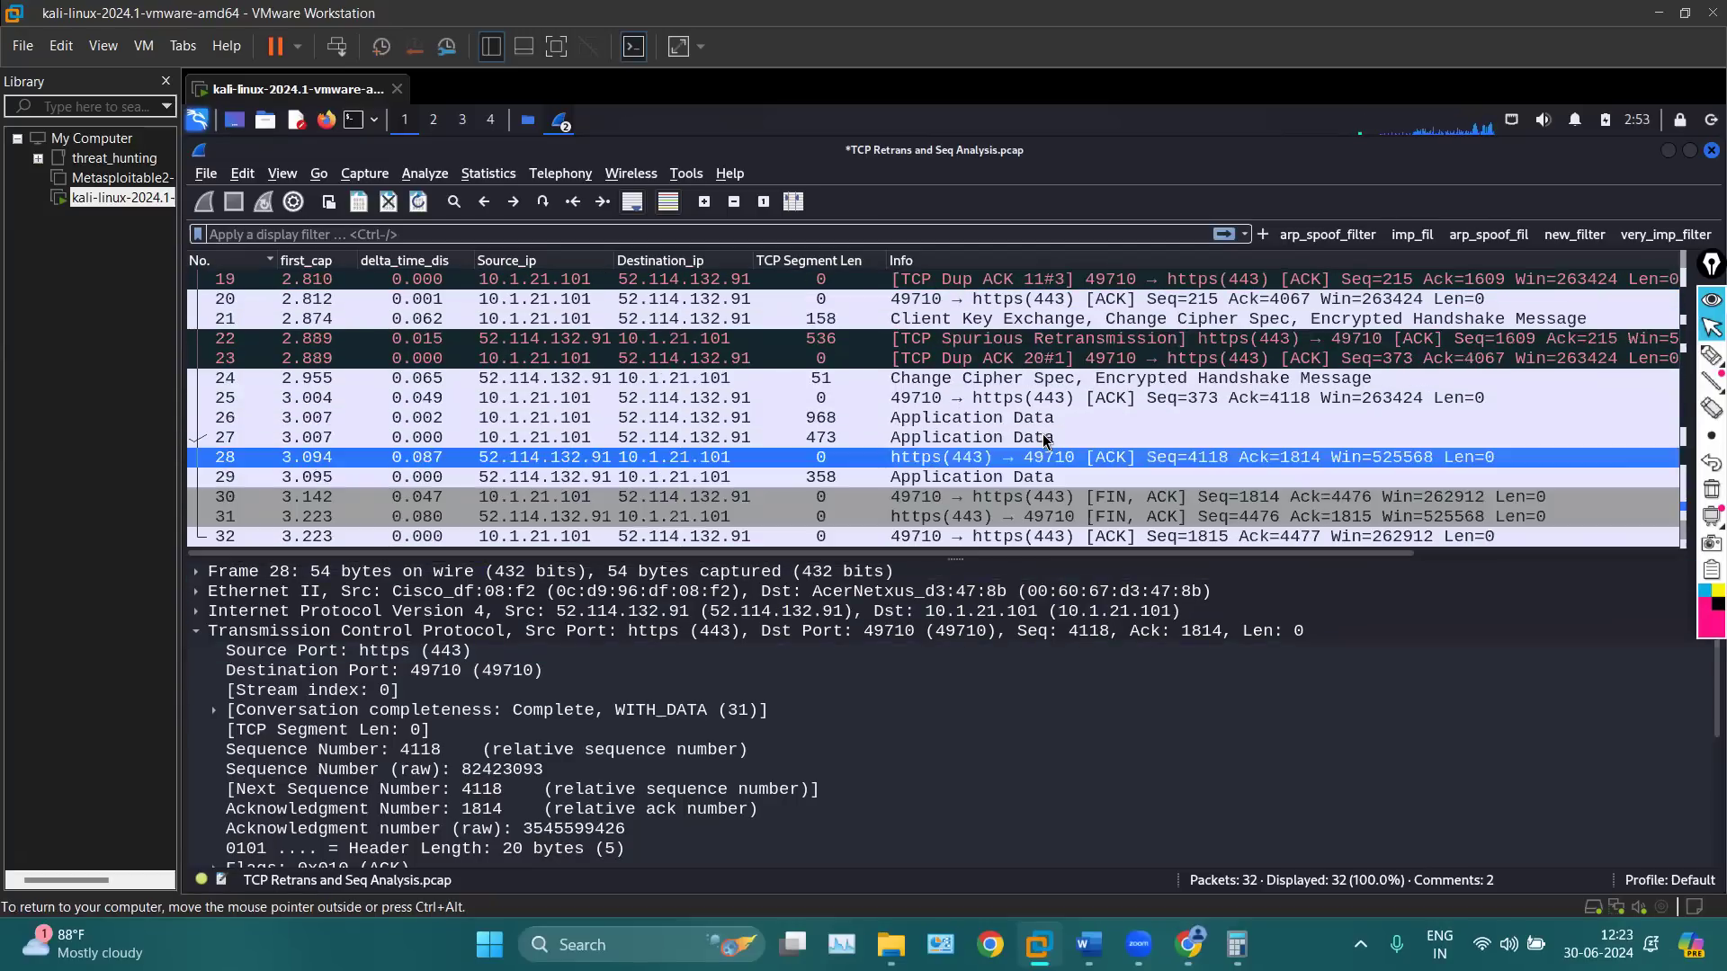
left_click(993, 439)
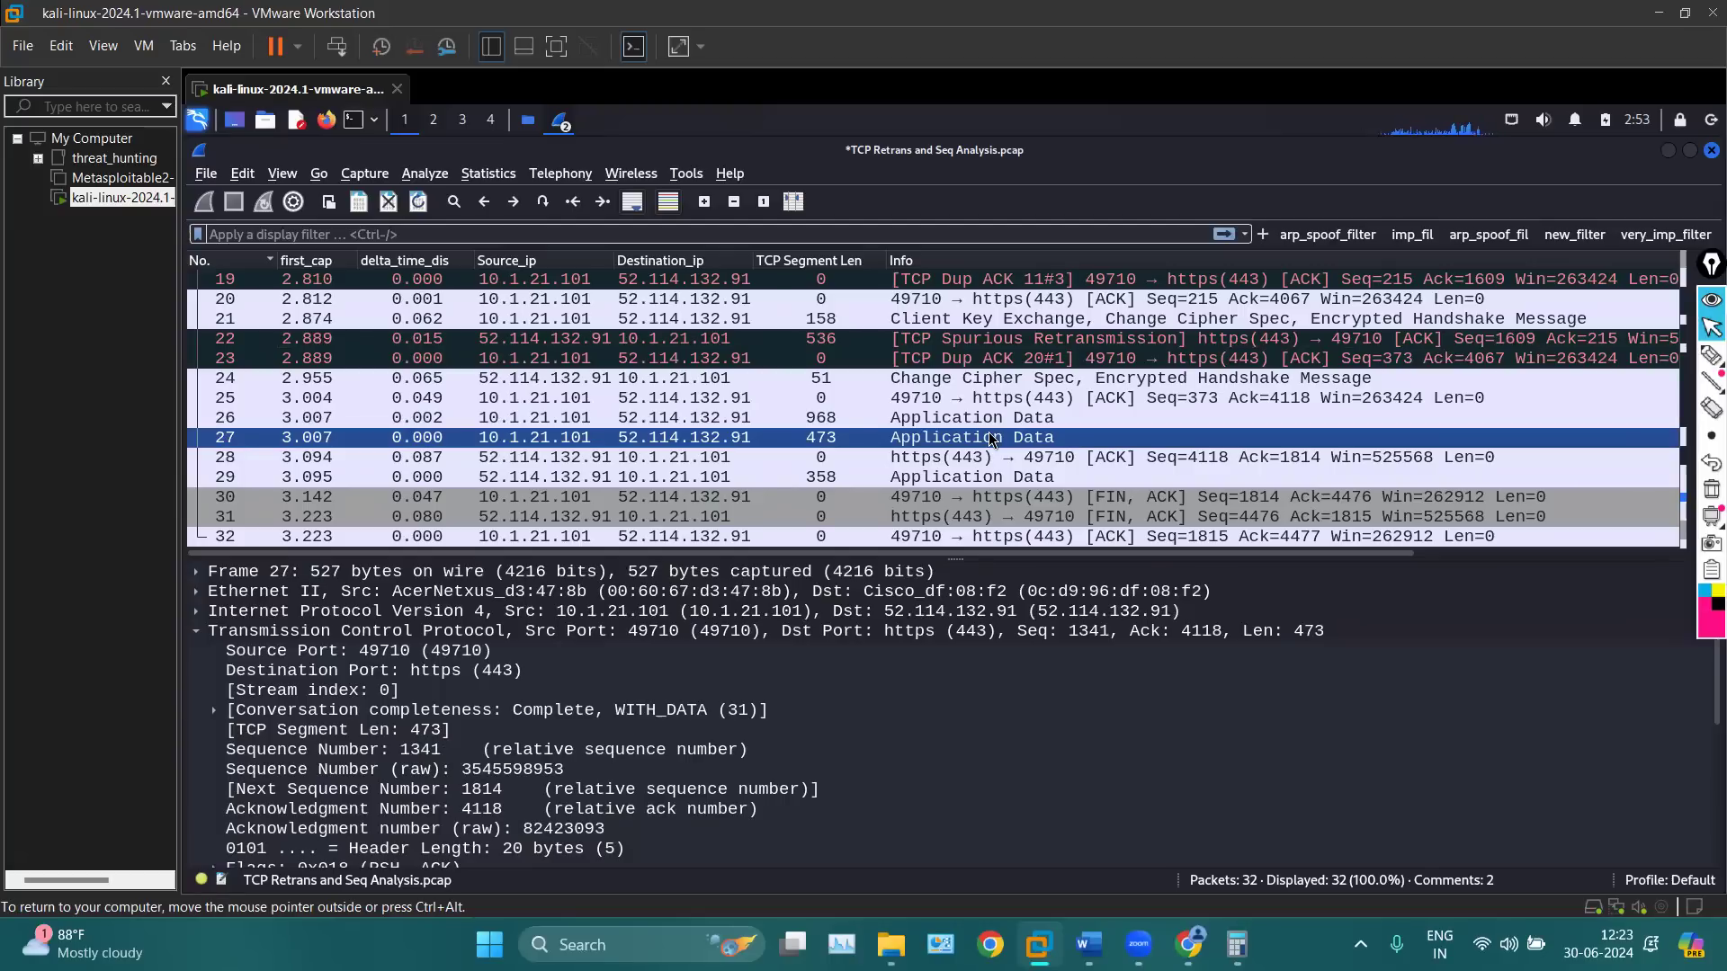
scroll(677, 404, "up", 6)
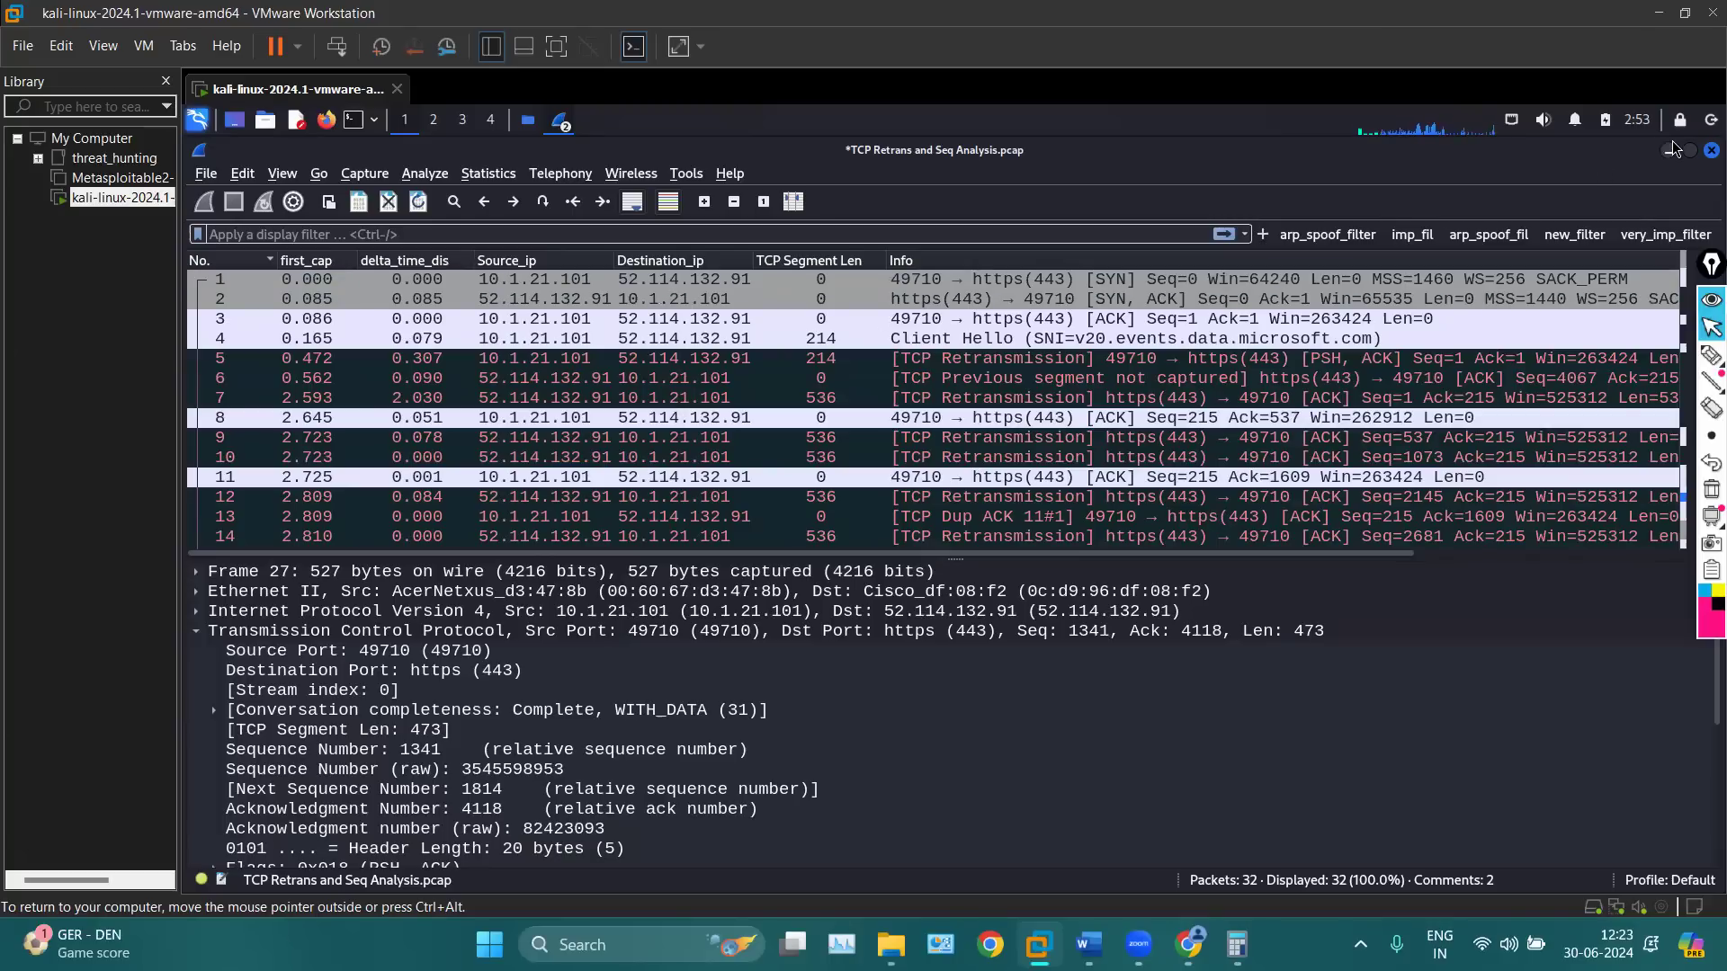
Close the TCP Retrans and Seq Analysis.pcap capture without saving and return to the pcaps folder
left_click(1712, 150)
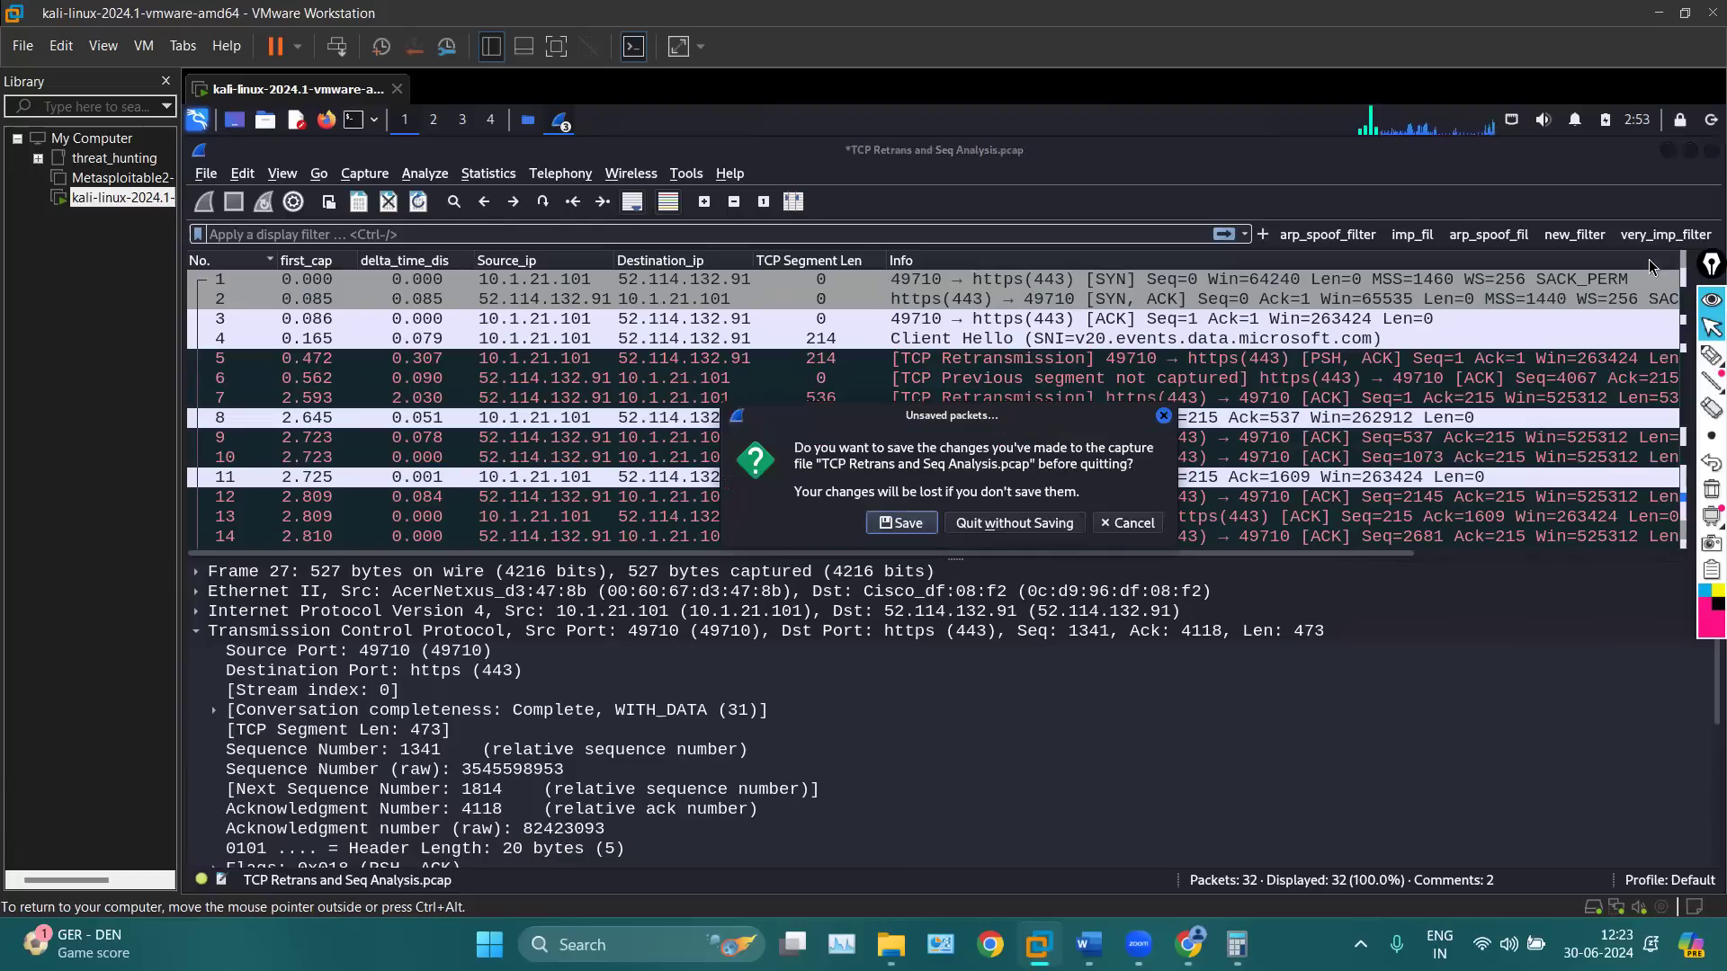
left_click(1027, 528)
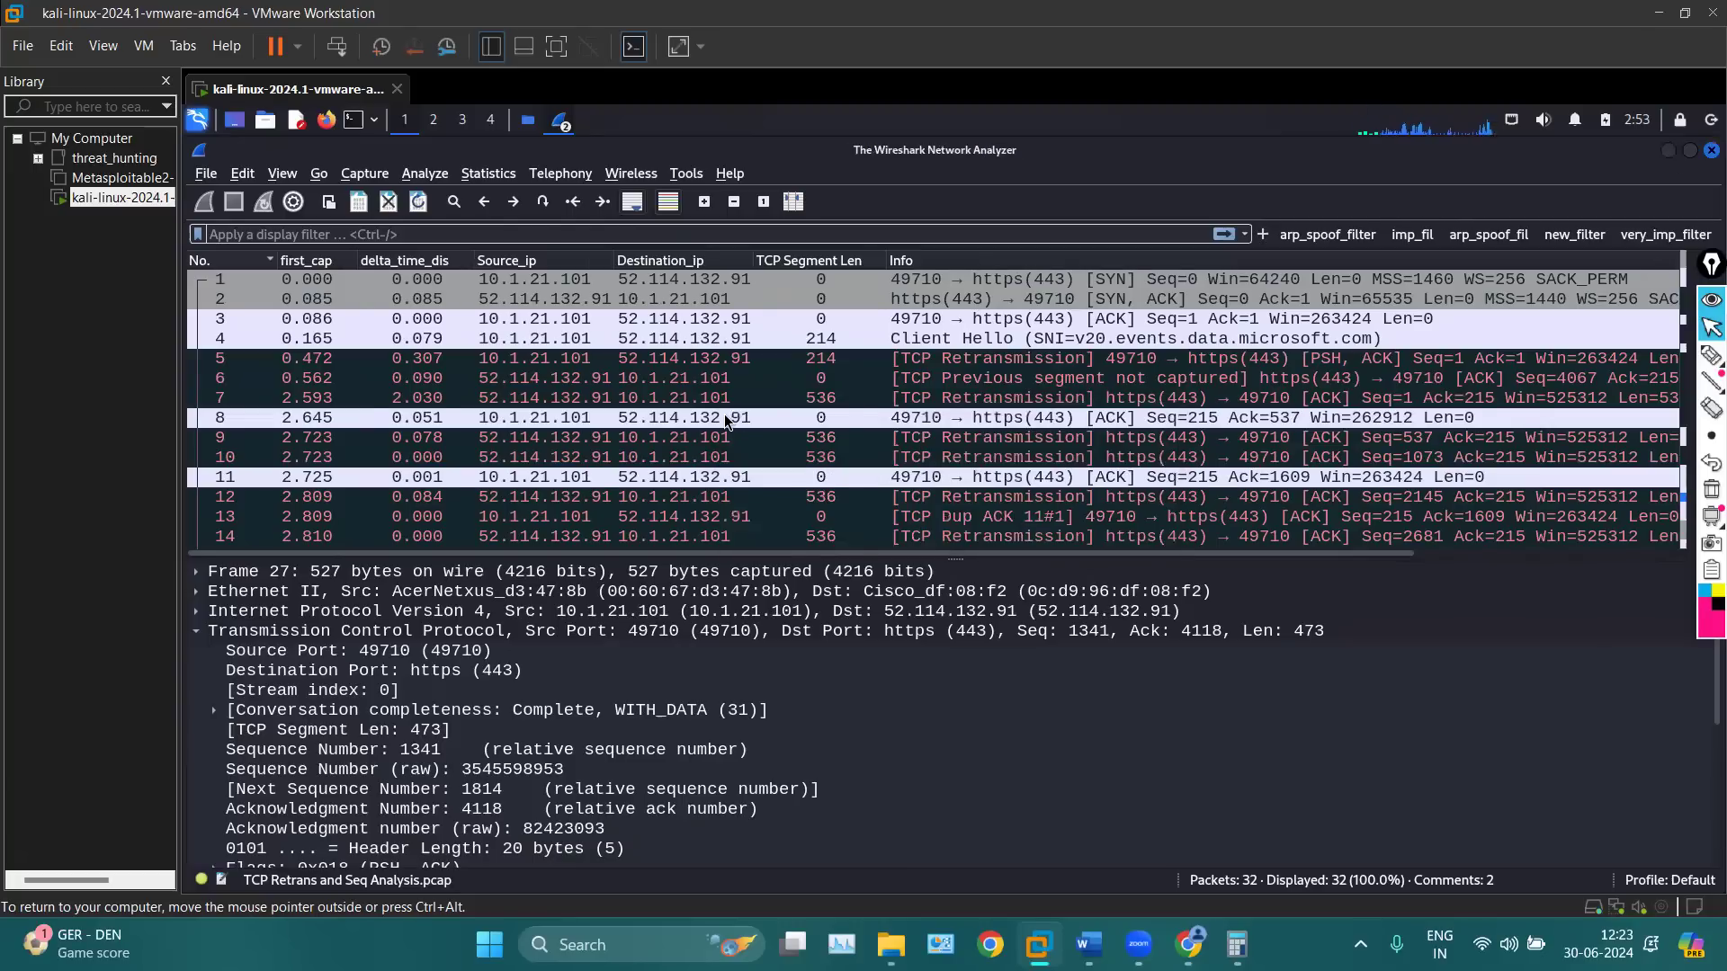
left_click(1666, 151)
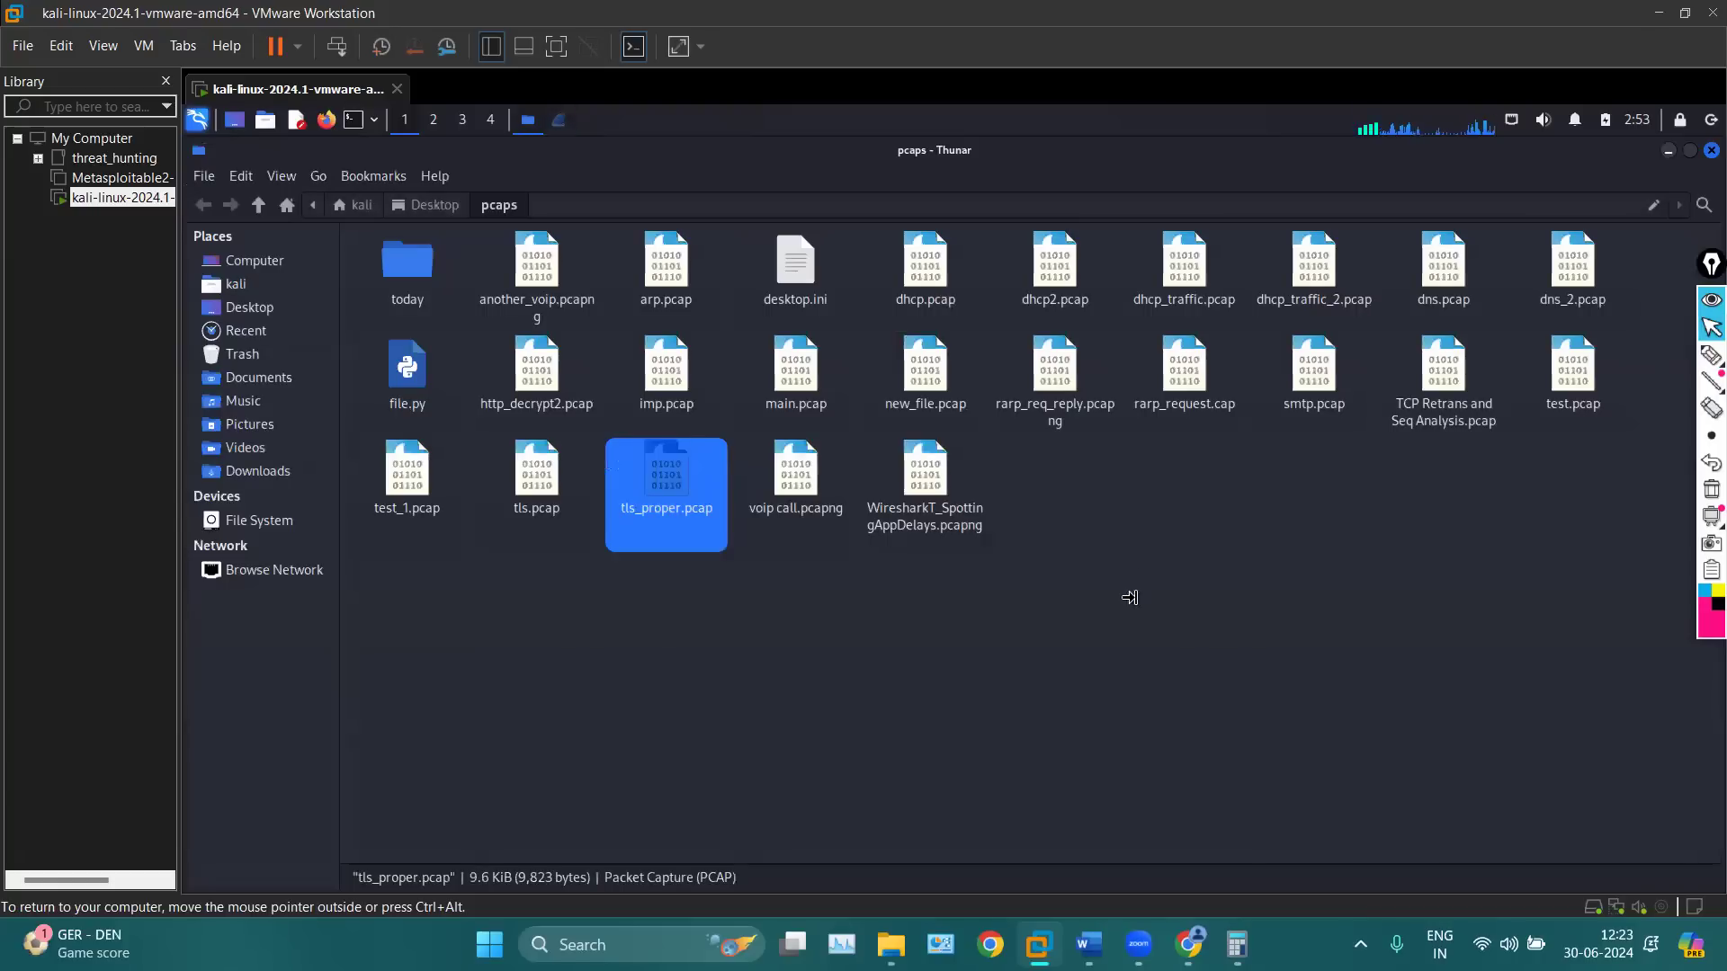
Switch to http.docx in Word and review the notes on HTTP's purpose, http.response.code filters, port filters and HTTP version differences
left_click(1659, 11)
left_click(1089, 945)
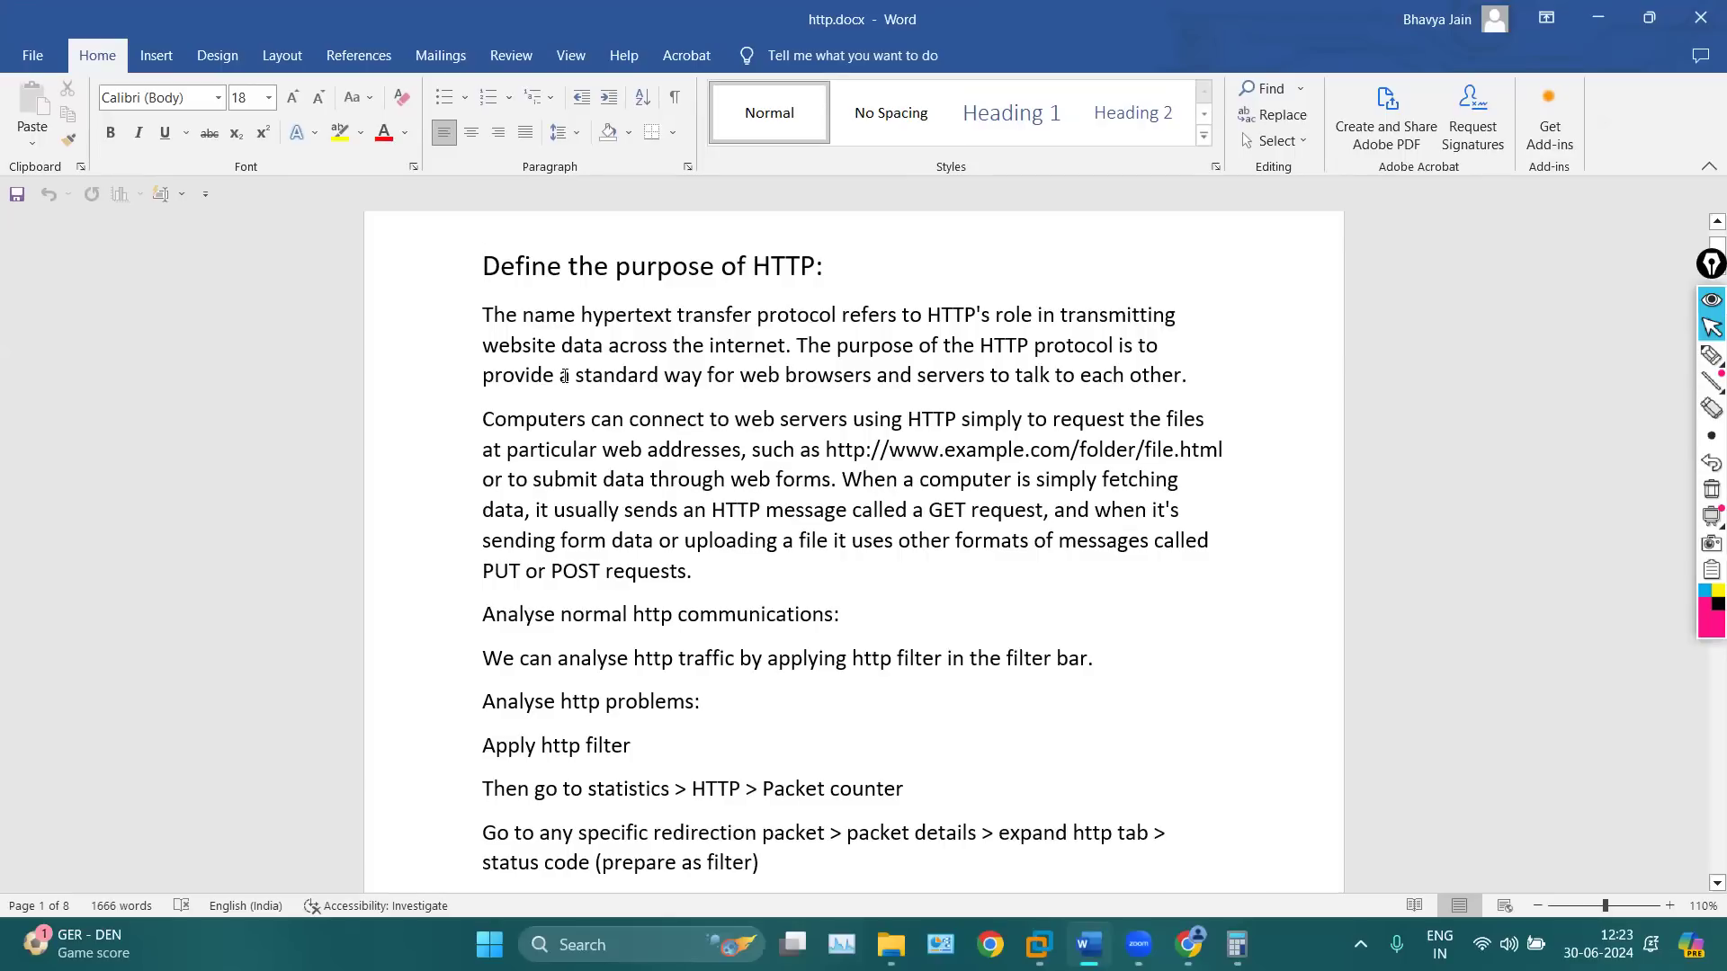
scroll(565, 376, "down", 1)
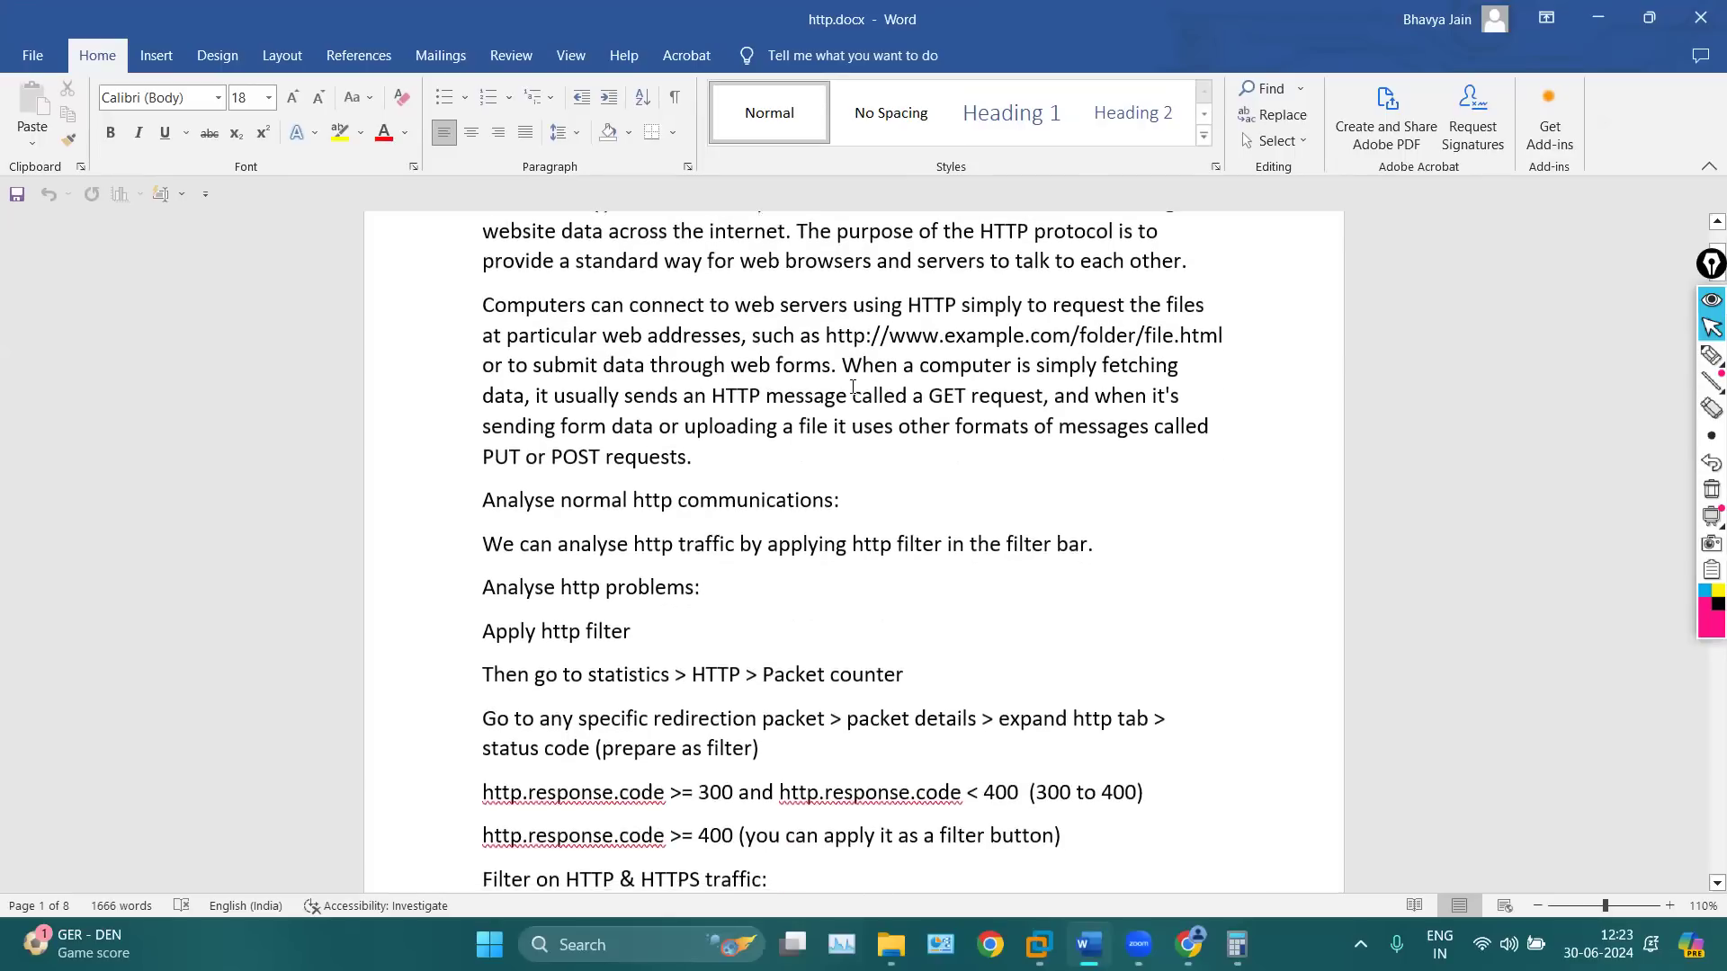
left_click(833, 338)
scroll(938, 468, "down", 2)
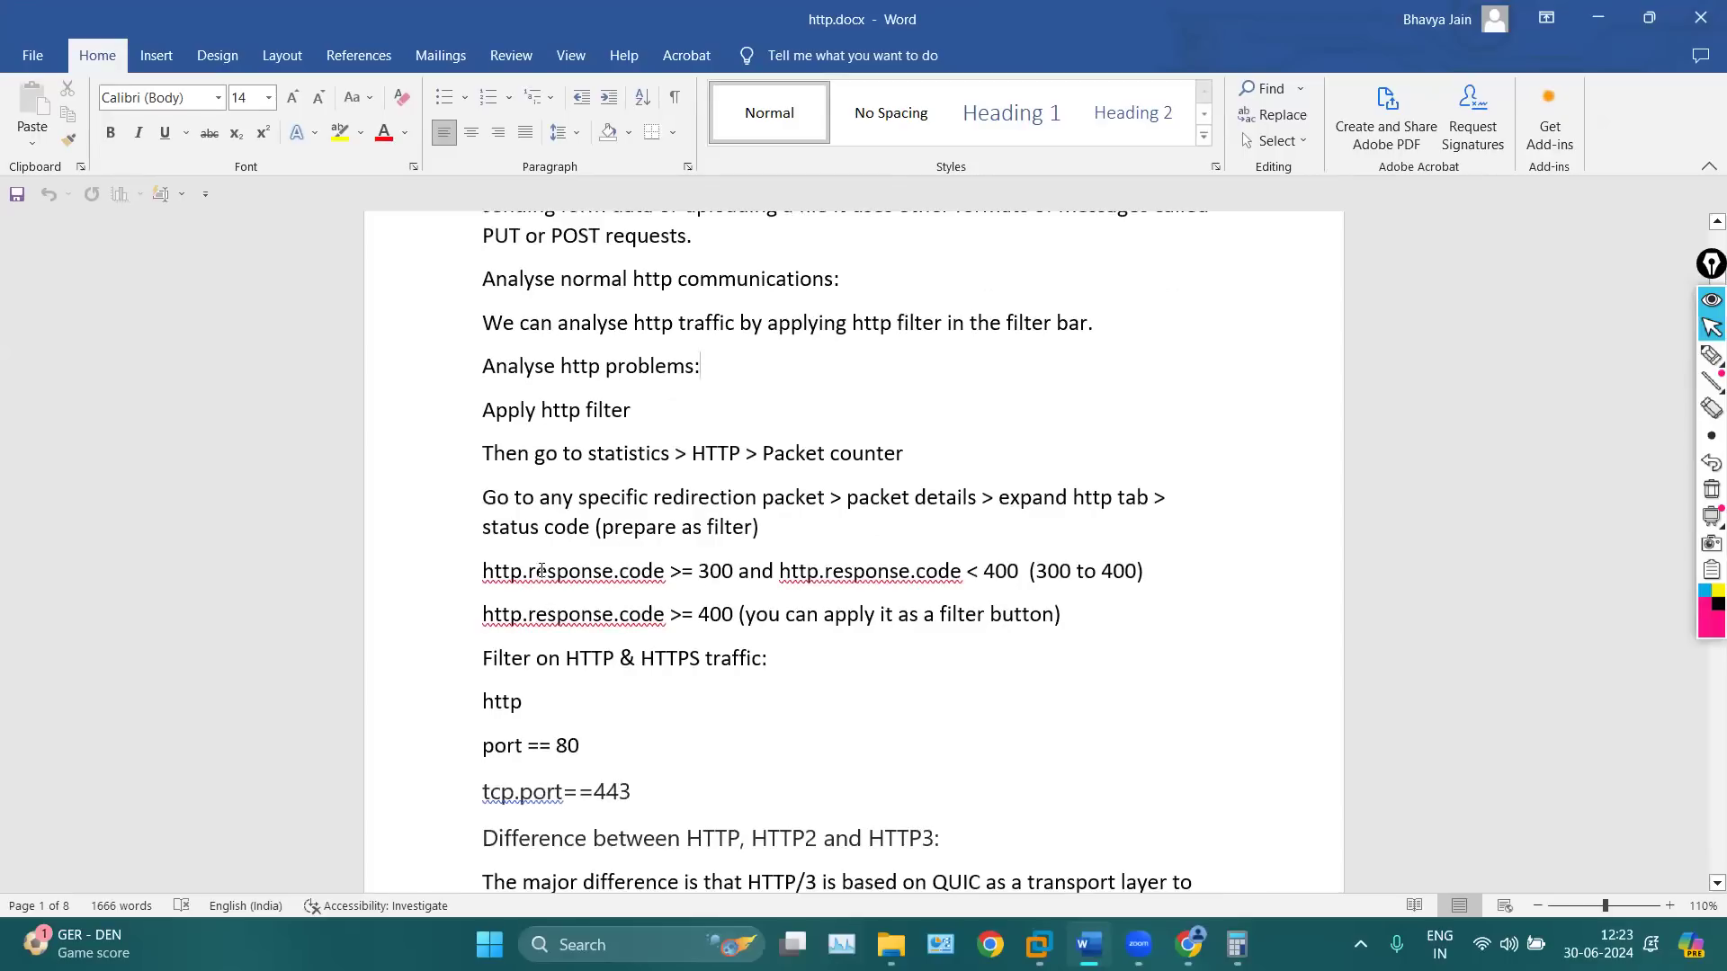
left_click(452, 576)
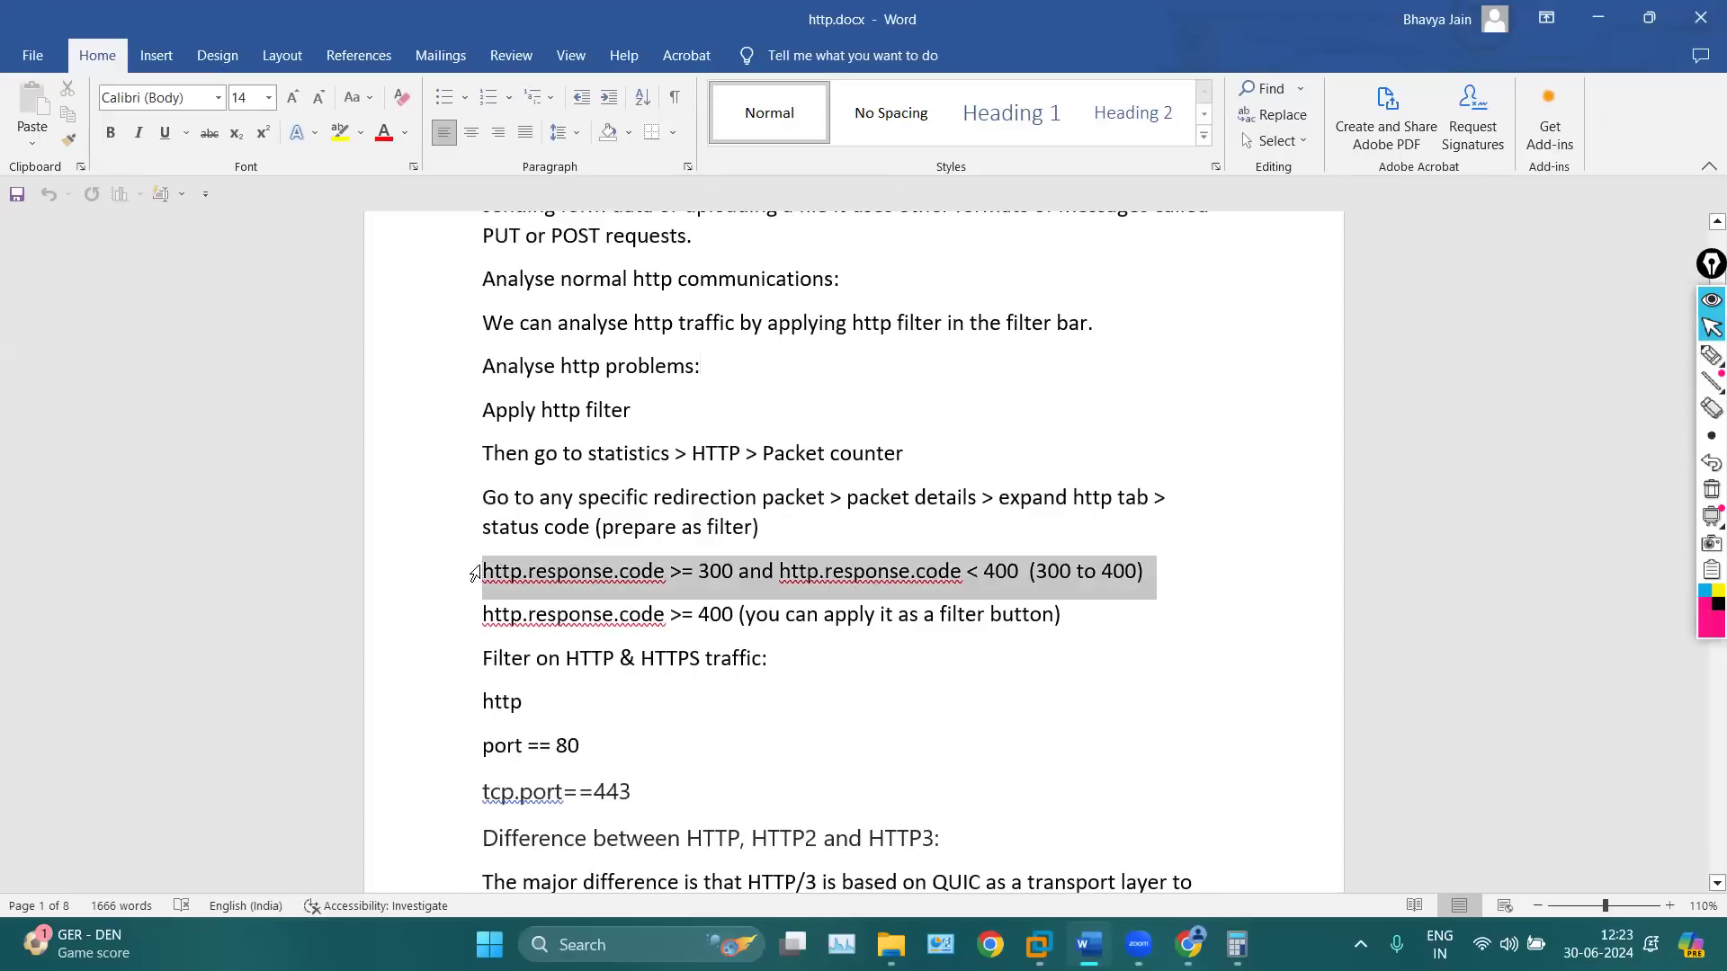
left_click(528, 621)
triple_click(528, 620)
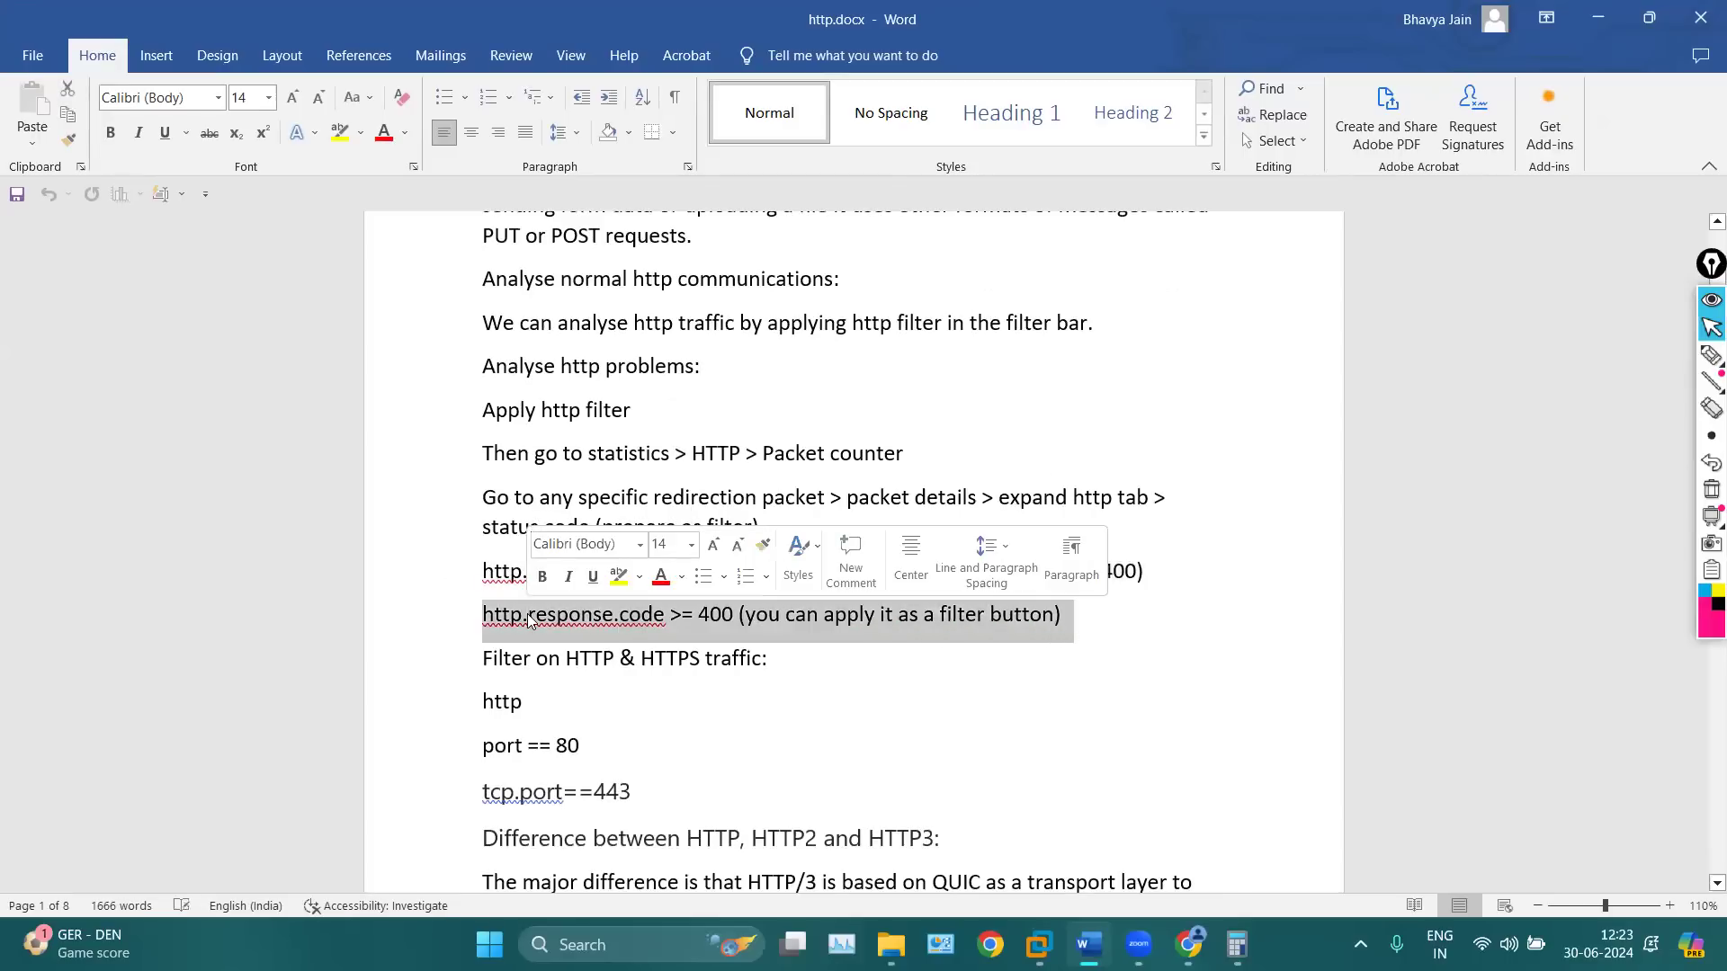
left_click(579, 704)
scroll(579, 705, "down", 1)
scroll(580, 705, "down", 5)
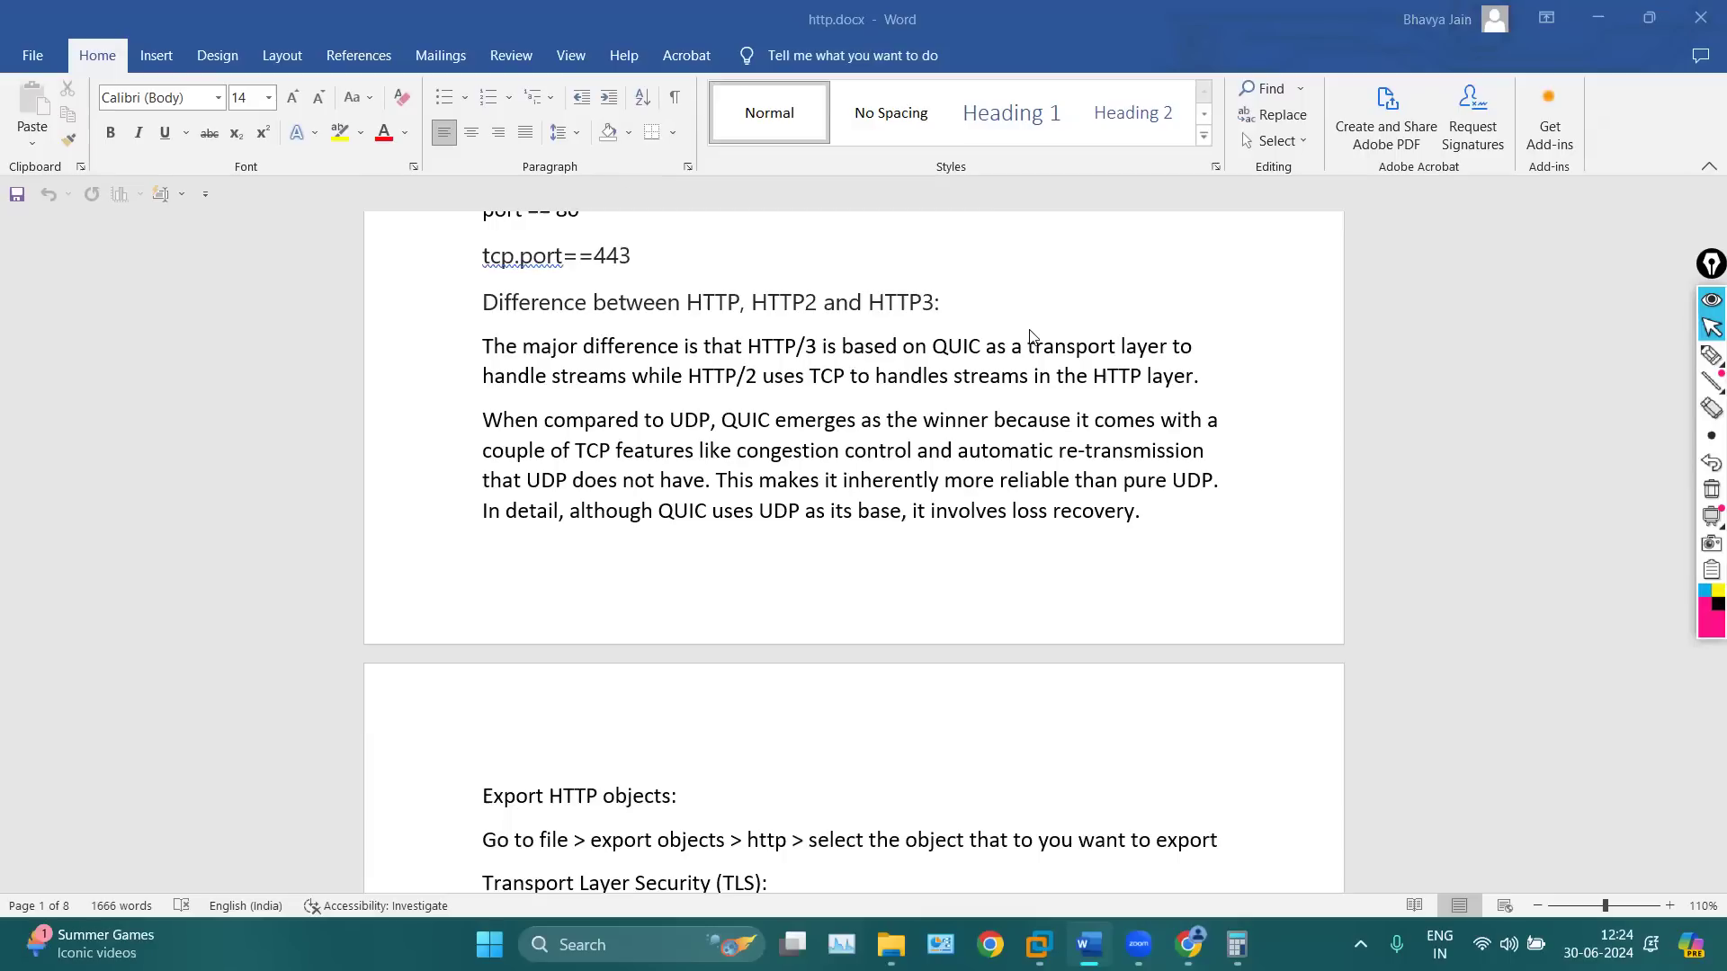
Underline "based on QUIC" with the annotation pen and draw an arrow from QUIC to a handwritten "UDP"
left_click(1712, 355)
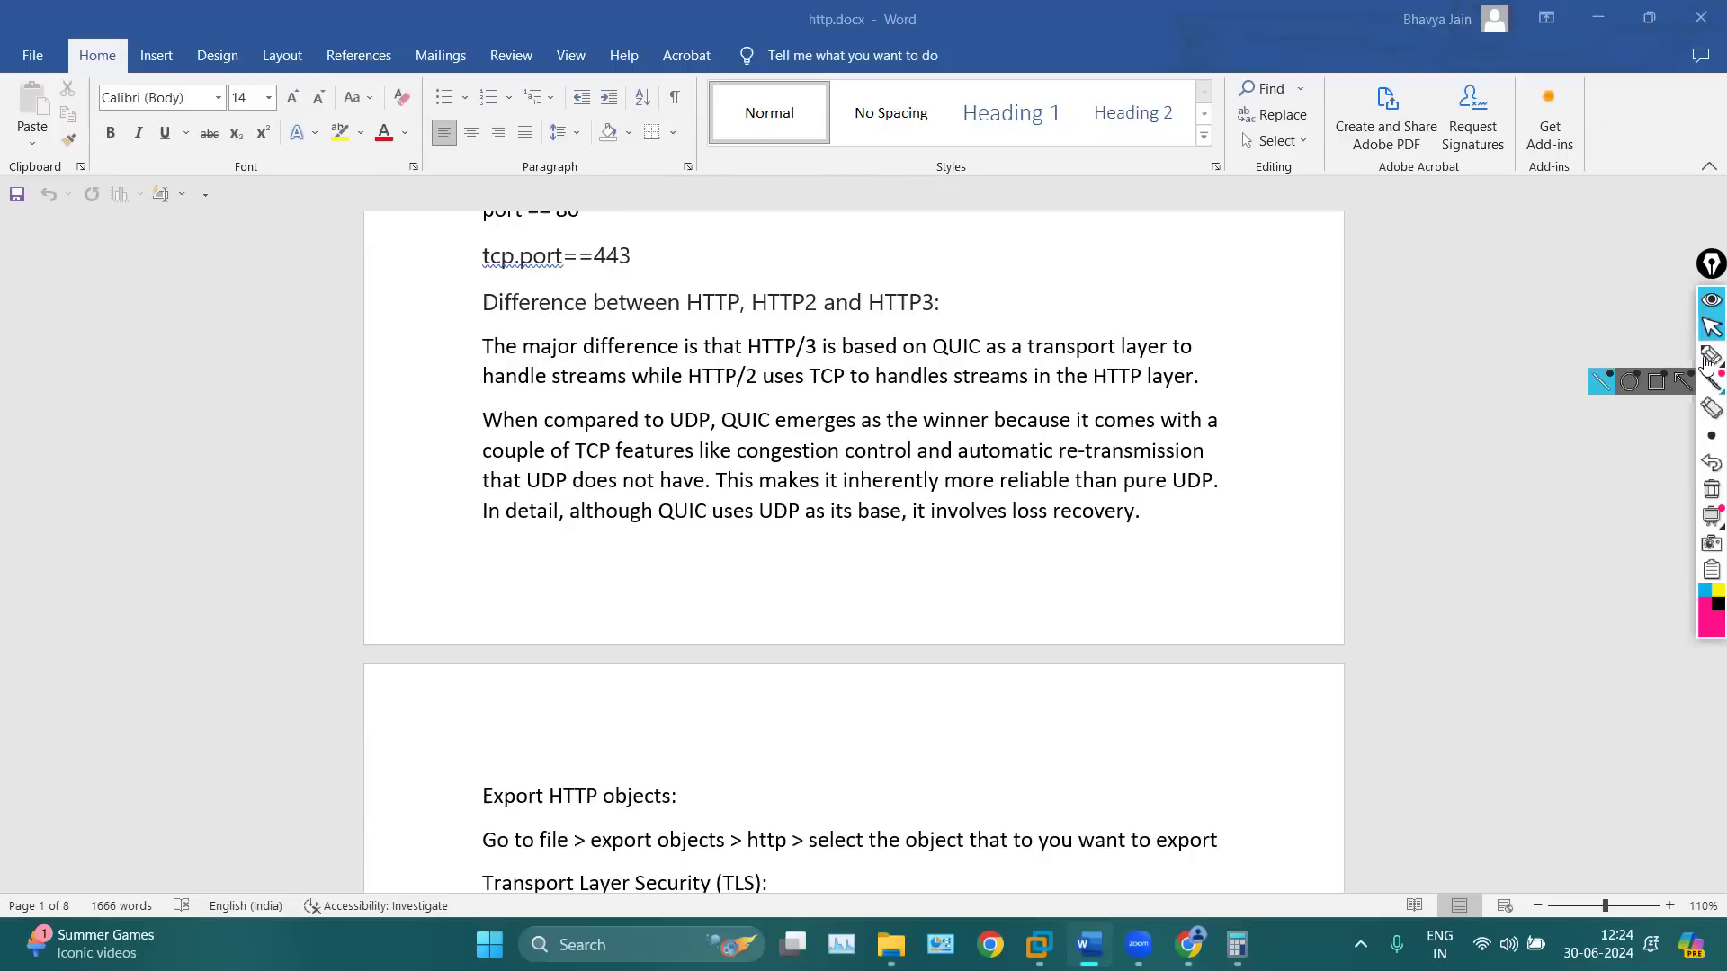
left_click_drag(874, 356, 982, 369)
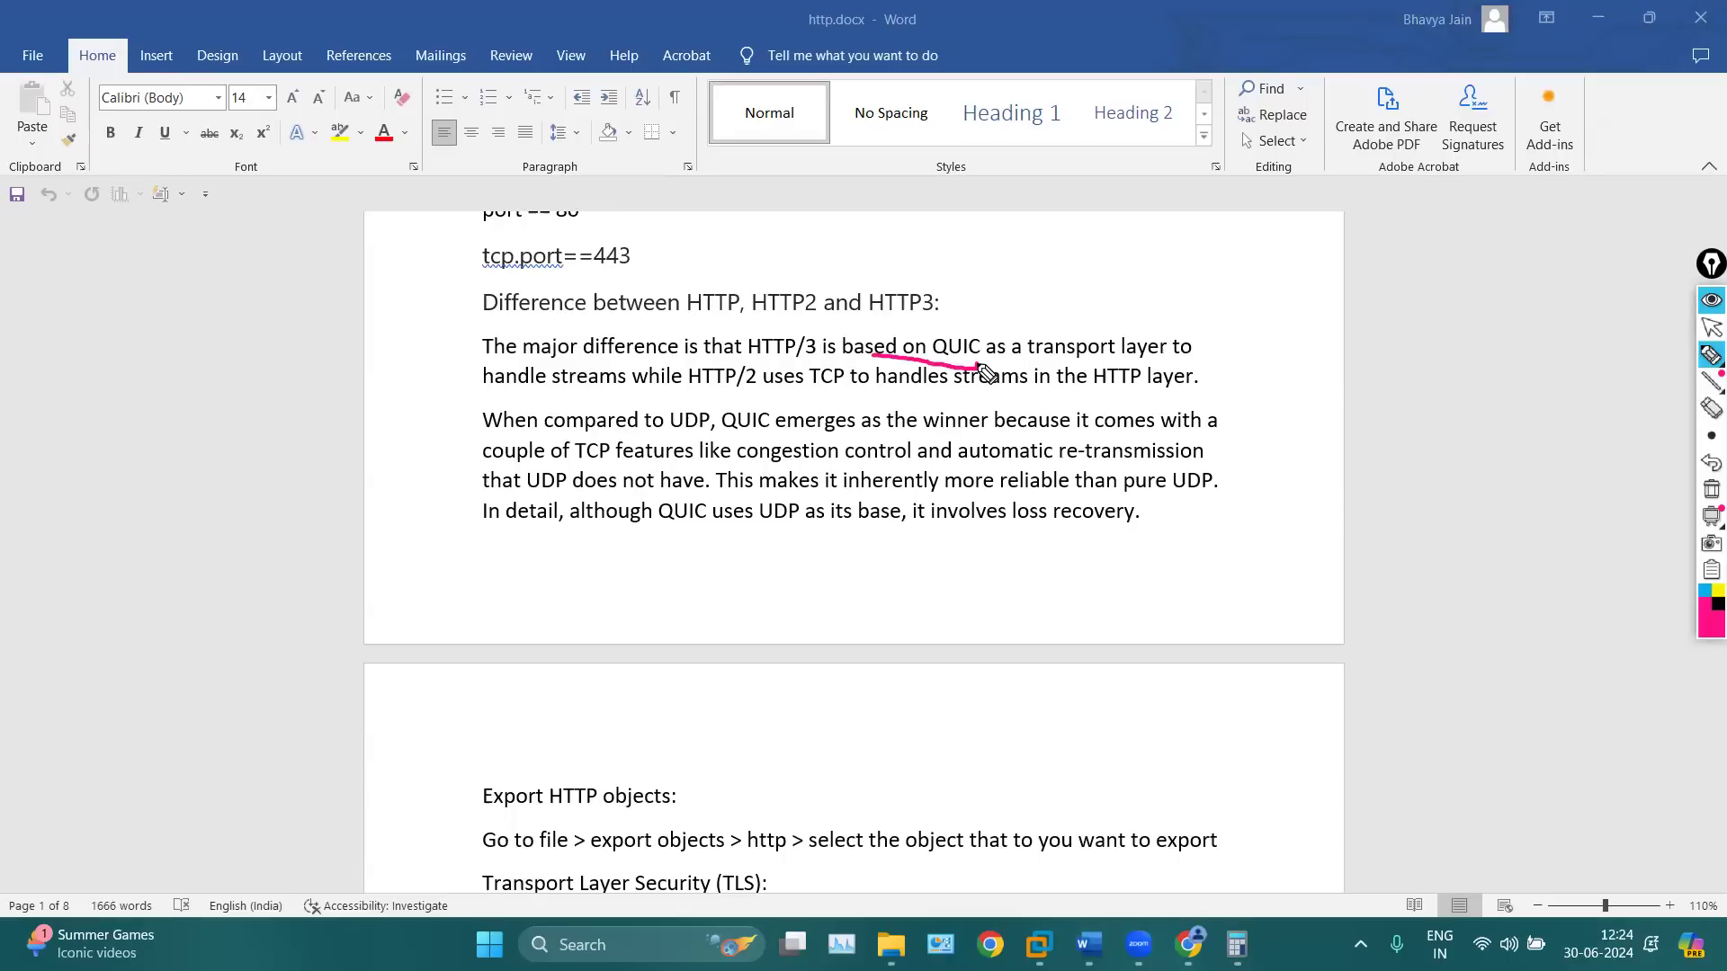
mouse_move(930, 311)
left_mouse_down()
mouse_move(973, 311)
mouse_move(1007, 236)
mouse_move(1049, 261)
mouse_move(1068, 232)
mouse_move(1080, 274)
mouse_move(1105, 254)
mouse_move(1108, 292)
mouse_move(1148, 267)
mouse_move(1107, 291)
left_mouse_up()
mouse_move(1167, 232)
left_mouse_down()
mouse_move(1167, 290)
mouse_move(1169, 266)
left_mouse_up()
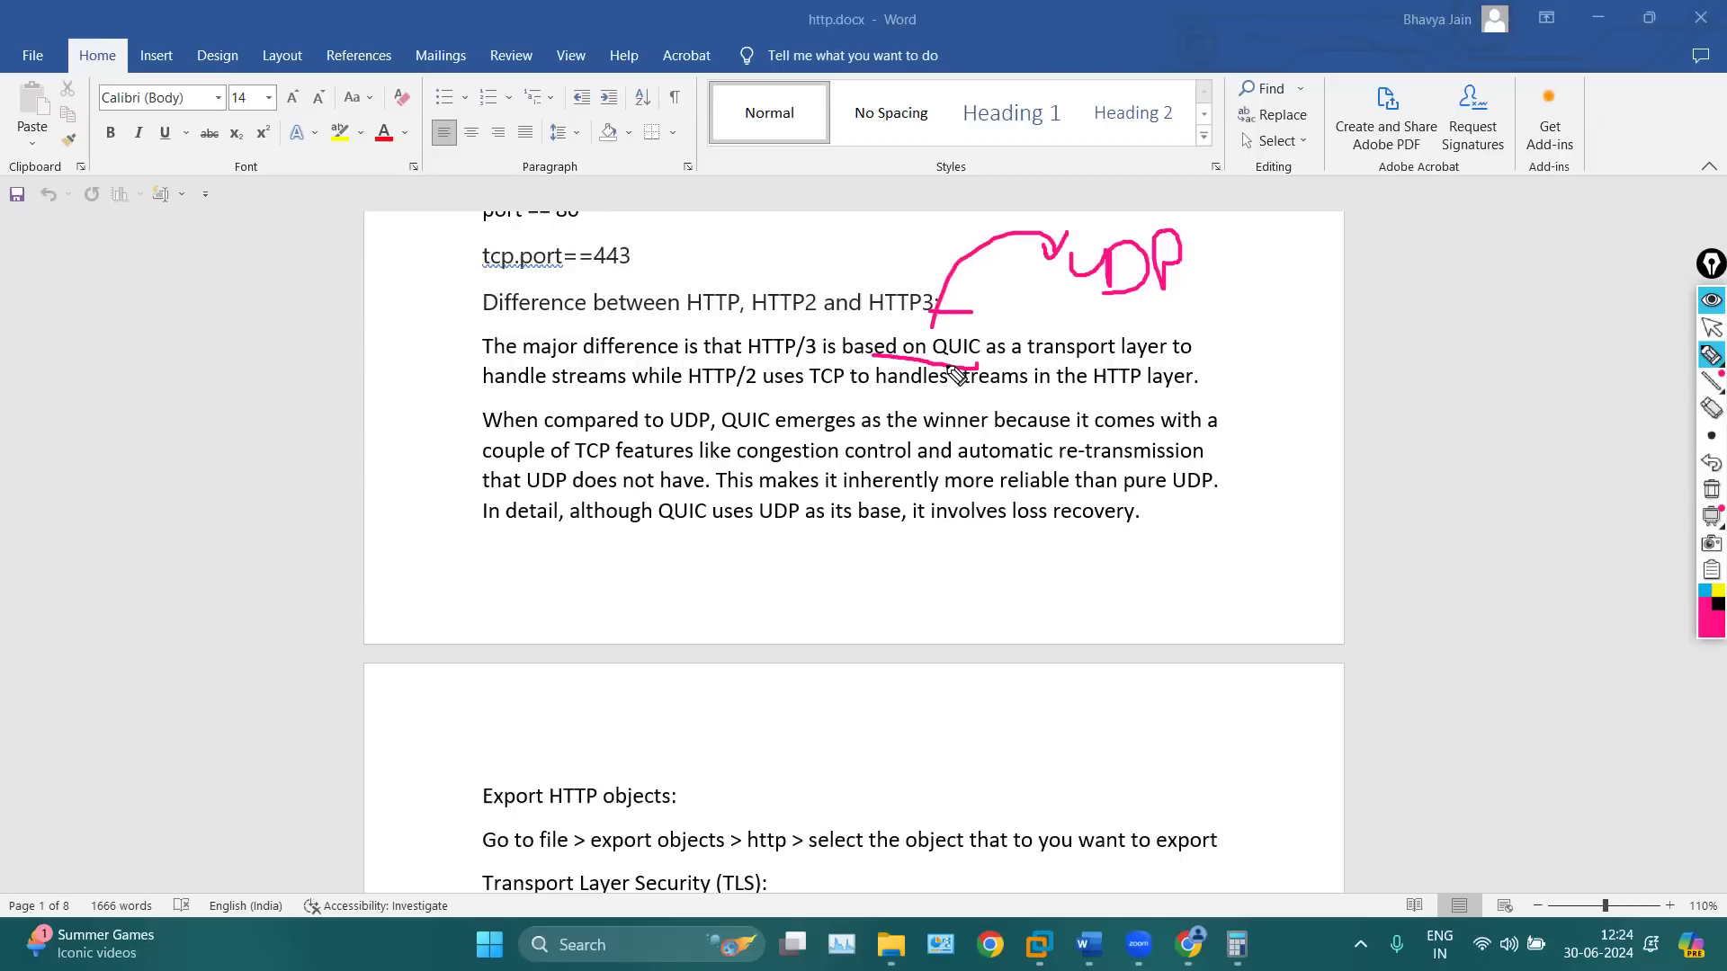
Underline the congestion control, automatic re-transmission and "UDP does not have" phrases, and mark "uses UDP" and the HTTP3 heading
left_click_drag(720, 467, 889, 469)
left_click_drag(1004, 465, 1184, 464)
left_click_drag(526, 491, 670, 494)
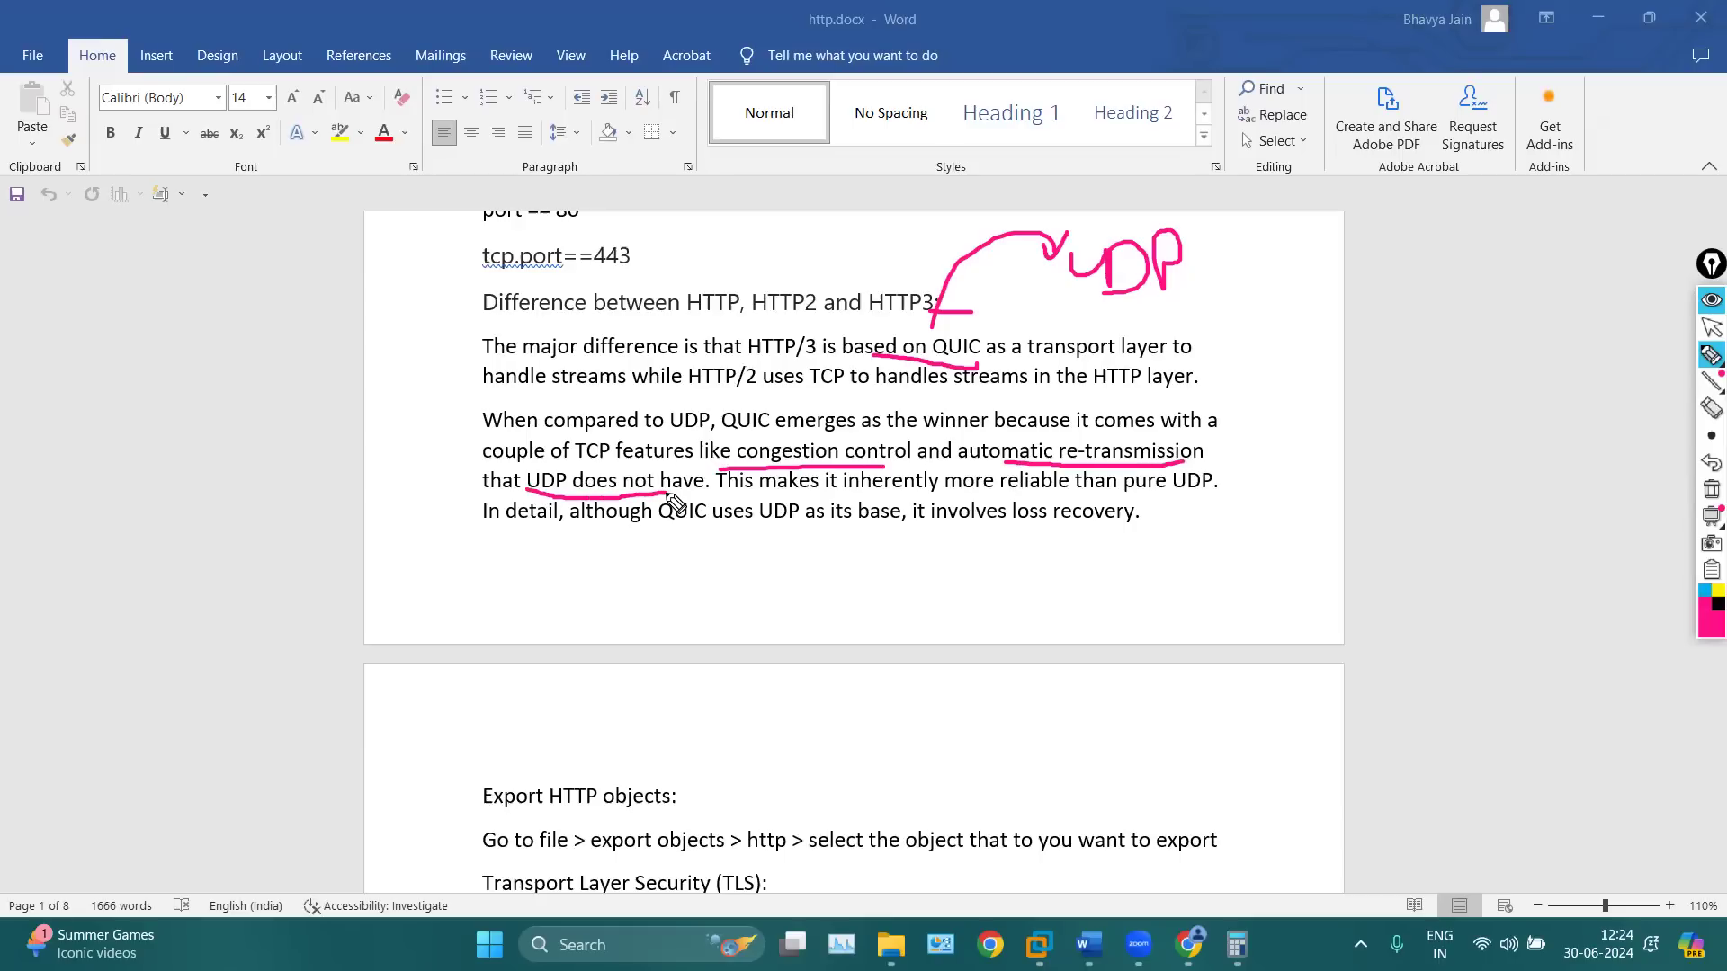
left_click_drag(728, 510, 799, 510)
left_click_drag(880, 328, 999, 334)
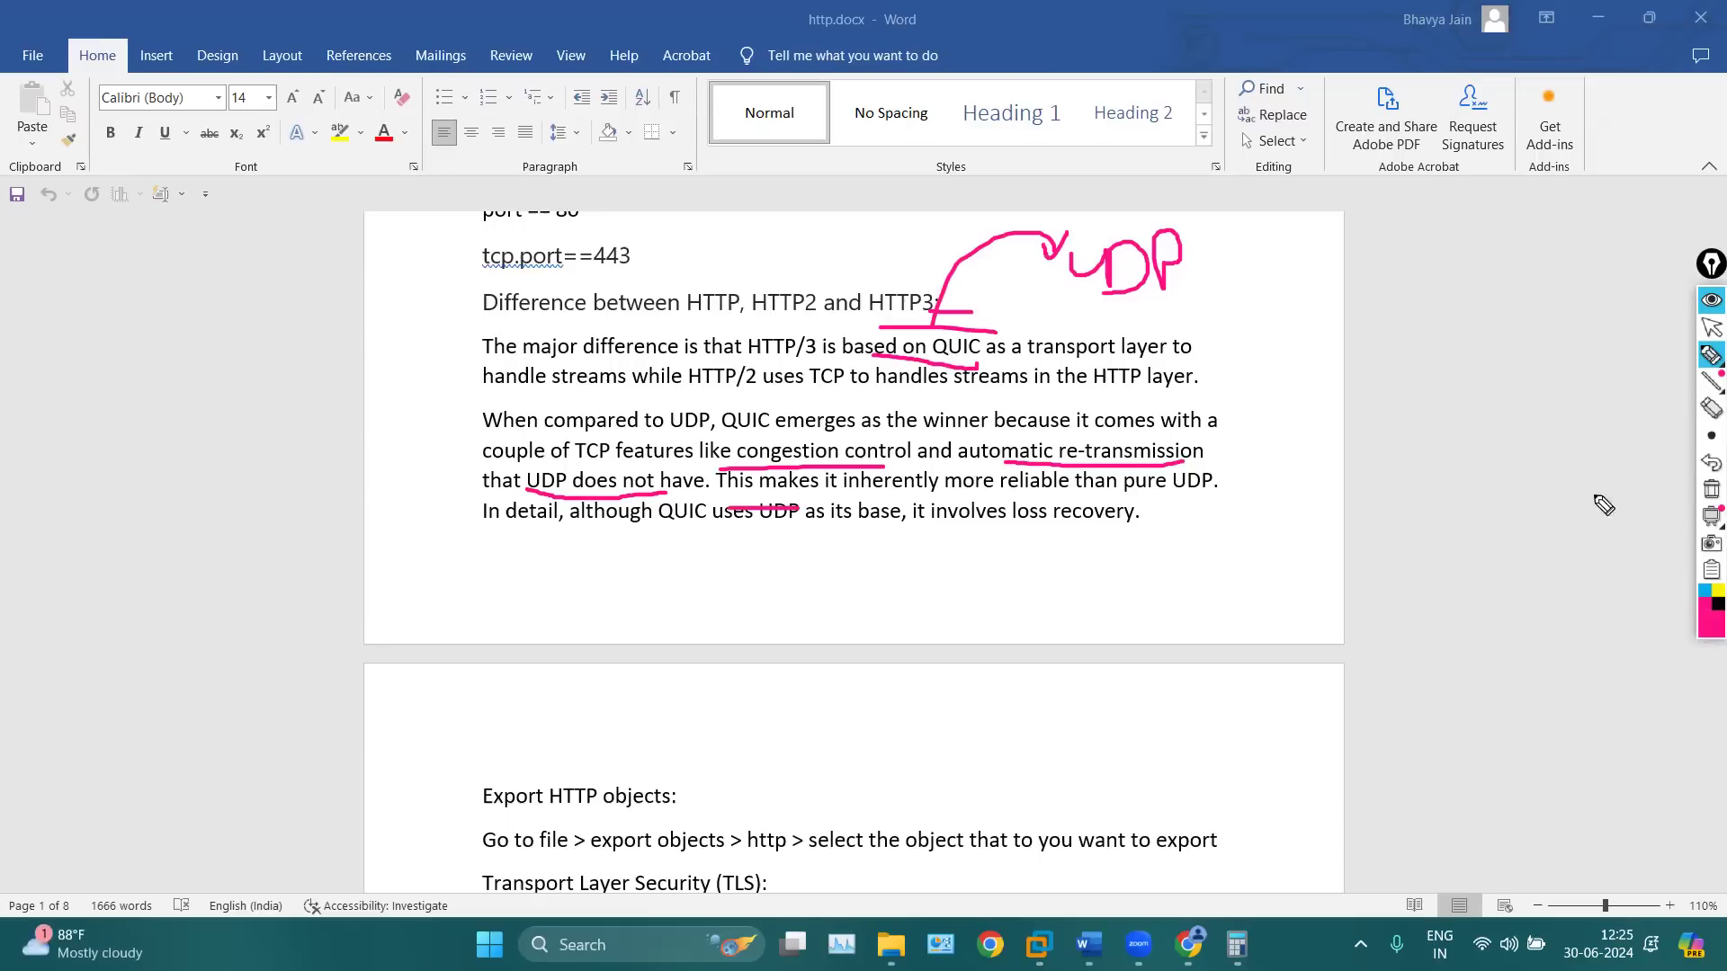
Clear all screen annotations and skim the notes down to the HTTP statistics, flow graph and TLS handshake sections
left_click(1712, 489)
left_click(1708, 332)
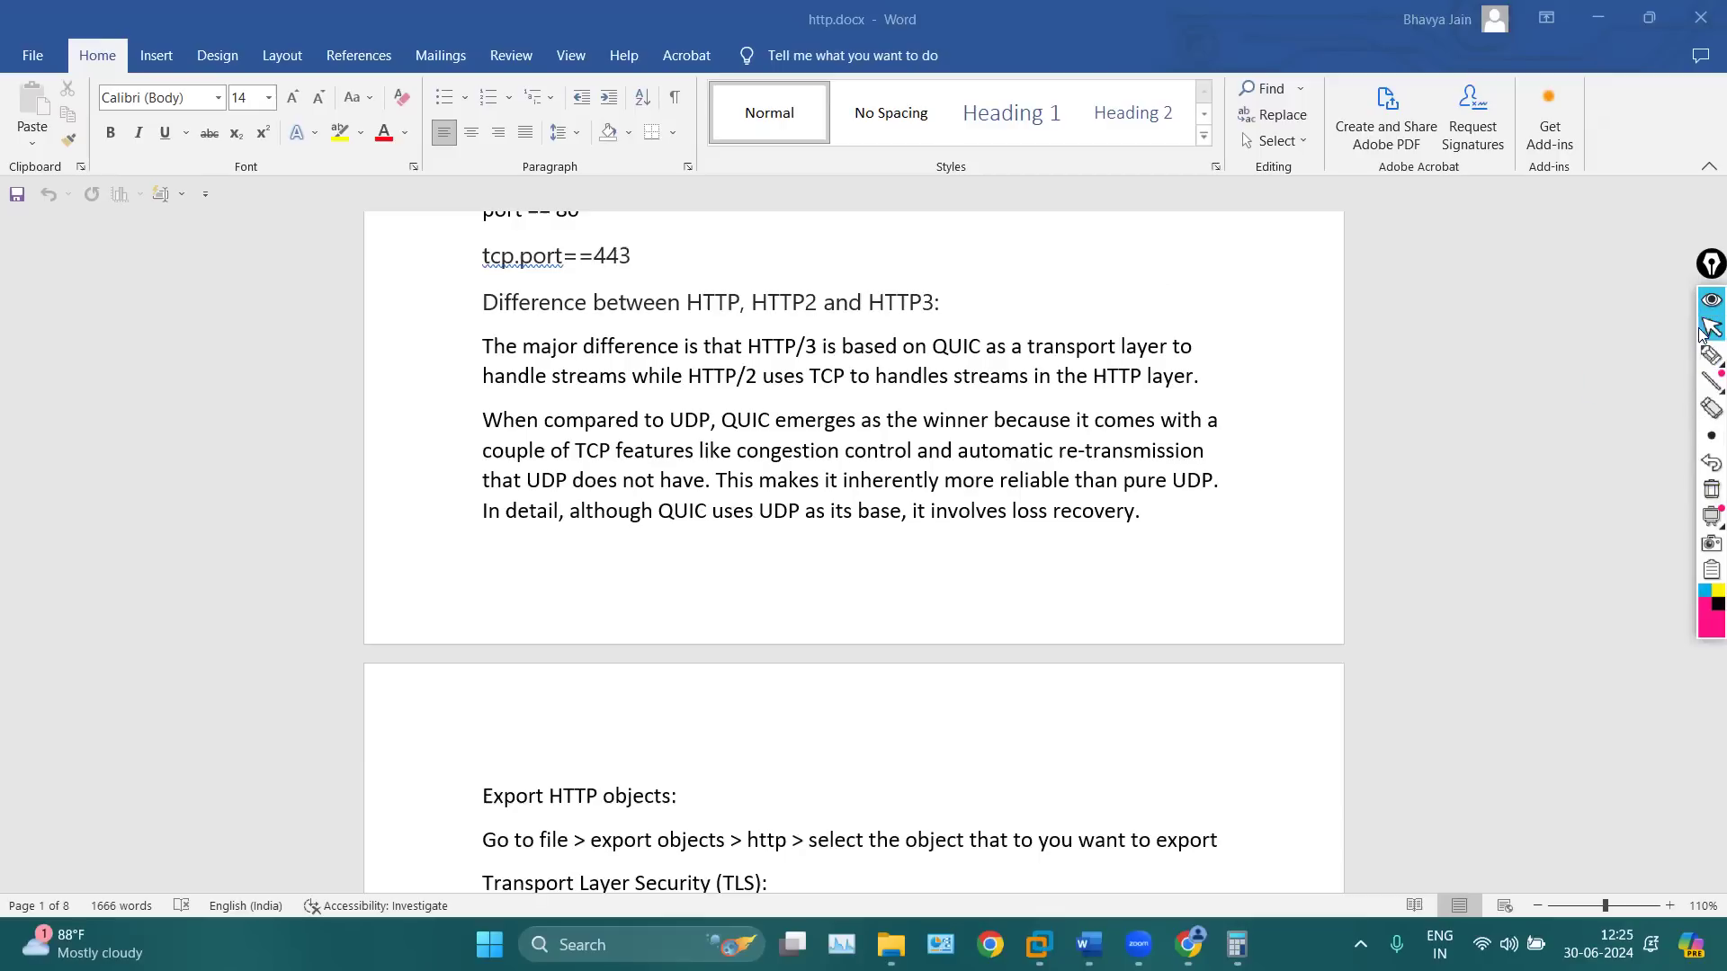
scroll(1167, 519, "down", 3)
scroll(1167, 520, "down", 6)
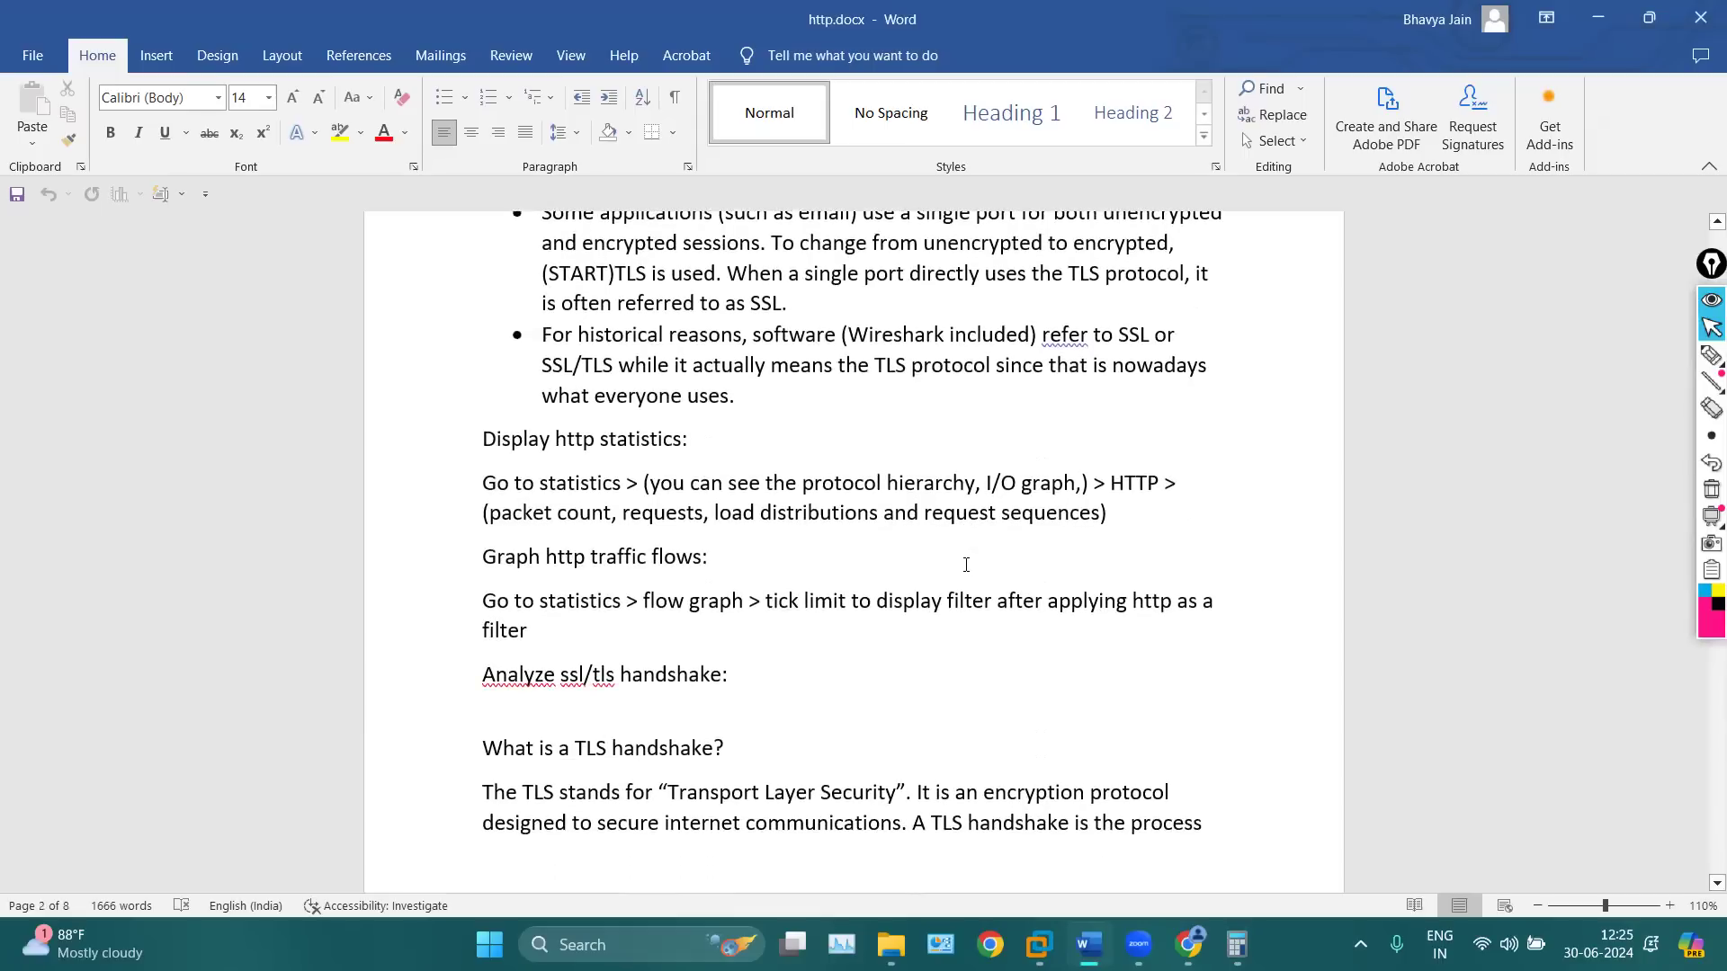
Switch back to the Kali virtual machine, open main.pcap from the pcaps folder in Wireshark and dismiss the tls_proper.pcap window
key("super+d")
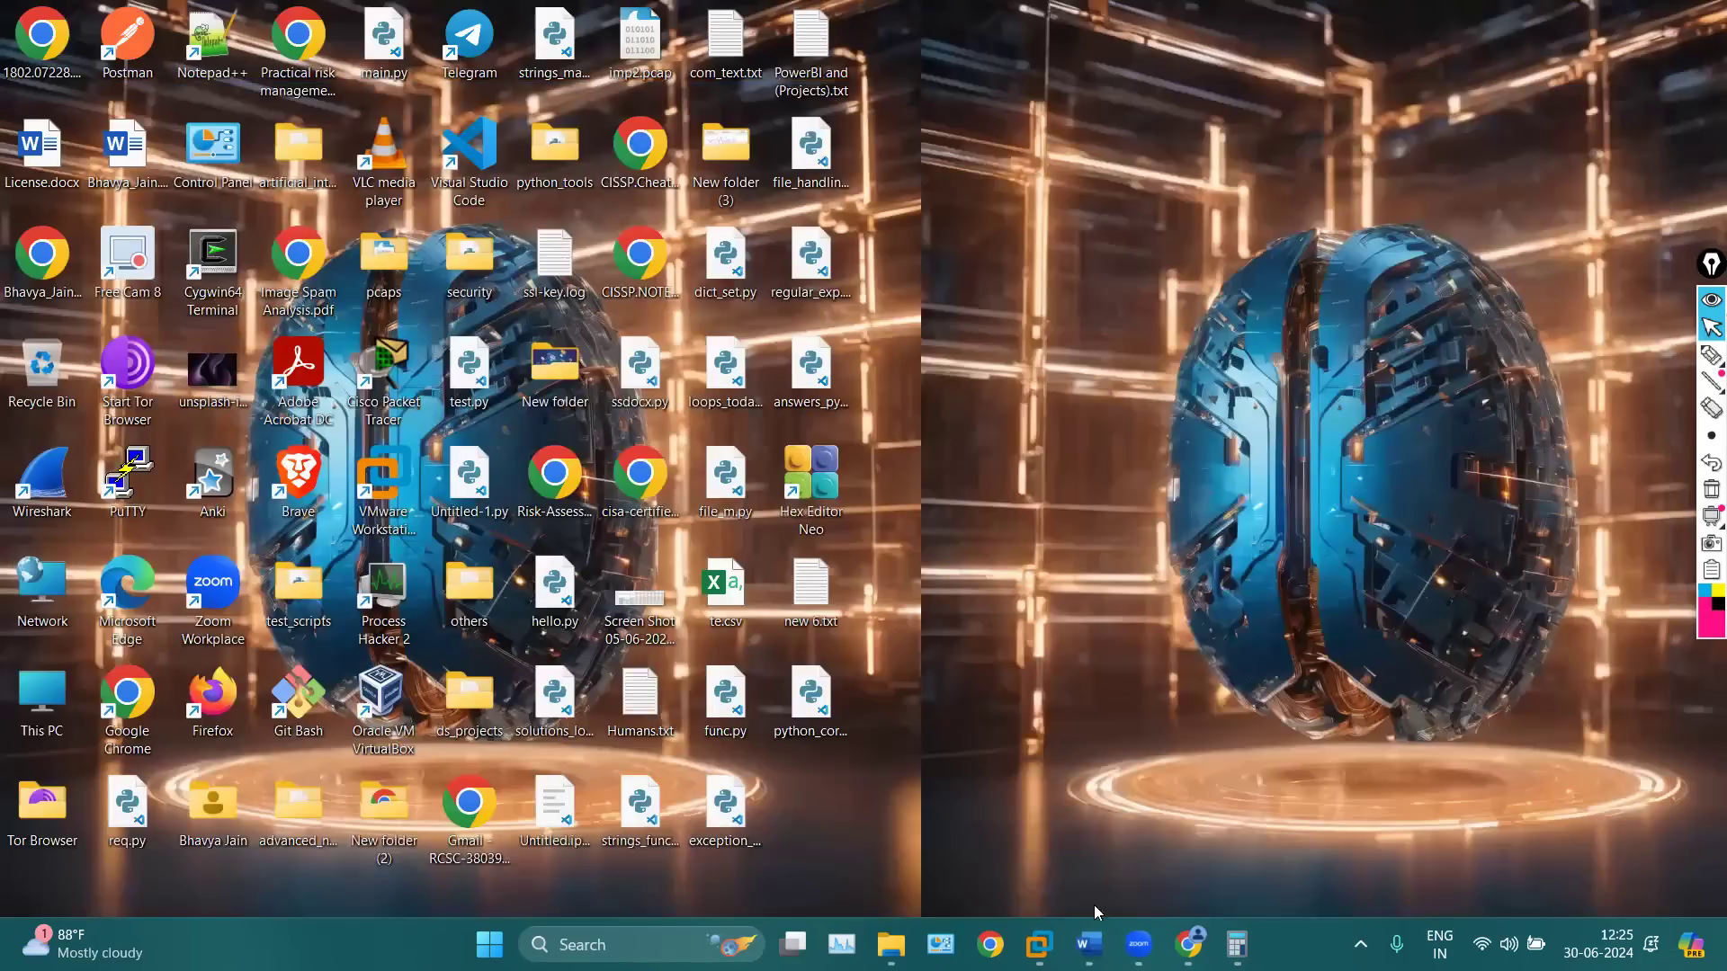
left_click(1048, 940)
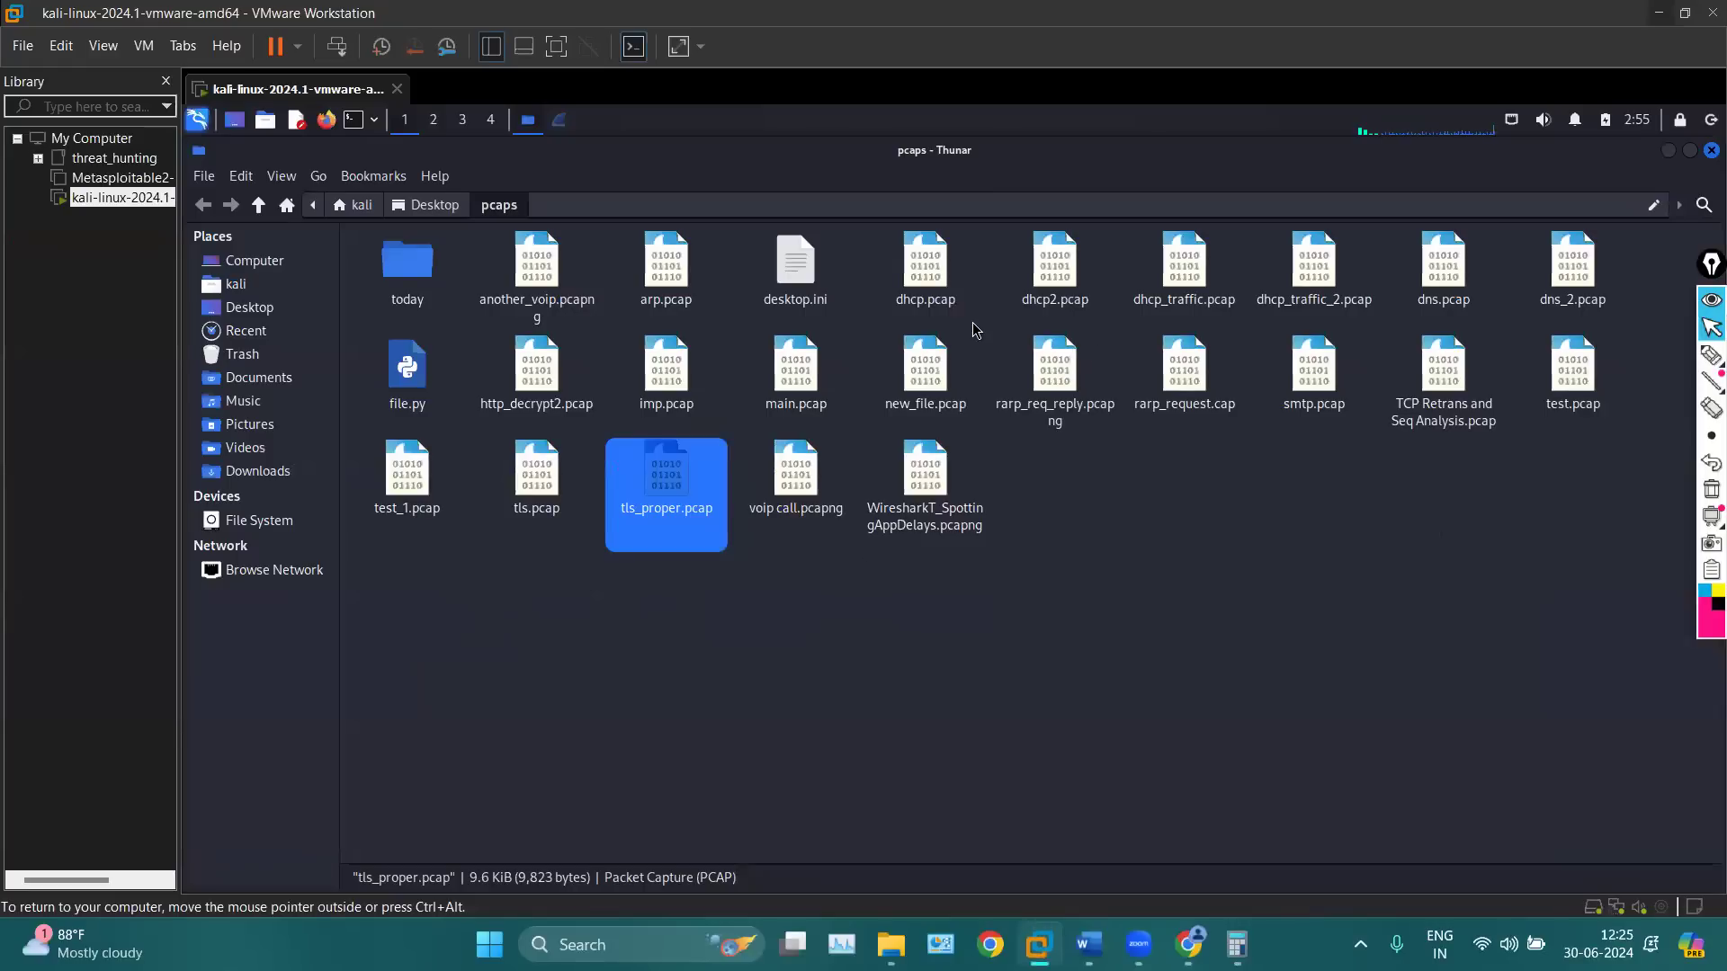
left_click(819, 553)
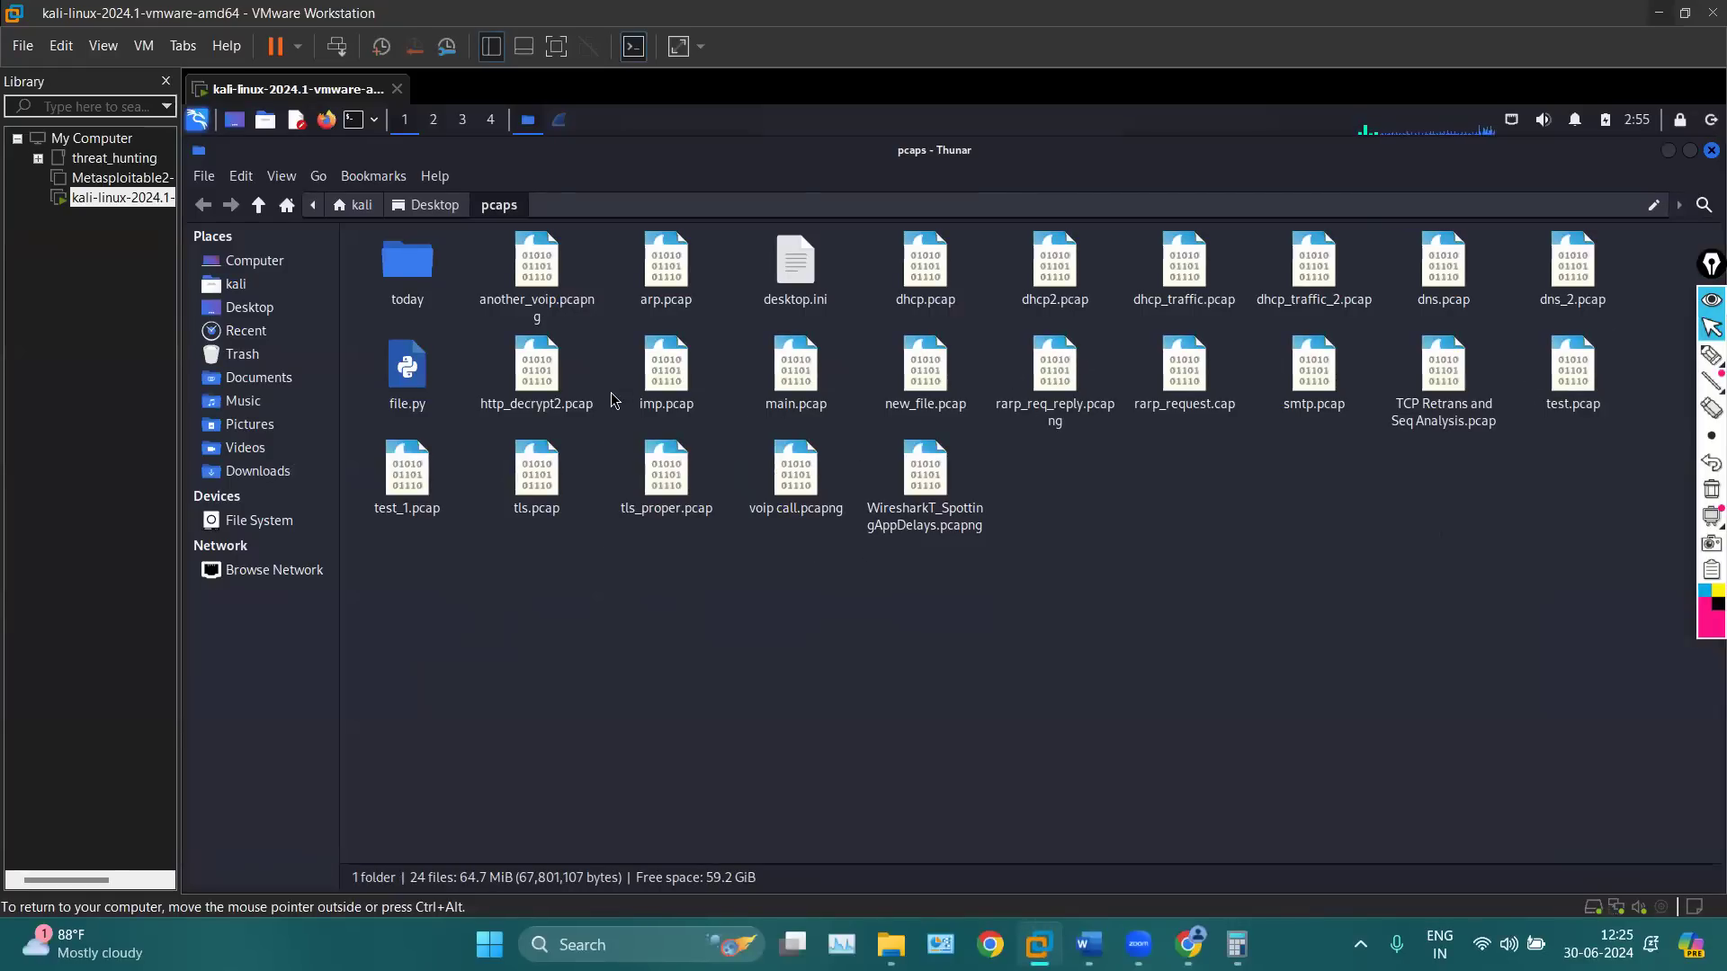
left_click(797, 398)
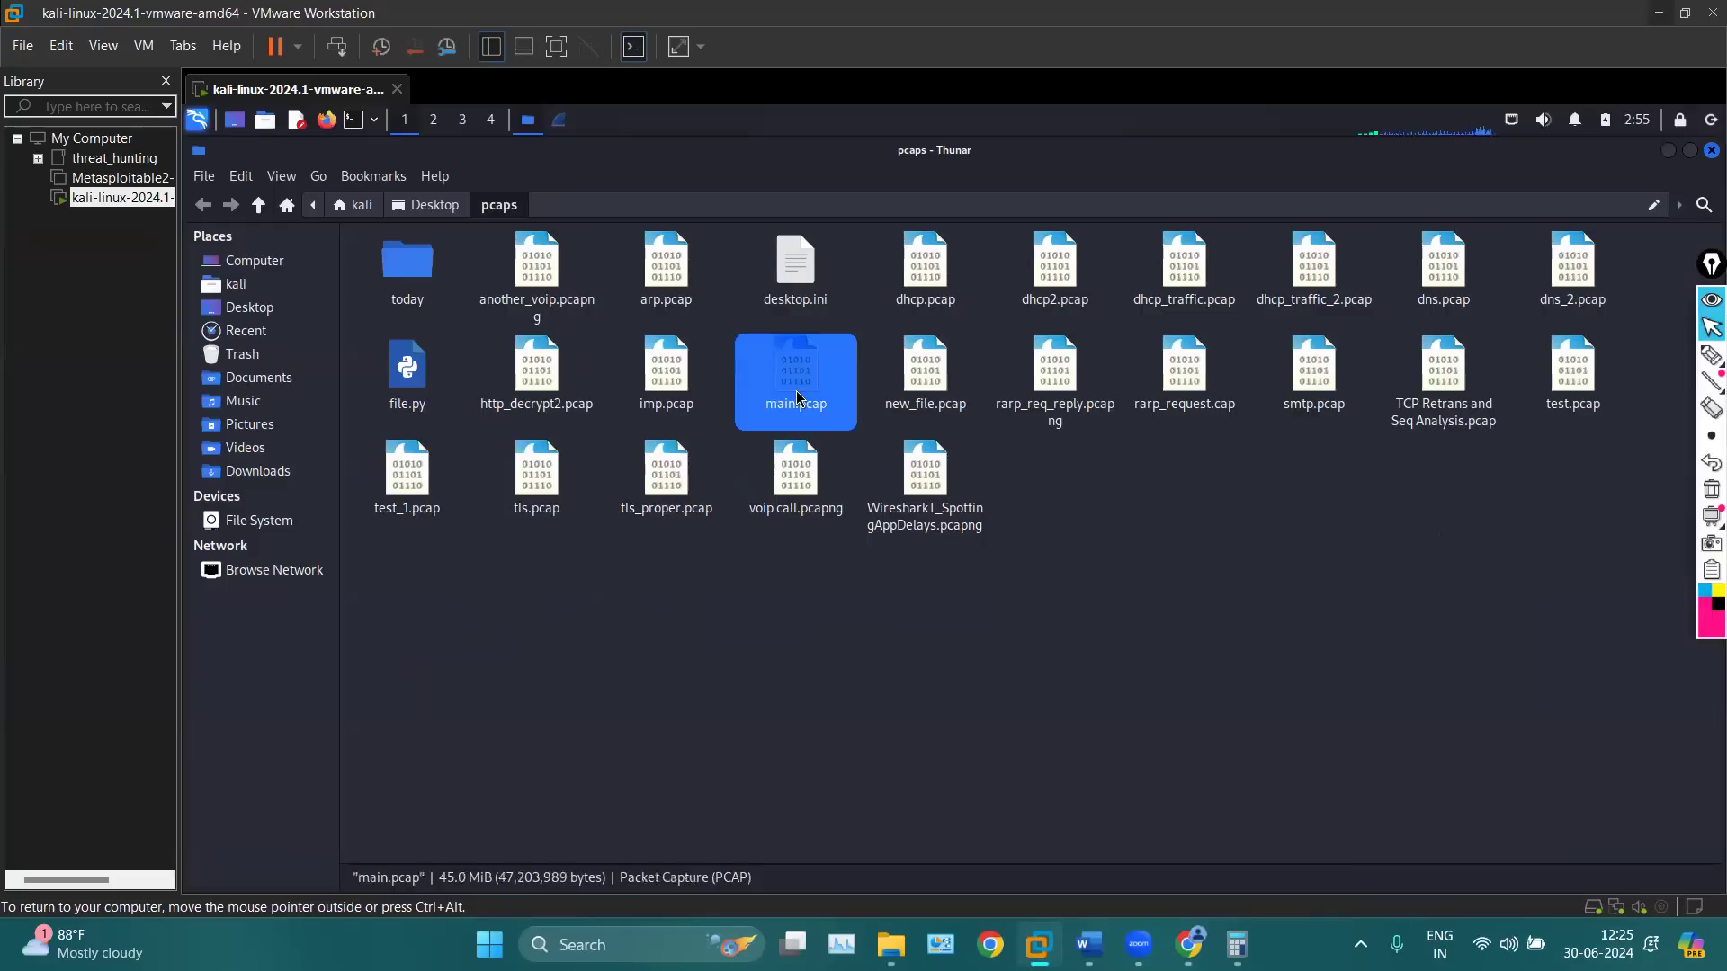
right_click(797, 398)
left_click(826, 409)
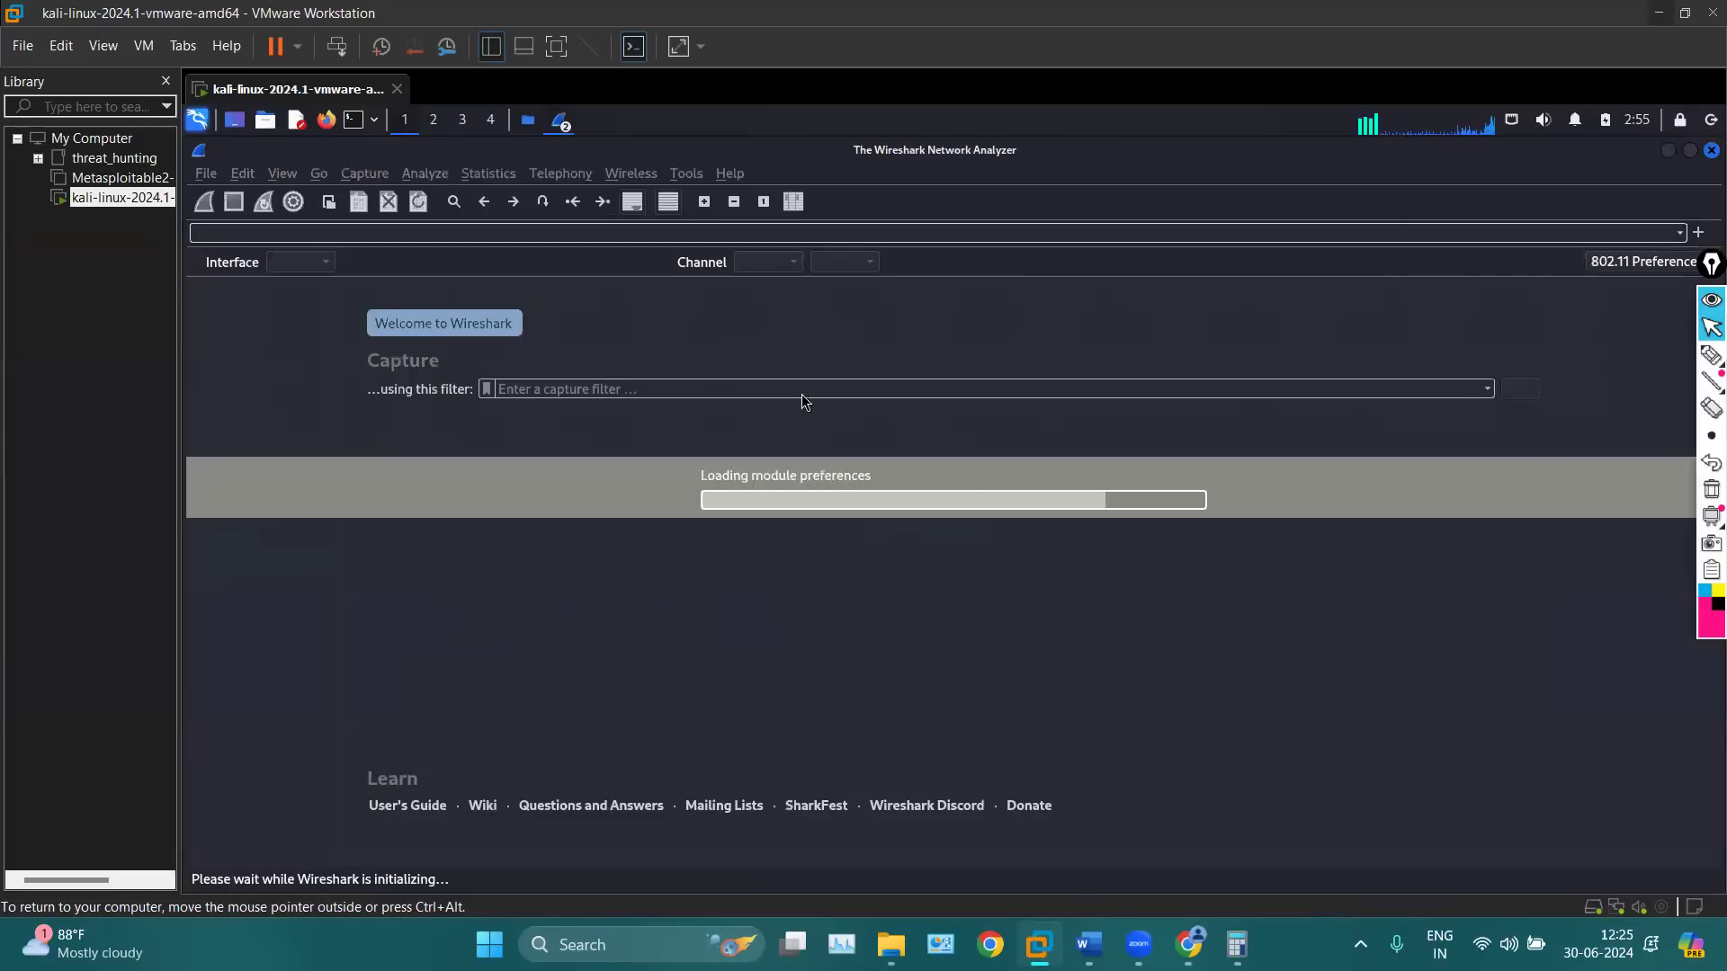
left_click(563, 122)
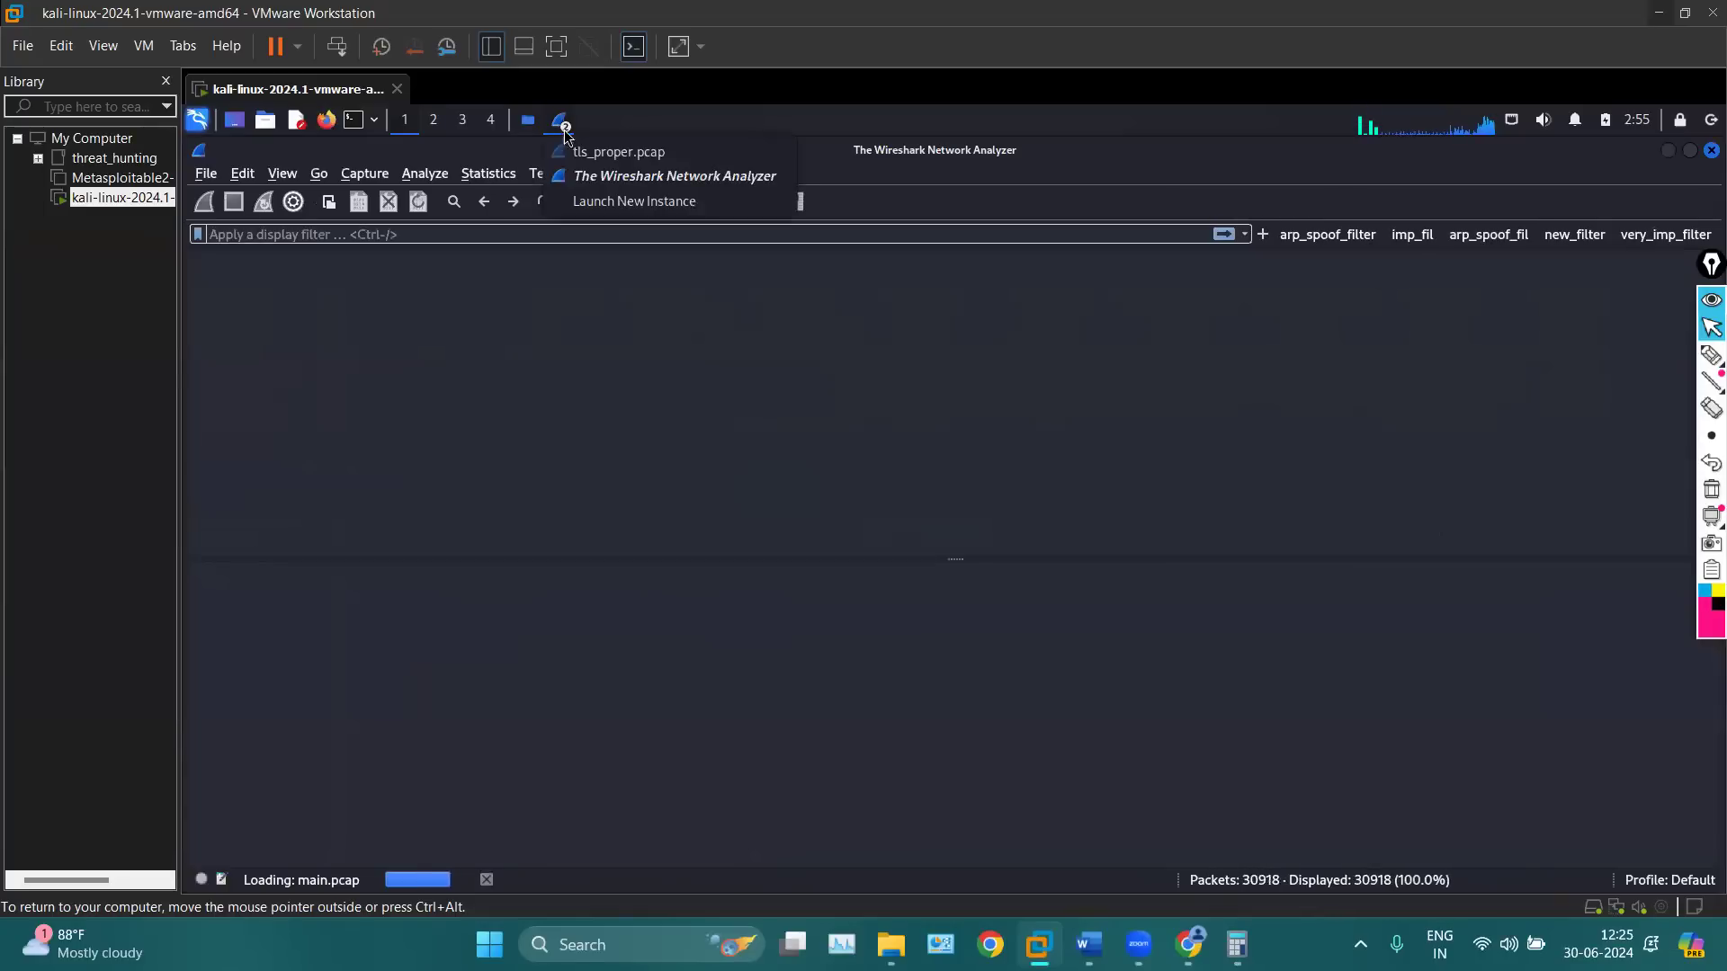
left_click(576, 152)
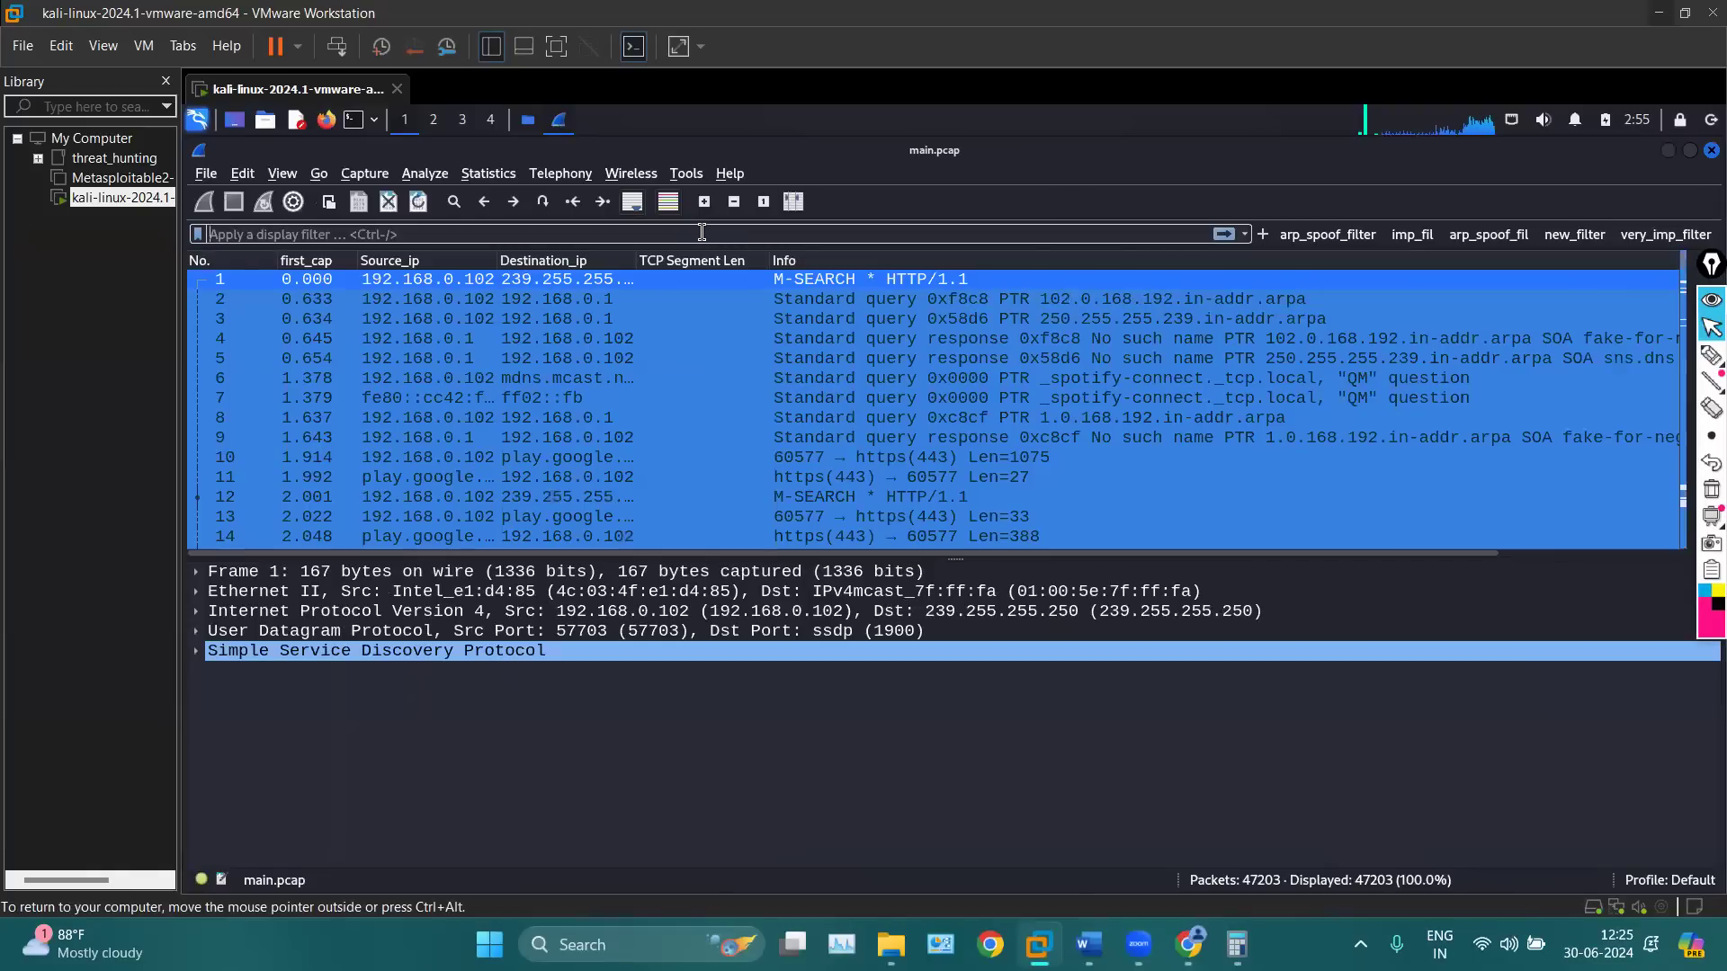
Filter the main.pcap capture with http and widen the Source_ip column to fit the full host names
left_click(701, 232)
type("http")
key("Return")
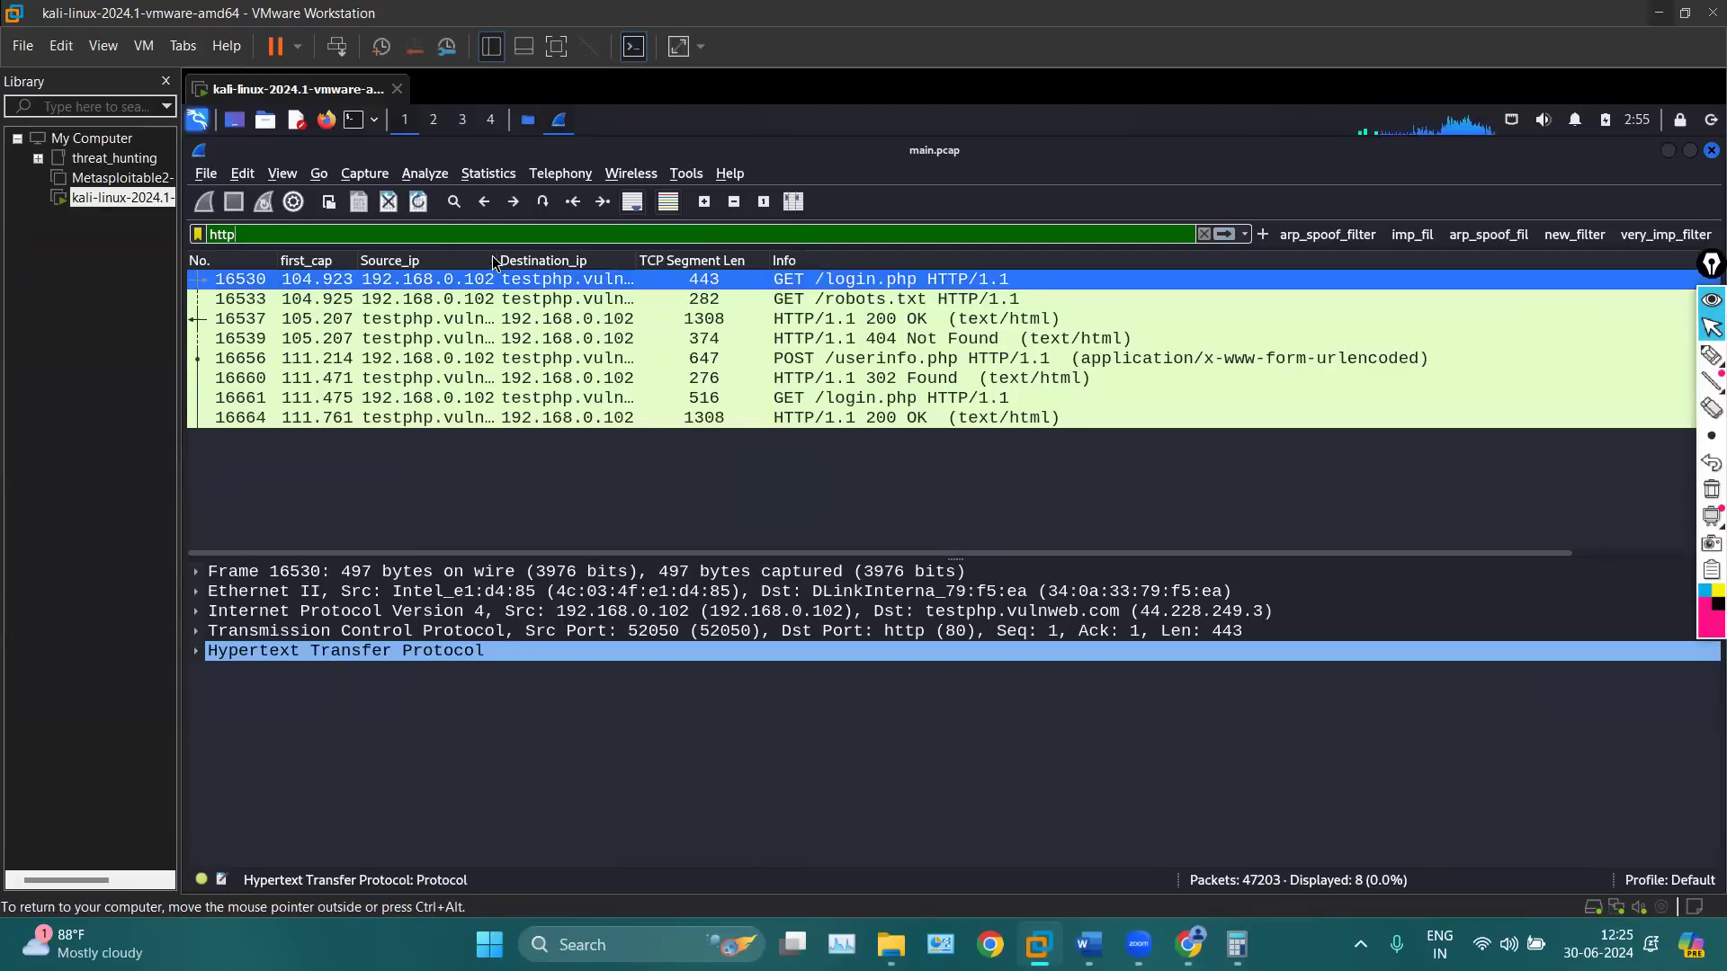
left_click_drag(500, 254, 672, 260)
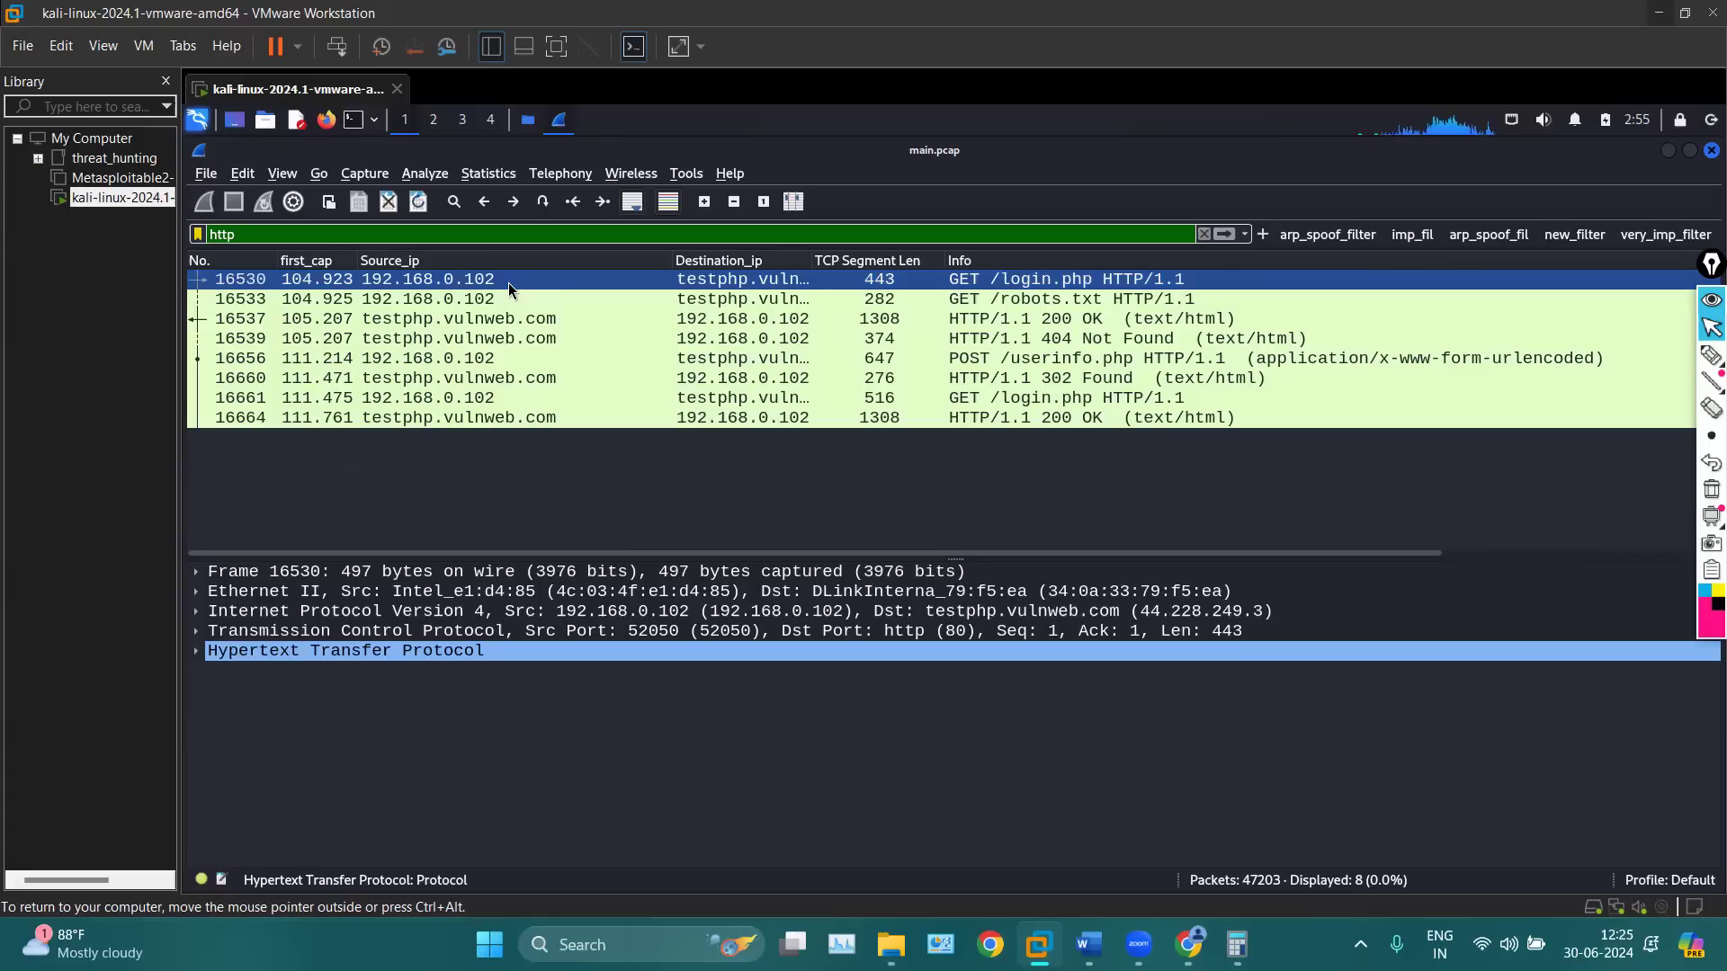
Filter main.pcap to the TCP conversation of the GET /login.php packet and widen the Destination_ip column to fit the full host names
right_click(690, 289)
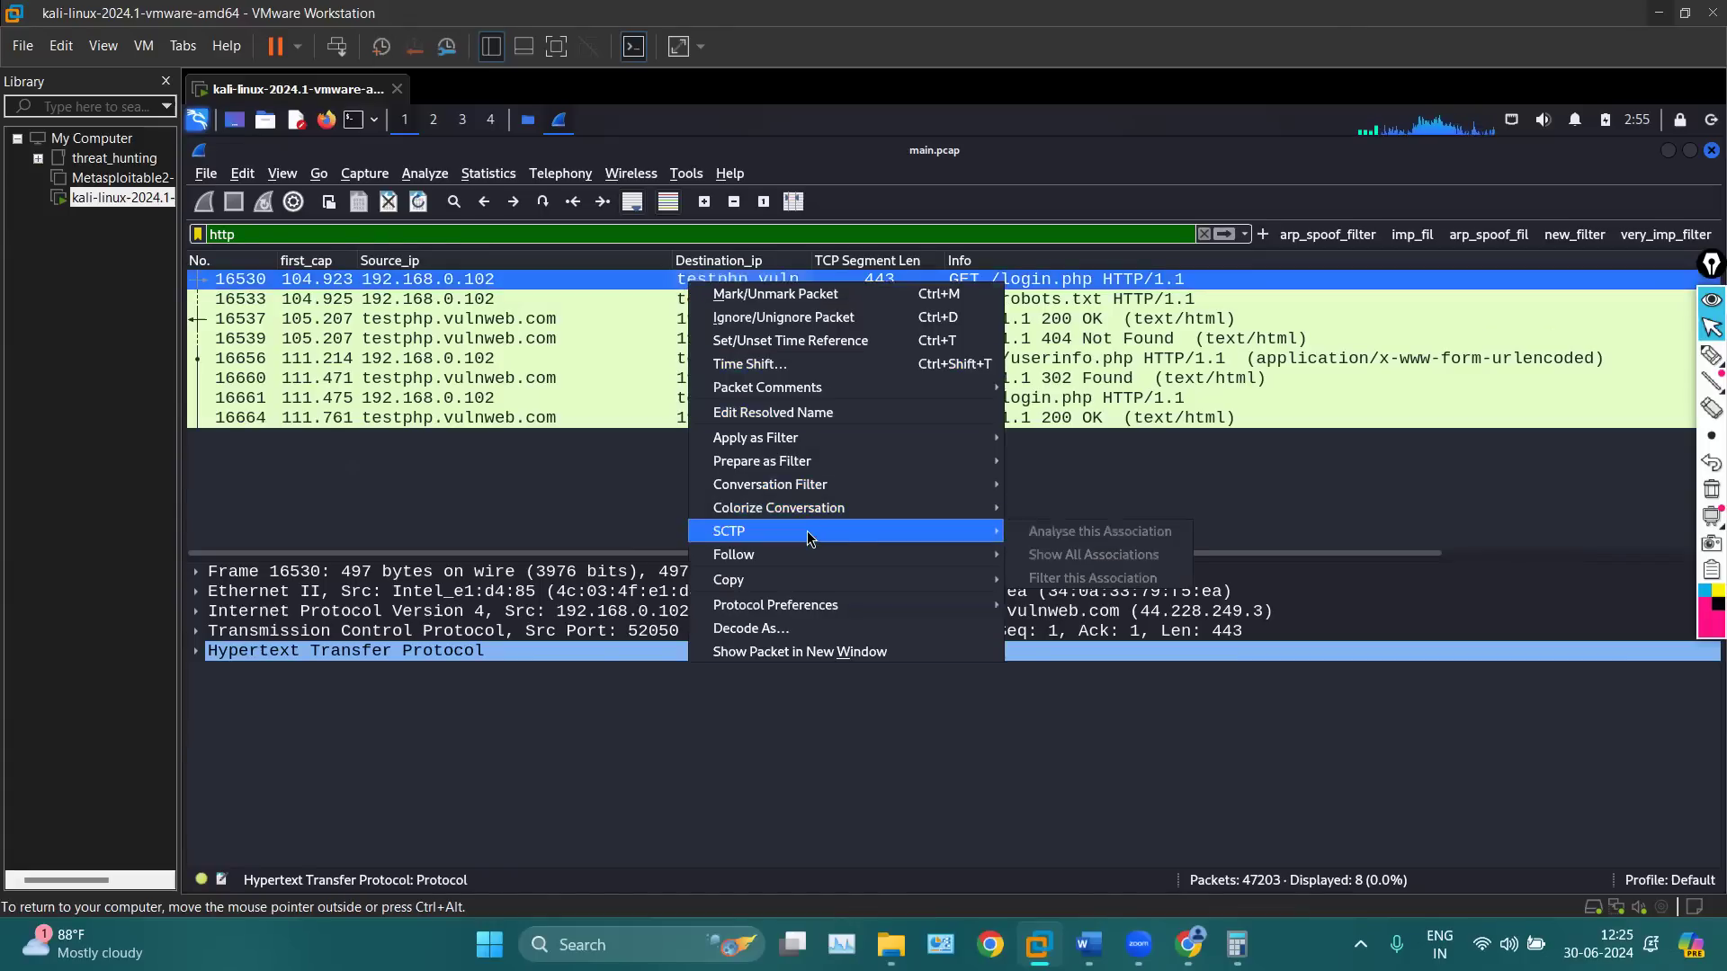
mouse_move(892, 485)
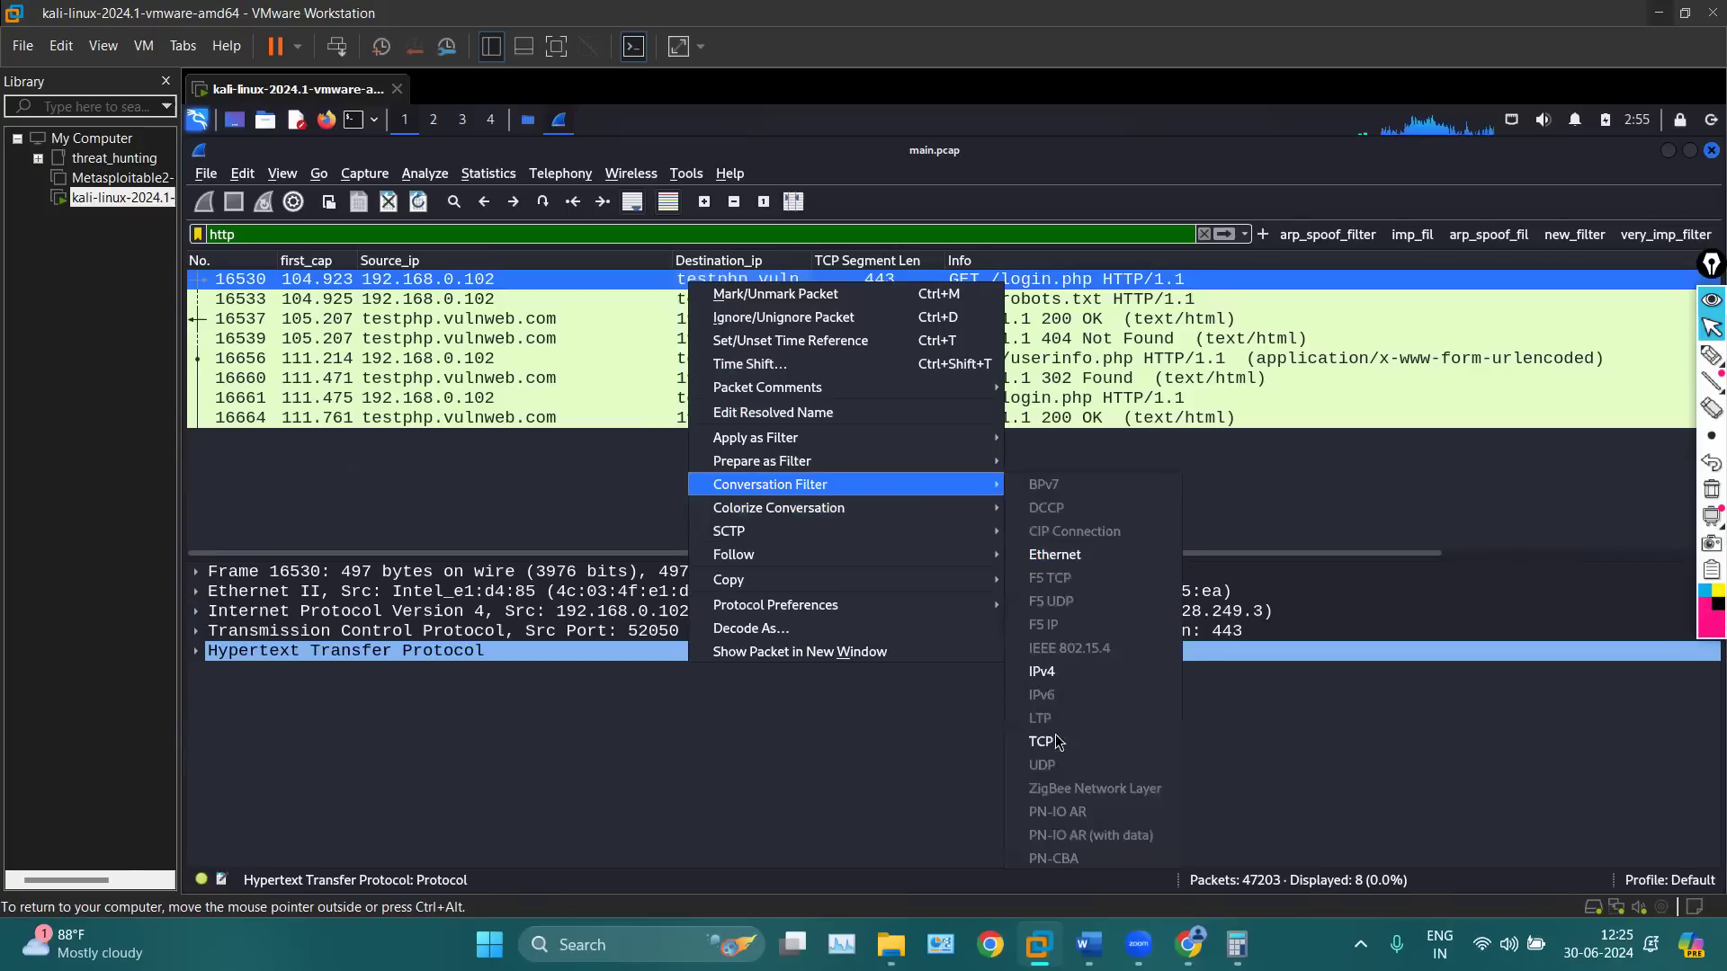
left_click(1055, 740)
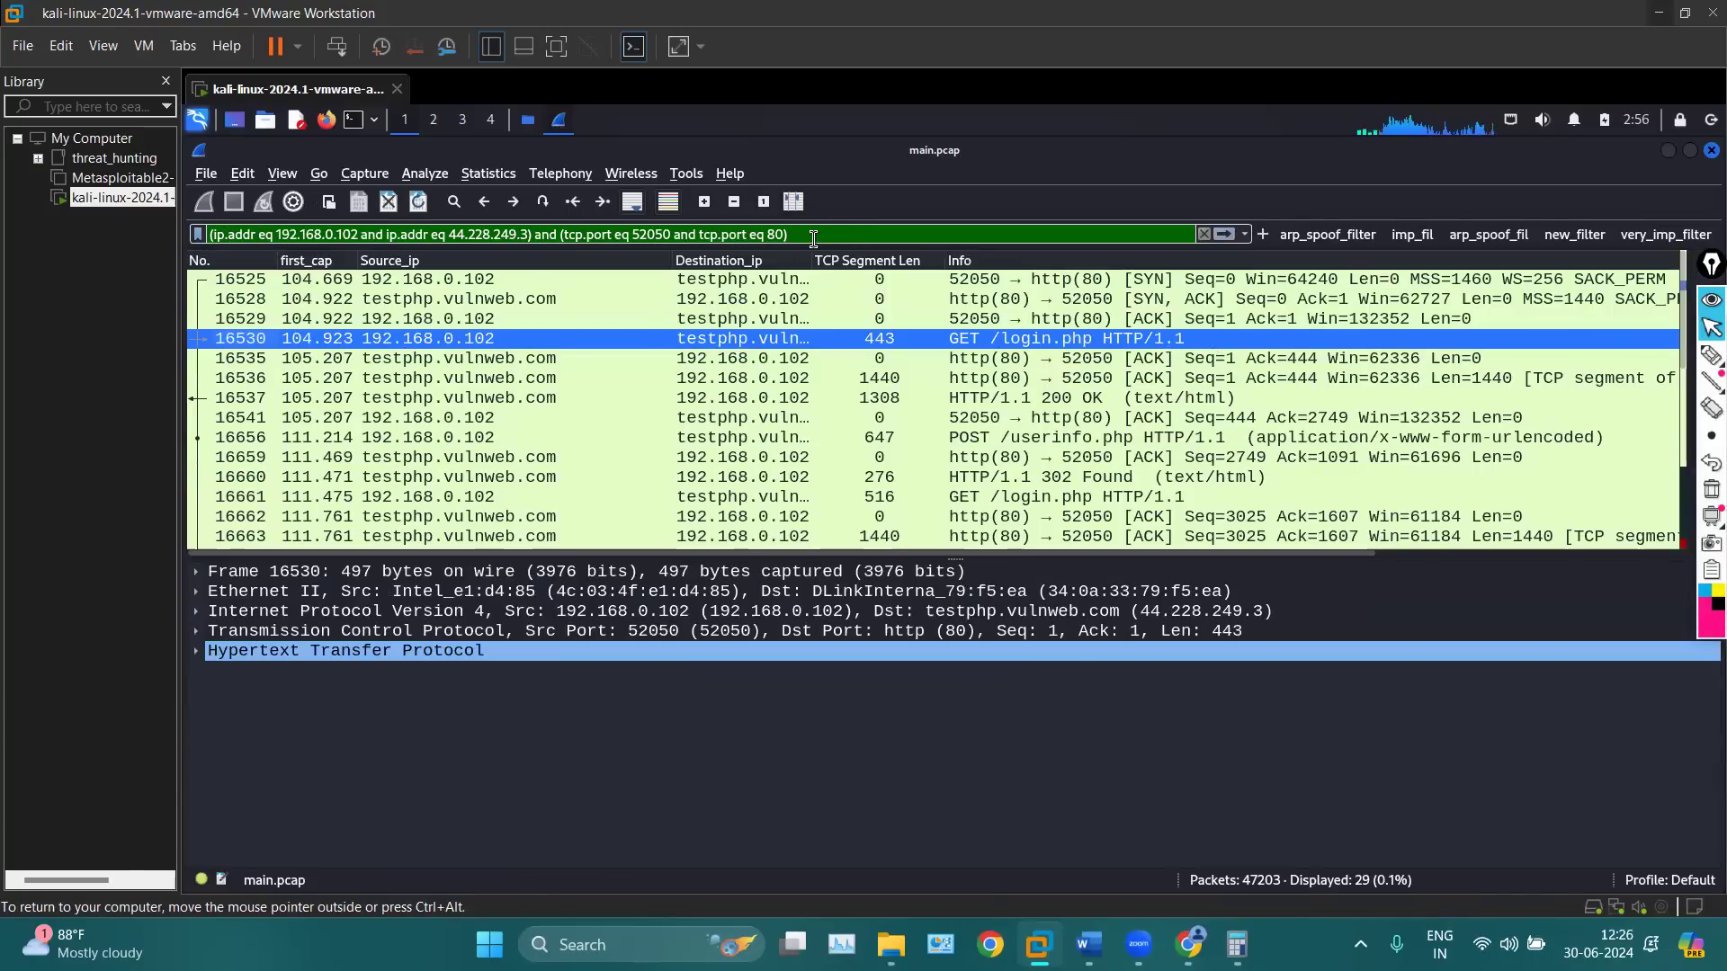
left_click_drag(816, 256, 909, 265)
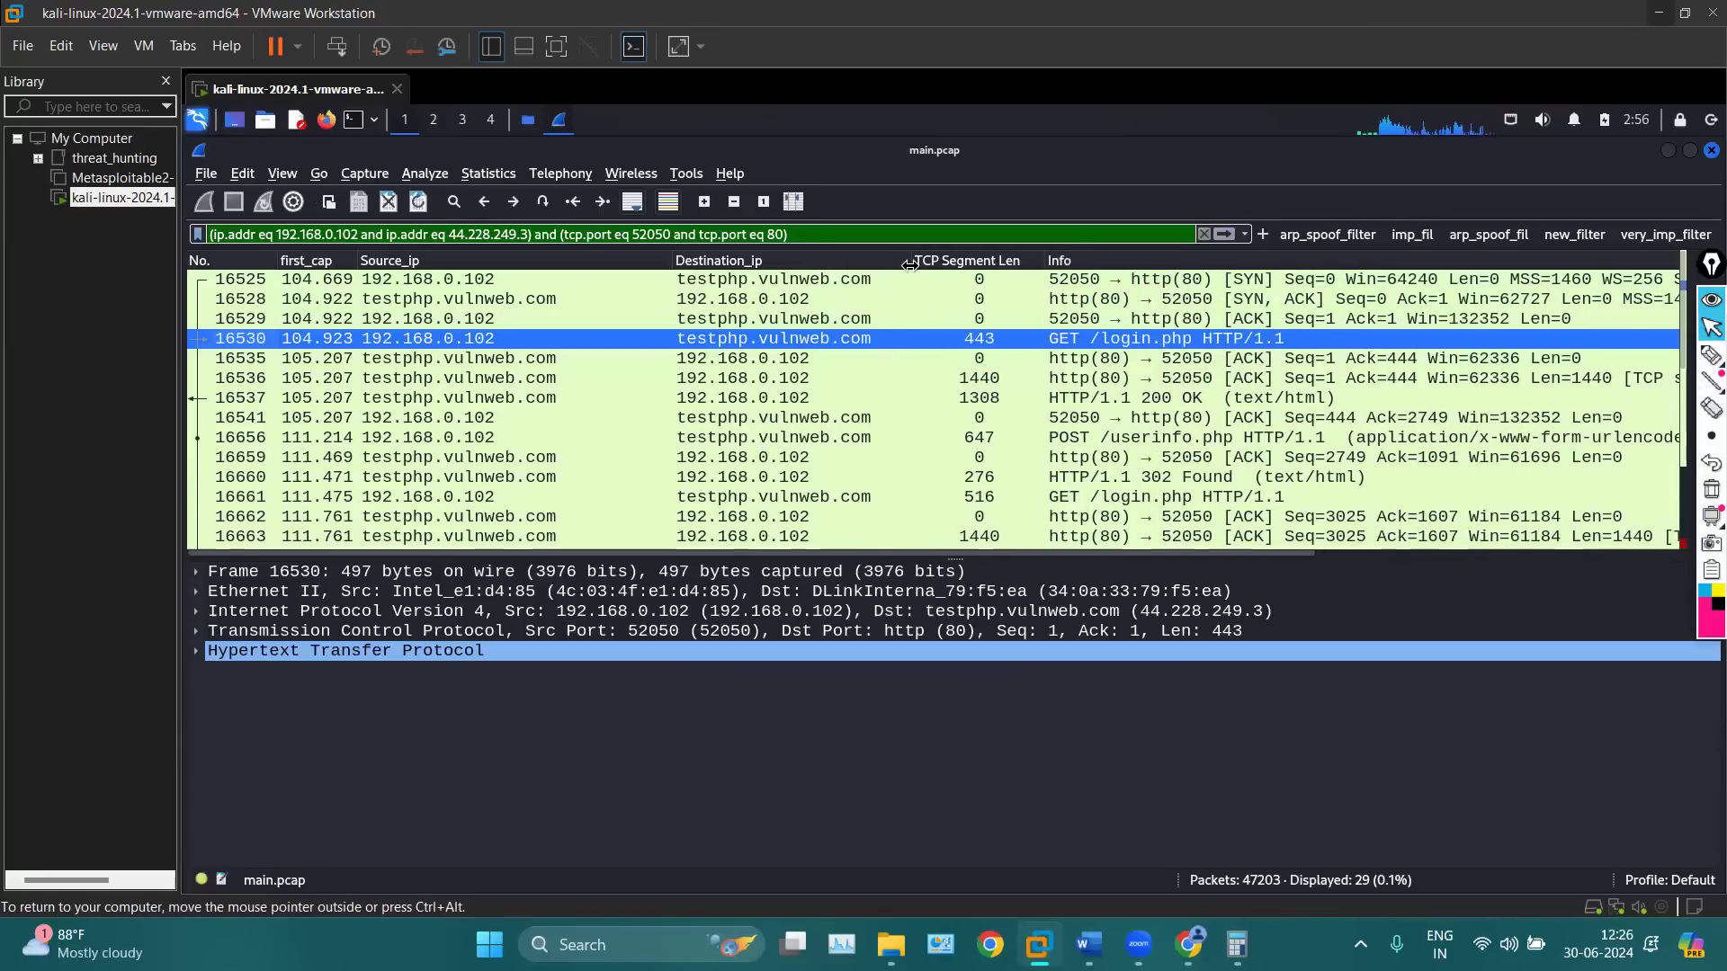
Examine the SYN and ACK handshake packets and the GET /login.php request that follows them
left_click(866, 281)
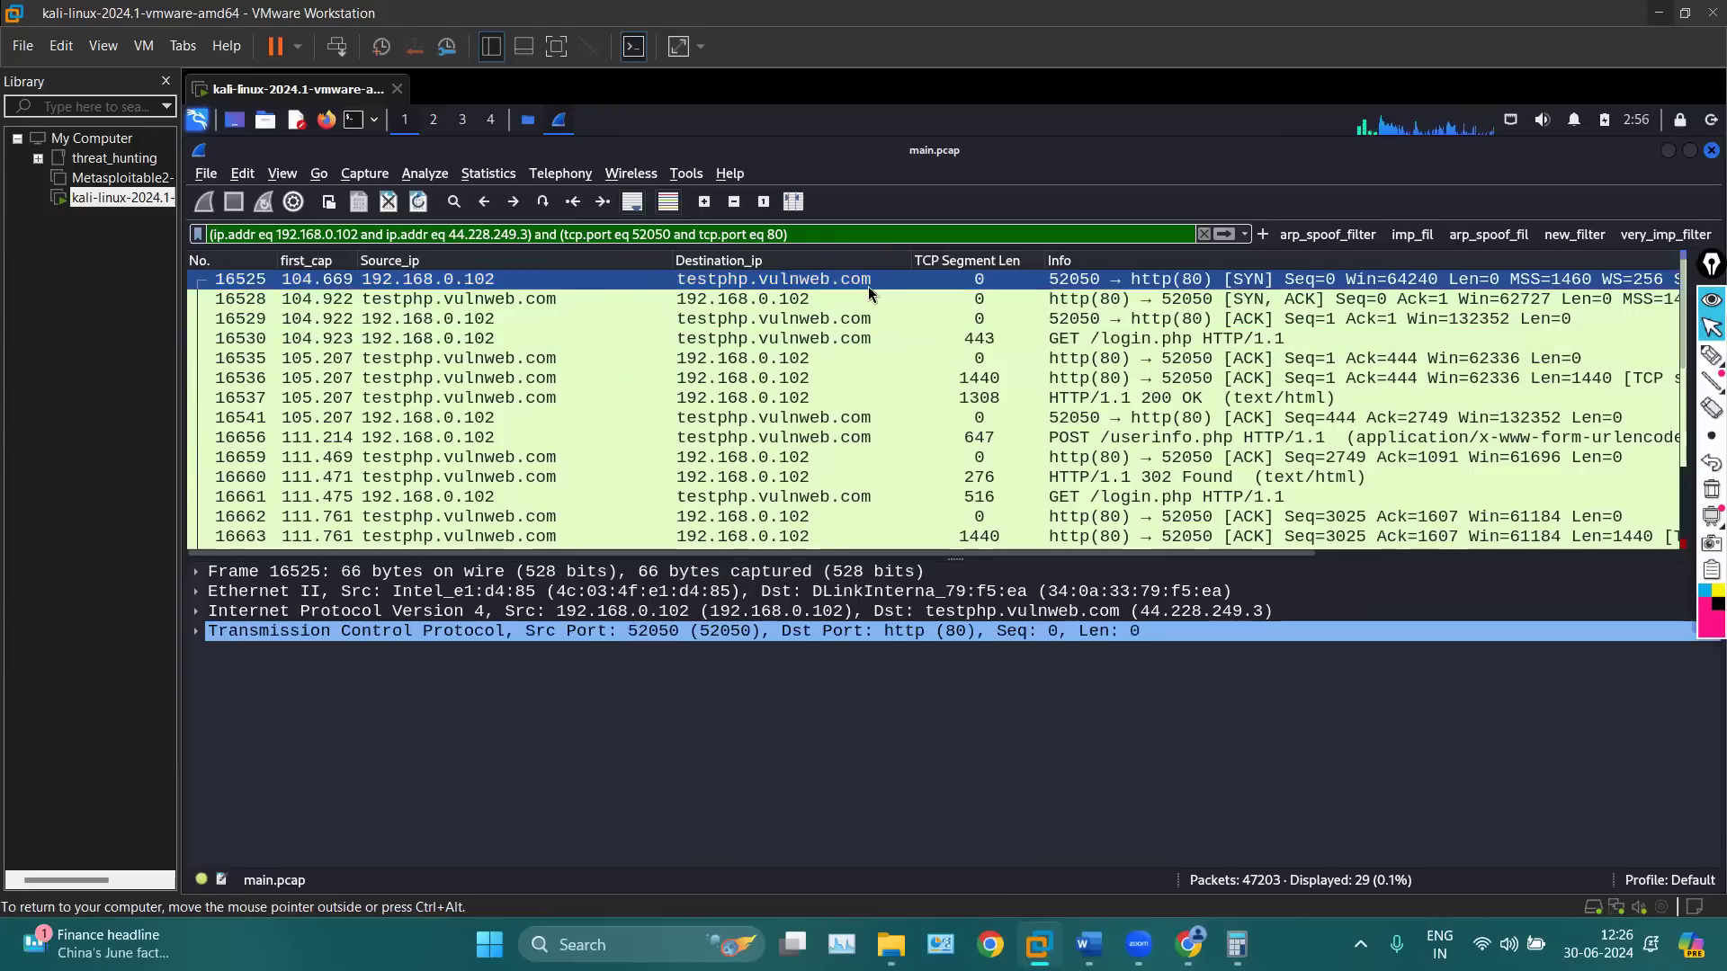
left_click(888, 315)
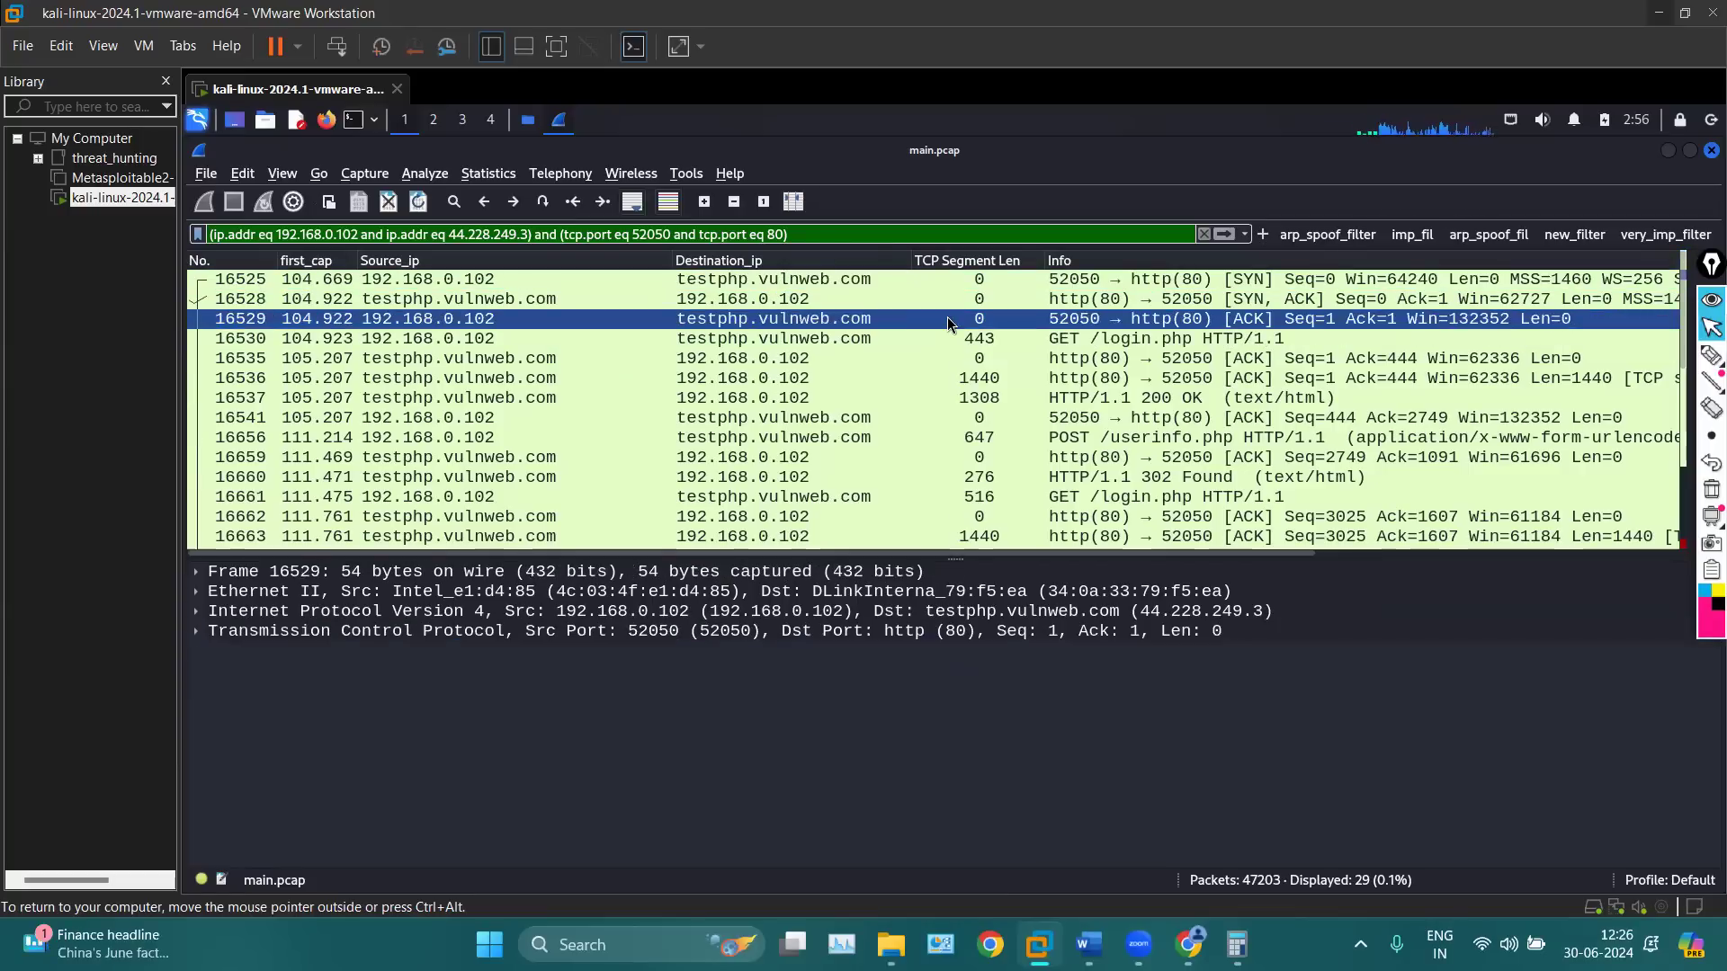
left_click(885, 338)
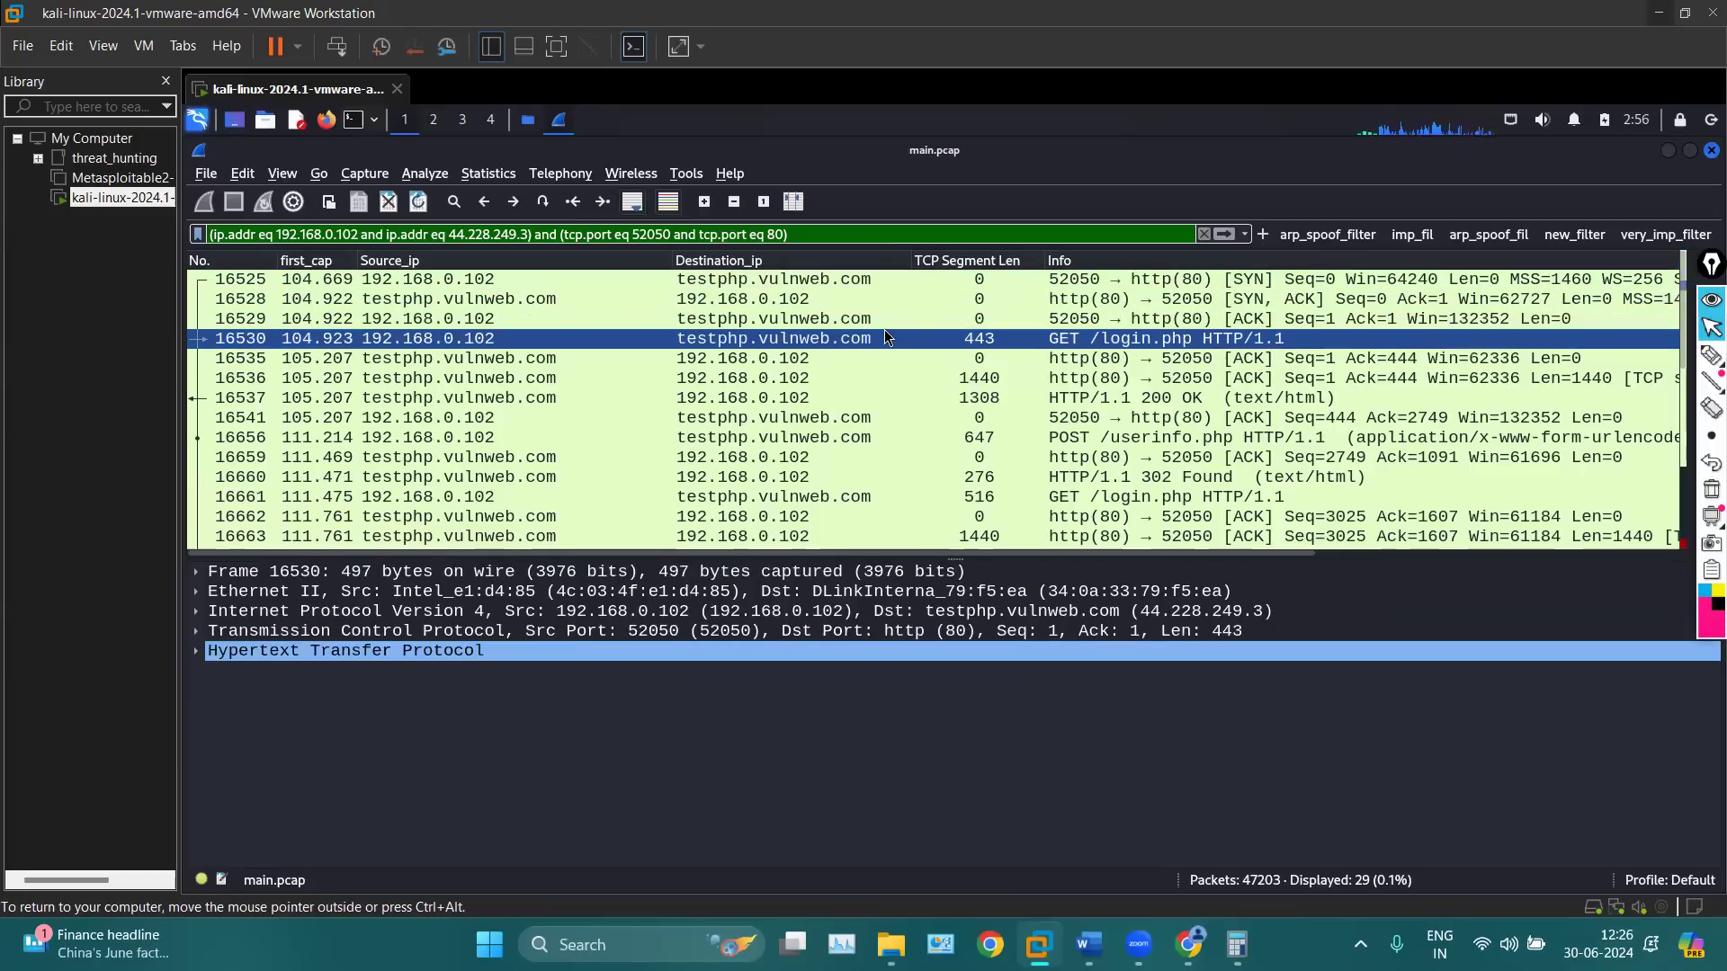
left_click(1000, 358)
left_click(1046, 340)
Circle GET in the first /login.php request with the pen, clear the mark and select the POST /userinfo.php packet
left_click(1711, 356)
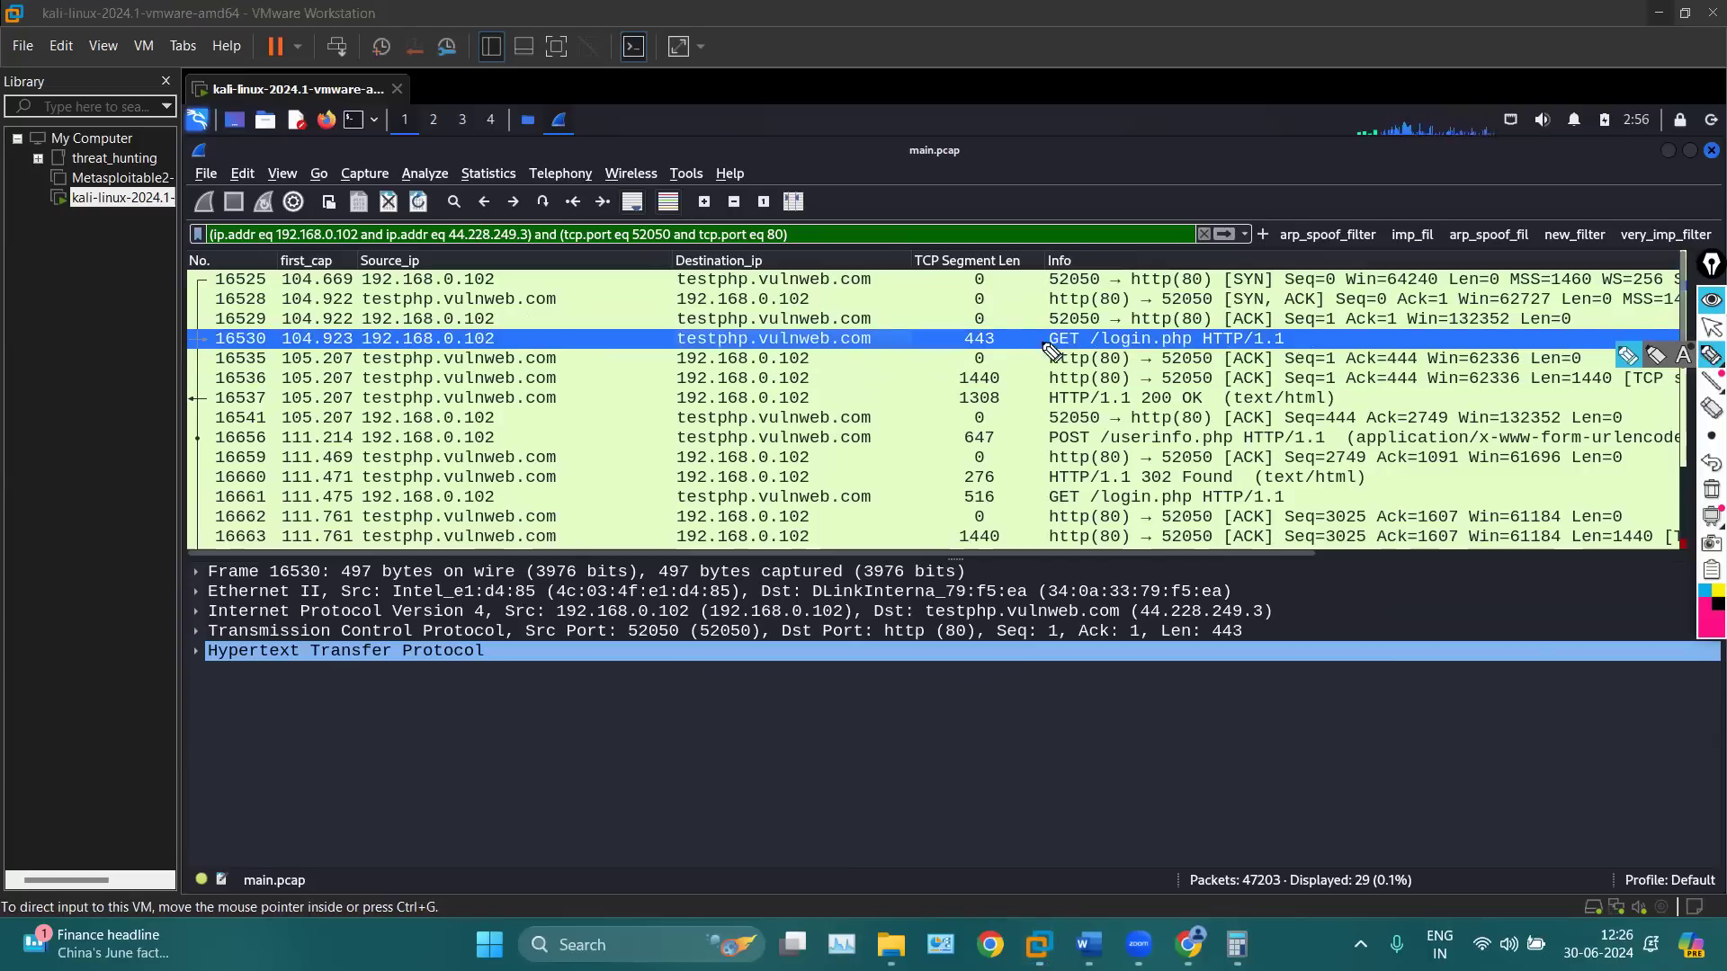
mouse_move(1059, 314)
left_mouse_down()
mouse_move(1019, 331)
mouse_move(1019, 357)
mouse_move(1048, 304)
mouse_move(1039, 315)
left_mouse_up()
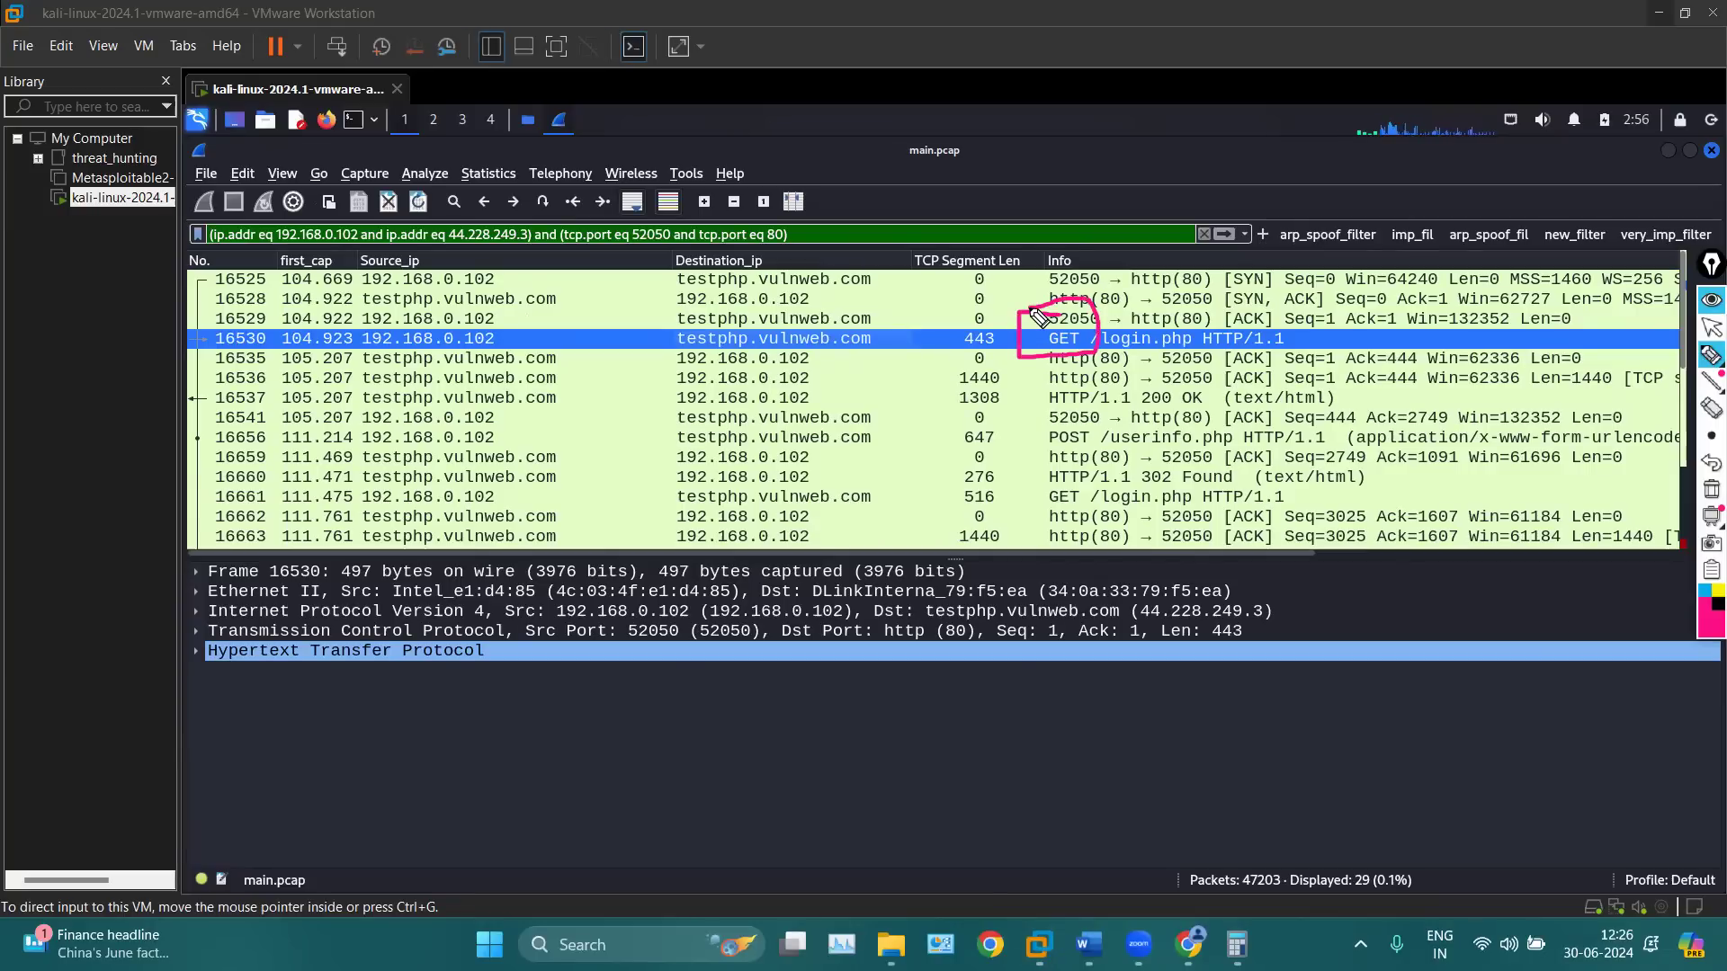
left_click(1711, 490)
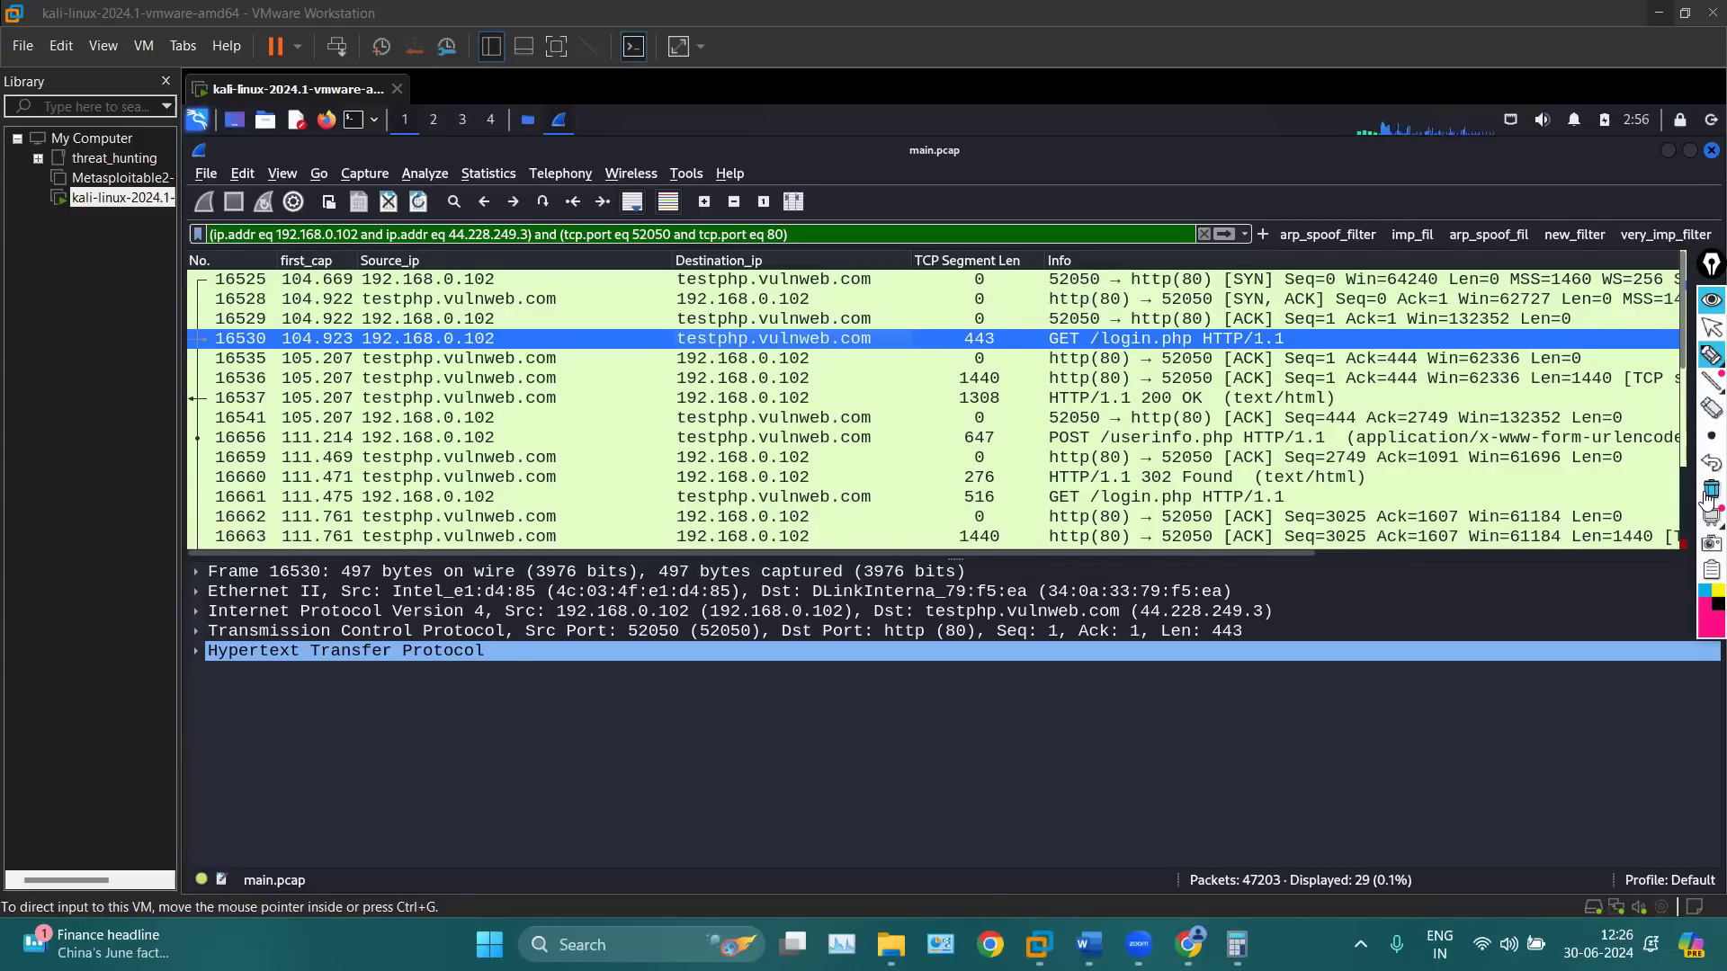
left_click(1709, 331)
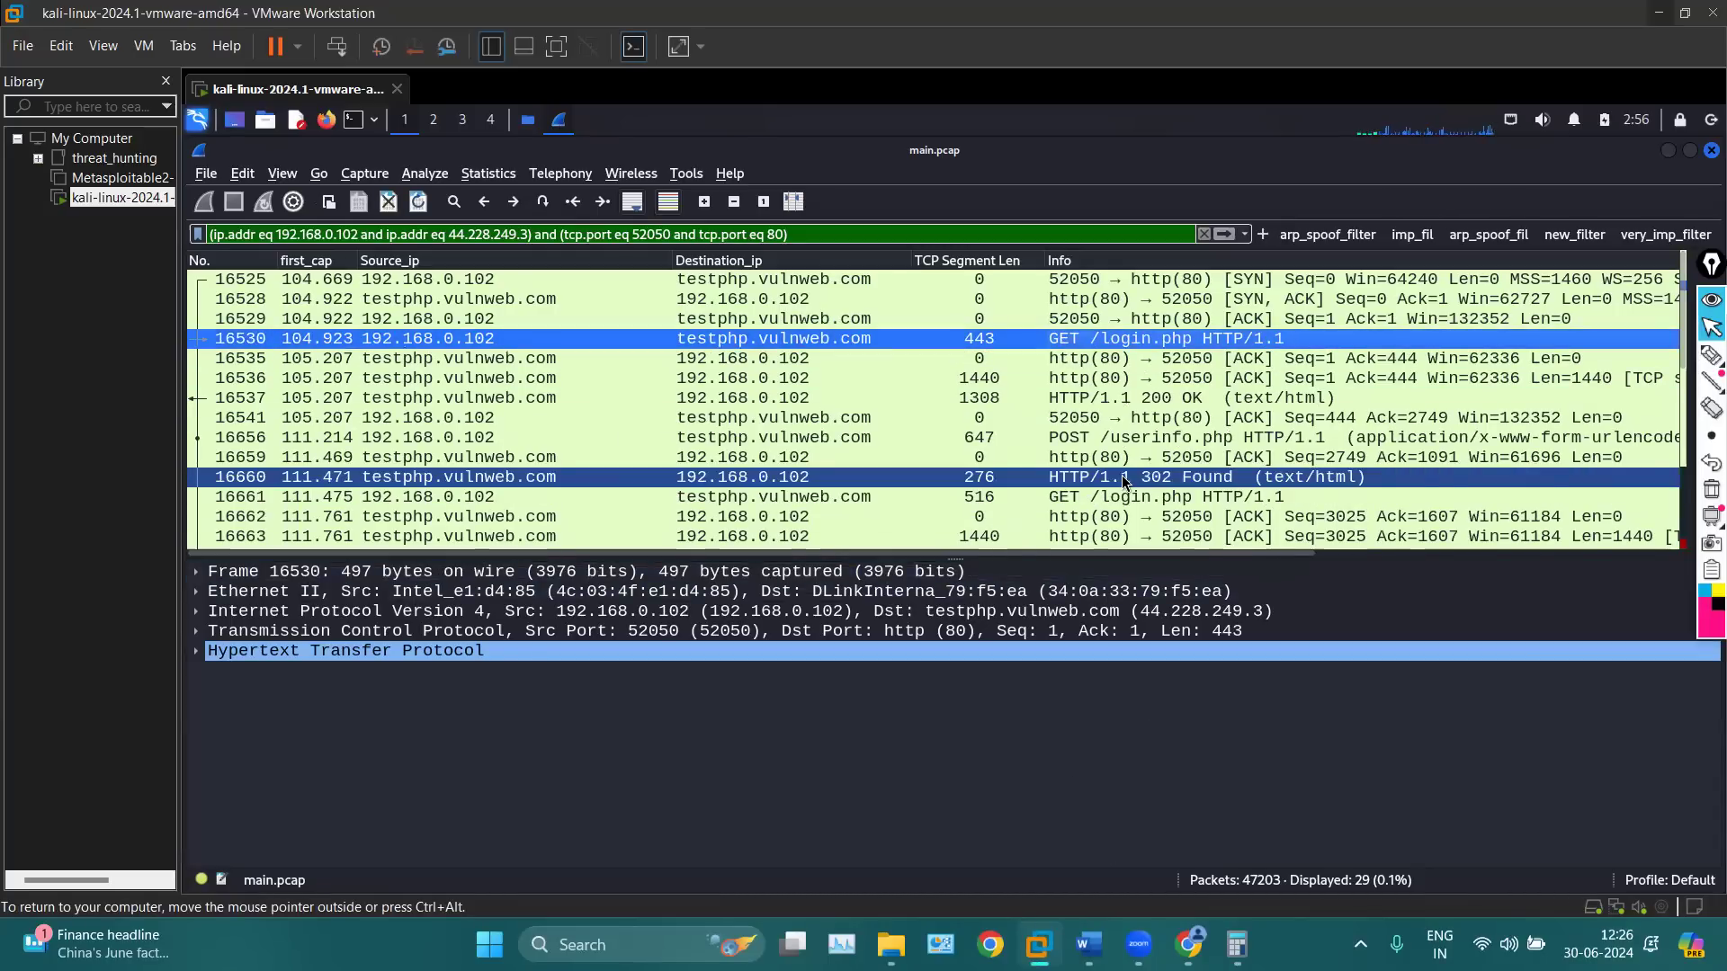
left_click(1060, 439)
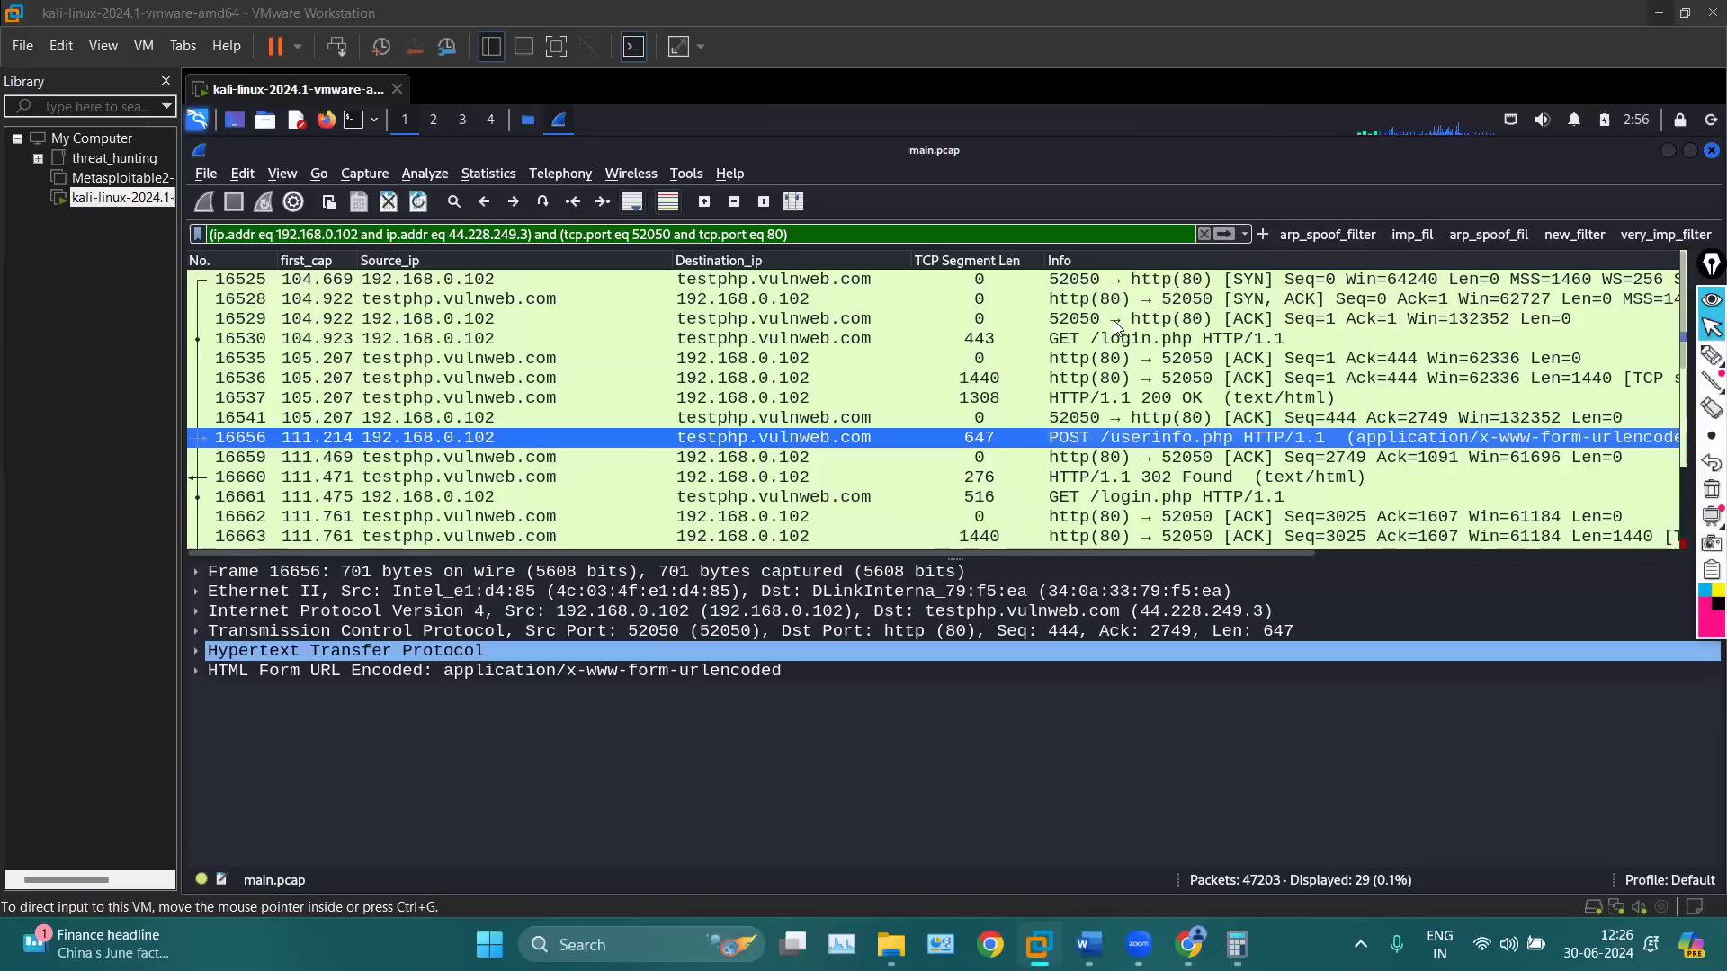
left_click(1088, 340)
Switch to Chrome and search Google Images for "get vs post request"
left_click(1188, 944)
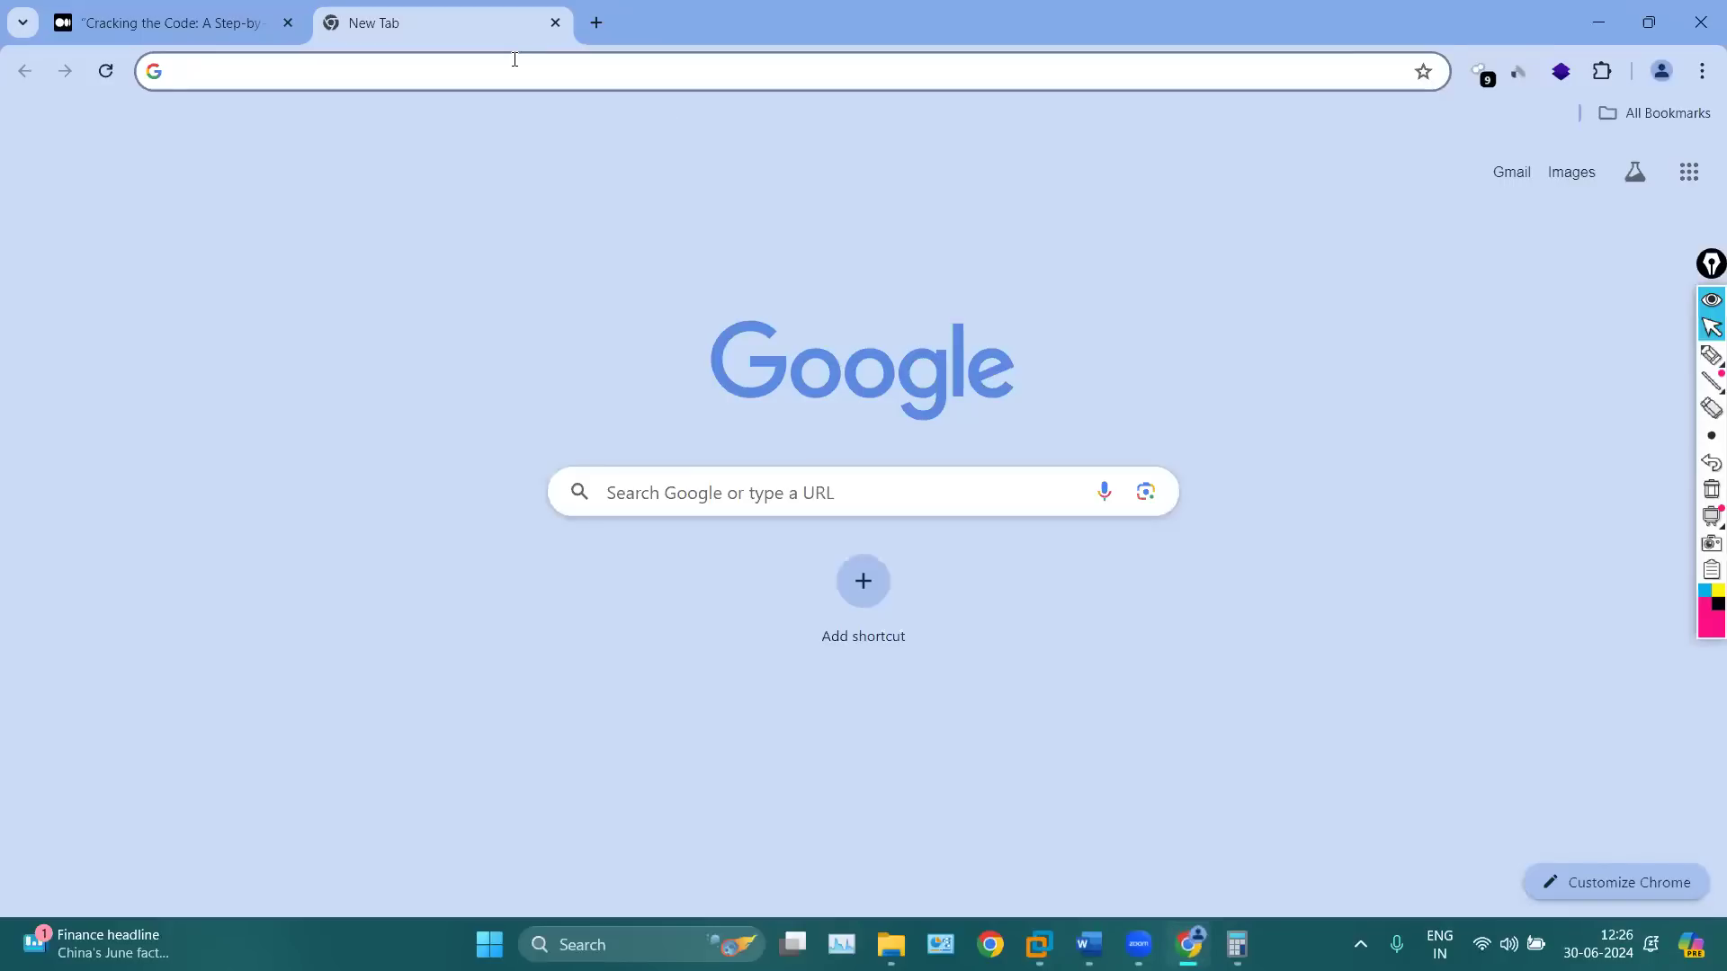
type("get vs post")
key("Down")
key("Return")
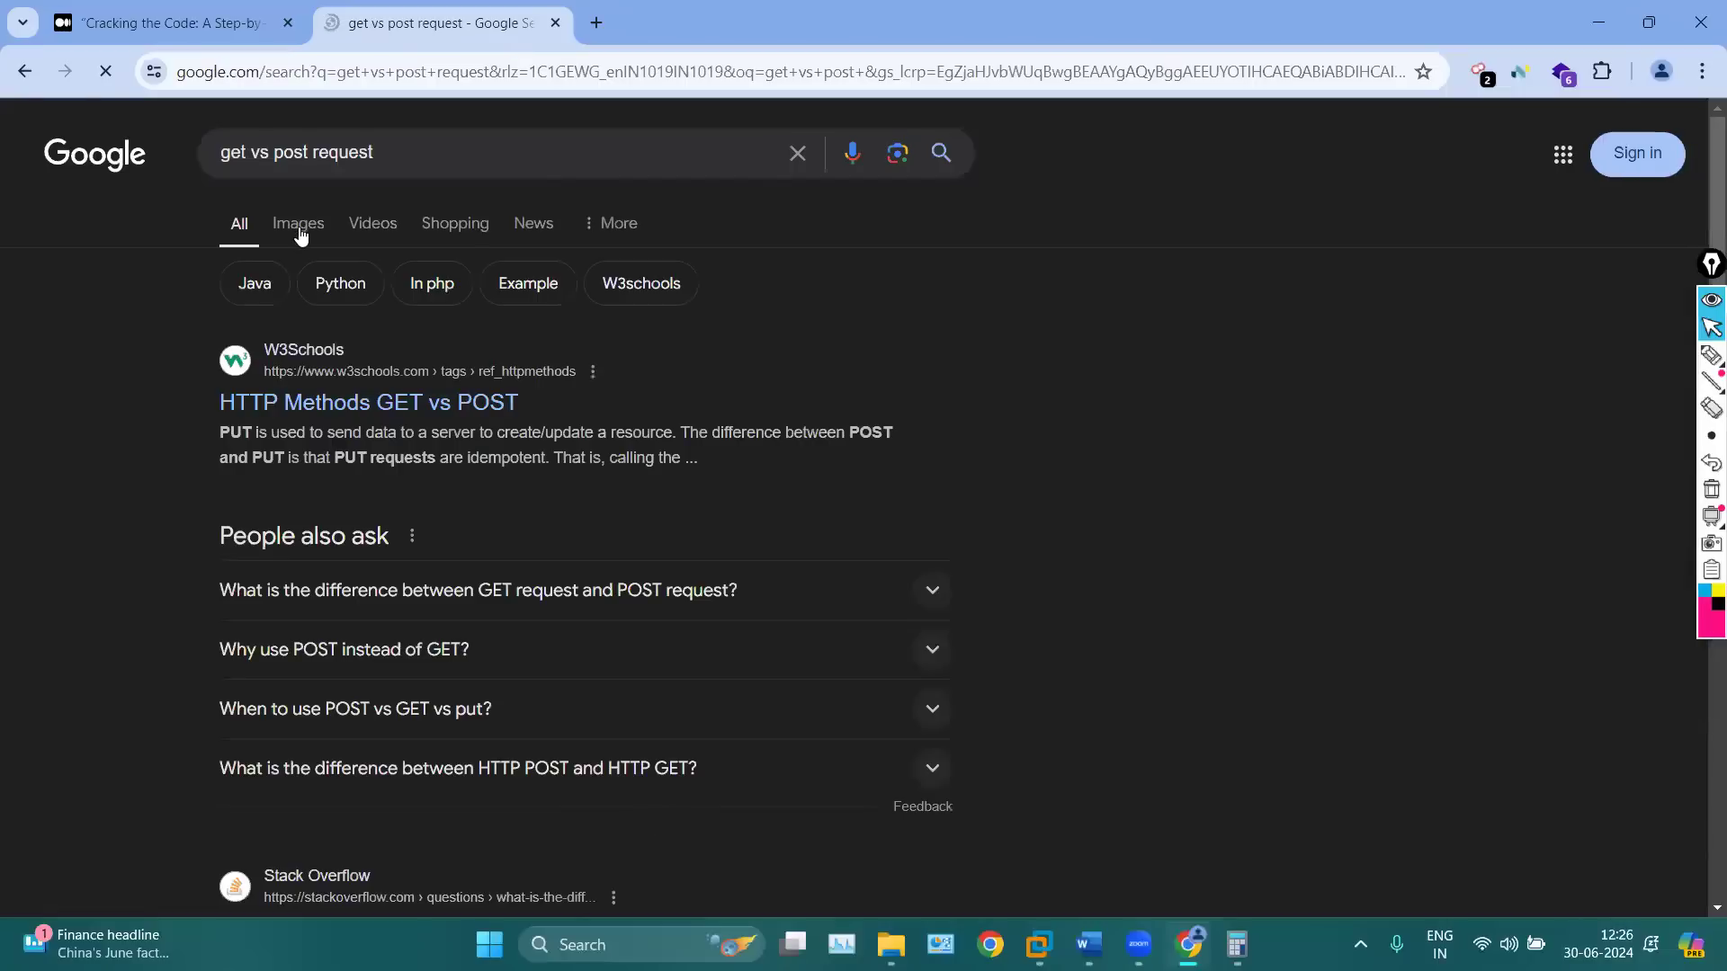
left_click(301, 236)
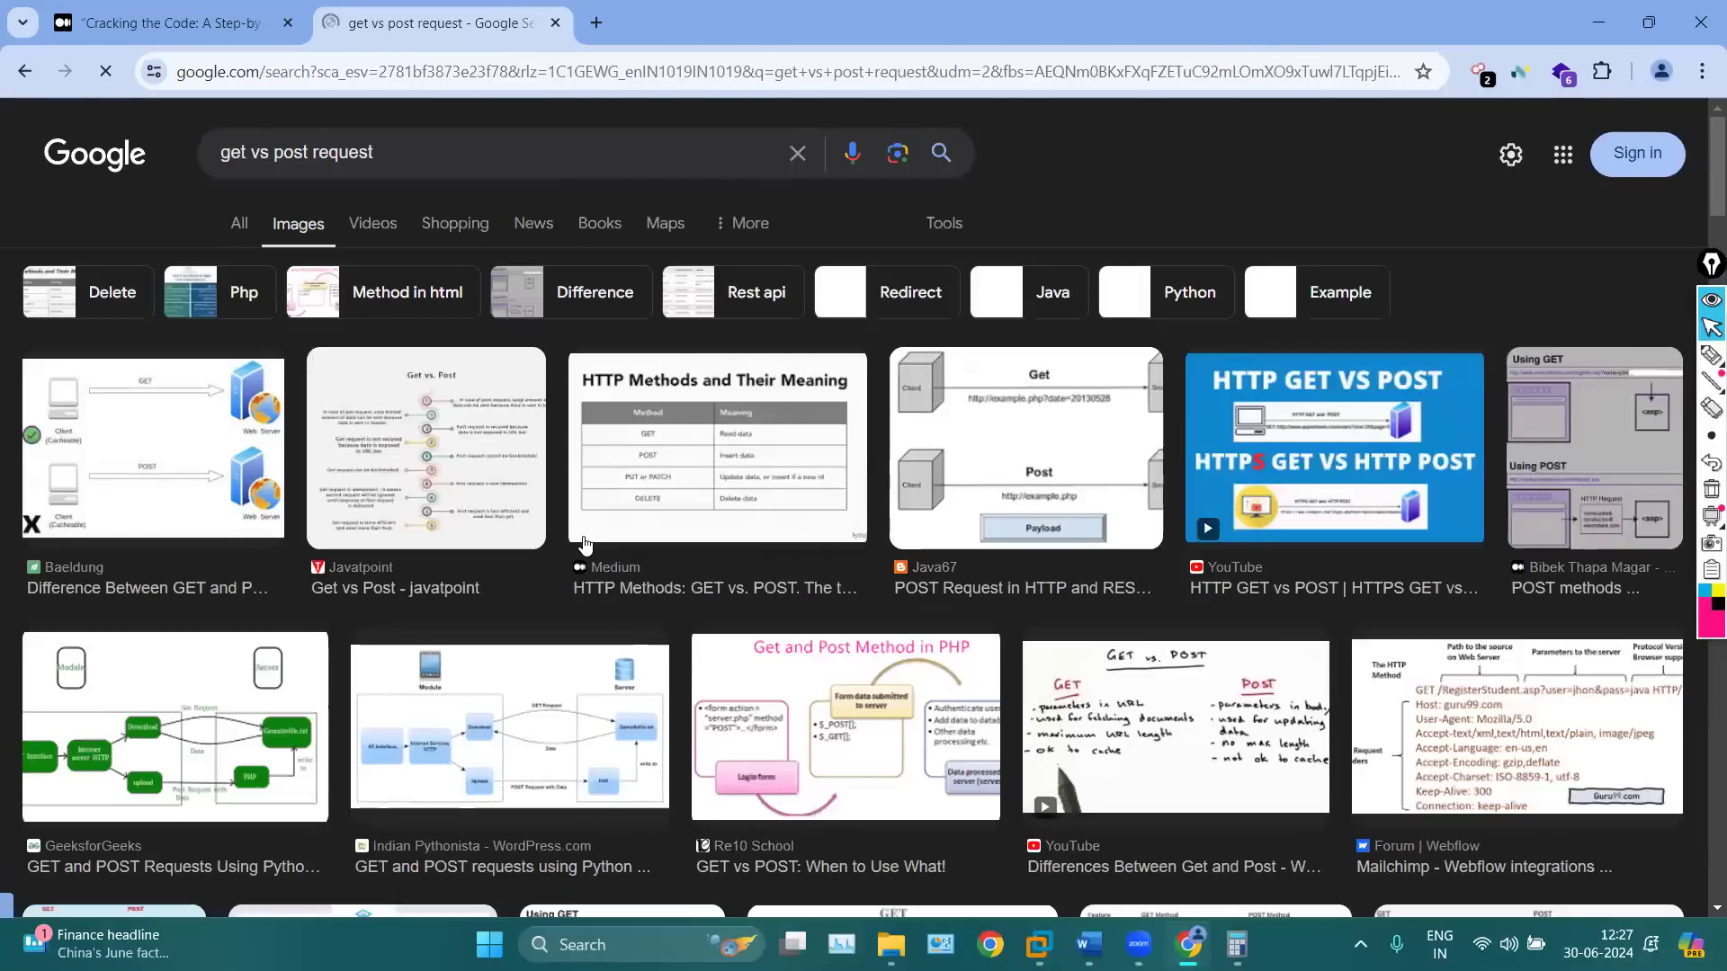
Browse the image results and enlarge the Medium diagram comparing Using GET with Using POST
scroll(584, 544, "down", 1)
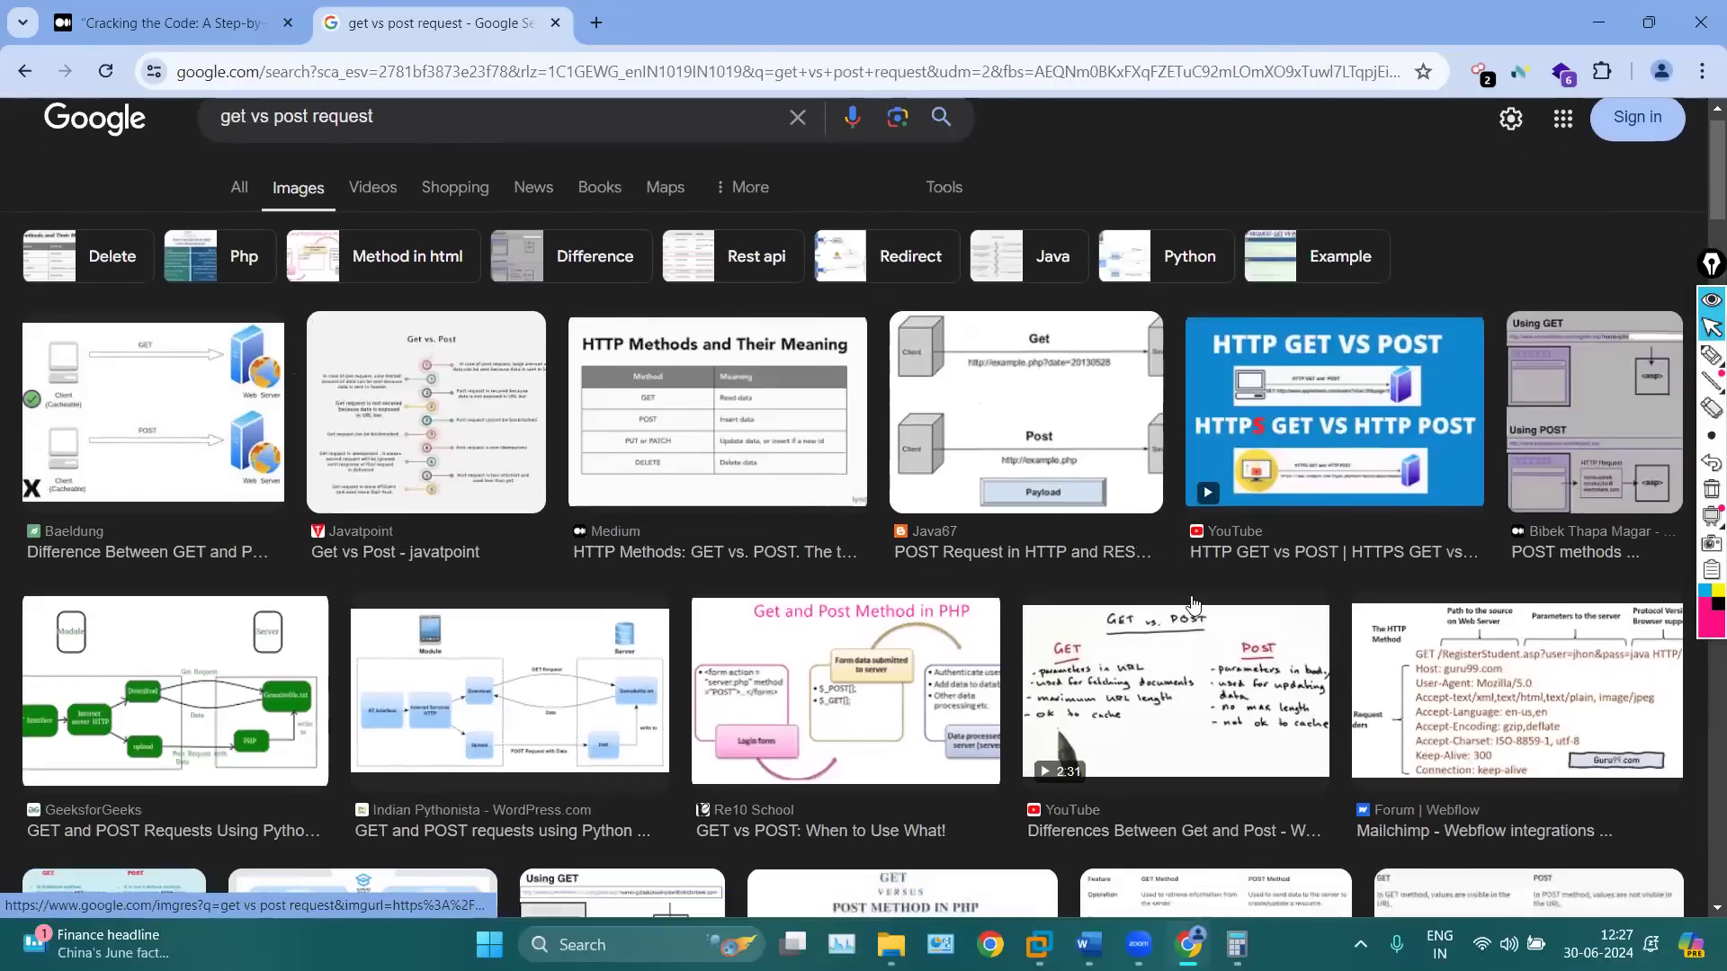
scroll(1194, 605, "down", 4)
scroll(1194, 604, "up", 5)
left_click(1339, 481)
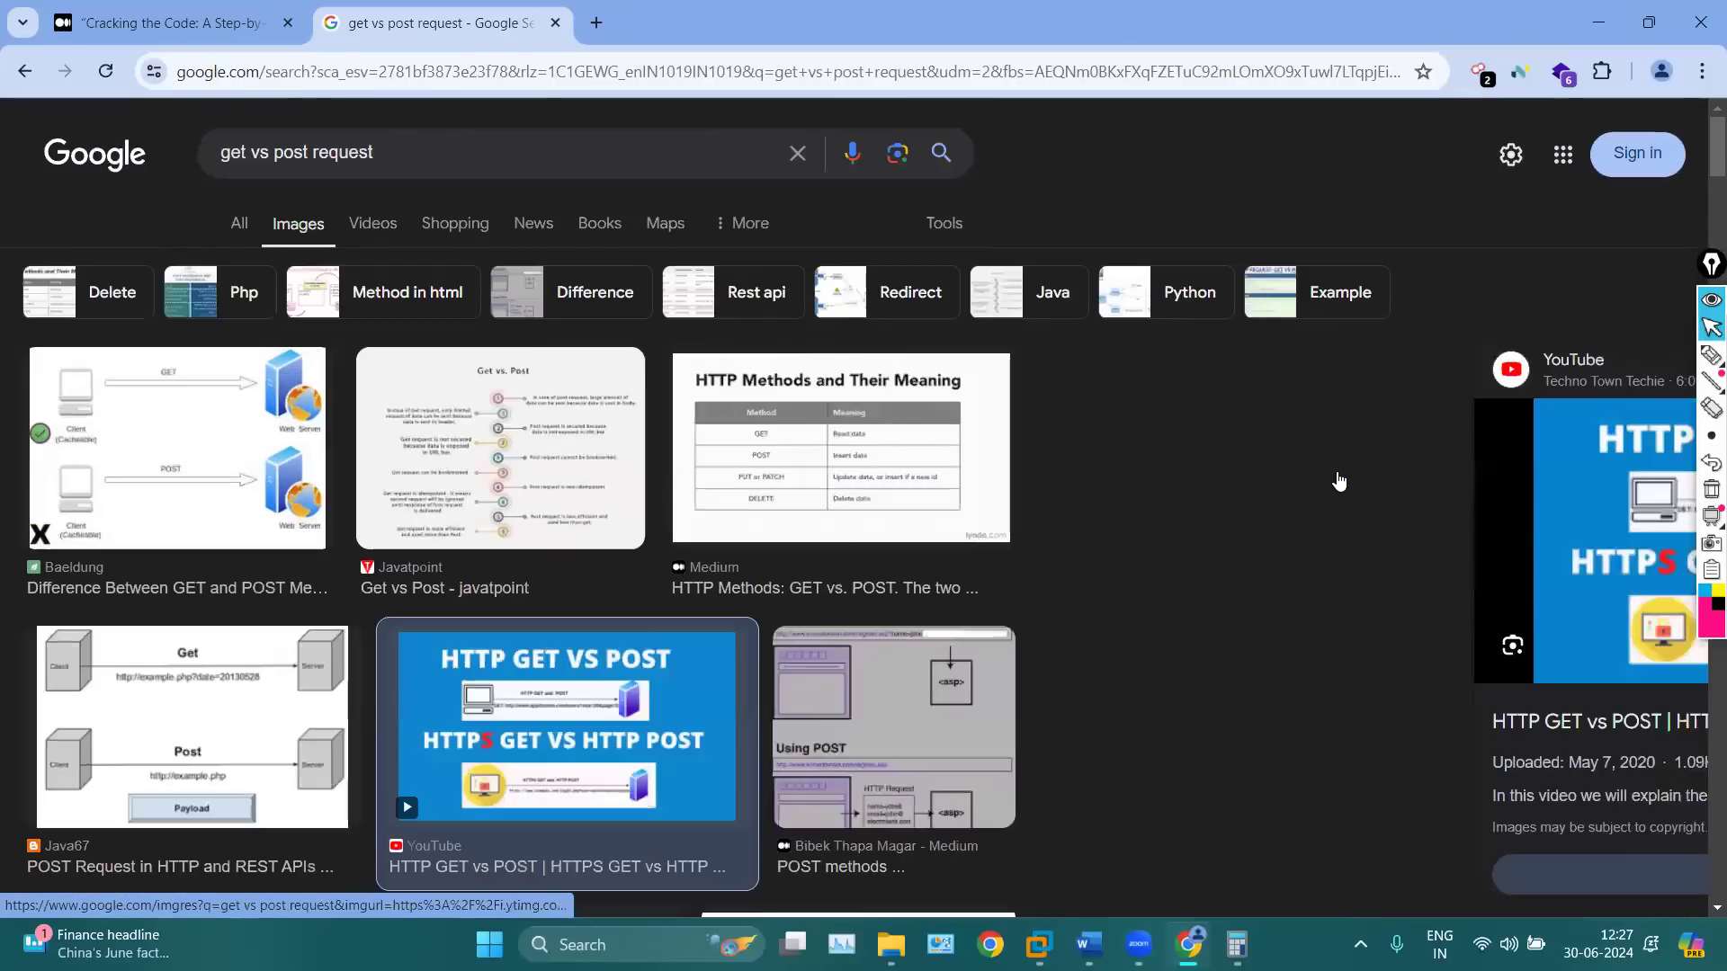
key("Right")
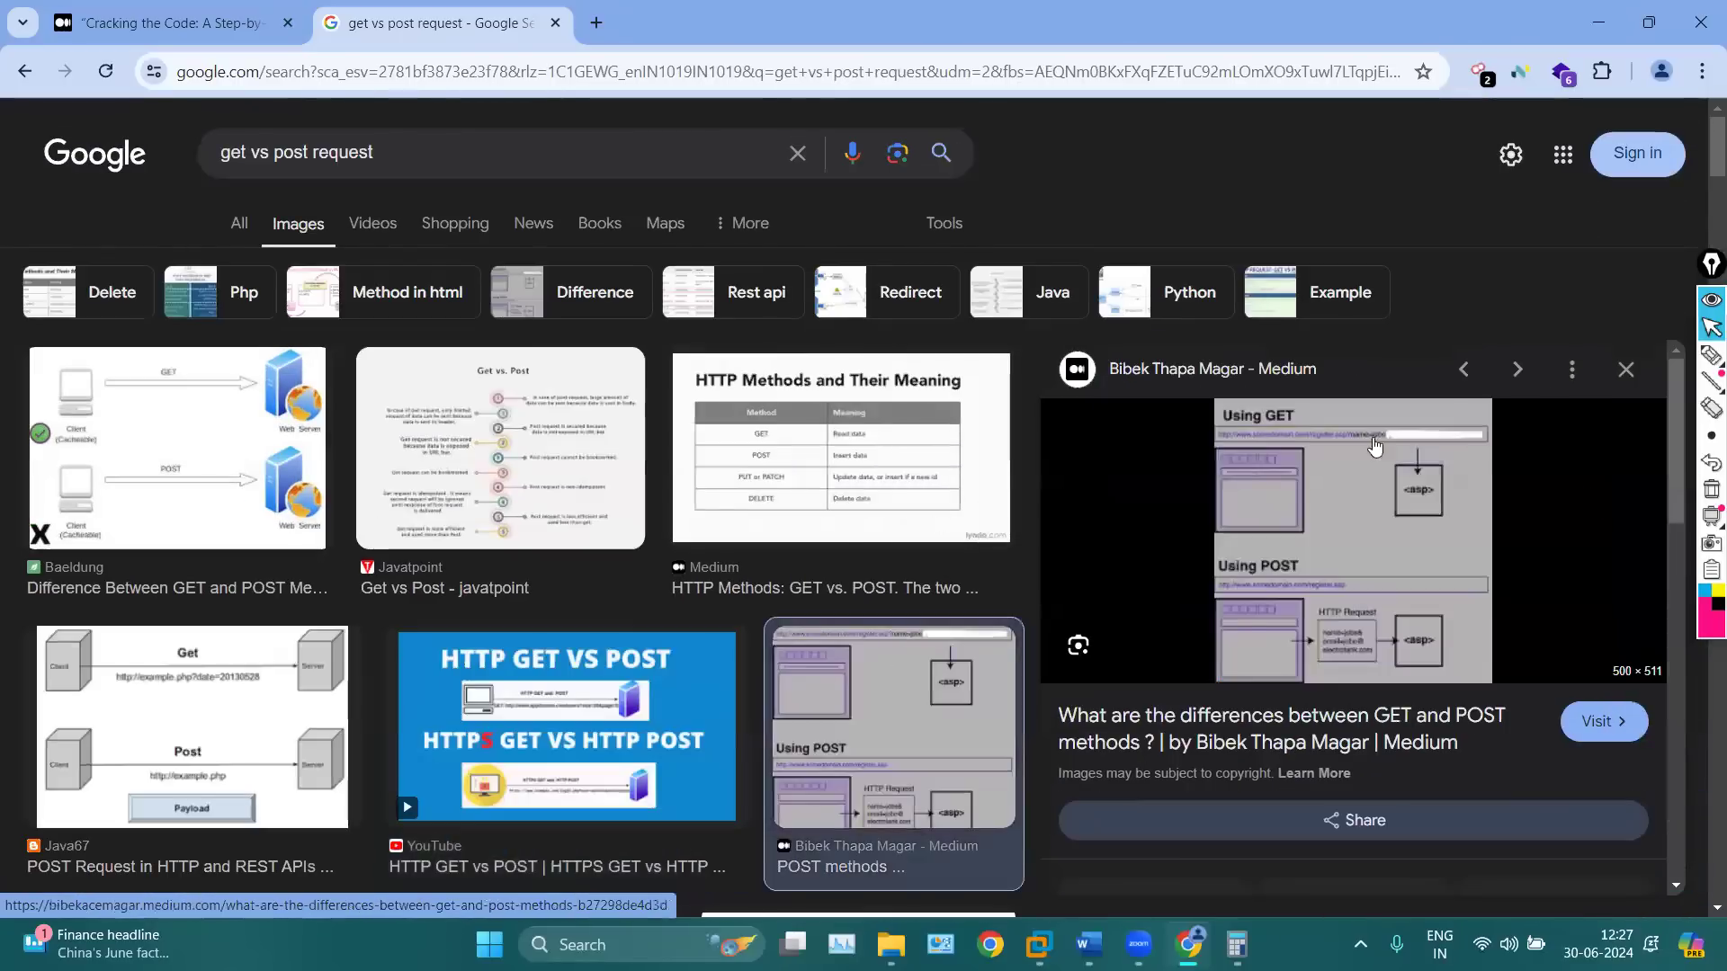
scroll(1373, 444, "up", 5)
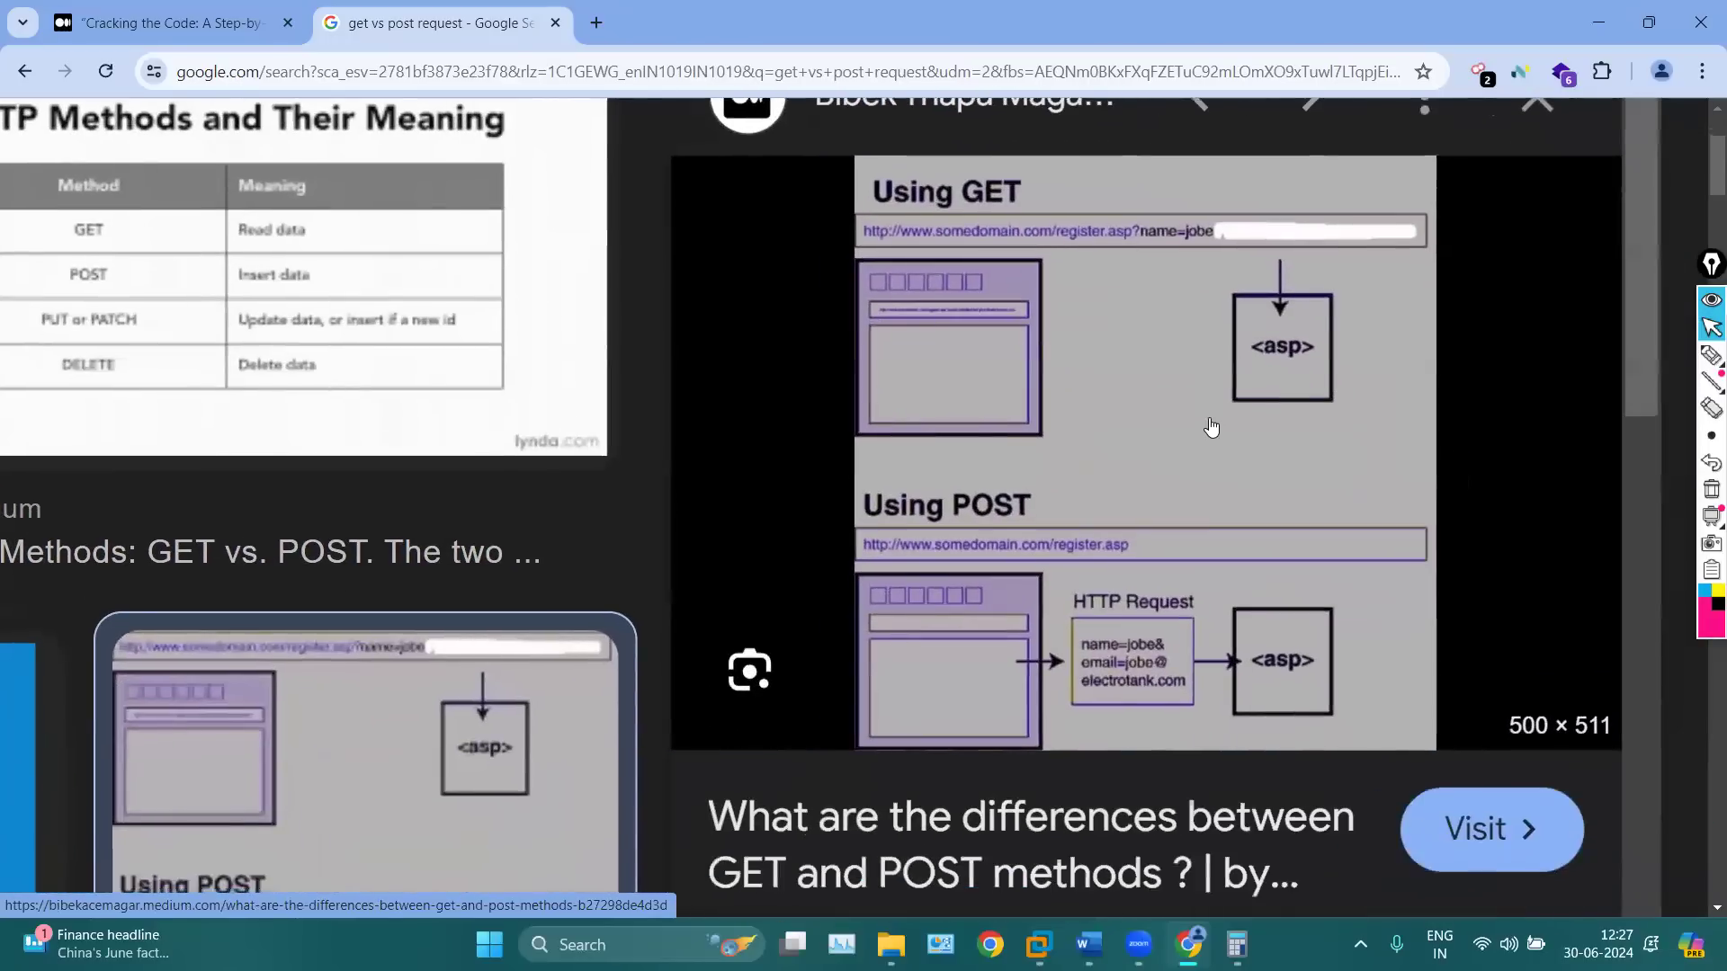
scroll(1212, 427, "up", 5)
scroll(1212, 427, "down", 4)
scroll(1212, 428, "left", 2)
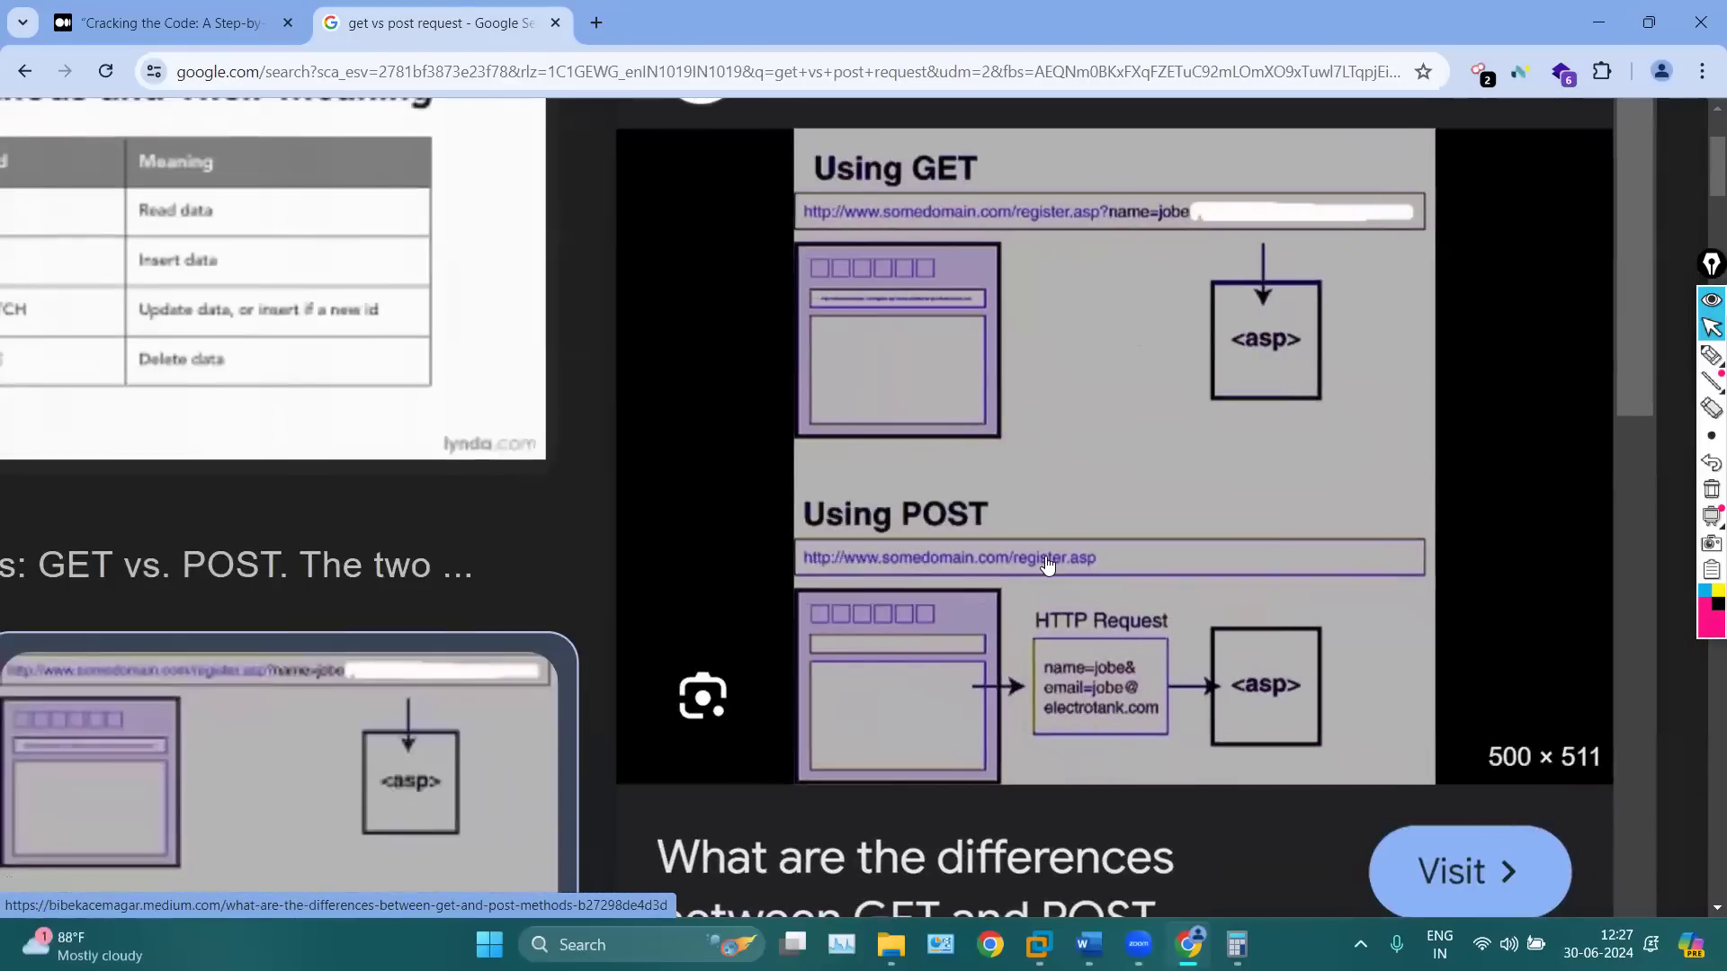
Search for "testphph" in a new tab and open the Test Vuln Login page of testphp.vulnweb.com
left_click(586, 9)
type("tres")
key("BackSpace")
key("BackSpace")
key("BackSpace")
type("est")
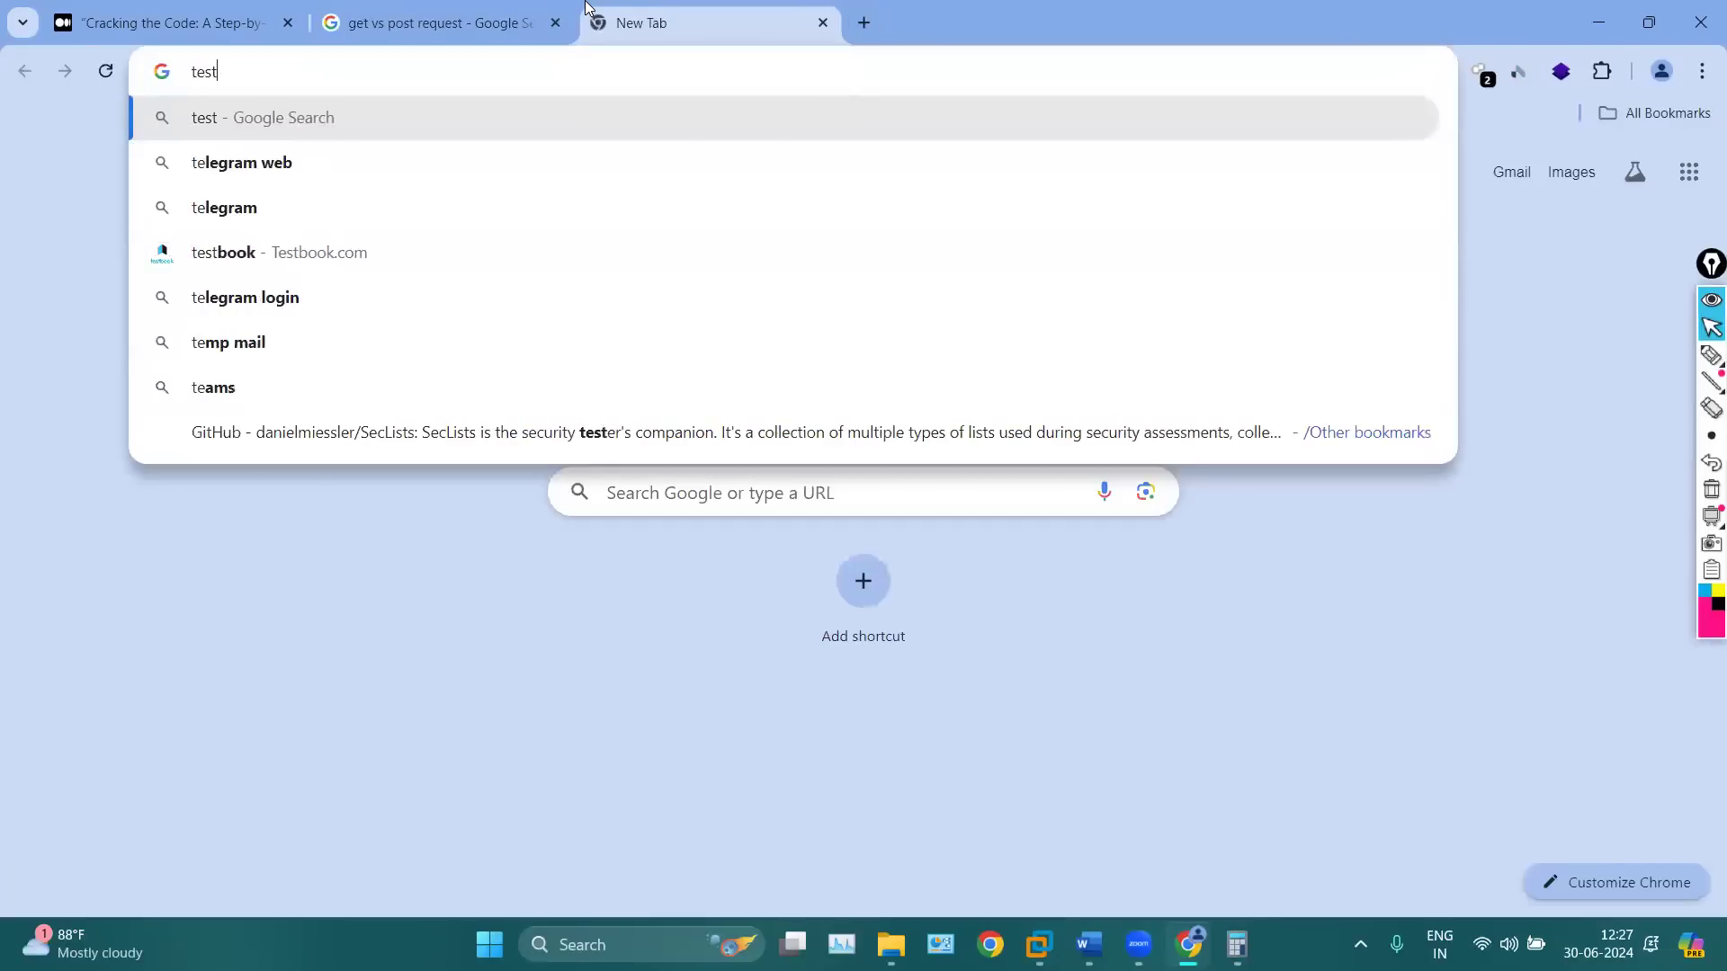
type("phph")
key("Return")
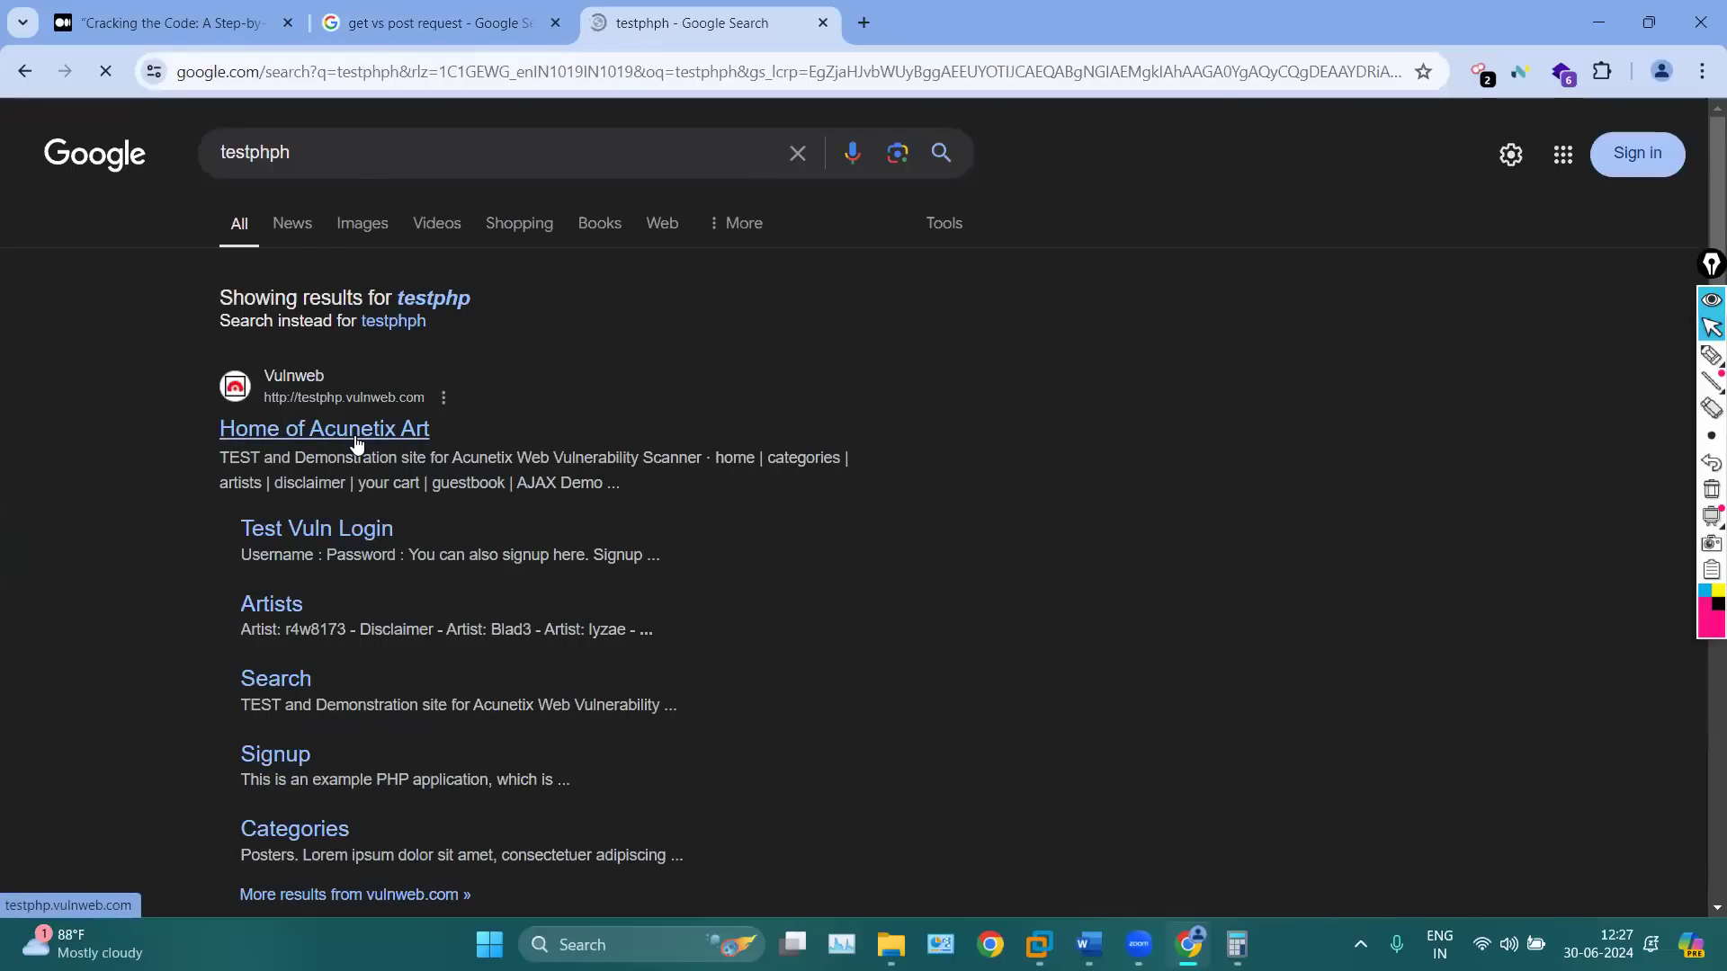
scroll(241, 333, "left", 5)
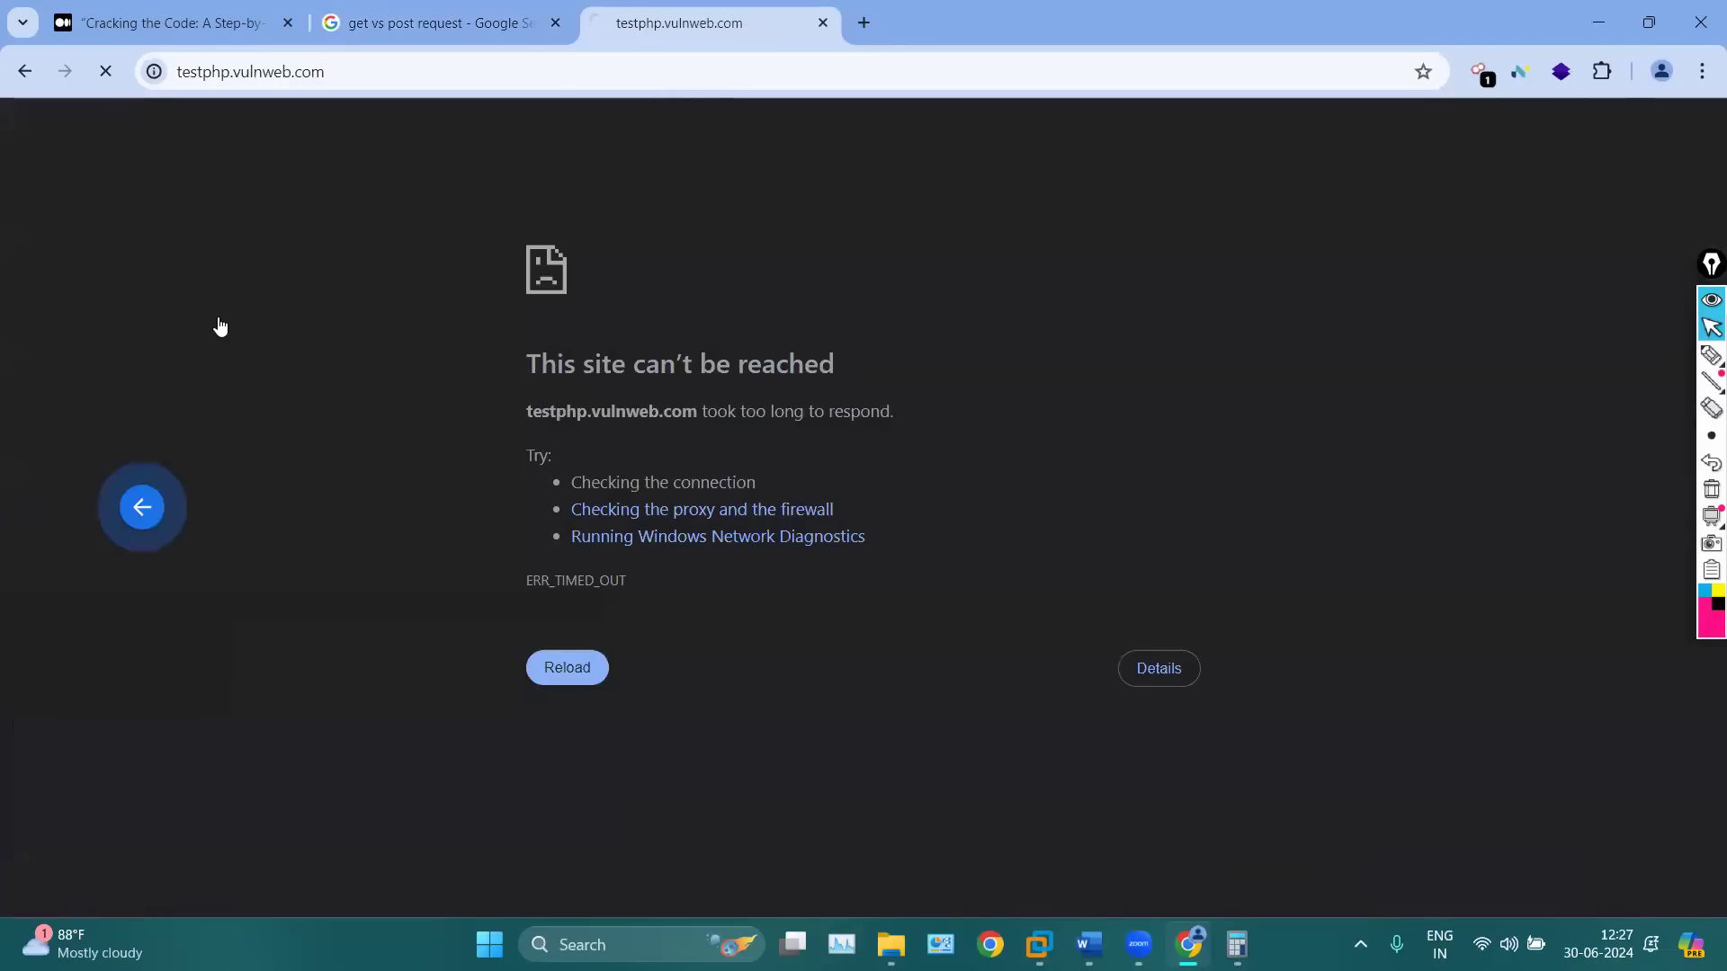
left_click(319, 535)
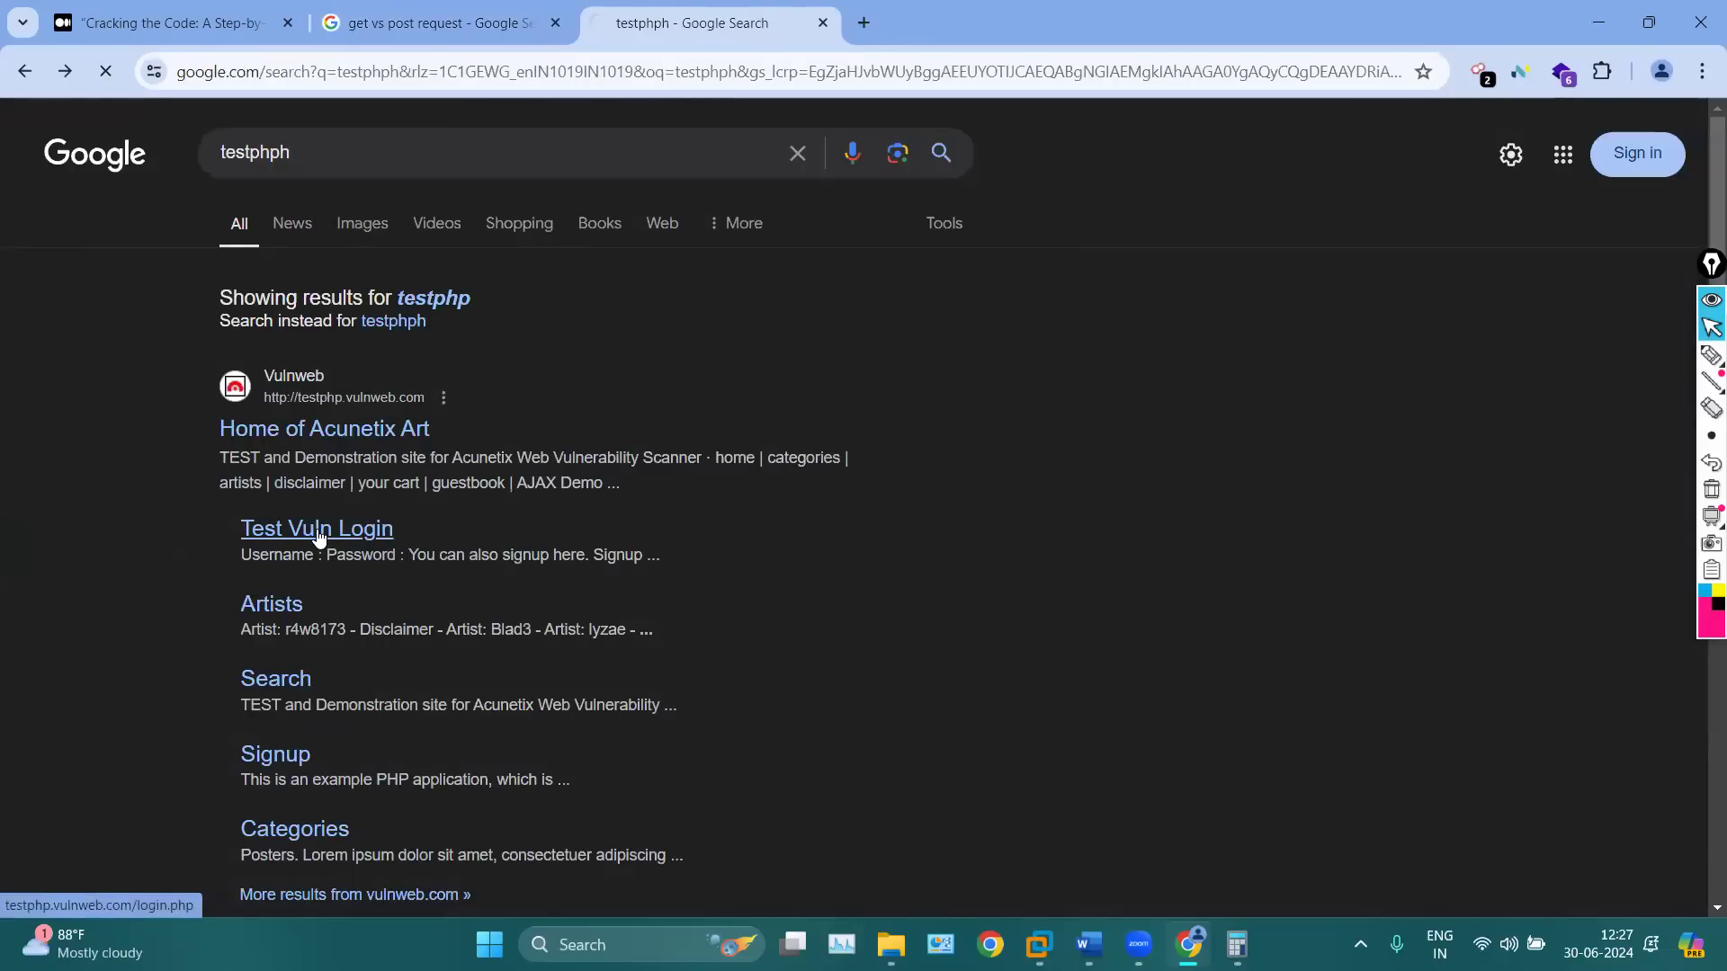
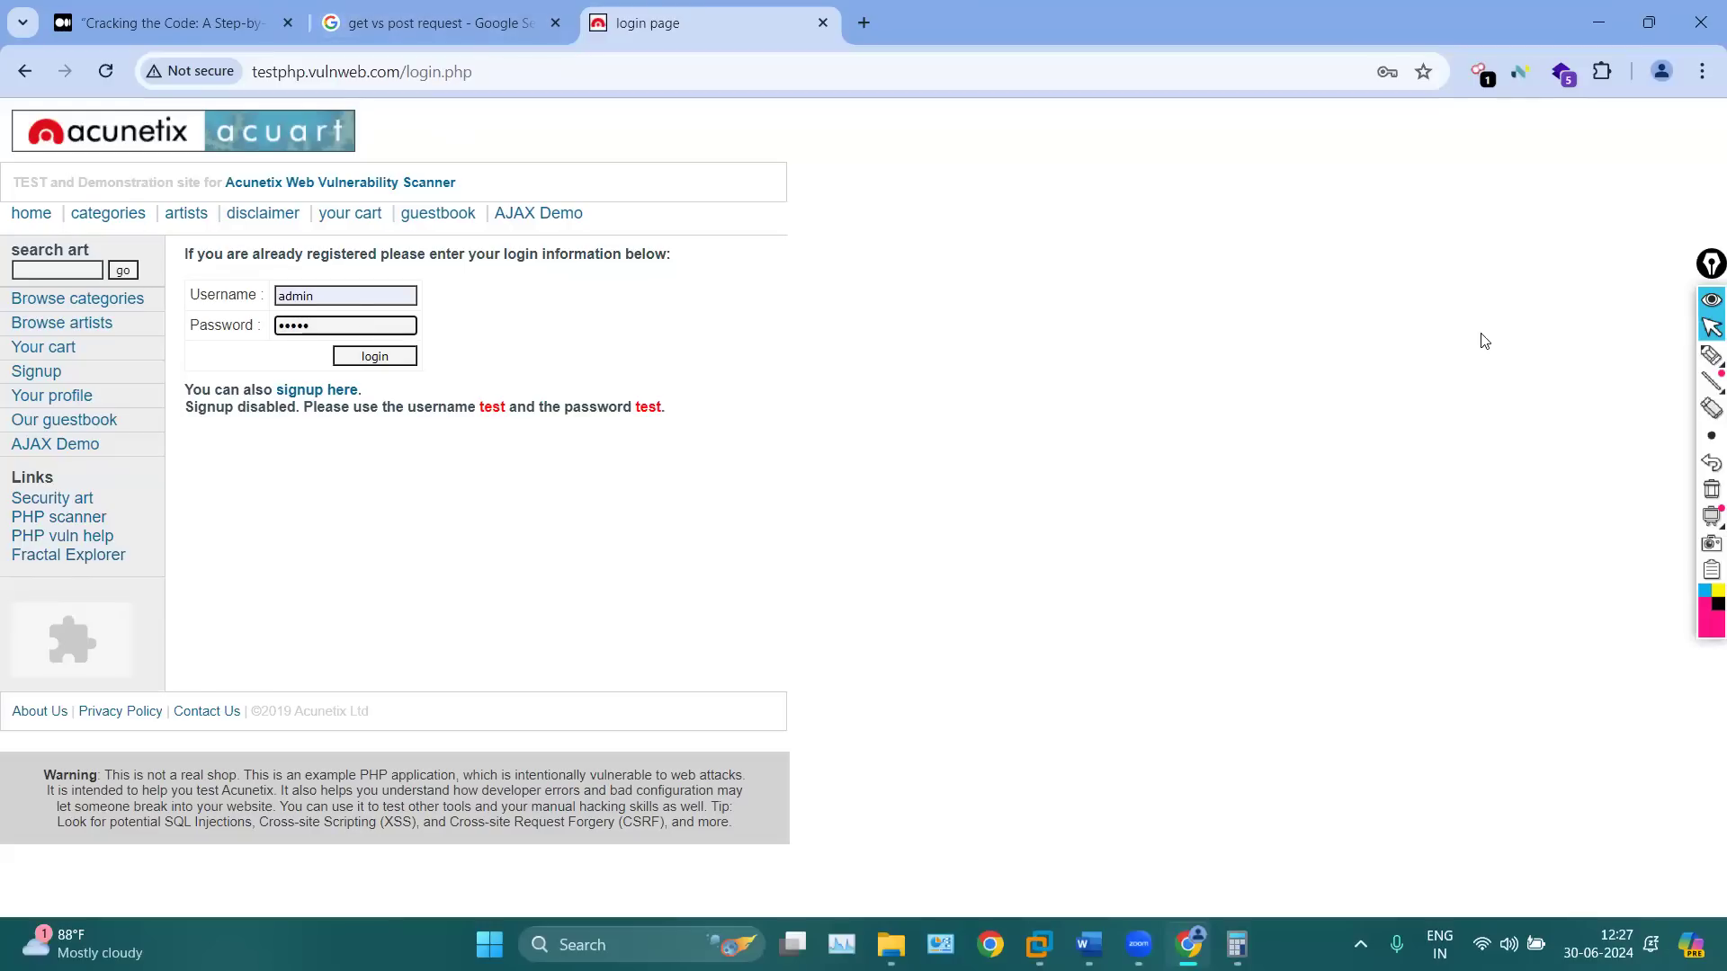
Circle the login form with the pen, add an arrow, underline the credential fields and outline the empty area after the URL
left_click(1711, 355)
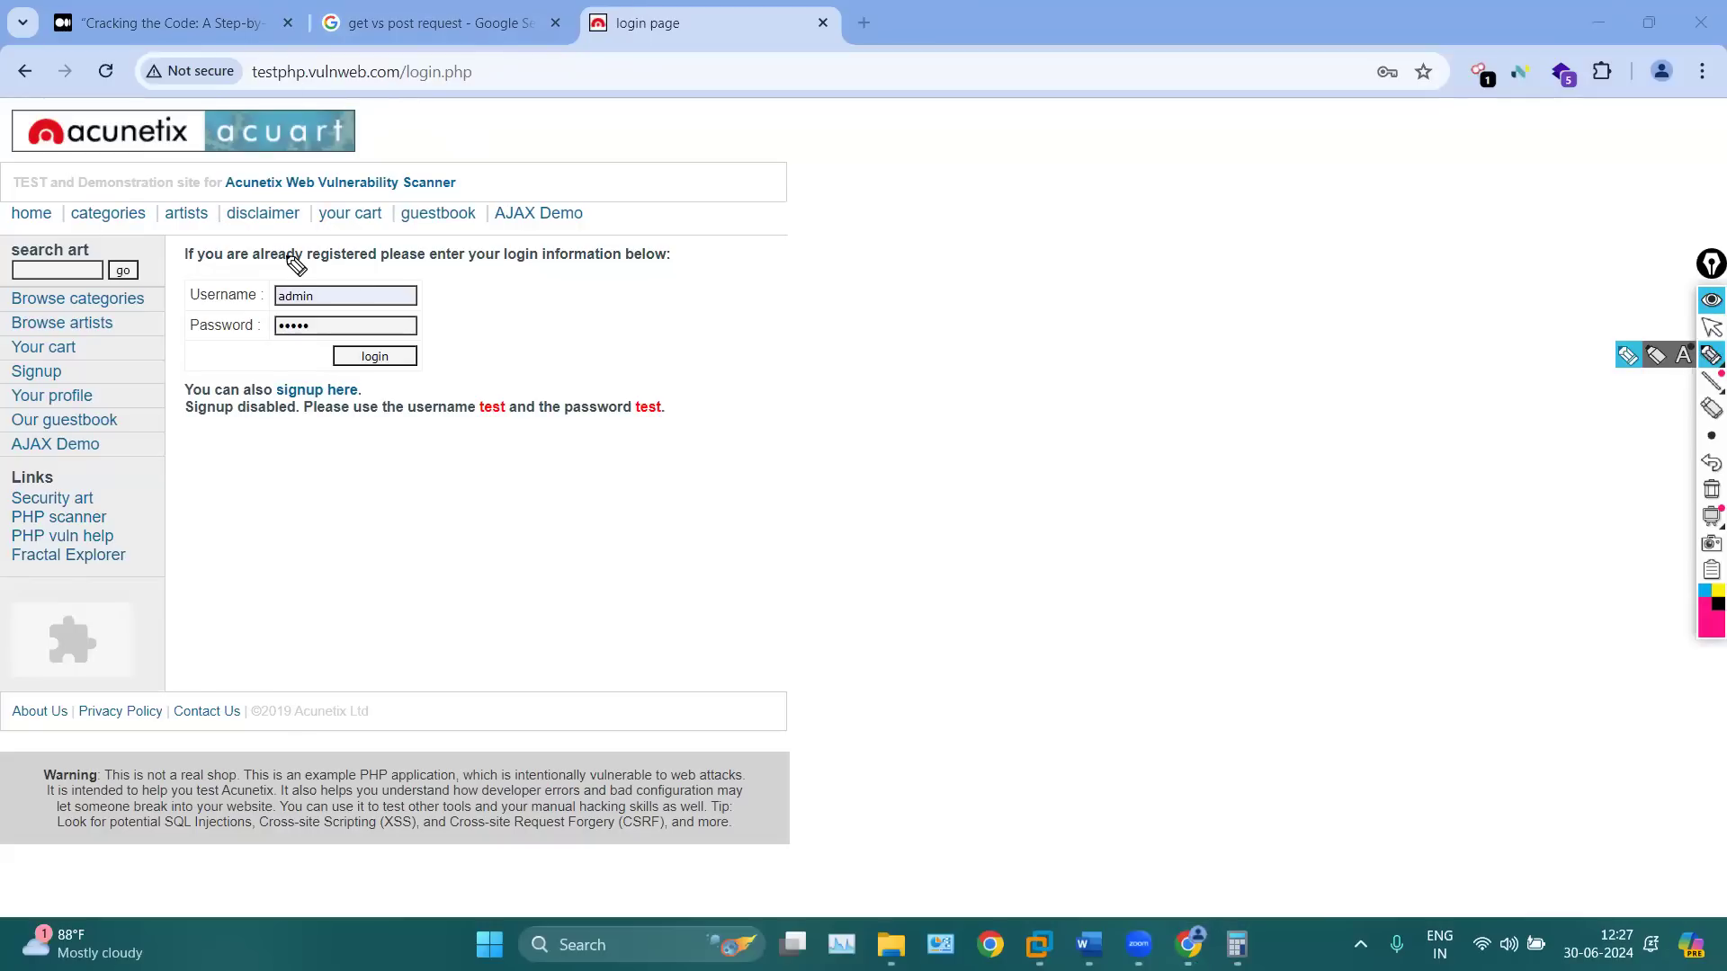
mouse_move(173, 261)
left_mouse_down()
mouse_move(165, 377)
mouse_move(482, 401)
mouse_move(223, 263)
left_mouse_up()
mouse_move(195, 470)
left_mouse_down()
mouse_move(253, 371)
mouse_move(277, 432)
left_mouse_up()
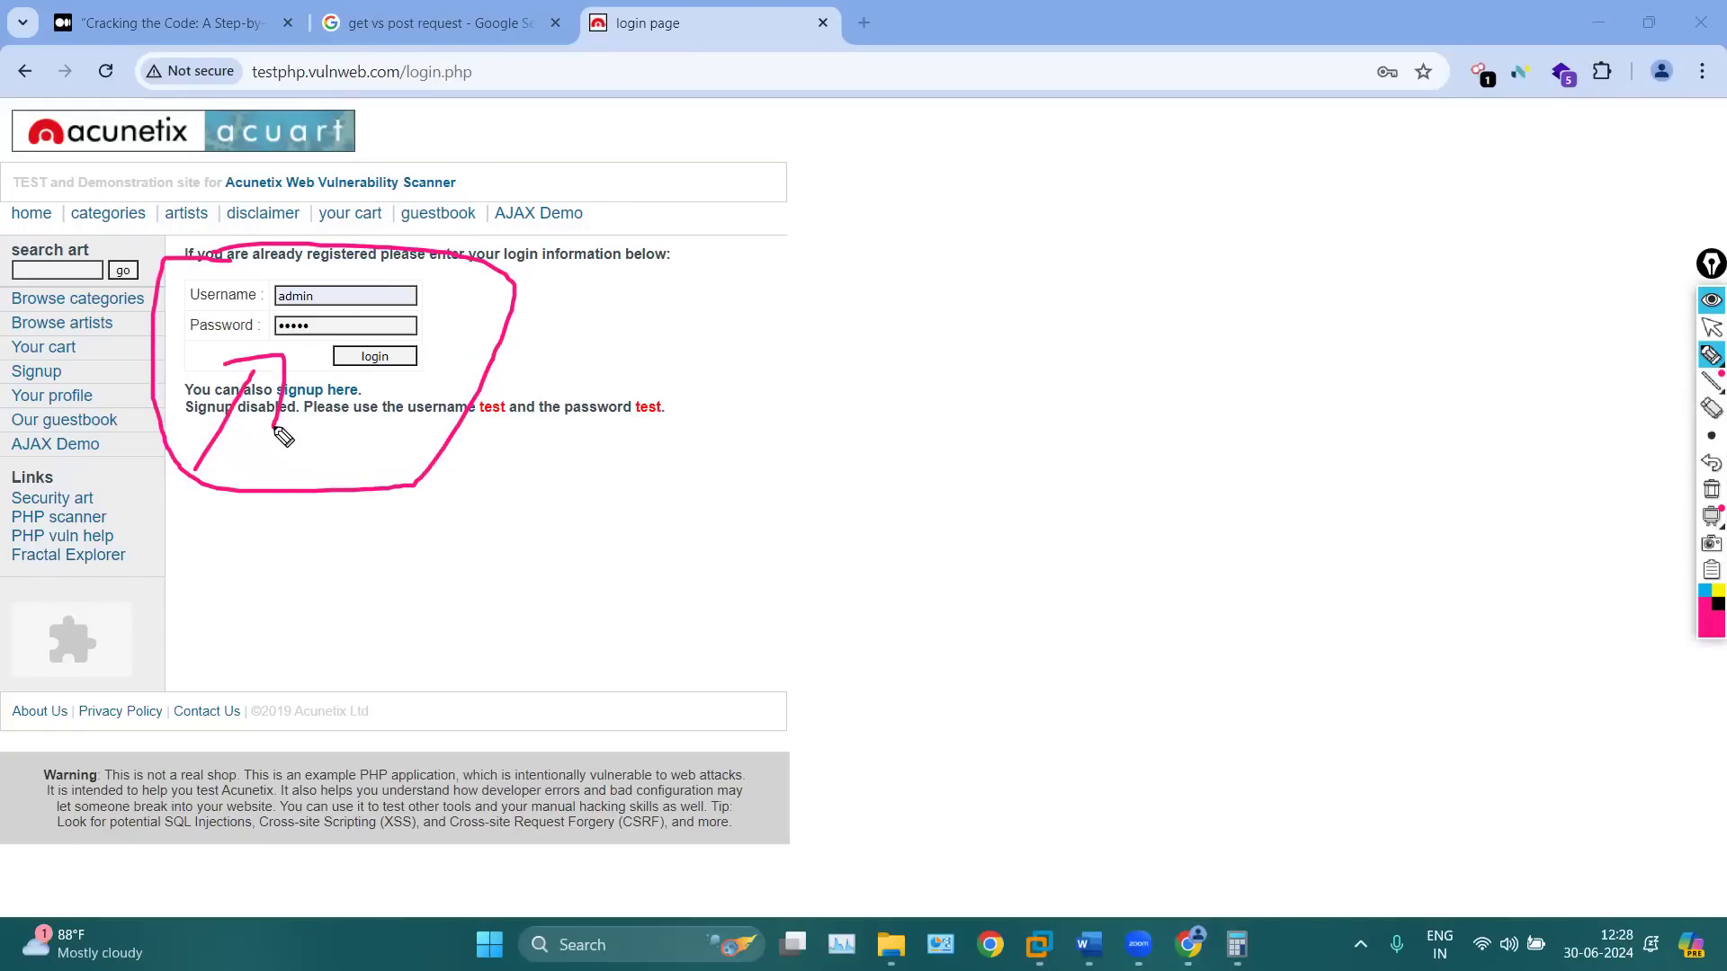
left_click_drag(232, 308, 348, 317)
mouse_move(487, 66)
left_mouse_down()
mouse_move(477, 82)
mouse_move(617, 108)
mouse_move(792, 83)
mouse_move(477, 72)
left_mouse_up()
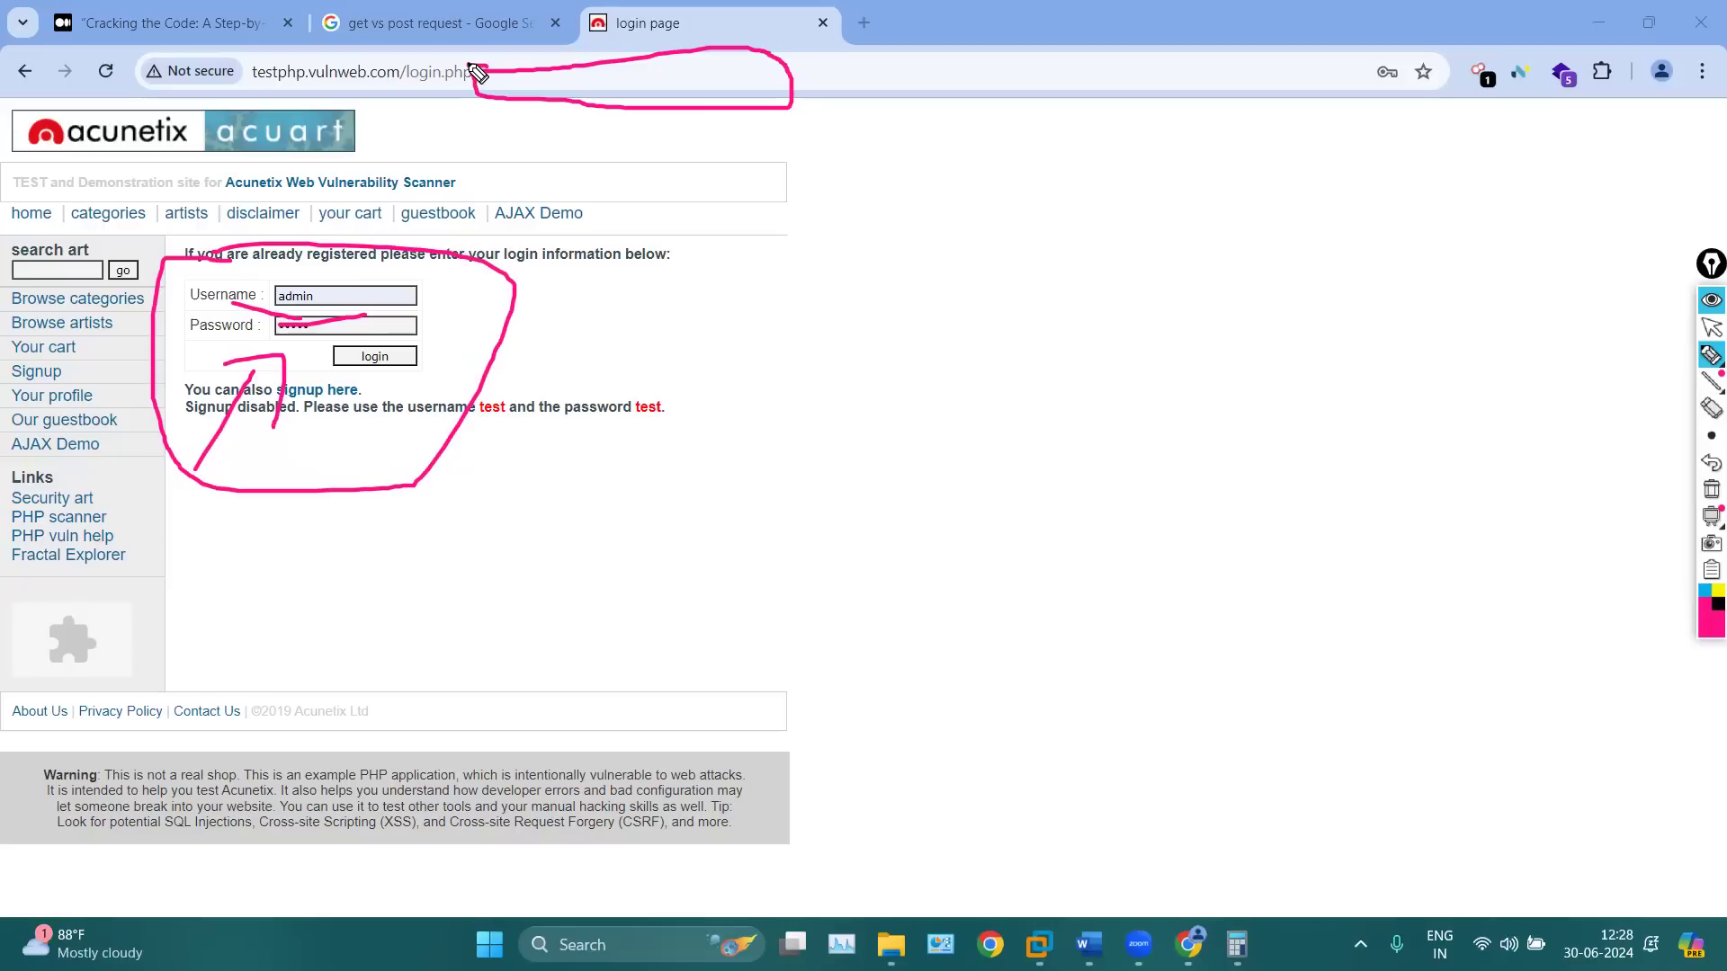
Handwrite POST with the pen beside the login form and draw a larger circle around the form
left_click_drag(649, 135, 649, 216)
mouse_move(633, 120)
left_mouse_down()
mouse_move(693, 178)
mouse_move(641, 189)
mouse_move(707, 205)
mouse_move(736, 183)
left_mouse_up()
mouse_move(859, 167)
left_mouse_down()
mouse_move(867, 219)
mouse_move(804, 235)
left_mouse_up()
mouse_move(912, 167)
left_mouse_down()
mouse_move(960, 166)
mouse_move(933, 233)
left_mouse_up()
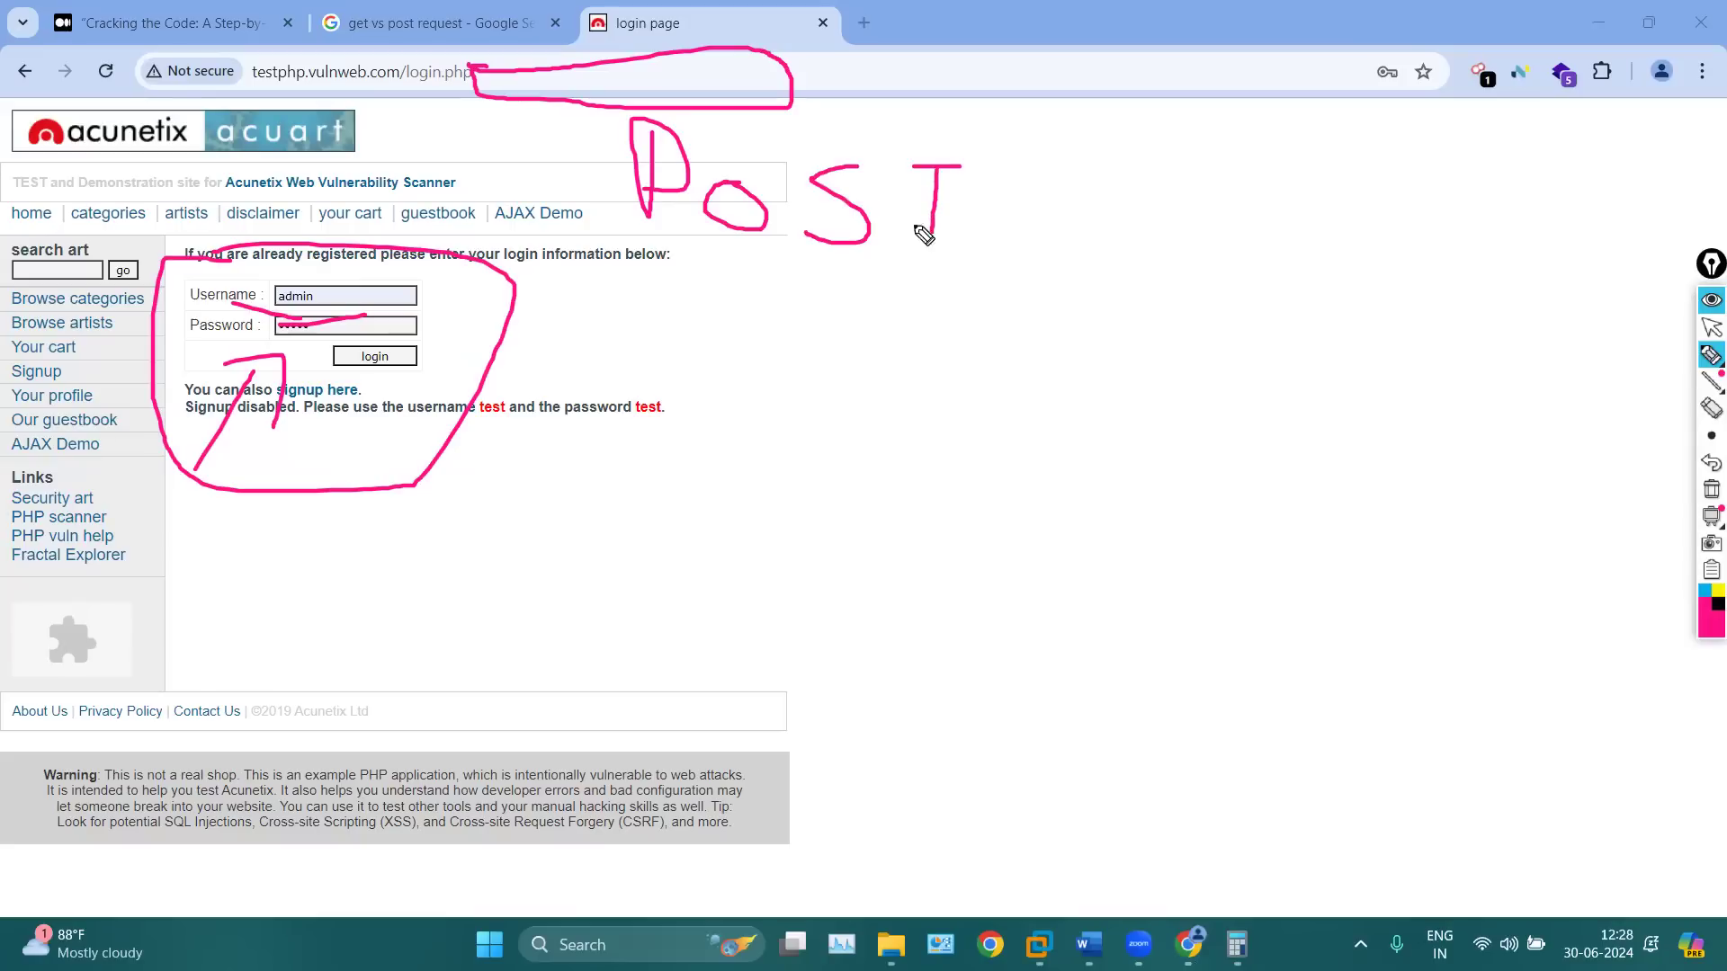
mouse_move(185, 243)
left_mouse_down()
mouse_move(553, 405)
mouse_move(216, 220)
left_mouse_up()
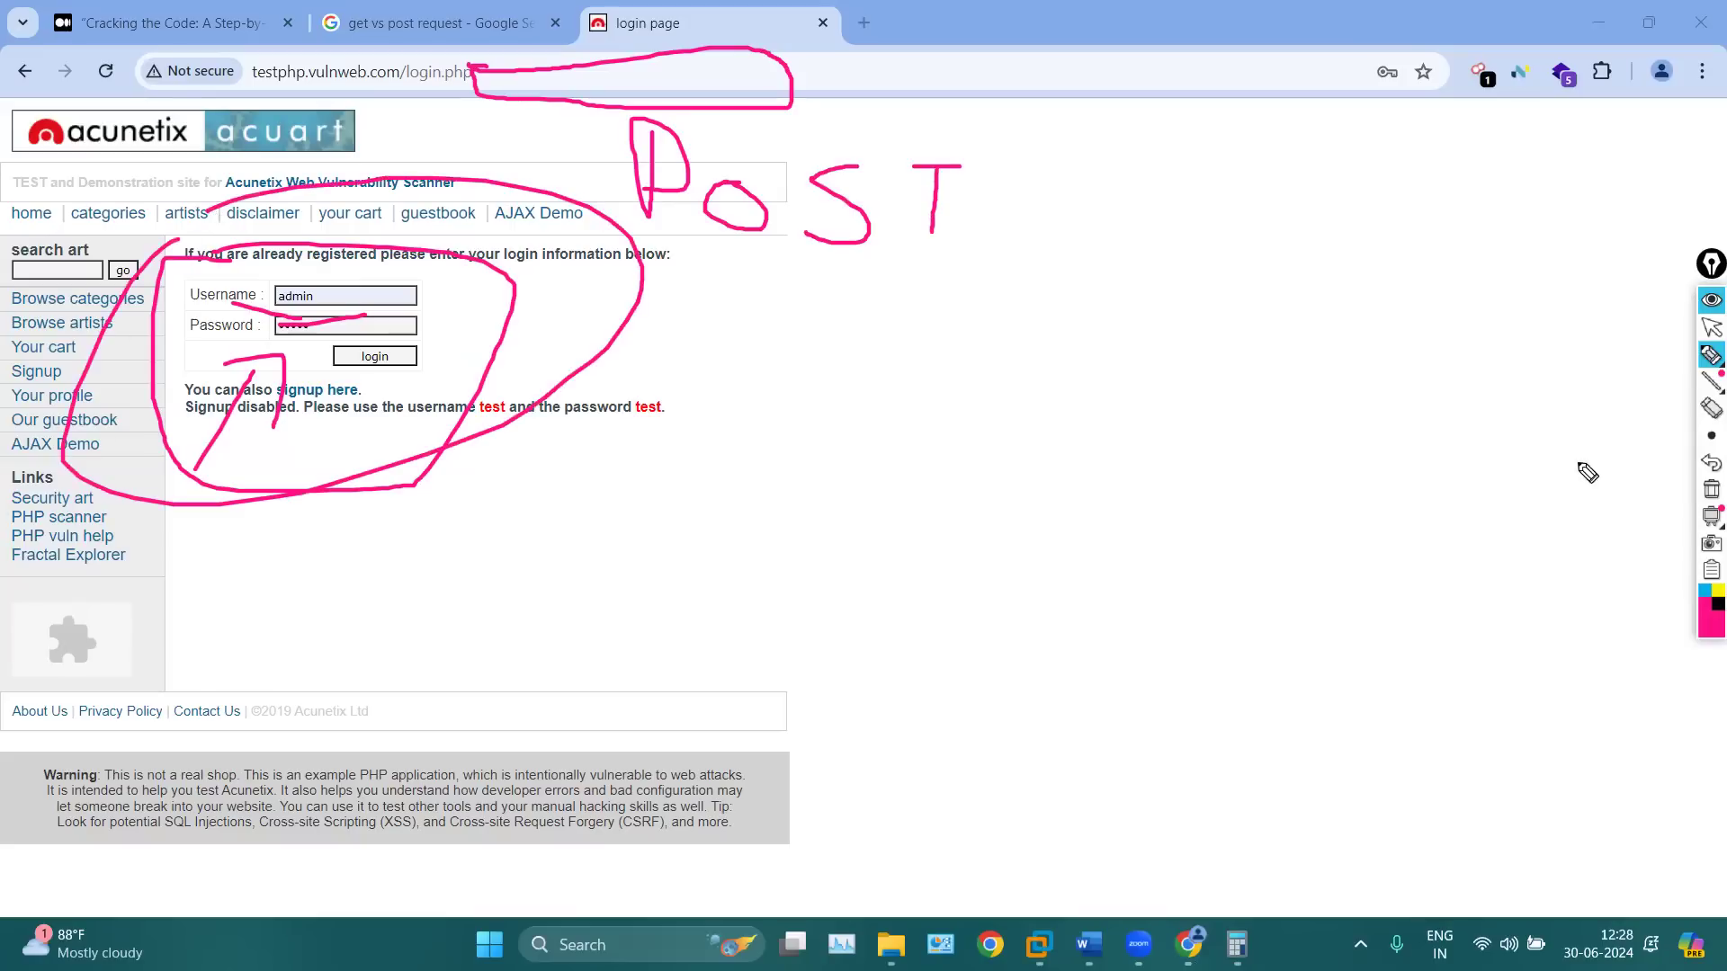
Clear all screen annotations and return to the enlarged GET versus POST diagram in the image search
left_click(1711, 488)
mouse_move(1709, 380)
left_click(1711, 329)
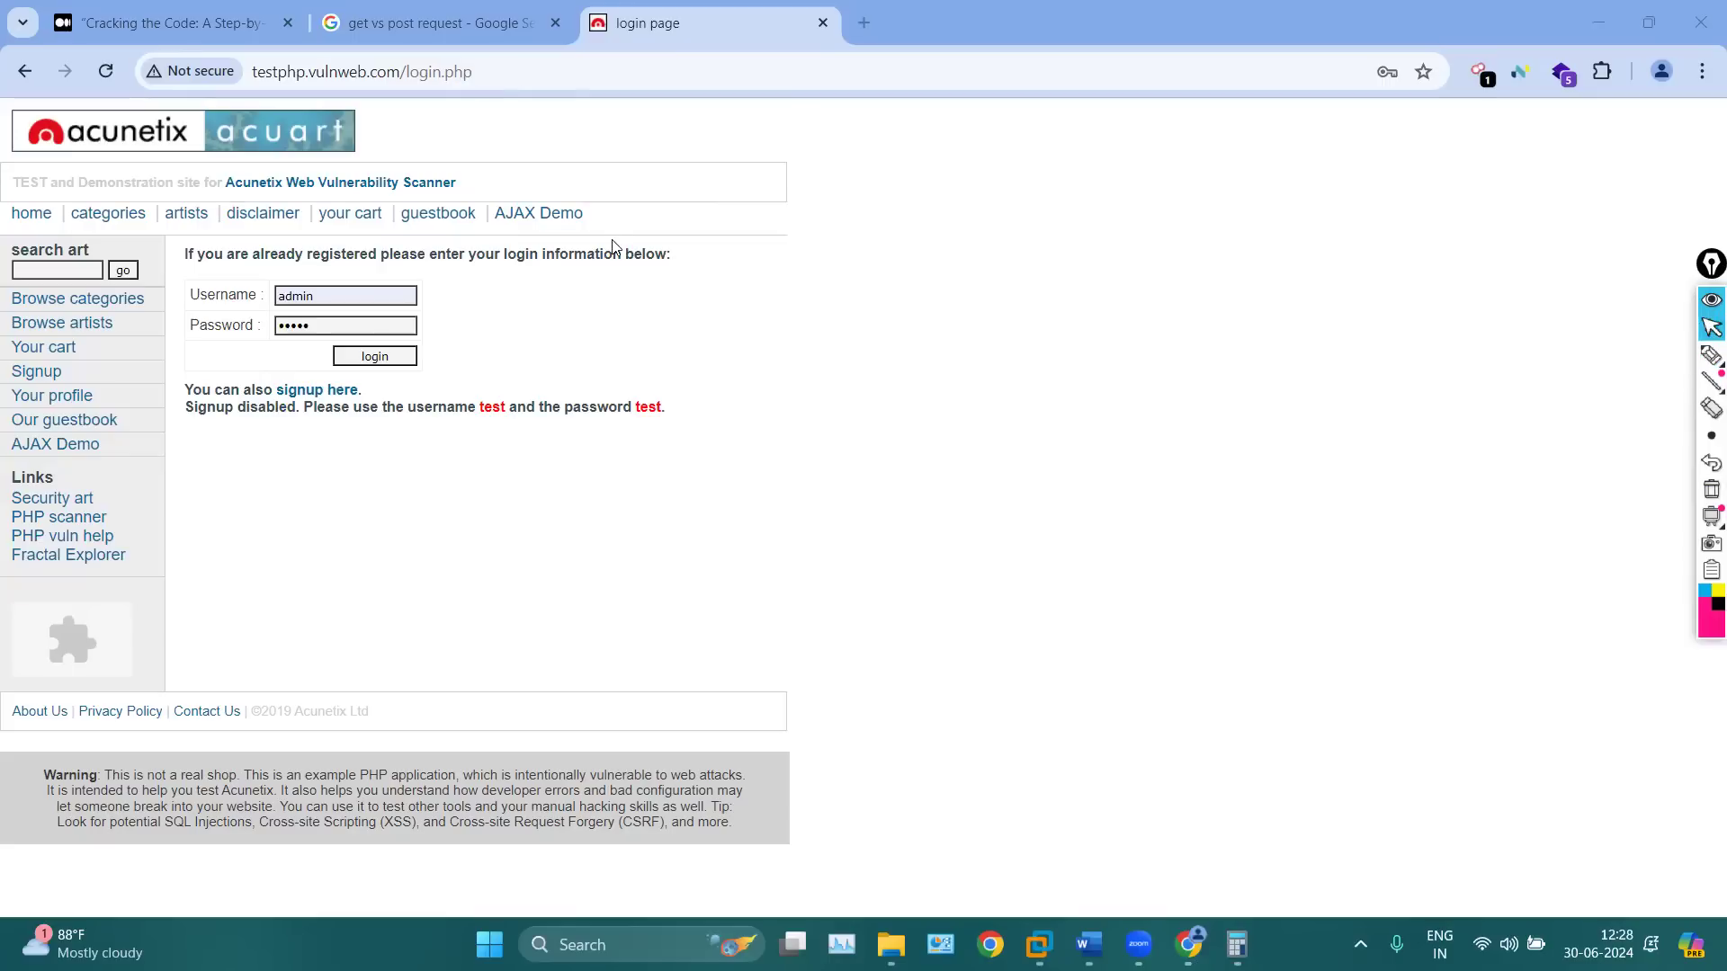
left_click(432, 23)
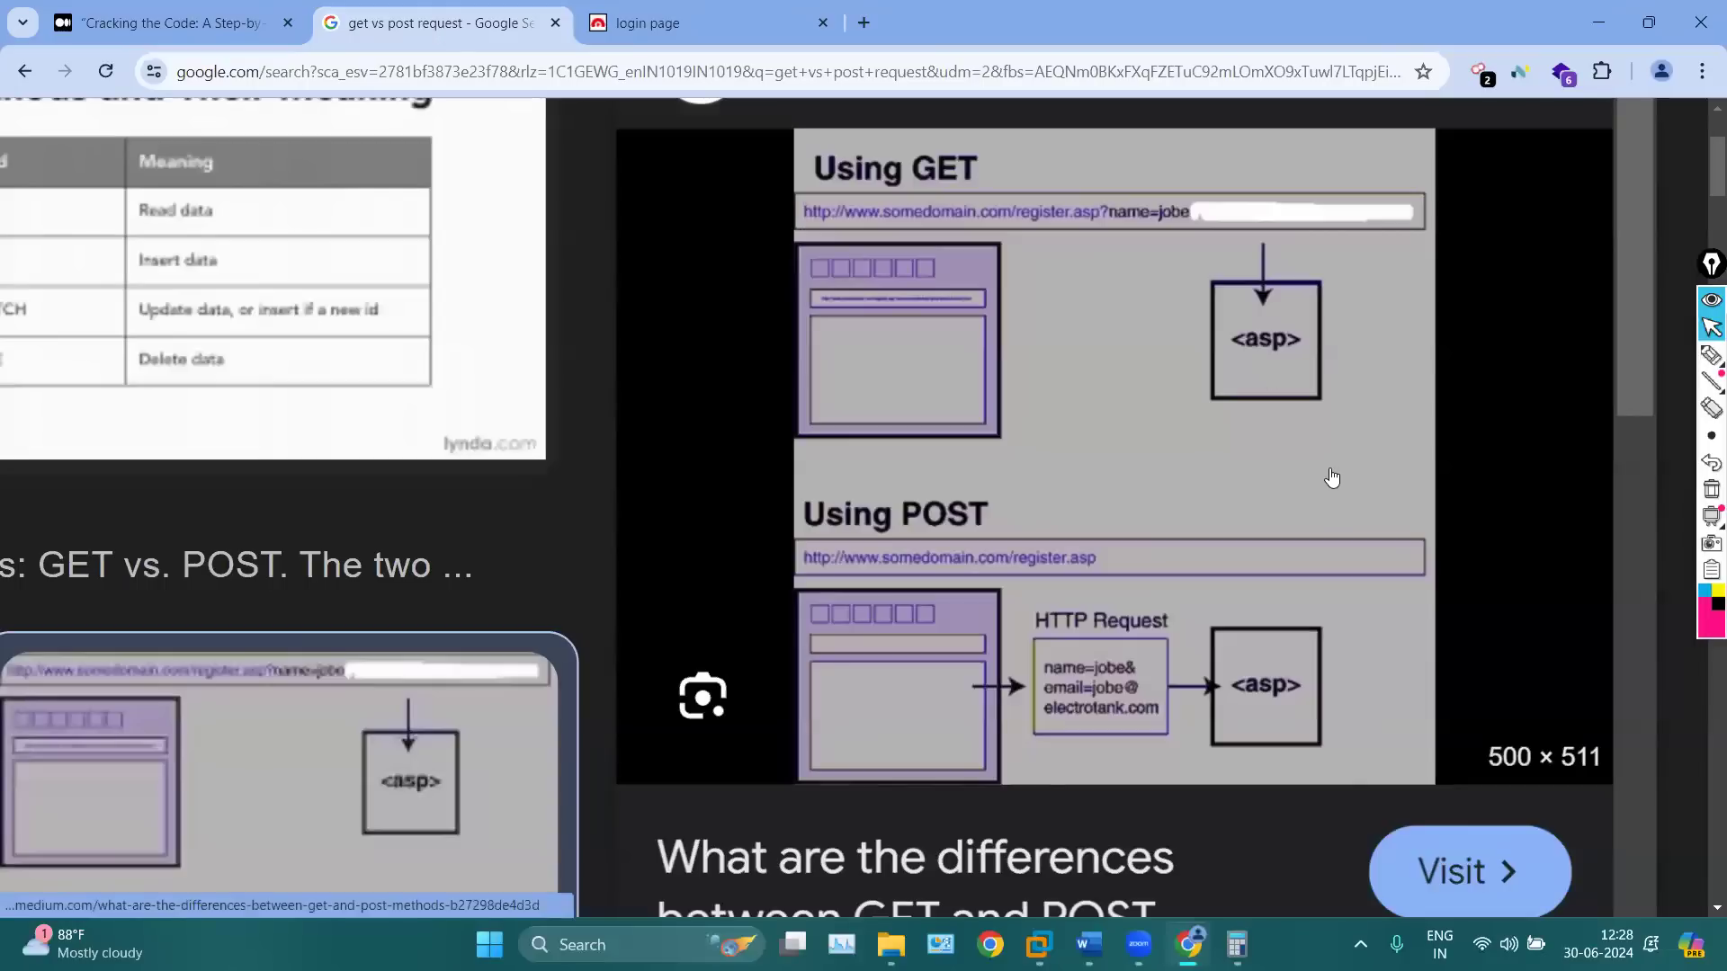
scroll(1218, 314, "up", 4)
scroll(1218, 314, "right", 2)
Mark the browser window drawing in the Using GET diagram with the pen and underline its heading
left_click(1711, 356)
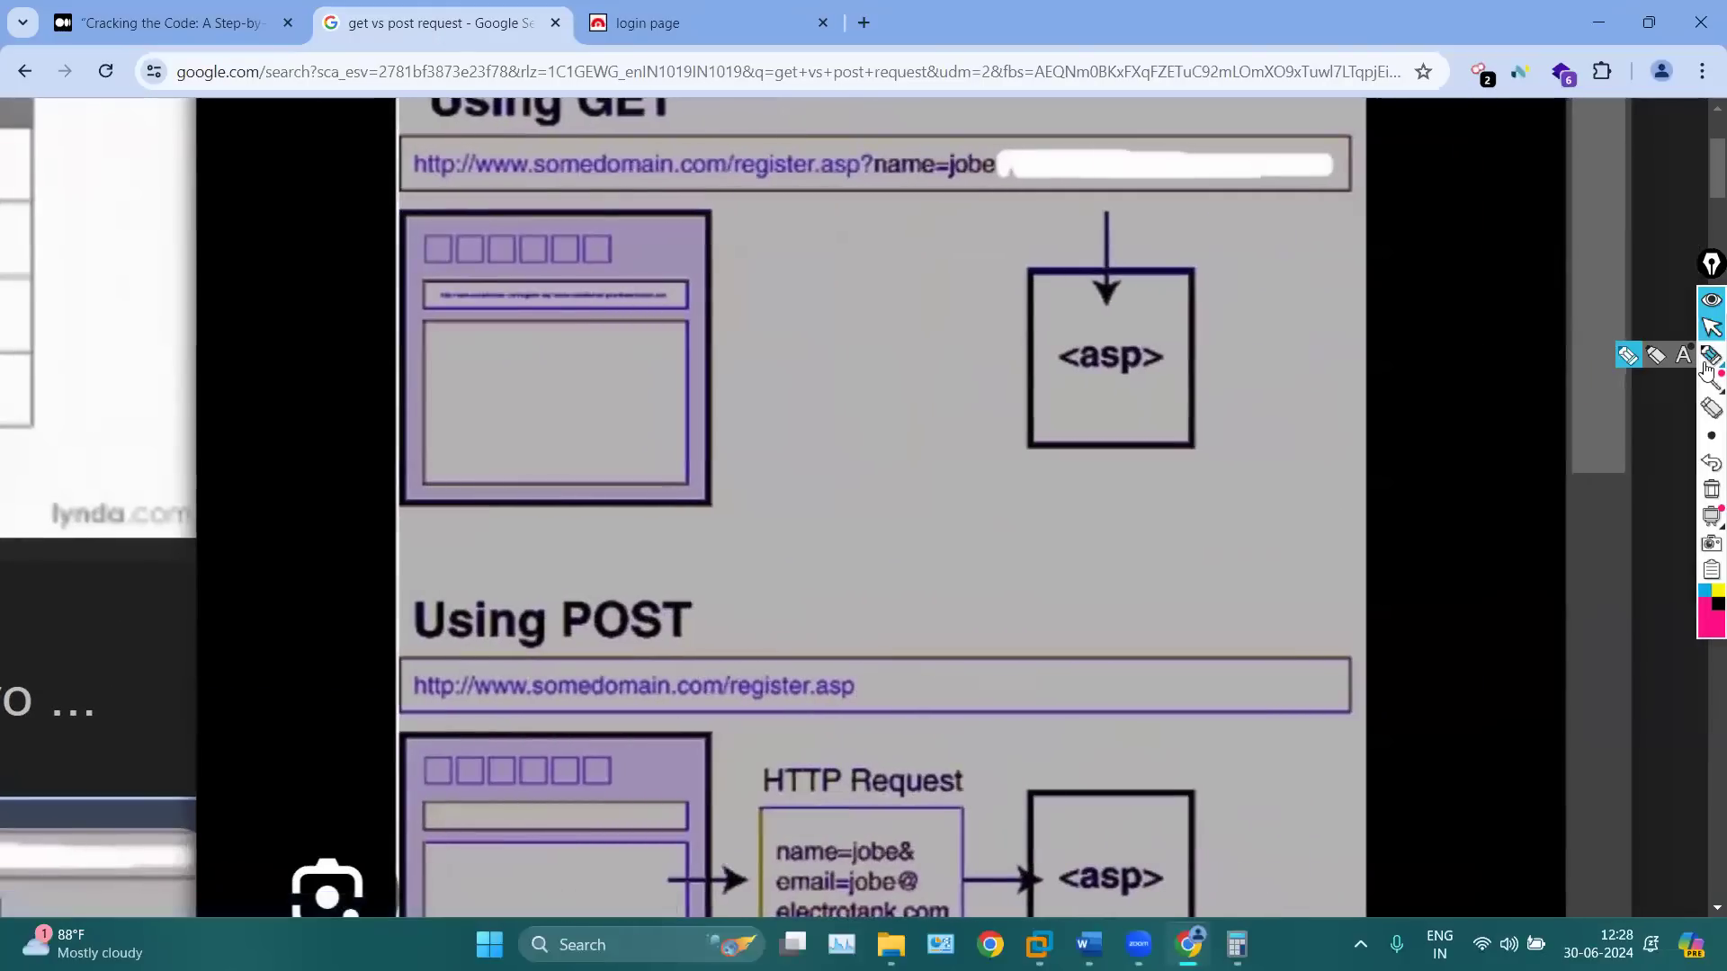
mouse_move(659, 376)
left_mouse_down()
mouse_move(576, 248)
mouse_move(620, 391)
left_mouse_up()
left_click_drag(533, 128, 681, 129)
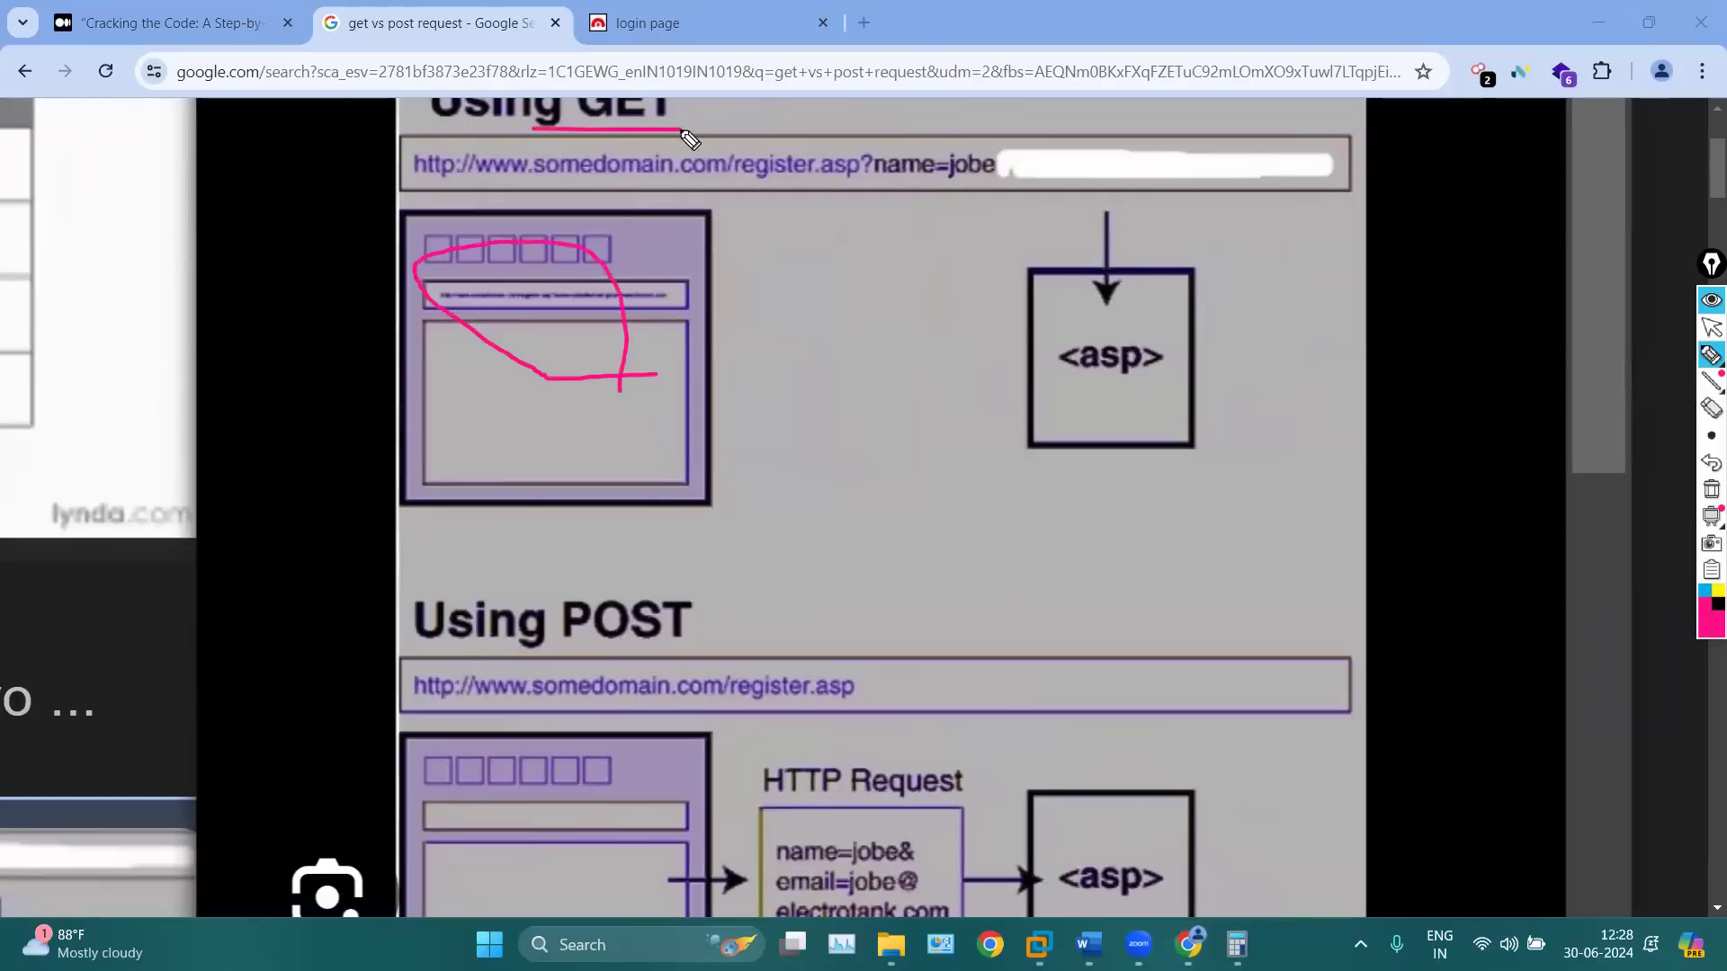
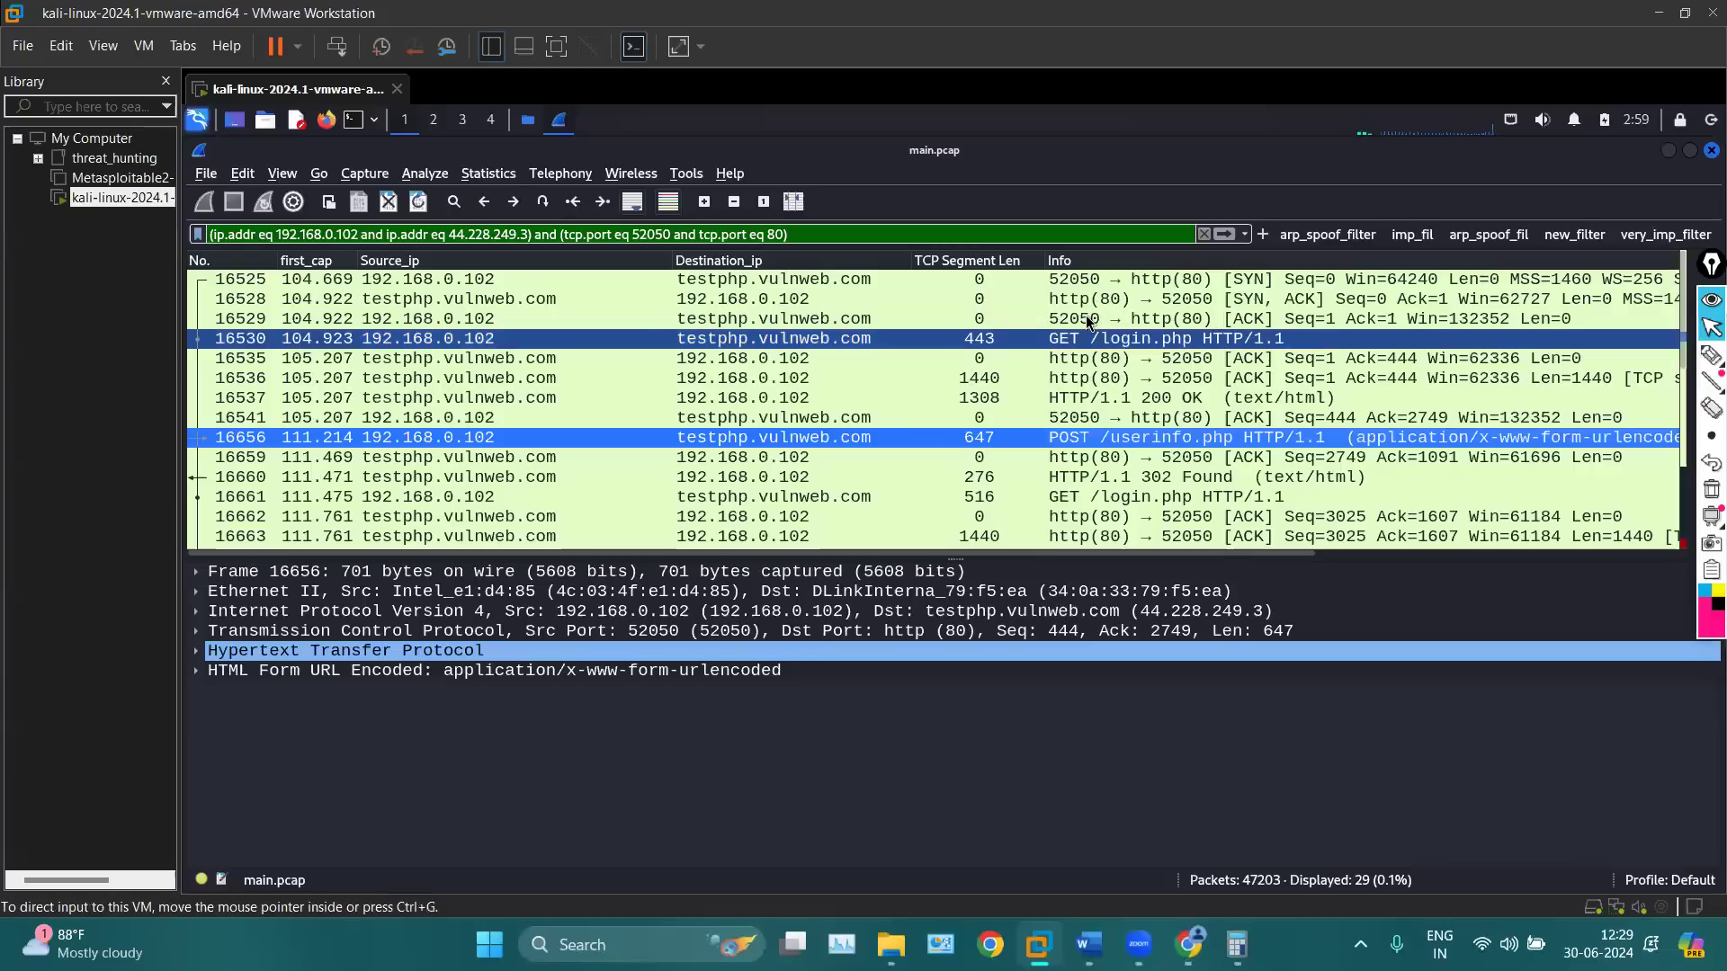
Circle the GET /login.php request of packet 16530 with the pen and clear the annotation
left_click(1710, 356)
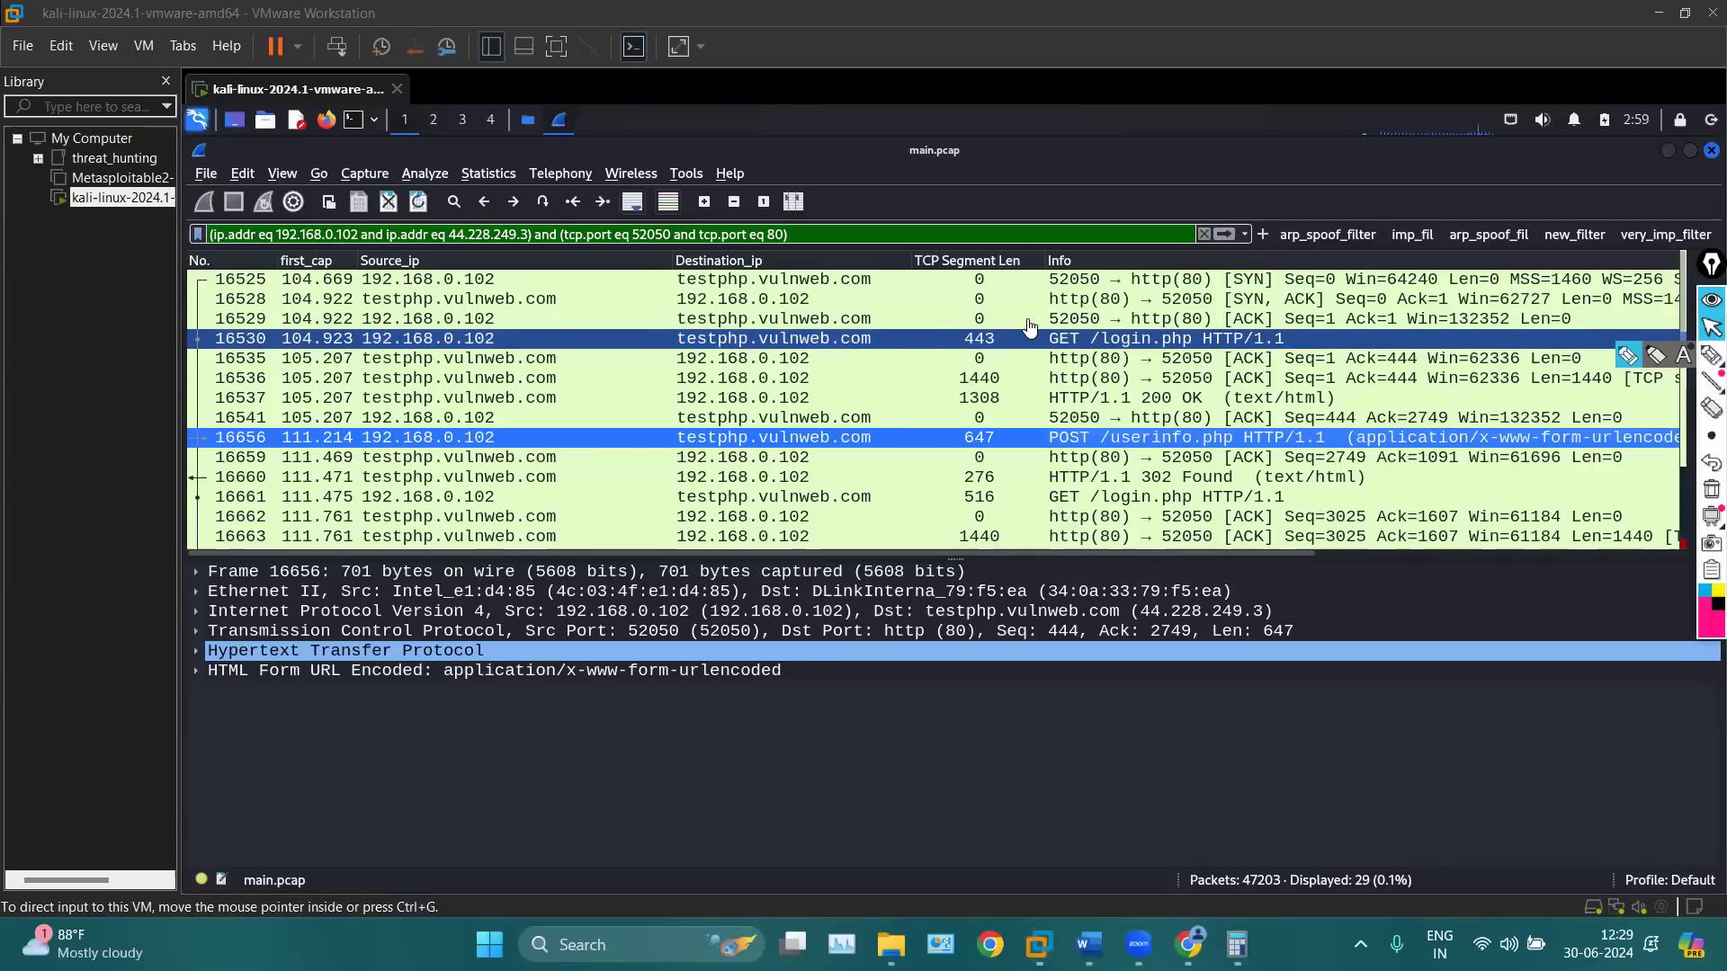
left_click(1711, 356)
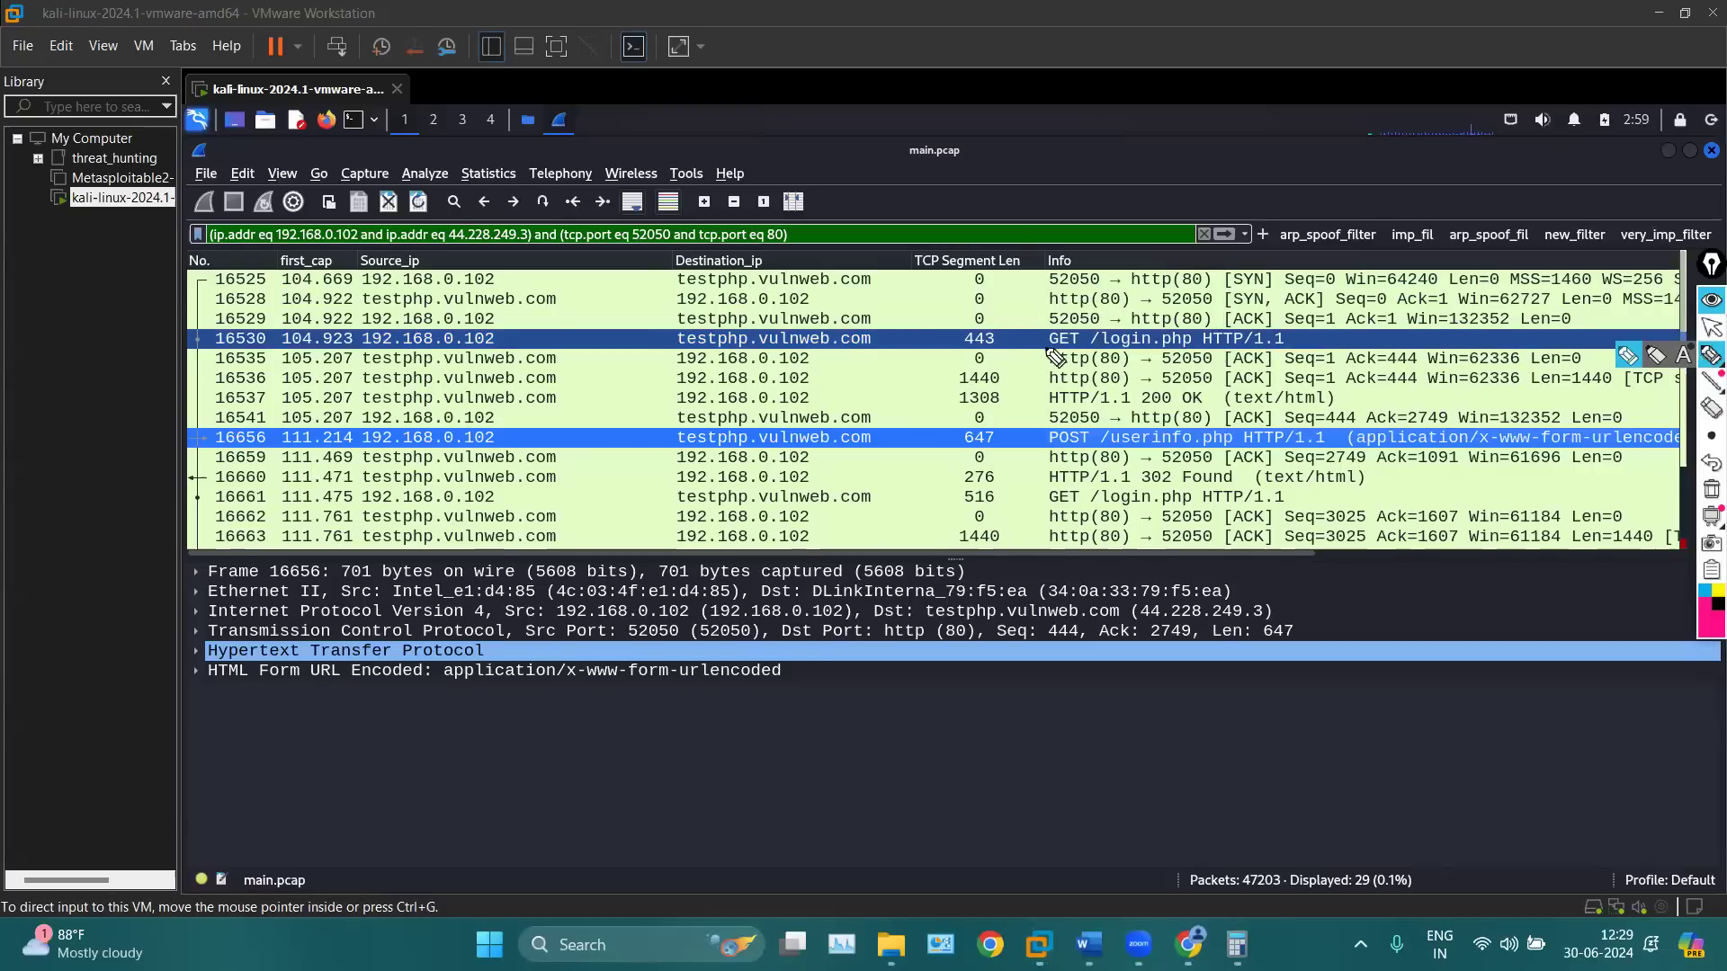
mouse_move(1033, 339)
left_mouse_down()
mouse_move(1079, 357)
mouse_move(1295, 355)
mouse_move(994, 347)
left_mouse_up()
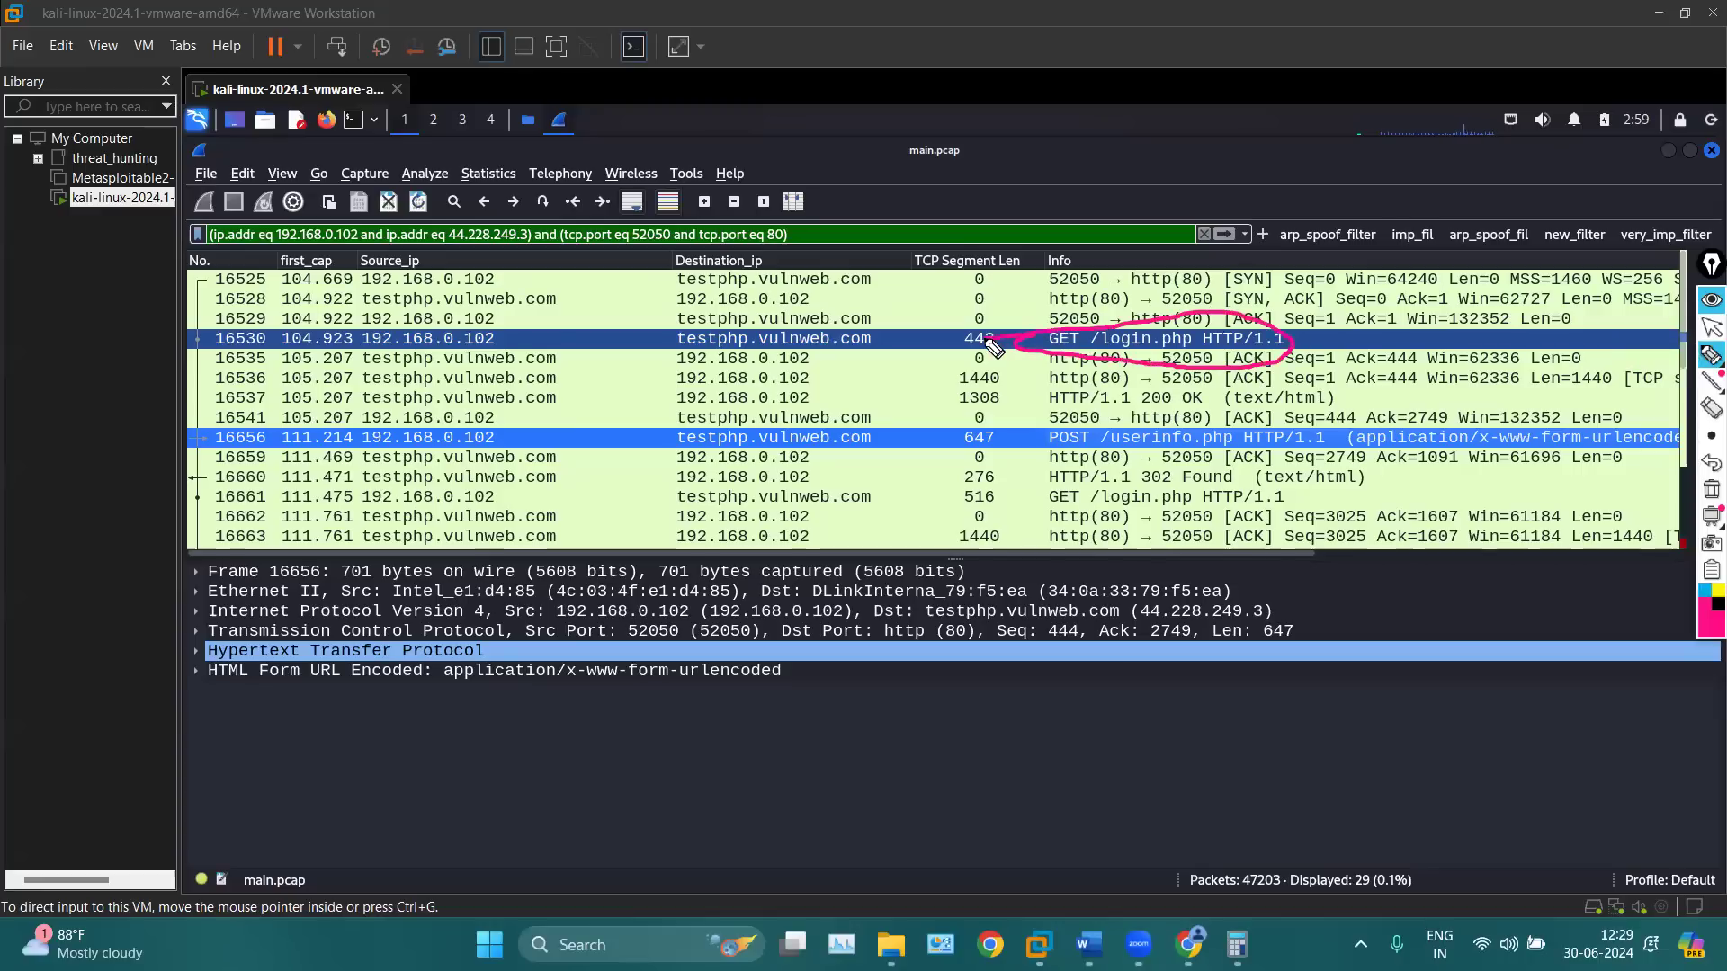
left_click(1709, 491)
left_click(1711, 328)
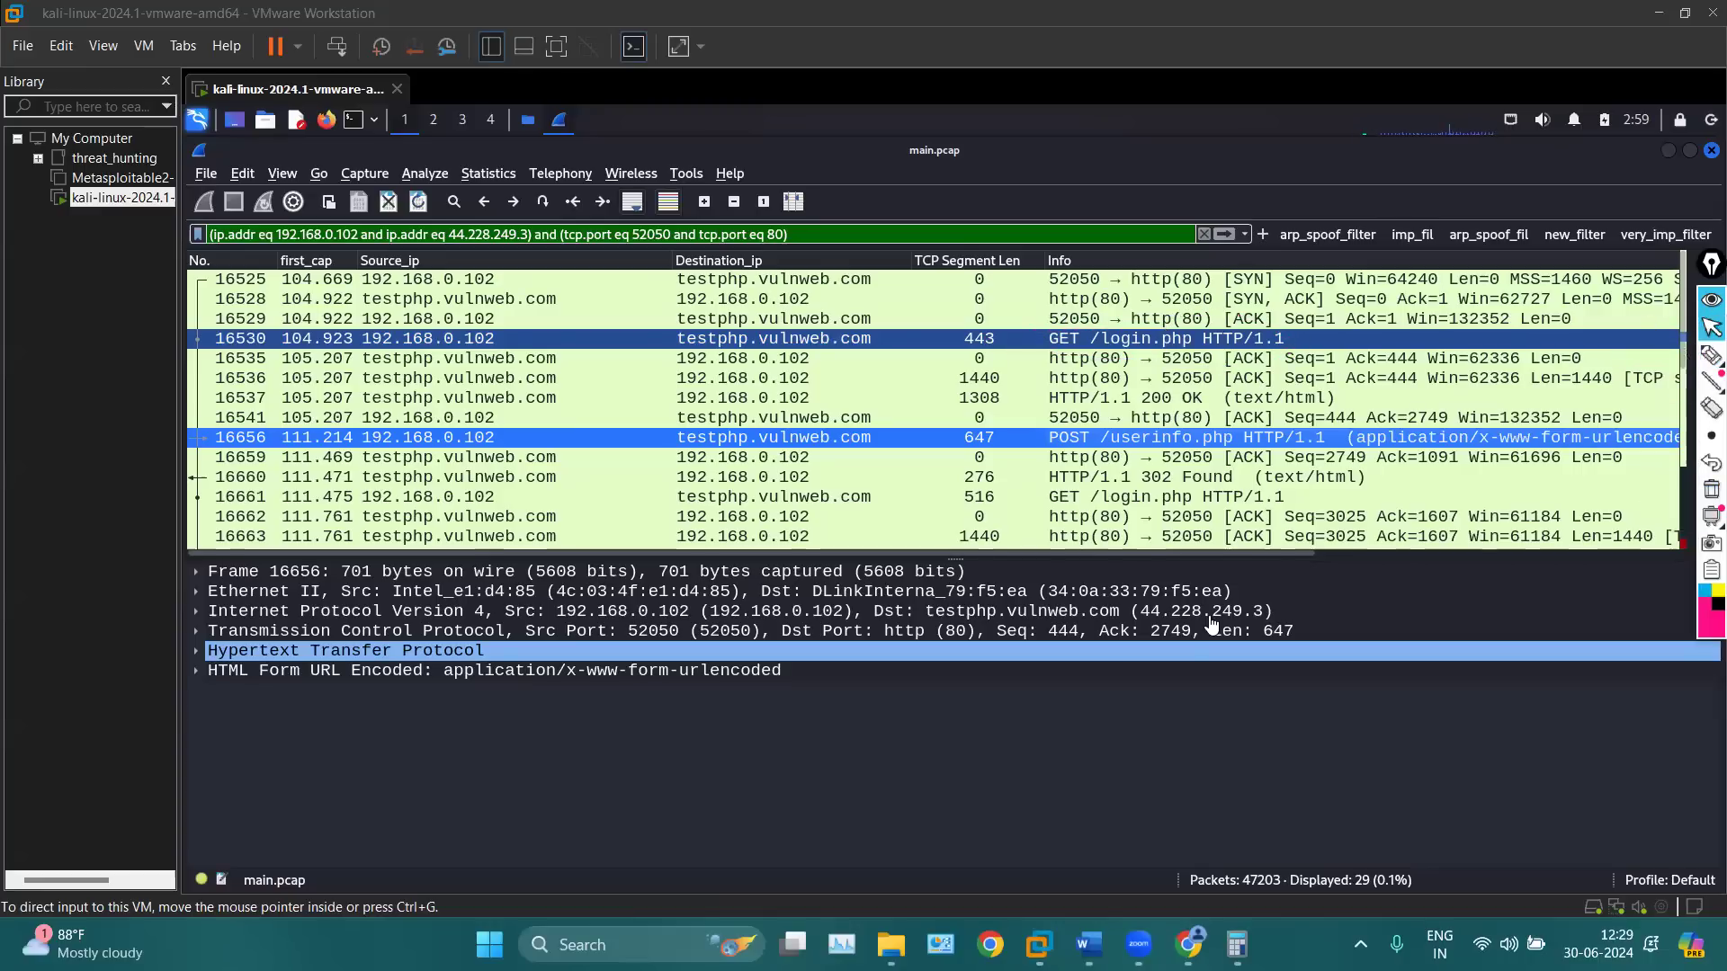
Switch to the browser's login page, highlight /login.php in the URL and return to the capture
left_click(1188, 945)
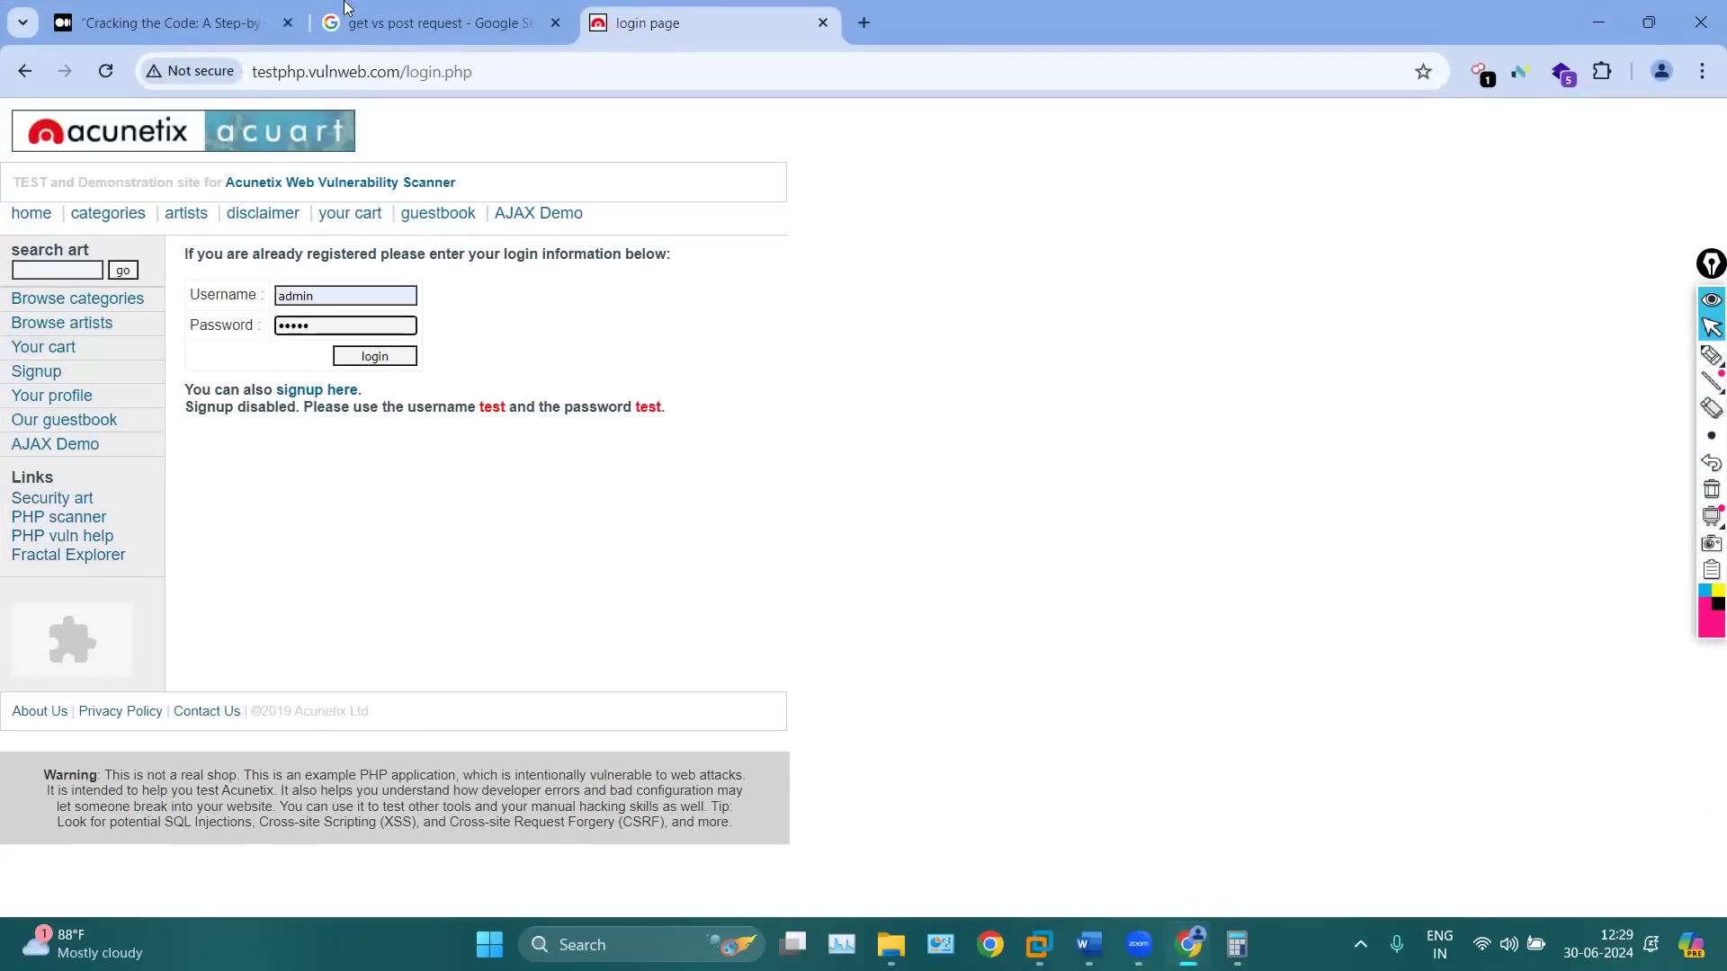
left_click_drag(509, 78, 397, 76)
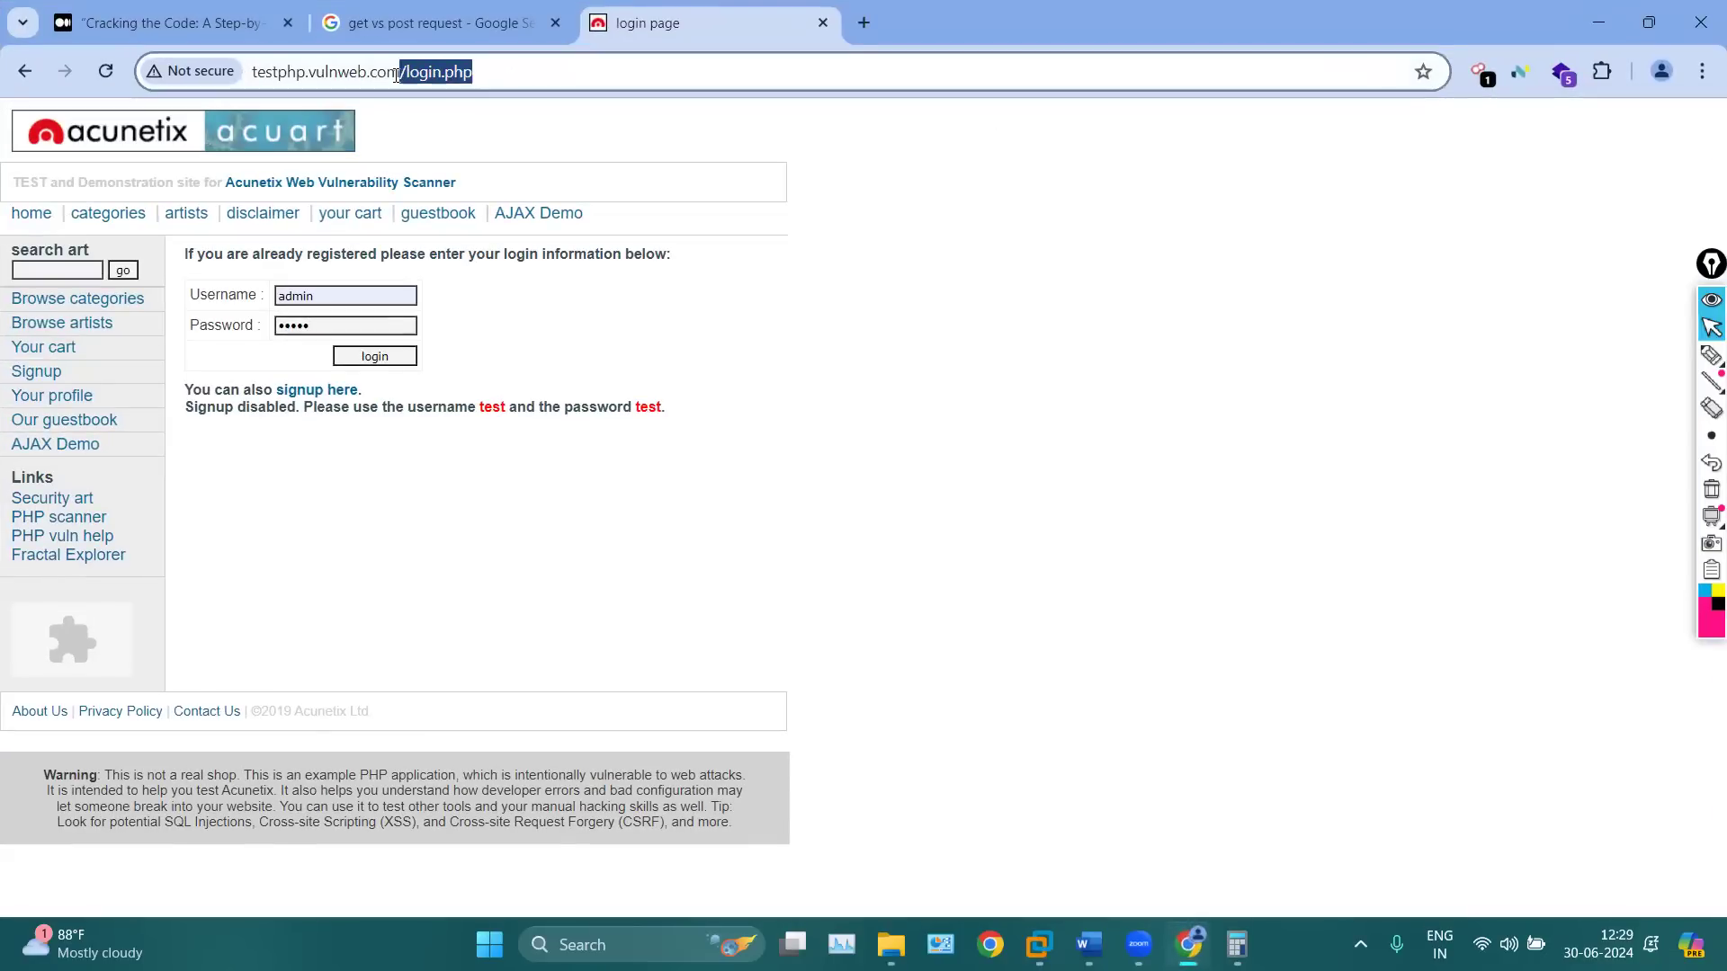
left_click(1589, 13)
Open packet 16530 in its own window and expand the GET /login.php request line under Hypertext Transfer Protocol
double_click(930, 343)
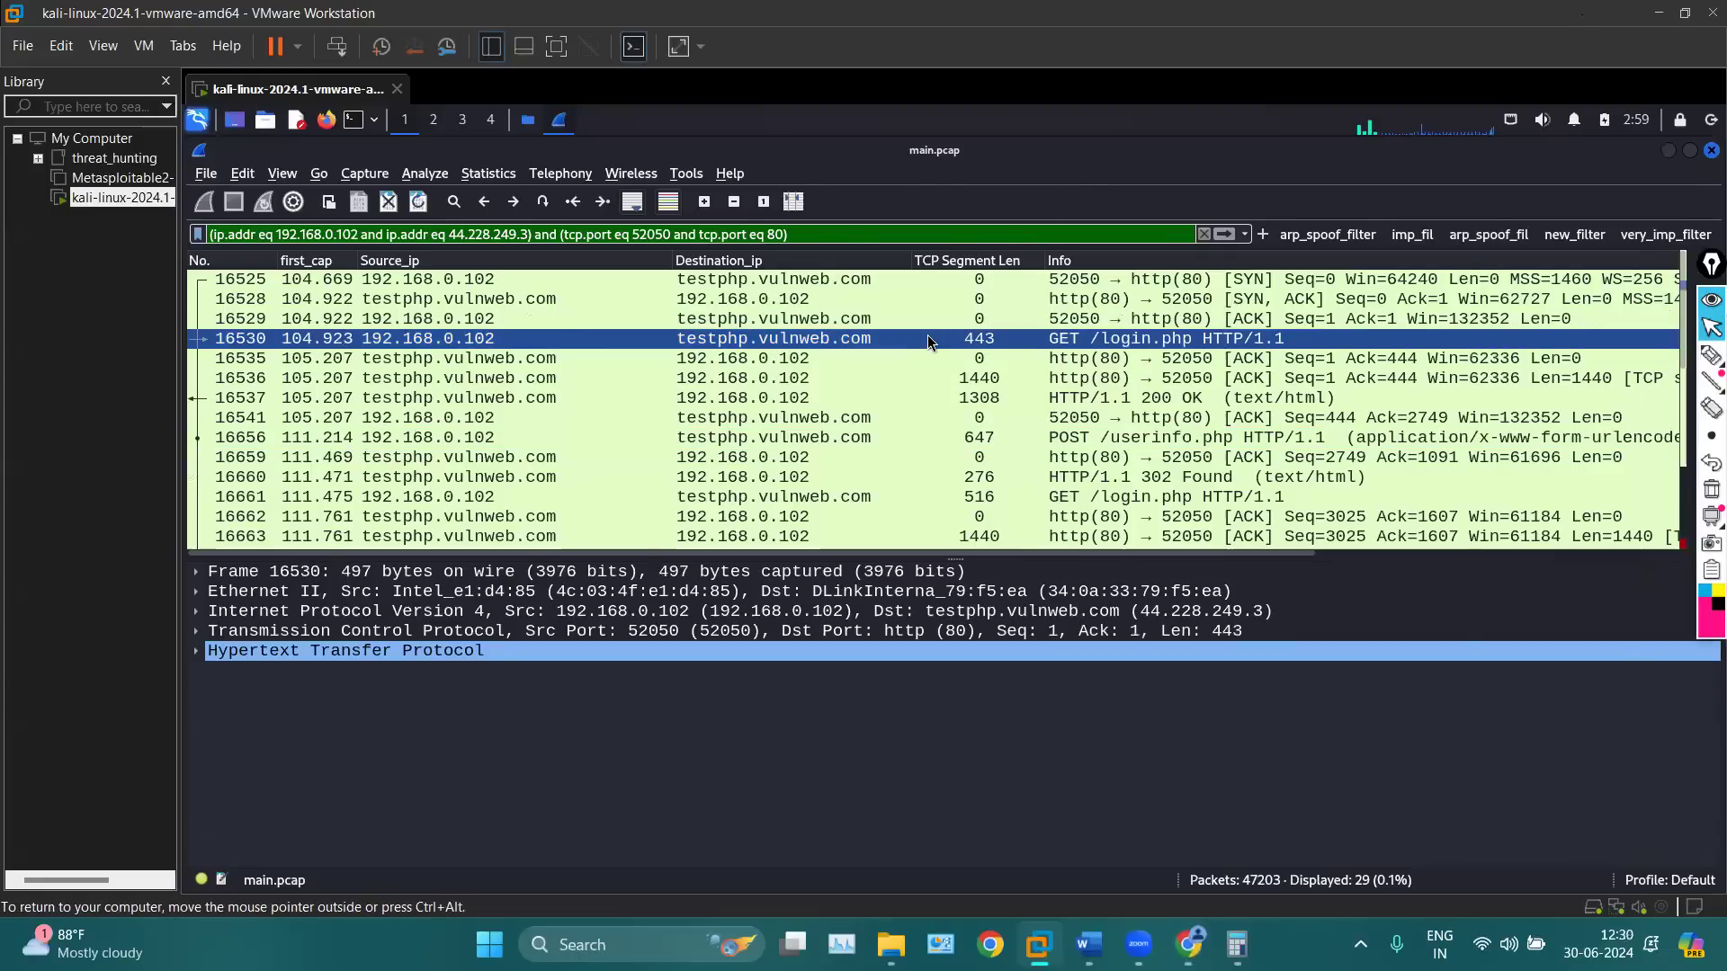
left_click(268, 373)
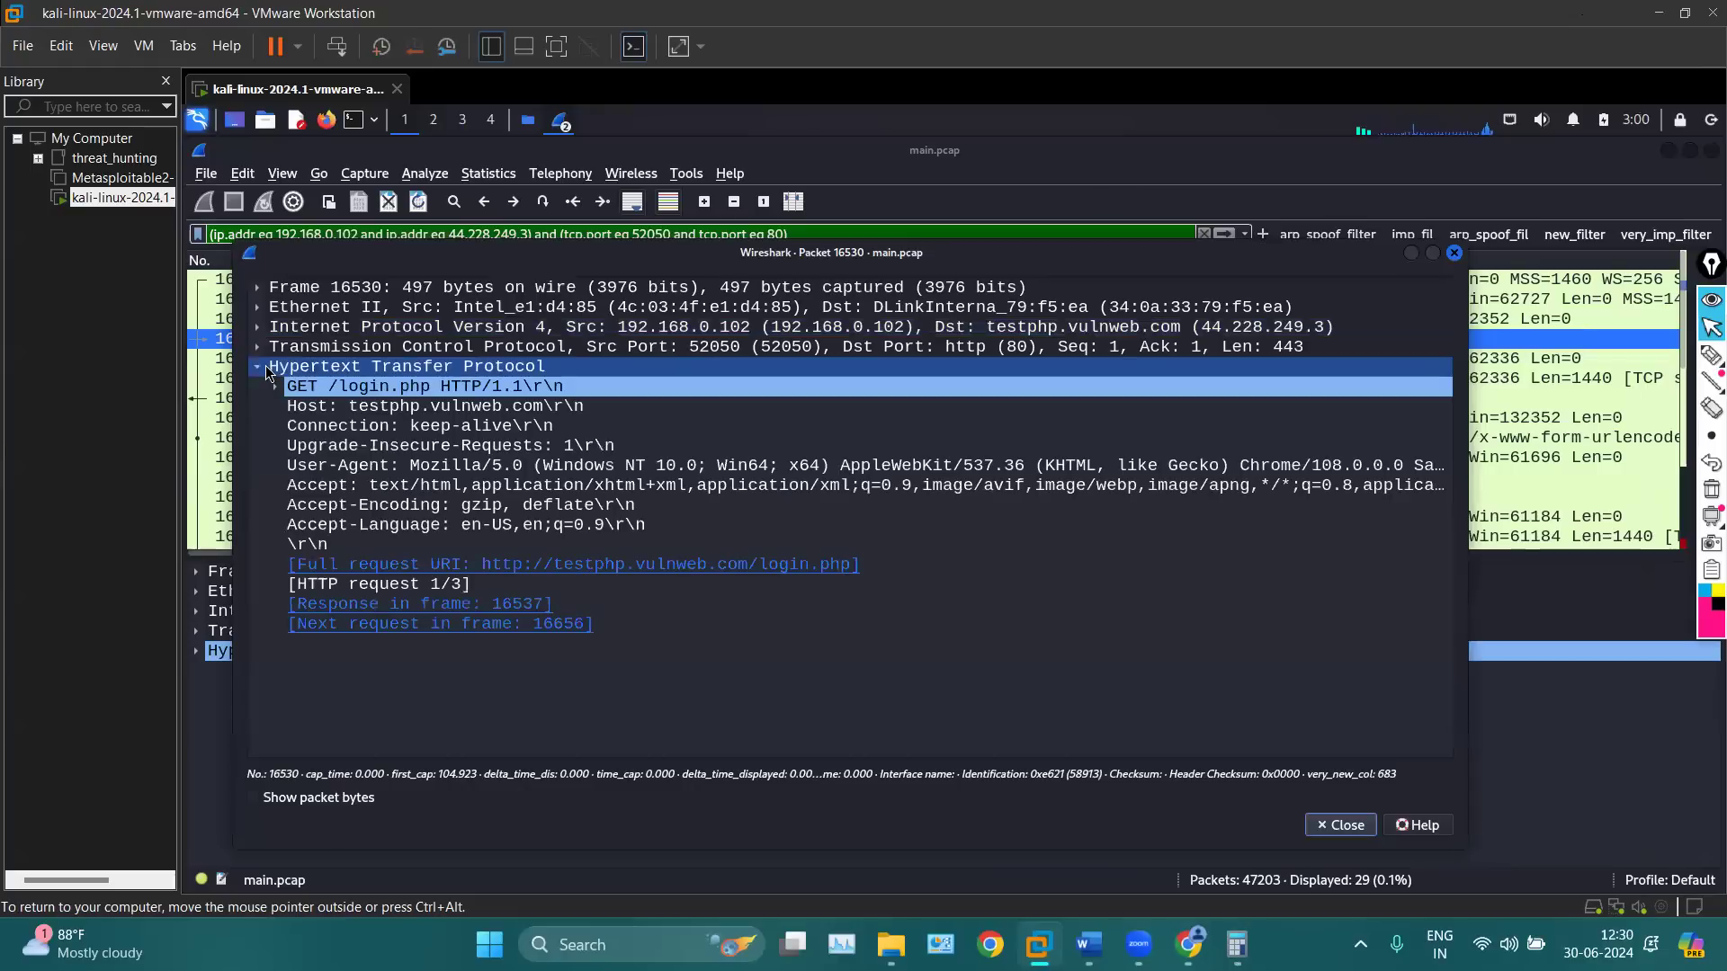
left_click(358, 410)
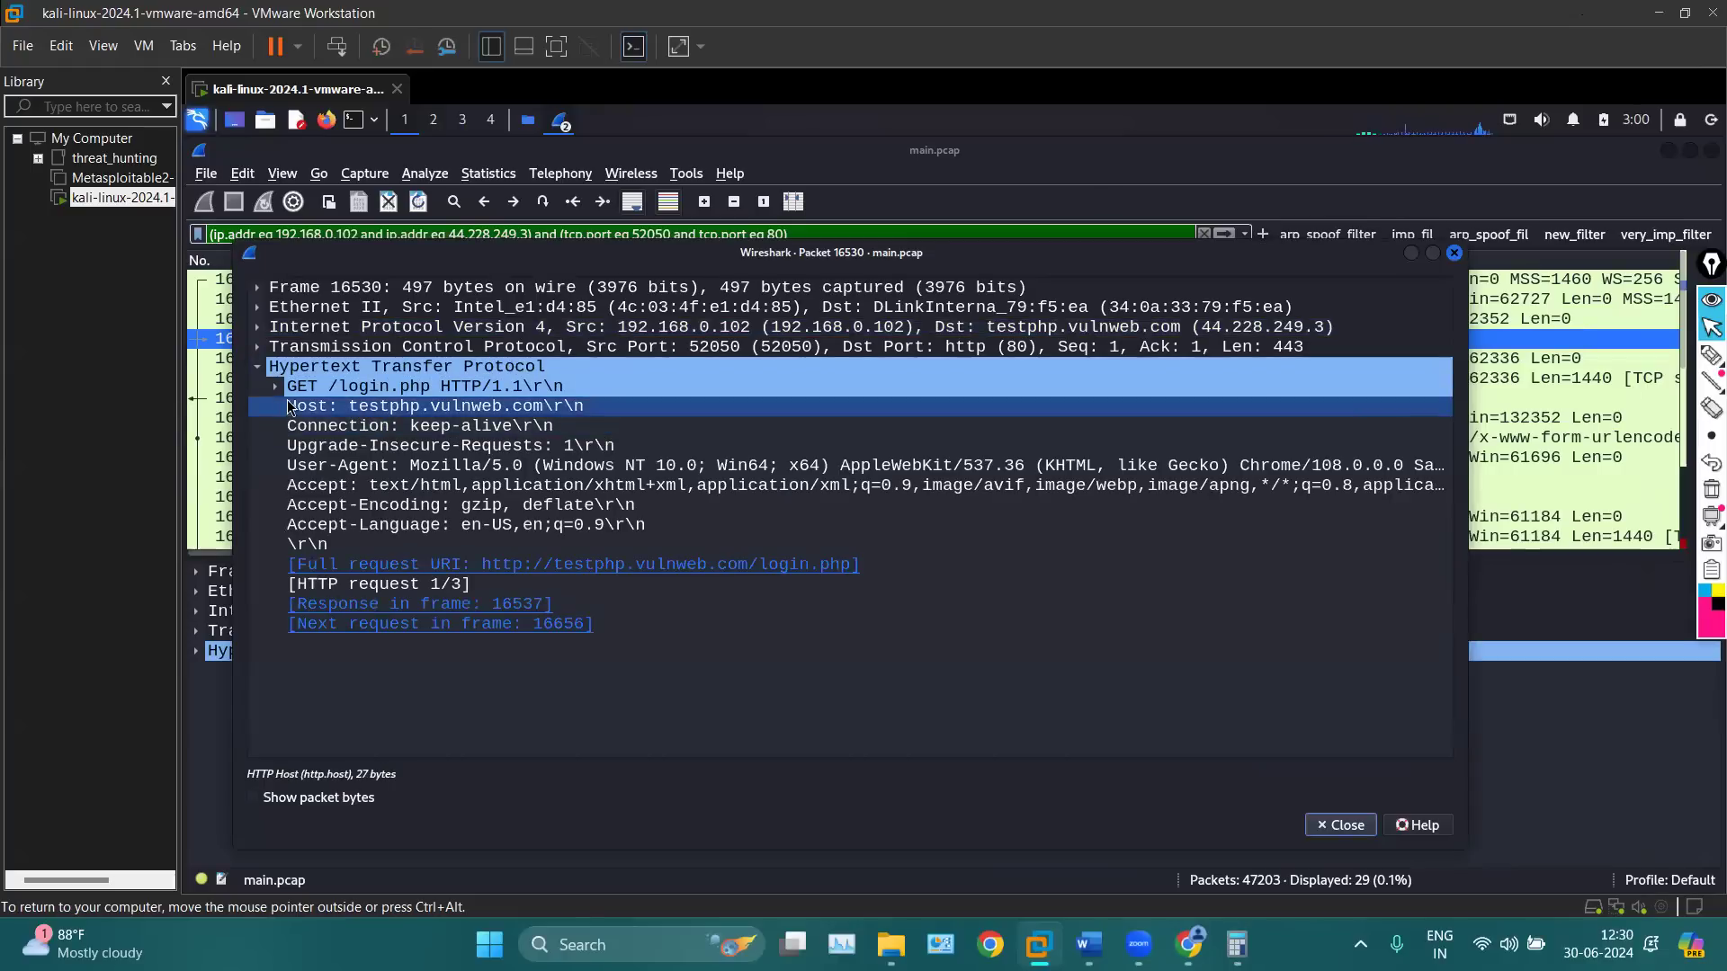
left_click(274, 386)
left_click(333, 412)
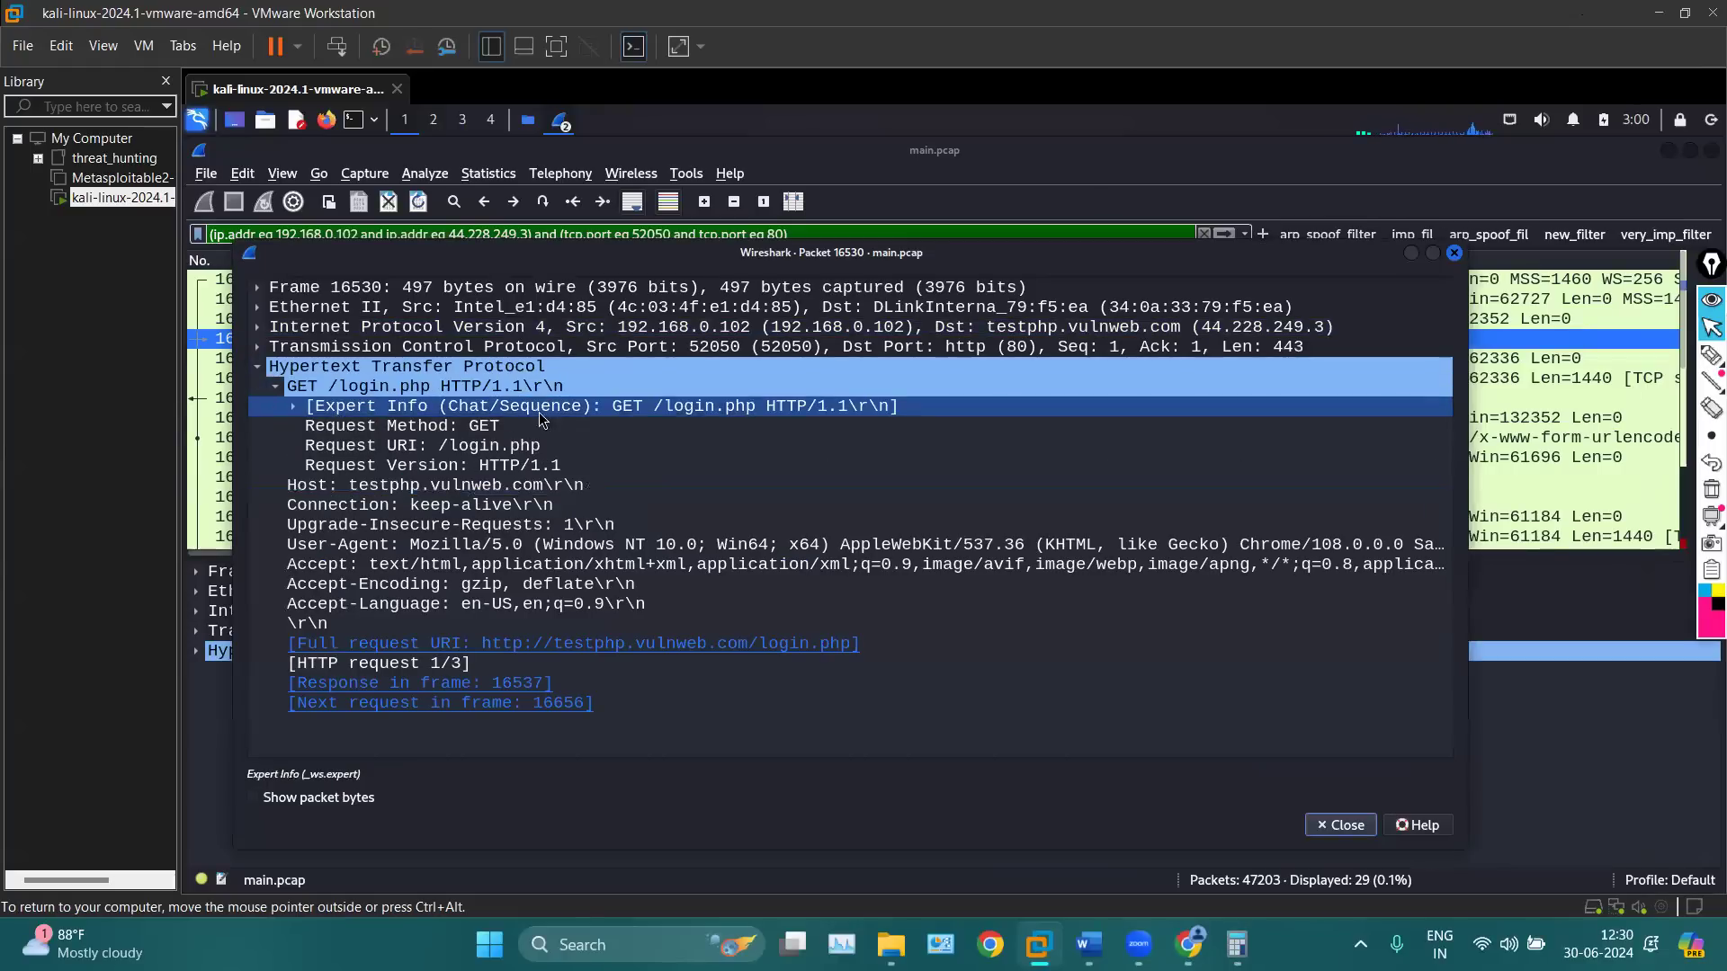
Examine the packet's request URI, version, Host, Connection, User-Agent and Accept headers, and close the packet window
left_click(462, 445)
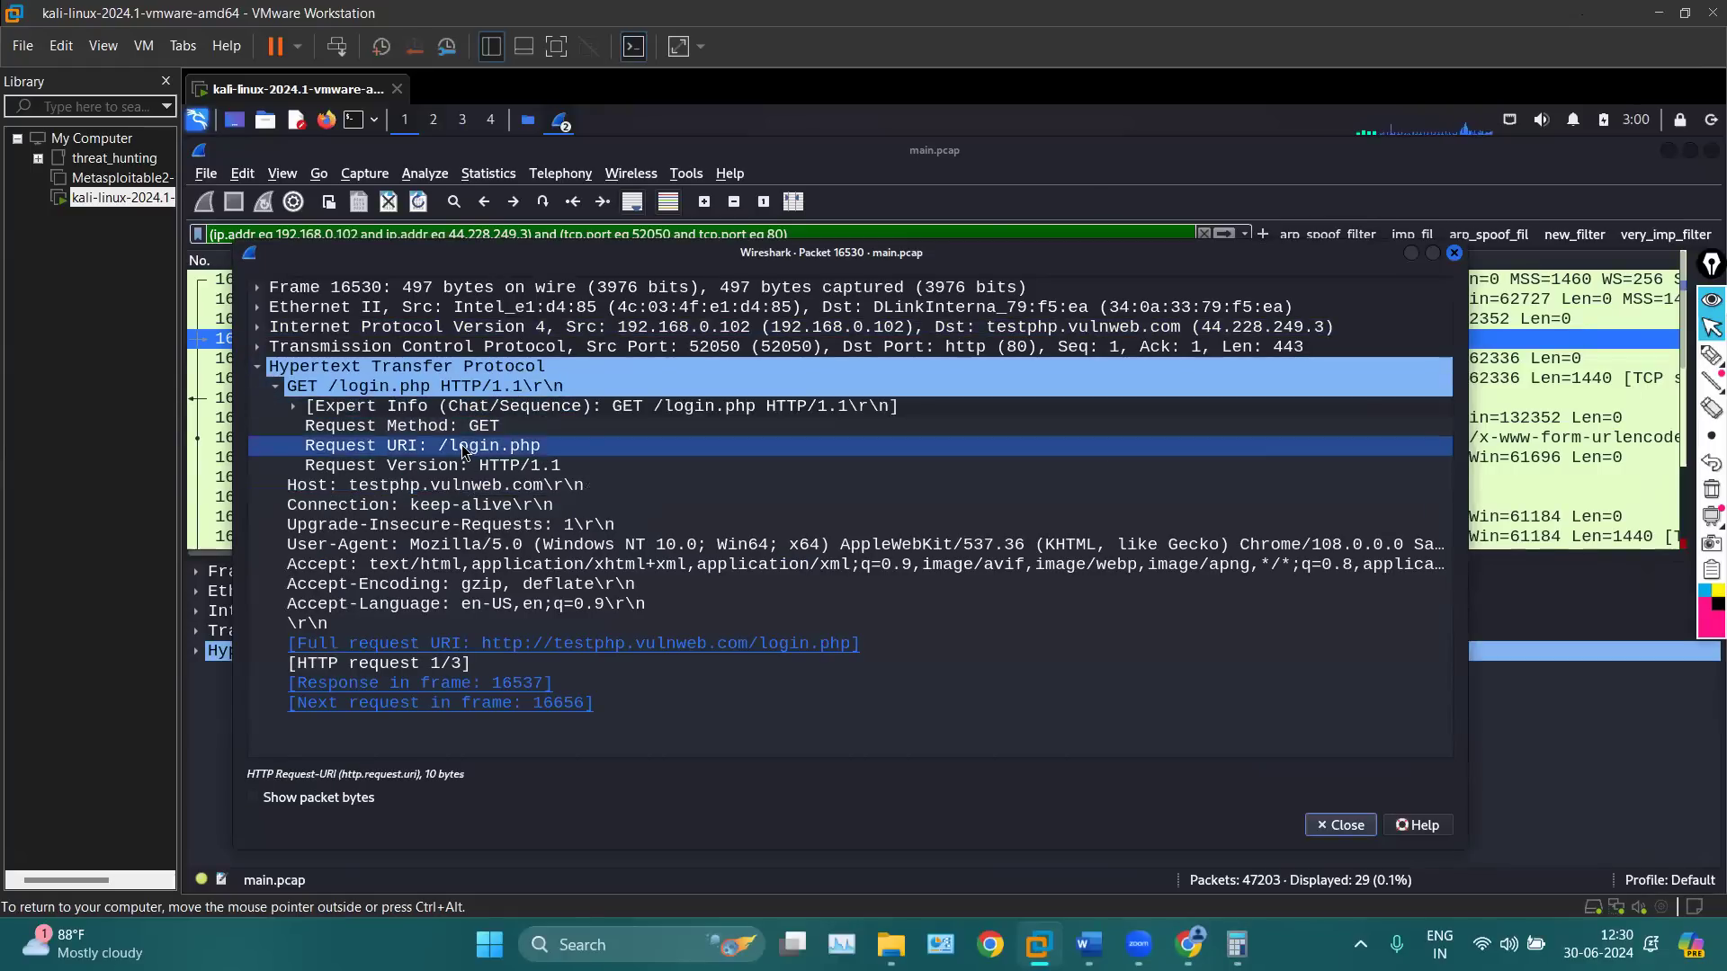
left_click(447, 466)
left_click(441, 487)
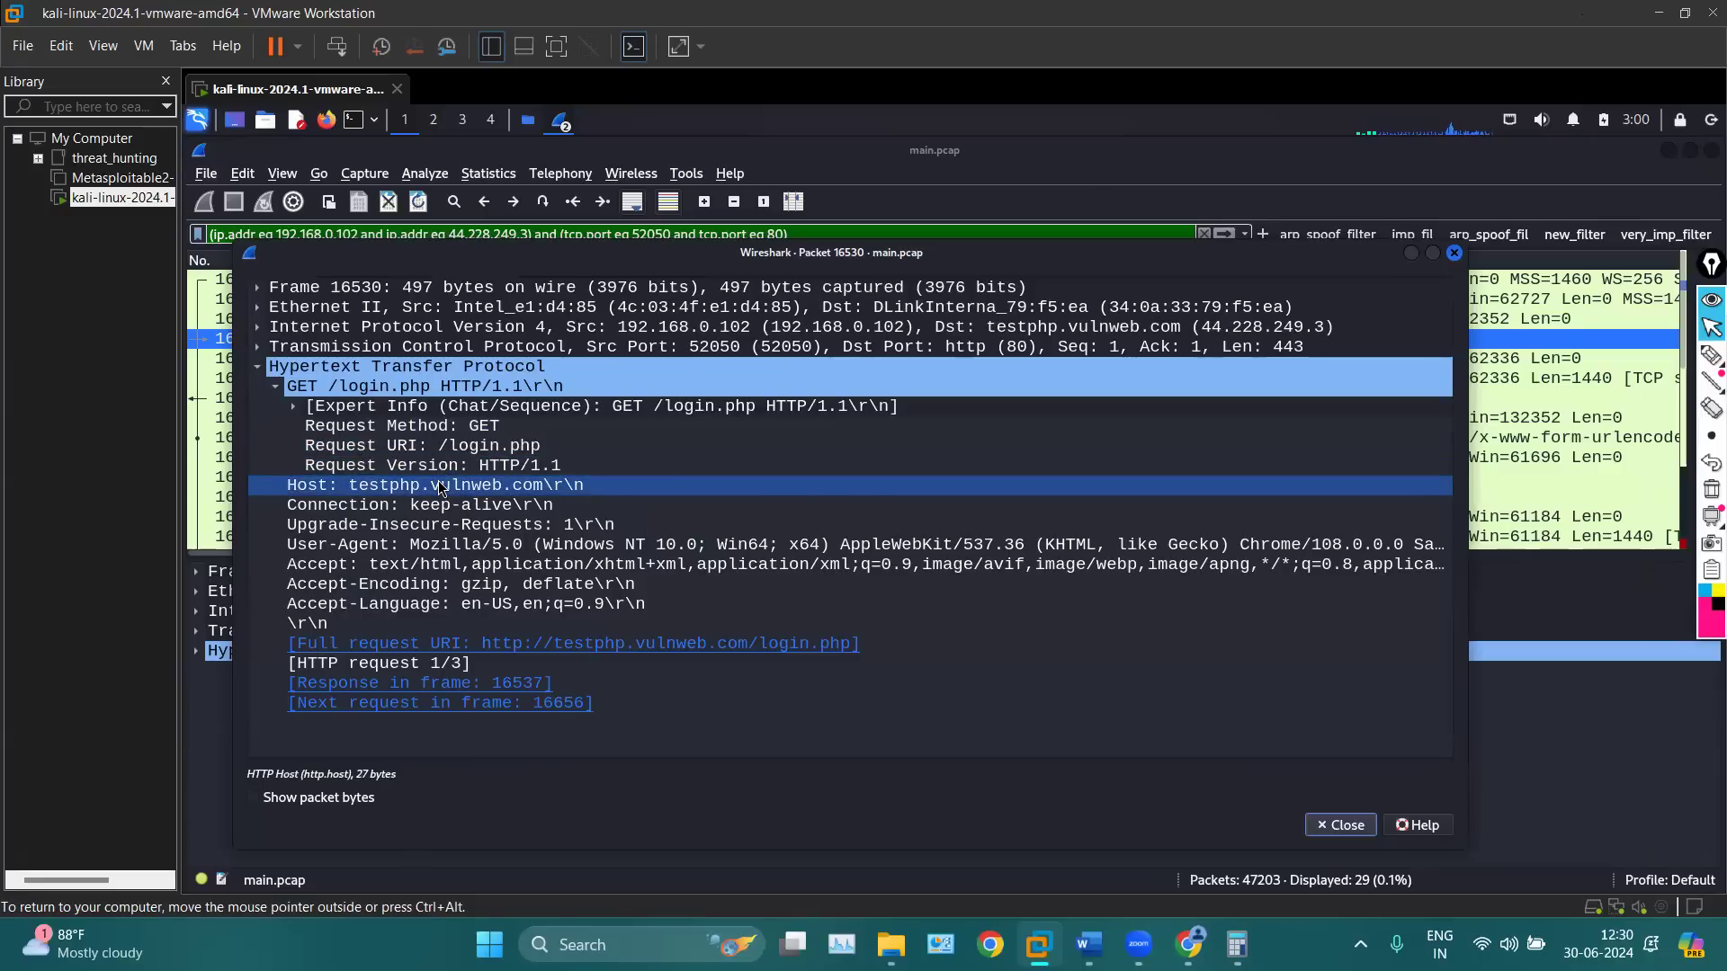
left_click(443, 503)
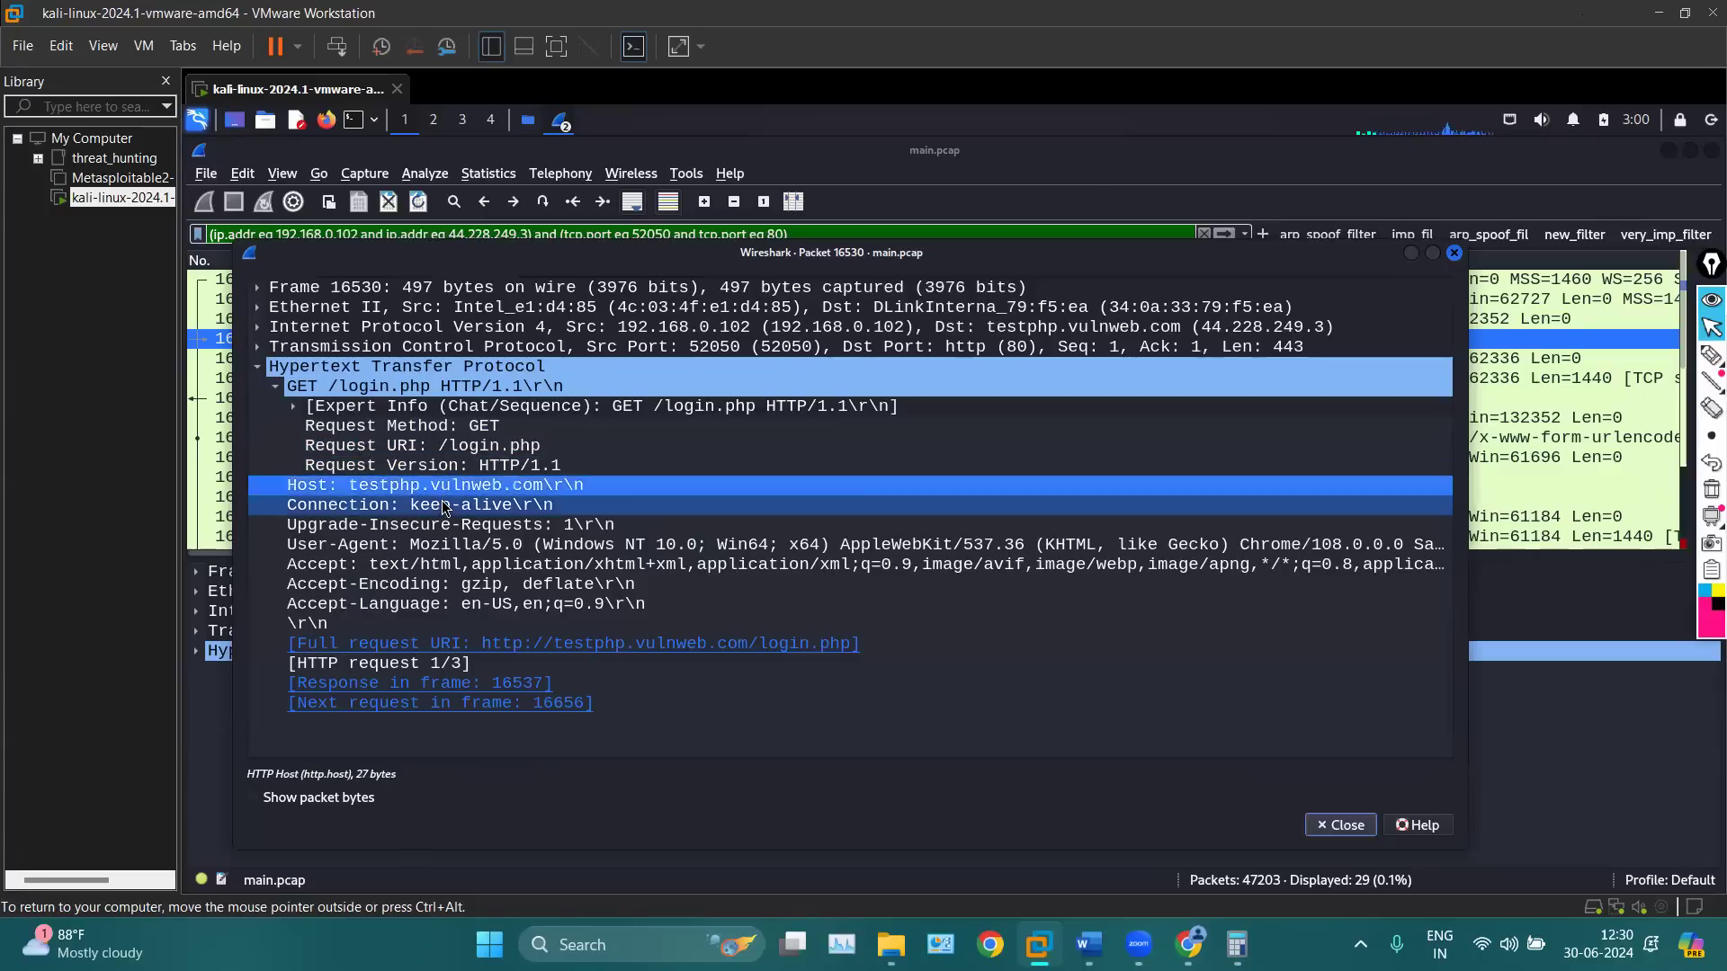
left_click(481, 545)
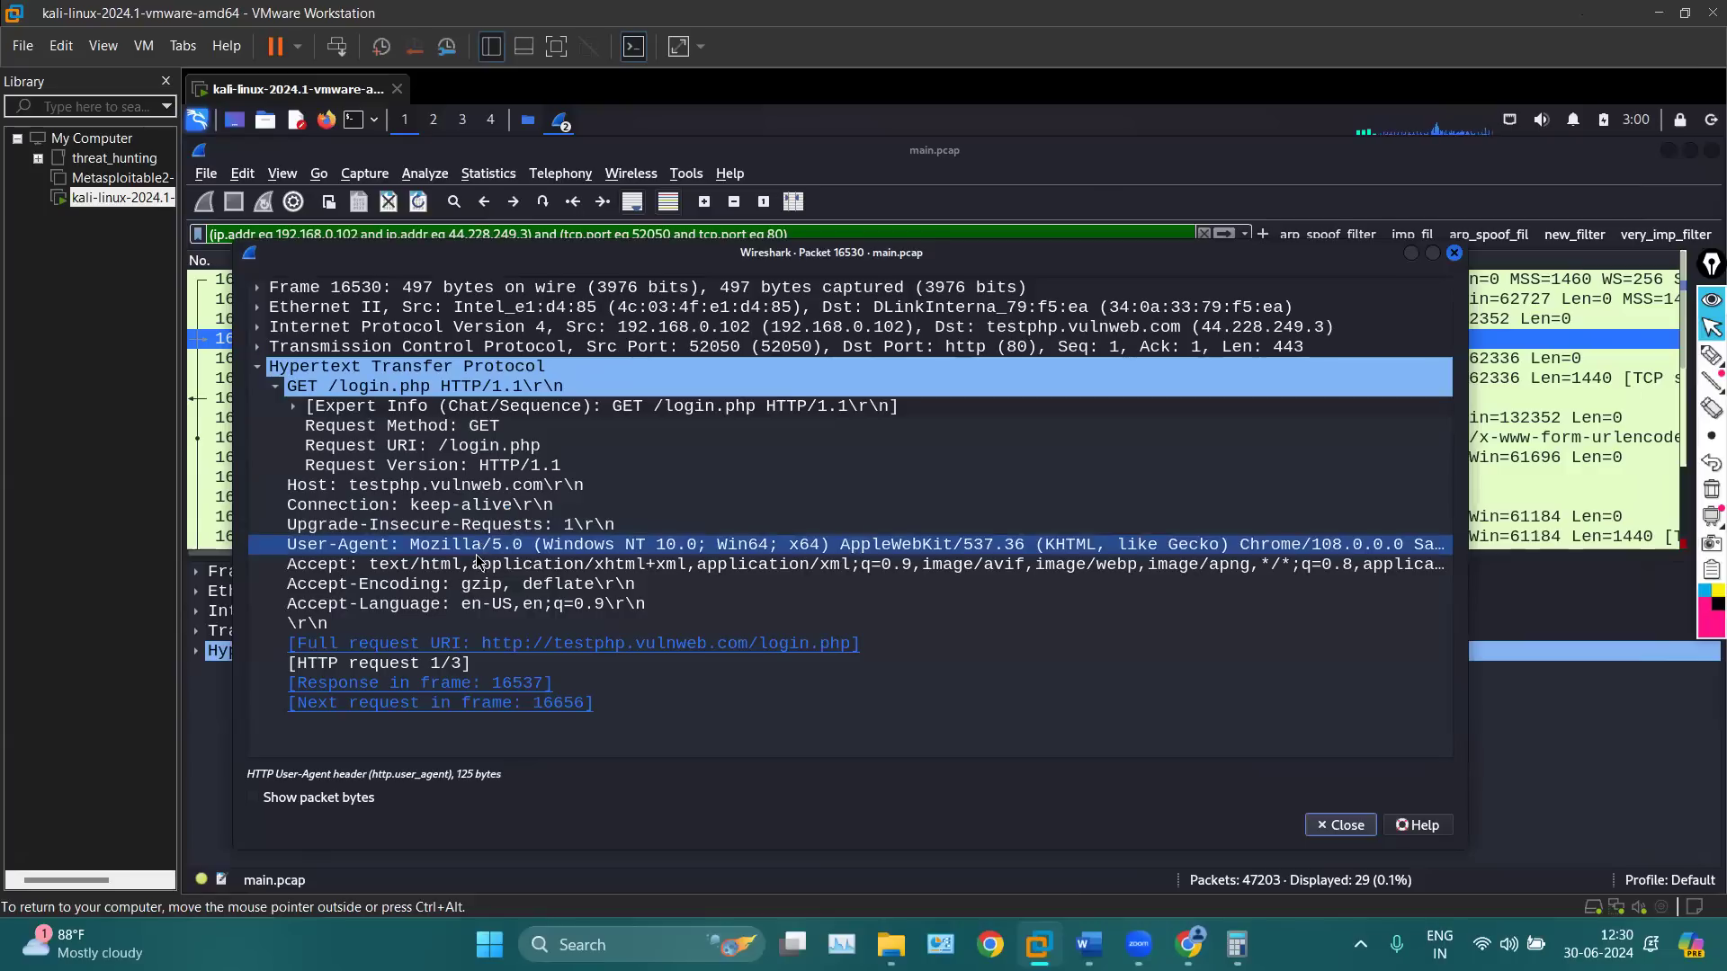
left_click(476, 564)
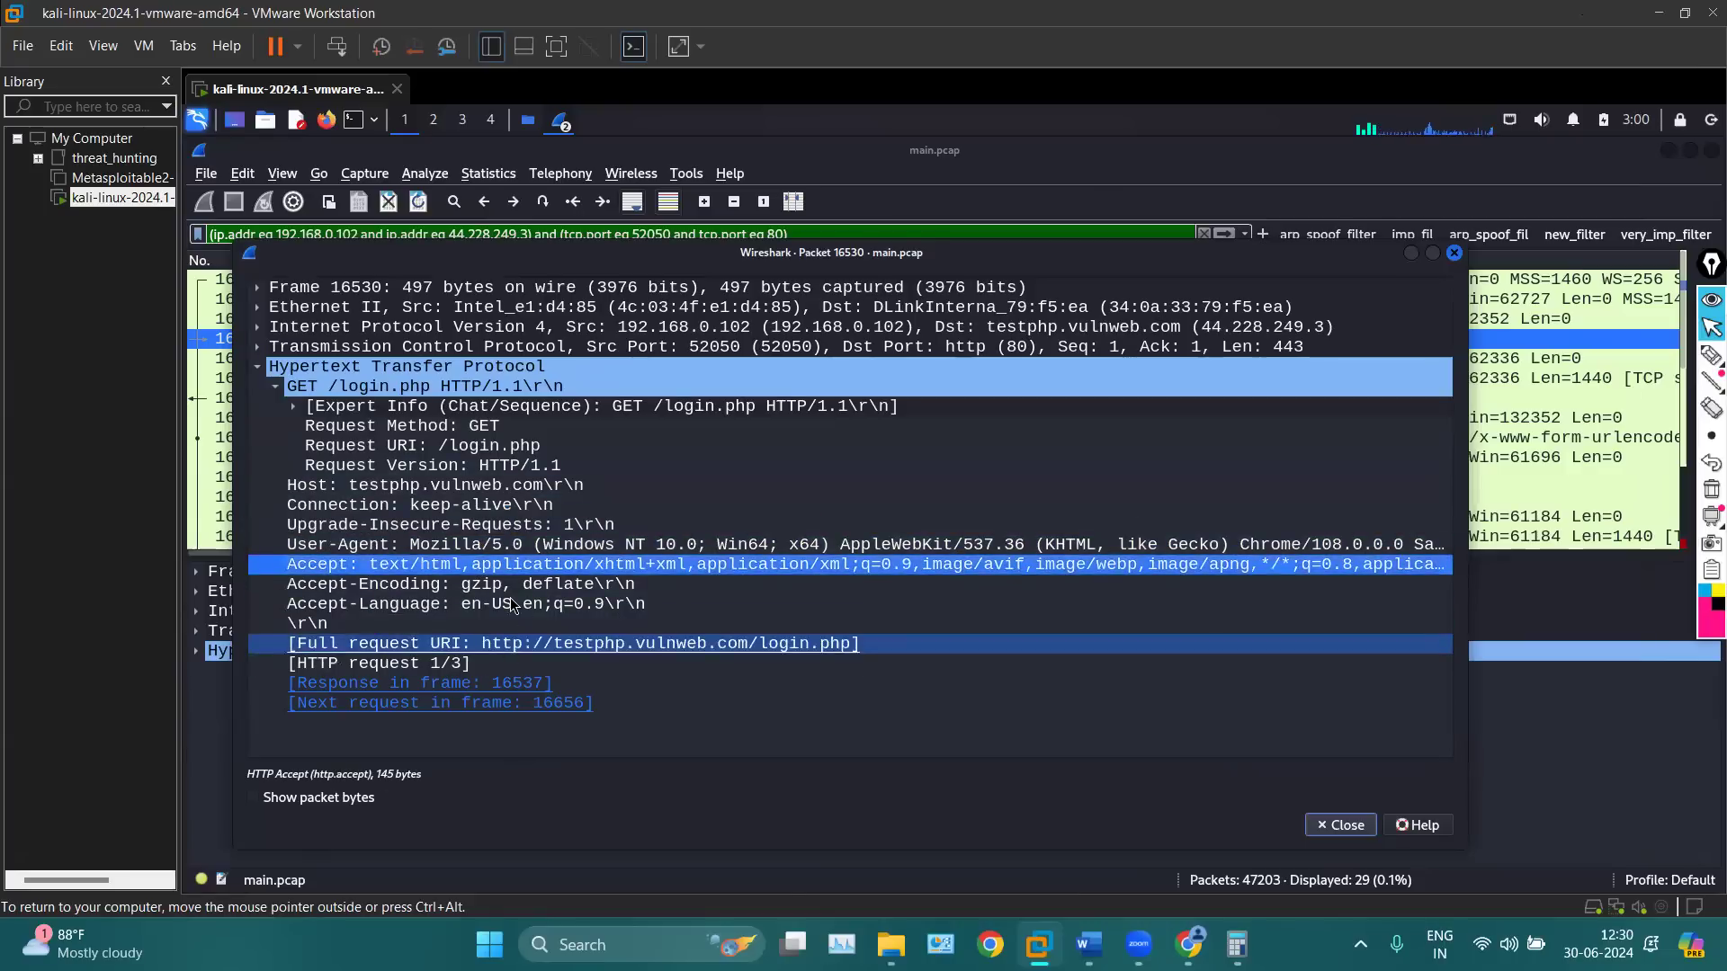
left_click(486, 585)
left_click(486, 604)
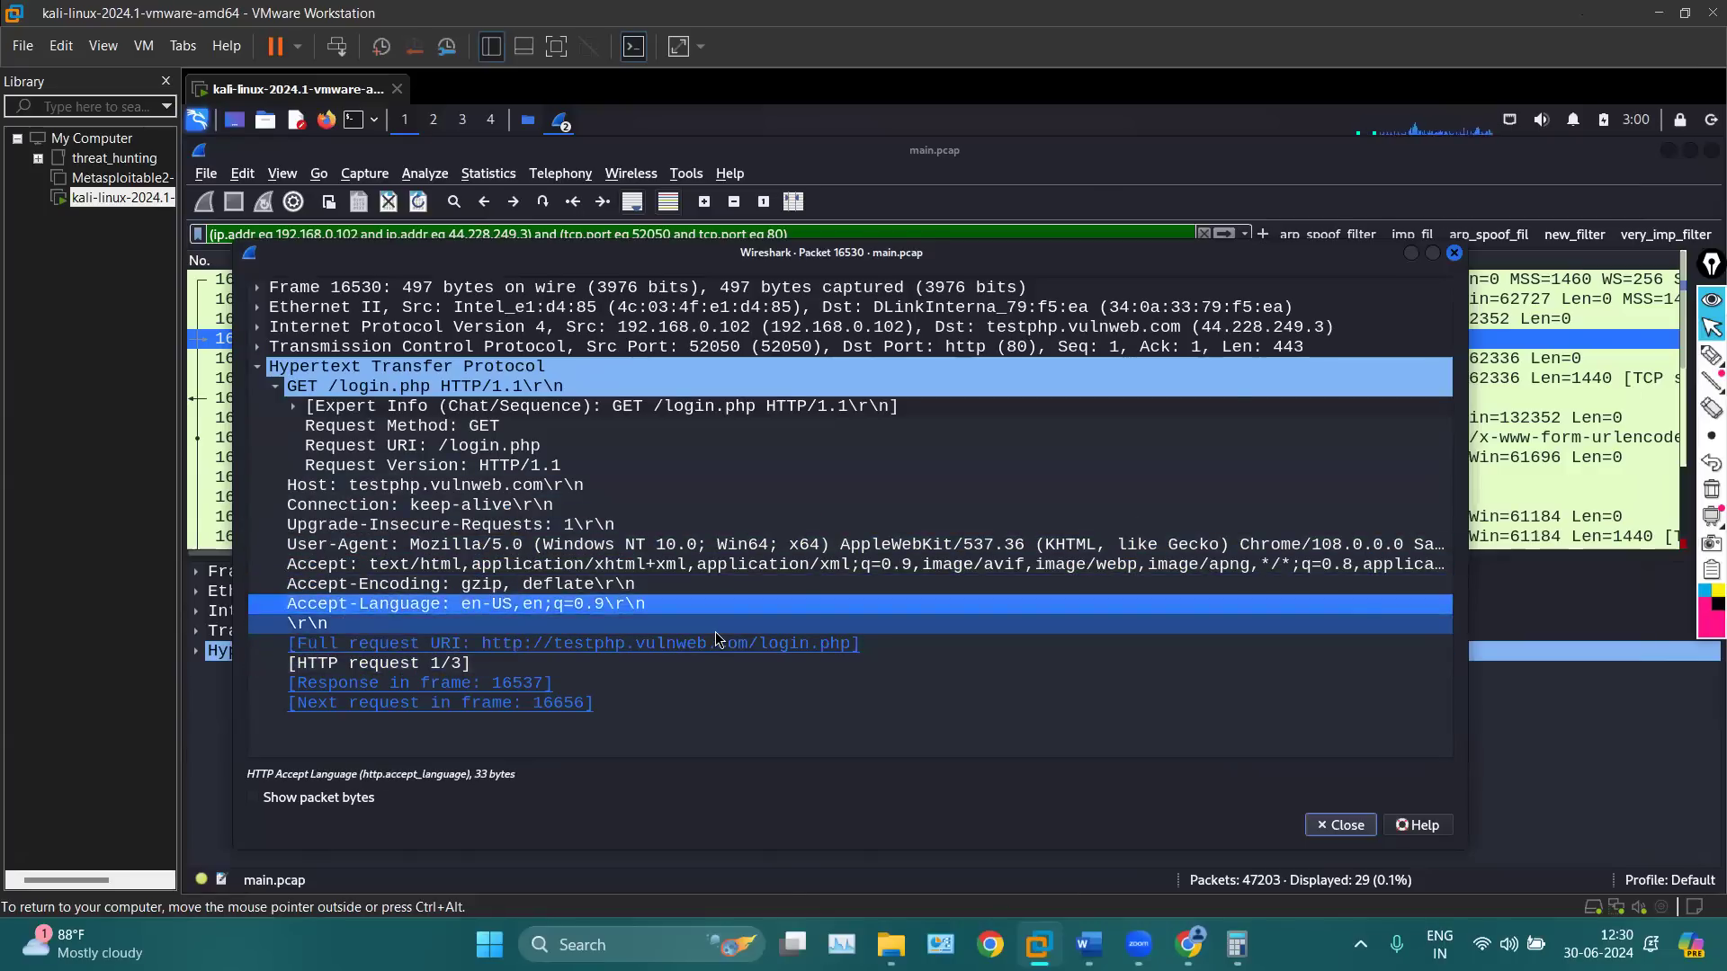
left_click(1454, 253)
key("alt+Tab")
key("alt+Tab")
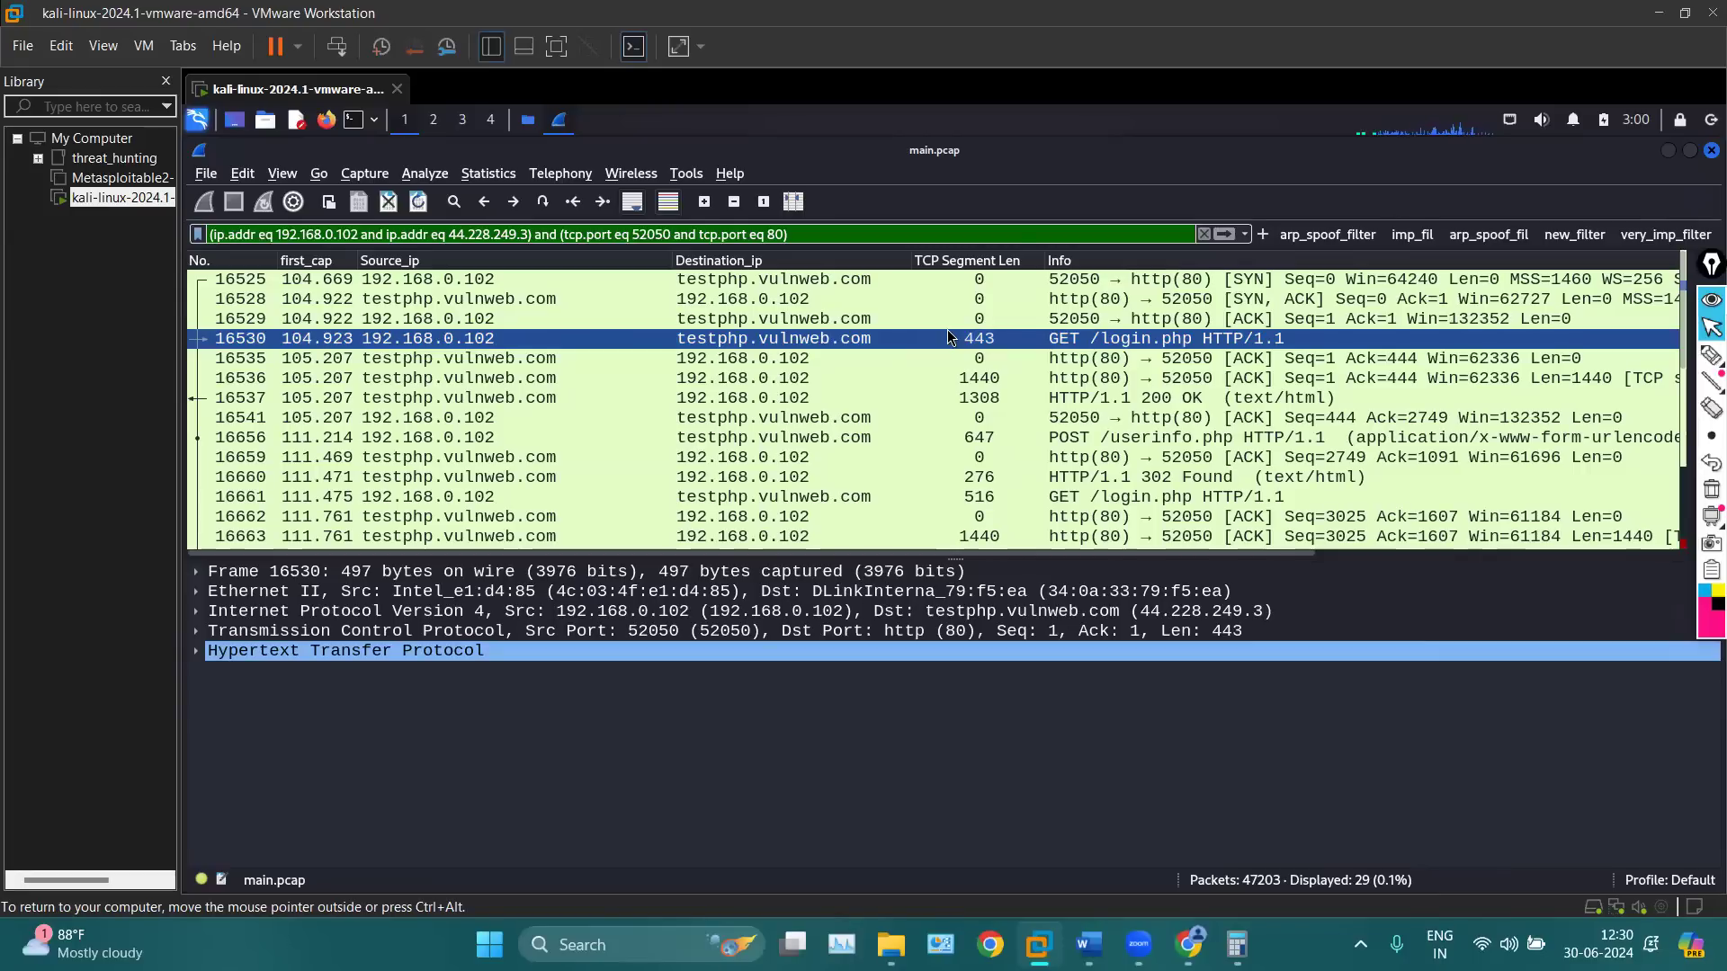
Go through the server replies after the GET request and open the 200 OK packet 16537 in its own window
left_click(940, 358)
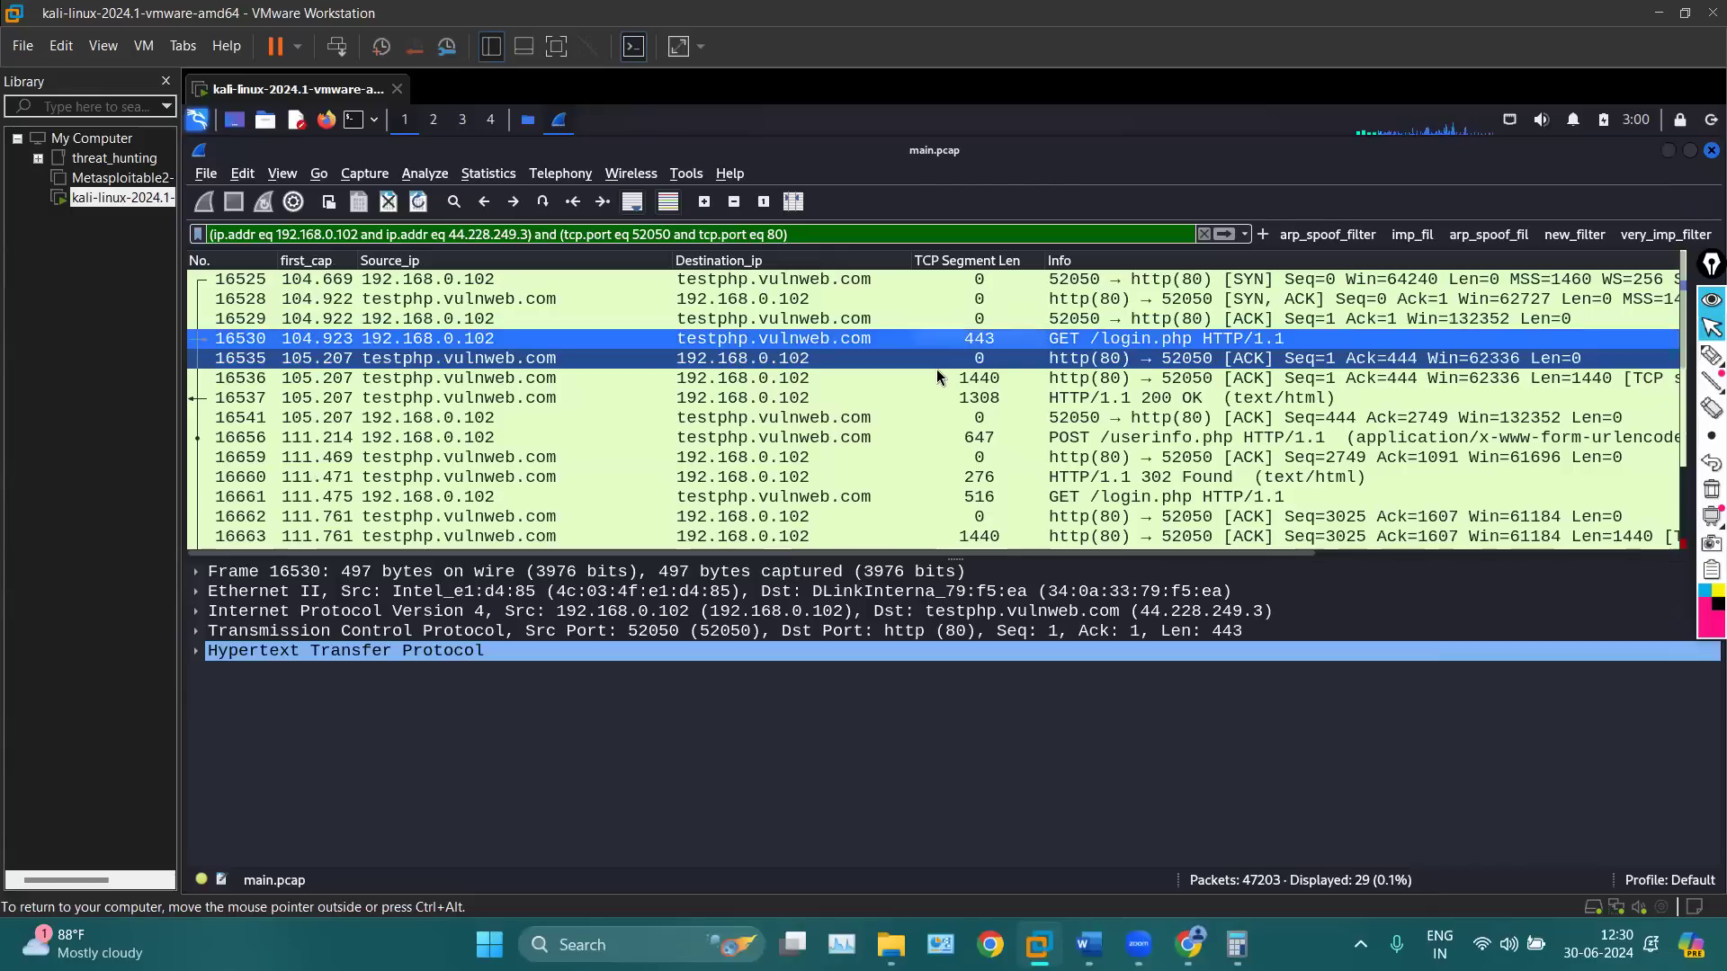
left_click(938, 375)
left_click(941, 398)
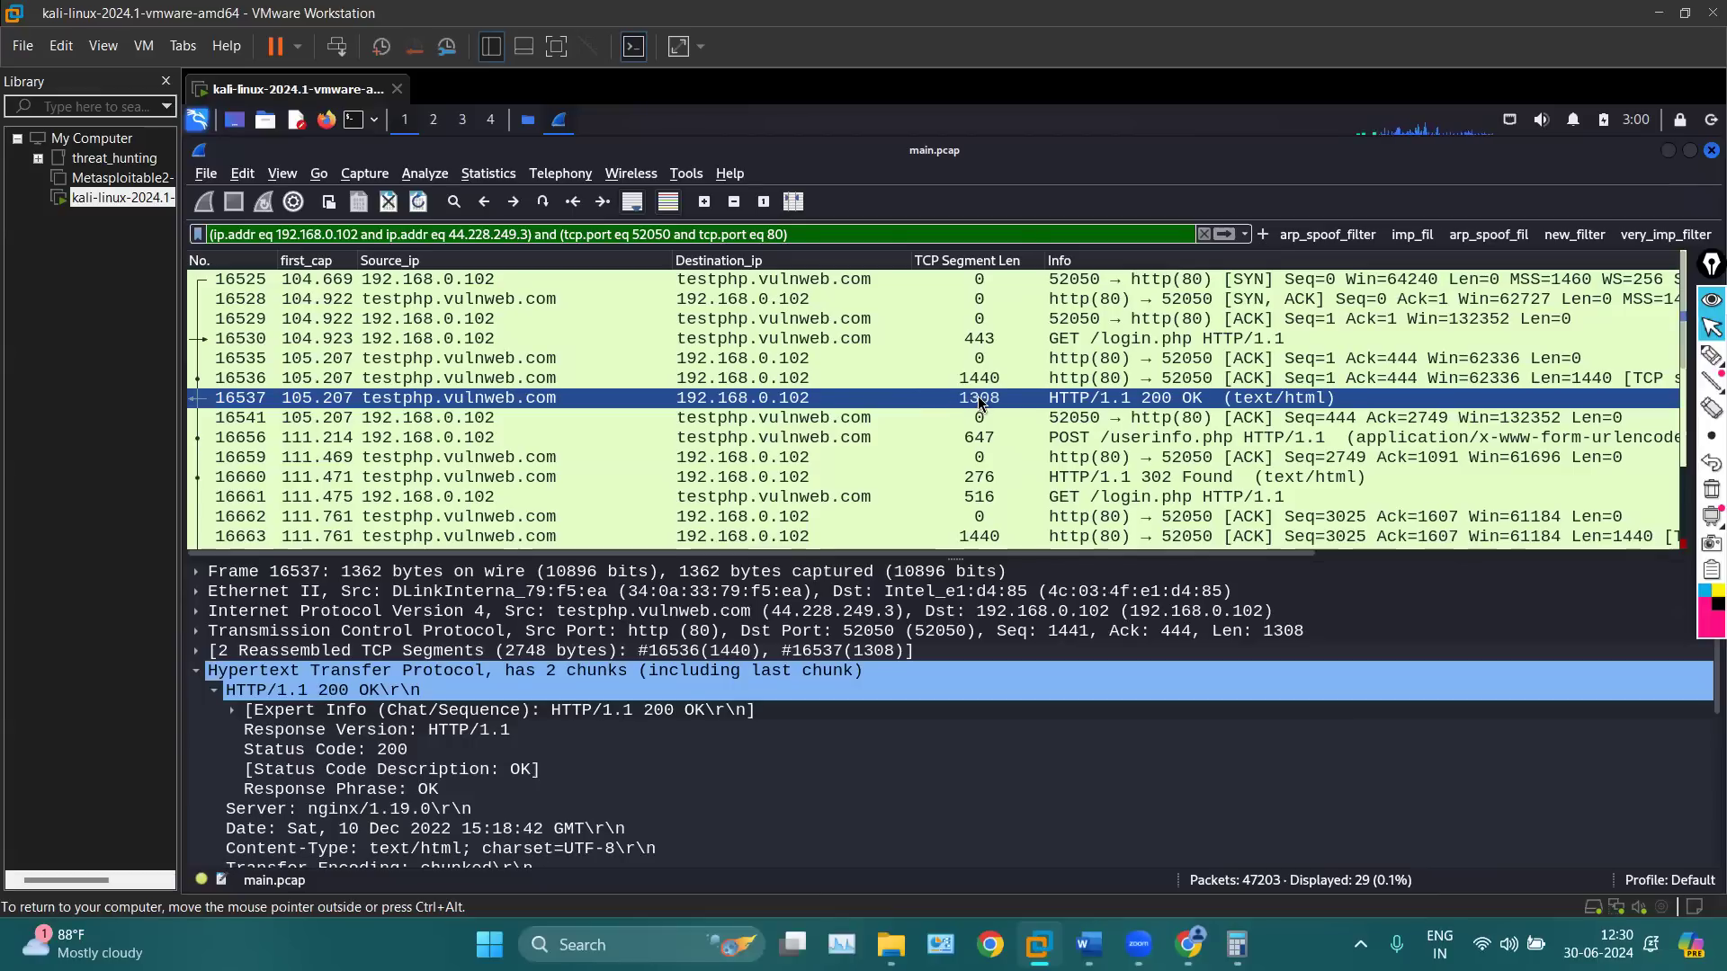
double_click(980, 402)
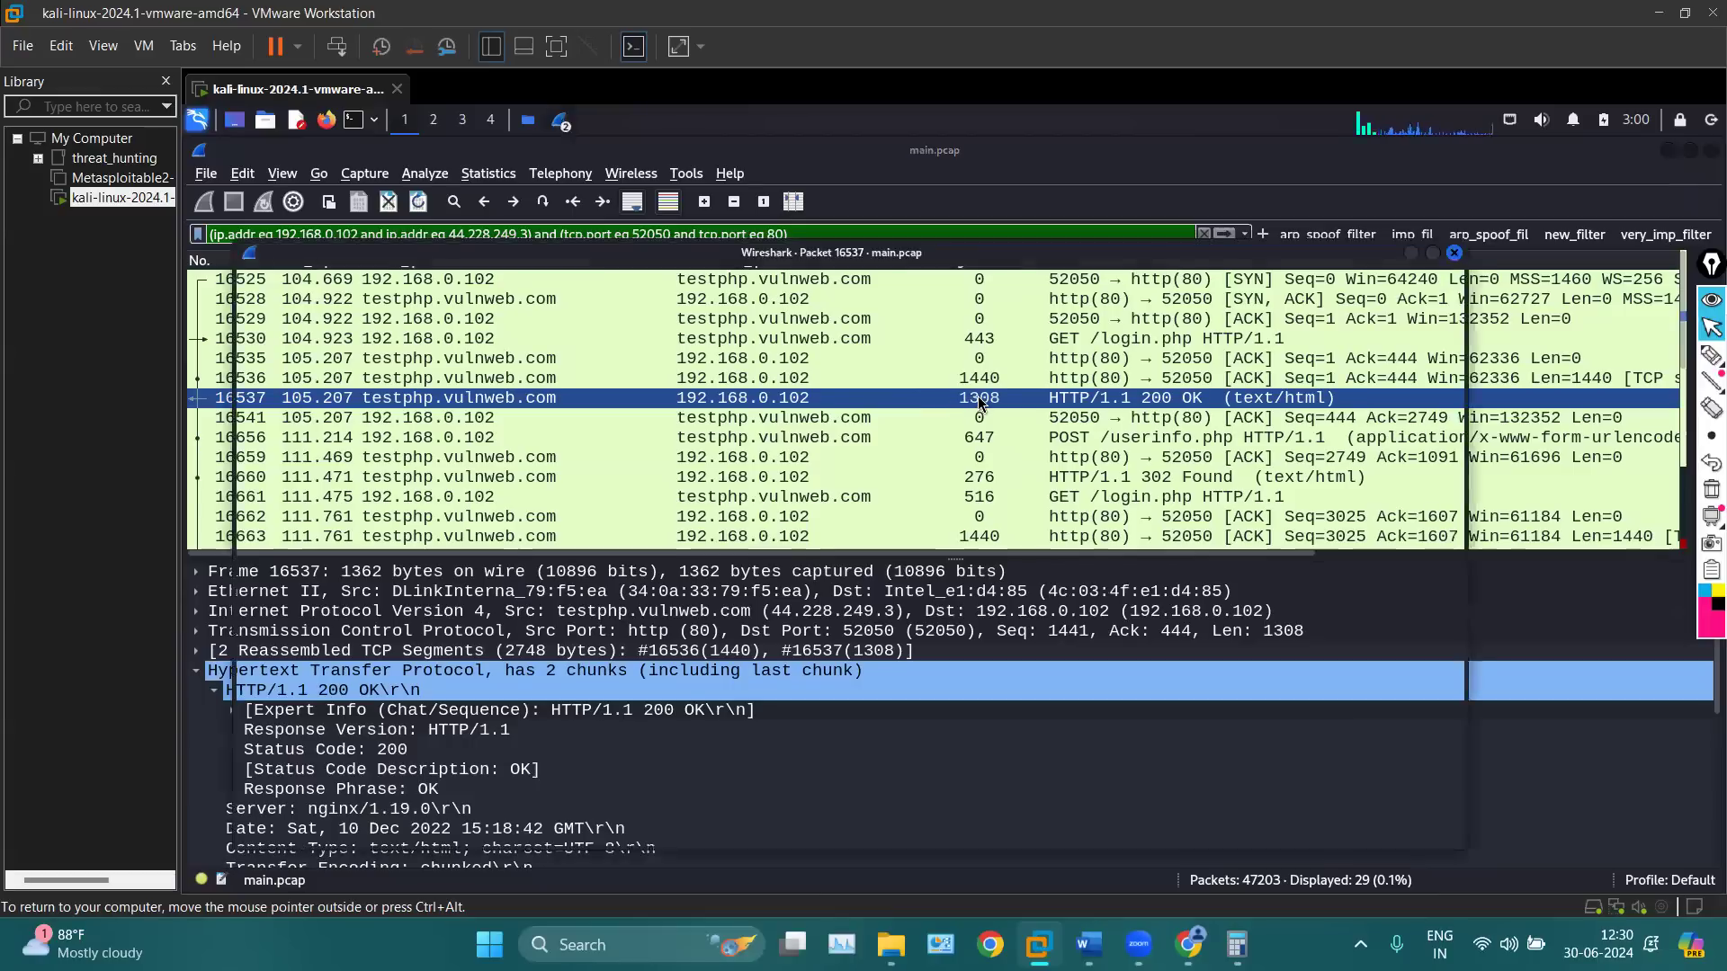
left_click_drag(760, 225, 790, 144)
Switch to the browser's login page and sketch a client and a server joined by a request line with the pen
left_click(1190, 944)
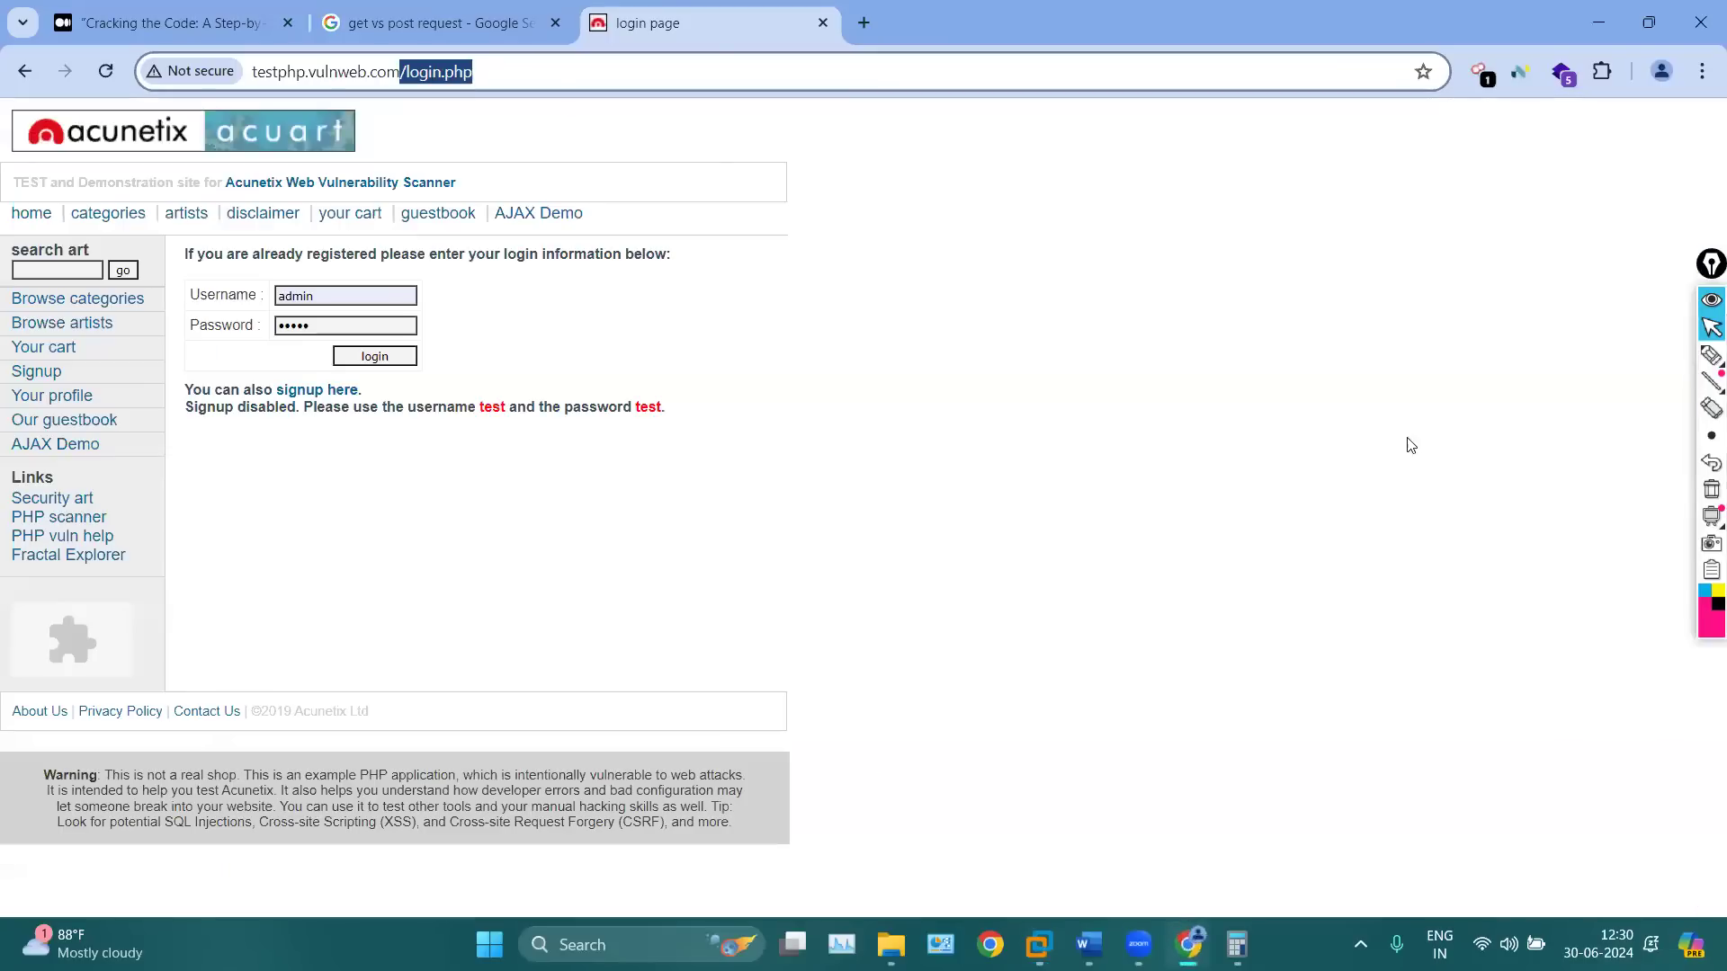
left_click(1703, 359)
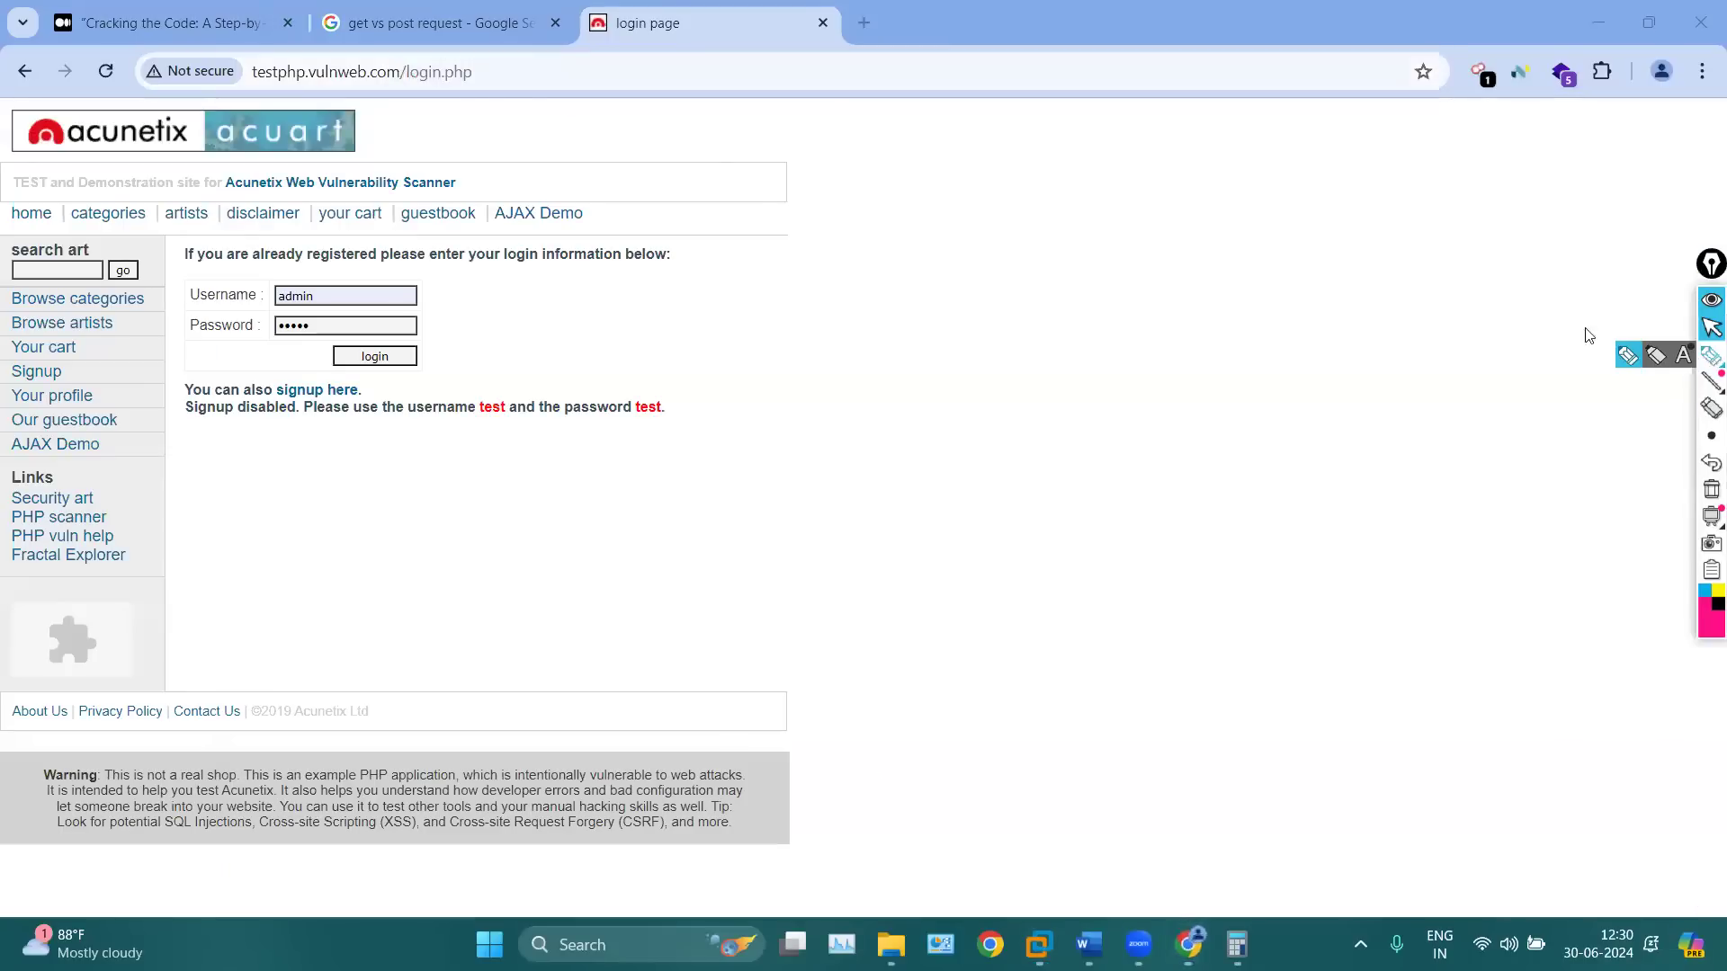
left_click(1709, 357)
mouse_move(878, 214)
left_mouse_down()
mouse_move(828, 432)
mouse_move(879, 216)
left_mouse_up()
mouse_move(1374, 261)
left_mouse_down()
mouse_move(1495, 321)
mouse_move(1390, 249)
left_mouse_up()
left_click_drag(946, 267, 1271, 270)
left_click(1198, 215)
left_click_drag(1199, 215, 1323, 336)
left_click_drag(1076, 144, 1033, 208)
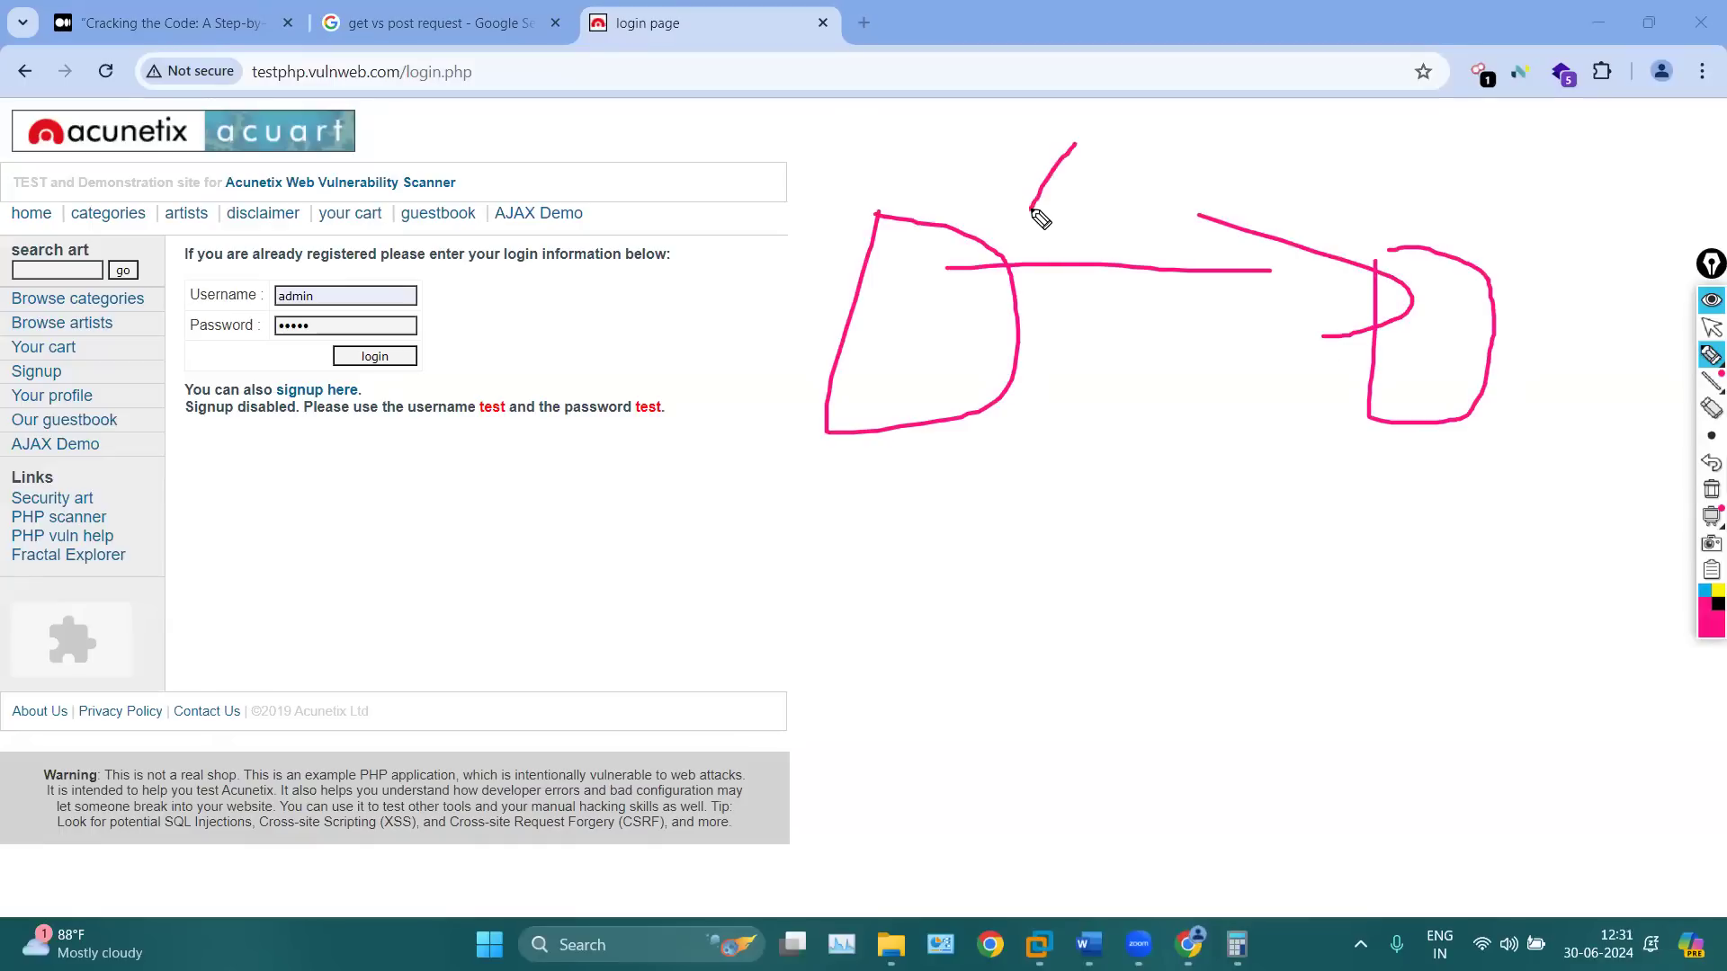
Circle login.php in the URL, add response lines and a returned page box to the sketch, and clear all annotations
mouse_move(484, 76)
left_mouse_down()
mouse_move(474, 61)
mouse_move(469, 85)
left_mouse_up()
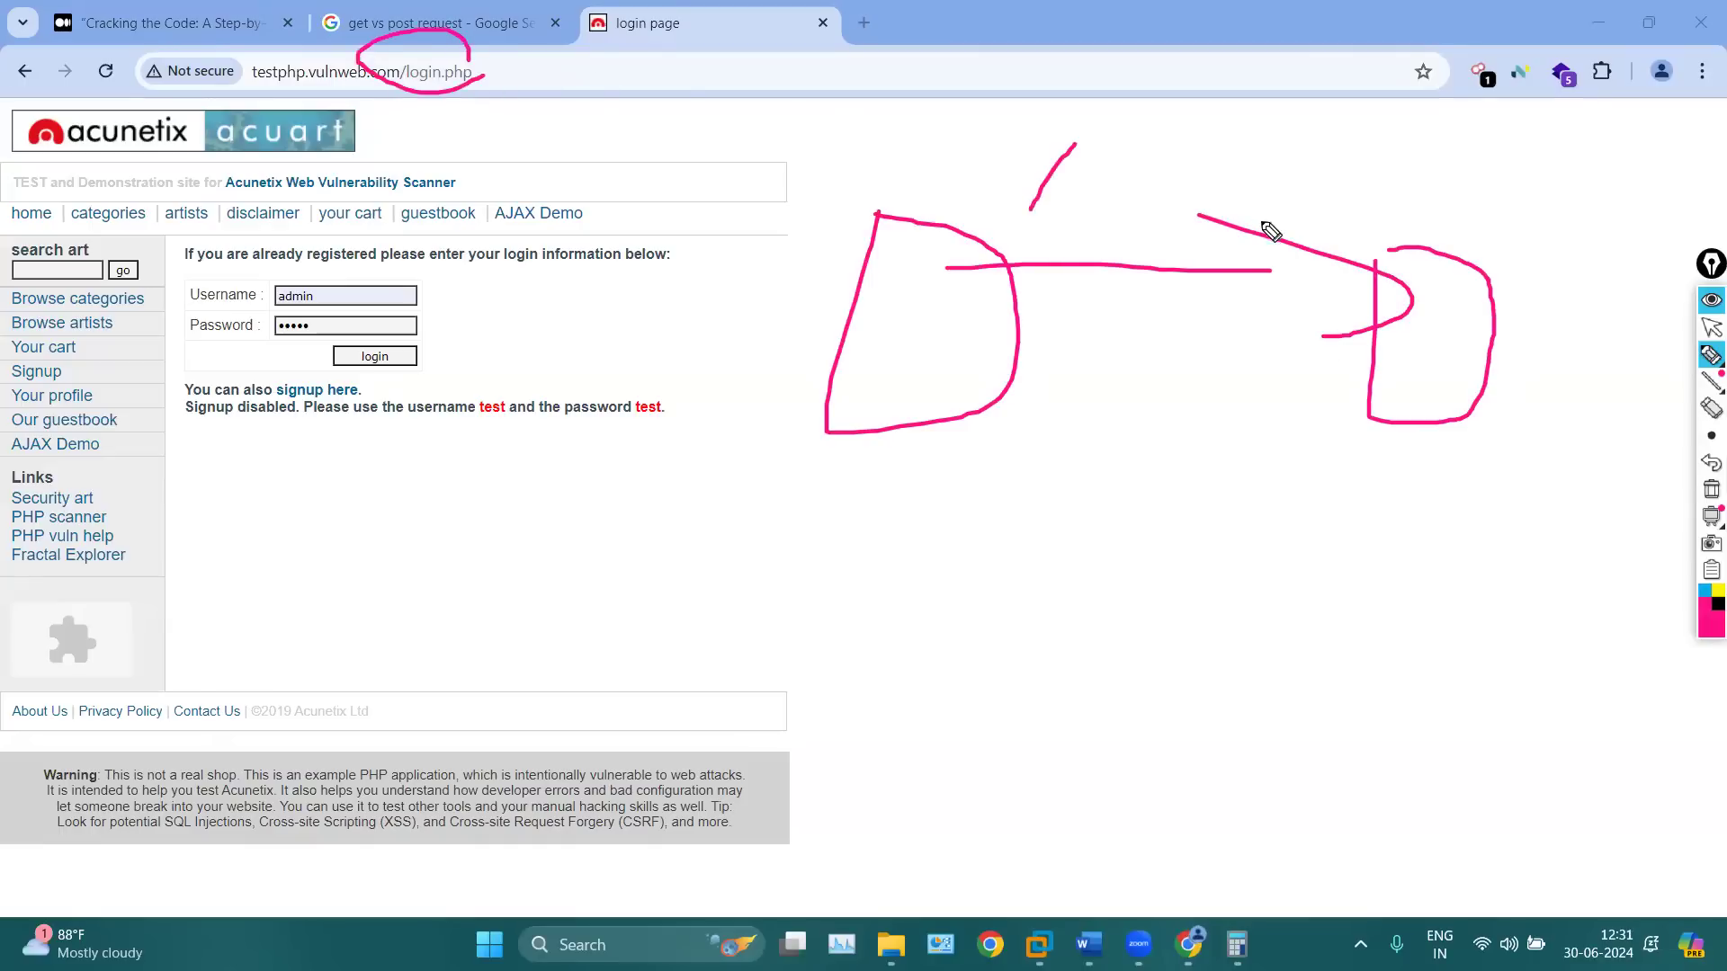
left_click_drag(1085, 167, 1197, 175)
mouse_move(1293, 403)
left_mouse_down()
mouse_move(980, 374)
mouse_move(1087, 421)
mouse_move(1146, 558)
mouse_move(1388, 471)
mouse_move(1157, 452)
mouse_move(1318, 593)
left_mouse_up()
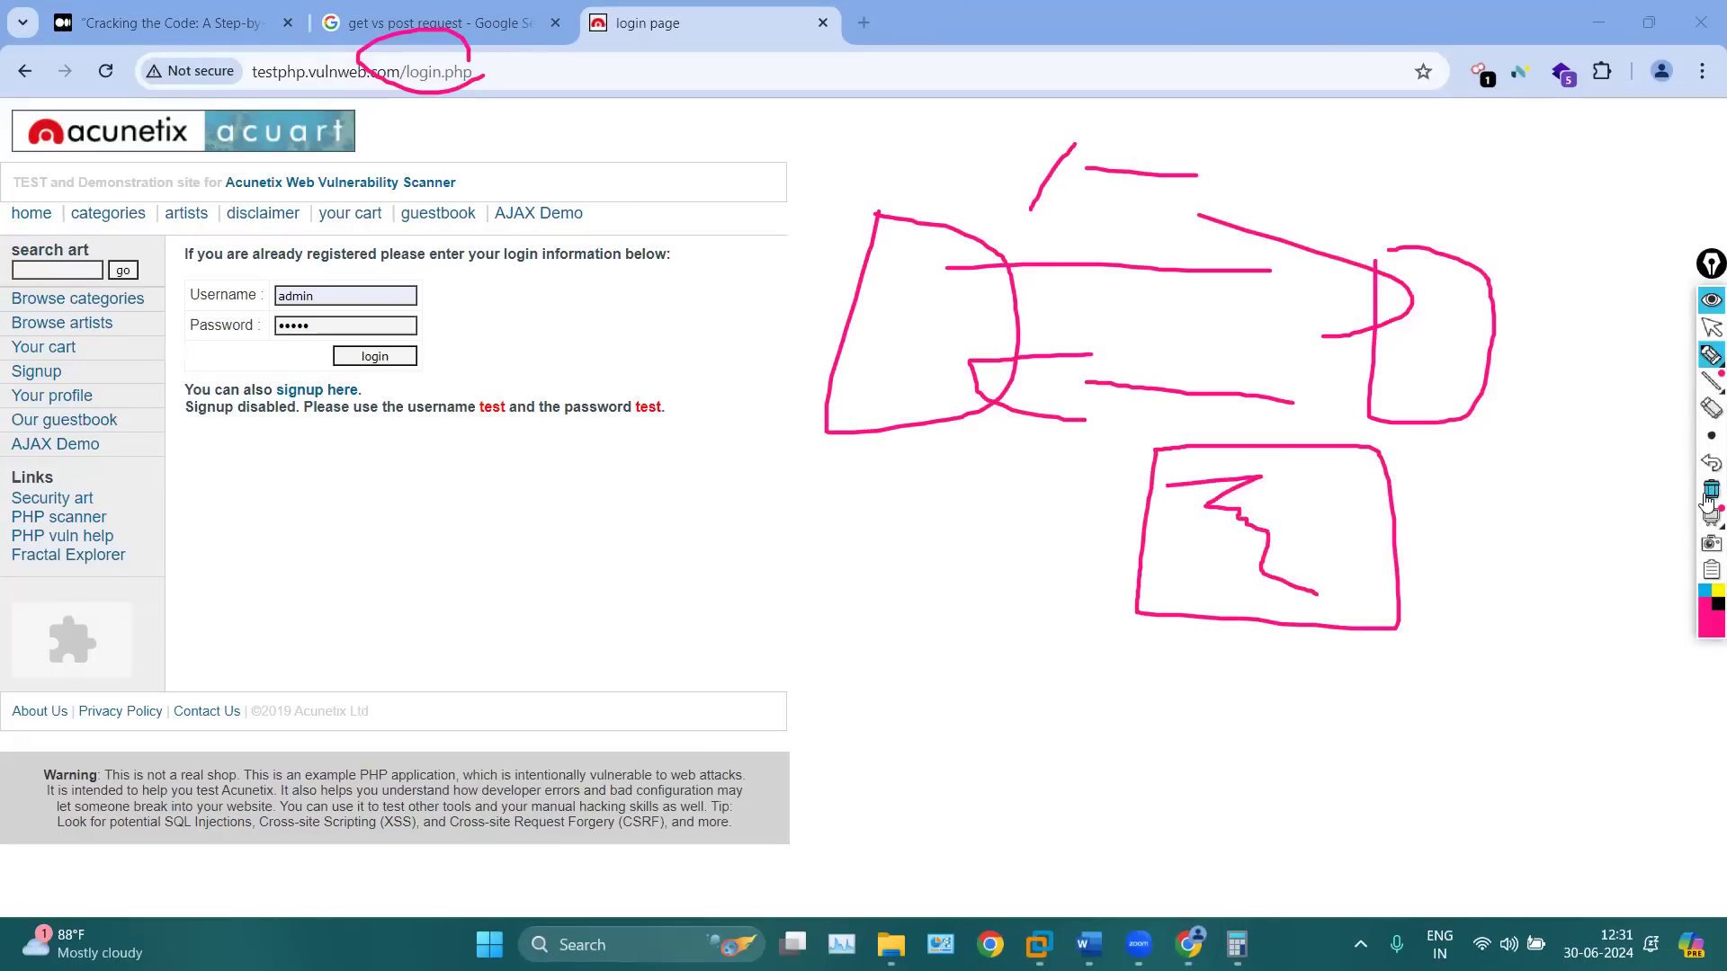
left_click(1709, 497)
left_click(1712, 327)
Open the page source of login.php and look through its HTML code
right_click(875, 359)
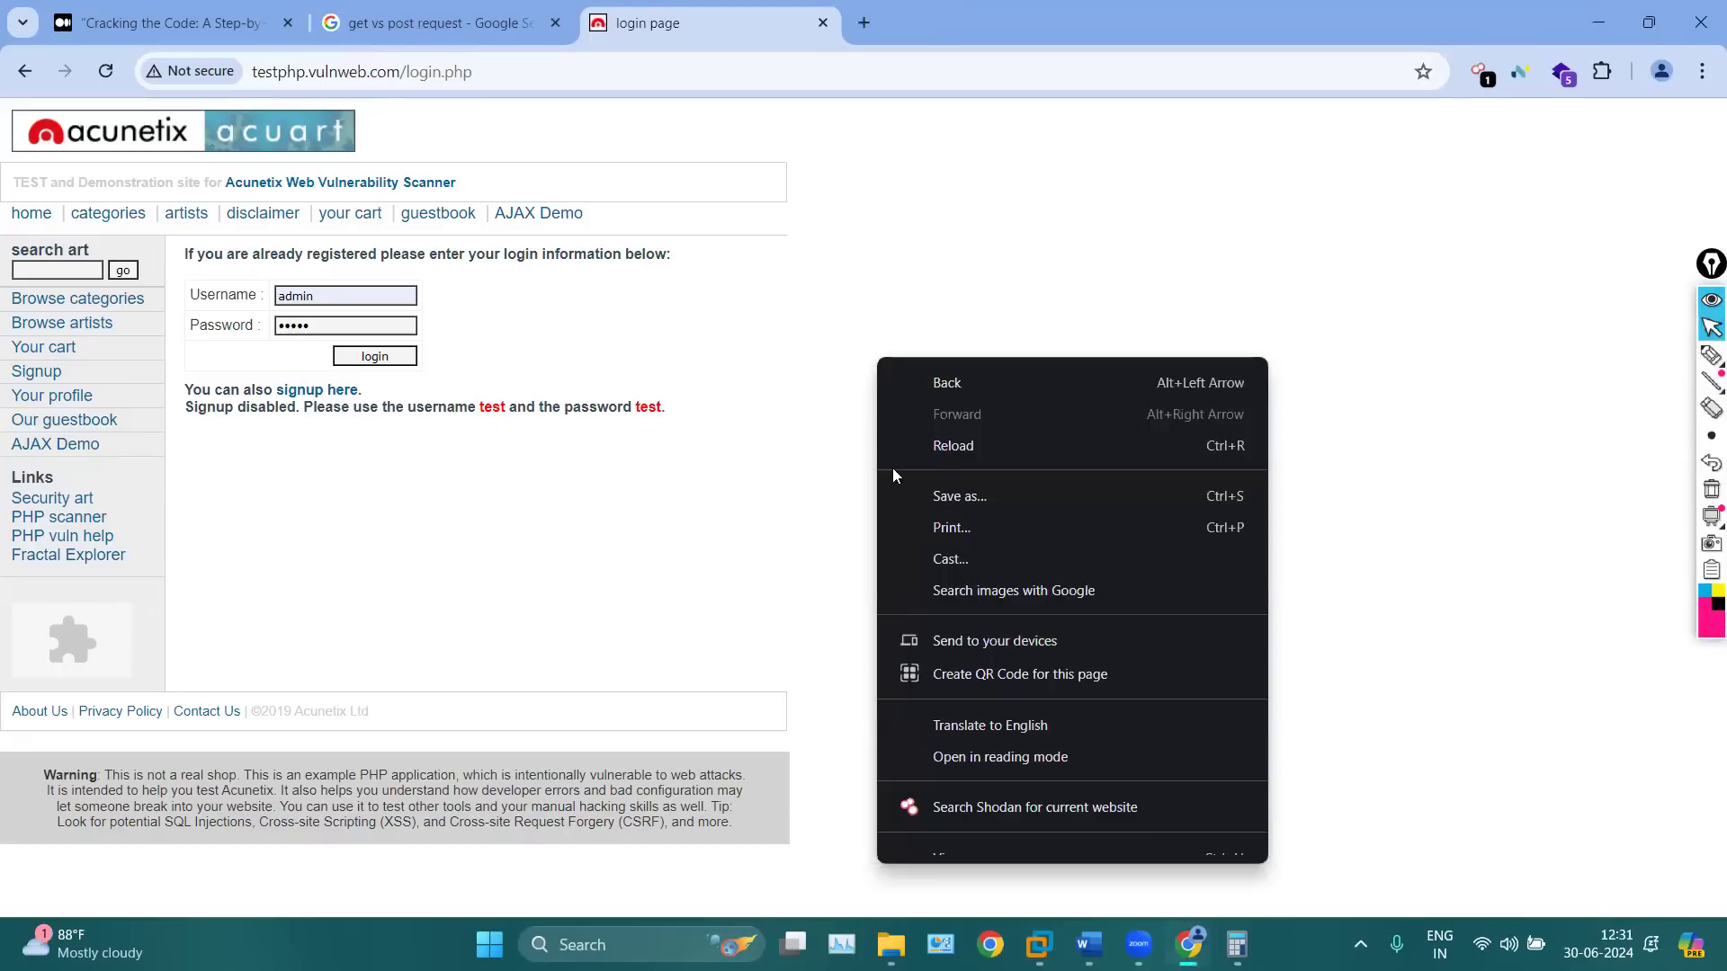
right_click(905, 171)
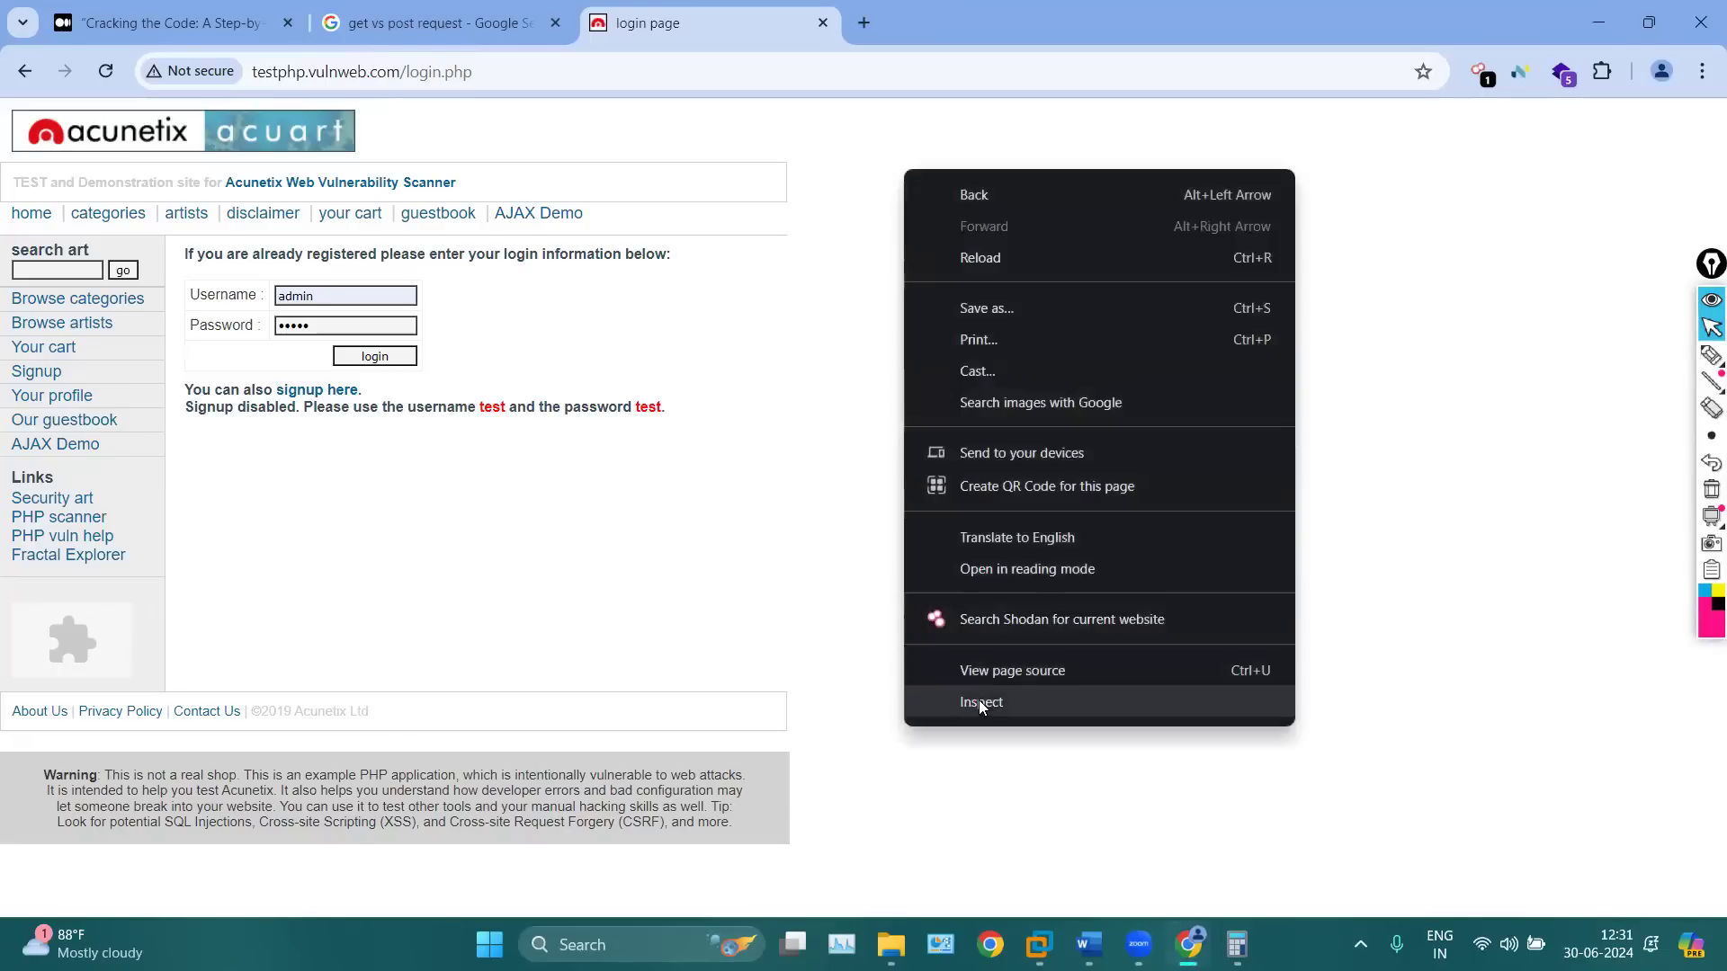
left_click(968, 669)
left_click_drag(241, 177, 511, 667)
left_click(717, 461)
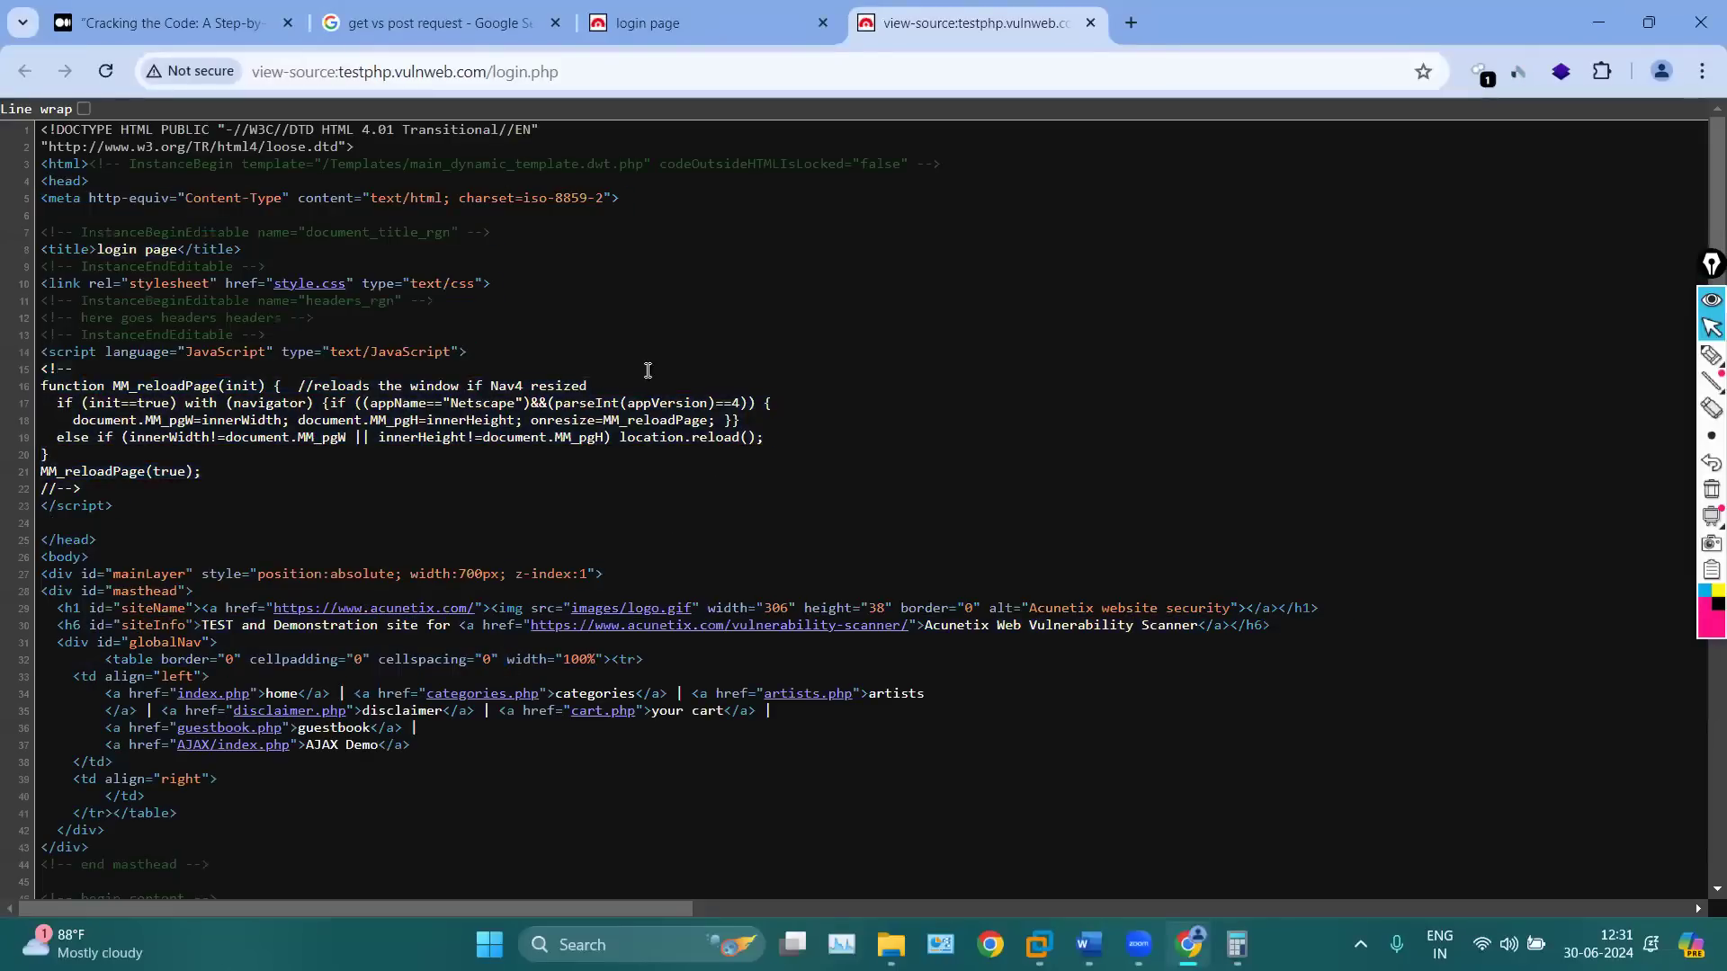
scroll(394, 443, "down", 12)
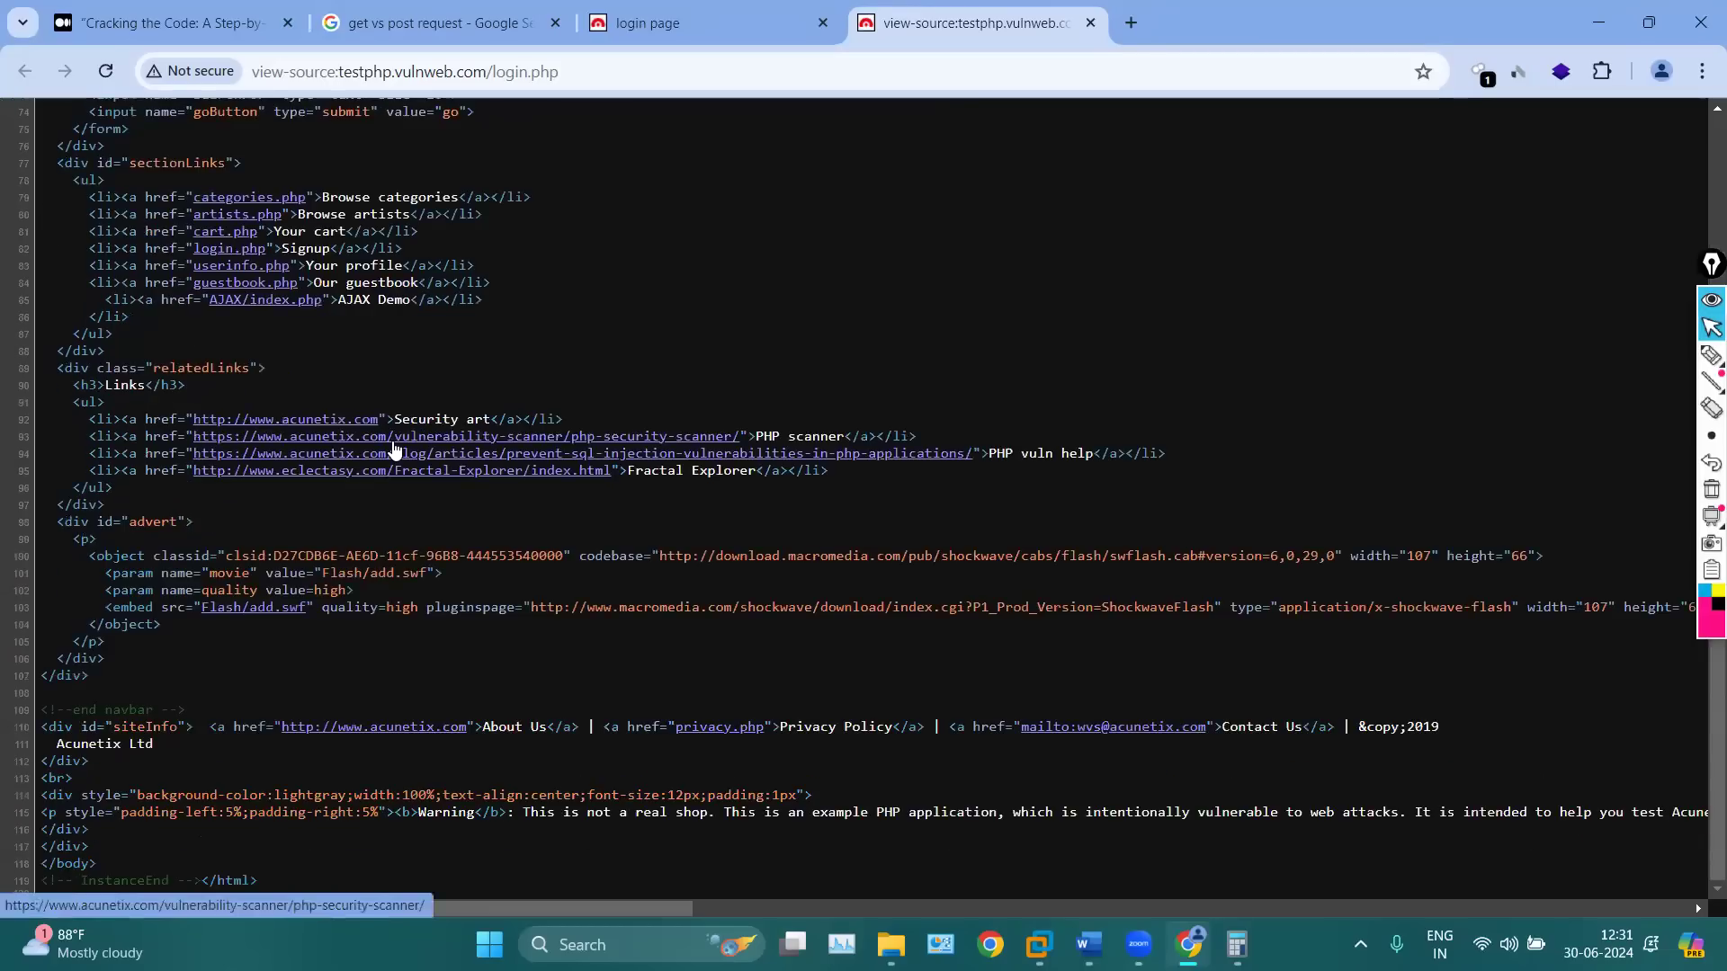
scroll(394, 442, "up", 12)
scroll(394, 443, "right", 5)
scroll(394, 443, "left", 5)
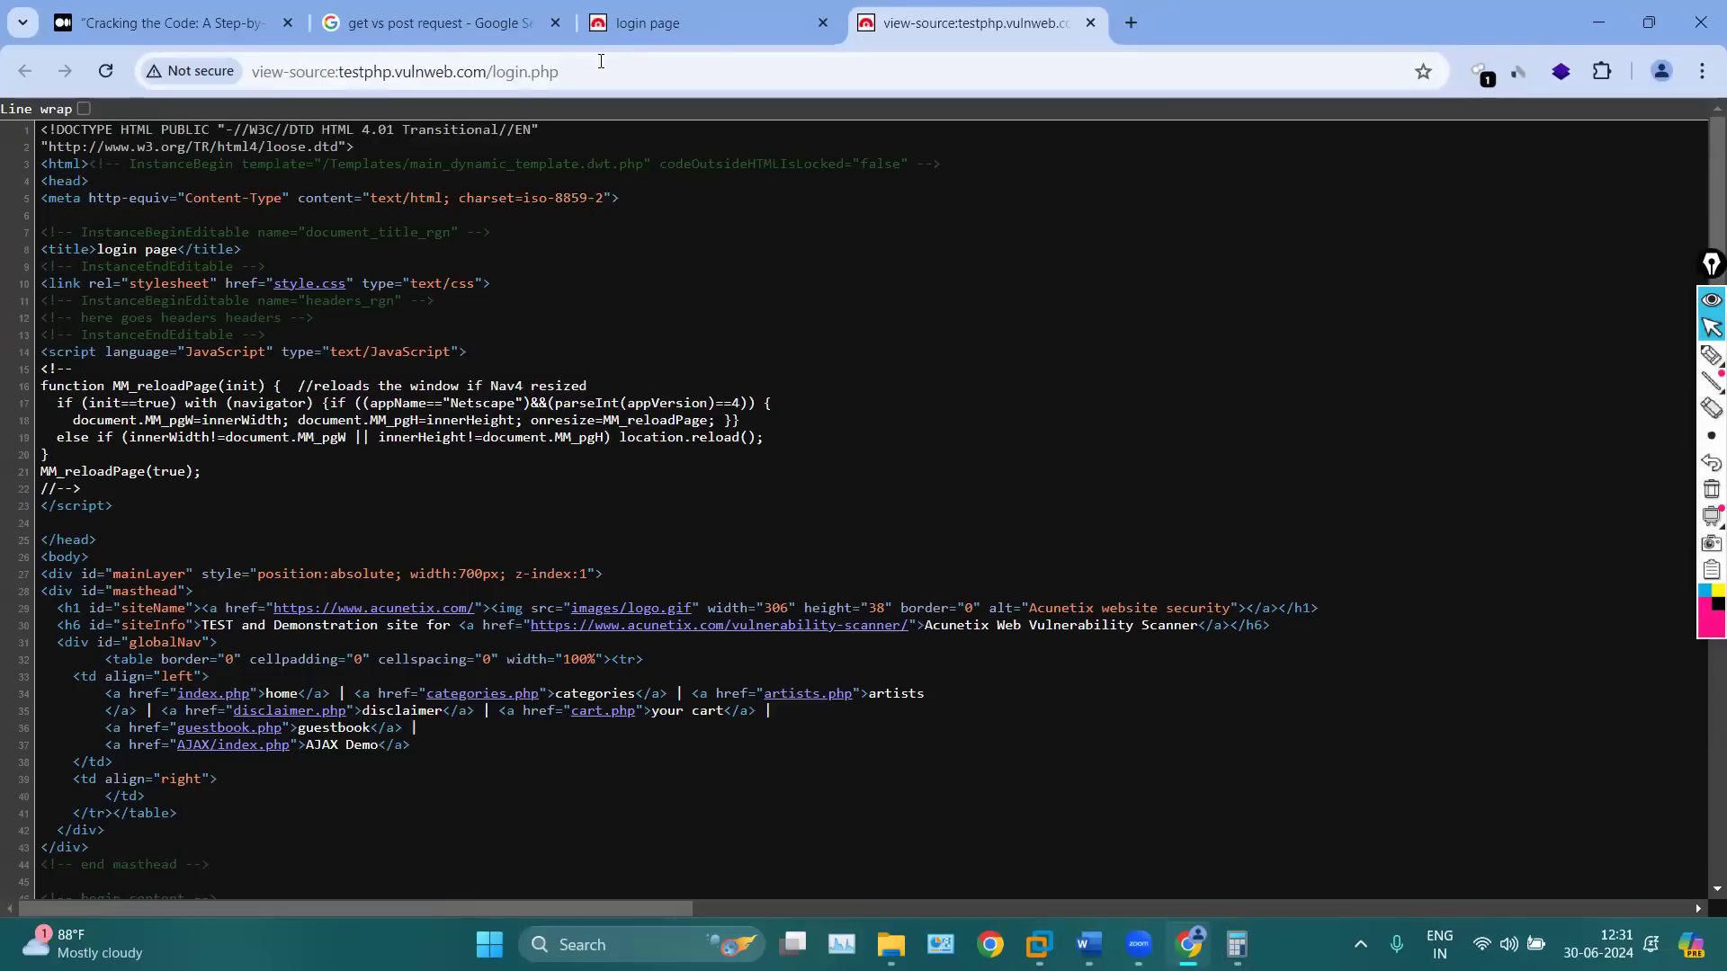
Return to the packet 16537 window, expand Line-based text data and examine the HTML code it carries
left_click(617, 27)
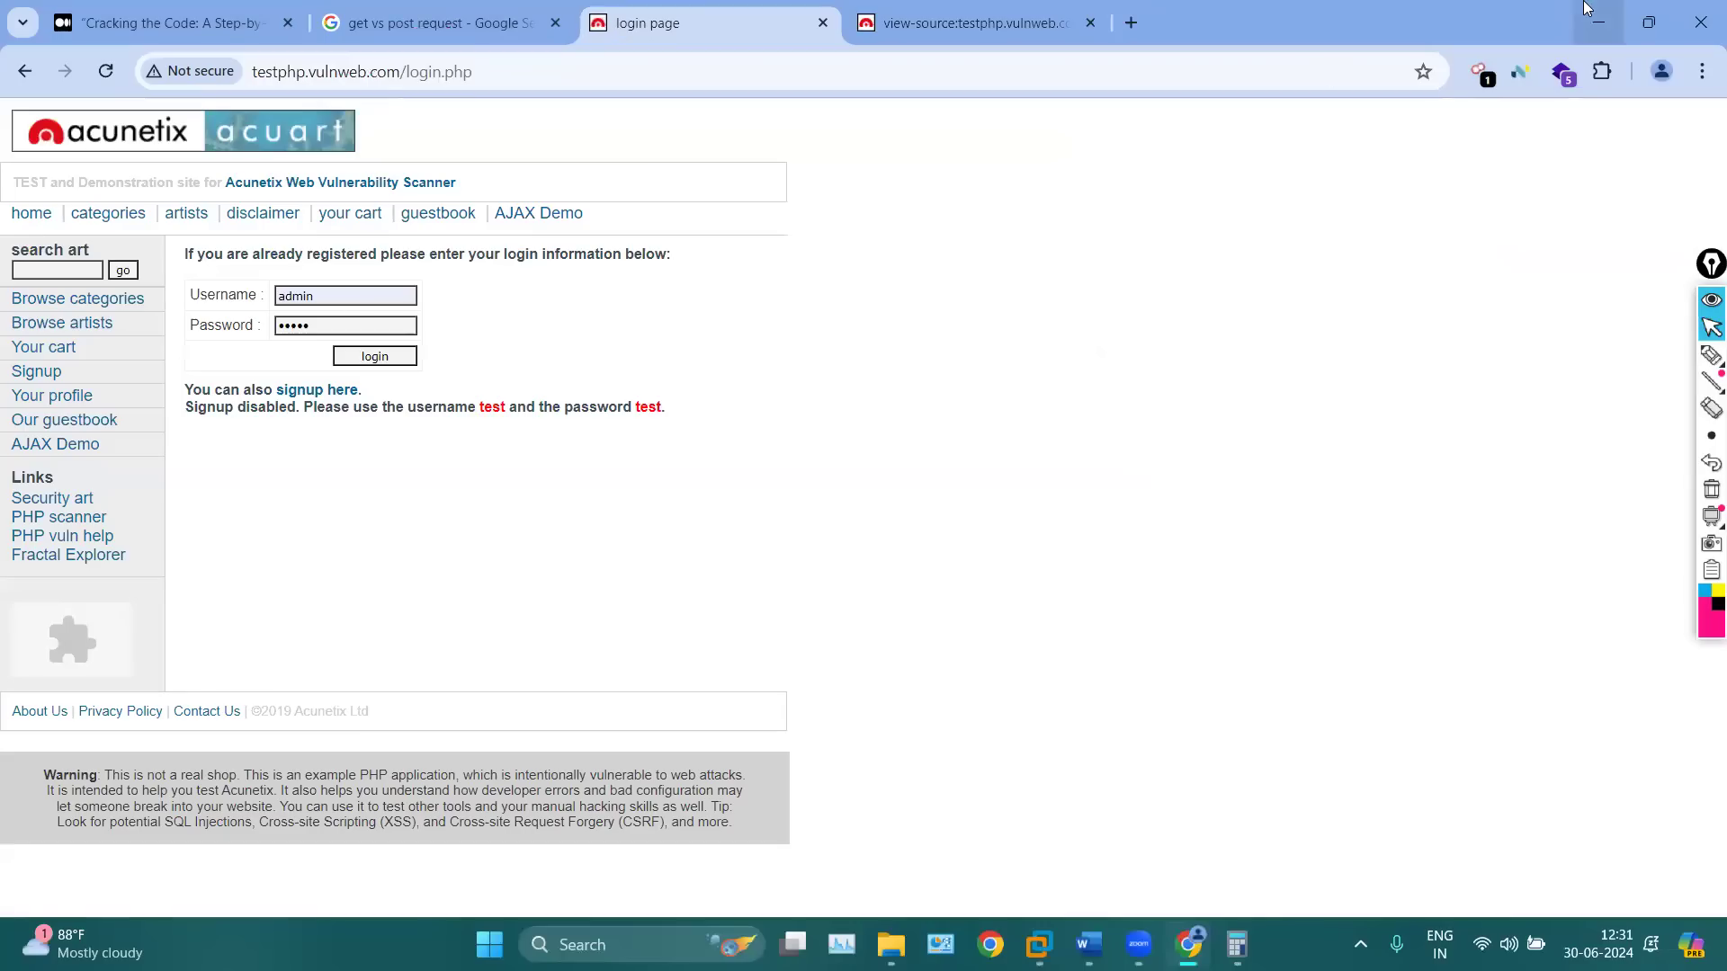
left_click(1599, 22)
left_click(522, 490)
scroll(522, 499, "down", 2)
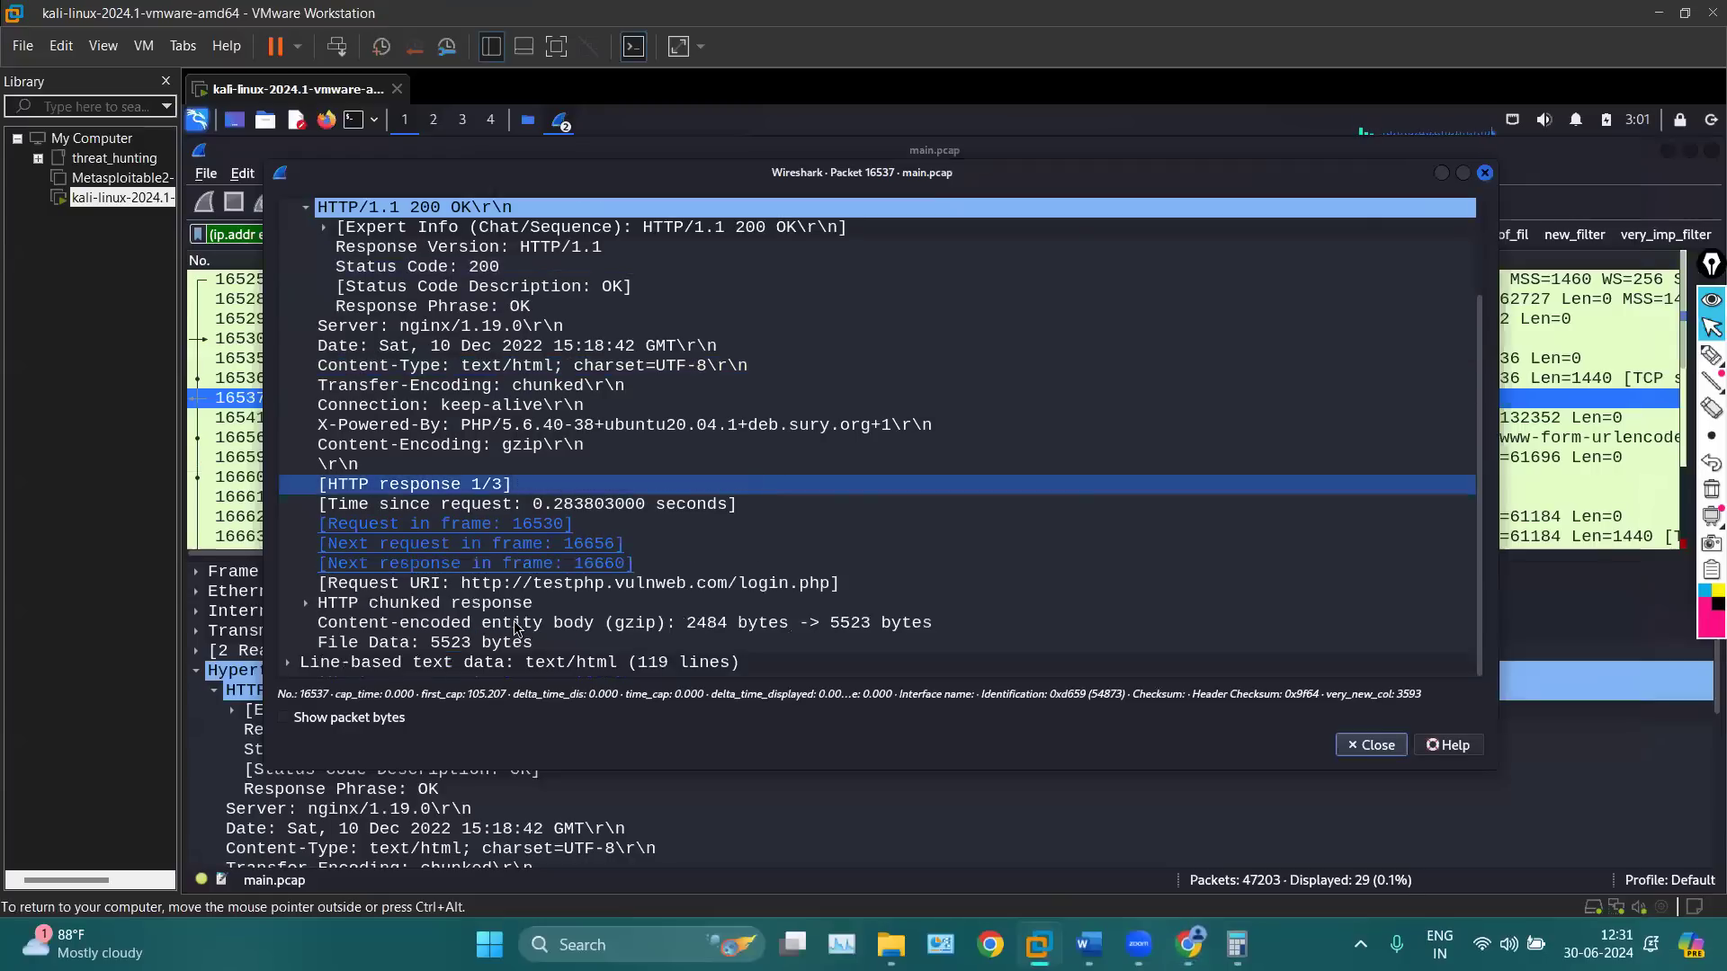
left_click(288, 664)
scroll(371, 538, "down", 14)
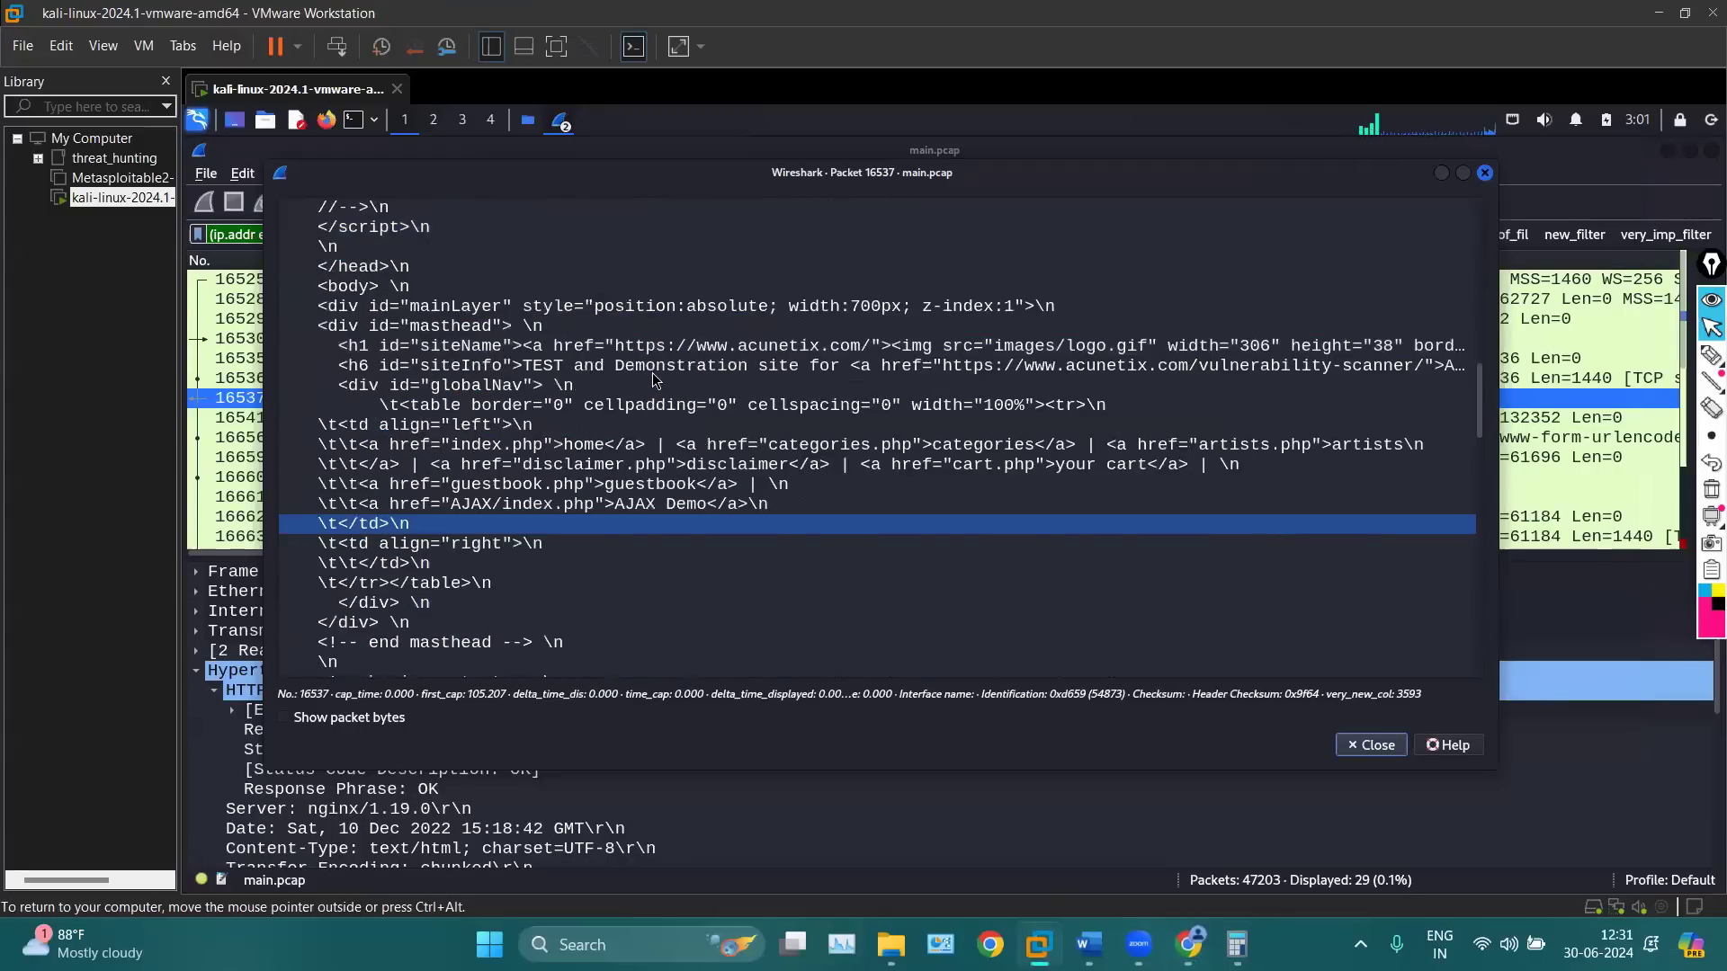
scroll(710, 376, "up", 4)
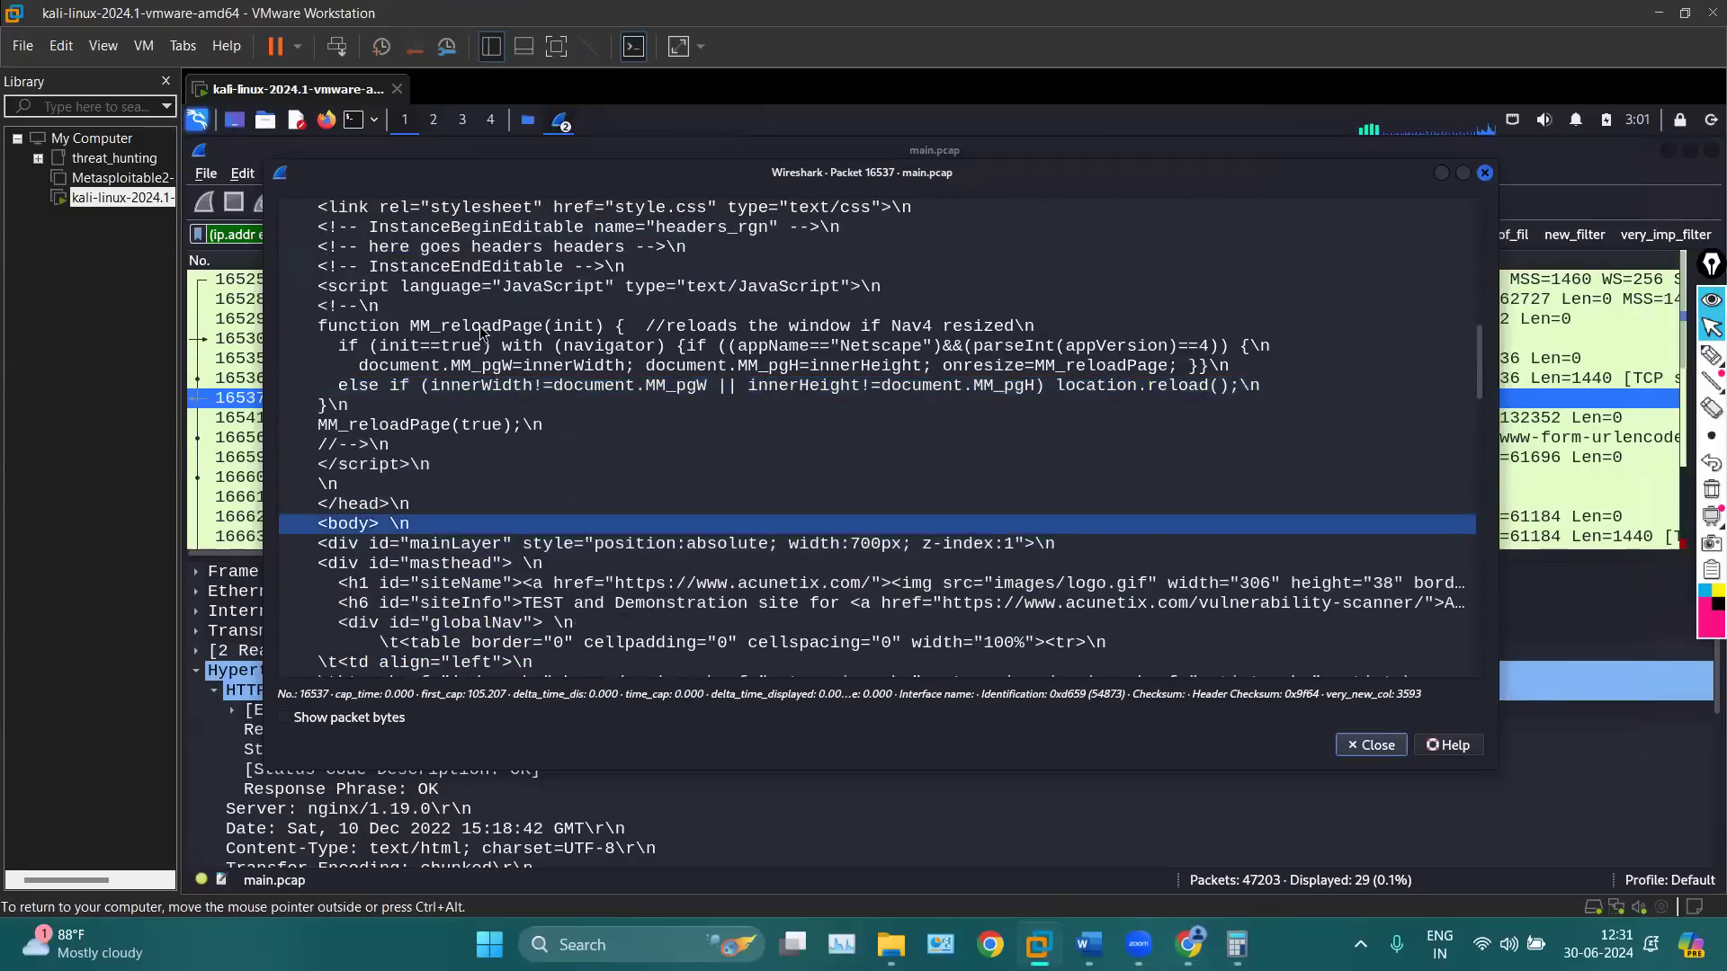
Switch to the browser, bring up the page source of login.php, and return to the packet 16537 window
left_click(1189, 945)
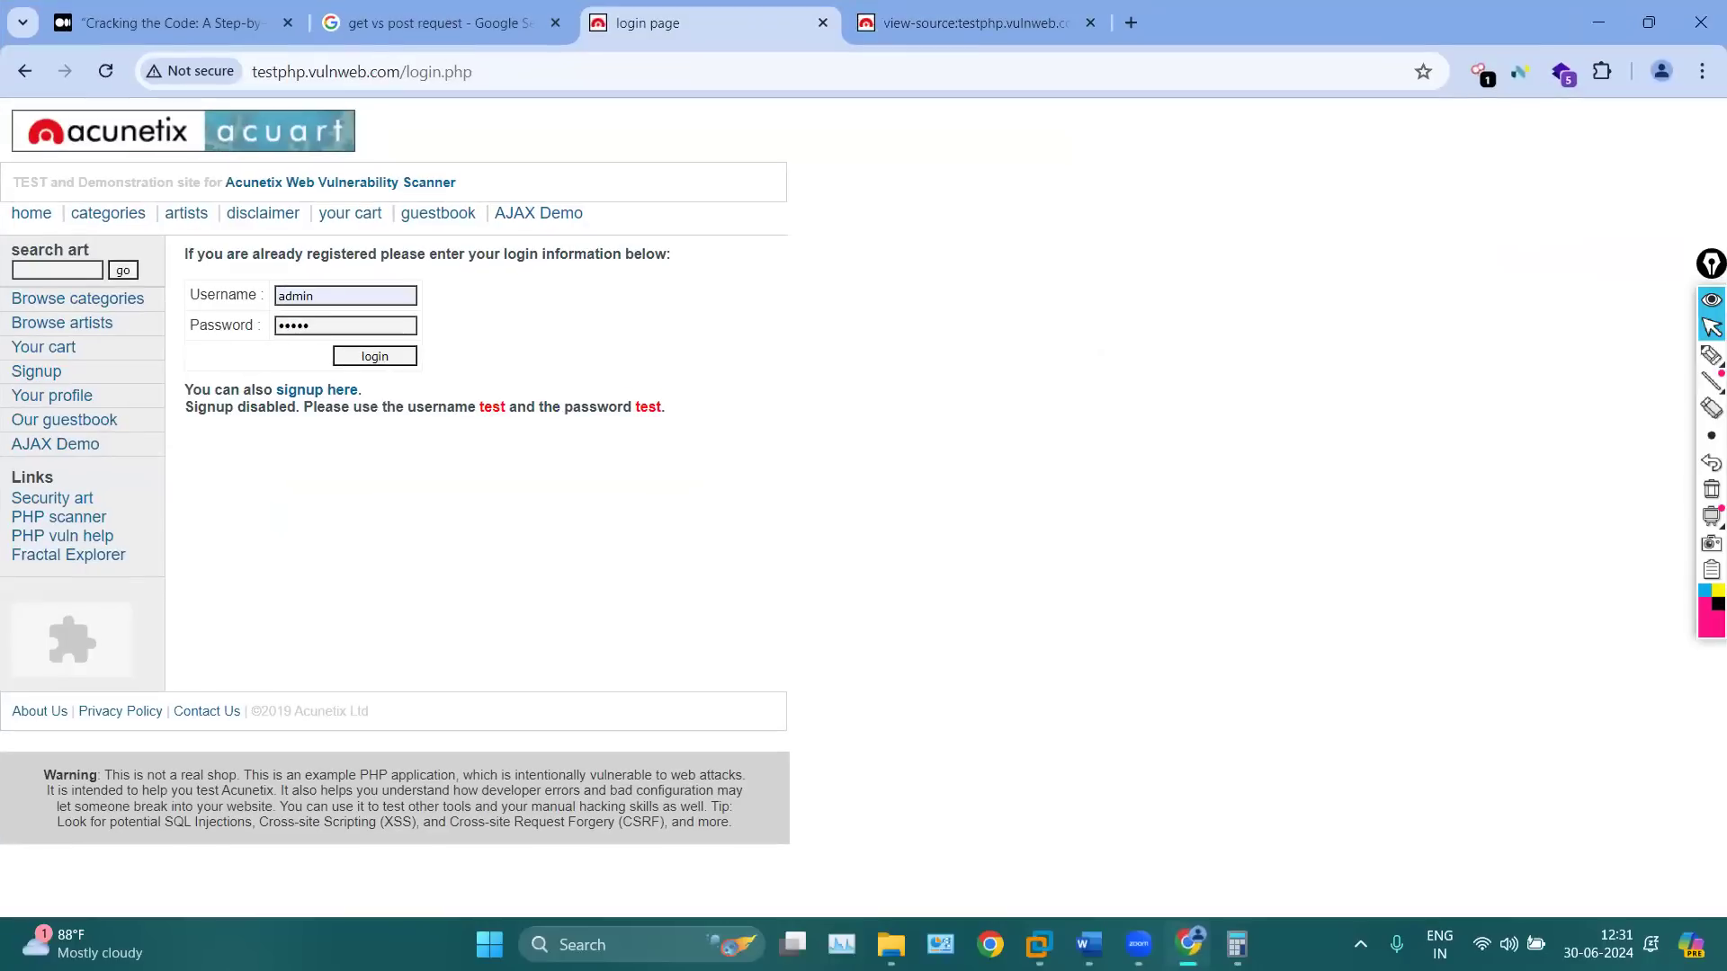
left_click(1072, 11)
left_click(1599, 22)
Examine the Status Code, Expert Info, status description, Server and Content-Type fields in the HTTP section of packet 16537
scroll(634, 426, "down", 5)
scroll(633, 426, "up", 10)
left_click(423, 387)
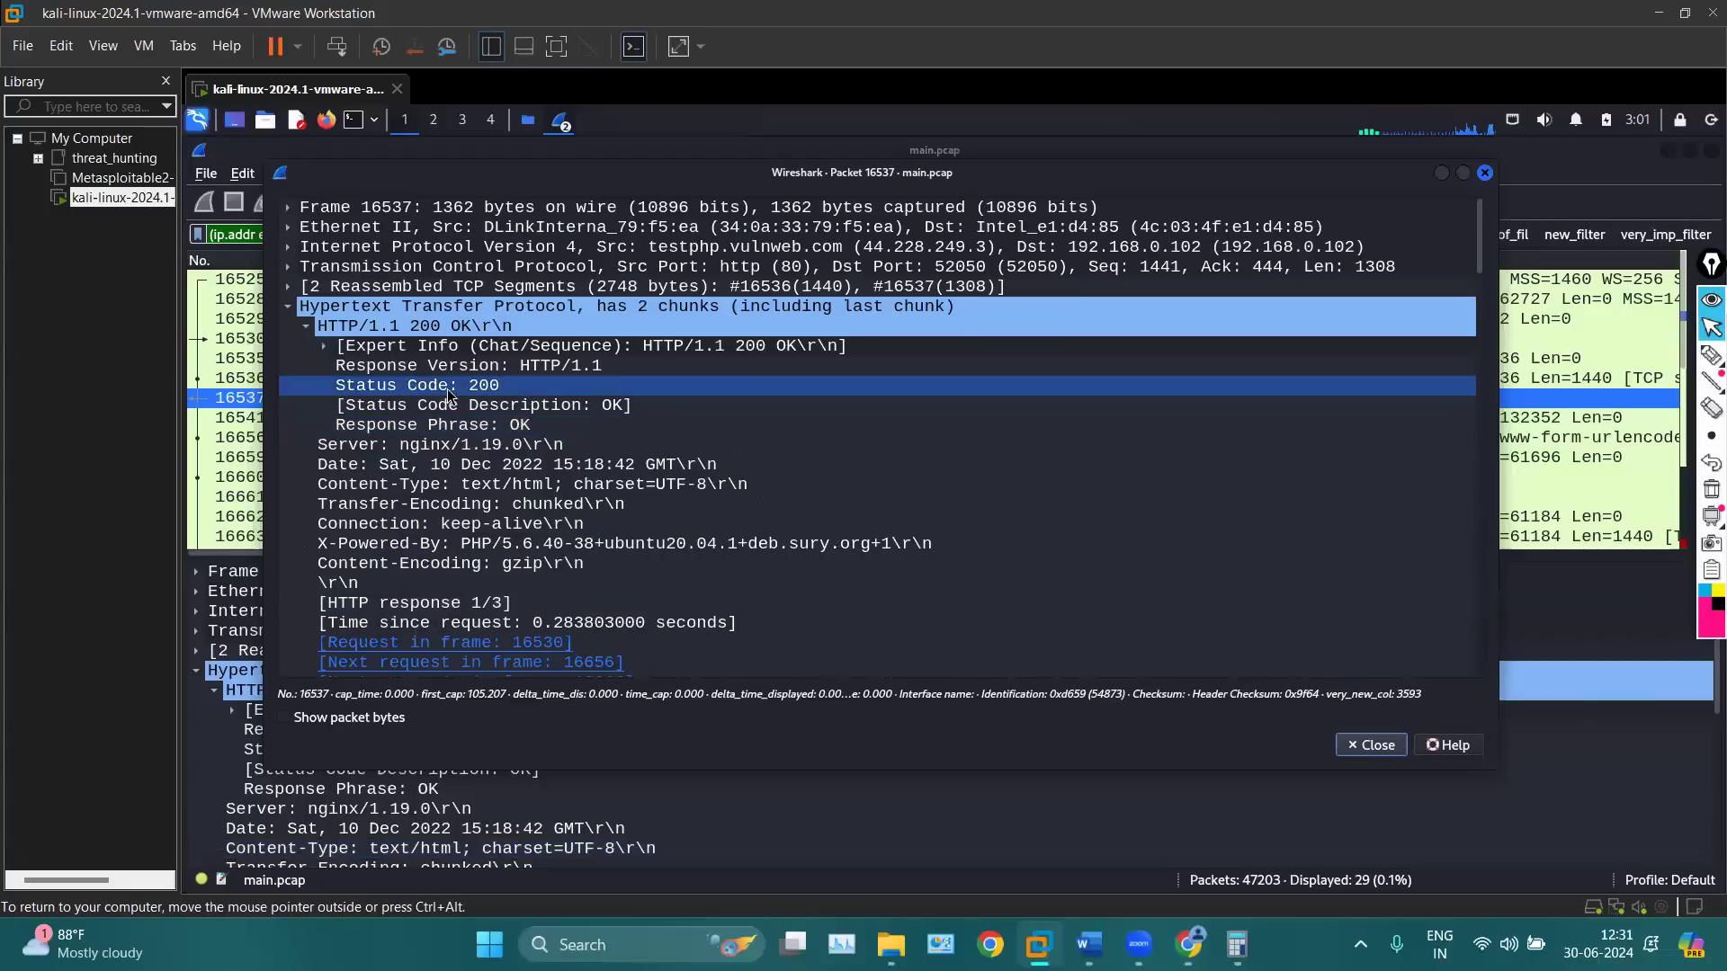
left_click(392, 349)
left_click(454, 405)
left_click(472, 448)
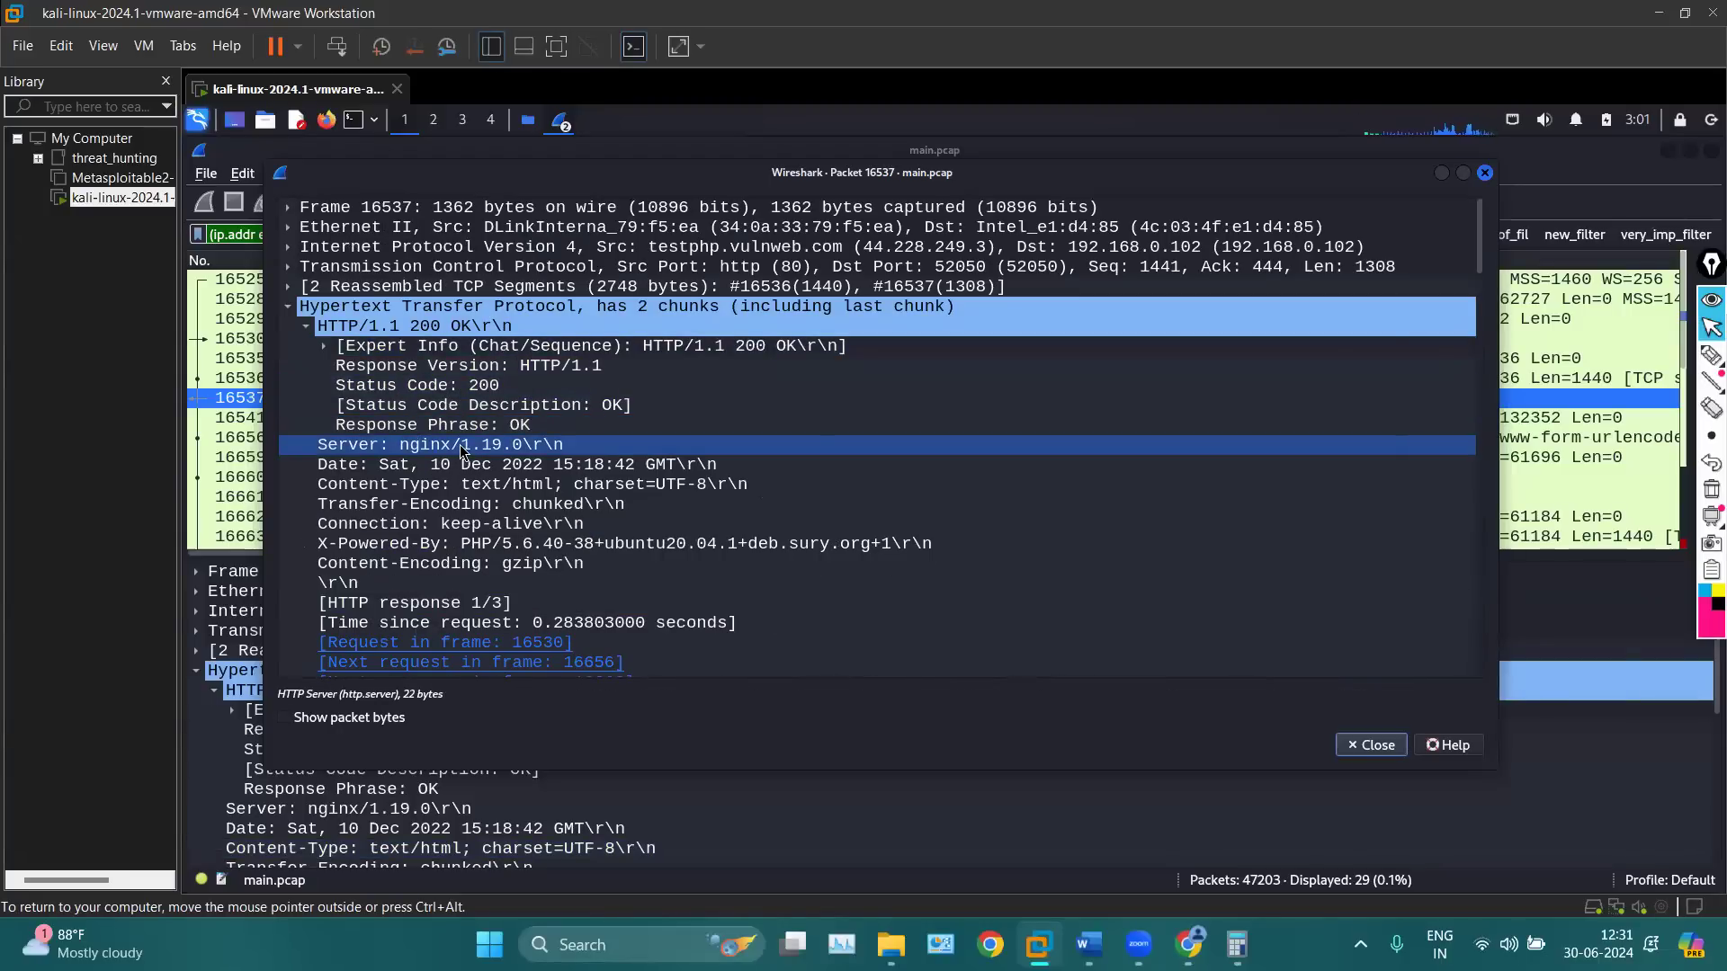
left_click(463, 485)
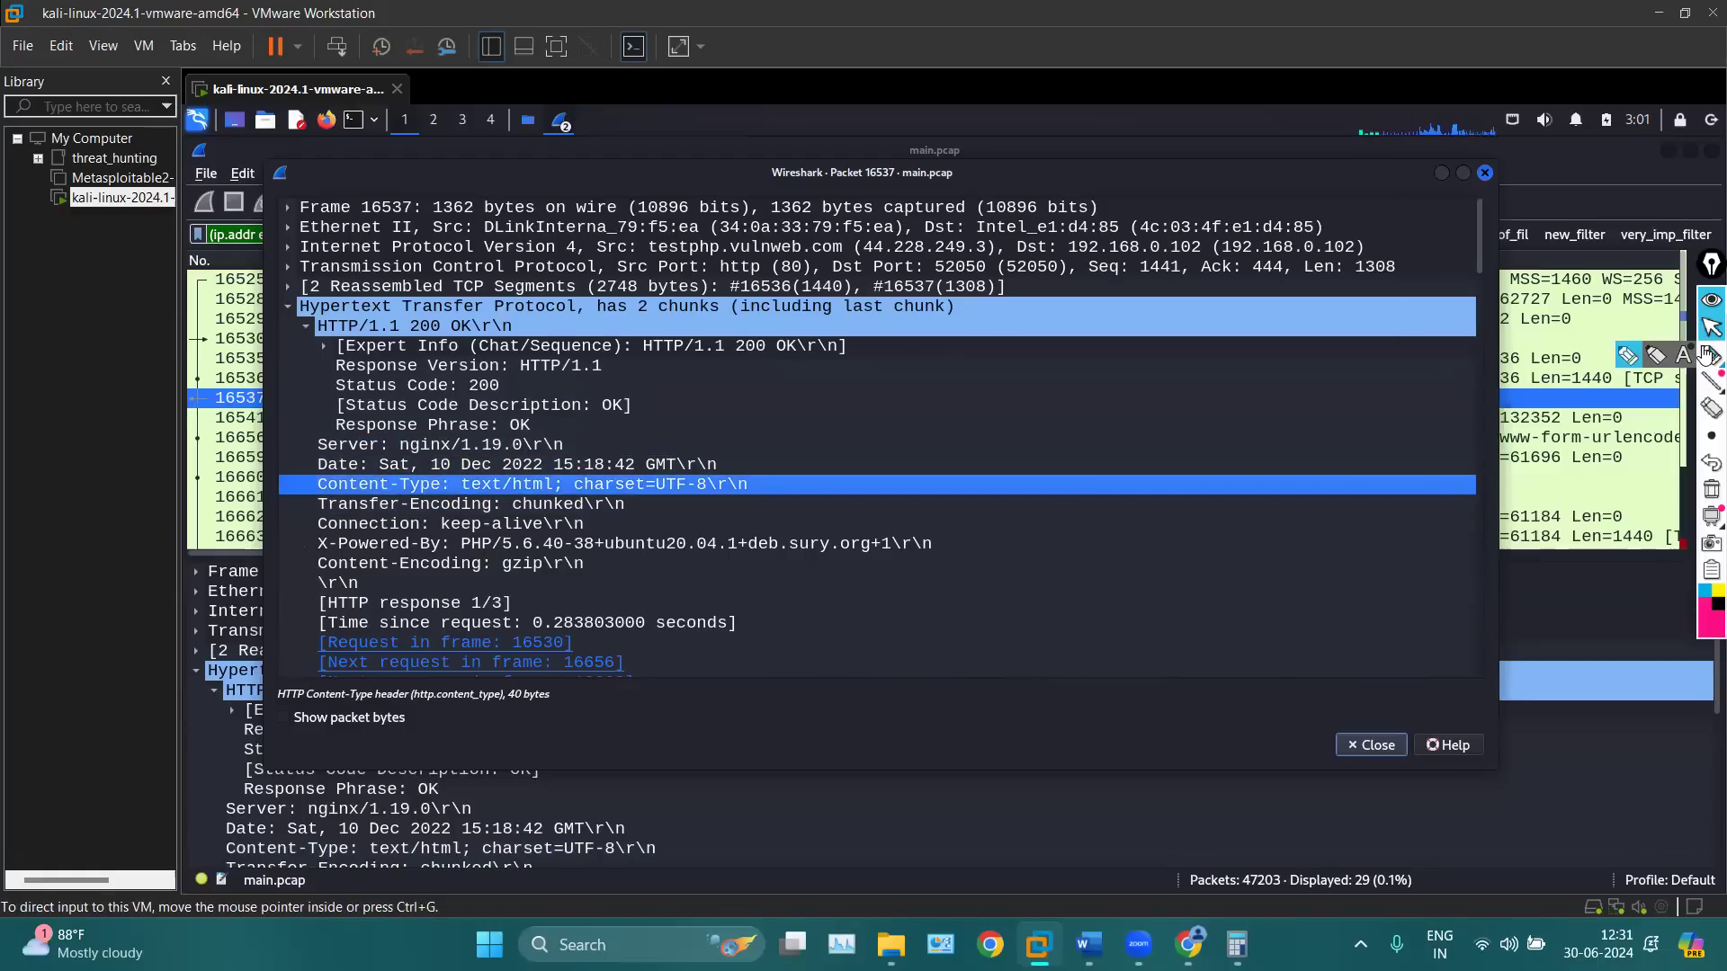
Circle text/html in the Content-Type header with the pen, mark the lines below it, and clear all annotations
left_click(1711, 355)
mouse_move(594, 464)
left_mouse_down()
mouse_move(512, 514)
mouse_move(565, 445)
left_mouse_up()
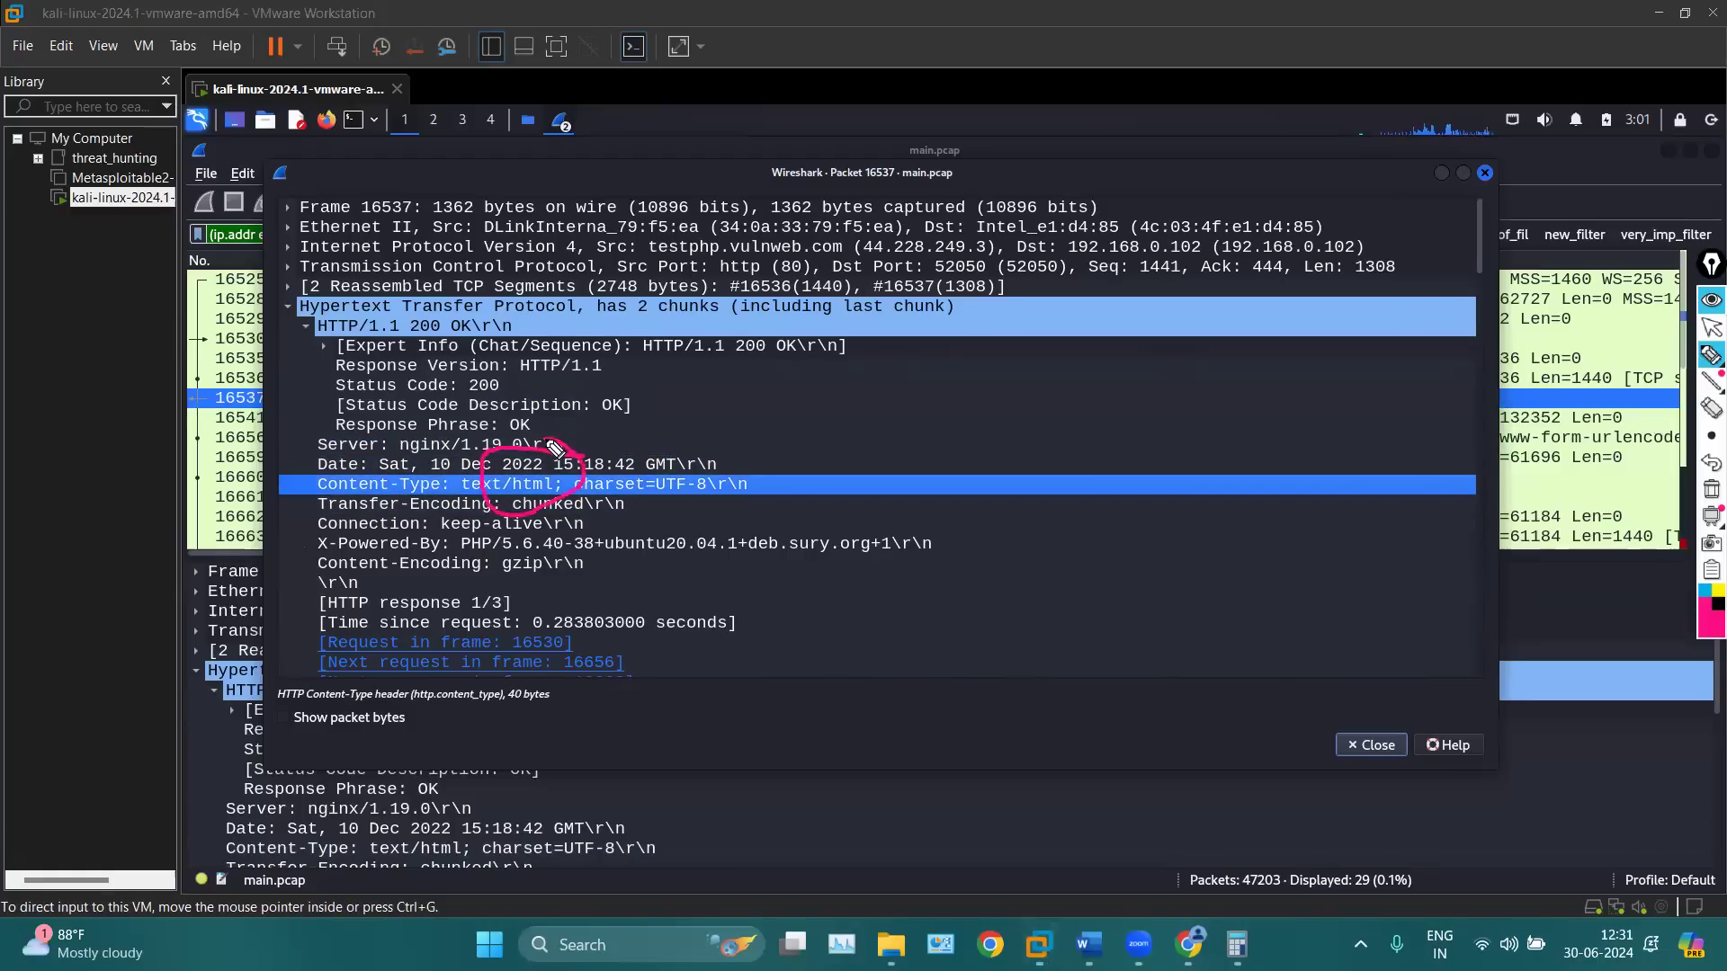
left_click_drag(489, 550, 792, 562)
left_click_drag(595, 582, 856, 599)
left_click(1712, 489)
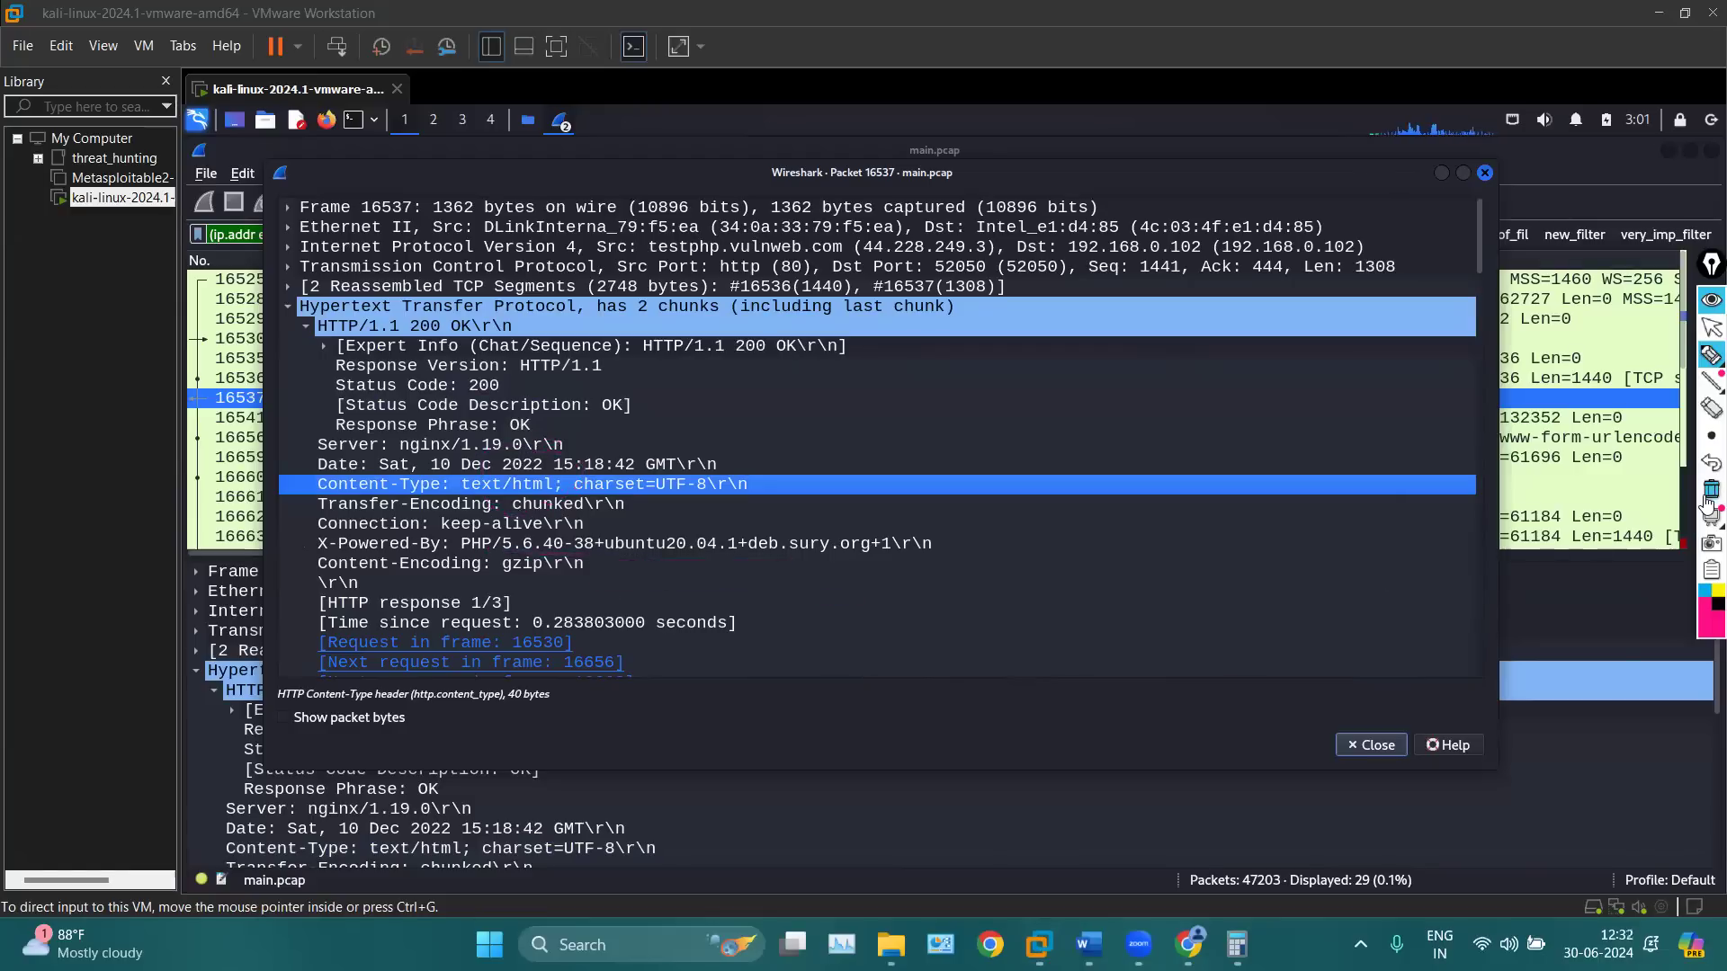
left_click(1712, 328)
Look over the HTML code carried in packet 16537 and close its window
left_click(964, 530)
scroll(964, 531, "down", 10)
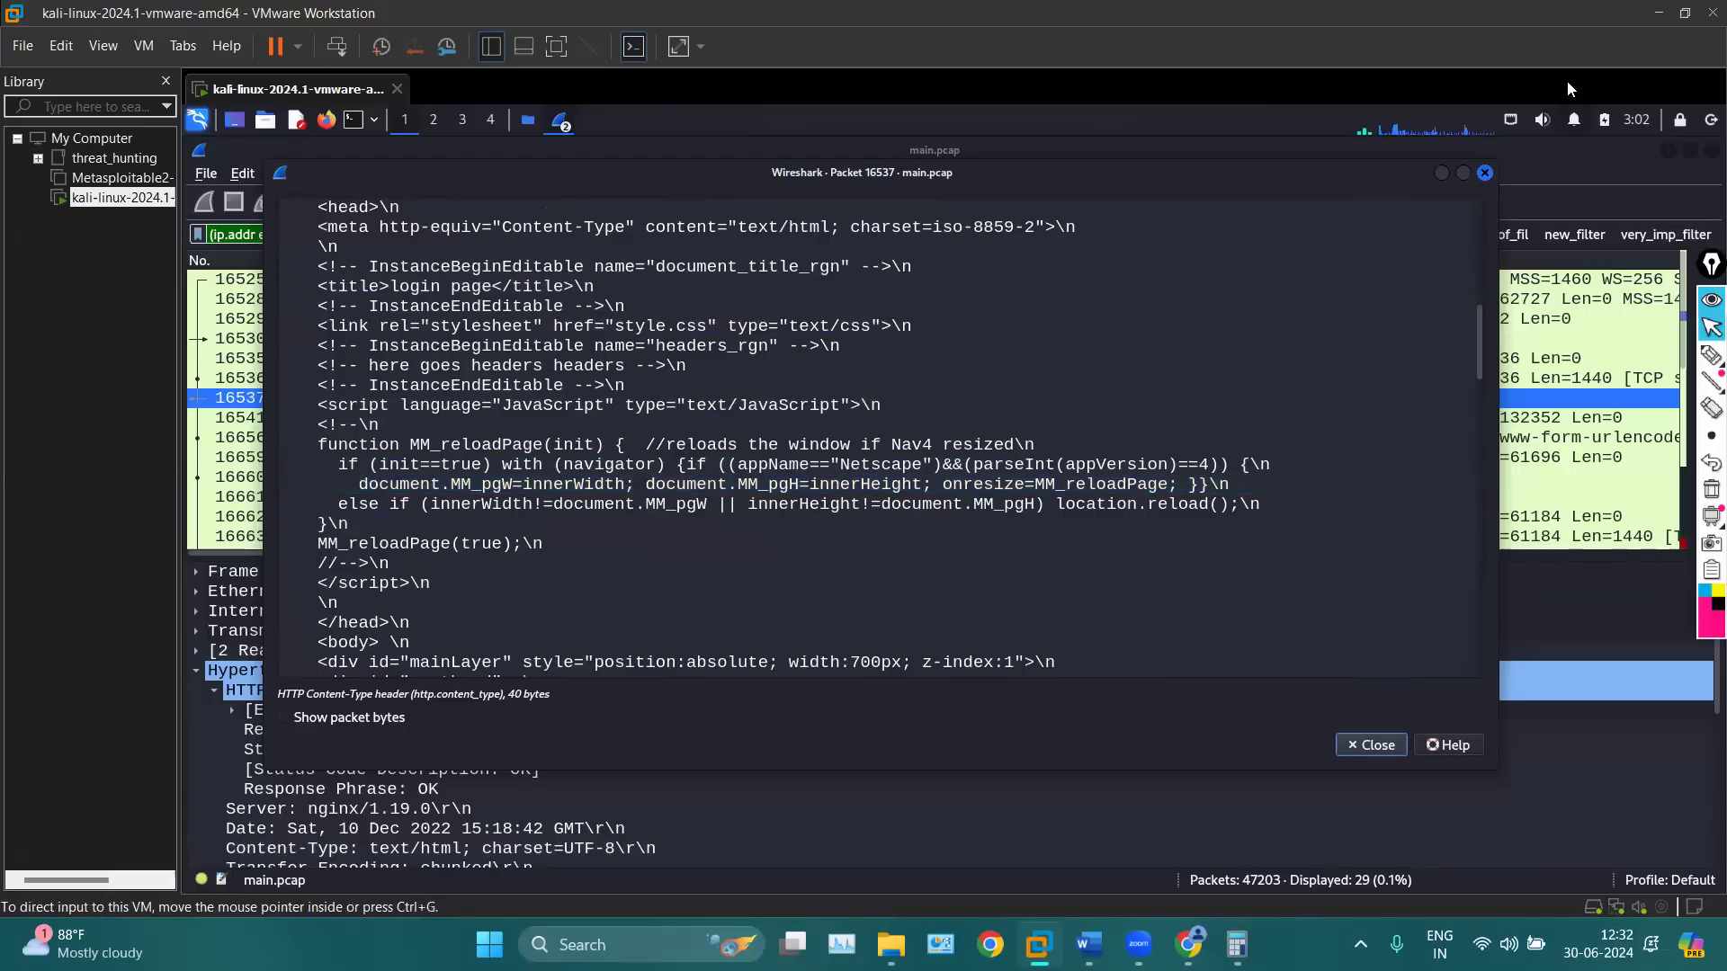
left_click(1485, 174)
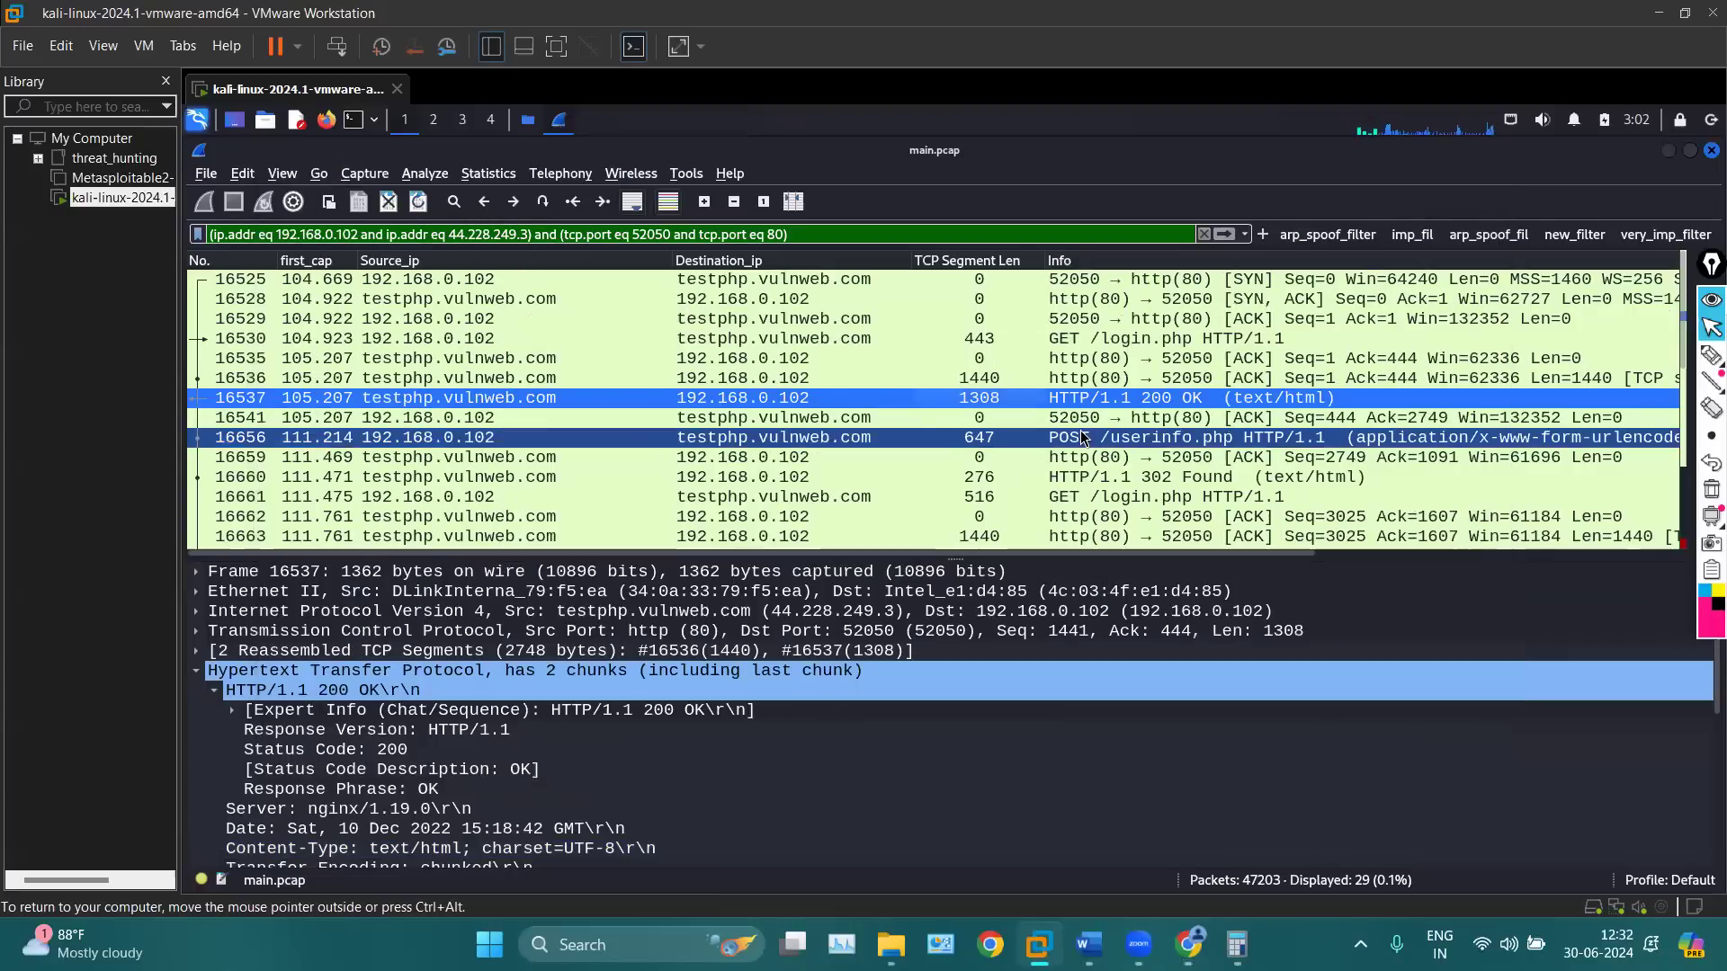
Select the POST /userinfo.php packet 16656, view the browser's login form fields it relates to, and return to the capture
left_click(1060, 419)
left_click(1060, 439)
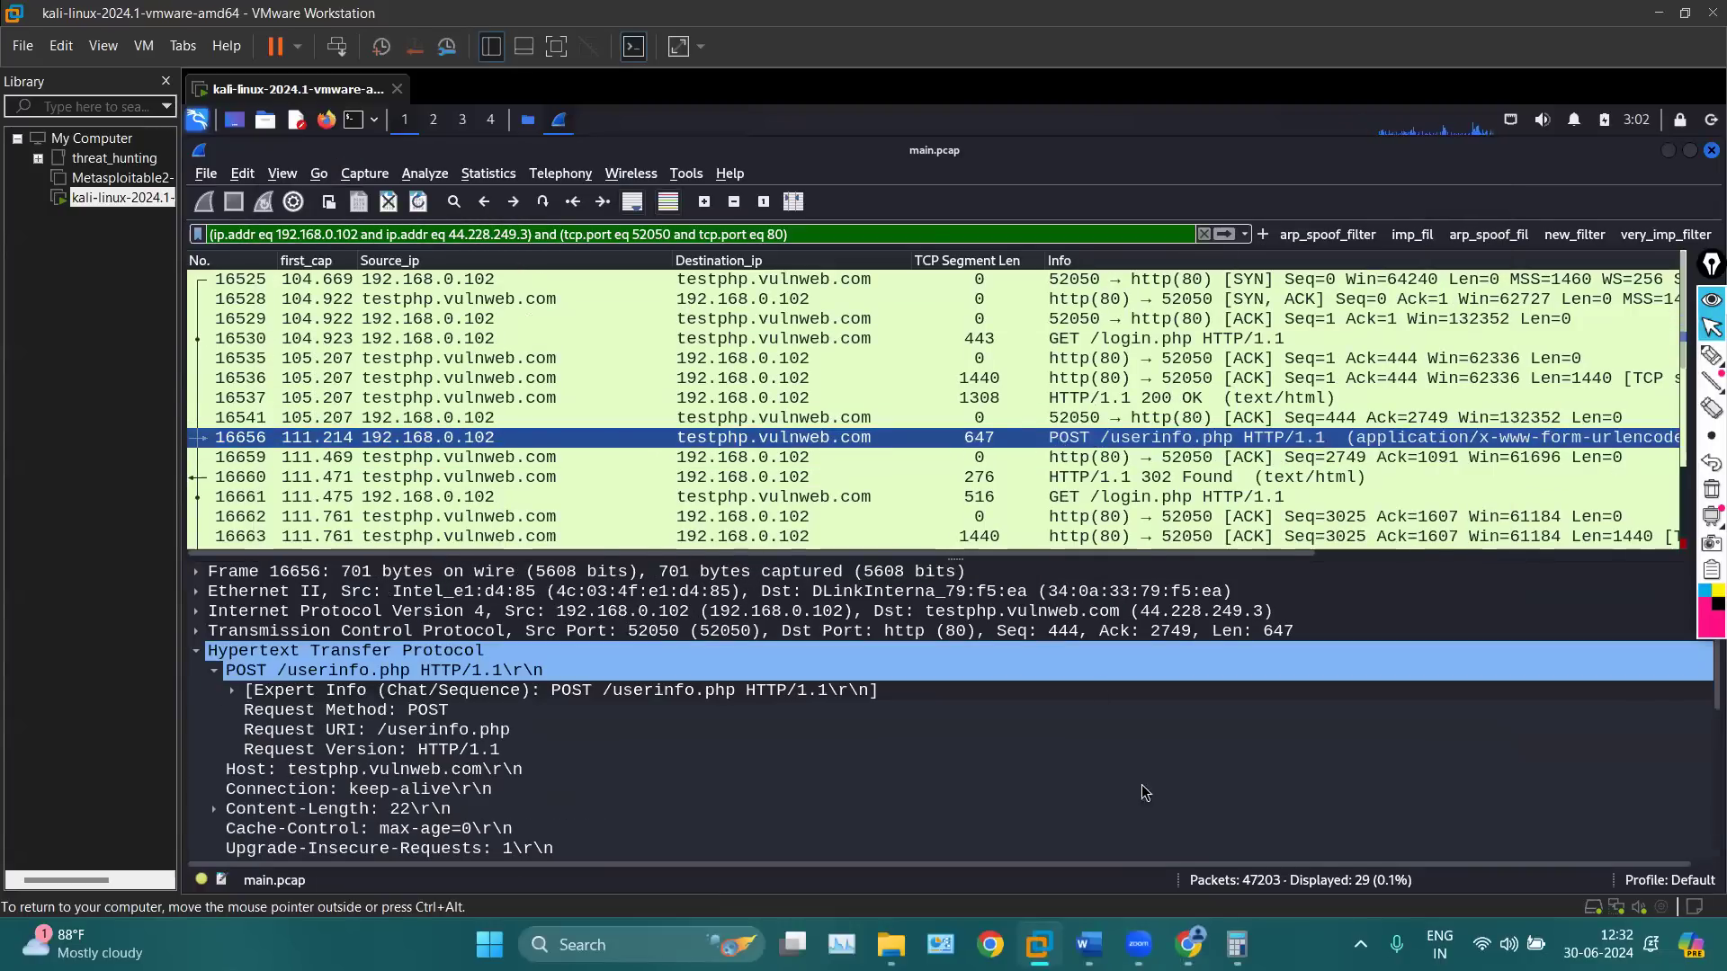
left_click(1189, 944)
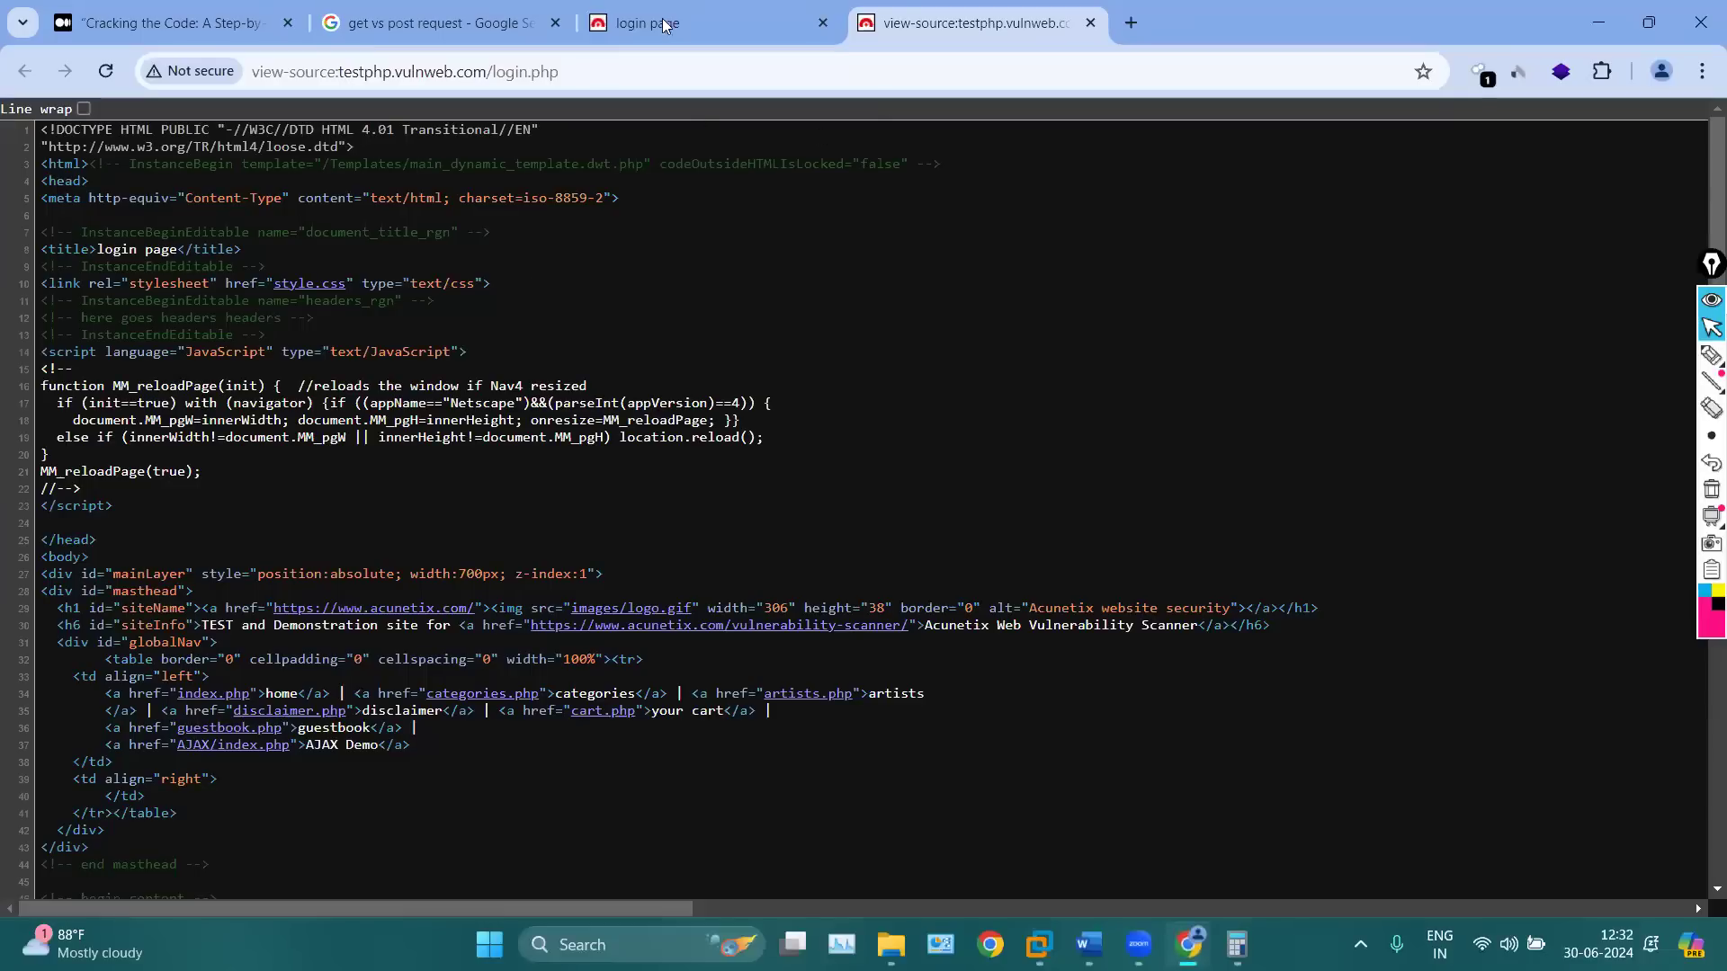
left_click(663, 22)
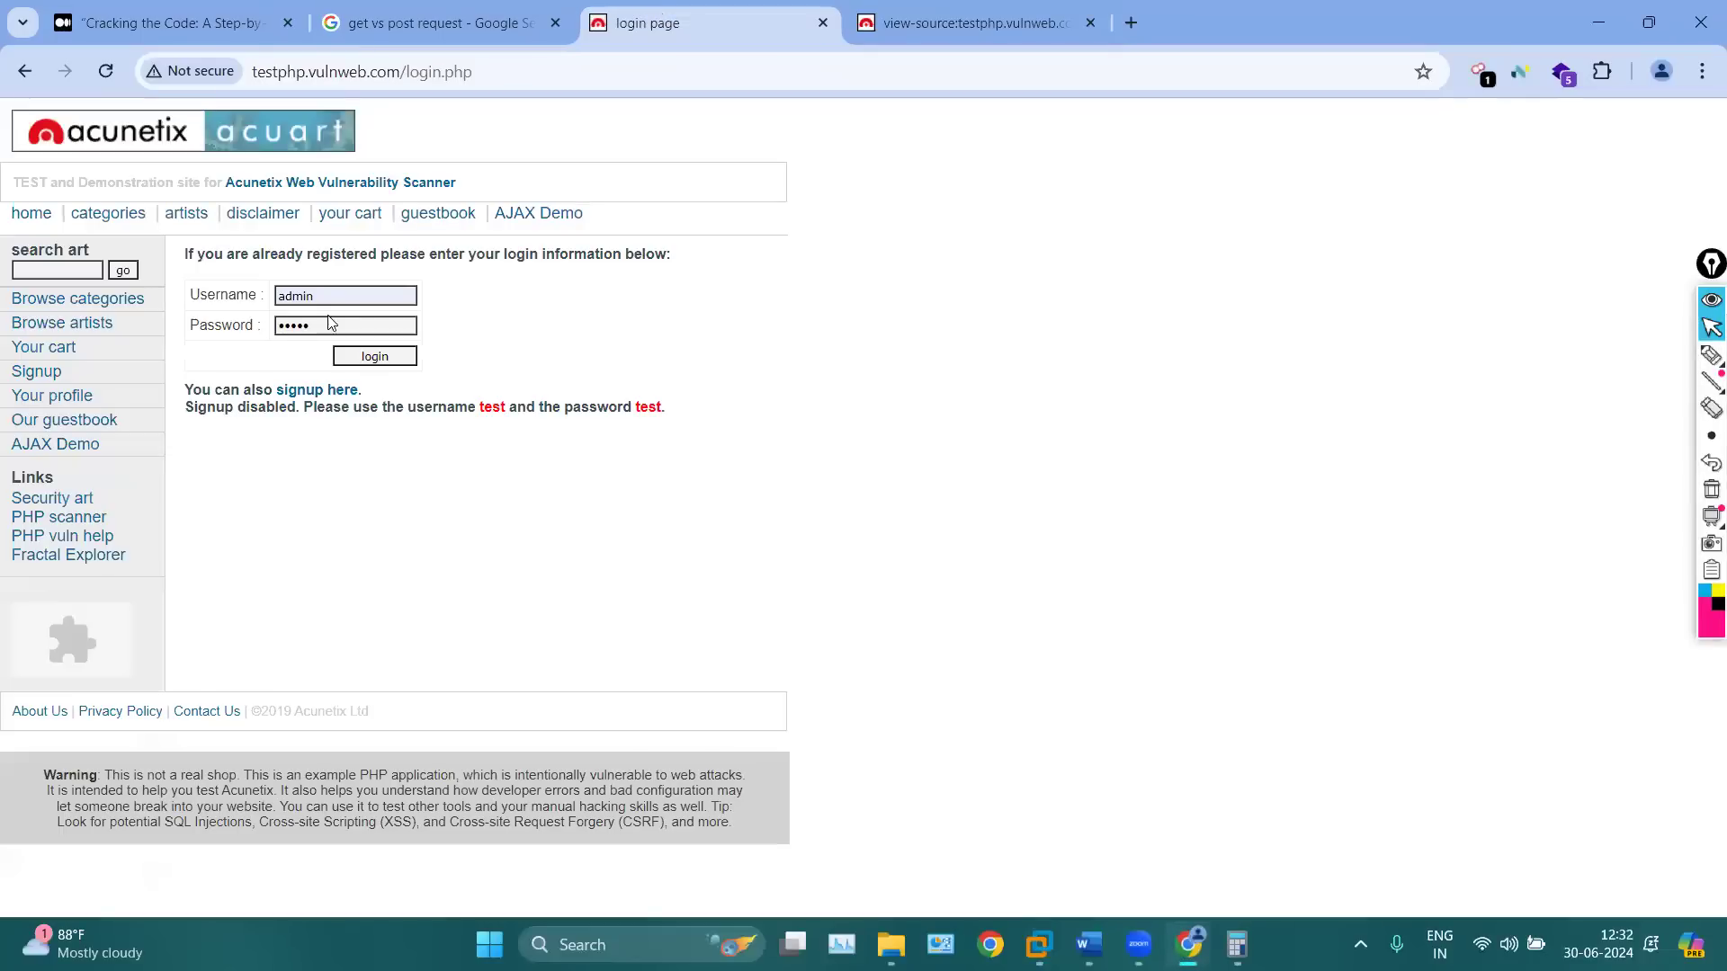
left_click(1598, 21)
Open packet 16656 in its own window and examine the uname and pass items under HTML Form URL Encoded
double_click(952, 440)
scroll(952, 441, "down", 3)
left_click(296, 642)
scroll(297, 643, "down", 1)
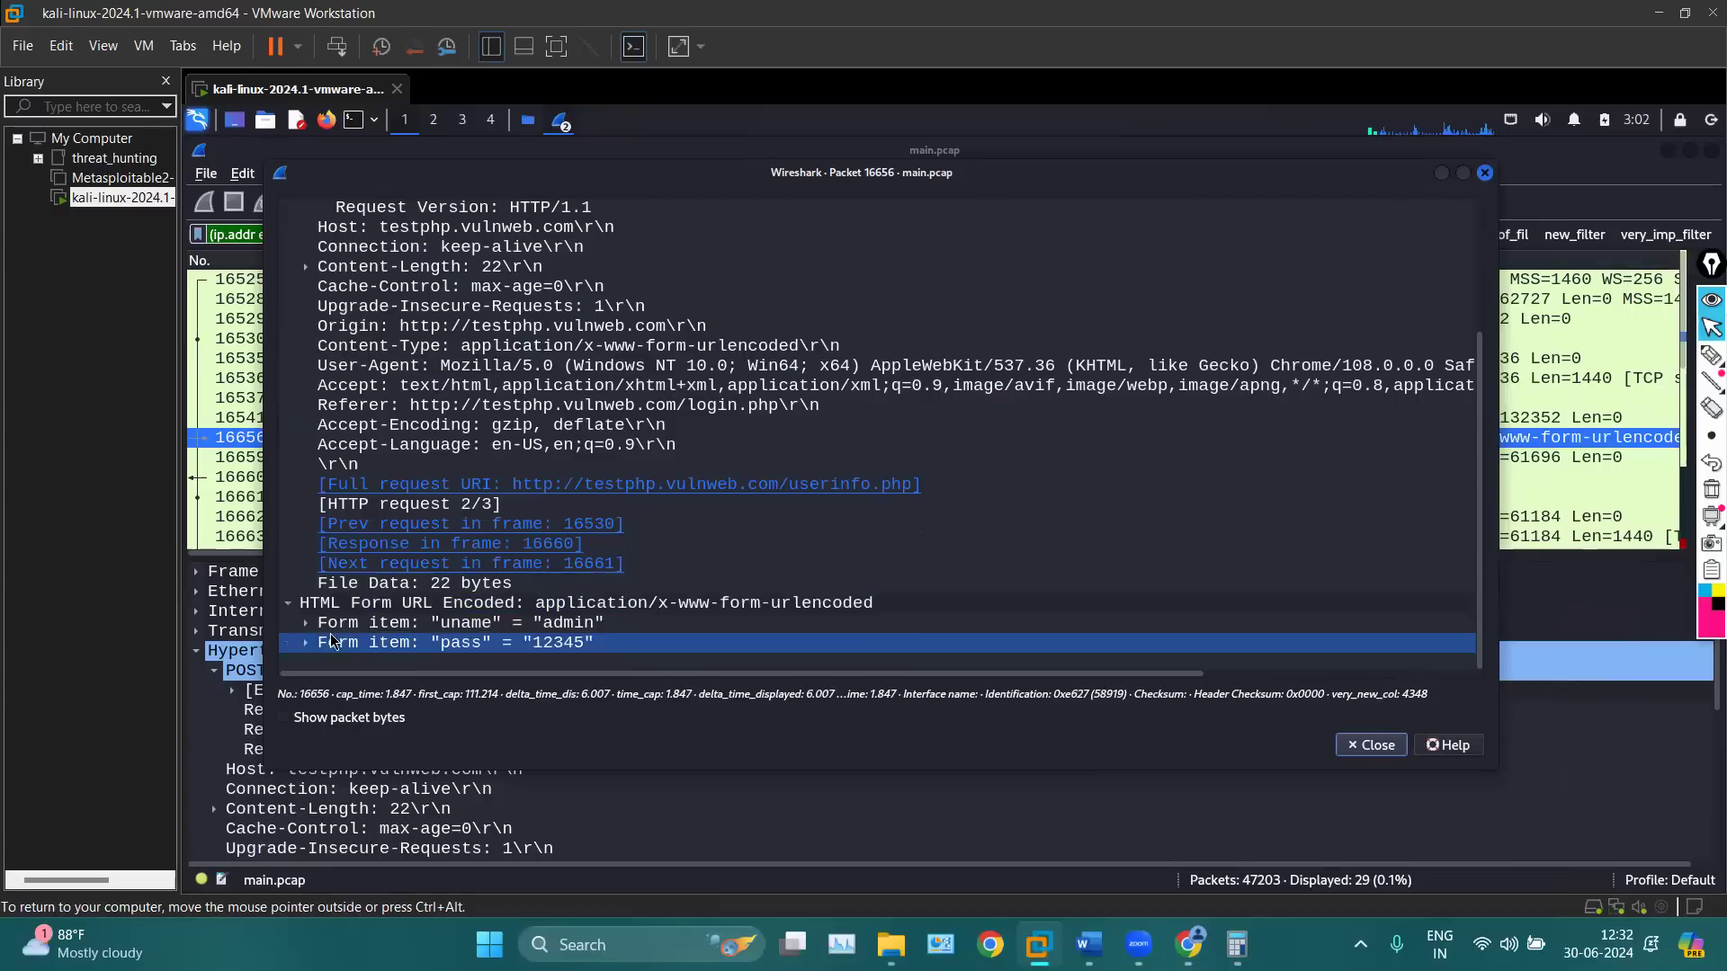
left_click(432, 622)
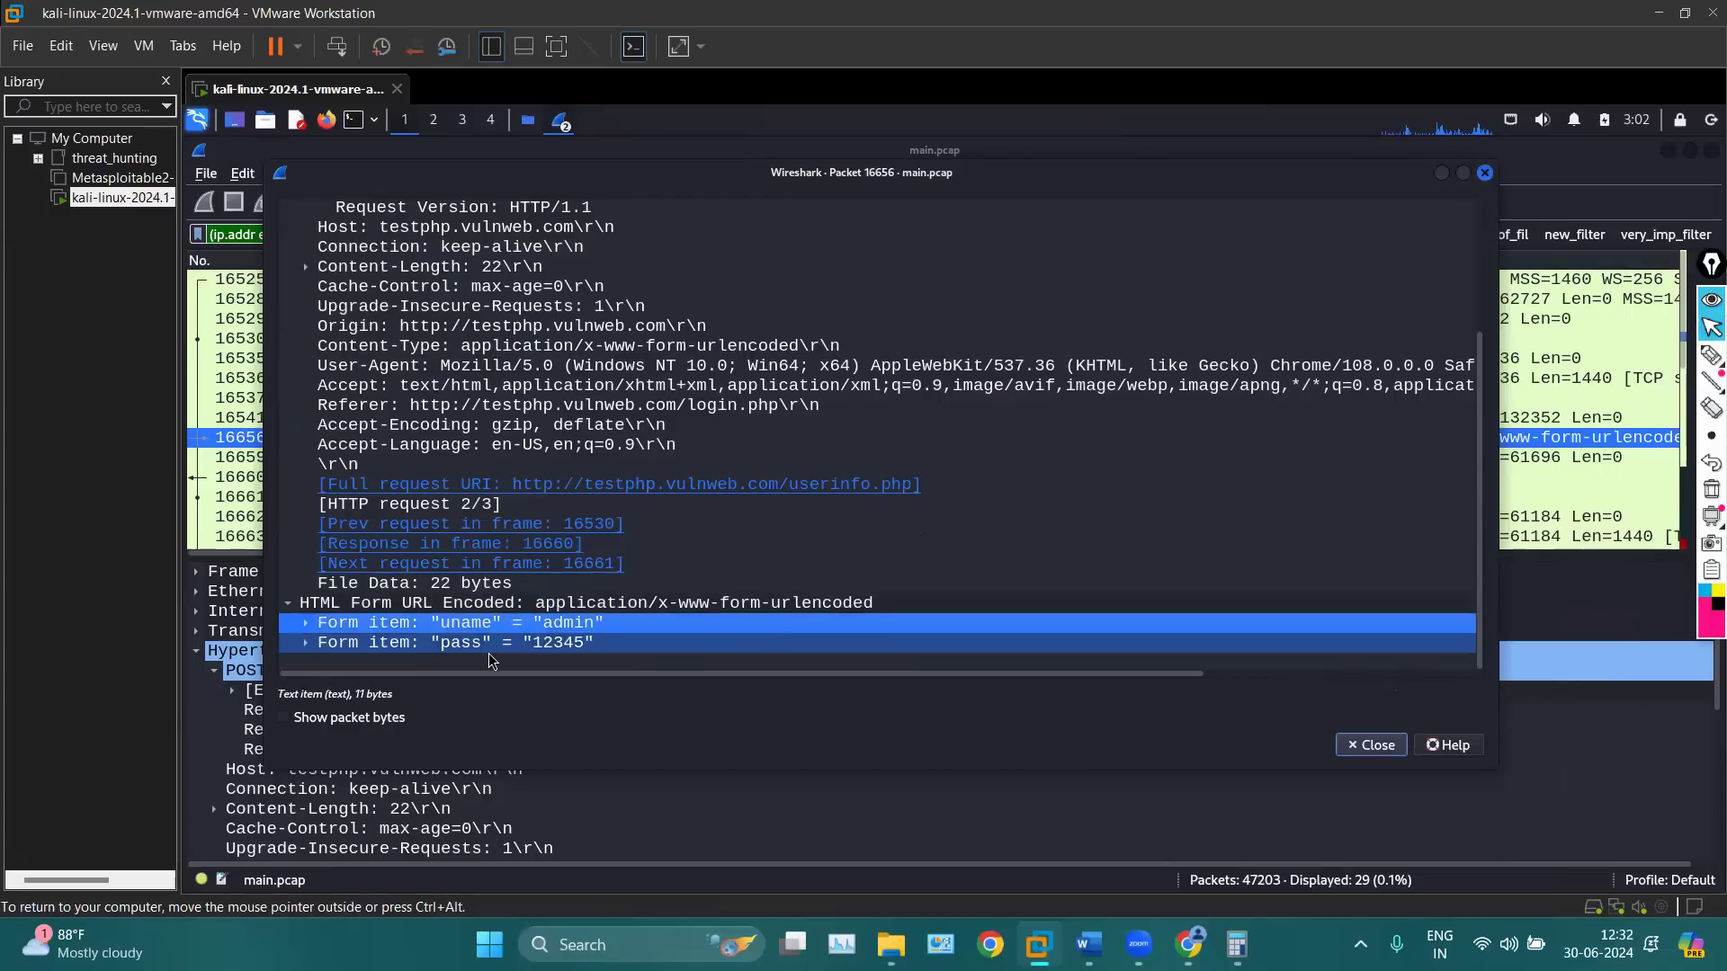
left_click(489, 651)
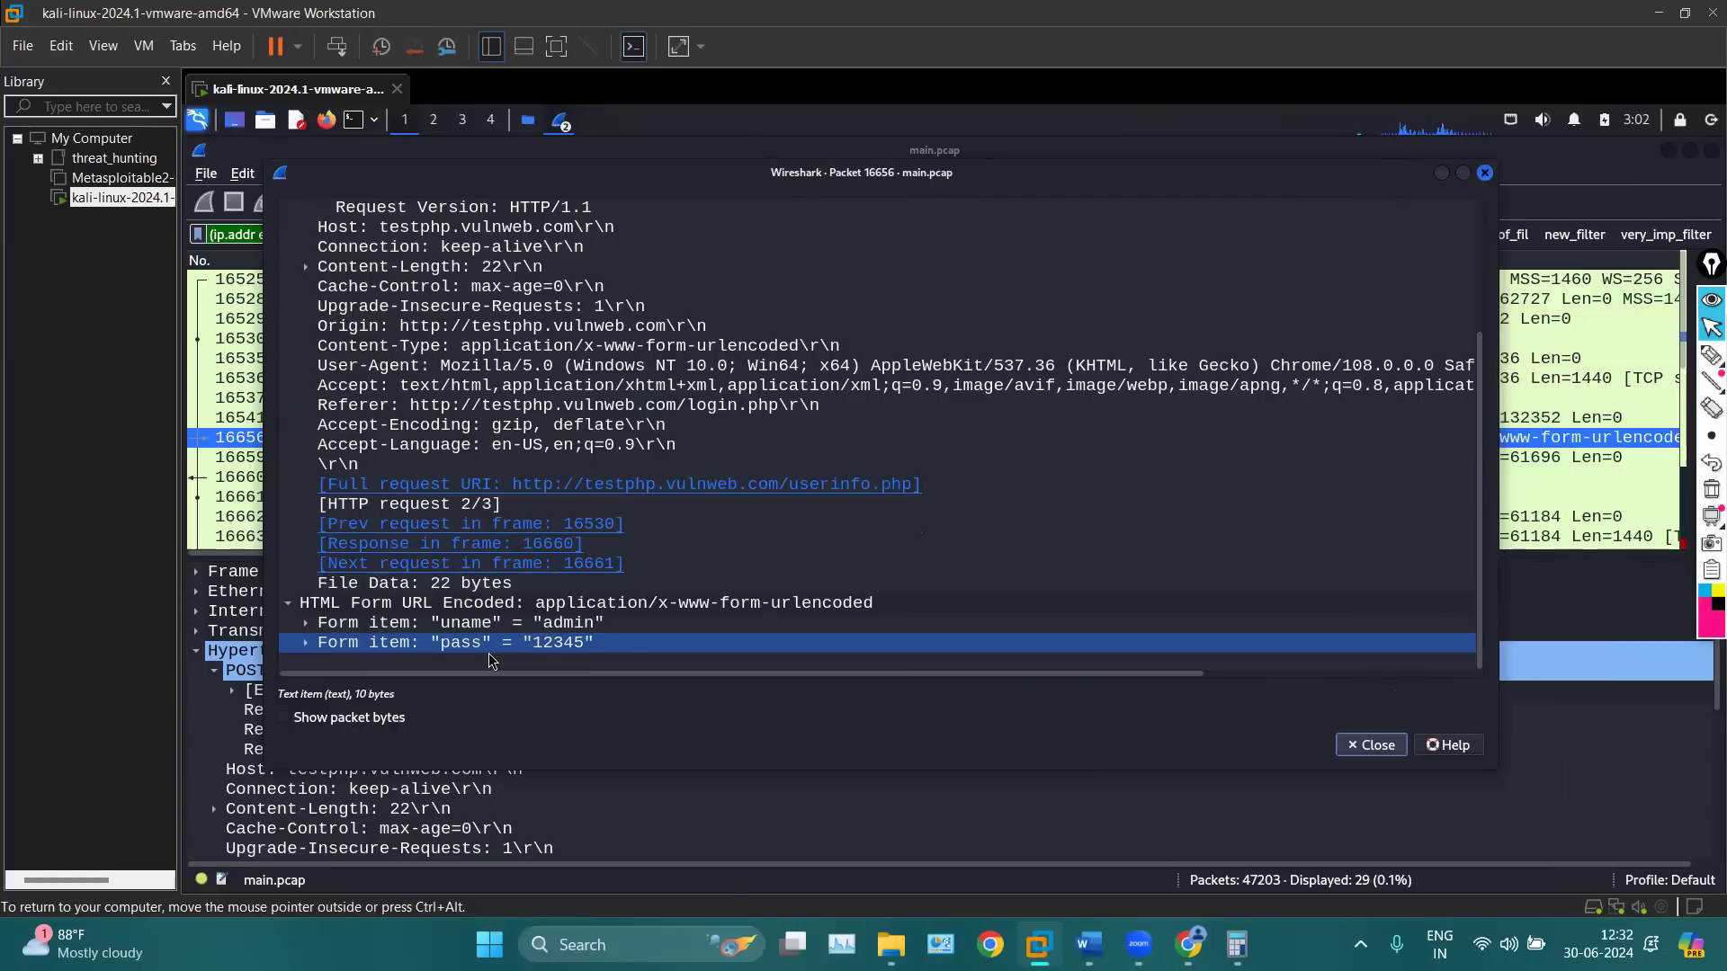
Review the Content-Type header and the POST request line details of packet 16656, and close its window
scroll(542, 445, "up", 2)
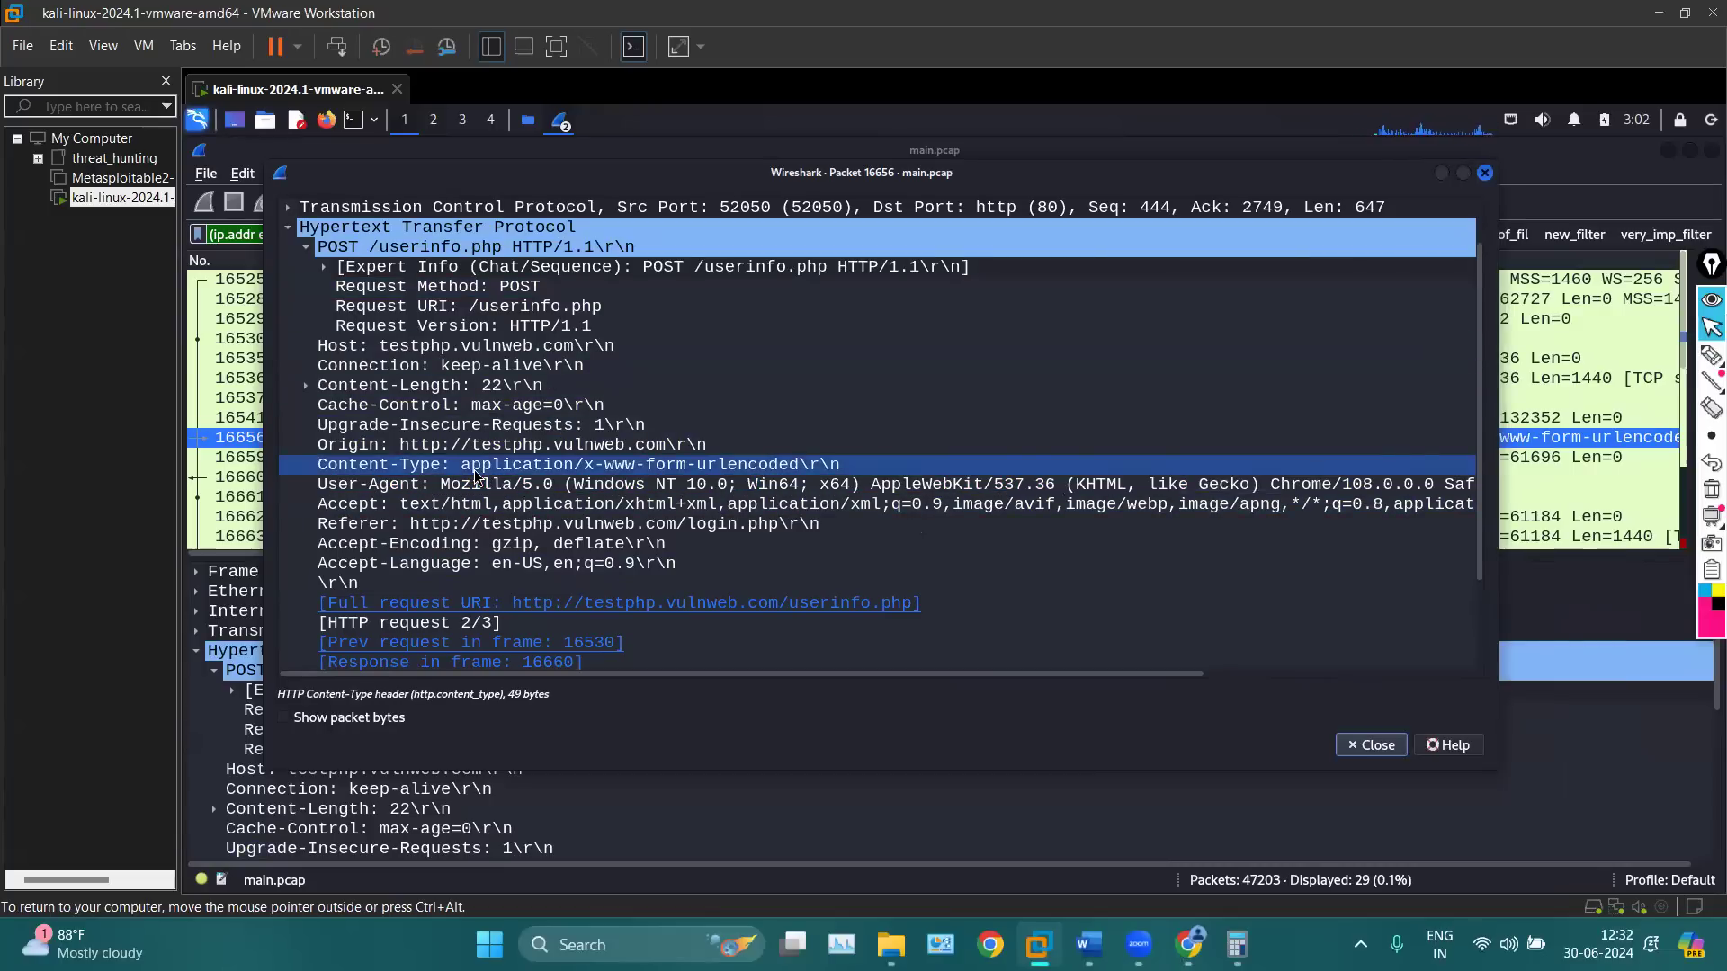
scroll(558, 440, "up", 1)
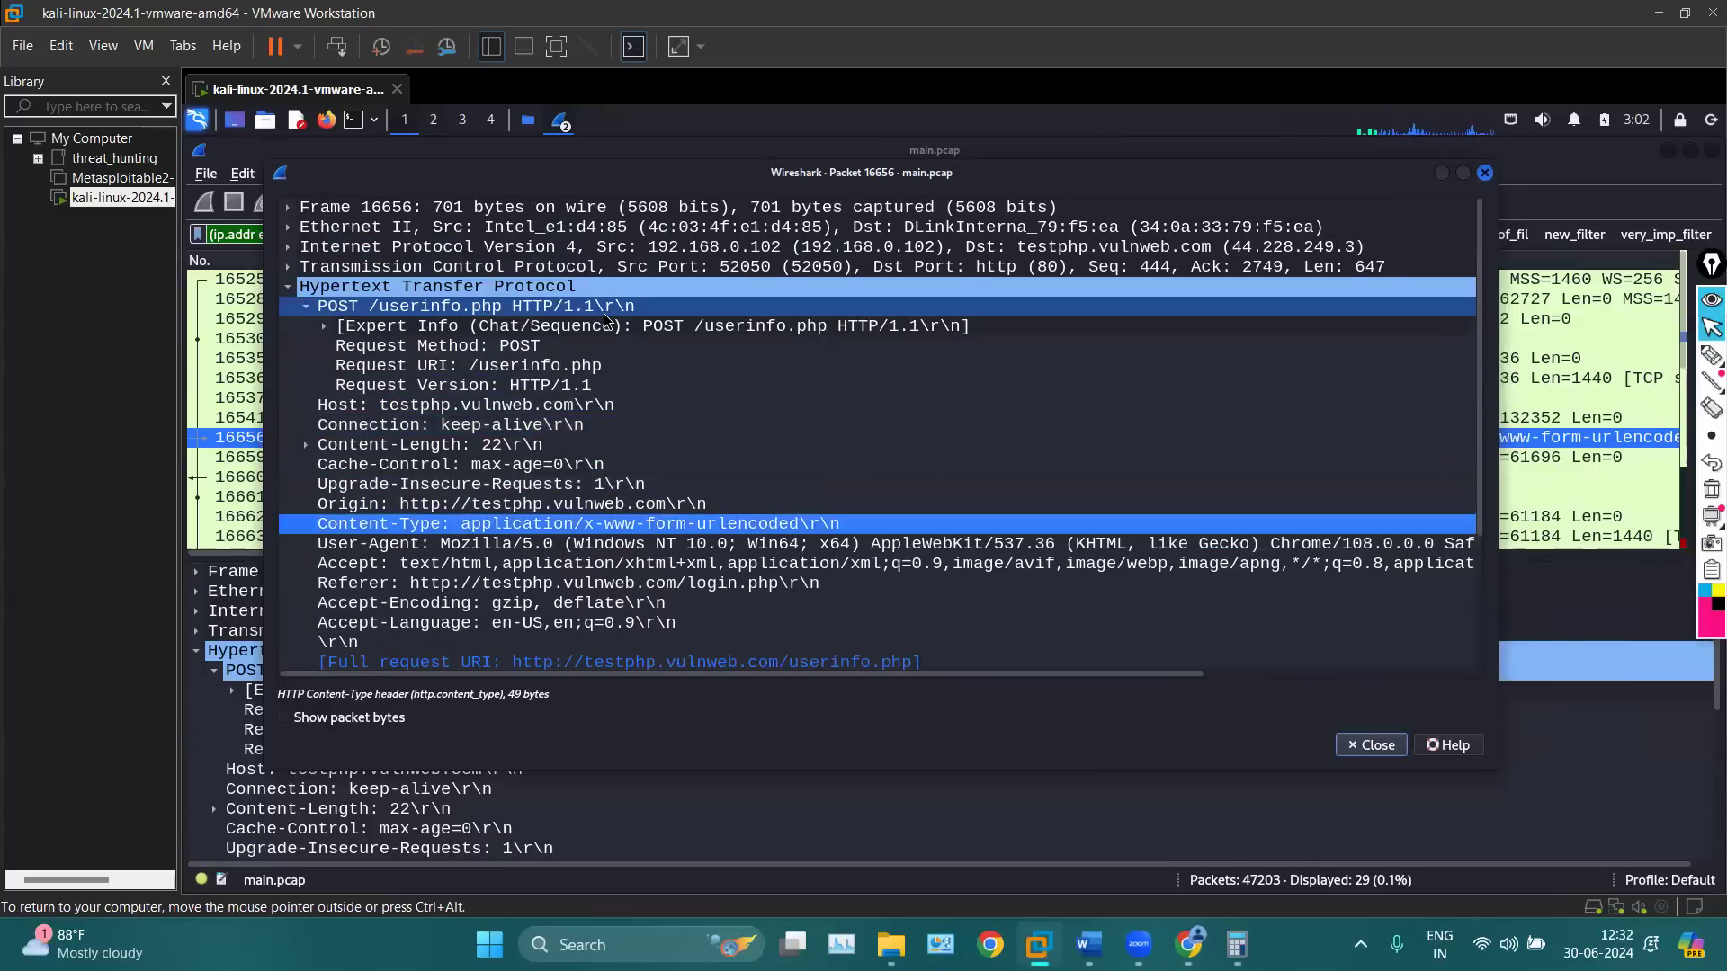
left_click(661, 328)
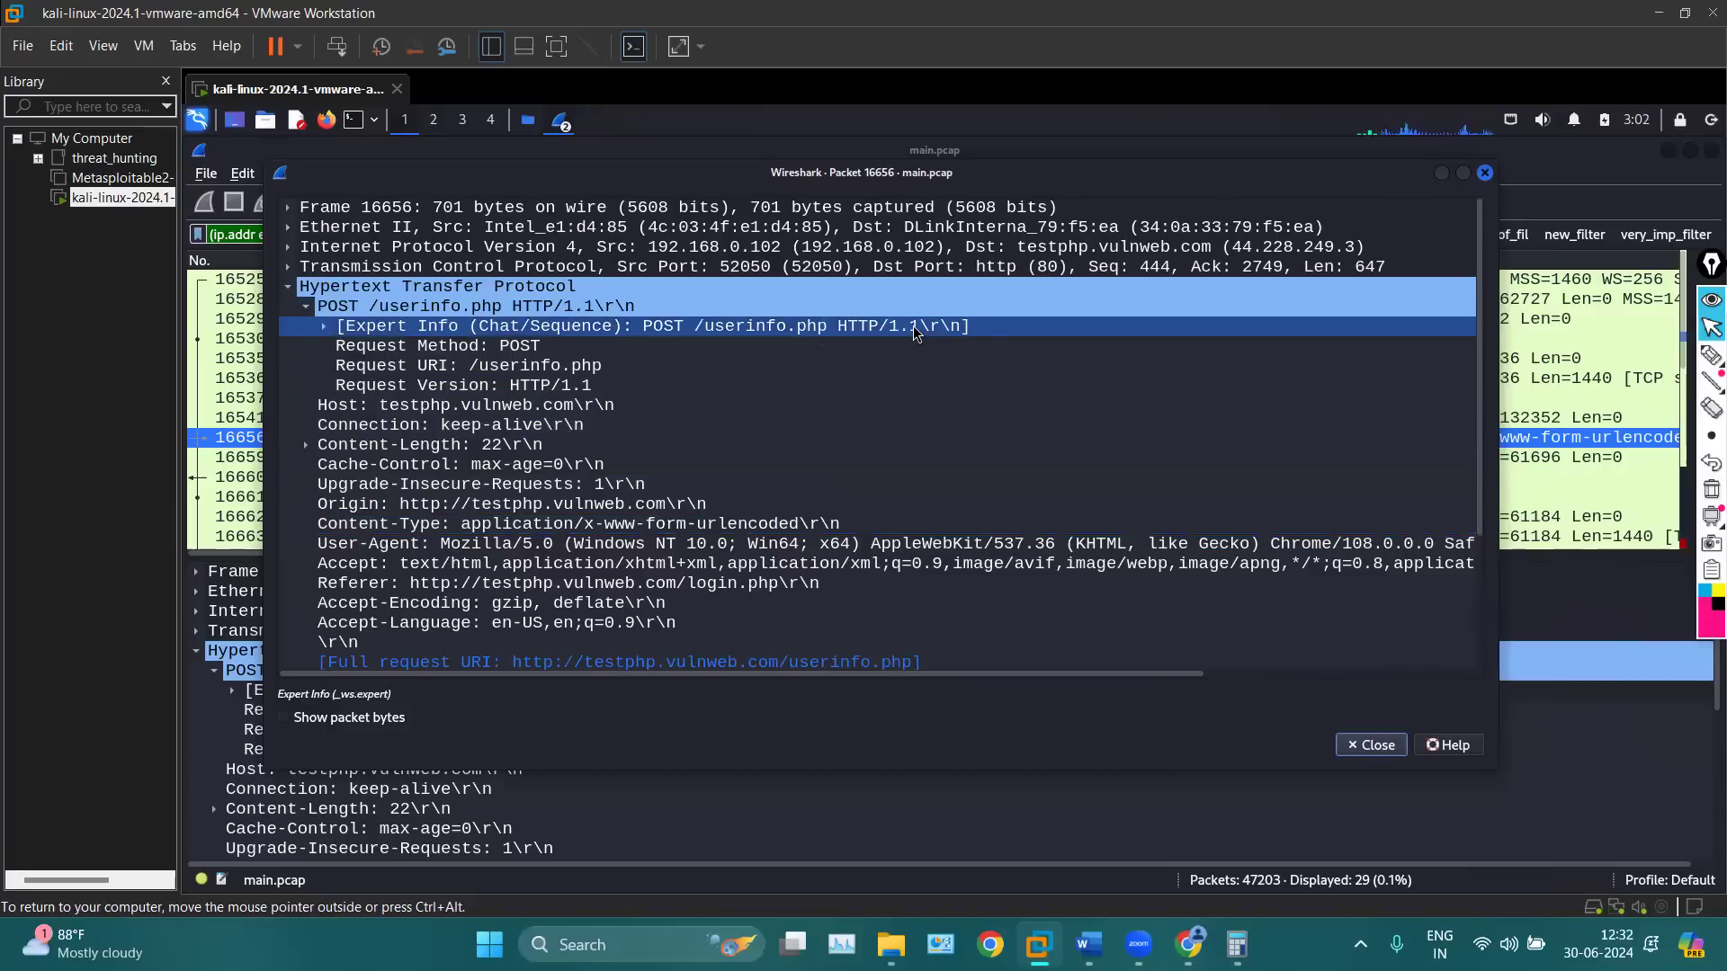
left_click(1485, 175)
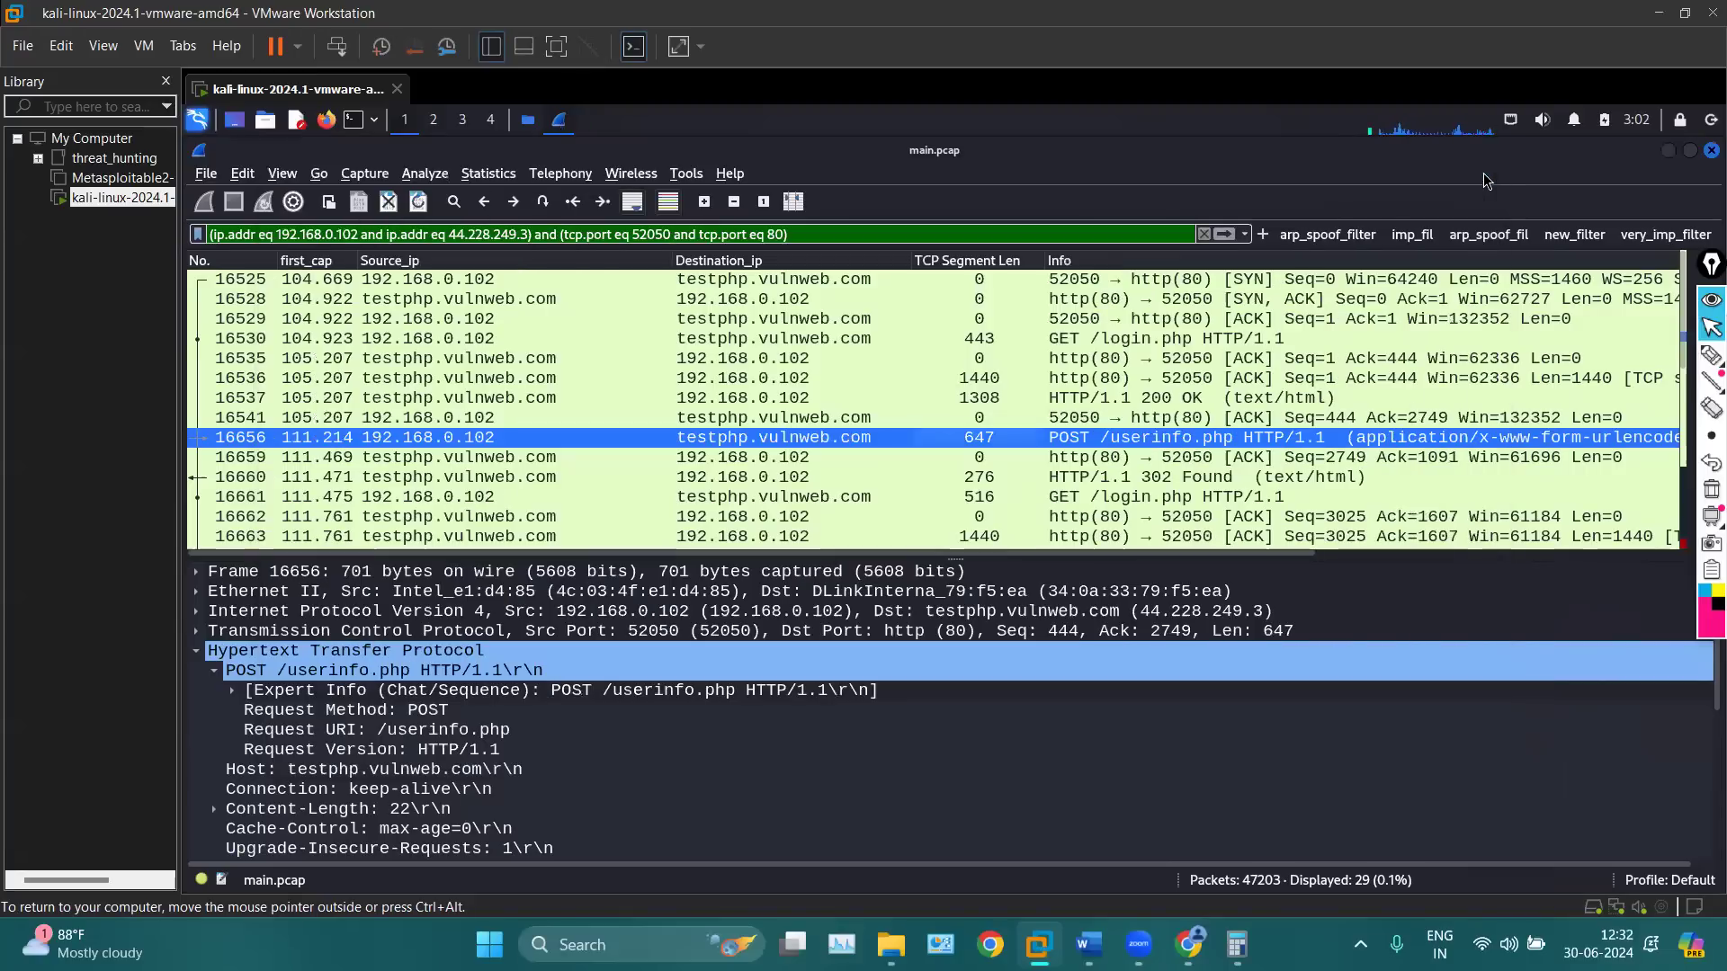
Open packet 16659, expand Transmission Control Protocol to check its acknowledgment number, and close the window
left_click(1142, 466)
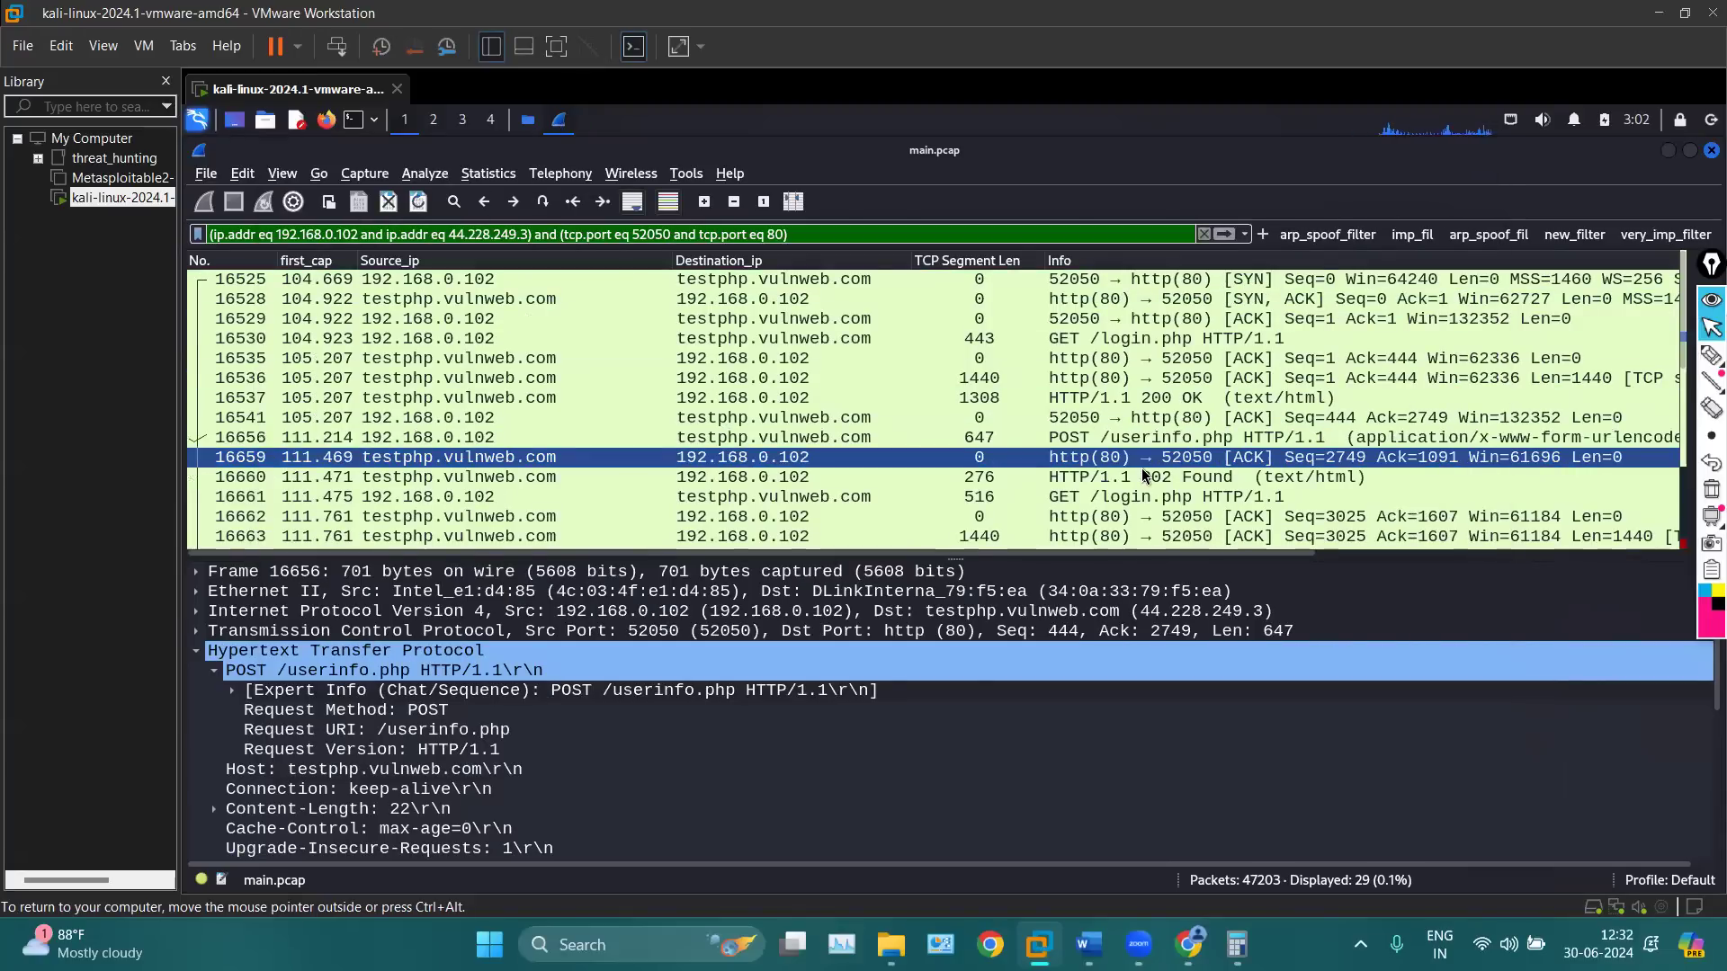
double_click(1091, 456)
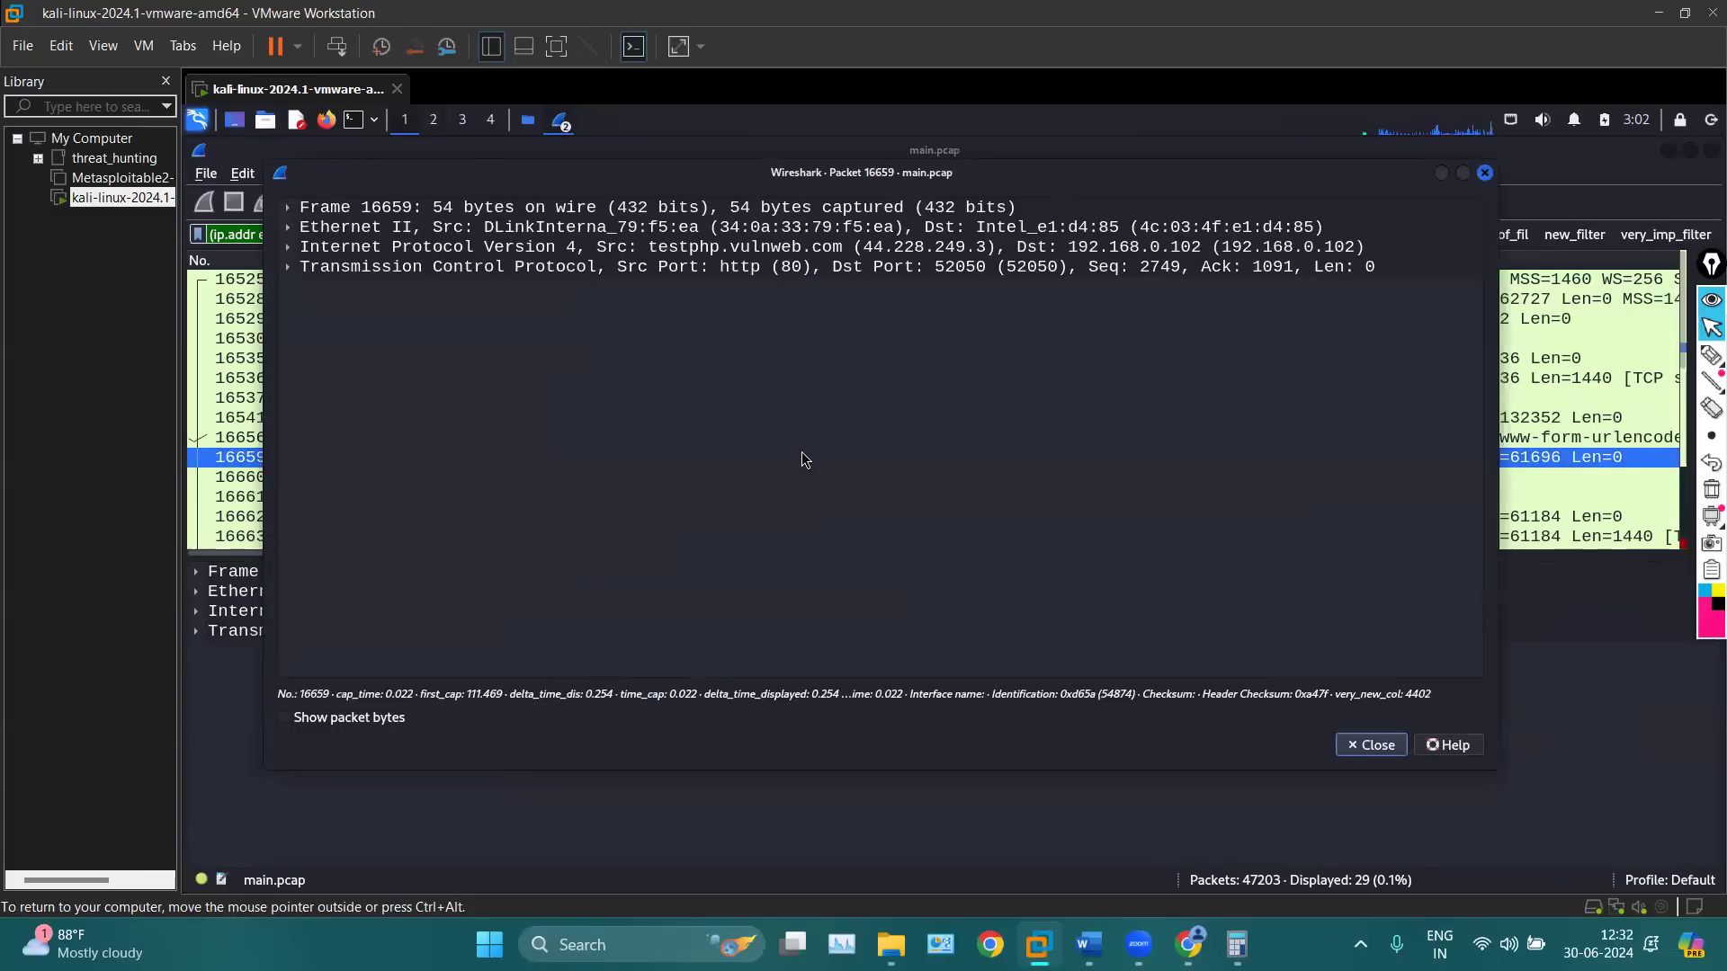
left_click(303, 272)
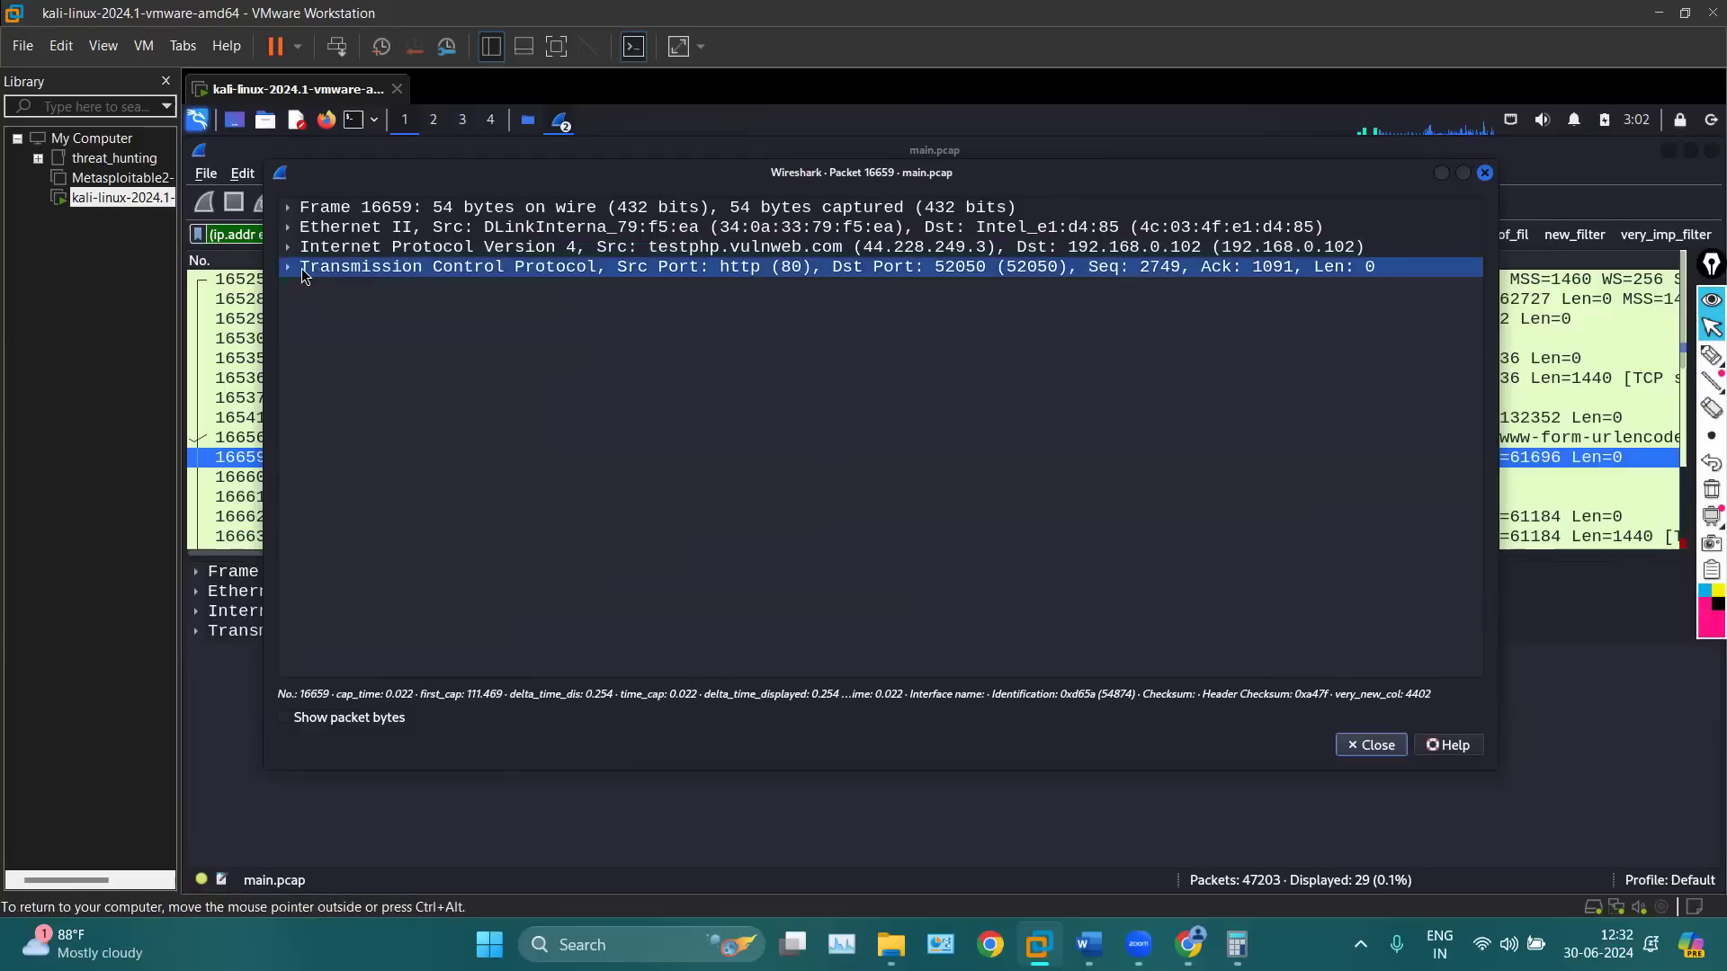
left_click(288, 268)
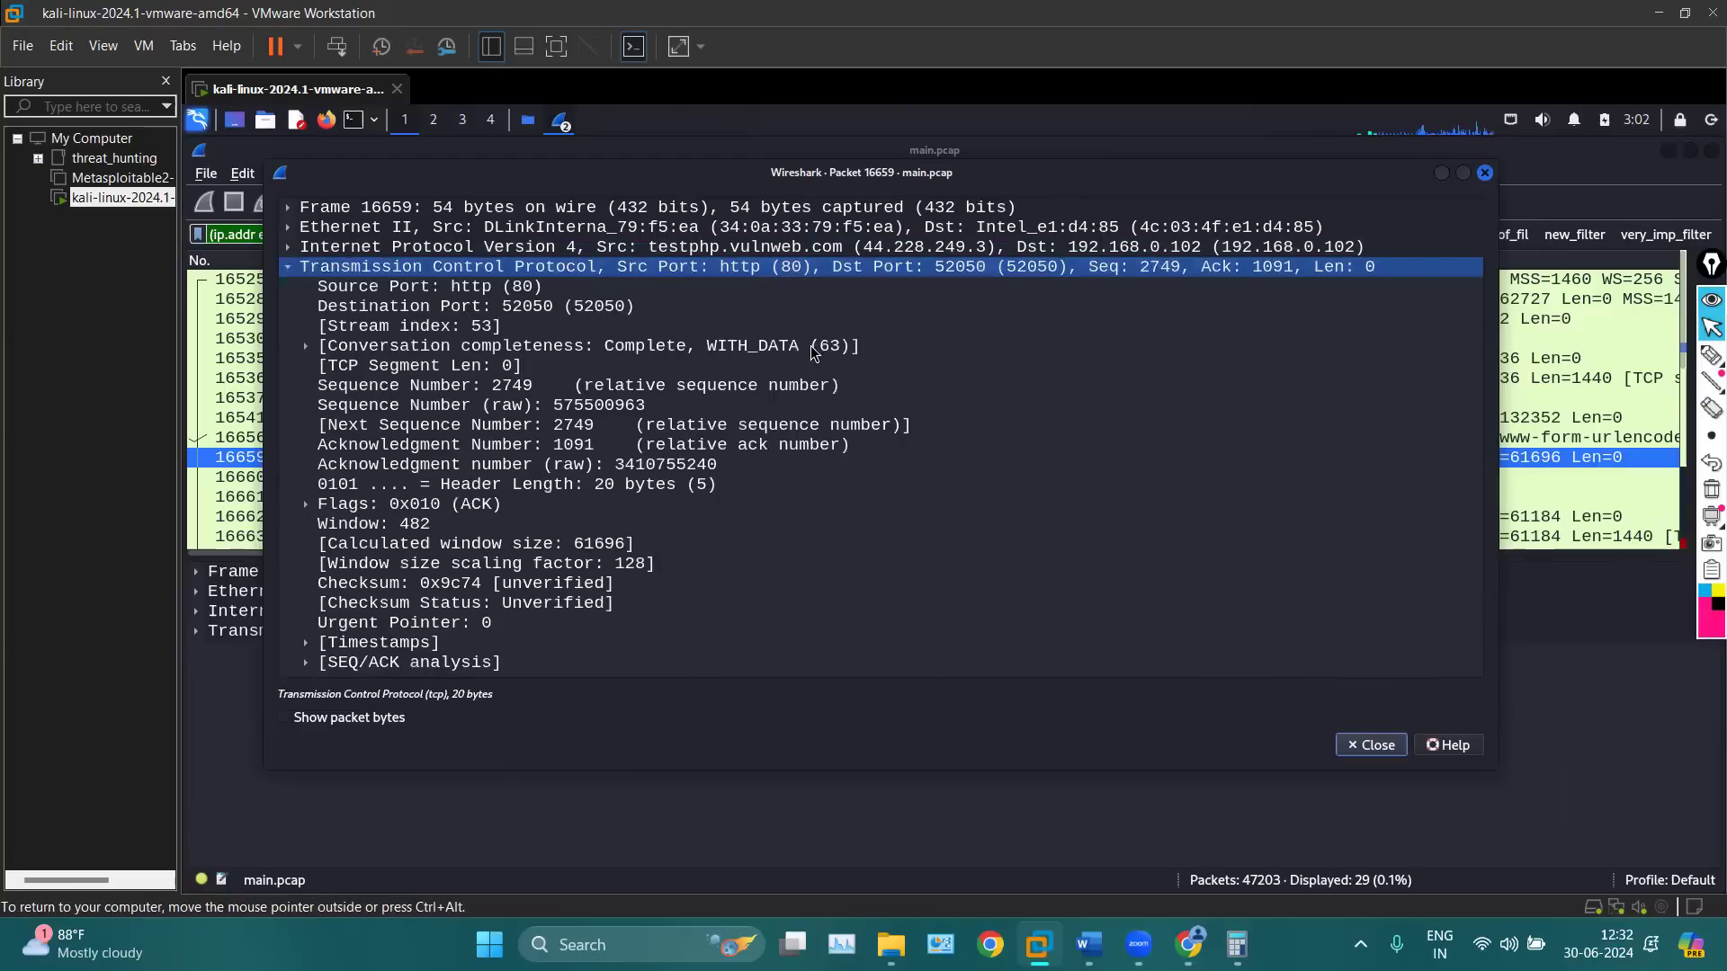
left_click(1050, 459)
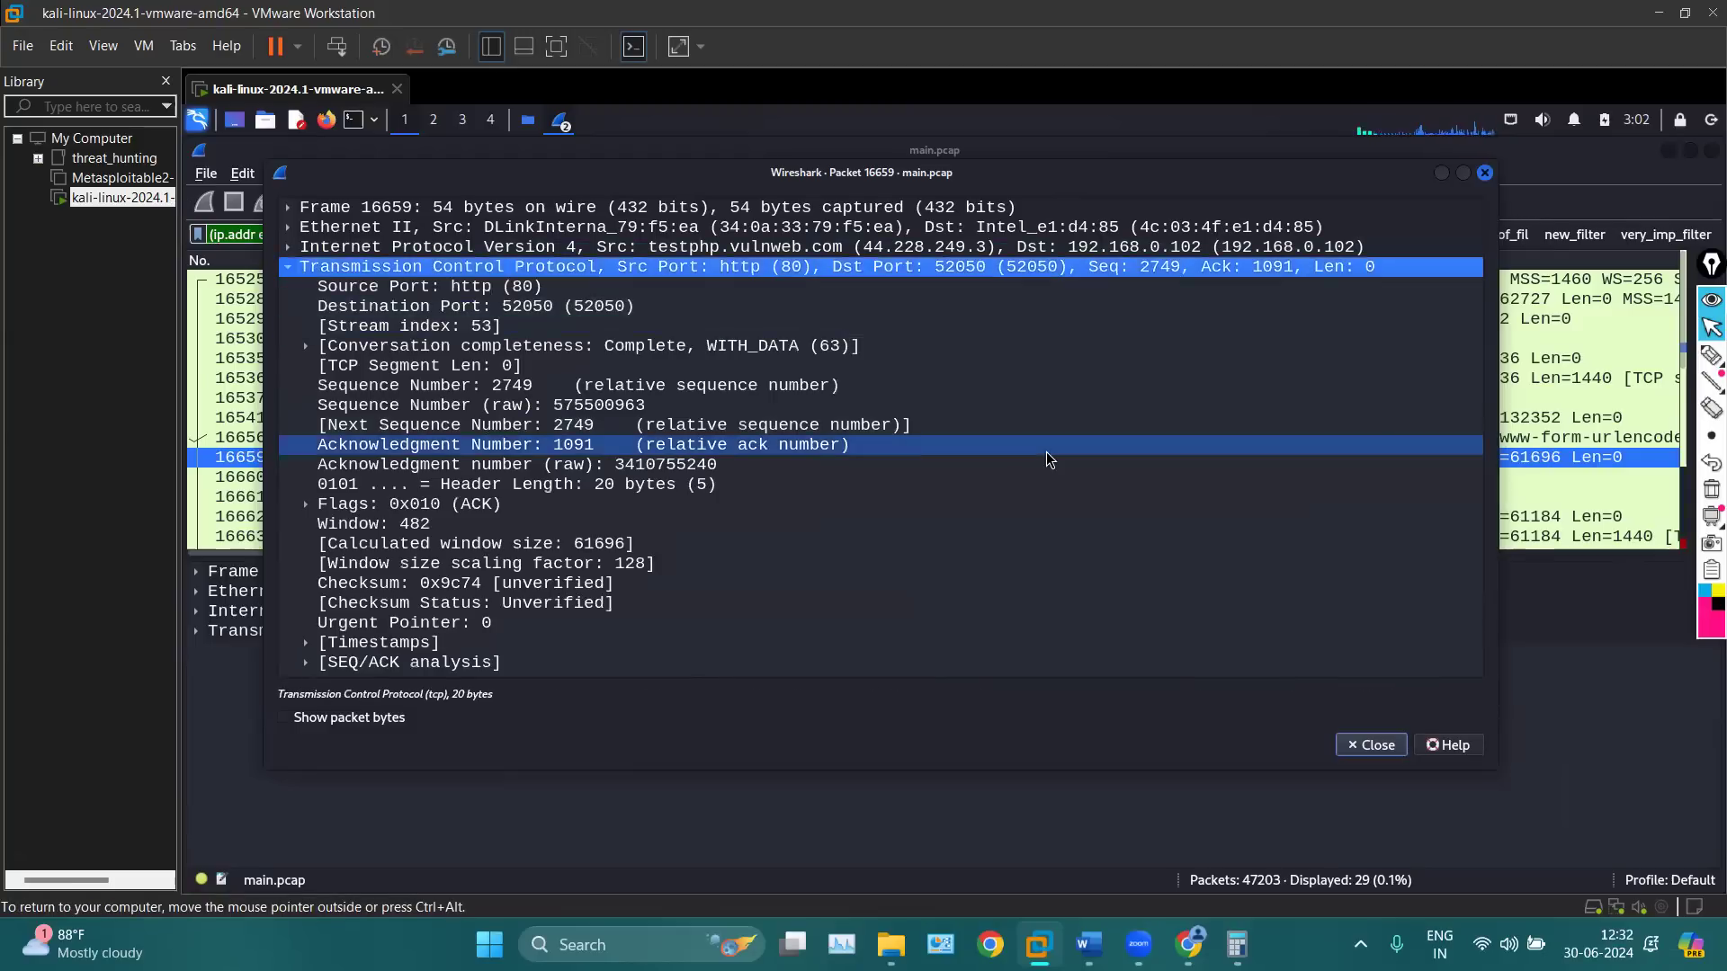
left_click(1484, 173)
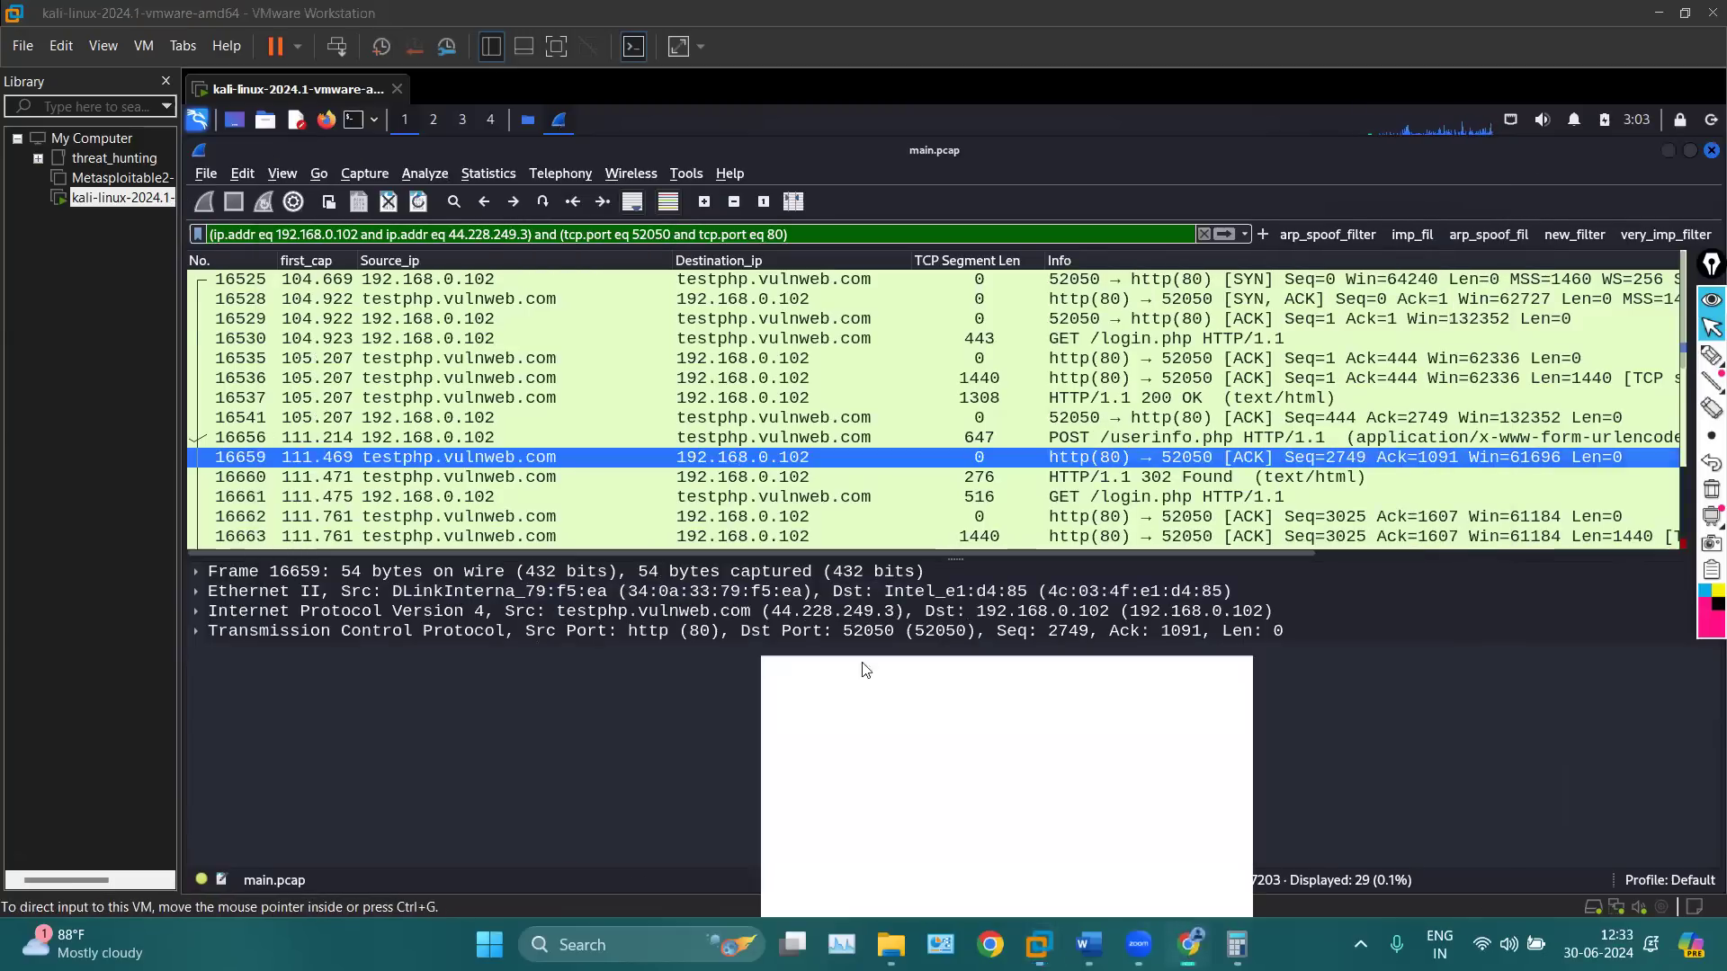
Switch to the browser's login page, submit the login form, and return to the capture
left_click(1197, 940)
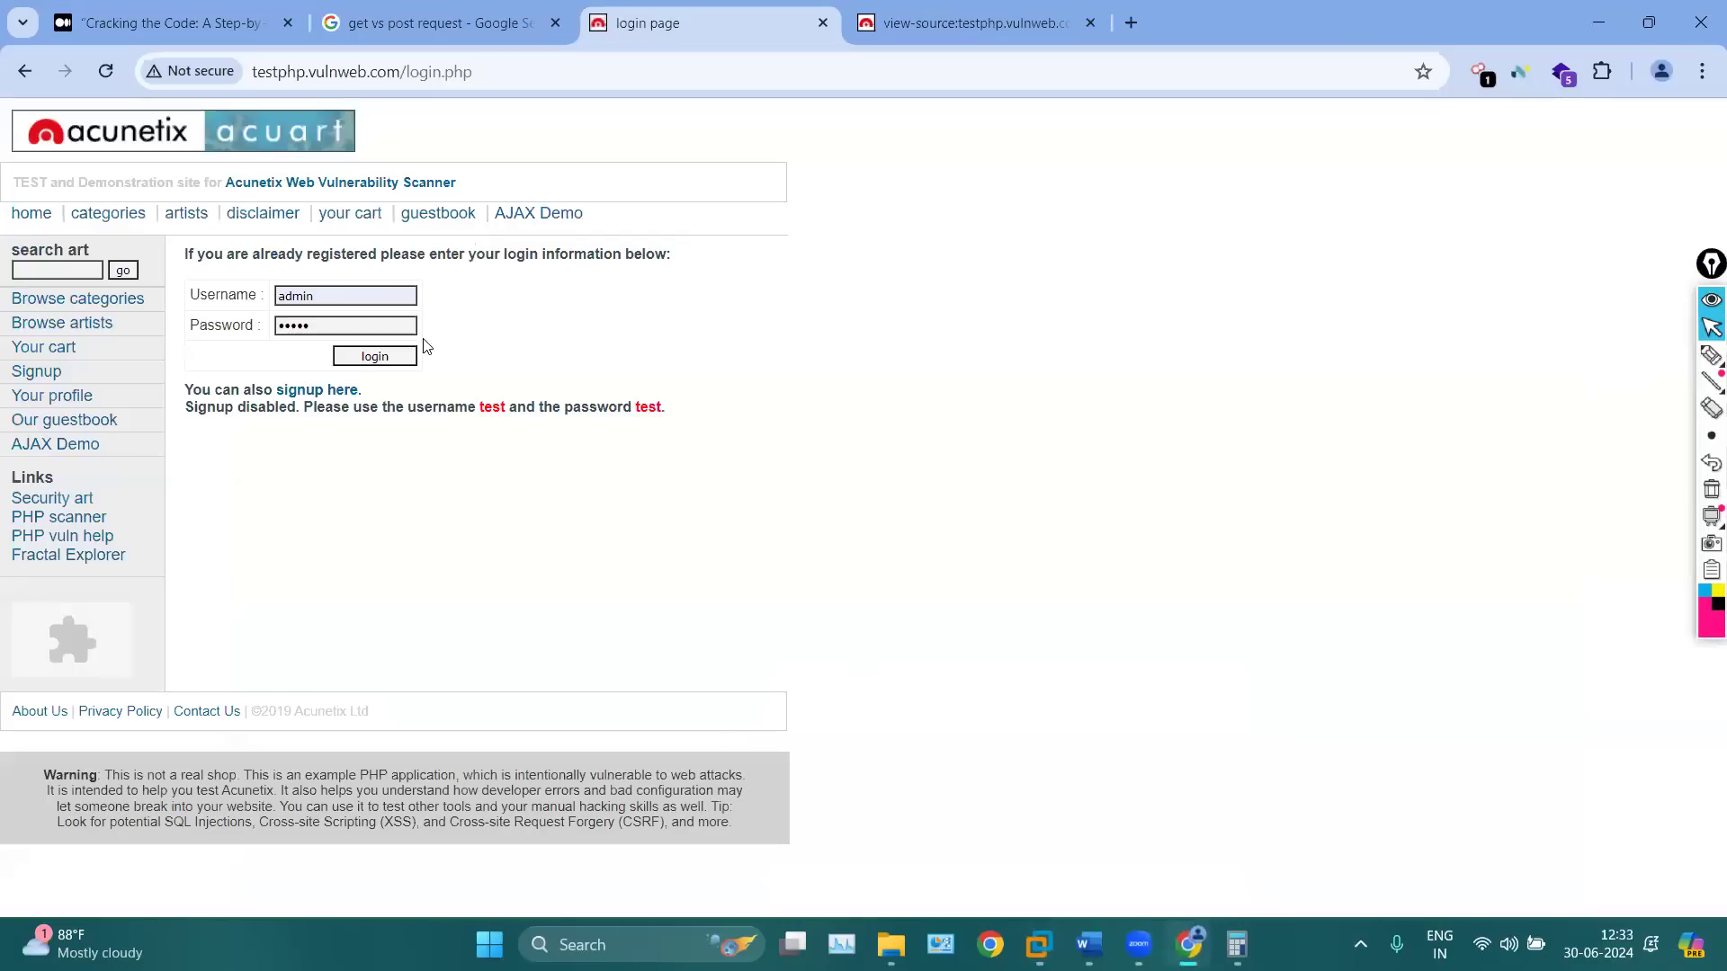
left_click(375, 357)
left_click(1610, 9)
Select the 302 Found response in packet 16660 and the GET /login.php request that follows it
scroll(921, 457, "down", 1)
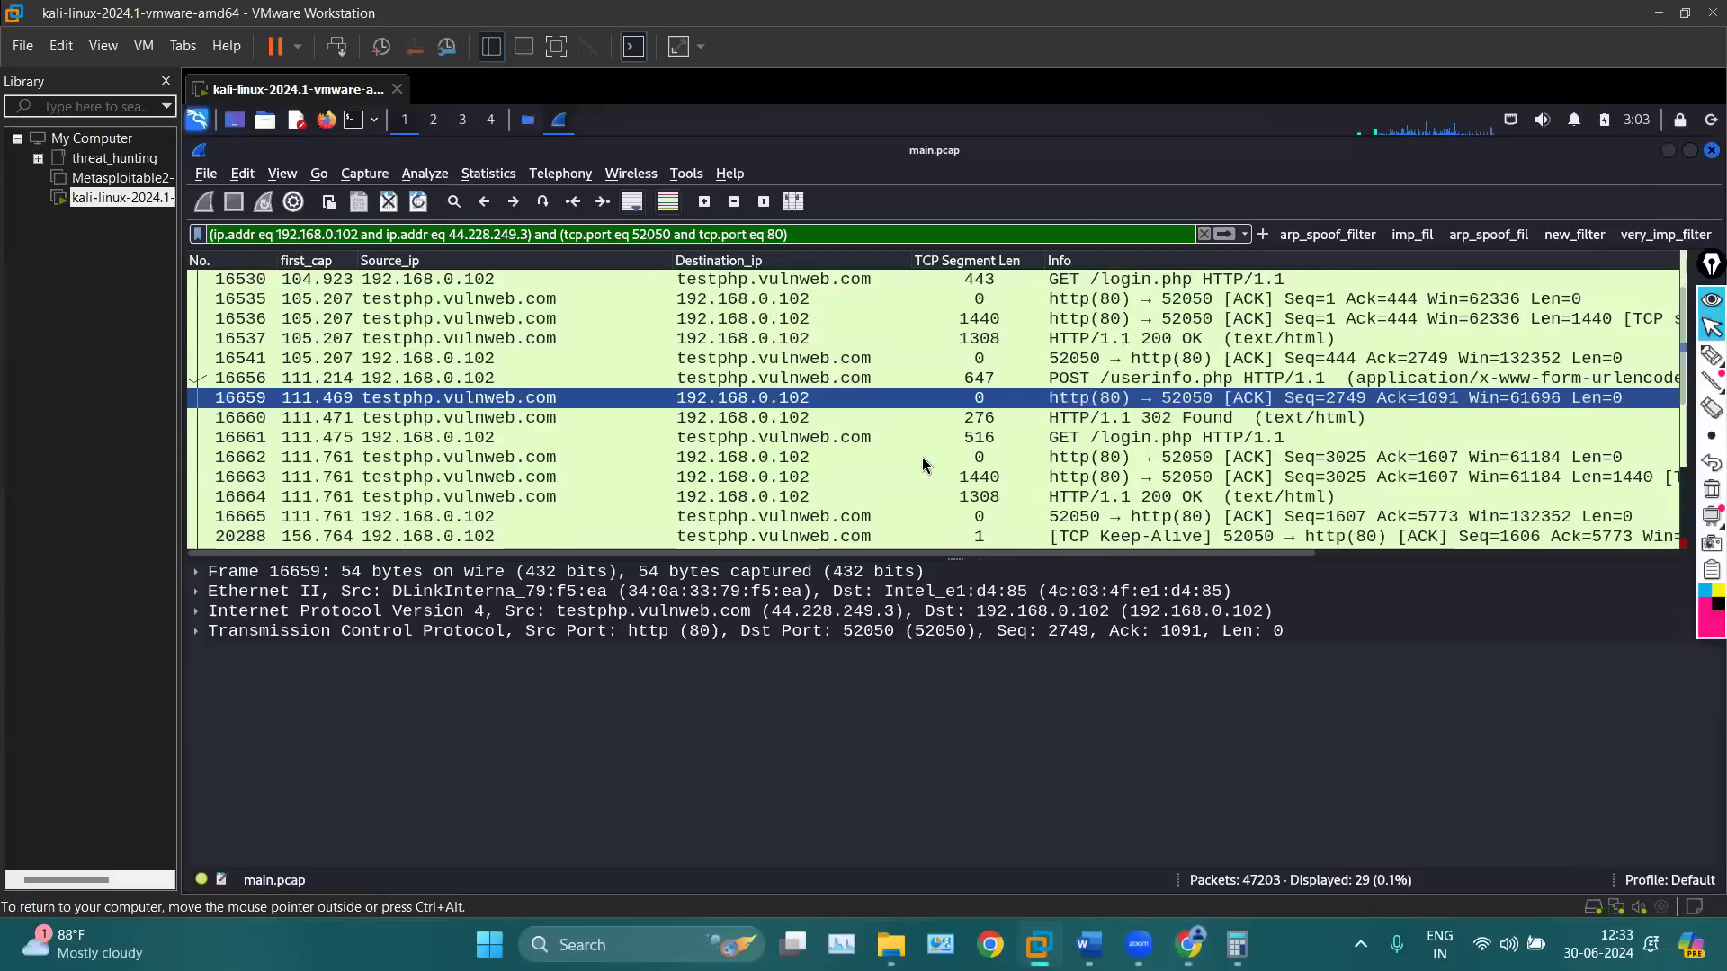
left_click(889, 419)
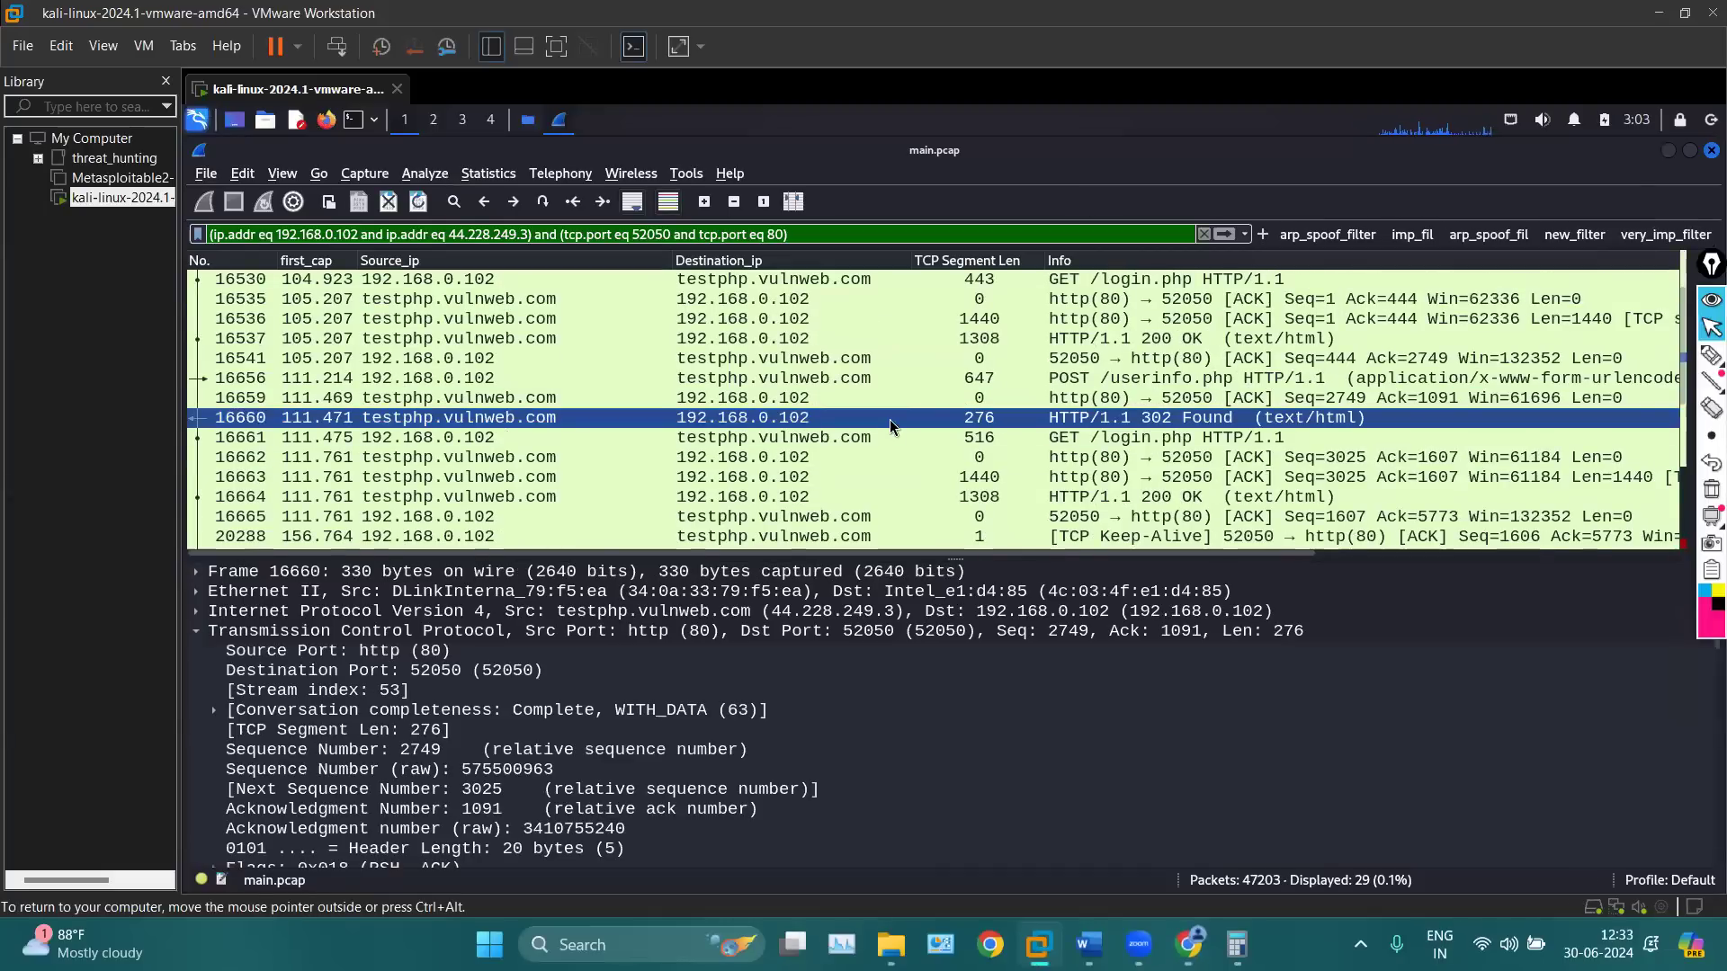
left_click(889, 437)
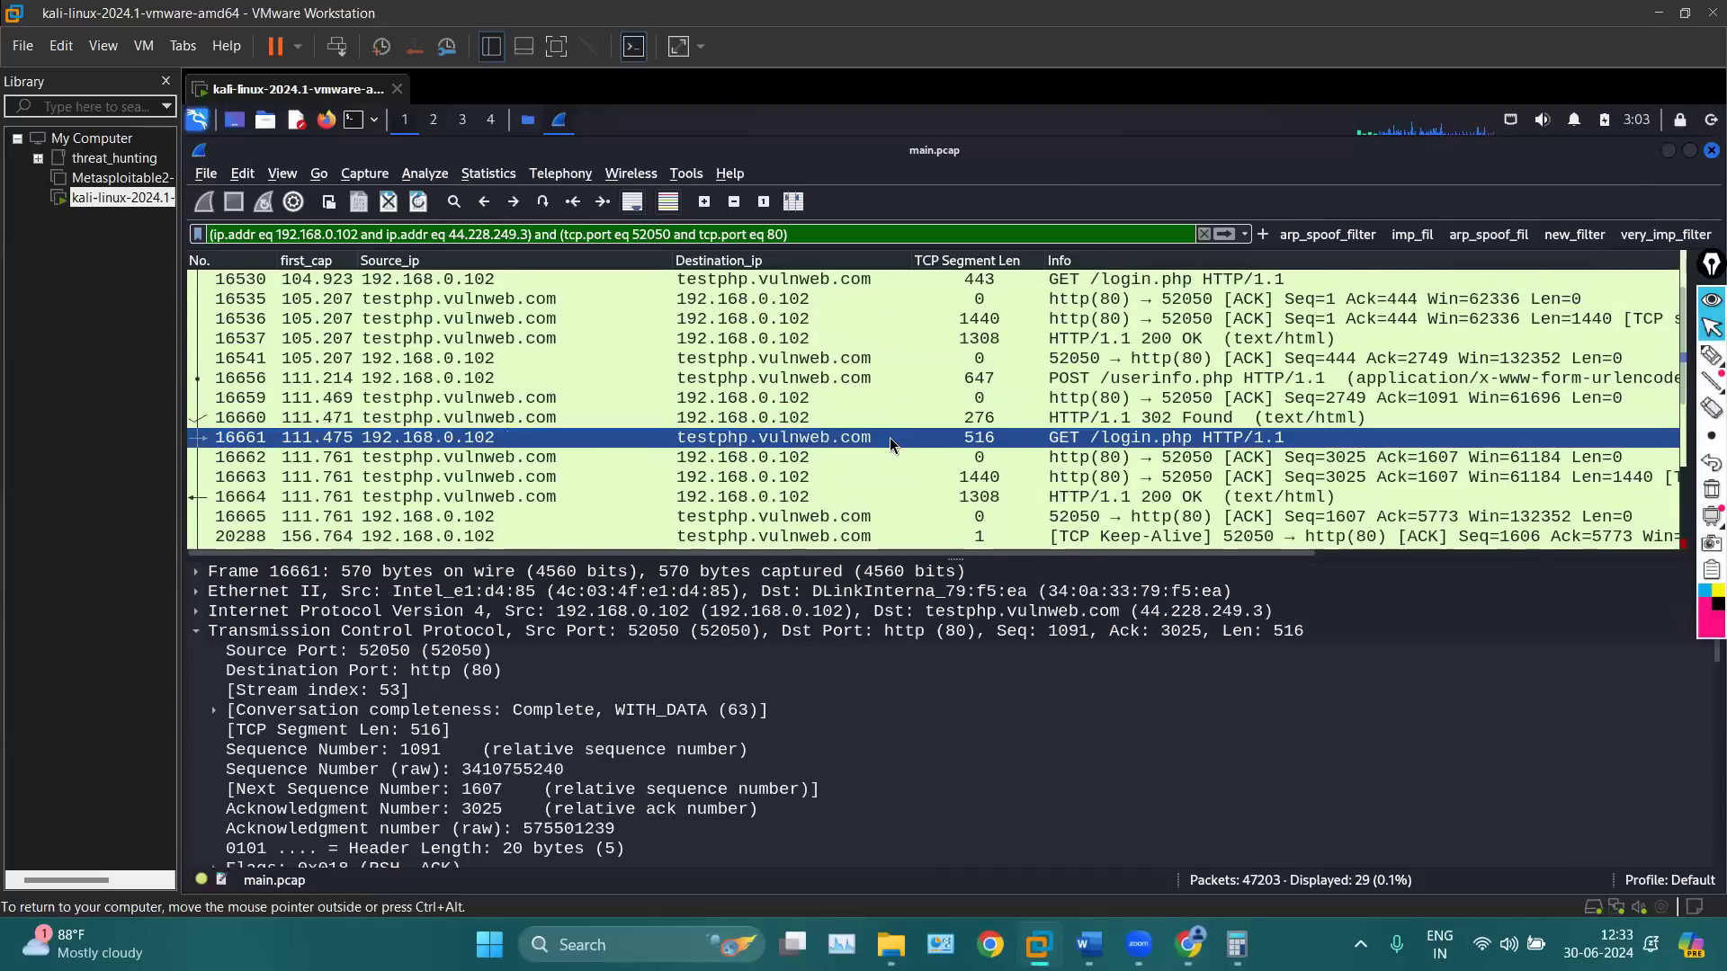
Look through the rest of the stream down to the RST packet, select packet 16663, and return to the stream's start
scroll(1104, 431, "down", 3)
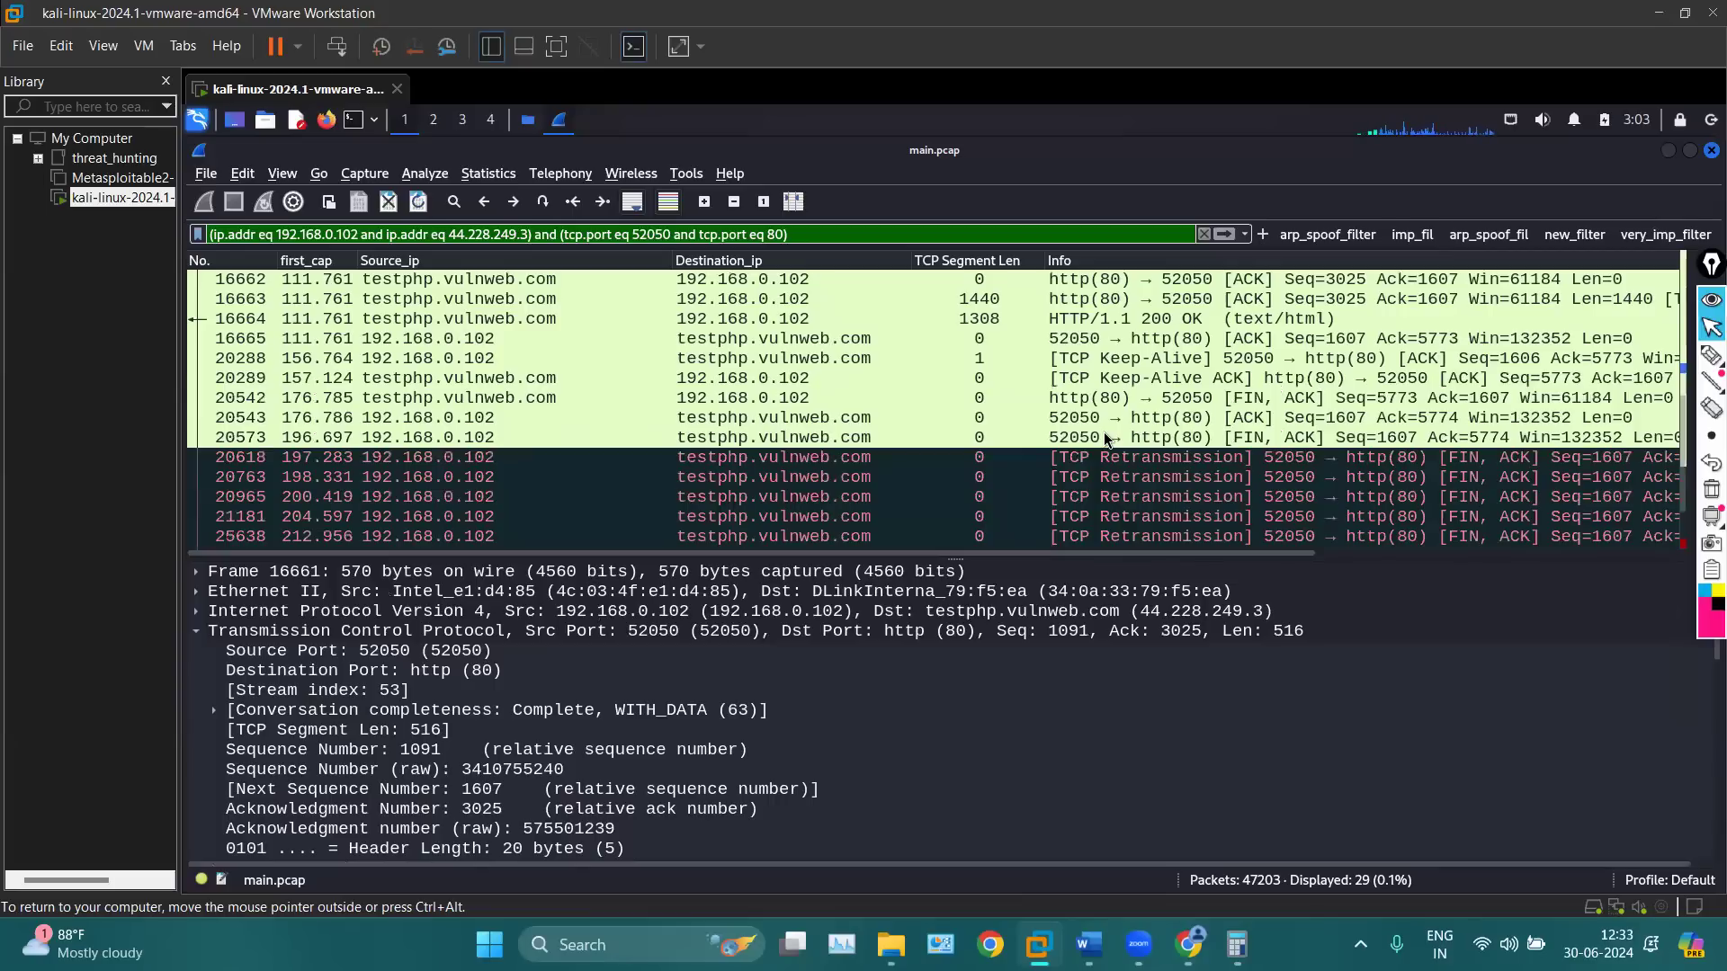
scroll(1137, 421, "down", 1)
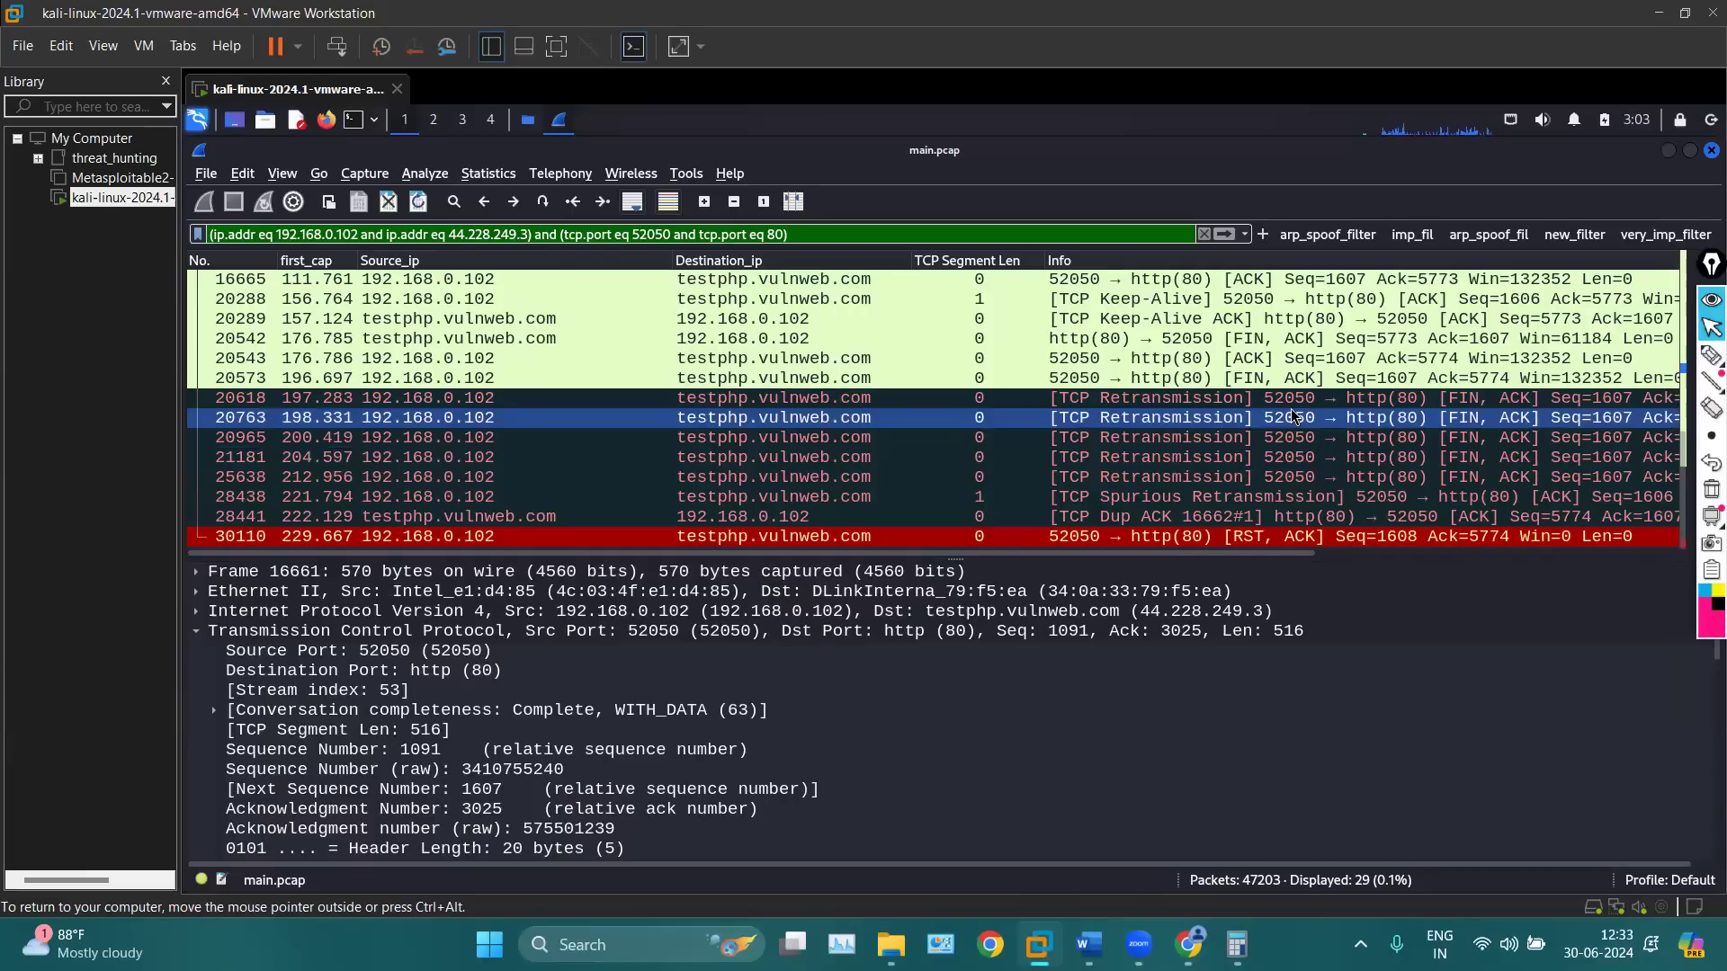
scroll(1148, 421, "up", 3)
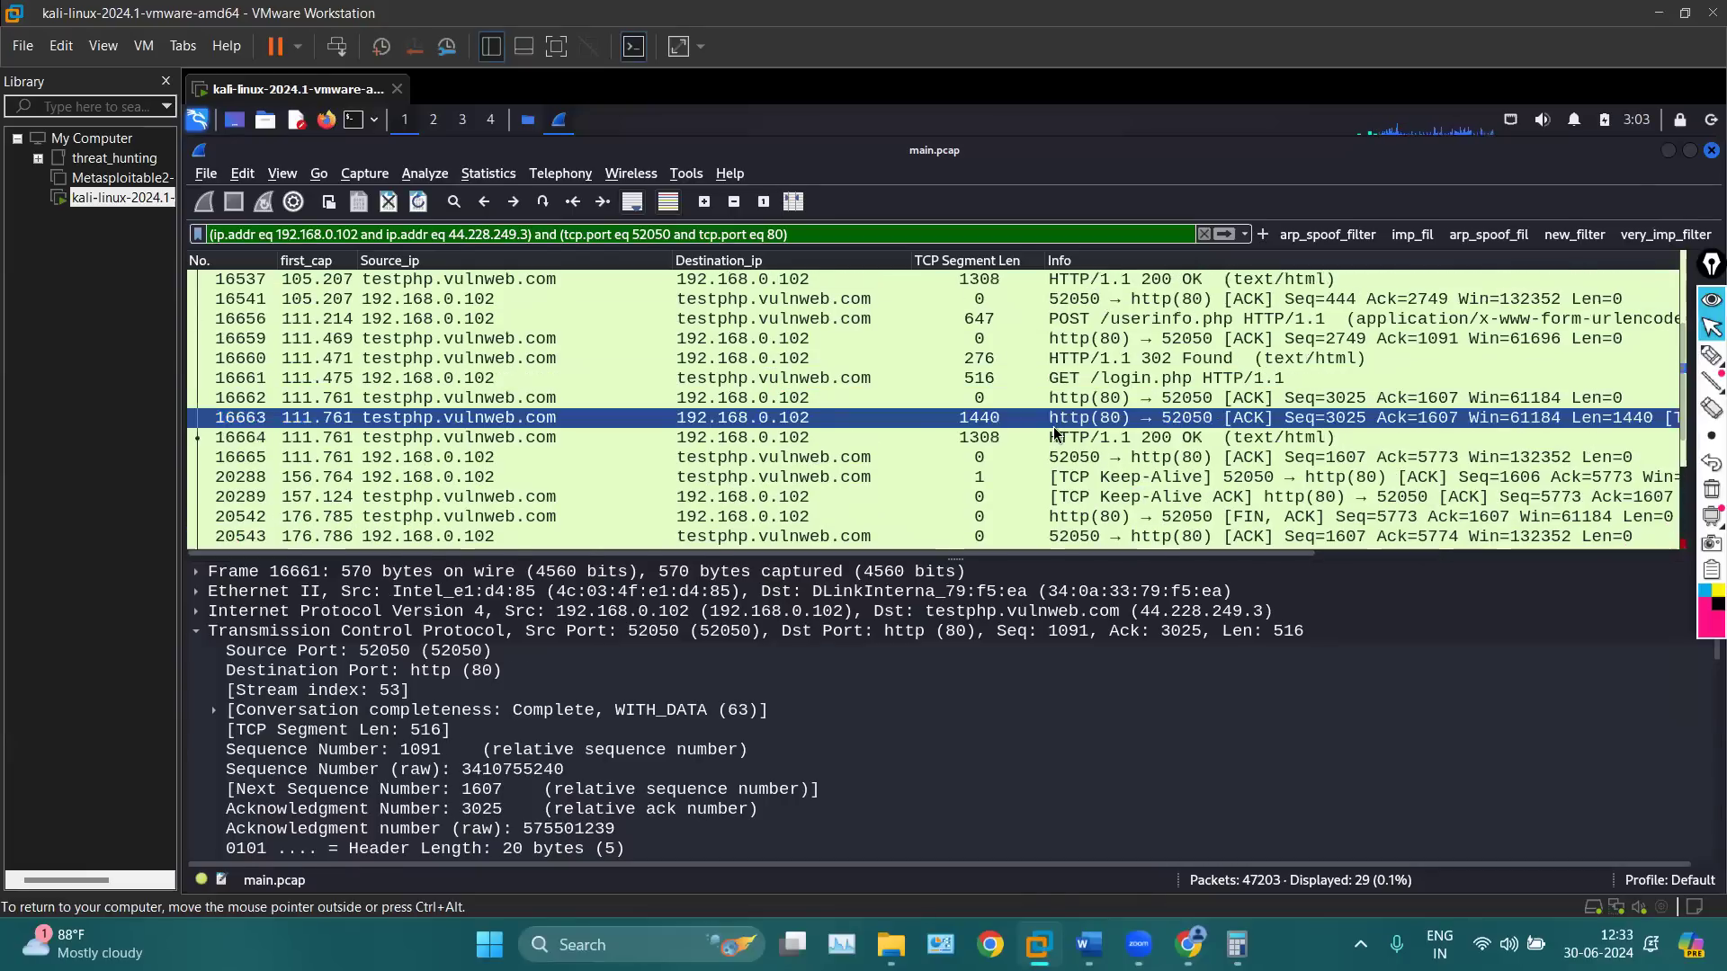
left_click(1055, 424)
scroll(1055, 431, "down", 3)
scroll(1055, 432, "up", 5)
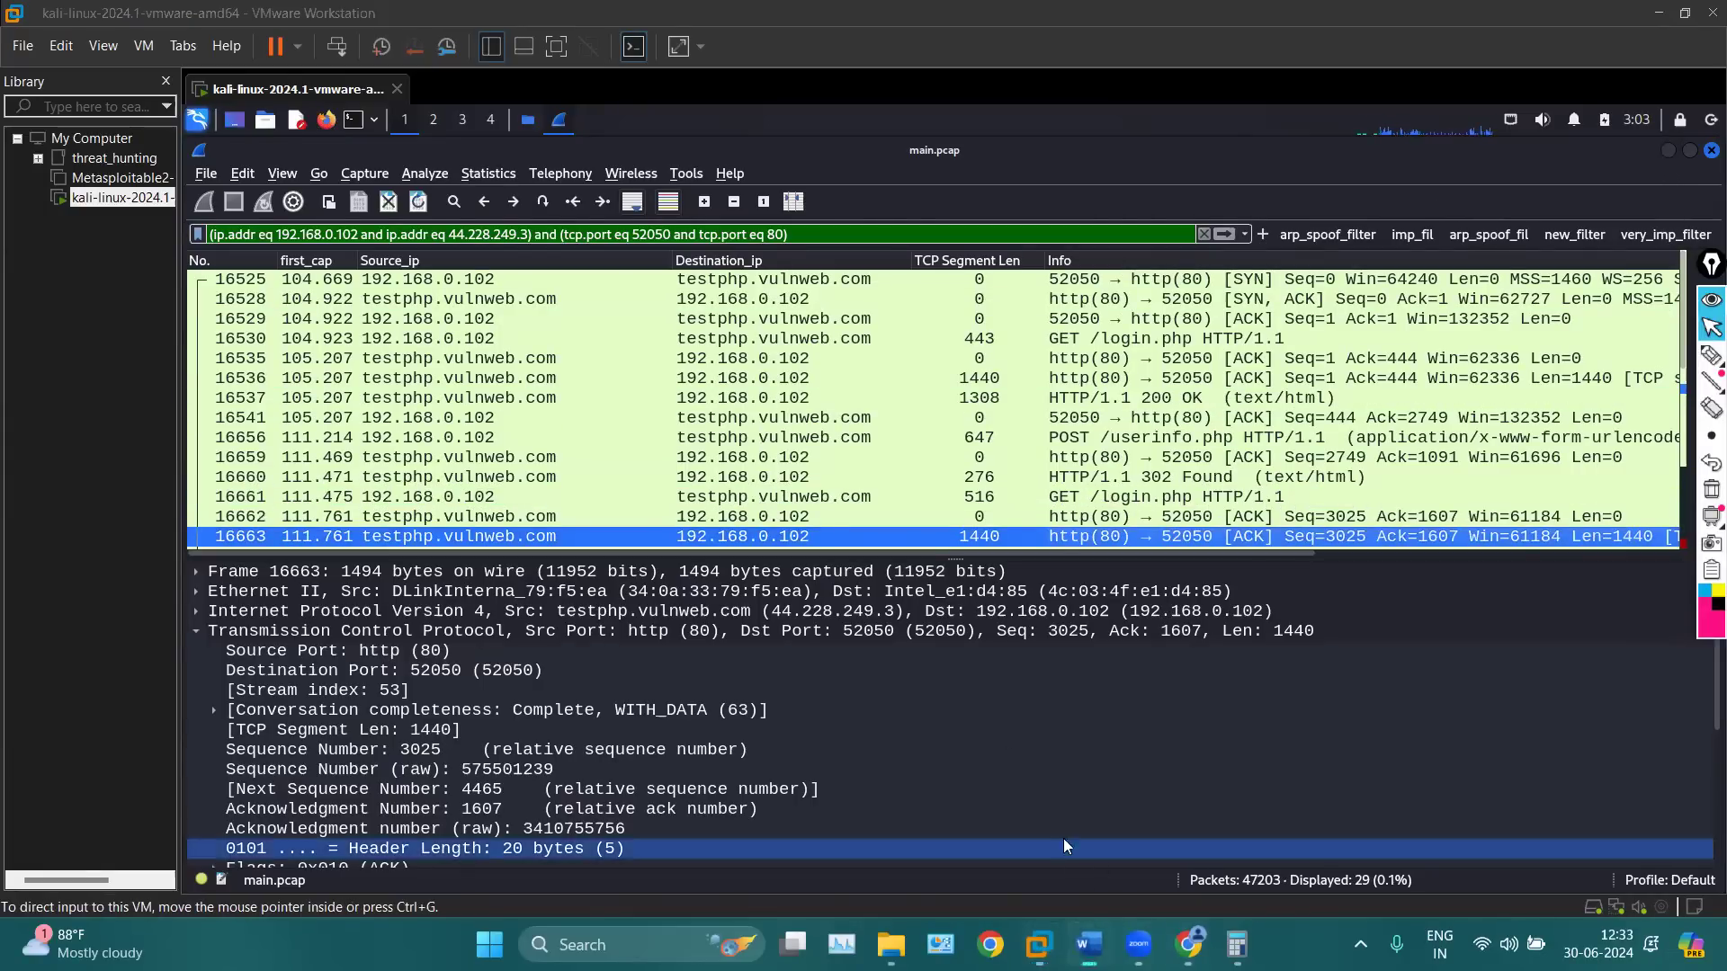
Switch to http.docx in Word, find the Analyse http problems section, read its steps, and return to the capture
left_click(1089, 945)
scroll(957, 635, "up", 9)
scroll(957, 635, "up", 8)
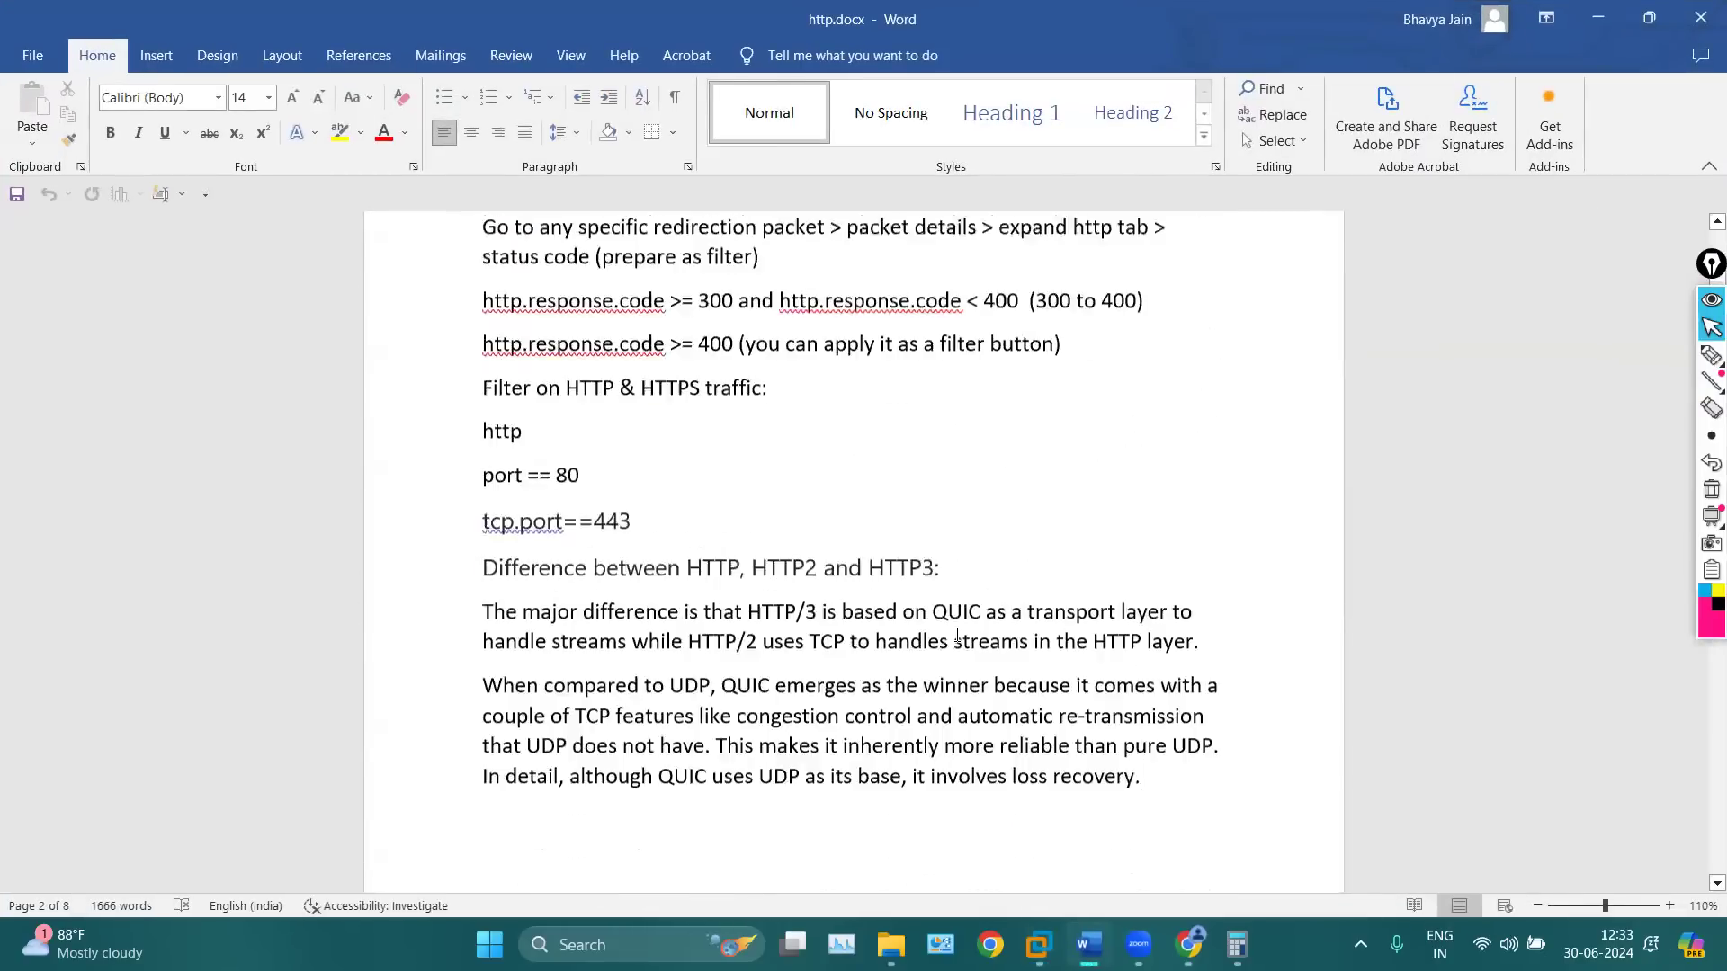
left_click_drag(802, 650, 566, 374)
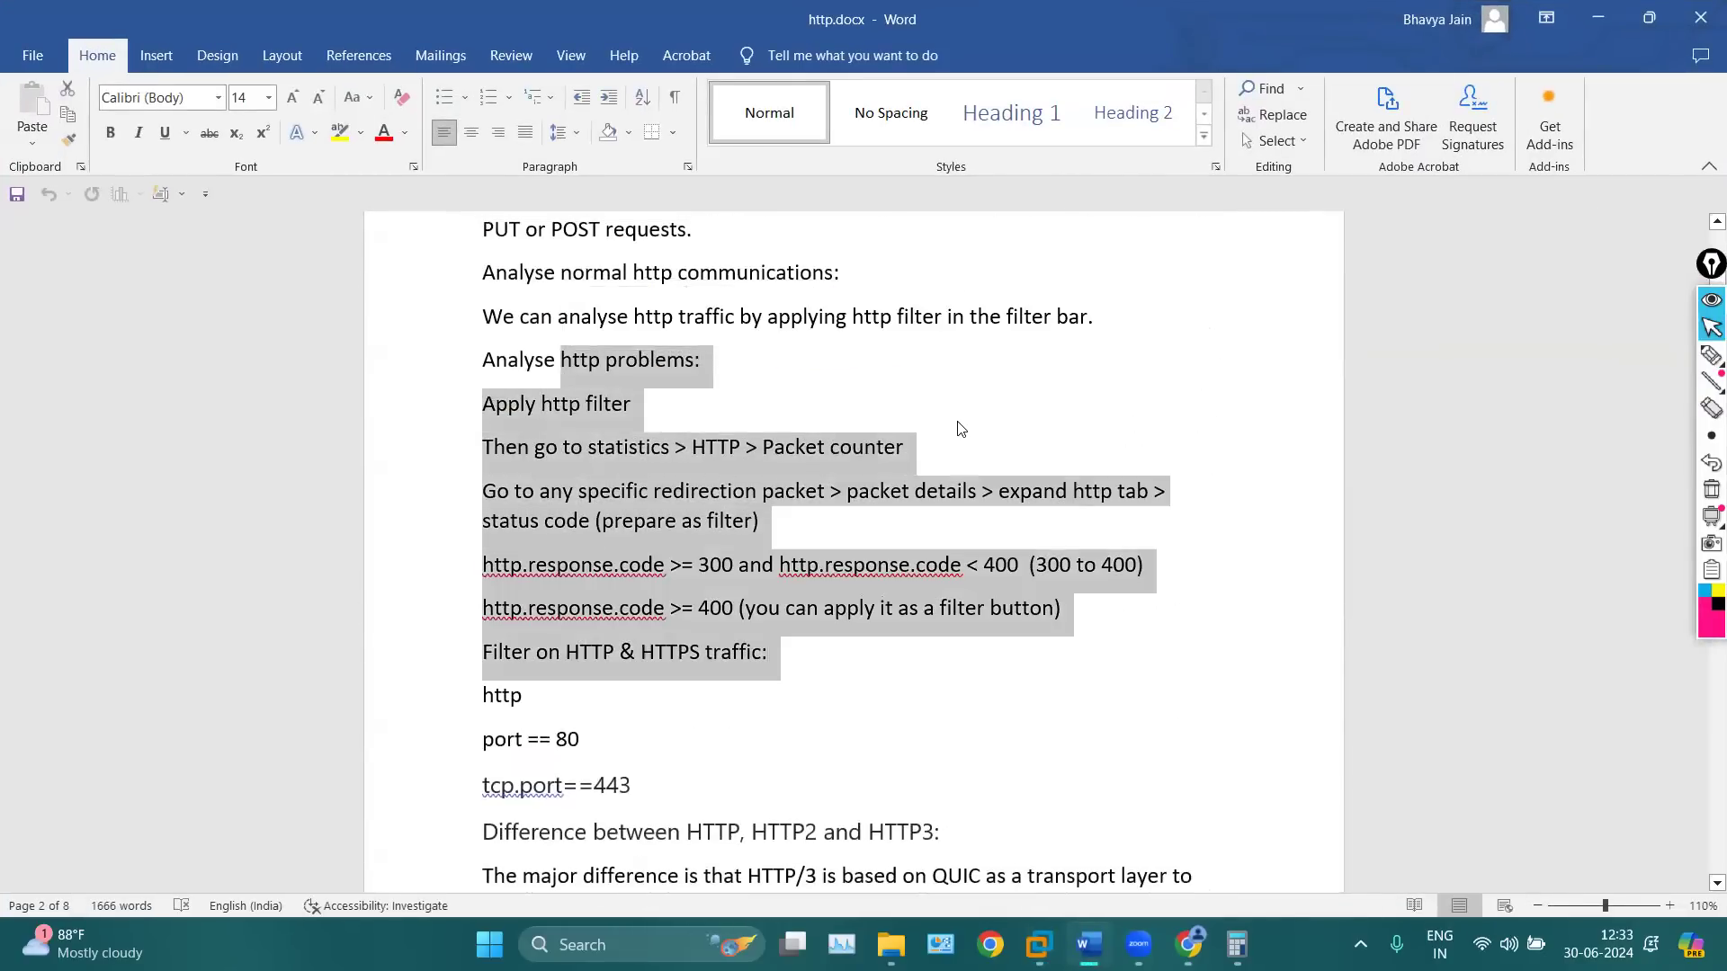
left_click(637, 404)
left_click(1598, 18)
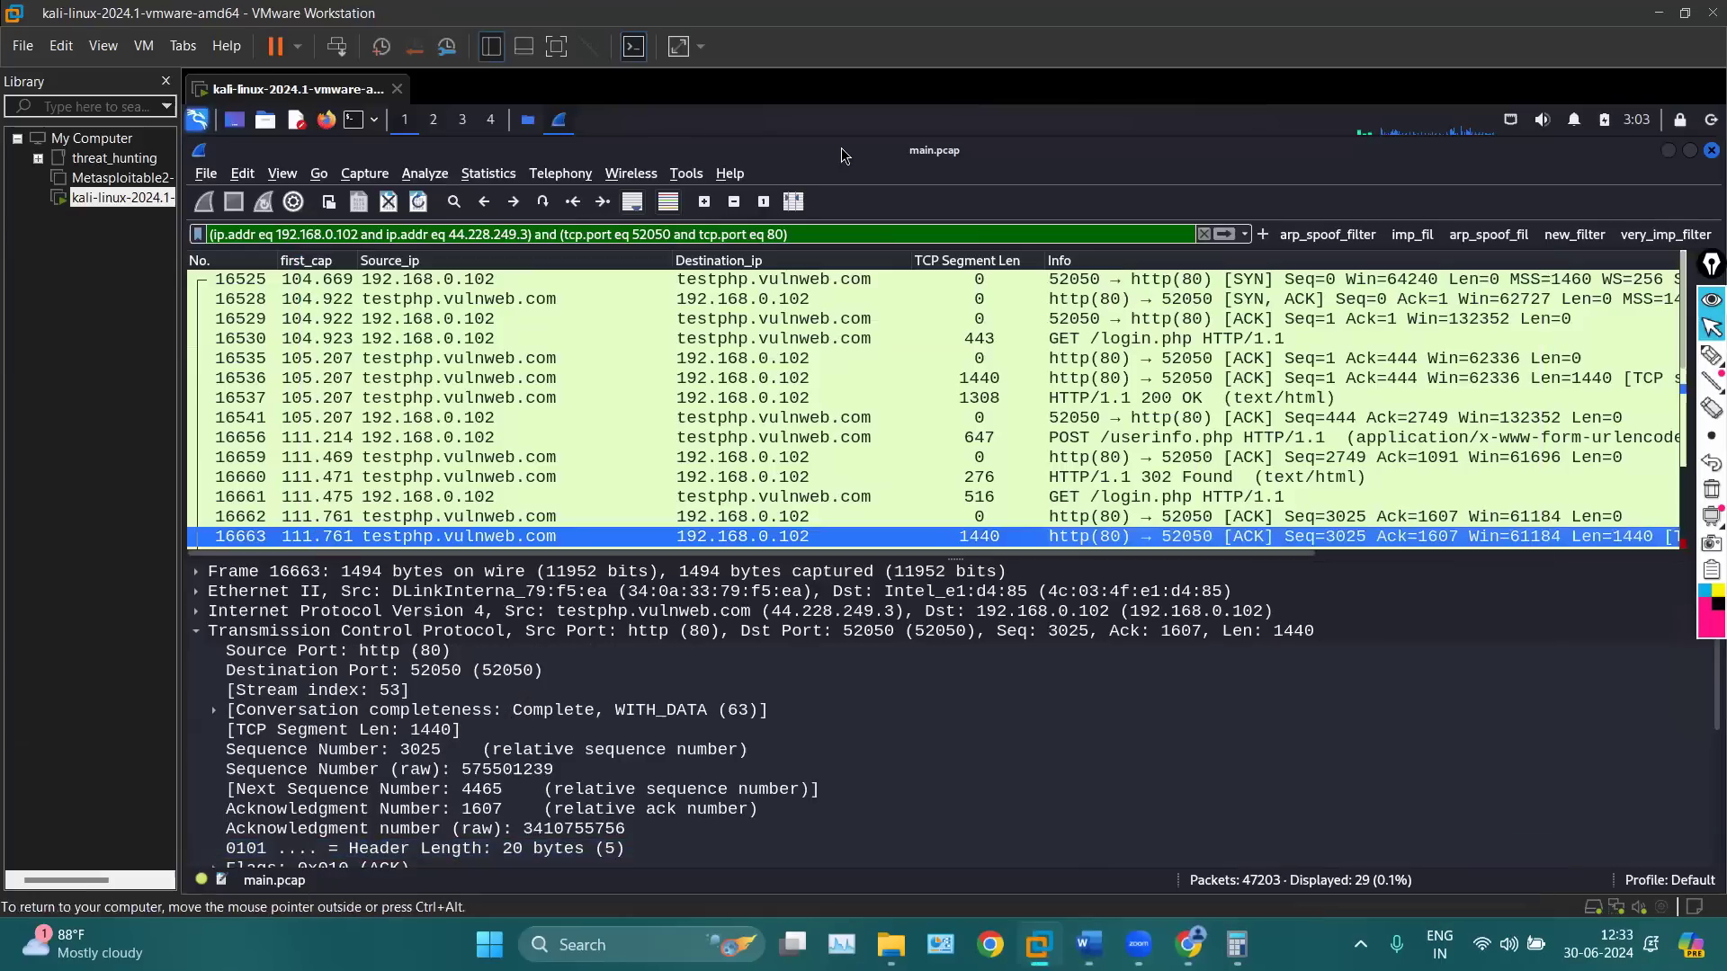
Open the HTTP Packet Counter statistics for the main.pcap capture
left_click(490, 175)
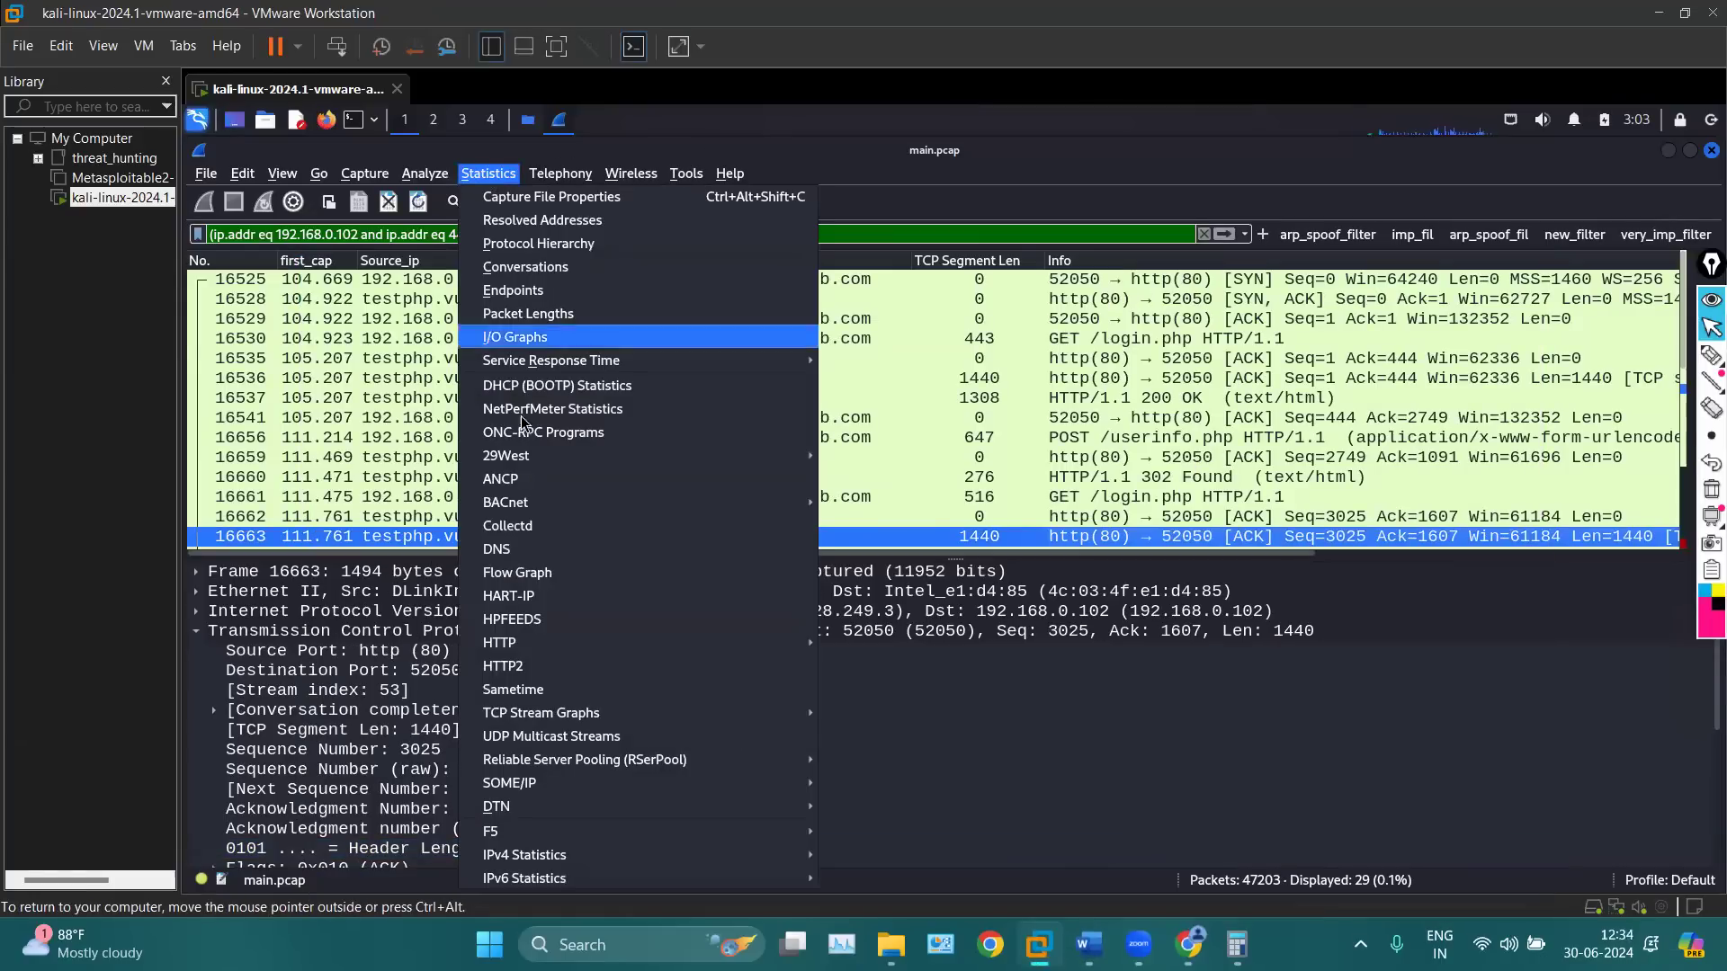
mouse_move(717, 644)
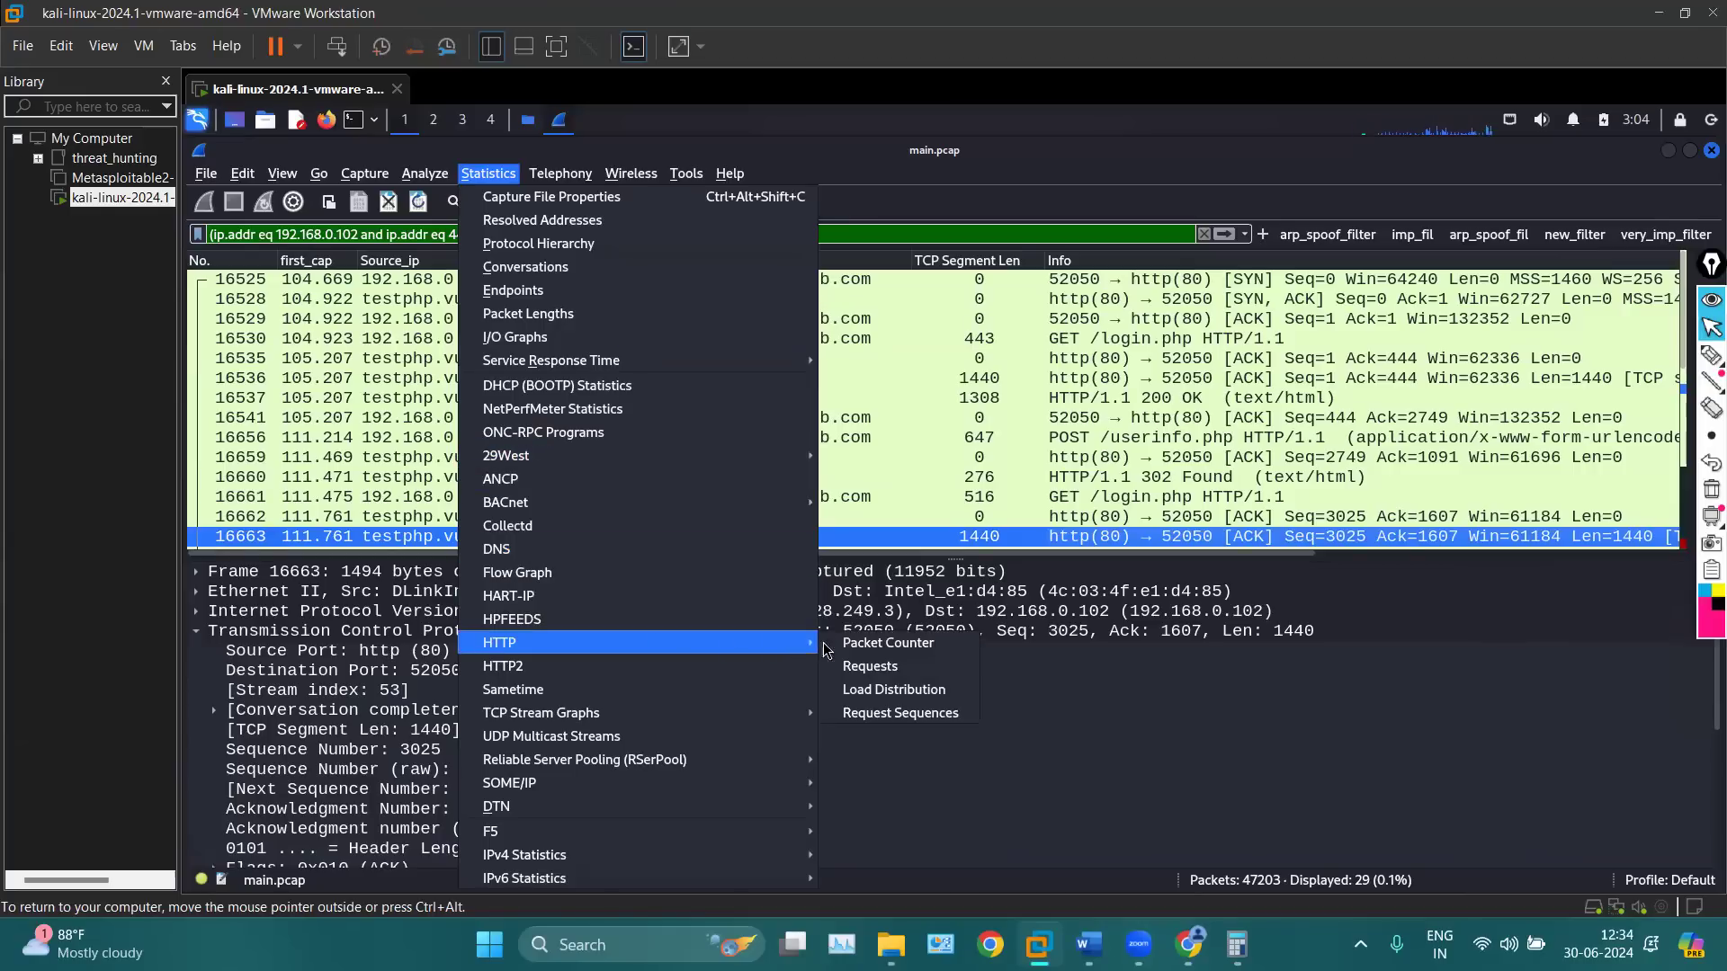
left_click(847, 644)
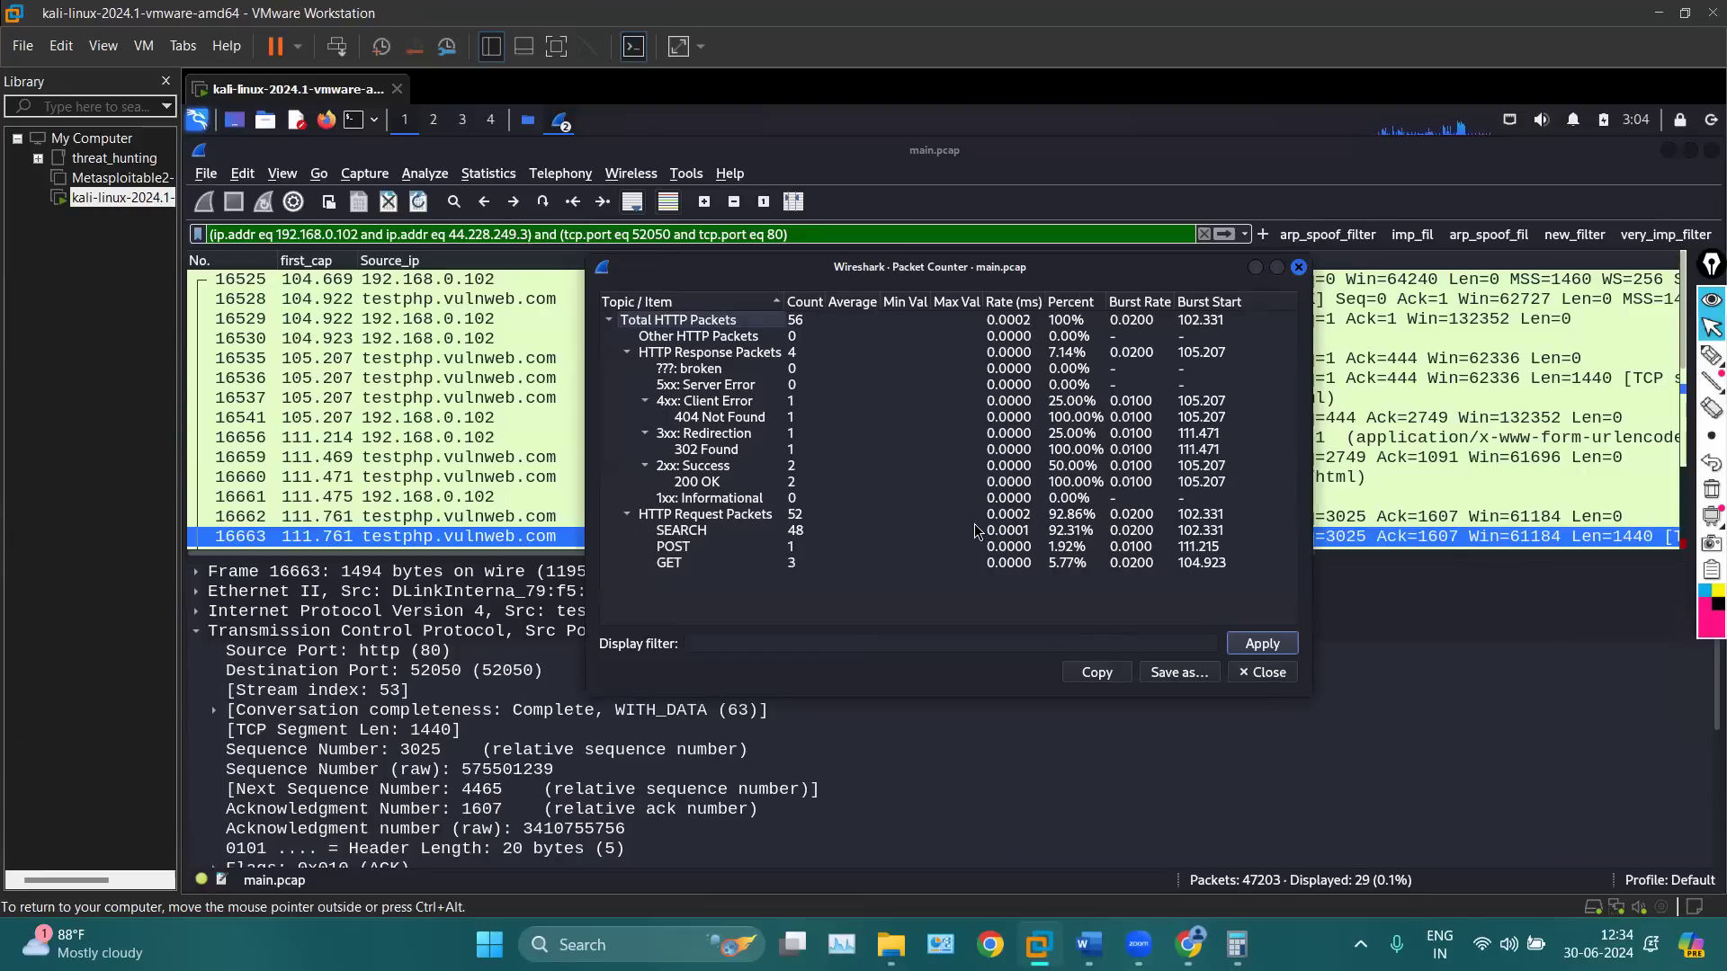
Mark the Count column, the response classes and the request methods in the Packet Counter with the pen, then clear the annotations
left_click(1712, 355)
mouse_move(850, 299)
left_mouse_down()
mouse_move(775, 298)
mouse_move(832, 335)
mouse_move(817, 297)
left_mouse_up()
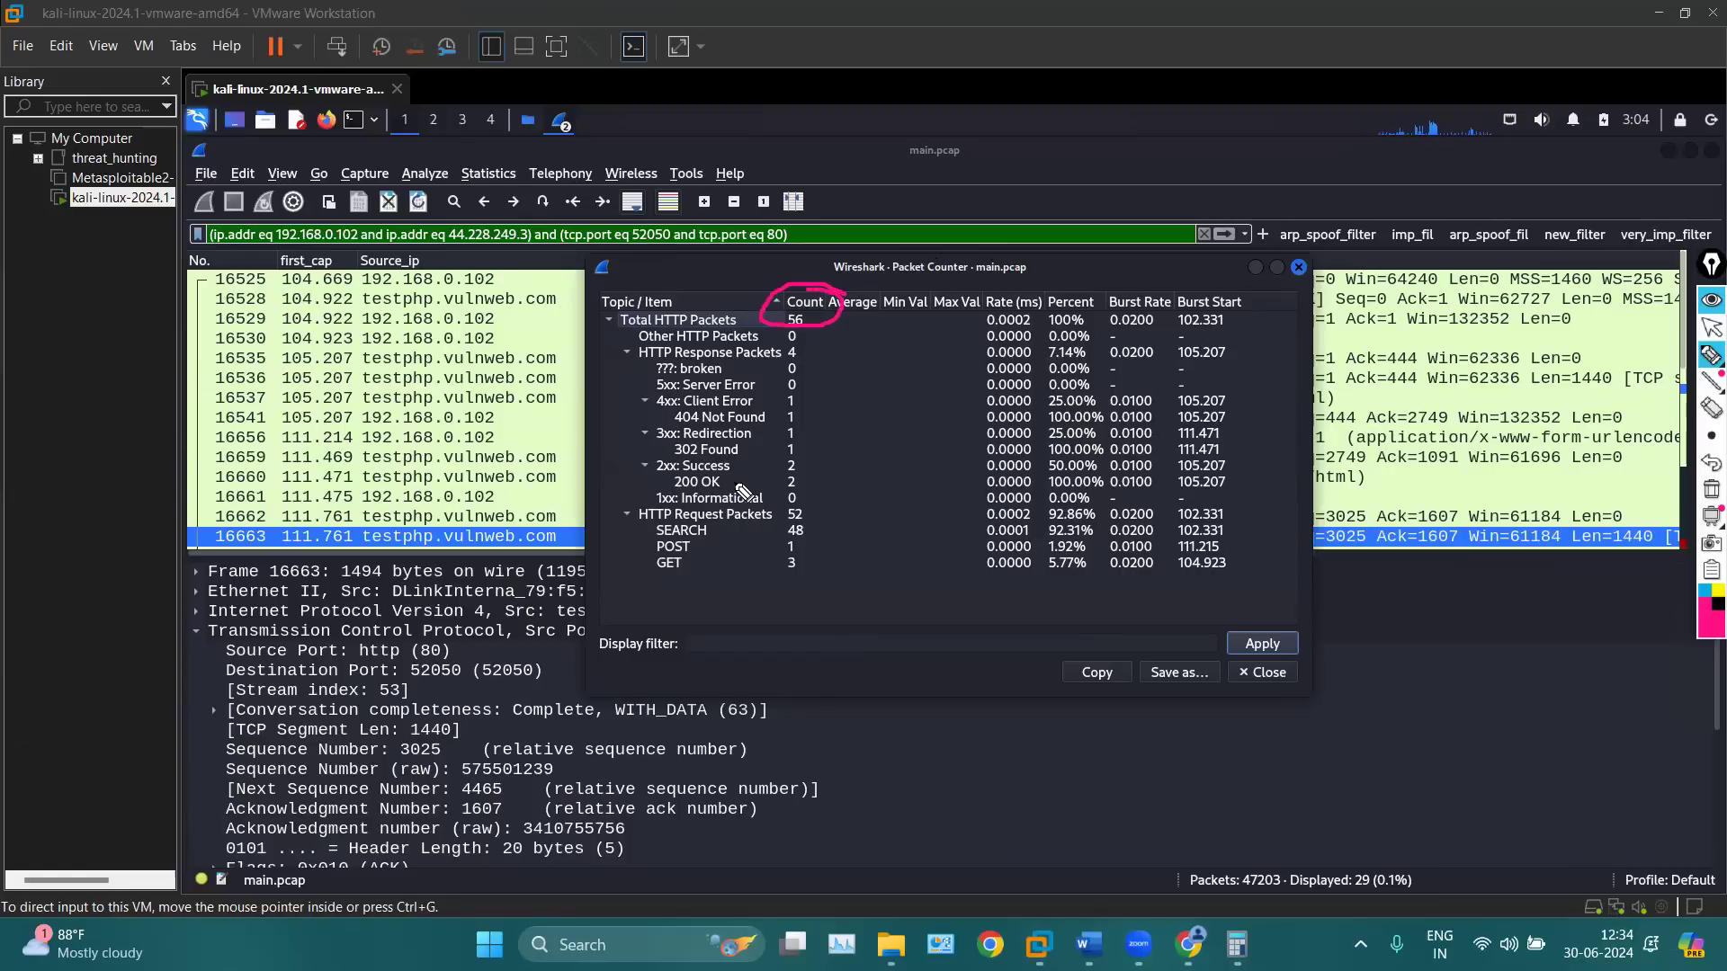
mouse_move(727, 468)
left_mouse_down()
mouse_move(770, 470)
mouse_move(775, 403)
left_mouse_up()
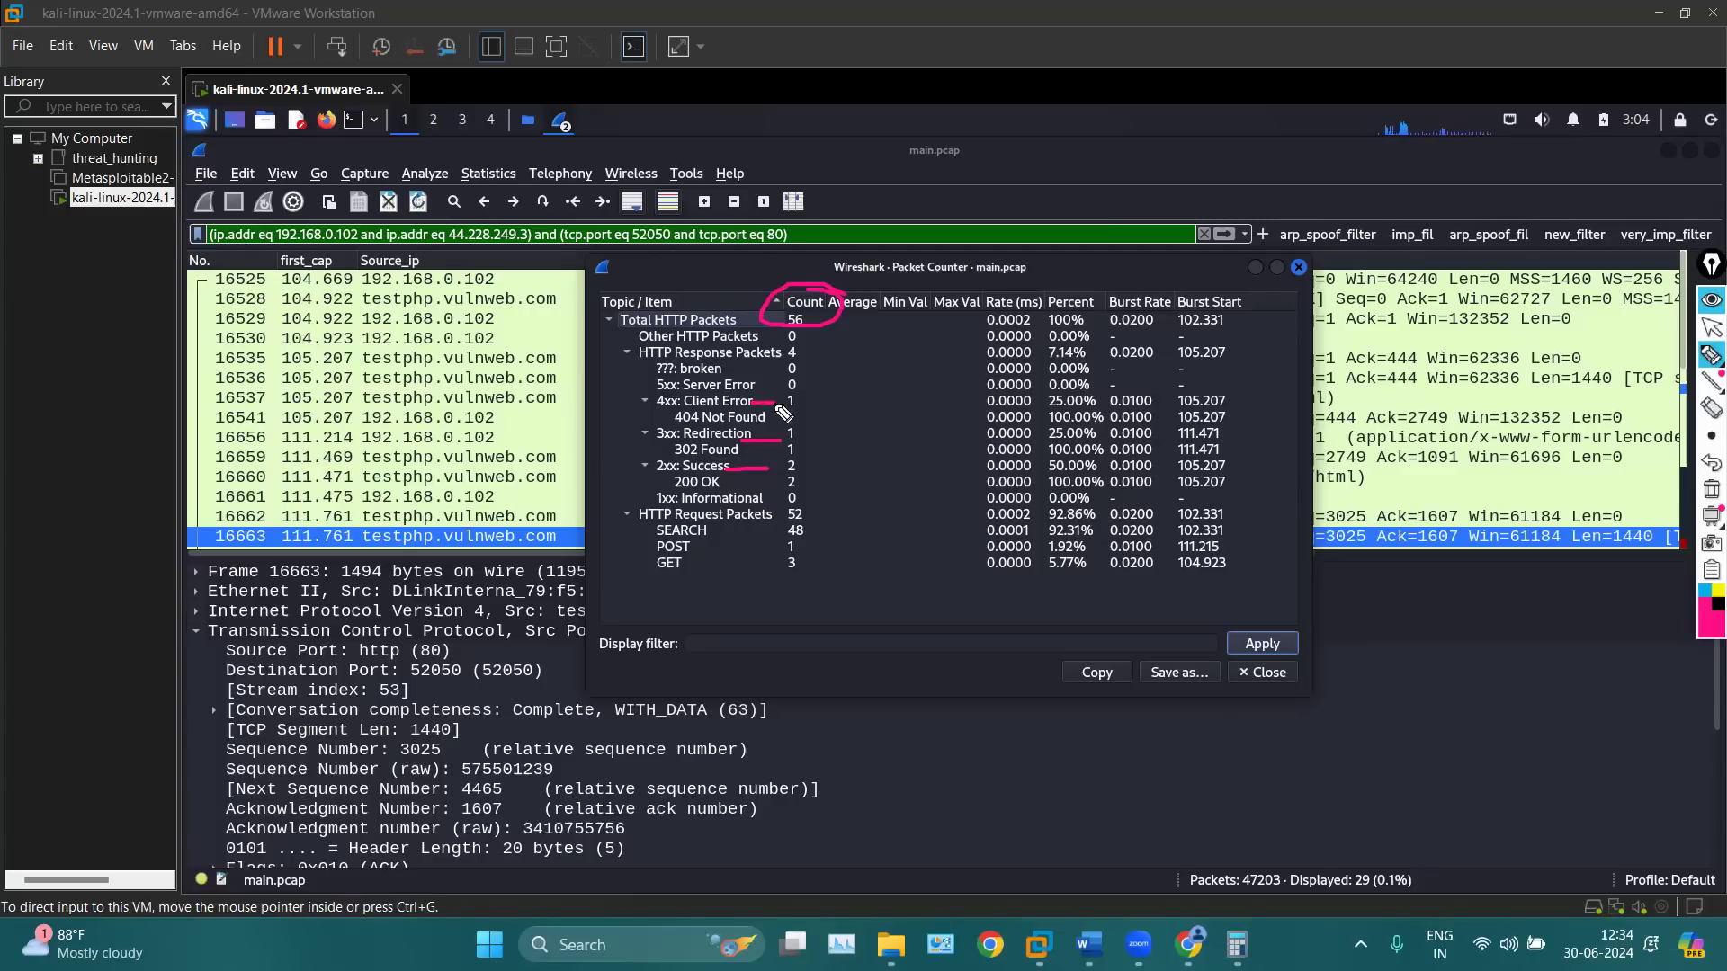
mouse_move(796, 428)
left_mouse_down()
mouse_move(765, 413)
mouse_move(800, 407)
left_mouse_up()
mouse_move(707, 532)
left_mouse_down()
mouse_move(767, 532)
mouse_move(733, 540)
mouse_move(767, 539)
mouse_move(748, 565)
mouse_move(799, 565)
mouse_move(744, 360)
mouse_move(835, 393)
mouse_move(814, 594)
mouse_move(796, 590)
left_mouse_up()
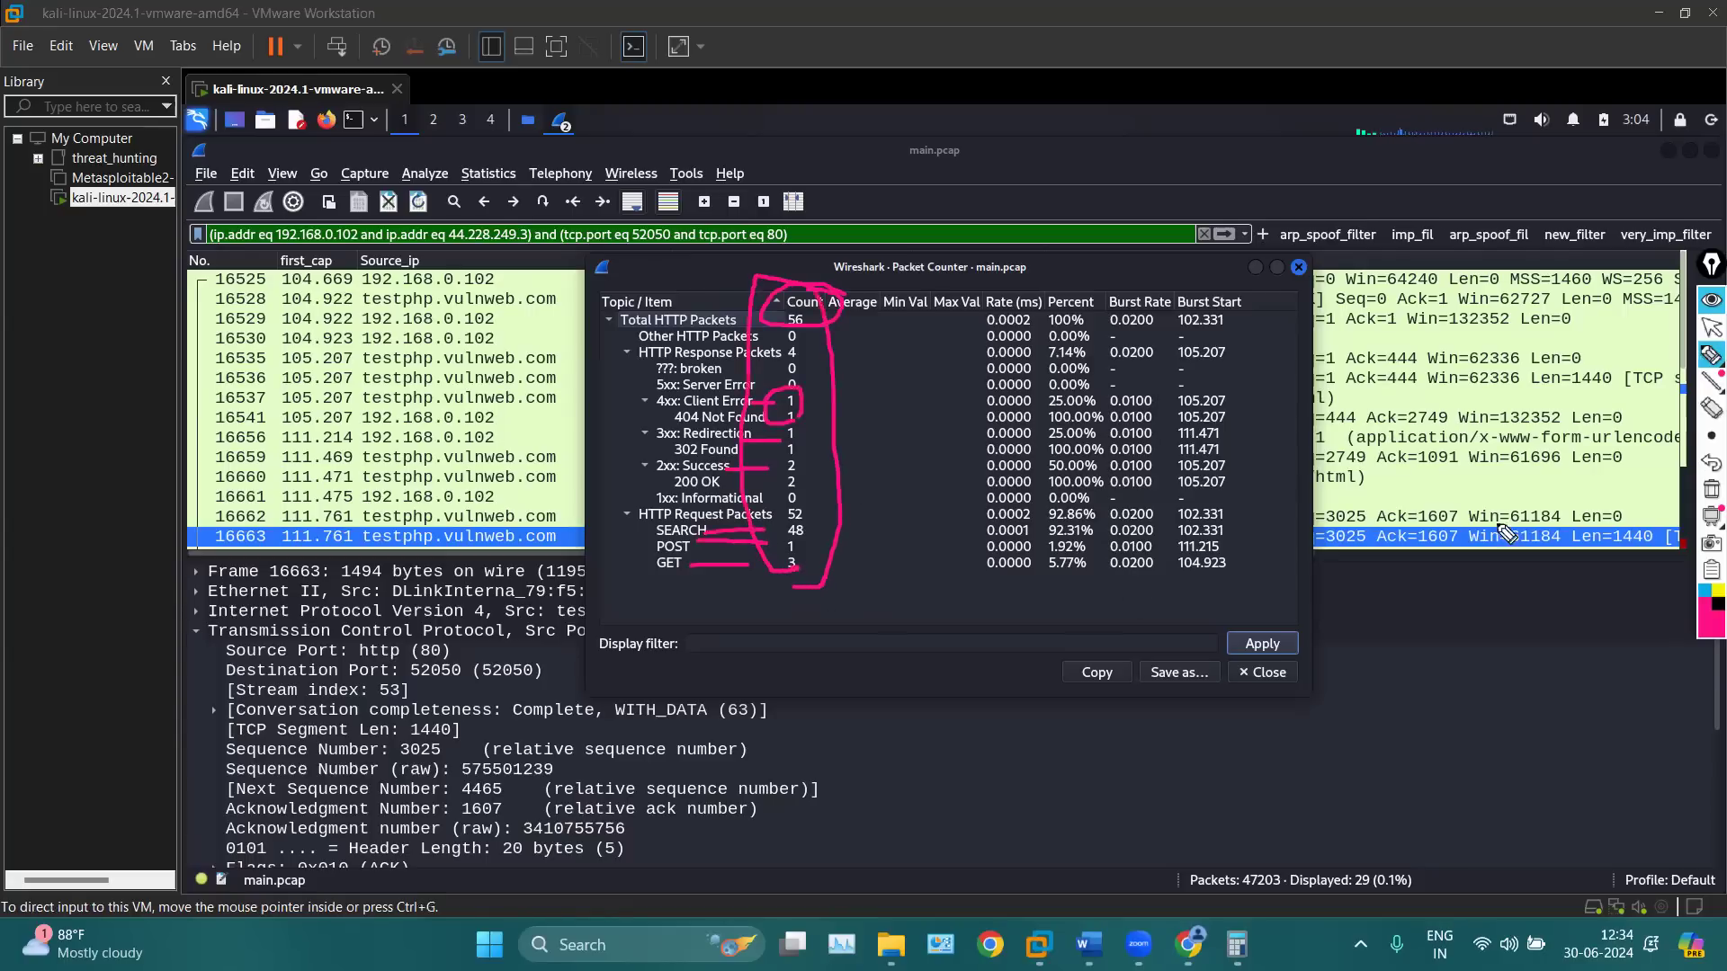
left_click(1710, 489)
left_click(1709, 329)
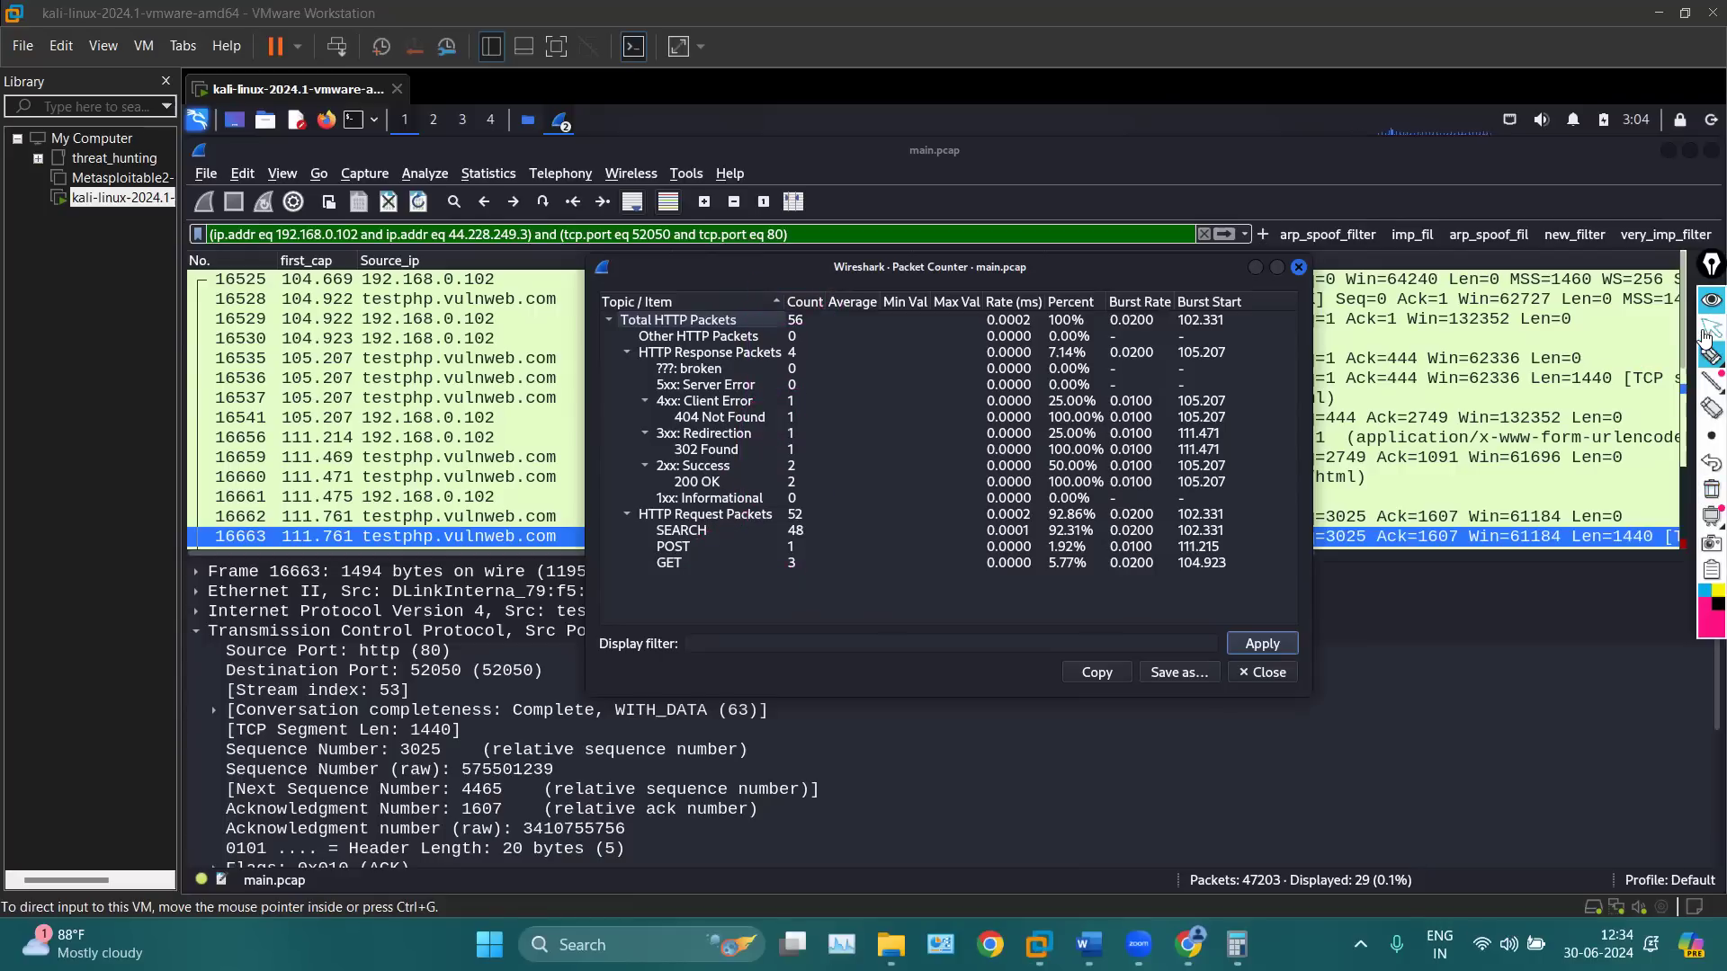
Select the 404 Not Found and HTTP Request Packets rows in the Packet Counter, then close the window
left_click(976, 435)
left_click(847, 416)
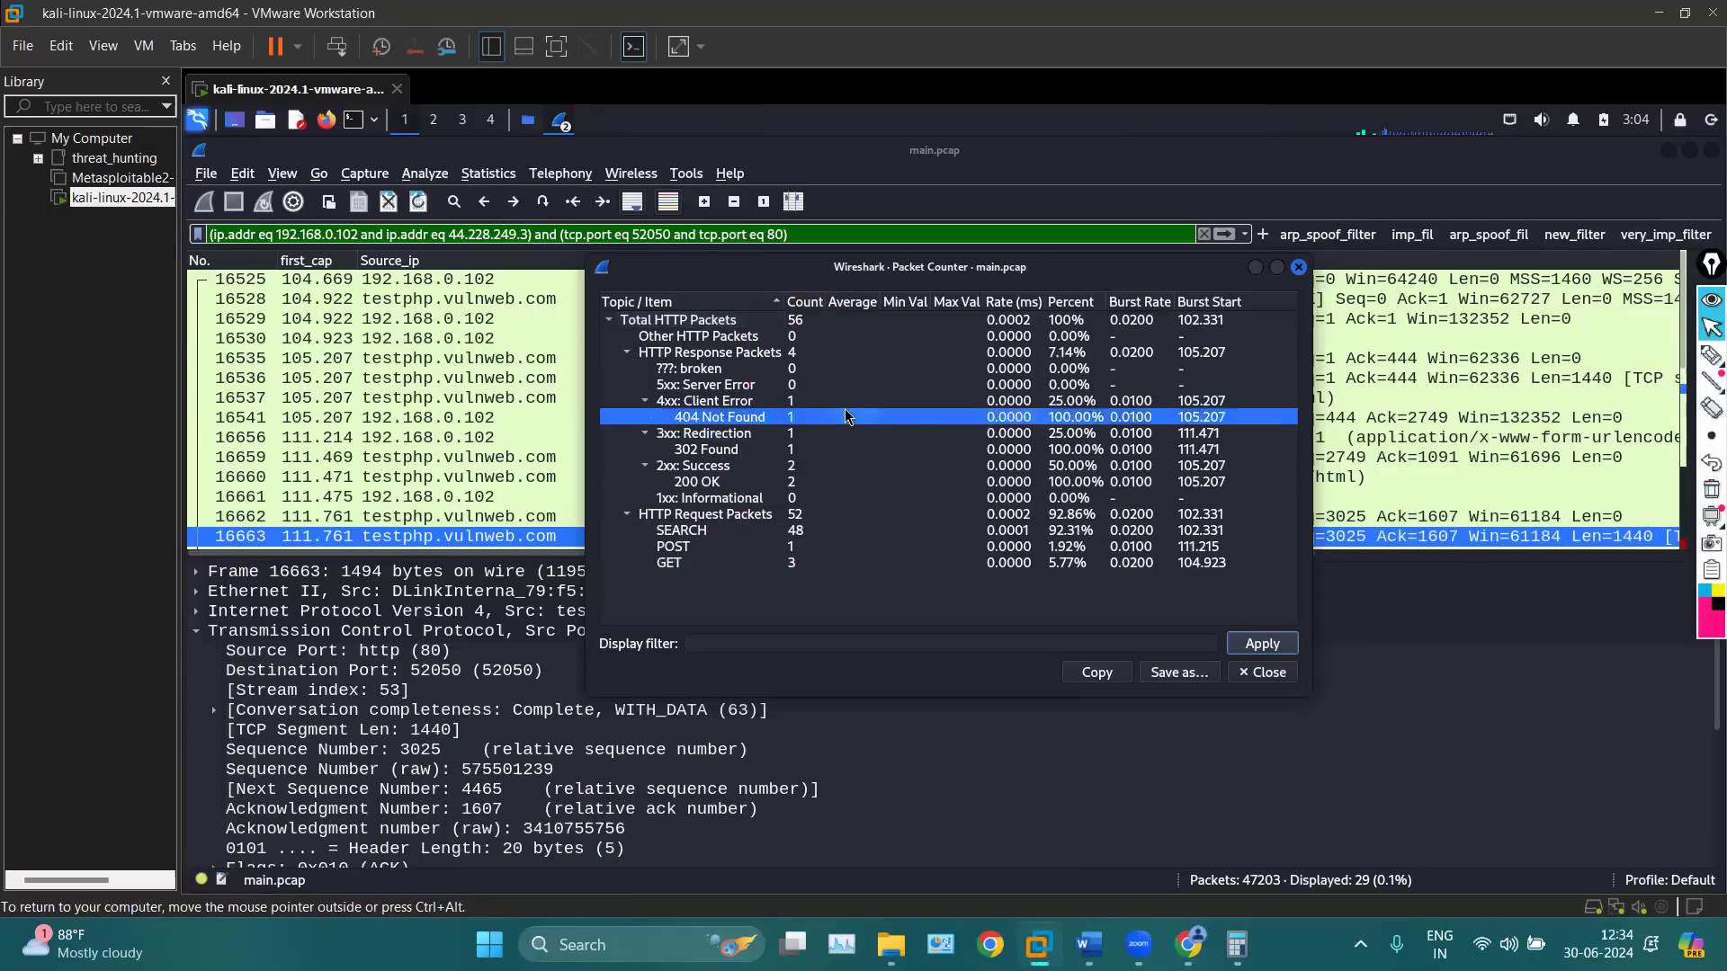
left_click(838, 511)
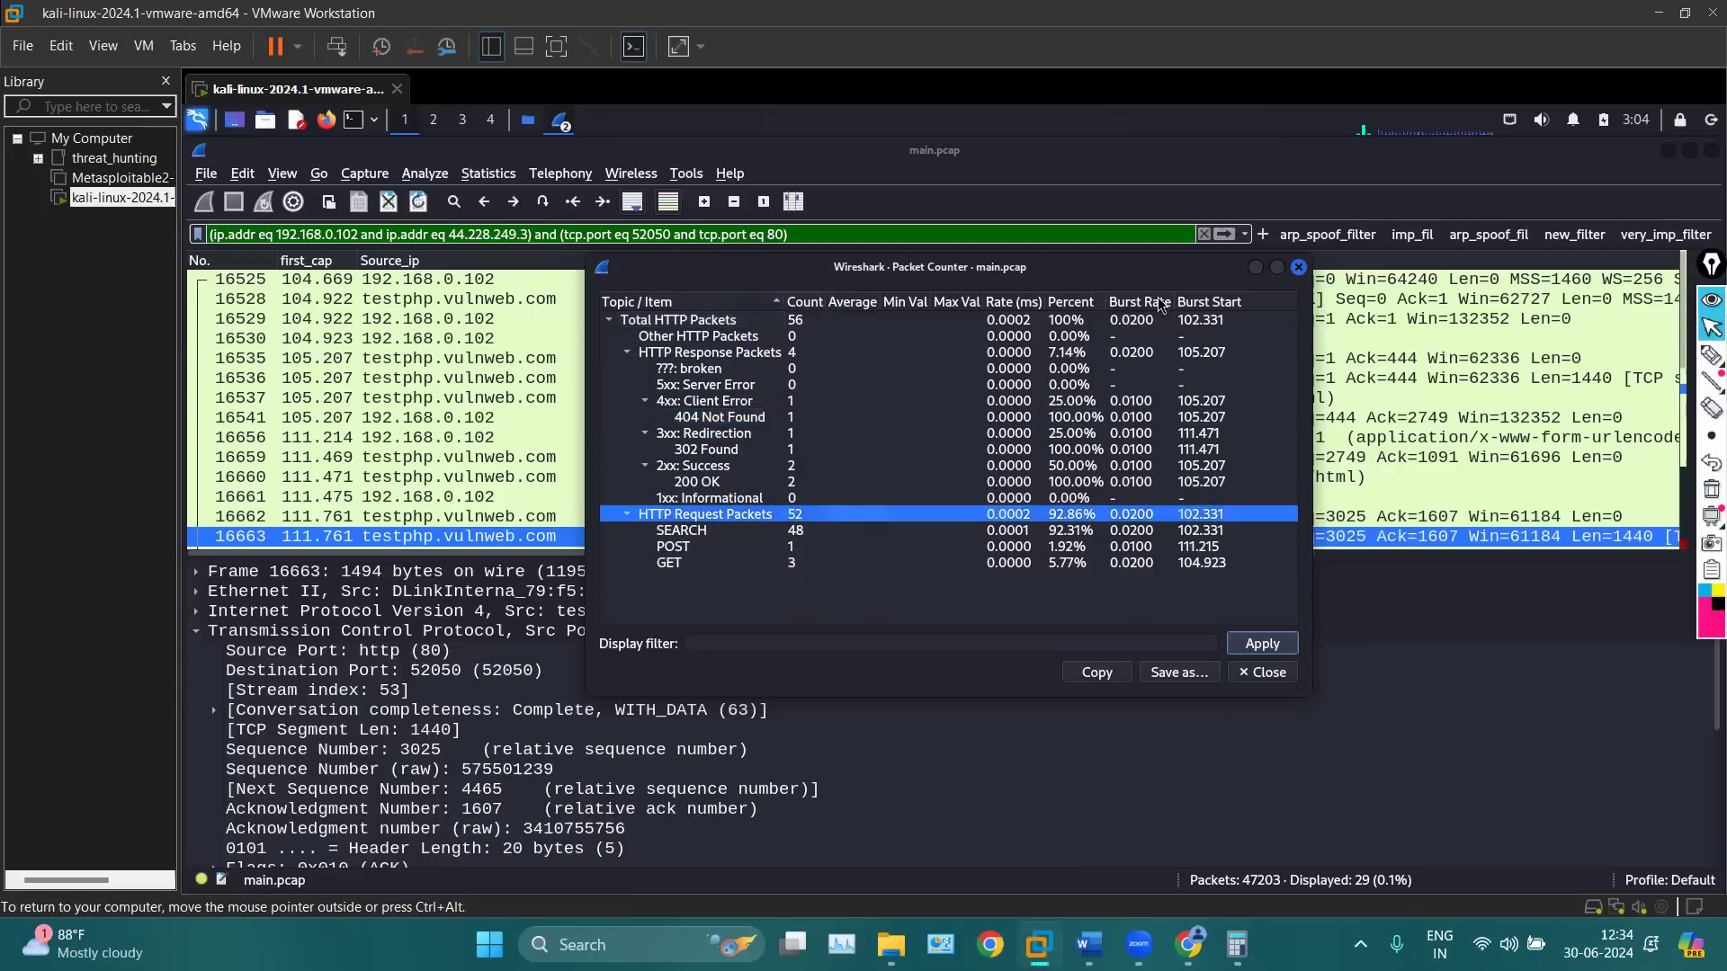
left_click(1298, 267)
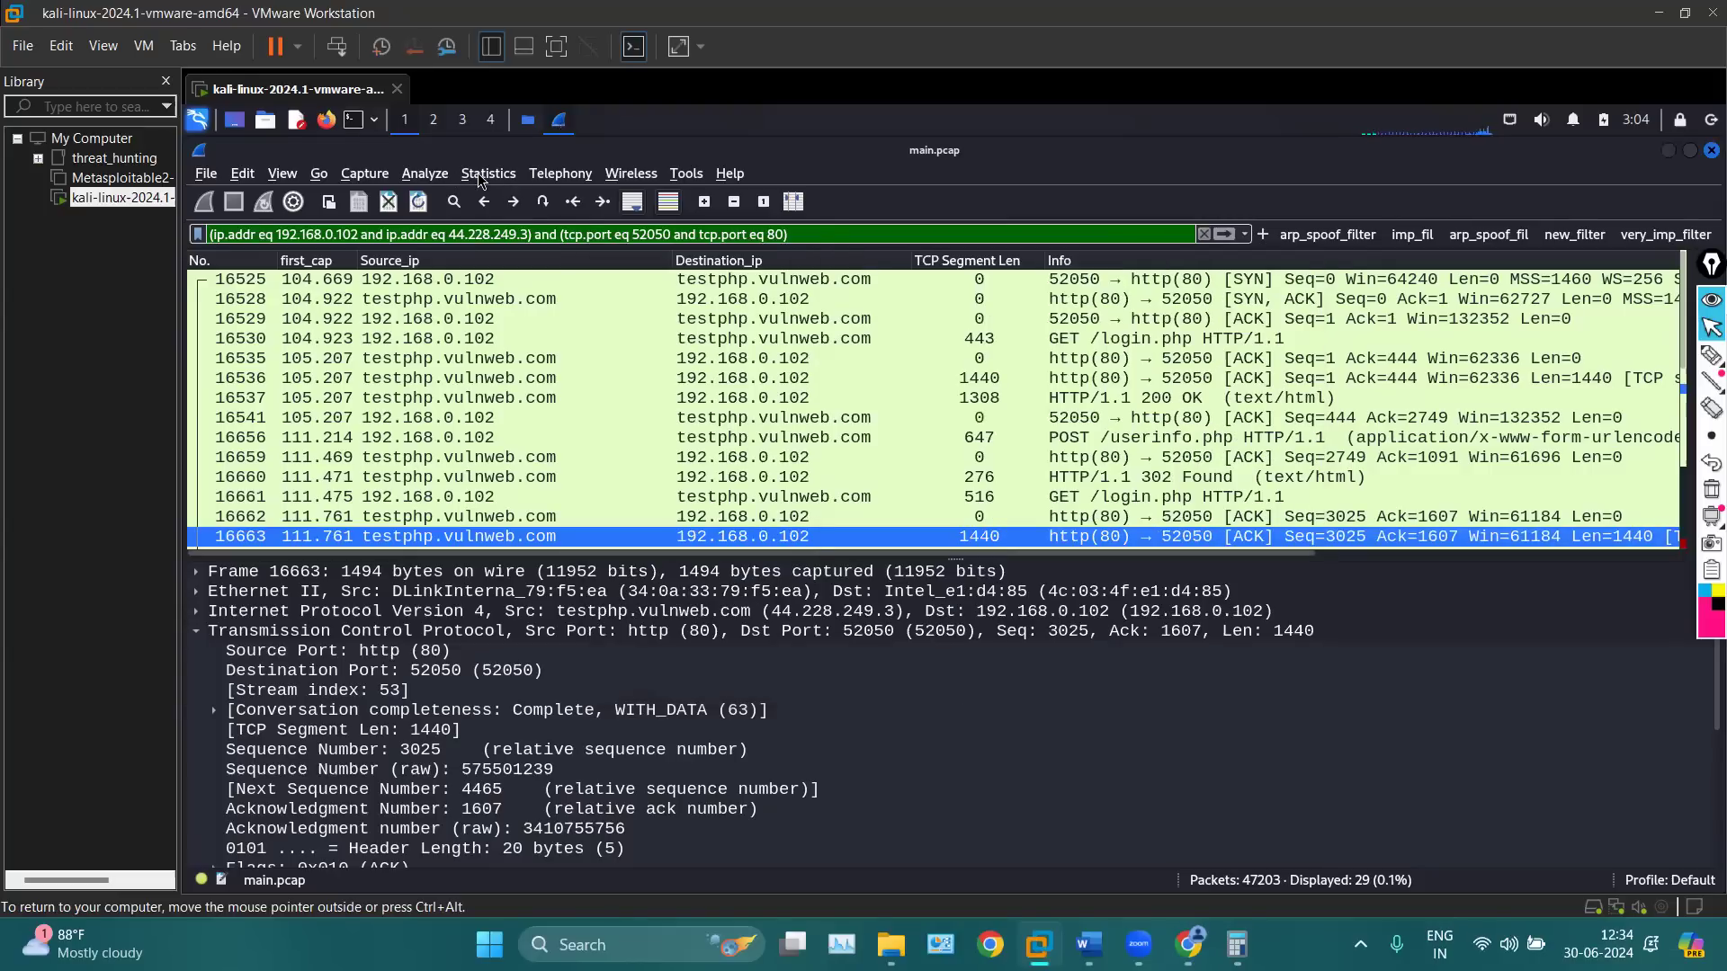
Open the HTTP Requests statistics for the capture
left_click(485, 174)
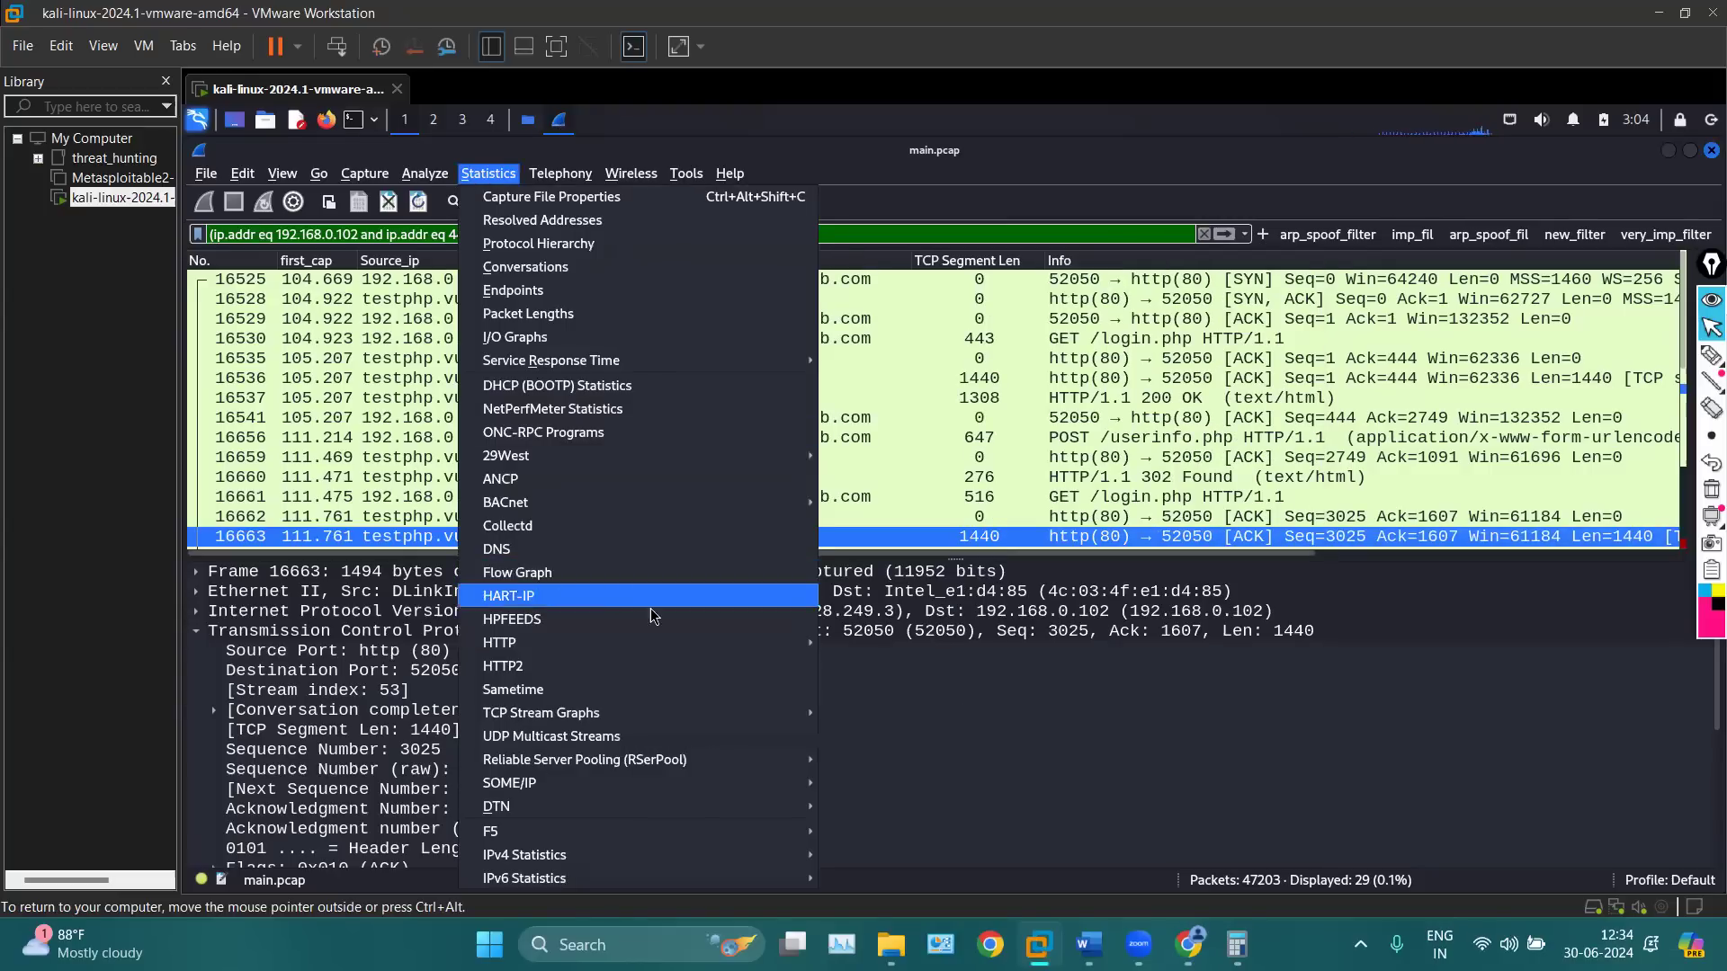
mouse_move(657, 642)
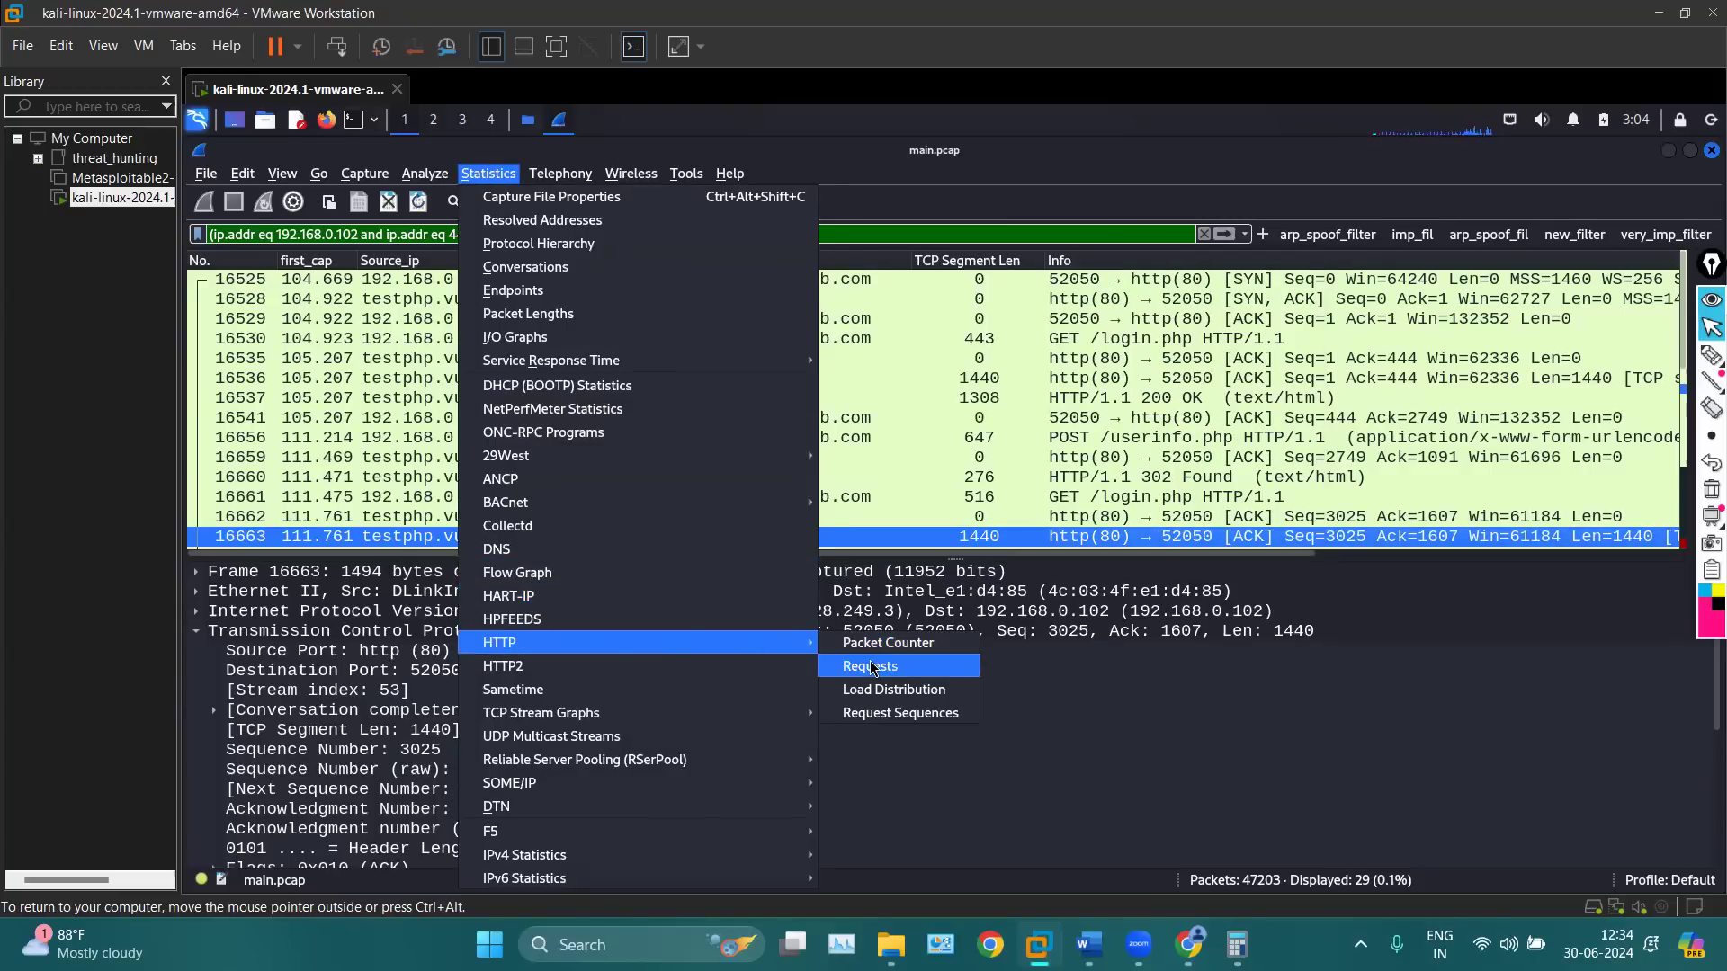
left_click(871, 666)
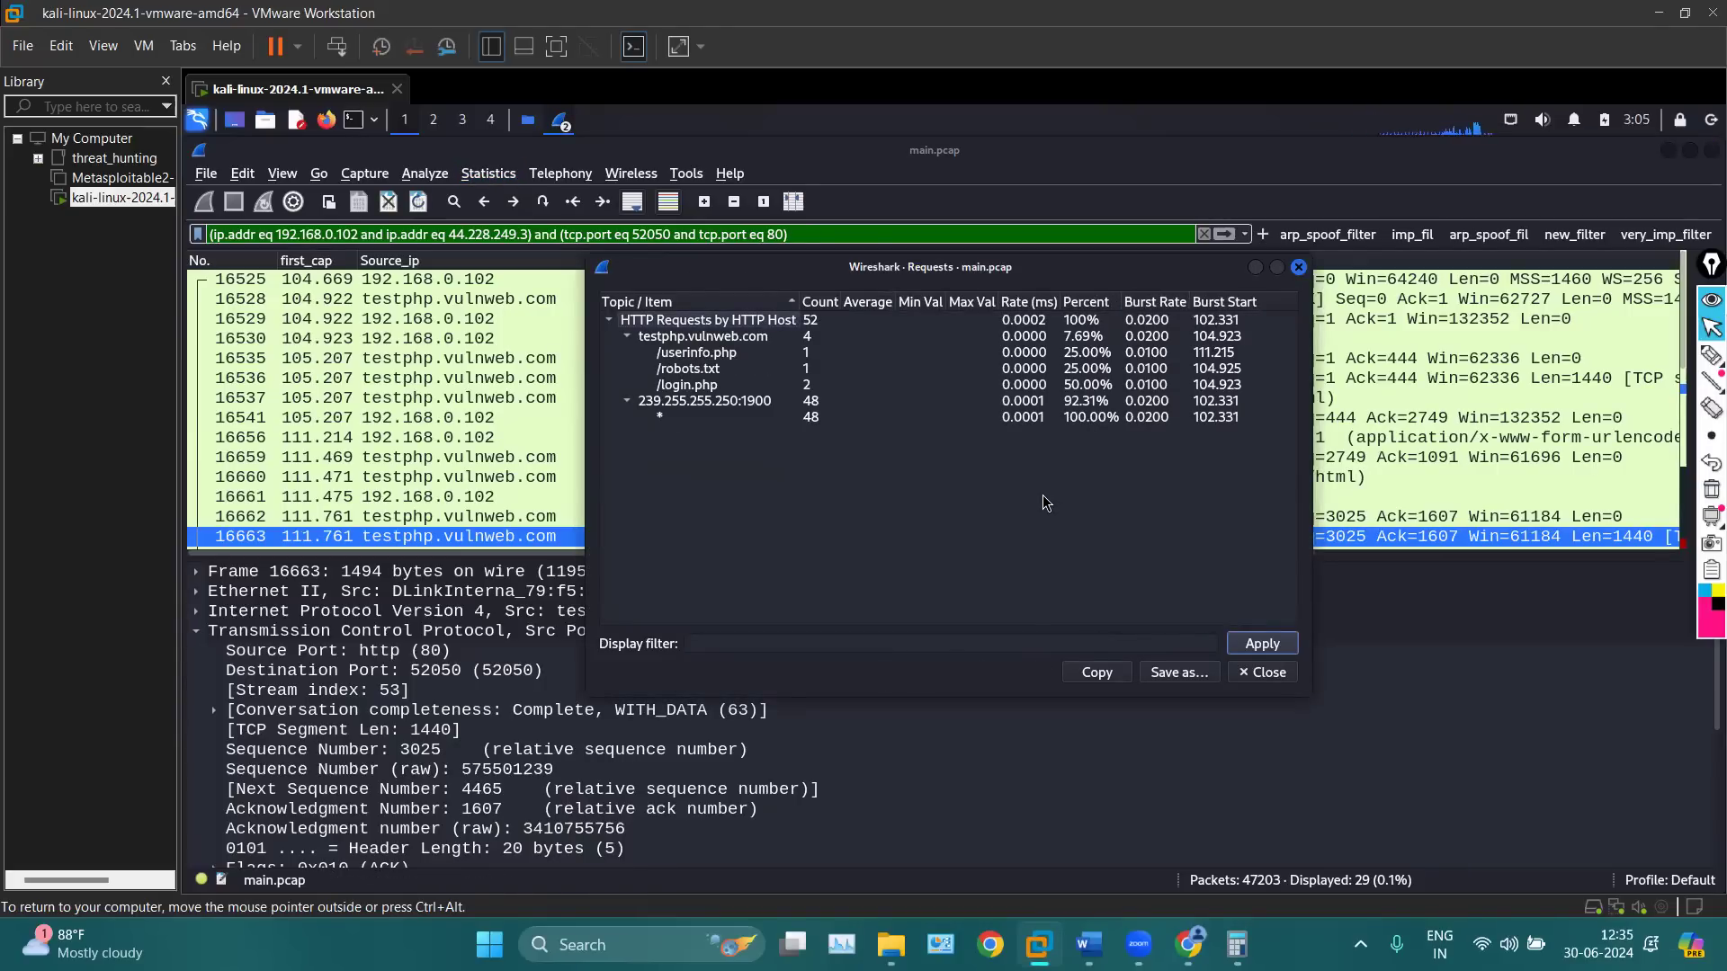
Mark testphp.vulnweb.com, its requested pages and counts, and the 239.255.255.250:1900 entry with the pen, then clear the annotations
left_click(1709, 357)
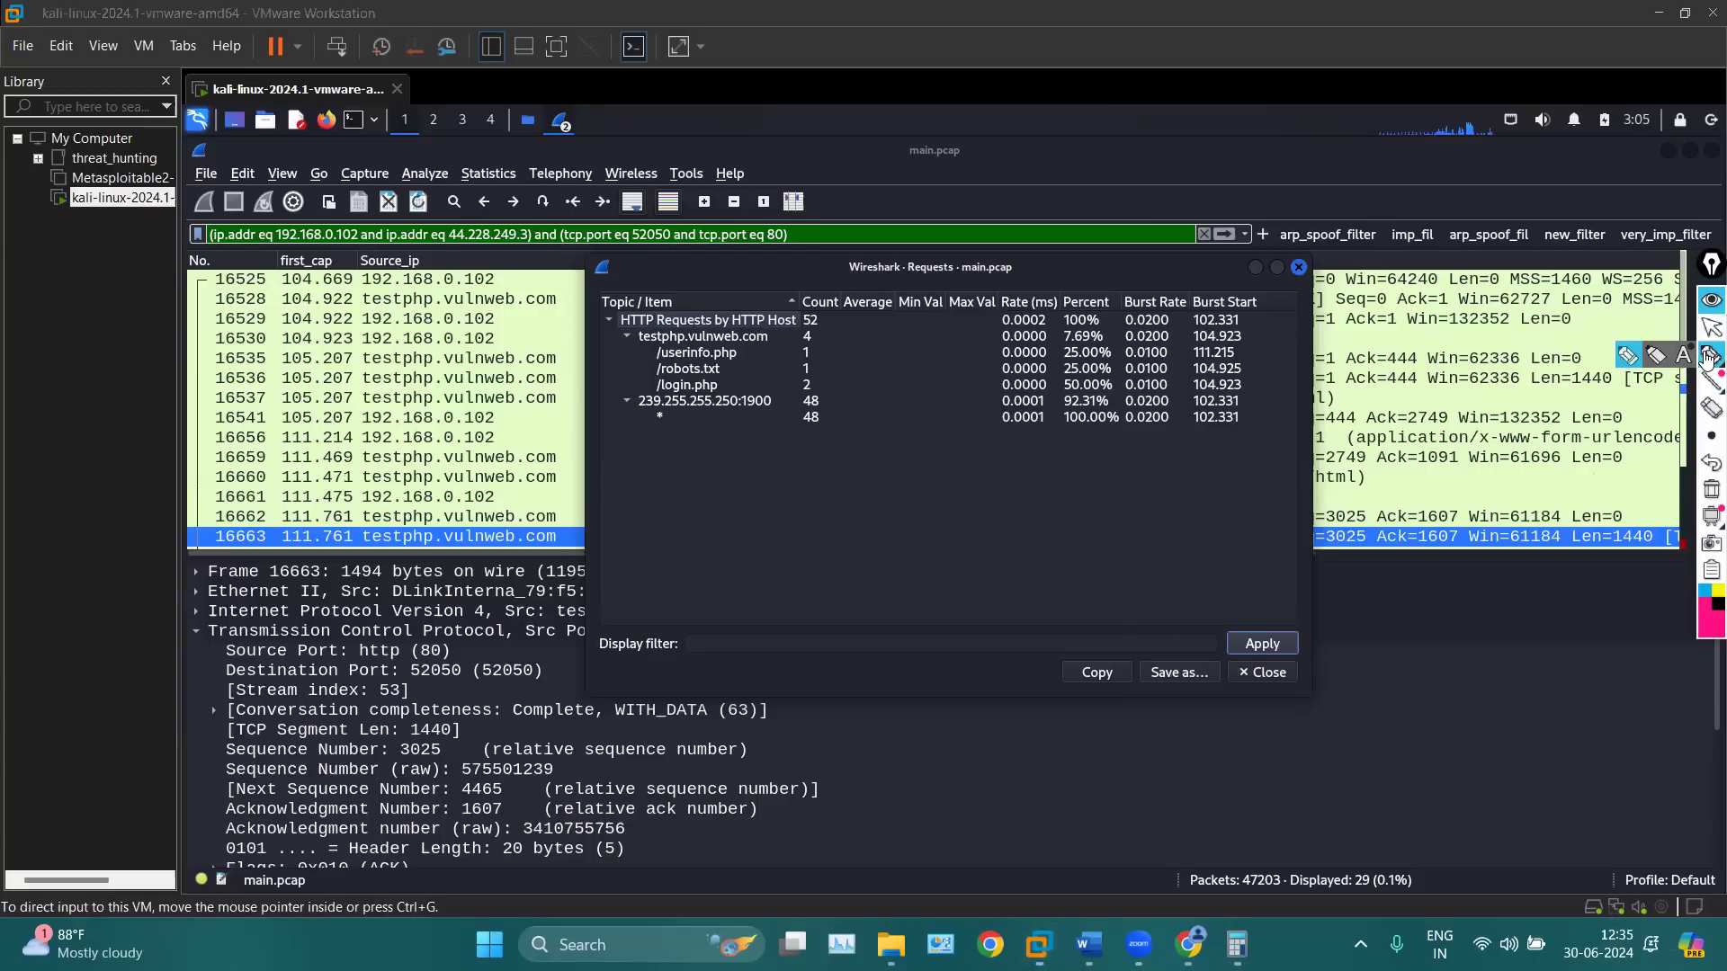
left_click_drag(592, 340, 639, 343)
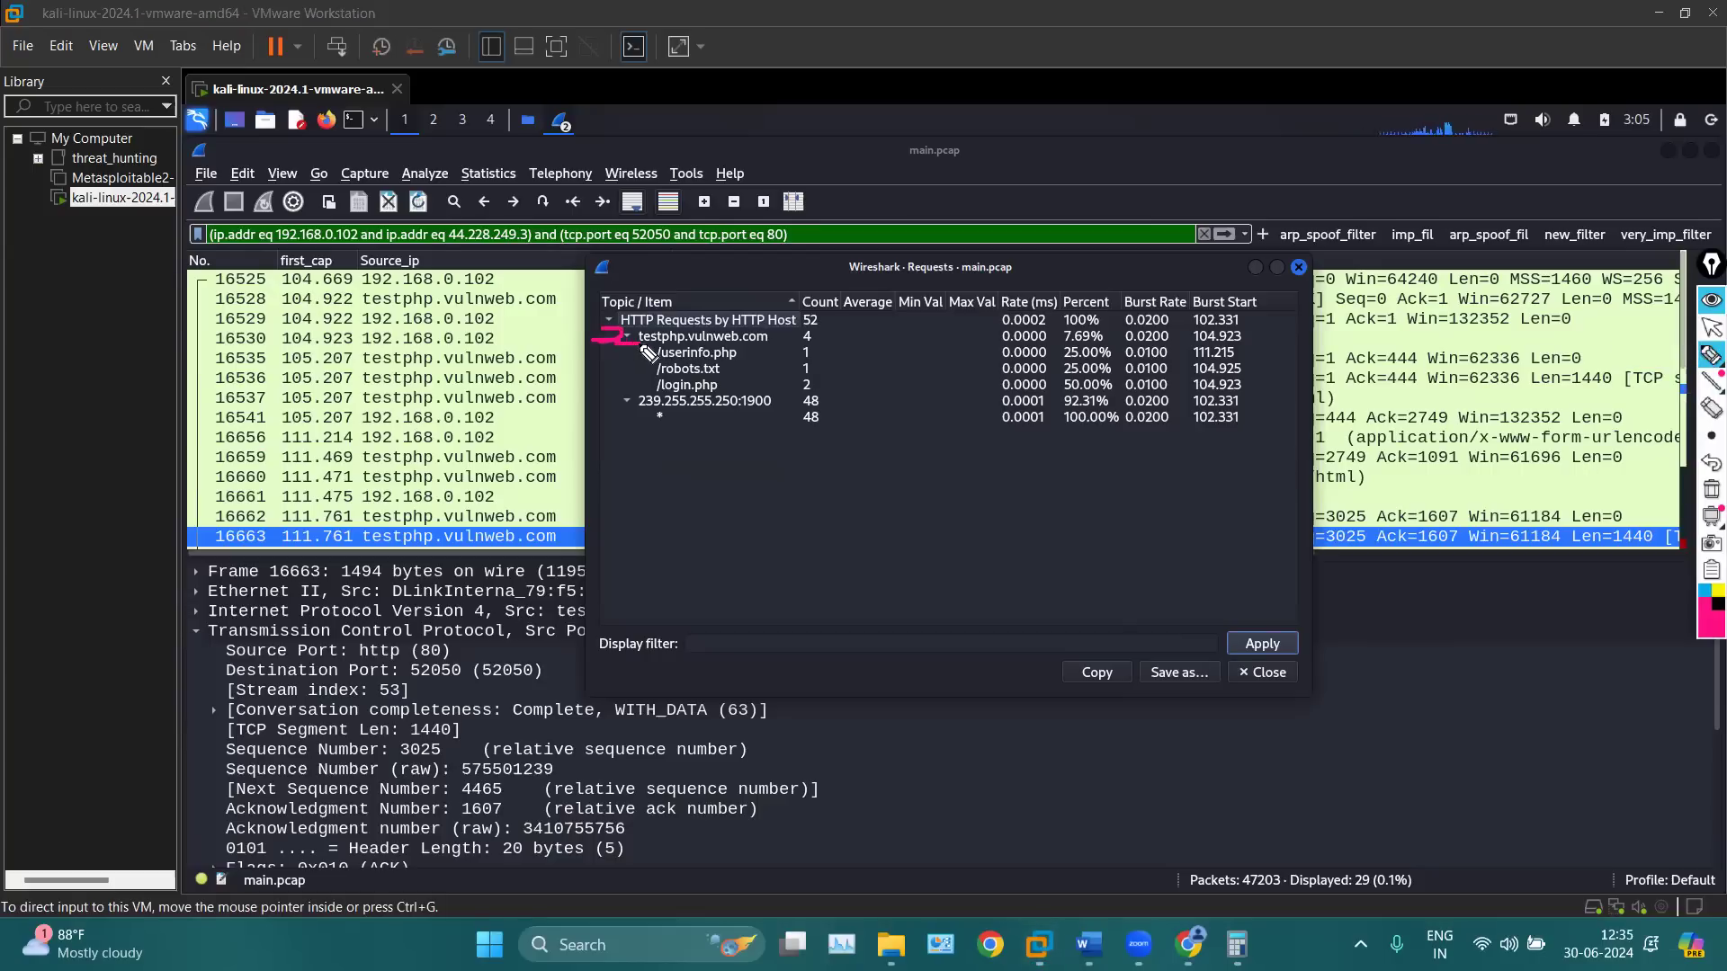
mouse_move(601, 353)
left_mouse_down()
mouse_move(645, 352)
mouse_move(595, 367)
mouse_move(645, 369)
mouse_move(643, 385)
left_mouse_up()
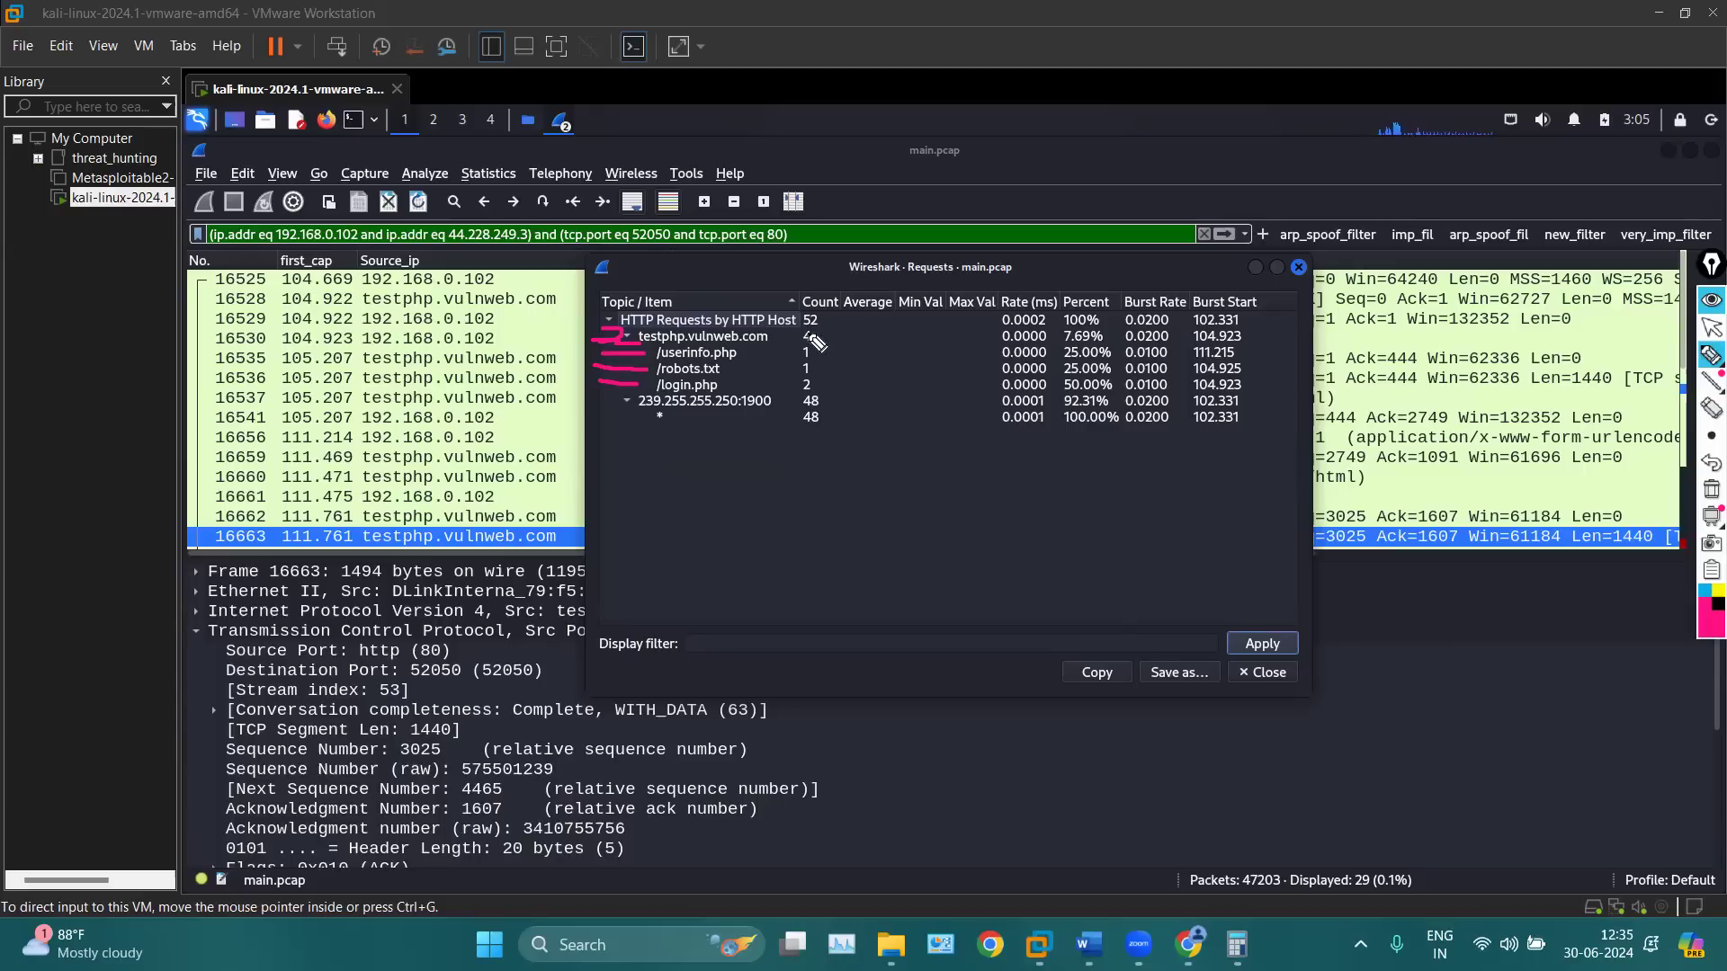
mouse_move(807, 334)
left_mouse_down()
mouse_move(830, 331)
mouse_move(842, 381)
left_mouse_up()
mouse_move(595, 395)
left_mouse_down()
mouse_move(617, 426)
mouse_move(731, 425)
left_mouse_up()
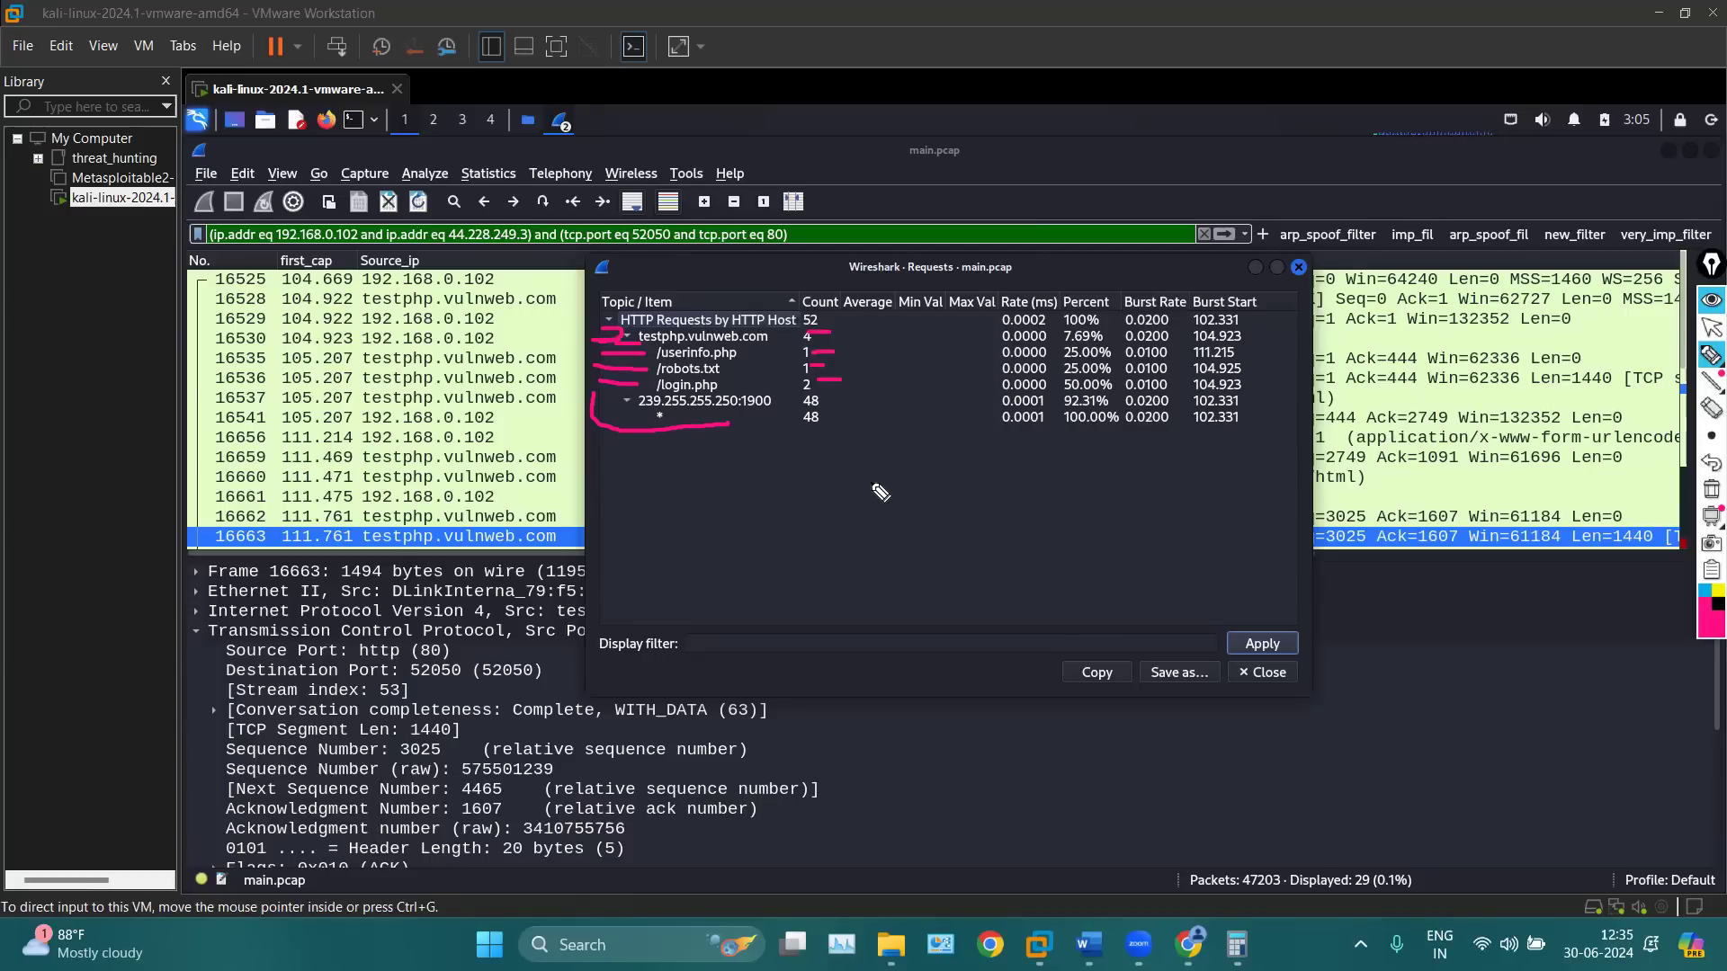
left_click_drag(874, 273, 967, 283)
left_click(1711, 488)
mouse_move(1702, 357)
left_click(1712, 328)
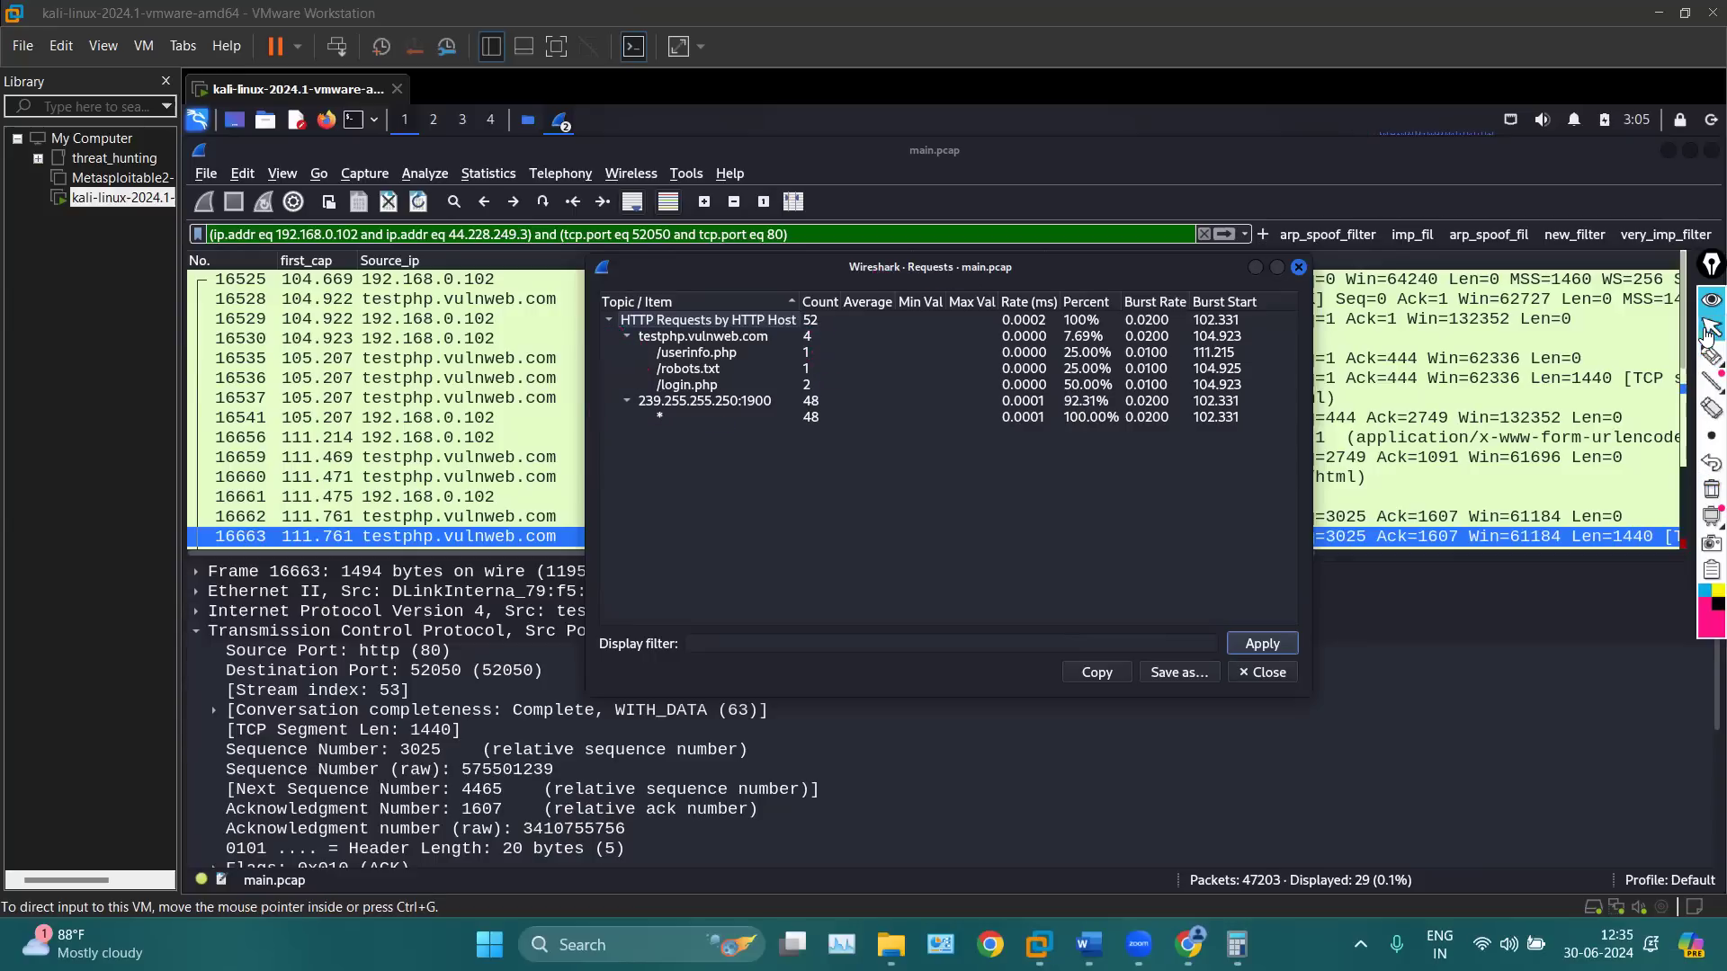
Select the /userinfo.php and /login.php entries in the HTTP Requests statistics, then close the window
left_click(921, 353)
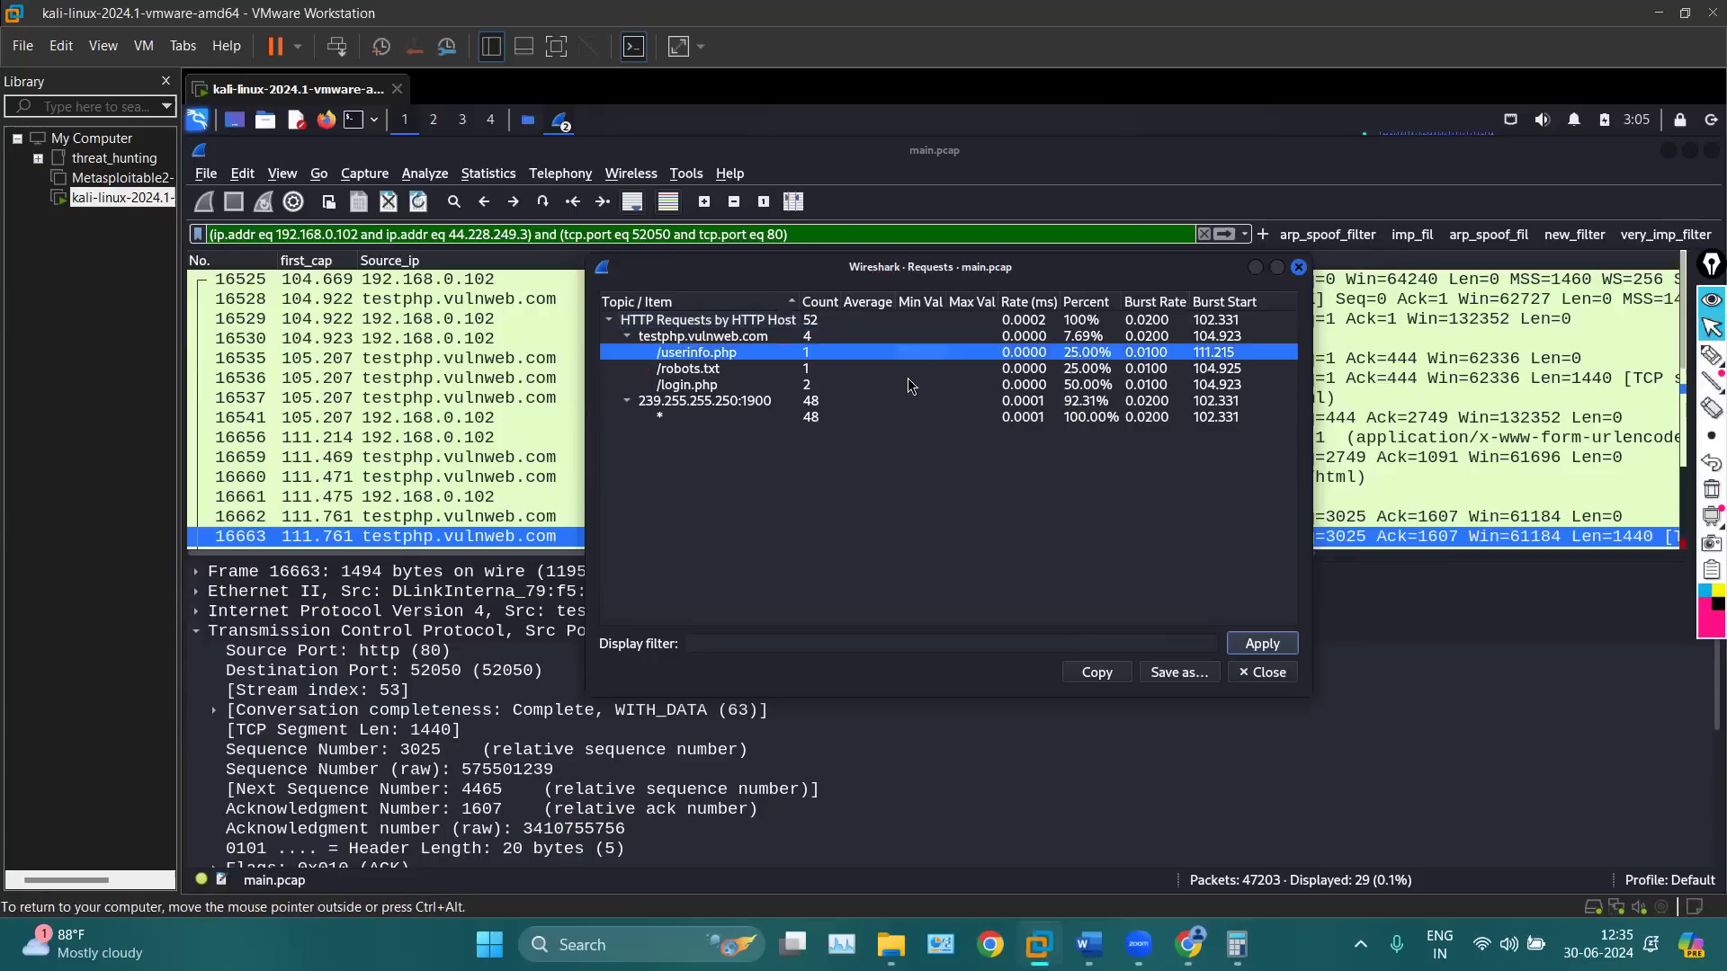
left_click(908, 384)
left_click(1301, 268)
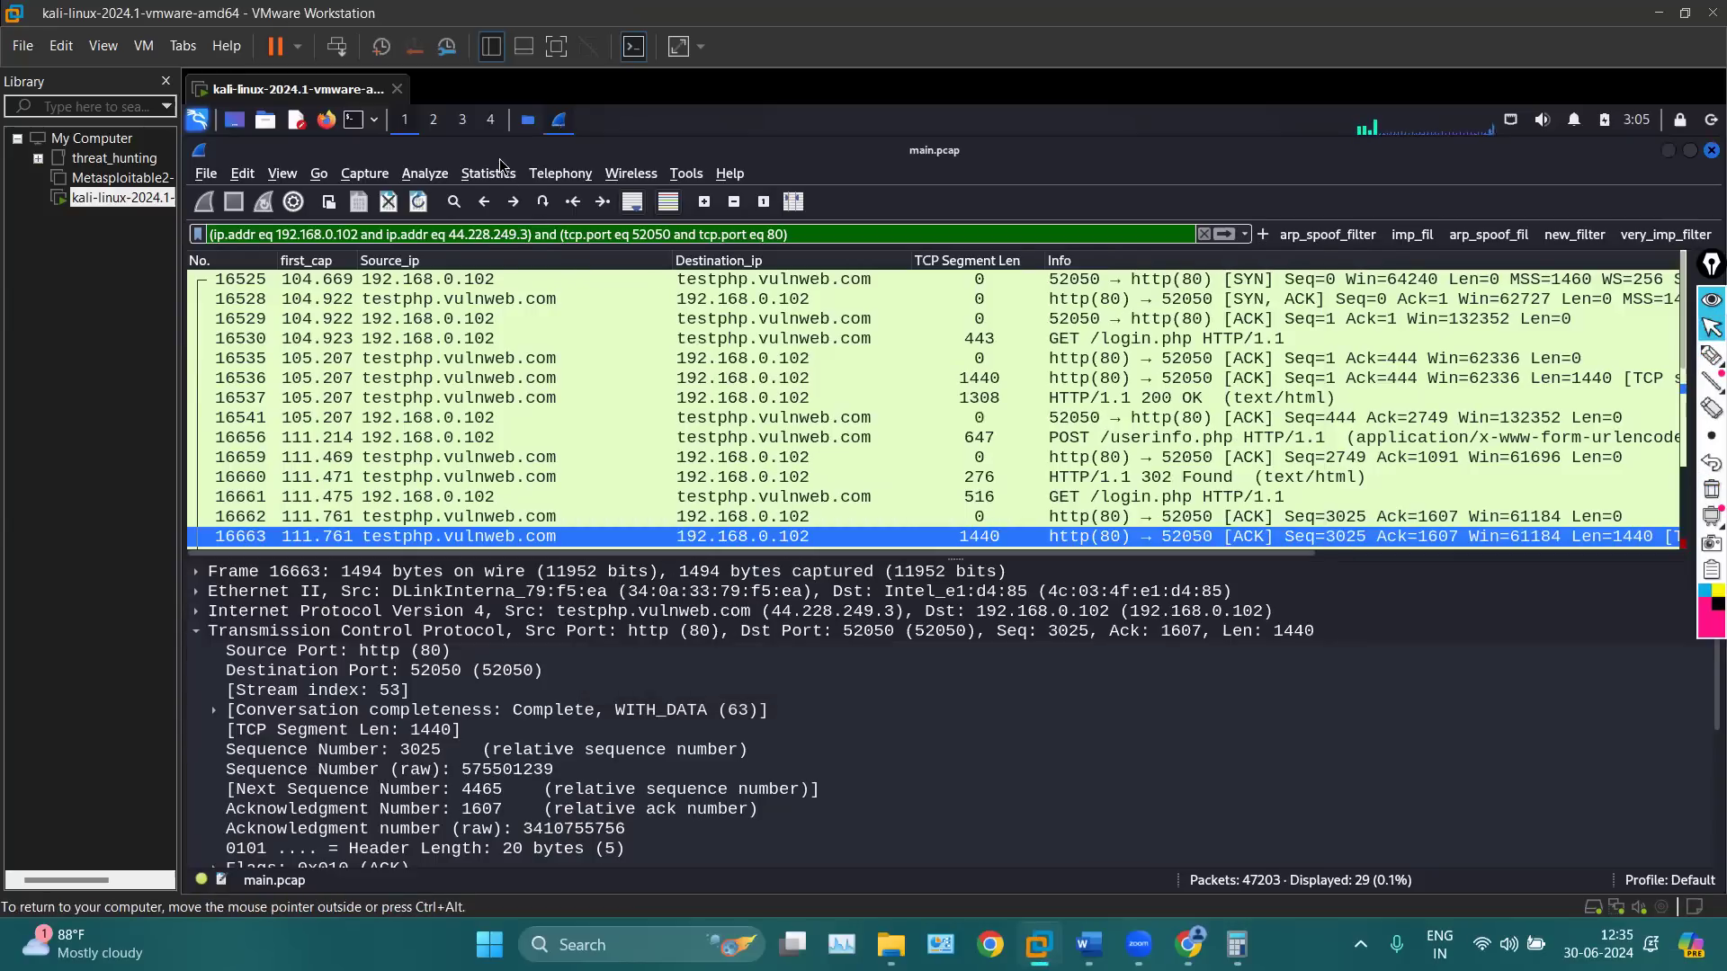
Open the HTTP Load Distribution statistics for the capture
left_click(496, 176)
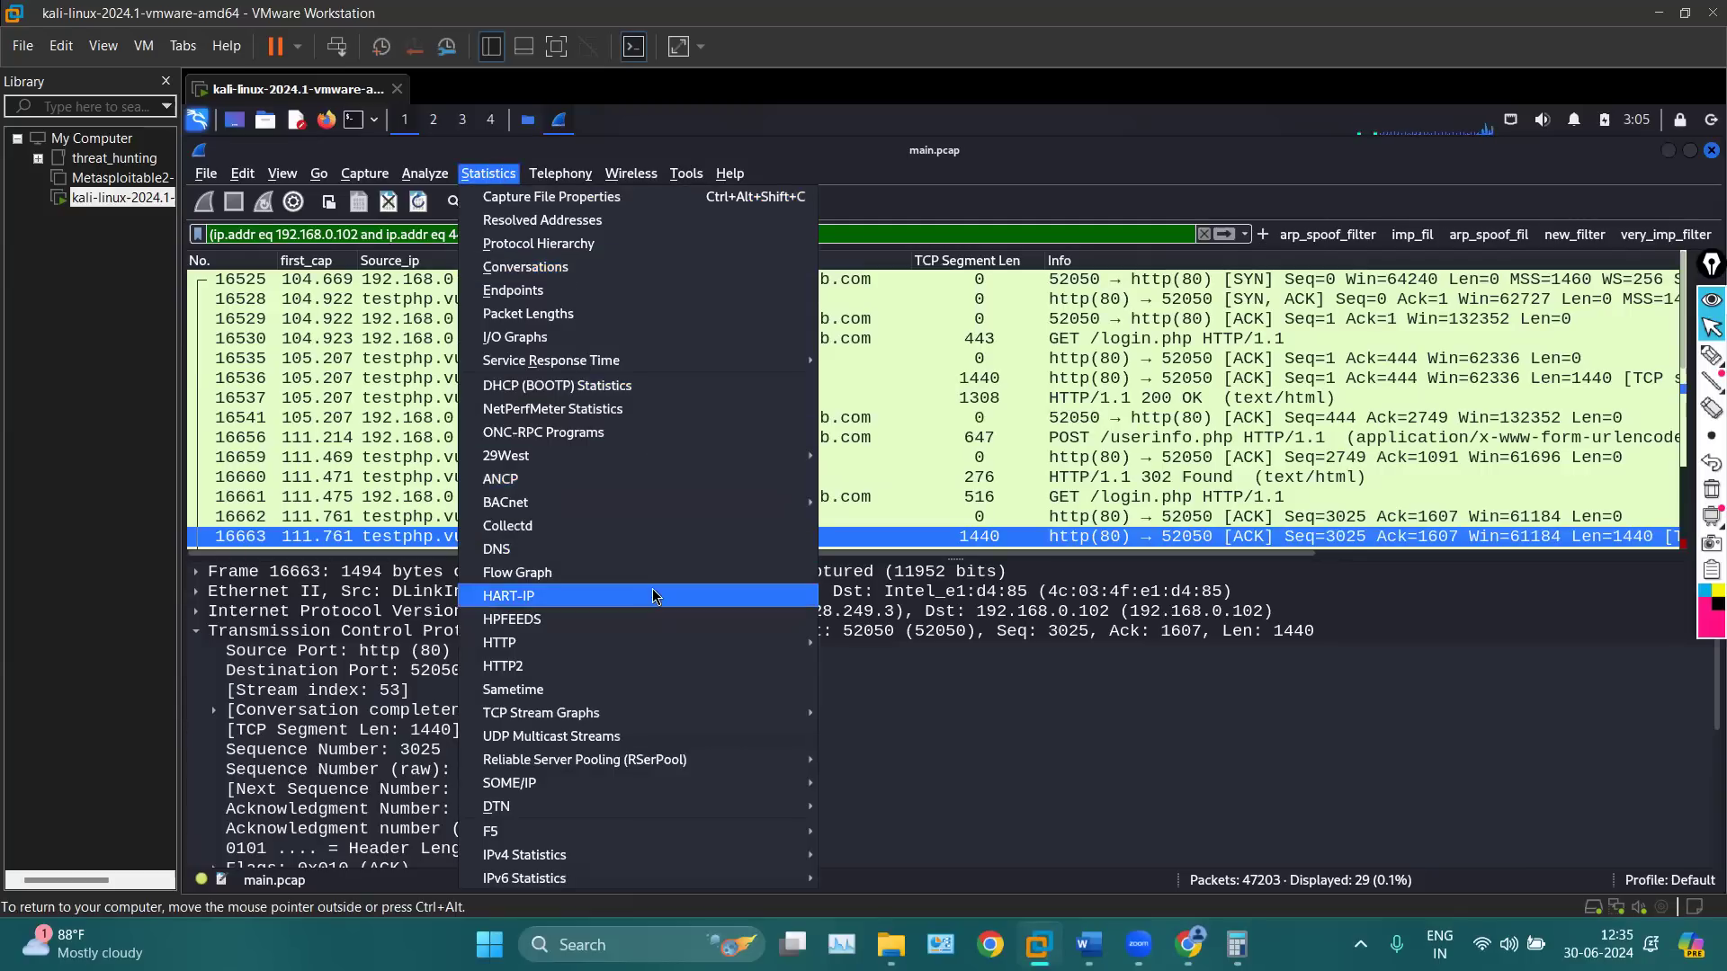
mouse_move(706, 644)
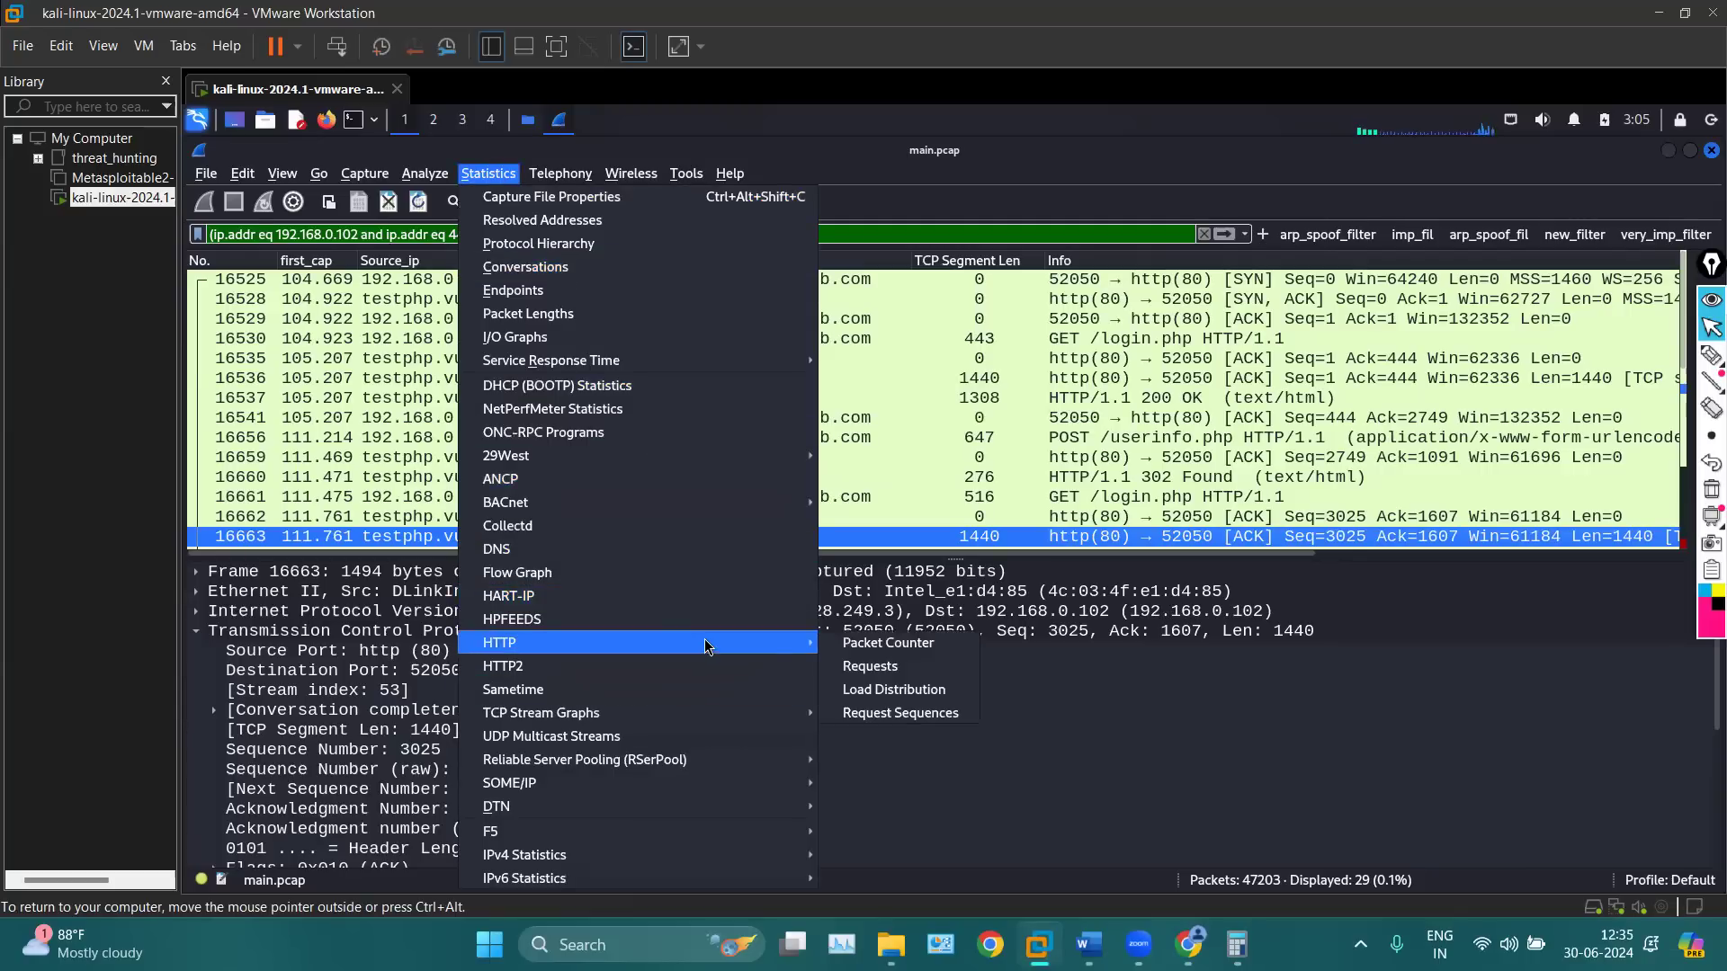
left_click(888, 689)
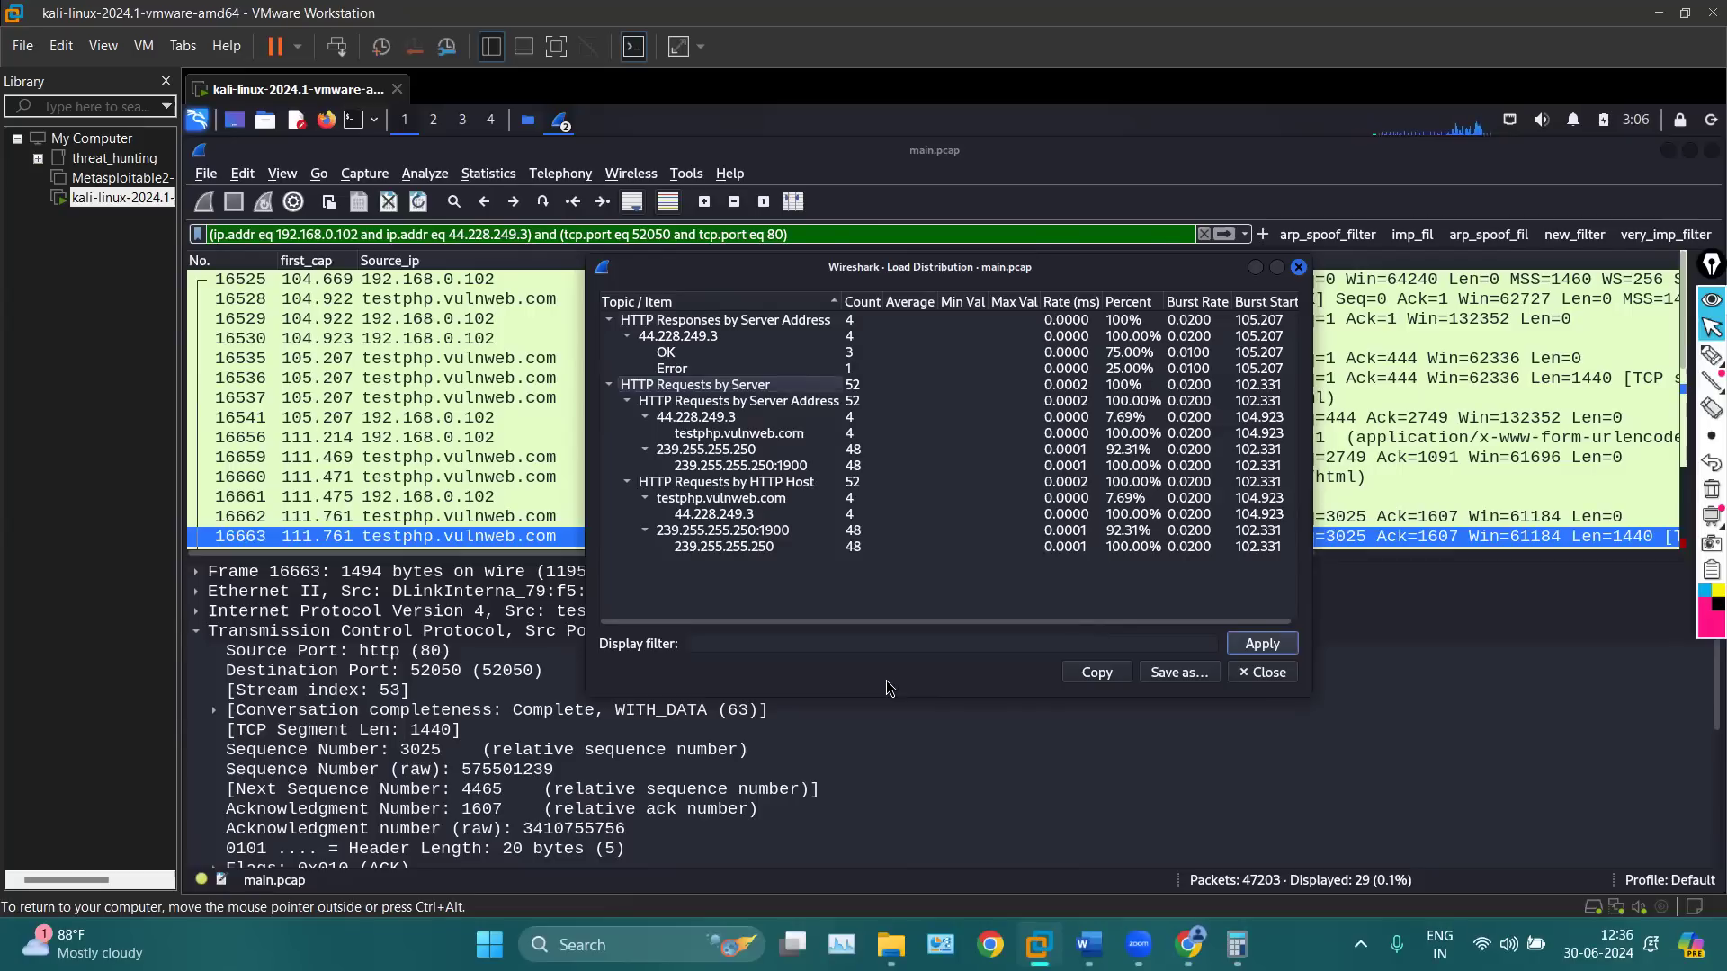
Examine the OK and Error responses of server 44.228.249.3 under HTTP Responses by Server Address
left_click(654, 343)
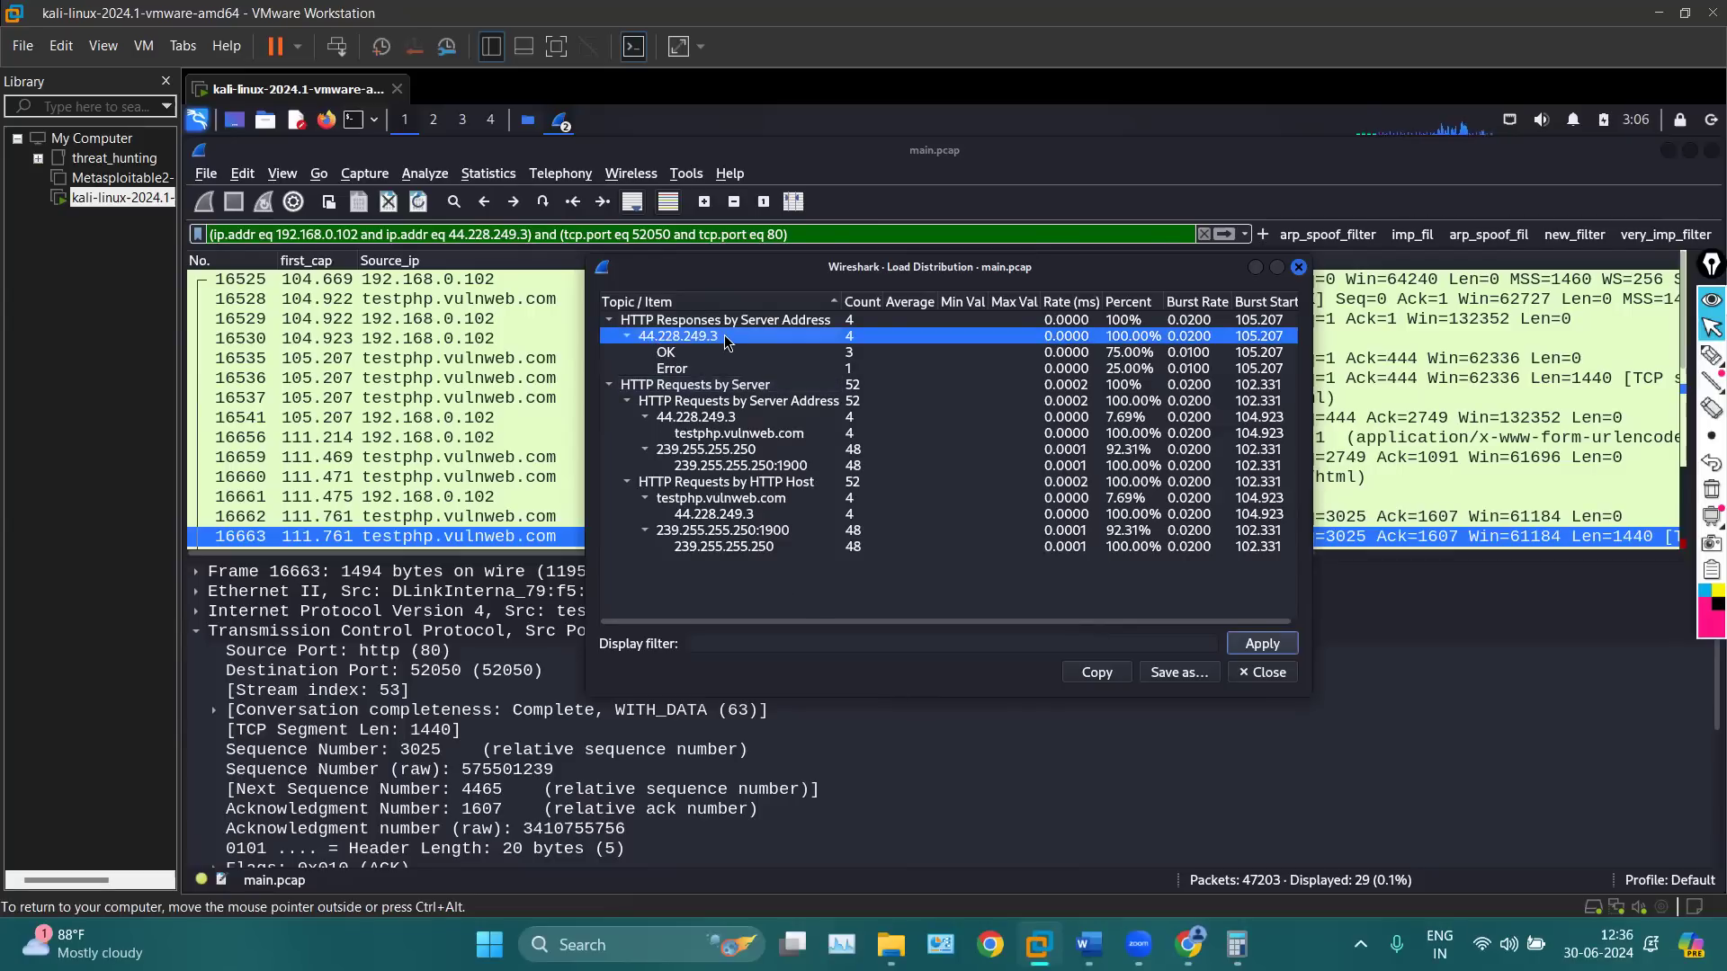
left_click(671, 357)
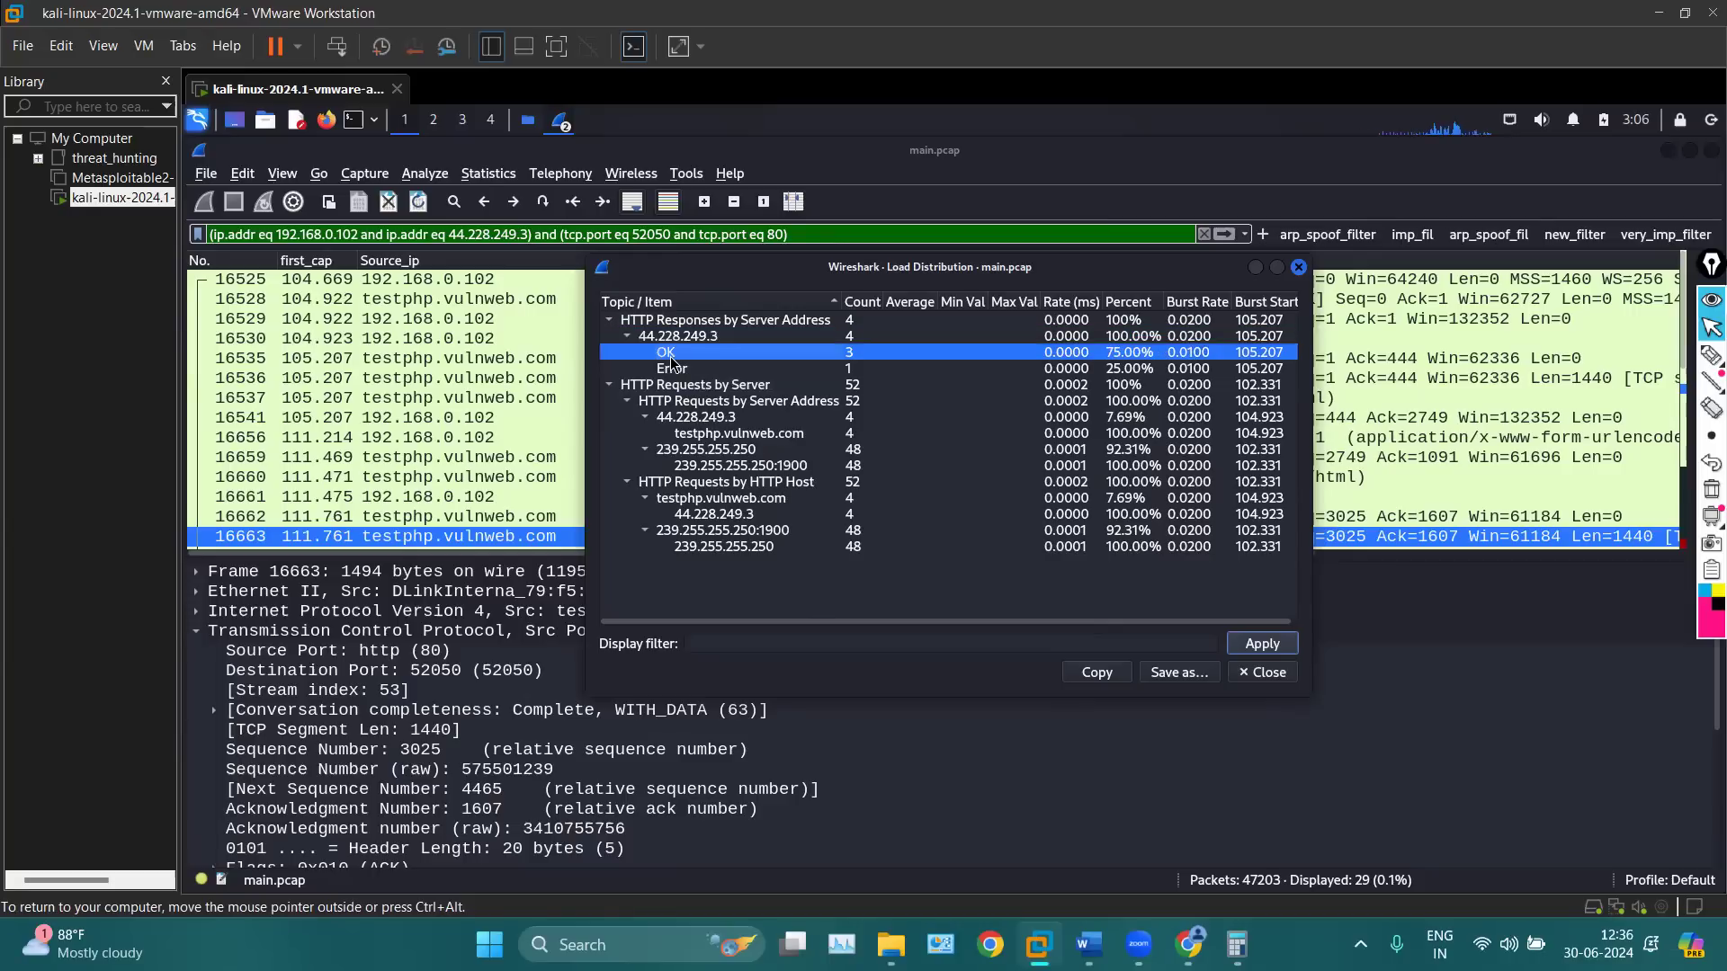
left_click(673, 368)
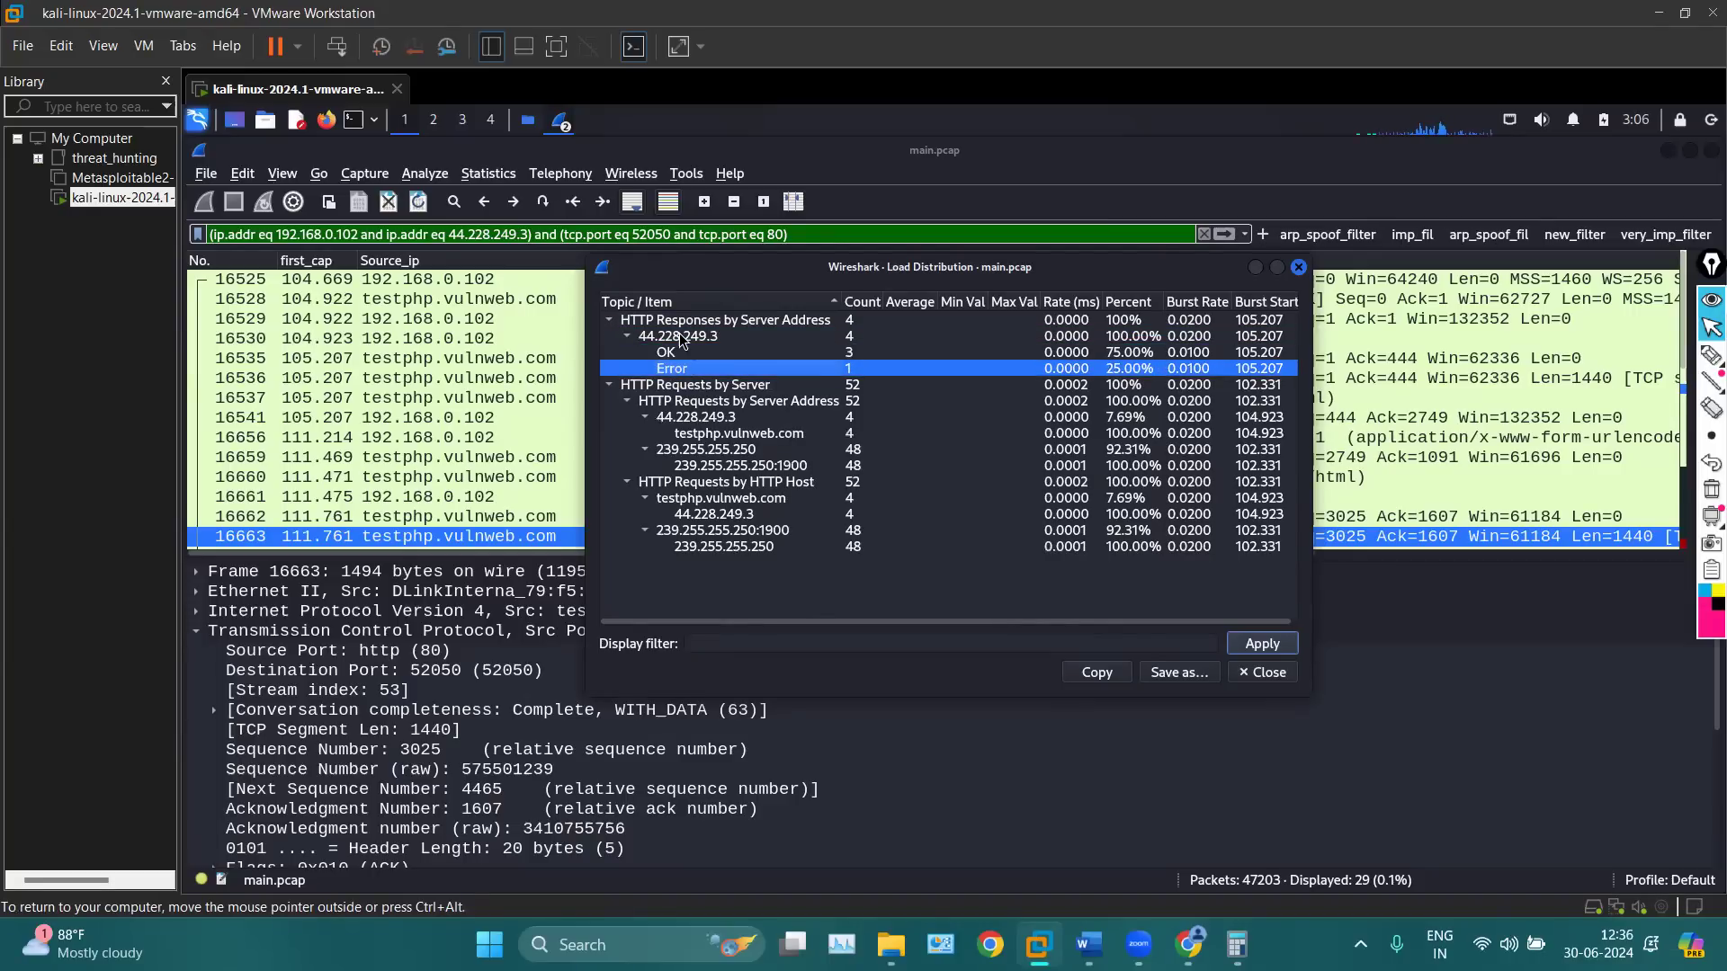
left_click(684, 337)
left_click(665, 359)
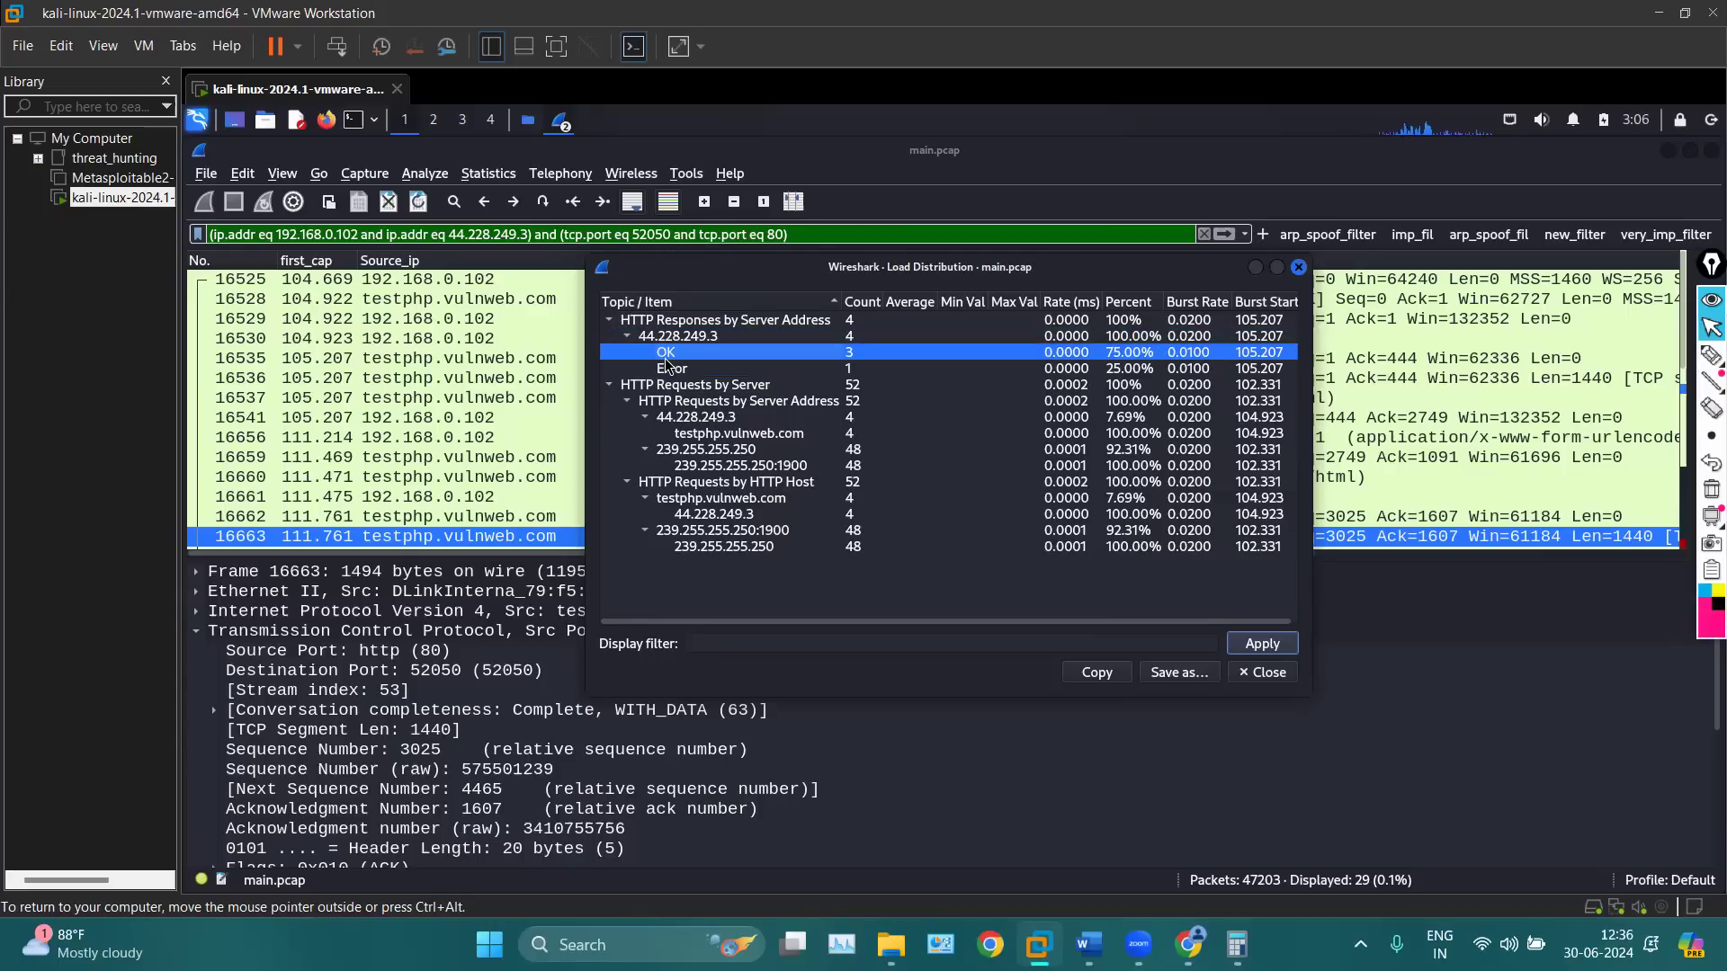
left_click(675, 371)
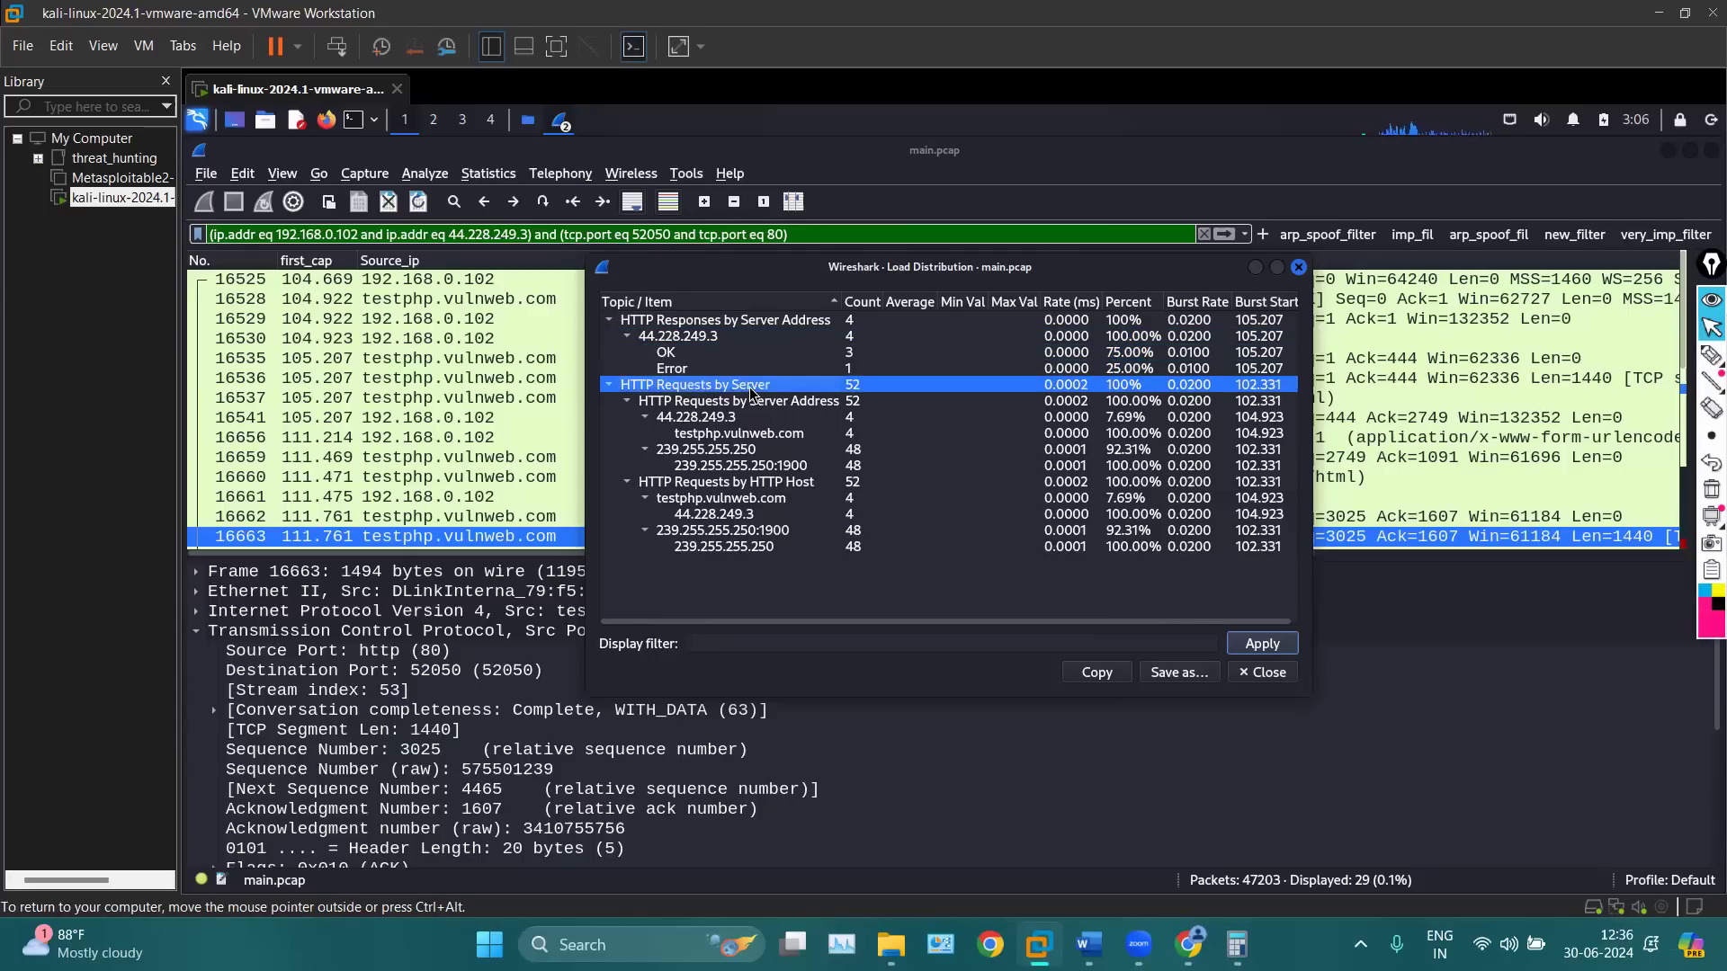
Examine the HTTP requests by server address and by HTTP host in the Load Distribution, then close the window
left_click(696, 412)
left_click(679, 391)
left_click(681, 400)
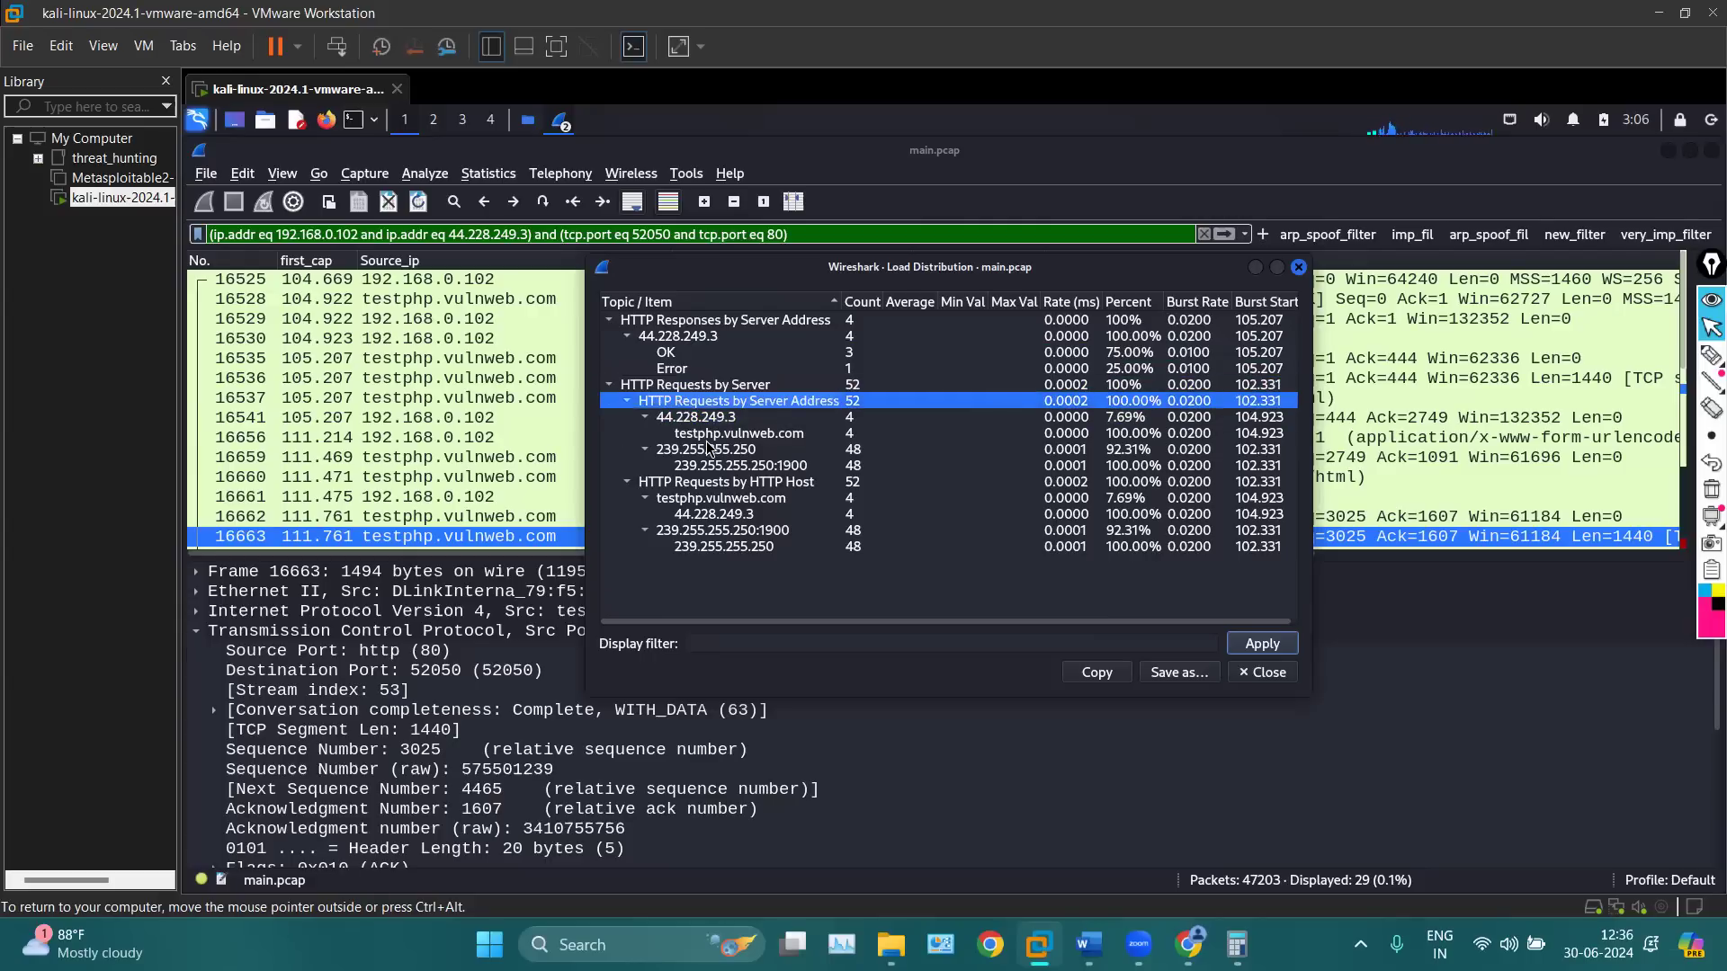
left_click(699, 433)
left_click(719, 466)
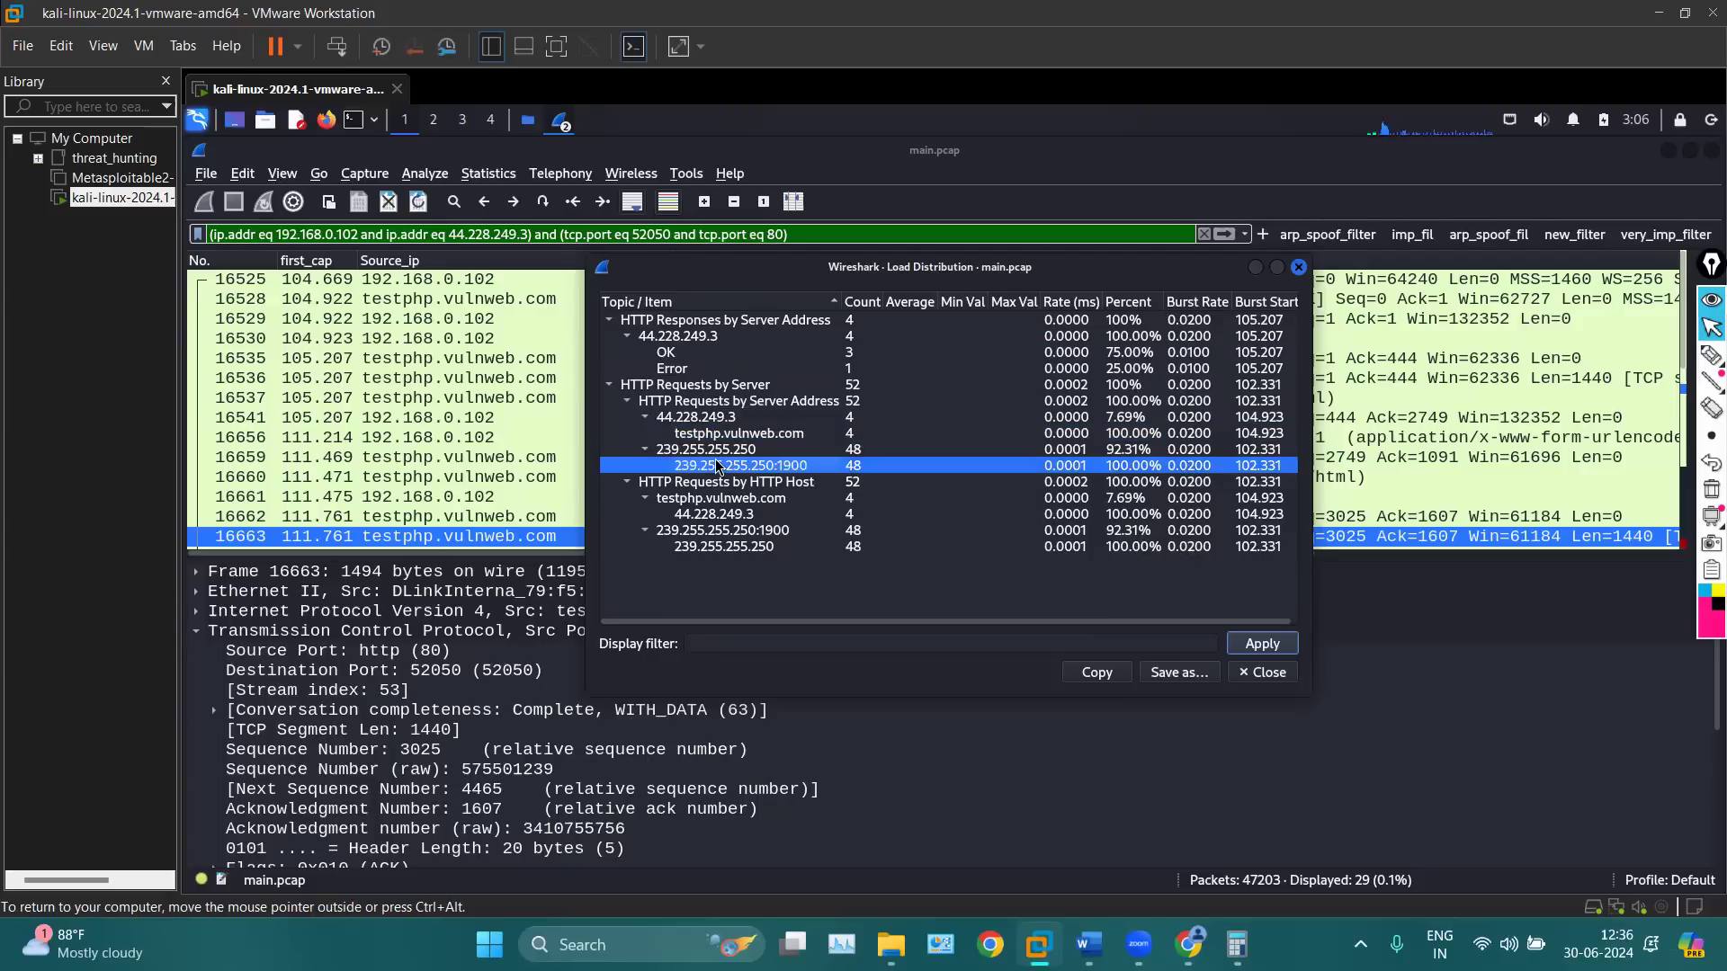
left_click(719, 486)
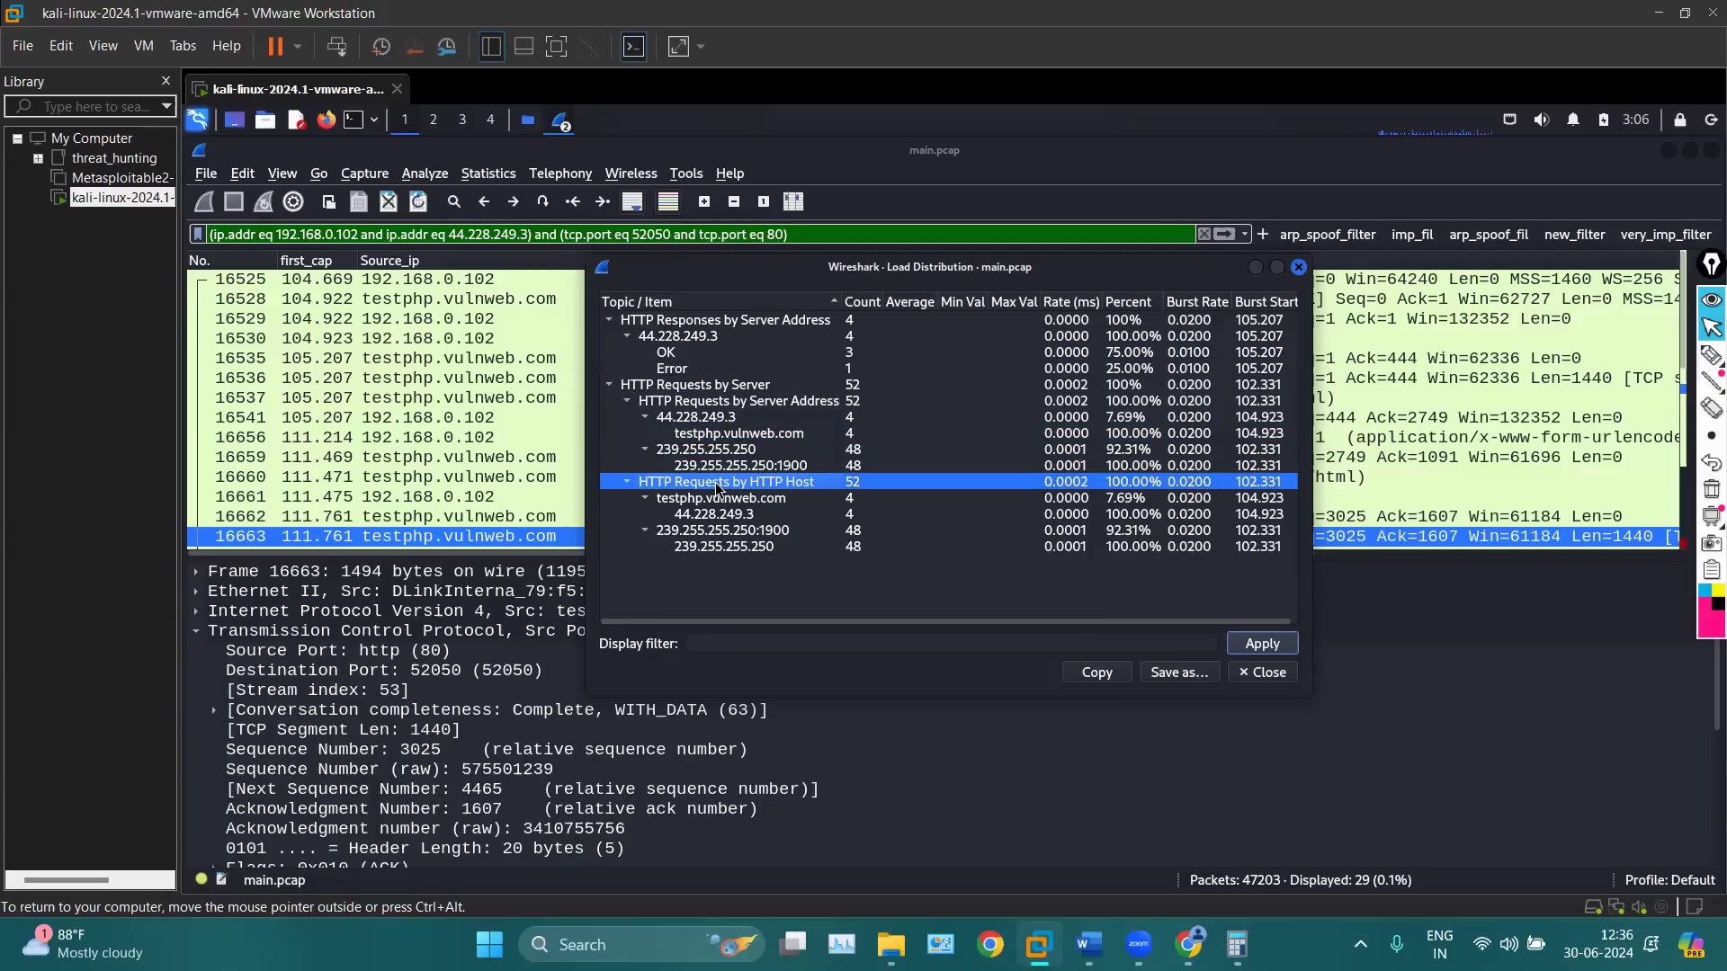
left_click(734, 501)
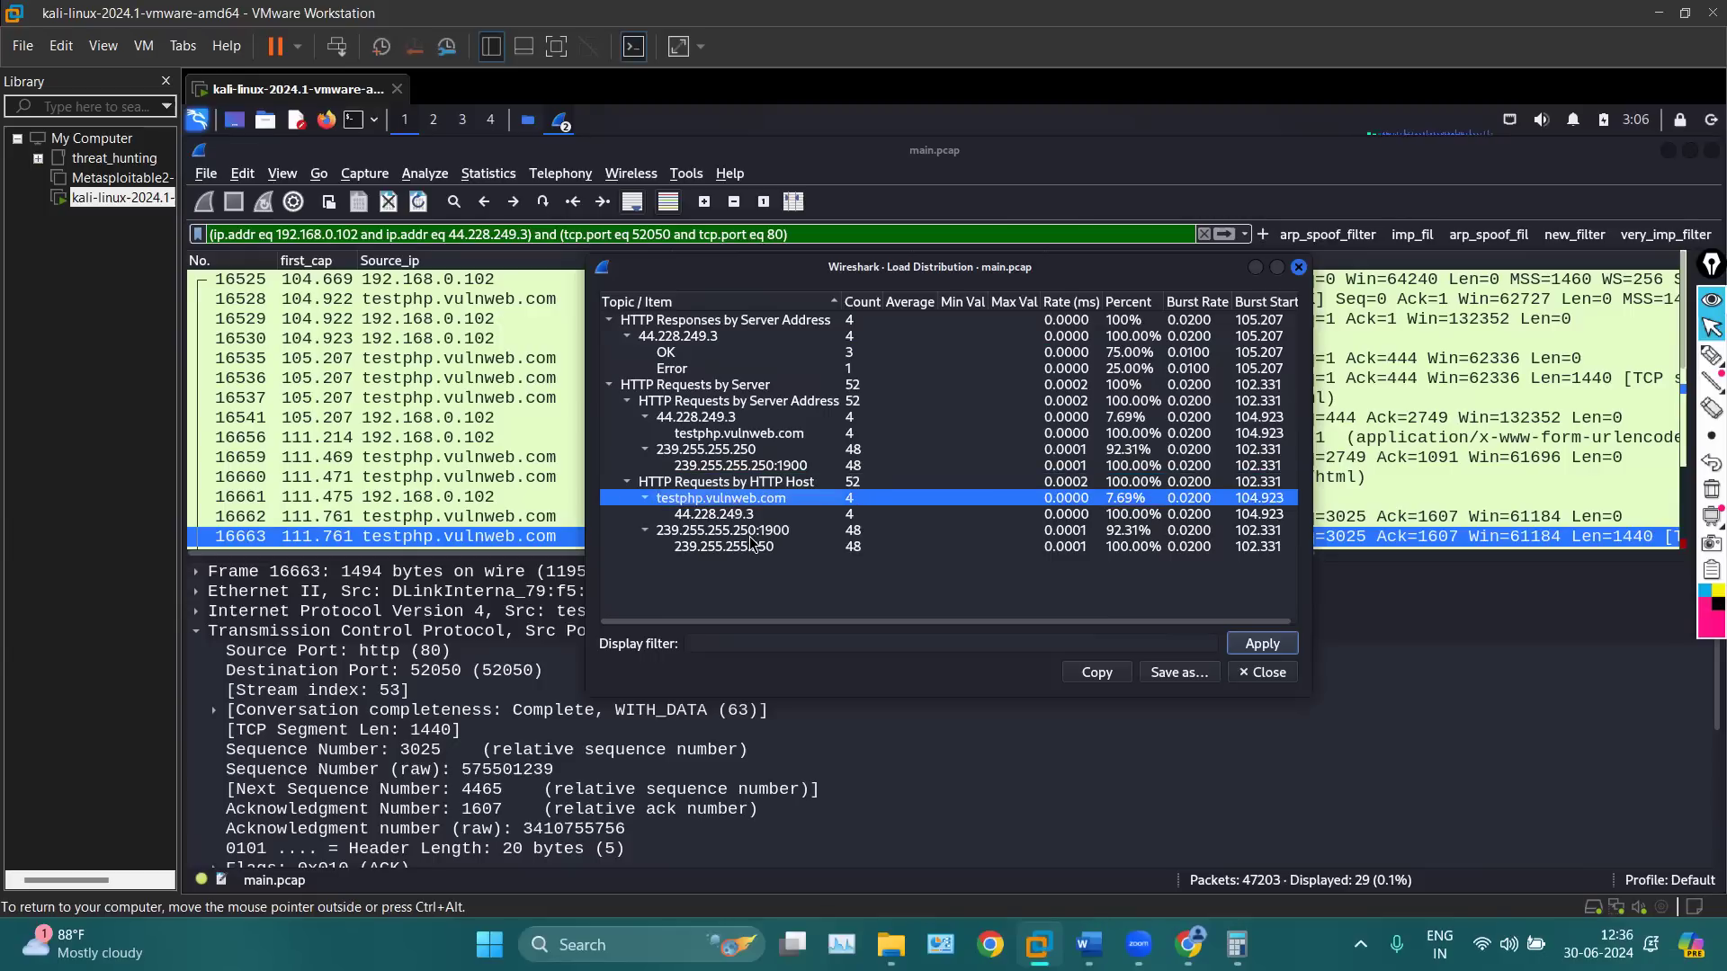
left_click(750, 534)
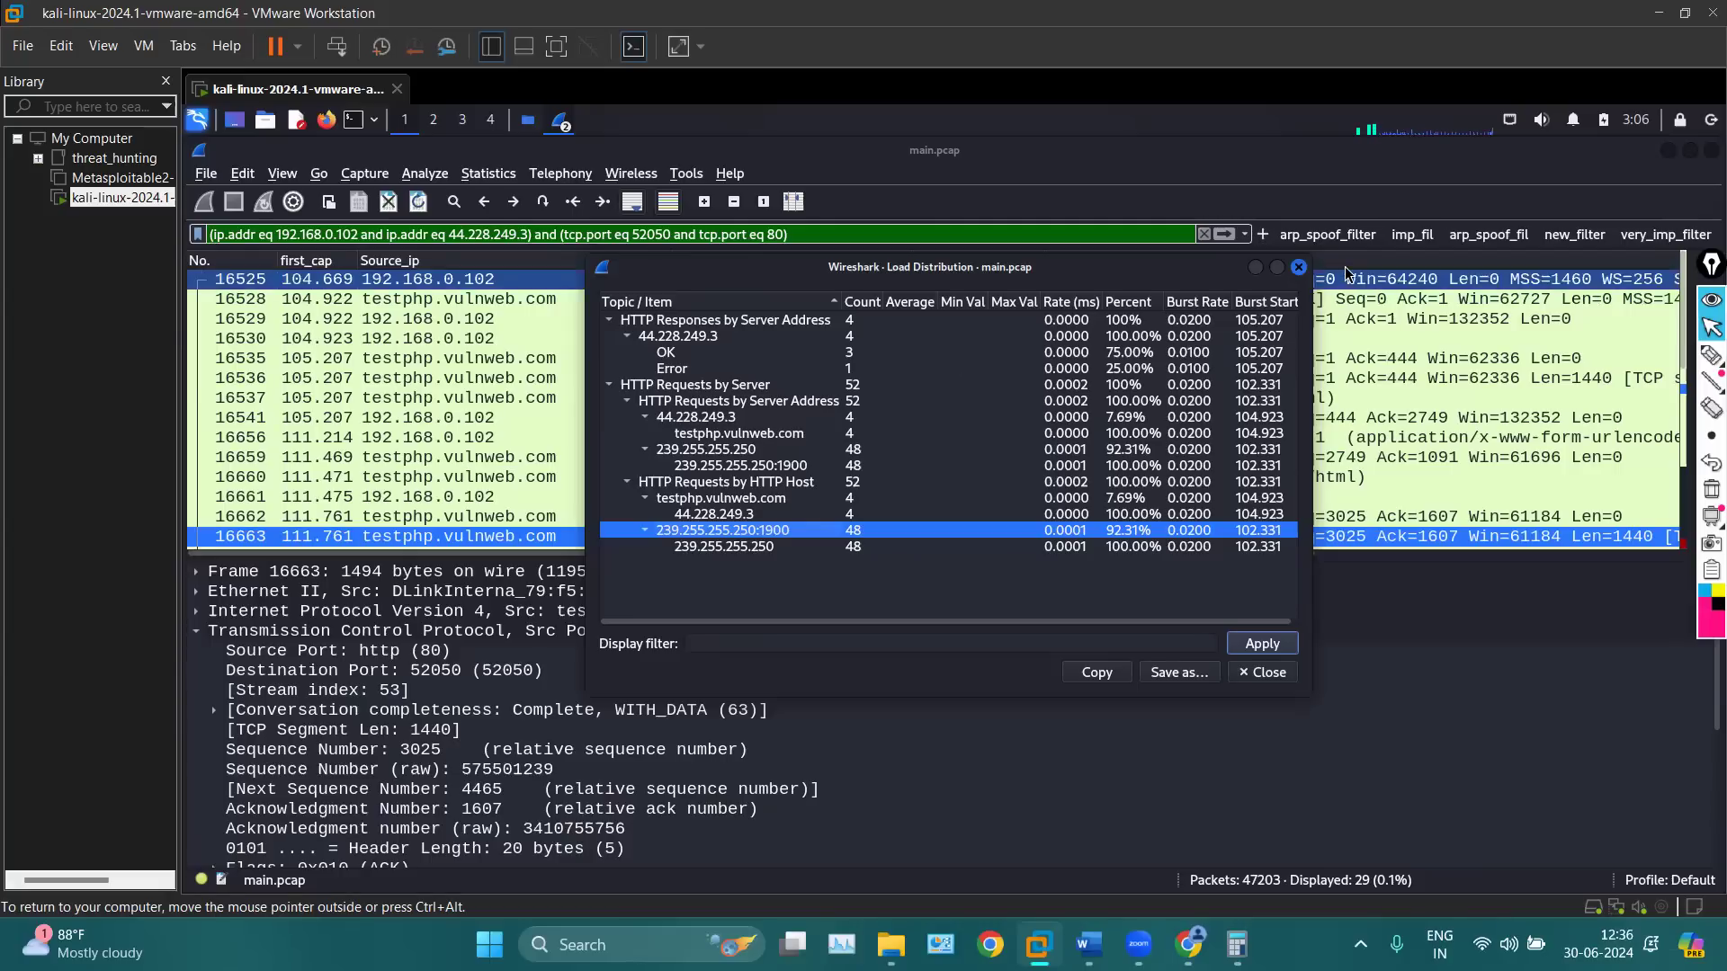
left_click(1297, 269)
Bring up the available HTTP statistics reports for the capture again
left_click(487, 174)
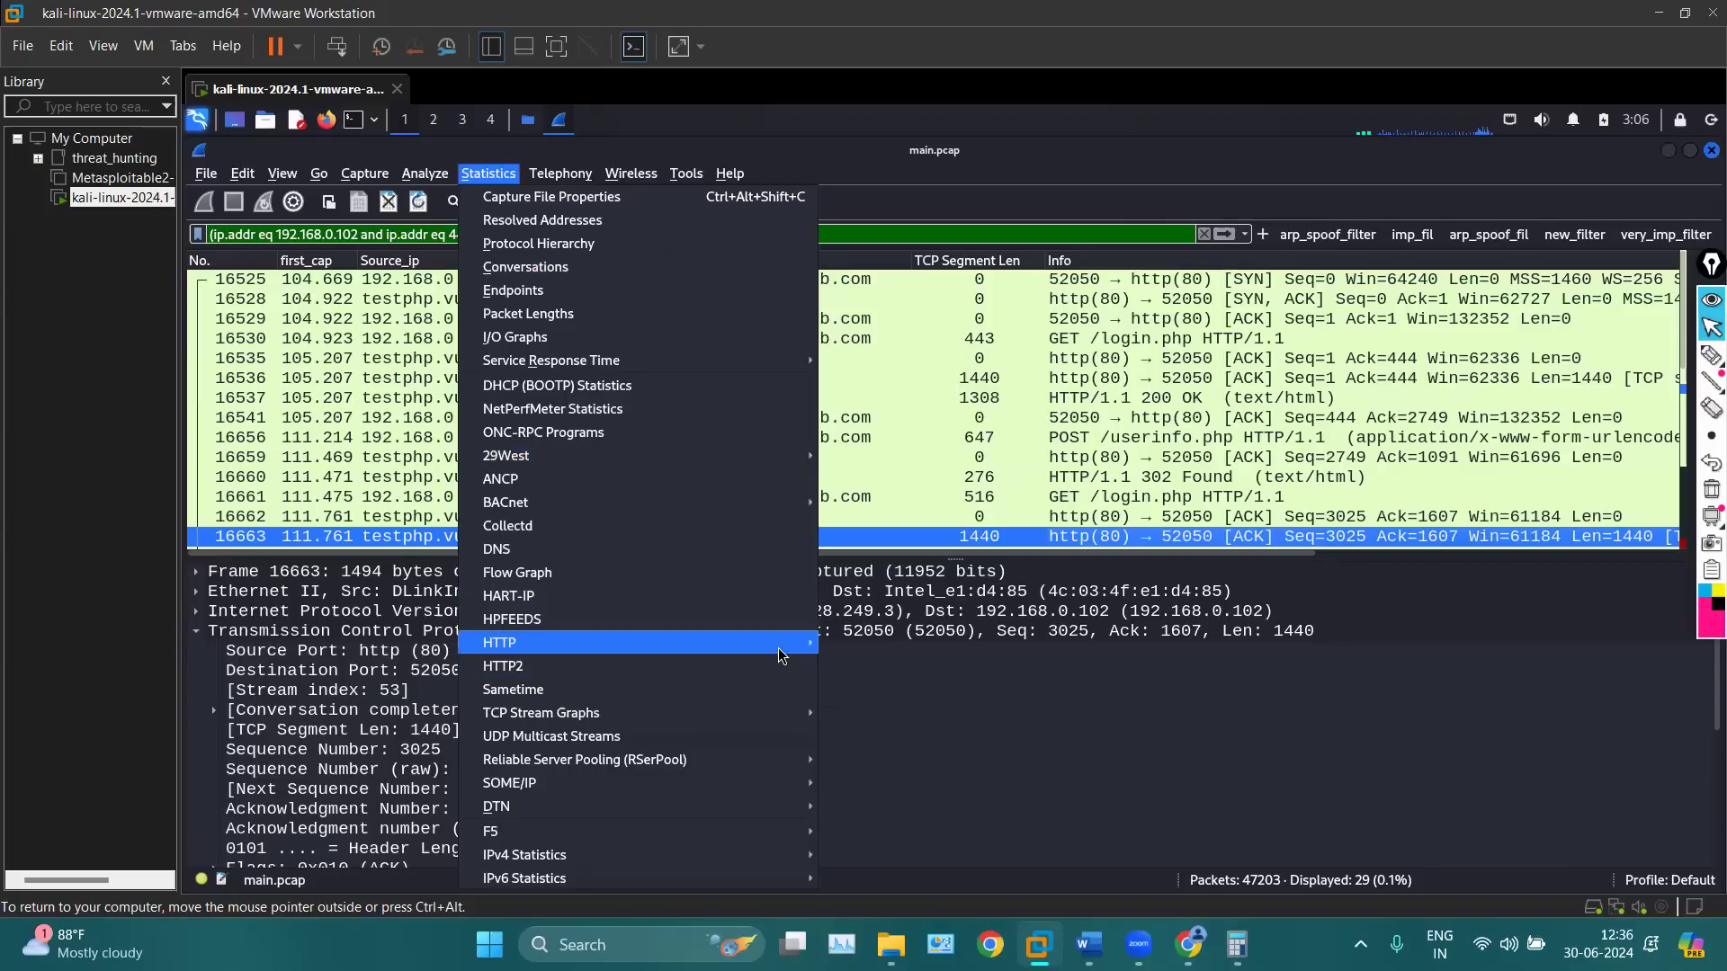
Open the HTTP Request Sequences statistics for the filtered traffic and go through the nested login.php and userinfo.php requests
mouse_move(791, 642)
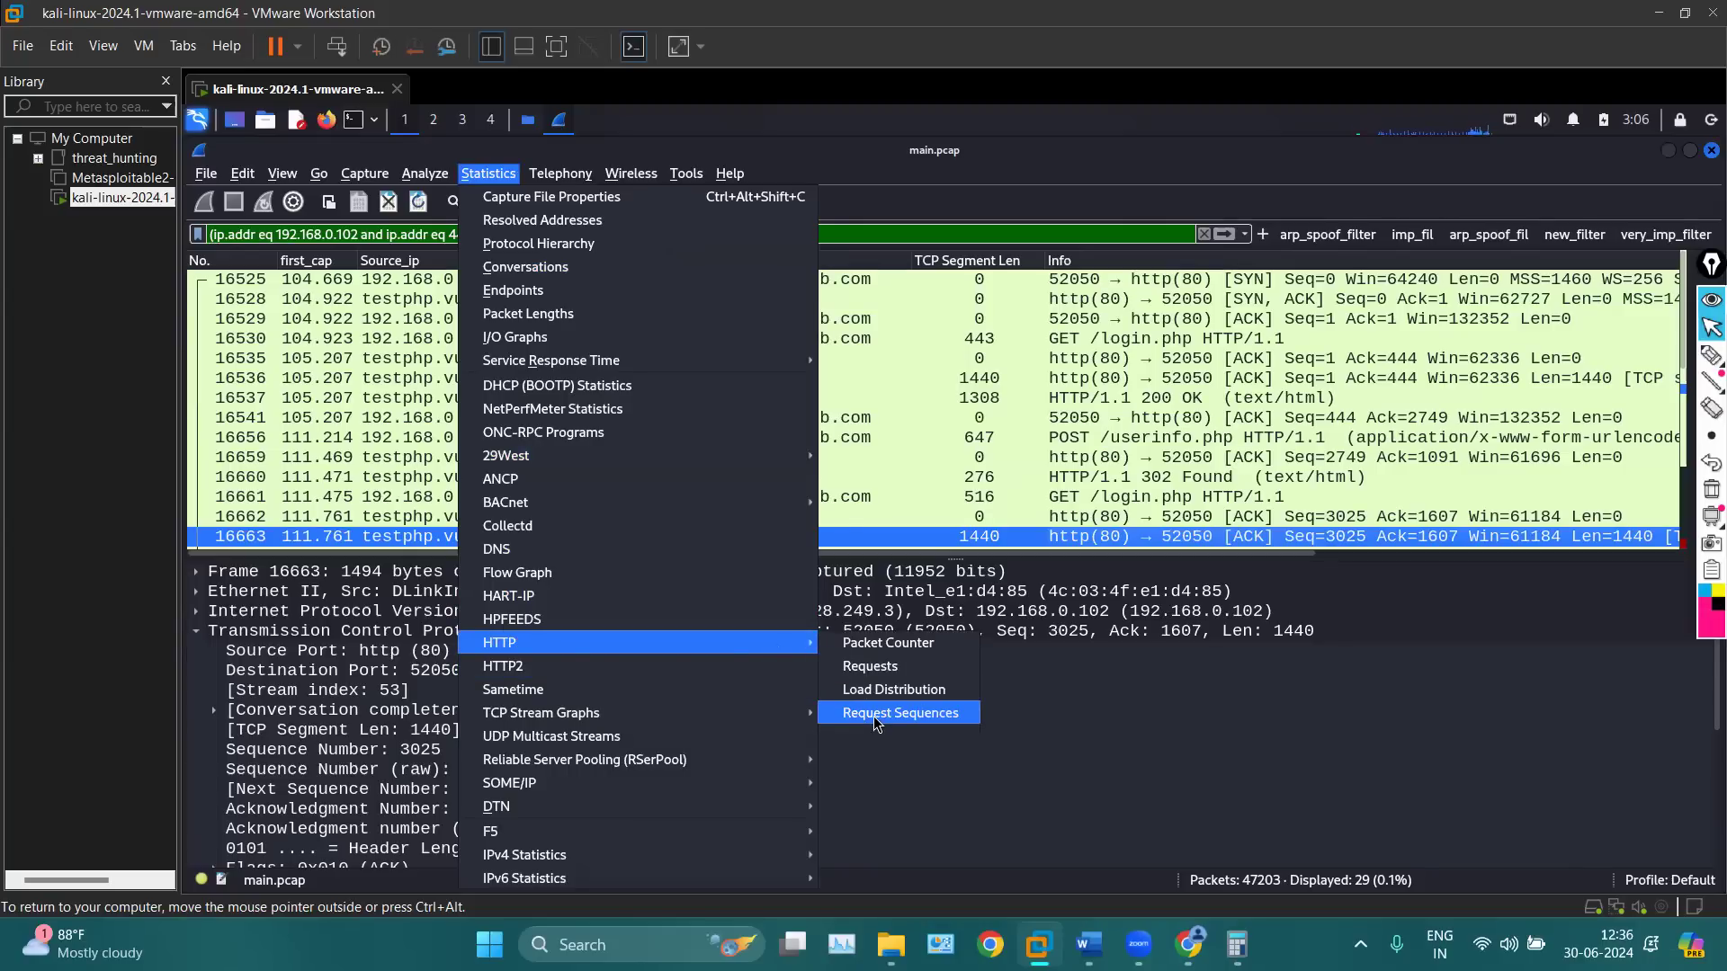
left_click(877, 714)
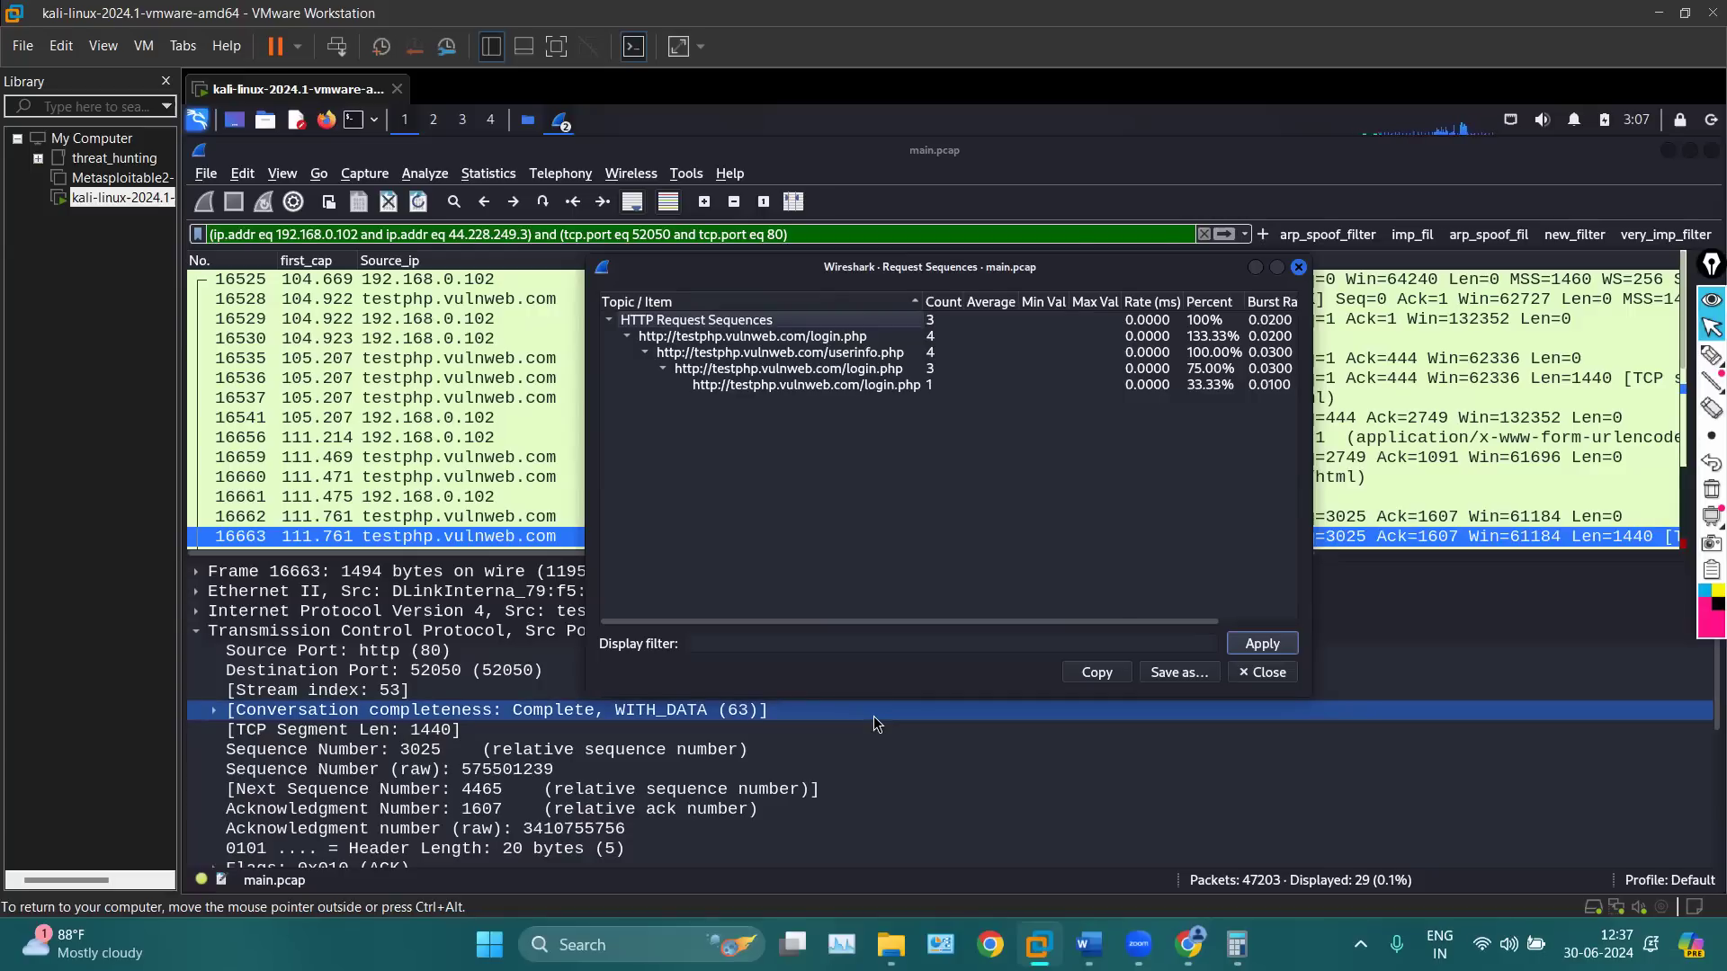
left_click(682, 339)
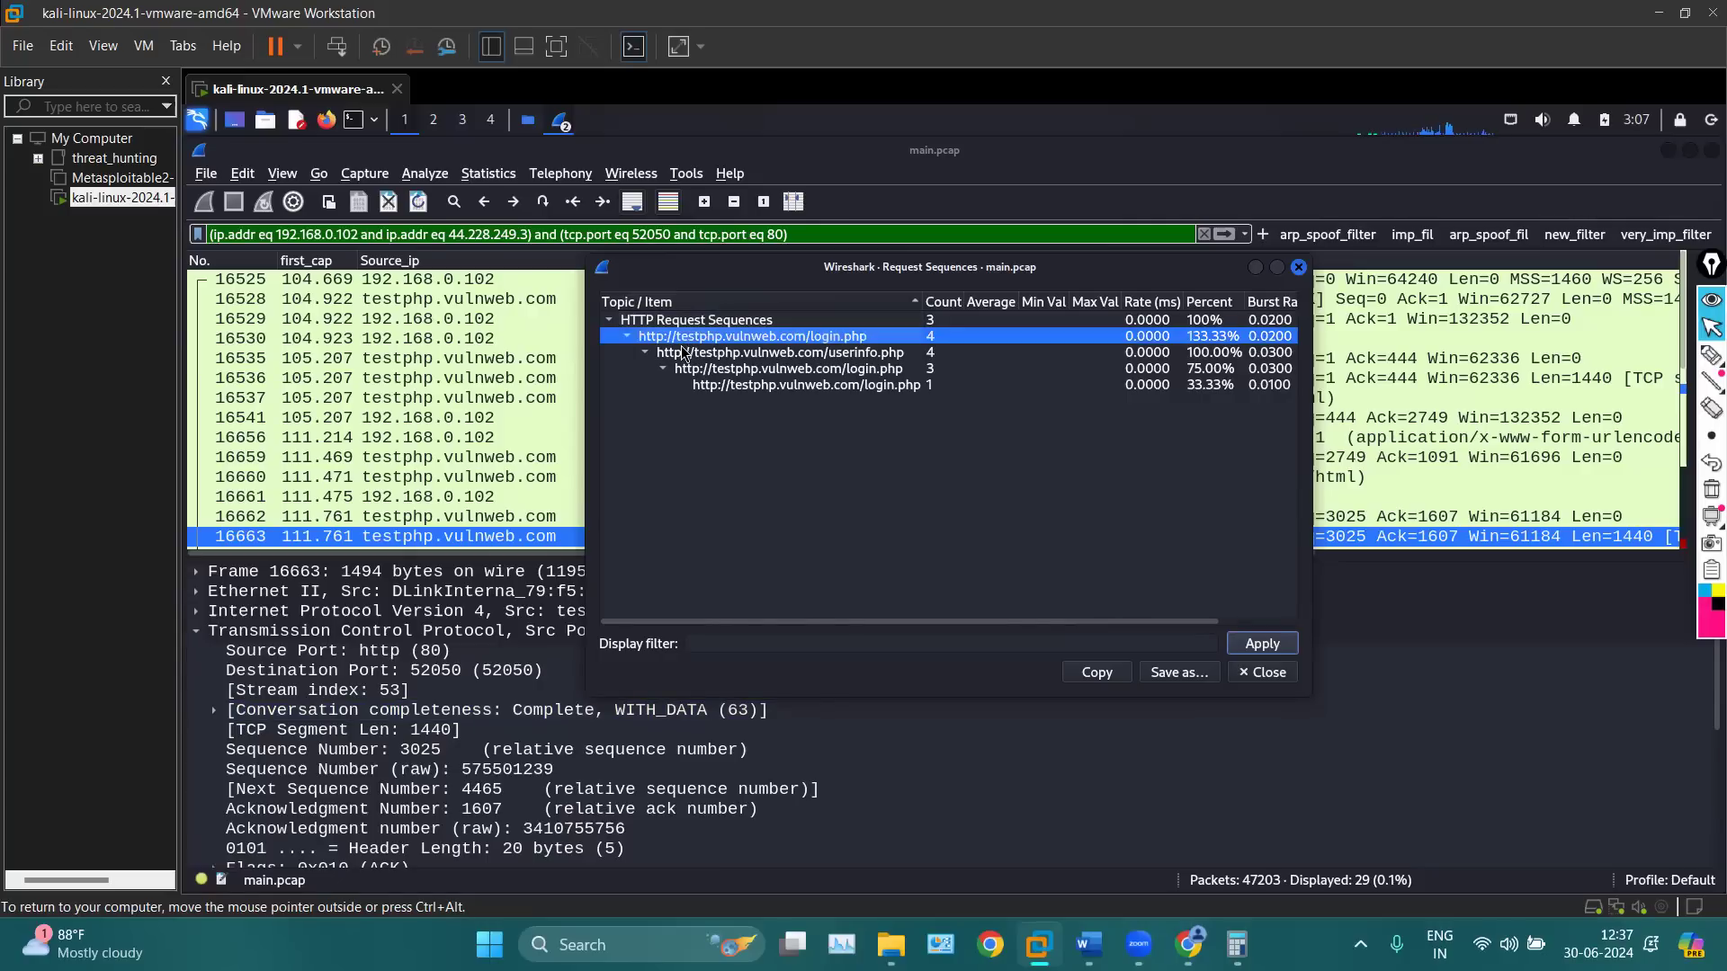
left_click(684, 353)
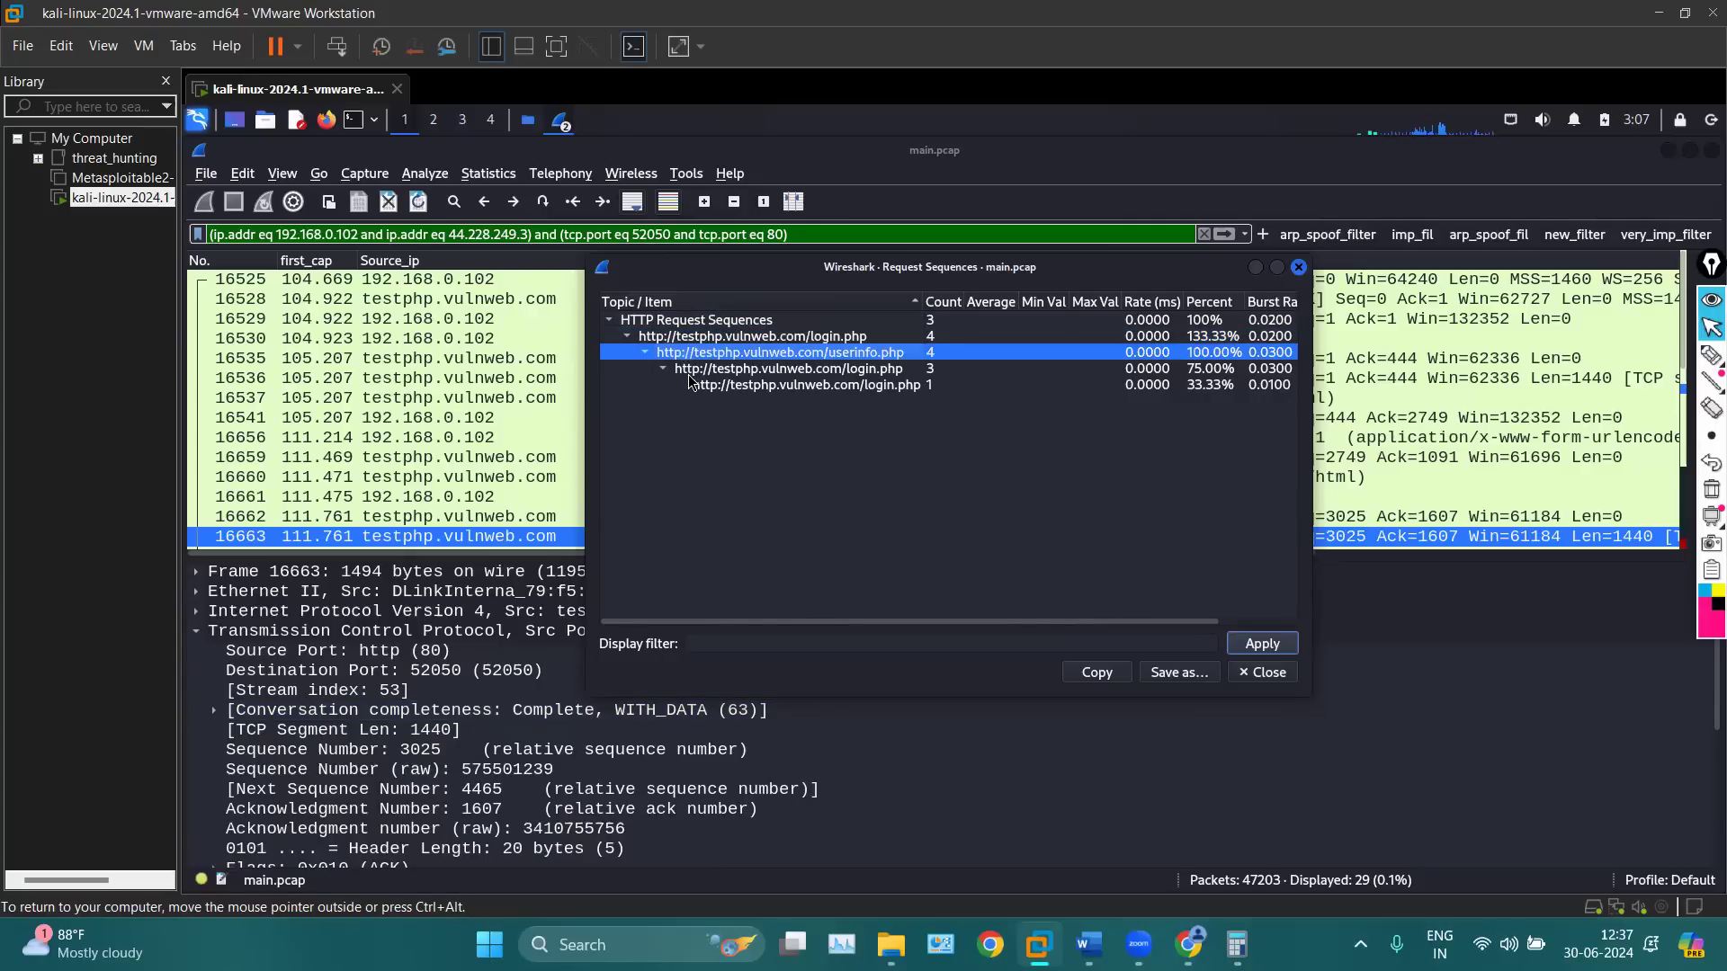
left_click(689, 371)
left_click(702, 386)
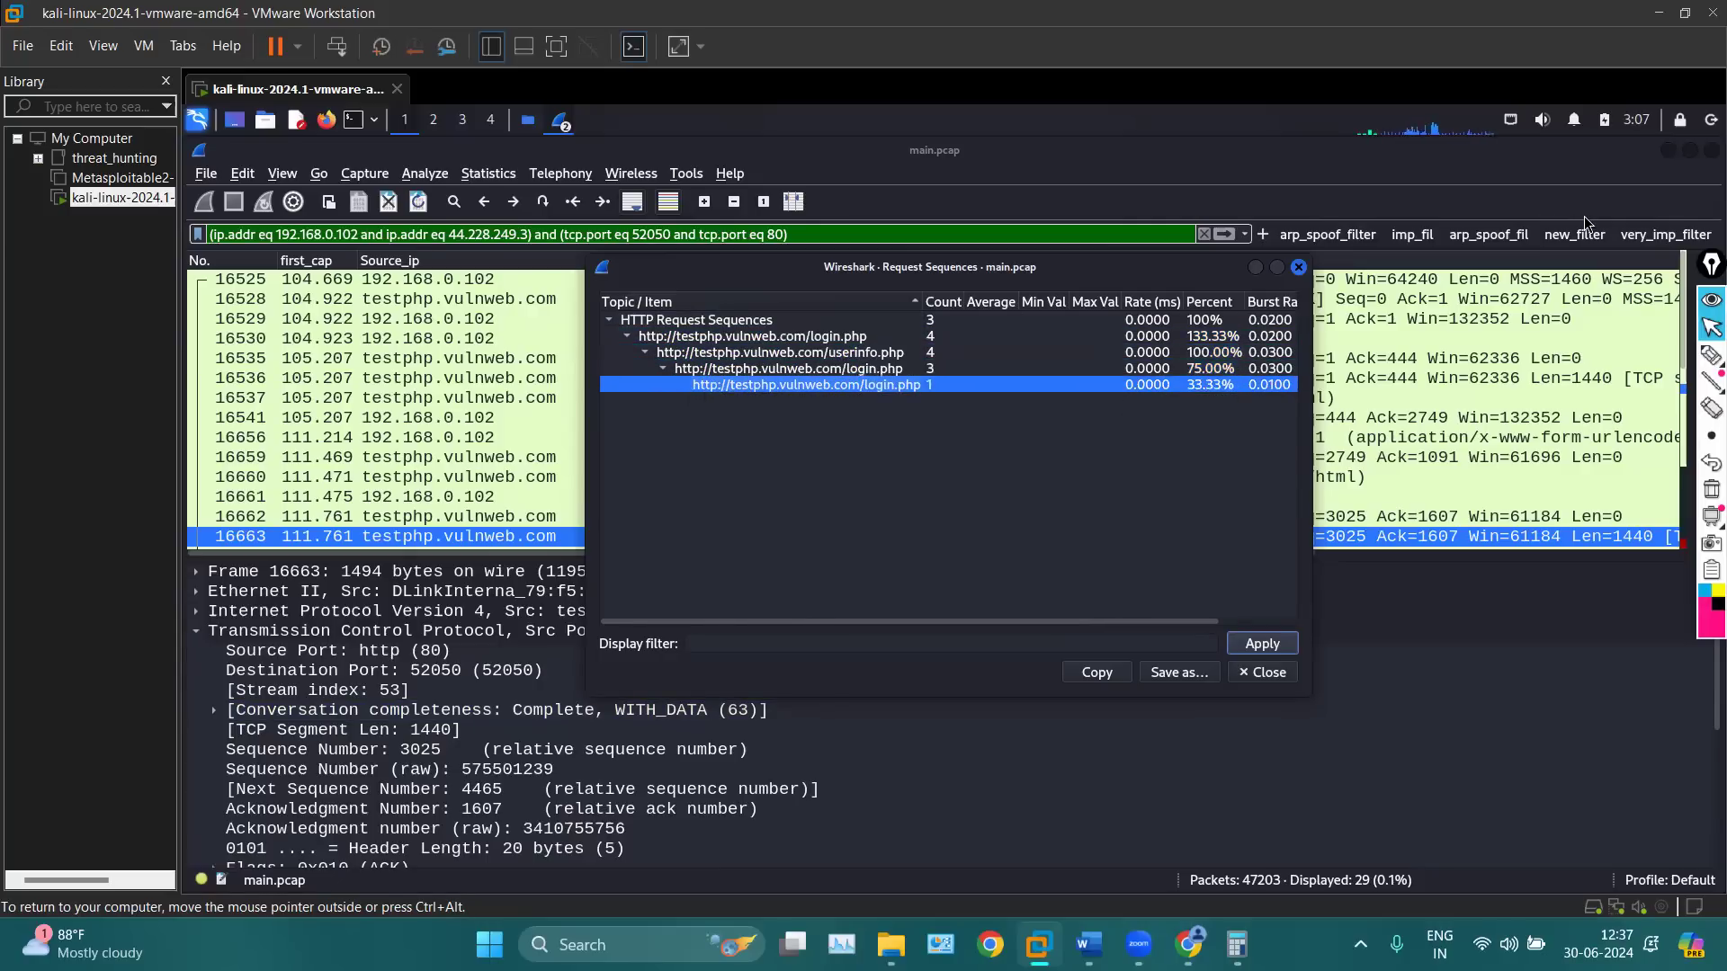
Mark up the HTTP request hierarchy with temporary freehand pen strokes, clear them, and close the Request Sequences window
left_click(1706, 357)
mouse_move(816, 284)
left_mouse_down()
mouse_move(595, 357)
mouse_move(685, 425)
left_mouse_up()
left_click_drag(724, 487, 1088, 529)
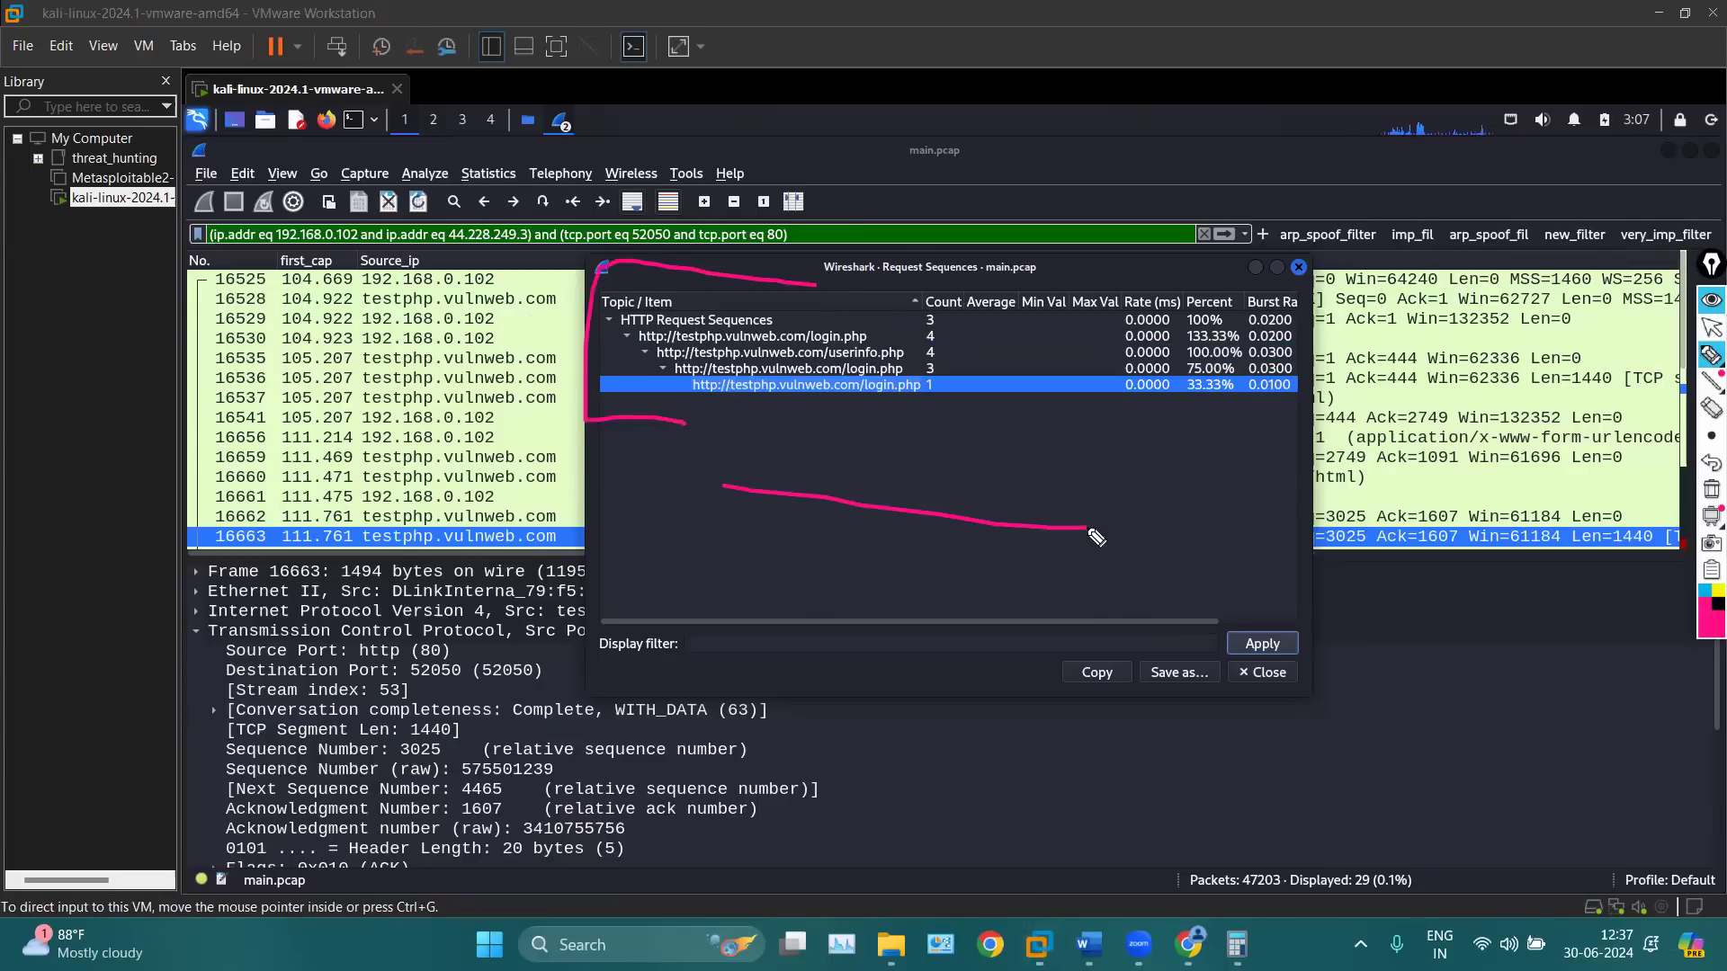
mouse_move(793, 495)
left_mouse_down()
mouse_move(783, 594)
mouse_move(867, 568)
mouse_move(832, 540)
mouse_move(846, 562)
mouse_move(960, 590)
mouse_move(961, 607)
mouse_move(1270, 594)
left_mouse_up()
left_click(928, 562)
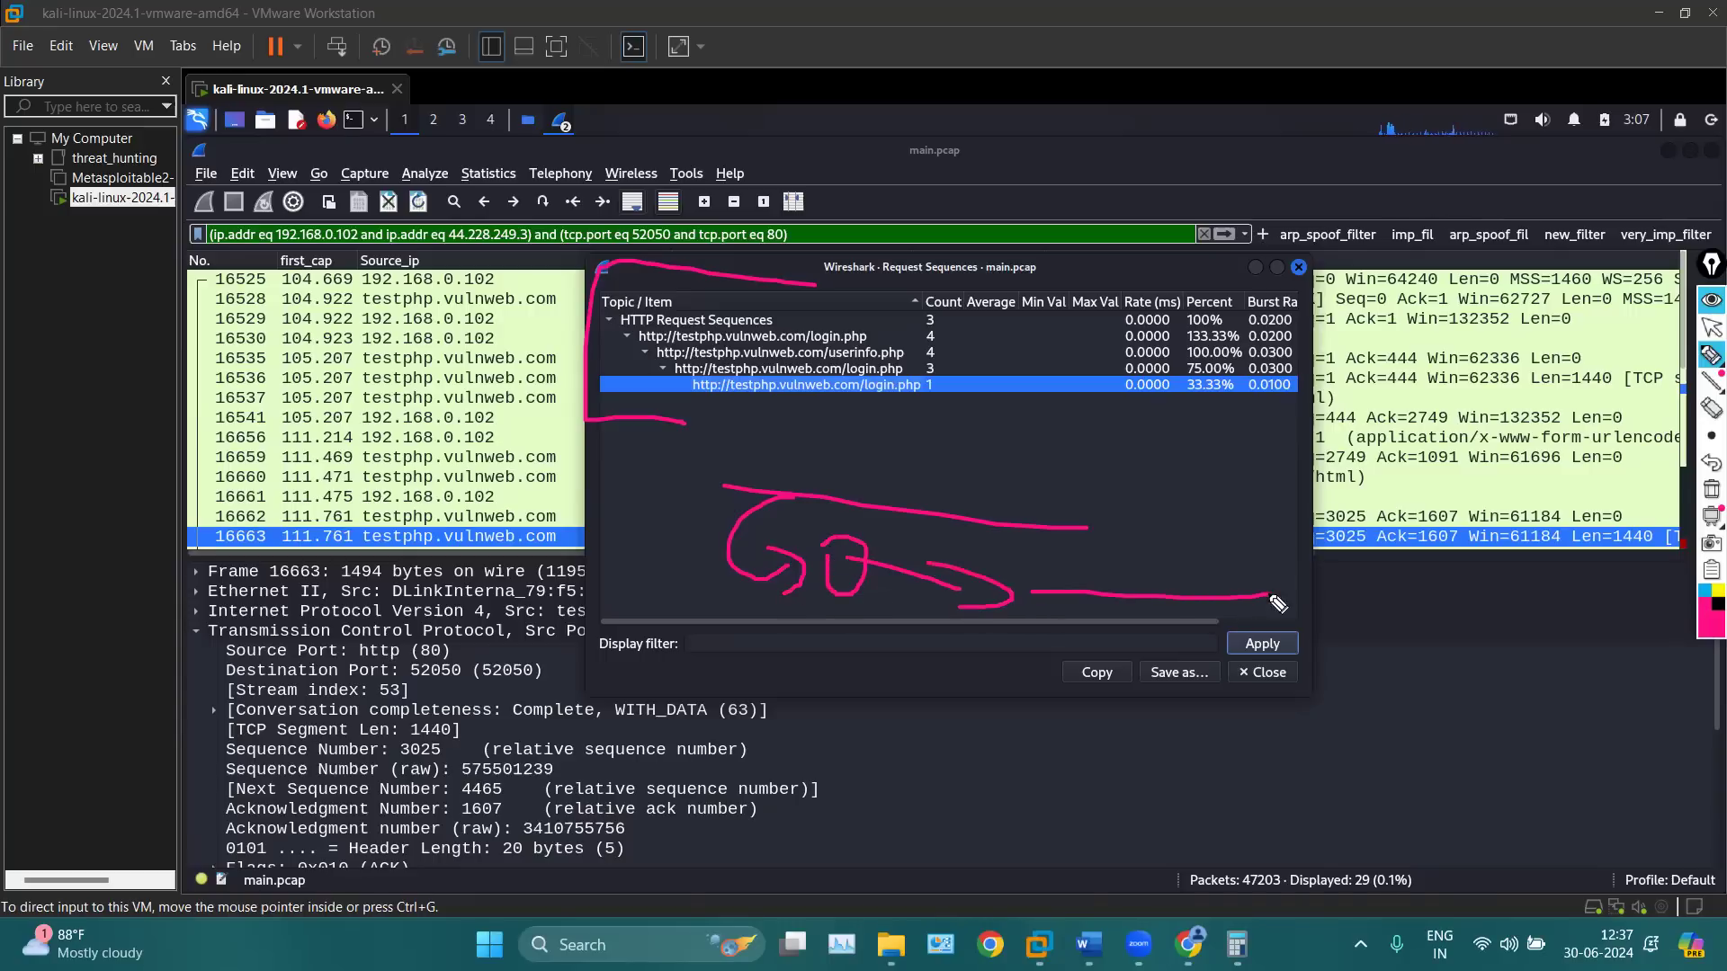
left_click_drag(915, 353, 988, 360)
mouse_move(834, 647)
left_mouse_down()
mouse_move(834, 661)
mouse_move(915, 641)
mouse_move(828, 649)
mouse_move(927, 684)
mouse_move(967, 689)
mouse_move(971, 665)
mouse_move(1028, 715)
mouse_move(952, 720)
left_mouse_up()
left_click_drag(1068, 717, 1272, 715)
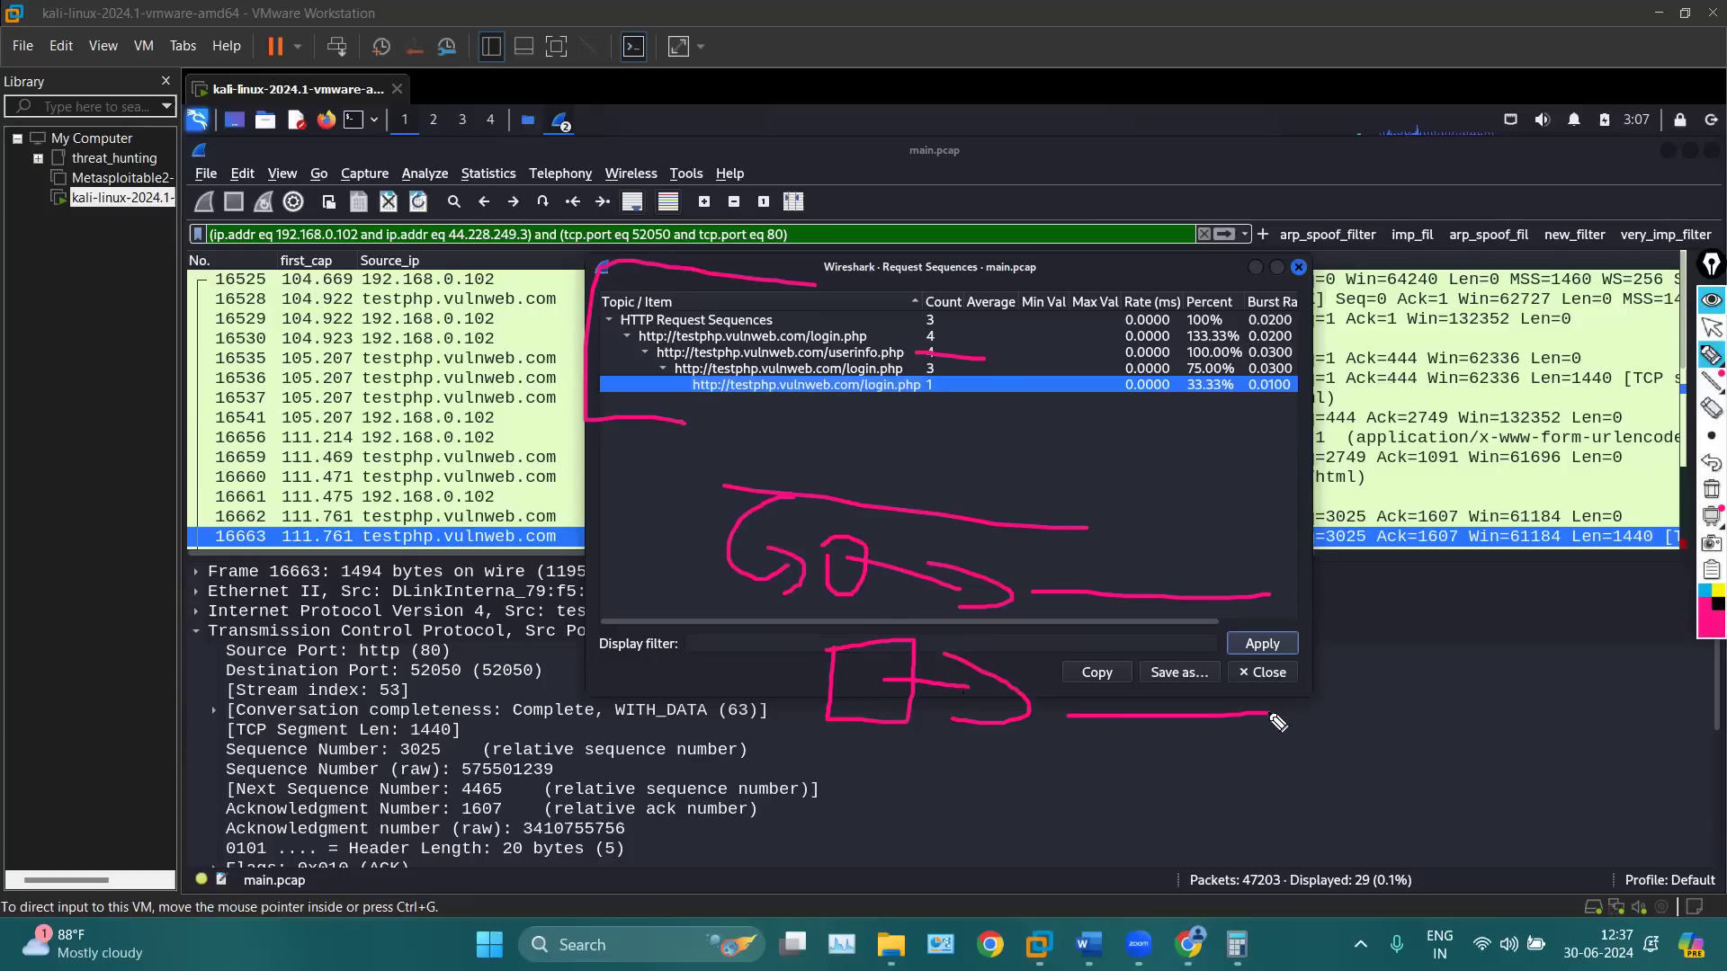
mouse_move(1155, 691)
left_mouse_down()
mouse_move(1025, 719)
mouse_move(1263, 676)
left_mouse_up()
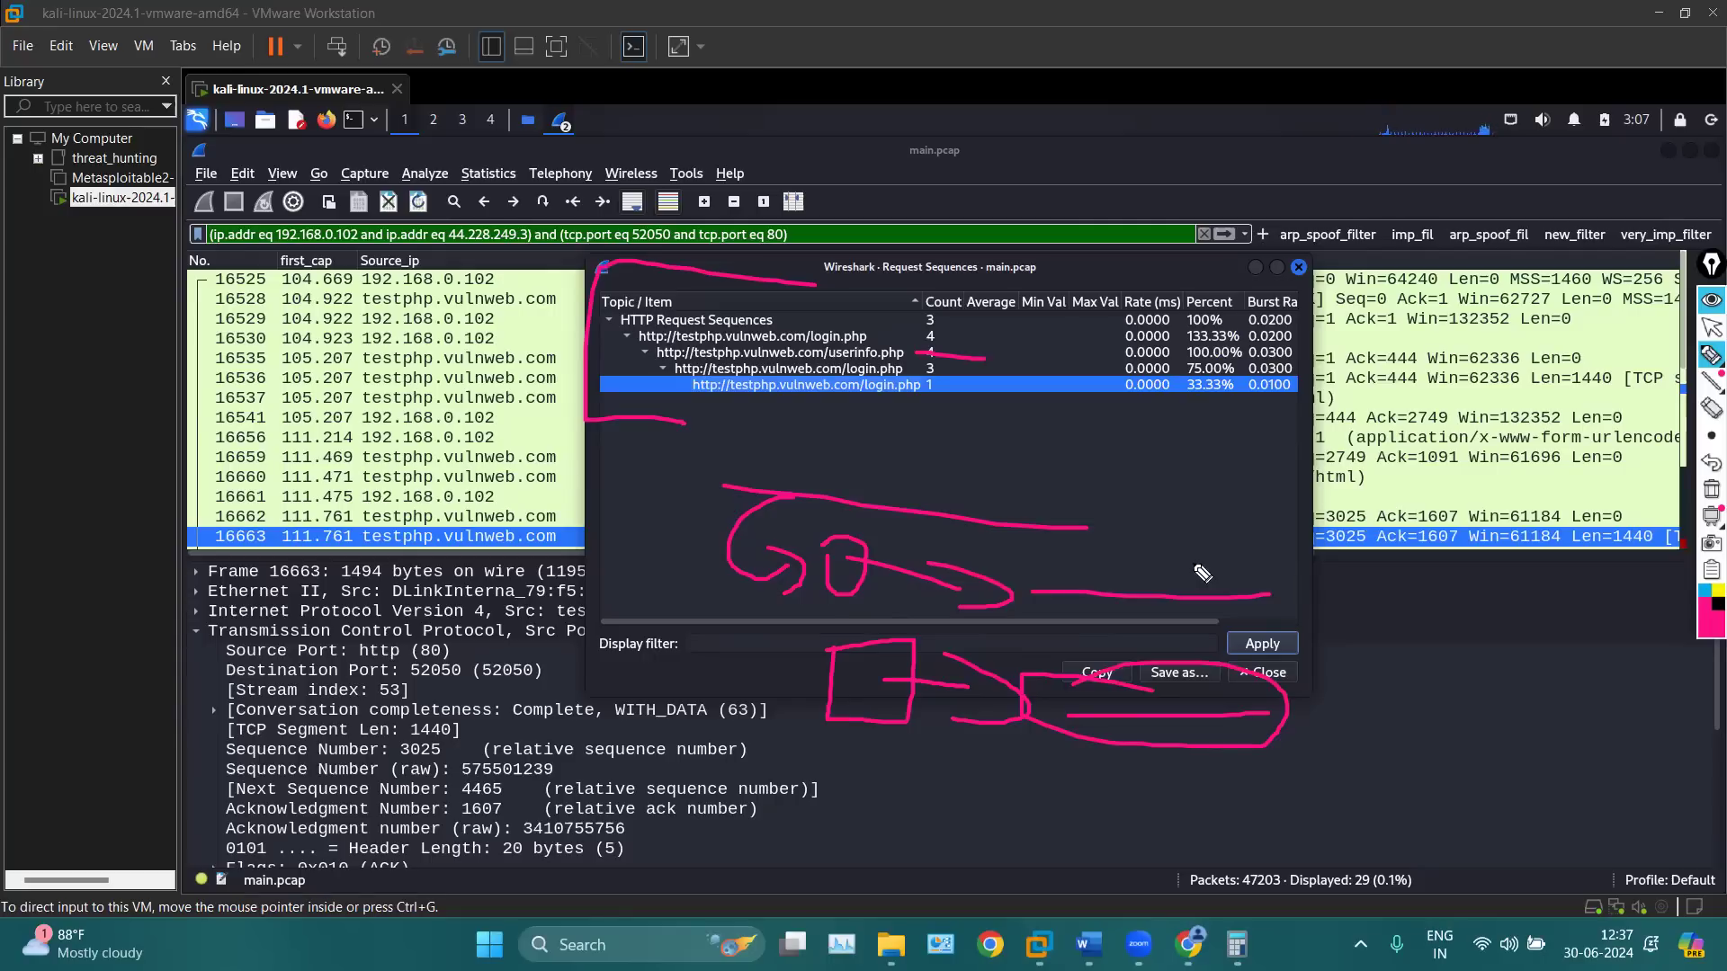
mouse_move(737, 254)
left_mouse_down()
mouse_move(558, 353)
mouse_move(773, 423)
left_mouse_up()
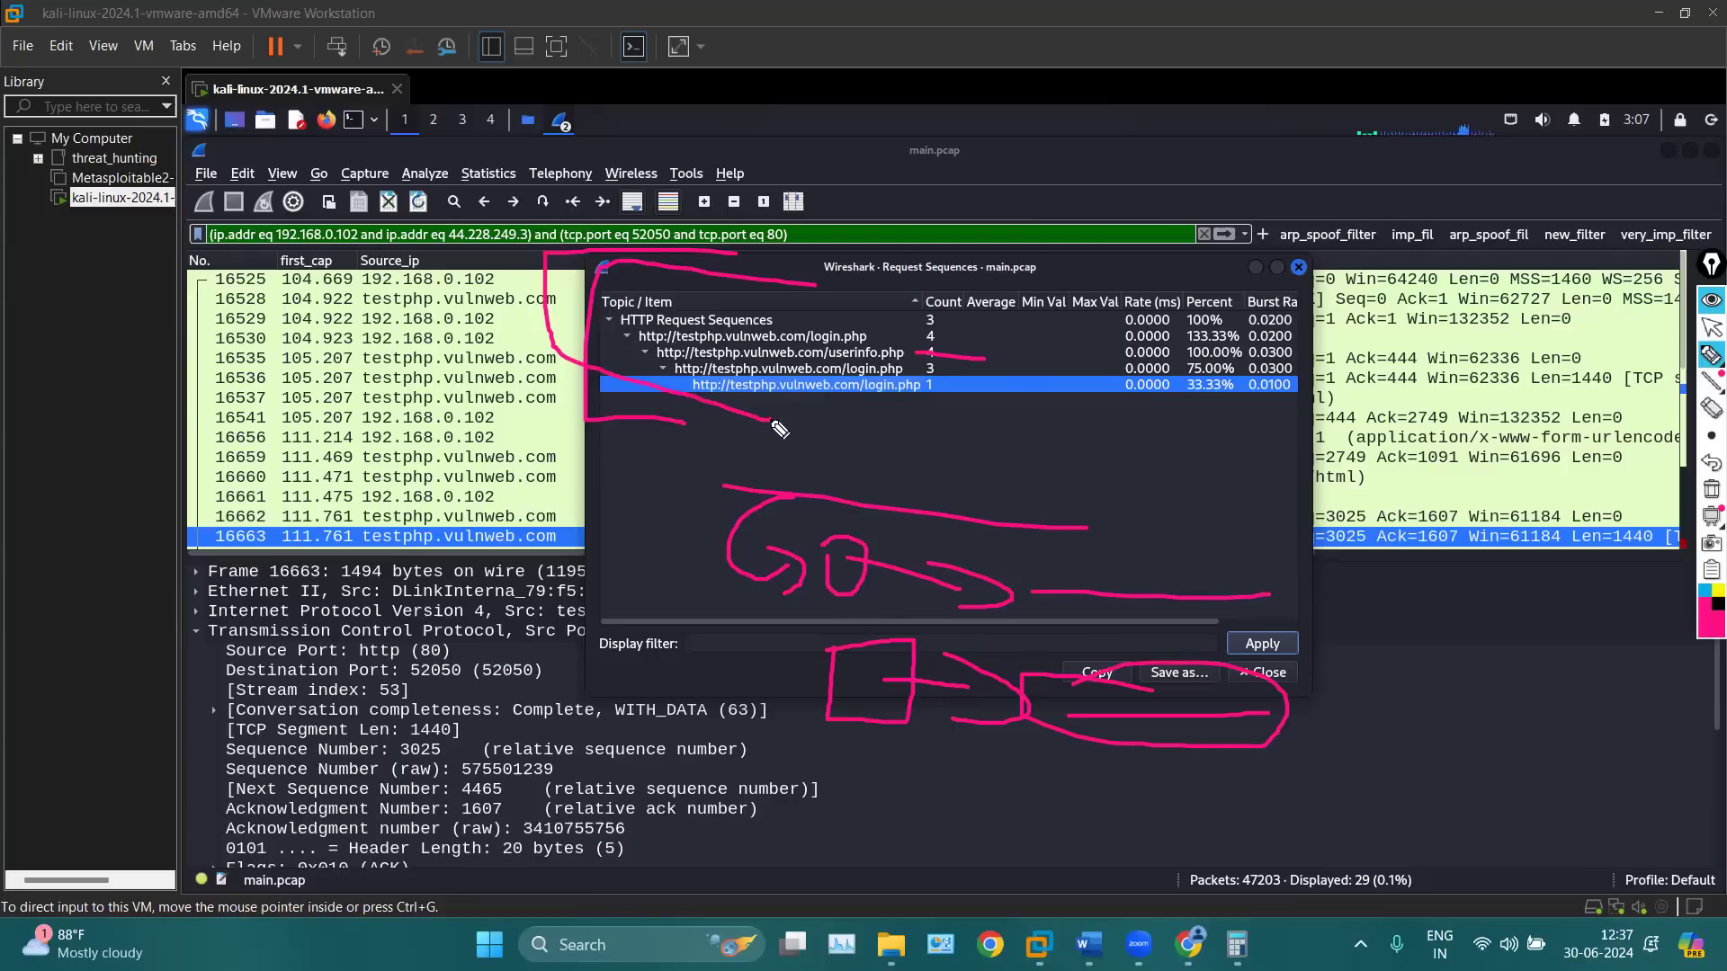
mouse_move(947, 330)
left_mouse_down()
mouse_move(989, 330)
mouse_move(995, 353)
left_mouse_up()
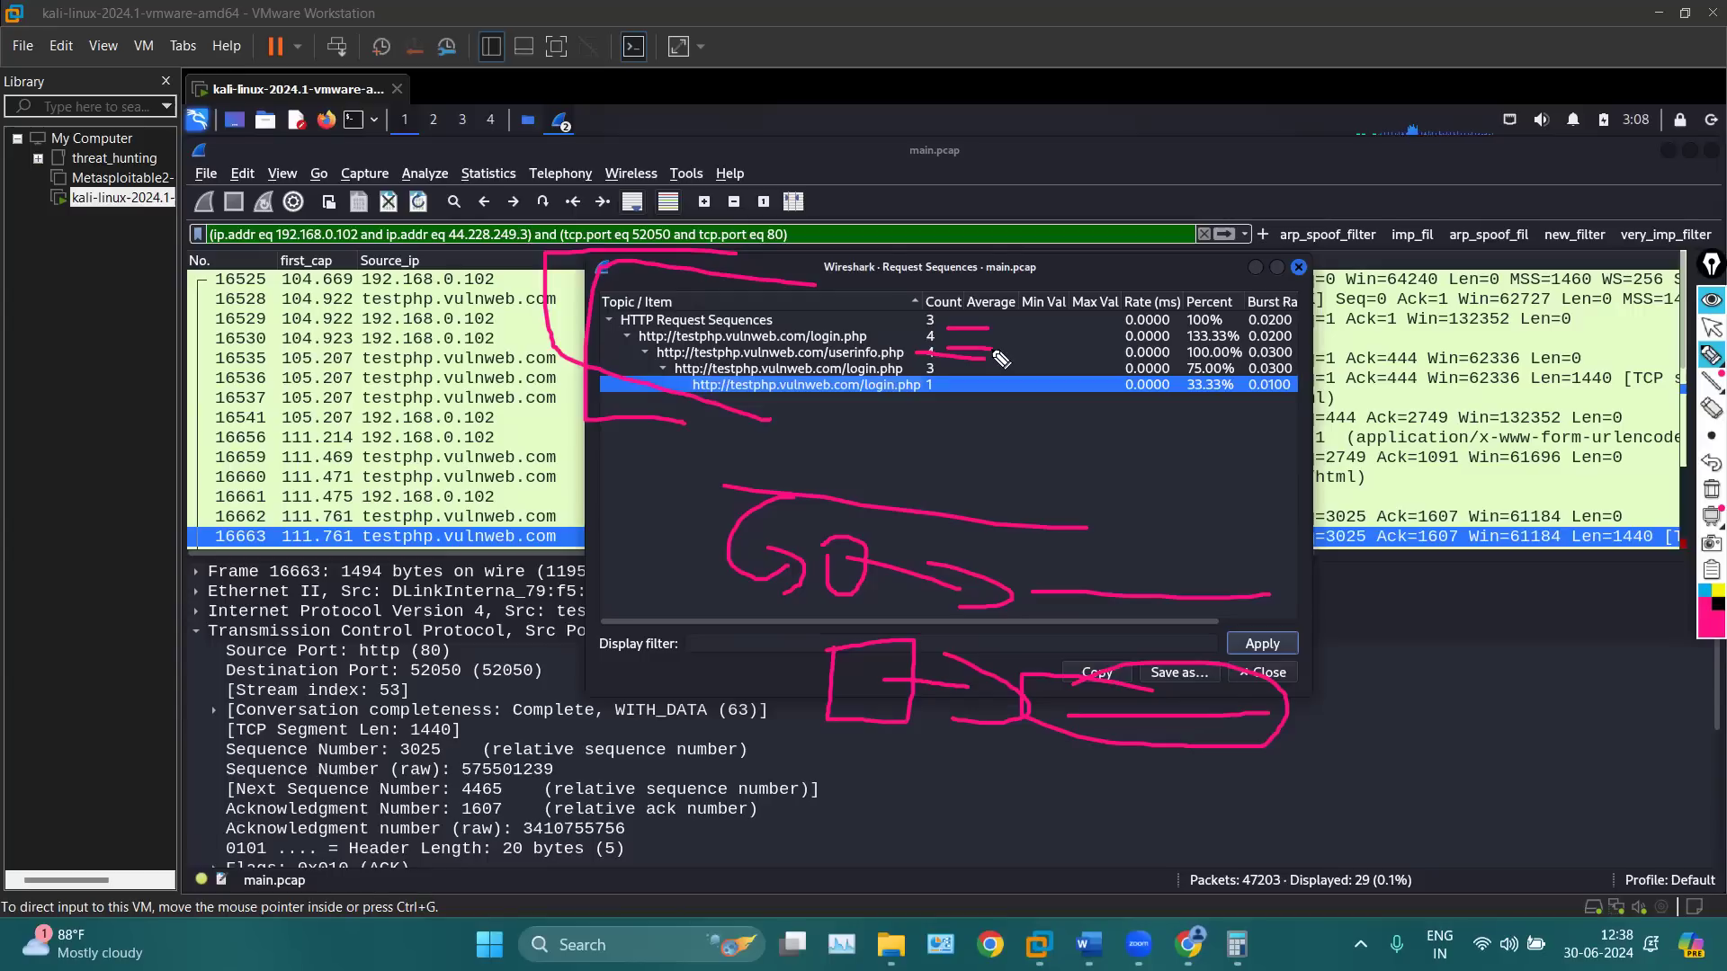
mouse_move(823, 292)
left_mouse_down()
mouse_move(479, 373)
mouse_move(935, 292)
mouse_move(845, 295)
left_mouse_up()
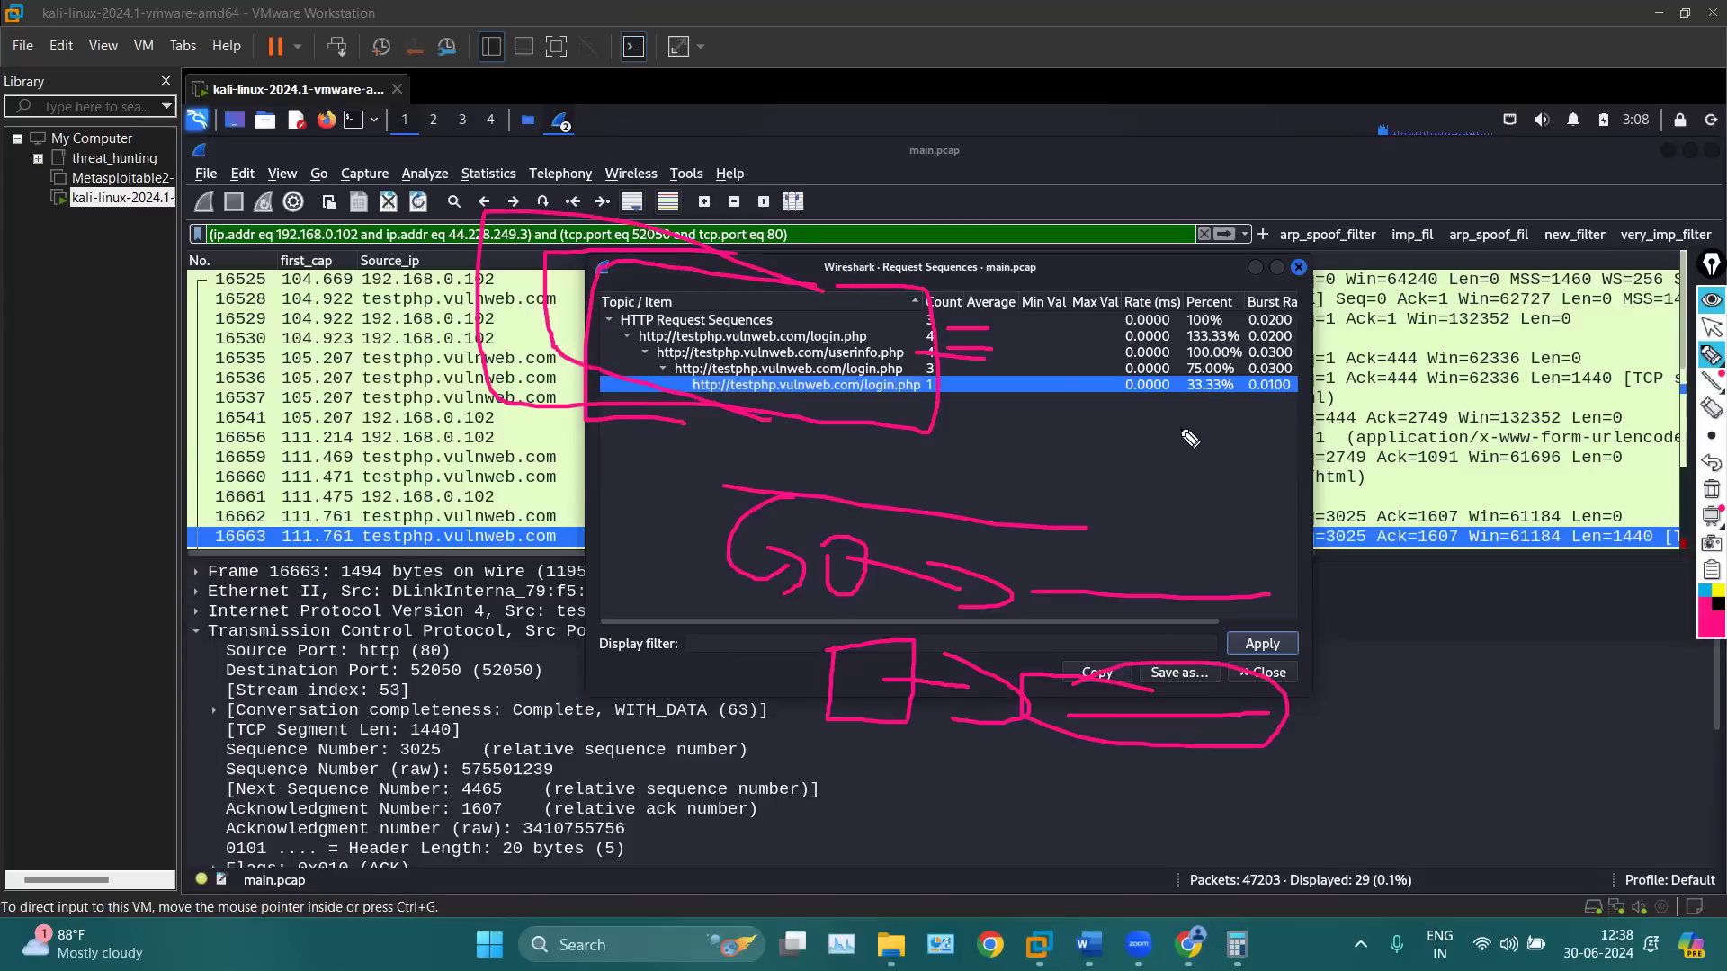
left_click(1709, 504)
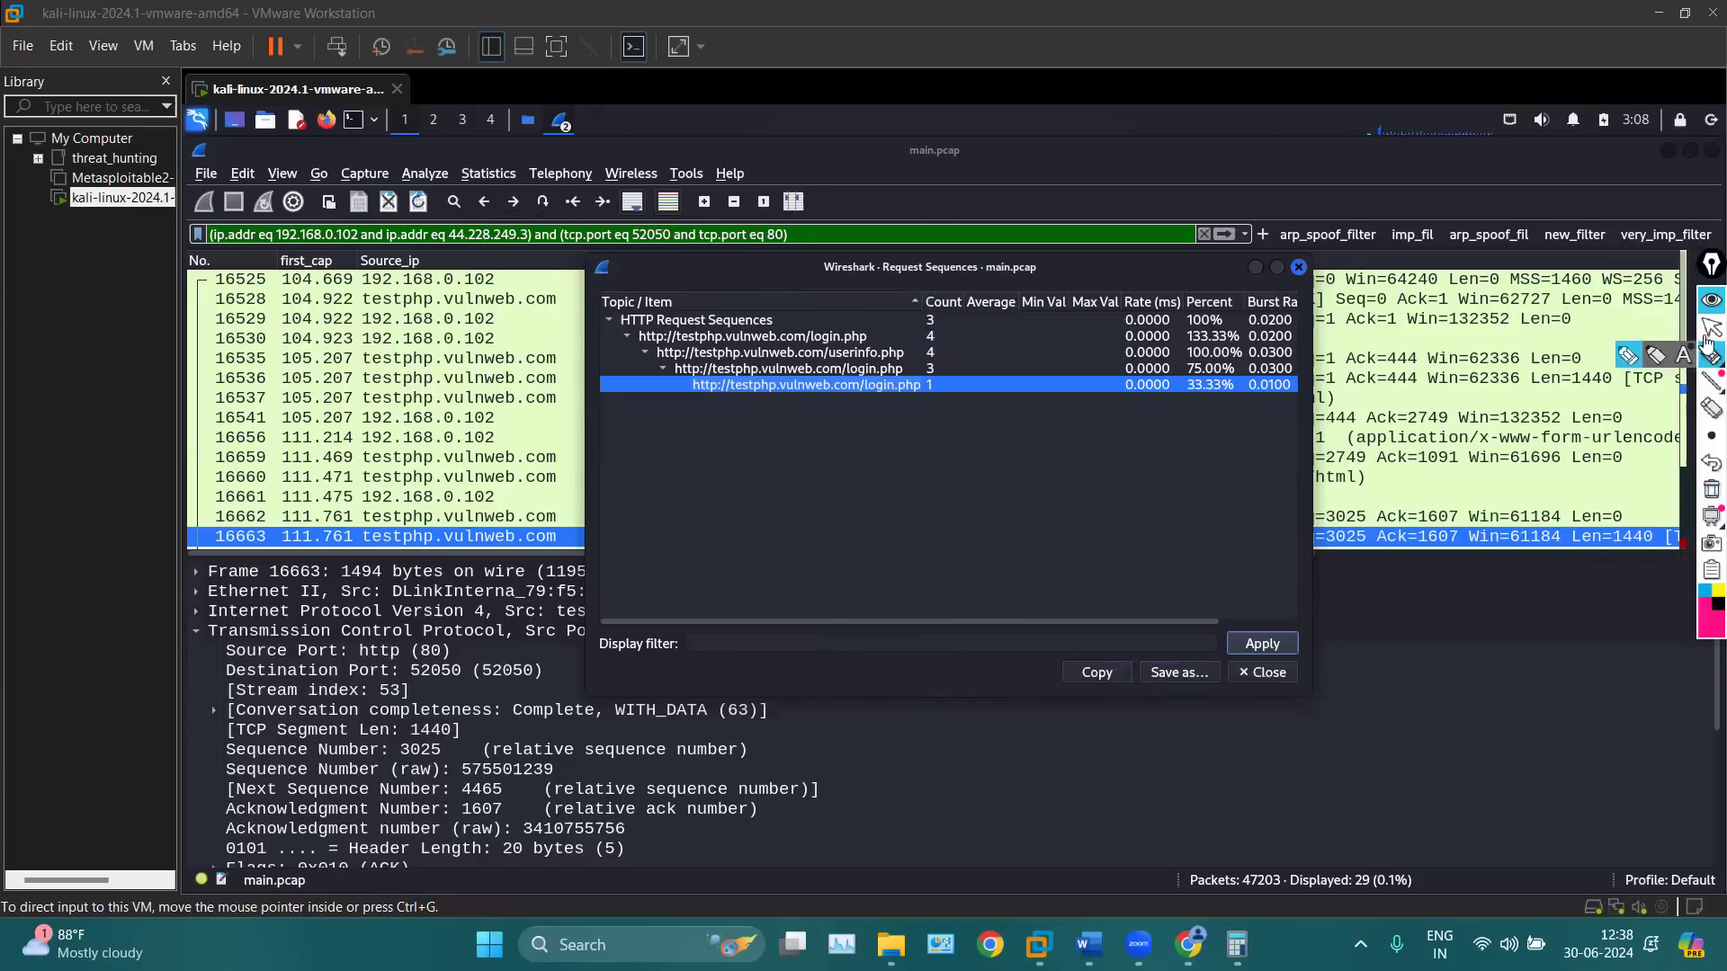
left_click(1711, 327)
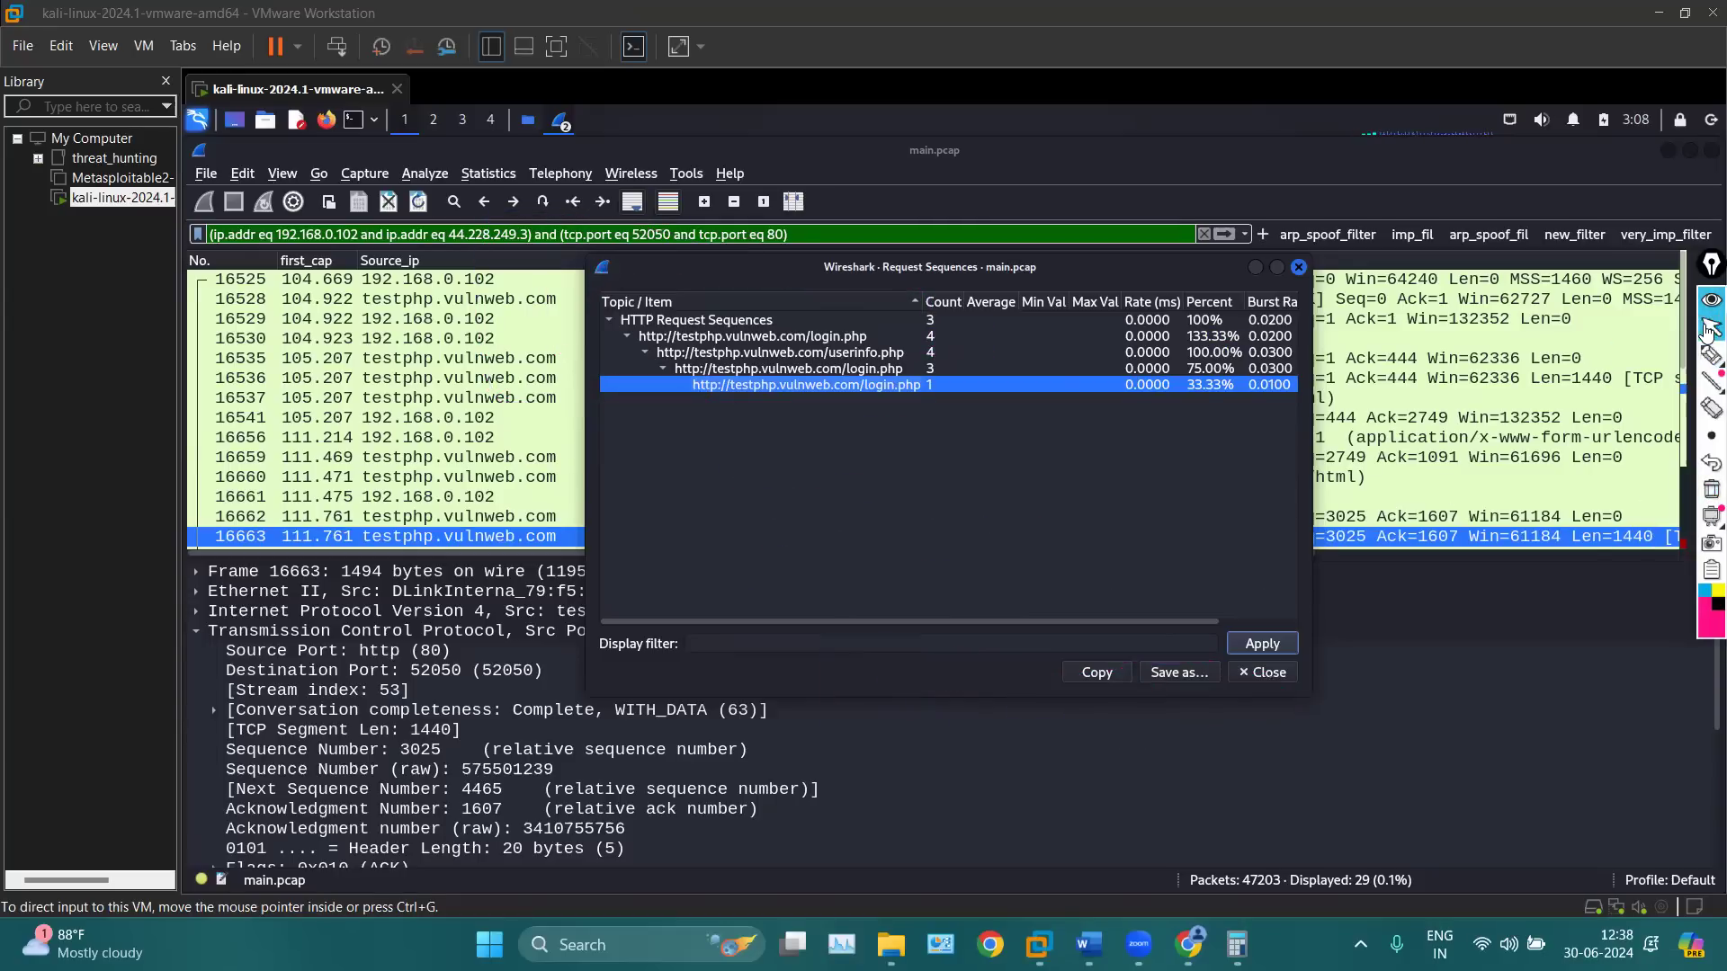
left_click(1298, 268)
left_click(489, 175)
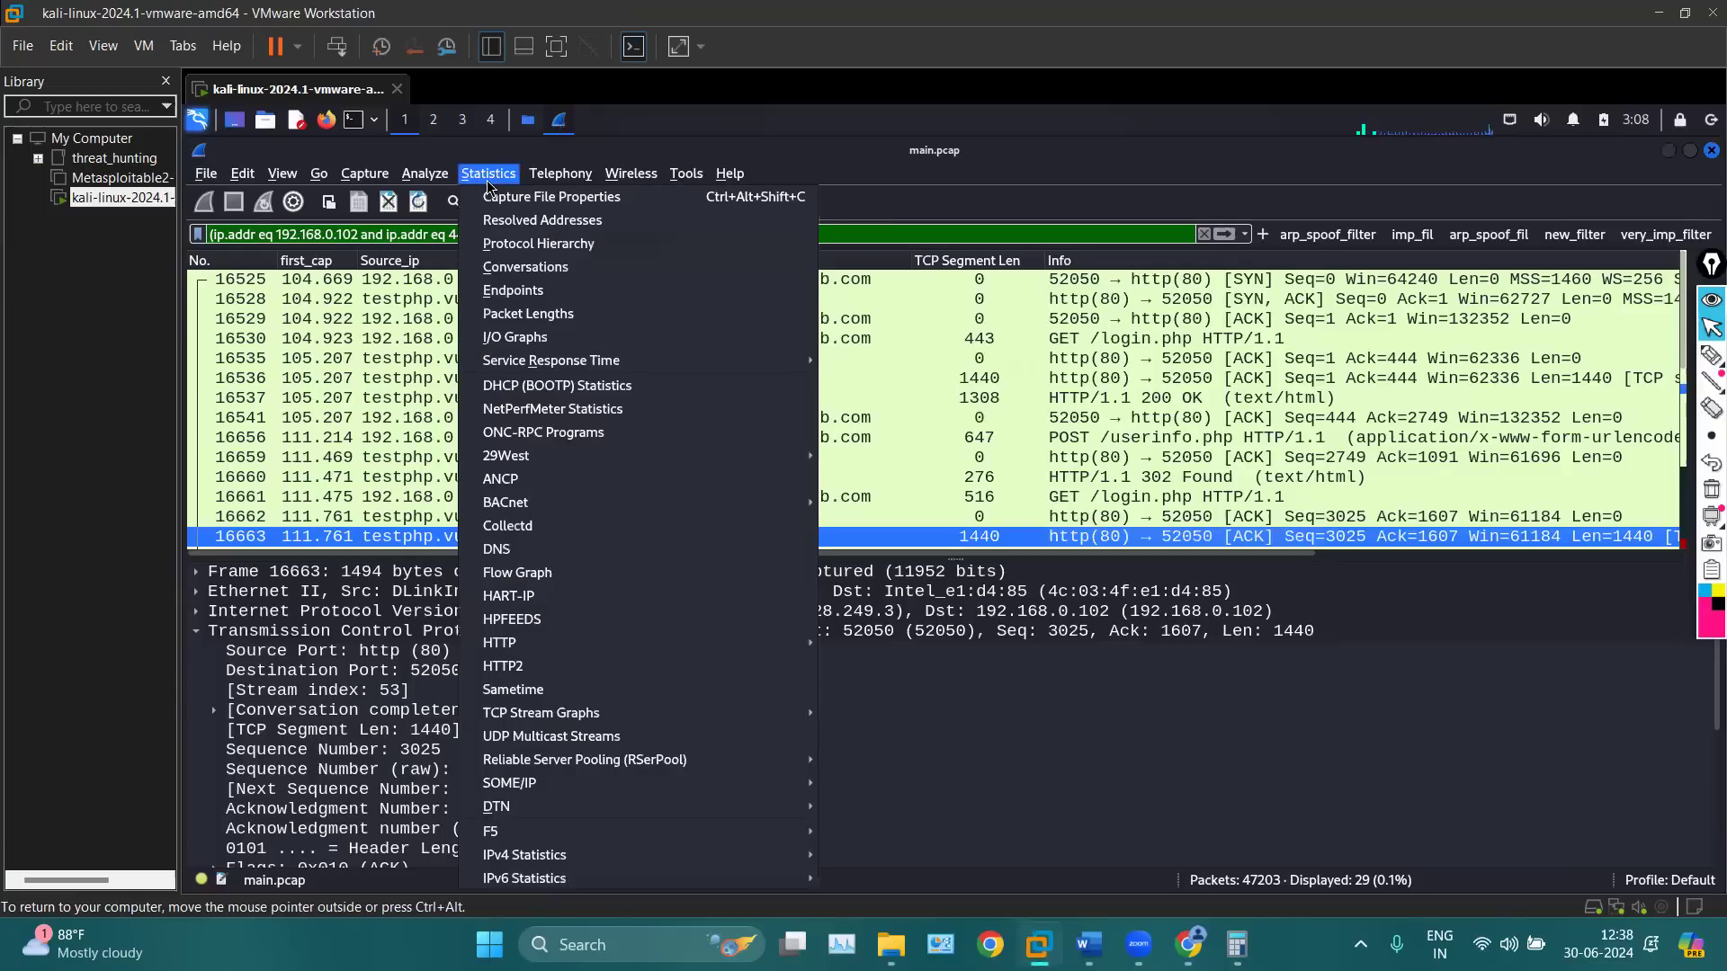
mouse_move(711, 507)
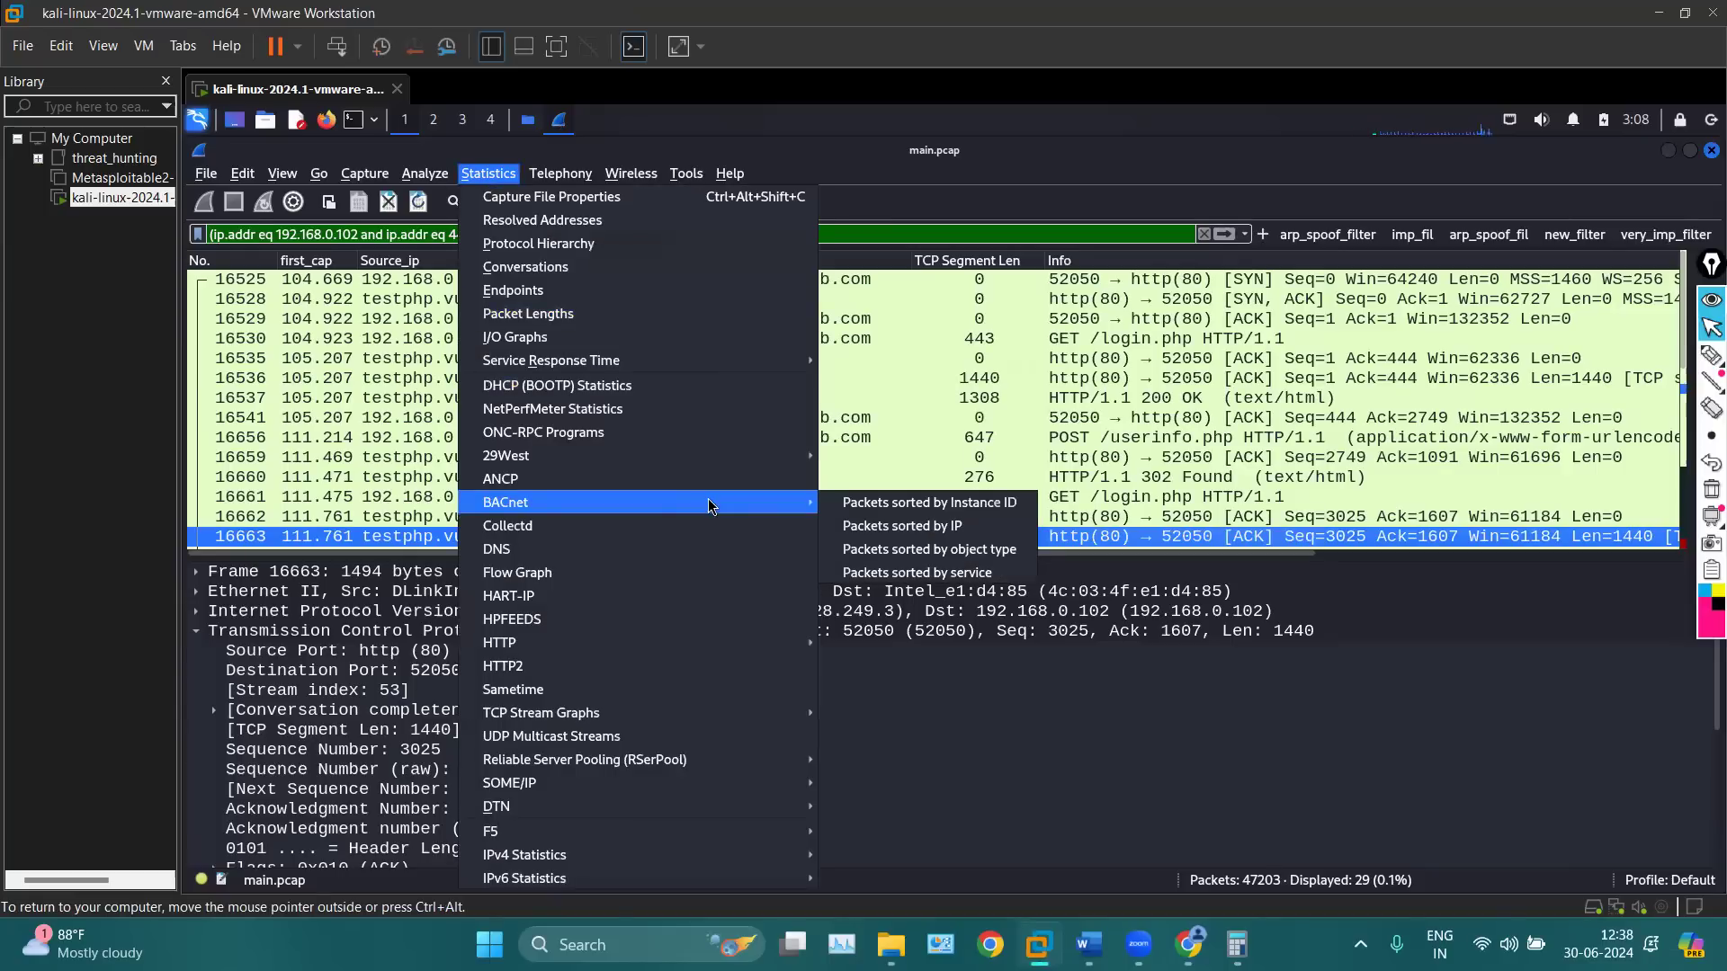
left_click(900, 383)
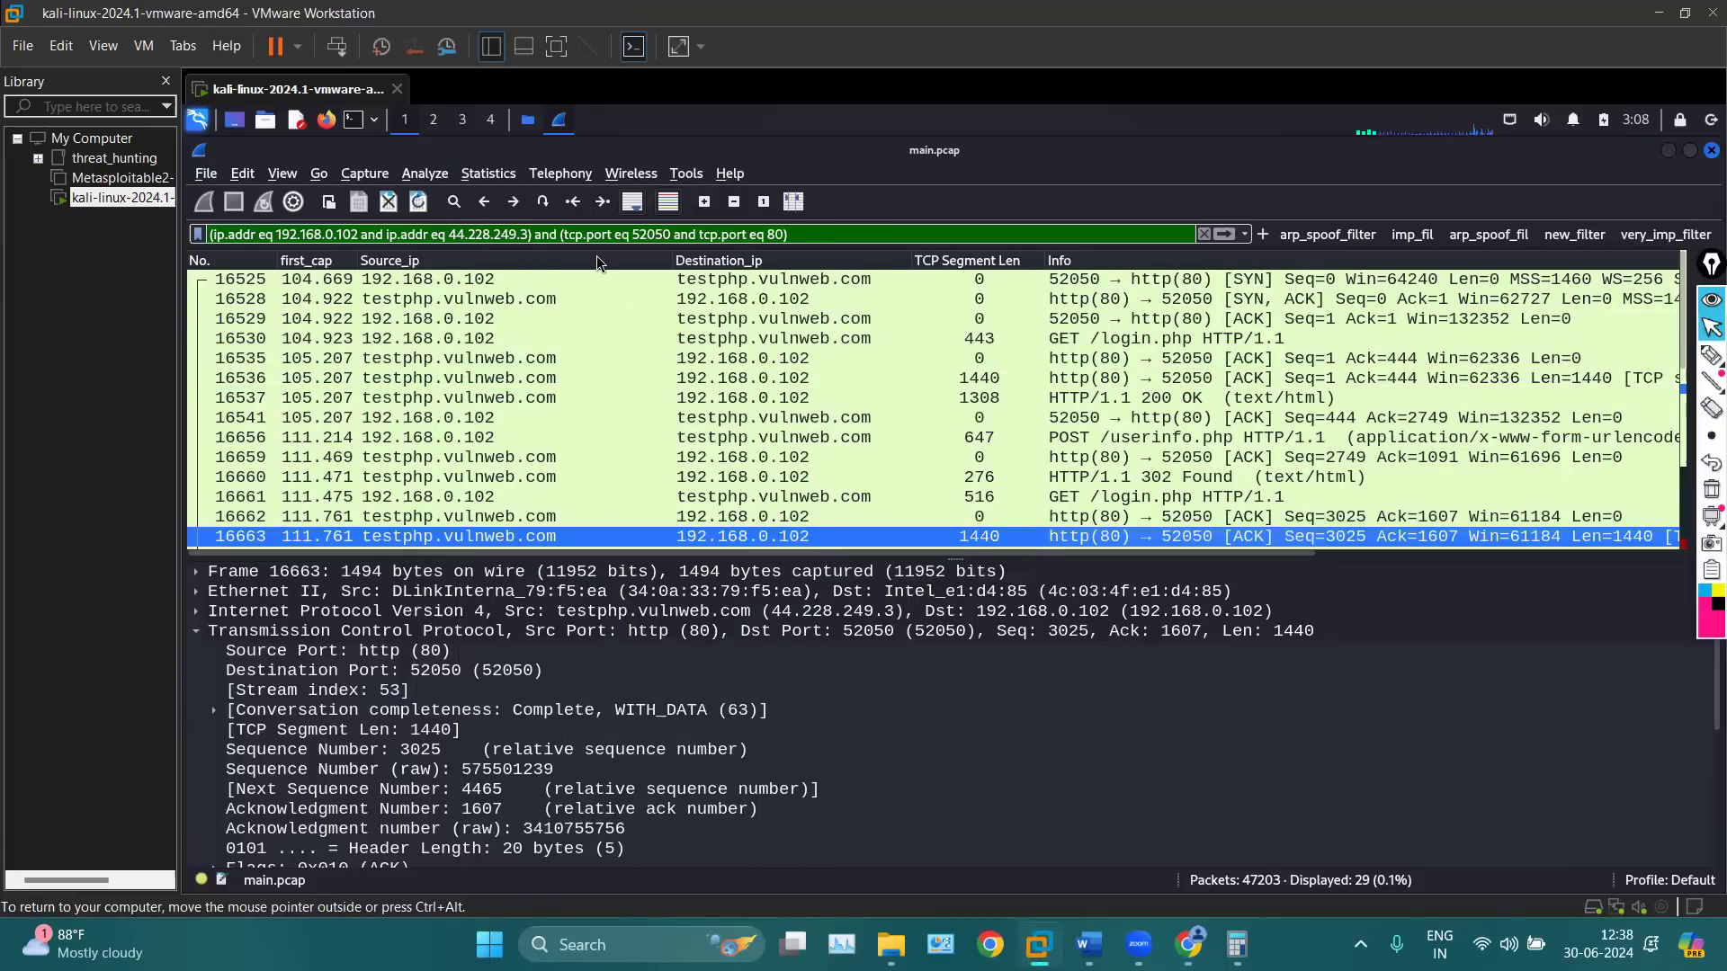
left_click(489, 174)
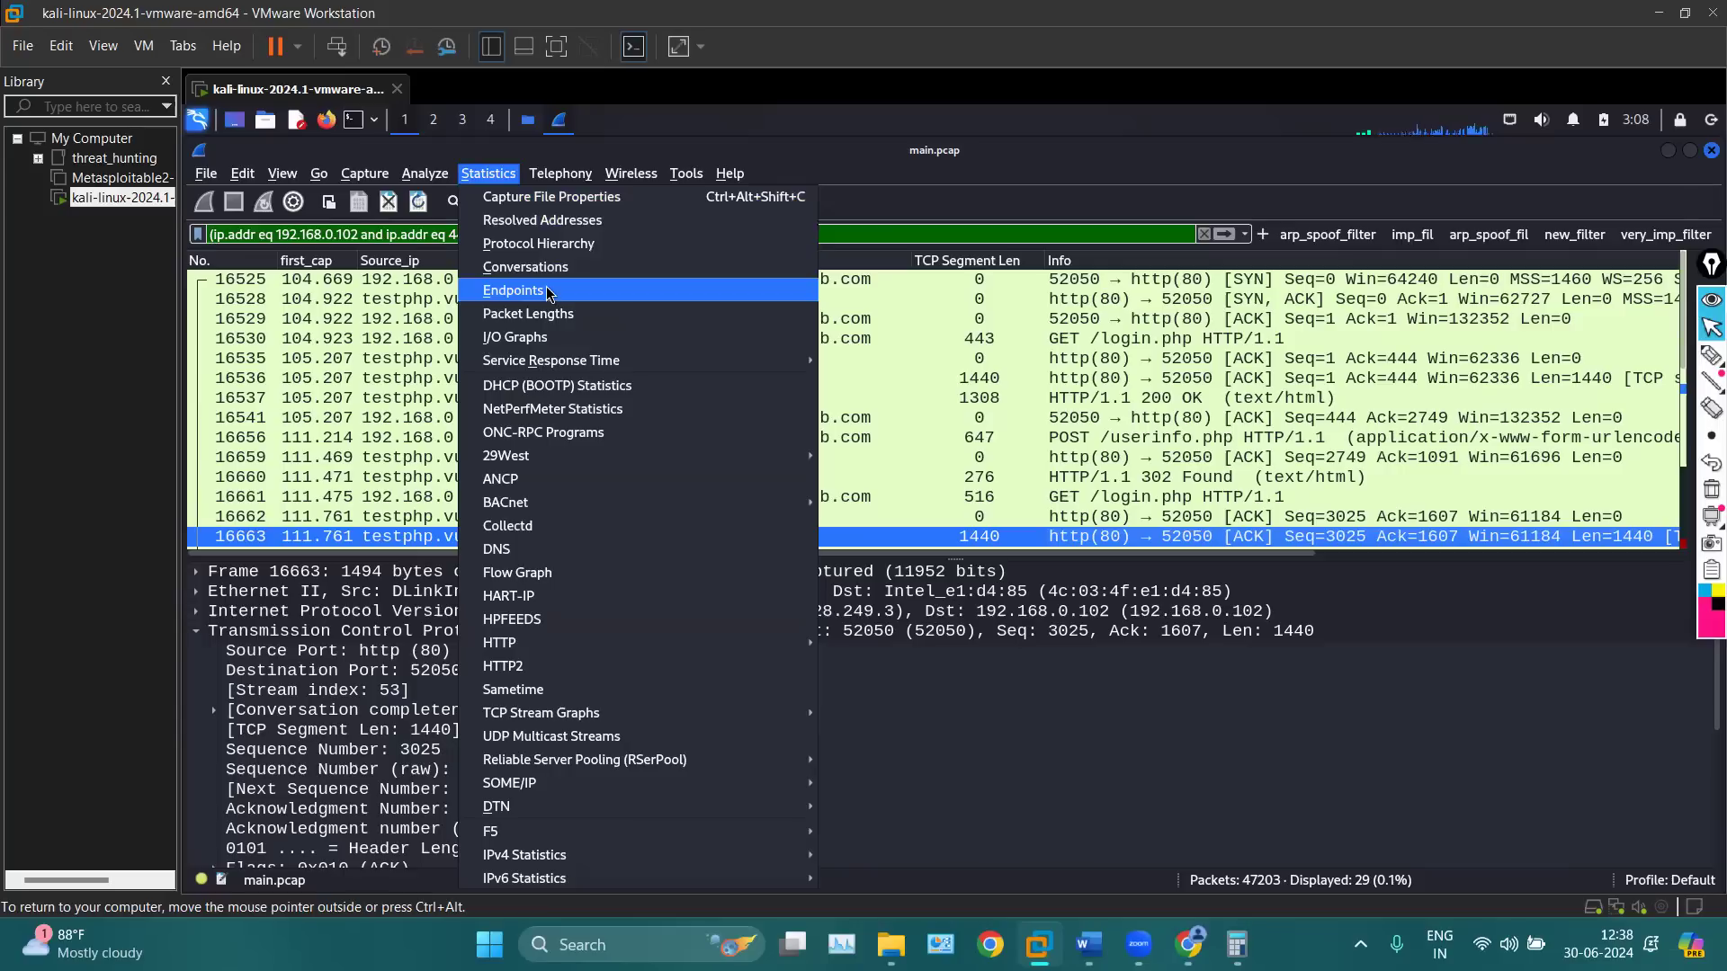
left_click(1148, 423)
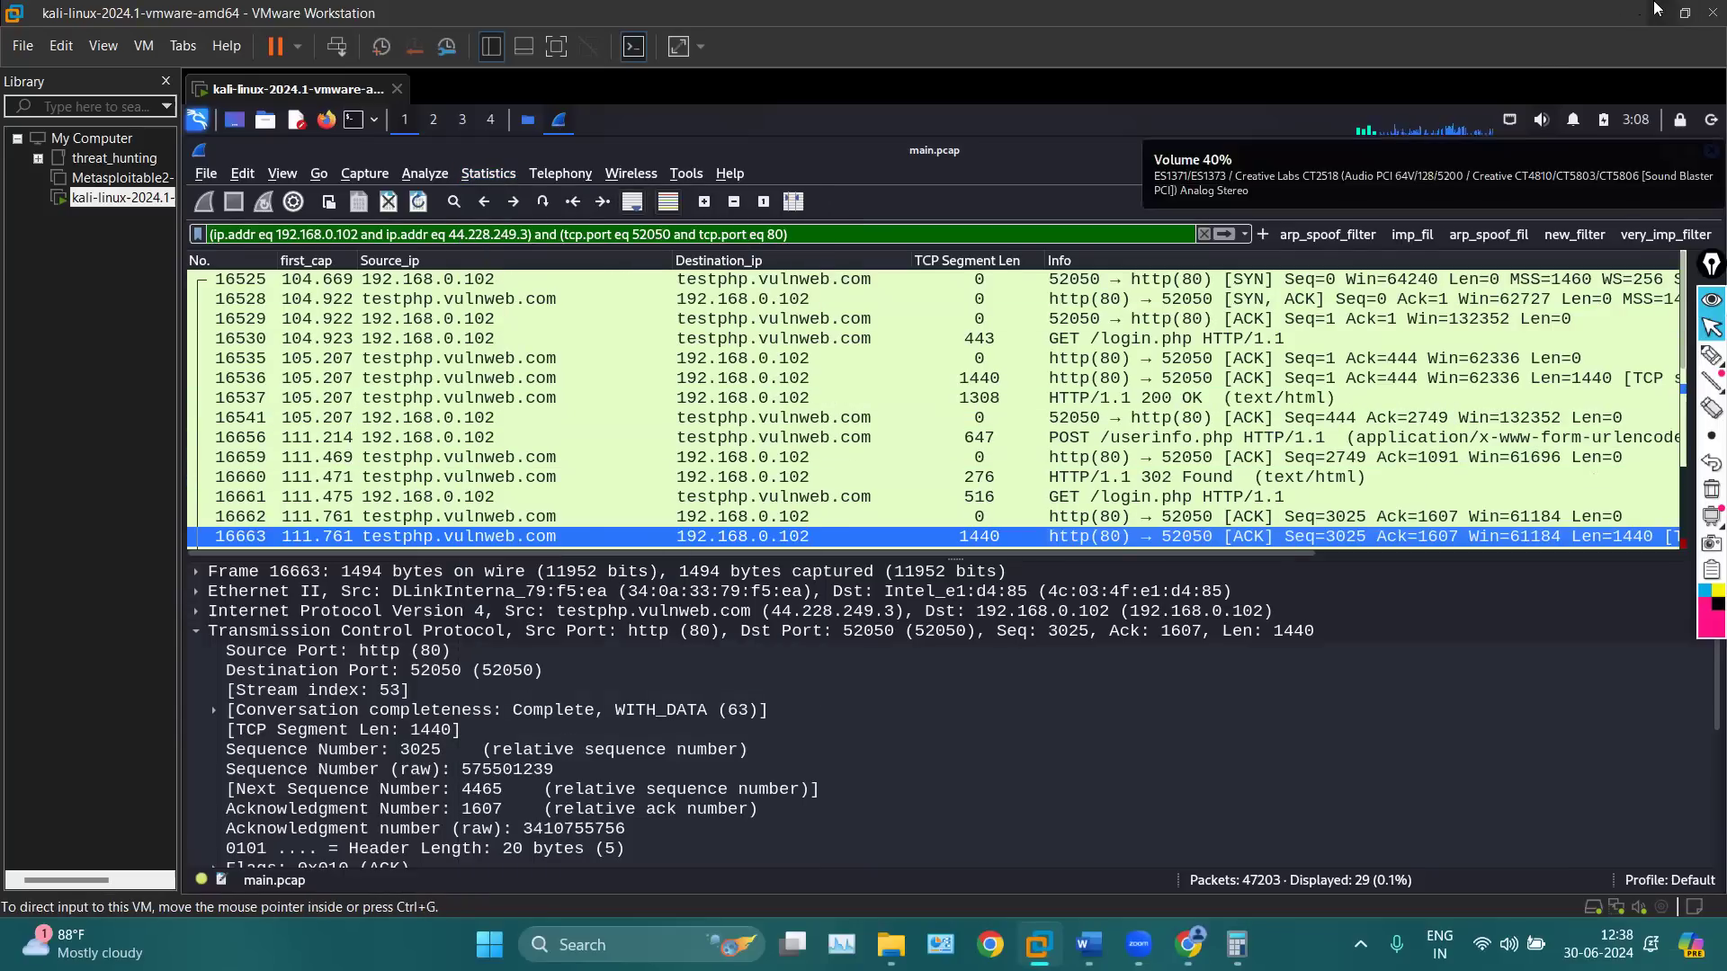
Switch to http.docx in Word and find the section on decrypting HTTPS traffic and exporting SSL keys
left_click(1685, 12)
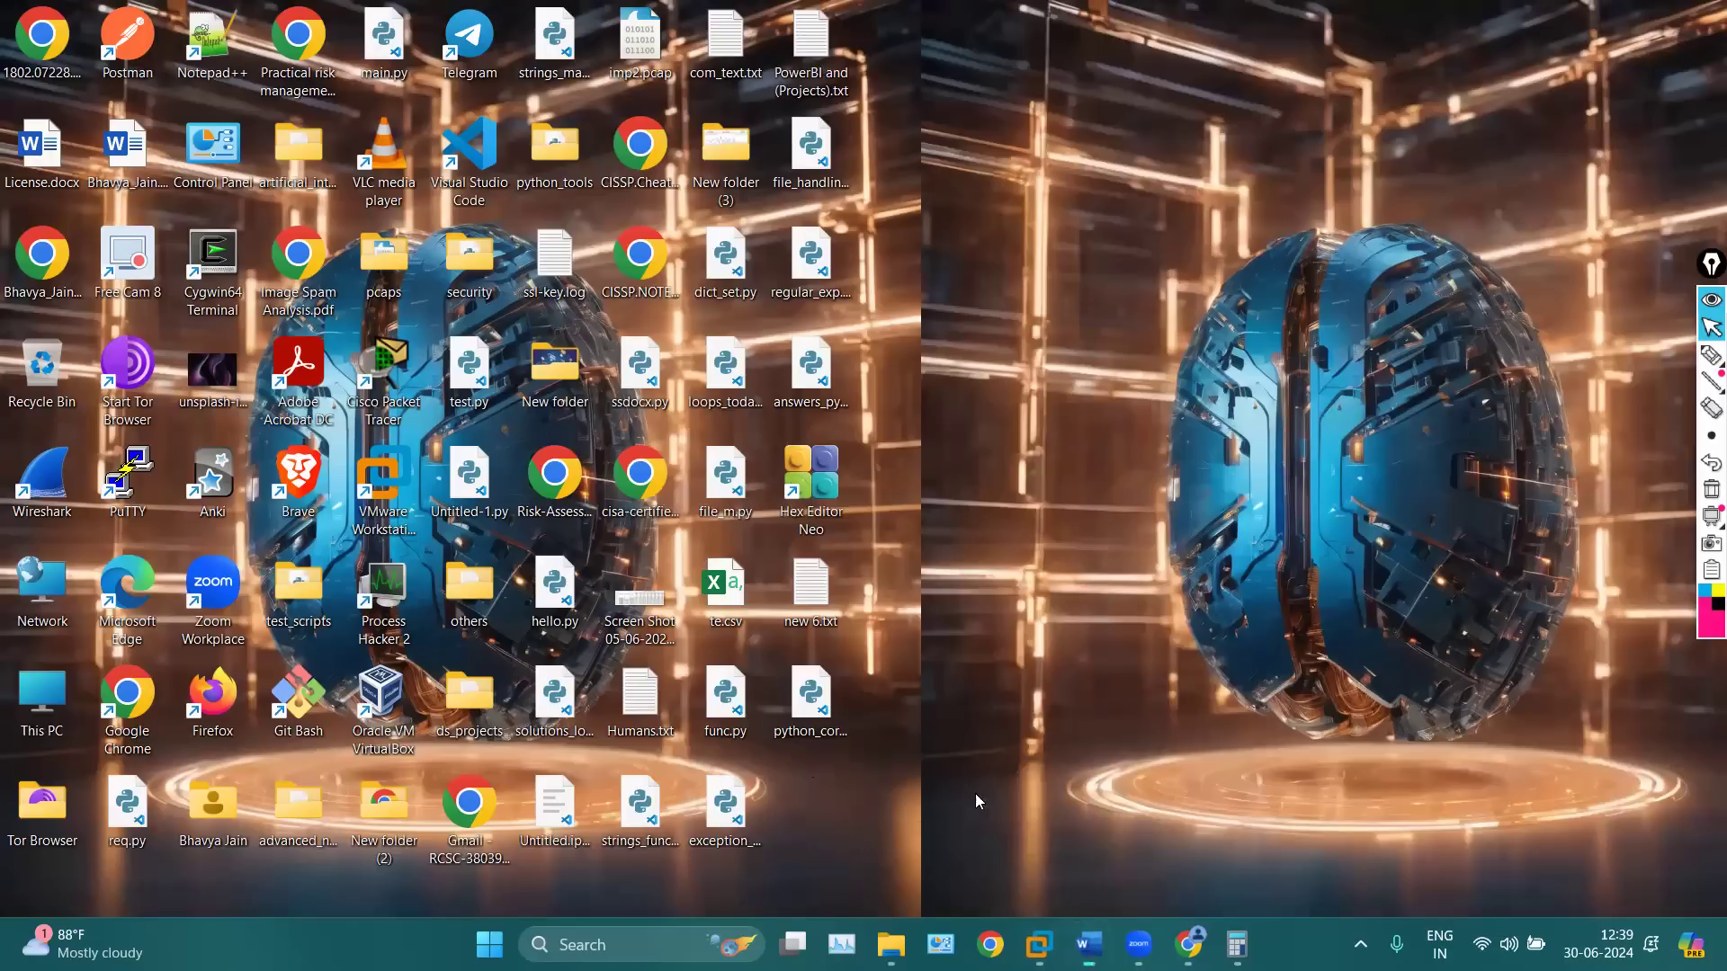
left_click(1088, 945)
scroll(927, 665, "down", 6)
scroll(927, 671, "down", 15)
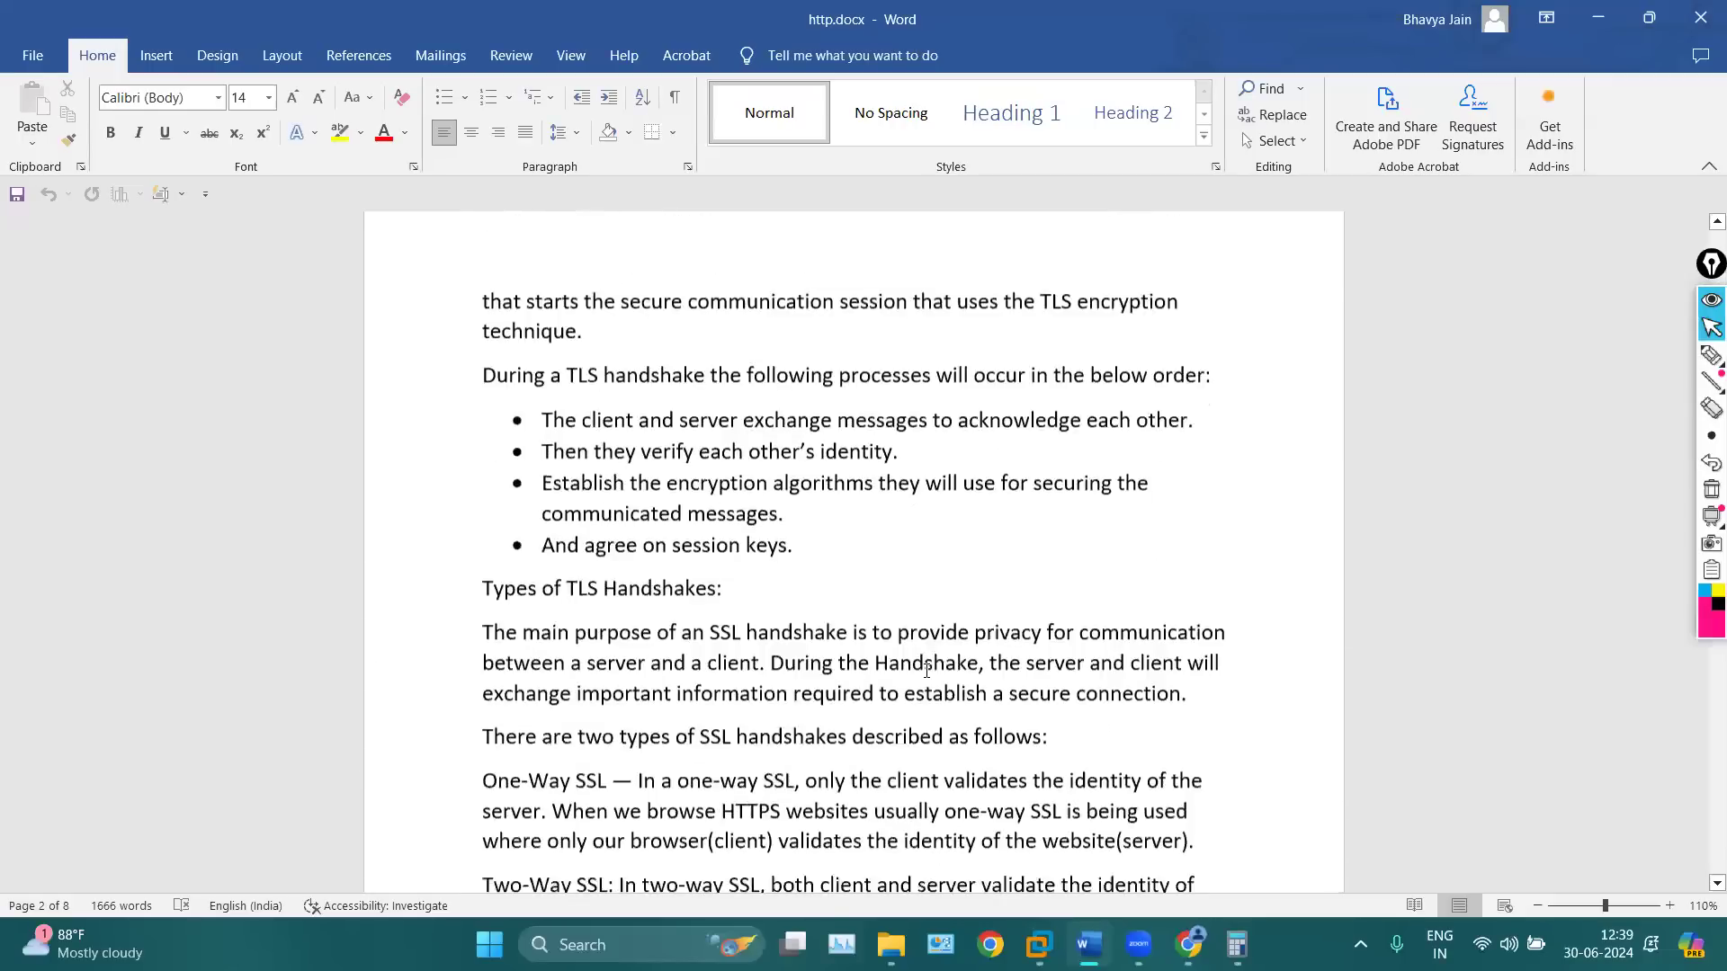
scroll(919, 574, "up", 5)
scroll(918, 572, "down", 18)
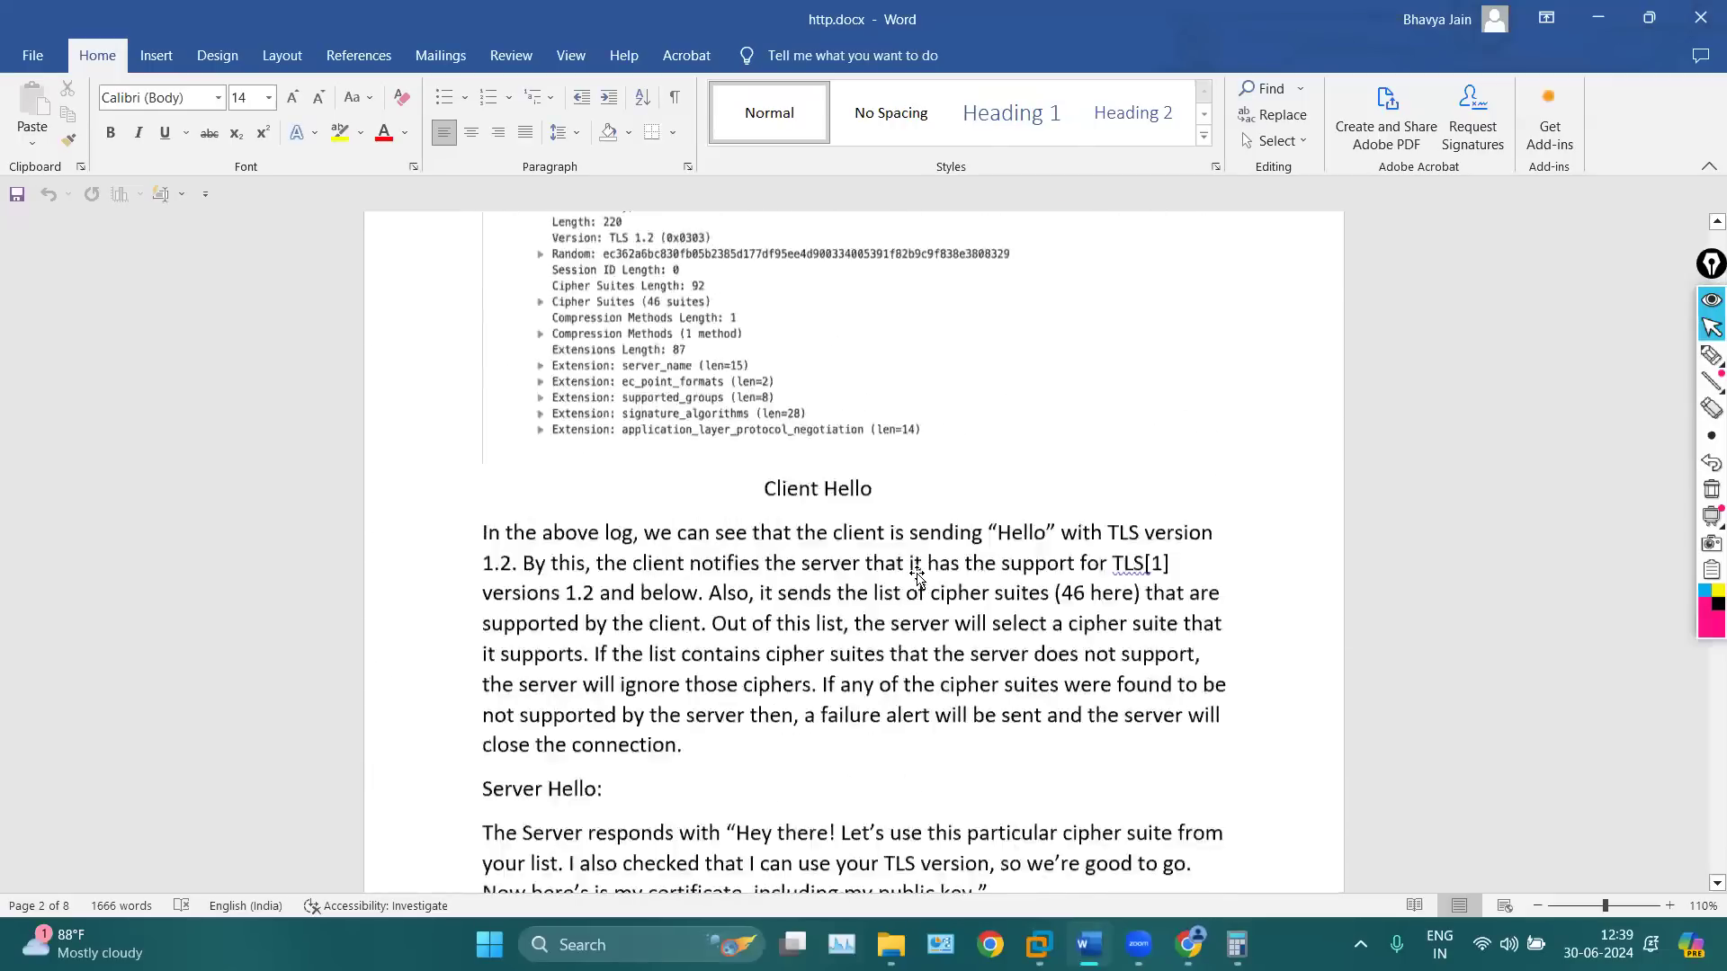
scroll(918, 575, "down", 15)
scroll(917, 572, "up", 6)
scroll(797, 462, "up", 5)
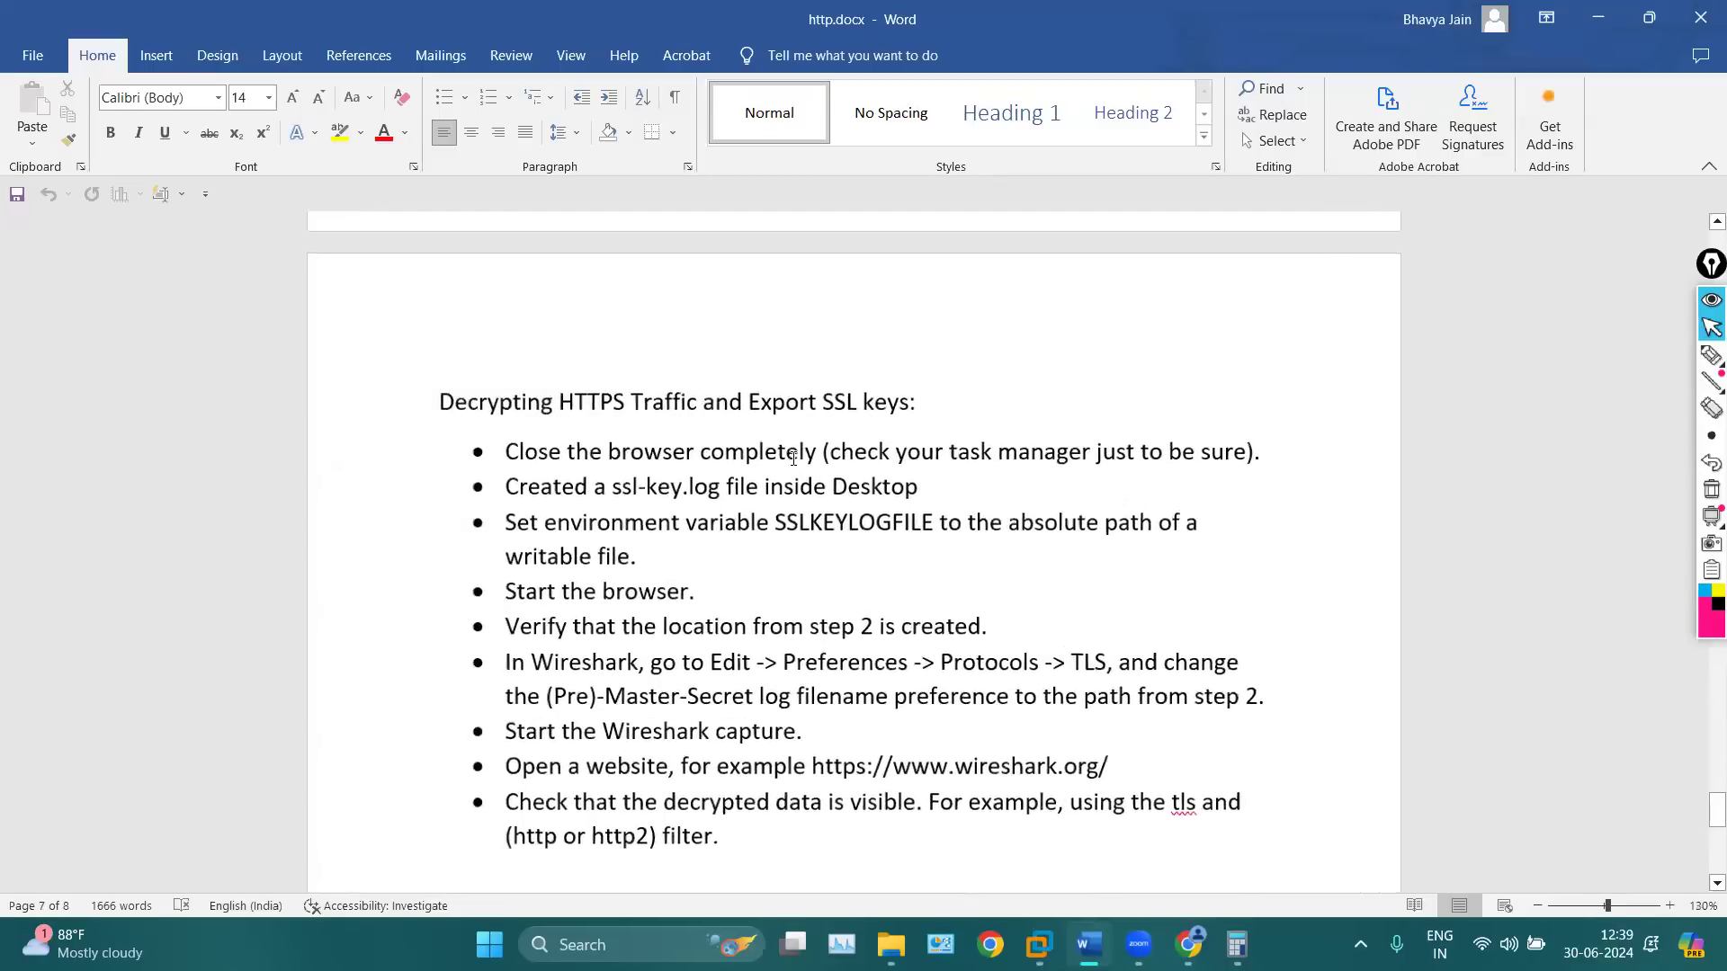
Highlight the instruction to close the browser completely and bring up Task Manager to check for running browser processes
left_click_drag(411, 467, 790, 472)
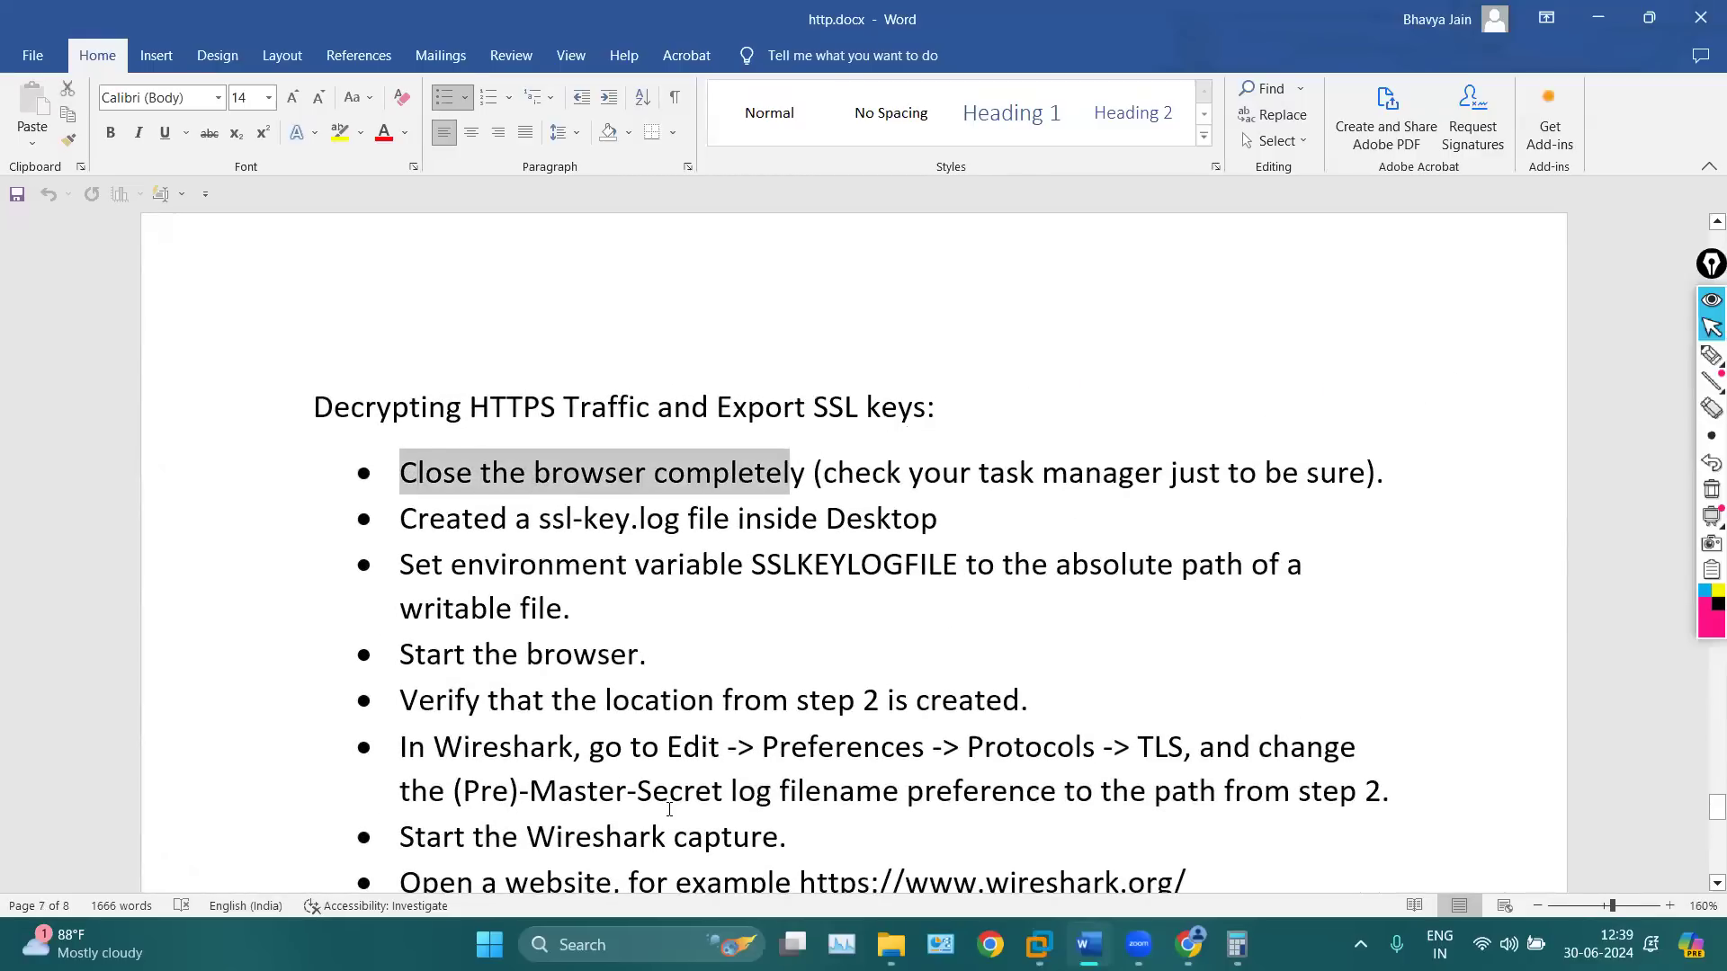
key("ctrl+shift+Escape")
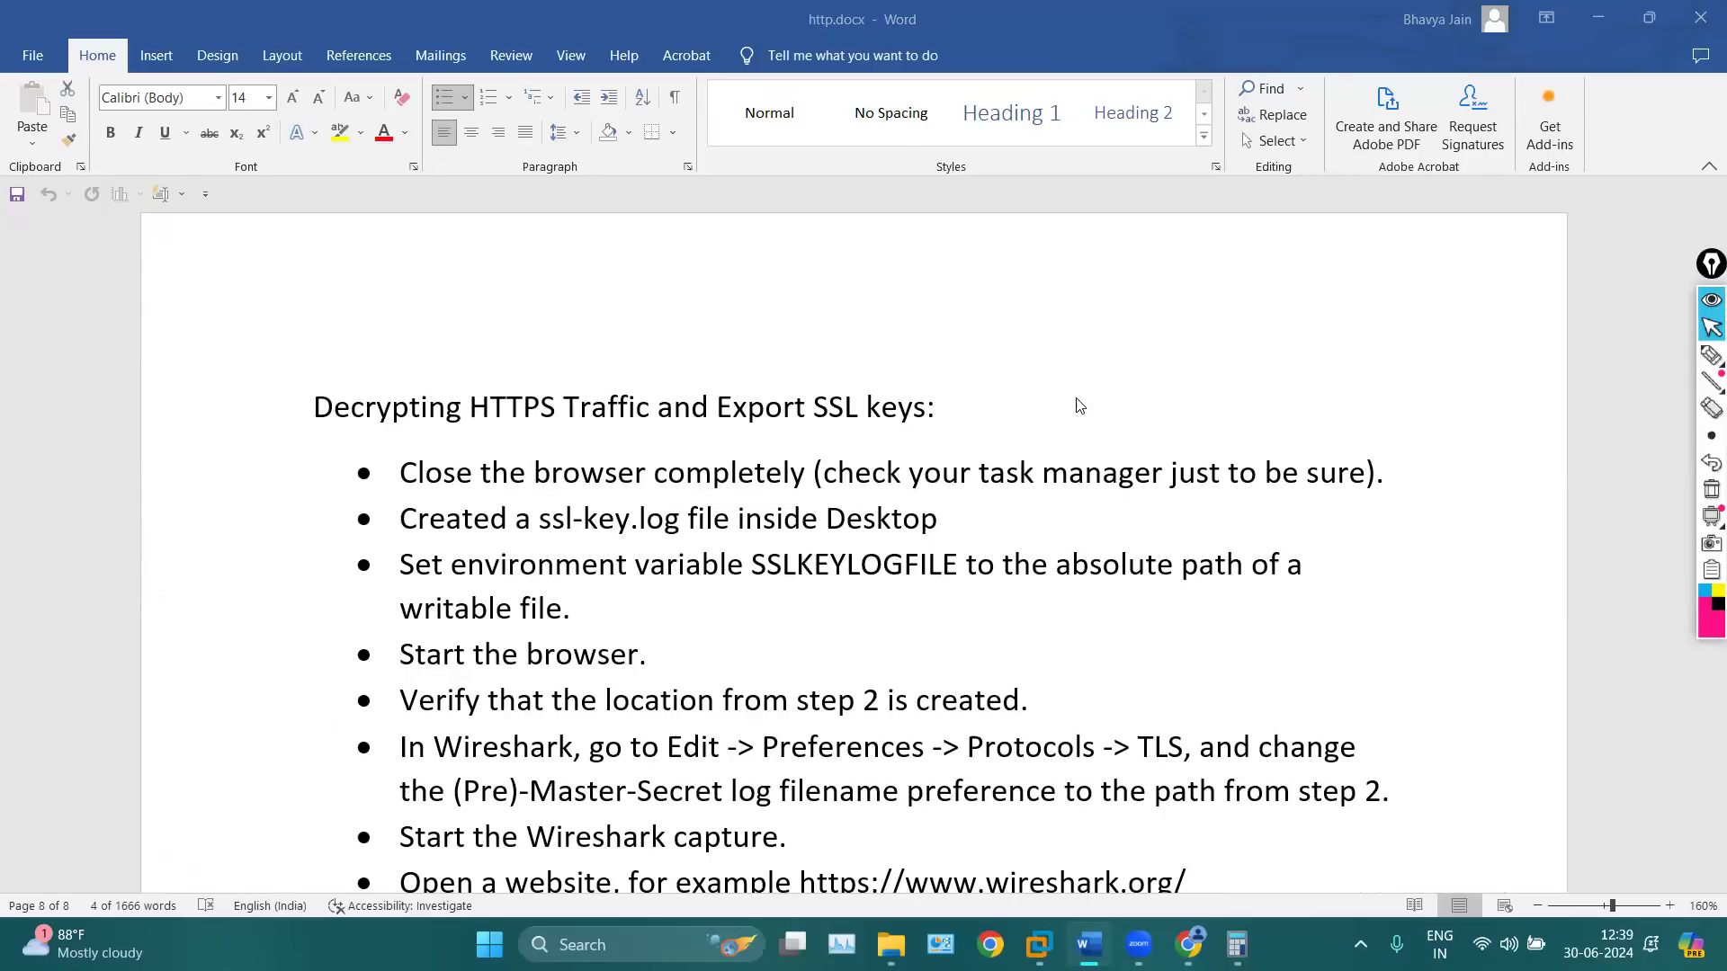
left_click(563, 533)
left_click(696, 537)
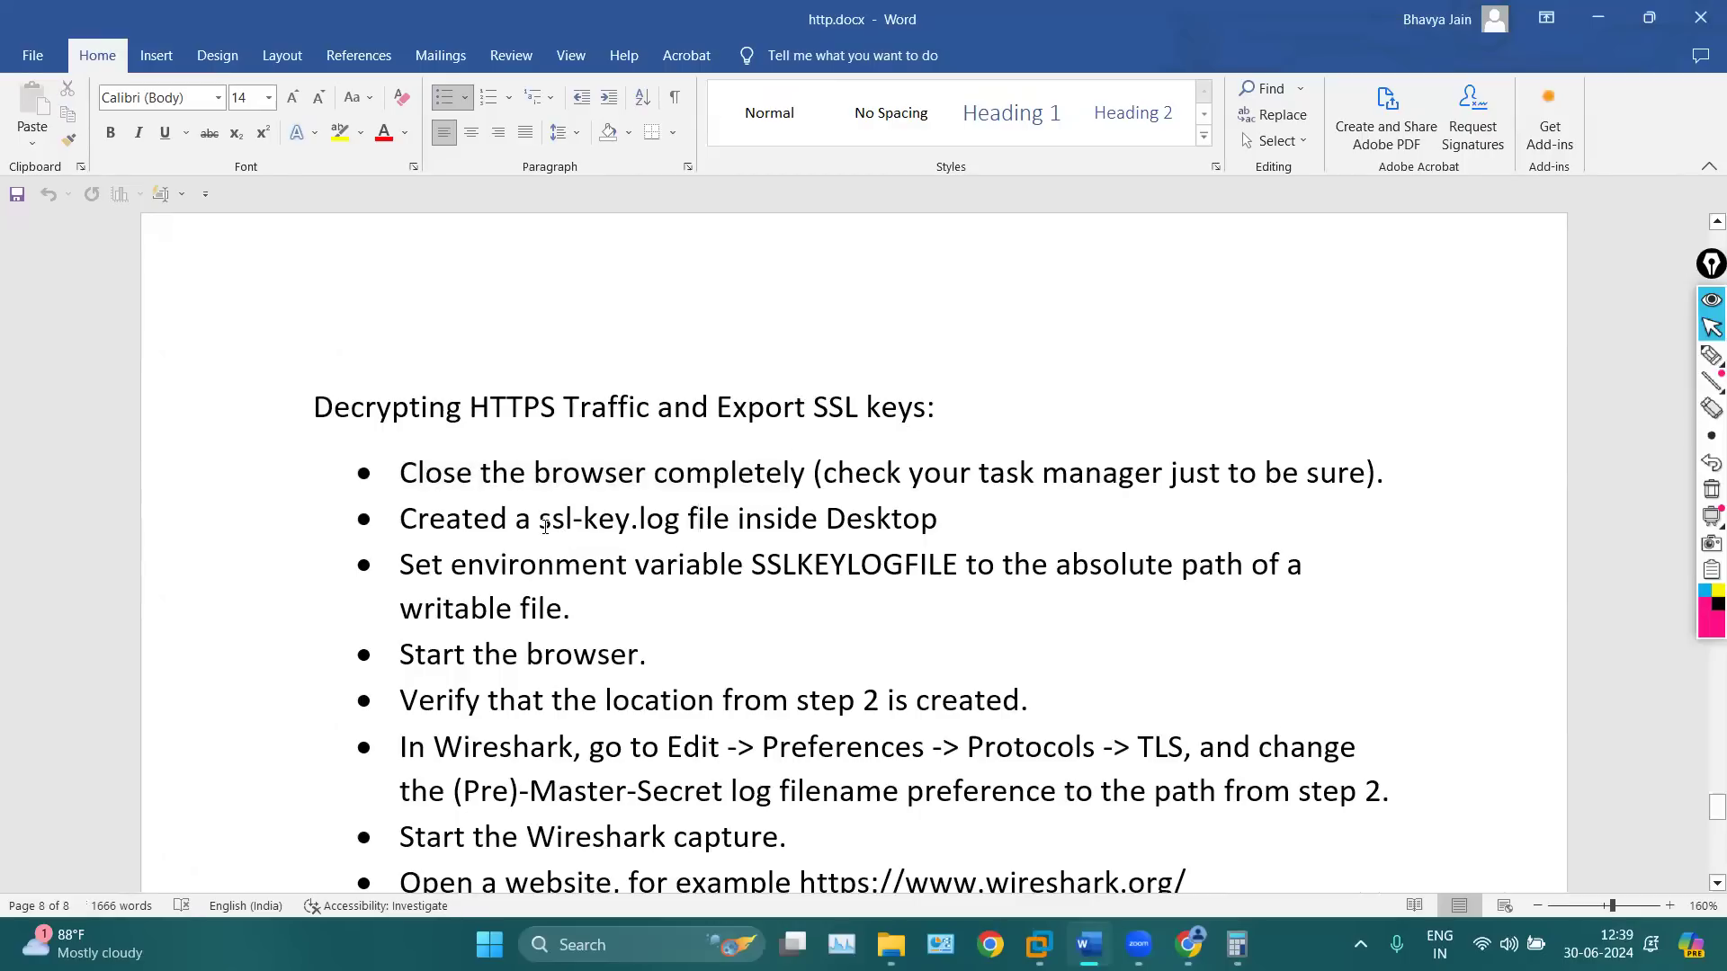
Highlight the ssl-key.log file name in the instructions, minimize Word, and move ssl-key.log to the desktop's empty area
left_click_drag(544, 524, 670, 521)
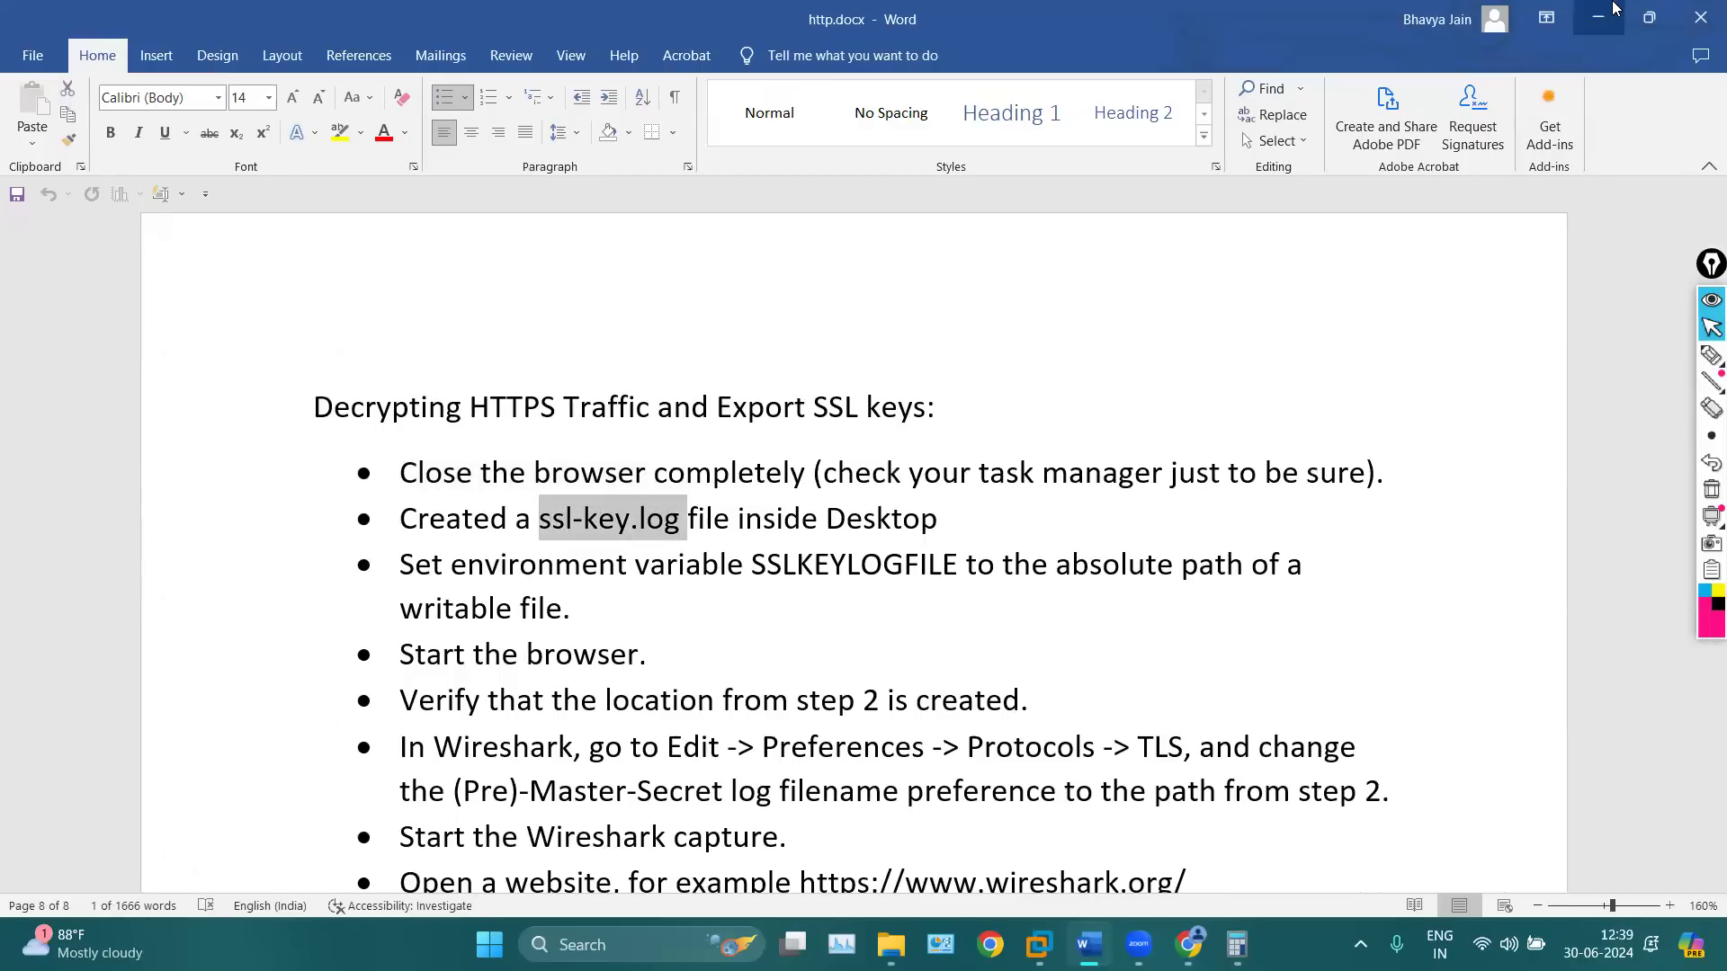
left_click(1599, 18)
left_click_drag(554, 275, 964, 194)
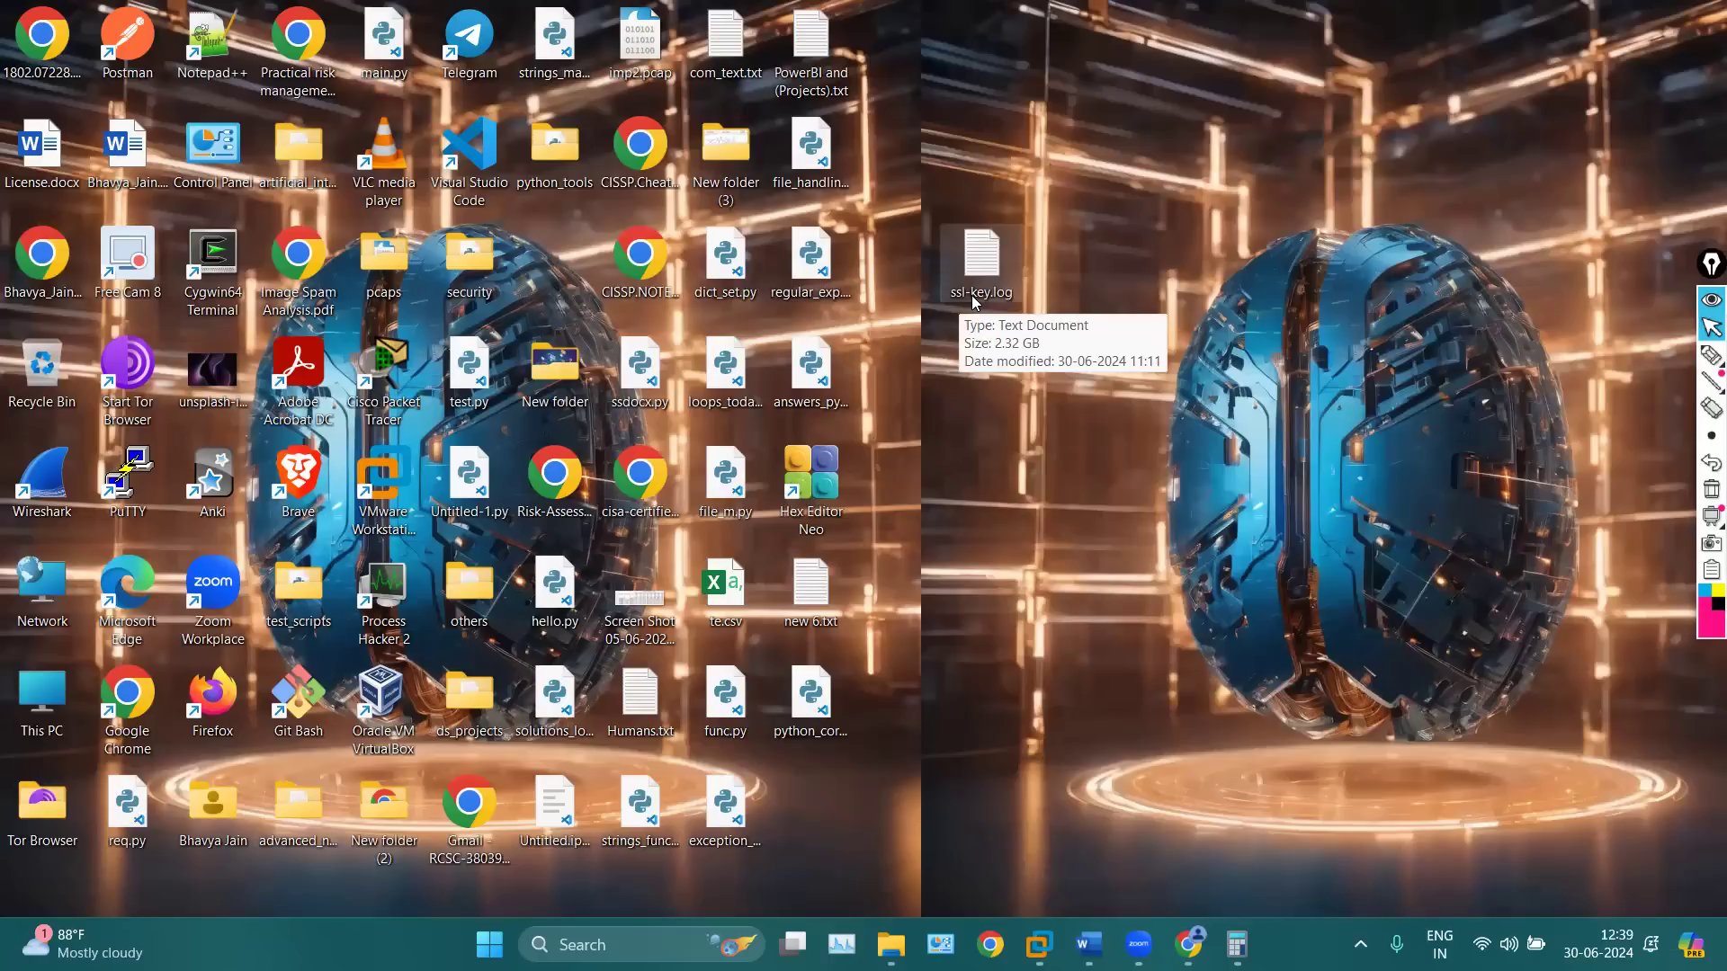
Try creating a desktop text document named as an SSL key log file, and delete the new file
right_click(943, 434)
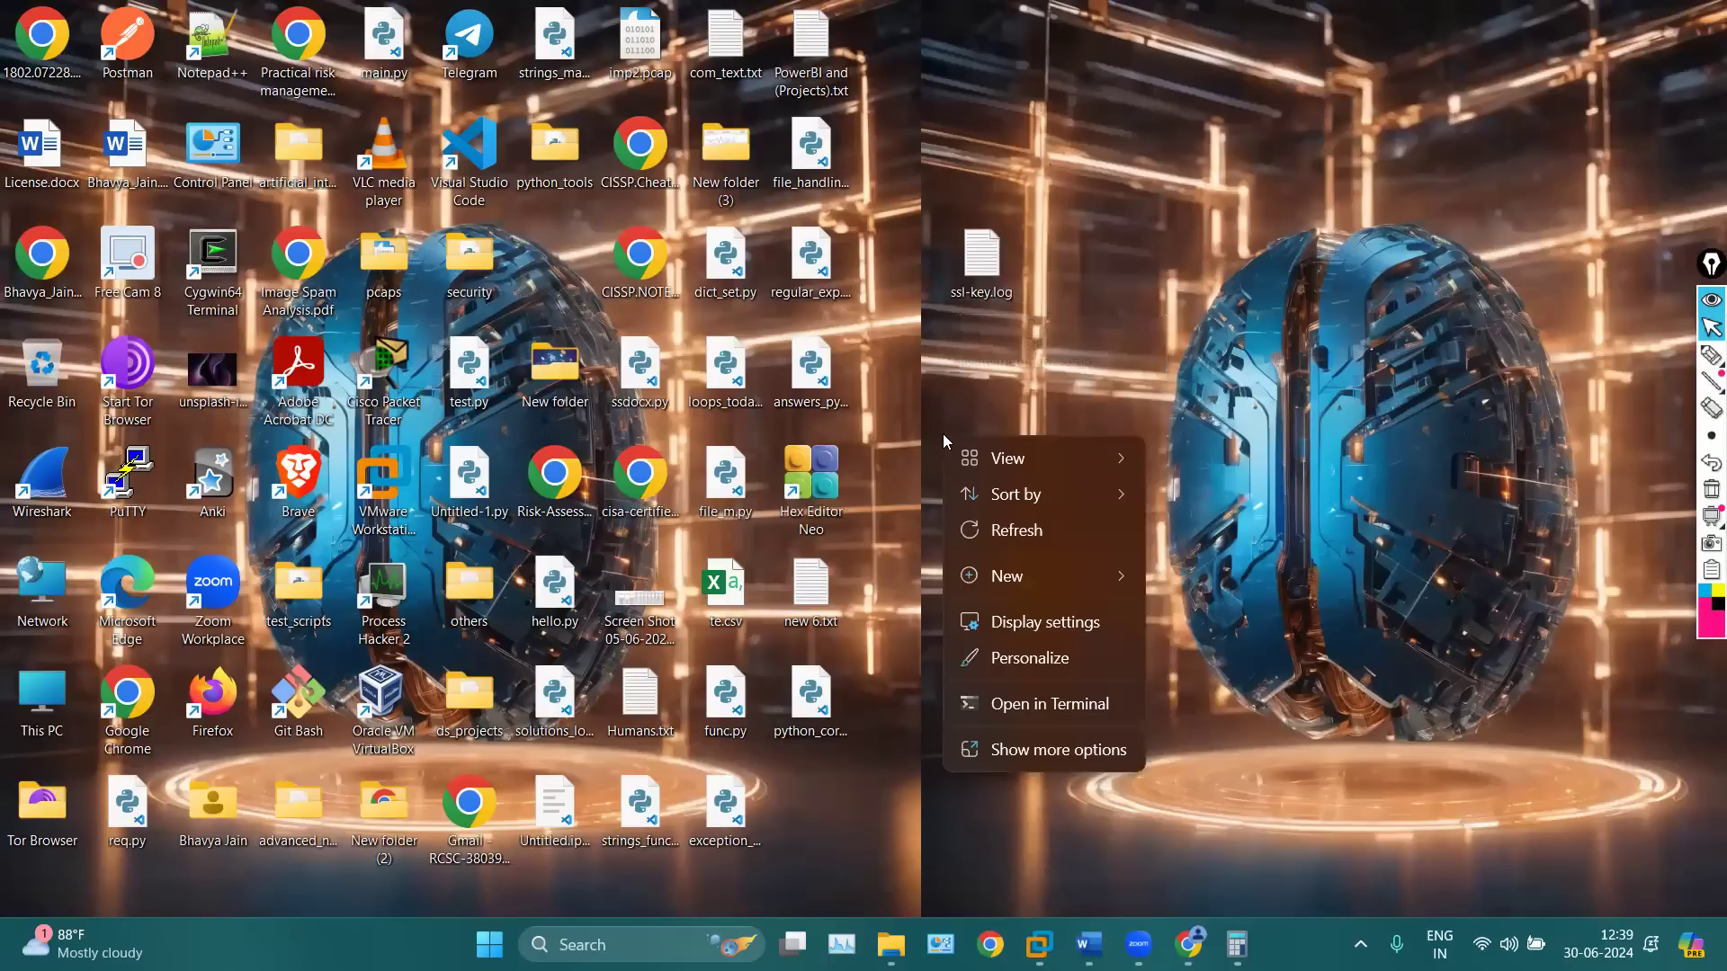
mouse_move(1051, 572)
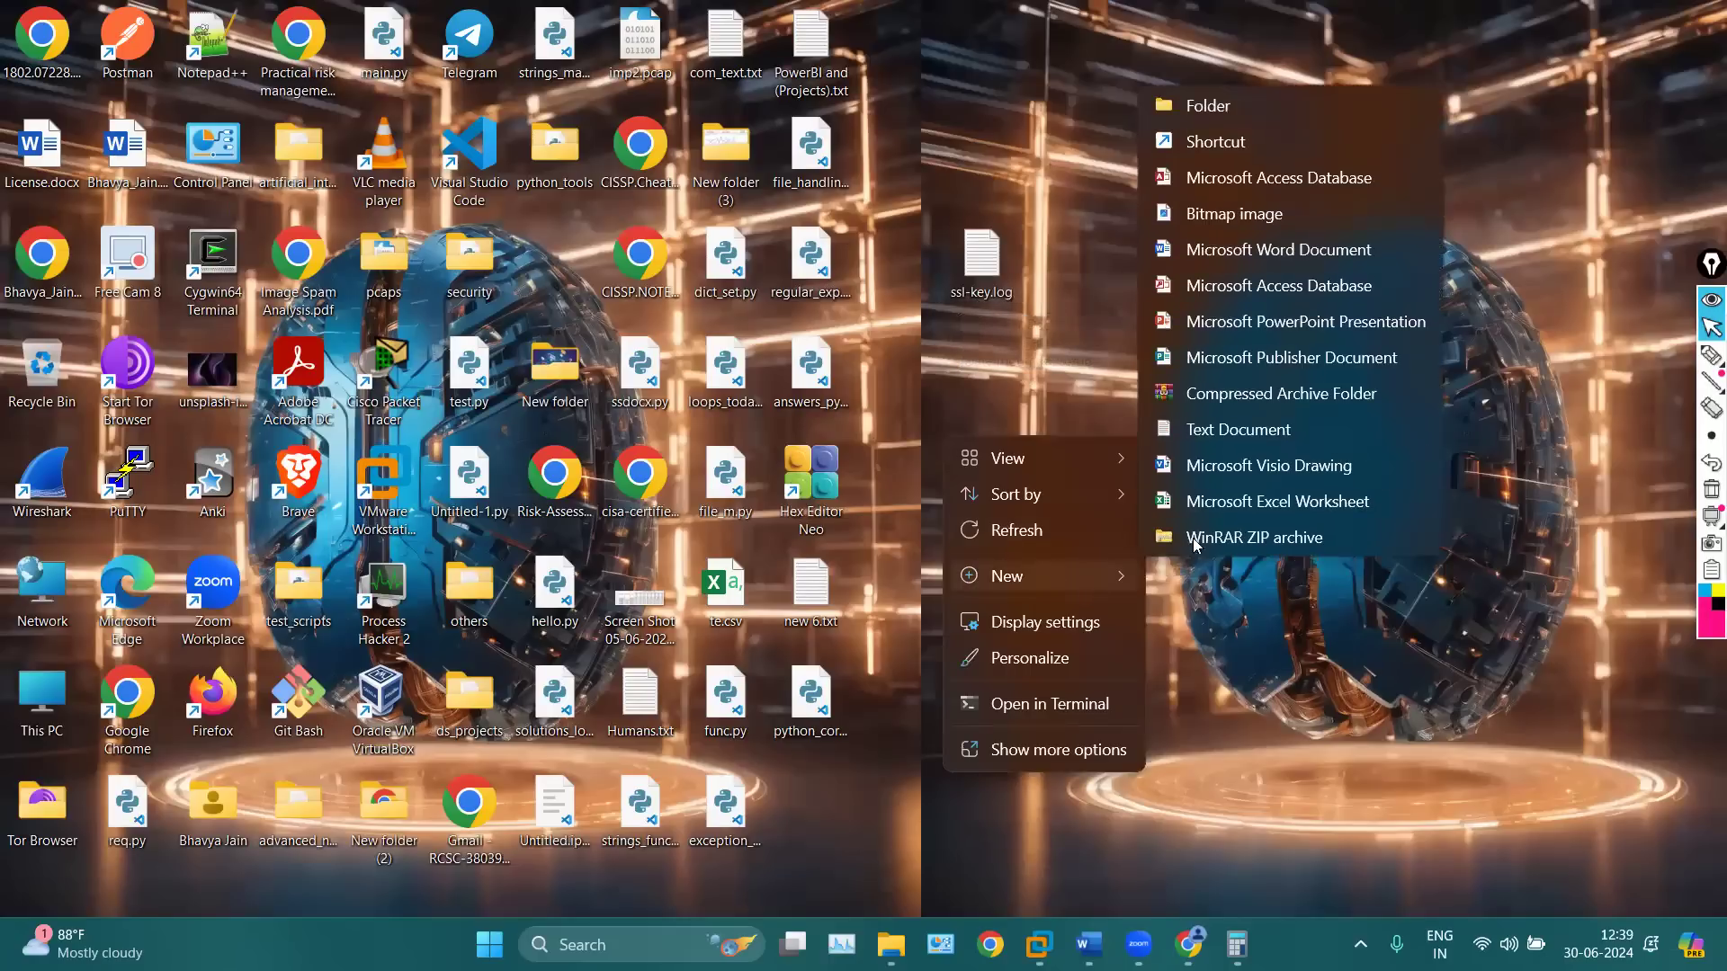
left_click(1187, 434)
key("BackSpace")
type("ssl-")
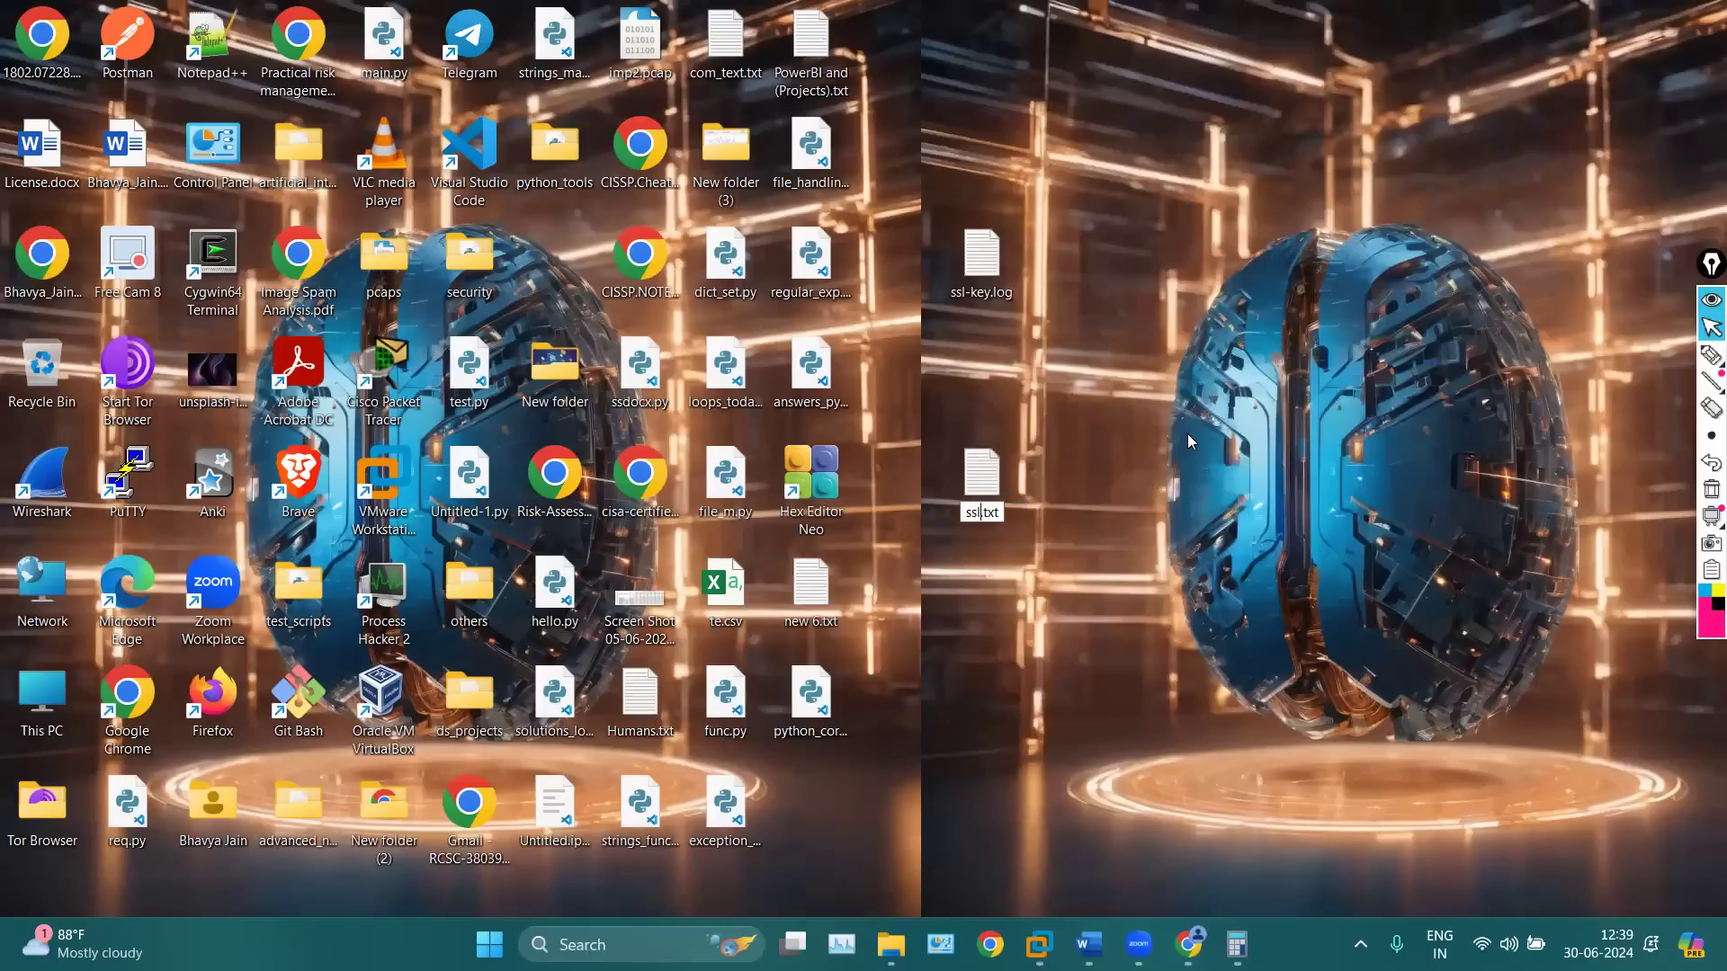
type("key")
key("Right")
key("Delete")
key("Delete")
key("Delete")
type("loh")
key("BackSpace")
key("BackSpace")
key("BackSpace")
key("BackSpace")
key("BackSpace")
key("BackSpace")
key("BackSpace")
key("BackSpace")
key("BackSpace")
key("BackSpace")
key("BackSpace")
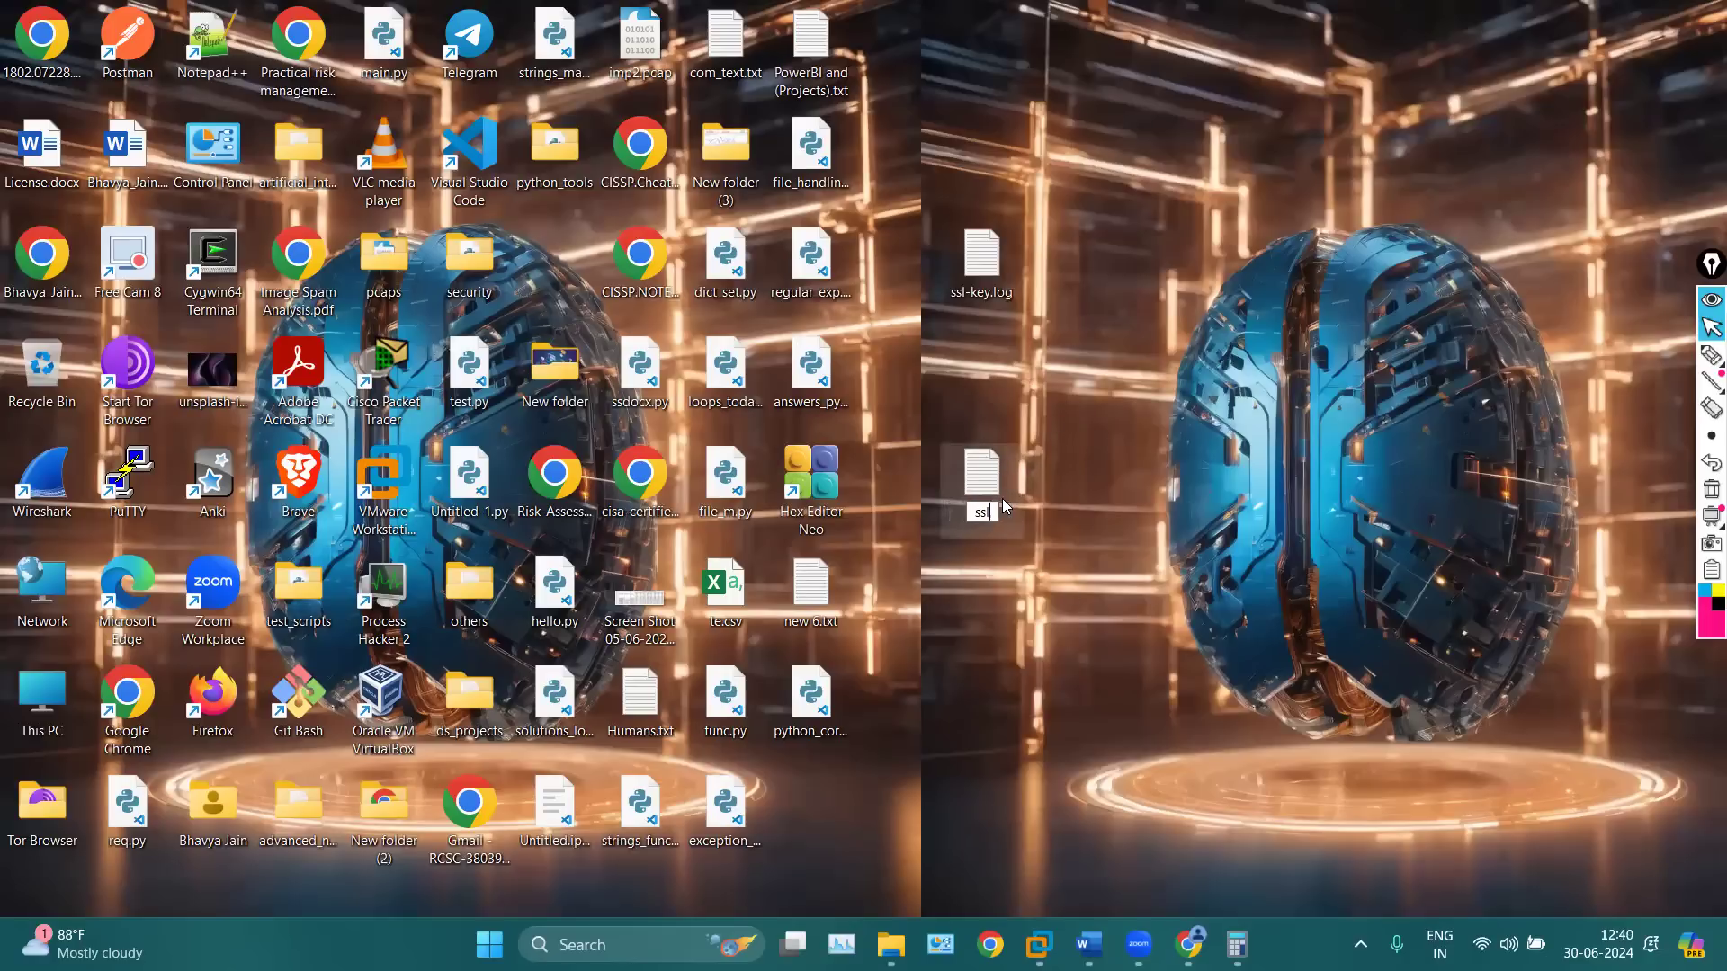
key("Escape")
key("Delete")
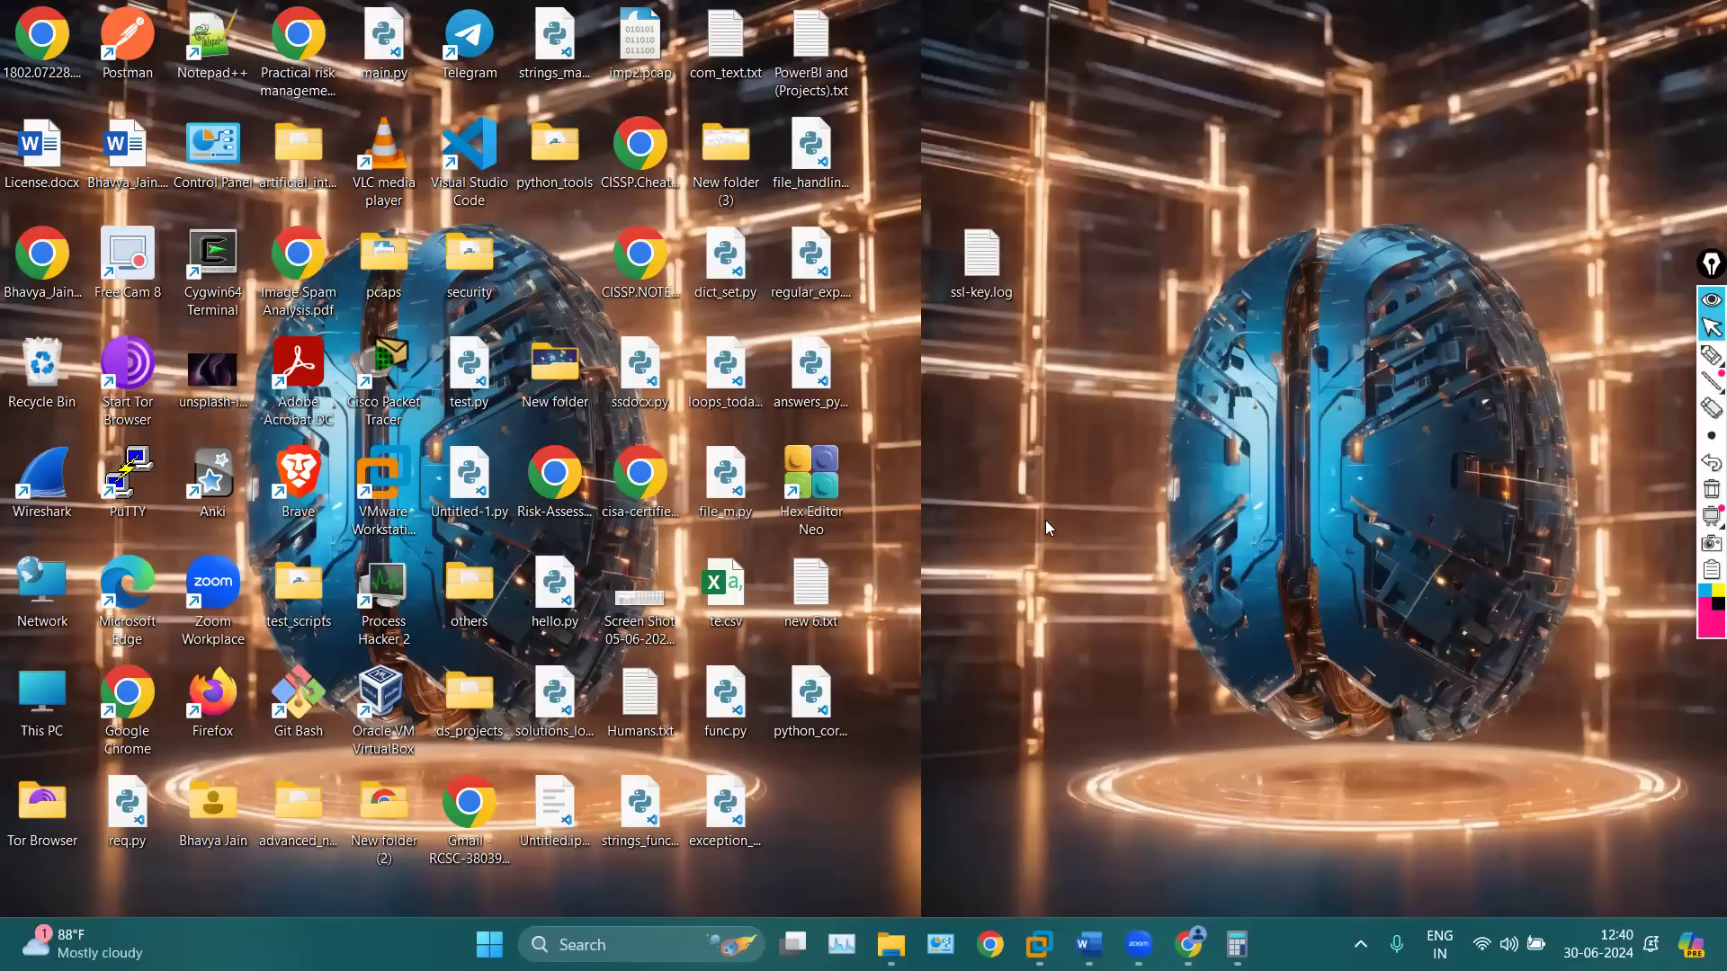
Check the SSLKEYLOGFILE environment variable instruction in http.docx and return to the desktop
left_click(1089, 945)
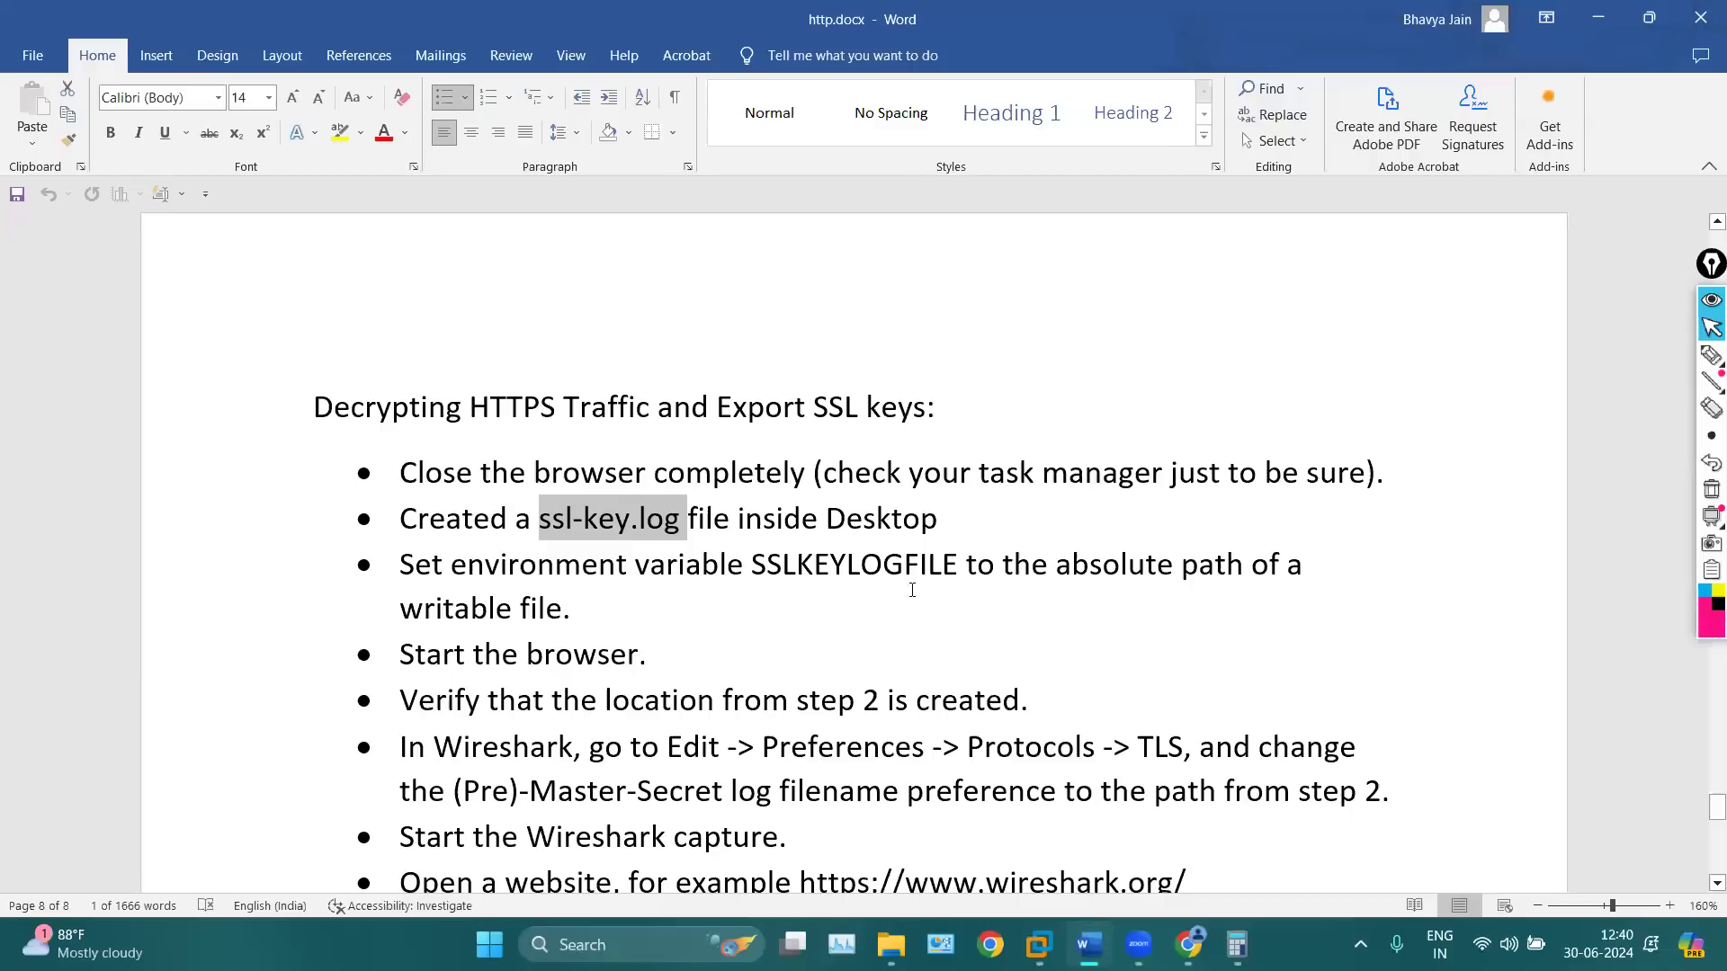
left_click(1597, 17)
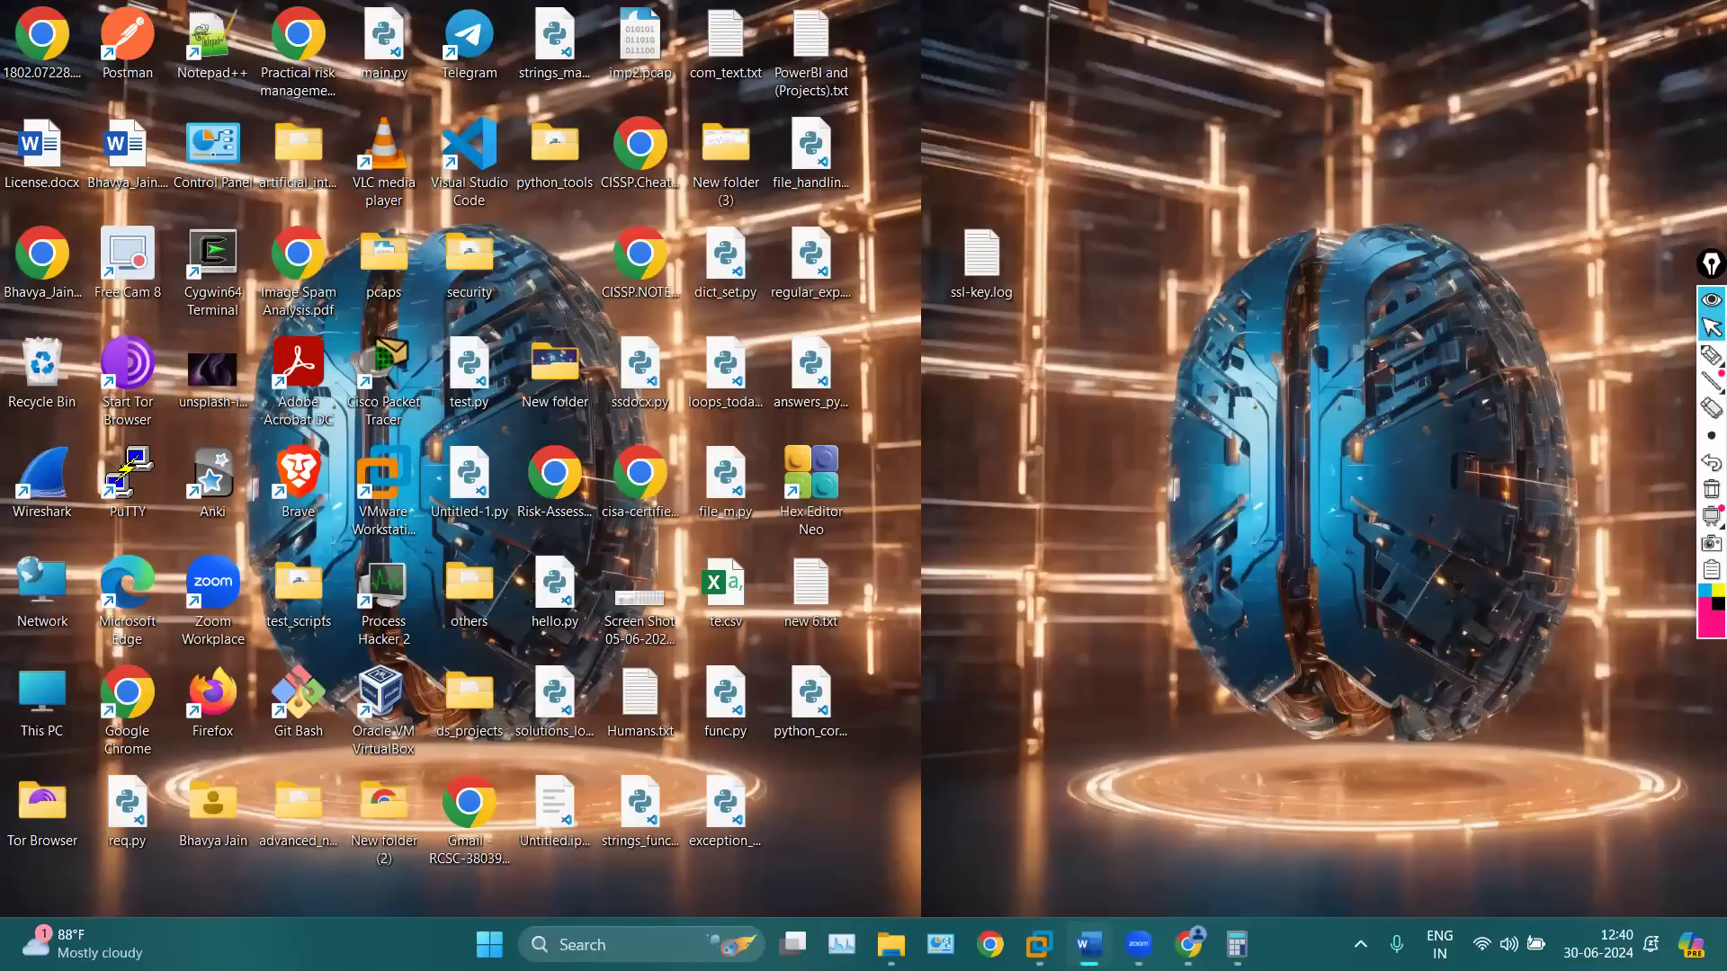
Search Windows for the system environment variables settings and open the Environment Variables window
key("super")
type("envv")
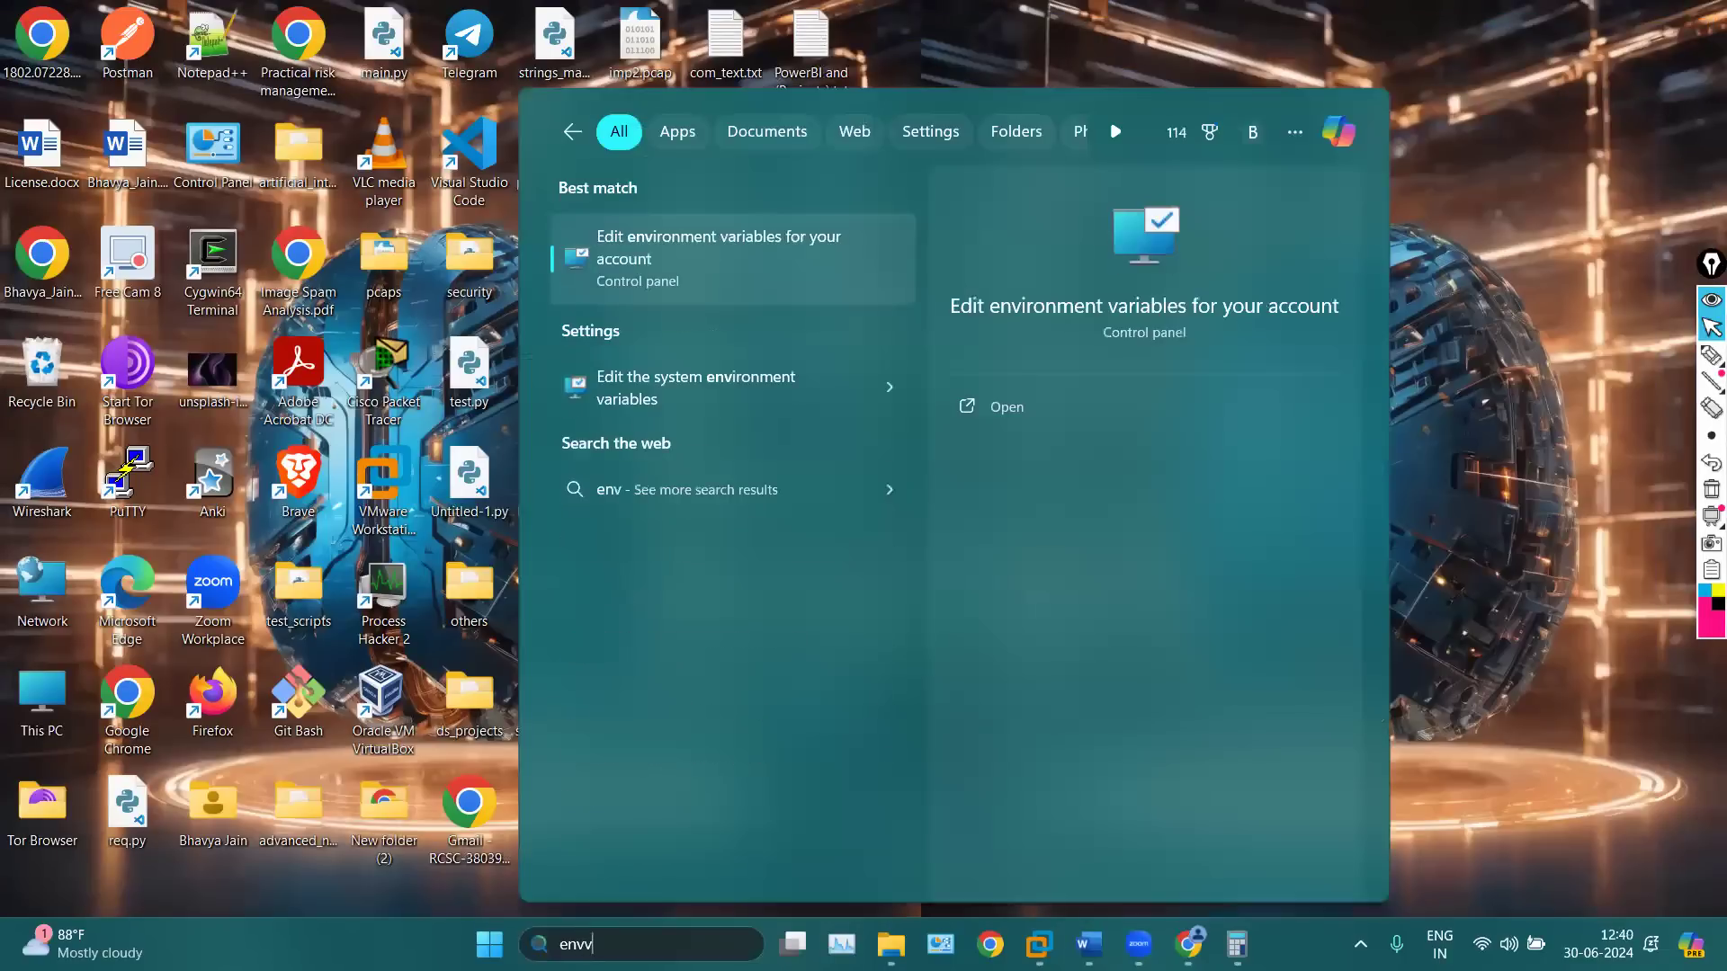
key("BackSpace")
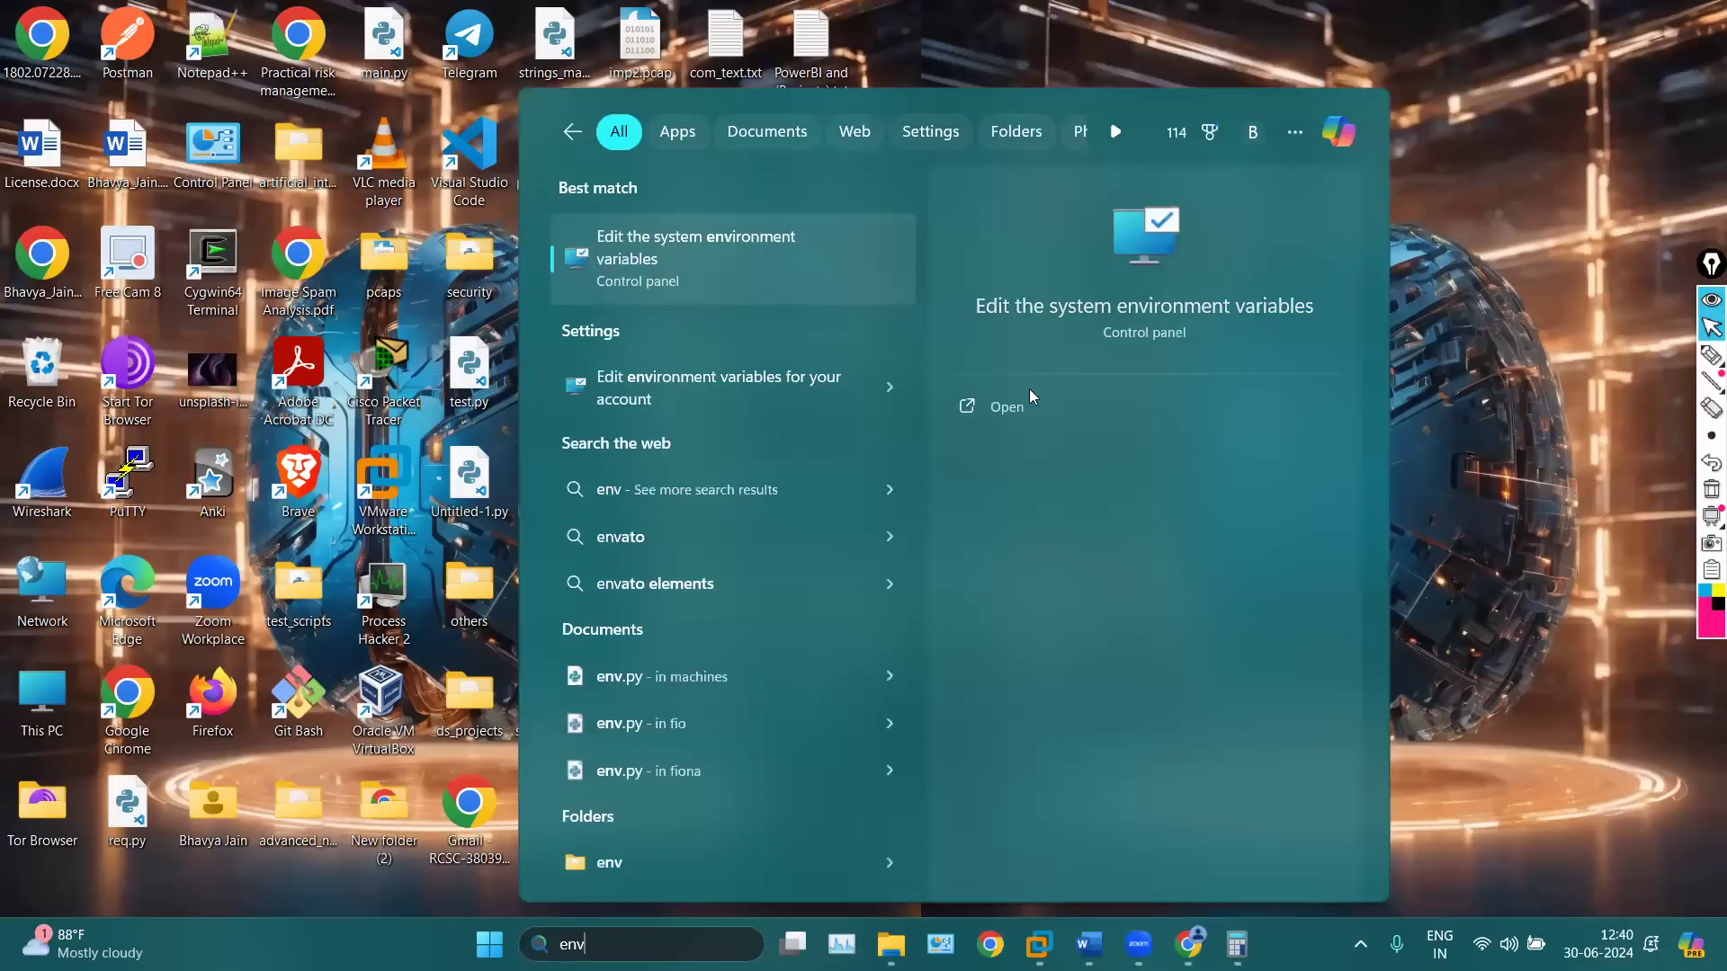
left_click(1029, 405)
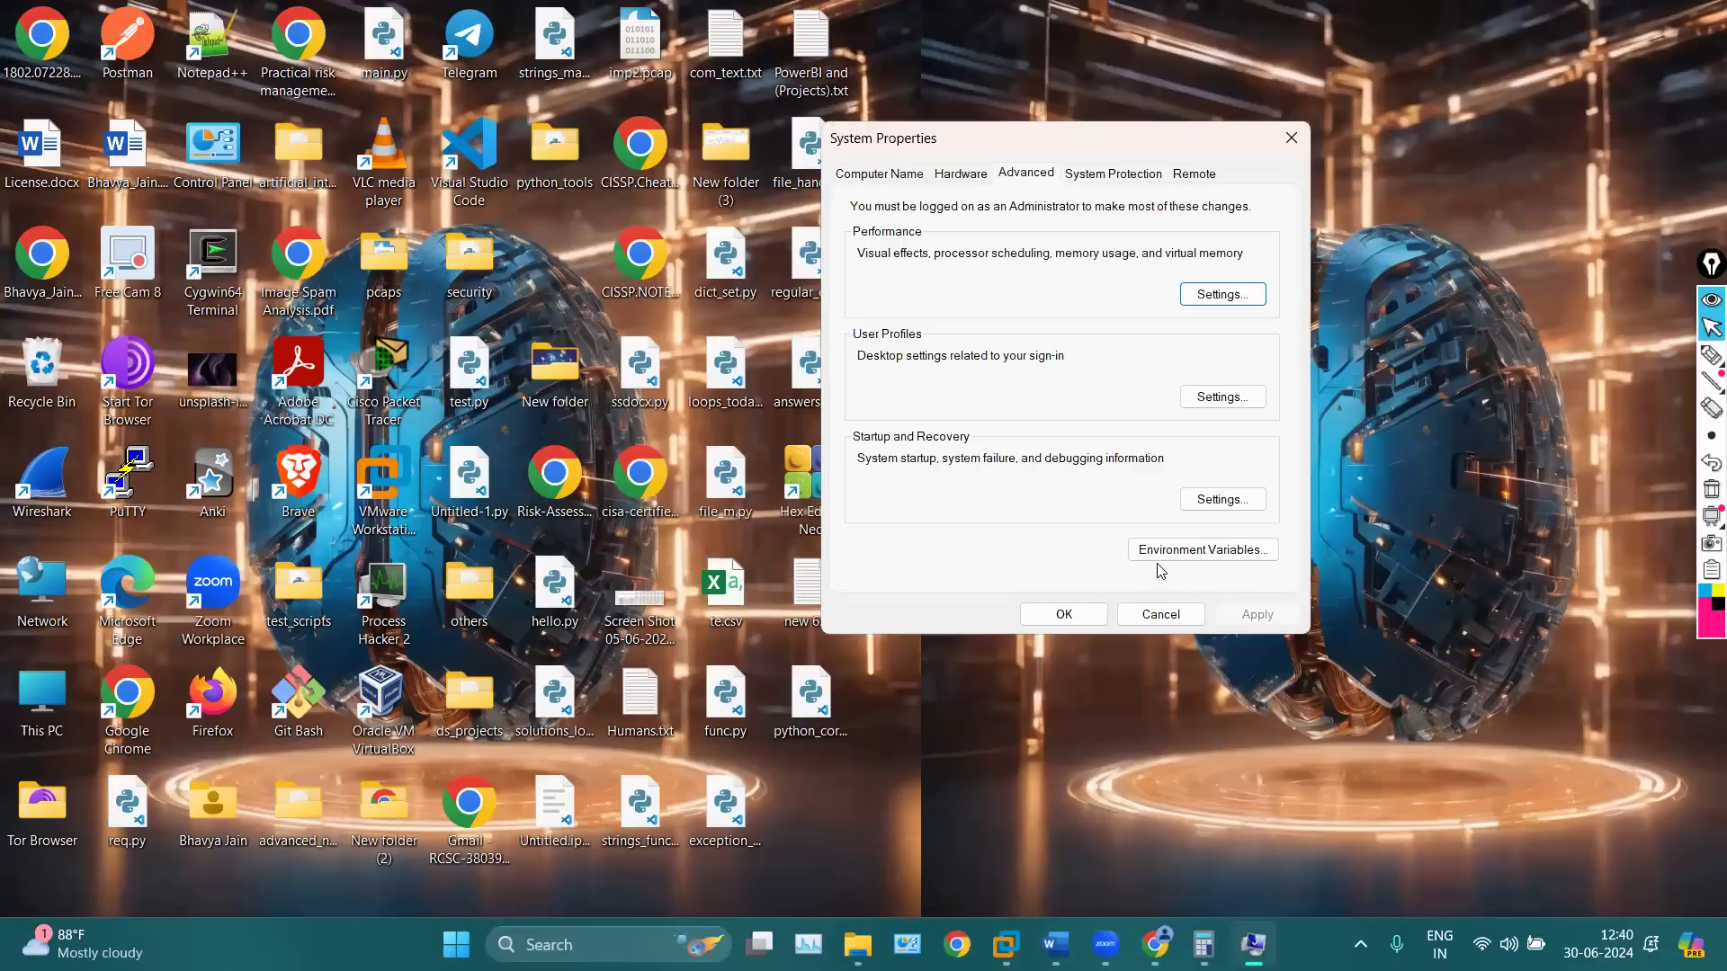
left_click(1189, 551)
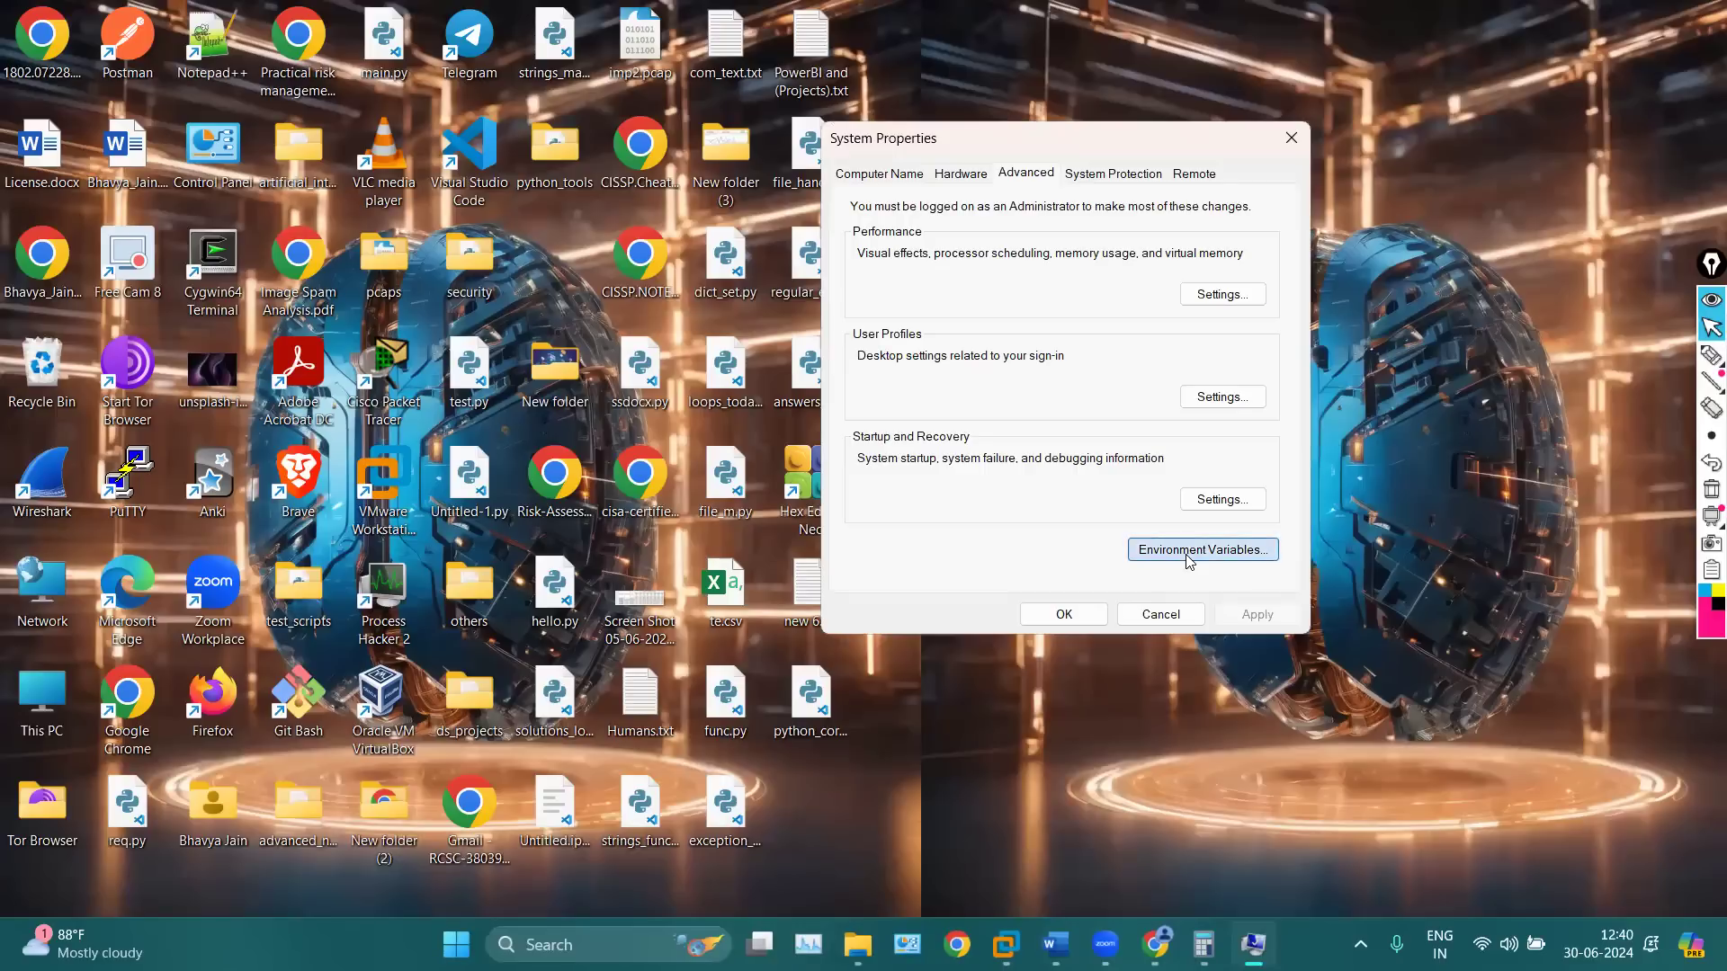
left_click_drag(906, 129, 1055, 129)
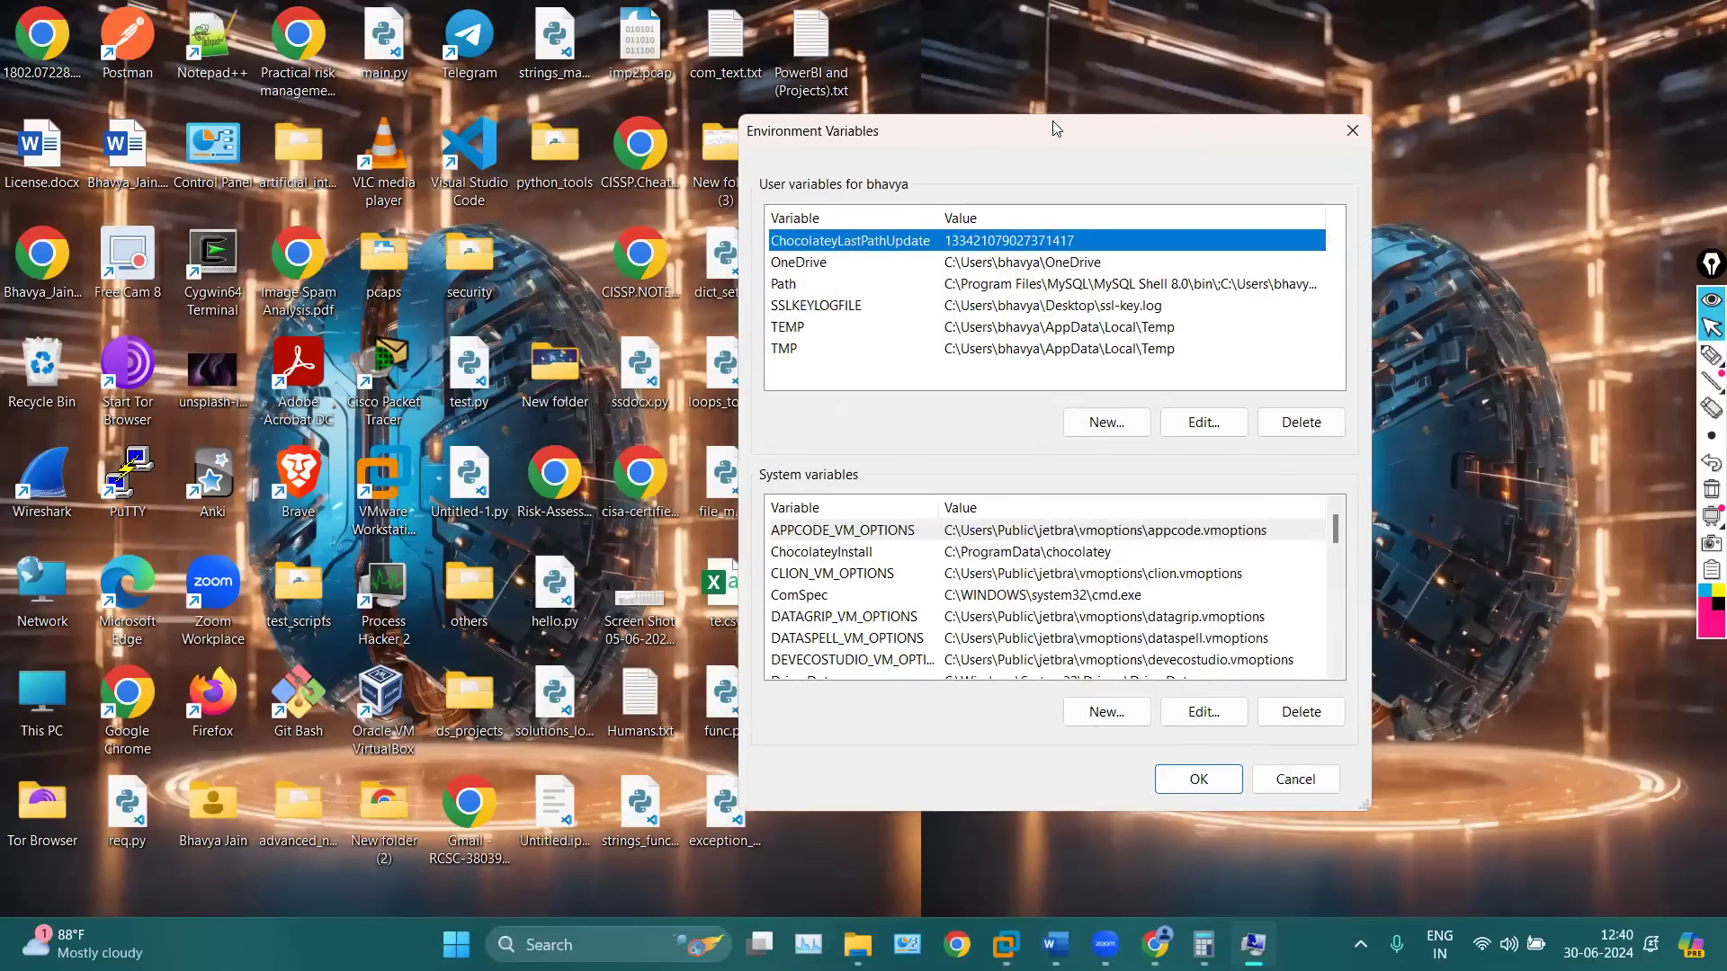
Start a new user environment variable and name it SSLKEYLOGFILE
left_click(1106, 423)
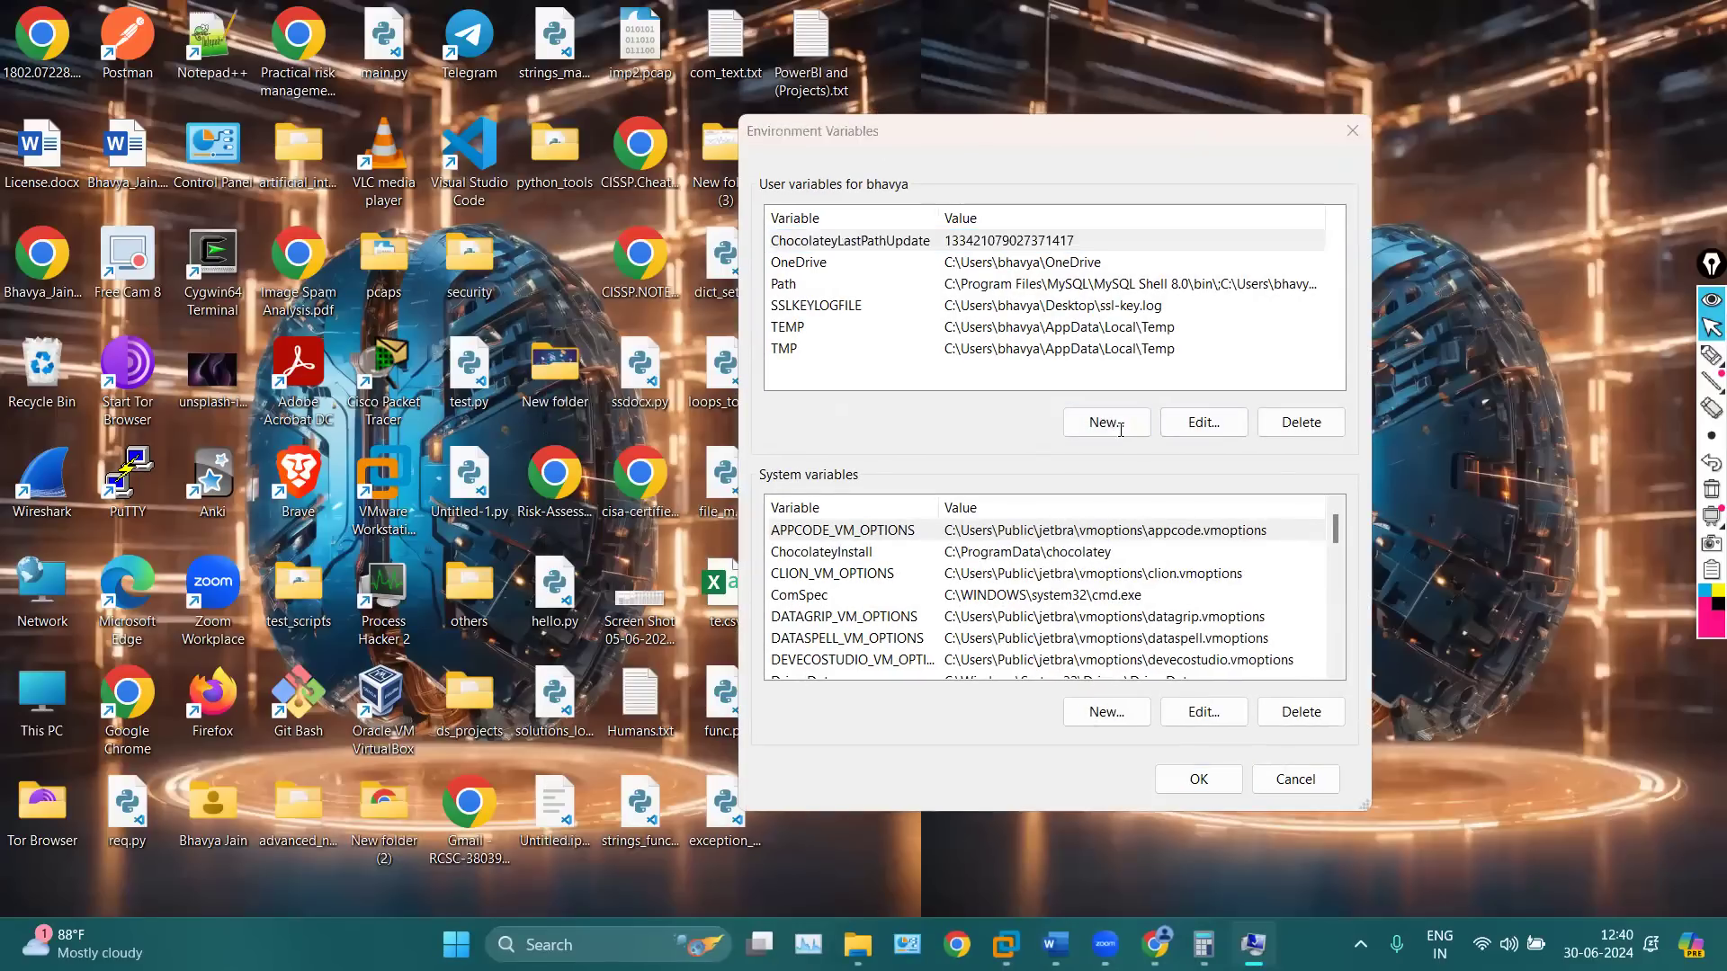
left_click_drag(968, 387, 1105, 409)
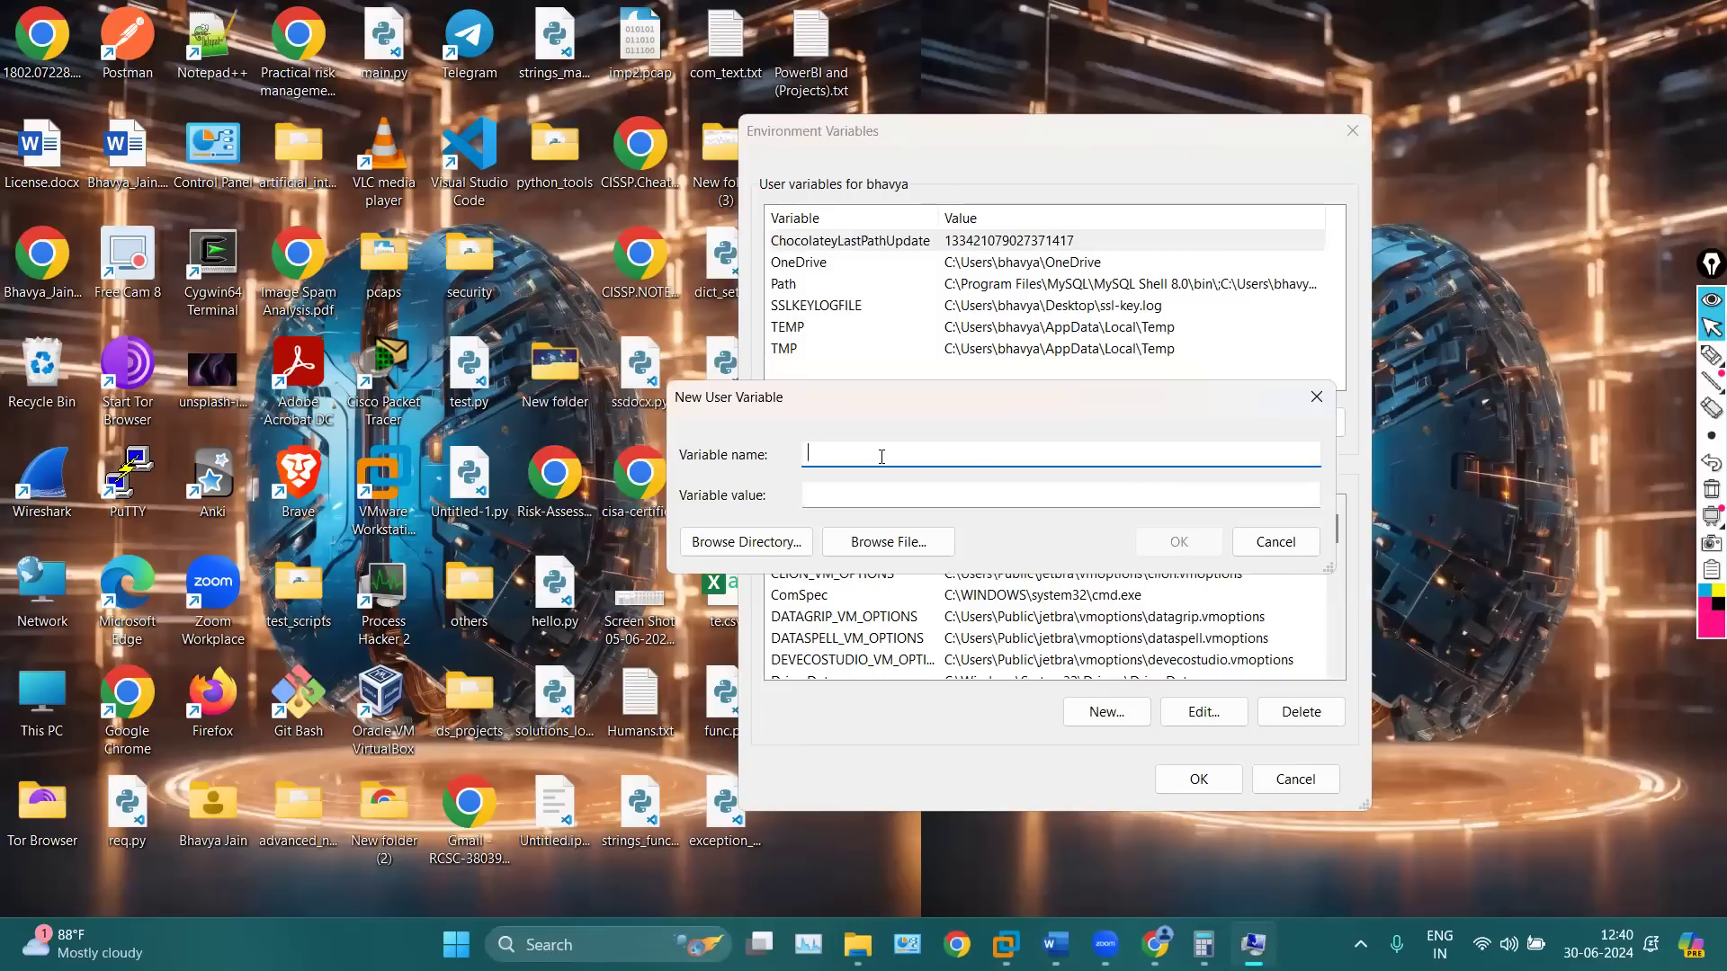
key("Caps_Lock")
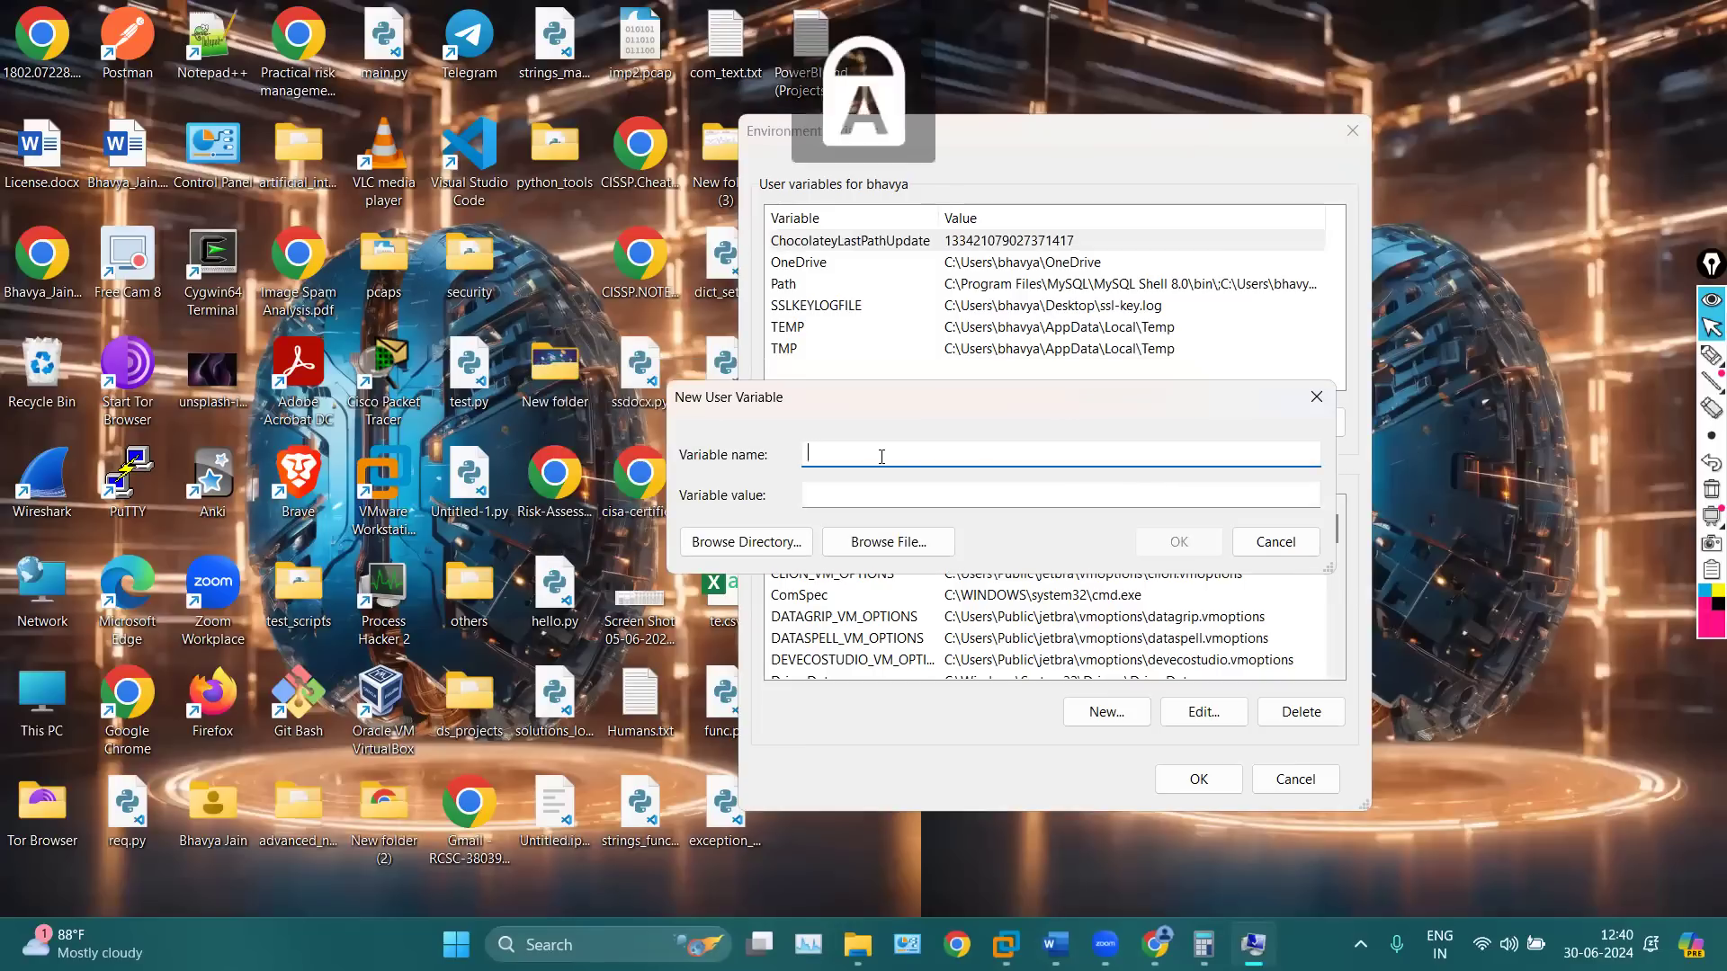
type("SSLKEY")
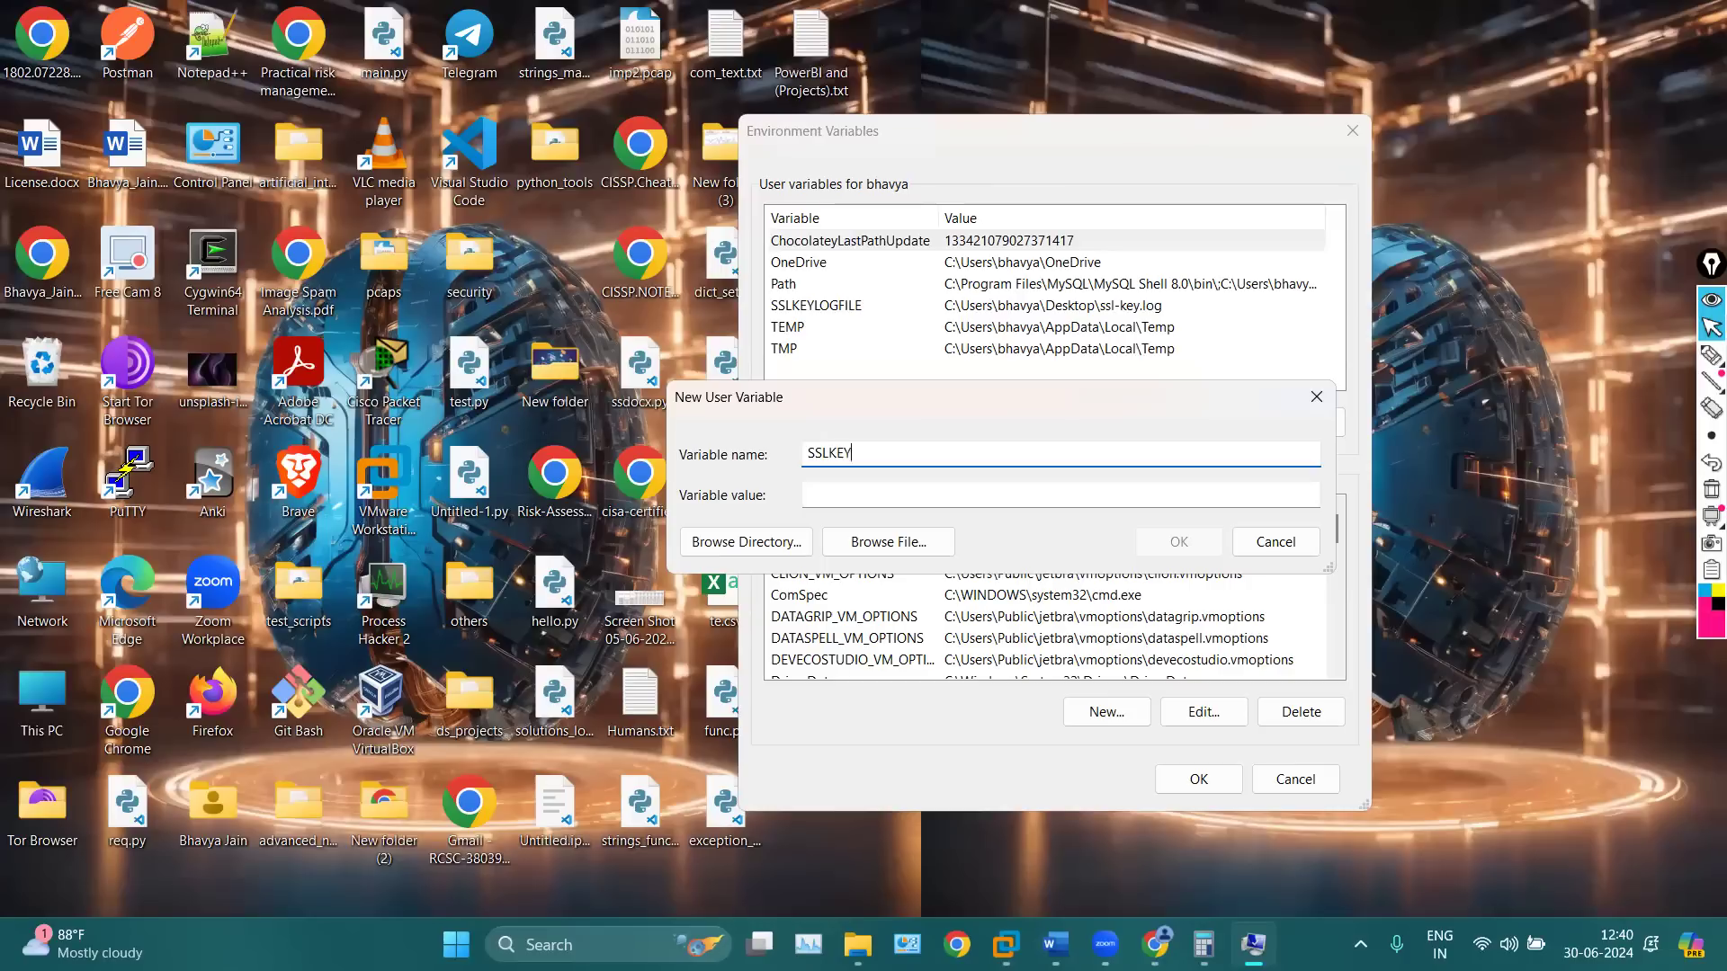
type("LOGFILE")
left_click(826, 498)
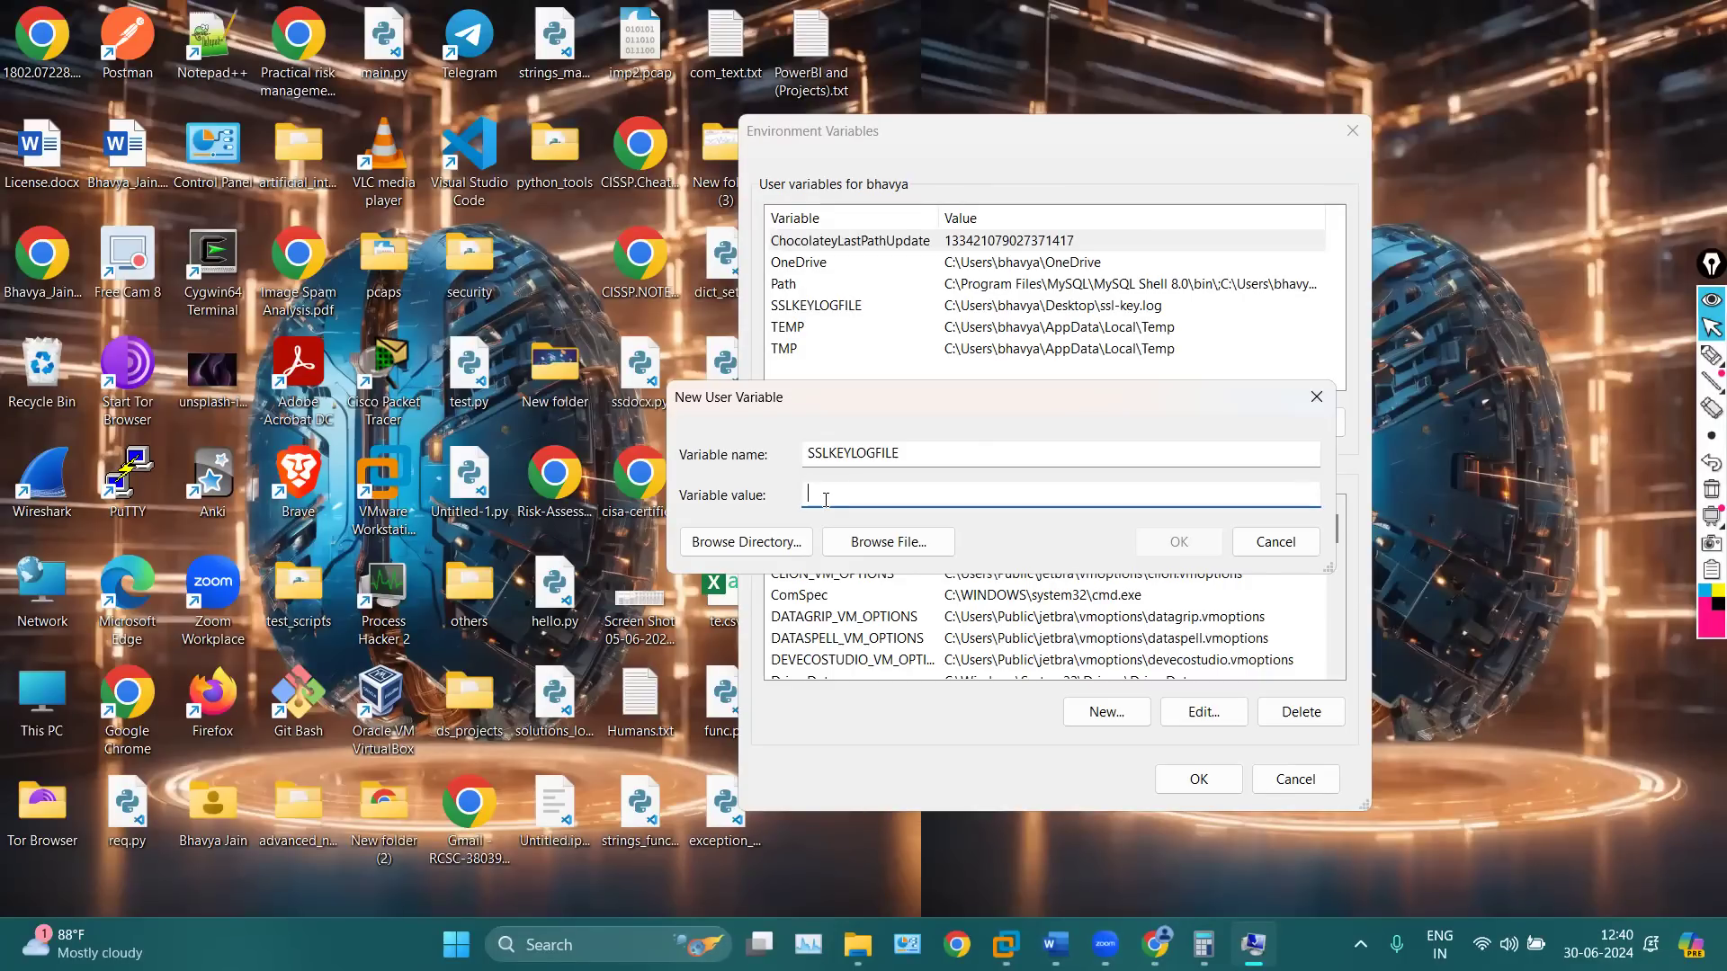
Try using the desktop file ssl-key.log as the new variable's value, and cancel the new variable
left_click(886, 542)
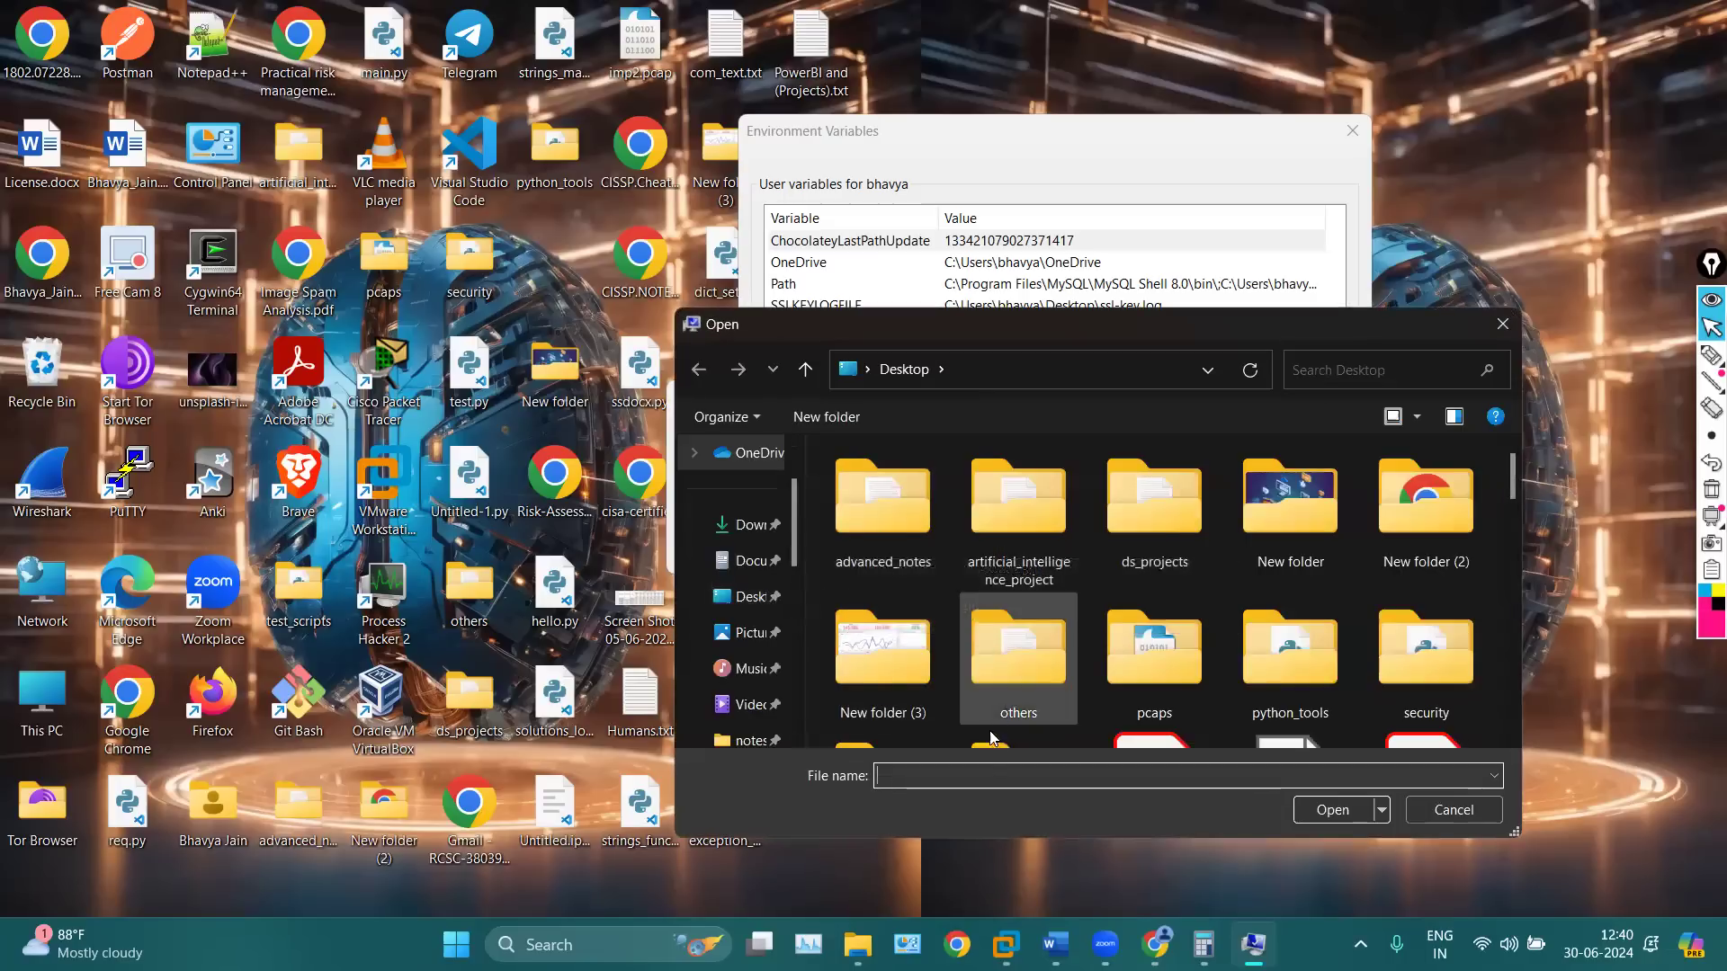
type("ss")
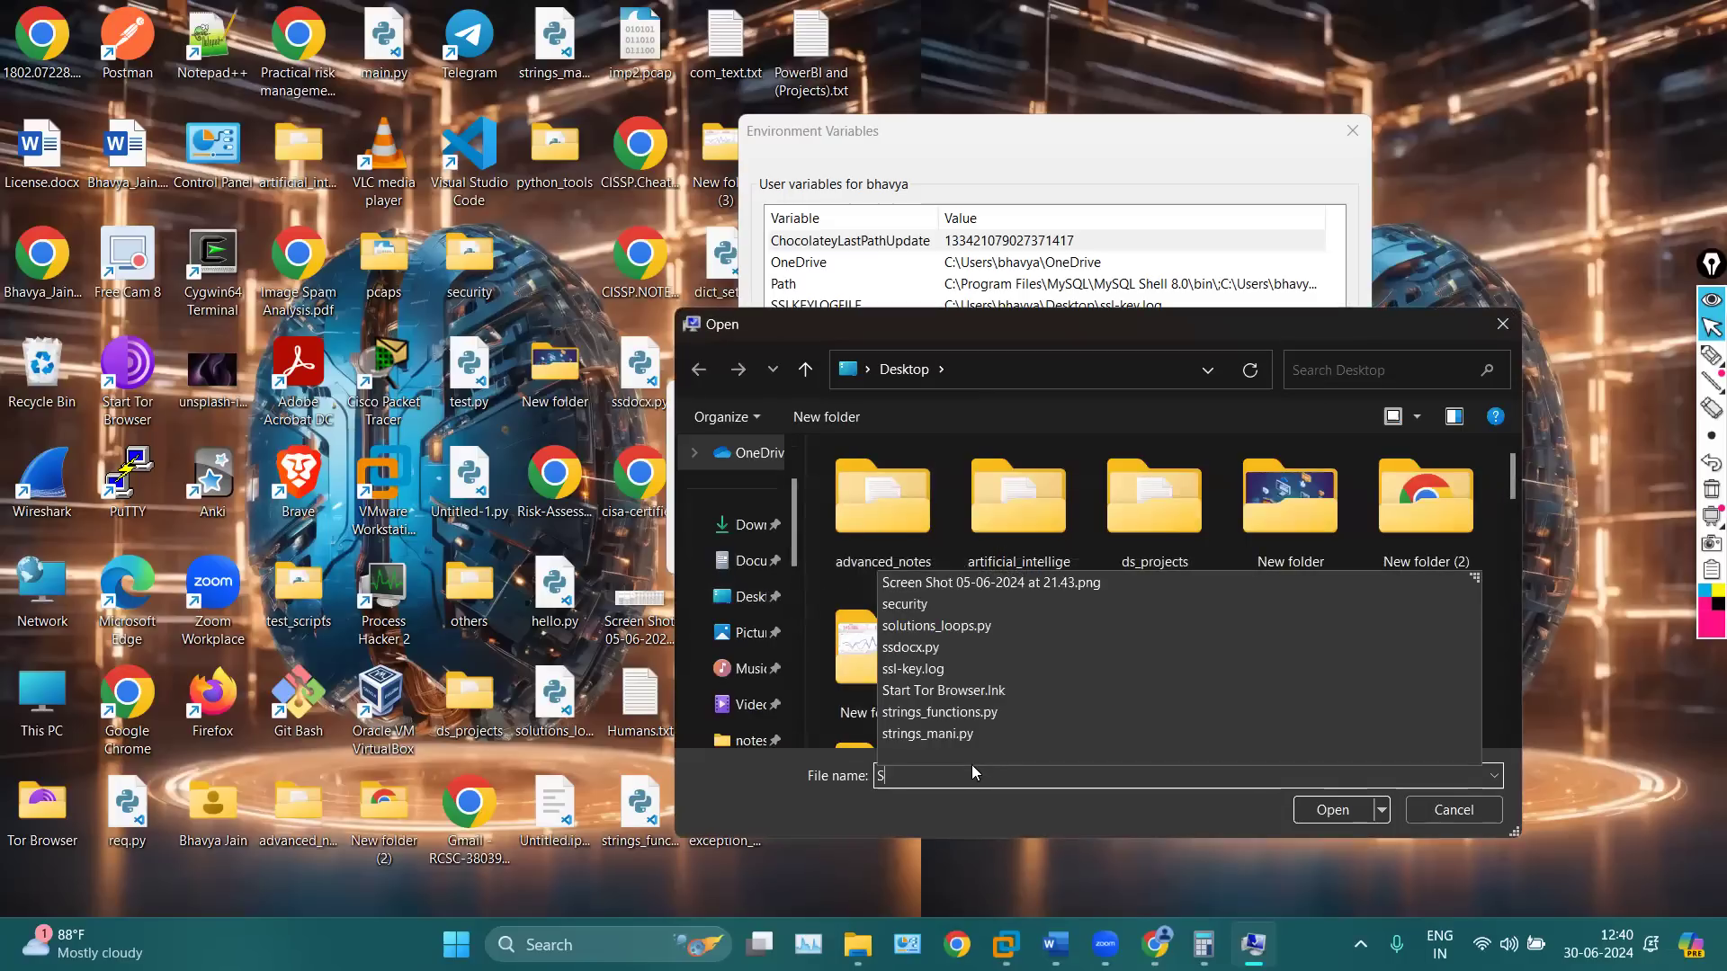
key("Caps_Lock")
key("Down")
key("Down")
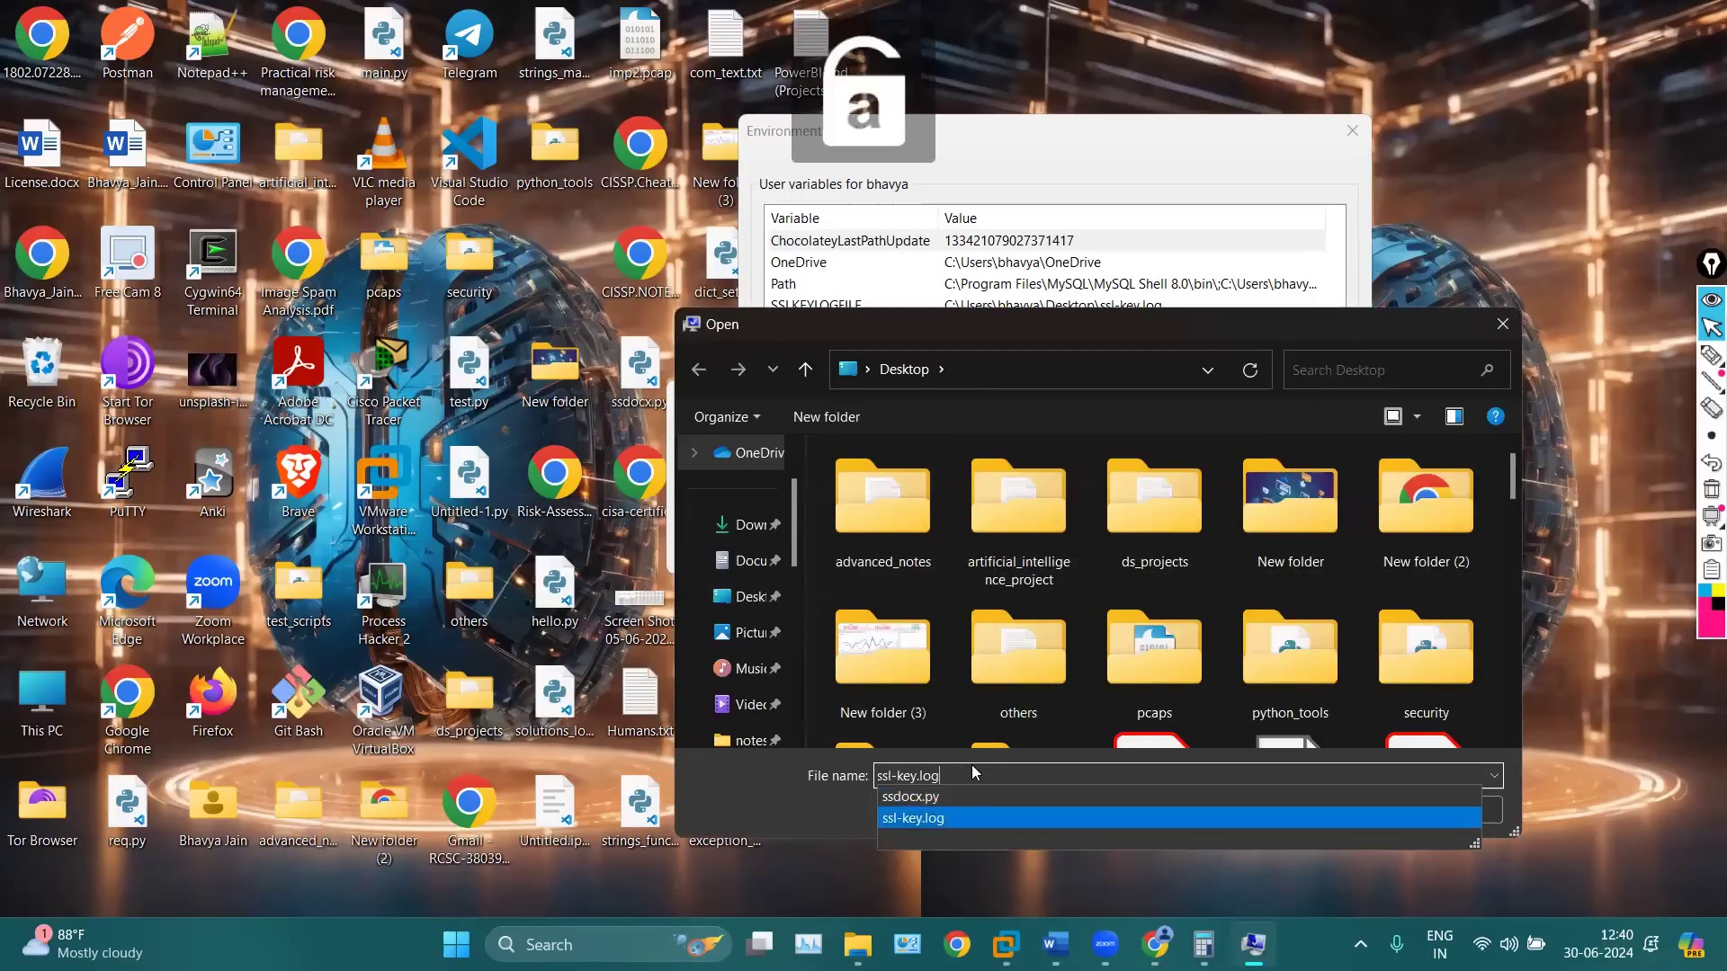
key("Return")
left_click(1045, 496)
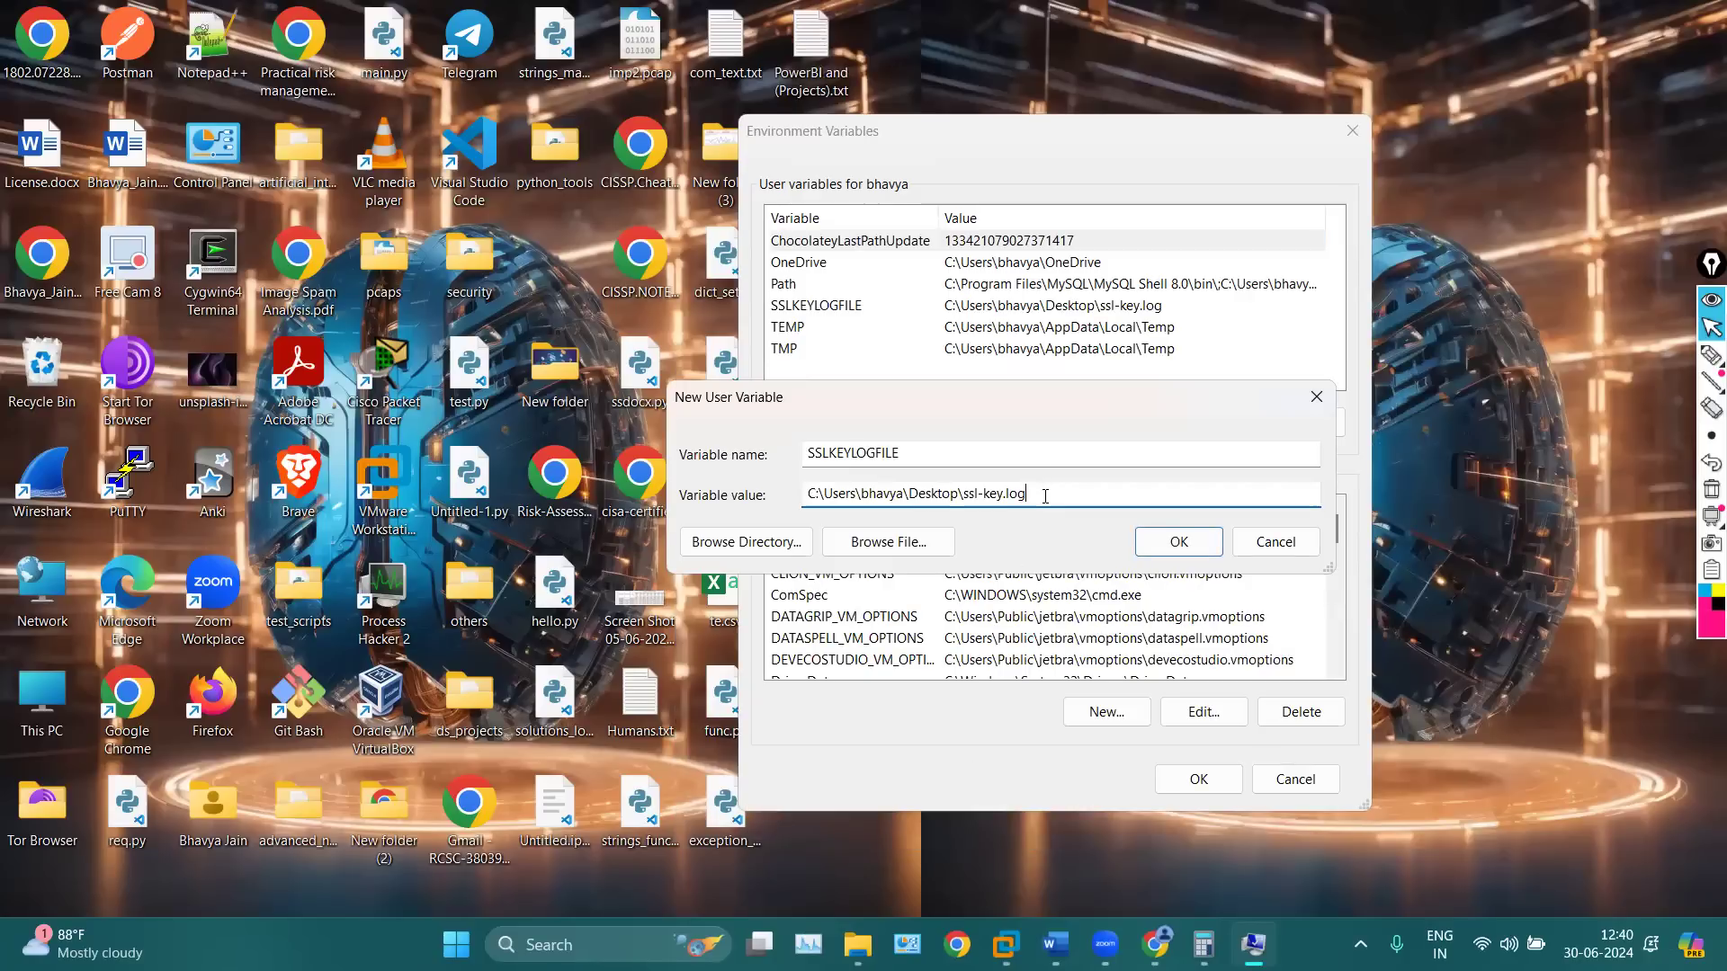
left_click_drag(1045, 496, 791, 505)
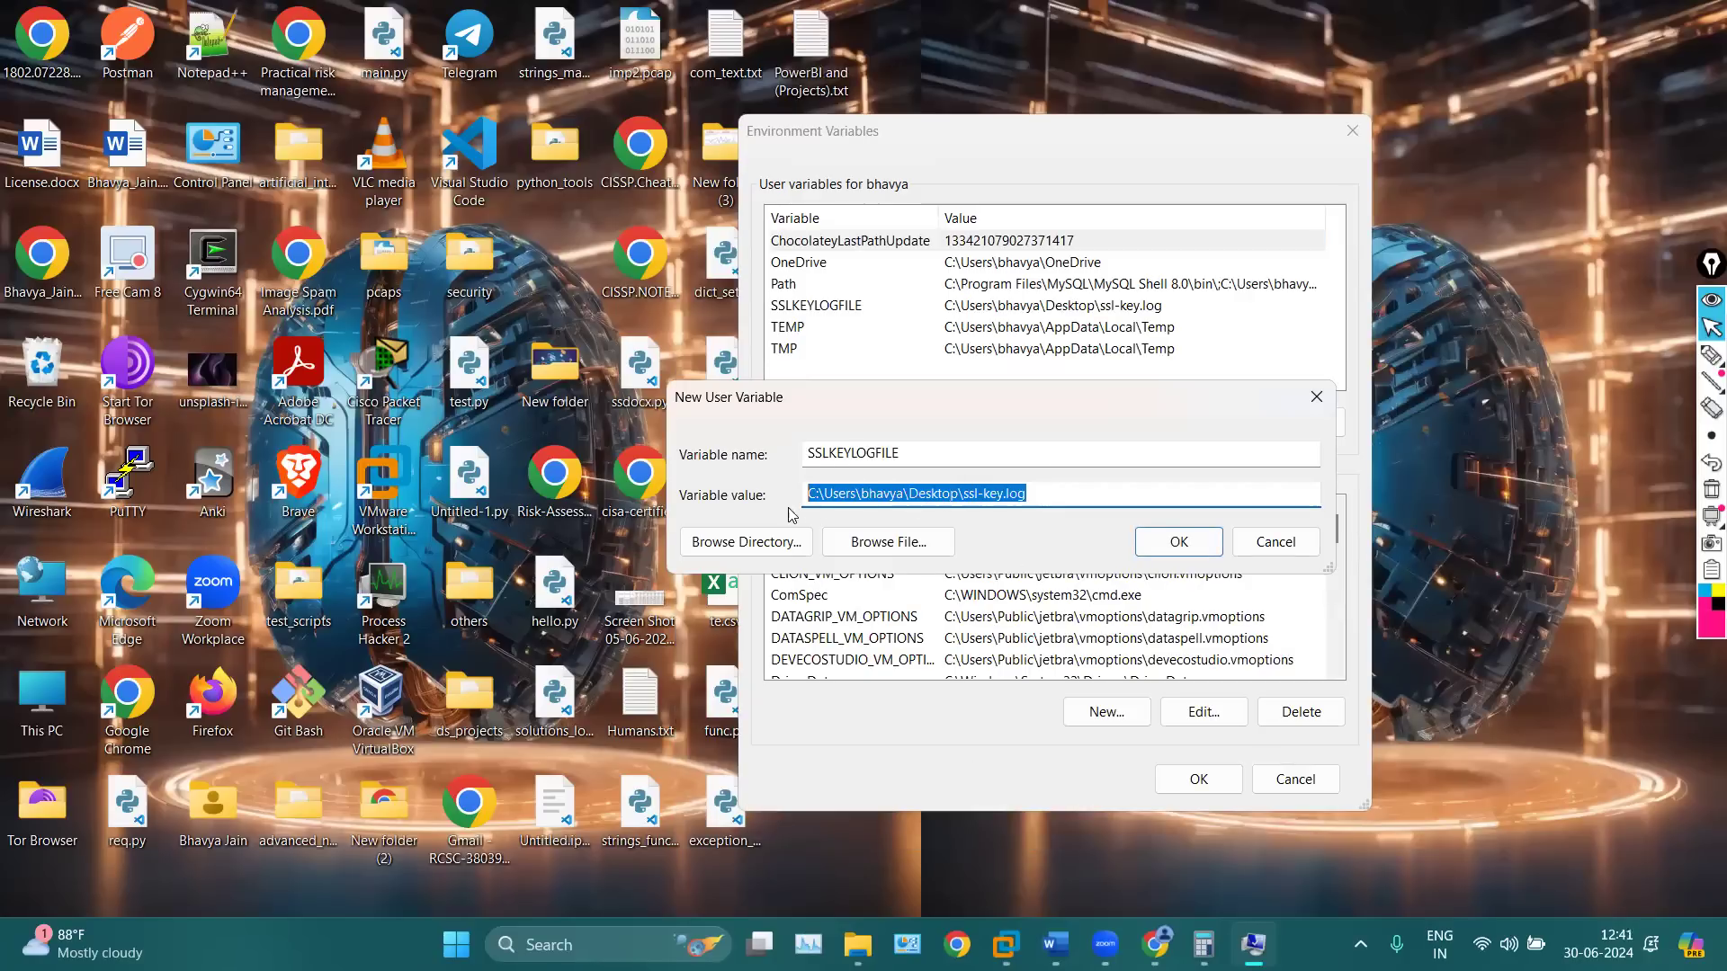
left_click(1276, 541)
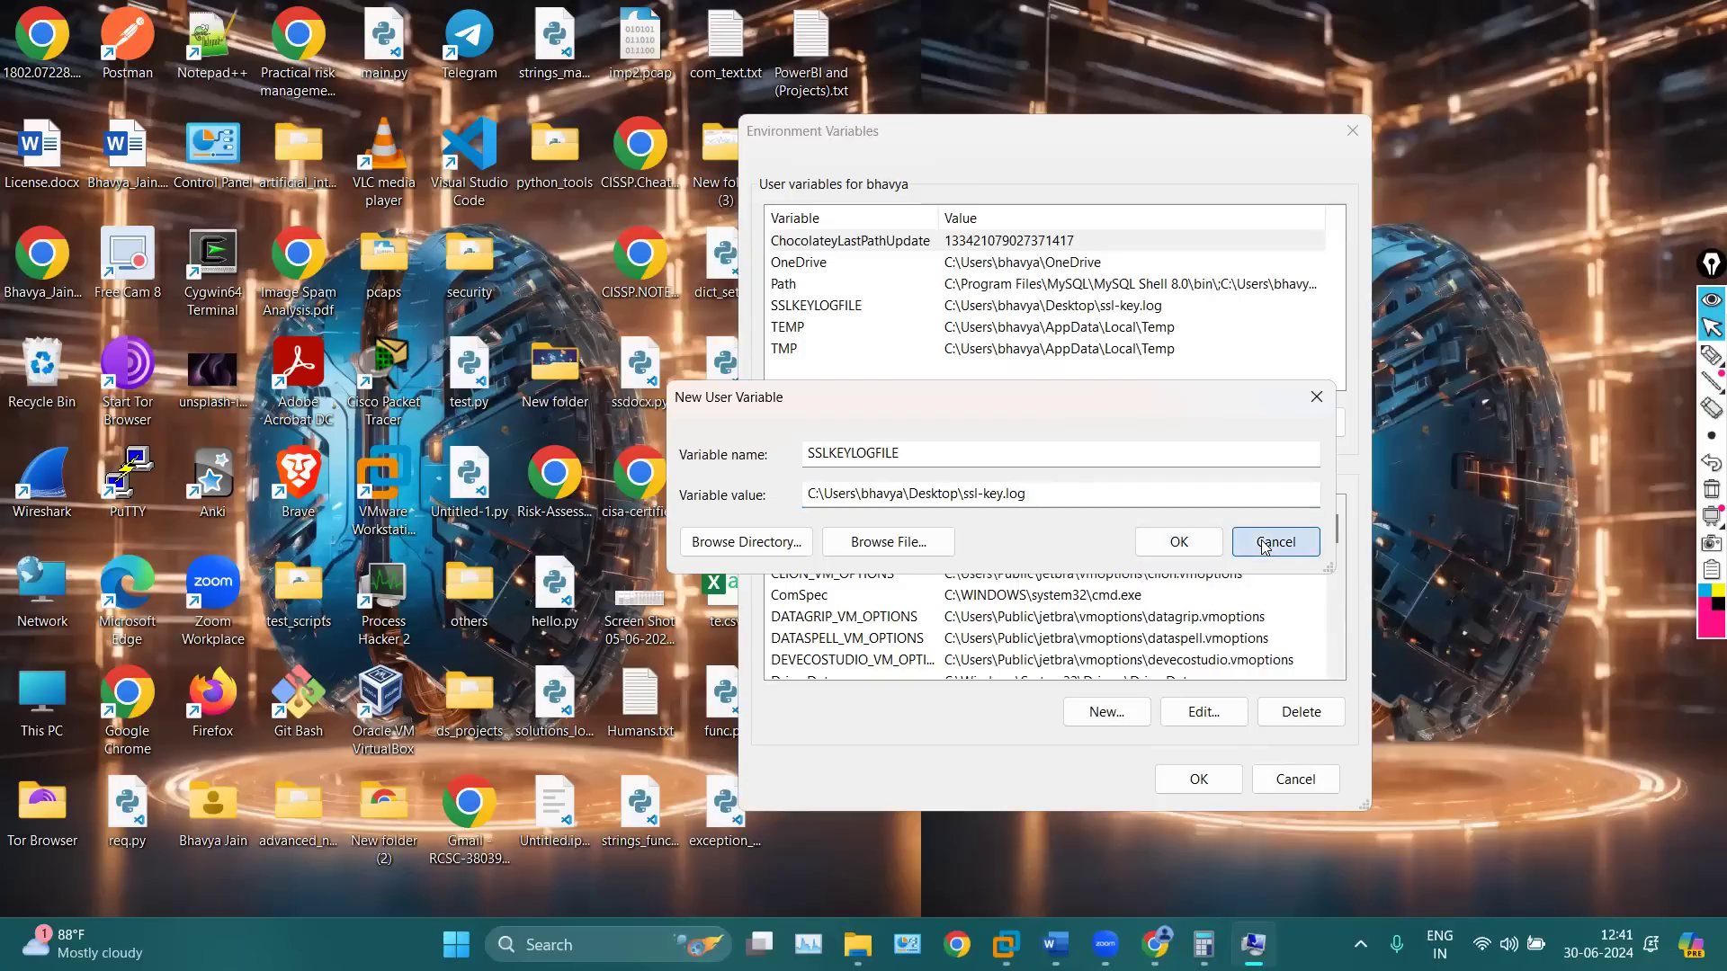
Mark the existing SSLKEYLOGFILE user variable with the screen pen, clear the marks, and close the system settings windows
left_click(1707, 361)
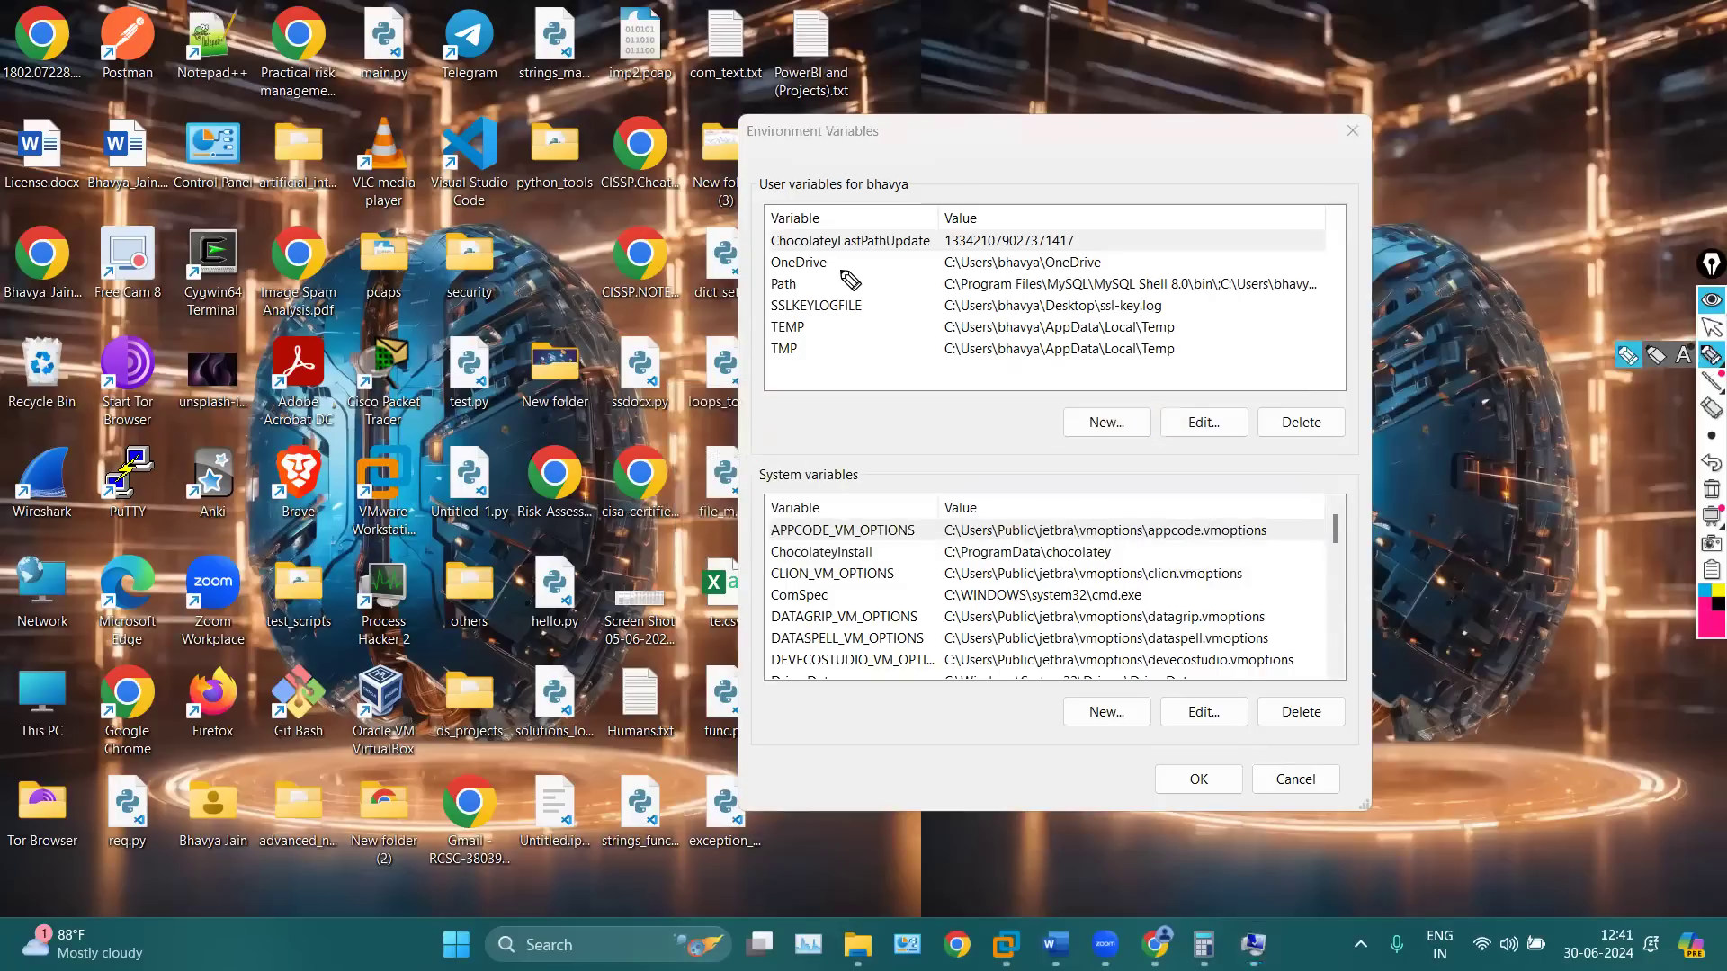
mouse_move(836, 293)
left_mouse_down()
mouse_move(738, 310)
mouse_move(864, 322)
mouse_move(805, 288)
left_mouse_up()
mouse_move(940, 306)
left_mouse_down()
mouse_move(995, 325)
mouse_move(1186, 329)
mouse_move(900, 303)
left_mouse_up()
mouse_move(1703, 537)
left_click(1712, 488)
left_click(1712, 327)
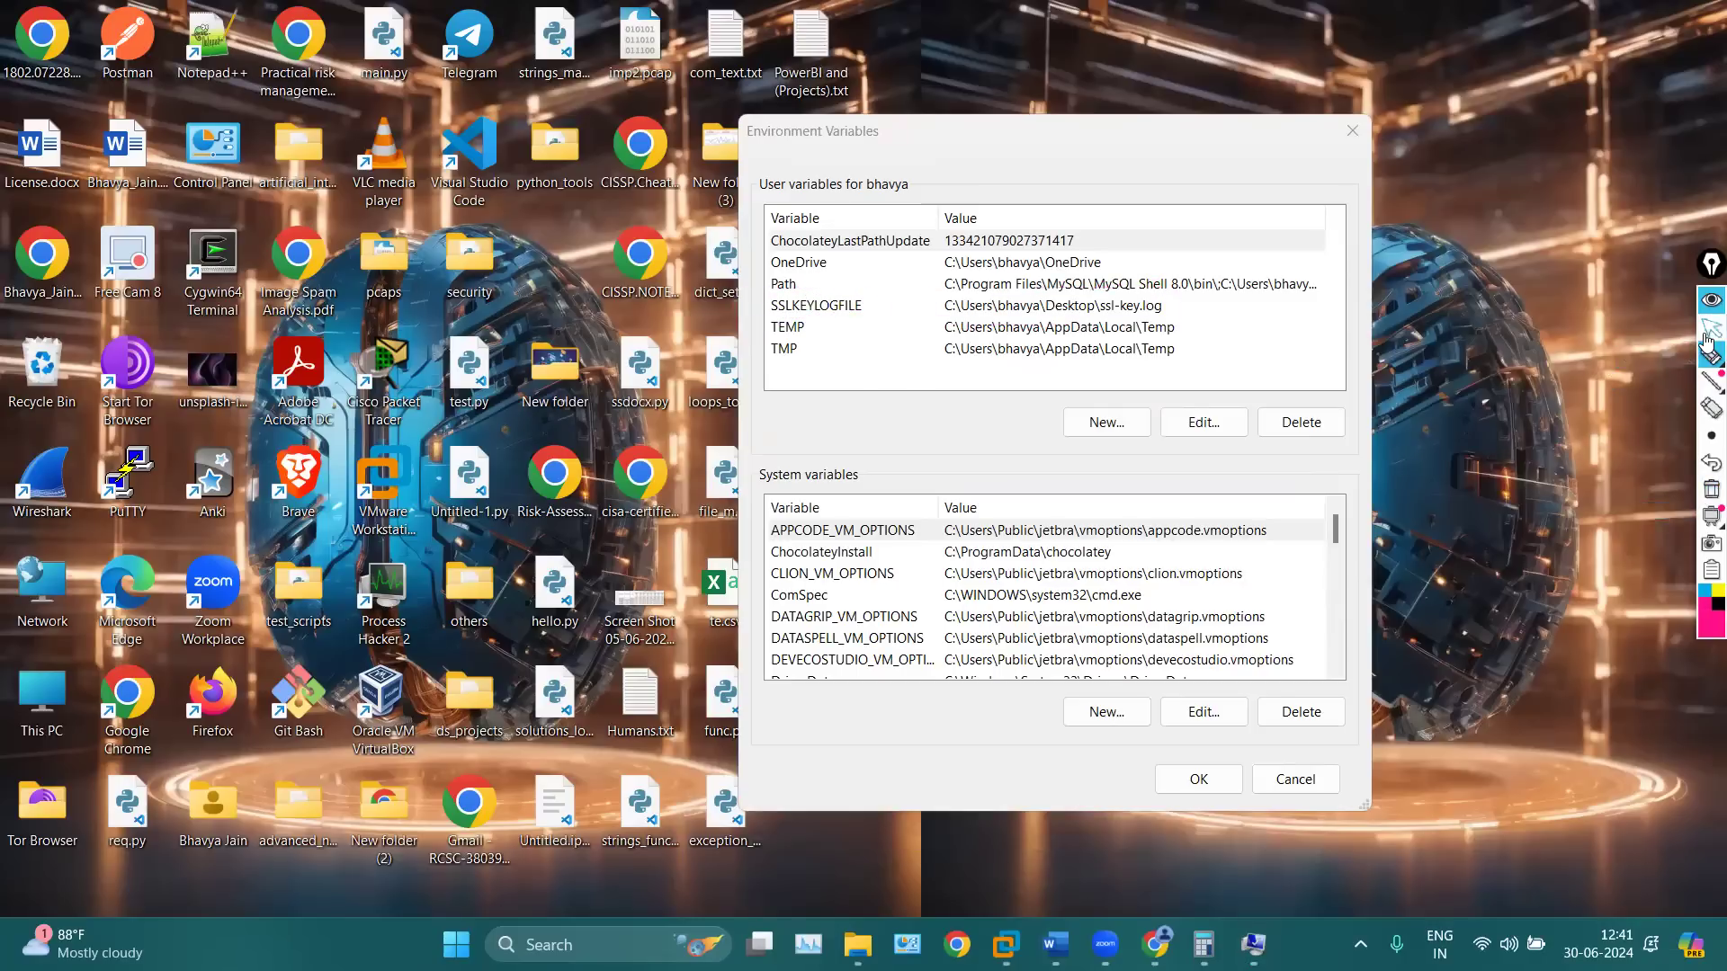
left_click(1352, 131)
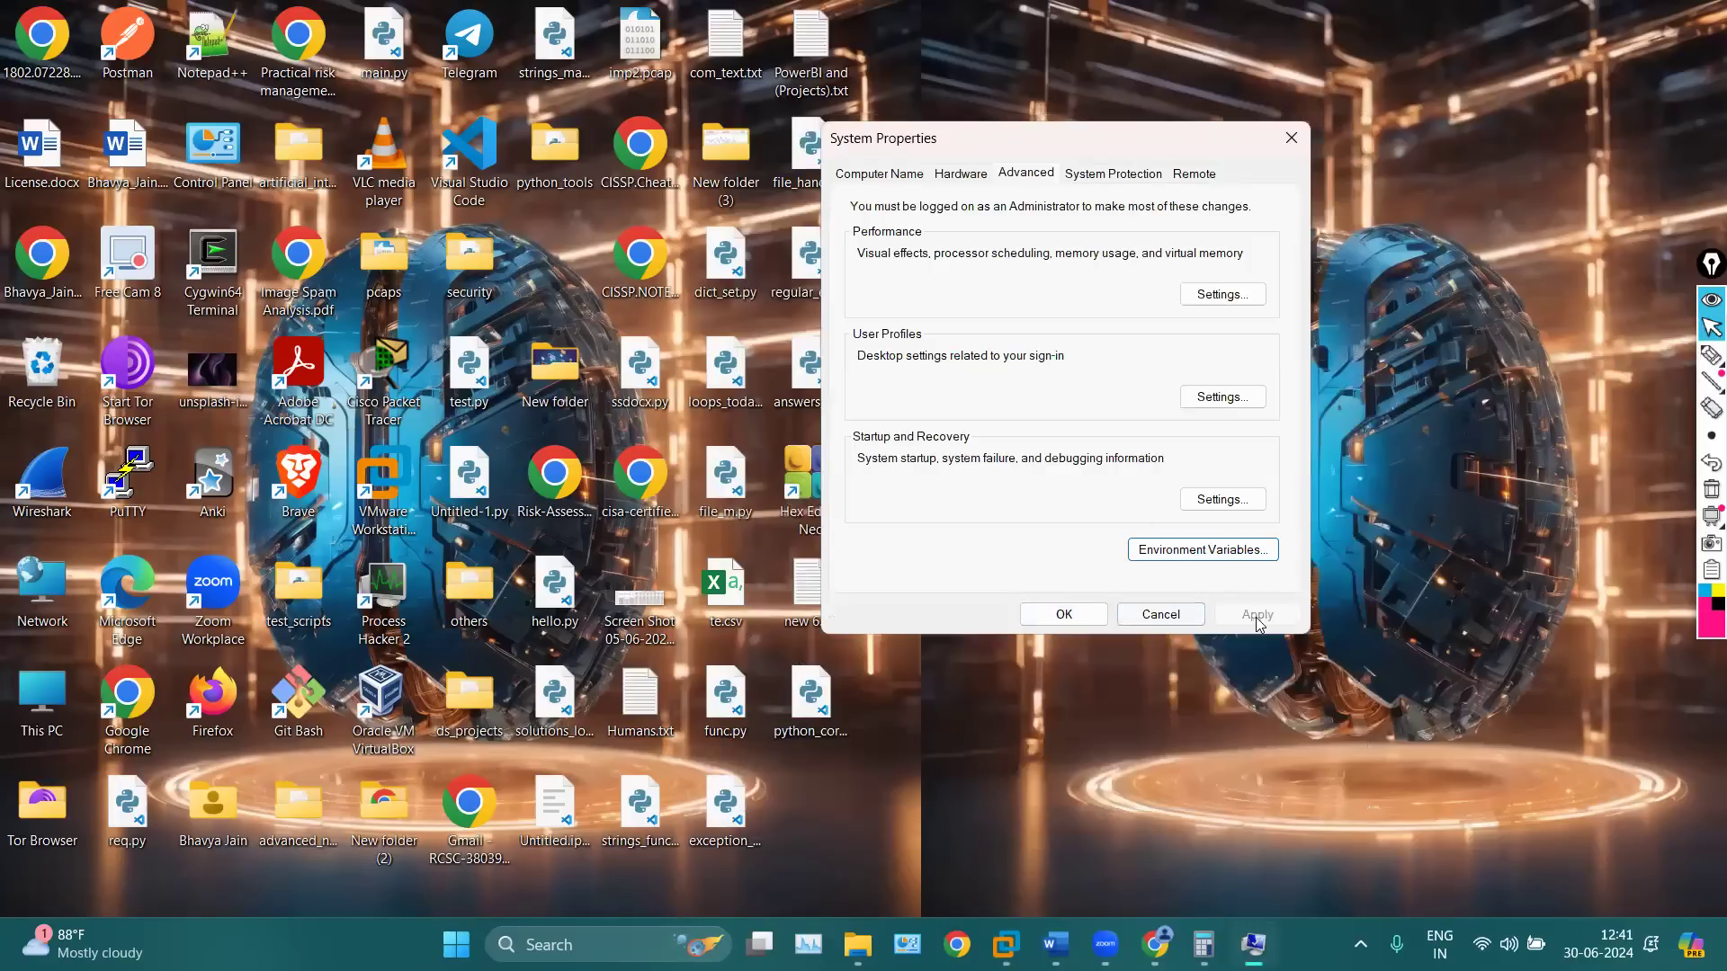
left_click(1292, 137)
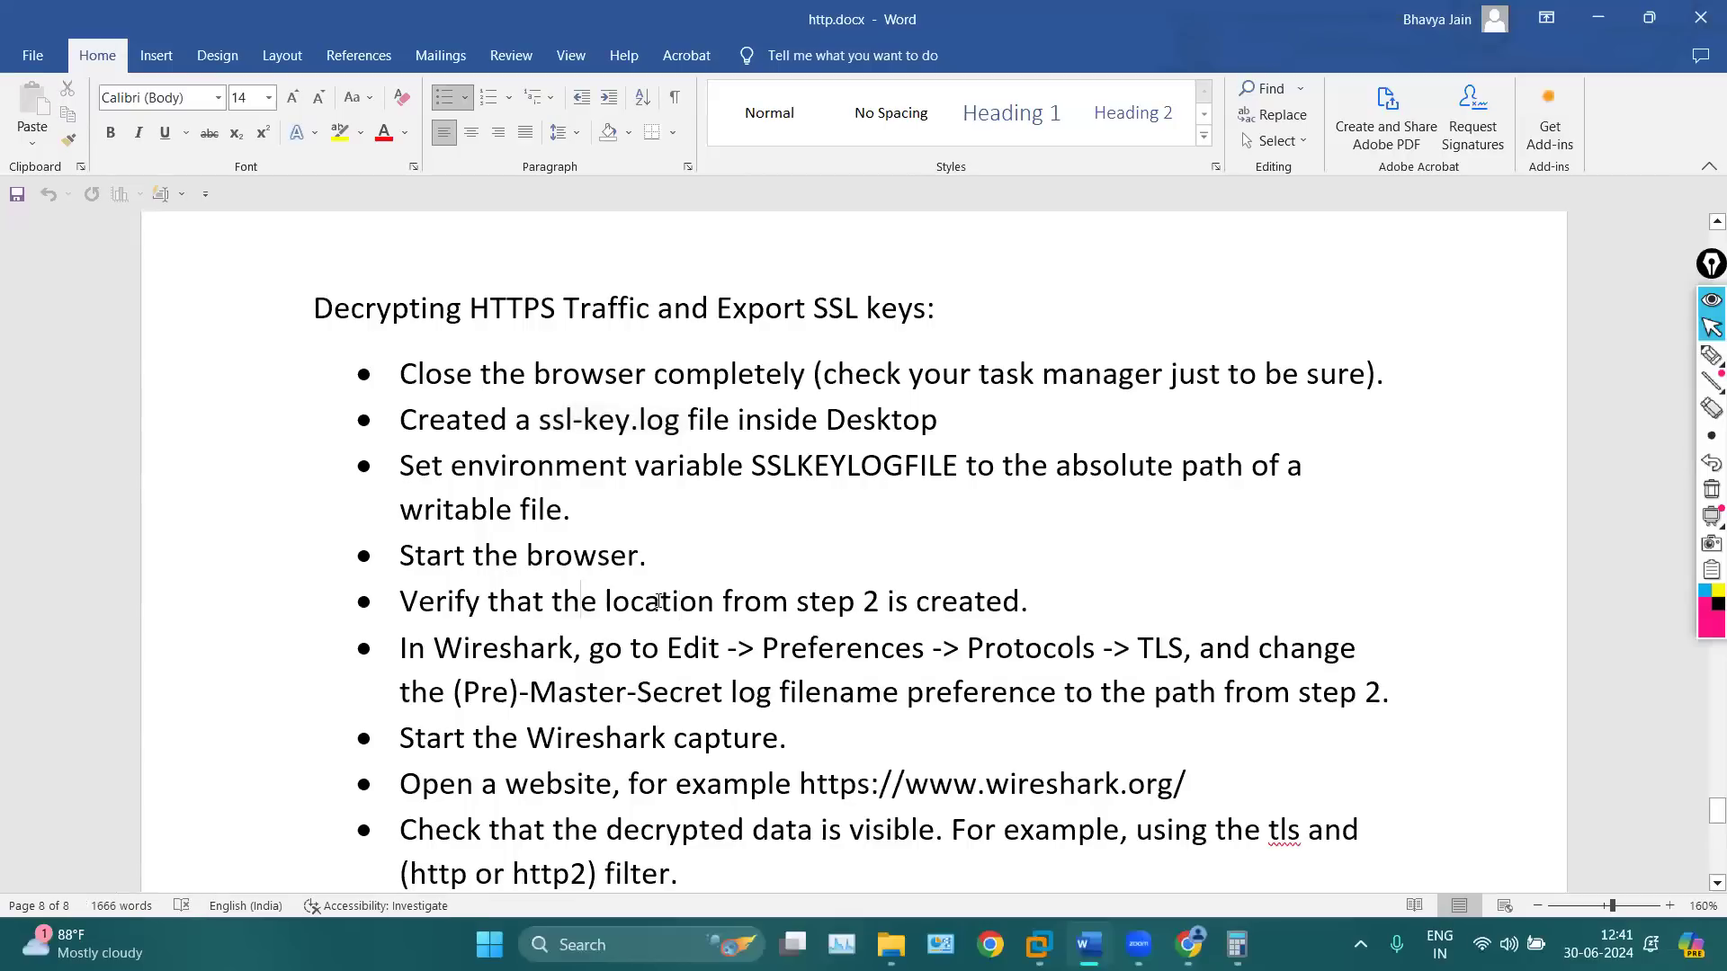
Check the http.docx instruction about verifying the file location from step 2, and minimize Word
left_click_drag(585, 601, 1004, 613)
left_click(1003, 612)
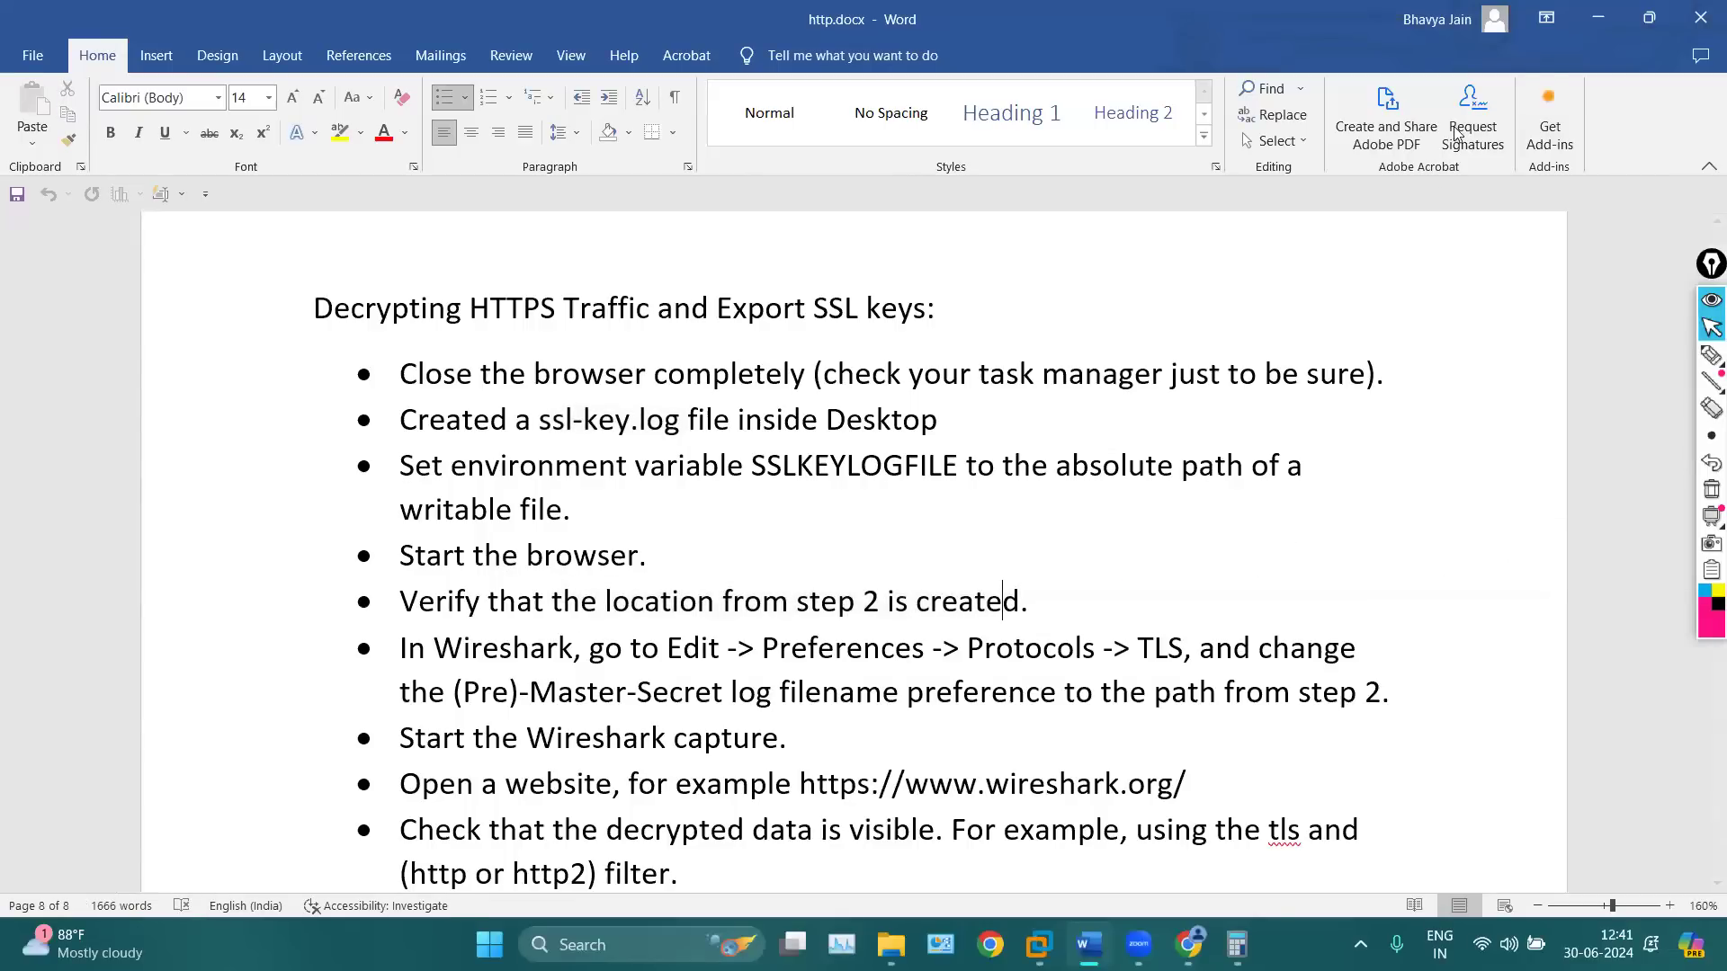
left_click(1607, 8)
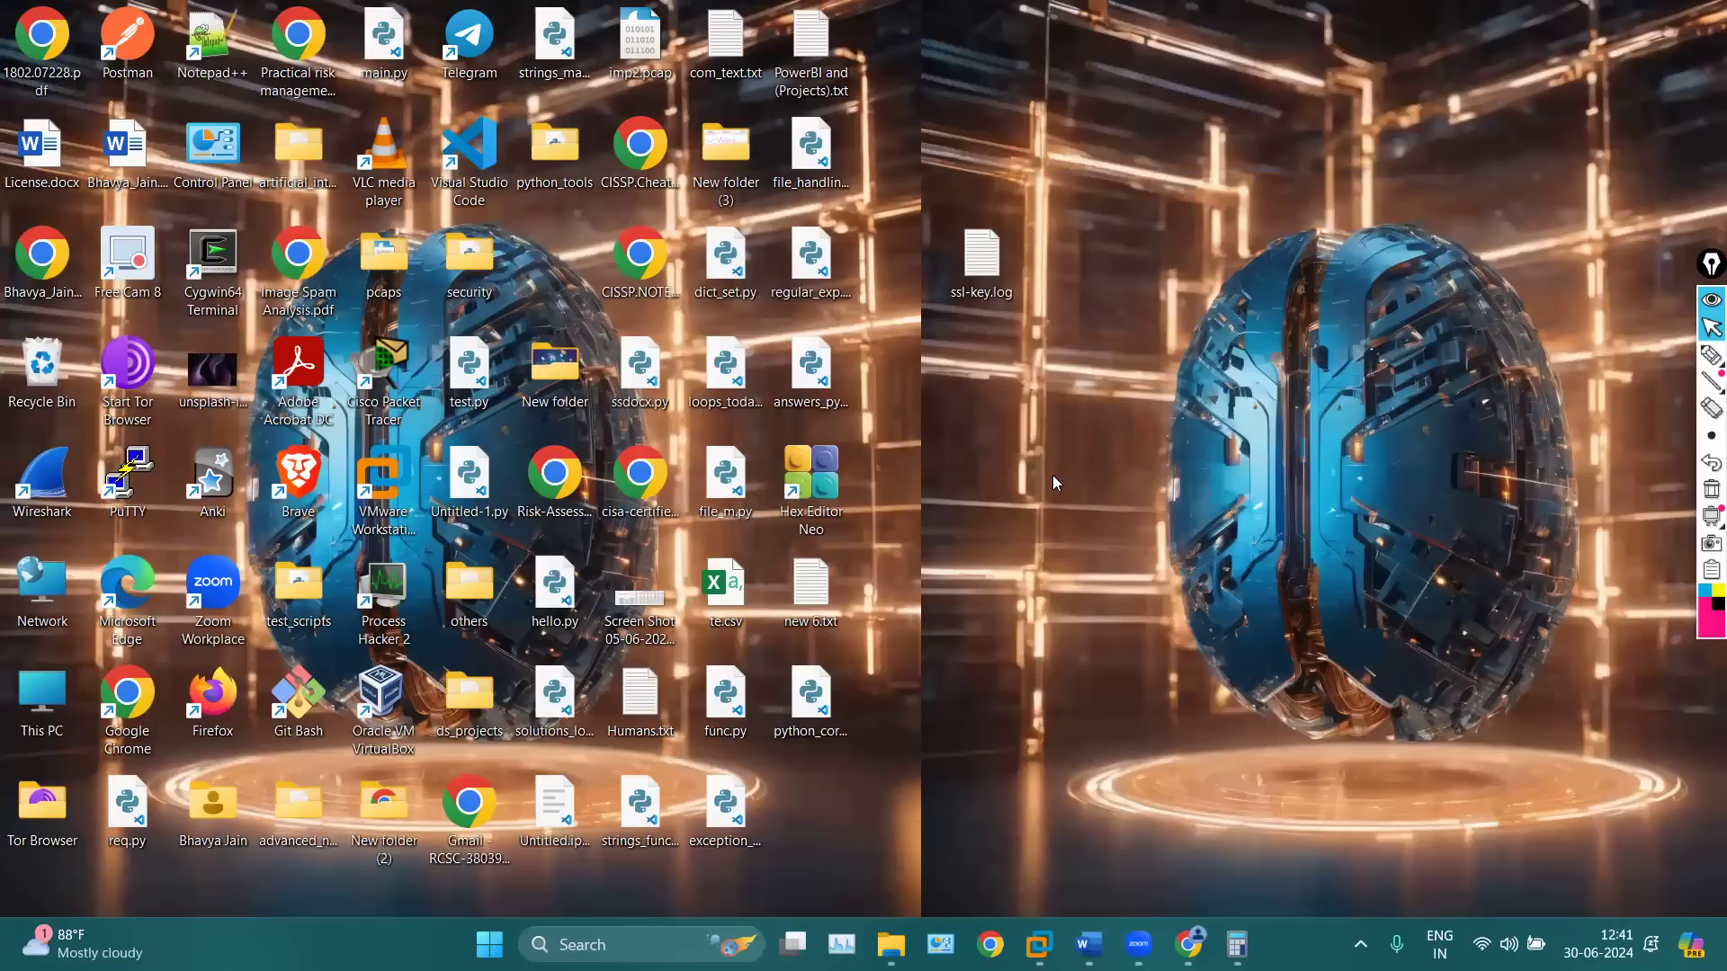
Switch to Chrome and open the Wireshark download page through the suggestion "wireshark.org download"
key("alt+Tab")
left_click(1133, 21)
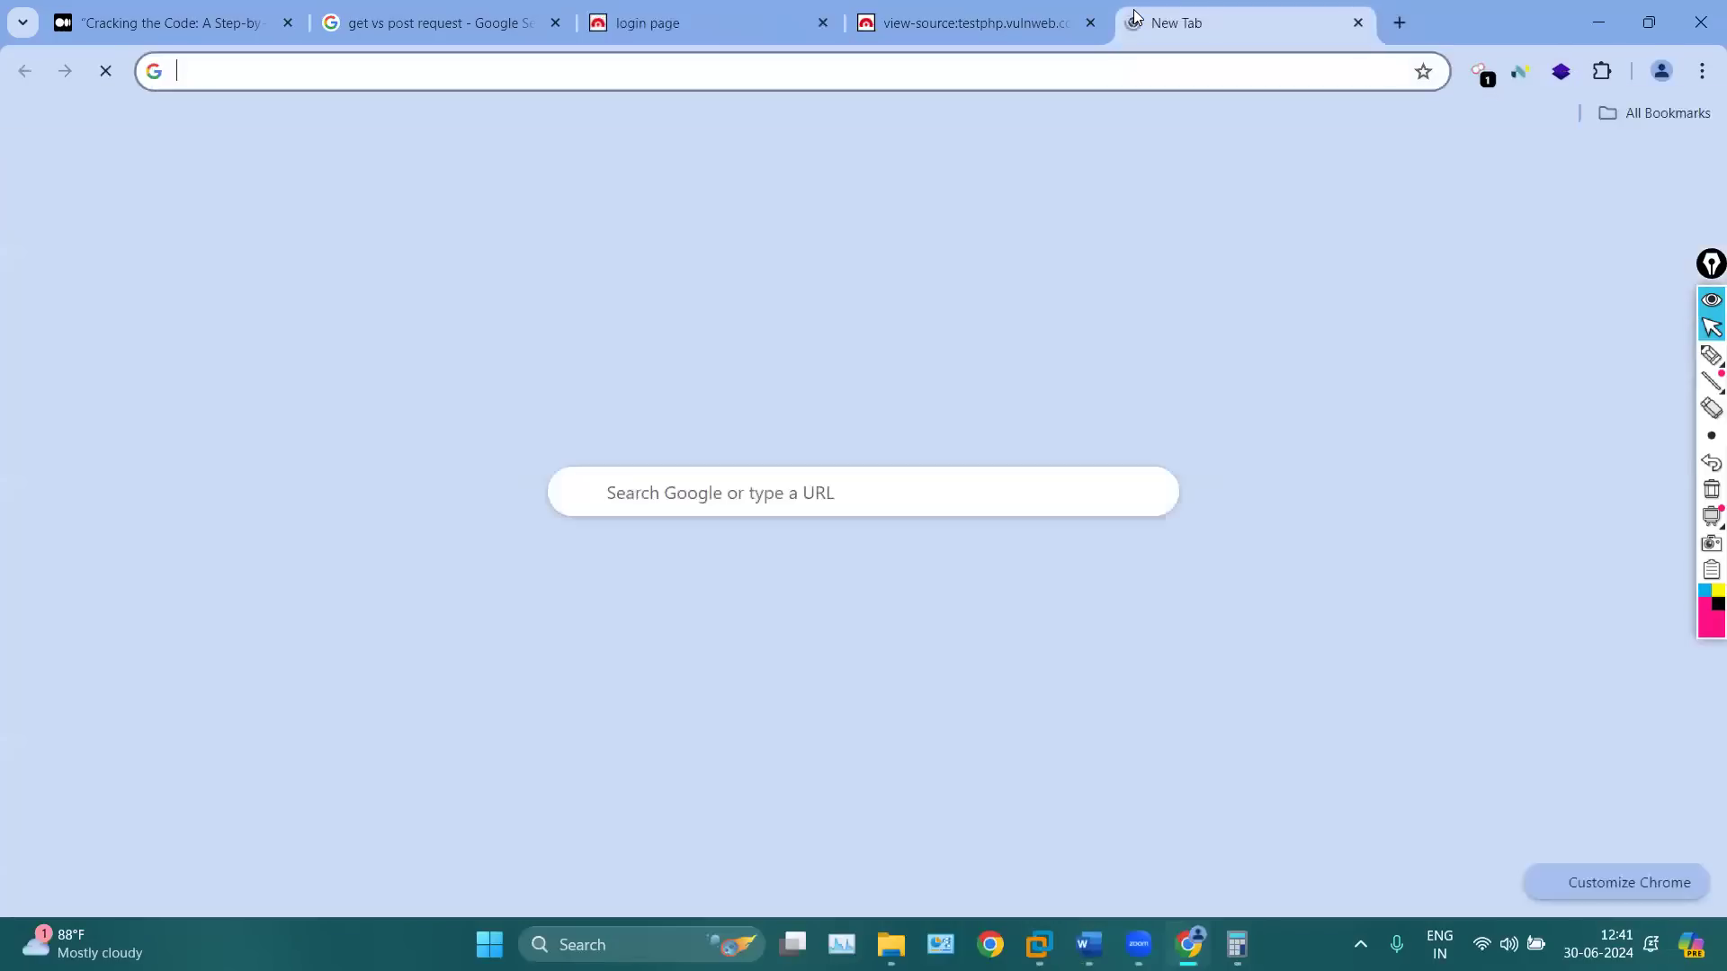
type("wireshark.iorg")
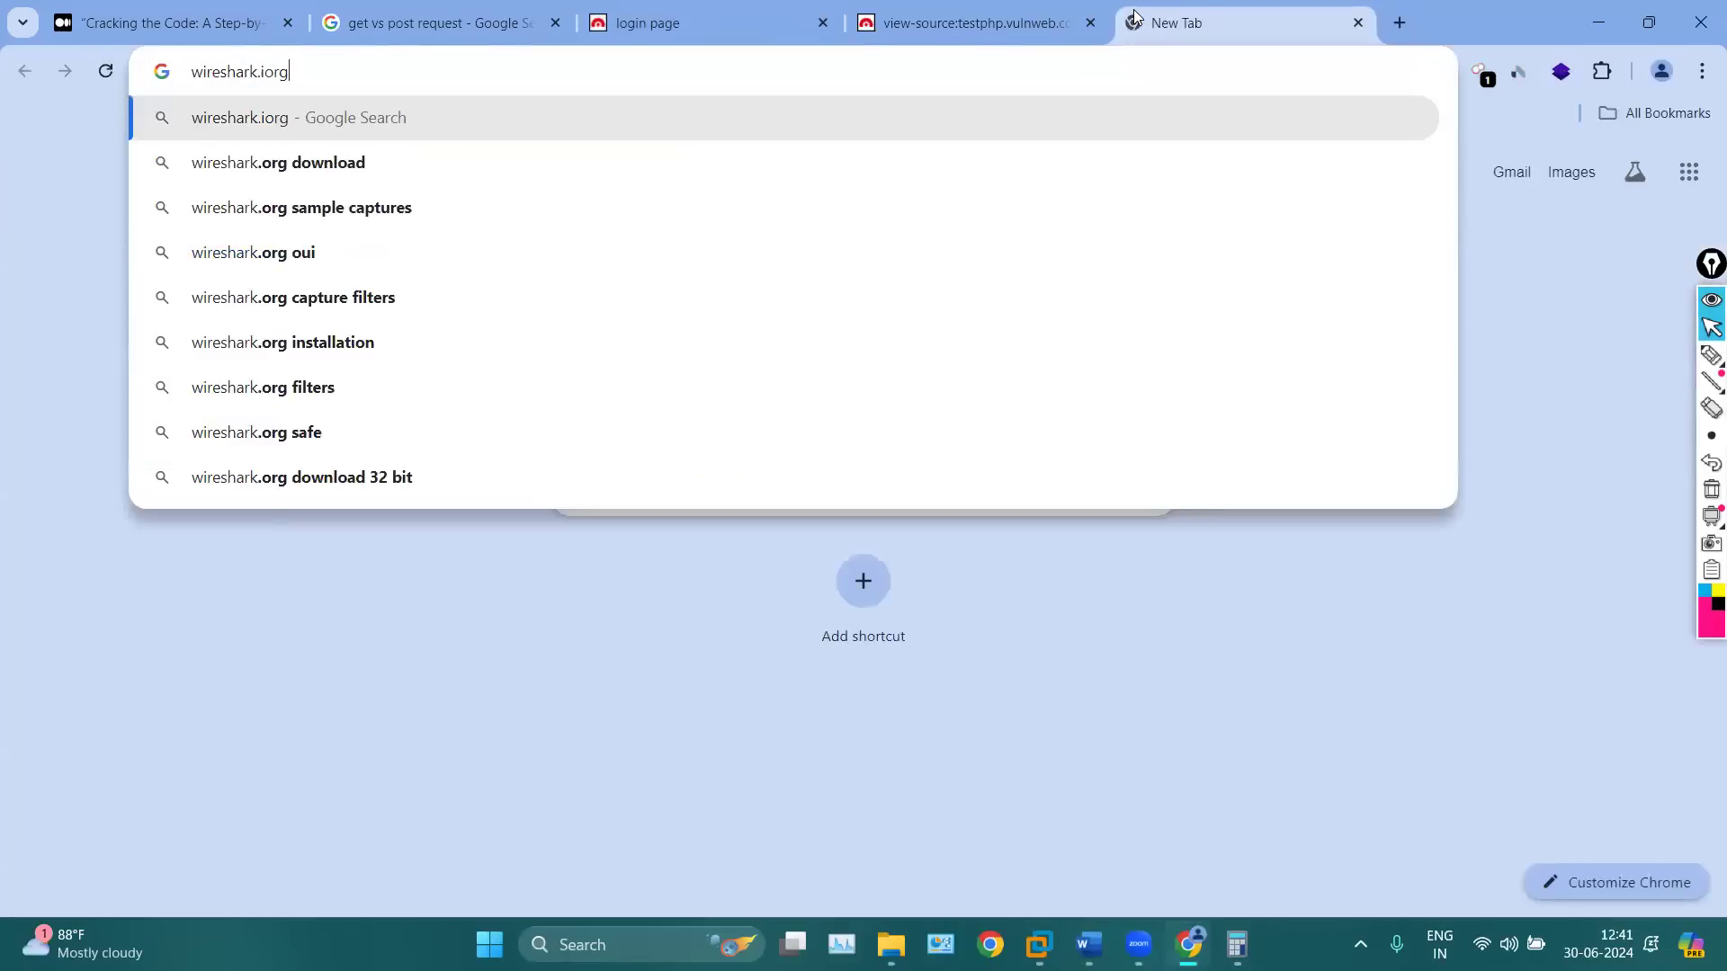
key("Down")
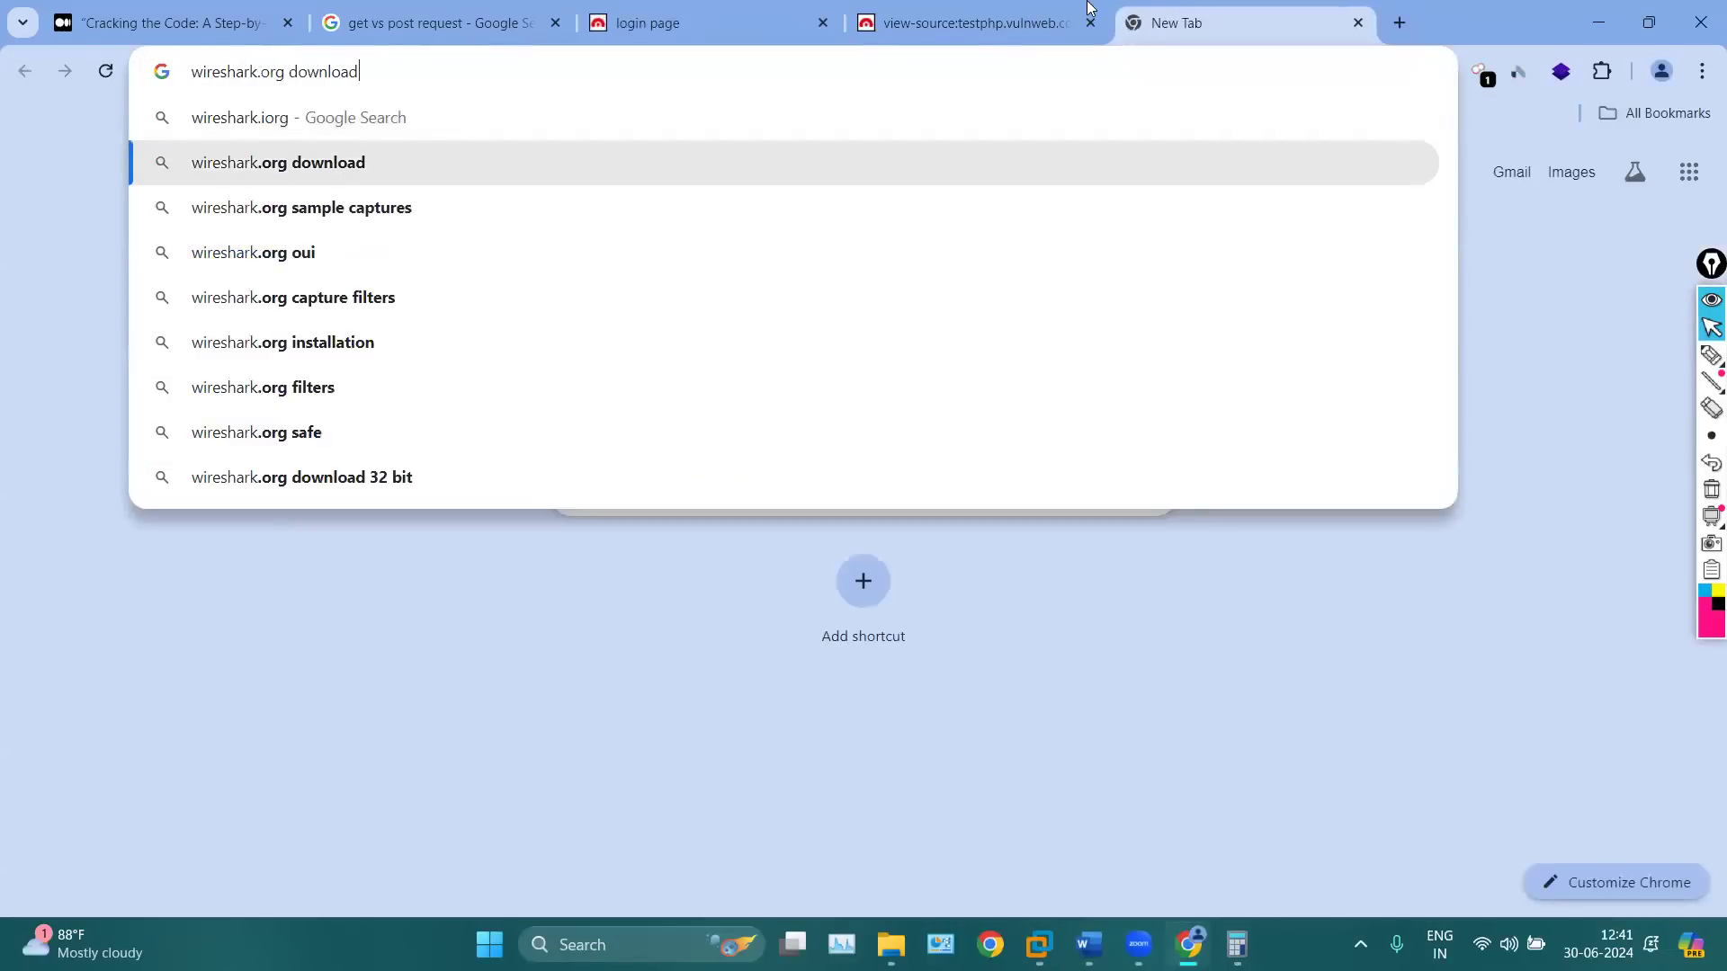
key("Return")
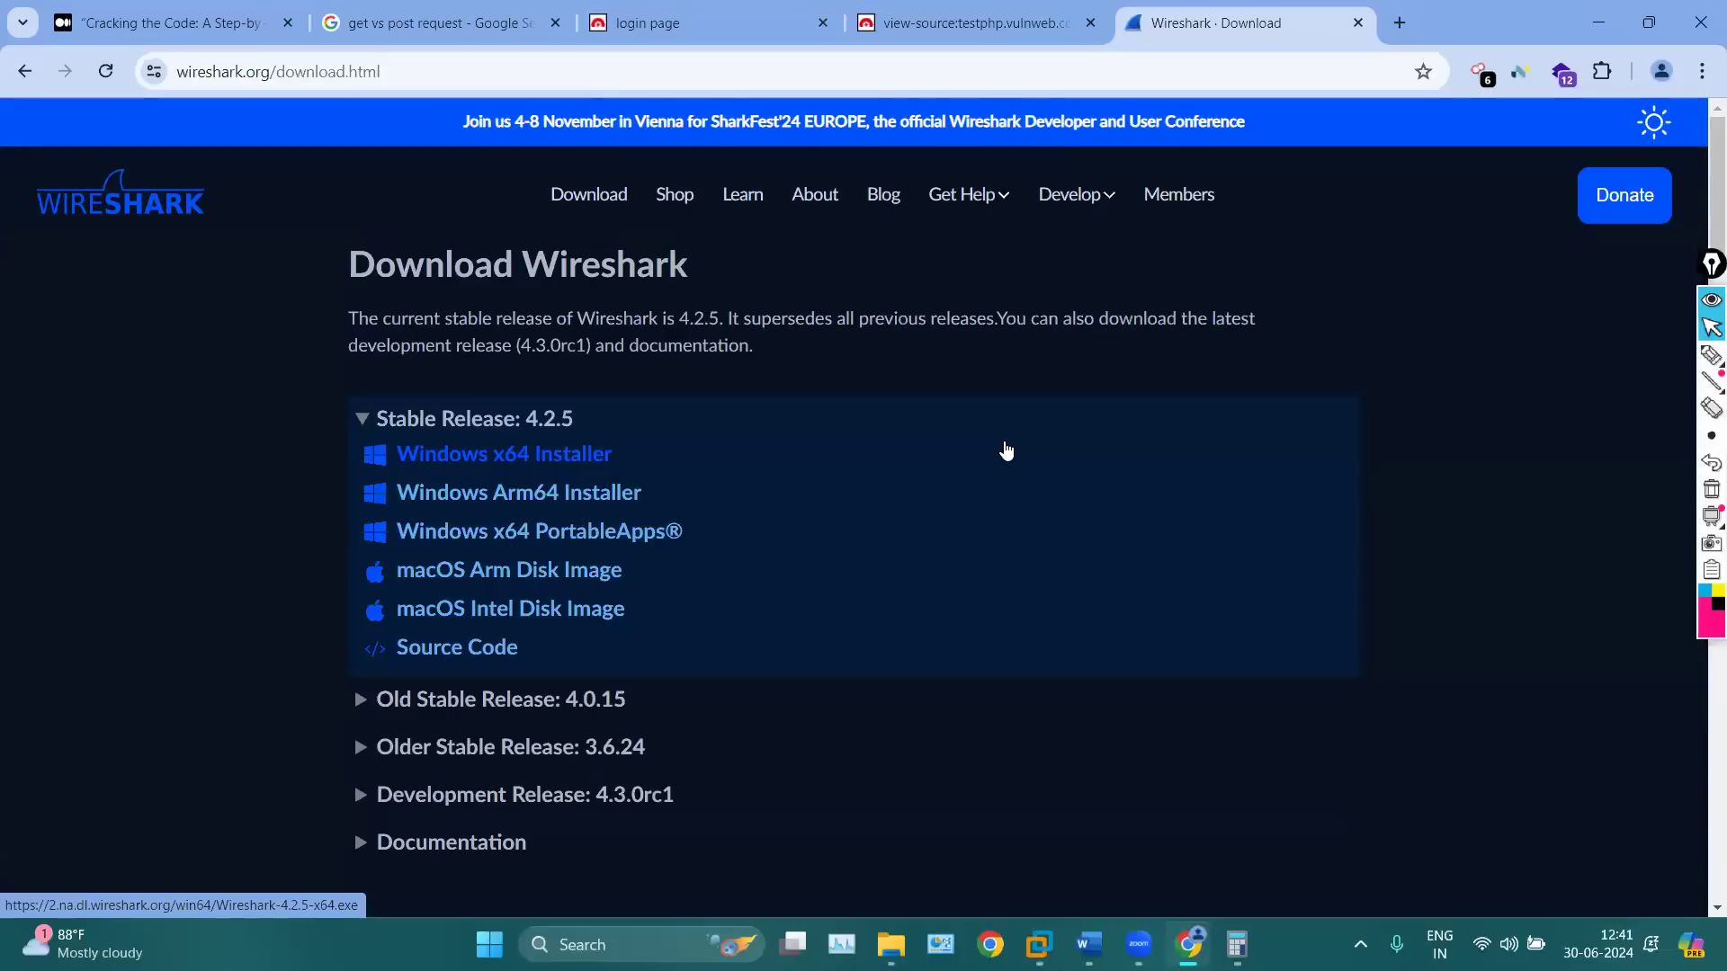
Return to the desktop and check the ssl-key.log file details, moving it to an empty area and back
left_click(1599, 22)
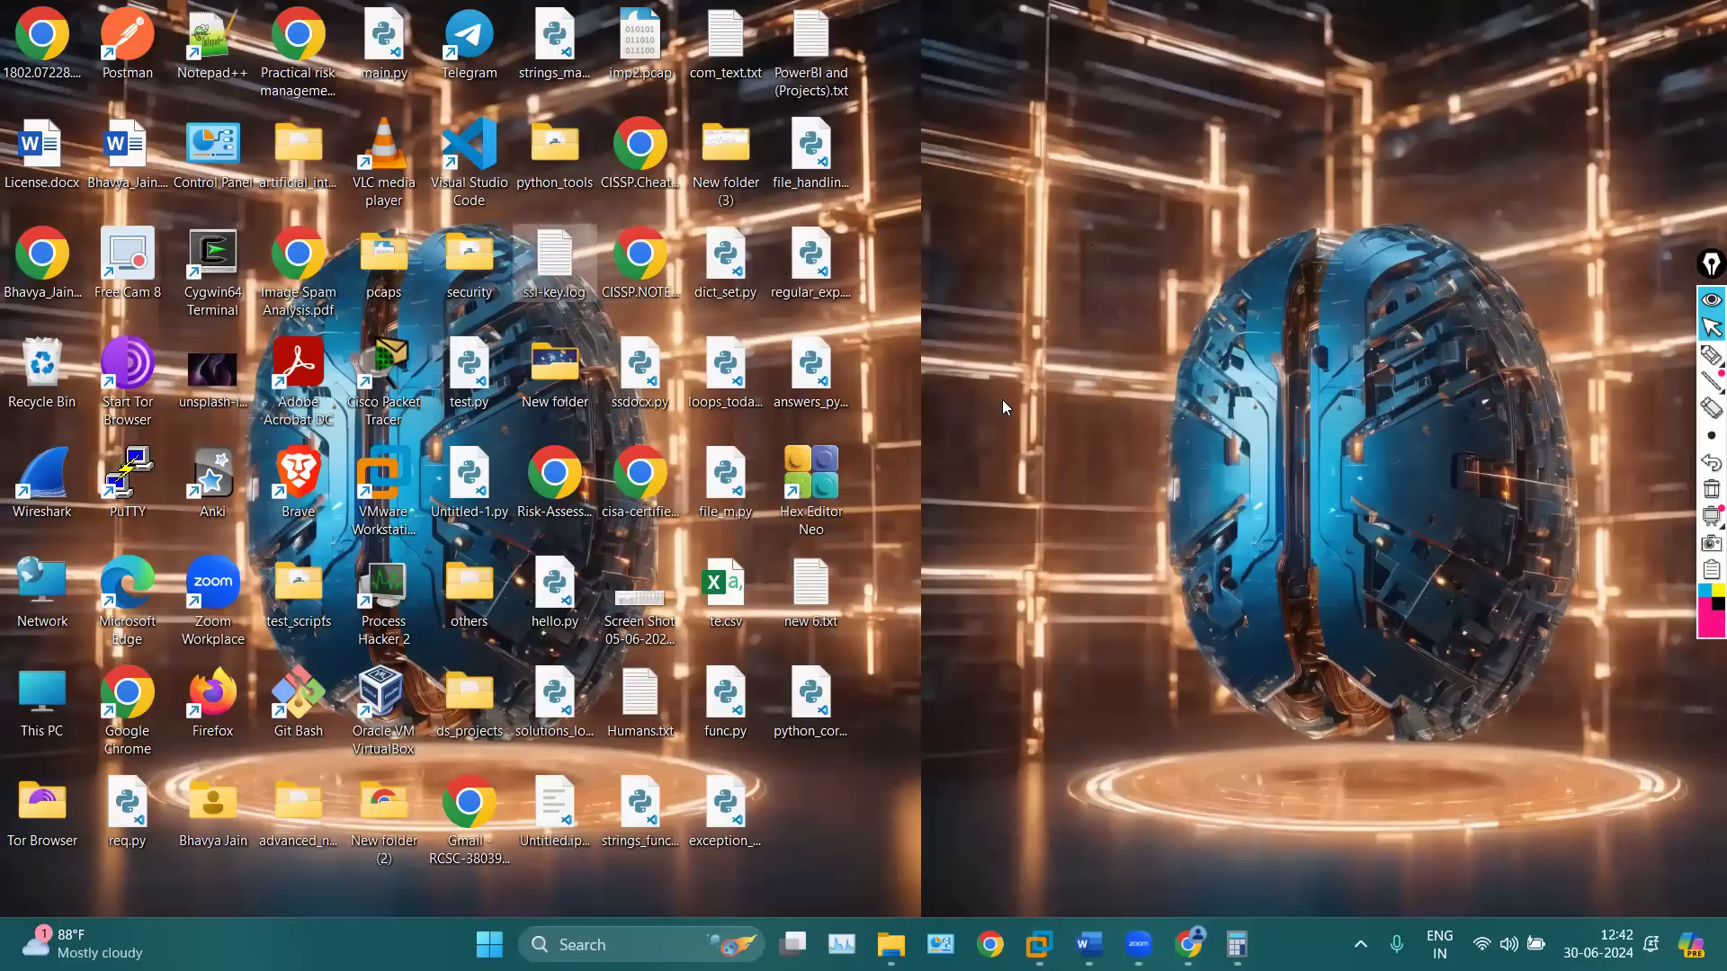
left_click_drag(541, 259, 1037, 258)
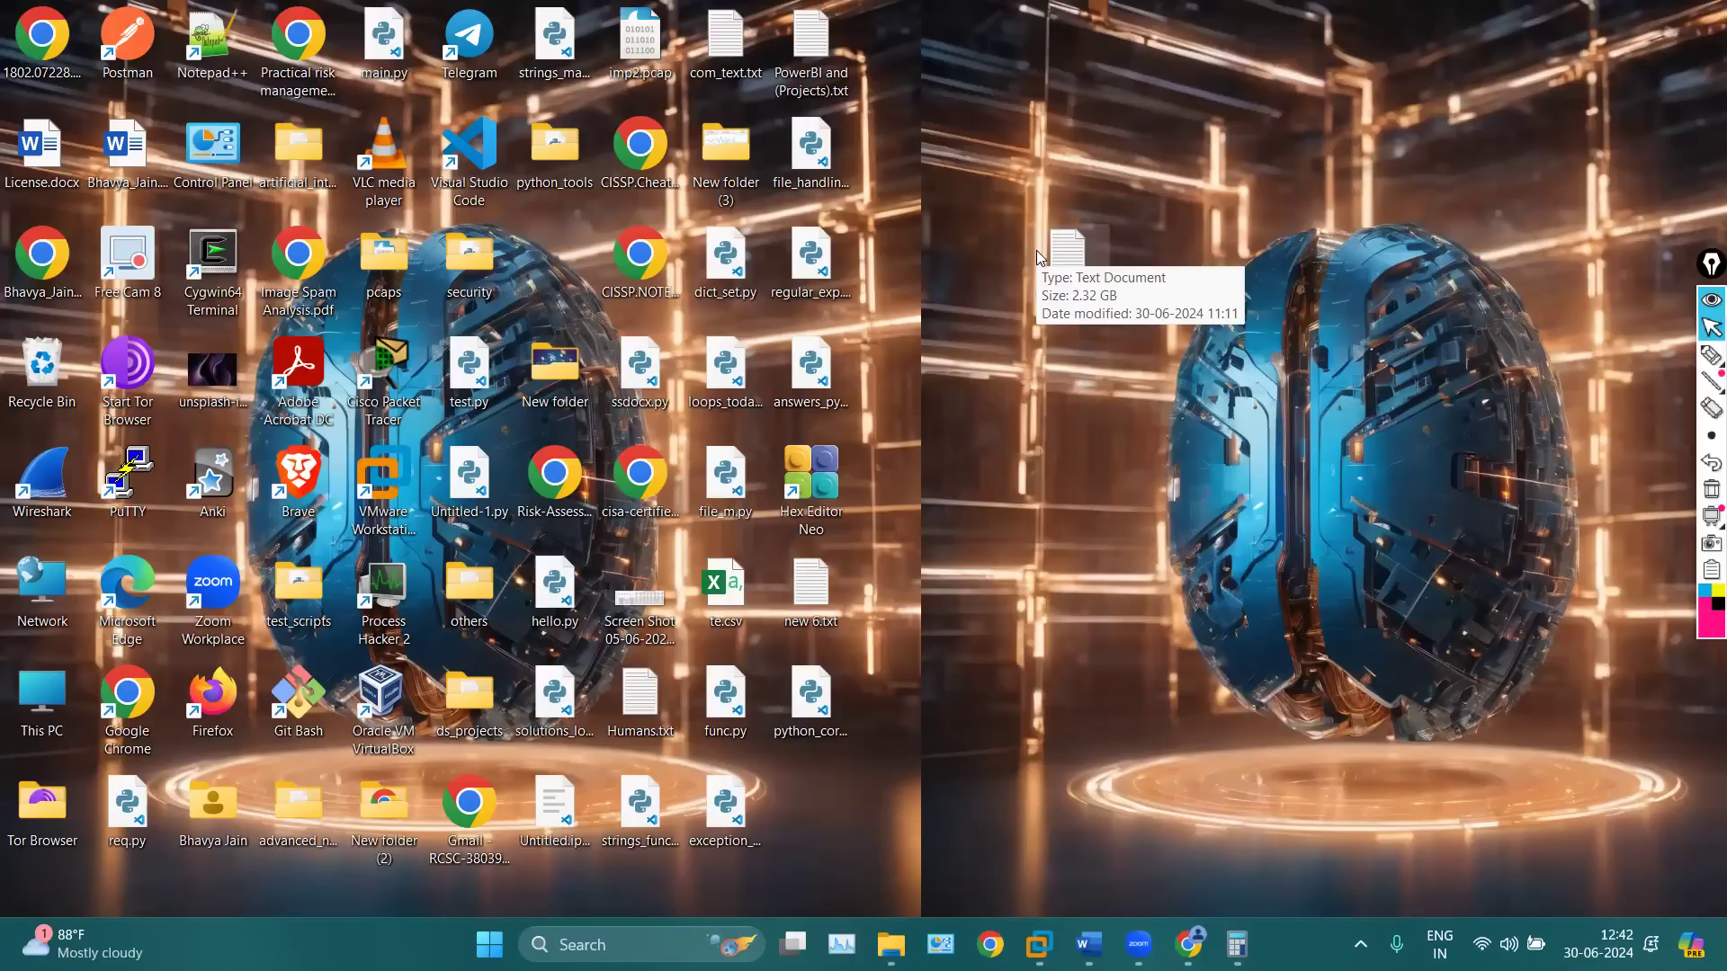
left_click_drag(1039, 258, 558, 266)
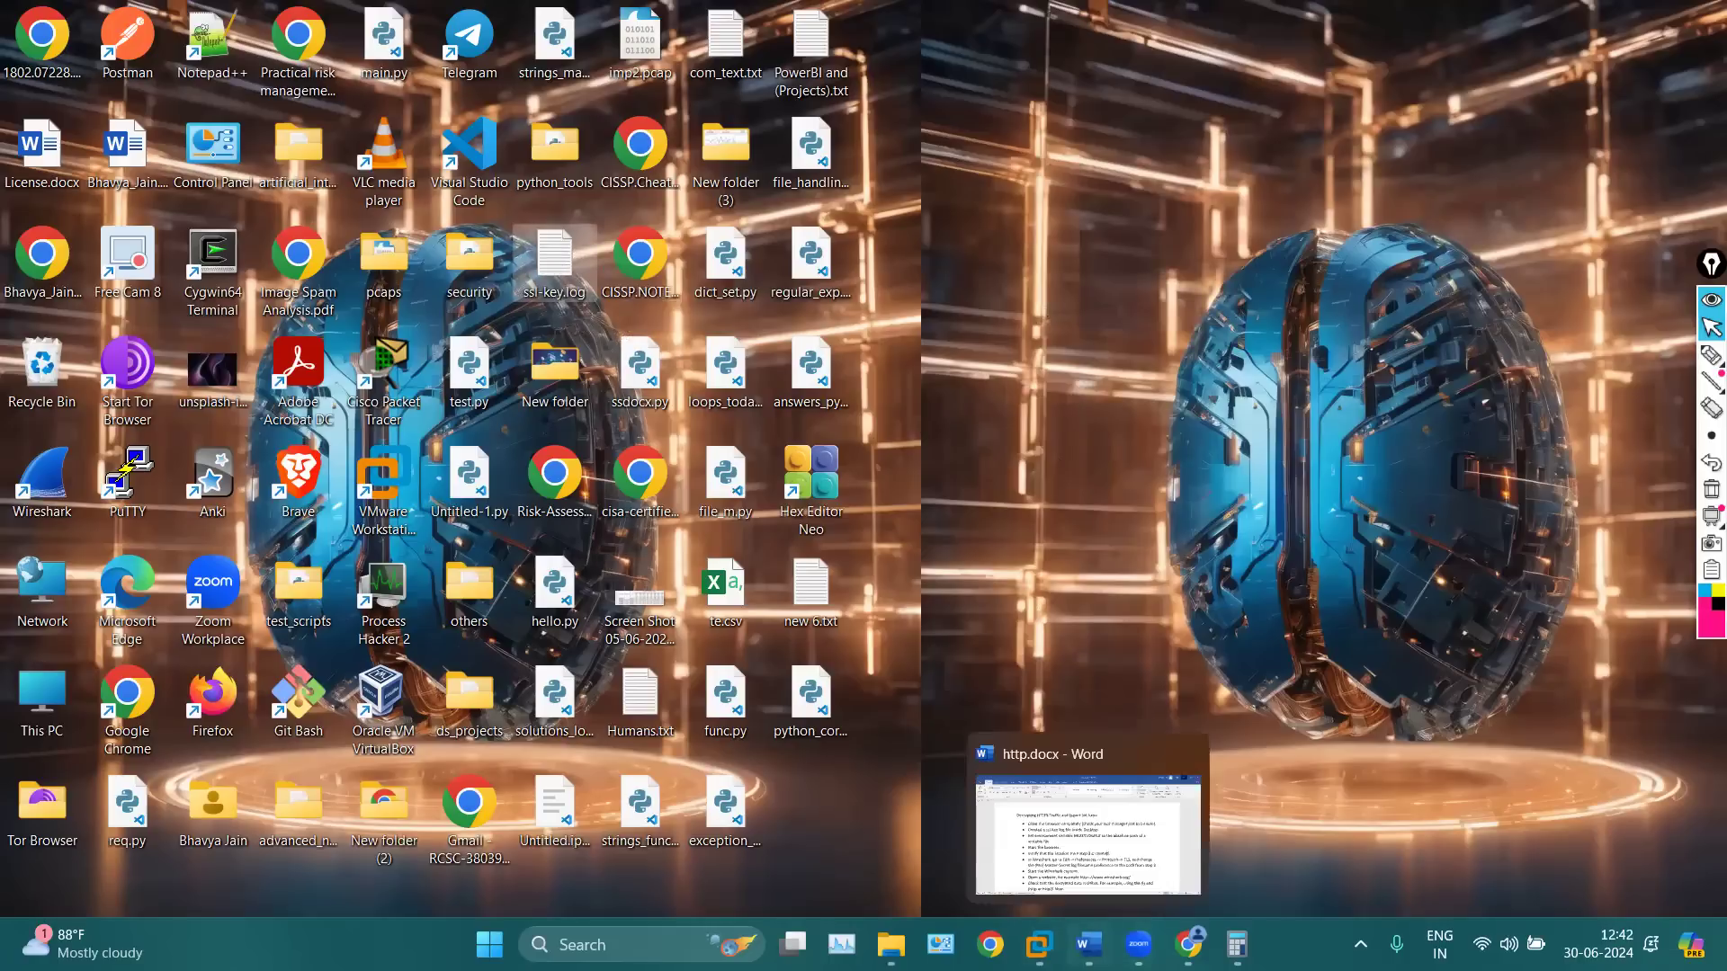
Switch to the Kali Linux virtual machine in VMware Workstation and open Wireshark's preferences there
left_click(1039, 945)
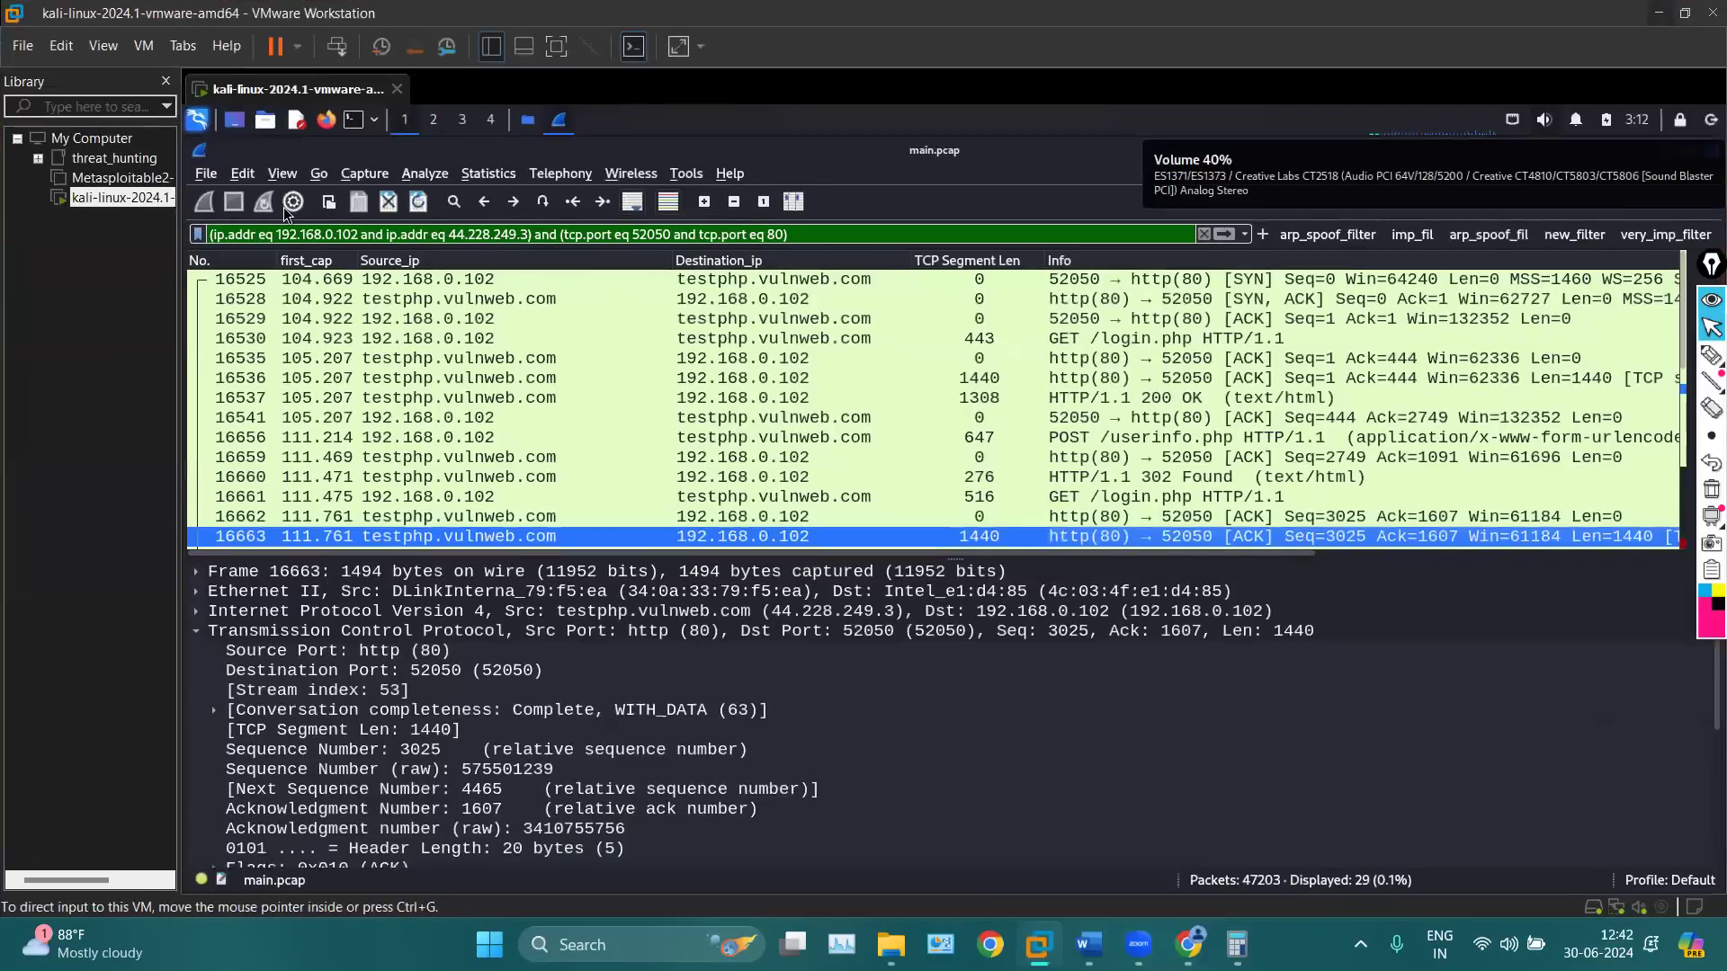
left_click(243, 173)
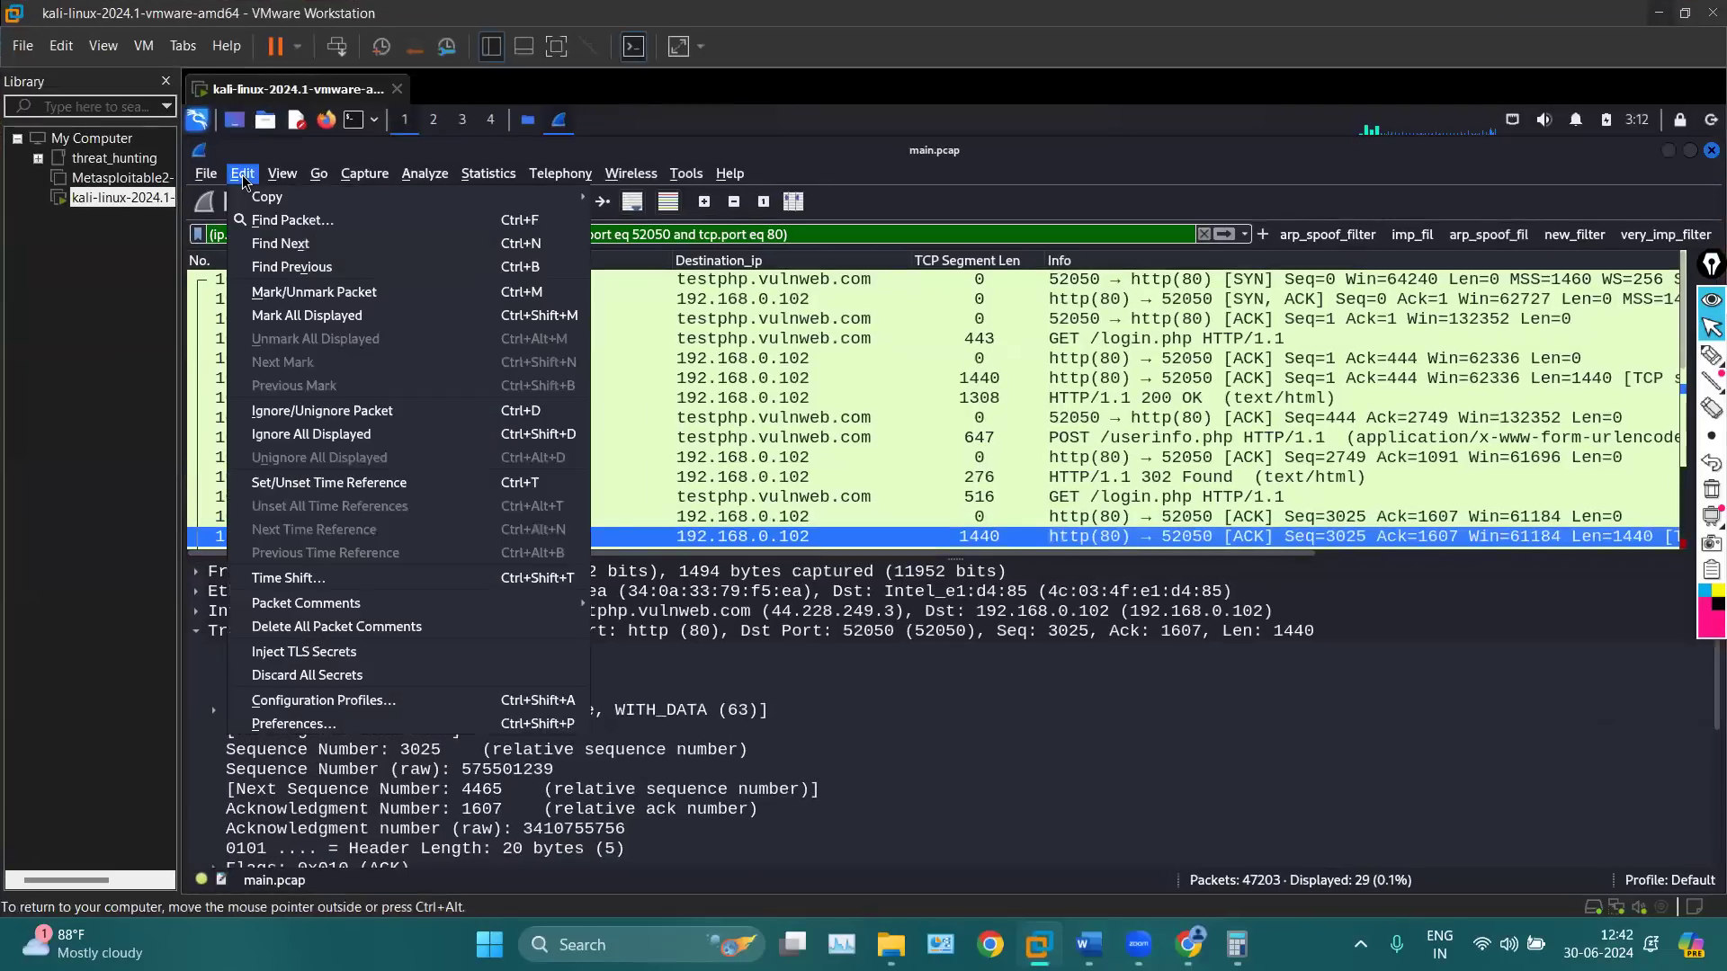
left_click(295, 724)
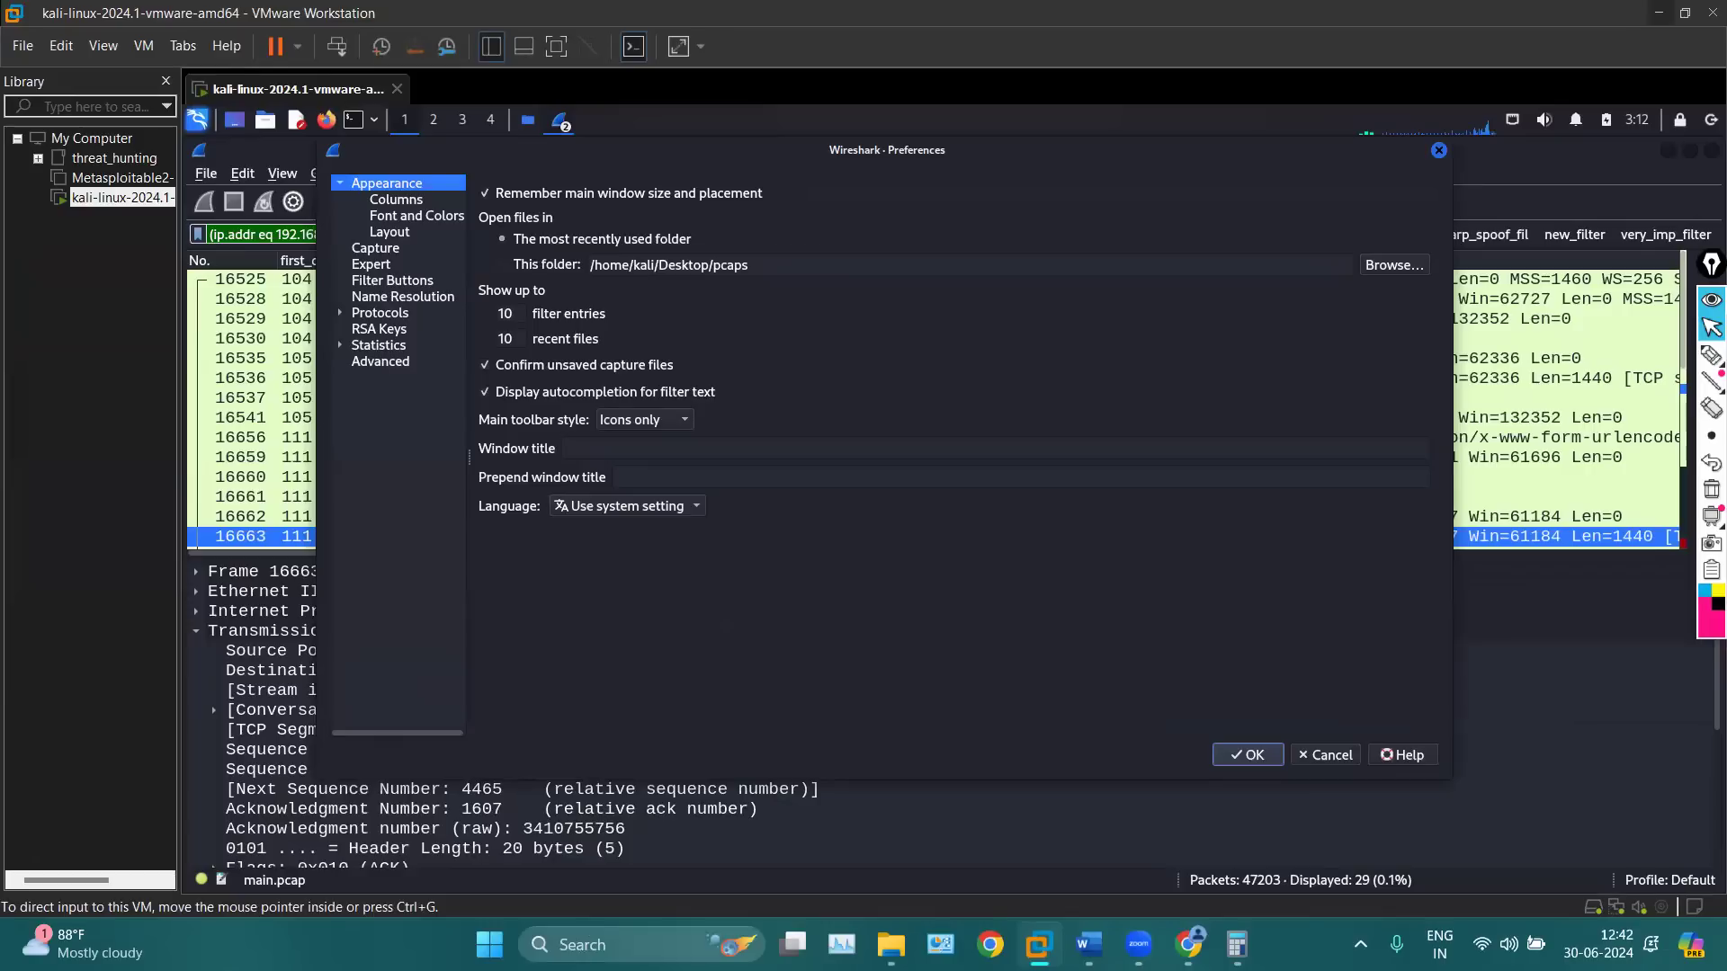
Launch Wireshark on the Windows host and open its preferences
left_click(630, 941)
type("wire")
key("Return")
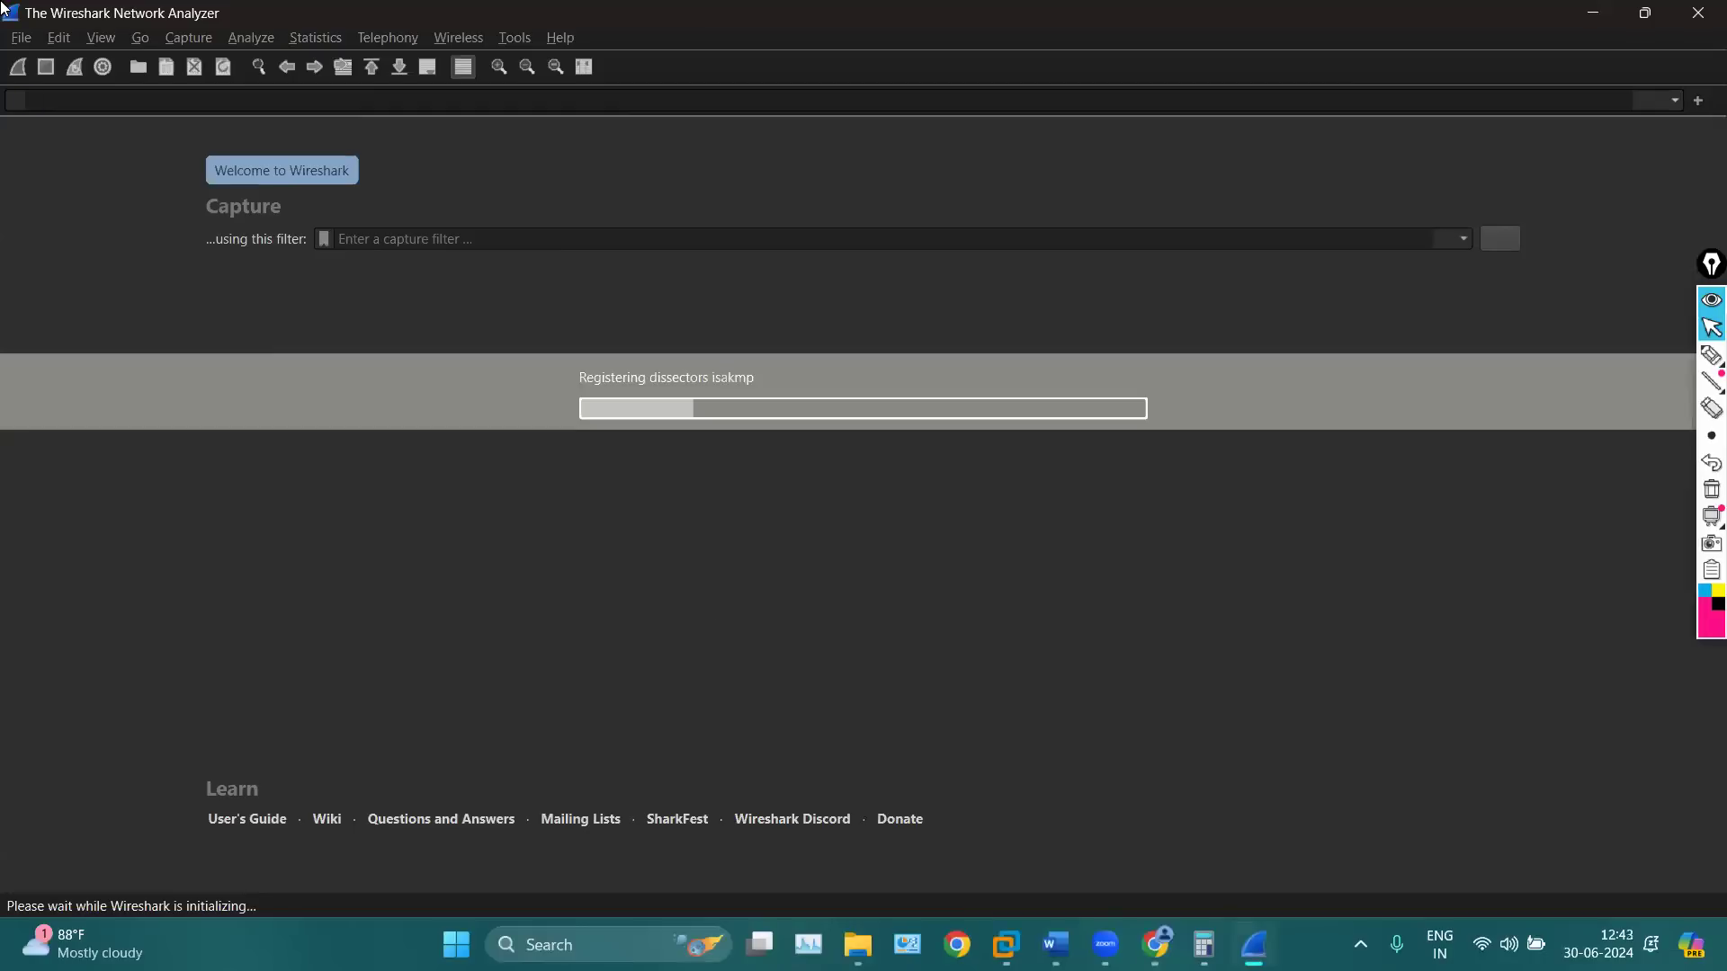
left_click(59, 37)
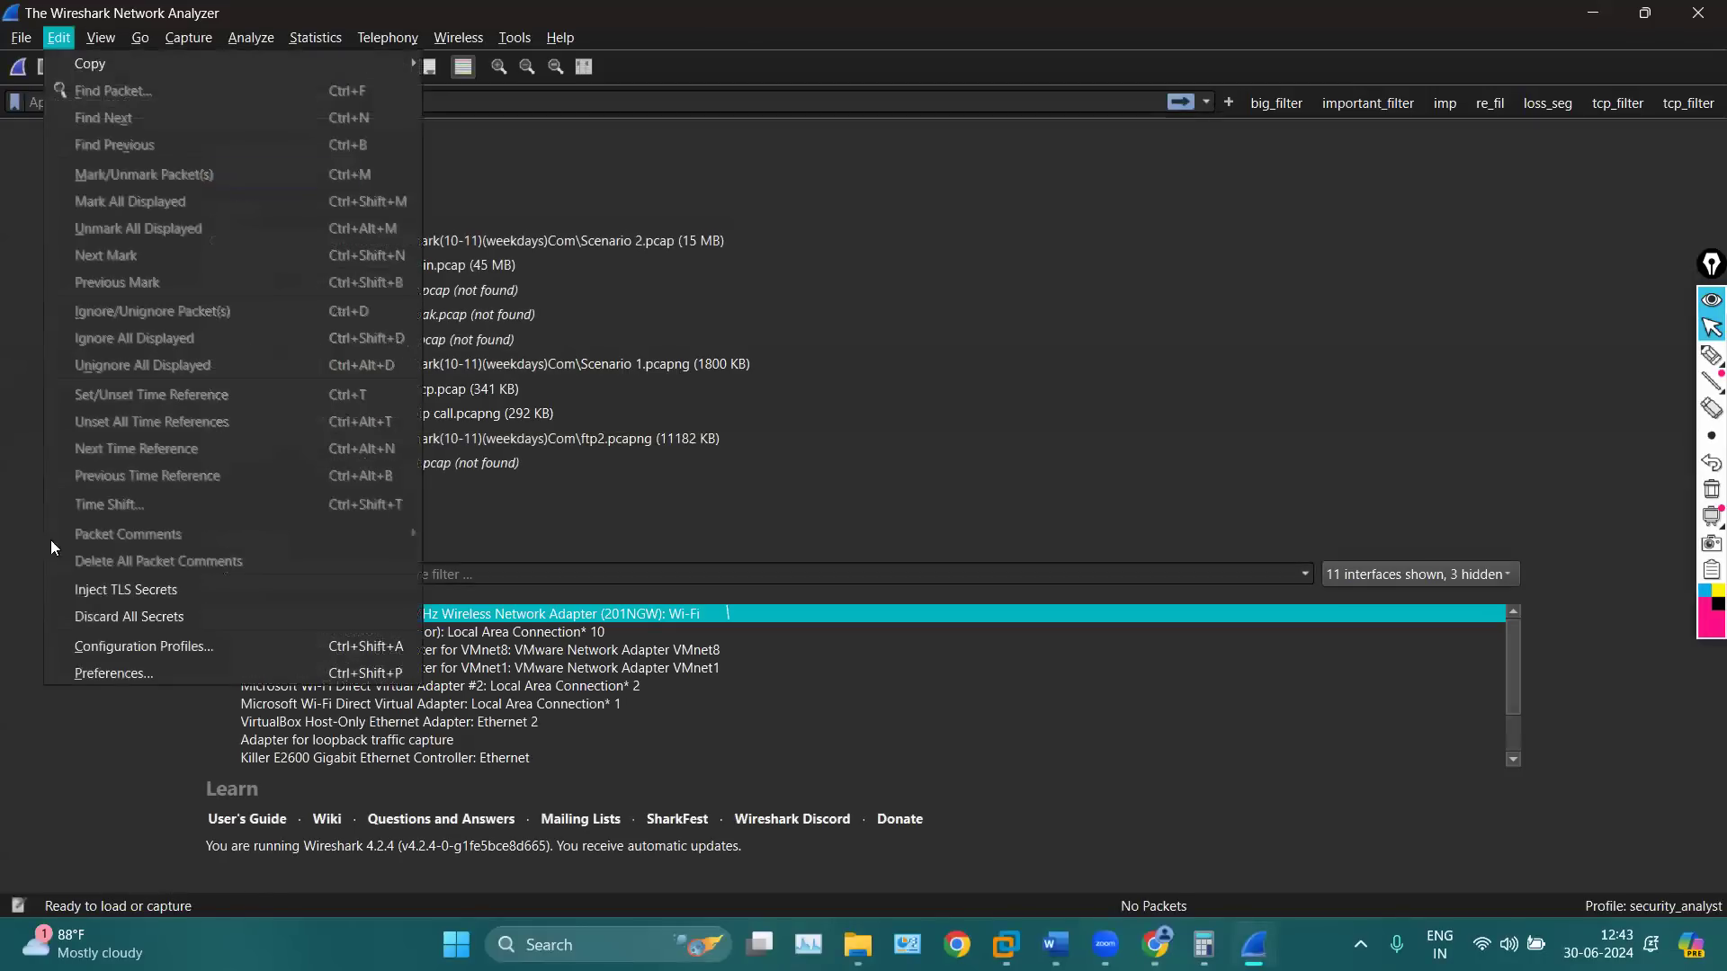
left_click(98, 675)
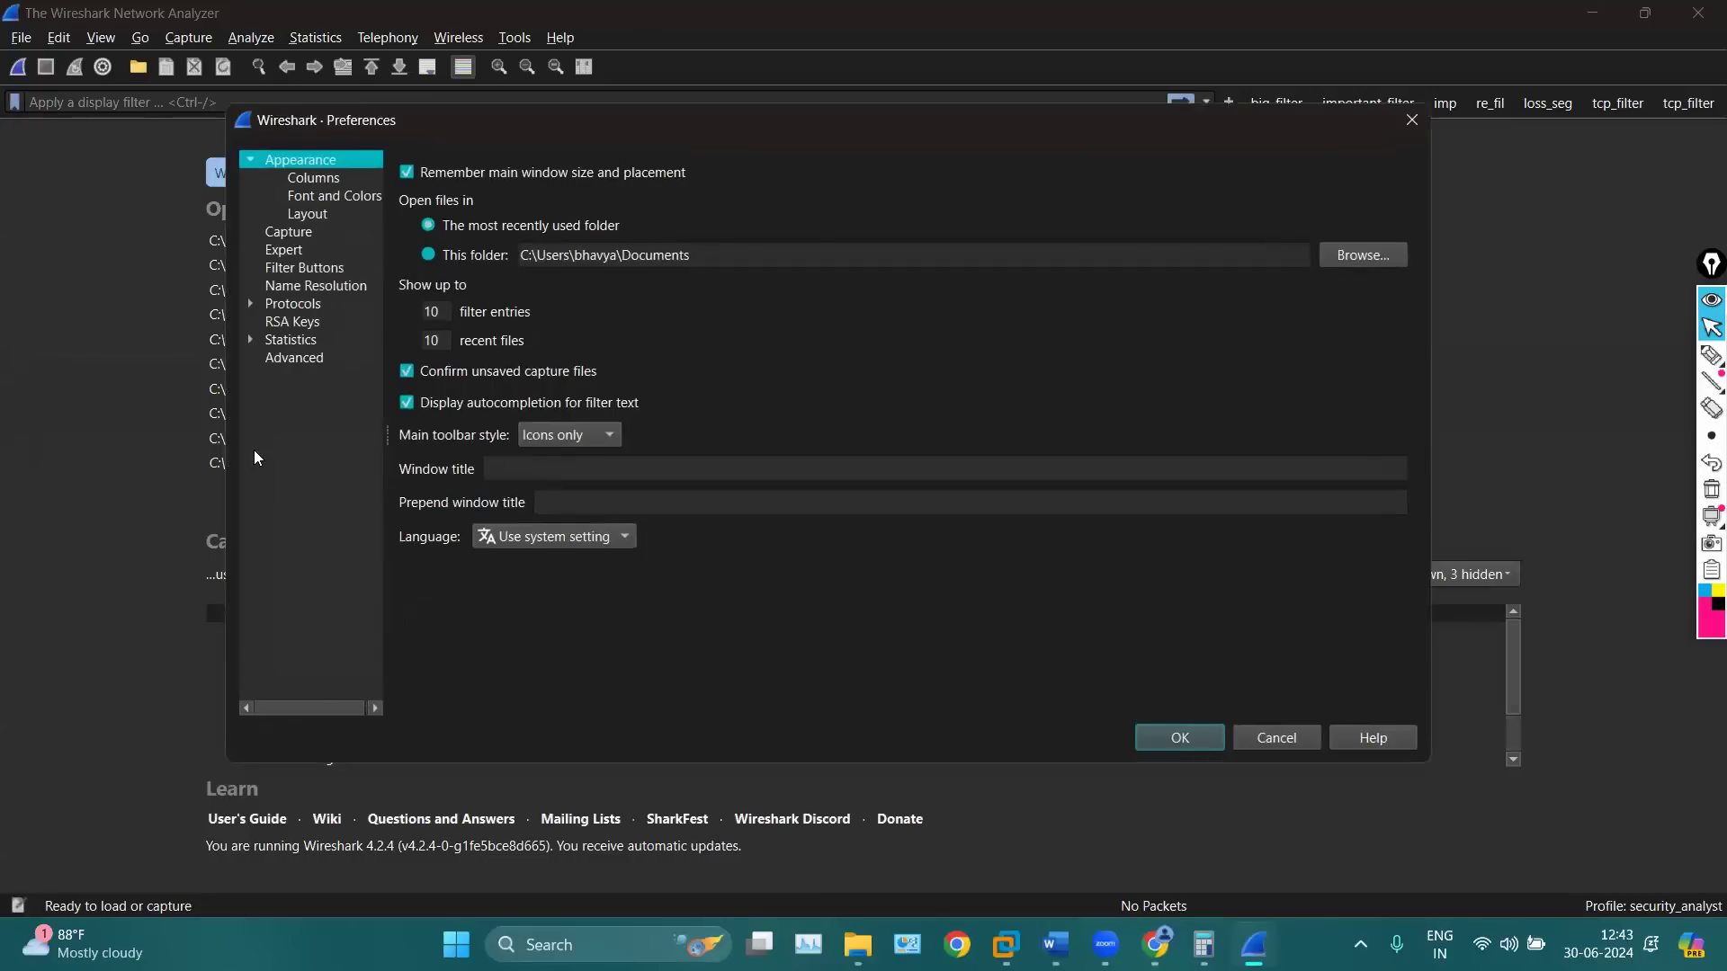
Display the TLS protocol settings in the Wireshark preferences
left_click(252, 304)
left_click(273, 309)
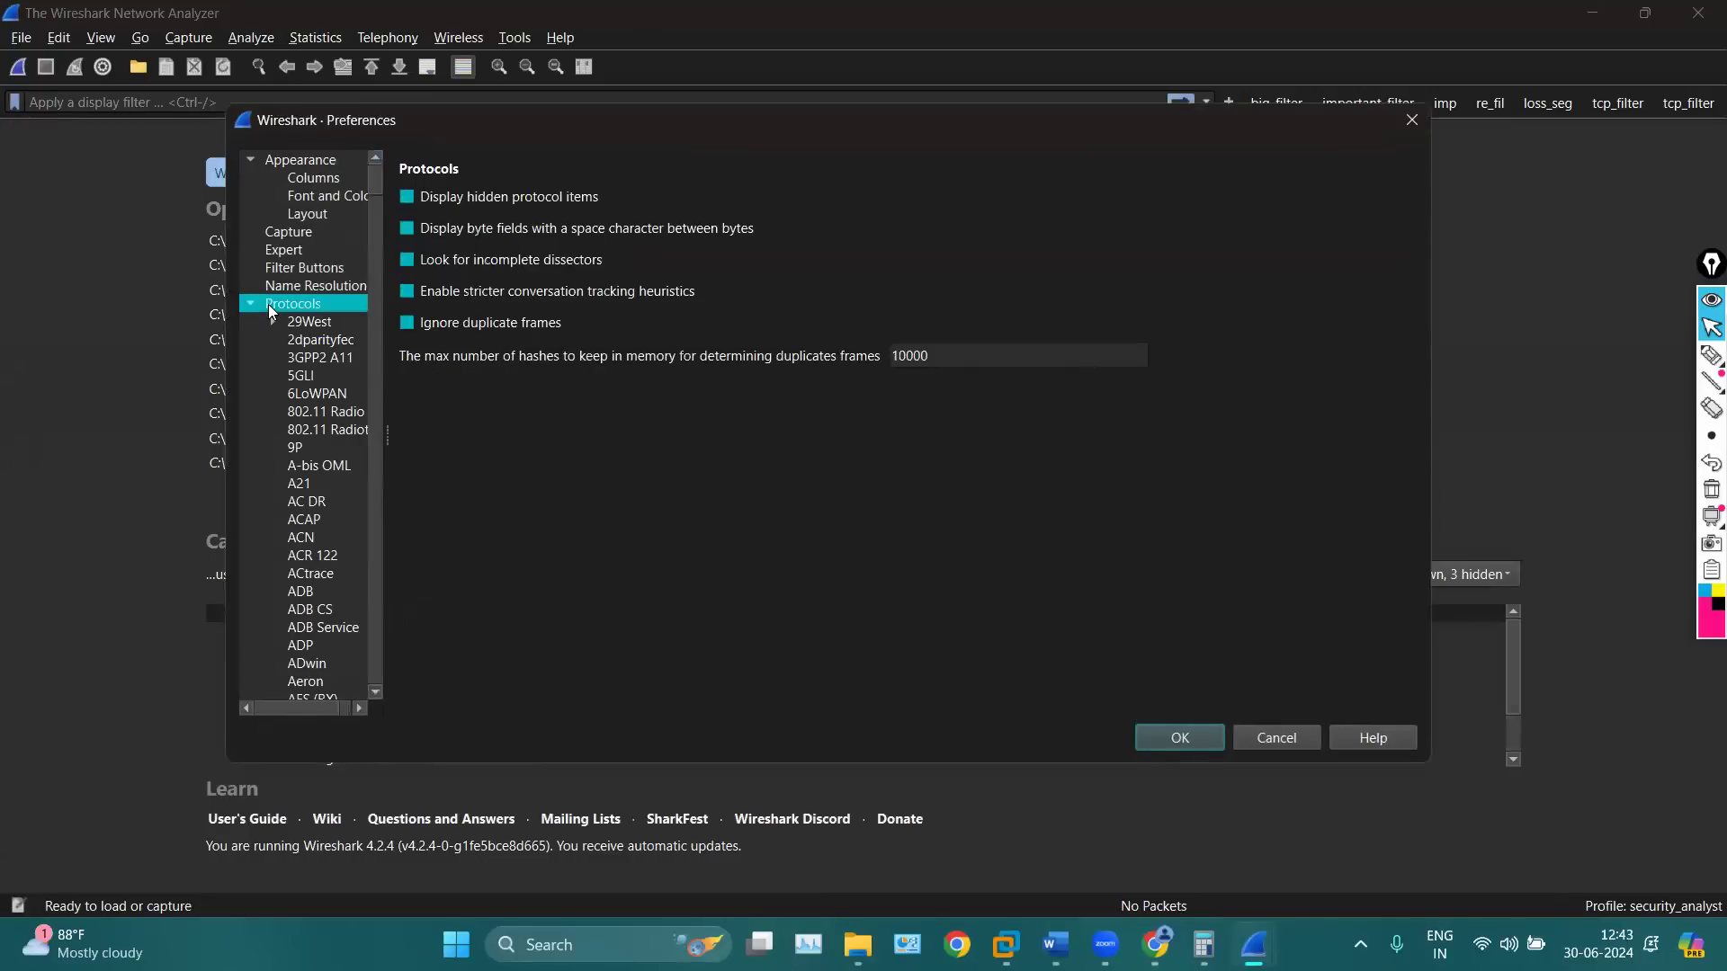
type("tls")
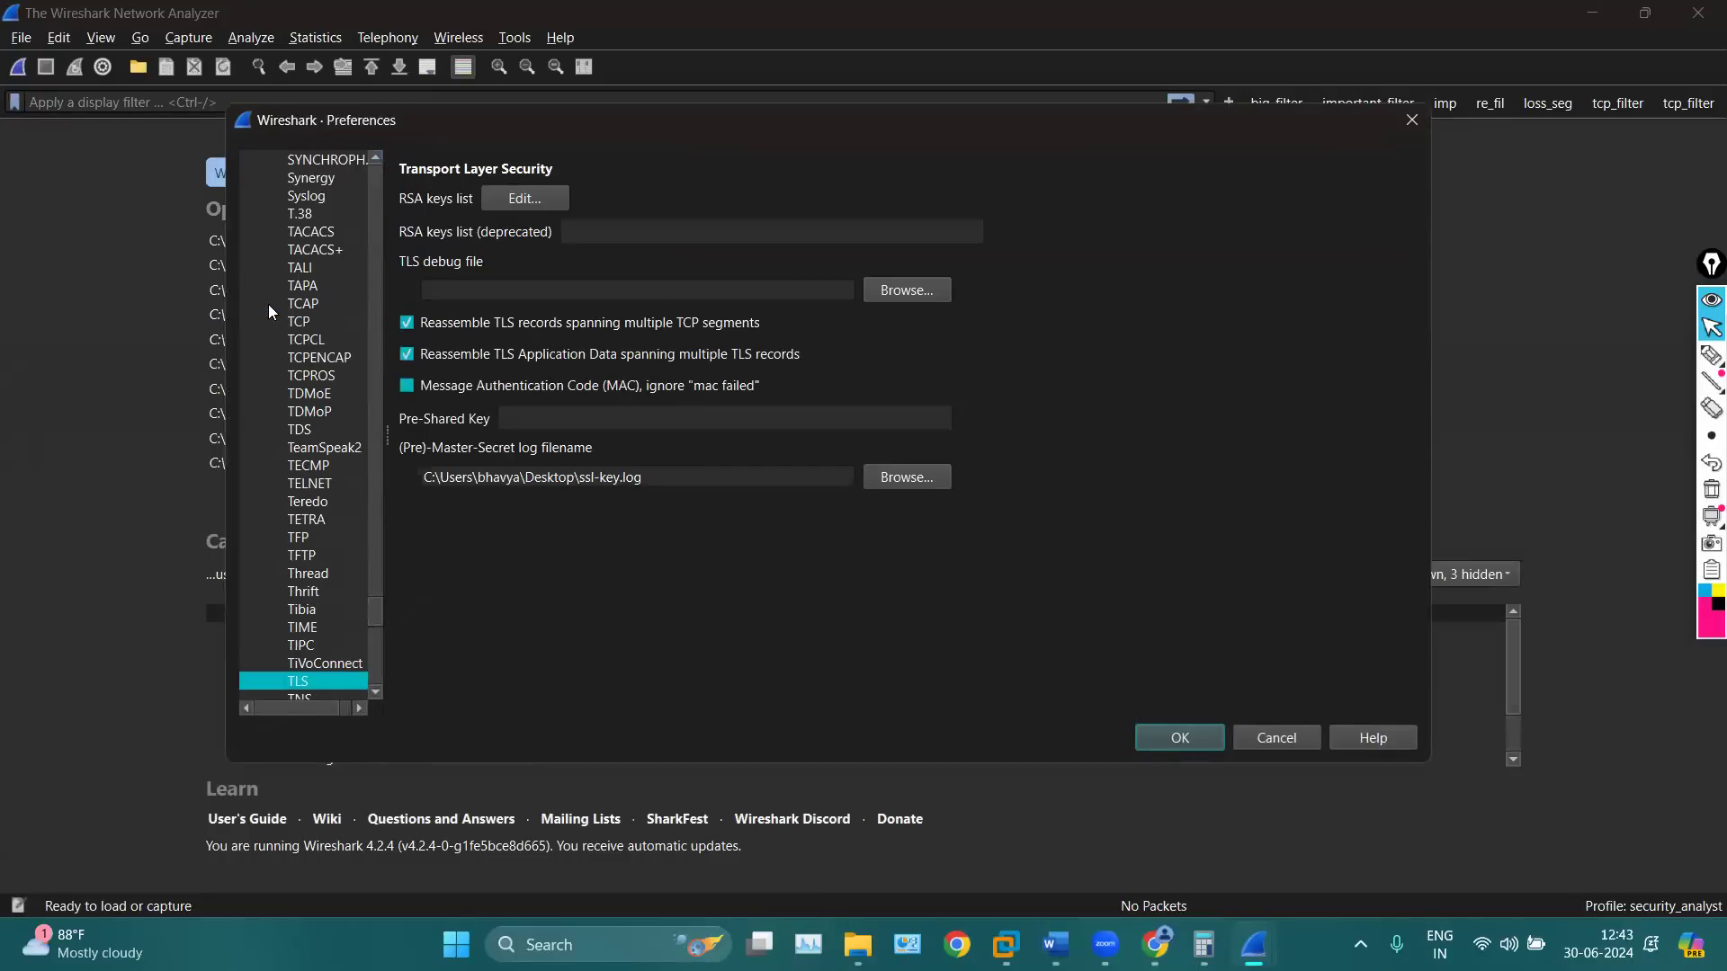
Mark the Transport Layer Security heading and (Pre)-Master-Secret log filename setting with freehand pen strokes, clear the marks, and cancel the preferences
left_click(1711, 355)
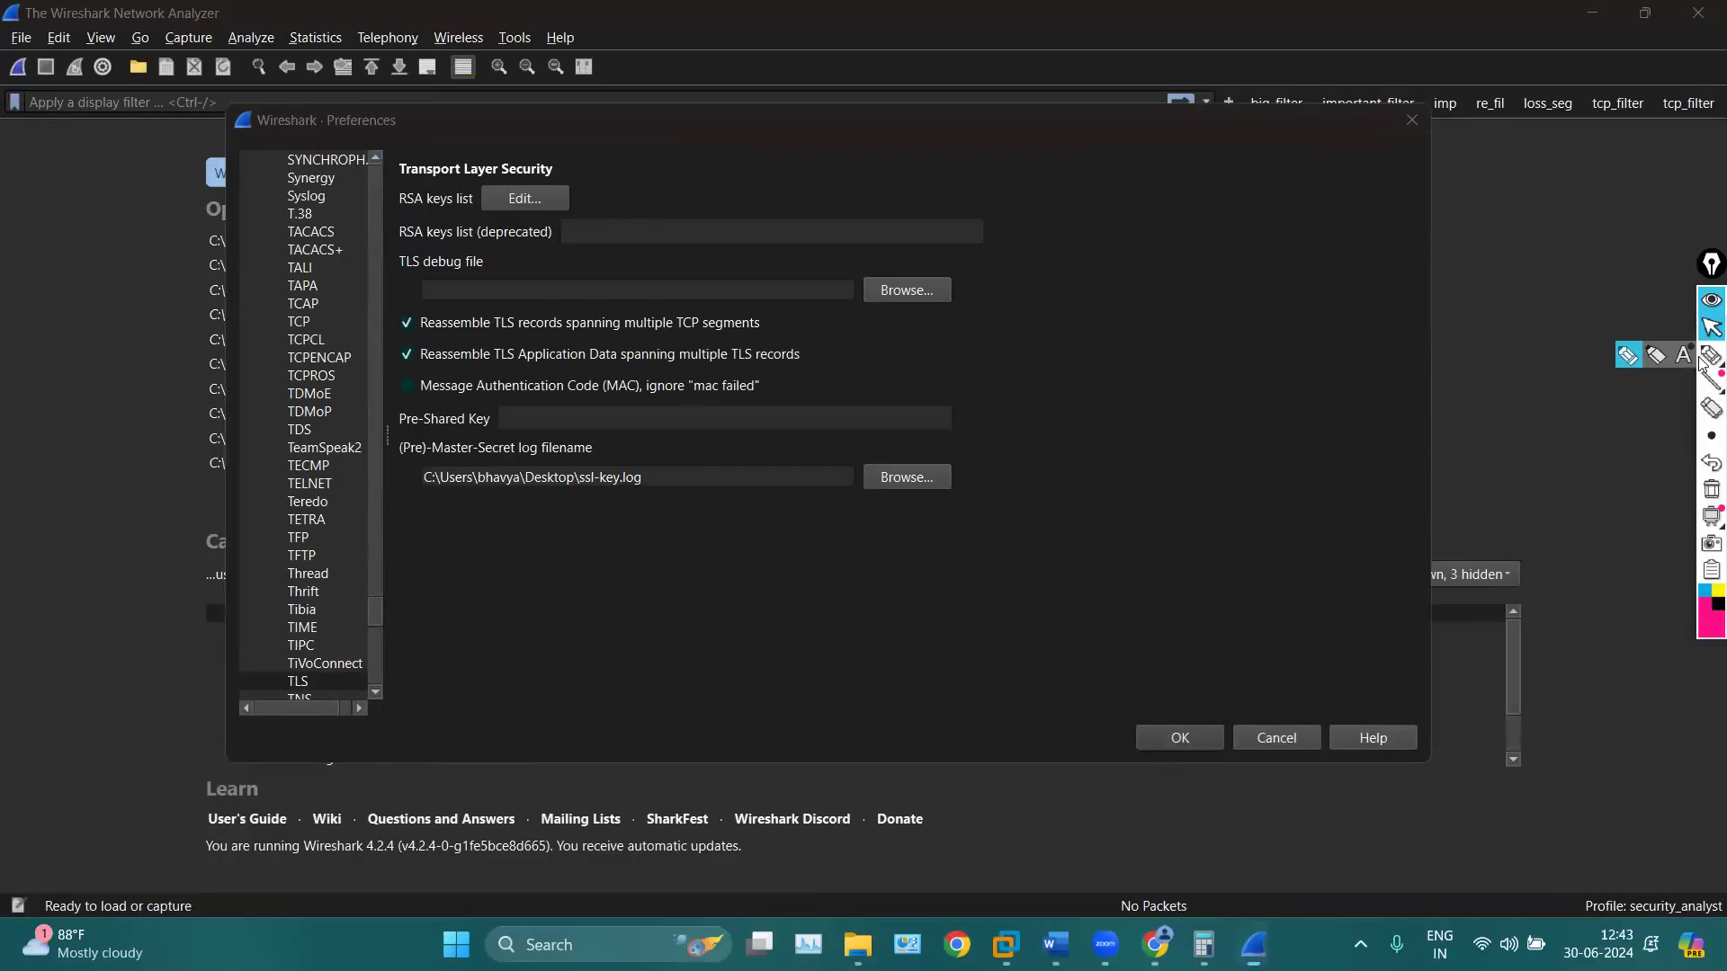
mouse_move(669, 141)
left_mouse_down()
mouse_move(414, 184)
mouse_move(620, 191)
mouse_move(494, 143)
left_mouse_up()
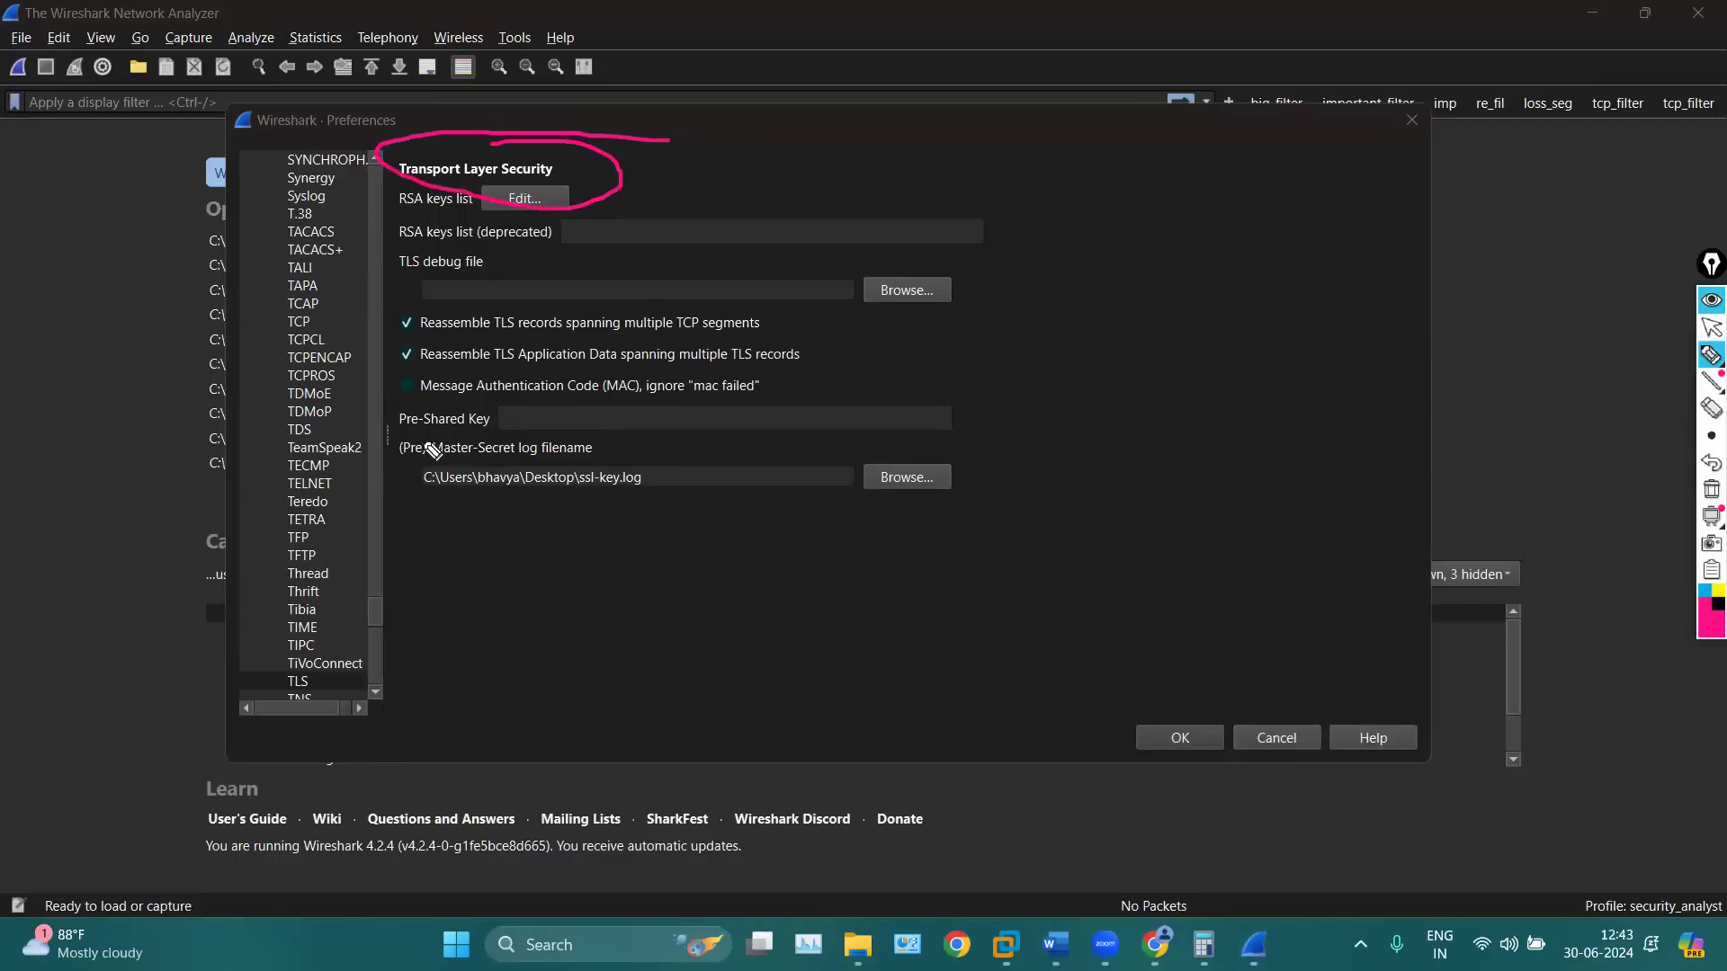
mouse_move(420, 439)
left_mouse_down()
mouse_move(416, 461)
mouse_move(583, 468)
mouse_move(553, 416)
mouse_move(409, 428)
left_mouse_up()
mouse_move(897, 454)
left_mouse_down()
mouse_move(786, 454)
mouse_move(953, 470)
mouse_move(855, 447)
left_mouse_up()
mouse_move(407, 474)
left_mouse_down()
mouse_move(538, 519)
mouse_move(690, 475)
mouse_move(663, 423)
left_mouse_up()
mouse_move(577, 490)
left_mouse_down()
mouse_move(661, 506)
mouse_move(662, 477)
mouse_move(585, 451)
mouse_move(584, 499)
left_mouse_up()
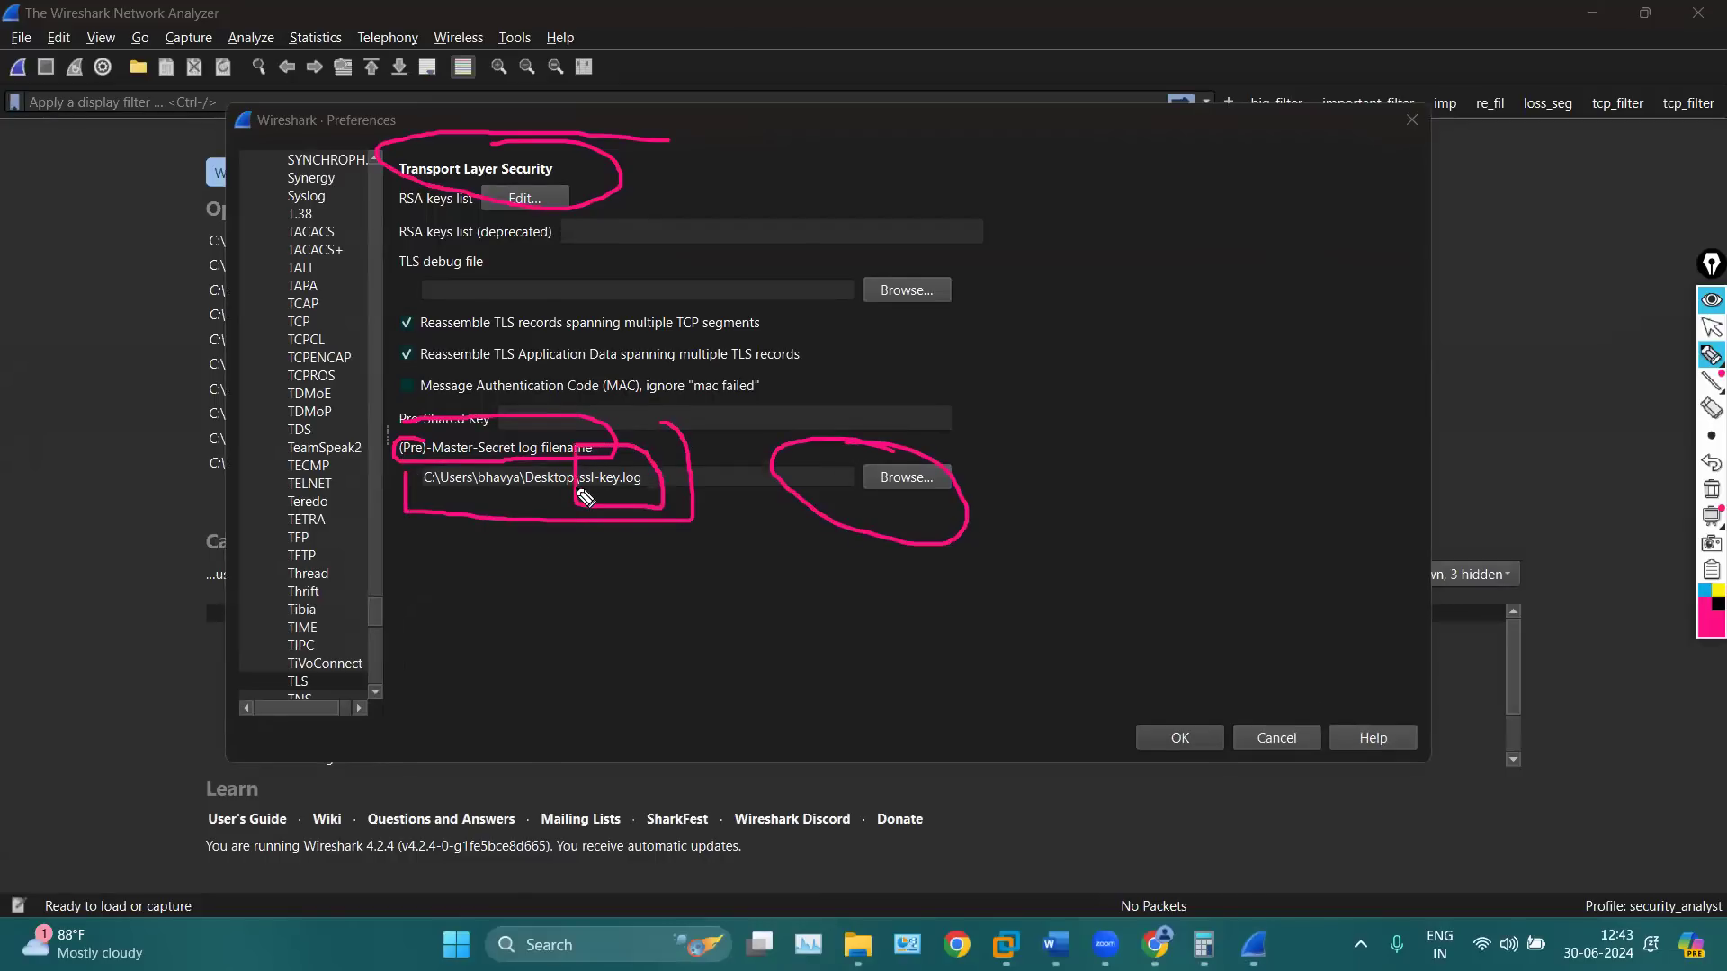
mouse_move(529, 697)
left_mouse_down()
mouse_move(497, 486)
mouse_move(557, 595)
left_mouse_up()
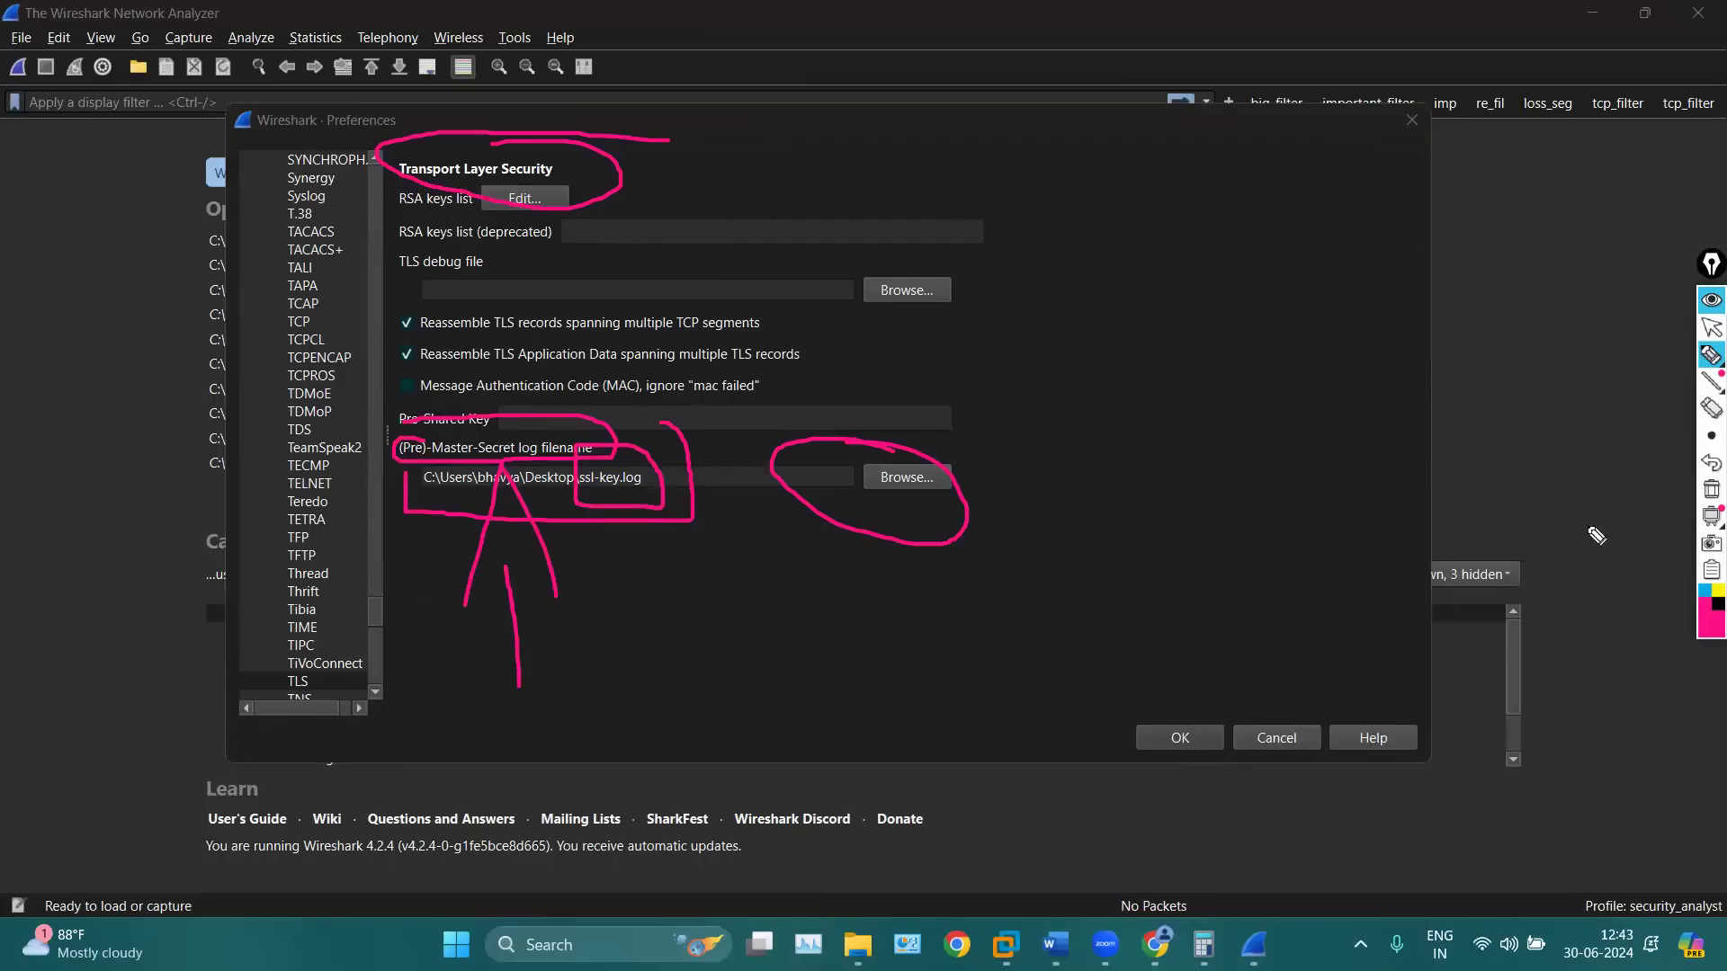
left_click(1709, 331)
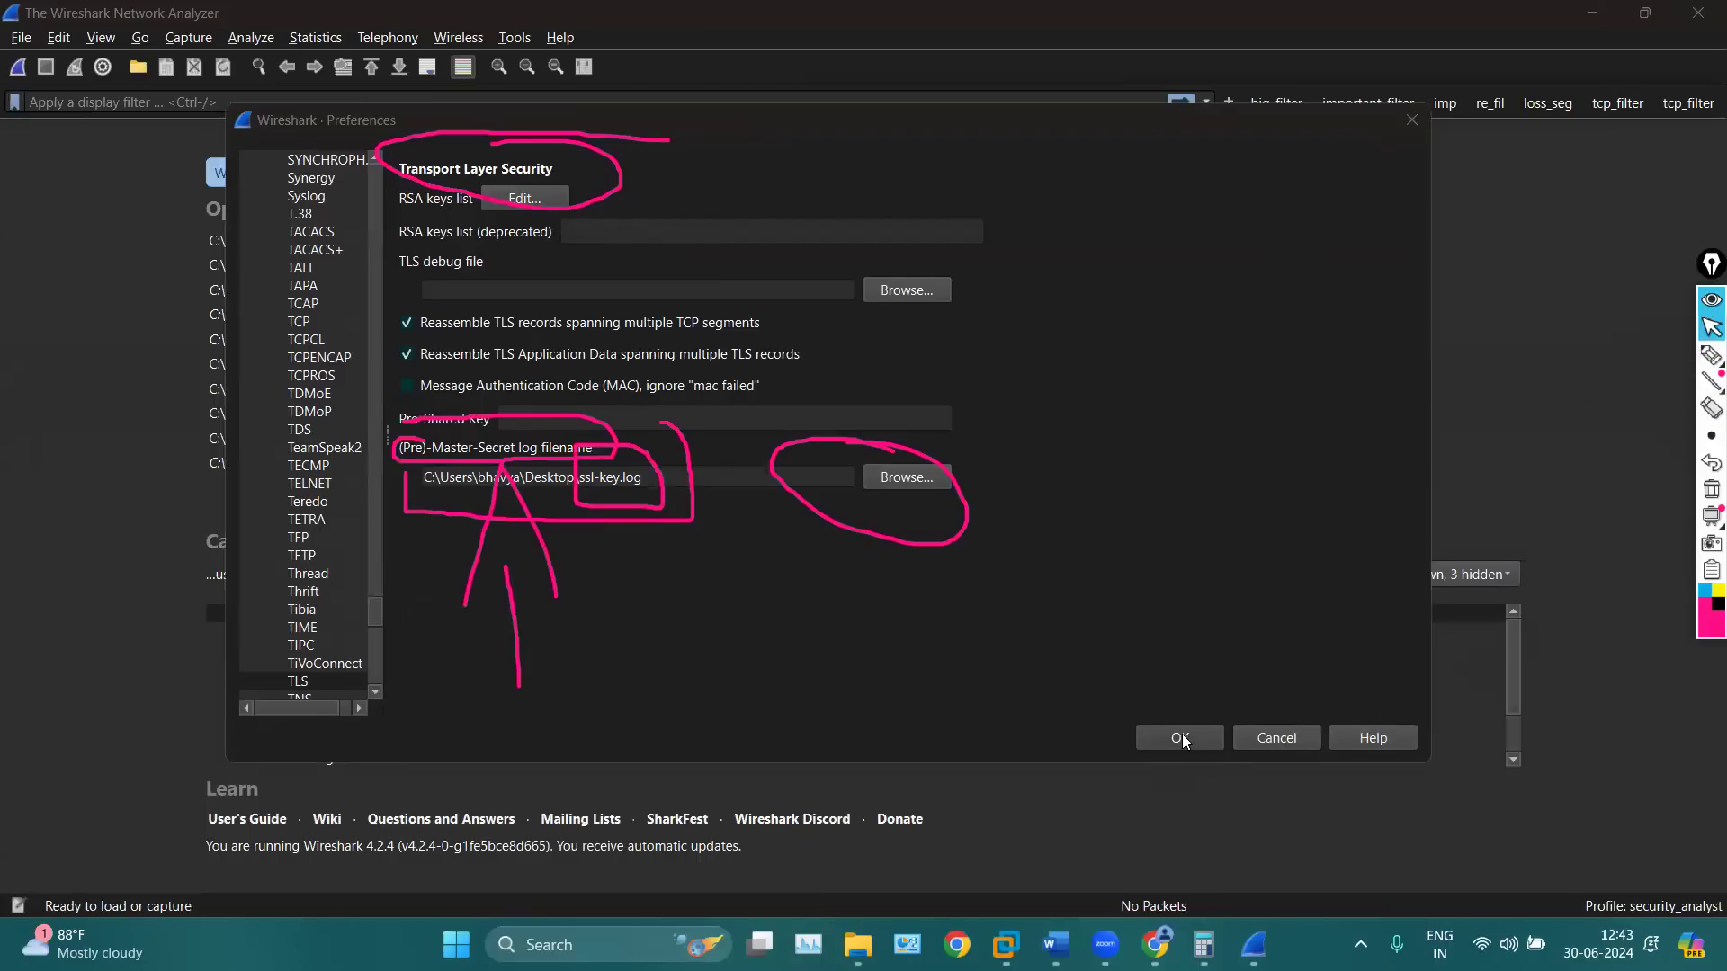
left_click(1710, 487)
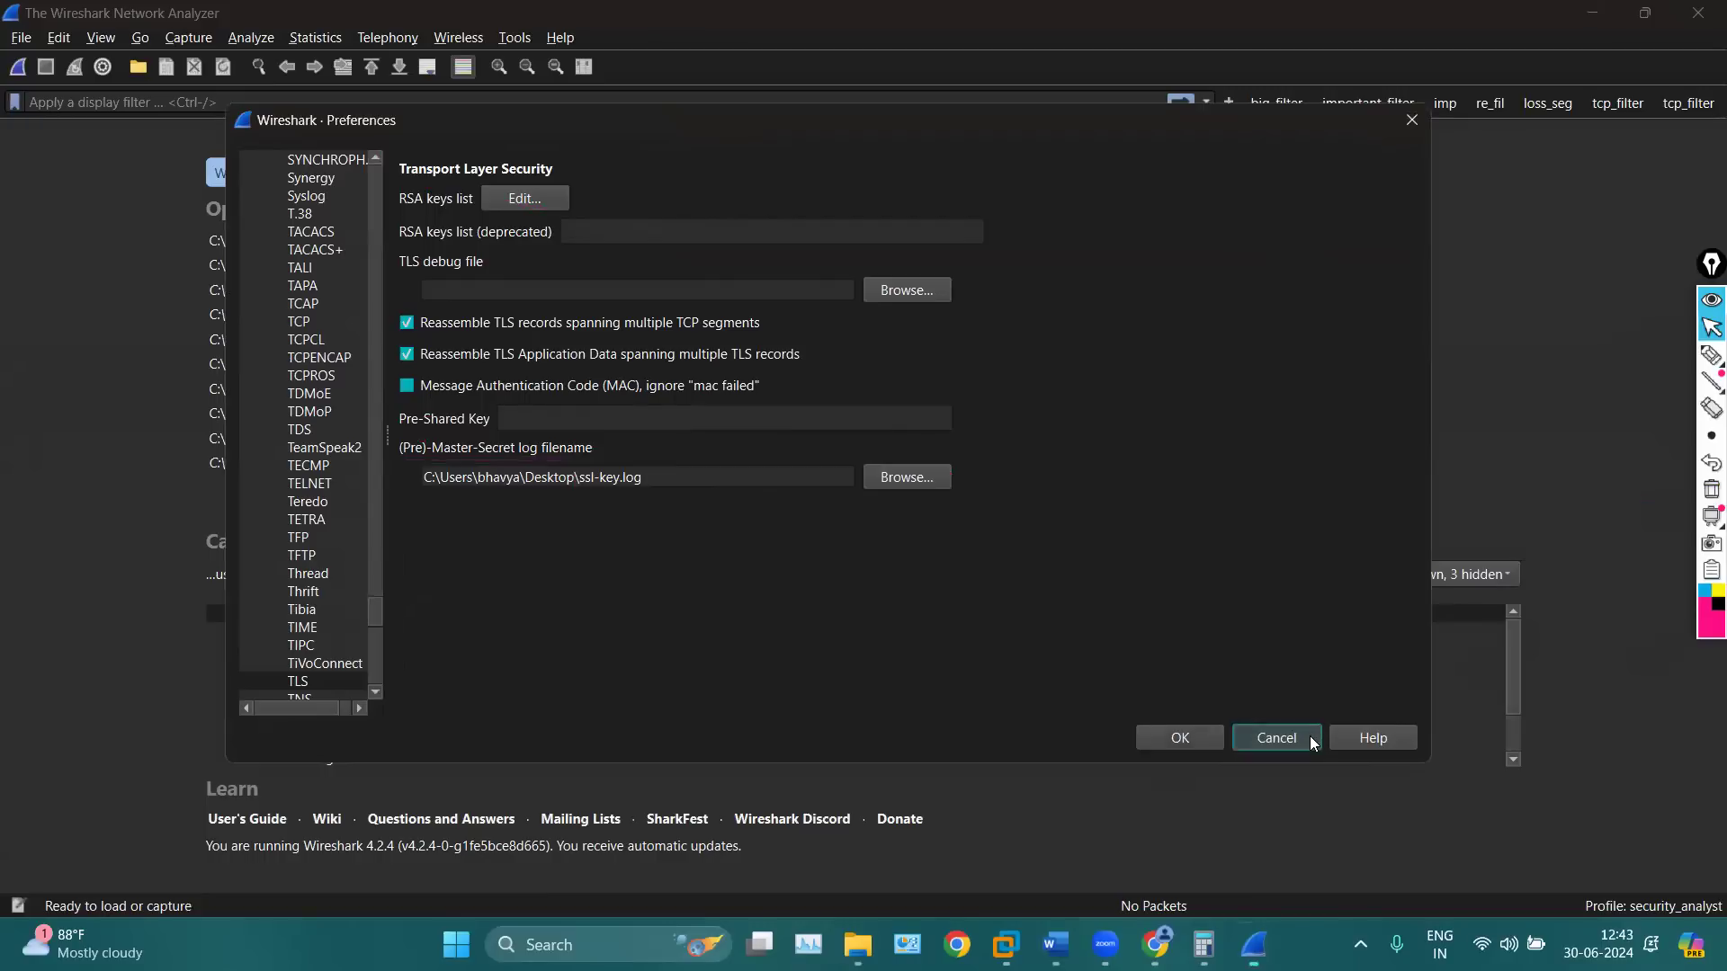
left_click(1305, 737)
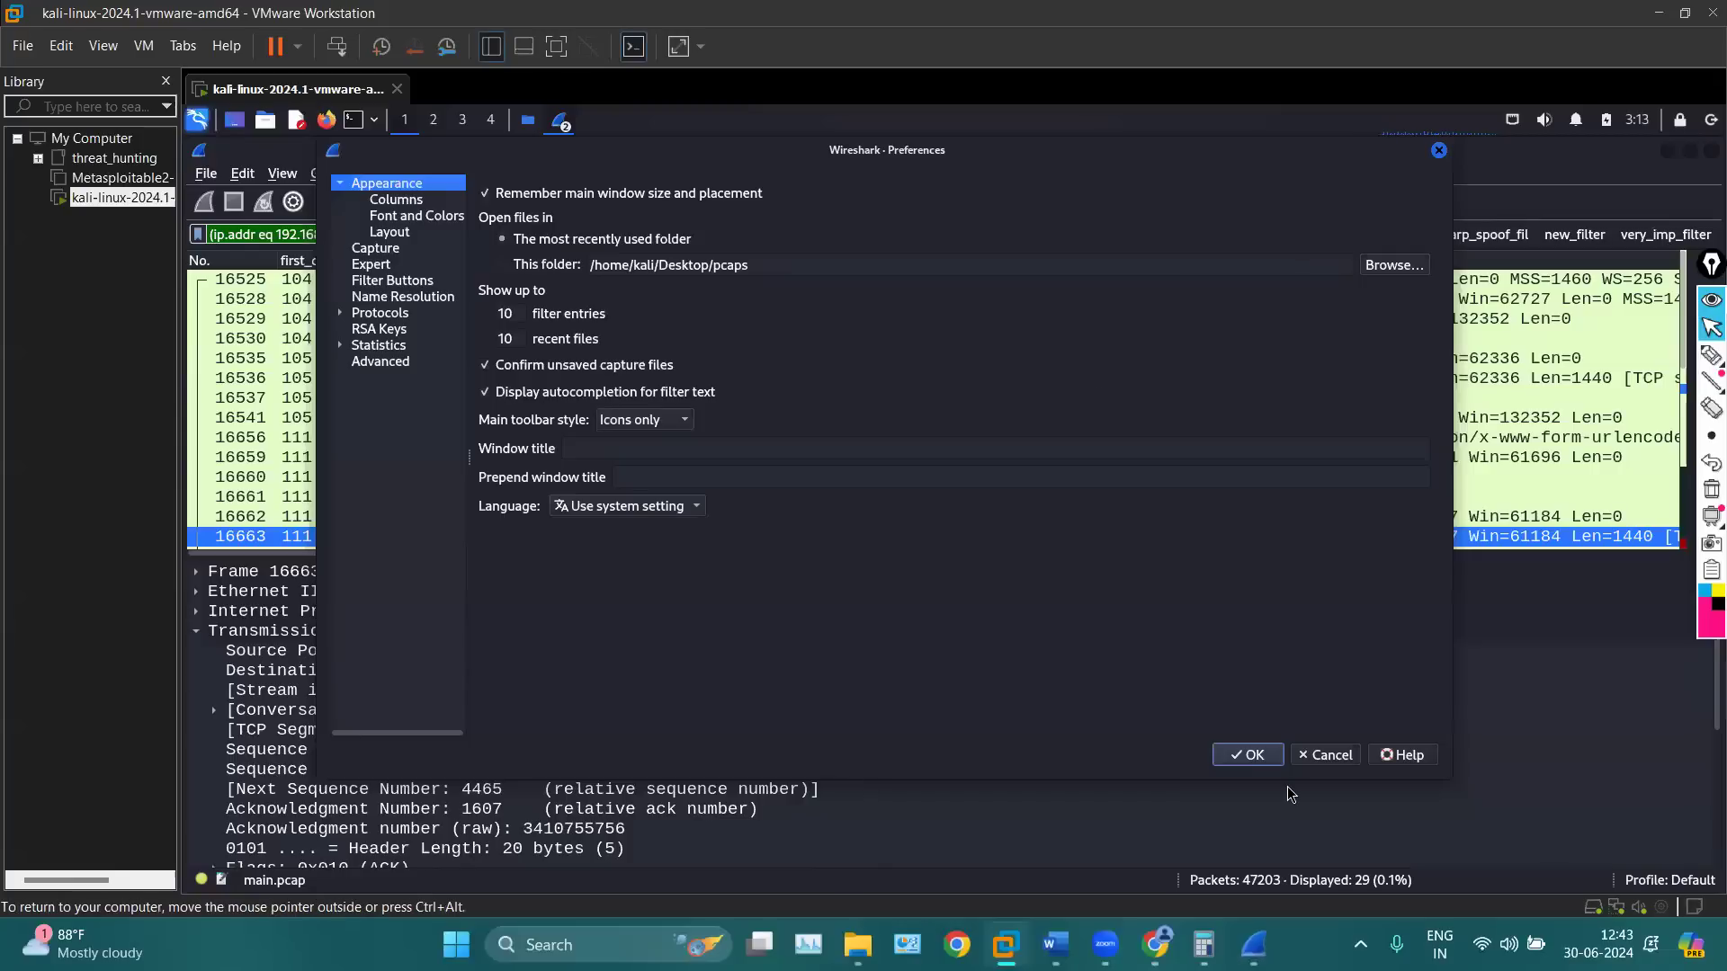
In the Kali virtual machine, close the Wireshark preferences and filter main.pcap with http2
left_click(1259, 754)
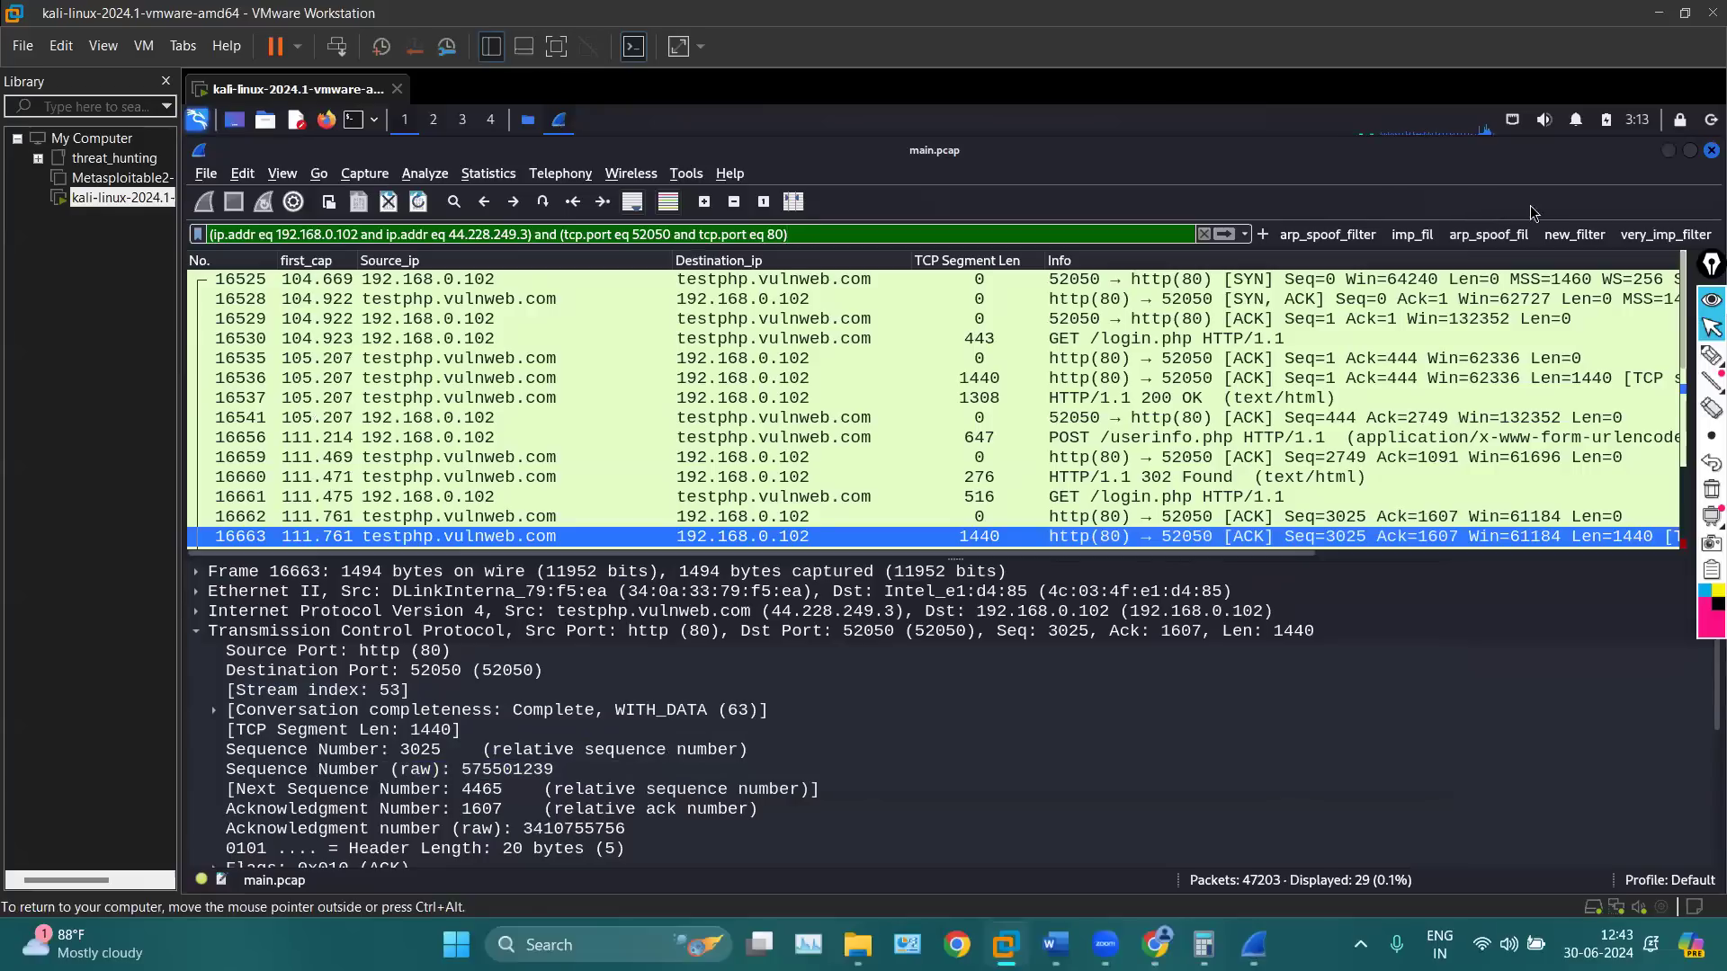
left_click_drag(820, 231, 178, 191)
type("https")
key("BackSpace")
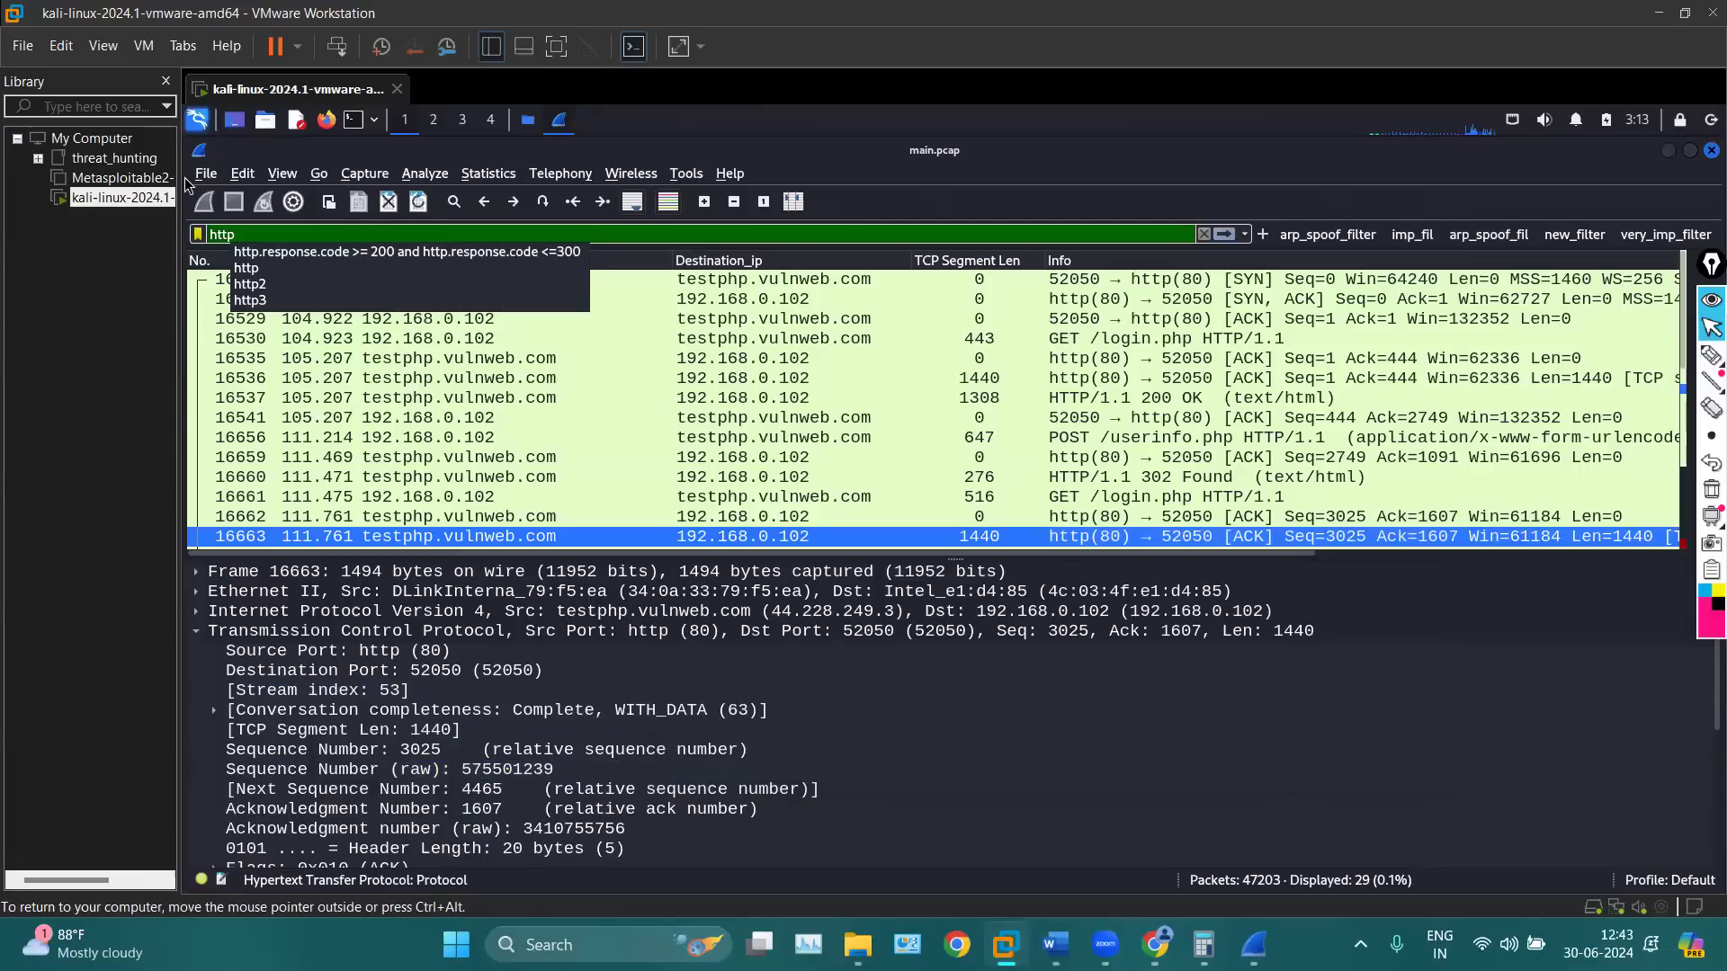
type("2")
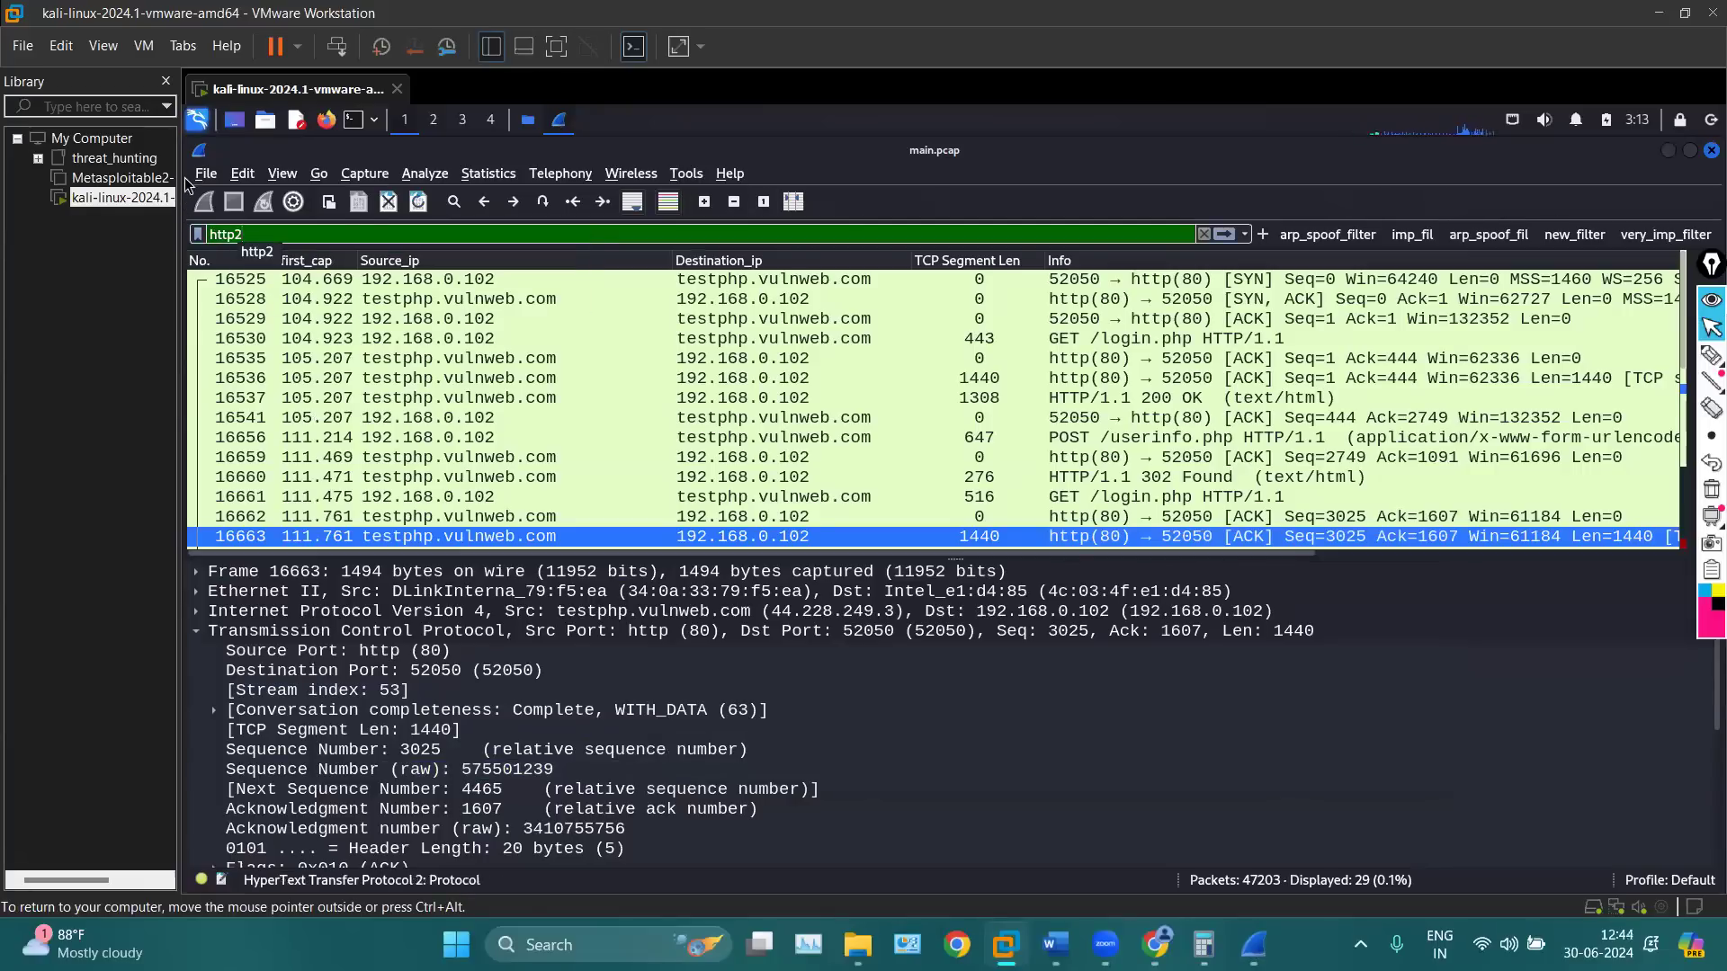
key("Return")
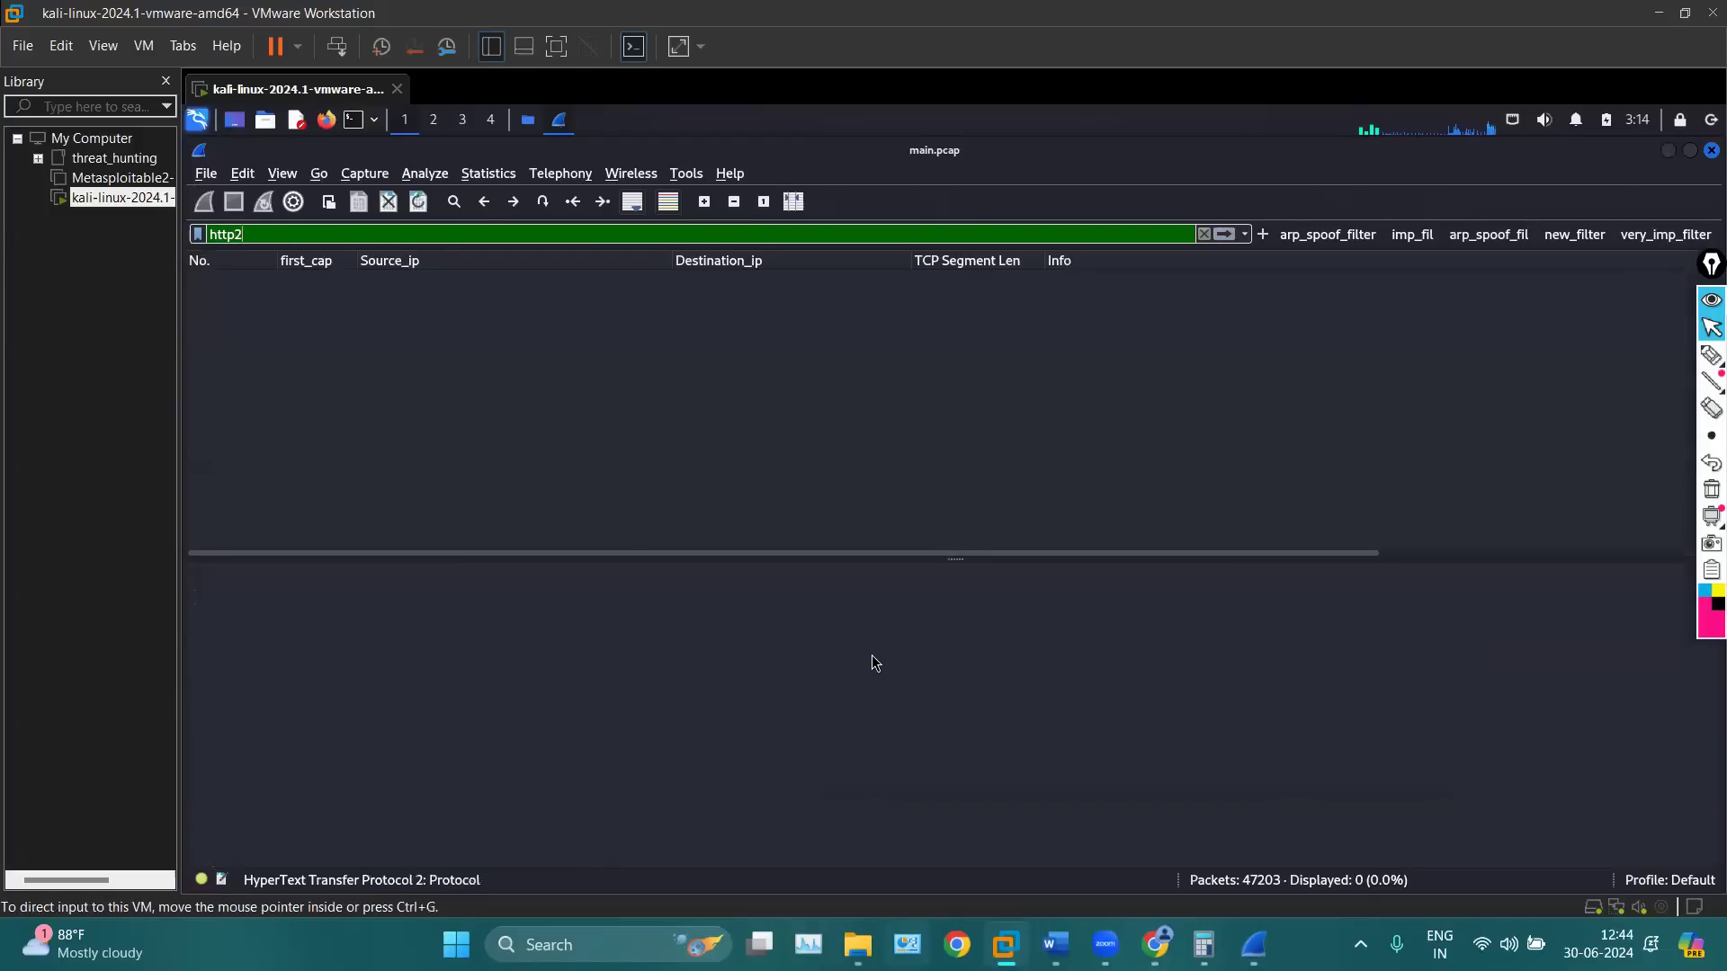
Open the recent capture imp.pcap with the http2 filter still applied, and close Wireshark
left_click(206, 174)
mouse_move(417, 230)
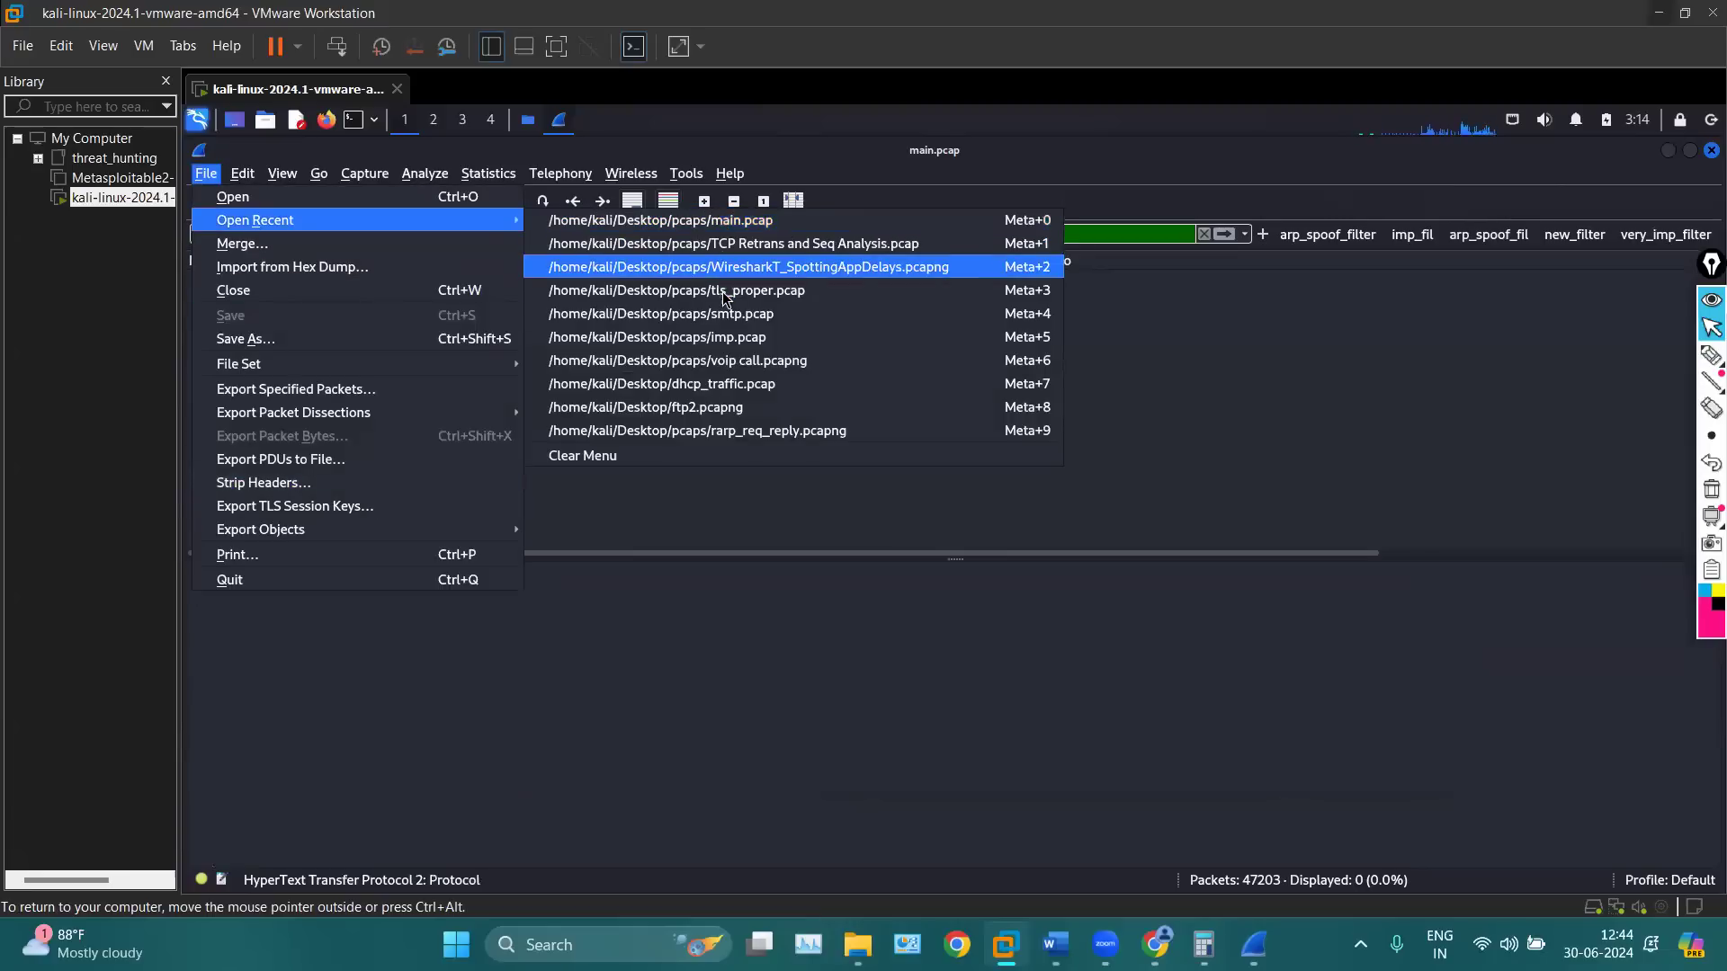
left_click(733, 337)
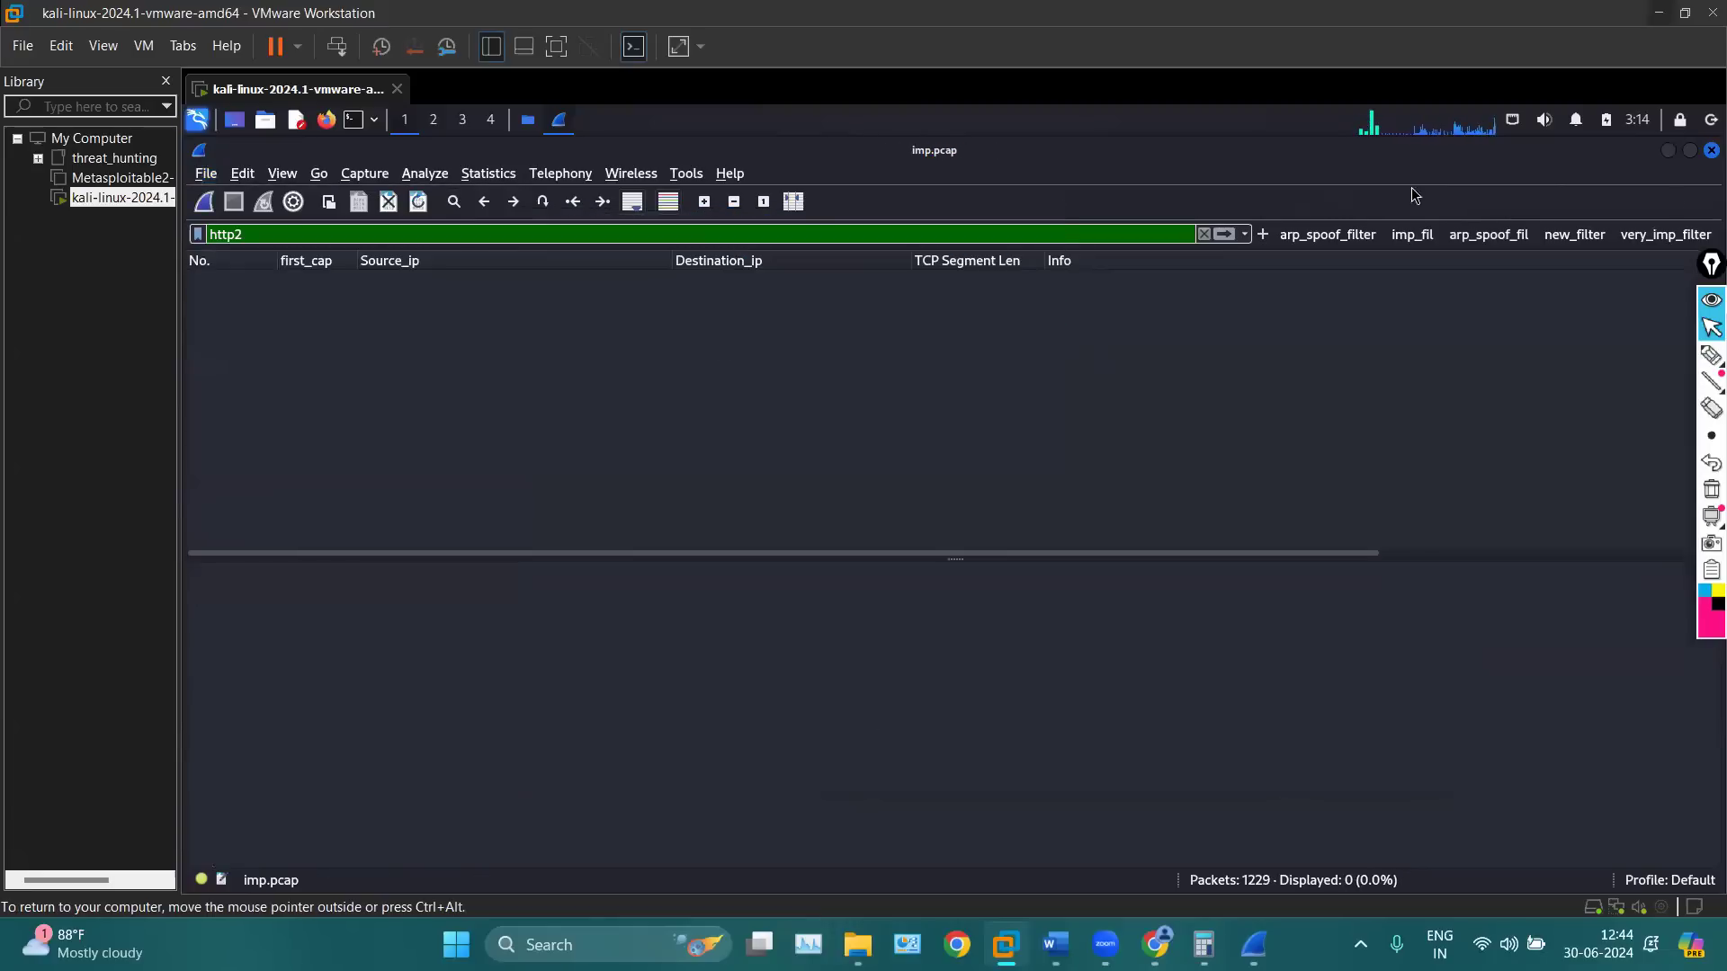
left_click(1712, 150)
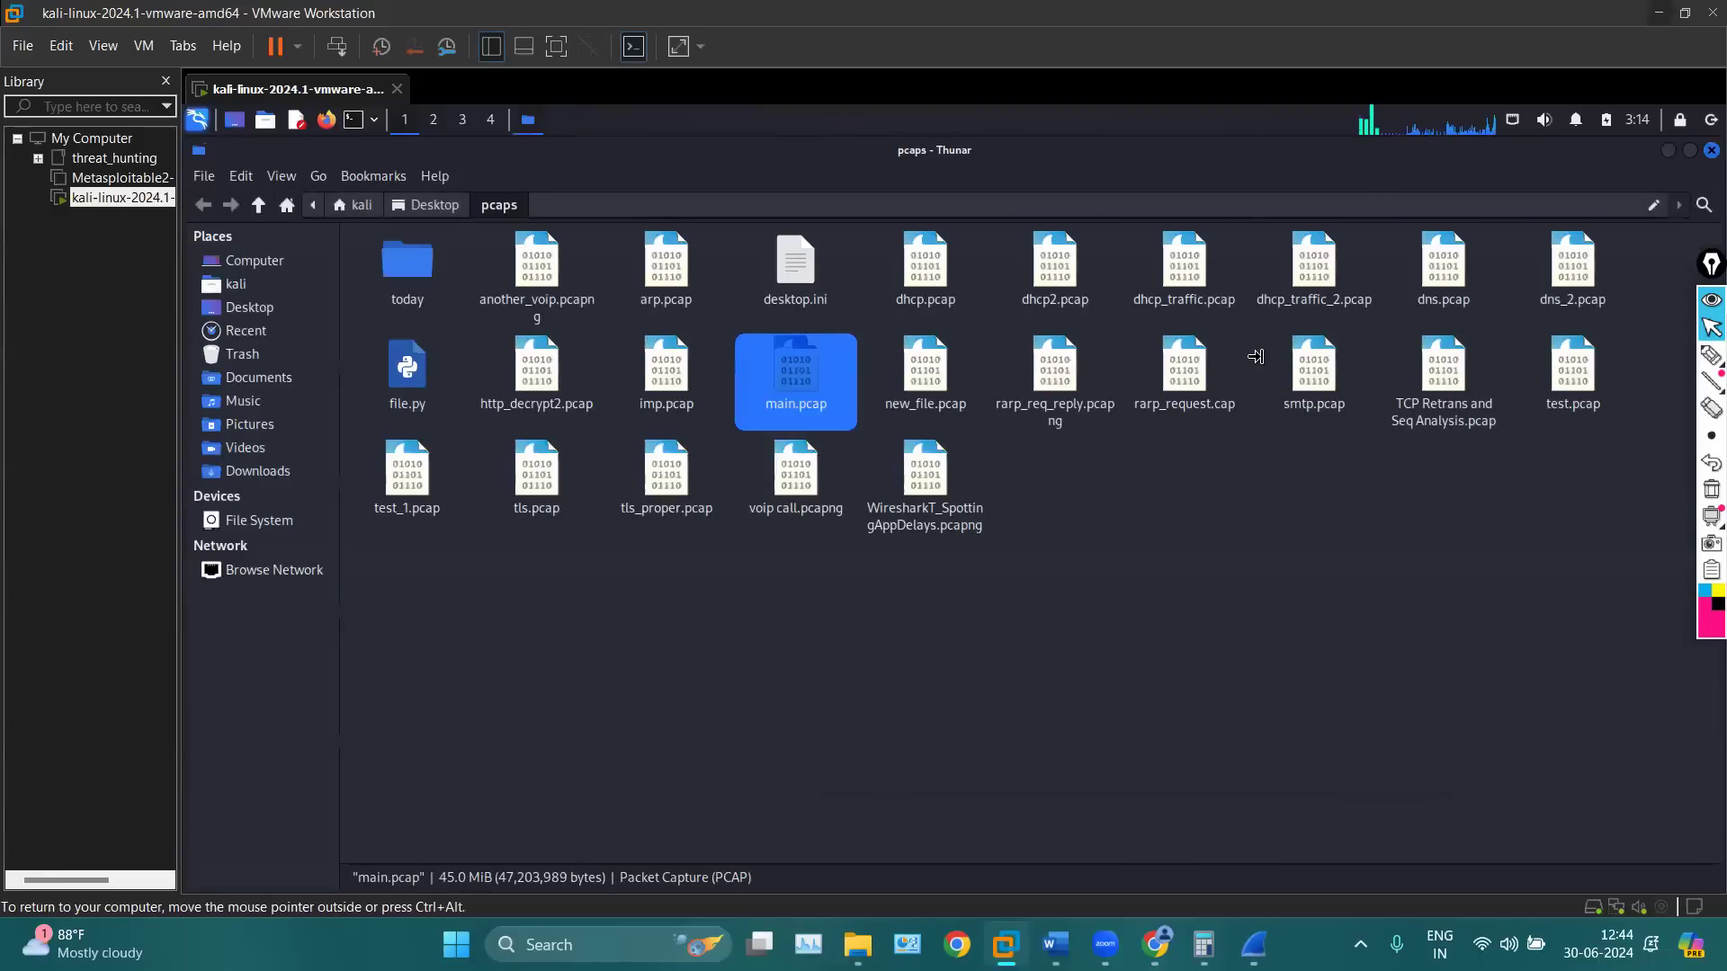
Open imp.pcap from the pcaps folder with Wireshark
left_click(1084, 540)
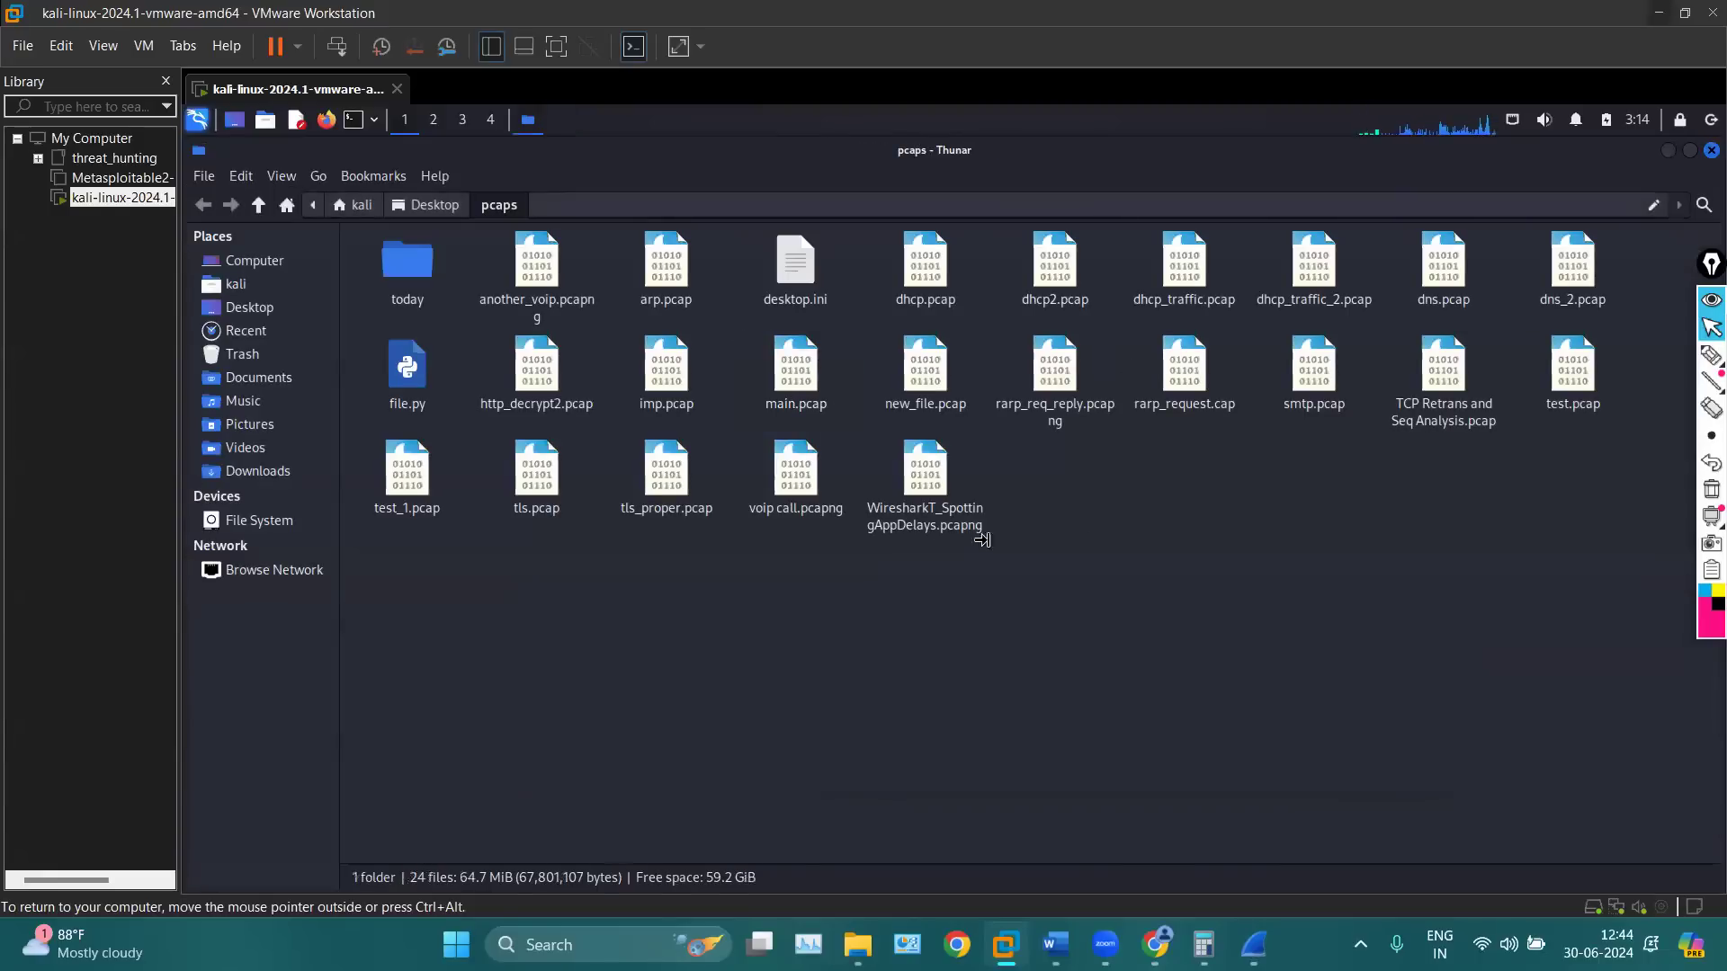
left_click(697, 376)
right_click(689, 382)
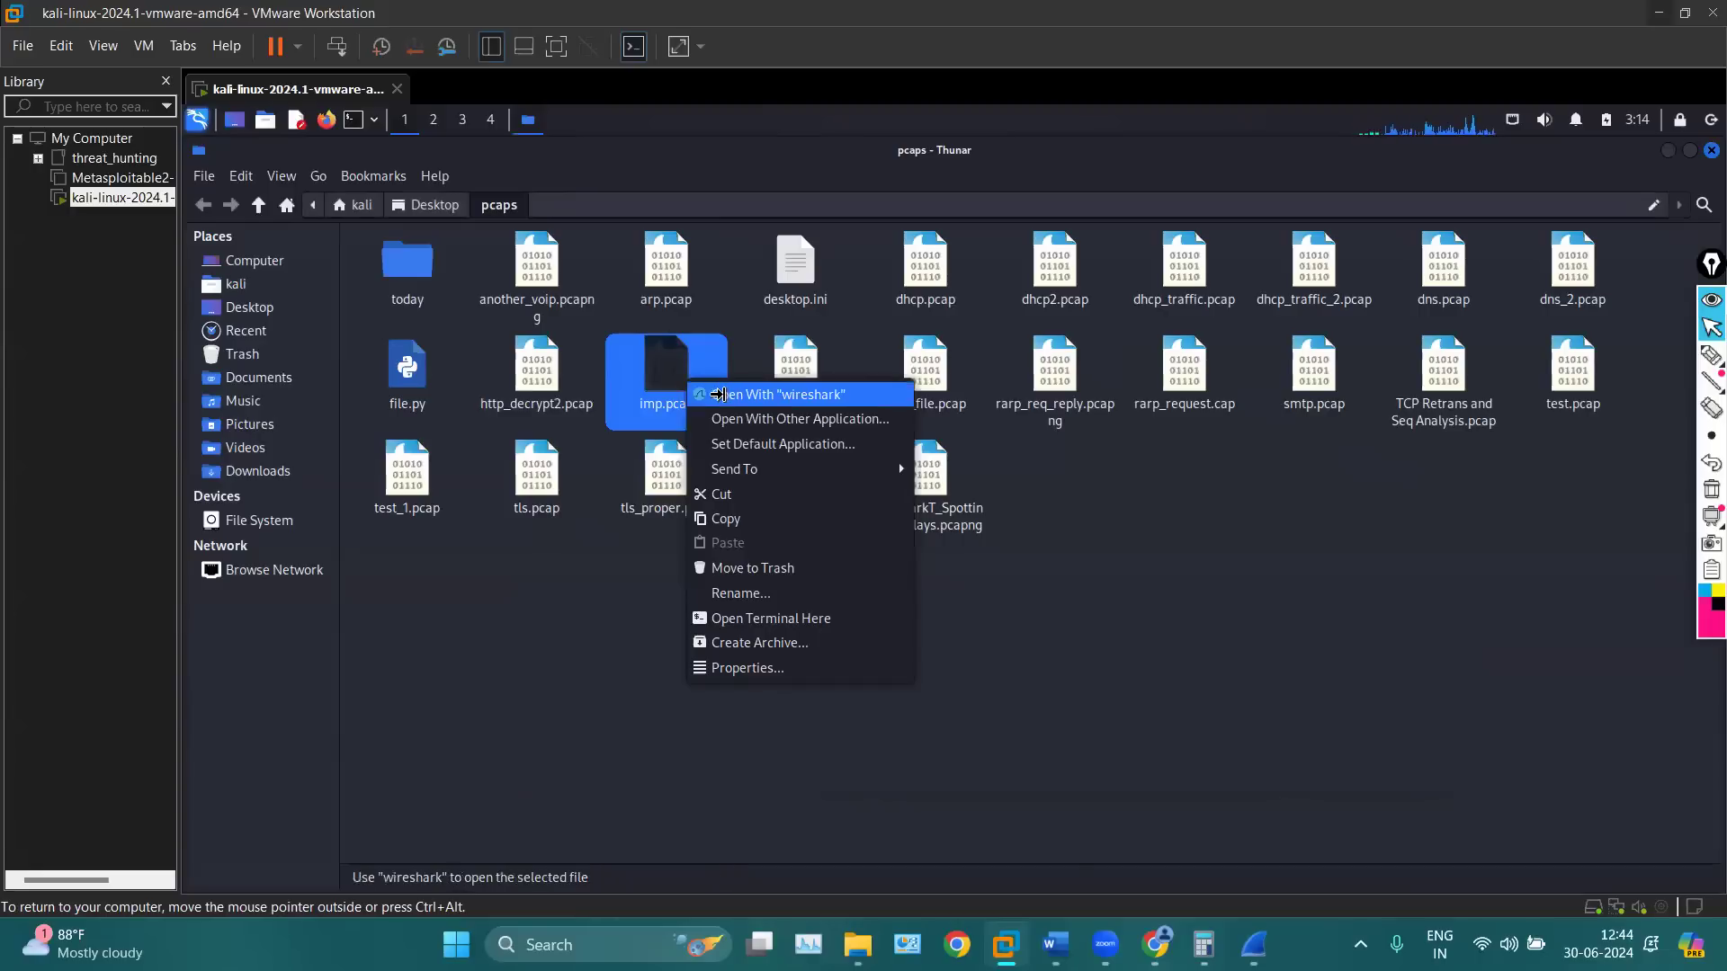
left_click(720, 394)
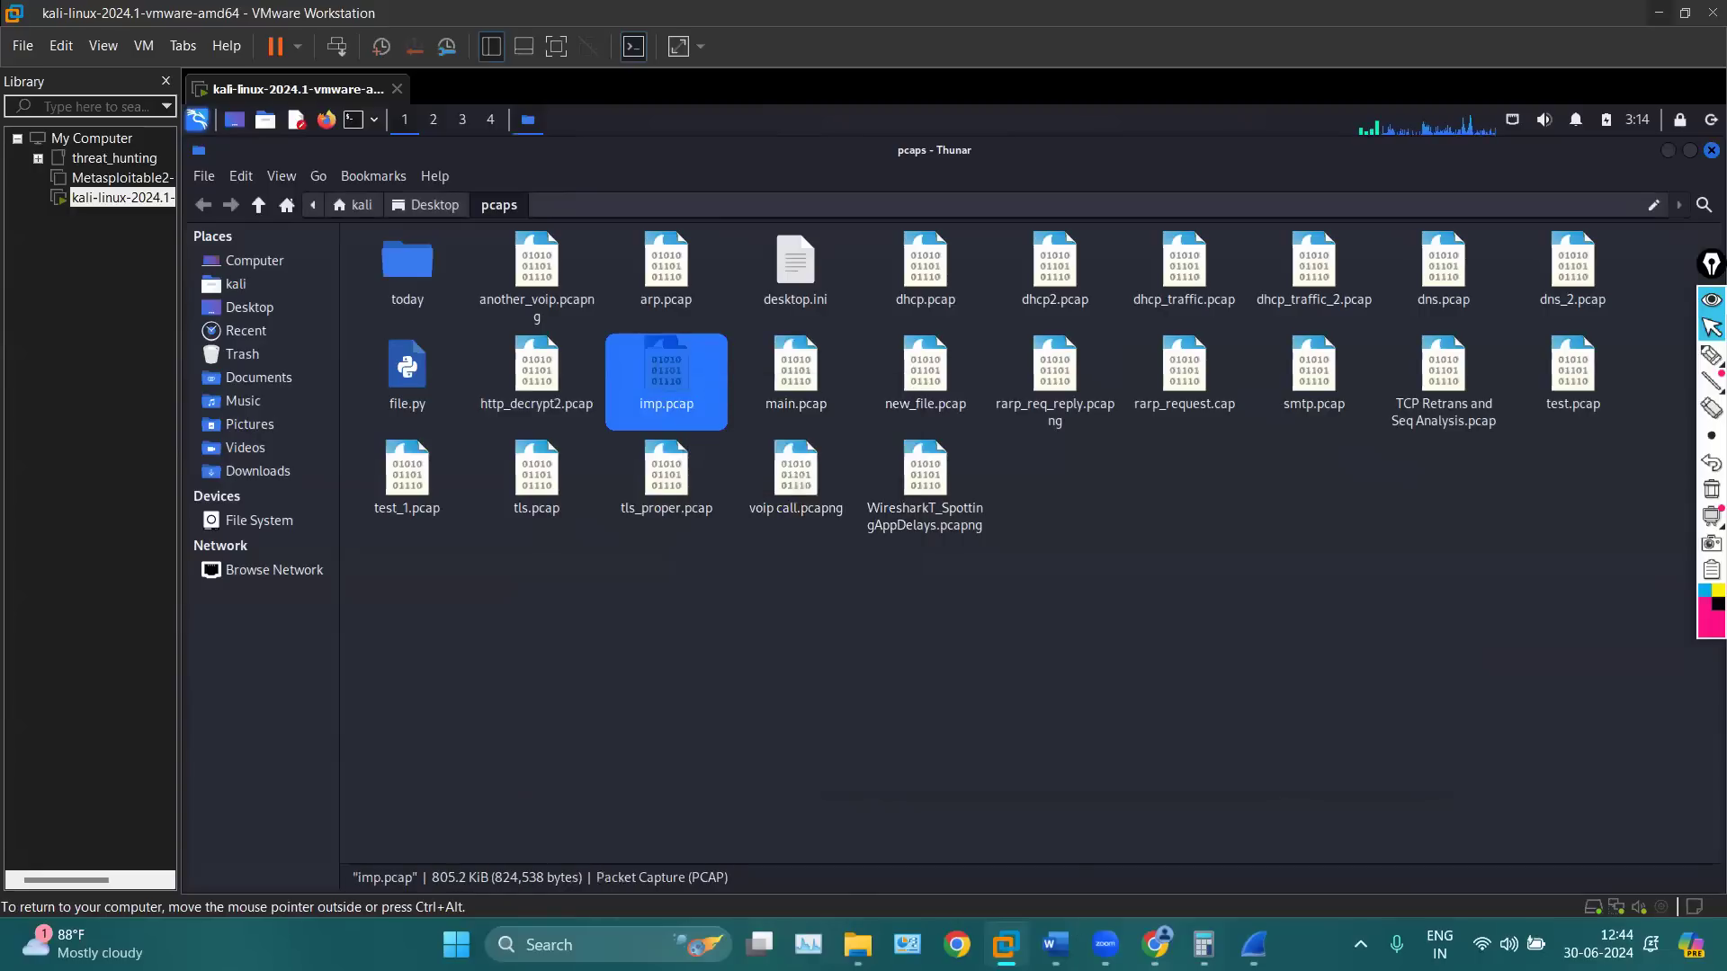
Switch to http.docx in Word and review the HTTPS decryption steps, from closing the browser to filtering with tls and http2
key("alt+Tab")
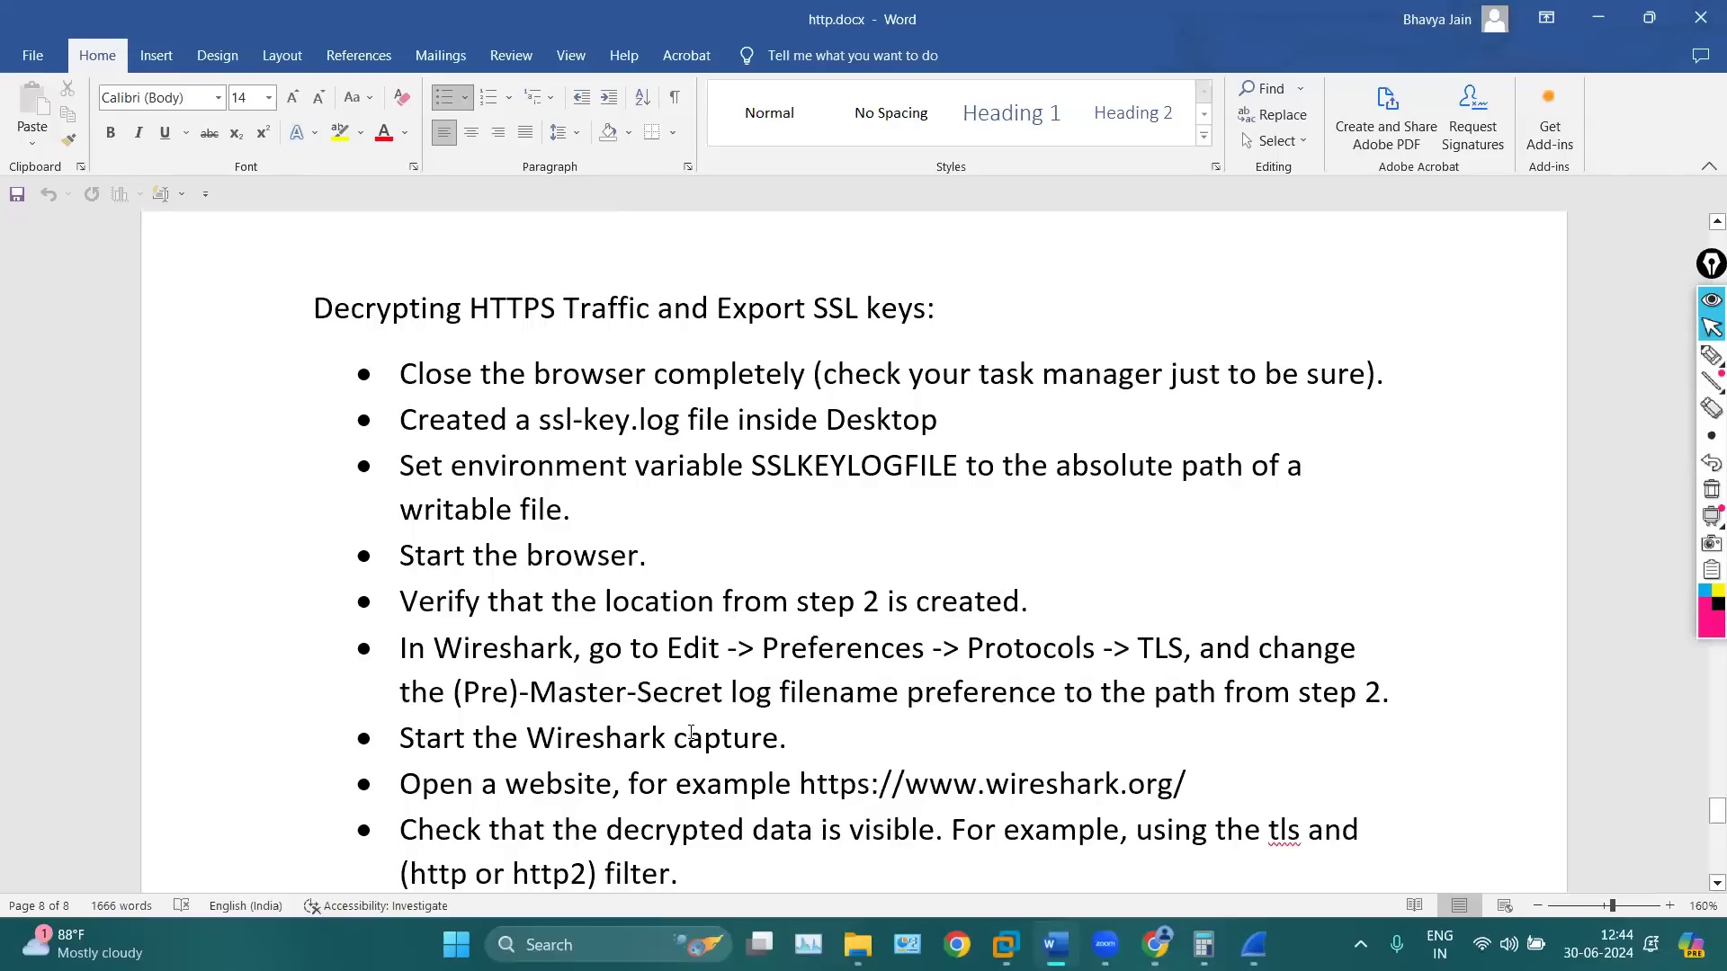
scroll(691, 734, "down", 1)
left_click_drag(717, 756, 502, 396)
left_click(669, 454)
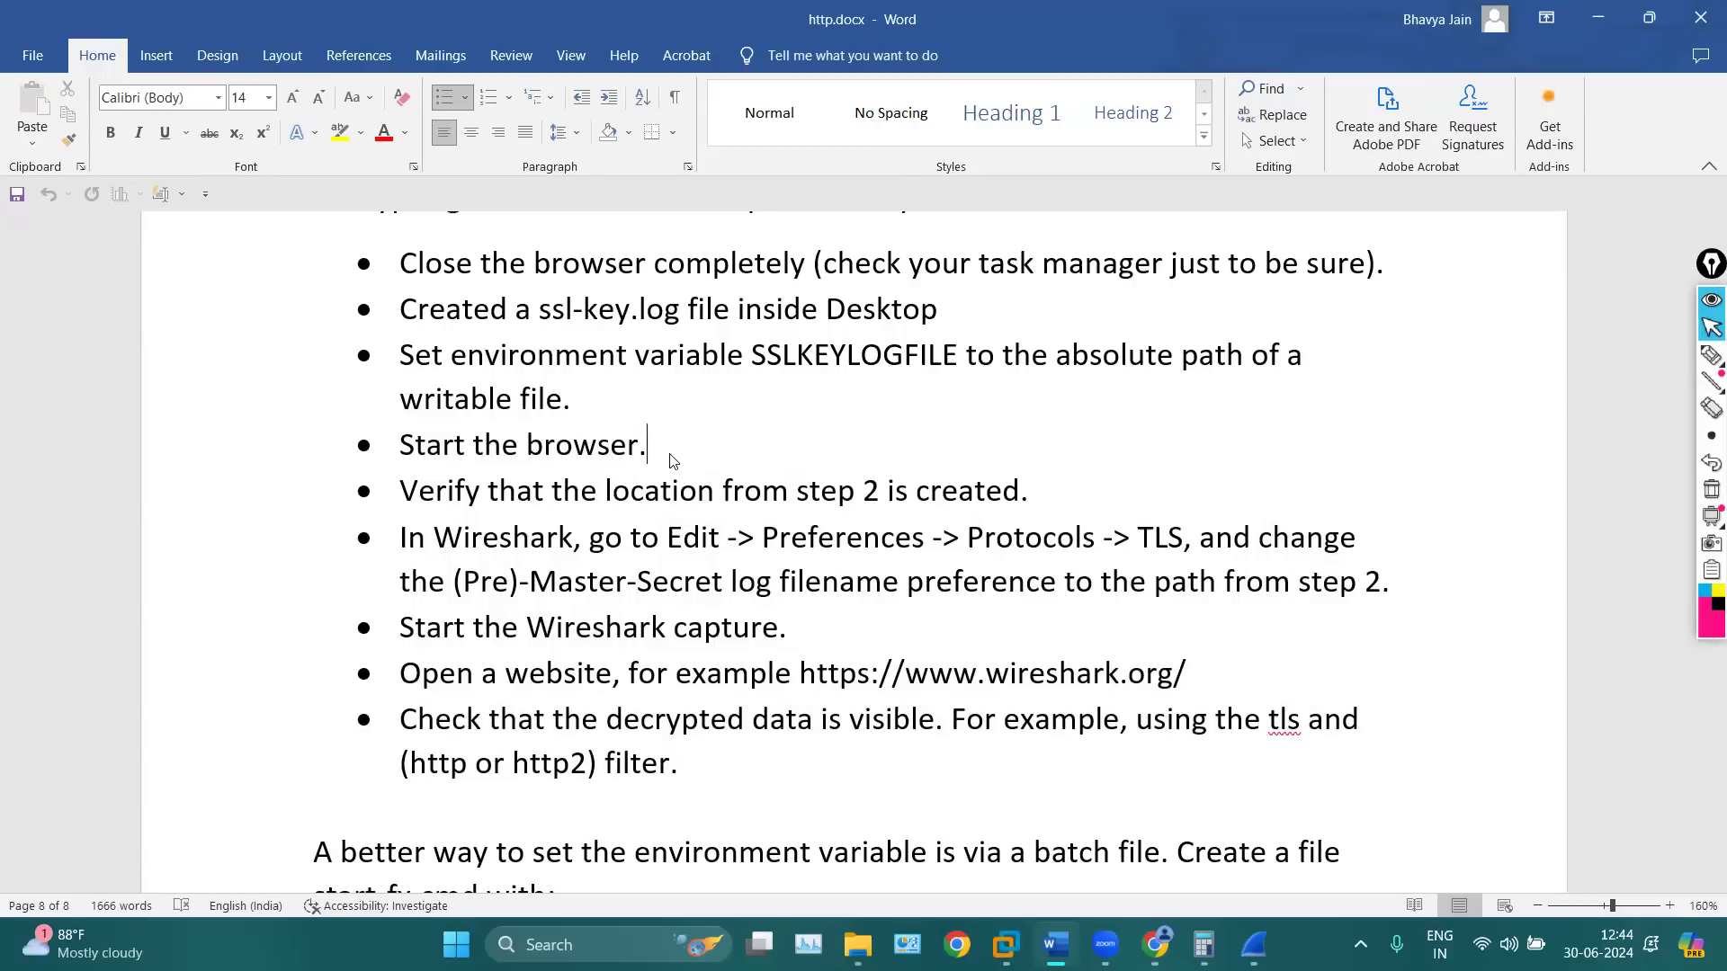
left_click(673, 461)
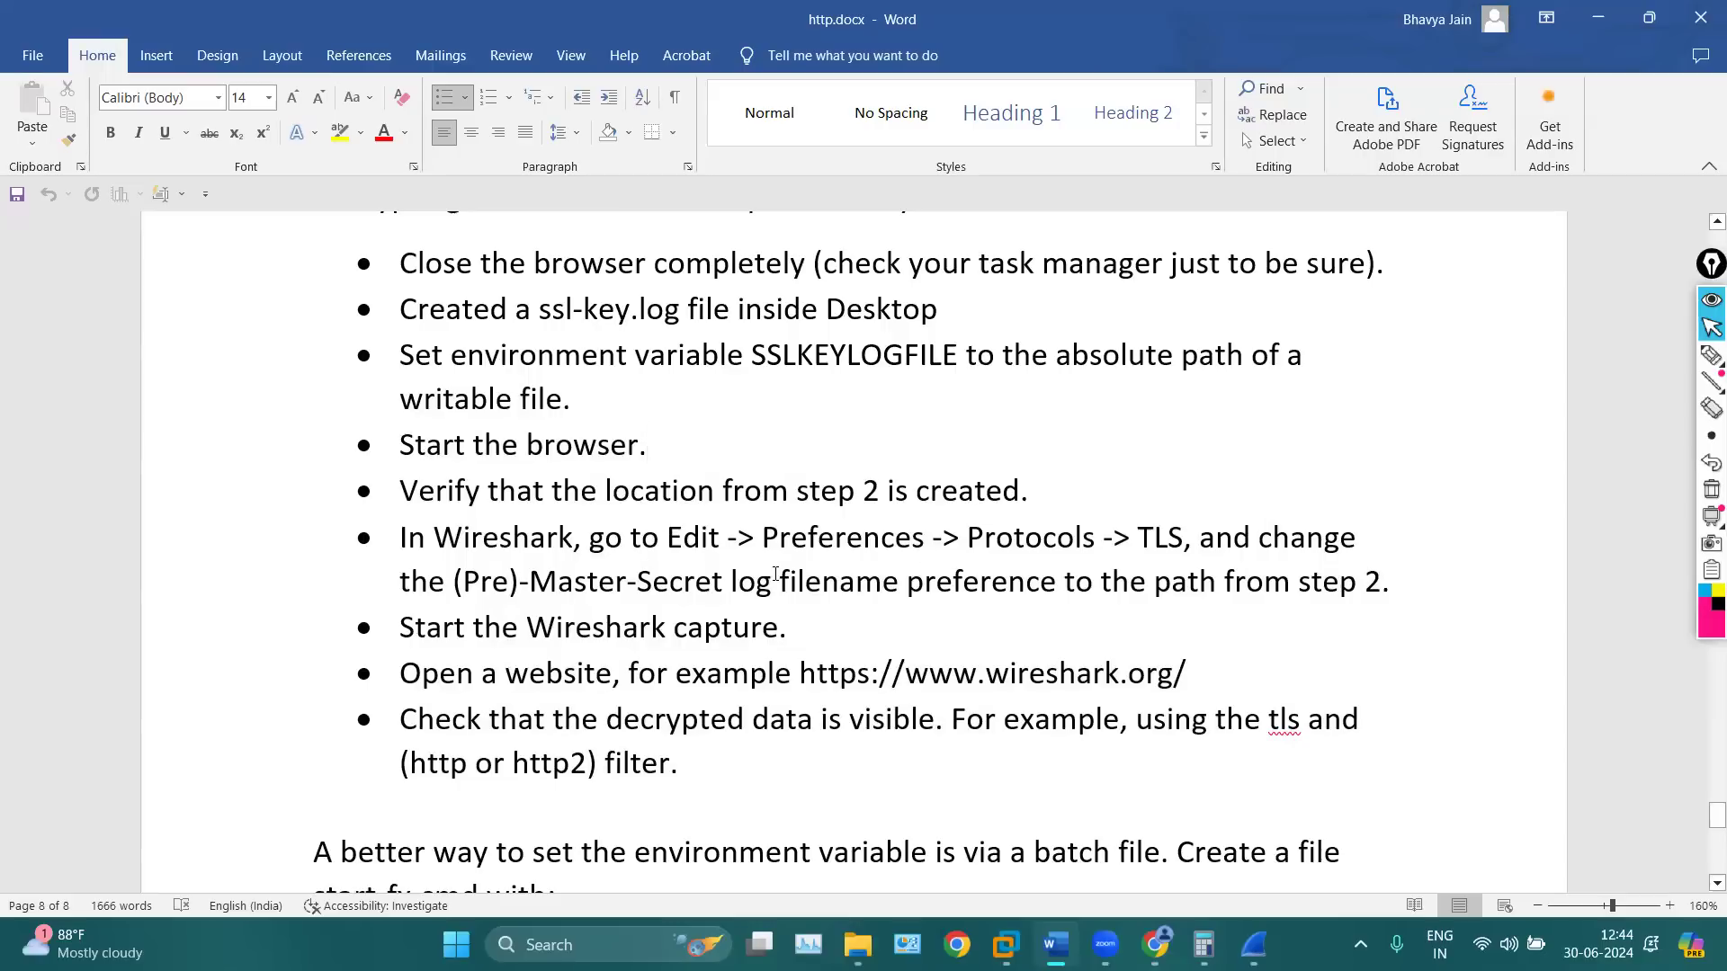
left_click_drag(1144, 528, 1185, 531)
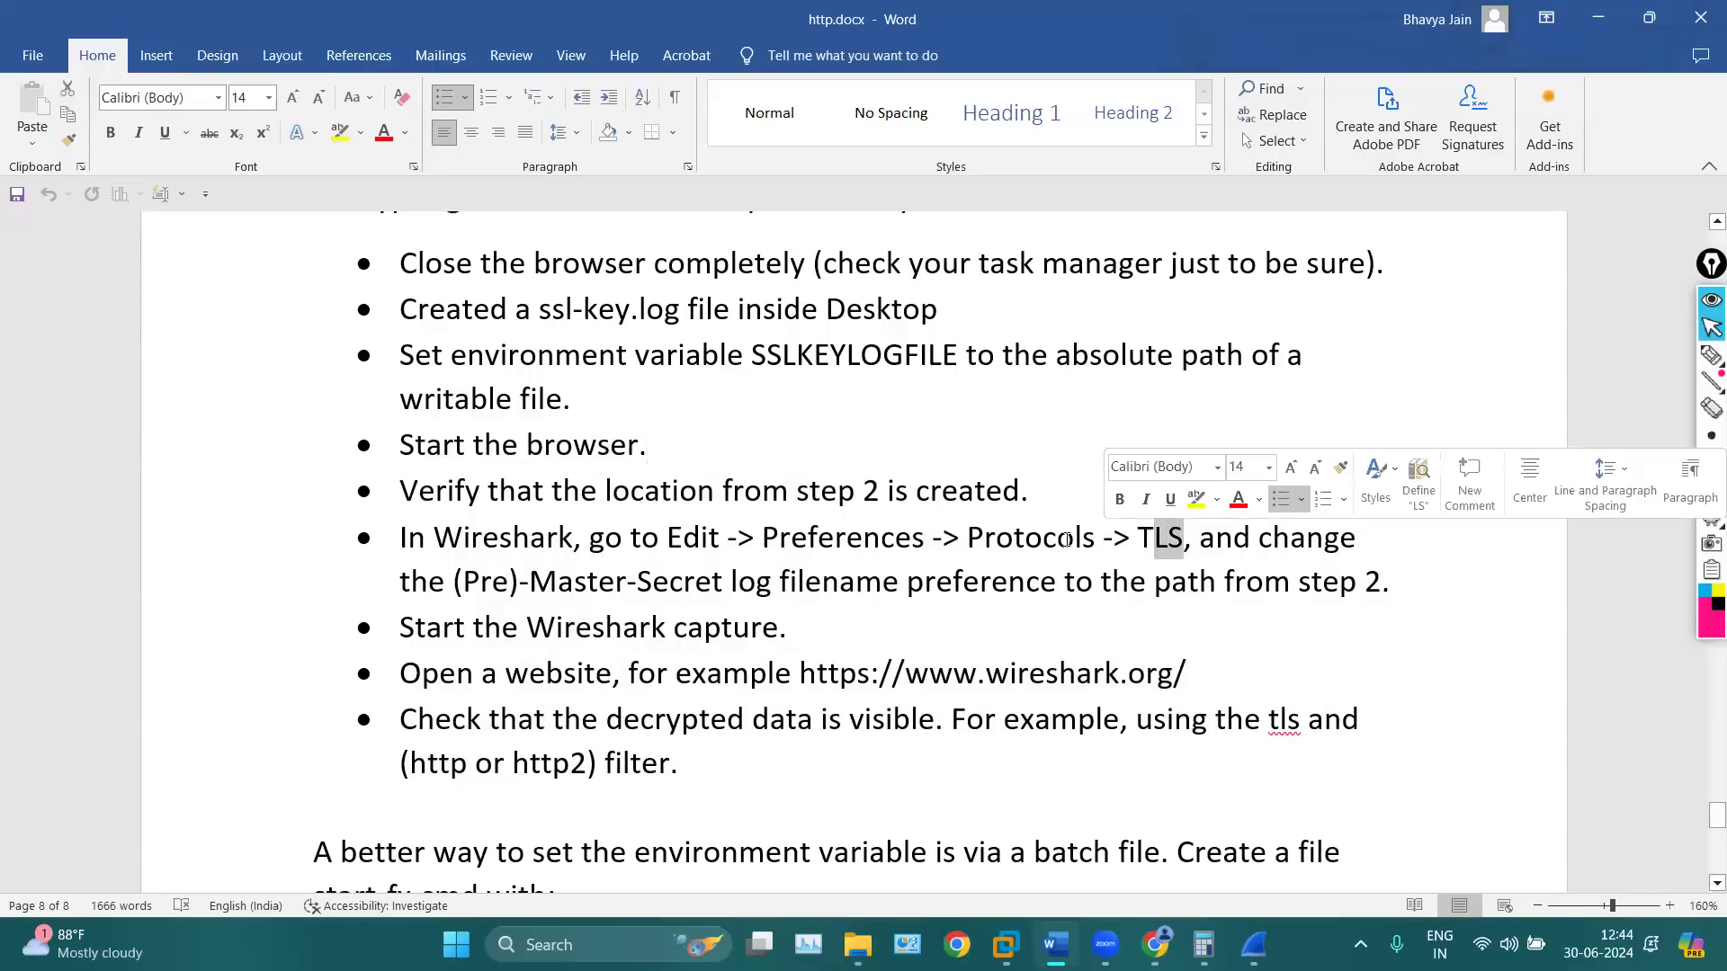
left_click(1057, 538)
scroll(1057, 539, "down", 1)
scroll(887, 523, "down", 1)
left_click_drag(817, 520, 537, 524)
left_click(667, 583)
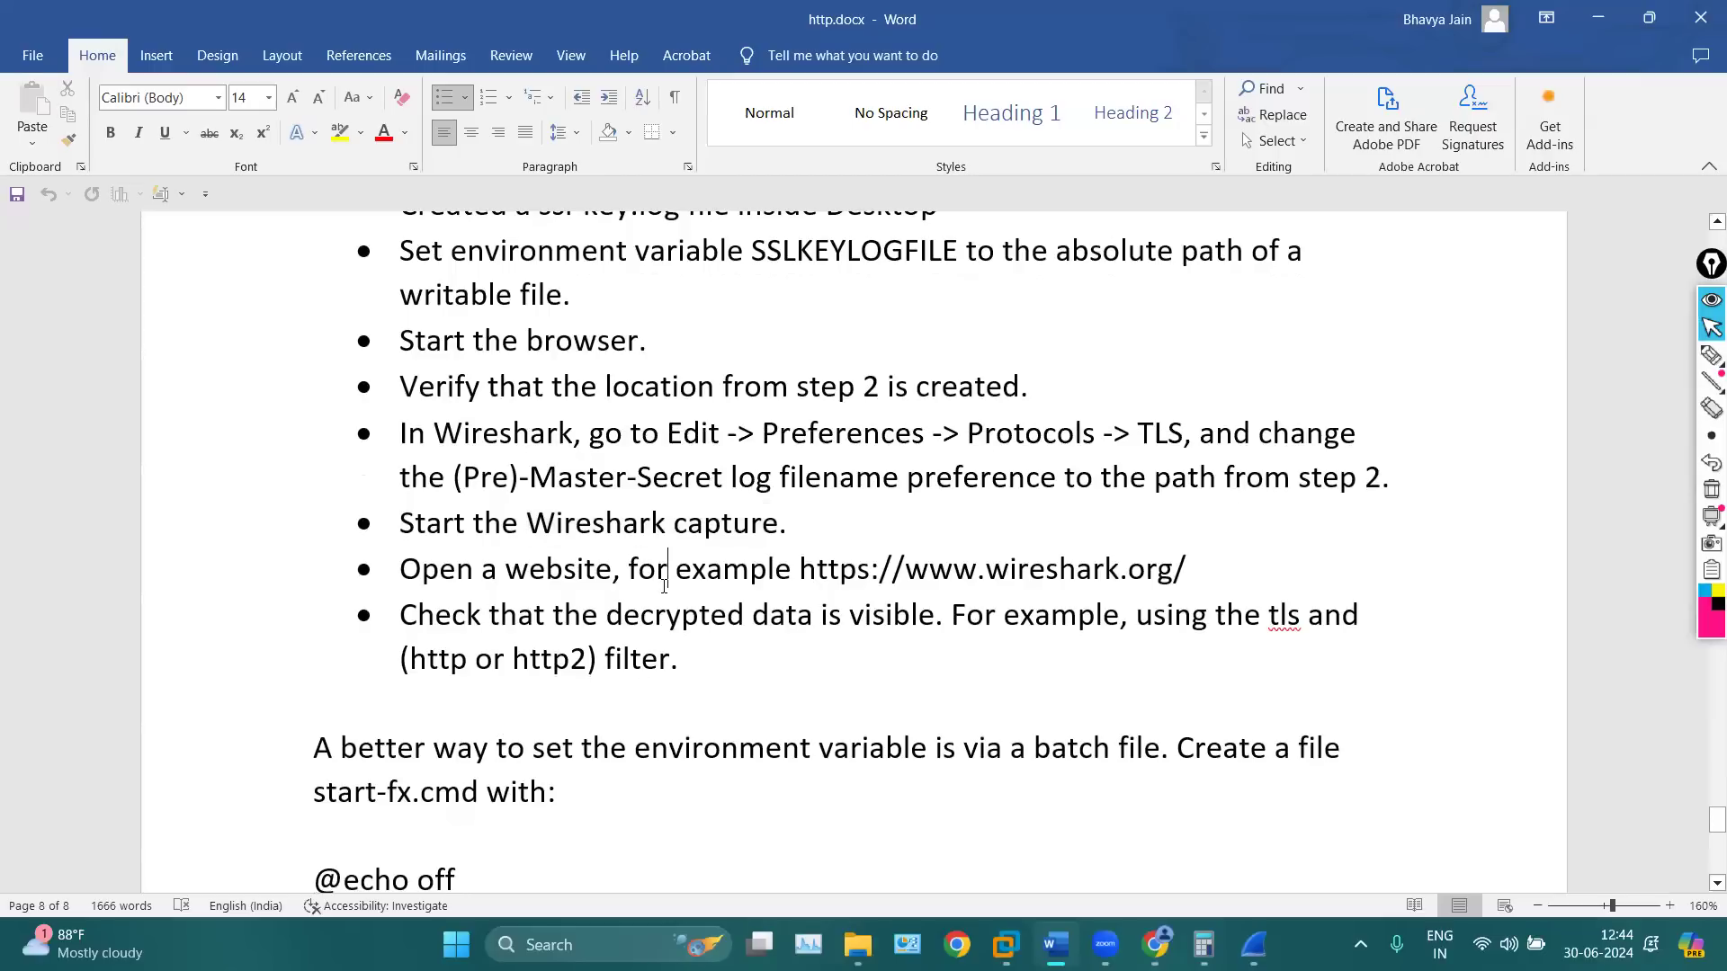
left_click_drag(818, 565, 869, 569)
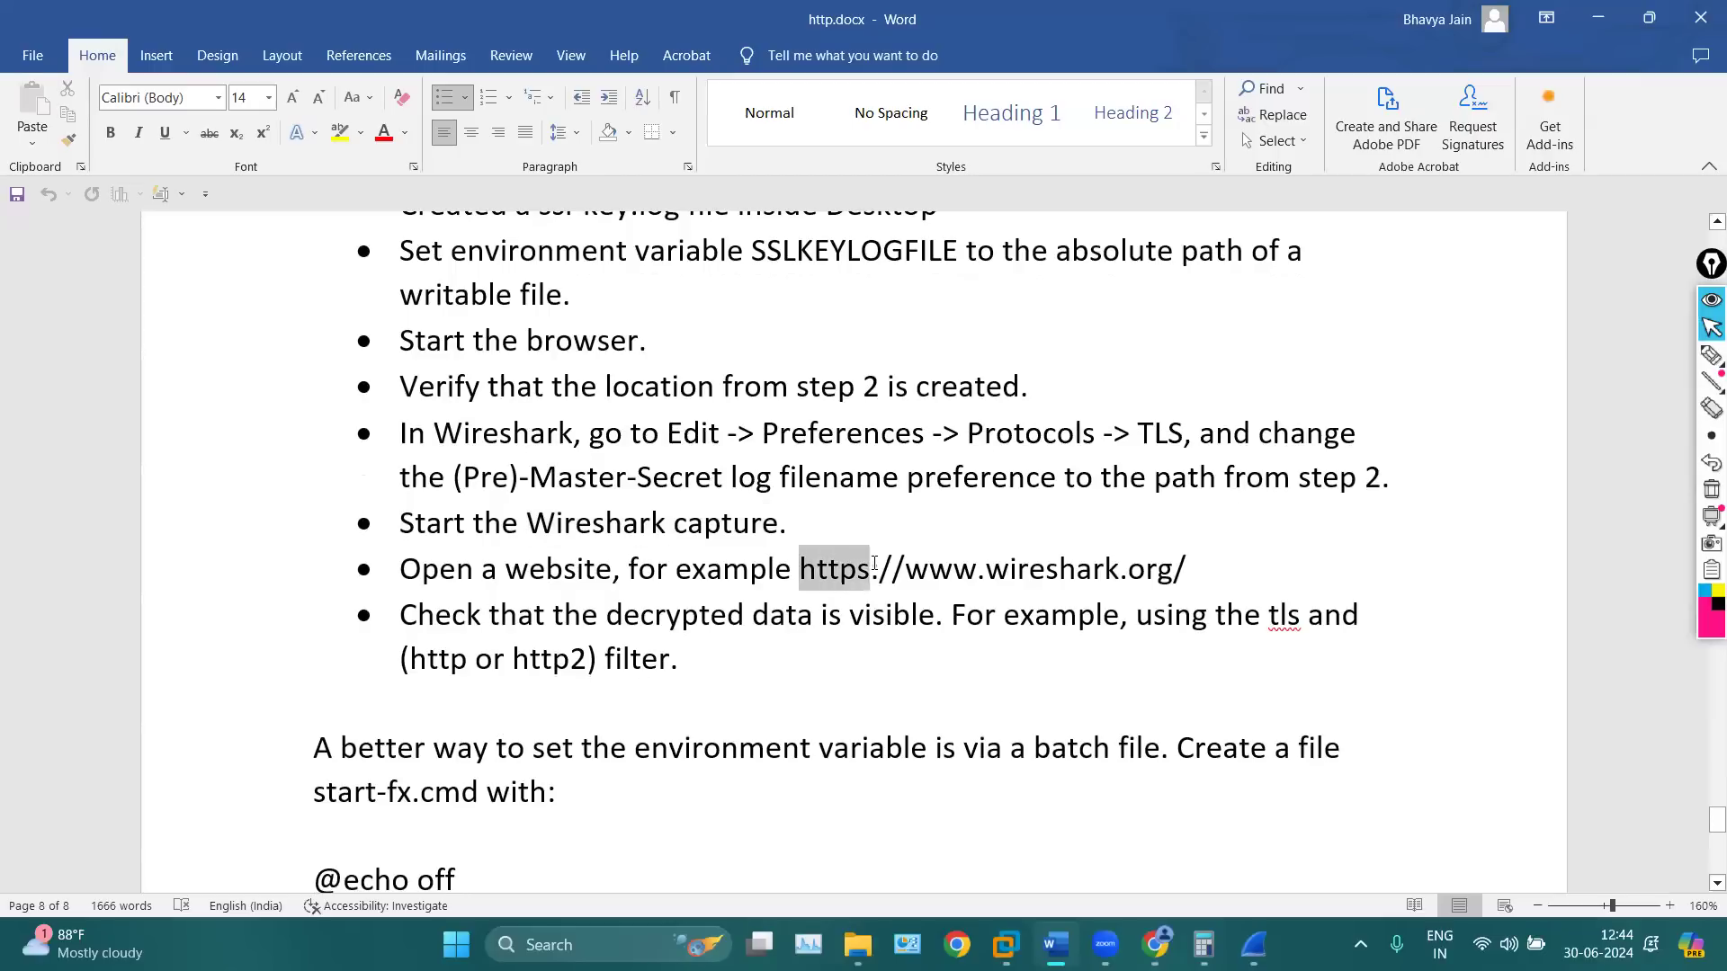
triple_click(713, 658)
left_click(788, 688)
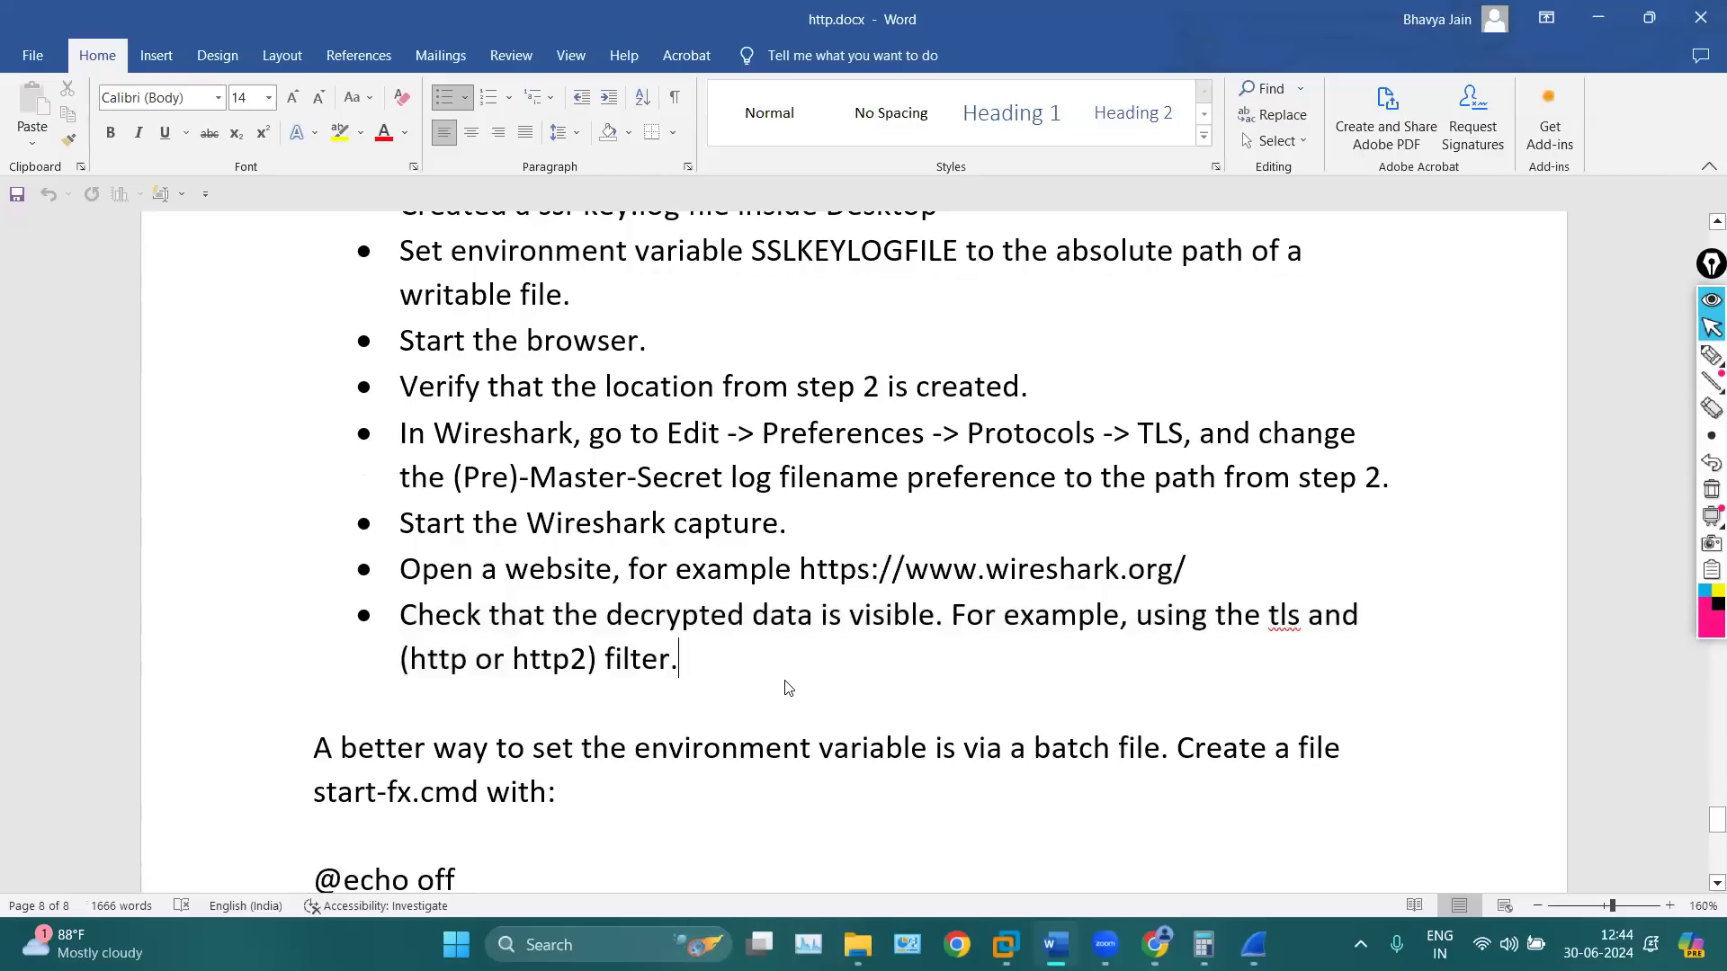
Examine the start-fx.cmd batch file and the Linux and macOS instructions for setting SSLKEYLOGFILE, and look over the decryption steps again
scroll(788, 688, "down", 3)
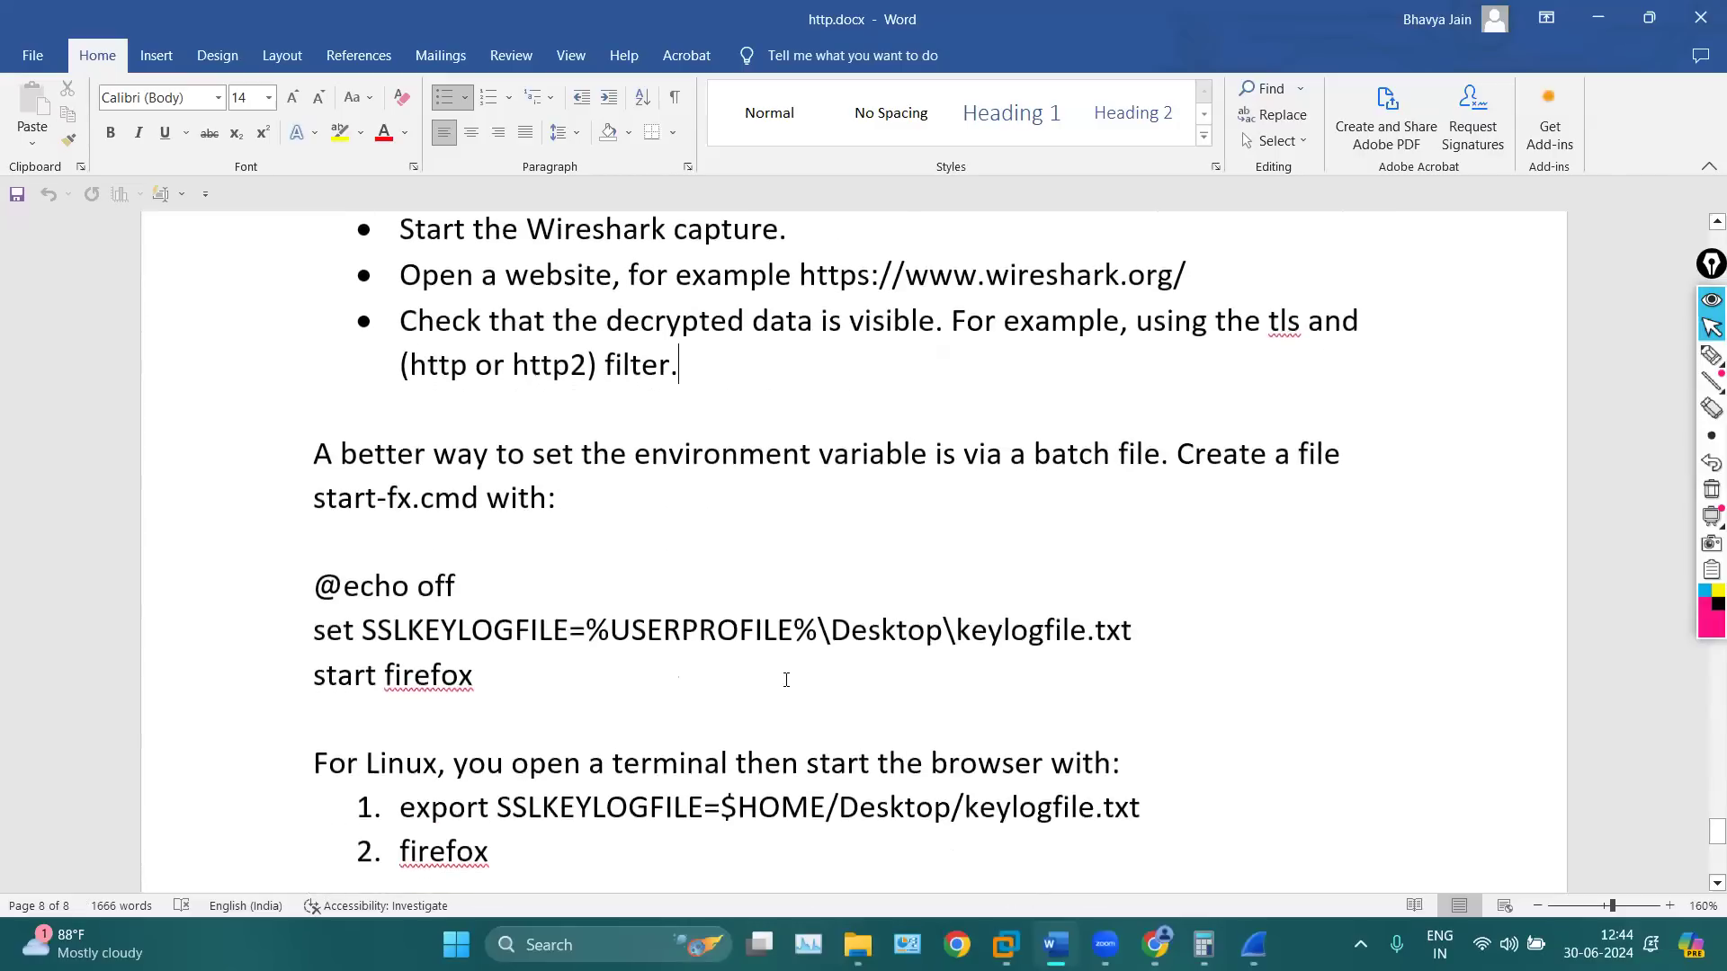
scroll(782, 647, "up", 5)
scroll(767, 568, "down", 3)
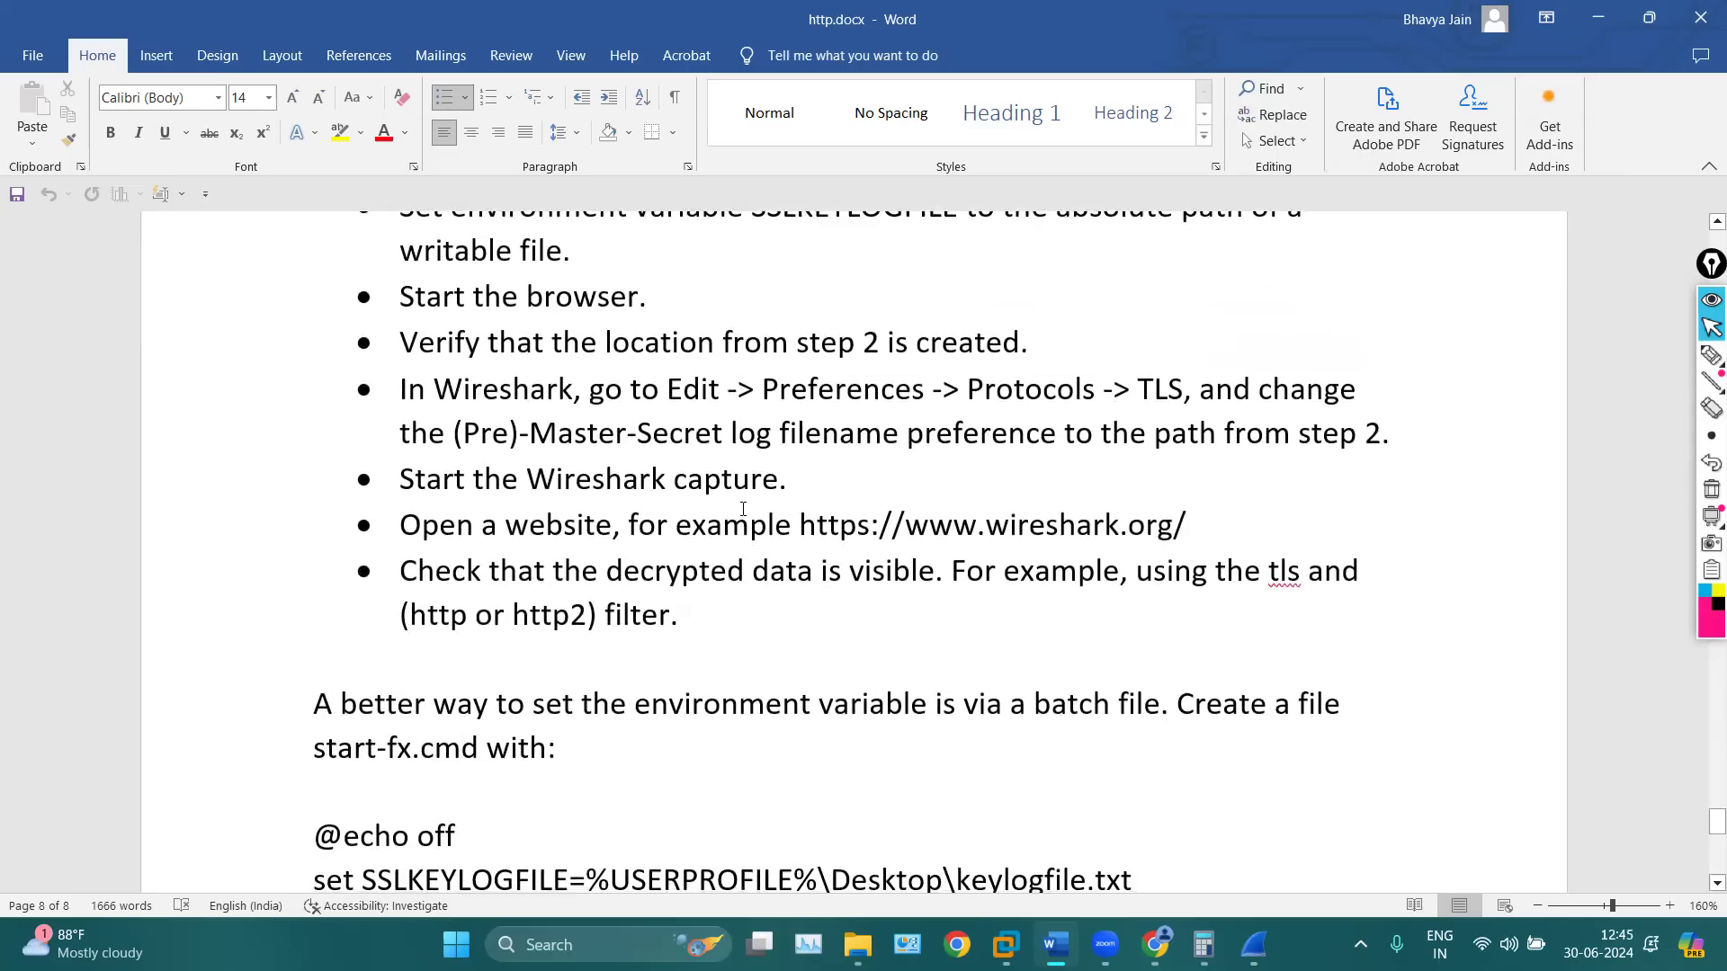
scroll(743, 509, "up", 4)
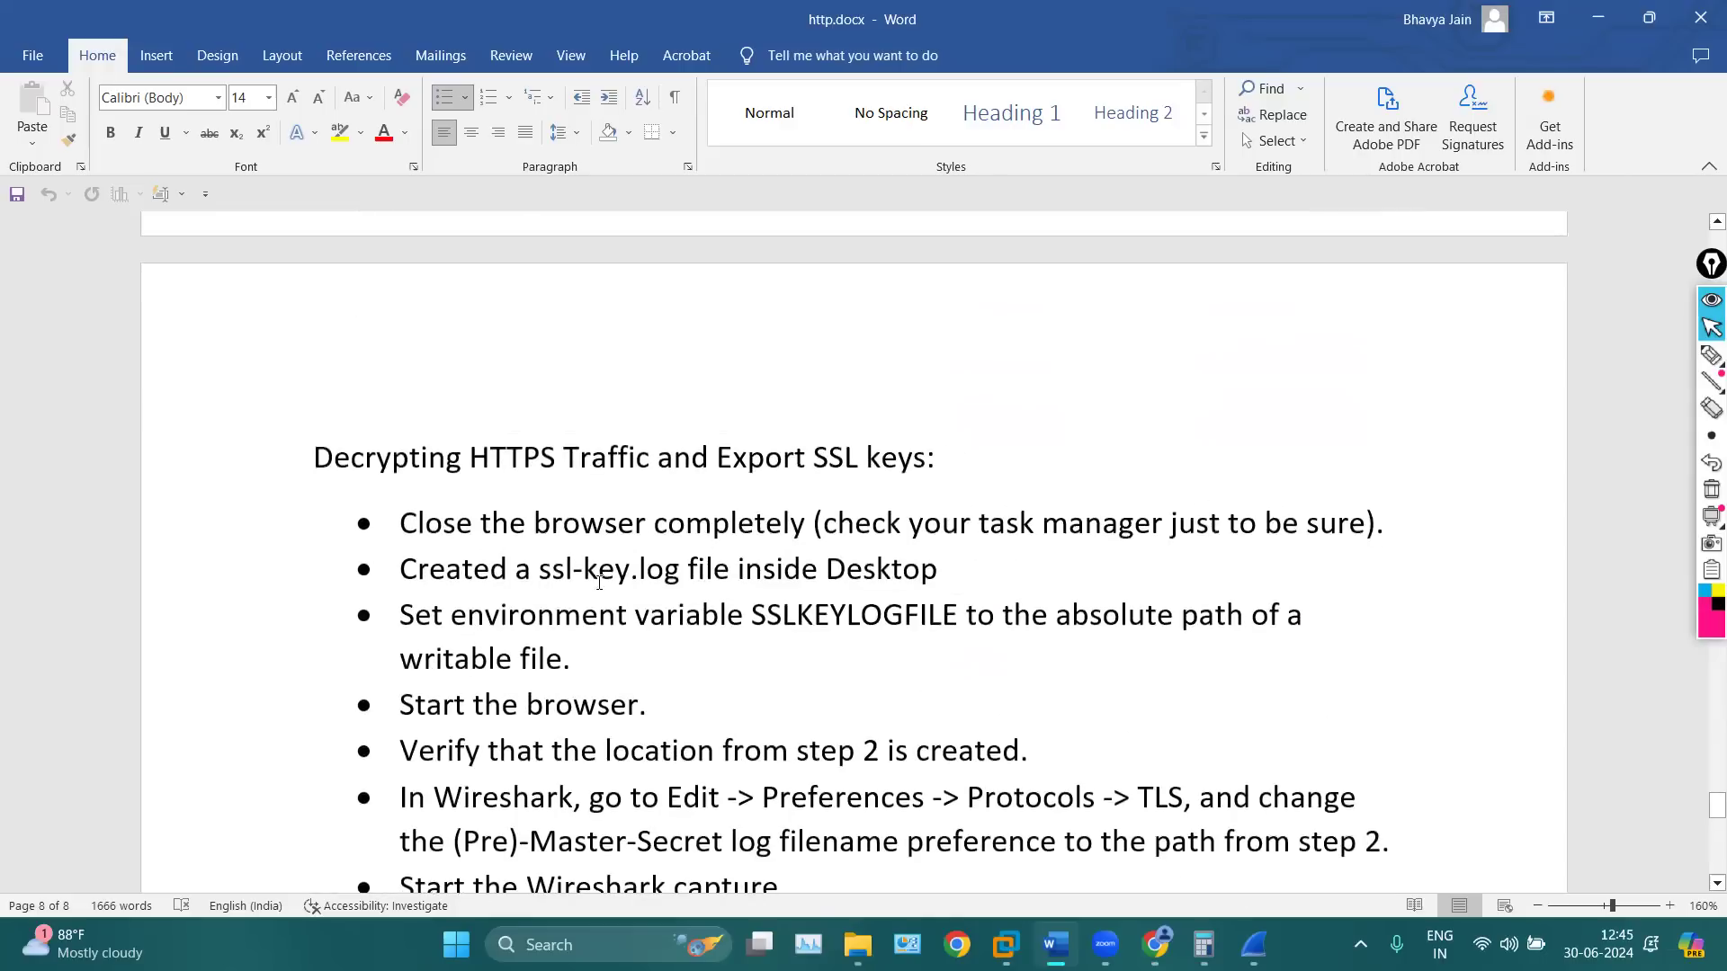
scroll(732, 648, "down", 7)
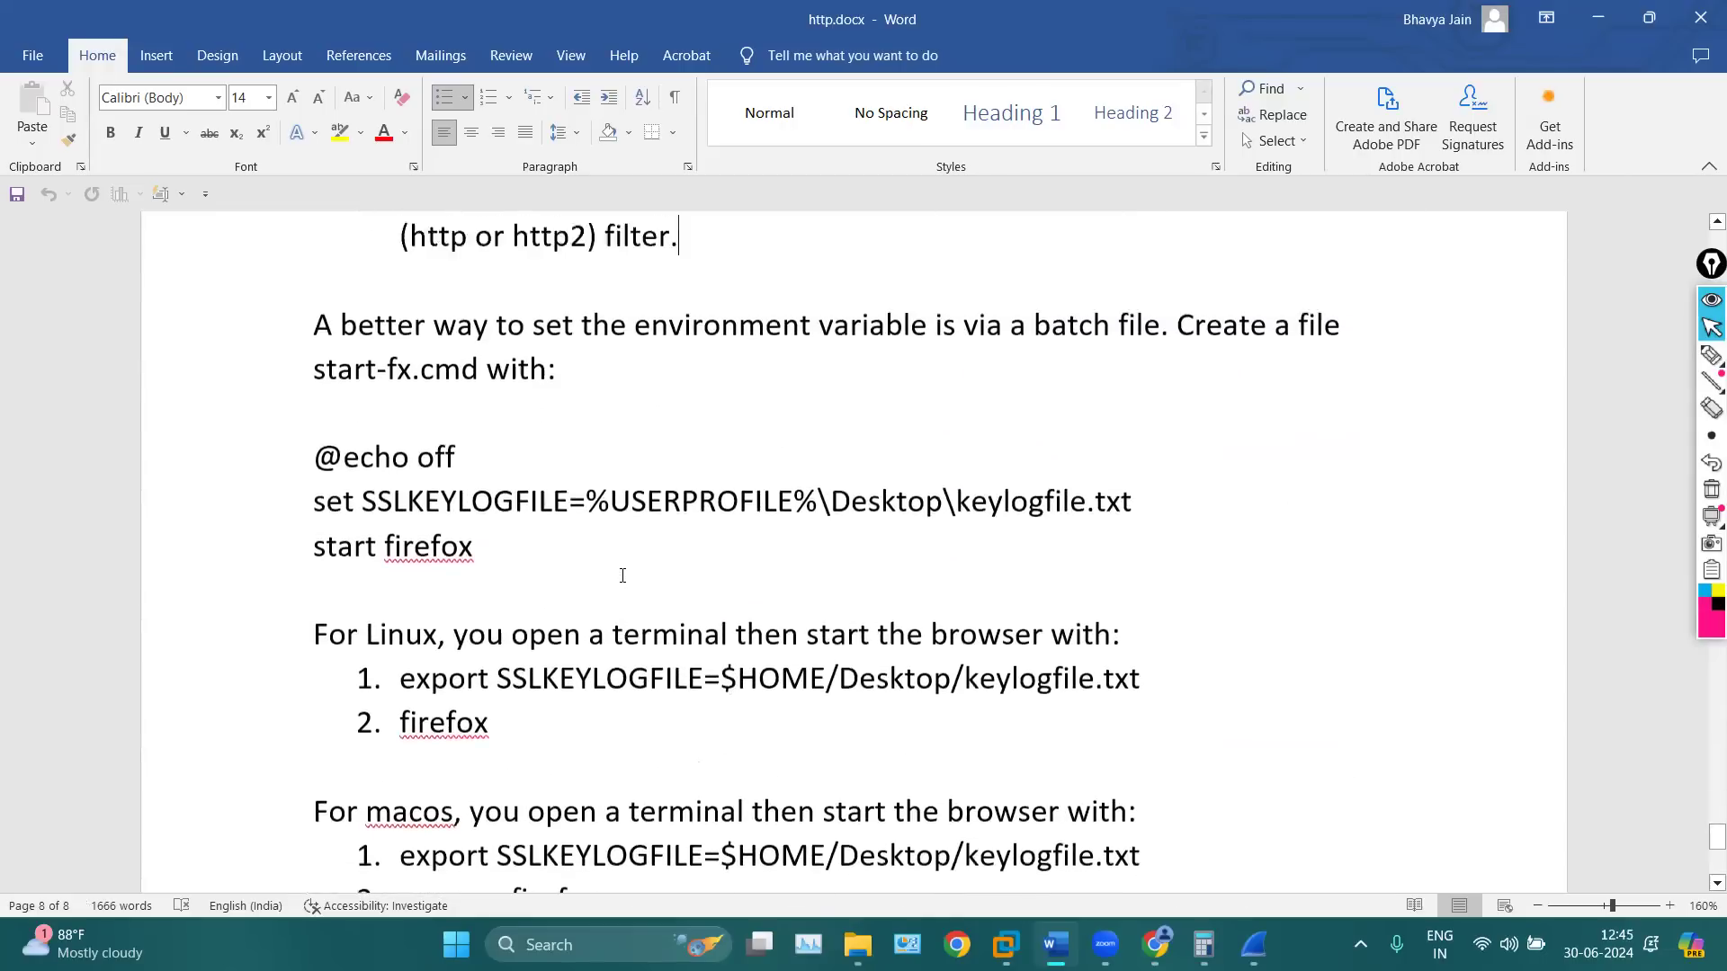
left_click_drag(523, 658, 310, 571)
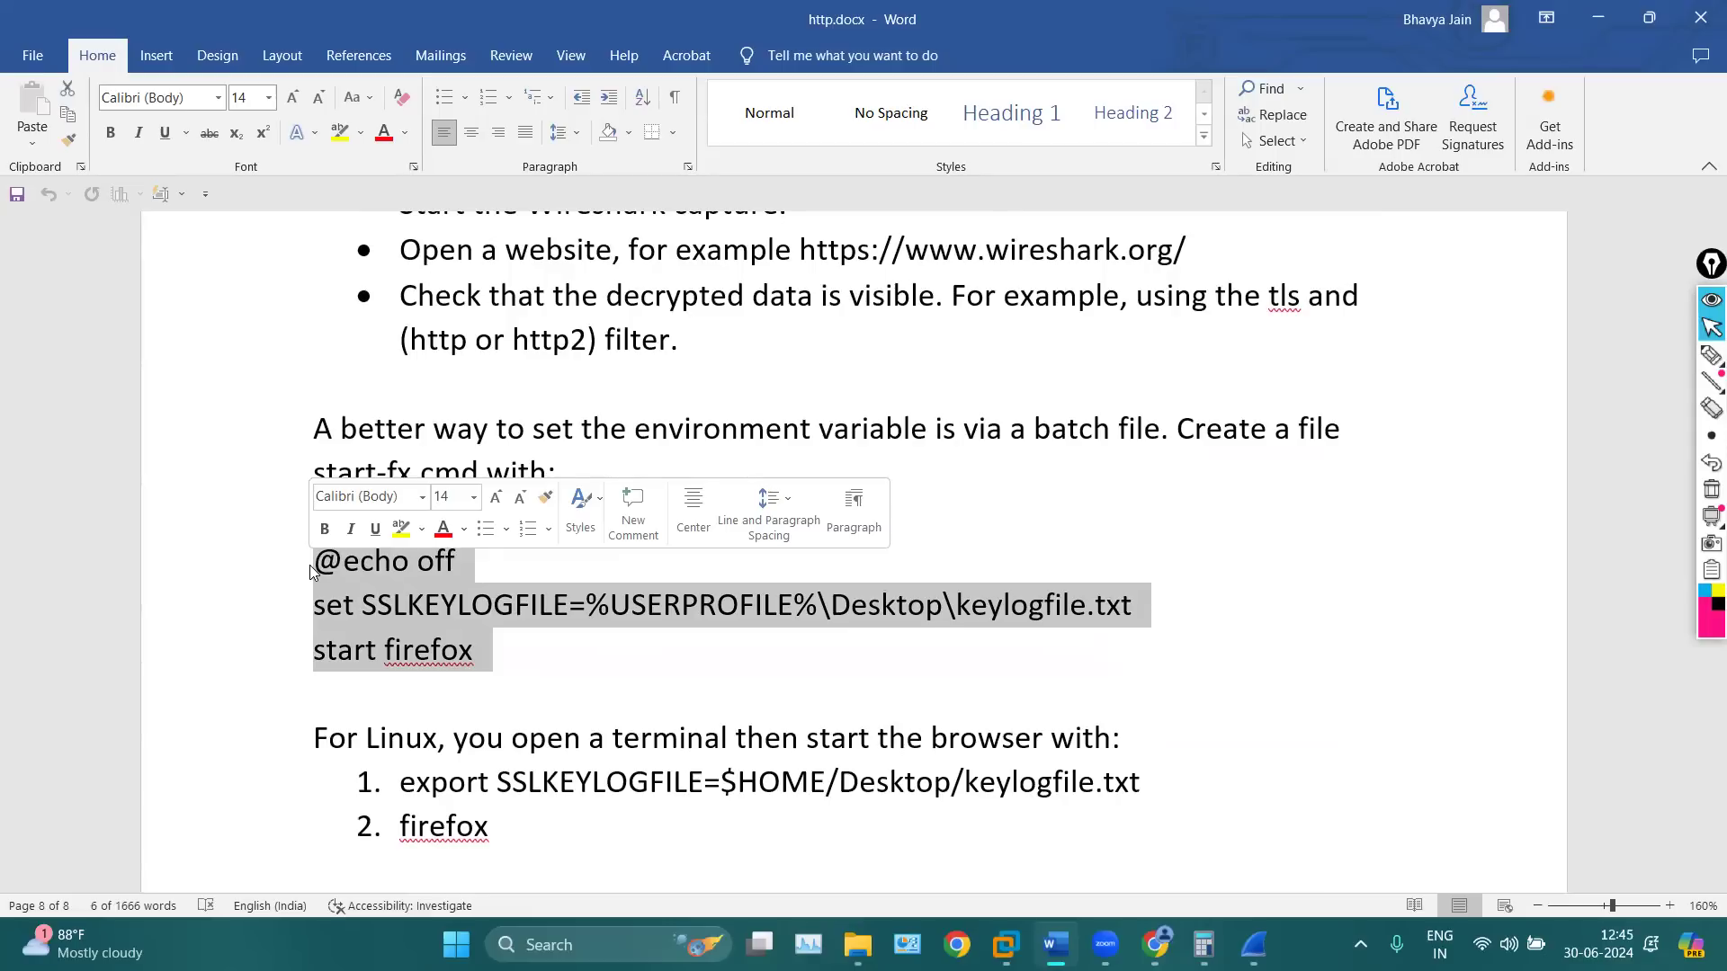
left_click(578, 685)
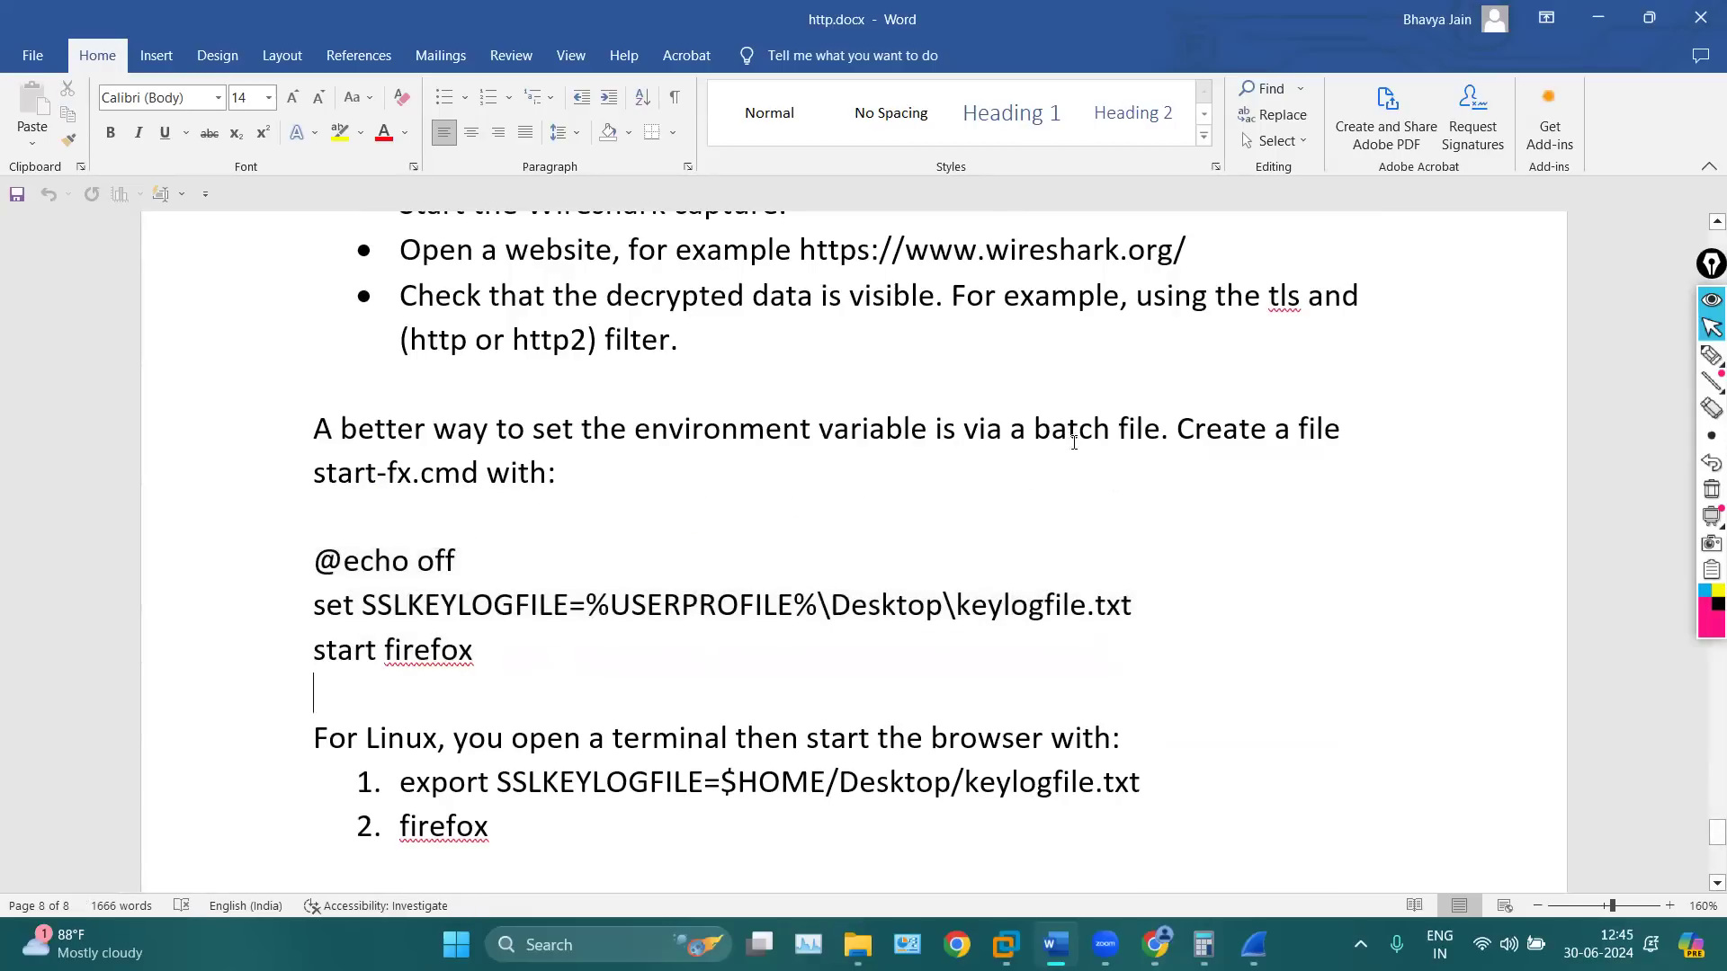
left_click_drag(1014, 430, 1117, 430)
left_click(609, 593)
scroll(590, 547, "up", 5)
scroll(671, 571, "down", 8)
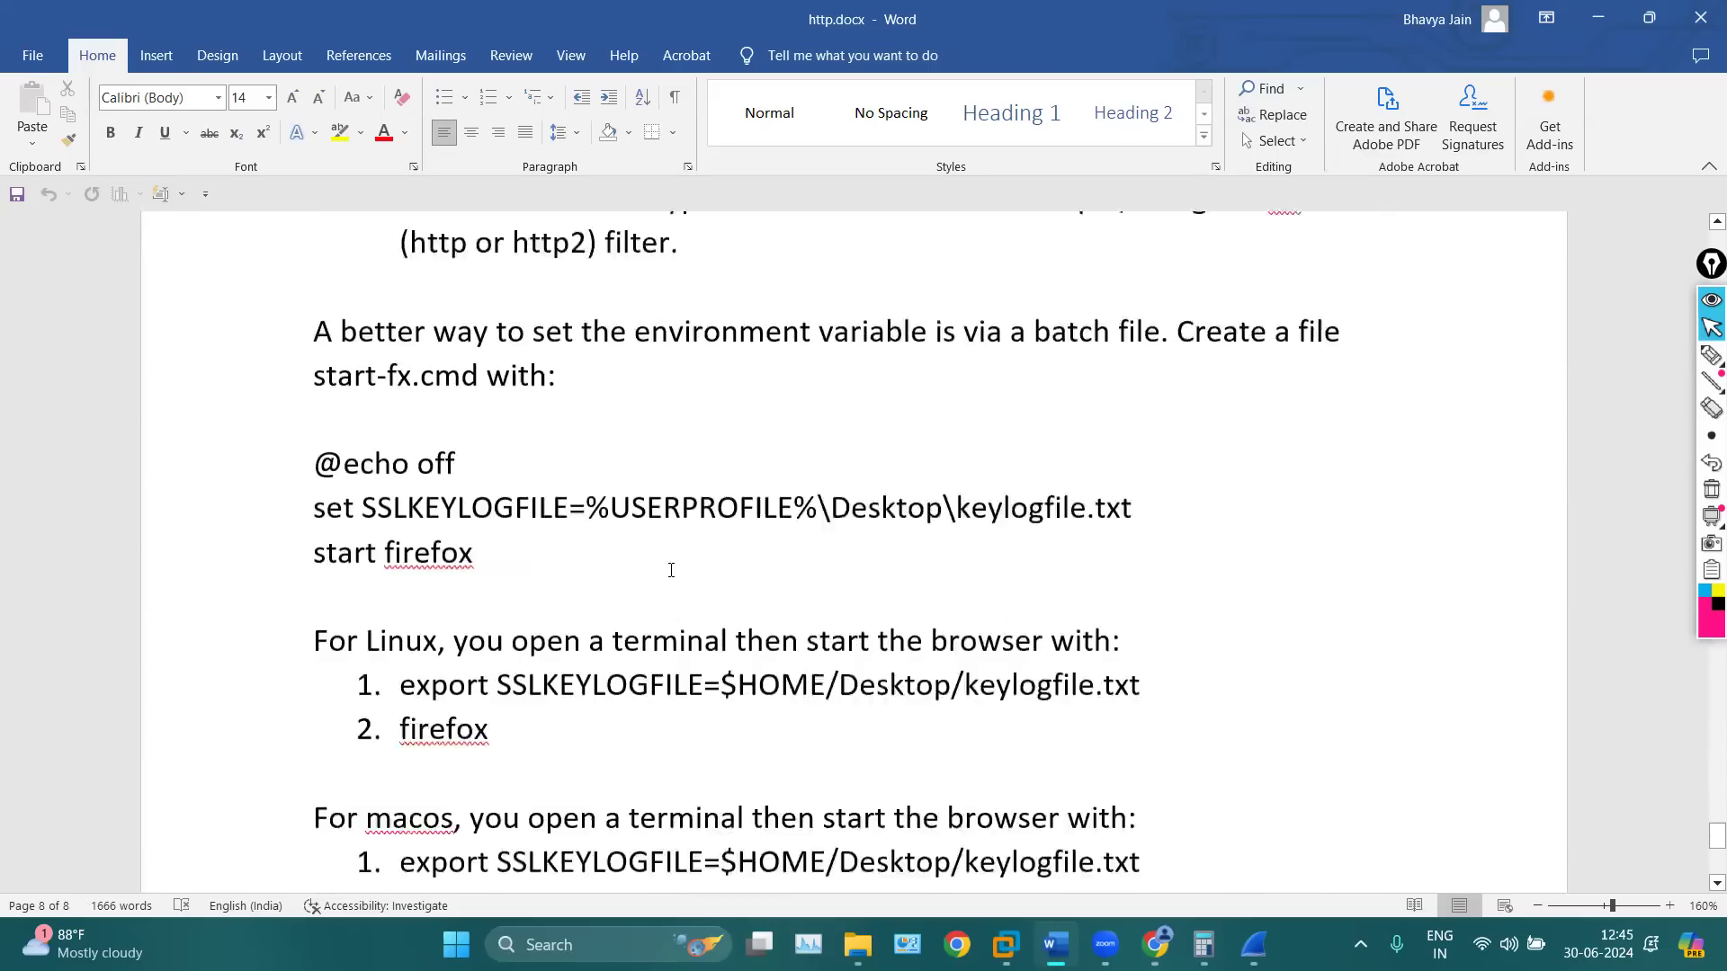
scroll(608, 446, "up", 3)
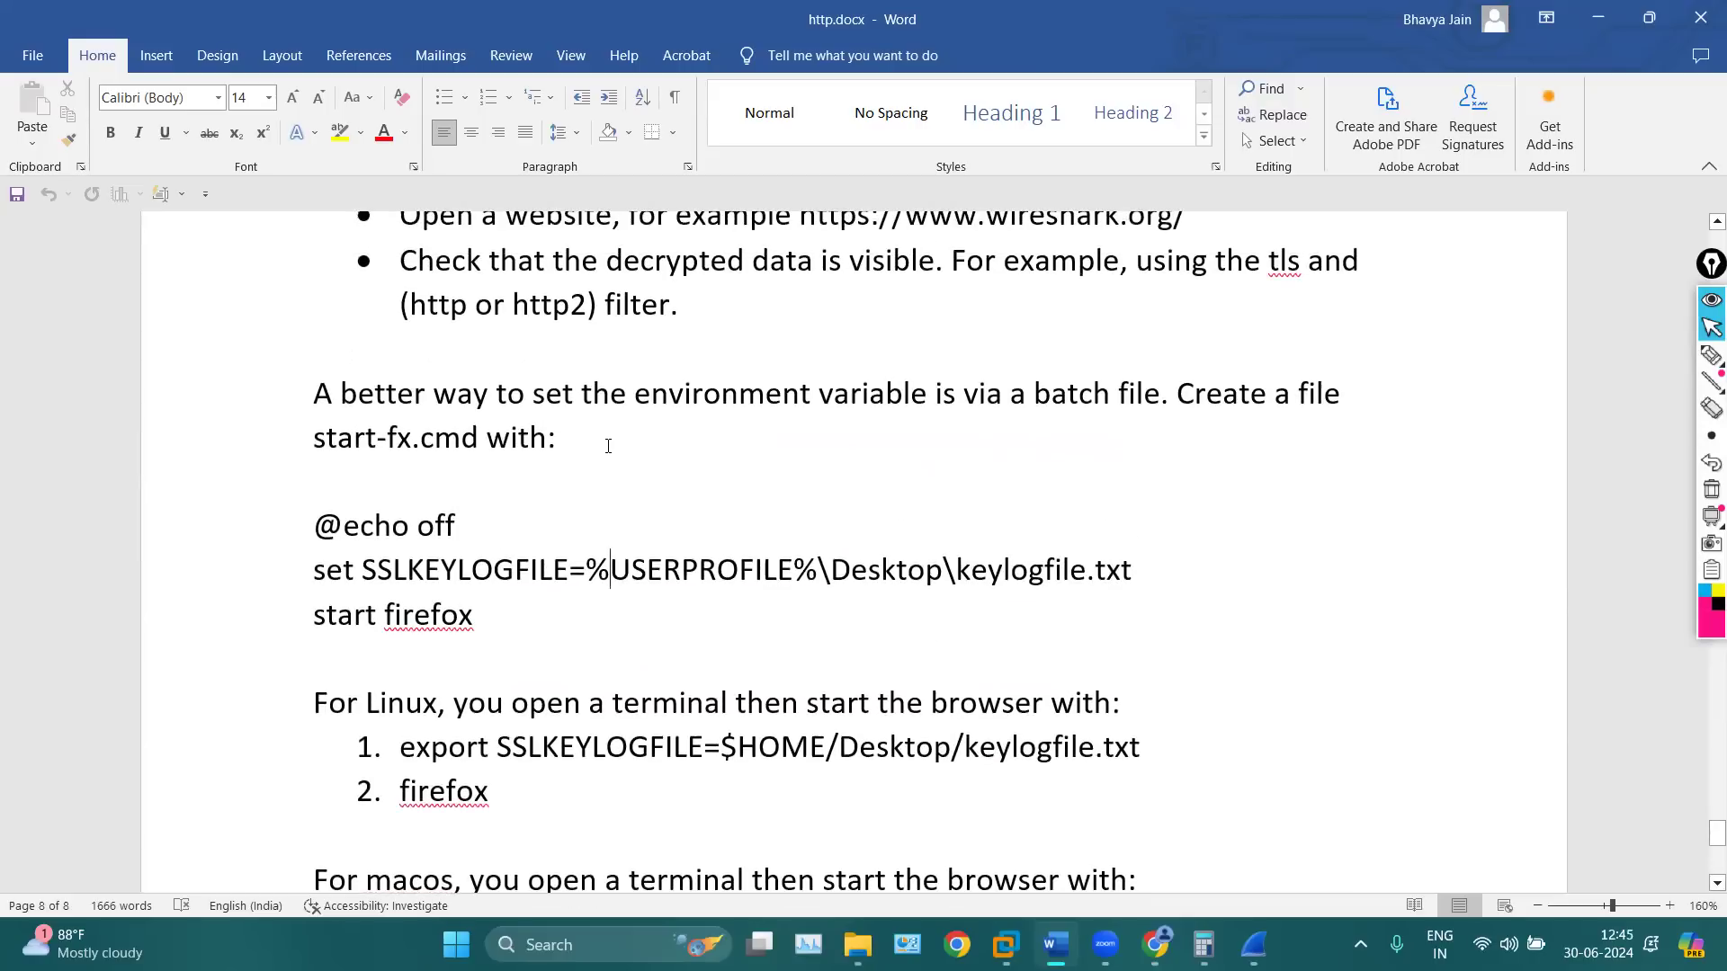
scroll(608, 446, "up", 6)
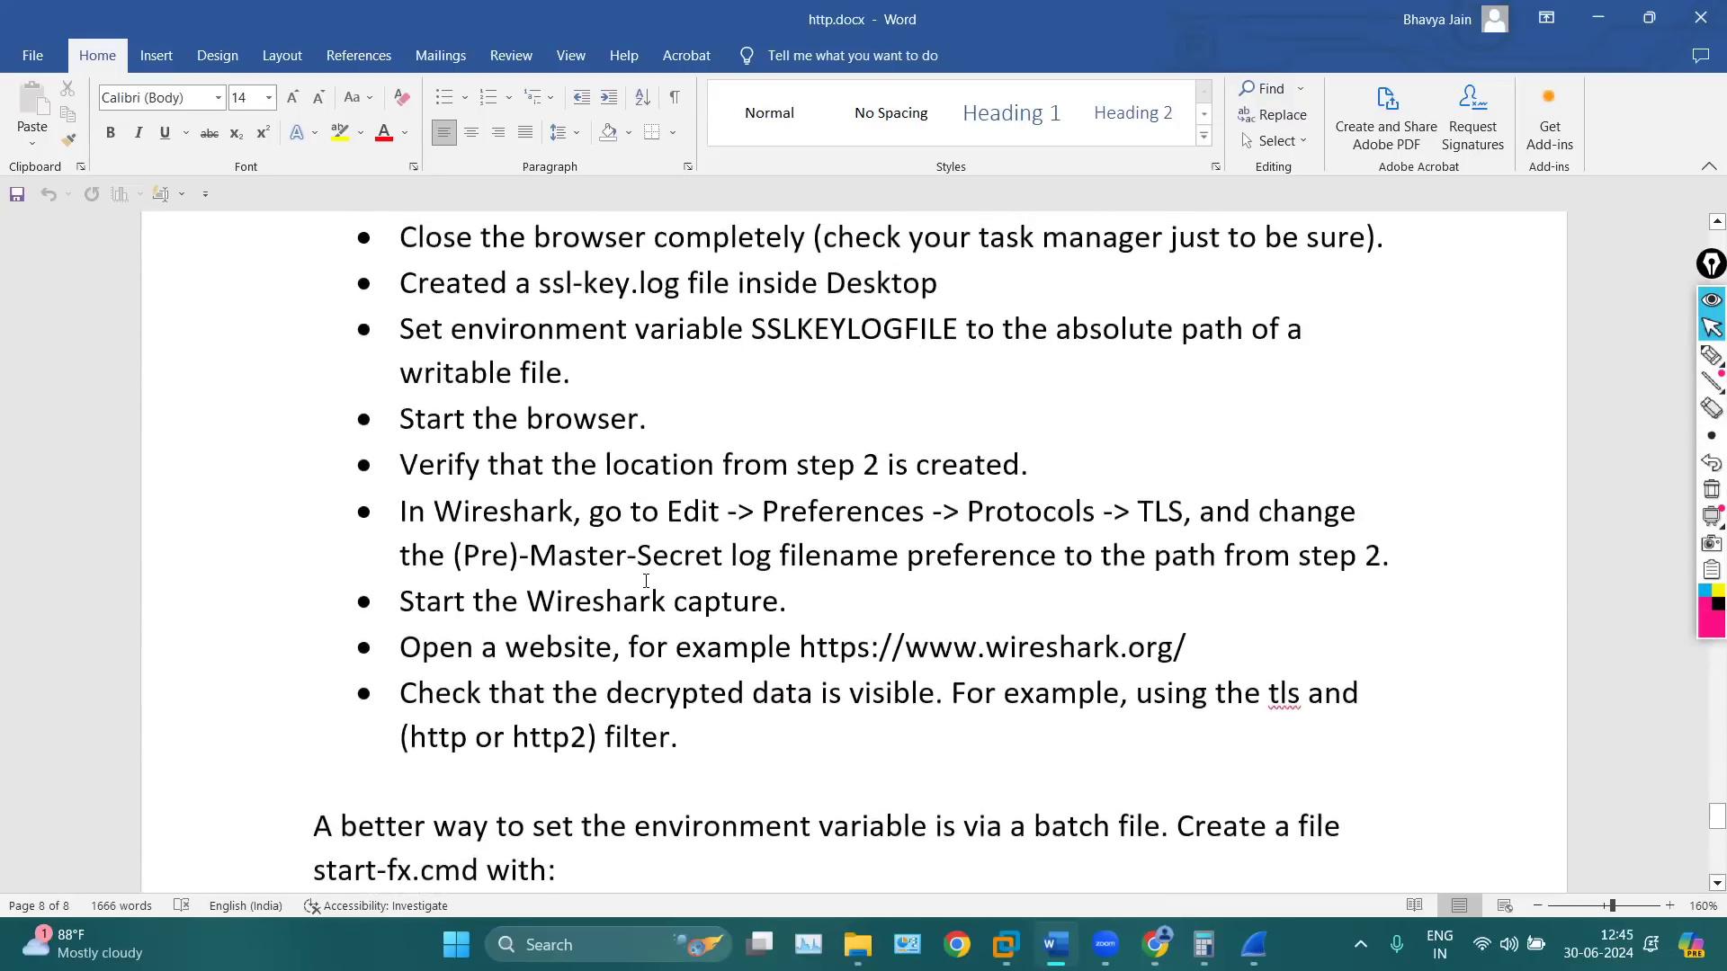
Review the http.docx steps and the Linux and macOS commands for exporting SSLKEYLOGFILE and starting Firefox
left_click_drag(700, 727, 524, 372)
left_click(763, 511)
scroll(762, 506, "down", 2)
scroll(763, 506, "down", 10)
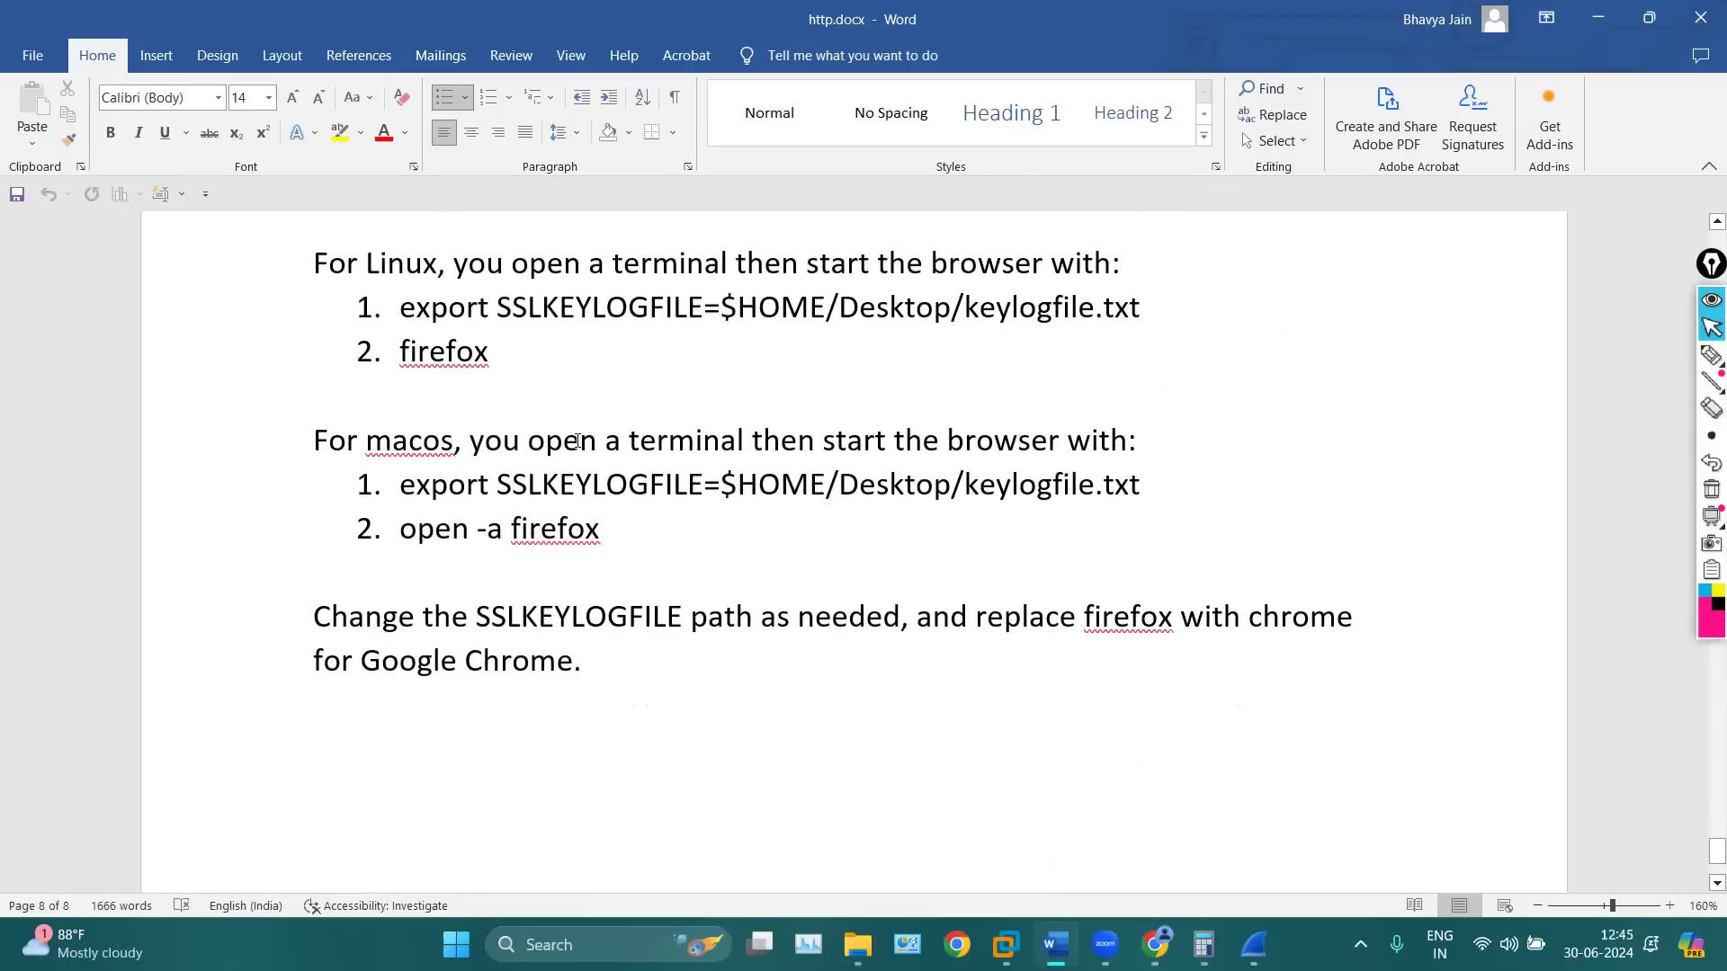
left_click_drag(403, 306, 1179, 339)
left_click(1090, 348)
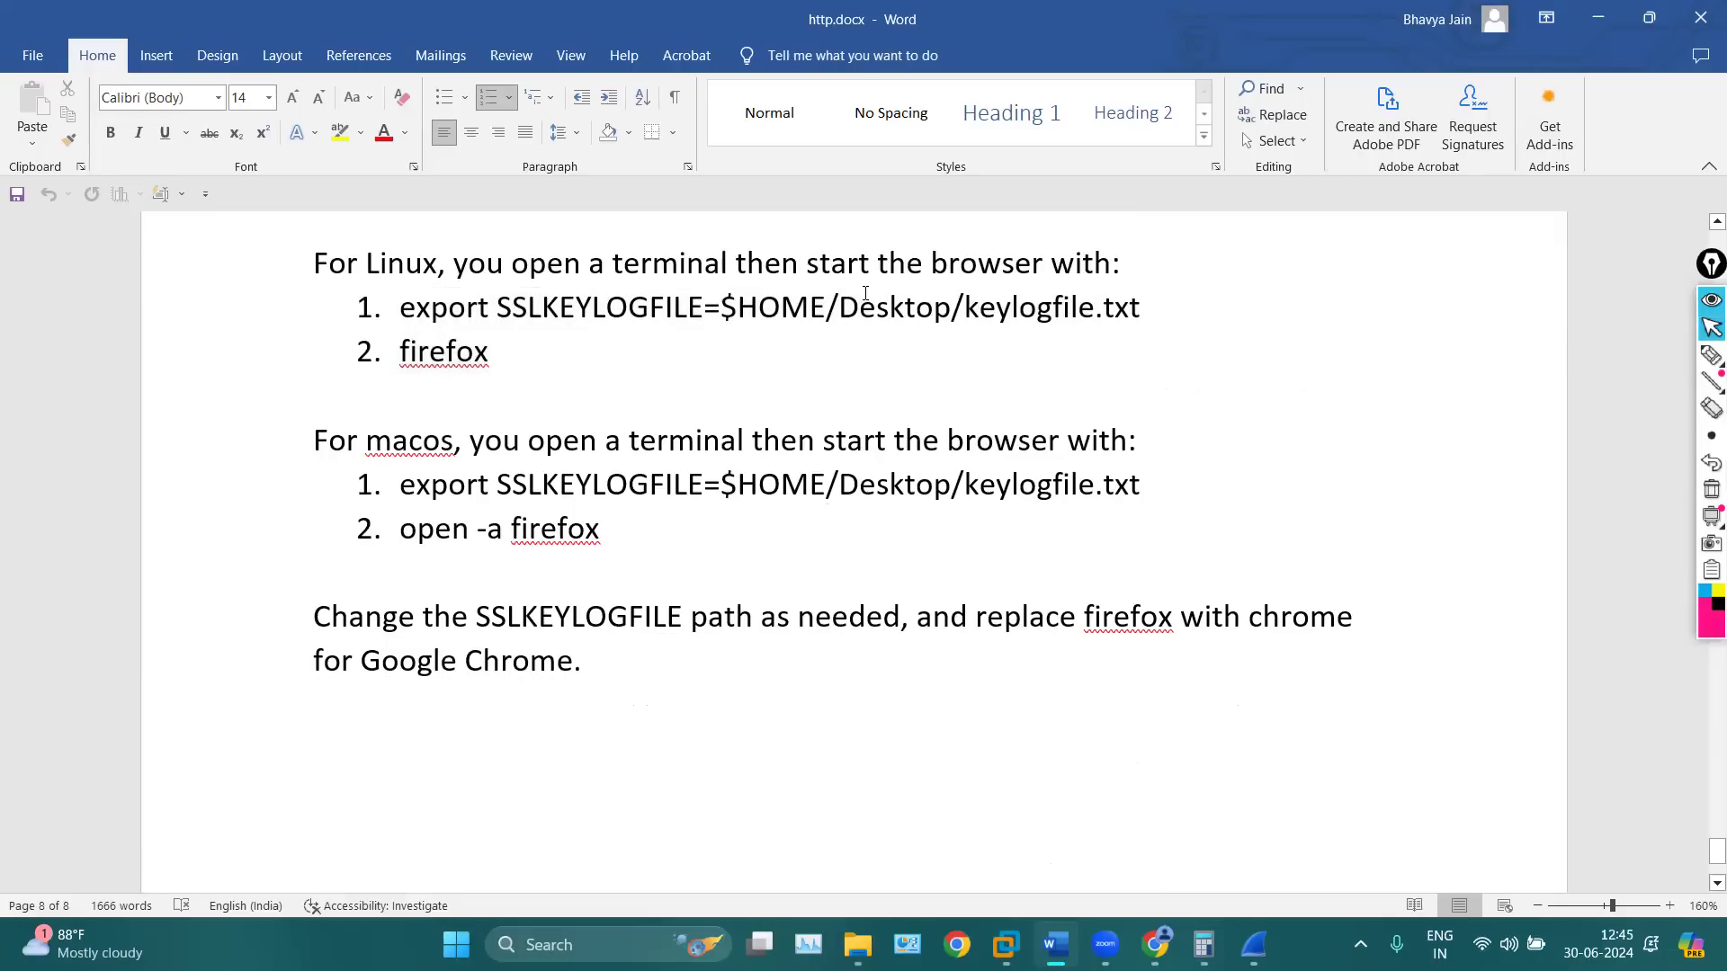
left_click_drag(807, 308, 953, 308)
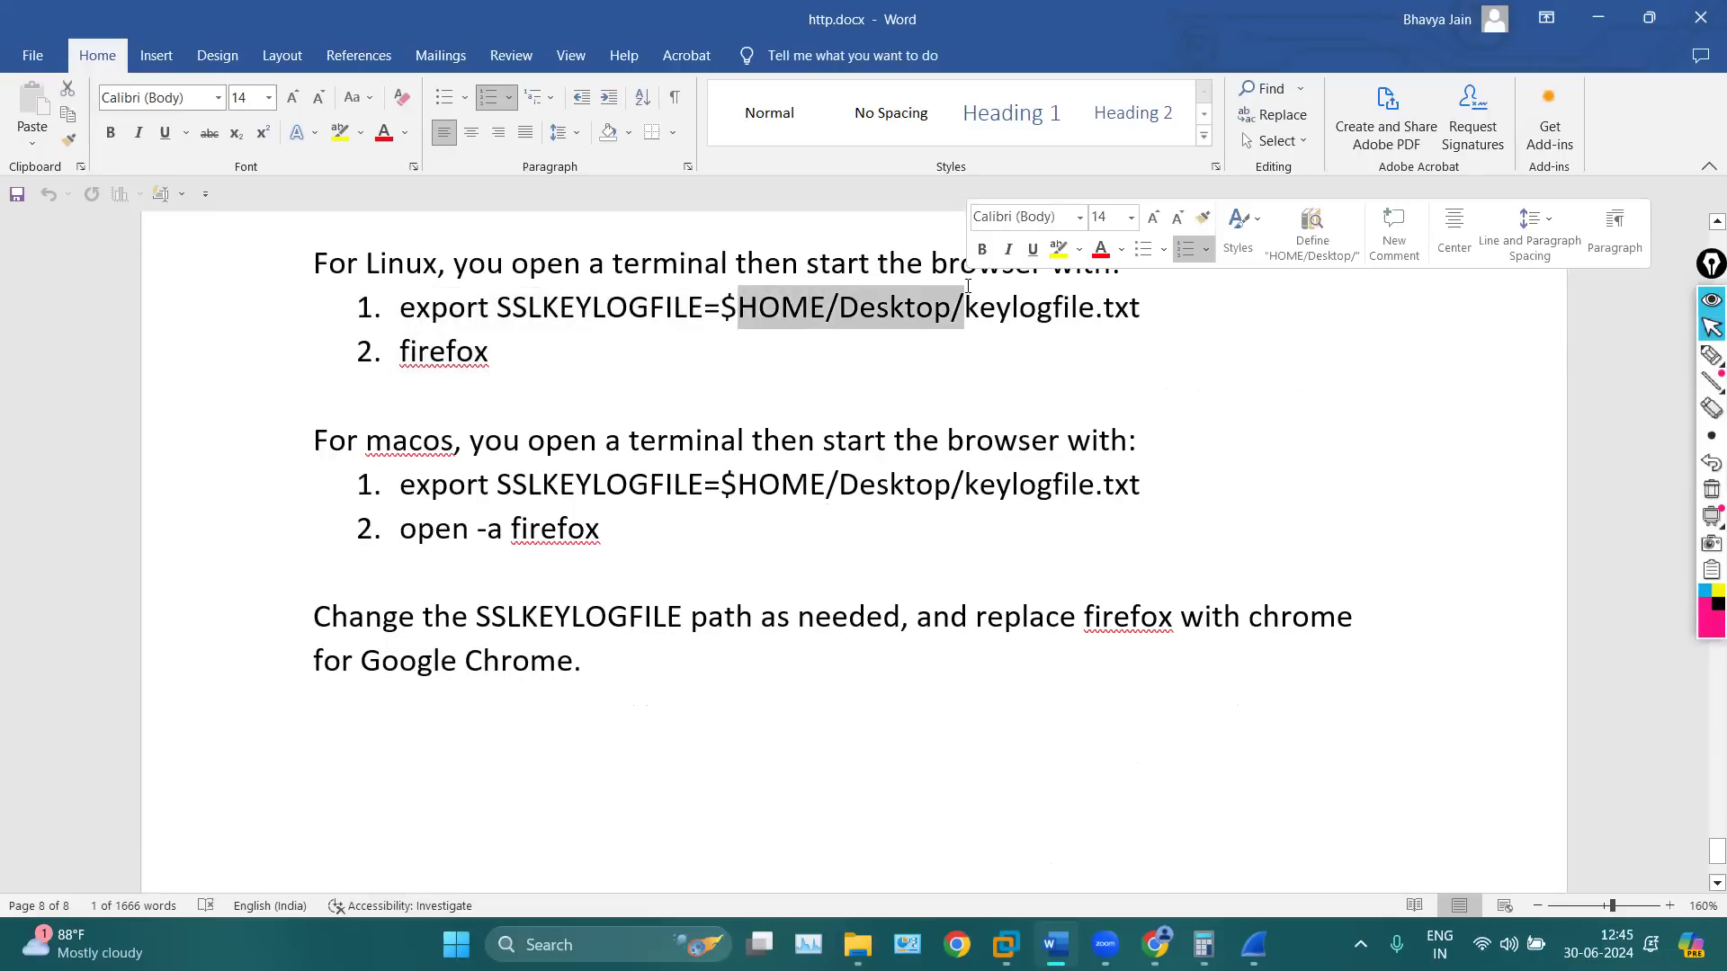
left_click(923, 358)
left_click_drag(731, 311, 1086, 320)
left_click(594, 354)
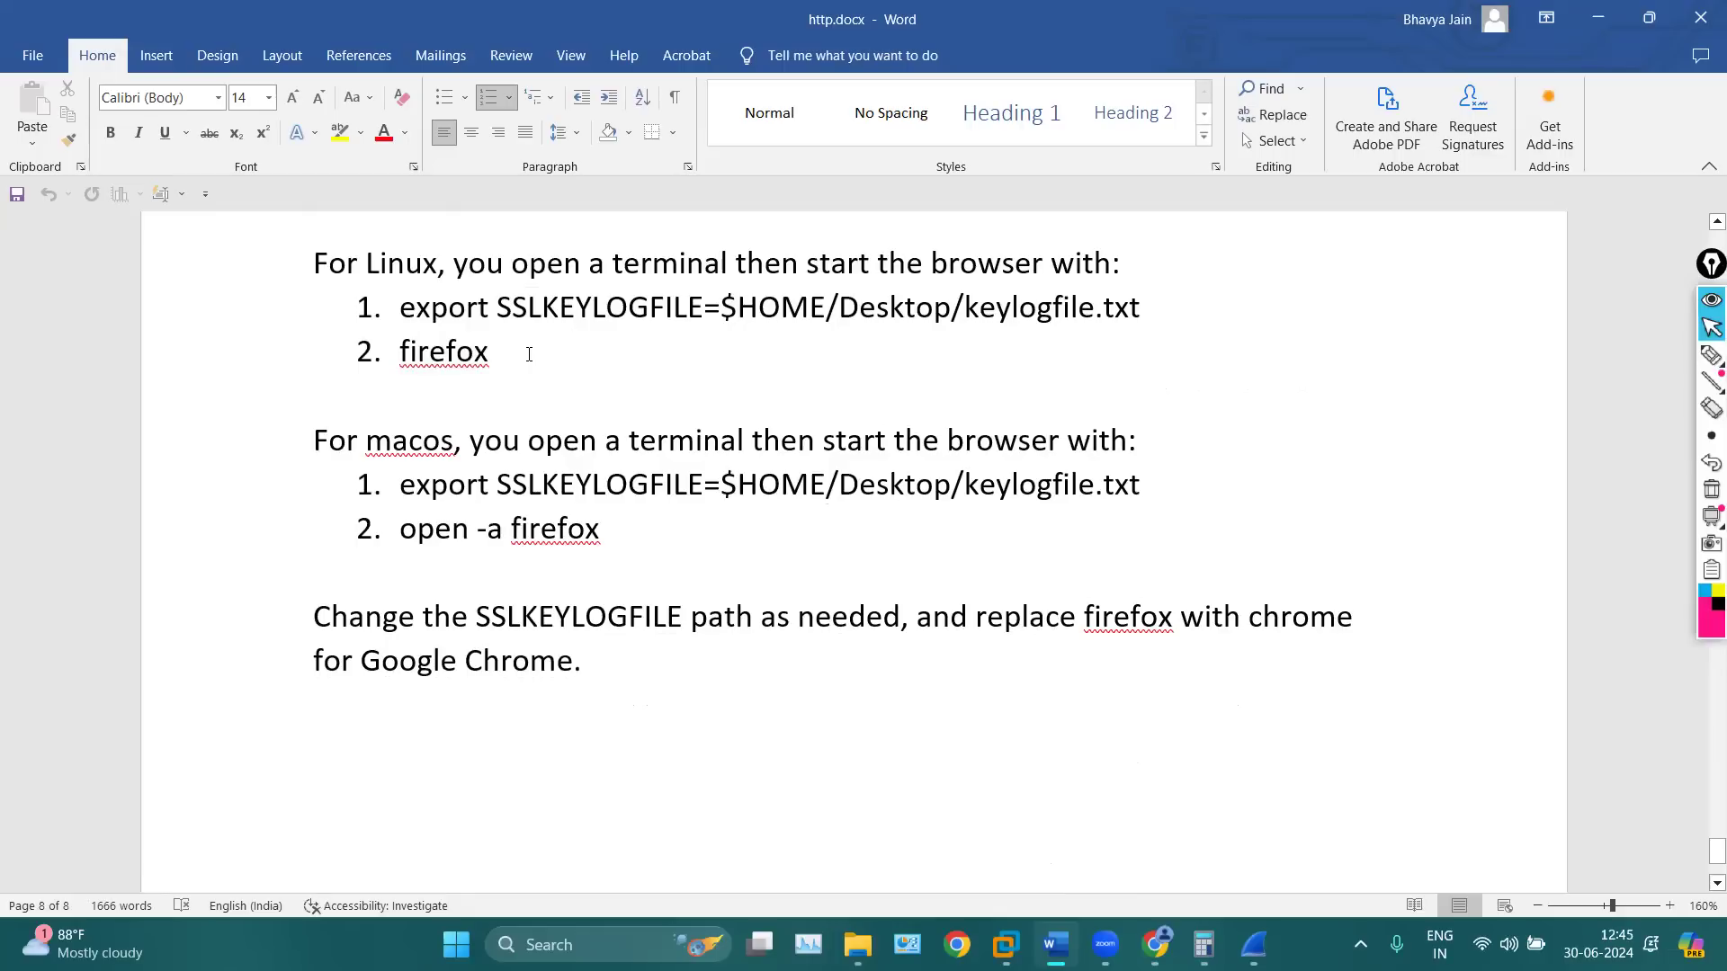
left_click_drag(631, 531, 399, 484)
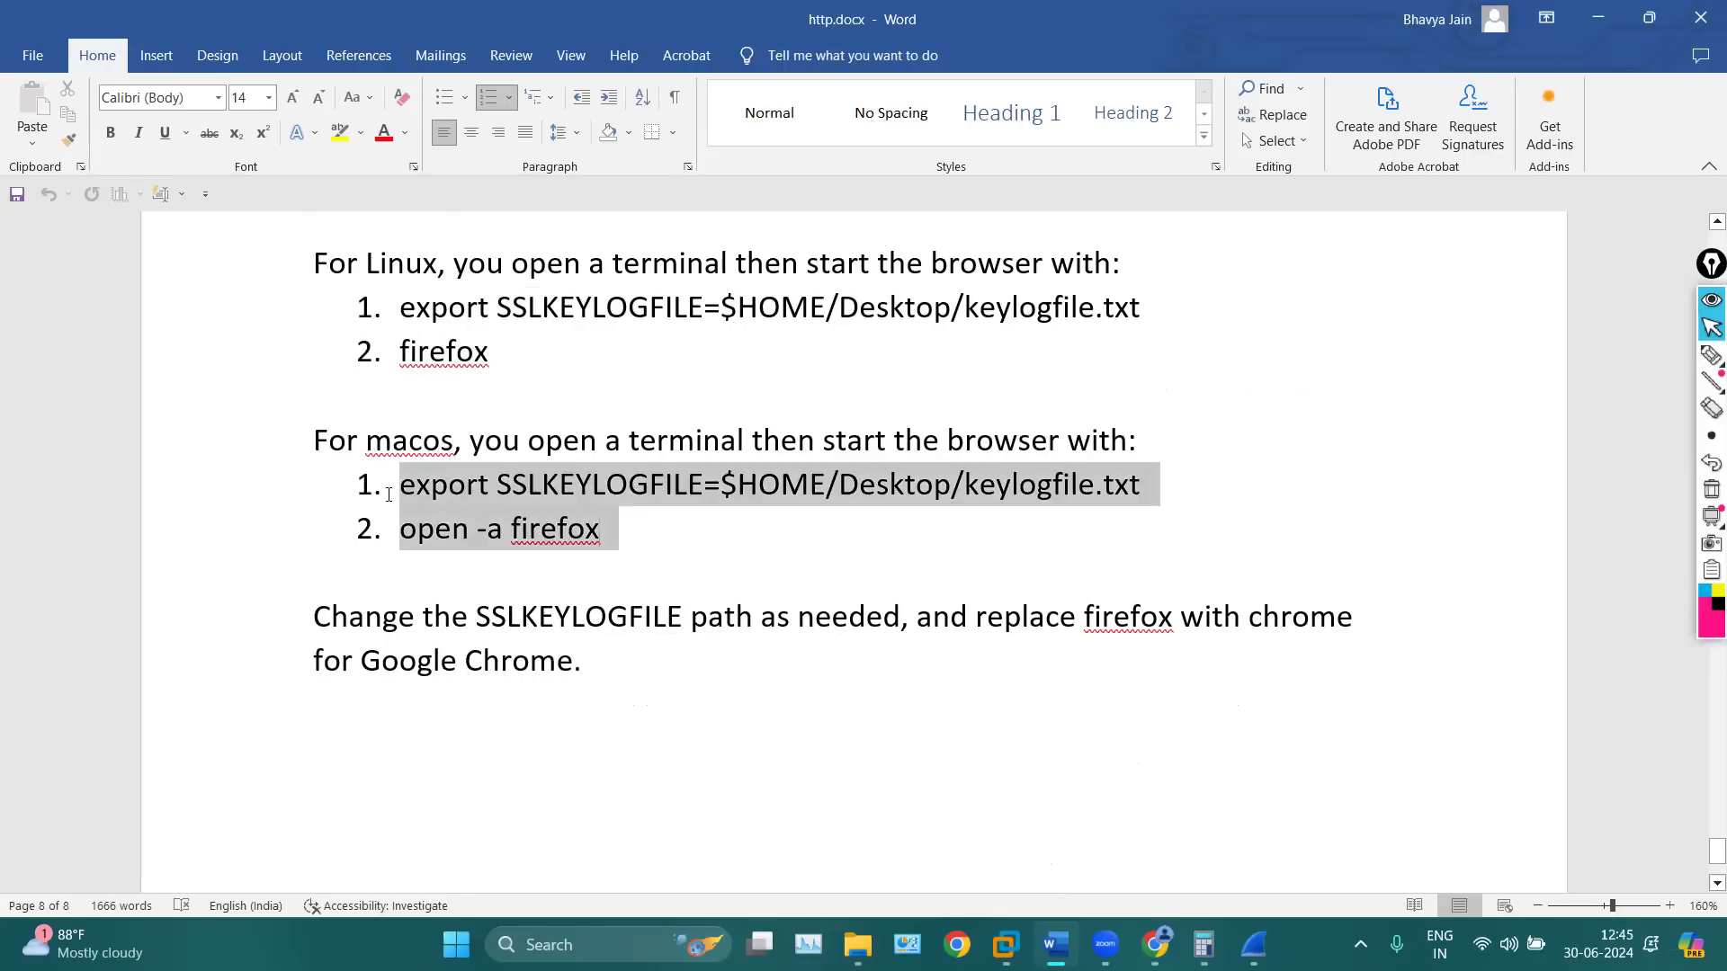
left_click(698, 559)
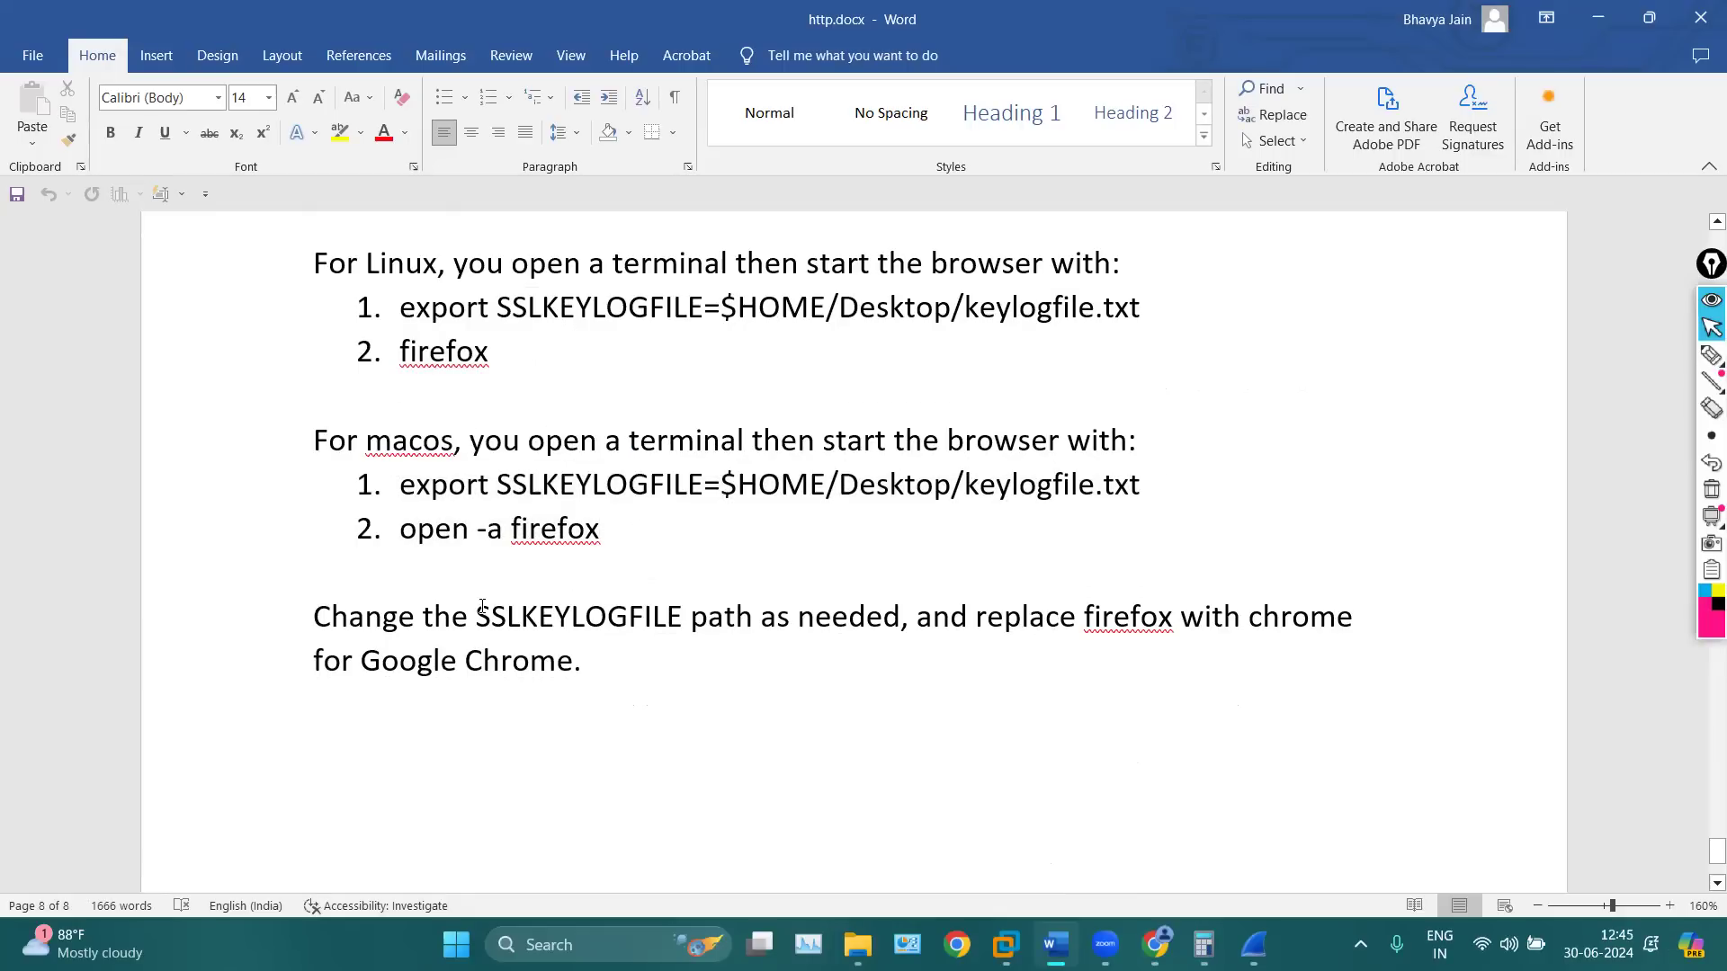
Examine the note on adapting the SSLKEYLOGFILE path and replacing firefox with chrome, and recheck the key log file and environment variable steps
left_click_drag(479, 612, 901, 614)
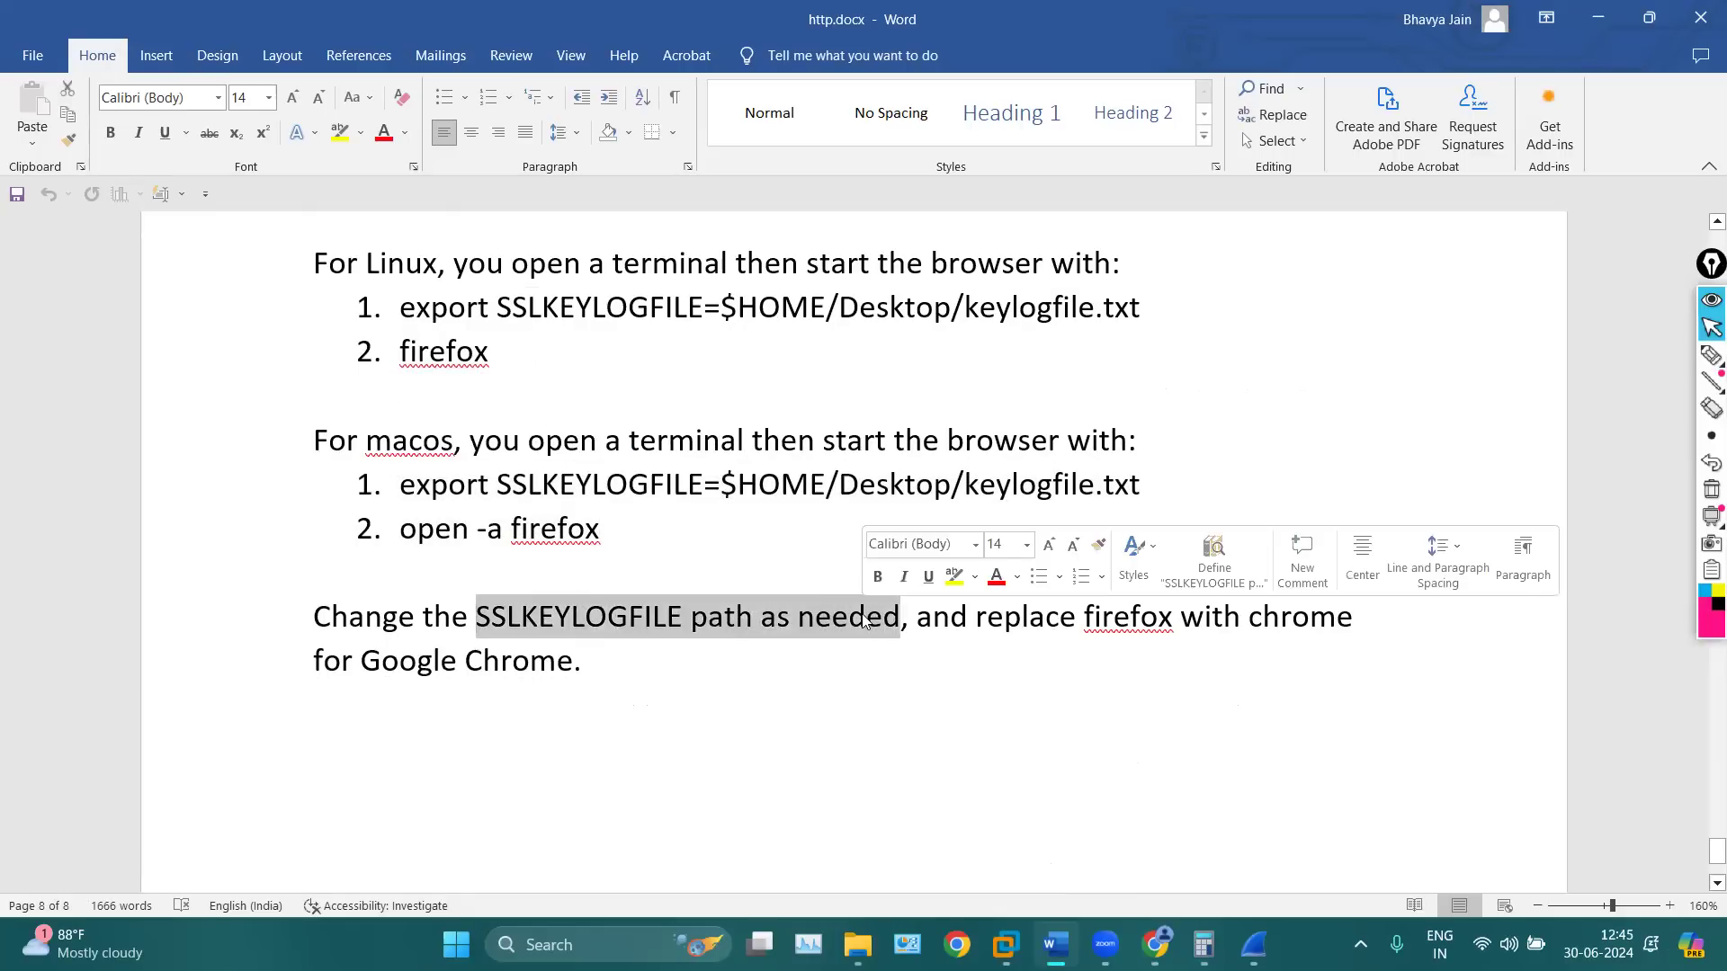
left_click(973, 614)
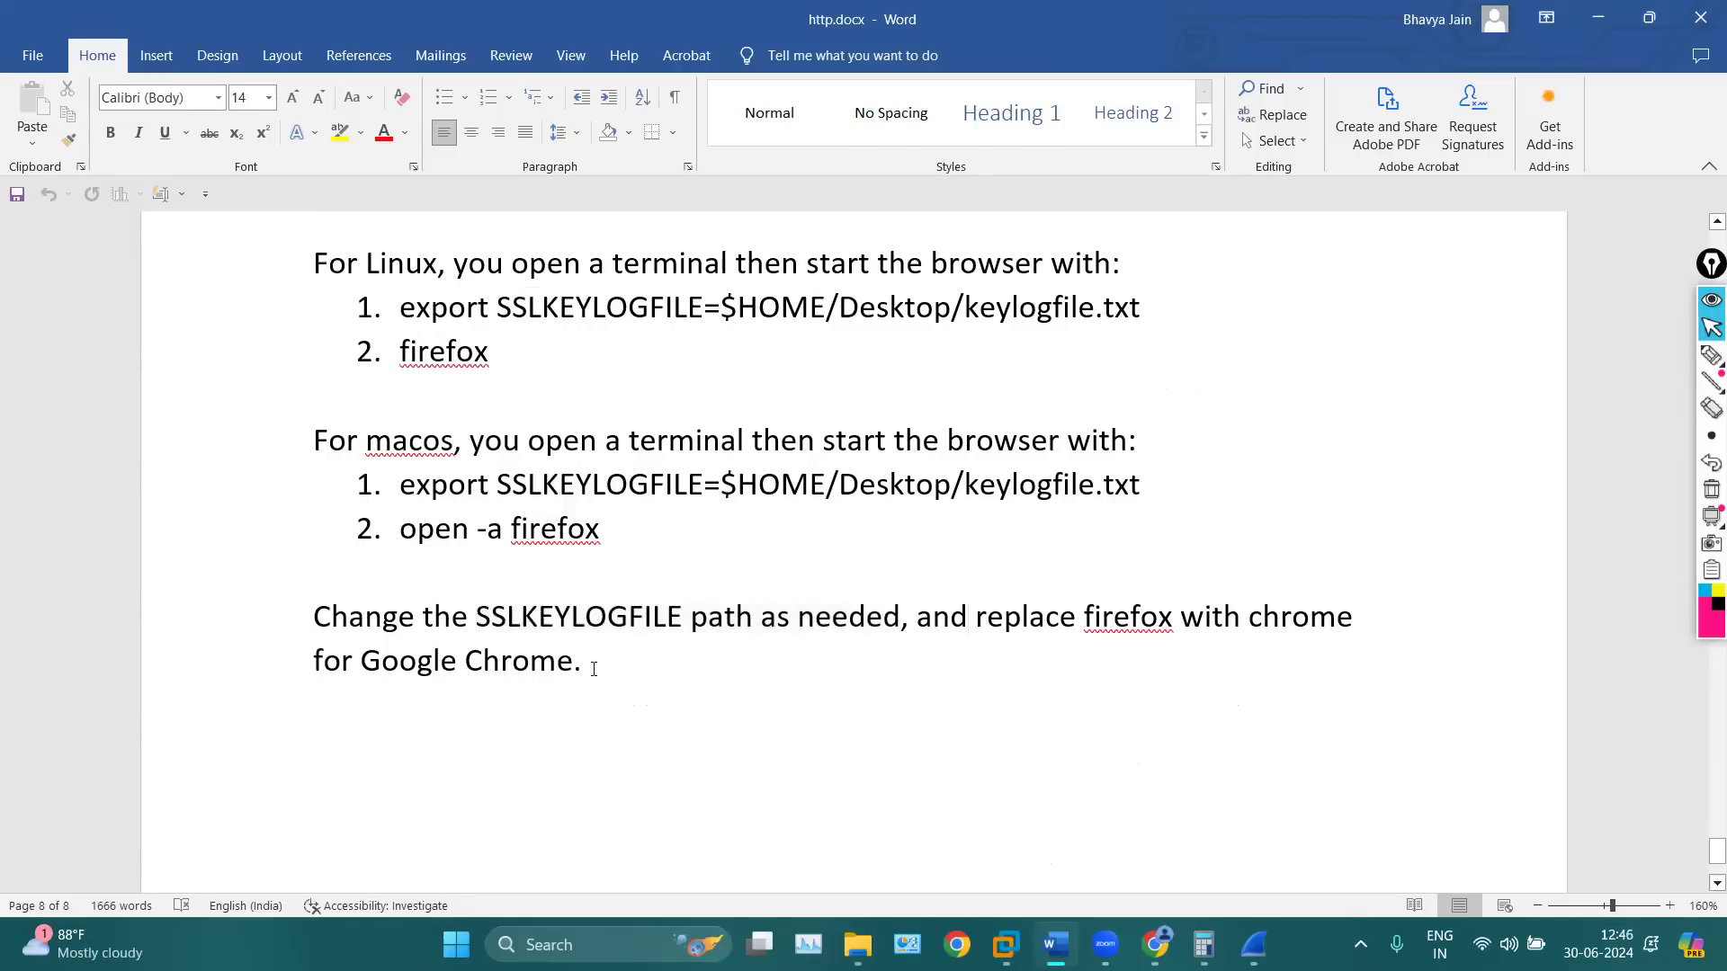
left_click_drag(625, 698, 545, 626)
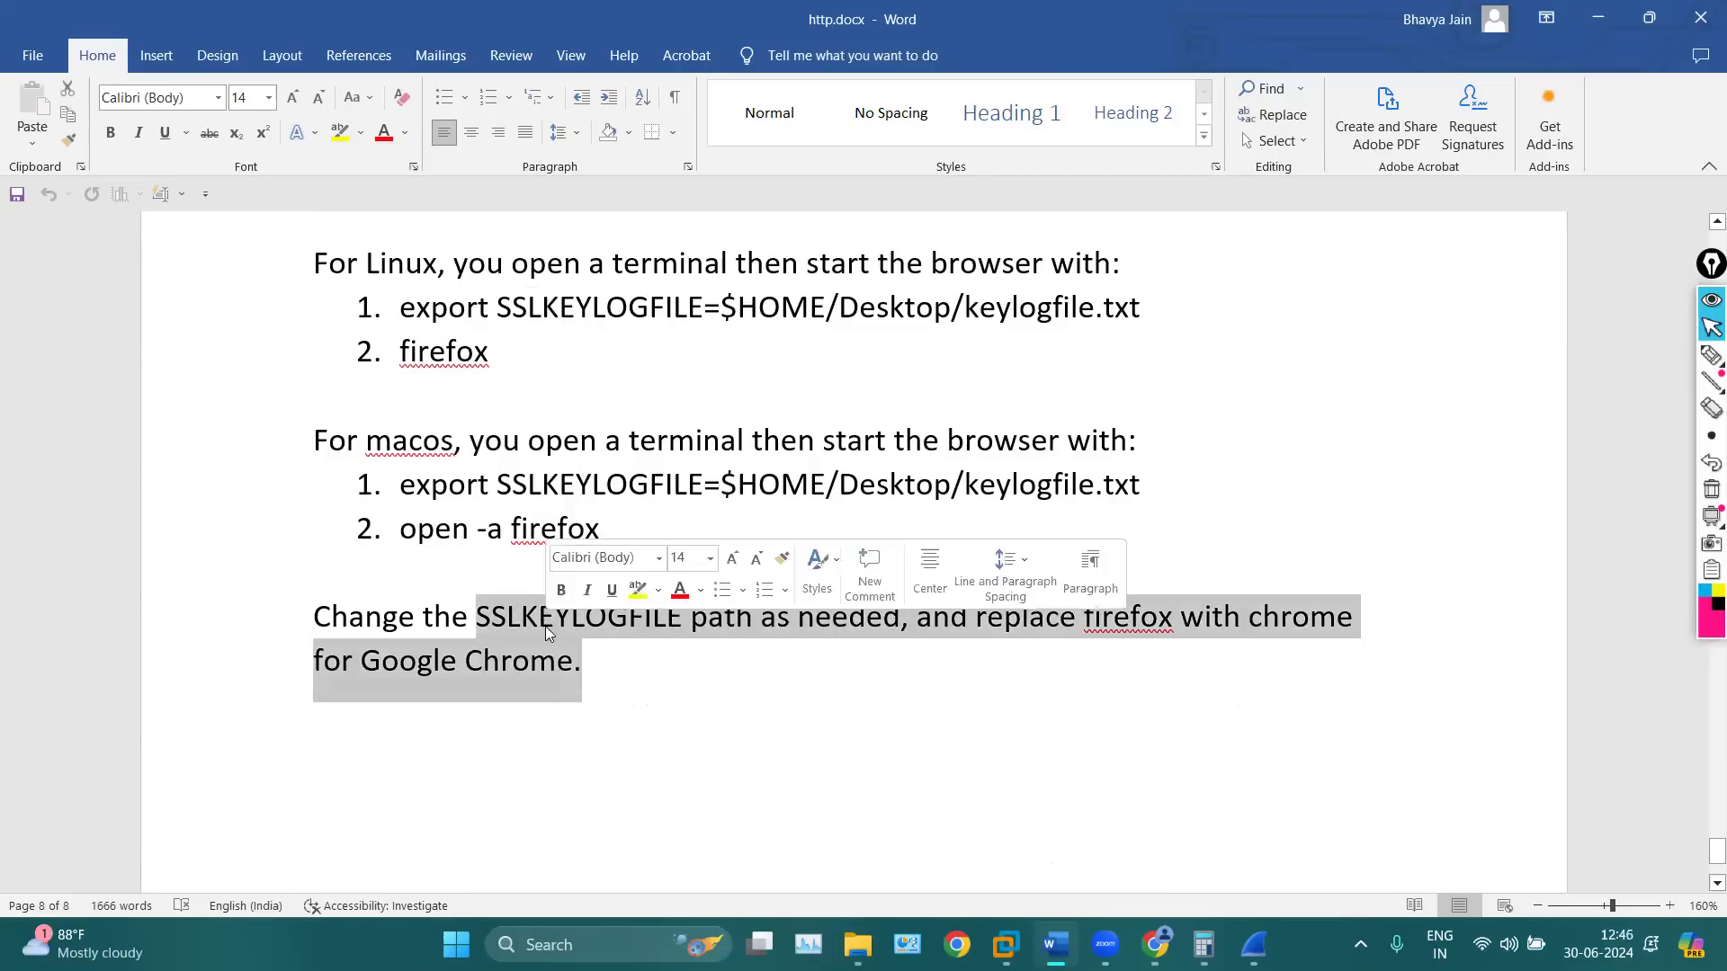
left_click(739, 700)
left_click_drag(629, 558, 315, 441)
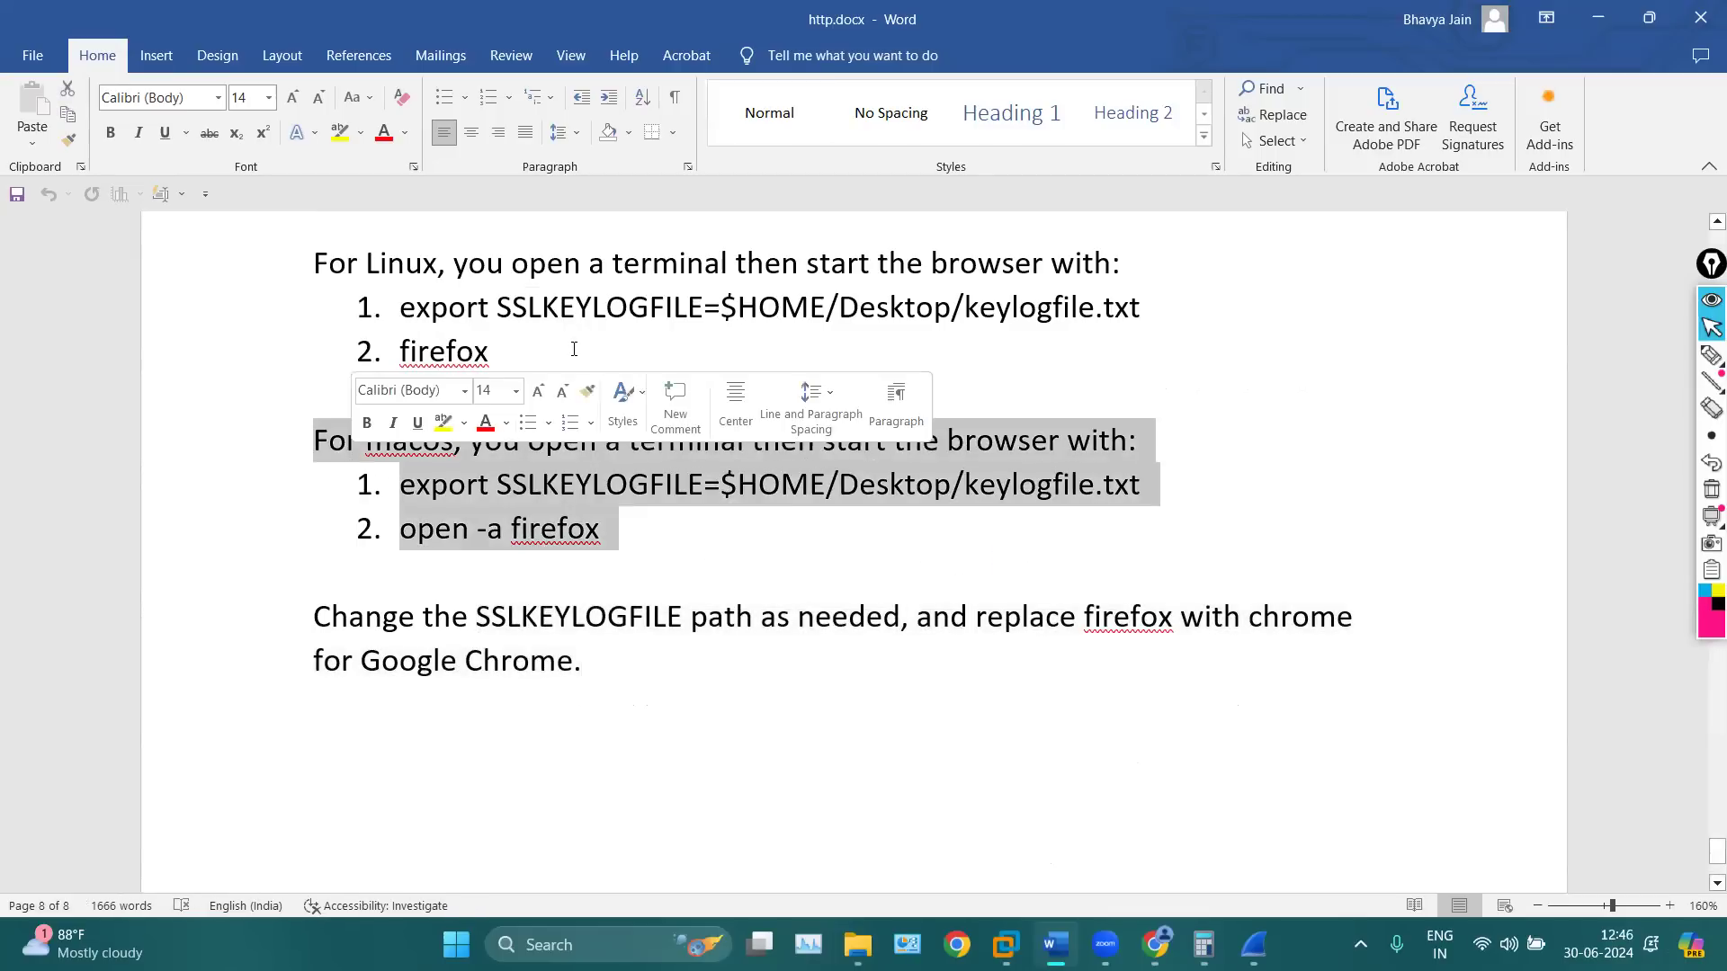
left_click_drag(575, 355, 399, 301)
scroll(793, 629, "up", 10)
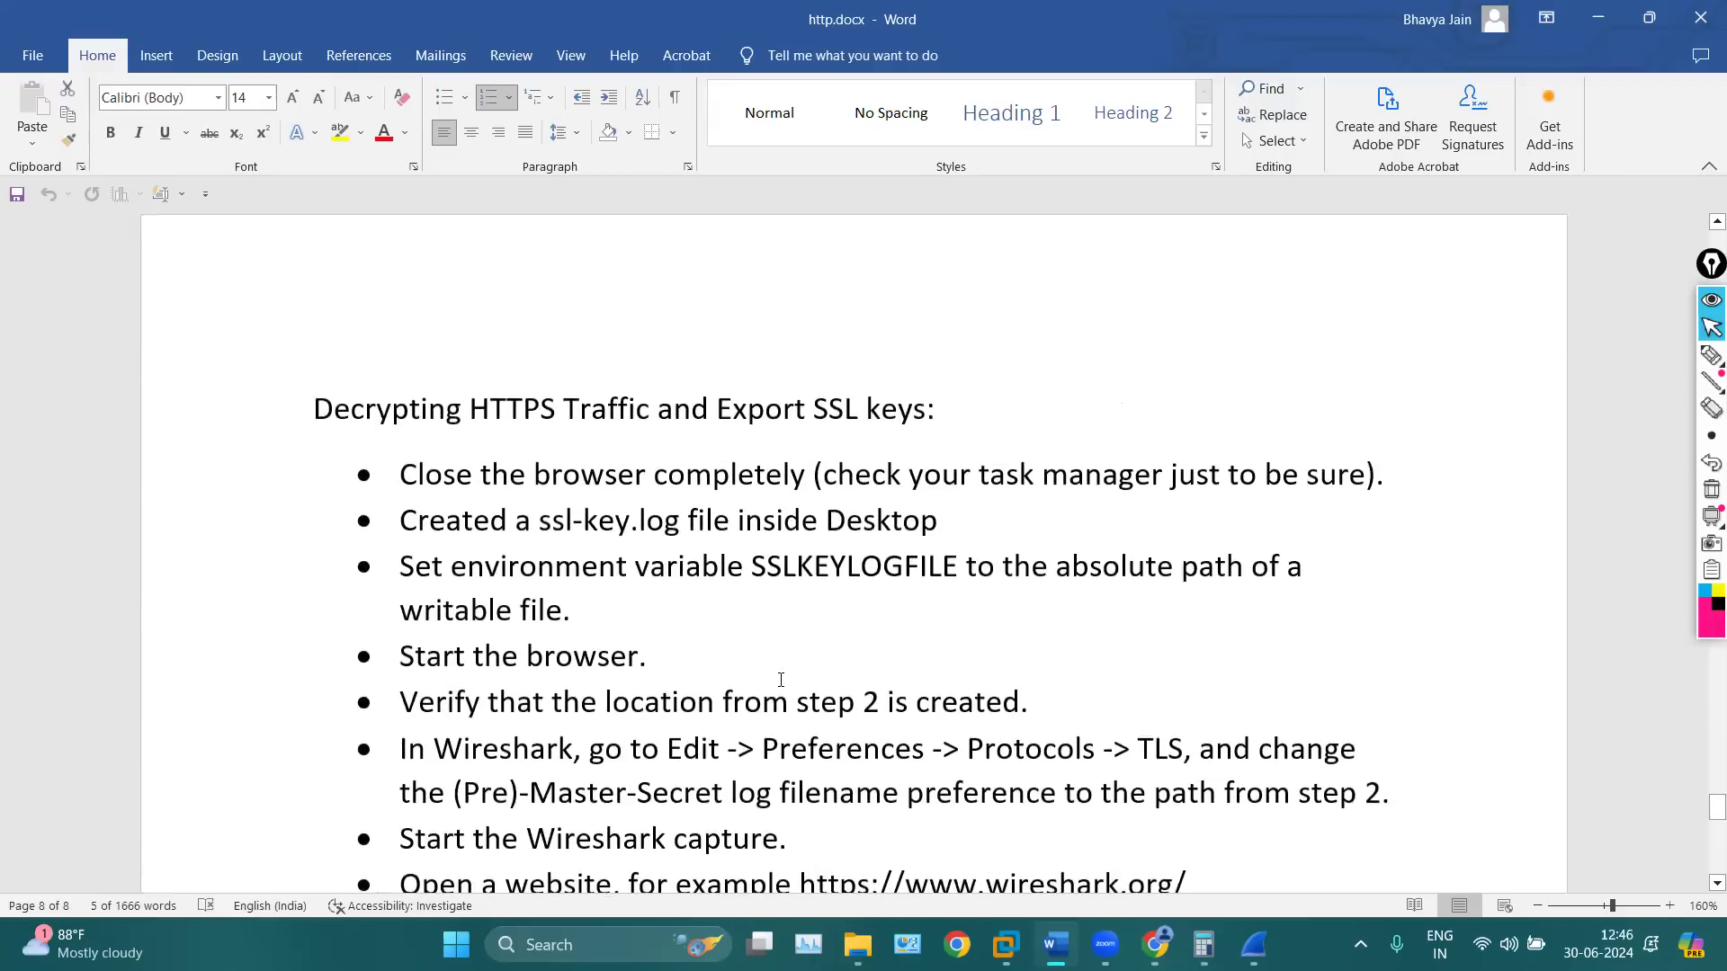
left_click_drag(585, 520, 795, 701)
left_click(839, 616)
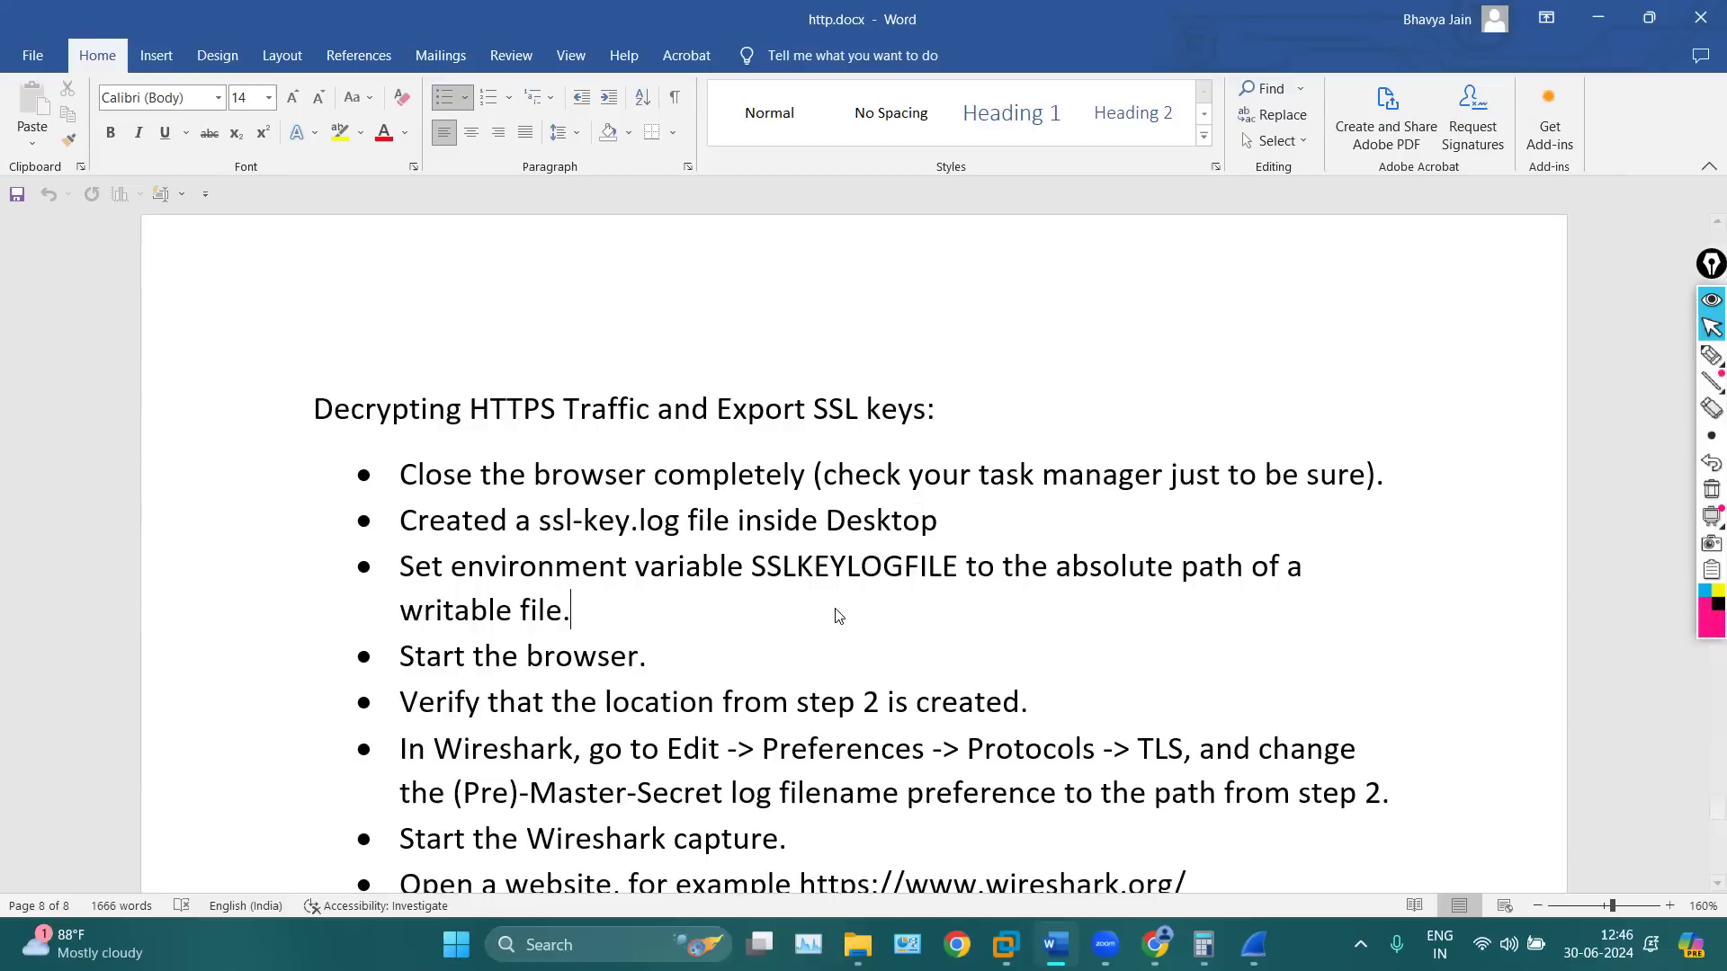
Switch to the Kali virtual machine, filter imp.pcap by http2 in Wireshark, and close the capture before returning to the Windows desktop
left_click(1597, 17)
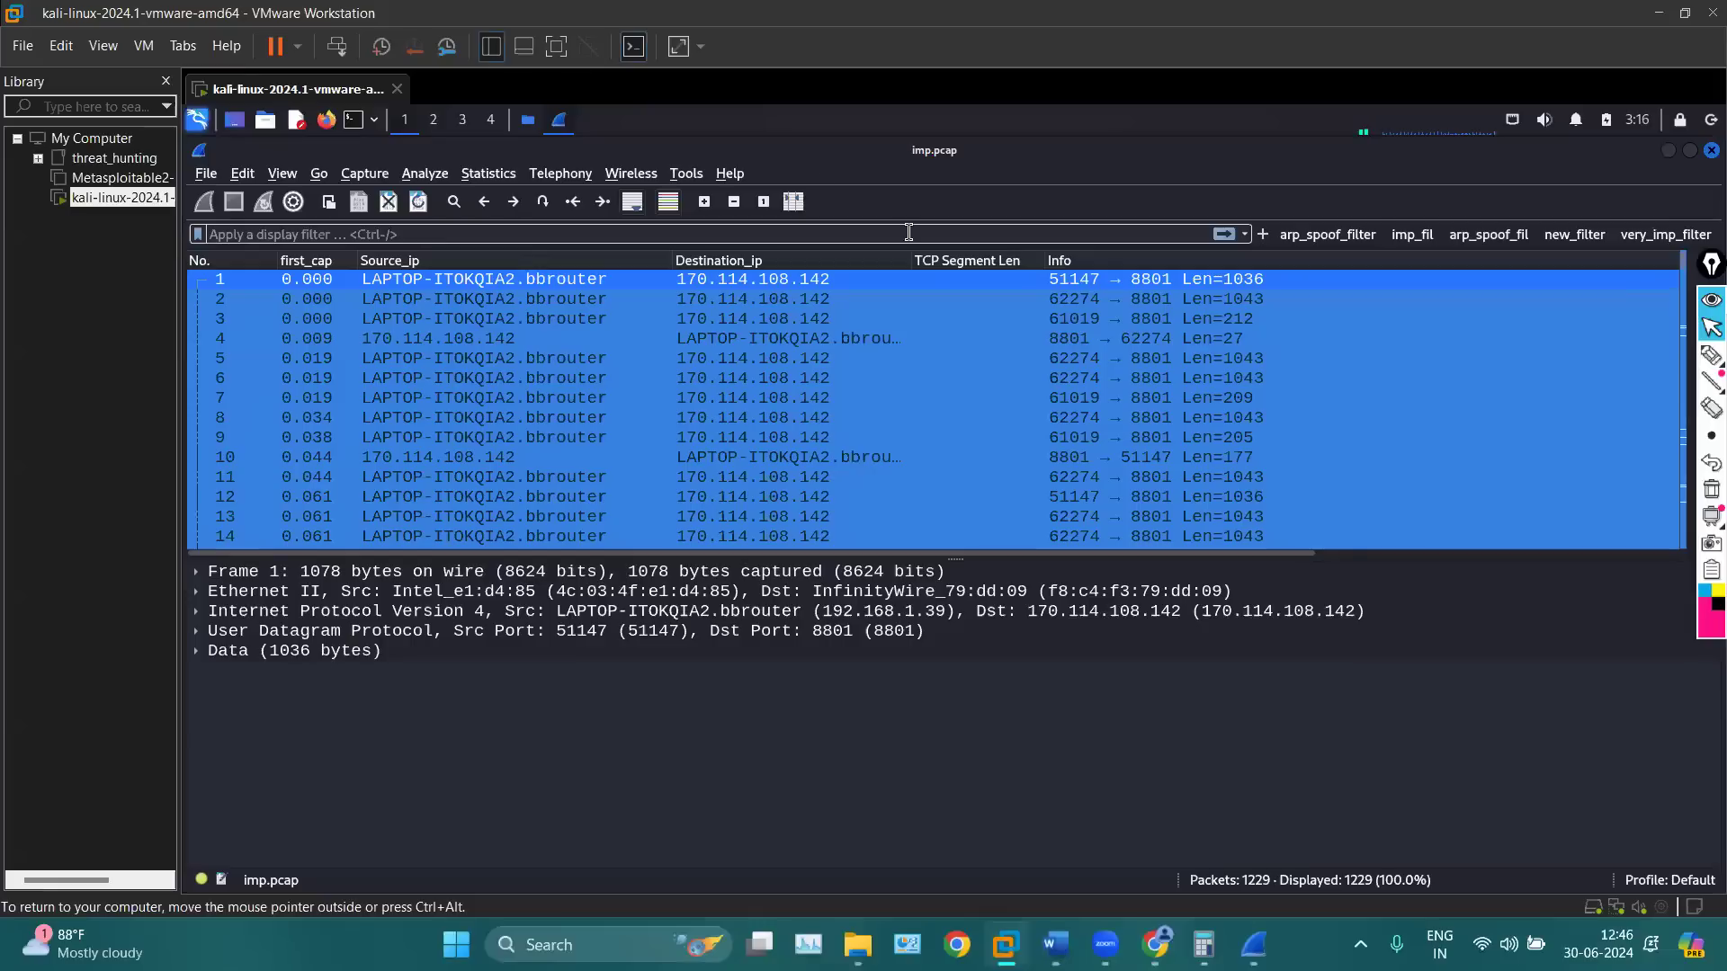
left_click(786, 232)
type("htt")
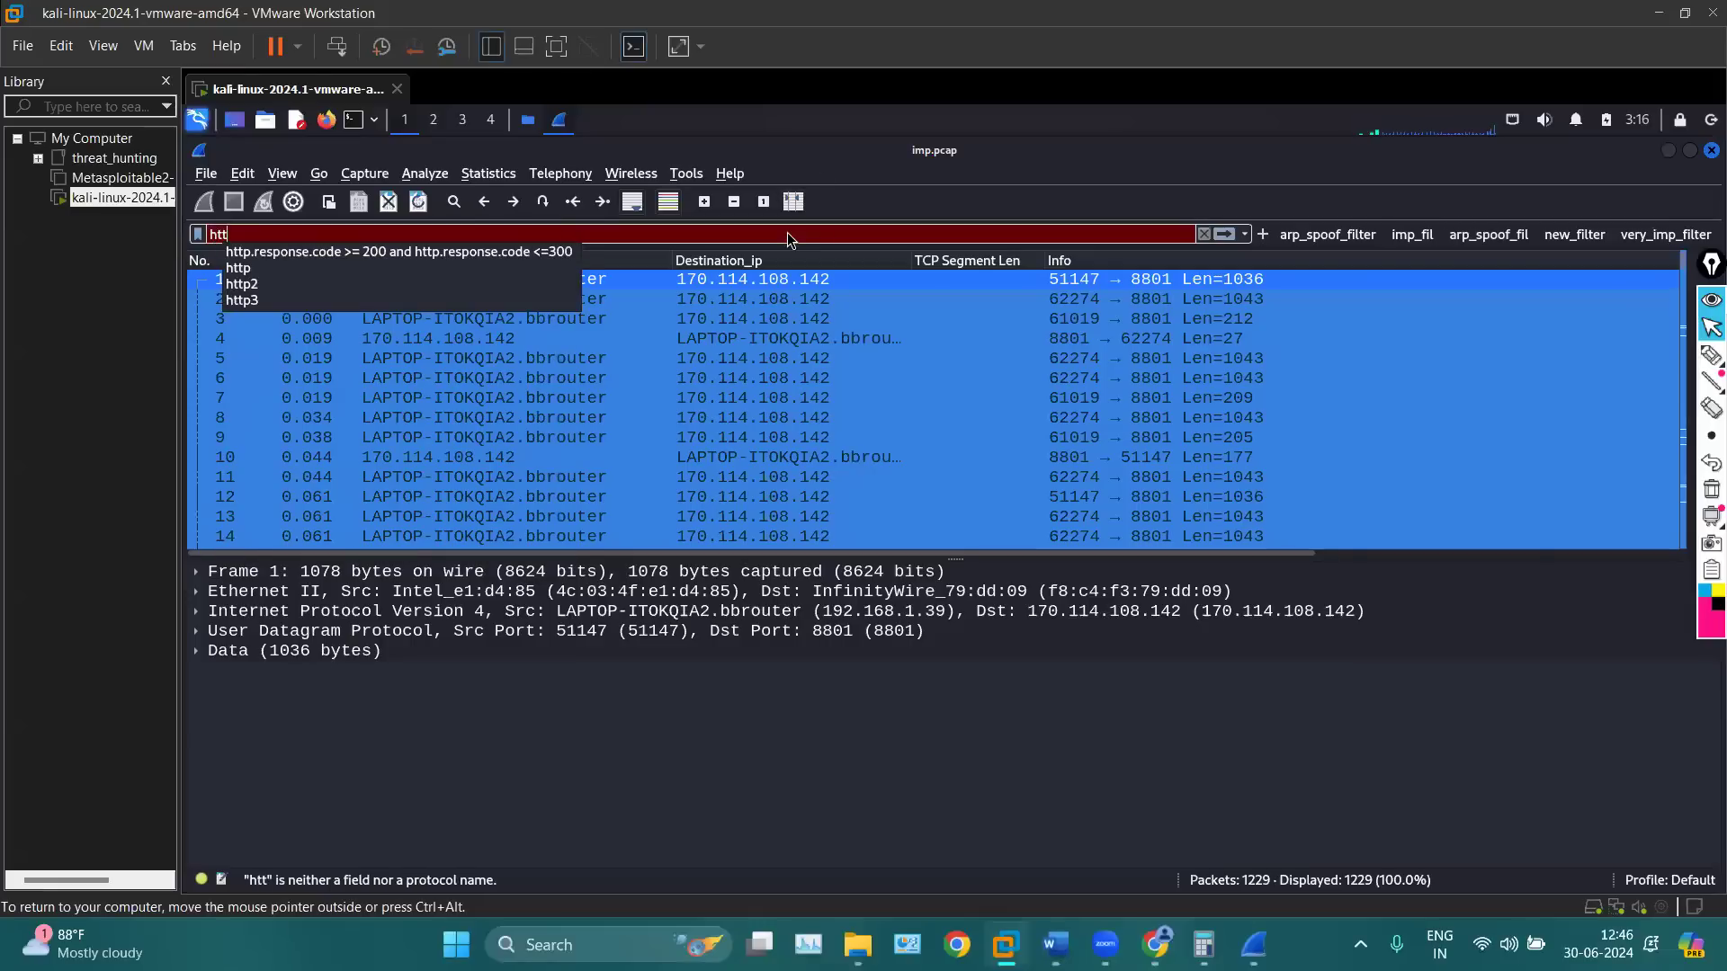
type("p2")
key("Return")
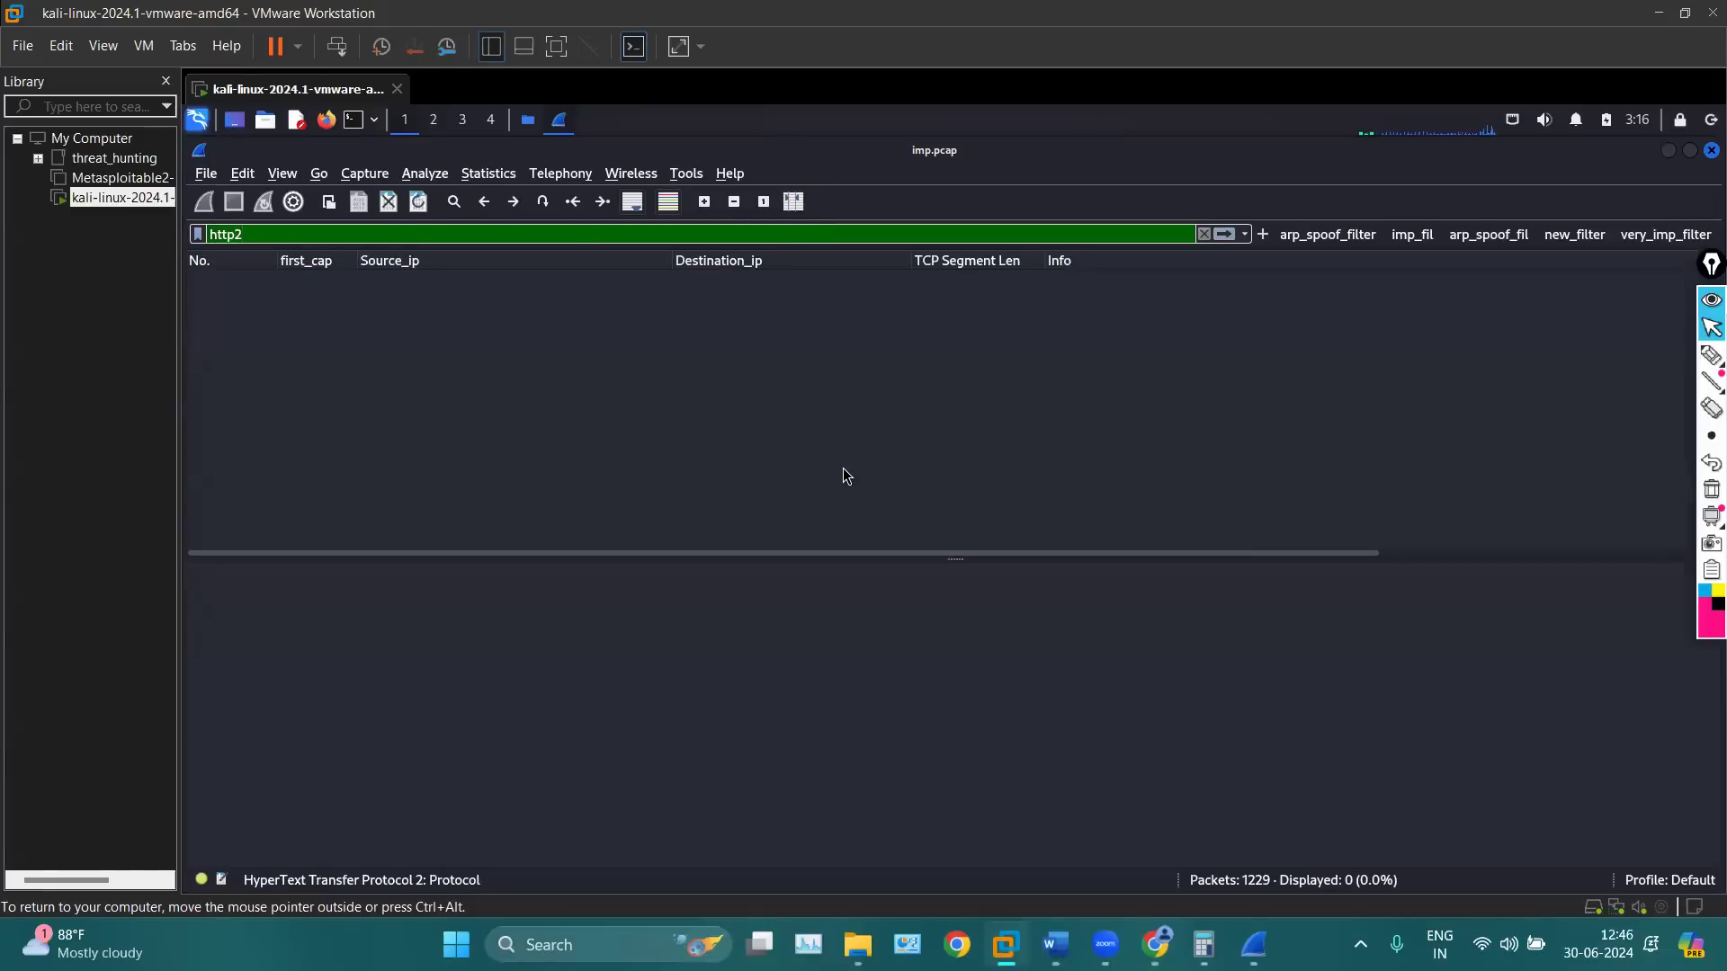
left_click(1712, 151)
left_click(1661, 11)
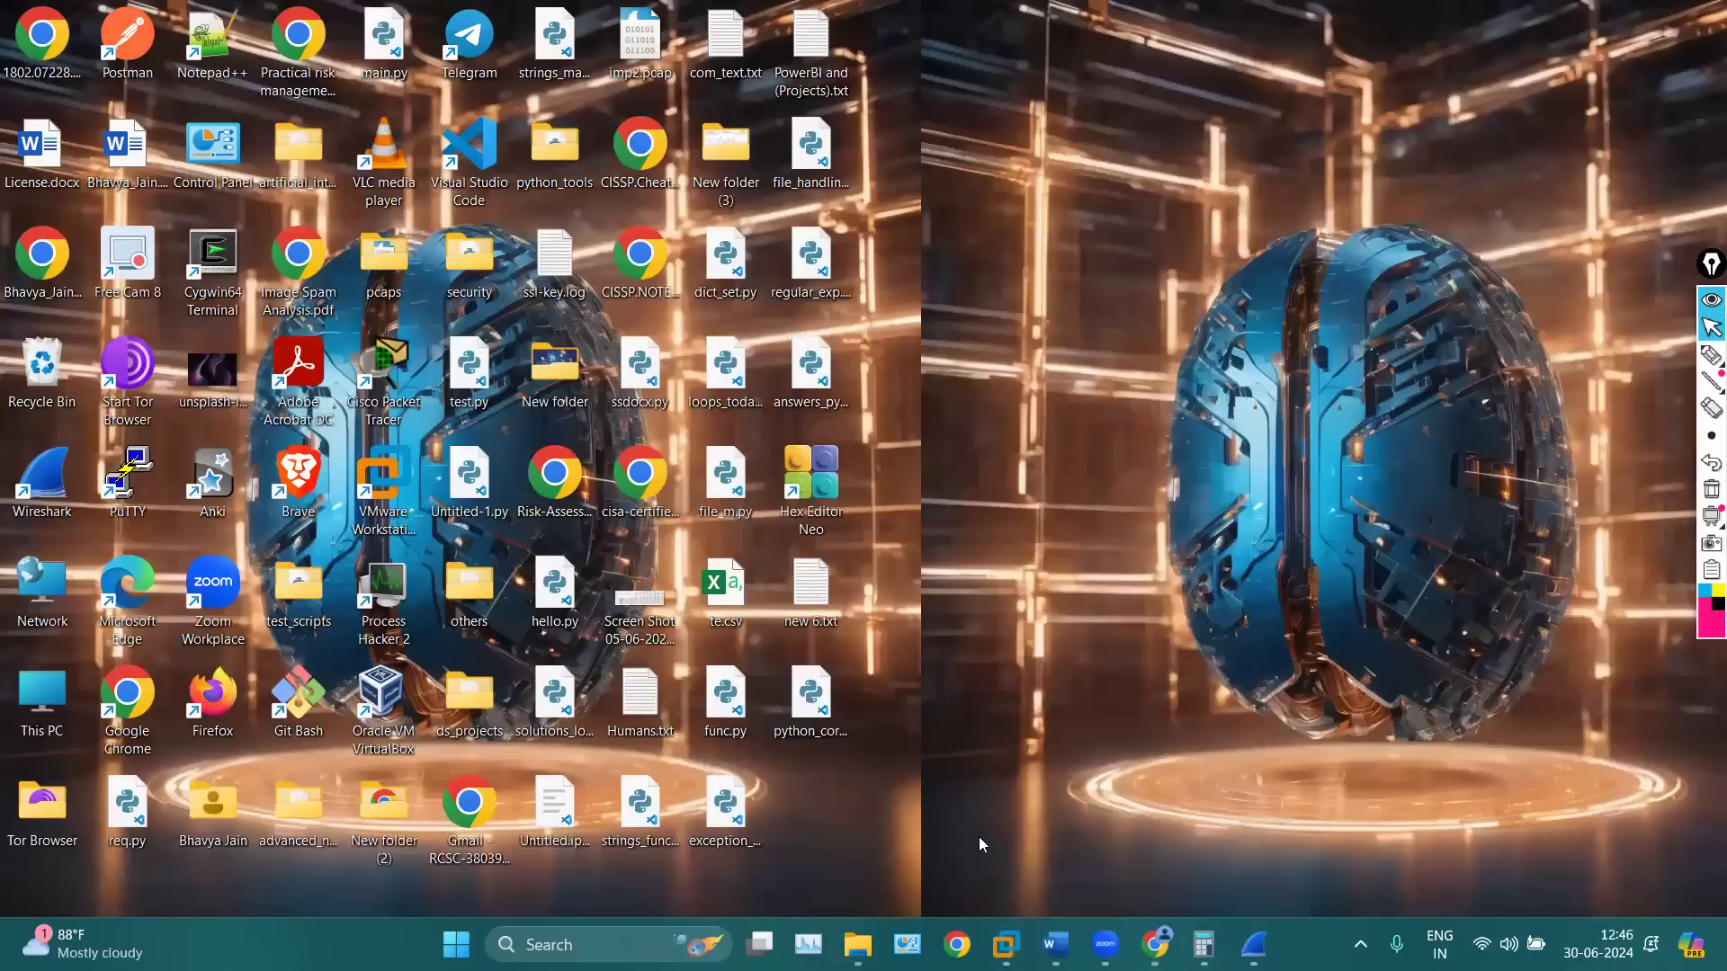
Open imp.pcap from the desktop pcaps folder in Wireshark on Windows
mouse_move(1253, 945)
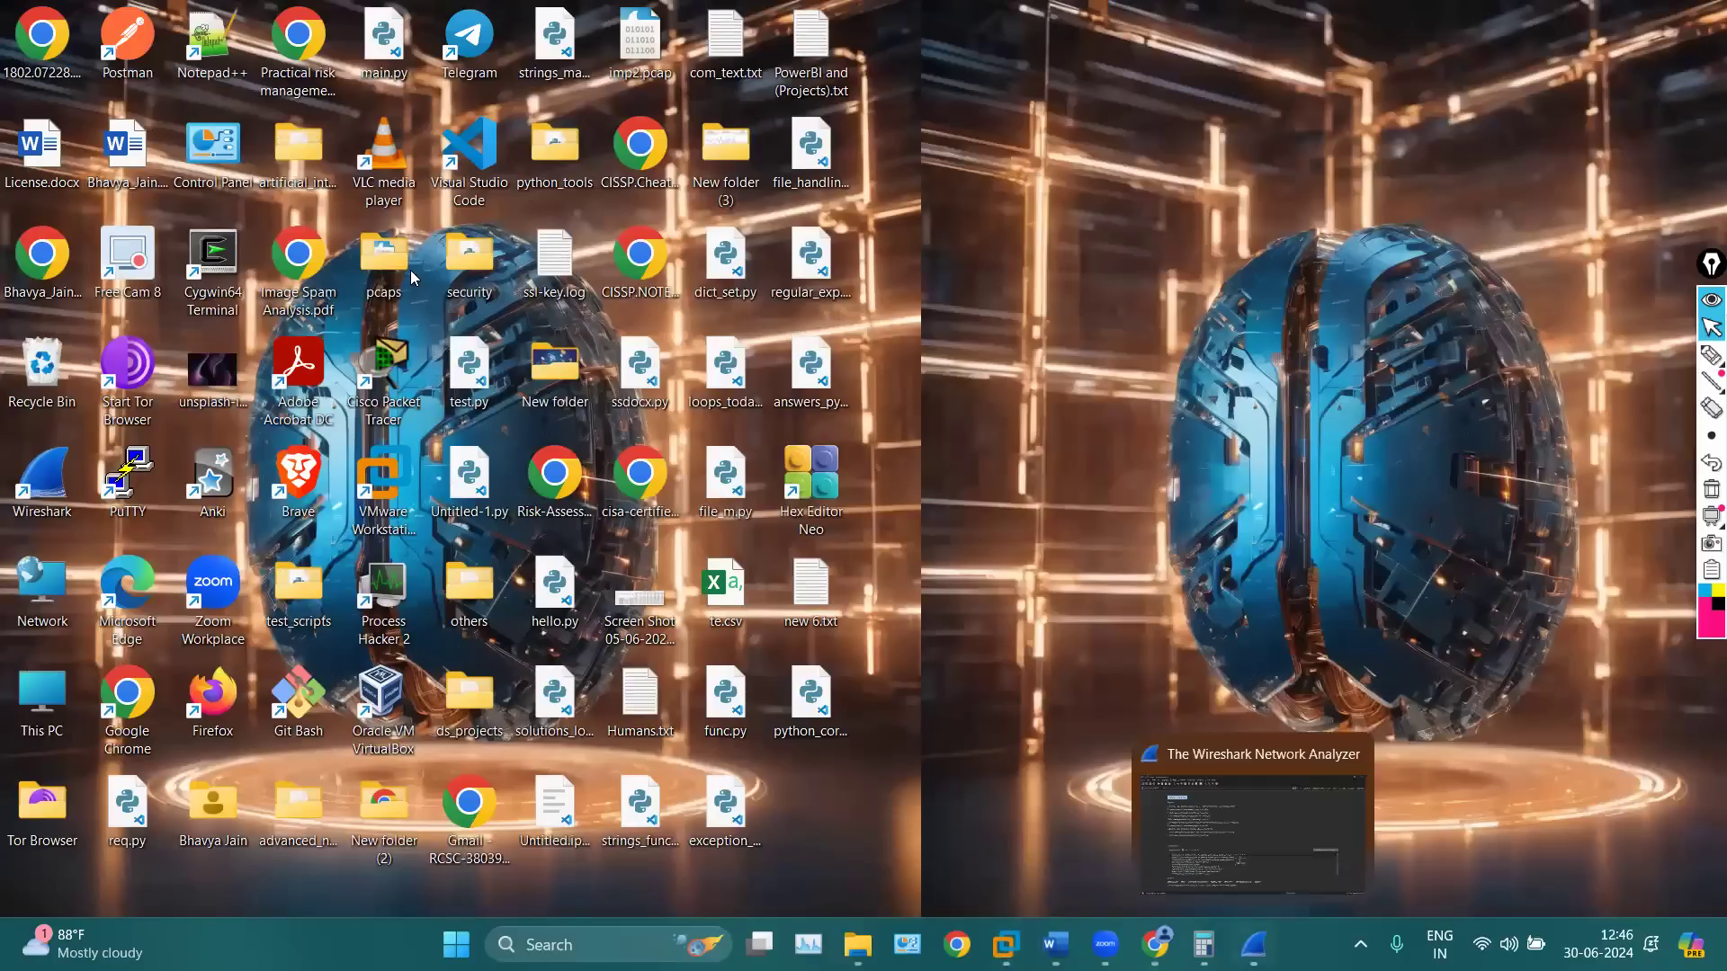
double_click(383, 261)
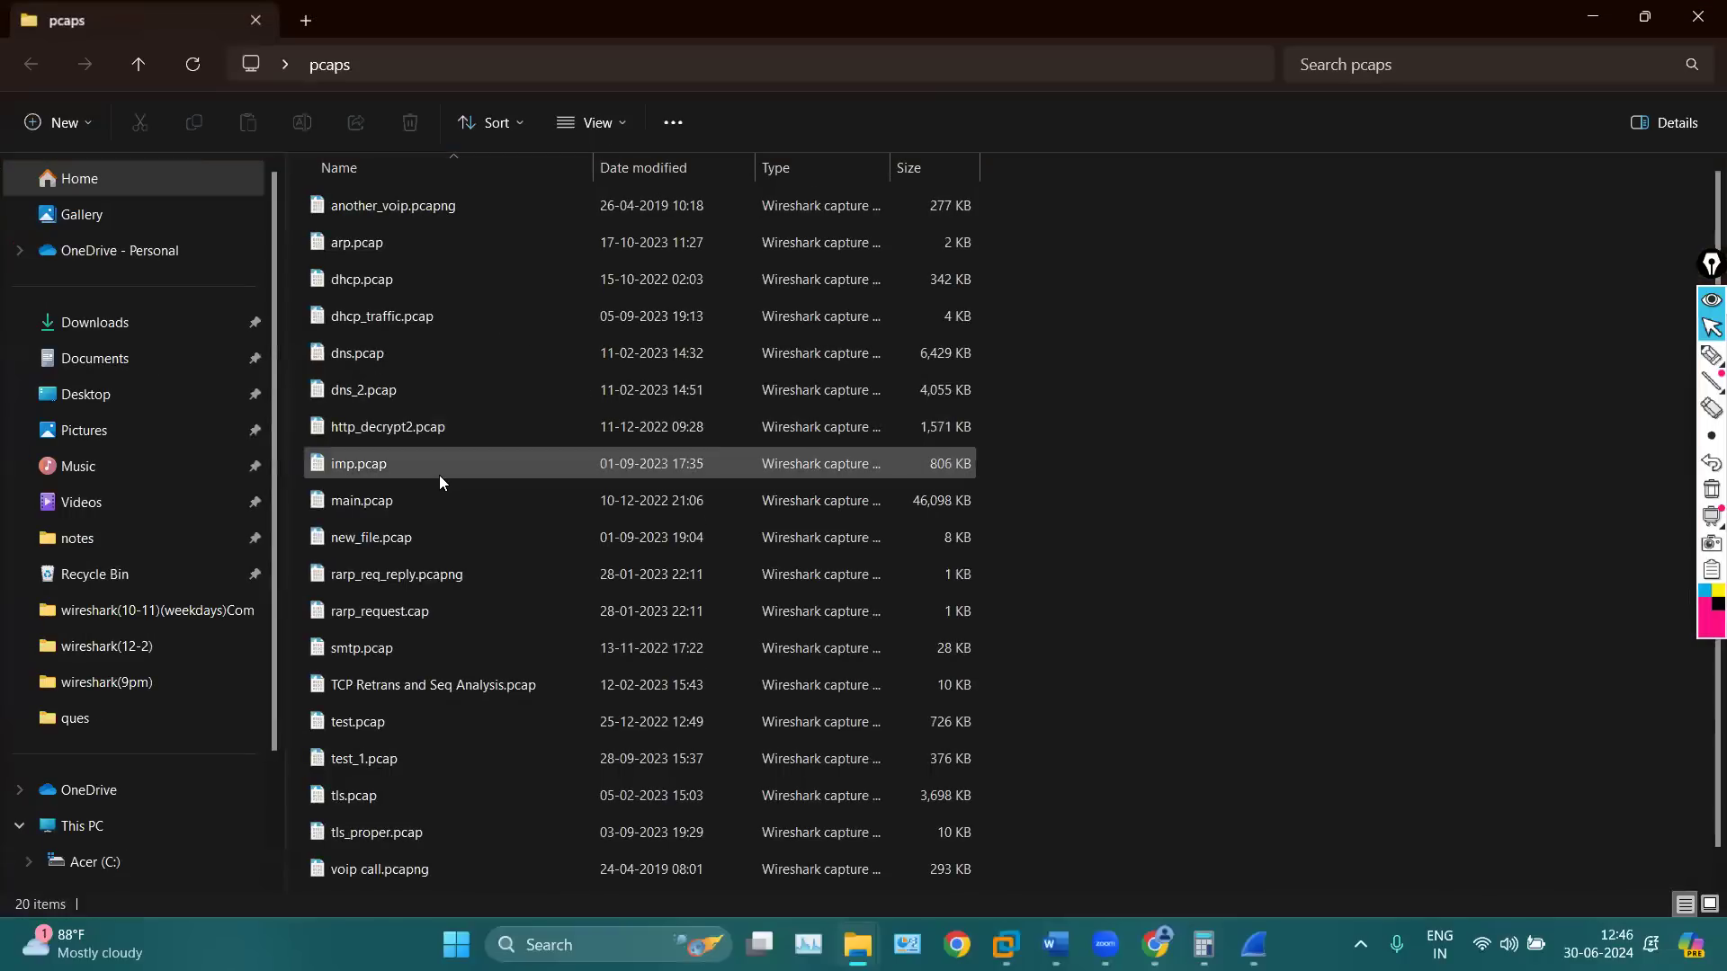
left_click(426, 473)
right_click(454, 465)
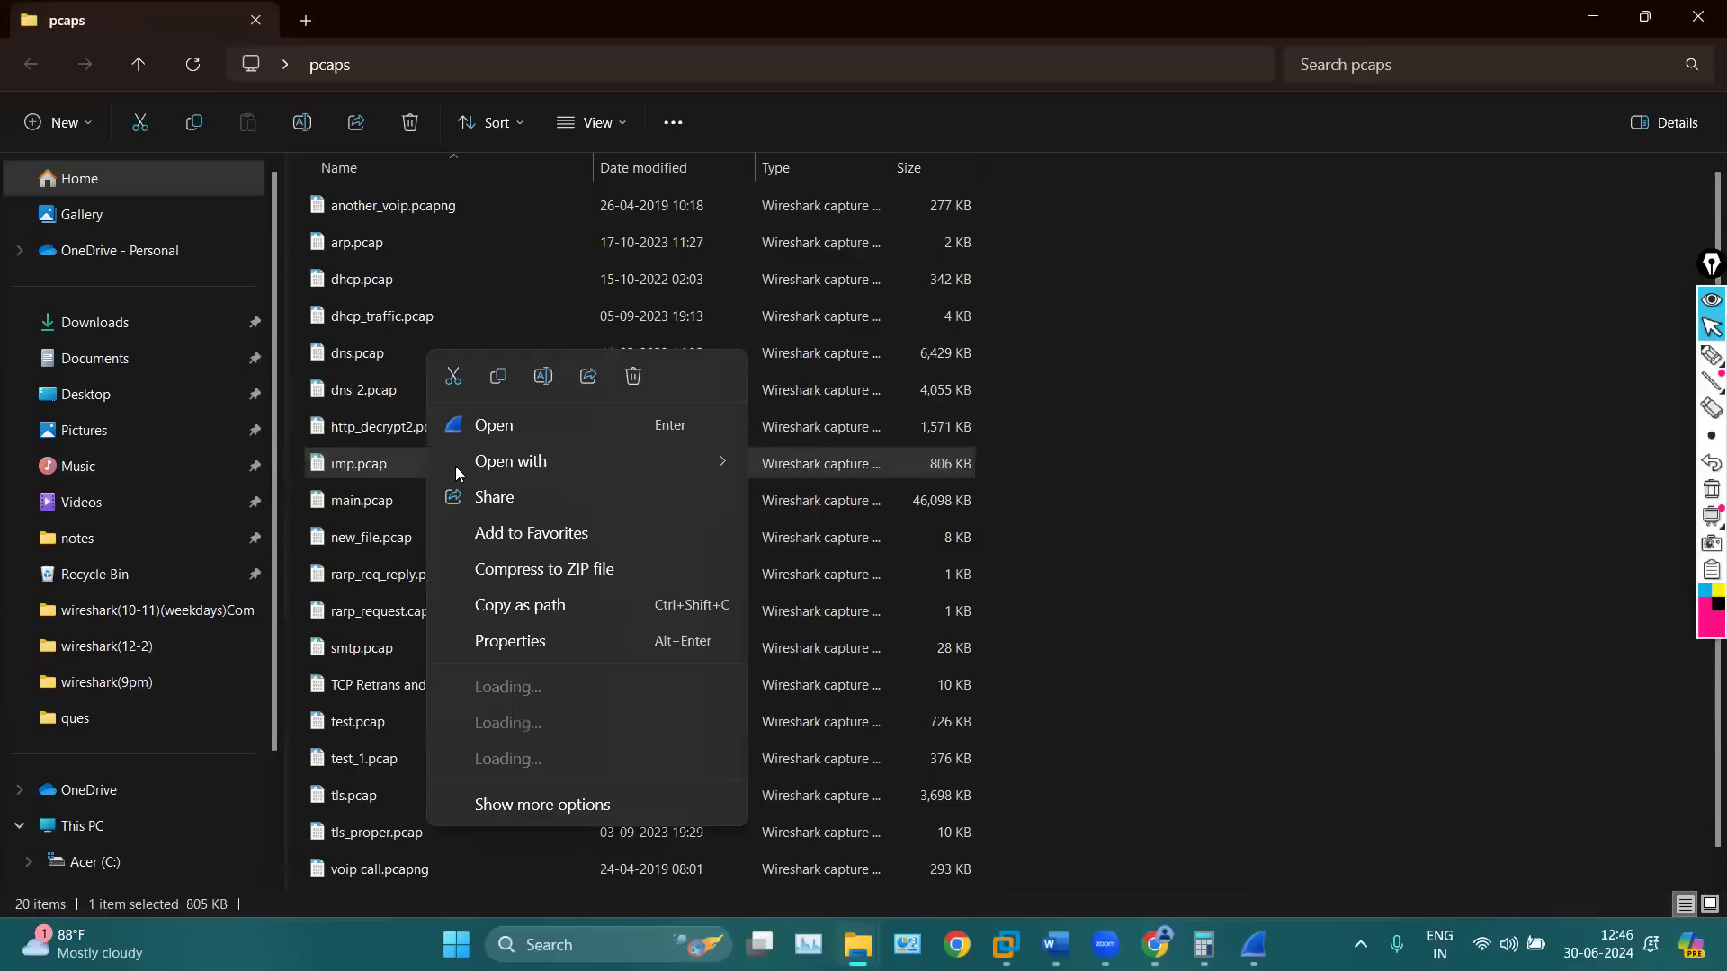
left_click(565, 414)
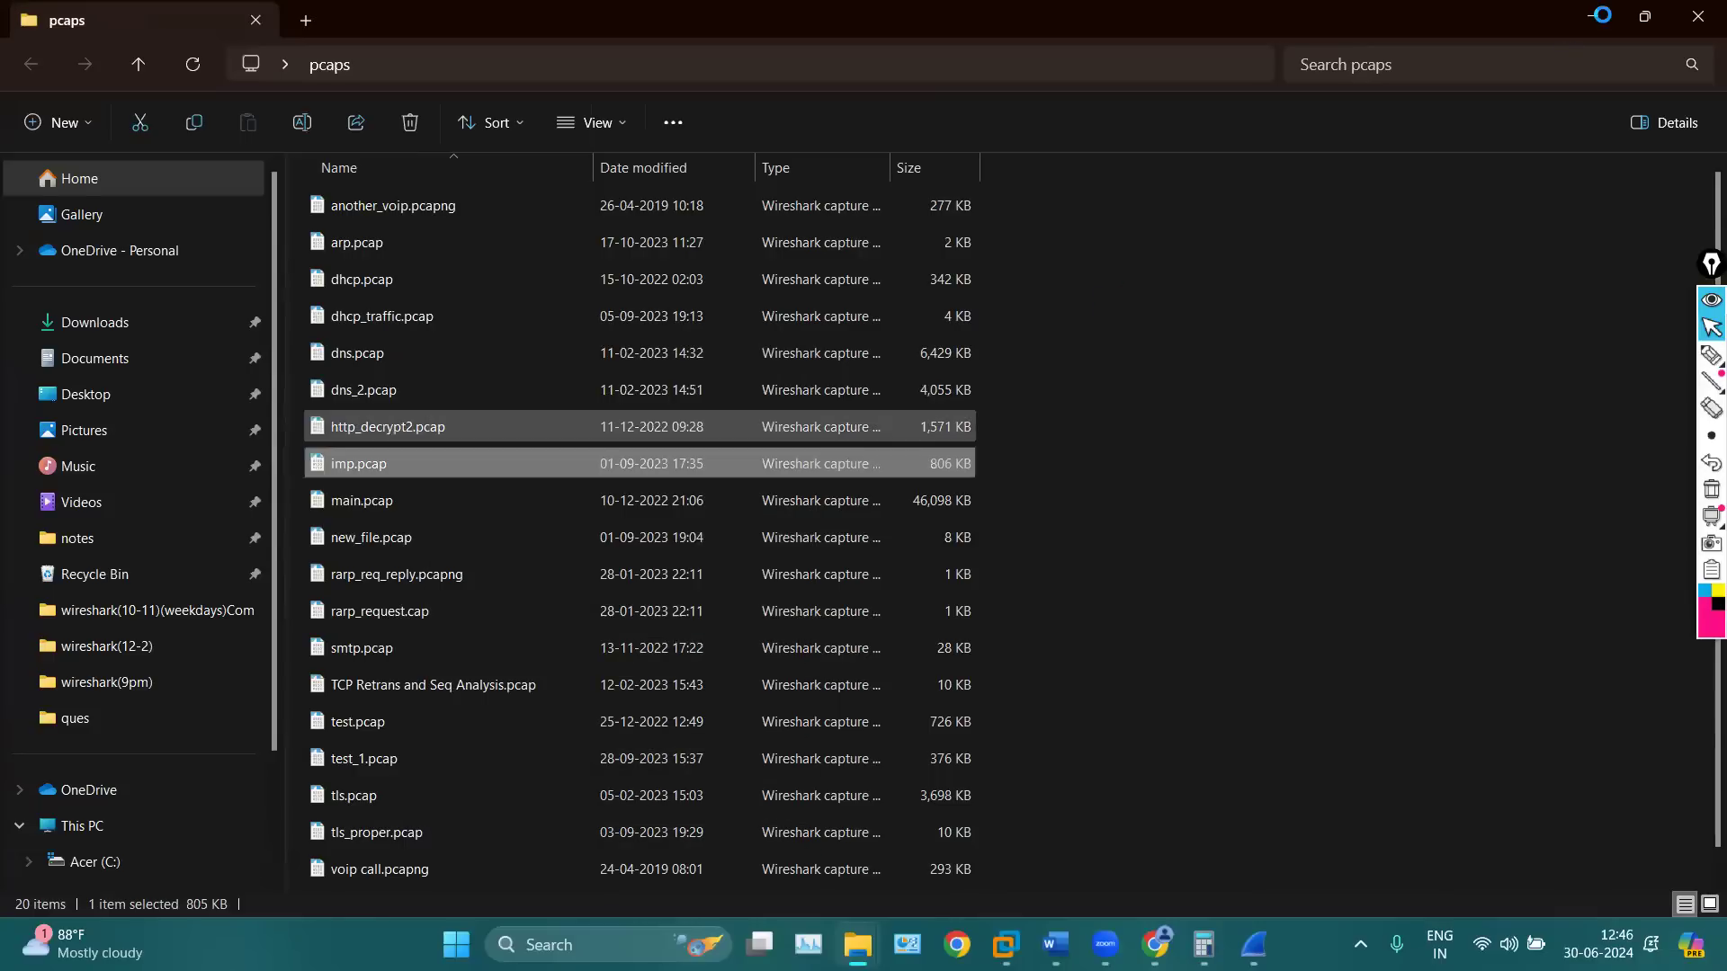
Apply the http2 display filter to imp.pcap and close its Wireshark window
type("http2")
key("Return")
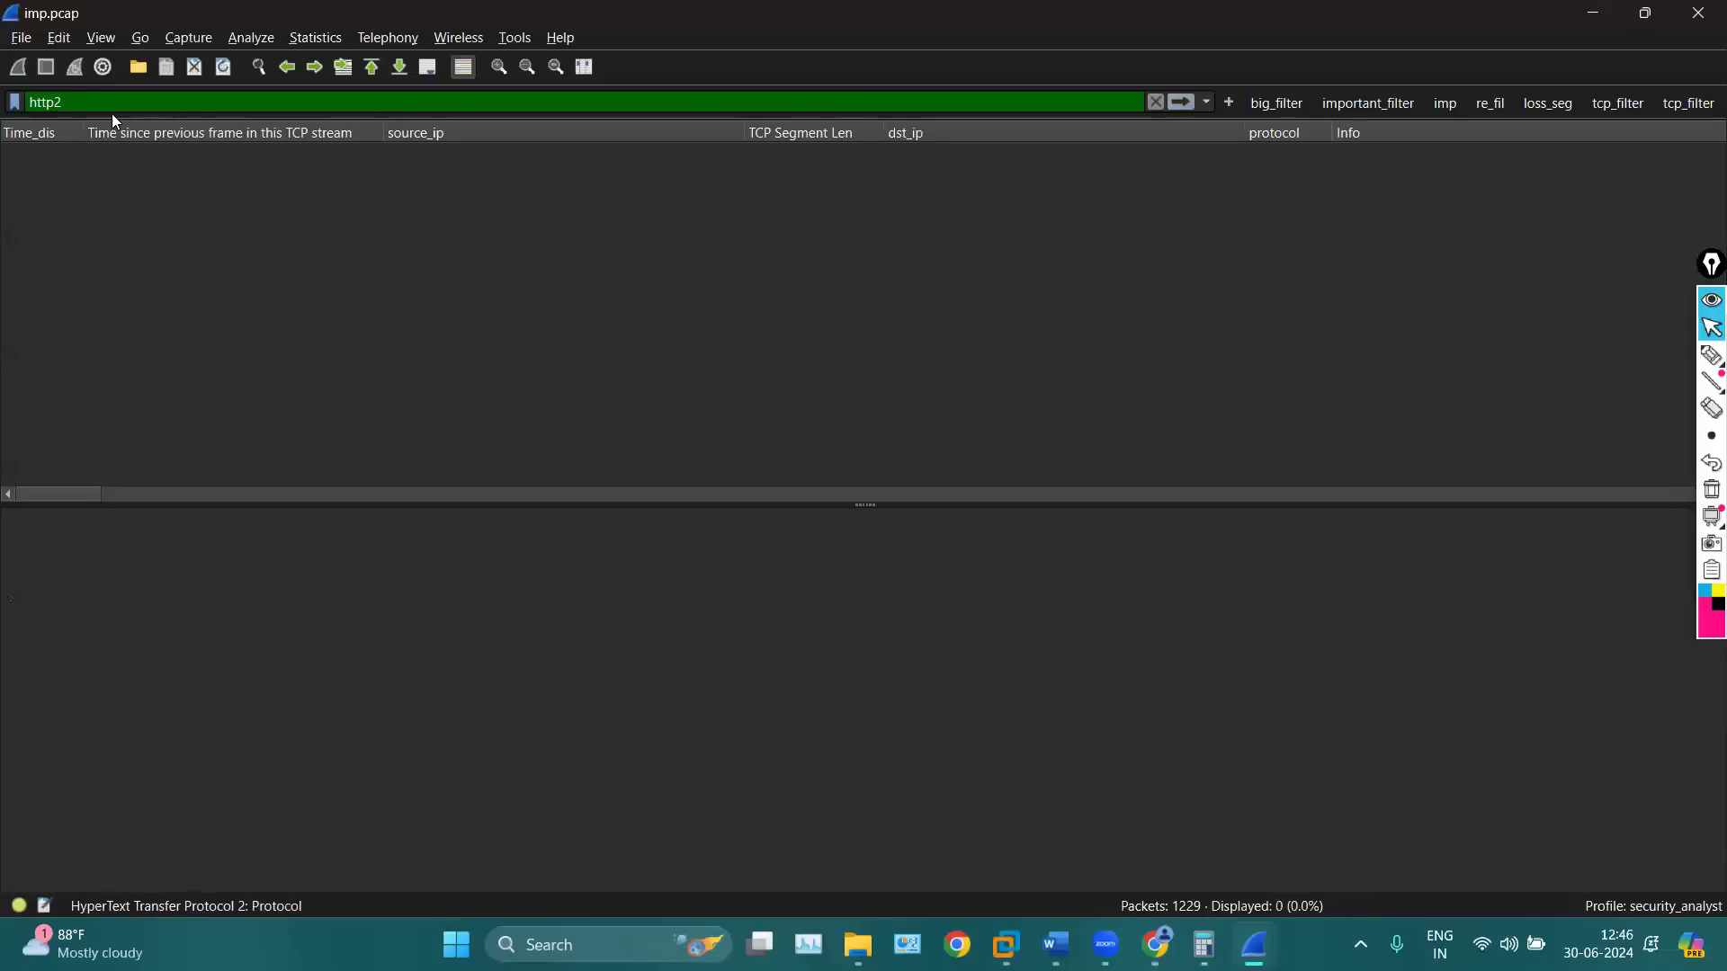
left_click(1702, 22)
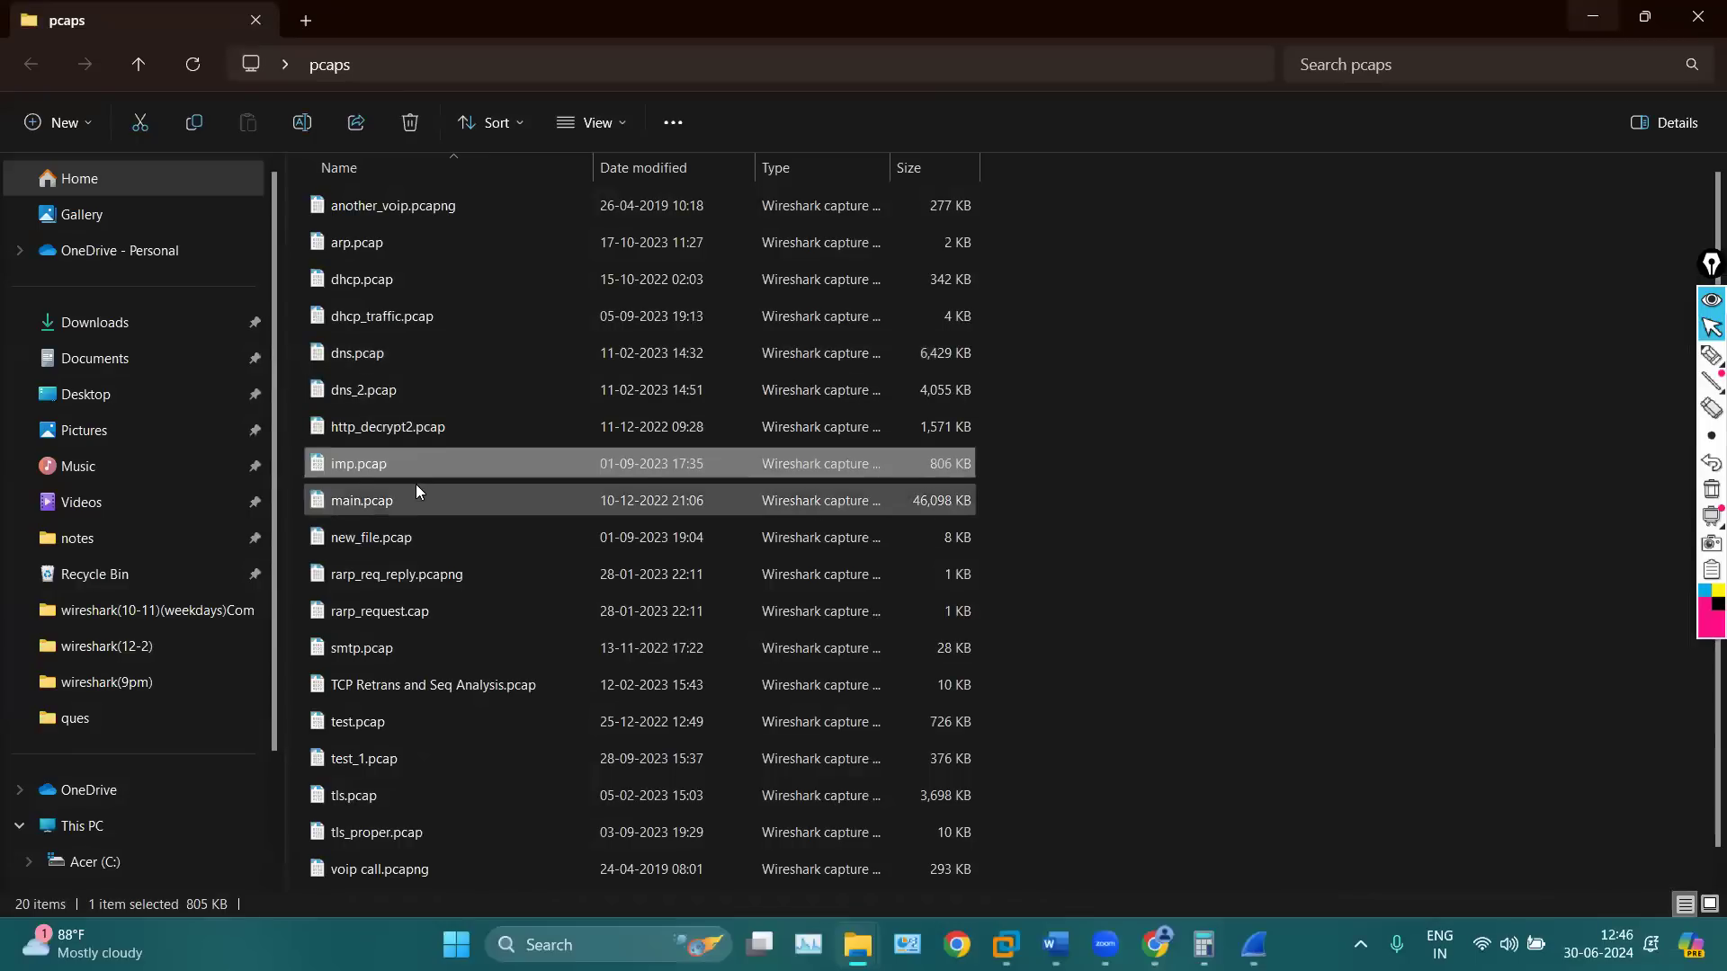
Open main.pcap from the pcaps folder in Wireshark
double_click(417, 490)
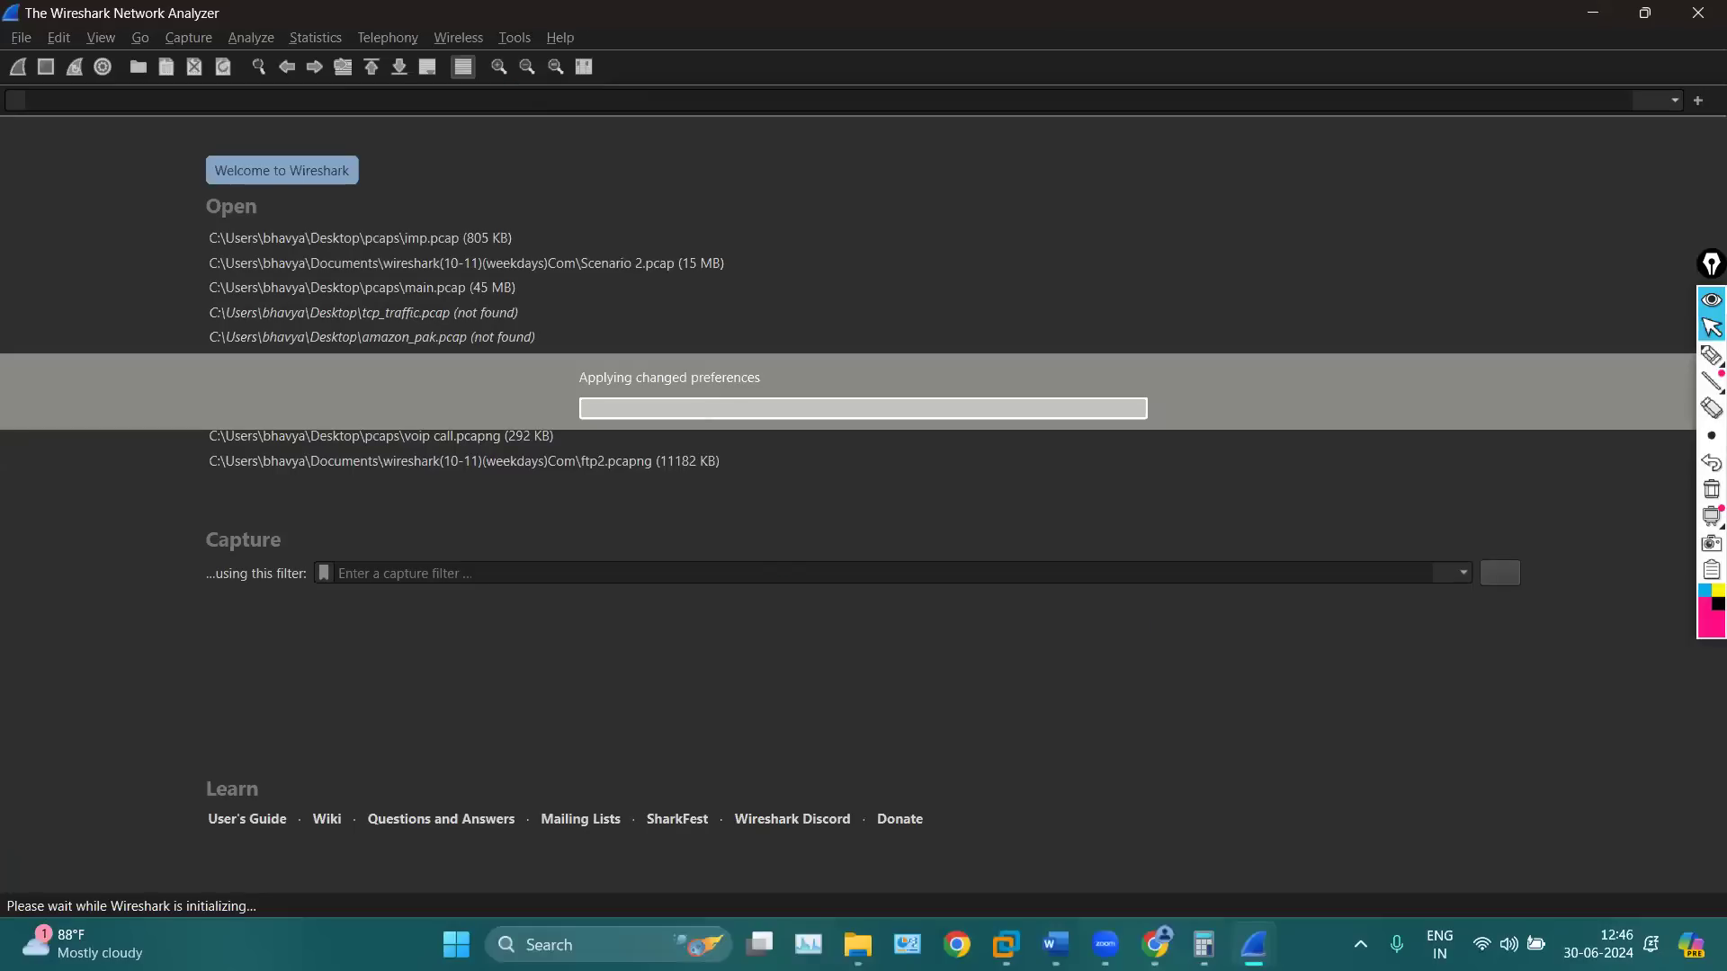
left_click(1203, 945)
left_click(486, 235)
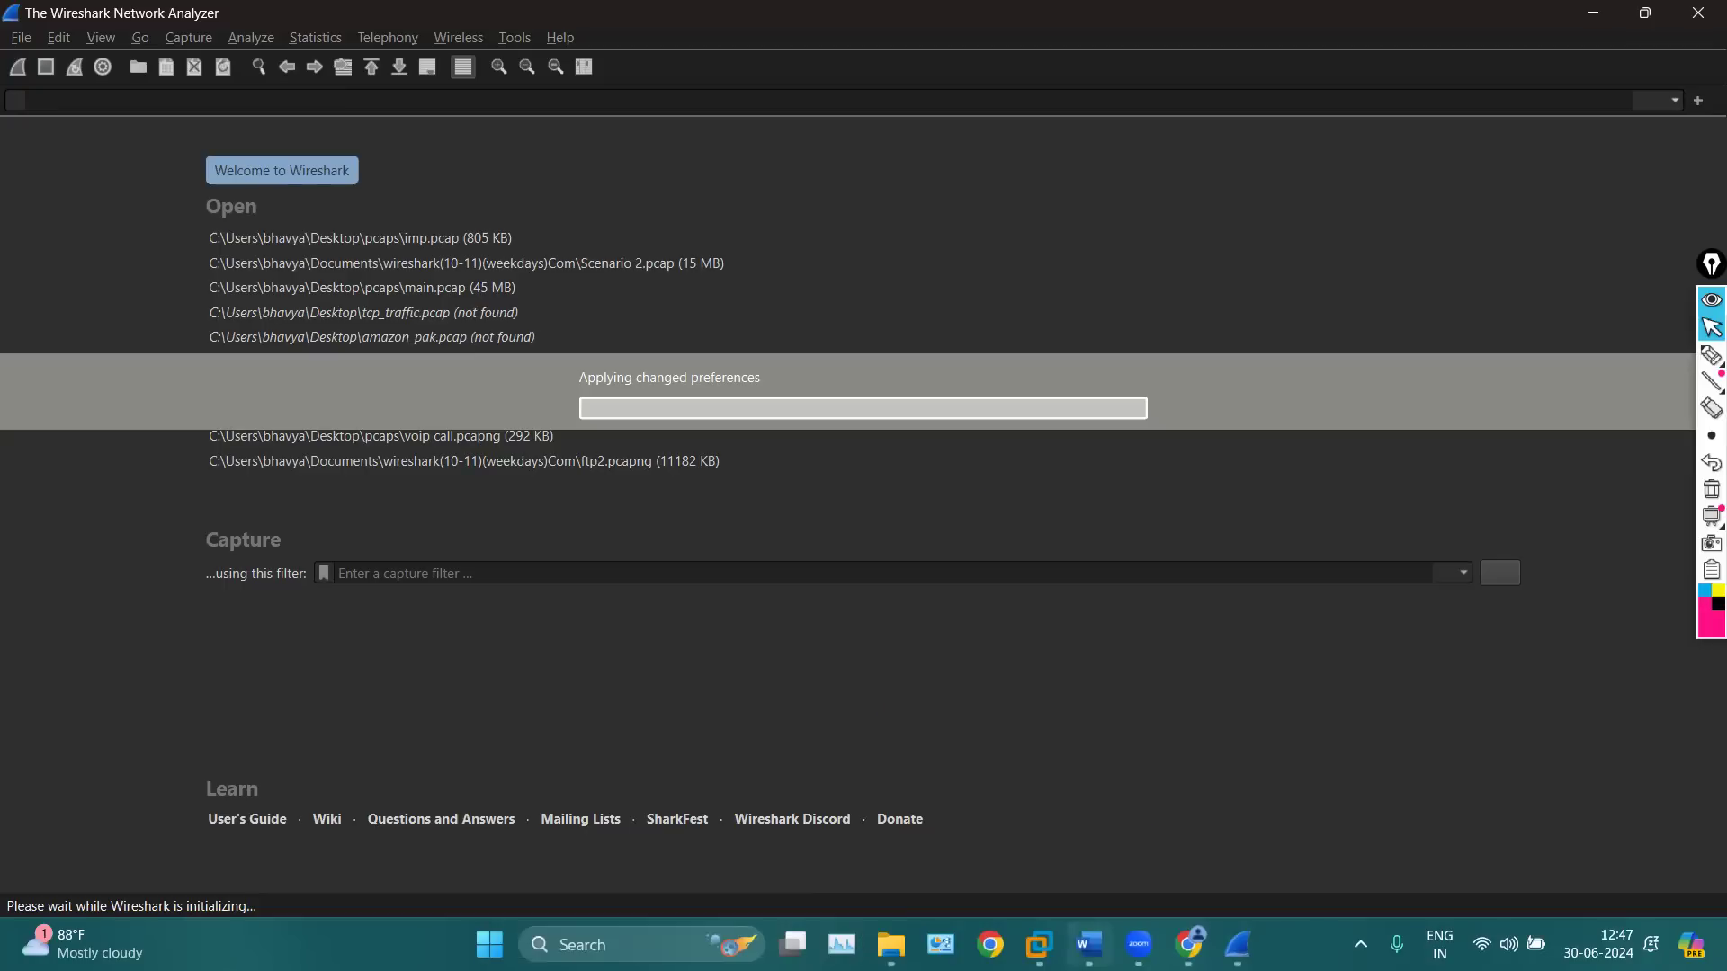
Start a live capture on the Killer Wi-Fi 6 wireless adapter from the Wireshark start window
left_click(1237, 944)
left_click(1153, 806)
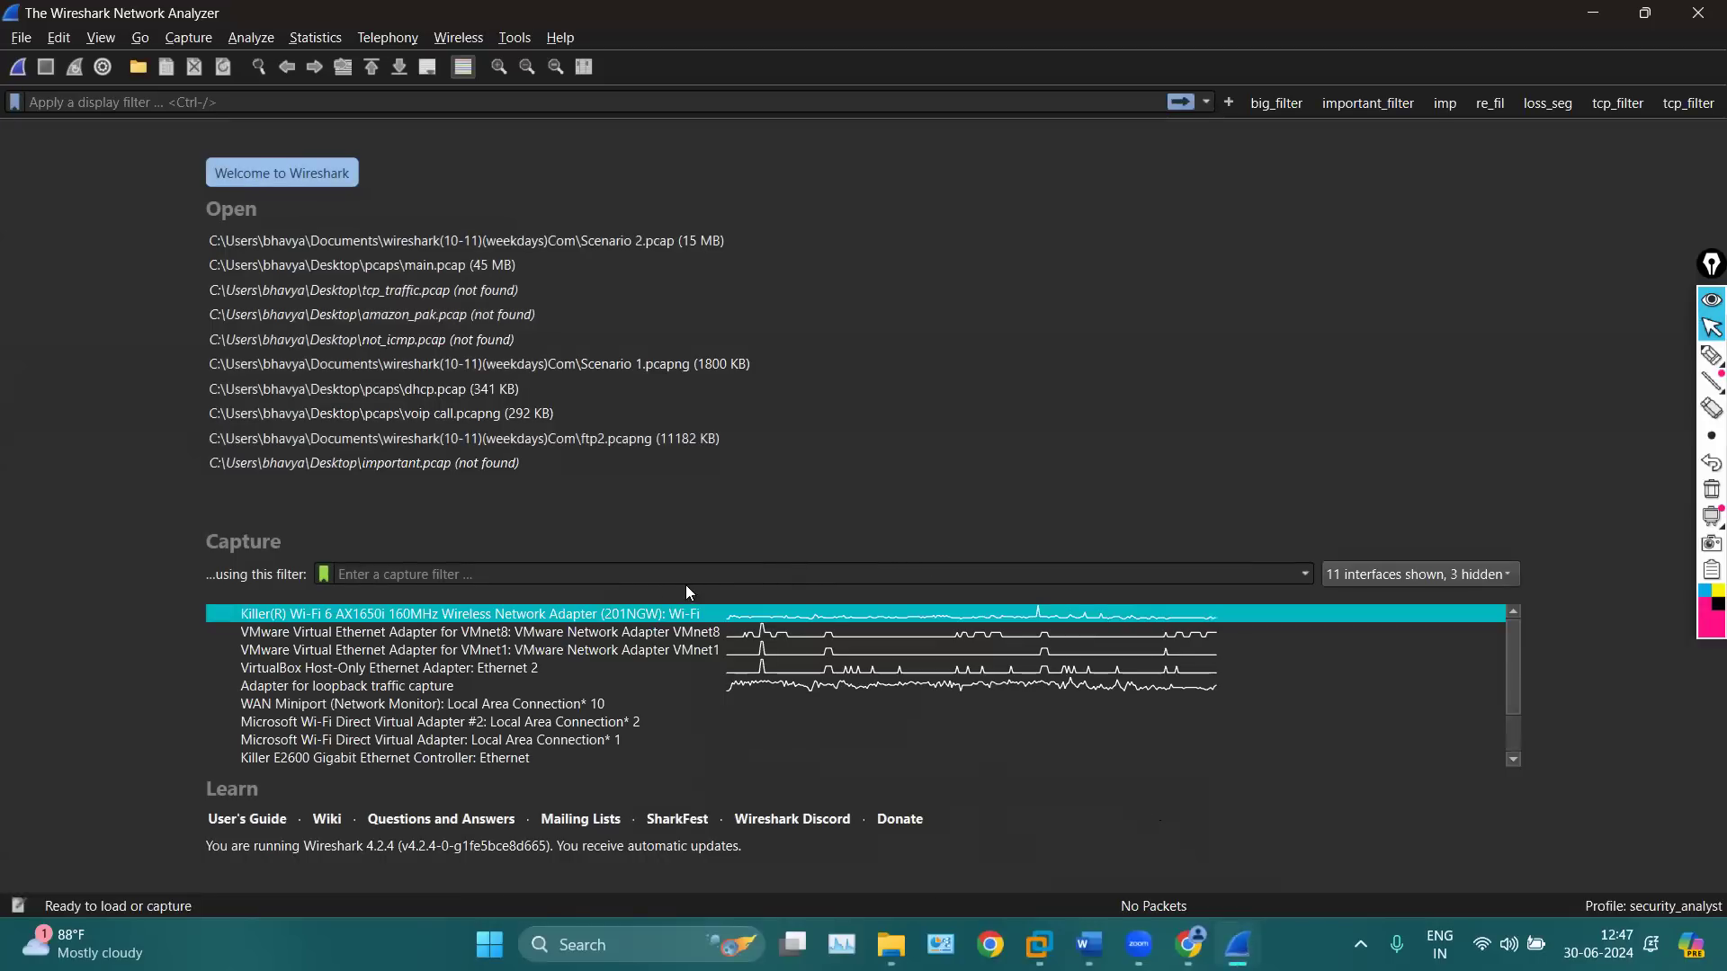
double_click(587, 618)
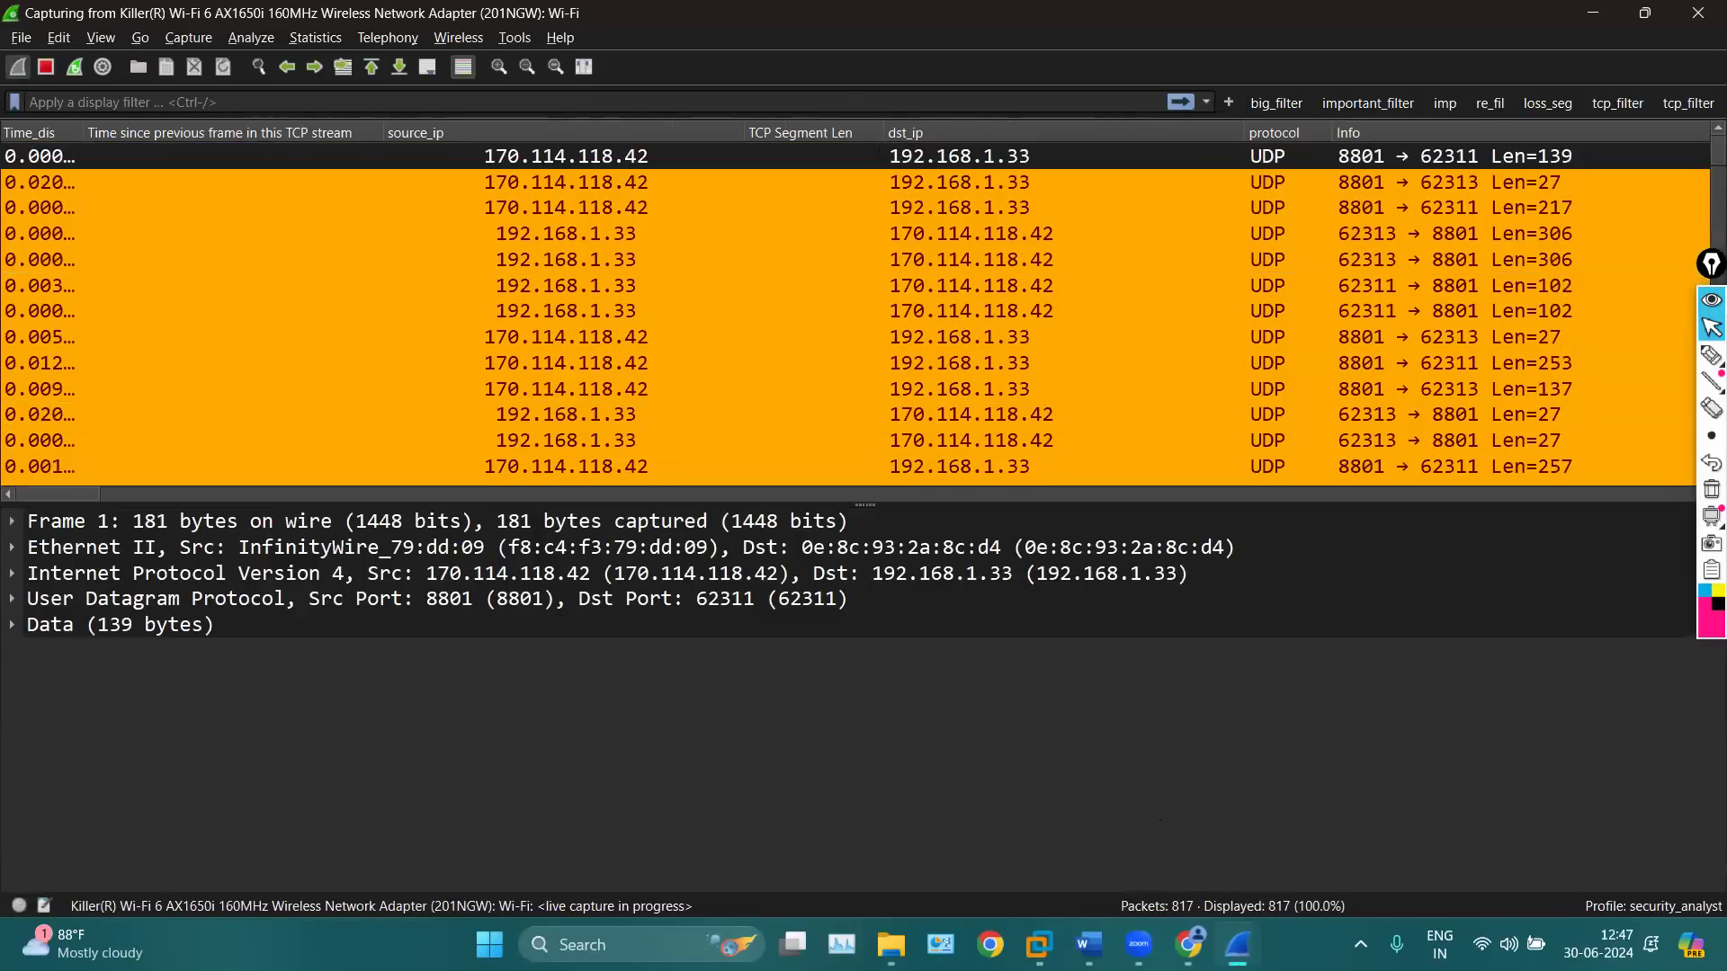
Switch to Chrome, reload the Cracking the Code article, and open the W3Schools page from the "get vs post request" search to generate traffic
key("alt+Tab")
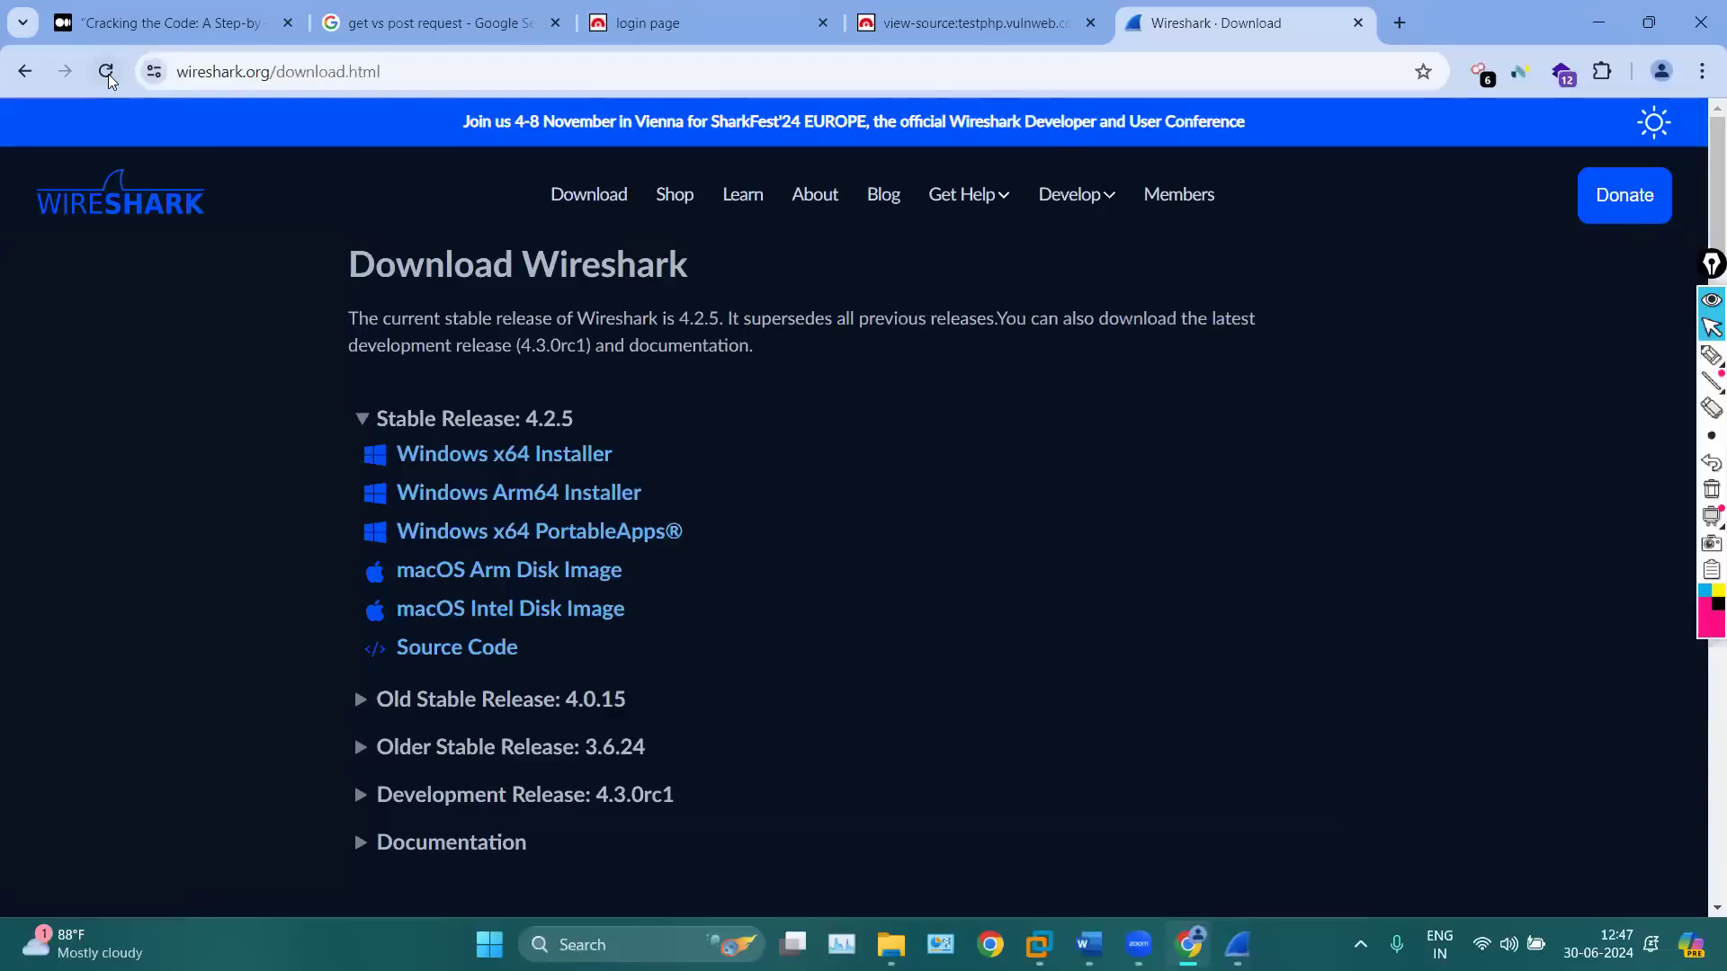
left_click(125, 21)
left_click(102, 80)
left_click(449, 22)
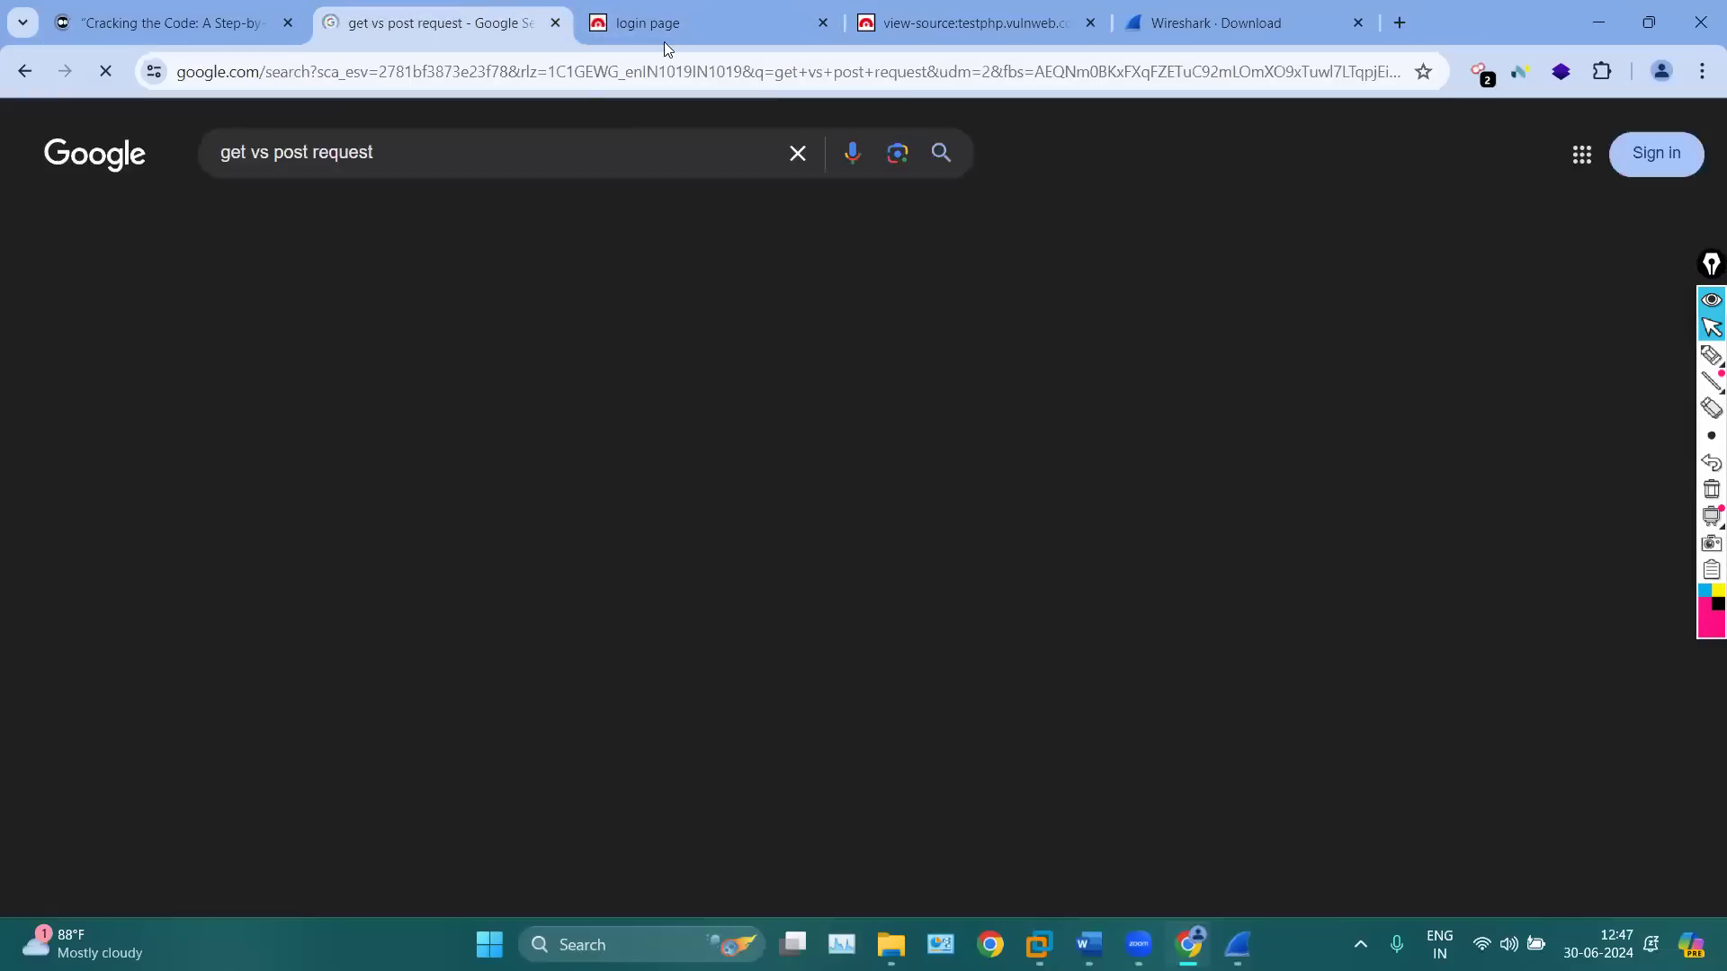
left_click(239, 223)
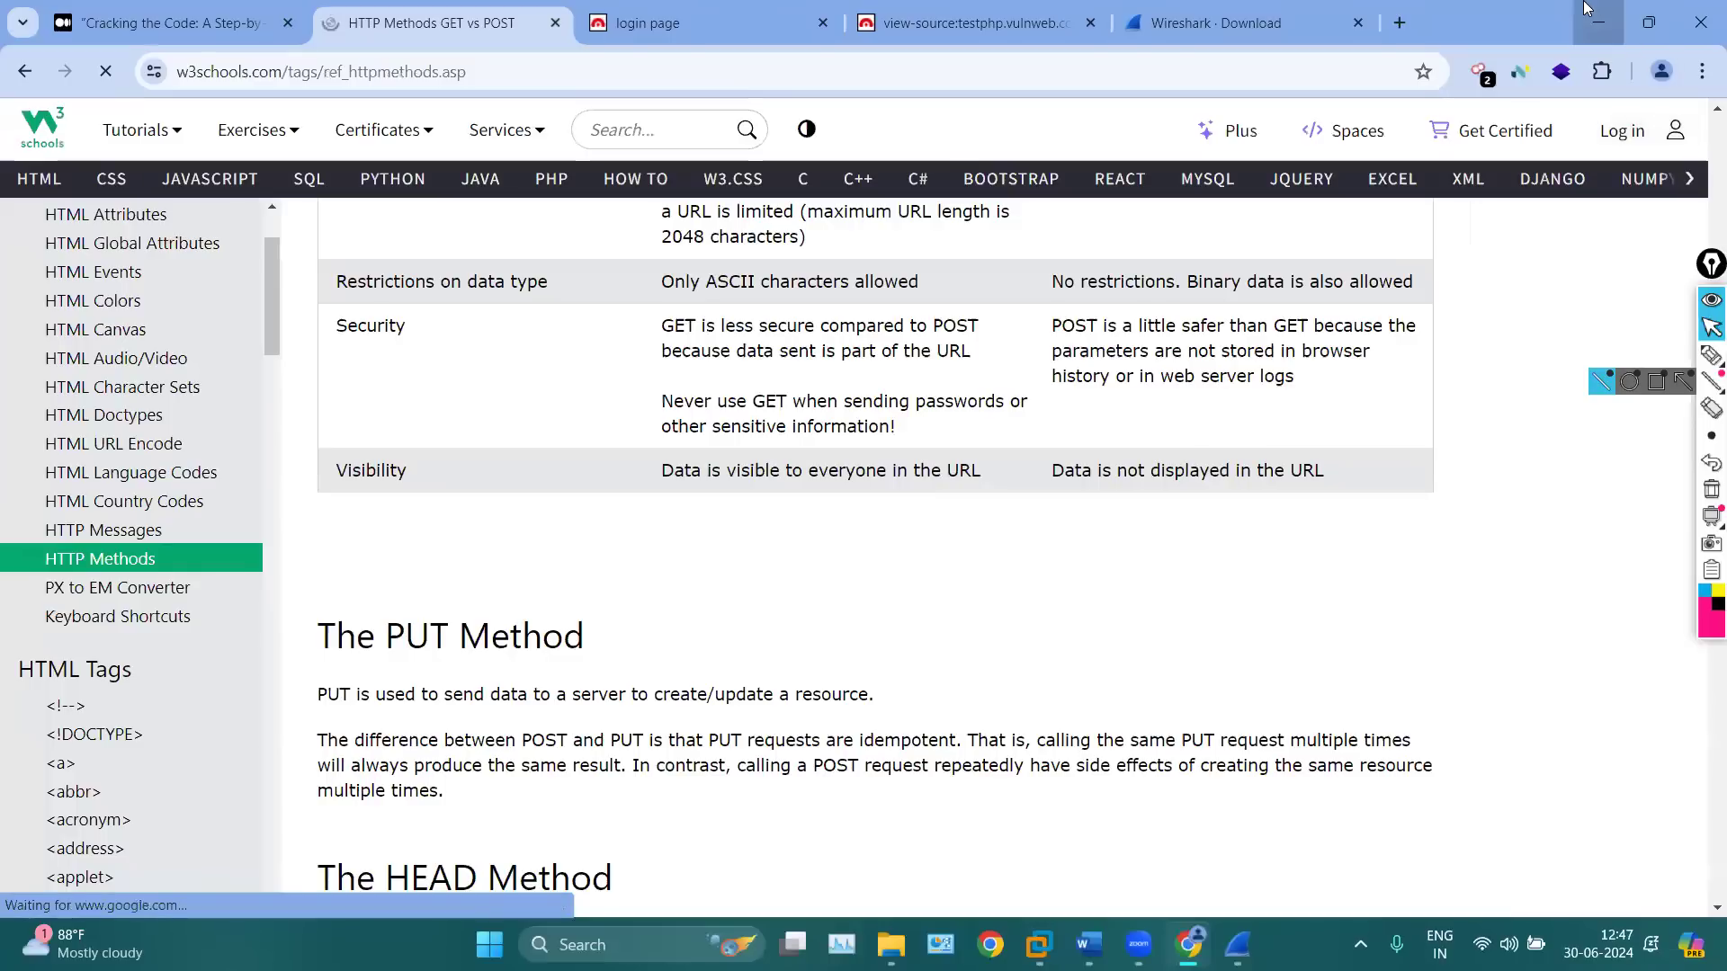
left_click(1585, 5)
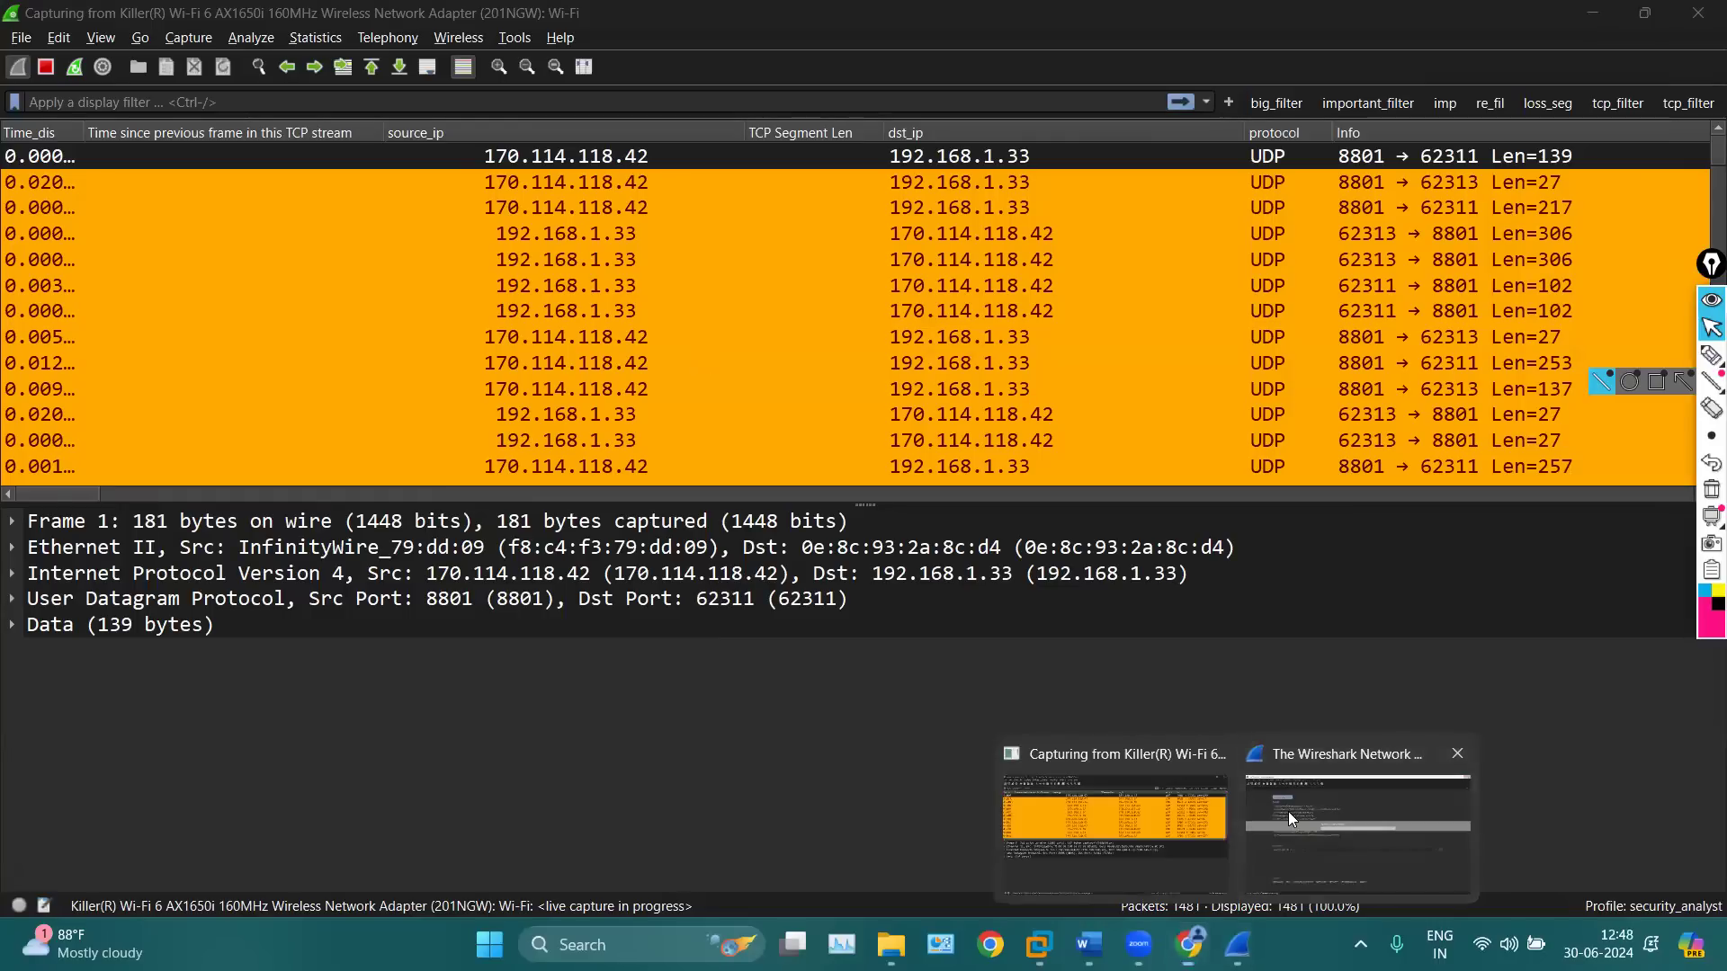
Check the main.pcap window, select one of its UDP packets, and return to the live Wi-Fi capture window
left_click(1288, 812)
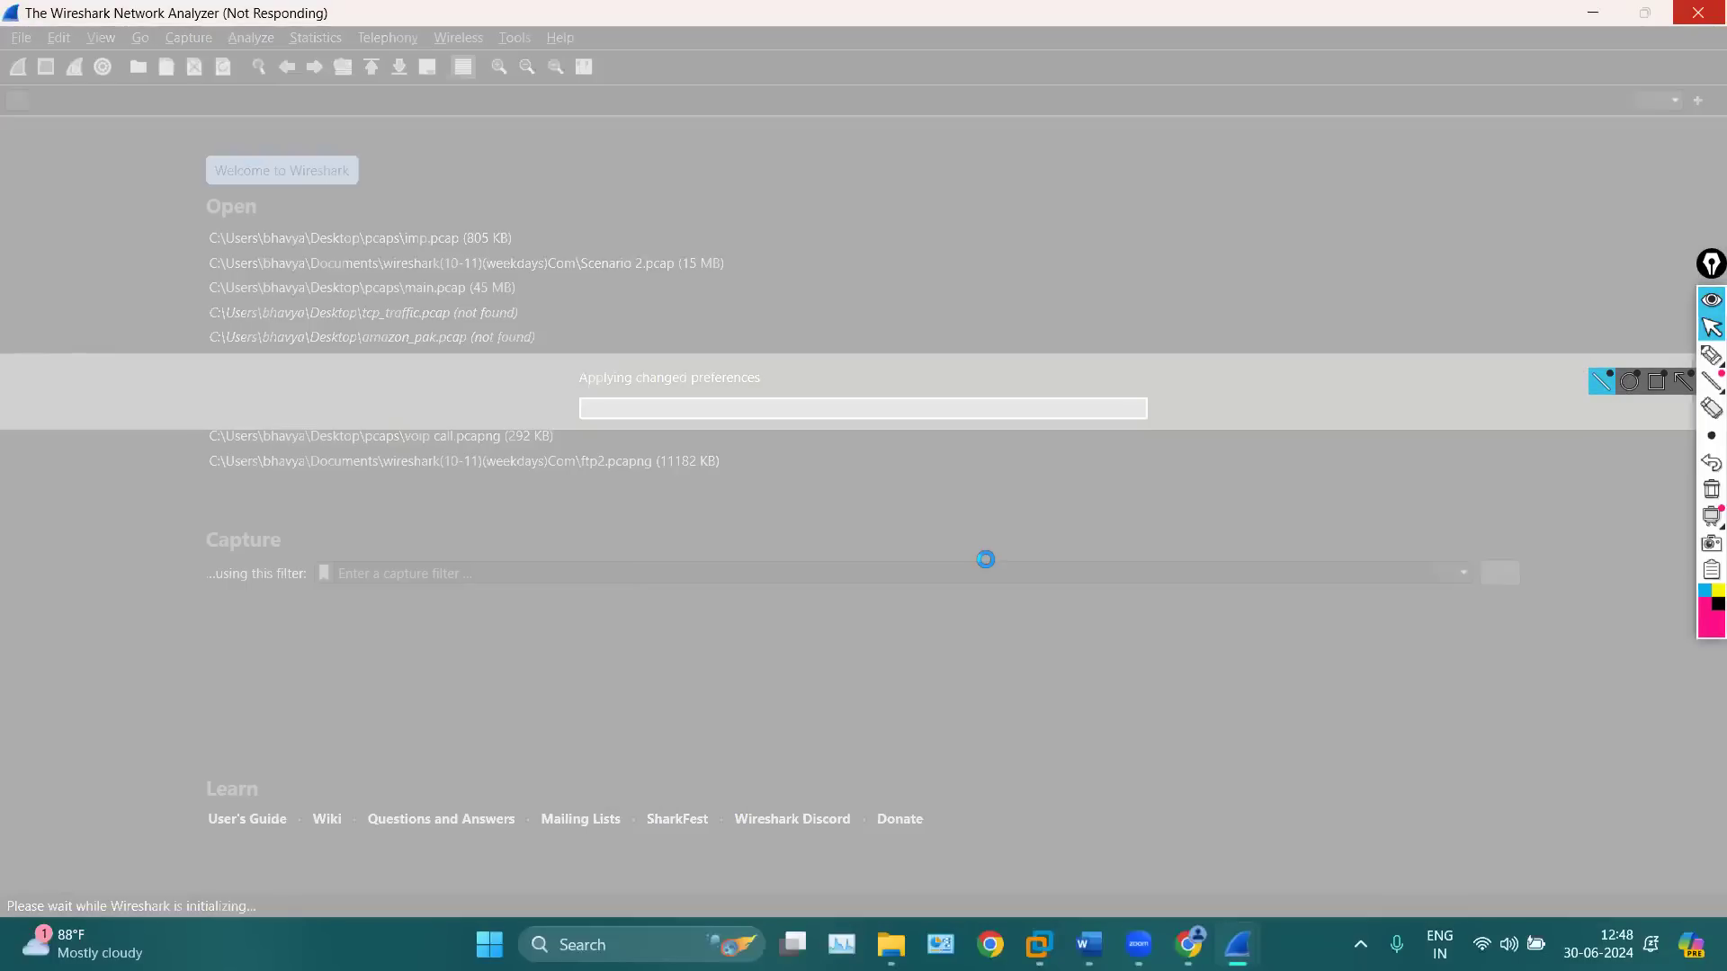
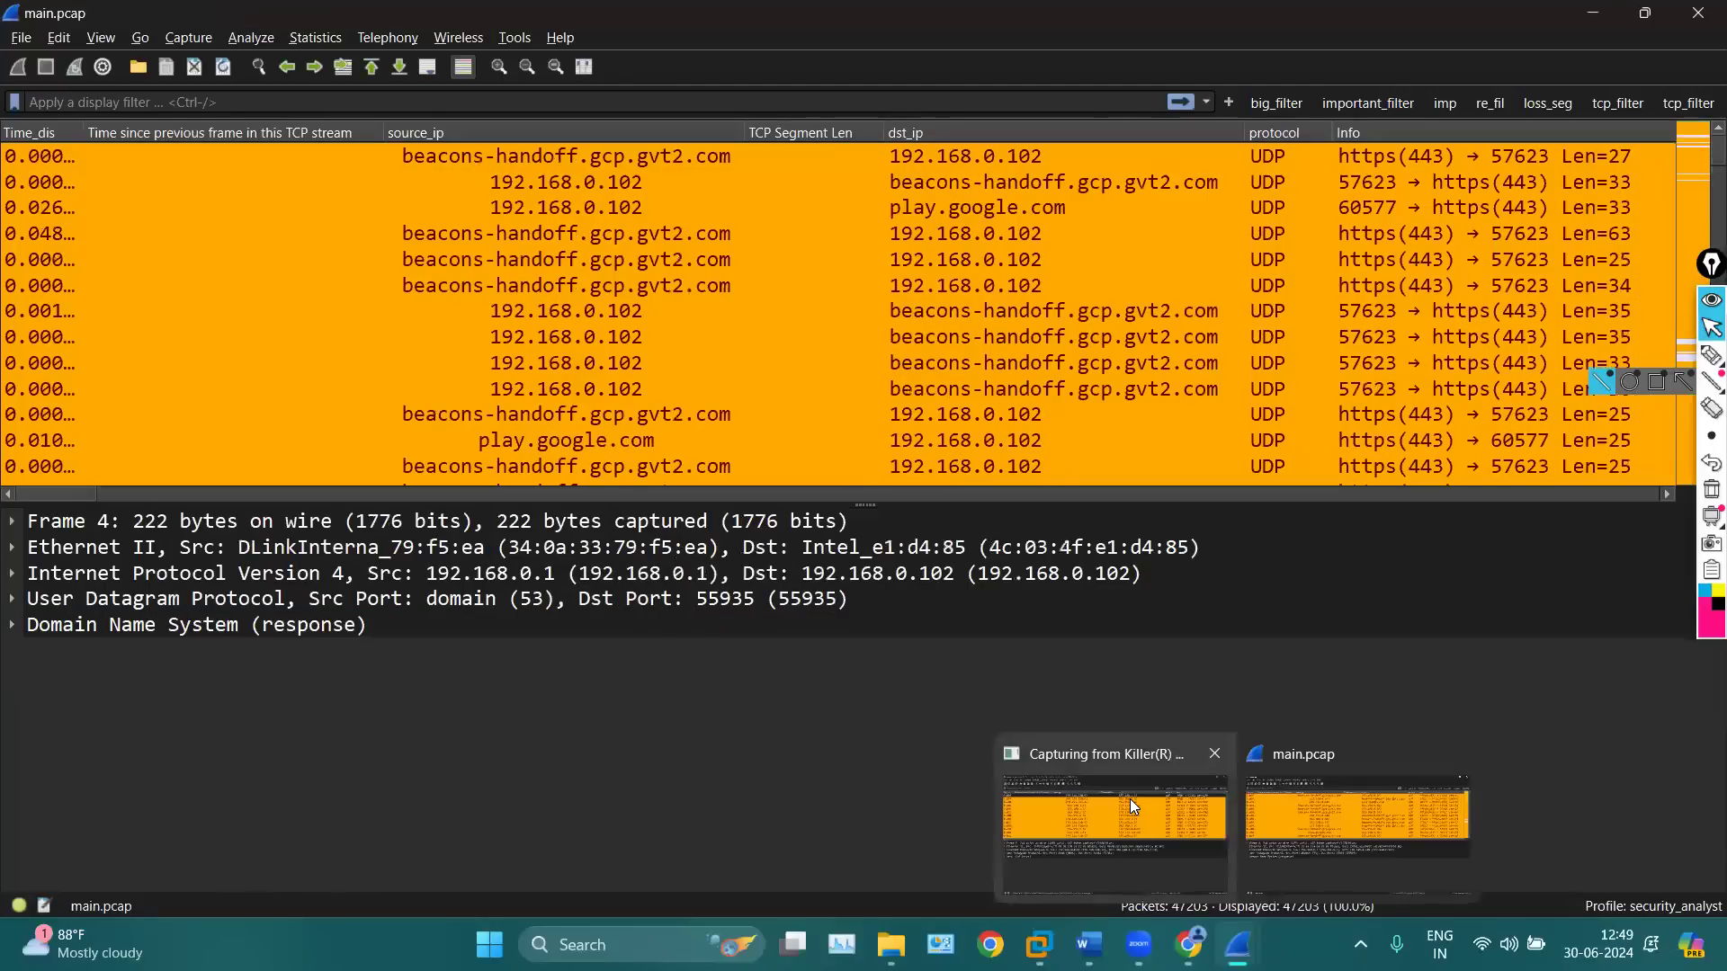
left_click(1131, 799)
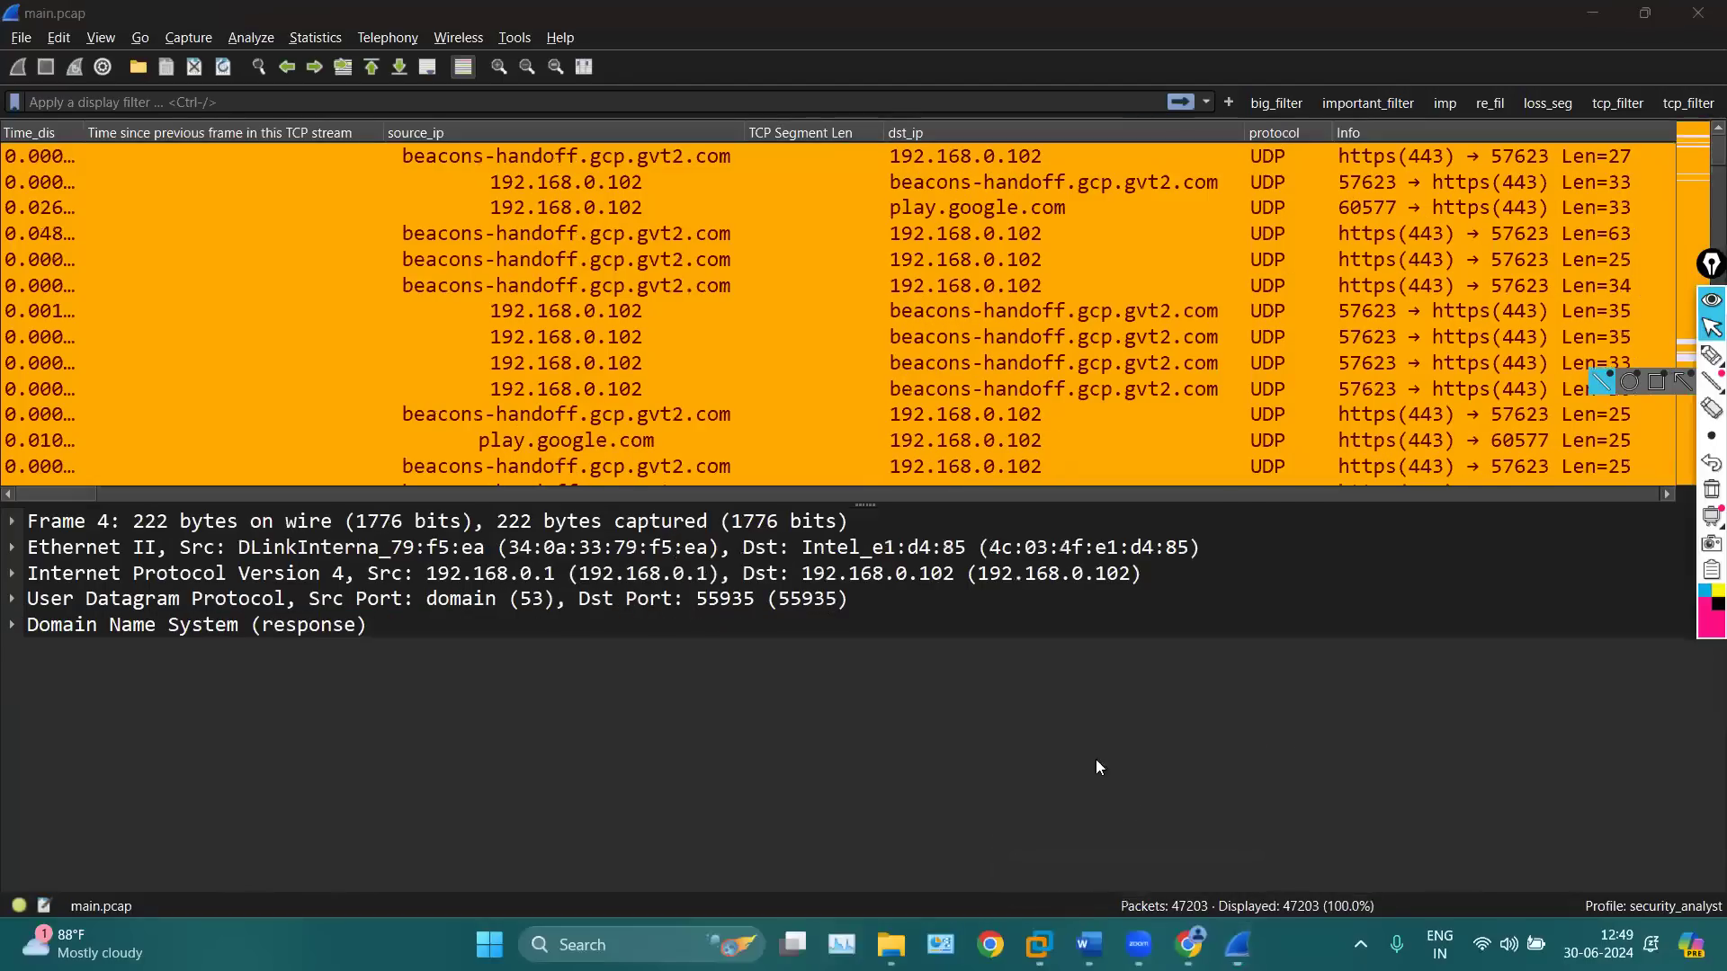
left_click(412, 288)
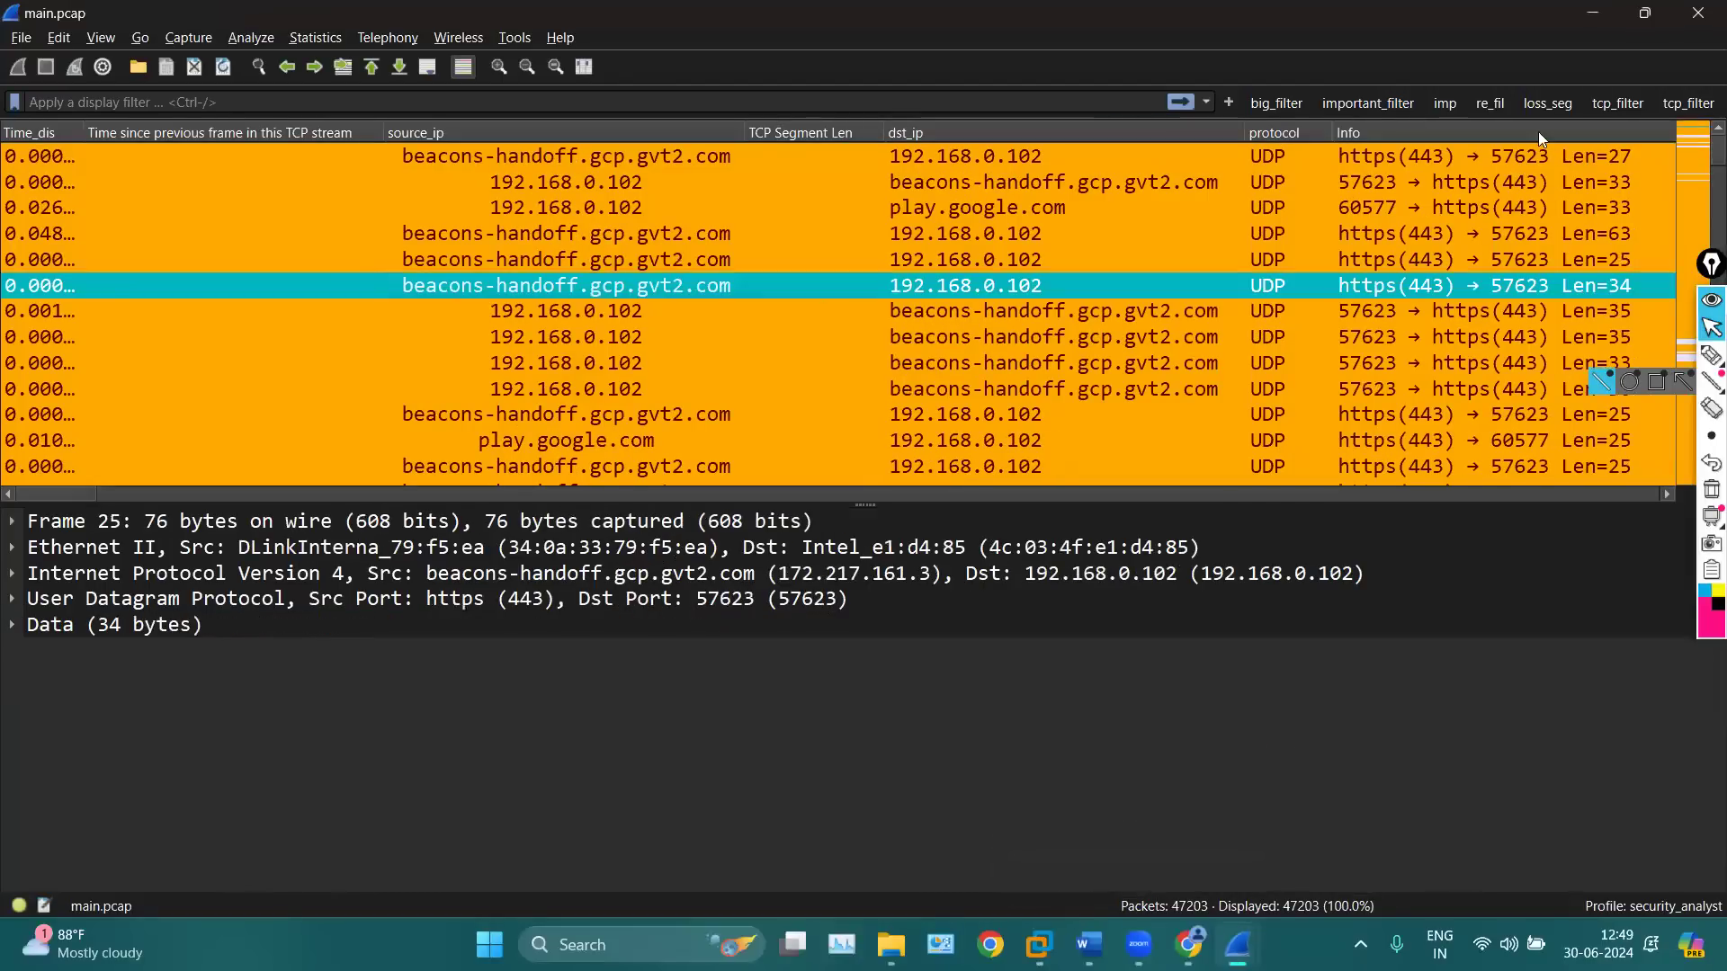
left_click(1576, 11)
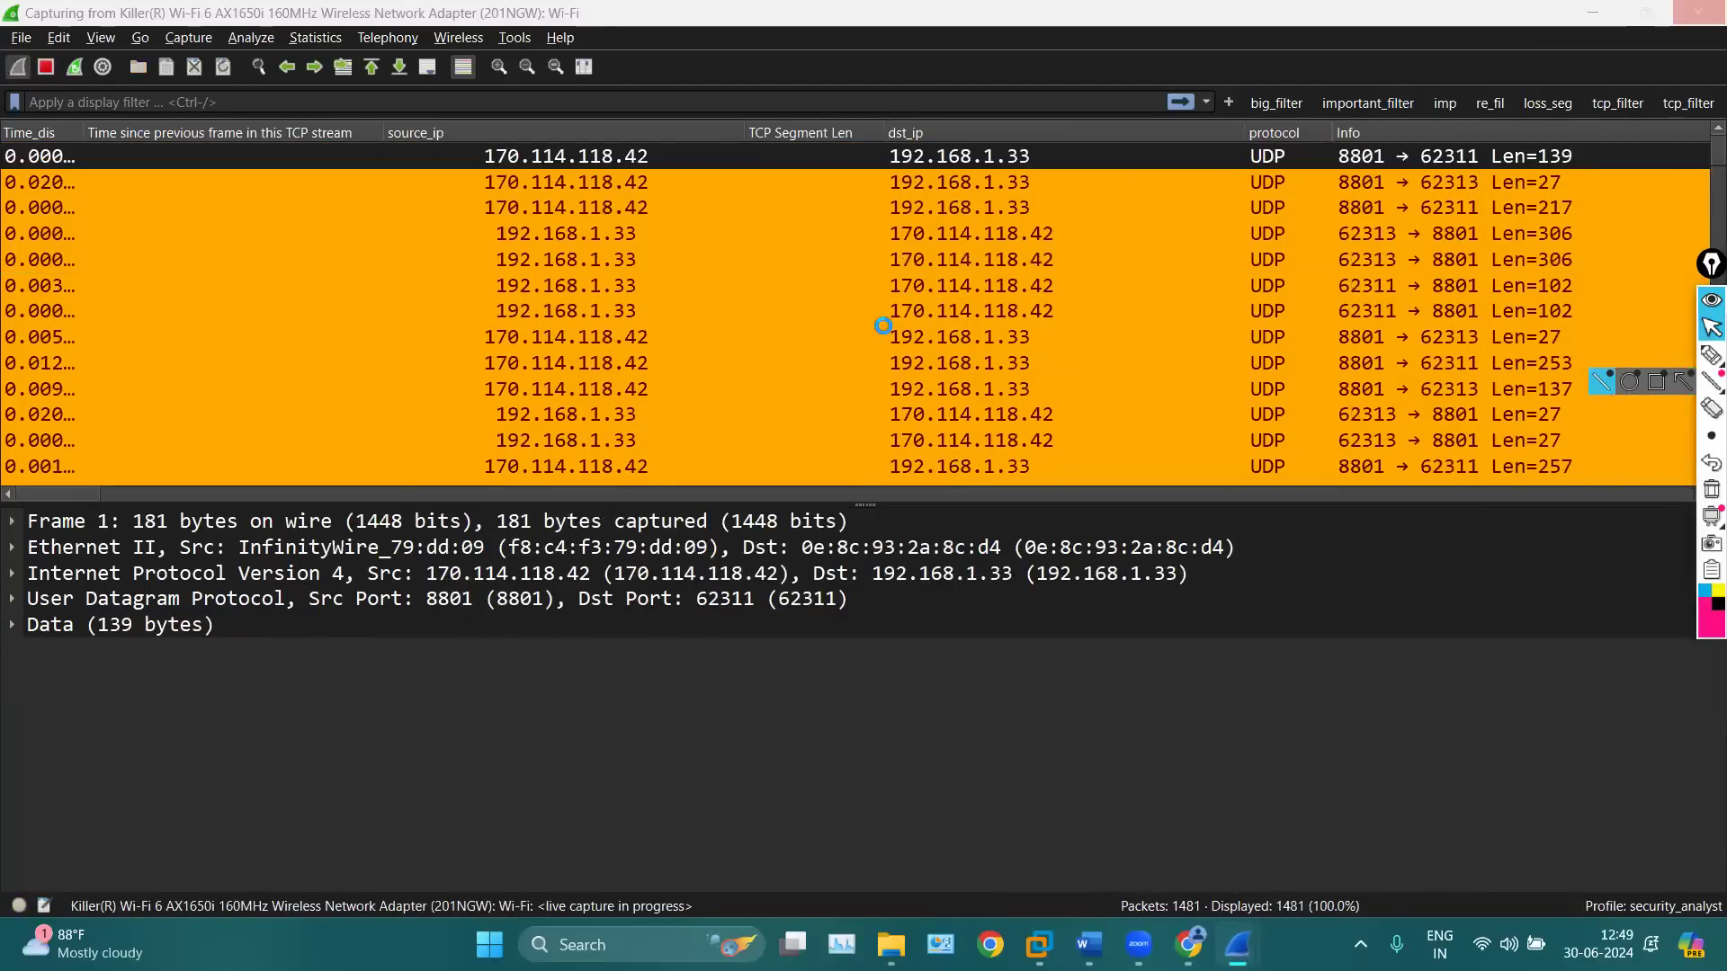
Bring up the main.pcap window and apply the http2 display filter
mouse_move(1238, 944)
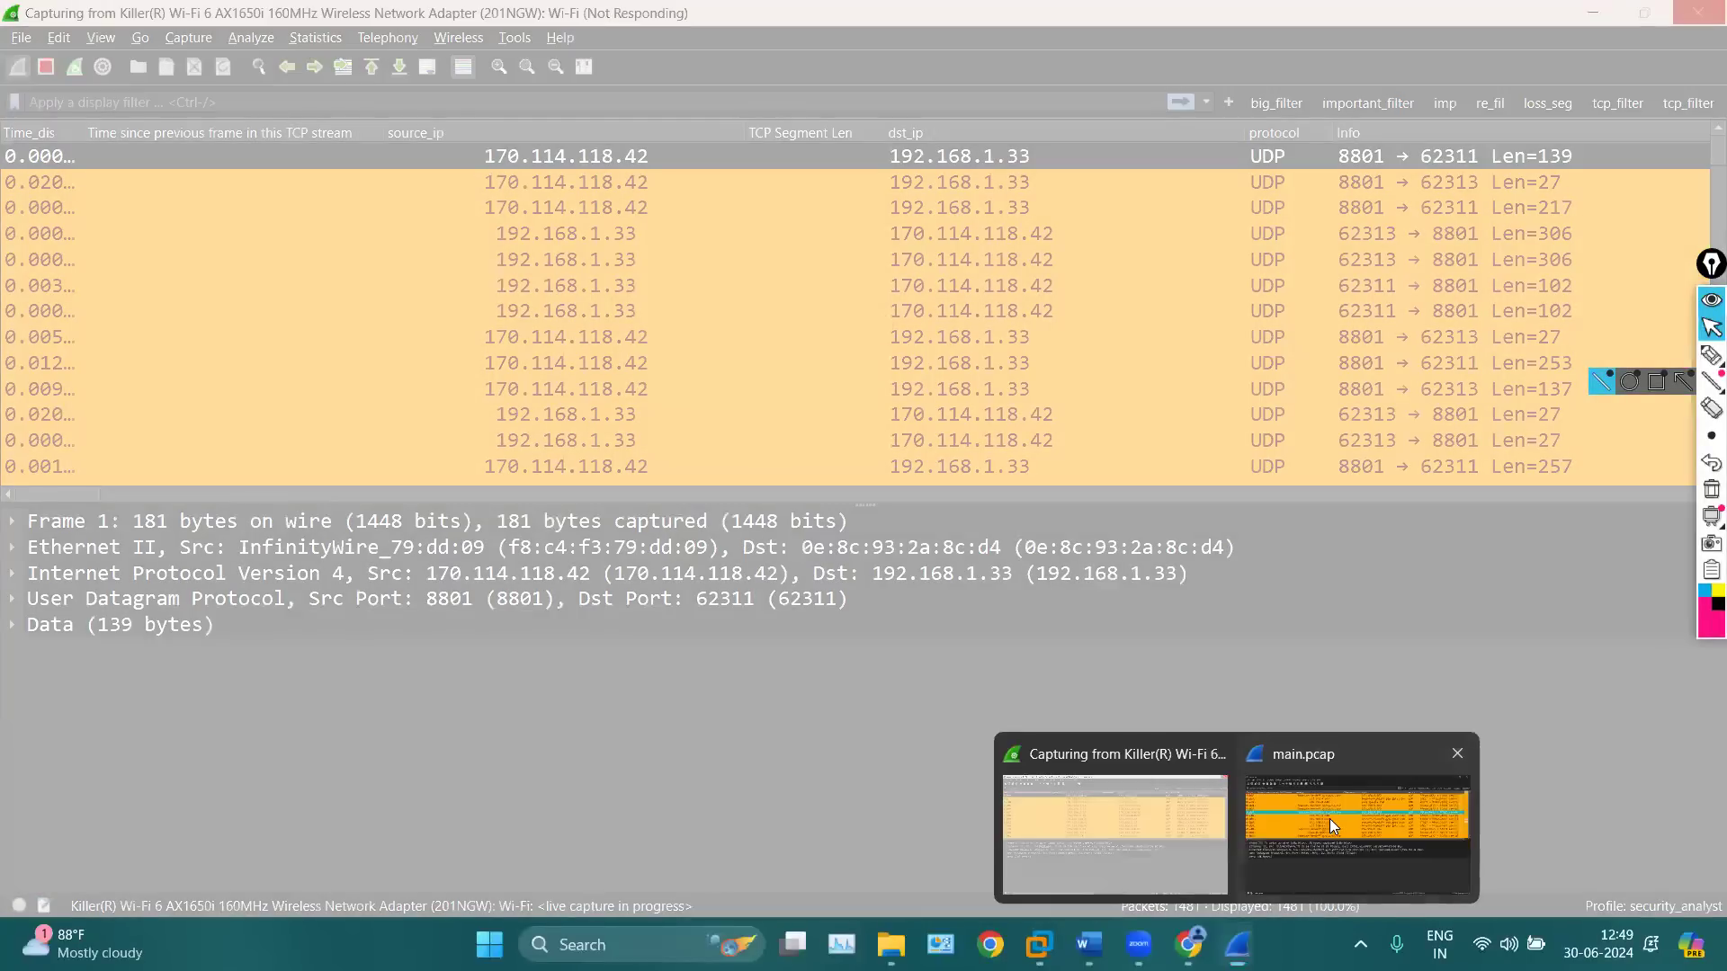
left_click(385, 101)
type("htto2")
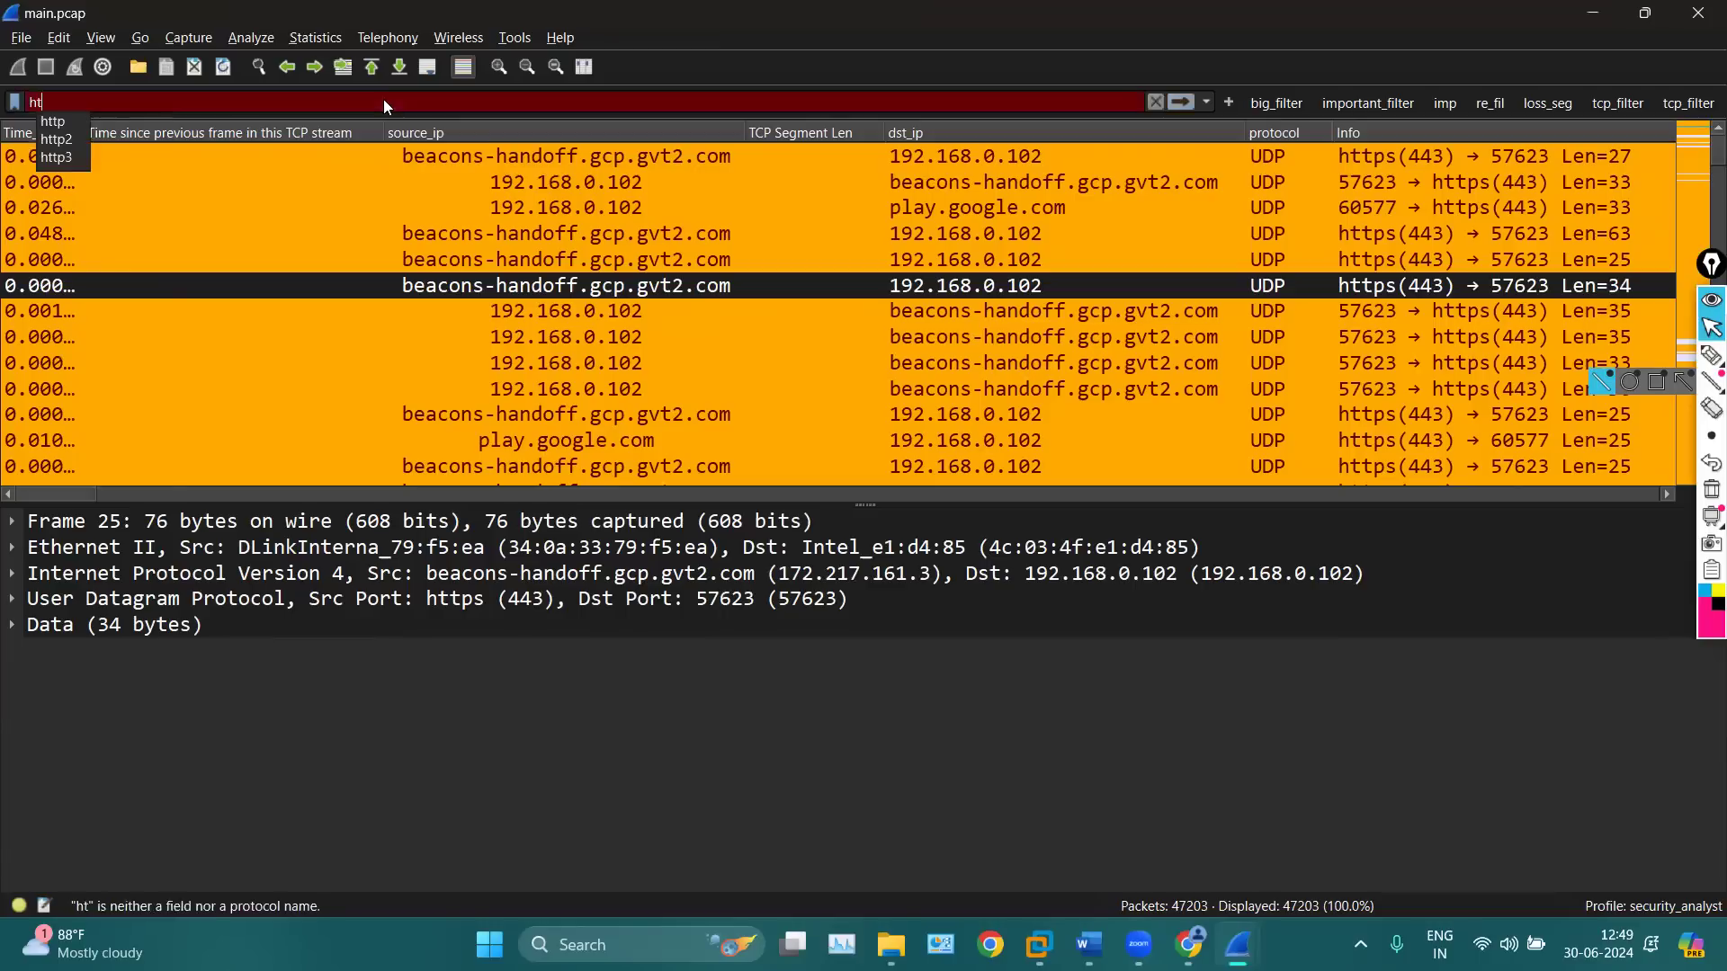
key("BackSpace")
key("BackSpace")
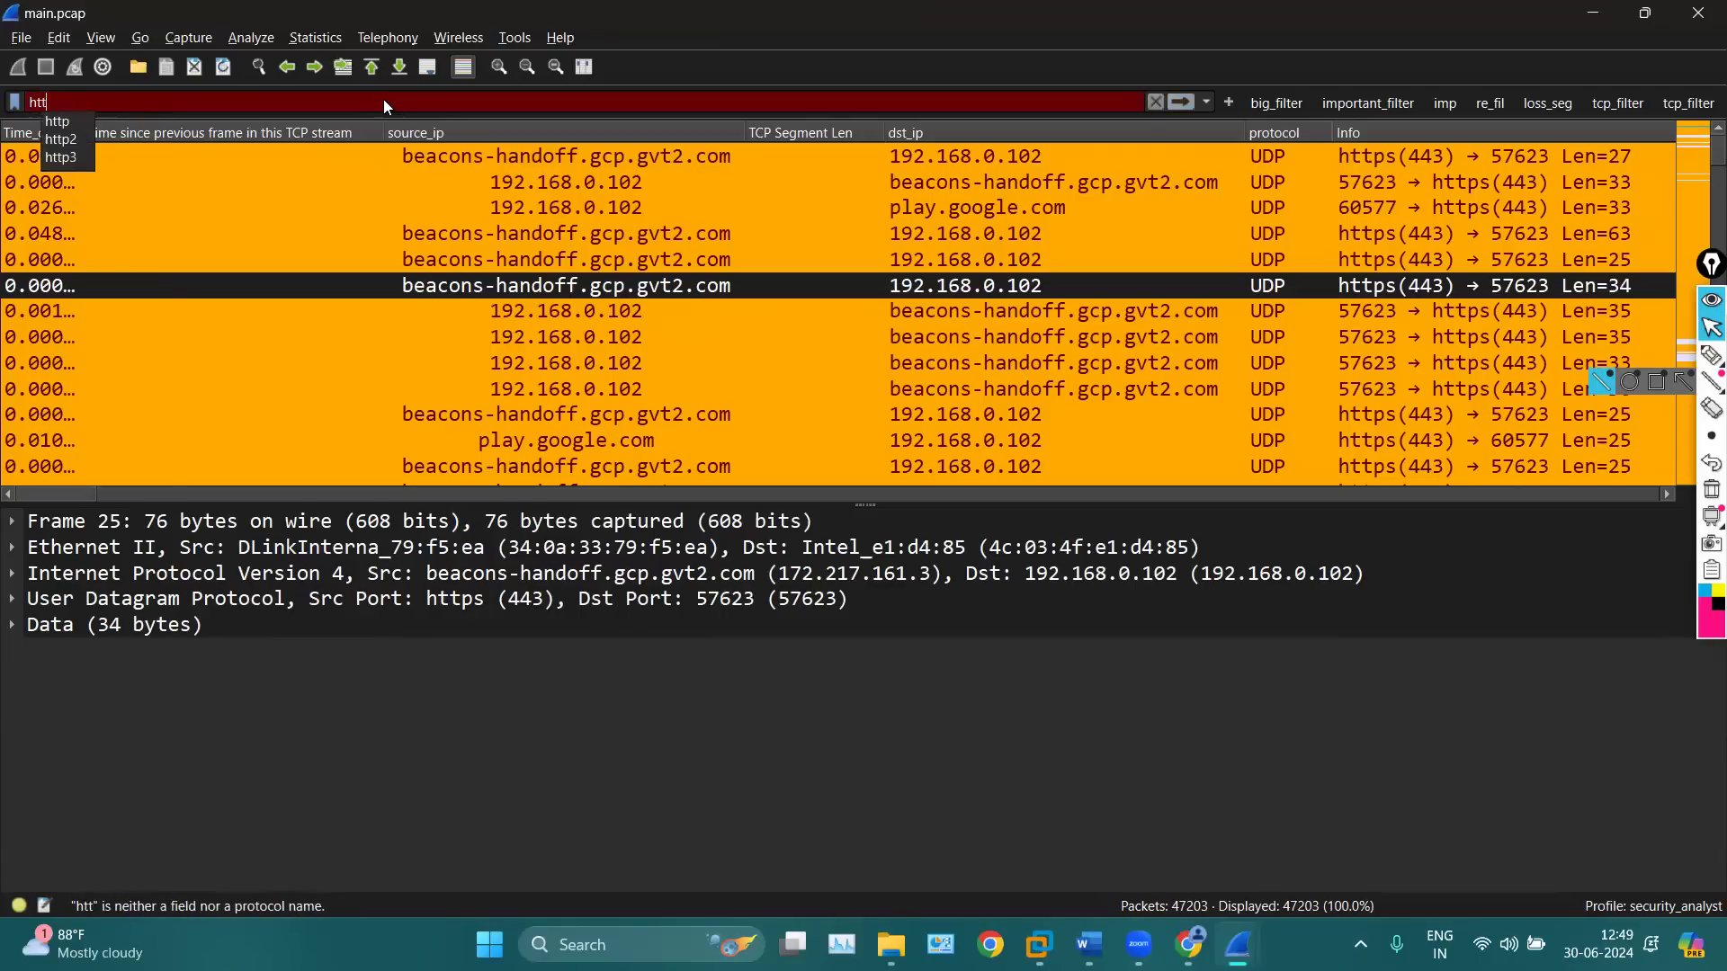
type("p2")
key("Return")
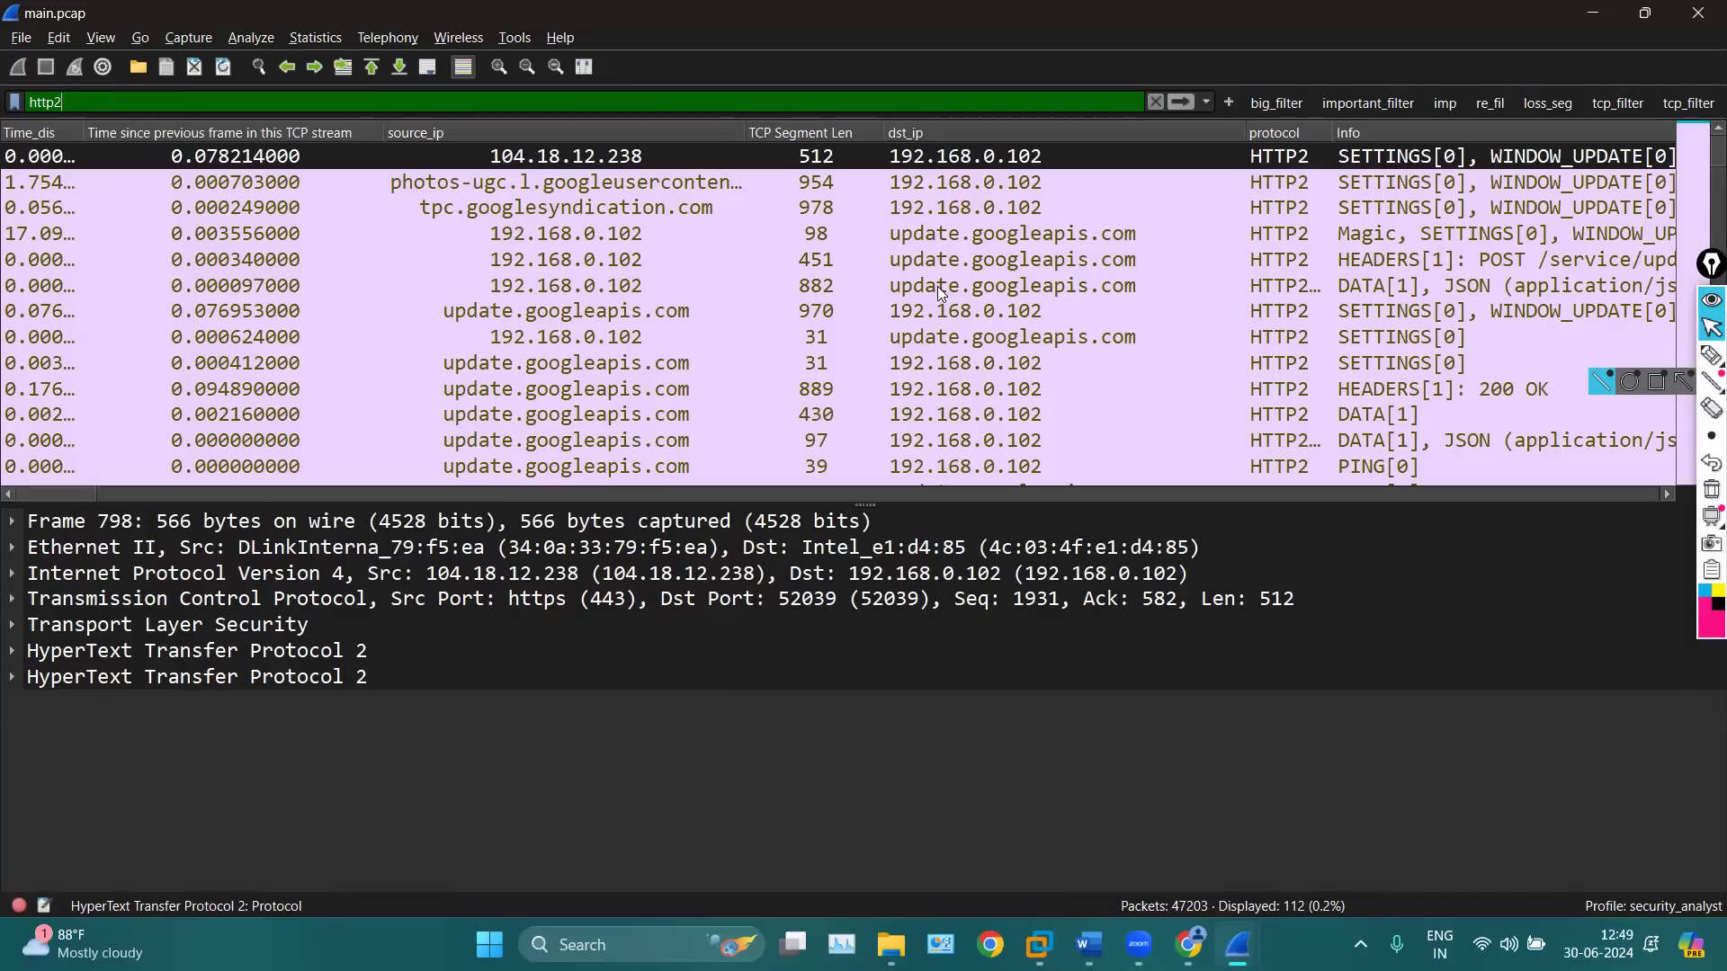
Hide the "Time since previous frame in this TCP stream" column and show the No. column in the packet list
left_click(753, 188)
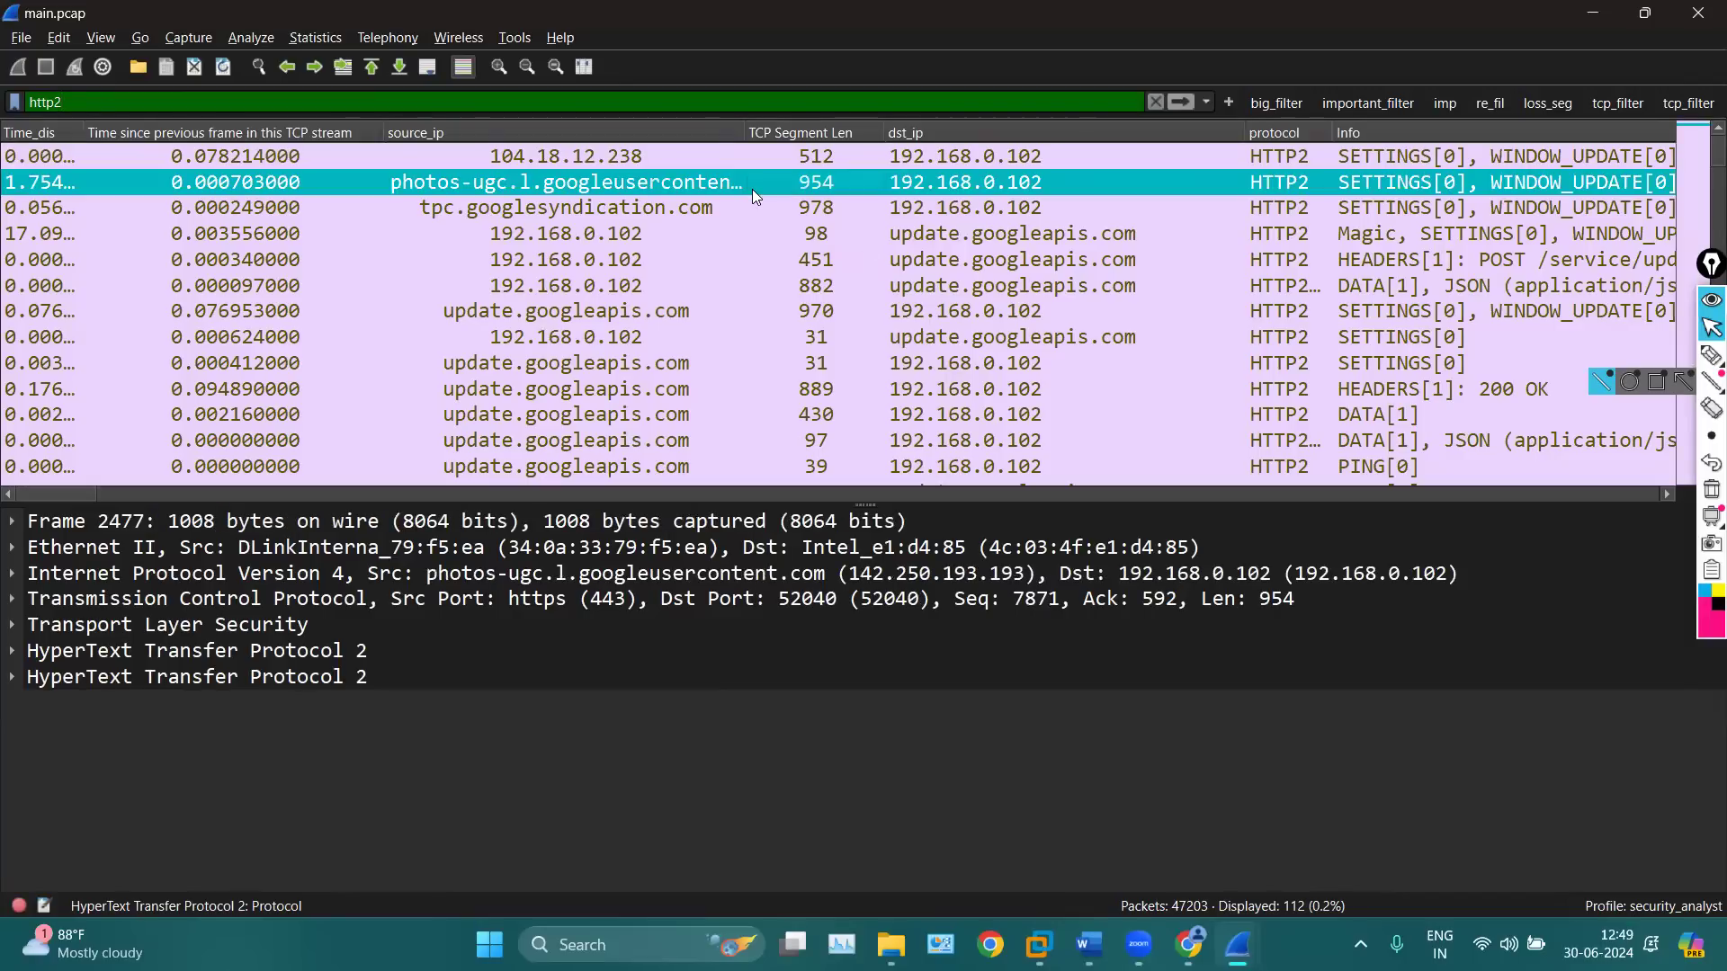
right_click(361, 131)
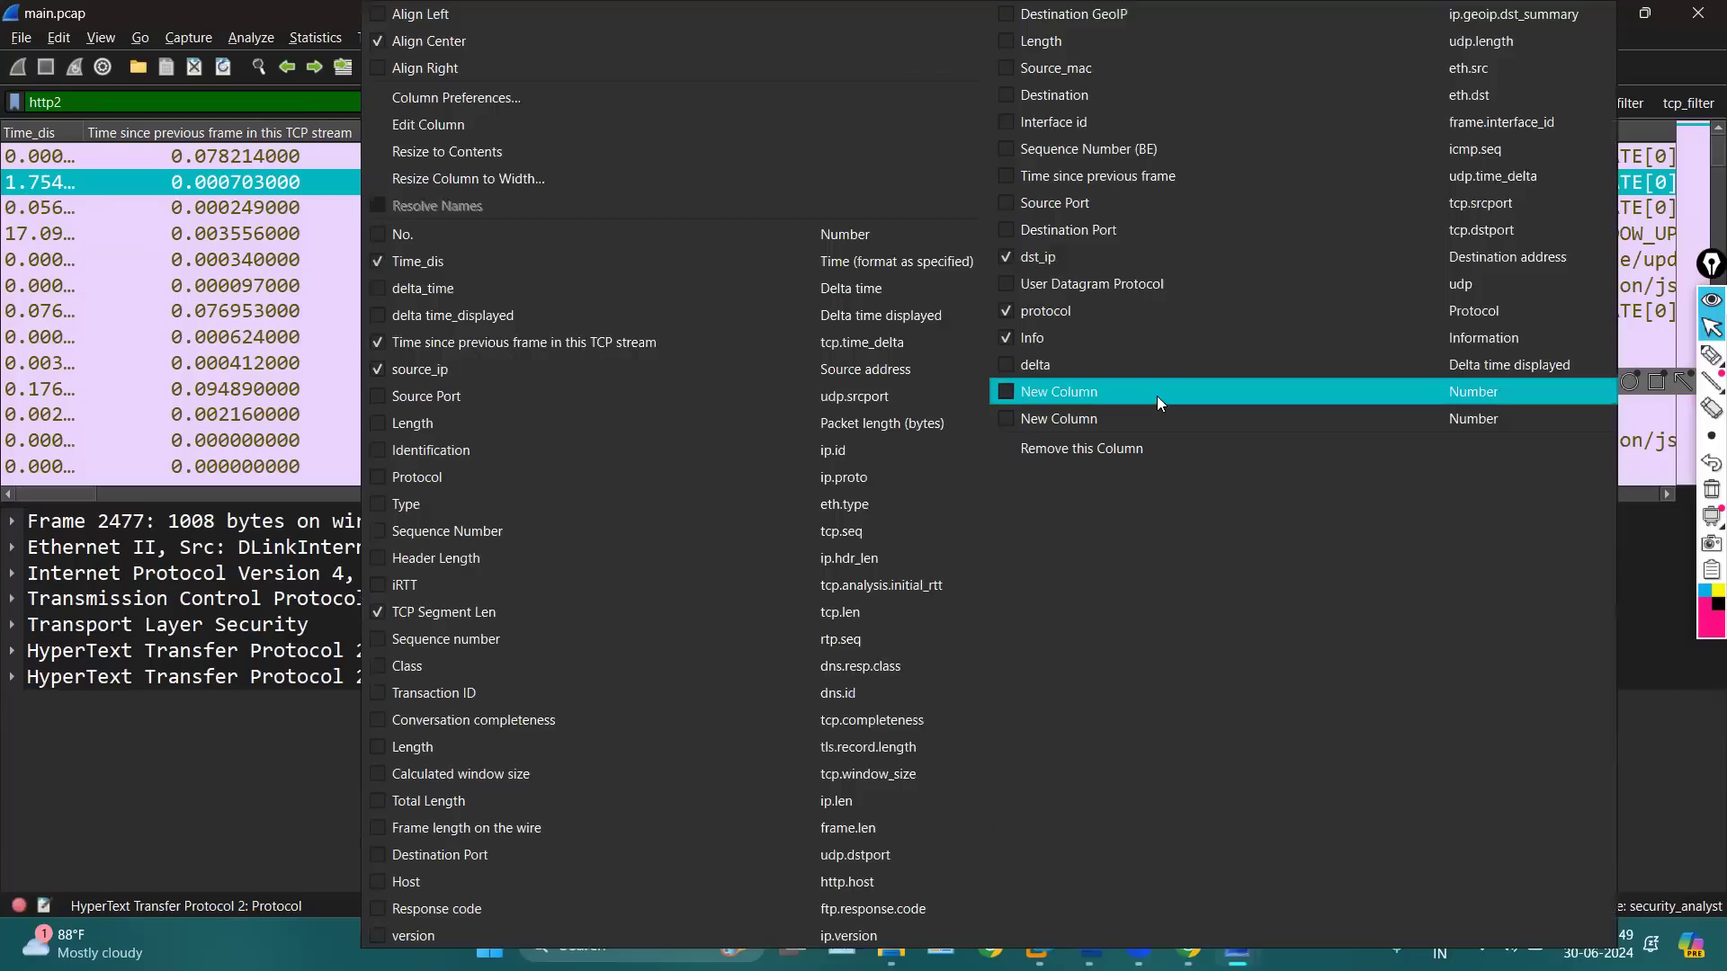
left_click(496, 340)
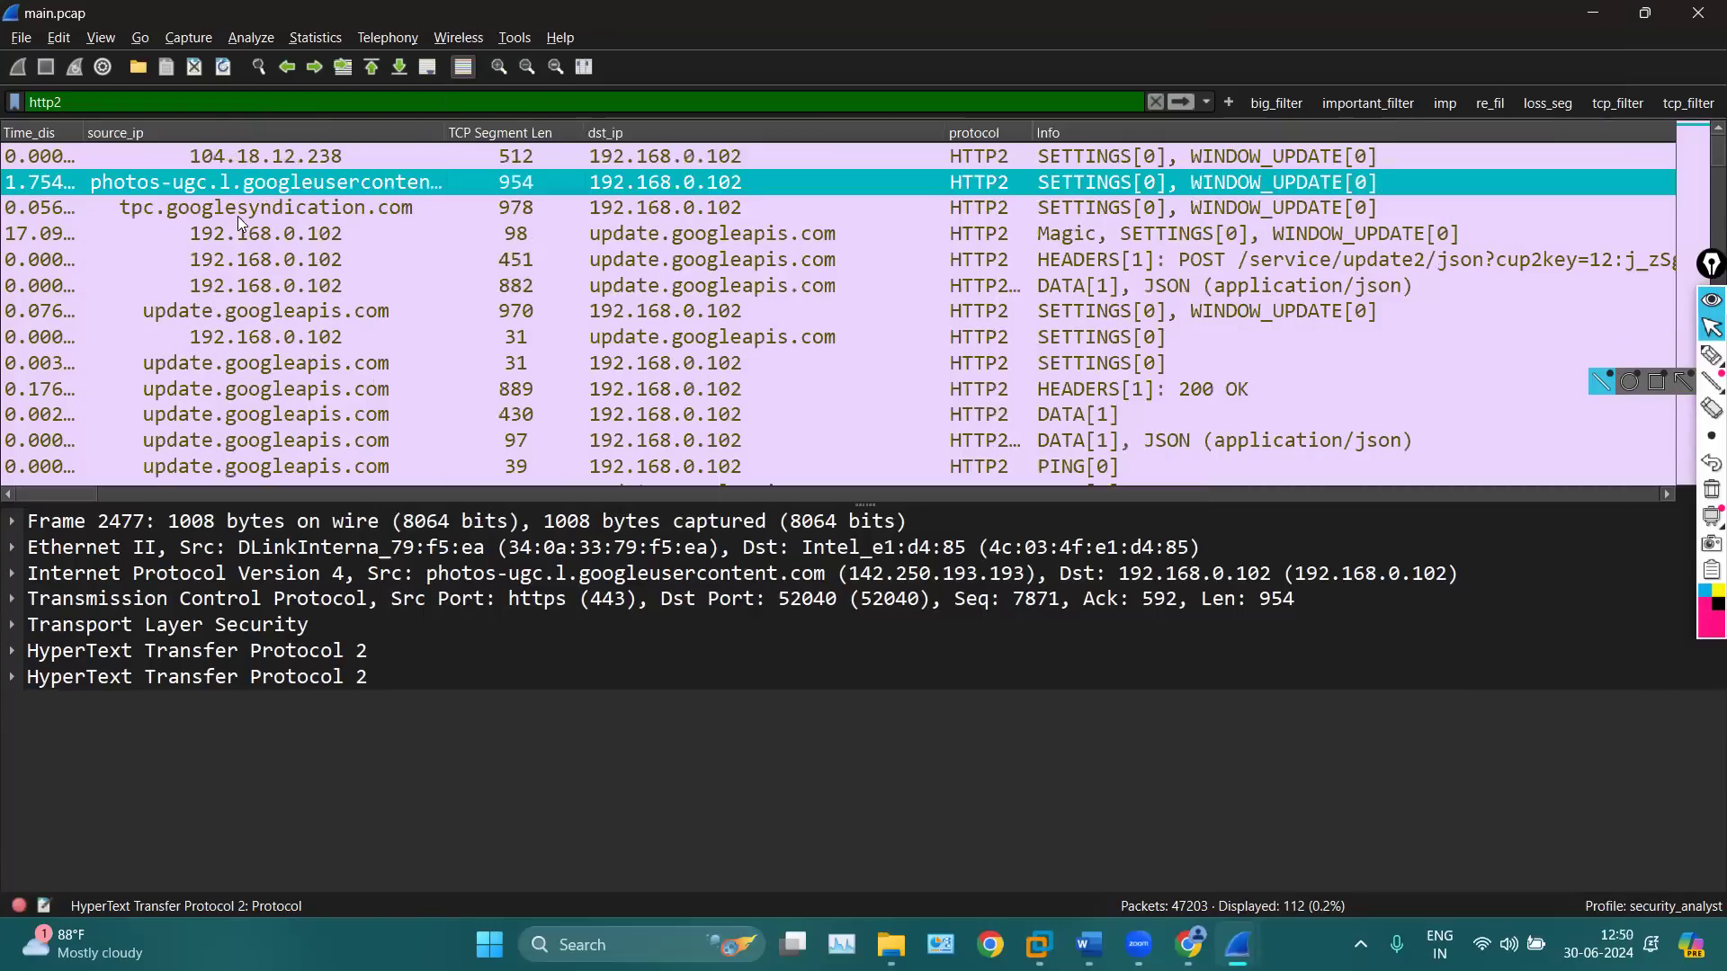
right_click(159, 129)
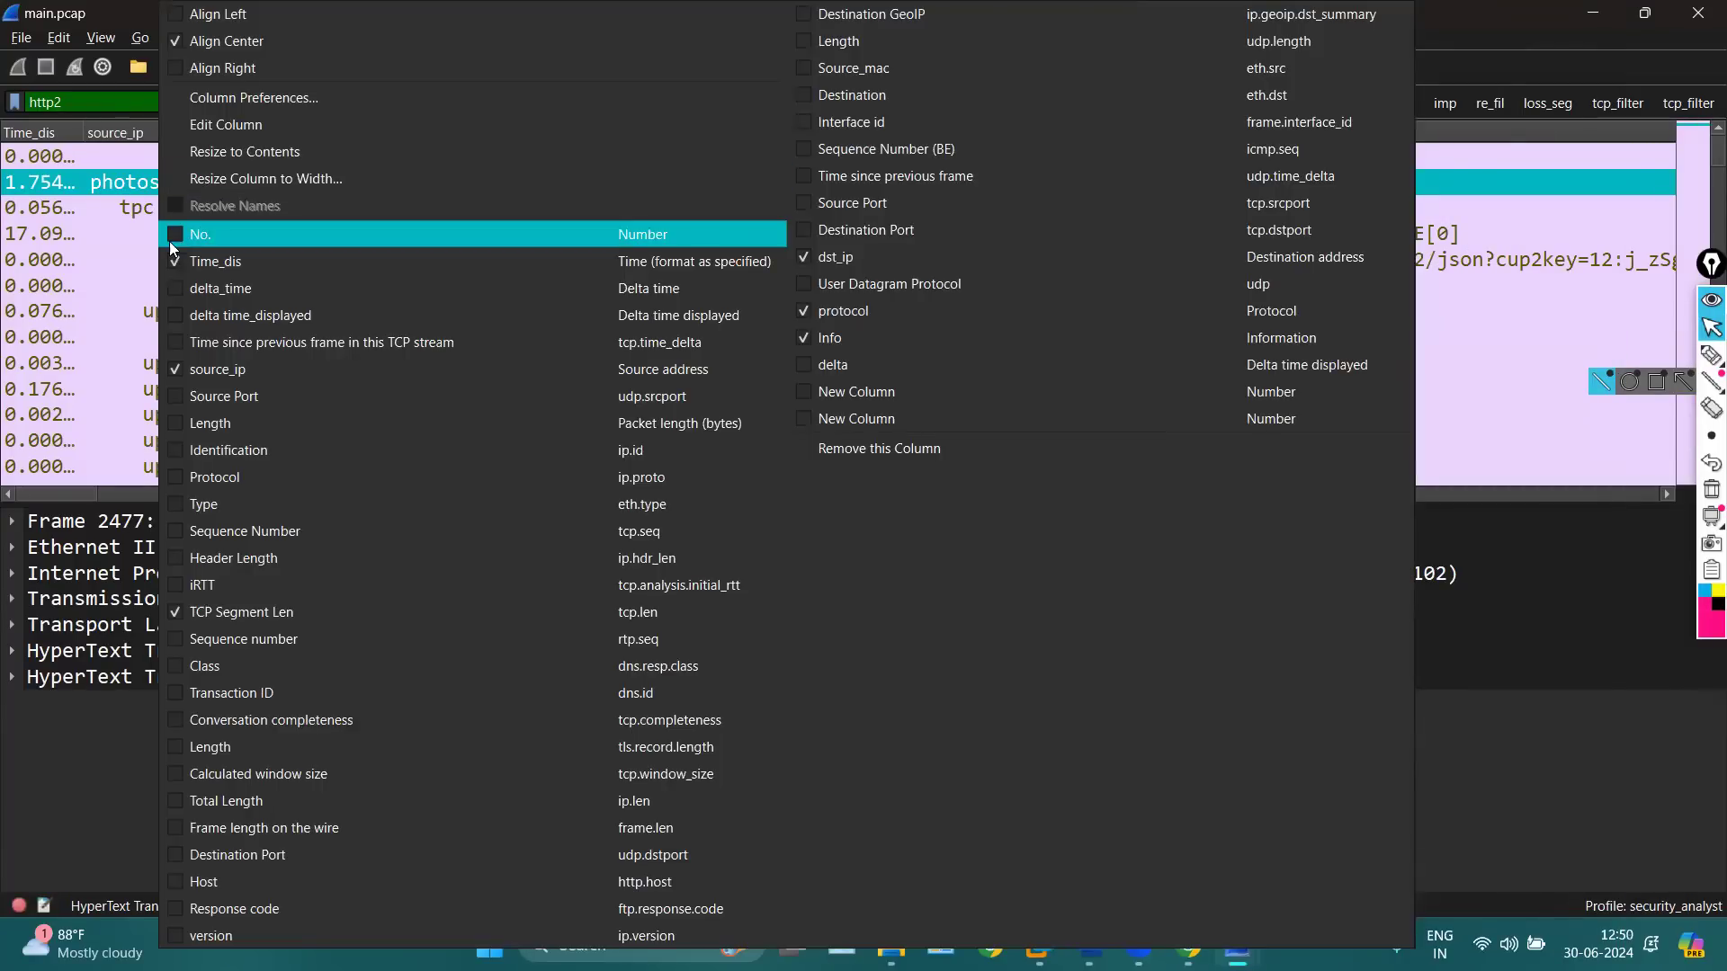
left_click(172, 241)
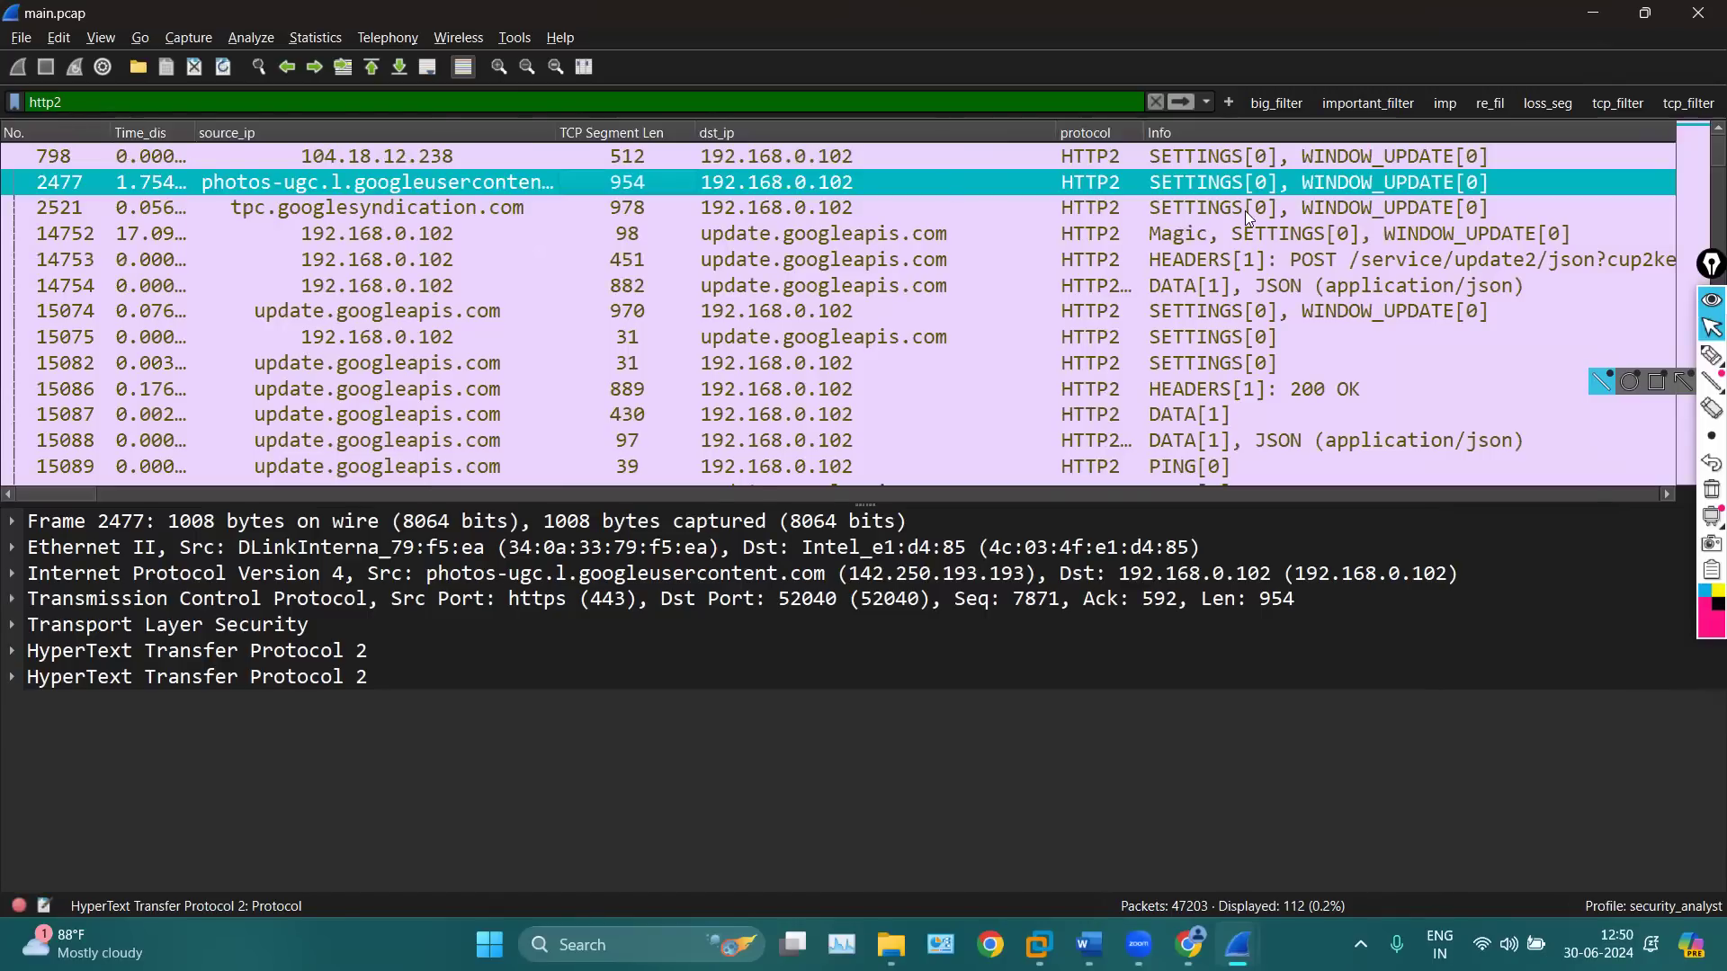
Look through the HTTP2 packets and filter the list to the TCP conversation of packet 14753, the POST request to update.googleapis.com
left_click(662, 156)
left_click(679, 189)
left_click(882, 336)
scroll(882, 336, "down", 10)
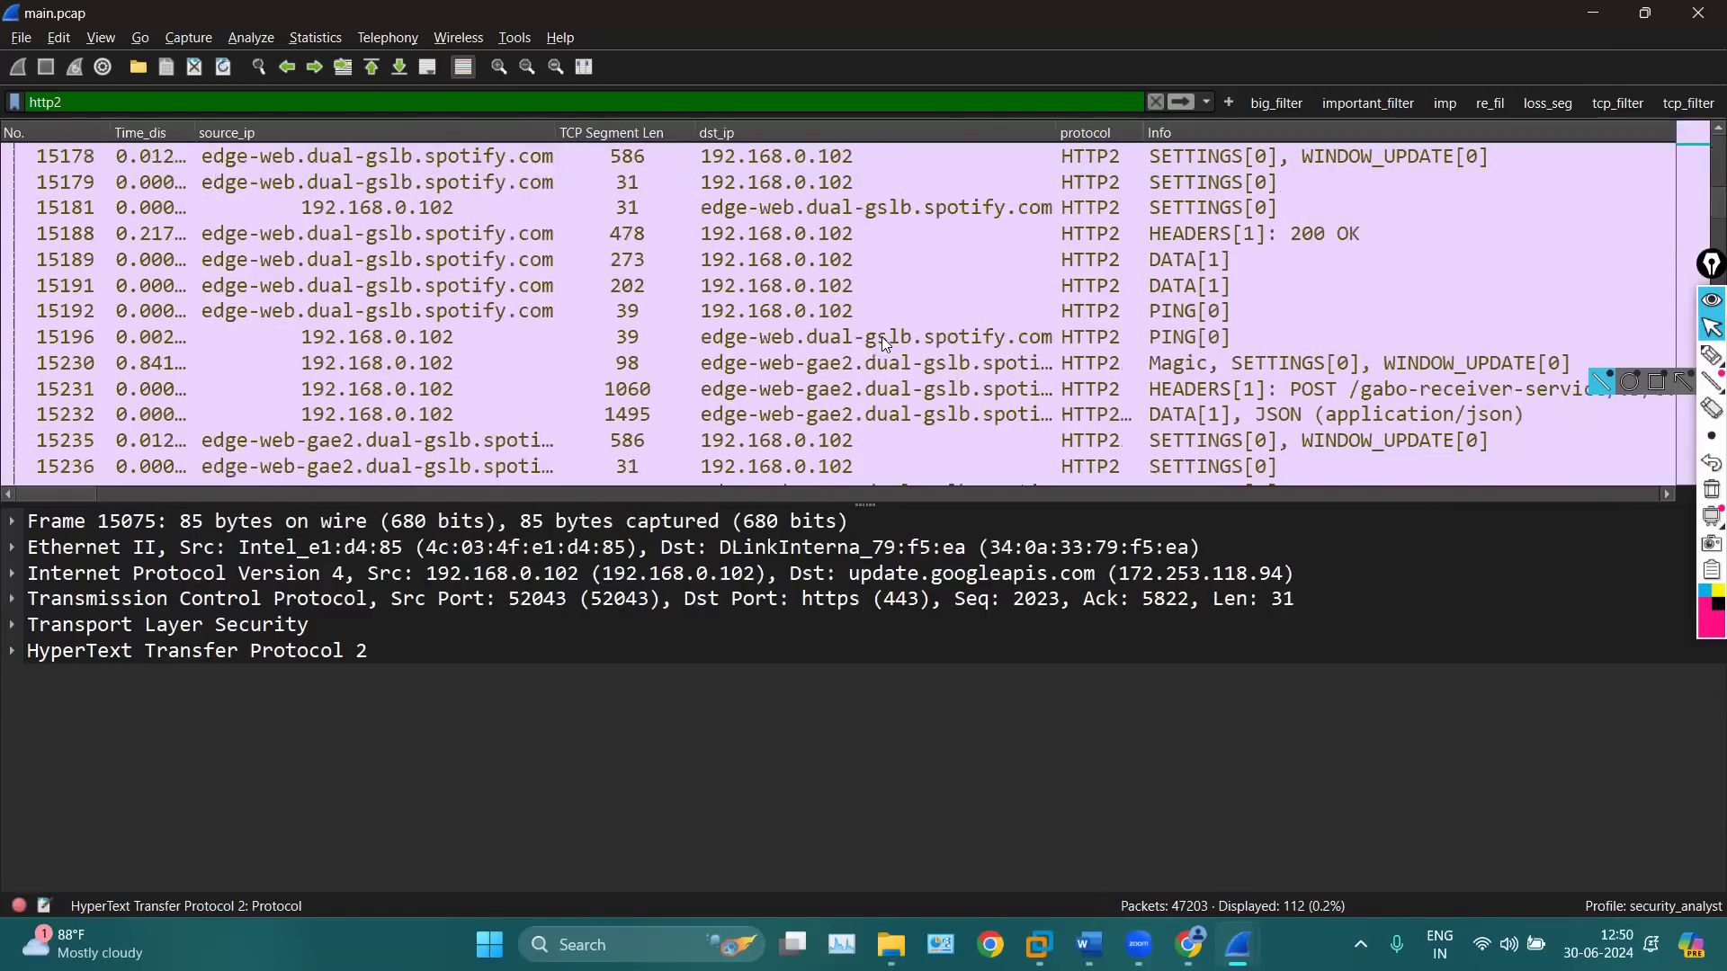
scroll(812, 333, "up", 10)
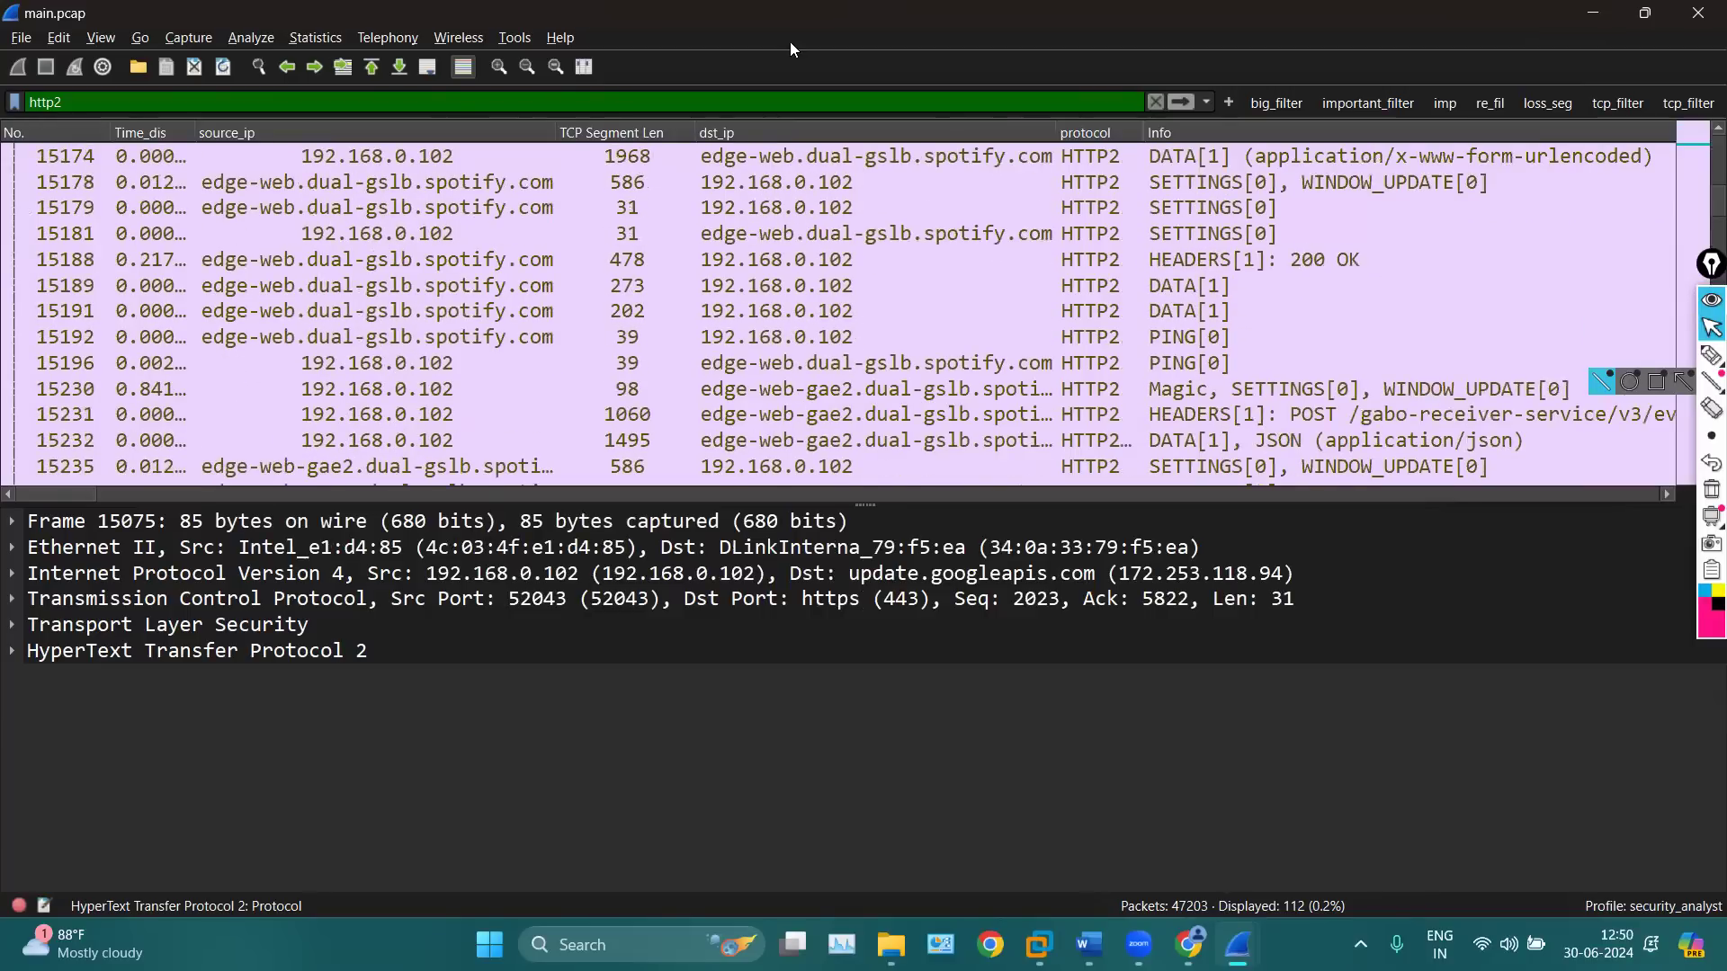
scroll(782, 288, "up", 5)
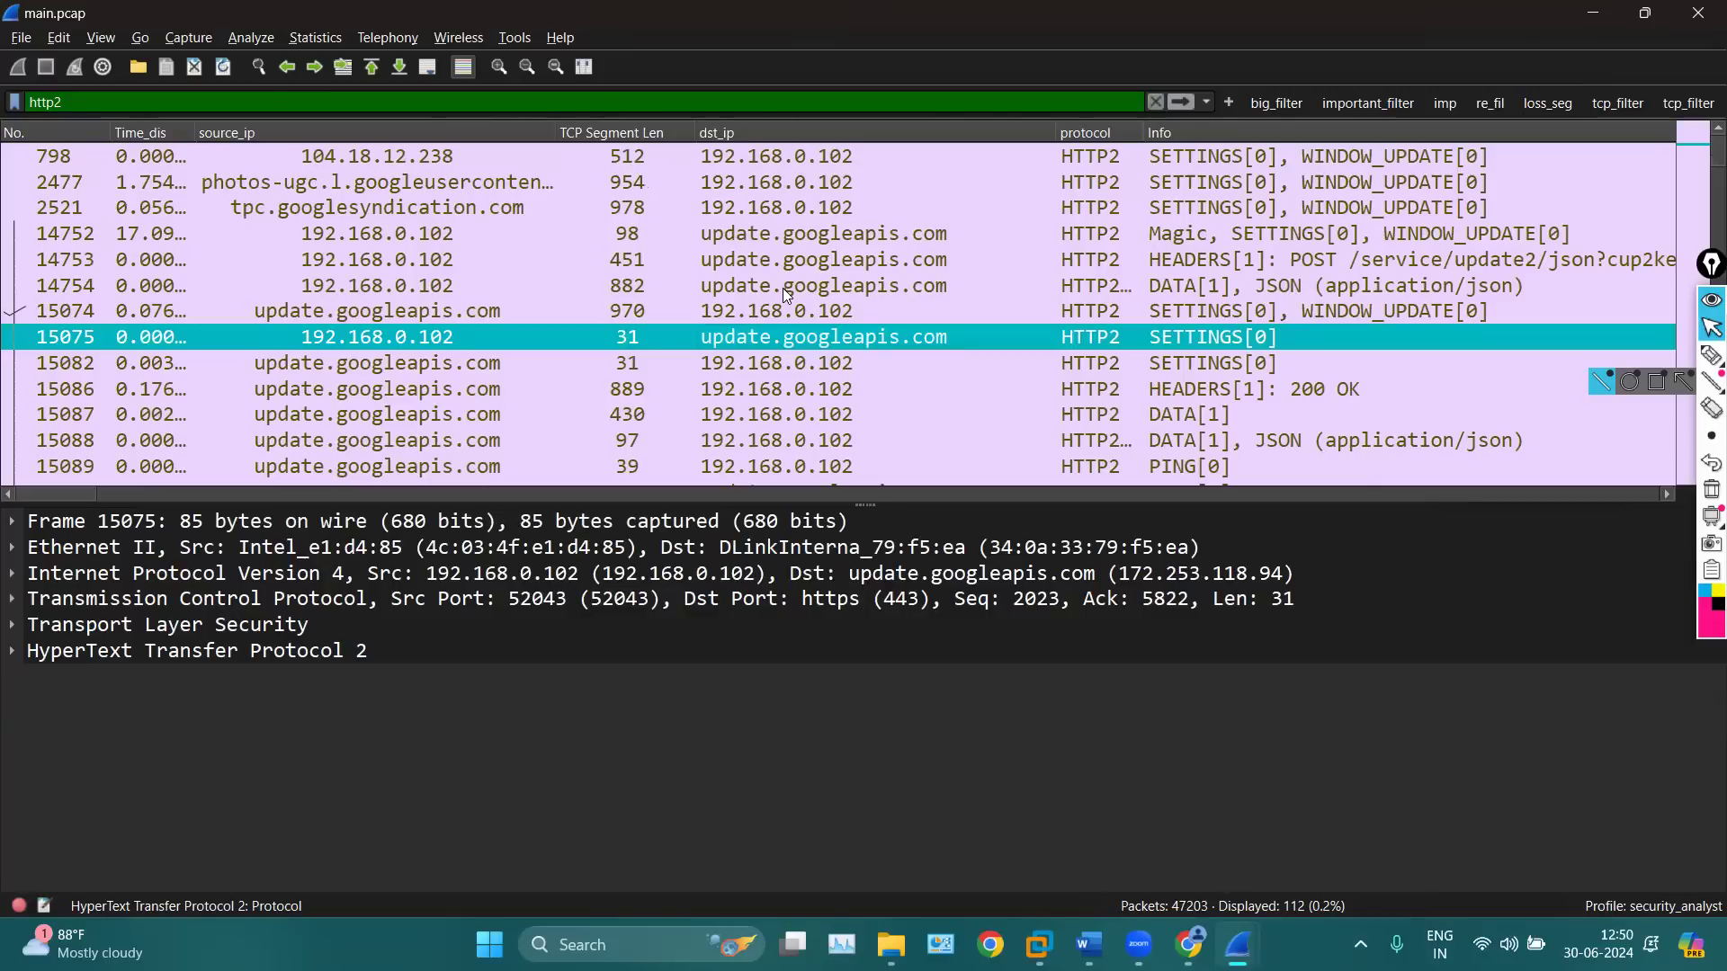
left_click(754, 268)
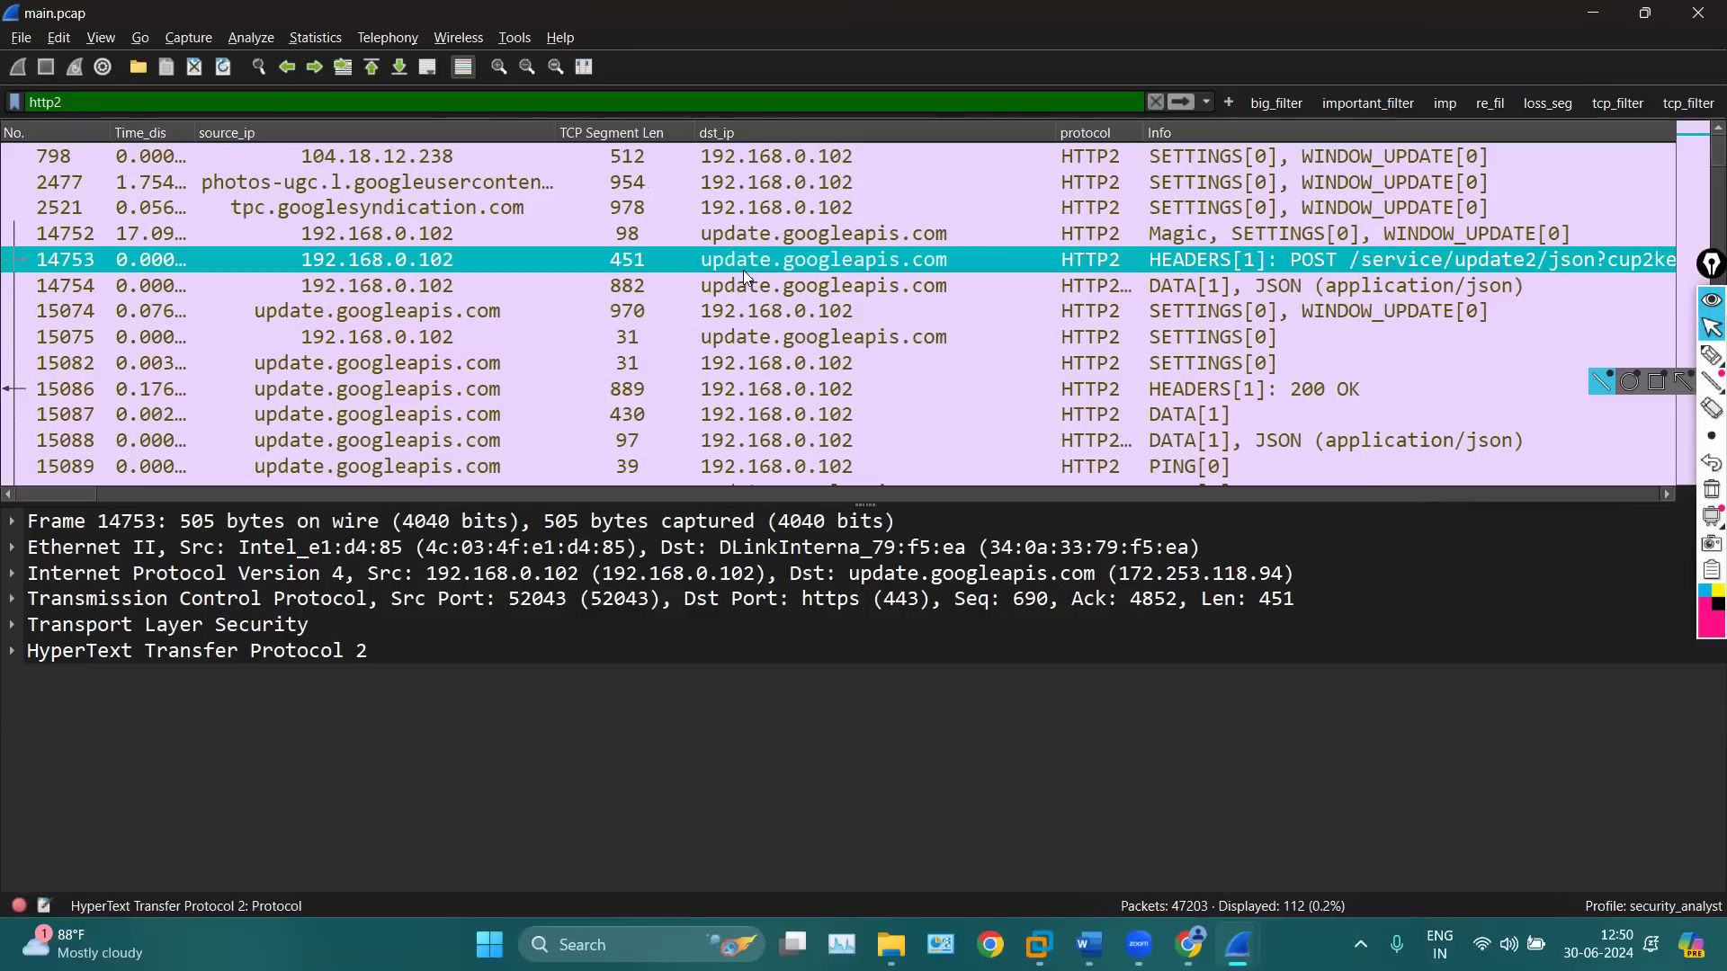
right_click(743, 270)
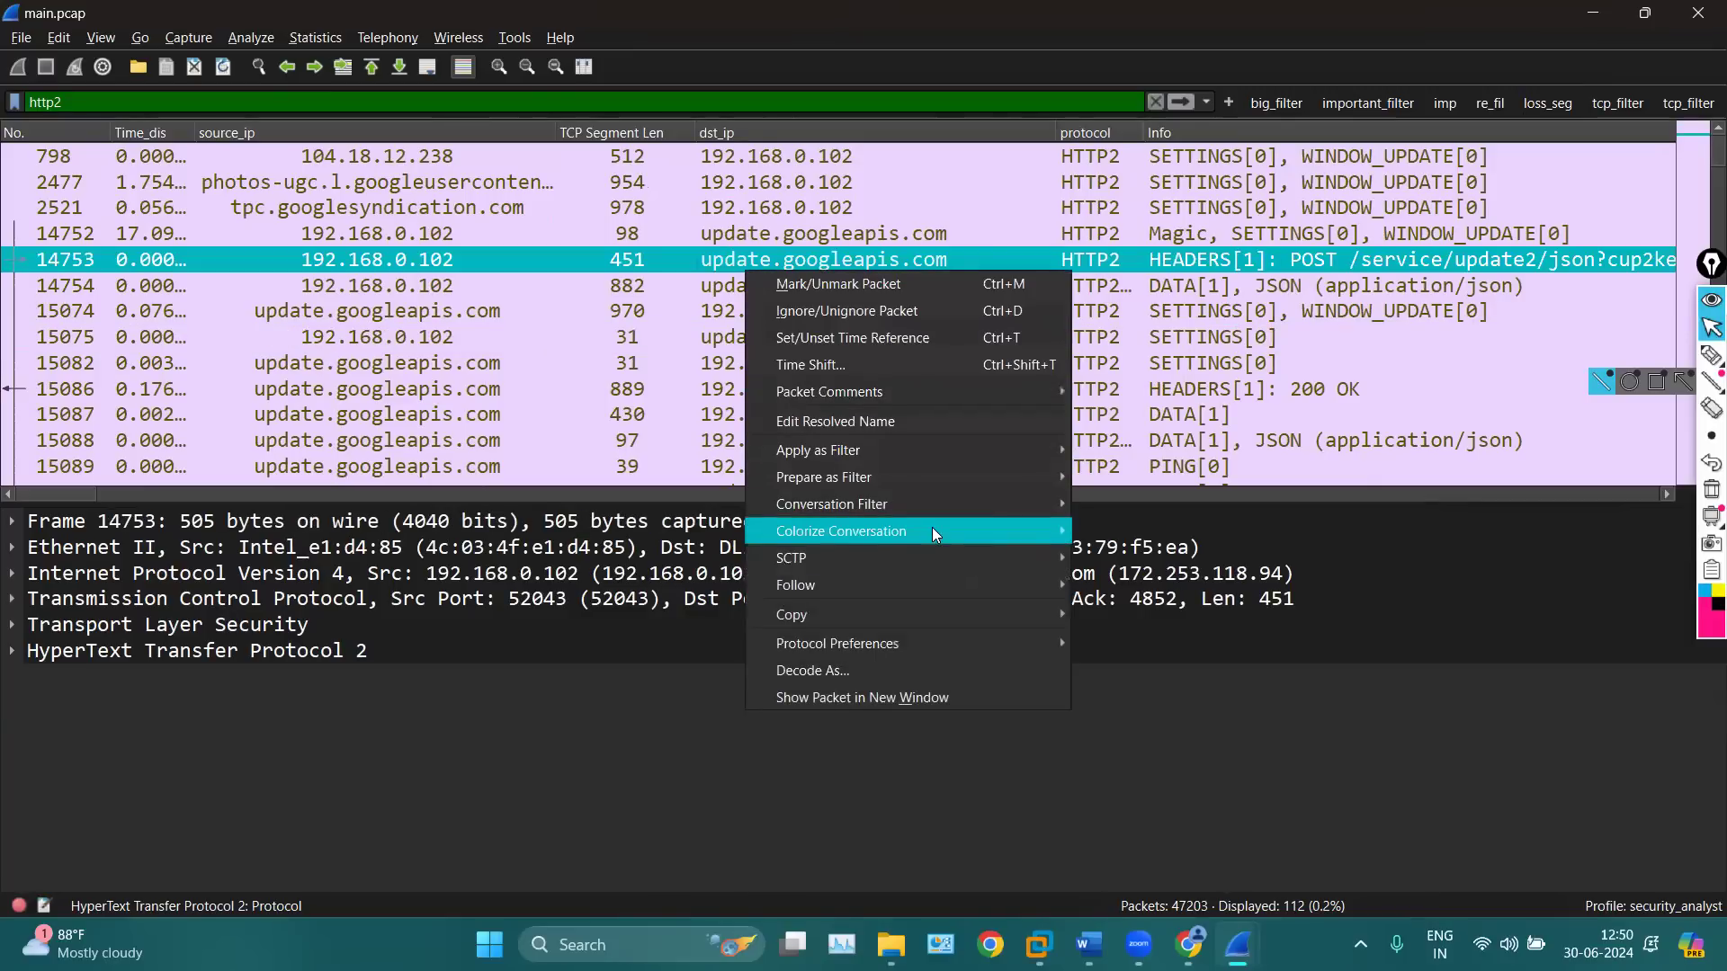
left_click(1233, 803)
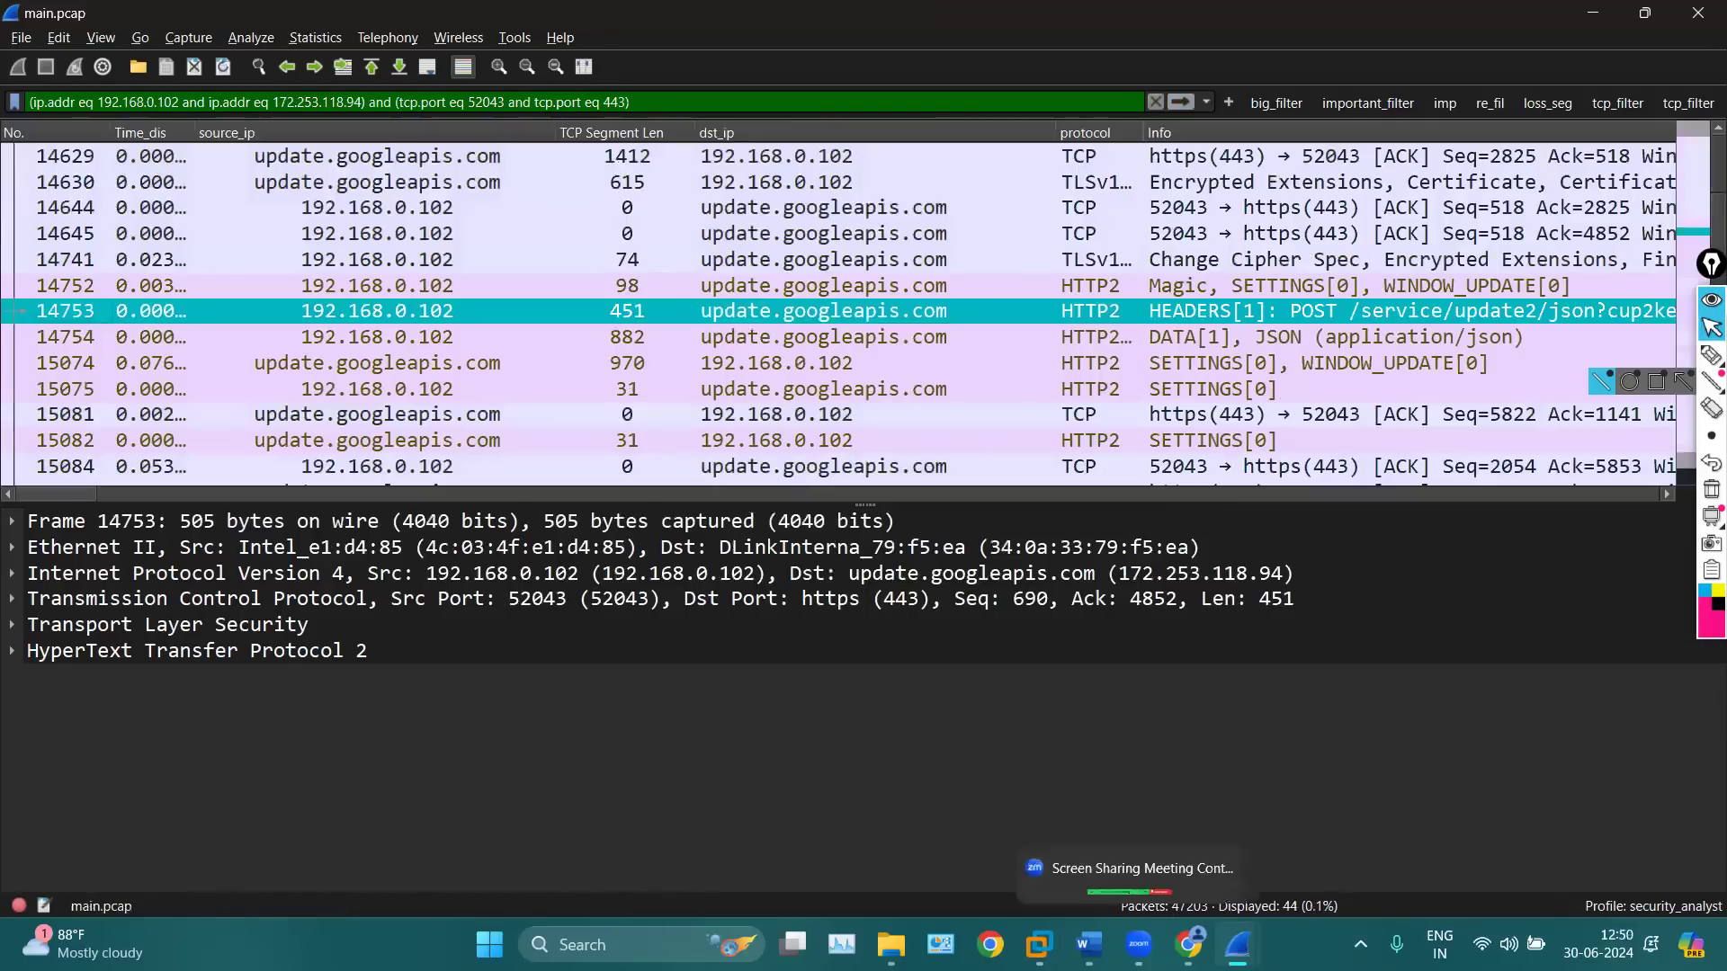
Check the live Wi-Fi capture window and return to main.pcap
left_click(1173, 856)
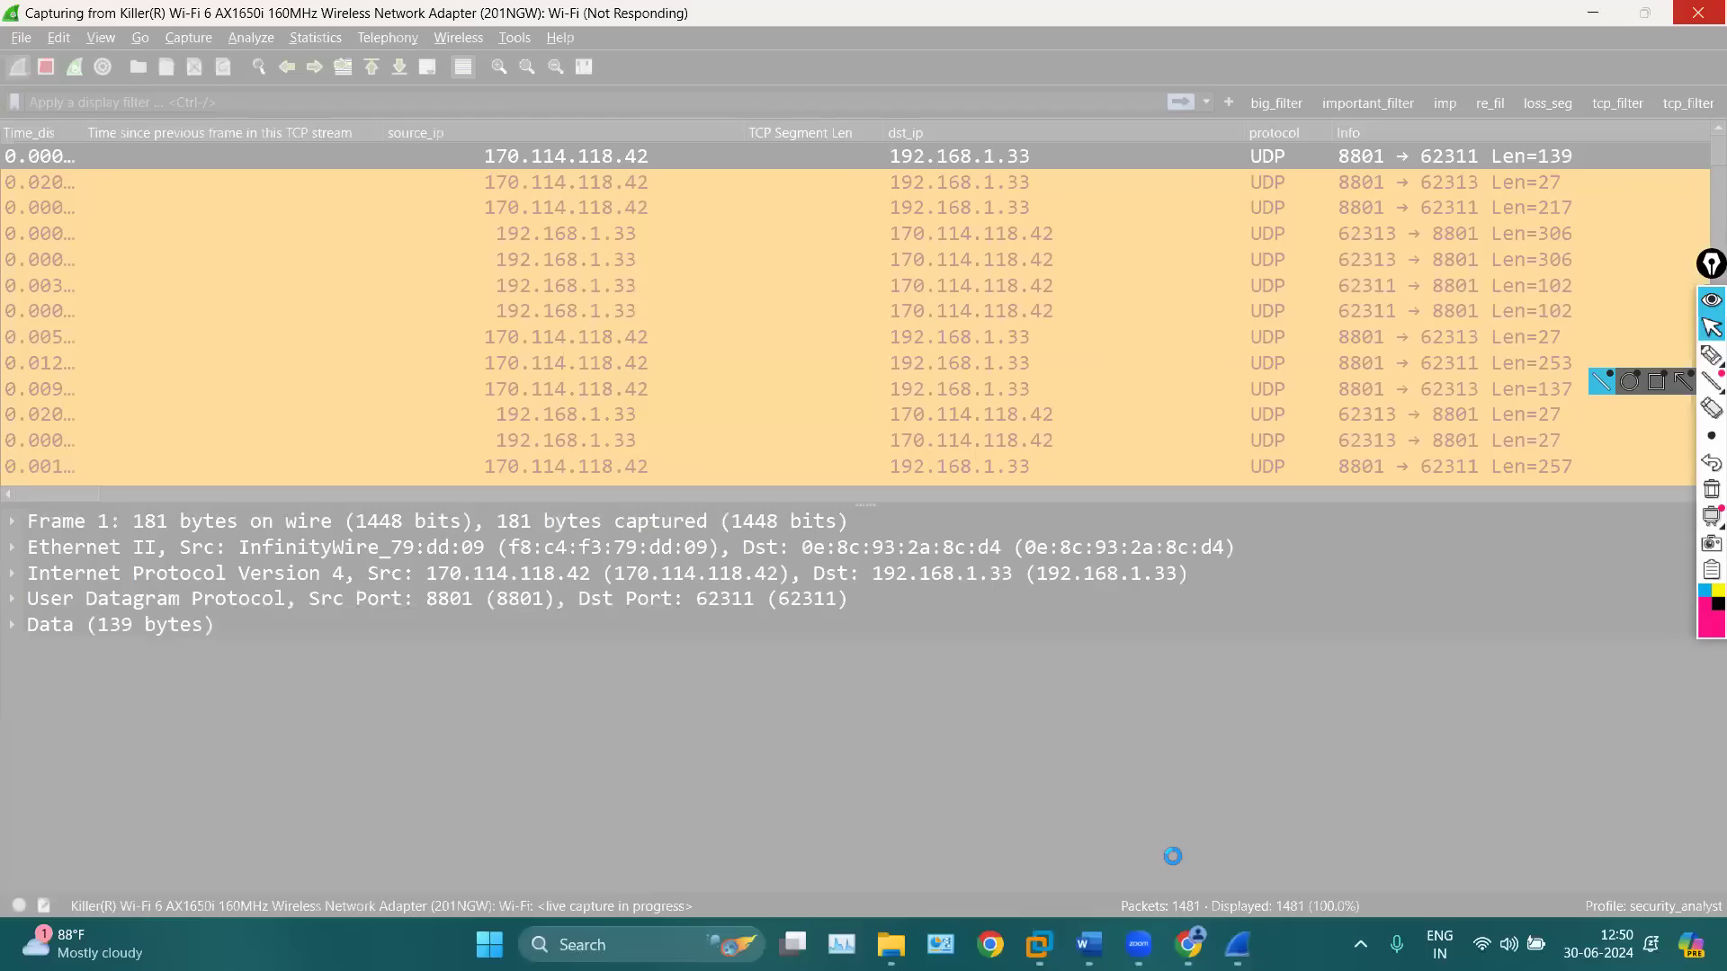
mouse_move(1236, 932)
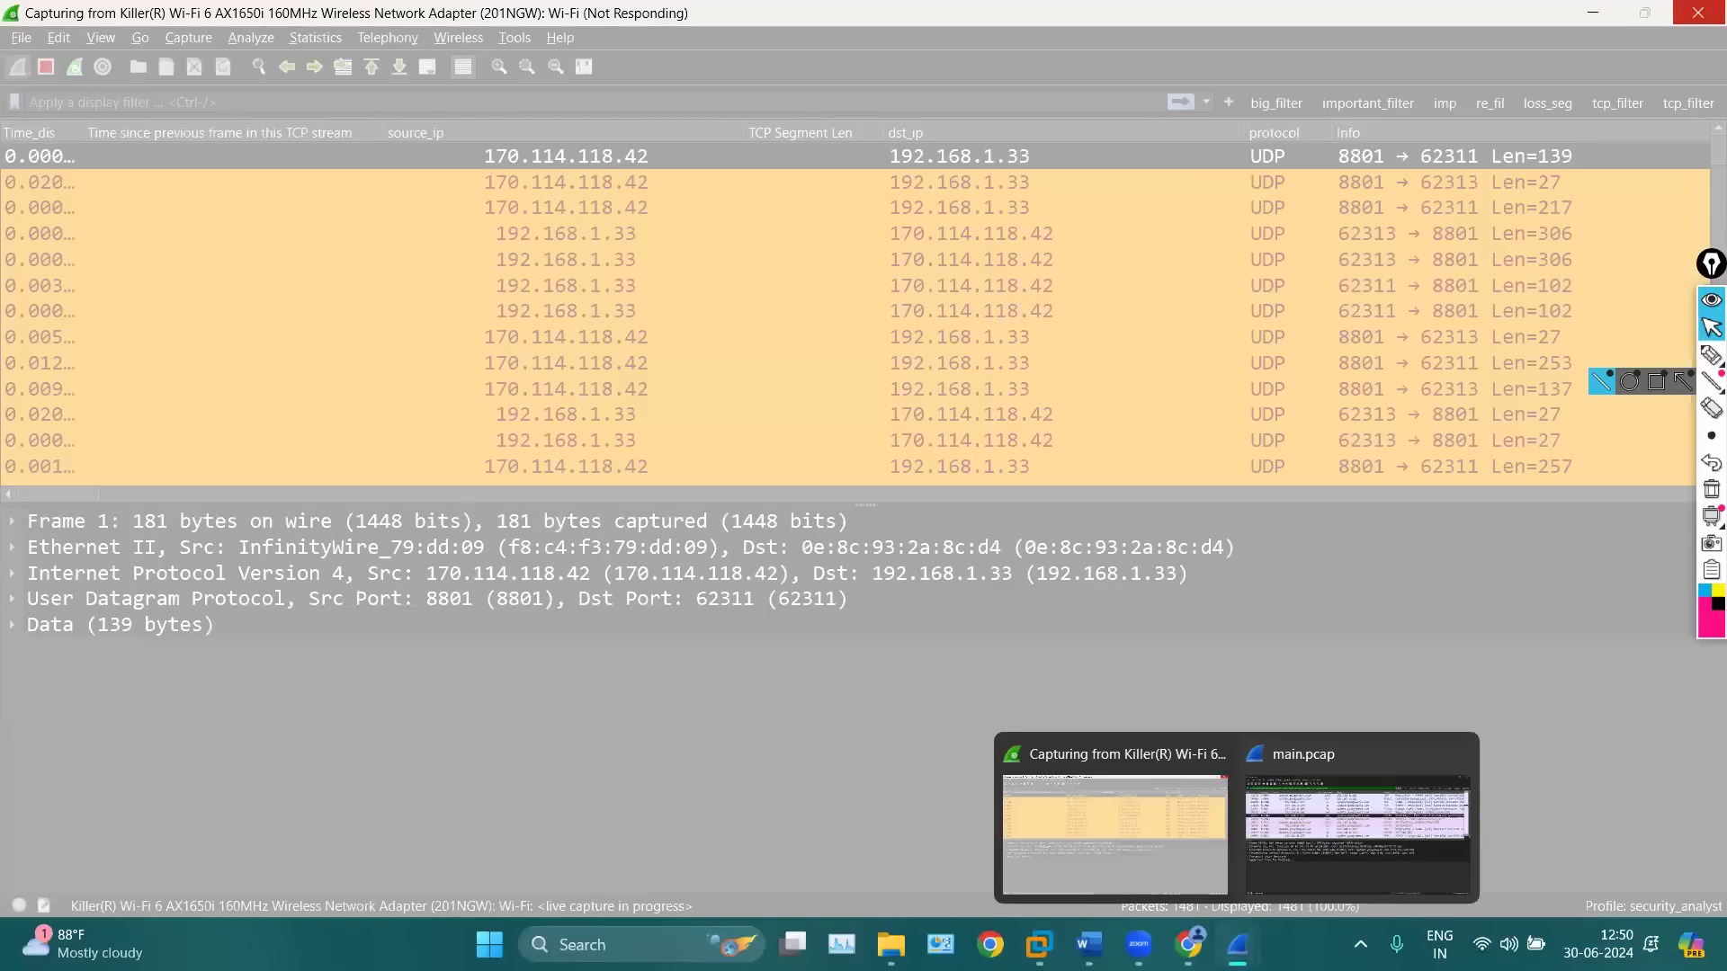
left_click(1286, 835)
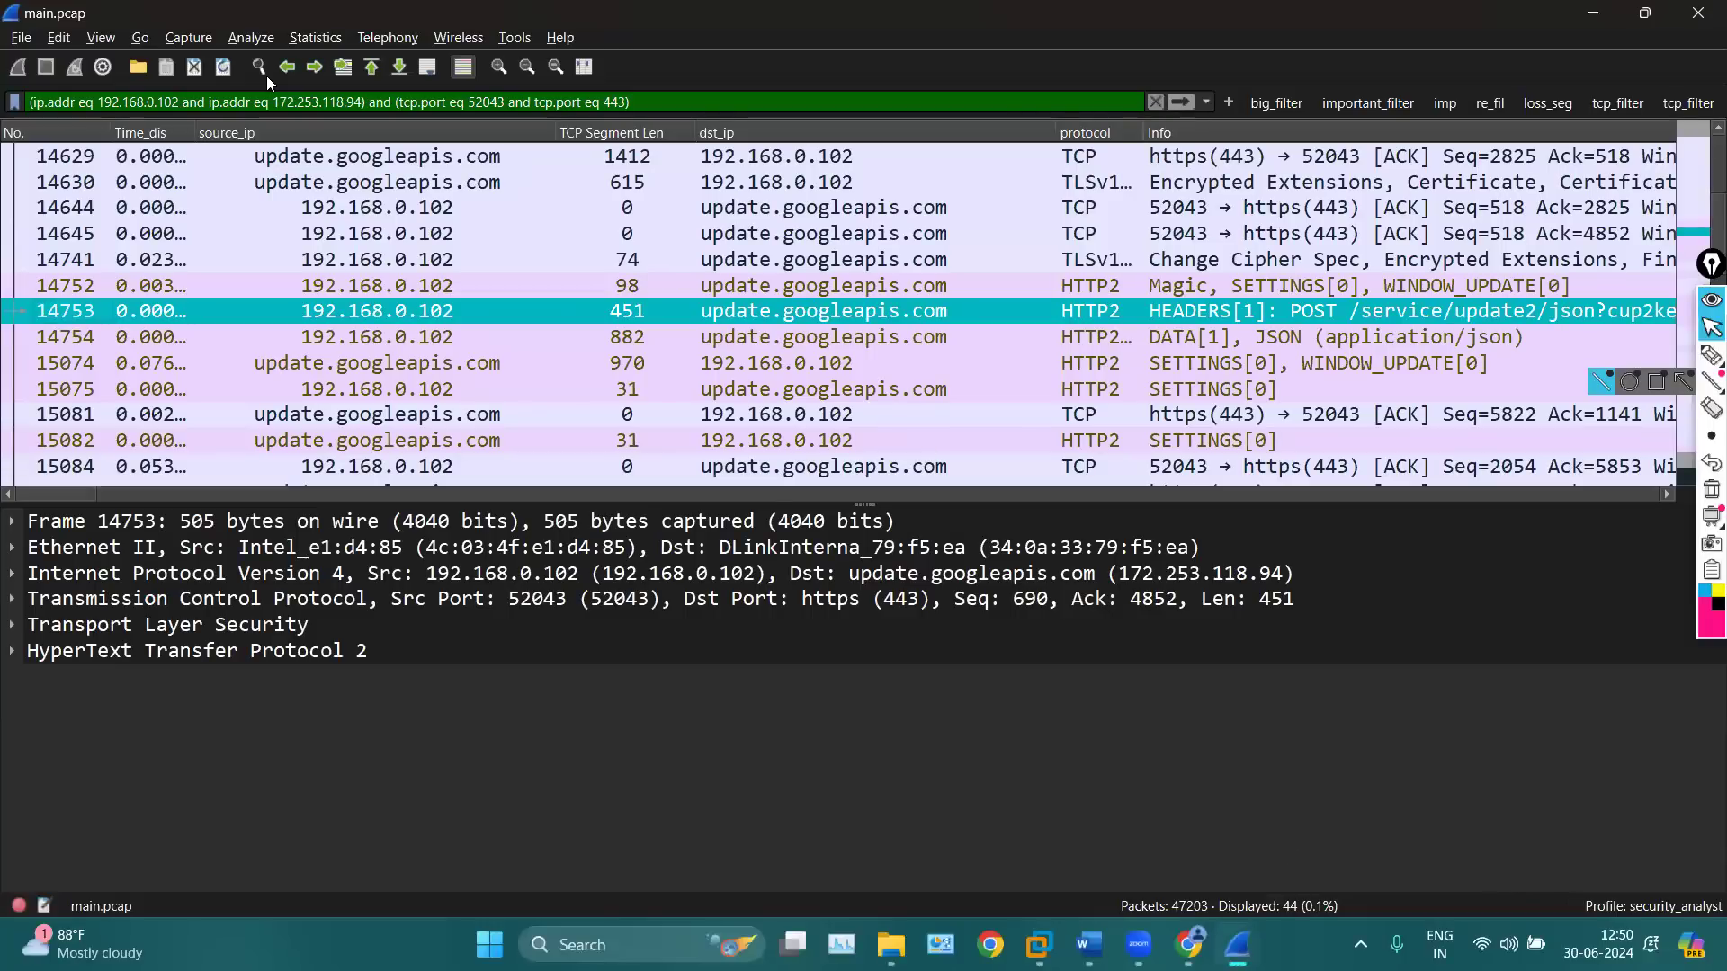
Widen the Time_dis column and narrow the dst_ip column in the packet list
left_click_drag(195, 131, 325, 157)
left_click(539, 182)
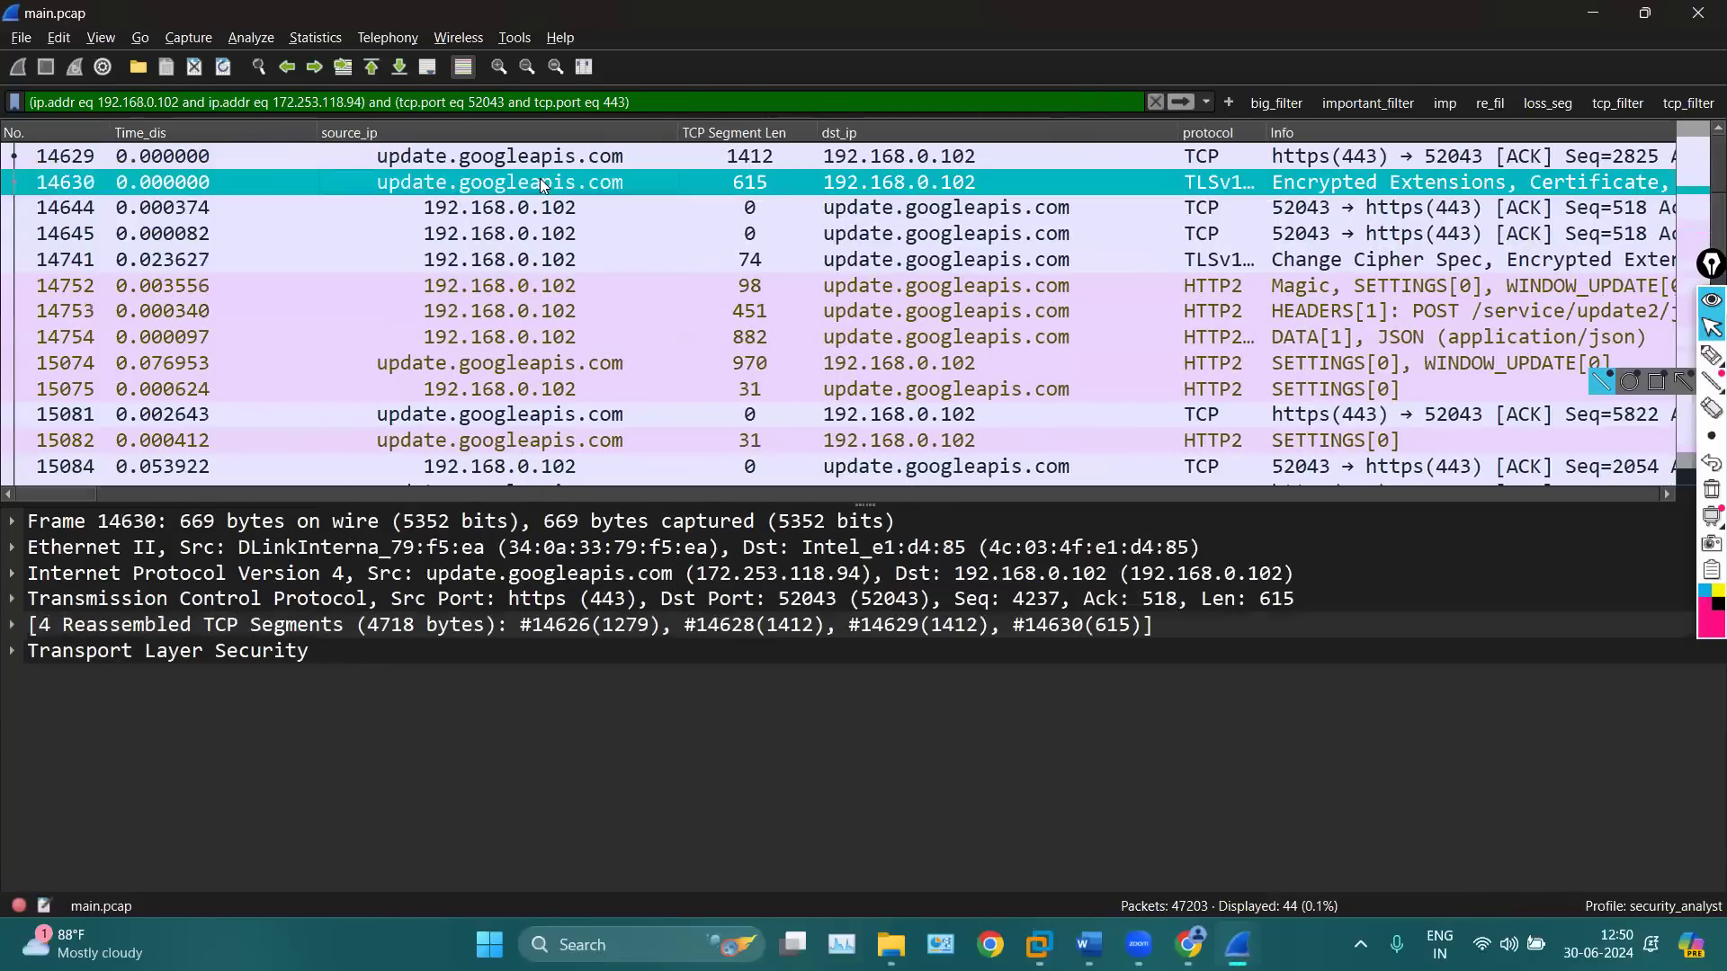
left_click(506, 162)
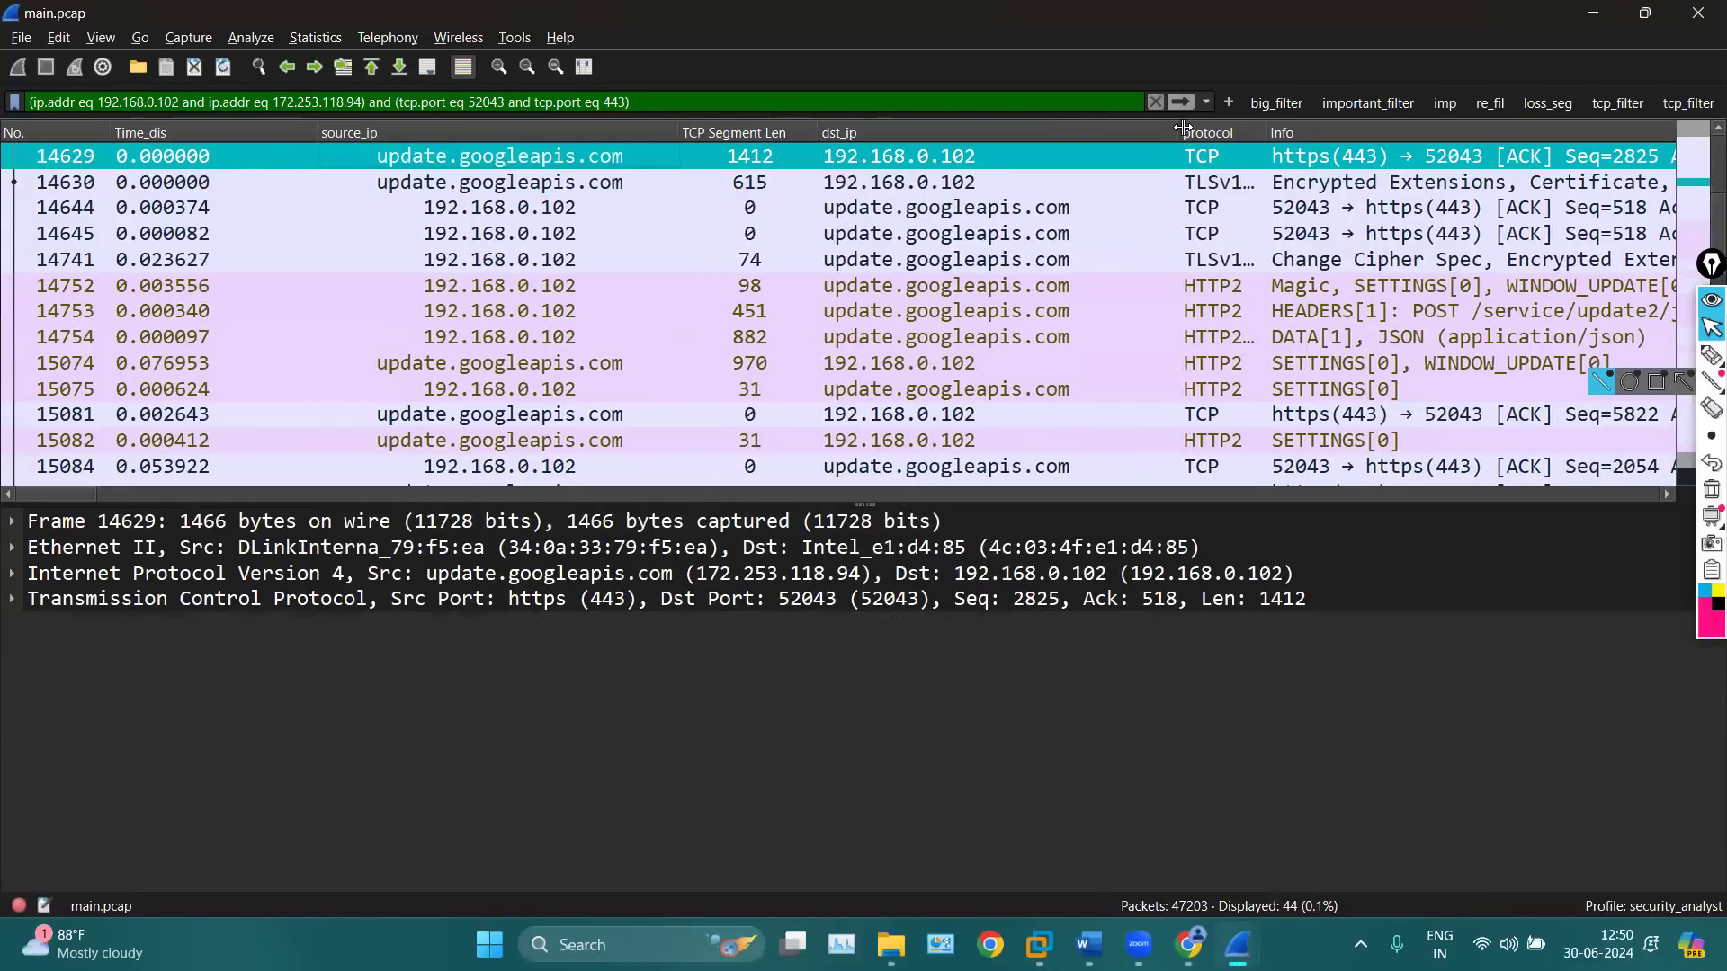
left_click_drag(1181, 128, 1125, 128)
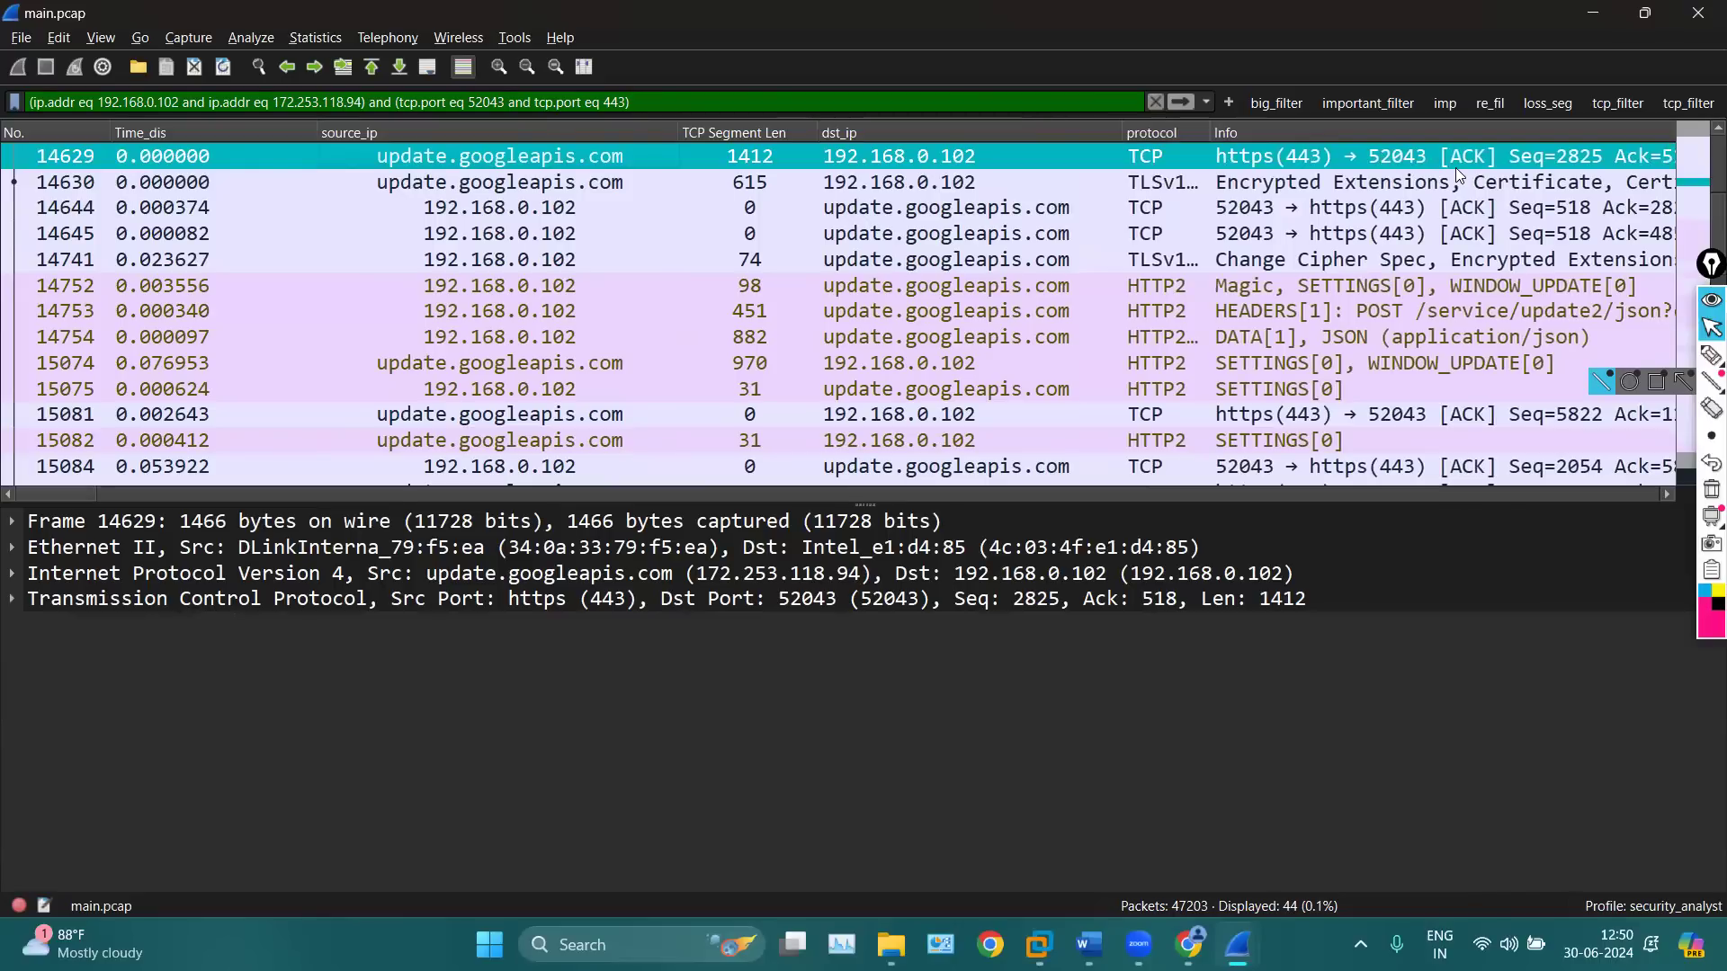
Step through the conversation's TLS handshake and ACK packets from 14630 to 14741, examining their Info entries
left_click(1362, 179)
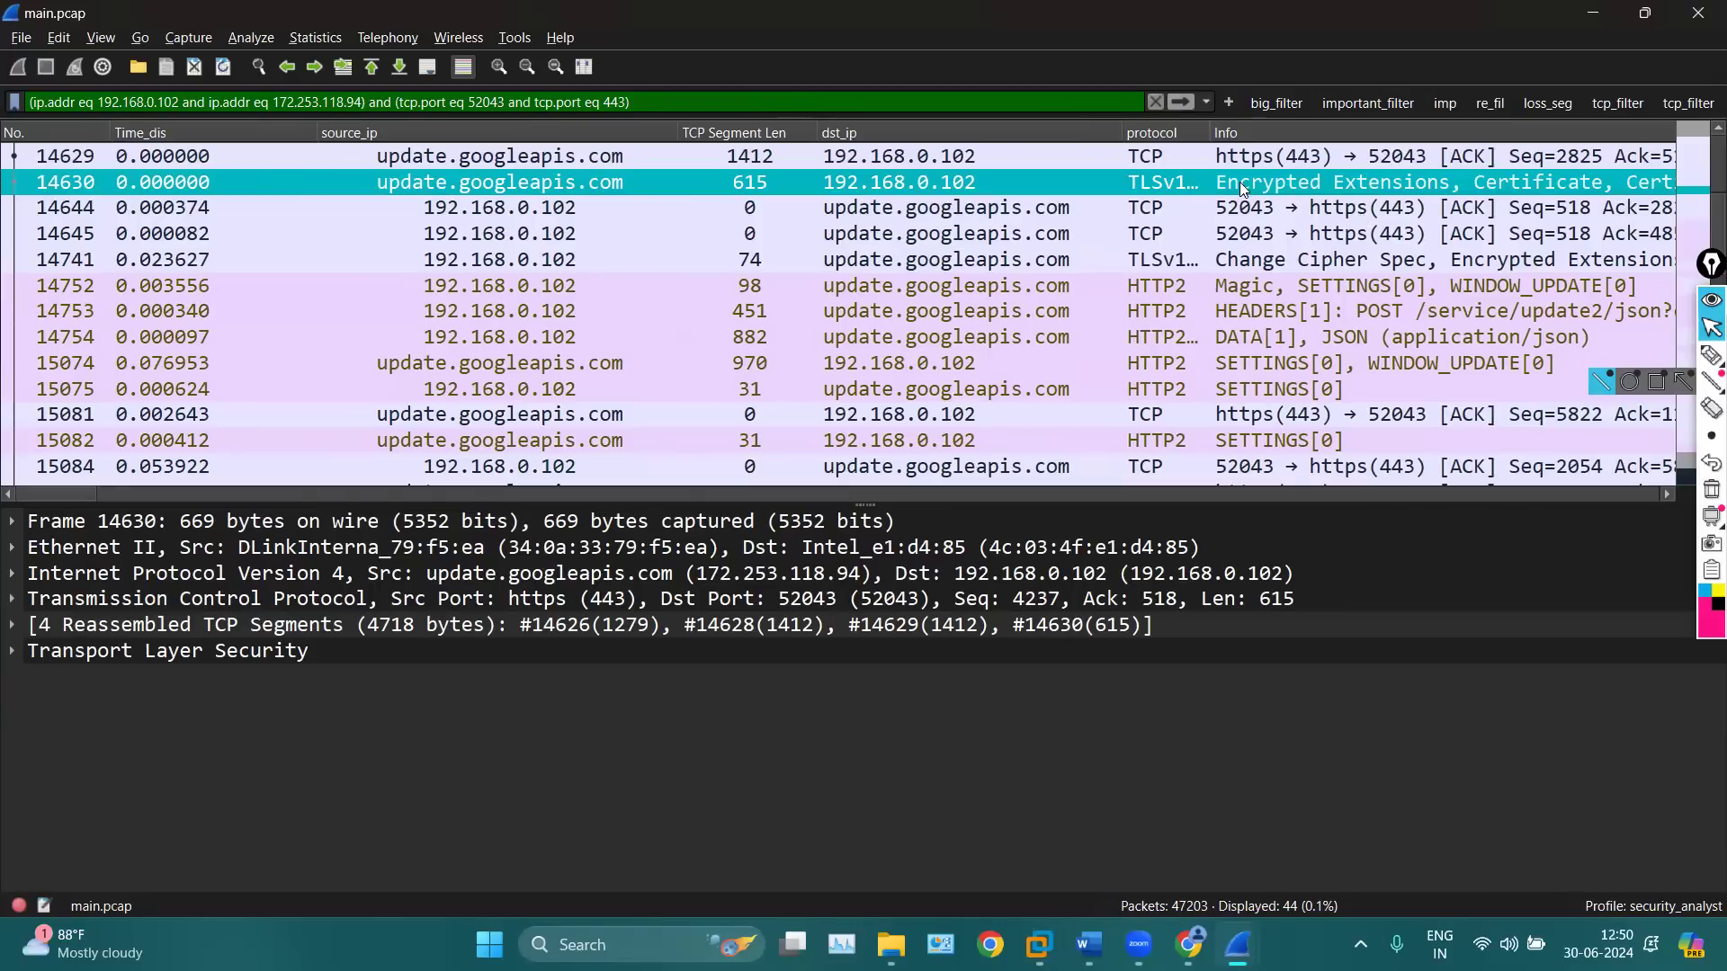
left_click(909, 494)
left_click_drag(909, 490, 778, 490)
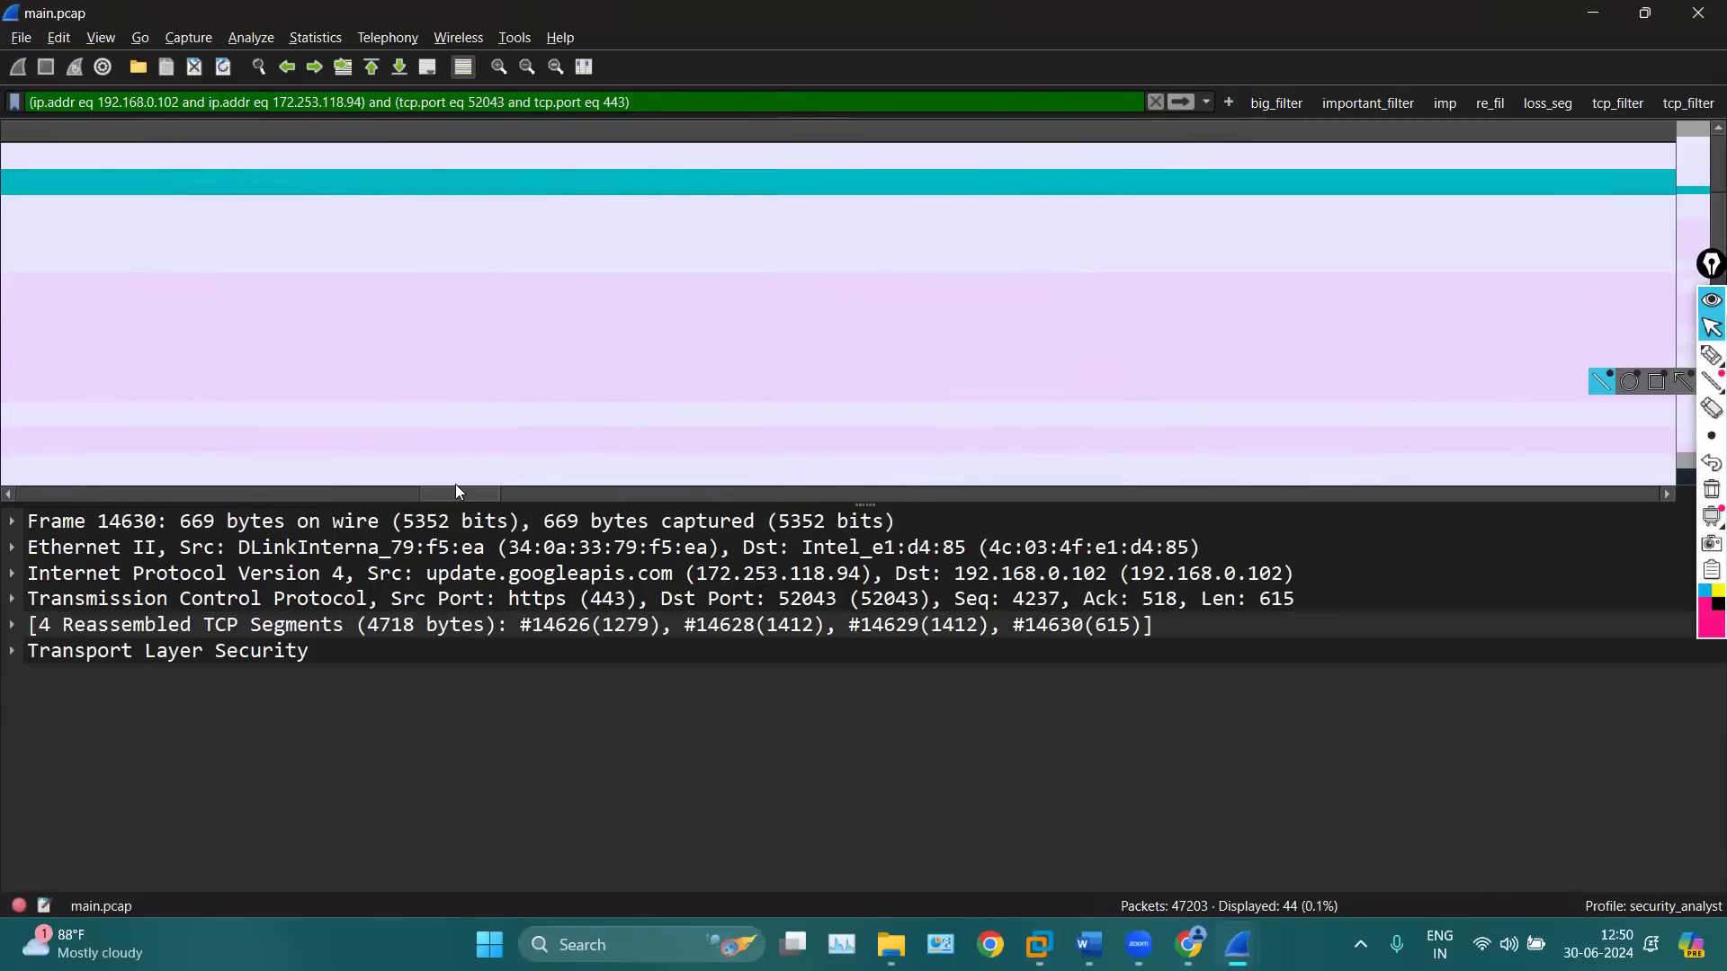
left_click_drag(460, 504, 41, 481)
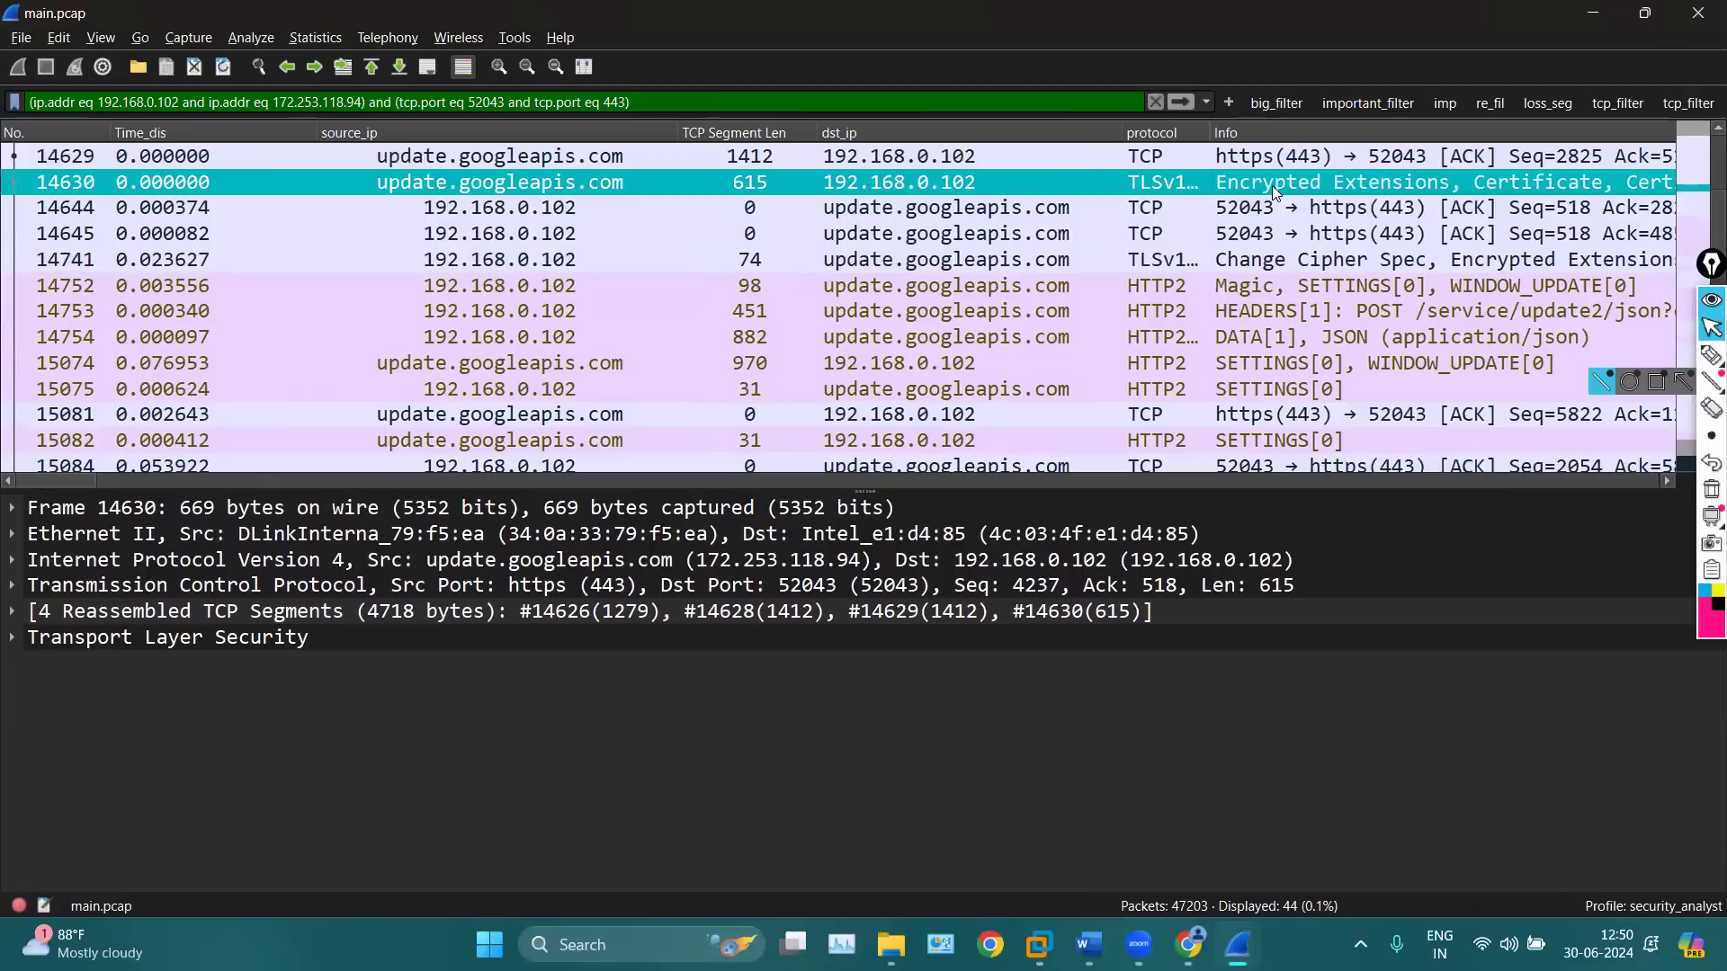
left_click(1255, 210)
left_click(1260, 232)
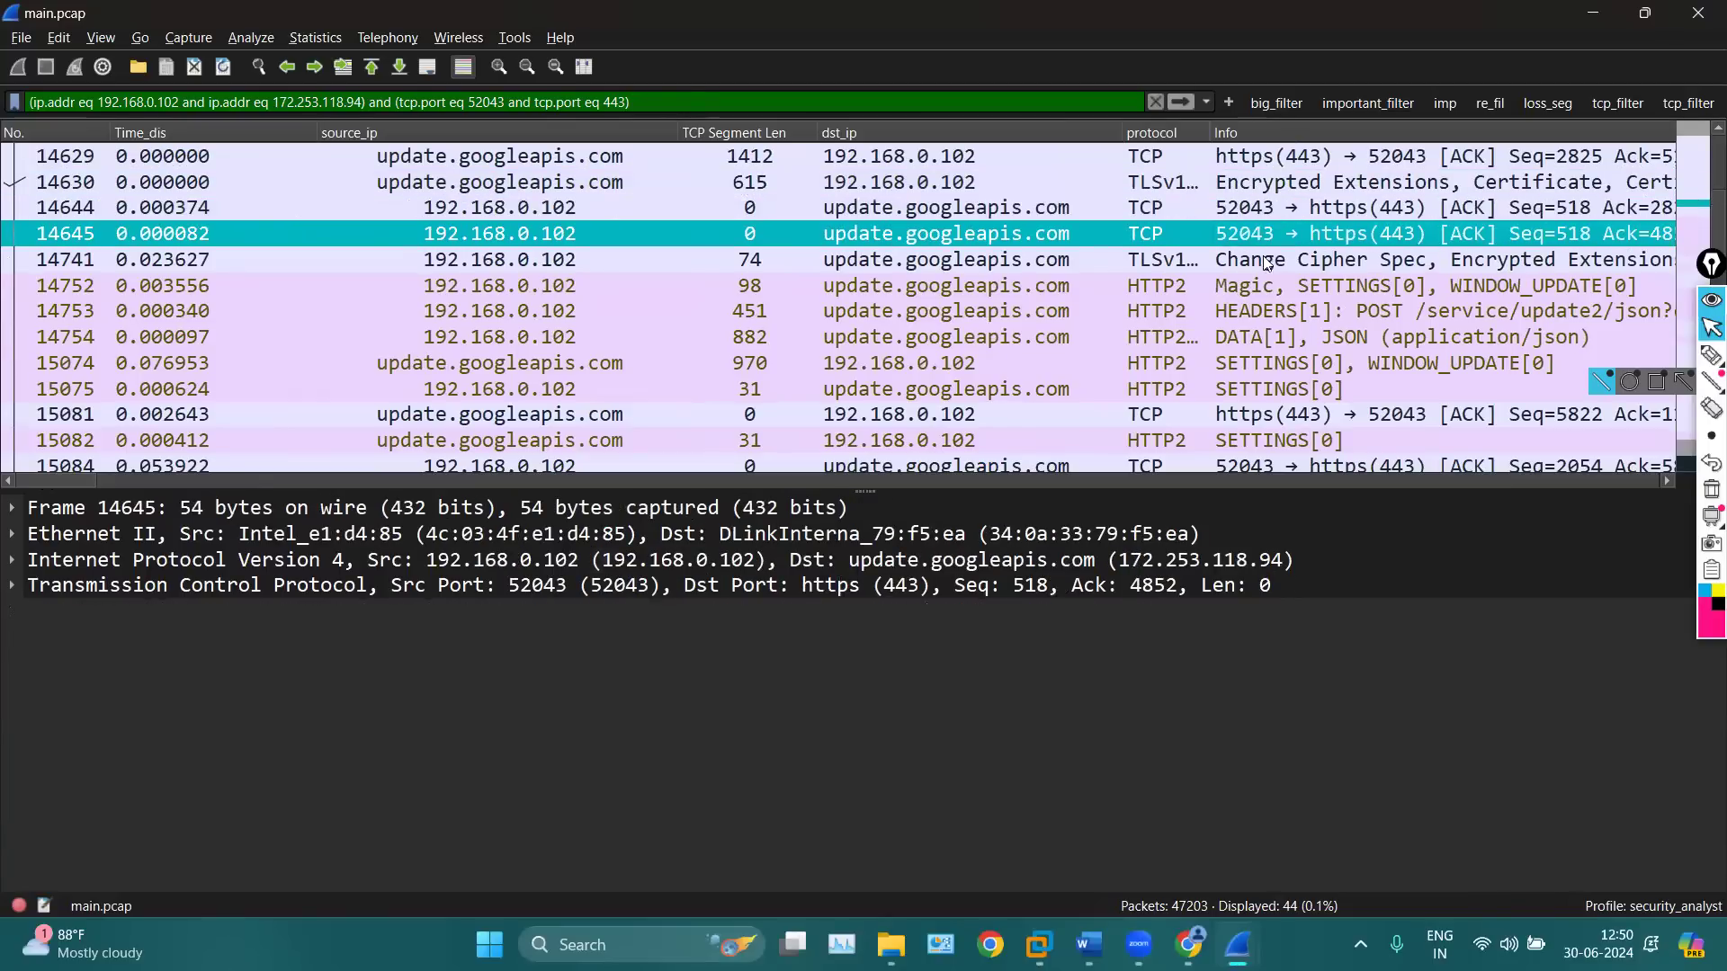
left_click(1265, 260)
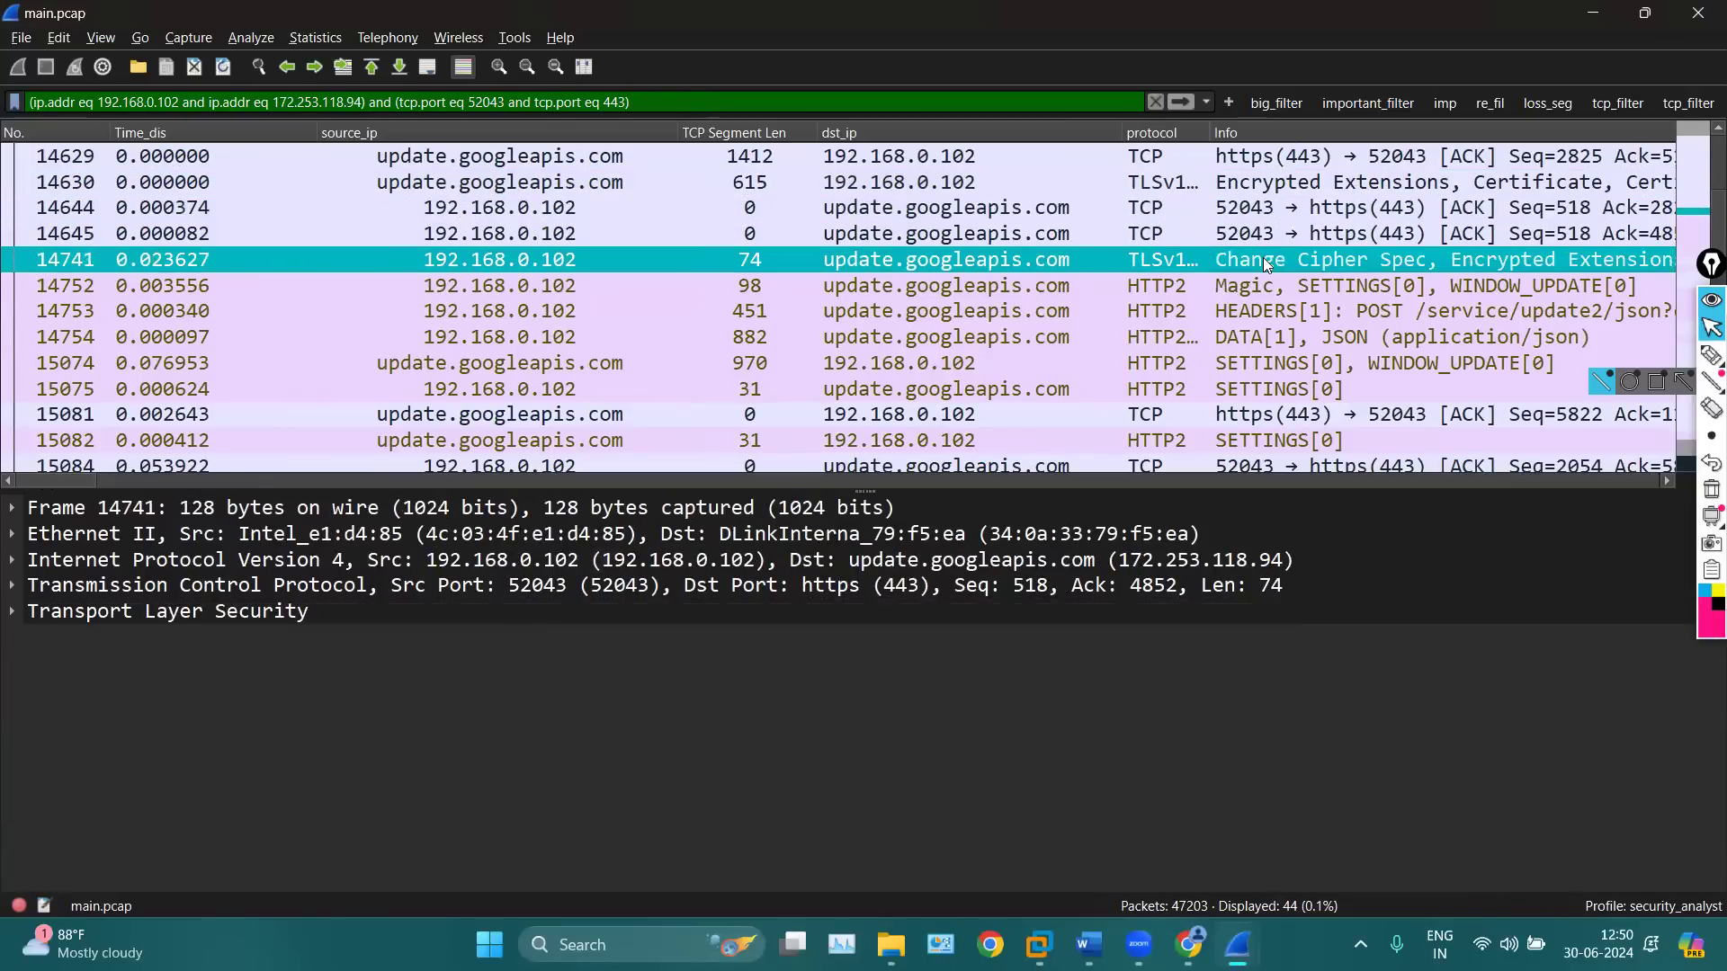
Select packet 14752 and expand its three HyperText Transfer Protocol 2 layers, including the Magic and SETTINGS stream details
left_click(1272, 287)
scroll(1271, 290, "down", 2)
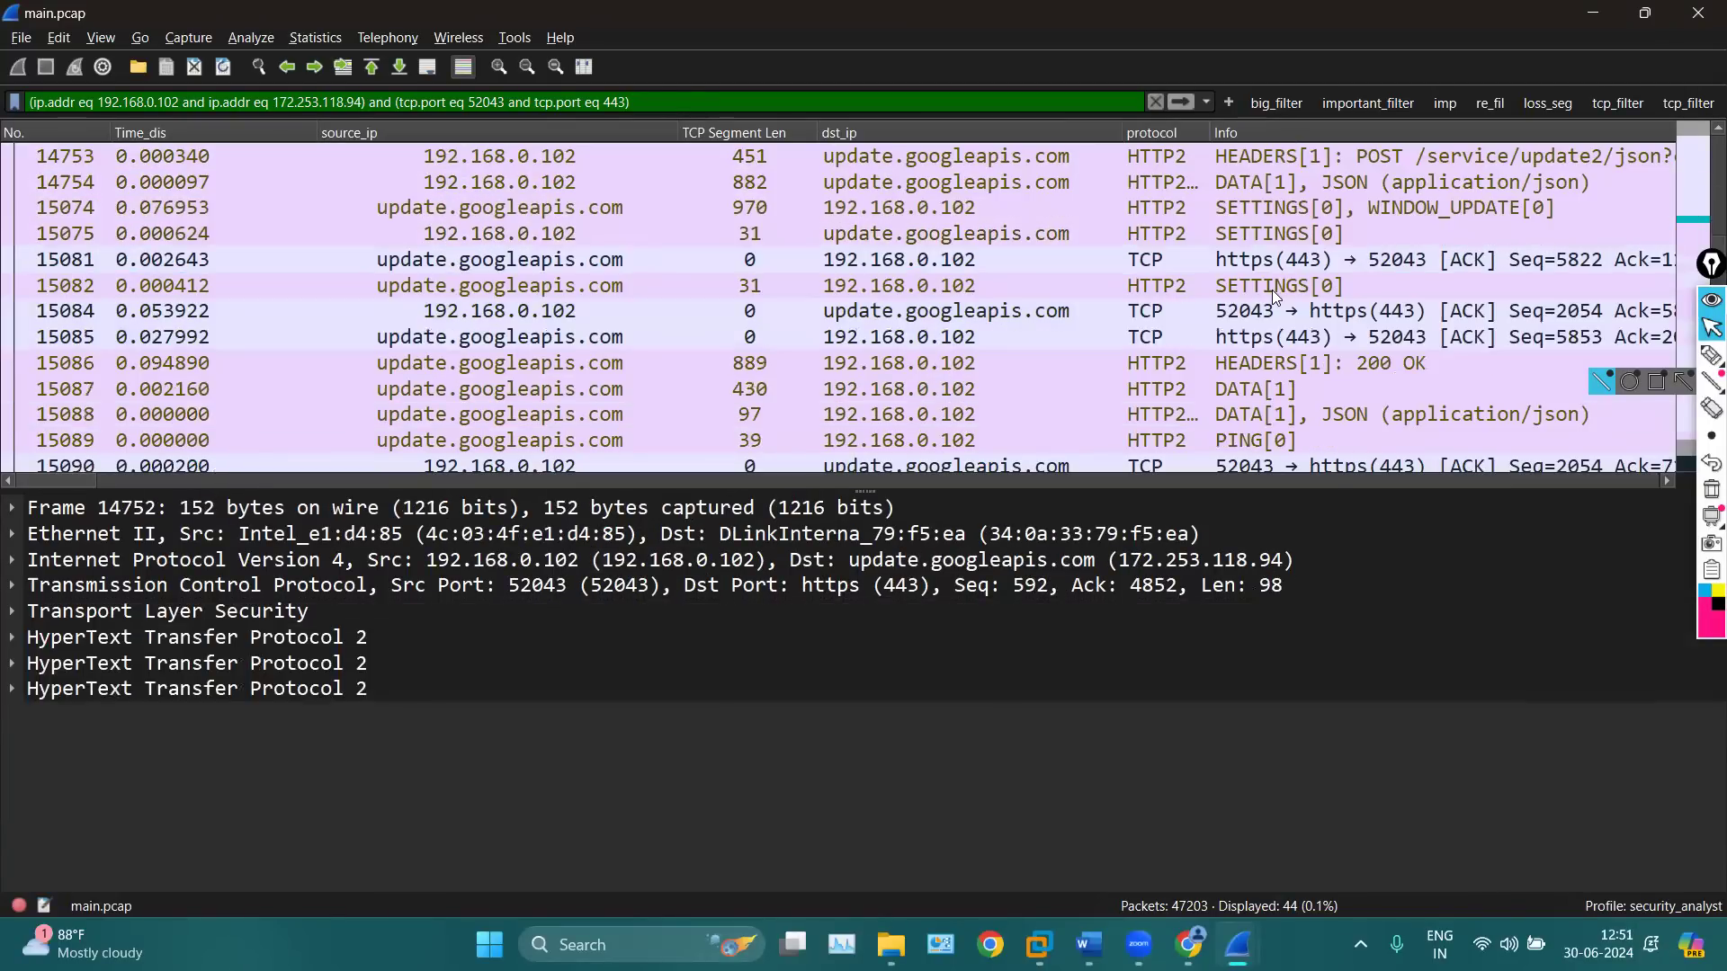
scroll(1194, 196, "up", 1)
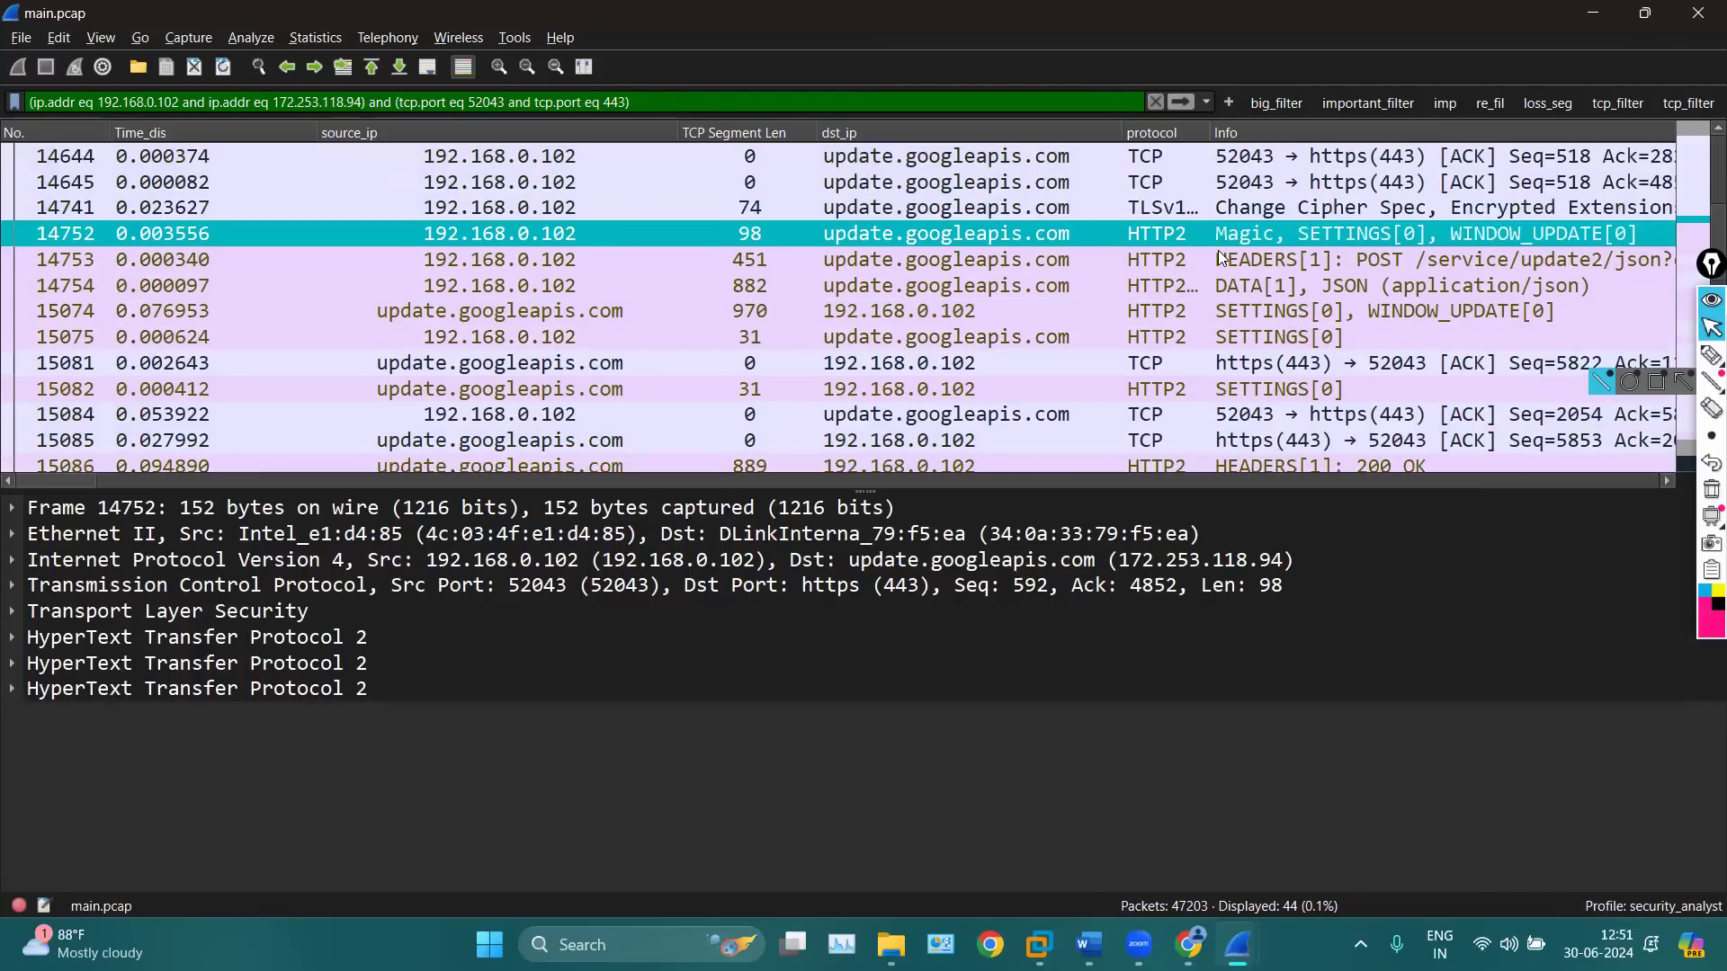
left_click(13, 637)
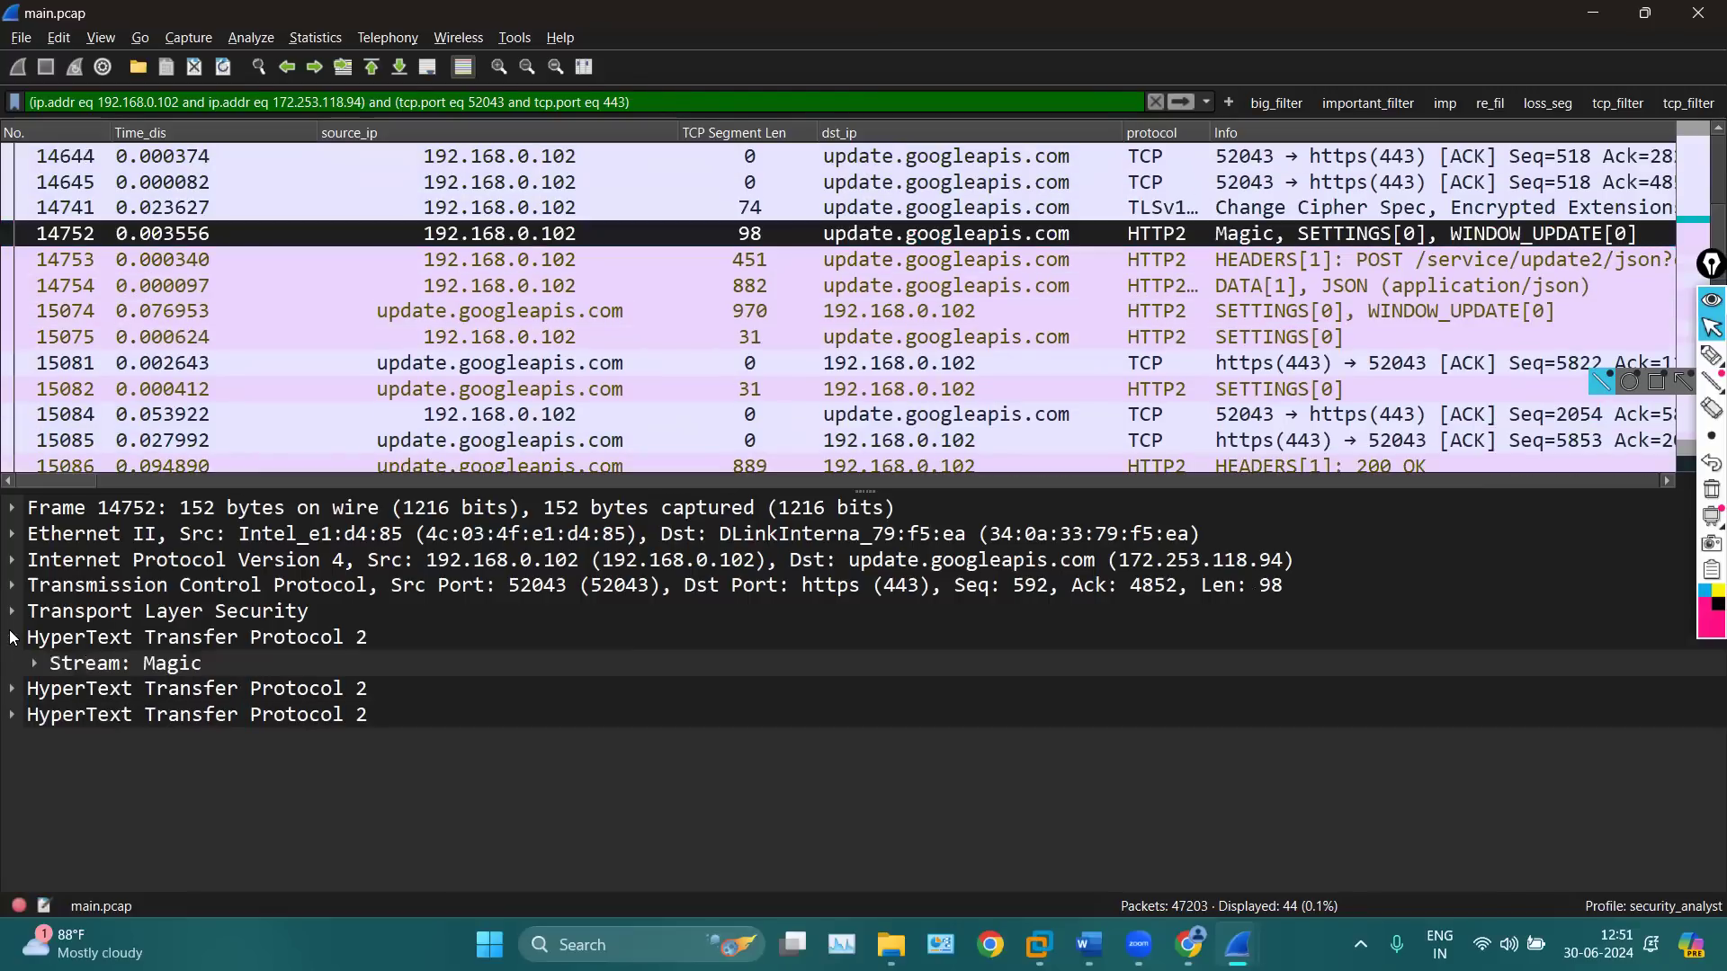
left_click(40, 663)
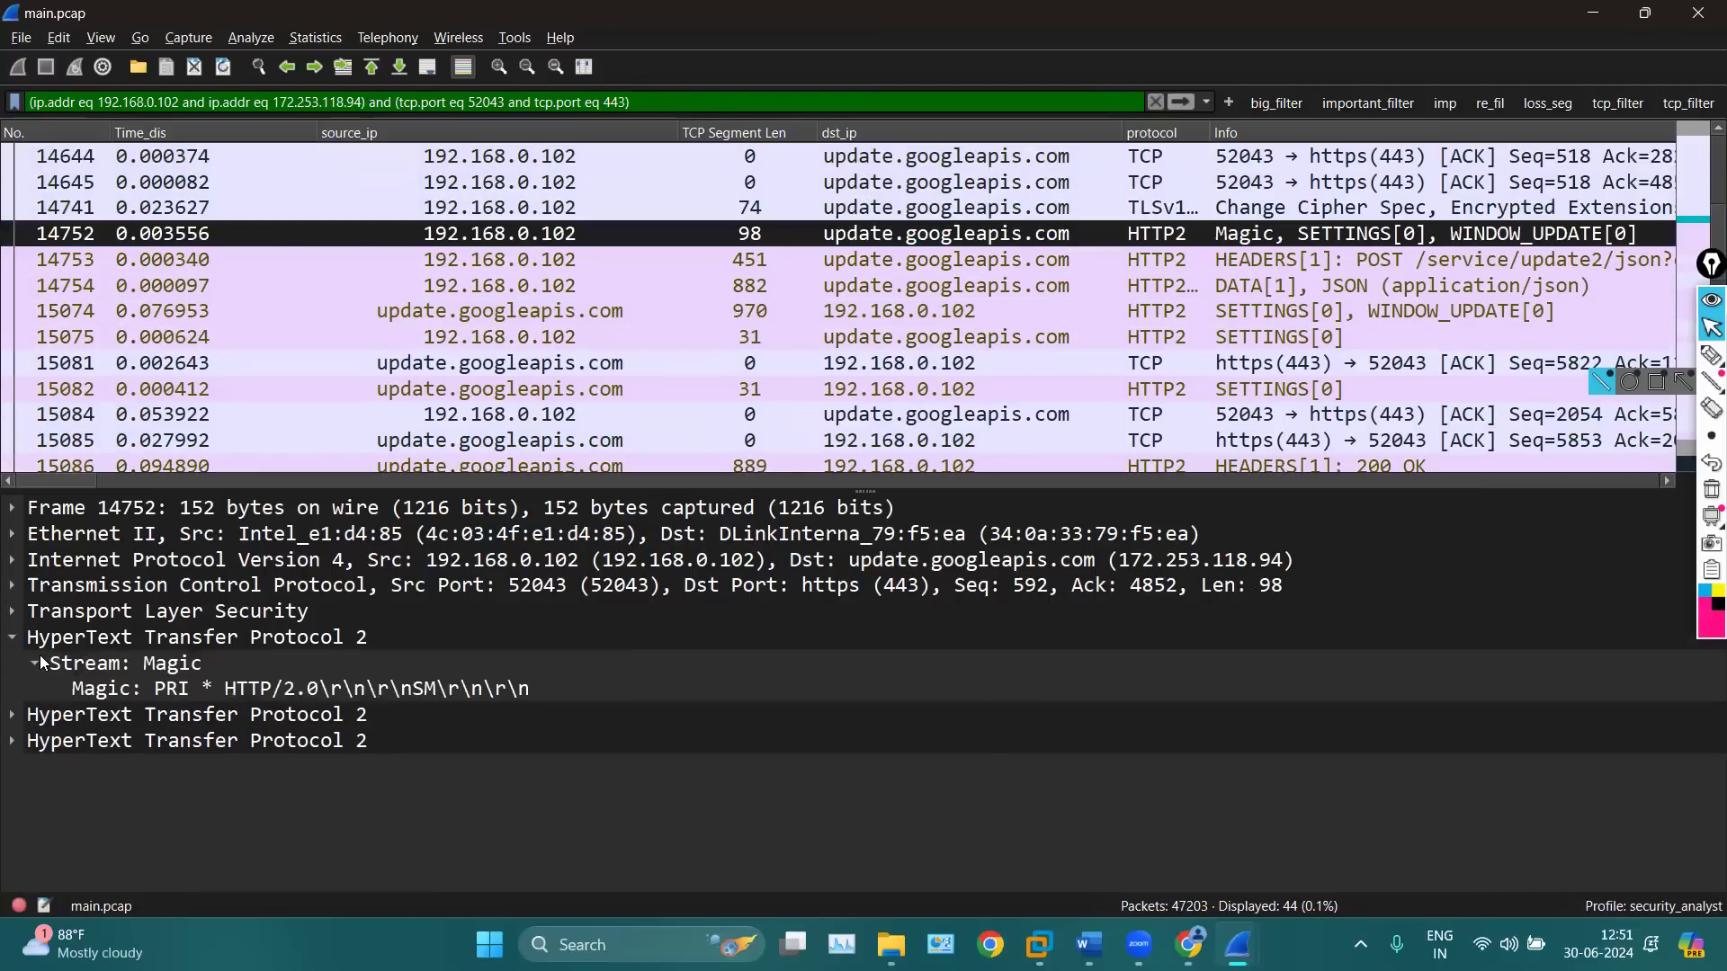
left_click(16, 698)
left_click(15, 715)
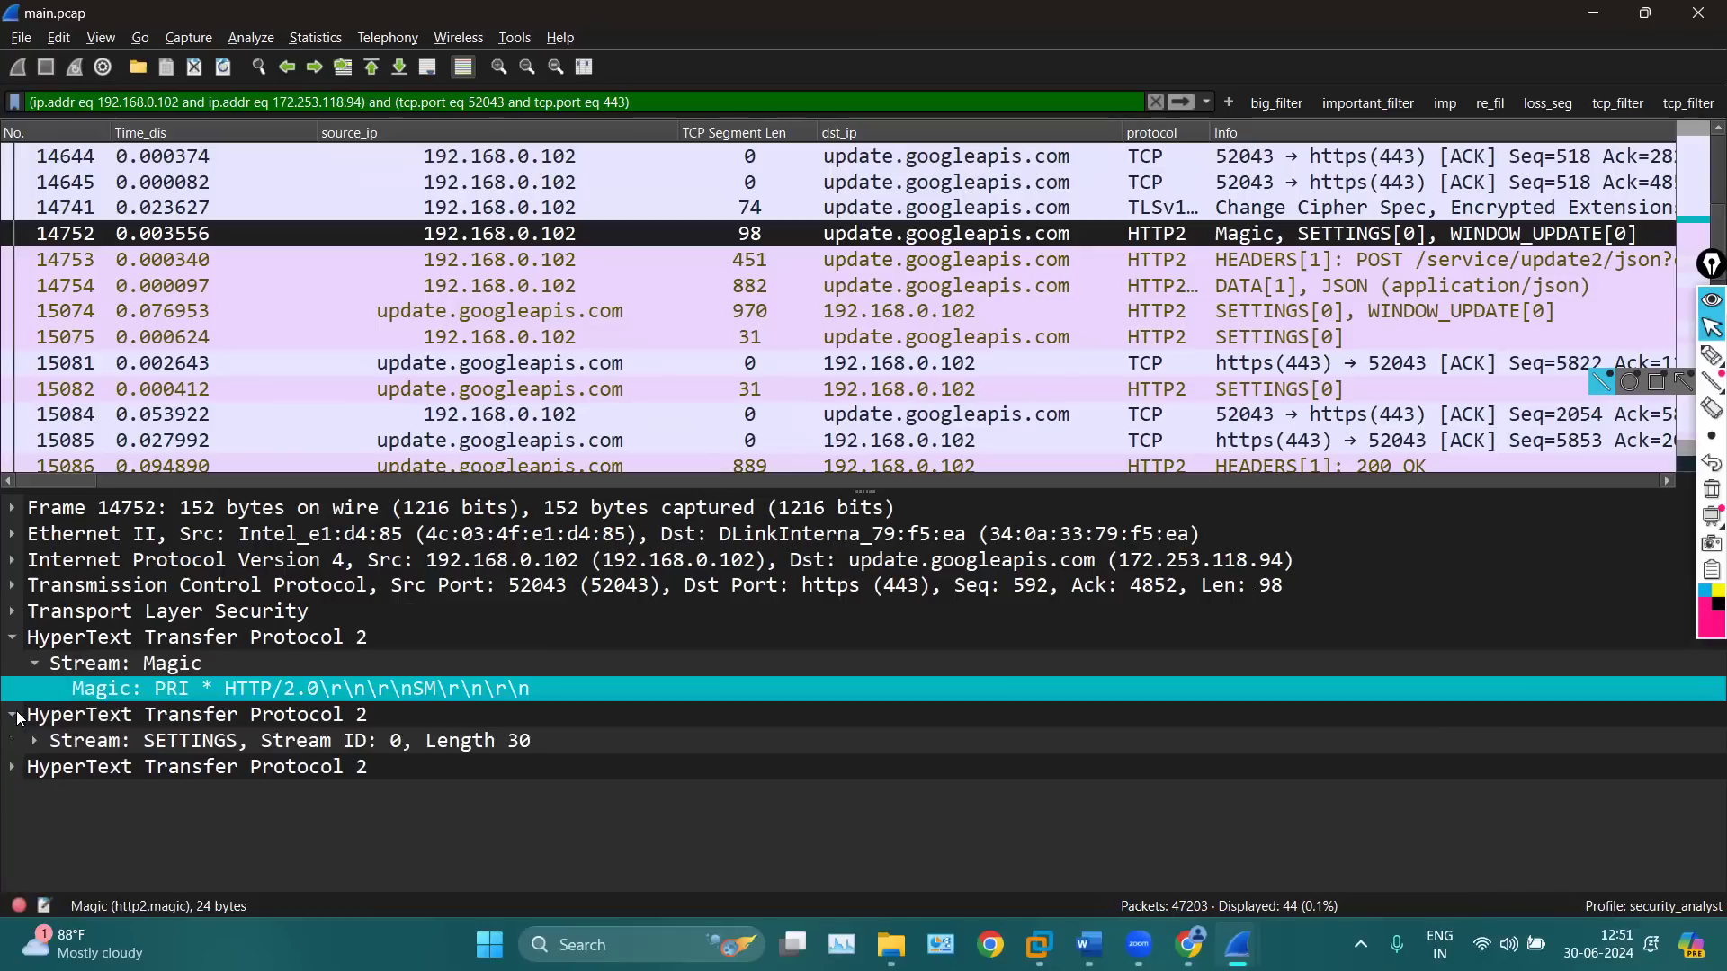
left_click(34, 740)
scroll(22, 837, "down", 2)
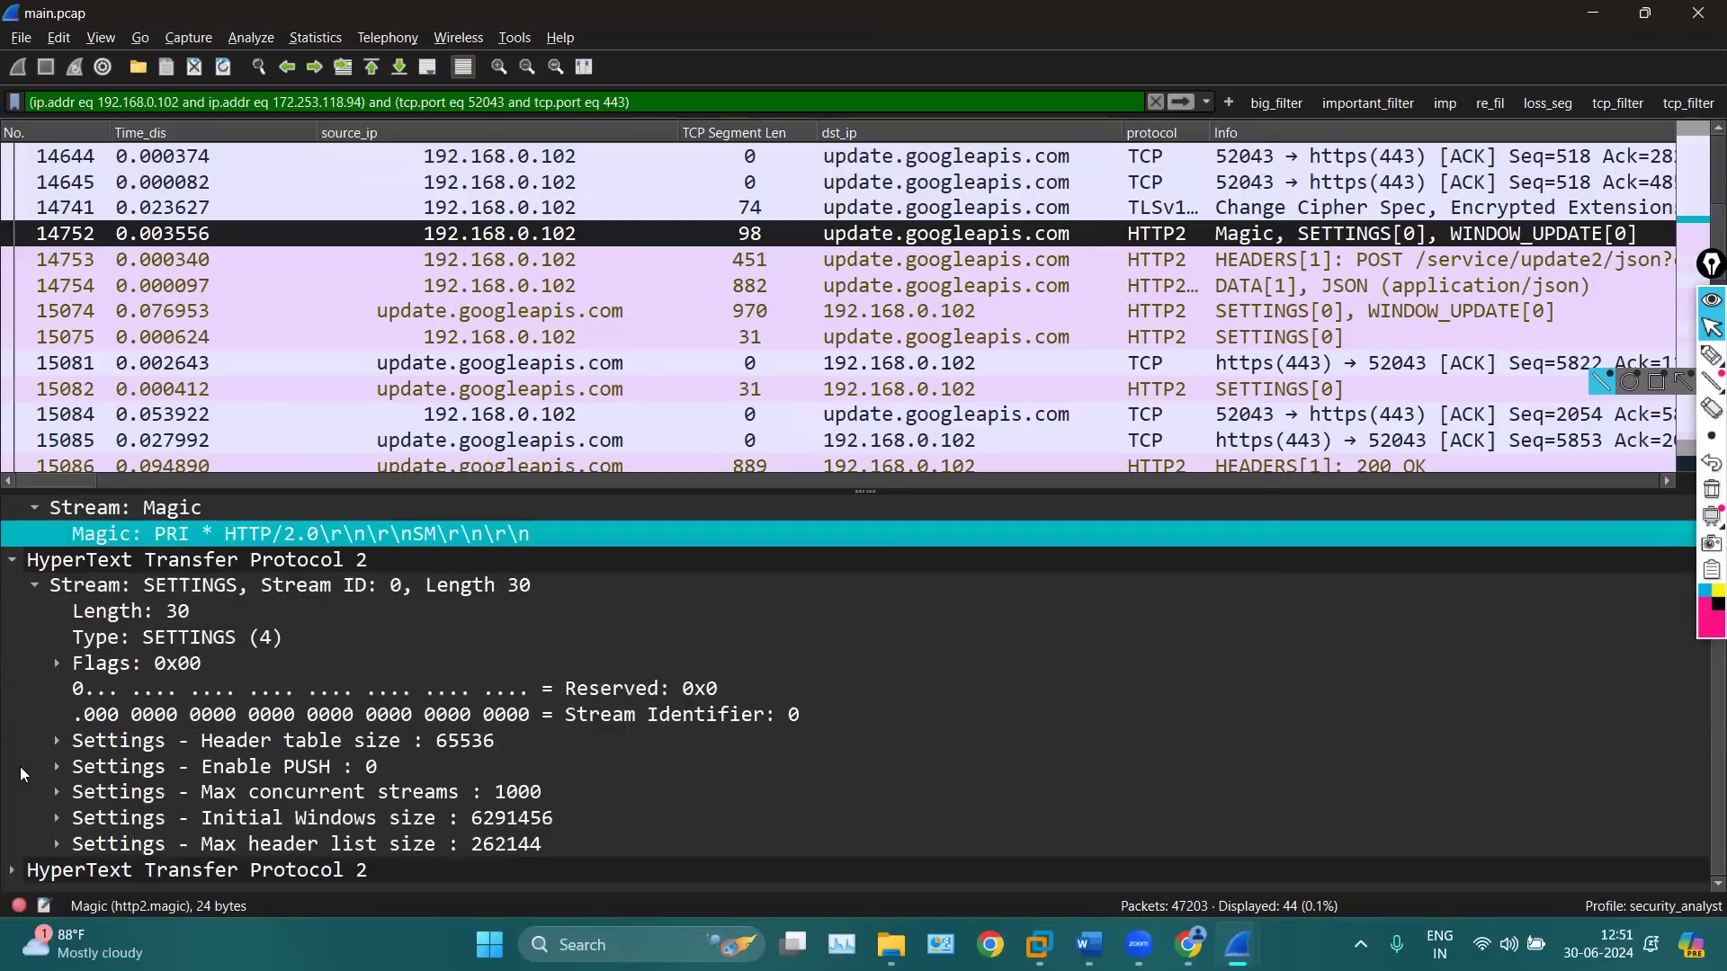
left_click(18, 869)
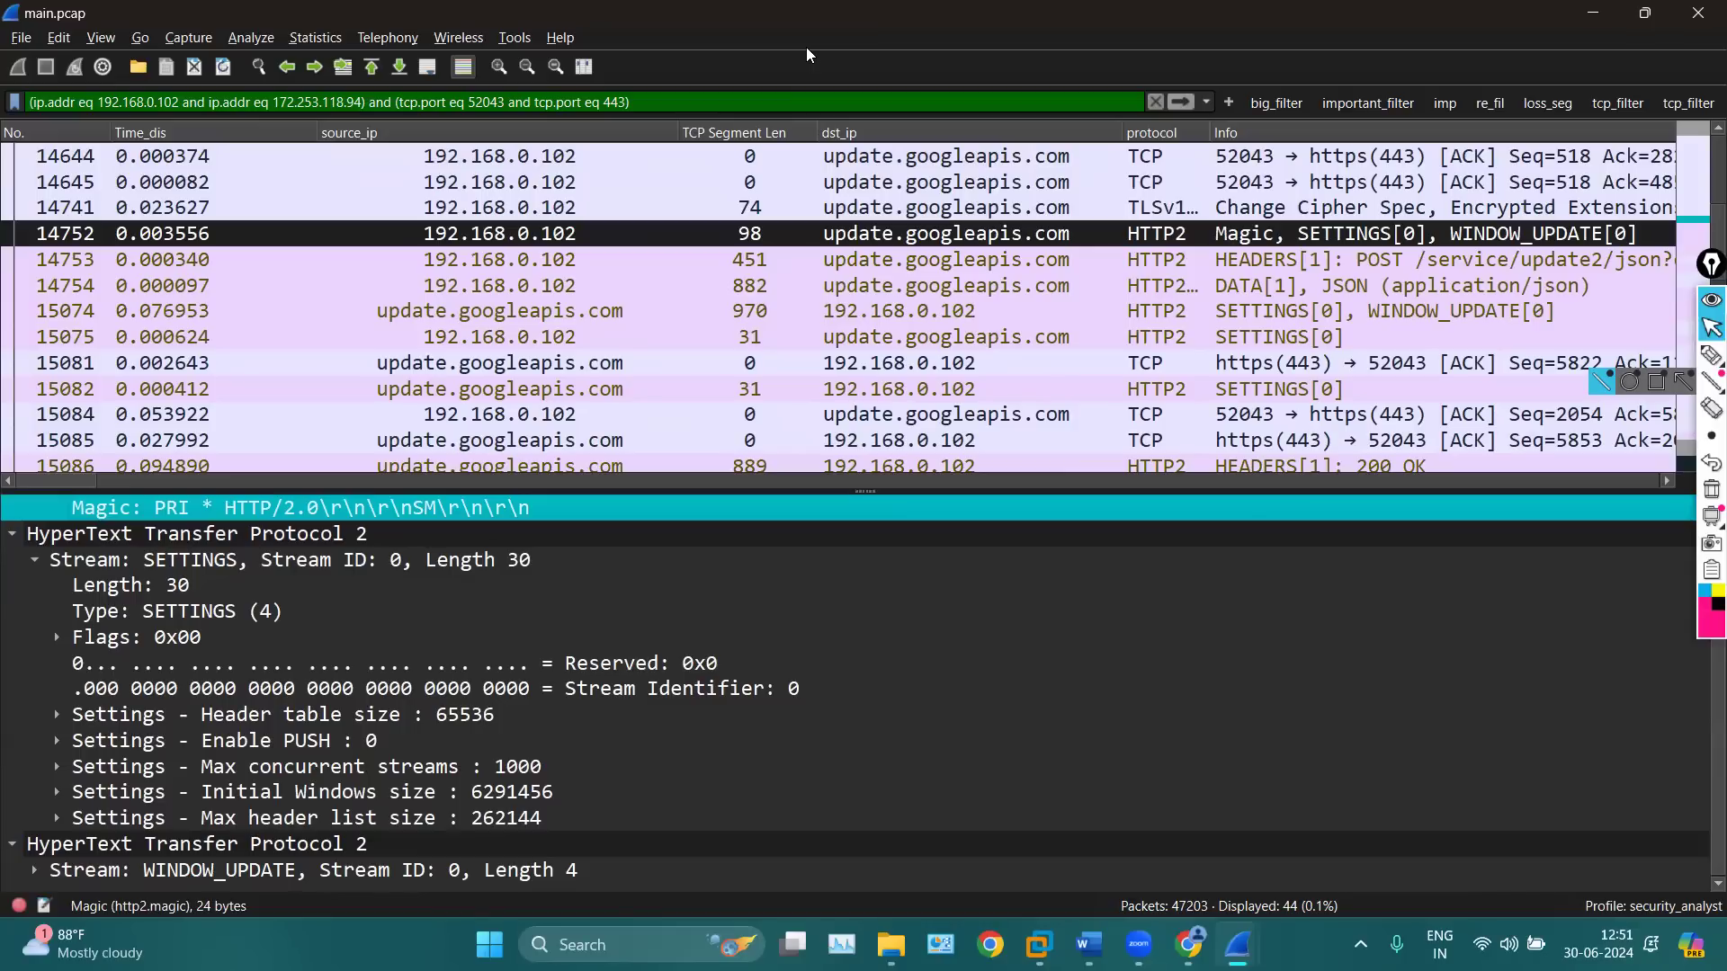
Select packet 14754, the JSON DATA packet sent to update.googleapis.com, to examine its HTTP2 stream
key("alt+Tab")
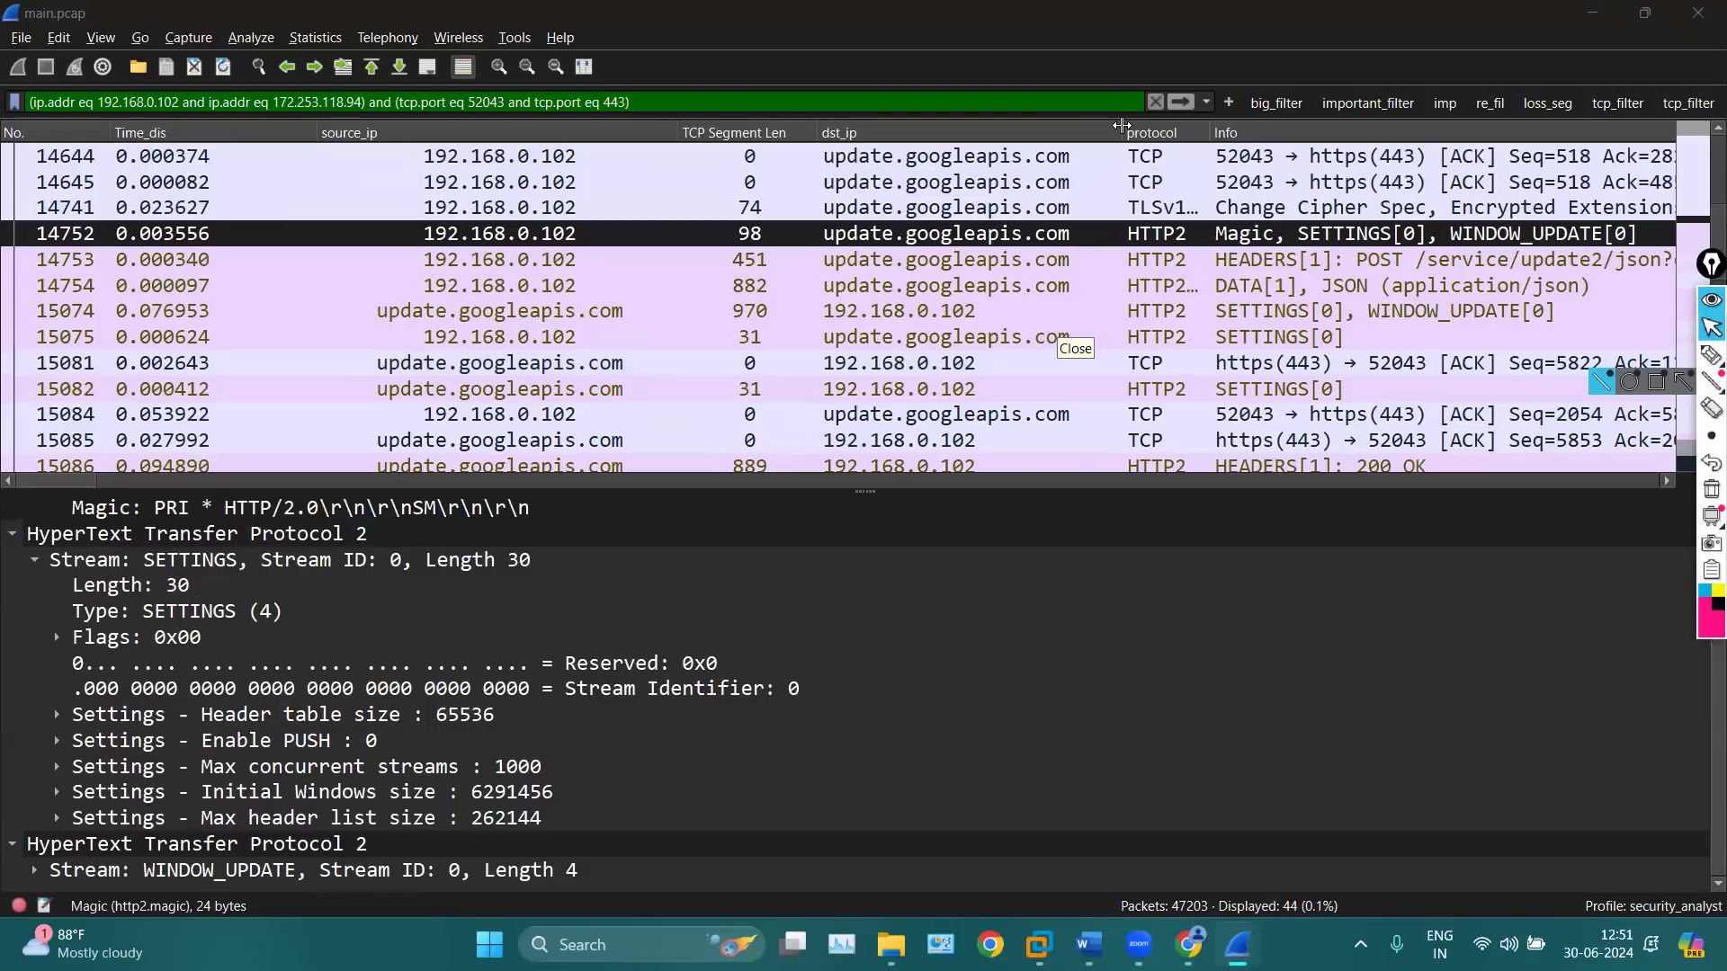
left_click(822, 273)
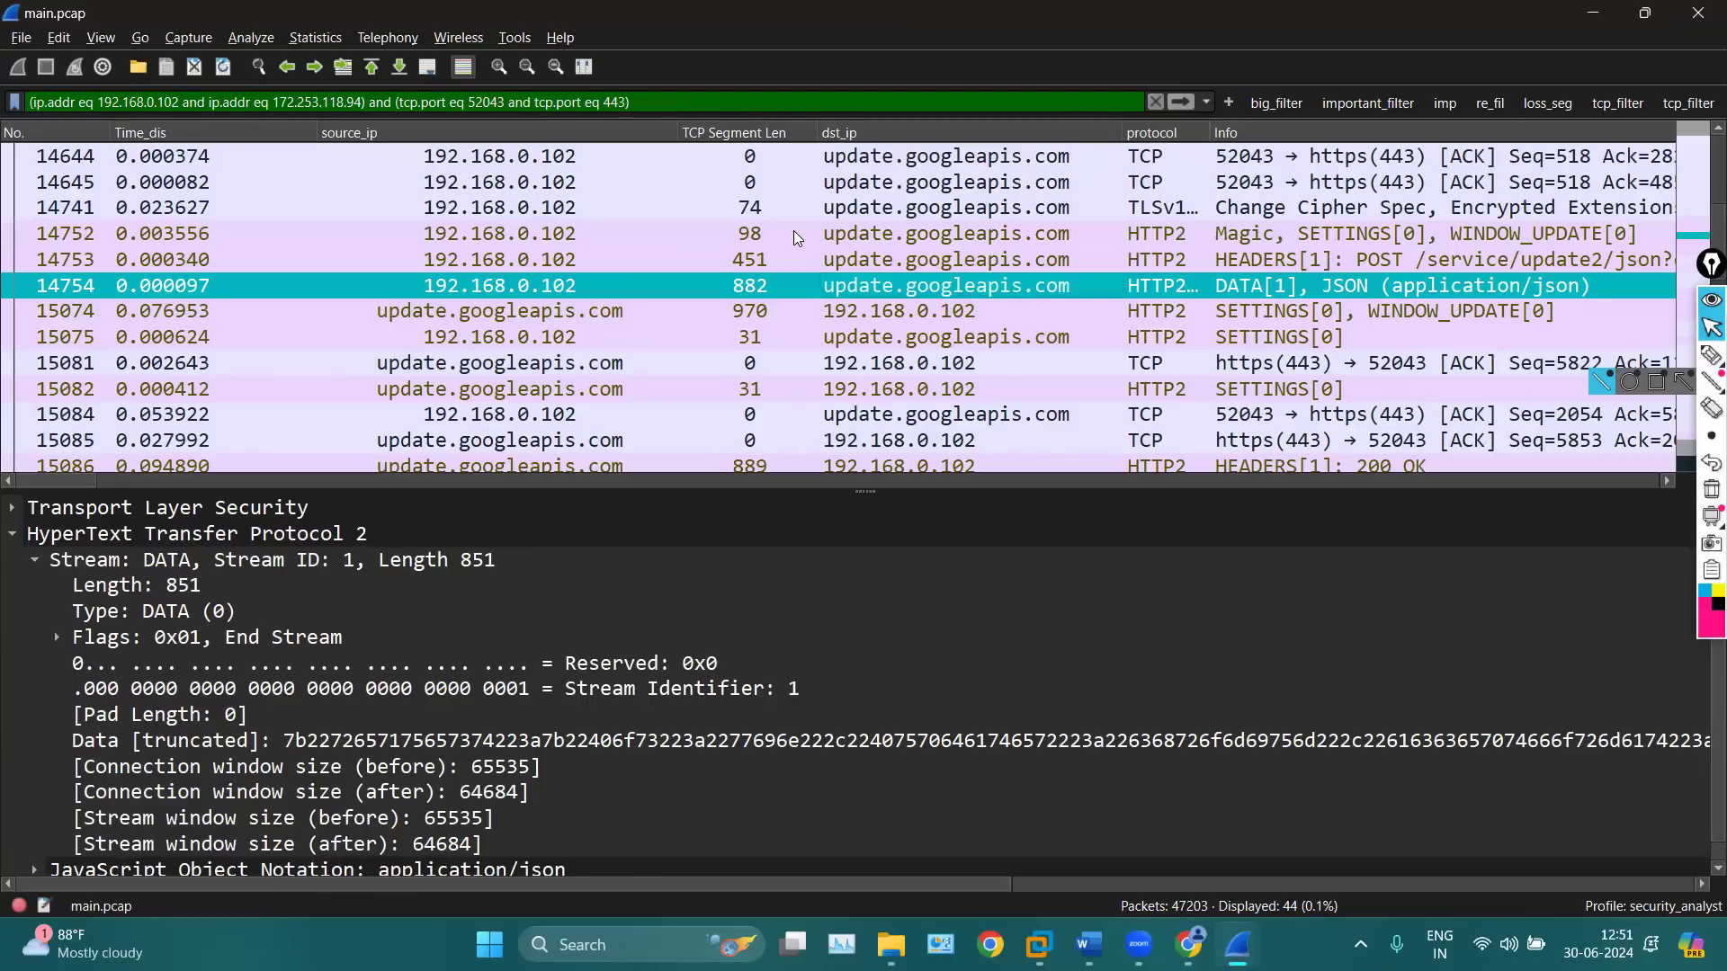
Select packet 14753, the HEADERS packet carrying the POST request, and read its Info entry through to the end
key("Up")
key("Up")
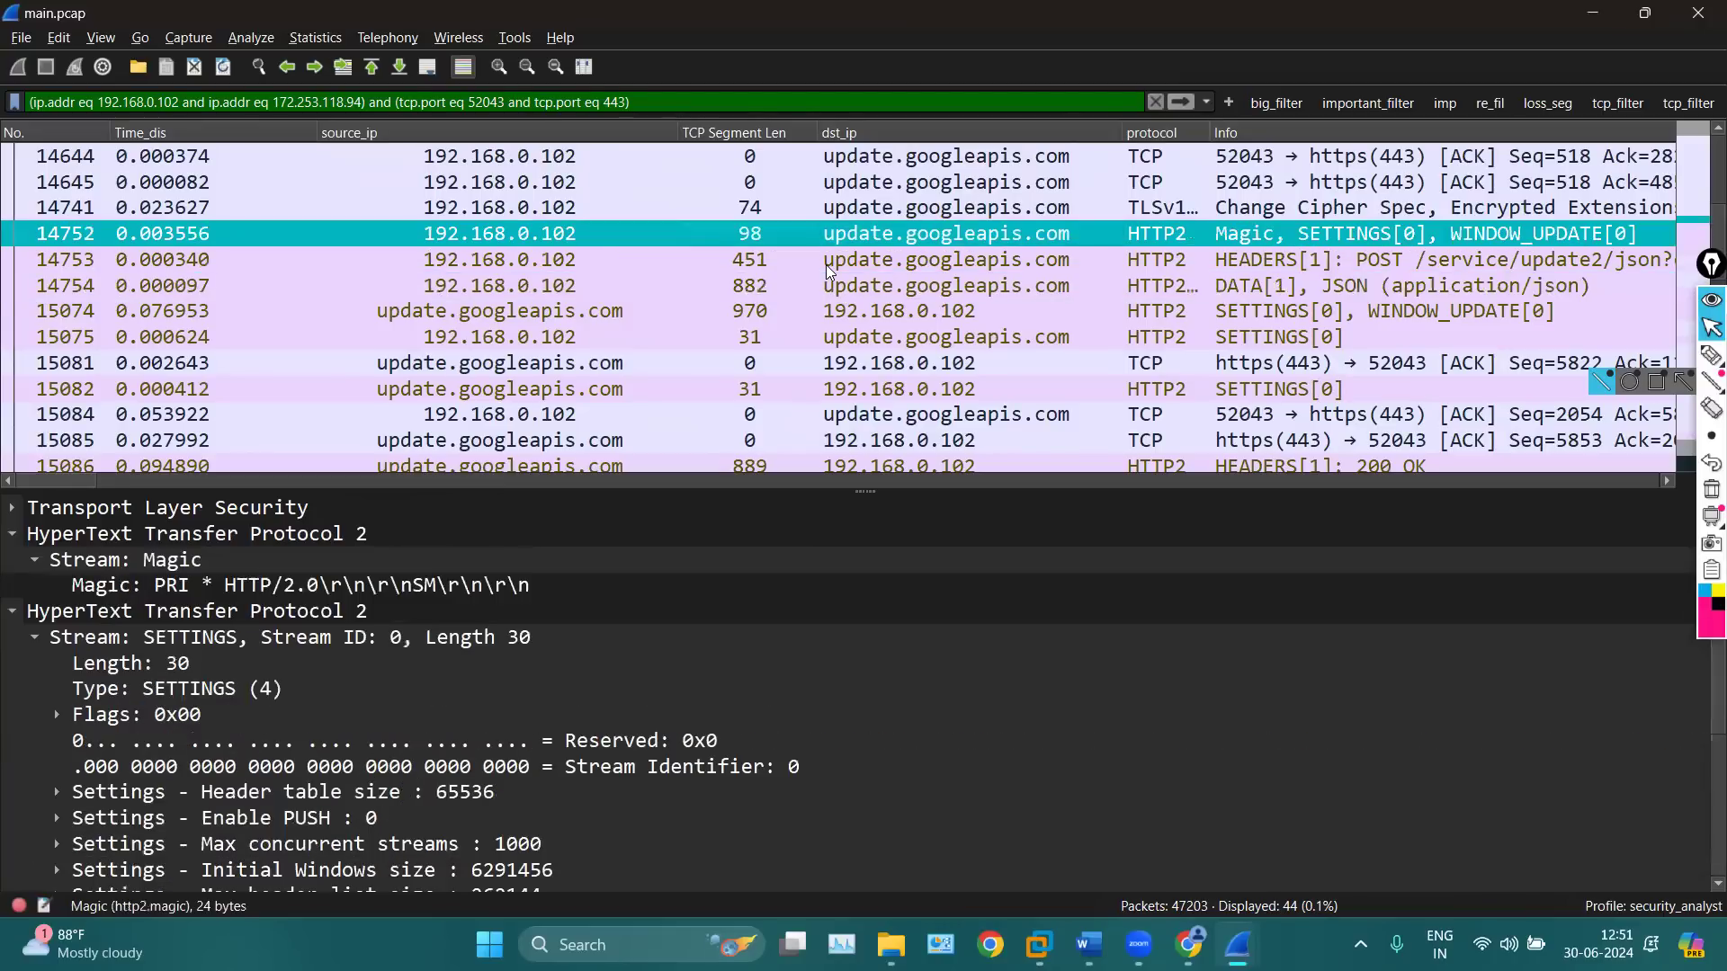
key("Down")
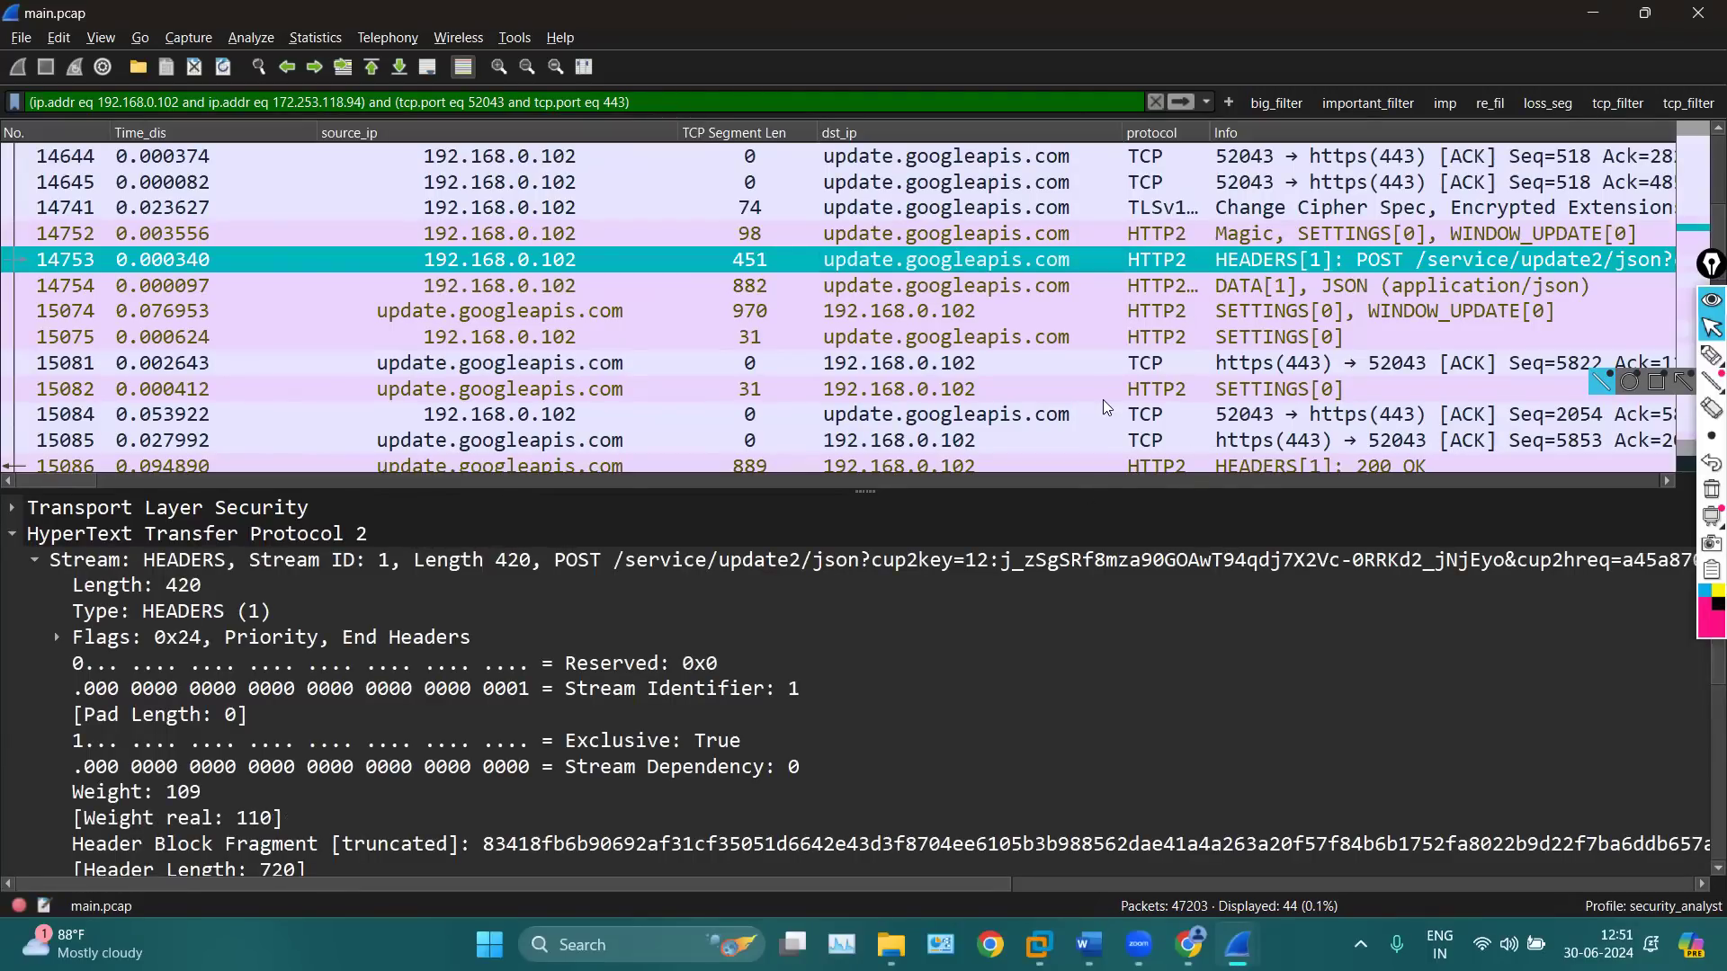
scroll(1110, 193, "right", 10)
scroll(1112, 194, "left", 10)
scroll(1114, 194, "right", 5)
scroll(1114, 194, "right", 1)
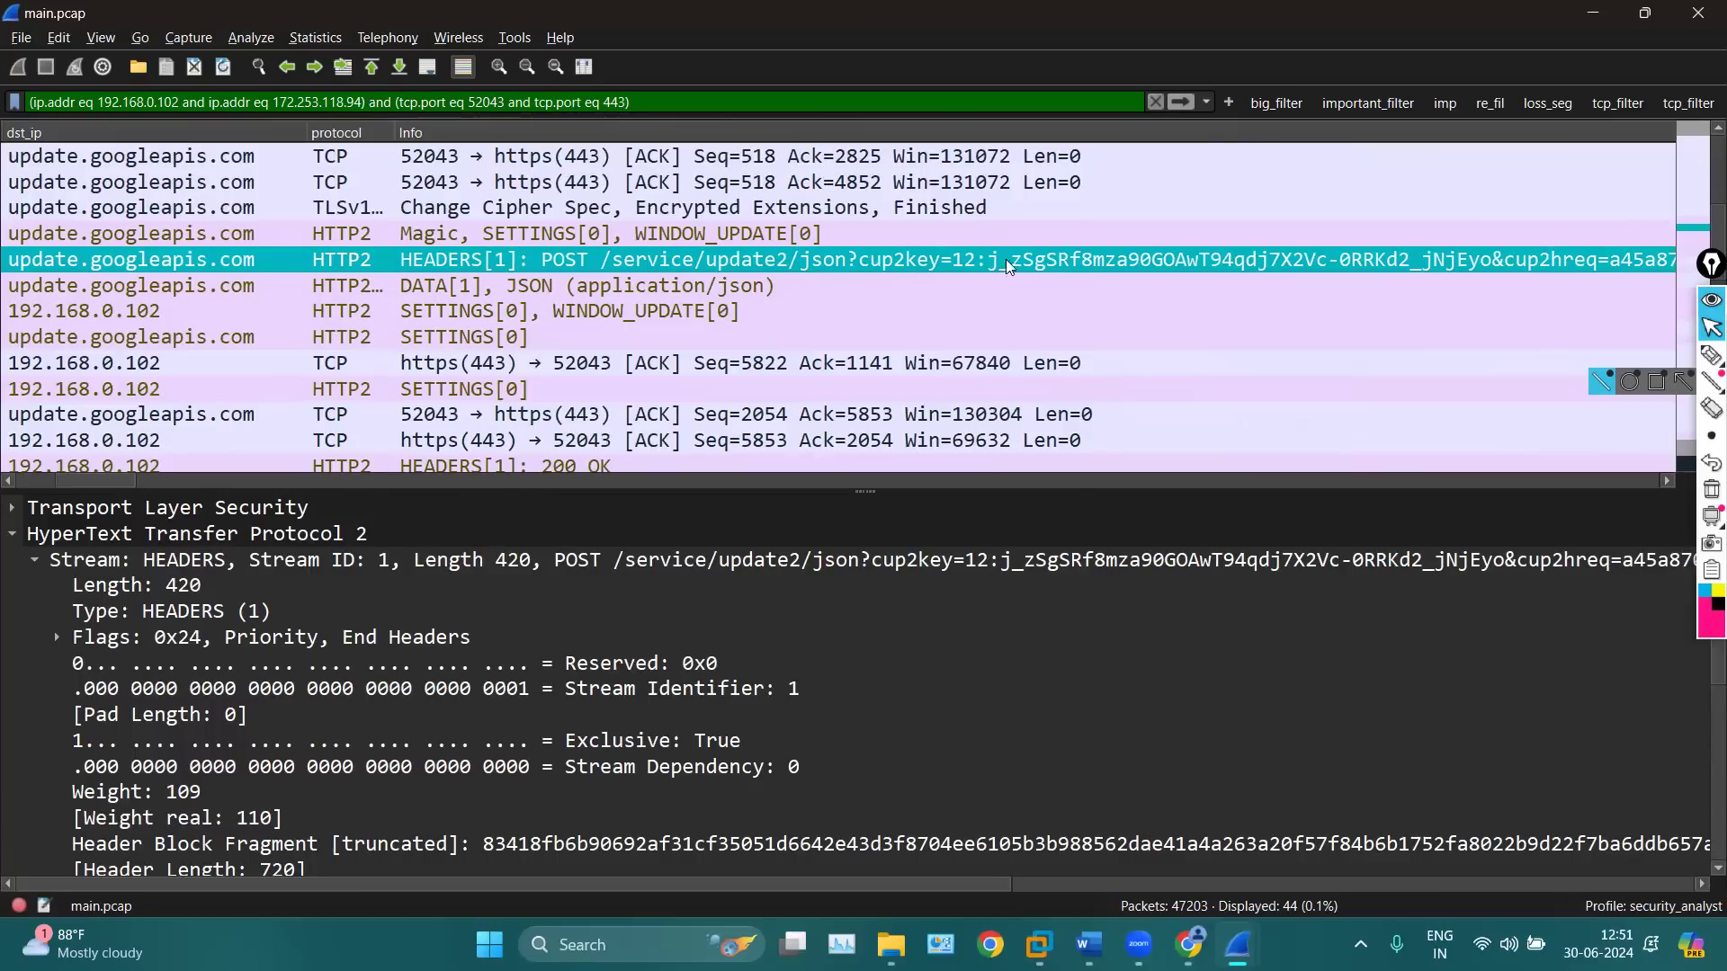
scroll(1020, 259, "right", 10)
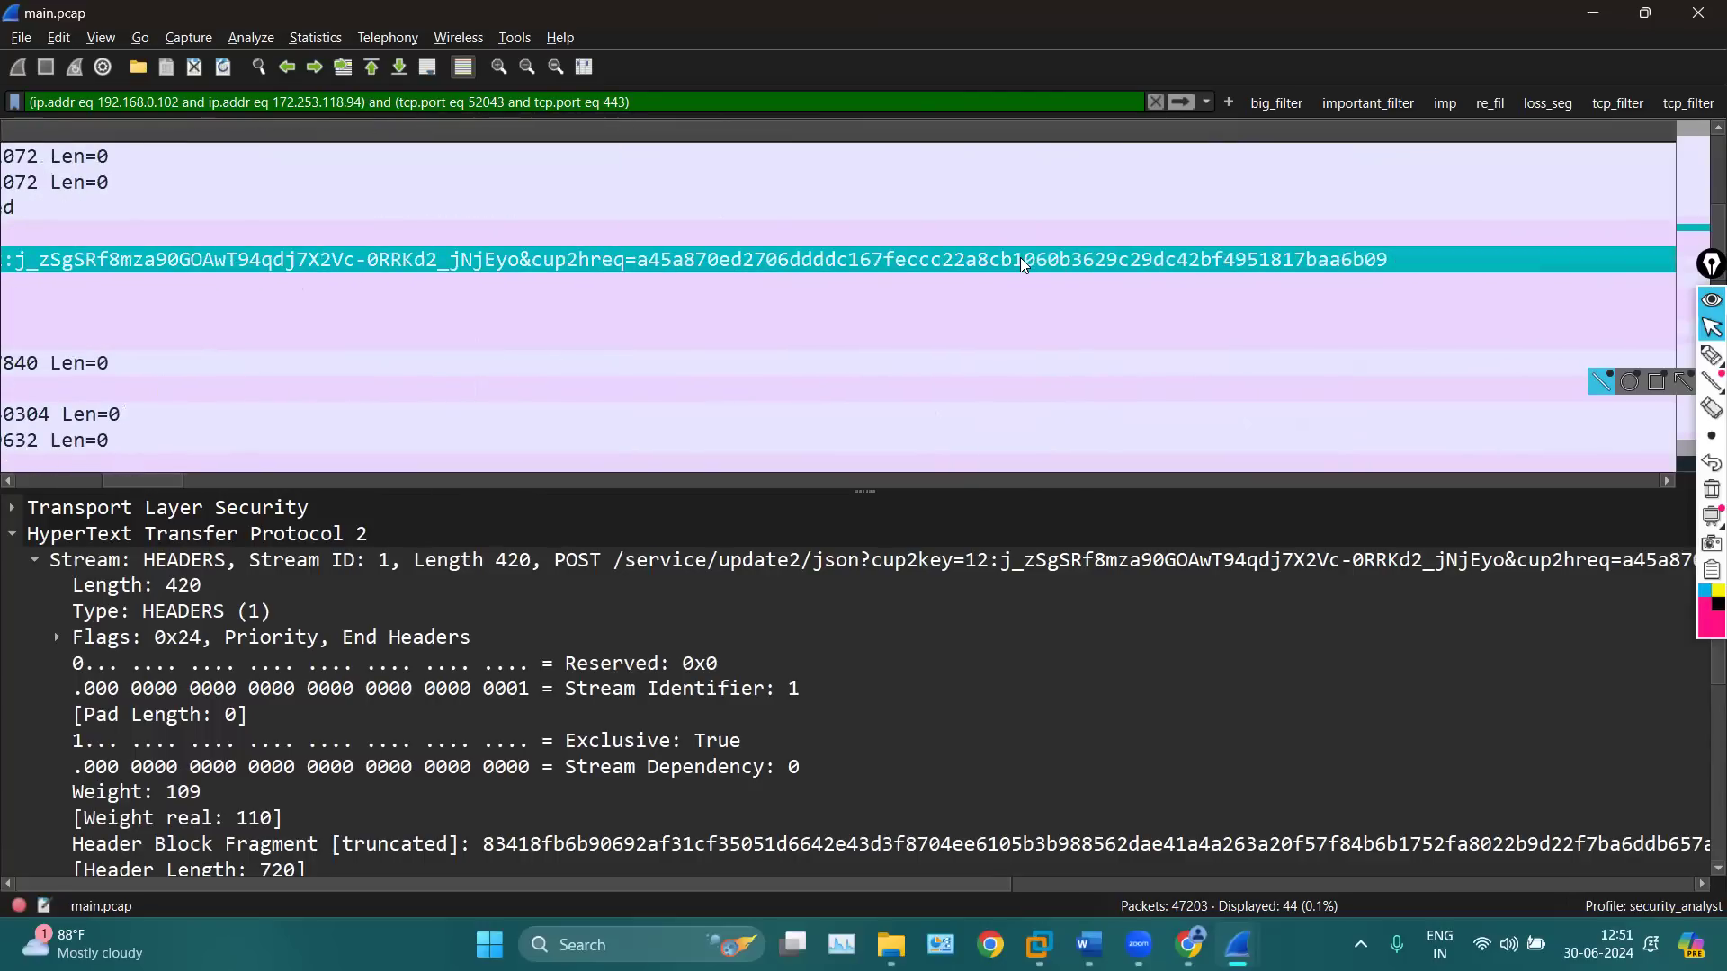
scroll(853, 257, "left", 10)
Open packet 14753 in its own window and examine the HEADERS stream fields, including the frame type
double_click(834, 259)
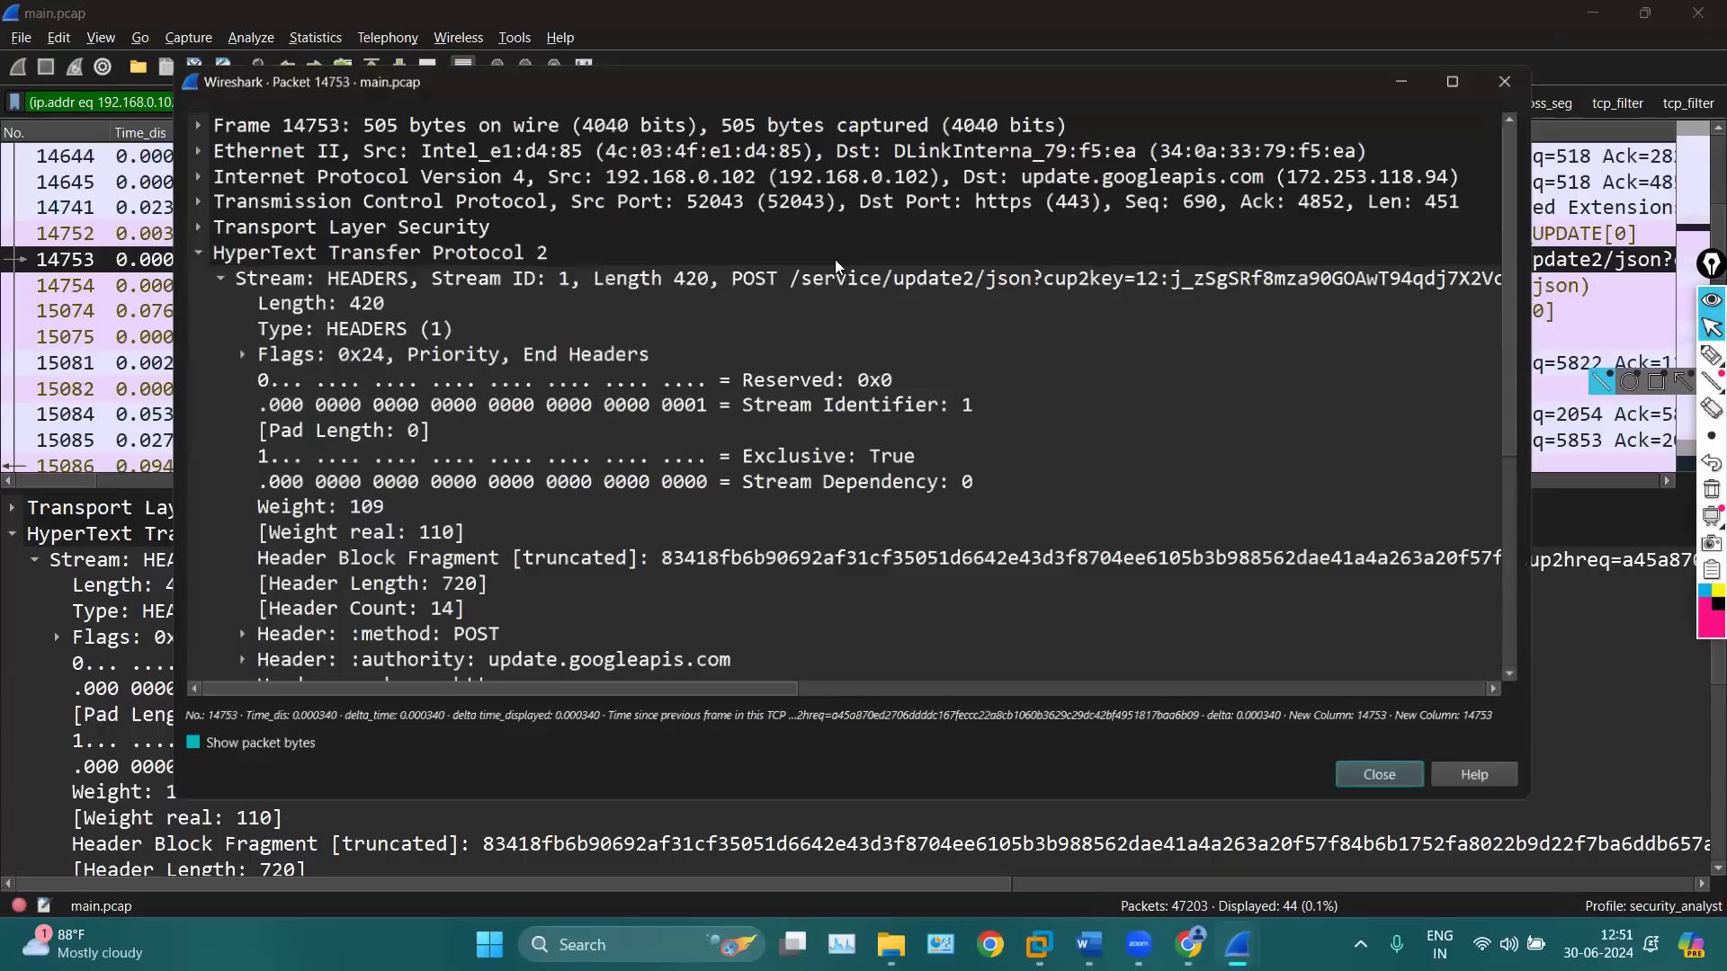
scroll(290, 362, "down", 3)
scroll(290, 362, "up", 3)
left_click(370, 284)
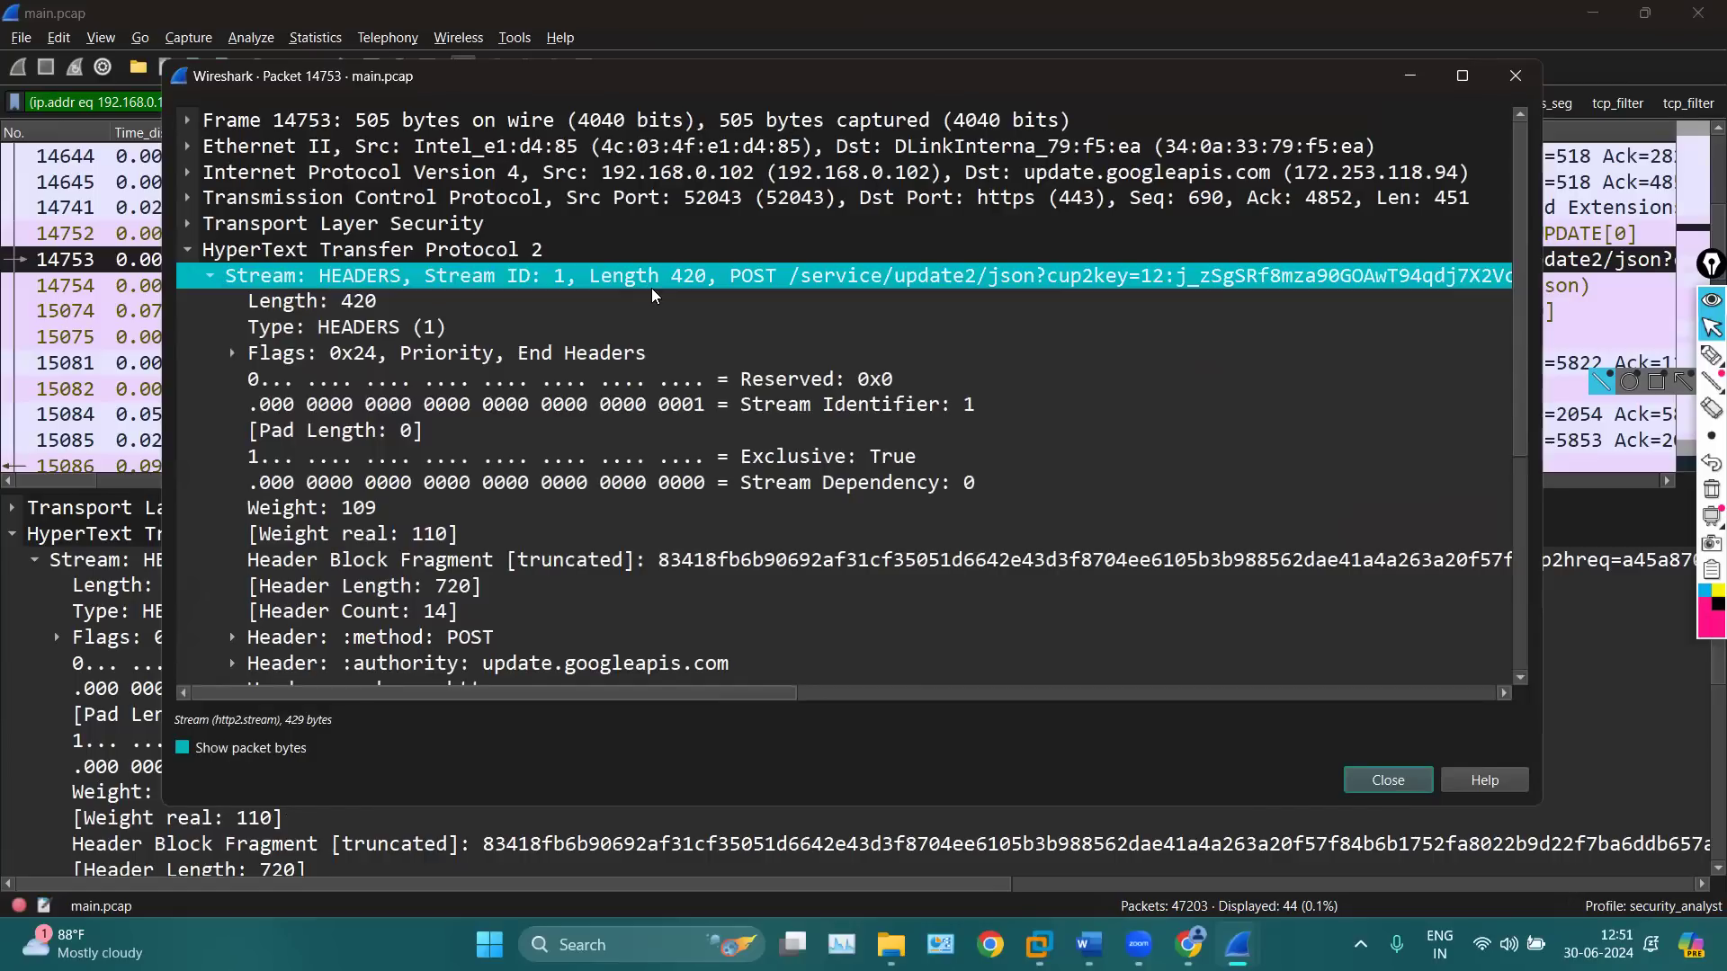
key("alt+Tab")
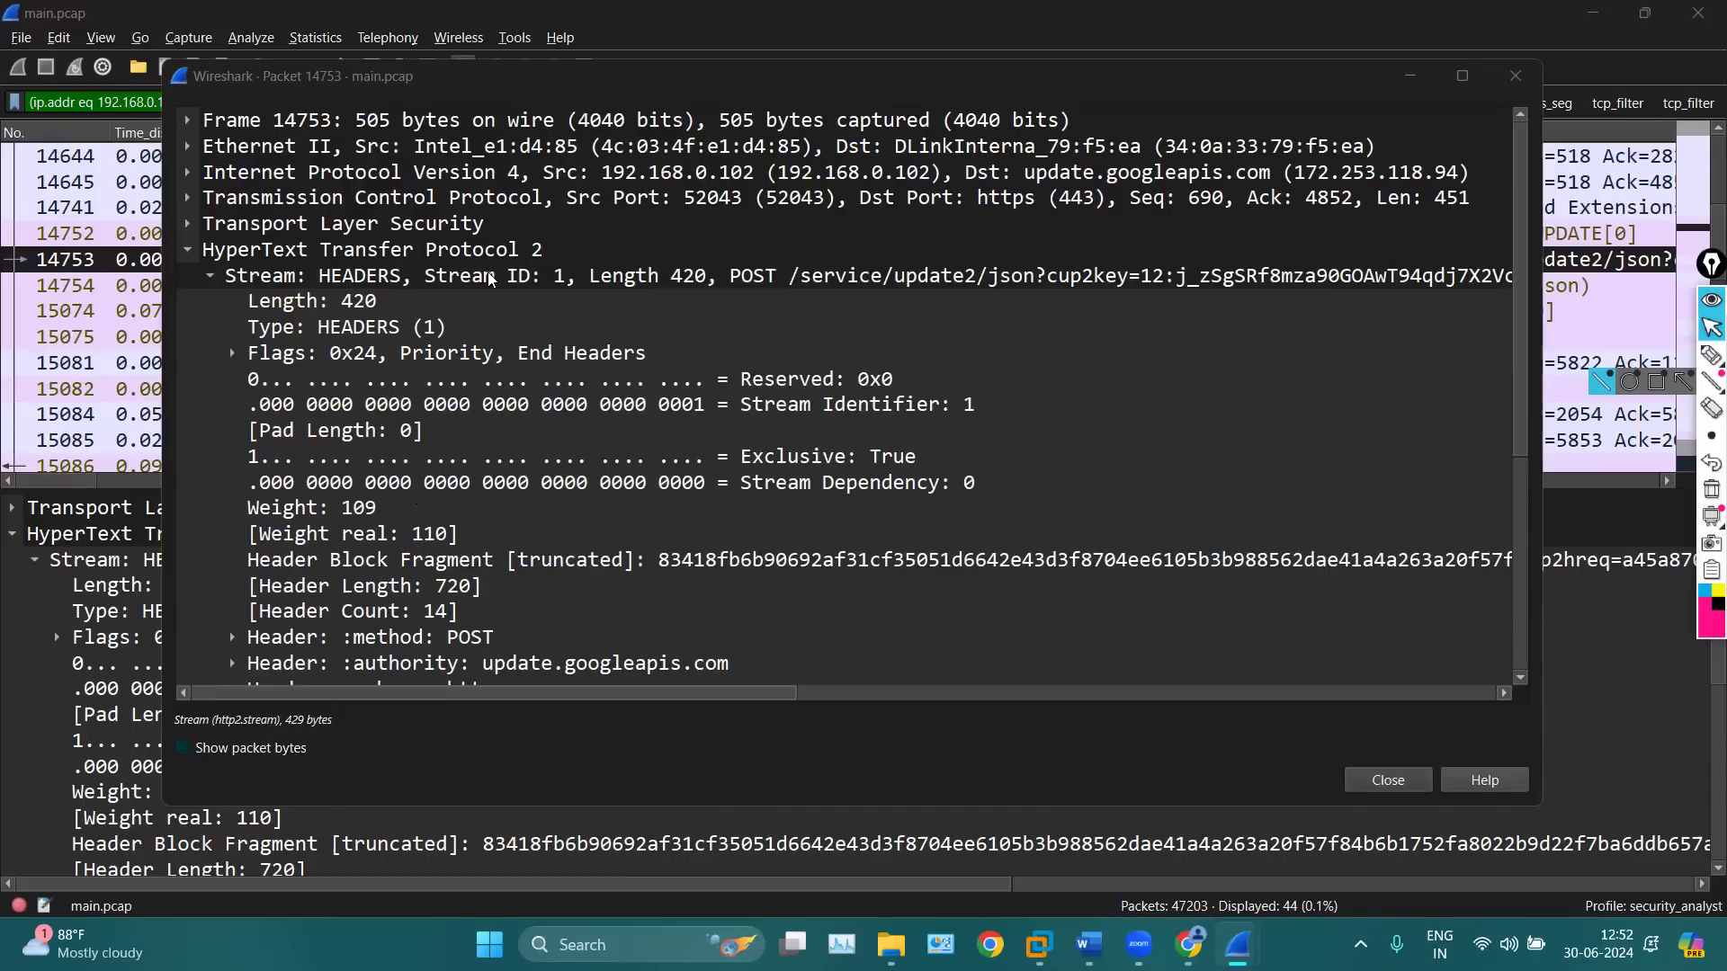
left_click(561, 334)
scroll(581, 406, "down", 2)
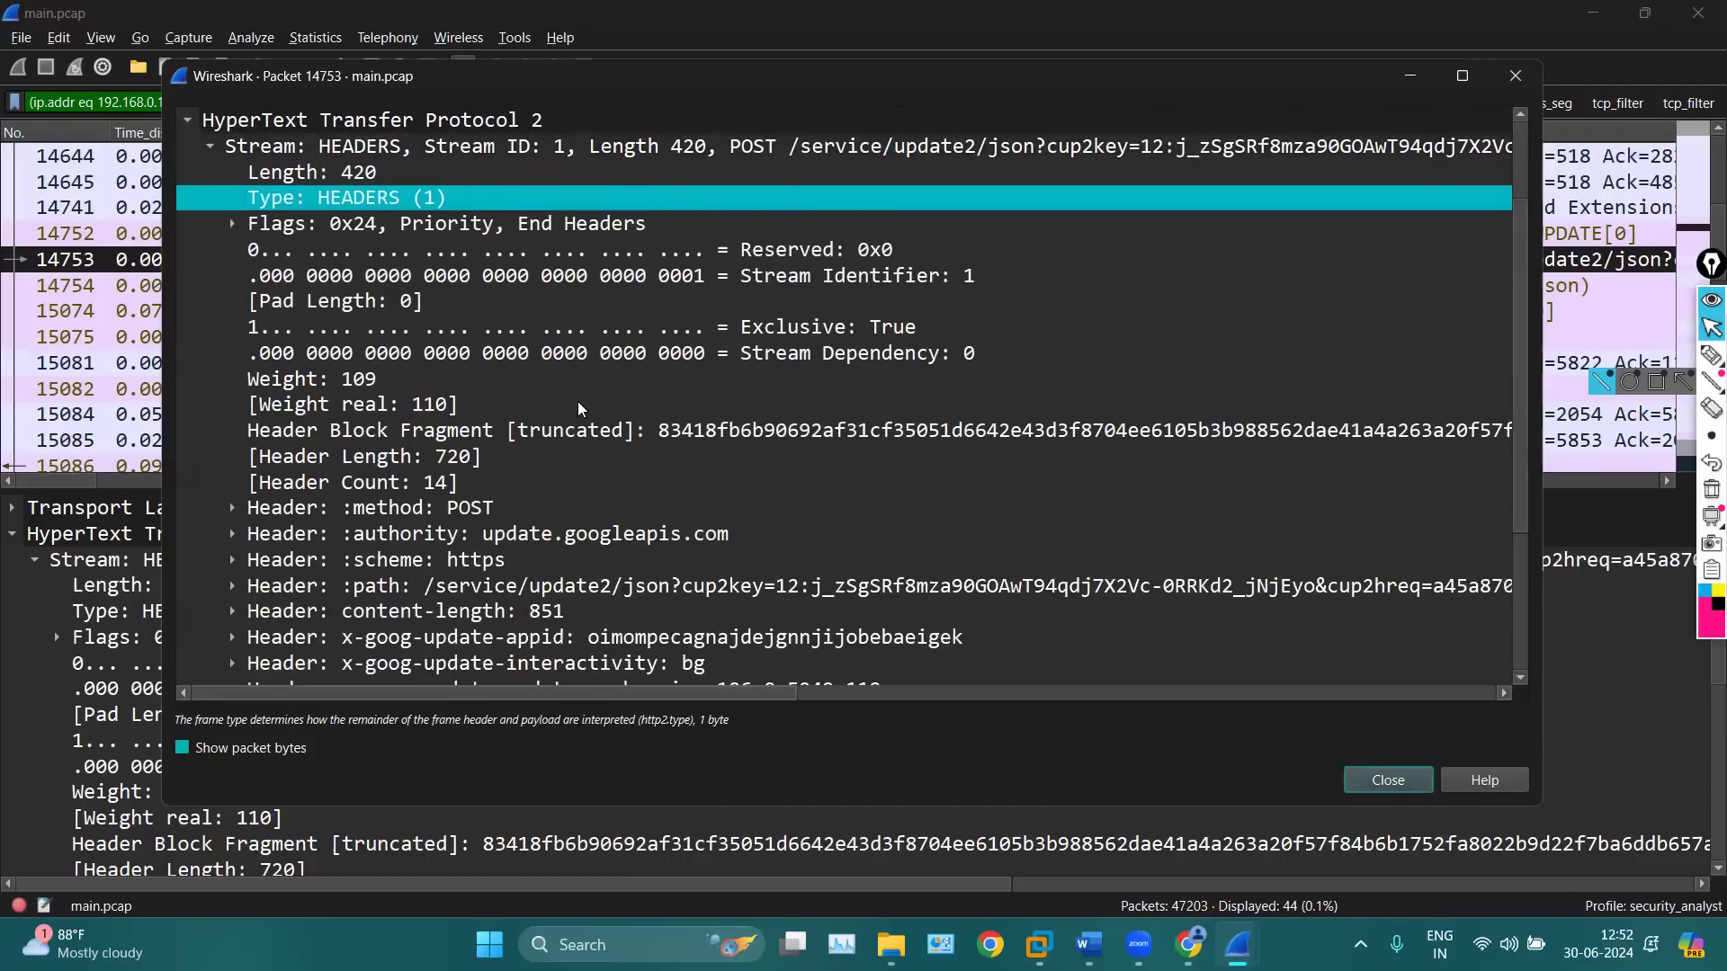
scroll(580, 409, "down", 2)
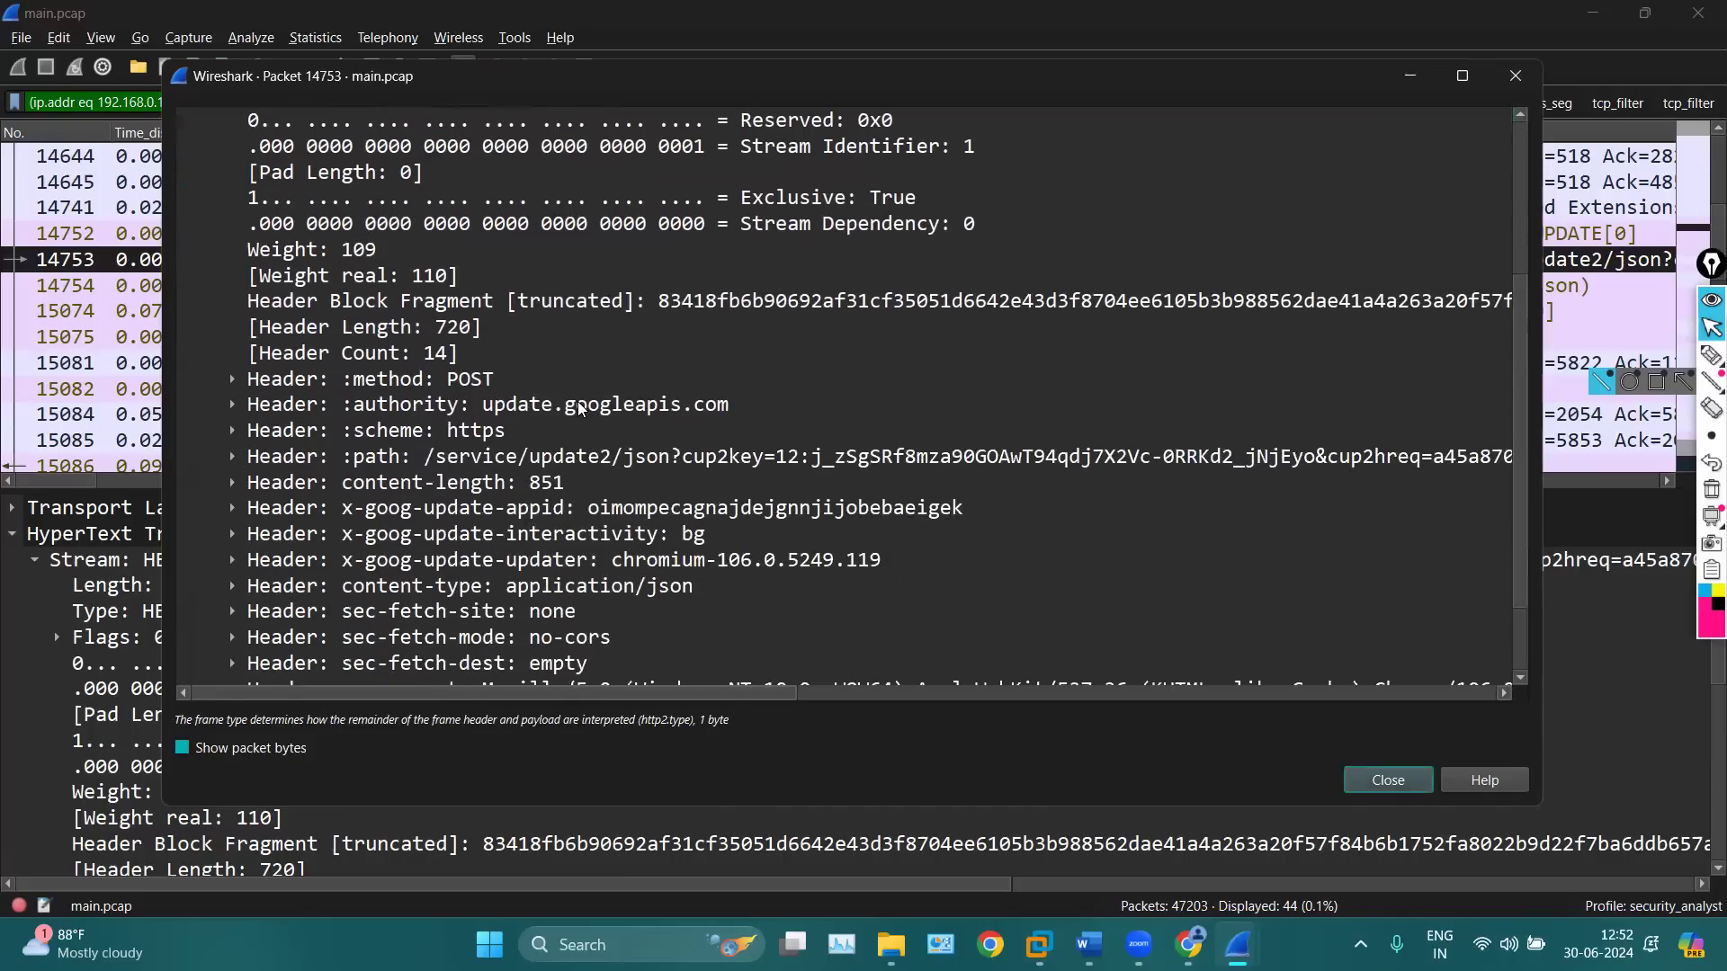
Expand the :authority header in packet 14753's HTTP2 stream to examine its name and value fields
left_click(415, 355)
scroll(415, 359, "down", 2)
left_click(379, 306)
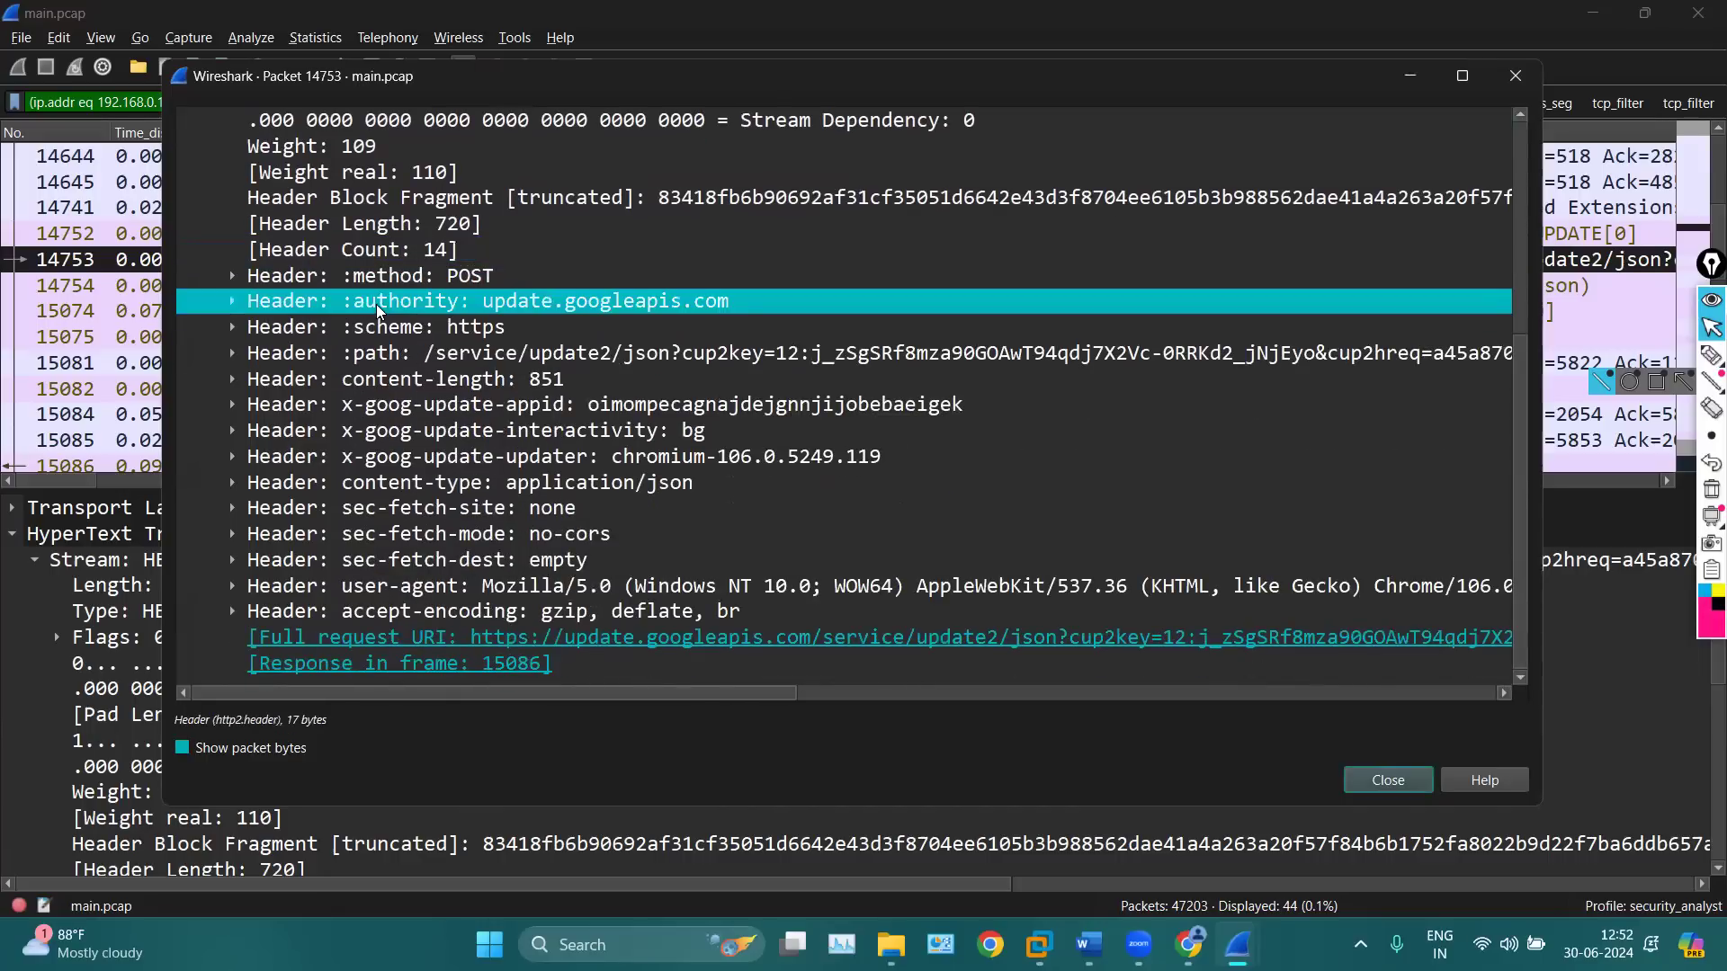
left_click(240, 302)
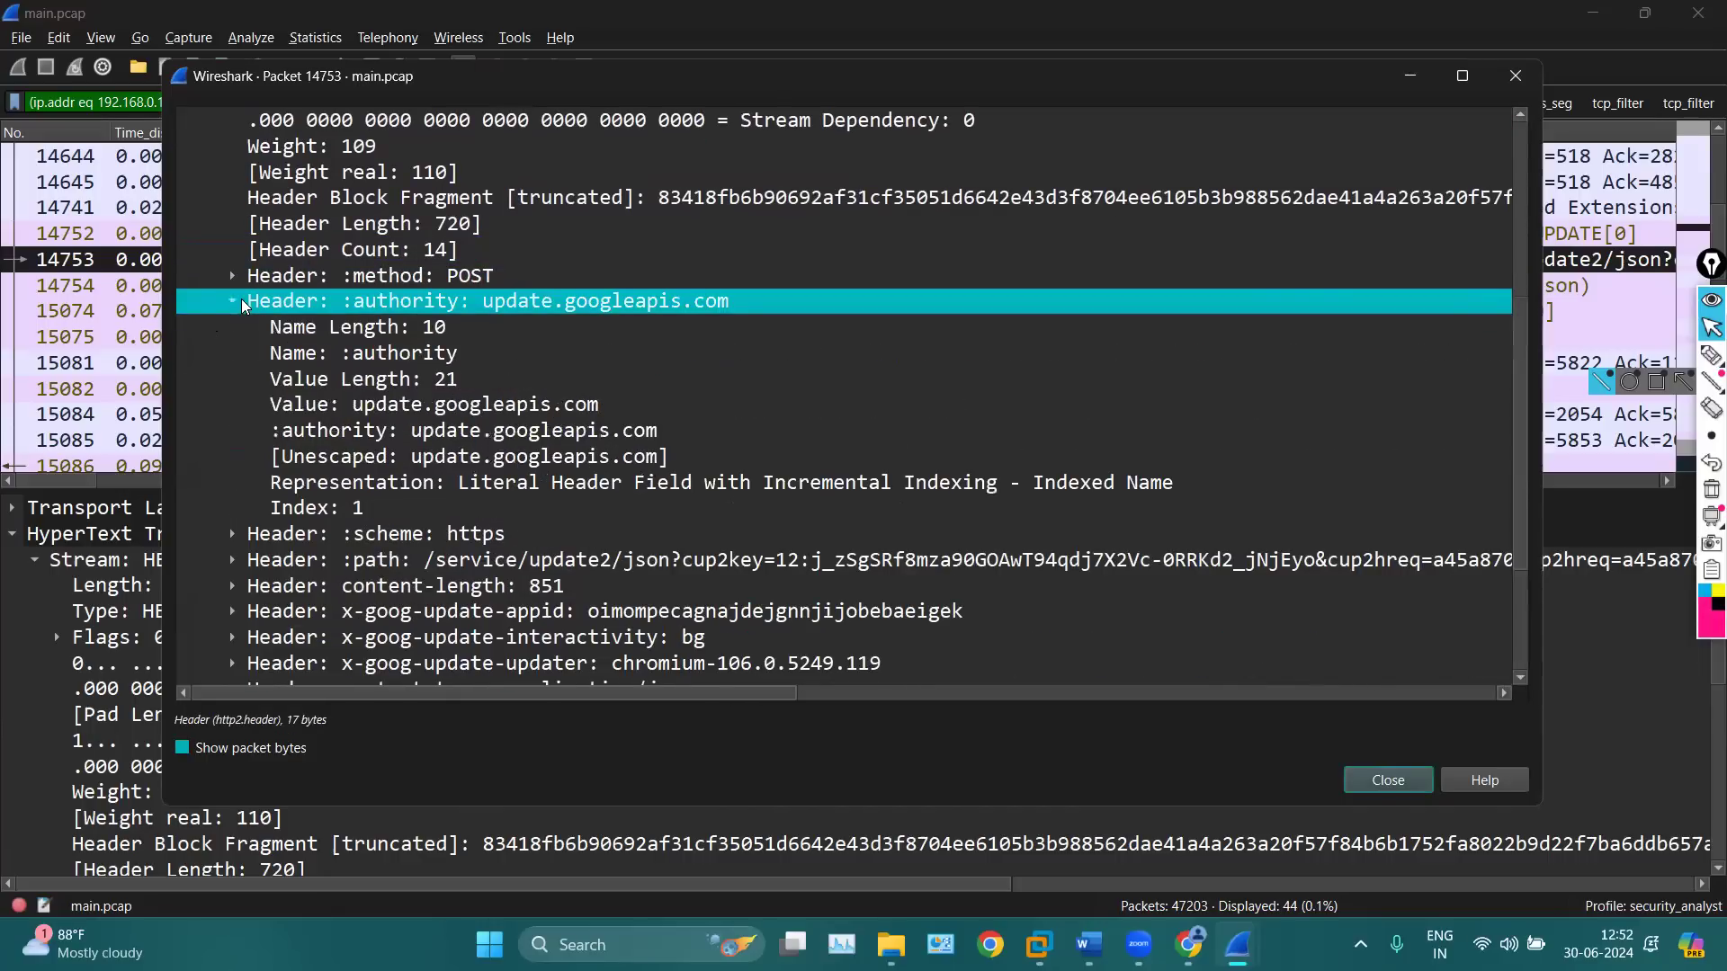
scroll(250, 307, "down", 3)
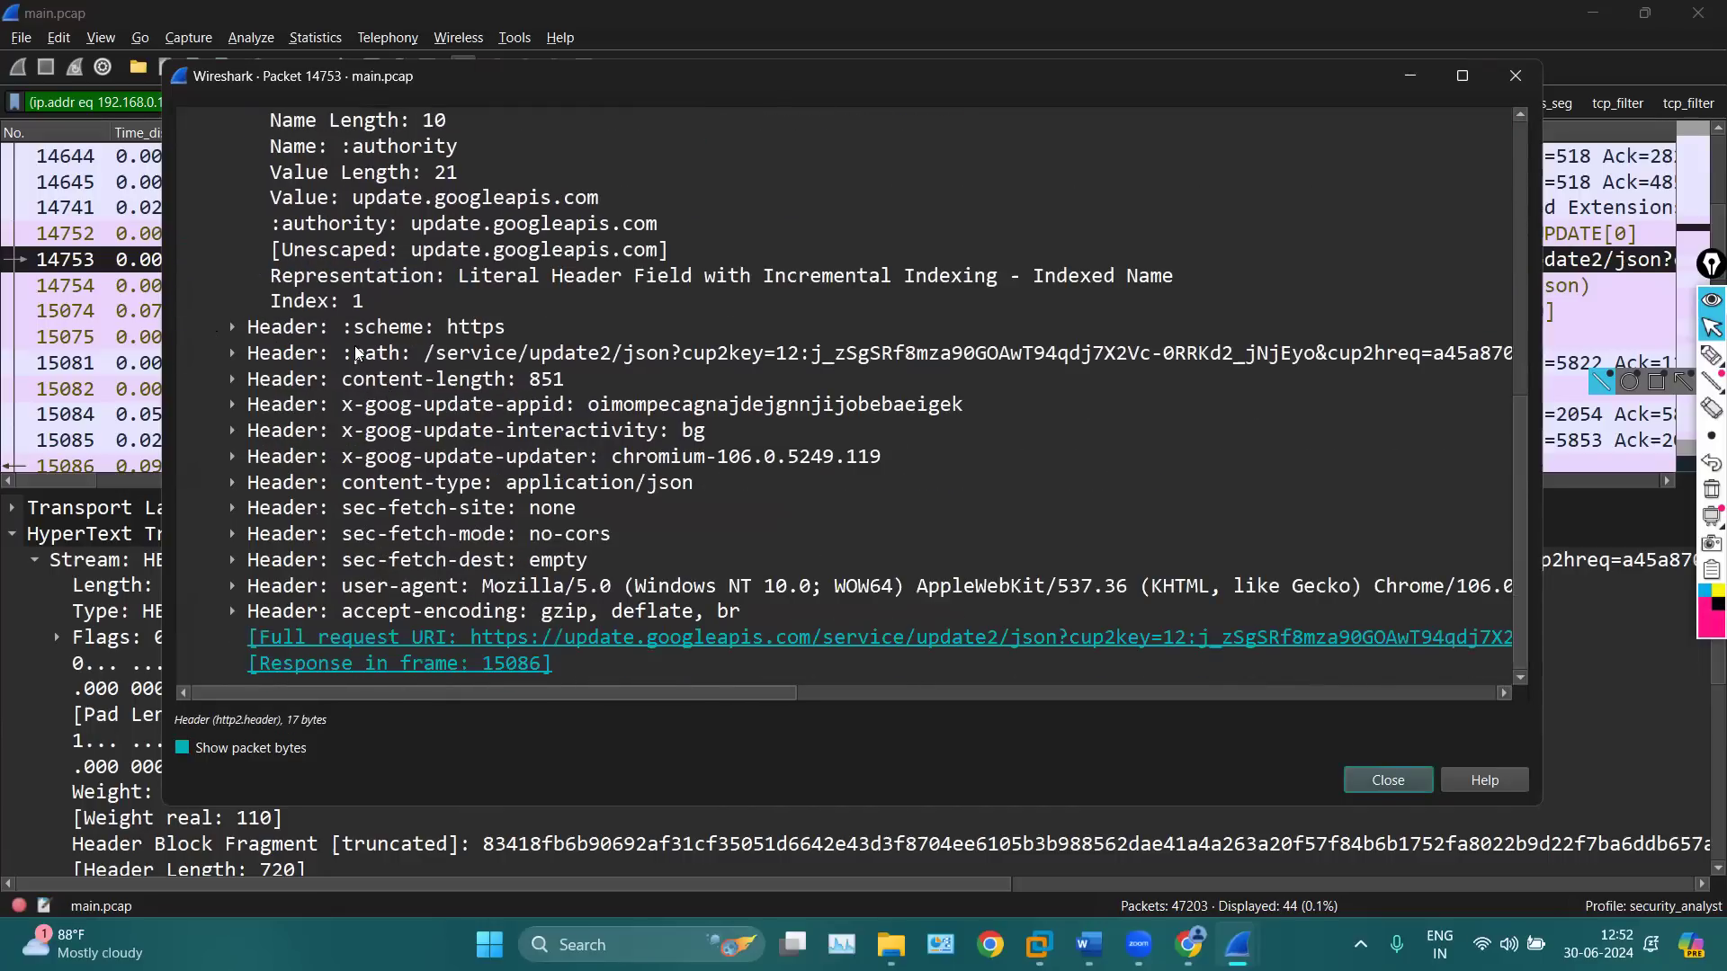
Examine packet 14753's :path, x-goog-update and user-agent headers, and close the packet window
left_click(358, 353)
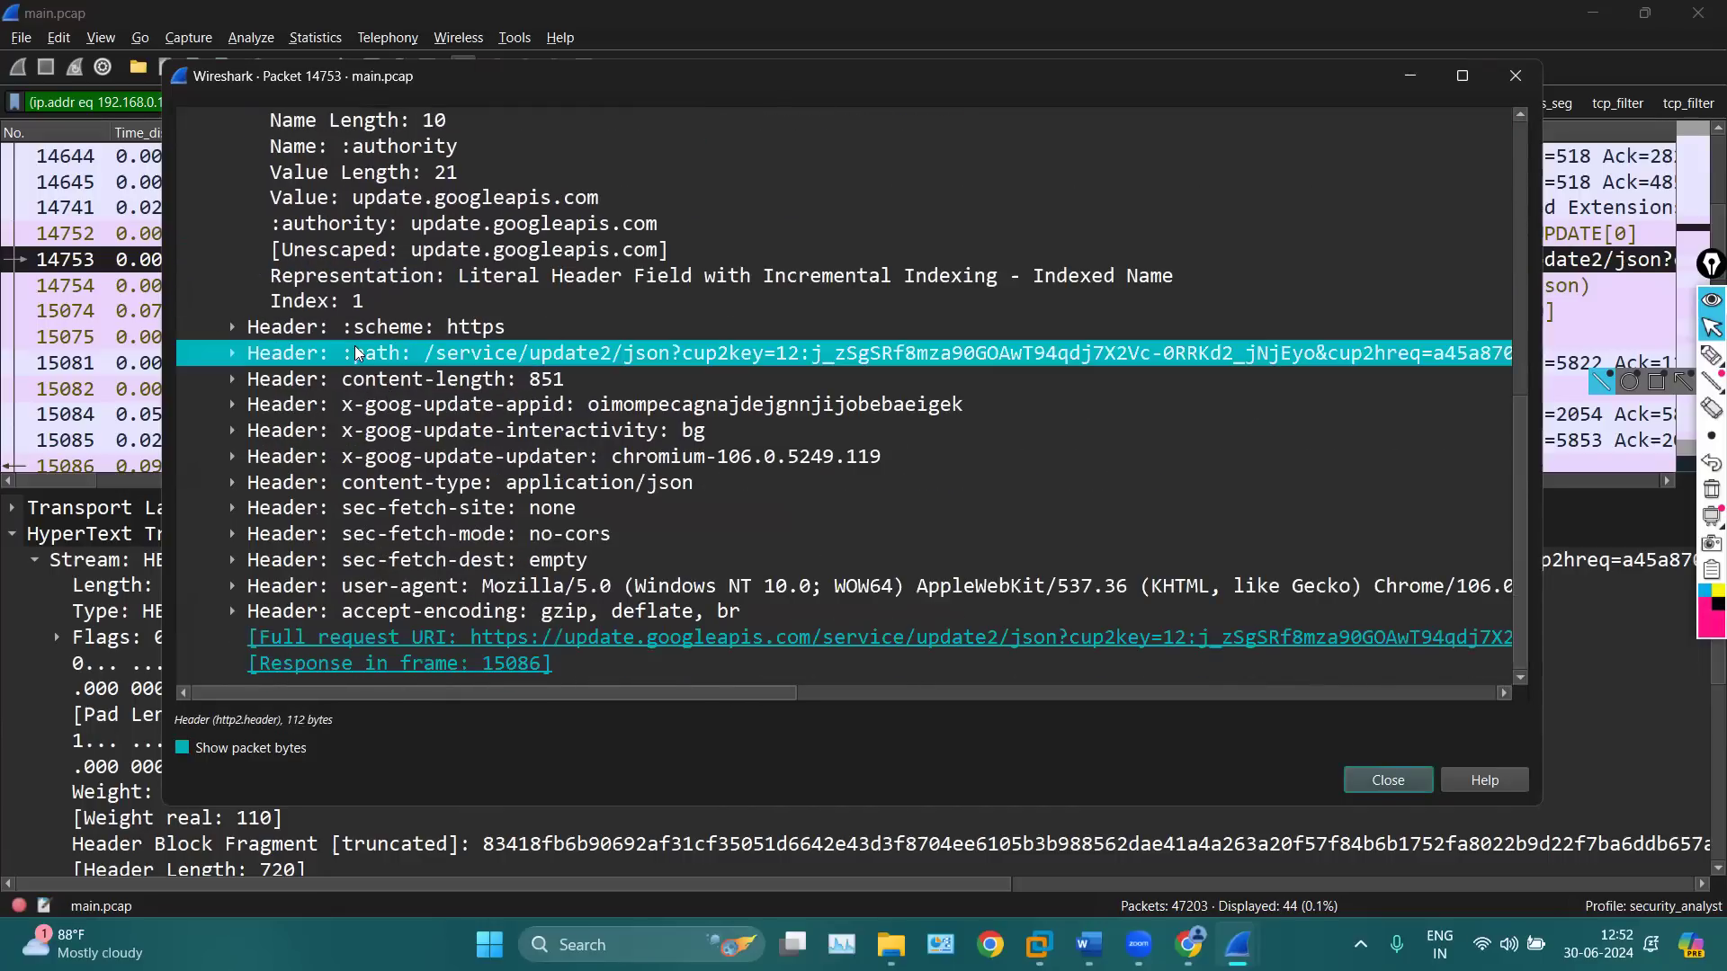
left_click(452, 407)
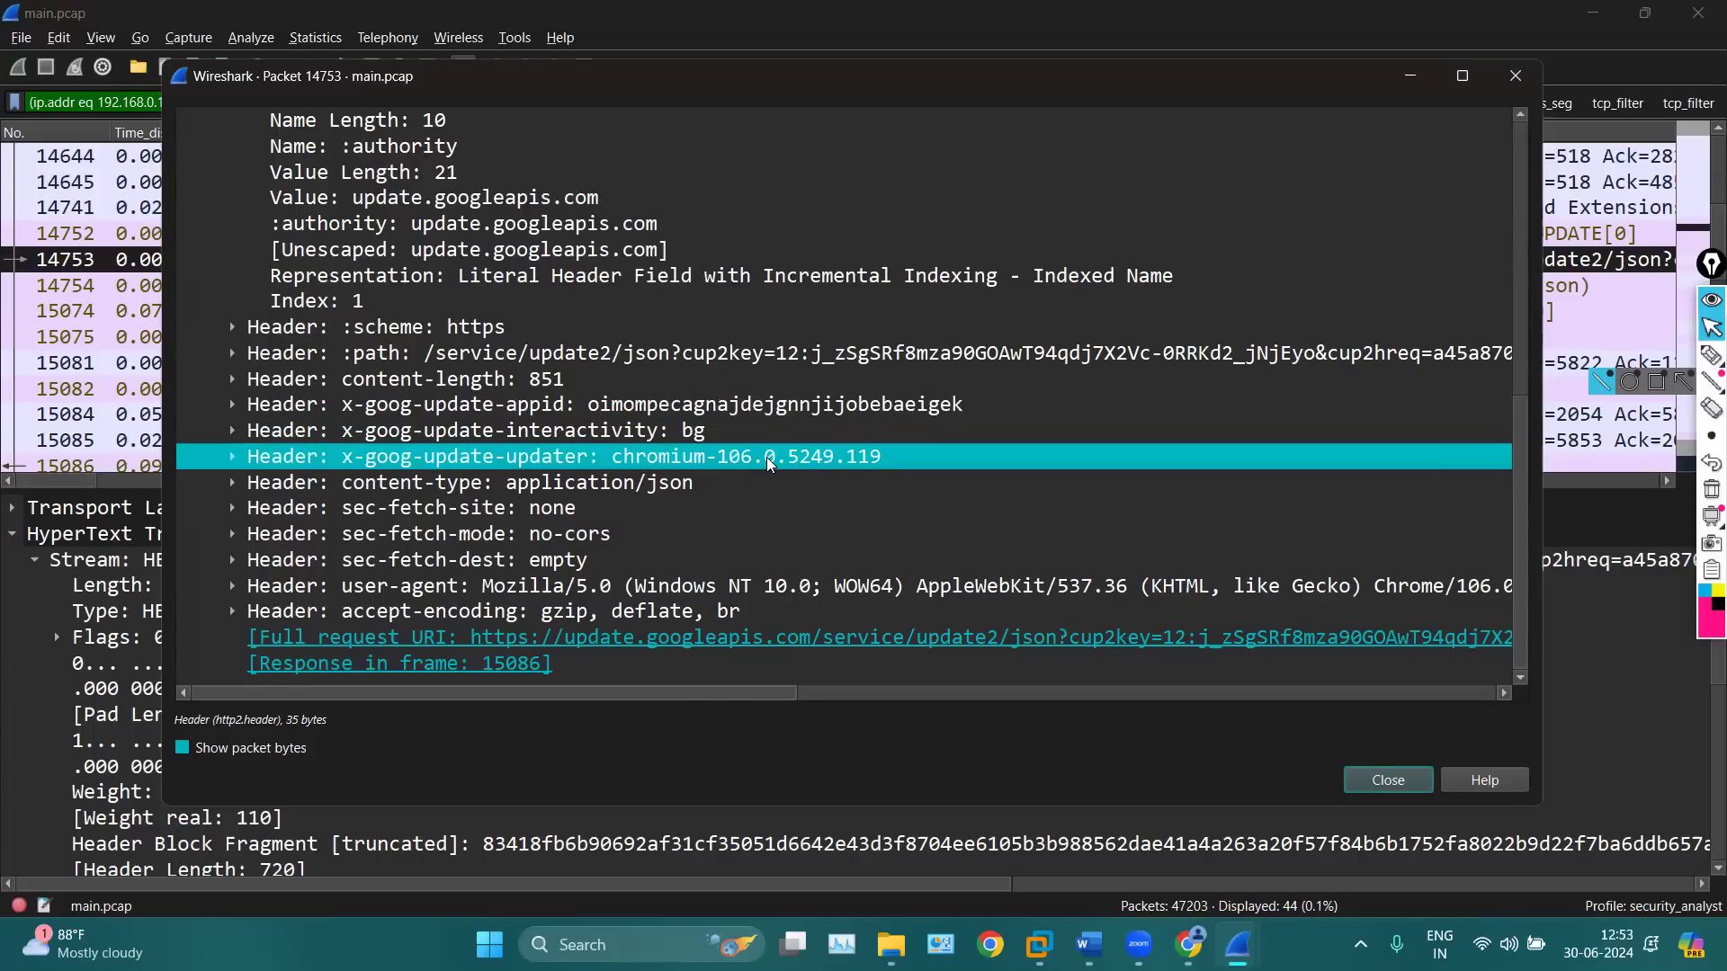
left_click(713, 593)
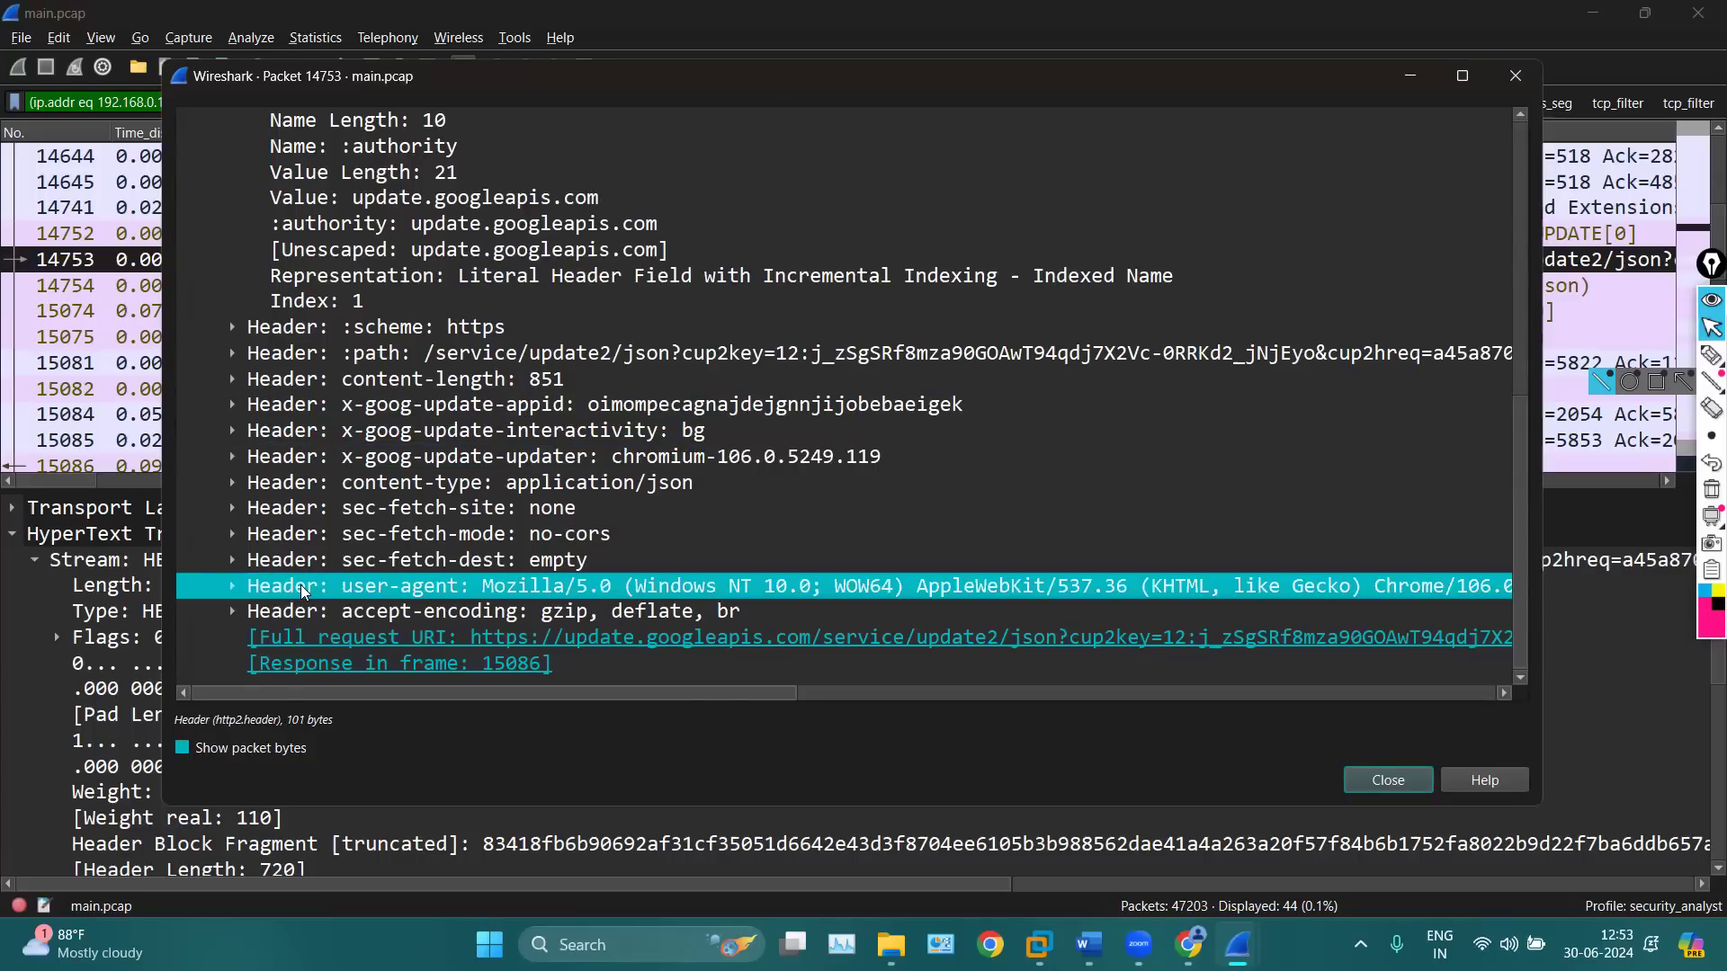
scroll(540, 547, "up", 1)
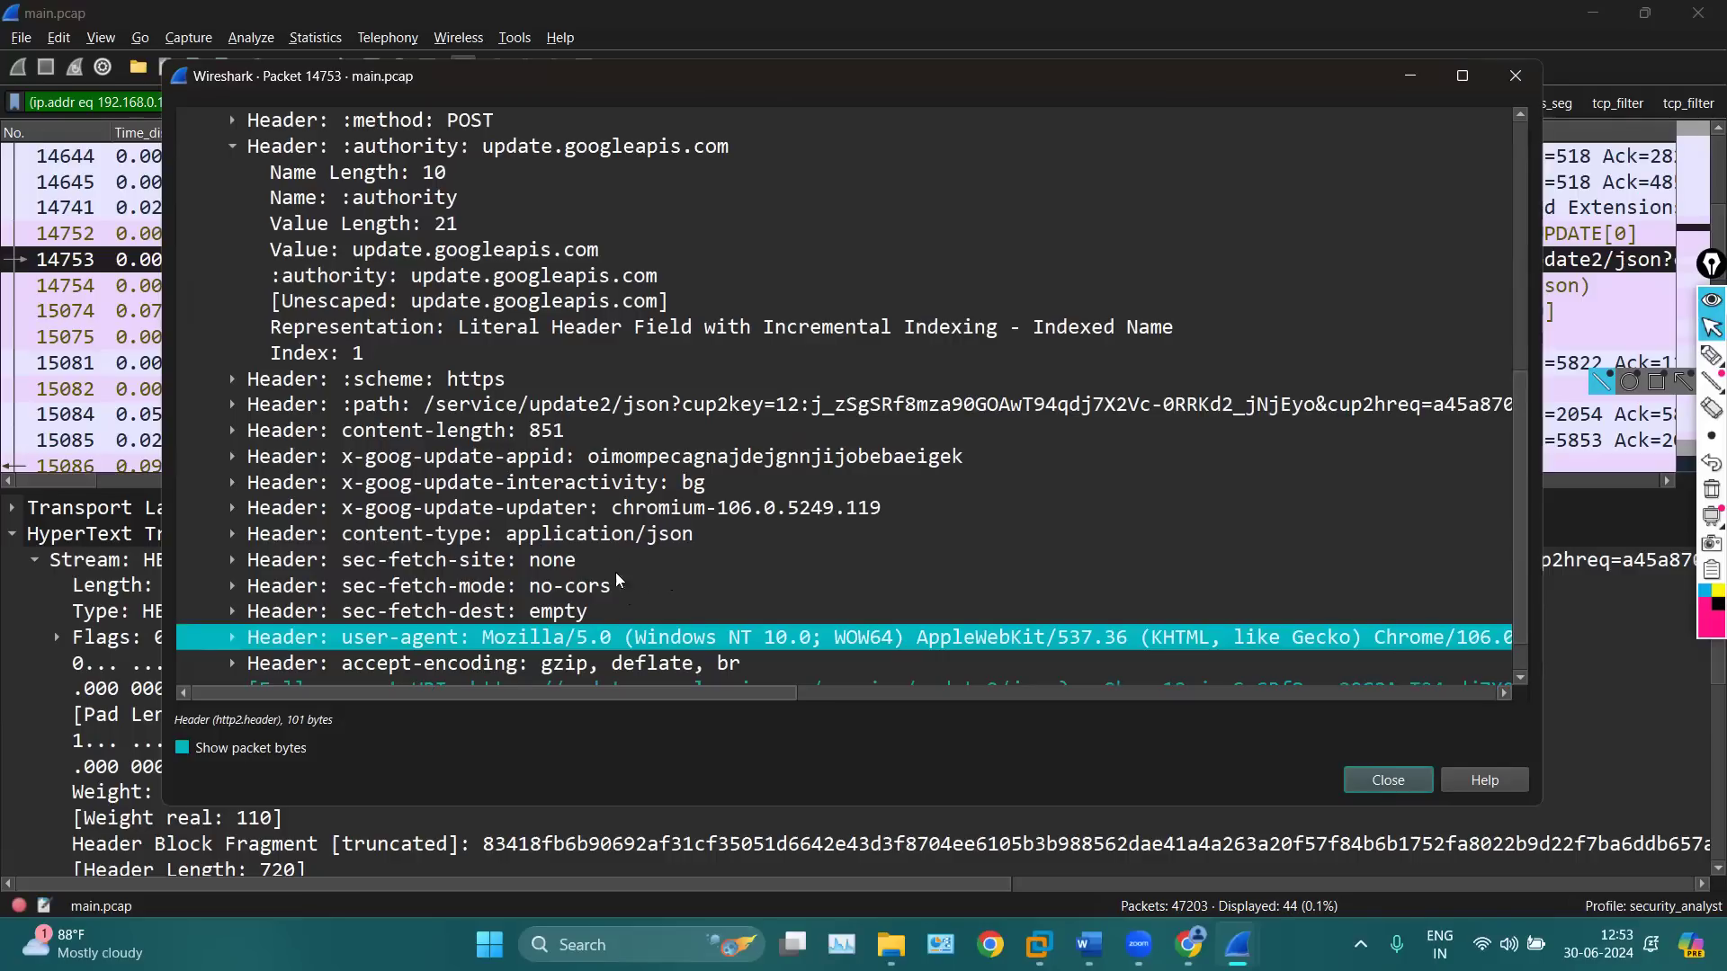
scroll(1009, 329, "up", 7)
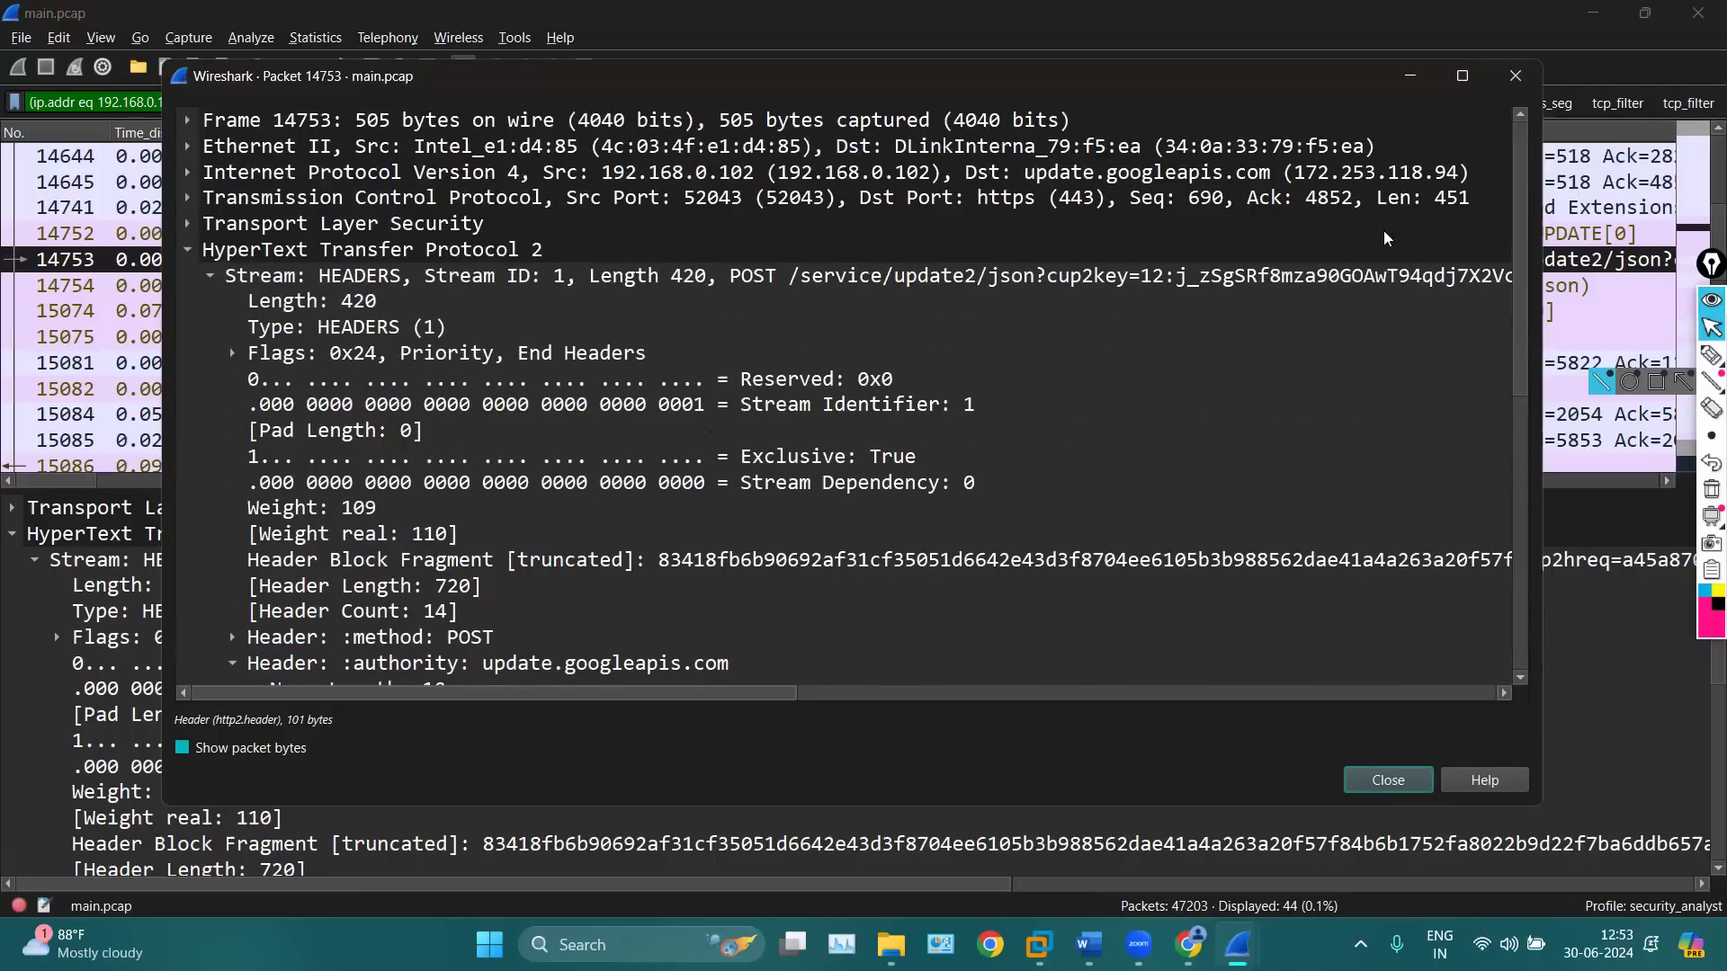
left_click(1515, 76)
Open packet 14754 in its own window and expand its JSON object down to the request member
left_click(1124, 286)
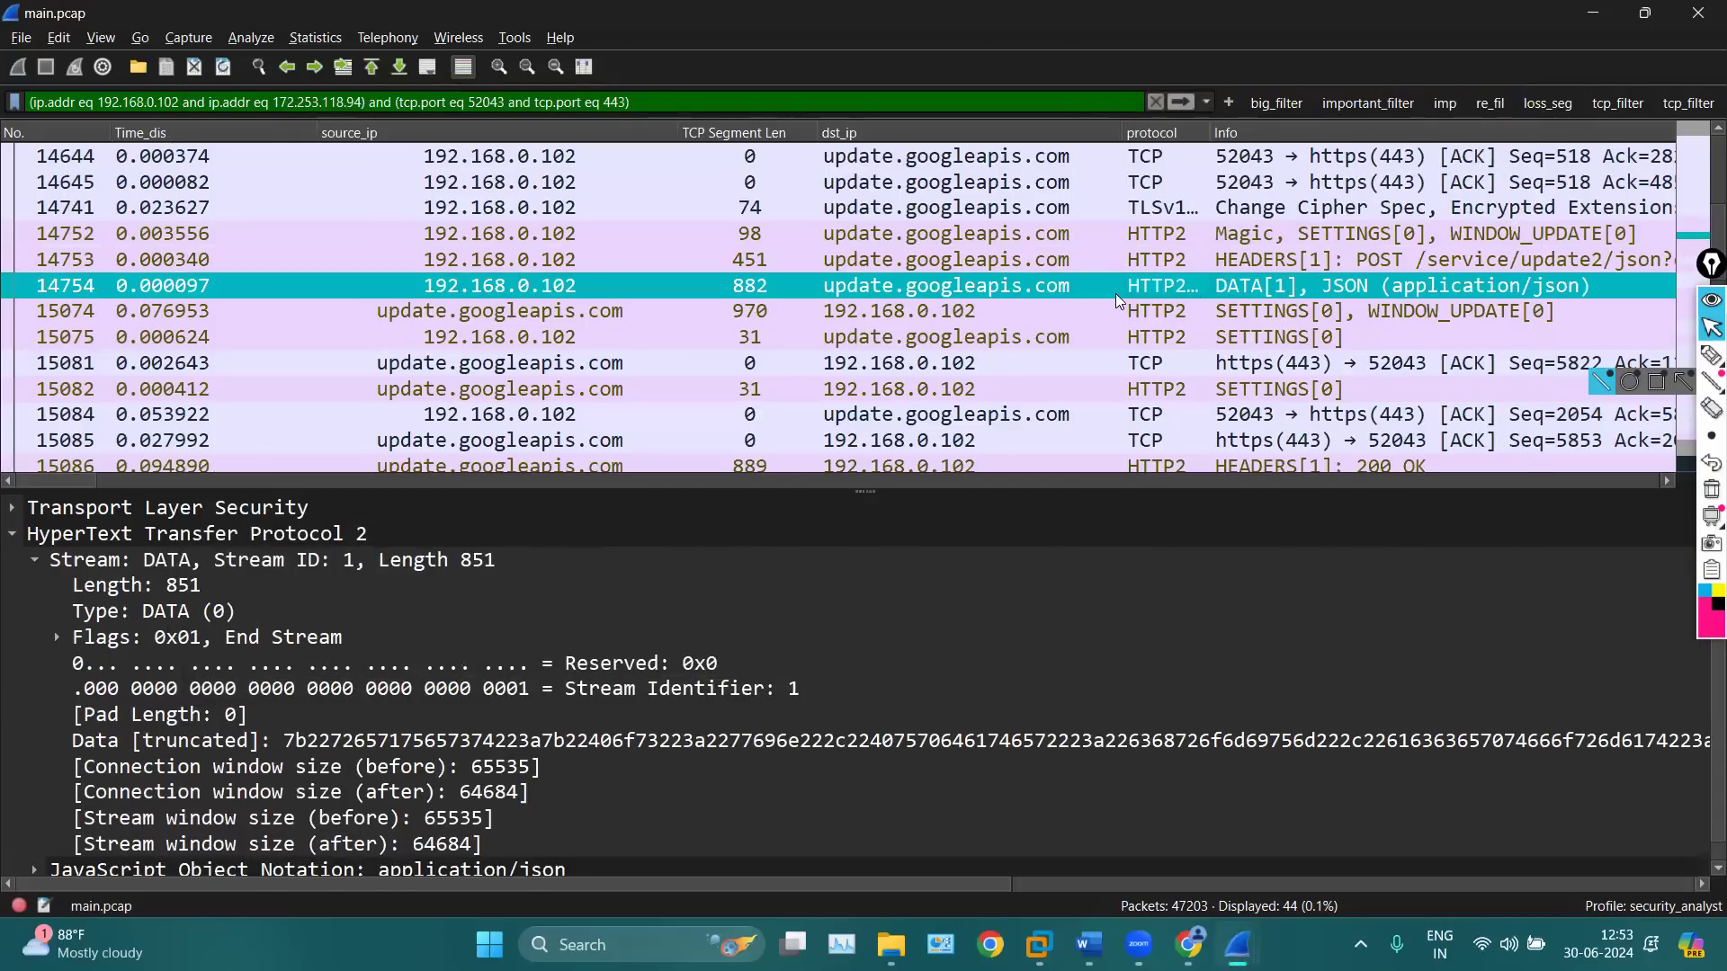
right_click(1116, 294)
left_click(1097, 291)
double_click(1097, 290)
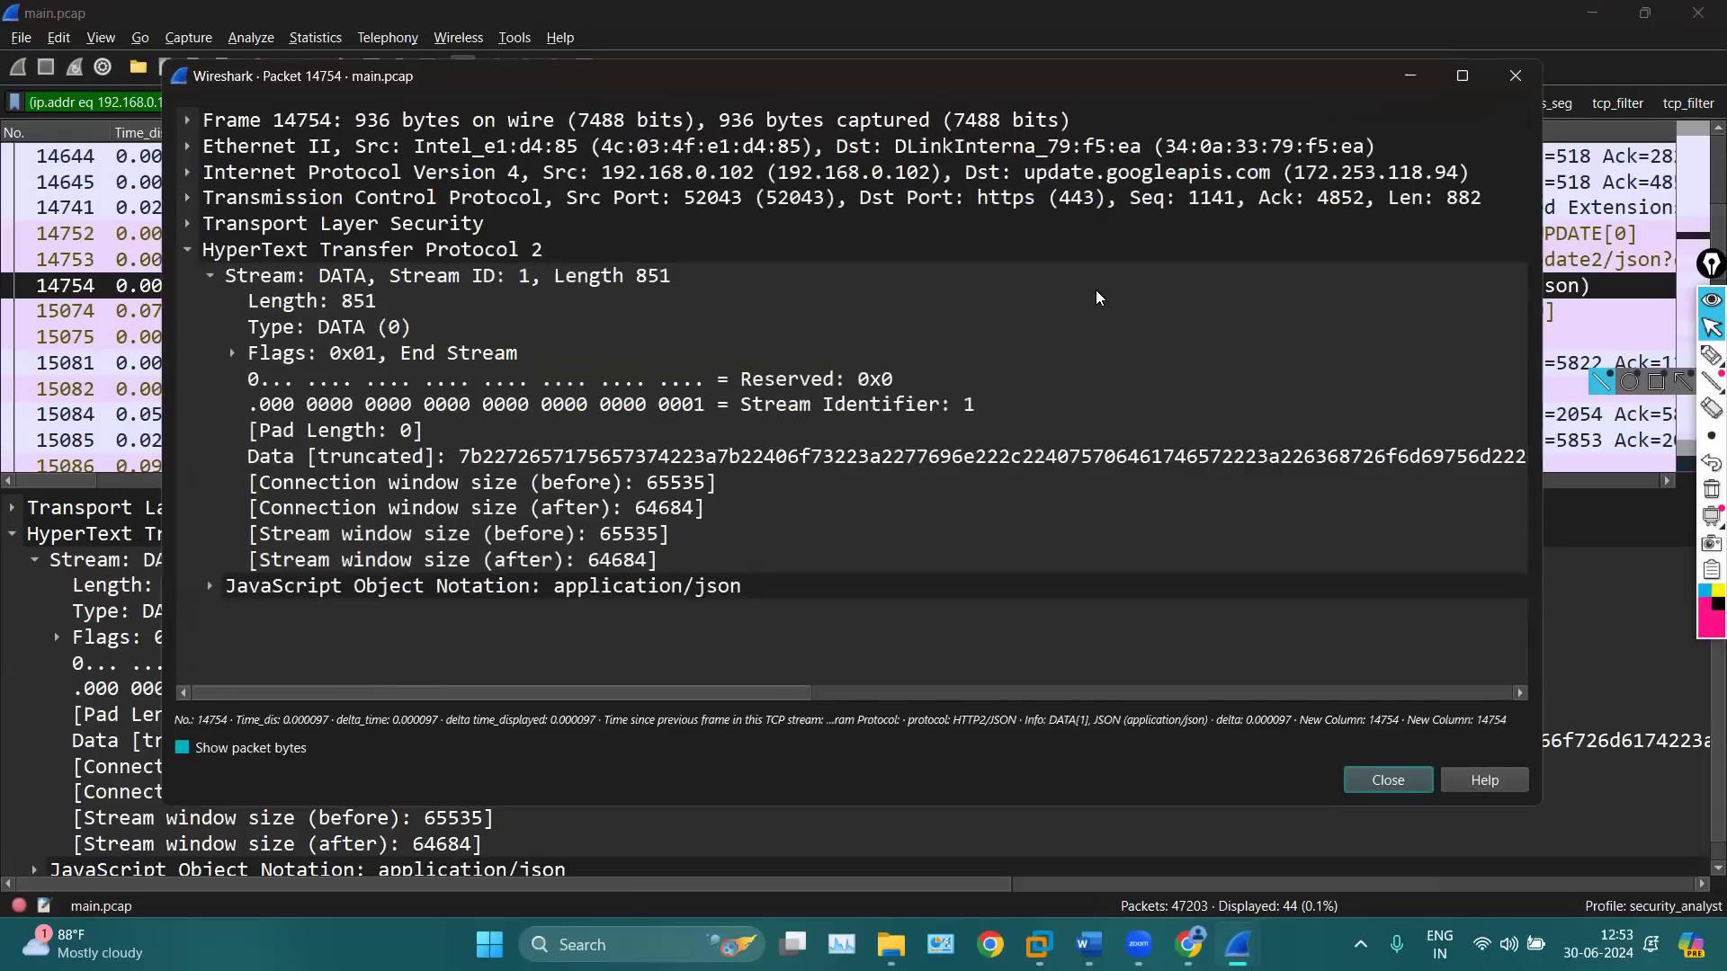
left_click(212, 587)
left_click(232, 607)
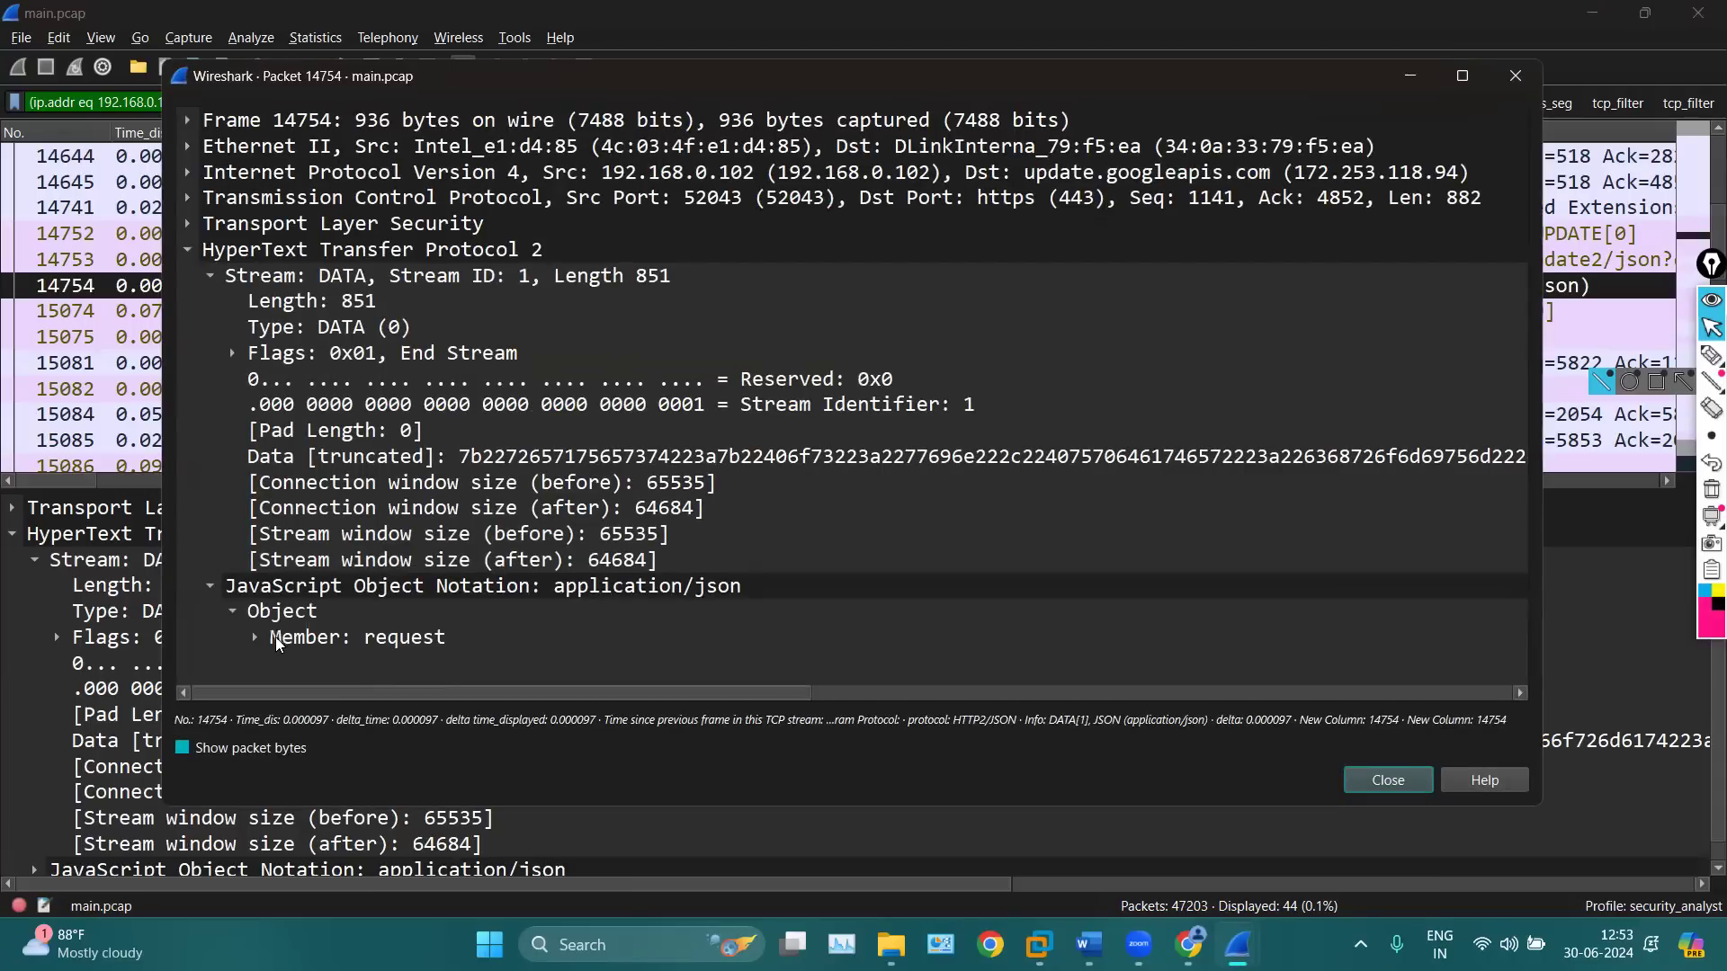
left_click(270, 637)
left_click(256, 639)
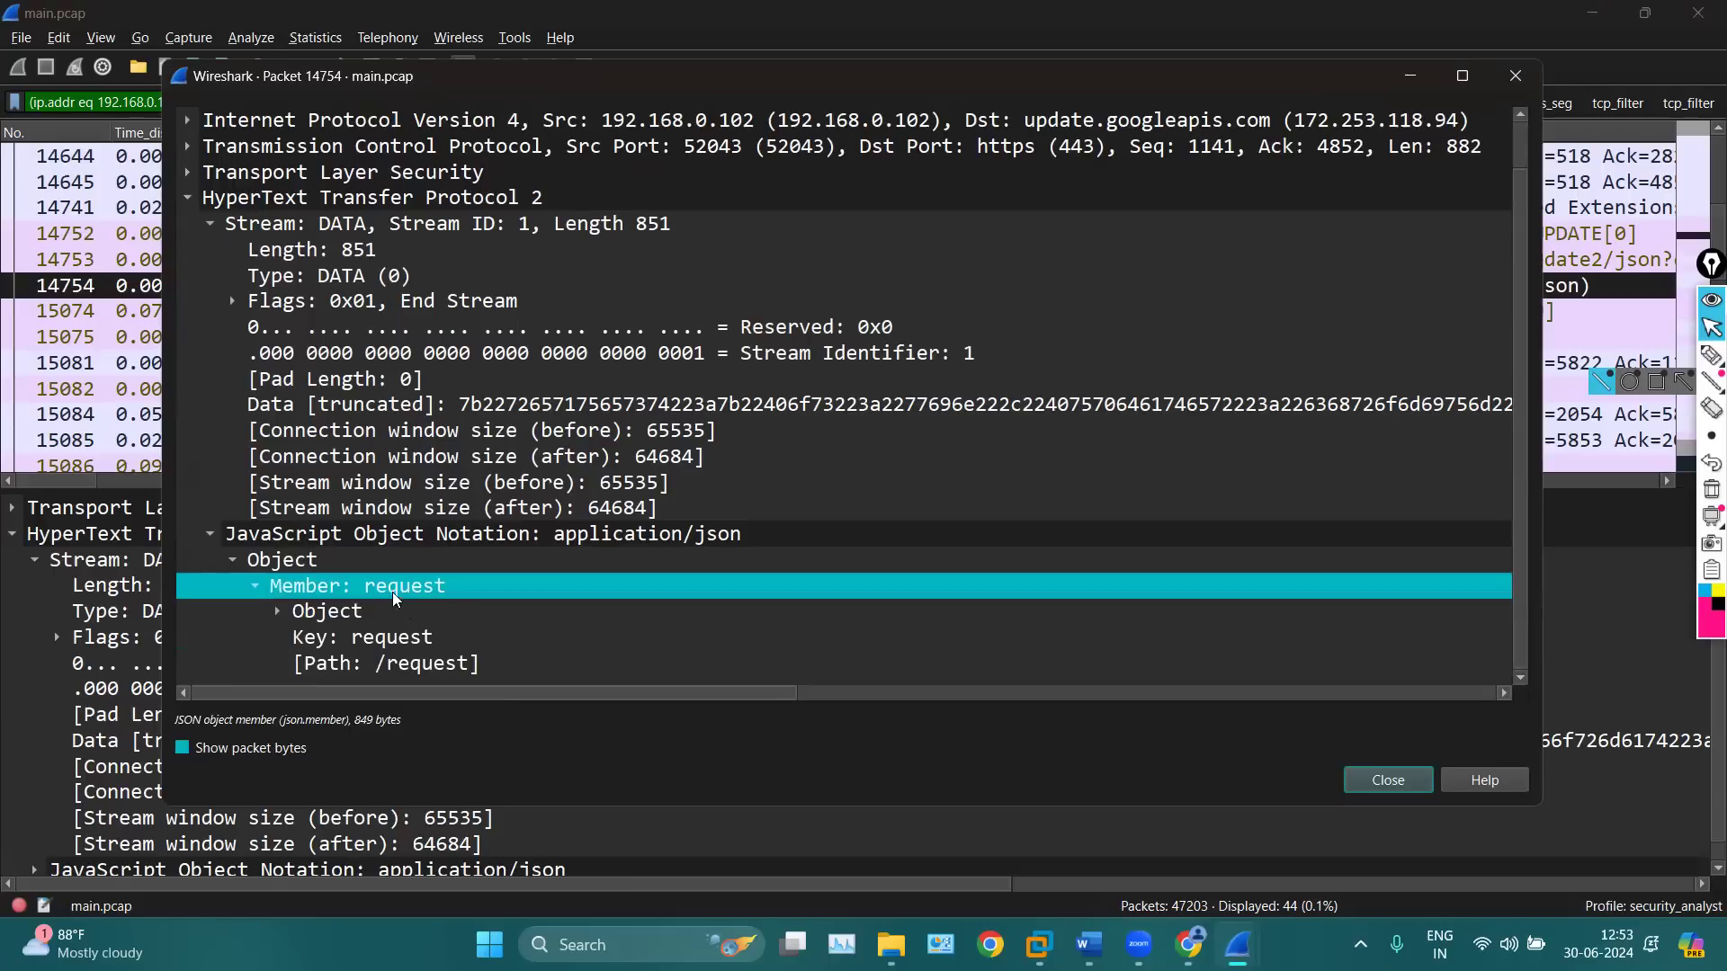
Select the truncated Data field in packet 14754's DATA stream to examine it, and close the packet window
scroll(351, 430, "up", 1)
left_click(812, 459)
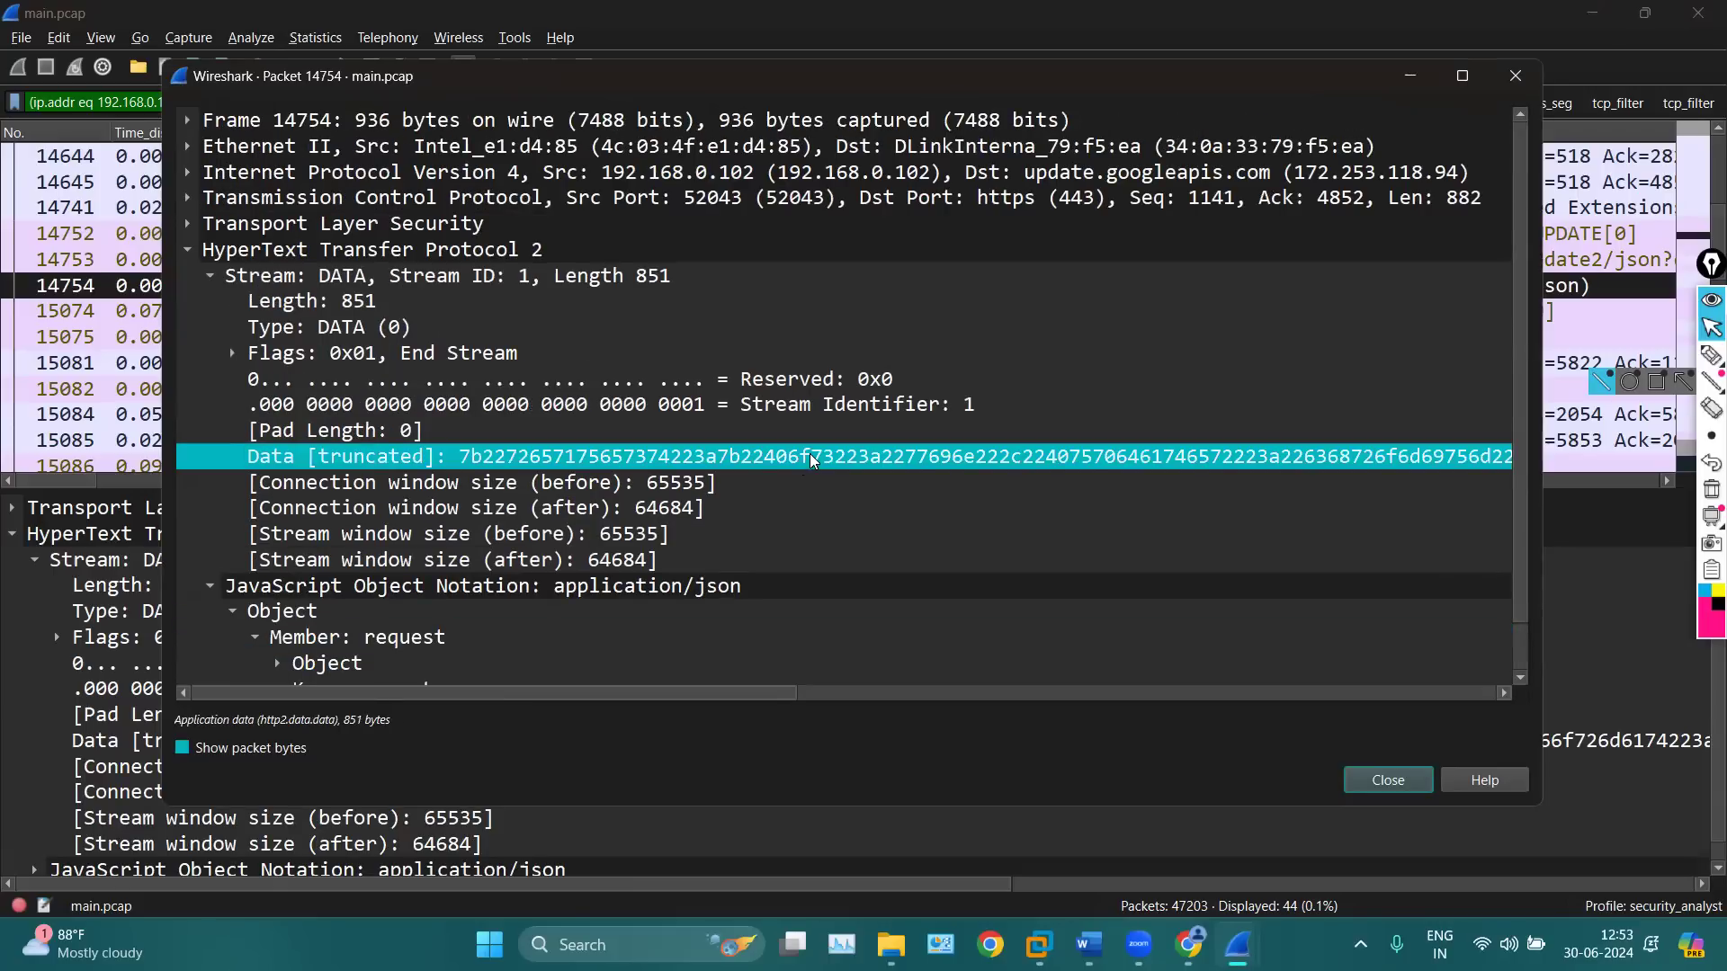
left_click(1516, 79)
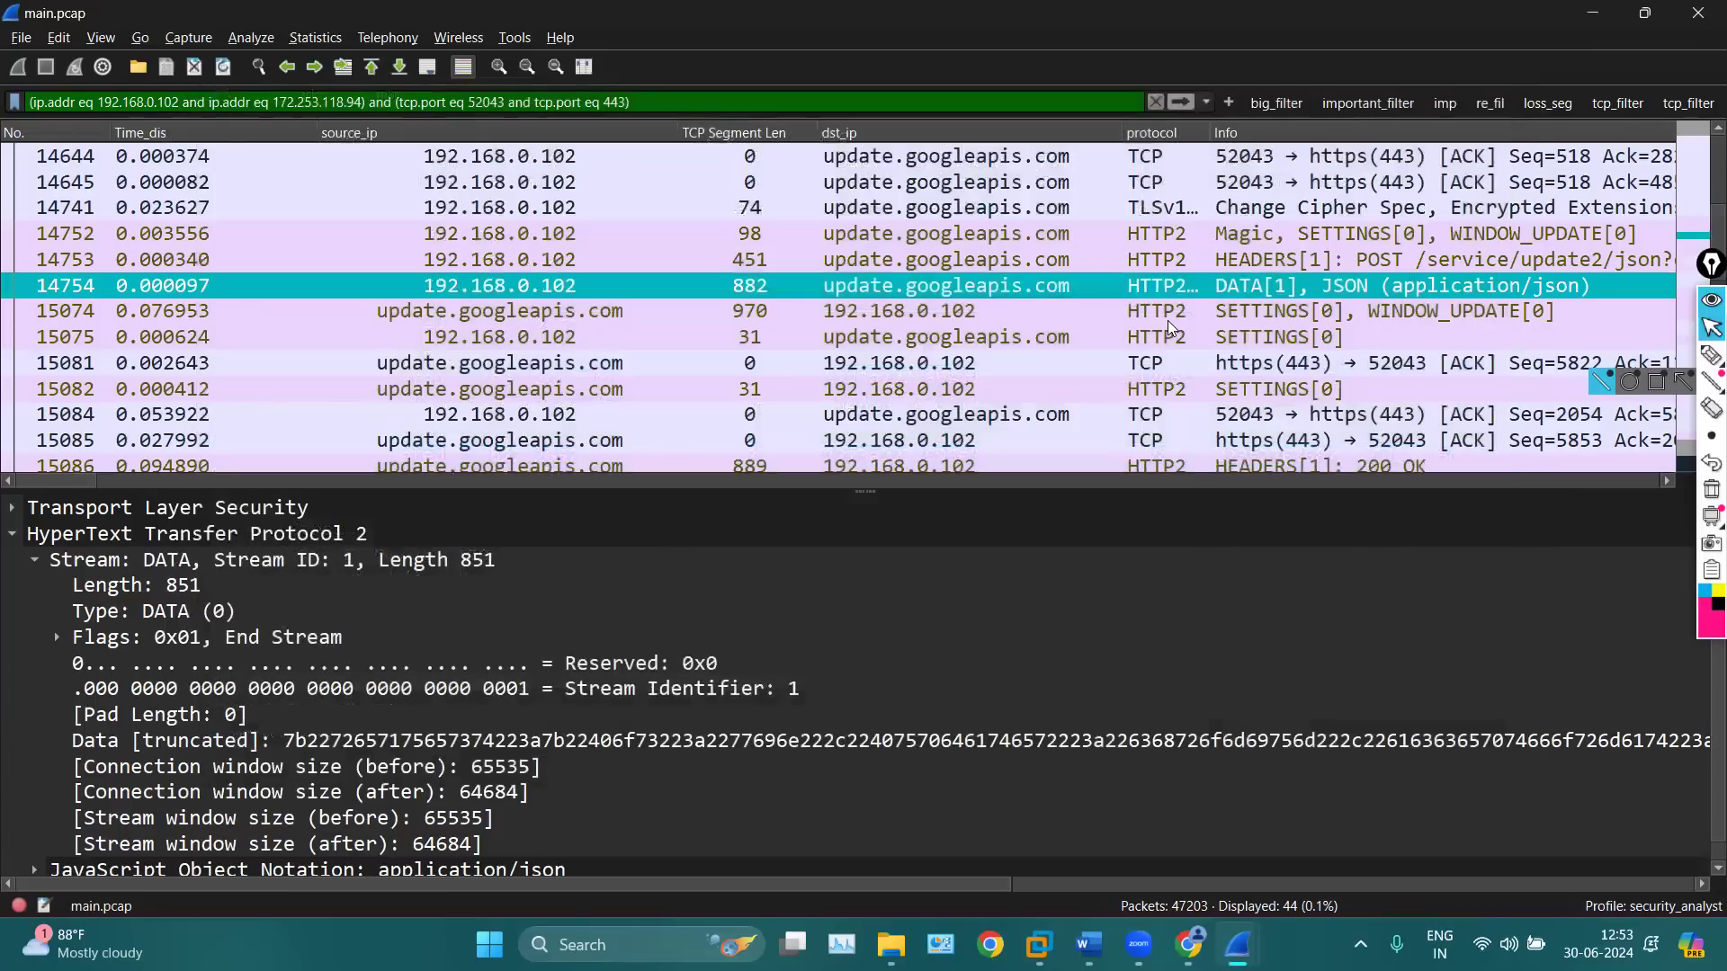
Open packet 15074 in its own window, review its SETTINGS and WINDOW_UPDATE streams, and close it
left_click(1132, 315)
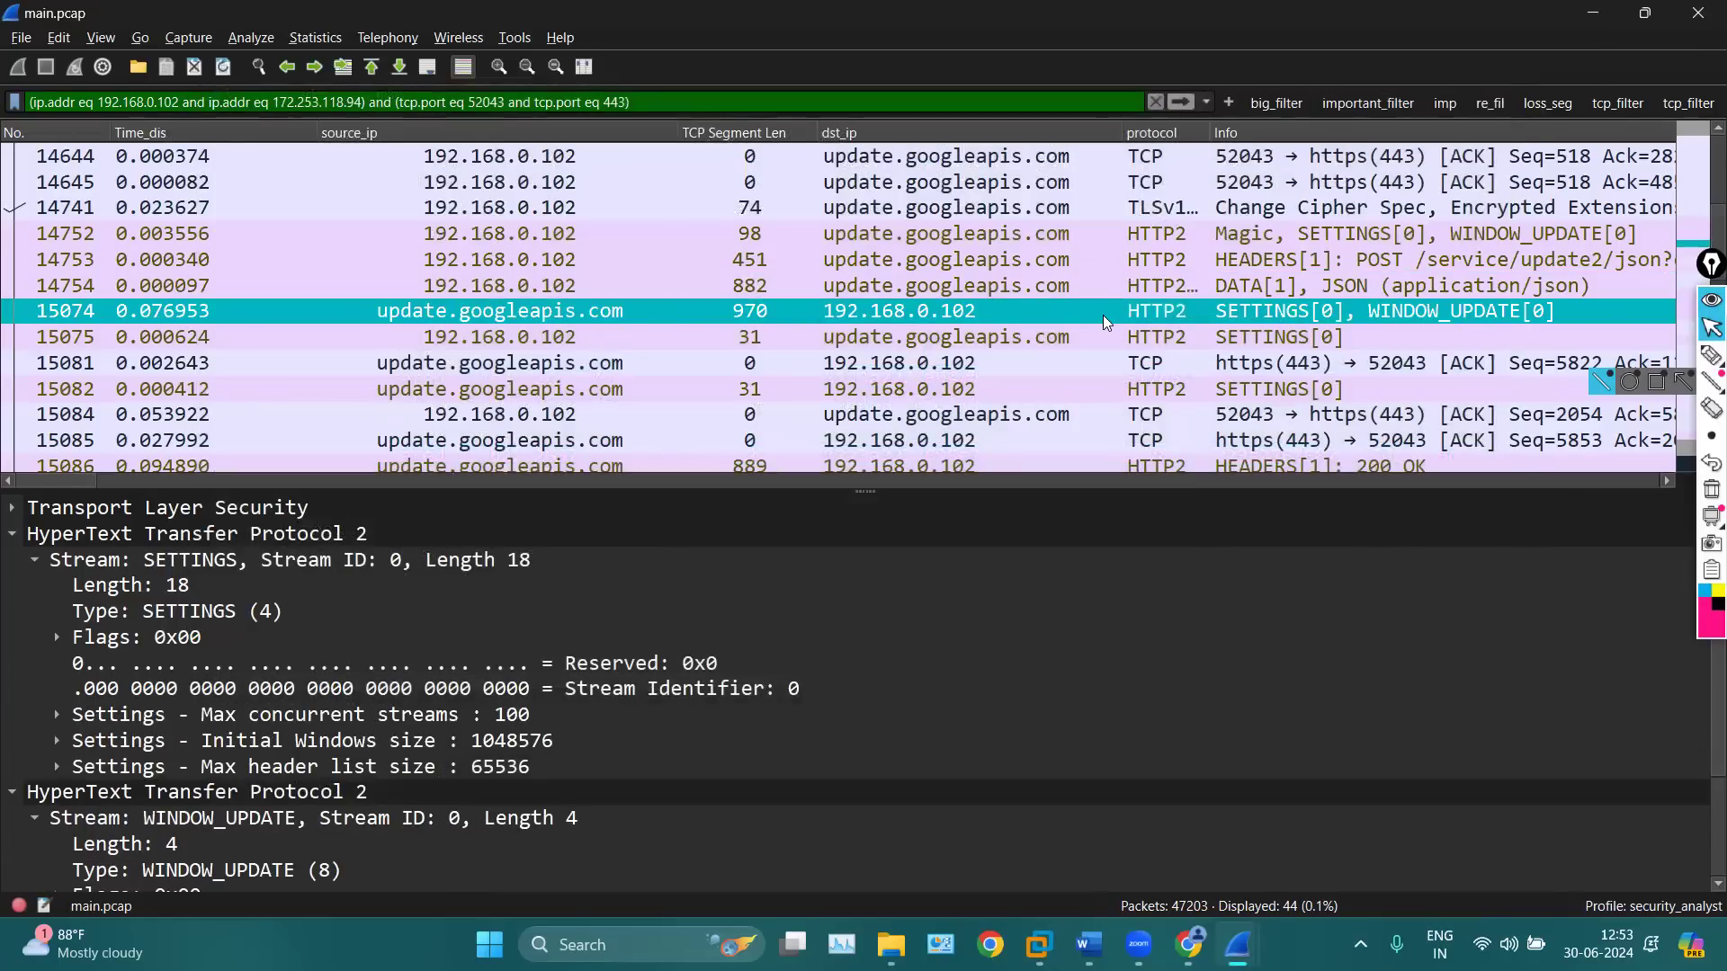
double_click(1103, 315)
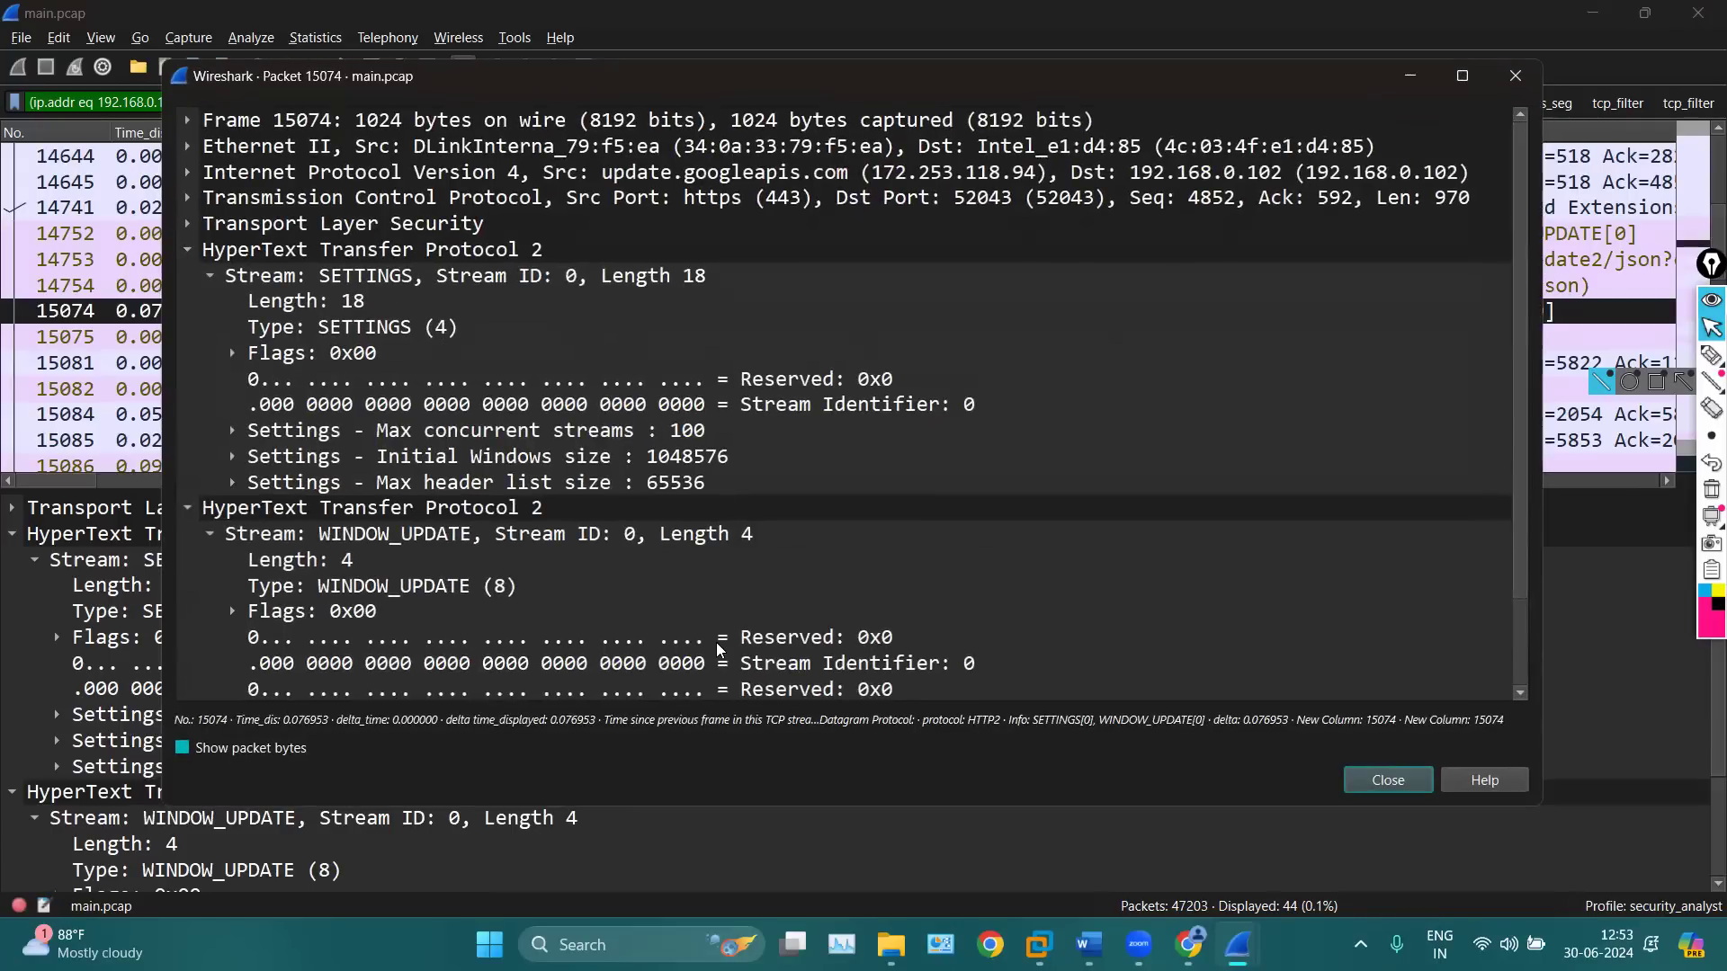
scroll(720, 647, "down", 2)
scroll(961, 411, "up", 2)
left_click(1516, 76)
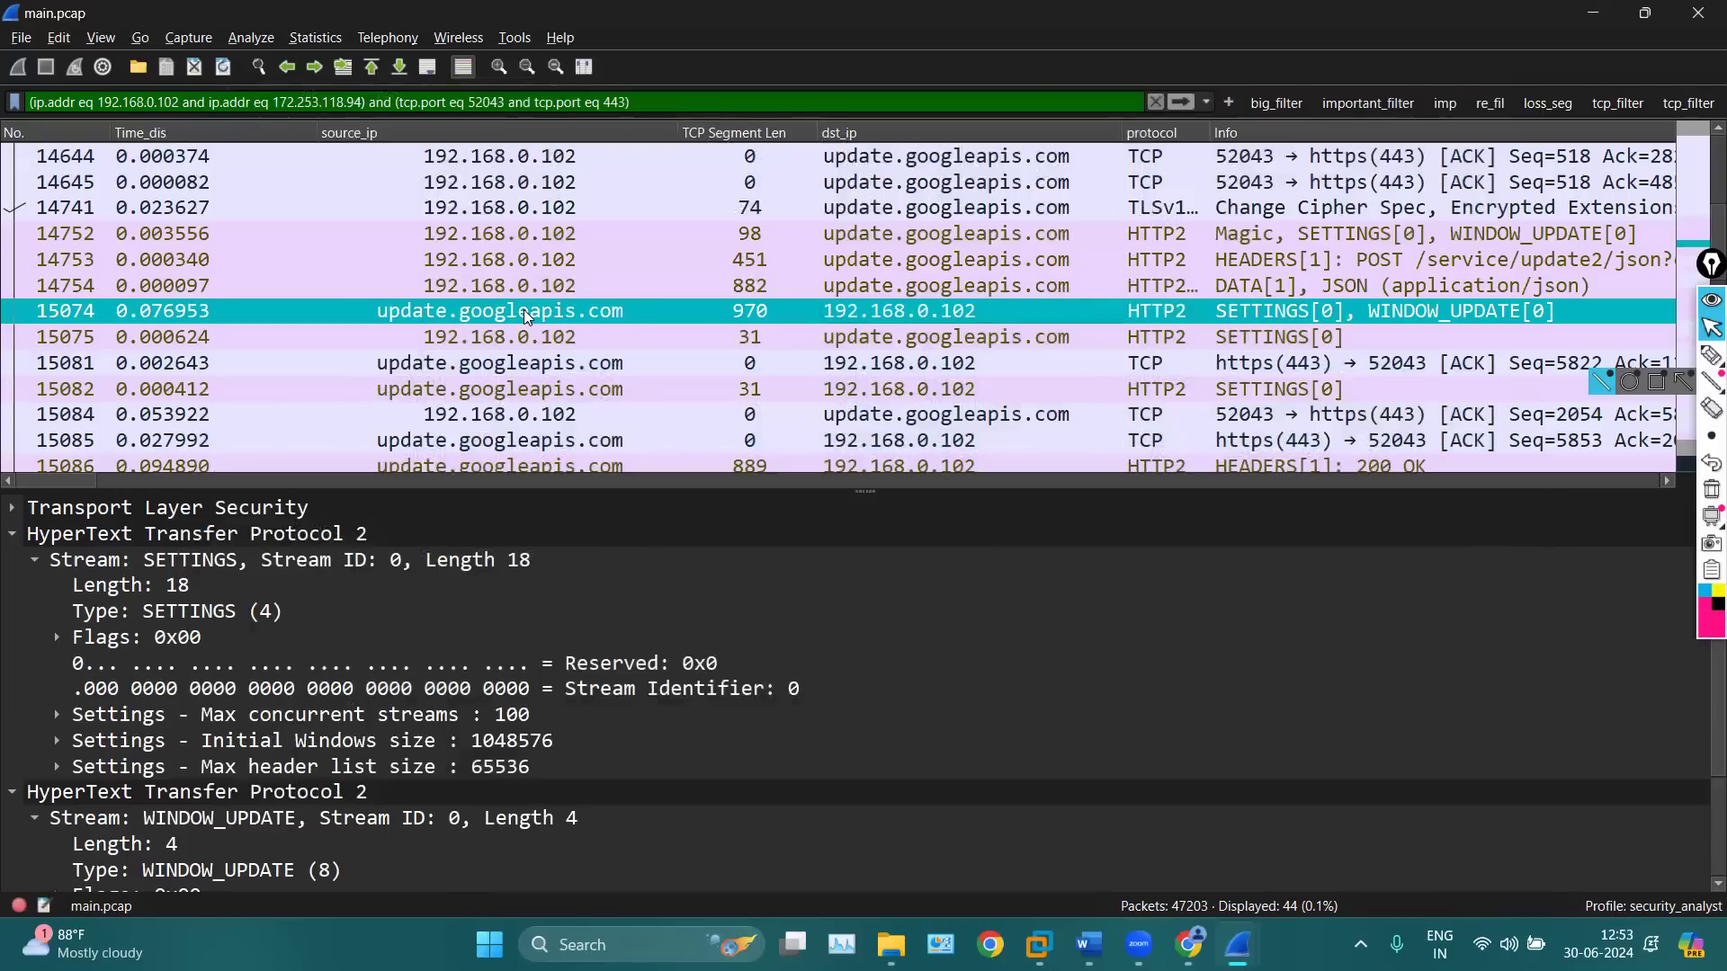
Select packet 15075, the client's SETTINGS packet, to examine its HTTP2 stream details
scroll(1072, 286, "down", 2)
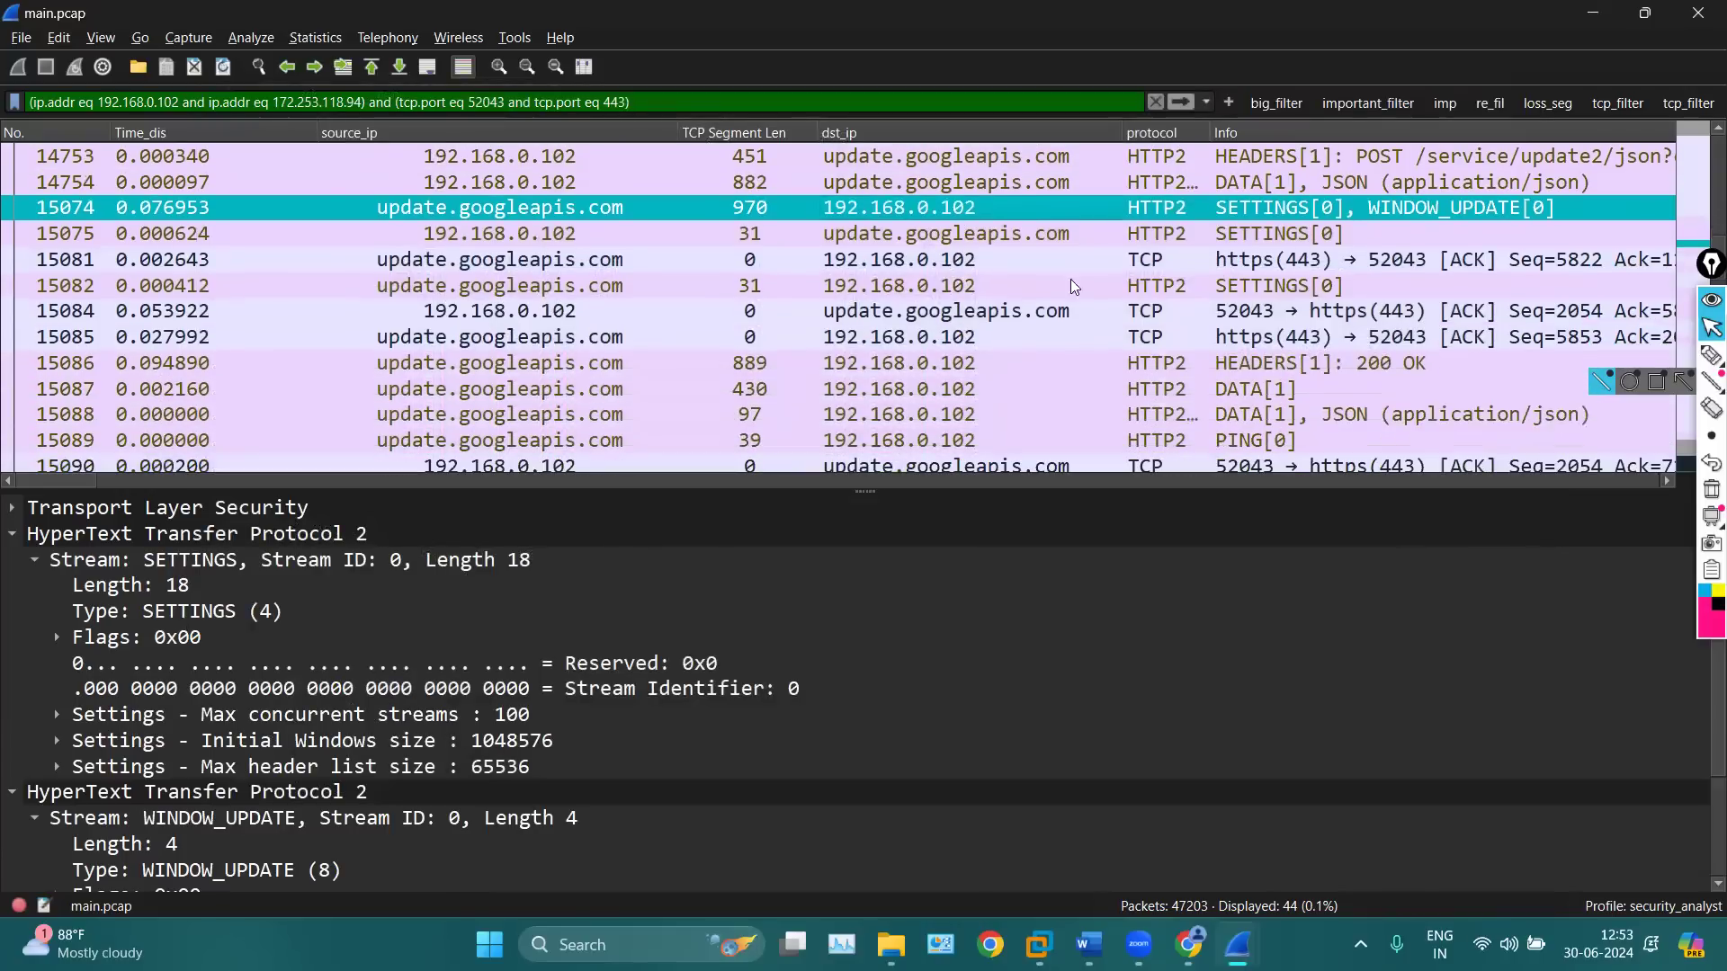
left_click(1177, 241)
scroll(1128, 281, "down", 2)
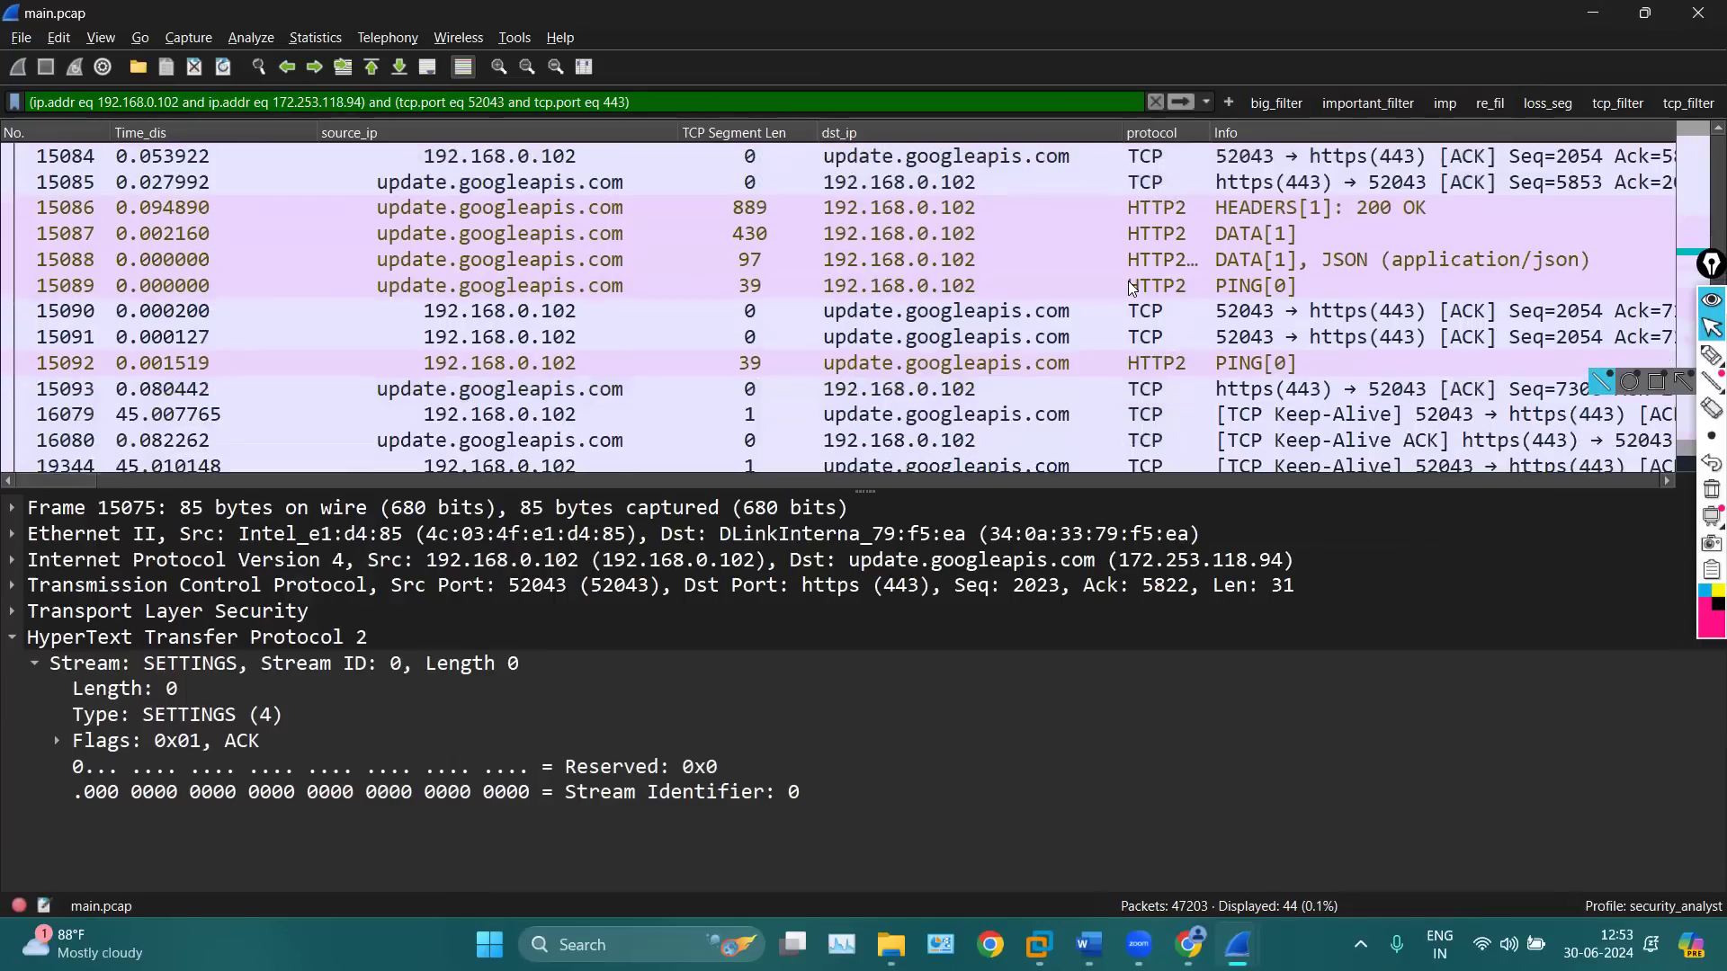
Open packet 44780 near the end of the conversation, review its GOAWAY and PING streams, and close its window
scroll(1285, 366, "down", 5)
scroll(1285, 365, "up", 1)
scroll(1260, 351, "down", 1)
left_click(1189, 336)
double_click(1189, 336)
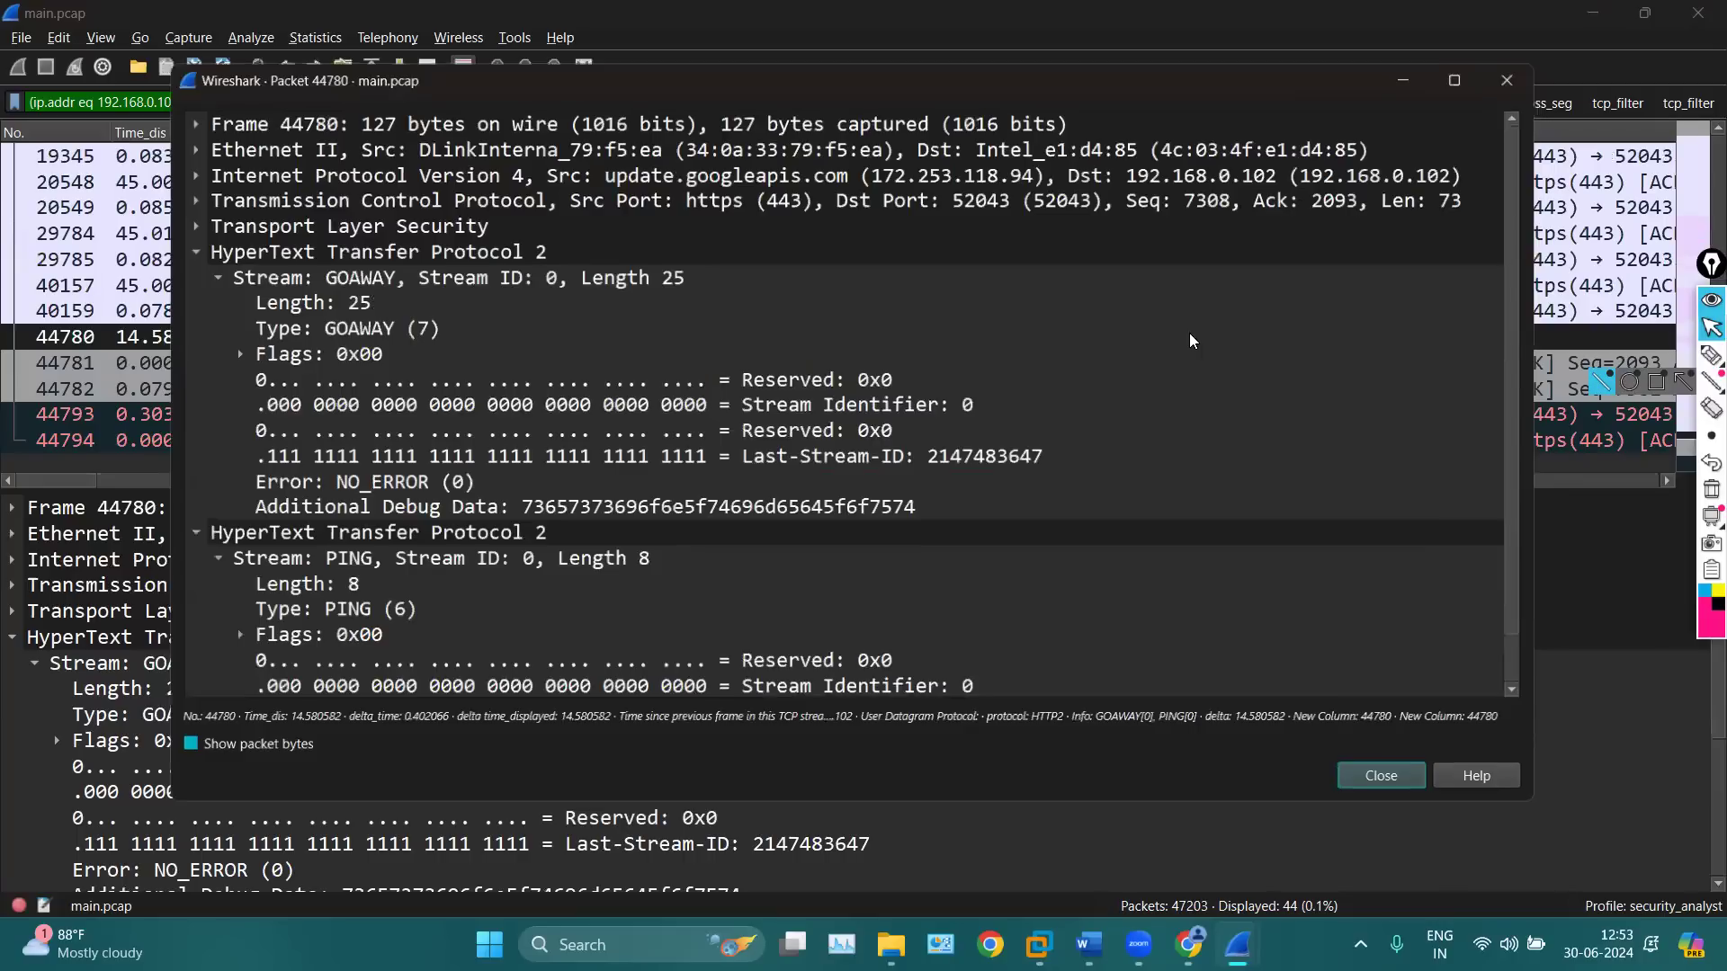
scroll(576, 441, "down", 1)
scroll(432, 463, "up", 1)
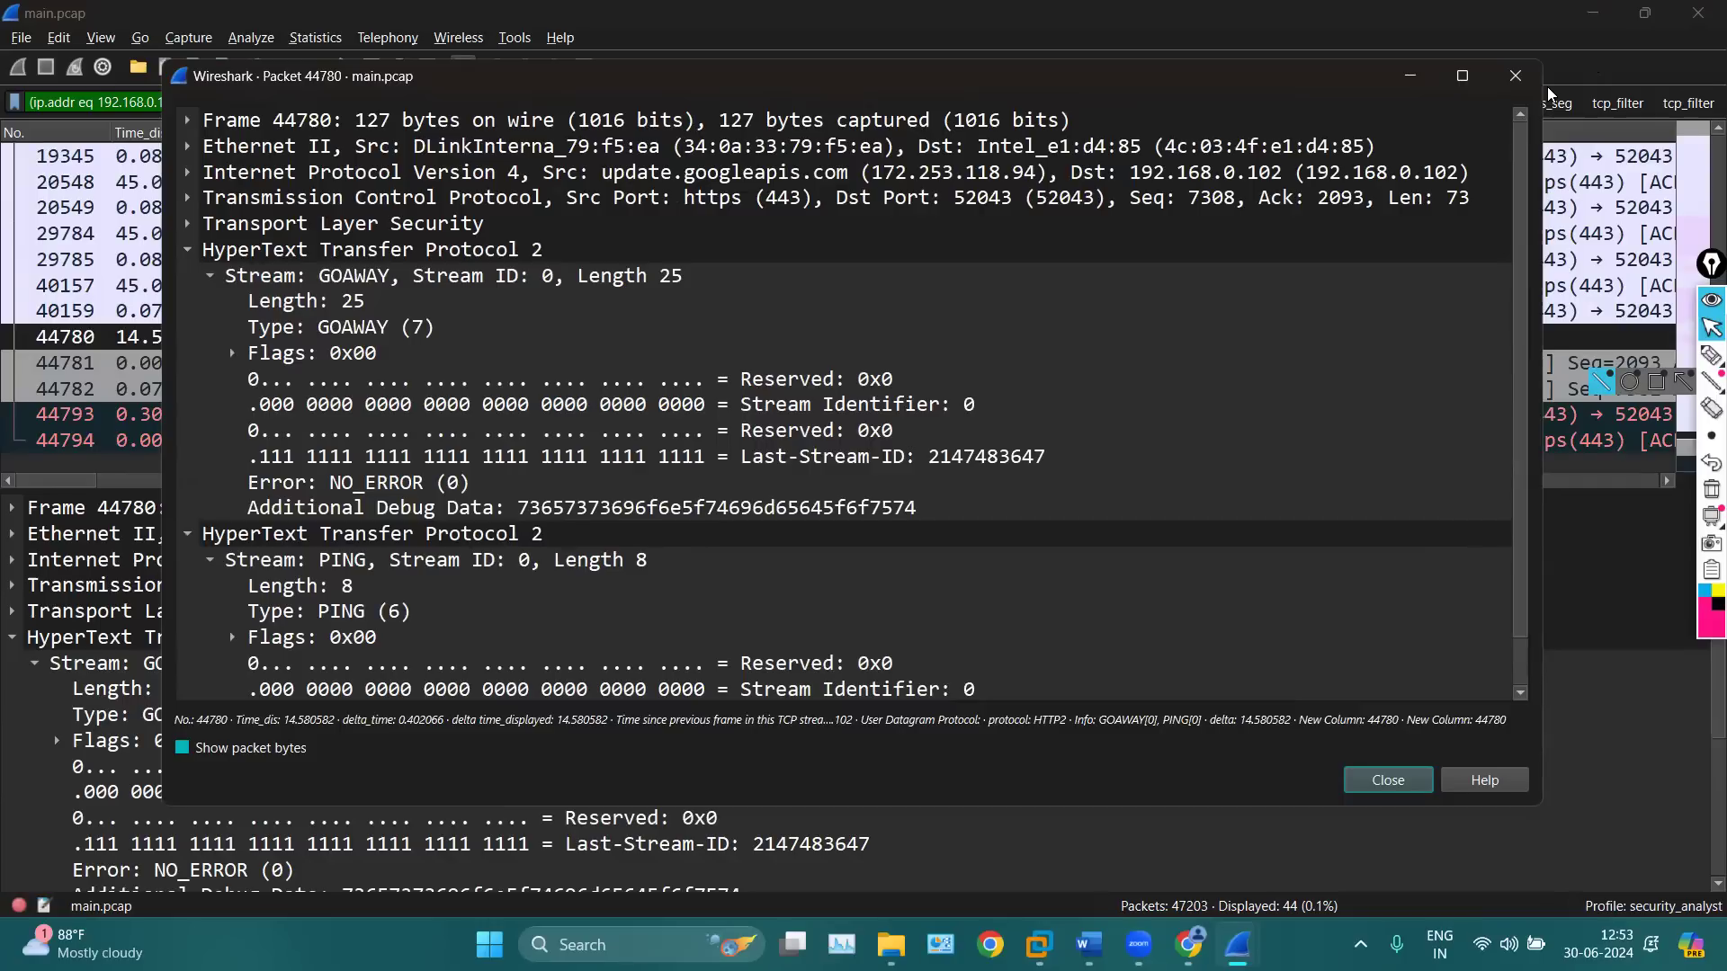
left_click(1515, 76)
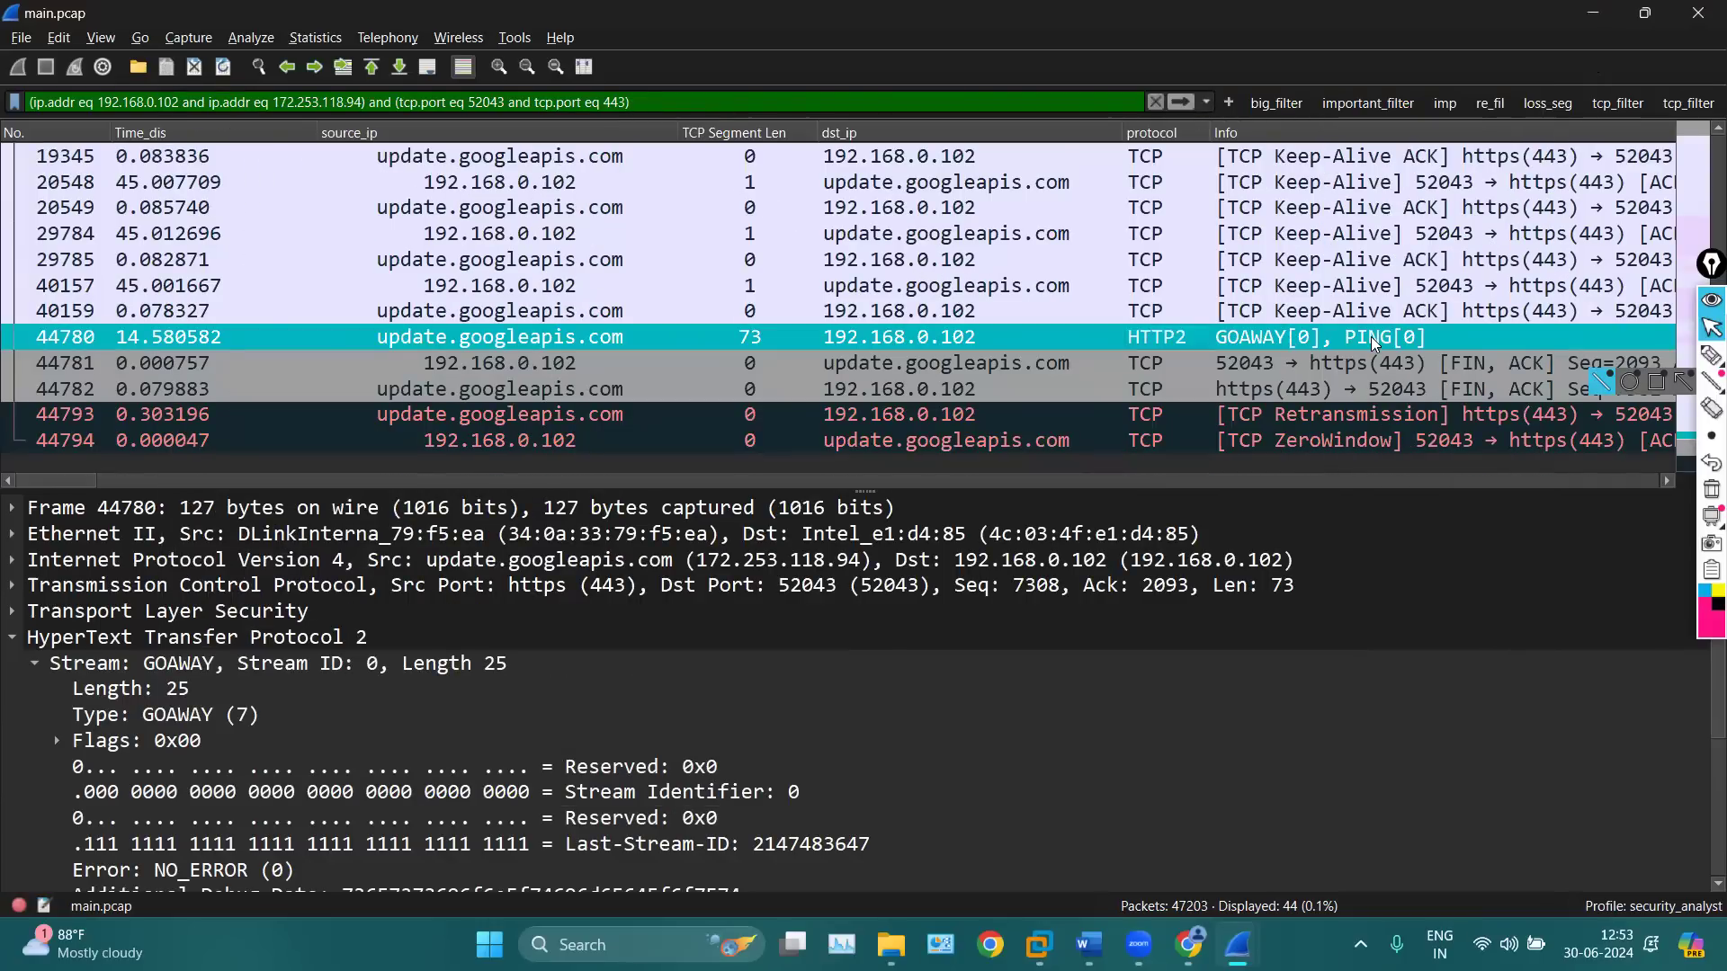
Return to the start of the conversation's packet list and open the HTTP2 statistics for main.pcap
scroll(1371, 336, "up", 4)
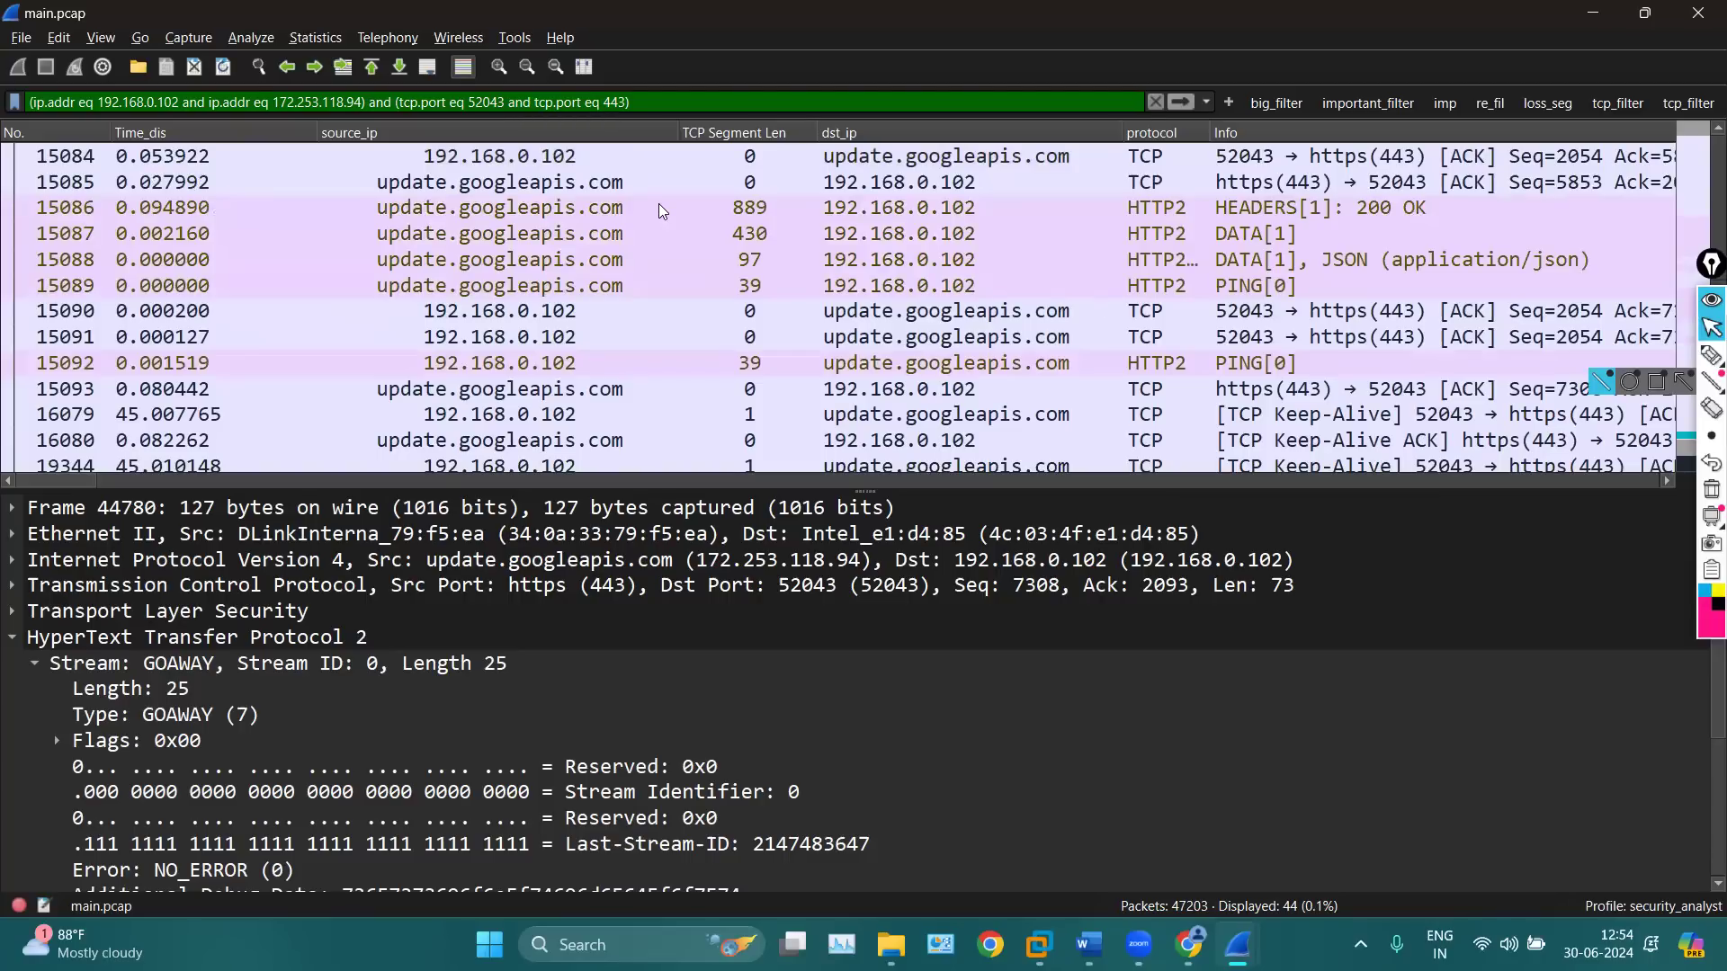
scroll(659, 209, "up", 5)
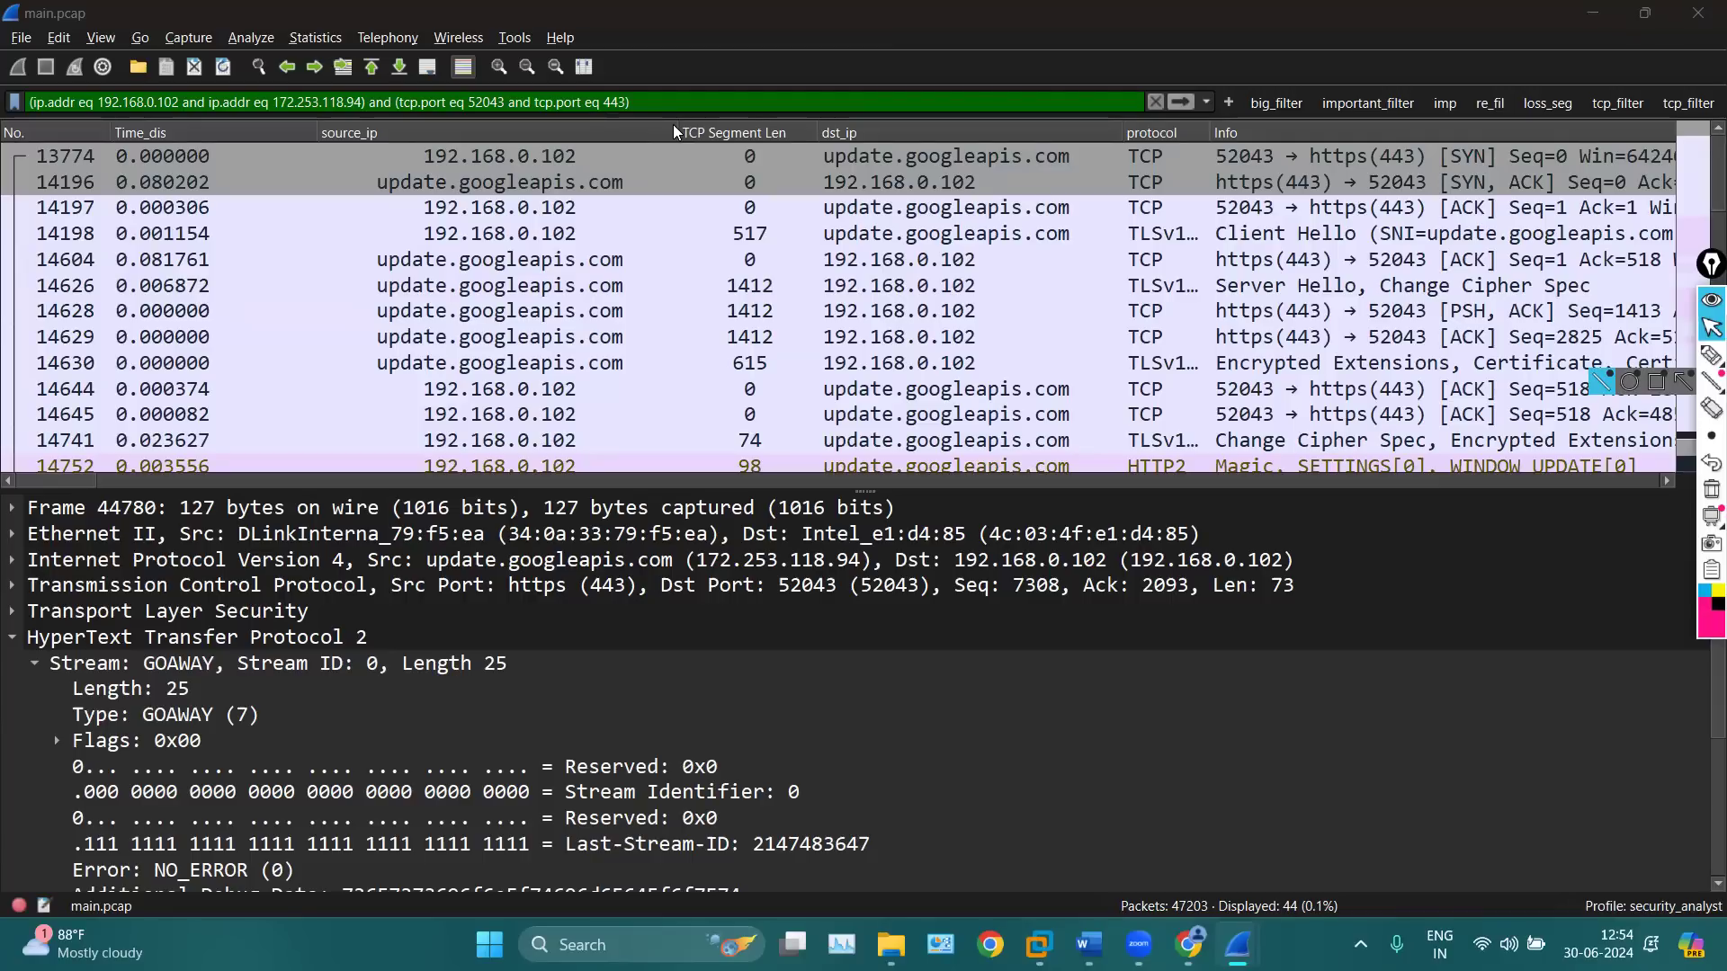
left_click(290, 36)
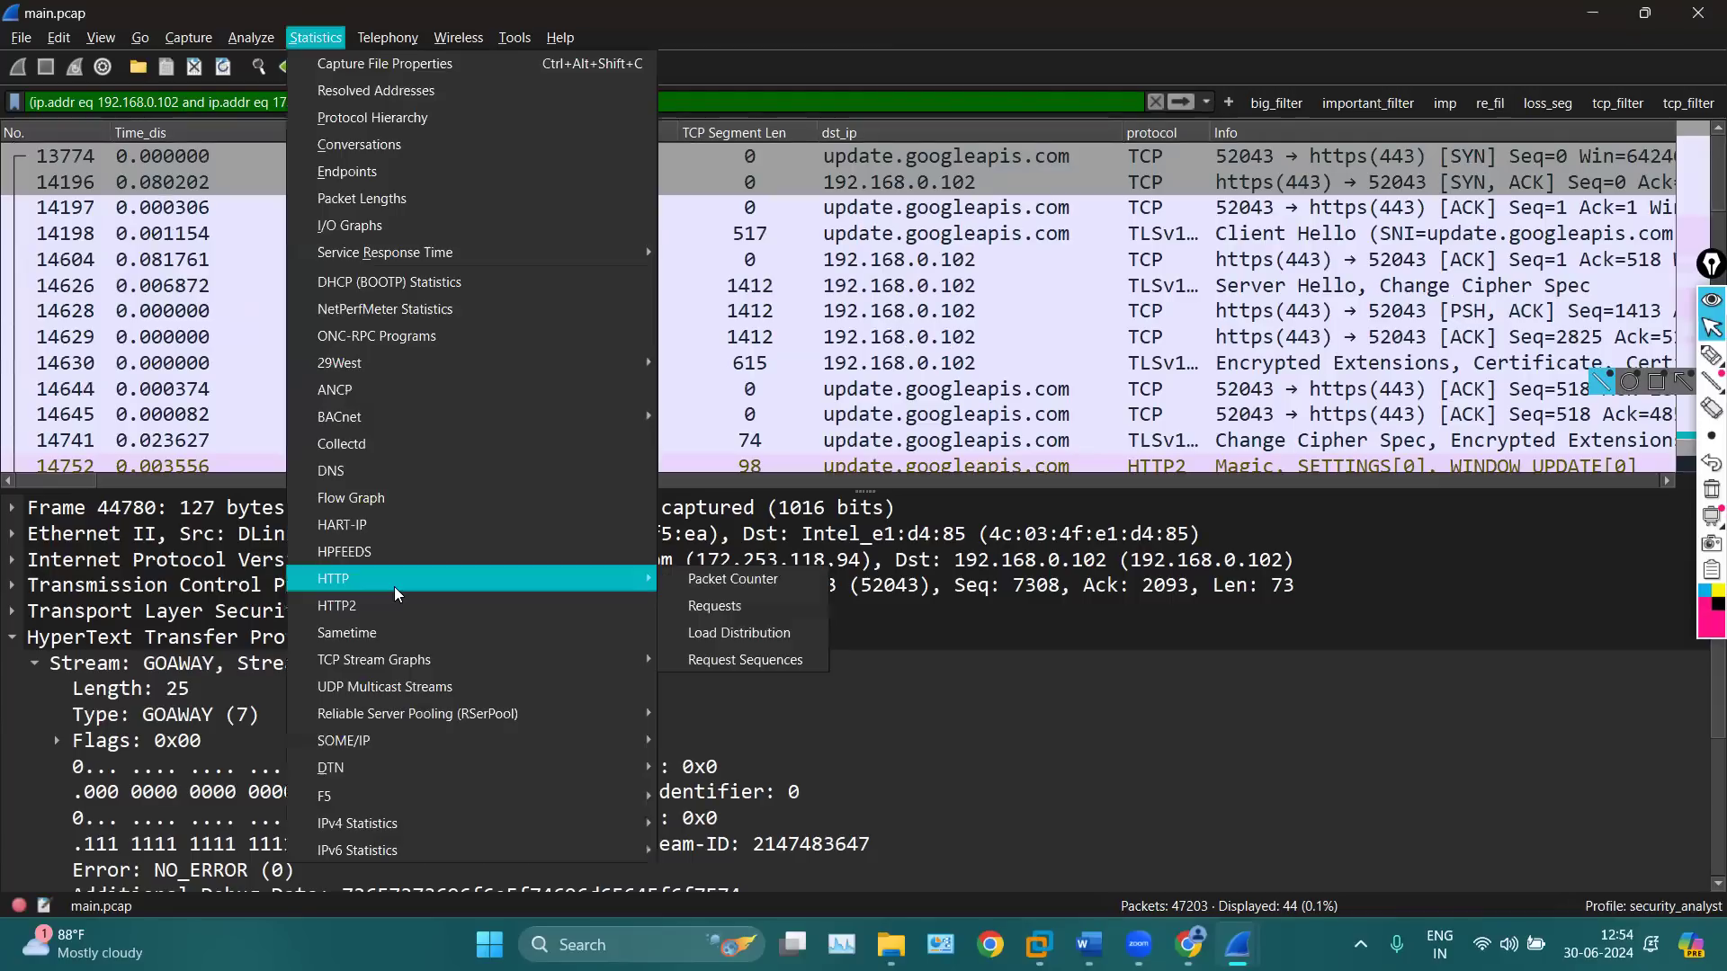
left_click(387, 599)
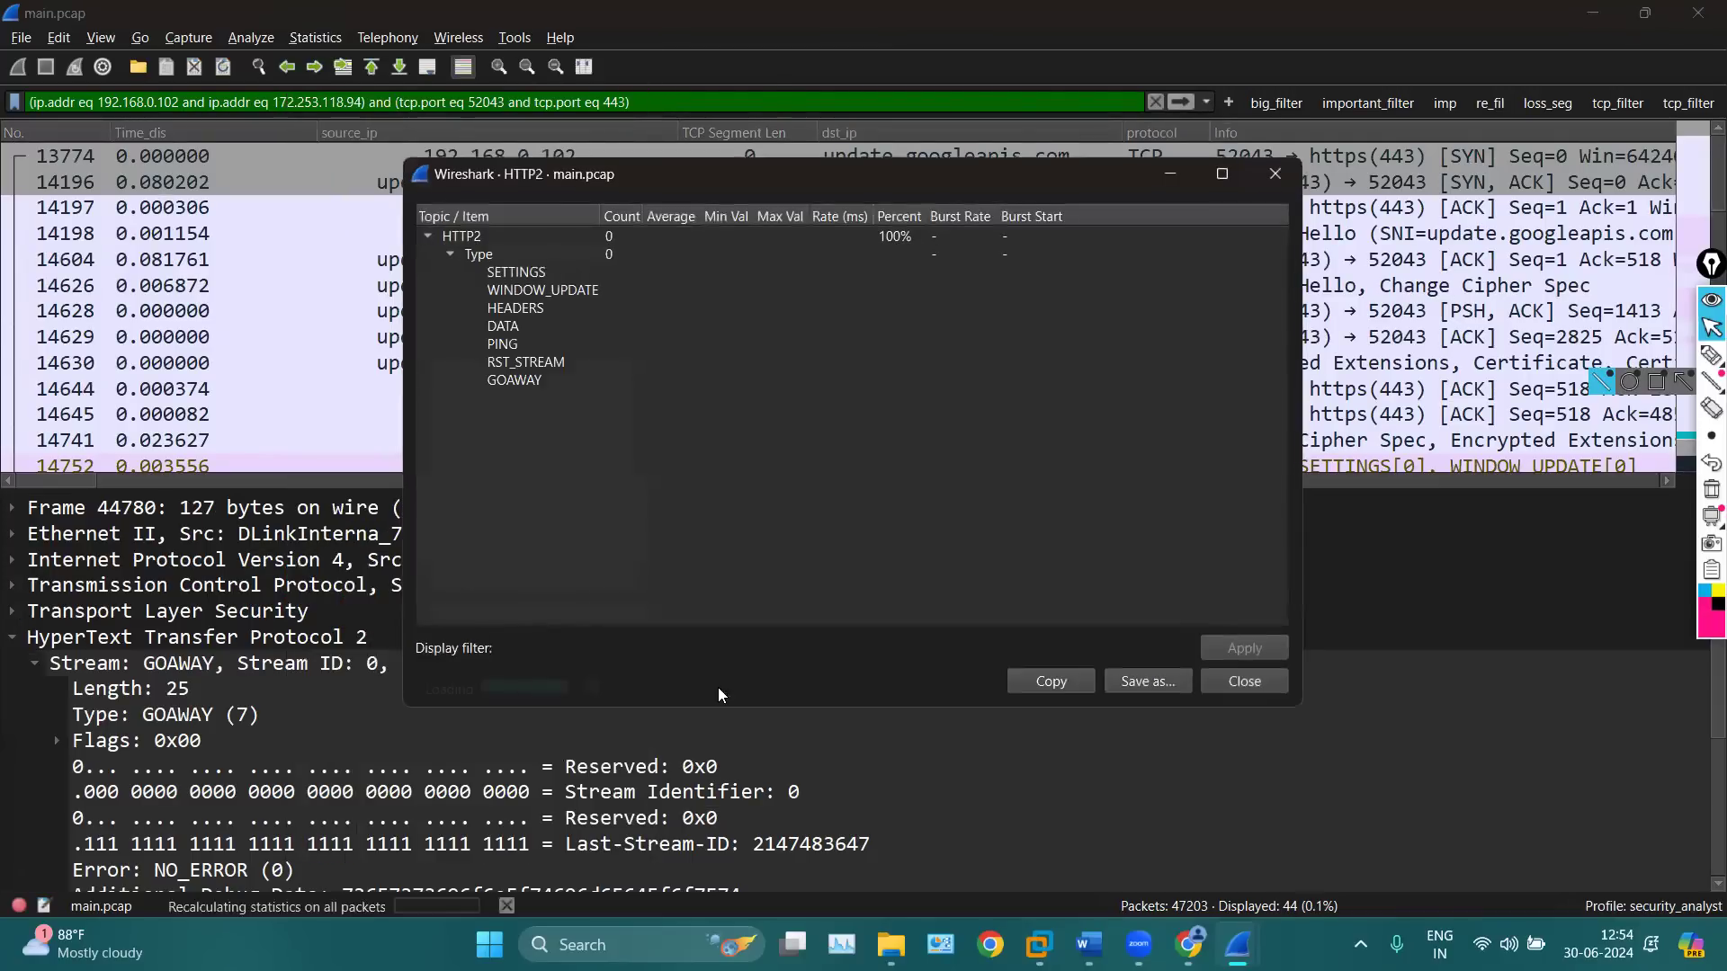
Stop the live Wi-Fi capture in its own window and return to the HTTP2 statistics of main.pcap
left_click(787, 732)
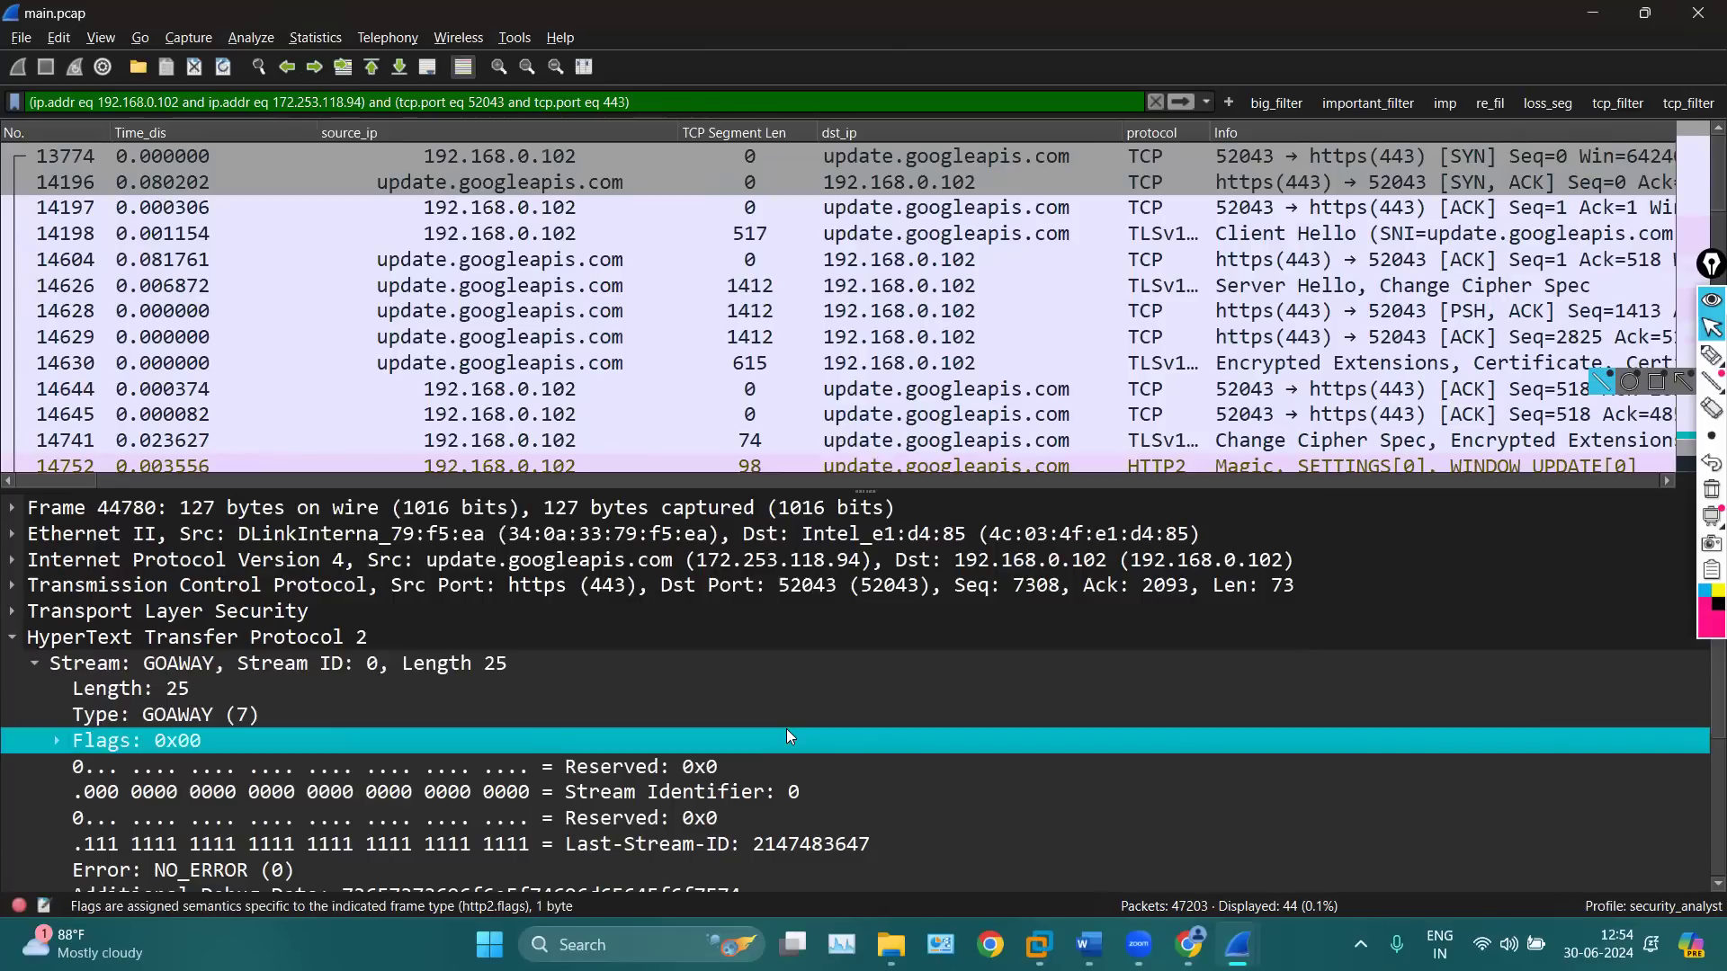
key("alt+Tab")
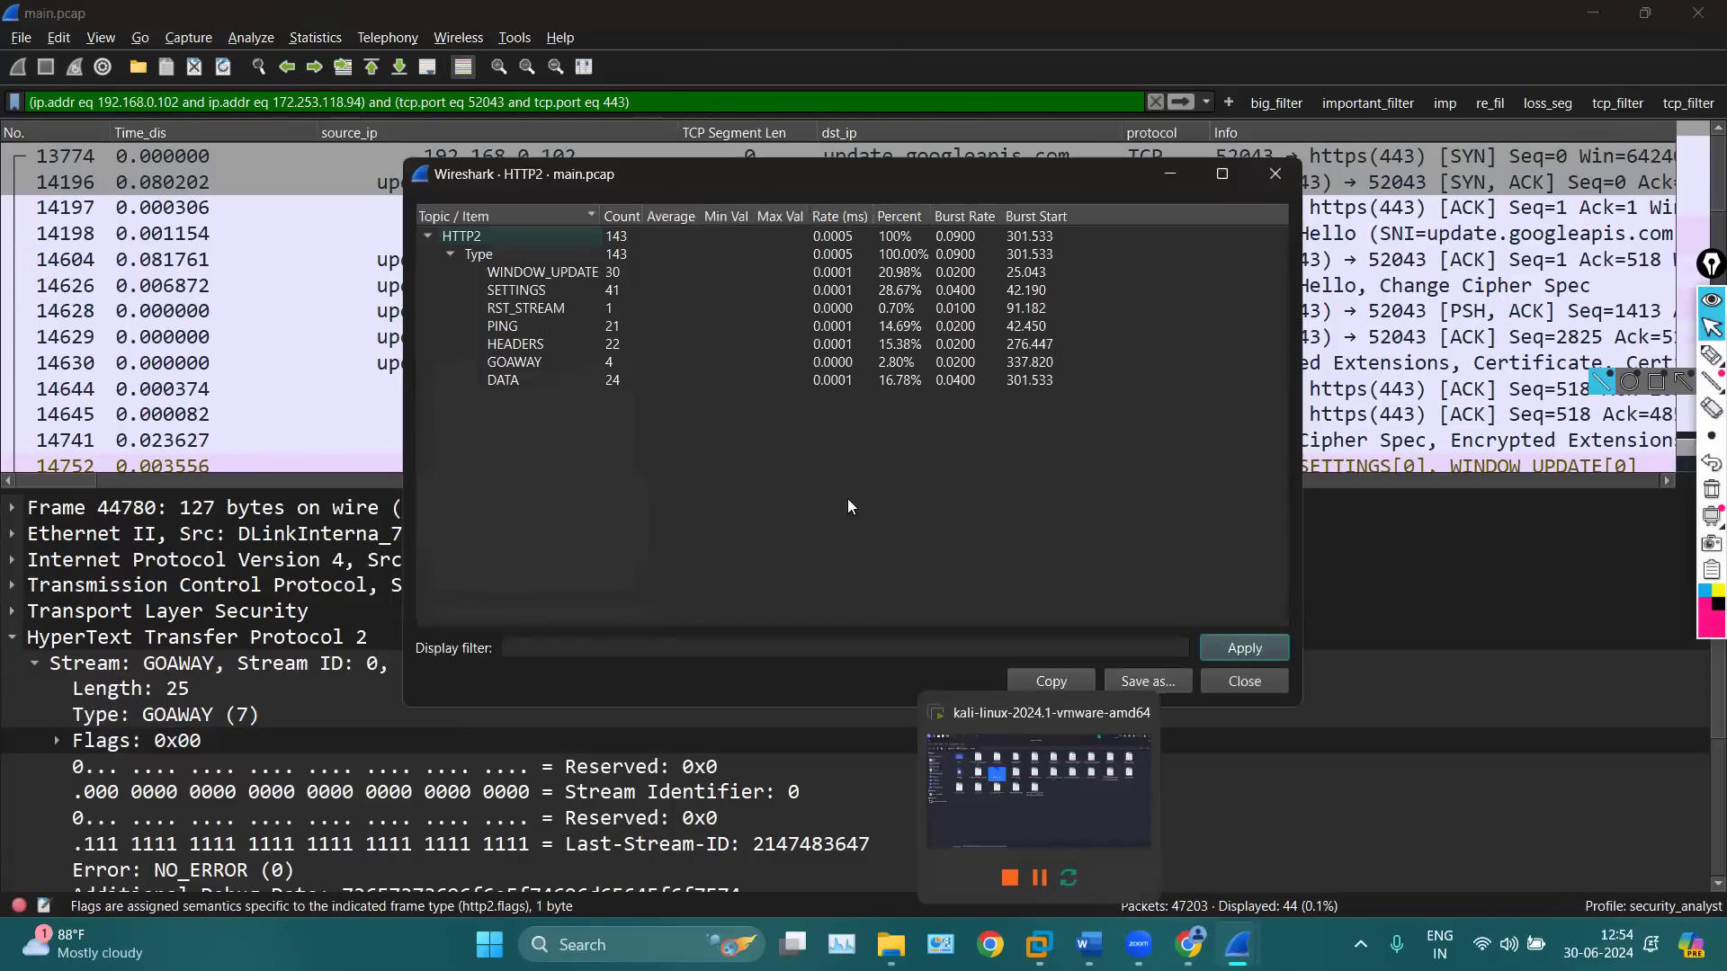
mouse_move(1238, 945)
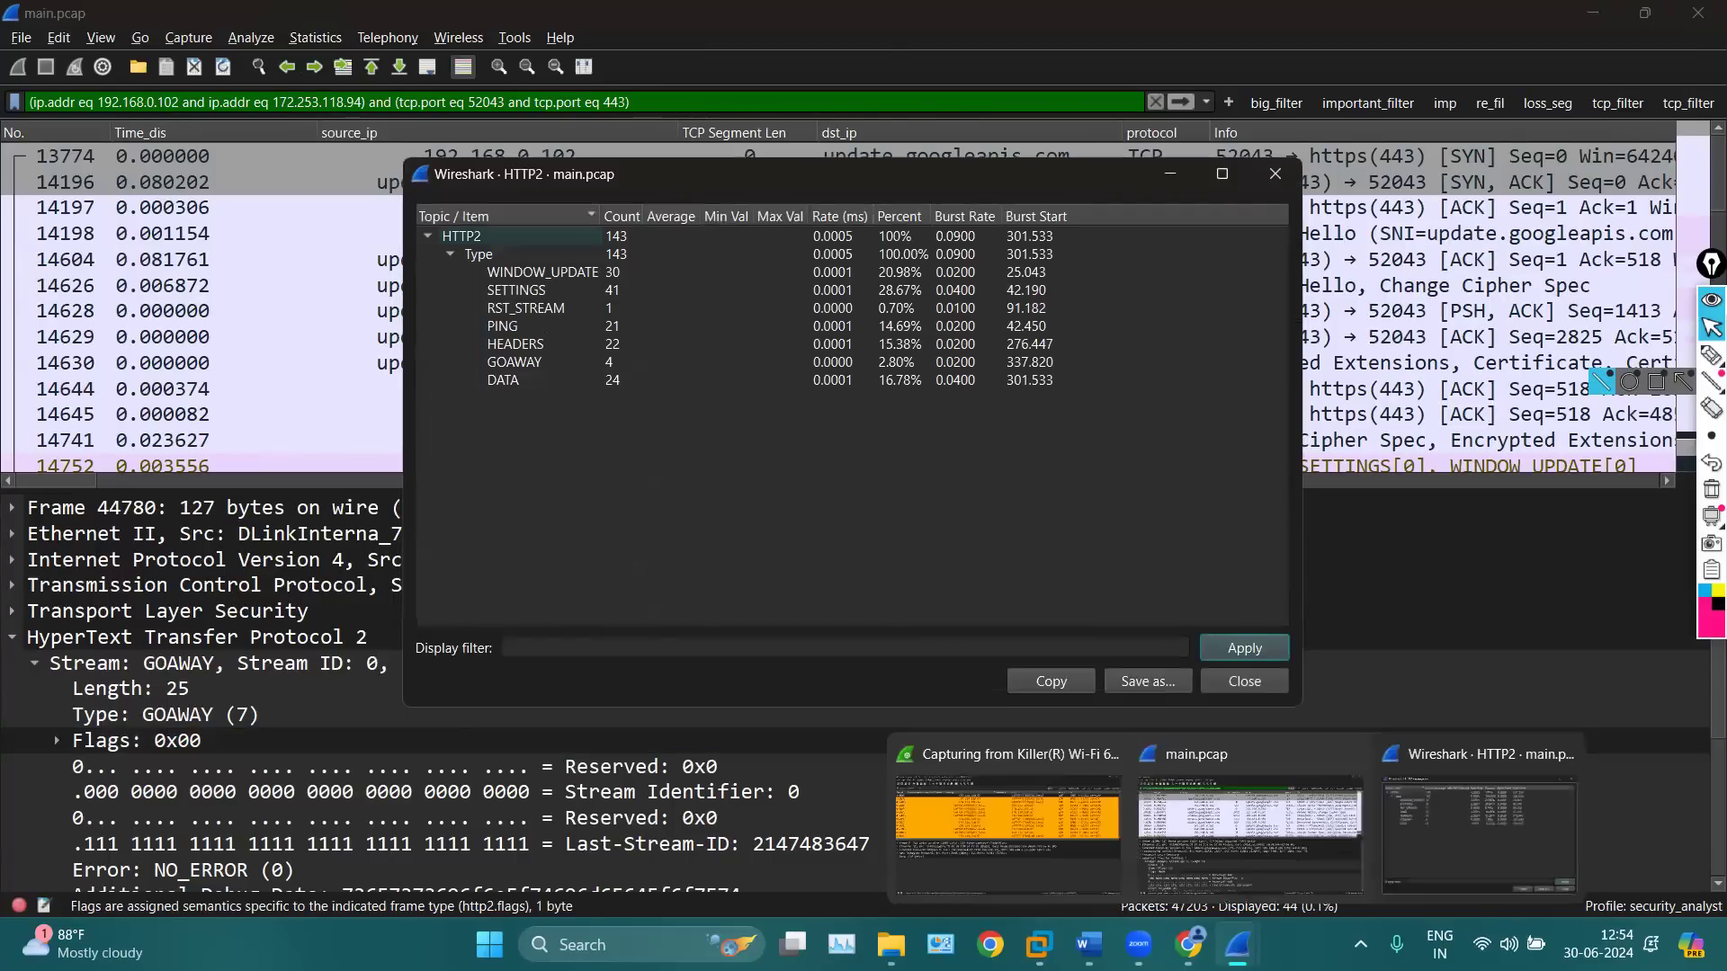
left_click(1101, 827)
left_click(45, 47)
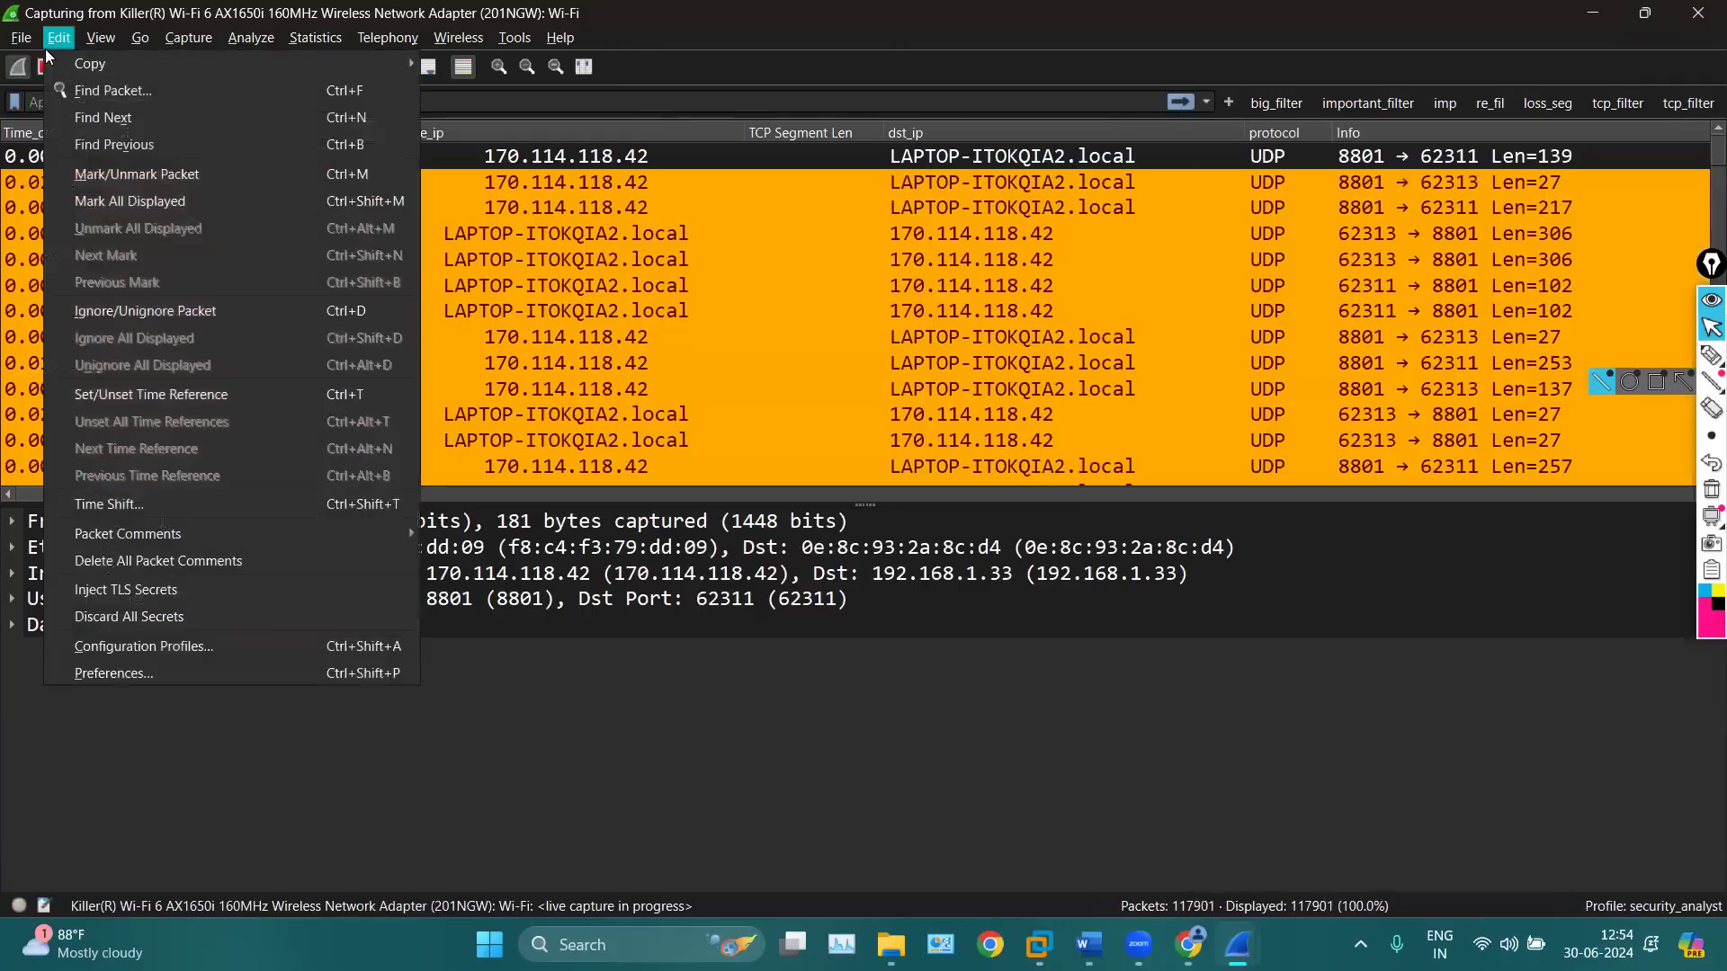
left_click(38, 59)
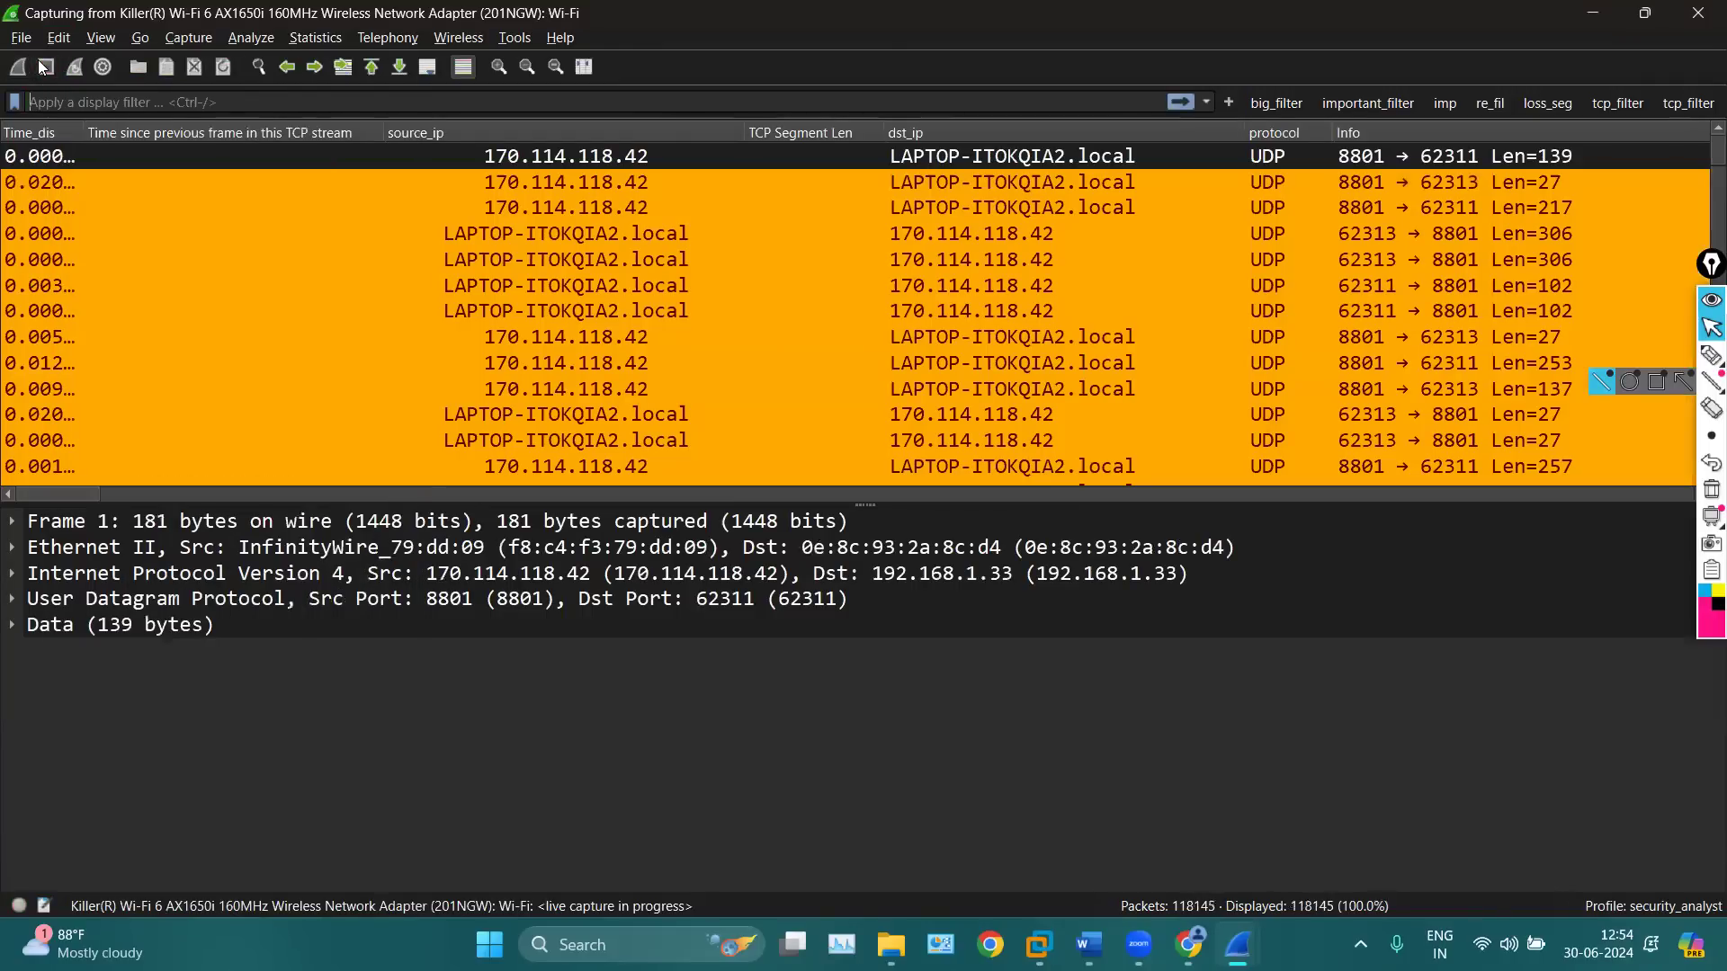
left_click(1580, 13)
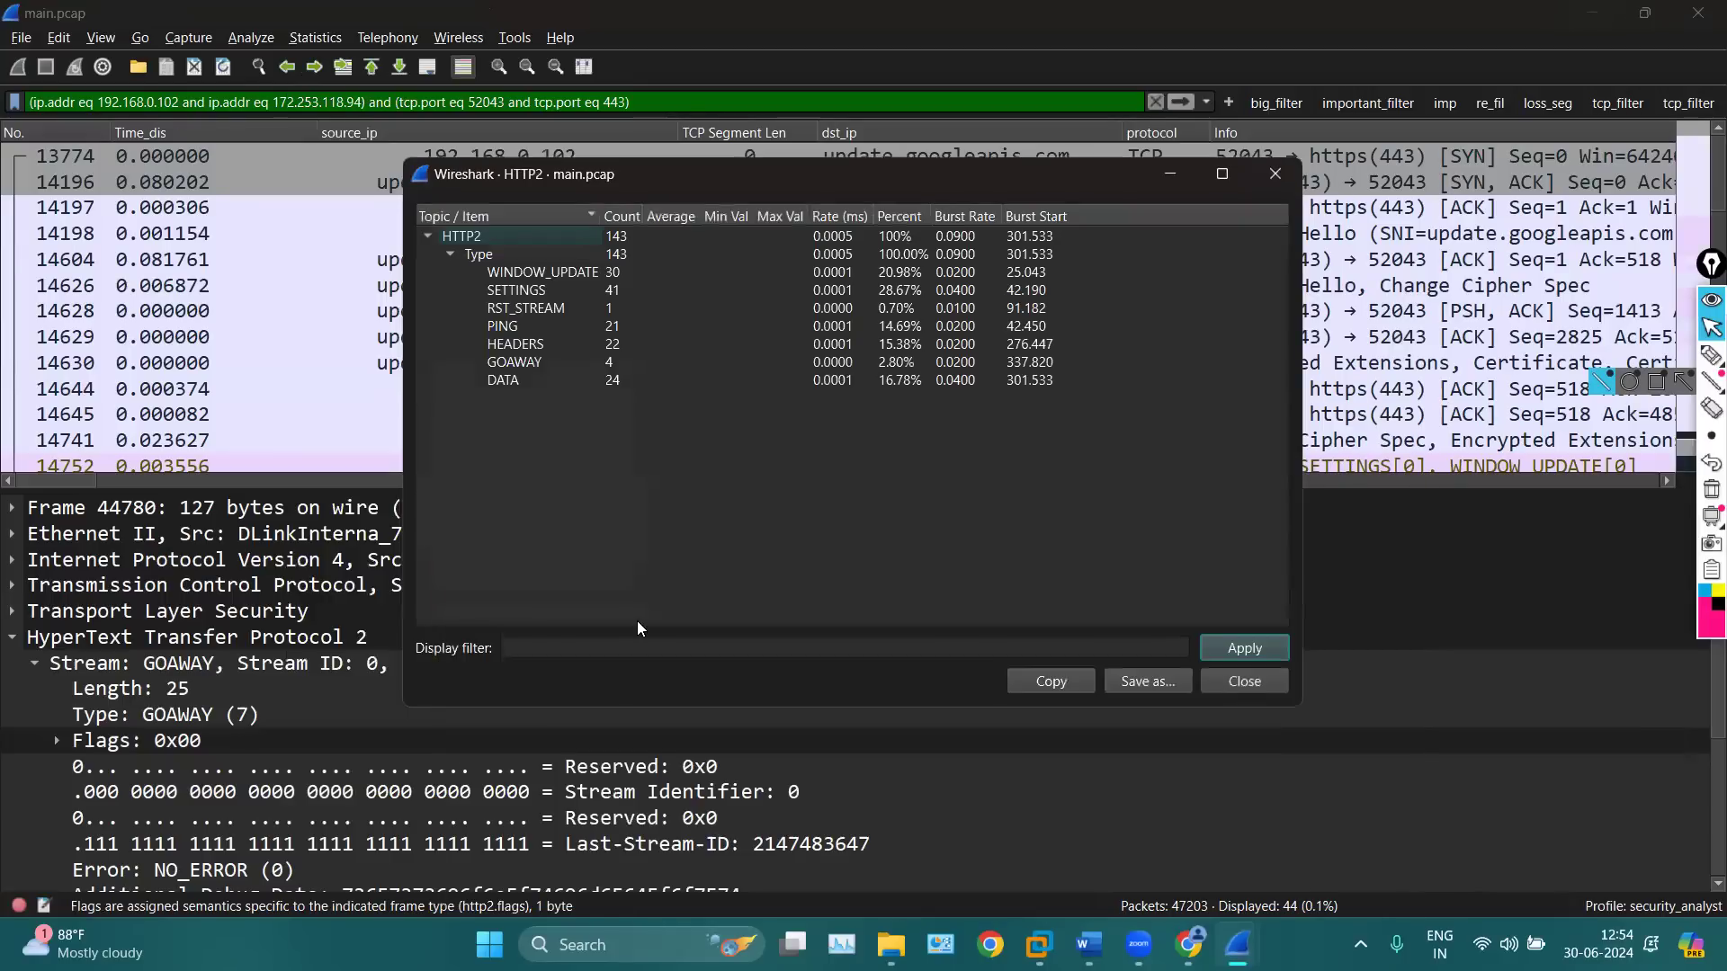
Review the HTTP2 statistics rows for each frame type, from WINDOW_UPDATE to DATA, and close the statistics window
left_click(510, 259)
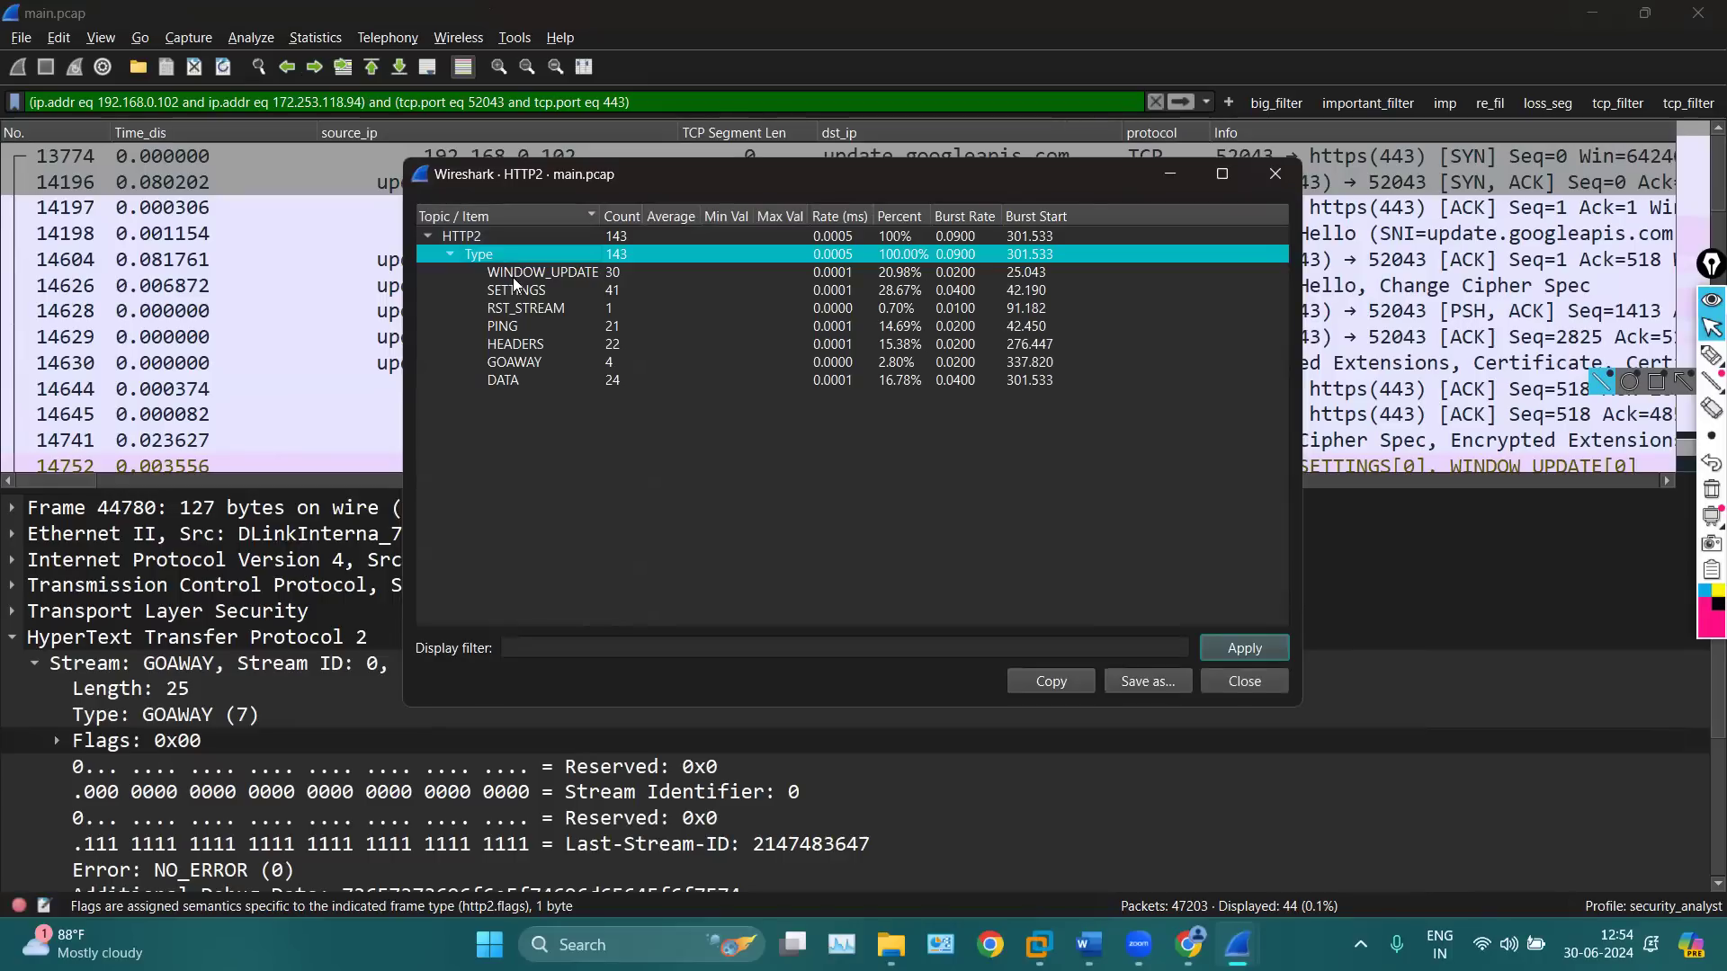
left_click(589, 273)
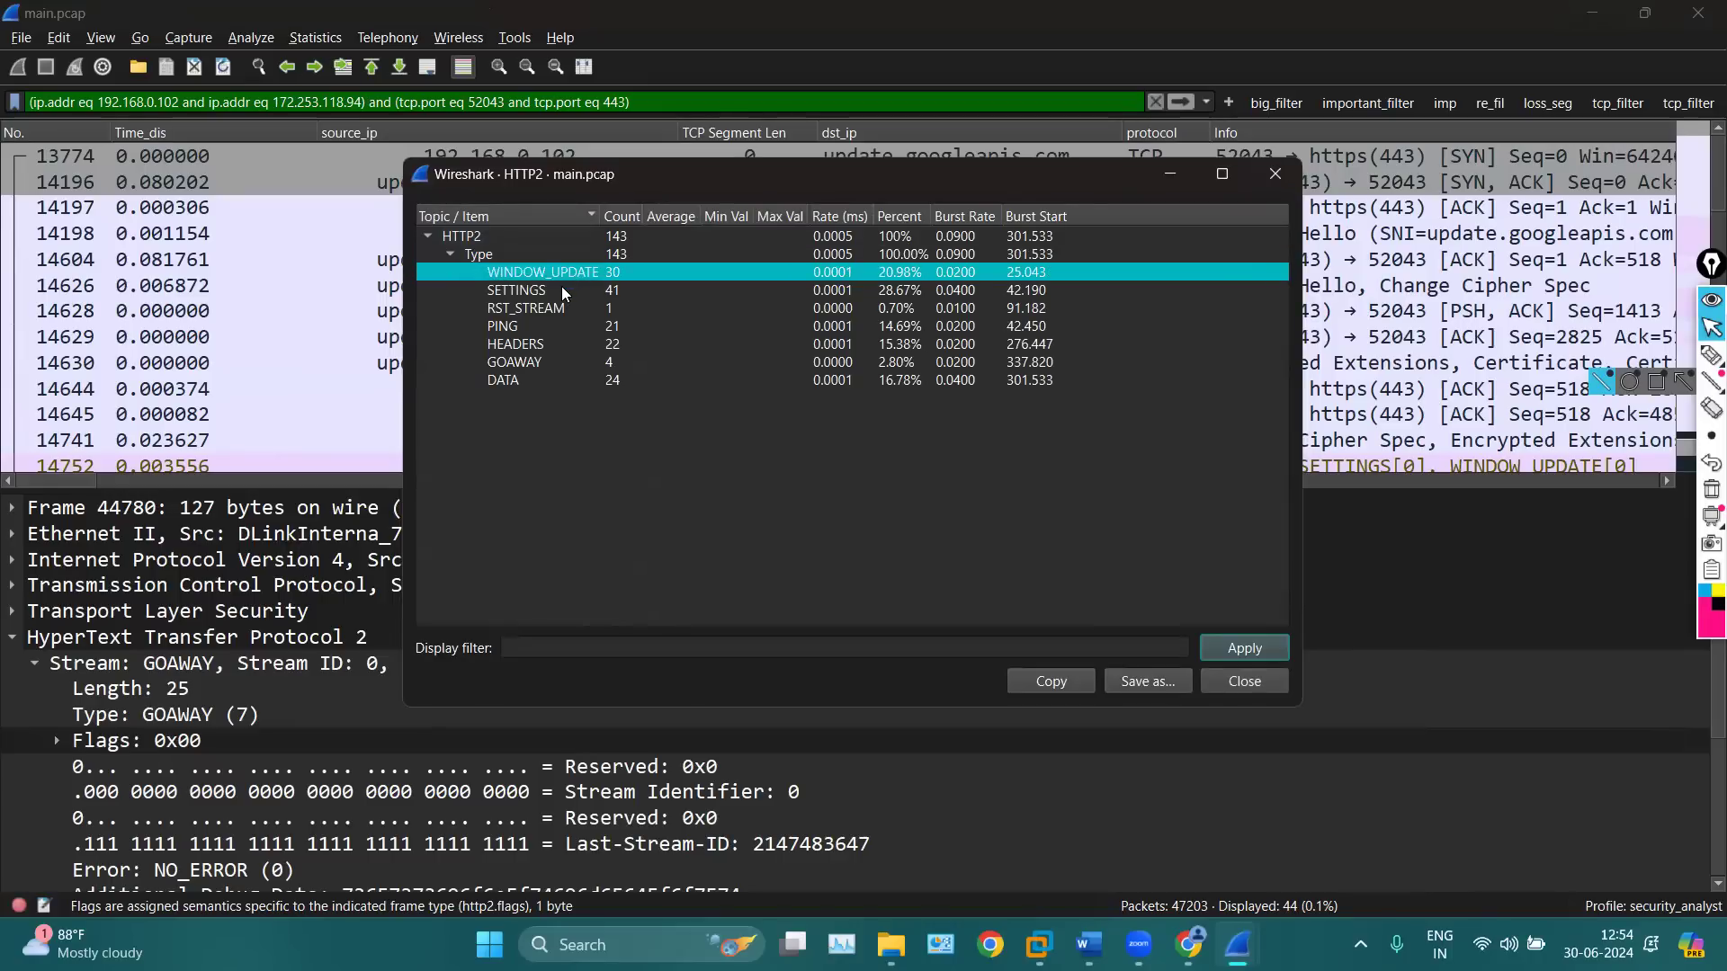
left_click(563, 292)
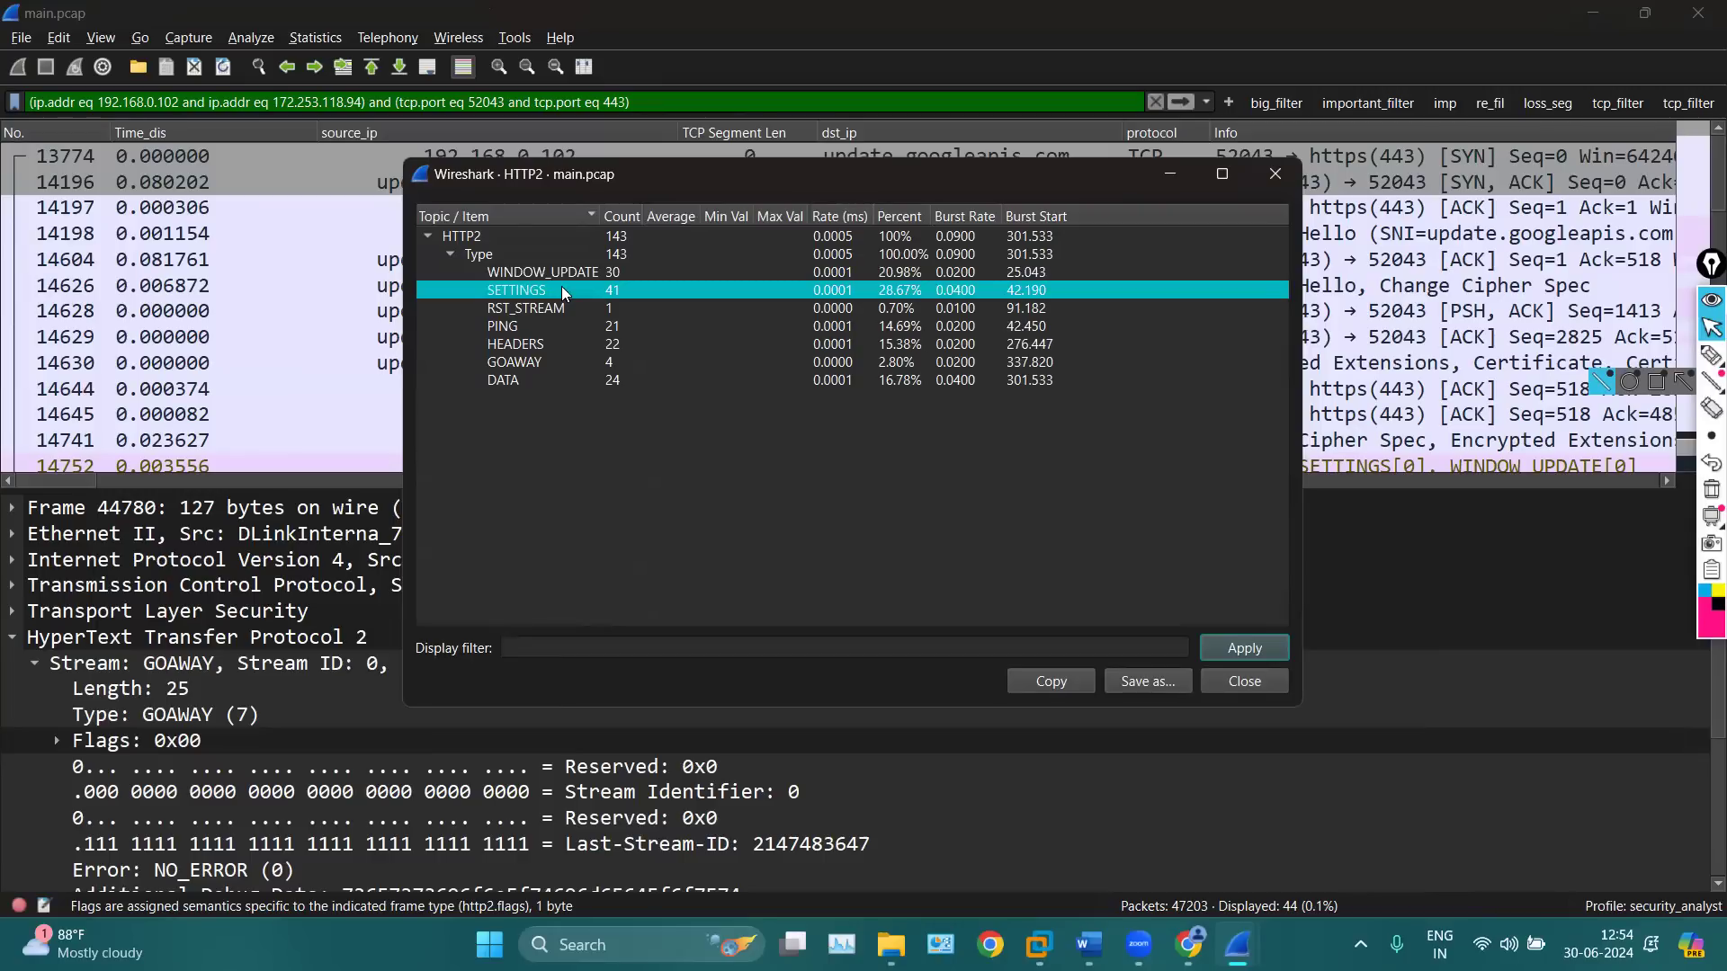
left_click(564, 306)
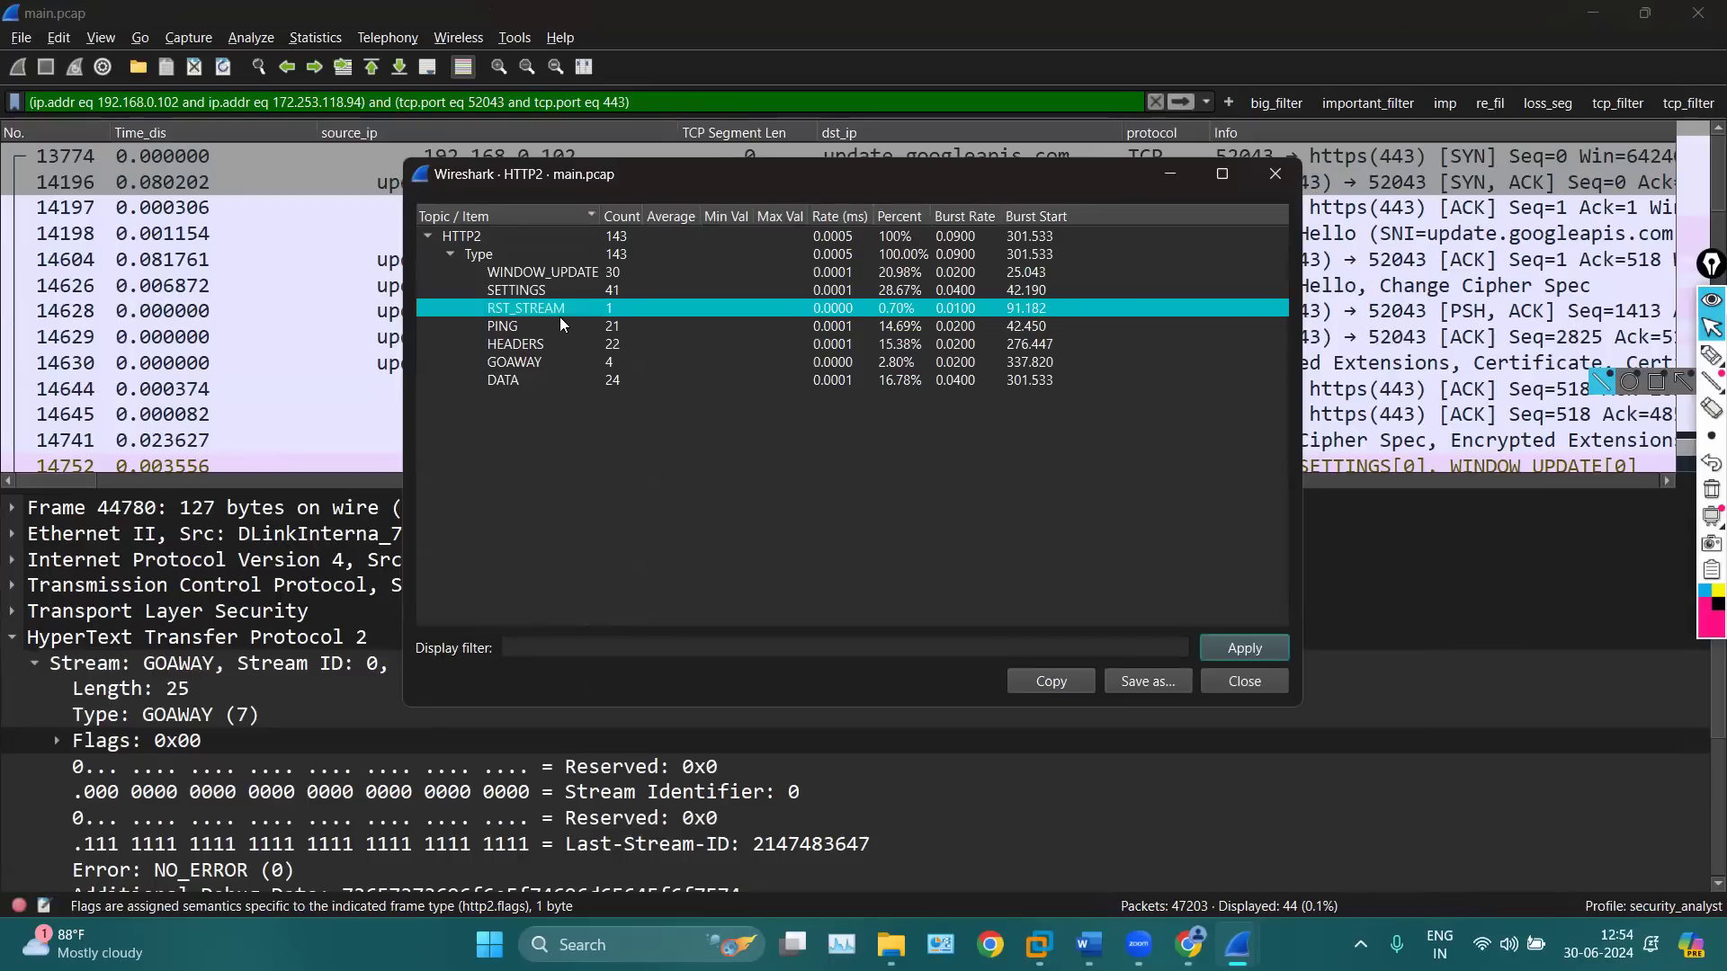
left_click(555, 330)
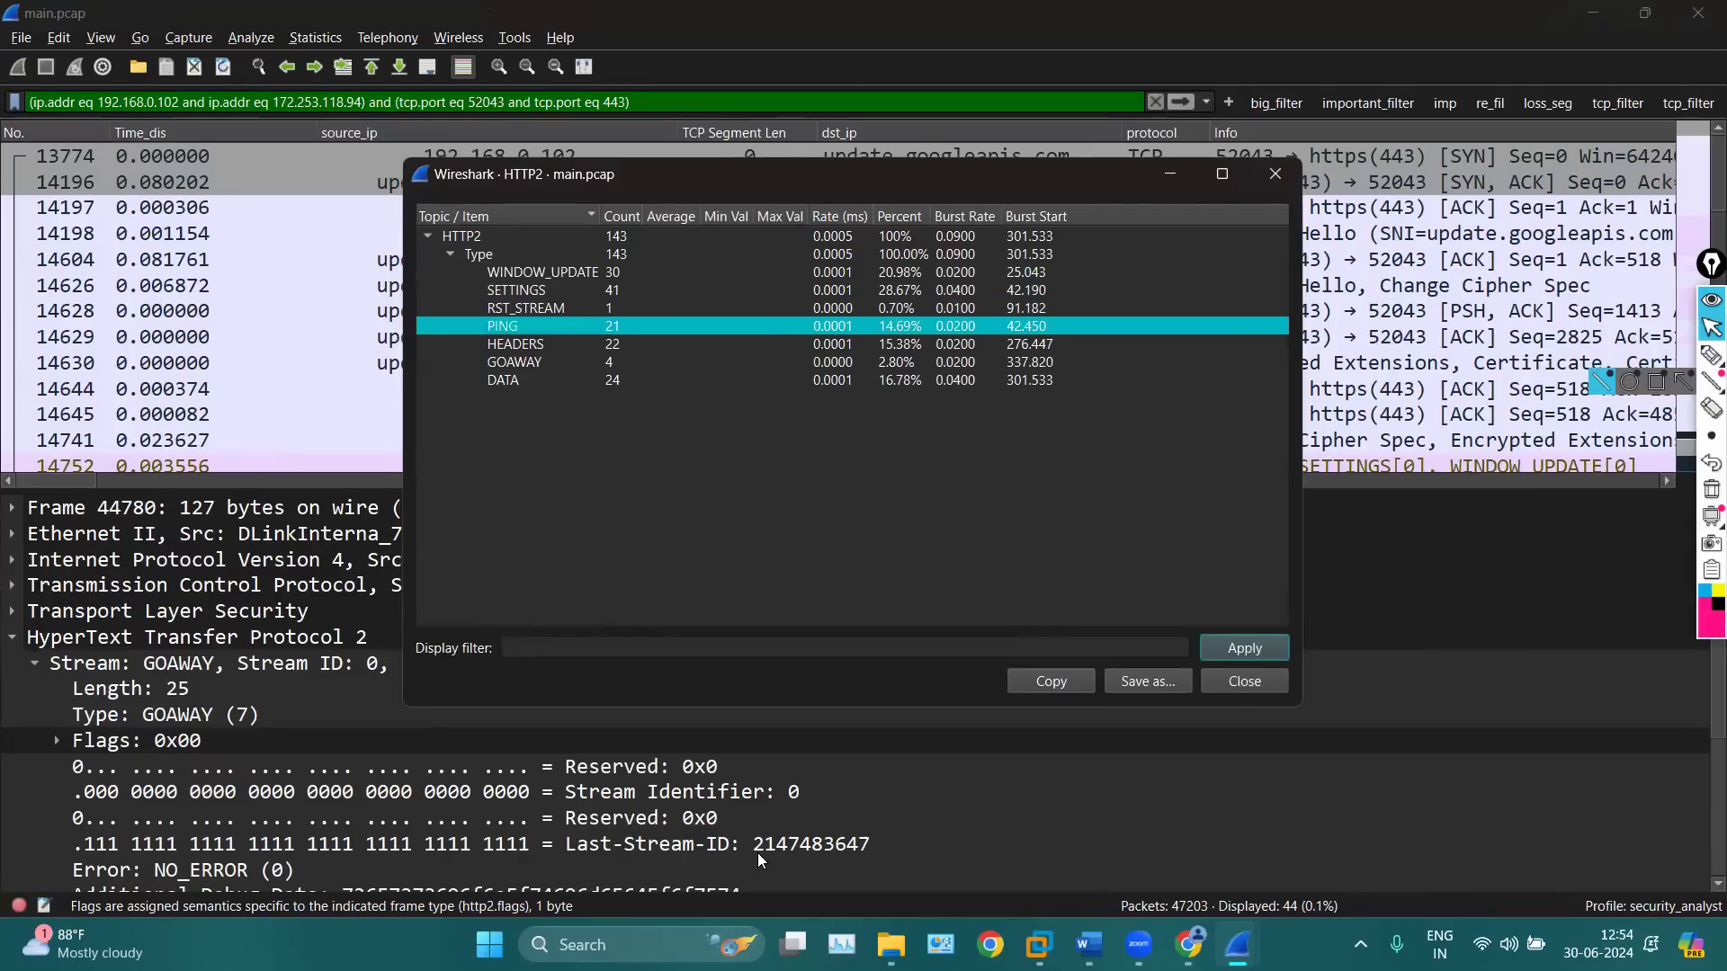
left_click(567, 347)
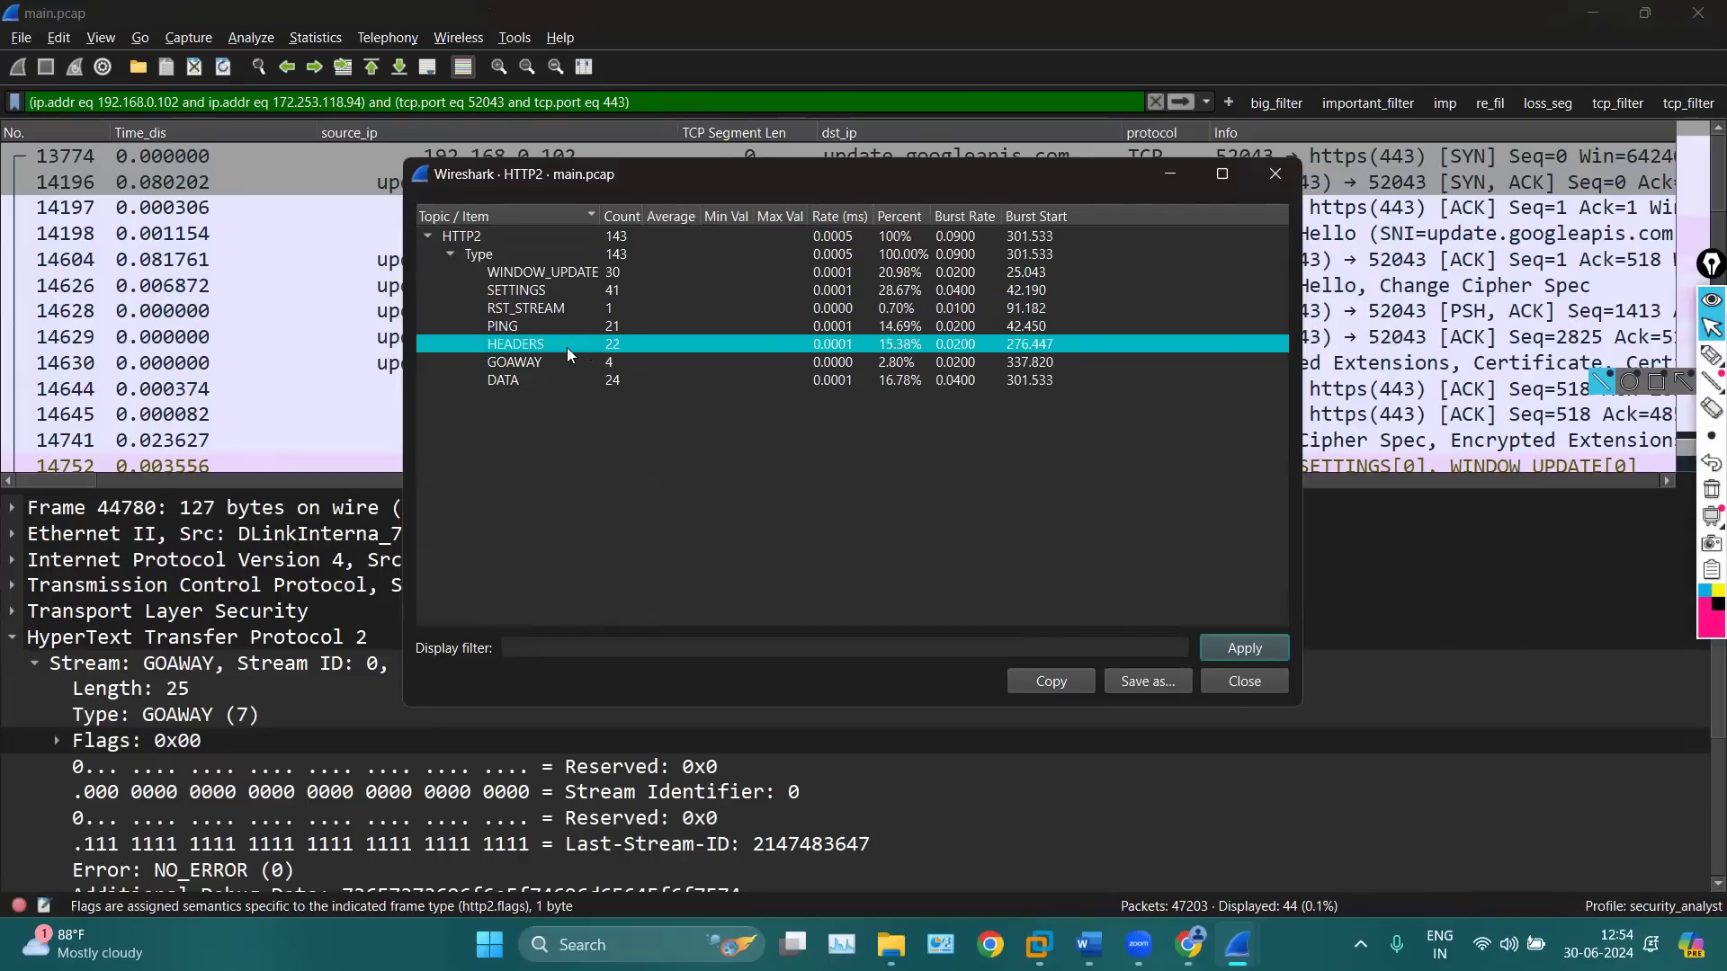
left_click(547, 361)
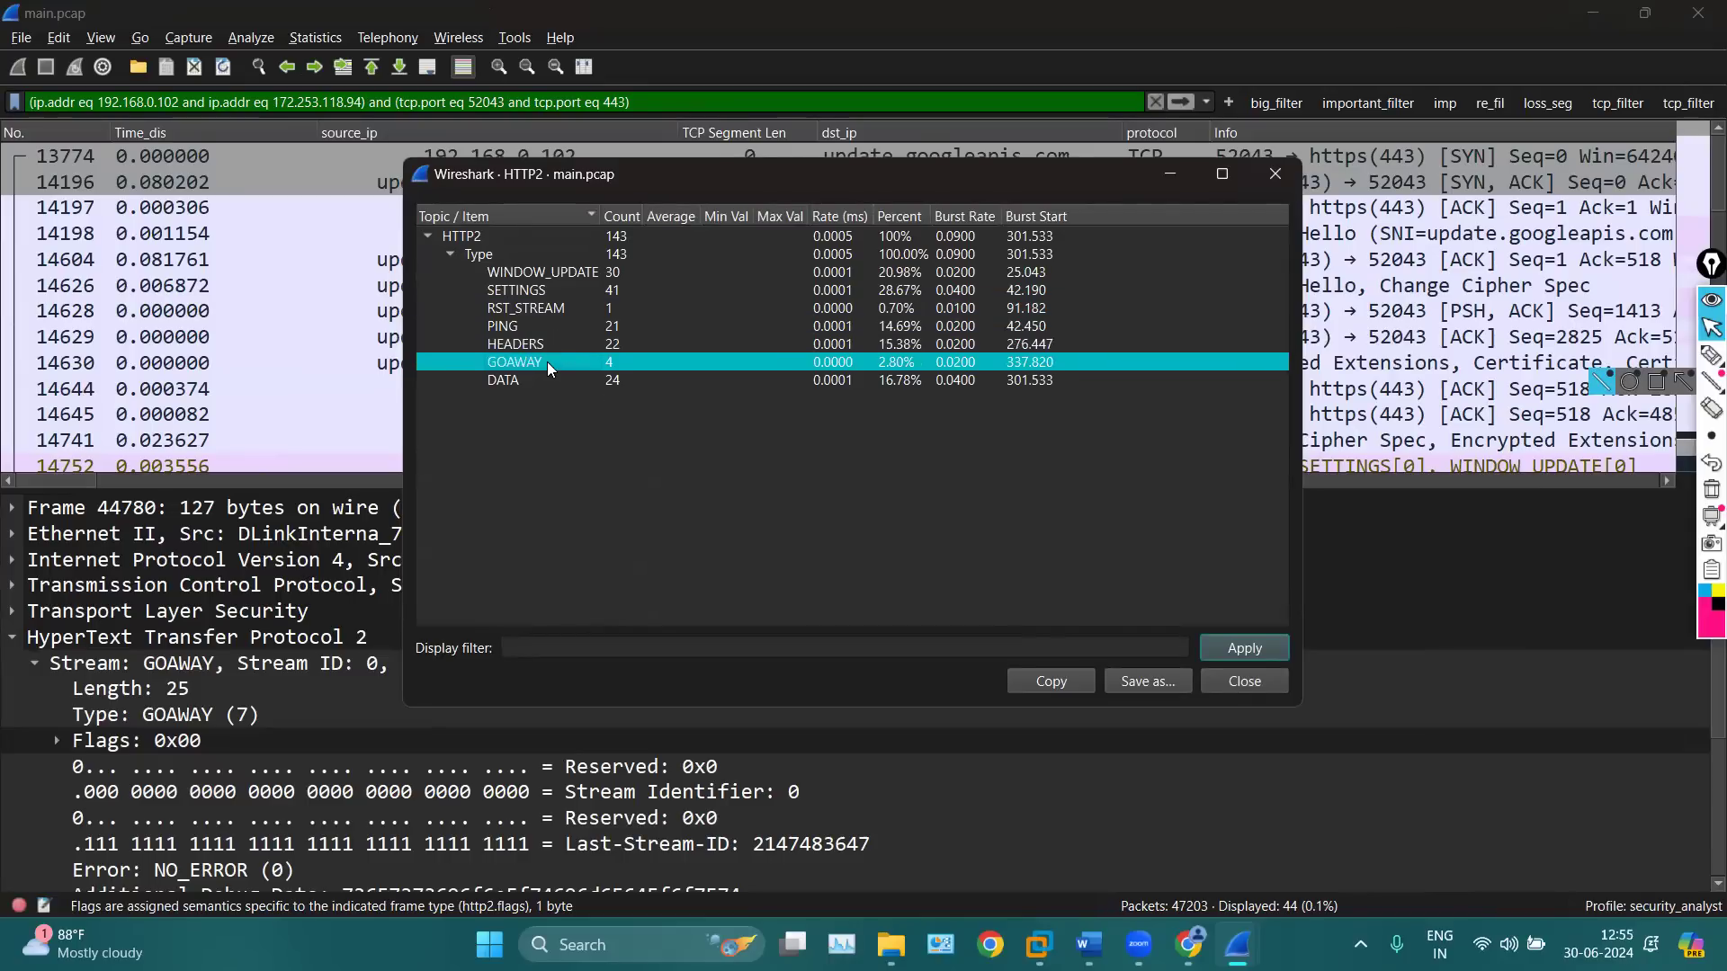
left_click(547, 378)
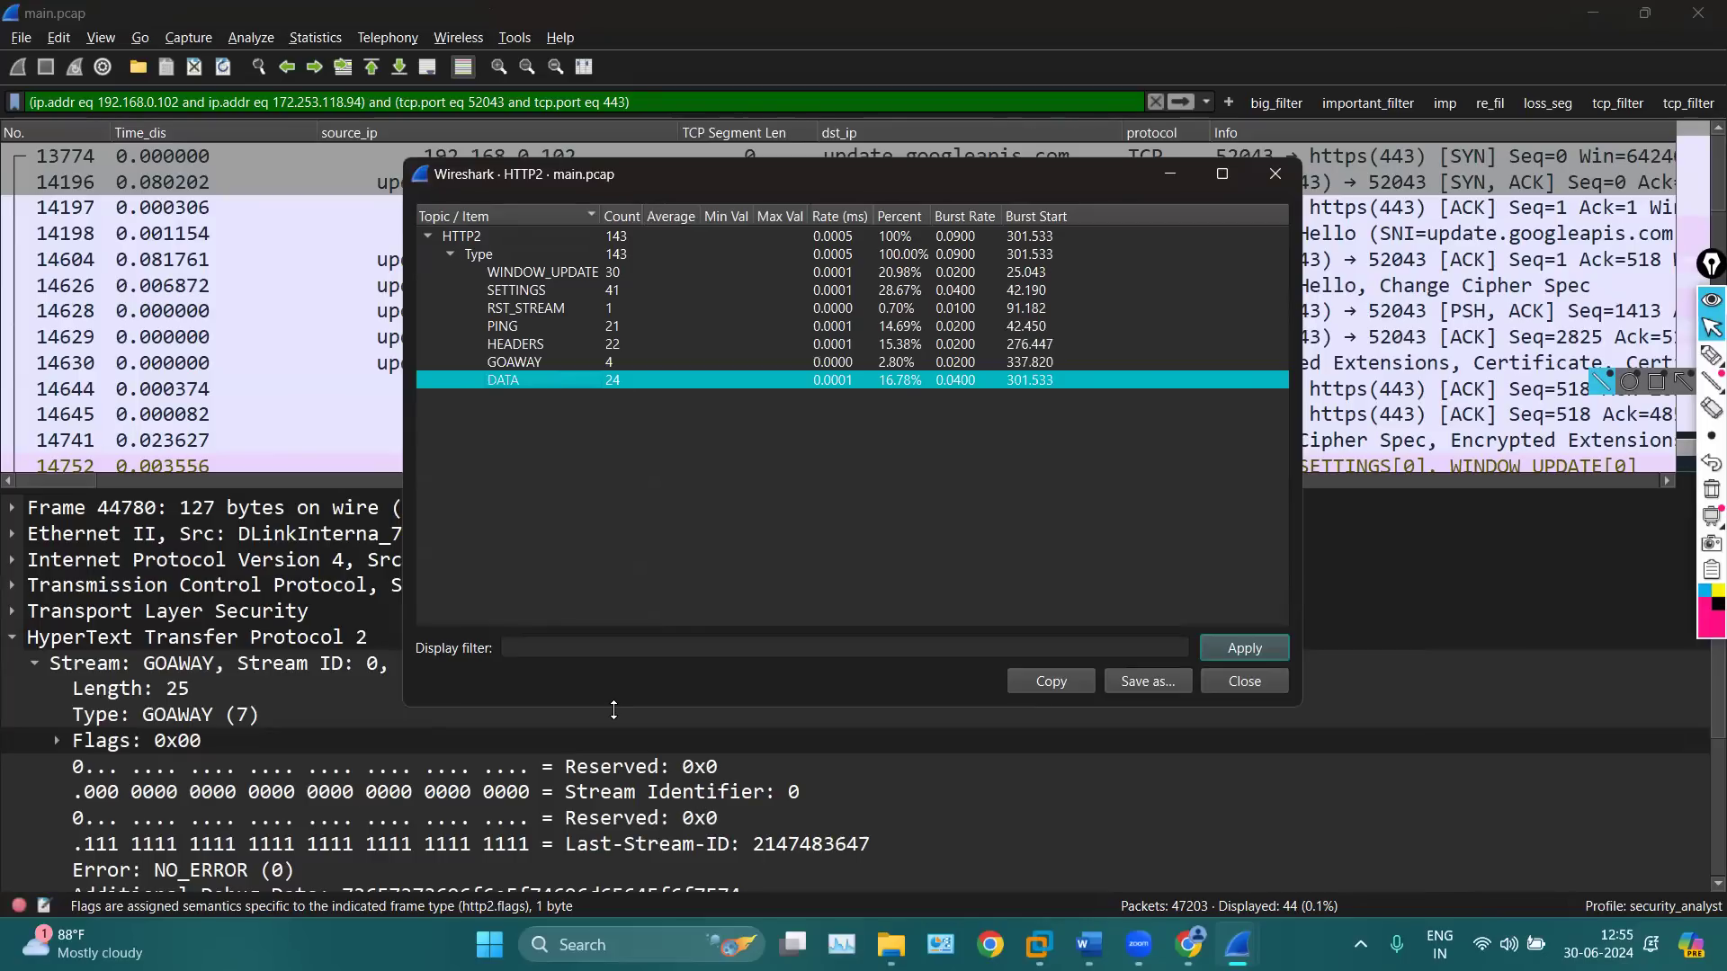
key("alt+Tab")
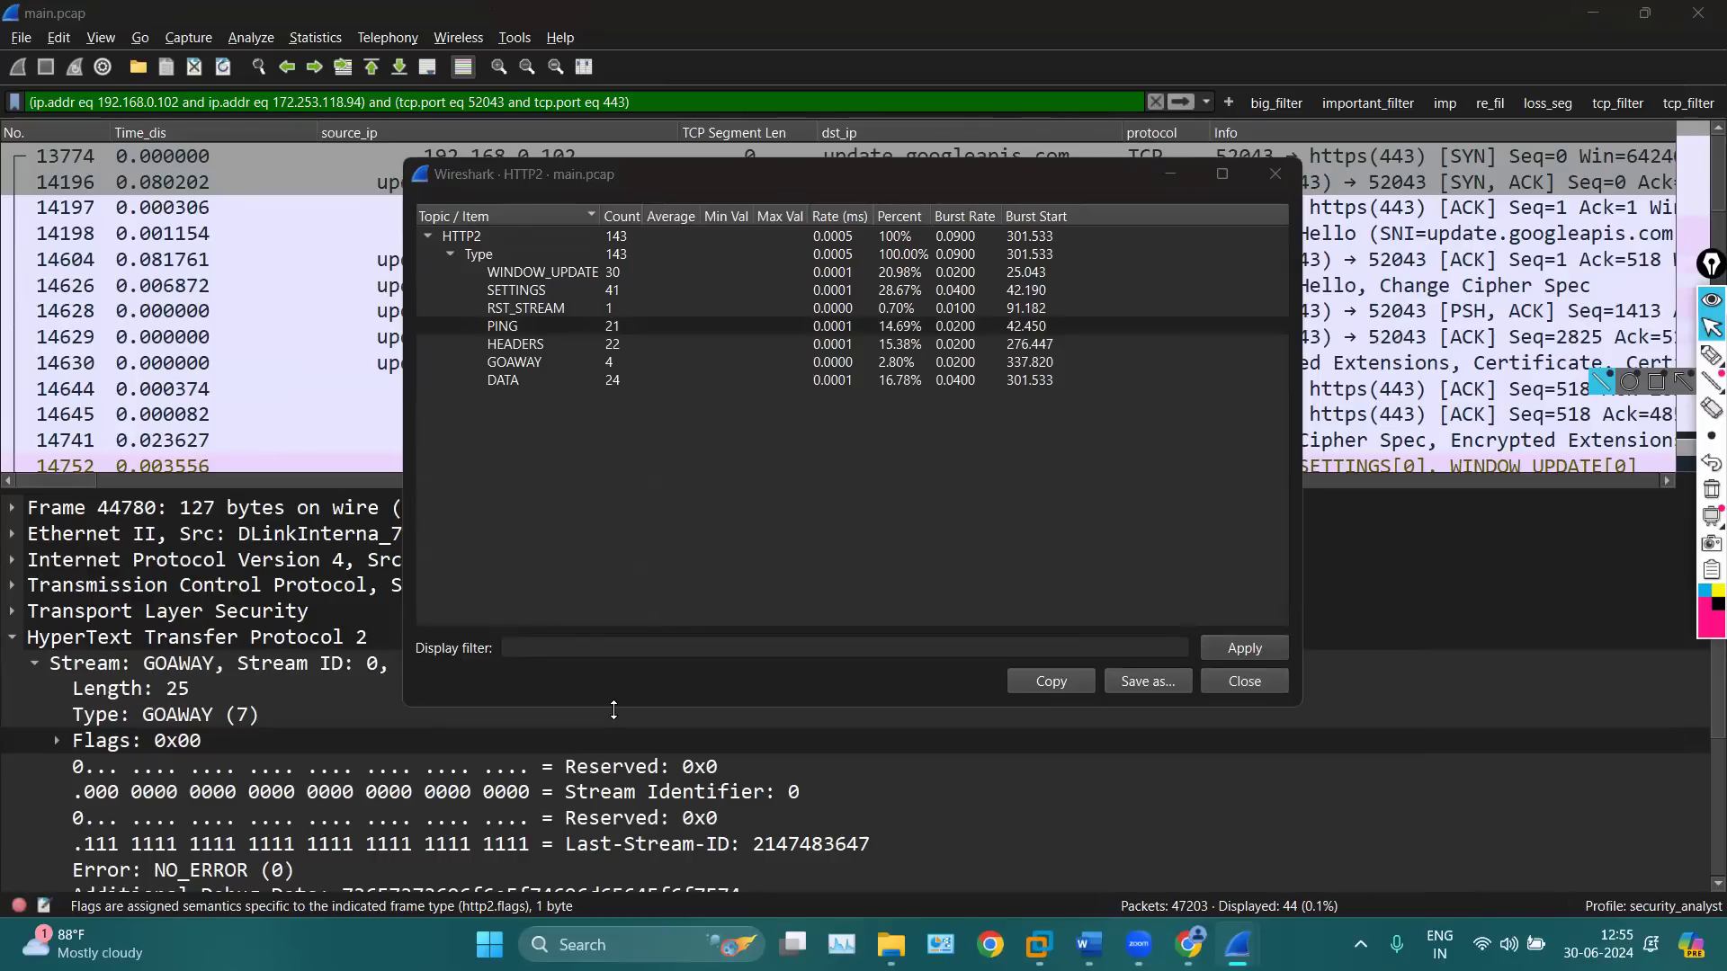
left_click(583, 340)
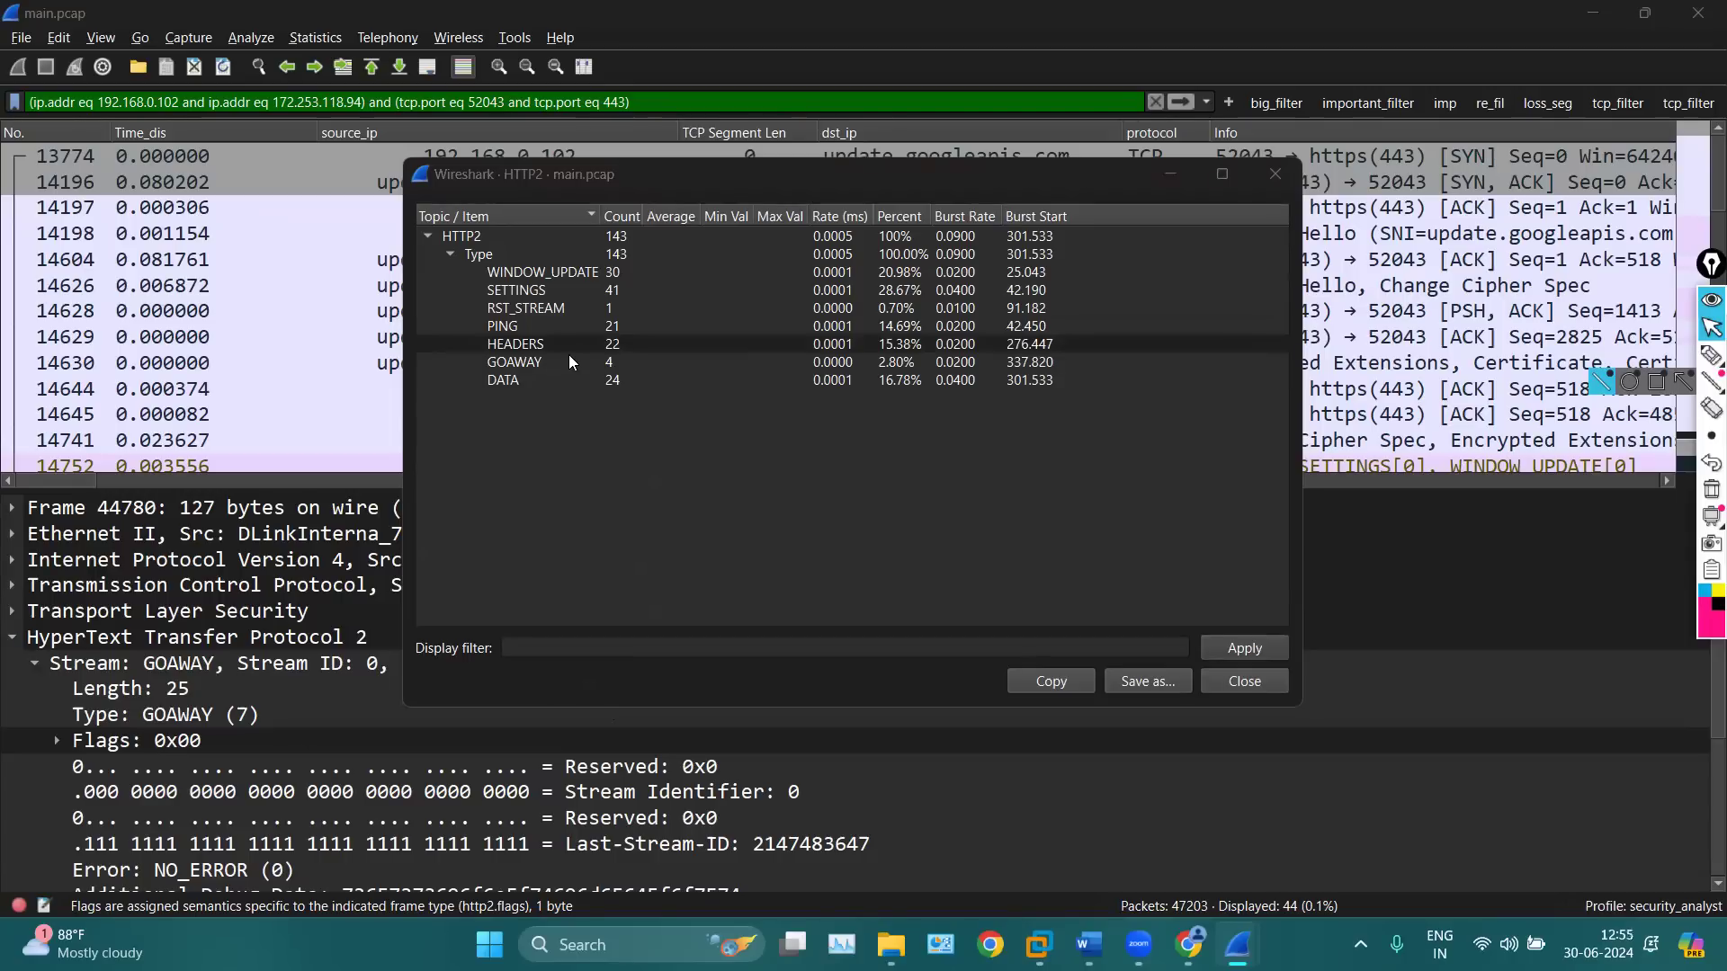
left_click(573, 328)
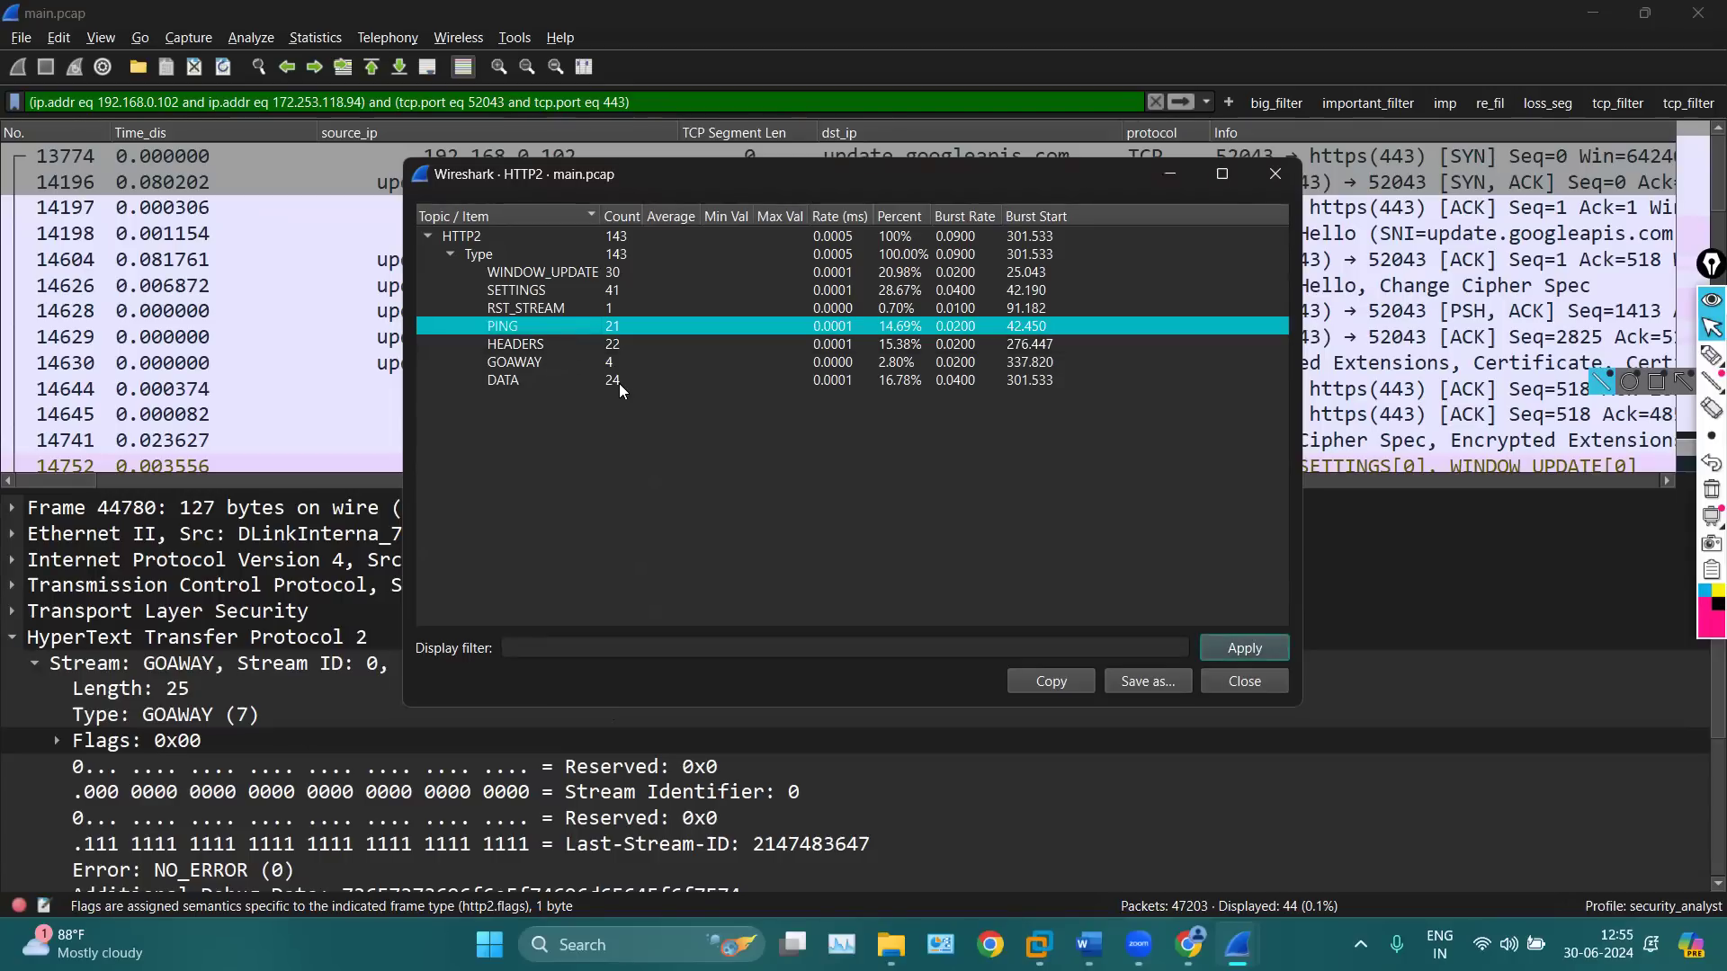
left_click(1293, 163)
Select packet 14626, the Server Hello, and look through the conversation's HTTP2 and keep-alive packets
left_click(1205, 275)
scroll(1206, 275, "down", 8)
scroll(1205, 275, "up", 1)
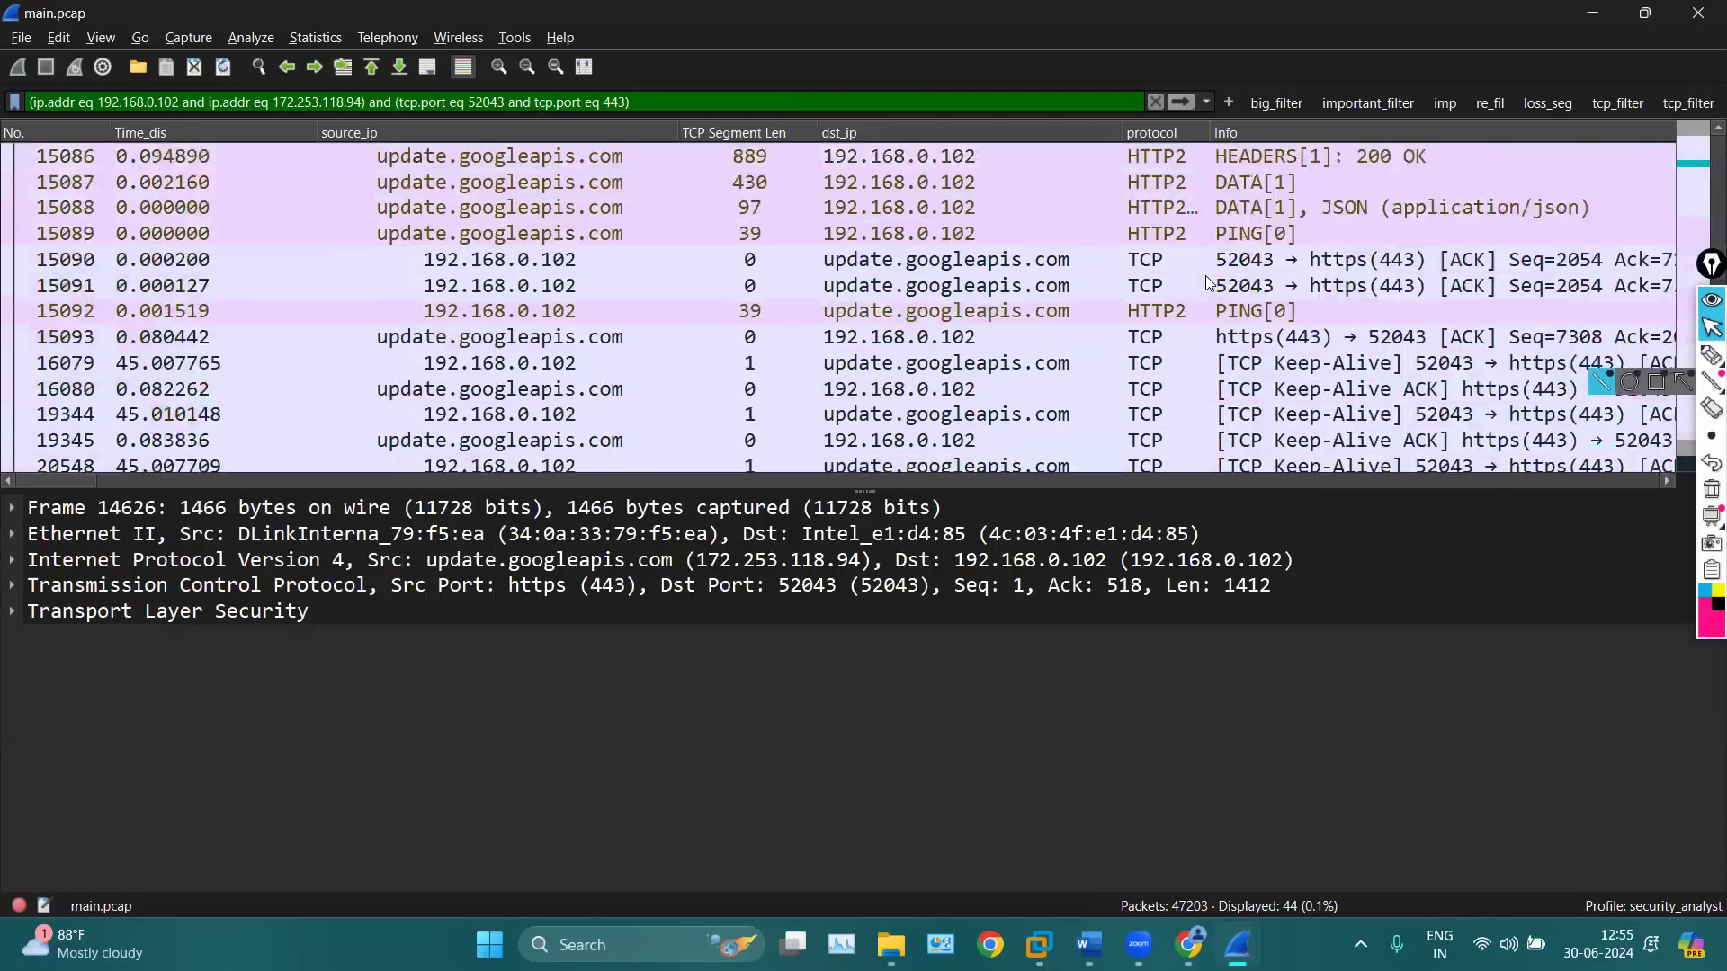
scroll(1205, 275, "down", 5)
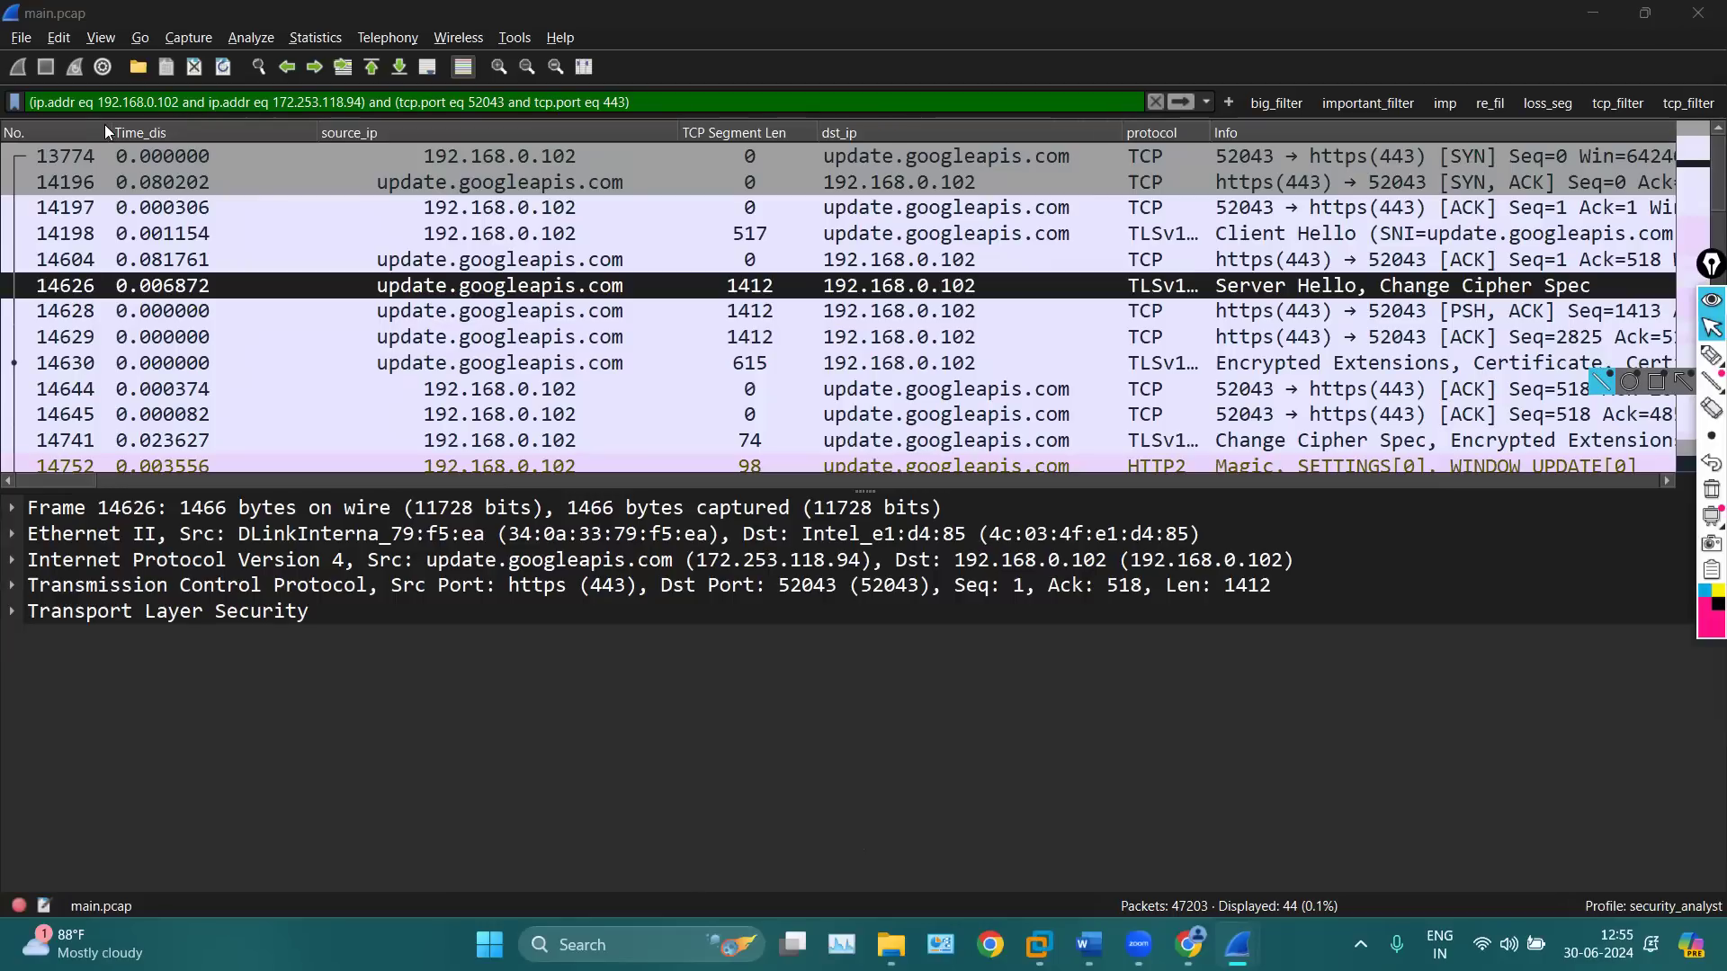
Widen the packet number column and select packet 14198, the Client Hello
left_click_drag(108, 131, 280, 153)
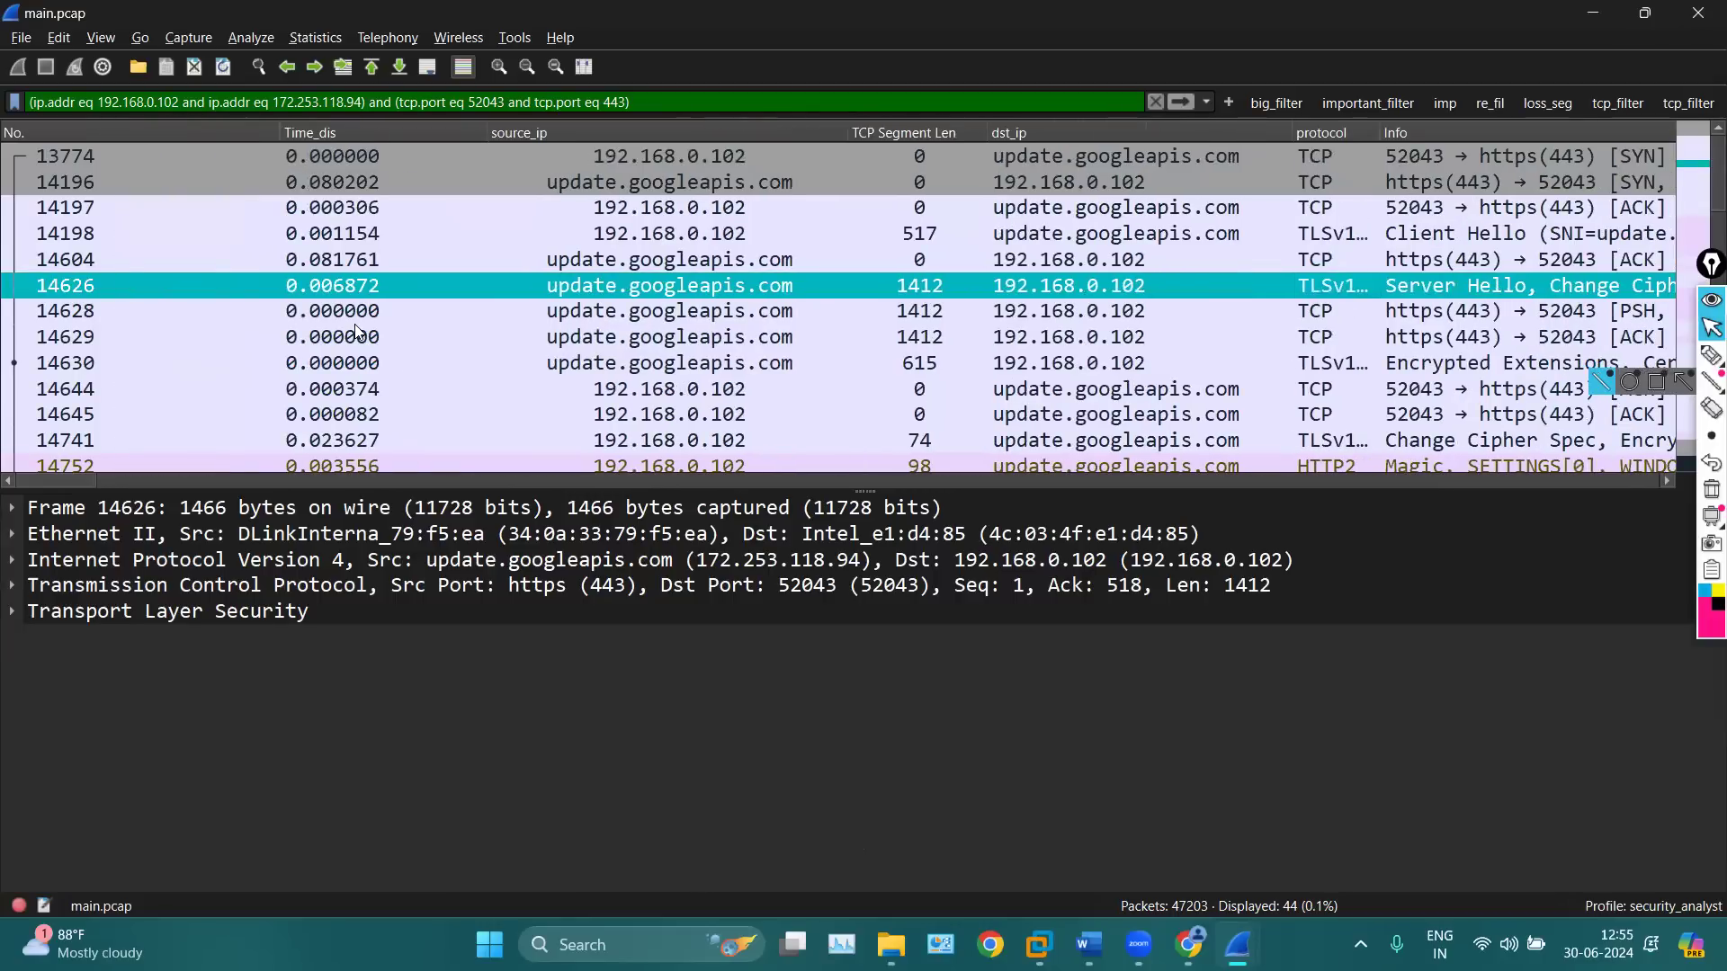
left_click(403, 371)
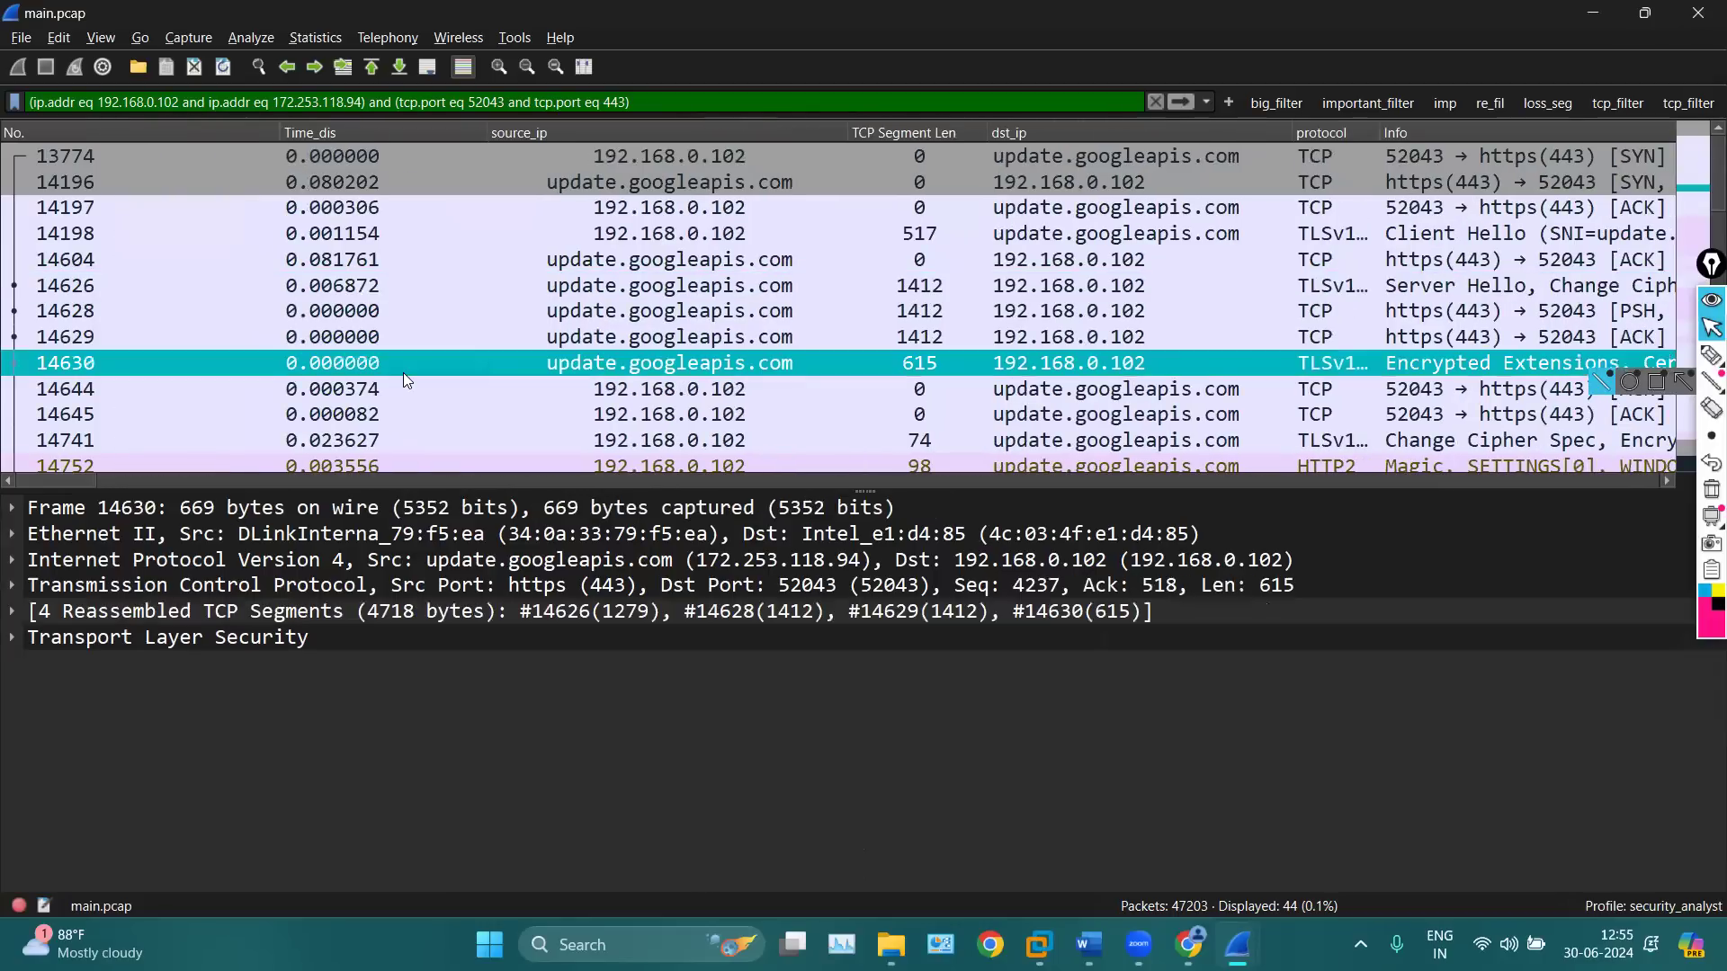
left_click(349, 259)
left_click(398, 234)
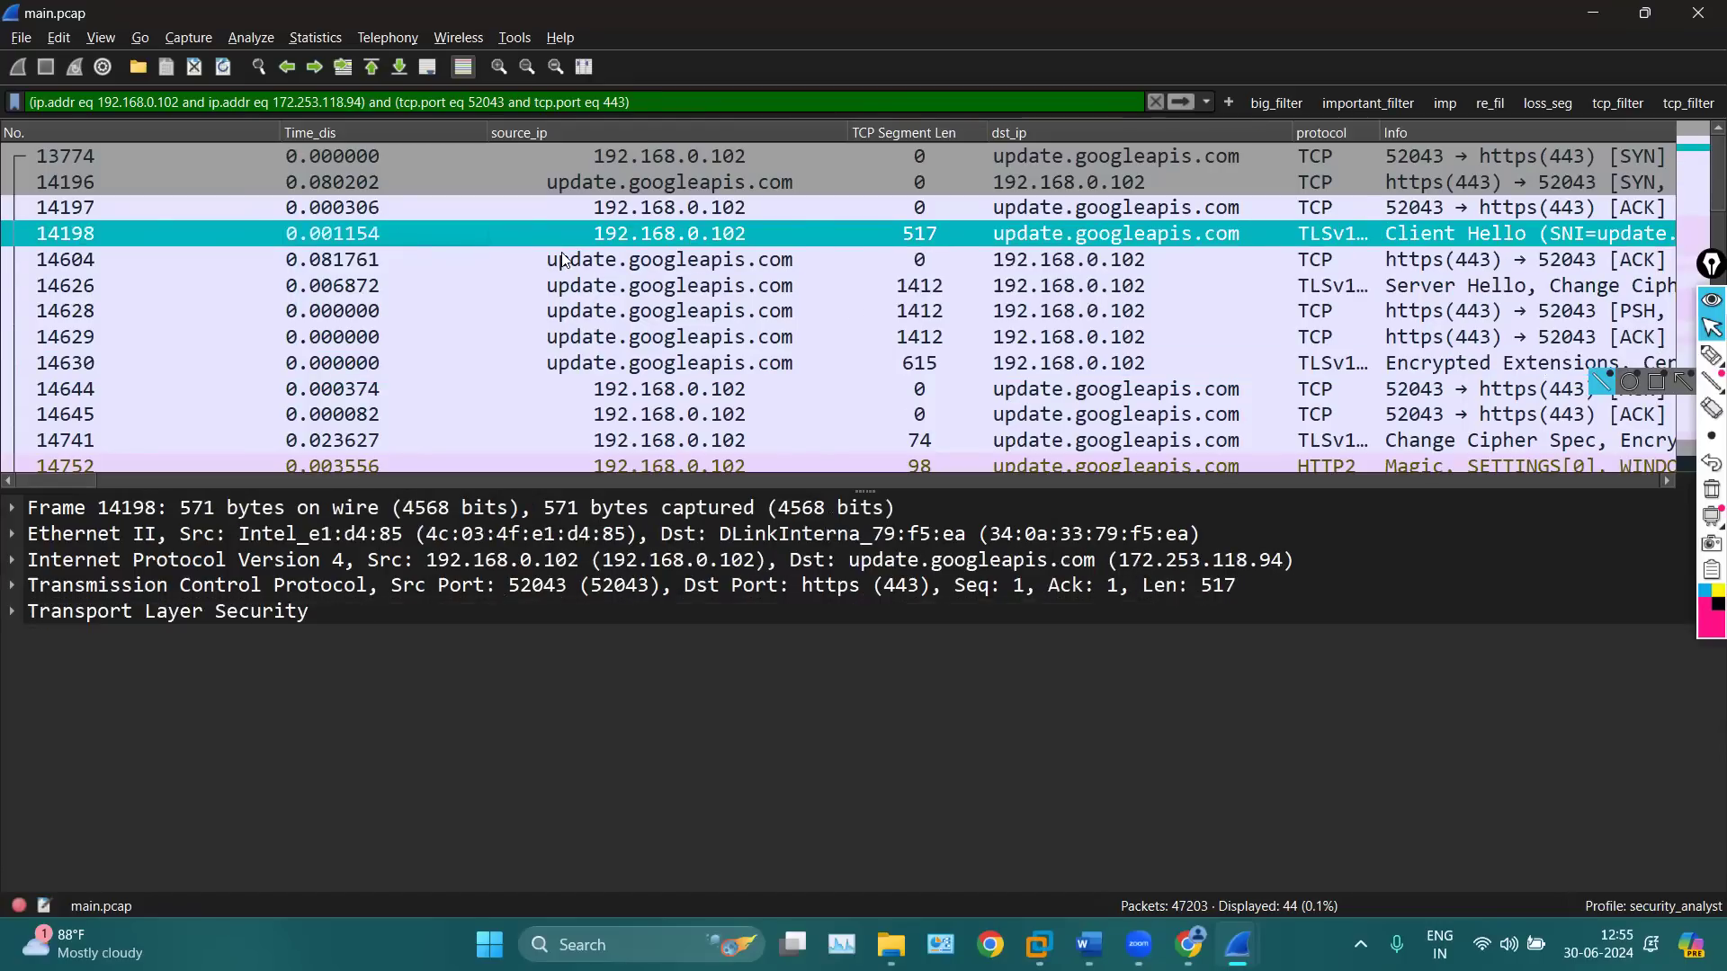
Examine the Info details of the TCP handshake packets SYN, SYN-ACK and ACK at the start of the conversation
scroll(851, 302, "right", 10)
scroll(851, 303, "left", 5)
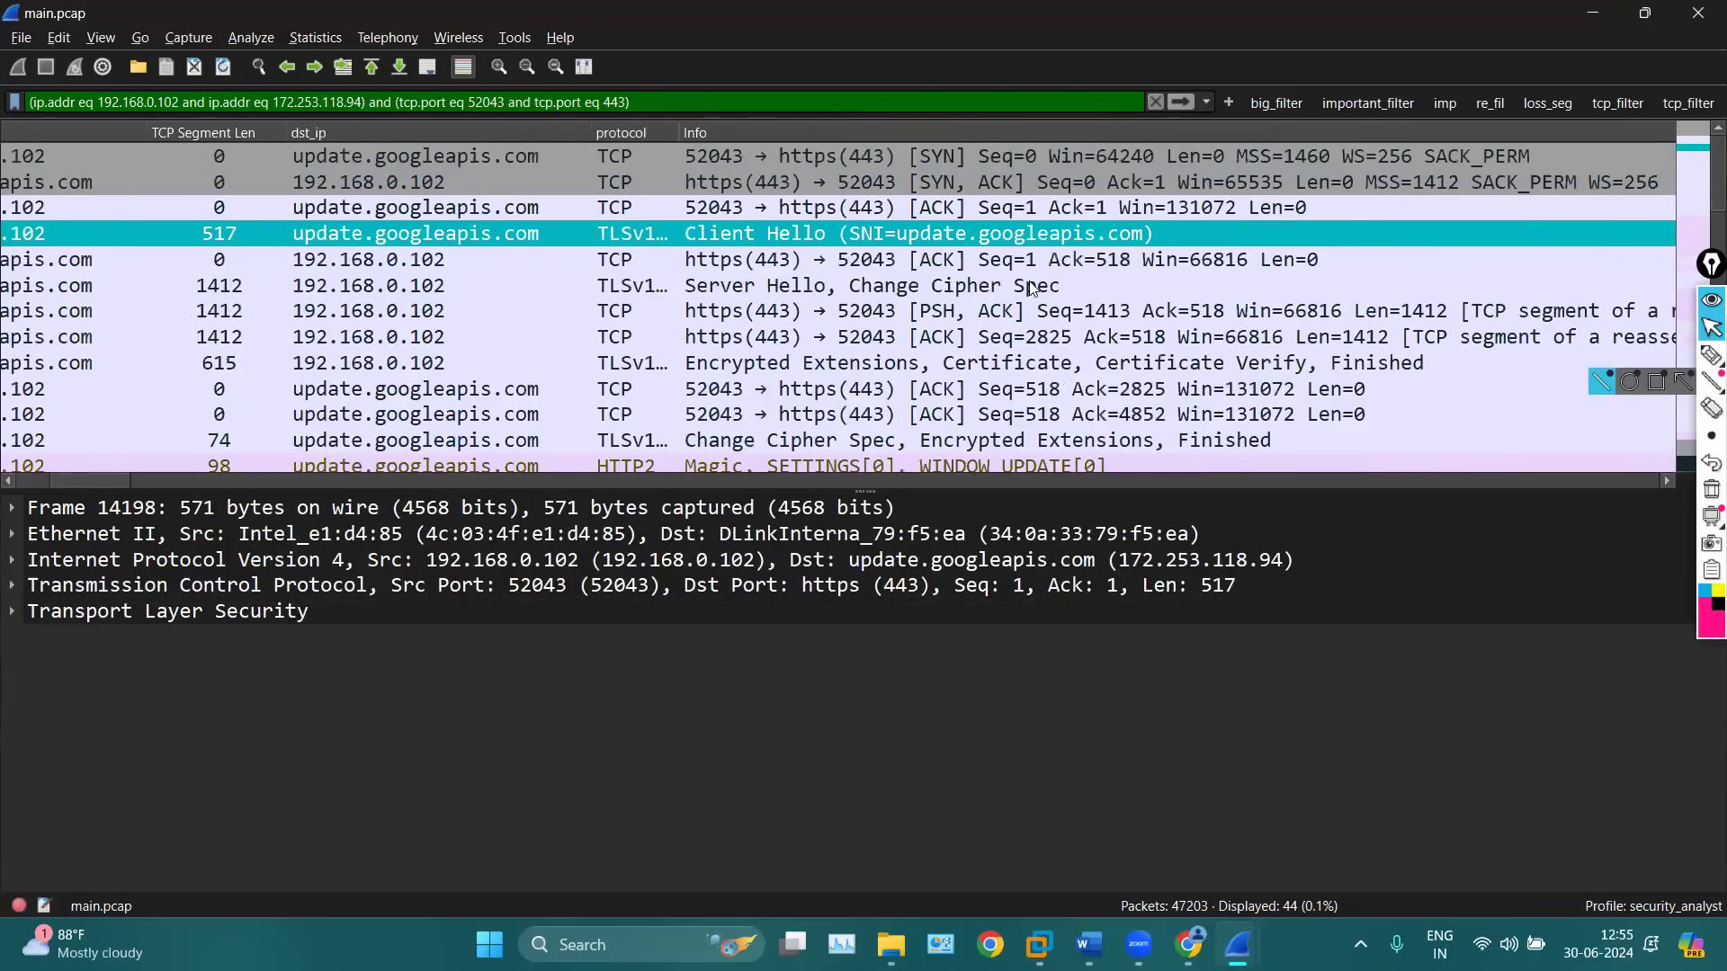
left_click(1090, 268)
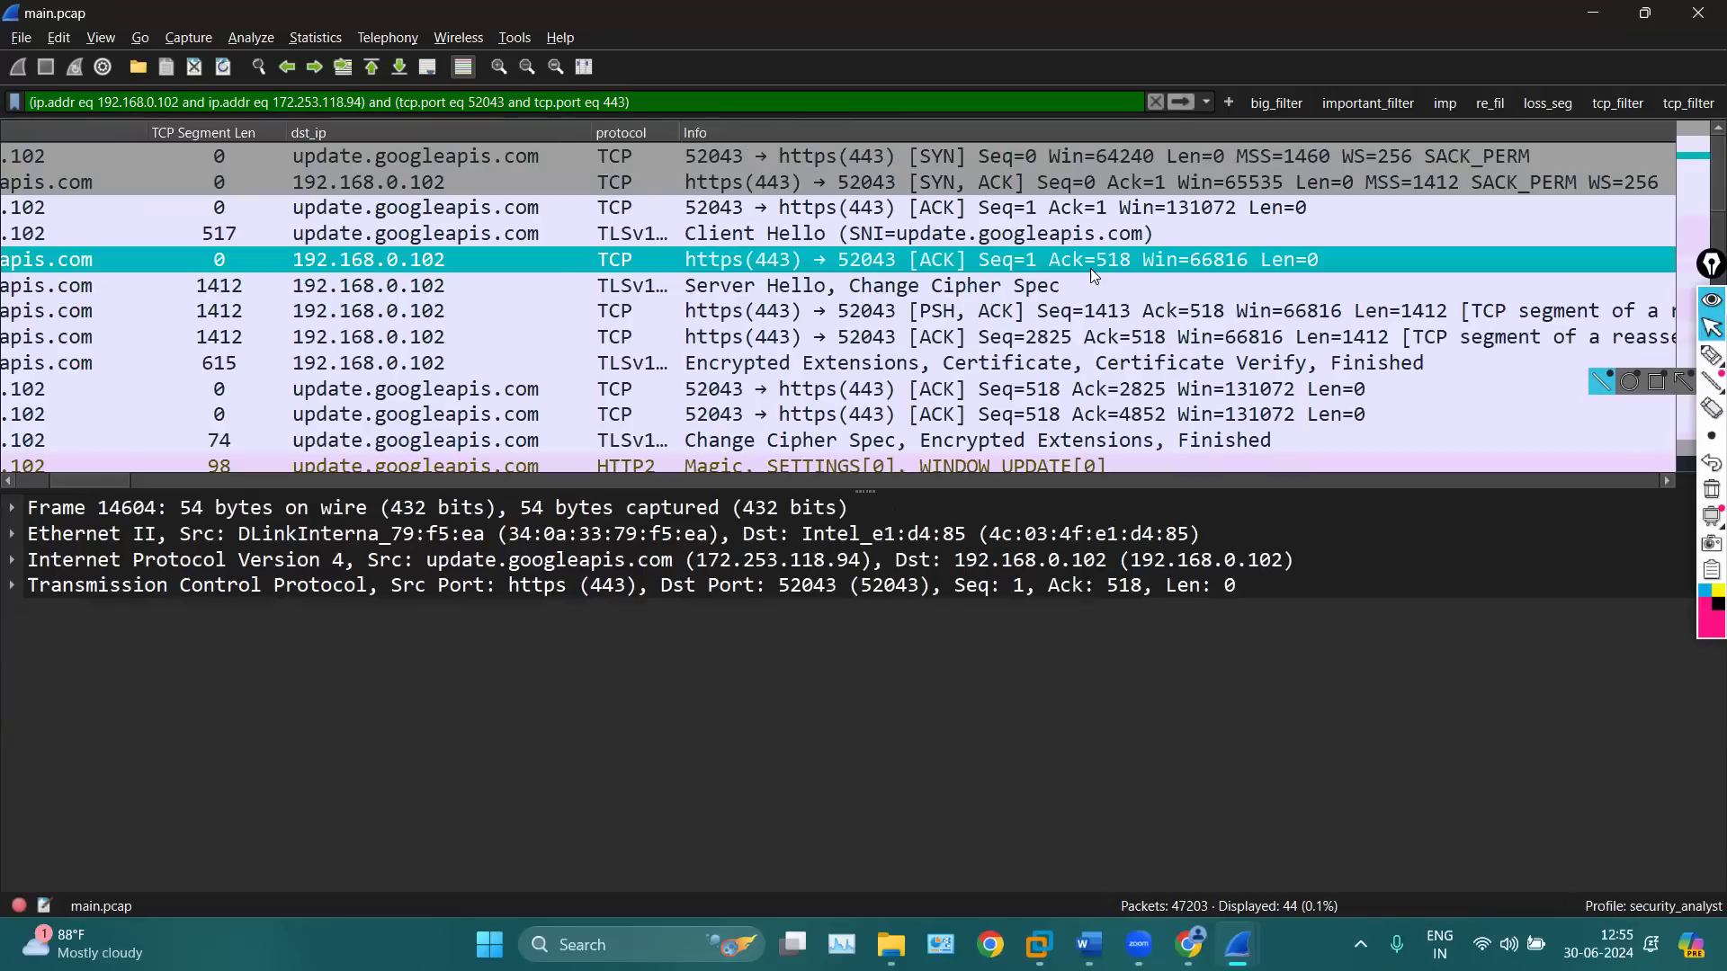
left_click(1078, 161)
left_click(1076, 183)
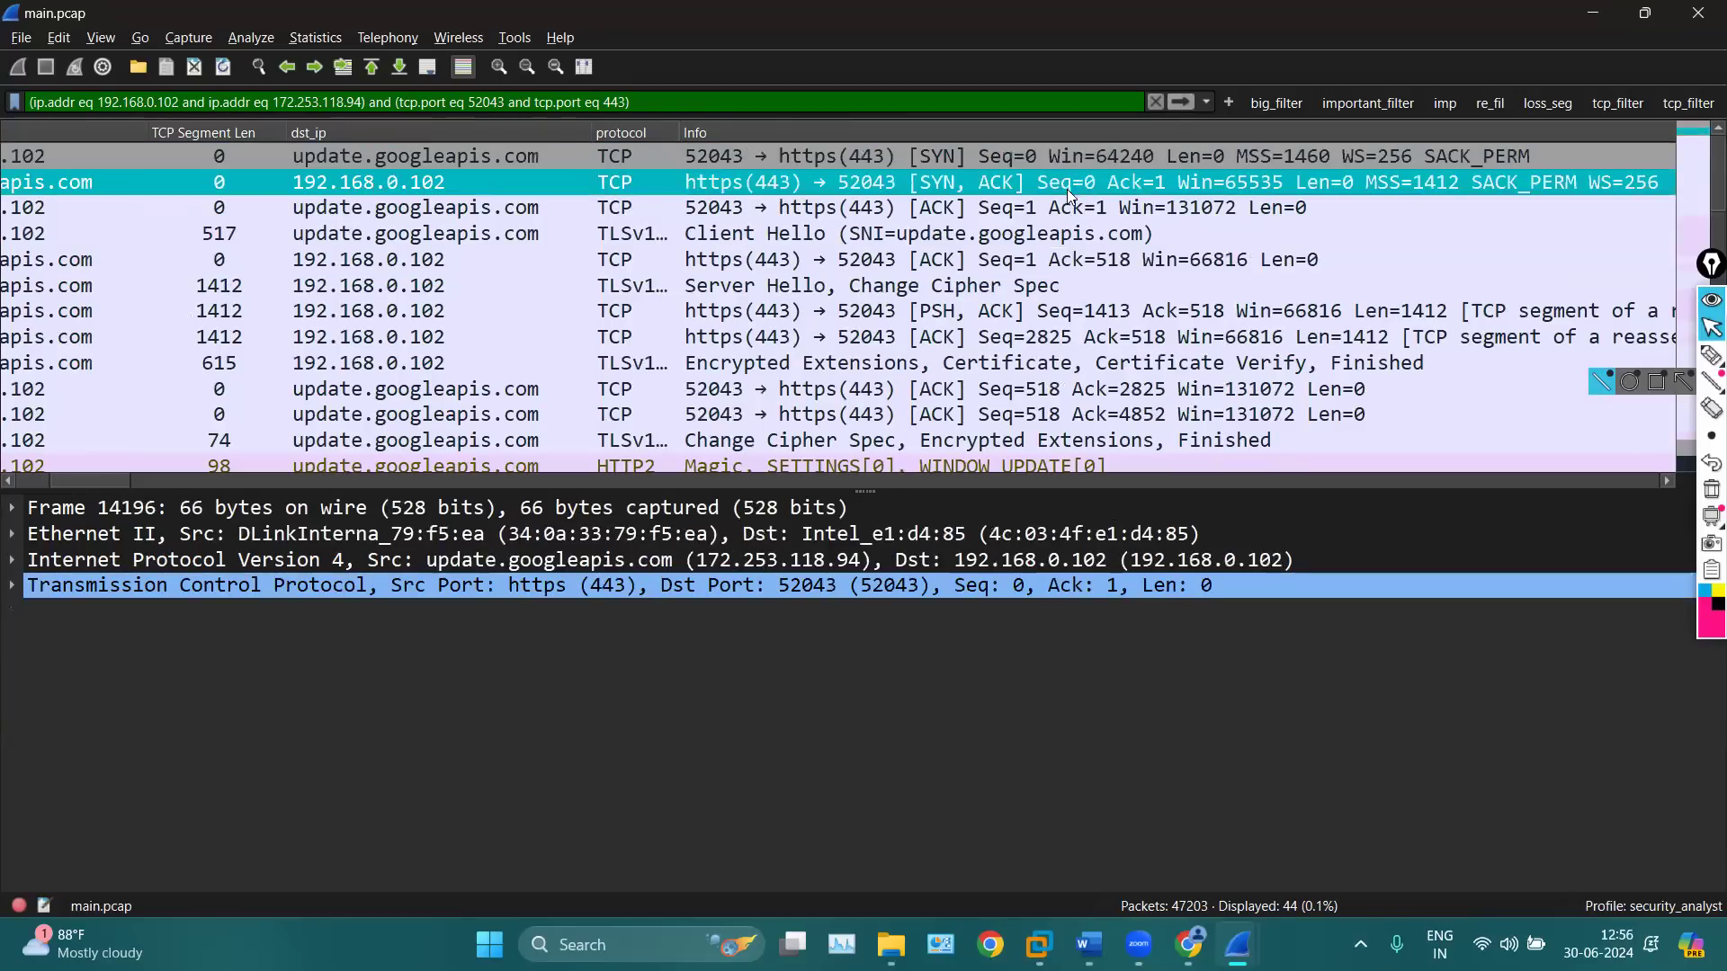
left_click(1068, 205)
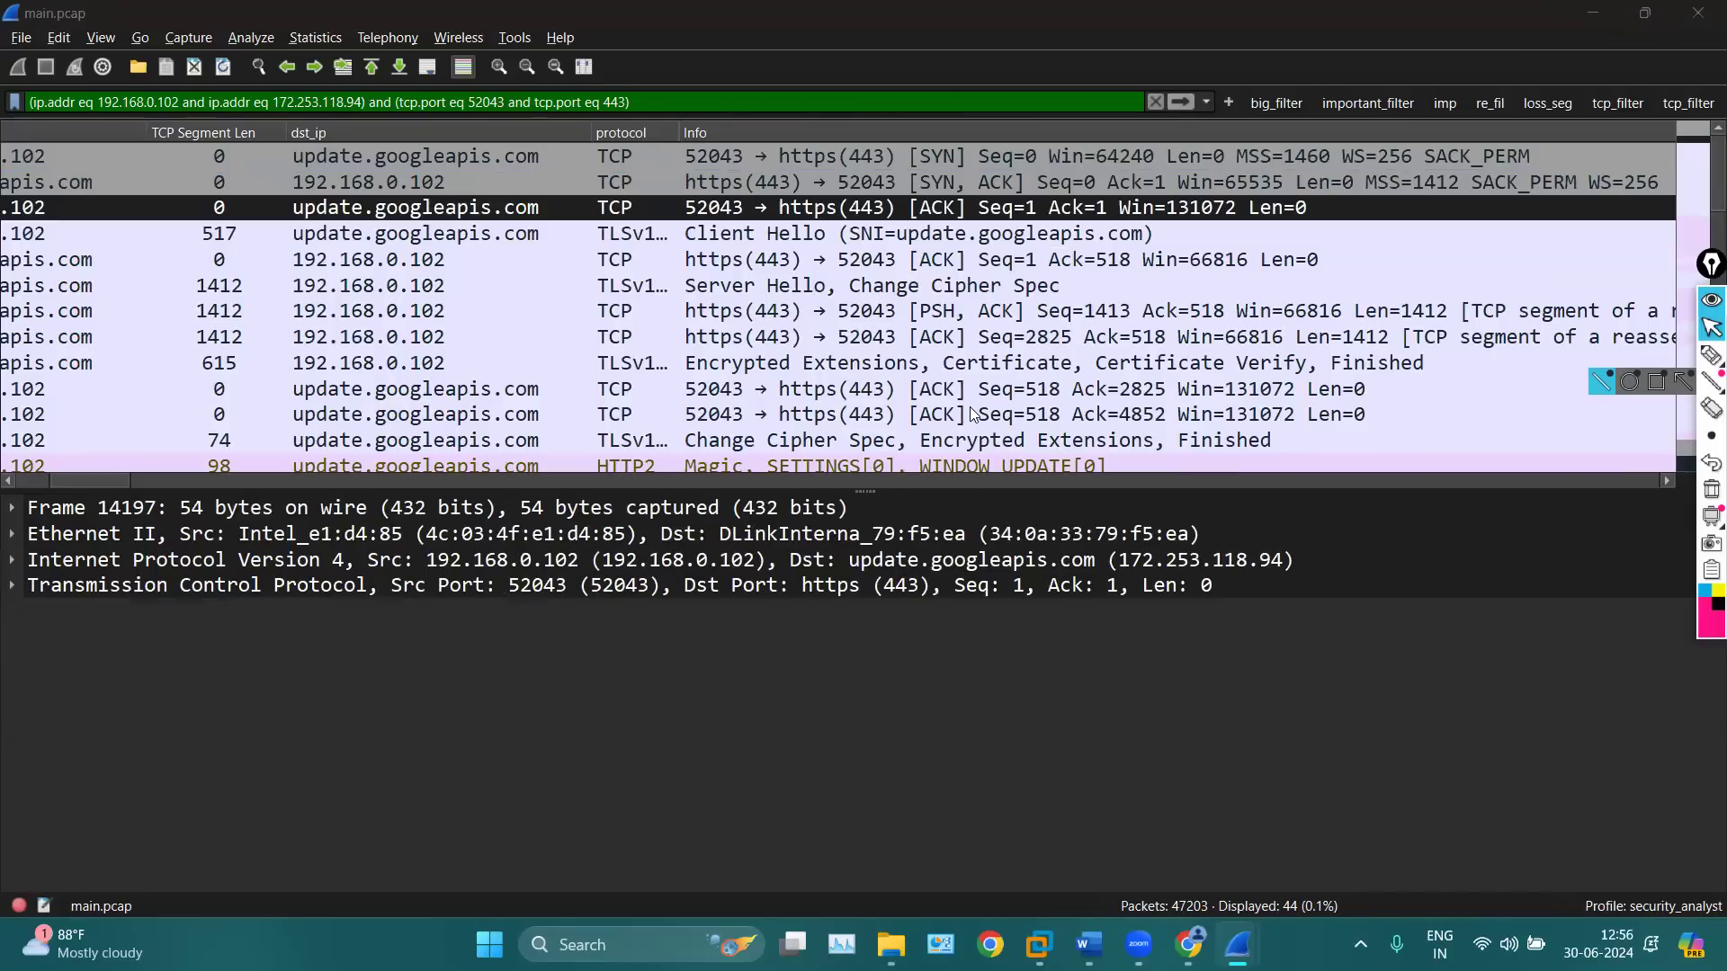
left_click(860, 413)
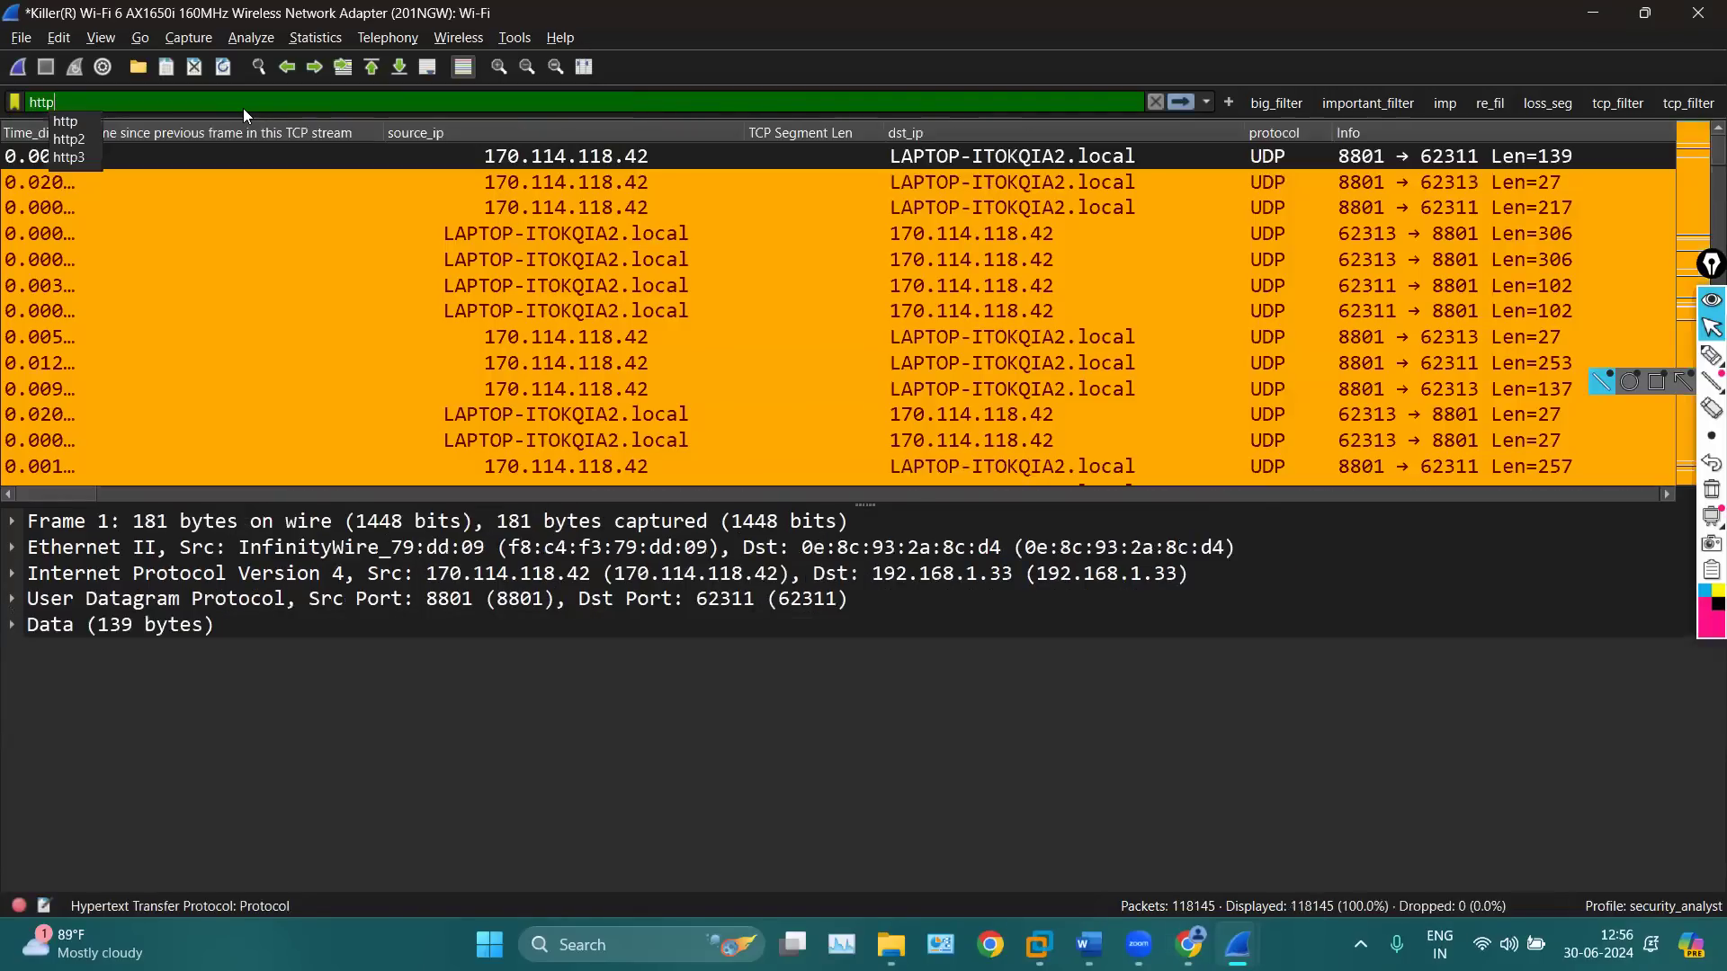
Filter the stopped Wi-Fi capture by http2 and look through its decrypted HTTP2 packets
key("Return")
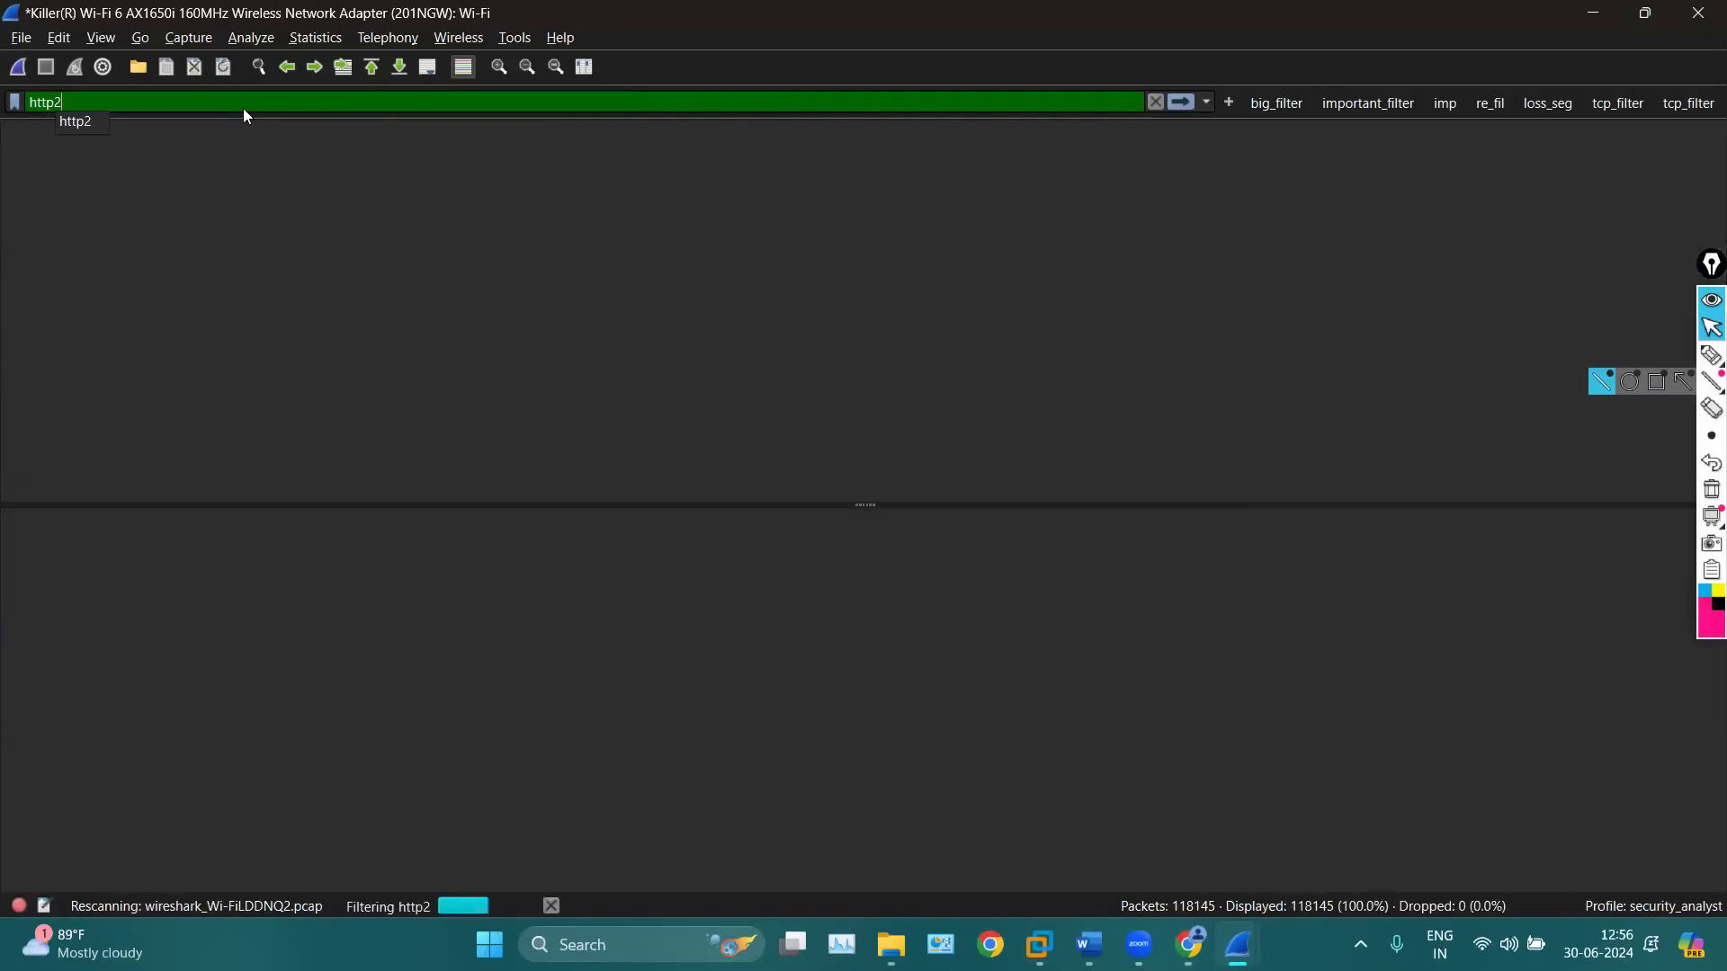
scroll(757, 353, "down", 5)
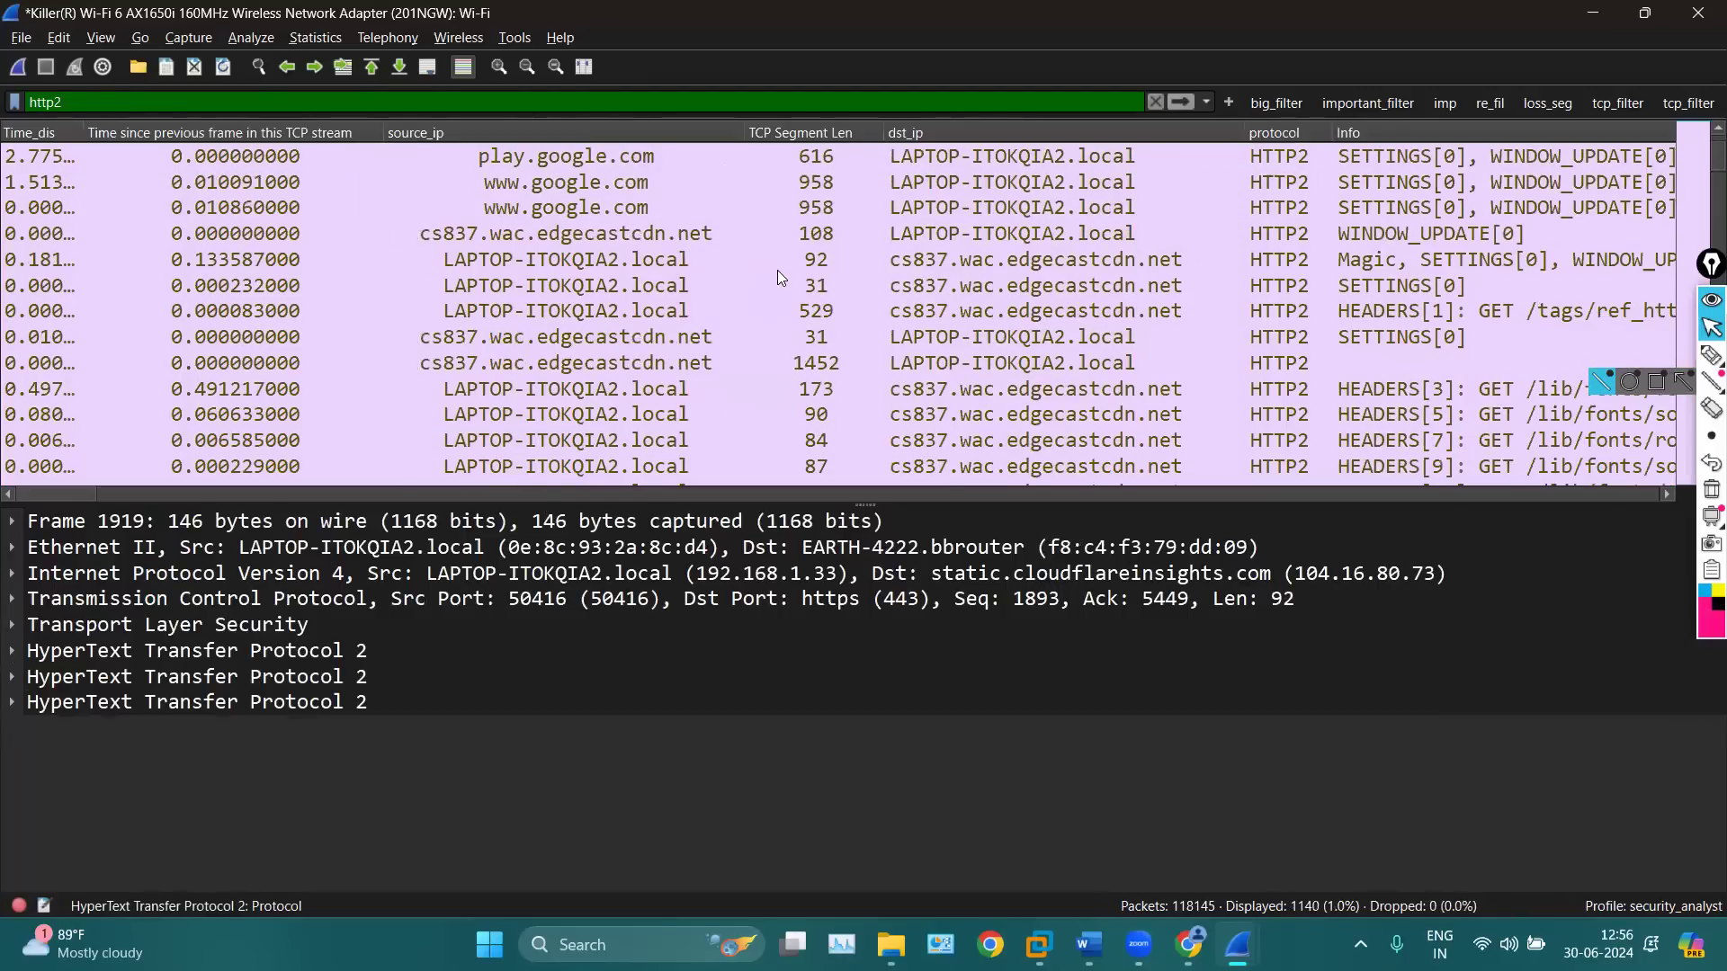
scroll(1181, 255, "down", 5)
scroll(1173, 370, "up", 5)
scroll(1173, 371, "down", 6)
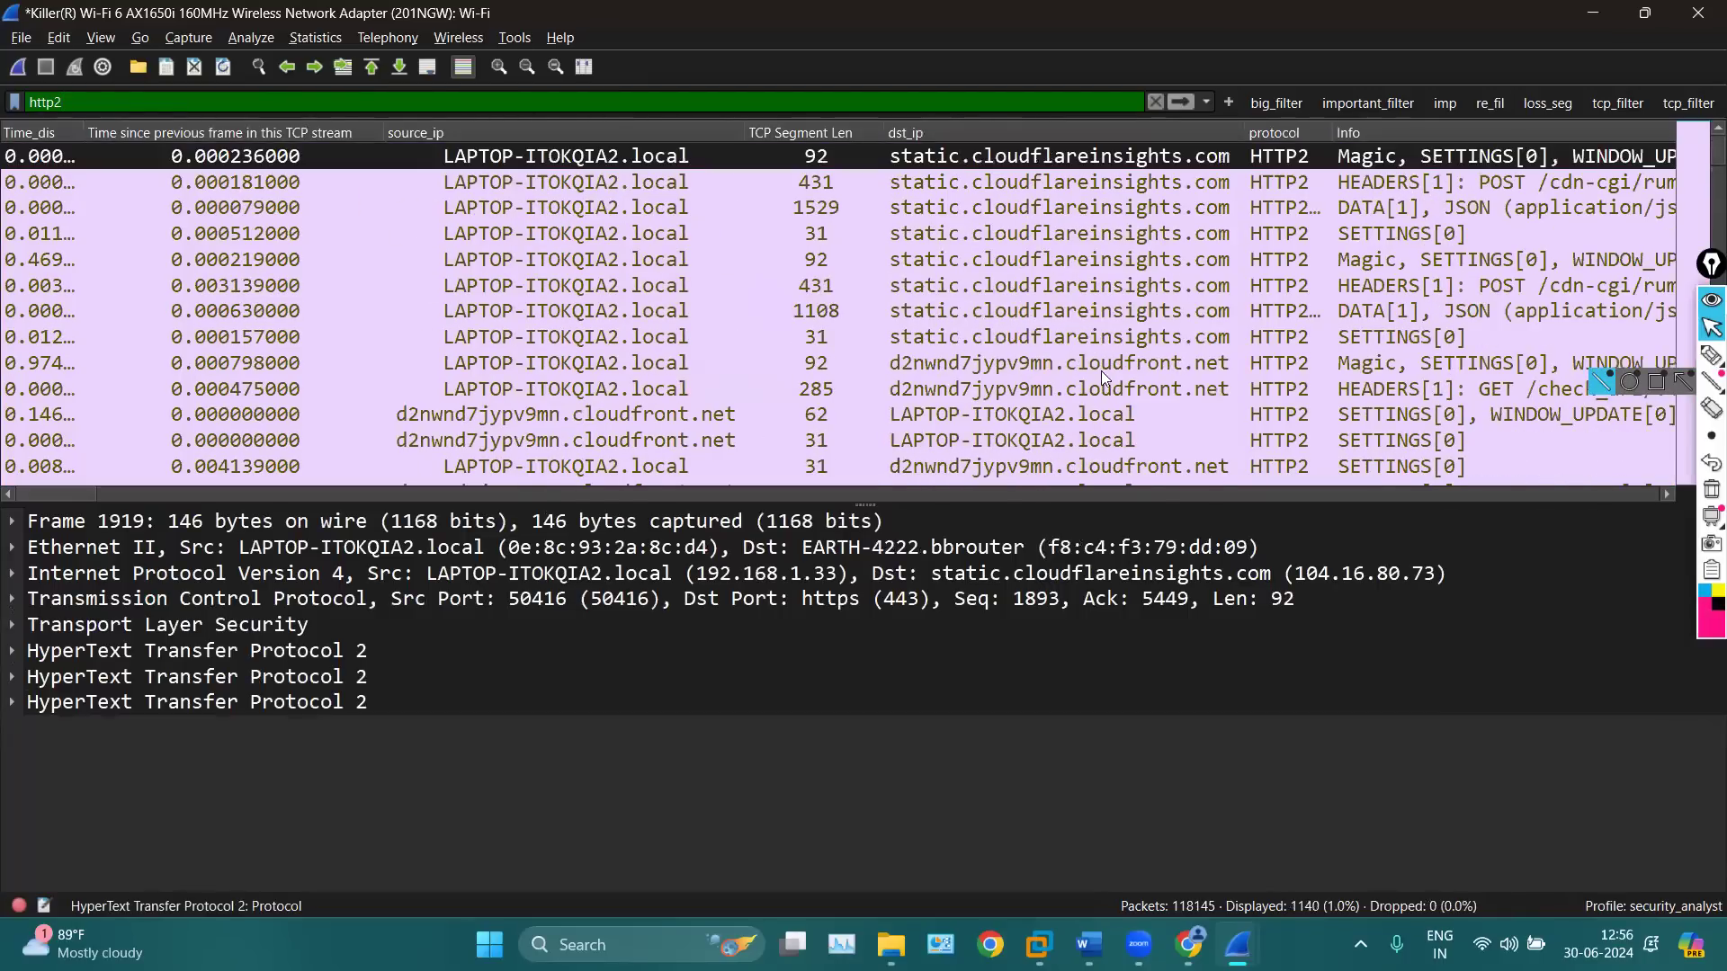
scroll(1018, 391, "up", 2)
Select packet 2094 sent to static.cloudflareinsights.com, look through the packets after it, and return to main.pcap
key("alt+Tab")
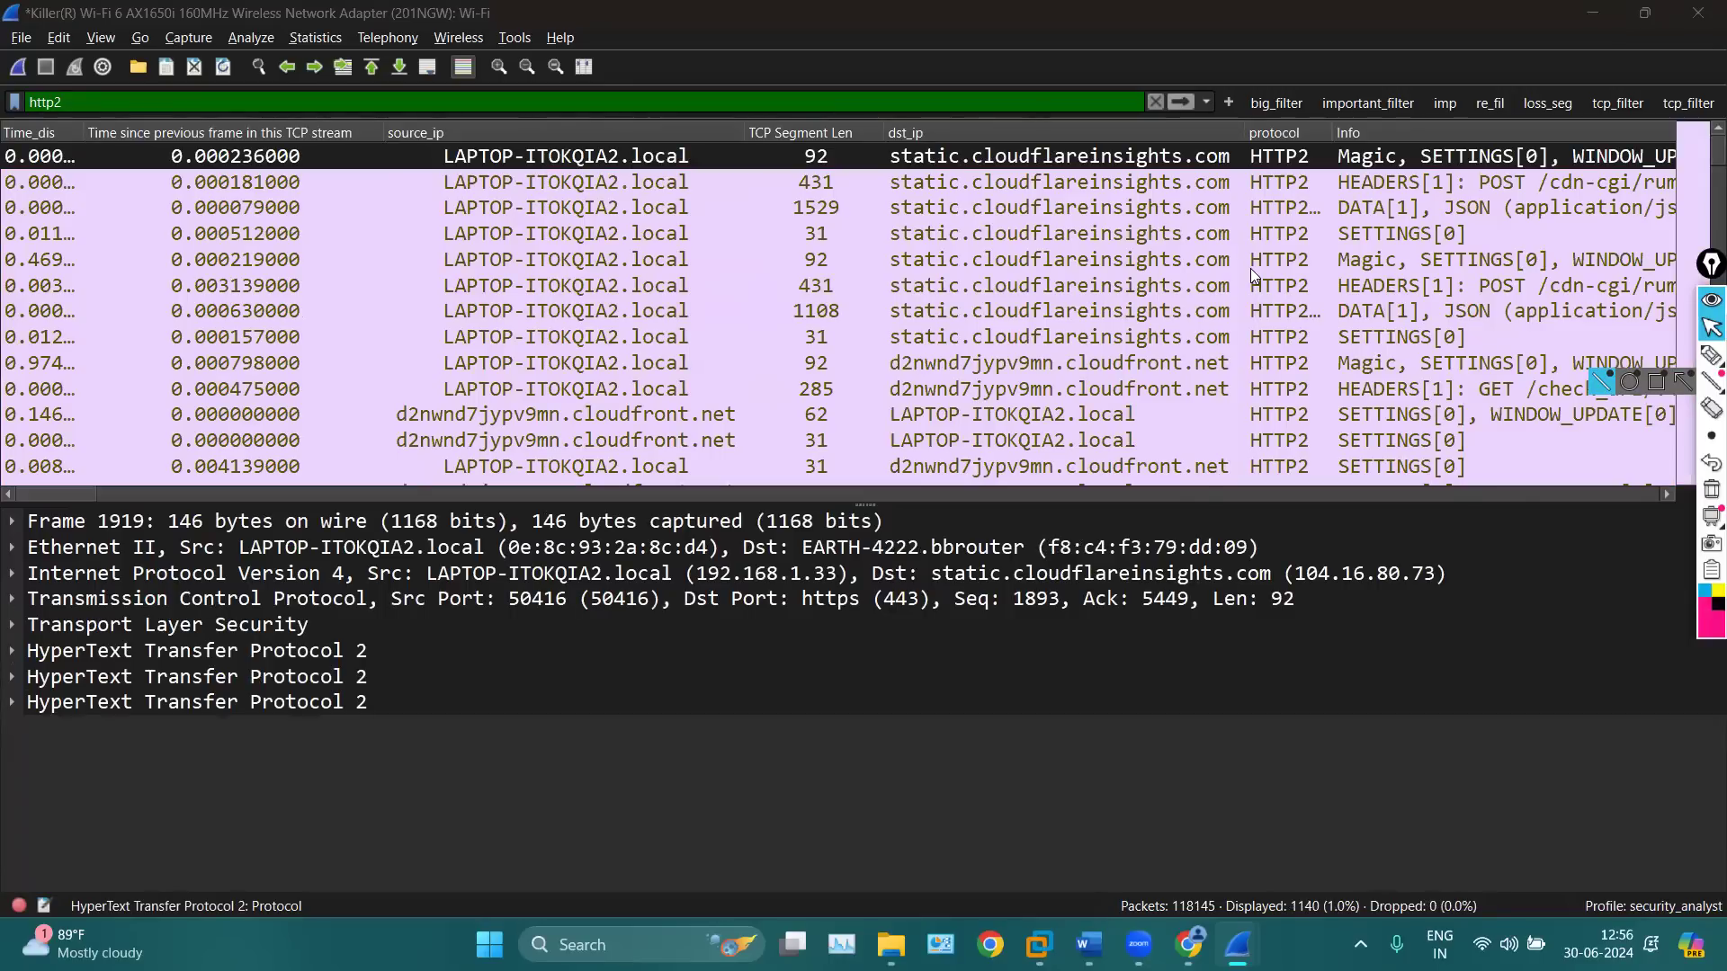
left_click(844, 321)
scroll(844, 322, "down", 10)
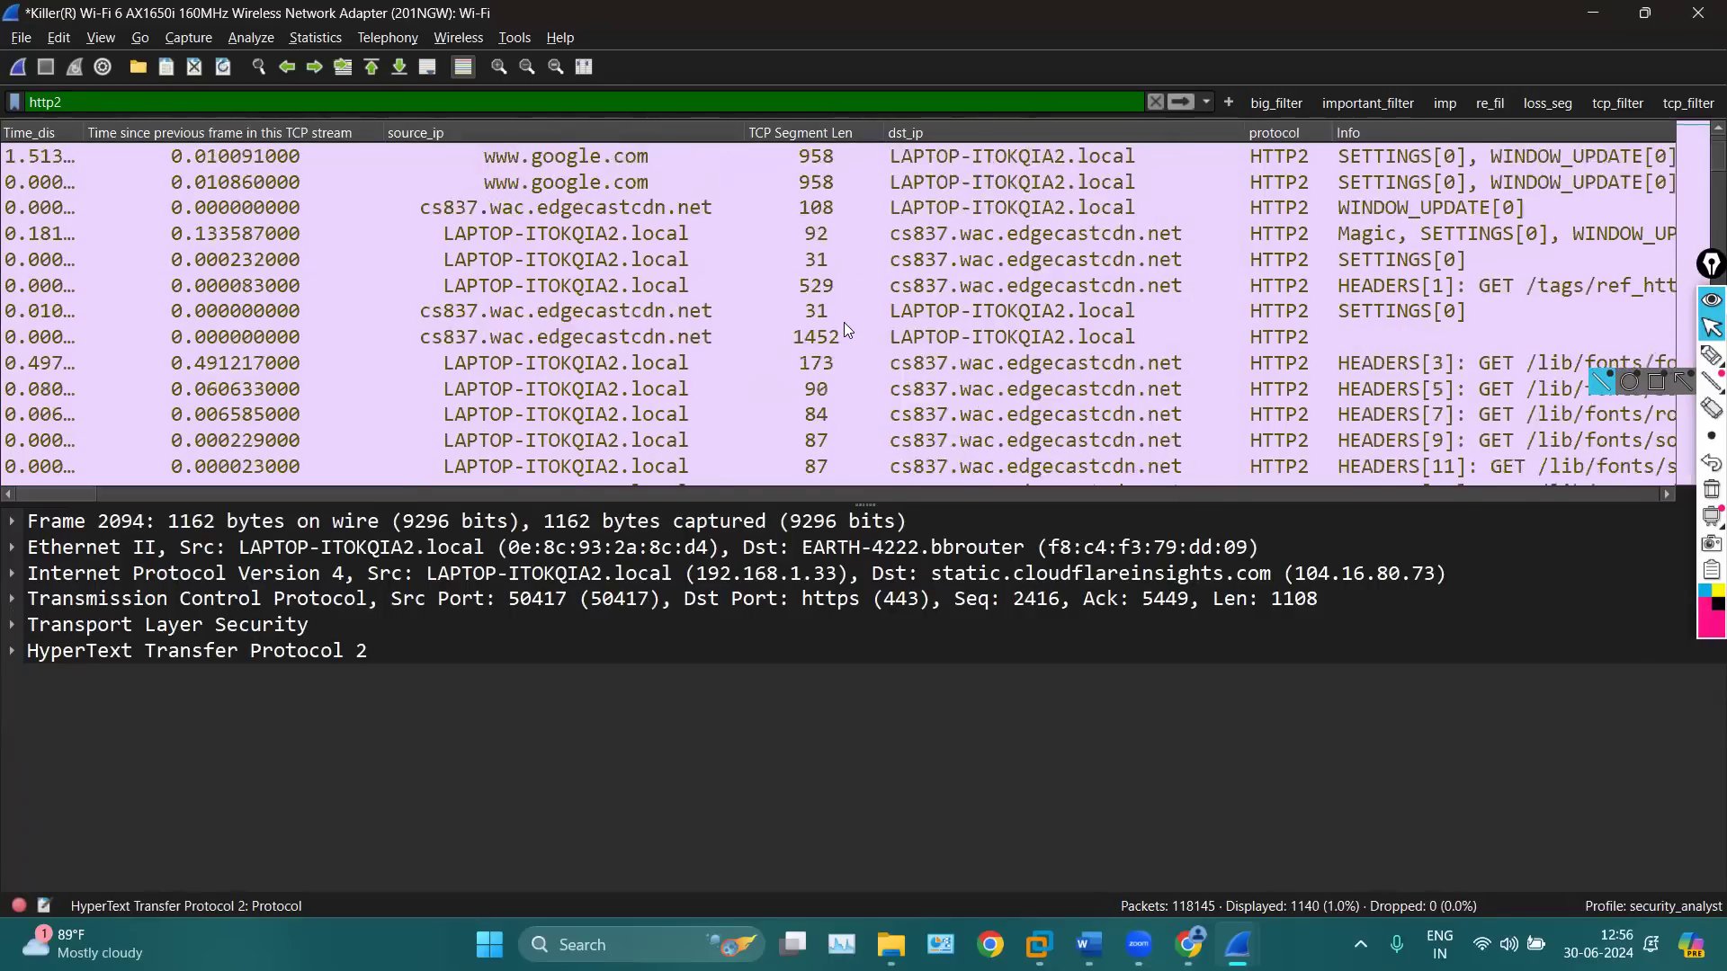
left_click(1593, 12)
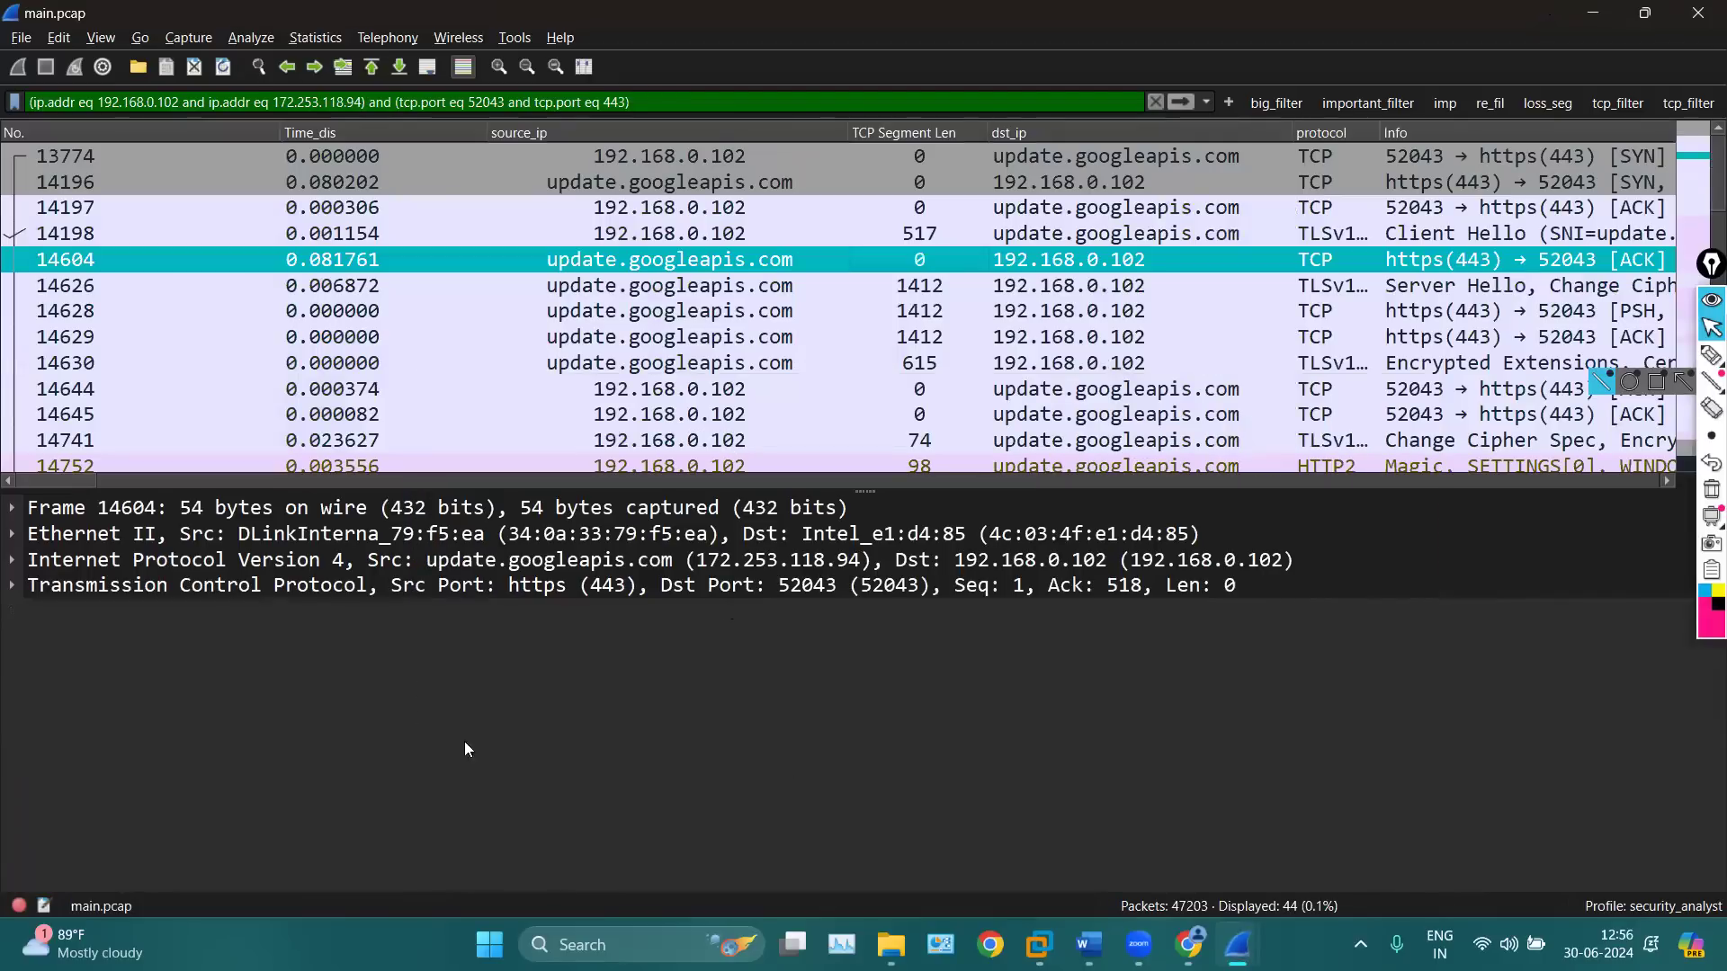
Filter main.pcap by http3
key("alt+Tab")
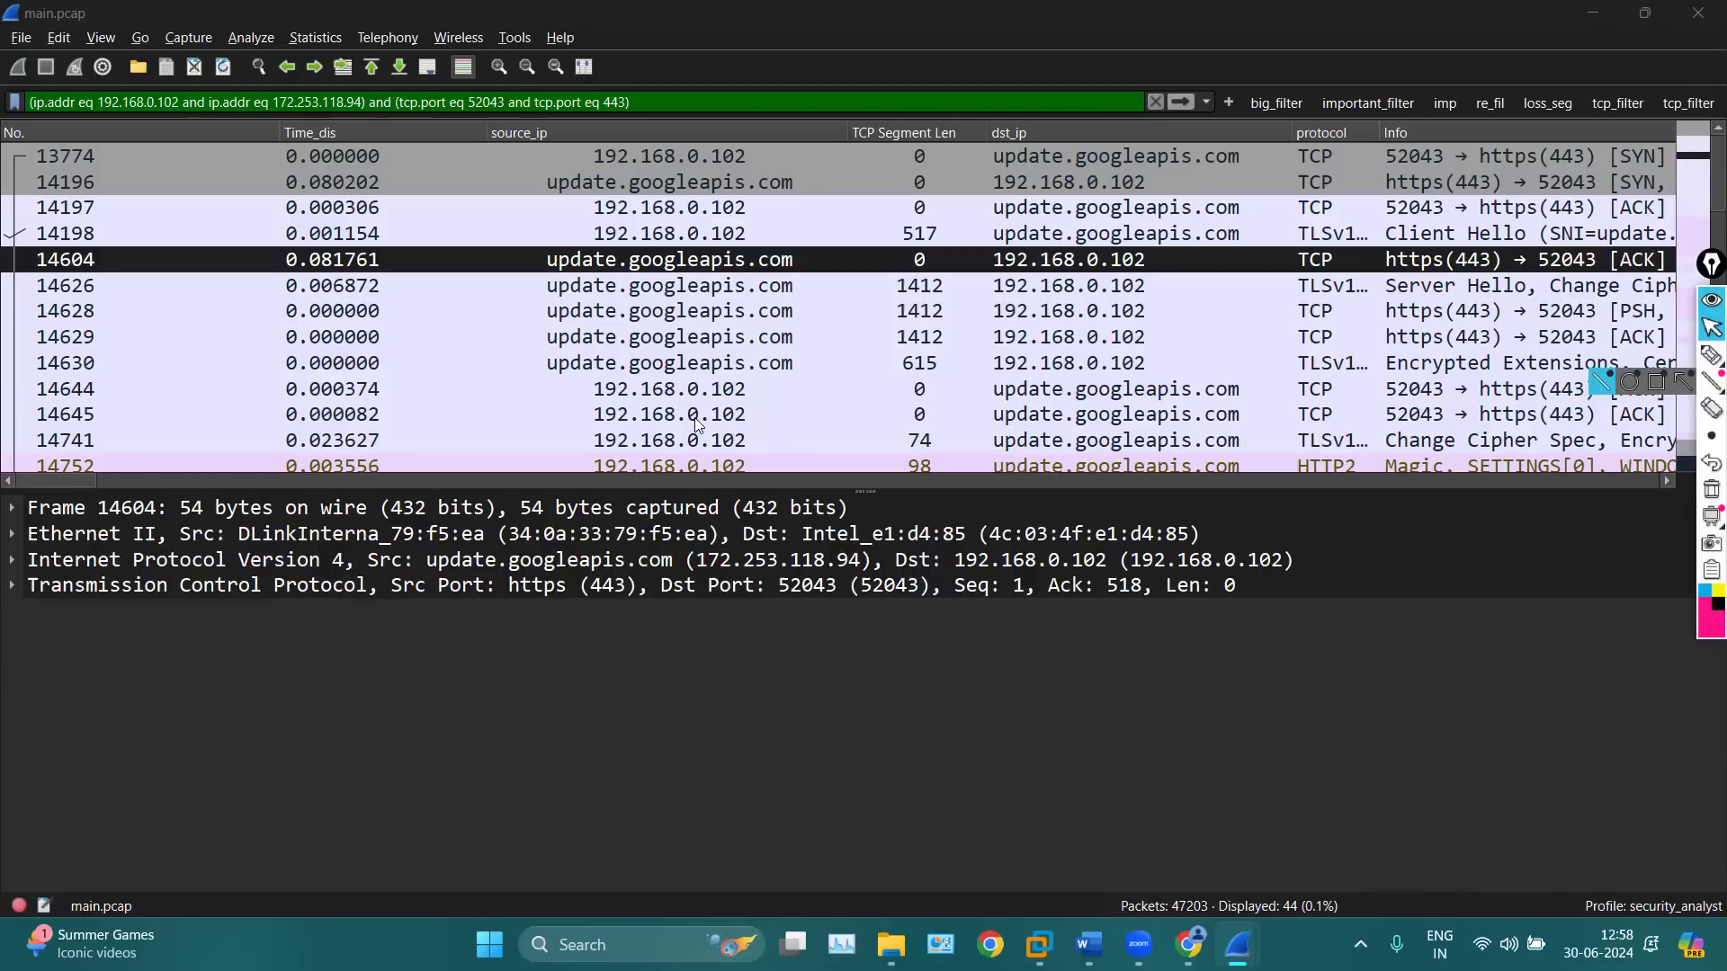
triple_click(664, 101)
type("http")
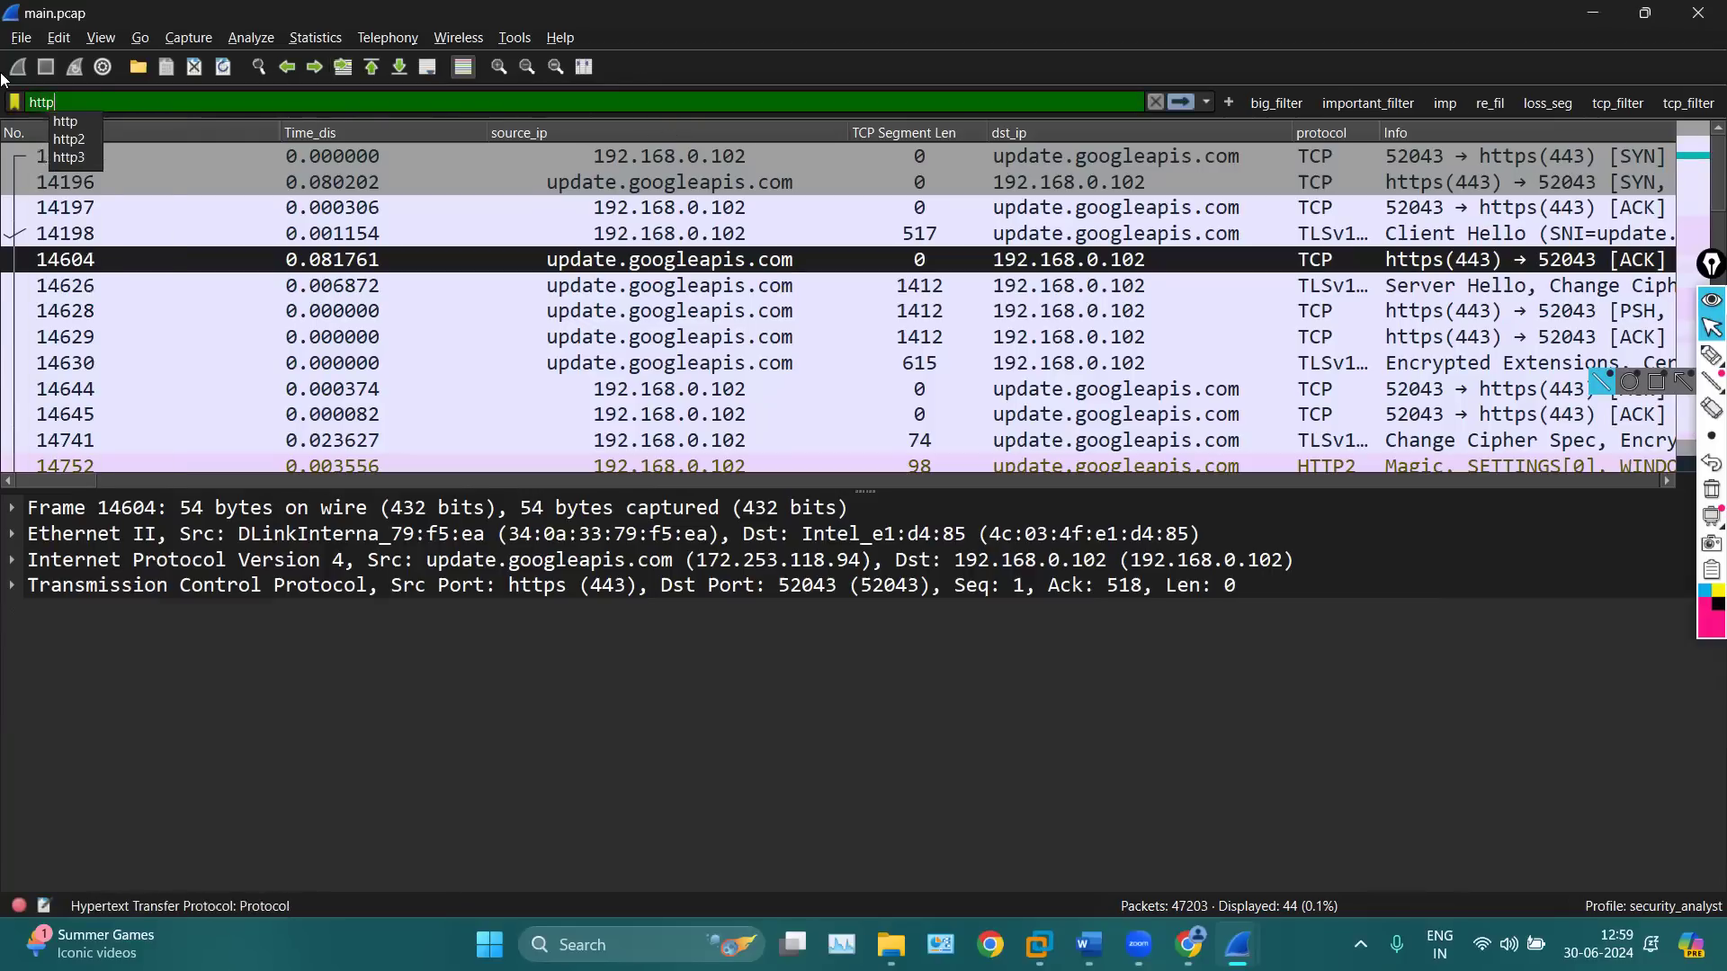
type("3")
key("Return")
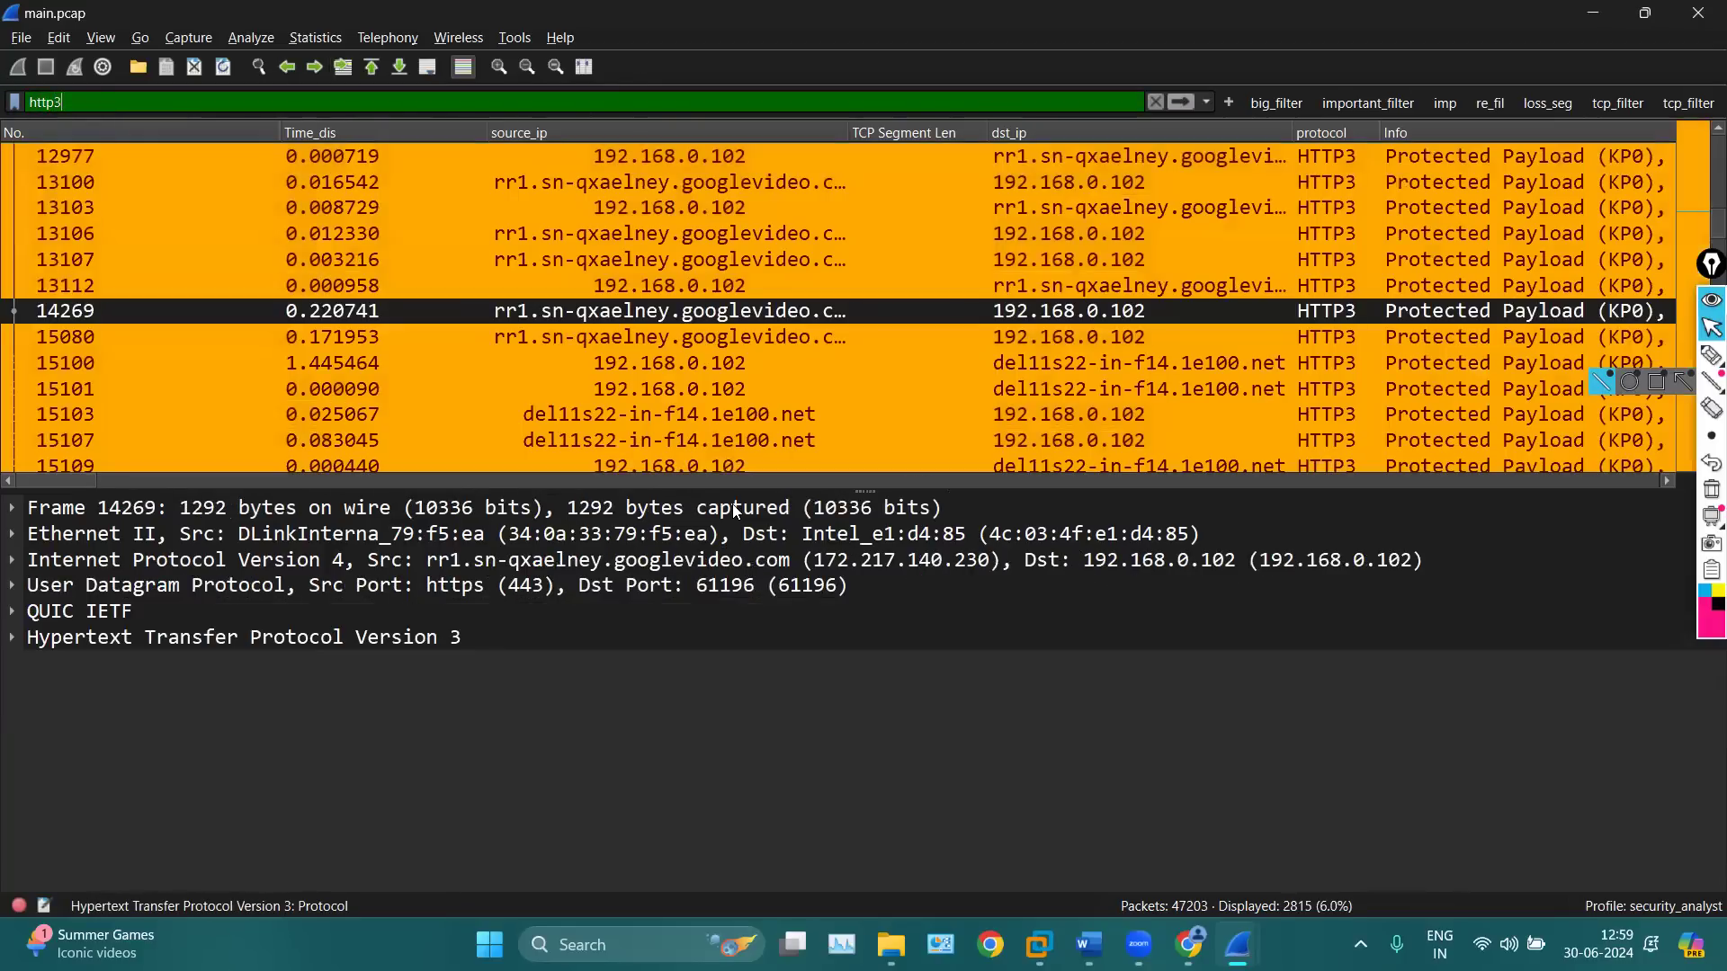
Look through the HTTP3 packets and filter on the UDP conversation of packet 11793 between 192.168.0.102 and the googlevideo.com server
key("alt+Tab")
left_click(972, 259)
scroll(972, 259, "up", 10)
scroll(971, 259, "down", 4)
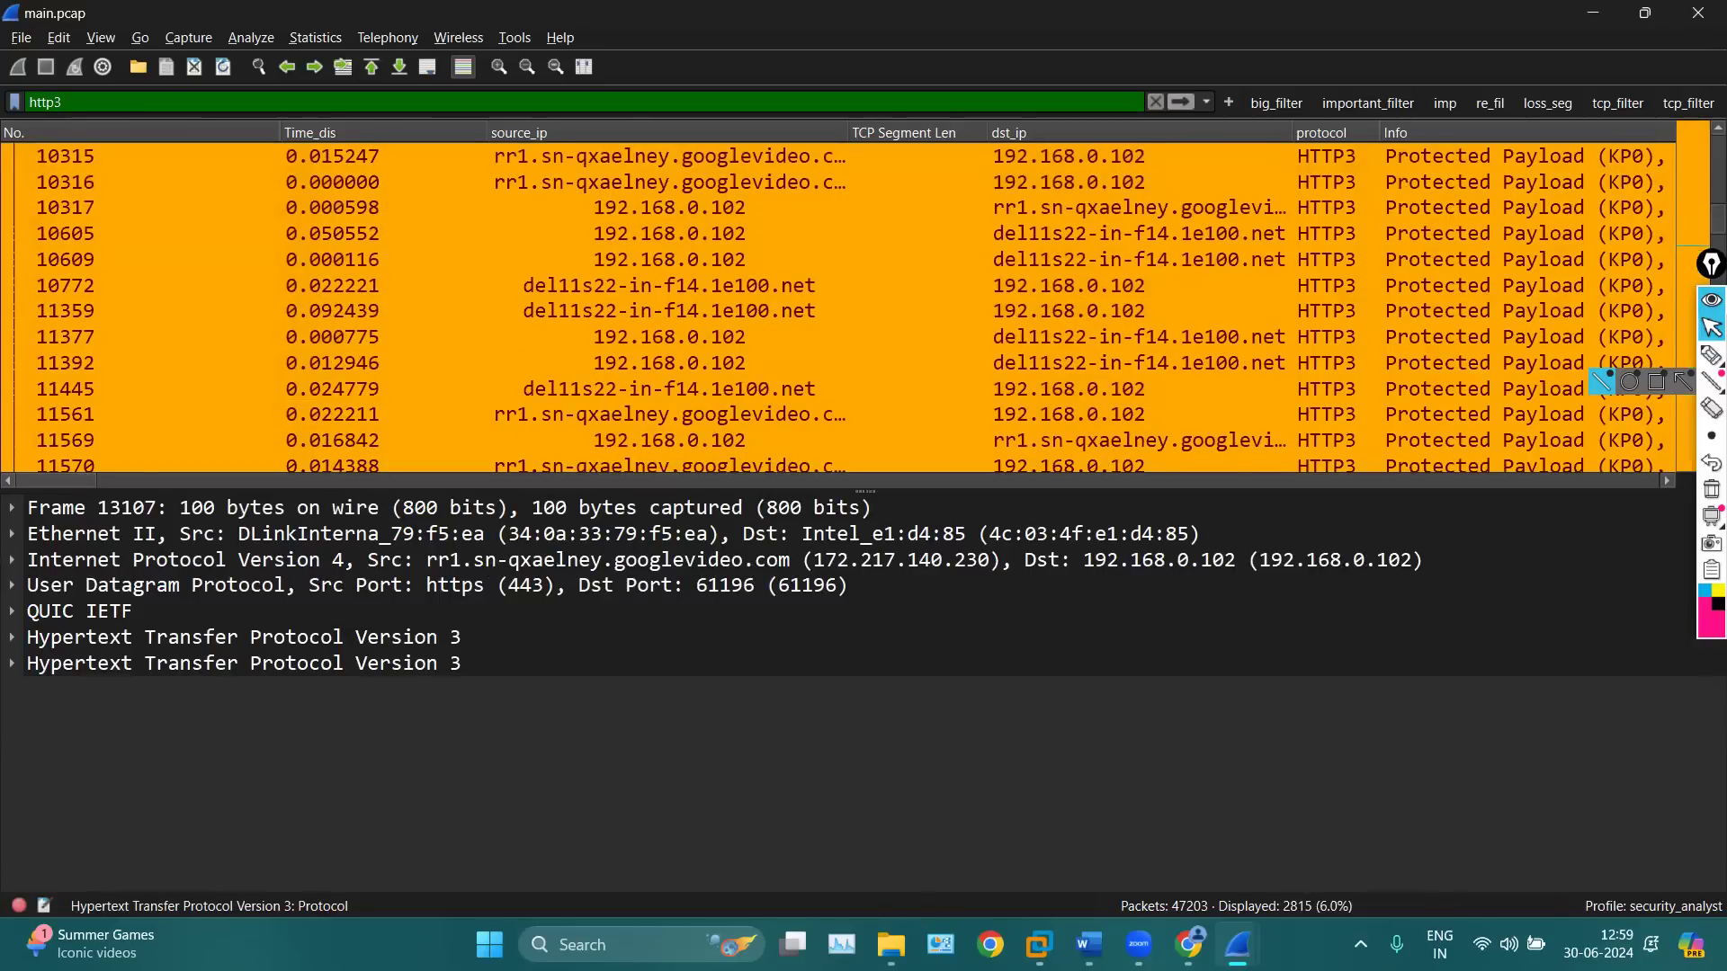
mouse_move(1237, 944)
scroll(998, 436, "down", 3)
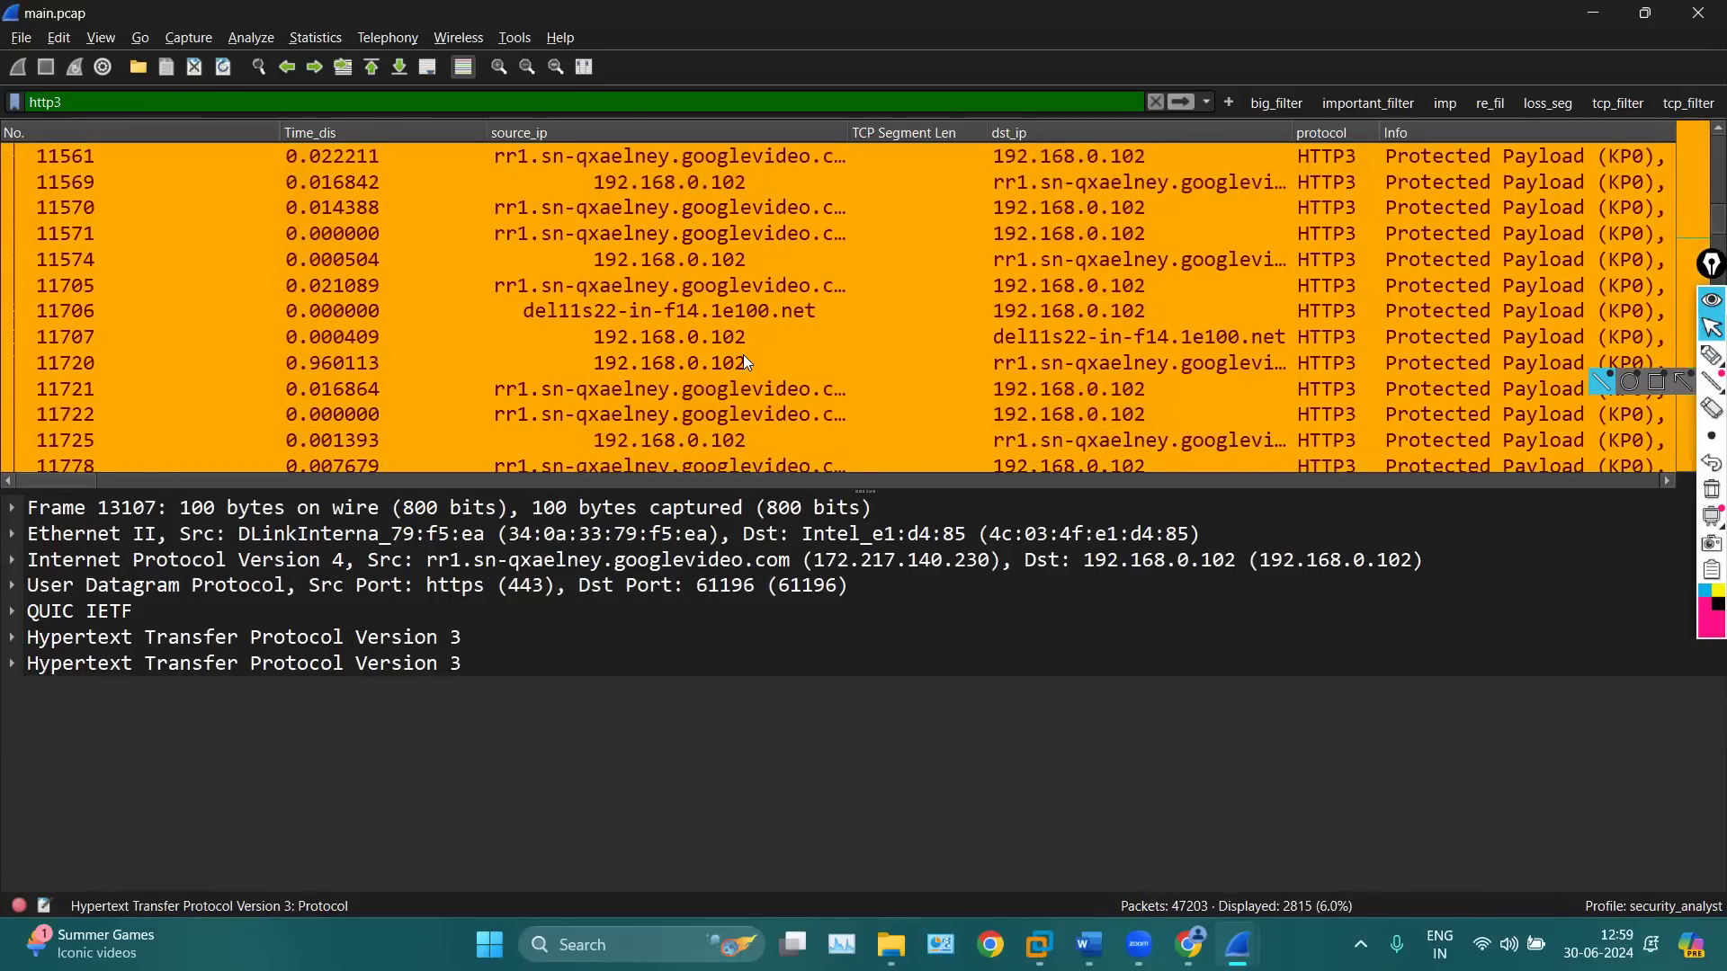
scroll(756, 457, "down", 5)
left_click(1027, 260)
right_click(1027, 261)
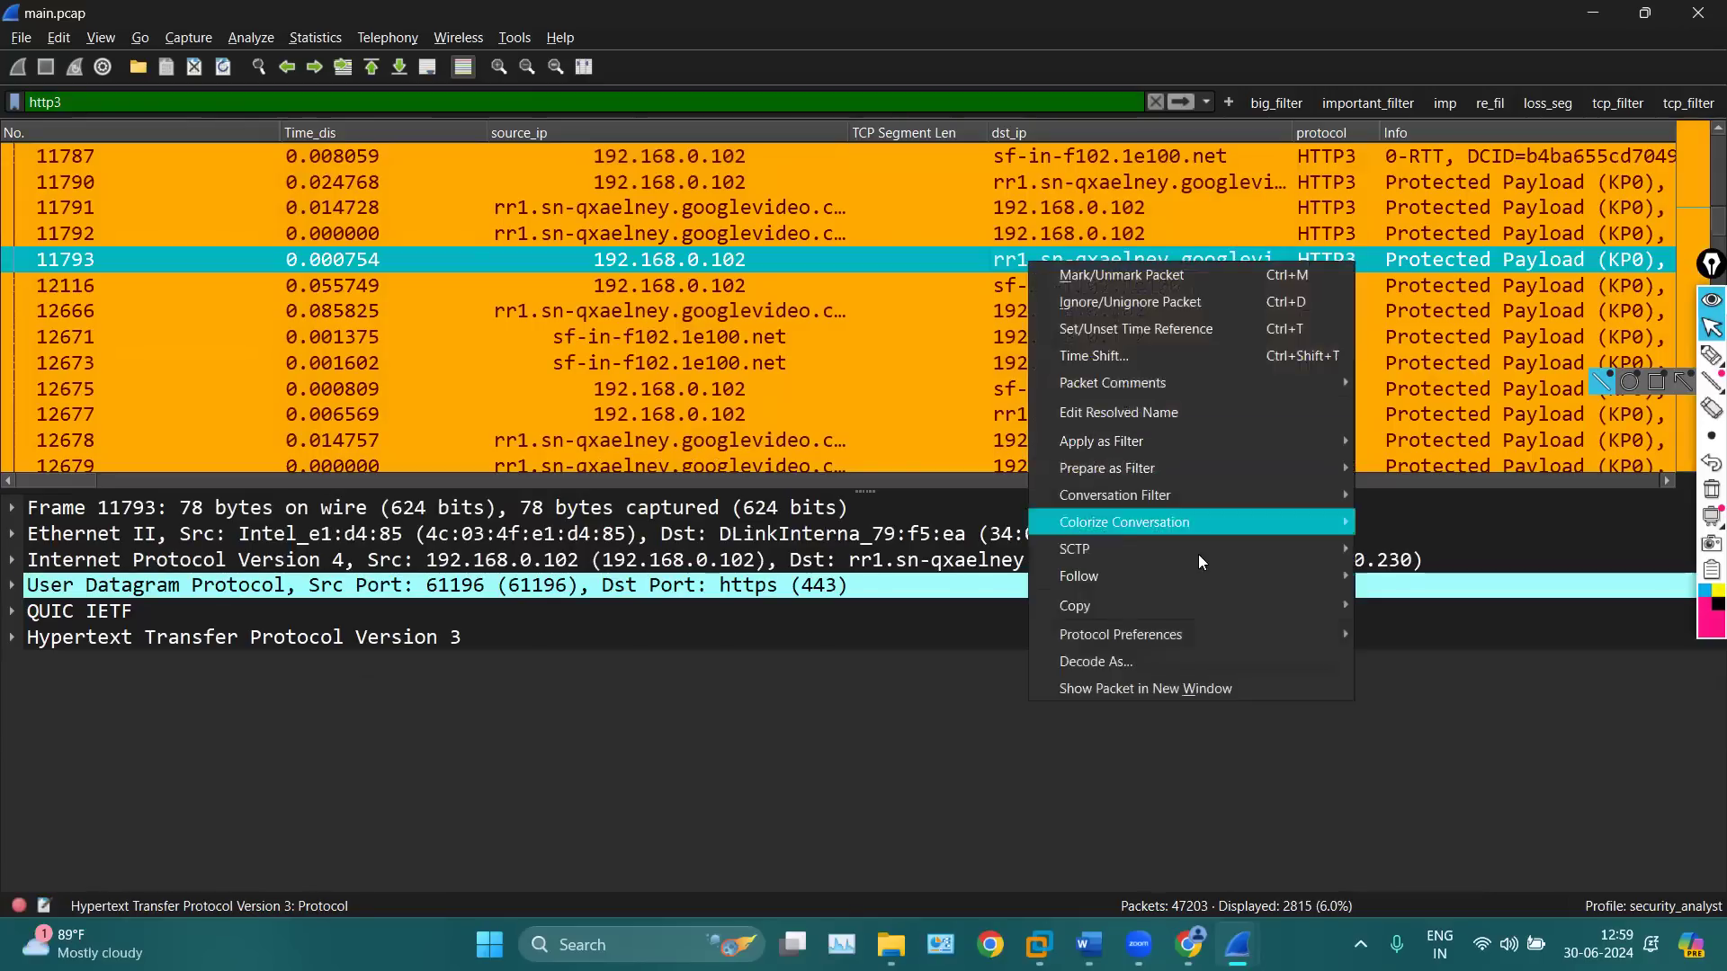
mouse_move(1261, 497)
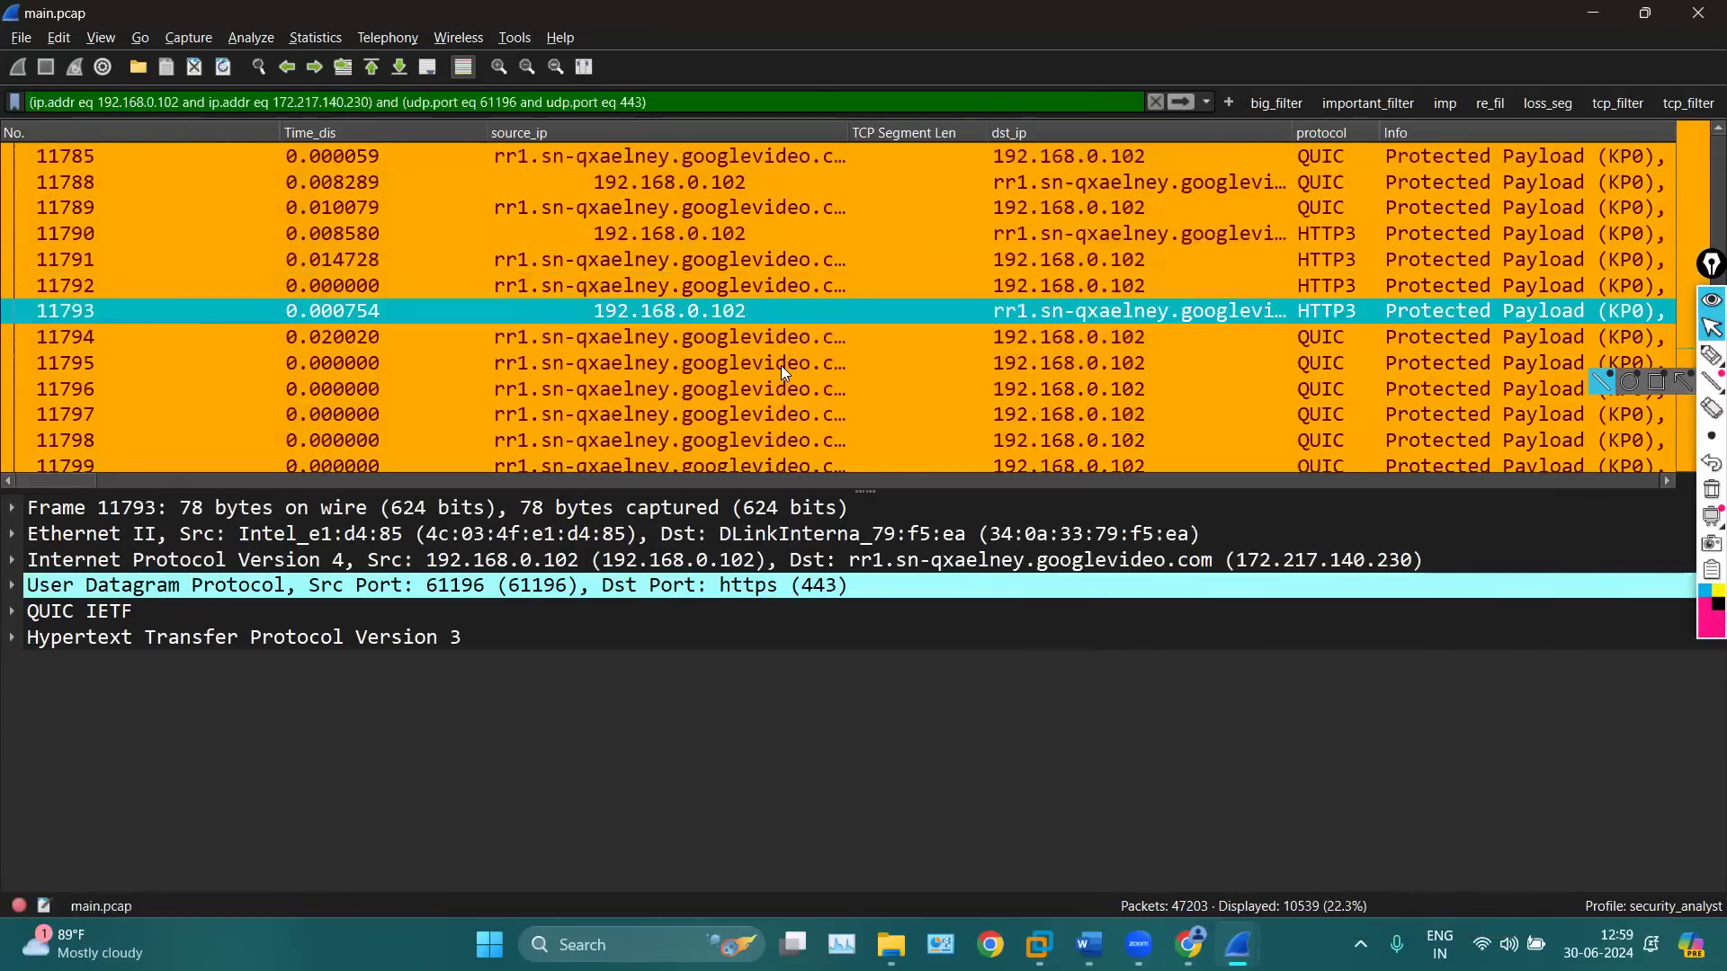
Go to the conversation's first packet, the QUIC Initial 1047, and bring the full Info column into view
left_click(872, 357)
scroll(873, 356, "up", 2)
scroll(872, 357, "up", 20)
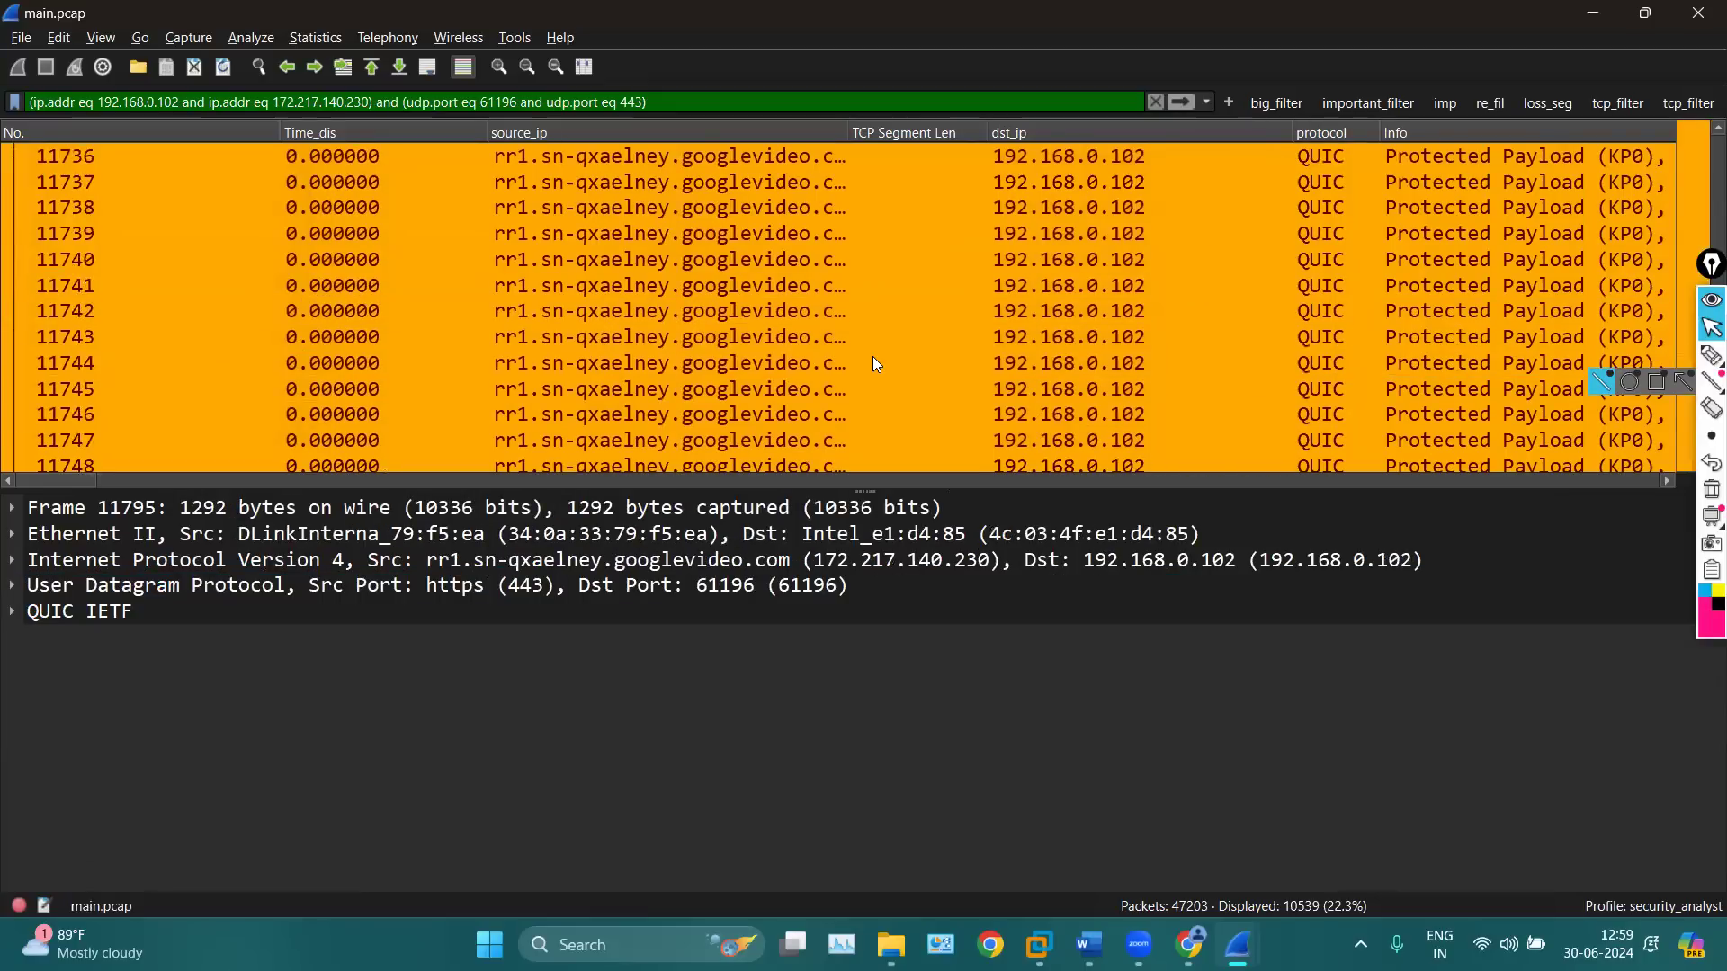
scroll(872, 364, "up", 6)
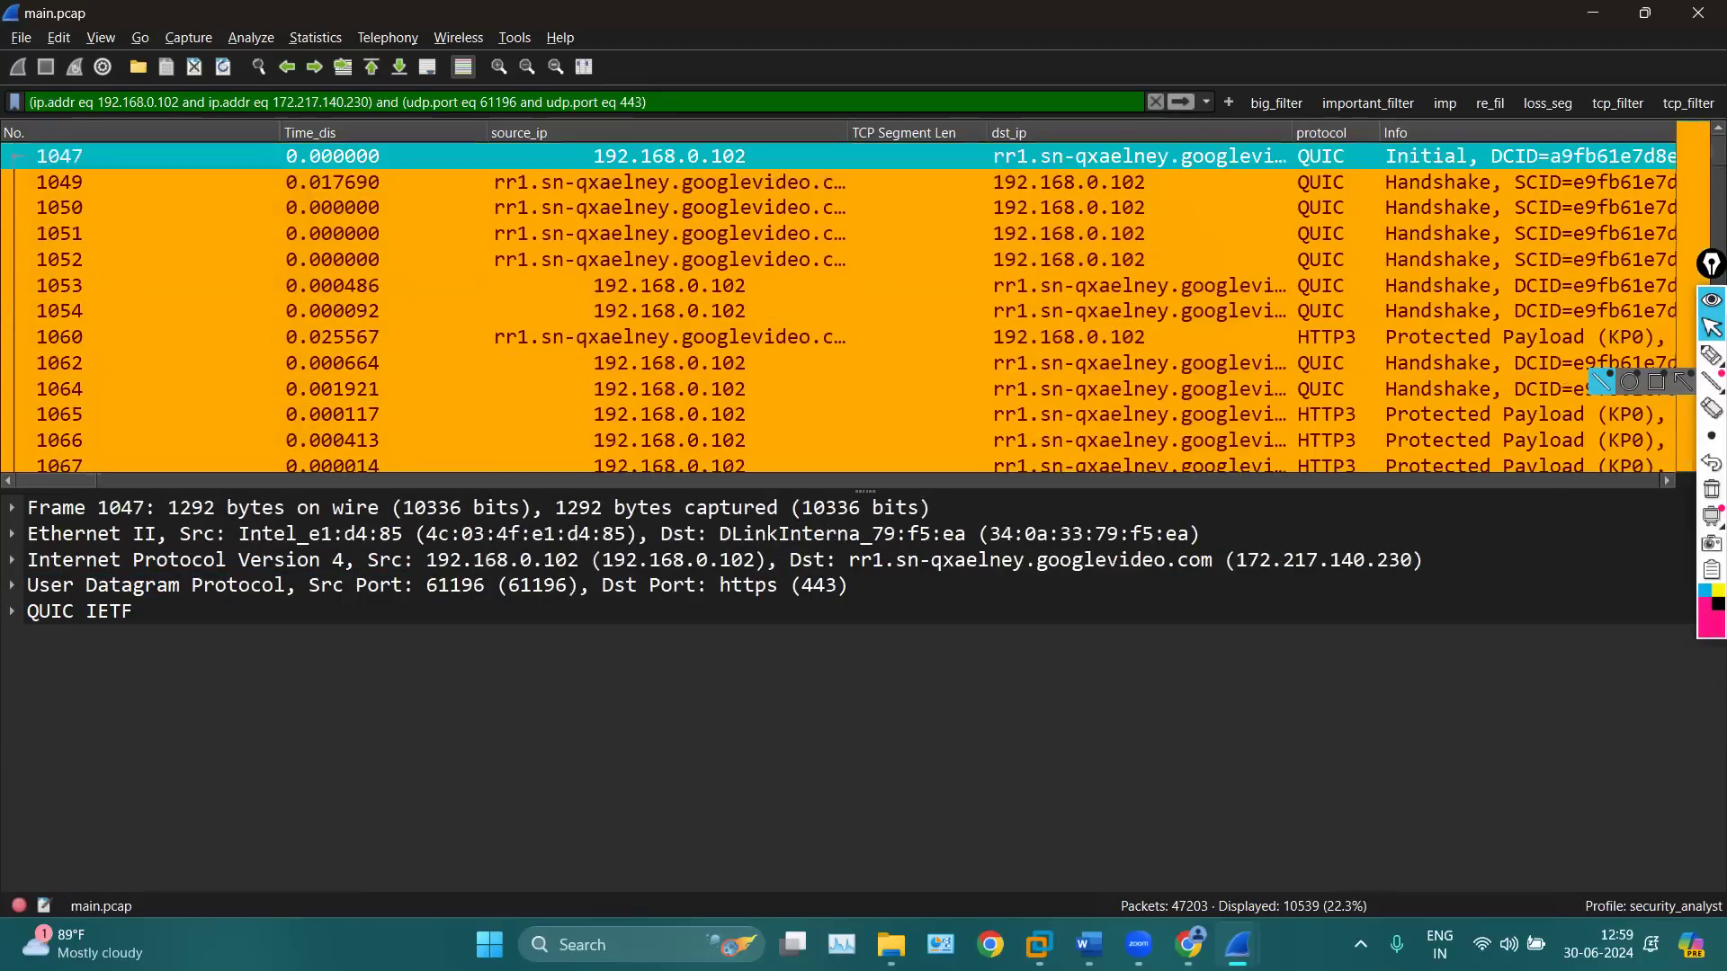
scroll(742, 336, "right", 5)
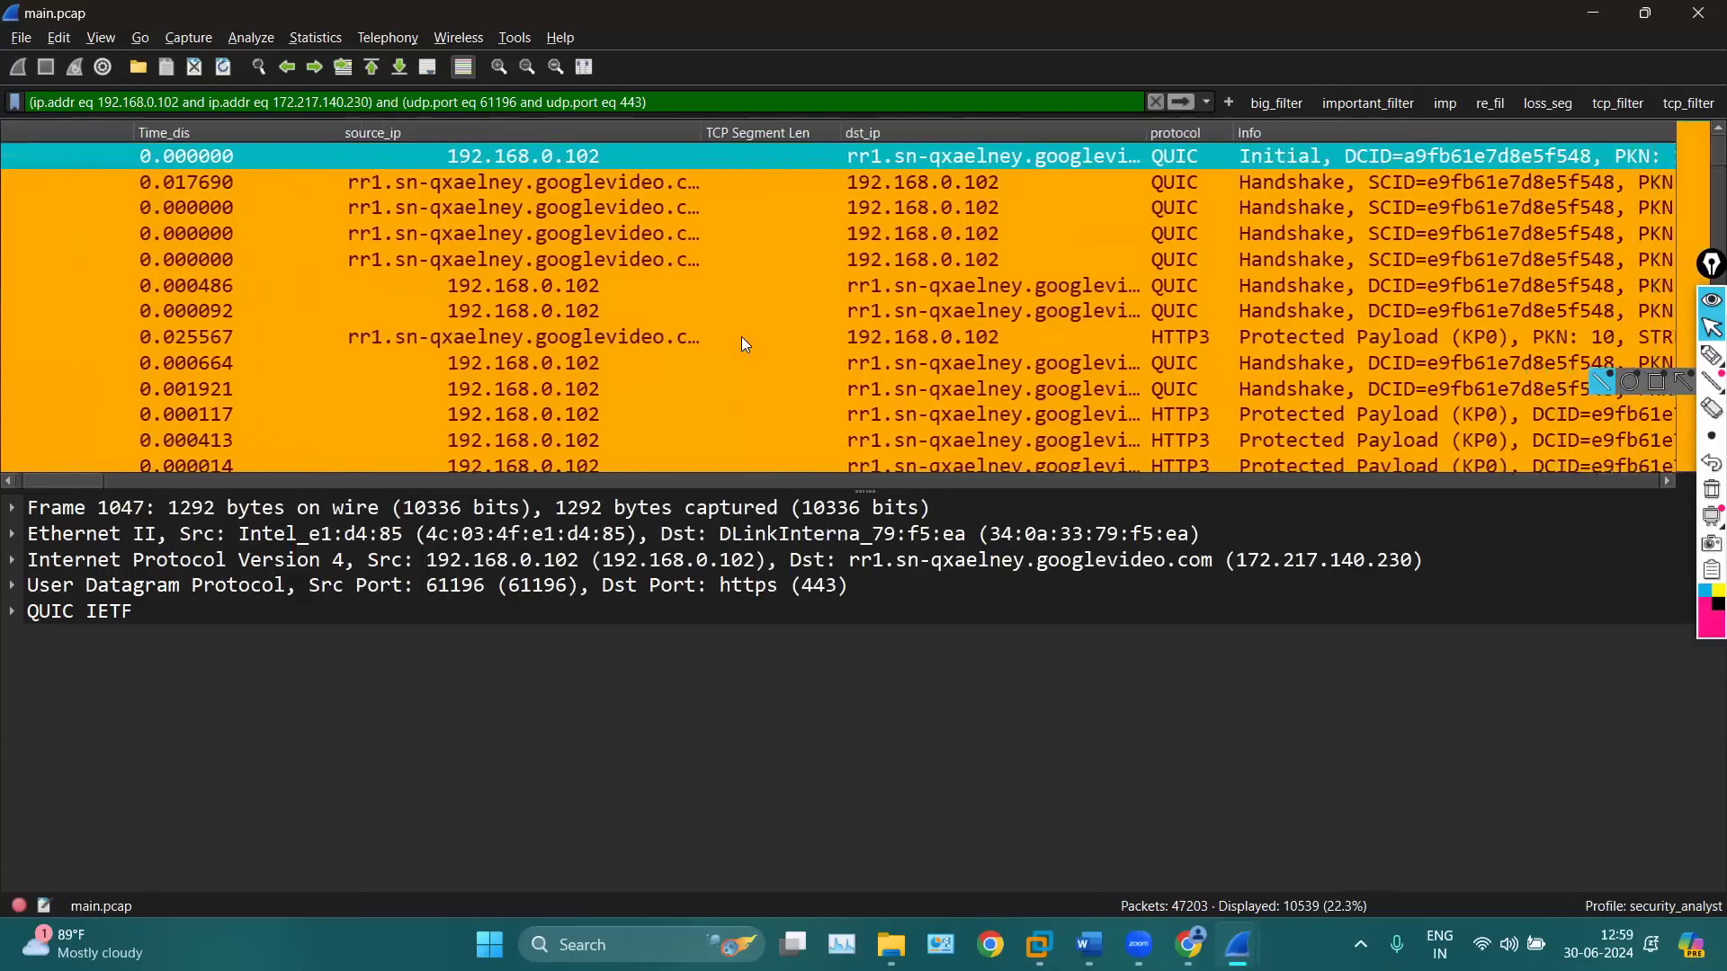
scroll(741, 337, "right", 5)
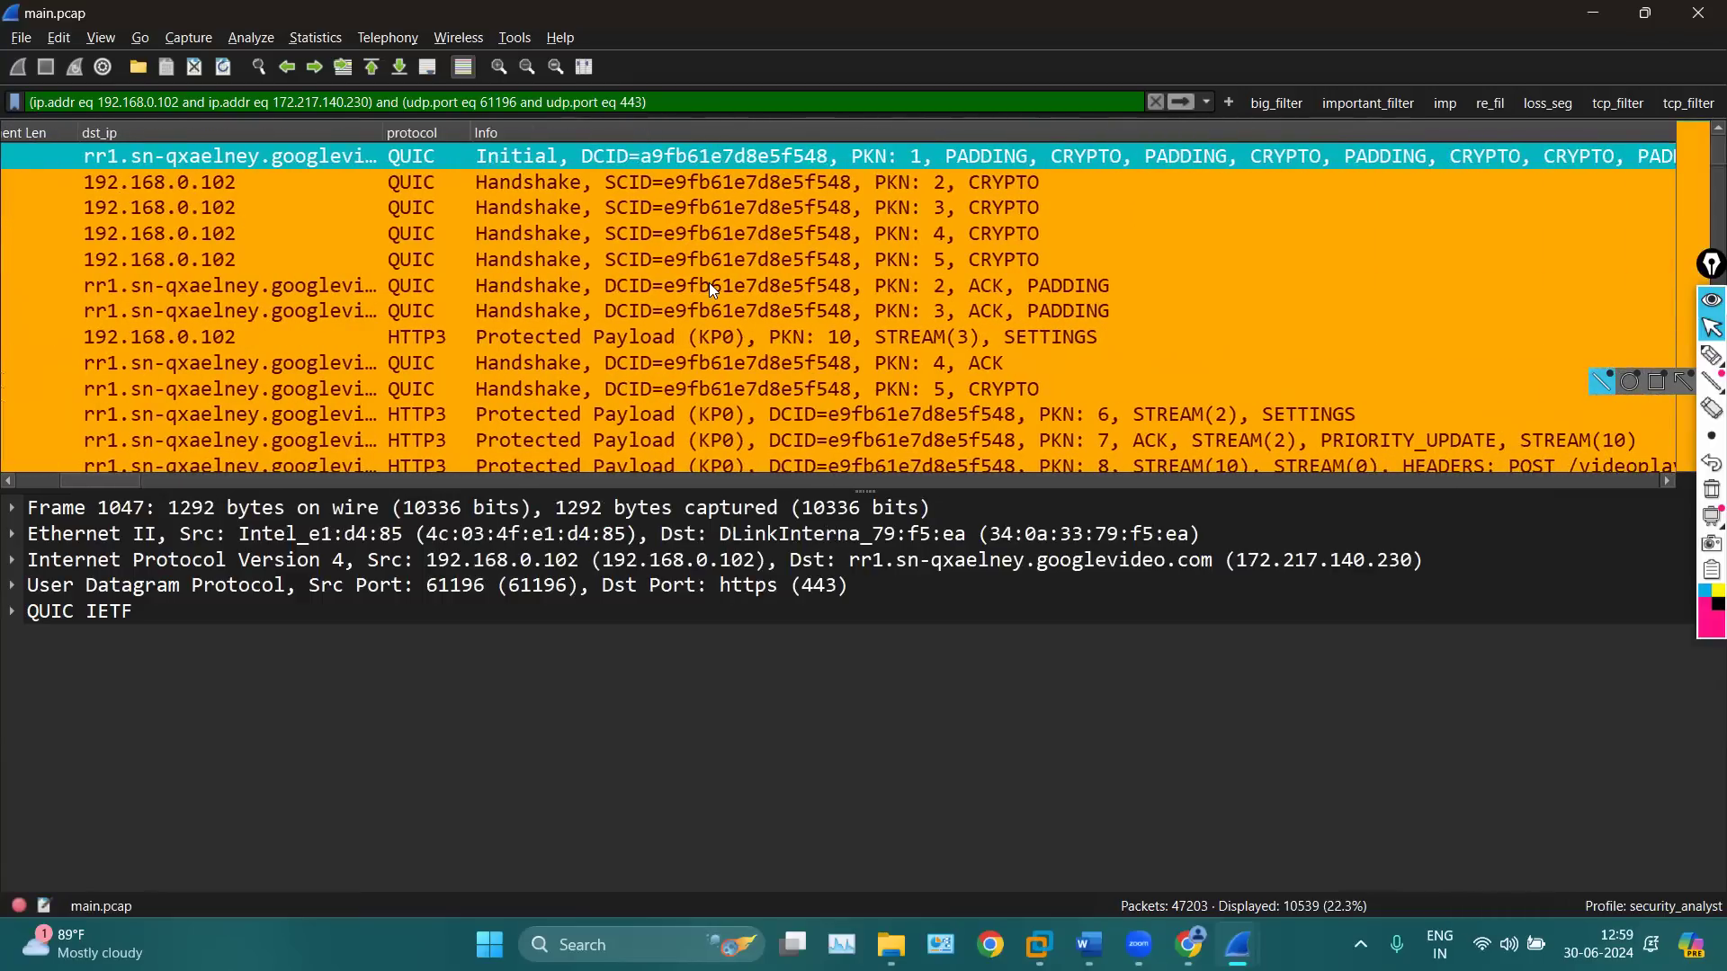
Examine the QUIC Handshake packets 1049 to 1054 one by one, from the server's CRYPTO packets to the client's ACKs
left_click(529, 256)
left_click(530, 308)
left_click(519, 241)
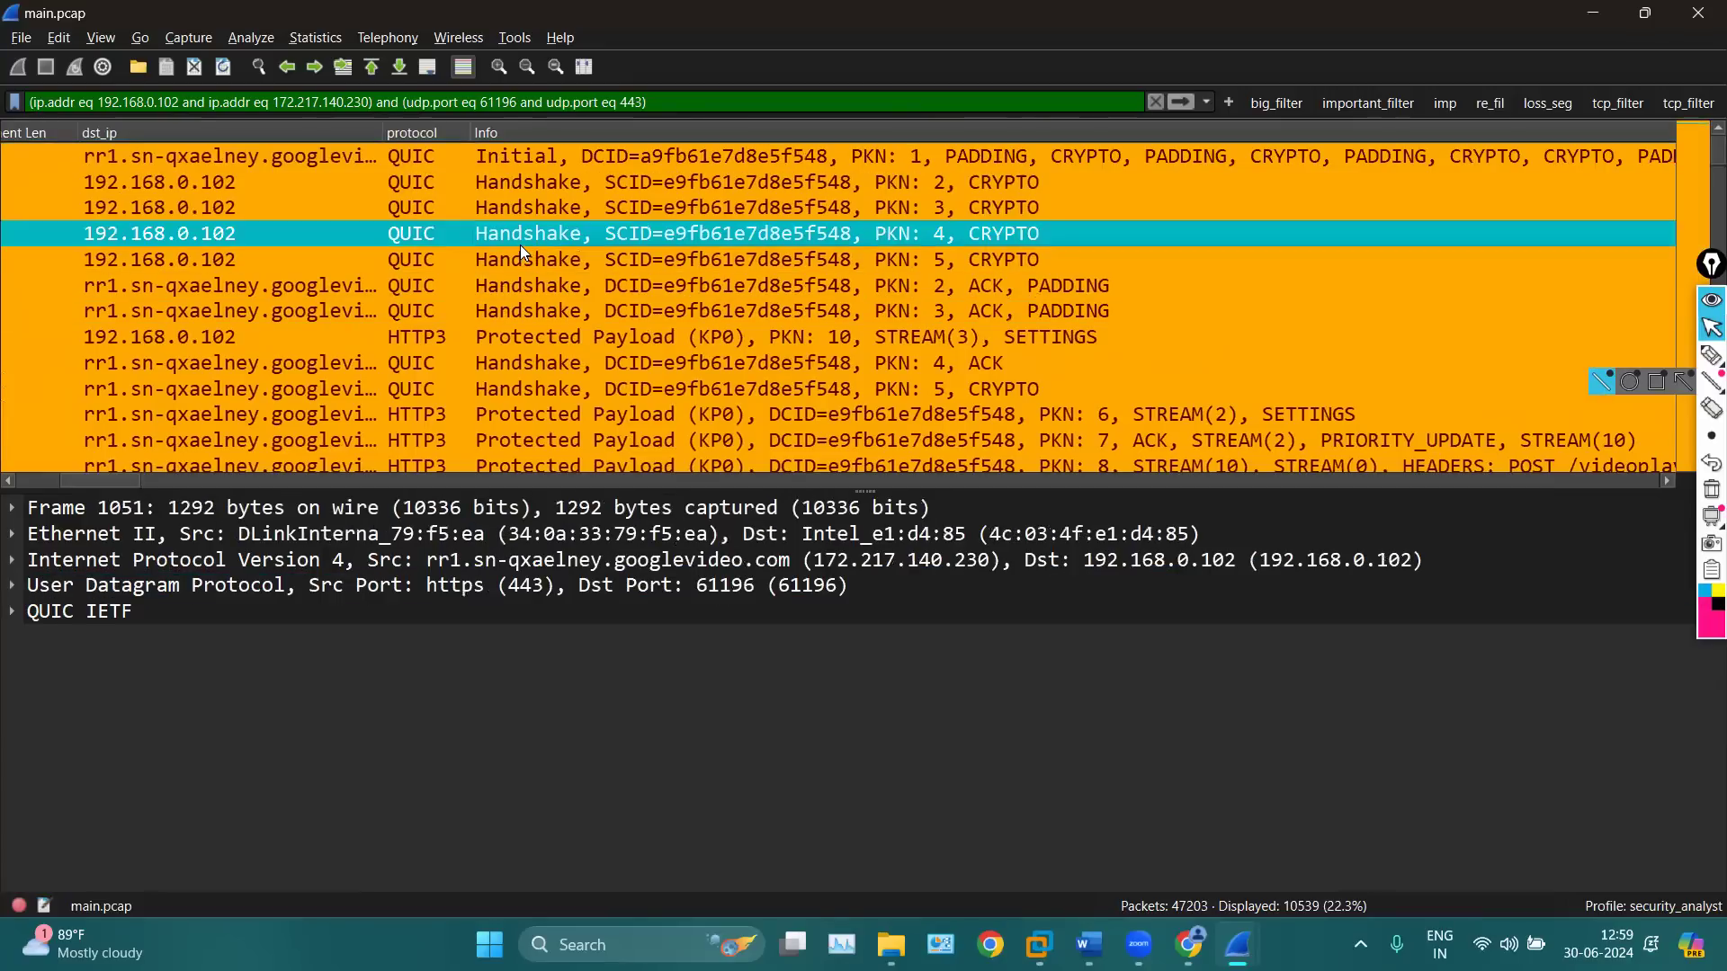
left_click(508, 179)
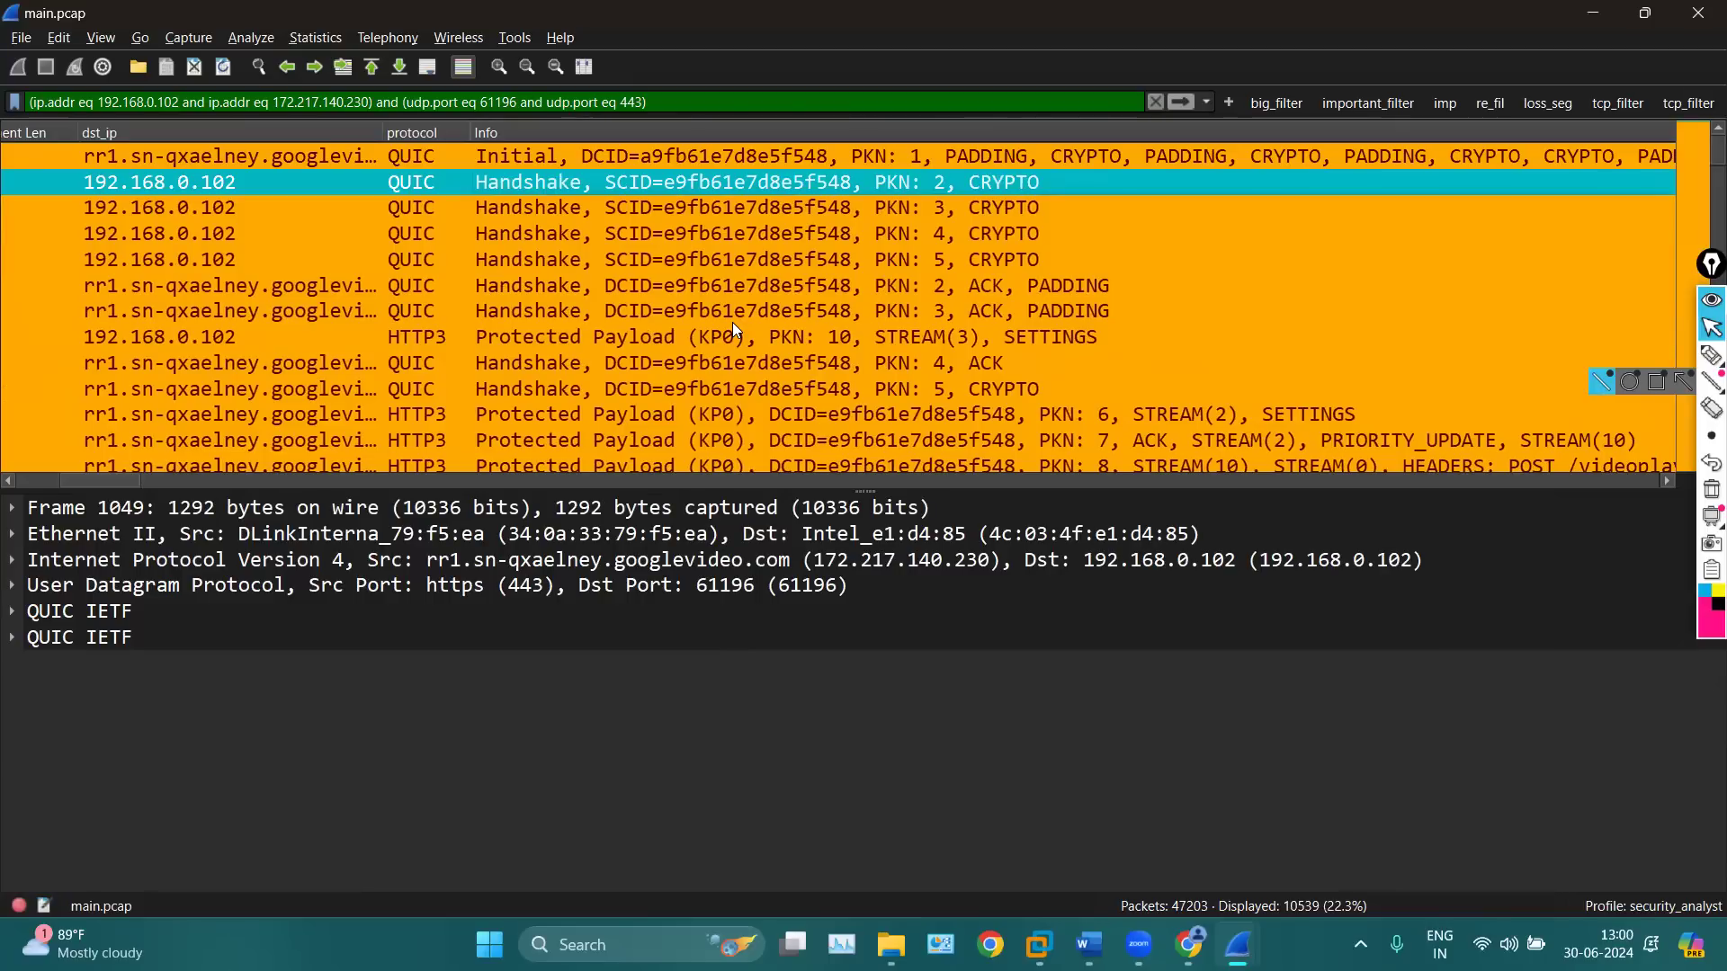
left_click(745, 208)
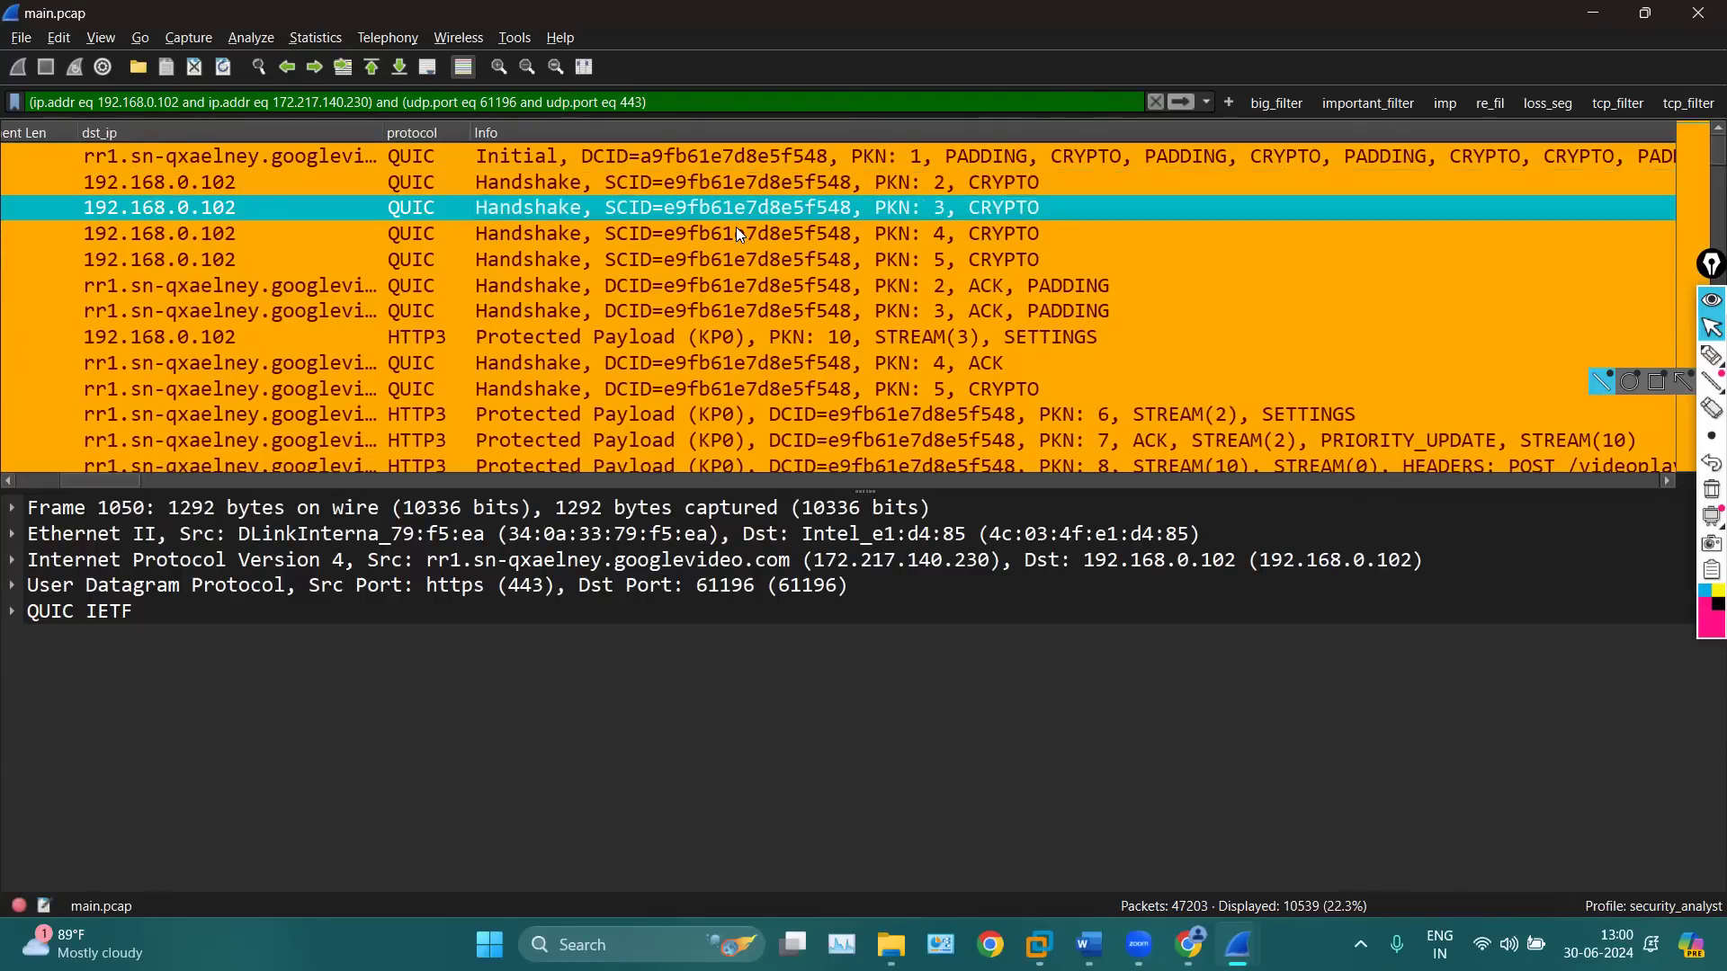
left_click(737, 234)
left_click(741, 259)
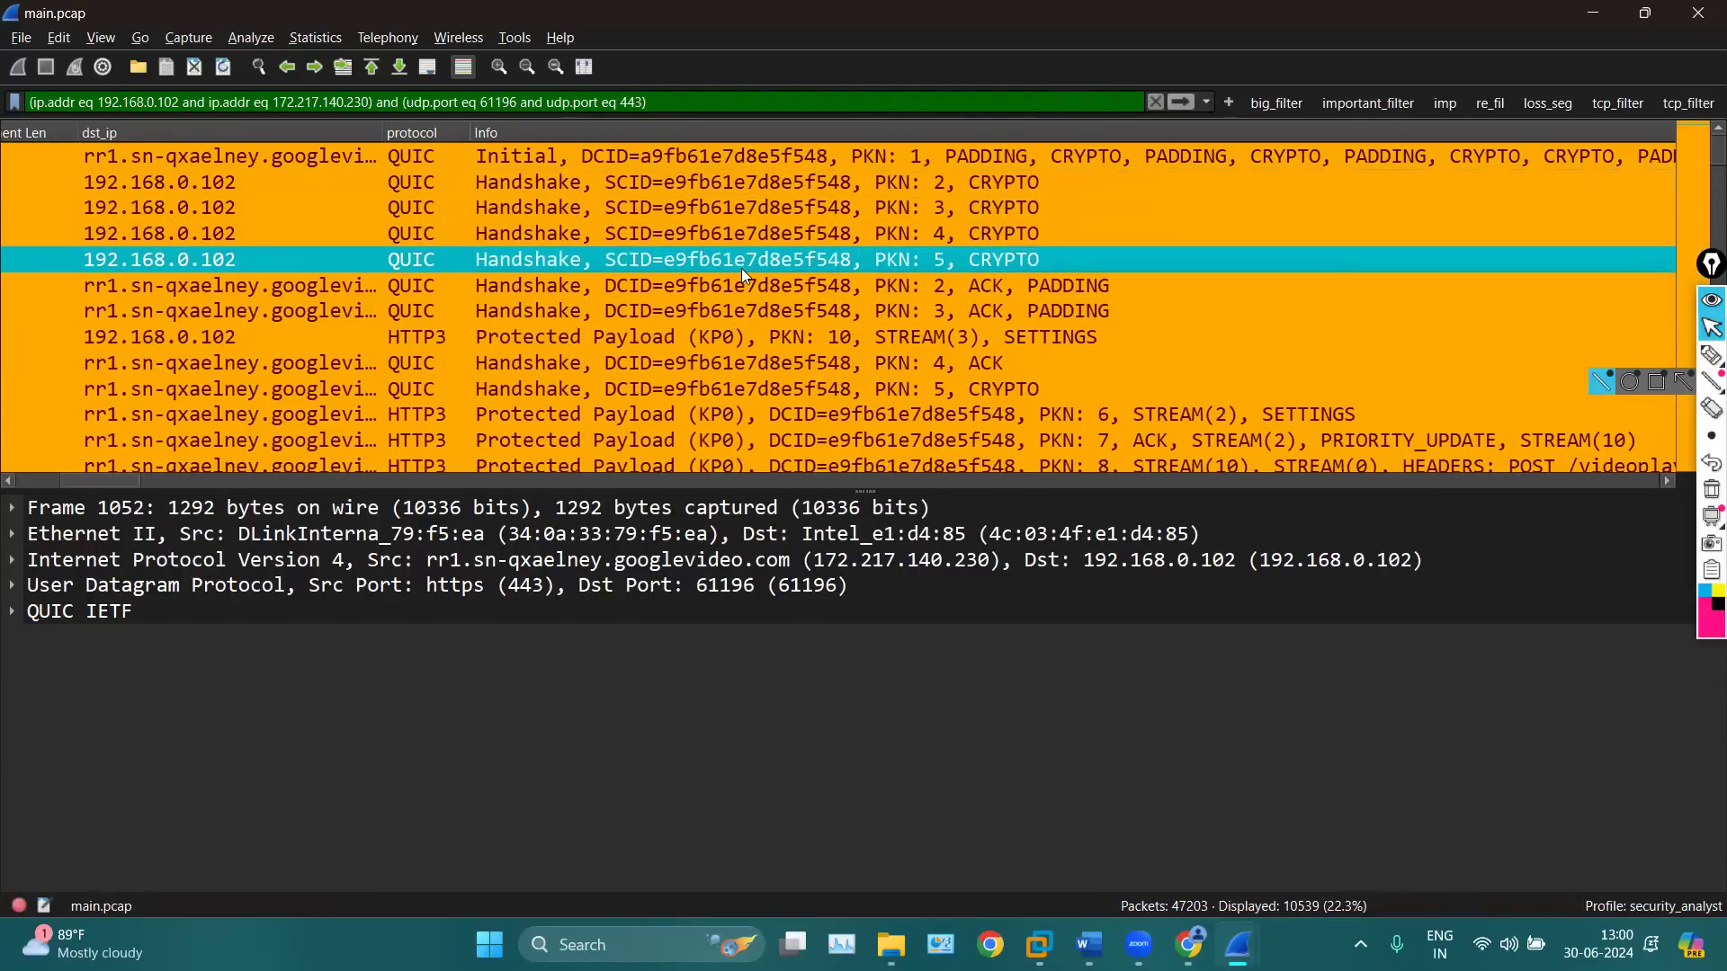
left_click(741, 291)
left_click(743, 311)
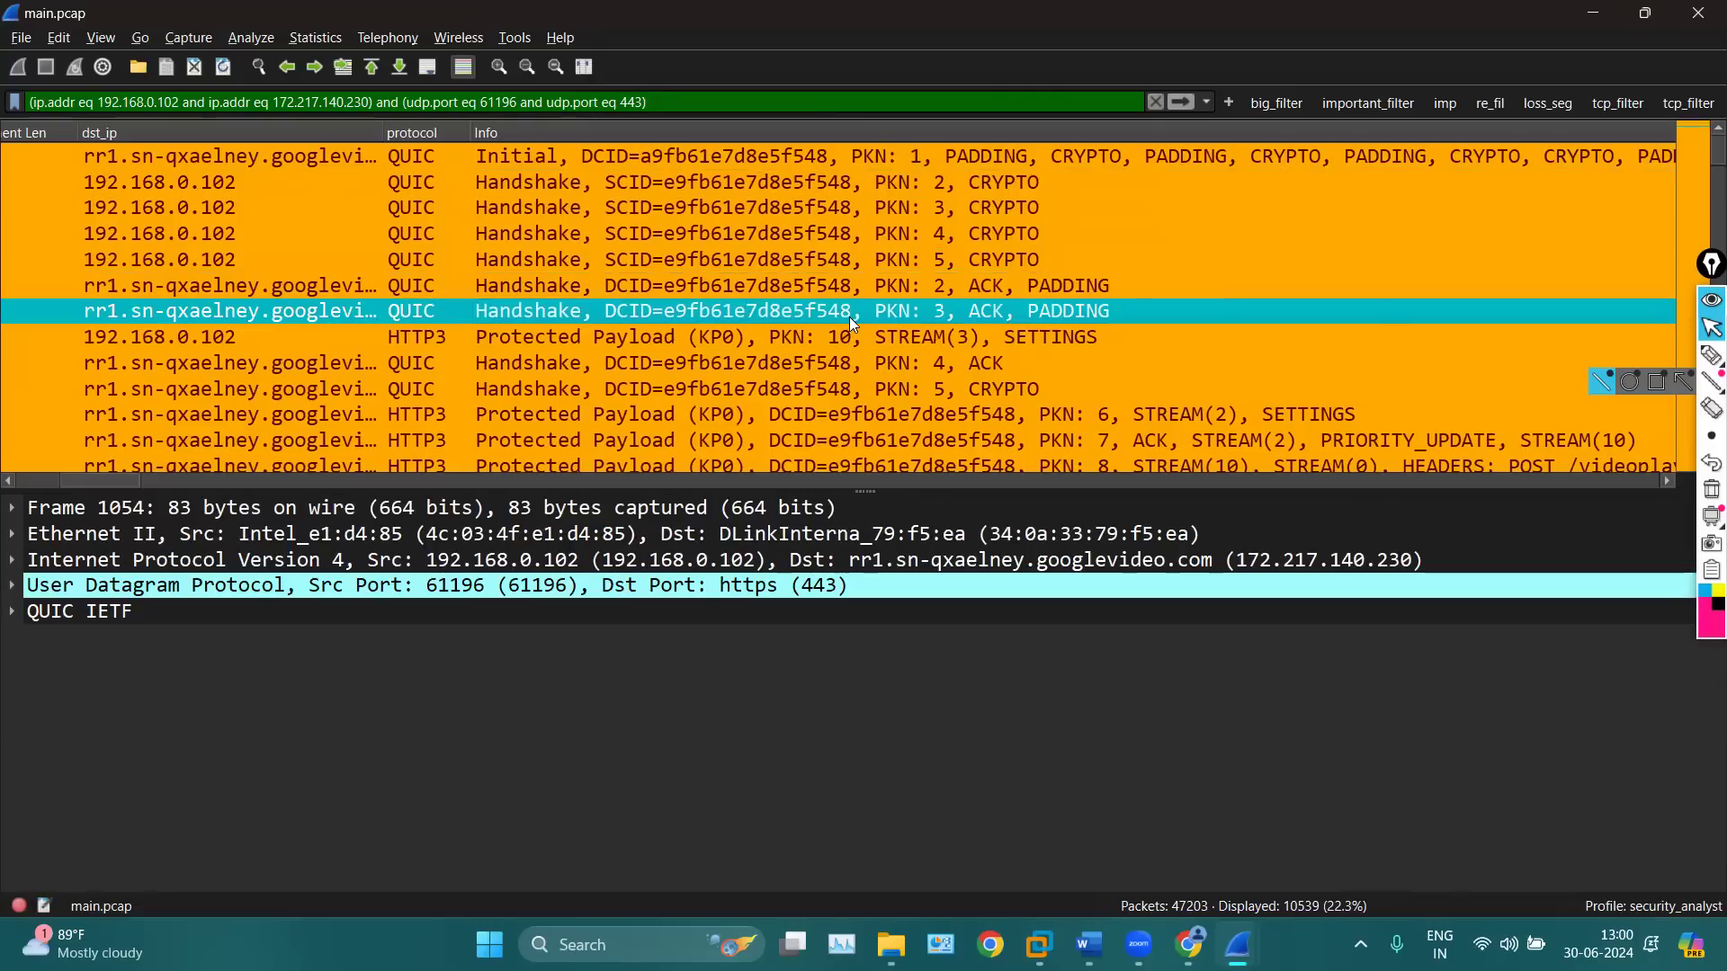
Compare the connection IDs and packet numbers of the server's CRYPTO packets with the client's ACK packet 1053, then return to Initial packet 1047
left_click(667, 259)
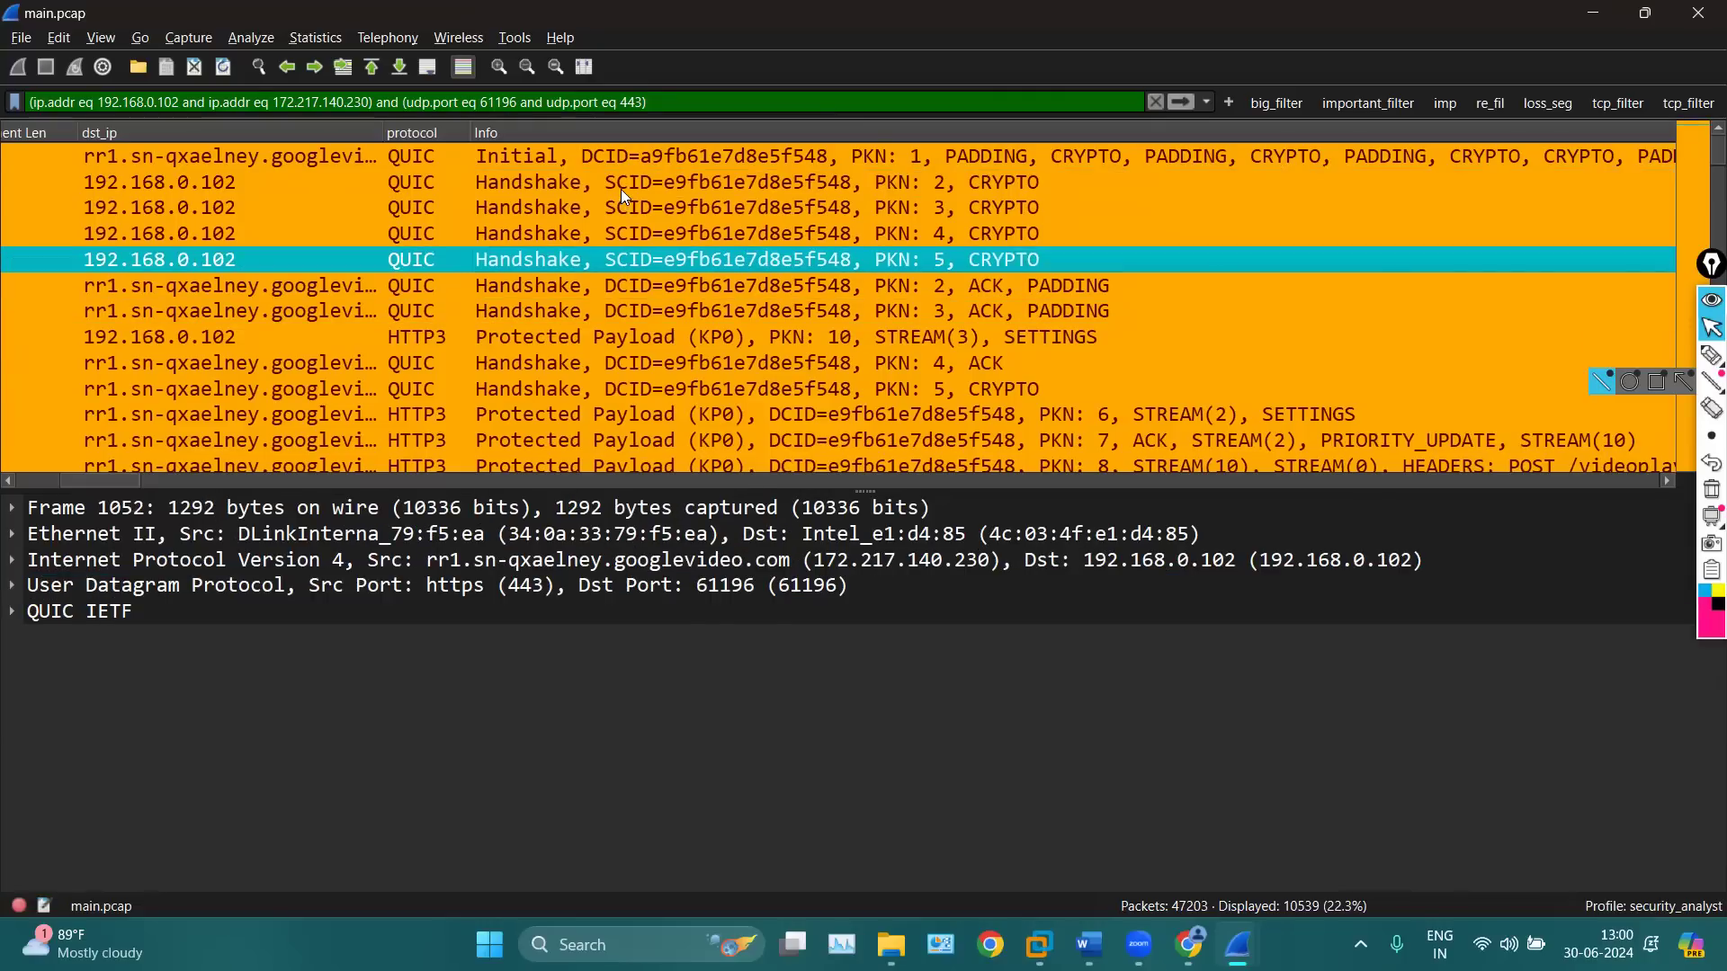
left_click(633, 287)
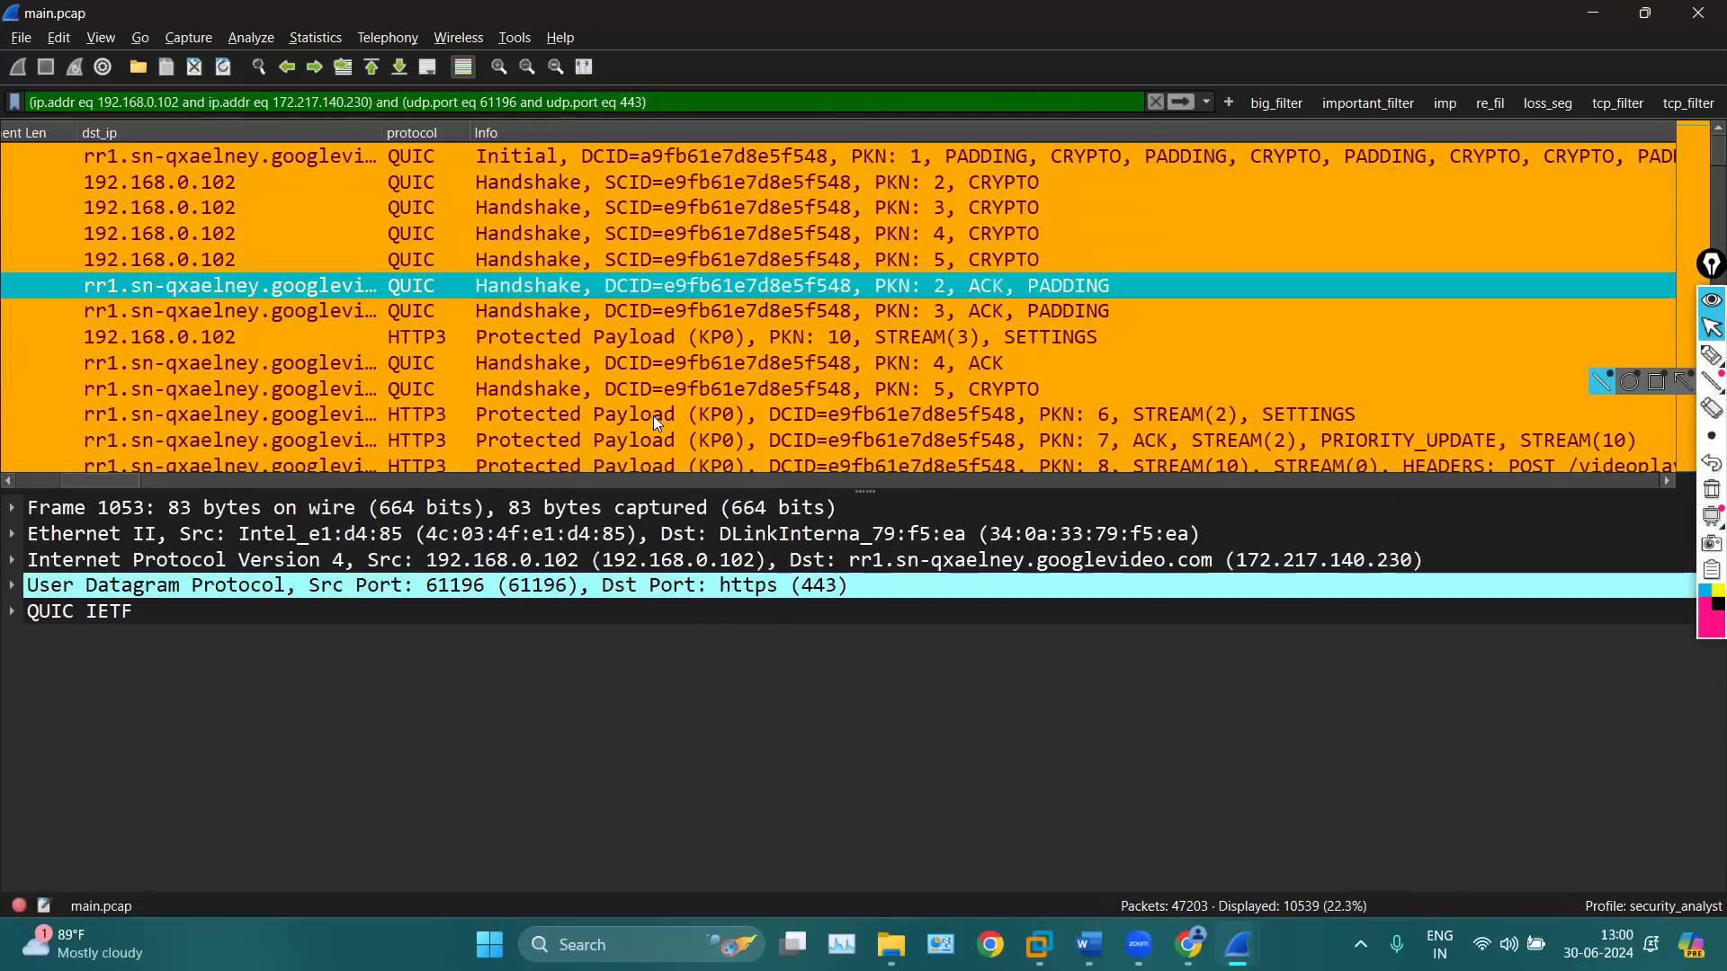
left_click(709, 185)
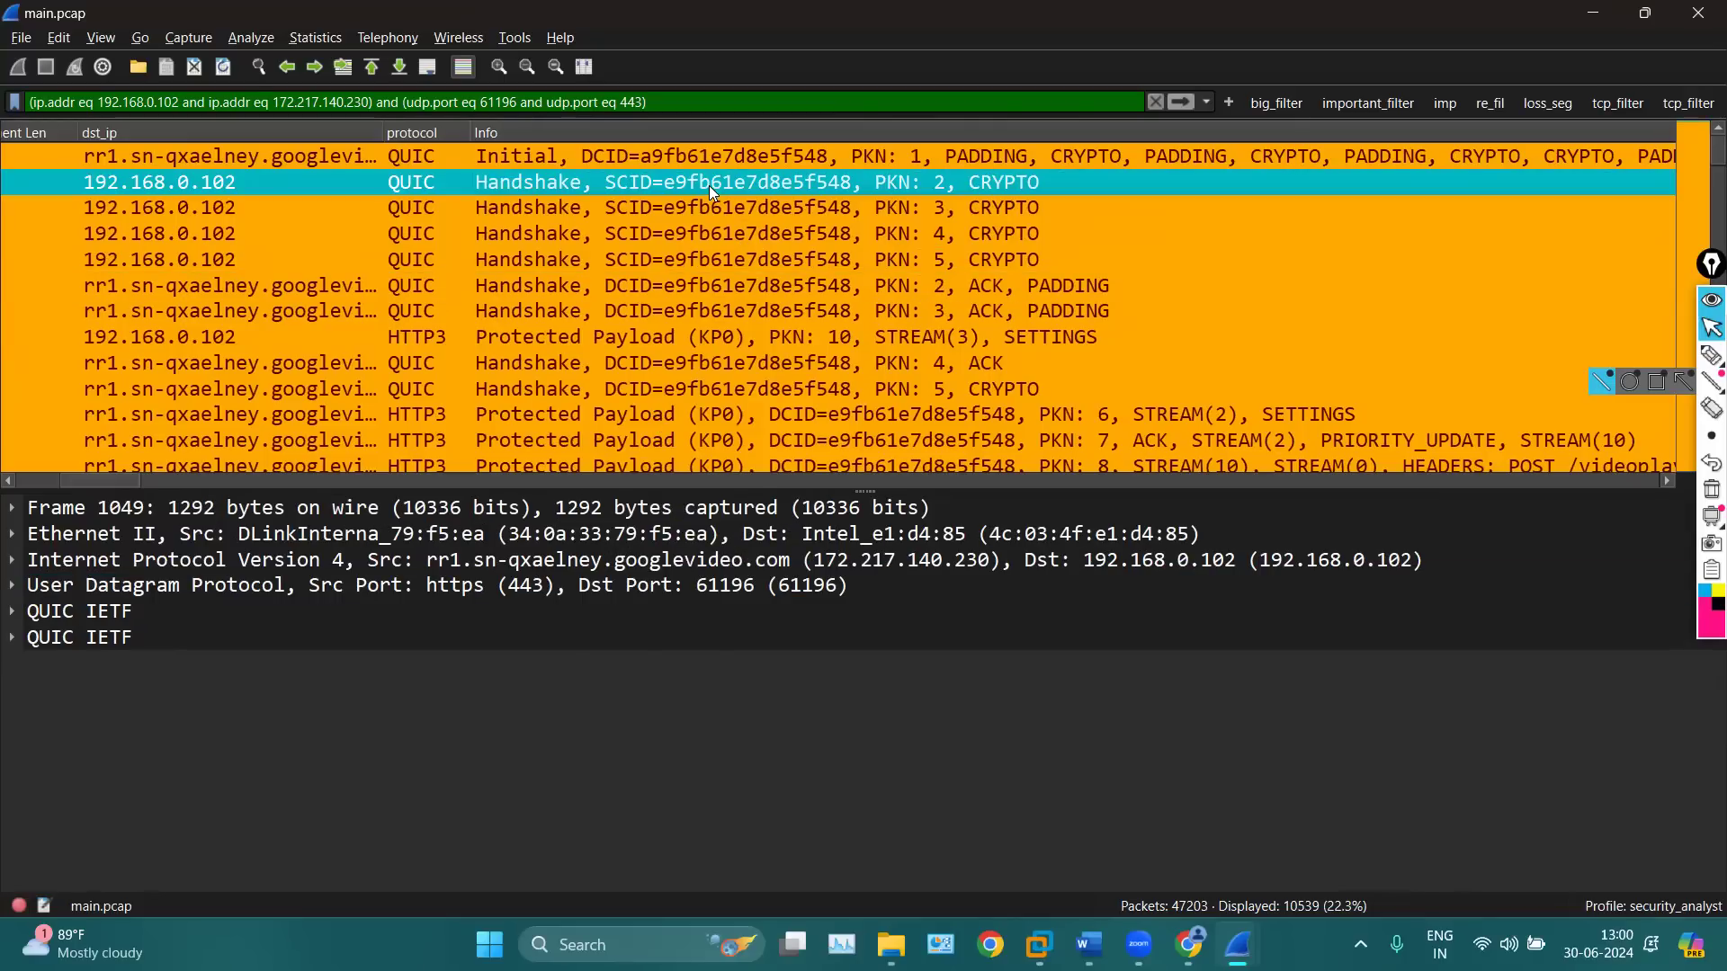
left_click(729, 285)
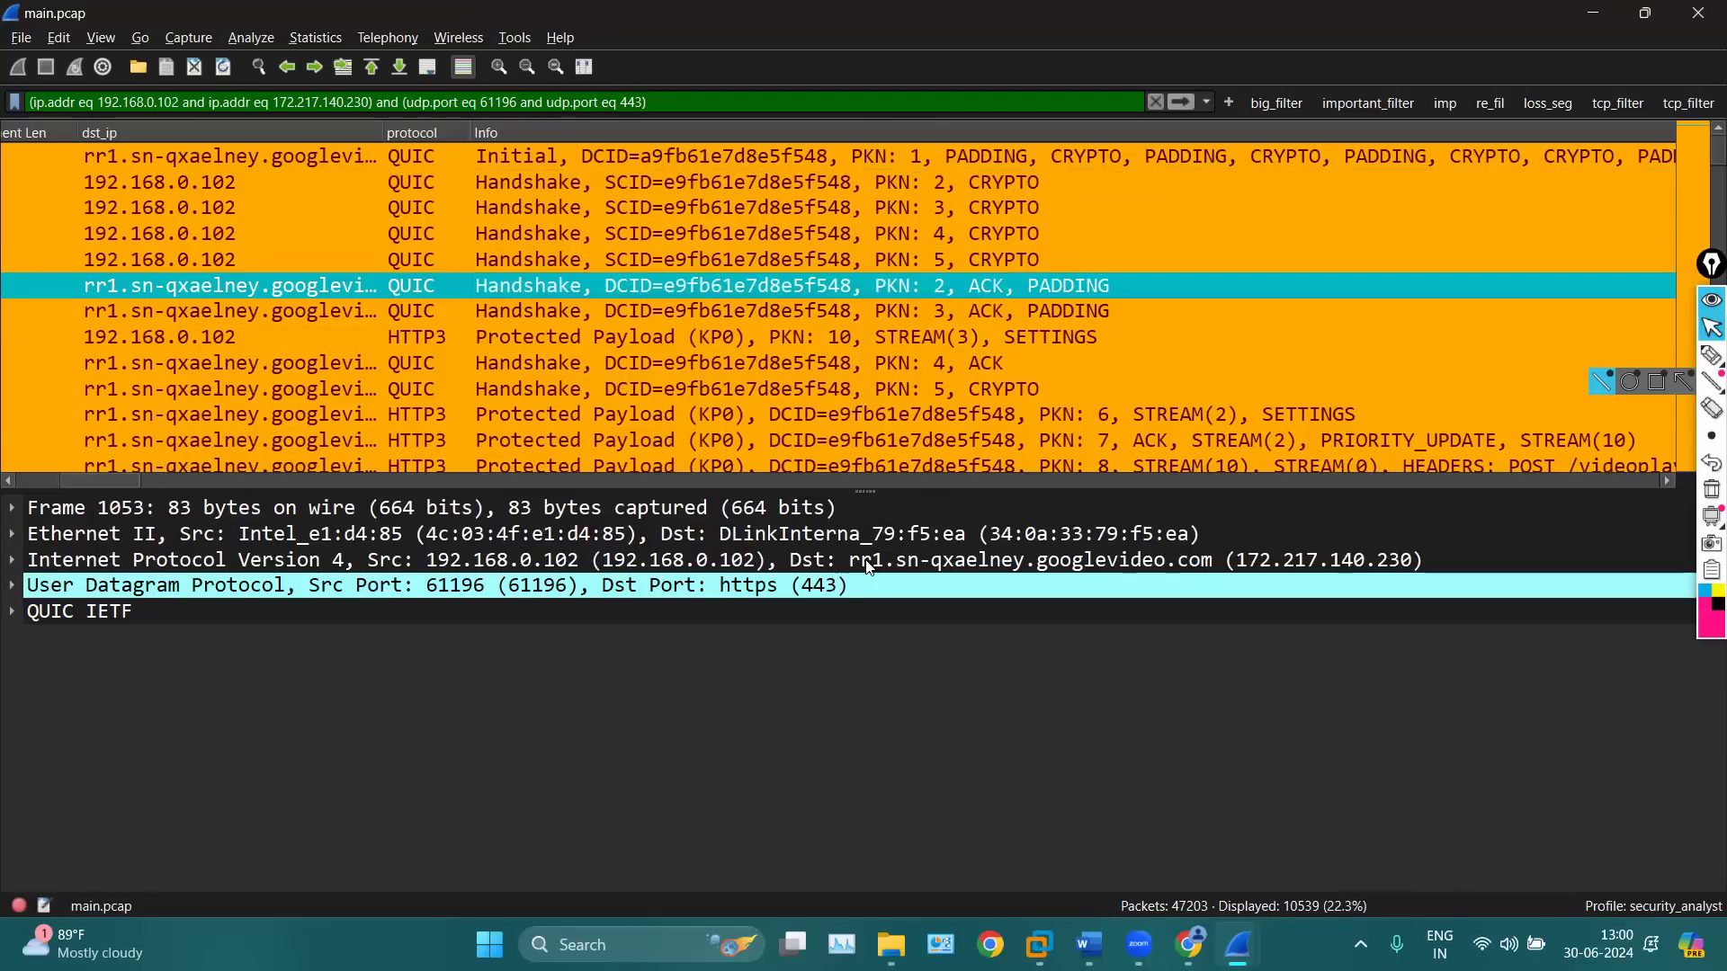
left_click(1004, 243)
left_click(941, 211)
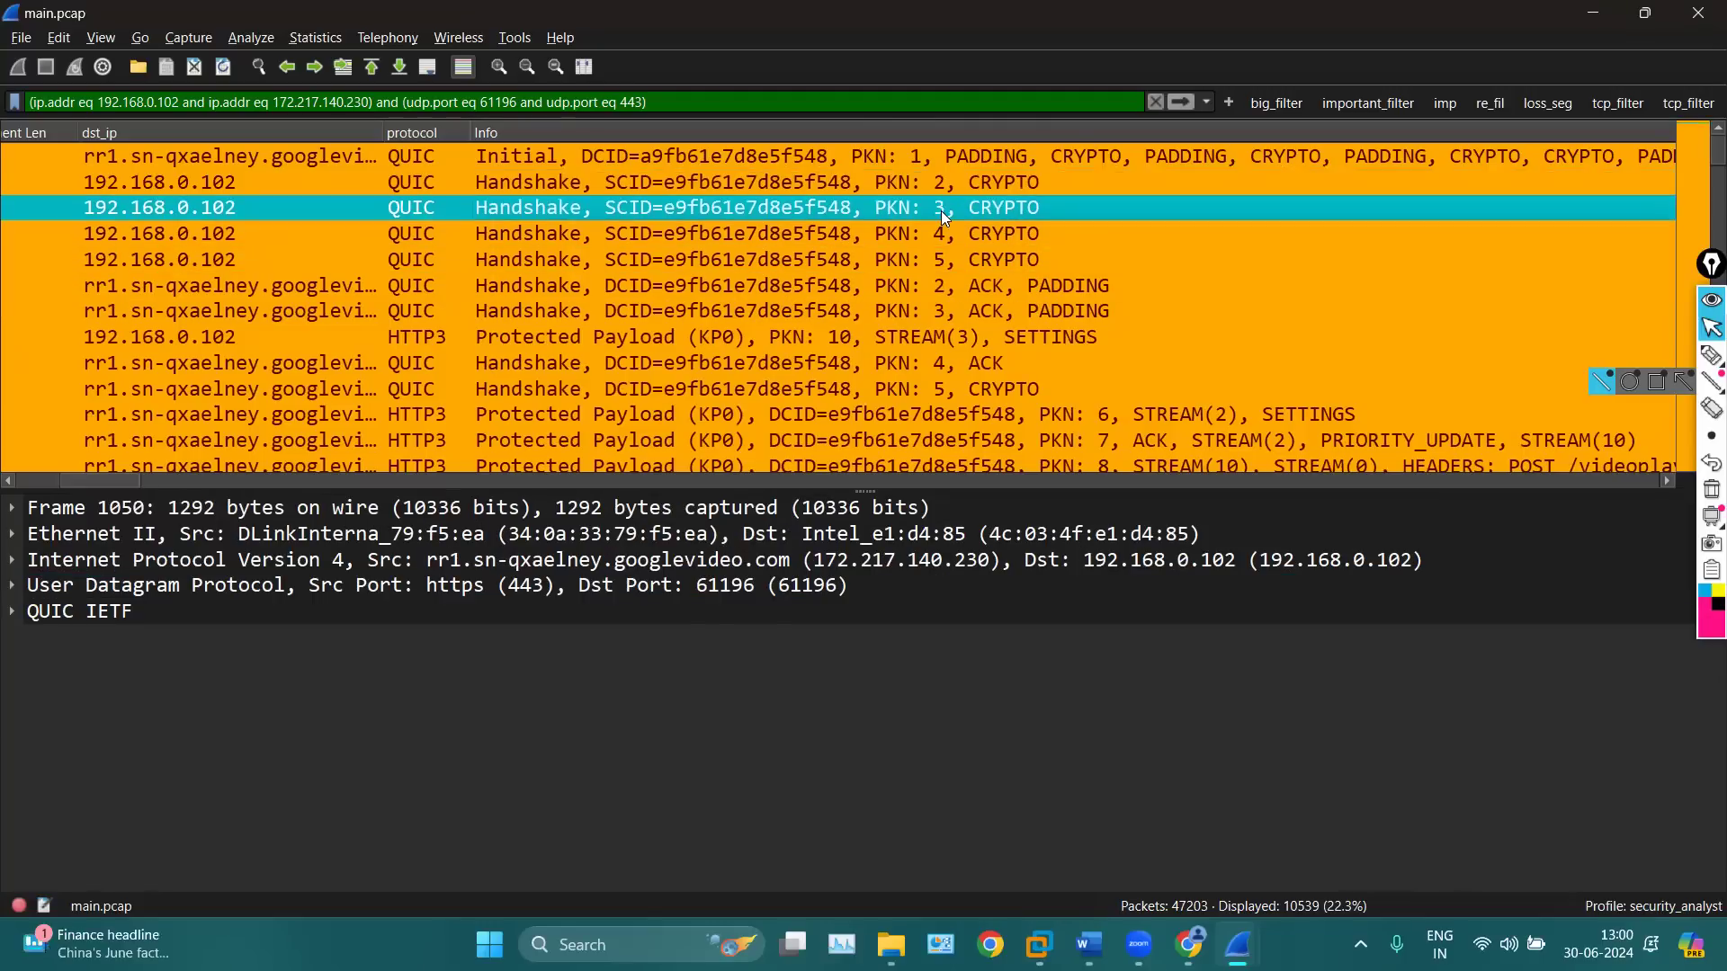
left_click(927, 181)
left_click(865, 148)
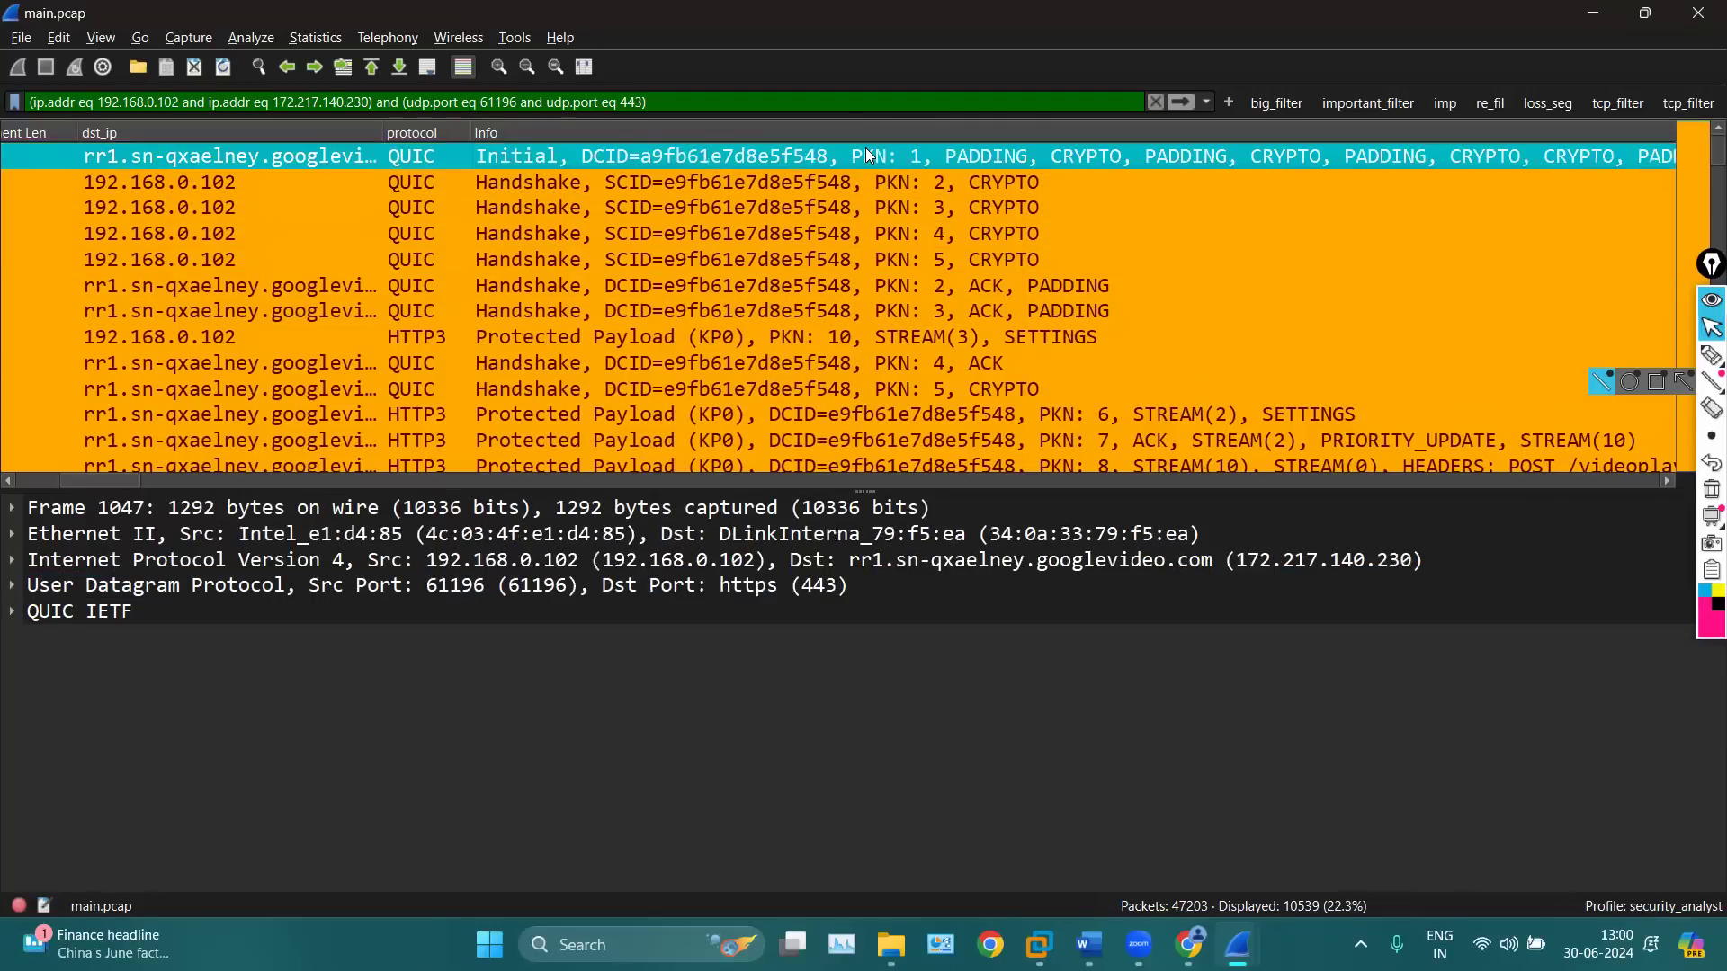
Check the addresses and Info details of packets 1047 and 1049, and select the first HTTP3 packet, 1060
scroll(769, 343, "left", 5)
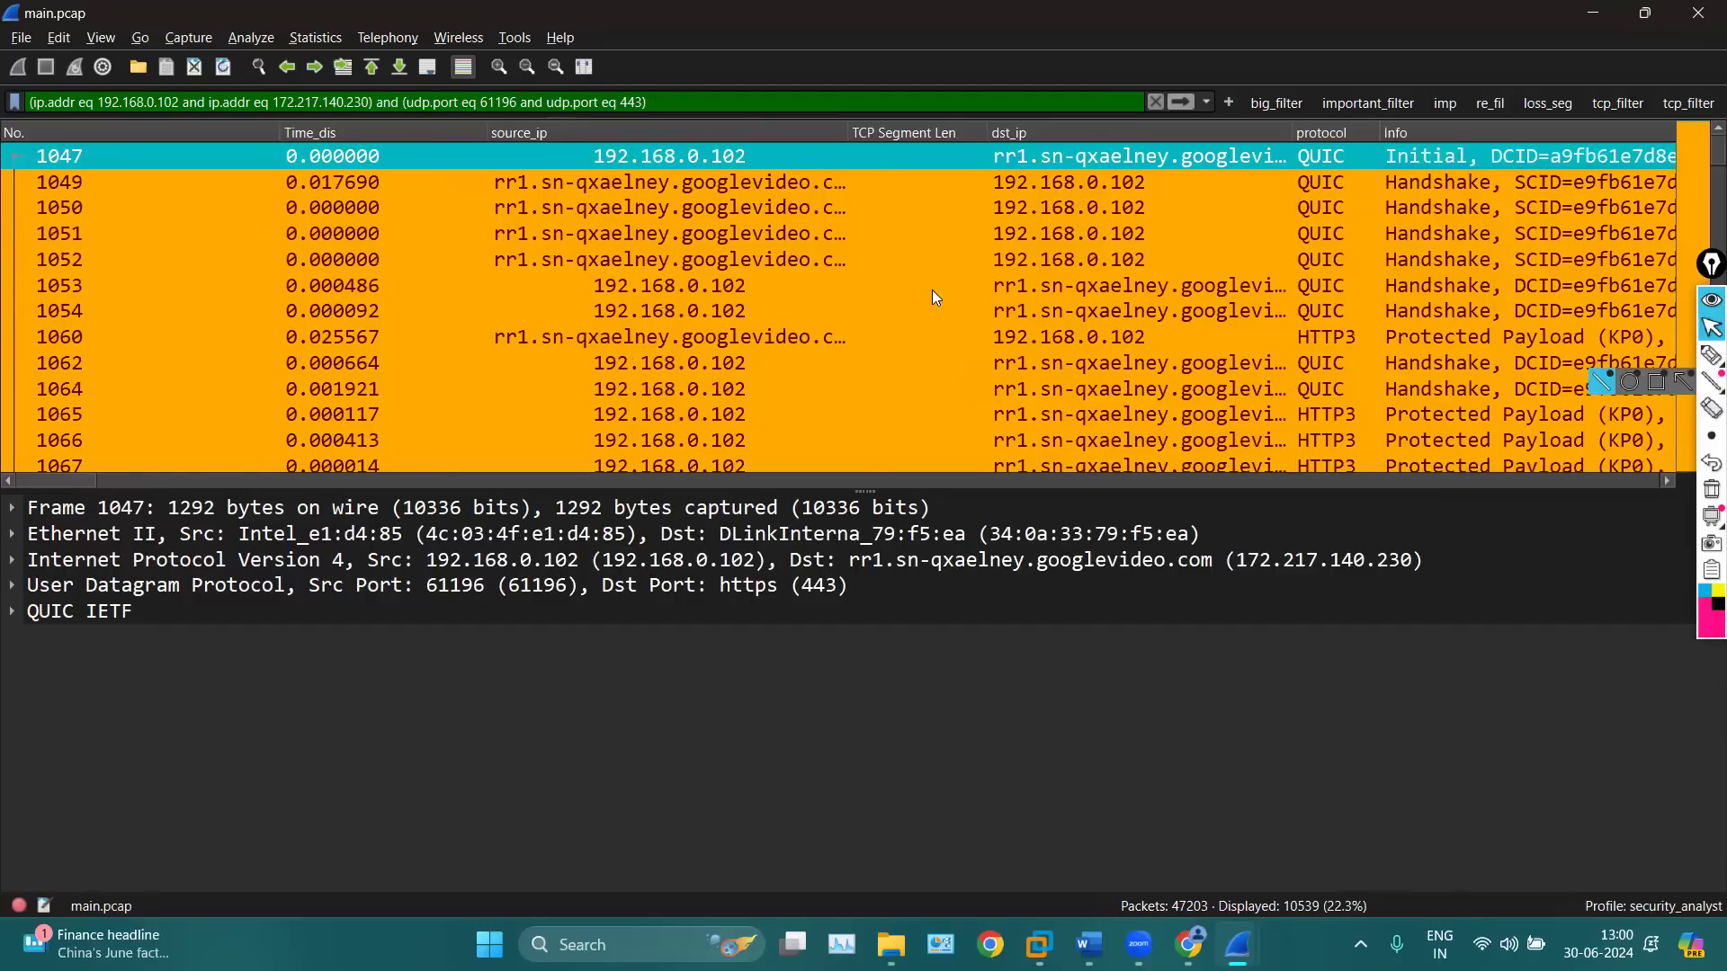
scroll(932, 294, "right", 6)
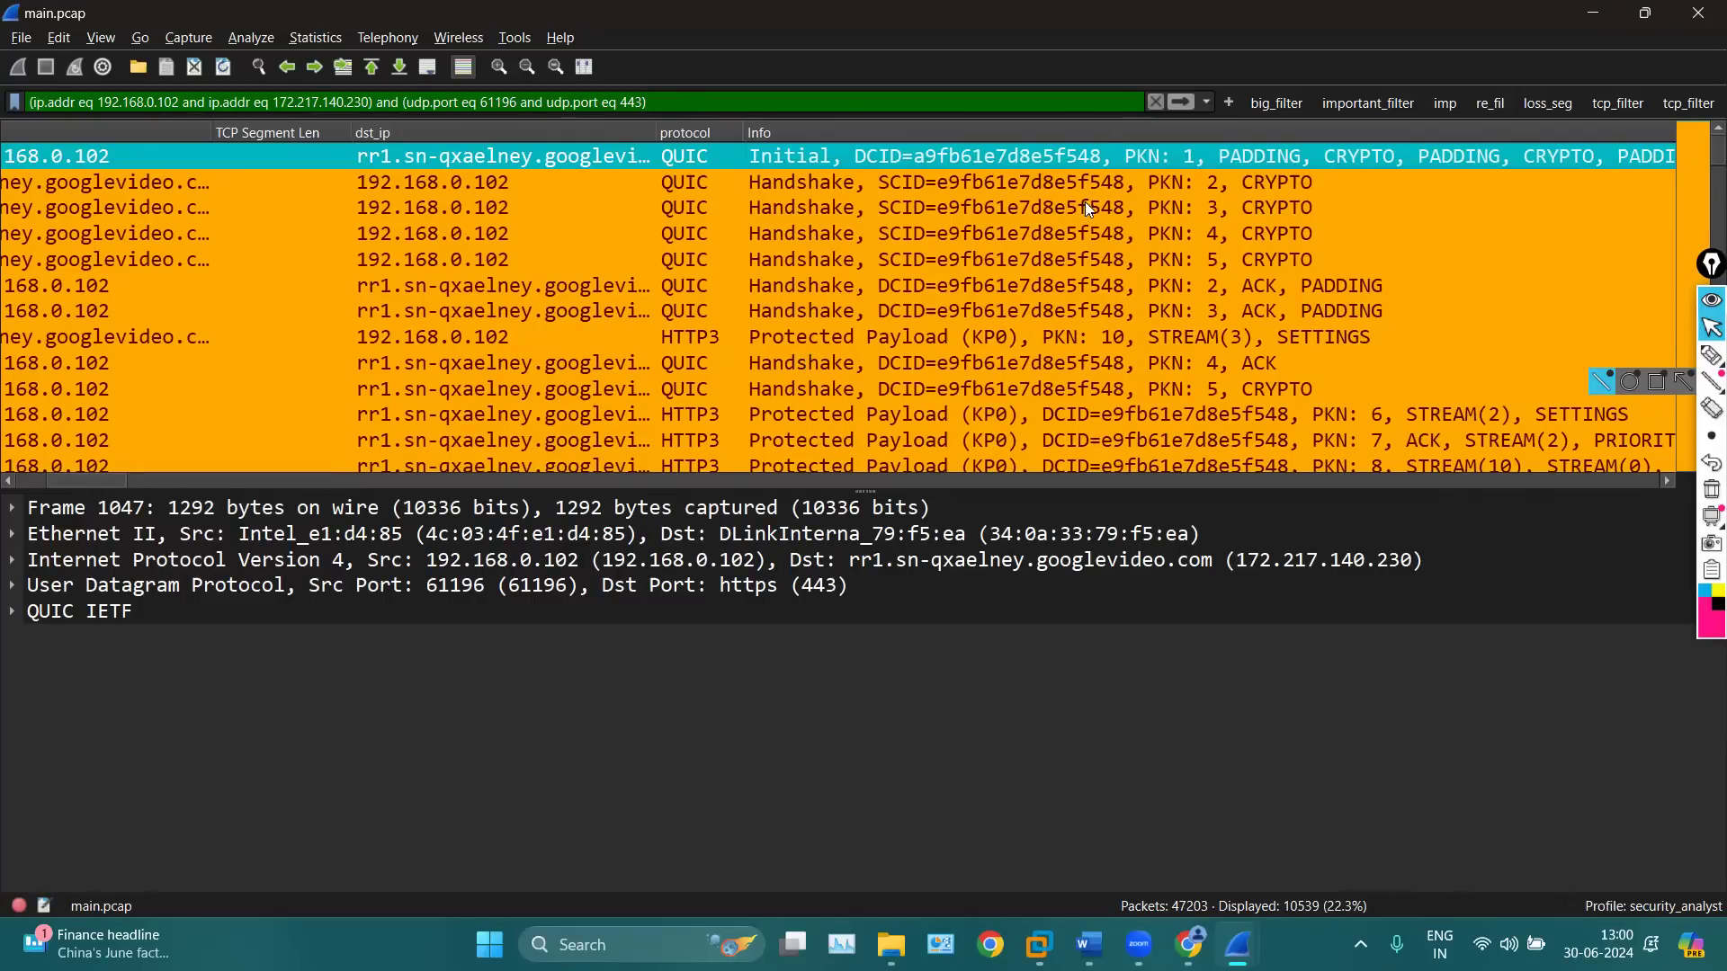
left_click(1108, 185)
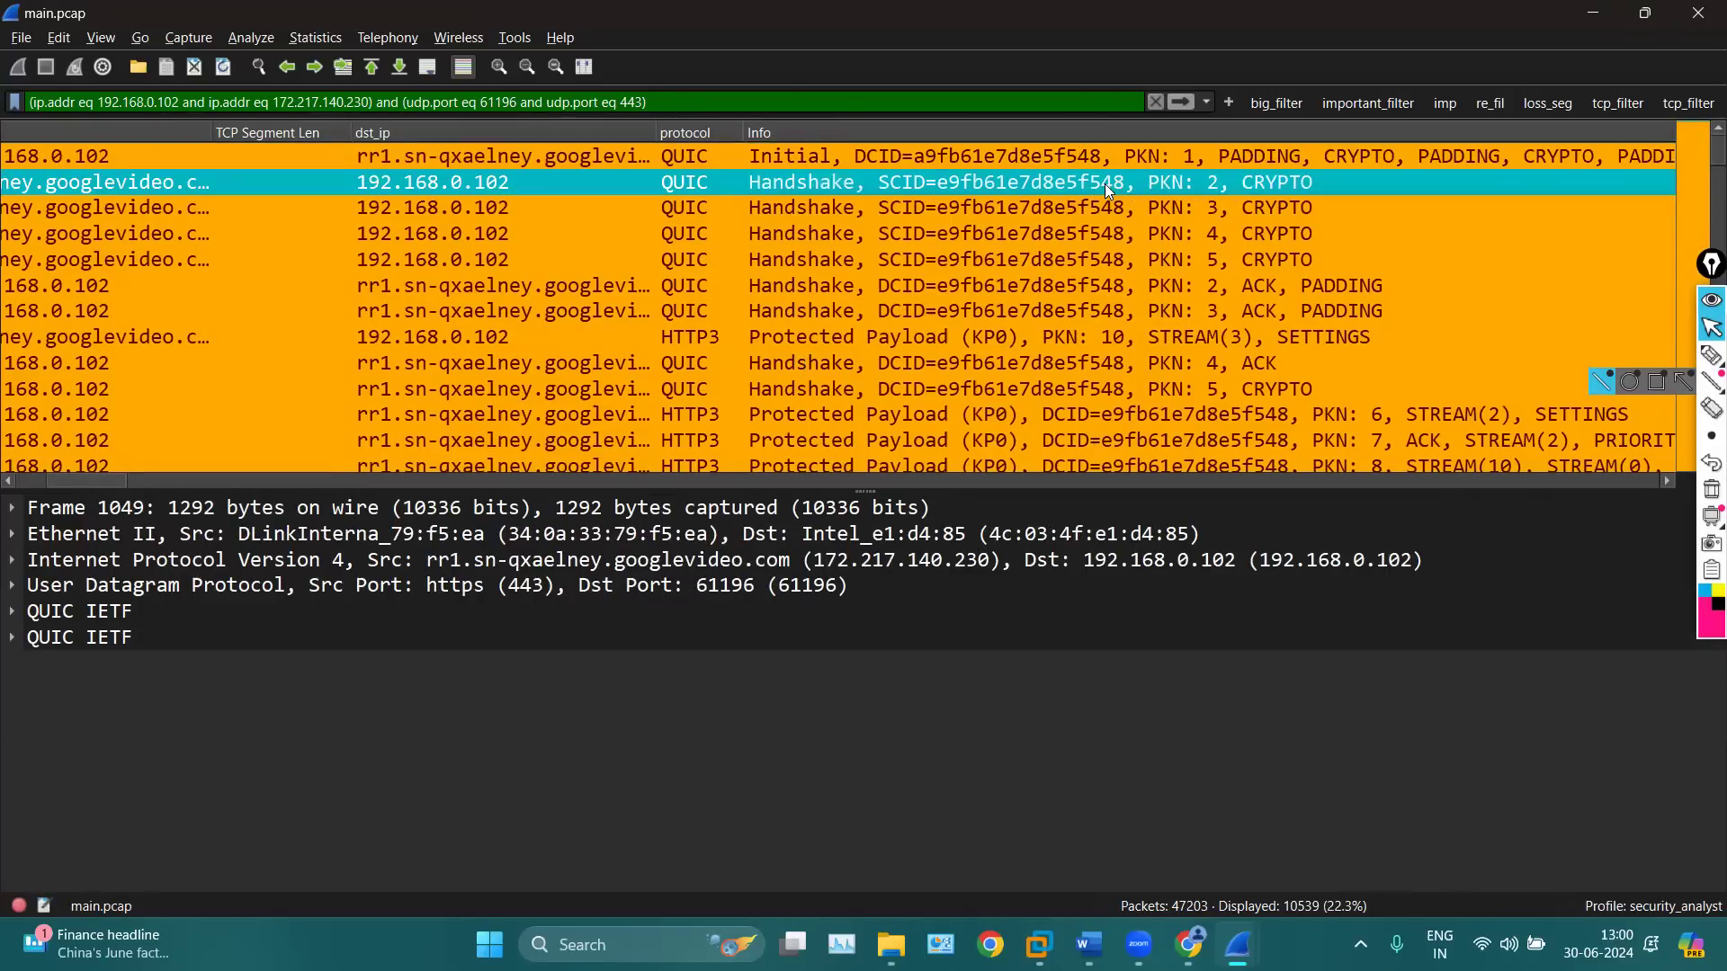
scroll(1105, 184, "right", 6)
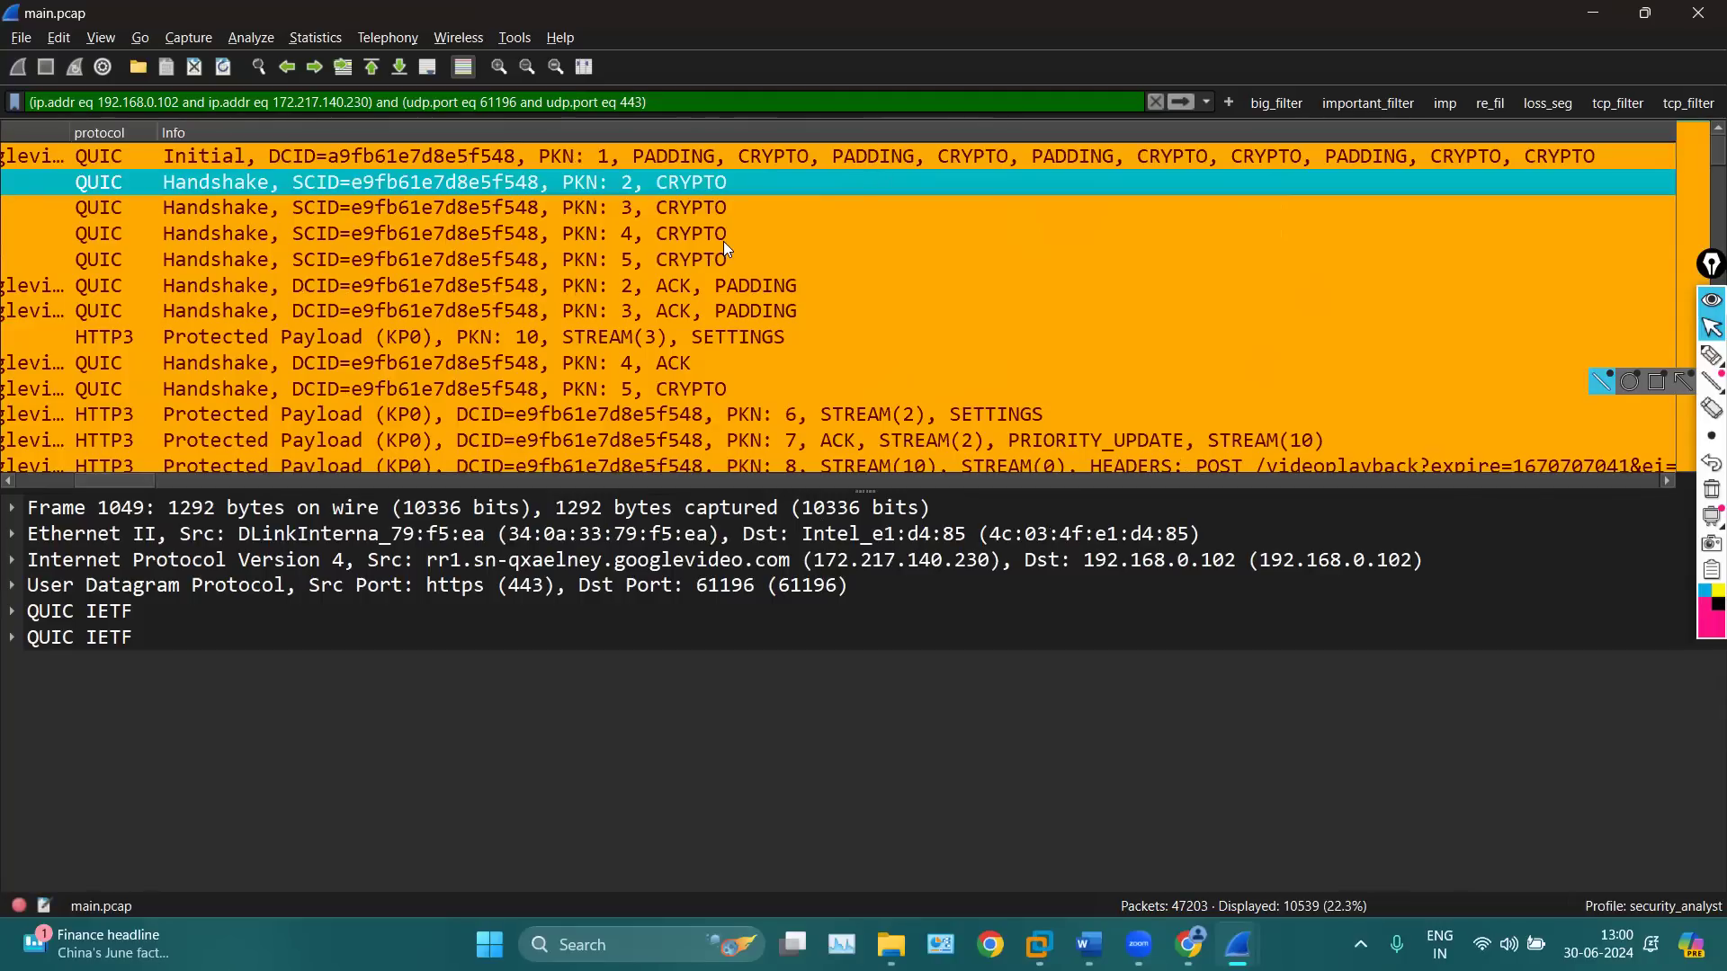
scroll(723, 242, "left", 6)
left_click(898, 336)
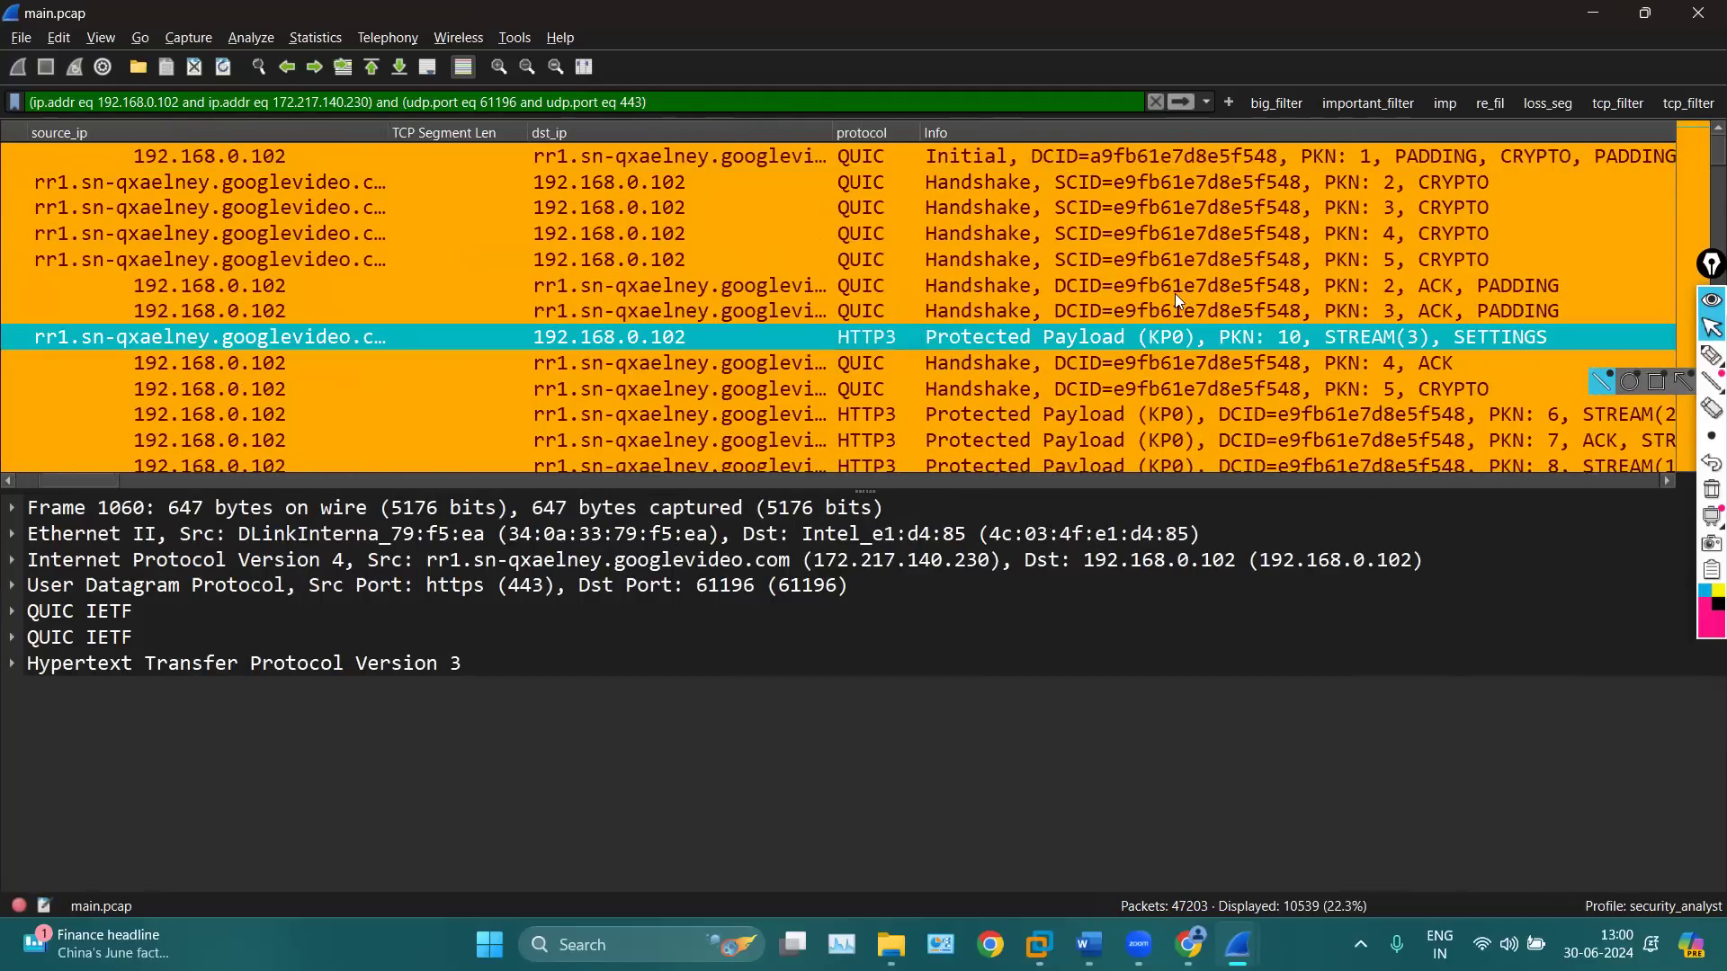
Compare the PKN values of Initial packet 1047, the server's handshake packets 1049 and 1052, and the client's ACK packets 1053 and 1054
left_click(1329, 153)
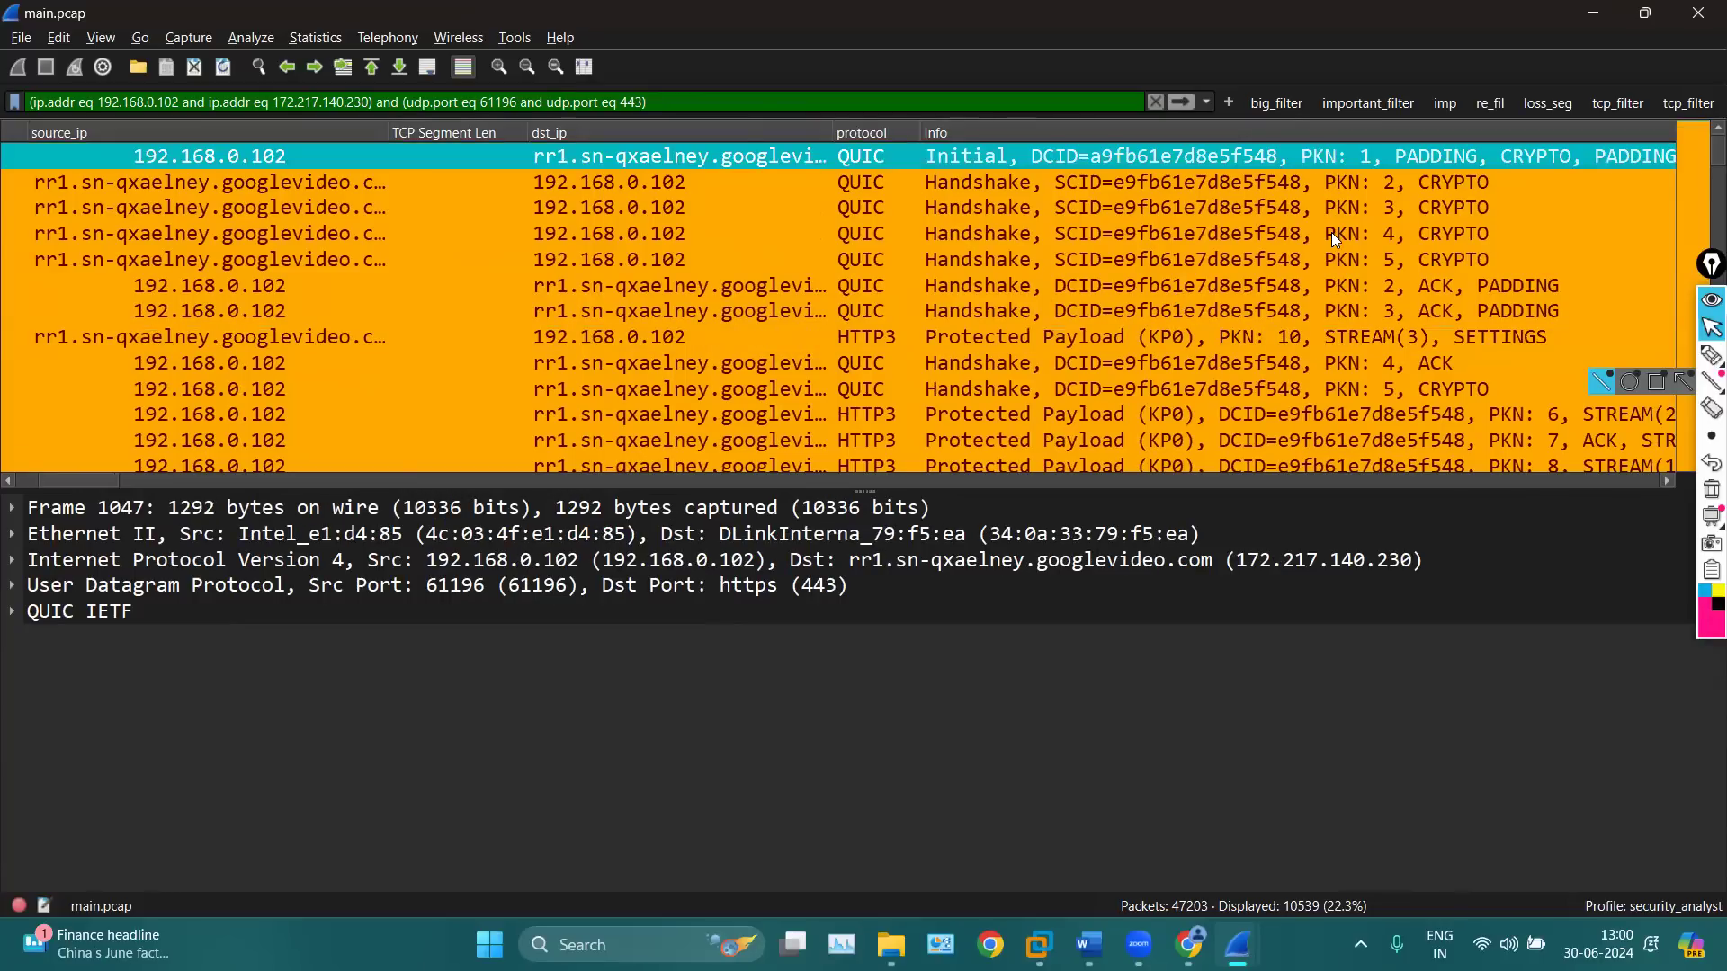
left_click(1333, 259)
left_click(1279, 281)
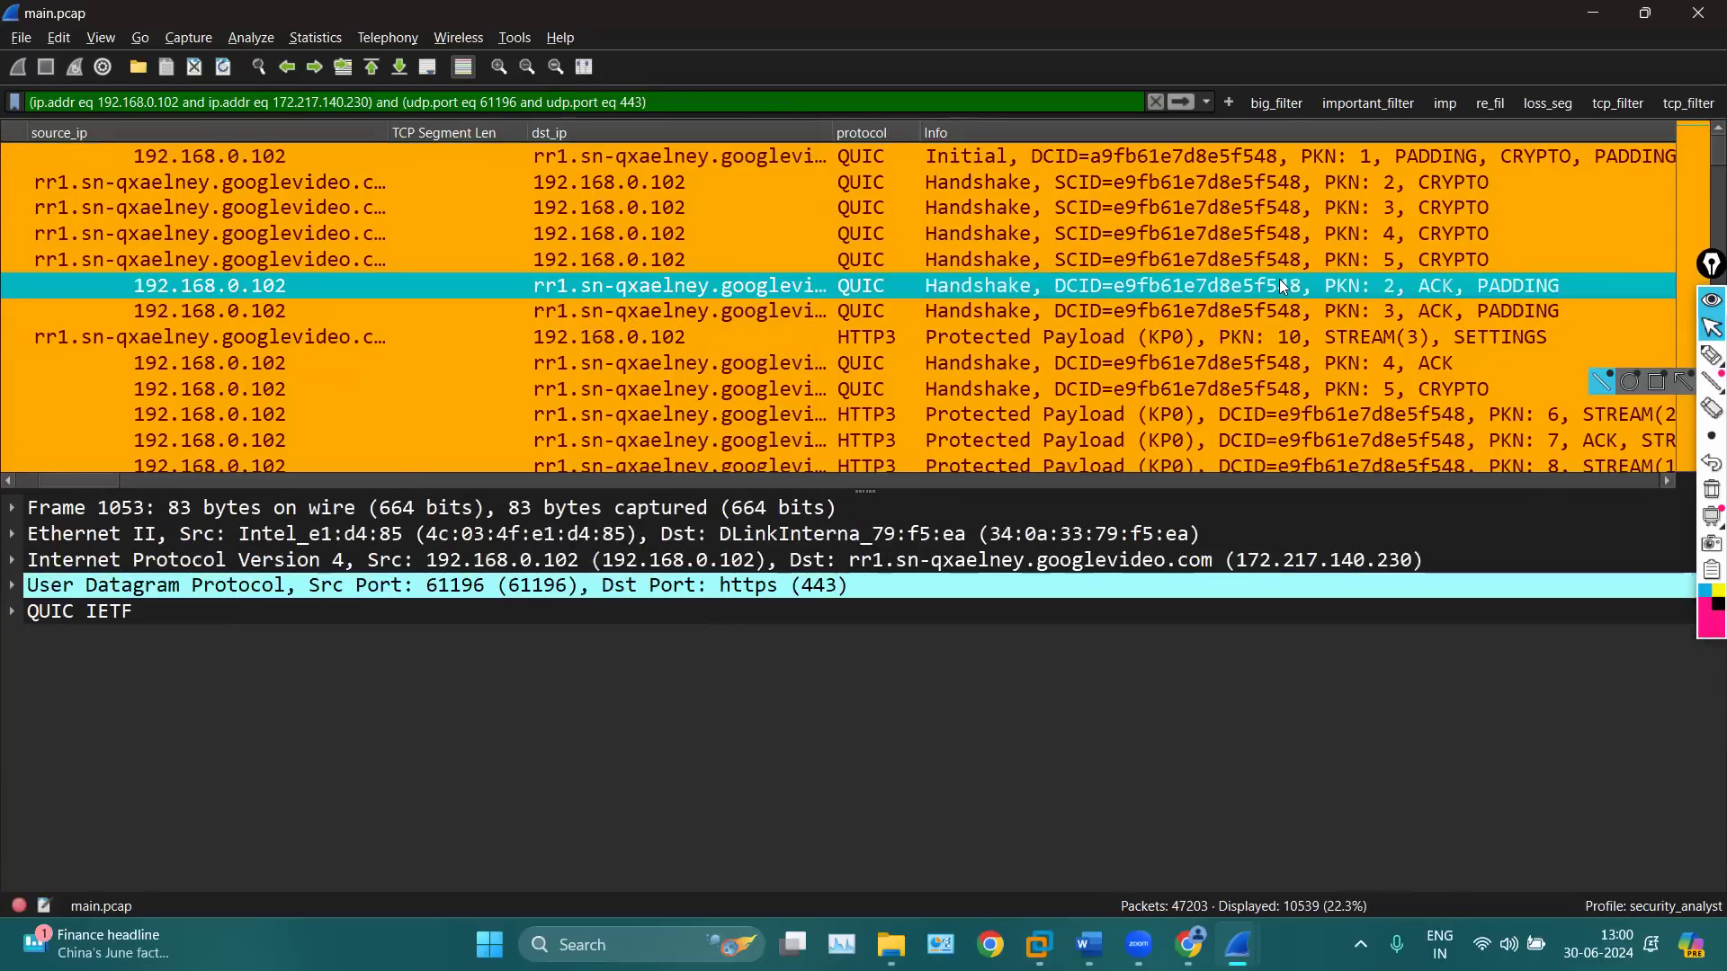
left_click(1294, 308)
left_click(1264, 284)
left_click(1250, 179)
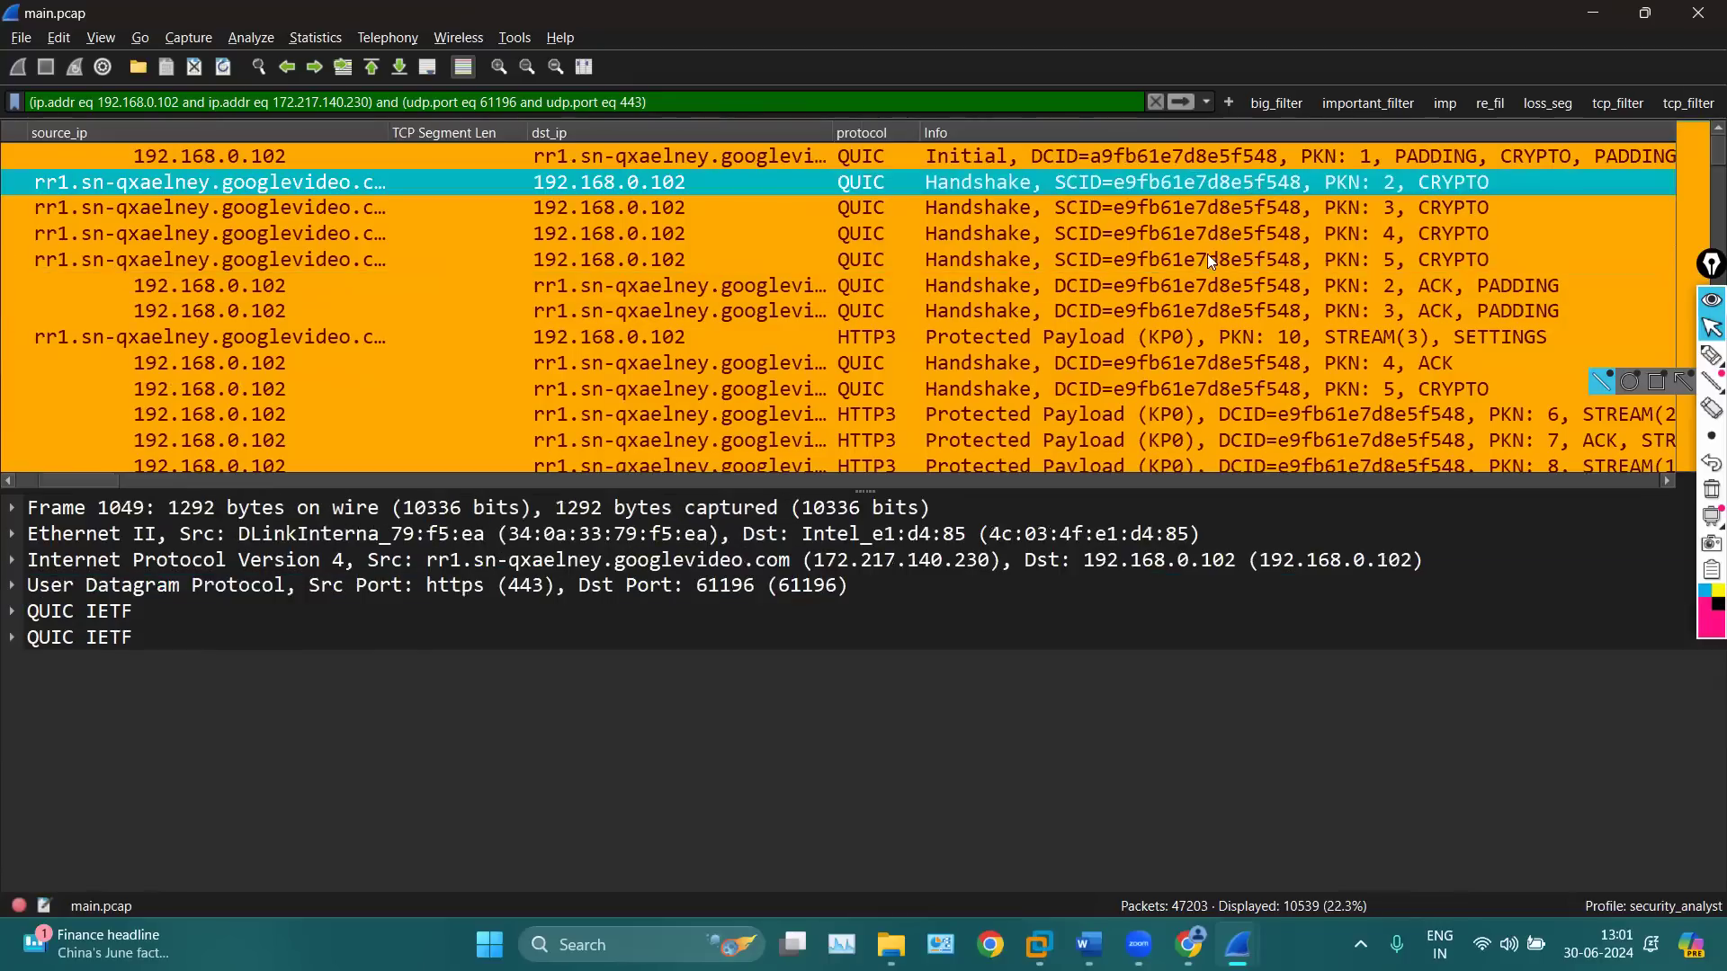
left_click(1173, 301)
left_click(1152, 283)
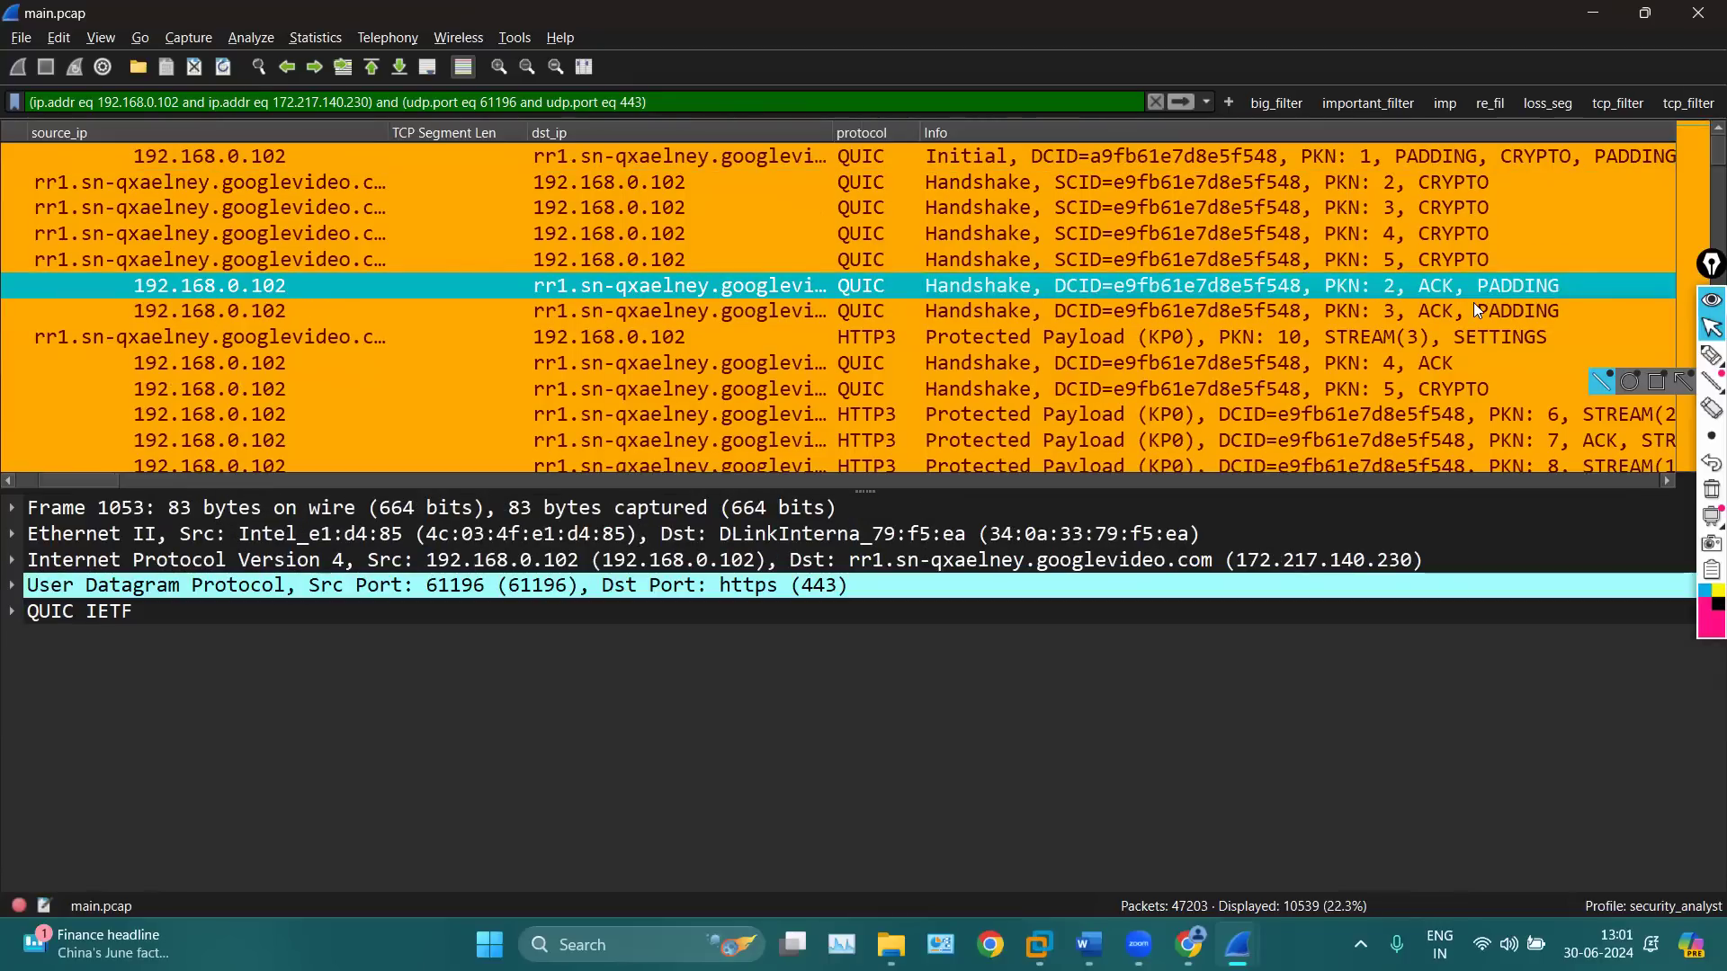
Match the client's ACK packet 1053 with the server's CRYPTO packet 1049 by their shared packet number, PKN 2
mouse_move(1707, 360)
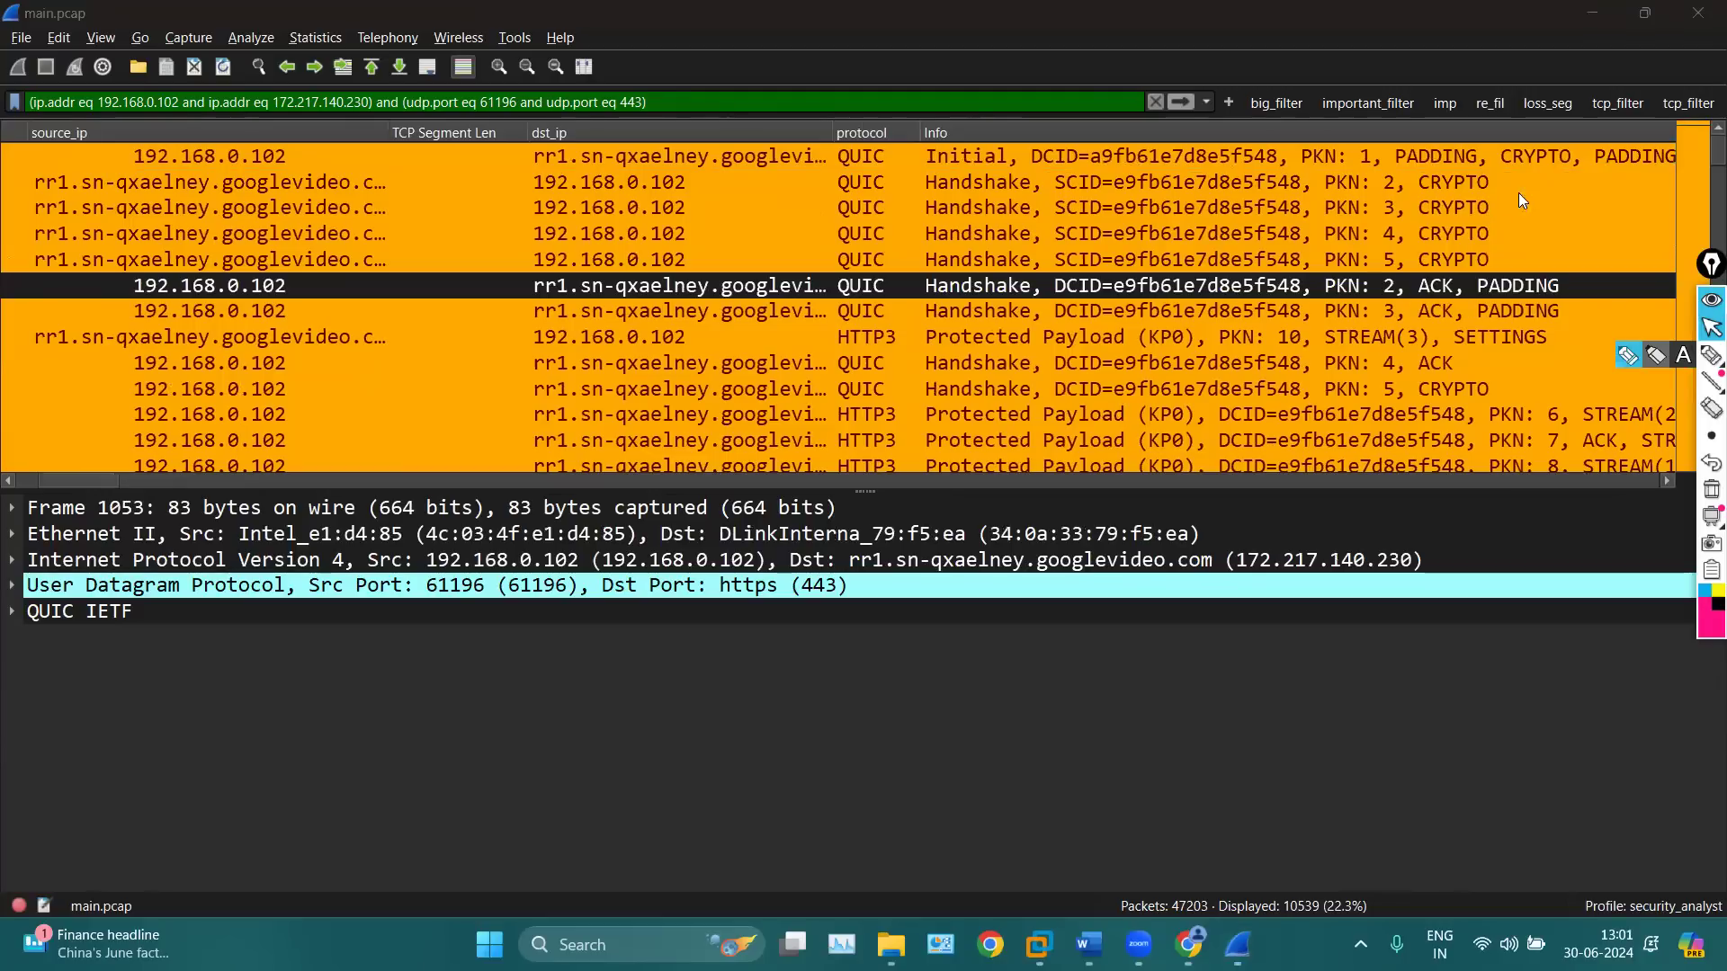
left_click(1463, 178)
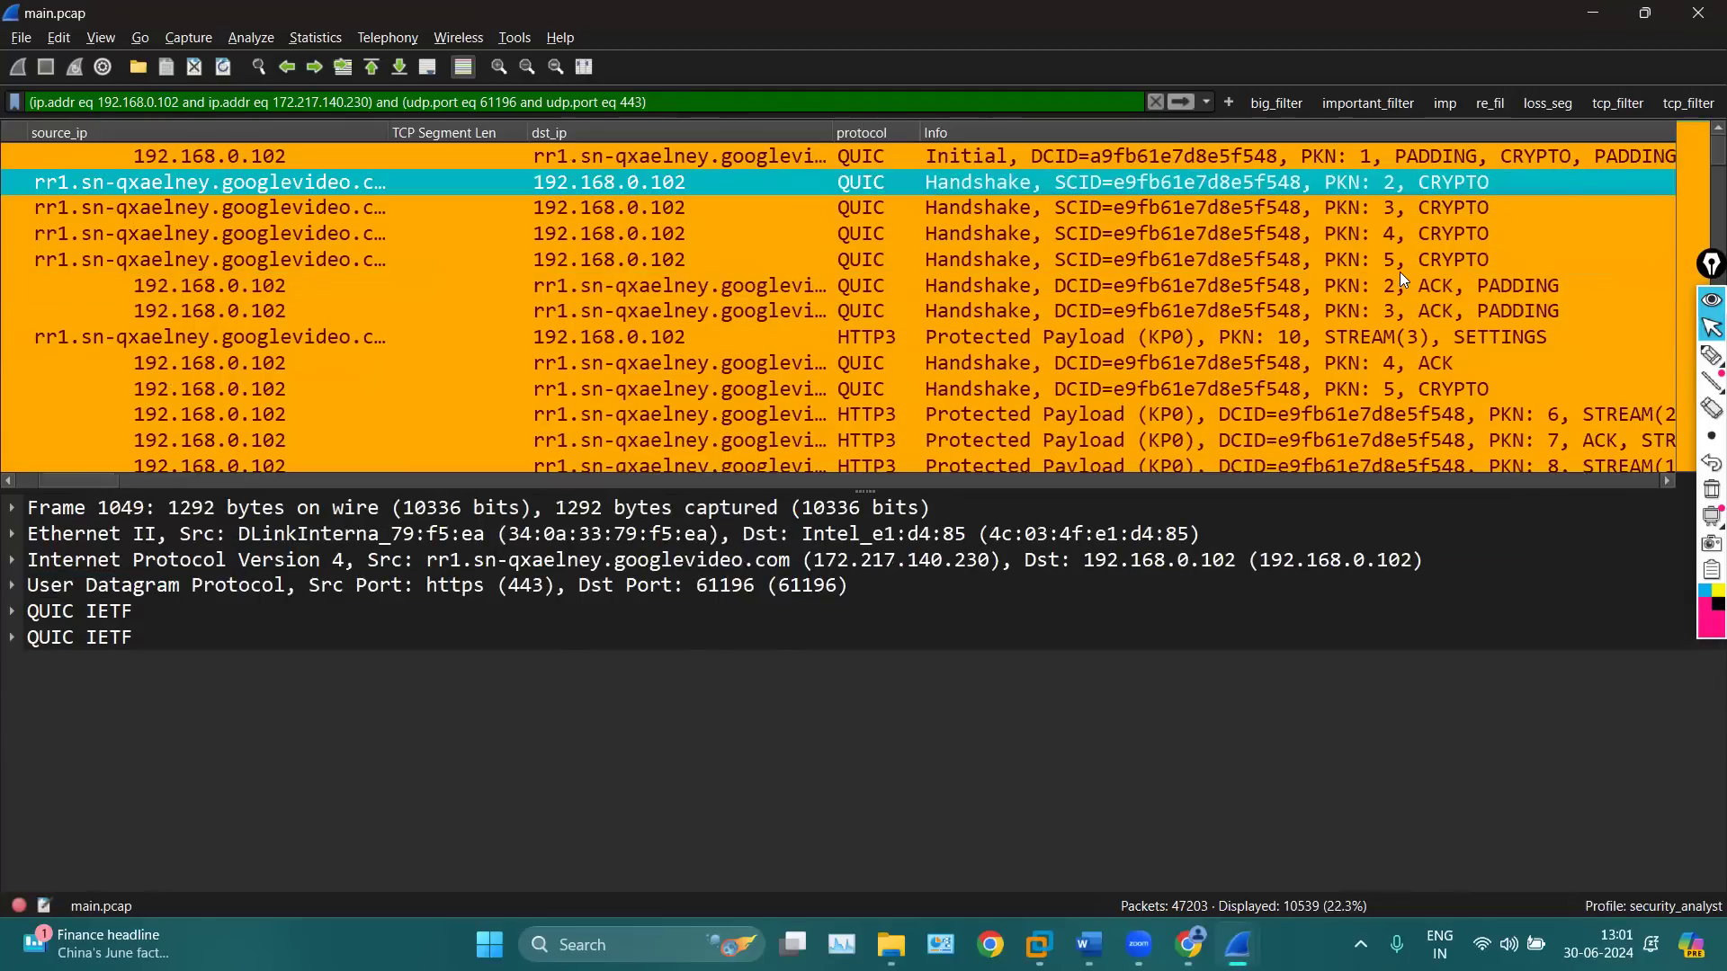
double_click(1402, 185)
left_click(1515, 77)
left_click(1350, 288)
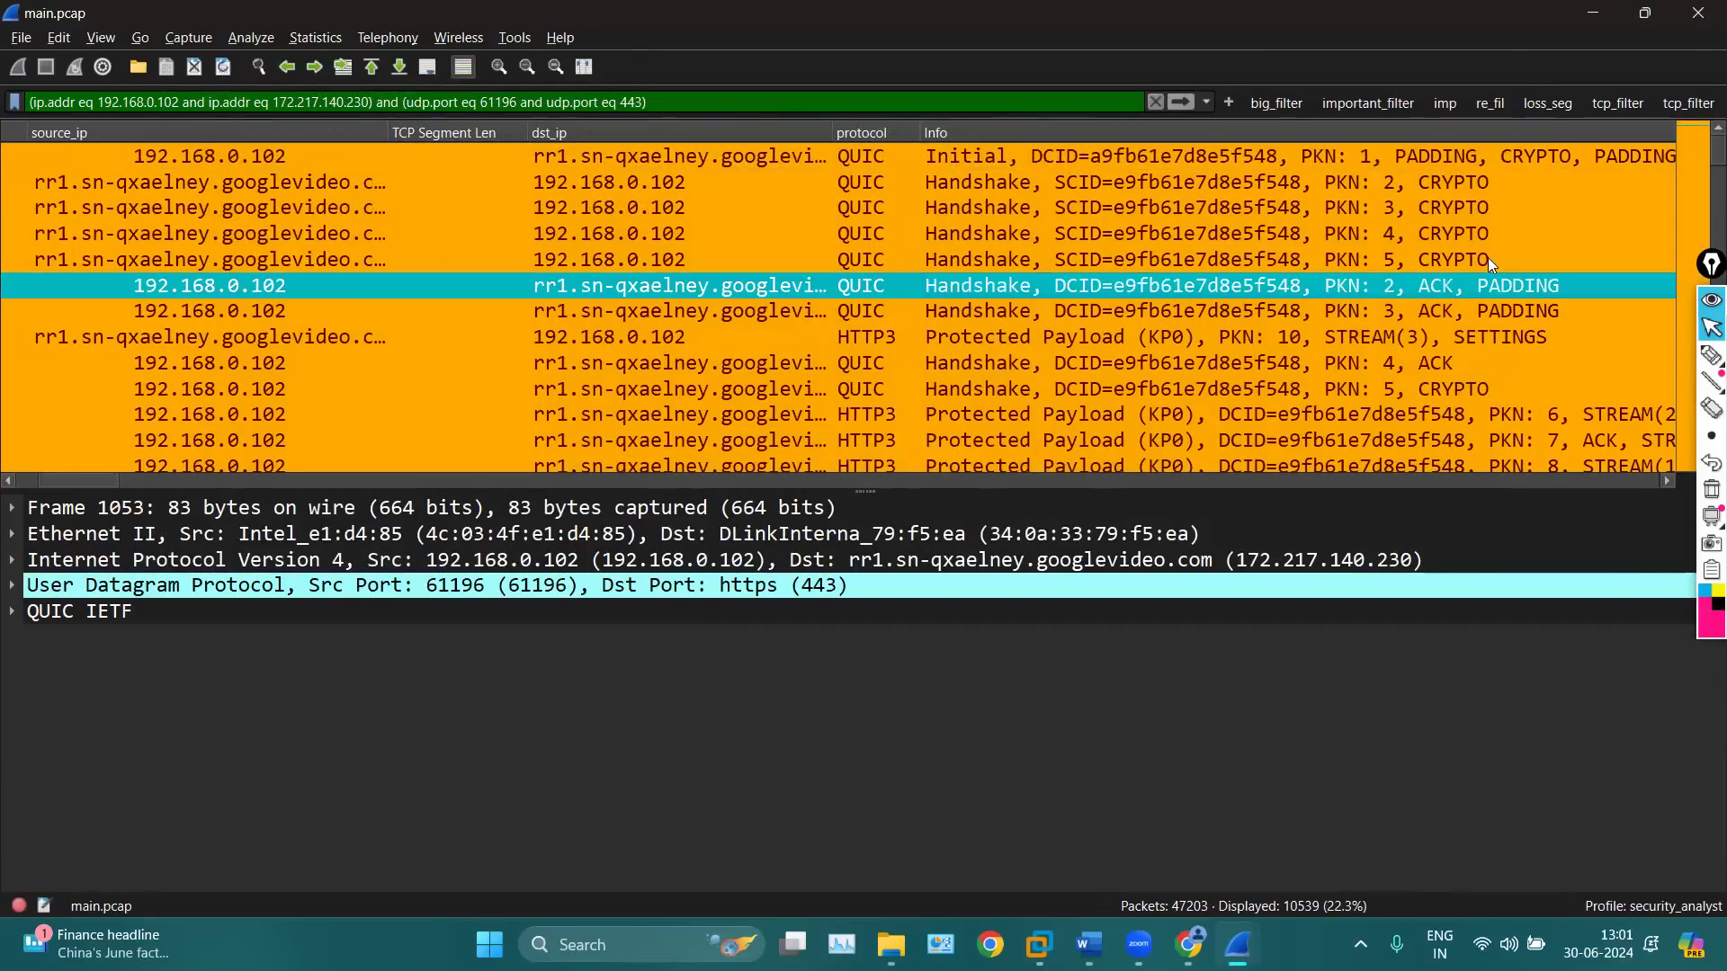
left_click(1444, 179)
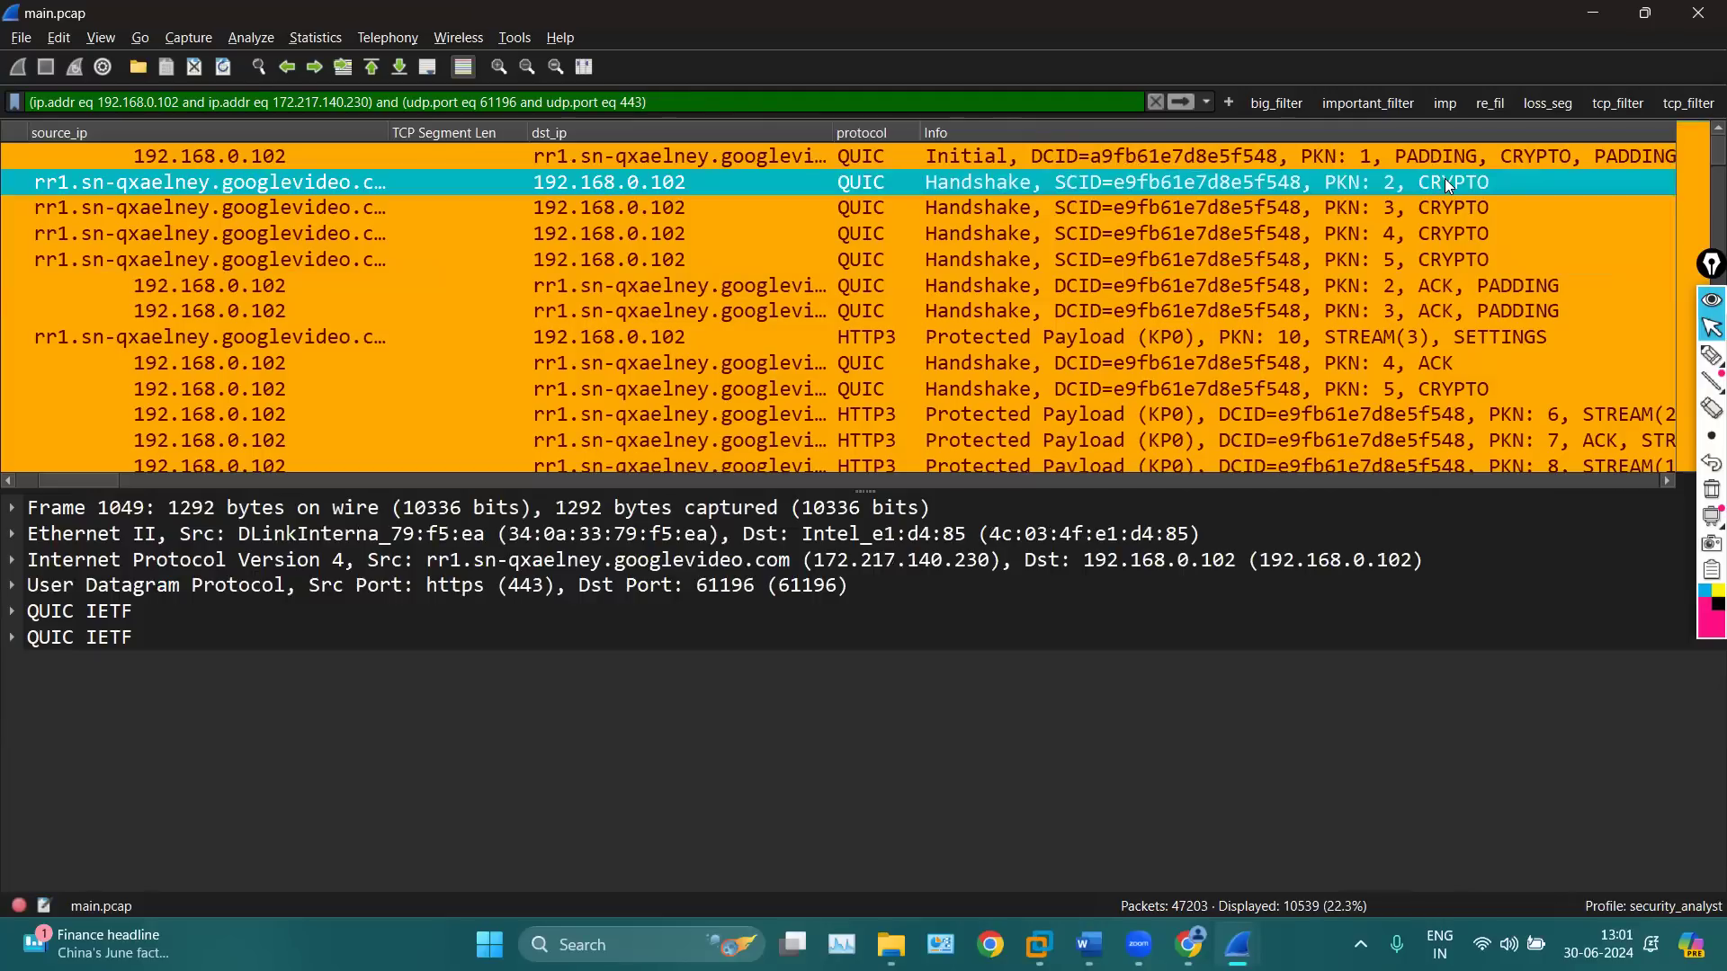
Match the client's ACK packet 1054 with the server's CRYPTO packet 1050 by PKN 3, and select HTTP3 packet 1060
left_click(1378, 285)
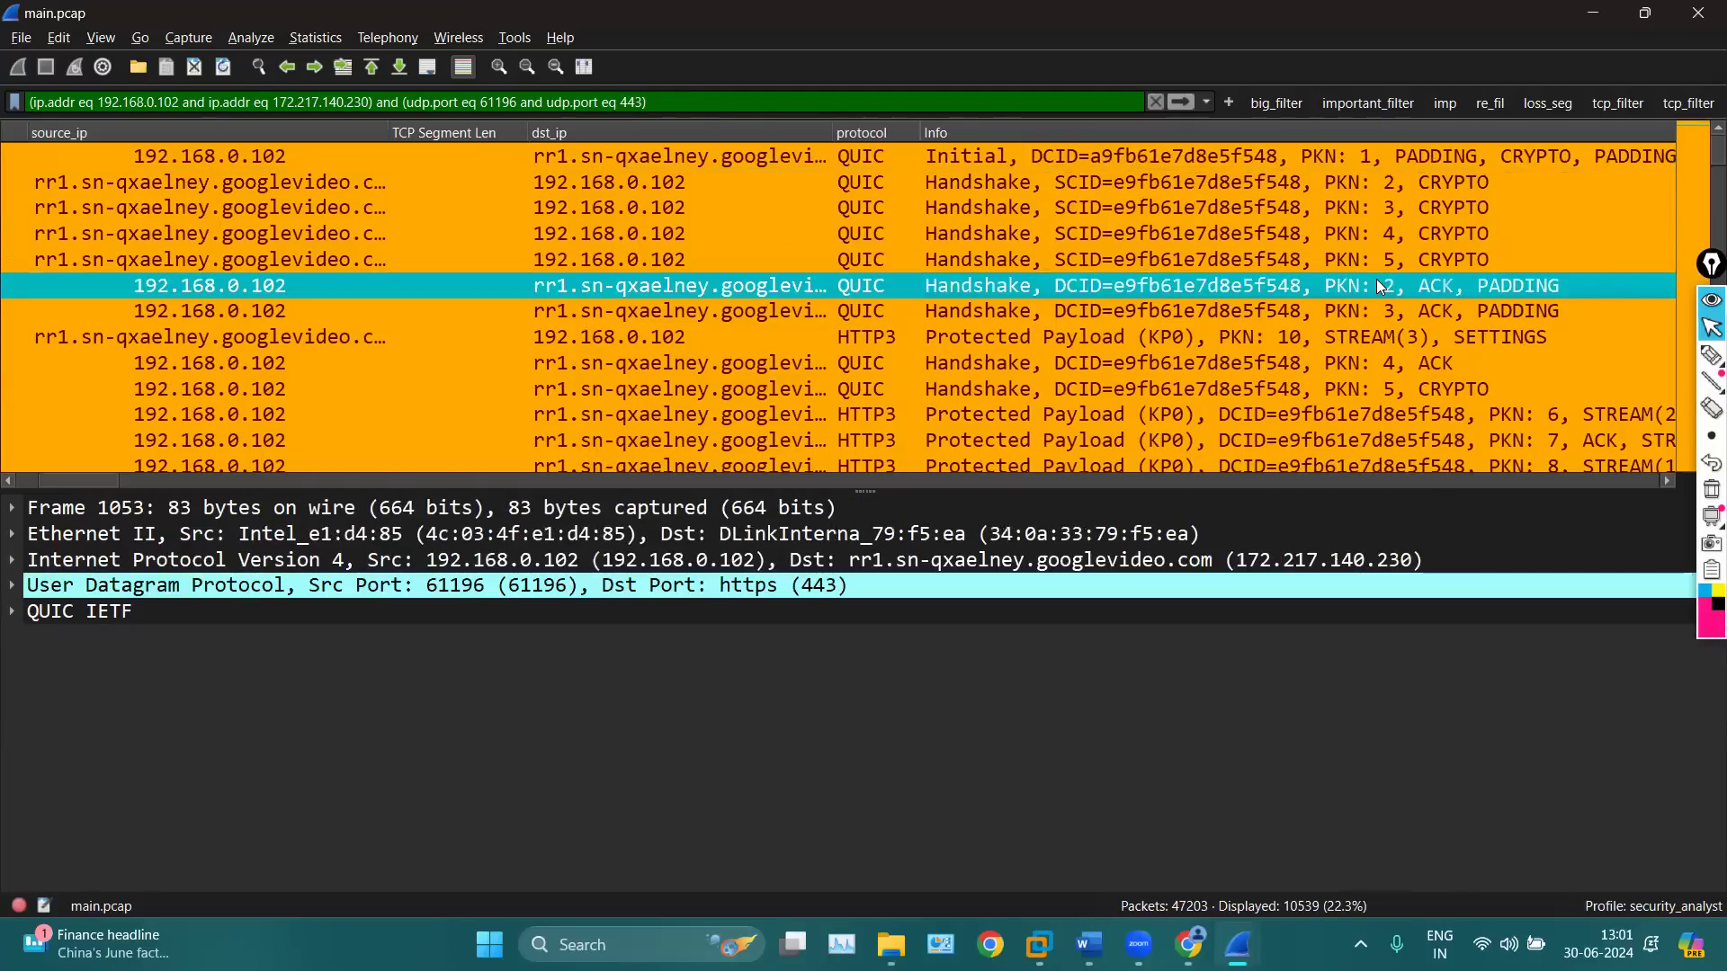
left_click(1408, 311)
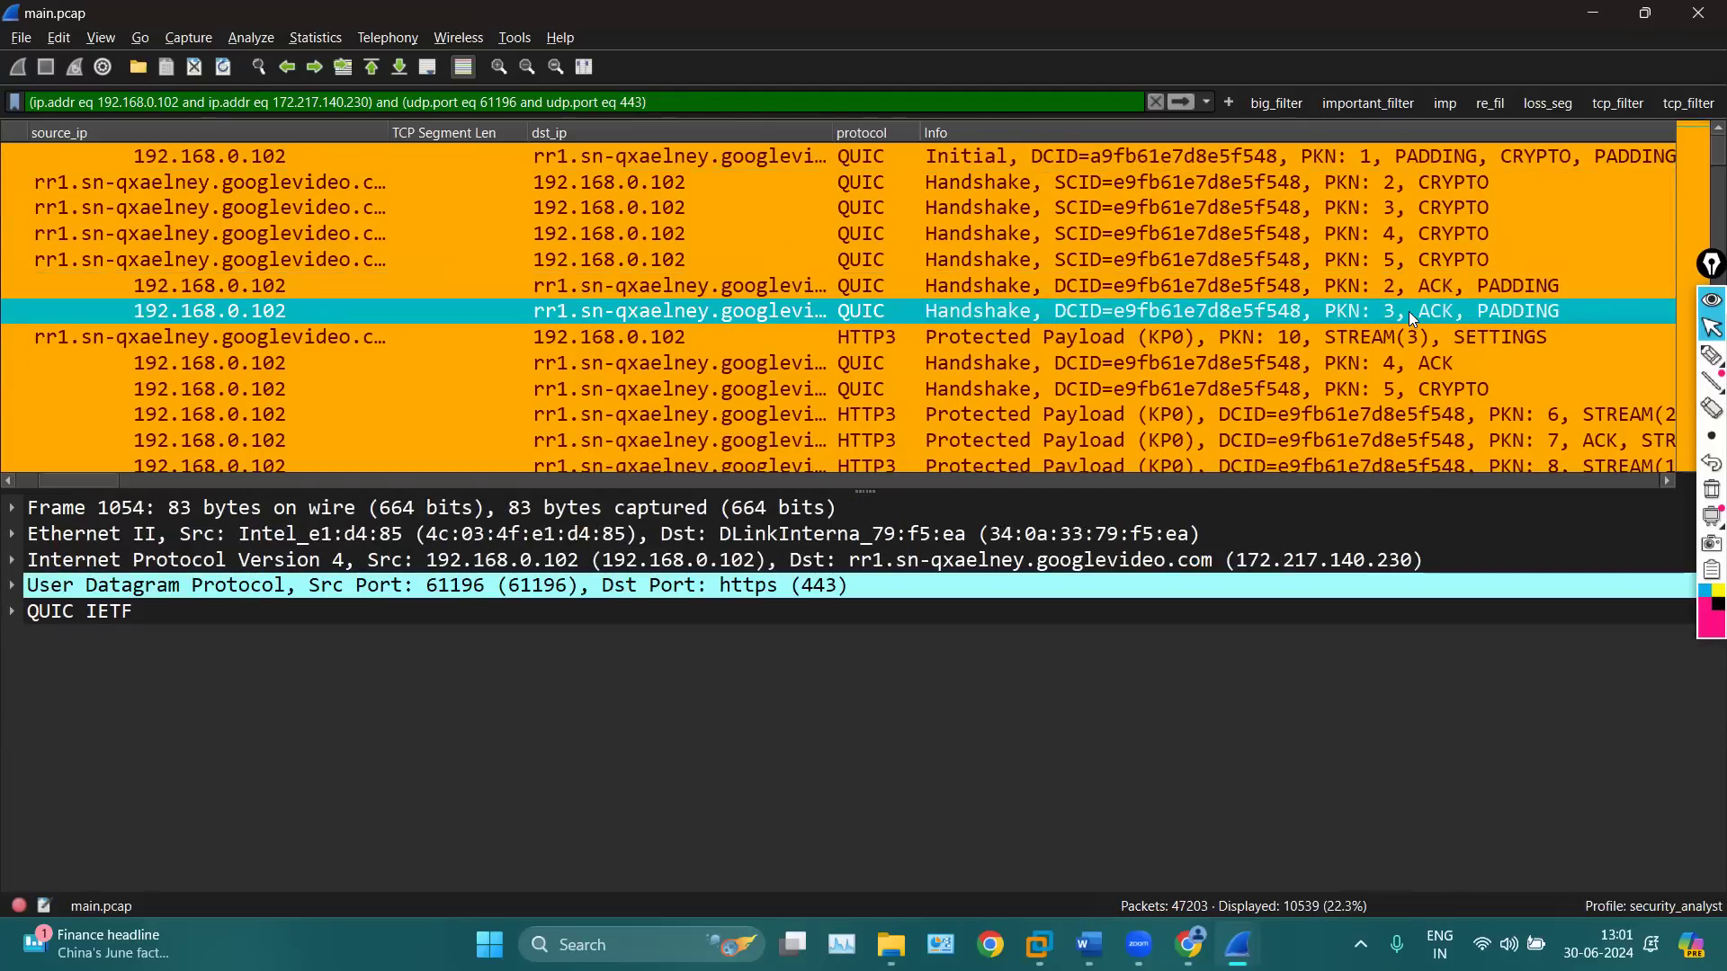
left_click(1412, 207)
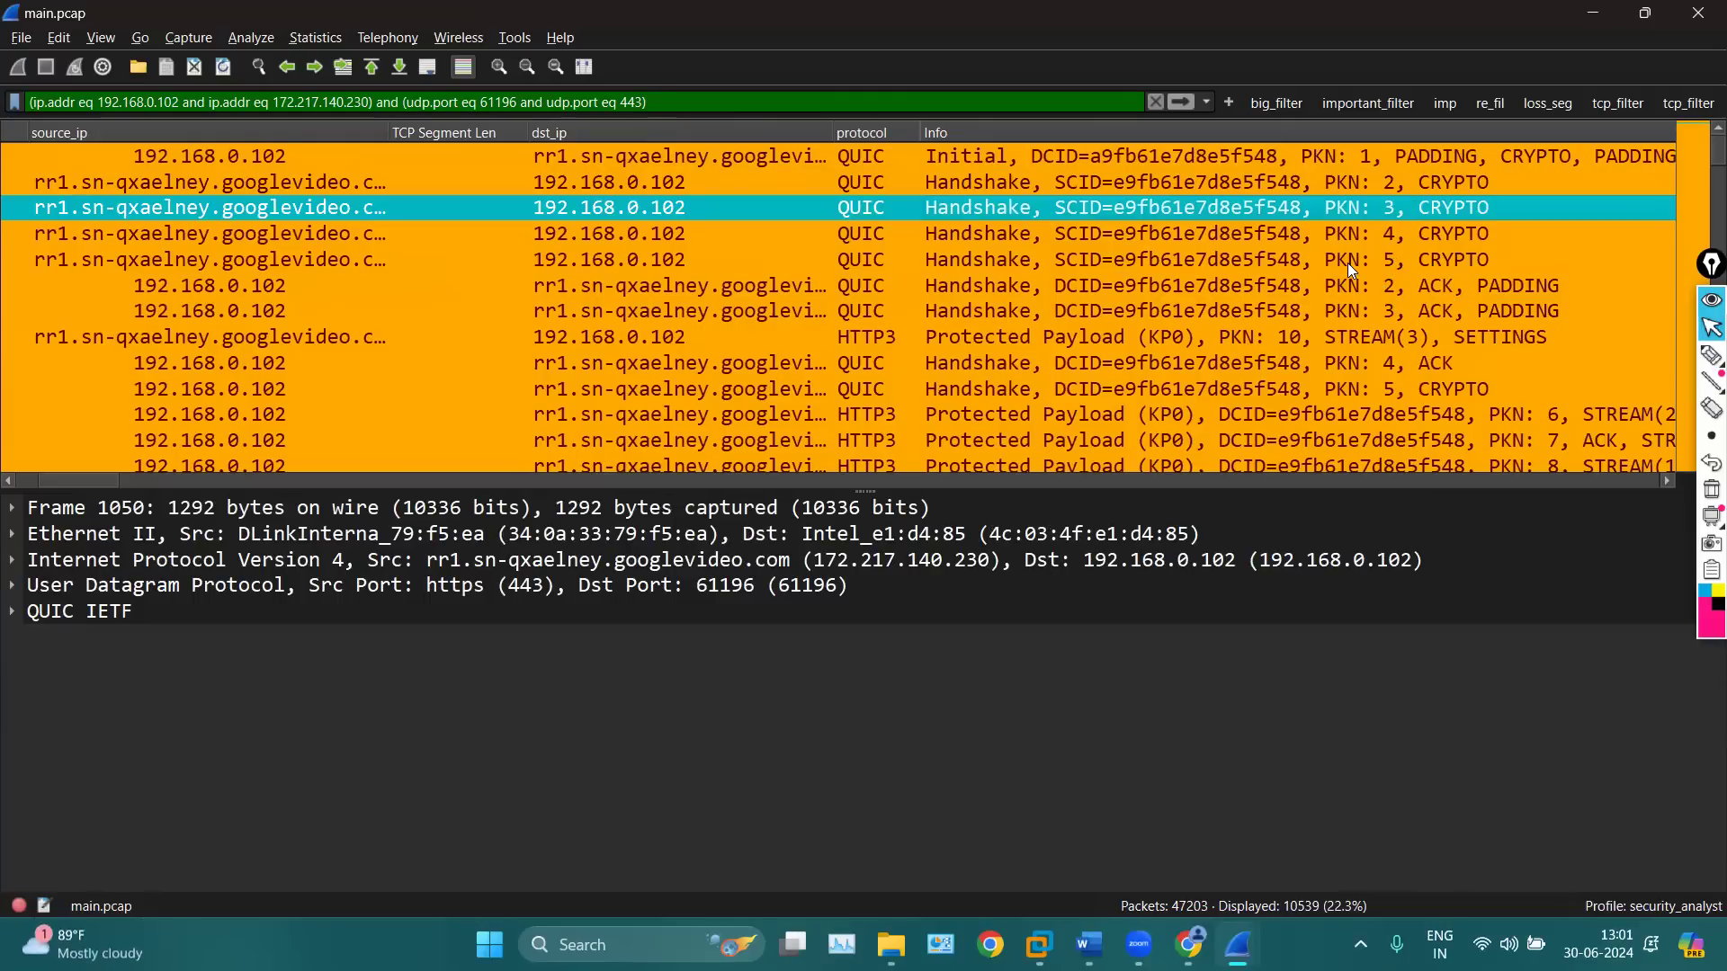
left_click(1273, 328)
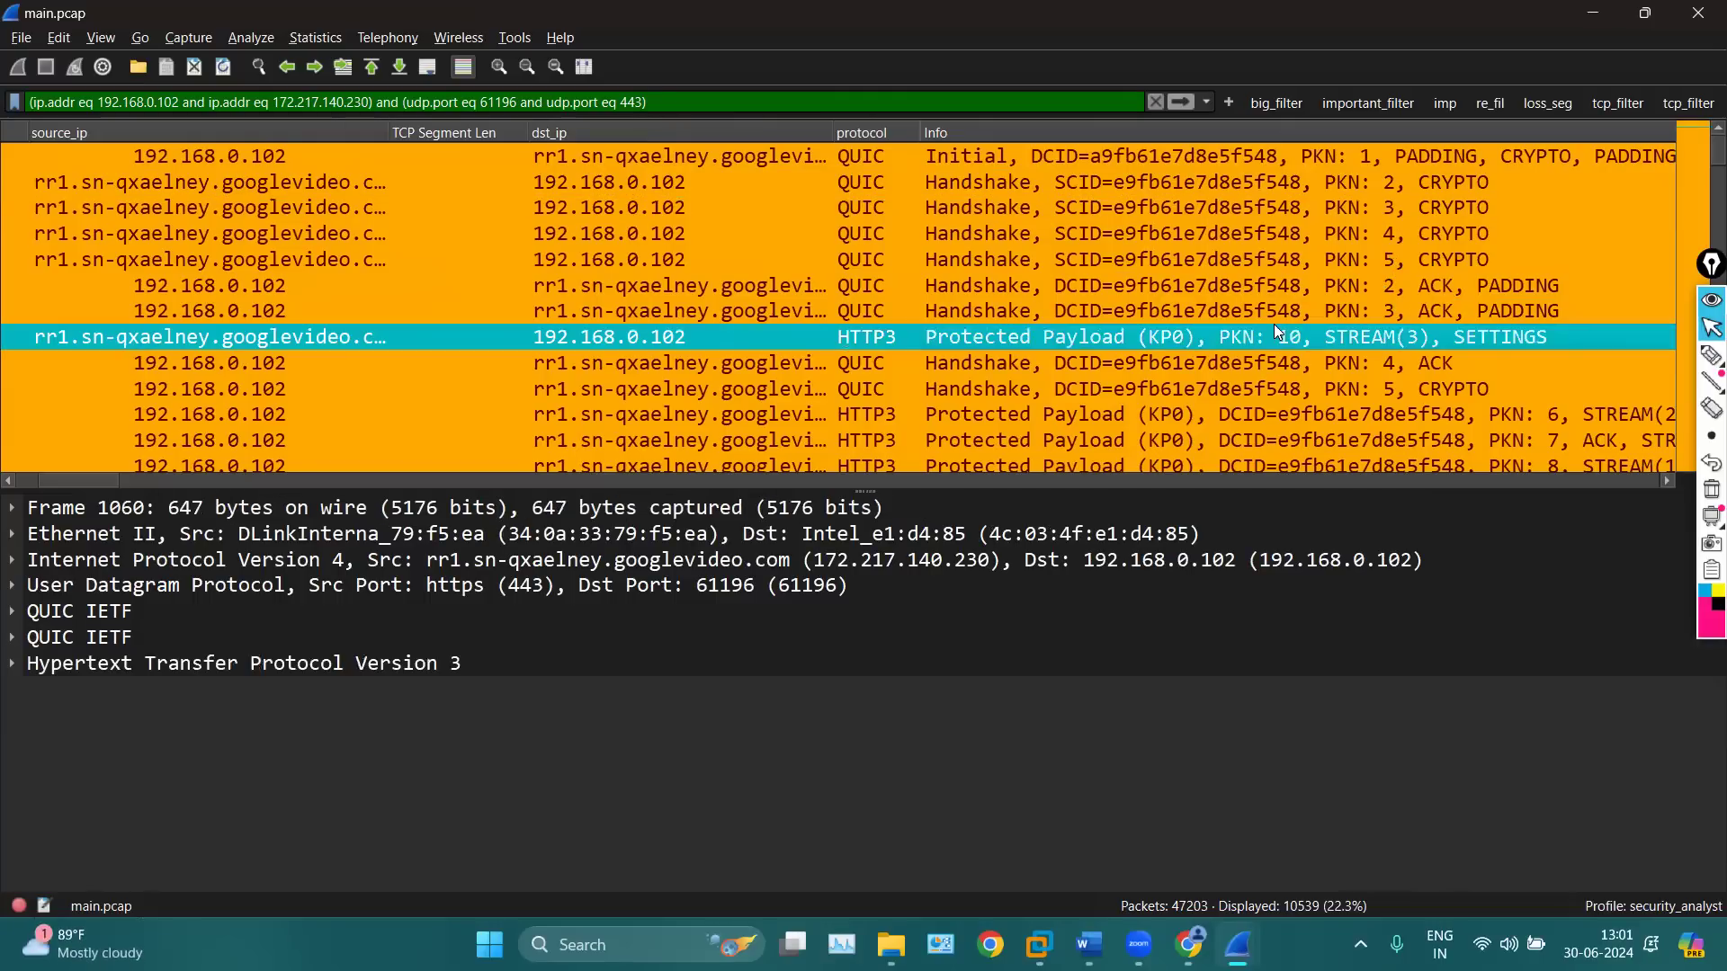
Expand the QUIC IETF details of client packet 1097 and view the STREAM frames of the server's HTTP3 packet 1092
scroll(1146, 378, "down", 5)
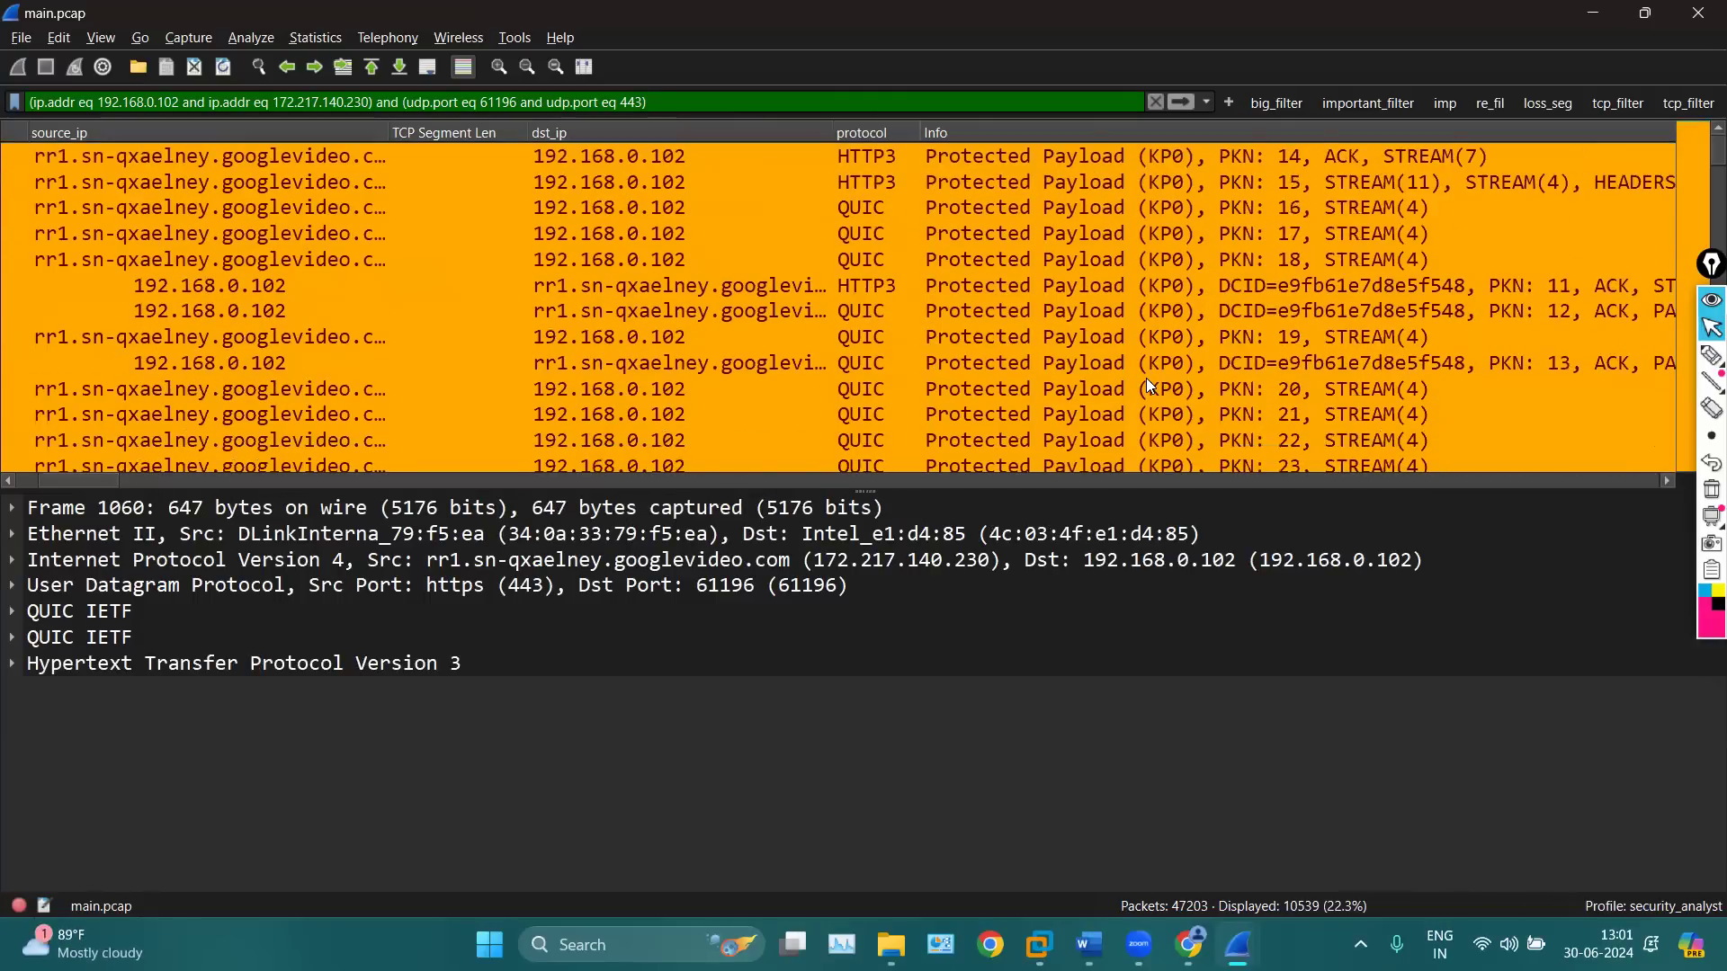
left_click(1038, 317)
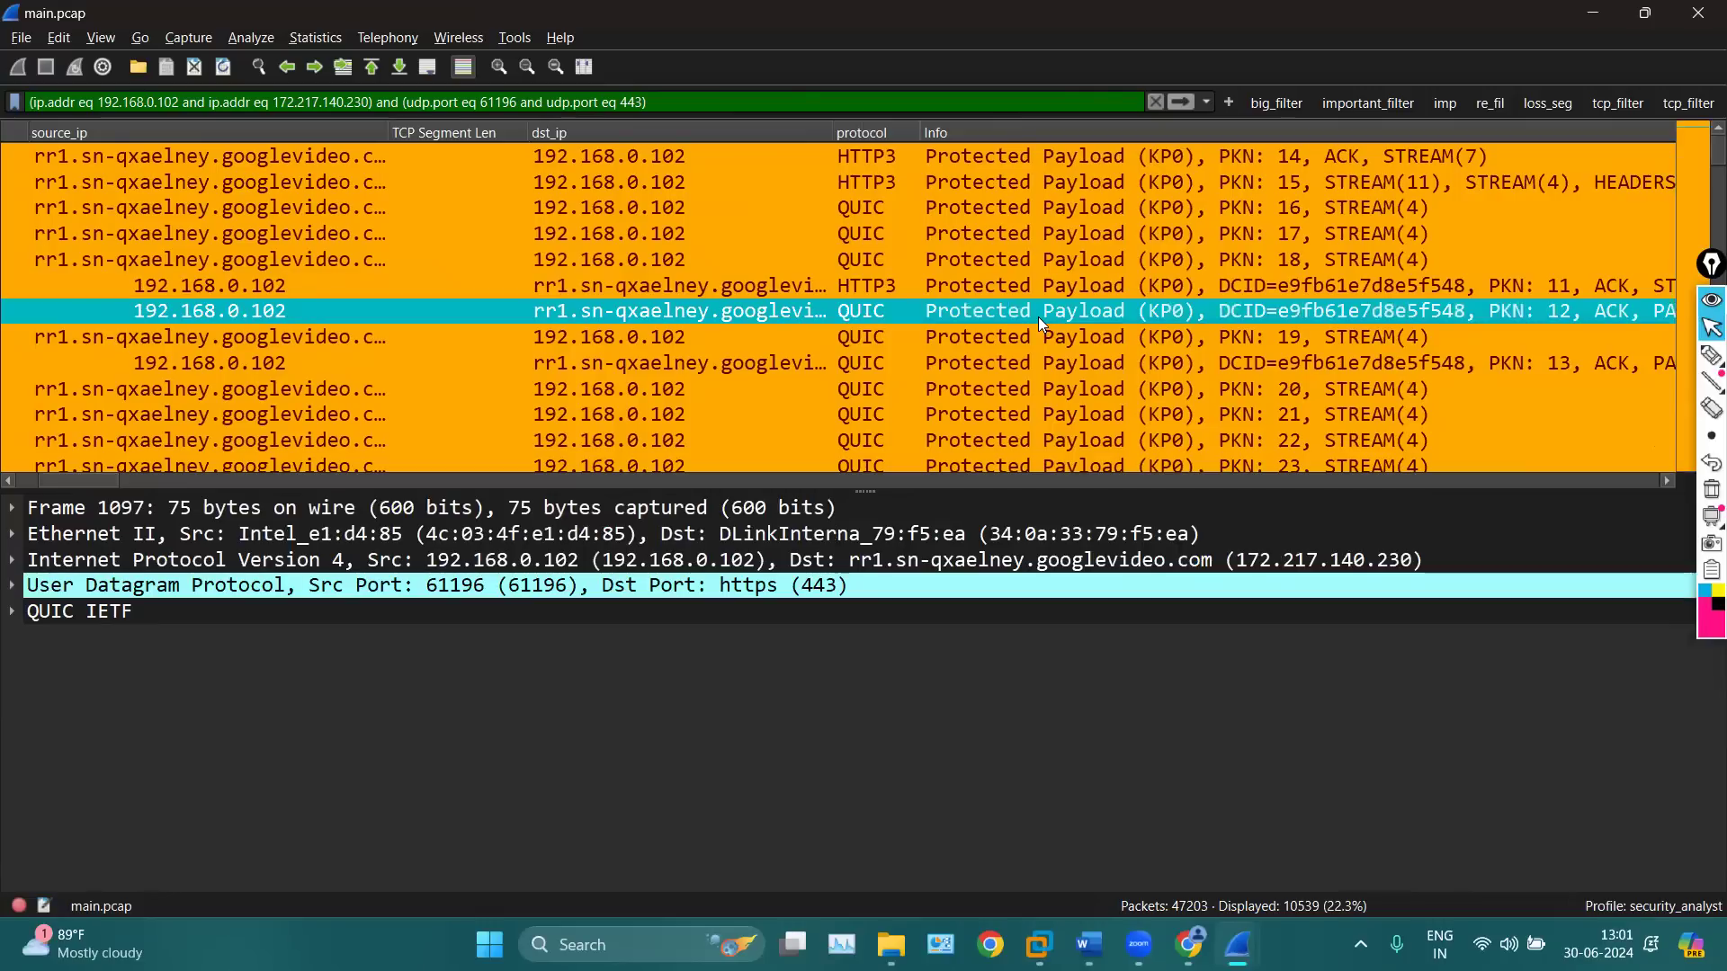
left_click(13, 611)
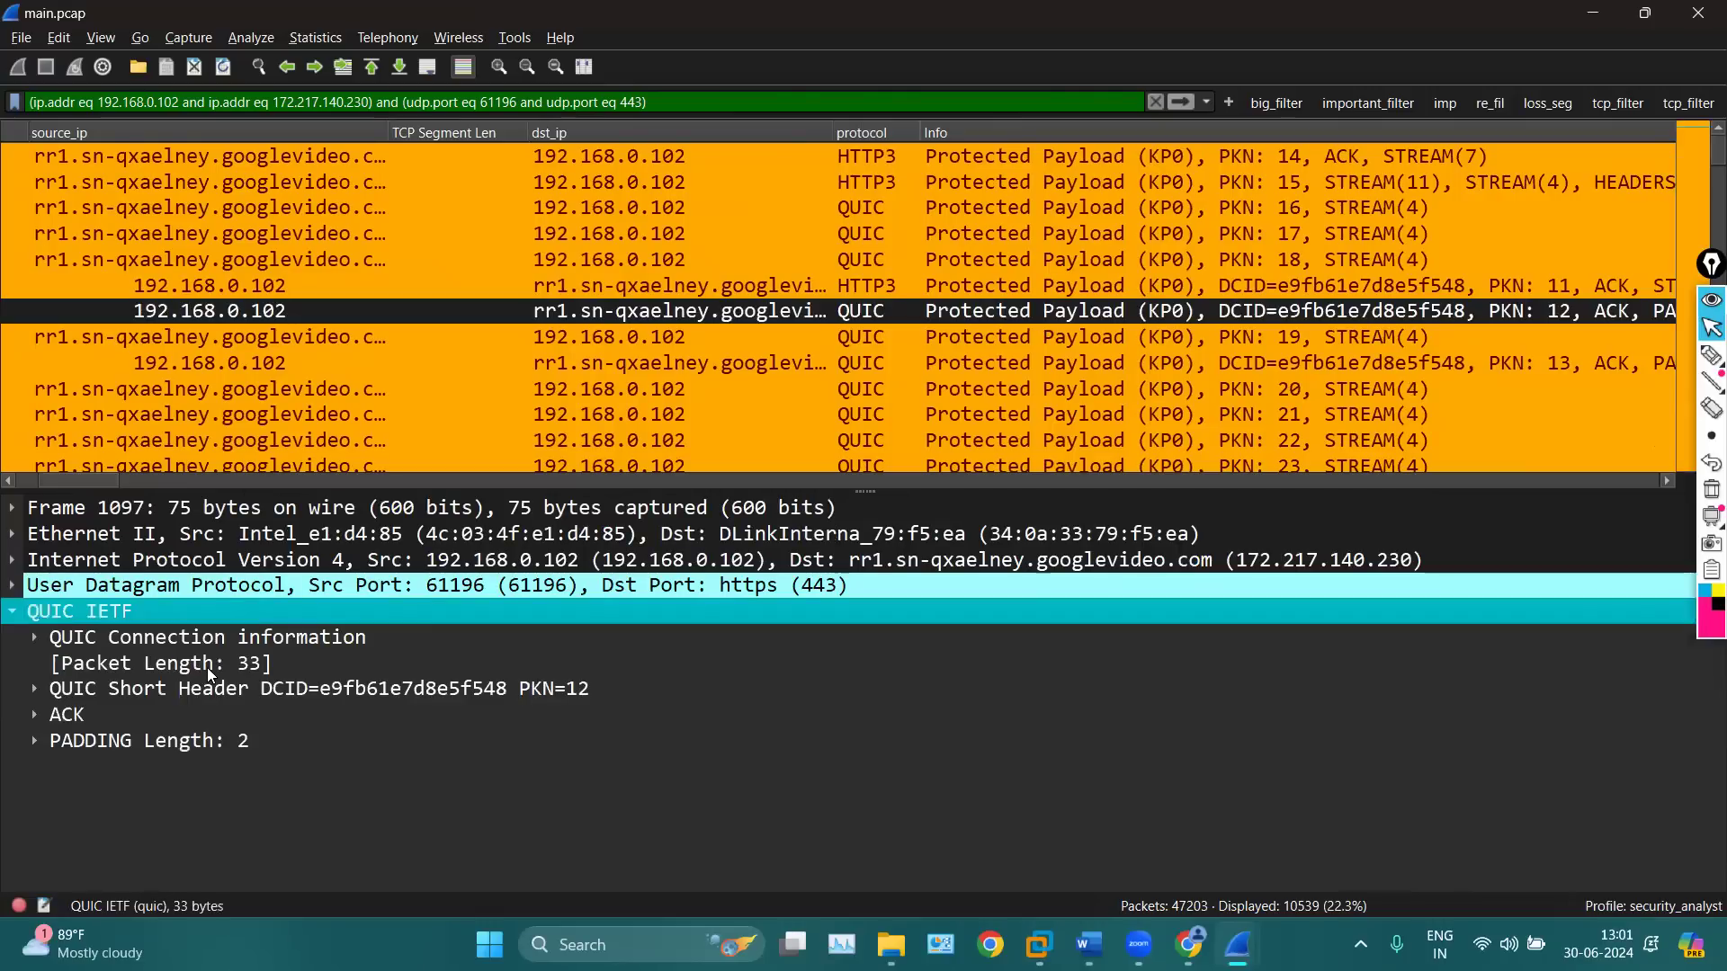
left_click(43, 710)
left_click(1234, 185)
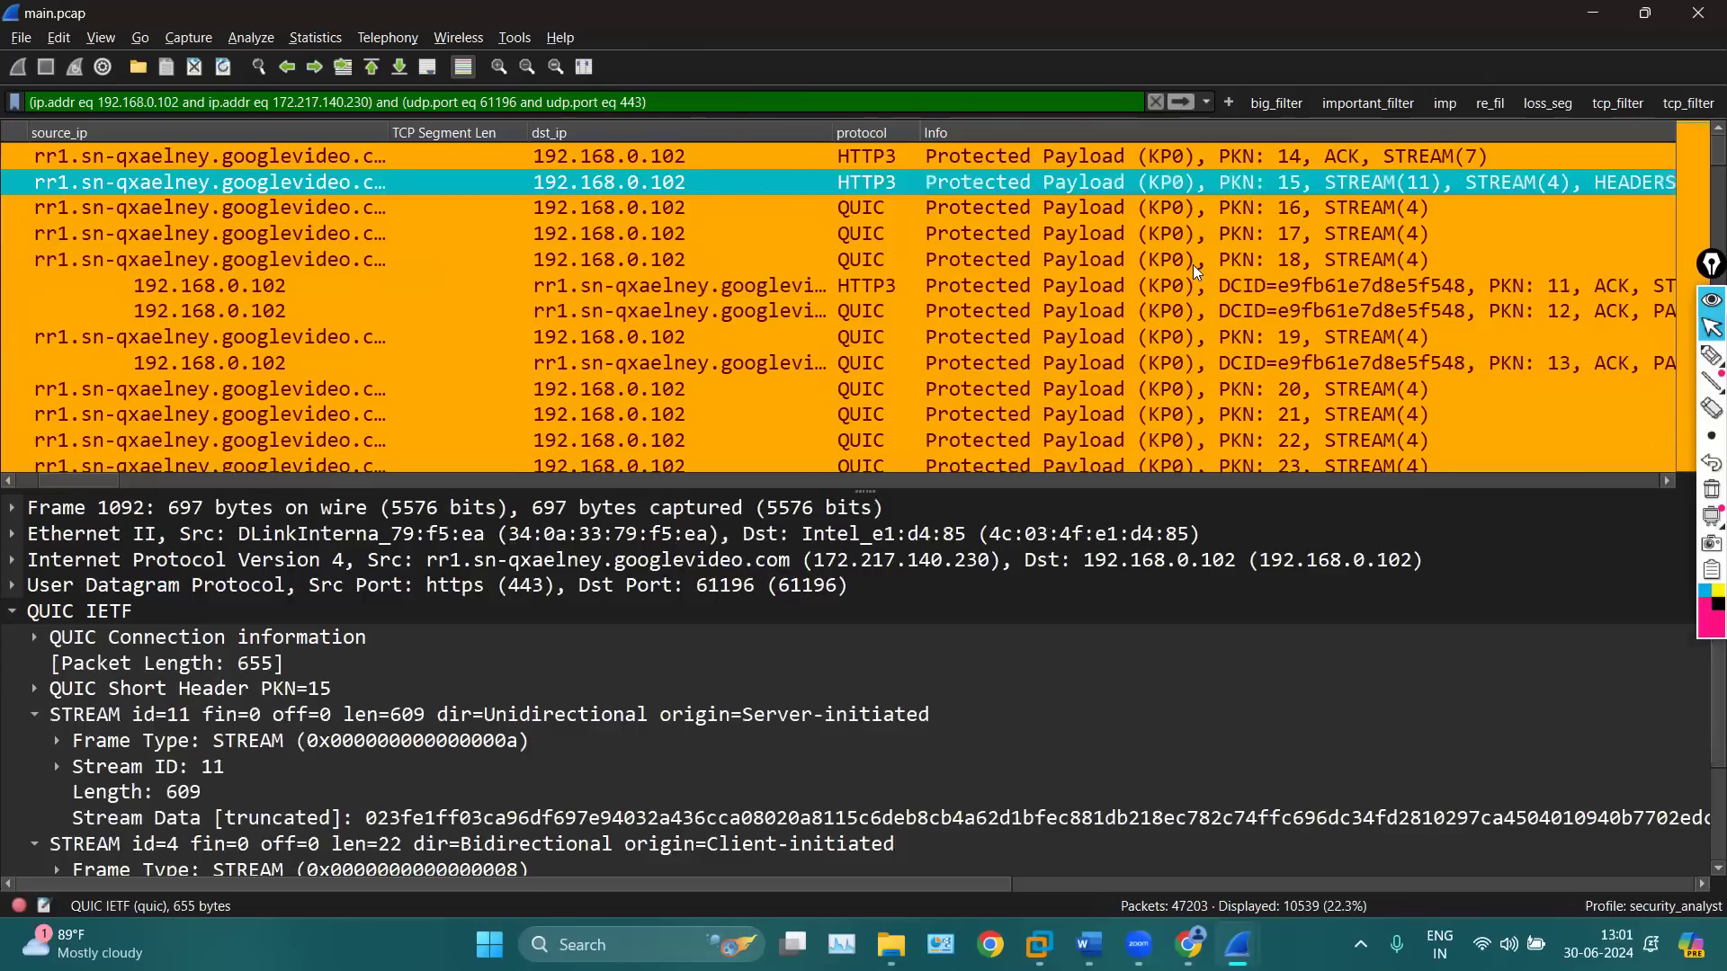
Return to the start of the filtered stream and review the PKN values of the server's handshake packets 1049, 1050 and 1052
scroll(1193, 265, "up", 4)
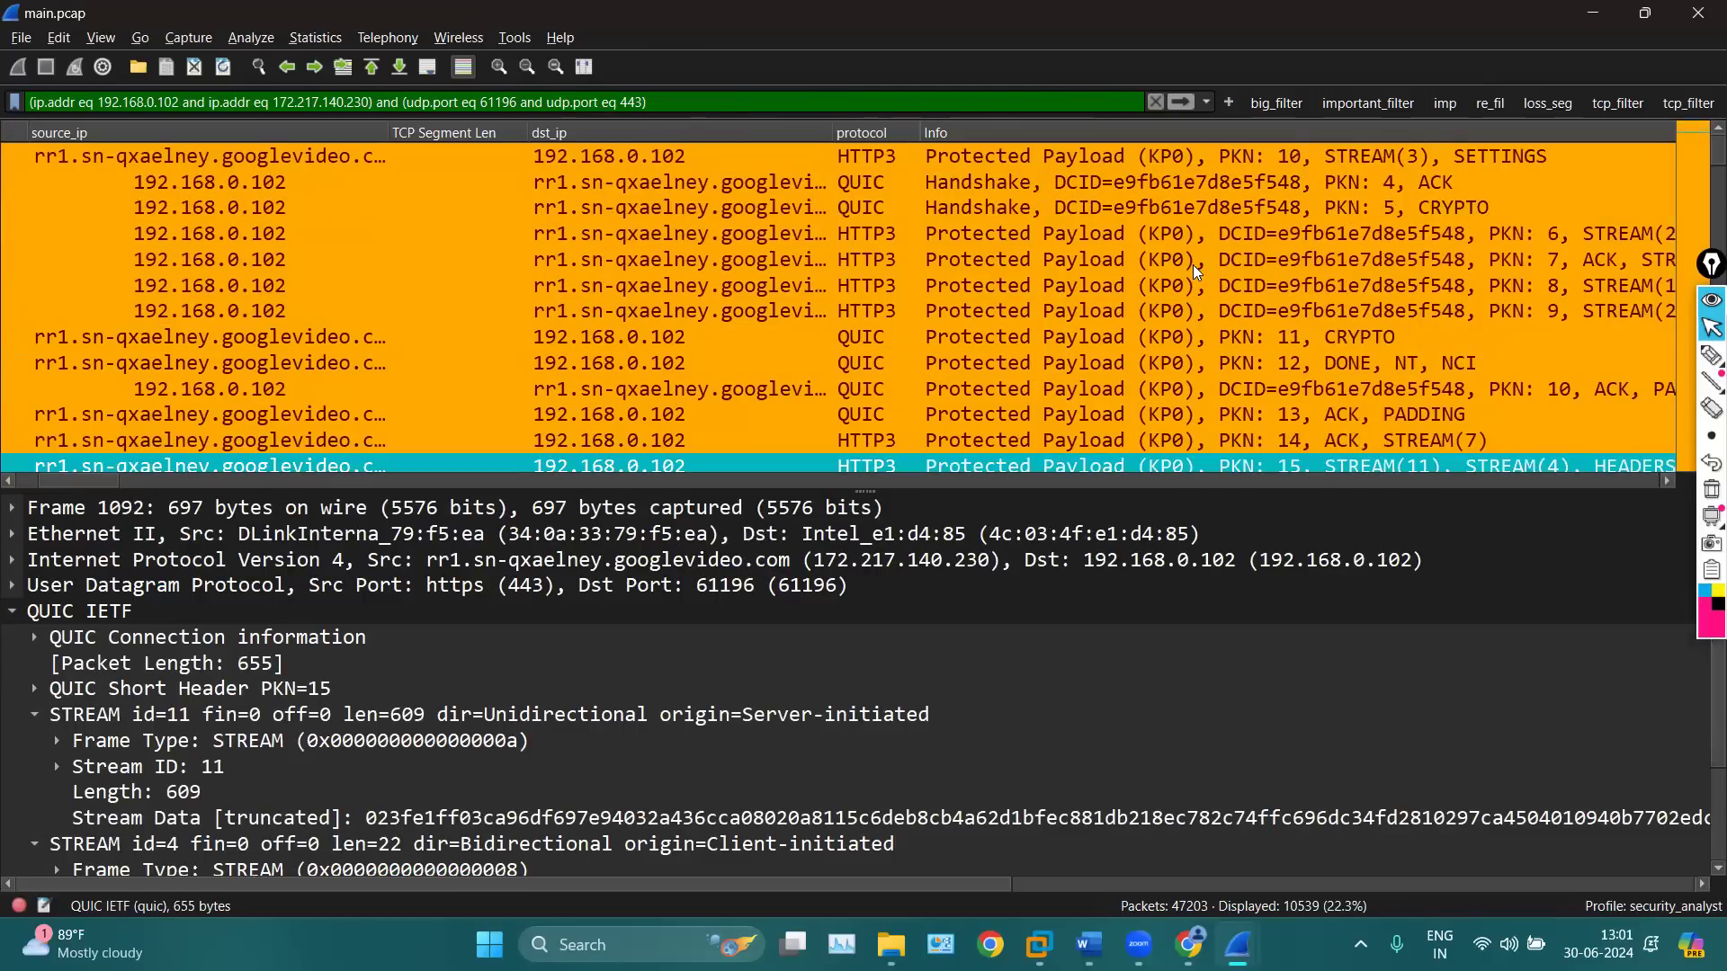
scroll(1193, 264, "up", 2)
scroll(1035, 240, "left", 5)
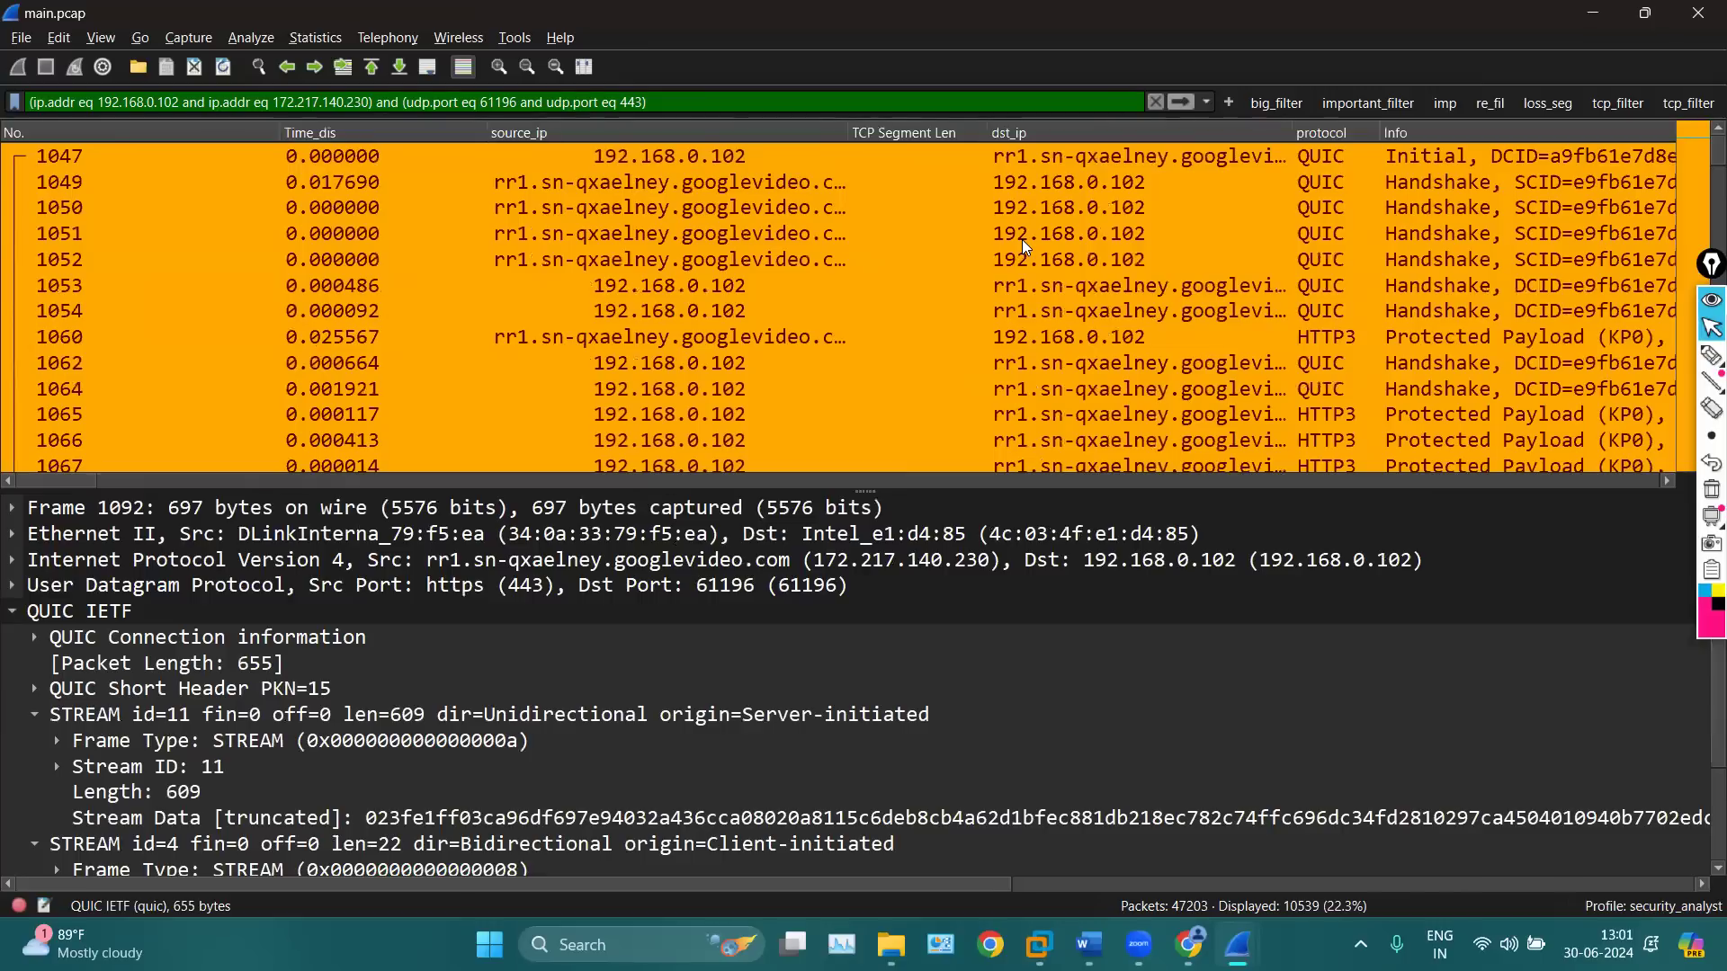
scroll(781, 264, "right", 10)
scroll(781, 264, "left", 10)
scroll(797, 311, "right", 10)
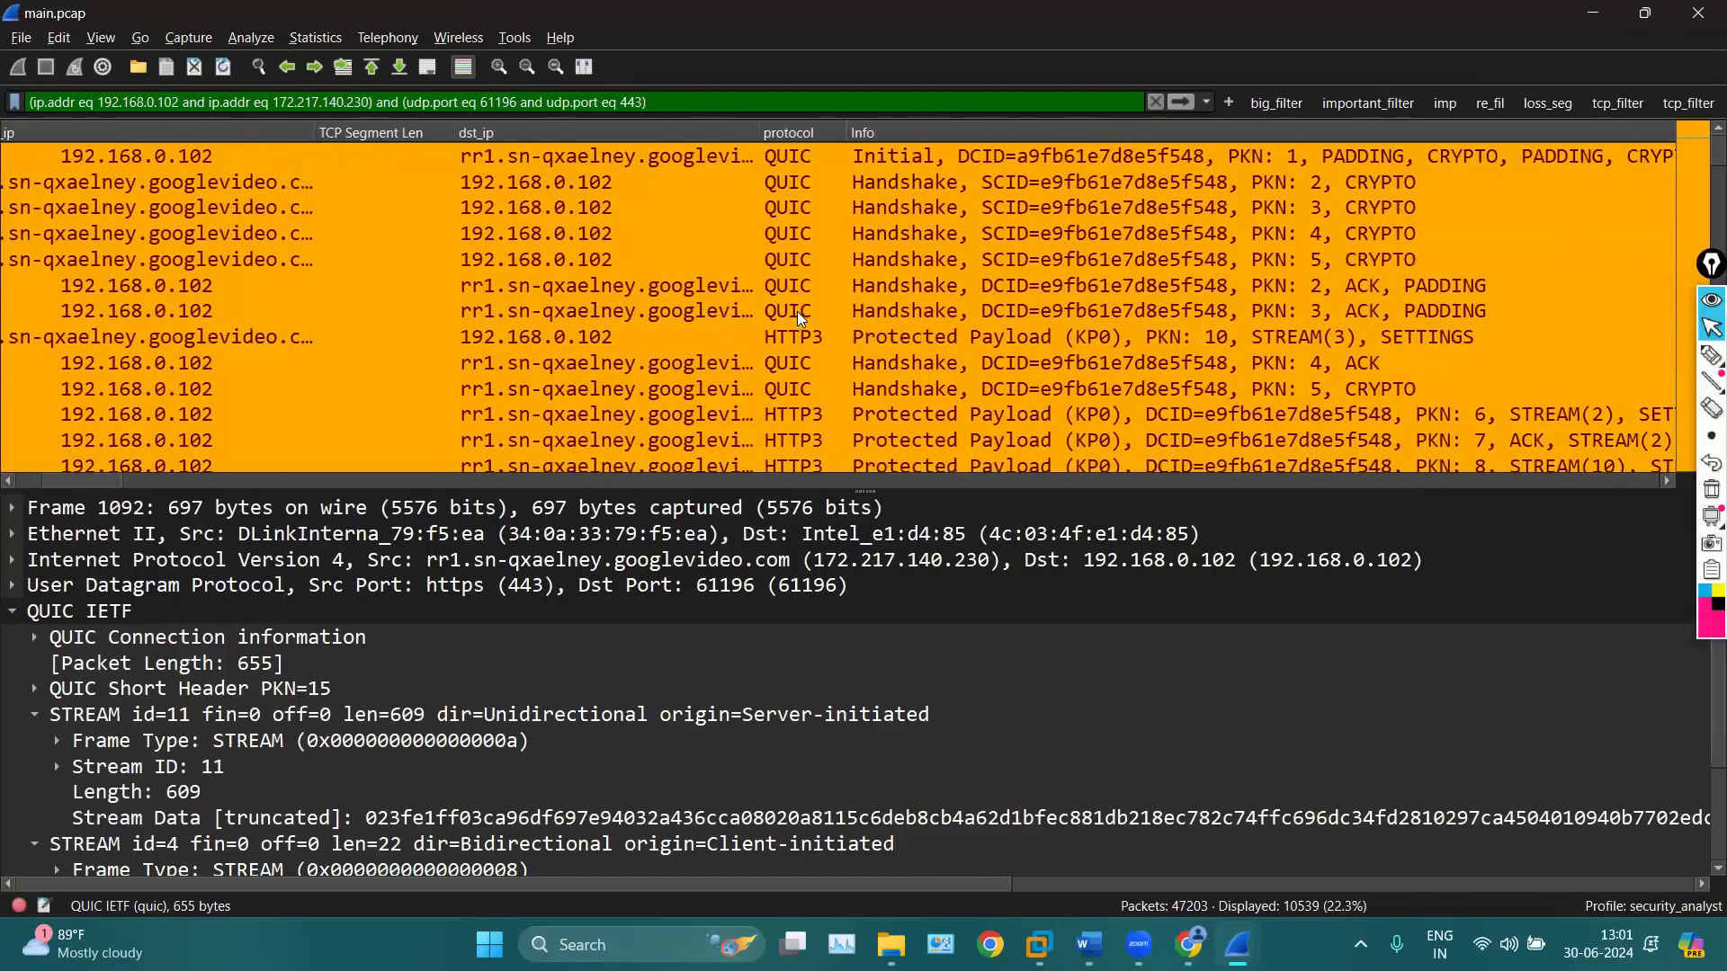
left_click(1234, 180)
left_click(1229, 218)
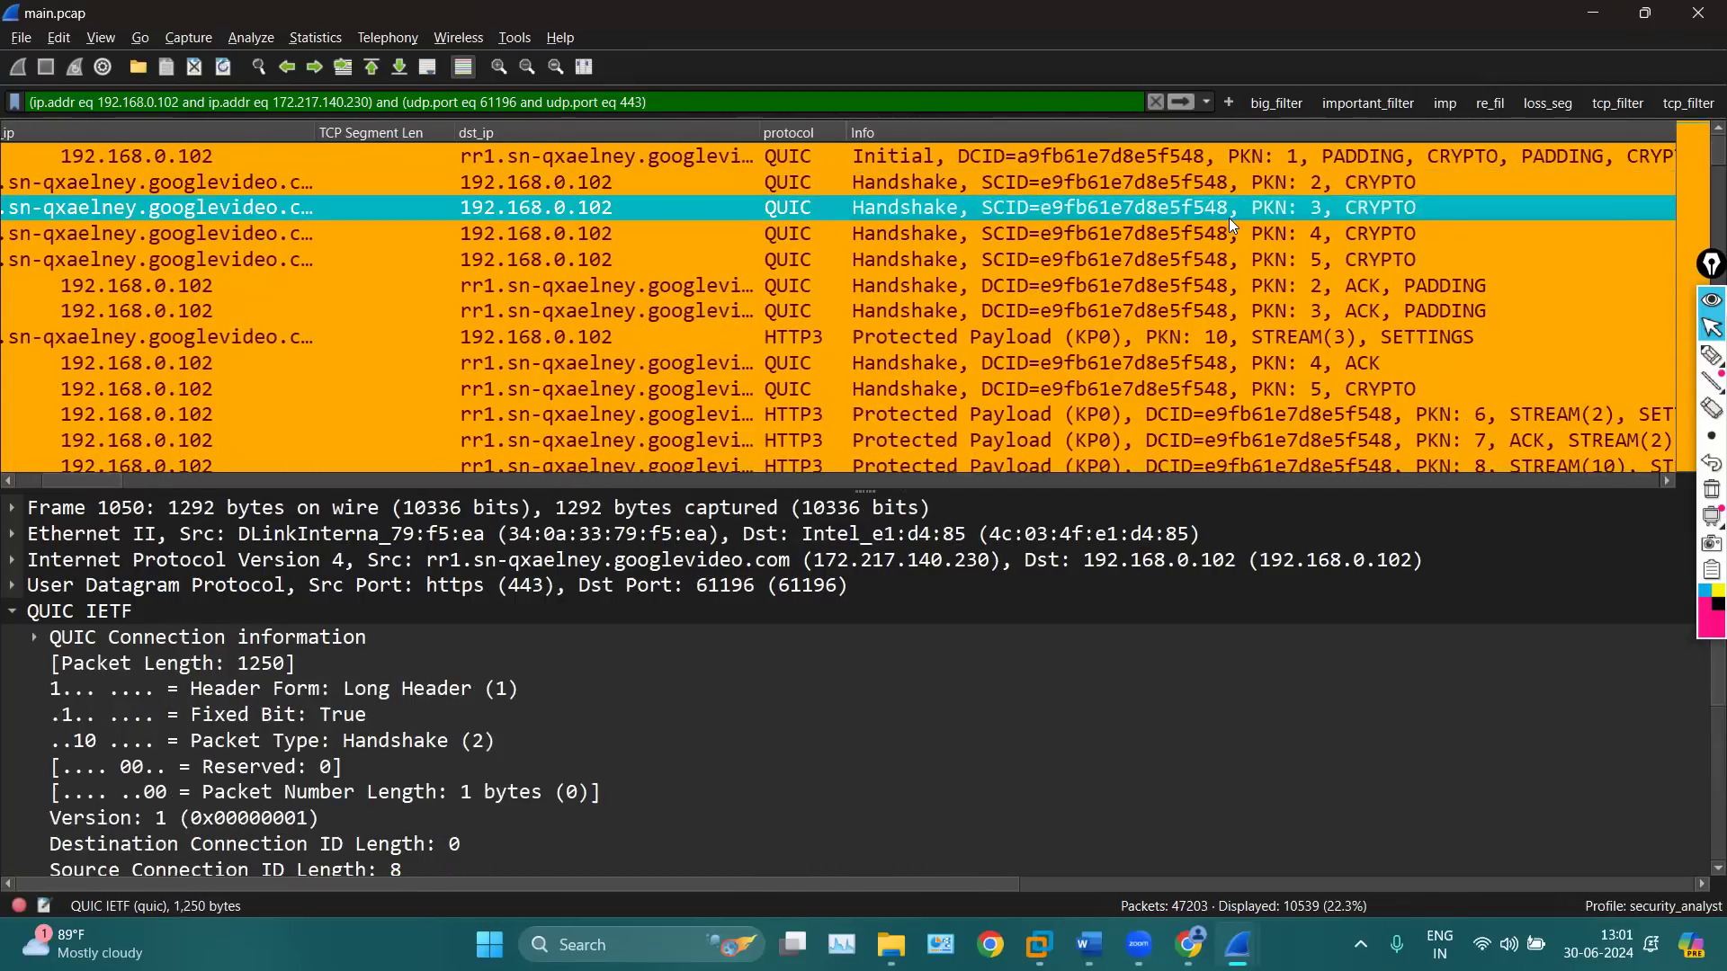
left_click(1244, 265)
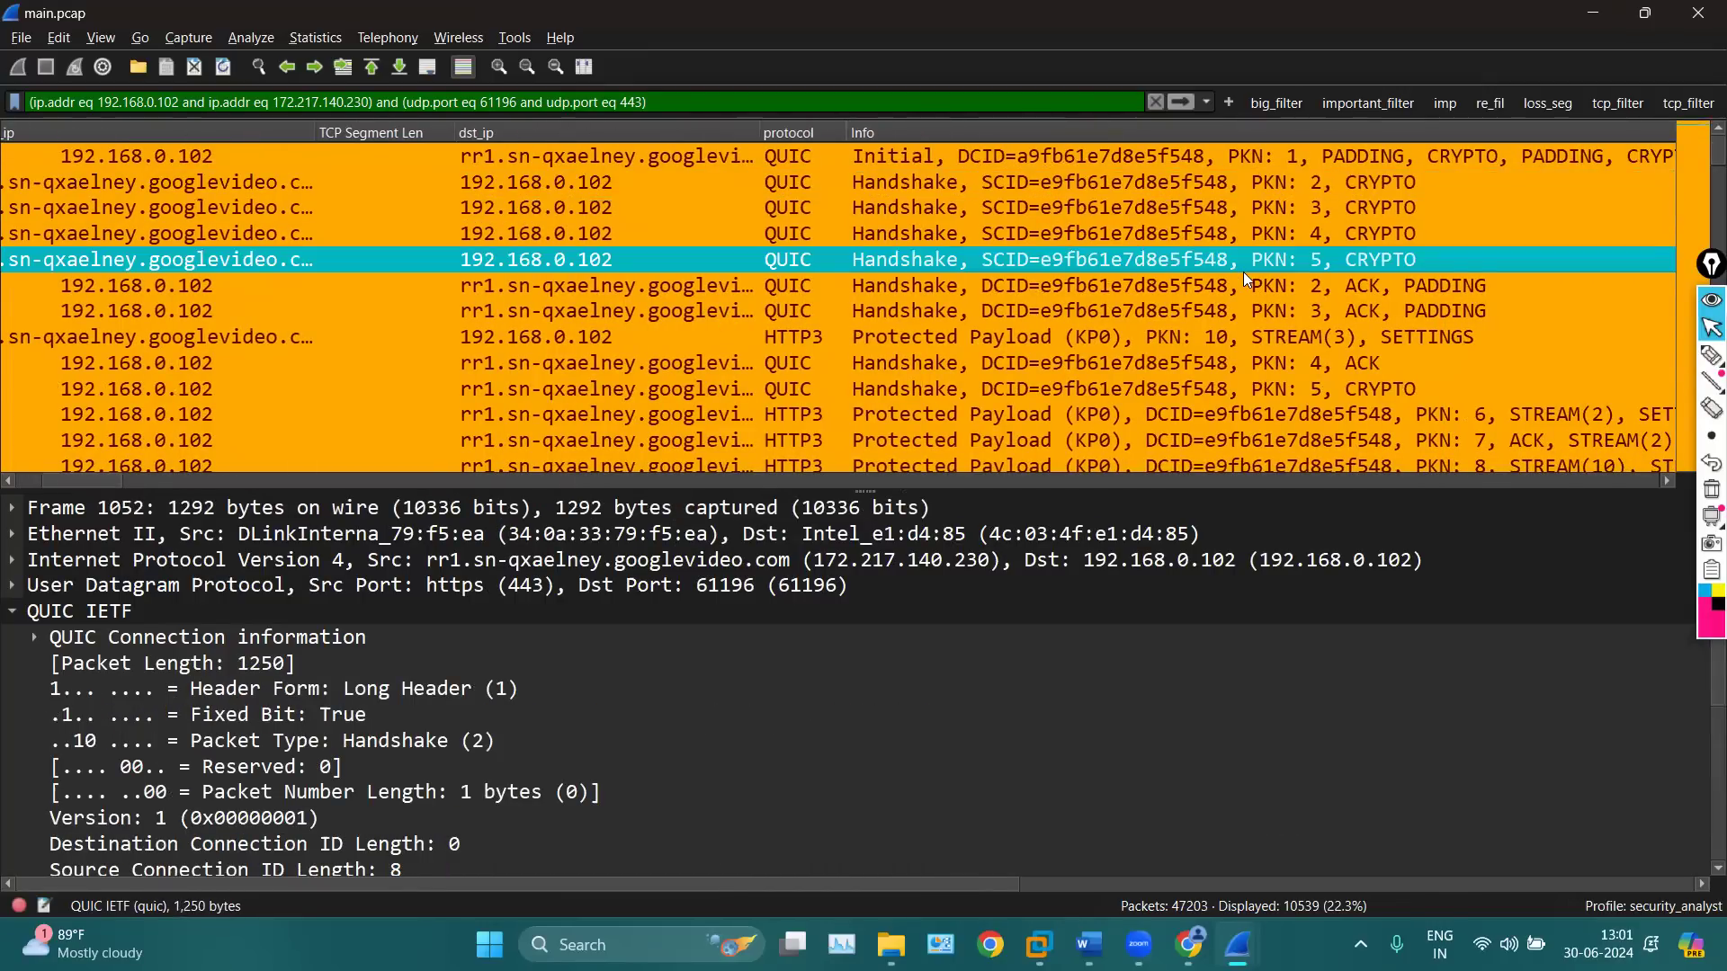
Inspect the client's HTTP3 packet 1065 and browse the protected payload packets that follow it
scroll(1243, 271, "down", 2)
left_click(1219, 273)
scroll(1220, 273, "down", 2)
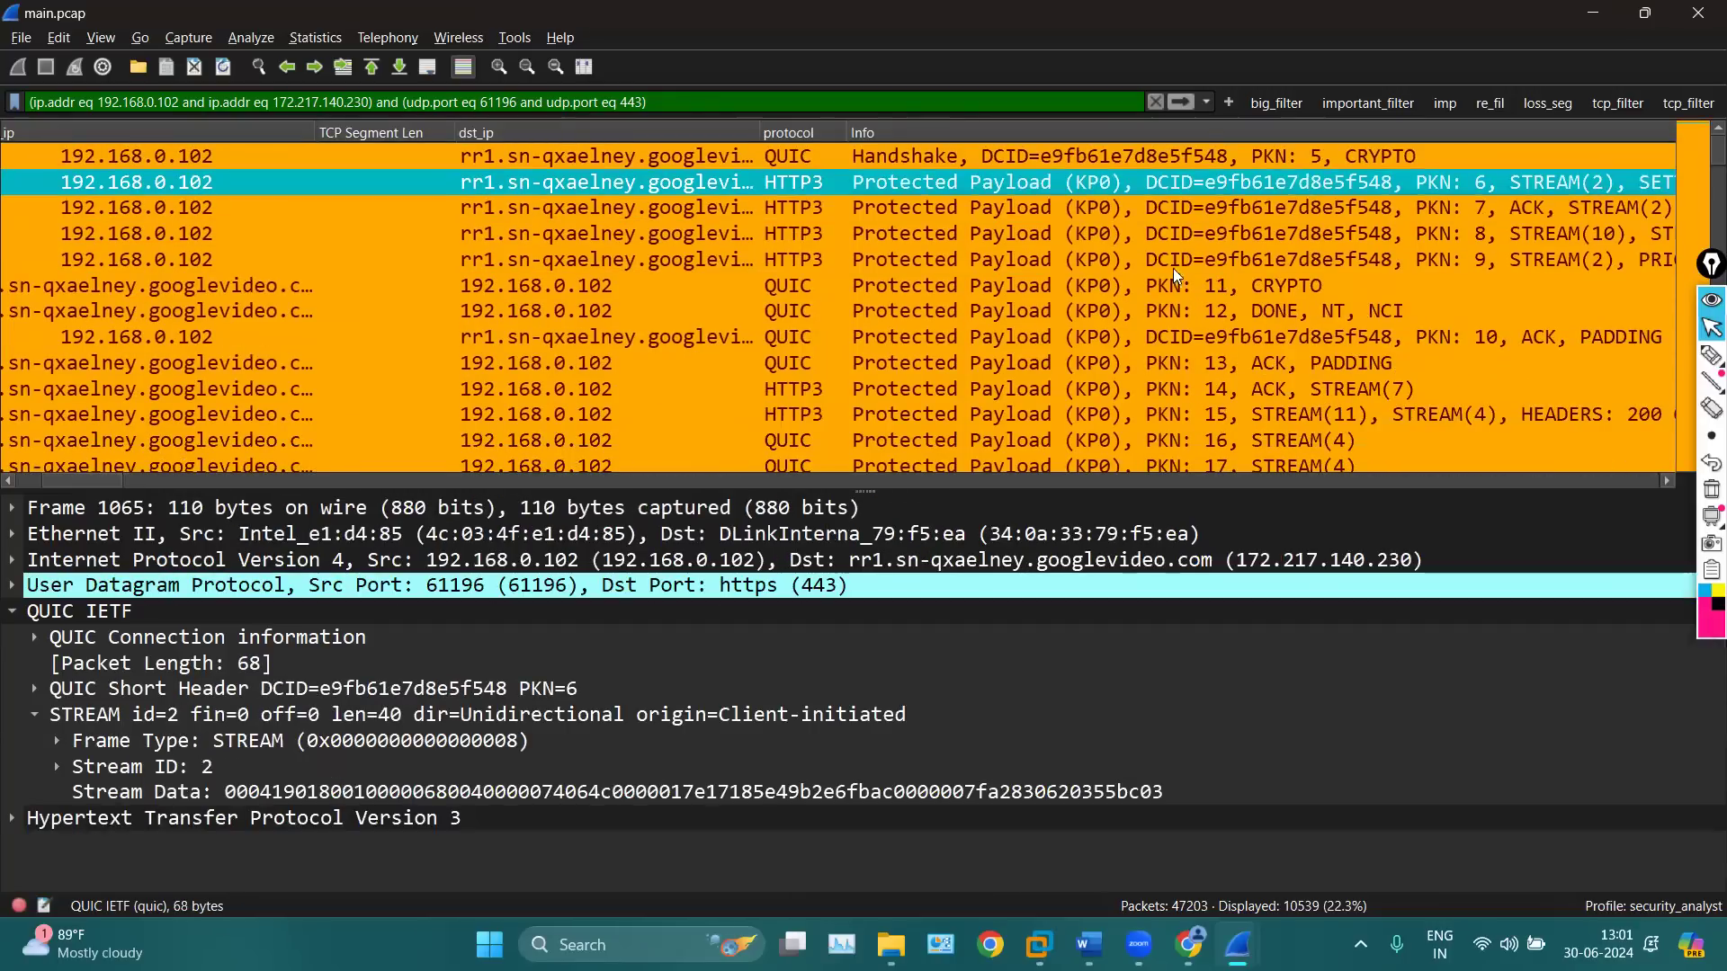
scroll(1209, 318, "down", 10)
scroll(1209, 319, "down", 5)
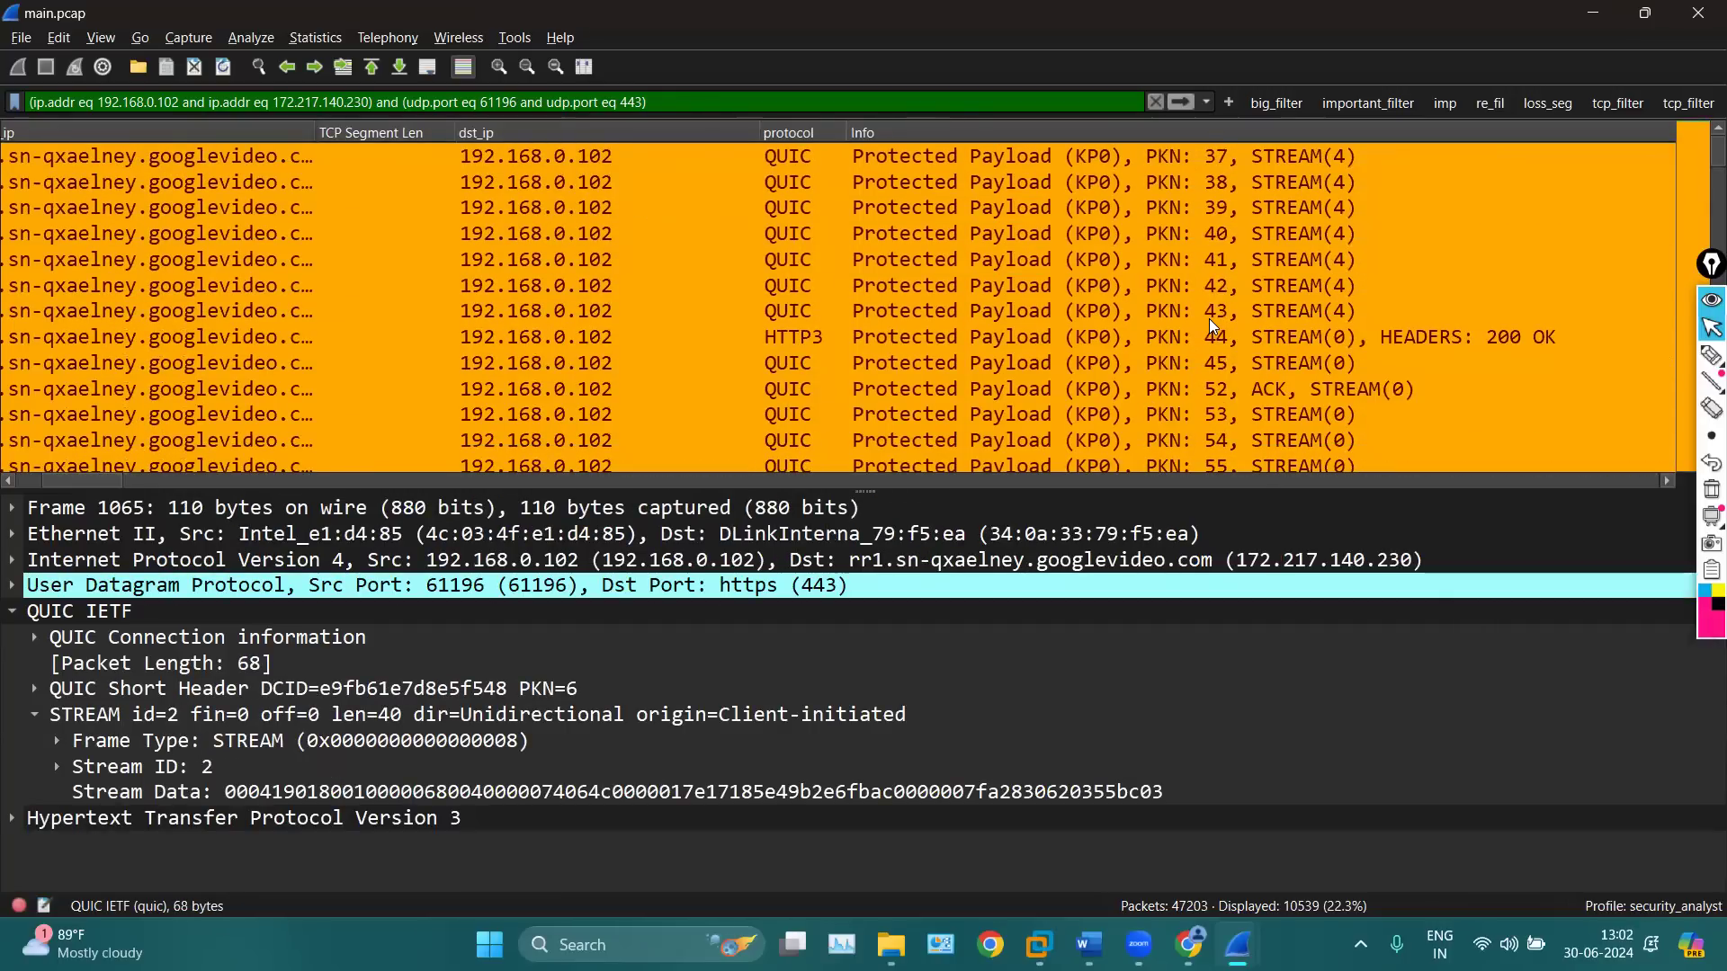
scroll(1209, 318, "down", 10)
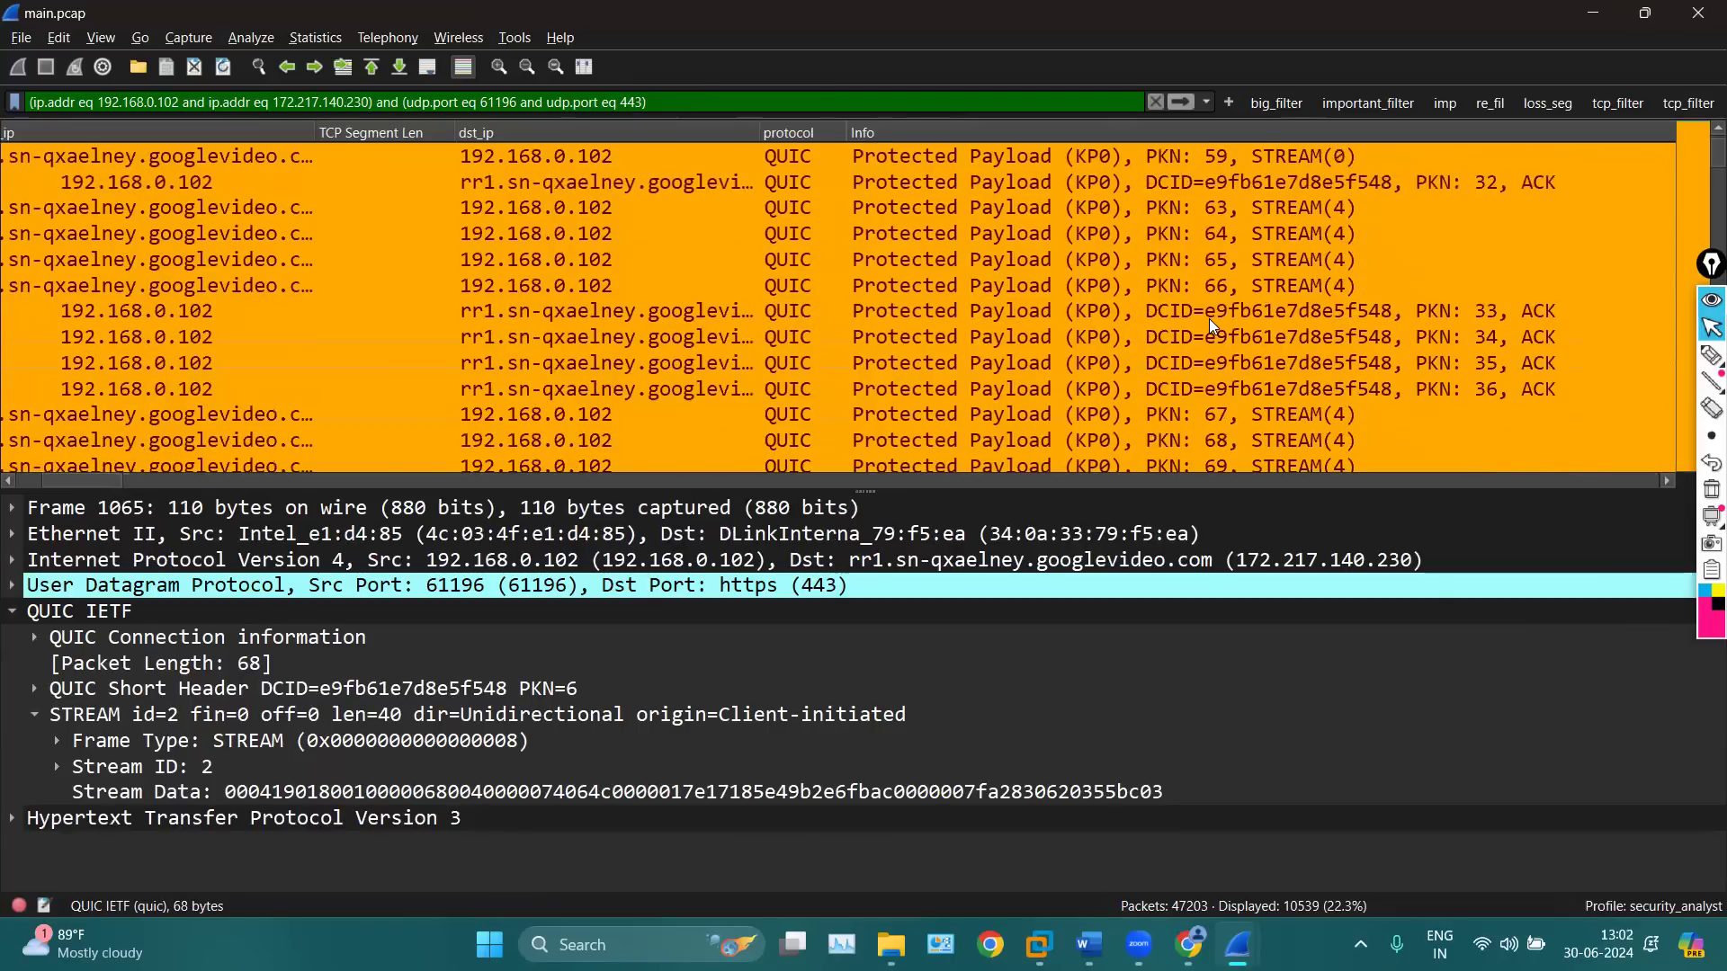
Inspect the client's ACK packet 1291 and the server's STREAM packet 1317, and return to the first packet of the stream
scroll(1208, 318, "down", 7)
left_click(1002, 259)
scroll(840, 295, "down", 5)
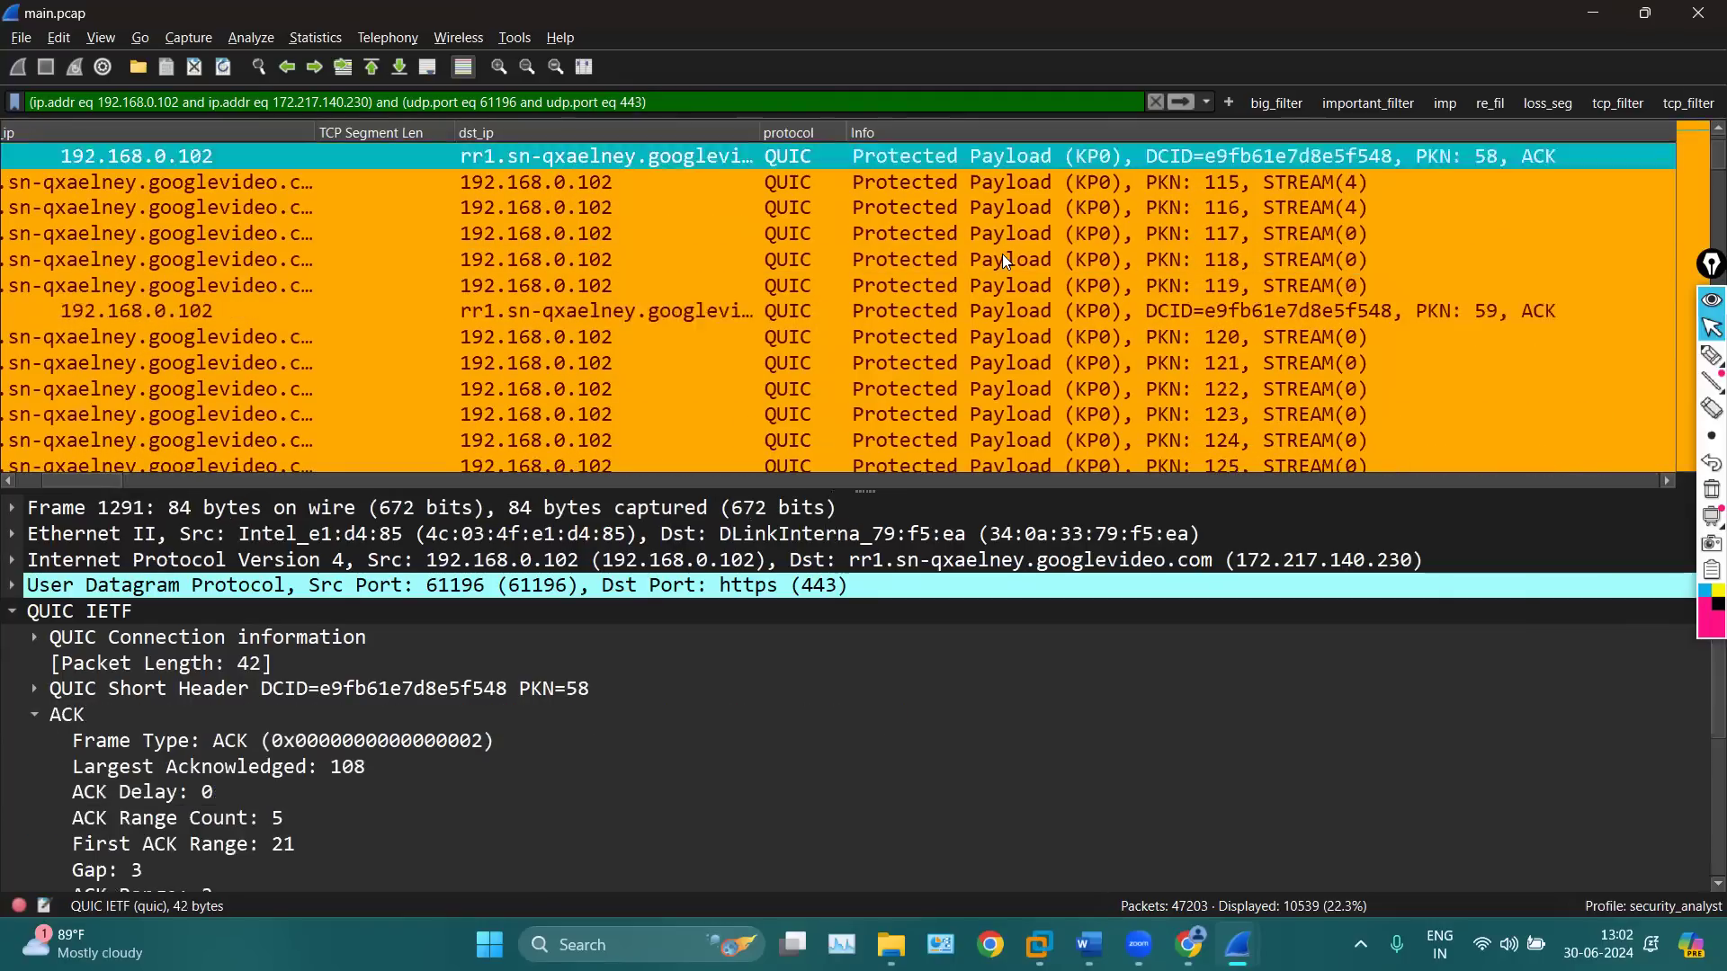
left_click(841, 296)
scroll(840, 295, "down", 2)
scroll(840, 295, "up", 20)
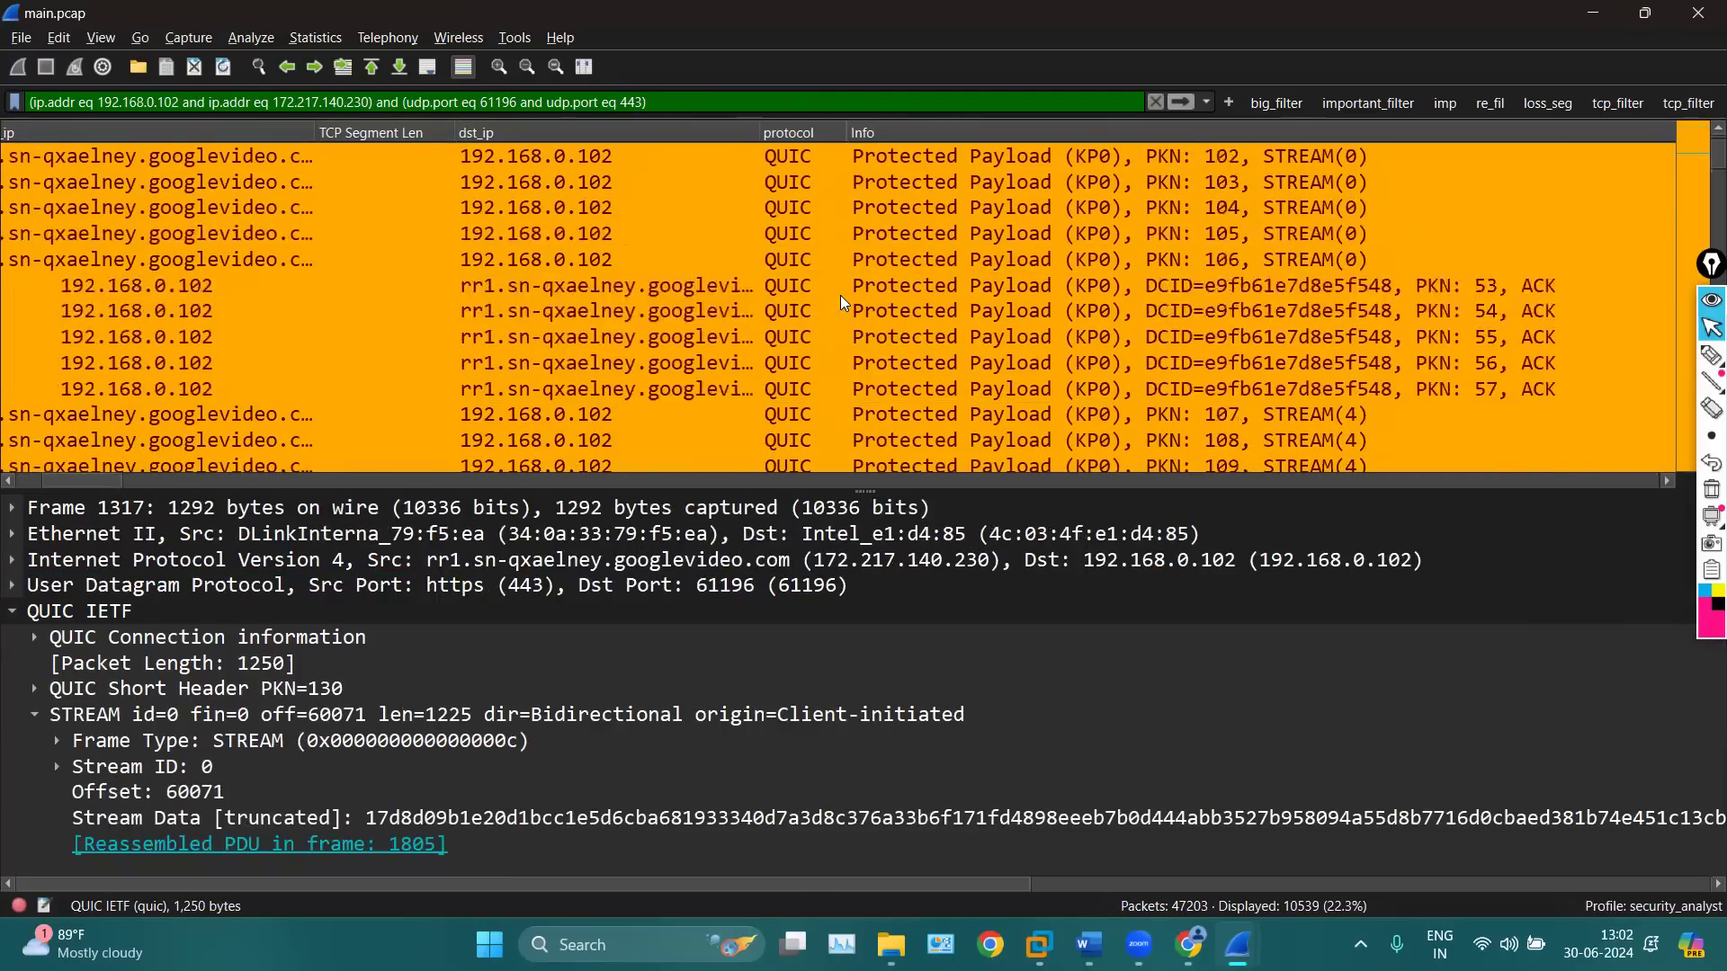
scroll(841, 295, "up", 6)
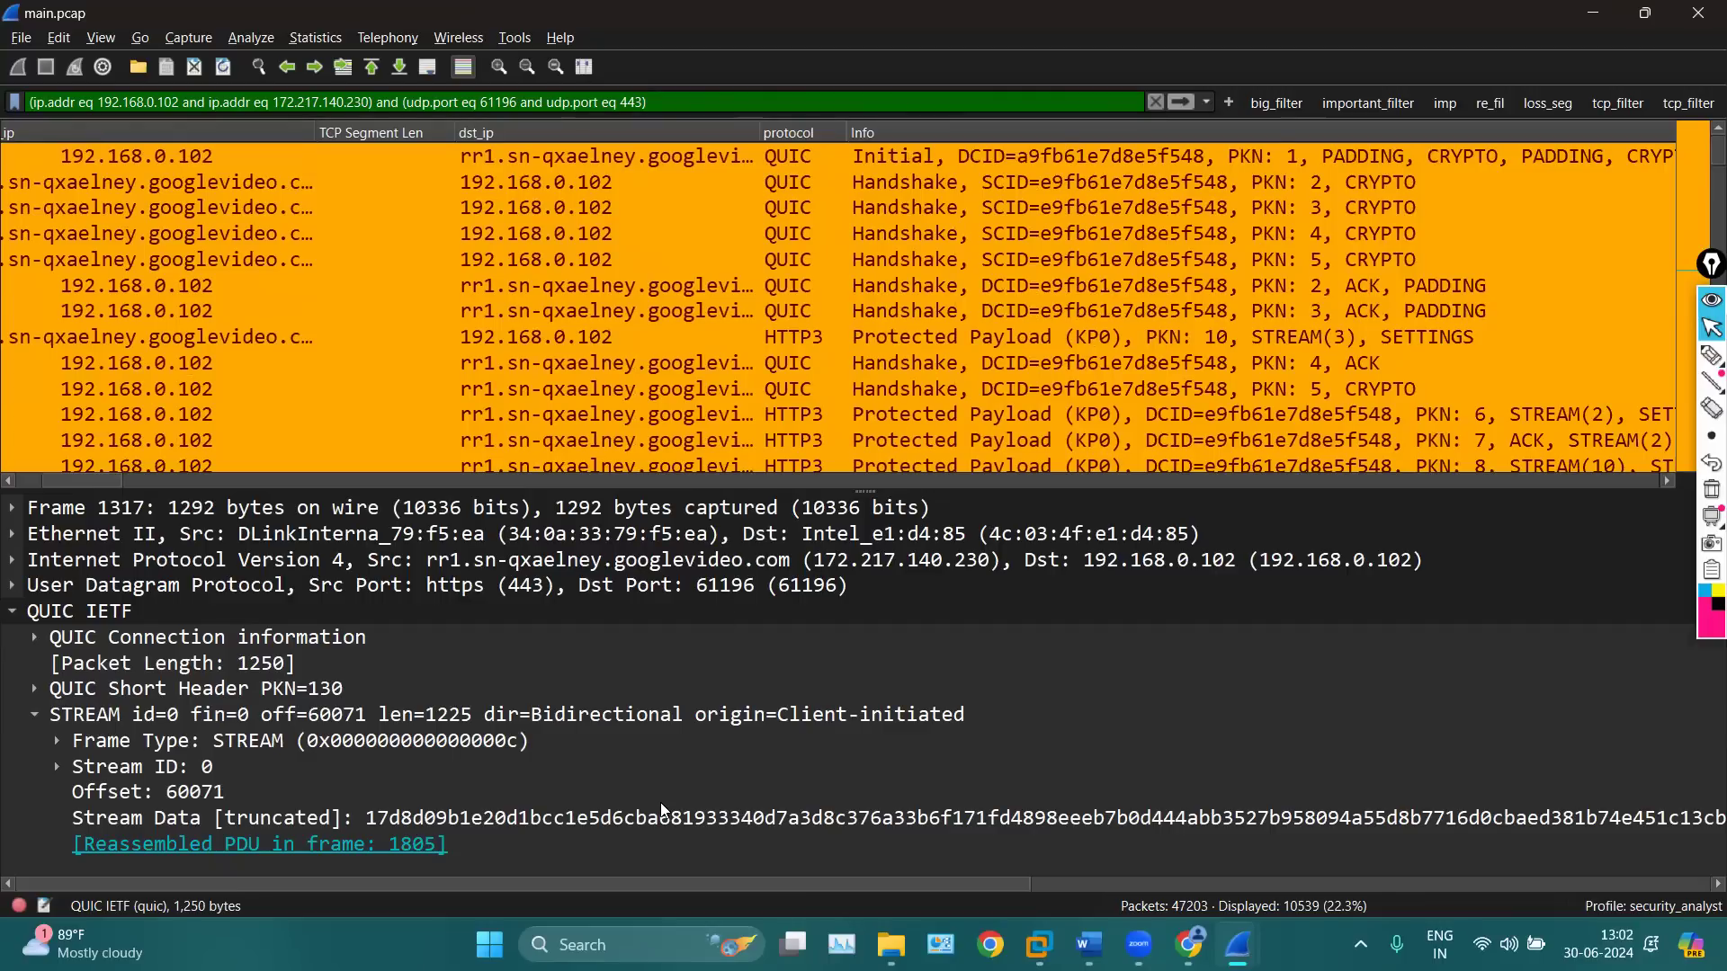
Select the server's handshake packet 1052 in the main.pcap packet list
key("alt+Tab")
left_click(448, 396)
left_click(1205, 259)
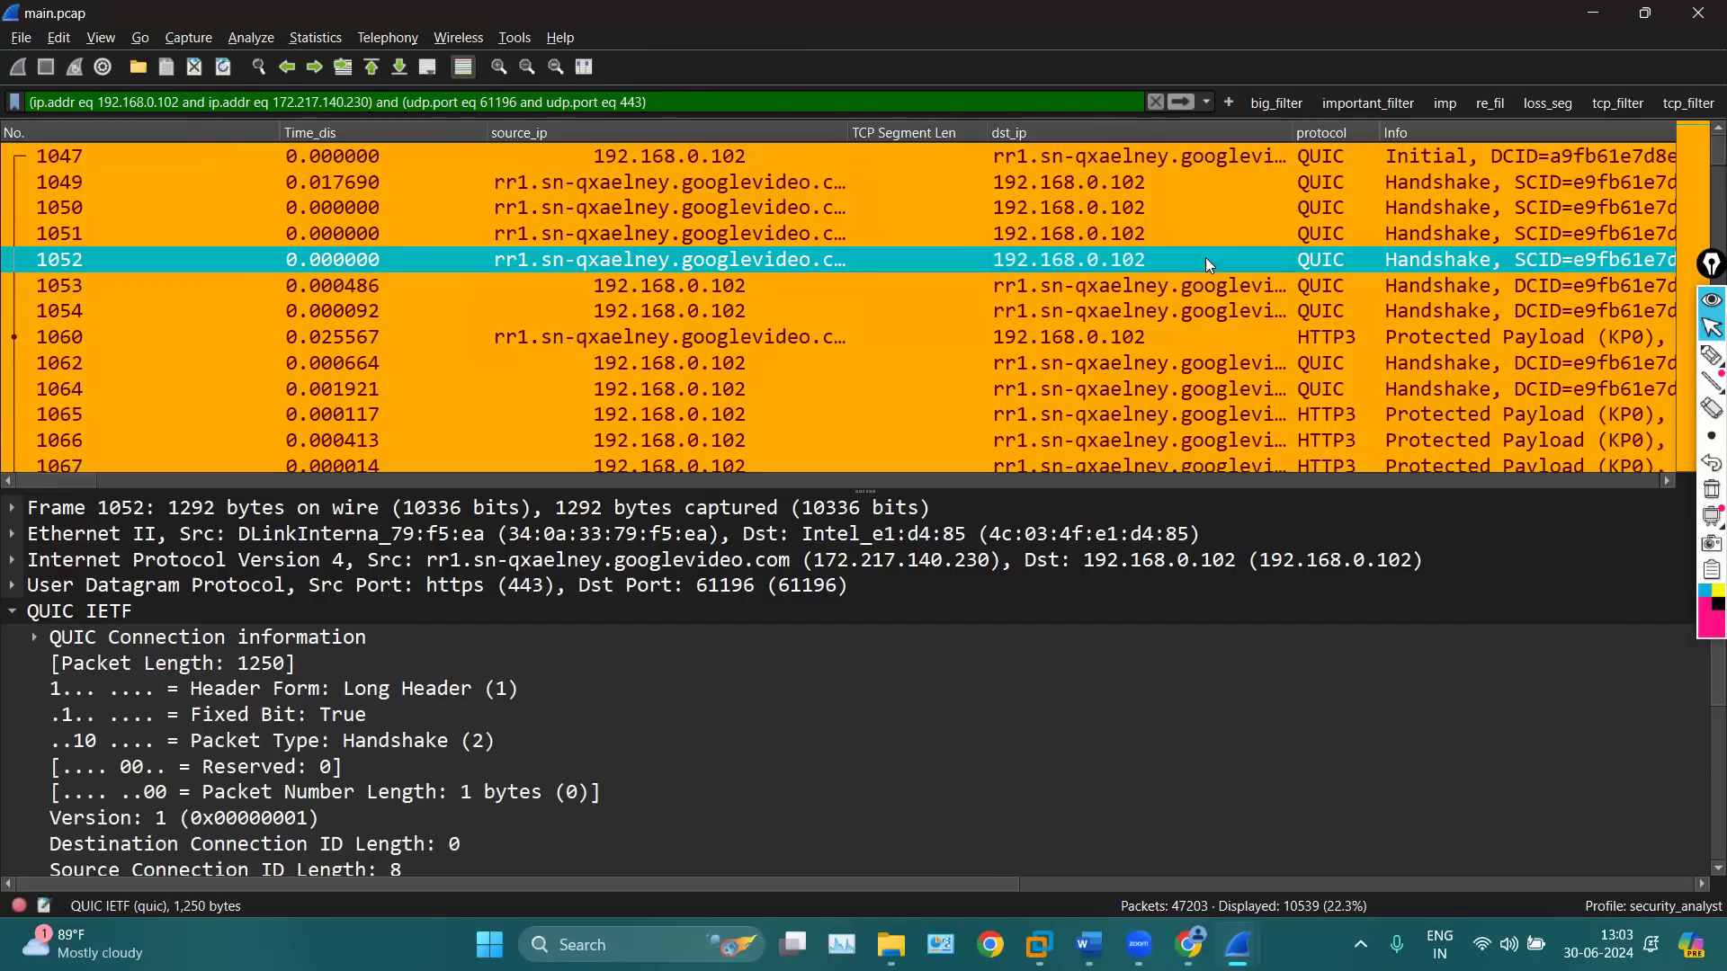
Mark the HTTP3 protocol of packet 1060 and the QUIC packets above it with the pink pen, and clear all drawings
left_click(1712, 355)
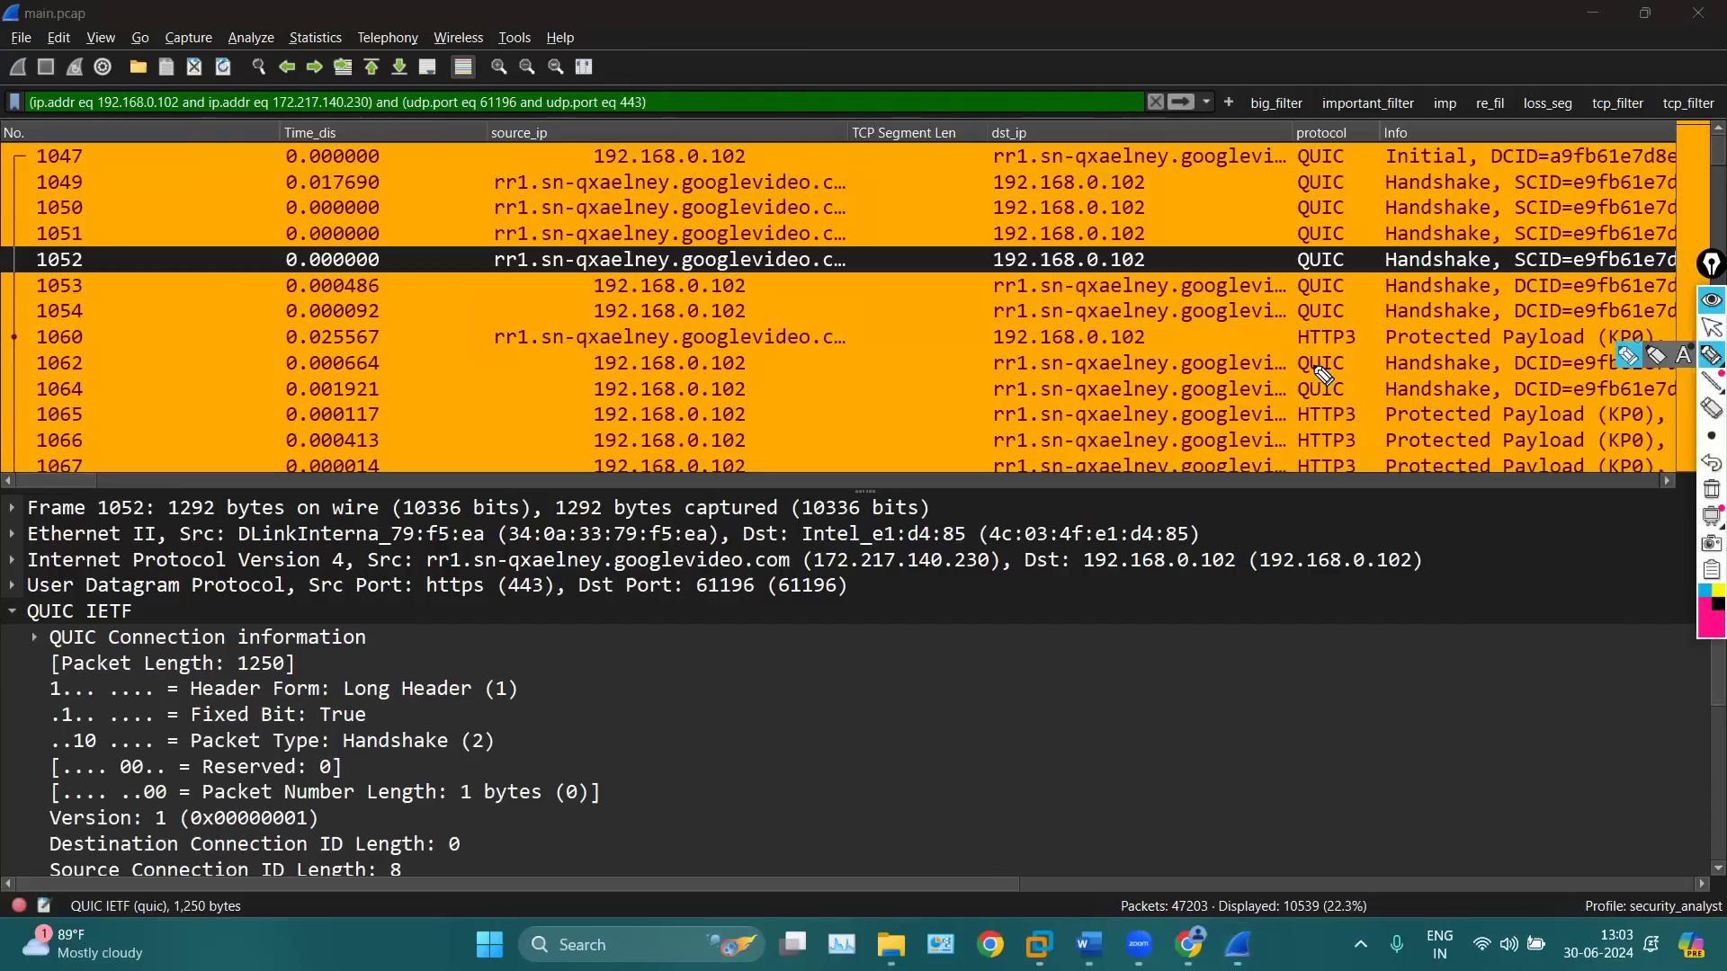
mouse_move(1295, 351)
left_mouse_down()
mouse_move(1369, 334)
mouse_move(1286, 340)
left_mouse_up()
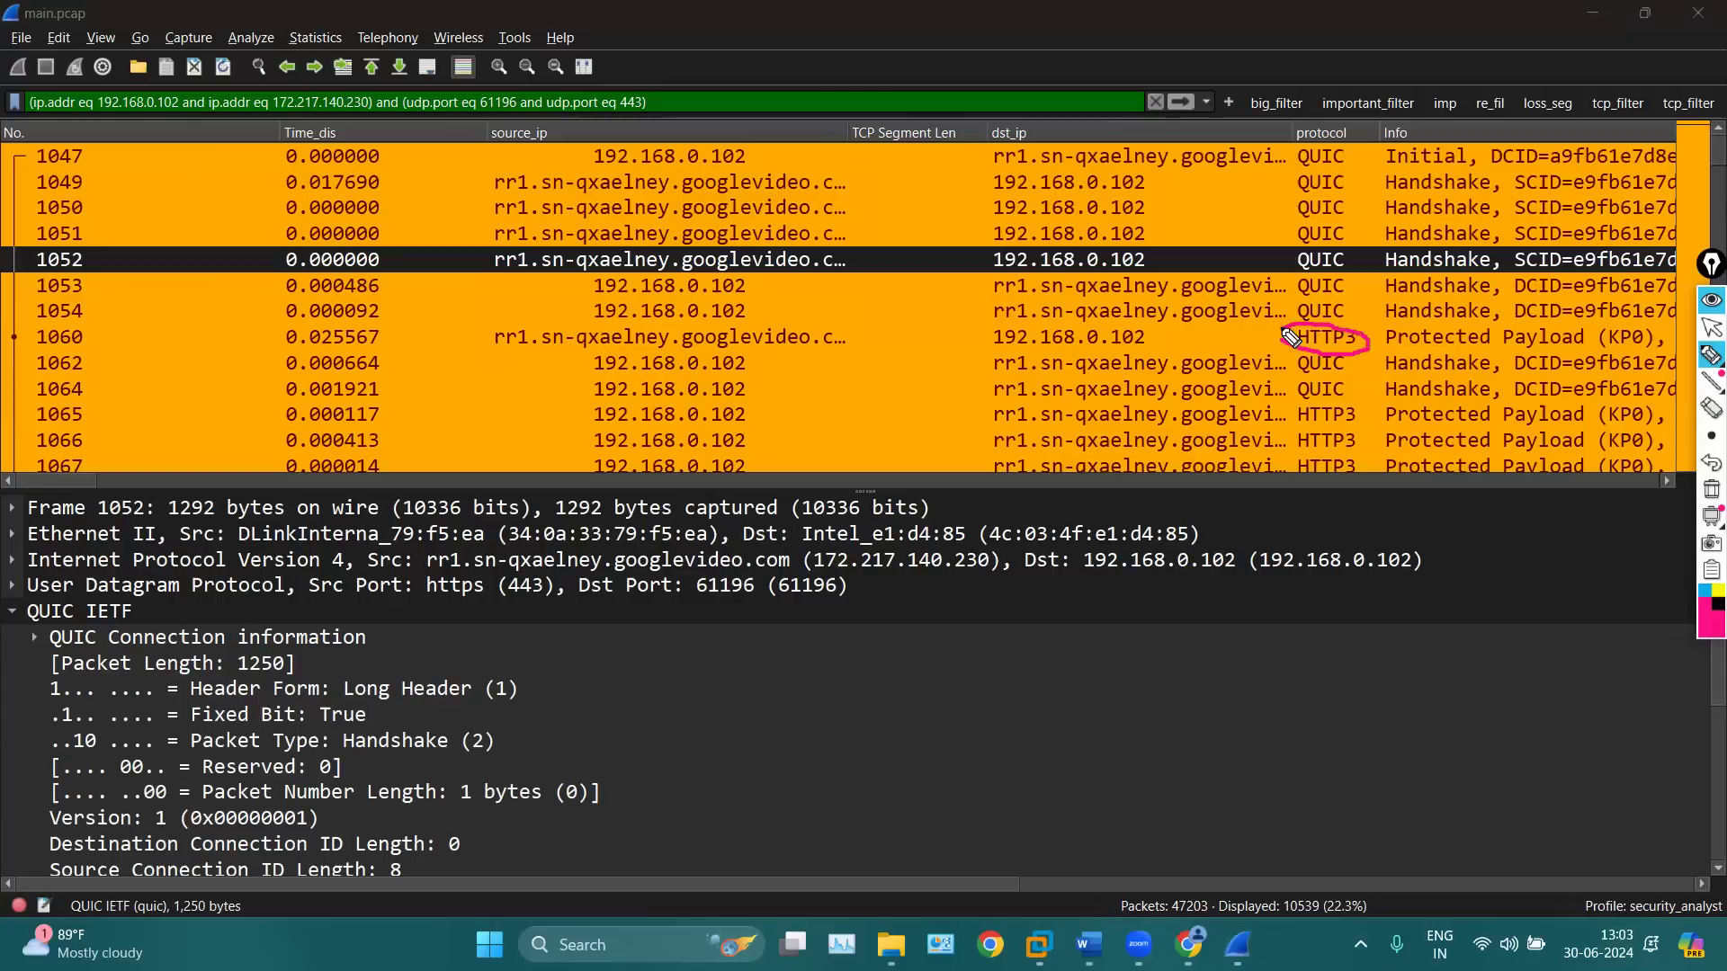
mouse_move(1295, 166)
left_mouse_down()
mouse_move(1258, 265)
mouse_move(1354, 341)
mouse_move(1372, 202)
mouse_move(1295, 137)
left_mouse_up()
mouse_move(1278, 351)
left_mouse_down()
mouse_move(1257, 352)
mouse_move(1170, 243)
mouse_move(1163, 205)
mouse_move(1192, 288)
mouse_move(1235, 267)
left_mouse_up()
mouse_move(1213, 196)
left_mouse_down()
mouse_move(1243, 45)
mouse_move(1308, 41)
mouse_move(1278, 110)
left_mouse_up()
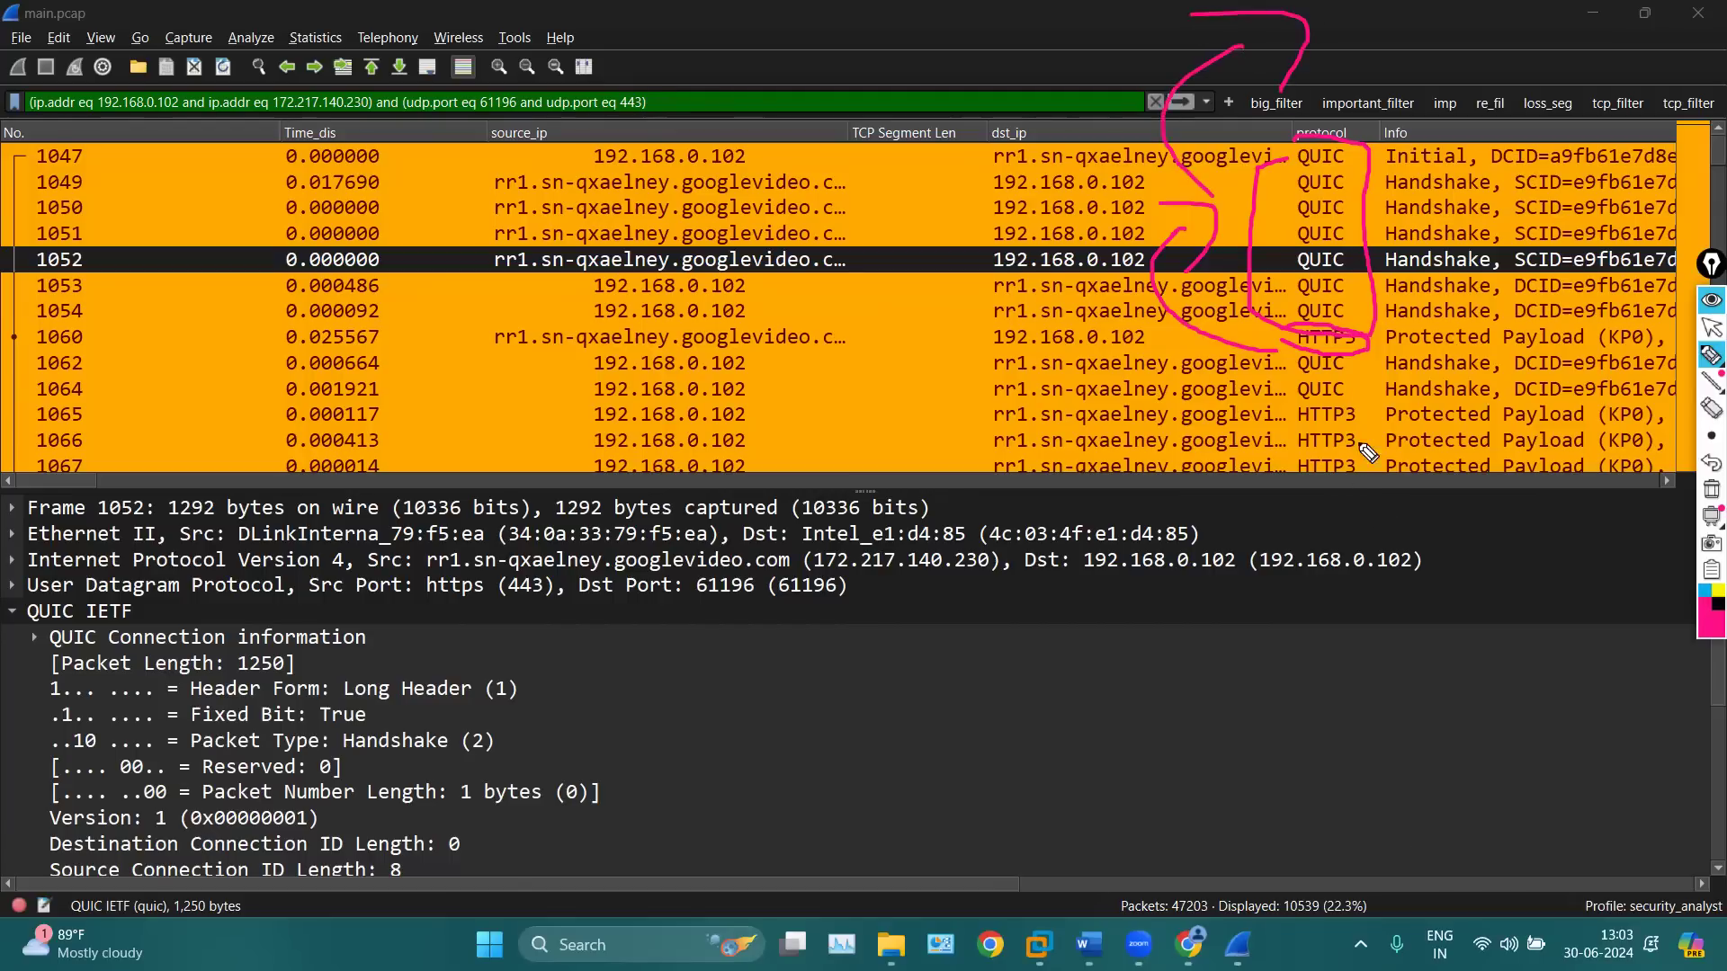
left_click_drag(1384, 324, 1390, 194)
left_click(1710, 490)
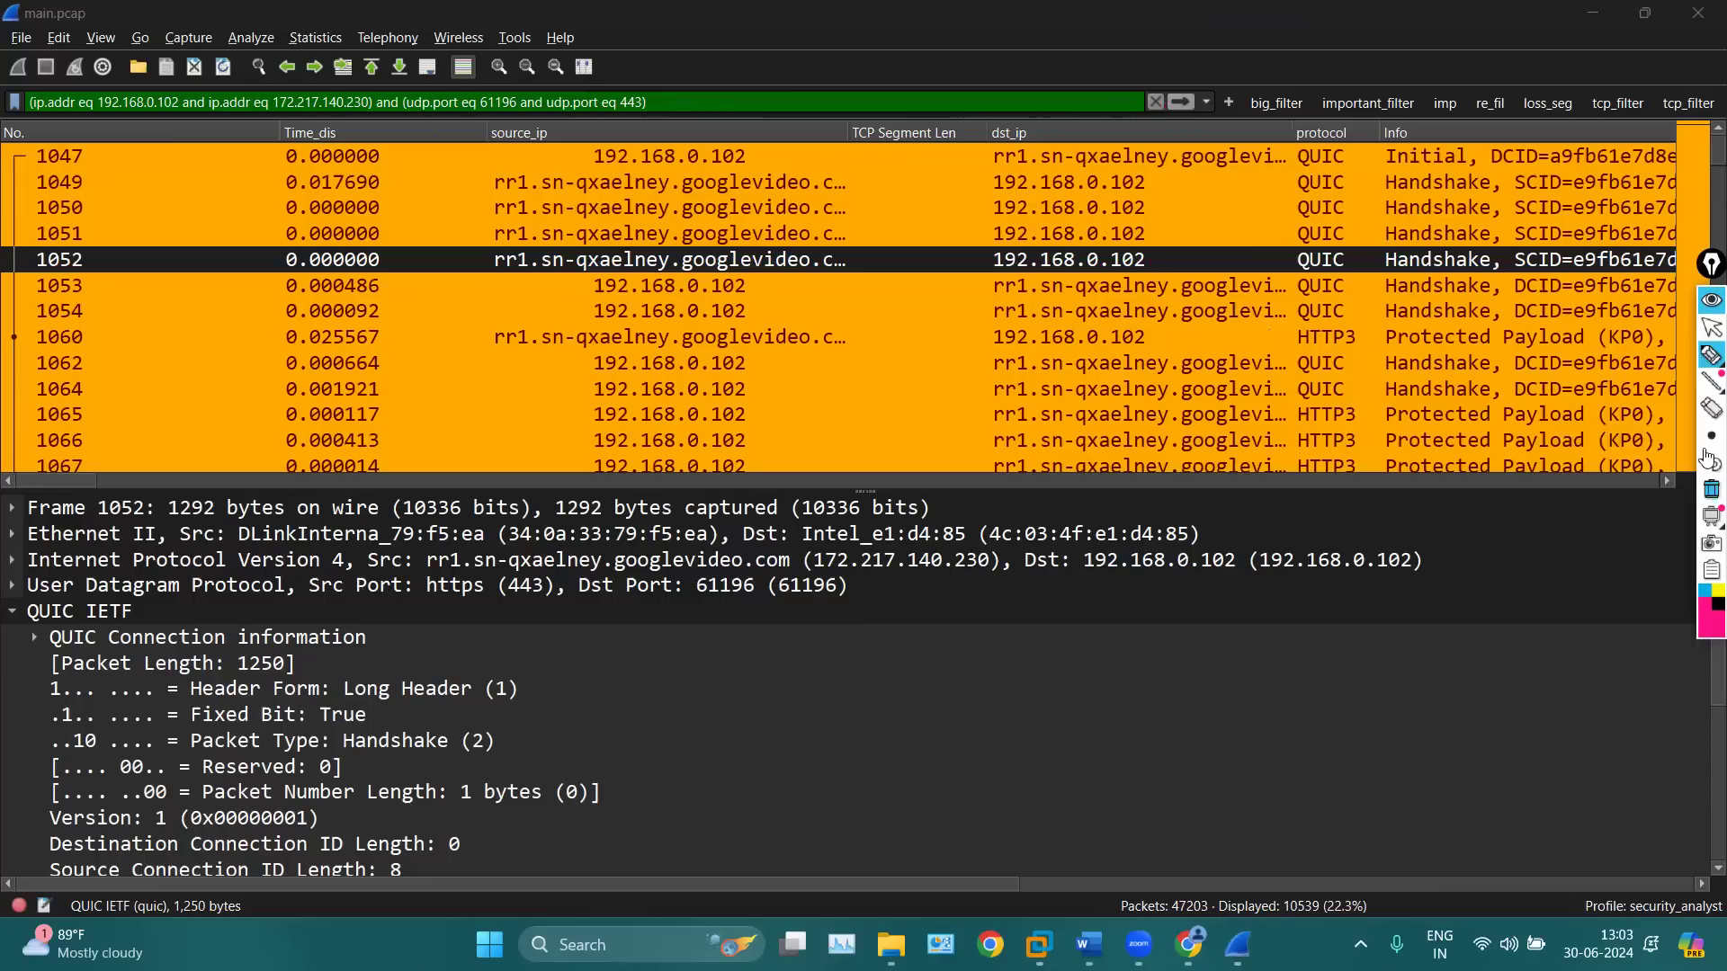
left_click(1711, 327)
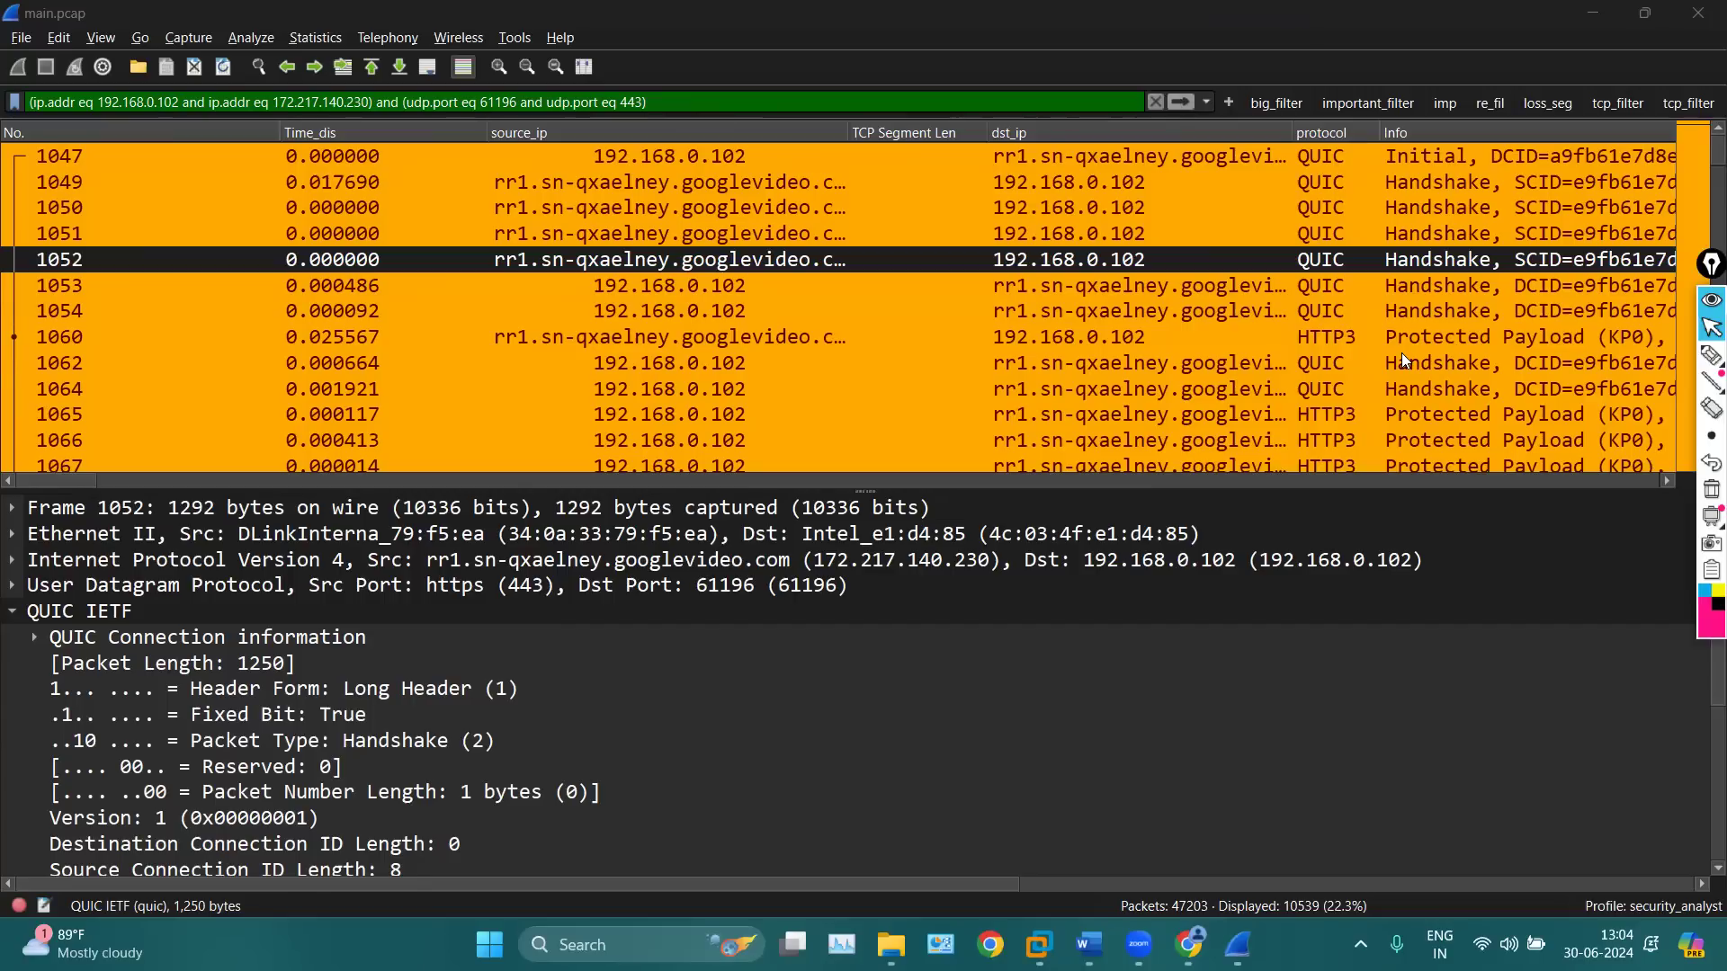
Check the handshake packets 1054 and 1051, and minimize the capture window to the desktop
left_click(1402, 355)
left_click(1291, 313)
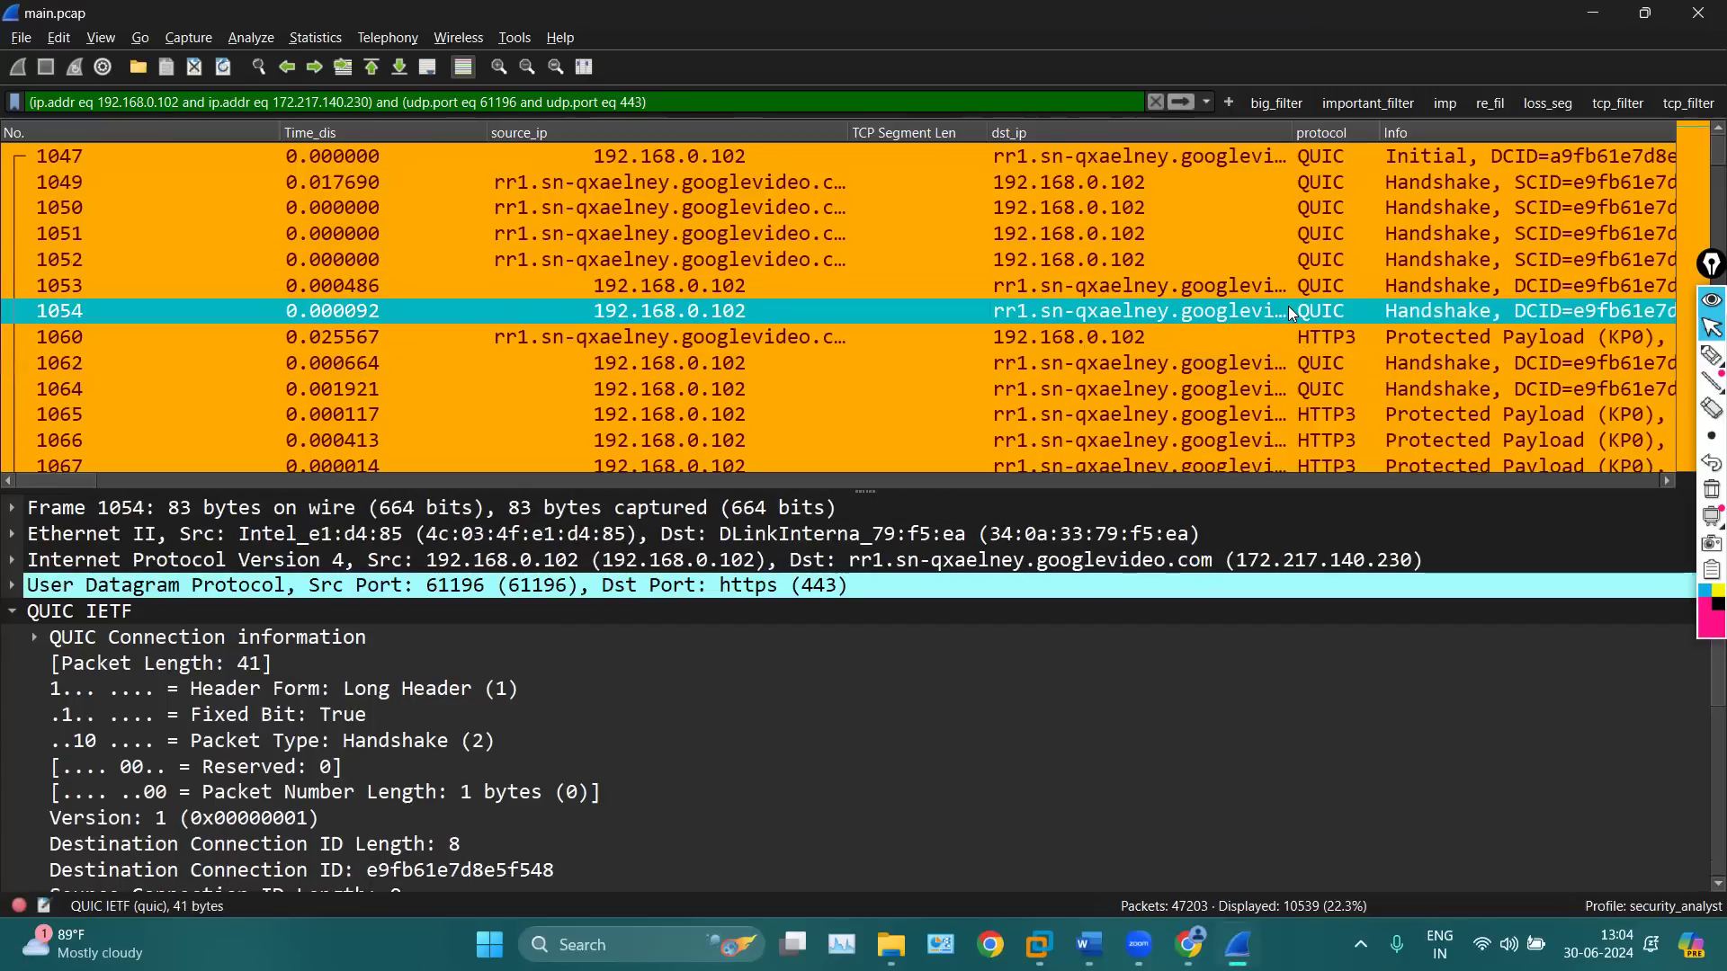
left_click(1259, 236)
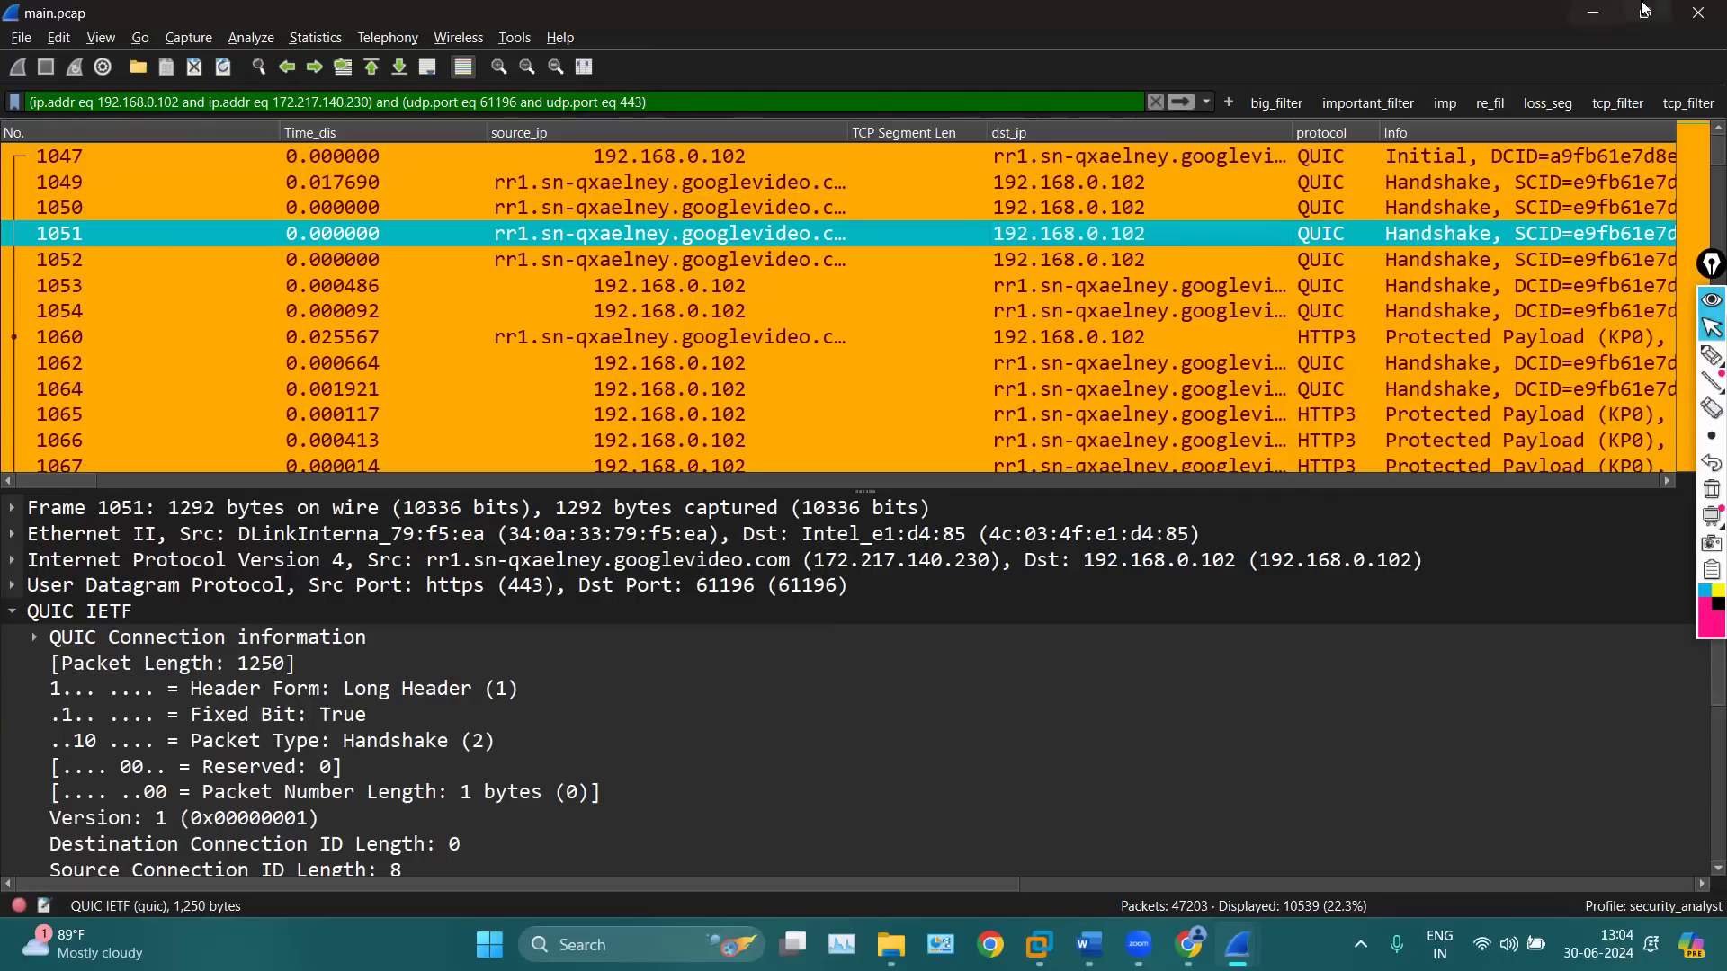
left_click(1593, 13)
left_click(1646, 16)
left_click(1590, 12)
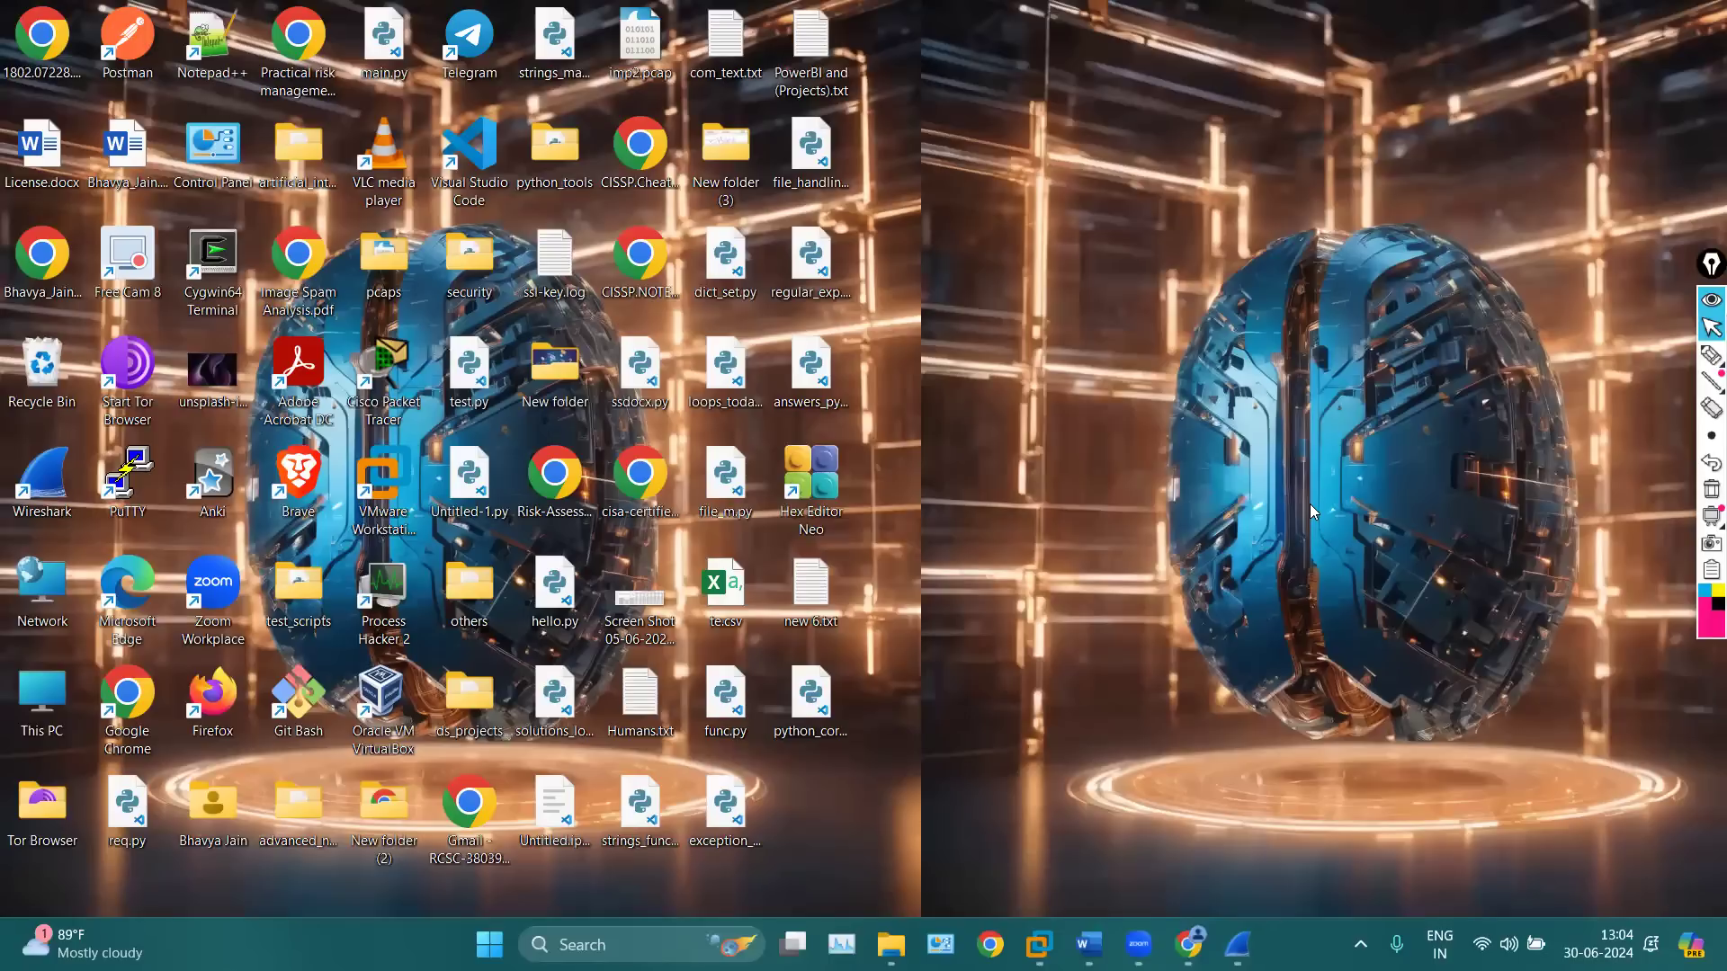
Switch to Chrome, search Google for jntech networks in a new tab, browse the results and minimize the browser
left_click(1187, 944)
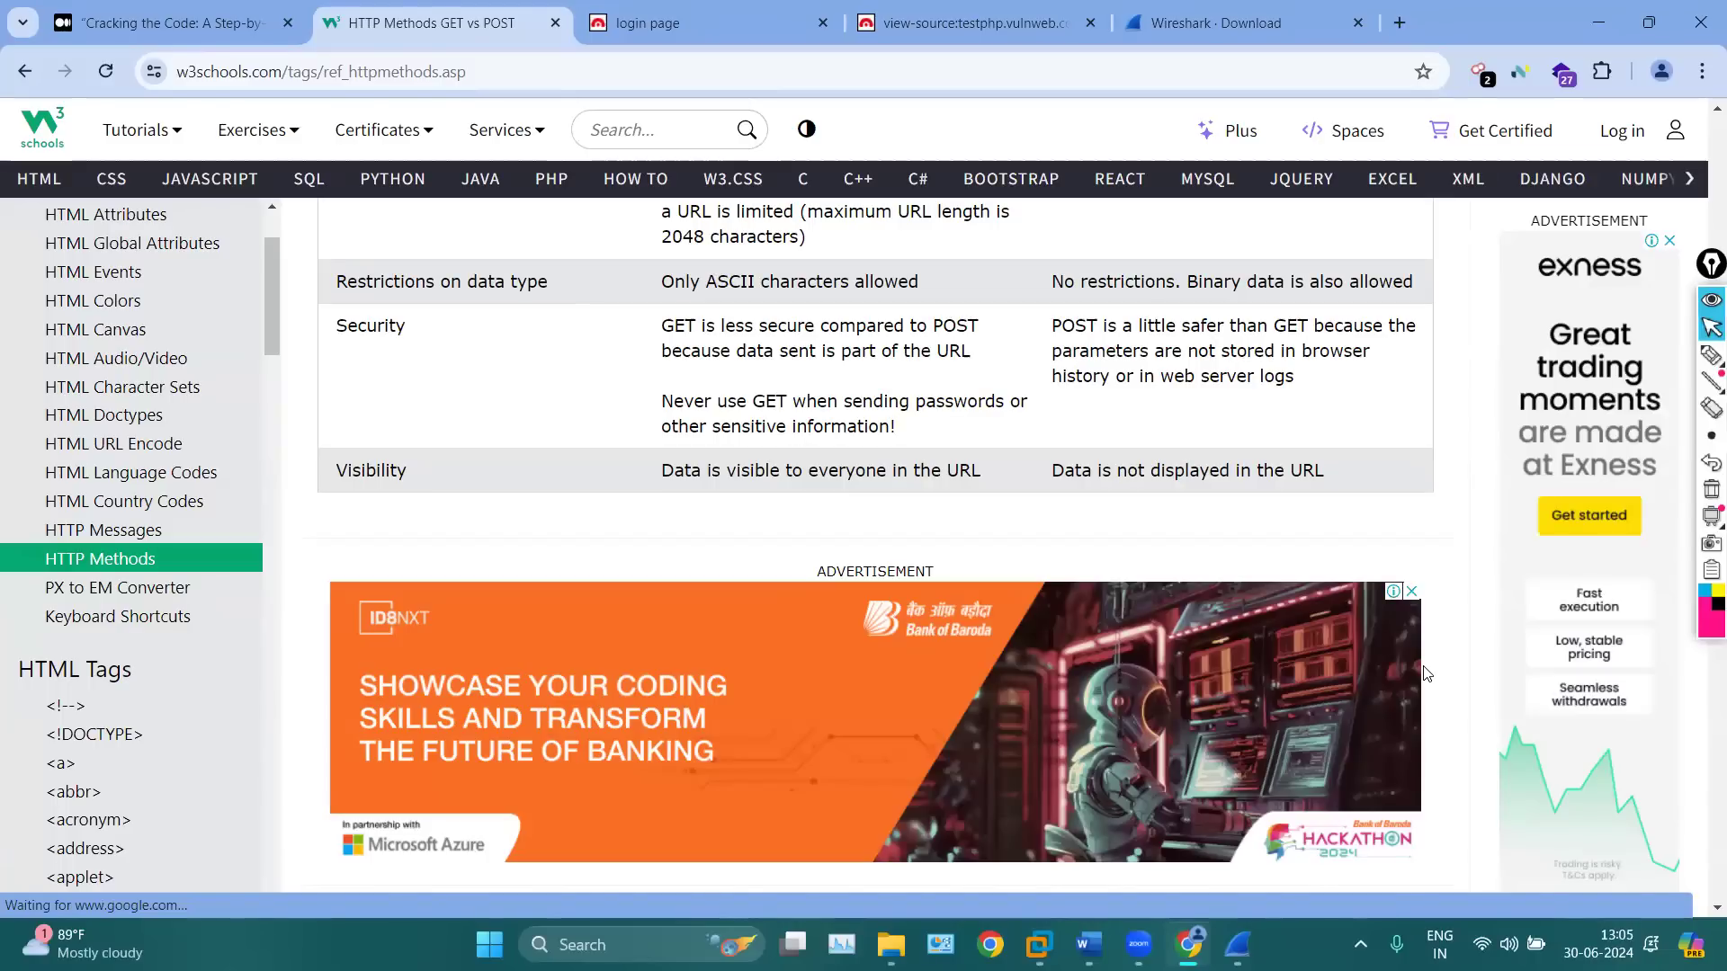
left_click(1408, 20)
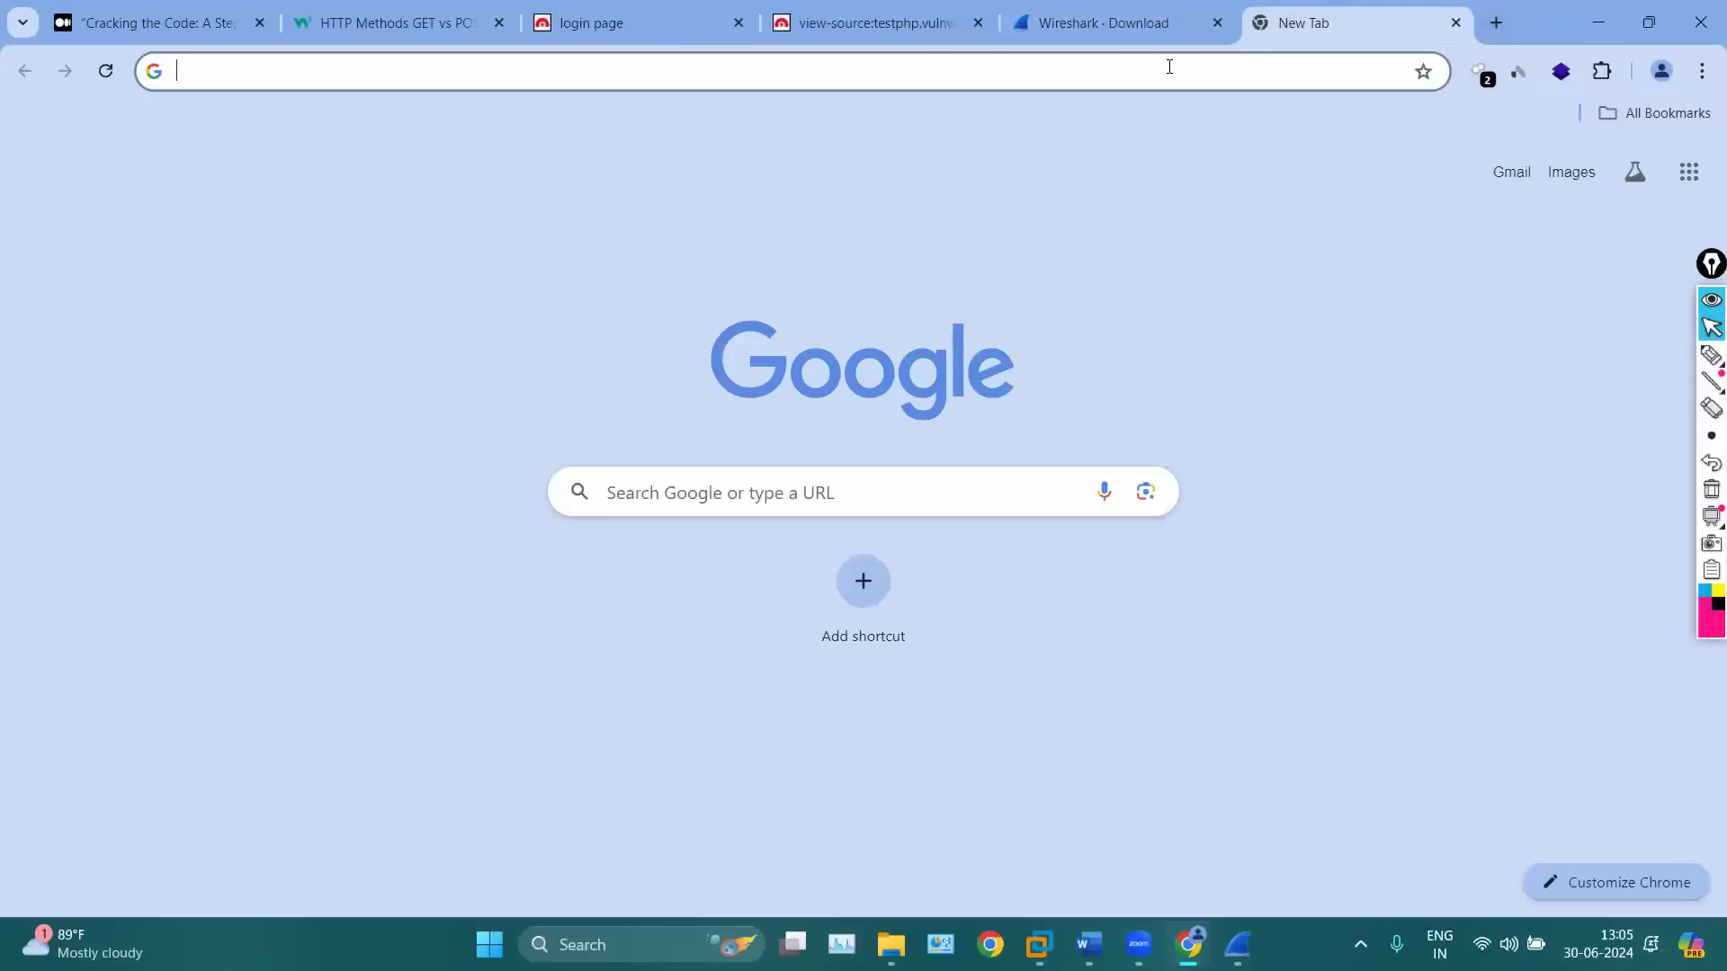
left_click(1170, 67)
type("jntecyh")
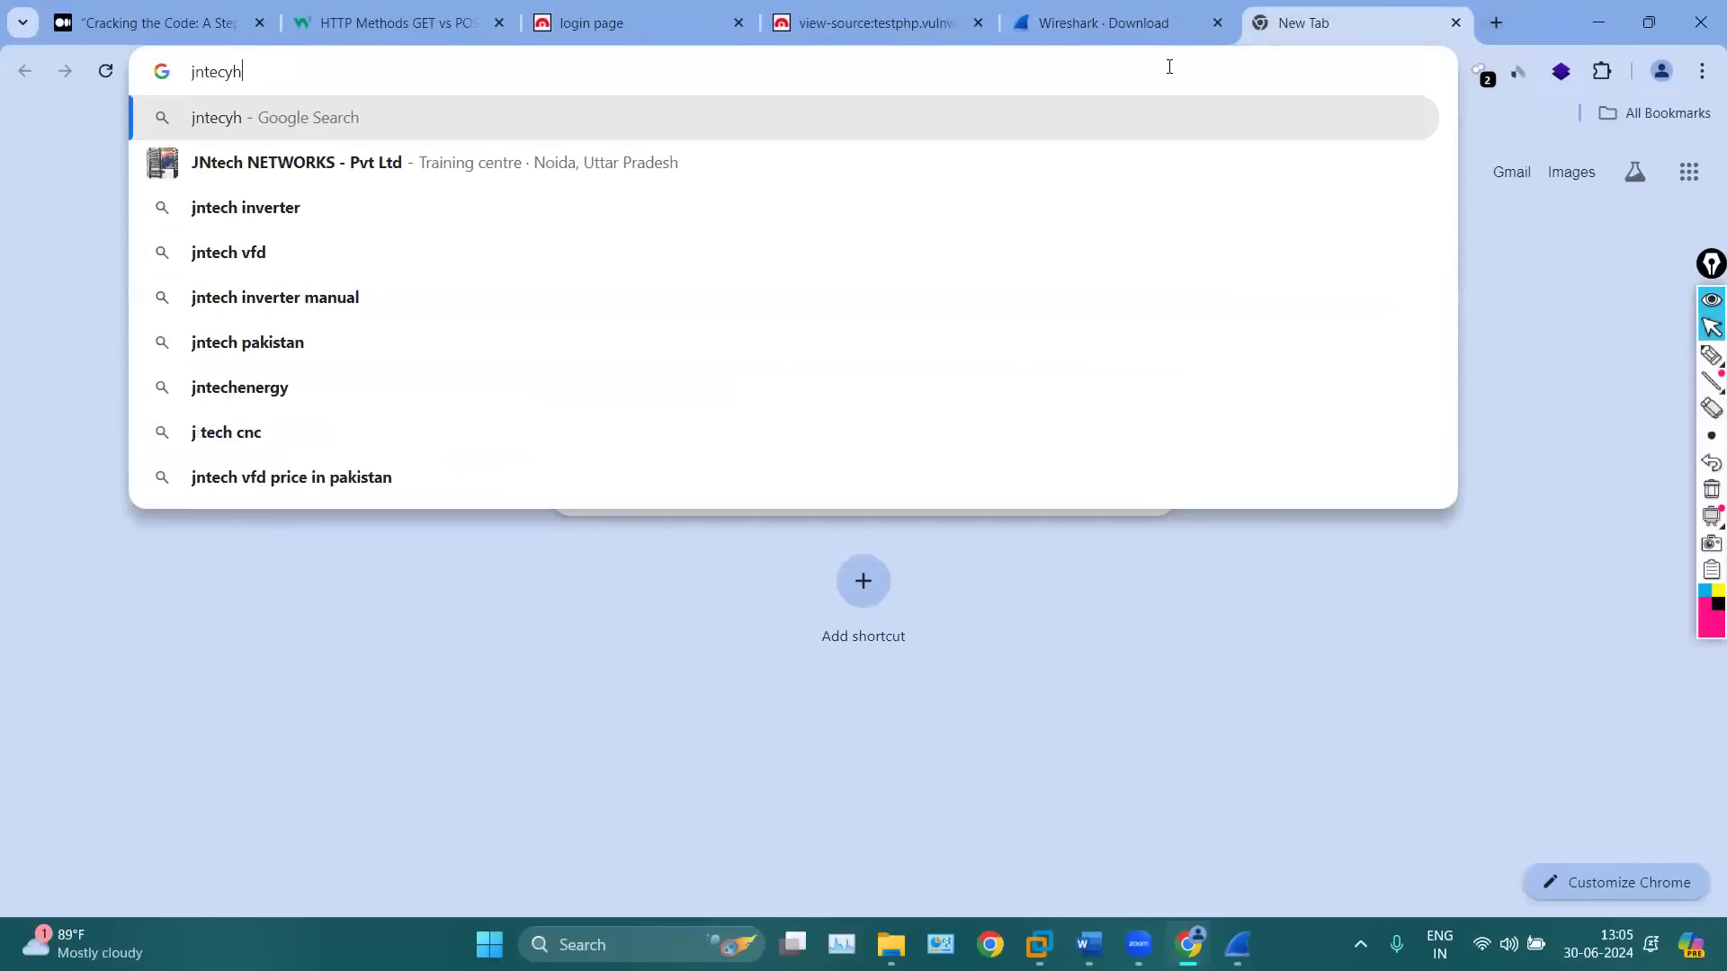
key("Down")
key("Return")
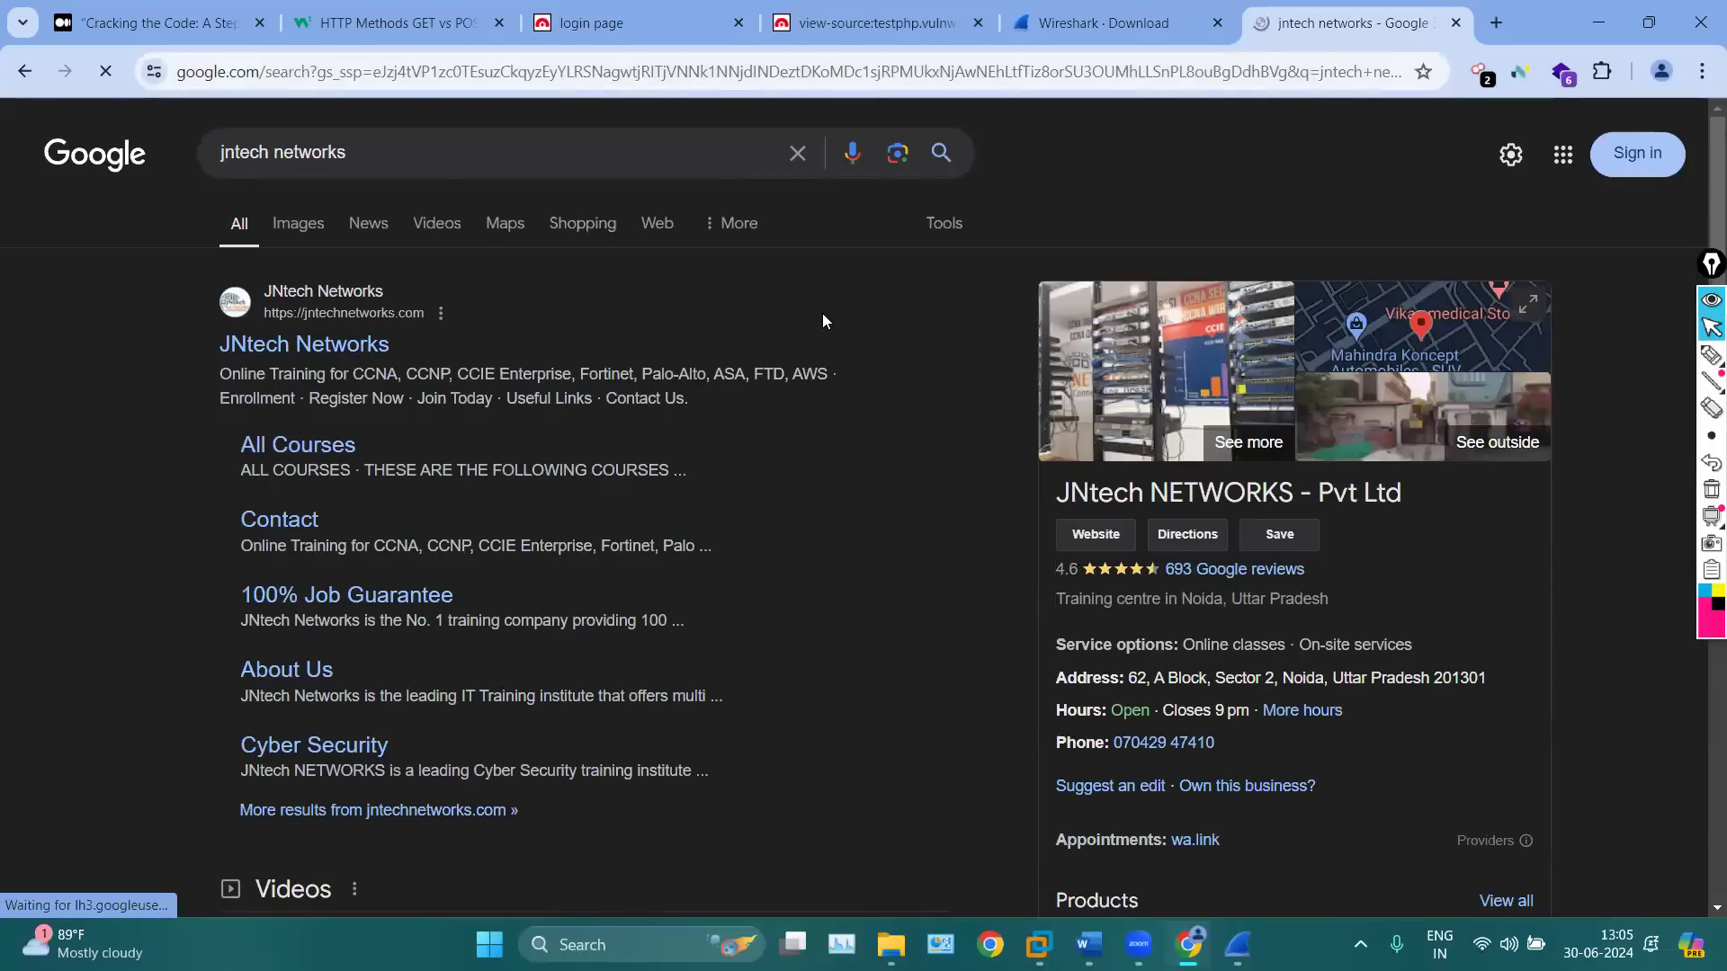
scroll(1169, 410, "down", 12)
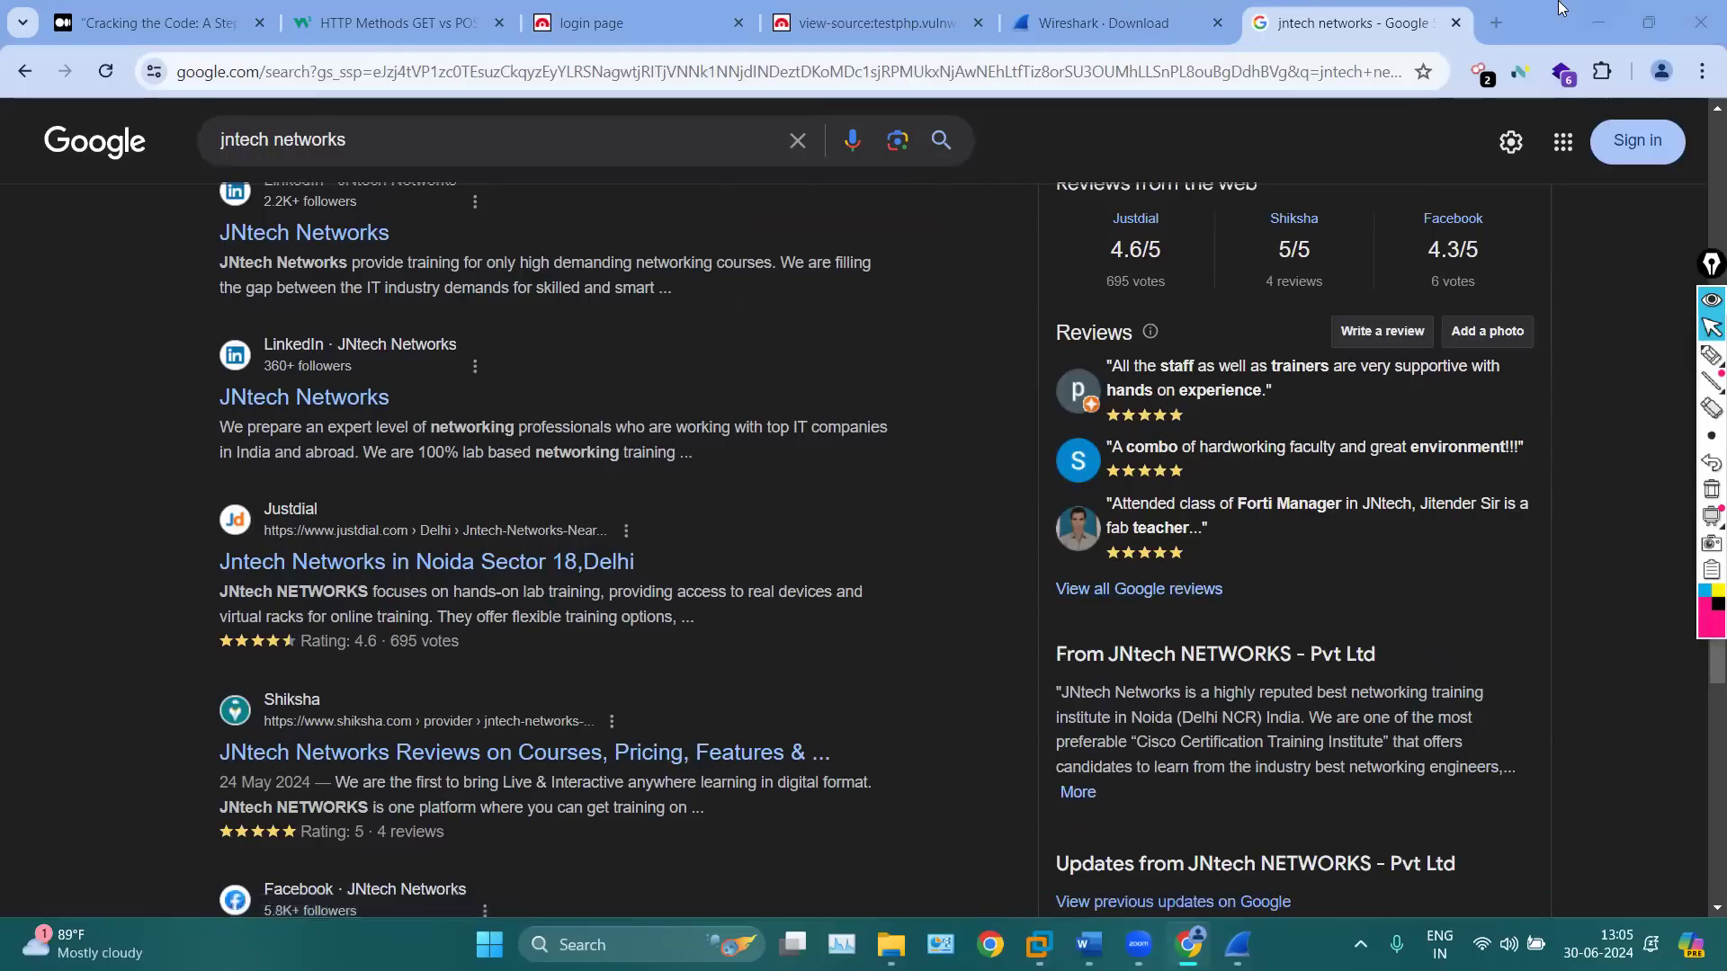
left_click(1598, 22)
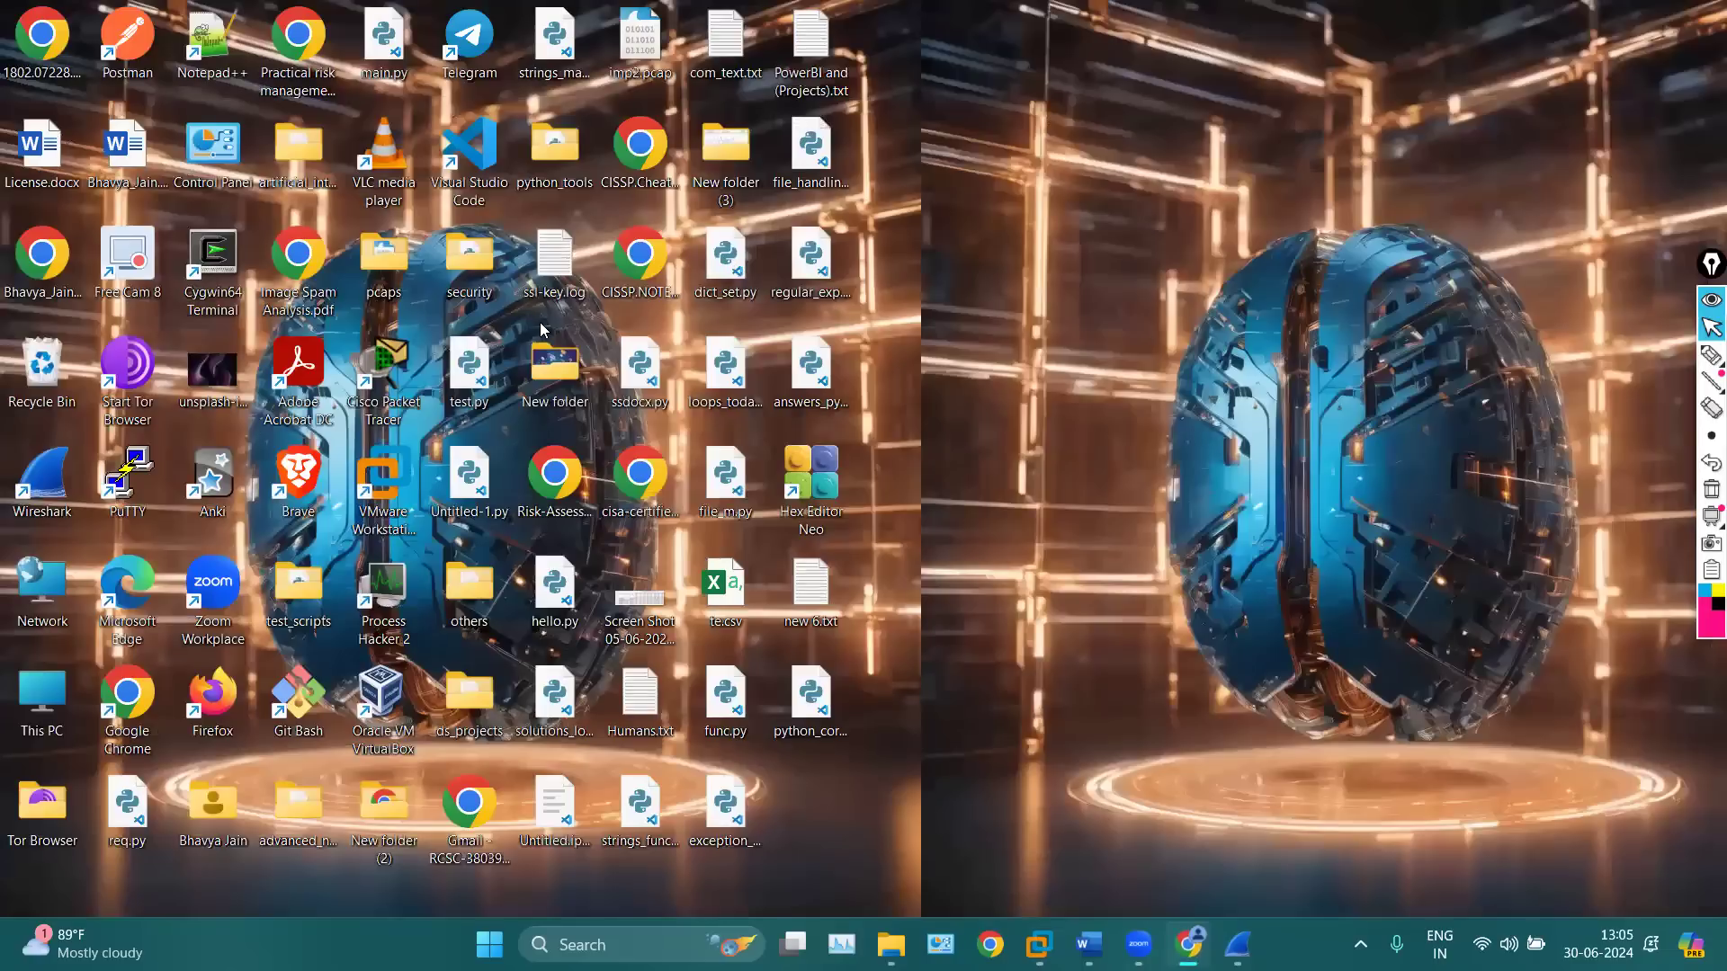